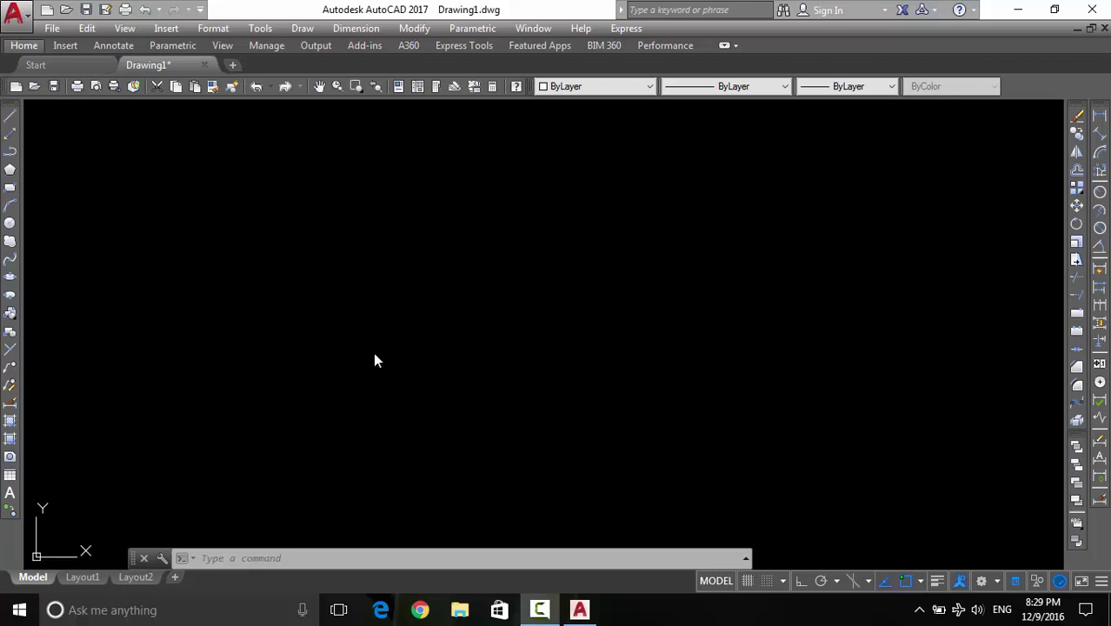
Open the Options dialog from the application (A) menu of Drawing1.dwg
{"action": "left_click", "coordinate": [207, 266]}
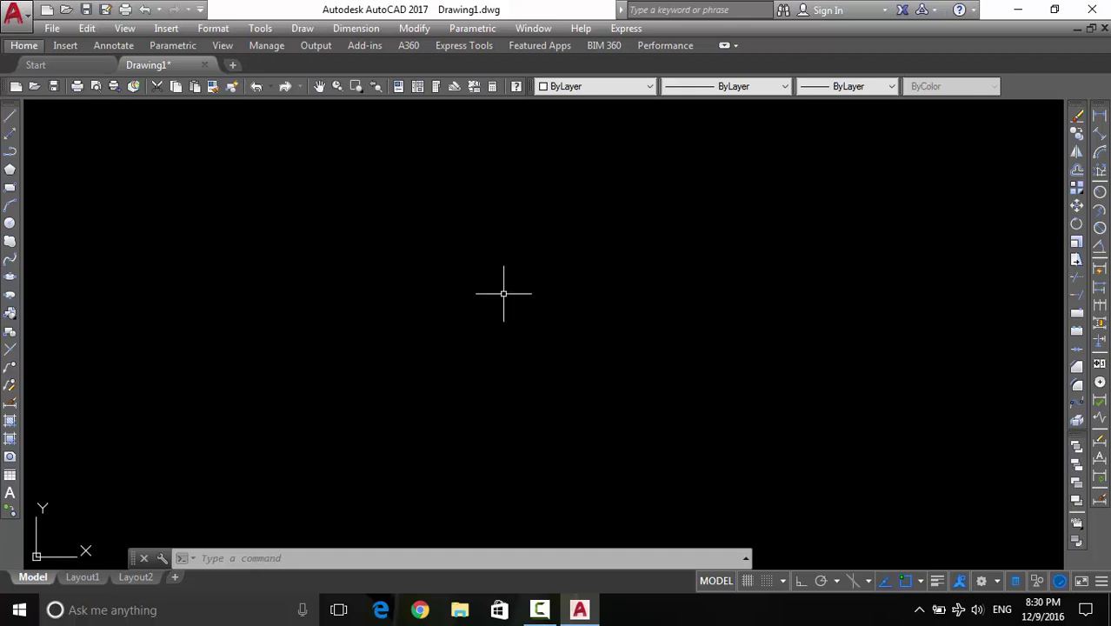
{"action": "scroll", "coordinate": [500, 294], "scroll_direction": "down", "scroll_amount": 3}
{"action": "scroll", "coordinate": [404, 371], "scroll_direction": "up", "scroll_amount": 3}
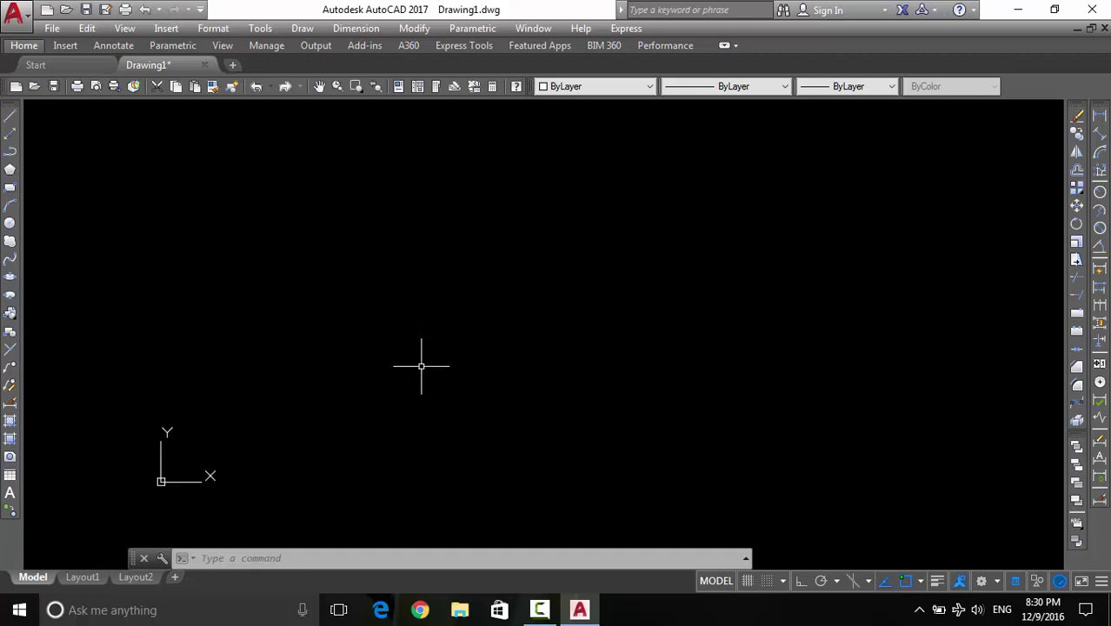
{"action": "scroll", "coordinate": [468, 351], "scroll_direction": "up", "scroll_amount": 2}
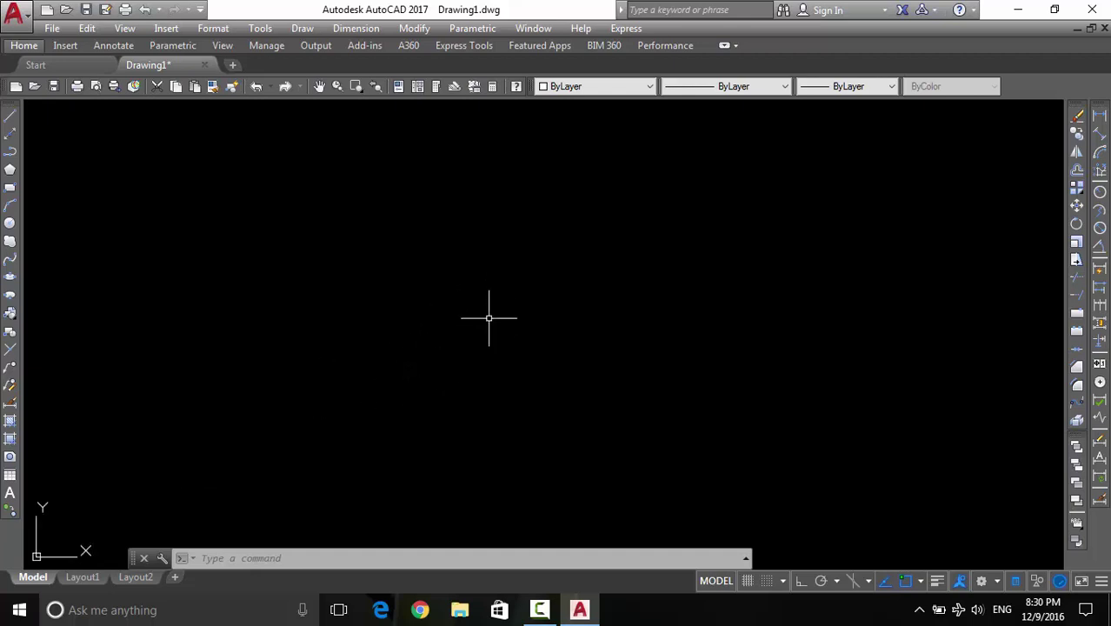
{"action": "left_click", "coordinate": [14, 13]}
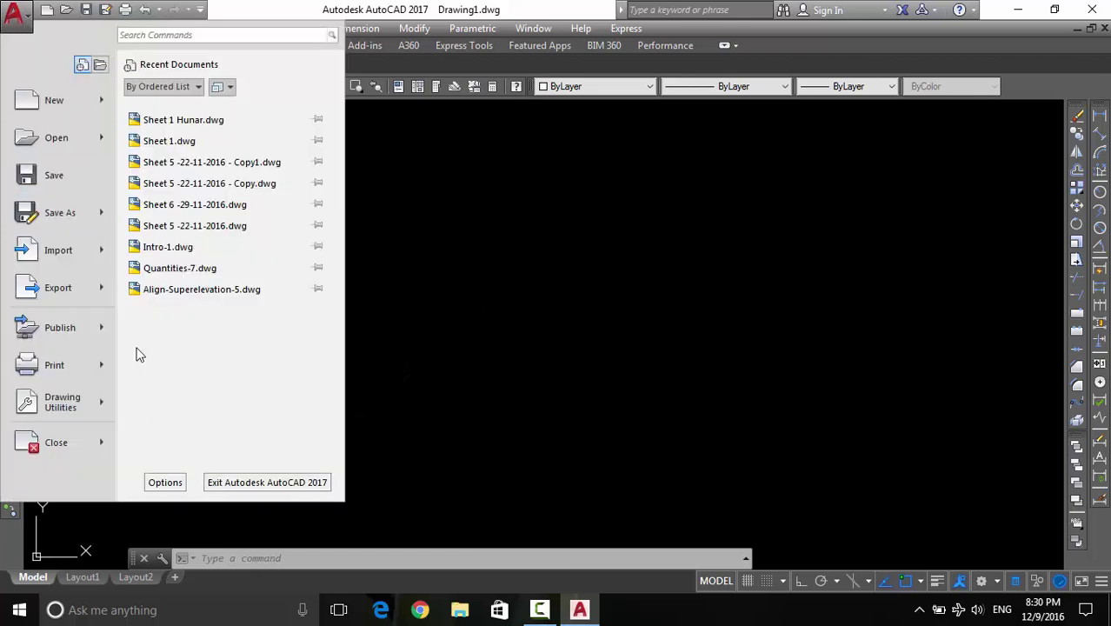
{"action": "left_click", "coordinate": [12, 16]}
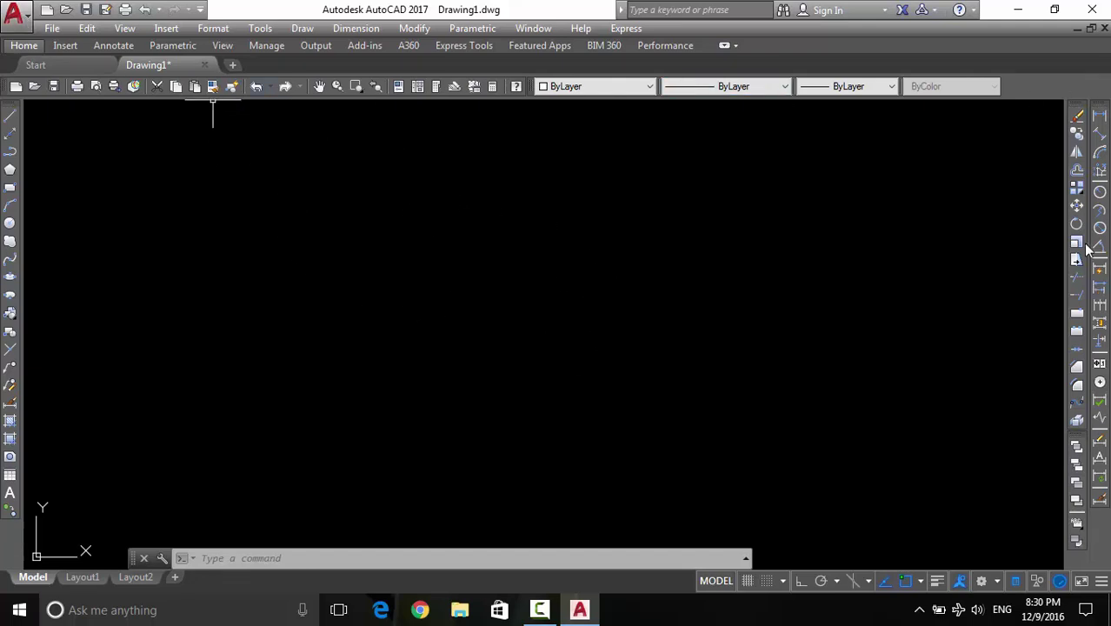
{"action": "left_click", "coordinate": [23, 26]}
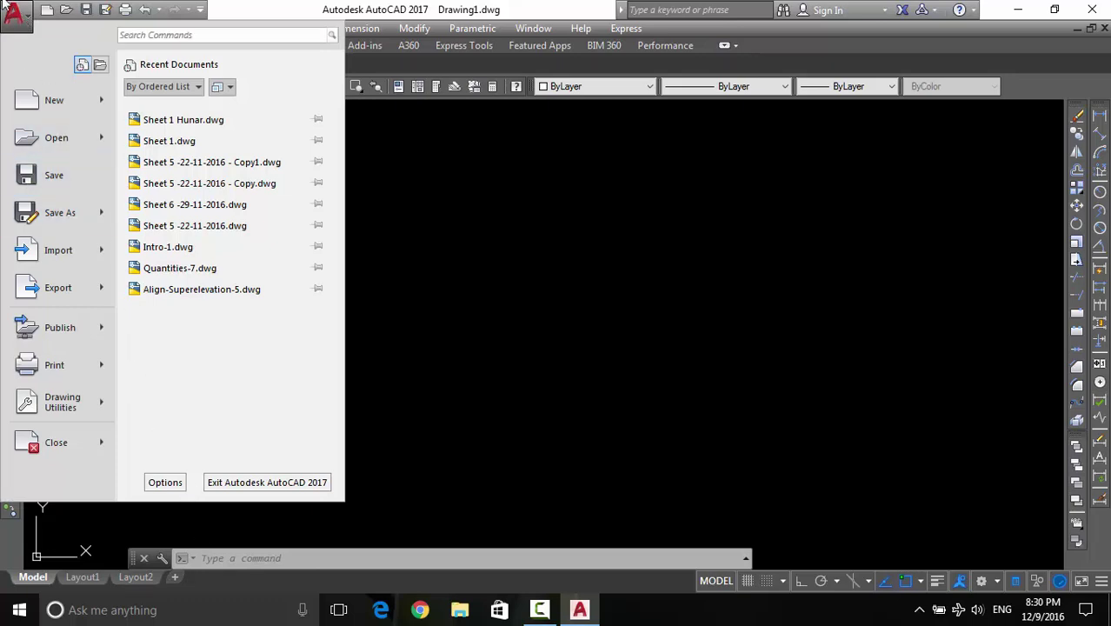
{"action": "left_click", "coordinate": [166, 481]}
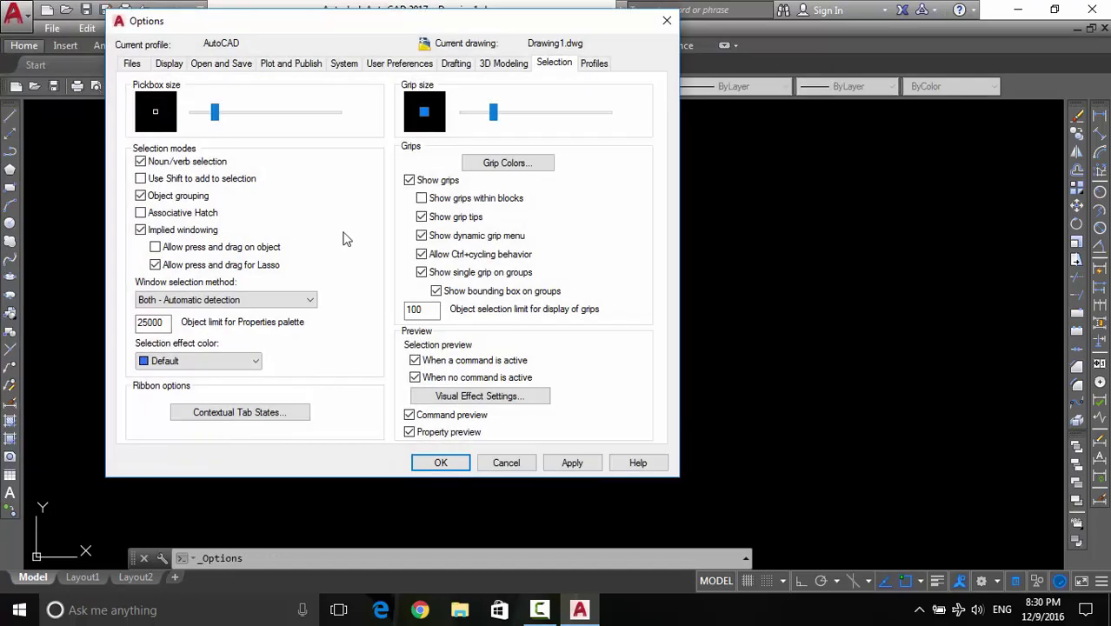
Check the crosshair size value on the Display tab
{"action": "left_click", "coordinate": [169, 68]}
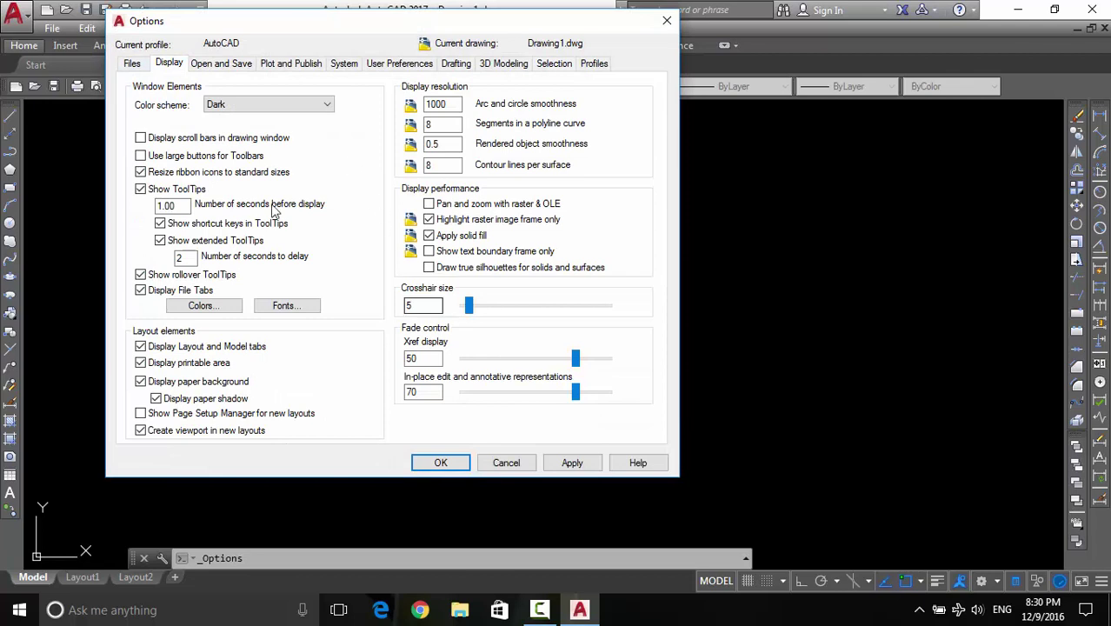
{"action": "double_click", "coordinate": [424, 308]}
{"action": "double_click", "coordinate": [409, 304]}
Change Minutes between saves from 10 to 2 on the Open and Save tab
{"action": "left_click", "coordinate": [213, 65]}
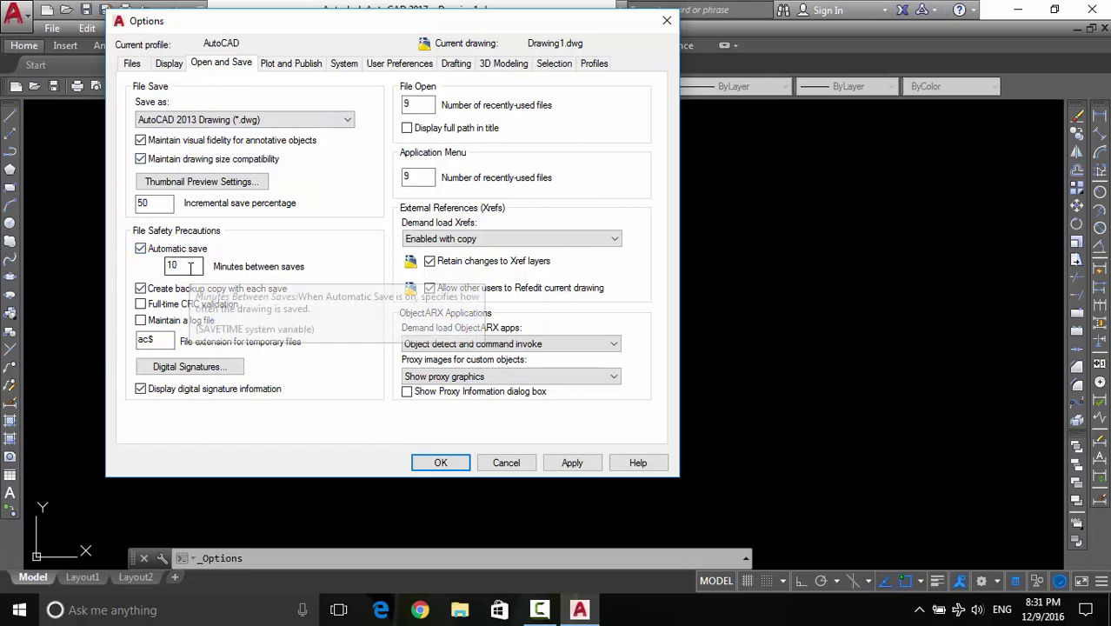
{"action": "left_click_drag", "start_coordinate": [178, 265], "coordinate": [113, 272]}
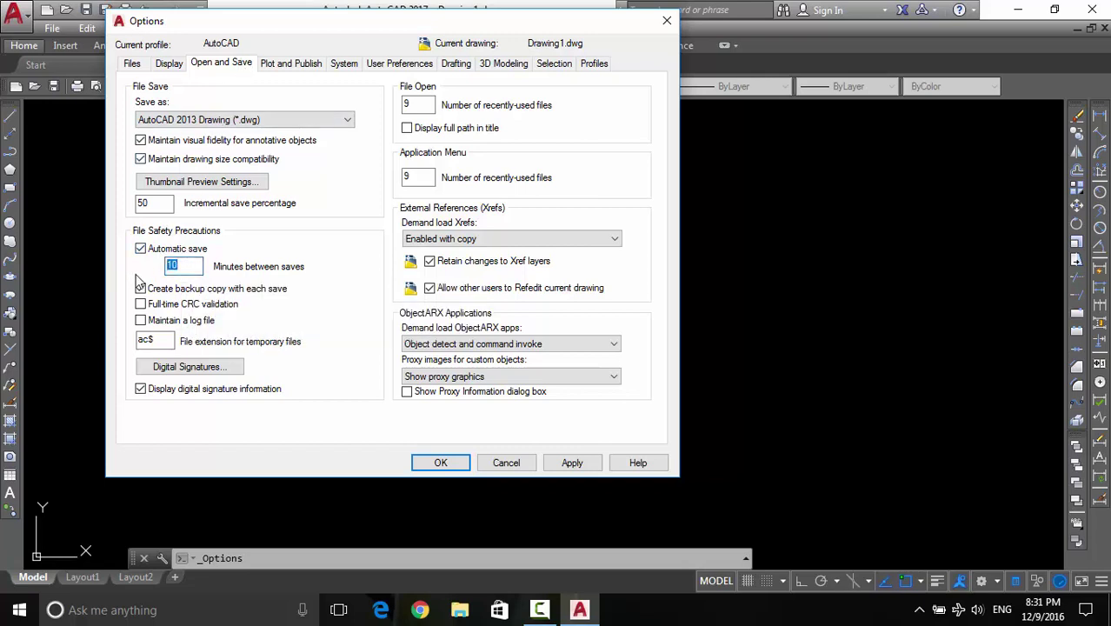
{"action": "type", "text": "2"}
{"action": "left_click", "coordinate": [456, 64]}
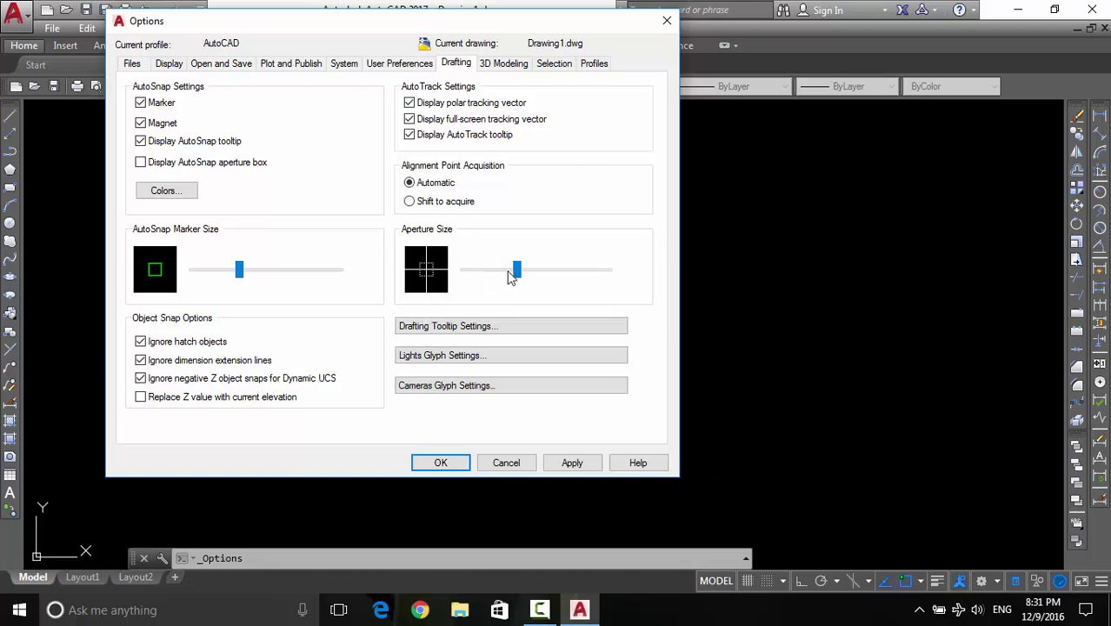
Drag the Aperture Size and AutoSnap Marker Size sliders to the right on the Drafting tab
{"action": "left_click_drag", "start_coordinate": [517, 270], "coordinate": [561, 273]}
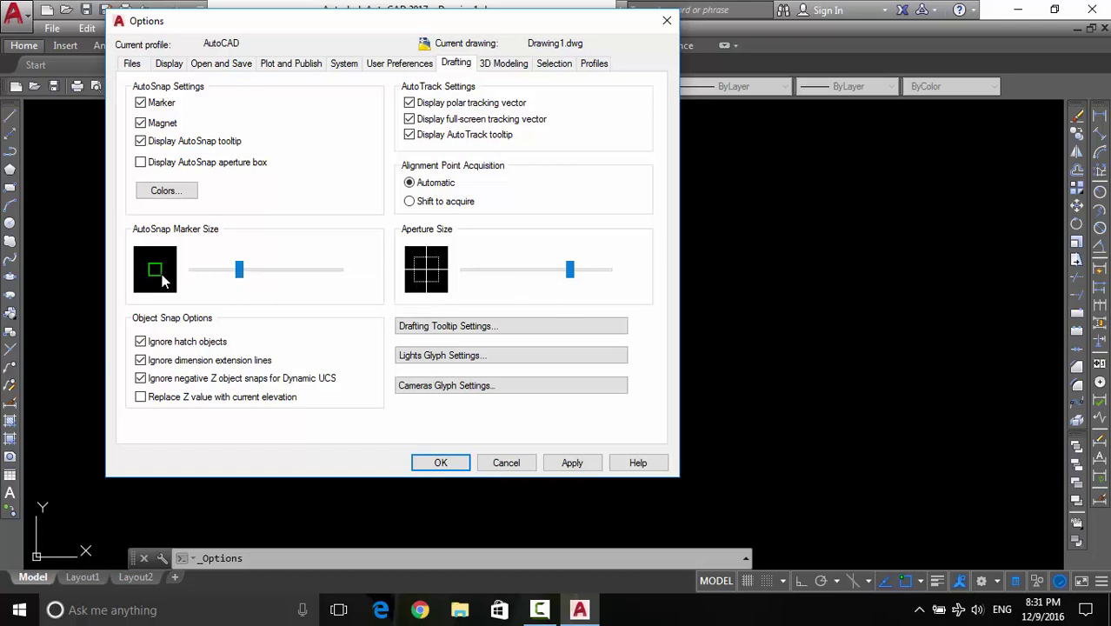
{"action": "left_click_drag", "start_coordinate": [239, 269], "coordinate": [286, 270]}
{"action": "left_click", "coordinate": [515, 67]}
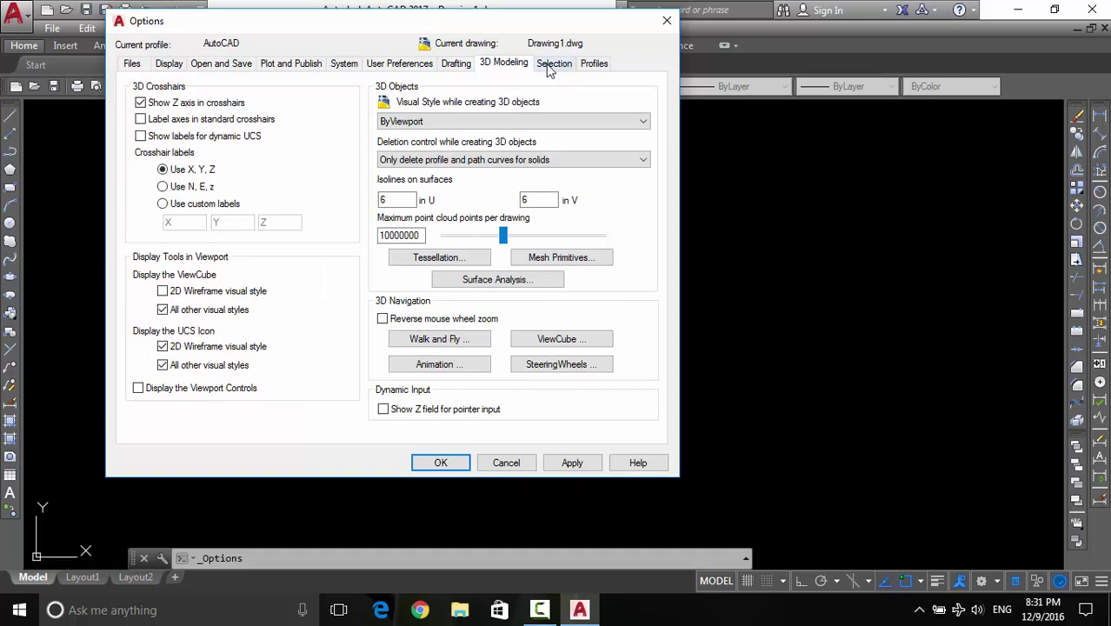
Increase the Grip size and Pickbox size on the Selection tab, then apply and close Options
{"action": "left_click", "coordinate": [550, 67]}
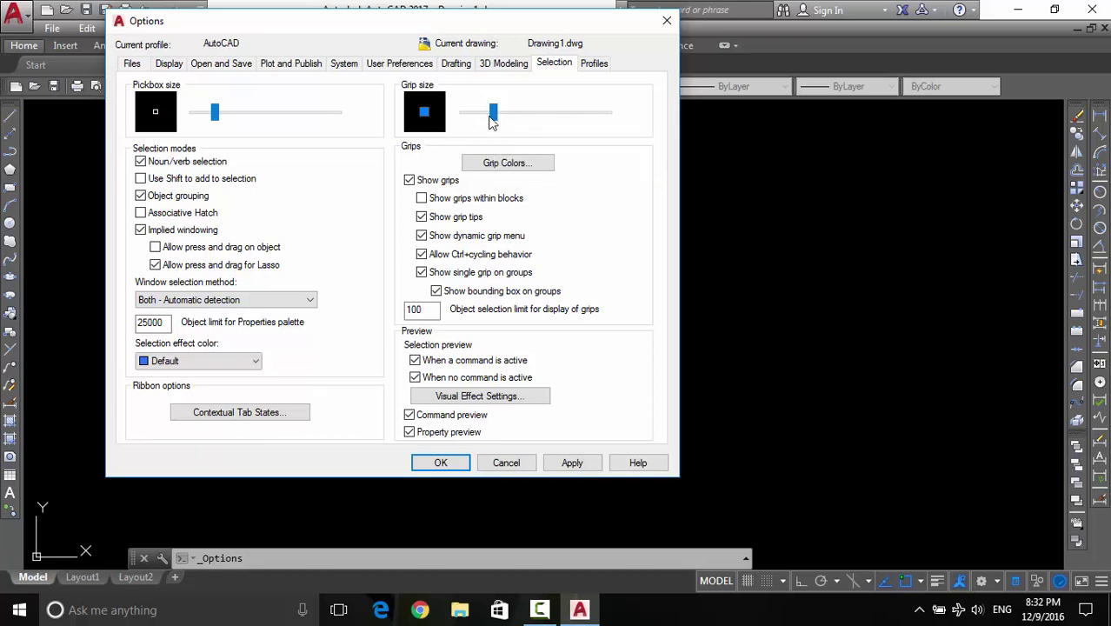
{"action": "left_click_drag", "start_coordinate": [491, 120], "coordinate": [532, 115]}
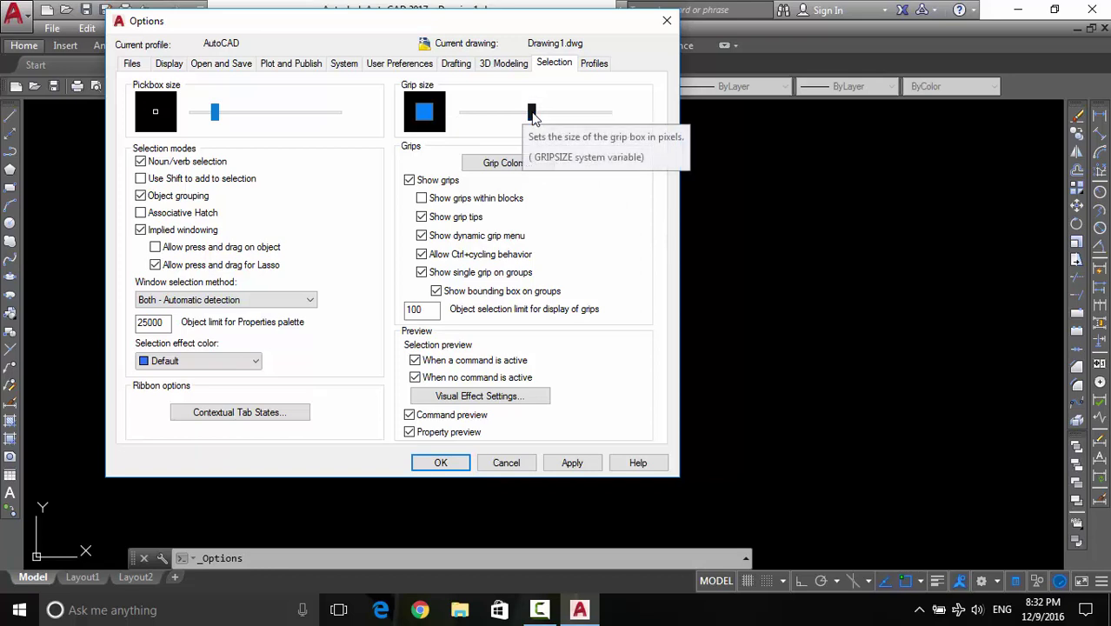
{"action": "left_click_drag", "start_coordinate": [531, 111], "coordinate": [546, 112]}
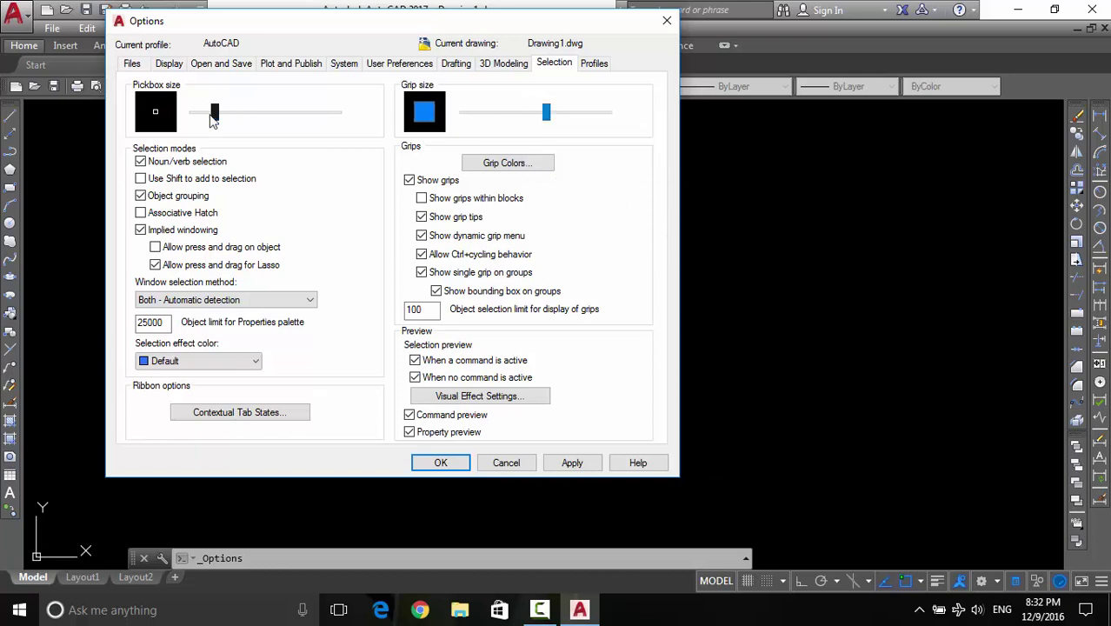
{"action": "left_click_drag", "start_coordinate": [215, 111], "coordinate": [301, 119]}
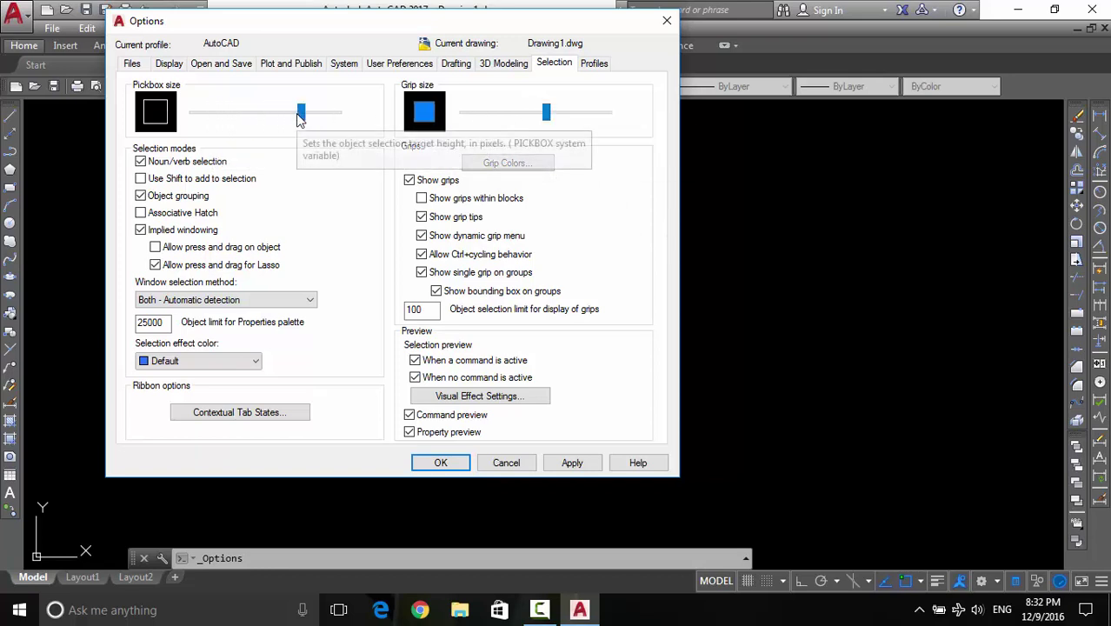
{"action": "left_click", "coordinate": [571, 466]}
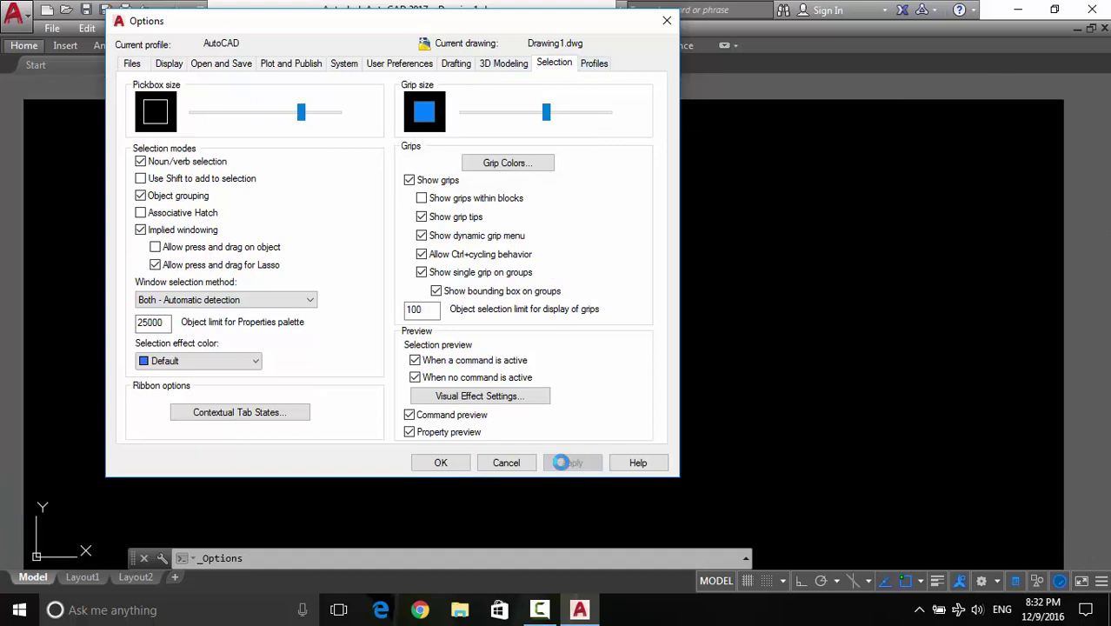
{"action": "left_click", "coordinate": [439, 463]}
{"action": "left_click", "coordinate": [452, 330]}
{"action": "left_click", "coordinate": [388, 342]}
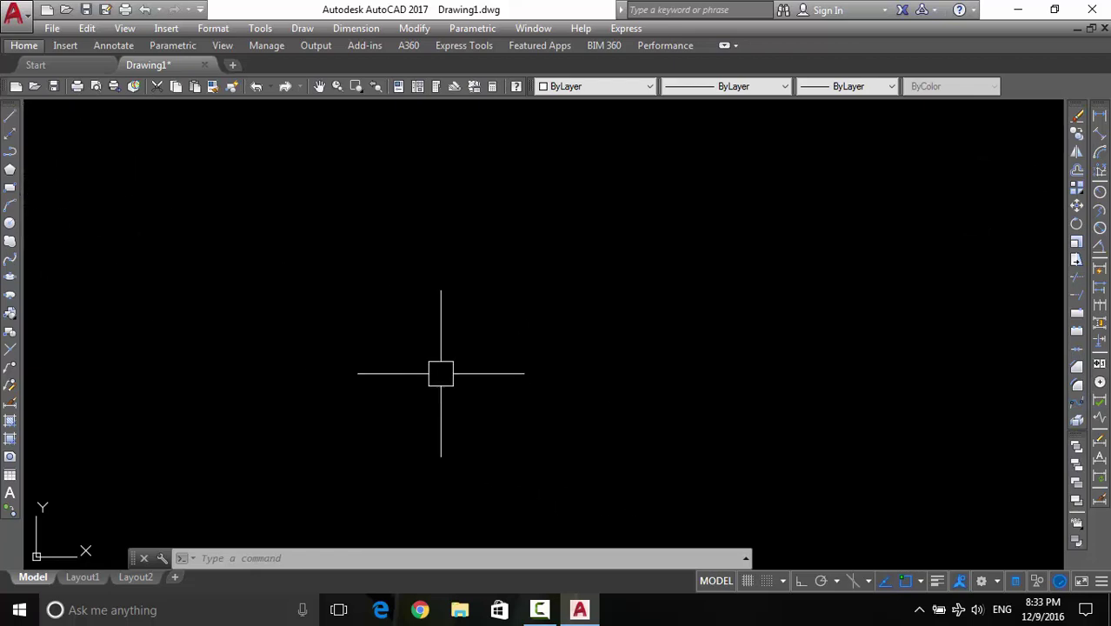
{"action": "left_click", "coordinate": [11, 119]}
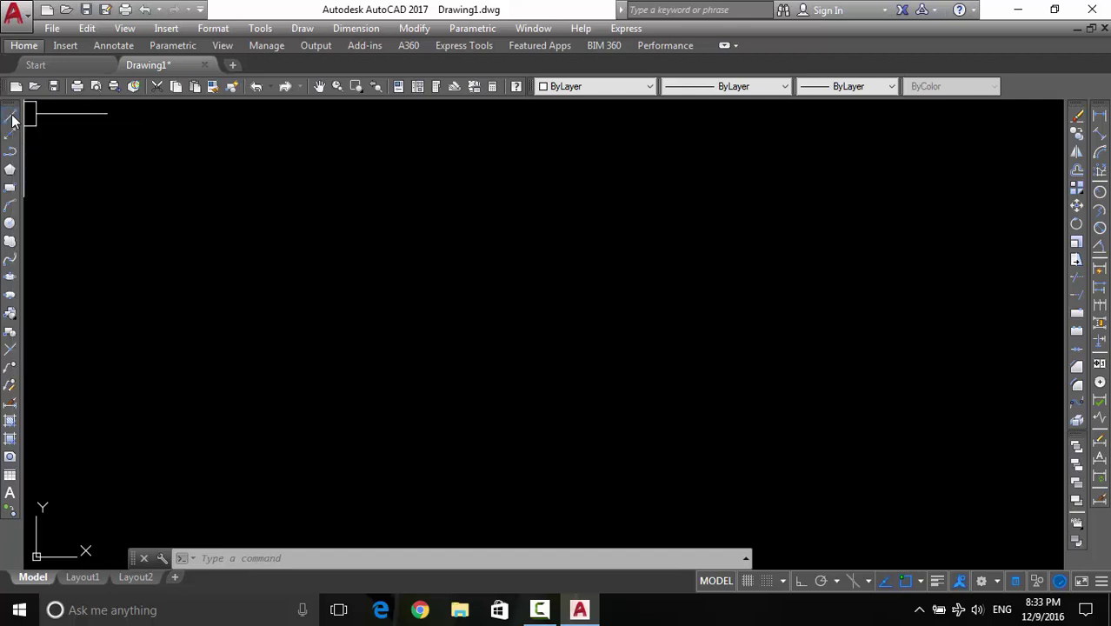
{"action": "left_click", "coordinate": [205, 186]}
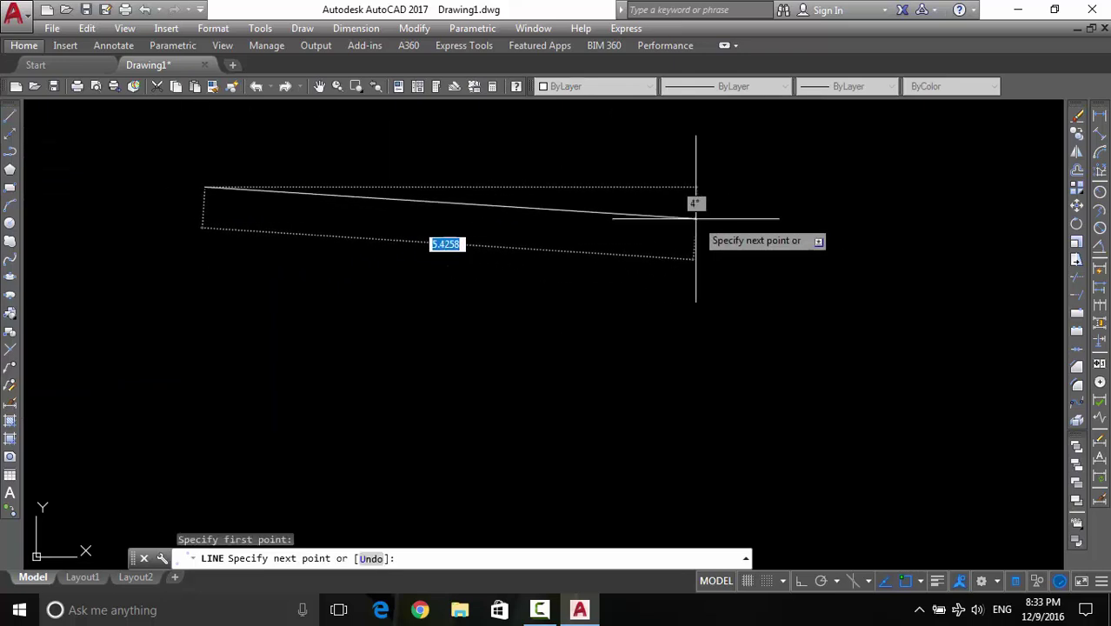
{"action": "key", "text": "Escape"}
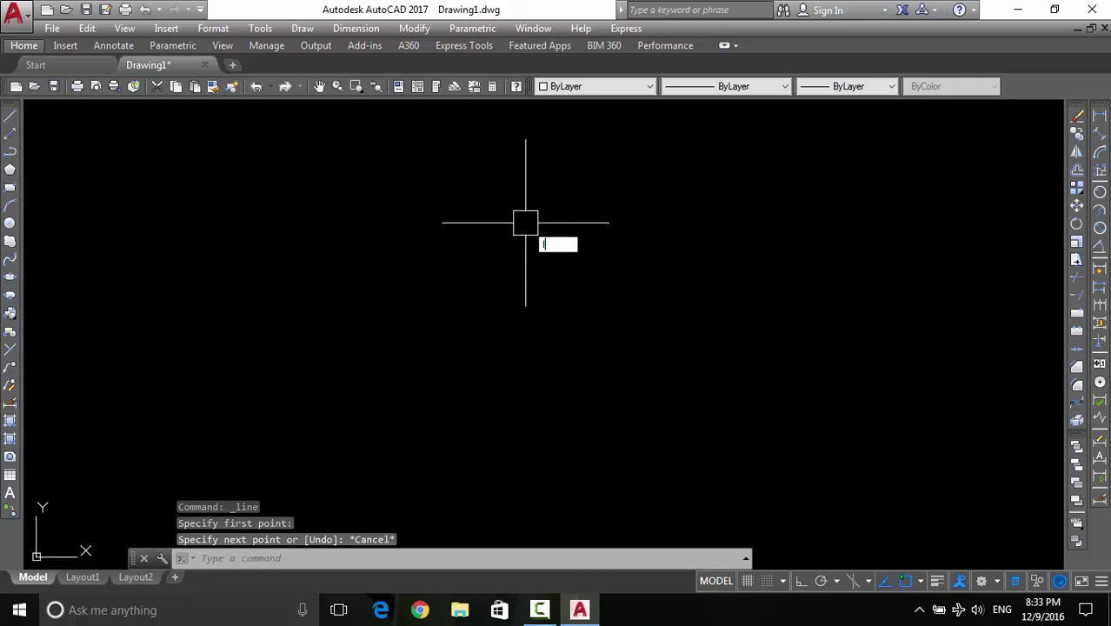
{"action": "type", "text": "L"}
{"action": "key", "text": "Return"}
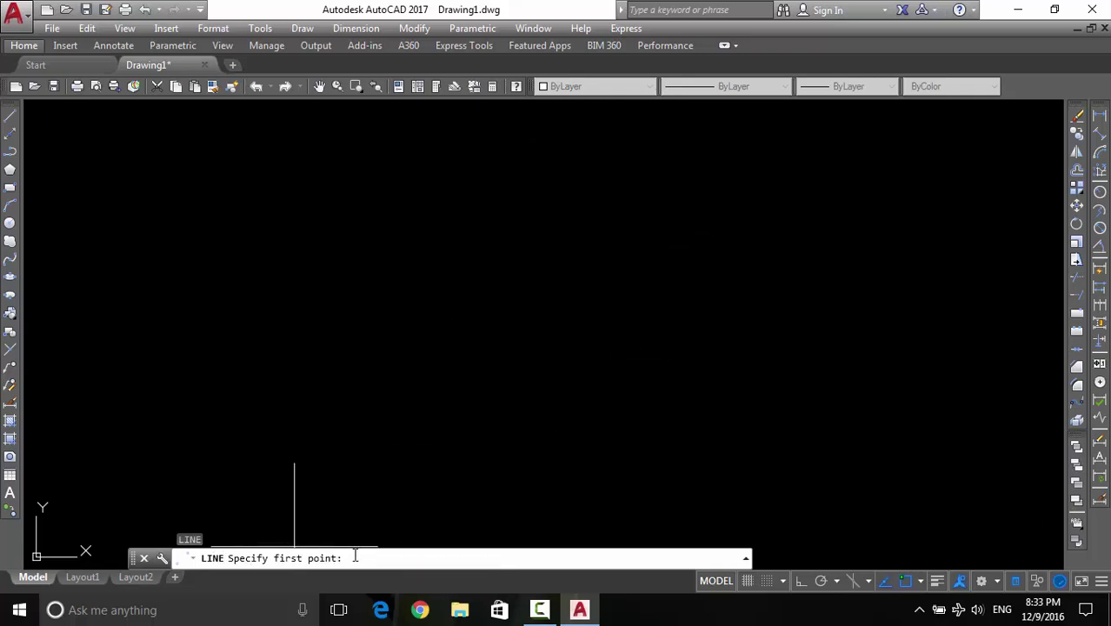
{"action": "left_click", "coordinate": [11, 120]}
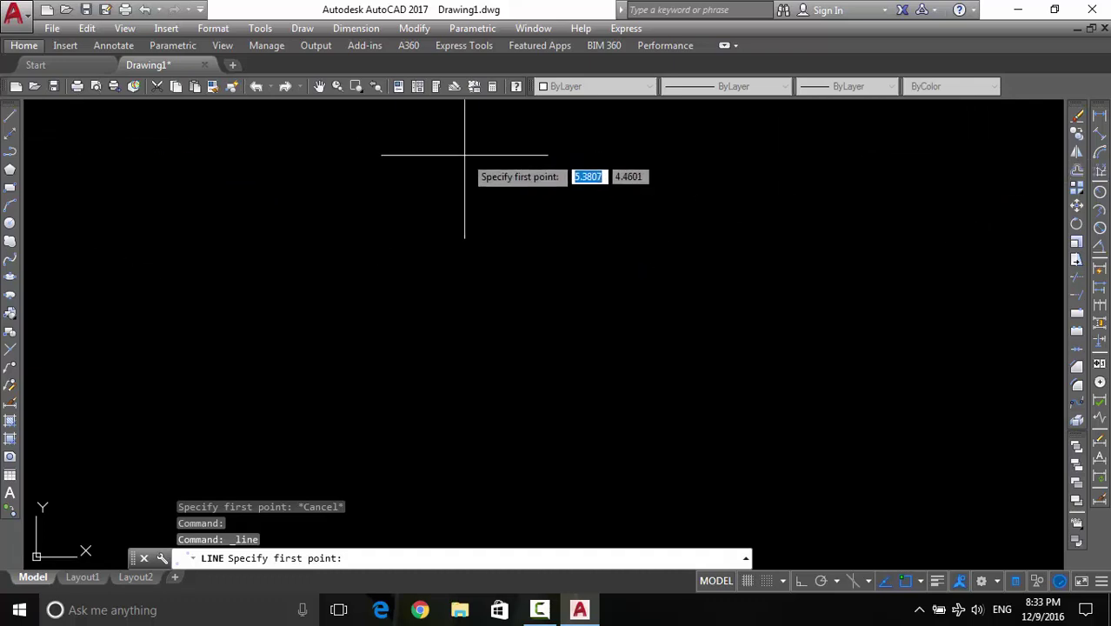
{"action": "key", "text": "Escape"}
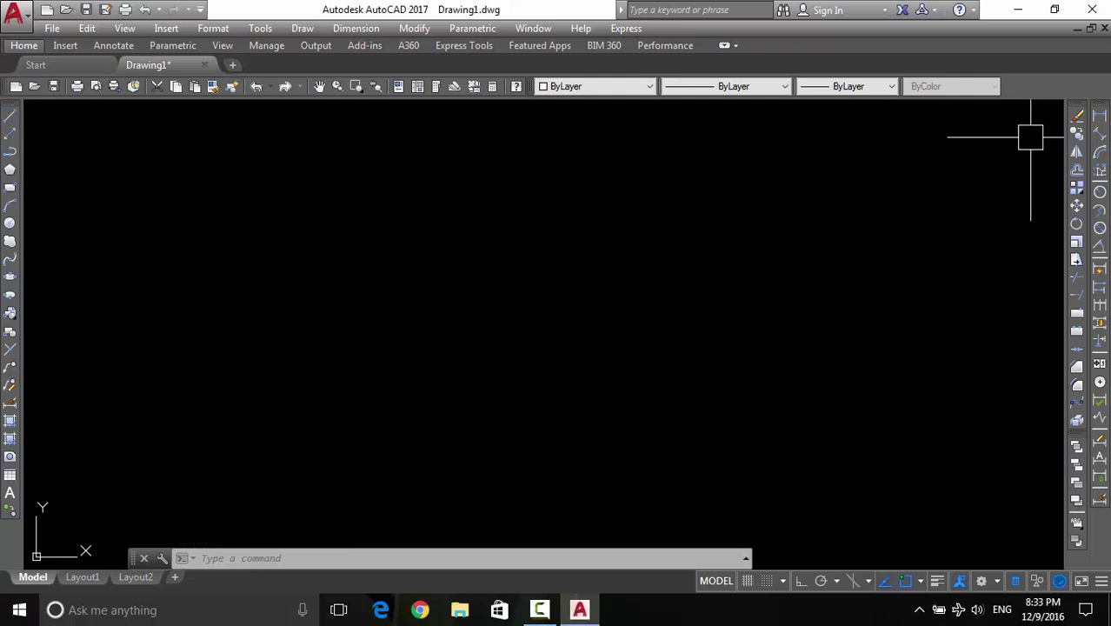
{"action": "type", "text": "l"}
{"action": "key", "text": "Return"}
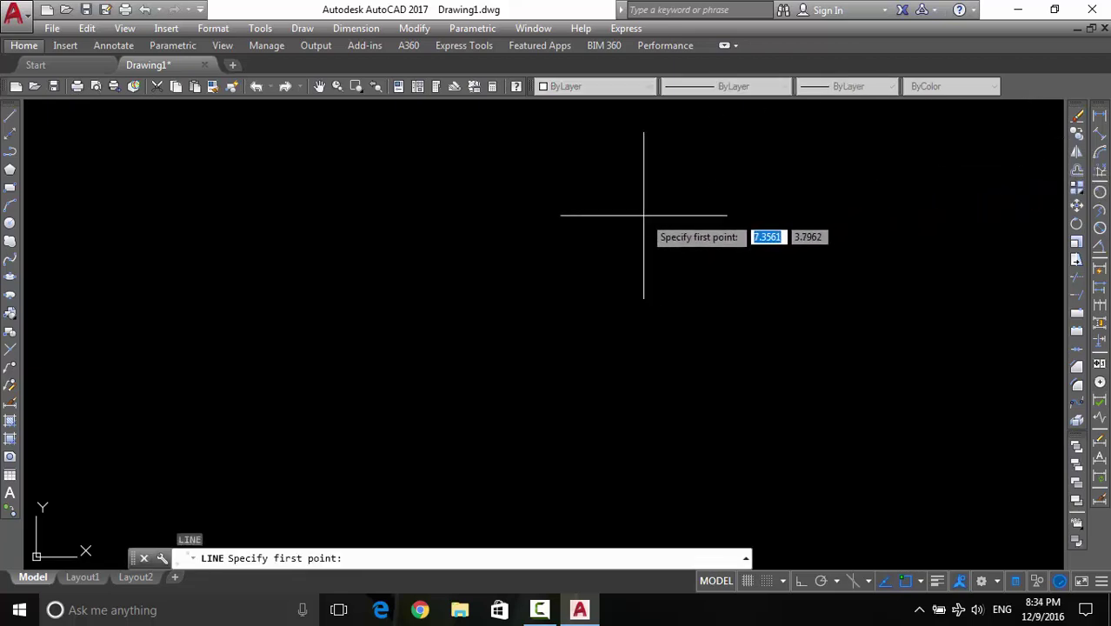
{"action": "key", "text": "Escape"}
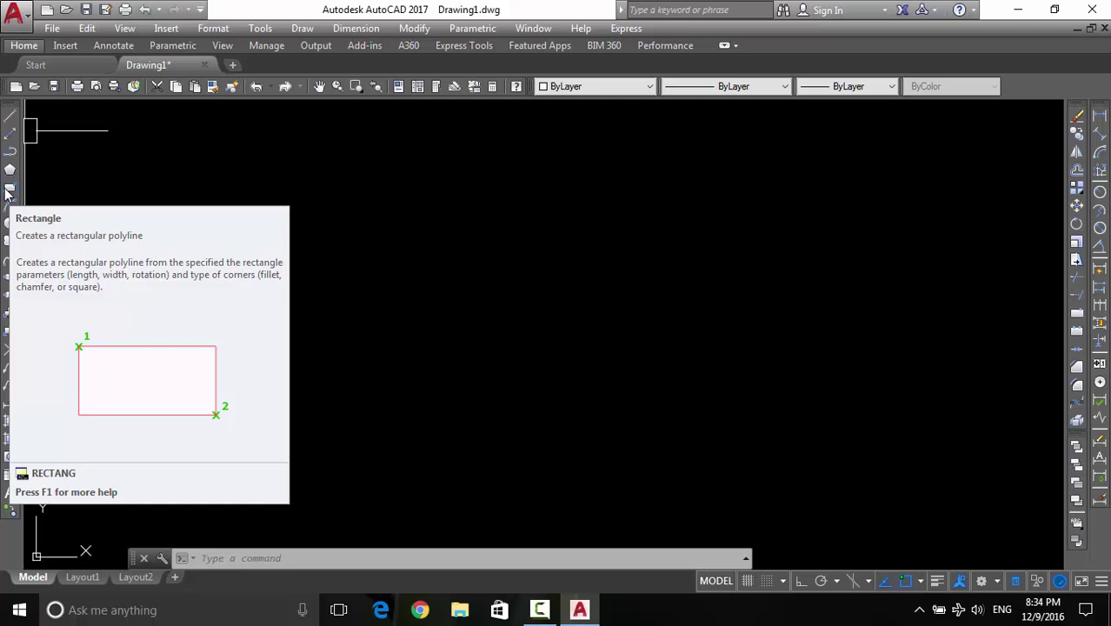
Draw a rectangle with RECTANG by picking two opposite corners in the upper-middle canvas
{"action": "type", "text": "Re"}
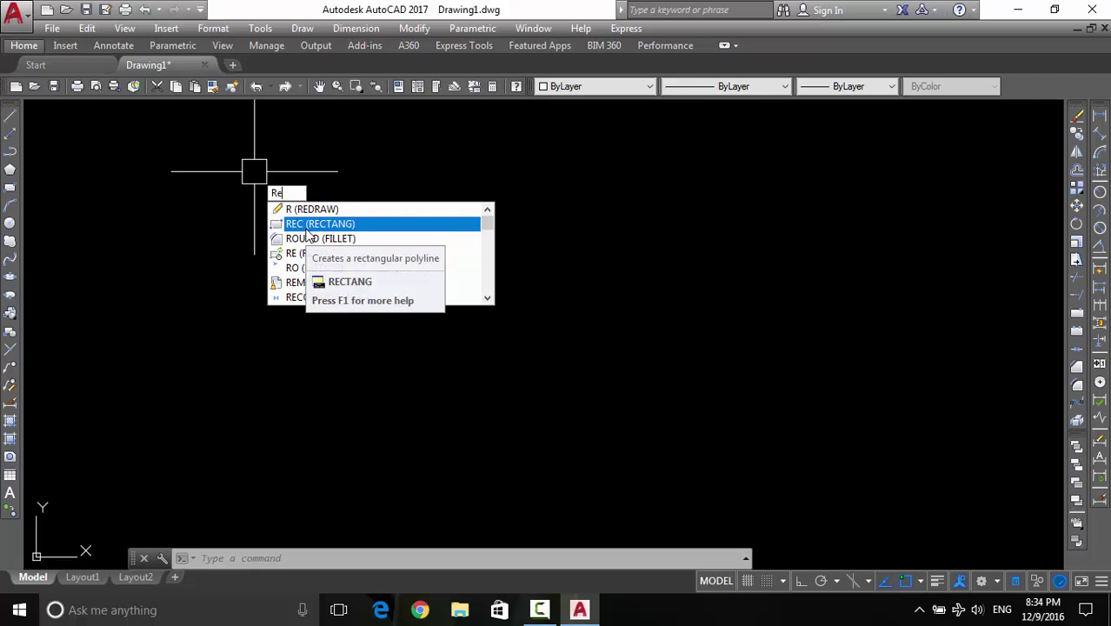
{"action": "key", "text": "BackSpace"}
{"action": "type", "text": "EC"}
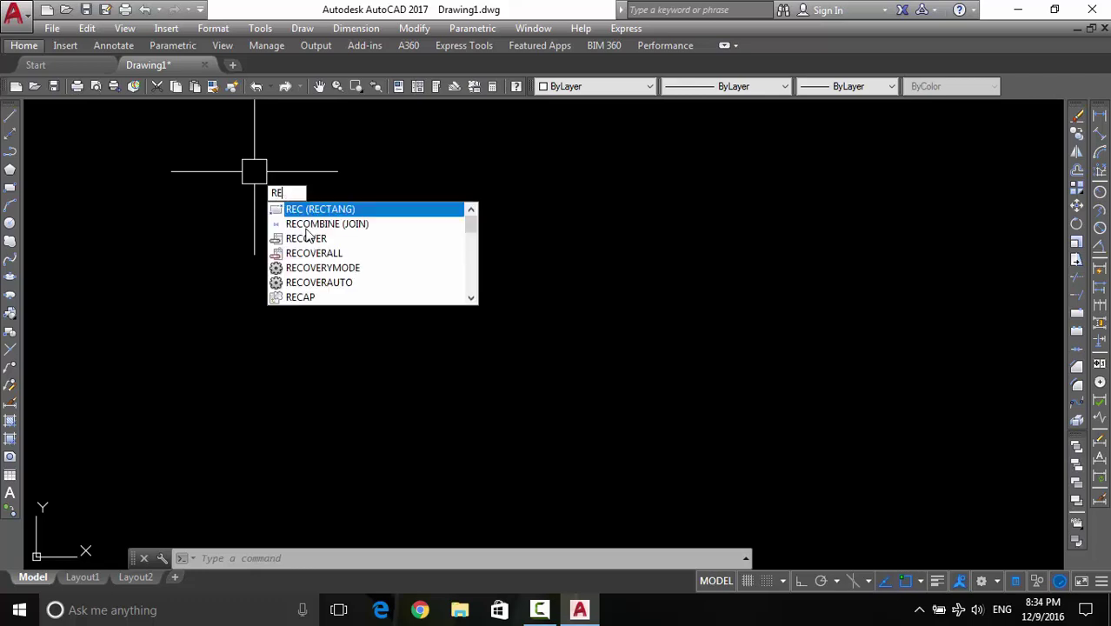
{"action": "key", "text": "BackSpace"}
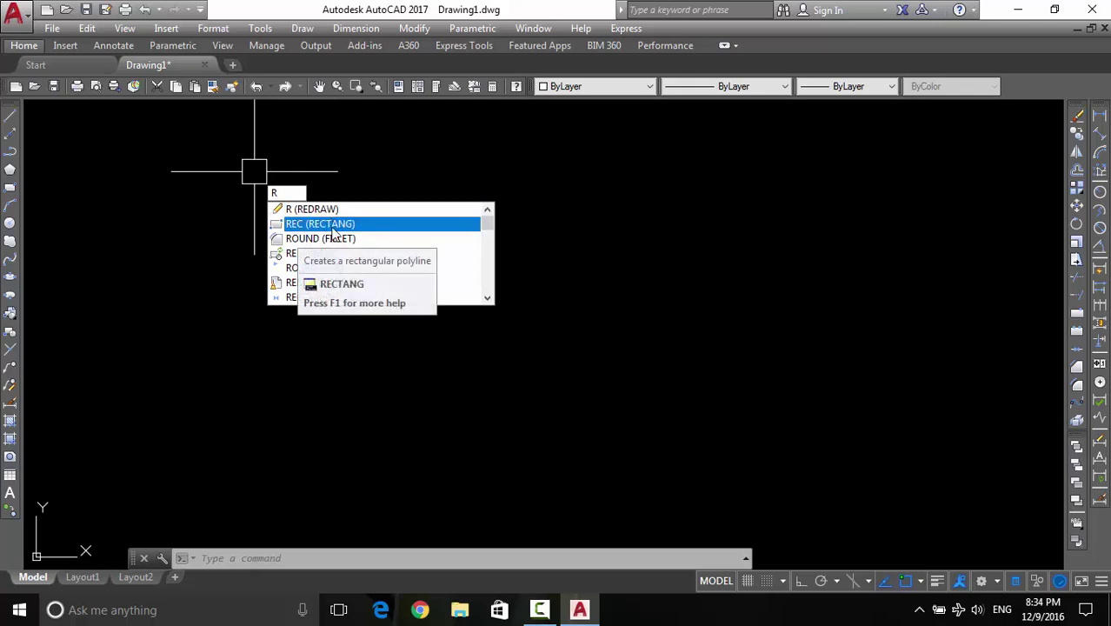
{"action": "left_click", "coordinate": [332, 228]}
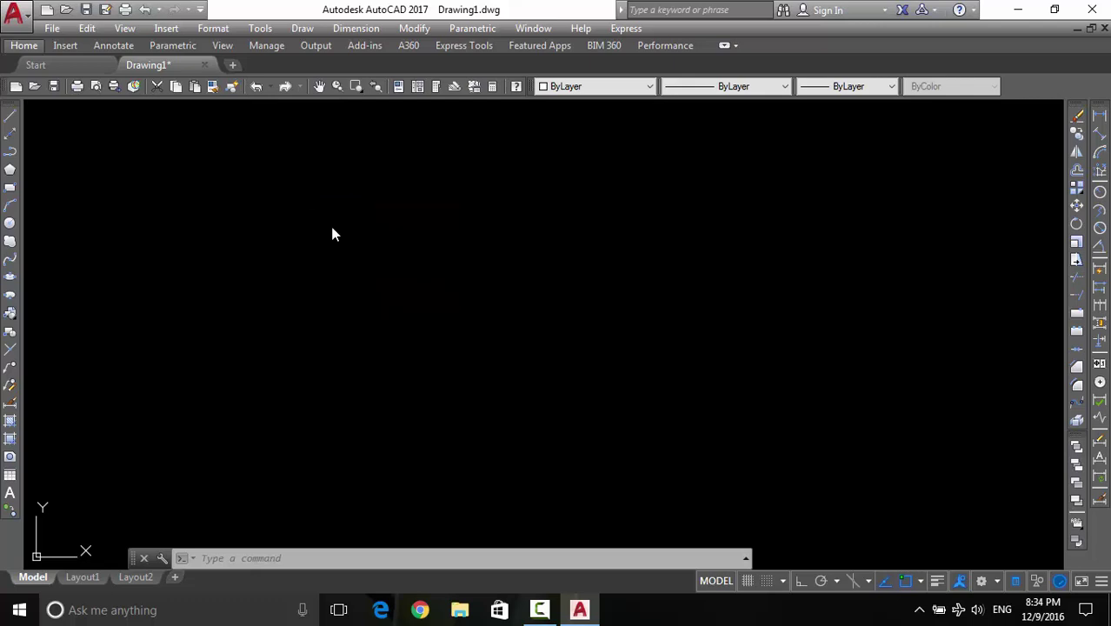
{"action": "left_click", "coordinate": [303, 210]}
{"action": "left_click", "coordinate": [499, 304]}
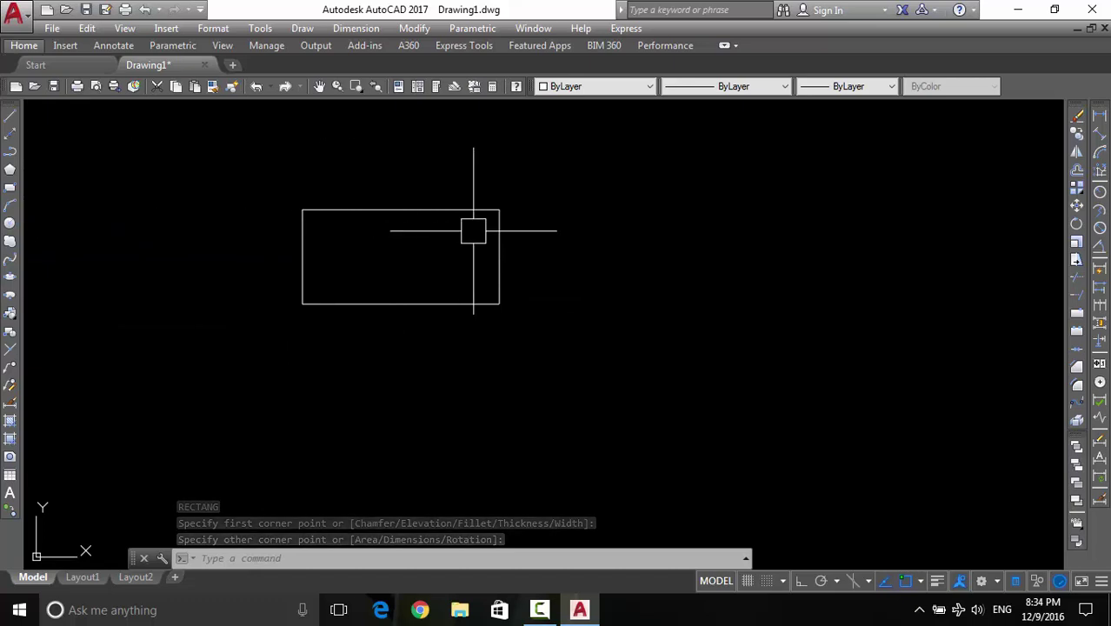
{"action": "left_click", "coordinate": [303, 253]}
{"action": "key", "text": "Escape"}
{"action": "type", "text": "C"}
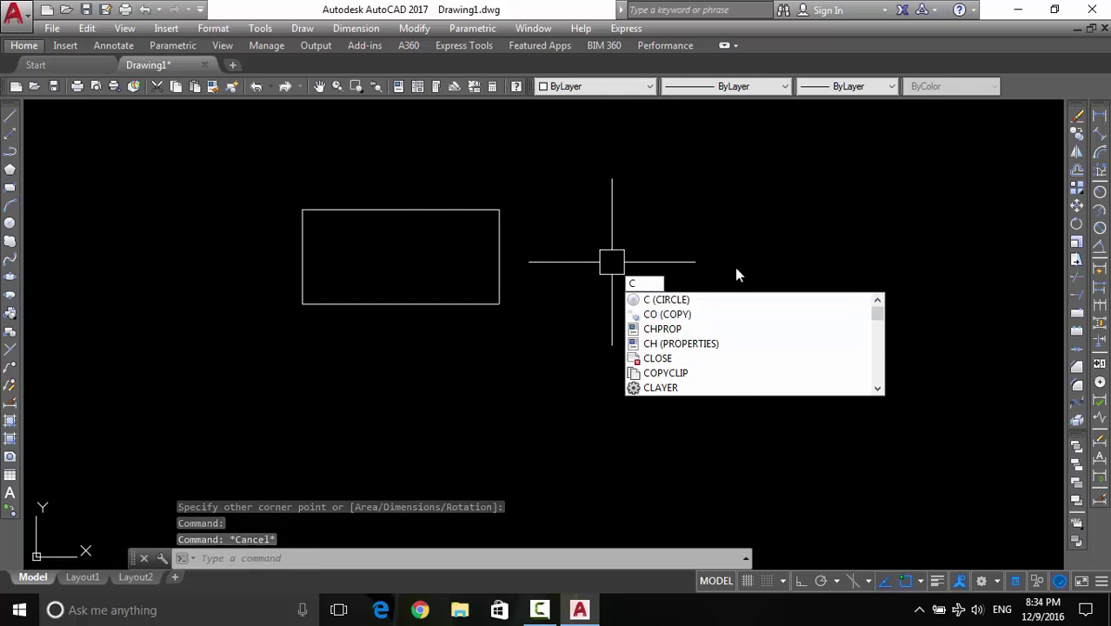
Draw a circle centred right of the rectangle, picking a point for its radius
{"action": "left_click", "coordinate": [666, 299]}
{"action": "left_click", "coordinate": [639, 269]}
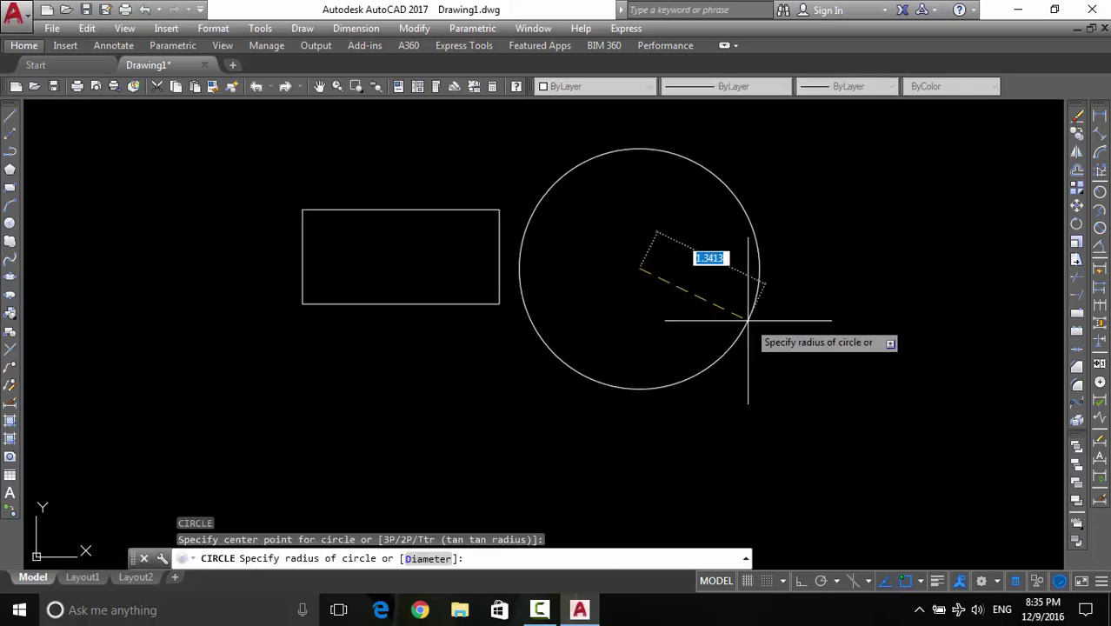
{"action": "left_click", "coordinate": [745, 318]}
{"action": "middle_click_drag", "start_coordinate": [398, 240], "coordinate": [483, 188]}
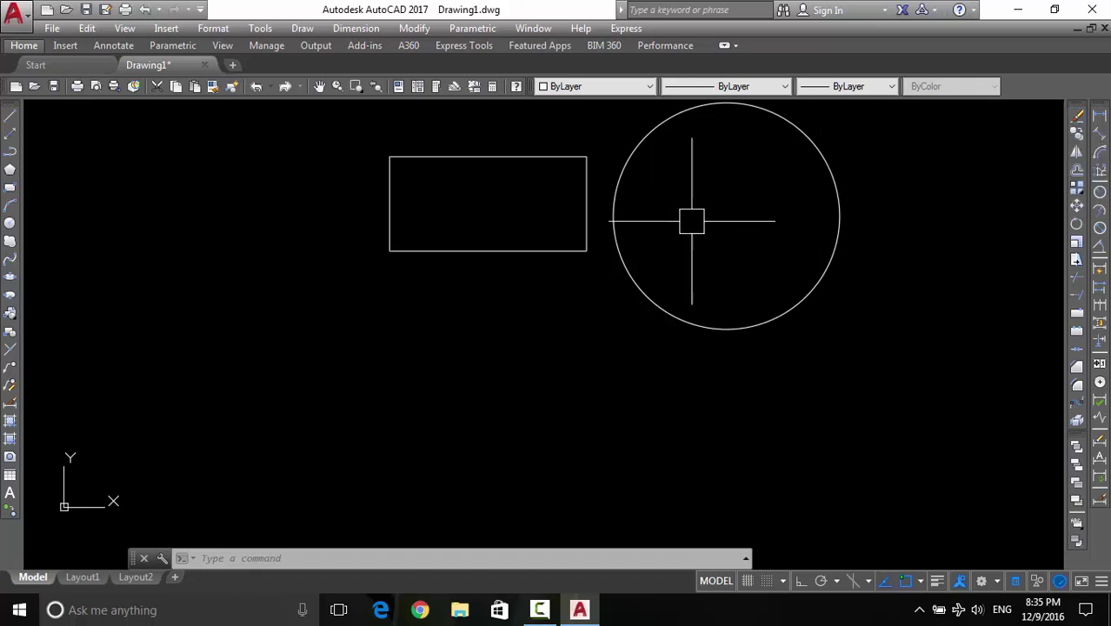
{"action": "left_click", "coordinate": [585, 191]}
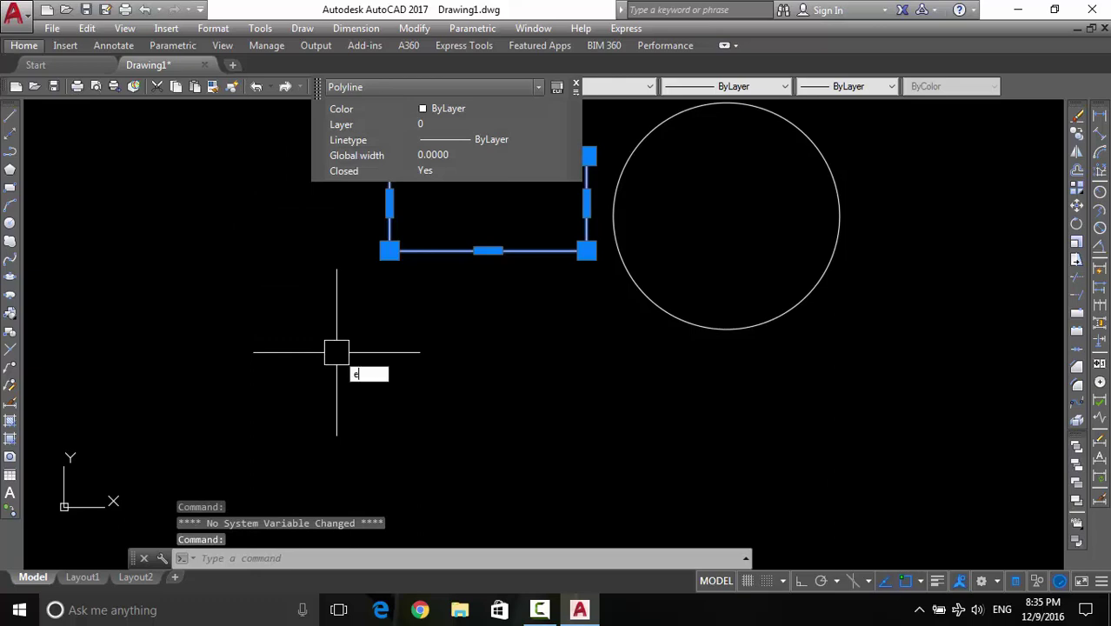
Erase the selected rectangle and turn off Quick Properties popups
{"action": "key", "text": "Return"}
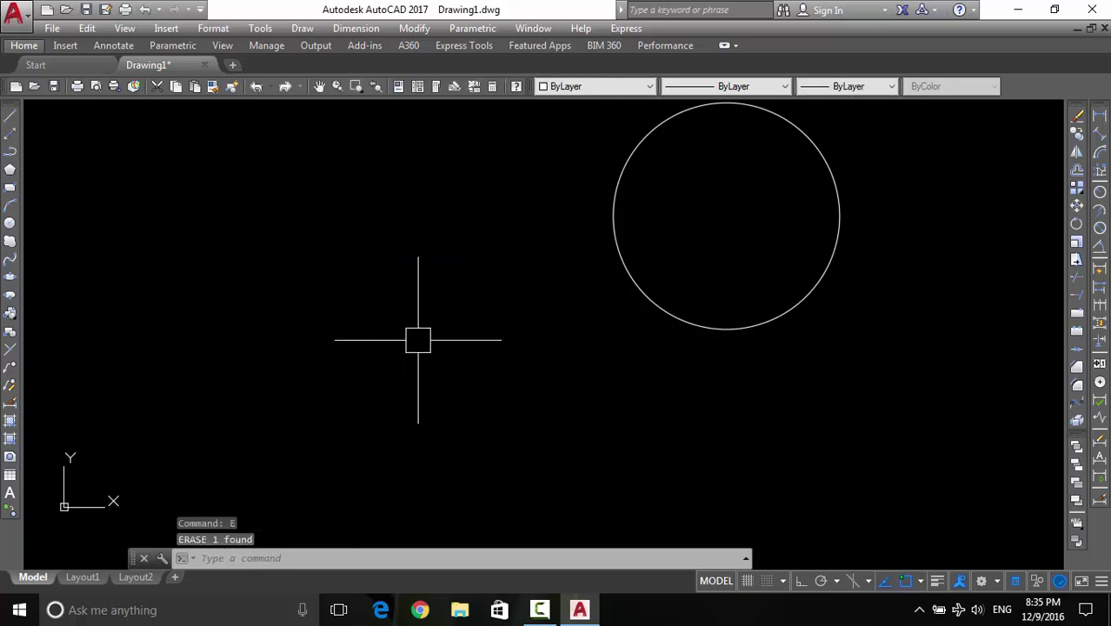
{"action": "scroll", "coordinate": [610, 404], "scroll_direction": "up", "scroll_amount": 3}
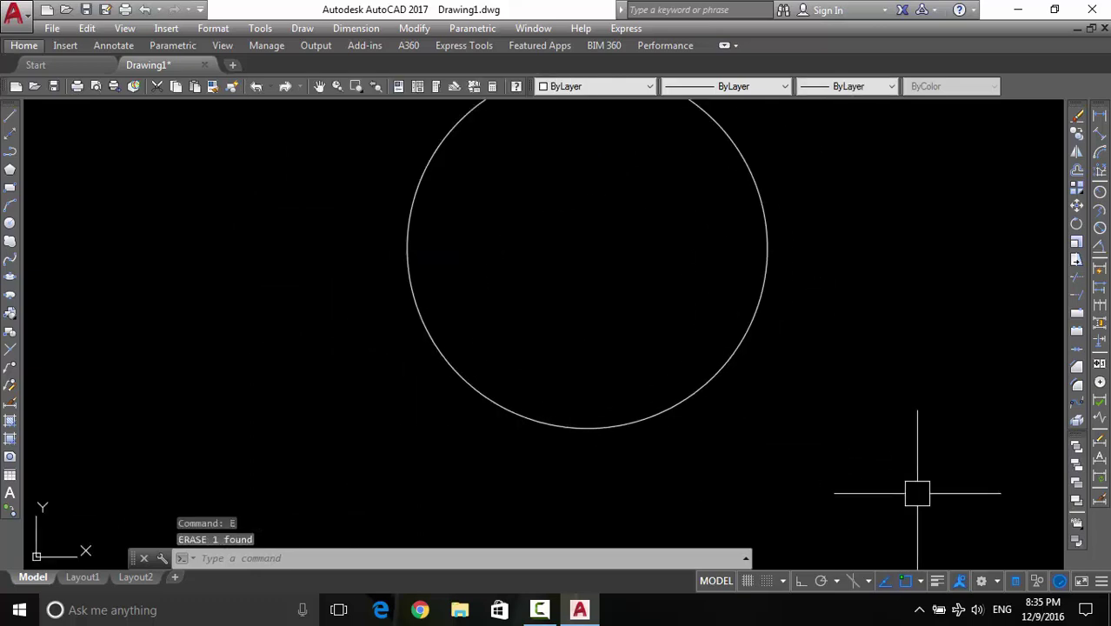
{"action": "left_click", "coordinate": [1016, 581]}
{"action": "middle_click_drag", "start_coordinate": [537, 304], "coordinate": [488, 355]}
{"action": "scroll", "coordinate": [491, 330], "scroll_direction": "down", "scroll_amount": 4}
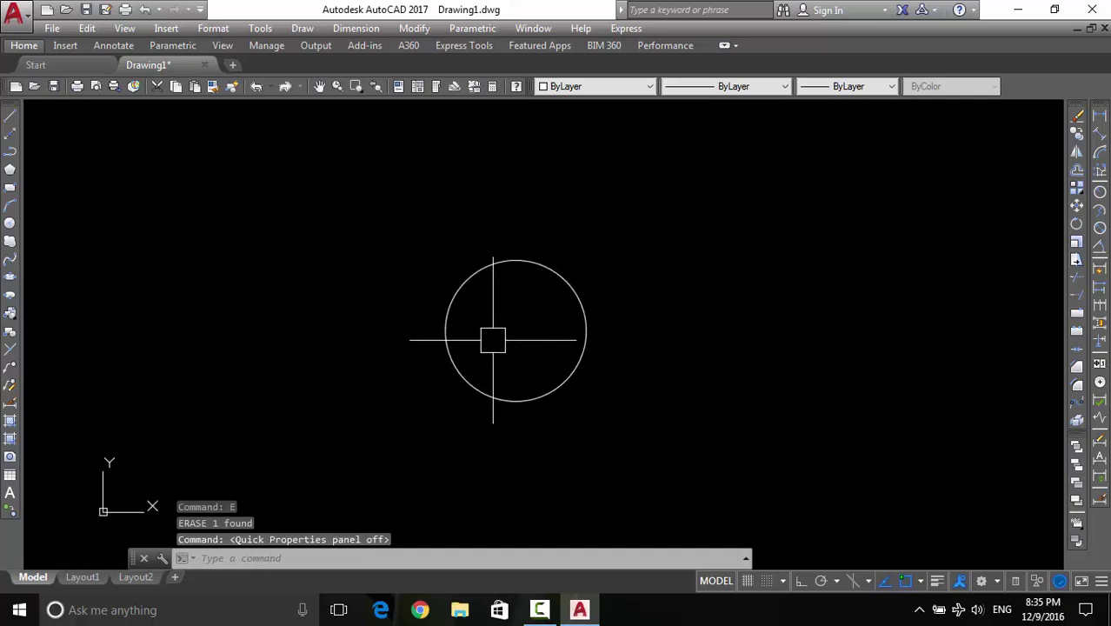
{"action": "type", "text": "e"}
Erase the circle with ERASE, then undo to bring it back
{"action": "key", "text": "Return"}
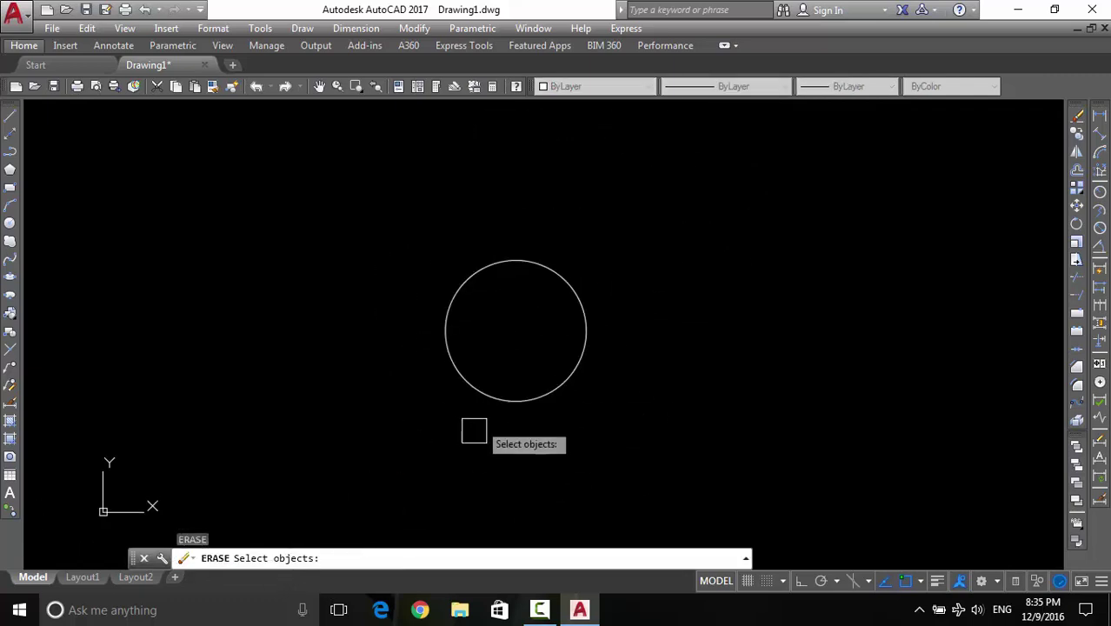
{"action": "left_click", "coordinate": [560, 376]}
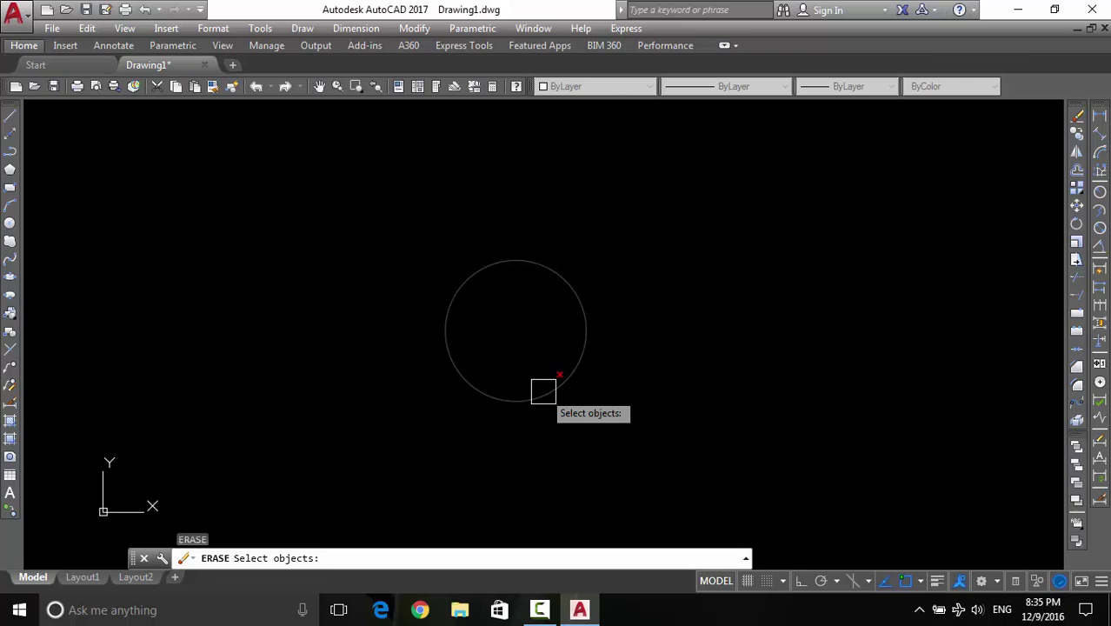
{"action": "left_click", "coordinate": [544, 392], "text": "shift"}
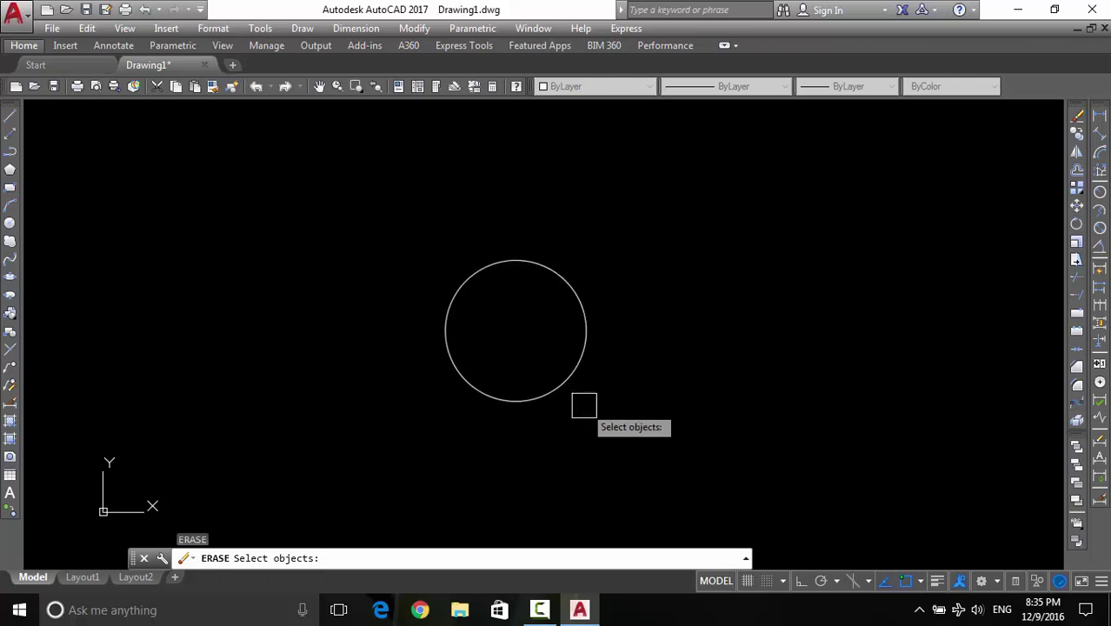
{"action": "left_click", "coordinate": [571, 370]}
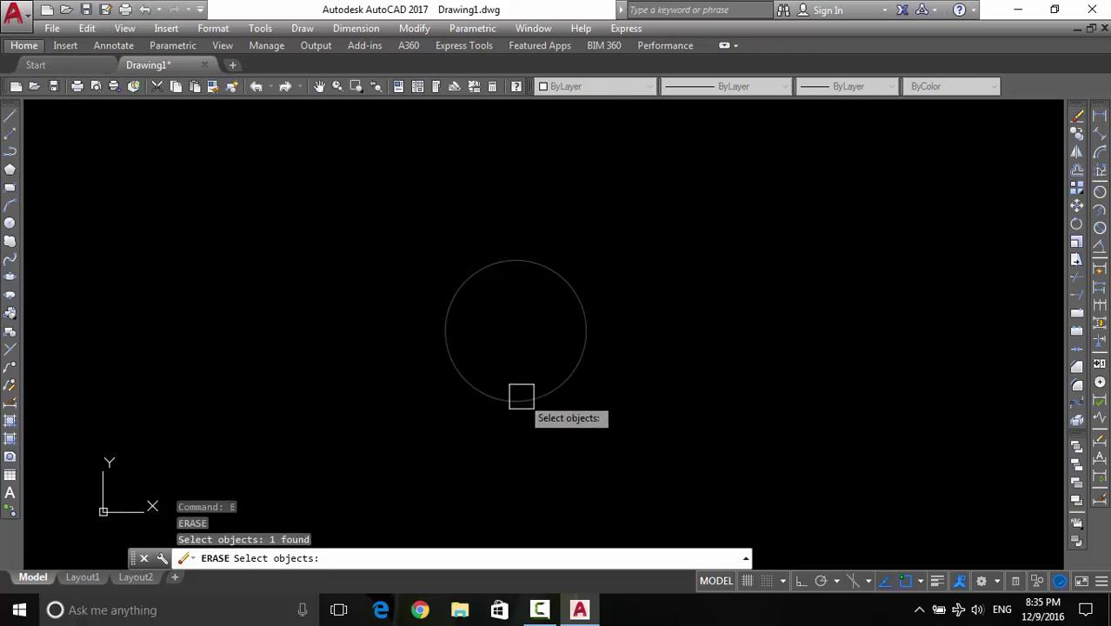
{"action": "key", "text": "Return"}
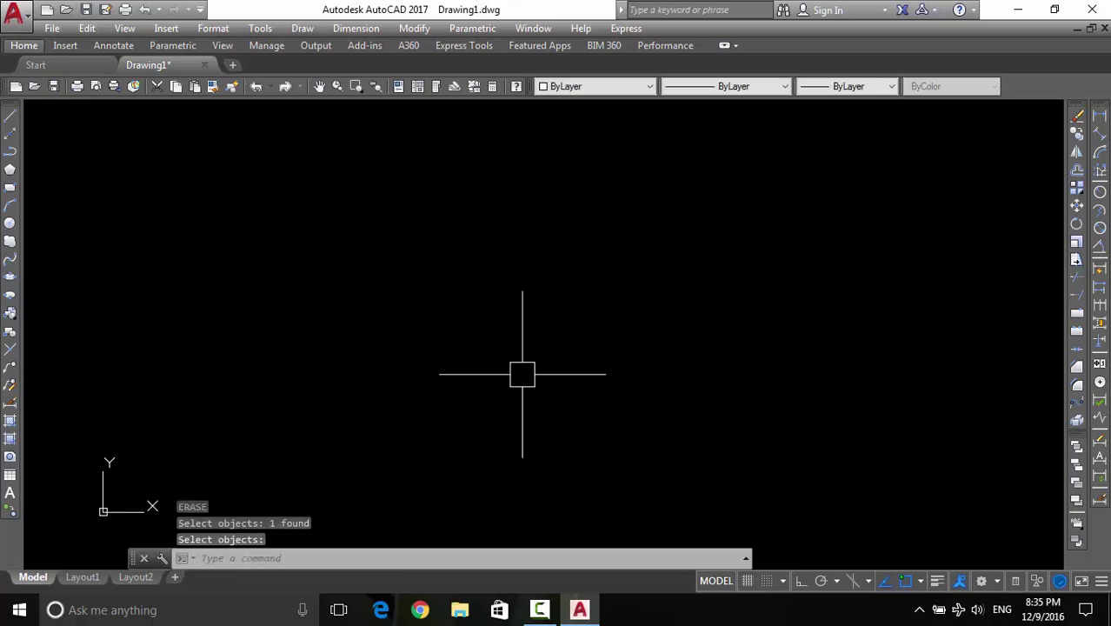
{"action": "key", "text": "ctrl+z"}
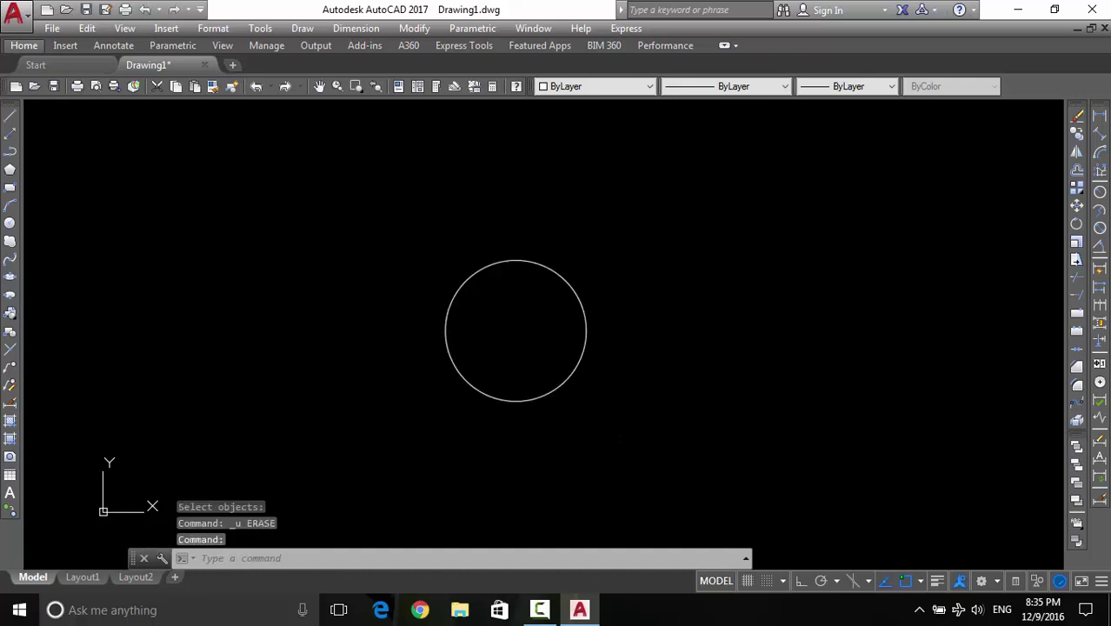
{"action": "scroll", "coordinate": [511, 335], "scroll_direction": "up", "scroll_amount": 2}
{"action": "key", "text": "ctrl+a"}
{"action": "key", "text": "Escape"}
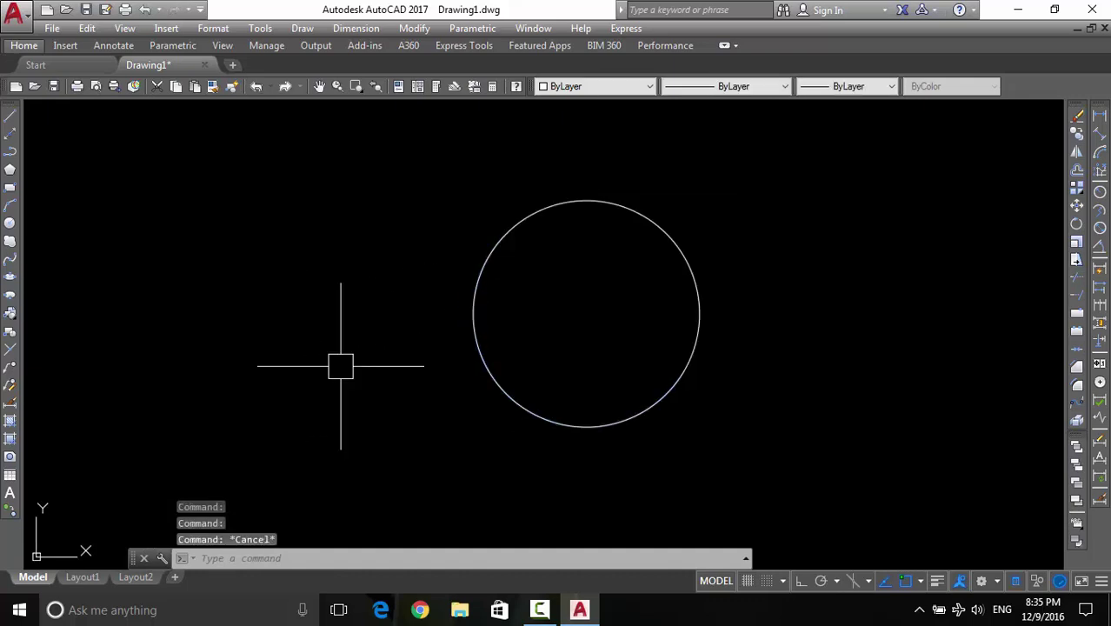
Window-select the circle and erase it, leaving the canvas empty
{"action": "type", "text": "e"}
{"action": "key", "text": "Return"}
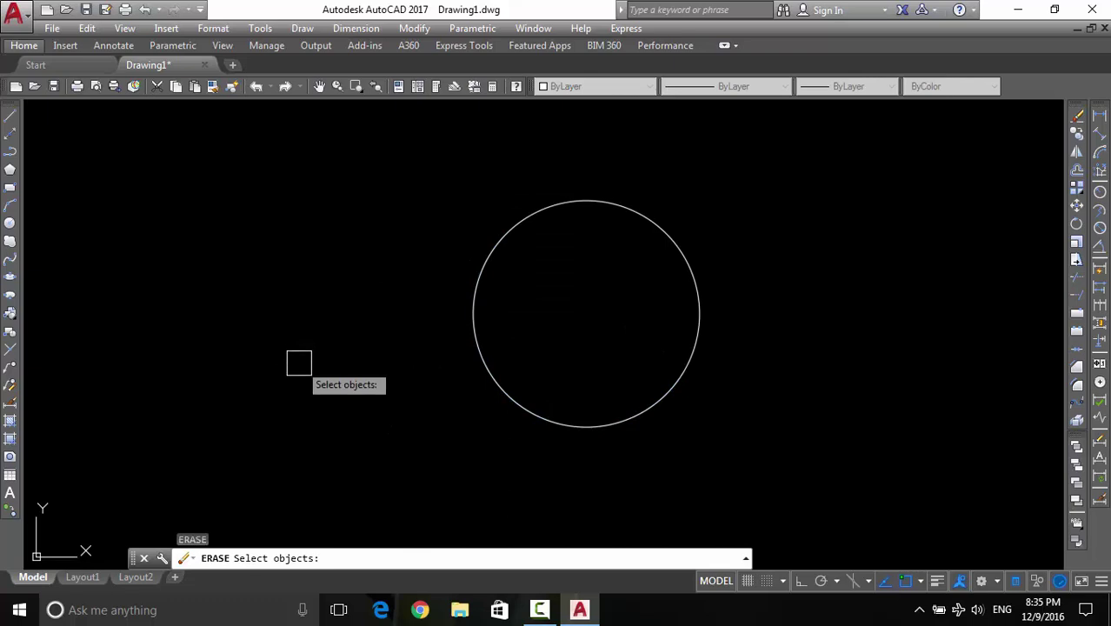
{"action": "left_click", "coordinate": [469, 337]}
{"action": "key", "text": "Return"}
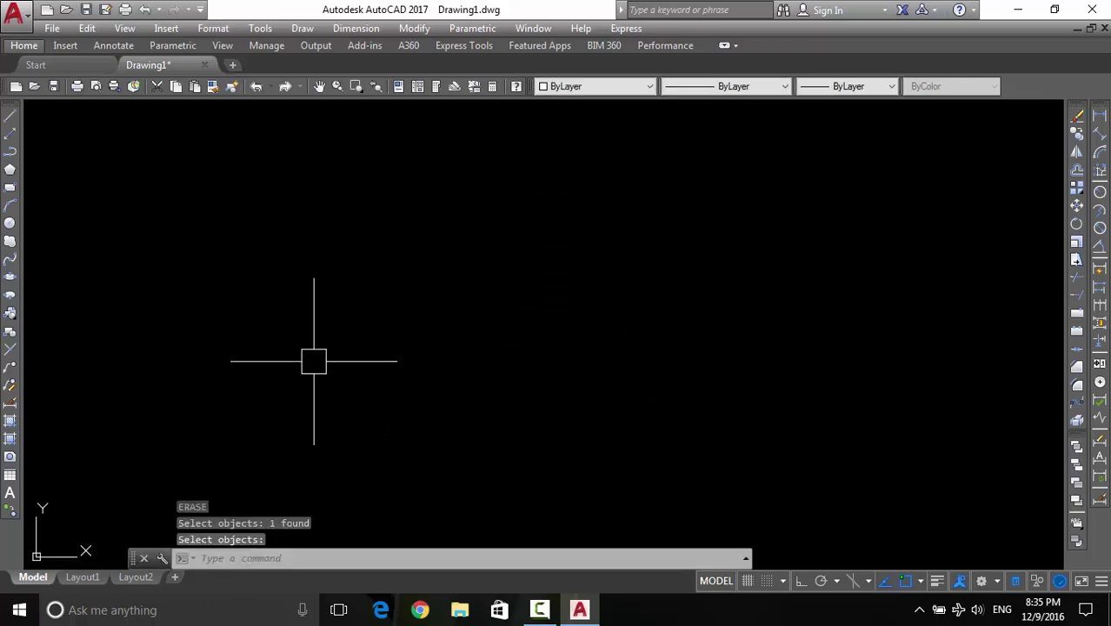
{"action": "key", "text": "ctrl+z"}
{"action": "left_click", "coordinate": [454, 340]}
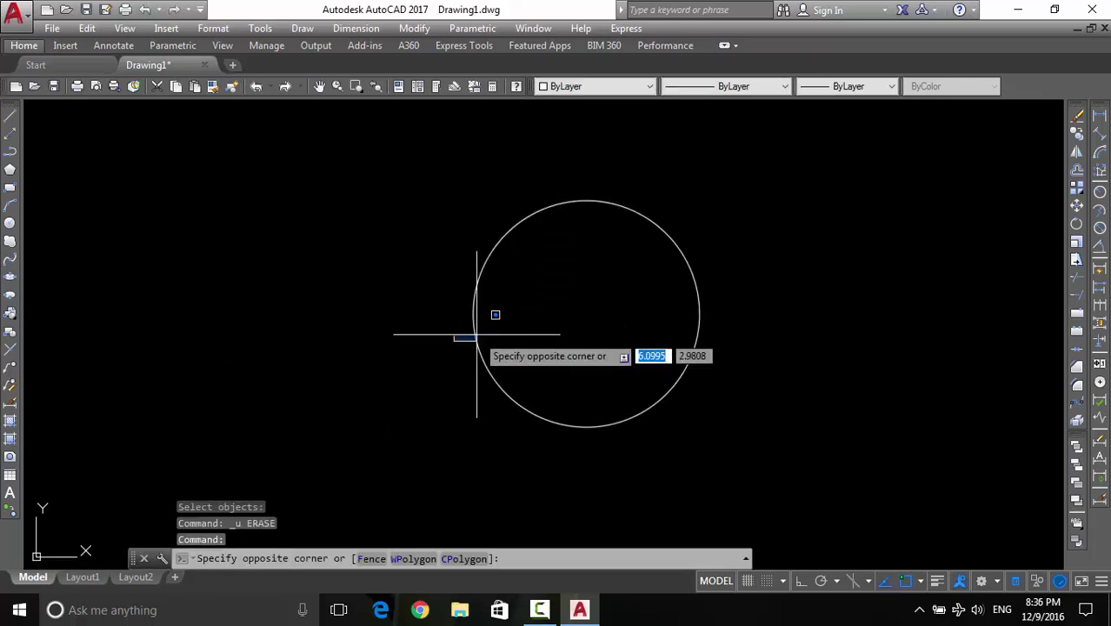
{"action": "left_click", "coordinate": [471, 334]}
{"action": "type", "text": "e"}
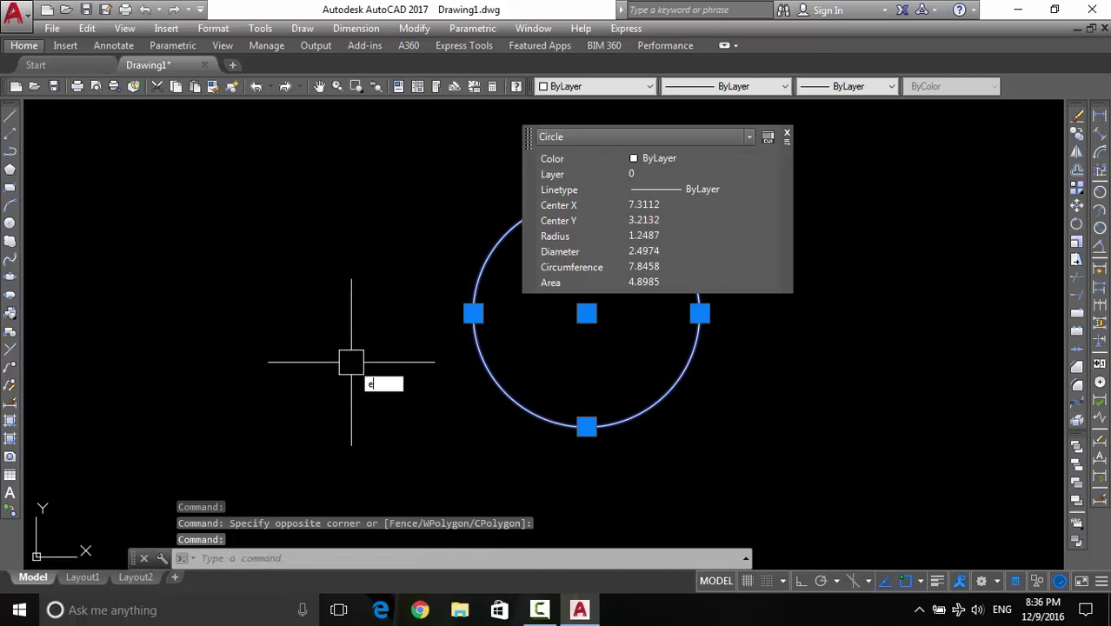
{"action": "key", "text": "Return"}
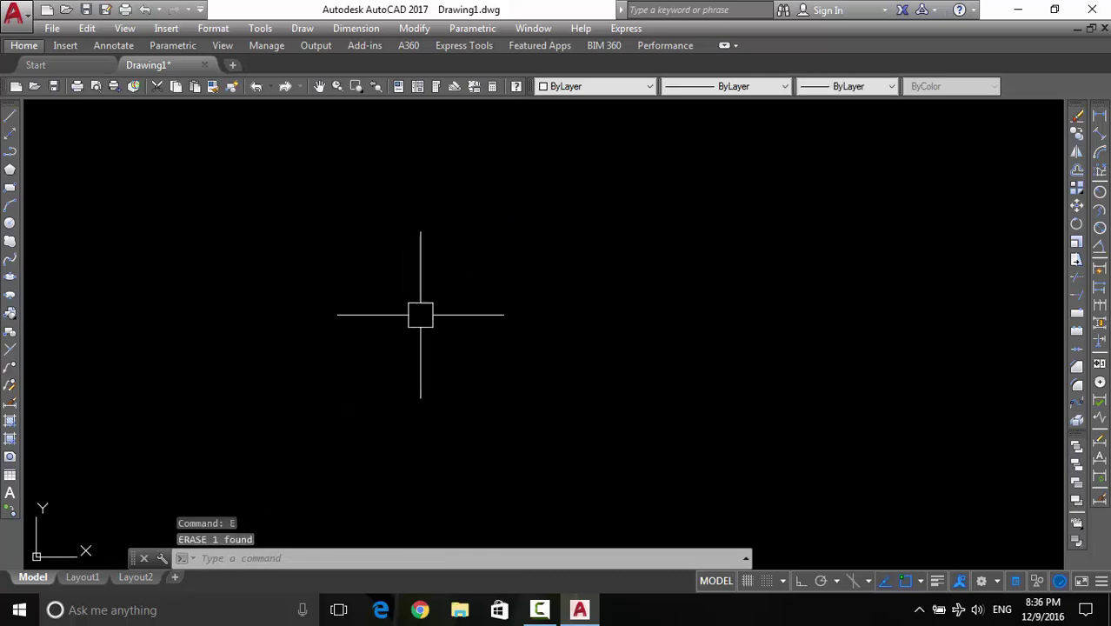
{"action": "middle_click_drag", "start_coordinate": [420, 315], "coordinate": [405, 342]}
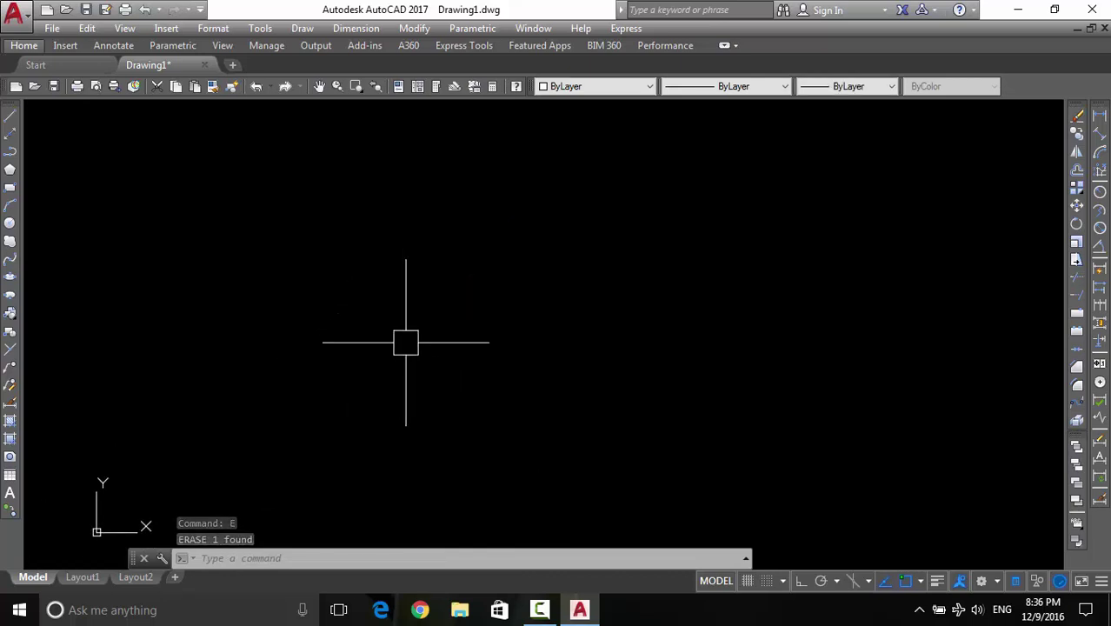
Draw a horizontal line with the L command
{"action": "type", "text": "l"}
{"action": "key", "text": "Return"}
{"action": "left_click", "coordinate": [392, 315]}
{"action": "left_click", "coordinate": [525, 319]}
{"action": "key", "text": "Return"}
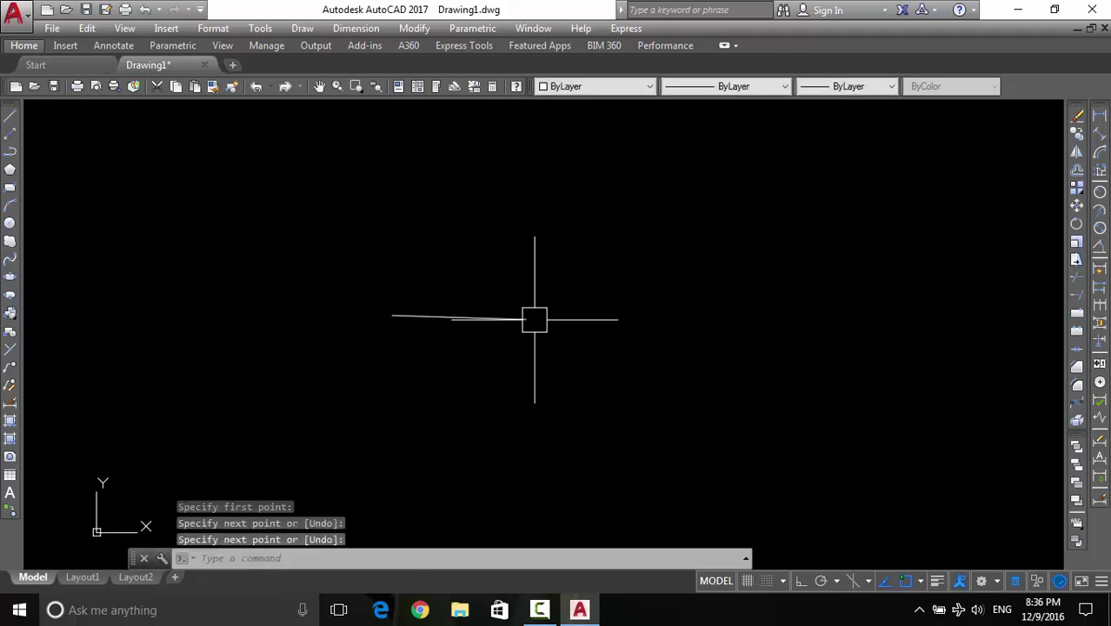
Draw a large circle enclosing the line's right end
{"action": "type", "text": "c"}
{"action": "key", "text": "Return"}
{"action": "left_click", "coordinate": [606, 276]}
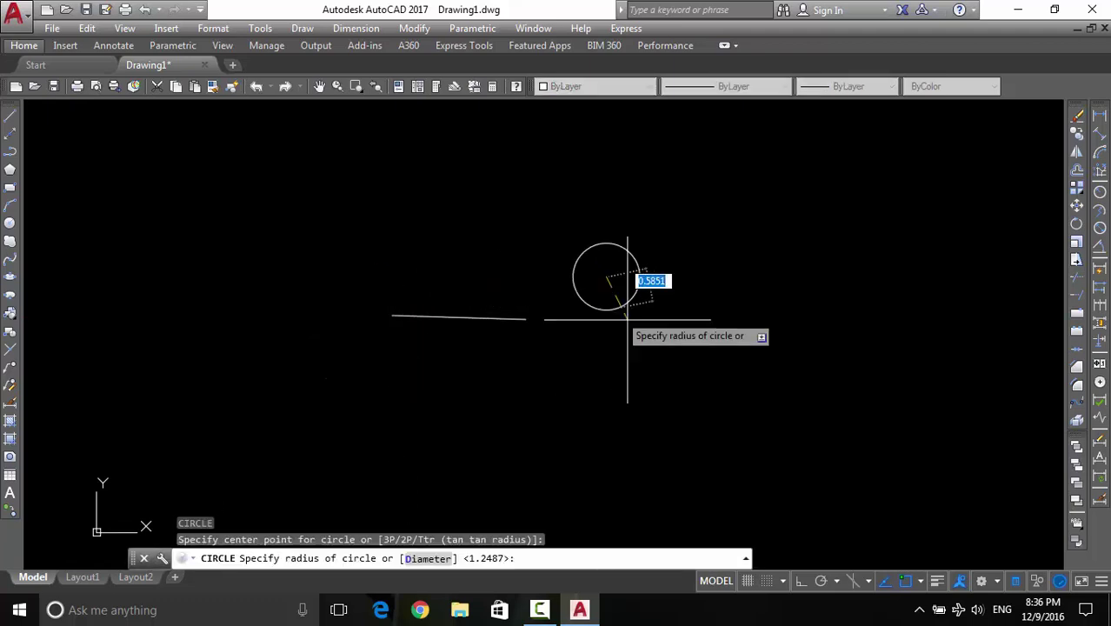
{"action": "left_click", "coordinate": [714, 372]}
{"action": "middle_click_drag", "start_coordinate": [566, 328], "coordinate": [571, 368]}
Draw a tall narrow rectangle with REC crossing the line inside the circle
{"action": "key", "text": "Return"}
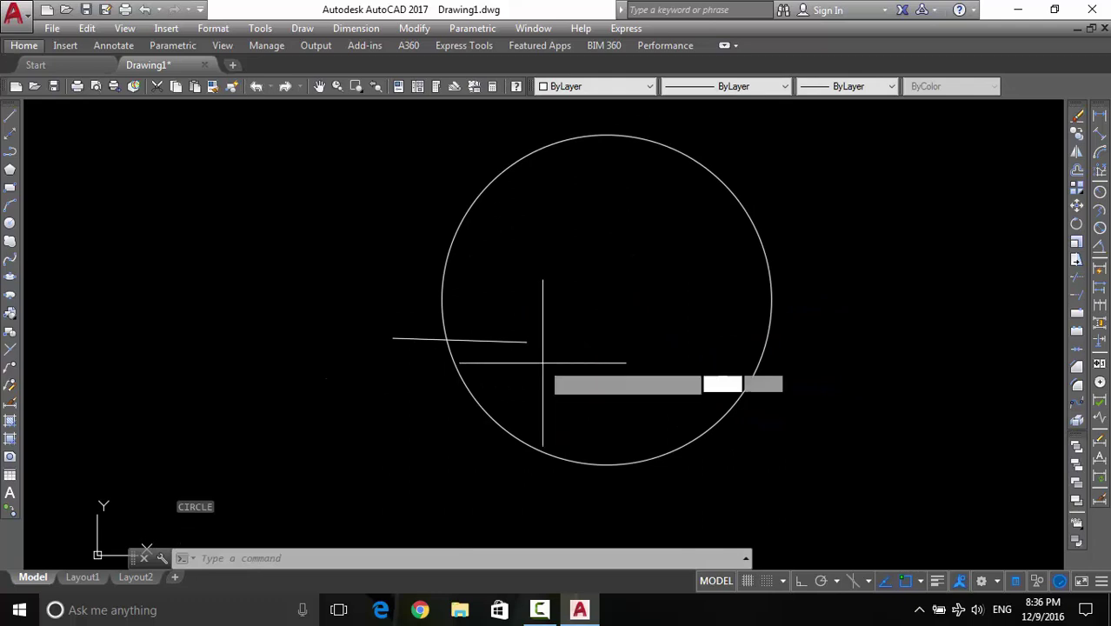
{"action": "type", "text": "rec"}
{"action": "key", "text": "Return"}
{"action": "left_click", "coordinate": [528, 283]}
{"action": "left_click", "coordinate": [509, 382]}
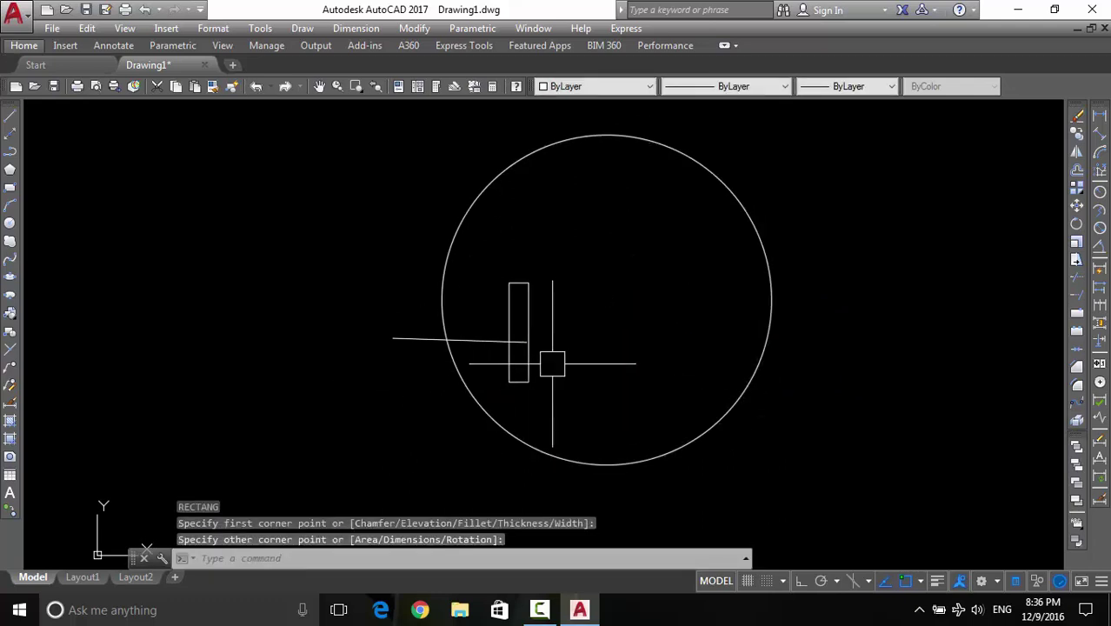
{"action": "middle_click_drag", "start_coordinate": [332, 444], "coordinate": [410, 417]}
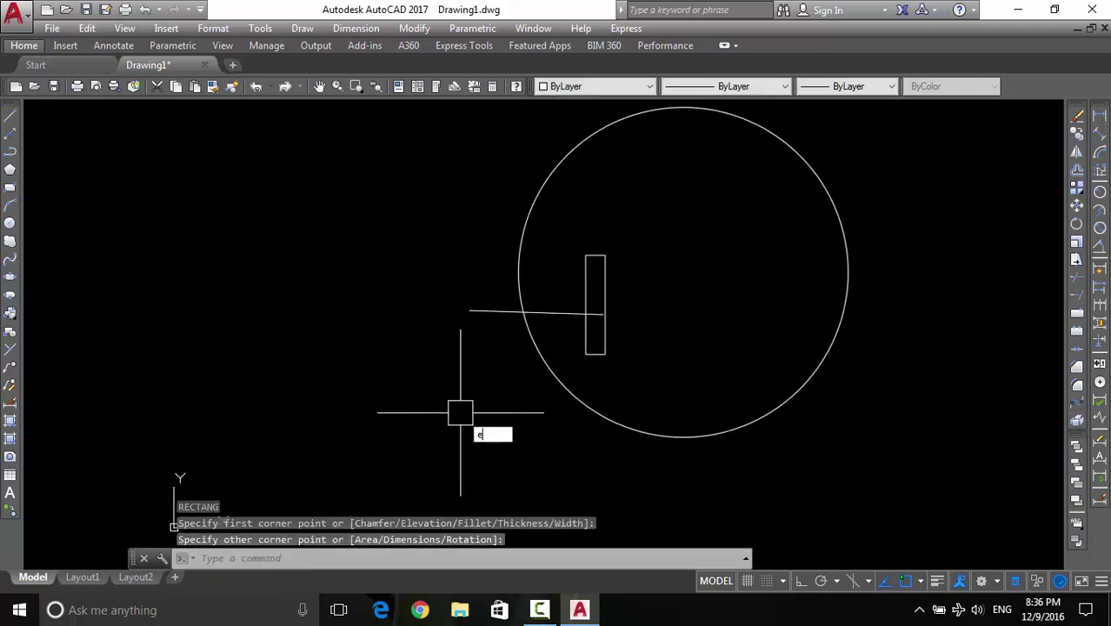
{"action": "key", "text": "Return"}
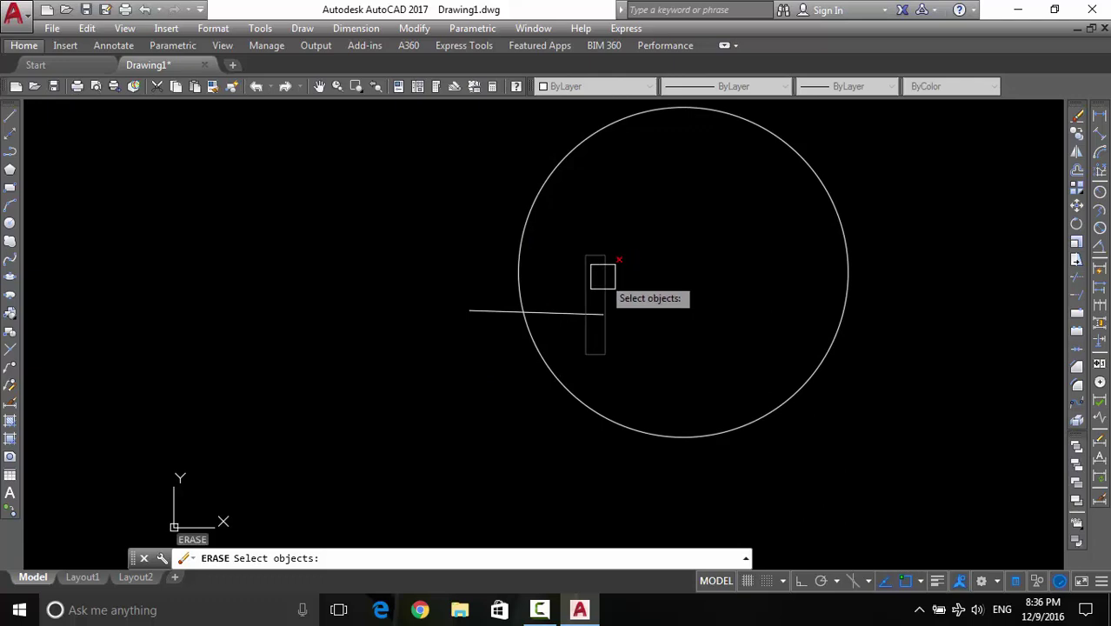
{"action": "left_click", "coordinate": [649, 220]}
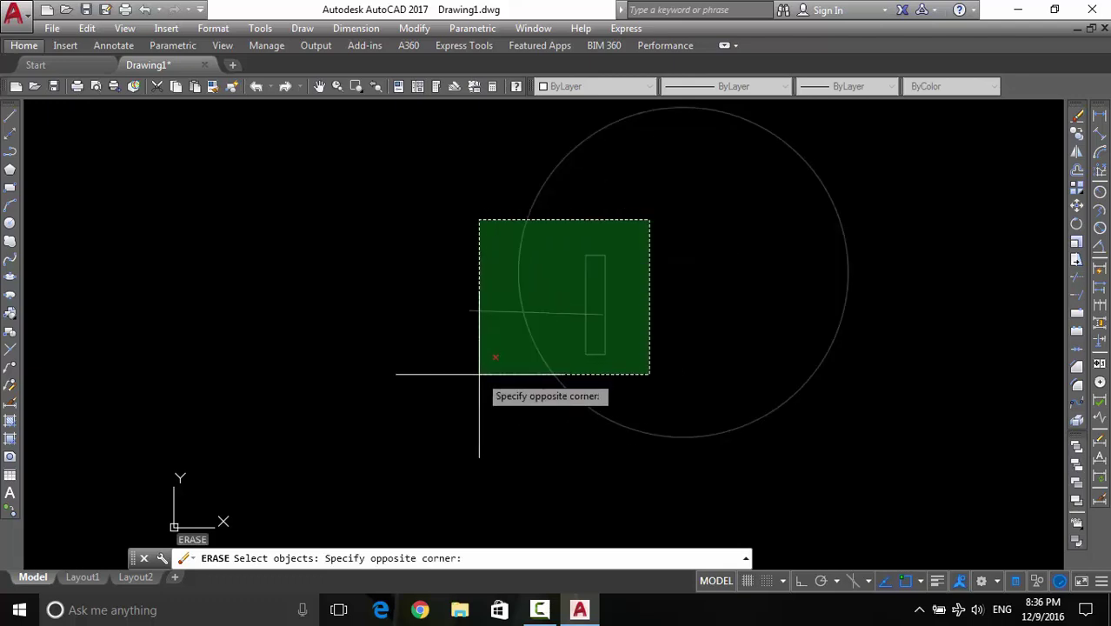
{"action": "left_click", "coordinate": [479, 375]}
{"action": "key", "text": "Return"}
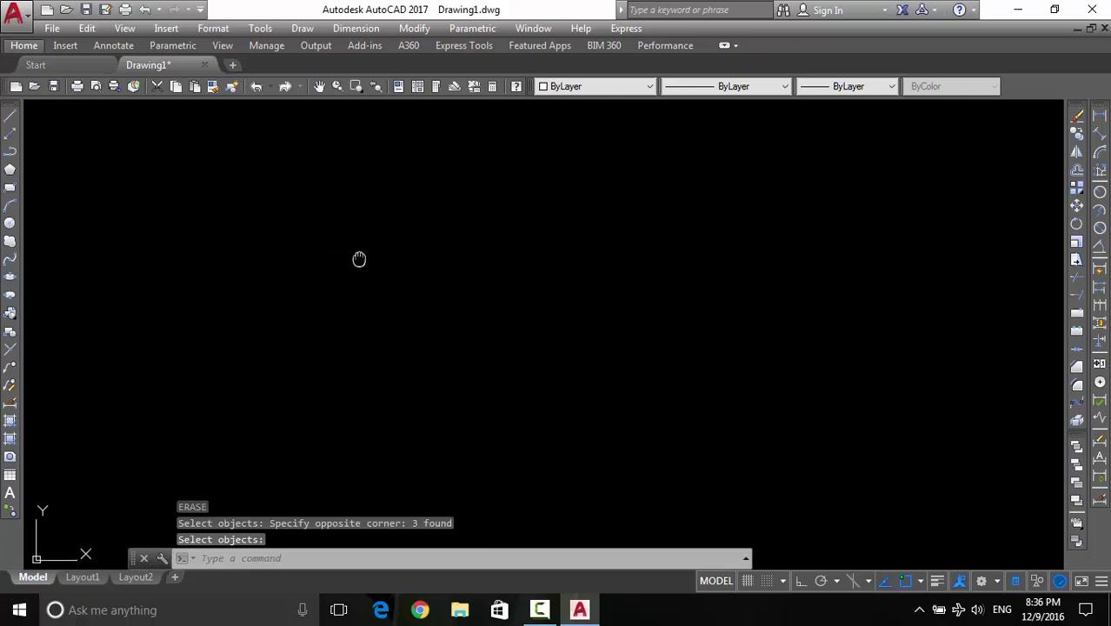
{"action": "key", "text": "ctrl+z"}
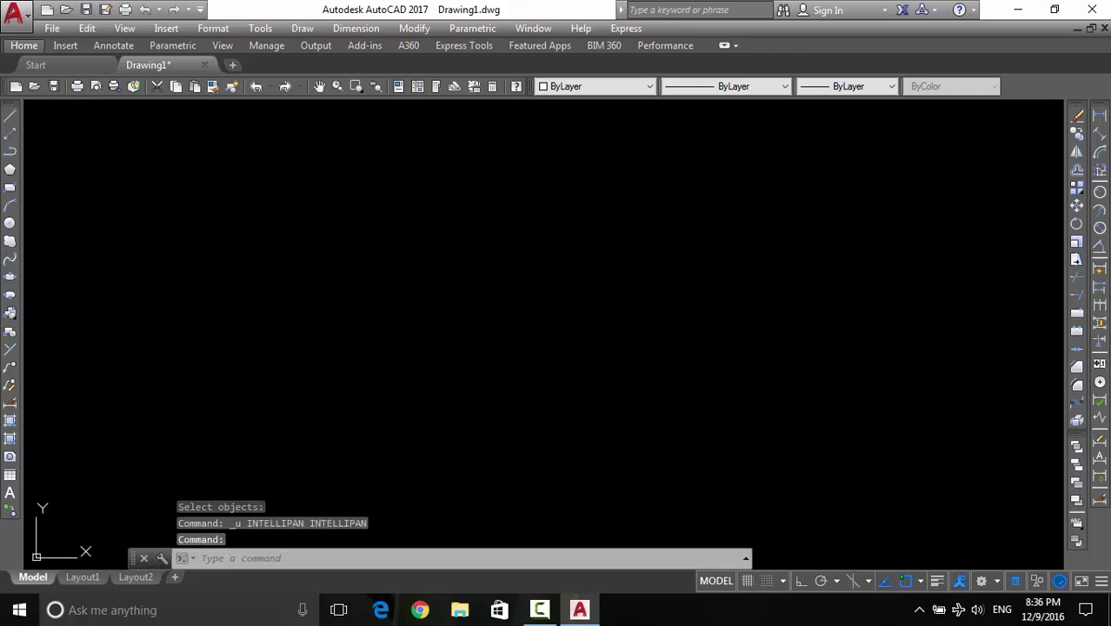
{"action": "scroll", "coordinate": [596, 308], "scroll_direction": "up", "scroll_amount": 1}
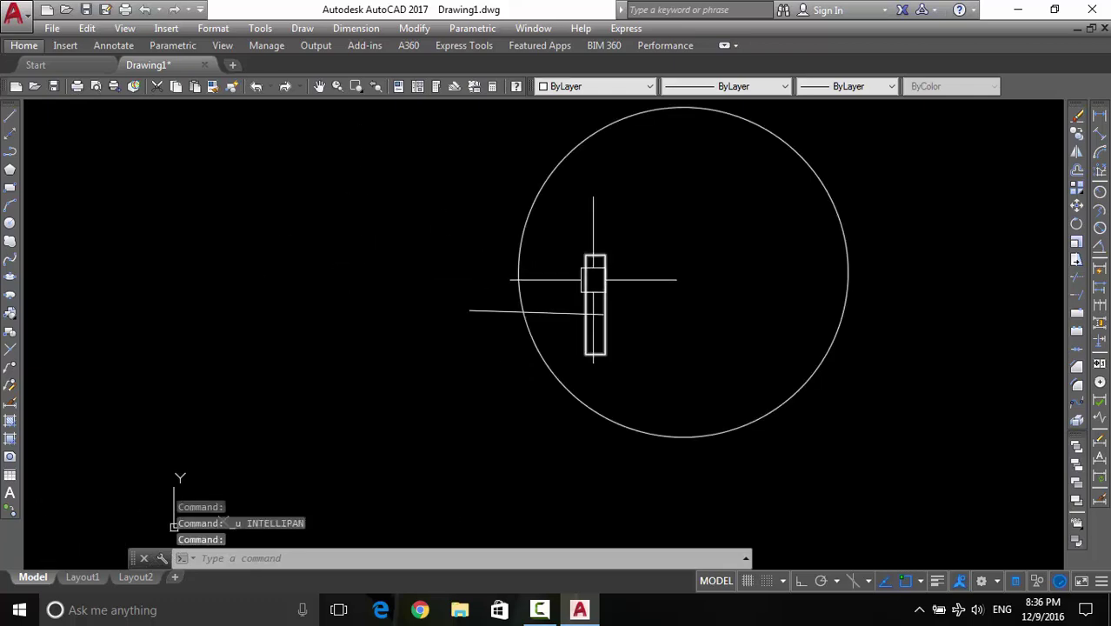
{"action": "scroll", "coordinate": [565, 315], "scroll_direction": "down", "scroll_amount": 1}
{"action": "scroll", "coordinate": [565, 315], "scroll_direction": "down", "scroll_amount": 1}
{"action": "scroll", "coordinate": [453, 364], "scroll_direction": "down", "scroll_amount": 1}
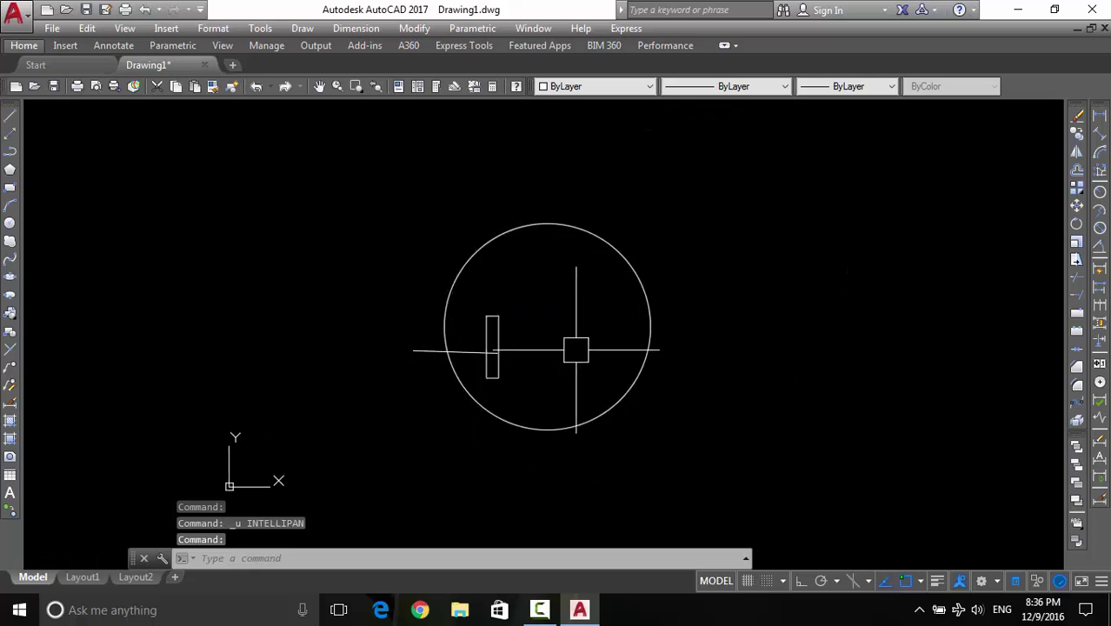
{"action": "middle_click_drag", "start_coordinate": [527, 364], "coordinate": [446, 376]}
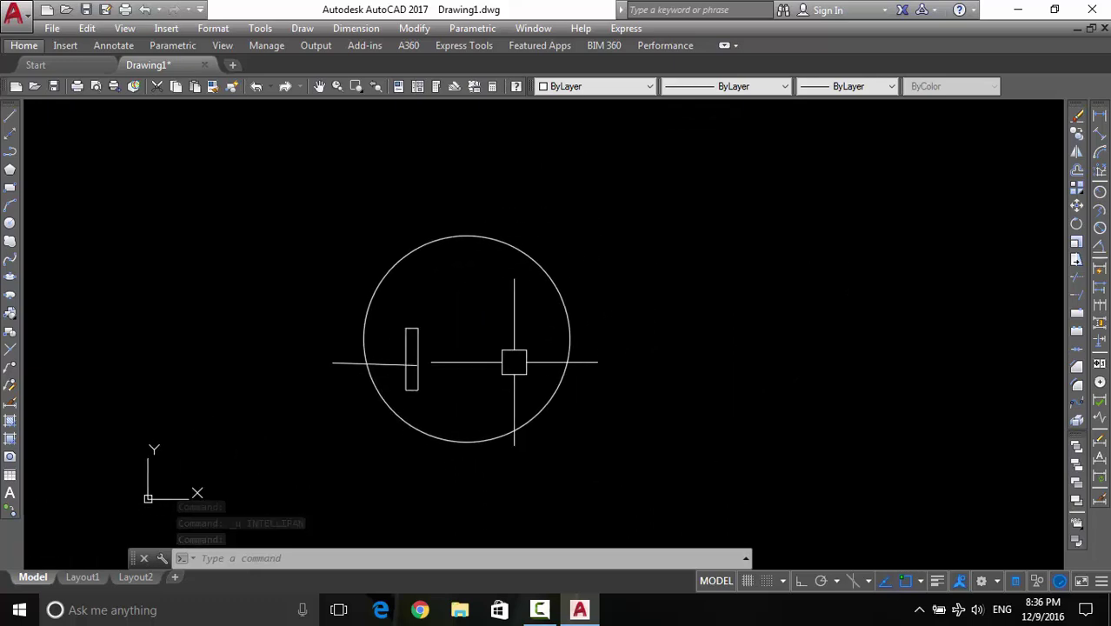
{"action": "left_click", "coordinate": [713, 171]}
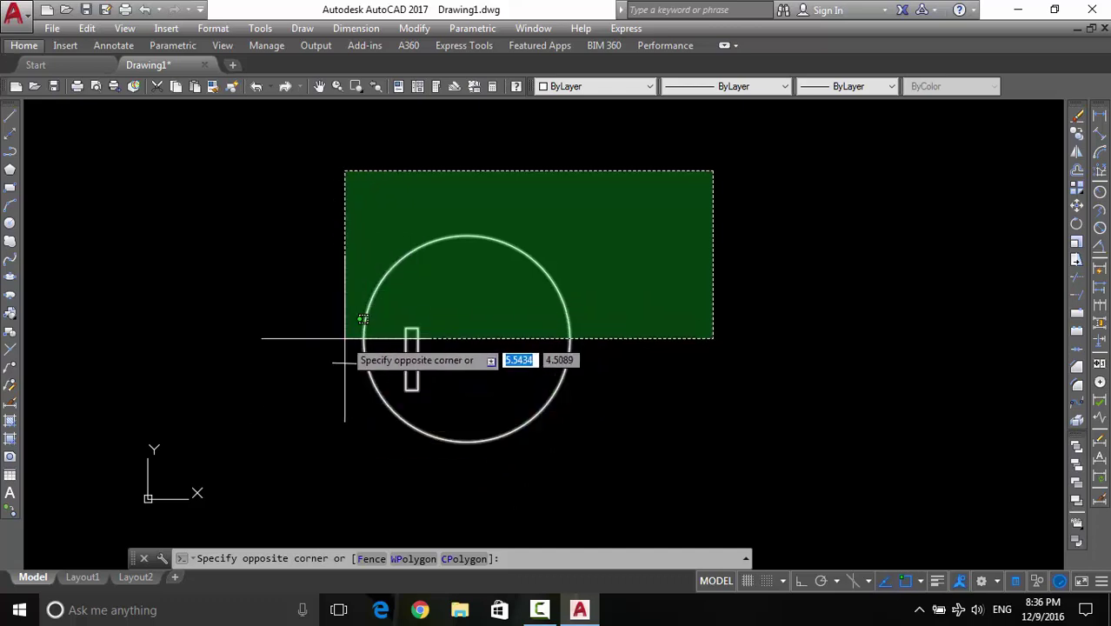
{"action": "key", "text": "Escape"}
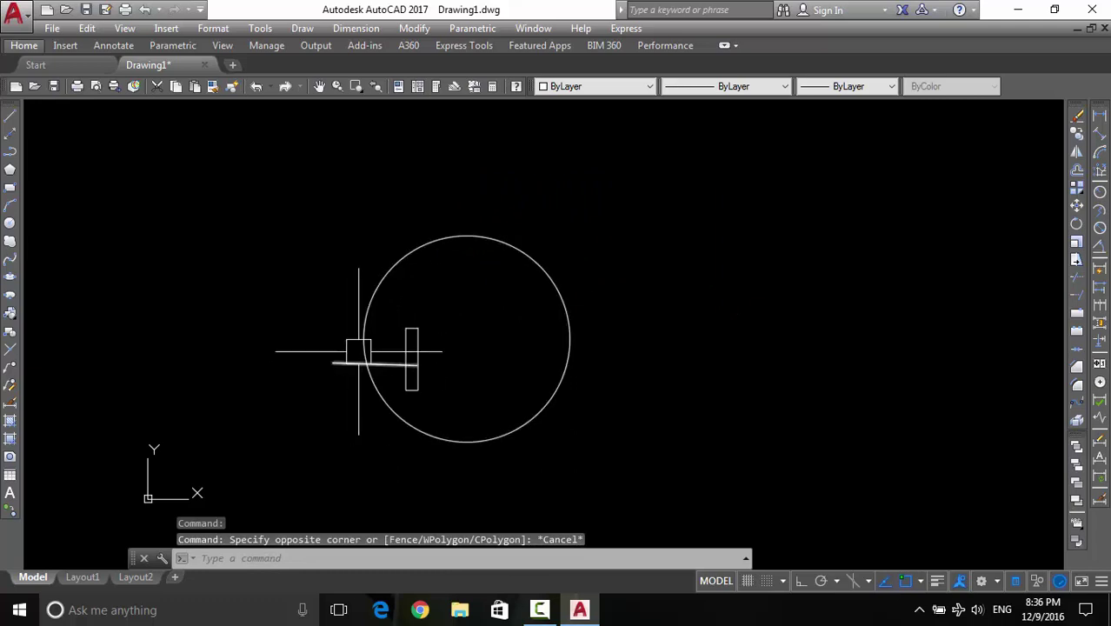
{"action": "left_click", "coordinate": [639, 204]}
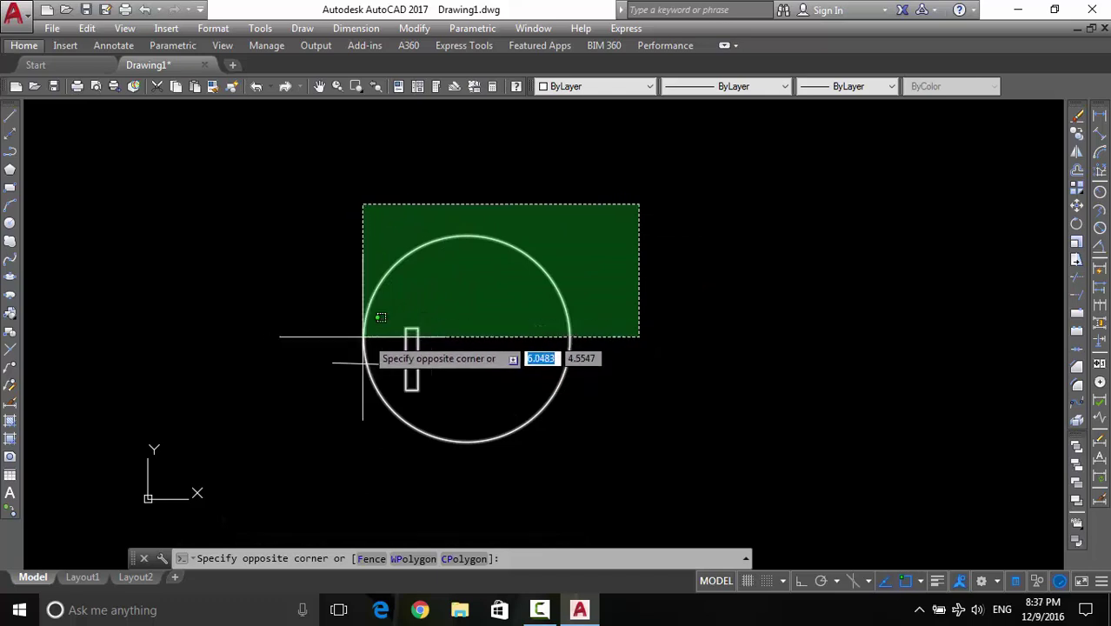
{"action": "scroll", "coordinate": [374, 335], "scroll_direction": "up", "scroll_amount": 3}
{"action": "scroll", "coordinate": [384, 335], "scroll_direction": "up", "scroll_amount": 4}
{"action": "scroll", "coordinate": [531, 315], "scroll_direction": "down", "scroll_amount": 4}
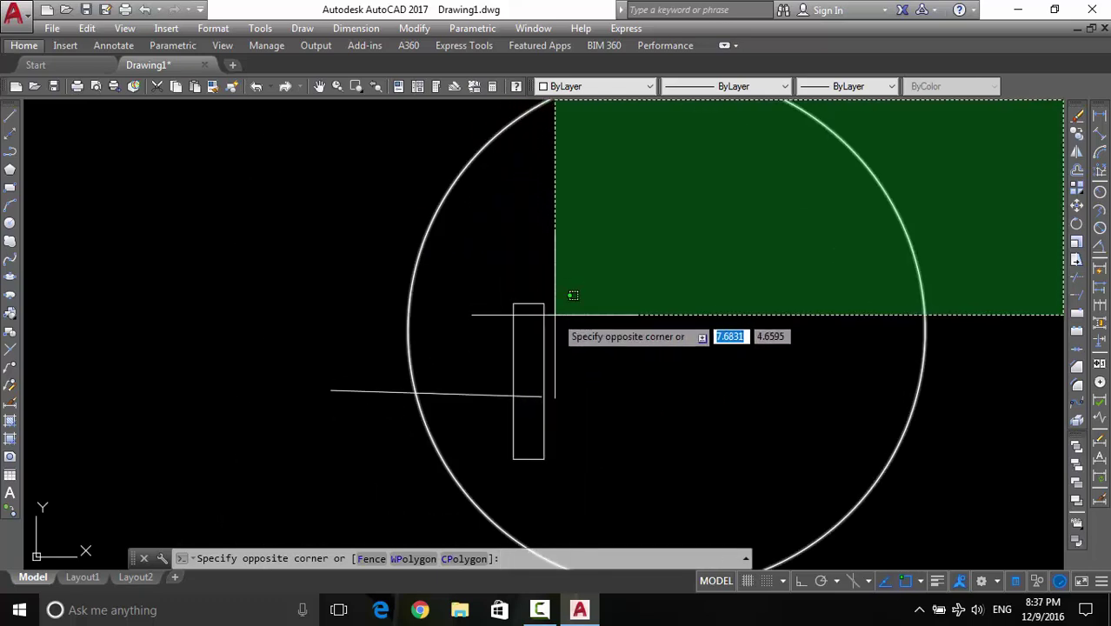
{"action": "middle_click_drag", "start_coordinate": [573, 295], "coordinate": [418, 371]}
{"action": "scroll", "coordinate": [401, 390], "scroll_direction": "up", "scroll_amount": 2}
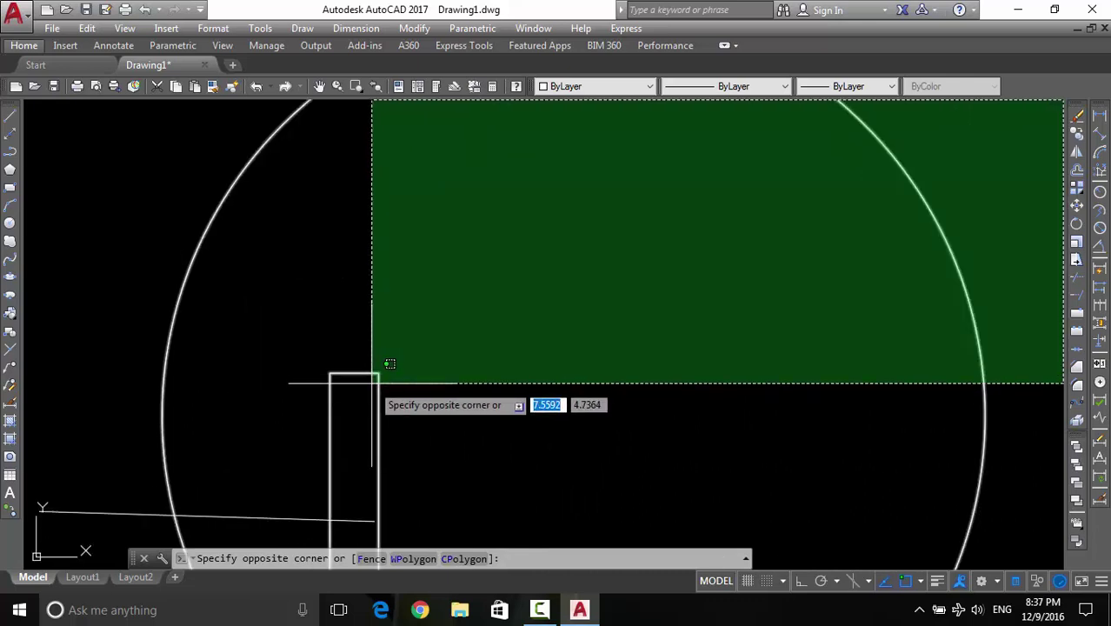
{"action": "scroll", "coordinate": [348, 526], "scroll_direction": "up", "scroll_amount": 2}
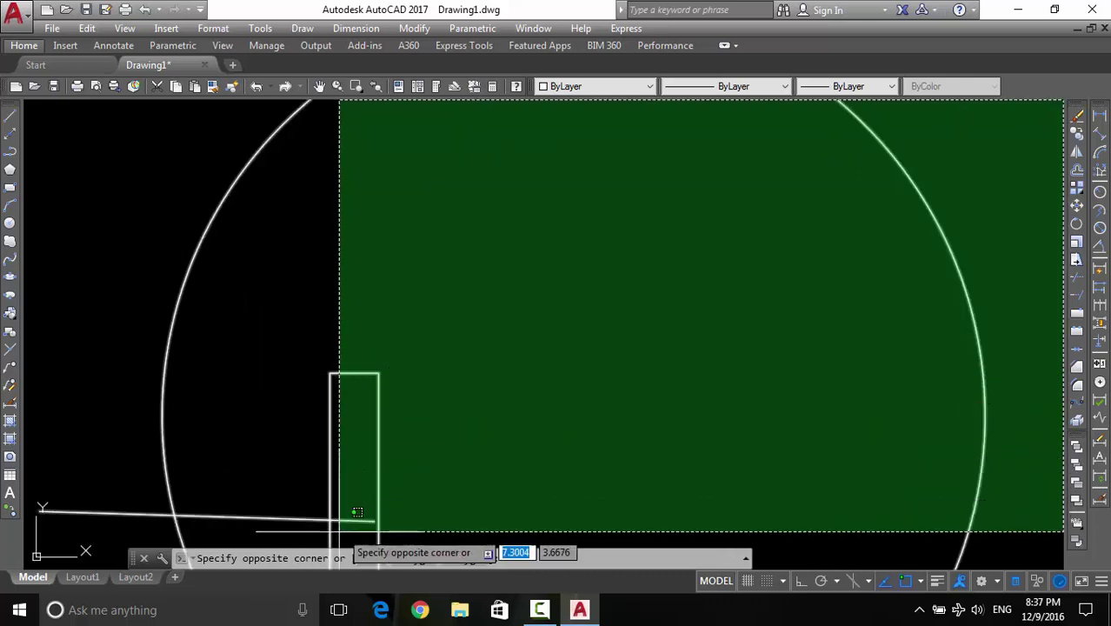
{"action": "scroll", "coordinate": [417, 388], "scroll_direction": "down", "scroll_amount": 2}
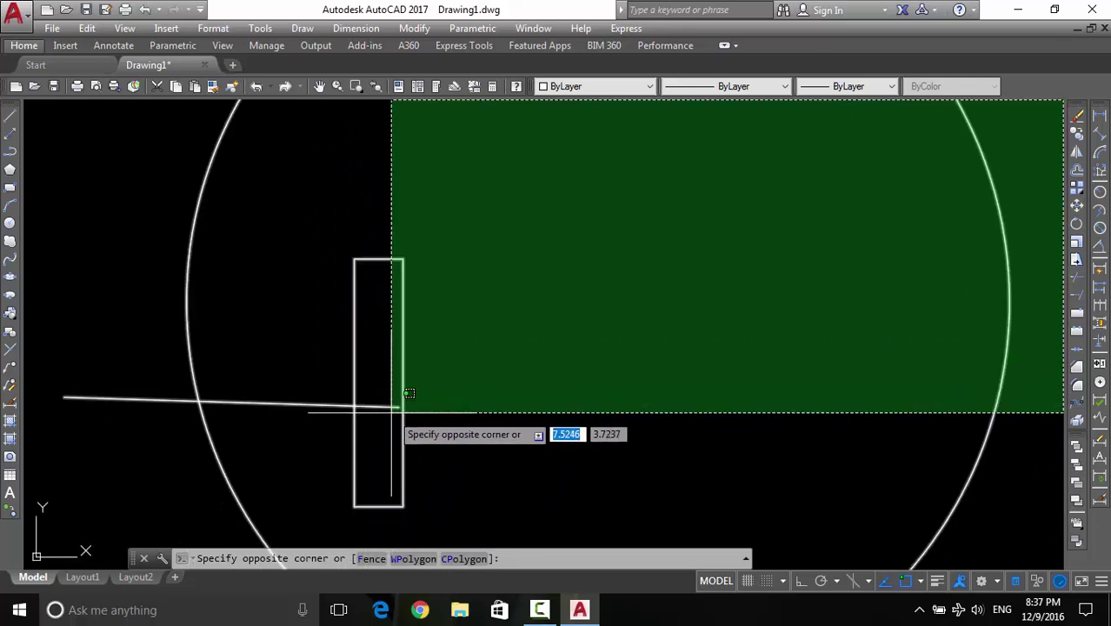
{"action": "scroll", "coordinate": [409, 393], "scroll_direction": "down", "scroll_amount": 2}
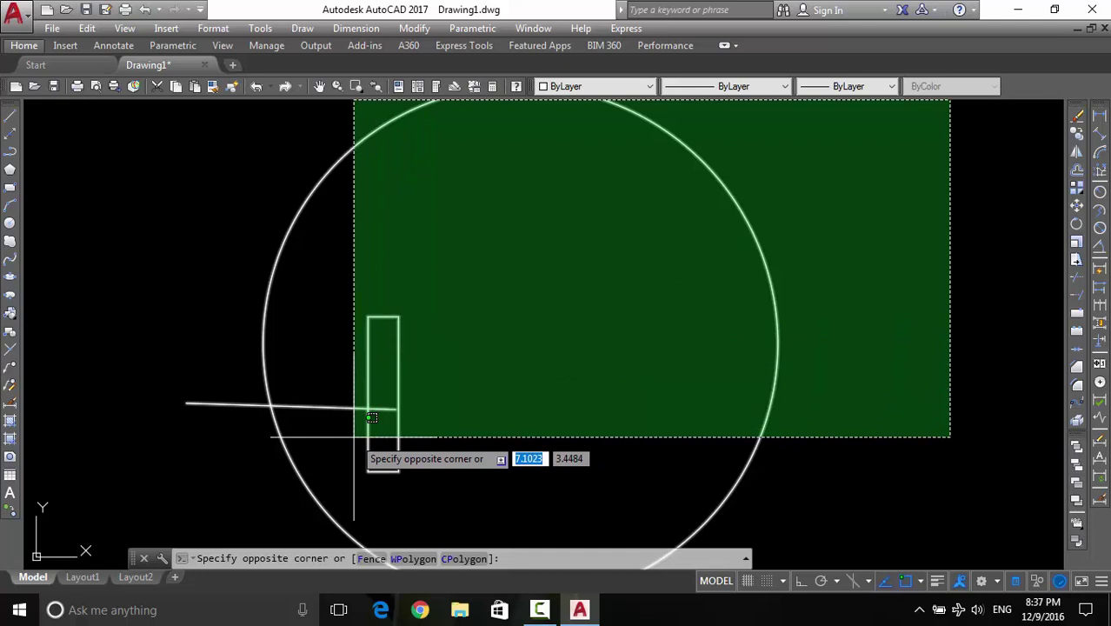
{"action": "scroll", "coordinate": [371, 418], "scroll_direction": "down", "scroll_amount": 2}
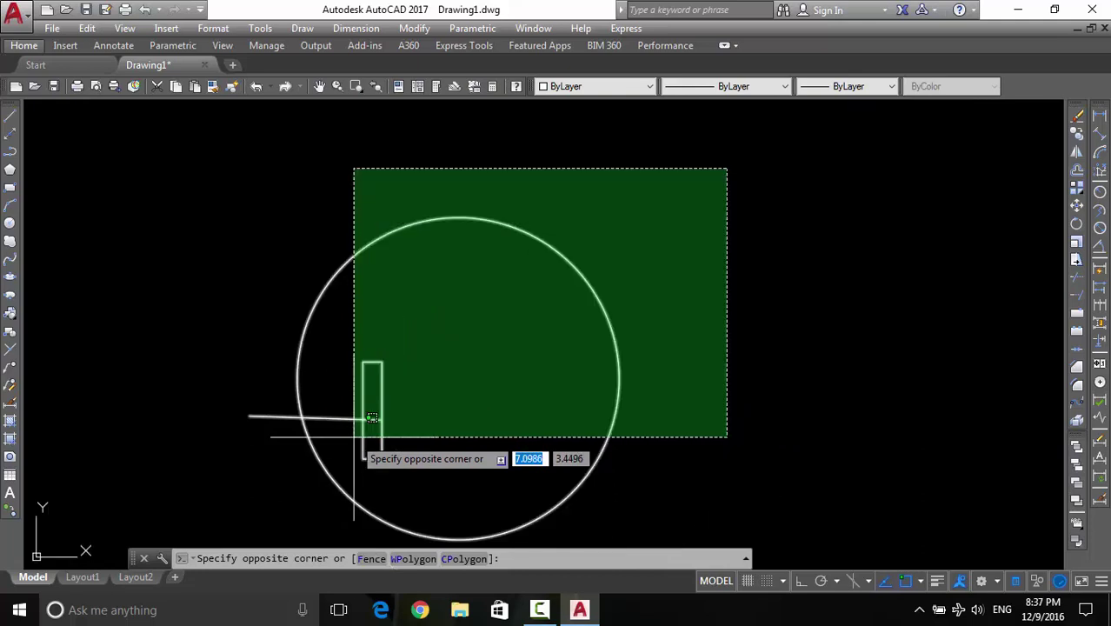
{"action": "left_click", "coordinate": [372, 418]}
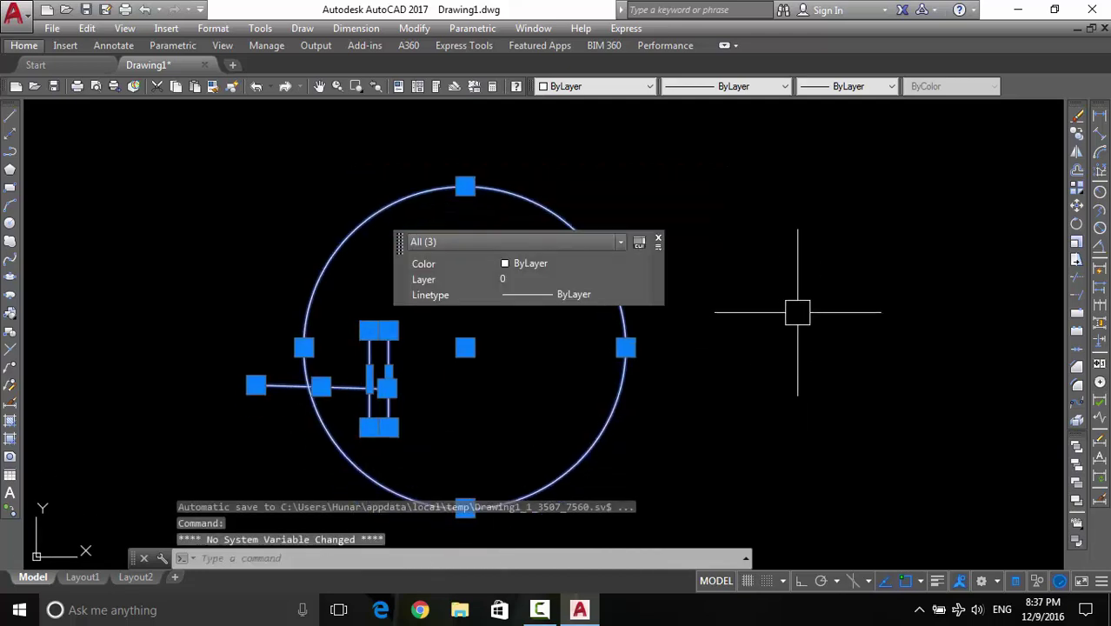
{"action": "key", "text": "Escape"}
{"action": "scroll", "coordinate": [749, 325], "scroll_direction": "down", "scroll_amount": 2}
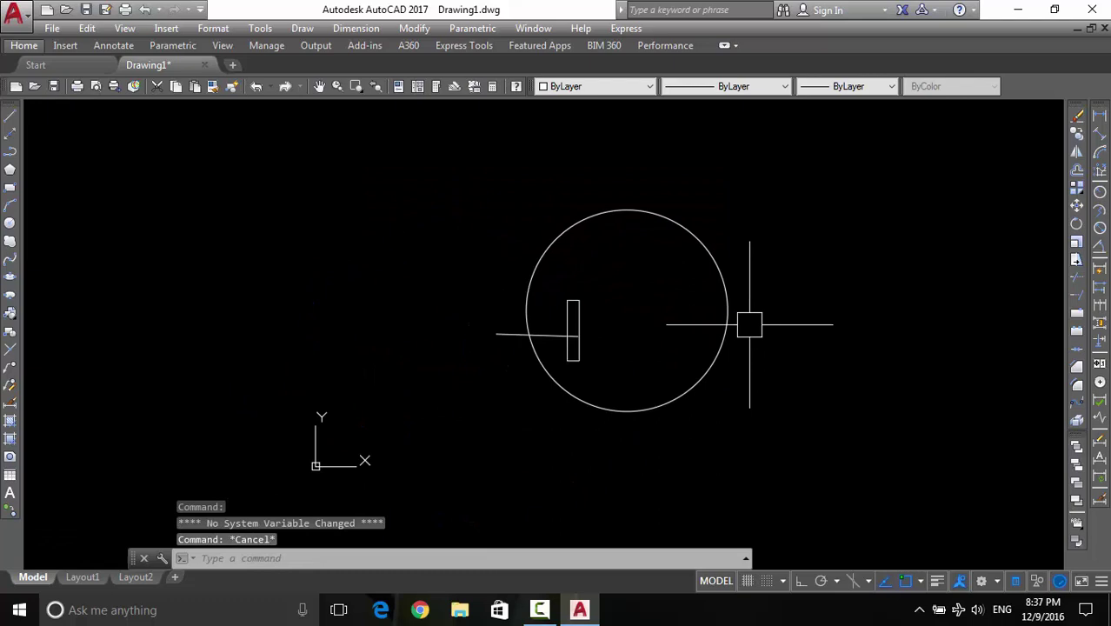
{"action": "left_click", "coordinate": [446, 448]}
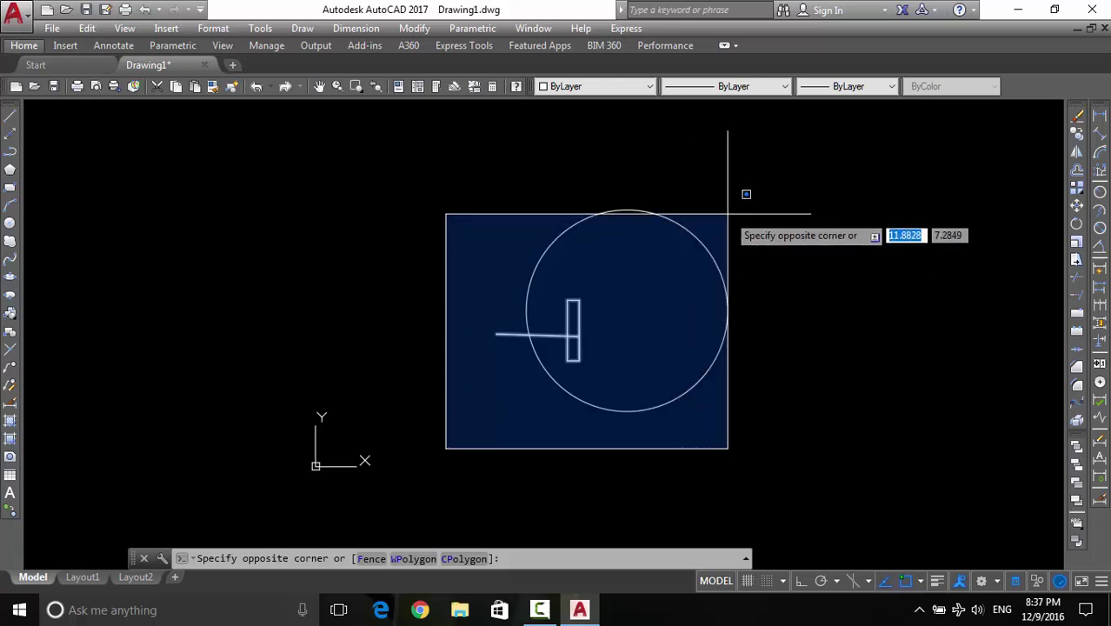
{"action": "scroll", "coordinate": [741, 238], "scroll_direction": "up", "scroll_amount": 4}
{"action": "scroll", "coordinate": [739, 217], "scroll_direction": "down", "scroll_amount": 2}
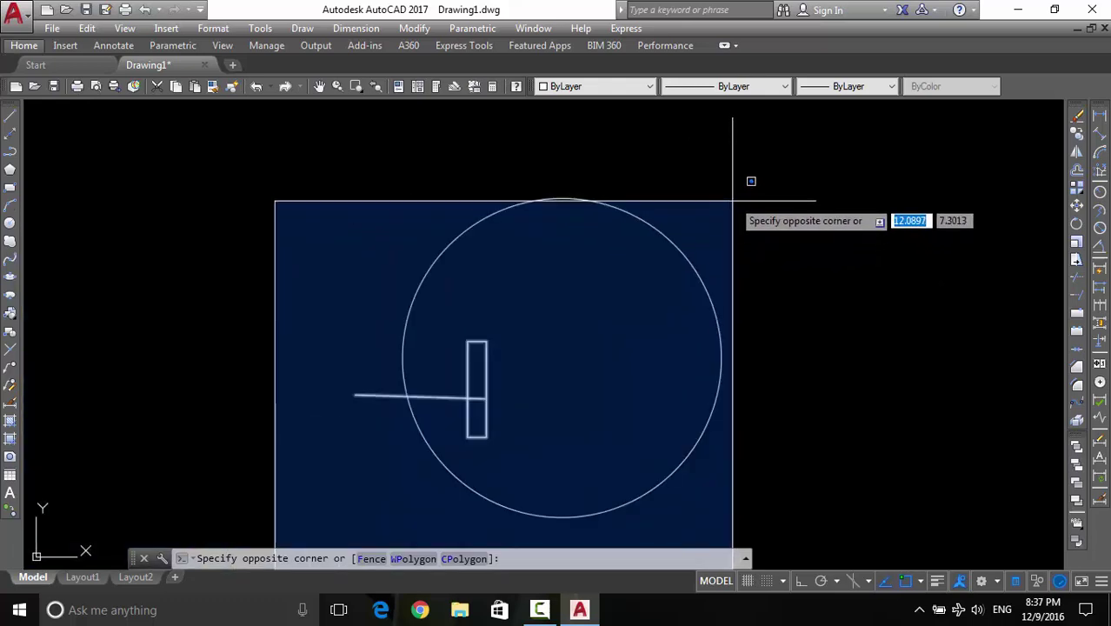
{"action": "left_click", "coordinate": [733, 206]}
{"action": "middle_click_drag", "start_coordinate": [739, 260], "coordinate": [749, 237]}
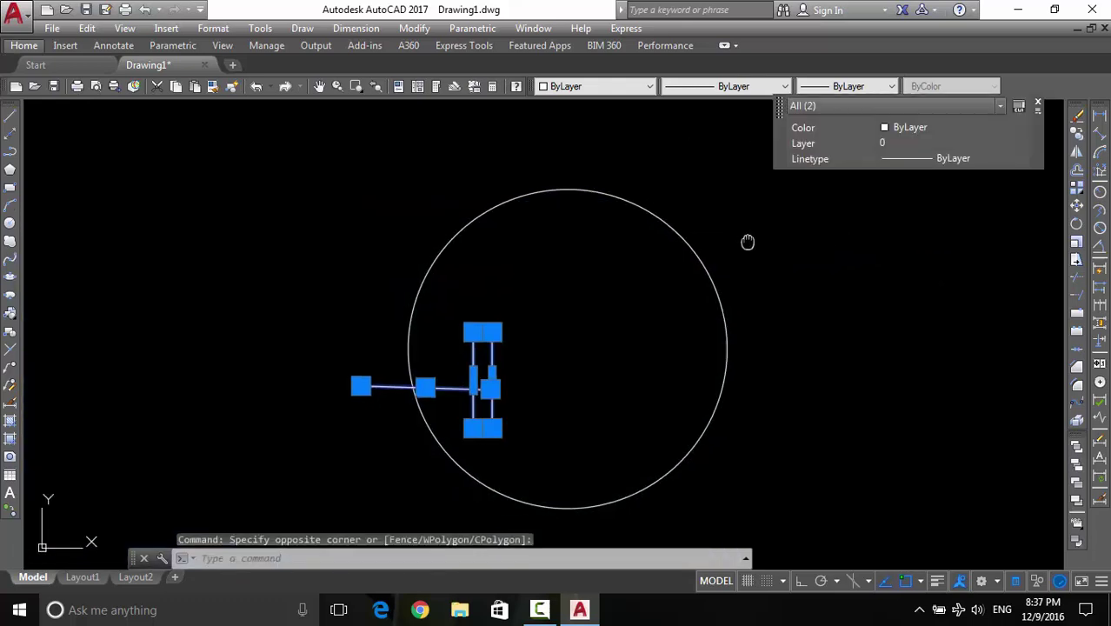
{"action": "key", "text": "Escape"}
{"action": "scroll", "coordinate": [384, 454], "scroll_direction": "down", "scroll_amount": 1}
{"action": "scroll", "coordinate": [449, 382], "scroll_direction": "up", "scroll_amount": 1}
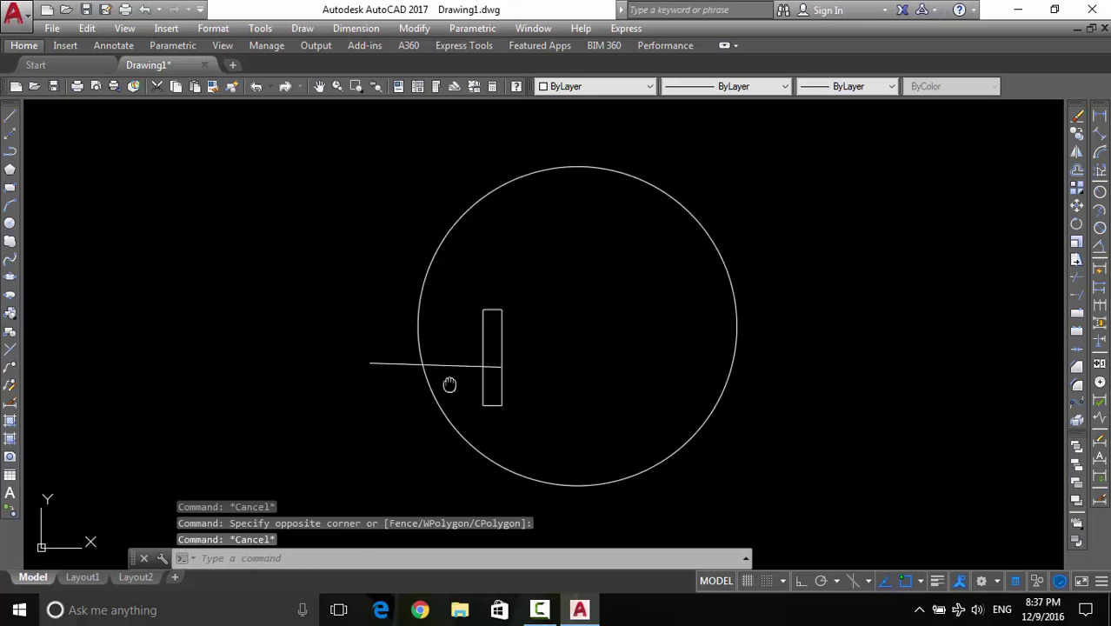
Window-select only the horizontal line, panning to show the whole circle
{"action": "left_click", "coordinate": [317, 442]}
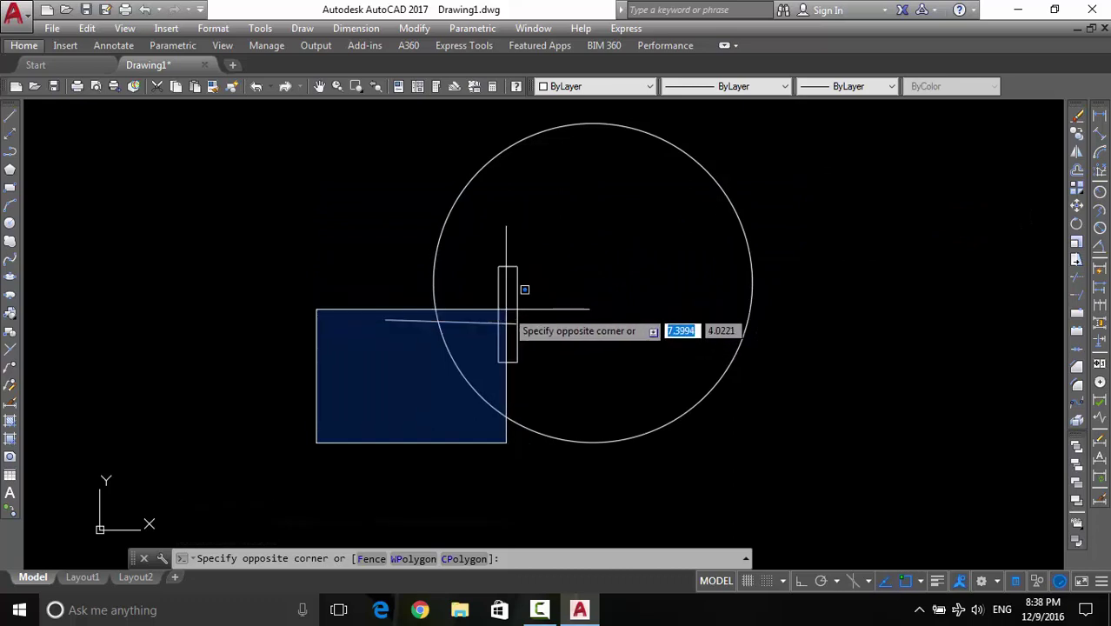
{"action": "scroll", "coordinate": [507, 309], "scroll_direction": "up", "scroll_amount": 2}
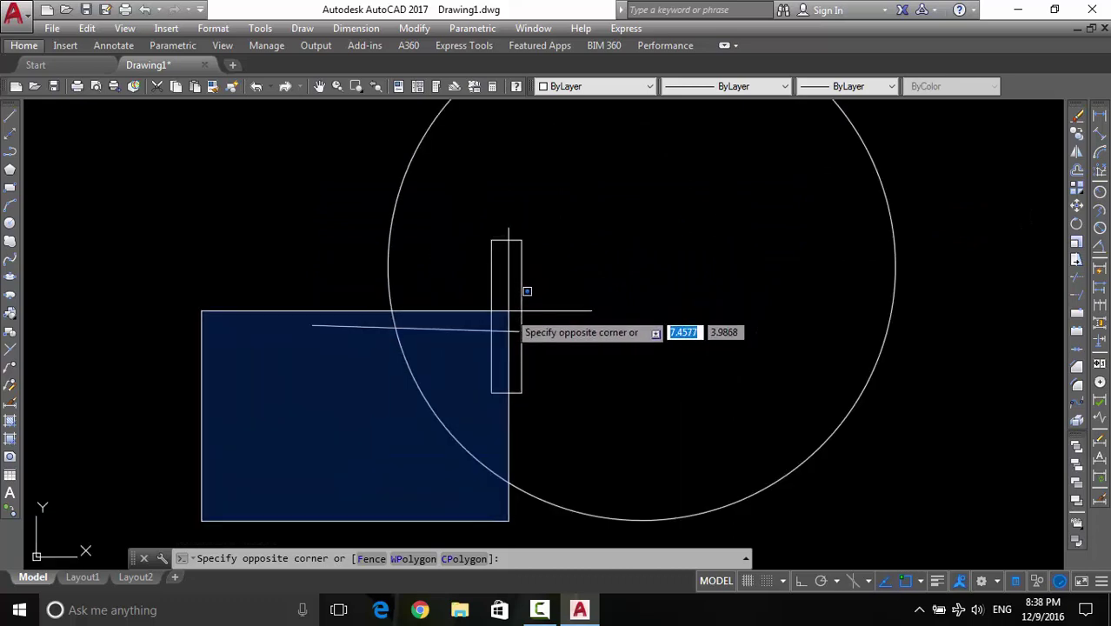
{"action": "scroll", "coordinate": [517, 309], "scroll_direction": "up", "scroll_amount": 4}
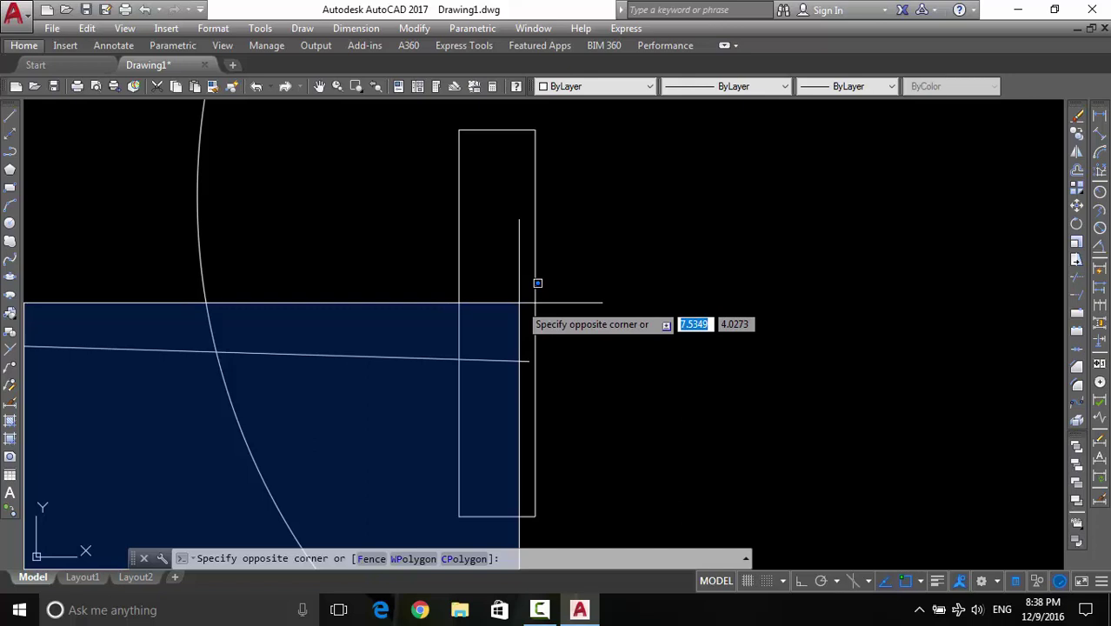
{"action": "middle_click_drag", "start_coordinate": [537, 283], "coordinate": [619, 228]}
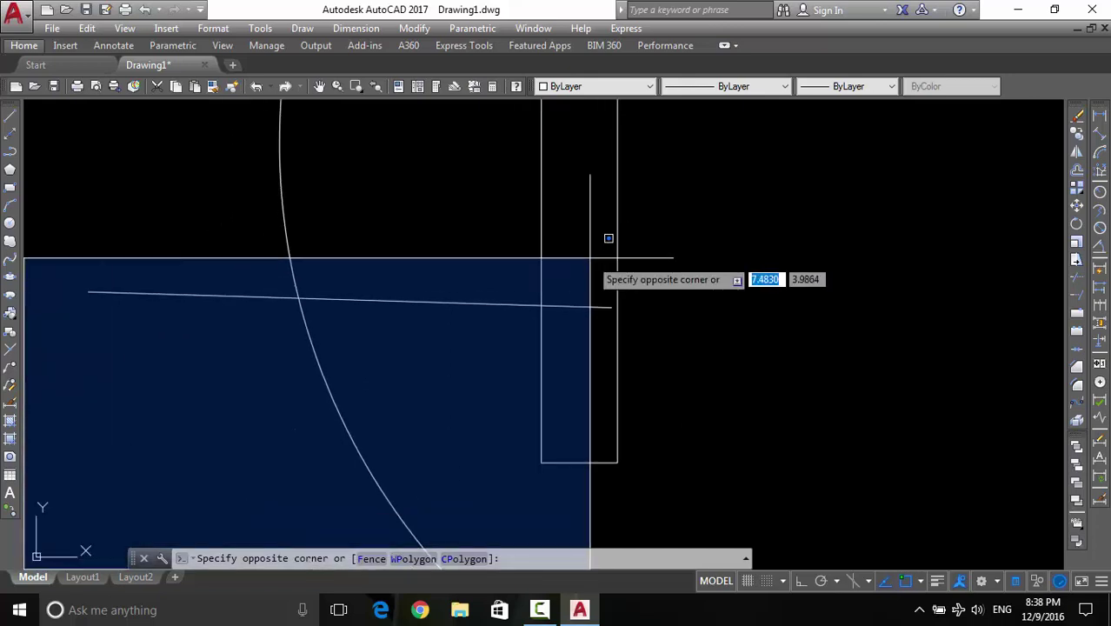
{"action": "left_click", "coordinate": [651, 239]}
{"action": "scroll", "coordinate": [615, 258], "scroll_direction": "down", "scroll_amount": 4}
{"action": "middle_click_drag", "start_coordinate": [616, 258], "coordinate": [437, 350]}
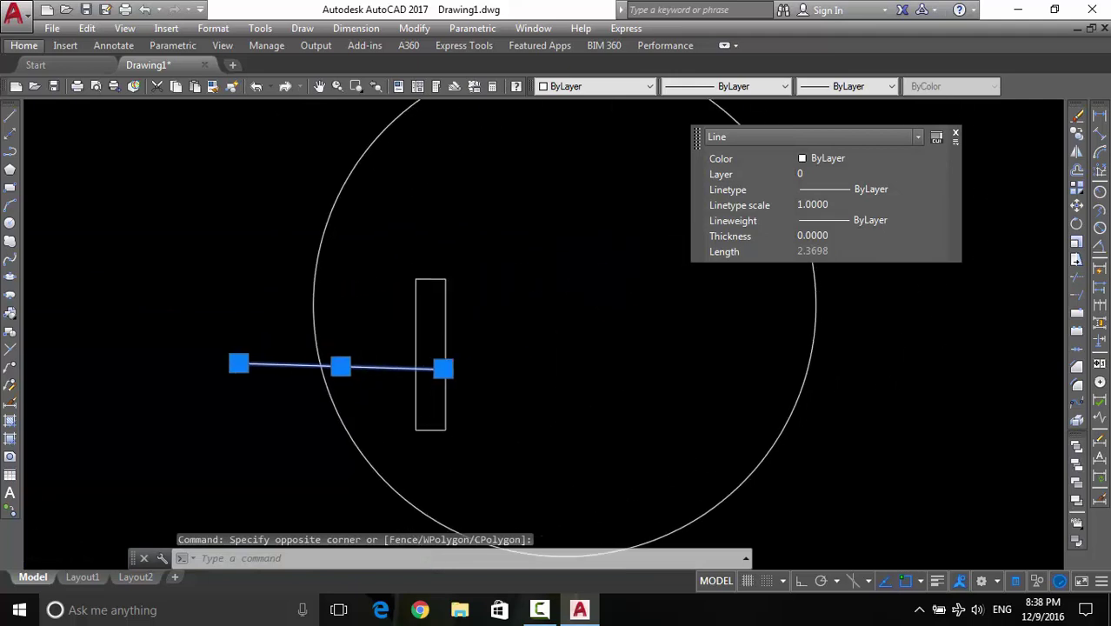
{"action": "scroll", "coordinate": [554, 254], "scroll_direction": "down", "scroll_amount": 4}
{"action": "middle_click_drag", "start_coordinate": [558, 273], "coordinate": [537, 320]}
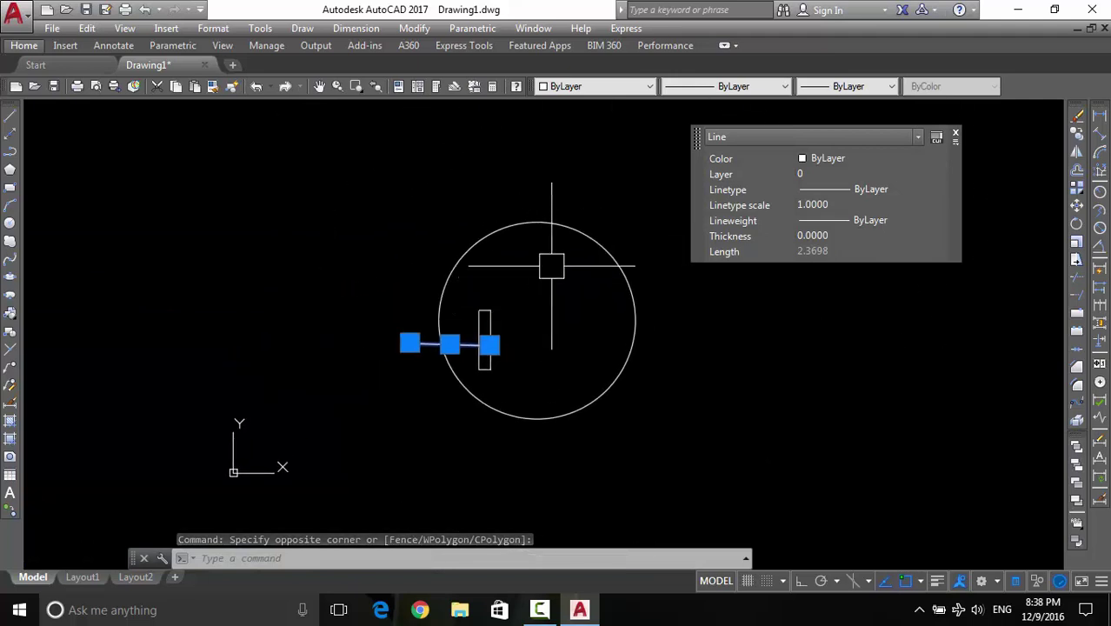
{"action": "middle_click_drag", "start_coordinate": [553, 261], "coordinate": [543, 295]}
Turn off Quick Properties, deselect the line and pan the drawing into view
{"action": "left_click", "coordinate": [1020, 581]}
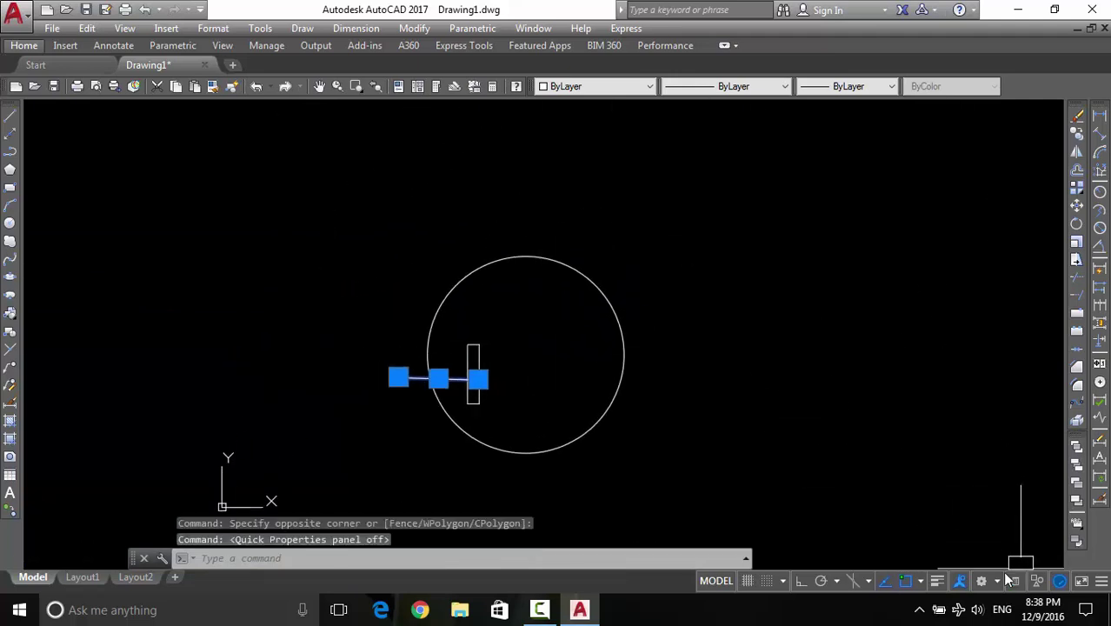
{"action": "key", "text": "Escape"}
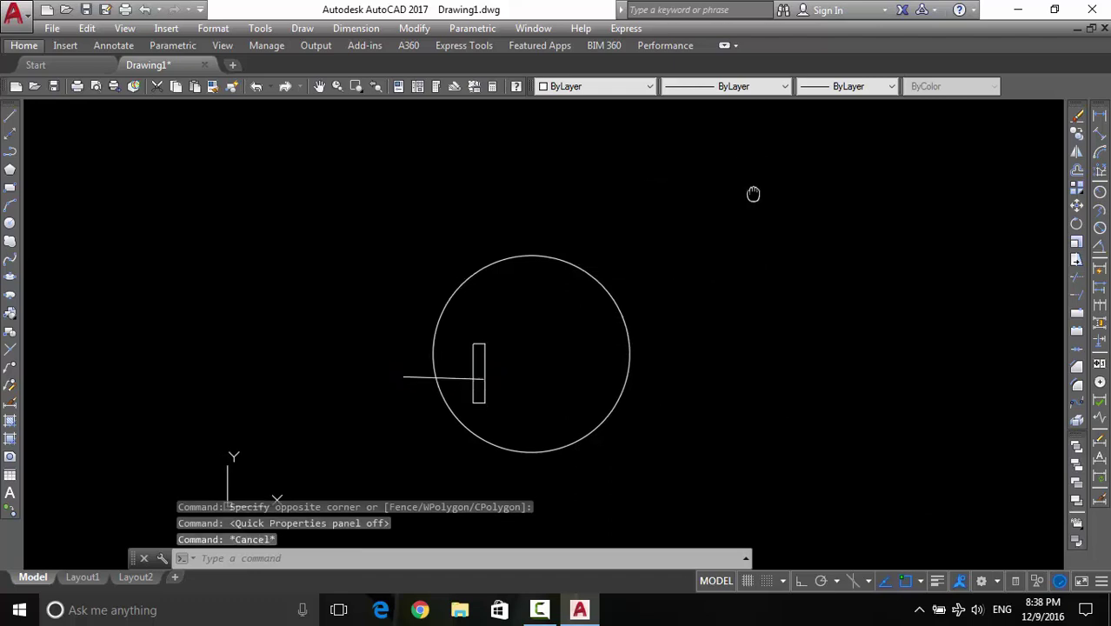
{"action": "middle_click_drag", "start_coordinate": [752, 193], "coordinate": [720, 167]}
{"action": "middle_click_drag", "start_coordinate": [567, 275], "coordinate": [577, 248]}
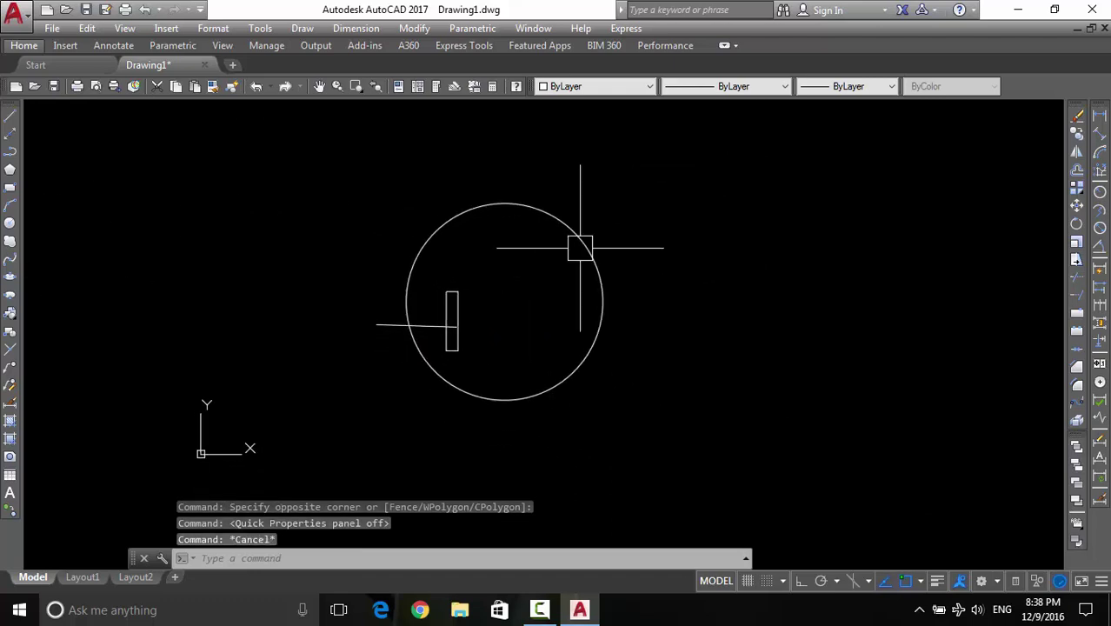
{"action": "mouse_move", "coordinate": [517, 272]}
{"action": "middle_mouse_down"}
{"action": "mouse_move", "coordinate": [553, 274]}
{"action": "mouse_move", "coordinate": [585, 294]}
{"action": "mouse_move", "coordinate": [631, 275]}
{"action": "middle_mouse_up"}
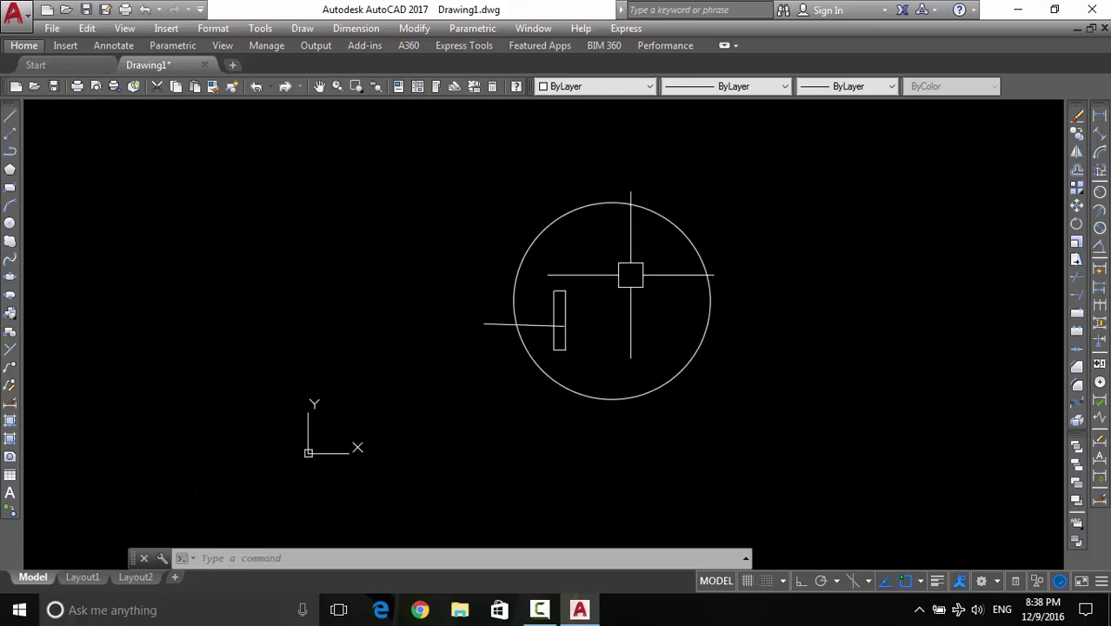
{"action": "scroll", "coordinate": [532, 327], "scroll_direction": "down", "scroll_amount": 2}
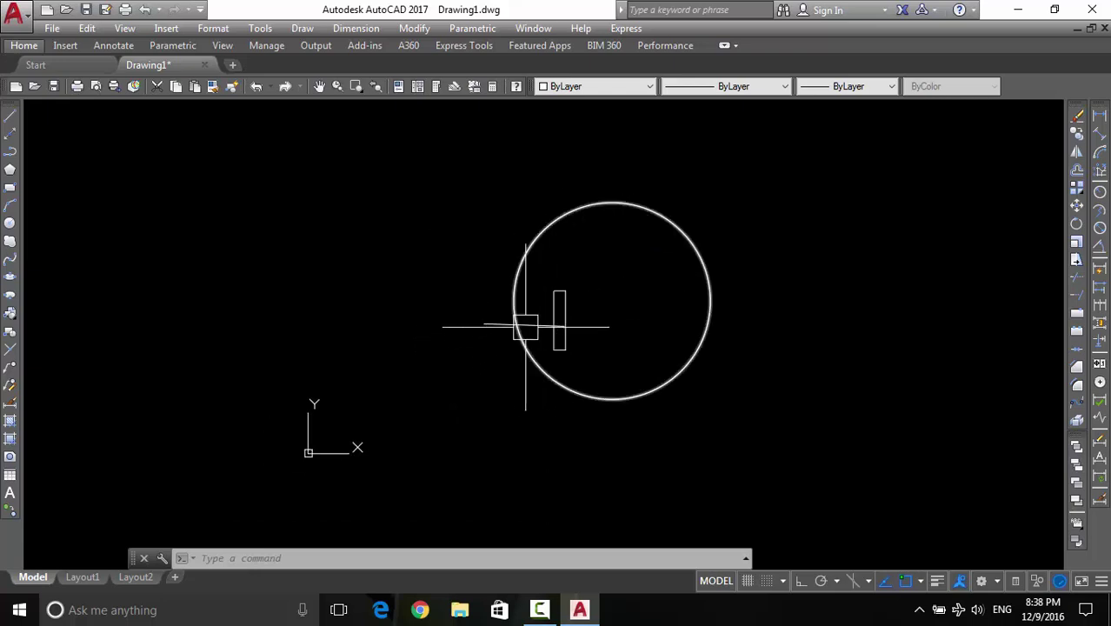
{"action": "scroll", "coordinate": [526, 323], "scroll_direction": "up", "scroll_amount": 4}
{"action": "middle_click_drag", "start_coordinate": [561, 328], "coordinate": [597, 340]}
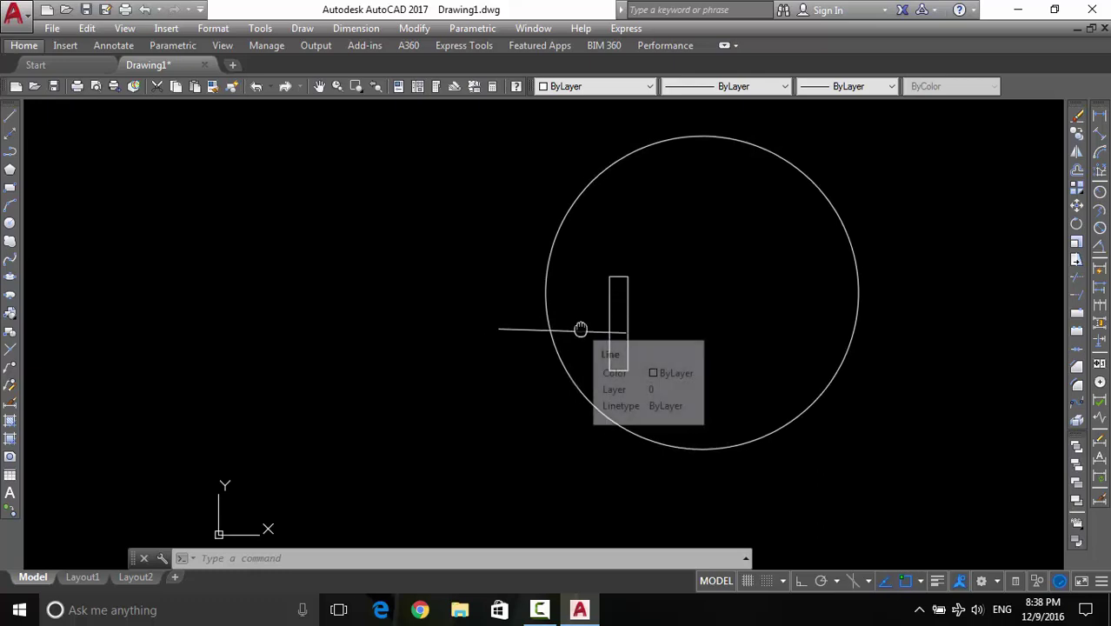
{"action": "middle_click_drag", "start_coordinate": [580, 326], "coordinate": [580, 341]}
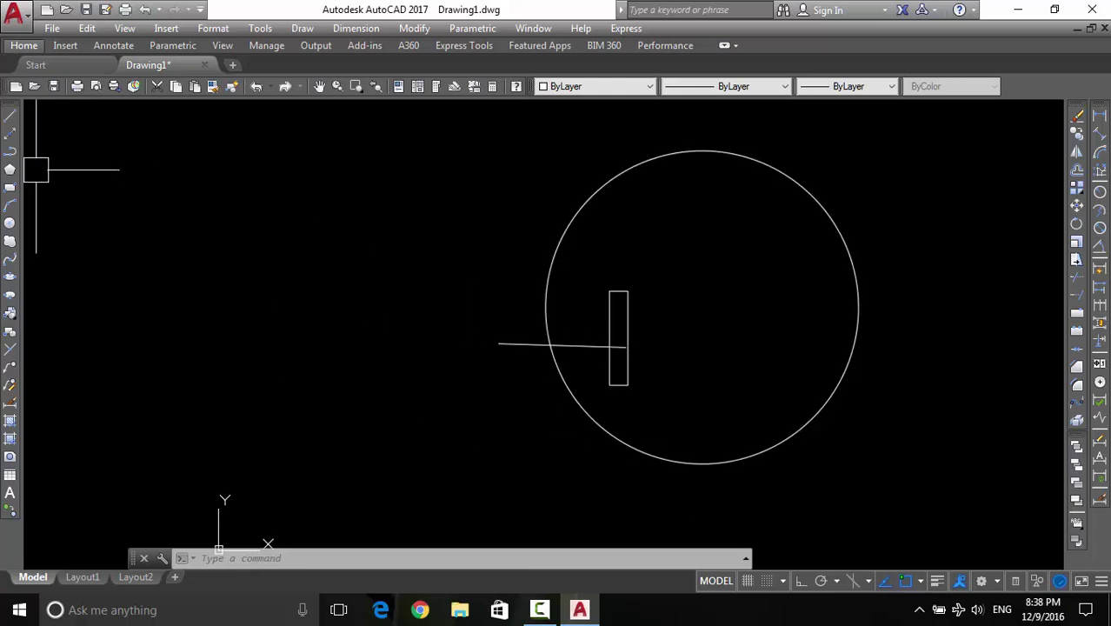
Draw a new horizontal line to the left of the circle
{"action": "type", "text": "l"}
{"action": "key", "text": "Return"}
{"action": "left_click", "coordinate": [197, 215]}
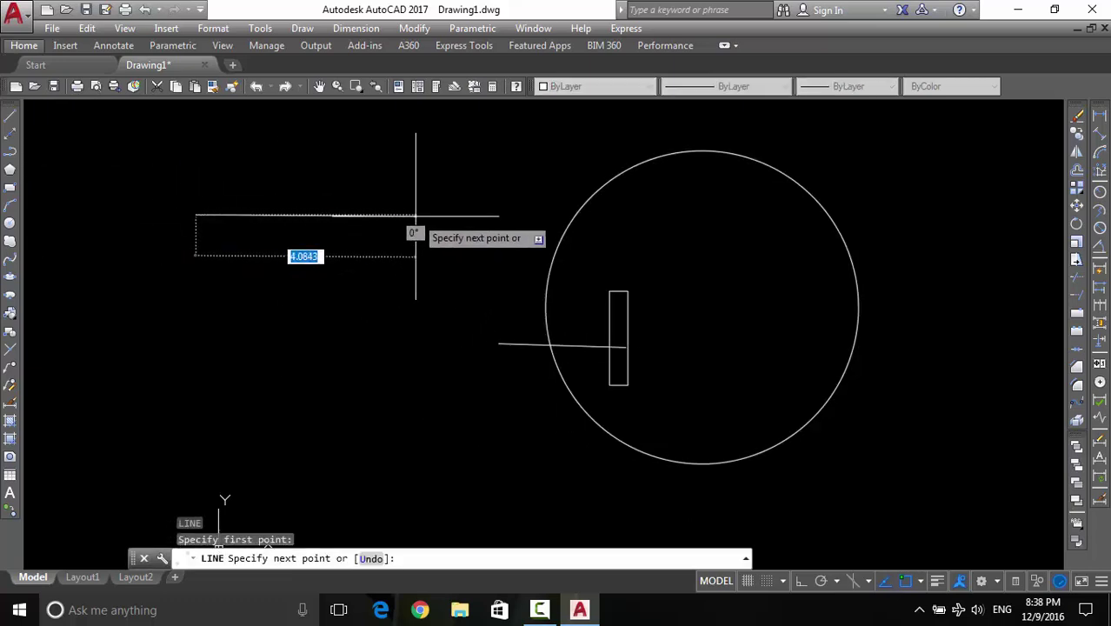
{"action": "left_click", "coordinate": [416, 215]}
{"action": "key", "text": "Return"}
Change the new line's colour to red
{"action": "left_click", "coordinate": [348, 216]}
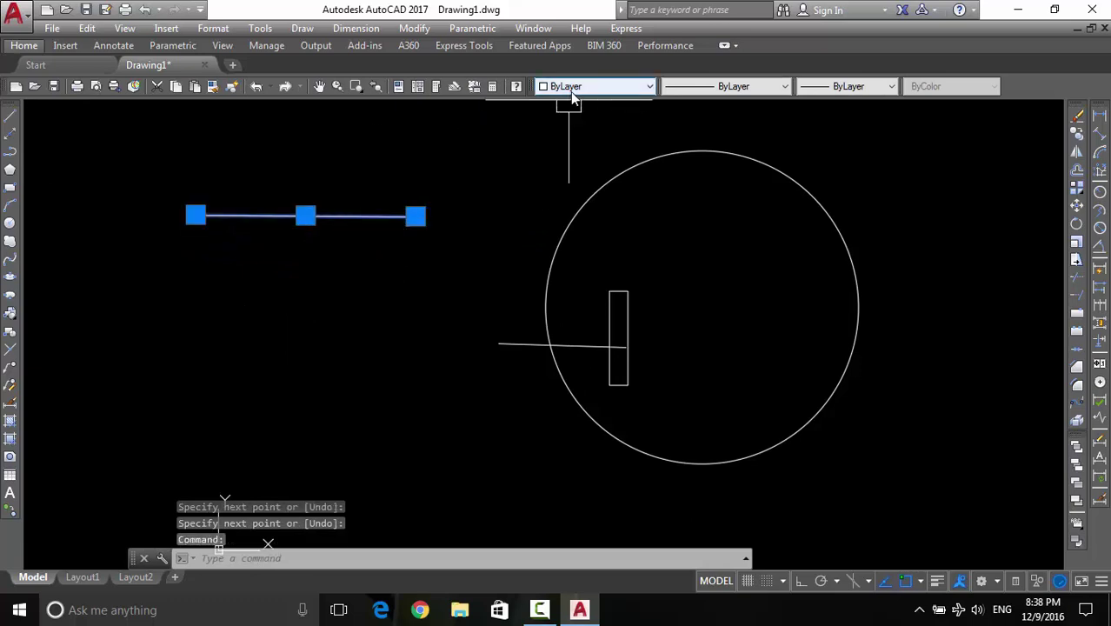
{"action": "left_click", "coordinate": [574, 87]}
{"action": "left_click", "coordinate": [565, 127]}
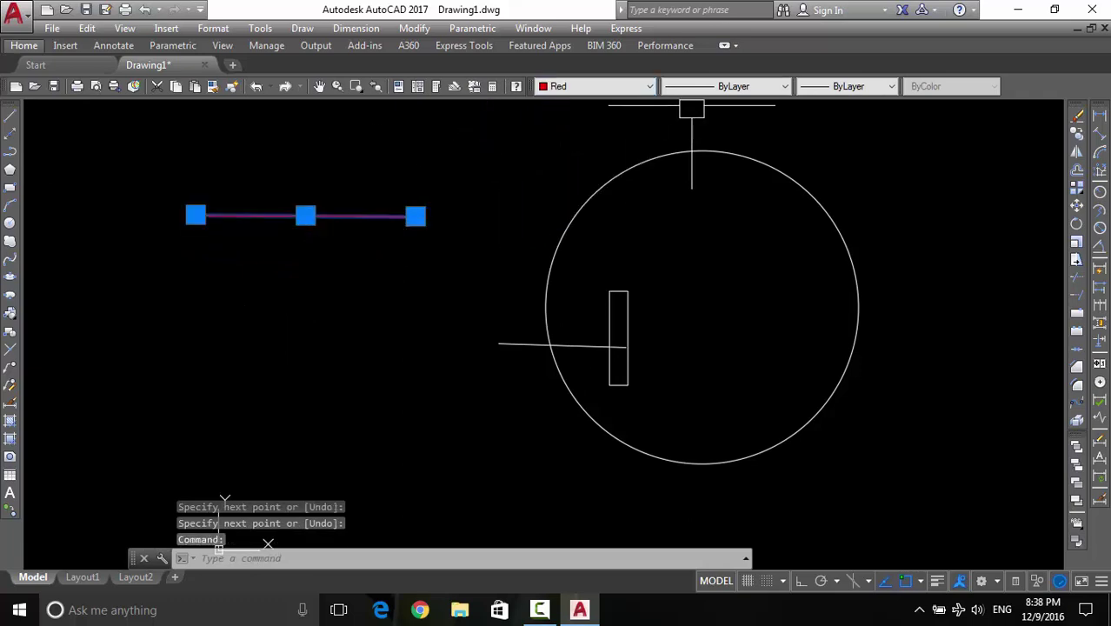
{"action": "key", "text": "Escape"}
Apply a 0.30 mm lineweight to the red line and deselect it
{"action": "left_click", "coordinate": [417, 214]}
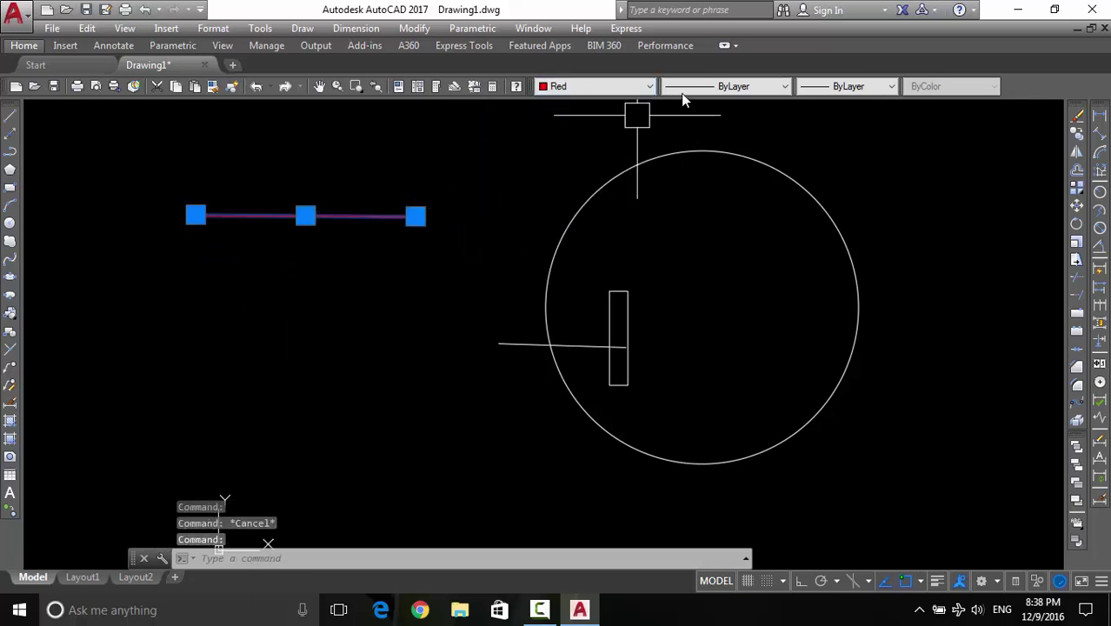
{"action": "left_click", "coordinate": [807, 91]}
{"action": "left_click", "coordinate": [827, 248]}
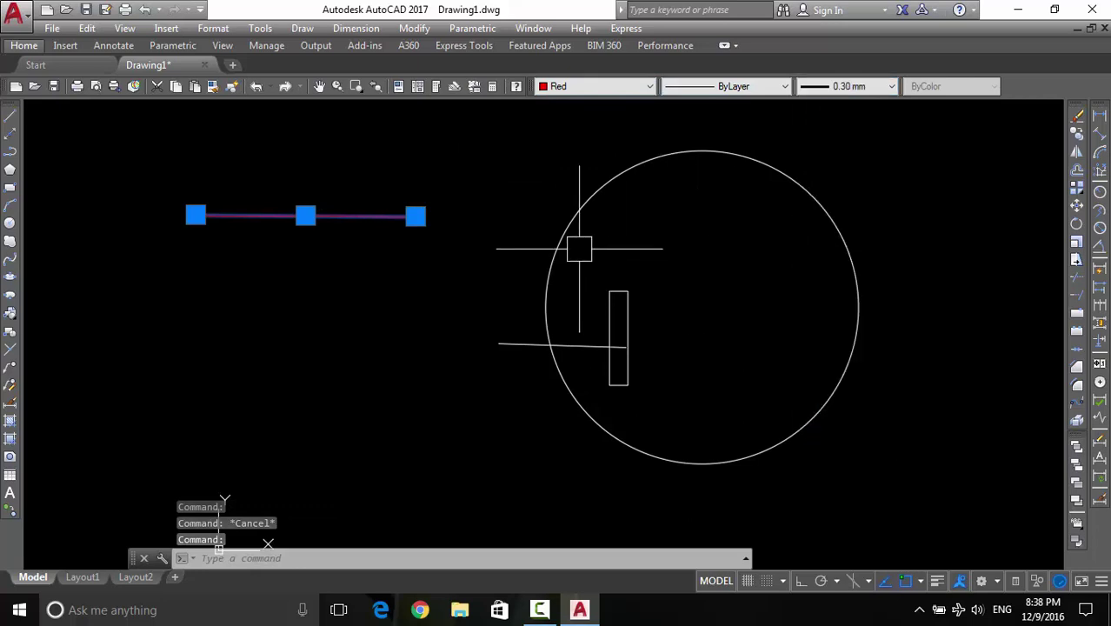
{"action": "key", "text": "Escape"}
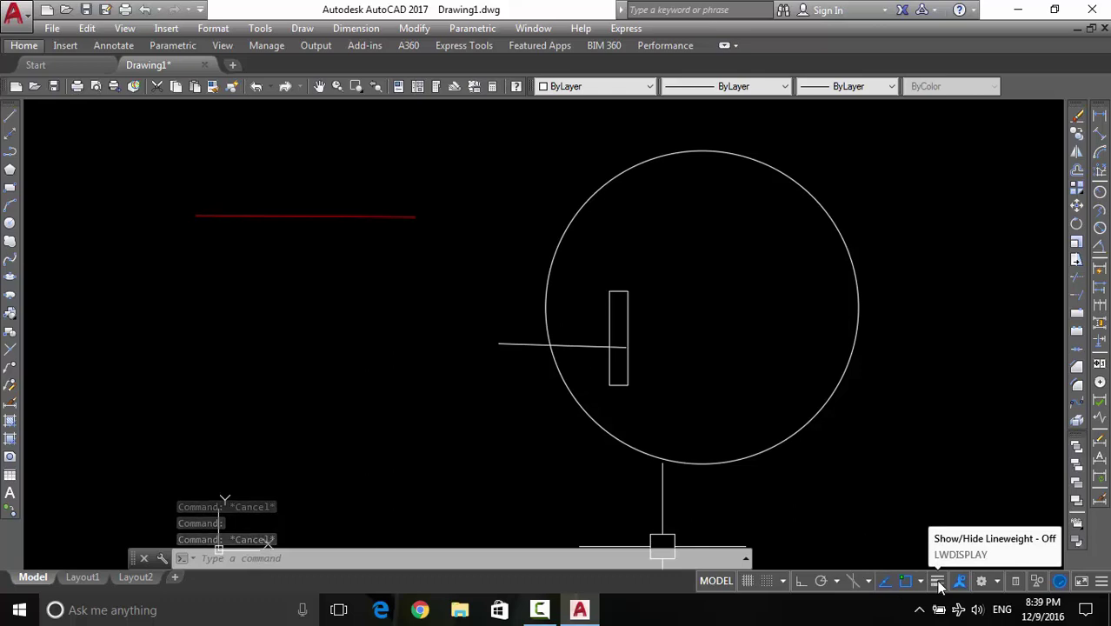
Turn on lineweight display, then remove the LineWeight toggle from the status bar's customization list
{"action": "left_click", "coordinate": [939, 582]}
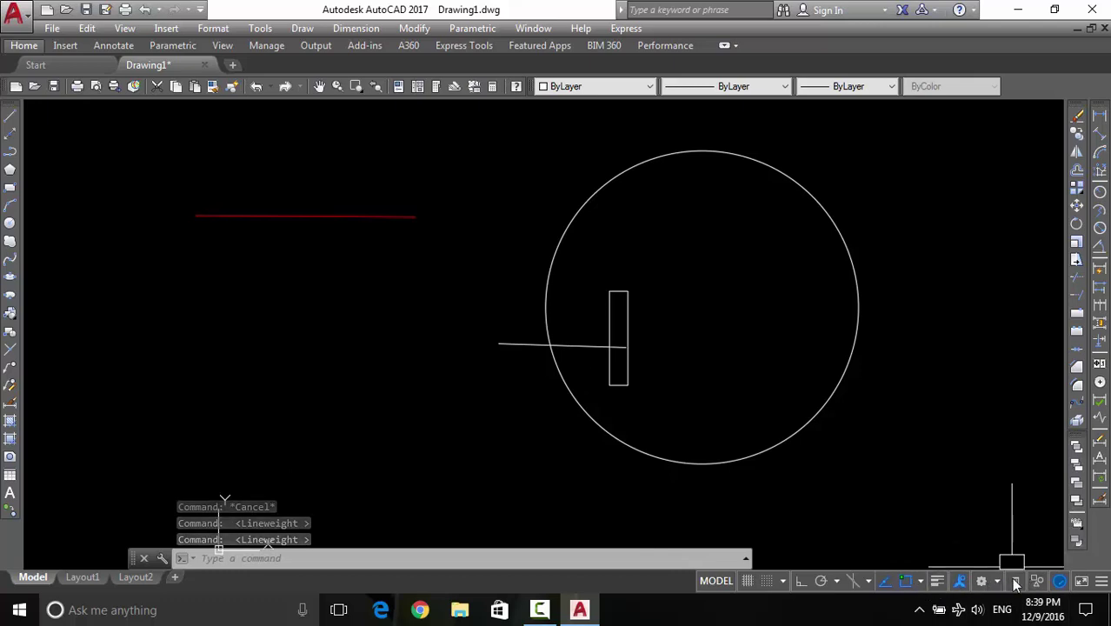
{"action": "left_click", "coordinate": [1100, 584]}
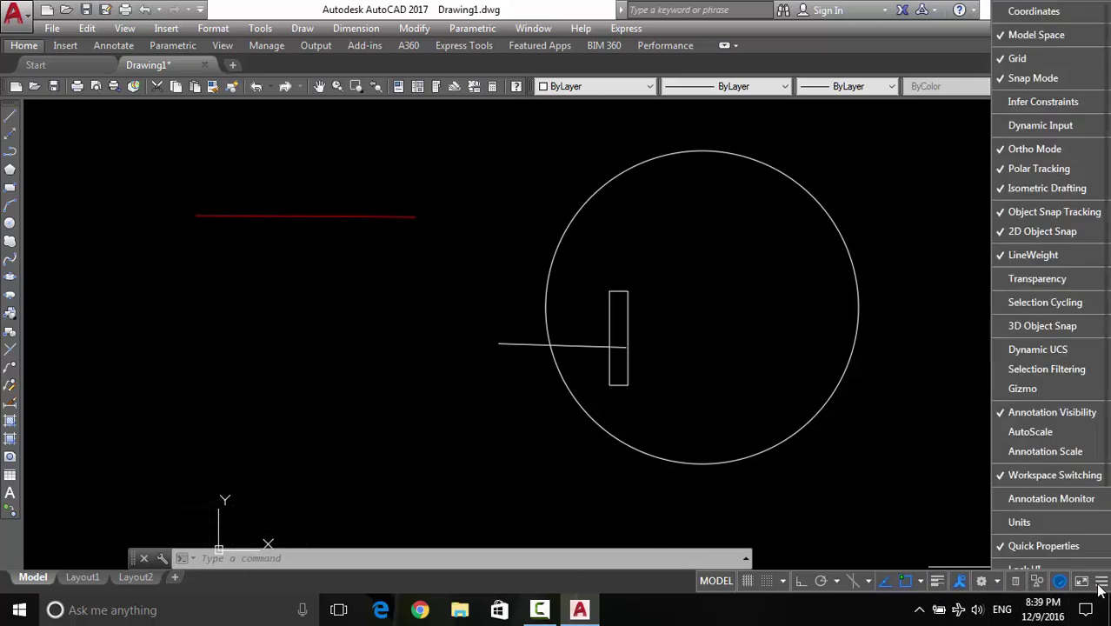
{"action": "left_click", "coordinate": [1071, 547]}
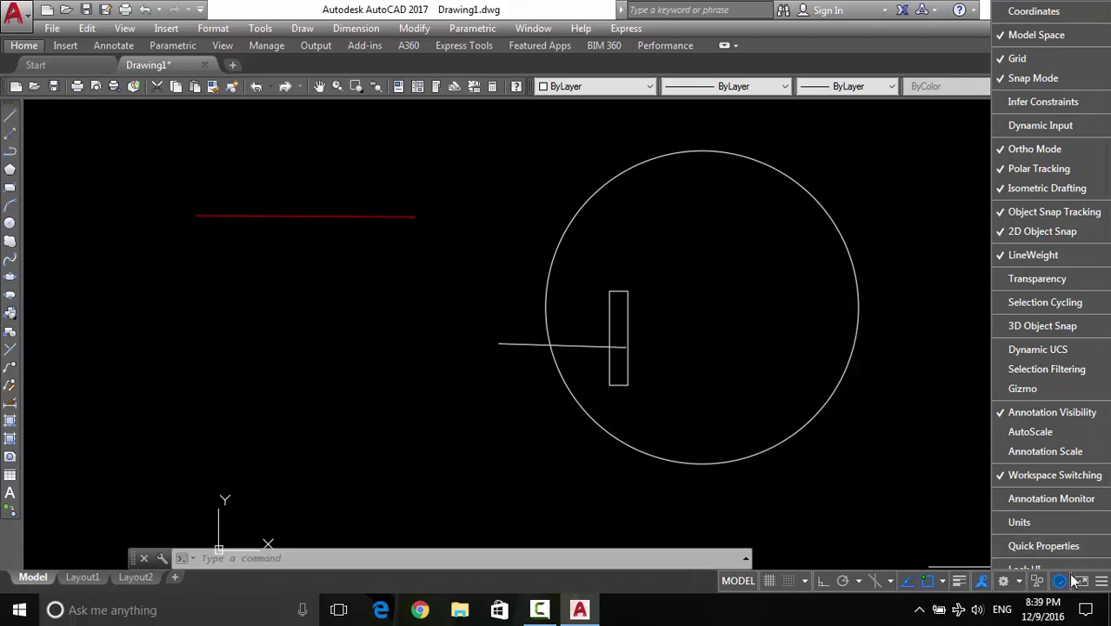
{"action": "left_click", "coordinate": [1049, 544]}
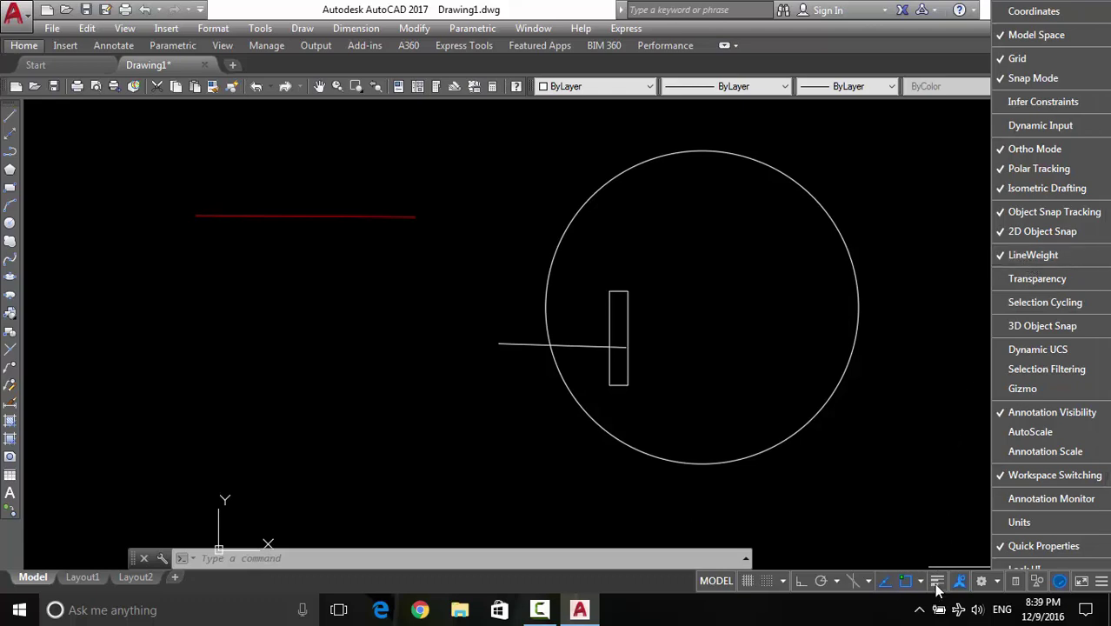
{"action": "left_click", "coordinate": [1037, 256]}
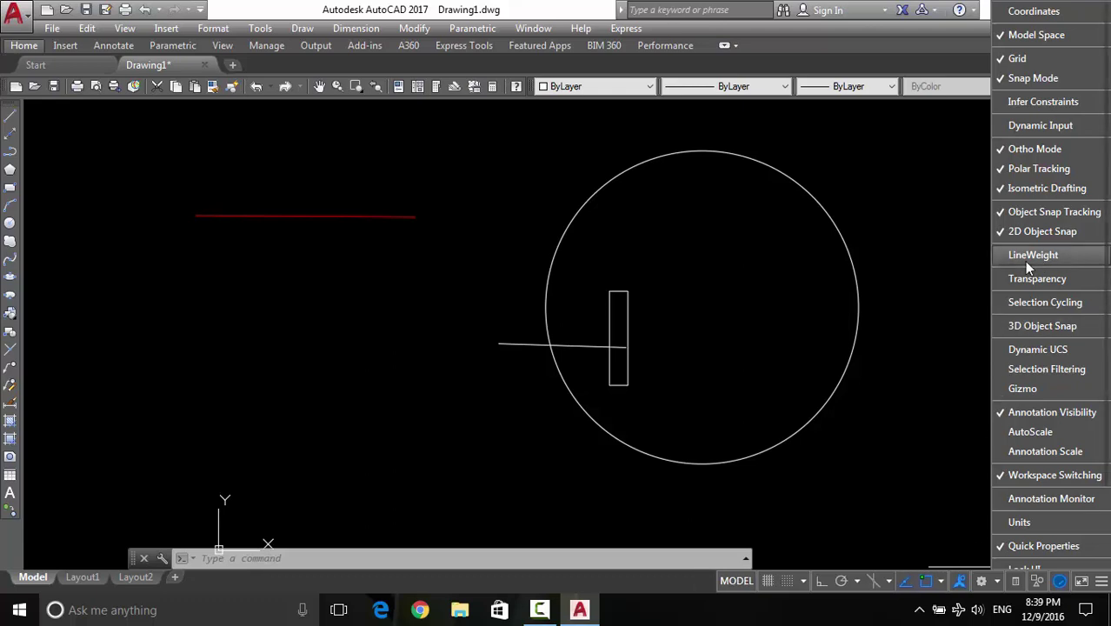
{"action": "left_click", "coordinate": [947, 522]}
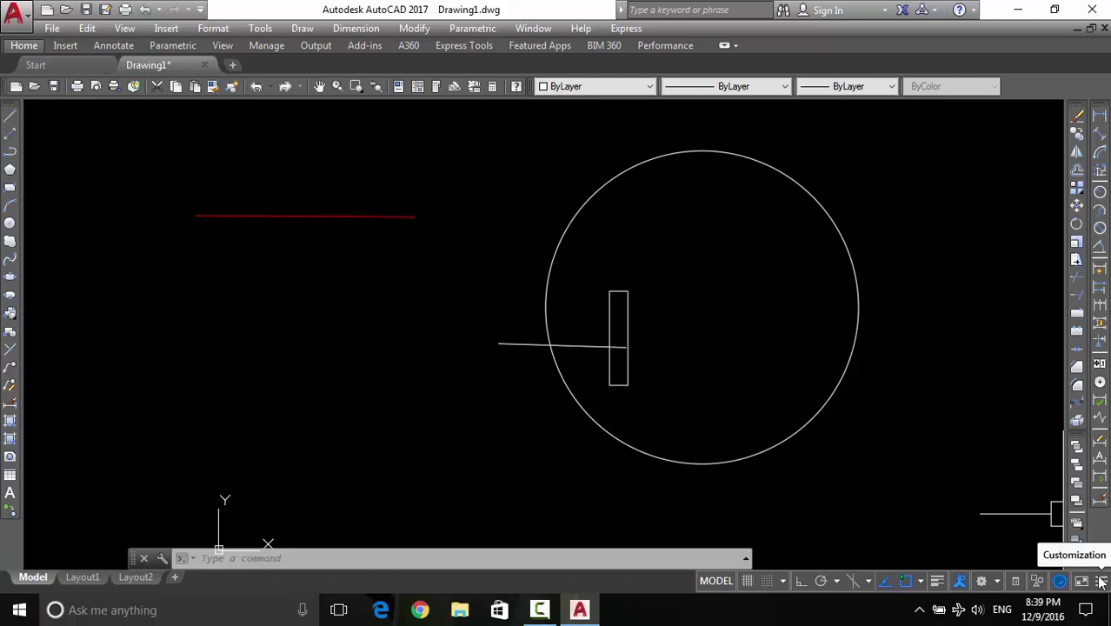
Reselect the red 0.30 mm line after panning and zooming the whole drawing into view
{"action": "left_click", "coordinate": [373, 231]}
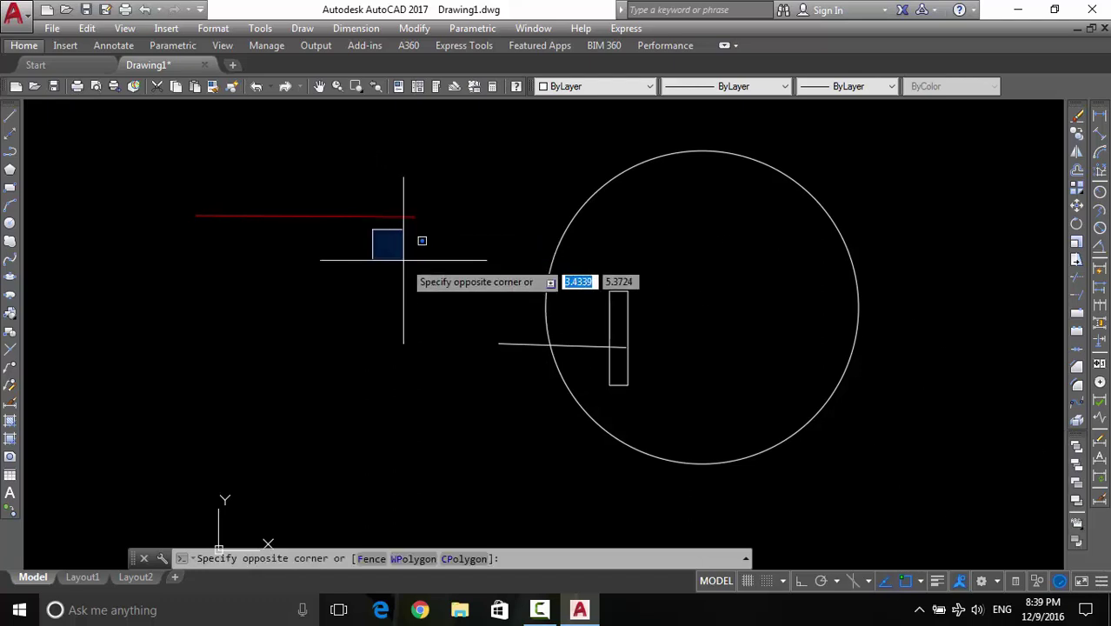
{"action": "left_click", "coordinate": [320, 214]}
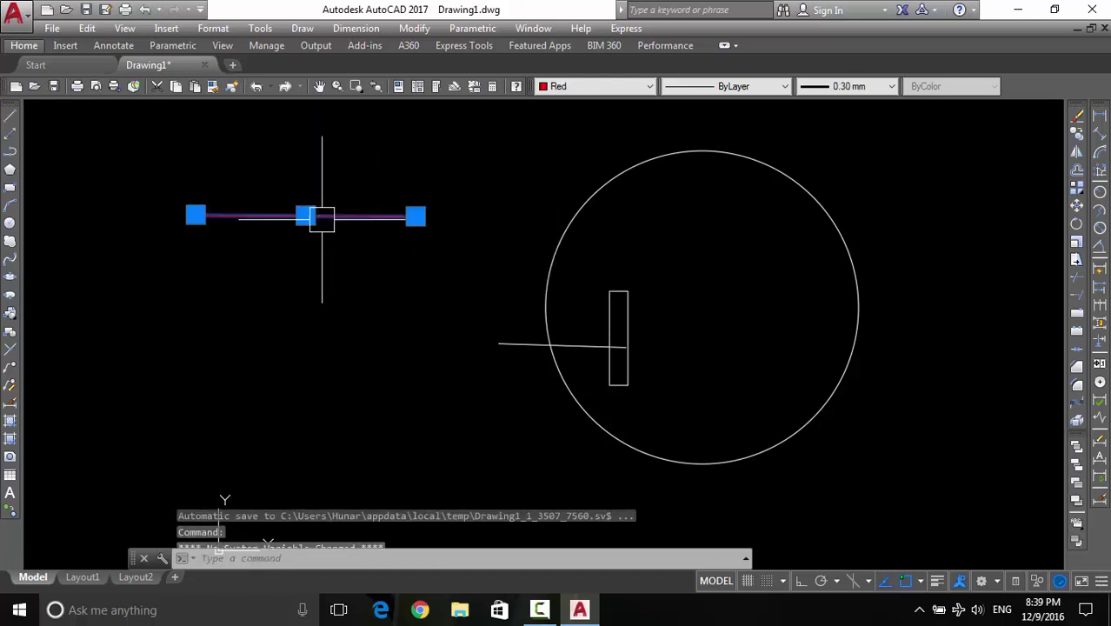
{"action": "mouse_move", "coordinate": [375, 236]}
{"action": "middle_mouse_down"}
{"action": "mouse_move", "coordinate": [473, 309]}
{"action": "mouse_move", "coordinate": [598, 322]}
{"action": "middle_mouse_up"}
{"action": "scroll", "coordinate": [526, 305], "scroll_direction": "up", "scroll_amount": 3}
{"action": "scroll", "coordinate": [597, 311], "scroll_direction": "up", "scroll_amount": 2}
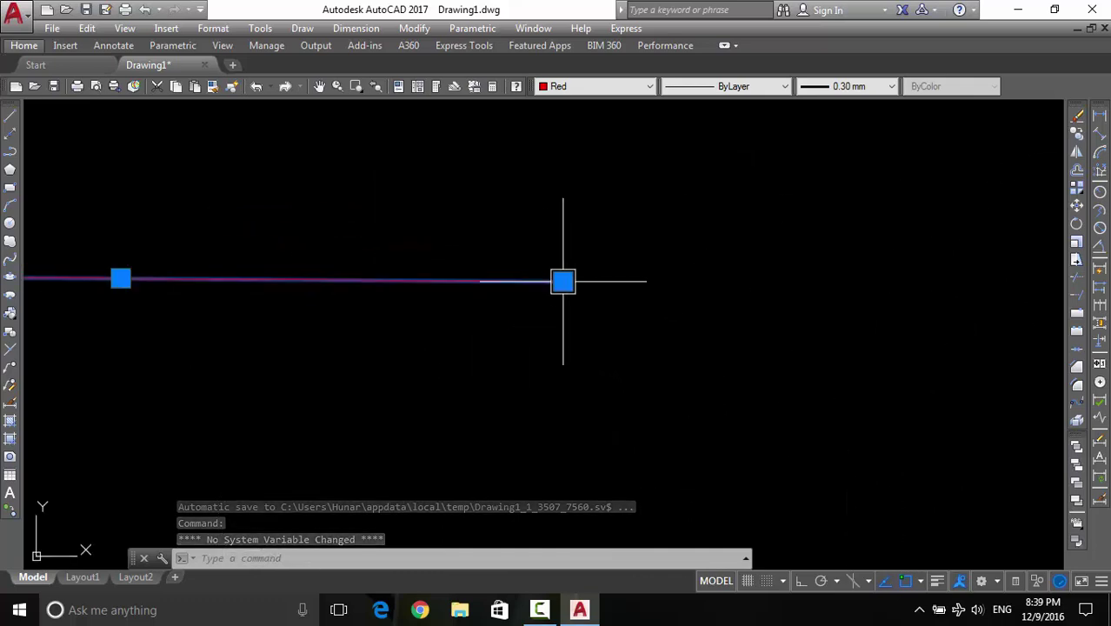
{"action": "scroll", "coordinate": [562, 281], "scroll_direction": "down", "scroll_amount": 4}
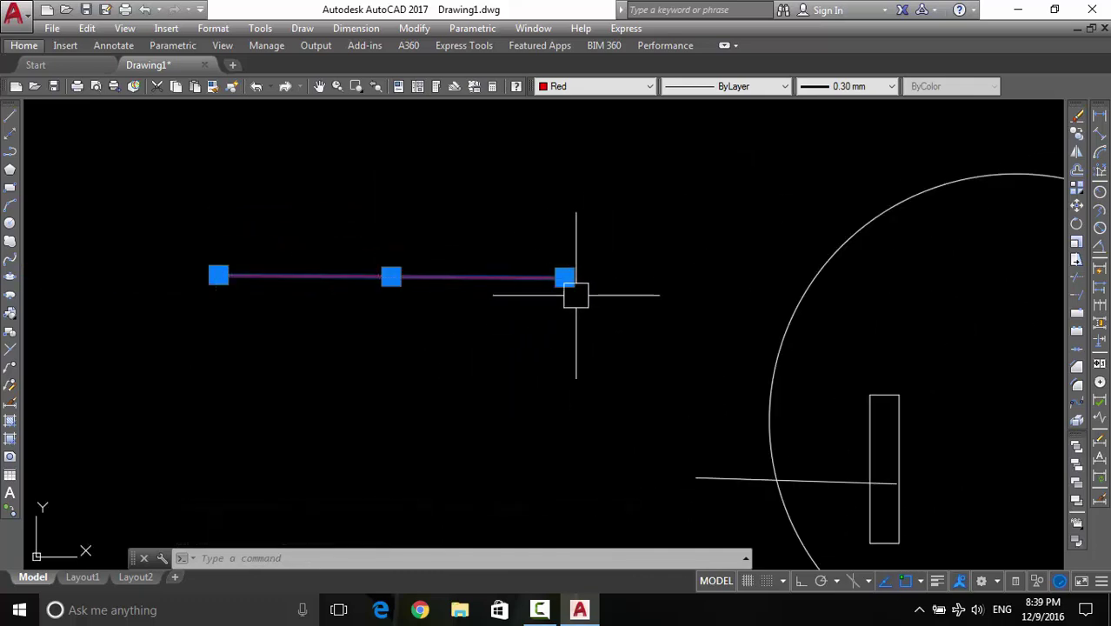
{"action": "middle_click_drag", "start_coordinate": [490, 321], "coordinate": [540, 324]}
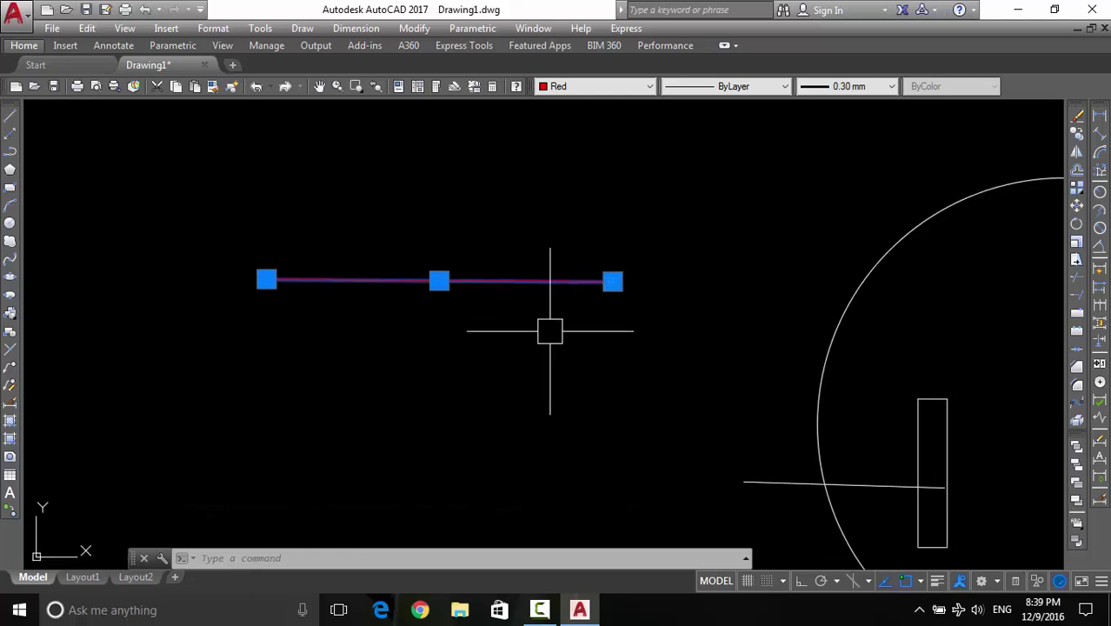
{"action": "scroll", "coordinate": [549, 330], "scroll_direction": "down", "scroll_amount": 3}
{"action": "key", "text": "Escape"}
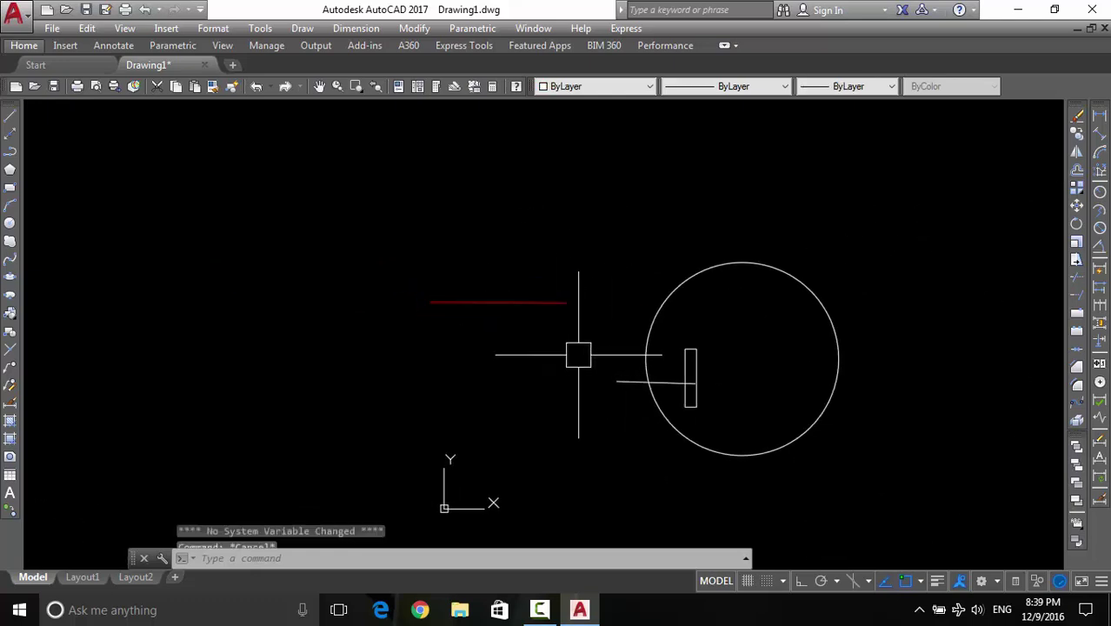
{"action": "left_click", "coordinate": [550, 303]}
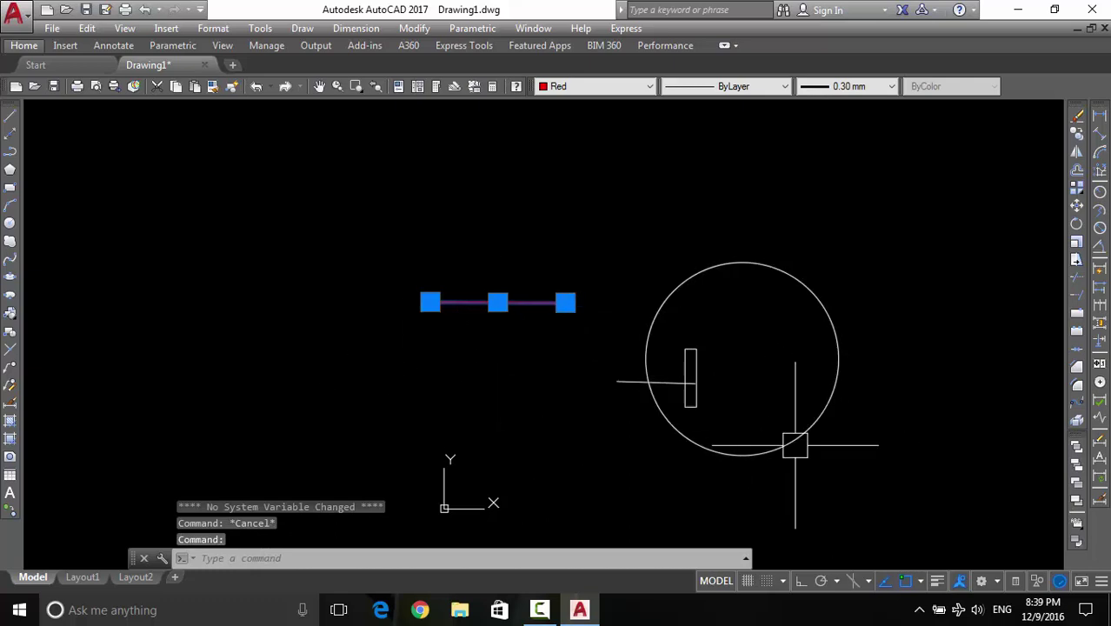
Turn on Quick Properties to show the red line's colour Red and 0.30 mm lineweight
{"action": "left_click", "coordinate": [1016, 583]}
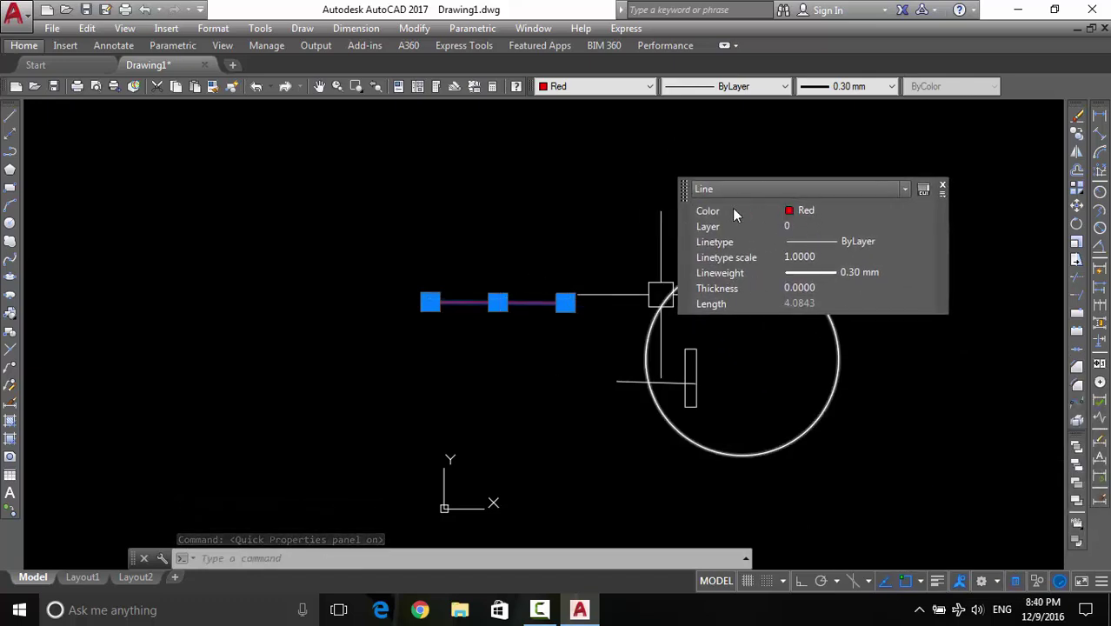
{"action": "left_click", "coordinate": [814, 213]}
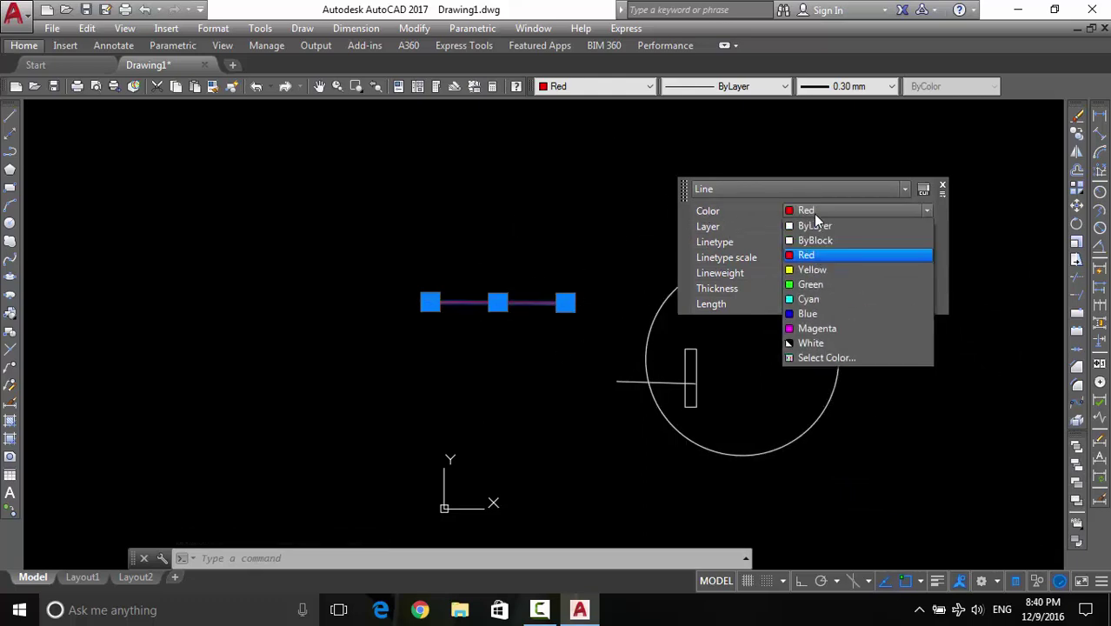
{"action": "left_click", "coordinate": [814, 214]}
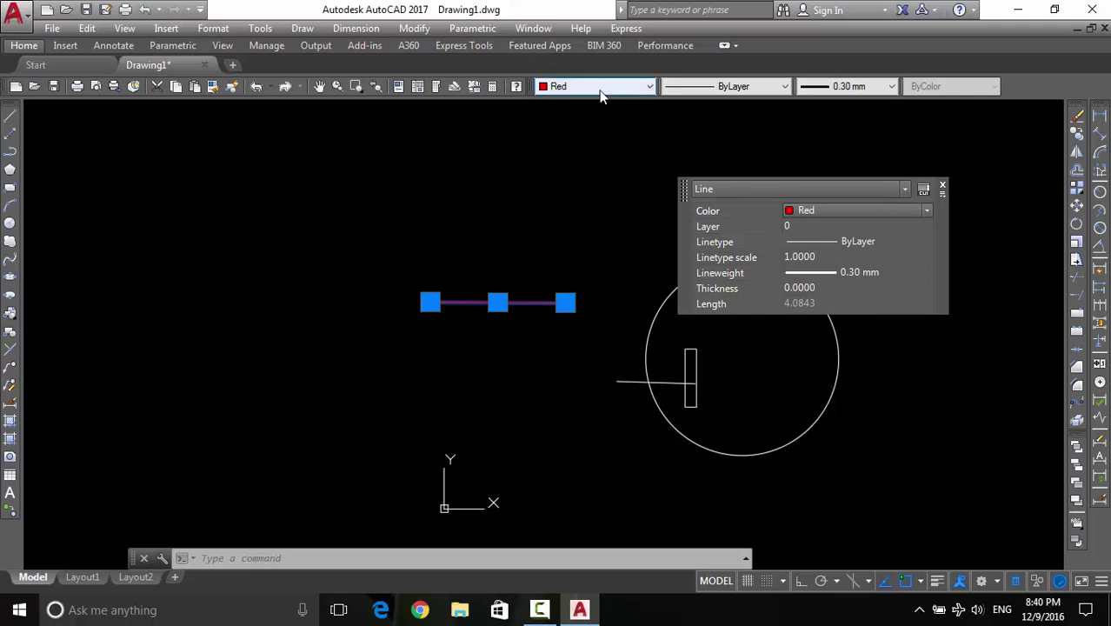
{"action": "left_click", "coordinate": [731, 86]}
Load the CENTER linetype through the Linetype Manager and accept the changes
{"action": "left_click", "coordinate": [737, 96]}
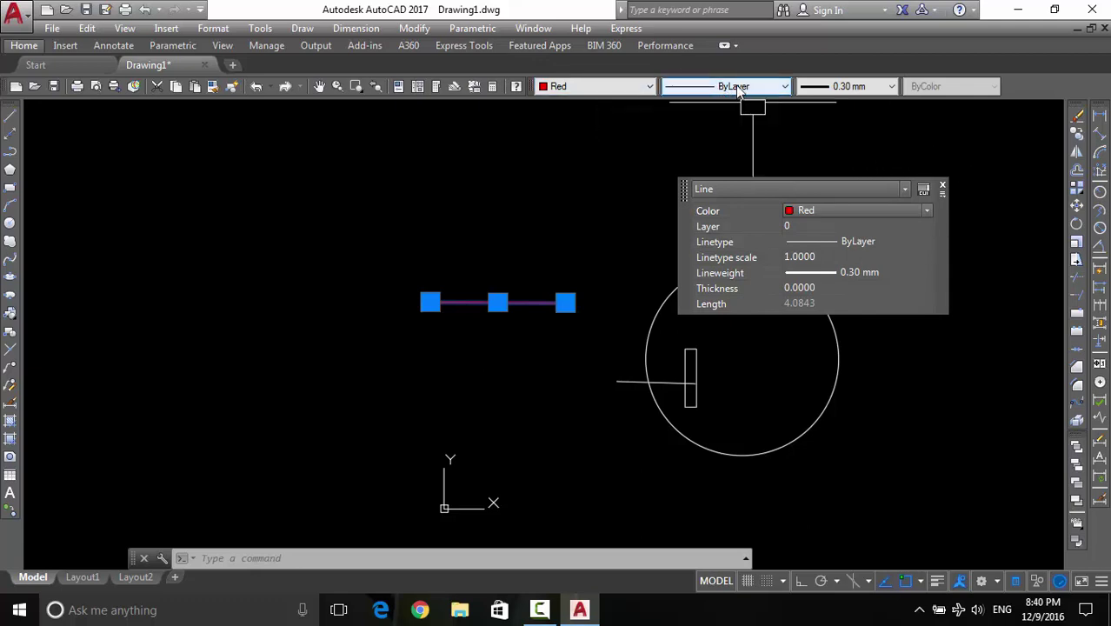
{"action": "left_click", "coordinate": [727, 86]}
{"action": "left_click", "coordinate": [724, 141]}
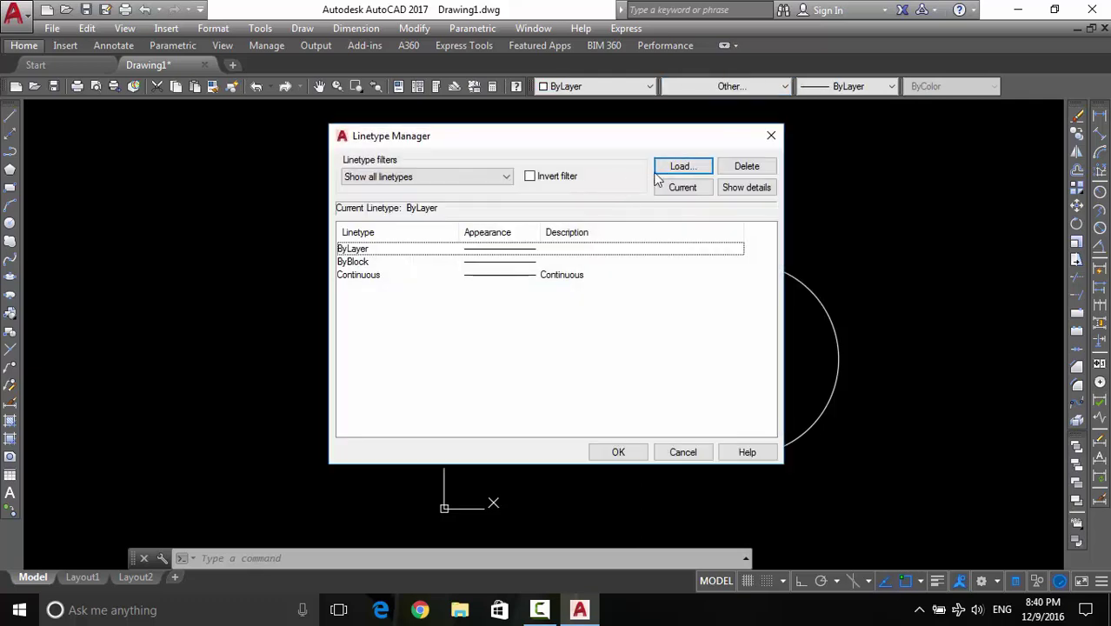
{"action": "left_click", "coordinate": [684, 168]}
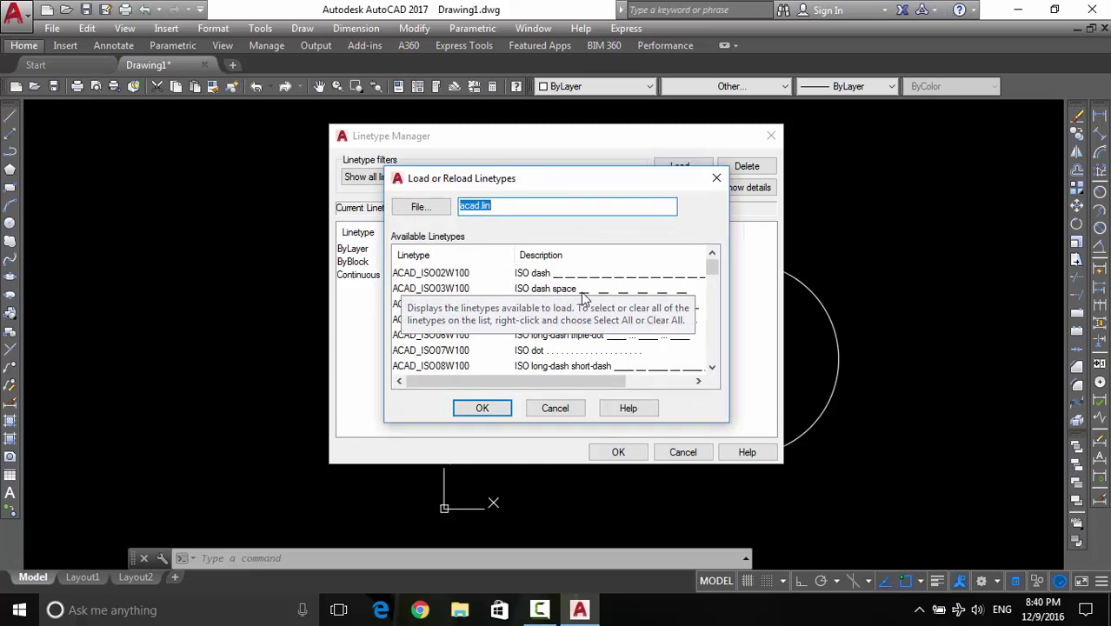
{"action": "left_click", "coordinate": [428, 291]}
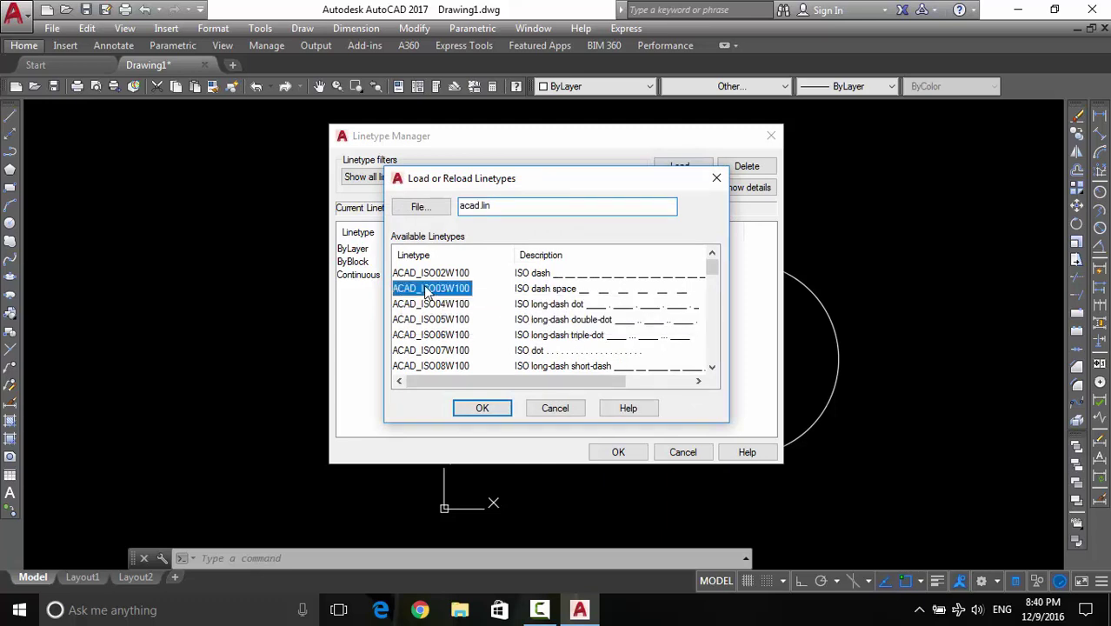
{"action": "key", "text": "c"}
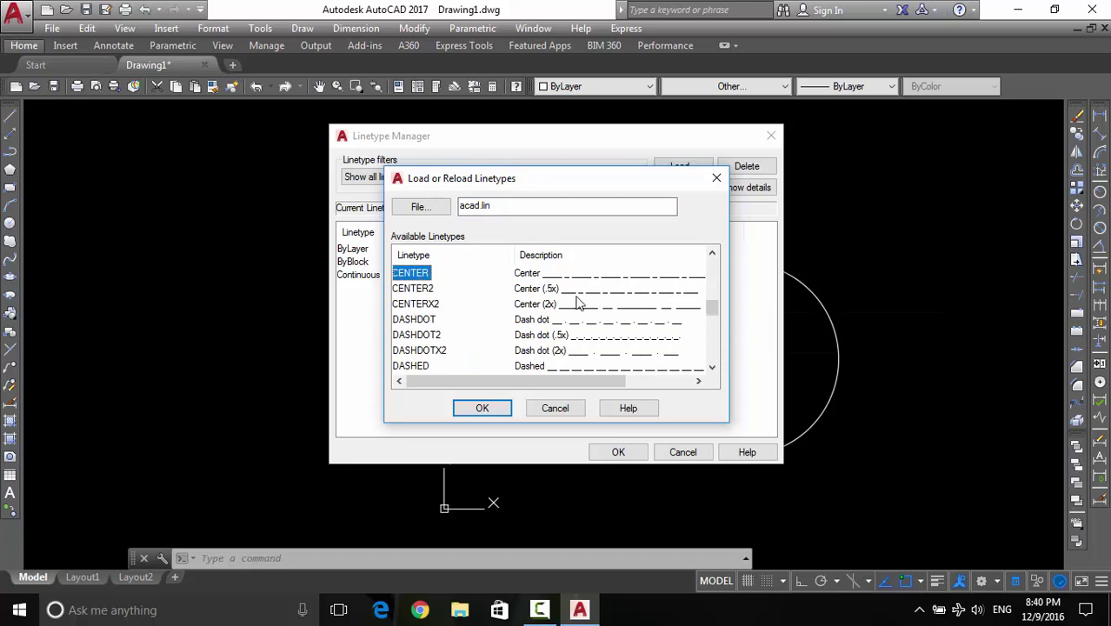
{"action": "key", "text": "Return"}
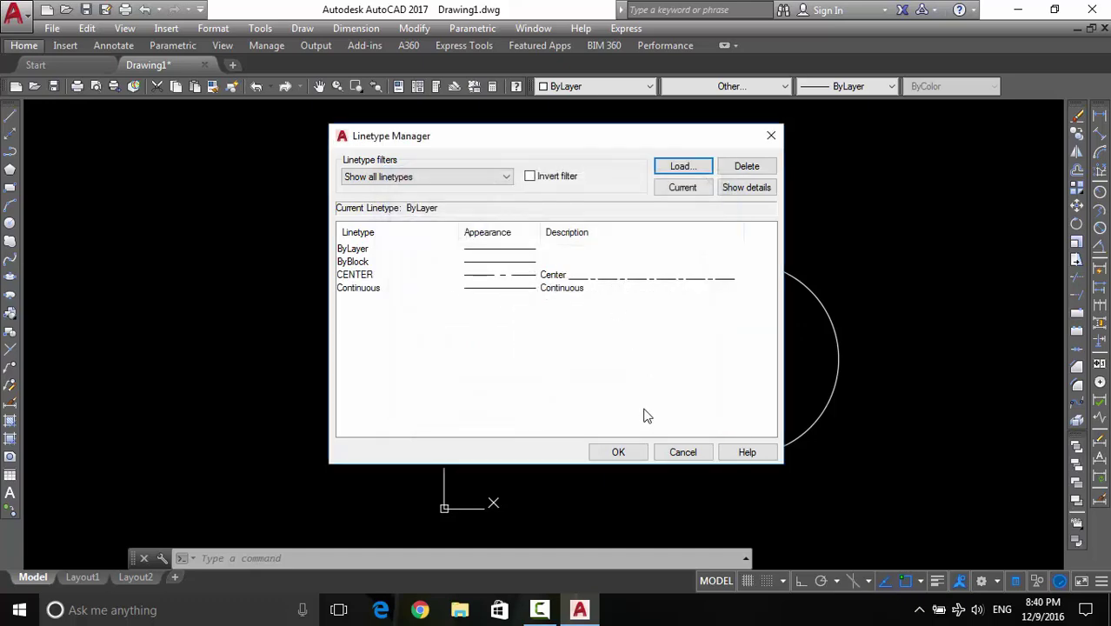
{"action": "left_click", "coordinate": [681, 166]}
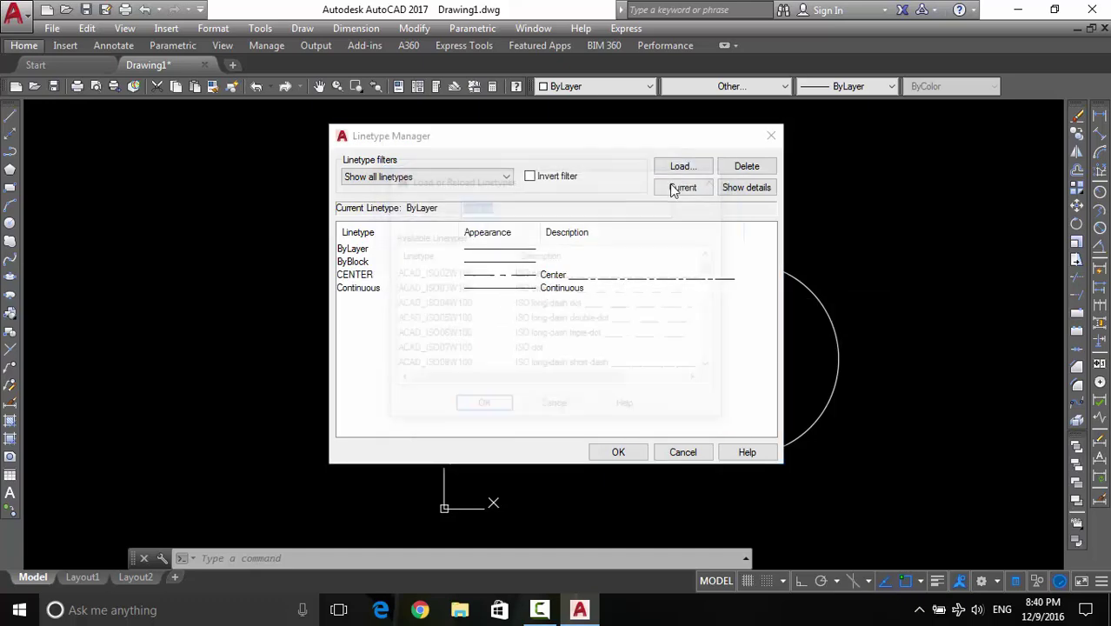
{"action": "left_click", "coordinate": [483, 411]}
{"action": "left_click", "coordinate": [624, 340]}
{"action": "left_click", "coordinate": [555, 408]}
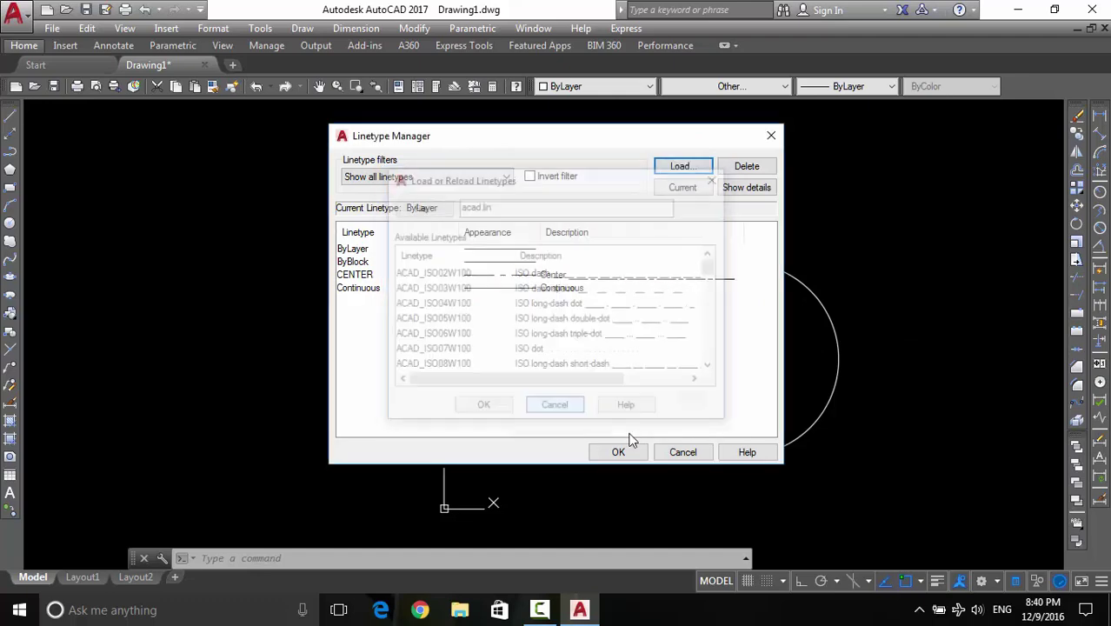
{"action": "left_click", "coordinate": [618, 452]}
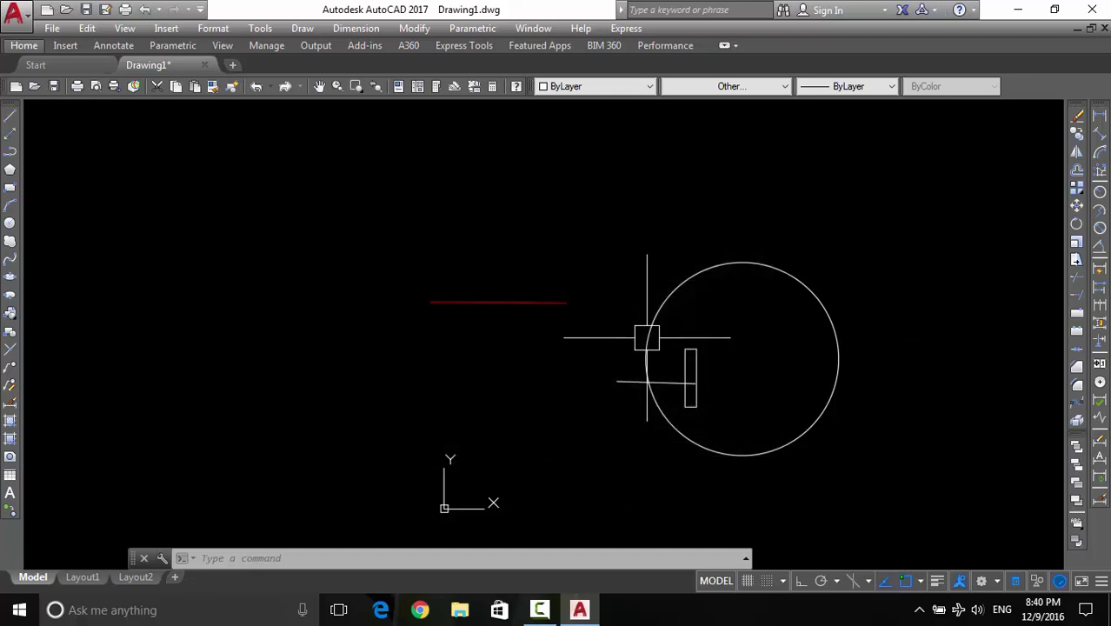
Give the red line the CENTER linetype and check its dashes
{"action": "left_click", "coordinate": [538, 303]}
{"action": "left_click", "coordinate": [735, 87]}
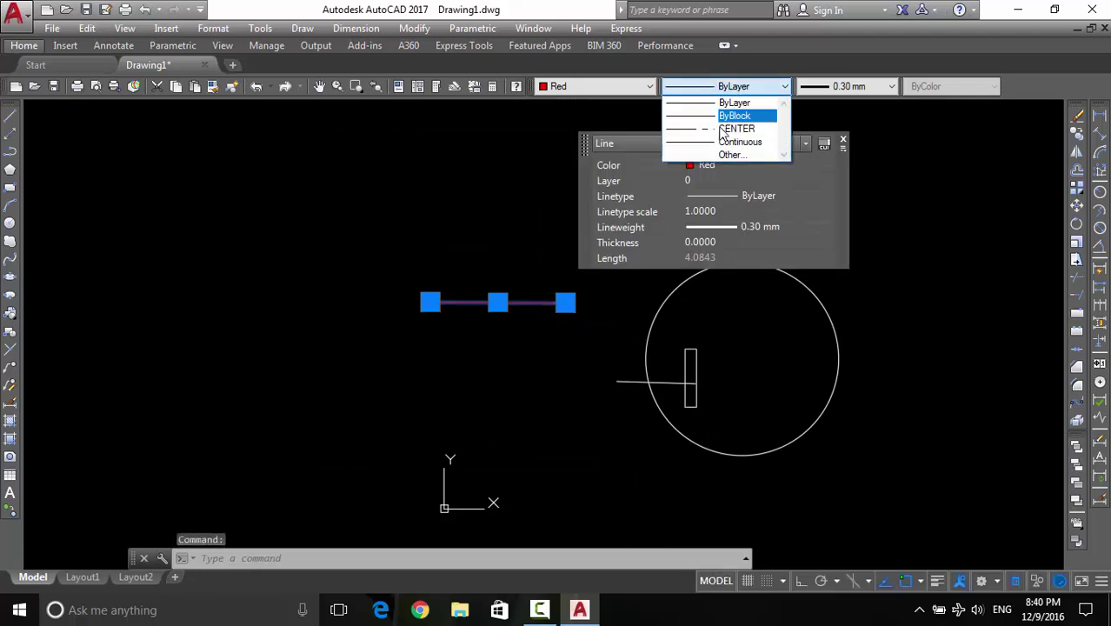
{"action": "left_click", "coordinate": [731, 128]}
{"action": "key", "text": "Escape"}
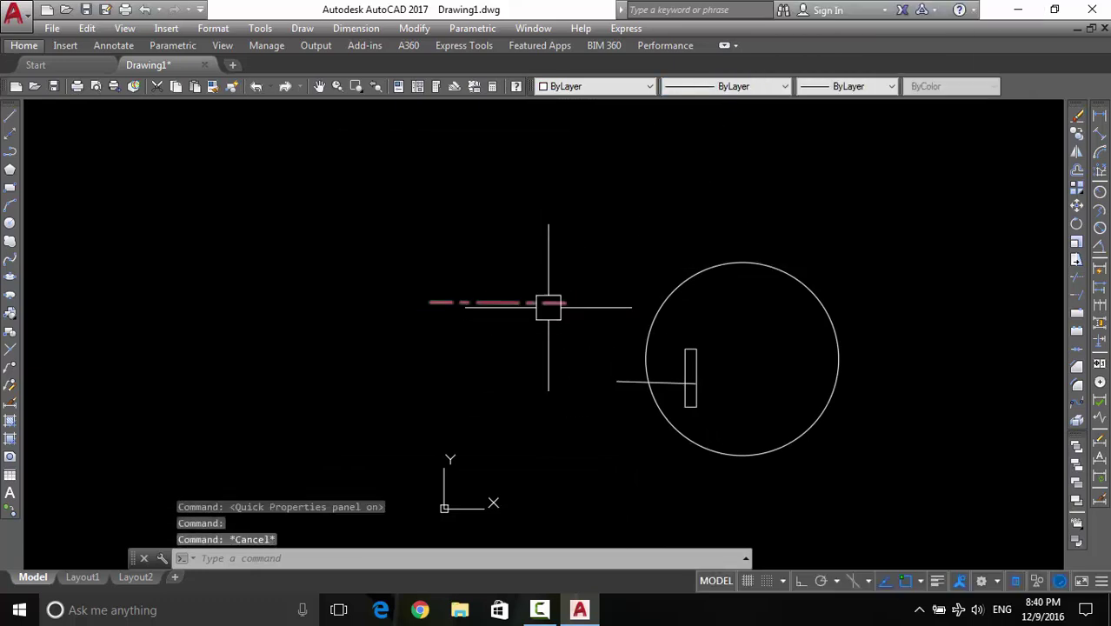
{"action": "left_click", "coordinate": [550, 302]}
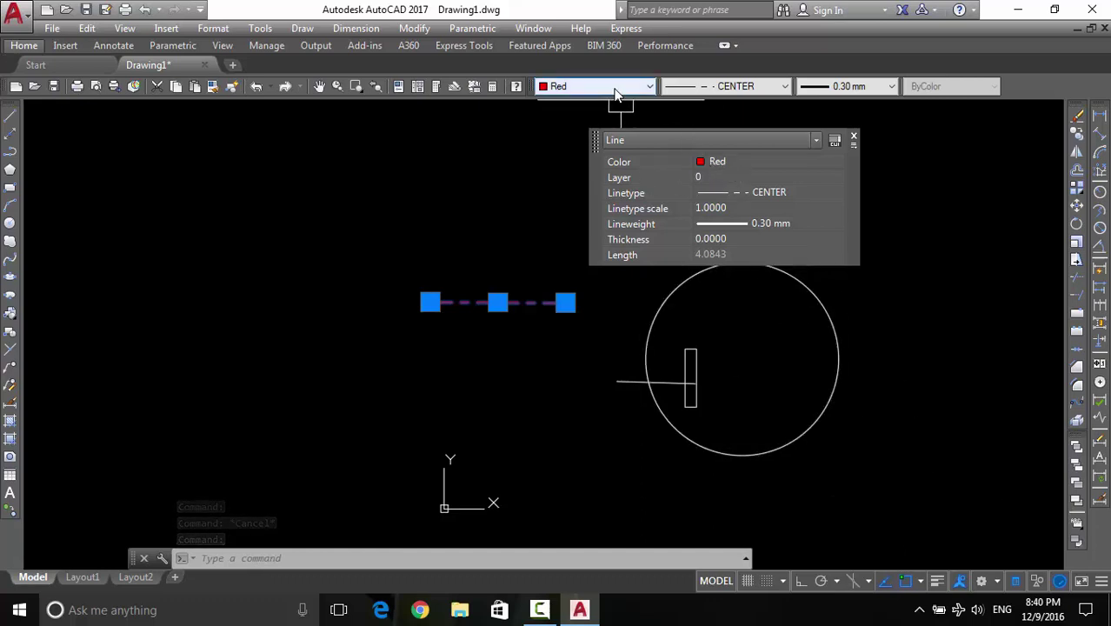
Change the line's colour to Yellow and its linetype back to ByLayer
{"action": "left_click", "coordinate": [771, 163]}
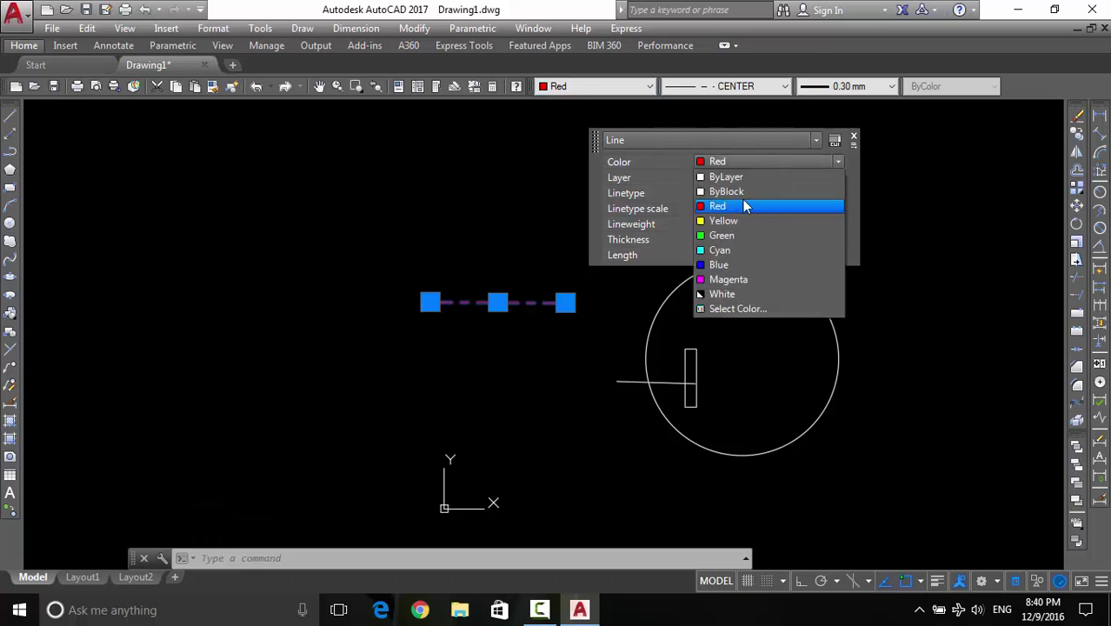
{"action": "left_click", "coordinate": [713, 223]}
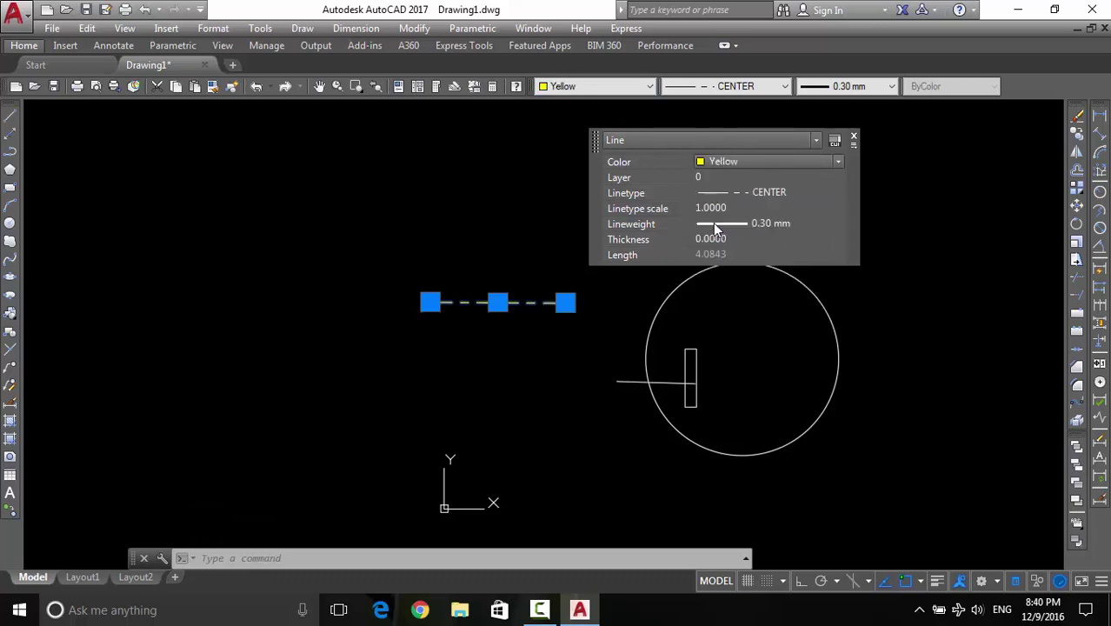
{"action": "left_click", "coordinate": [767, 196]}
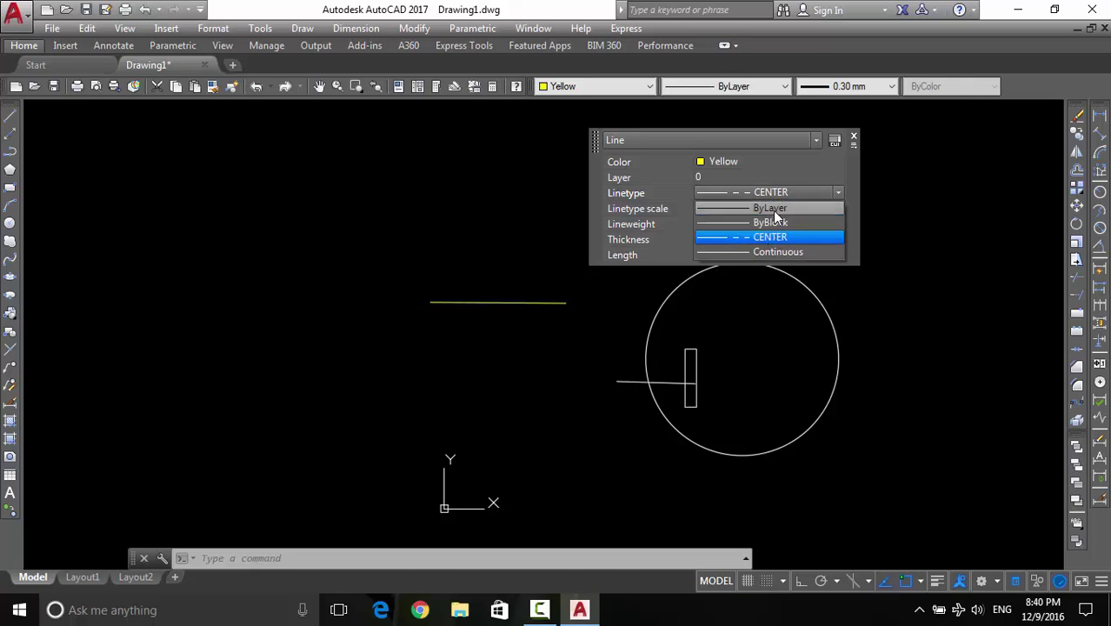
{"action": "left_click", "coordinate": [773, 211]}
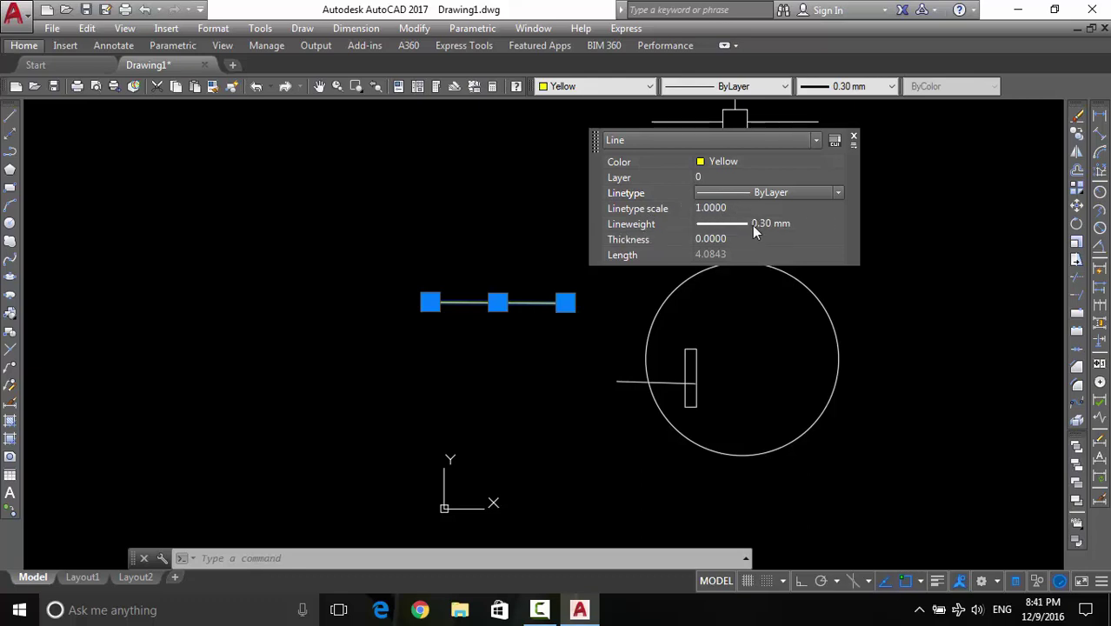
Set the yellow line's lineweight to ByLayer
{"action": "left_click", "coordinate": [754, 225]}
{"action": "left_click", "coordinate": [754, 225]}
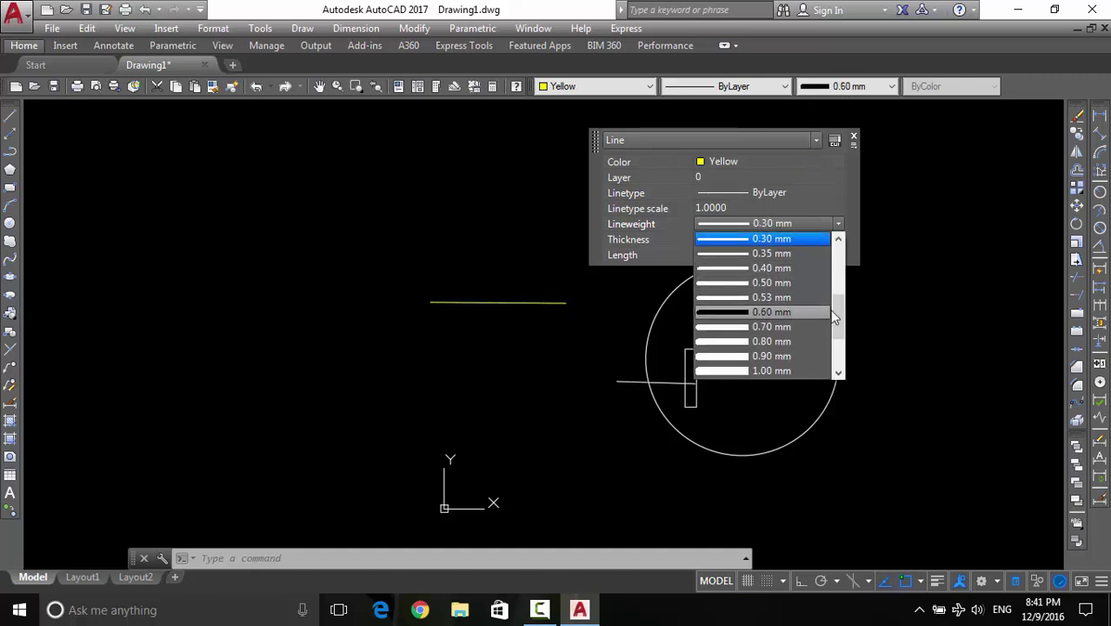
{"action": "scroll", "coordinate": [743, 237], "scroll_direction": "up", "scroll_amount": 4}
{"action": "left_click", "coordinate": [742, 237]}
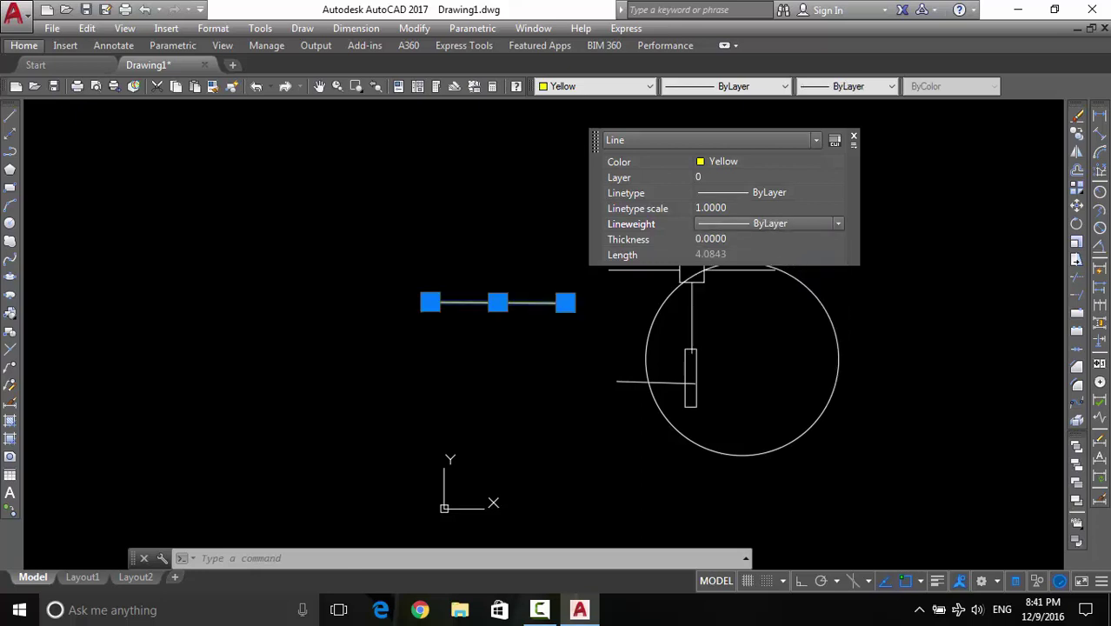
{"action": "left_click", "coordinate": [724, 242]}
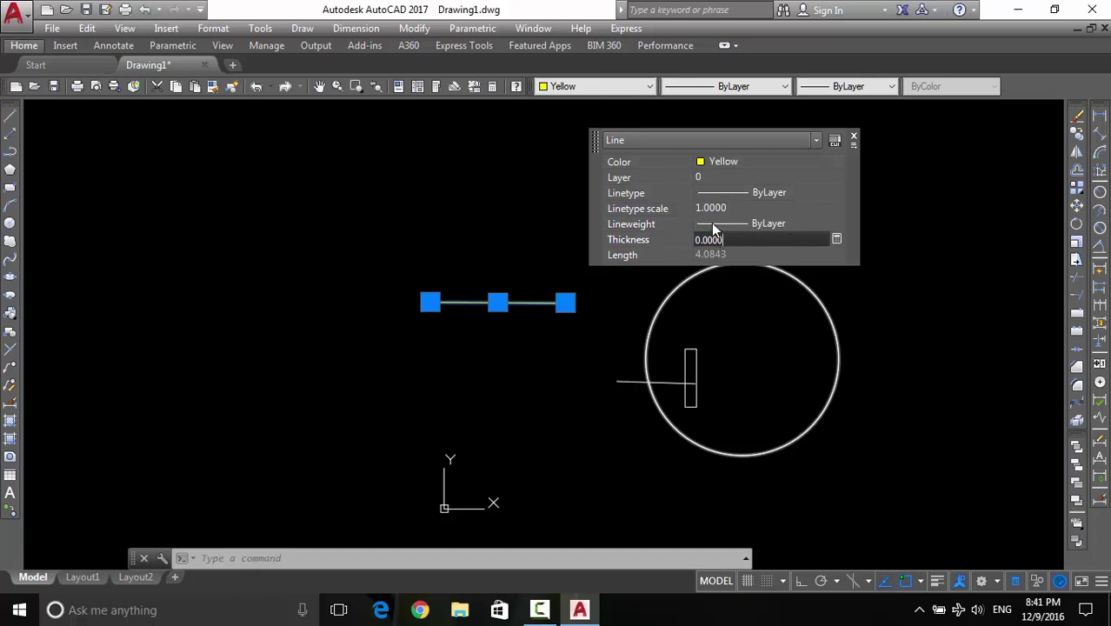
{"action": "left_click", "coordinate": [740, 225]}
{"action": "left_click", "coordinate": [744, 225]}
{"action": "left_click", "coordinate": [748, 223]}
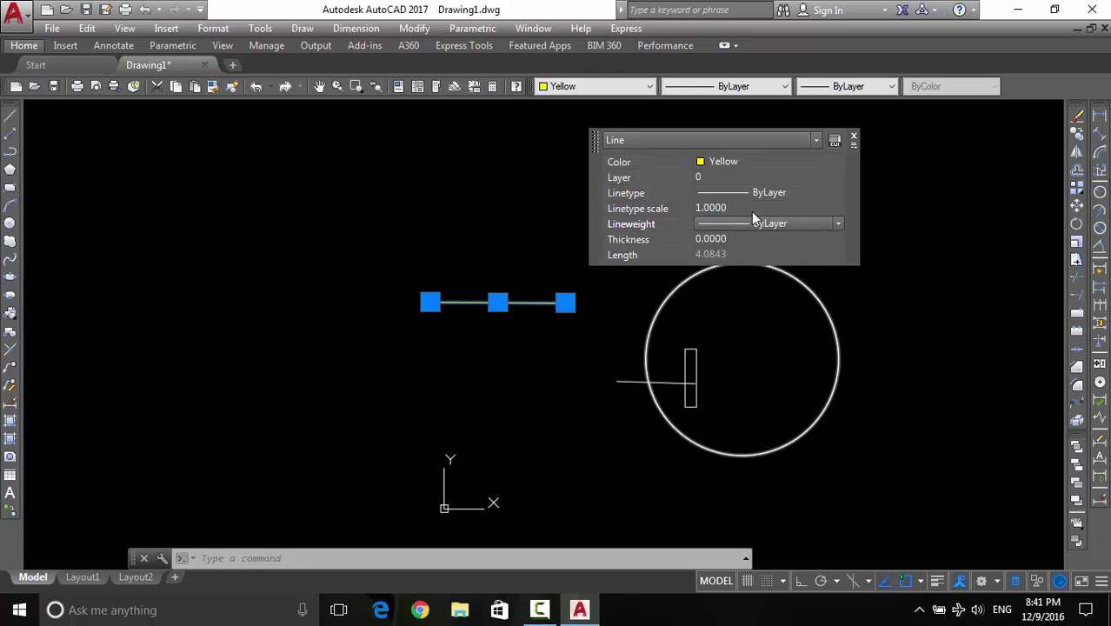
Start a new line with its first point above and left of the yellow line
{"action": "middle_click_drag", "start_coordinate": [489, 229], "coordinate": [565, 241]}
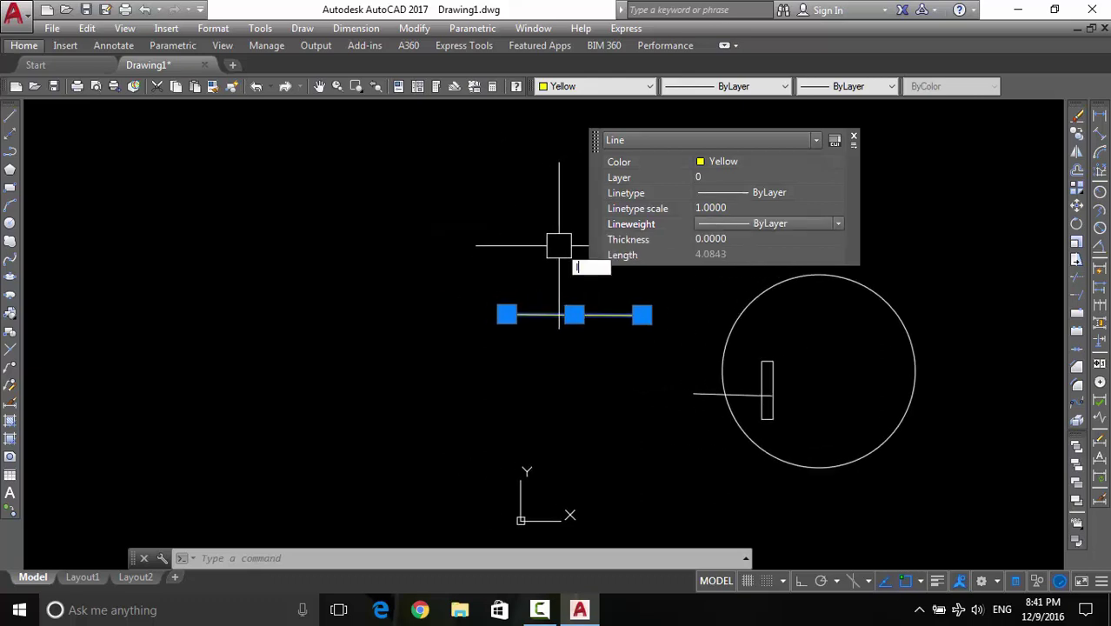
{"action": "key", "text": "Return"}
{"action": "left_click", "coordinate": [370, 230]}
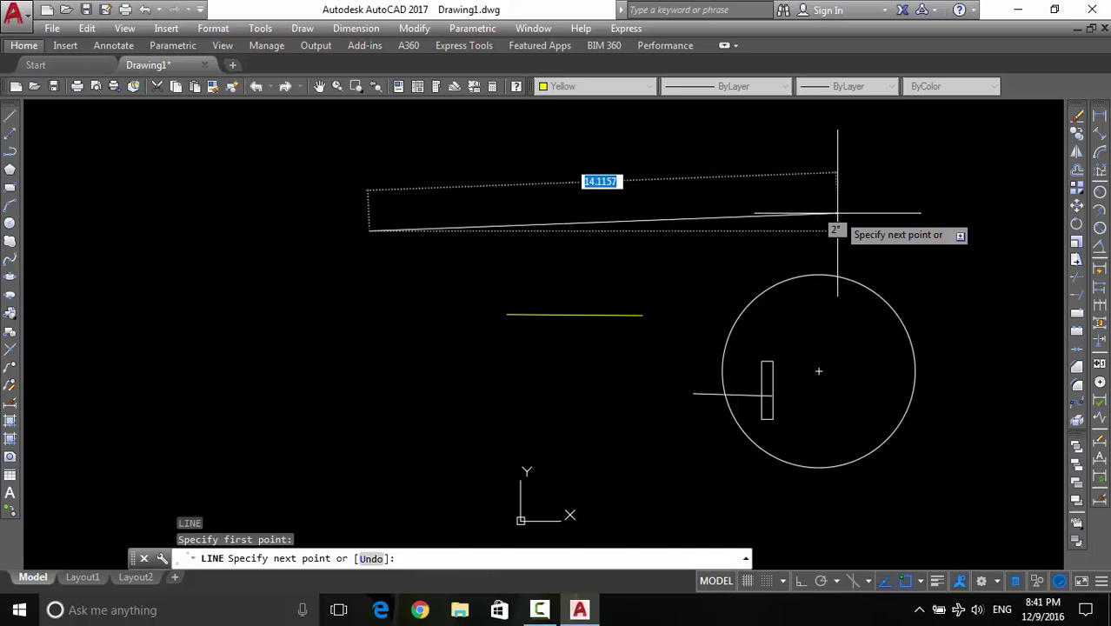
With Ortho on, draw the line 10 units horizontally and end the command
{"action": "key", "text": "F8"}
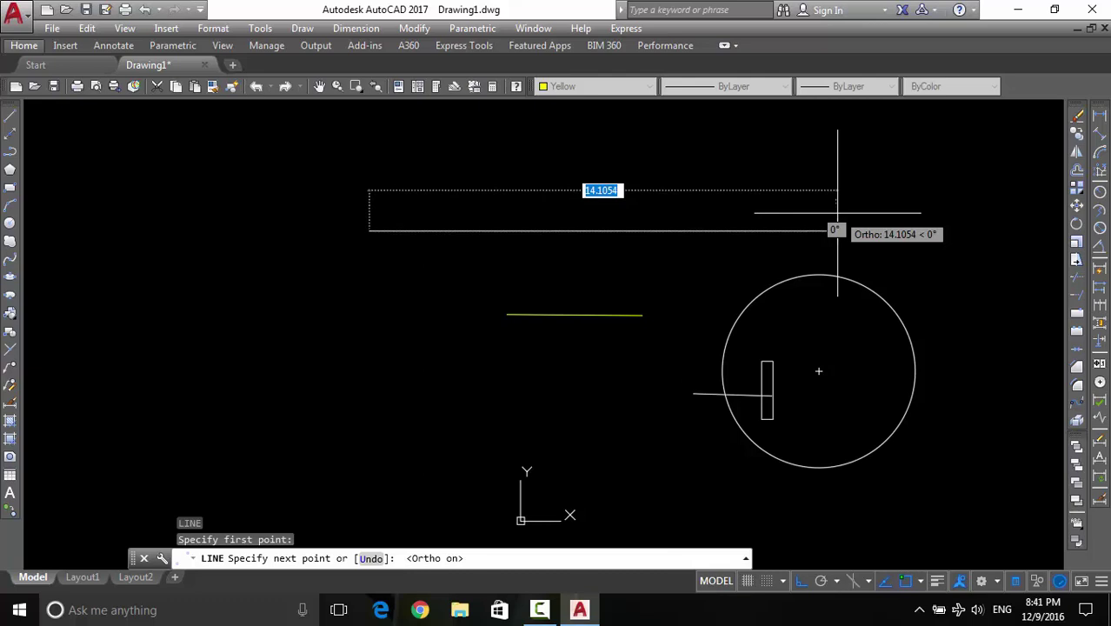
{"action": "type", "text": "10"}
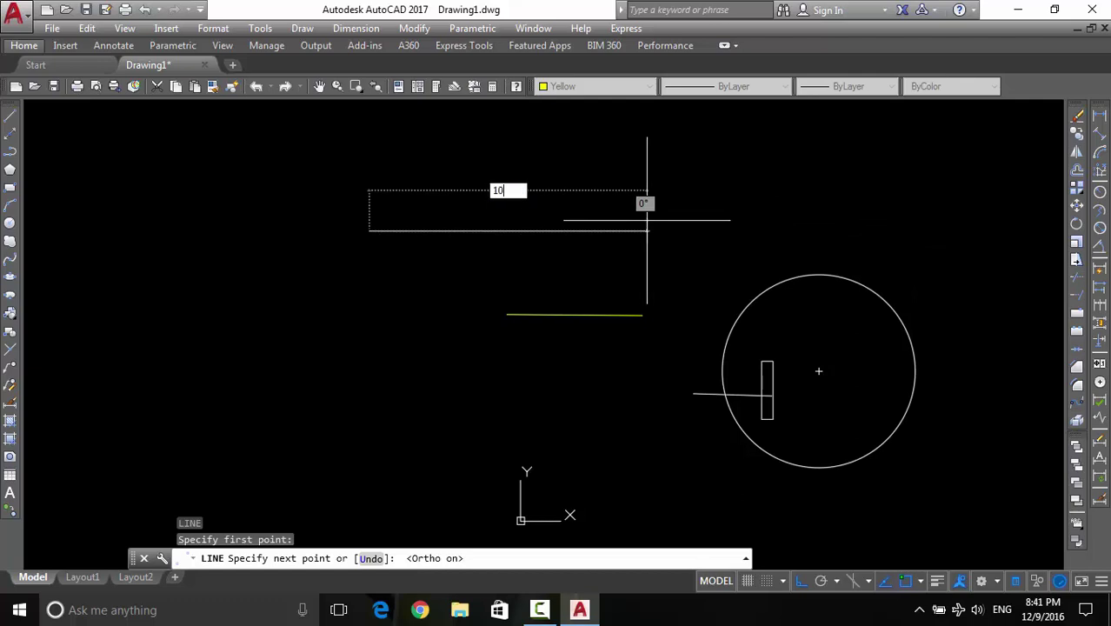
{"action": "key", "text": "Return"}
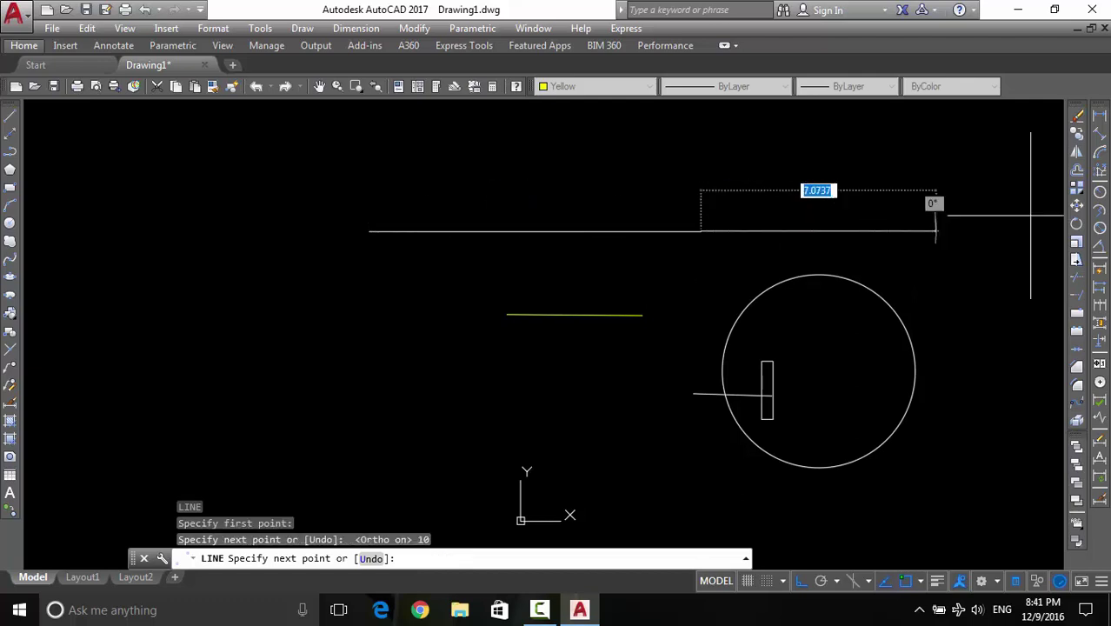
{"action": "key", "text": "Escape"}
Make the new 10-unit line red with the CENTER linetype
{"action": "left_click", "coordinate": [645, 231]}
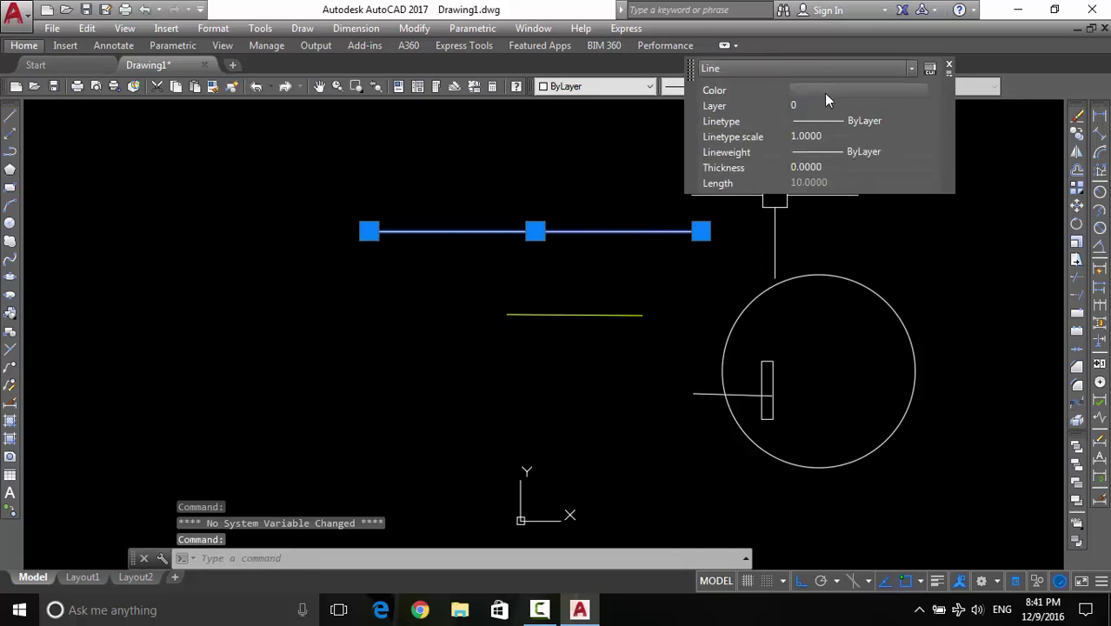
{"action": "left_click", "coordinate": [824, 93]}
{"action": "left_click", "coordinate": [824, 133]}
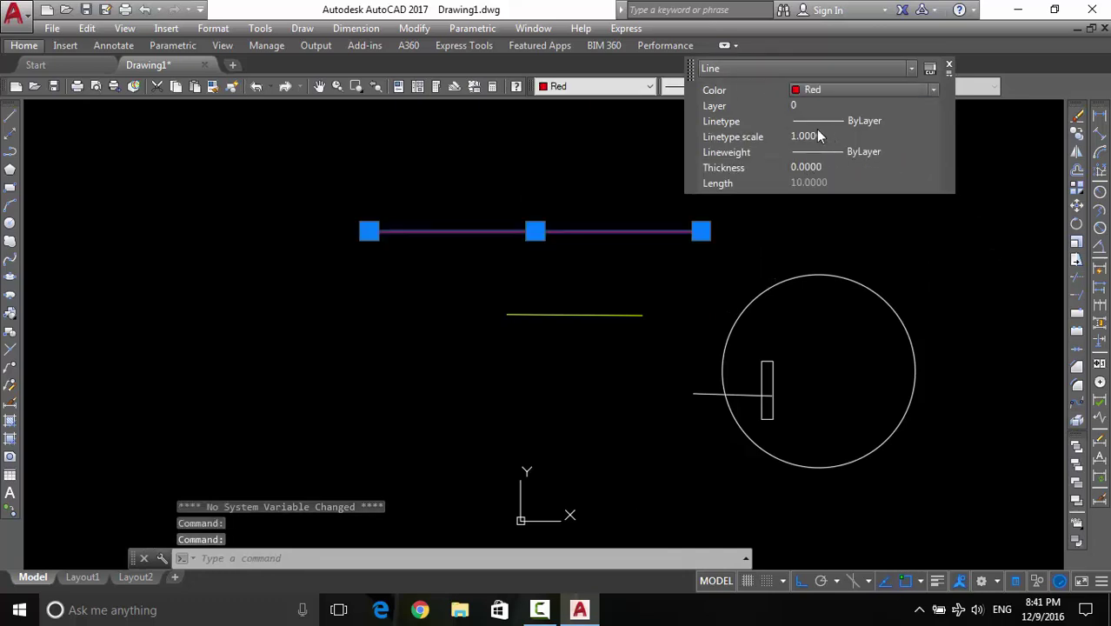
{"action": "left_click", "coordinate": [879, 122]}
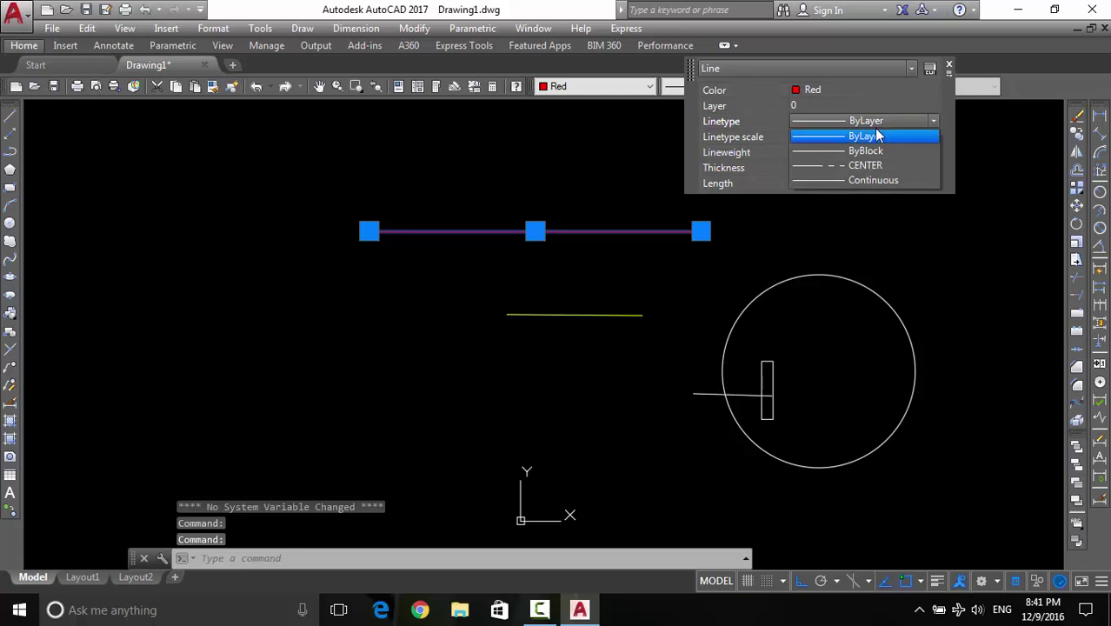
{"action": "left_click", "coordinate": [858, 165]}
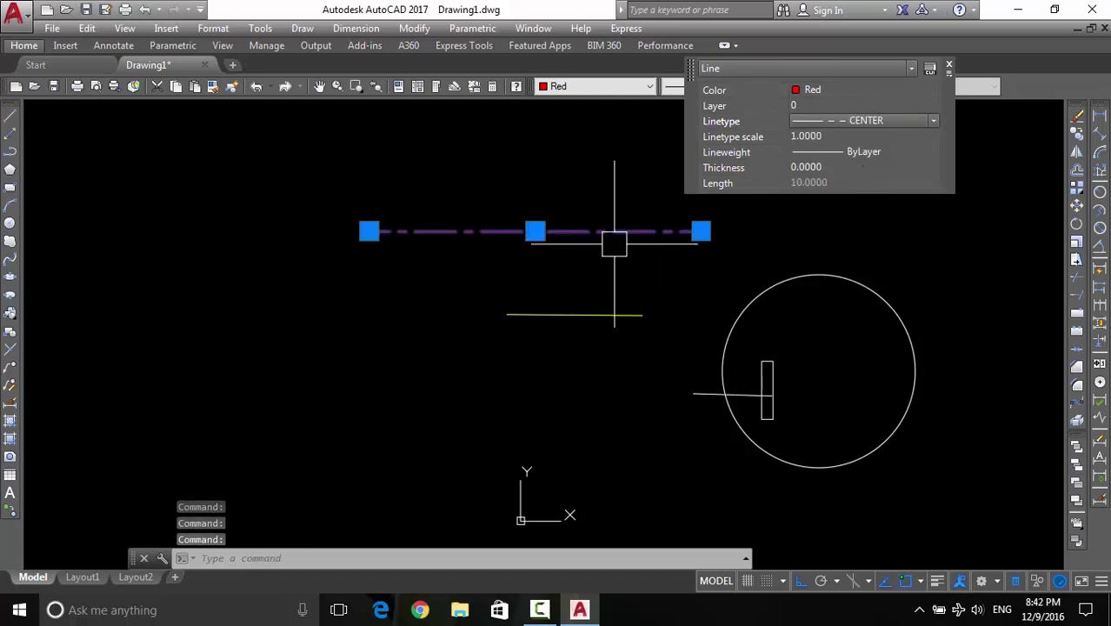
{"action": "key", "text": "Escape"}
{"action": "scroll", "coordinate": [583, 232], "scroll_direction": "up", "scroll_amount": 3}
{"action": "scroll", "coordinate": [640, 218], "scroll_direction": "up", "scroll_amount": 1}
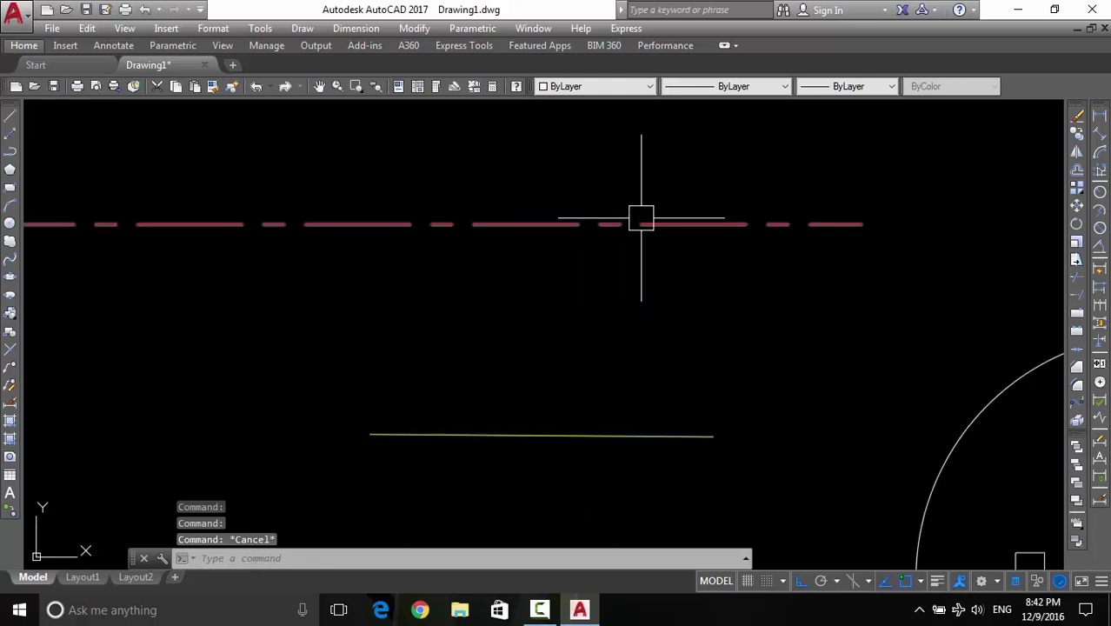
{"action": "left_click", "coordinate": [659, 223]}
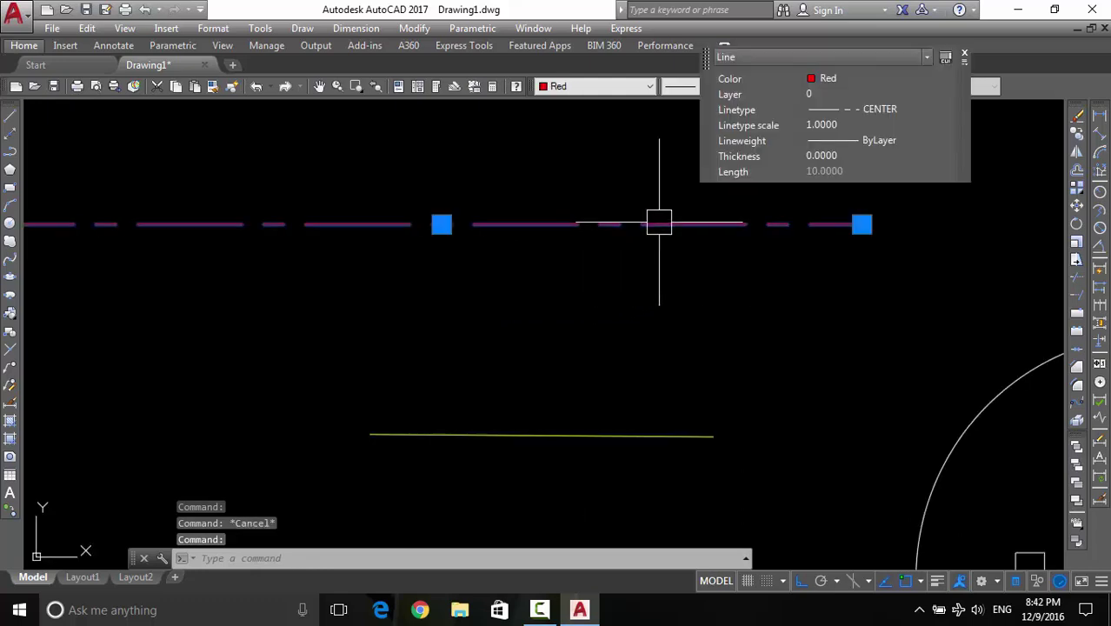
{"action": "scroll", "coordinate": [648, 231], "scroll_direction": "down", "scroll_amount": 2}
{"action": "middle_click_drag", "start_coordinate": [665, 241], "coordinate": [707, 265]}
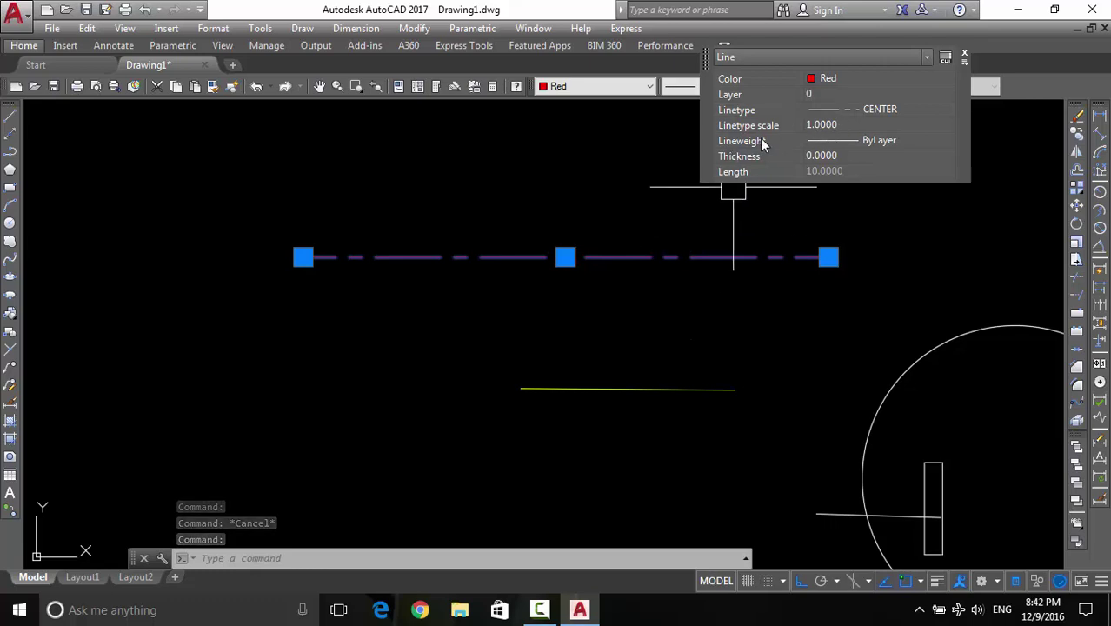
Set the red line's linetype scale to 4, after trying 0.2 and 2
{"action": "left_click", "coordinate": [844, 125]}
{"action": "left_click", "coordinate": [852, 123]}
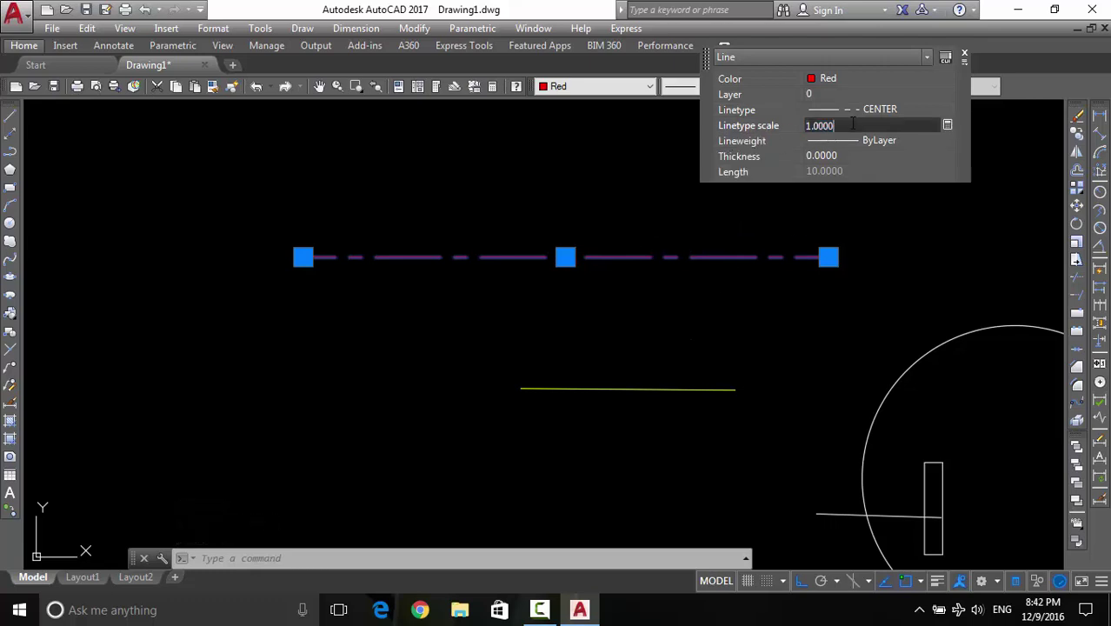
{"action": "key", "text": "BackSpace"}
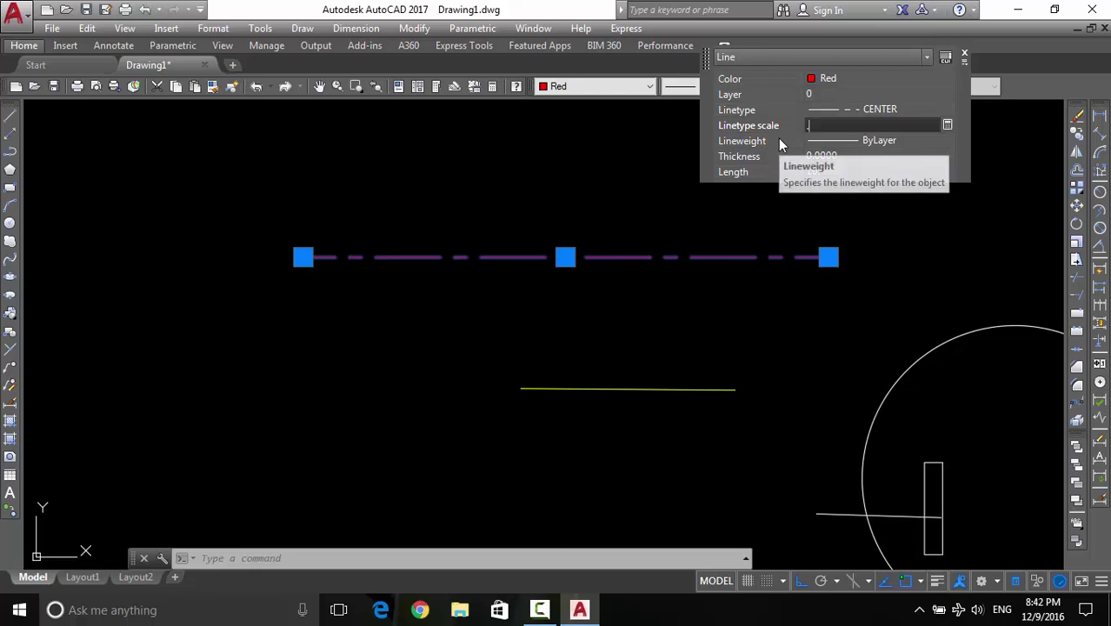
{"action": "type", "text": ".2"}
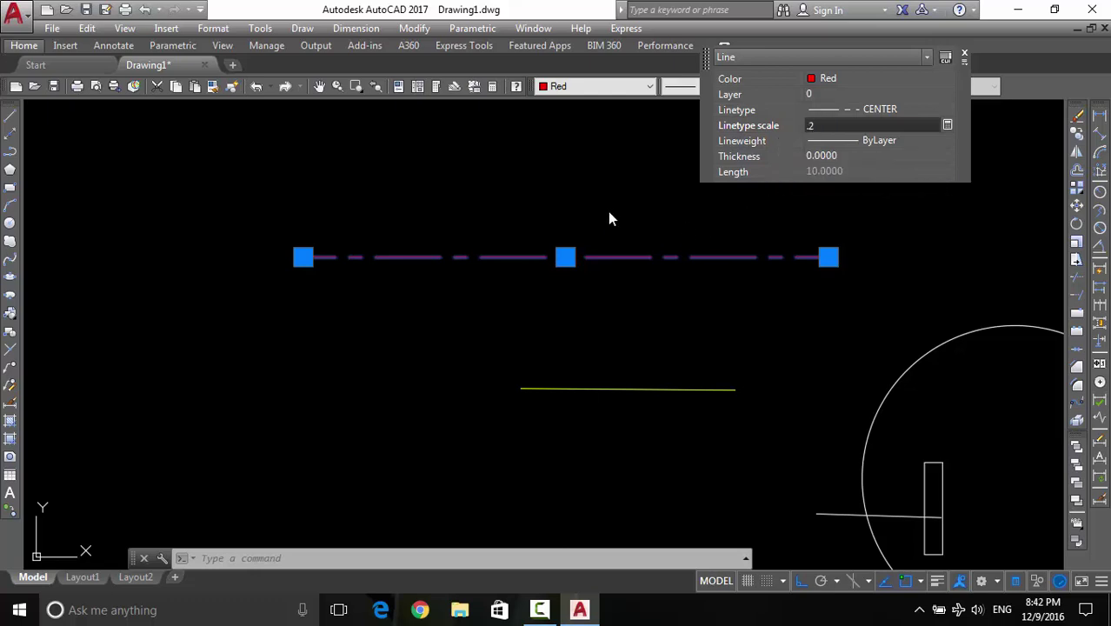
{"action": "key", "text": "Return"}
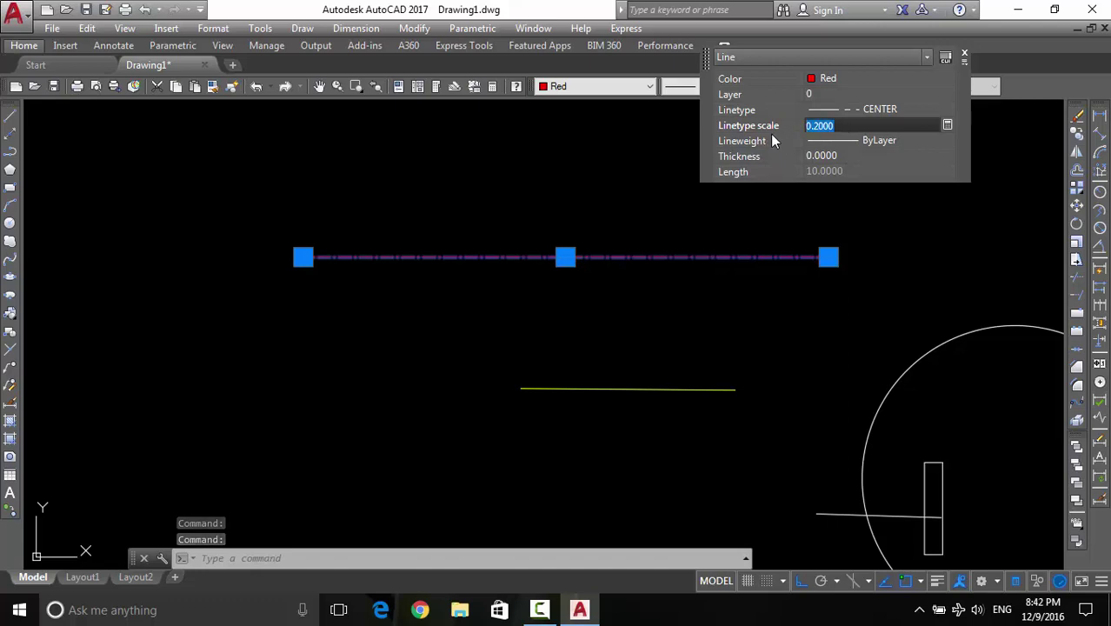
{"action": "type", "text": "2"}
{"action": "key", "text": "Return"}
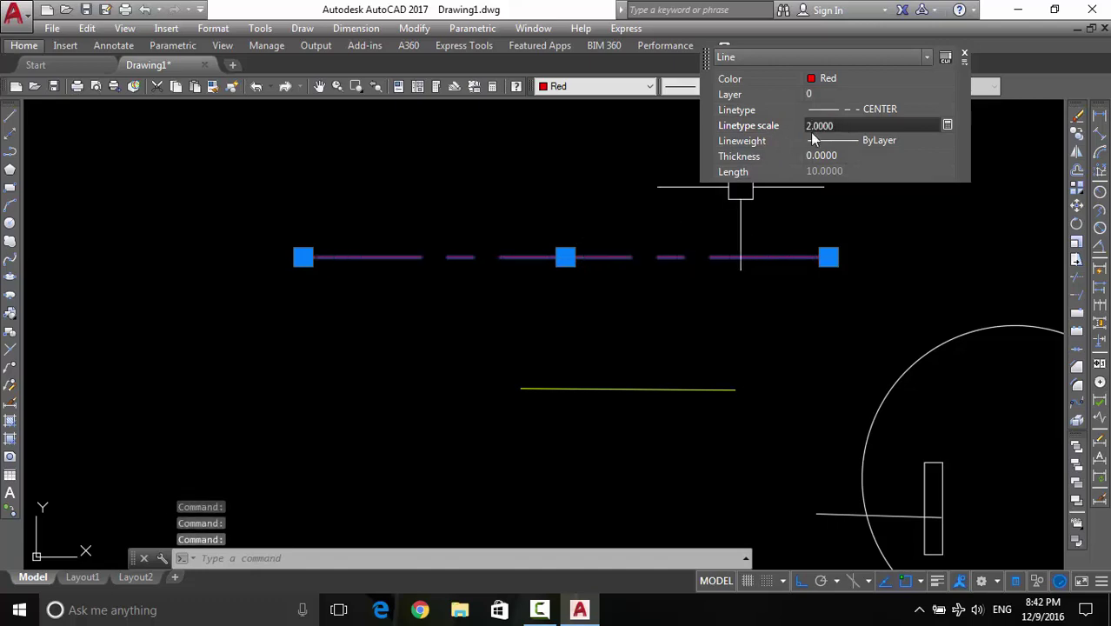
{"action": "left_click", "coordinate": [839, 126]}
{"action": "type", "text": "4"}
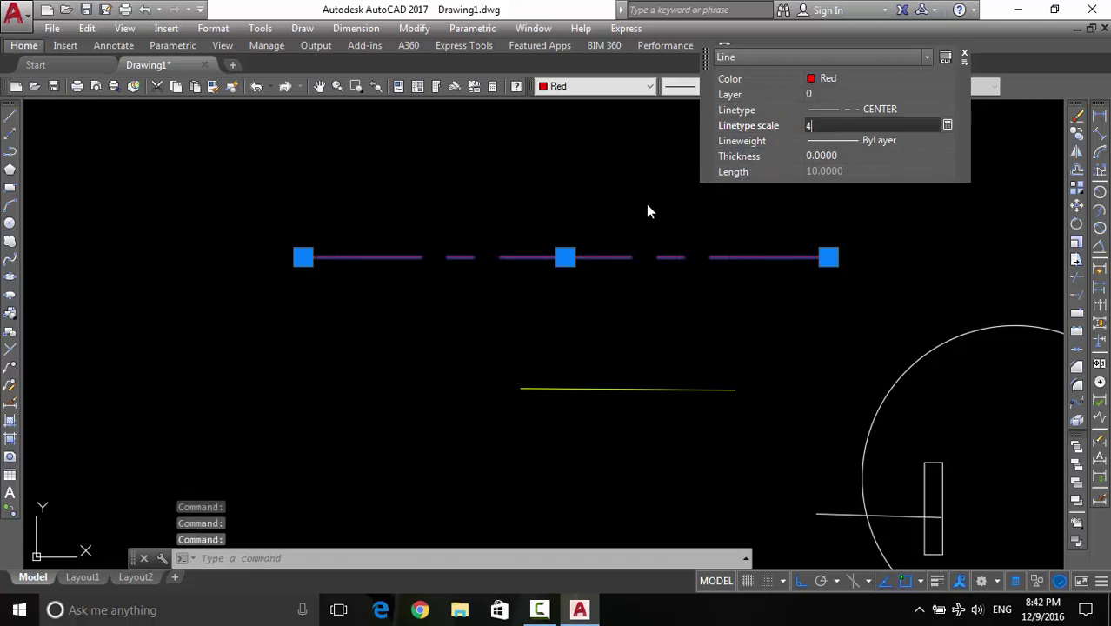
{"action": "key", "text": "Return"}
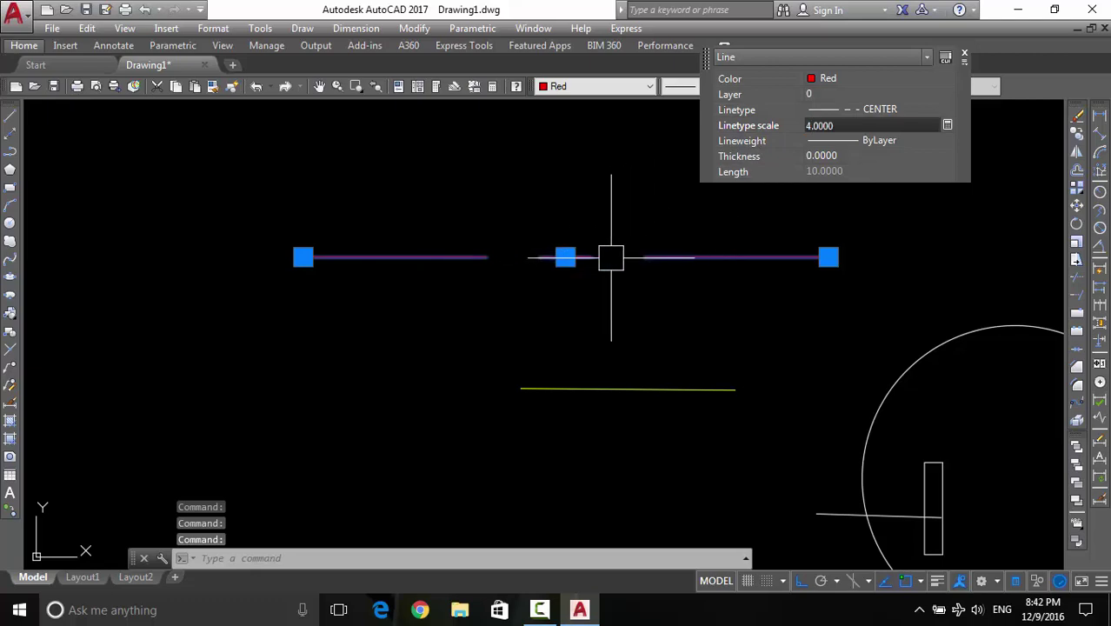
{"action": "key", "text": "Escape"}
{"action": "left_click", "coordinate": [727, 257]}
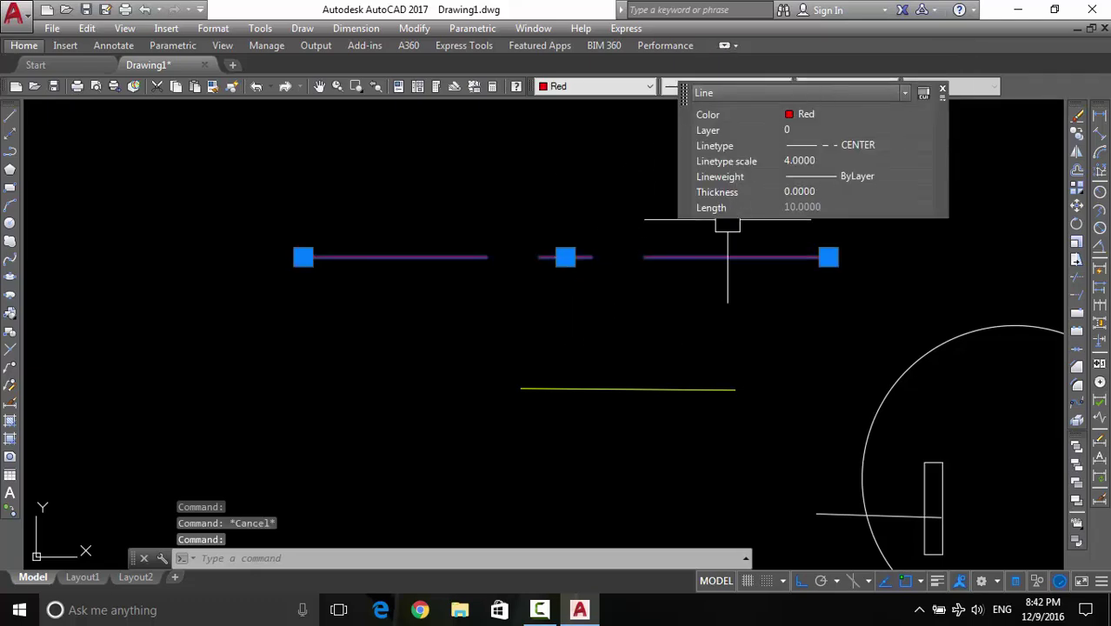
{"action": "left_click_drag", "start_coordinate": [686, 132], "coordinate": [665, 241]}
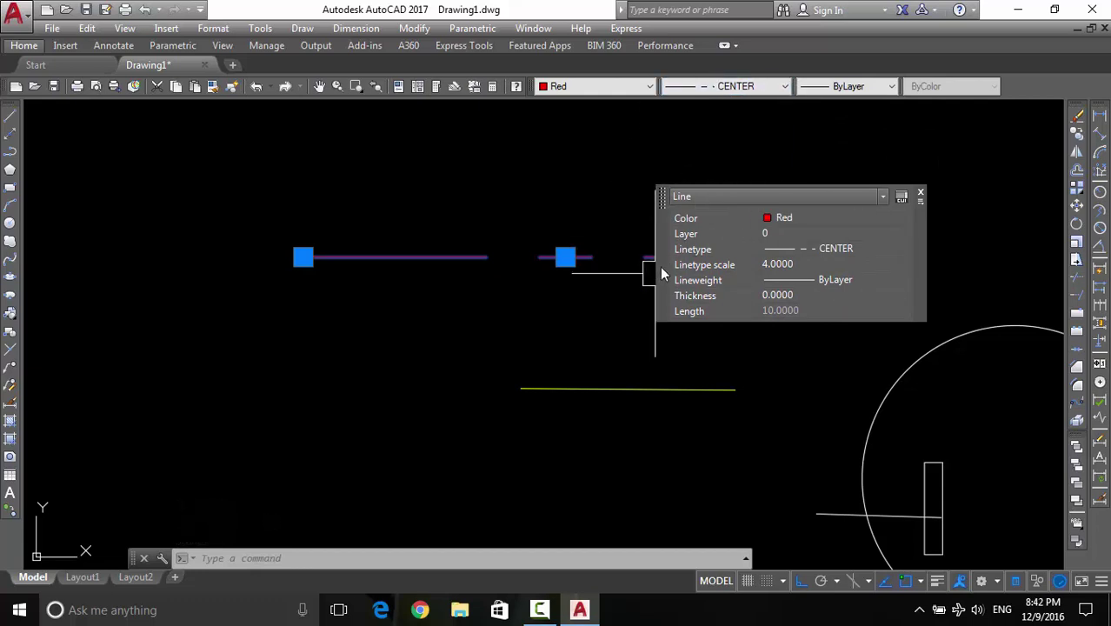
{"action": "left_click_drag", "start_coordinate": [660, 267], "coordinate": [684, 233]}
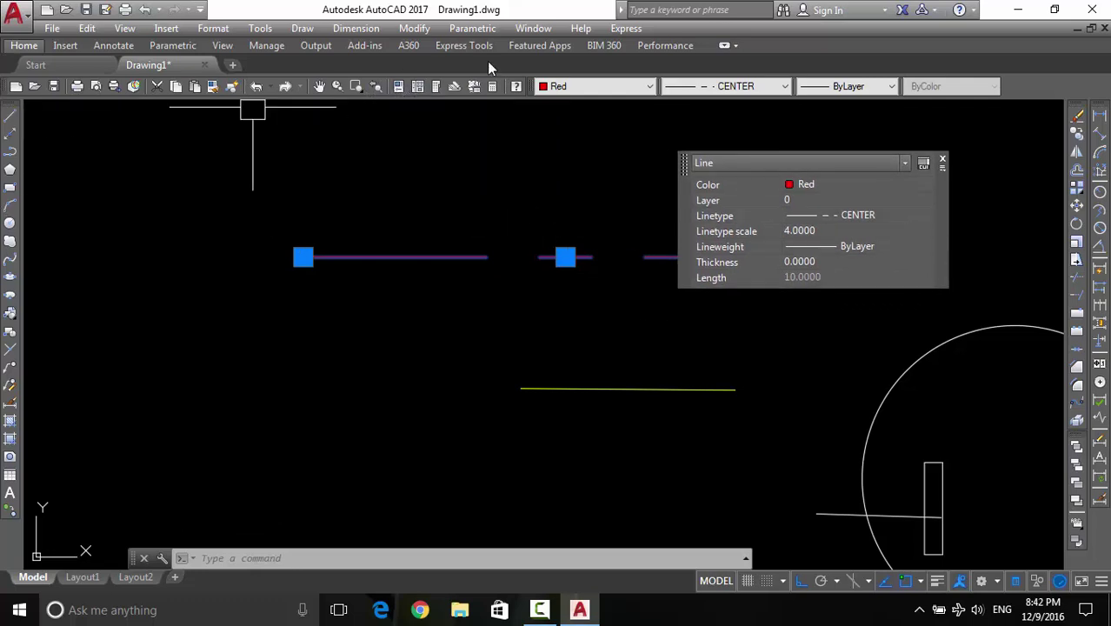
{"action": "left_click", "coordinate": [397, 87]}
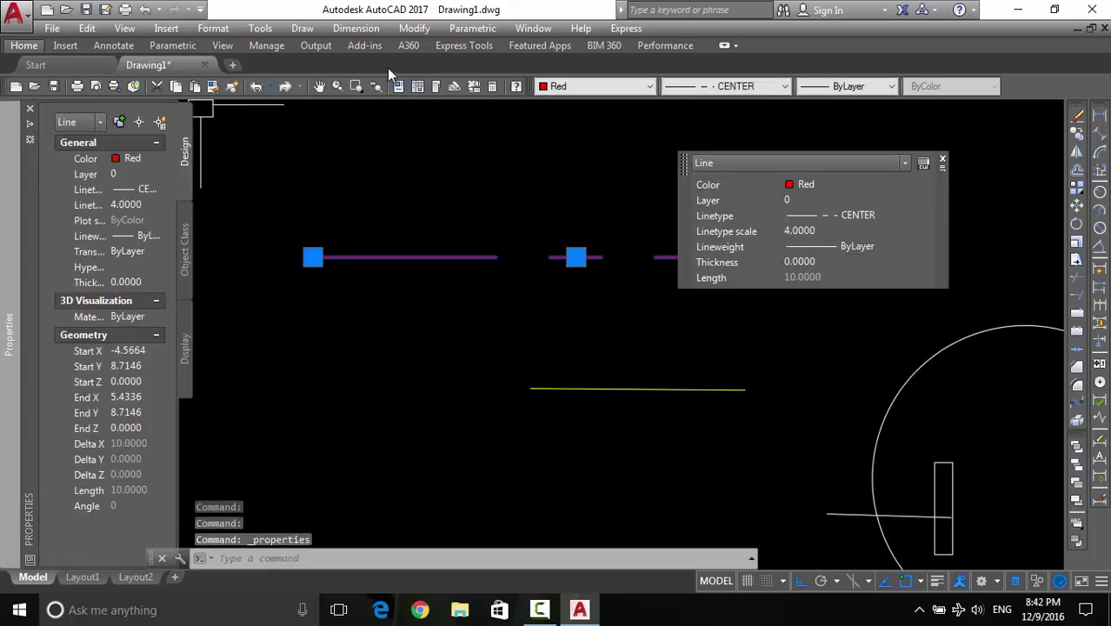
{"action": "left_click", "coordinate": [399, 87]}
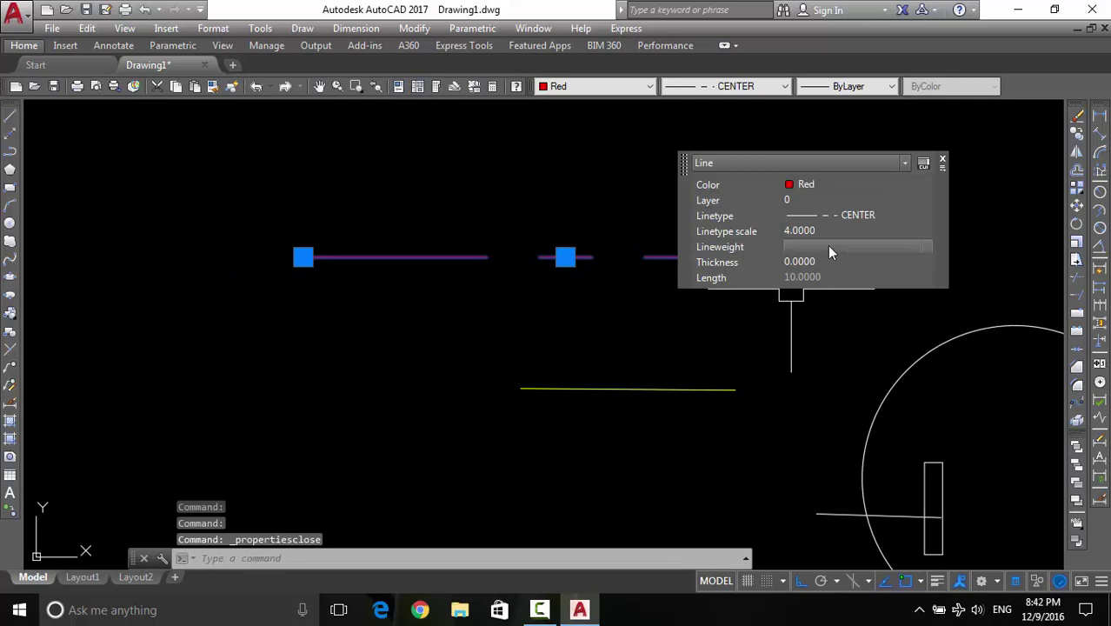
Set the red centre lines' lineweight to 0.30 mm and switch lineweight display on
{"action": "left_click", "coordinate": [828, 246]}
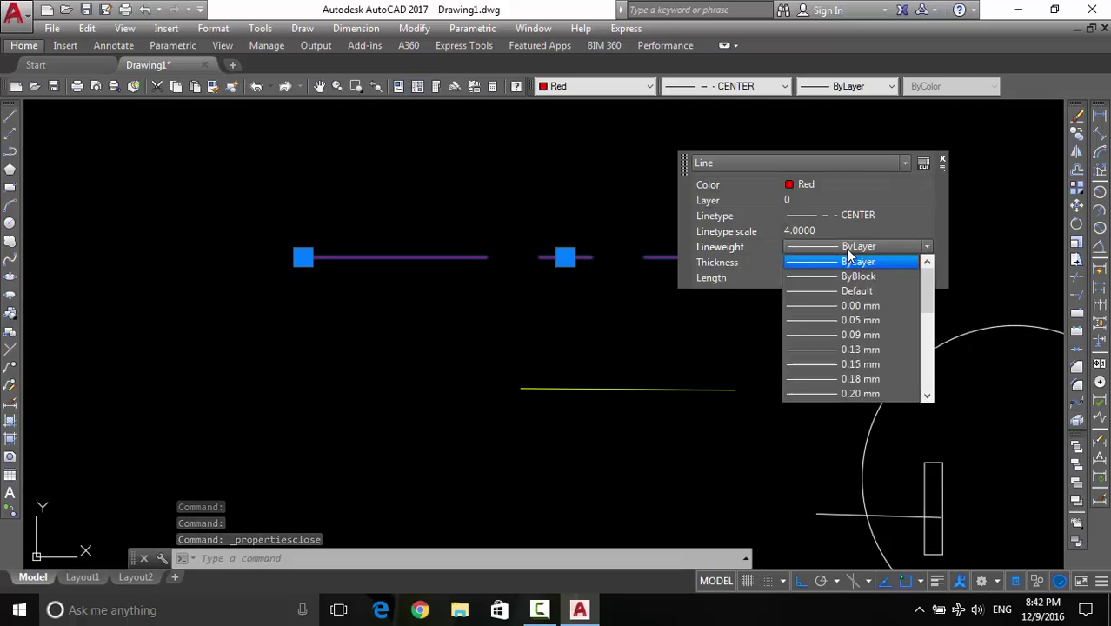
{"action": "scroll", "coordinate": [925, 300], "scroll_direction": "down", "scroll_amount": 4}
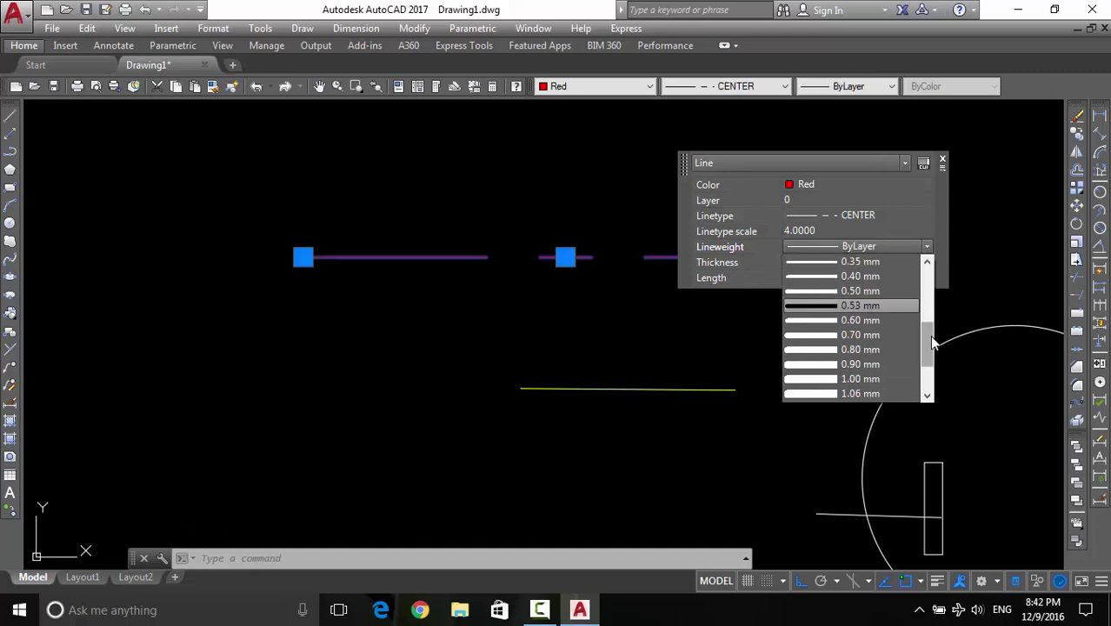
{"action": "scroll", "coordinate": [927, 331], "scroll_direction": "up", "scroll_amount": 2}
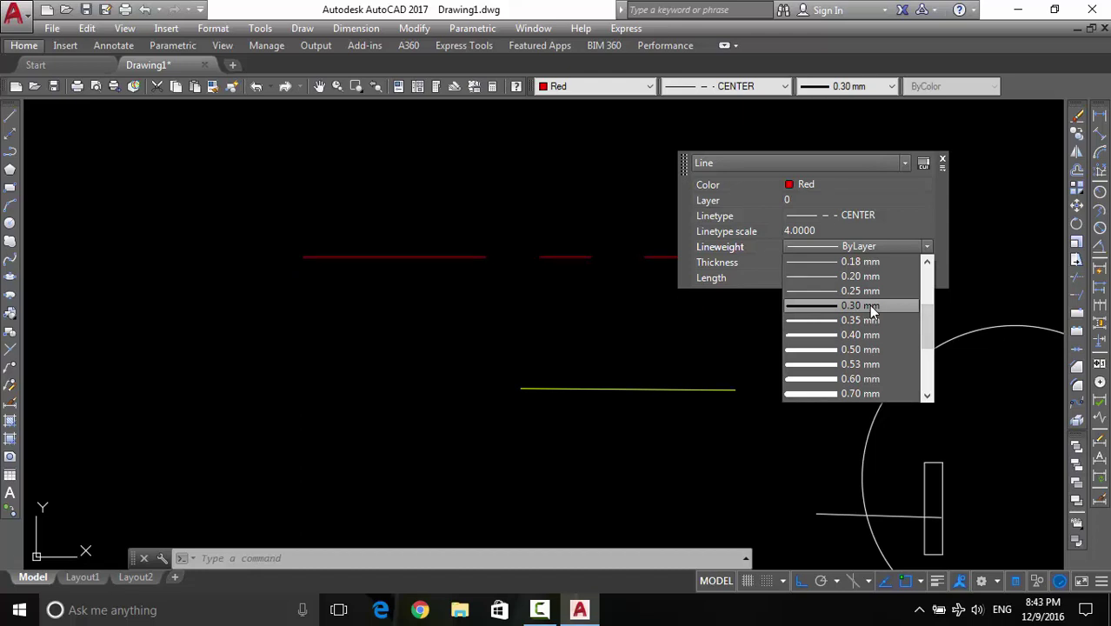
{"action": "left_click", "coordinate": [869, 306]}
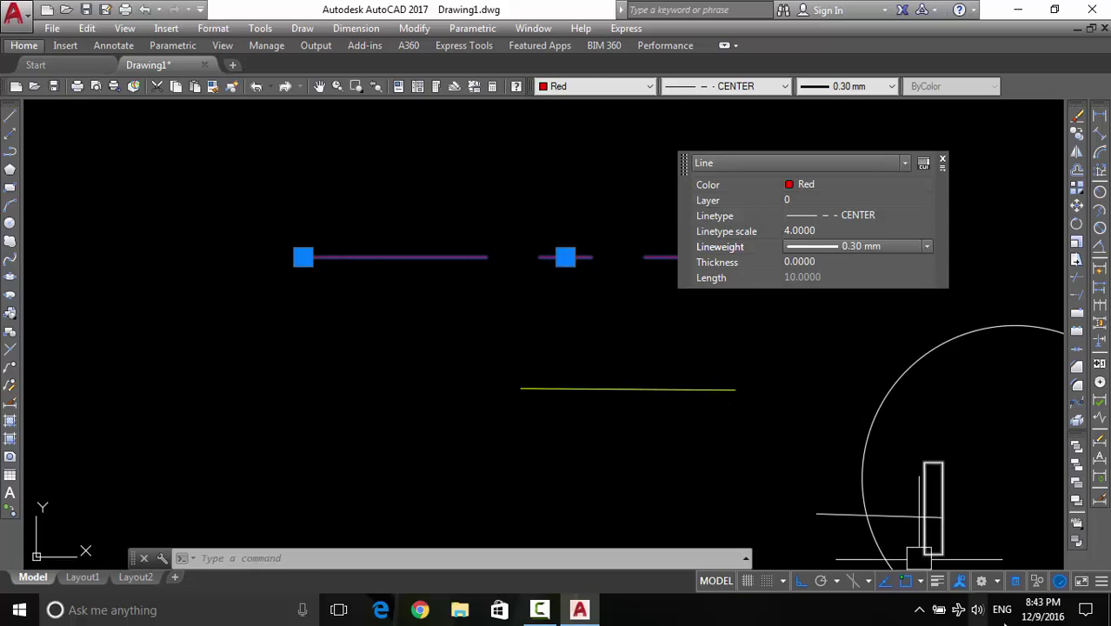
{"action": "left_click", "coordinate": [939, 581]}
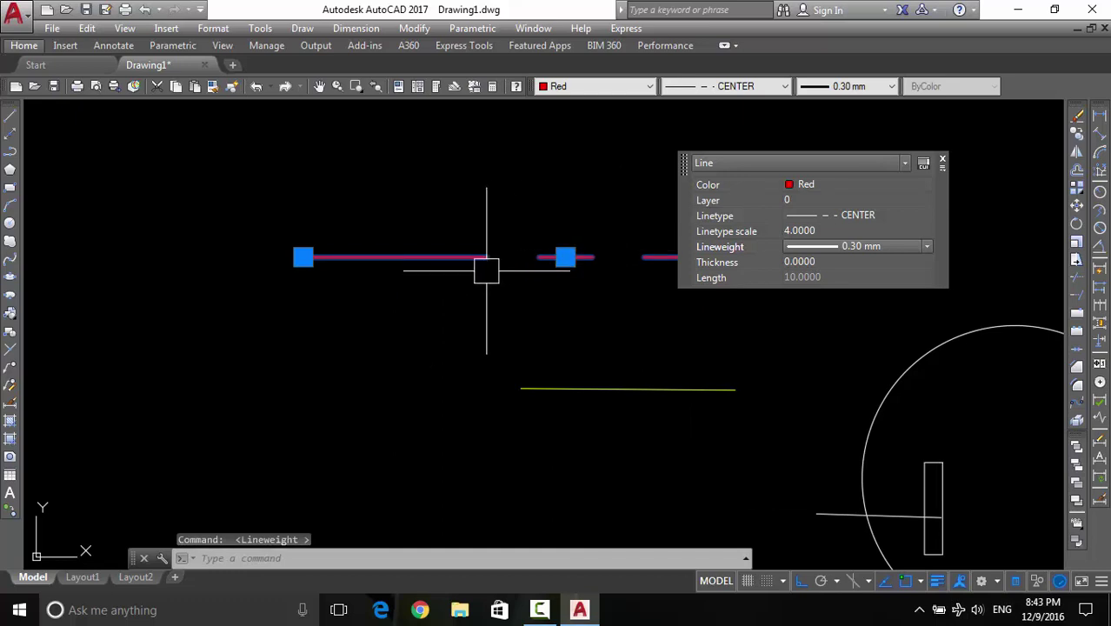
{"action": "key", "text": "Escape"}
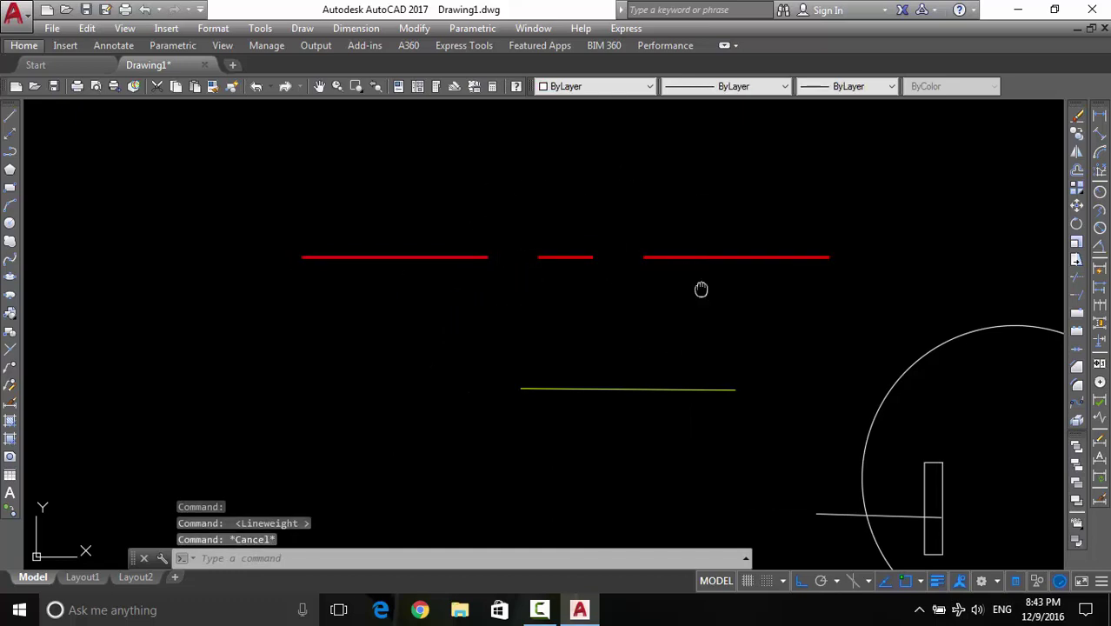
Draw a 20-unit horizontal baseline with LINE to the left of the earlier shapes
{"action": "scroll", "coordinate": [645, 329], "scroll_direction": "down", "scroll_amount": 1}
{"action": "scroll", "coordinate": [632, 306], "scroll_direction": "down", "scroll_amount": 1}
{"action": "scroll", "coordinate": [631, 306], "scroll_direction": "up", "scroll_amount": 2}
{"action": "scroll", "coordinate": [540, 272], "scroll_direction": "up", "scroll_amount": 1}
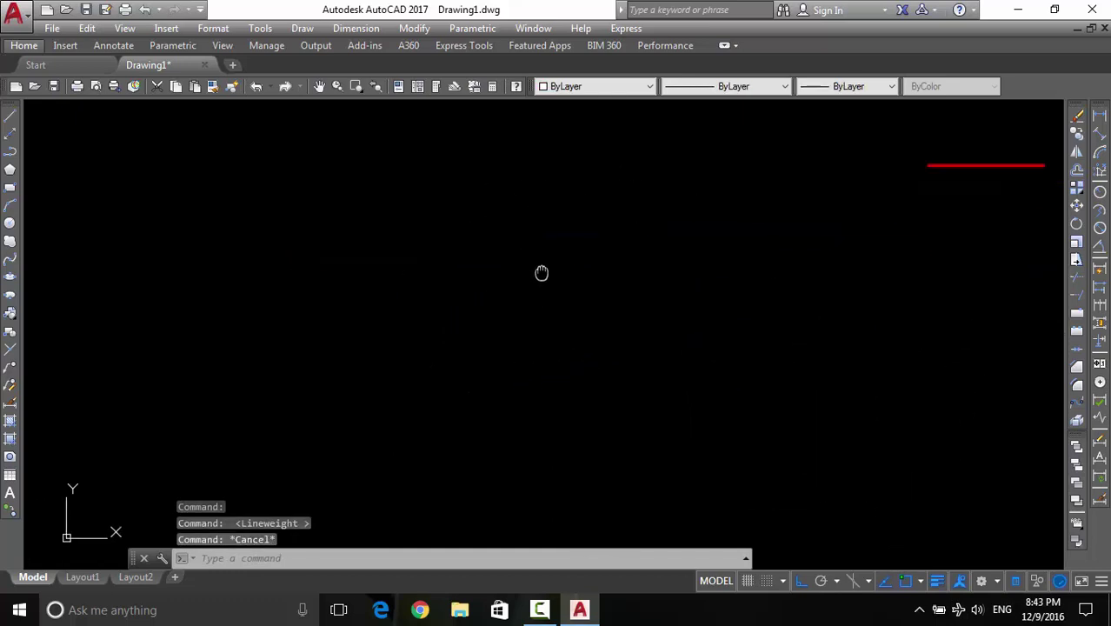
{"action": "type", "text": "l"}
{"action": "key", "text": "Return"}
{"action": "left_click", "coordinate": [279, 269]}
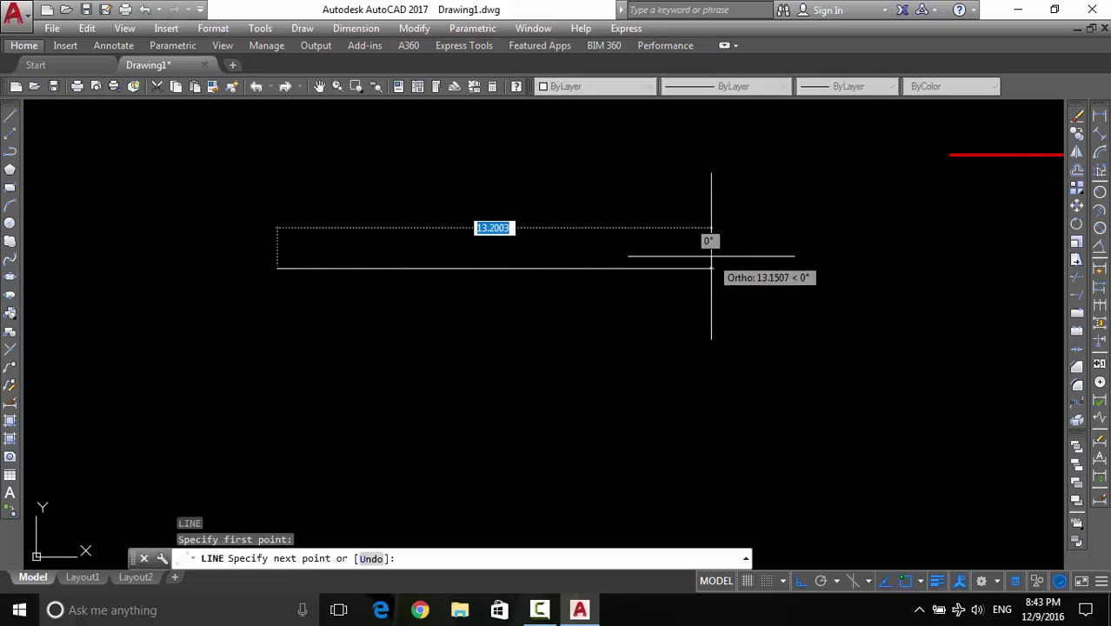
{"action": "type", "text": "20"}
{"action": "key", "text": "Return"}
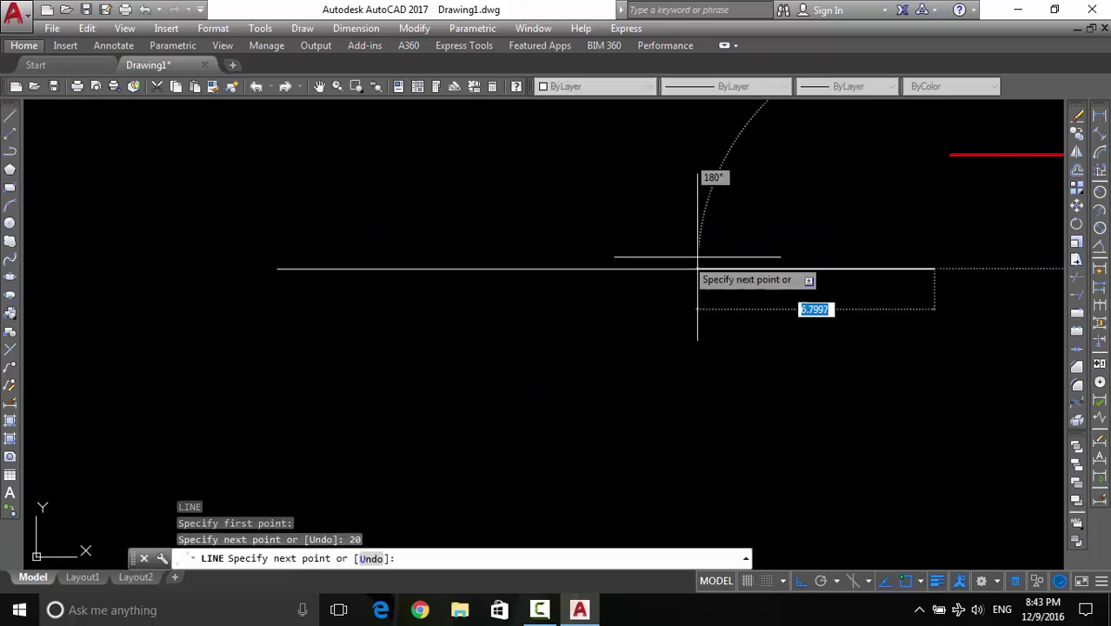
{"action": "scroll", "coordinate": [713, 293], "scroll_direction": "up", "scroll_amount": 2}
{"action": "key", "text": "Return"}
{"action": "scroll", "coordinate": [548, 300], "scroll_direction": "down", "scroll_amount": 2}
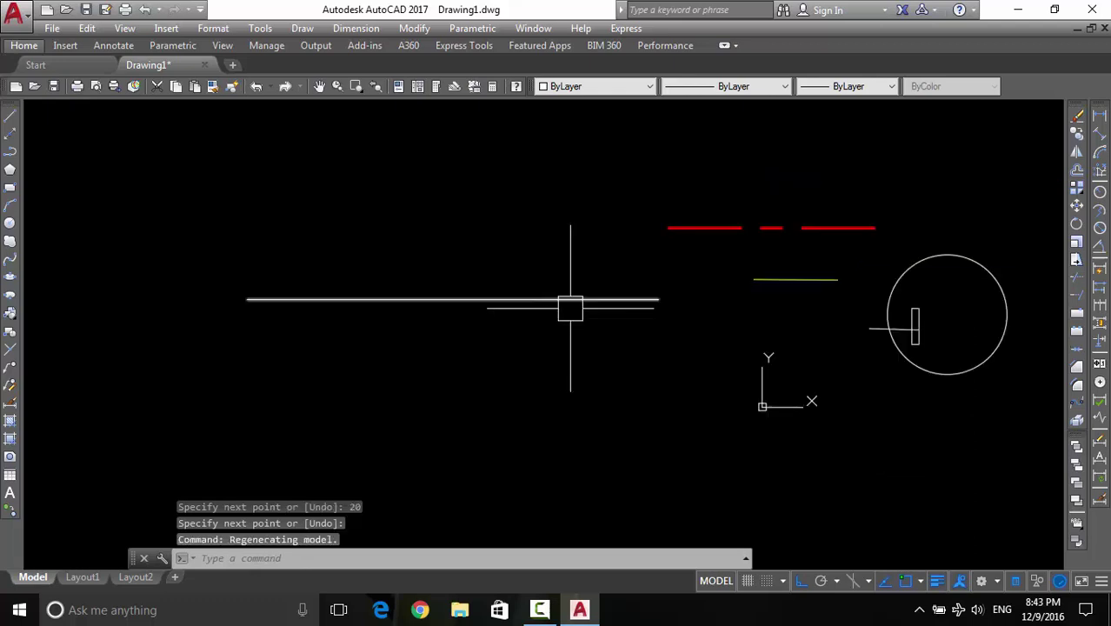
{"action": "scroll", "coordinate": [609, 300], "scroll_direction": "down", "scroll_amount": 2}
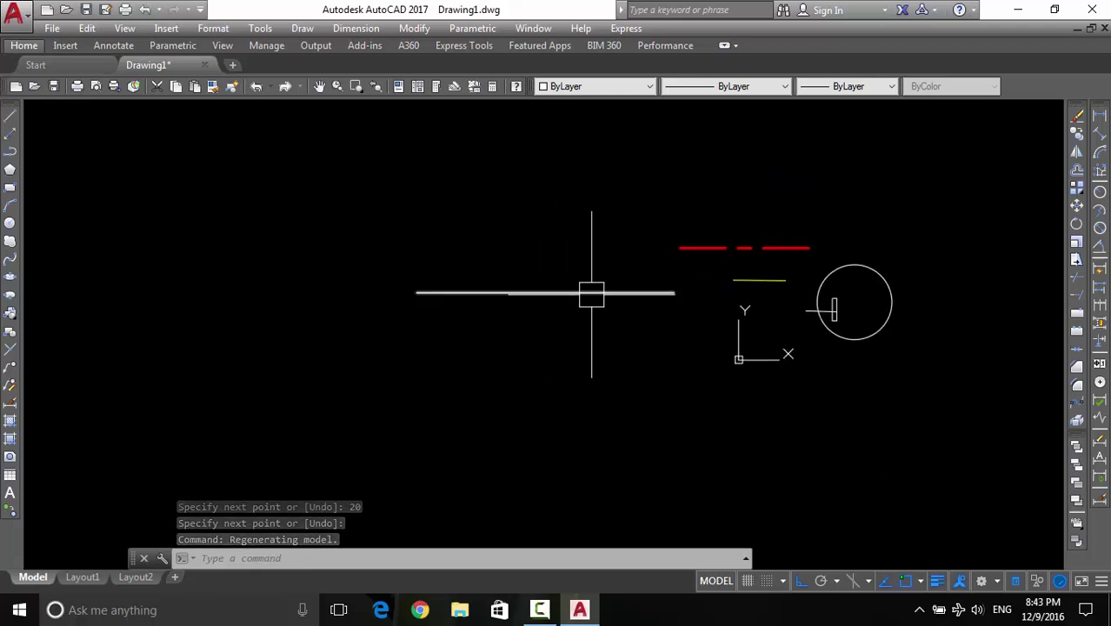
{"action": "key", "text": "Return"}
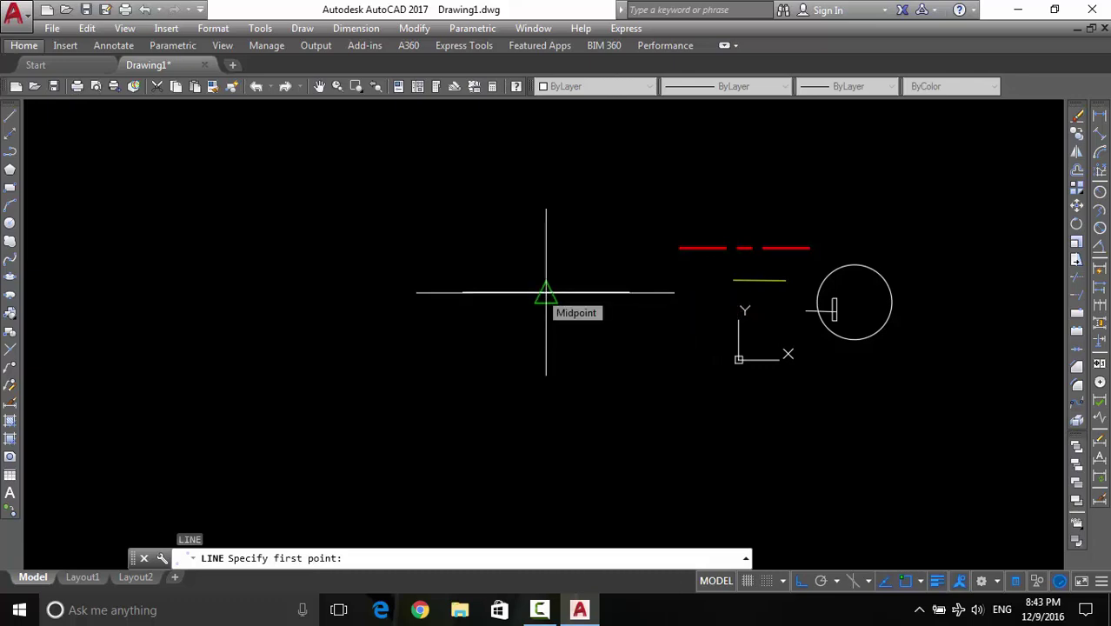
Switch on every object snap mode, including Midpoint, in the Object Snap settings
{"action": "right_click", "coordinate": [763, 582]}
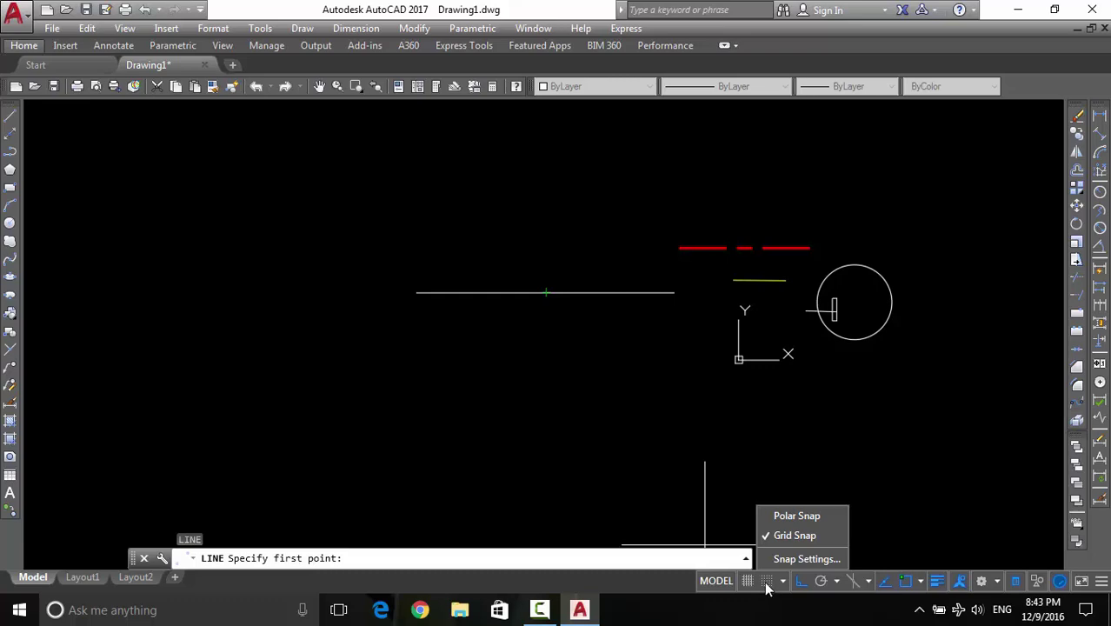
{"action": "left_click", "coordinate": [785, 561]}
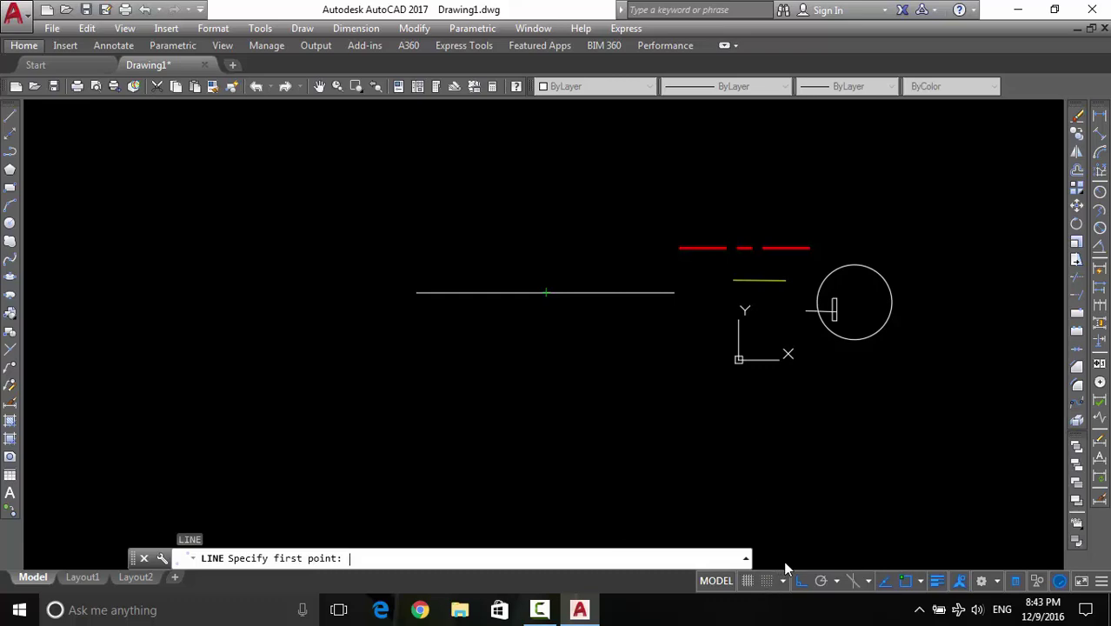
{"action": "left_click", "coordinate": [541, 152]}
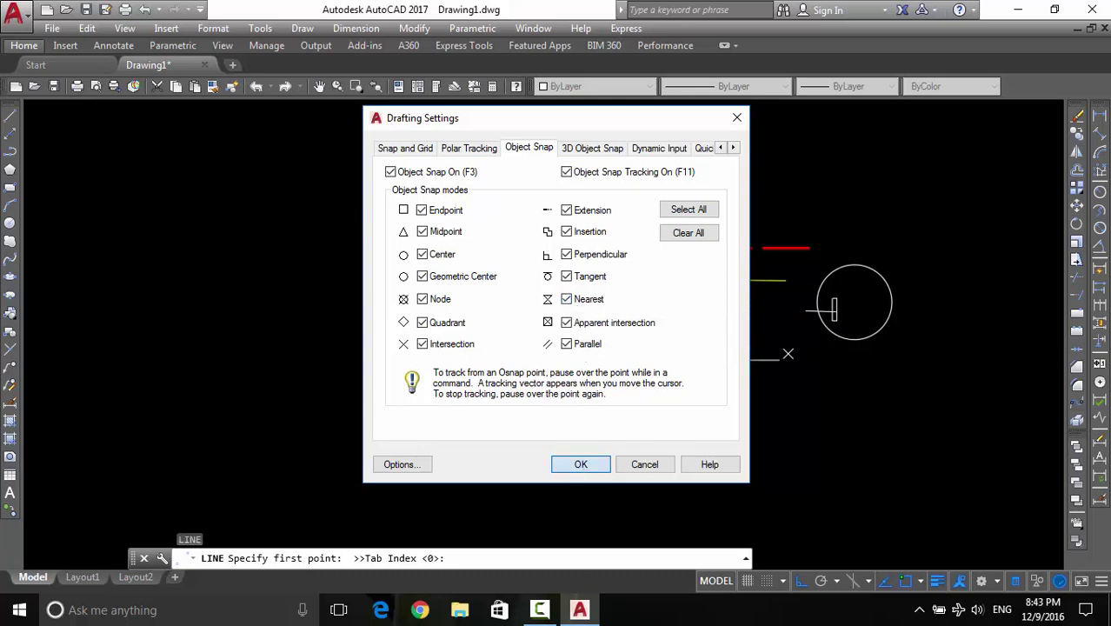
{"action": "key", "text": "Return"}
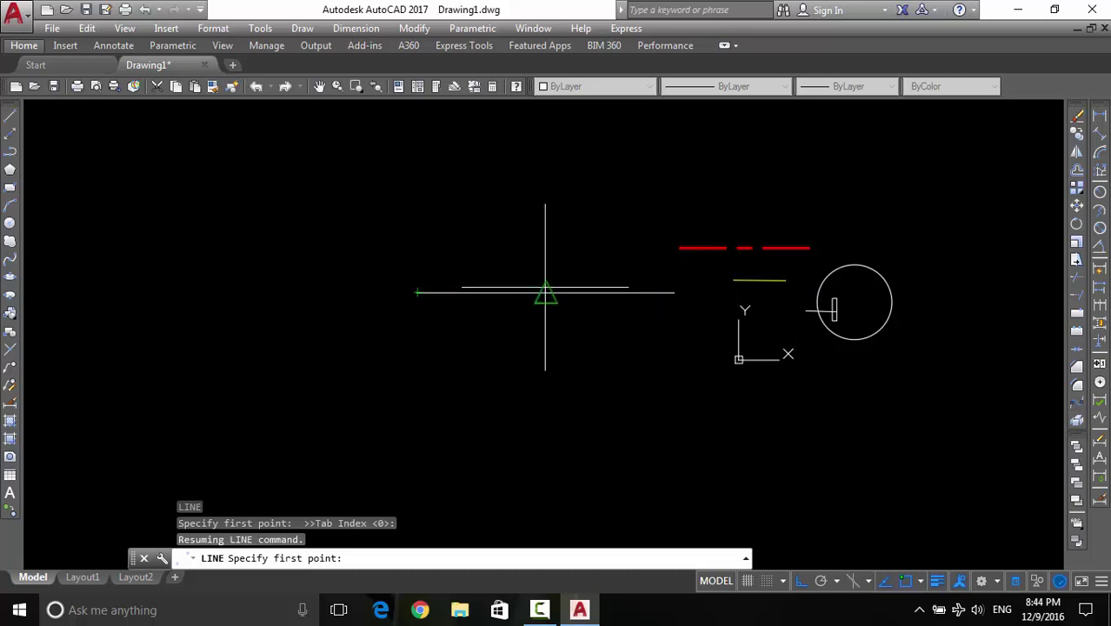
Draw a vertical line through the 20-unit baseline's midpoint, crossing above and below it
{"action": "left_click", "coordinate": [546, 167]}
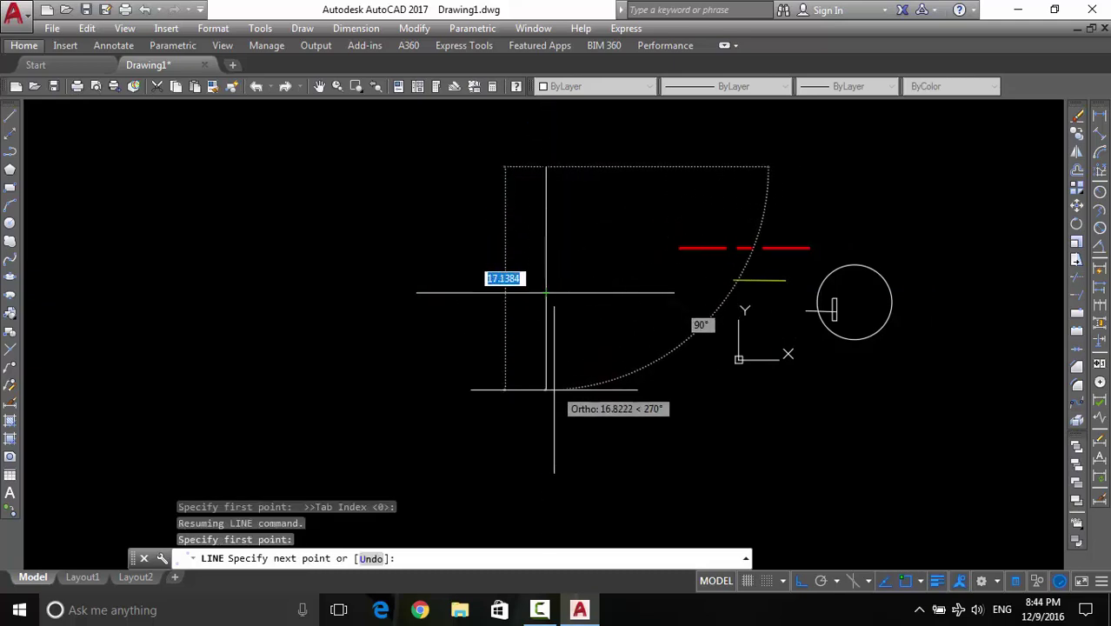
{"action": "left_click", "coordinate": [546, 421]}
{"action": "key", "text": "Escape"}
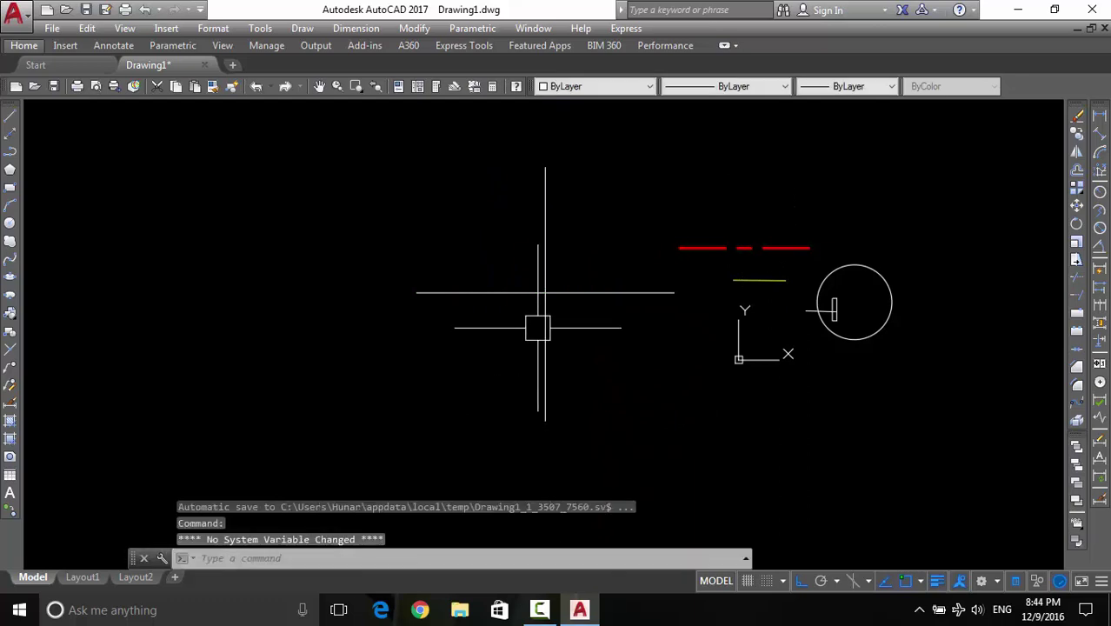
{"action": "scroll", "coordinate": [536, 325], "scroll_direction": "down", "scroll_amount": 2}
{"action": "mouse_move", "coordinate": [548, 345]}
{"action": "middle_mouse_down"}
{"action": "mouse_move", "coordinate": [588, 326]}
{"action": "mouse_move", "coordinate": [559, 326]}
{"action": "middle_mouse_up"}
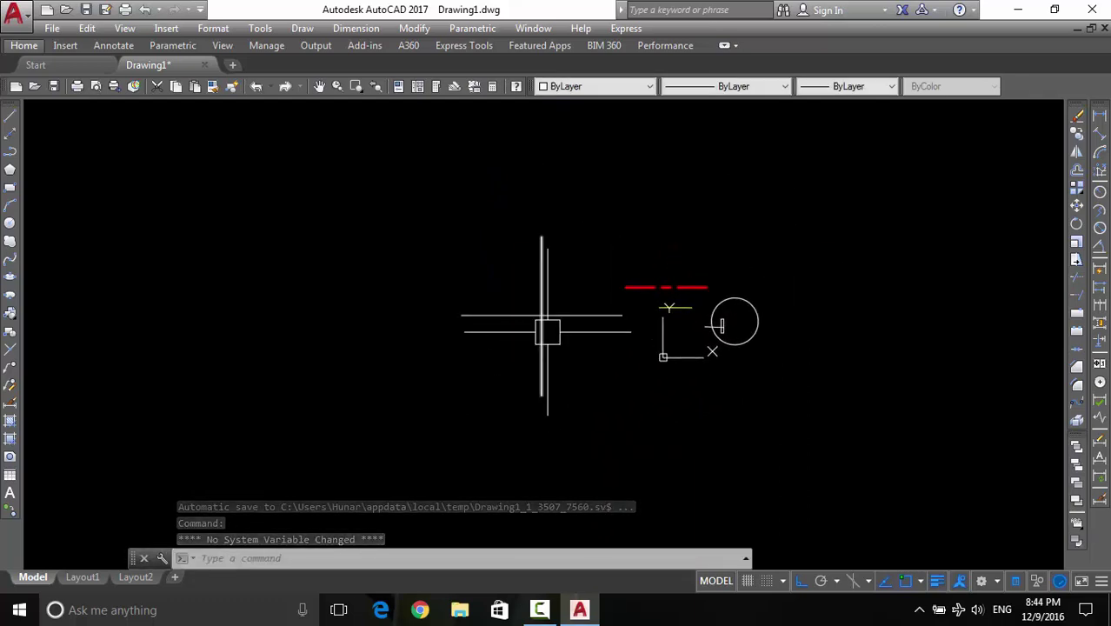
{"action": "middle_click_drag", "start_coordinate": [631, 341], "coordinate": [638, 350]}
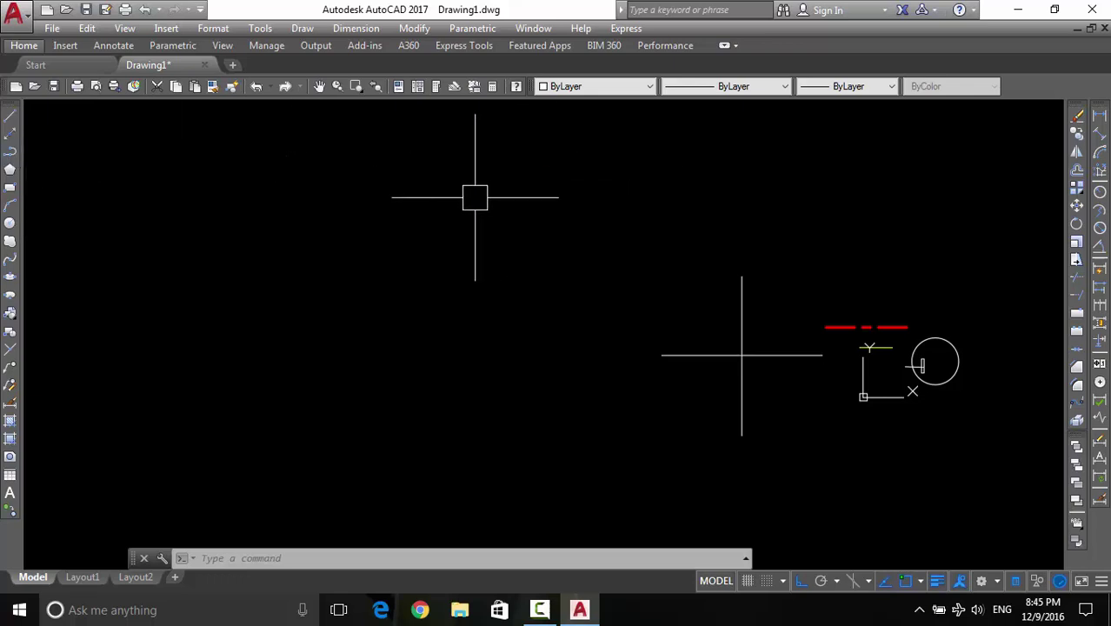
Draw a 10-by-10 square from four separate 10-unit line segments left of the cross
{"action": "middle_click_drag", "start_coordinate": [474, 196], "coordinate": [542, 188]}
{"action": "type", "text": "l"}
{"action": "key", "text": "Return"}
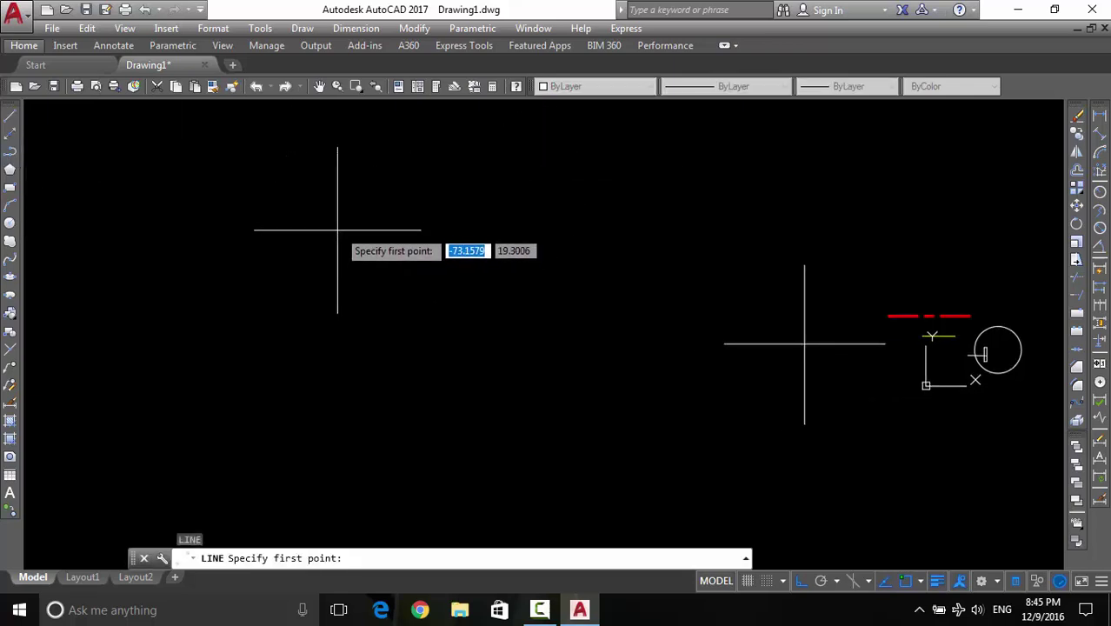
{"action": "left_click", "coordinate": [347, 213]}
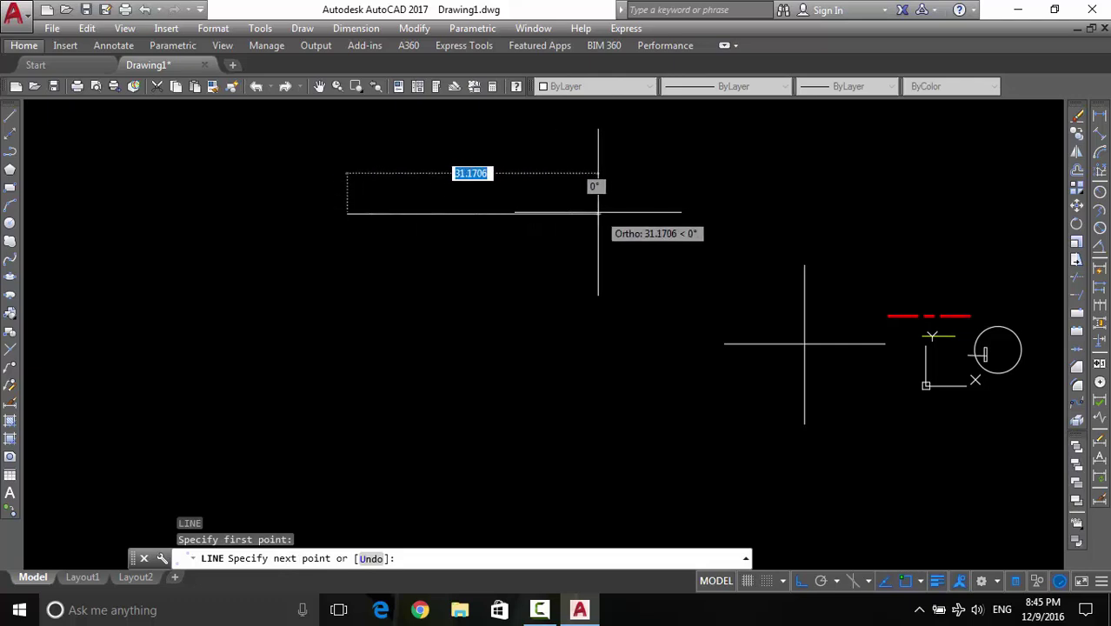
{"action": "type", "text": "10"}
{"action": "key", "text": "Return"}
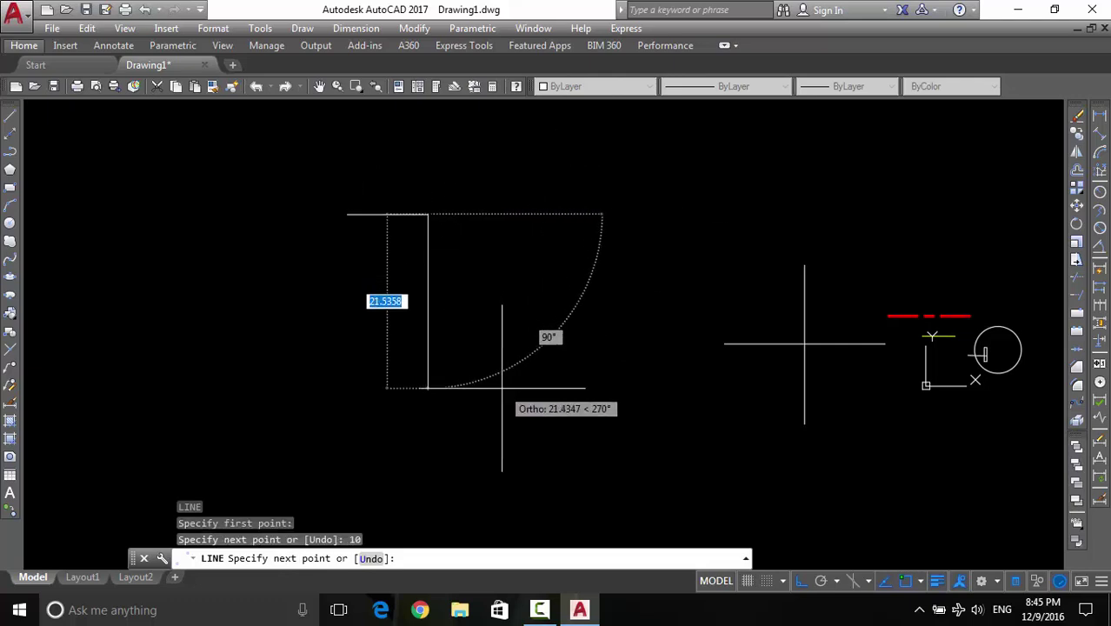
{"action": "key", "text": "Return"}
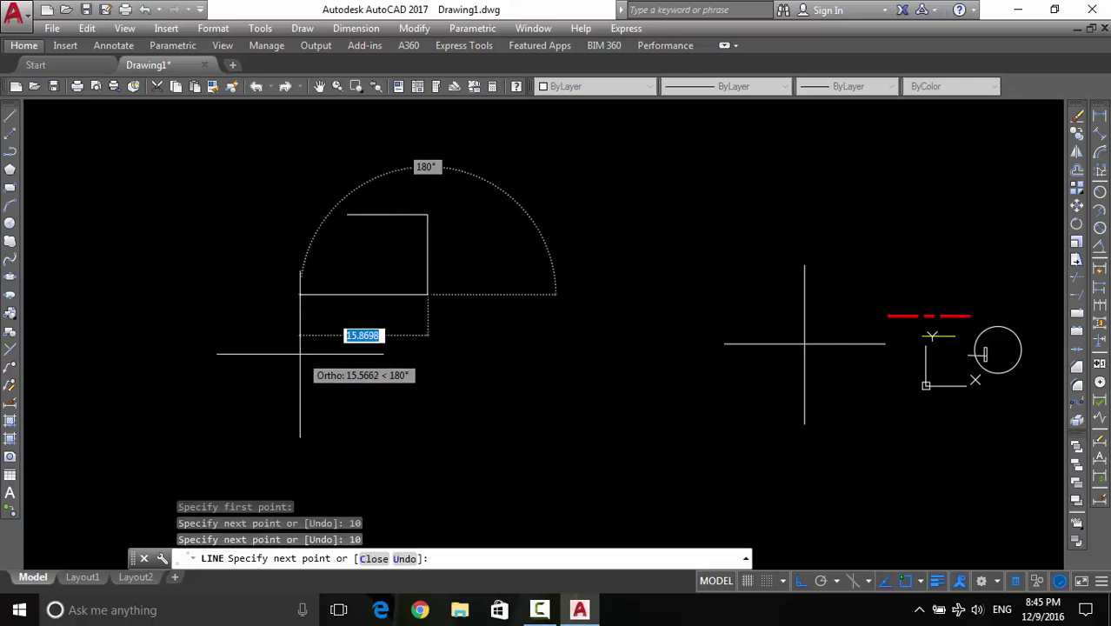
{"action": "type", "text": "10"}
{"action": "key", "text": "Return"}
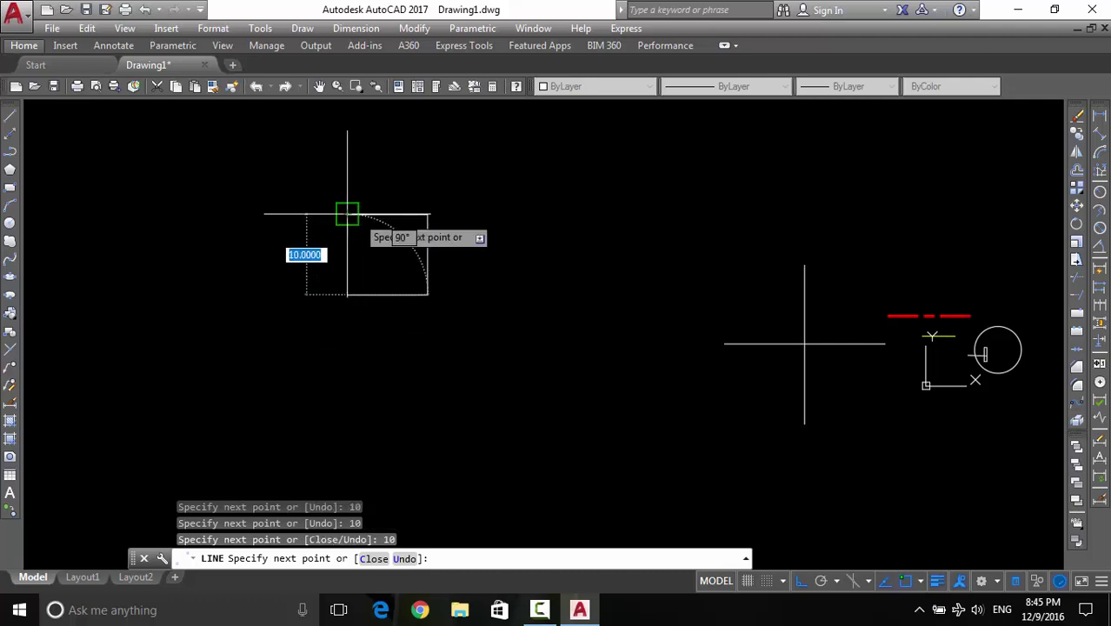
{"action": "type", "text": "0"}
{"action": "key", "text": "Return"}
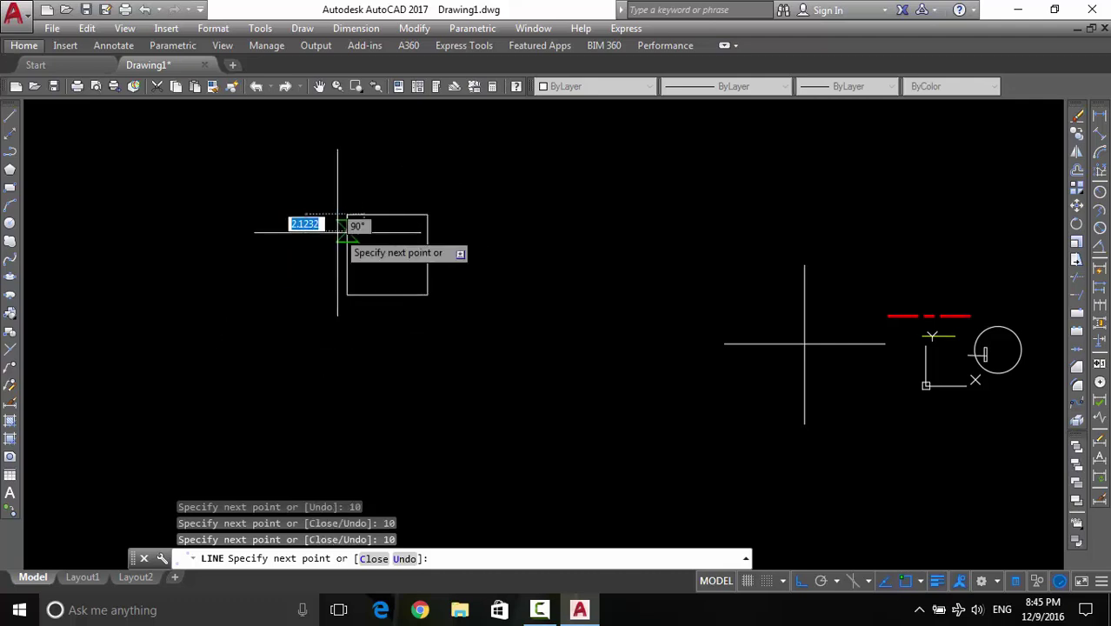
{"action": "key", "text": "Return"}
Select the square's top and right lines to confirm their 10-unit lengths
{"action": "left_click", "coordinate": [389, 214]}
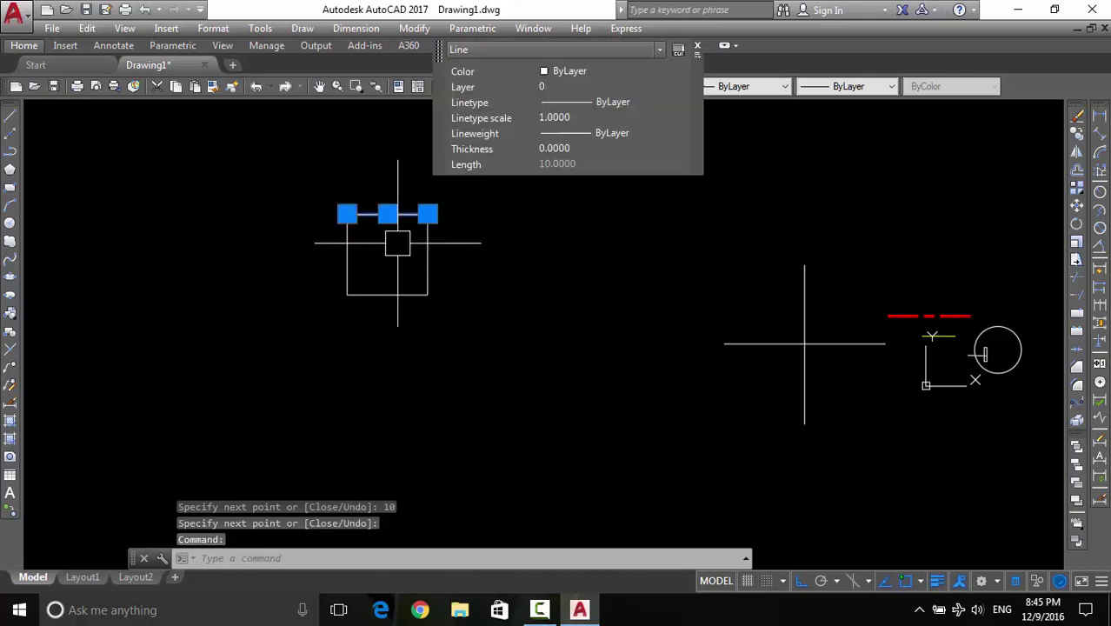
{"action": "left_click", "coordinate": [427, 254]}
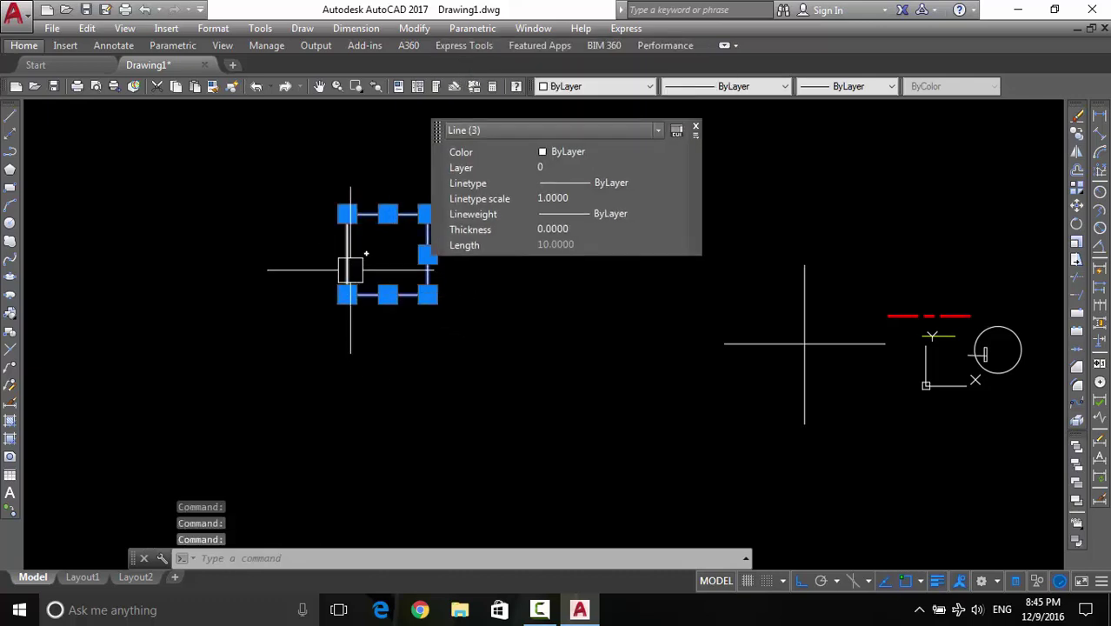
{"action": "key", "text": "Escape"}
{"action": "middle_click_drag", "start_coordinate": [384, 304], "coordinate": [402, 306]}
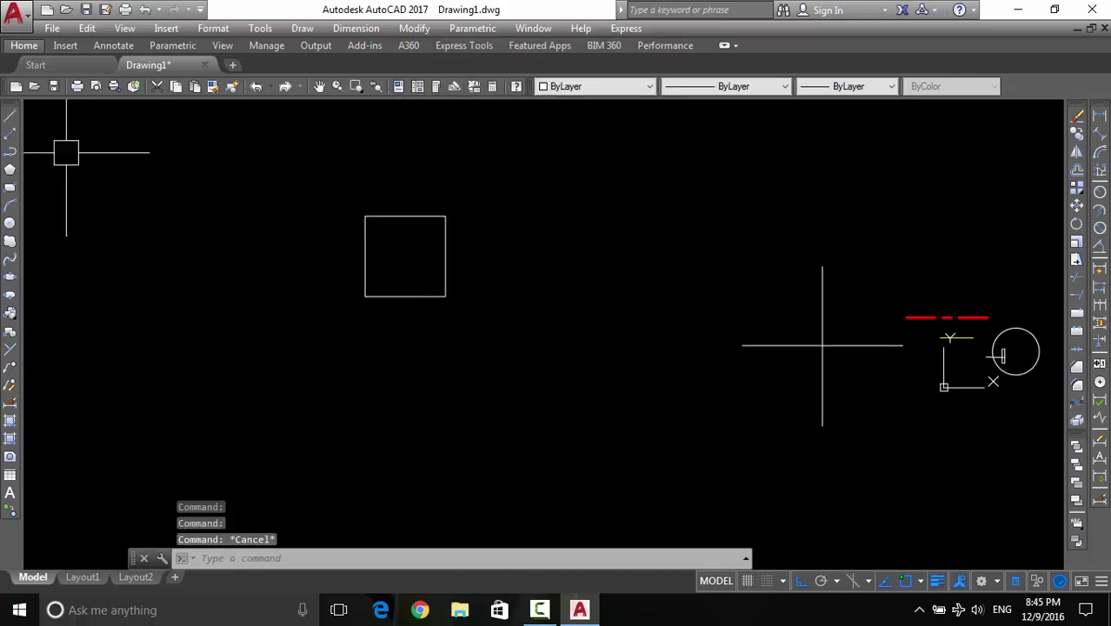
Draw a second 10-by-10 square as one polyline with four 10-unit sides
{"action": "left_click", "coordinate": [11, 151]}
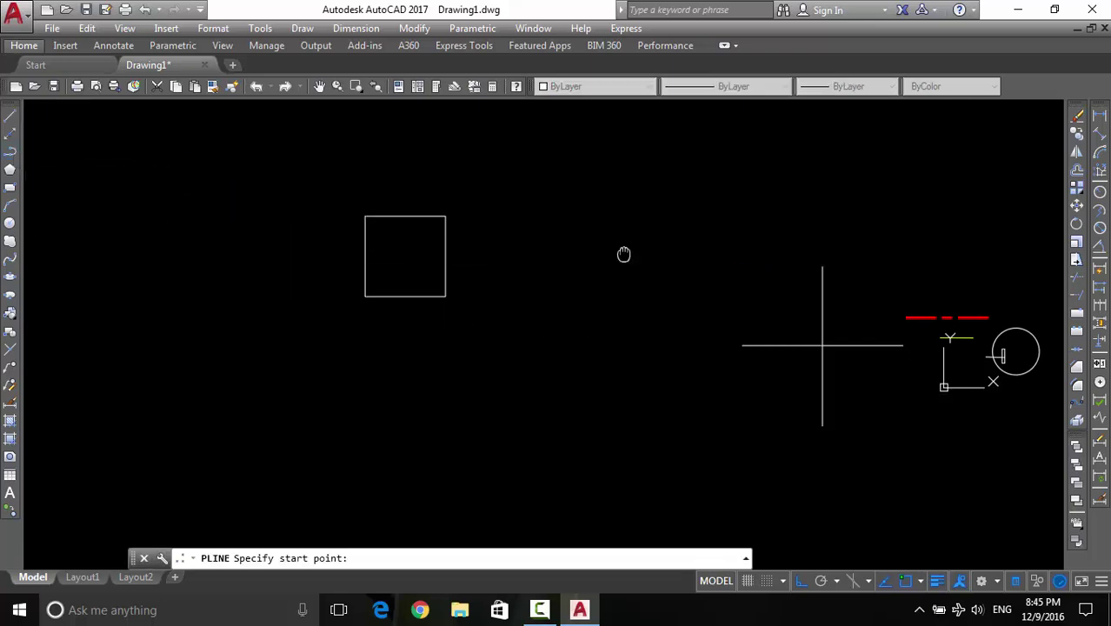
{"action": "middle_click_drag", "start_coordinate": [625, 252], "coordinate": [311, 363]}
{"action": "left_click", "coordinate": [496, 194]}
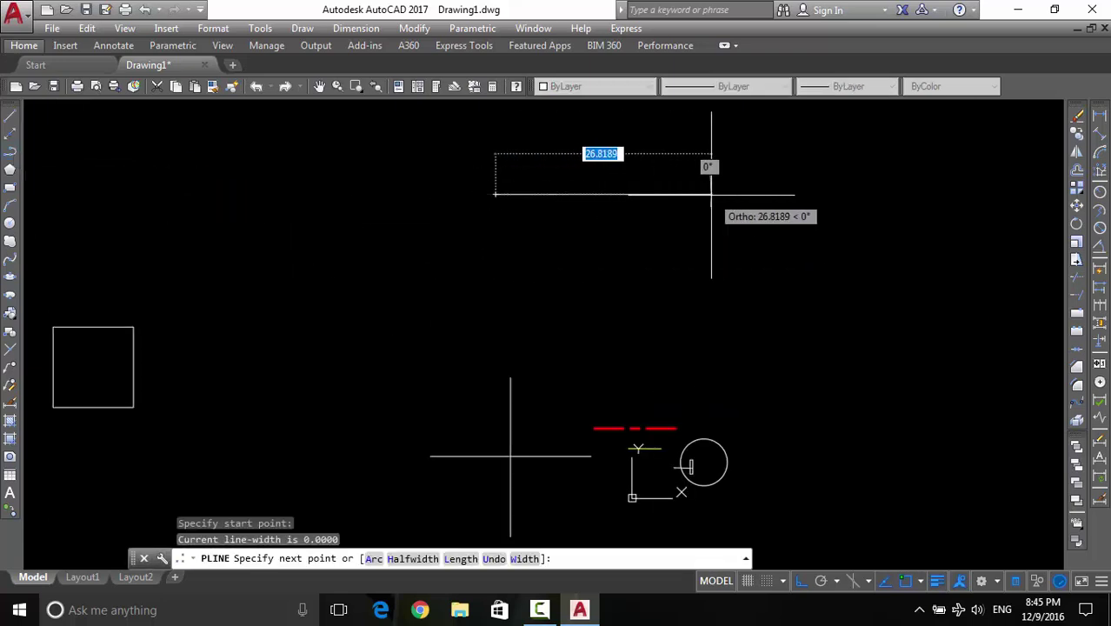
{"action": "type", "text": "10"}
{"action": "key", "text": "Return"}
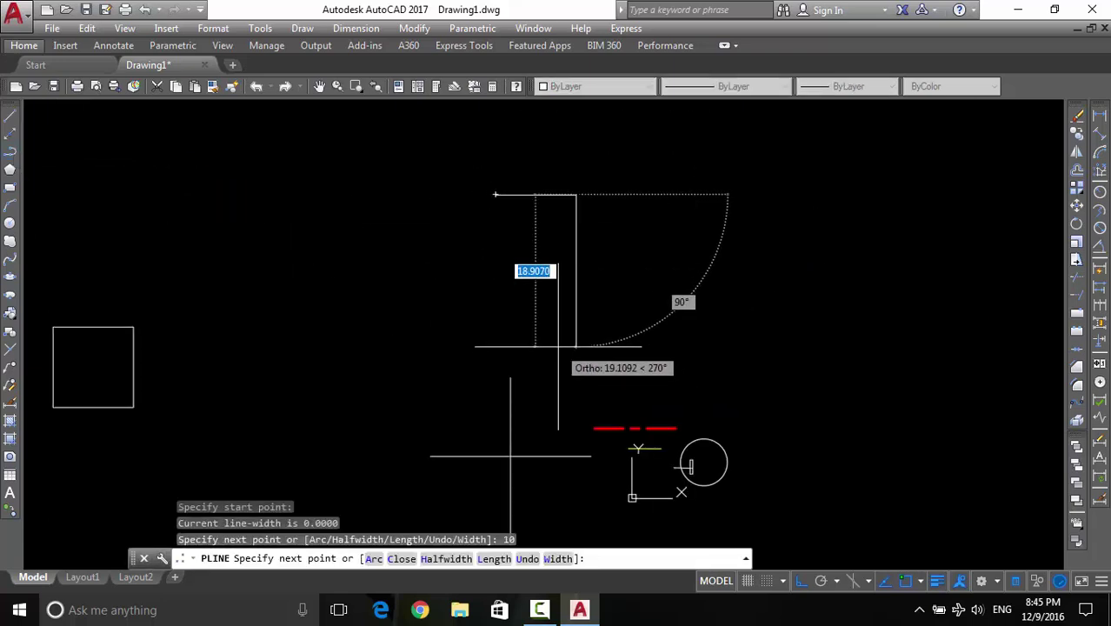
{"action": "type", "text": "10"}
{"action": "key", "text": "Return"}
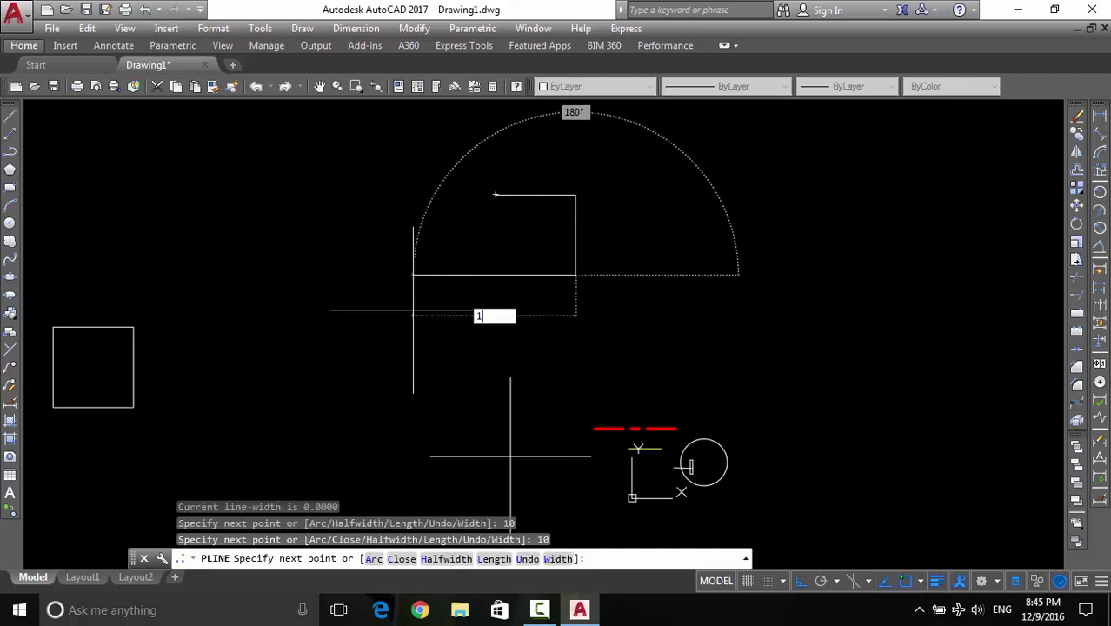
{"action": "key", "text": "Return"}
{"action": "type", "text": "1"}
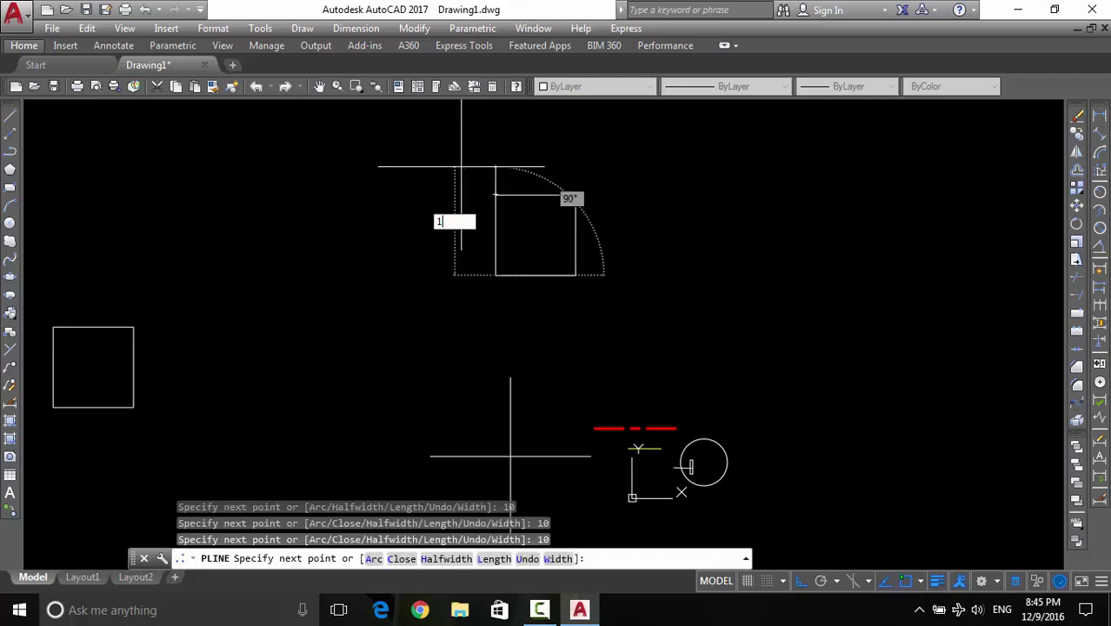
{"action": "type", "text": "0"}
{"action": "key", "text": "Return"}
{"action": "key", "text": "Return"}
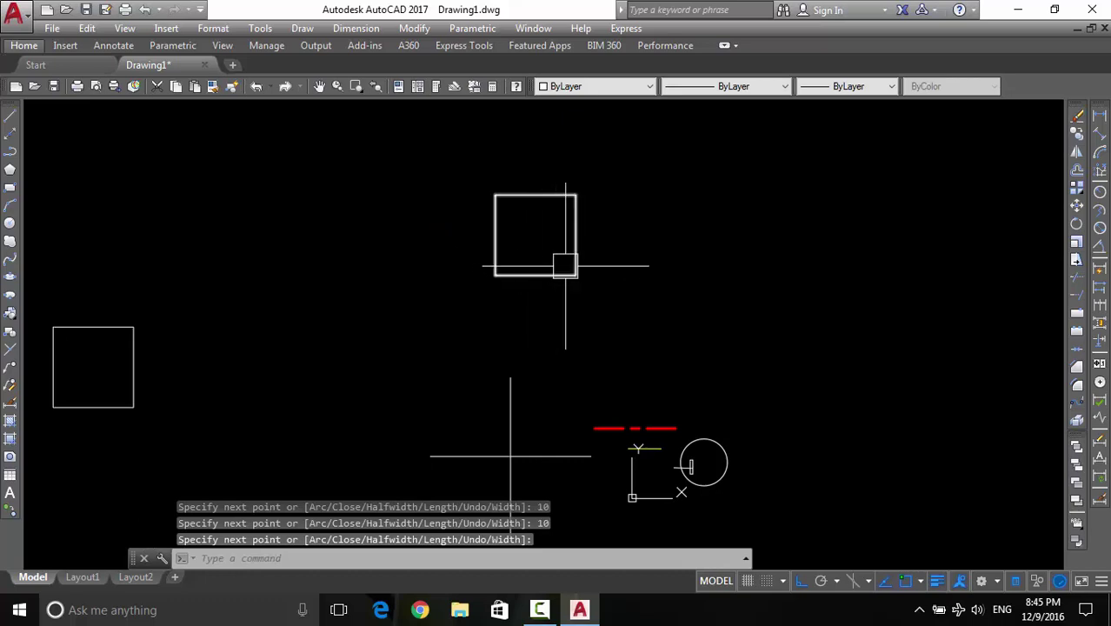
Select the polyline square to check its properties, then pan to empty space
{"action": "left_click", "coordinate": [526, 276]}
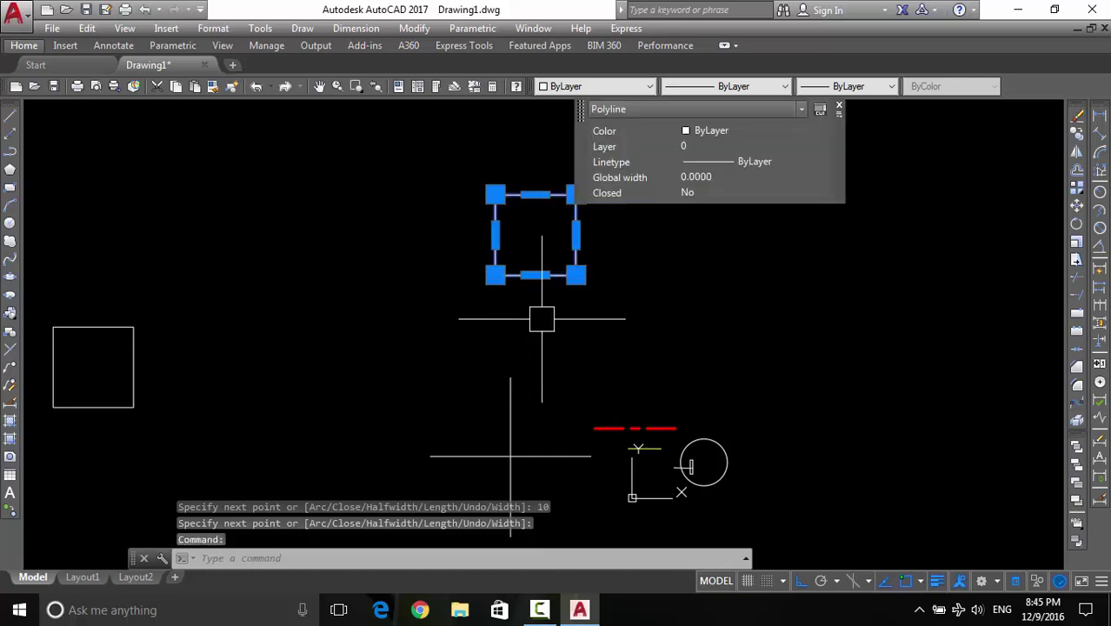
{"action": "middle_click_drag", "start_coordinate": [542, 319], "coordinate": [544, 344]}
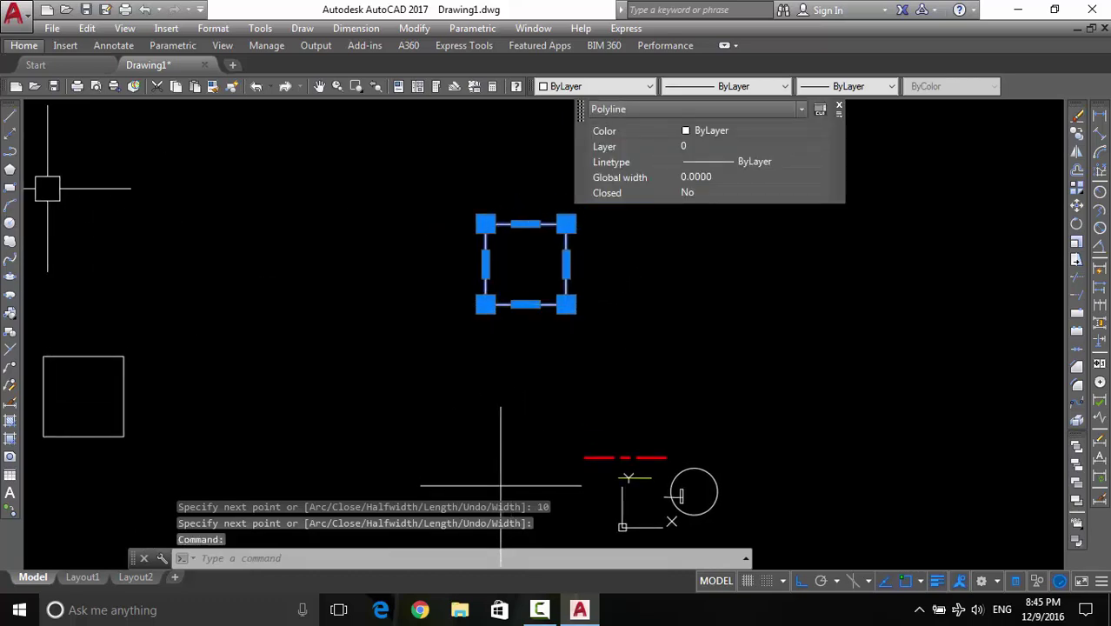
{"action": "middle_click_drag", "start_coordinate": [178, 240], "coordinate": [95, 297]}
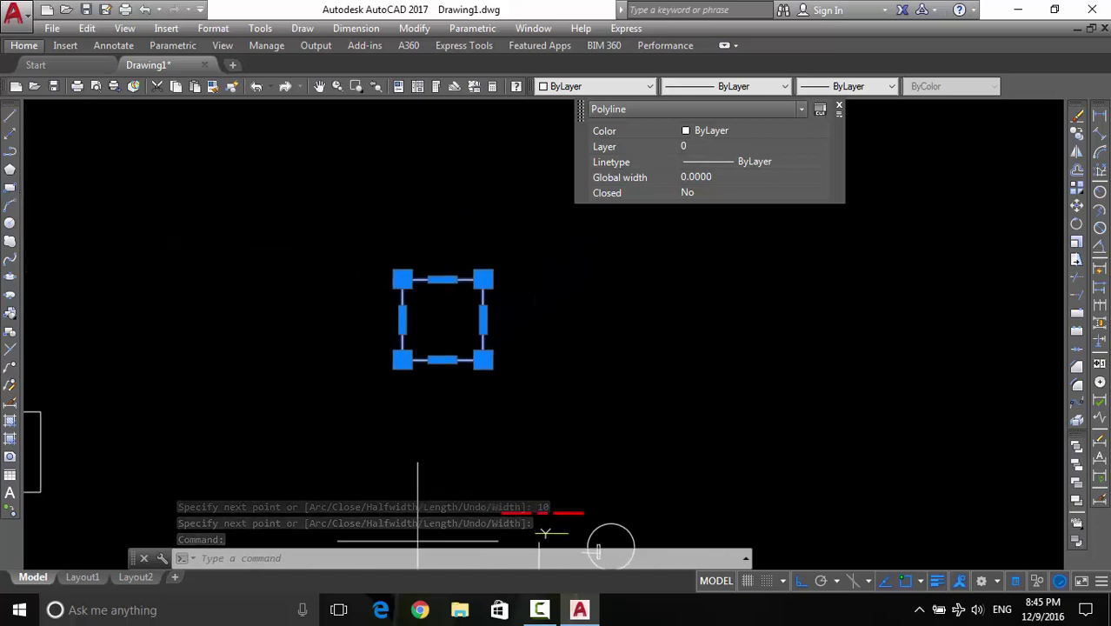
{"action": "key", "text": "Escape"}
{"action": "middle_click_drag", "start_coordinate": [342, 323], "coordinate": [266, 339]}
Draw a vertical line of about 16.28 units in the empty space above the squares
{"action": "middle_click_drag", "start_coordinate": [389, 324], "coordinate": [379, 347]}
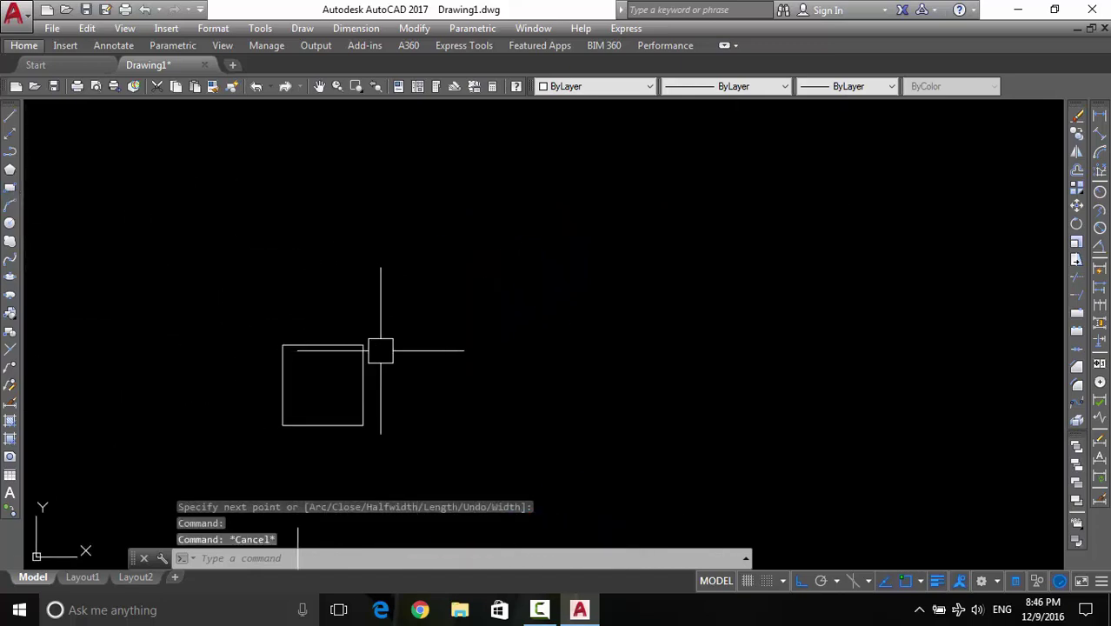
{"action": "middle_click_drag", "start_coordinate": [470, 287], "coordinate": [448, 345]}
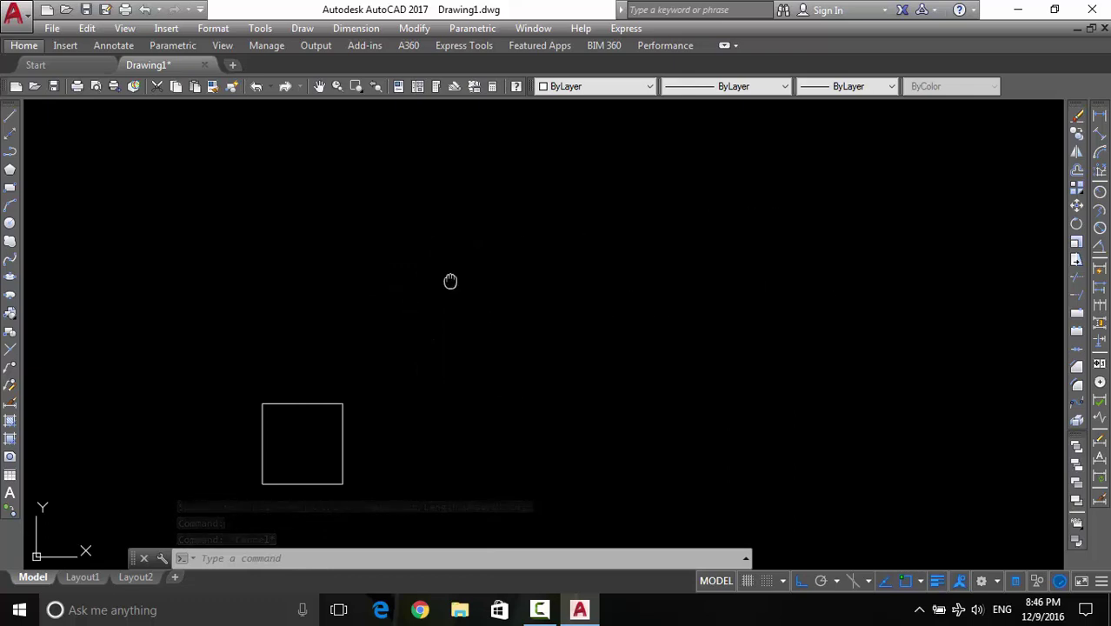
{"action": "middle_click_drag", "start_coordinate": [451, 281], "coordinate": [471, 305]}
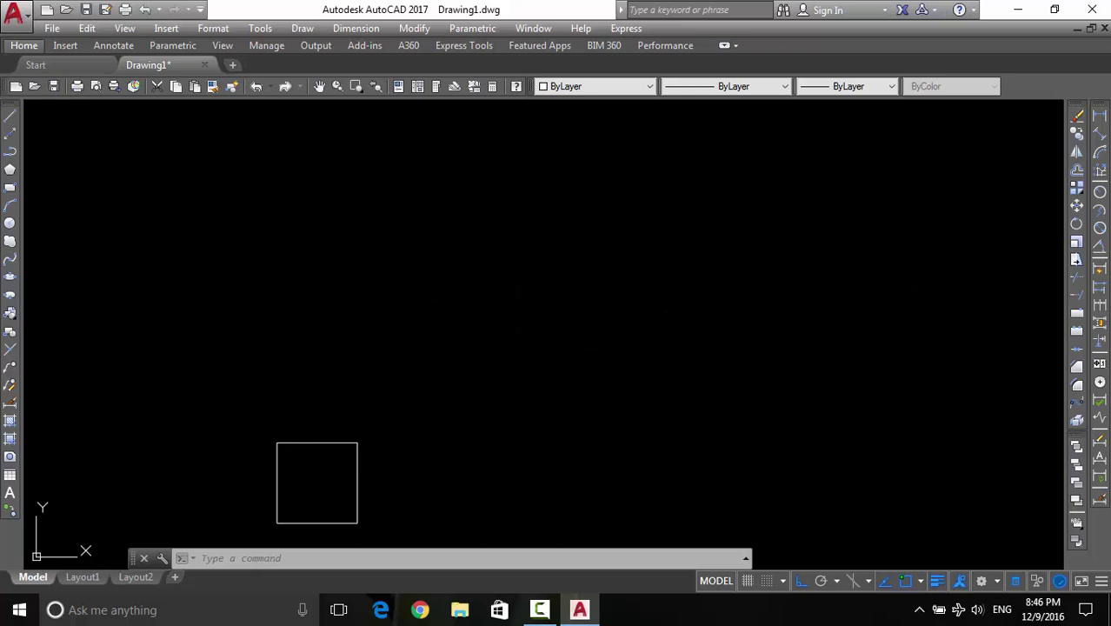
{"action": "left_click", "coordinate": [10, 114]}
{"action": "left_click", "coordinate": [534, 245]}
{"action": "left_click", "coordinate": [535, 376]}
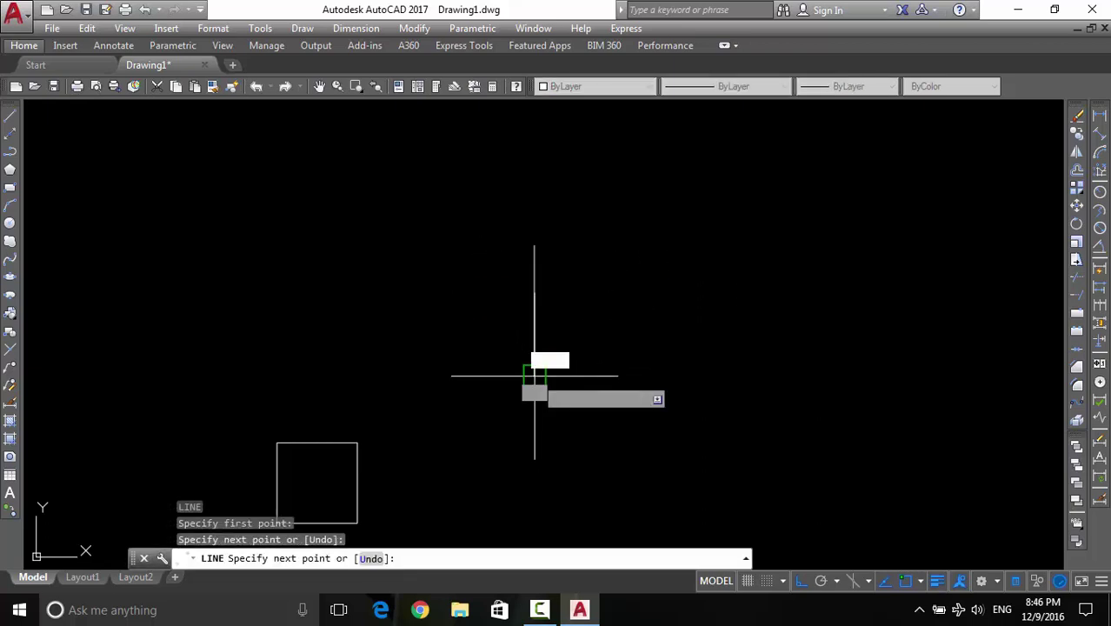
{"action": "key", "text": "Return"}
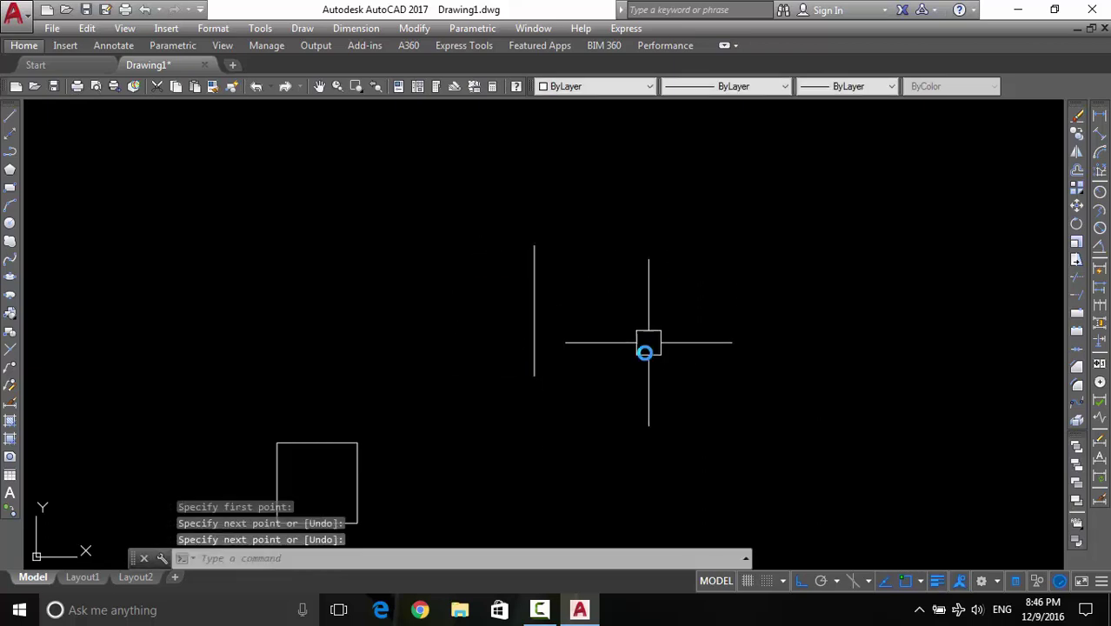
Cancel a stray new line, then select the vertical line to check its length and deselect
{"action": "middle_click_drag", "start_coordinate": [645, 351], "coordinate": [635, 358]}
{"action": "key", "text": "Return"}
{"action": "left_click", "coordinate": [589, 240]}
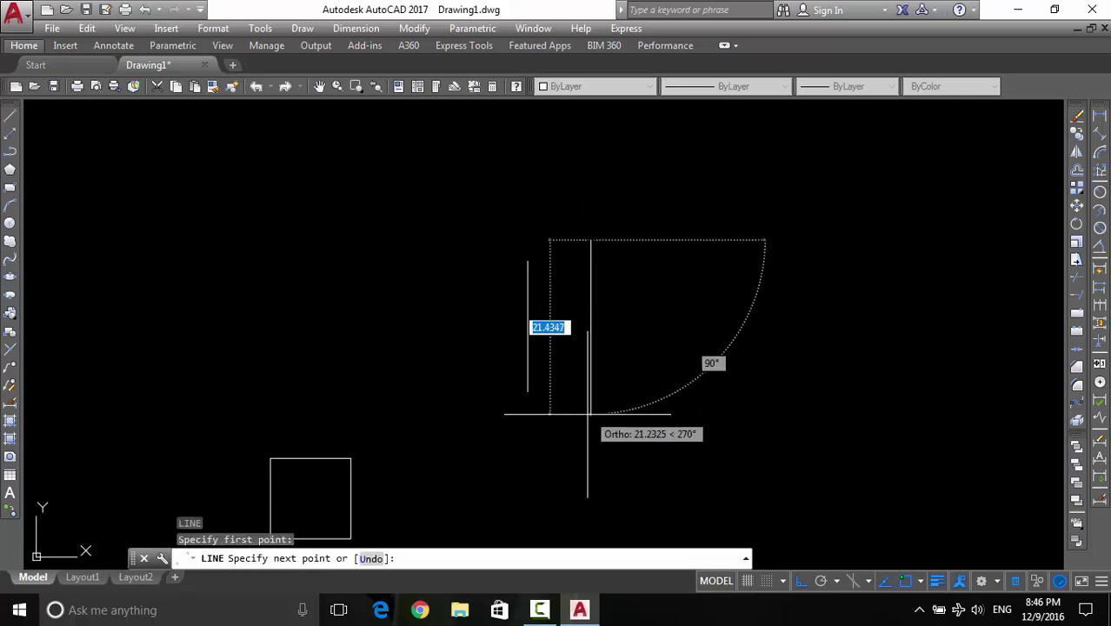
{"action": "key", "text": "Escape"}
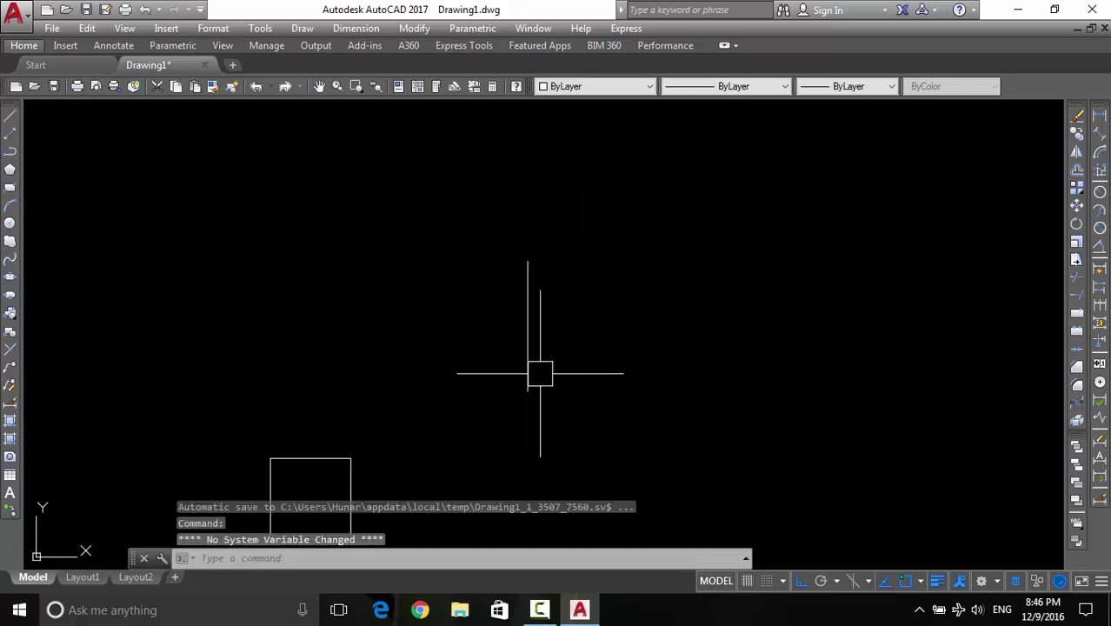
{"action": "left_click", "coordinate": [528, 360]}
{"action": "middle_click_drag", "start_coordinate": [640, 390], "coordinate": [622, 404]}
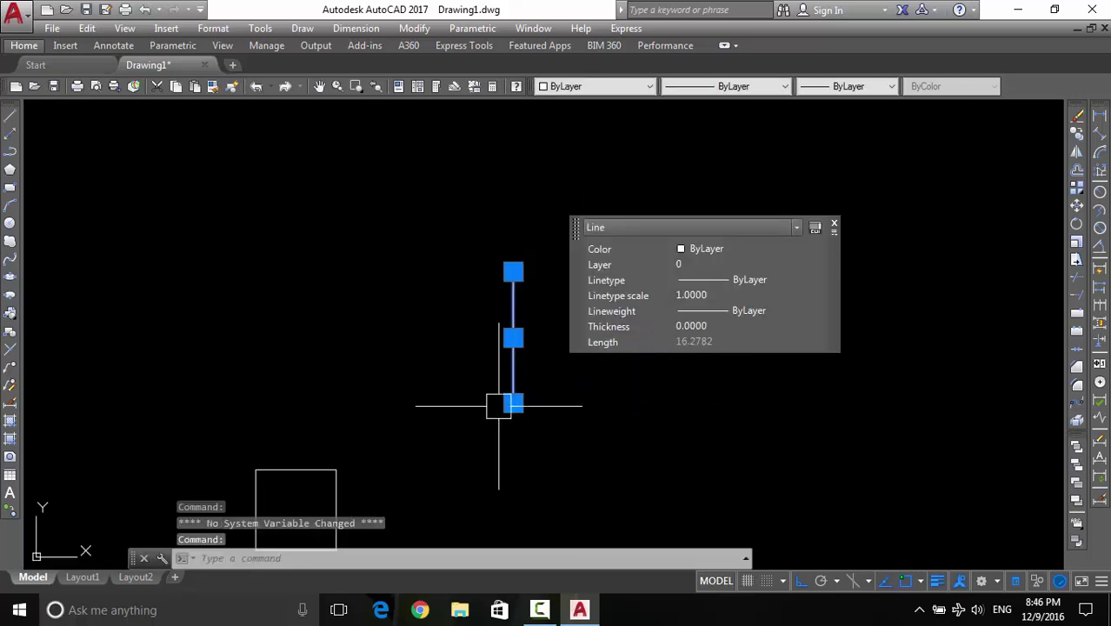
{"action": "key", "text": "Escape"}
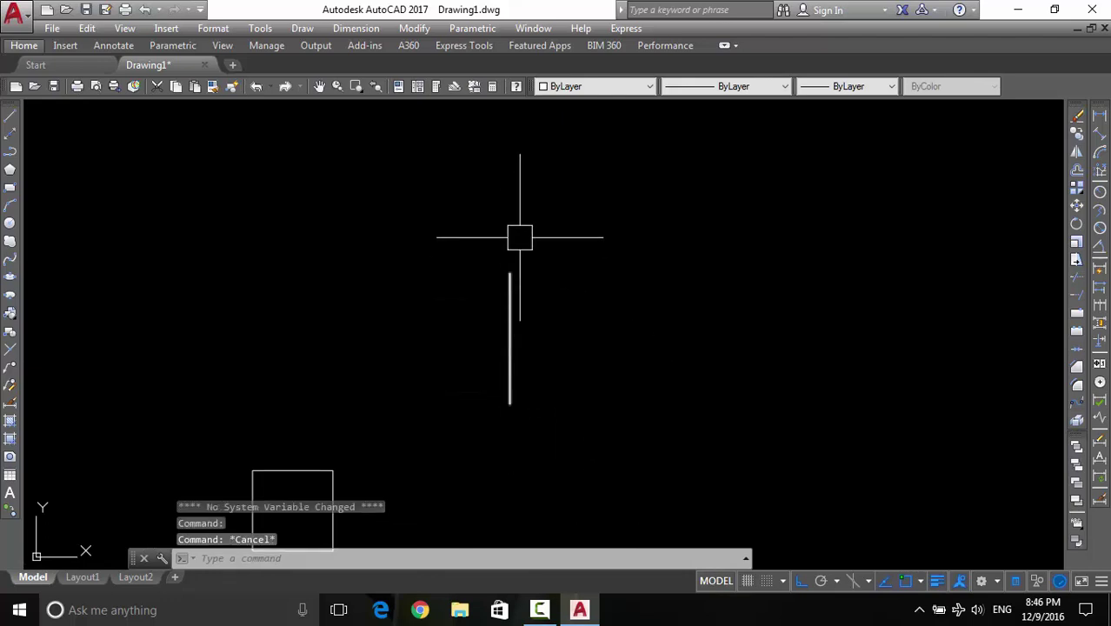
{"action": "middle_click_drag", "start_coordinate": [513, 258], "coordinate": [513, 270]}
Draw a long horizontal baseline from the vertical line's bottom far to the right
{"action": "type", "text": "l"}
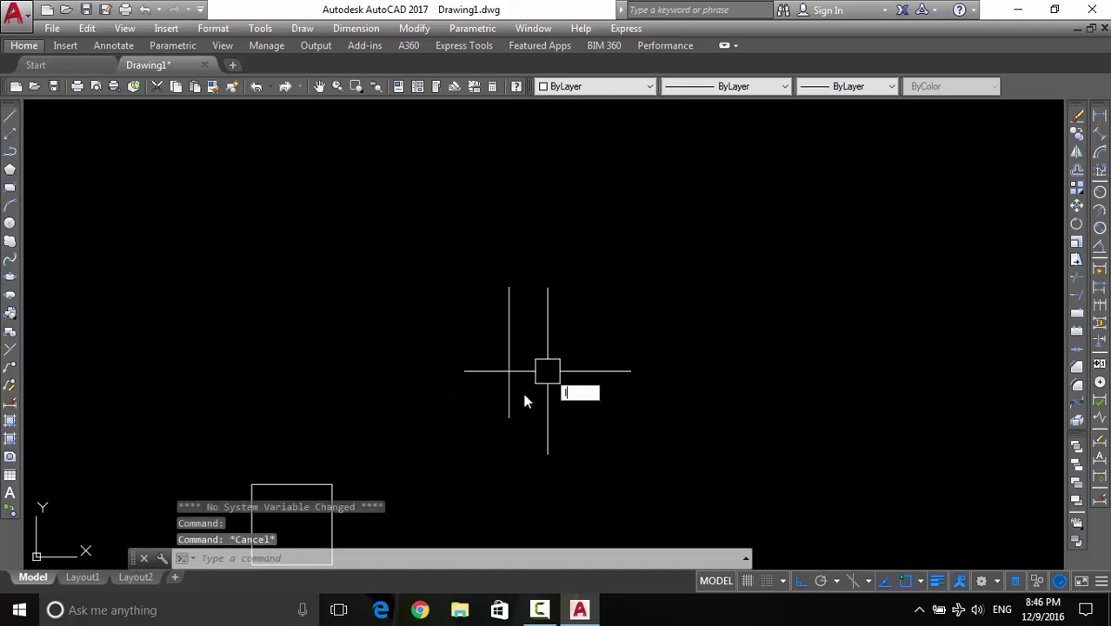
{"action": "key", "text": "Return"}
{"action": "left_click", "coordinate": [509, 417]}
{"action": "middle_click_drag", "start_coordinate": [1000, 394], "coordinate": [734, 422]}
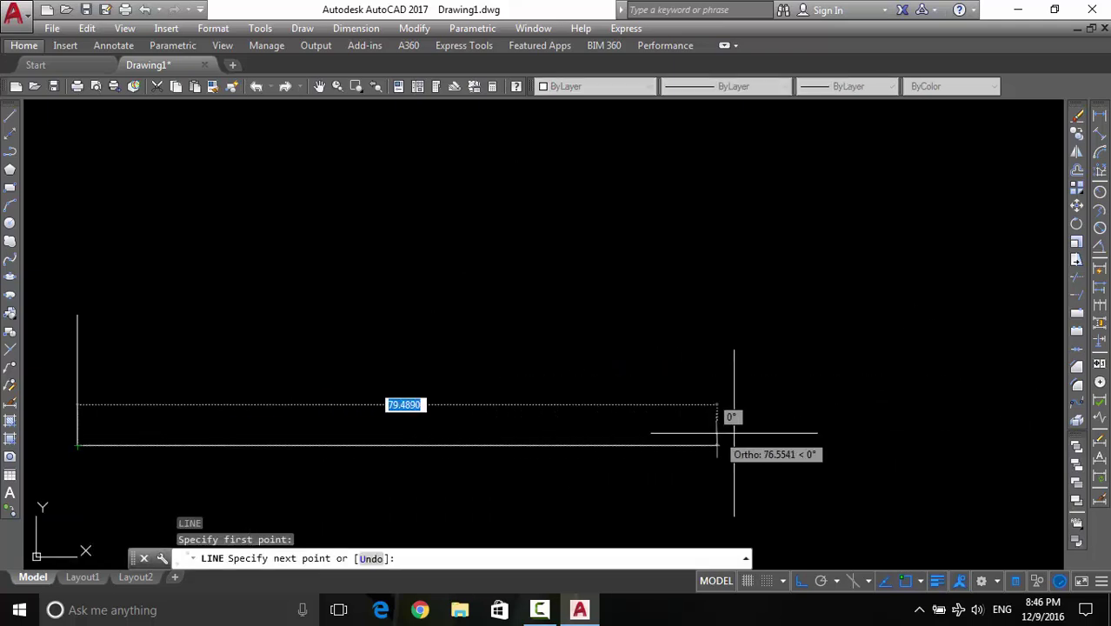
{"action": "left_click", "coordinate": [784, 445]}
{"action": "key", "text": "Return"}
{"action": "middle_click_drag", "start_coordinate": [559, 439], "coordinate": [570, 380]}
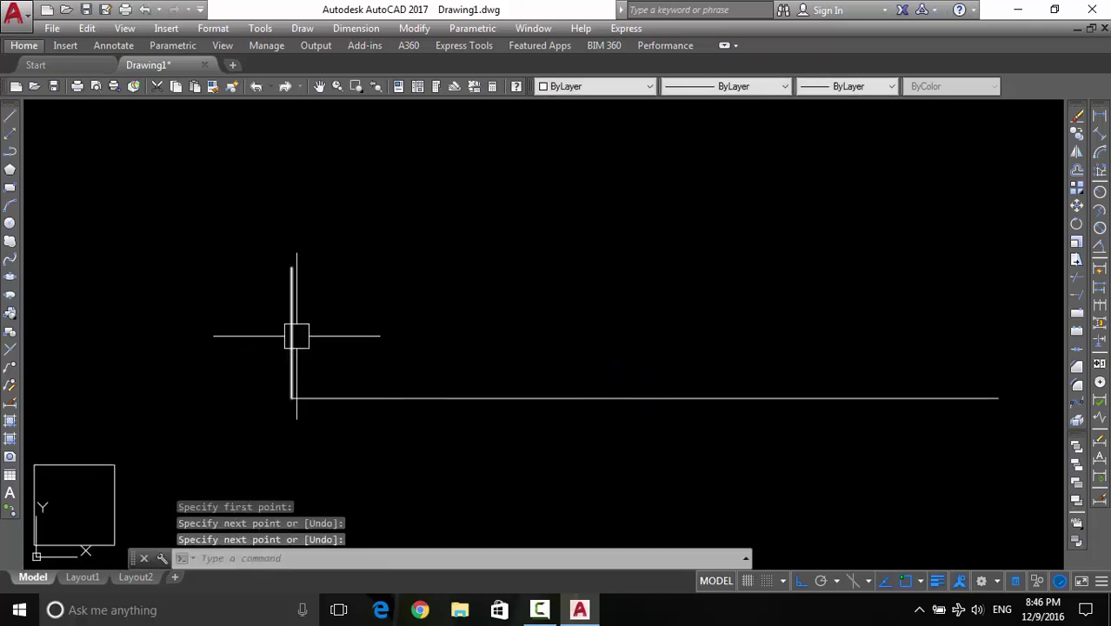
{"action": "middle_click_drag", "start_coordinate": [367, 380], "coordinate": [381, 375]}
Draw the second and third vertical lines, stepping 2 units along the baseline from its left end
{"action": "key", "text": "Return"}
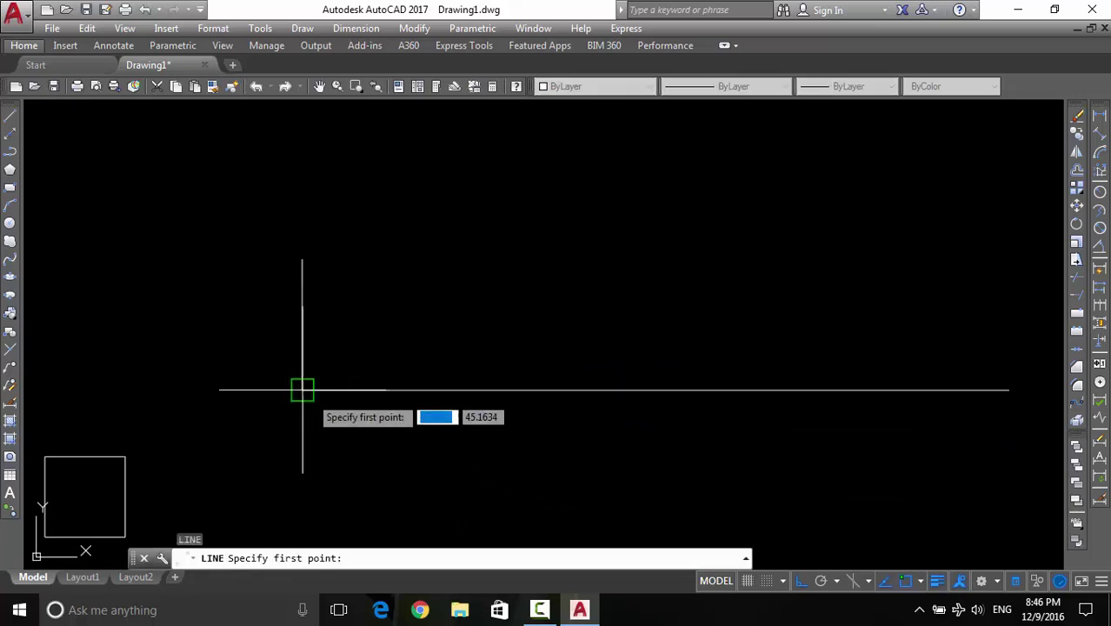
{"action": "left_click", "coordinate": [301, 389]}
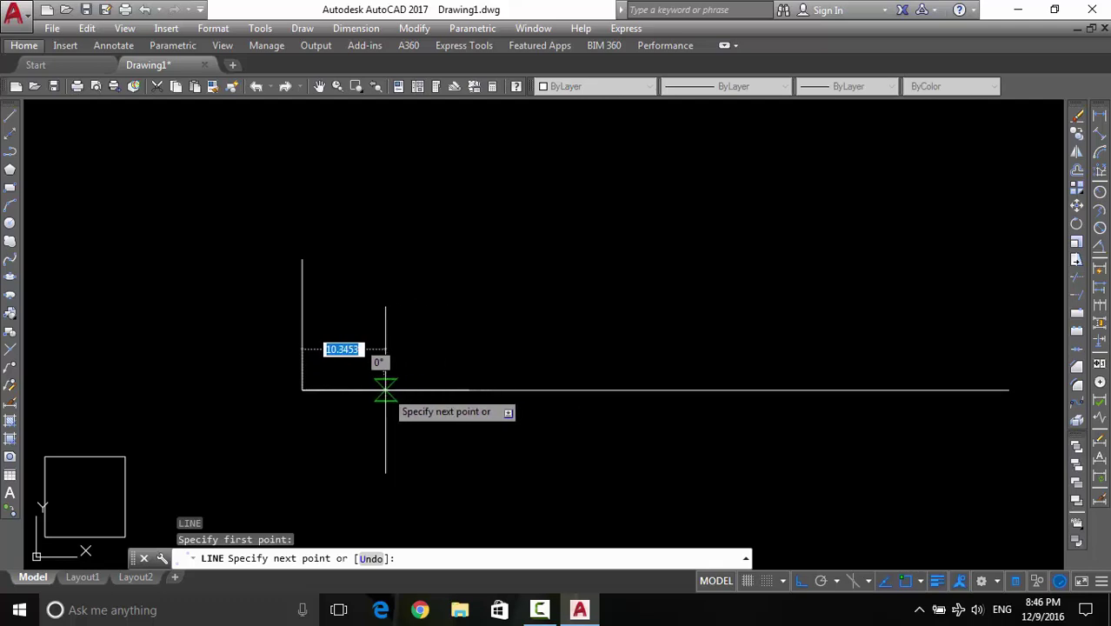
{"action": "type", "text": "2"}
{"action": "key", "text": "Return"}
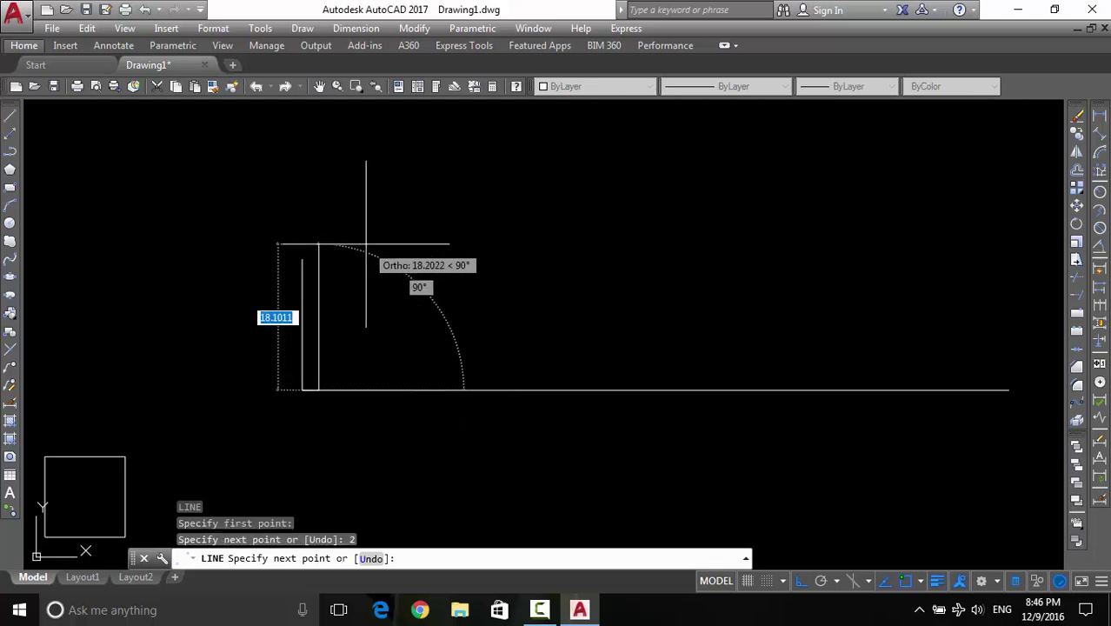
{"action": "middle_click_drag", "start_coordinate": [367, 241], "coordinate": [377, 247]}
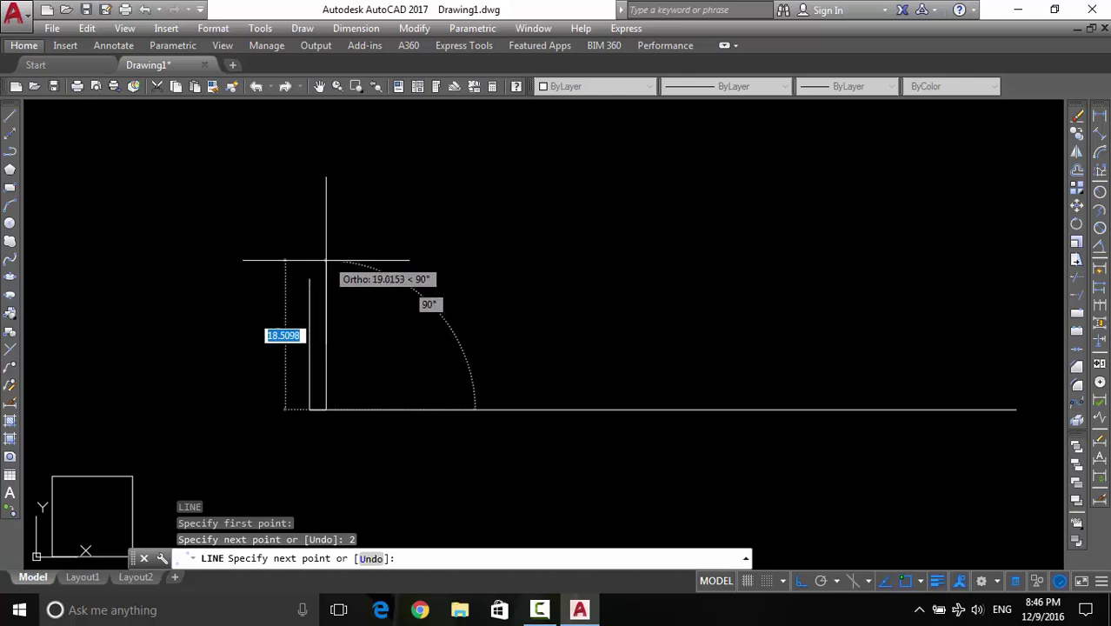
{"action": "left_click", "coordinate": [327, 263]}
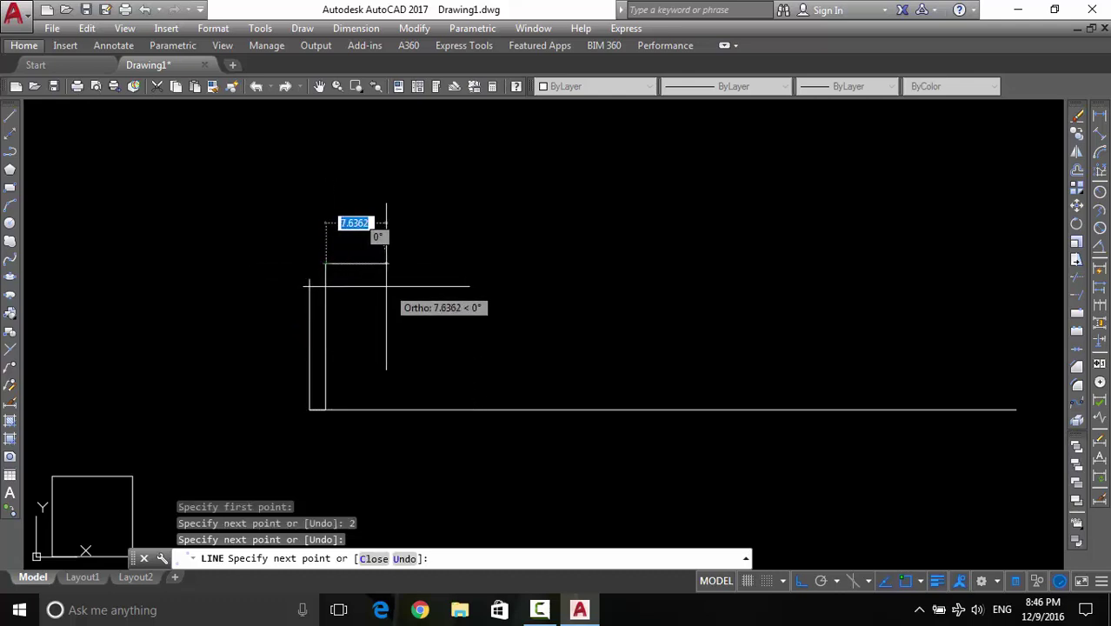
{"action": "key", "text": "Return"}
{"action": "key", "text": "Return"}
{"action": "left_click", "coordinate": [325, 408]}
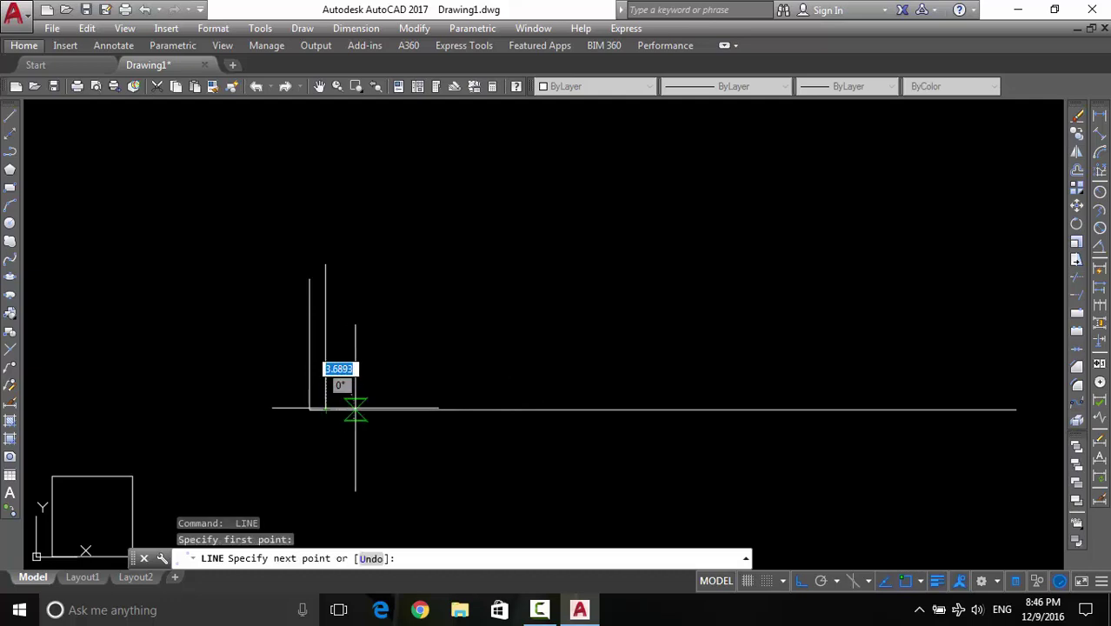
{"action": "key", "text": "Return"}
{"action": "left_click", "coordinate": [342, 244]}
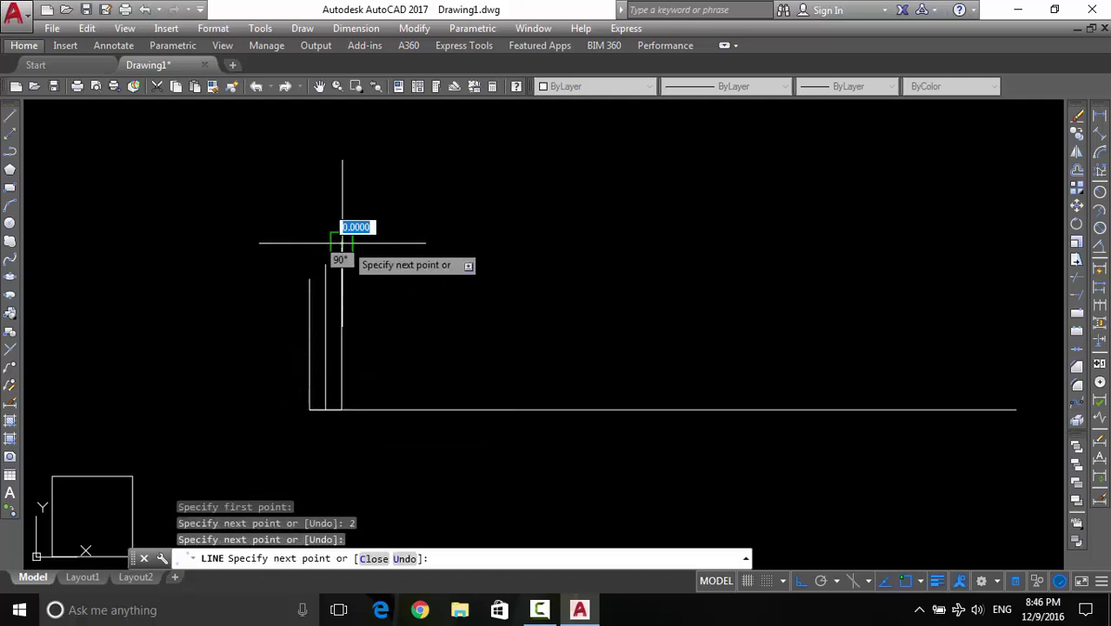
{"action": "key", "text": "Escape"}
{"action": "mouse_move", "coordinate": [399, 302]}
{"action": "middle_mouse_down"}
{"action": "mouse_move", "coordinate": [383, 355]}
{"action": "mouse_move", "coordinate": [412, 340]}
{"action": "middle_mouse_up"}
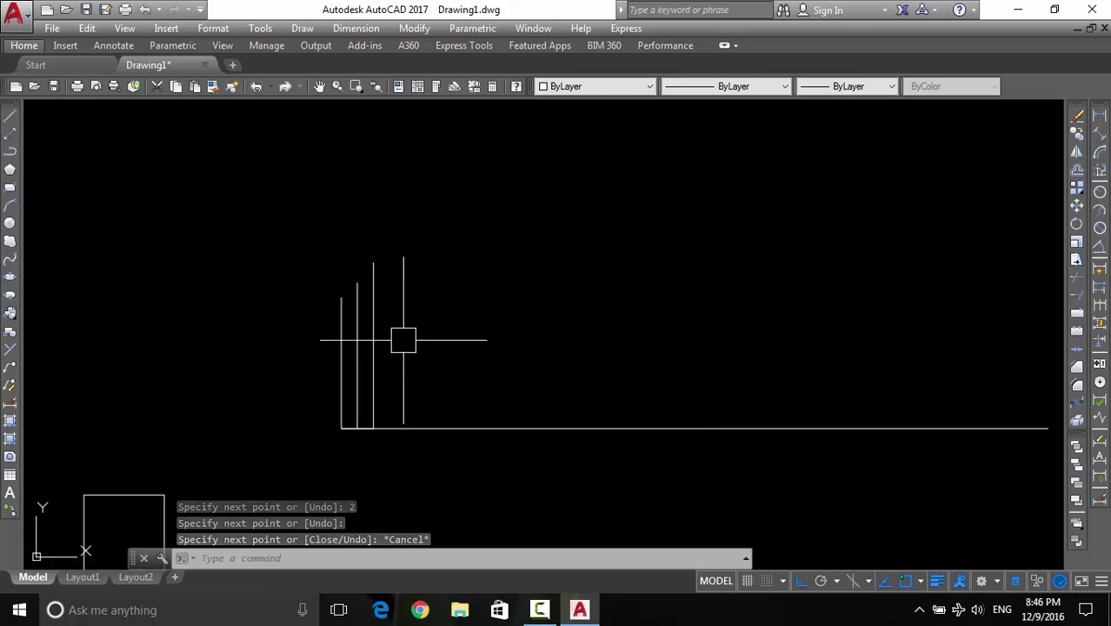
Add two more vertical lines on the baseline, each shorter than the previous one
{"action": "type", "text": "l"}
{"action": "key", "text": "Return"}
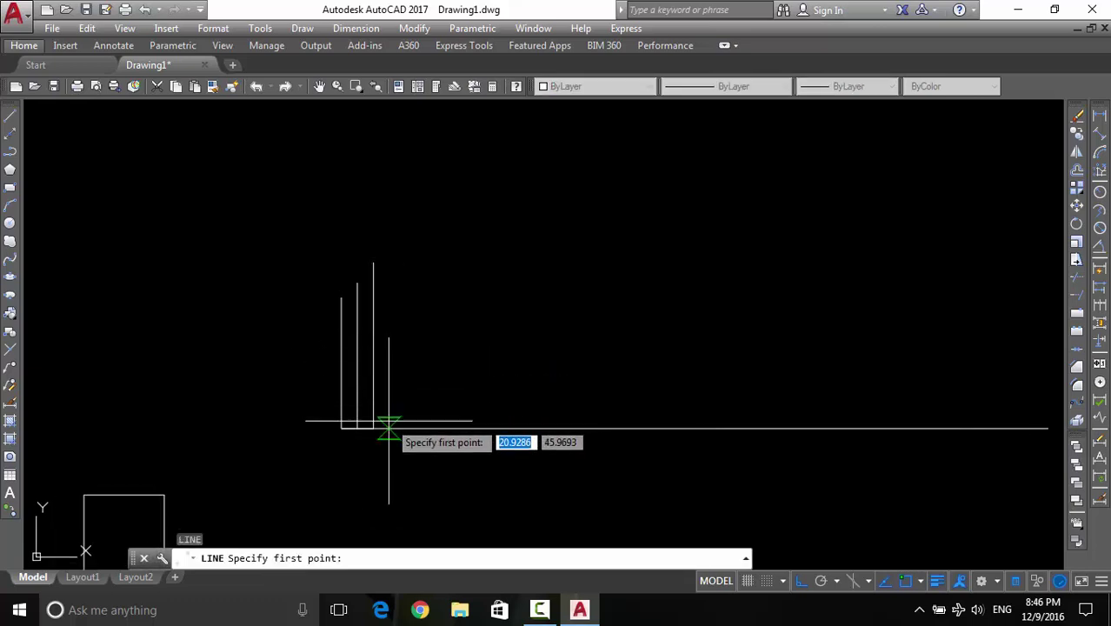
{"action": "left_click", "coordinate": [393, 427]}
{"action": "left_click", "coordinate": [396, 301]}
{"action": "key", "text": "Return"}
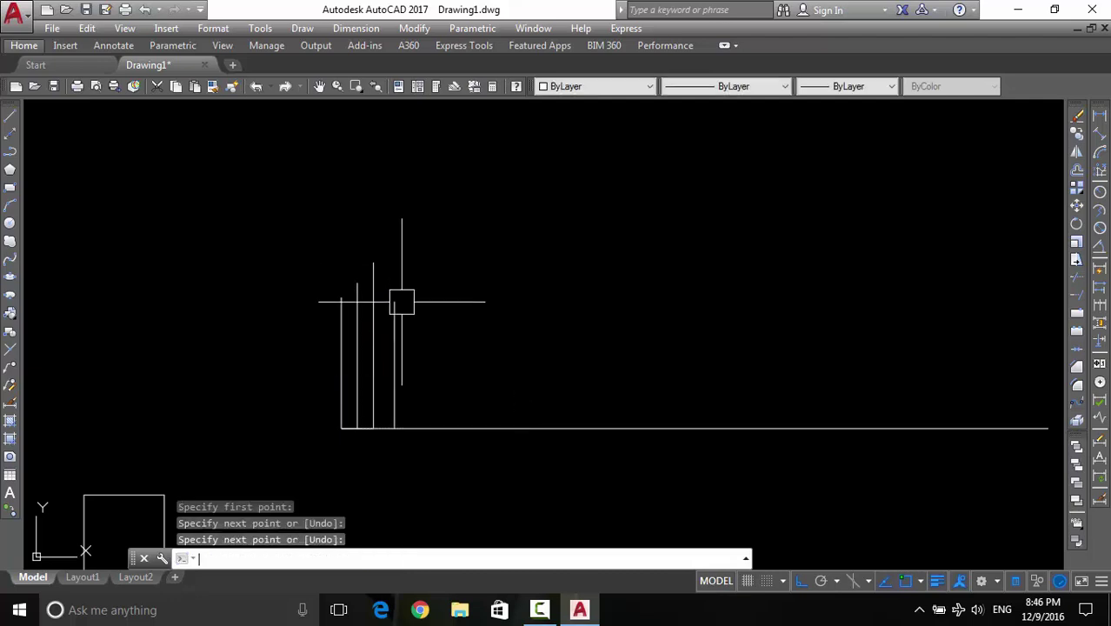
{"action": "key", "text": "Return"}
{"action": "left_click", "coordinate": [432, 427]}
{"action": "left_click", "coordinate": [433, 315]}
{"action": "key", "text": "Return"}
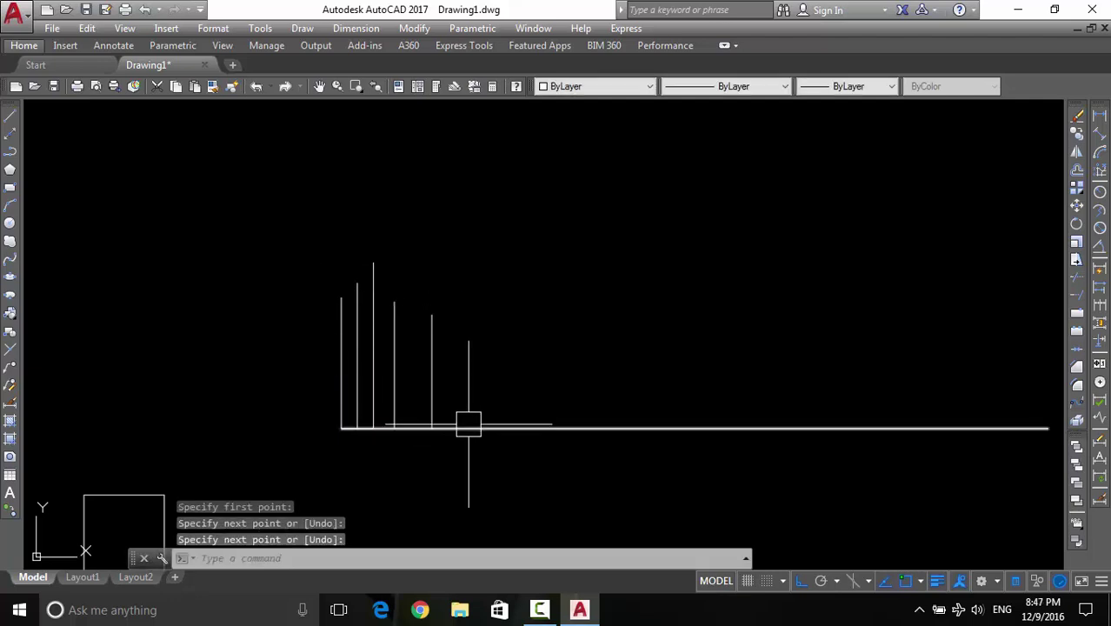
Finish the row with two more progressively shorter vertical lines, ending with the shortest
{"action": "key", "text": "Return"}
{"action": "left_click", "coordinate": [479, 427]}
{"action": "left_click", "coordinate": [479, 337]}
{"action": "key", "text": "Return"}
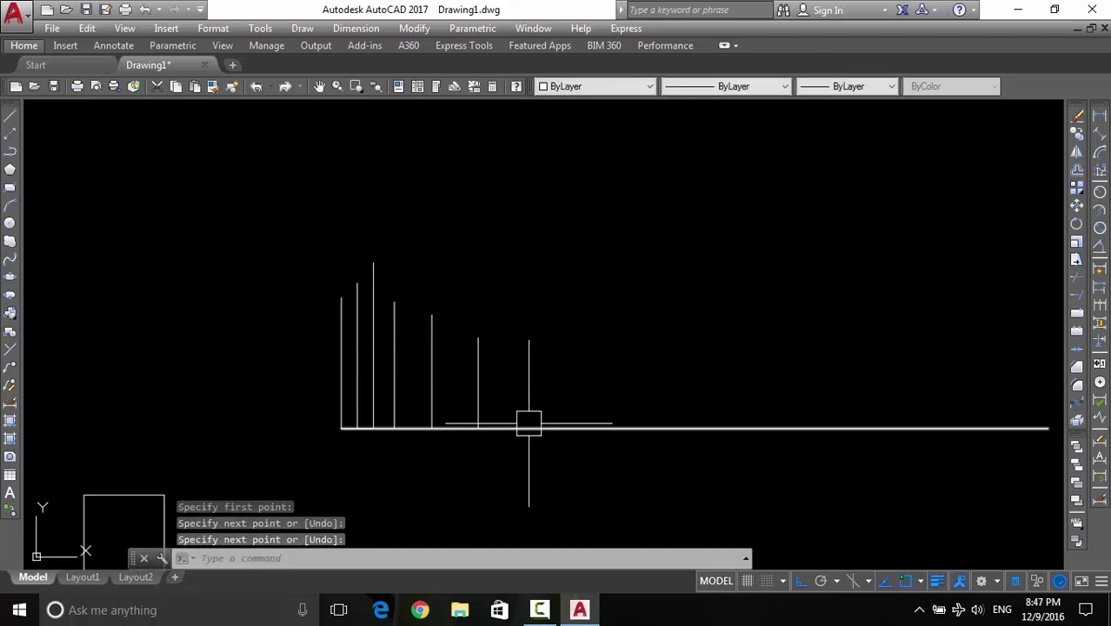
{"action": "key", "text": "Return"}
{"action": "left_click", "coordinate": [533, 427]}
{"action": "left_click", "coordinate": [533, 352]}
{"action": "key", "text": "Return"}
{"action": "middle_click_drag", "start_coordinate": [518, 387], "coordinate": [534, 387]}
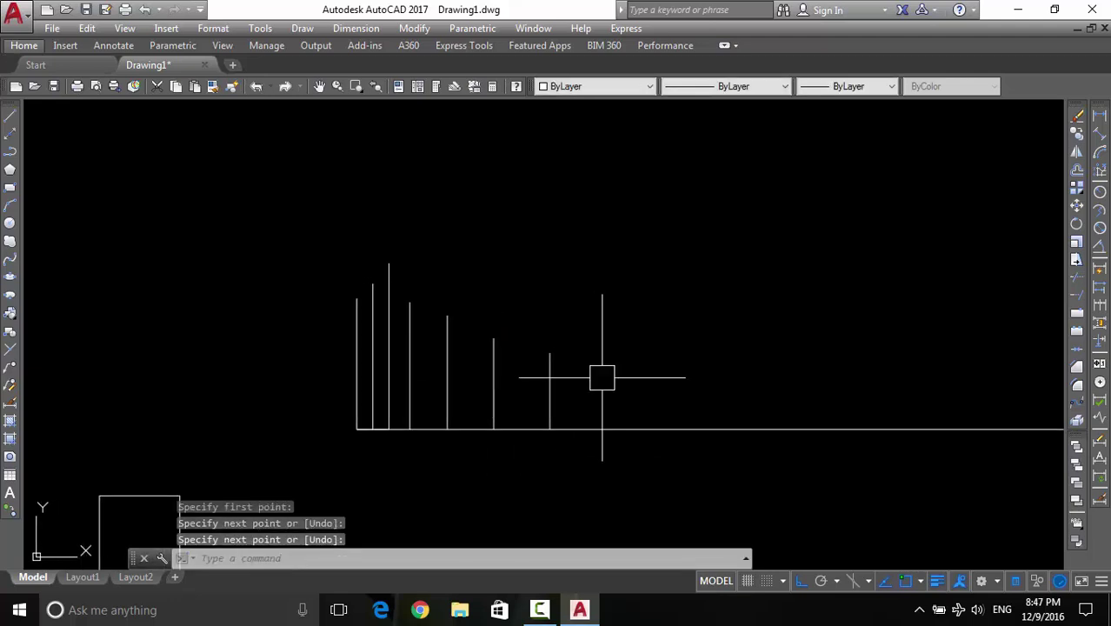
{"action": "middle_click_drag", "start_coordinate": [620, 389], "coordinate": [651, 409]}
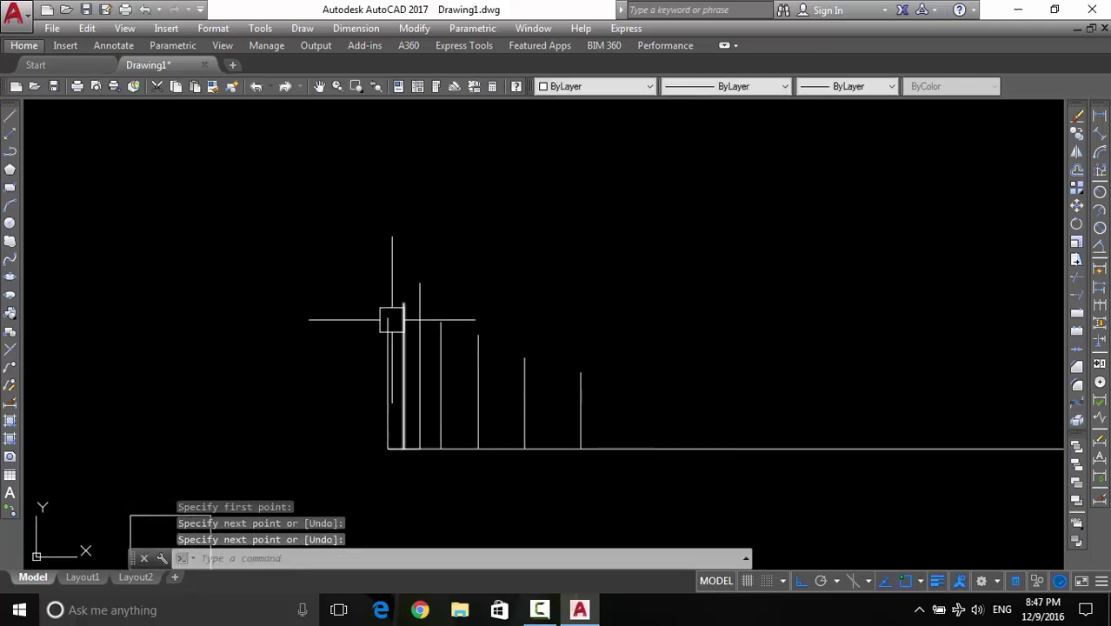
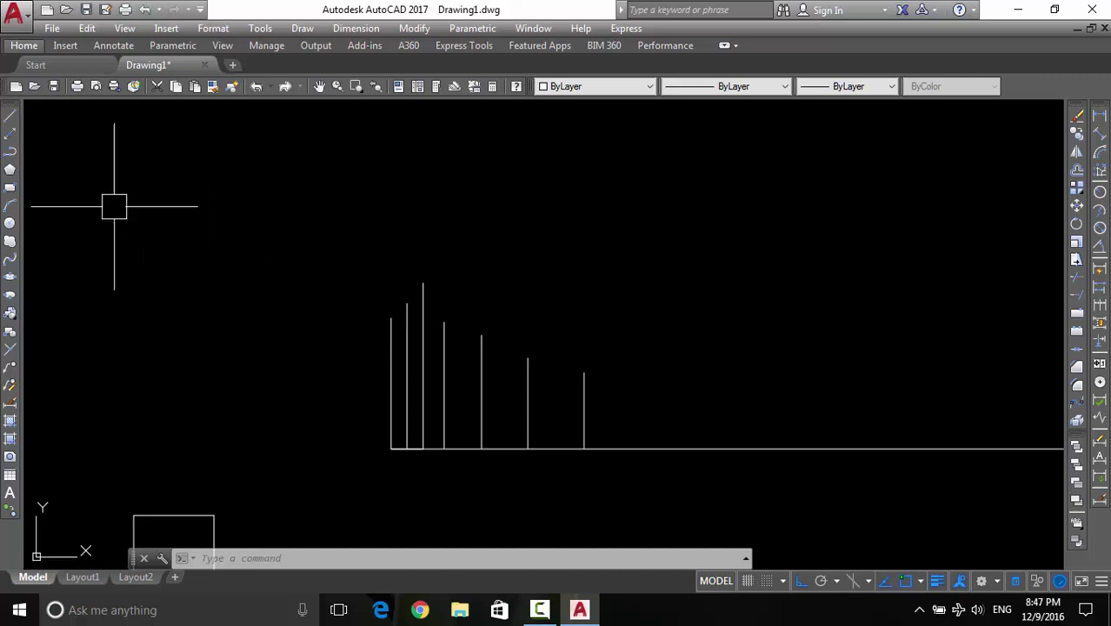
Draw a line chain across the vertical lines' tops, rising to the apex then sloping right
{"action": "left_click", "coordinate": [11, 117]}
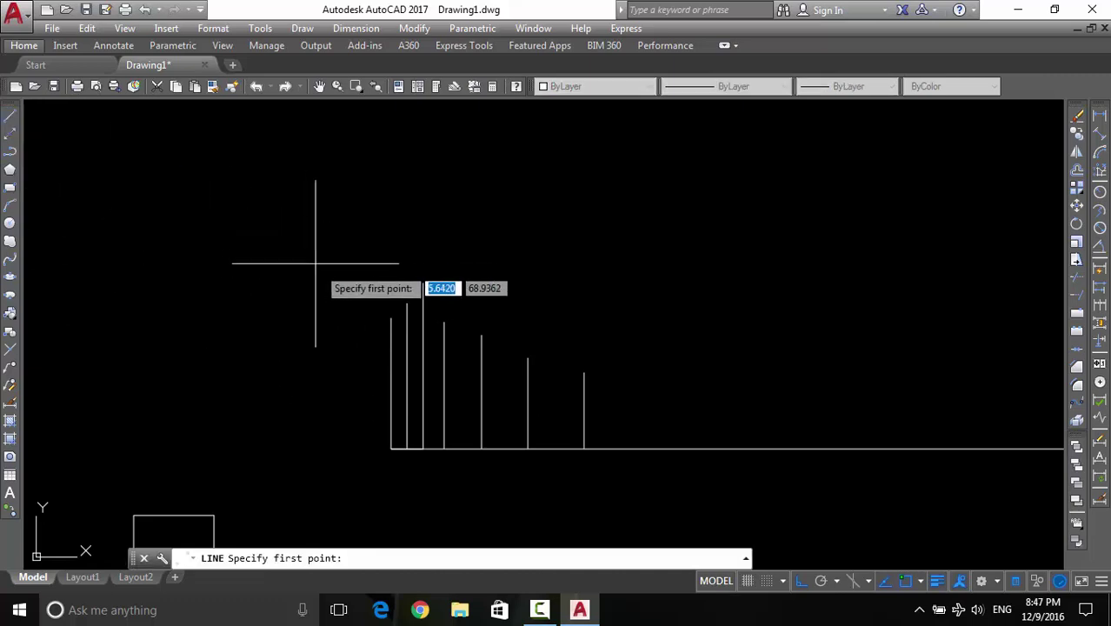
{"action": "scroll", "coordinate": [417, 352], "scroll_direction": "up", "scroll_amount": 2}
{"action": "left_click", "coordinate": [362, 330]}
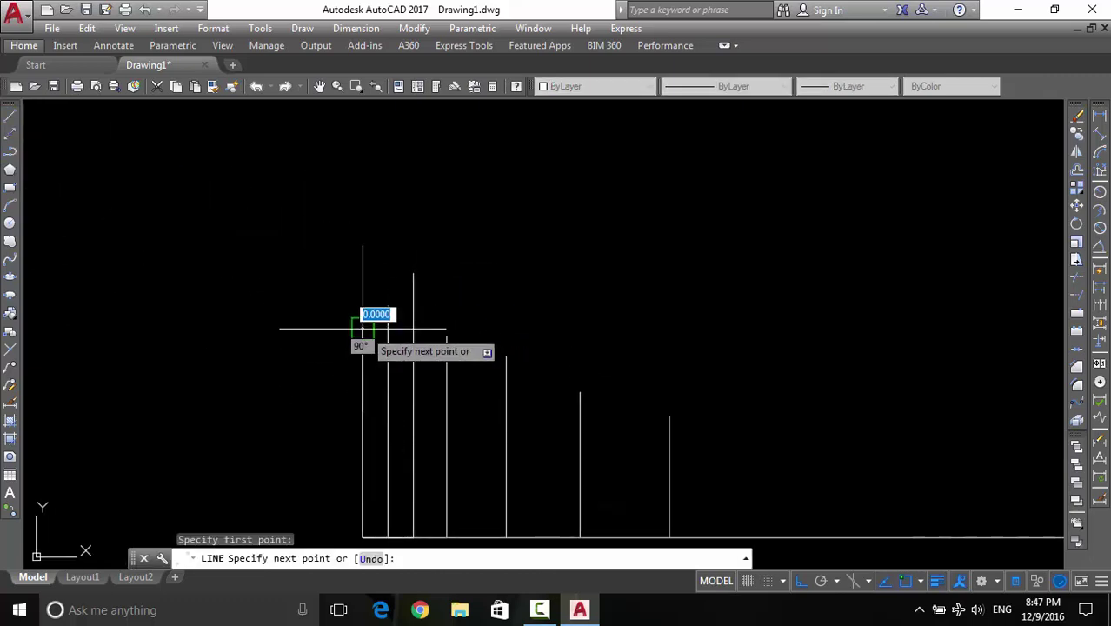
{"action": "left_click", "coordinate": [387, 305]}
{"action": "left_click", "coordinate": [413, 275]}
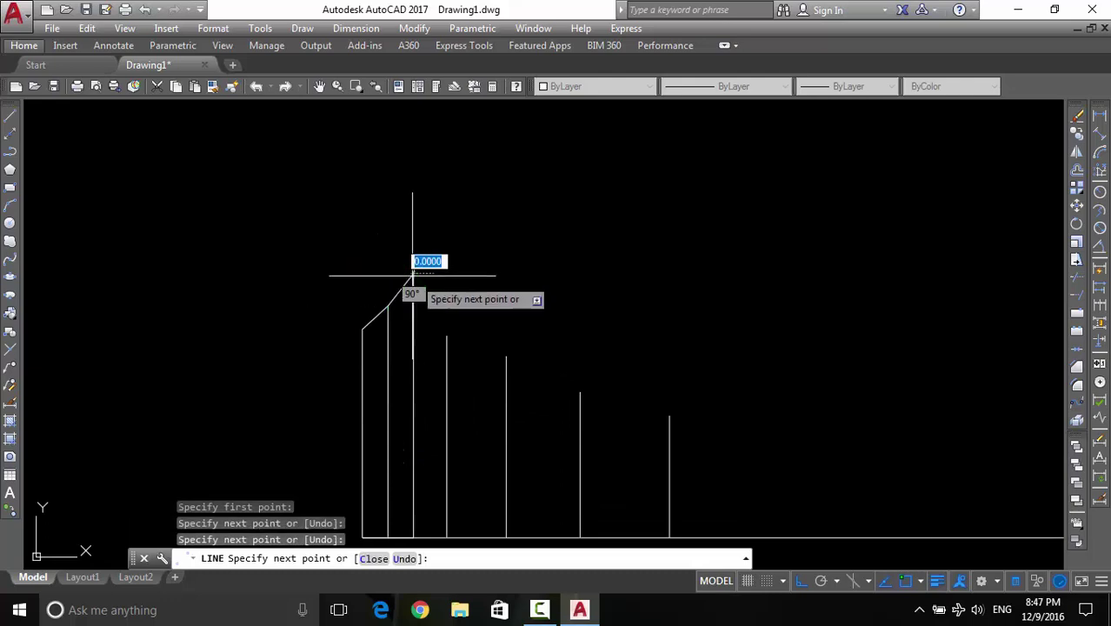
{"action": "left_click", "coordinate": [507, 355]}
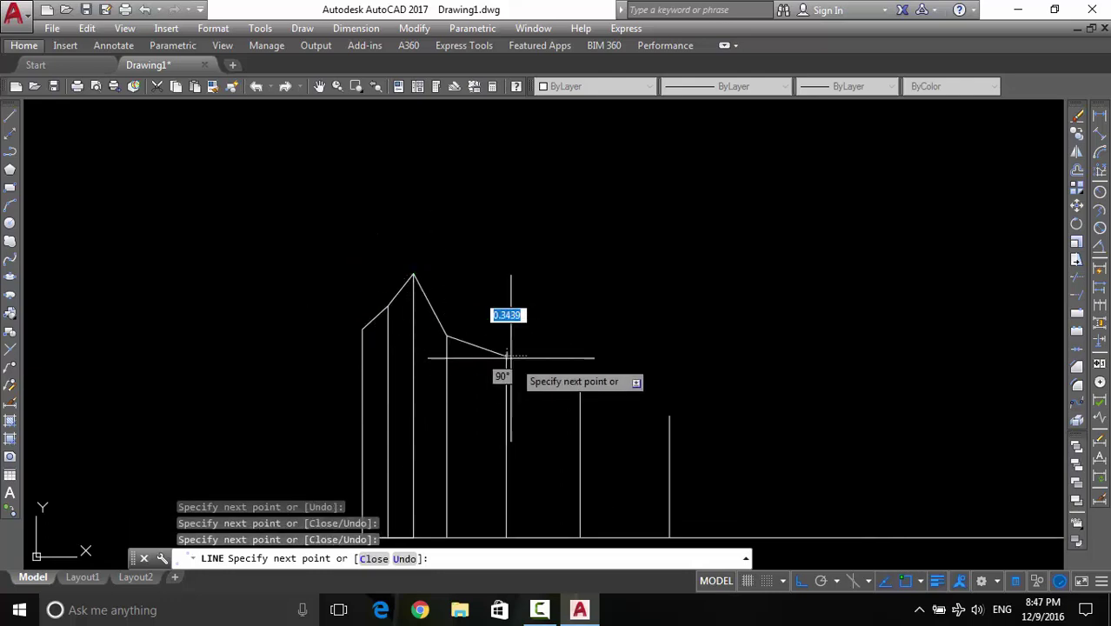
{"action": "left_click", "coordinate": [580, 392]}
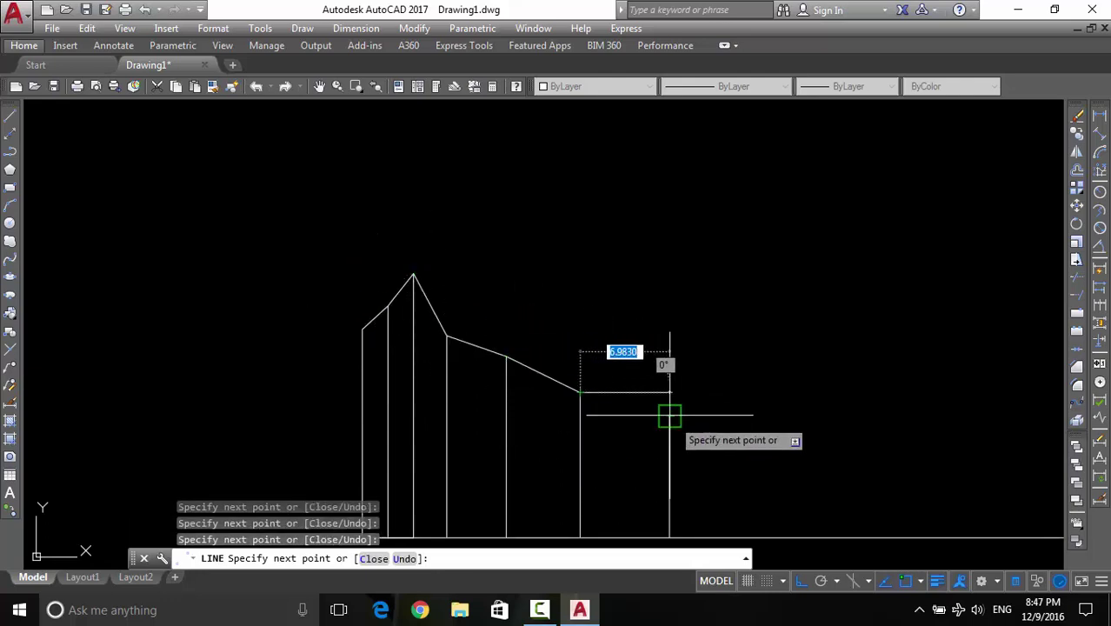
{"action": "left_click", "coordinate": [669, 416]}
{"action": "key", "text": "Return"}
Join the two lower-right sloping roof lines into one polyline
{"action": "middle_click_drag", "start_coordinate": [517, 375], "coordinate": [544, 363]}
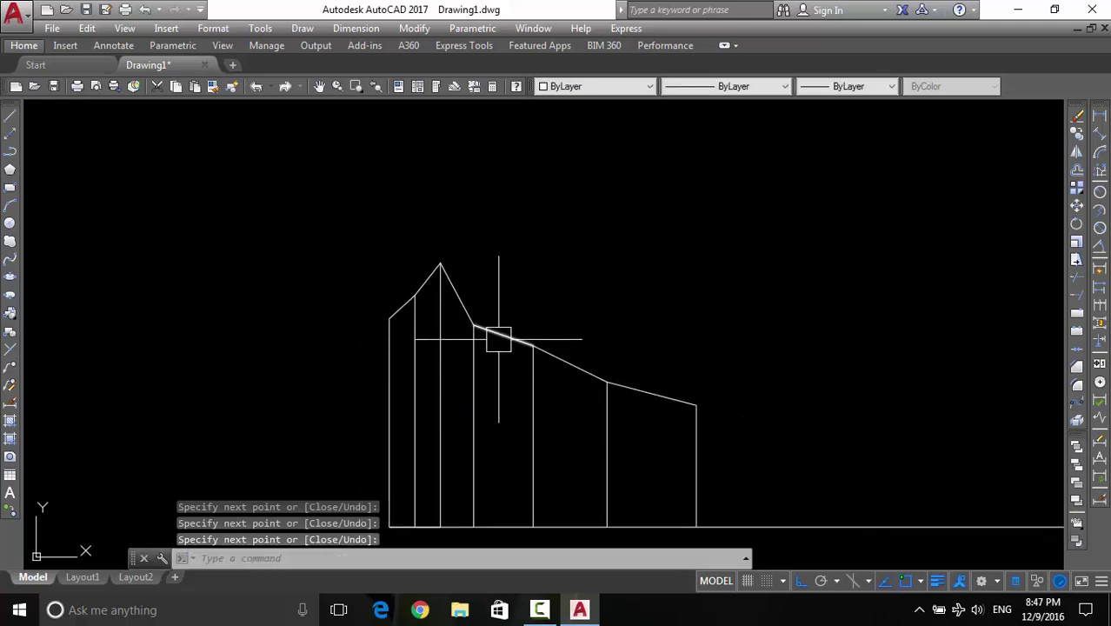
{"action": "scroll", "coordinate": [496, 336], "scroll_direction": "up", "scroll_amount": 5}
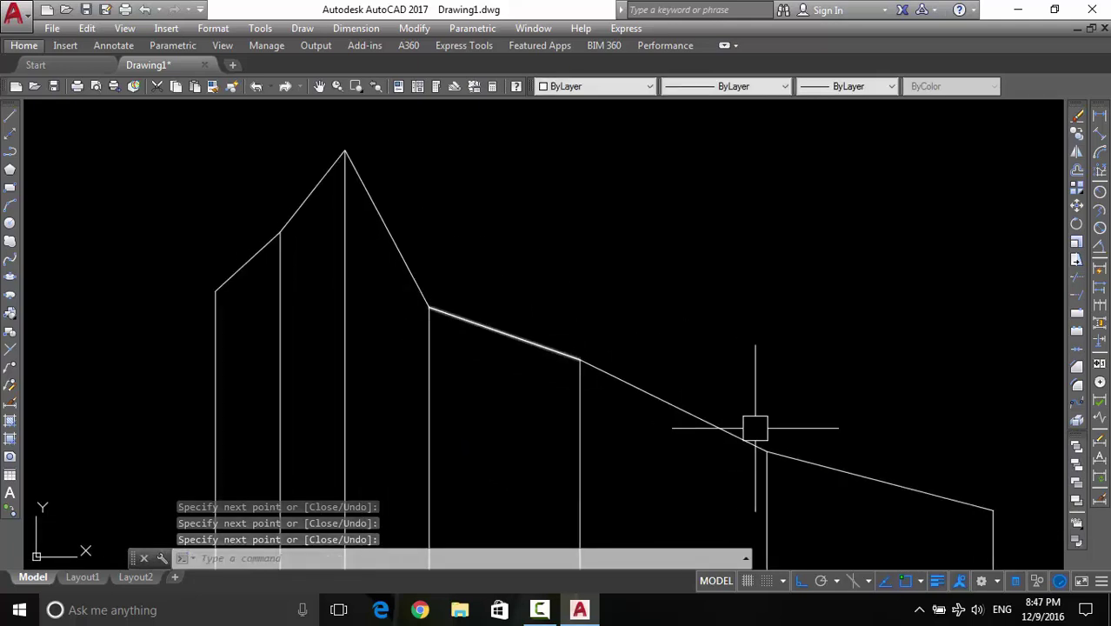
{"action": "left_click", "coordinate": [821, 460]}
{"action": "left_click", "coordinate": [678, 408]}
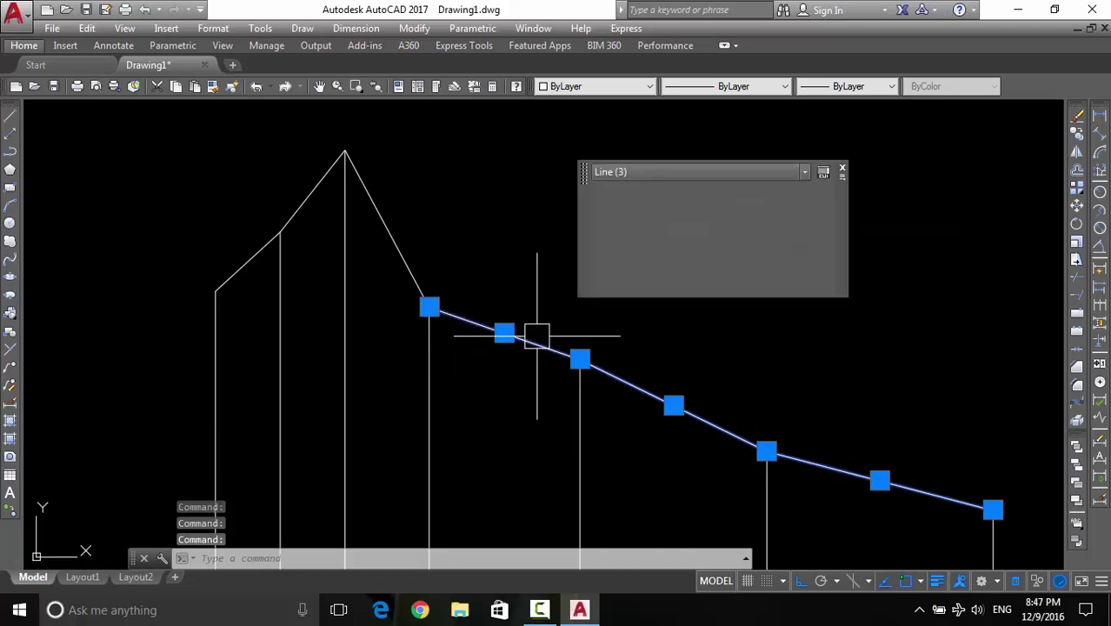
{"action": "key", "text": "Escape"}
{"action": "left_click", "coordinate": [581, 362]}
{"action": "left_click", "coordinate": [544, 345]}
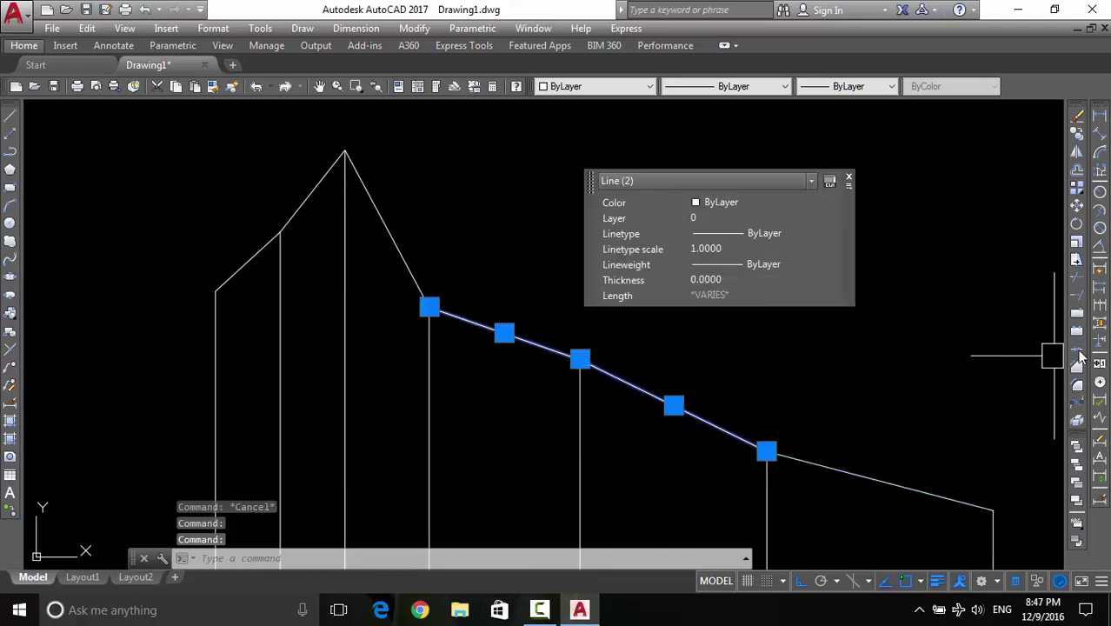
{"action": "left_click", "coordinate": [1079, 355]}
{"action": "left_click", "coordinate": [699, 417]}
Reselect the joined polyline to check the result
{"action": "key", "text": "Escape"}
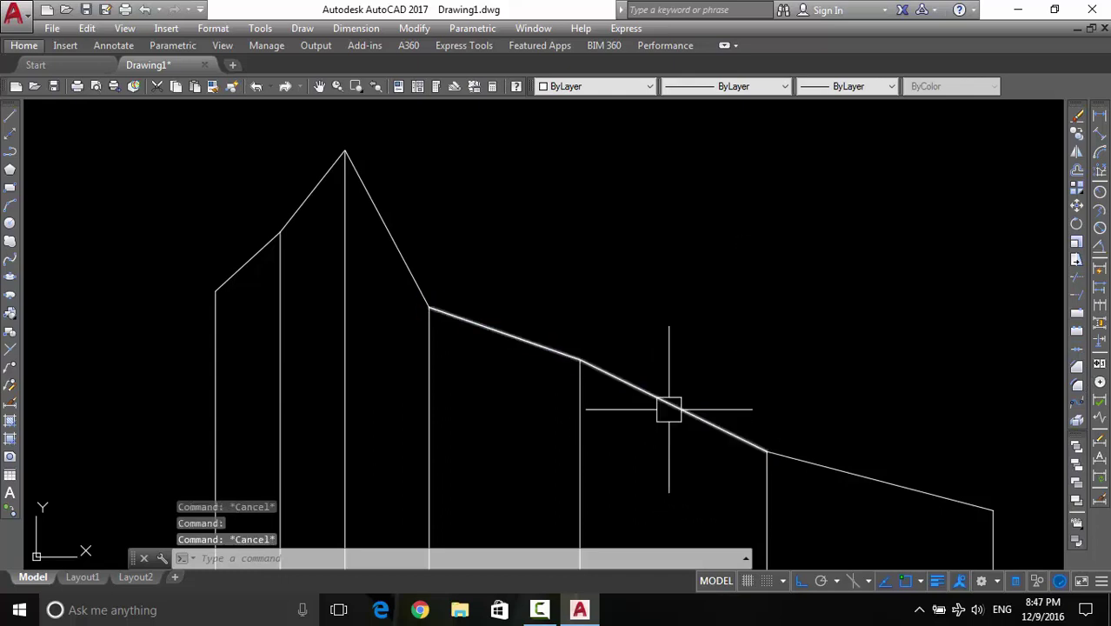
{"action": "middle_click_drag", "start_coordinate": [674, 399], "coordinate": [693, 408]}
{"action": "left_click", "coordinate": [696, 417]}
{"action": "key", "text": "Escape"}
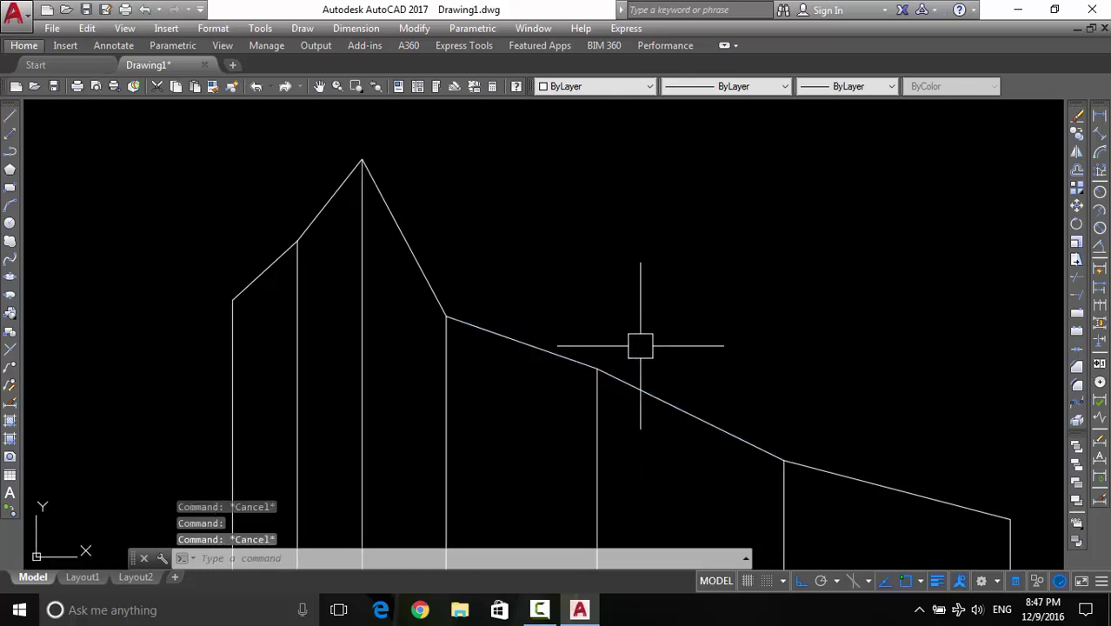
{"action": "left_click", "coordinate": [678, 403]}
Erase the five roofline segments with E
{"action": "left_click", "coordinate": [878, 461]}
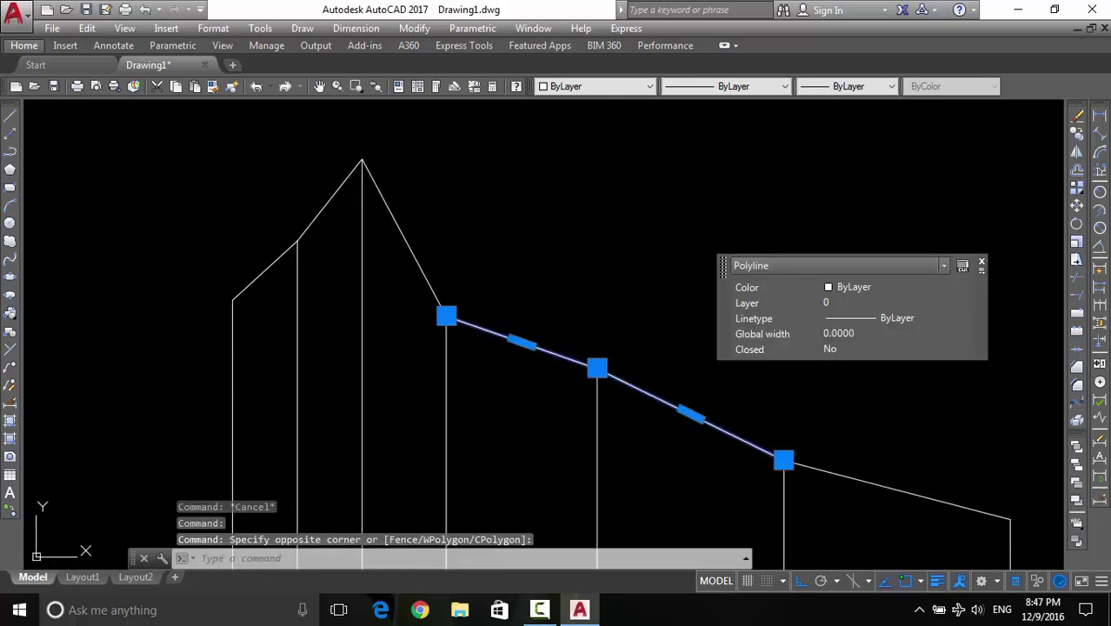
{"action": "left_click", "coordinate": [771, 472]}
{"action": "left_click", "coordinate": [418, 260]}
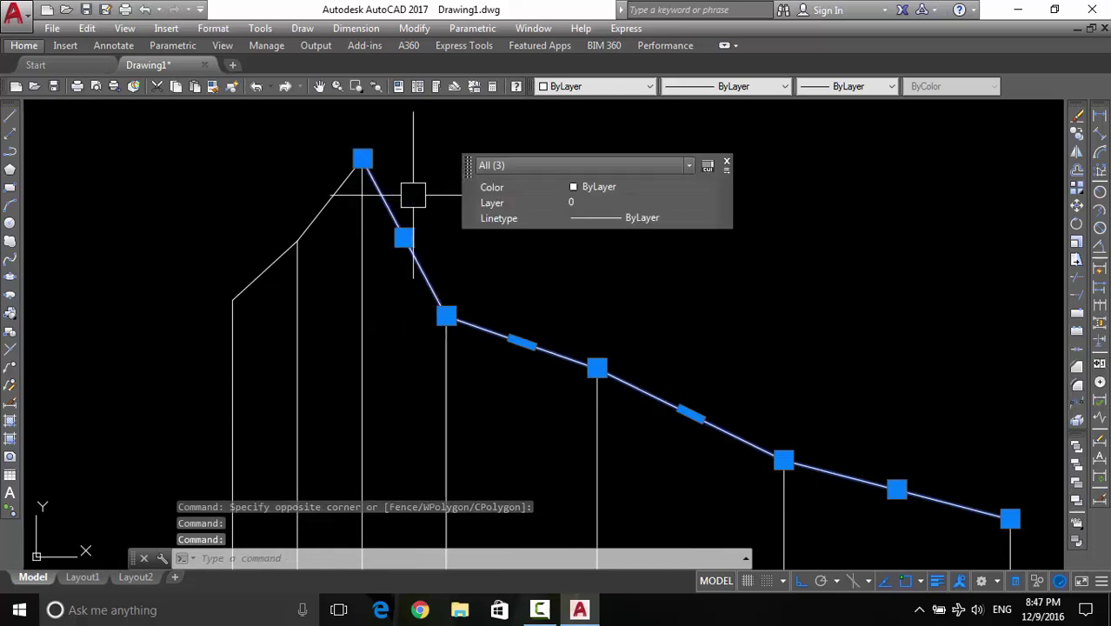
{"action": "left_click", "coordinate": [320, 200]}
{"action": "left_click", "coordinate": [251, 280]}
{"action": "type", "text": "E"}
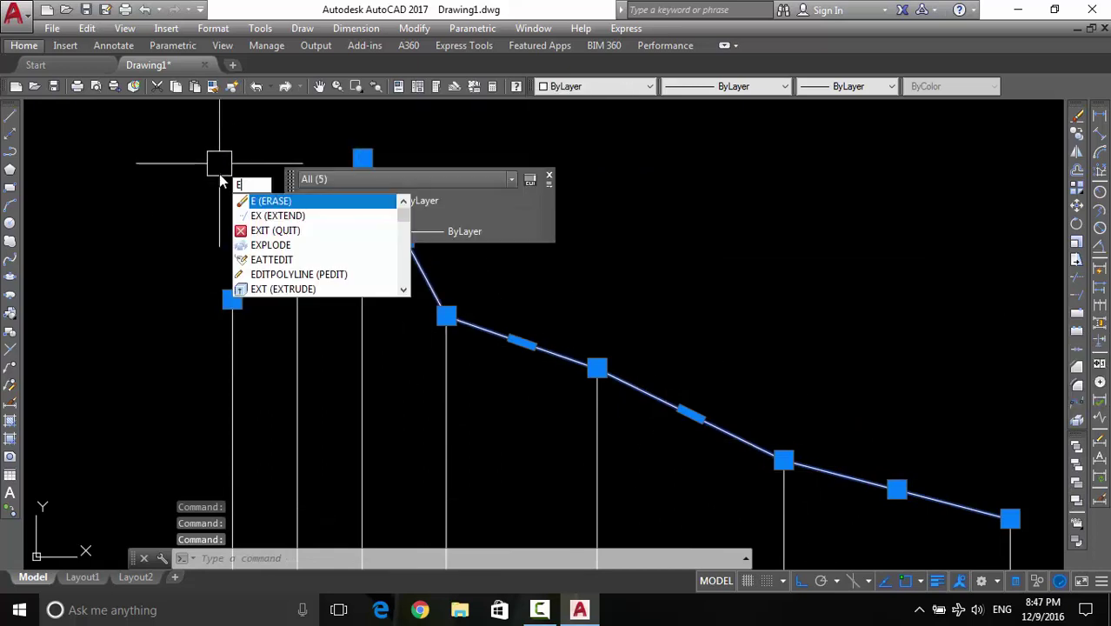
{"action": "key", "text": "Return"}
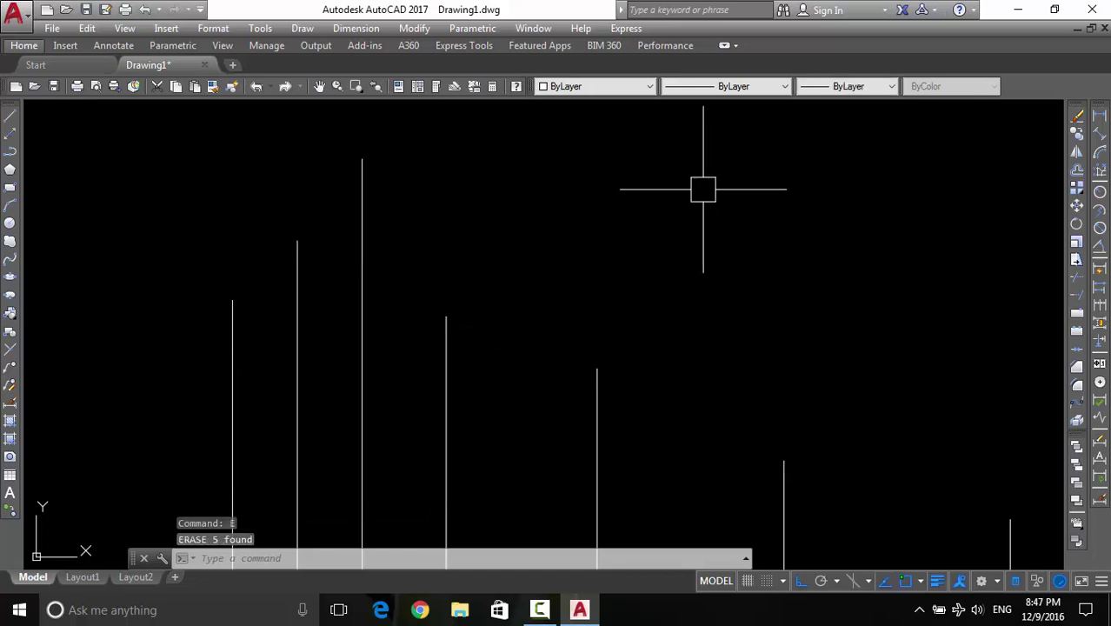
{"action": "scroll", "coordinate": [459, 189], "scroll_direction": "down", "scroll_amount": 2}
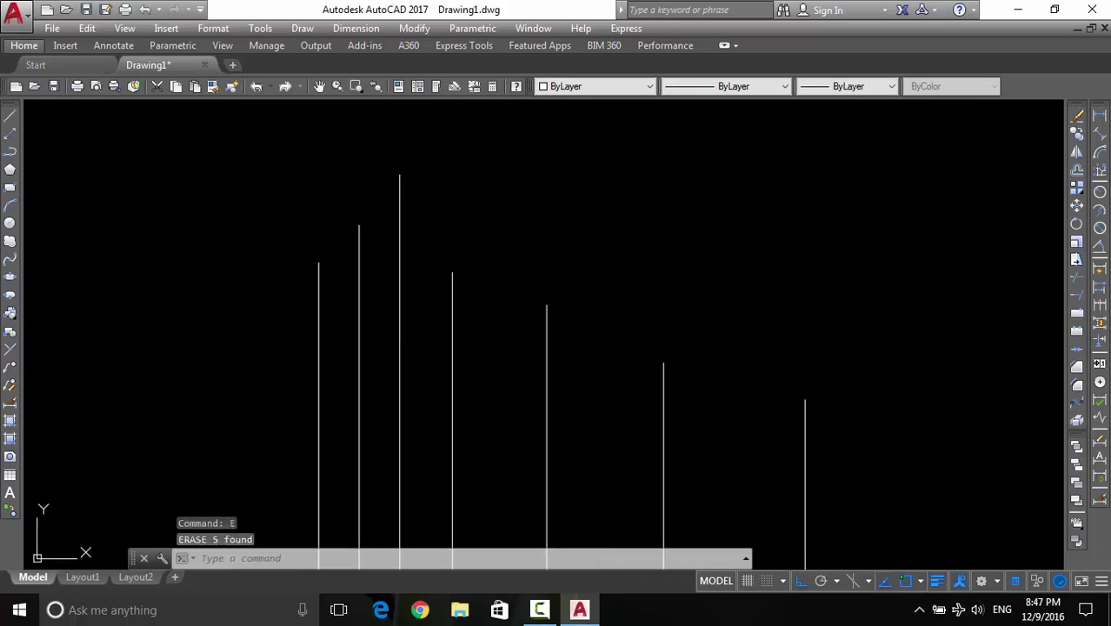
Draw a polyline through each vertical line's top, left to right via the apex
{"action": "left_click", "coordinate": [10, 152]}
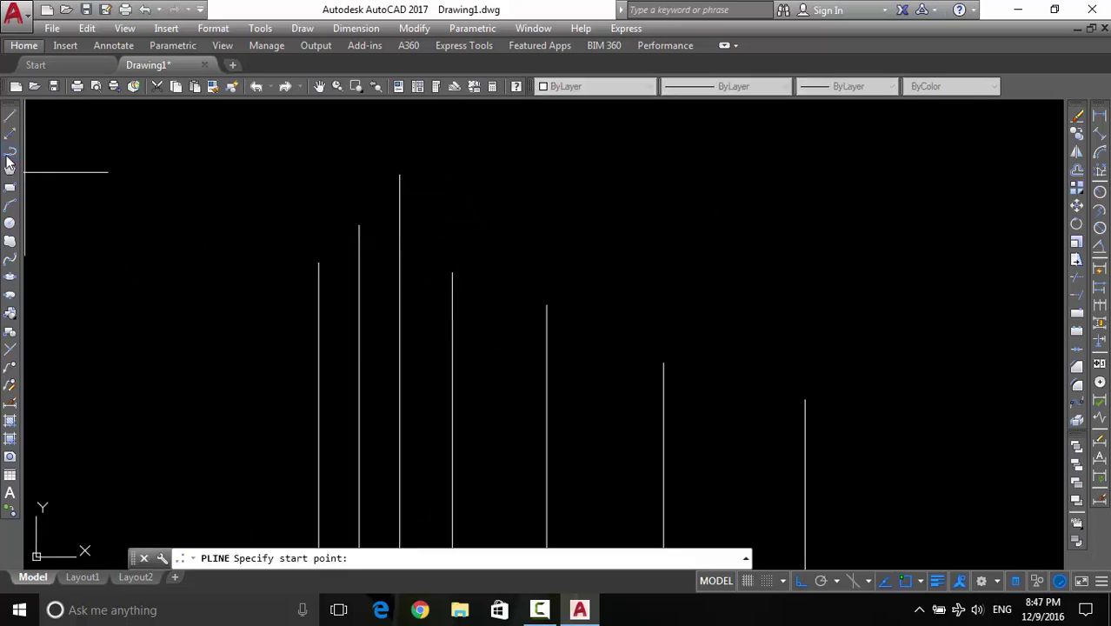
{"action": "left_click", "coordinate": [318, 262]}
{"action": "left_click", "coordinate": [359, 226]}
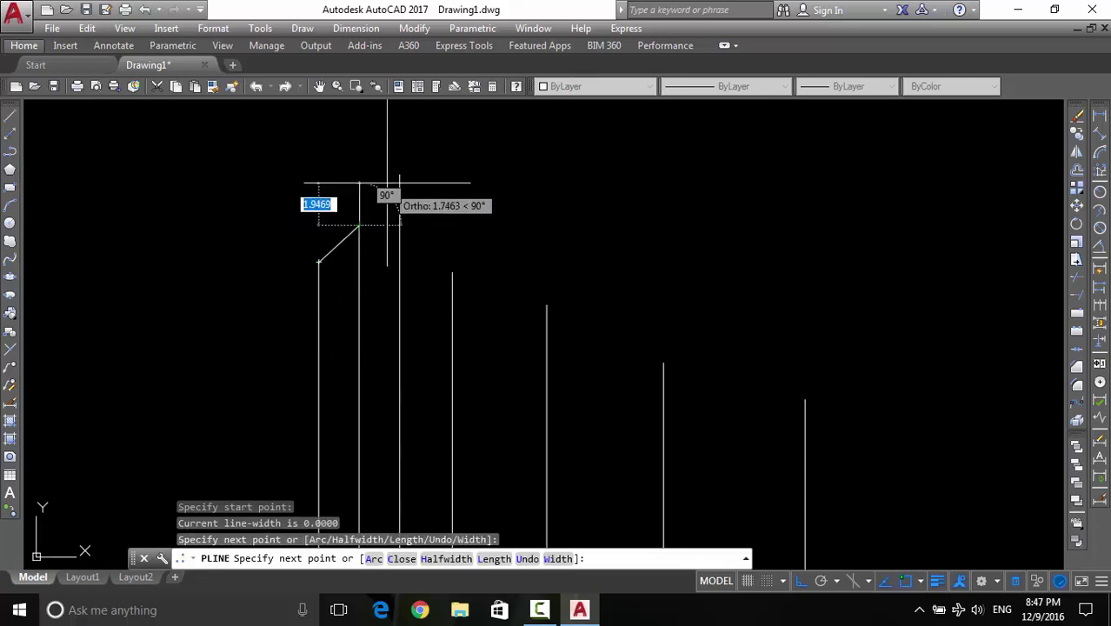
{"action": "left_click", "coordinate": [400, 176]}
{"action": "left_click", "coordinate": [453, 273]}
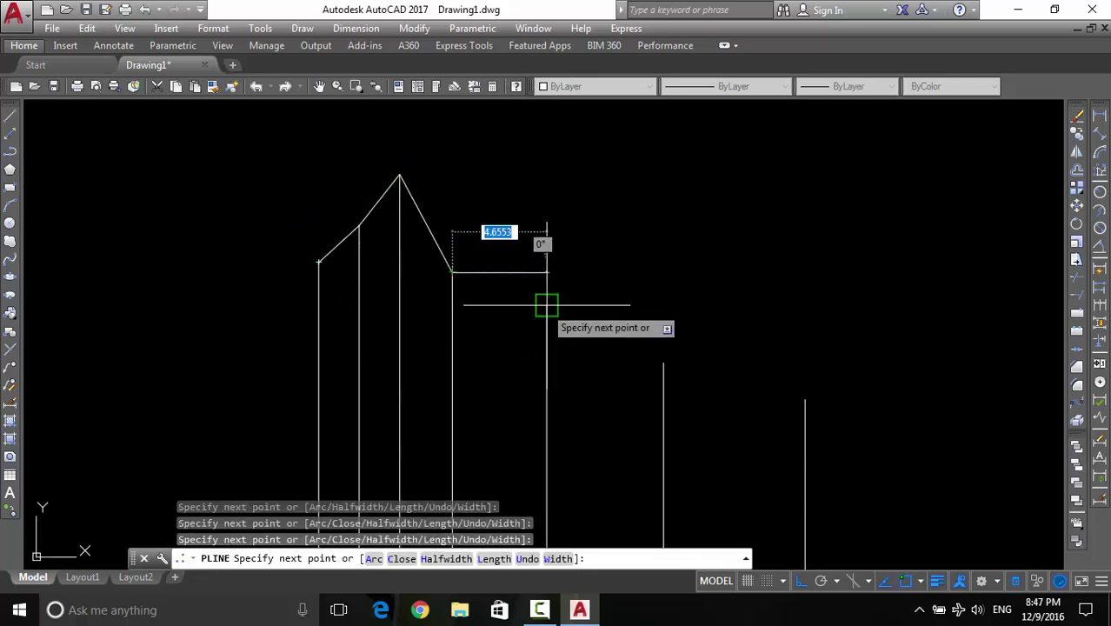
{"action": "left_click", "coordinate": [546, 305]}
{"action": "left_click", "coordinate": [664, 362]}
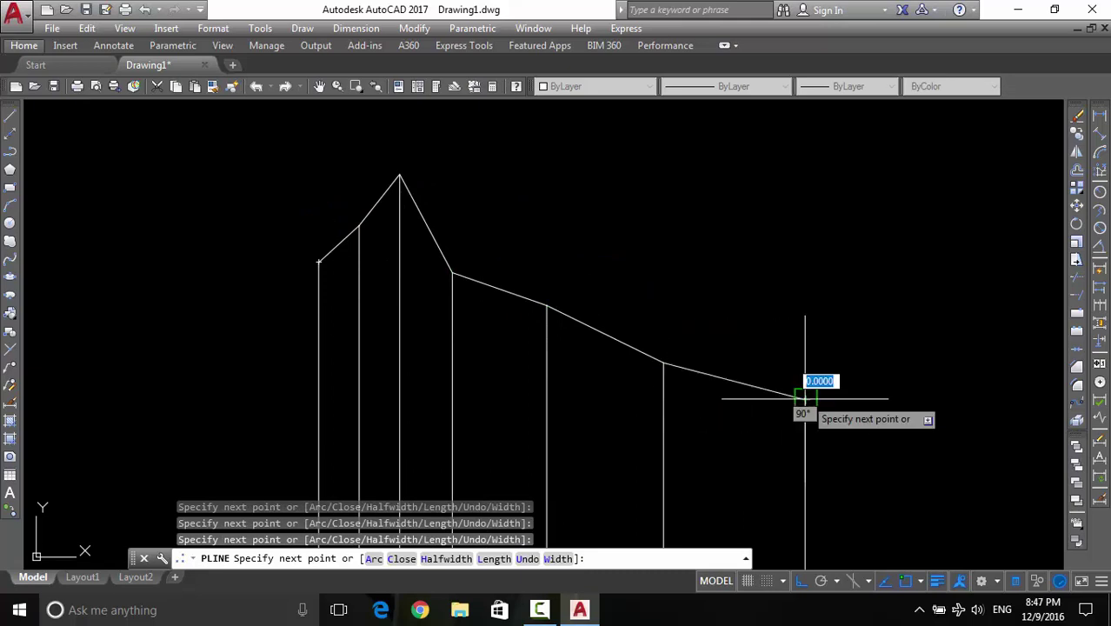
{"action": "left_click", "coordinate": [806, 399]}
{"action": "key", "text": "Return"}
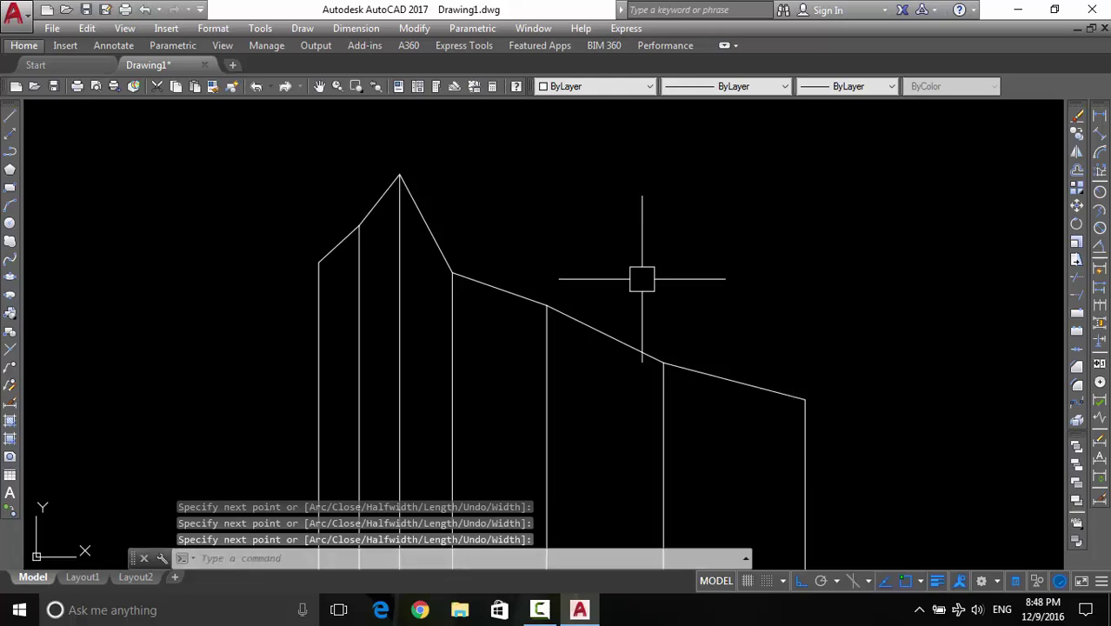
Confirm the roofline is a single polyline and frame the whole outline and ground line
{"action": "middle_click_drag", "start_coordinate": [643, 276], "coordinate": [653, 284]}
{"action": "left_click", "coordinate": [615, 339]}
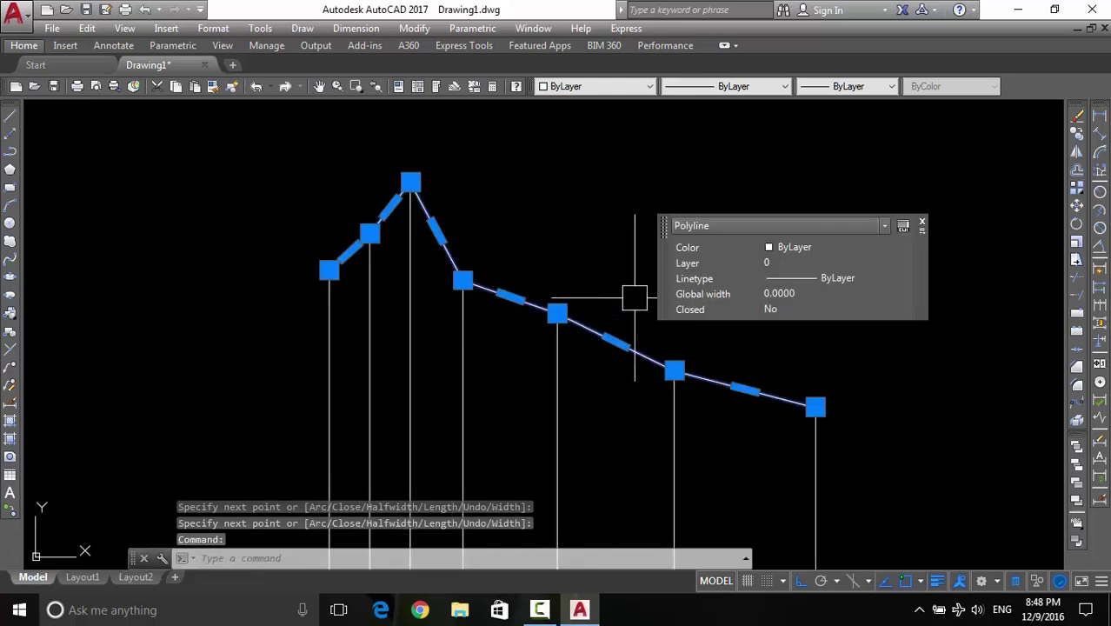
{"action": "key", "text": "Escape"}
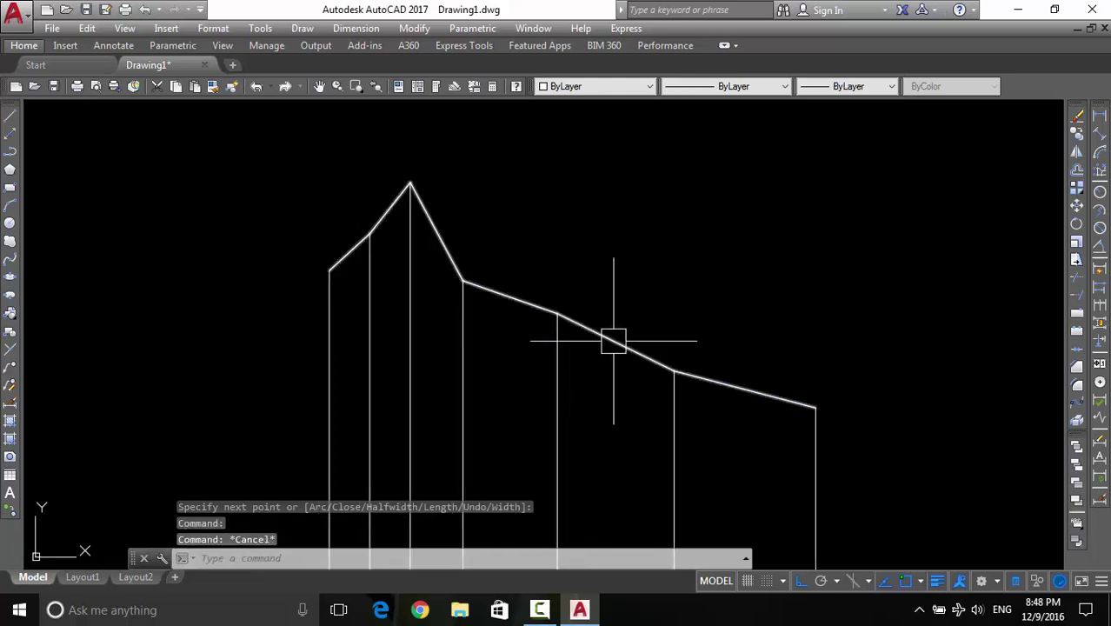
{"action": "scroll", "coordinate": [477, 278], "scroll_direction": "up", "scroll_amount": 2}
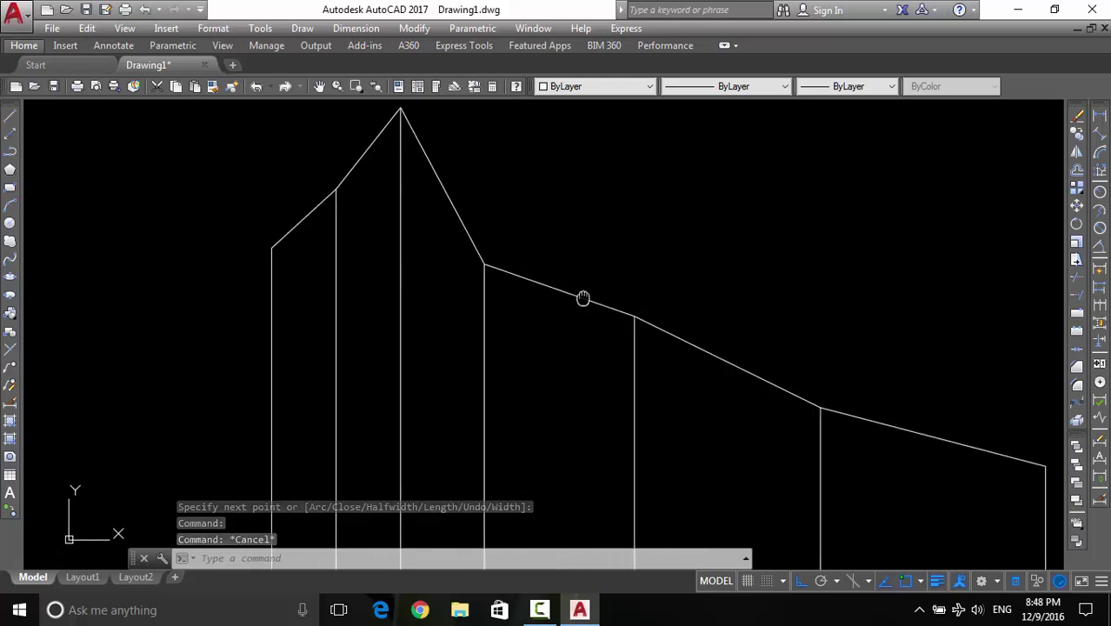
{"action": "middle_click_drag", "start_coordinate": [434, 470], "coordinate": [423, 440]}
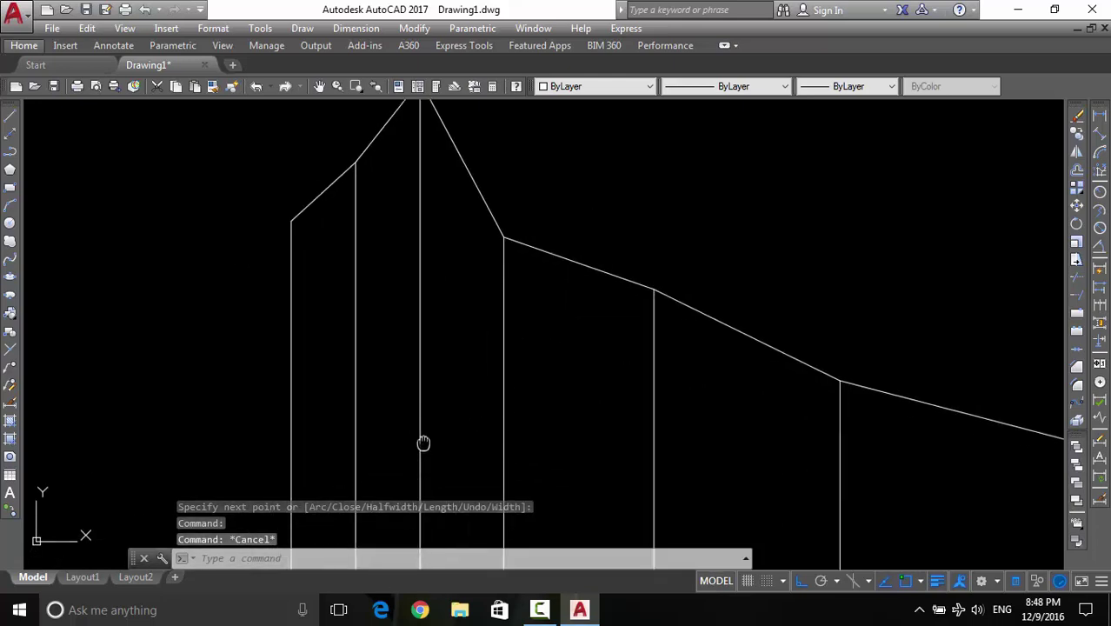
{"action": "middle_click_drag", "start_coordinate": [174, 216], "coordinate": [213, 277]}
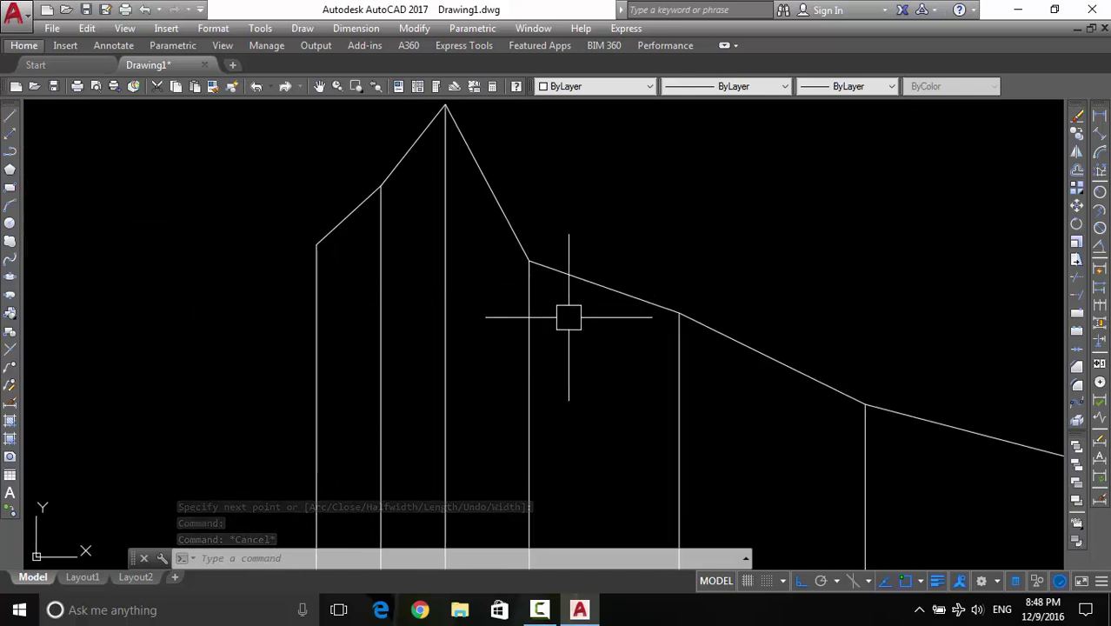
{"action": "scroll", "coordinate": [544, 347], "scroll_direction": "down", "scroll_amount": 4}
{"action": "middle_click_drag", "start_coordinate": [541, 343], "coordinate": [481, 251]}
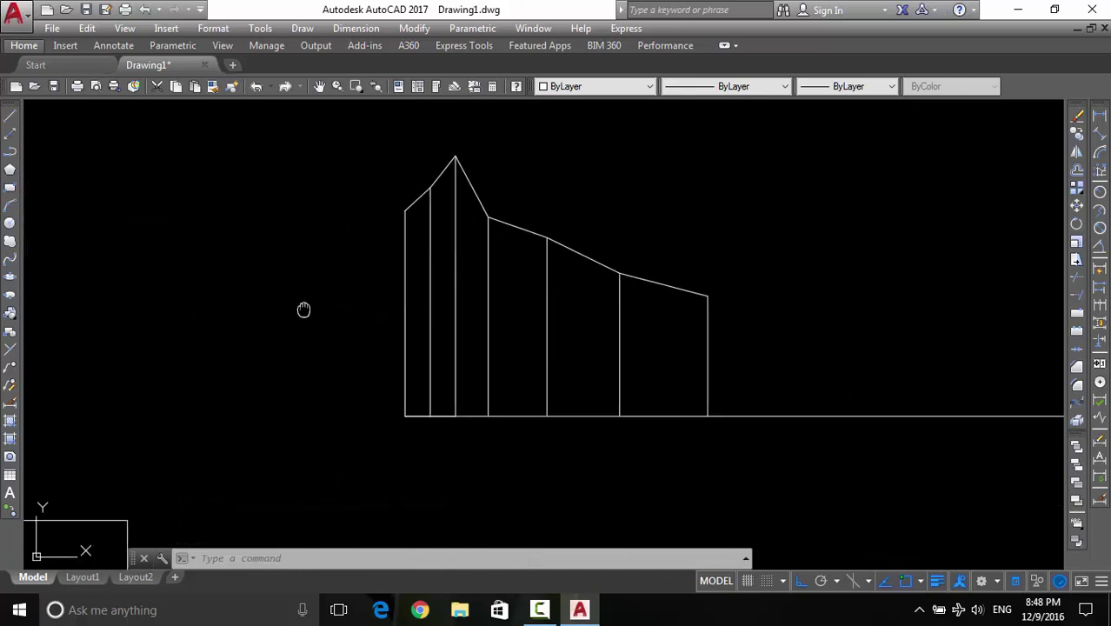
{"action": "middle_click_drag", "start_coordinate": [302, 311], "coordinate": [319, 286]}
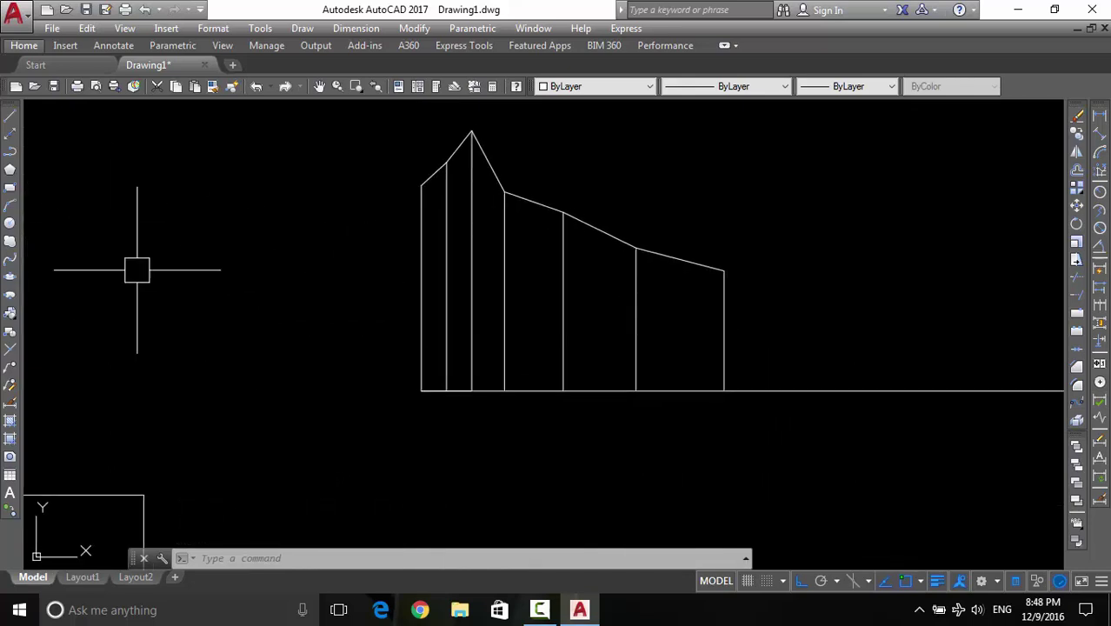
Draw a 6-sided polygon inscribed in a radius-5 circle, centred left of the house
{"action": "left_click", "coordinate": [10, 169]}
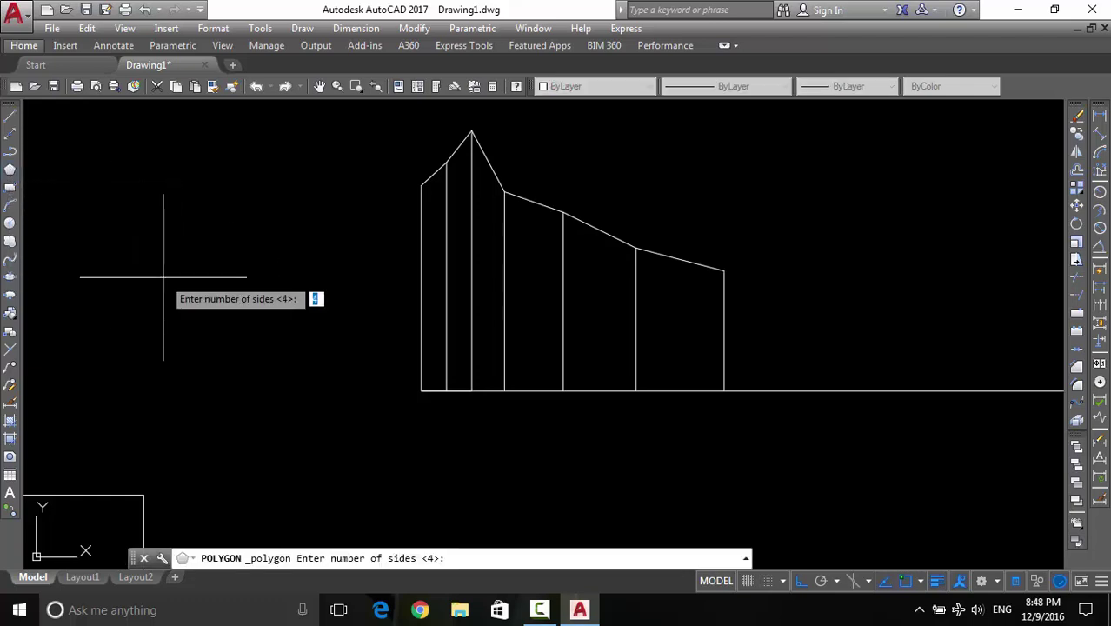
{"action": "middle_click_drag", "start_coordinate": [201, 273], "coordinate": [426, 325]}
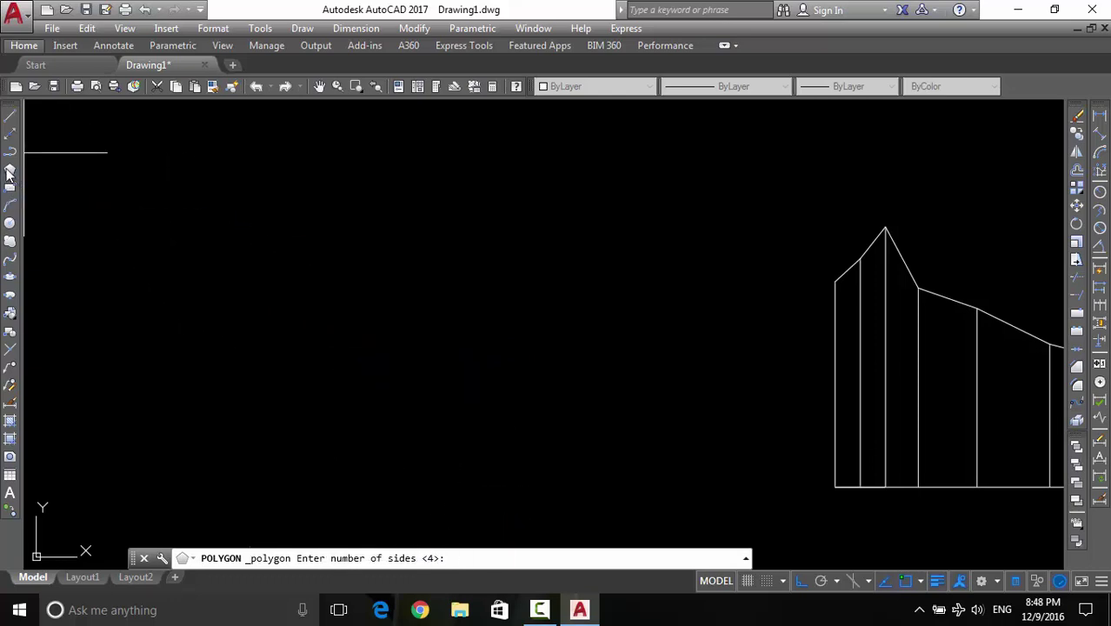
{"action": "type", "text": "6"}
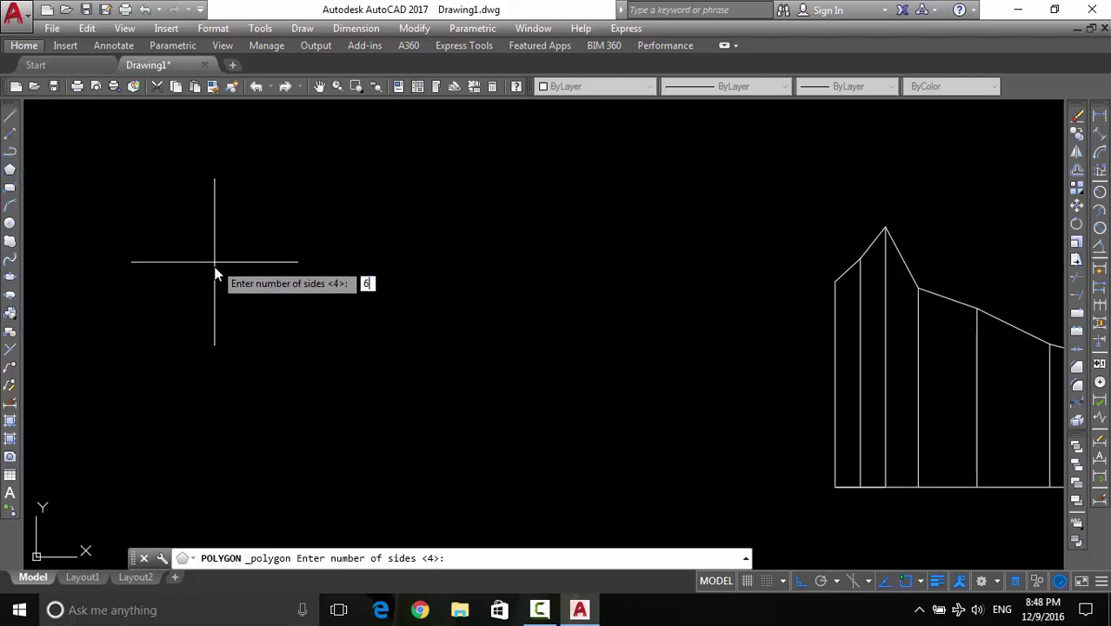
{"action": "key", "text": "Return"}
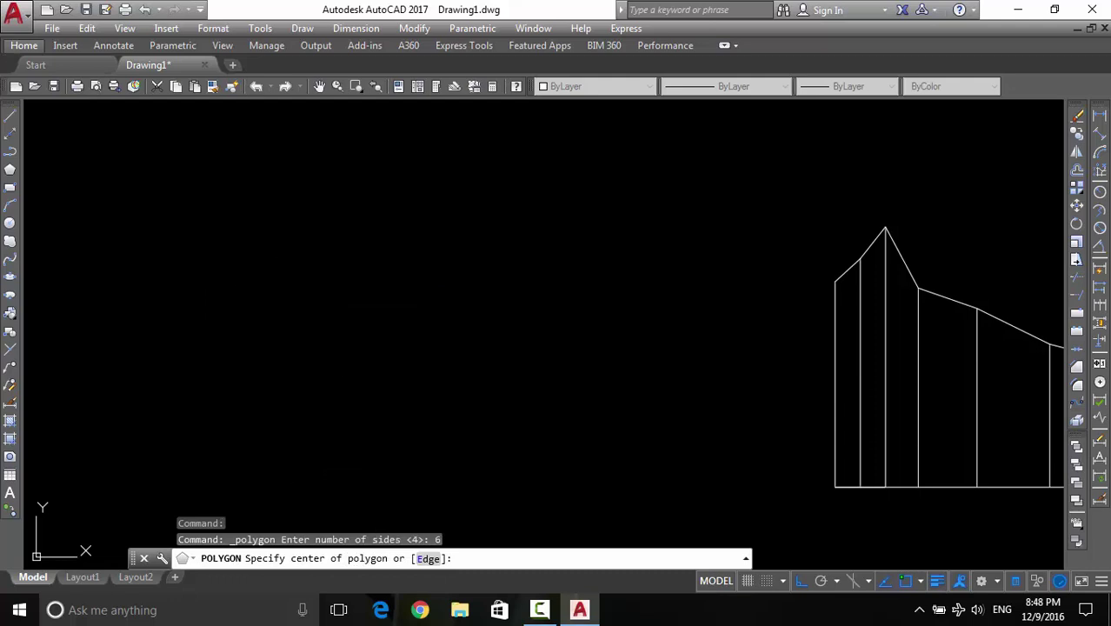
{"action": "left_click", "coordinate": [340, 291]}
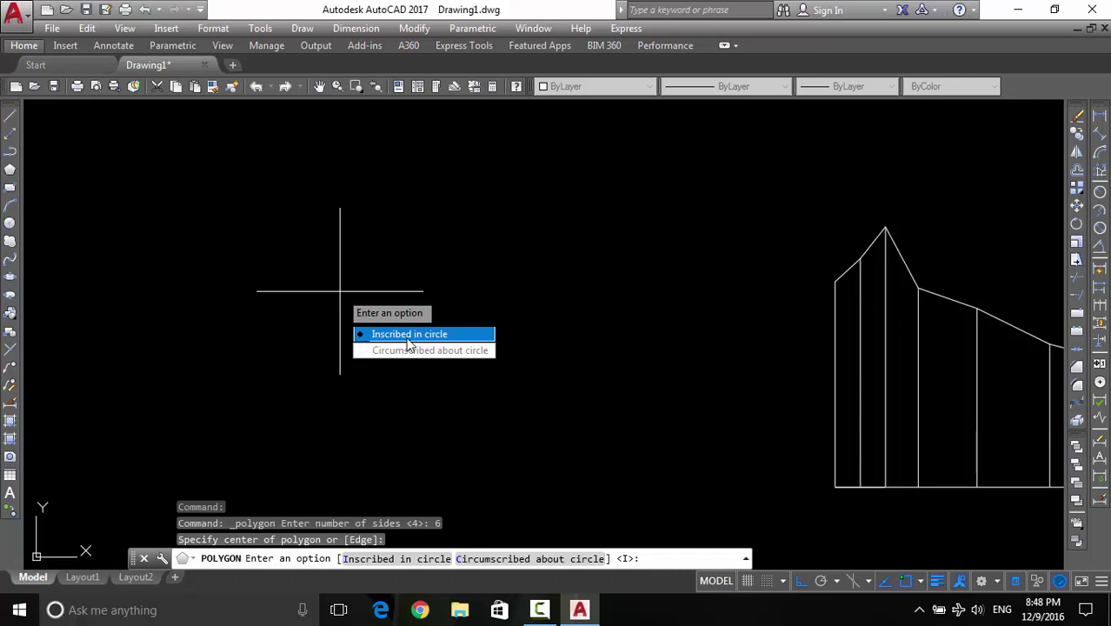
{"action": "left_click", "coordinate": [408, 339]}
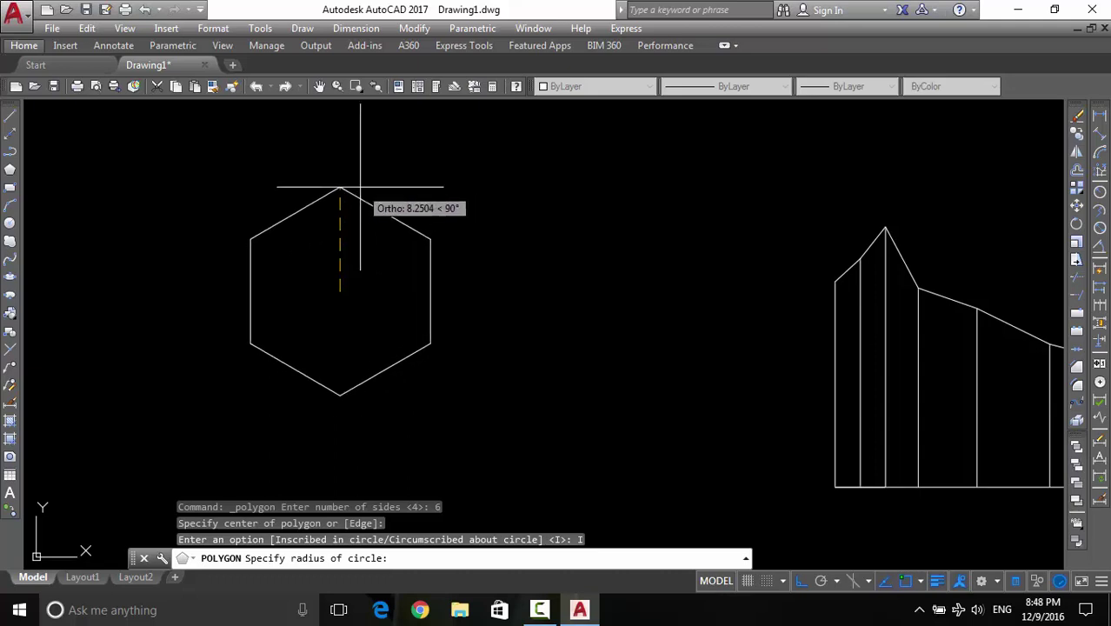
{"action": "type", "text": "5"}
{"action": "key", "text": "Return"}
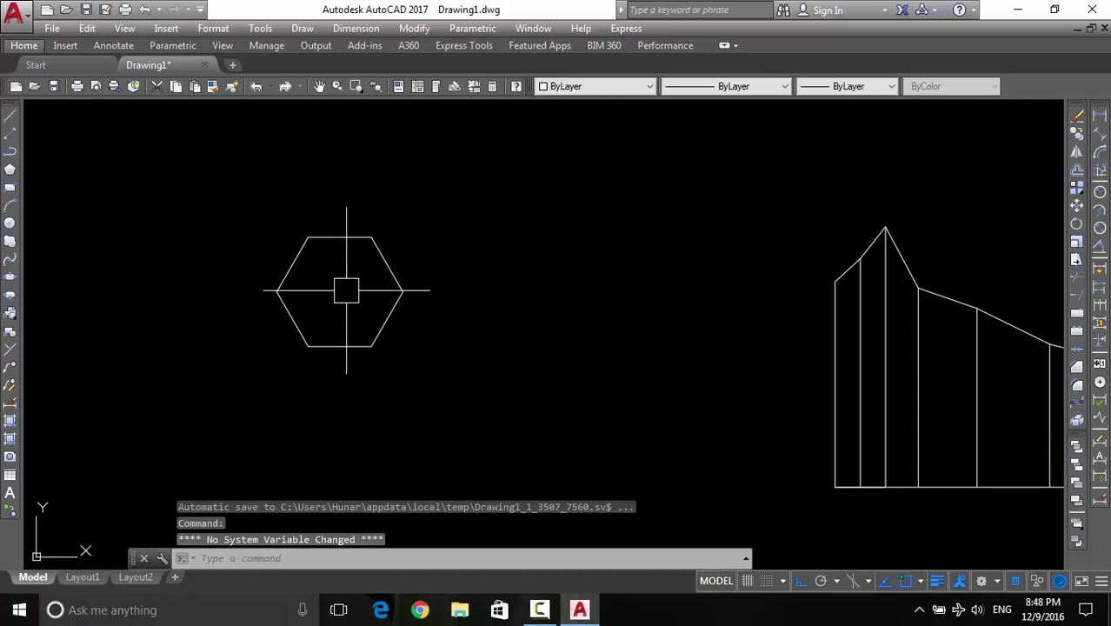
{"action": "scroll", "coordinate": [339, 265], "scroll_direction": "up", "scroll_amount": 3}
{"action": "scroll", "coordinate": [378, 248], "scroll_direction": "down", "scroll_amount": 1}
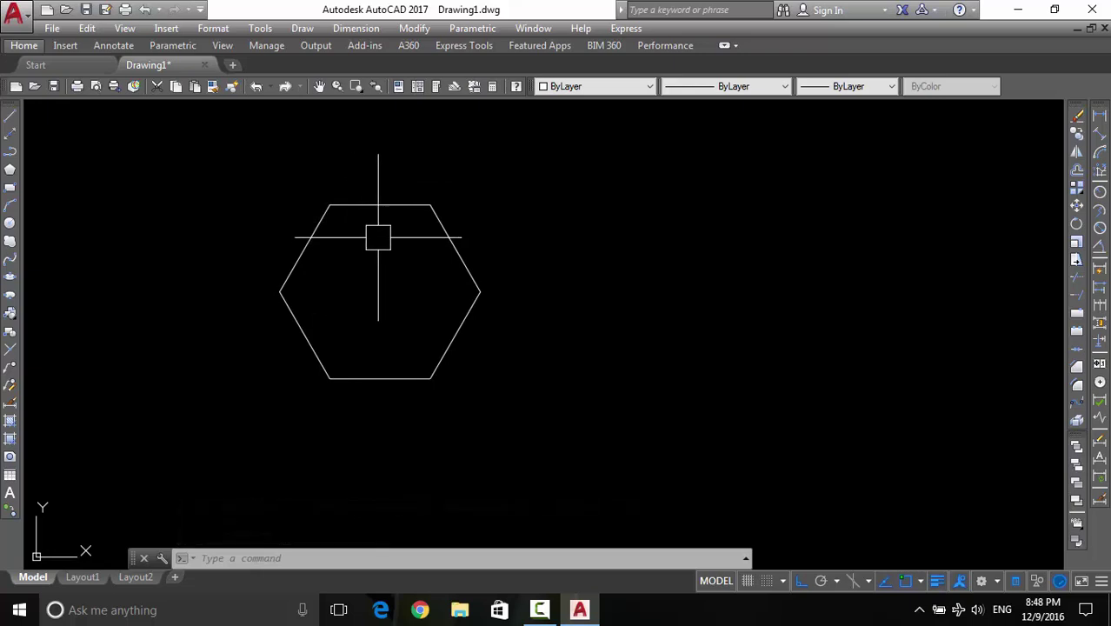
Draw a radius-5 circle centred on the hexagon
{"action": "left_click", "coordinate": [11, 224]}
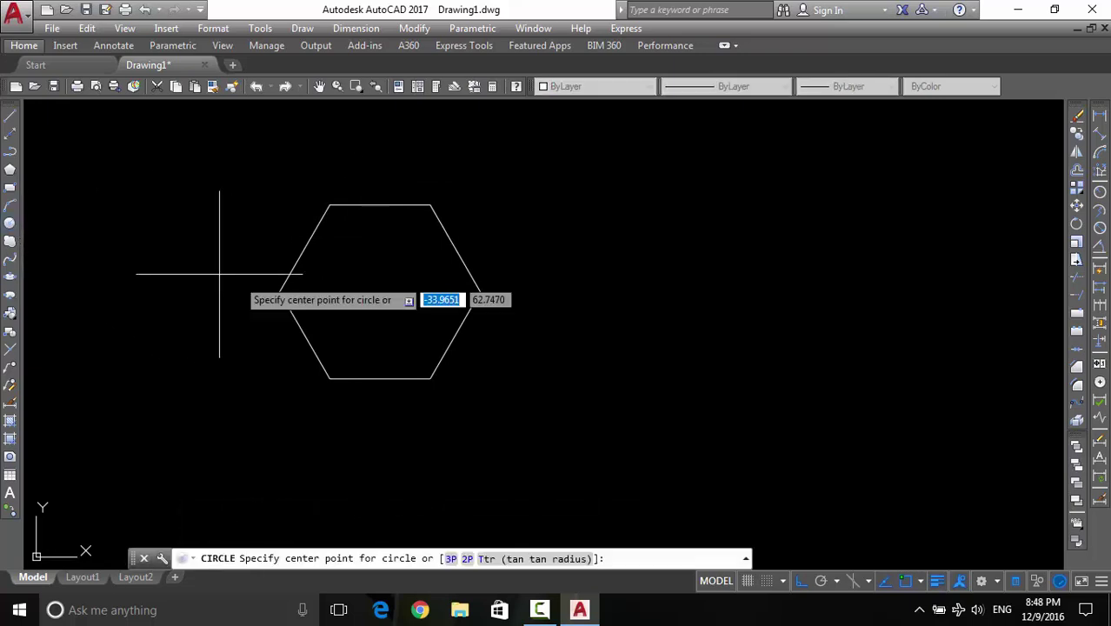
{"action": "left_click", "coordinate": [379, 290]}
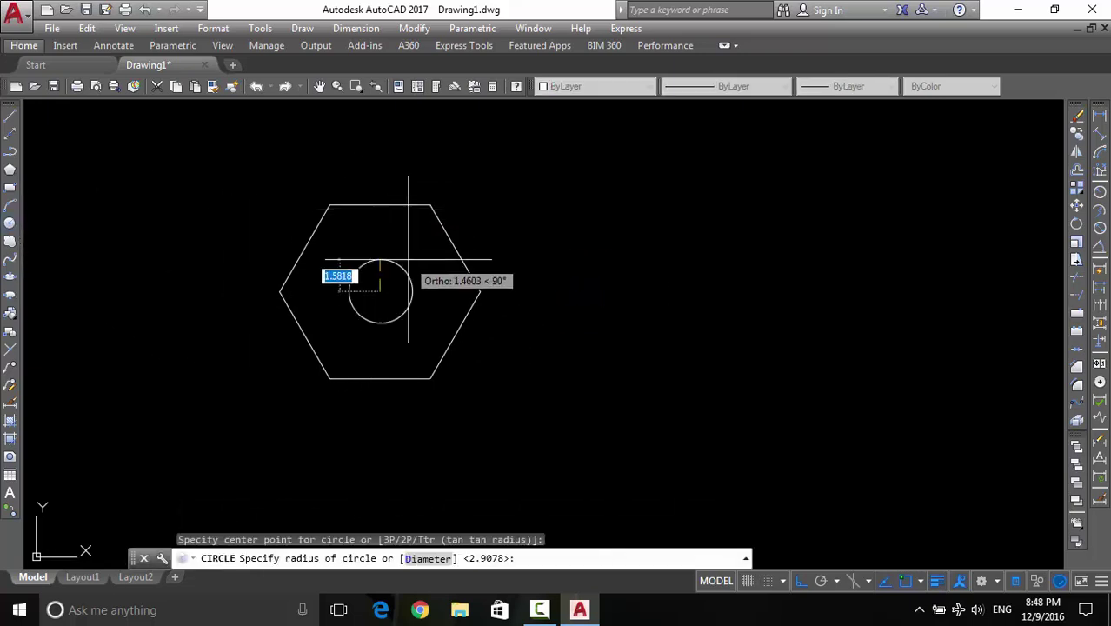
{"action": "type", "text": "5"}
{"action": "key", "text": "Return"}
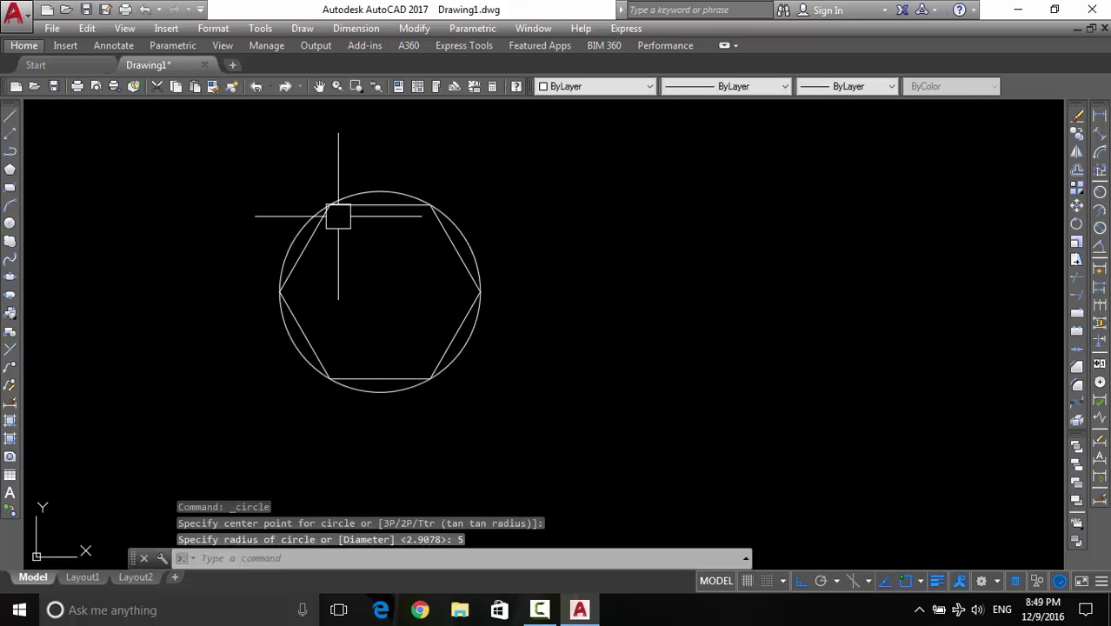
{"action": "scroll", "coordinate": [338, 216], "scroll_direction": "up", "scroll_amount": 3}
{"action": "scroll", "coordinate": [315, 221], "scroll_direction": "up", "scroll_amount": 2}
{"action": "scroll", "coordinate": [471, 193], "scroll_direction": "down", "scroll_amount": 1}
{"action": "scroll", "coordinate": [589, 236], "scroll_direction": "up", "scroll_amount": 1}
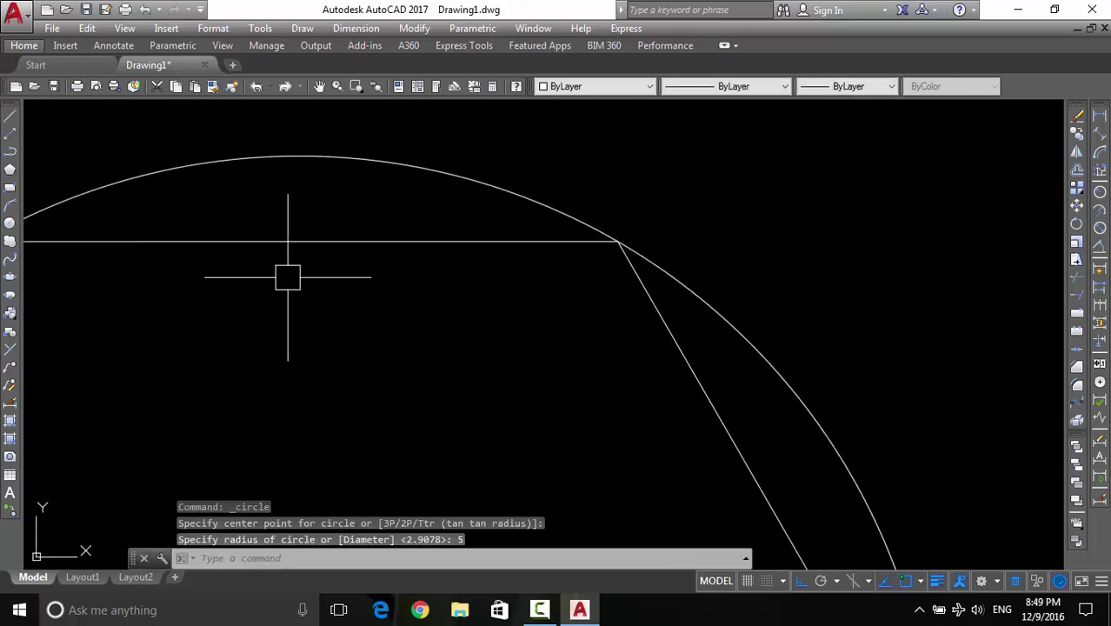
{"action": "scroll", "coordinate": [670, 240], "scroll_direction": "down", "scroll_amount": 3}
{"action": "scroll", "coordinate": [628, 280], "scroll_direction": "down", "scroll_amount": 2}
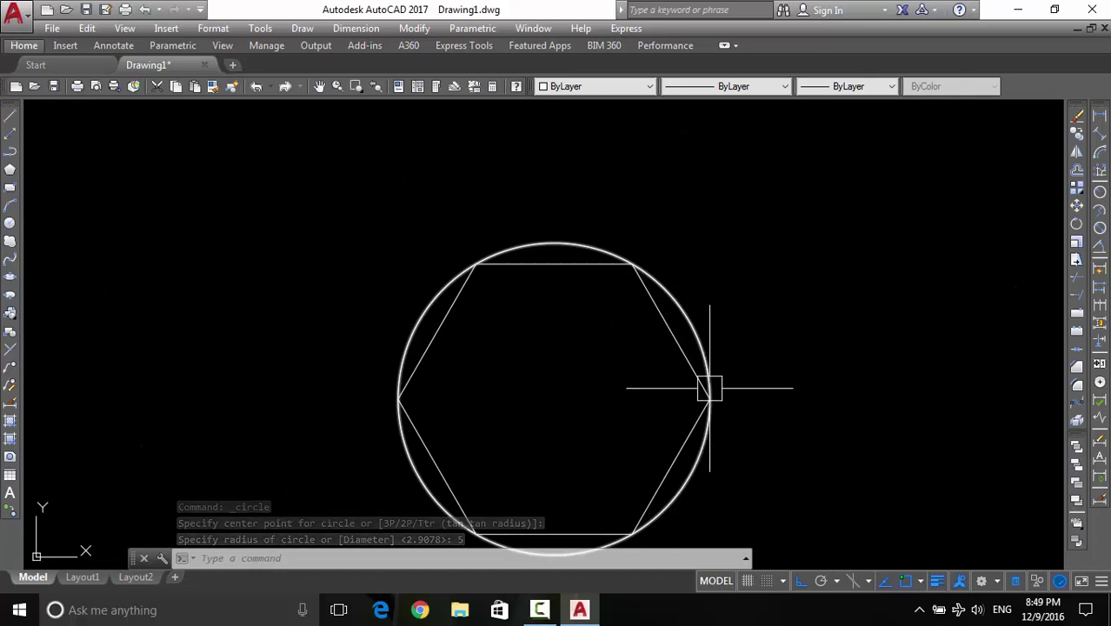
{"action": "mouse_move", "coordinate": [709, 387]}
{"action": "middle_mouse_down"}
{"action": "mouse_move", "coordinate": [647, 349]}
{"action": "mouse_move", "coordinate": [520, 348]}
{"action": "middle_mouse_up"}
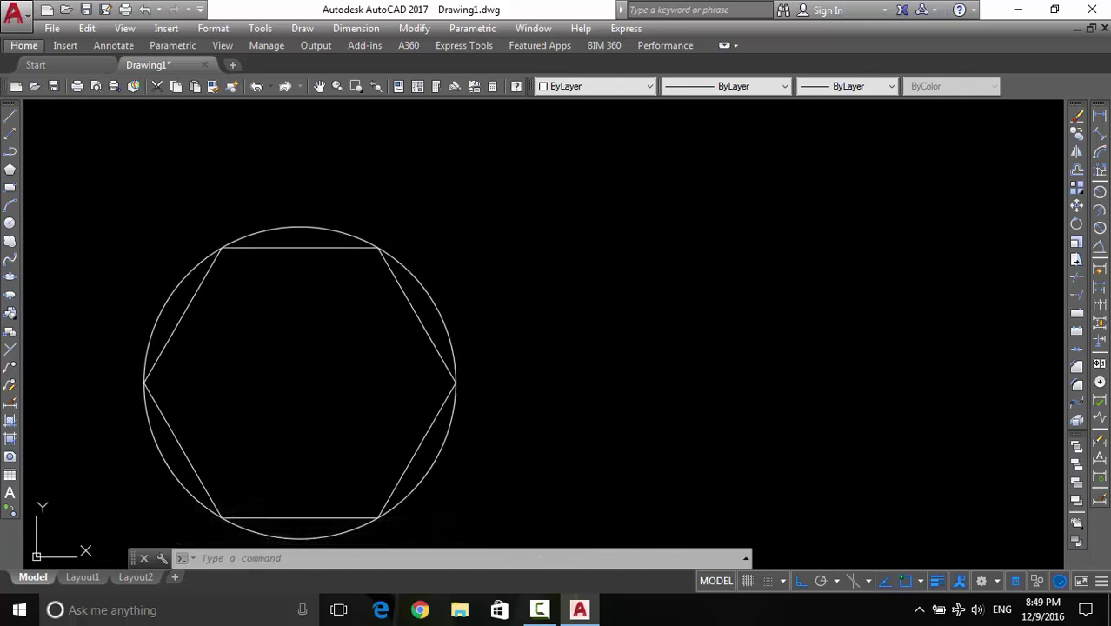
Draw a radius-7 circle to the right of the hexagon
{"action": "type", "text": "c"}
{"action": "key", "text": "Return"}
{"action": "middle_click_drag", "start_coordinate": [628, 322], "coordinate": [536, 348]}
{"action": "left_click", "coordinate": [611, 274]}
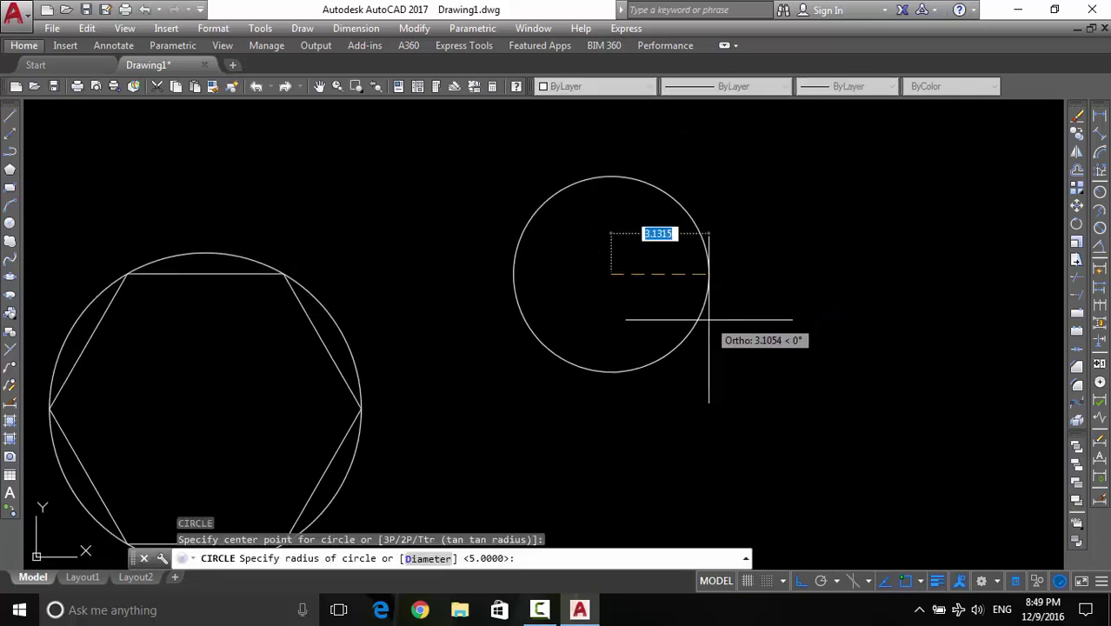
{"action": "type", "text": "7"}
{"action": "key", "text": "Return"}
{"action": "scroll", "coordinate": [702, 320], "scroll_direction": "down", "scroll_amount": 2}
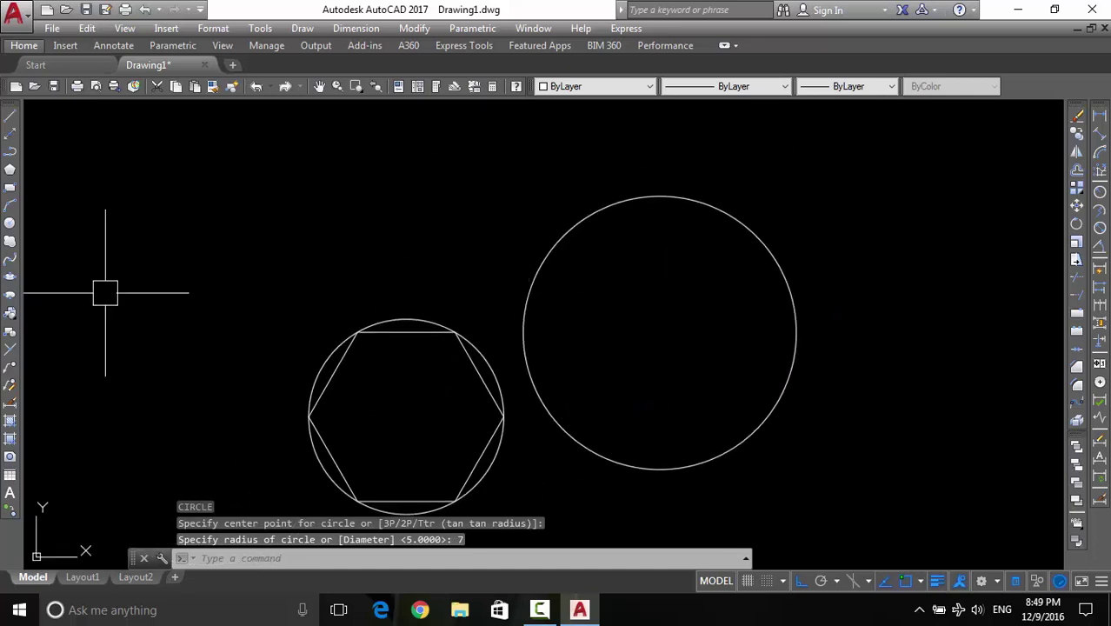
Draw a 7-sided polygon circumscribed about the radius-7 circle
{"action": "left_click", "coordinate": [13, 176]}
{"action": "type", "text": "7"}
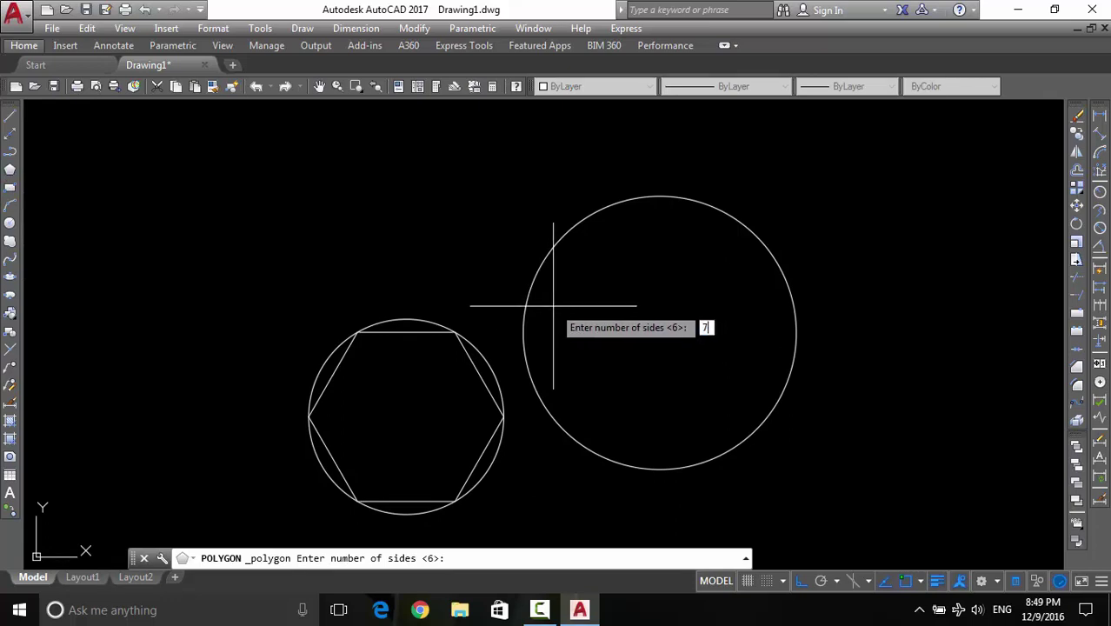
{"action": "key", "text": "Return"}
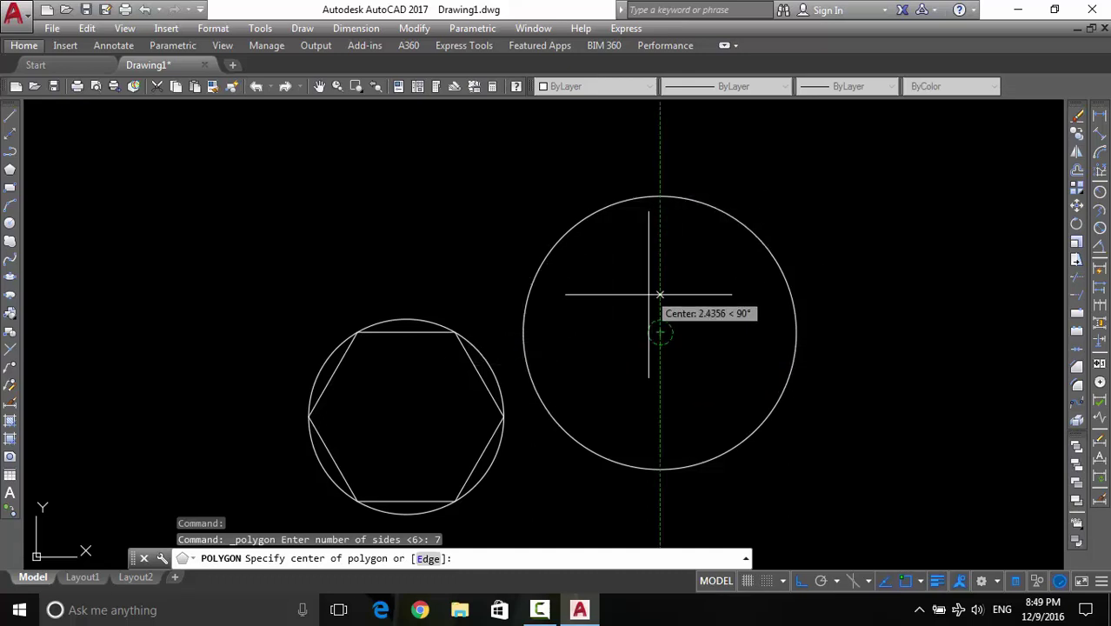
{"action": "left_click", "coordinate": [660, 331]}
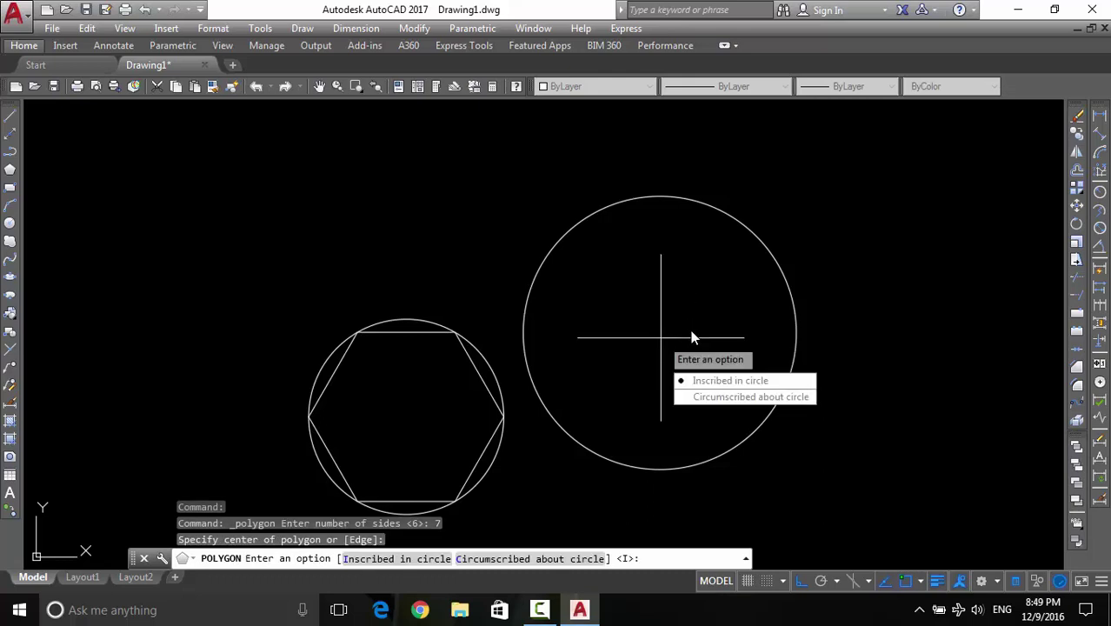
{"action": "left_click", "coordinate": [747, 396]}
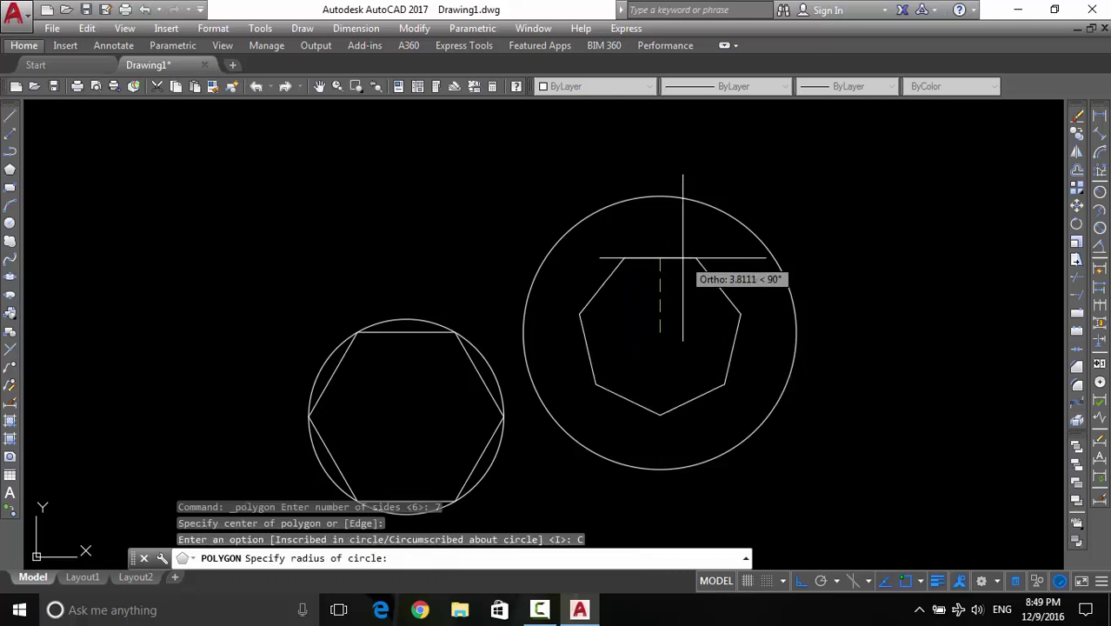
{"action": "type", "text": "7"}
{"action": "key", "text": "Return"}
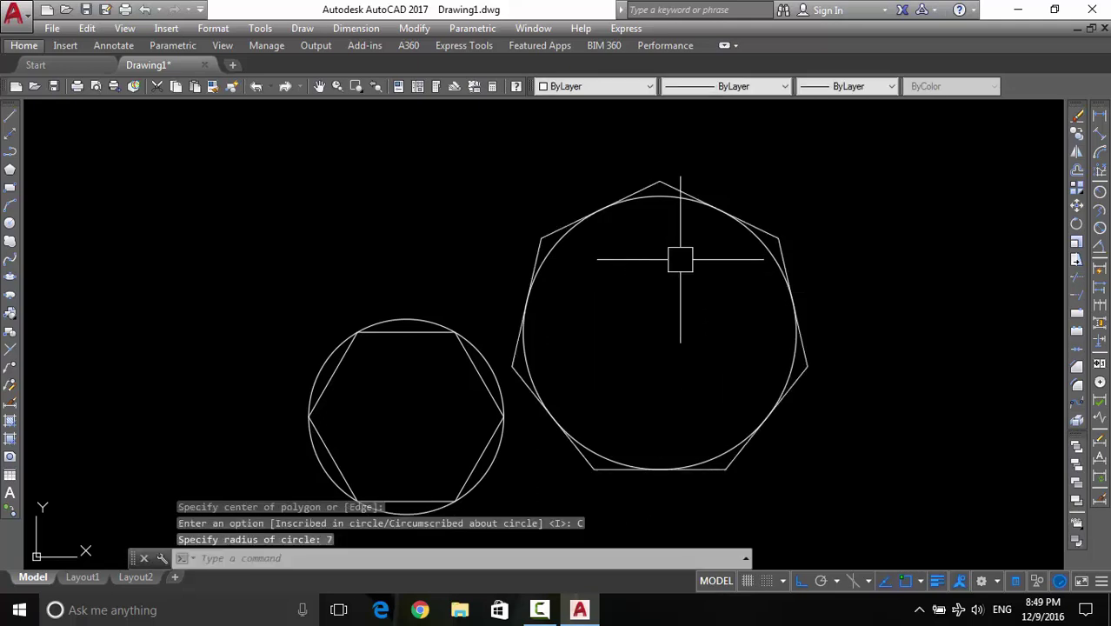
Select the heptagon to inspect it, then recentre both shapes in view
{"action": "scroll", "coordinate": [675, 175], "scroll_direction": "up", "scroll_amount": 2}
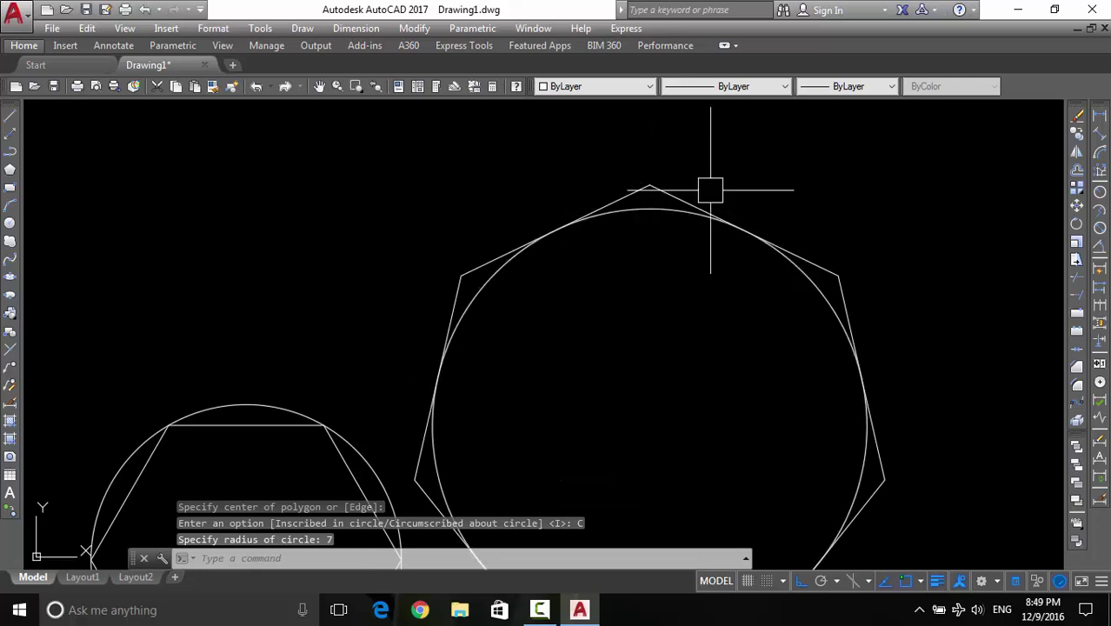
{"action": "middle_click_drag", "start_coordinate": [640, 293], "coordinate": [693, 174]}
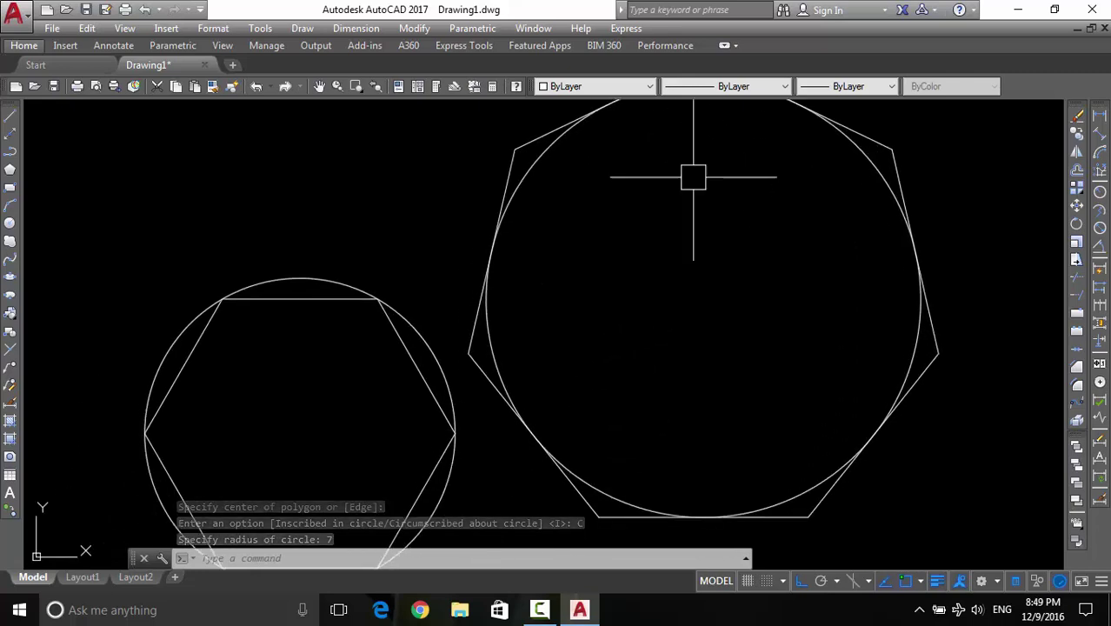
{"action": "middle_click_drag", "start_coordinate": [507, 390], "coordinate": [471, 367]}
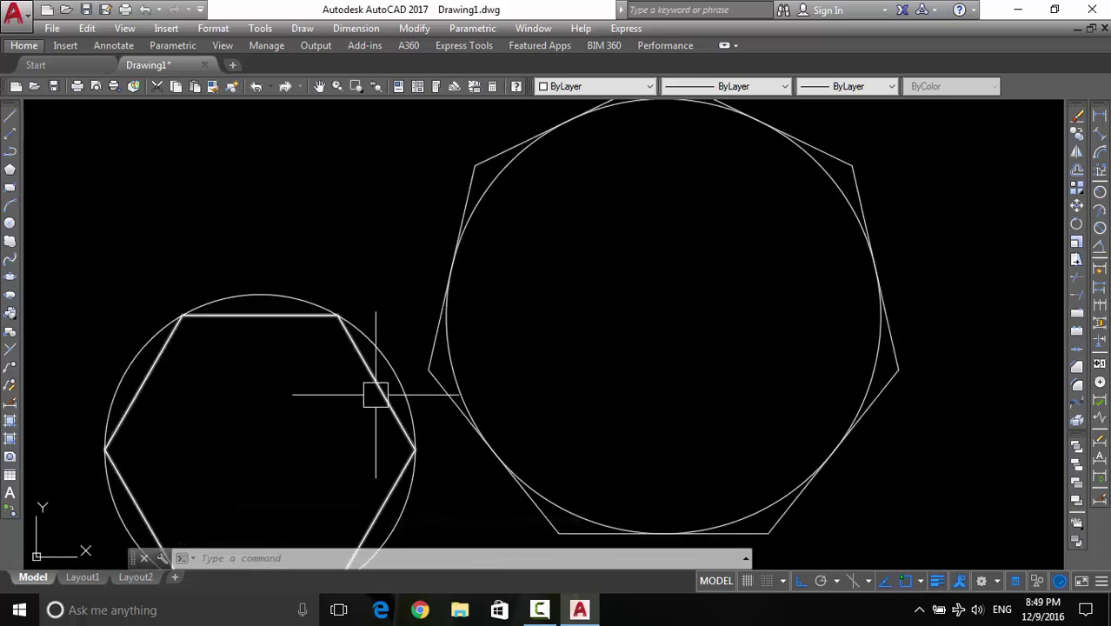
{"action": "left_click", "coordinate": [472, 165]}
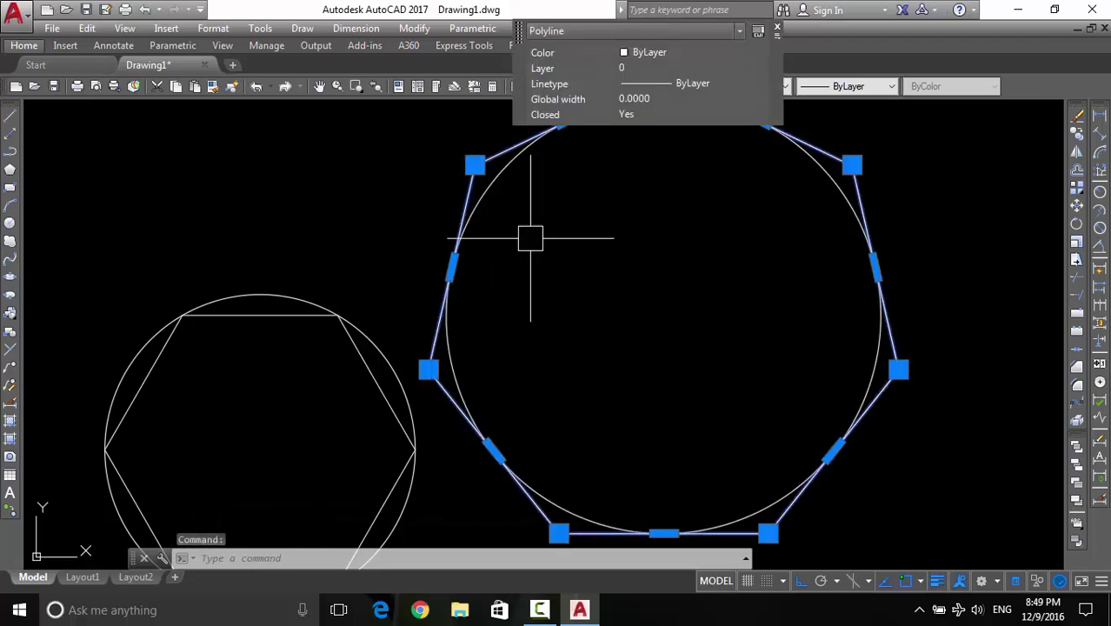
{"action": "key", "text": "Escape"}
{"action": "middle_click_drag", "start_coordinate": [509, 241], "coordinate": [480, 257]}
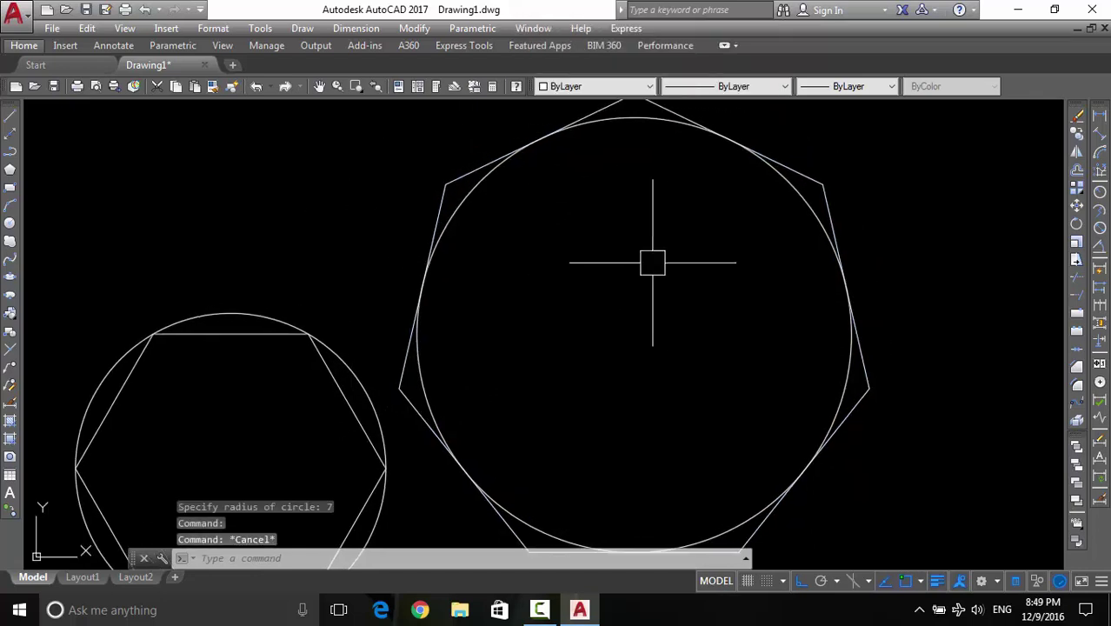
{"action": "scroll", "coordinate": [654, 263], "scroll_direction": "down", "scroll_amount": 2}
{"action": "middle_click_drag", "start_coordinate": [615, 273], "coordinate": [549, 297]}
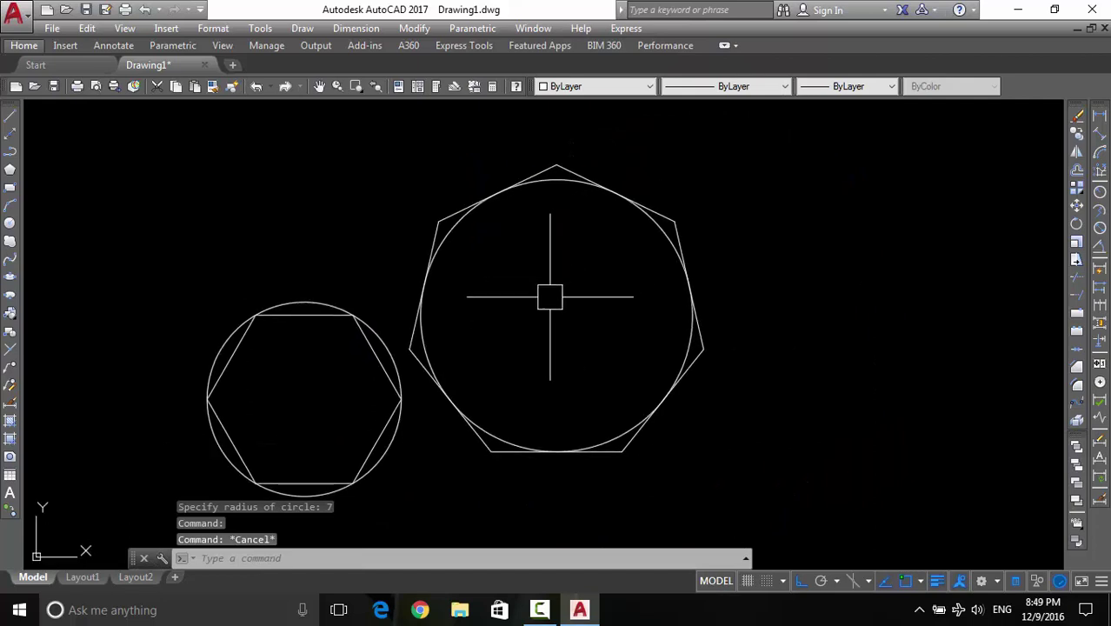
Start a five-sided polygon, then cancel it
{"action": "left_click", "coordinate": [9, 171]}
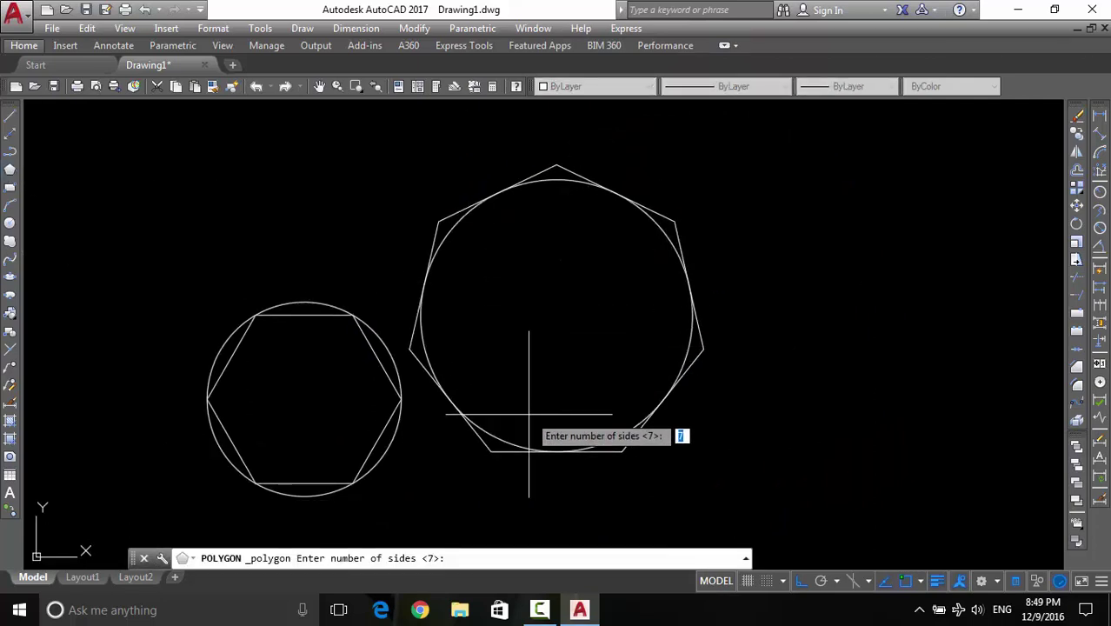
{"action": "type", "text": "5"}
{"action": "key", "text": "Return"}
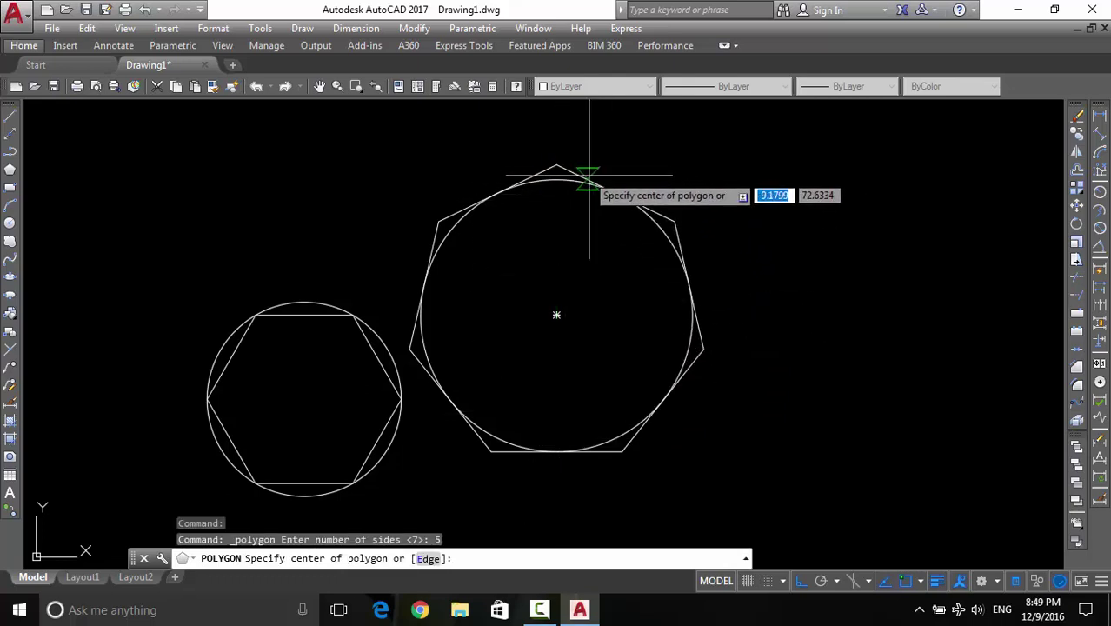
{"action": "key", "text": "Escape"}
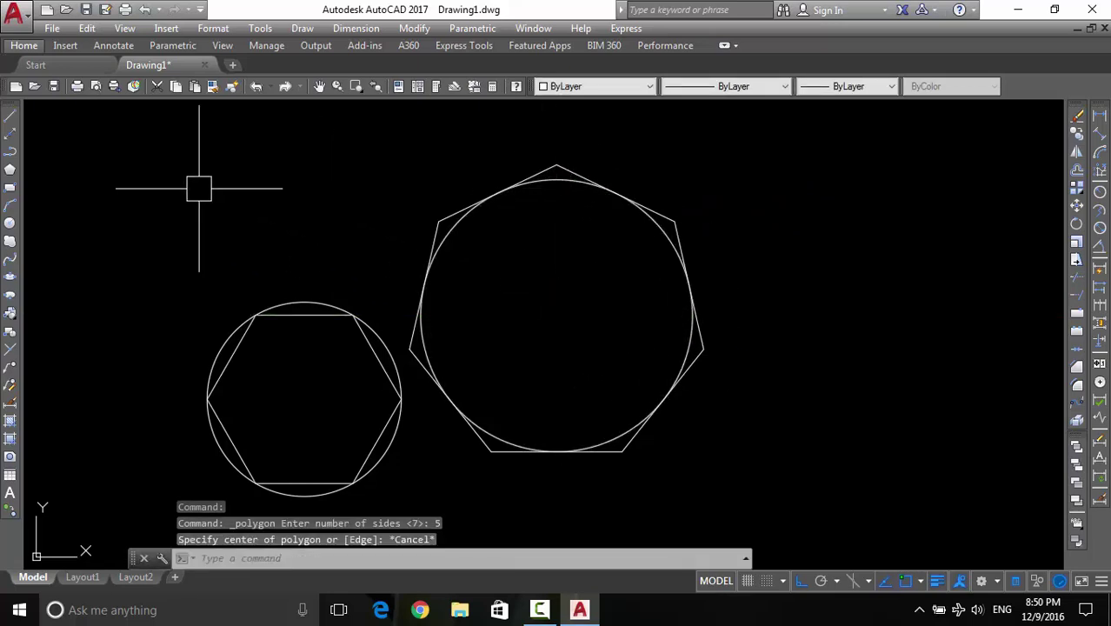
Draw a five-sided polygon of radius 7 inscribed in the large circle, at its centre
{"action": "left_click", "coordinate": [10, 170]}
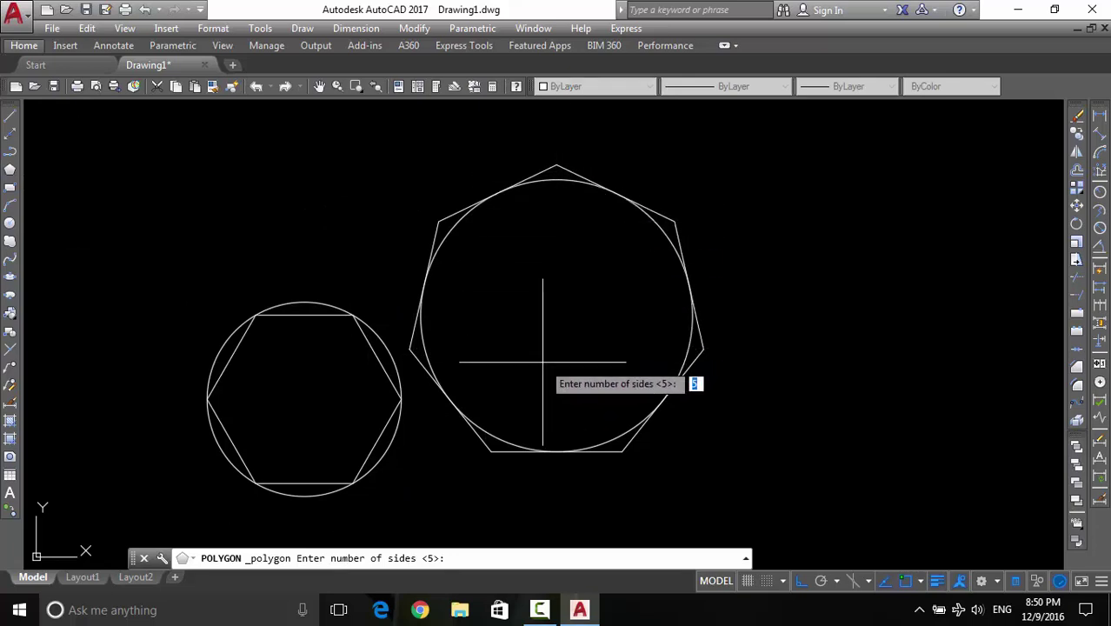
{"action": "key", "text": "Return"}
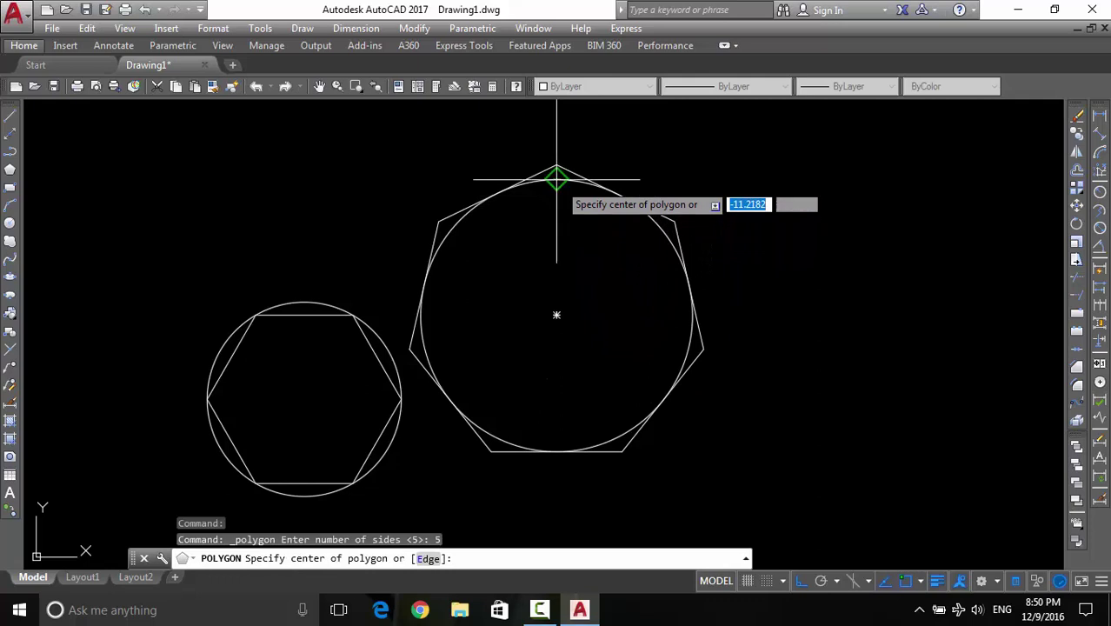
{"action": "left_click", "coordinate": [556, 315]}
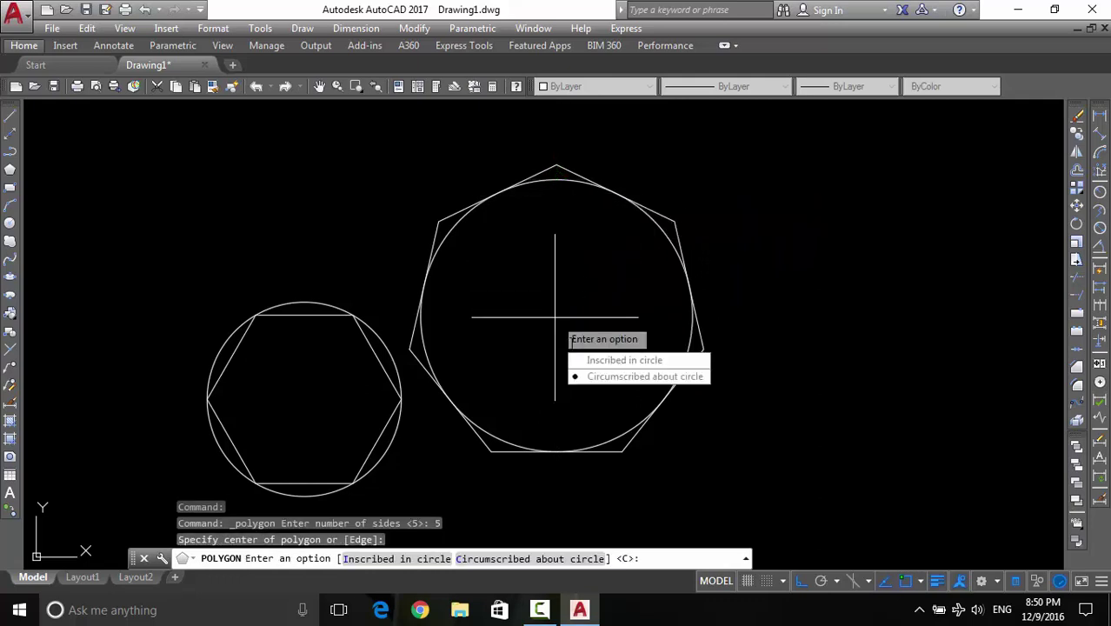
{"action": "left_click", "coordinate": [606, 360]}
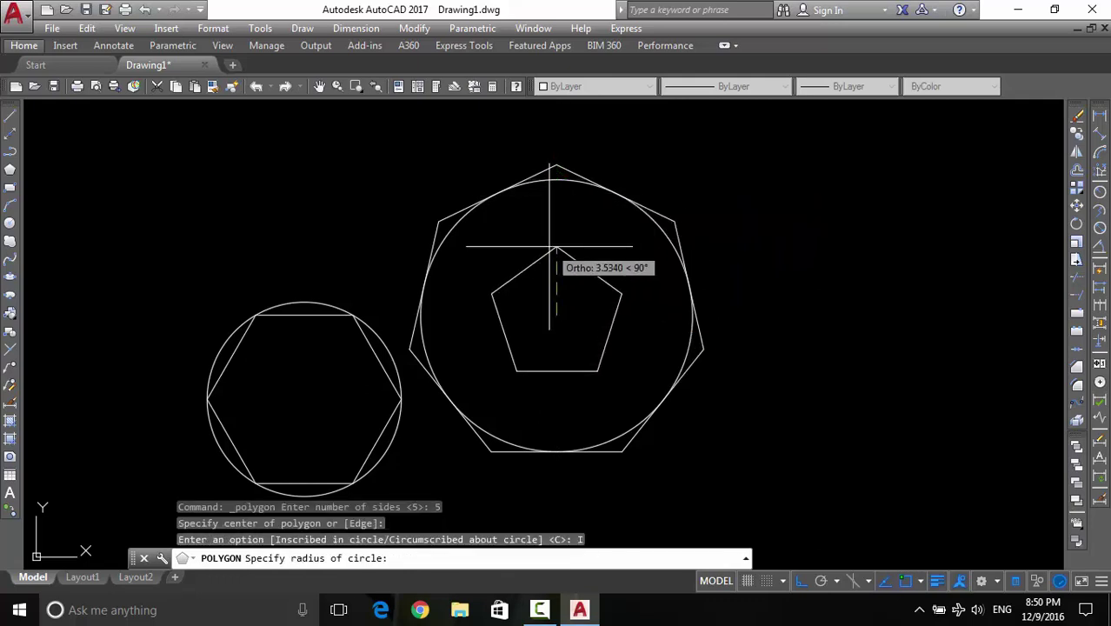
{"action": "type", "text": "7"}
{"action": "key", "text": "Return"}
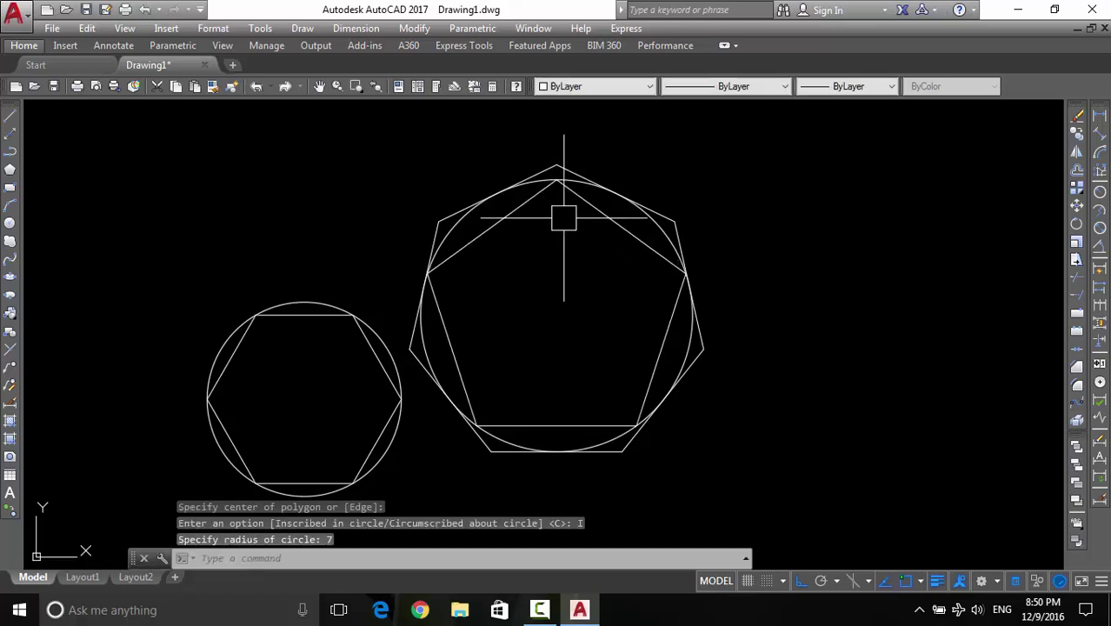
{"action": "scroll", "coordinate": [564, 218], "scroll_direction": "up", "scroll_amount": 2}
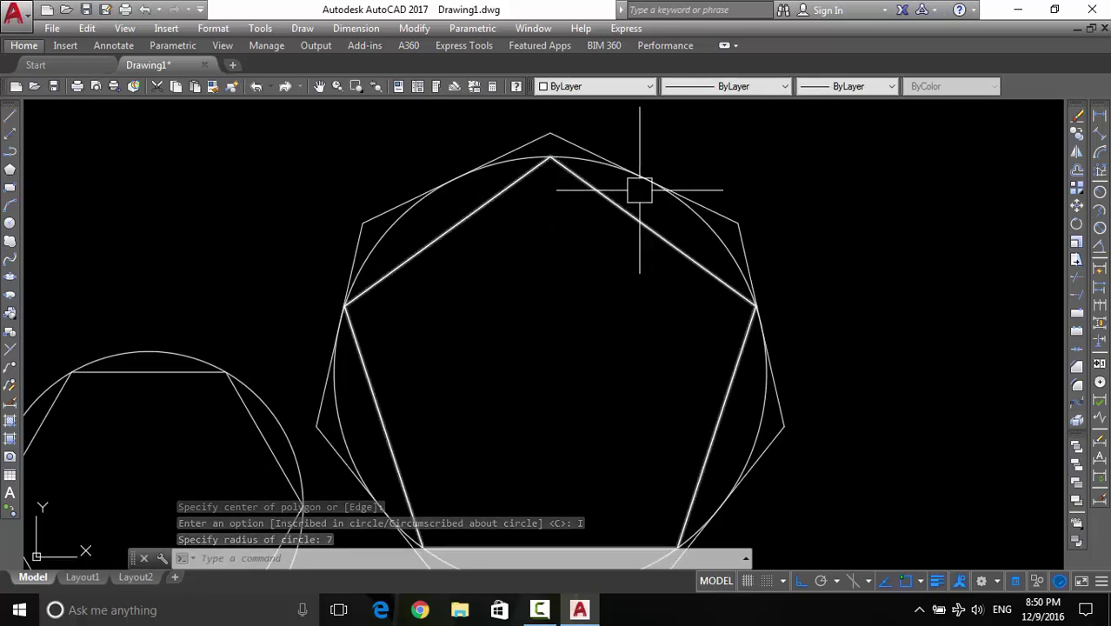
{"action": "scroll", "coordinate": [591, 195], "scroll_direction": "down", "scroll_amount": 1}
{"action": "scroll", "coordinate": [612, 316], "scroll_direction": "down", "scroll_amount": 3}
{"action": "mouse_move", "coordinate": [612, 317]}
{"action": "middle_mouse_down"}
{"action": "mouse_move", "coordinate": [506, 315]}
{"action": "mouse_move", "coordinate": [293, 385]}
{"action": "middle_mouse_up"}
{"action": "scroll", "coordinate": [506, 335], "scroll_direction": "down", "scroll_amount": 2}
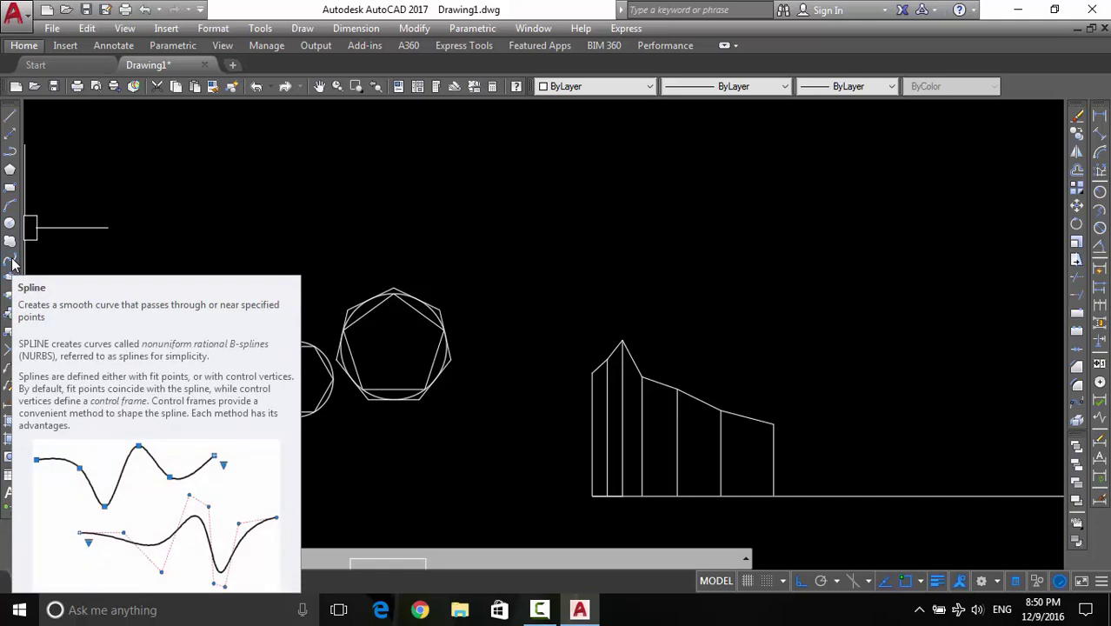
Erase the straight polyline across the vertical lines' tops with E
{"action": "left_click", "coordinate": [11, 264]}
{"action": "scroll", "coordinate": [565, 345], "scroll_direction": "up", "scroll_amount": 1}
{"action": "scroll", "coordinate": [548, 337], "scroll_direction": "up", "scroll_amount": 4}
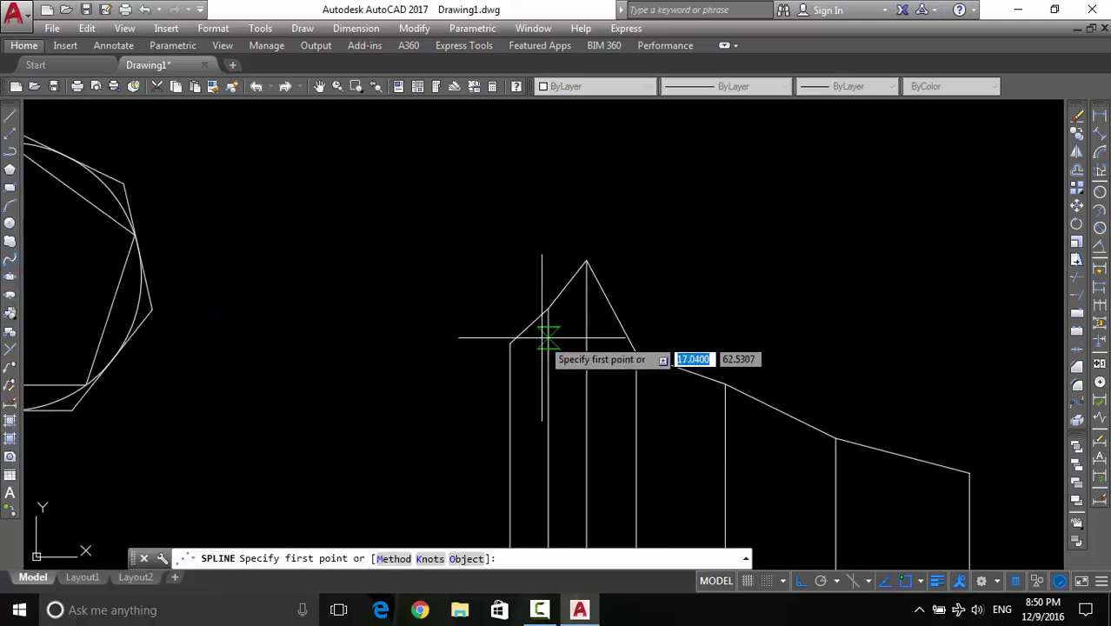
{"action": "key", "text": "Escape"}
{"action": "left_click", "coordinate": [529, 326]}
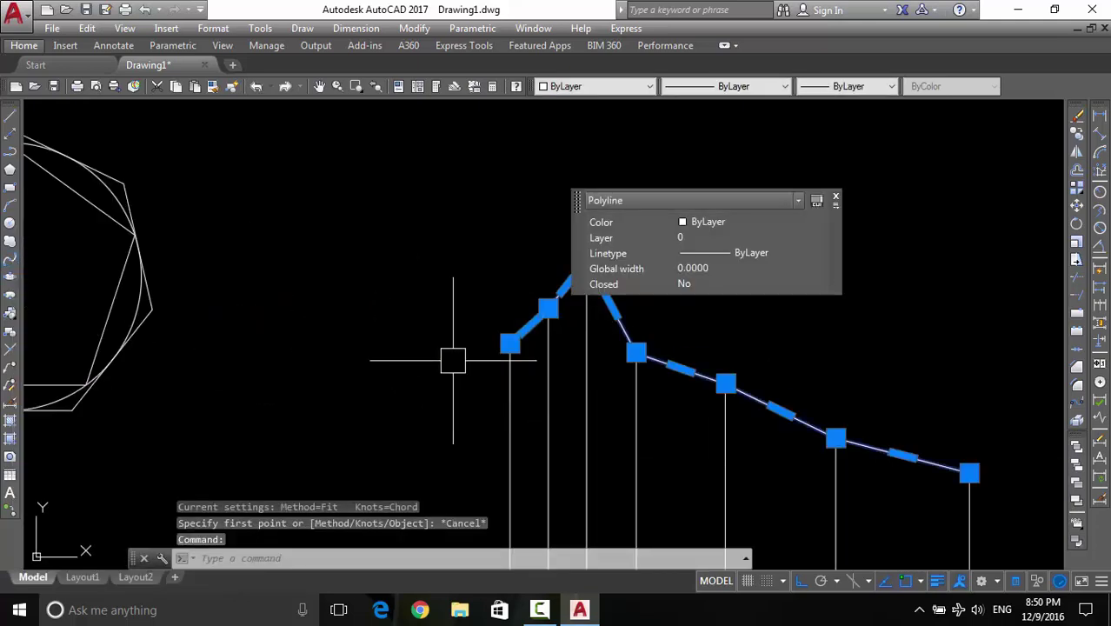
{"action": "type", "text": "e"}
{"action": "key", "text": "Return"}
{"action": "middle_click_drag", "start_coordinate": [300, 273], "coordinate": [228, 265]}
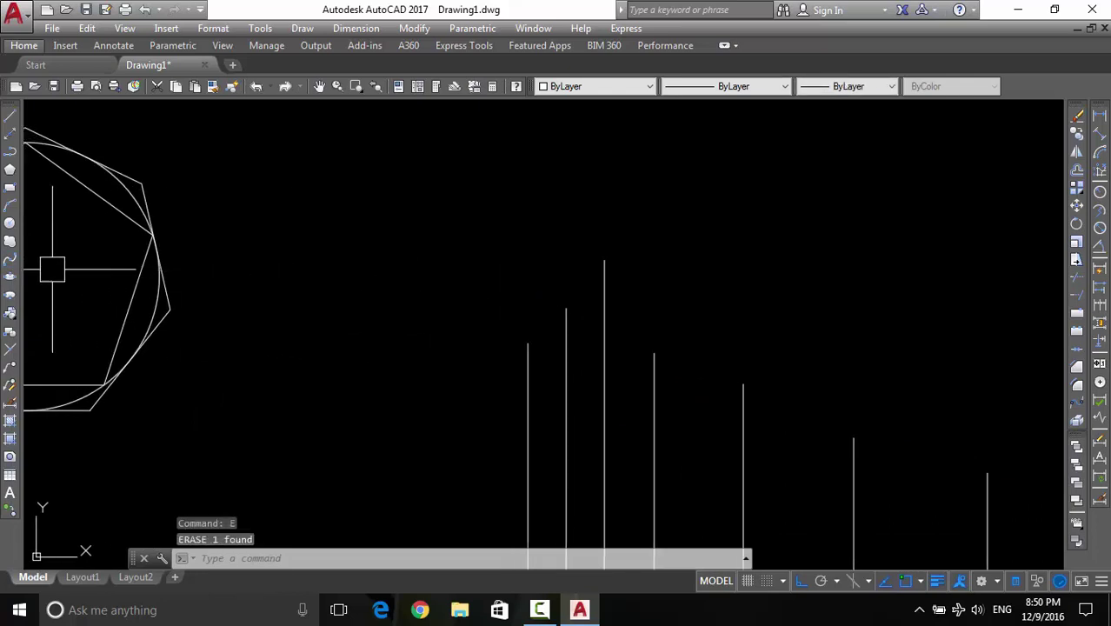
Draw a spline through each vertical line's top, from leftmost to rightmost
{"action": "left_click", "coordinate": [9, 263]}
{"action": "left_click", "coordinate": [527, 344]}
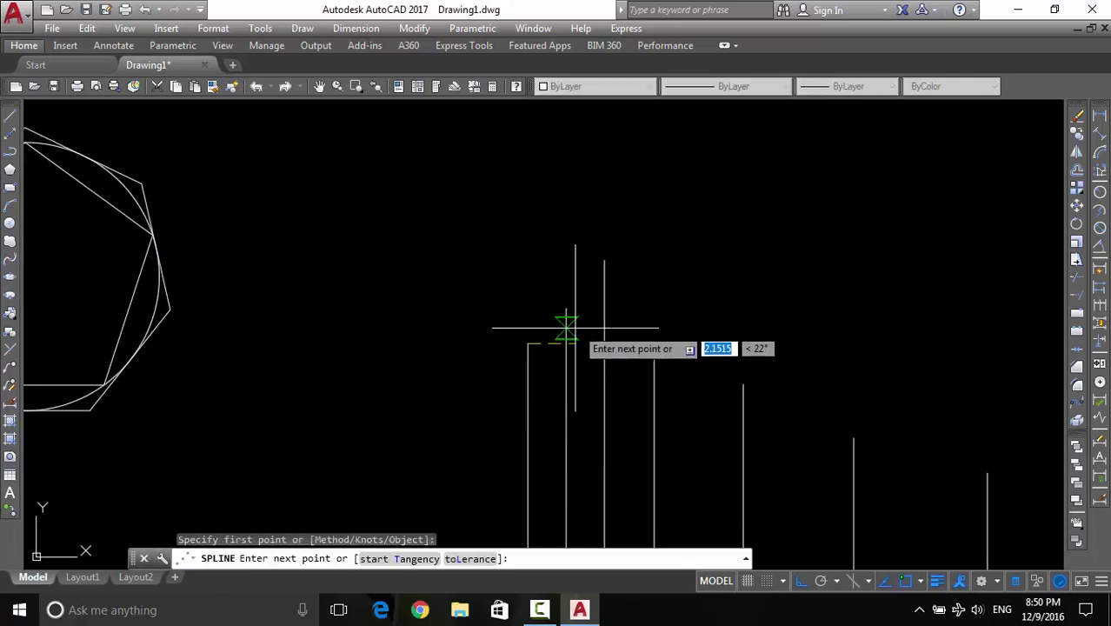
{"action": "left_click", "coordinate": [566, 308]}
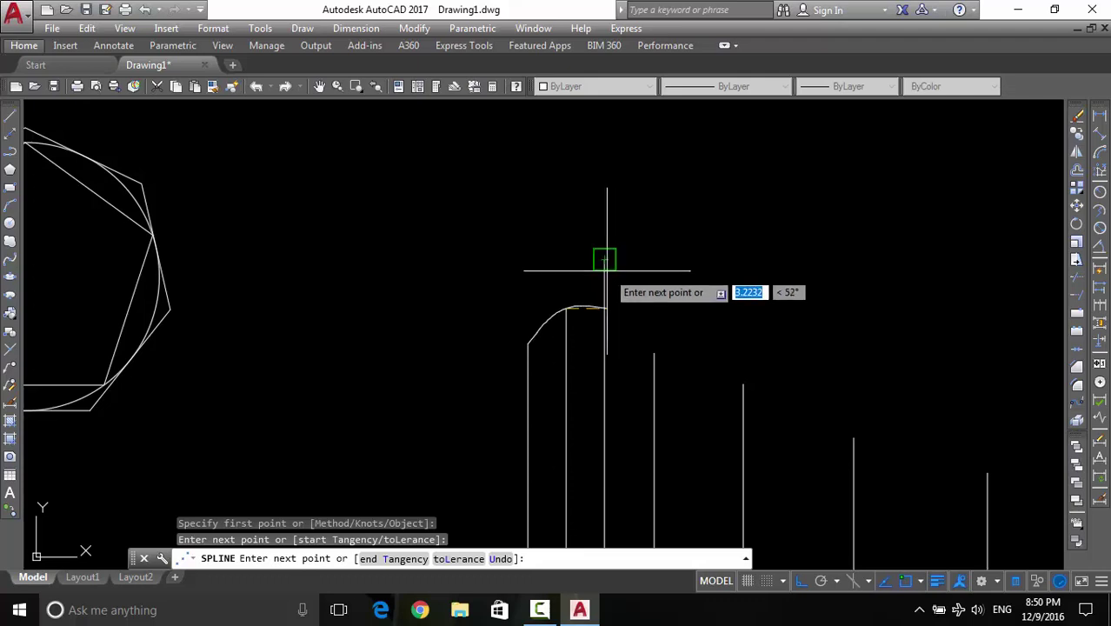
{"action": "left_click", "coordinate": [605, 260]}
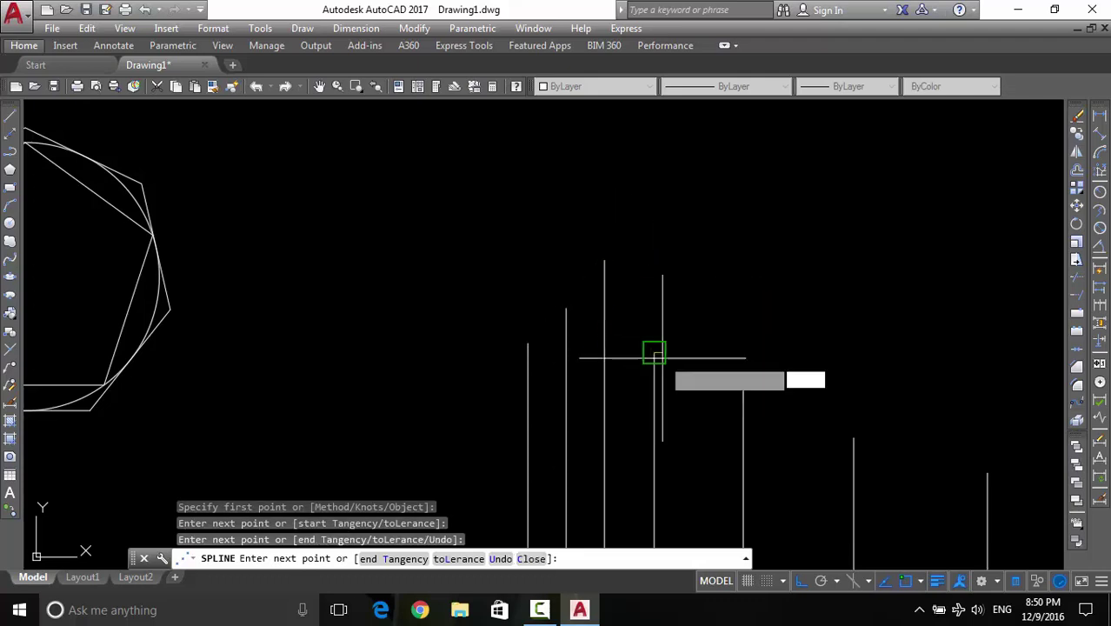
{"action": "left_click", "coordinate": [654, 354]}
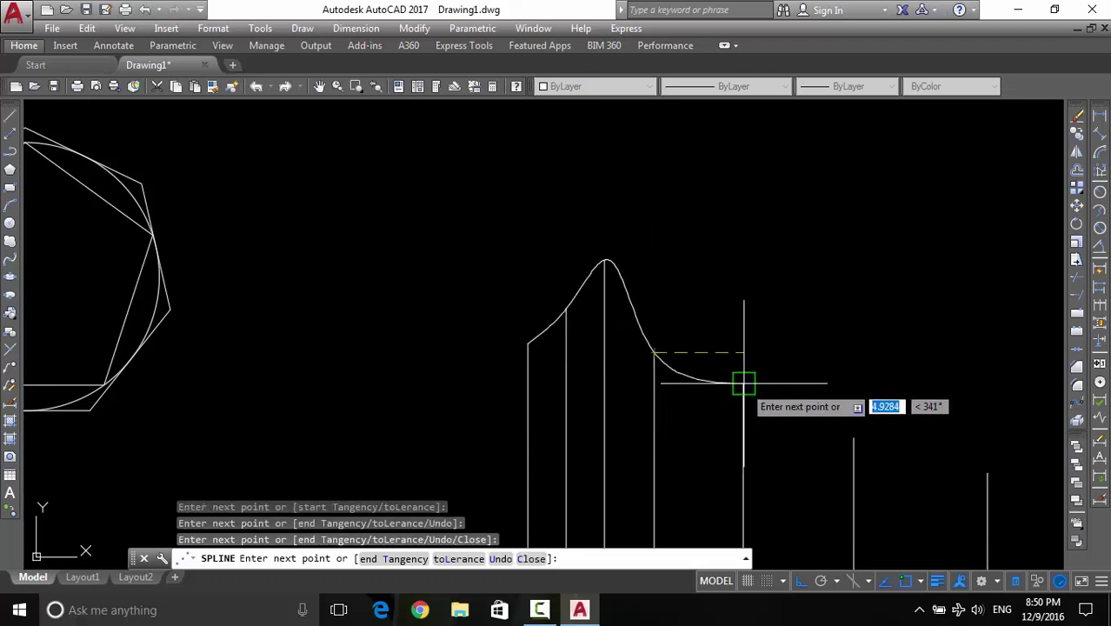
{"action": "left_click", "coordinate": [743, 382]}
{"action": "left_click", "coordinate": [854, 438]}
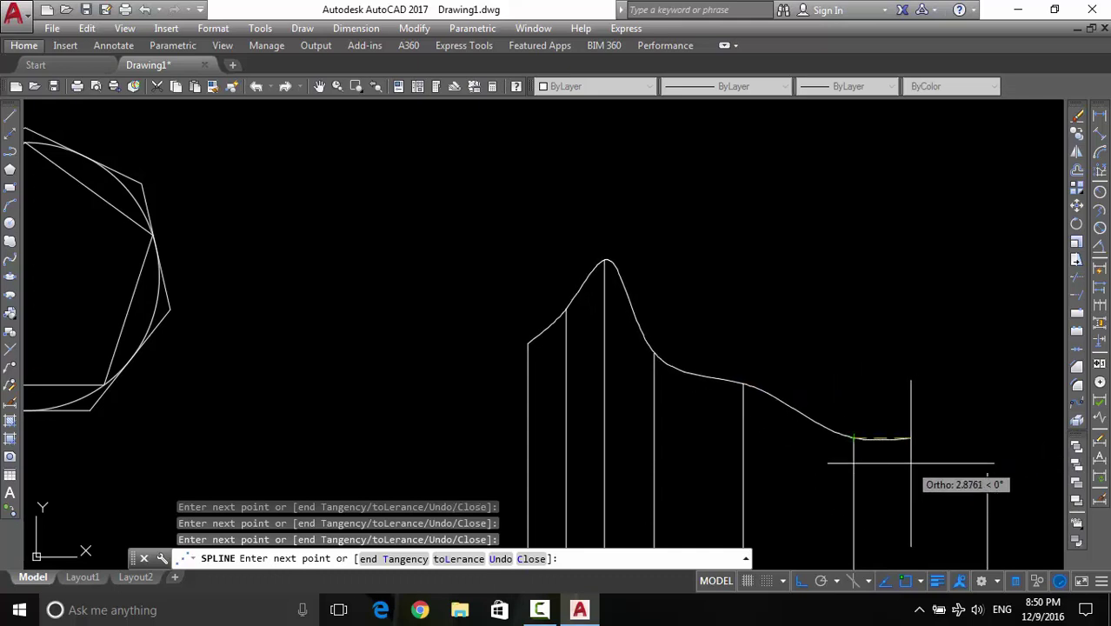
{"action": "middle_click_drag", "start_coordinate": [987, 474], "coordinate": [763, 424]}
{"action": "left_click", "coordinate": [763, 424]}
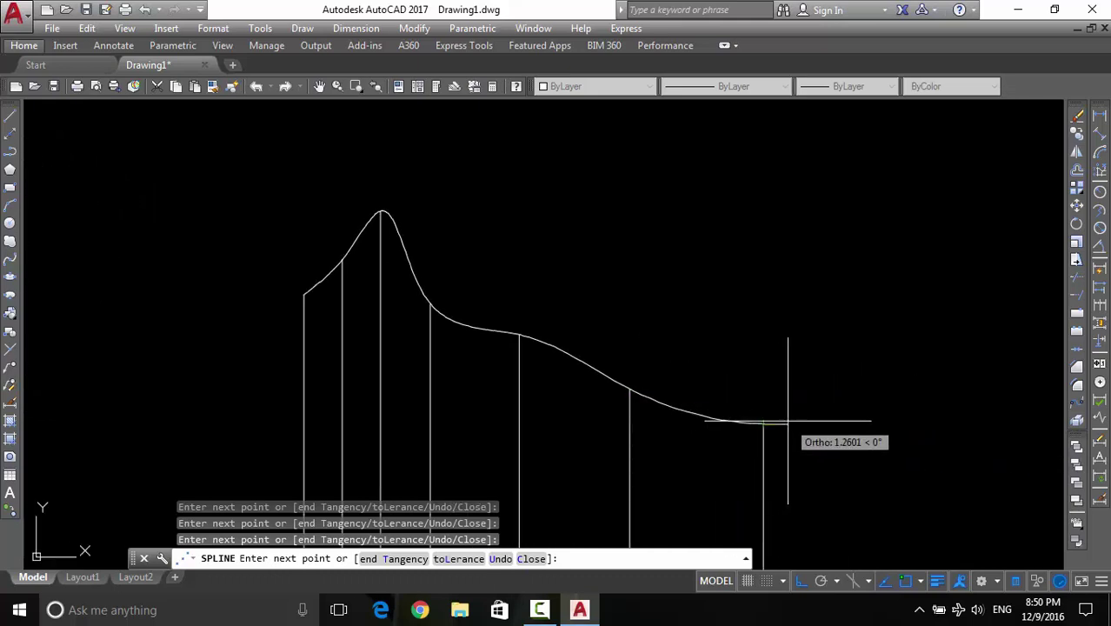
{"action": "key", "text": "Return"}
{"action": "middle_click_drag", "start_coordinate": [801, 402], "coordinate": [837, 392]}
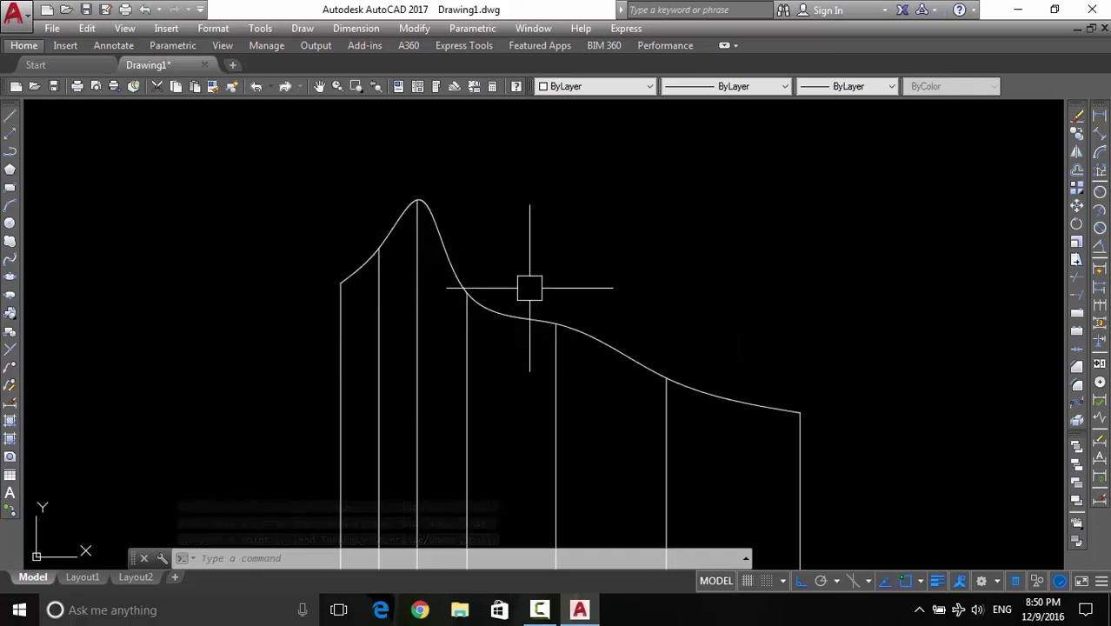
{"action": "middle_click_drag", "start_coordinate": [139, 262], "coordinate": [146, 267]}
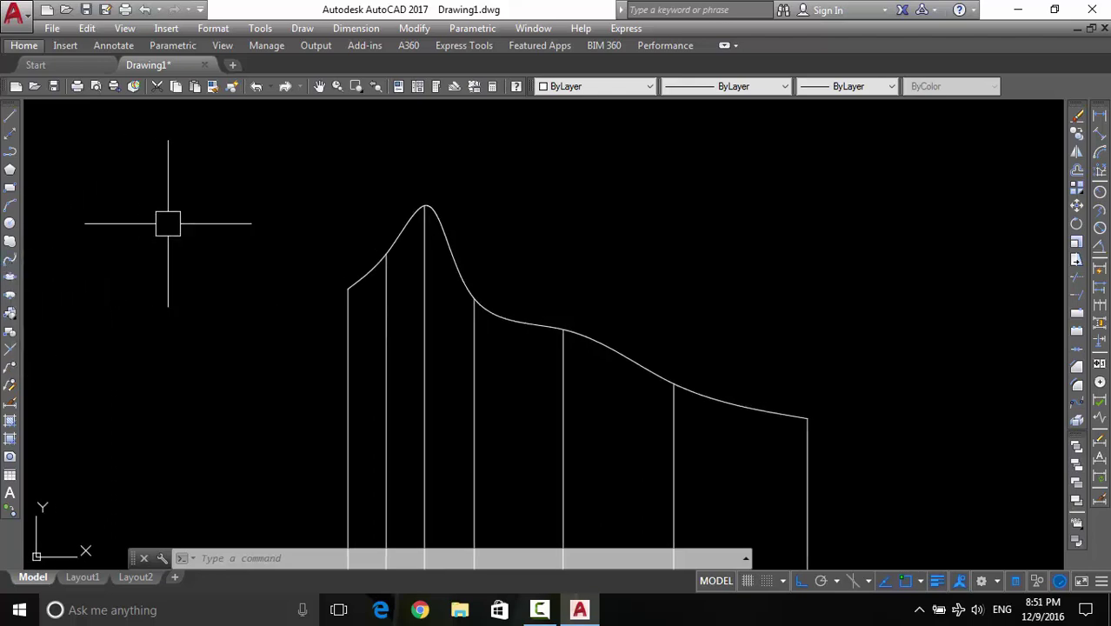
{"action": "middle_click_drag", "start_coordinate": [396, 248], "coordinate": [228, 311]}
Draw a nearly flat three-point spline above the profile
{"action": "left_click", "coordinate": [11, 259]}
{"action": "left_click", "coordinate": [459, 241]}
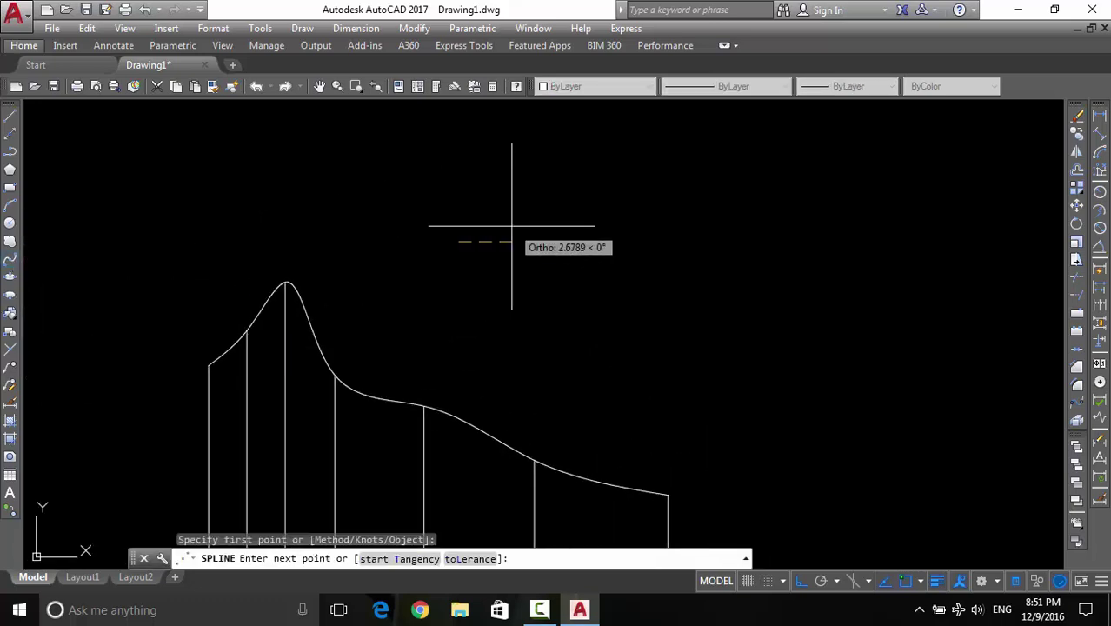
{"action": "left_click", "coordinate": [563, 224]}
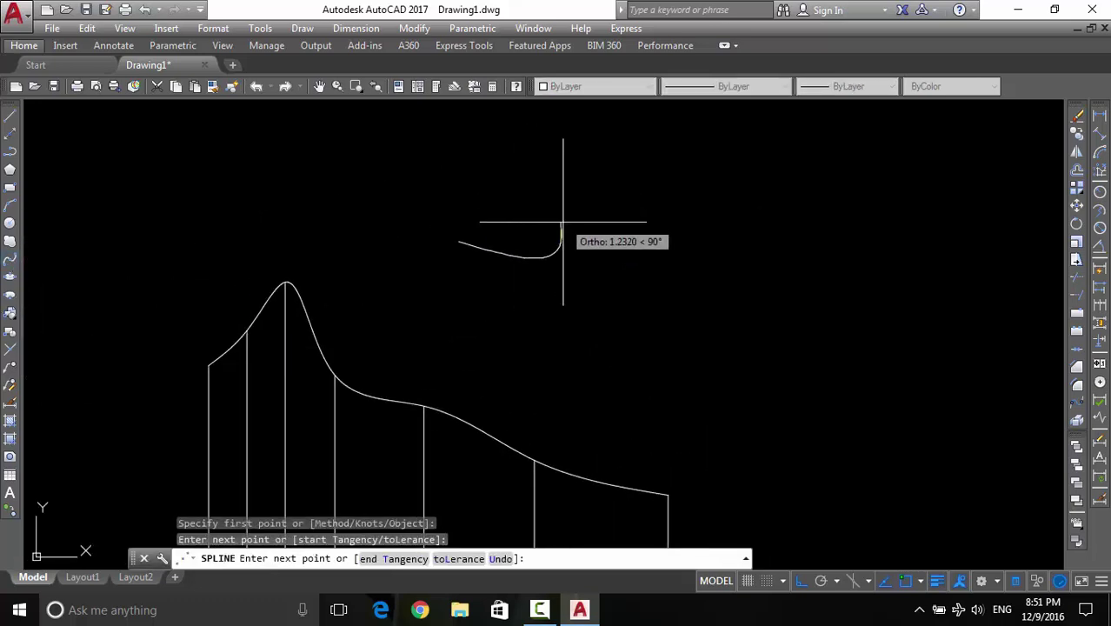
{"action": "left_click", "coordinate": [616, 243]}
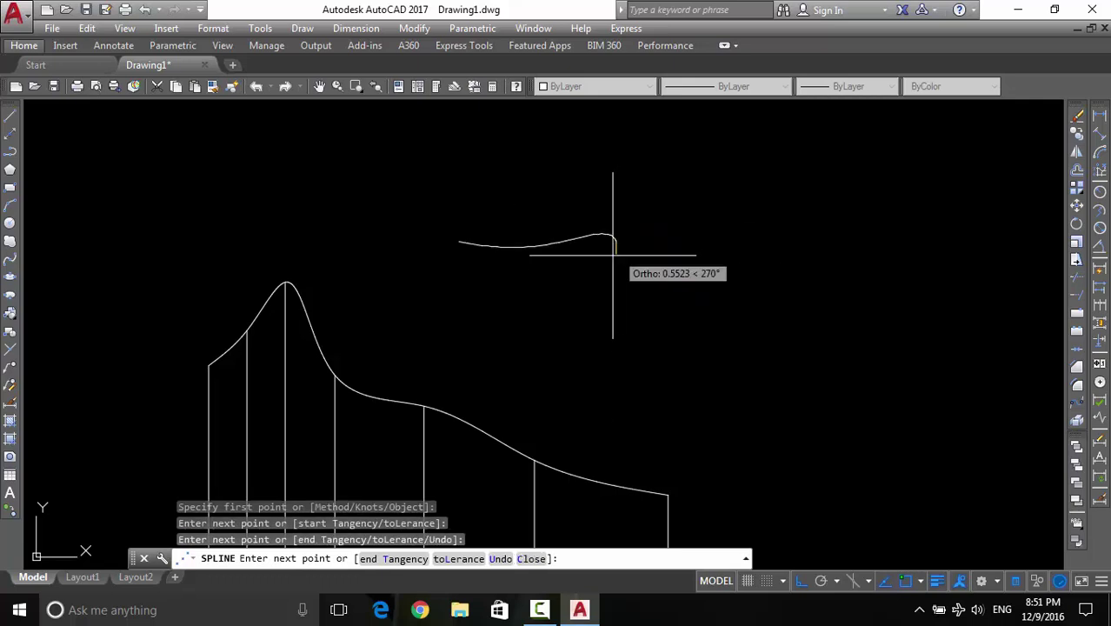
{"action": "key", "text": "Return"}
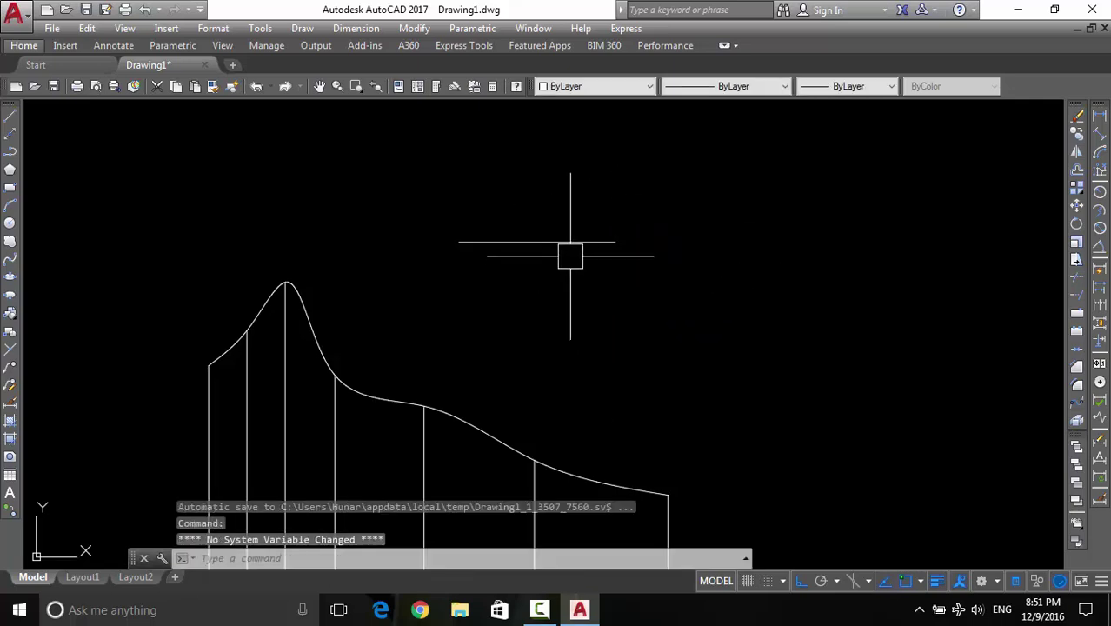
{"action": "scroll", "coordinate": [570, 242], "scroll_direction": "up", "scroll_amount": 3}
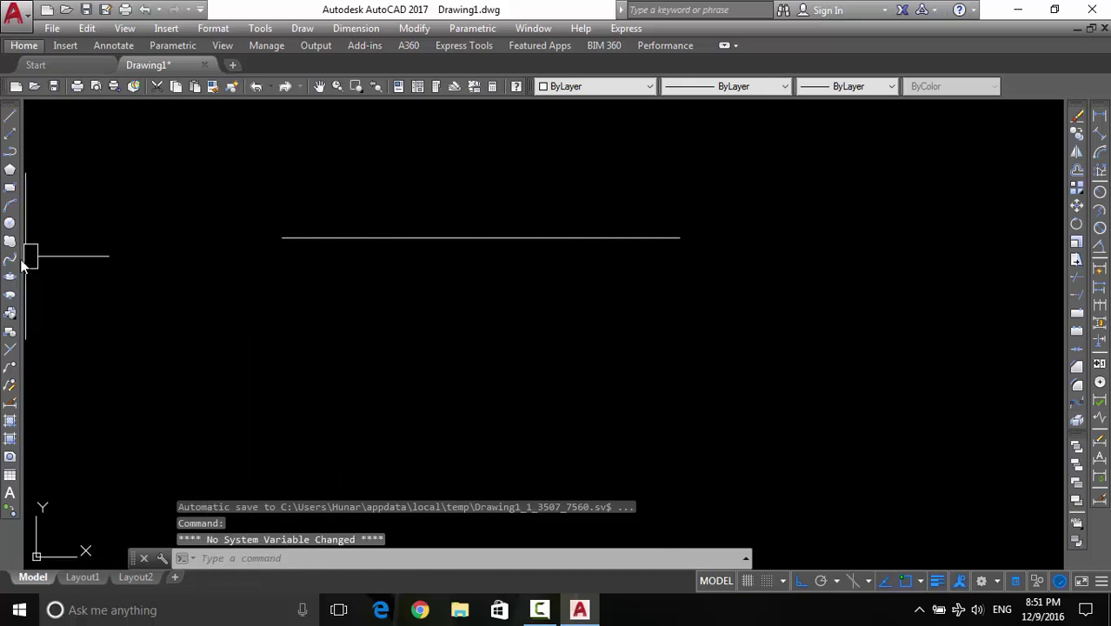
With Ortho off (F8), draw a three-point arch-shaped spline peaking in the middle
{"action": "key", "text": "Return"}
{"action": "middle_click_drag", "start_coordinate": [612, 253], "coordinate": [382, 276]}
{"action": "left_click", "coordinate": [592, 260]}
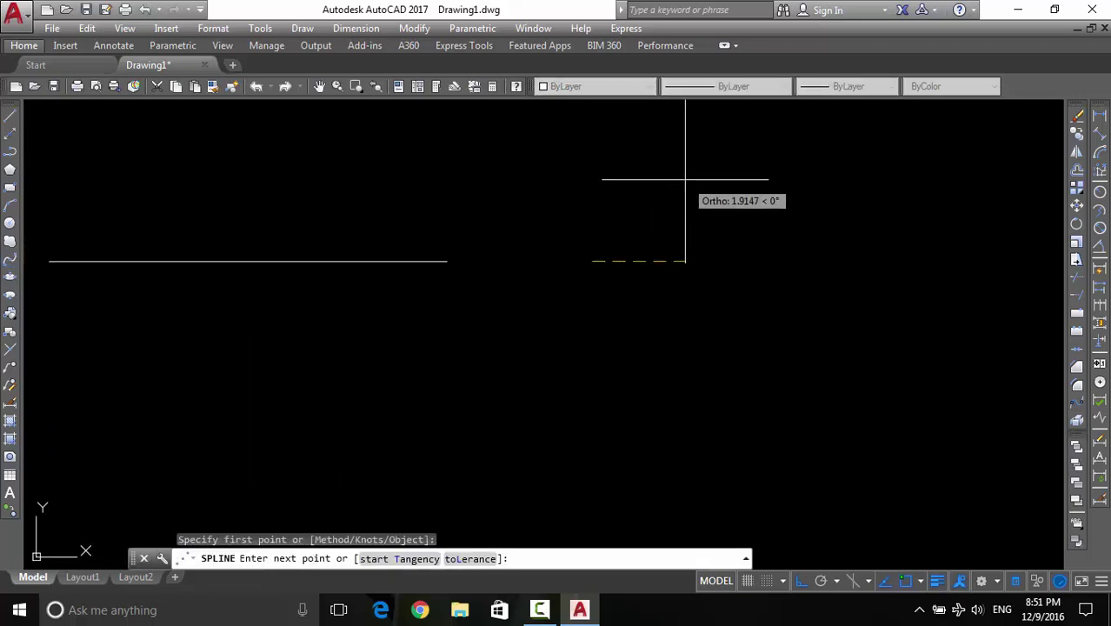
{"action": "key", "text": "F8"}
{"action": "left_click", "coordinate": [683, 182]}
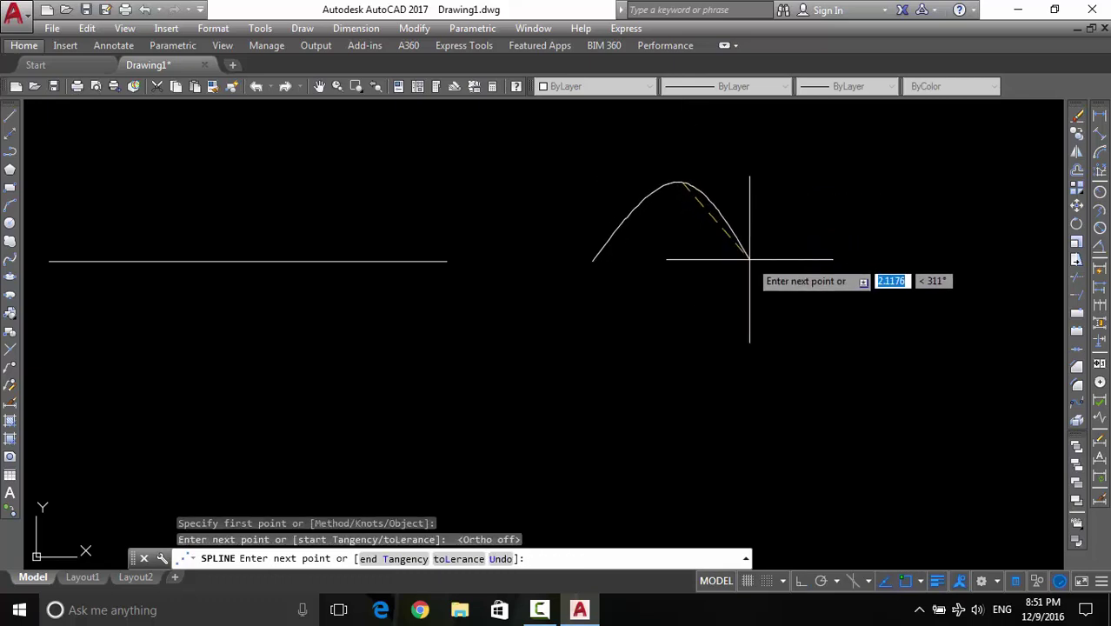
{"action": "left_click", "coordinate": [773, 279]}
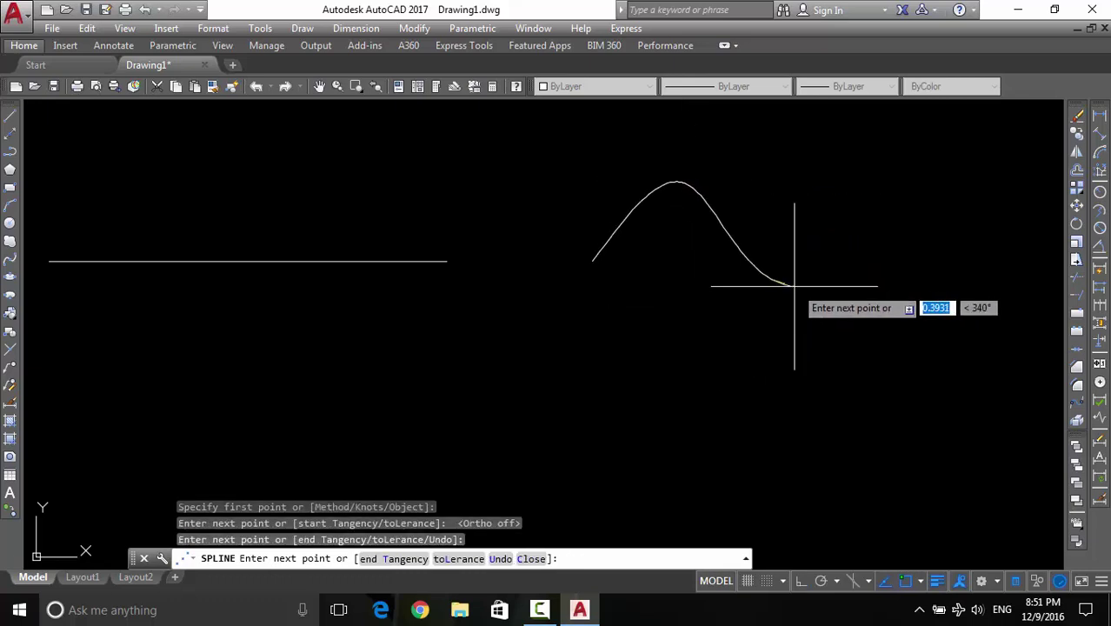
{"action": "key", "text": "Return"}
{"action": "scroll", "coordinate": [706, 278], "scroll_direction": "up", "scroll_amount": 3}
{"action": "scroll", "coordinate": [700, 300], "scroll_direction": "down", "scroll_amount": 3}
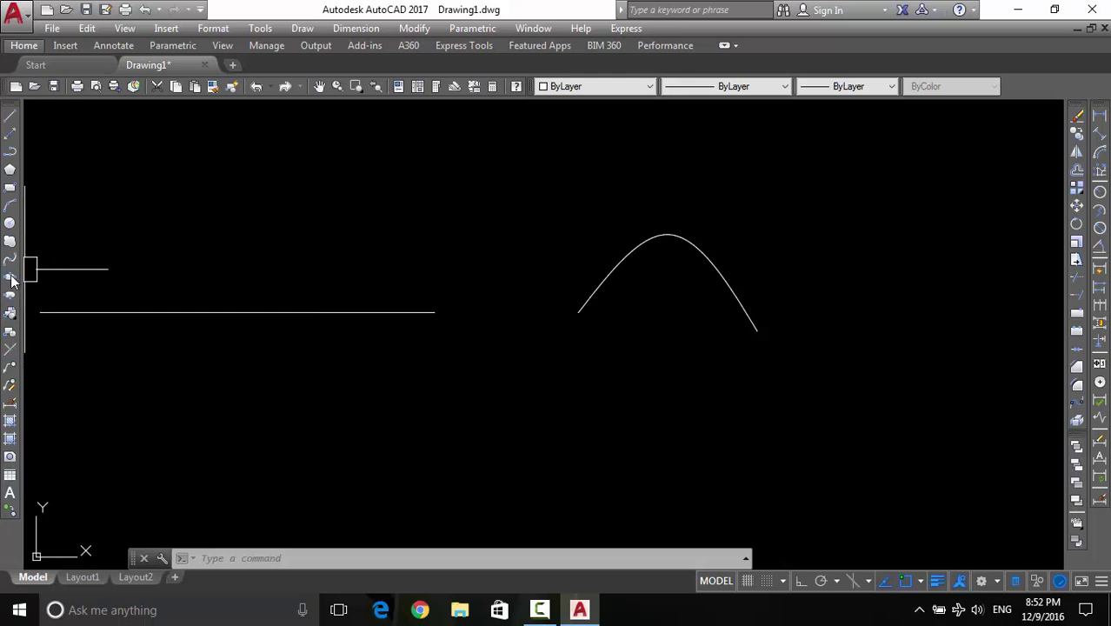
Start the Rectangle tool beside the line and arch curve, then cancel it with Esc
{"action": "middle_click_drag", "start_coordinate": [340, 276], "coordinate": [325, 322]}
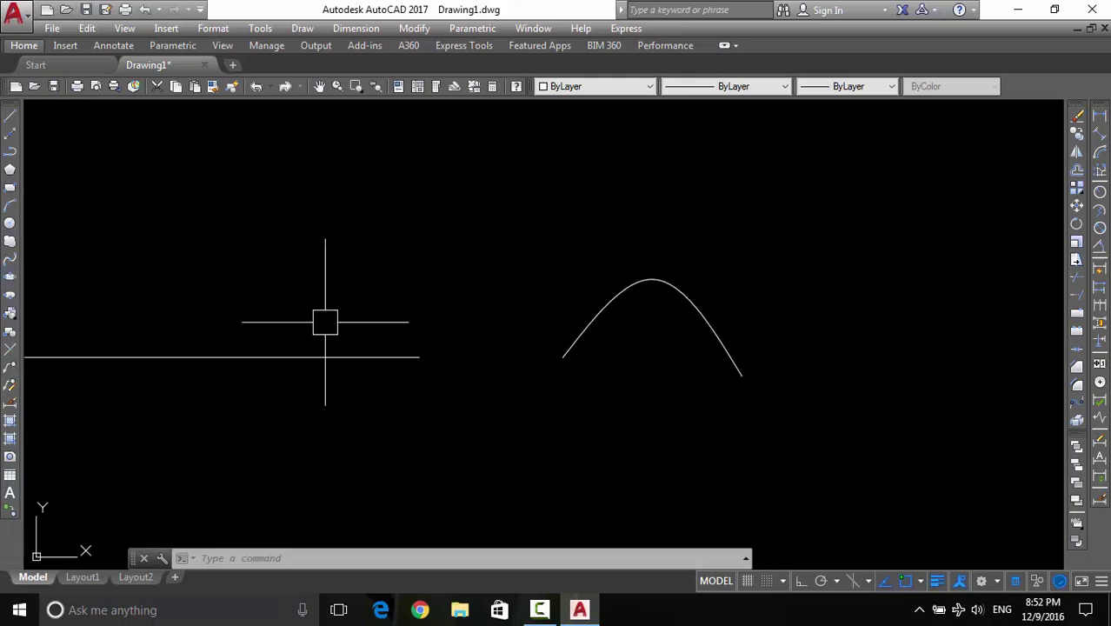
{"action": "middle_click_drag", "start_coordinate": [365, 284], "coordinate": [285, 426]}
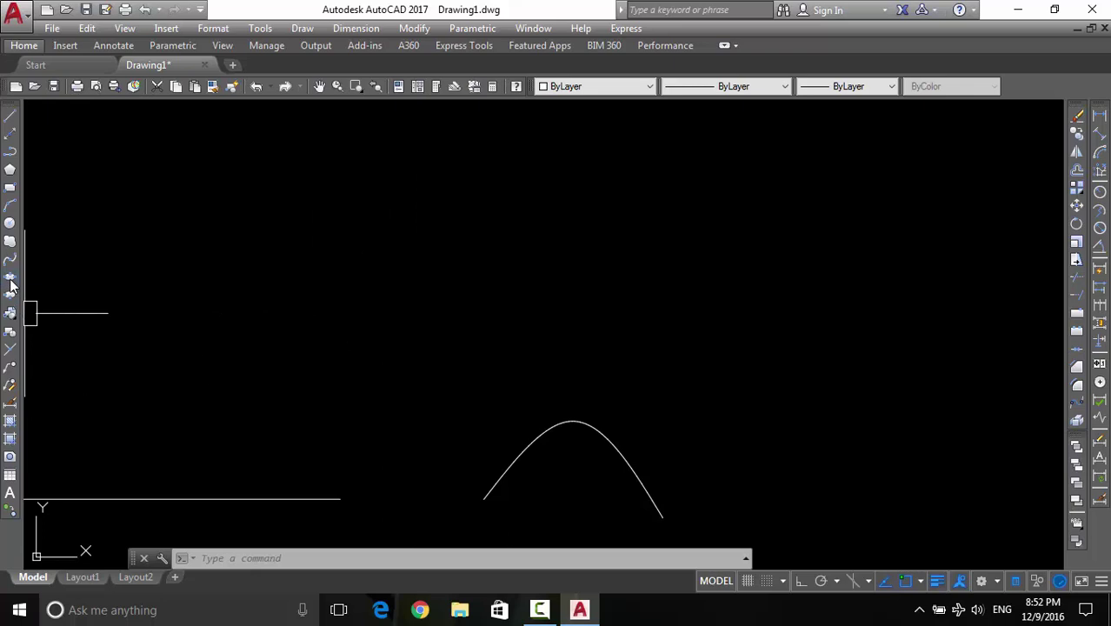
{"action": "mouse_move", "coordinate": [285, 245]}
{"action": "middle_mouse_down"}
{"action": "mouse_move", "coordinate": [247, 286]}
{"action": "mouse_move", "coordinate": [290, 290]}
{"action": "middle_mouse_up"}
{"action": "scroll", "coordinate": [315, 279], "scroll_direction": "down", "scroll_amount": 2}
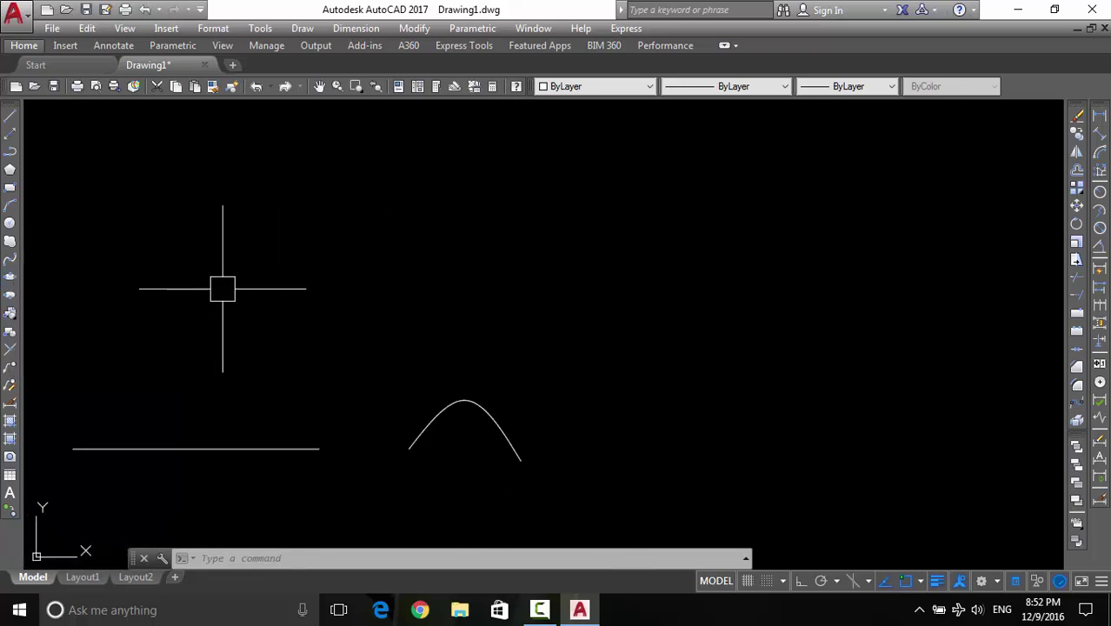
{"action": "middle_click_drag", "start_coordinate": [251, 288], "coordinate": [247, 312]}
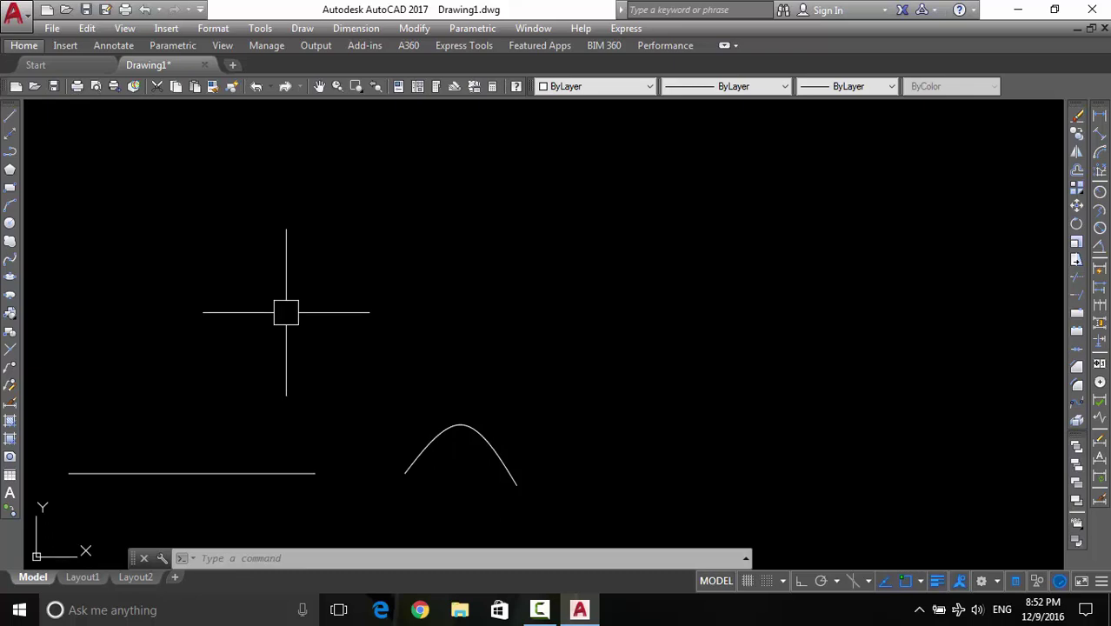
{"action": "left_click", "coordinate": [9, 190]}
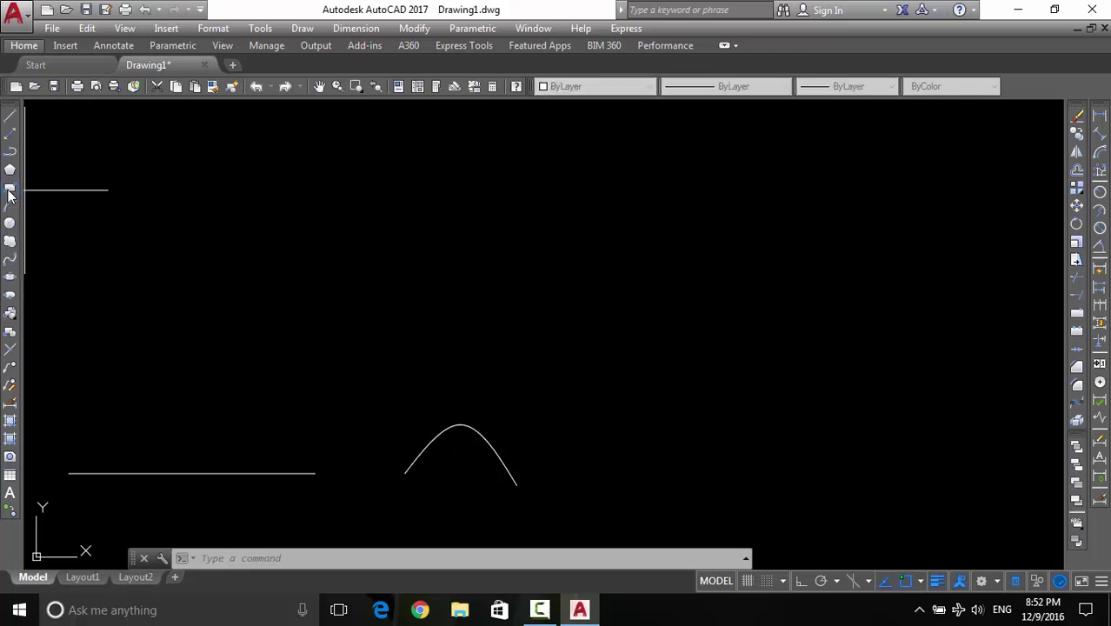
{"action": "middle_click_drag", "start_coordinate": [298, 223], "coordinate": [303, 255]}
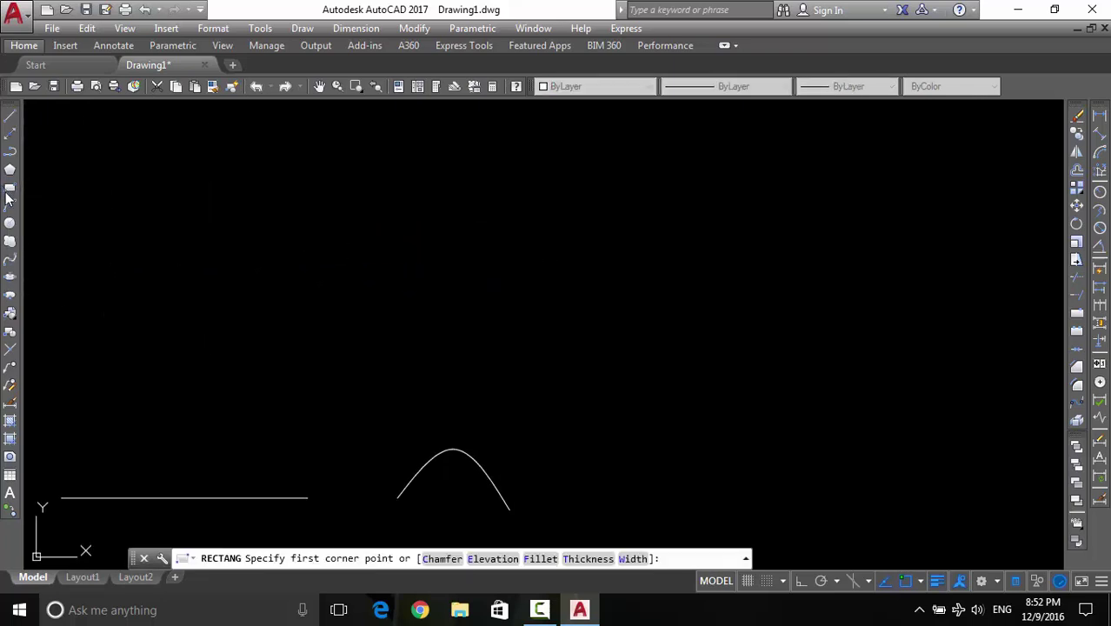
{"action": "key", "text": "Escape"}
Draw an upright rectangle 0.08 wide by 0.8 tall with REC in an empty area
{"action": "type", "text": "rec"}
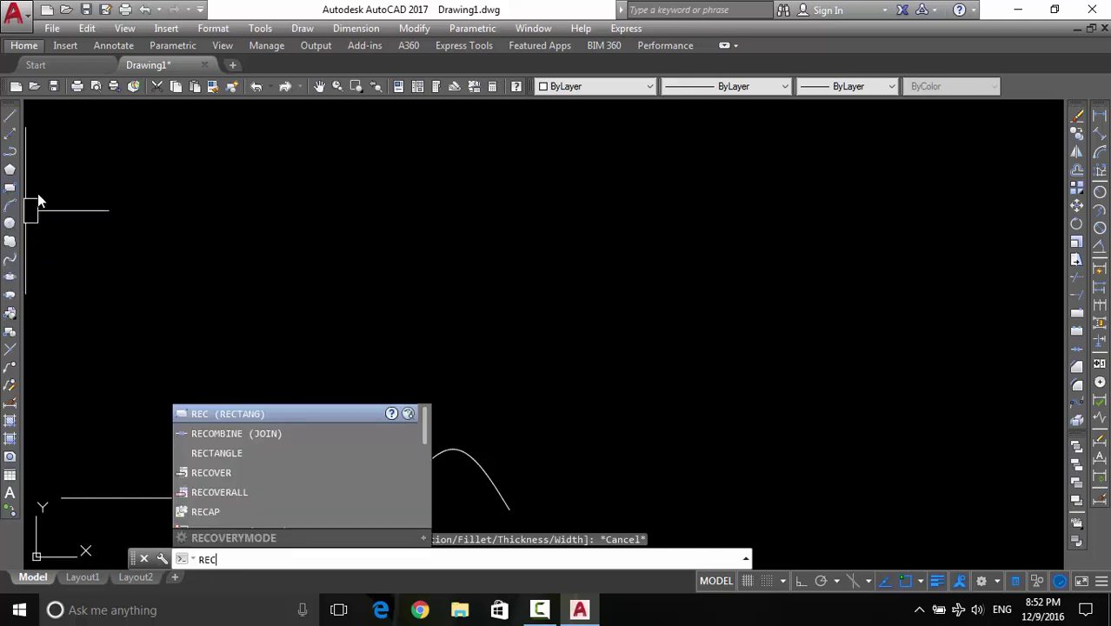
{"action": "key", "text": "Return"}
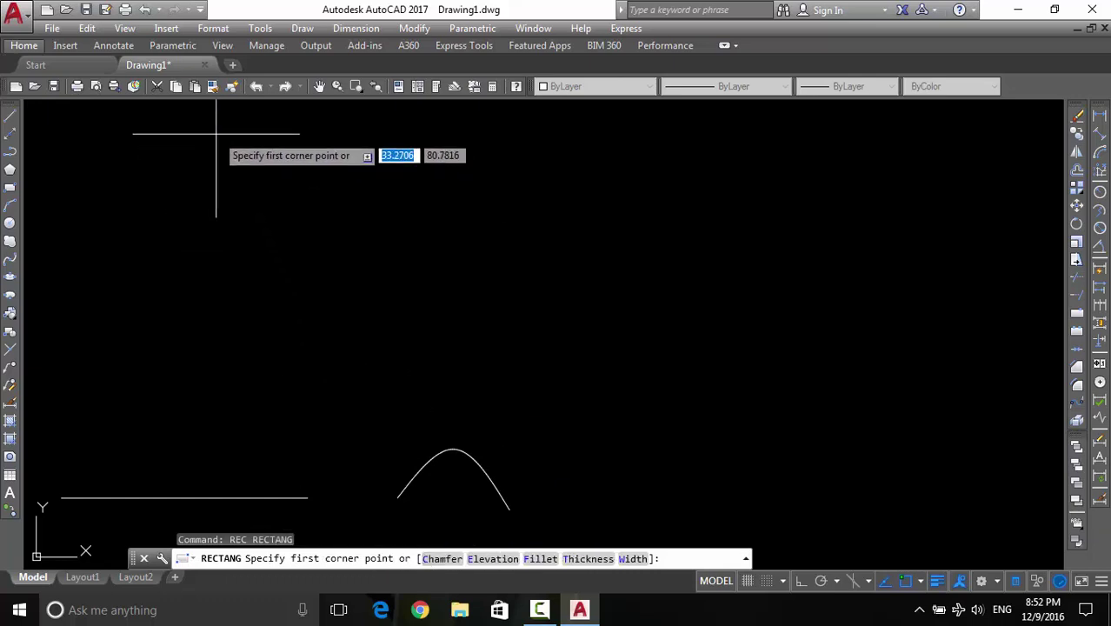
{"action": "middle_click_drag", "start_coordinate": [298, 174], "coordinate": [261, 285]}
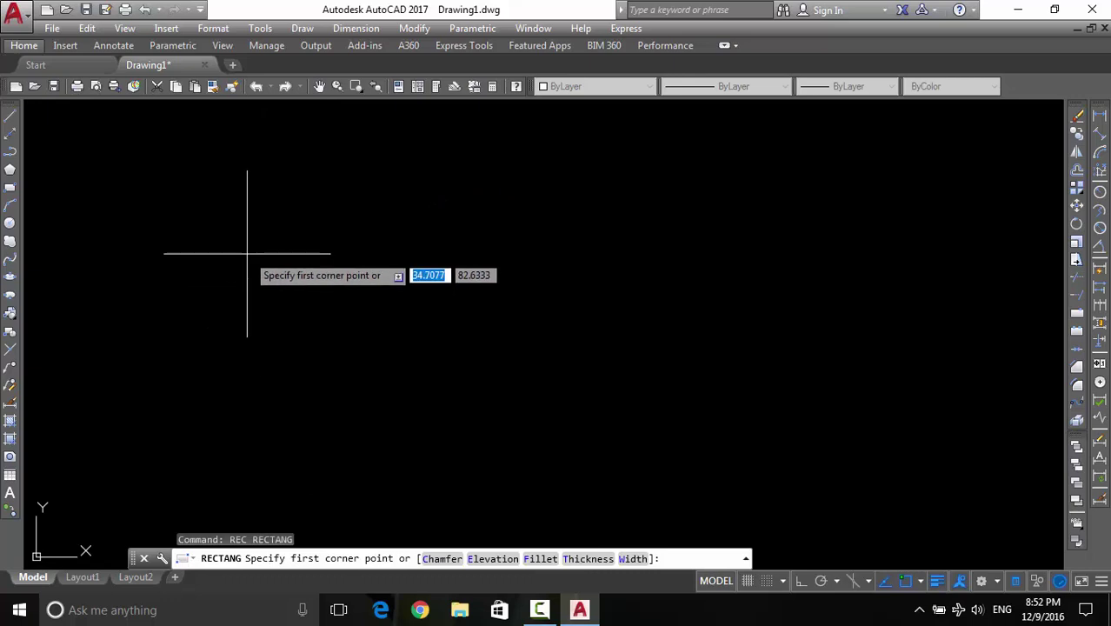
{"action": "left_click", "coordinate": [247, 253]}
{"action": "type", "text": ".08"}
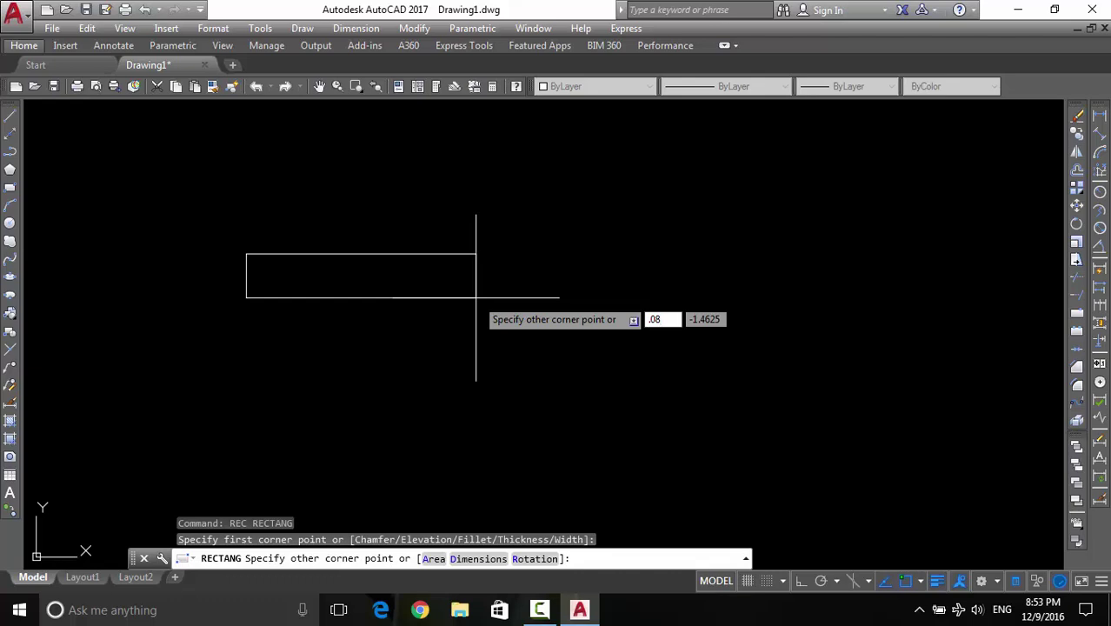
{"action": "key", "text": "Tab"}
{"action": "type", "text": ".8"}
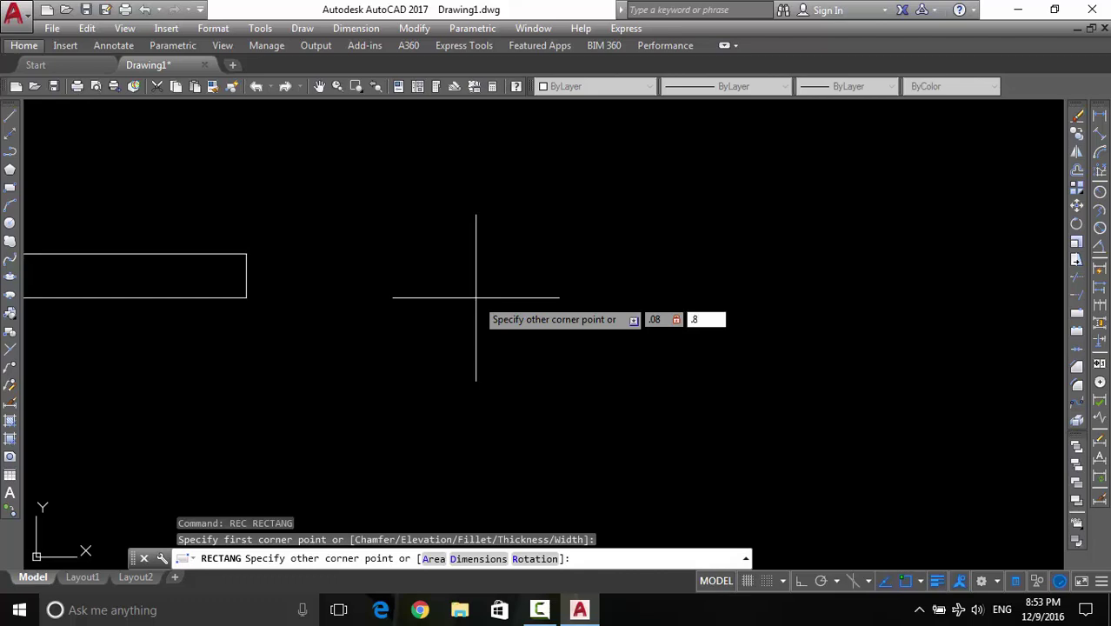
{"action": "key", "text": "Escape"}
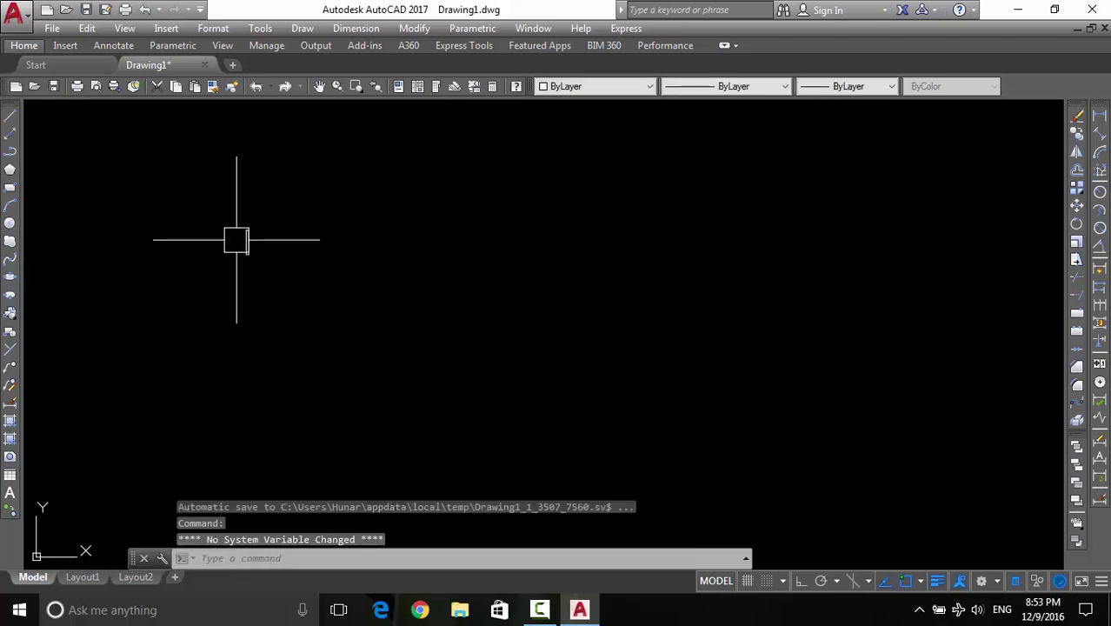
Draw a flat rectangle 0.8 long by 0.08 high, then zoom in on it
{"action": "scroll", "coordinate": [237, 240], "scroll_direction": "up", "scroll_amount": 5}
{"action": "middle_click_drag", "start_coordinate": [231, 241], "coordinate": [306, 249]}
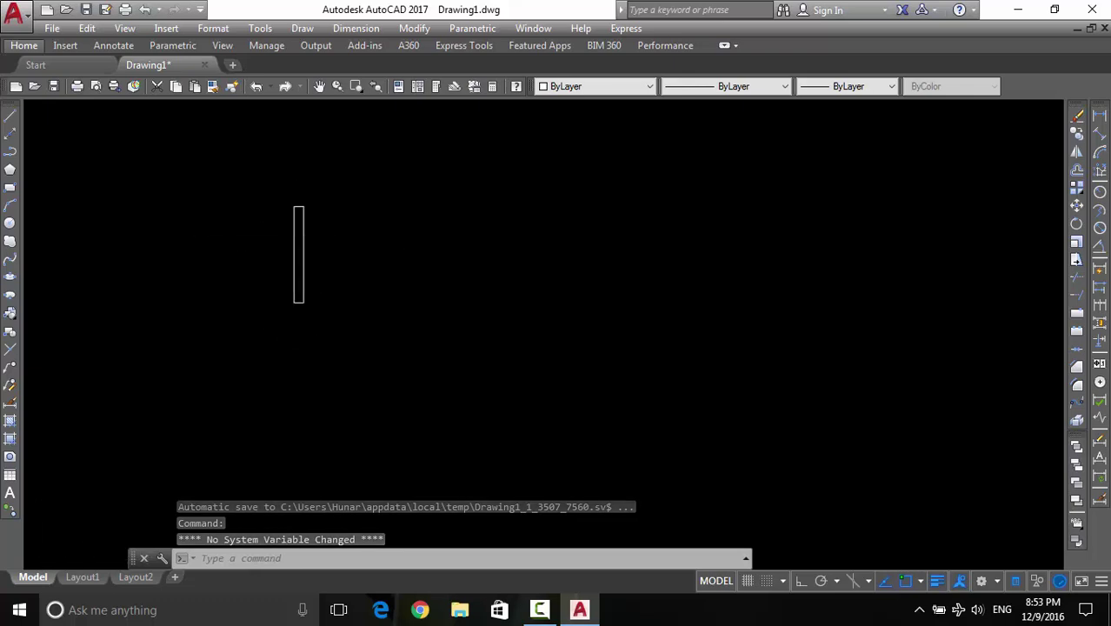
{"action": "scroll", "coordinate": [230, 294], "scroll_direction": "down", "scroll_amount": 2}
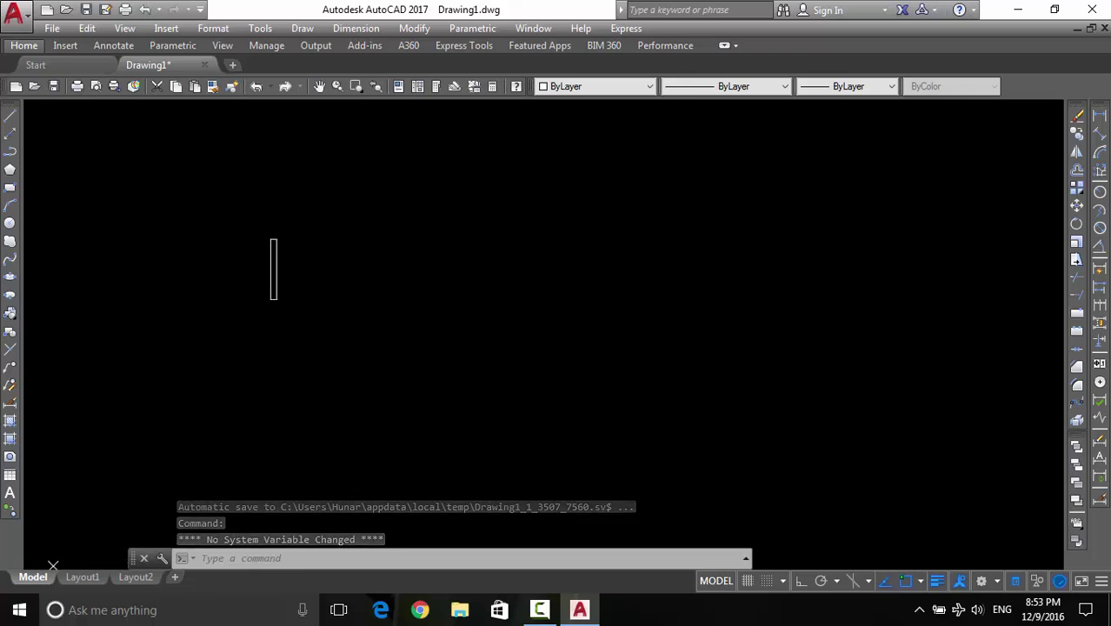
{"action": "left_click", "coordinate": [11, 188]}
{"action": "middle_click_drag", "start_coordinate": [474, 207], "coordinate": [381, 217]}
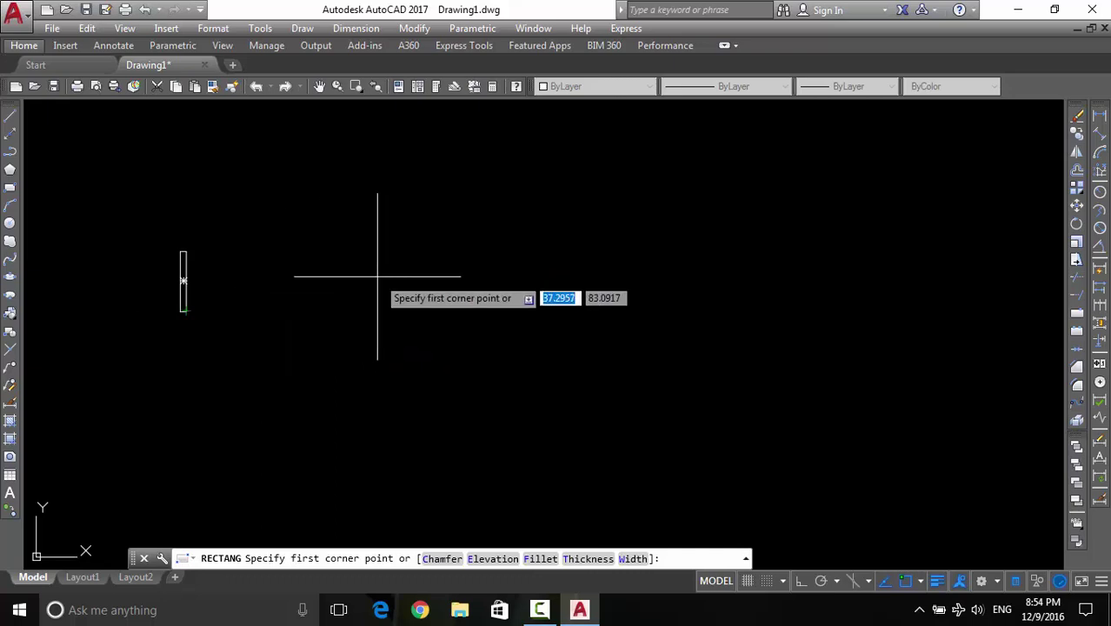
{"action": "left_click", "coordinate": [396, 228]}
{"action": "type", "text": ".8"}
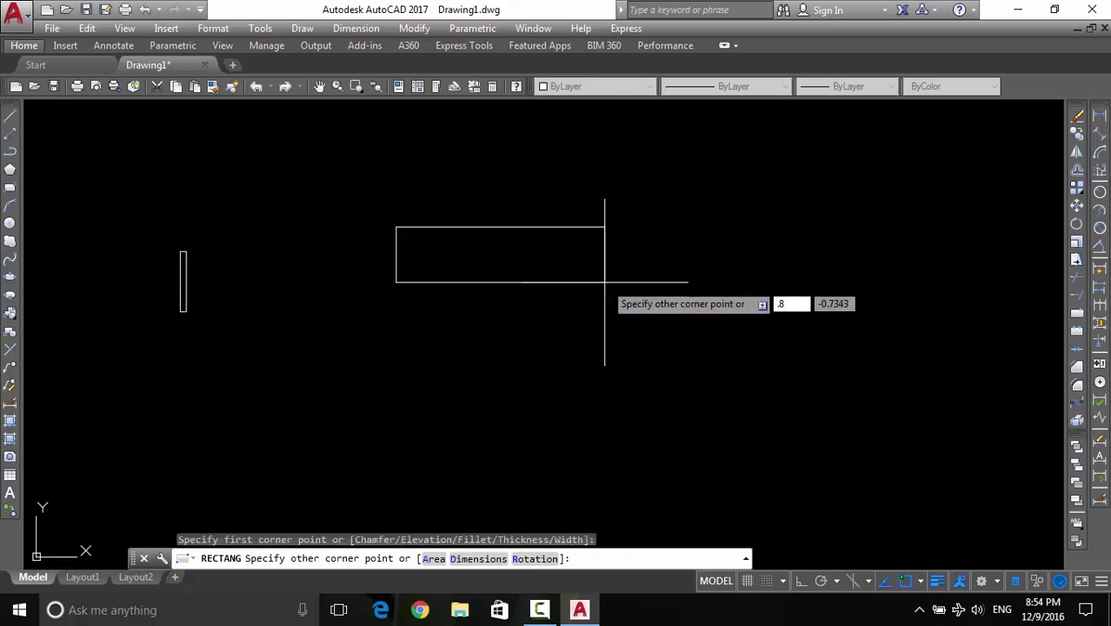
{"action": "key", "text": "Tab"}
{"action": "type", "text": ".08"}
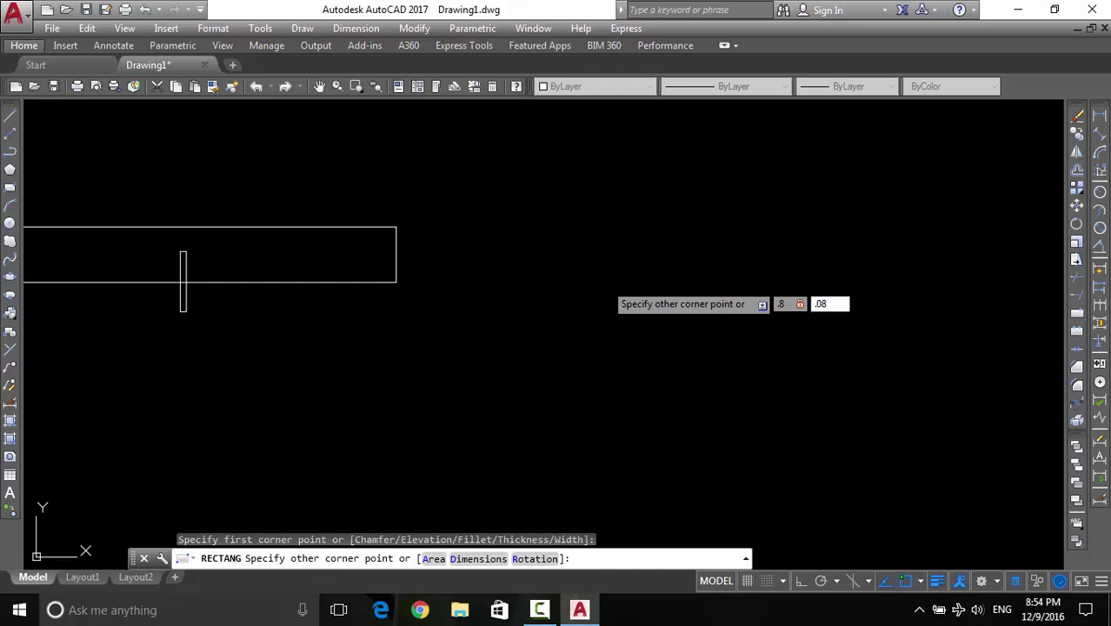
{"action": "key", "text": "Return"}
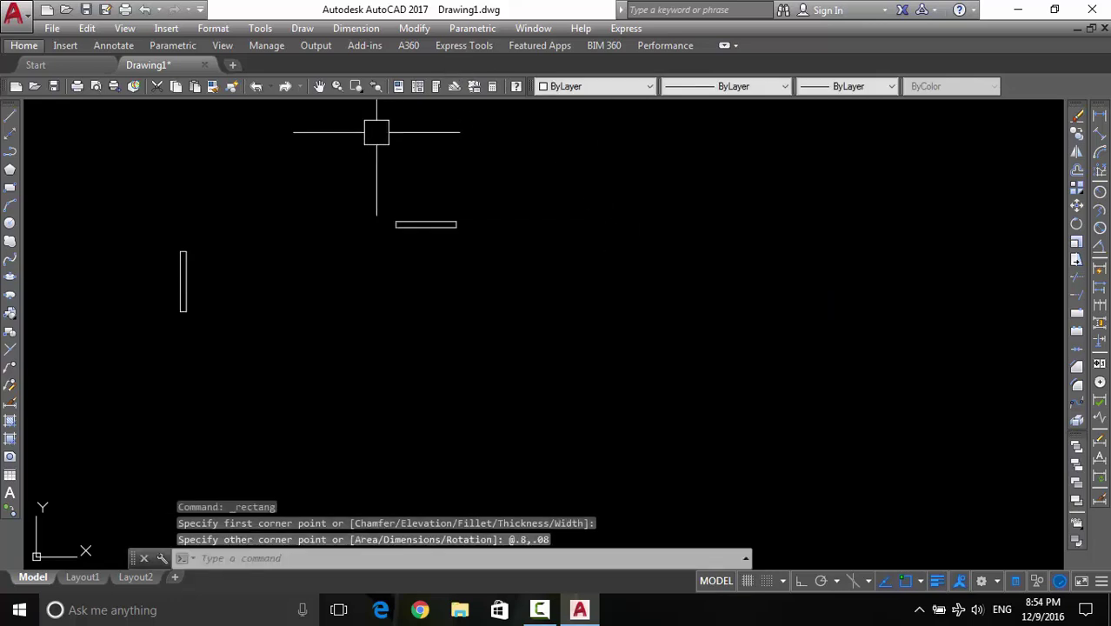
{"action": "scroll", "coordinate": [422, 241], "scroll_direction": "up", "scroll_amount": 5}
{"action": "scroll", "coordinate": [625, 285], "scroll_direction": "up", "scroll_amount": 2}
{"action": "scroll", "coordinate": [709, 266], "scroll_direction": "up", "scroll_amount": 2}
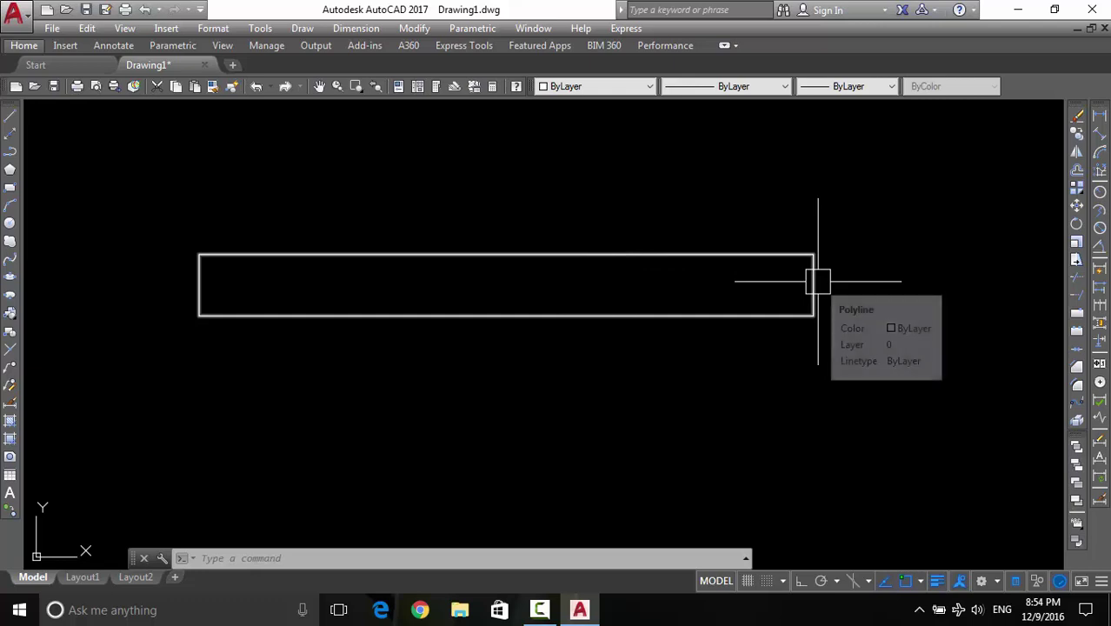
{"action": "left_click", "coordinate": [1100, 122]}
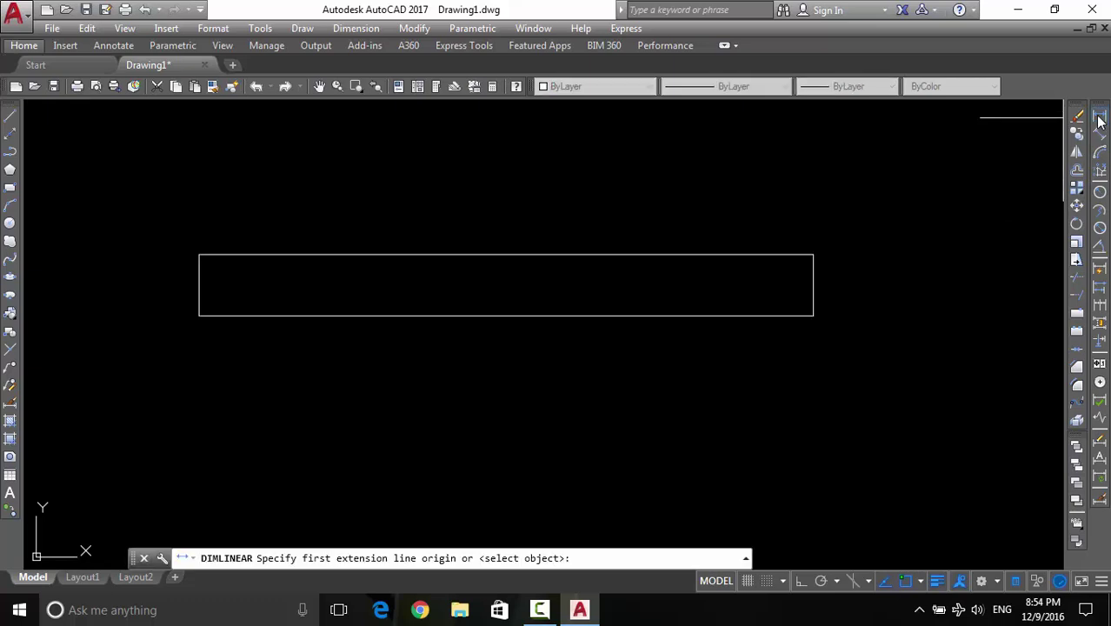
{"action": "left_click", "coordinate": [814, 254]}
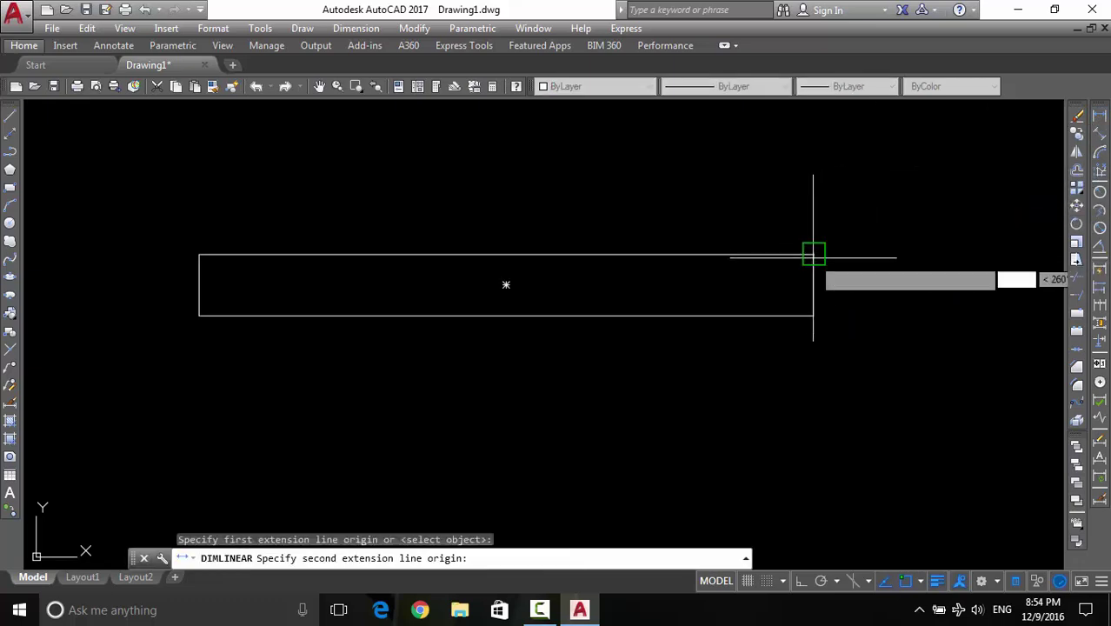
{"action": "left_click", "coordinate": [199, 253]}
{"action": "scroll", "coordinate": [199, 254], "scroll_direction": "down", "scroll_amount": 4}
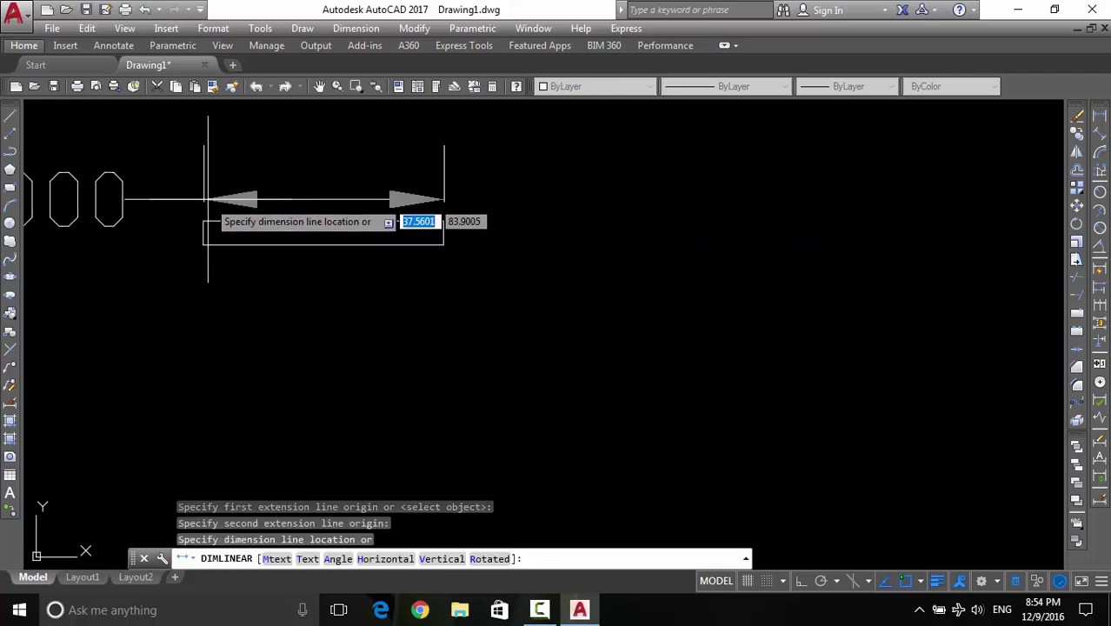
{"action": "left_click", "coordinate": [293, 260]}
{"action": "scroll", "coordinate": [434, 309], "scroll_direction": "down", "scroll_amount": 2}
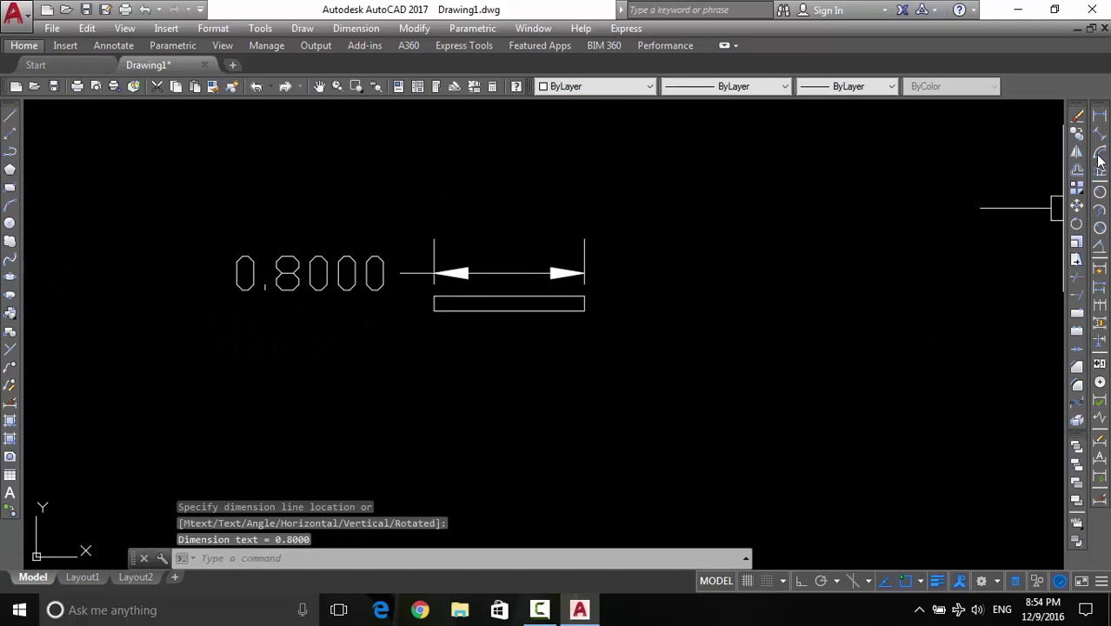
{"action": "left_click", "coordinate": [1101, 124]}
{"action": "scroll", "coordinate": [548, 303], "scroll_direction": "up", "scroll_amount": 5}
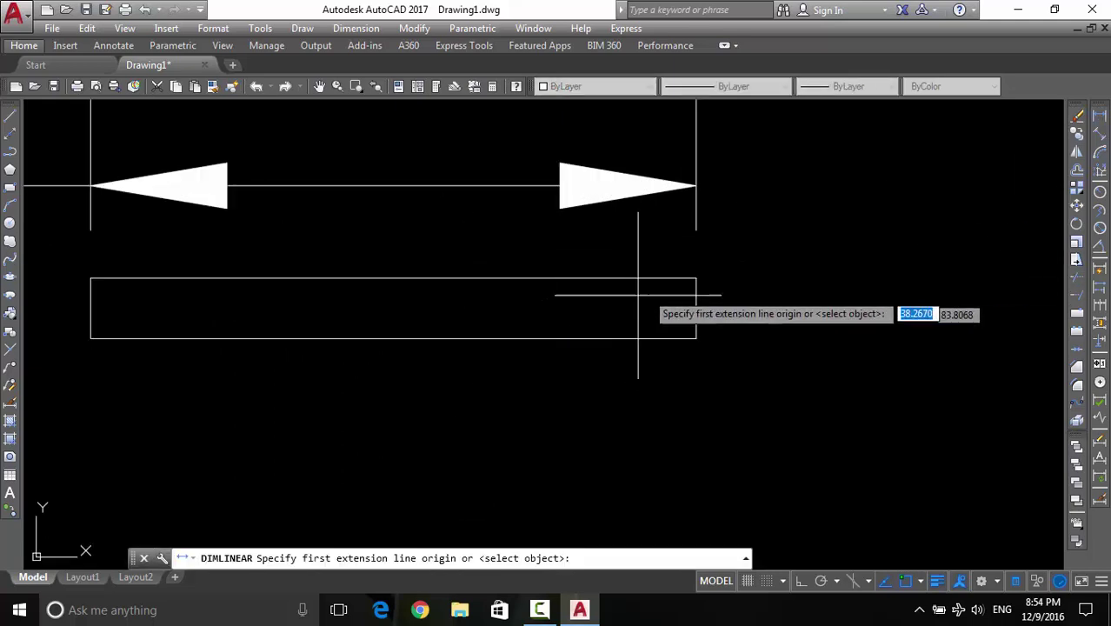
{"action": "left_click", "coordinate": [696, 278]}
{"action": "left_click", "coordinate": [697, 339]}
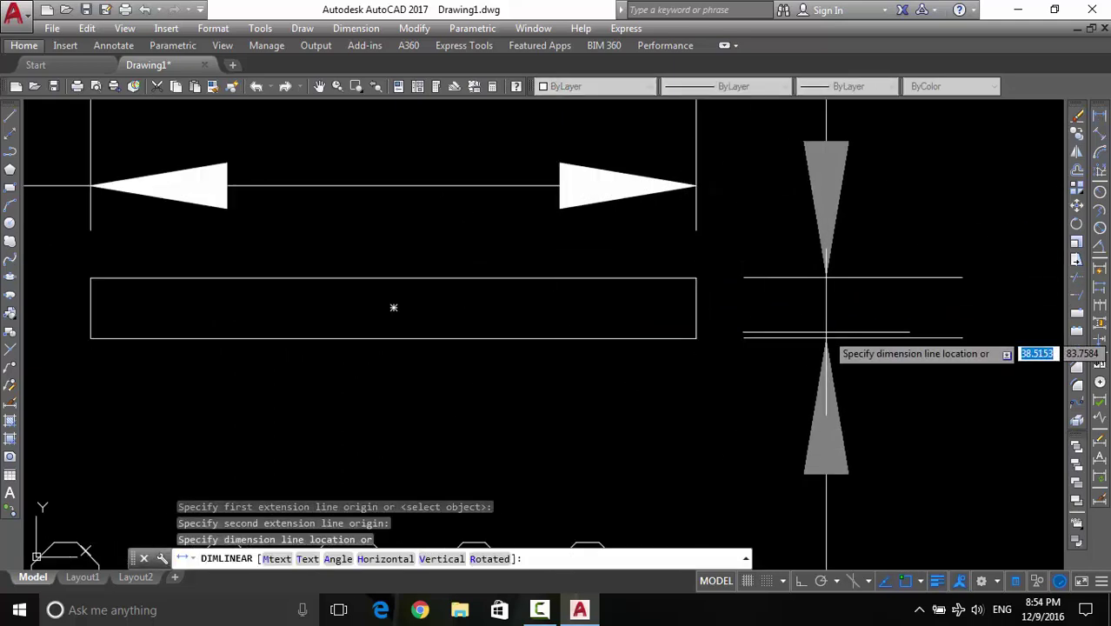
{"action": "middle_click_drag", "start_coordinate": [1000, 294], "coordinate": [731, 299]}
{"action": "left_click", "coordinate": [574, 325]}
{"action": "scroll", "coordinate": [612, 300], "scroll_direction": "down", "scroll_amount": 4}
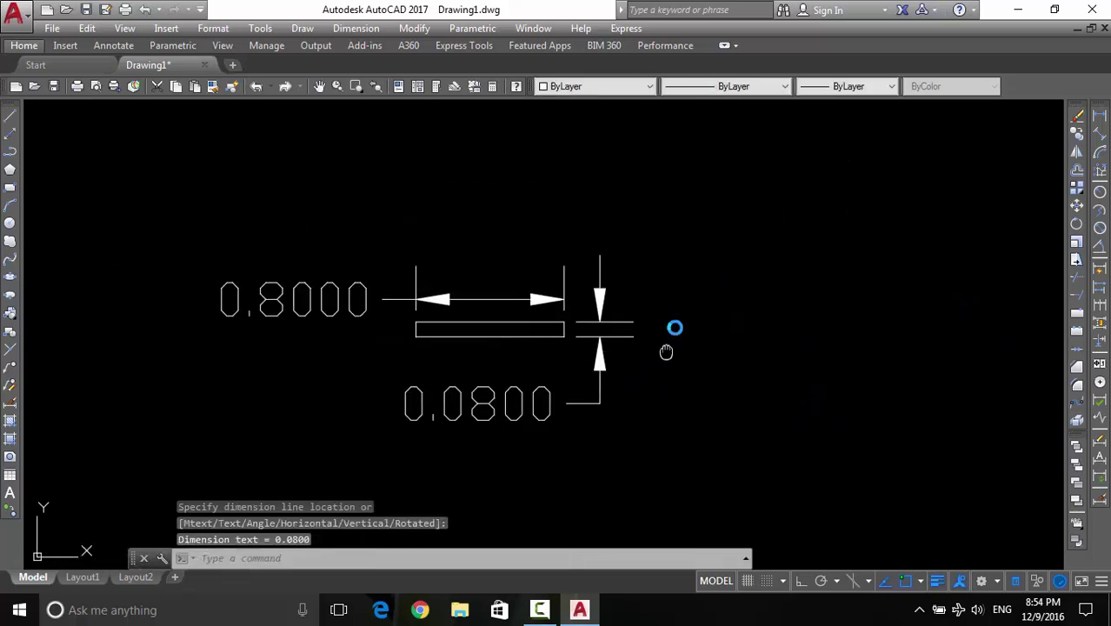
{"action": "left_click", "coordinate": [658, 469]}
{"action": "left_click", "coordinate": [539, 351]}
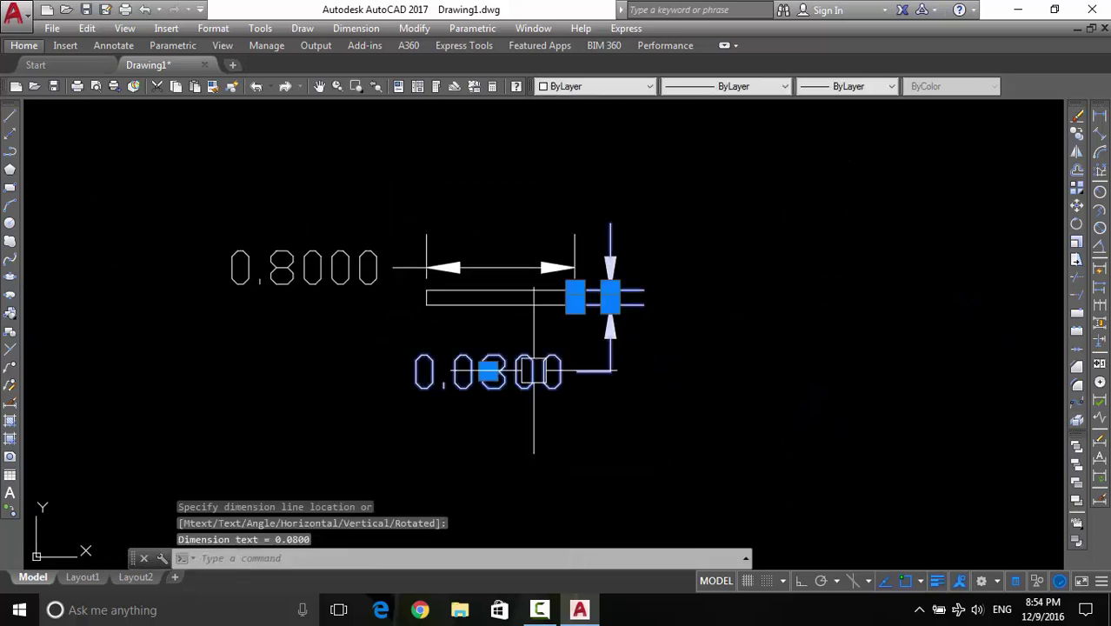
{"action": "left_click", "coordinate": [280, 261]}
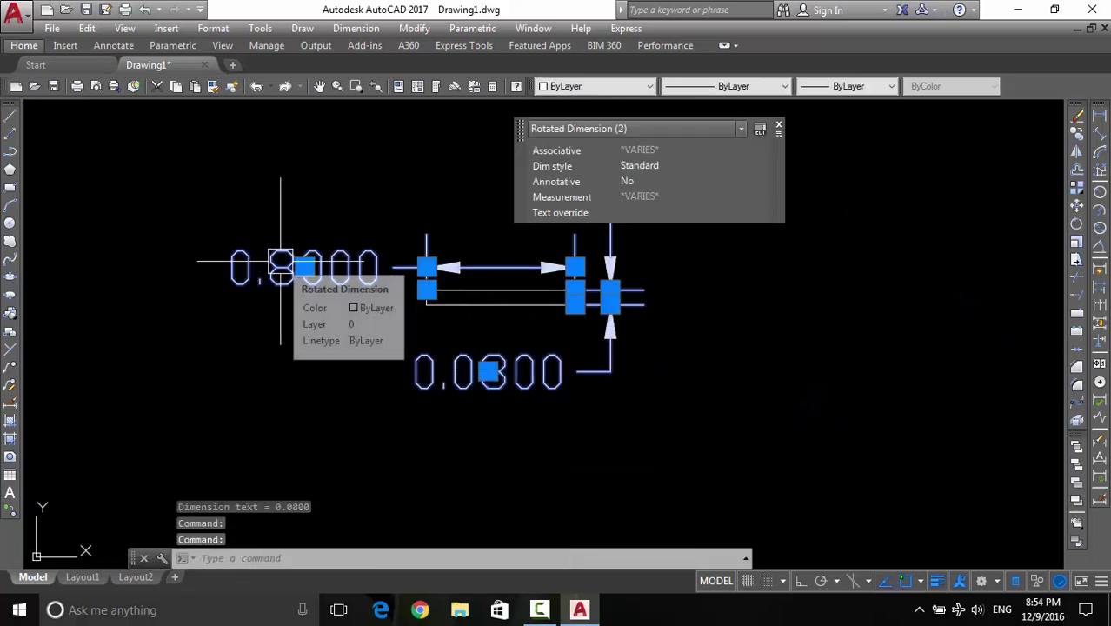
{"action": "type", "text": "e"}
{"action": "key", "text": "Return"}
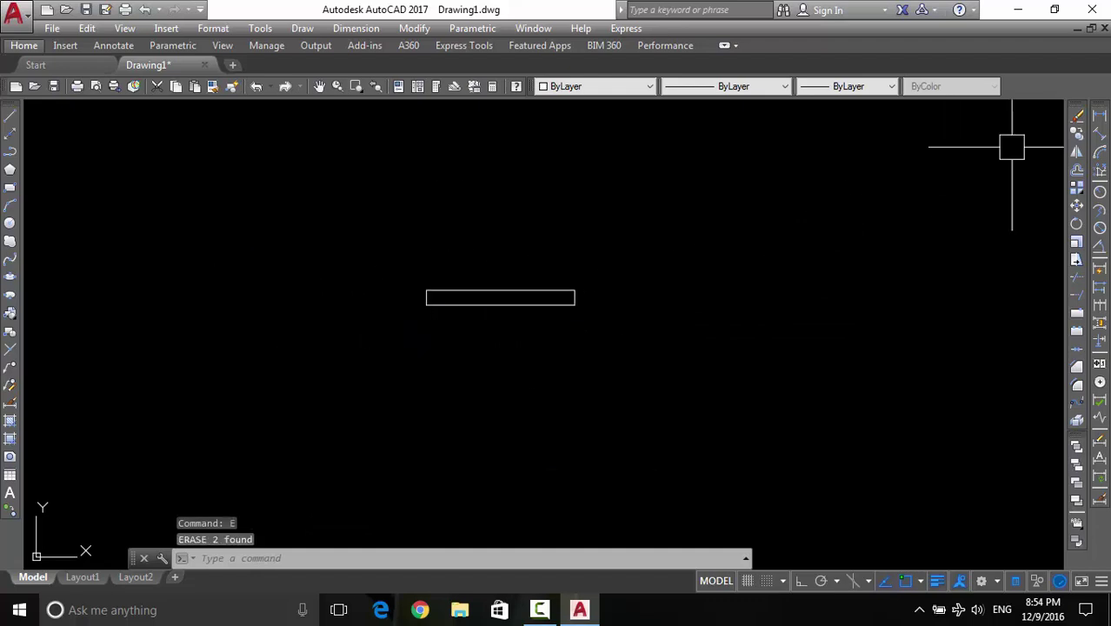
Add a 0.8000 linear dimension above the flat rectangle by selecting its top edge
{"action": "left_click", "coordinate": [1099, 120]}
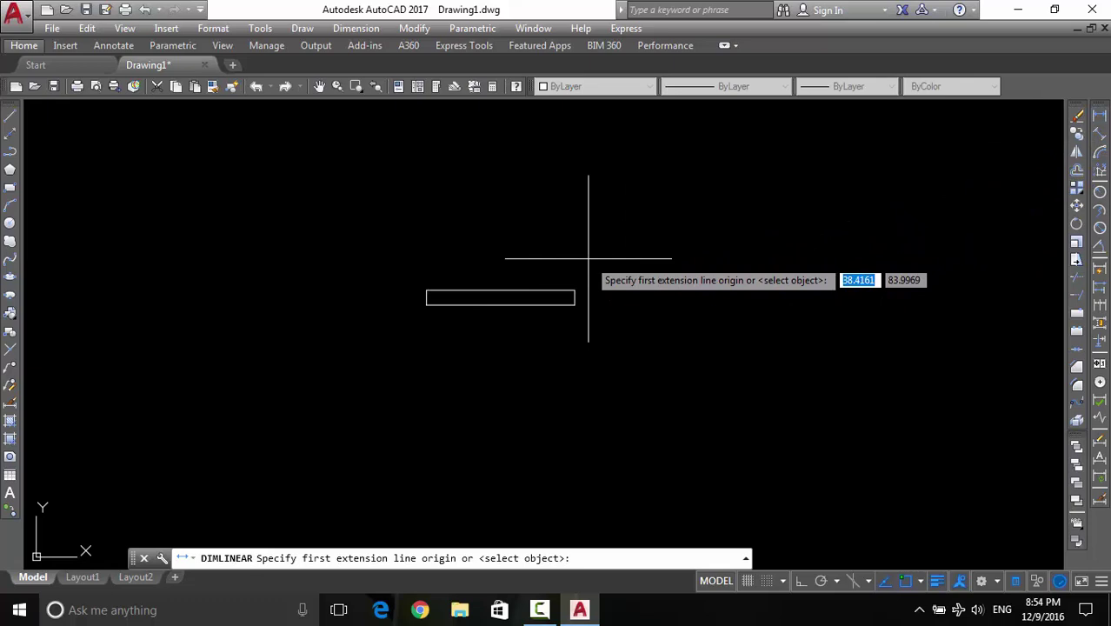
{"action": "key", "text": "Return"}
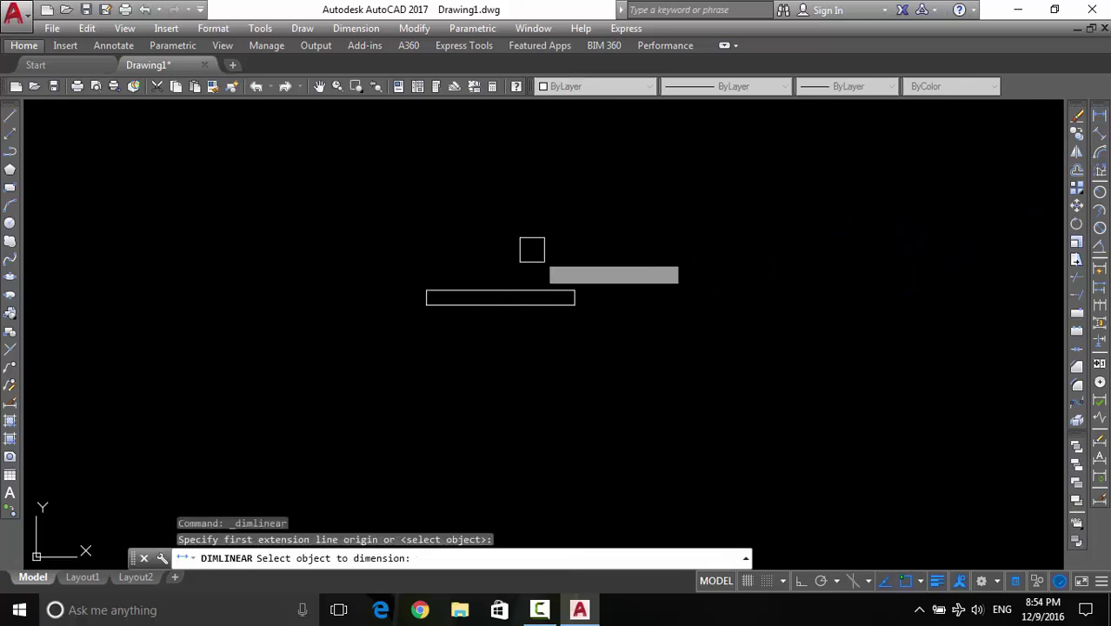
{"action": "scroll", "coordinate": [561, 265], "scroll_direction": "up", "scroll_amount": 2}
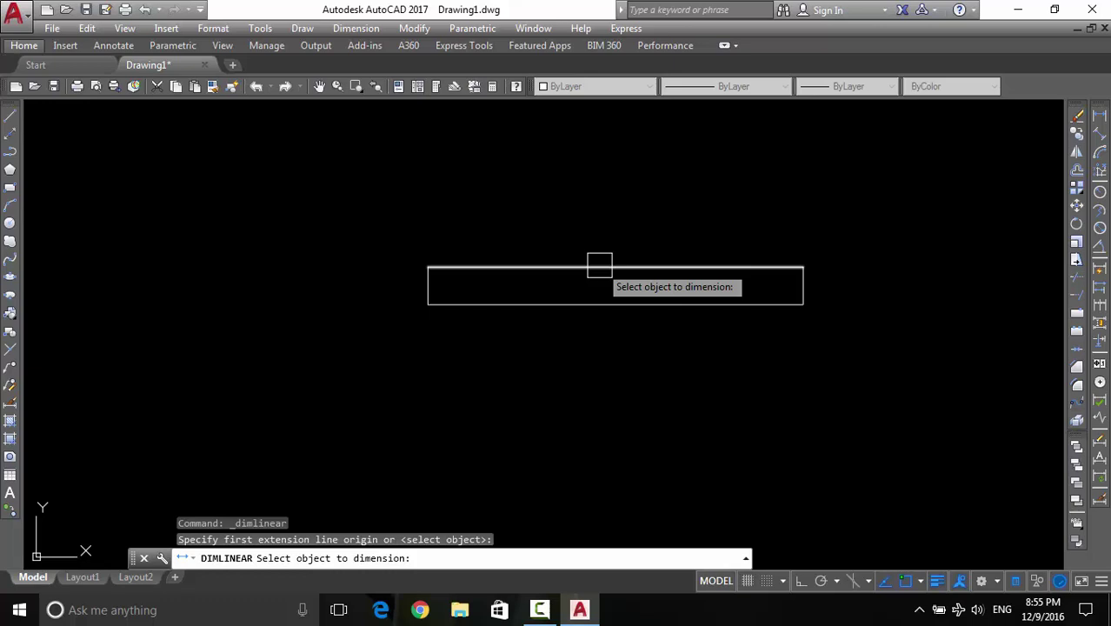
{"action": "left_click", "coordinate": [540, 267]}
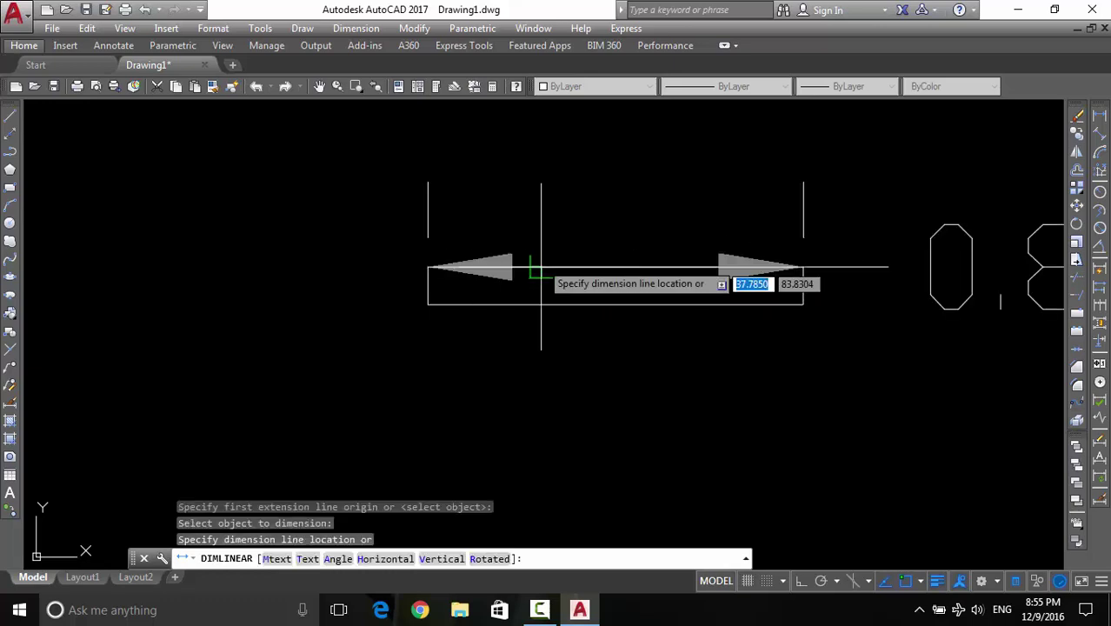
{"action": "left_click", "coordinate": [541, 228]}
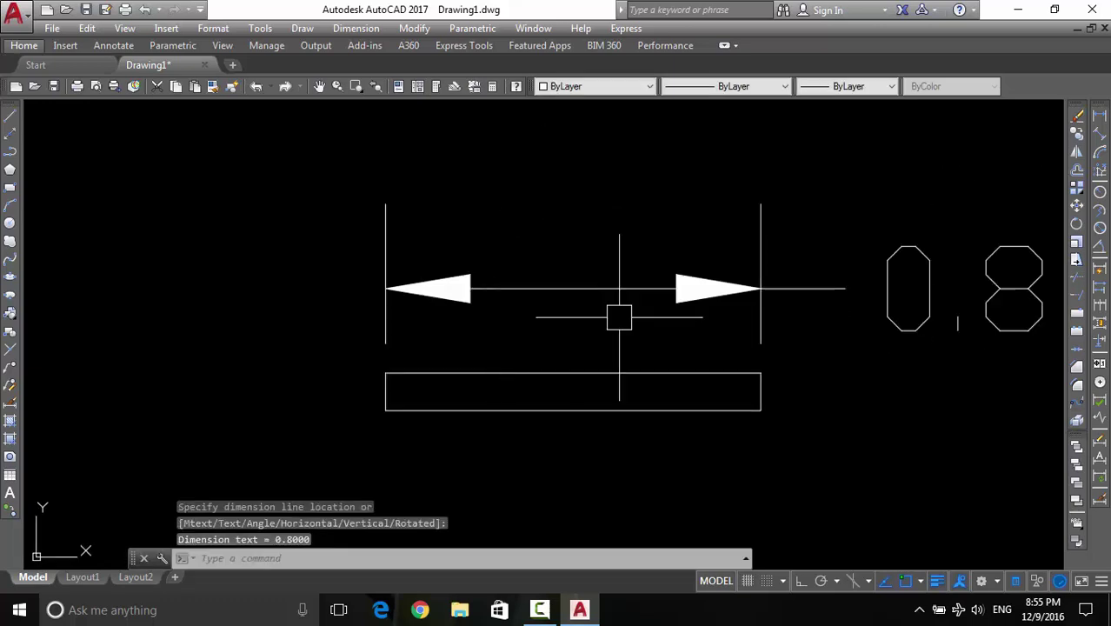
Recentre the view on the rectangle and start the LINE command
{"action": "scroll", "coordinate": [619, 318], "scroll_direction": "up", "scroll_amount": 1}
{"action": "scroll", "coordinate": [268, 285], "scroll_direction": "down", "scroll_amount": 3}
{"action": "scroll", "coordinate": [398, 321], "scroll_direction": "up", "scroll_amount": 1}
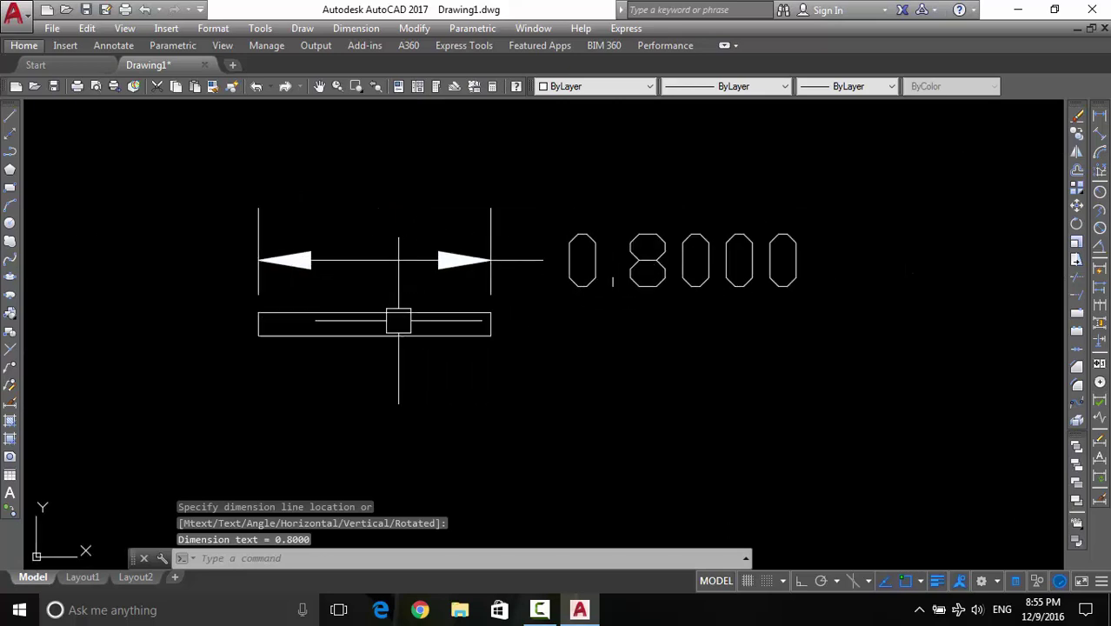
{"action": "scroll", "coordinate": [398, 322], "scroll_direction": "up", "scroll_amount": 4}
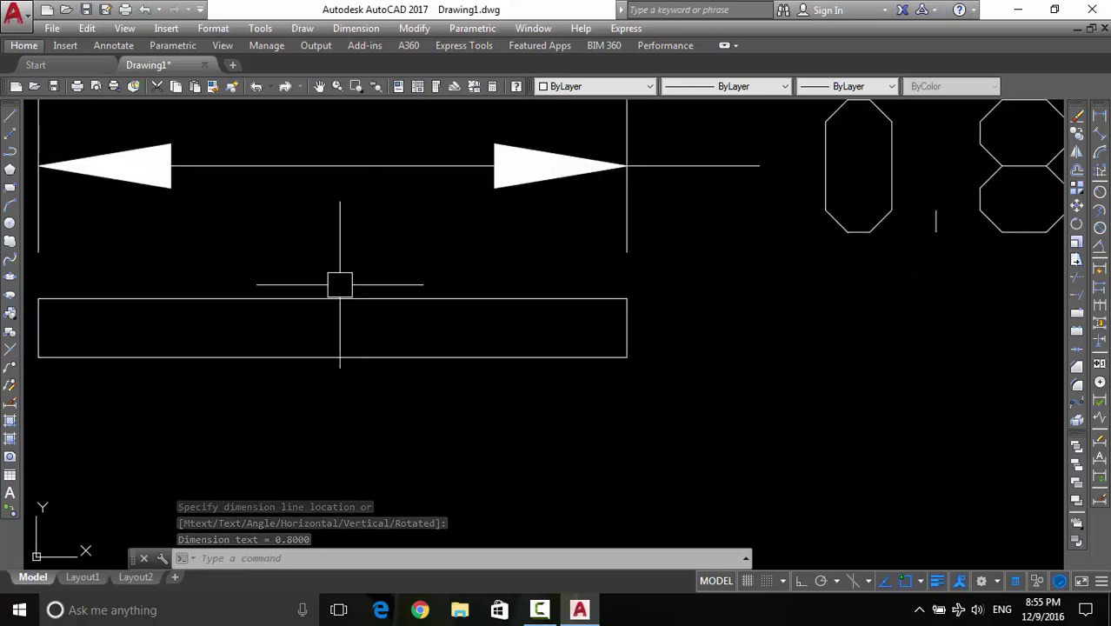
{"action": "middle_click_drag", "start_coordinate": [552, 334], "coordinate": [598, 318]}
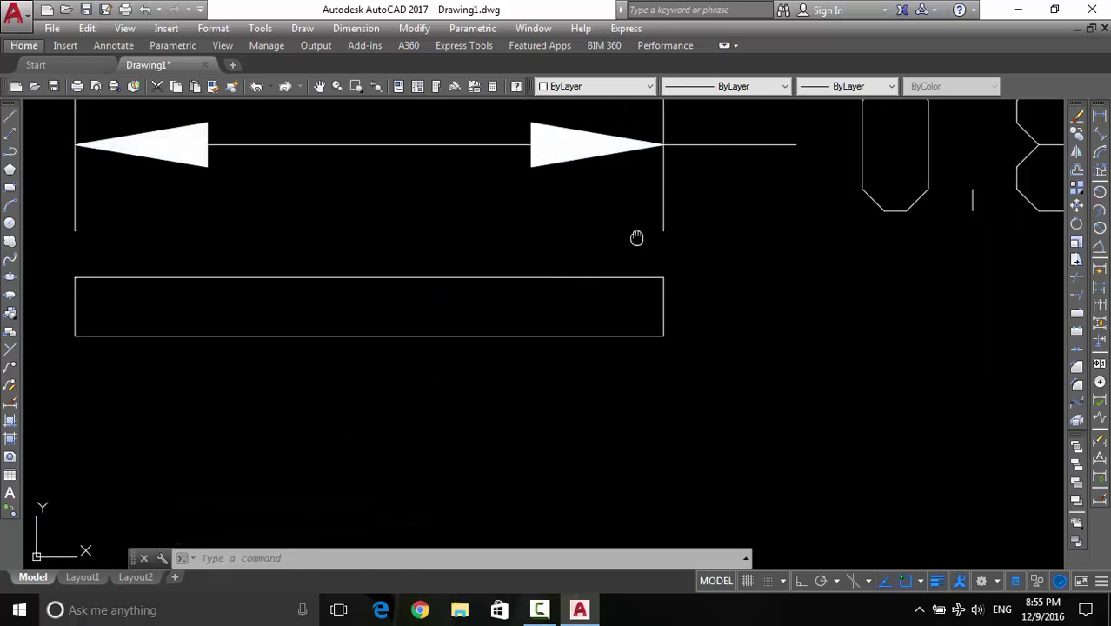
{"action": "middle_click_drag", "start_coordinate": [637, 238], "coordinate": [640, 226]}
{"action": "type", "text": "l"}
{"action": "key", "text": "Return"}
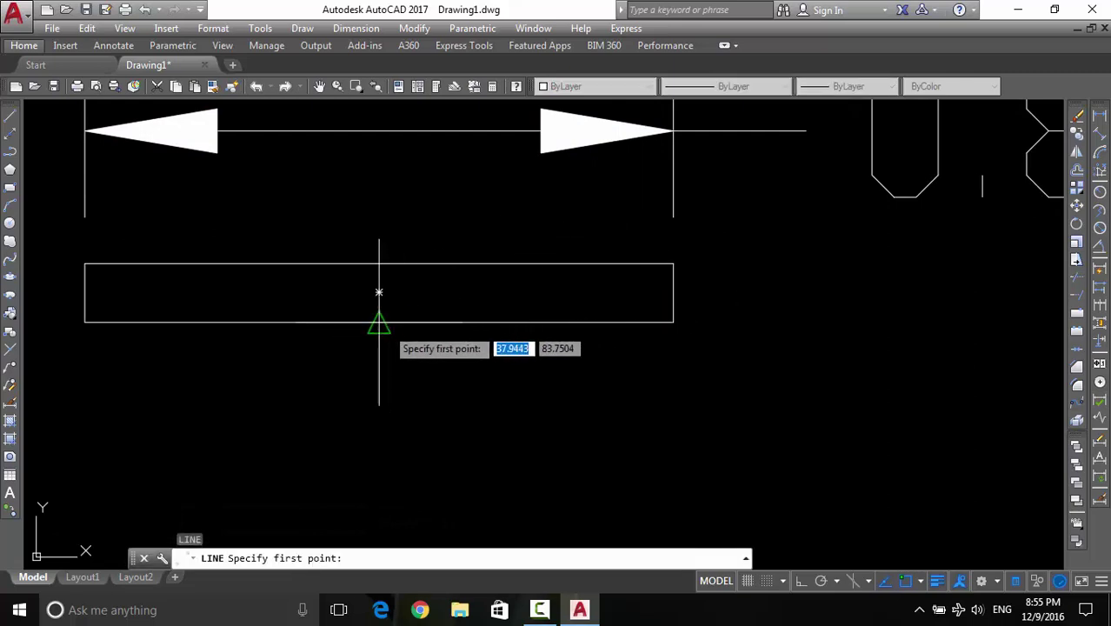
Draw a vertical line straight down from the rectangle's bottom-edge midpoint
{"action": "left_click", "coordinate": [378, 322]}
{"action": "left_click", "coordinate": [378, 443]}
{"action": "key", "text": "Return"}
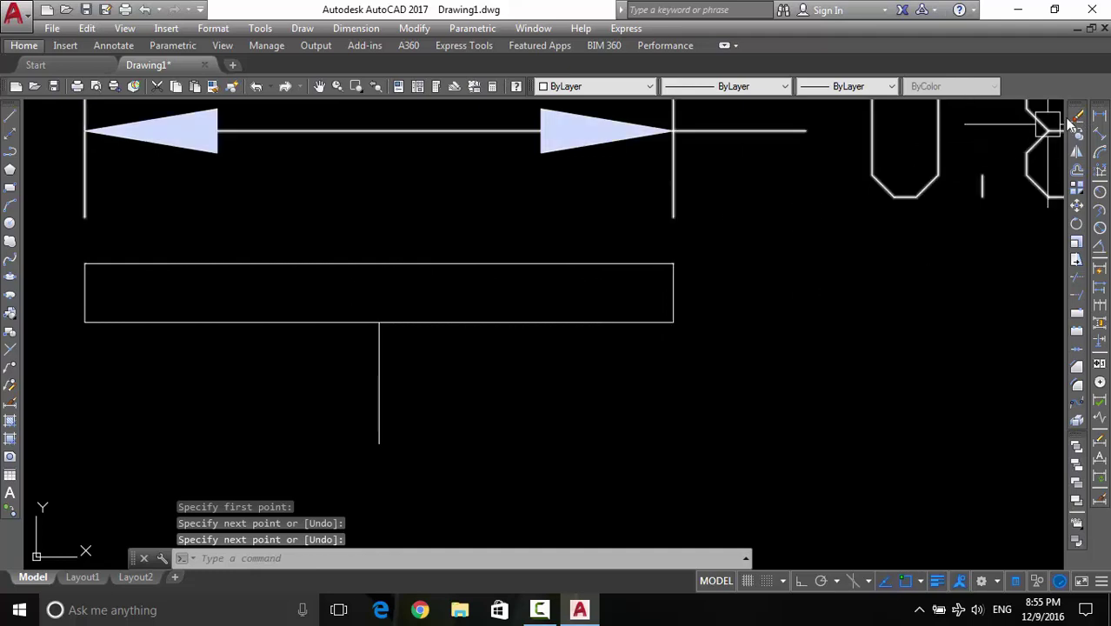
Start and cancel two linear dimension attempts, then pan to the rectangle's right end
{"action": "left_click", "coordinate": [1103, 120]}
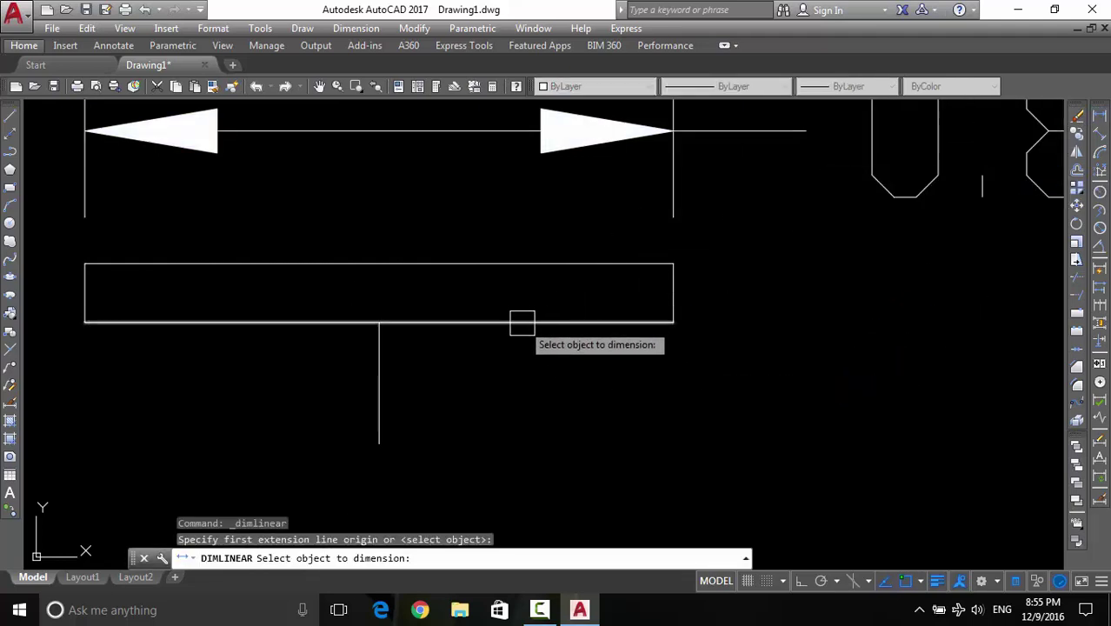
{"action": "key", "text": "Escape"}
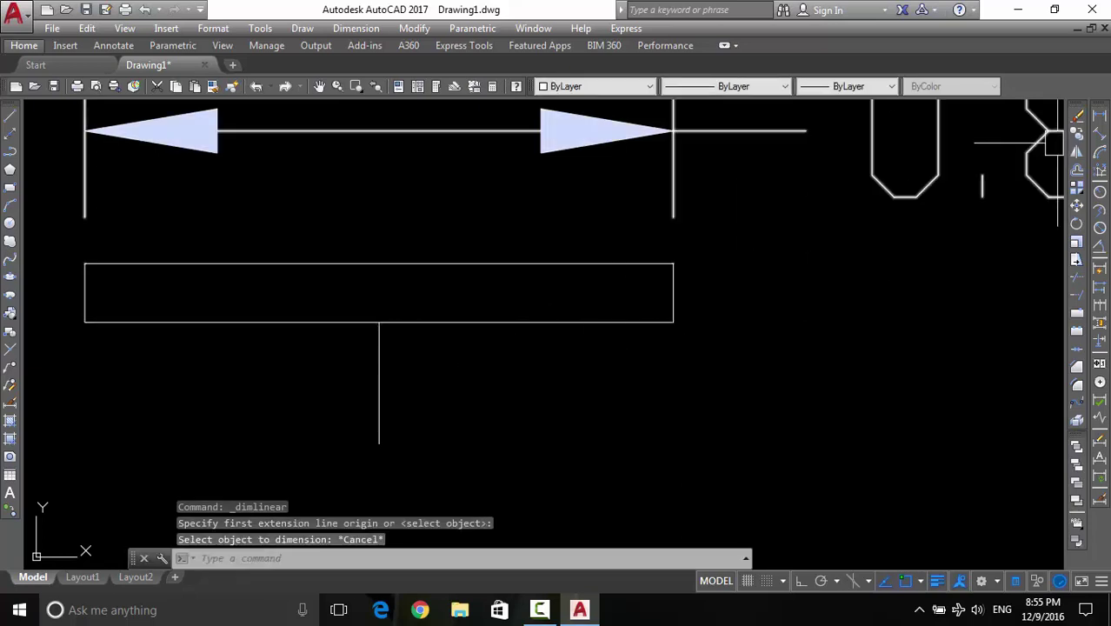
{"action": "left_click", "coordinate": [1098, 117]}
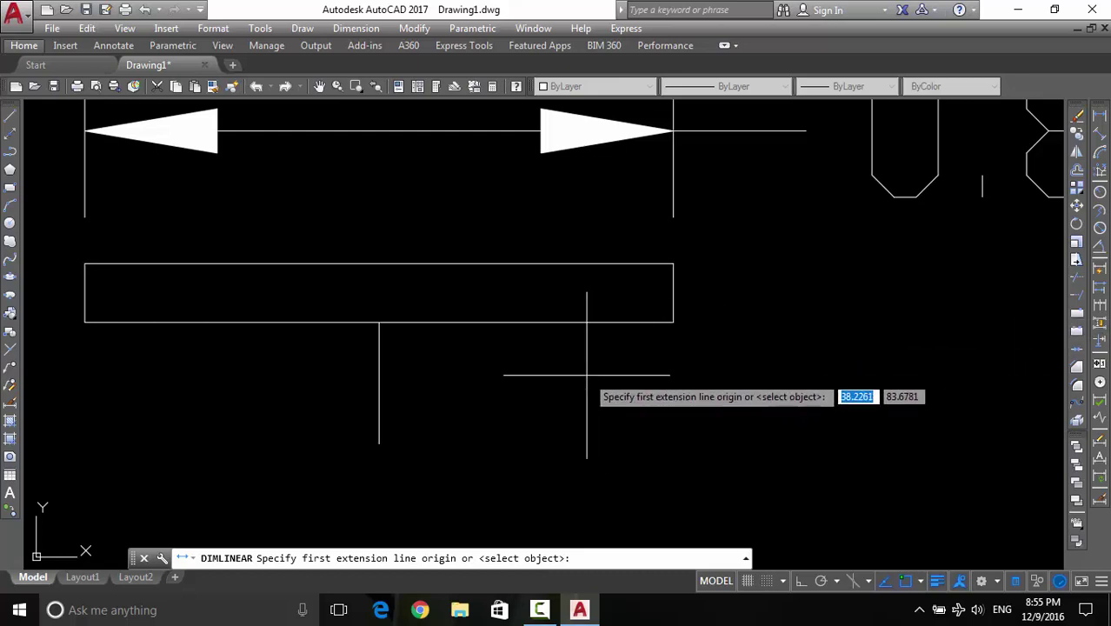
{"action": "key", "text": "Return"}
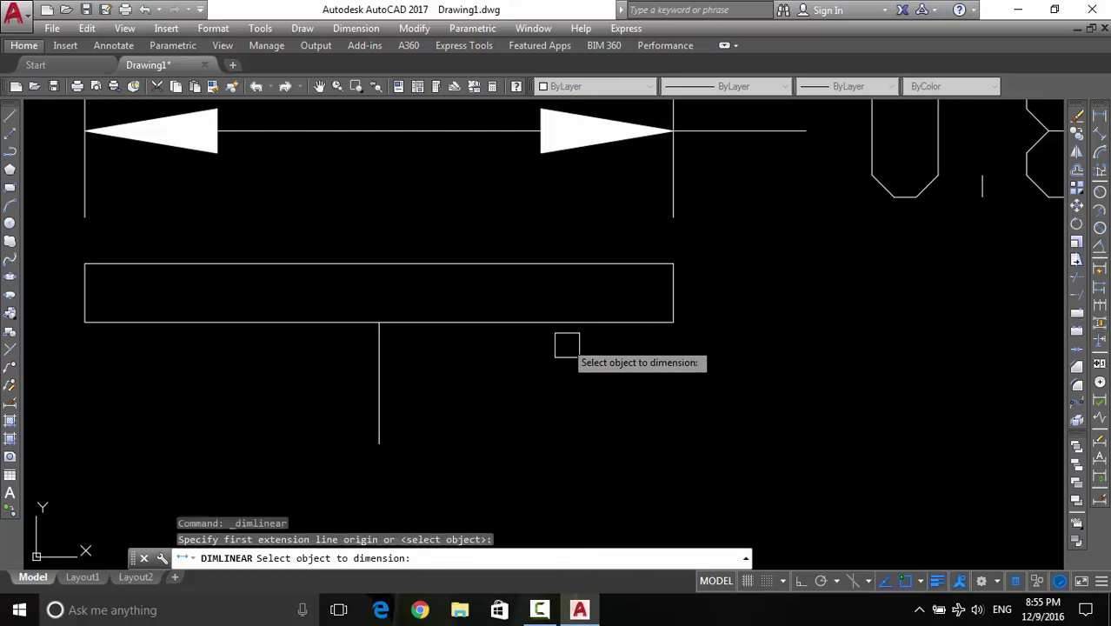
{"action": "scroll", "coordinate": [551, 332], "scroll_direction": "down", "scroll_amount": 4}
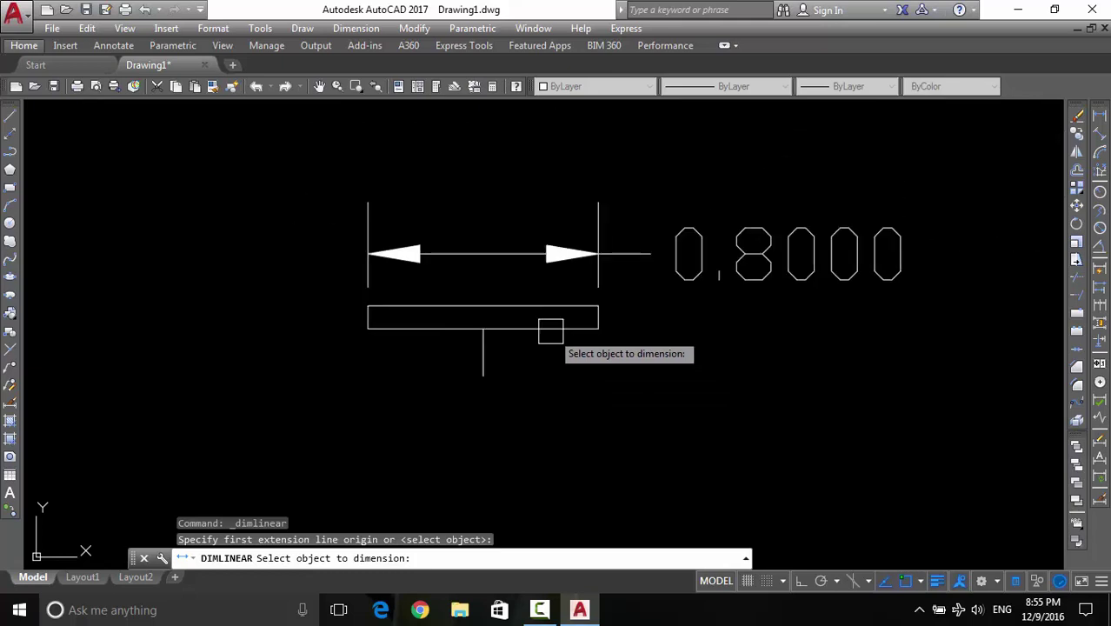
{"action": "key", "text": "Escape"}
{"action": "scroll", "coordinate": [588, 355], "scroll_direction": "up", "scroll_amount": 5}
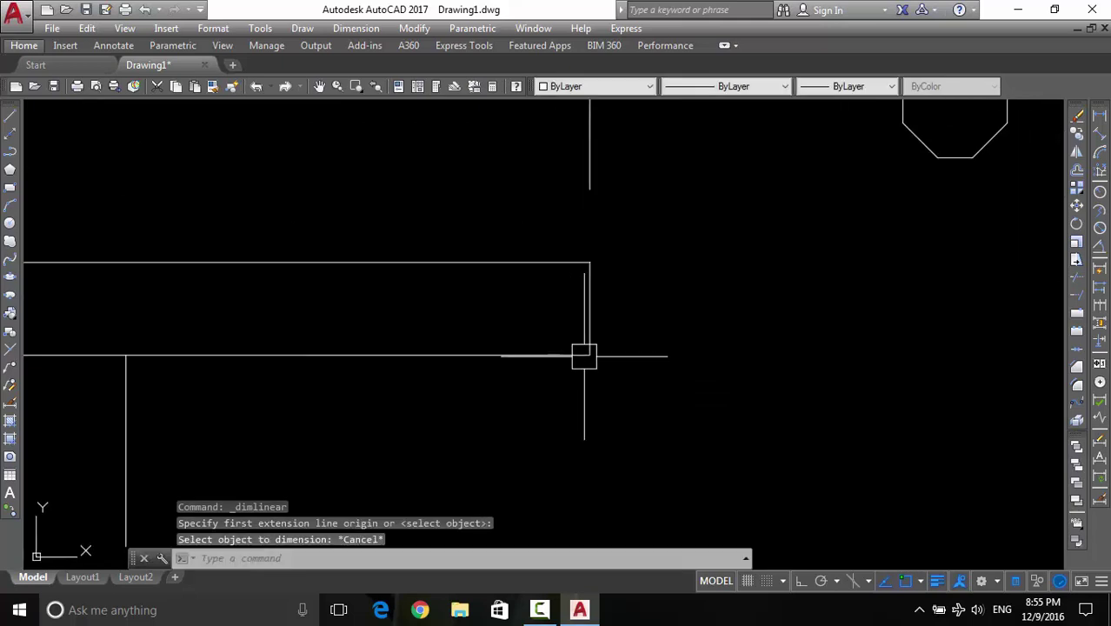
{"action": "middle_click_drag", "start_coordinate": [203, 358], "coordinate": [327, 321]}
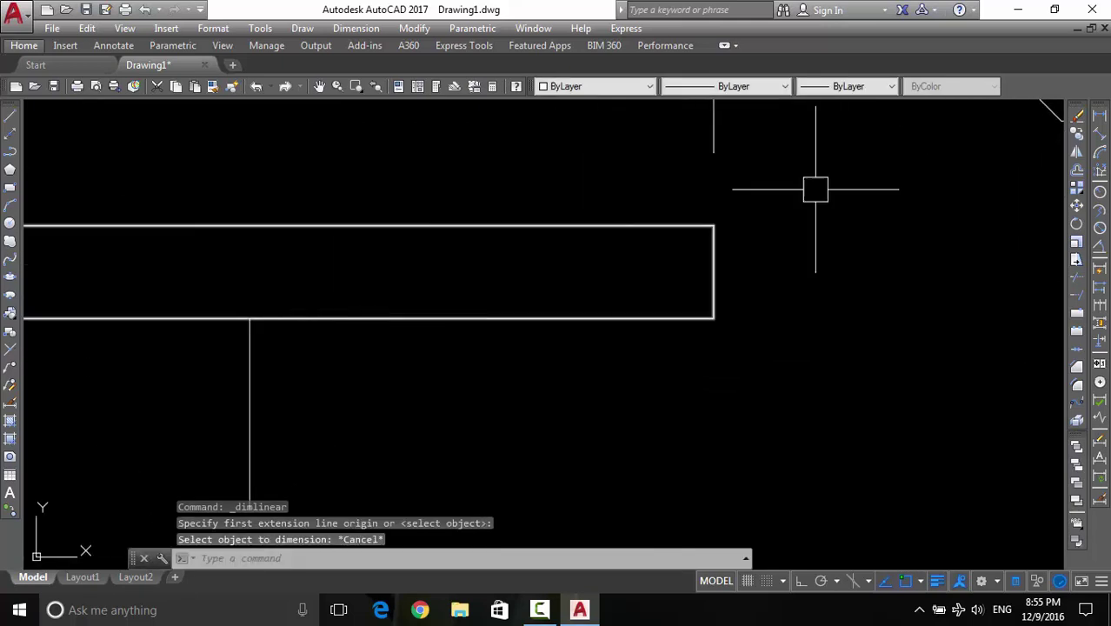
Add a 0.4000 dimension below the rectangle, from its lower-right corner to the midpoint line
{"action": "left_click", "coordinate": [1100, 119]}
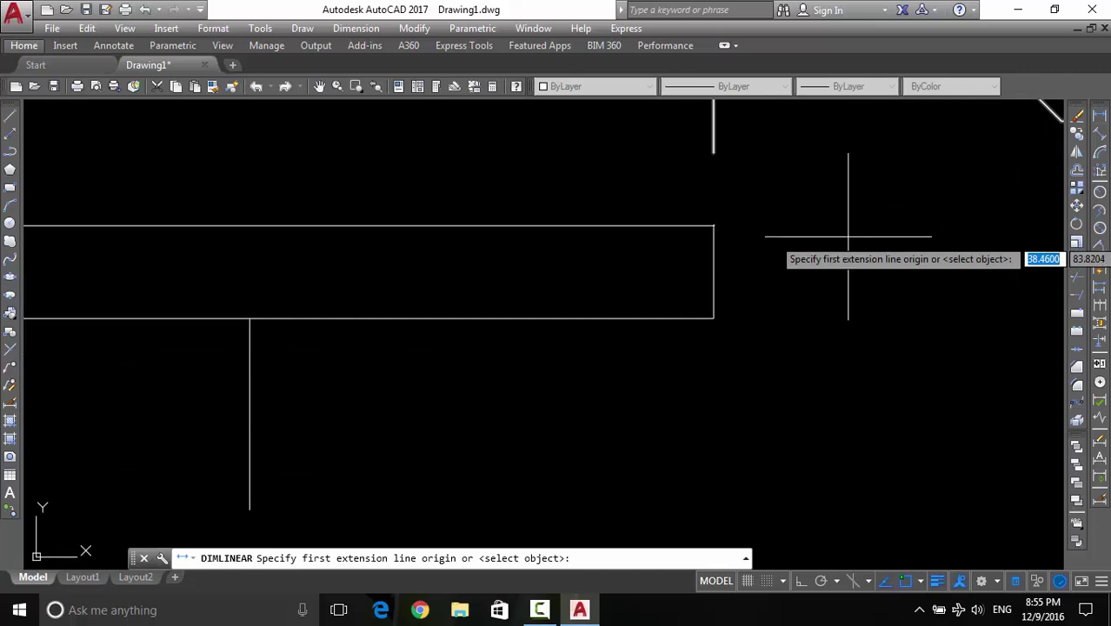
{"action": "left_click", "coordinate": [713, 318]}
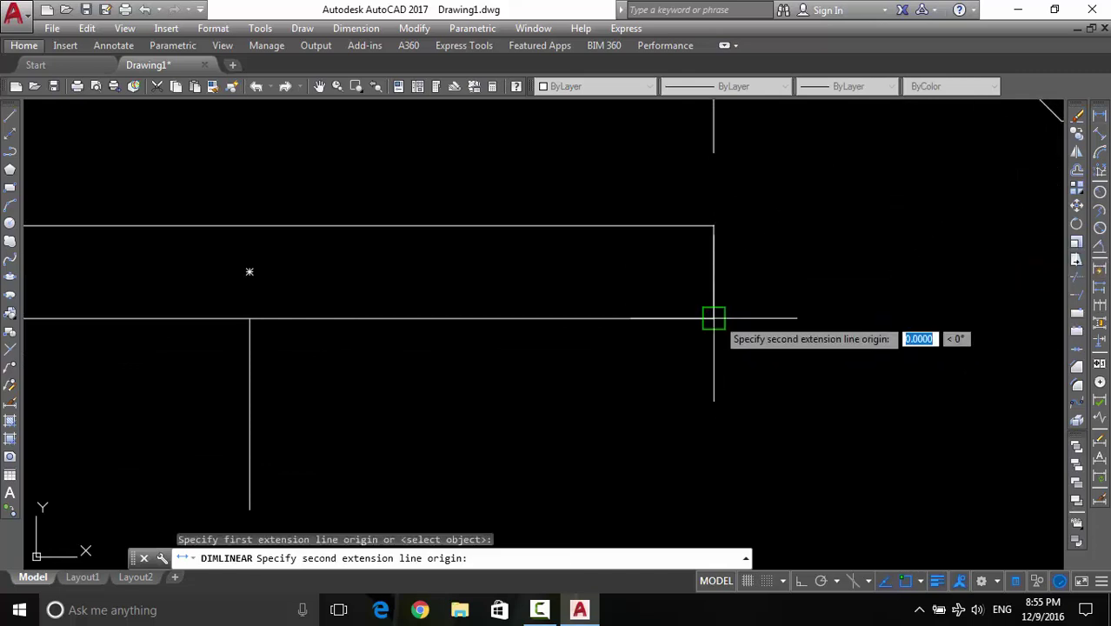
{"action": "left_click", "coordinate": [250, 318]}
{"action": "left_click", "coordinate": [367, 385]}
{"action": "scroll", "coordinate": [367, 384], "scroll_direction": "down", "scroll_amount": 4}
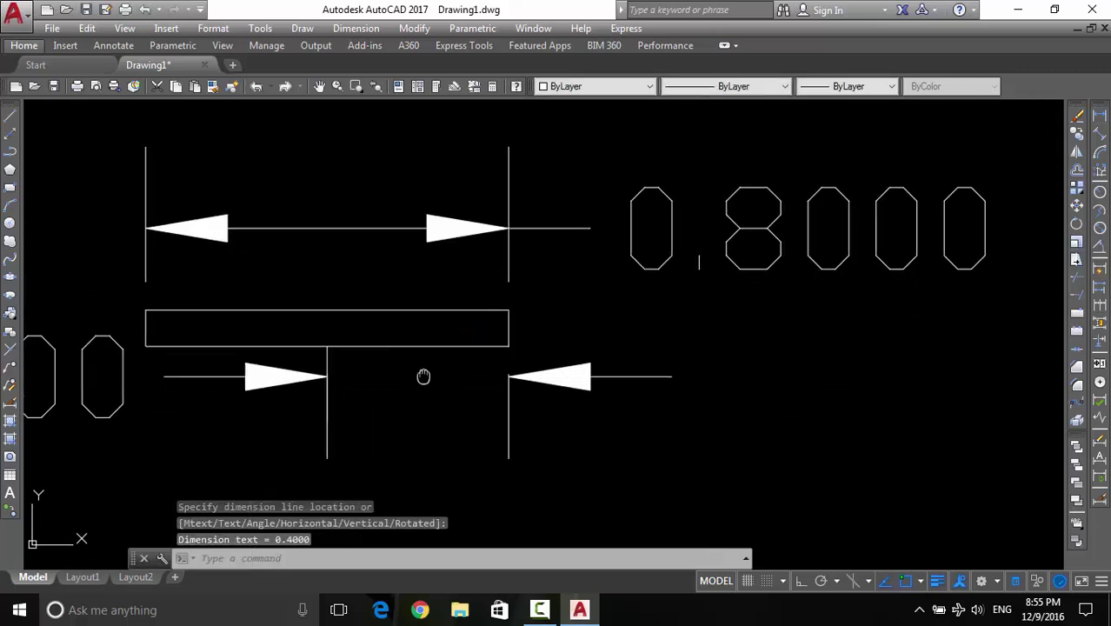
{"action": "middle_click_drag", "start_coordinate": [425, 375], "coordinate": [490, 317]}
{"action": "scroll", "coordinate": [544, 322], "scroll_direction": "down", "scroll_amount": 4}
{"action": "scroll", "coordinate": [442, 322], "scroll_direction": "up", "scroll_amount": 1}
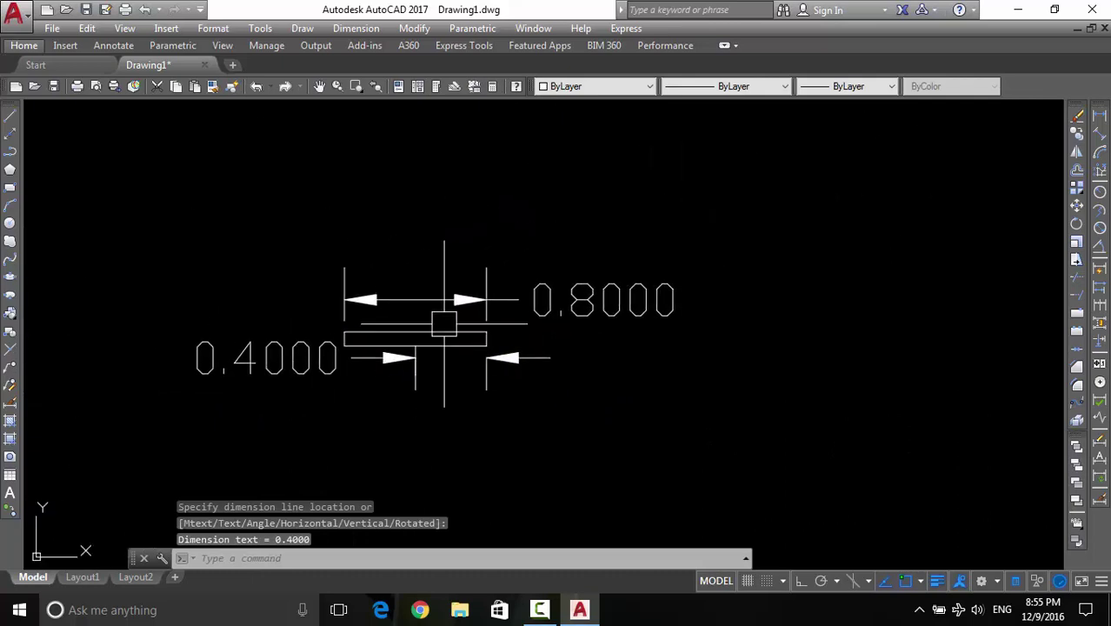
{"action": "scroll", "coordinate": [459, 379], "scroll_direction": "up", "scroll_amount": 1}
{"action": "scroll", "coordinate": [459, 380], "scroll_direction": "up", "scroll_amount": 2}
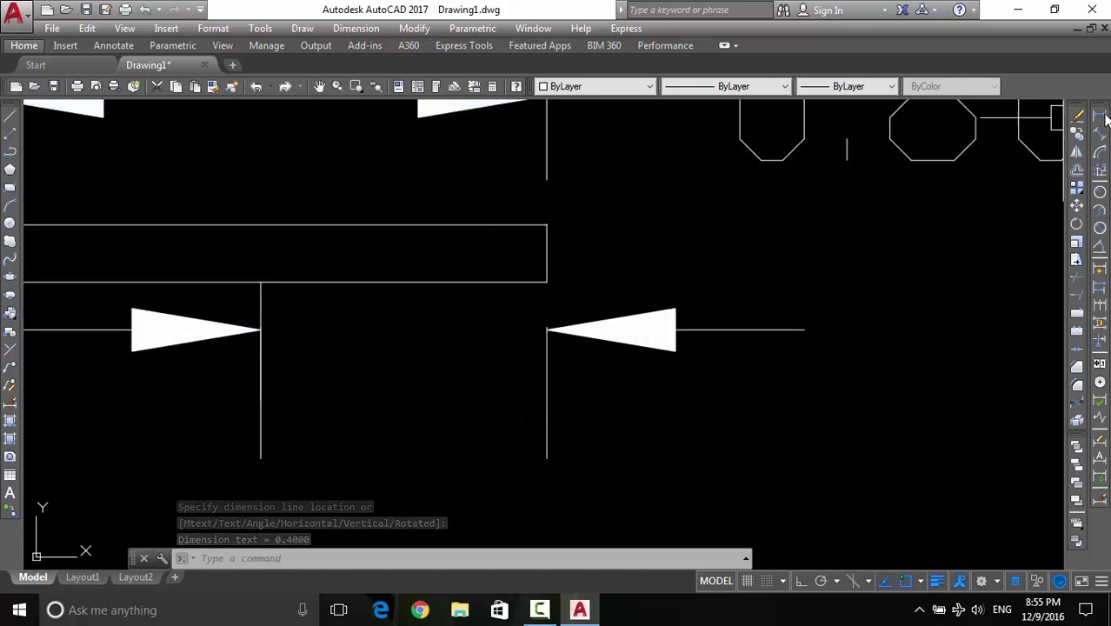
Dimension the rectangle's right edge to show its 0.0800 height
{"action": "key", "text": "Return"}
{"action": "key", "text": "Return"}
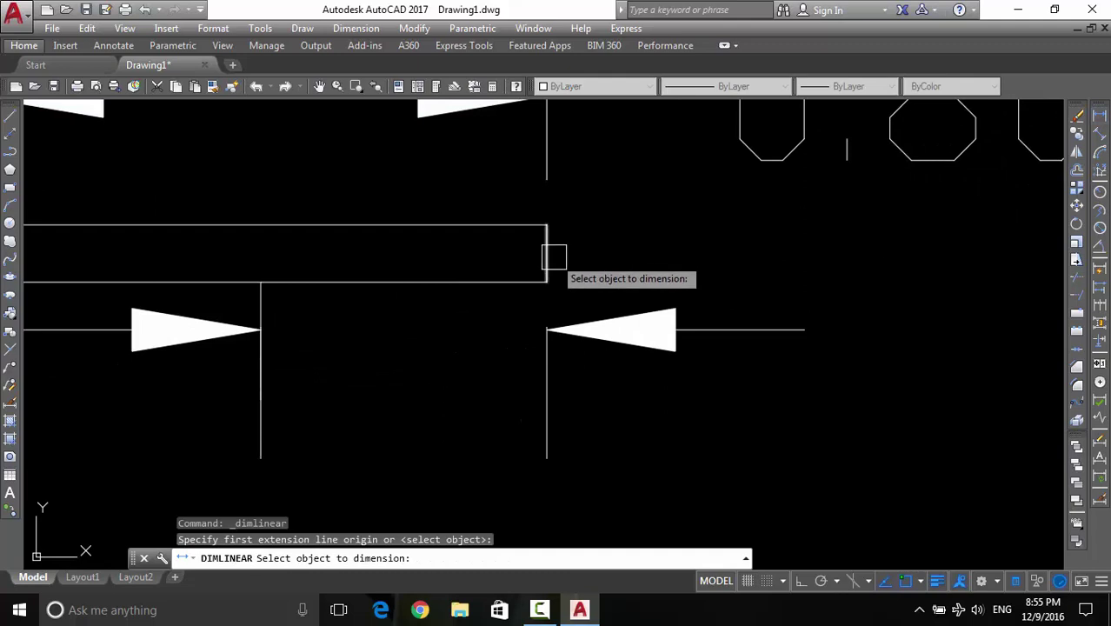
{"action": "left_click", "coordinate": [547, 252]}
{"action": "key", "text": "Escape"}
{"action": "scroll", "coordinate": [811, 348], "scroll_direction": "down", "scroll_amount": 2}
Try moving the 0.8000 dimension text lower, then cancel and undo that move
{"action": "mouse_move", "coordinate": [811, 349]}
{"action": "middle_mouse_down"}
{"action": "mouse_move", "coordinate": [811, 320]}
{"action": "mouse_move", "coordinate": [591, 396]}
{"action": "middle_mouse_up"}
{"action": "left_click", "coordinate": [670, 267]}
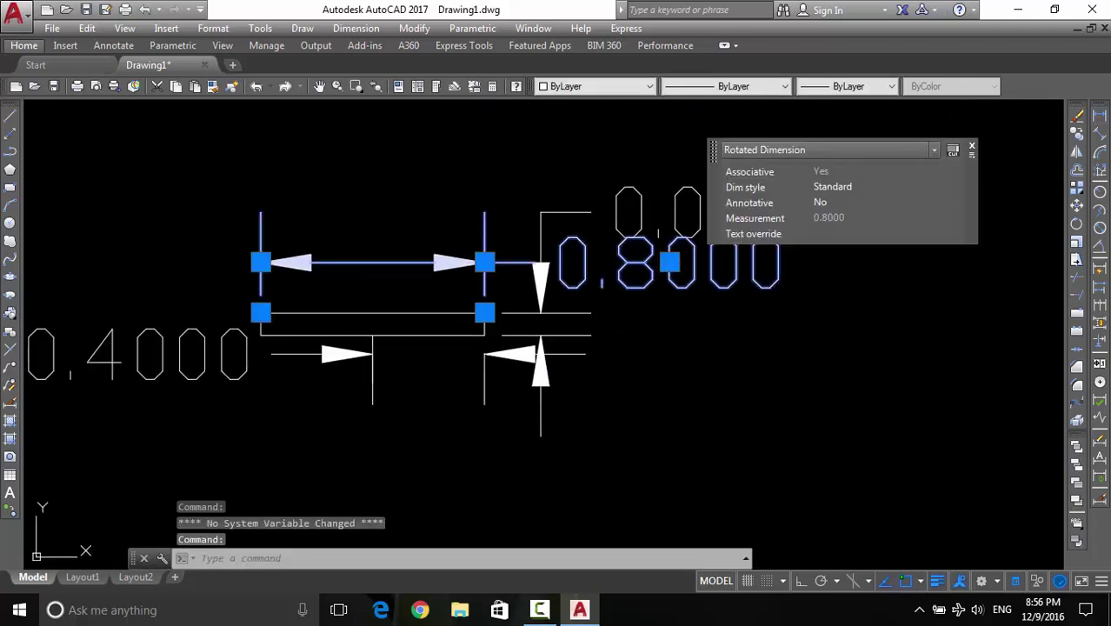
{"action": "left_click", "coordinate": [671, 261]}
{"action": "left_click", "coordinate": [721, 343]}
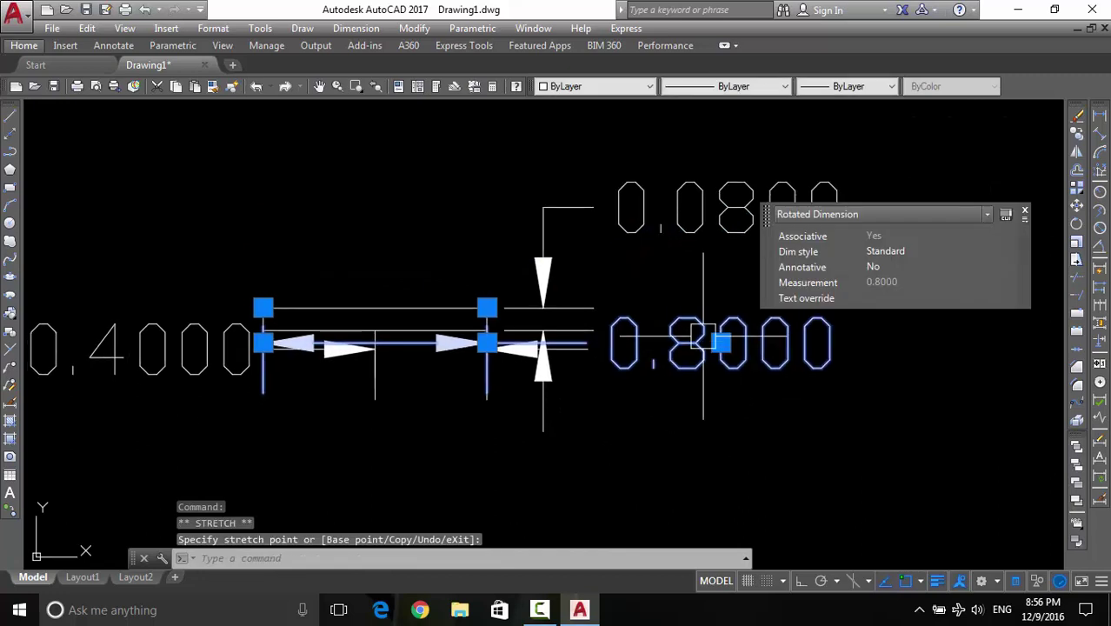
{"action": "left_click", "coordinate": [721, 344]}
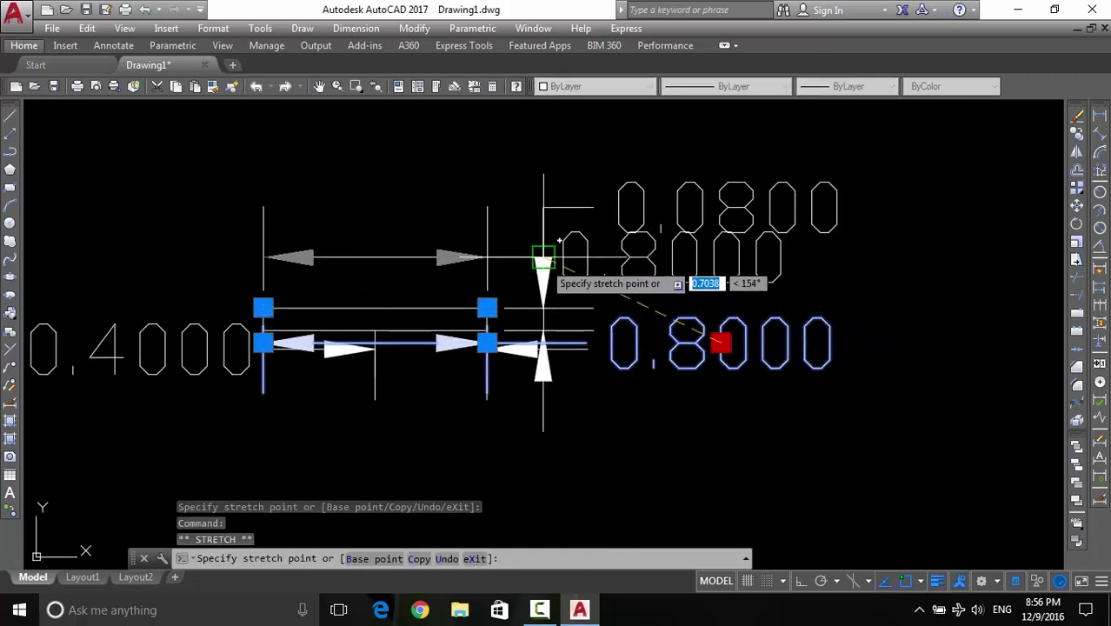
{"action": "key", "text": "Escape"}
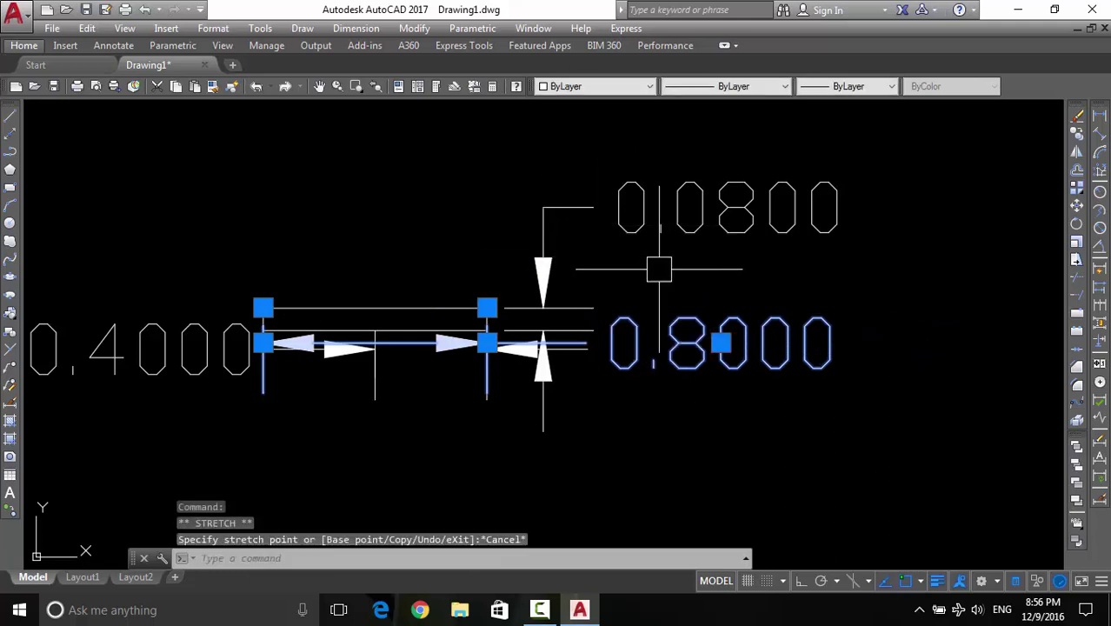
{"action": "key", "text": "Escape"}
{"action": "key", "text": "ctrl+z"}
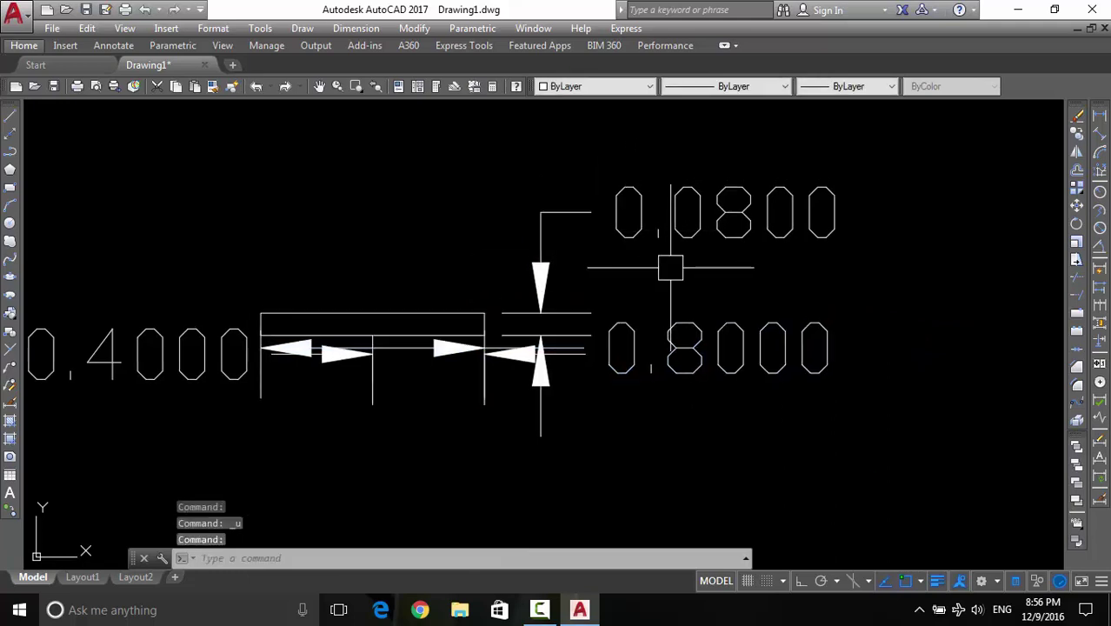
Drag the 0.0800 dimension text down below the rectangle's right end
{"action": "left_click", "coordinate": [687, 224]}
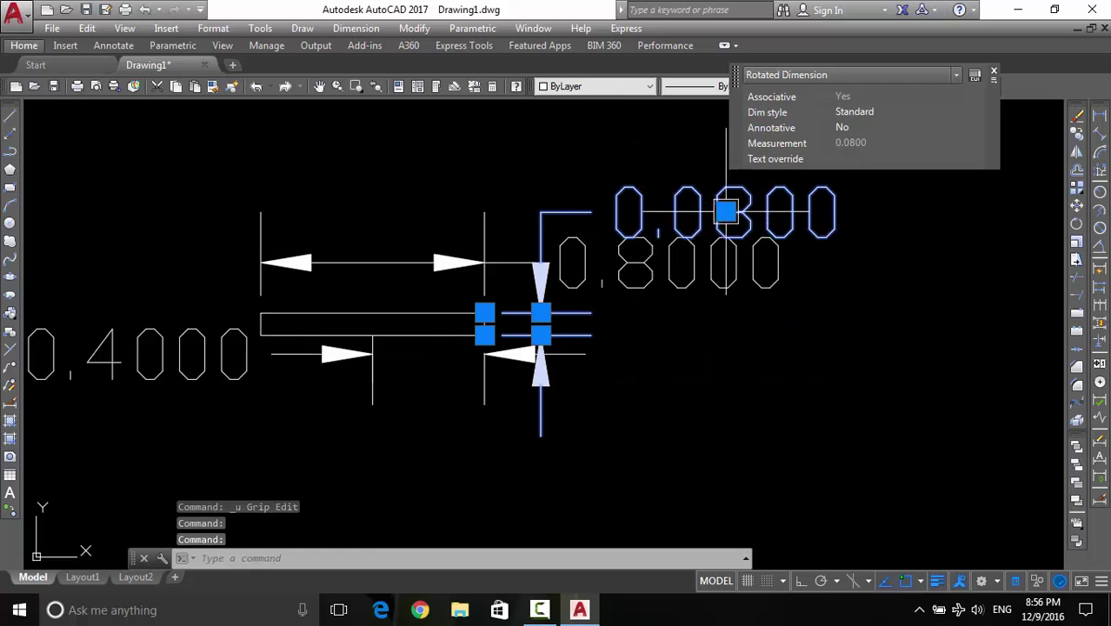
{"action": "left_click", "coordinate": [726, 211]}
{"action": "left_click", "coordinate": [736, 369]}
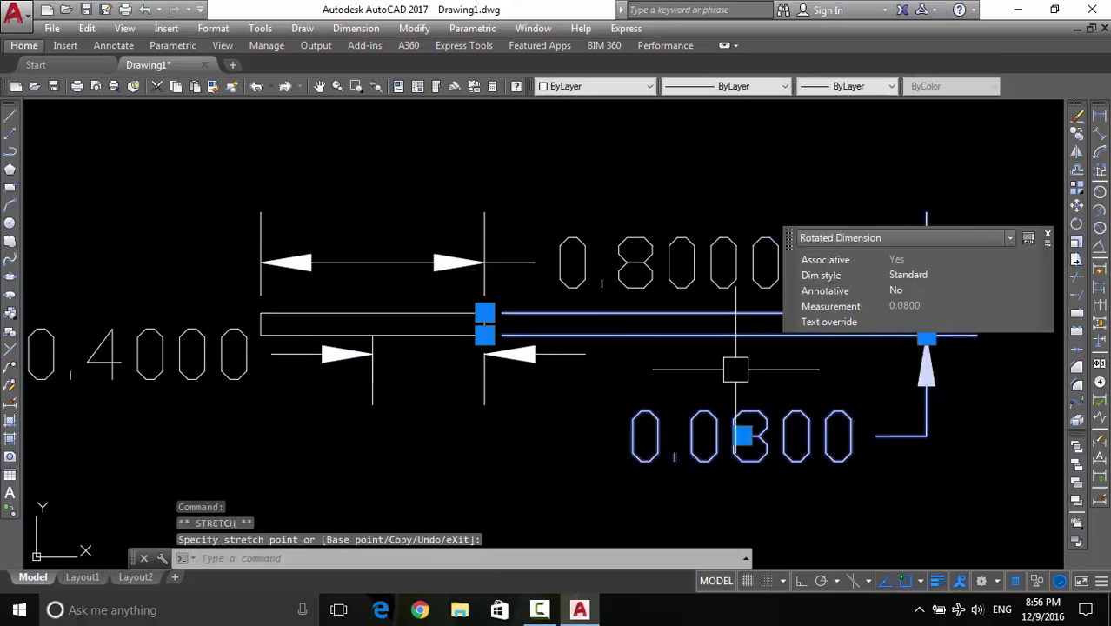
{"action": "key", "text": "Escape"}
{"action": "middle_click_drag", "start_coordinate": [736, 370], "coordinate": [693, 384]}
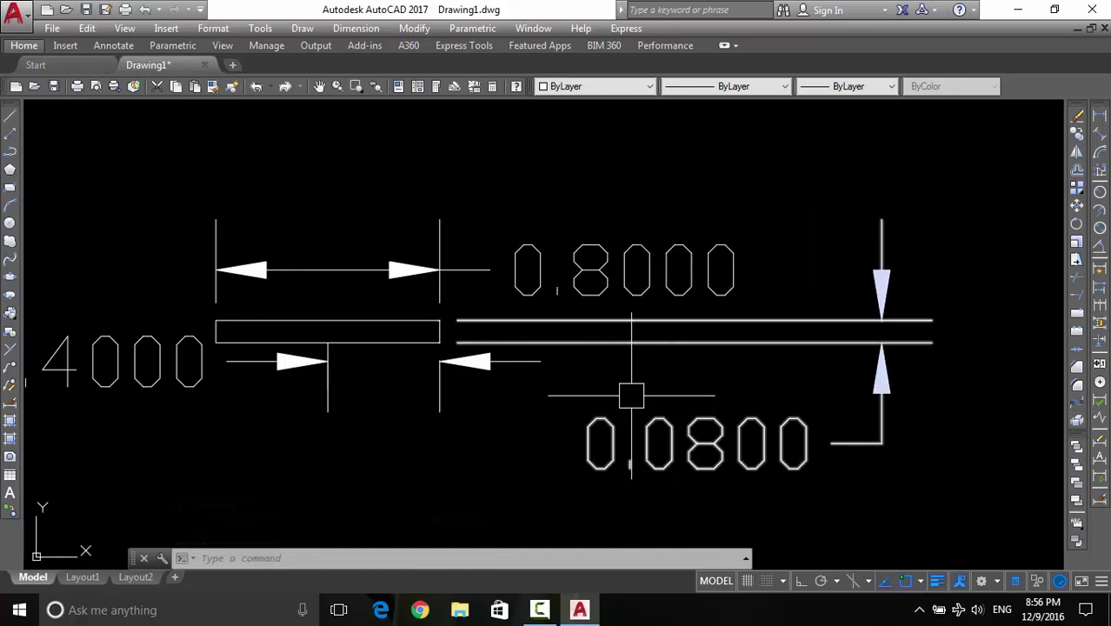
{"action": "middle_click_drag", "start_coordinate": [347, 200], "coordinate": [405, 176]}
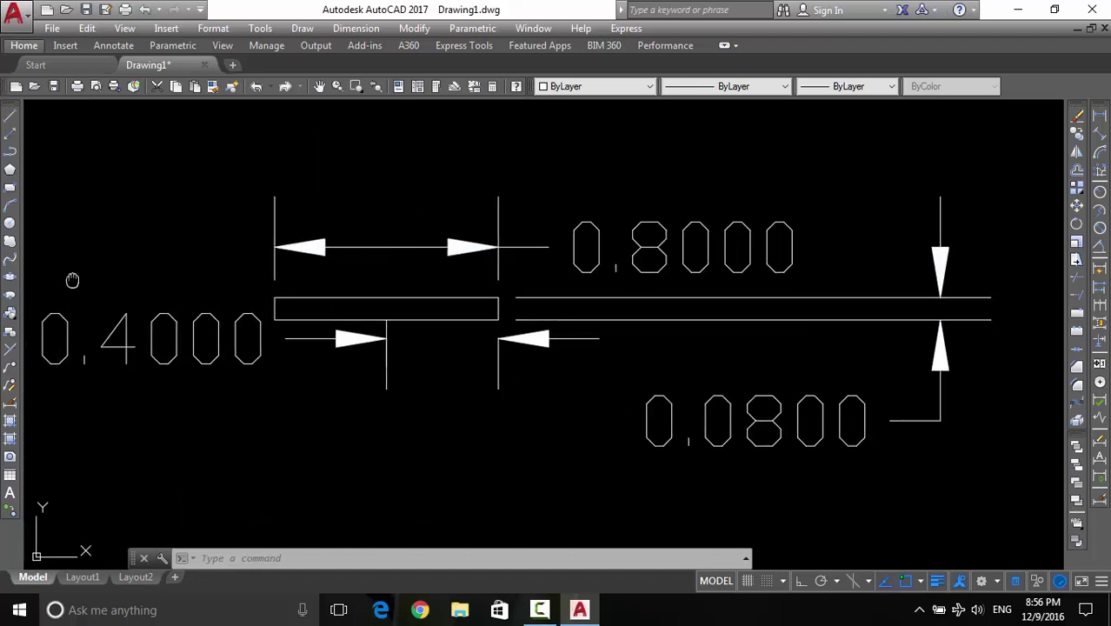
Select the 0.8000, 0.4000 and 0.0800 dimensions and erase them
{"action": "middle_click_drag", "start_coordinate": [72, 280], "coordinate": [109, 257]}
{"action": "left_click", "coordinate": [553, 207]}
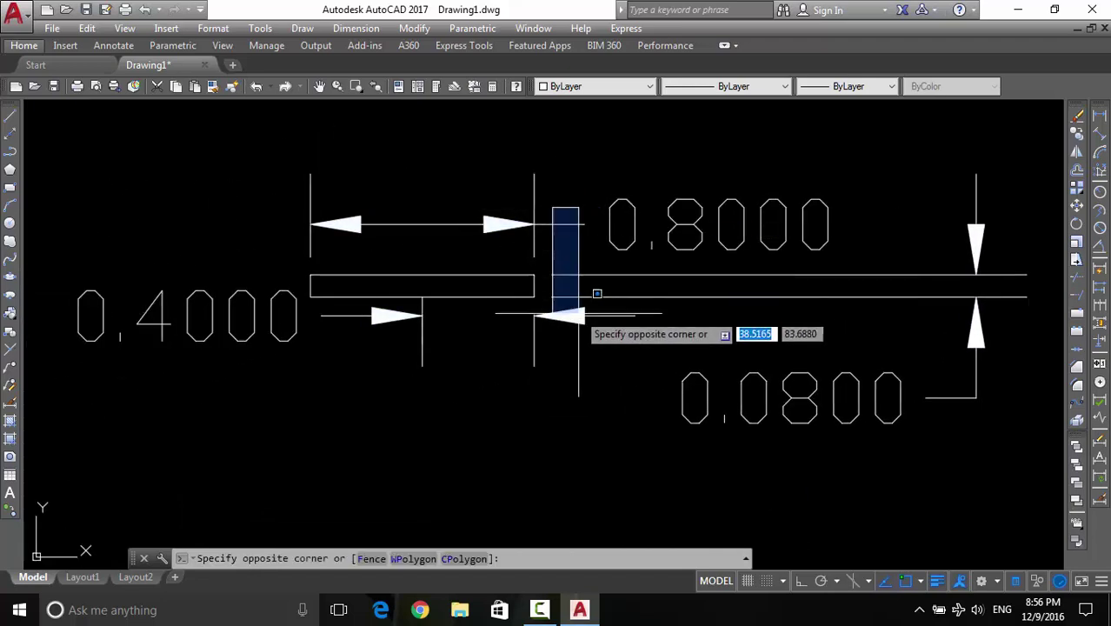
{"action": "left_click", "coordinate": [557, 219]}
{"action": "left_click", "coordinate": [569, 313]}
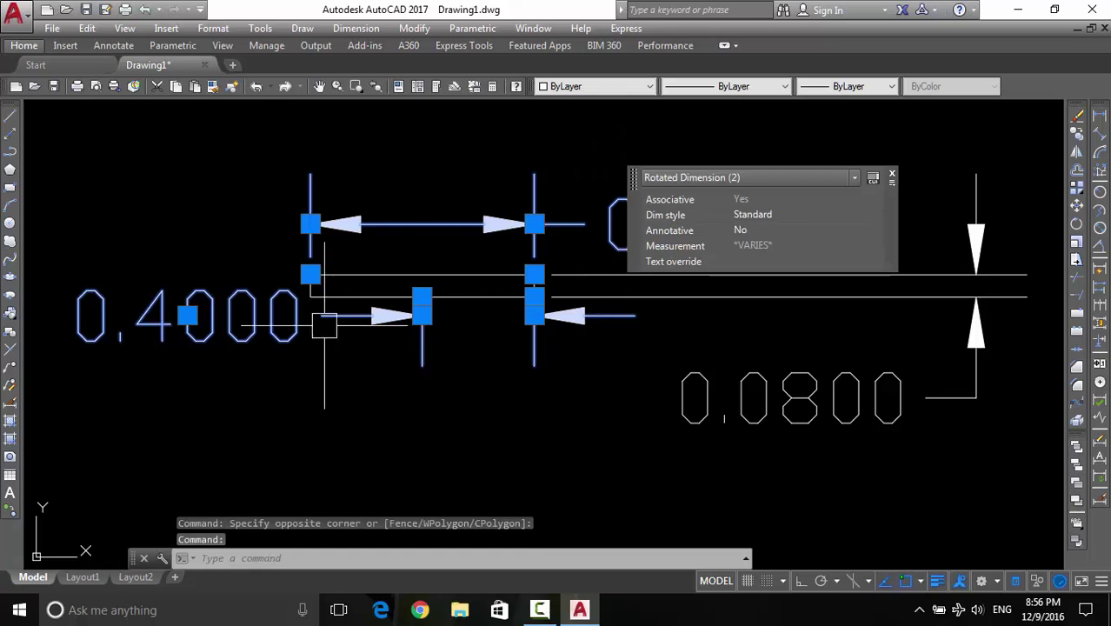
{"action": "left_click", "coordinate": [727, 408]}
{"action": "type", "text": "e"}
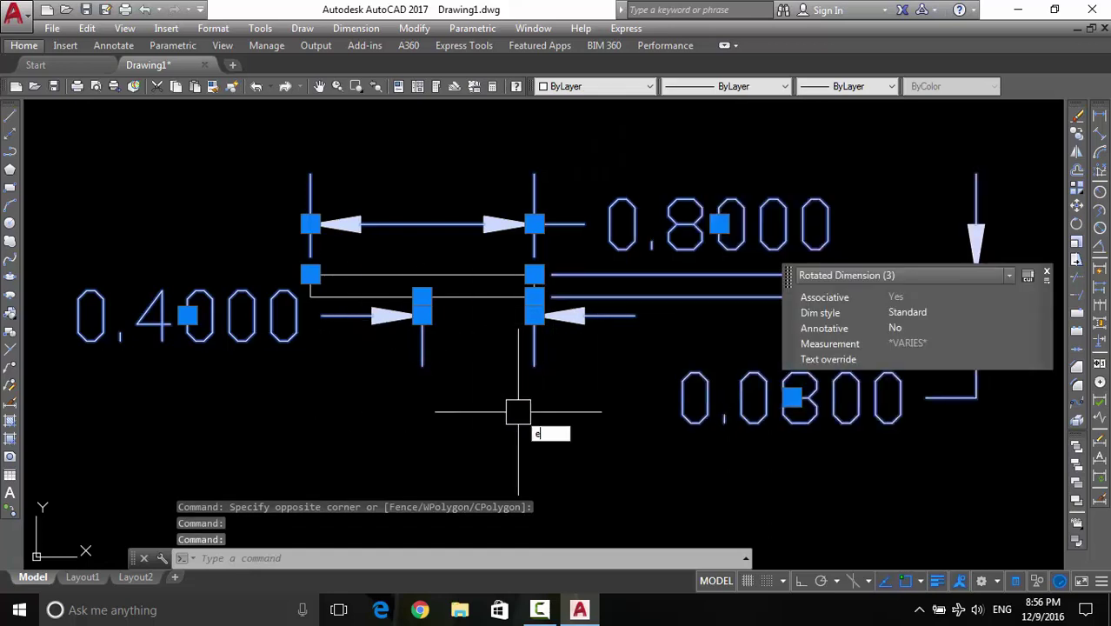
{"action": "key", "text": "Return"}
Erase the short vertical line with E, then undo with Ctrl+Z
{"action": "left_click", "coordinate": [427, 335]}
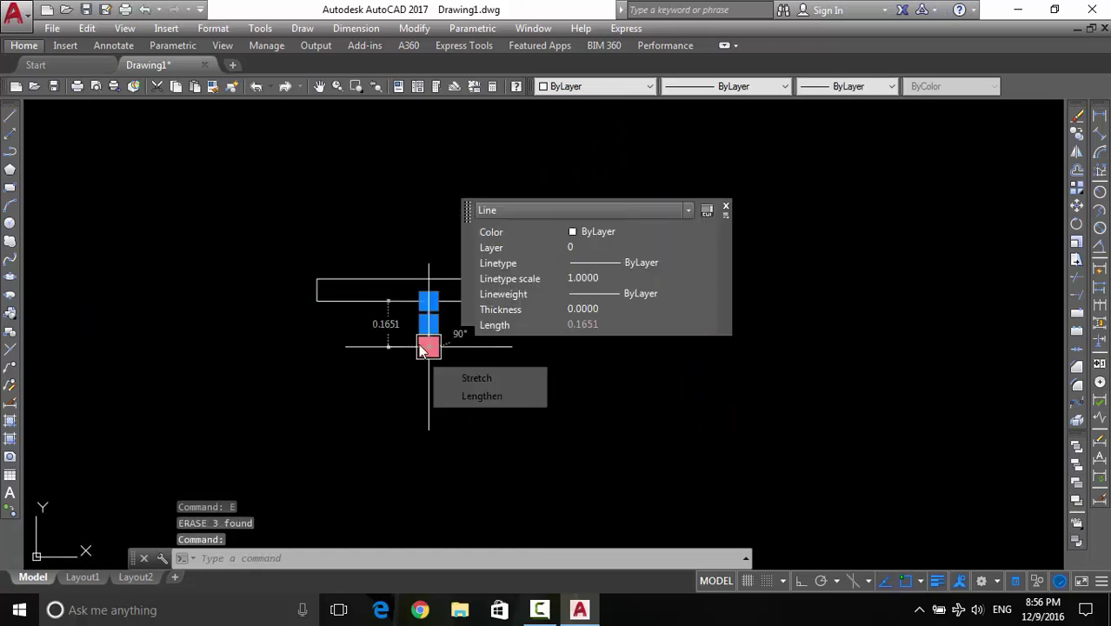
{"action": "type", "text": "e"}
{"action": "key", "text": "Return"}
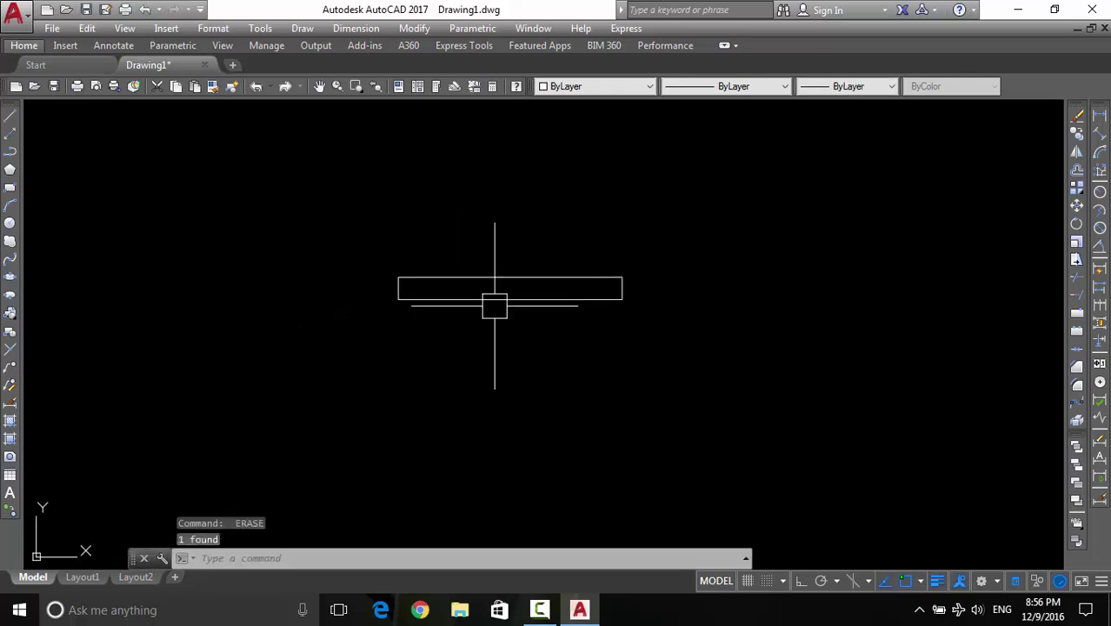
{"action": "middle_click_drag", "start_coordinate": [453, 312], "coordinate": [453, 313]}
{"action": "key", "text": "ctrl+z"}
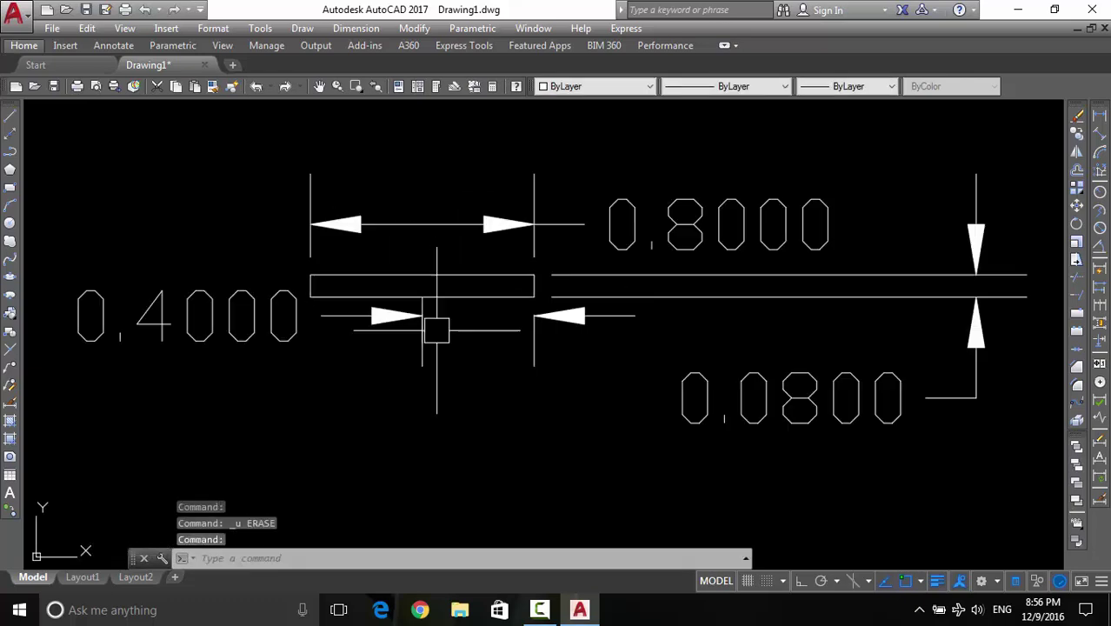
Erase the 0.8000 dimension with the E command
{"action": "left_click", "coordinate": [489, 228]}
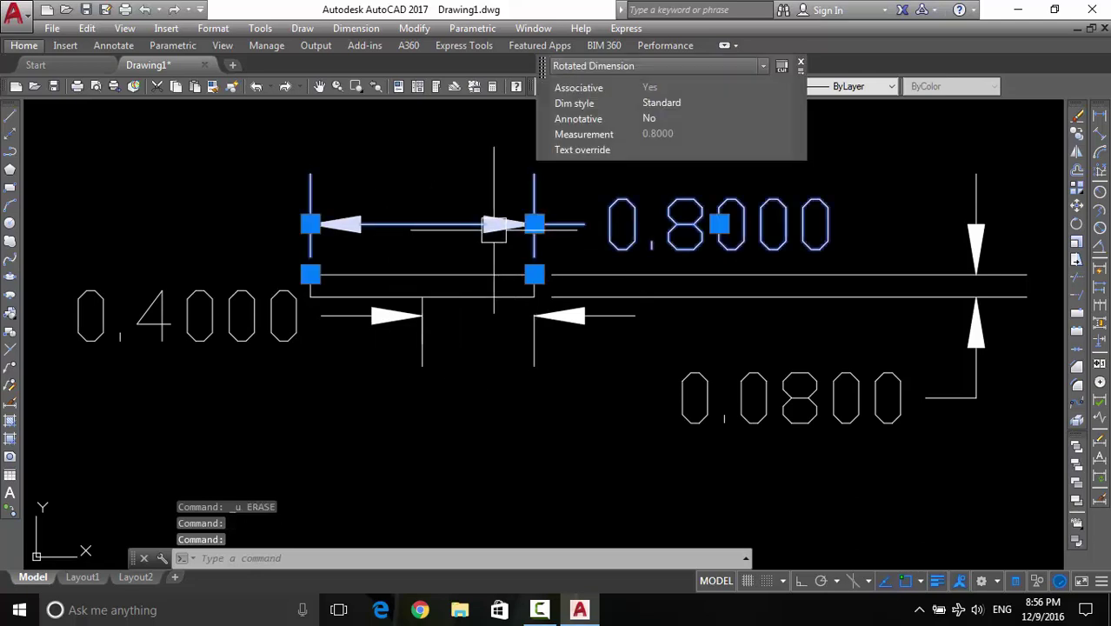
{"action": "type", "text": "e"}
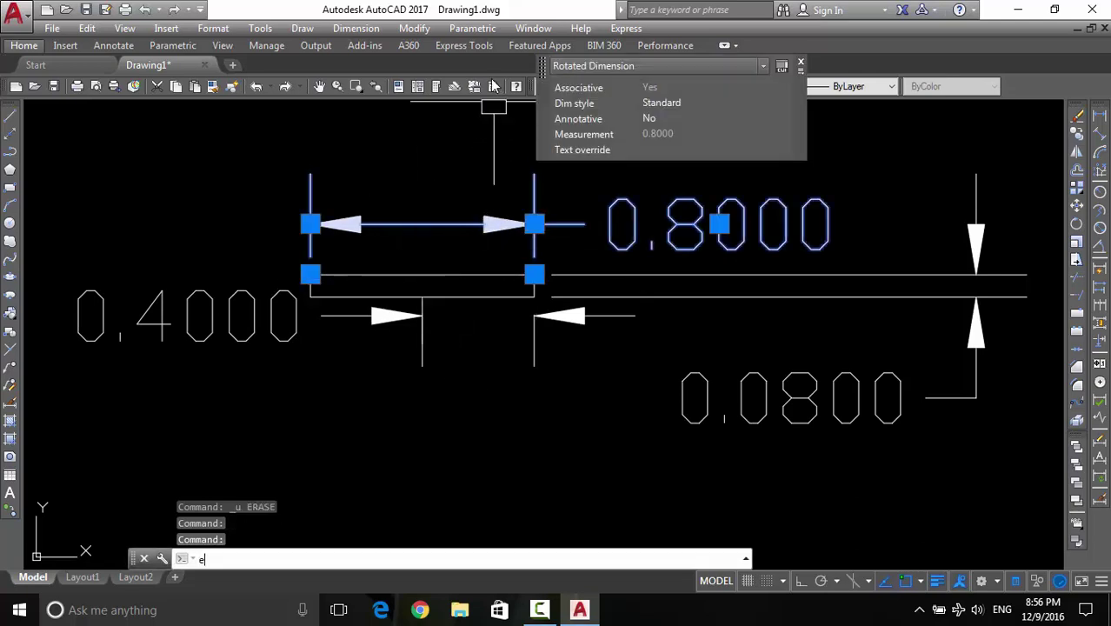
{"action": "key", "text": "Return"}
{"action": "middle_click_drag", "start_coordinate": [582, 201], "coordinate": [588, 189]}
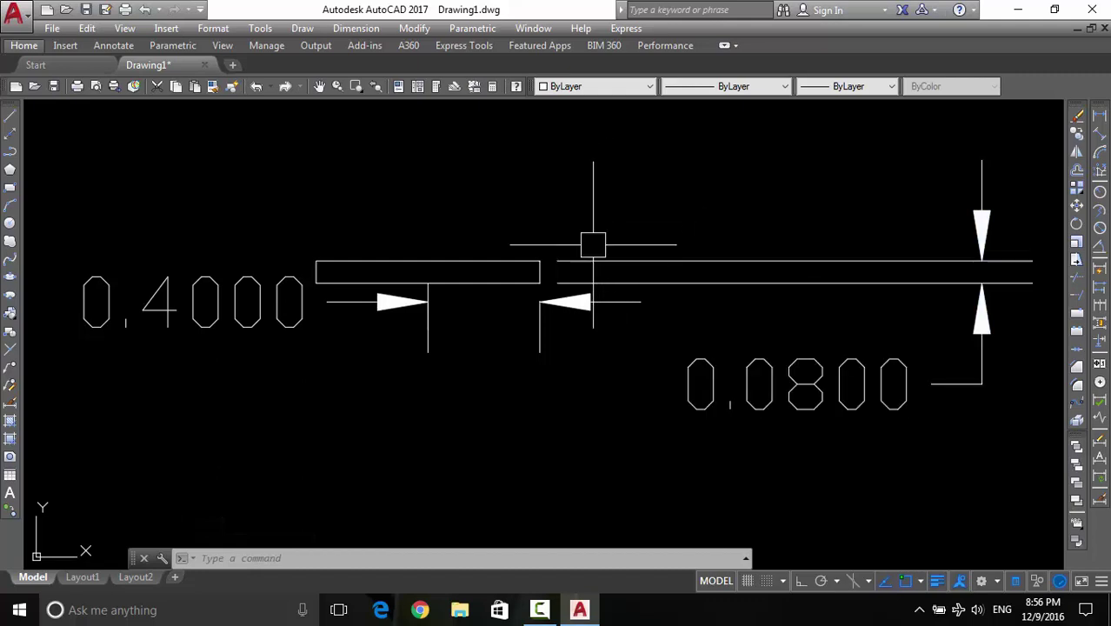
Delete the 0.0800 and 0.4000 dimensions and the leftover vertical line, then recentre the rectangle
{"action": "left_click", "coordinate": [591, 253]}
{"action": "key", "text": "Delete"}
{"action": "left_click", "coordinate": [599, 304]}
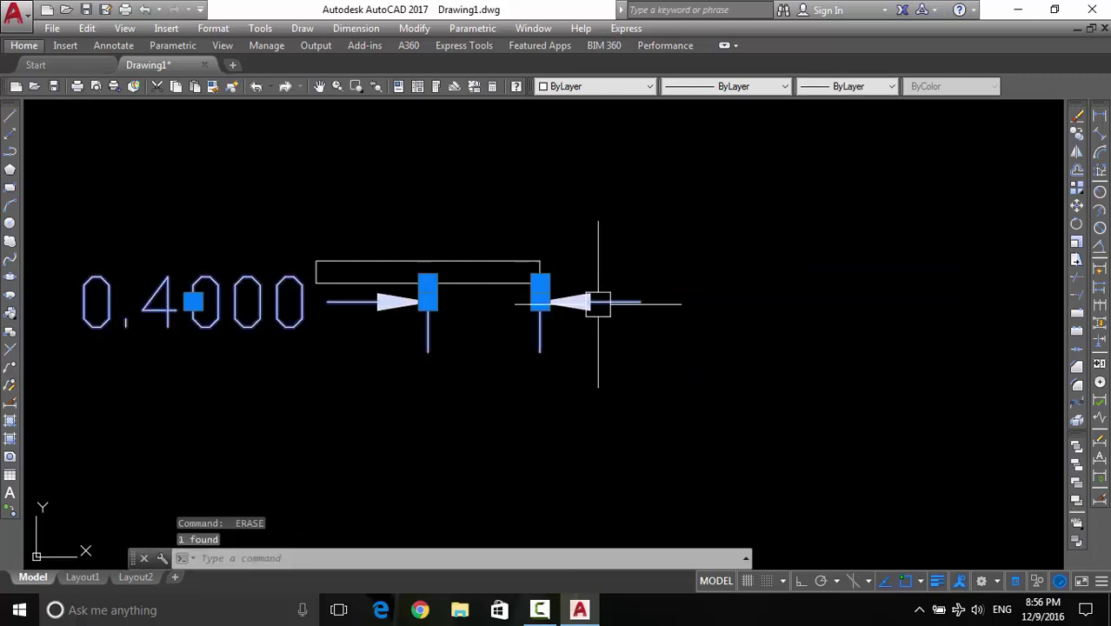
{"action": "key", "text": "Delete"}
{"action": "left_click", "coordinate": [431, 318]}
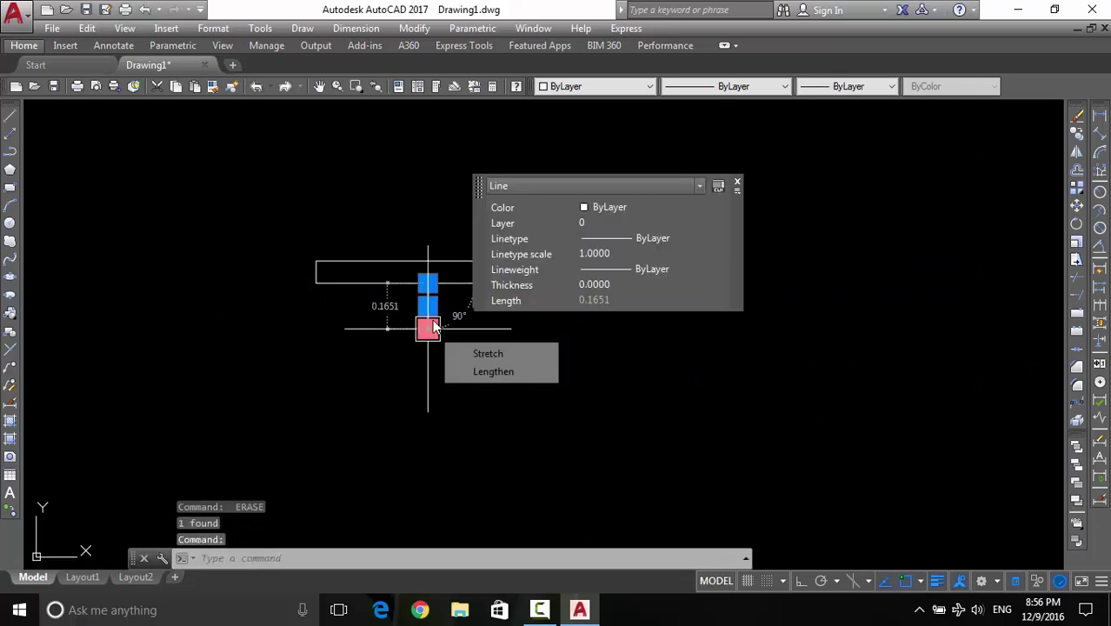
{"action": "key", "text": "Delete"}
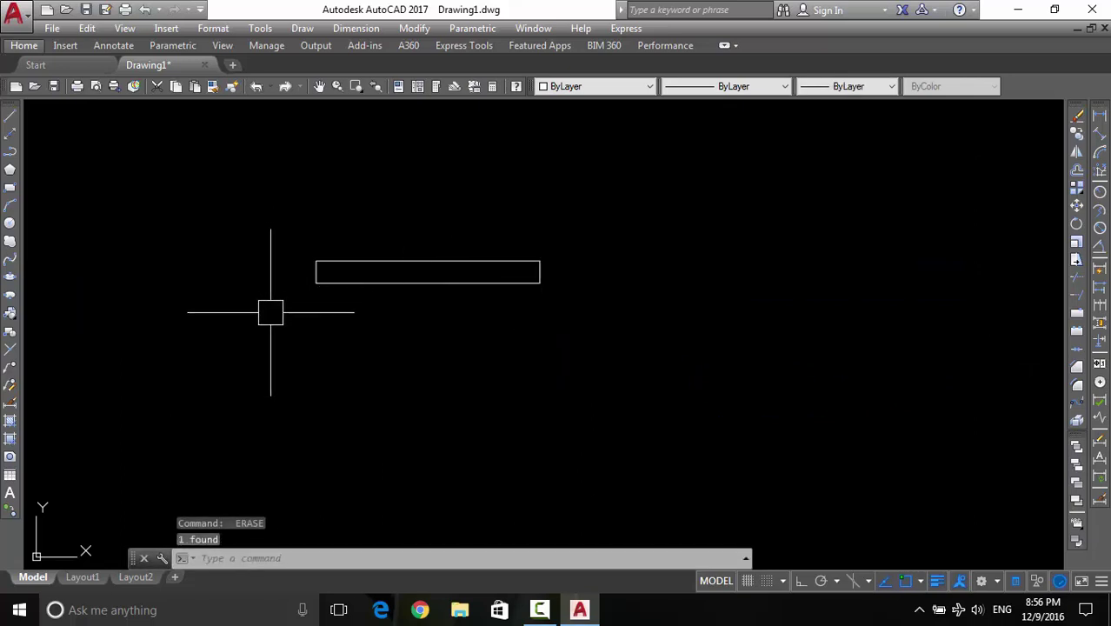
{"action": "middle_click_drag", "start_coordinate": [559, 307], "coordinate": [550, 335]}
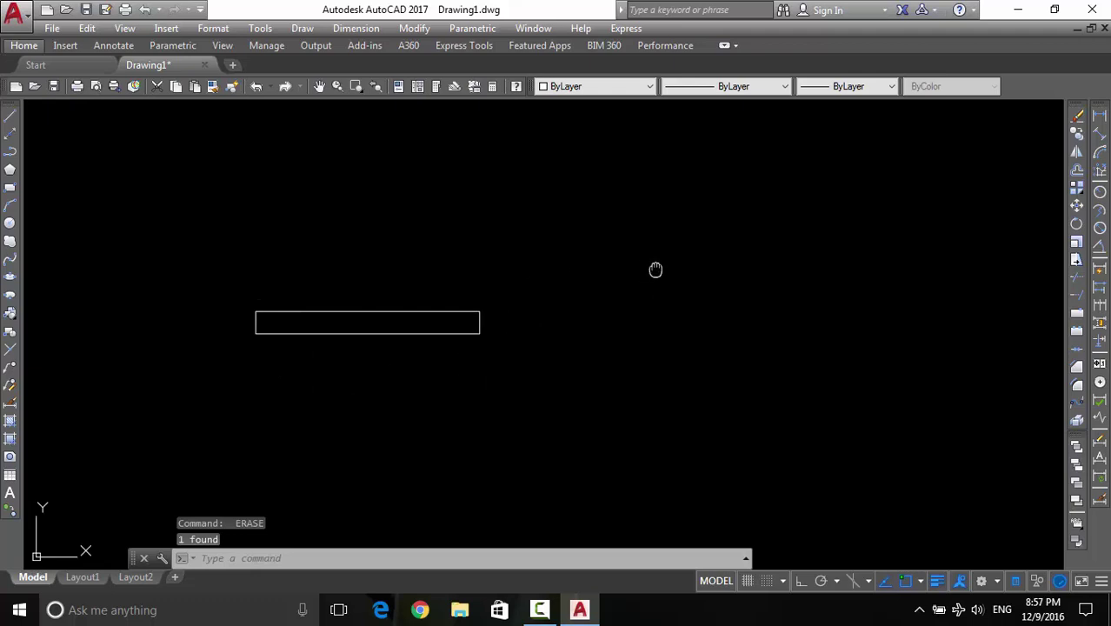
{"action": "type", "text": "l"}
{"action": "key", "text": "Return"}
{"action": "left_click", "coordinate": [564, 266]}
{"action": "left_click", "coordinate": [794, 267]}
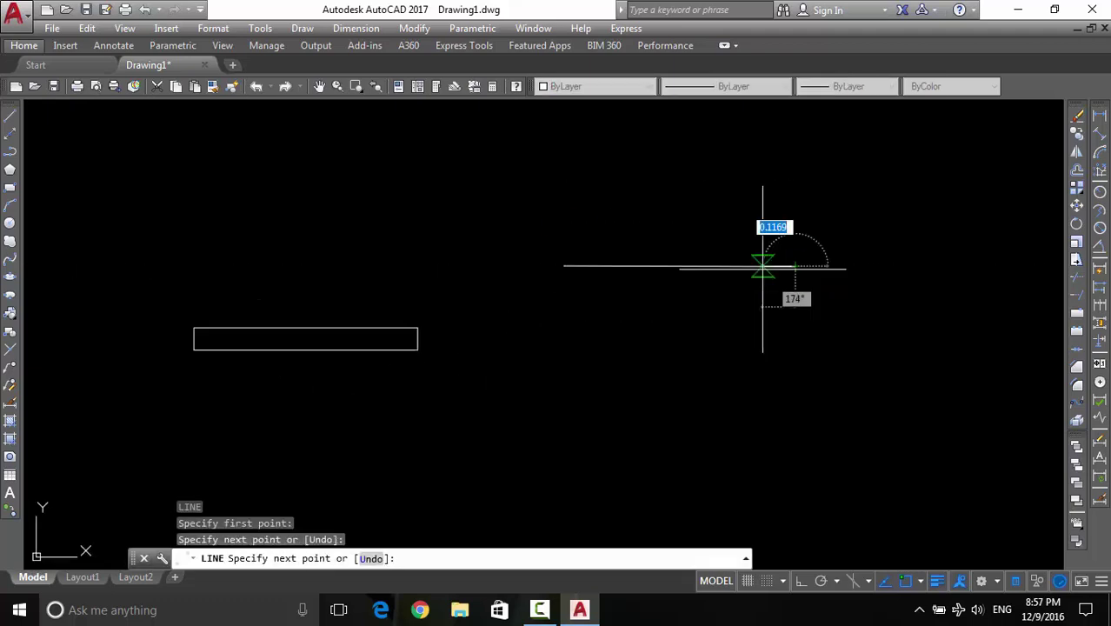
{"action": "key", "text": "Return"}
{"action": "middle_click_drag", "start_coordinate": [700, 340], "coordinate": [705, 321]}
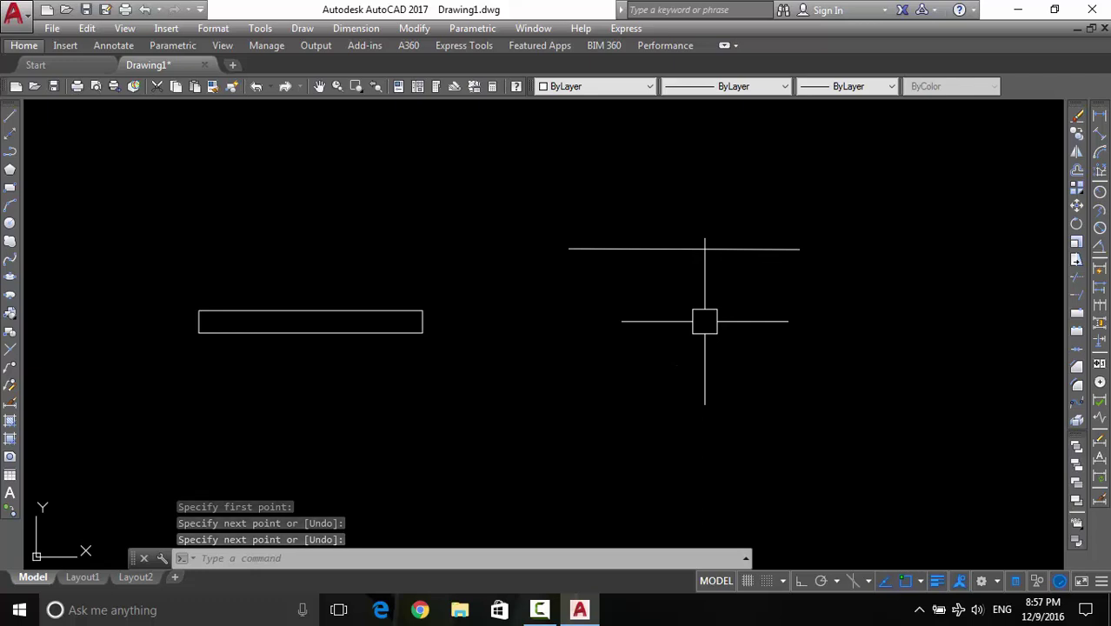
{"action": "right_click", "coordinate": [708, 248]}
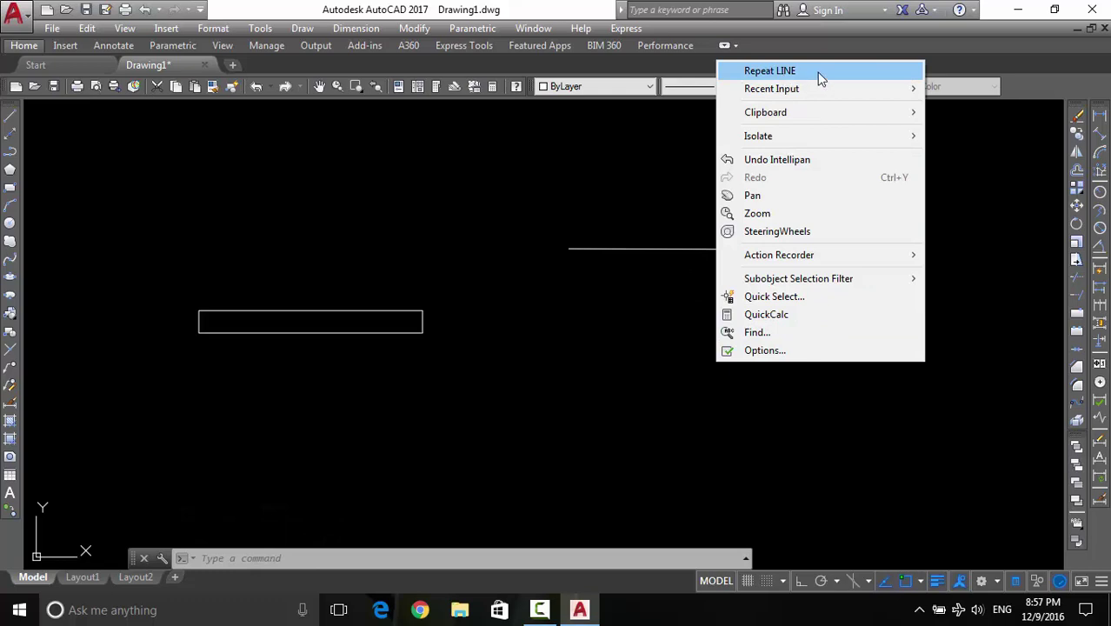
{"action": "left_click", "coordinate": [769, 73]}
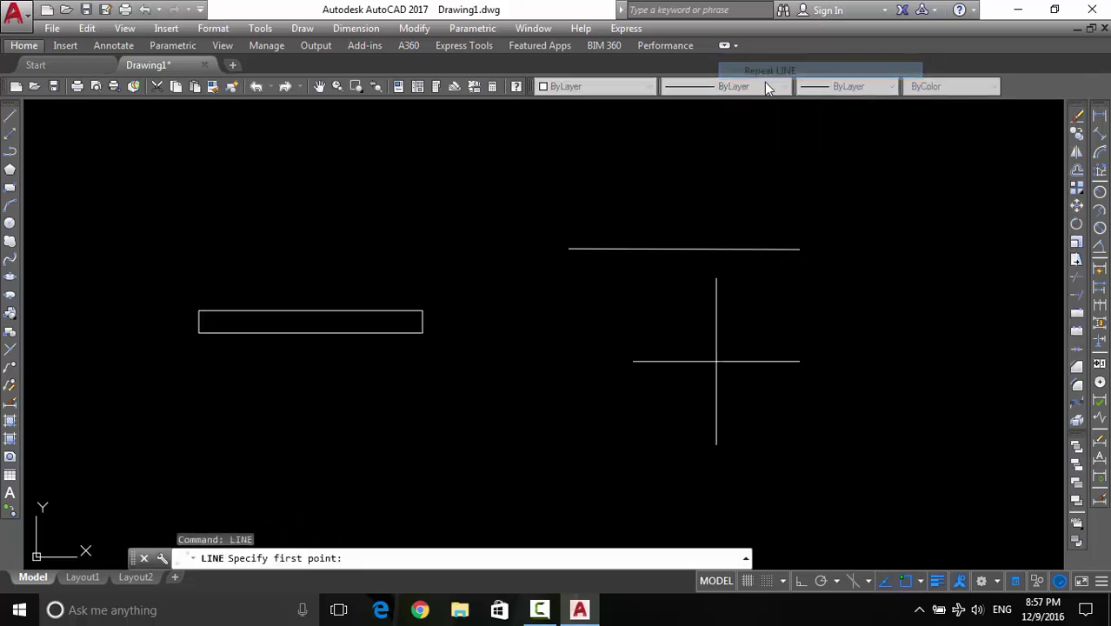
{"action": "key", "text": "Escape"}
{"action": "key", "text": "Return"}
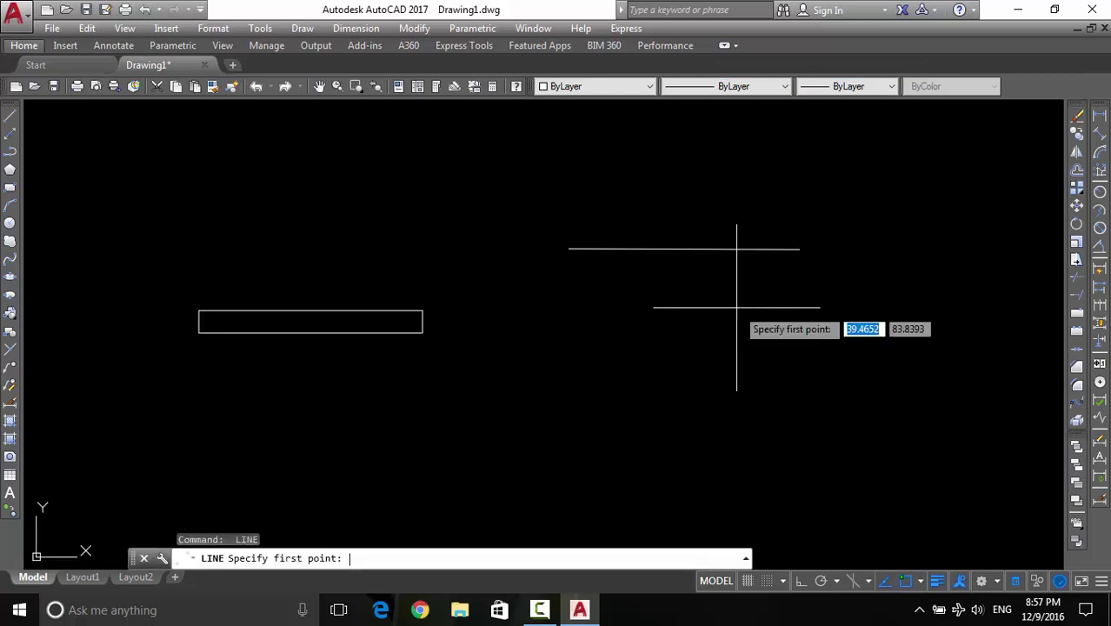
{"action": "left_click", "coordinate": [662, 335]}
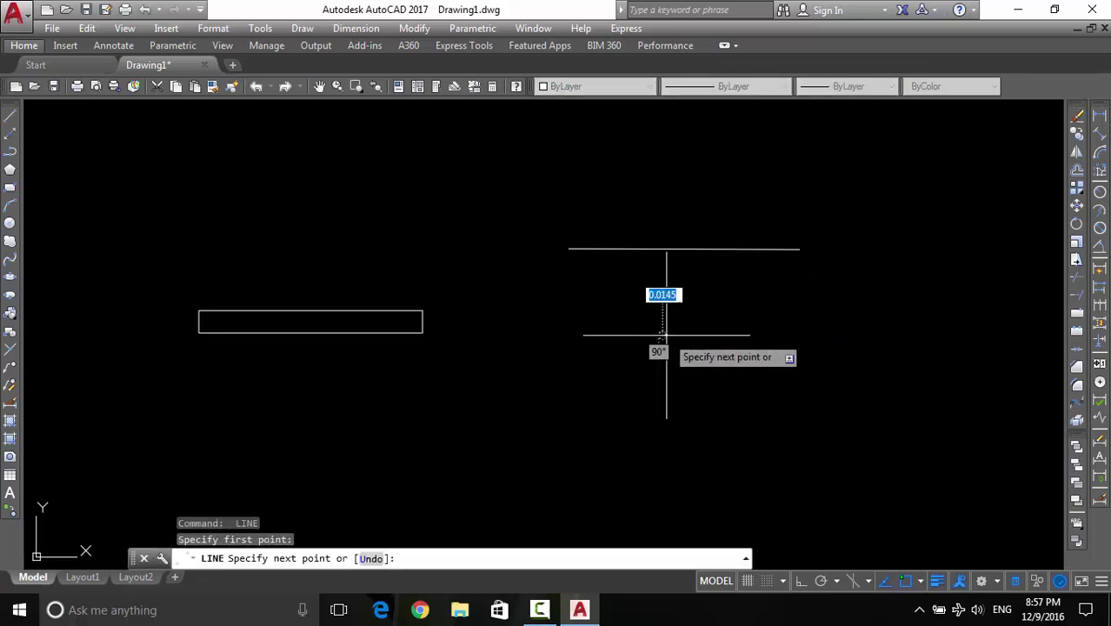
{"action": "left_click", "coordinate": [904, 336]}
{"action": "key", "text": "Return"}
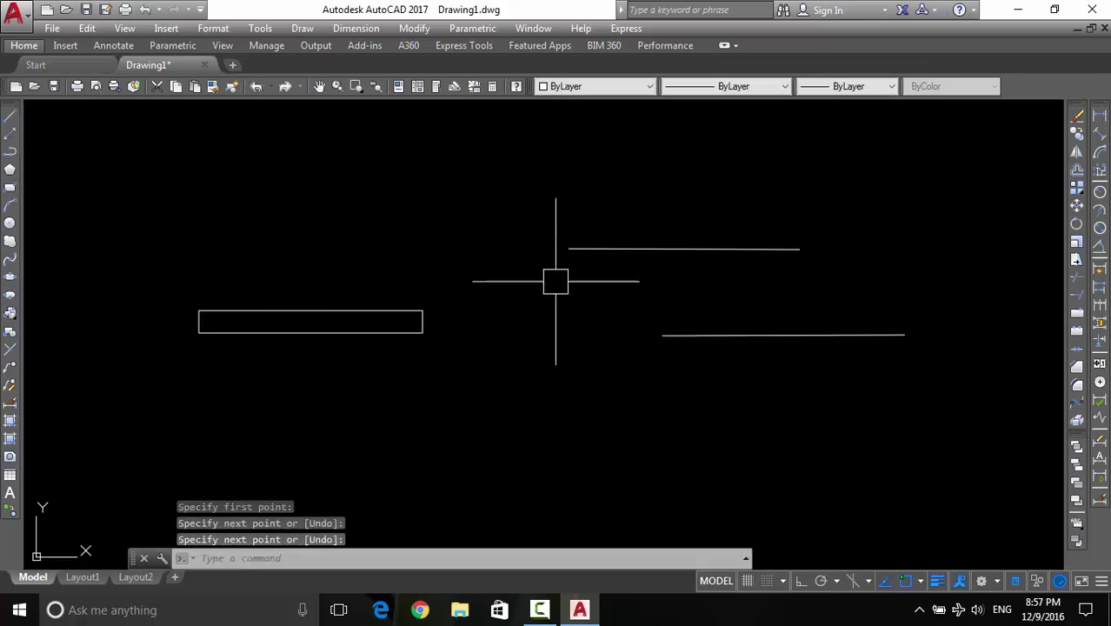
{"action": "scroll", "coordinate": [612, 367], "scroll_direction": "down", "scroll_amount": 2}
{"action": "left_click", "coordinate": [686, 235]}
{"action": "left_click", "coordinate": [612, 433]}
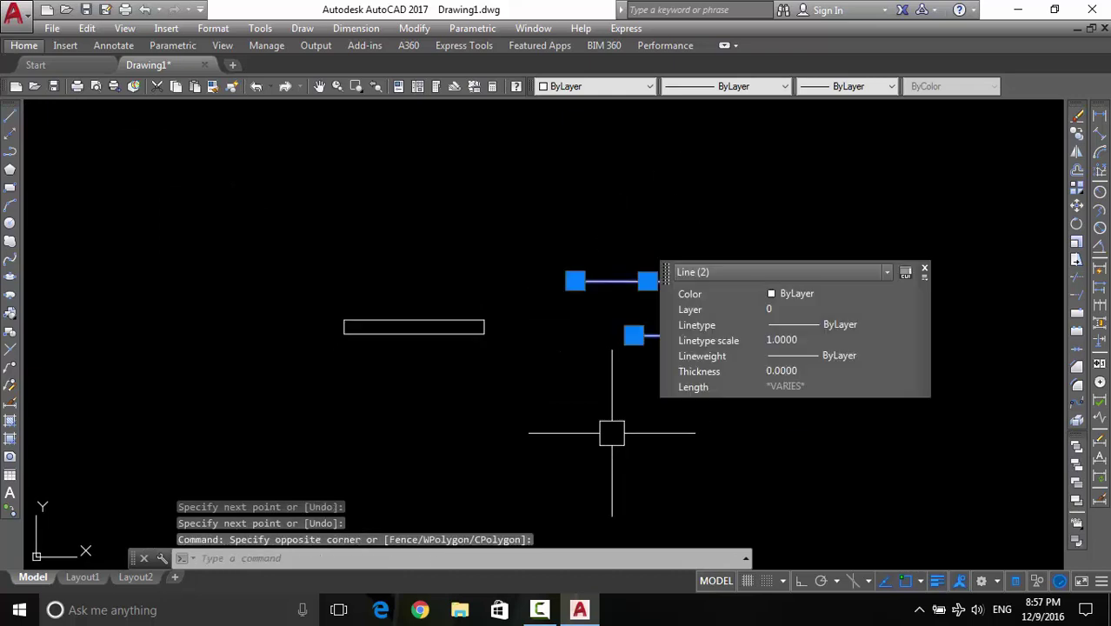
{"action": "type", "text": "e"}
{"action": "key", "text": "Return"}
{"action": "middle_click_drag", "start_coordinate": [442, 363], "coordinate": [511, 351]}
{"action": "scroll", "coordinate": [469, 307], "scroll_direction": "up", "scroll_amount": 3}
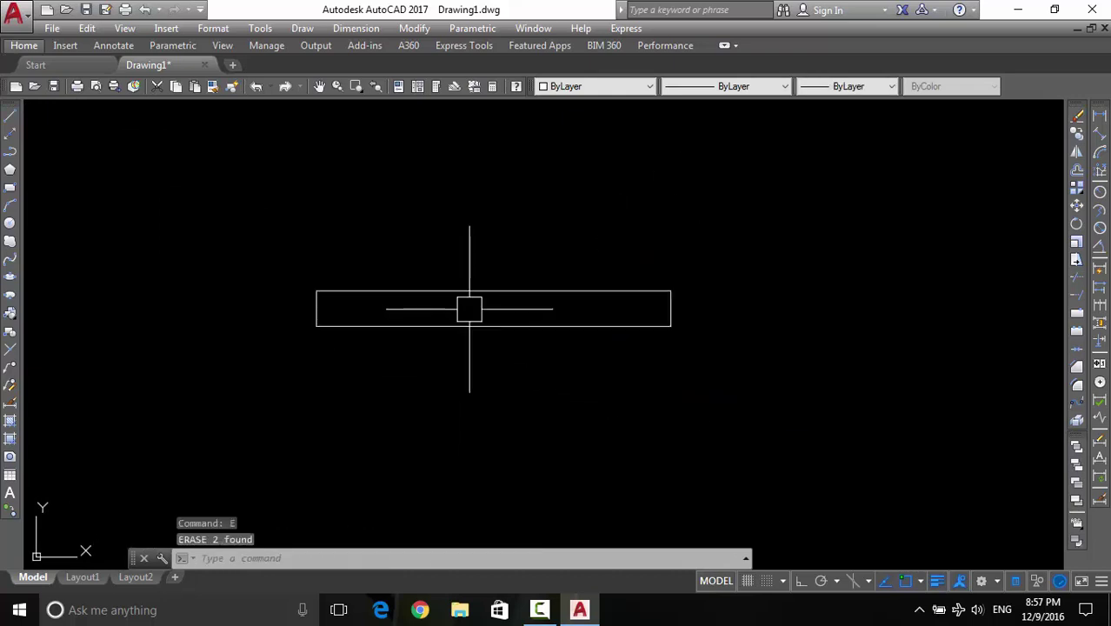
{"action": "middle_click_drag", "start_coordinate": [405, 329], "coordinate": [479, 356]}
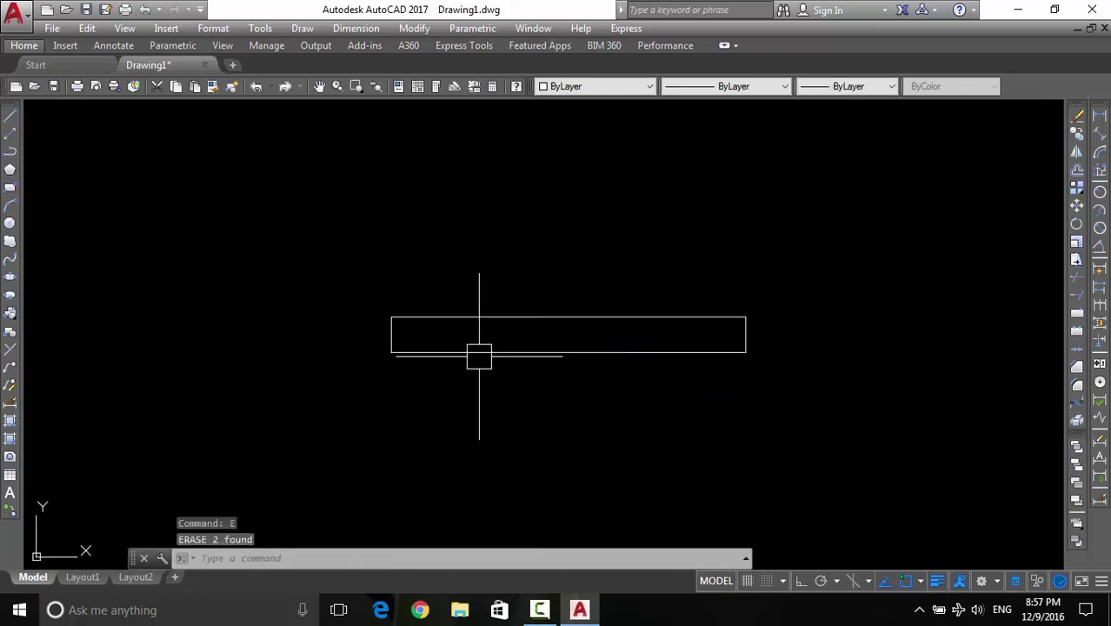
{"action": "left_click", "coordinate": [10, 282]}
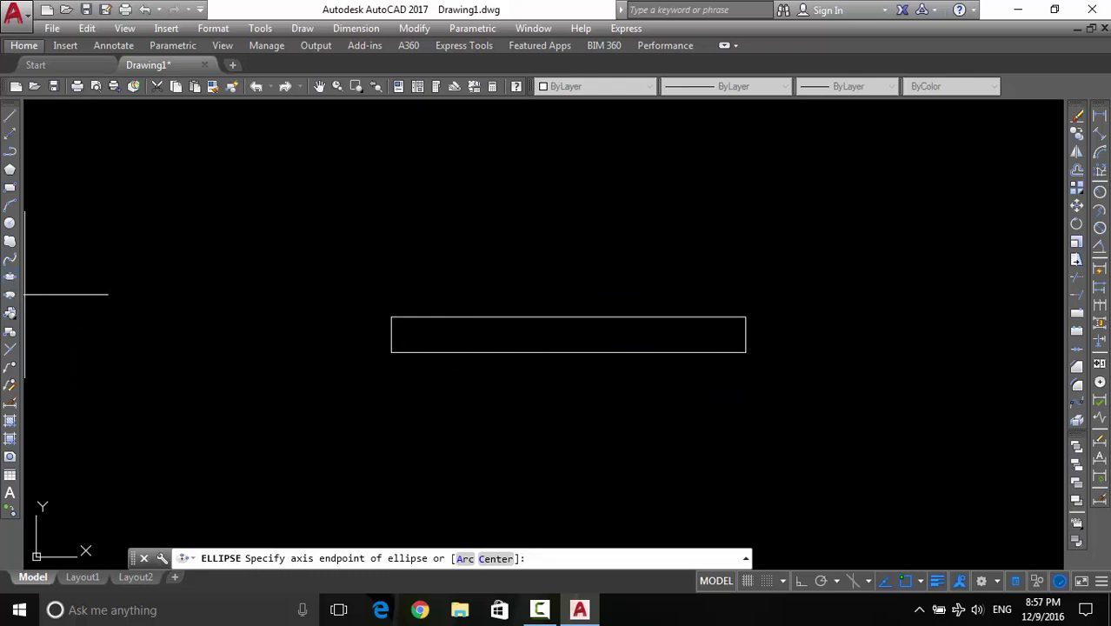
{"action": "left_click", "coordinate": [143, 290]}
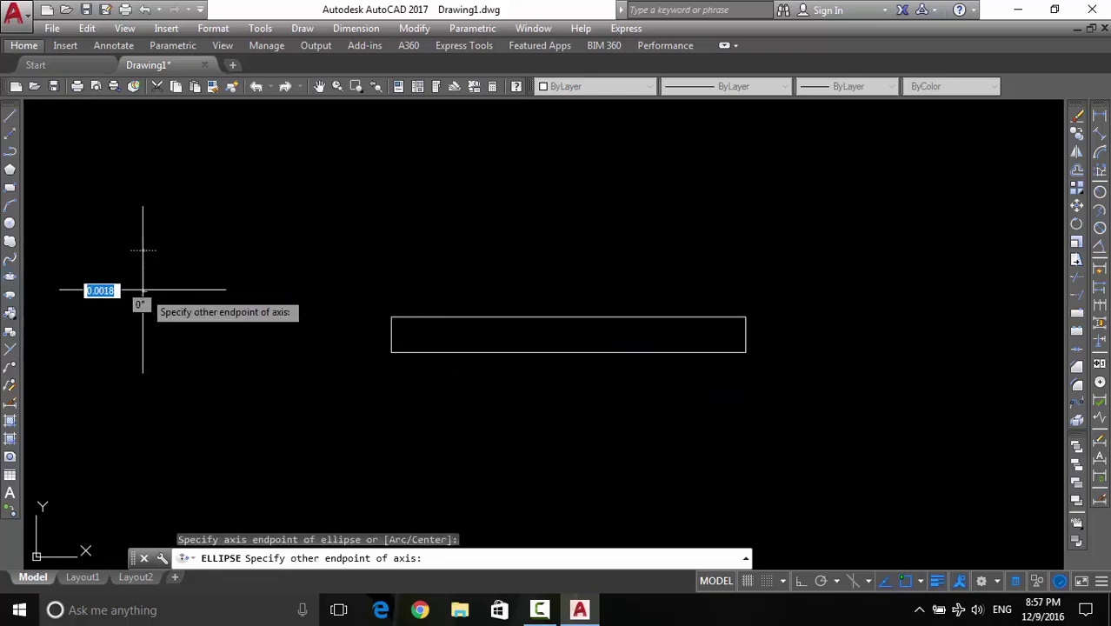
{"action": "left_click", "coordinate": [144, 212]}
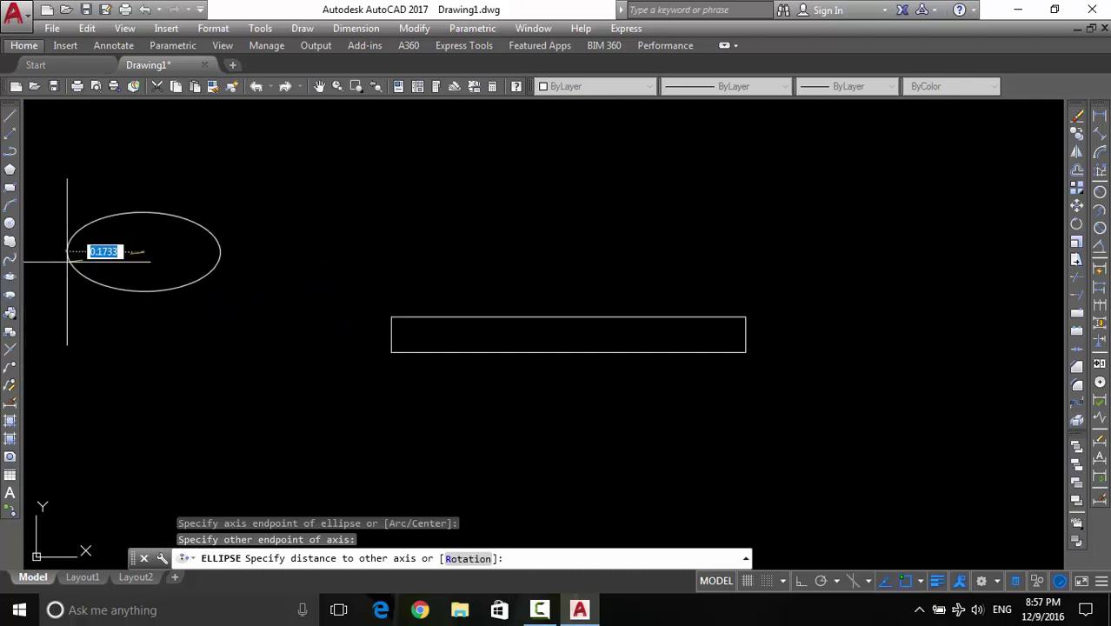
{"action": "key", "text": "Escape"}
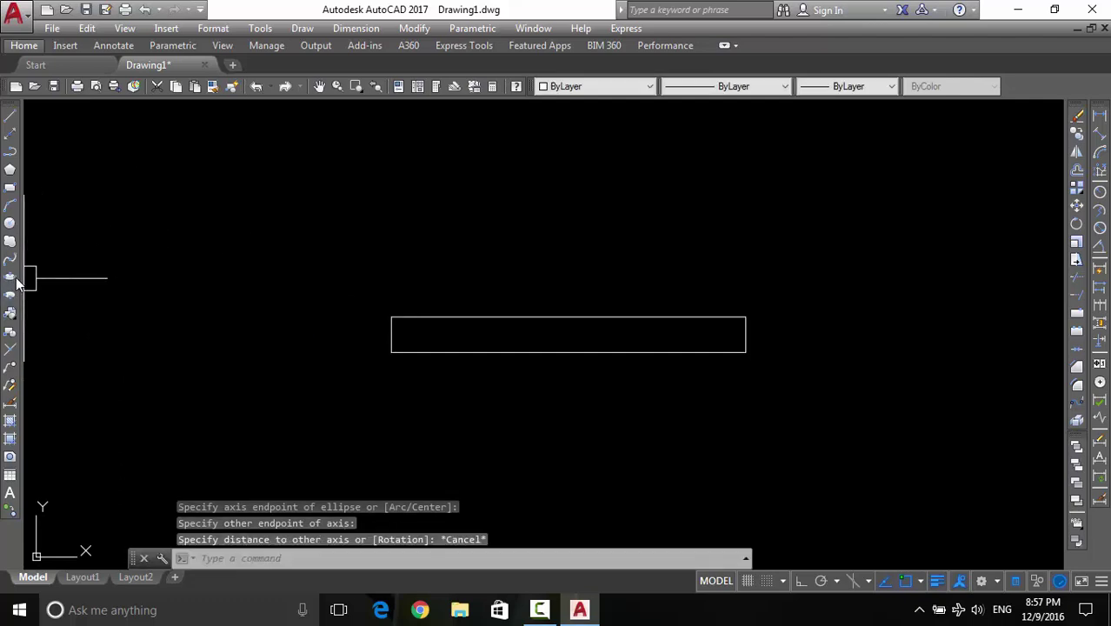
{"action": "left_click", "coordinate": [15, 280]}
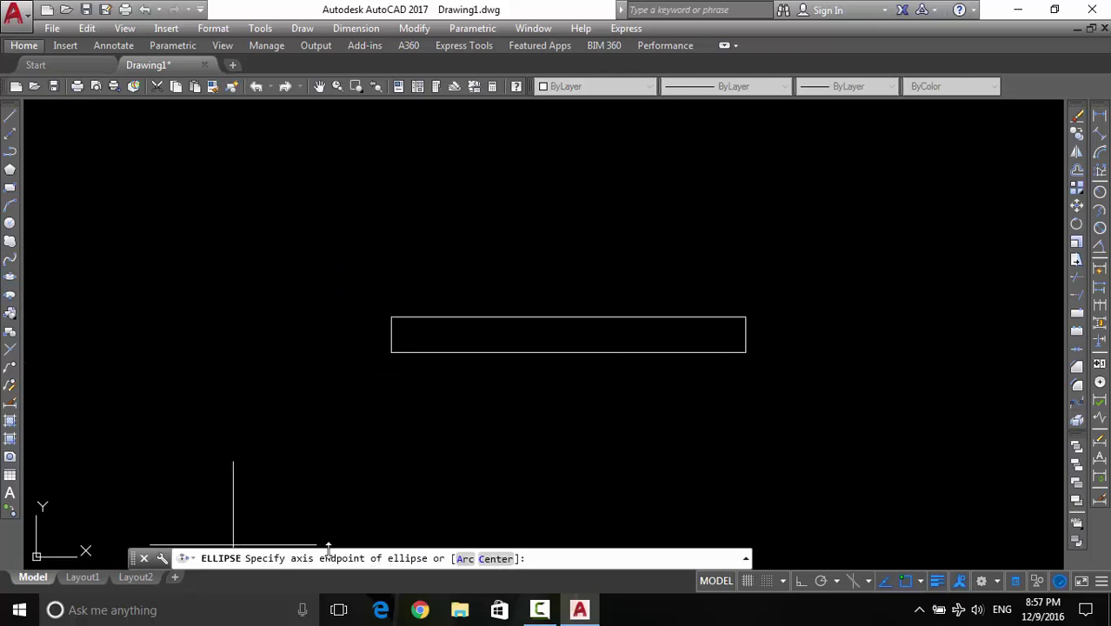
{"action": "left_click", "coordinate": [181, 342]}
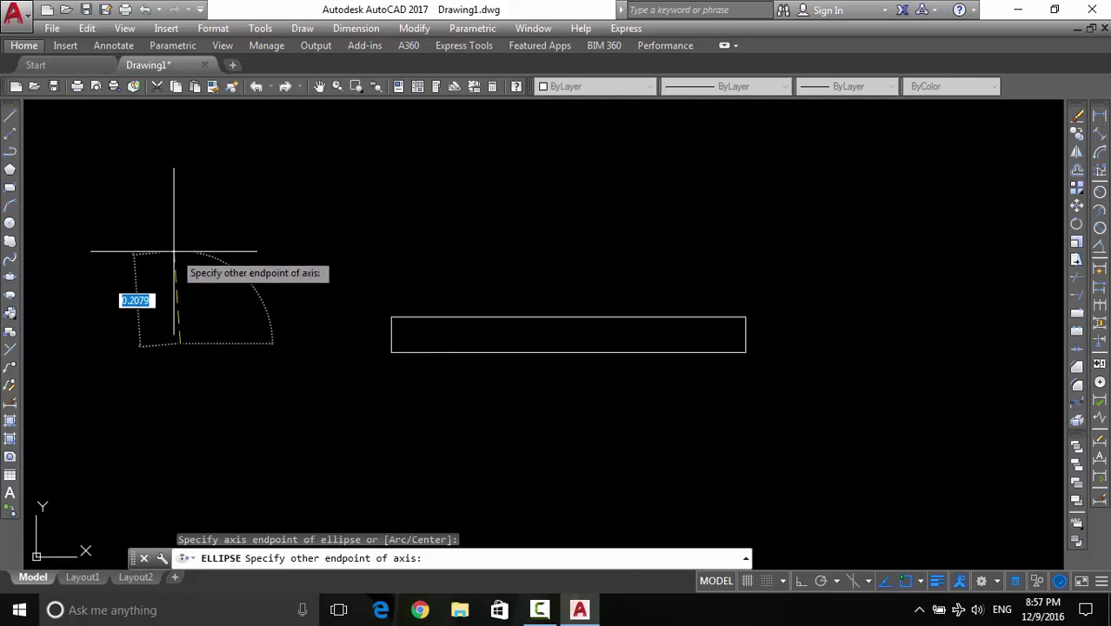
{"action": "key", "text": "F8"}
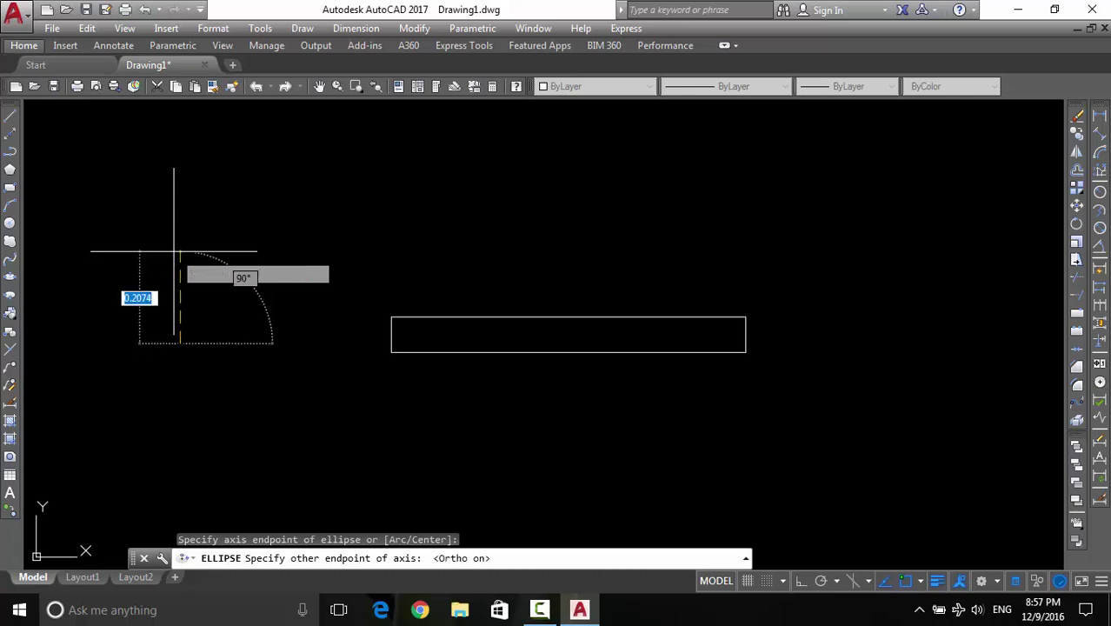
{"action": "left_click", "coordinate": [180, 256]}
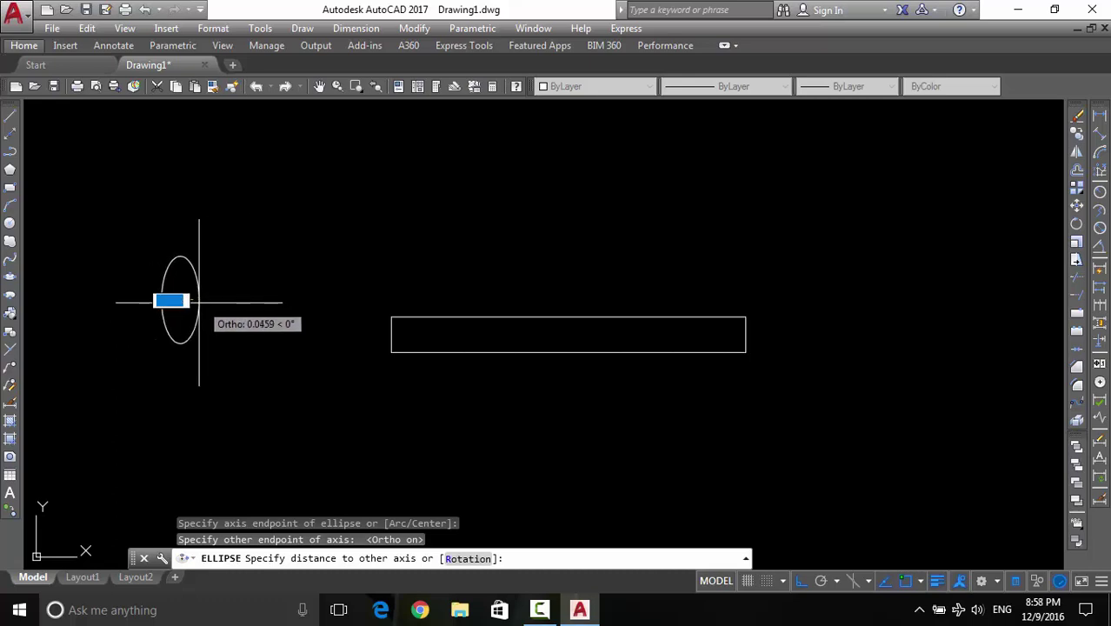
{"action": "left_click", "coordinate": [195, 304]}
{"action": "left_click", "coordinate": [167, 302]}
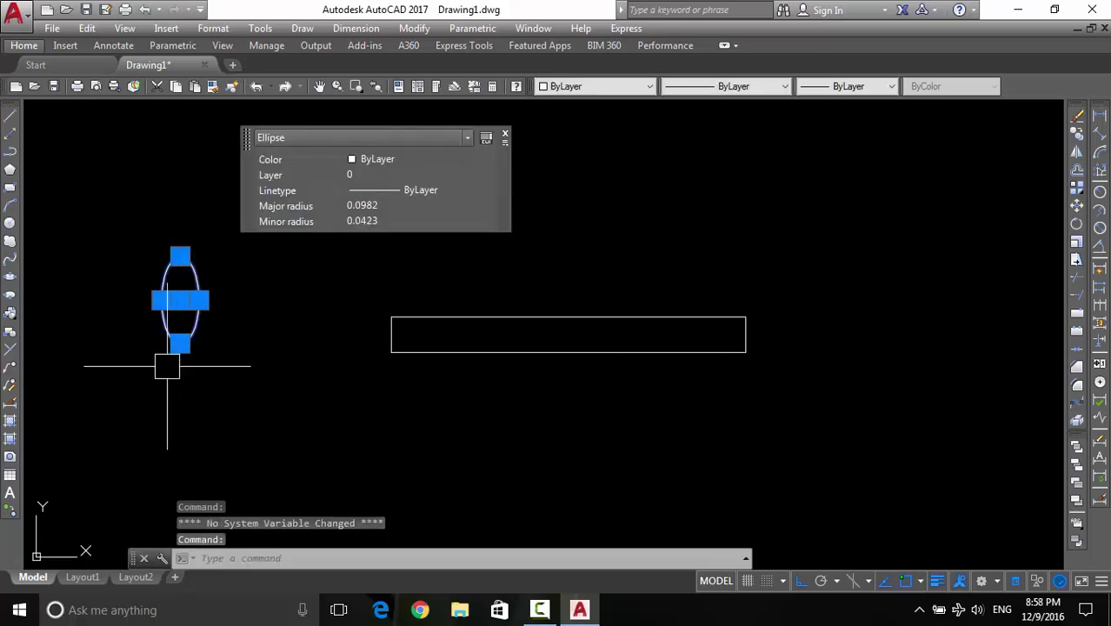
{"action": "type", "text": "e"}
{"action": "key", "text": "Return"}
{"action": "scroll", "coordinate": [384, 340], "scroll_direction": "up", "scroll_amount": 3}
Draw an upright ellipse with its axis from the rectangle's top-left to bottom-left corner
{"action": "scroll", "coordinate": [390, 335], "scroll_direction": "up", "scroll_amount": 2}
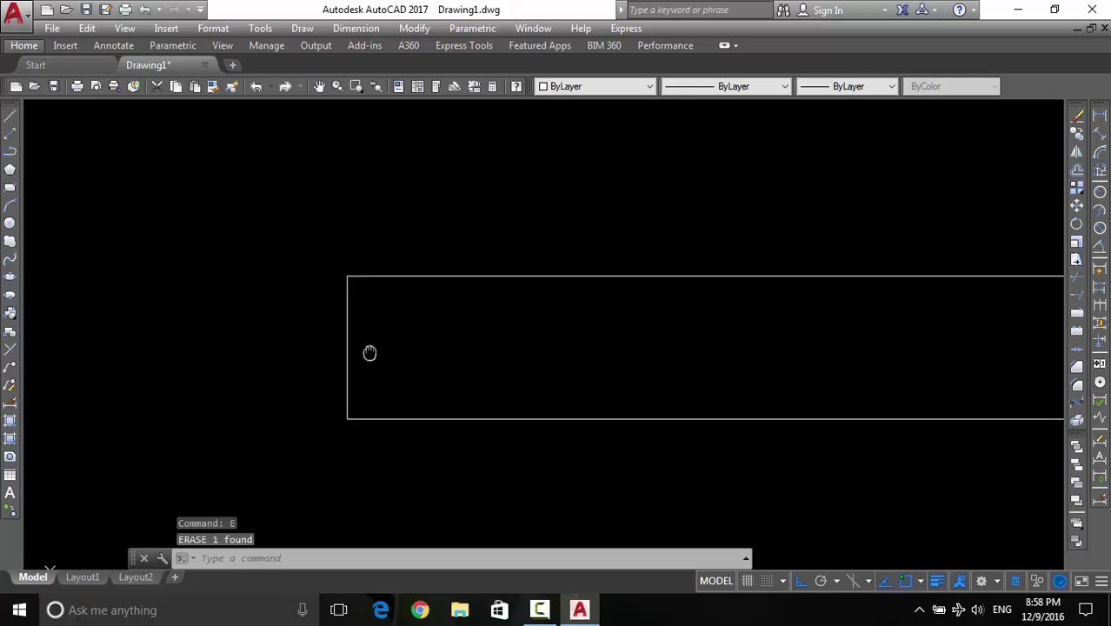
{"action": "scroll", "coordinate": [370, 352], "scroll_direction": "down", "scroll_amount": 1}
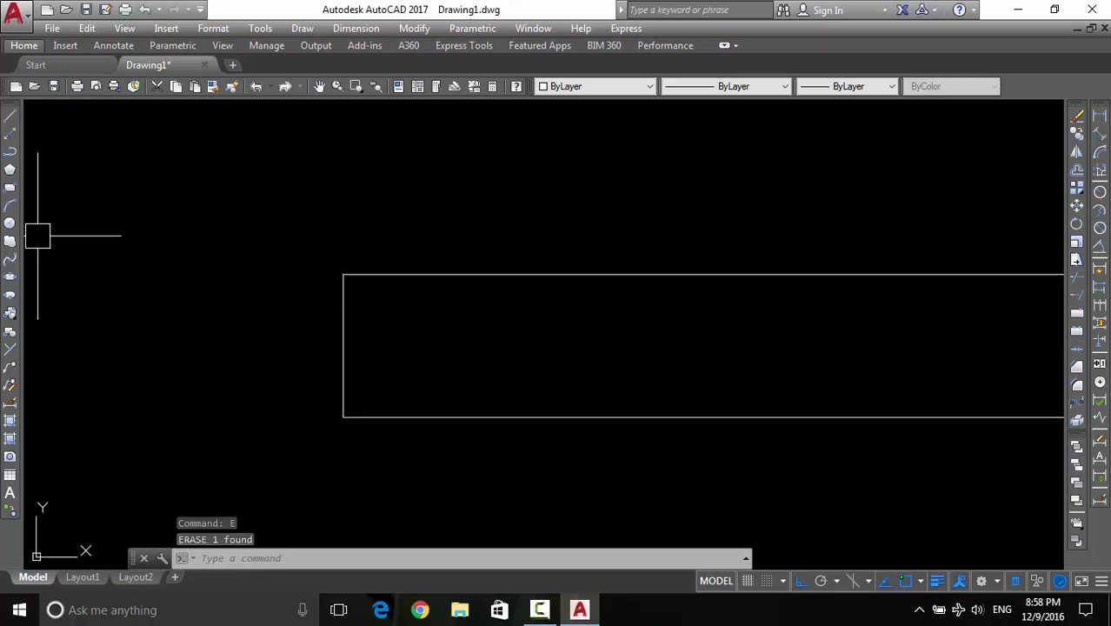
{"action": "left_click", "coordinate": [10, 280]}
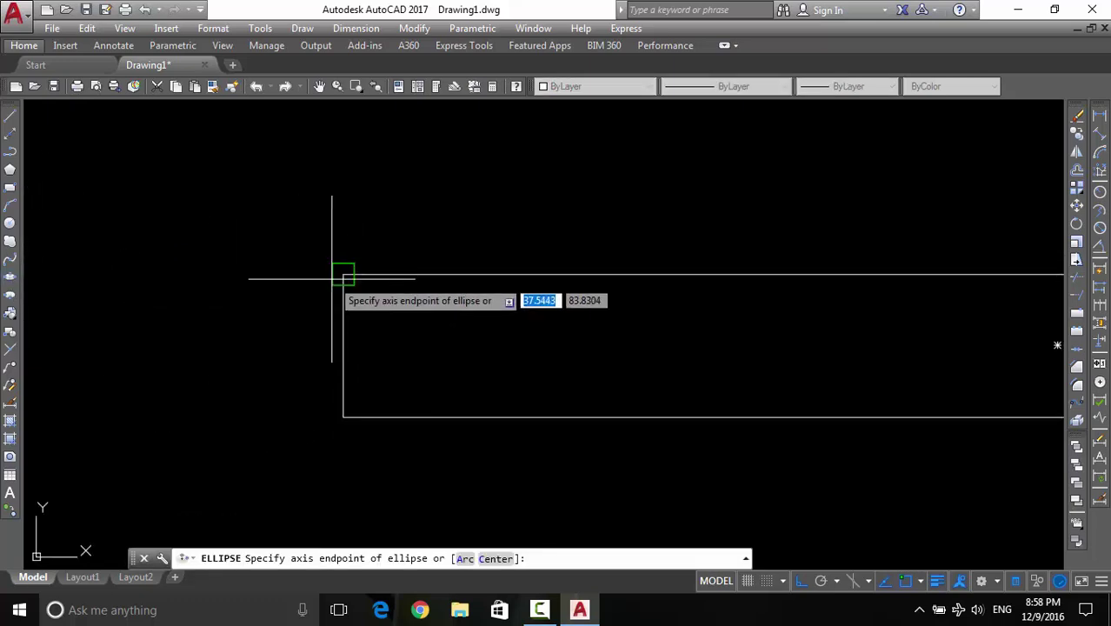
{"action": "left_click", "coordinate": [344, 275]}
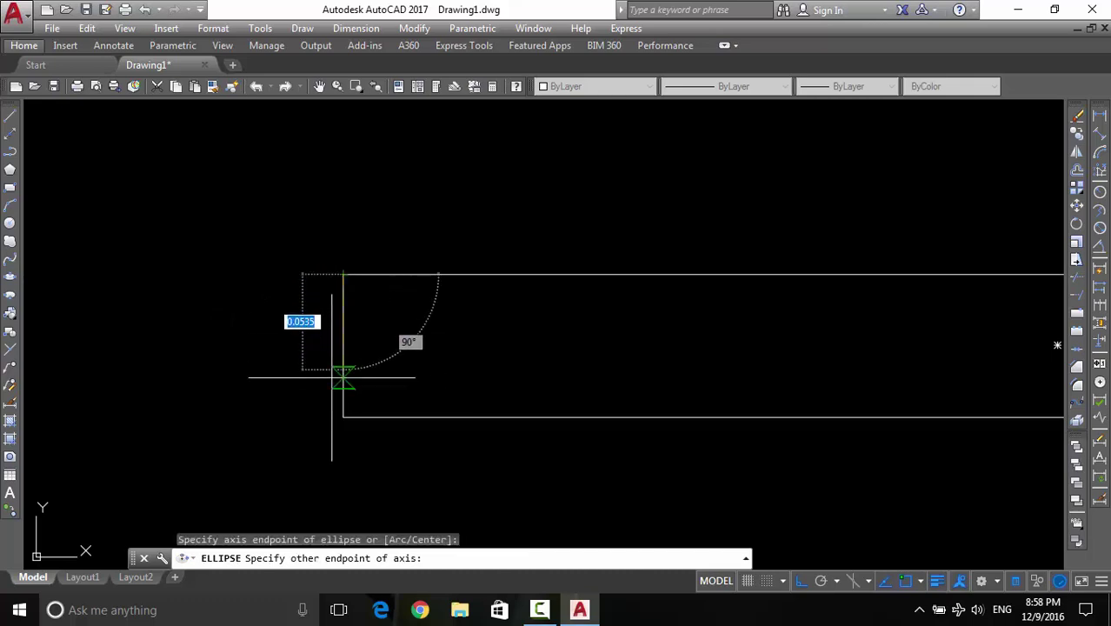
{"action": "left_click", "coordinate": [343, 416]}
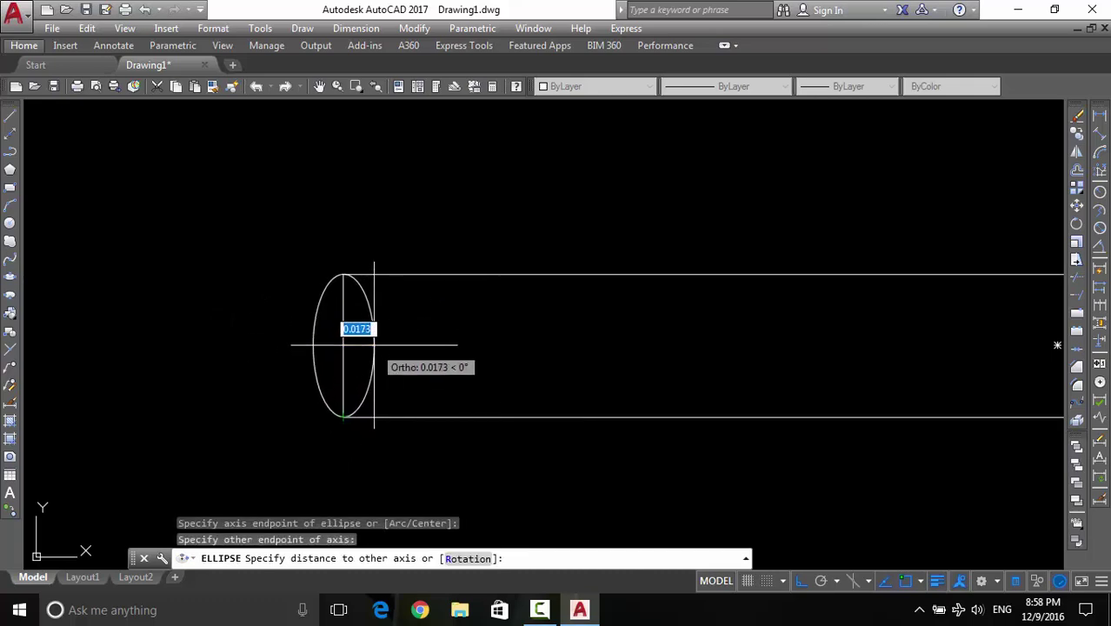
{"action": "left_click", "coordinate": [380, 344]}
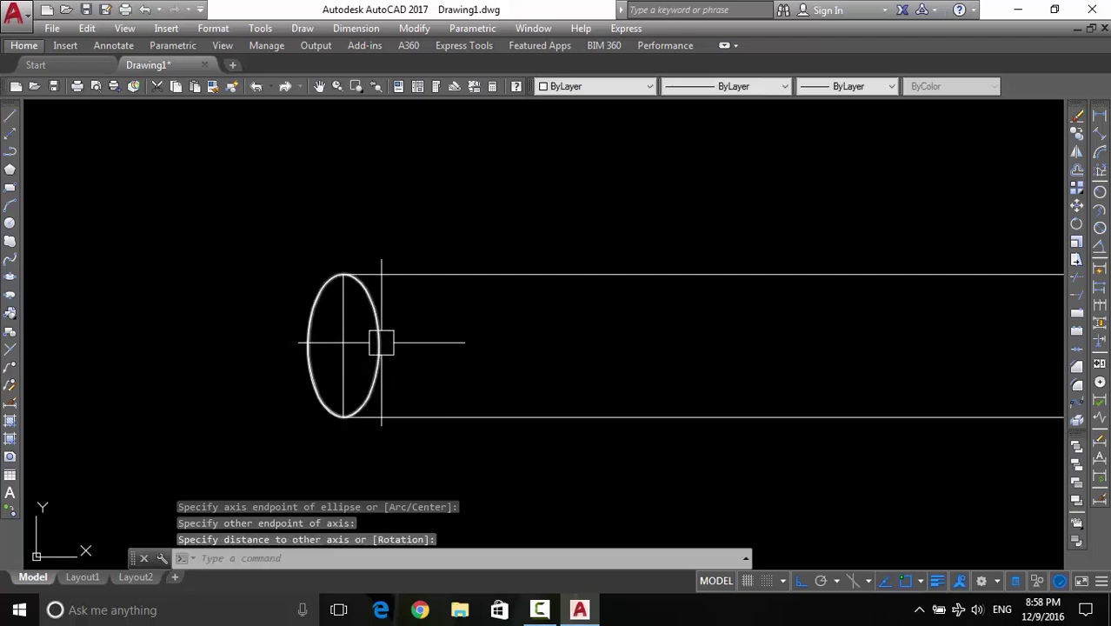
{"action": "left_click", "coordinate": [381, 342]}
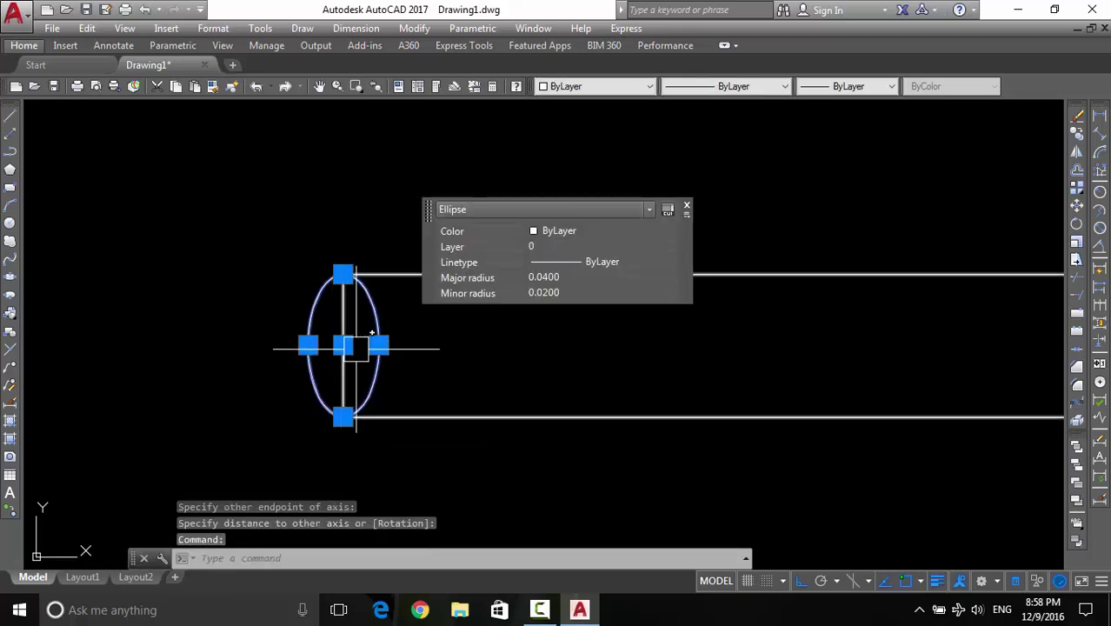
{"action": "key", "text": "Escape"}
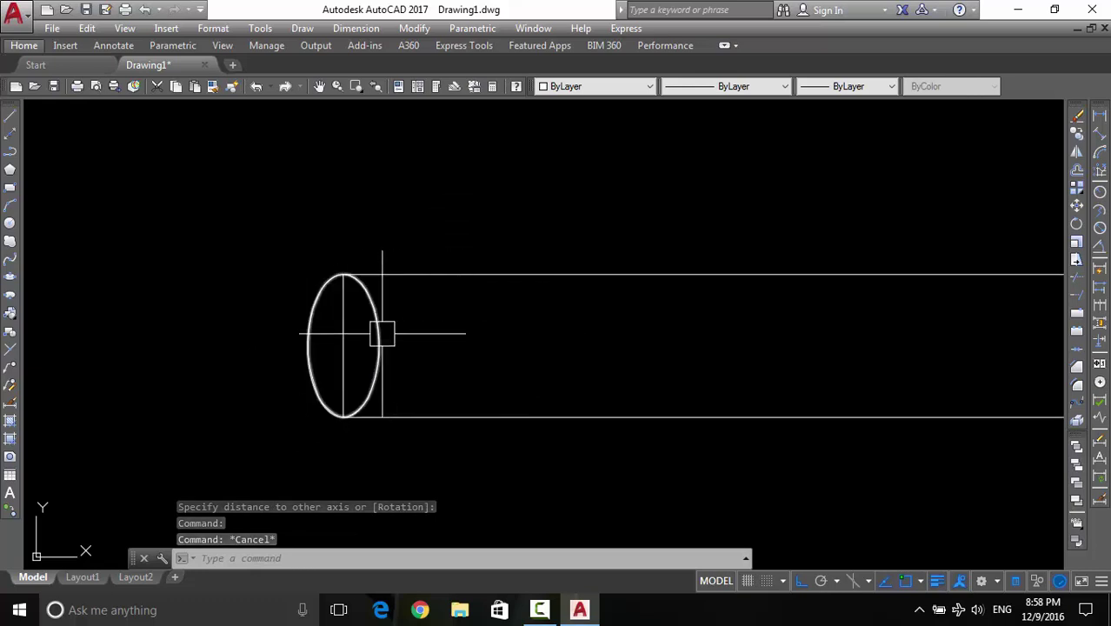
{"action": "left_click", "coordinate": [379, 335]}
{"action": "key", "text": "Return"}
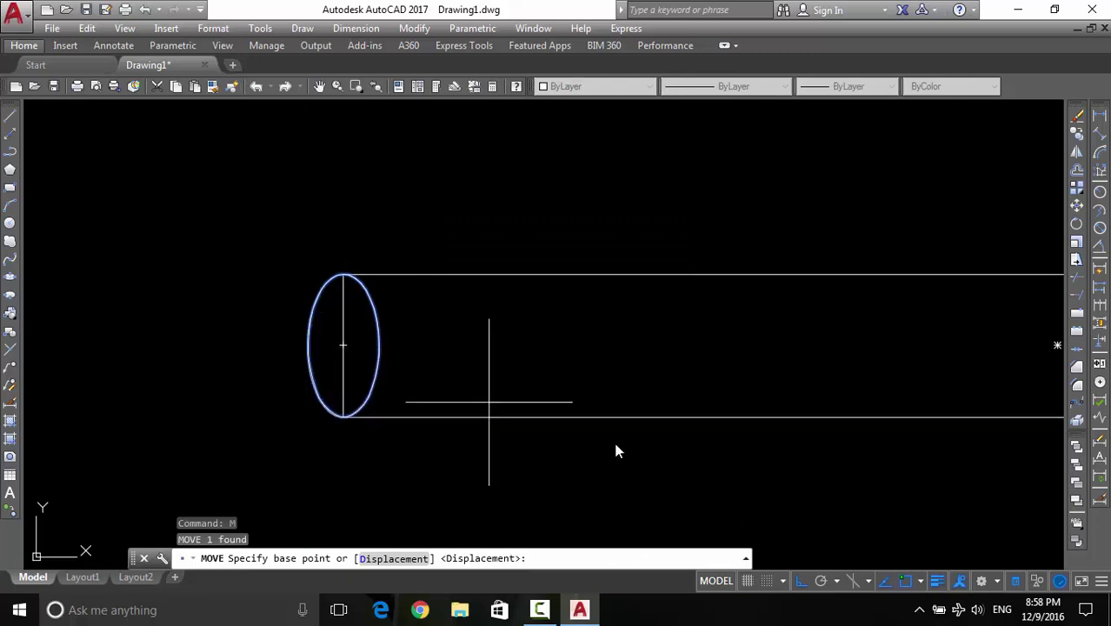
{"action": "left_click", "coordinate": [781, 580]}
{"action": "left_click", "coordinate": [791, 560]}
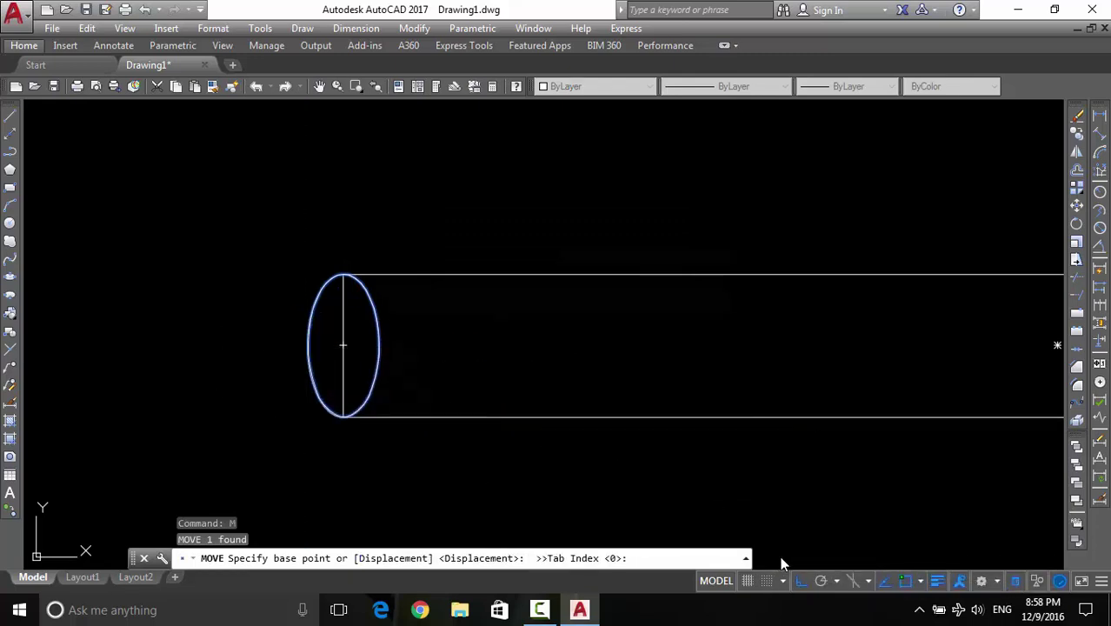
{"action": "left_click", "coordinate": [516, 150]}
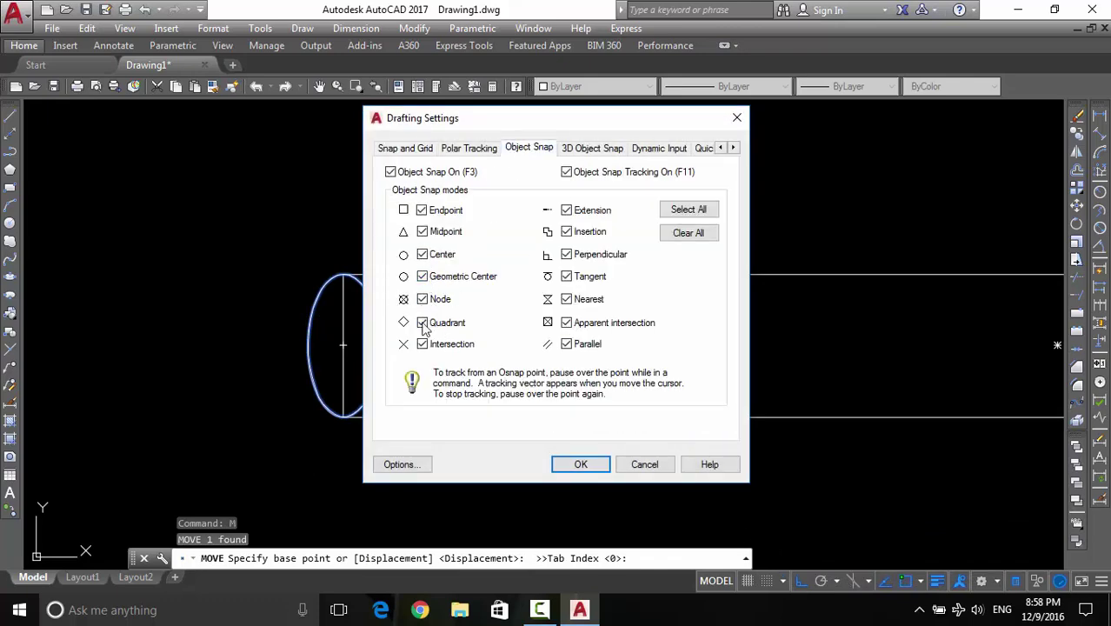
{"action": "left_click", "coordinate": [645, 470]}
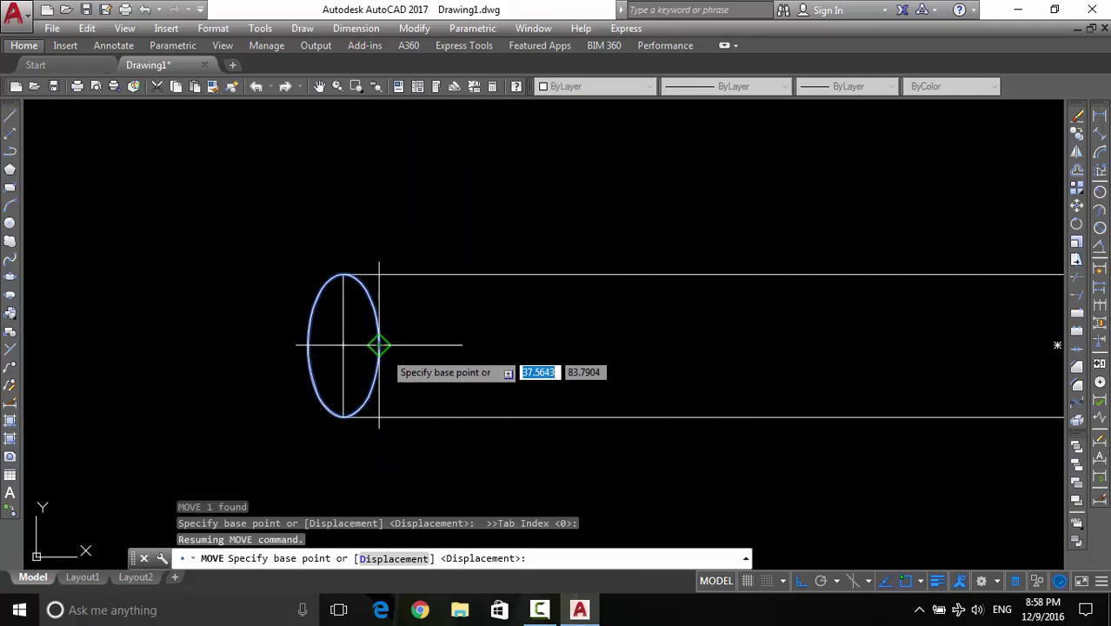
{"action": "left_click", "coordinate": [306, 345]}
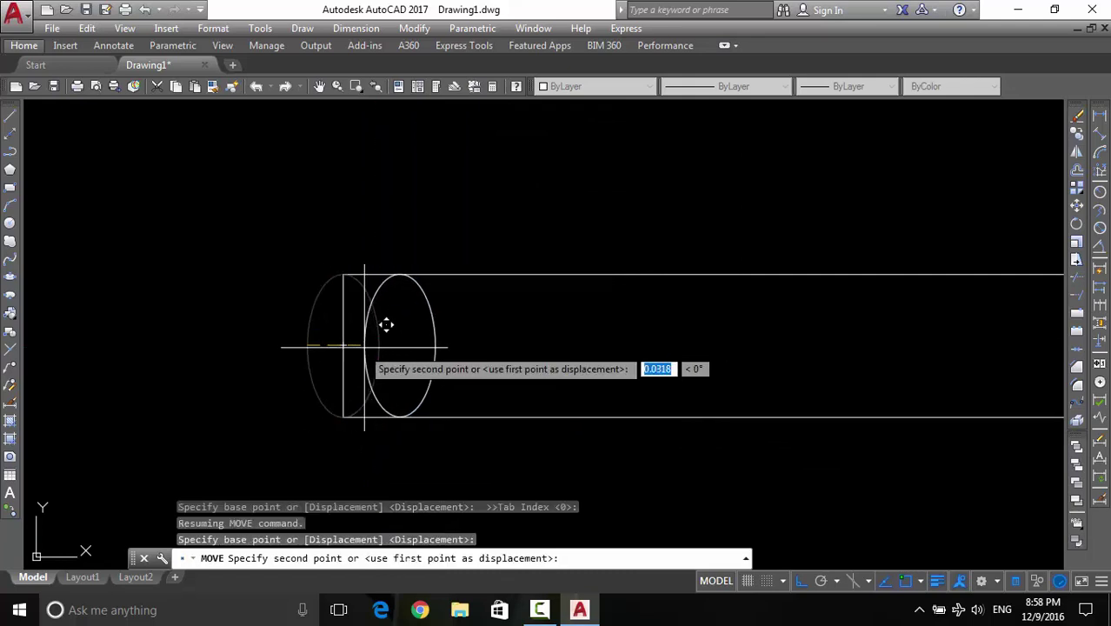
{"action": "left_click", "coordinate": [343, 345]}
{"action": "middle_click_drag", "start_coordinate": [549, 352], "coordinate": [565, 323]}
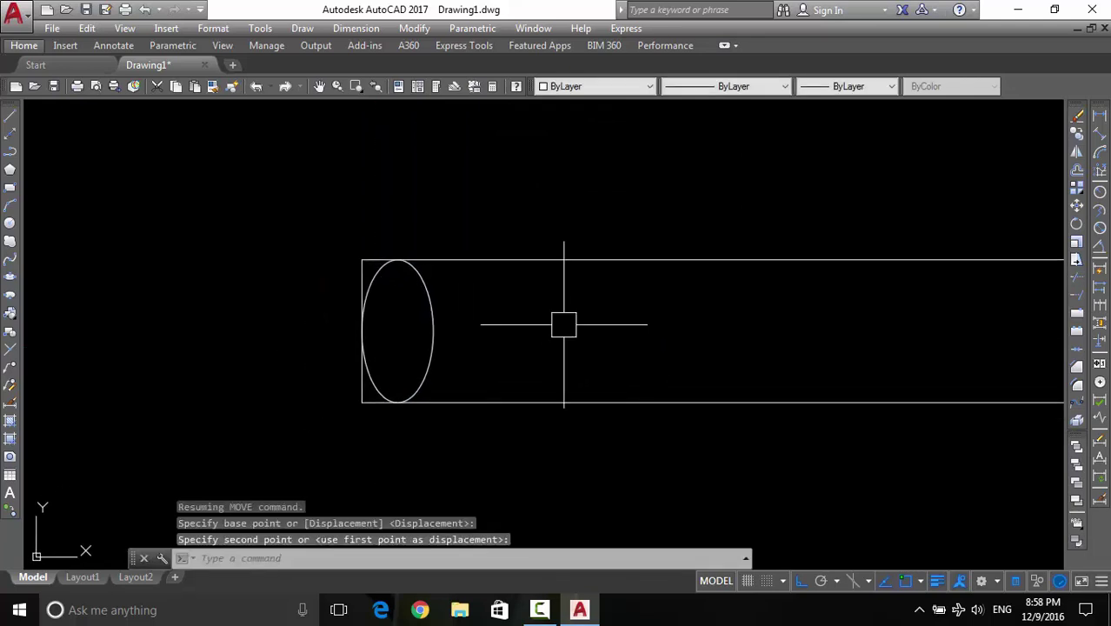
{"action": "middle_click_drag", "start_coordinate": [778, 232], "coordinate": [687, 270]}
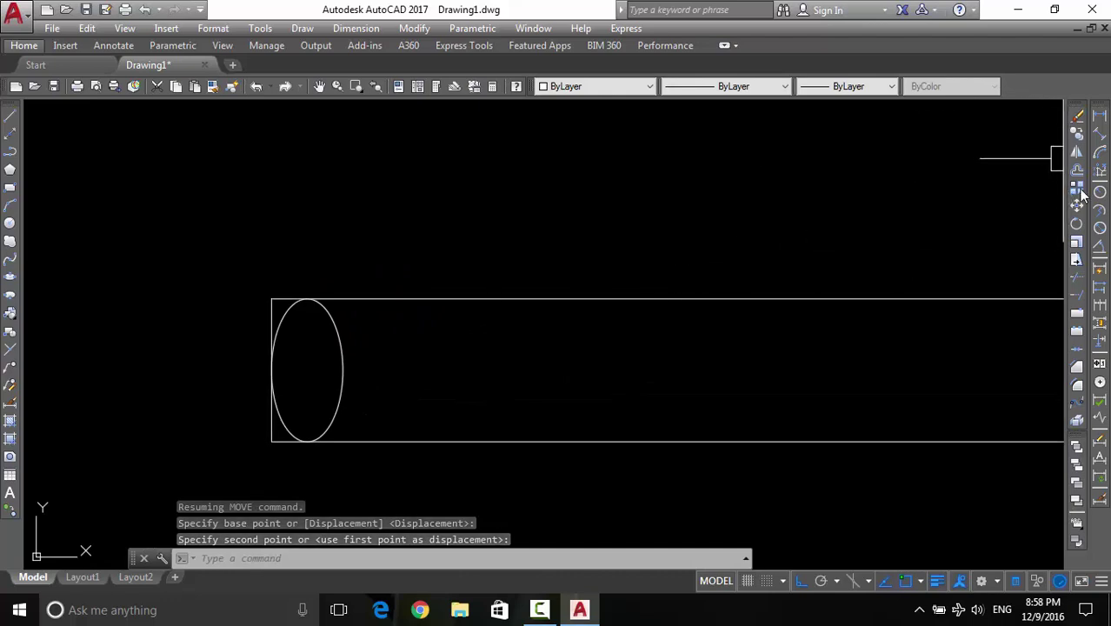
{"action": "middle_click_drag", "start_coordinate": [429, 384], "coordinate": [469, 351]}
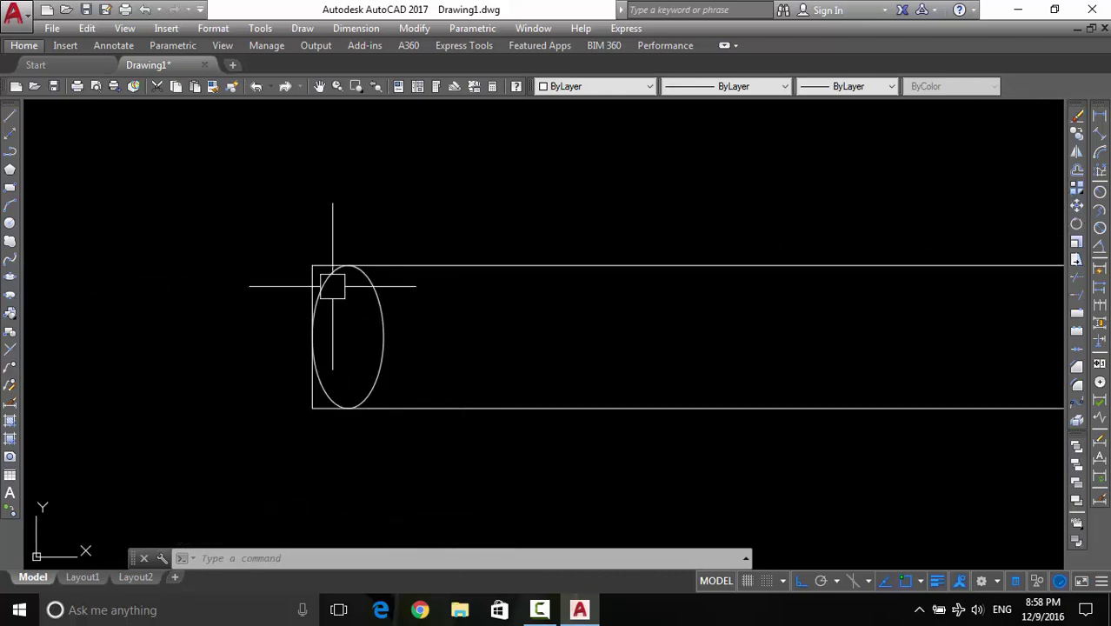
{"action": "middle_click_drag", "start_coordinate": [404, 332], "coordinate": [394, 332]}
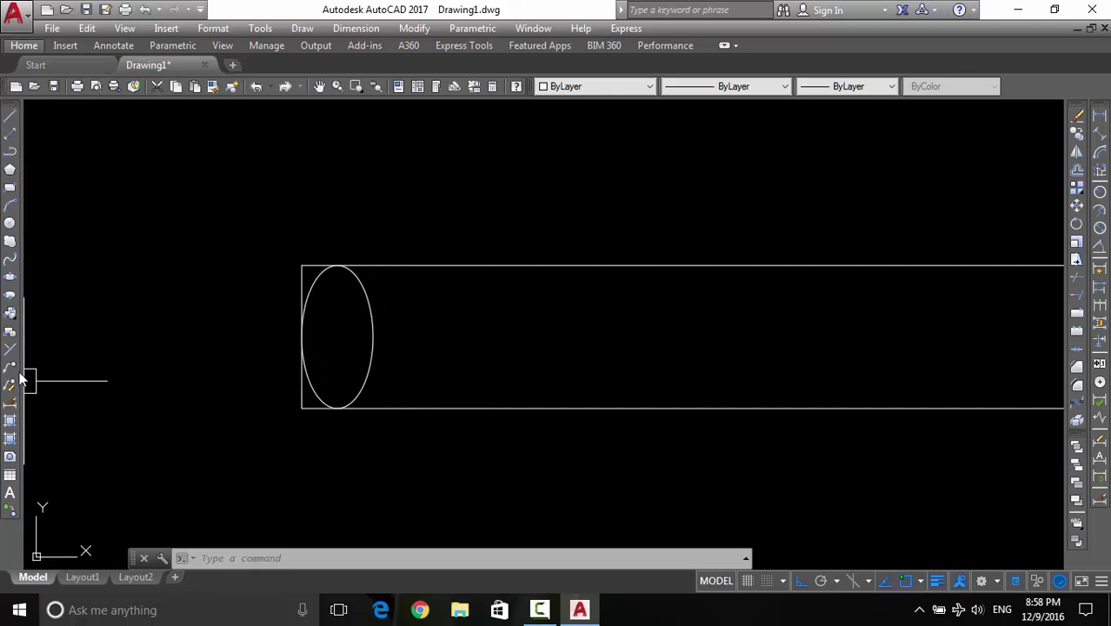
{"action": "middle_click_drag", "start_coordinate": [446, 360], "coordinate": [389, 348]}
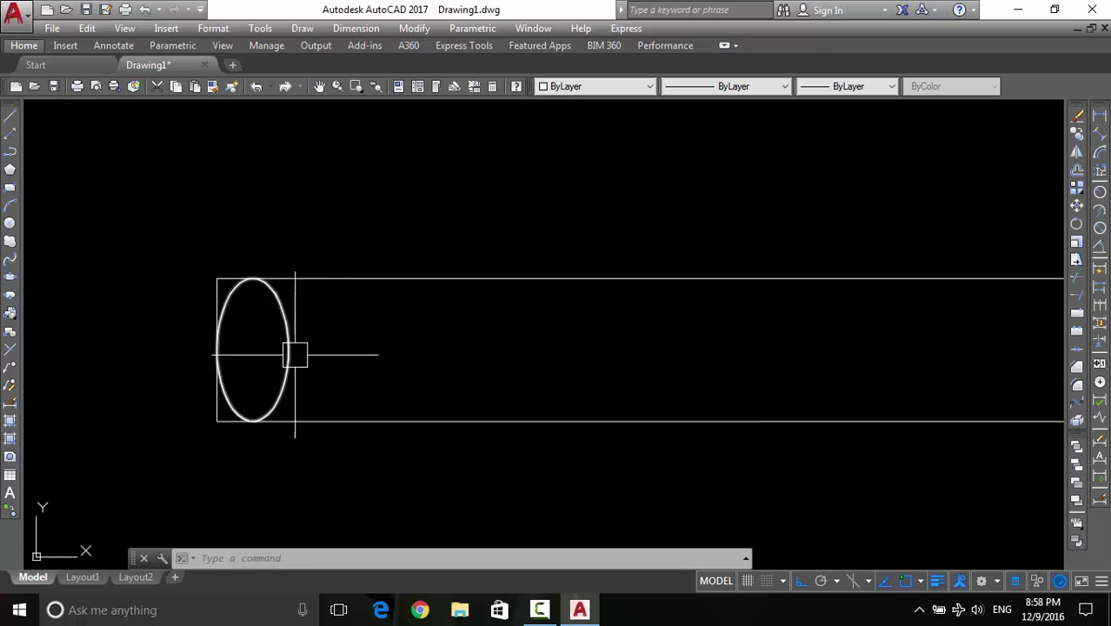
{"action": "key", "text": "ctrl+z"}
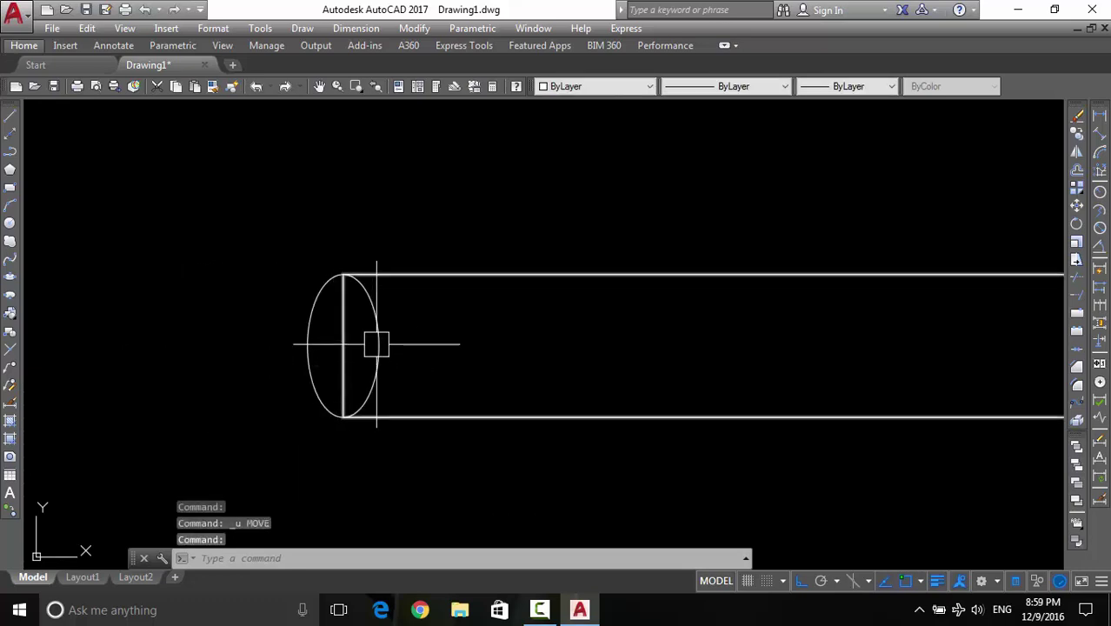
Move the ellipse from its left quadrant onto the rectangle's left edge
{"action": "left_click", "coordinate": [376, 343]}
{"action": "type", "text": "M"}
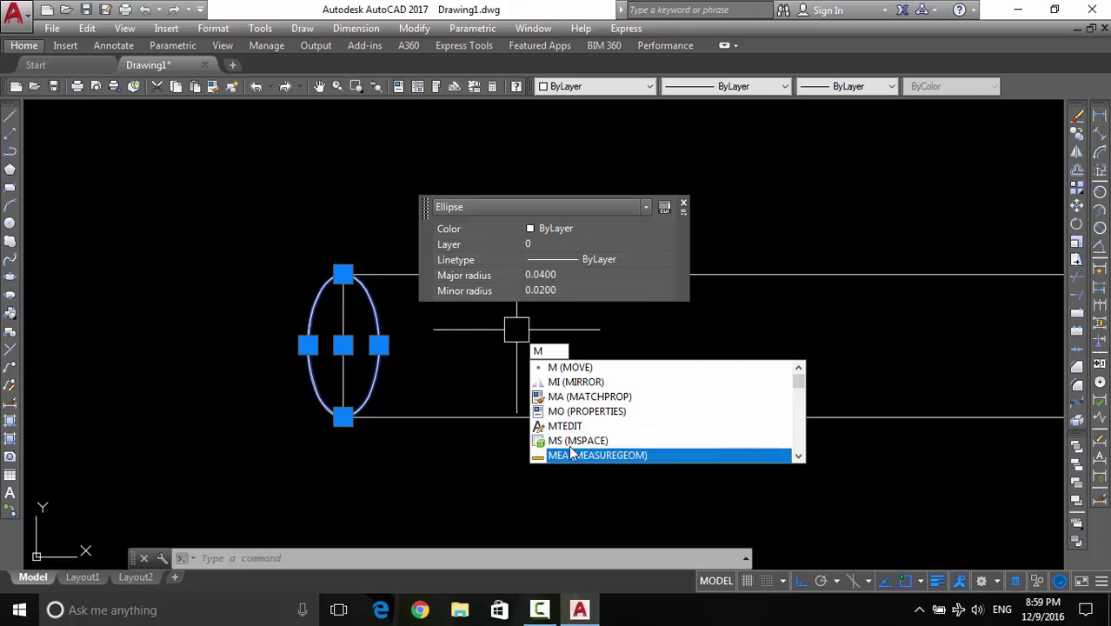
{"action": "left_click", "coordinate": [574, 367]}
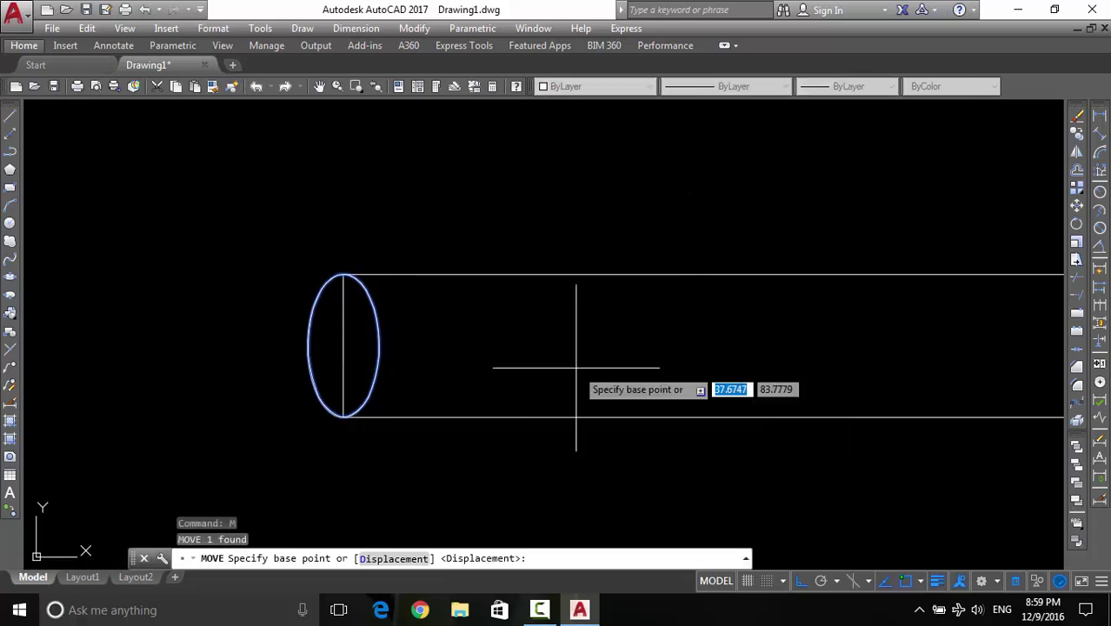
{"action": "left_click", "coordinate": [308, 346]}
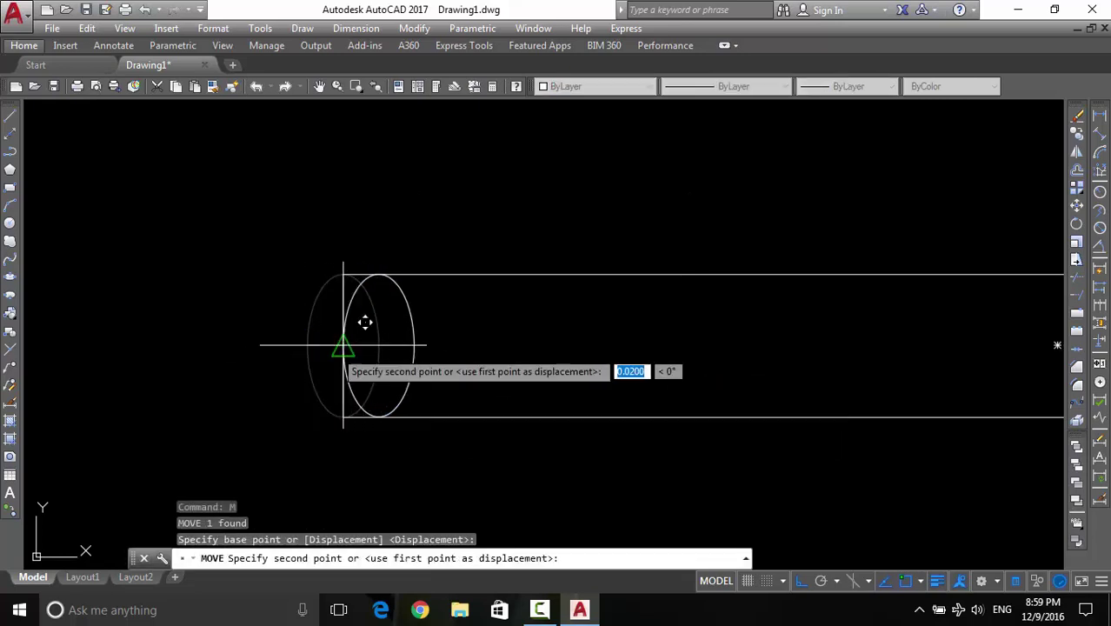
{"action": "left_click", "coordinate": [343, 345]}
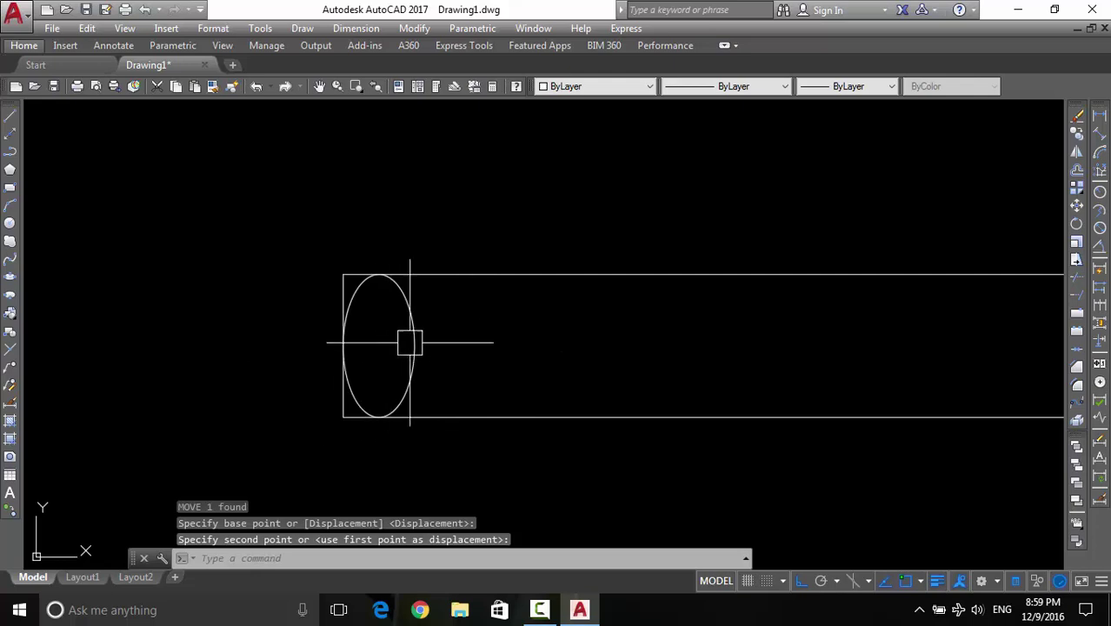
Reframe the view, reselect the ellipse and start the COPY command
{"action": "middle_click_drag", "start_coordinate": [436, 360], "coordinate": [429, 365]}
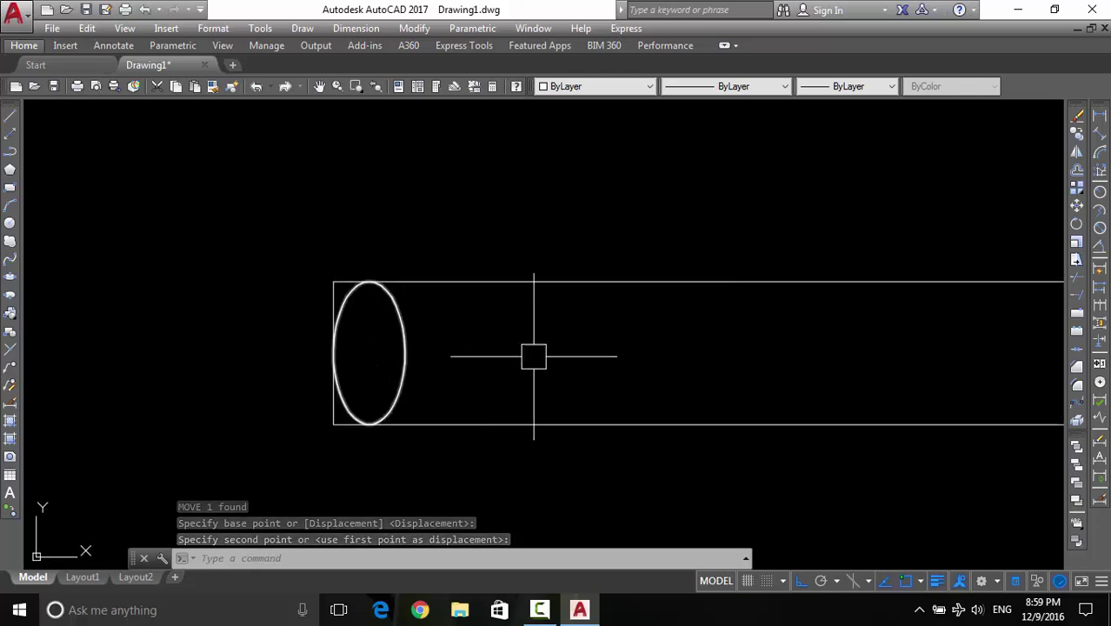
{"action": "scroll", "coordinate": [543, 360], "scroll_direction": "down", "scroll_amount": 2}
{"action": "middle_click_drag", "start_coordinate": [544, 360], "coordinate": [348, 356]}
{"action": "left_click", "coordinate": [269, 351]}
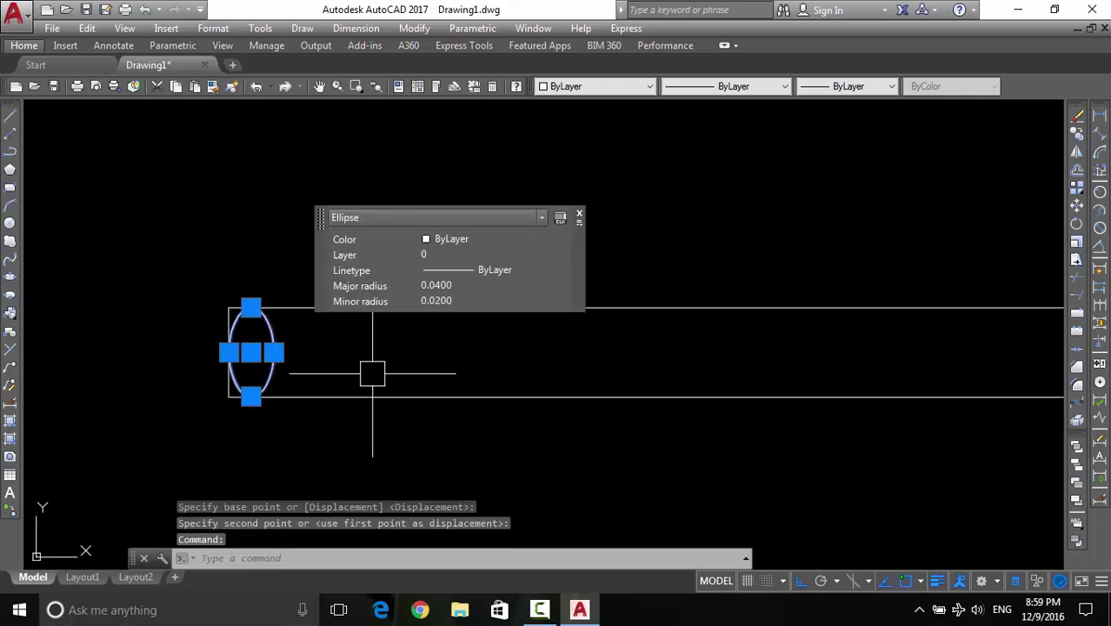
{"action": "type", "text": "C"}
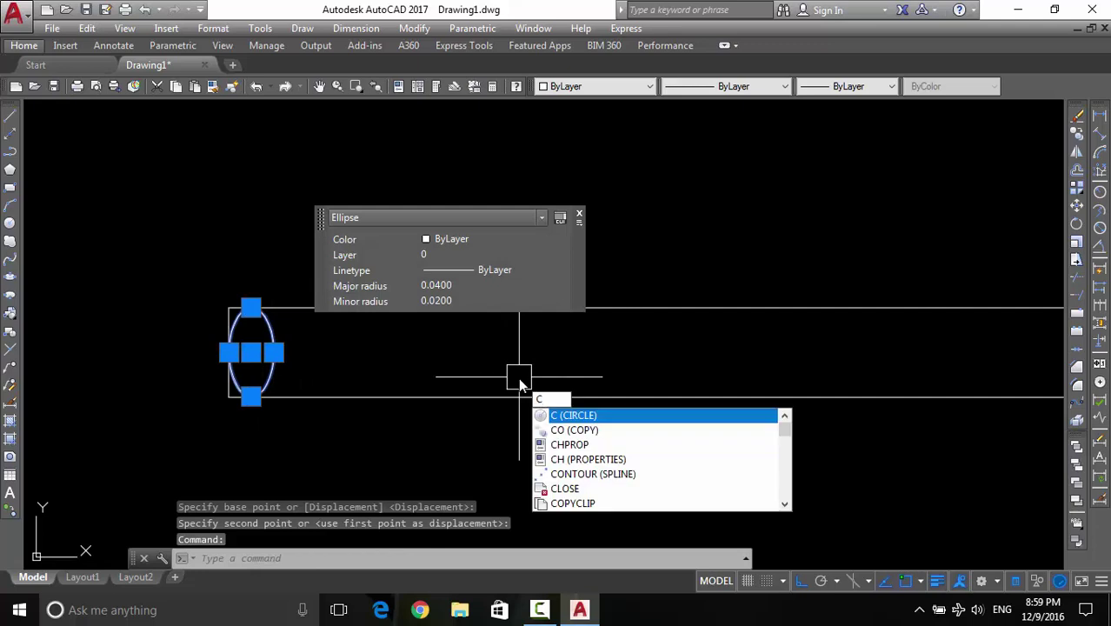
{"action": "type", "text": "O"}
{"action": "key", "text": "Return"}
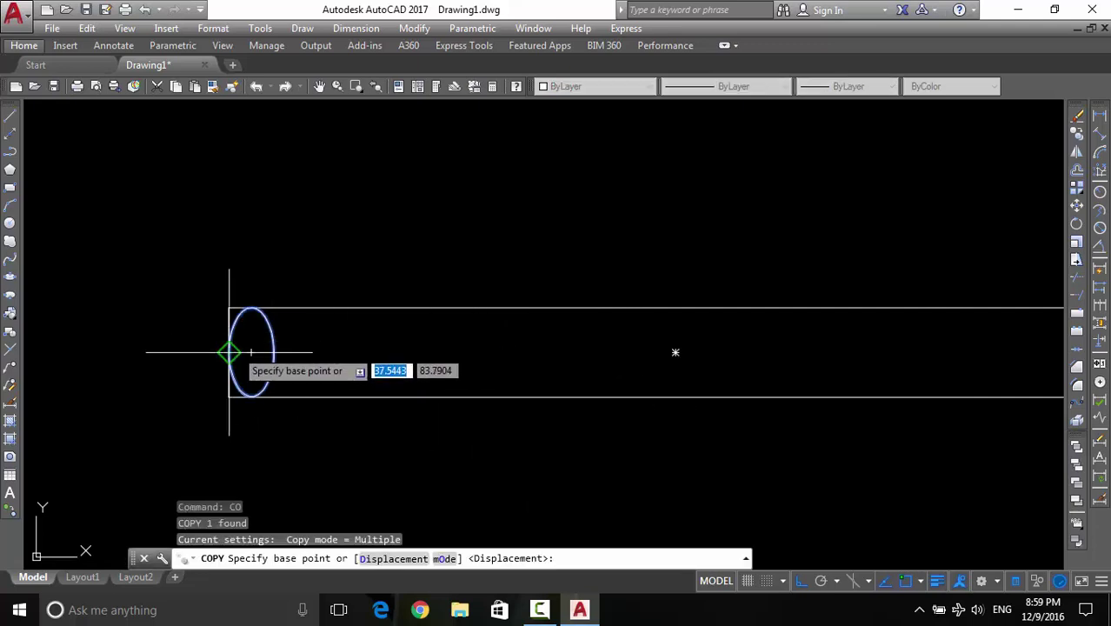
{"action": "left_click", "coordinate": [229, 352]}
{"action": "left_click", "coordinate": [272, 352]}
{"action": "left_click", "coordinate": [317, 352]}
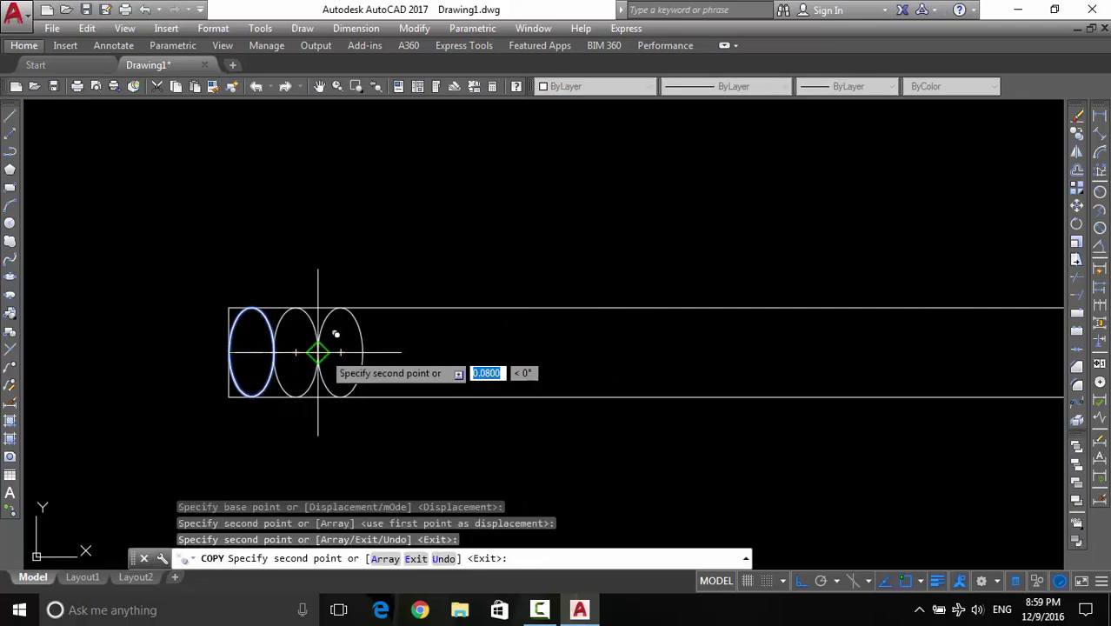
{"action": "left_click", "coordinate": [362, 353]}
{"action": "key", "text": "Escape"}
{"action": "left_click", "coordinate": [437, 351]}
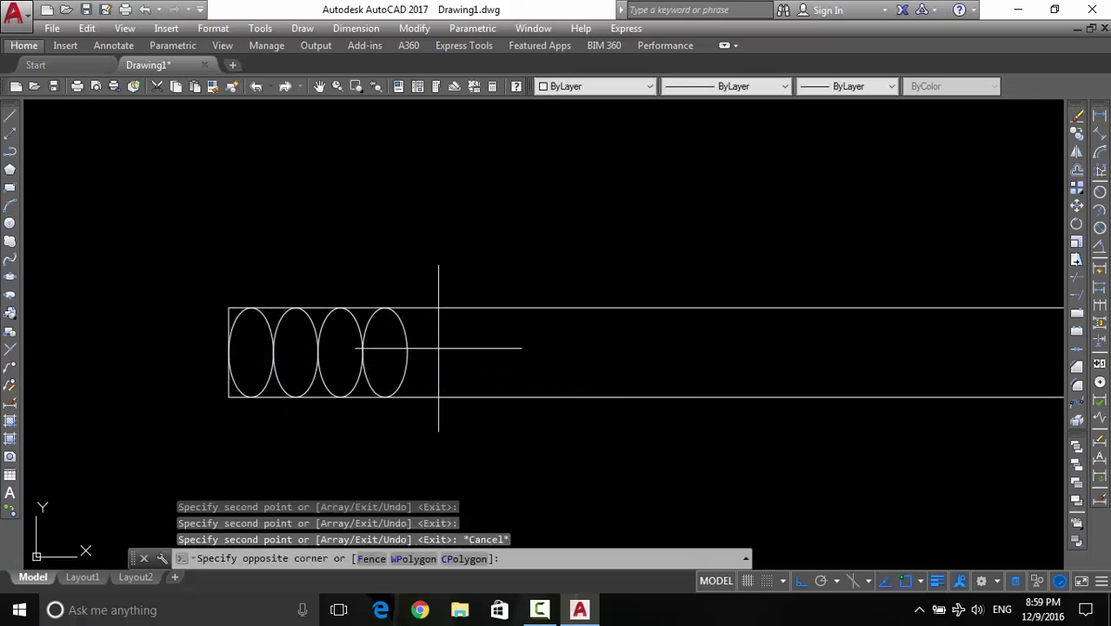
{"action": "left_click", "coordinate": [310, 371]}
{"action": "key", "text": "Return"}
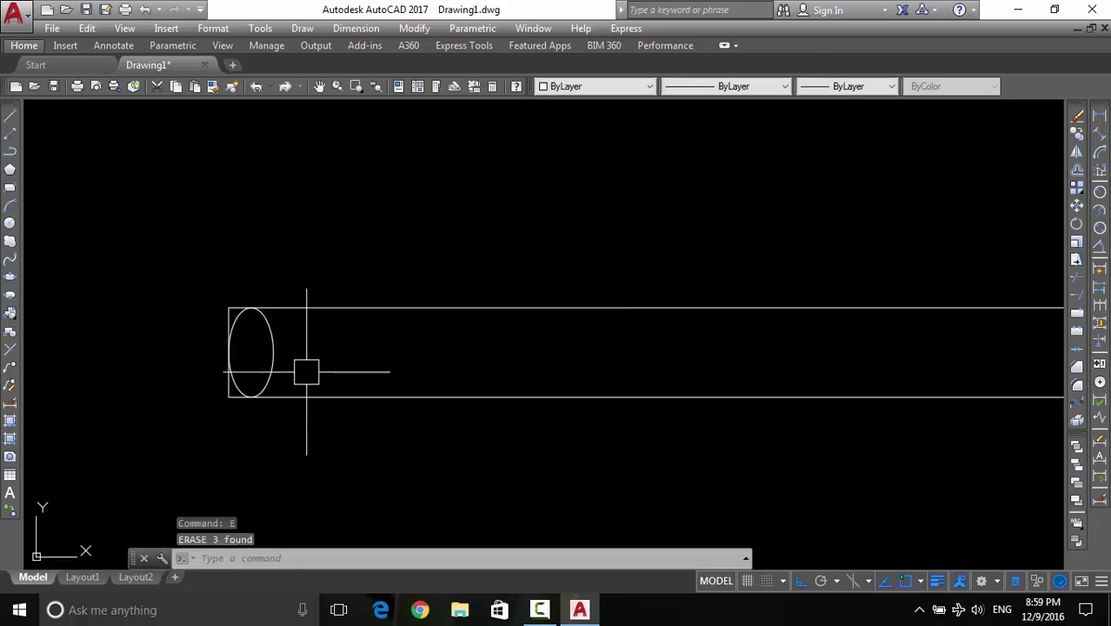
{"action": "middle_click_drag", "start_coordinate": [305, 367], "coordinate": [337, 361]}
{"action": "scroll", "coordinate": [302, 328], "scroll_direction": "up", "scroll_amount": 2}
{"action": "scroll", "coordinate": [302, 328], "scroll_direction": "up", "scroll_amount": 3}
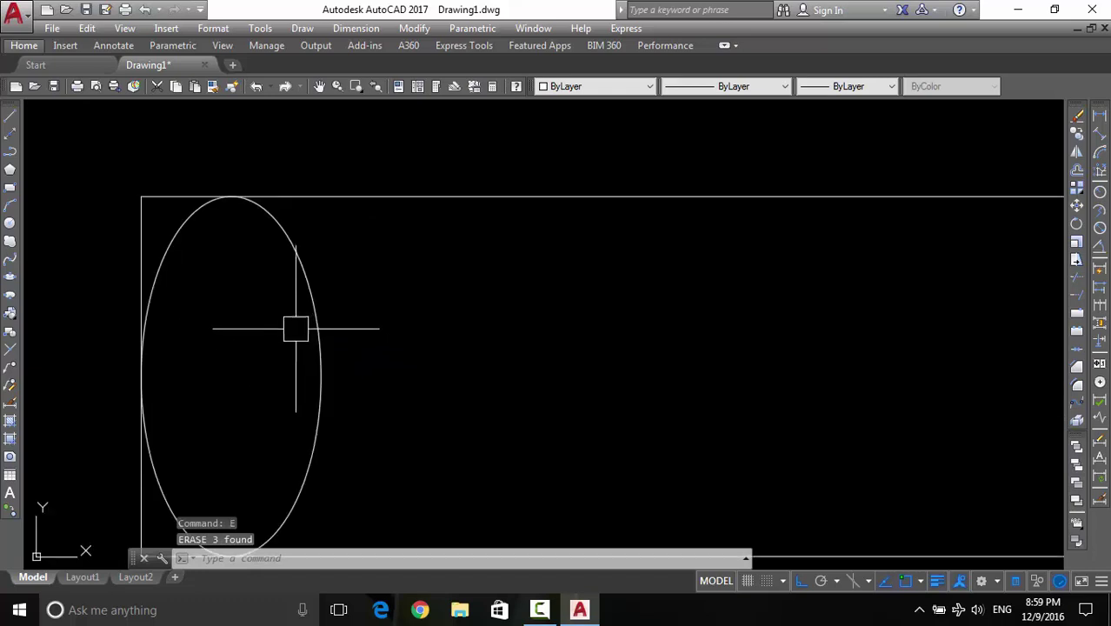
{"action": "scroll", "coordinate": [291, 328], "scroll_direction": "down", "scroll_amount": 2}
{"action": "middle_click_drag", "start_coordinate": [292, 327], "coordinate": [338, 297]}
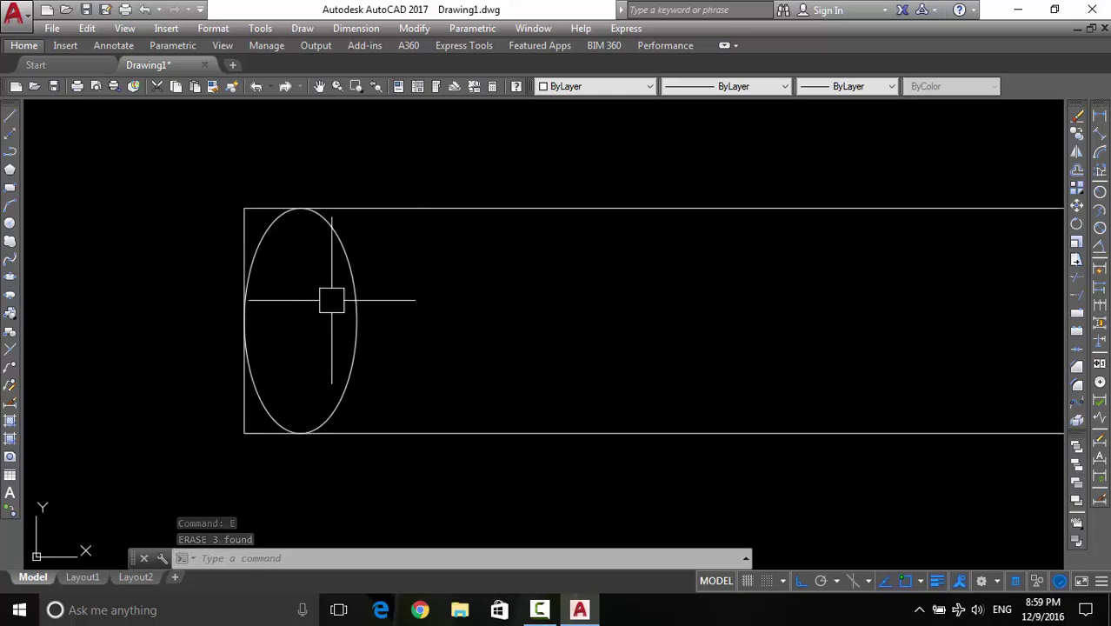
{"action": "scroll", "coordinate": [364, 287], "scroll_direction": "down", "scroll_amount": 2}
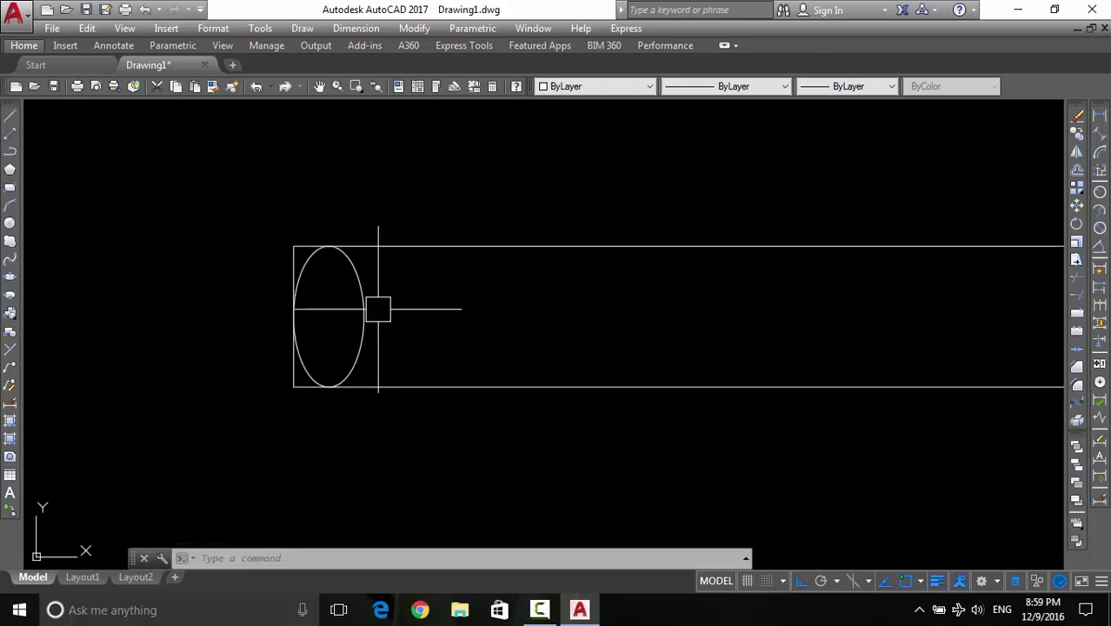
{"action": "middle_click_drag", "start_coordinate": [377, 308], "coordinate": [250, 314]}
{"action": "scroll", "coordinate": [313, 315], "scroll_direction": "down", "scroll_amount": 4}
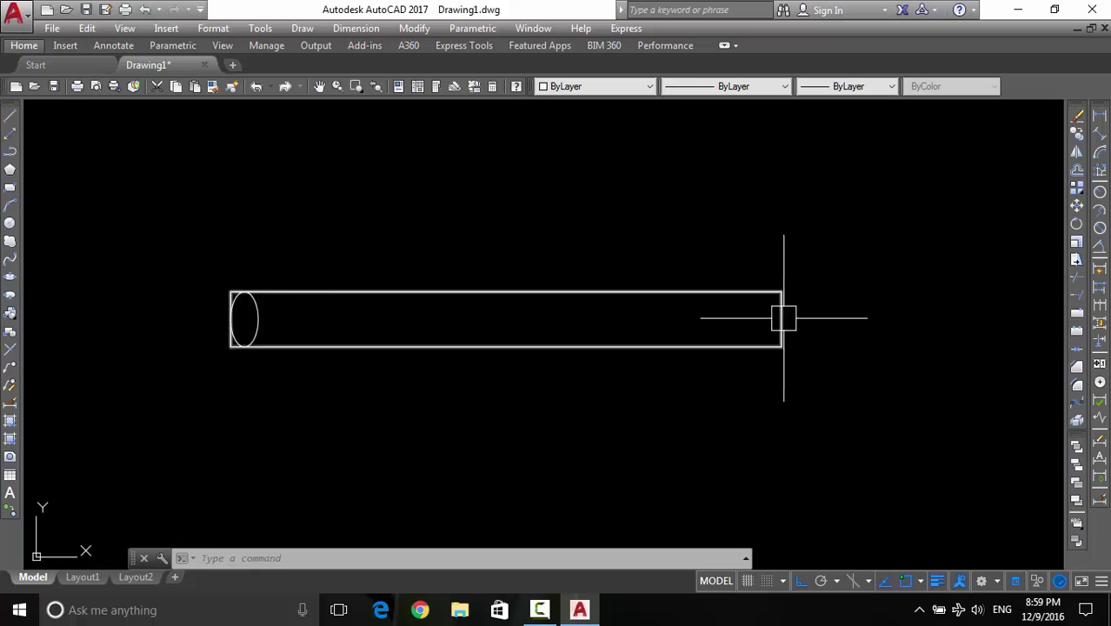
Fill the ellipse at the rectangle's left end with a hatch using the H command
{"action": "middle_click_drag", "start_coordinate": [348, 375], "coordinate": [450, 358]}
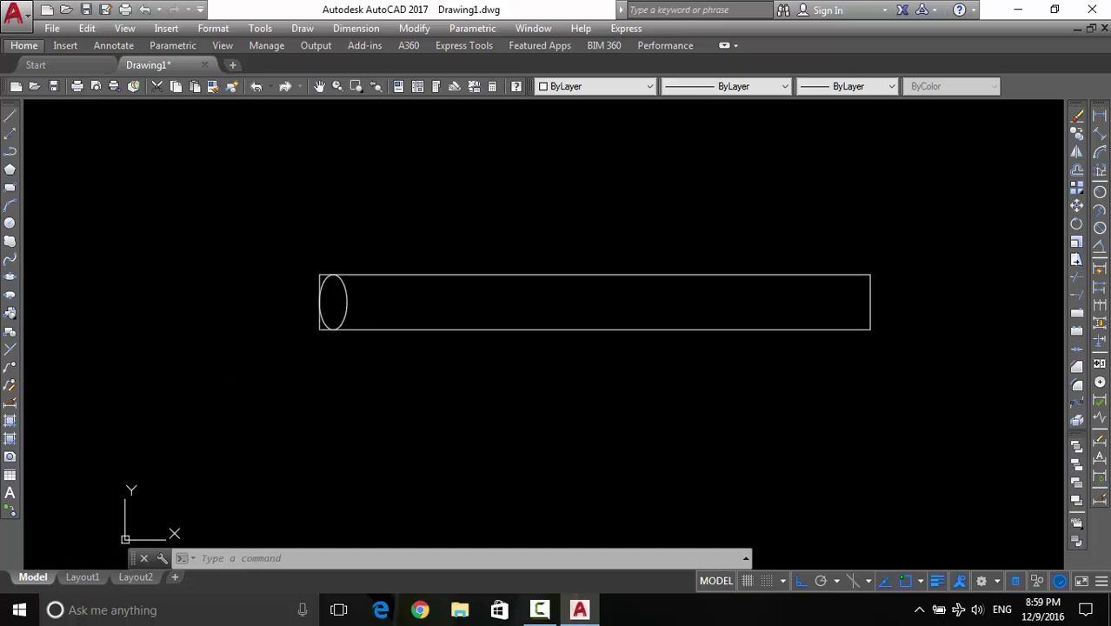
{"action": "type", "text": "h"}
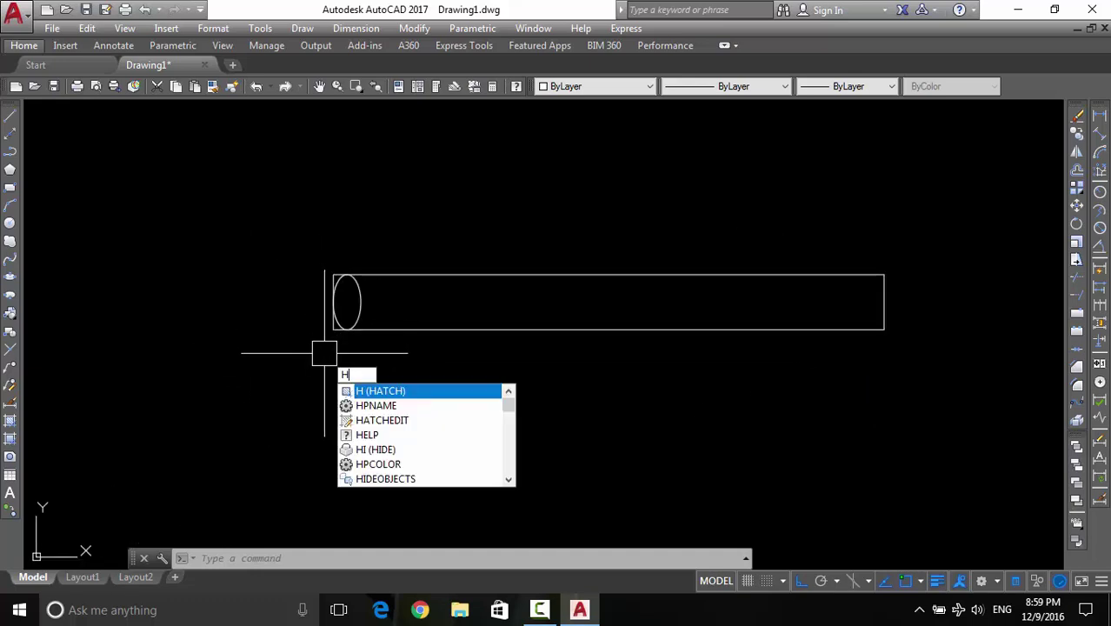
{"action": "key", "text": "Return"}
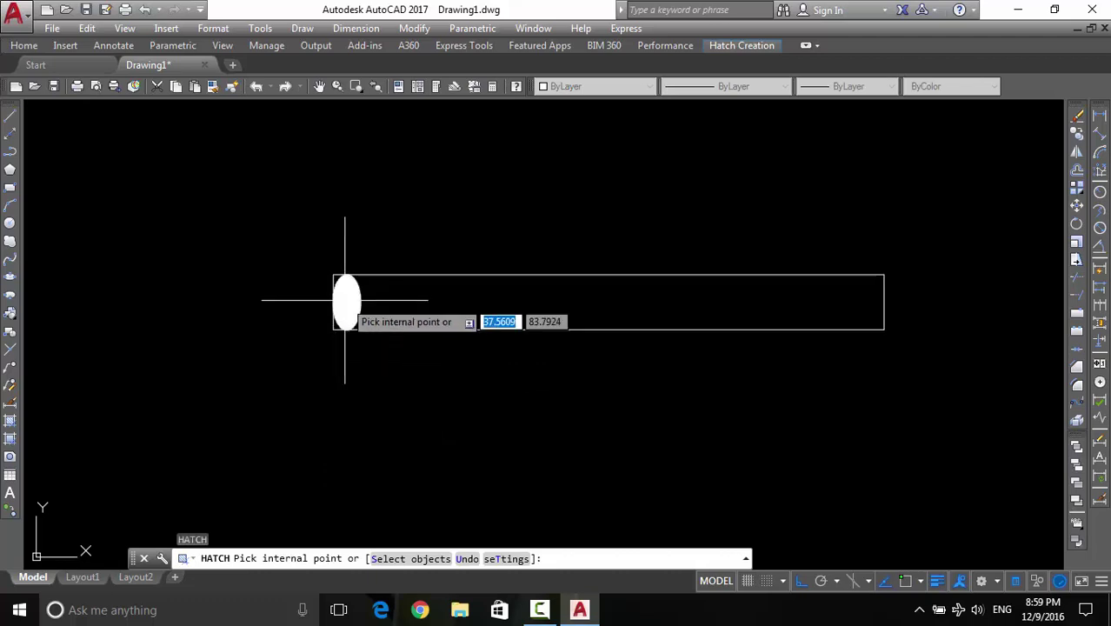
{"action": "left_click", "coordinate": [345, 300]}
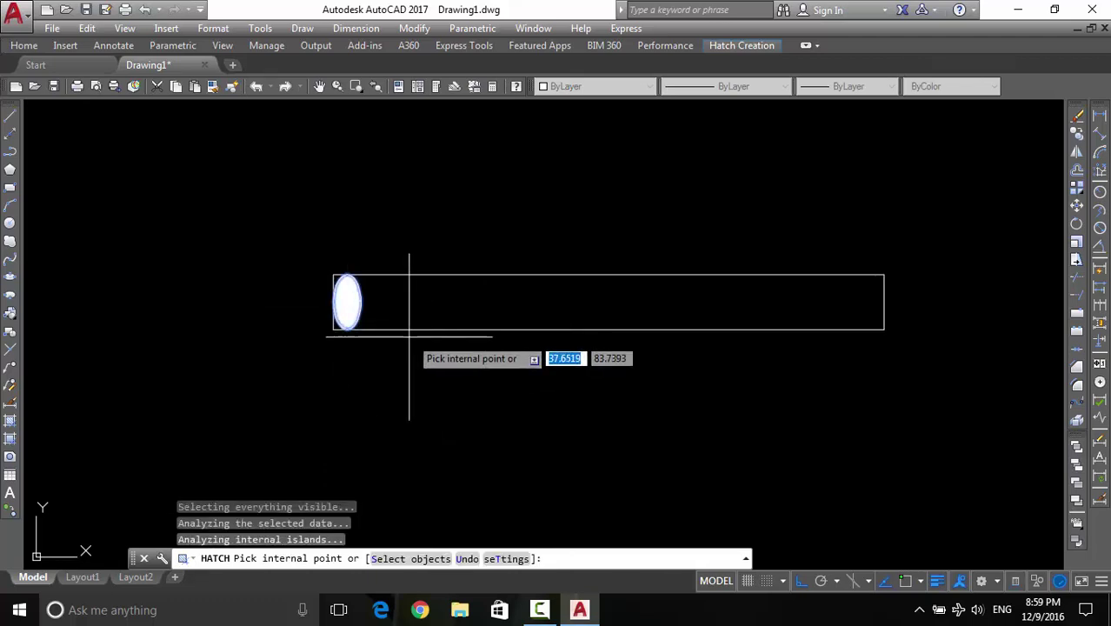
{"action": "middle_click_drag", "start_coordinate": [399, 328], "coordinate": [518, 383]}
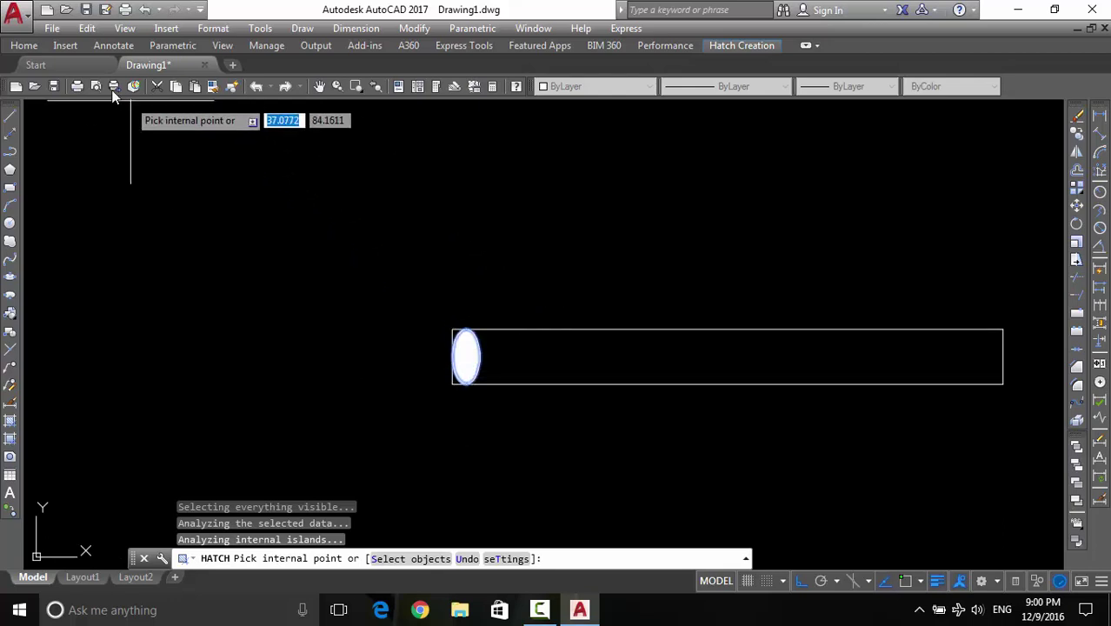
{"action": "left_click", "coordinate": [31, 49]}
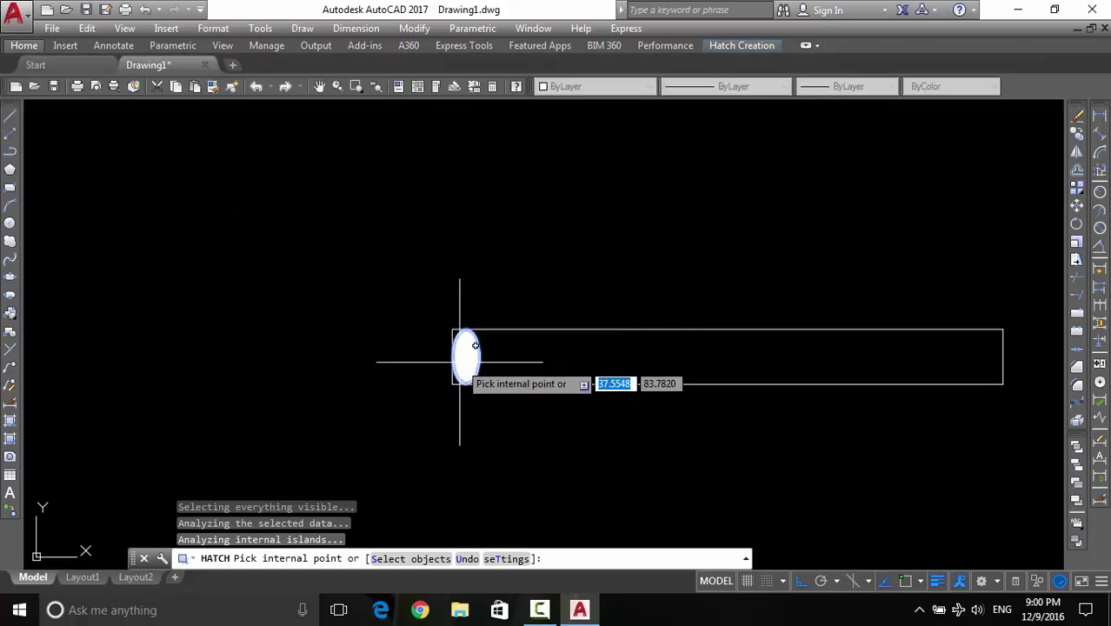
{"action": "key", "text": "Return"}
Select the ellipse's hatch, then undo an accidental move of it
{"action": "left_click", "coordinate": [466, 355]}
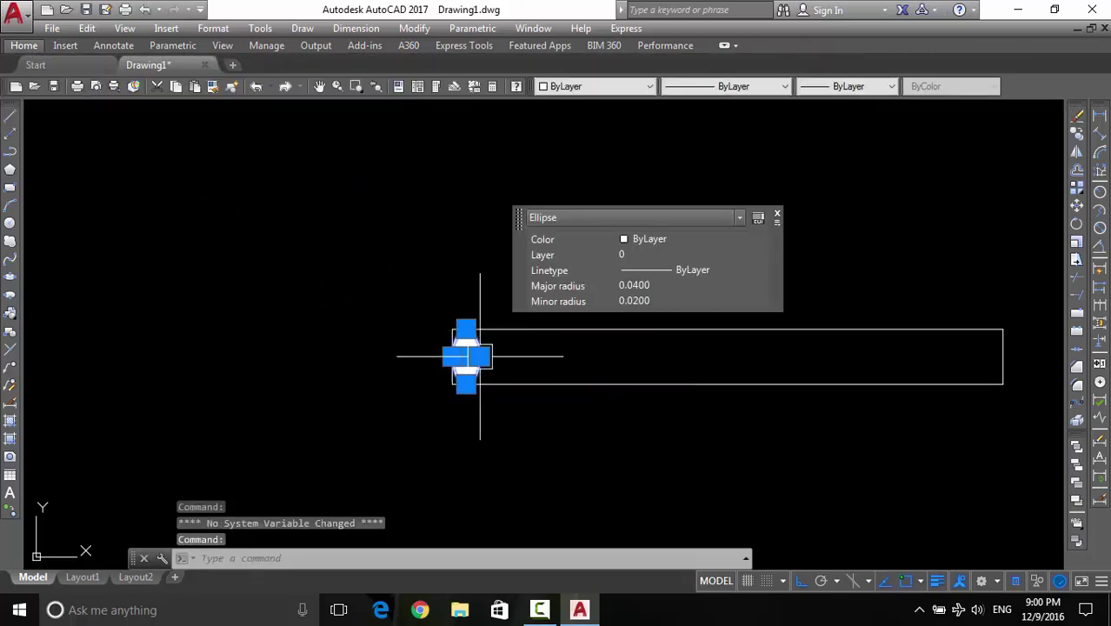
{"action": "key", "text": "Escape"}
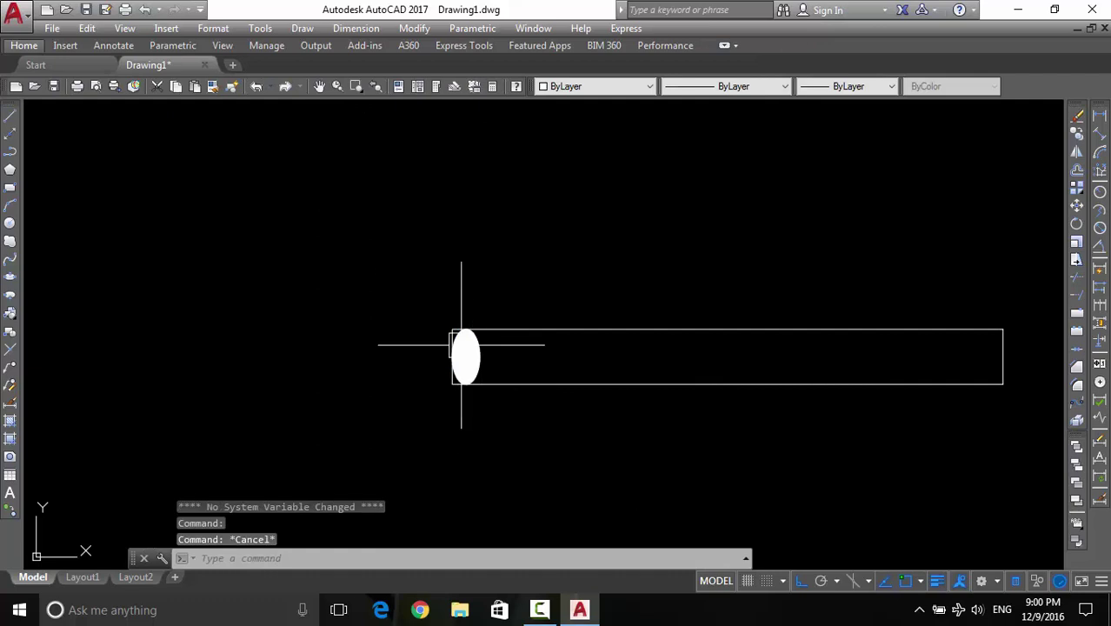
{"action": "scroll", "coordinate": [468, 361], "scroll_direction": "up", "scroll_amount": 6}
{"action": "left_click", "coordinate": [467, 362]}
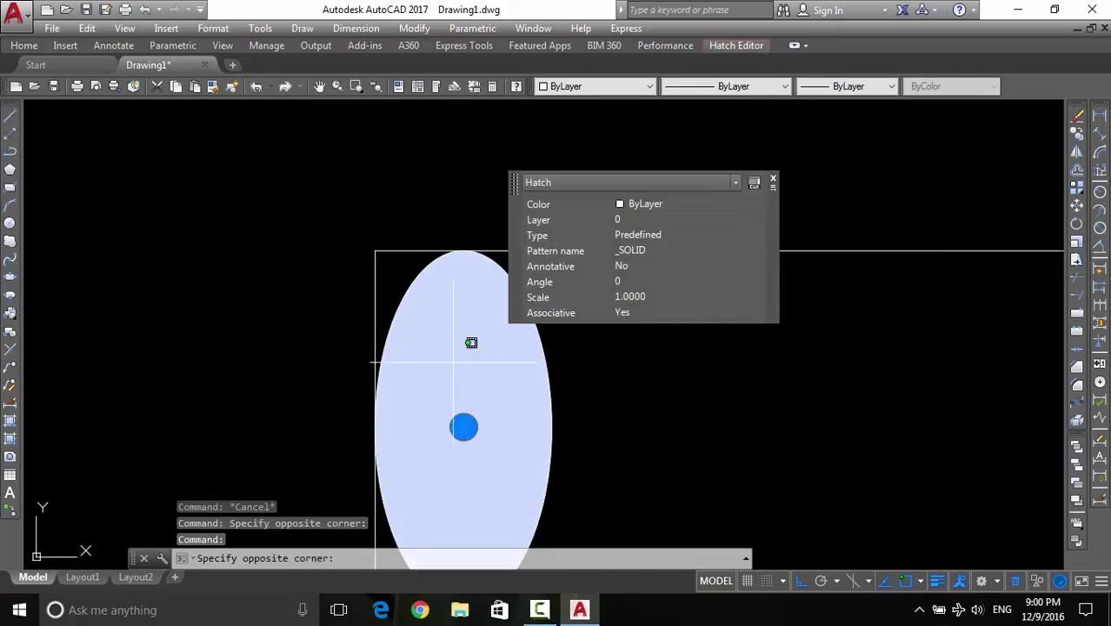
{"action": "left_click", "coordinate": [463, 426]}
{"action": "left_click", "coordinate": [354, 341]}
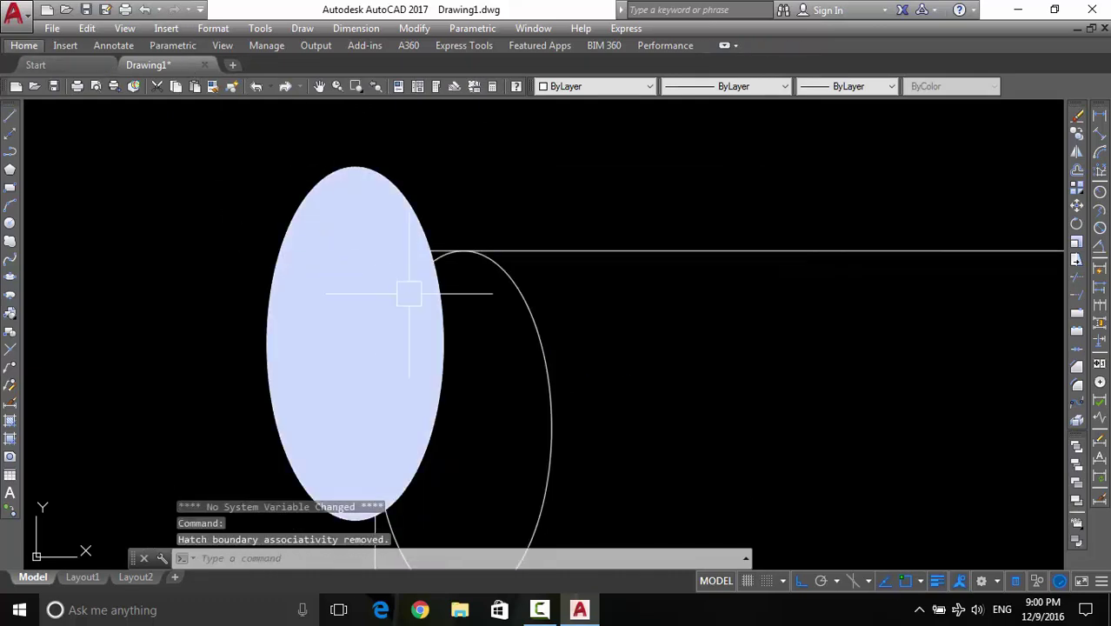
{"action": "key", "text": "ctrl+z"}
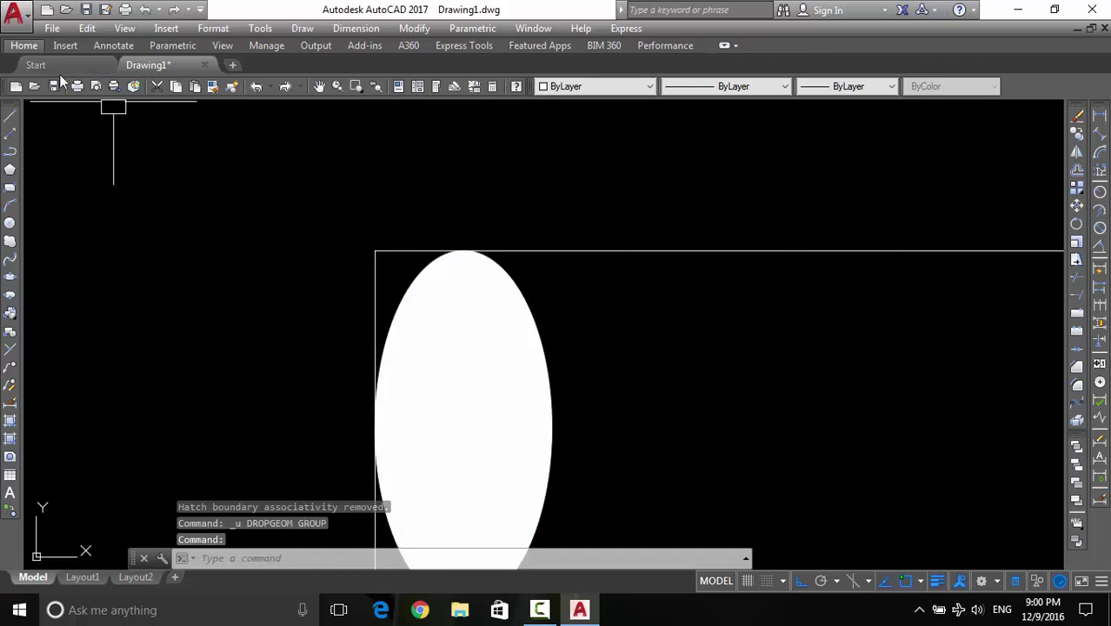
Cycle the ribbon through its minimized states, restore the full panels, and clear the selection
{"action": "double_click", "coordinate": [24, 46]}
{"action": "left_click", "coordinate": [462, 417]}
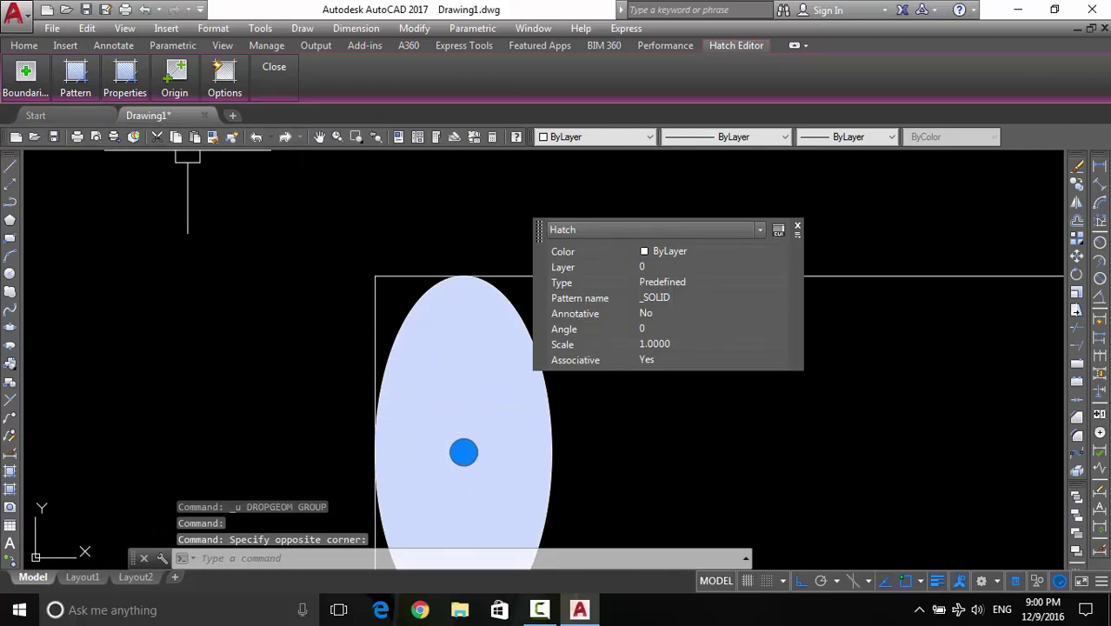
{"action": "mouse_move", "coordinate": [125, 79]}
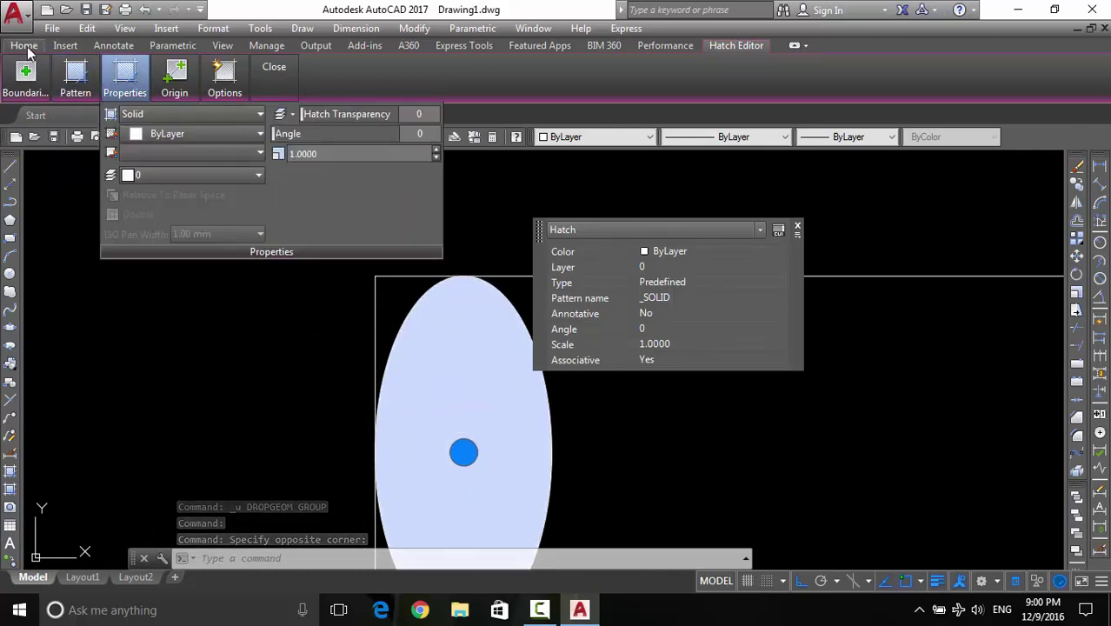
{"action": "left_click", "coordinate": [26, 48]}
{"action": "double_click", "coordinate": [29, 51]}
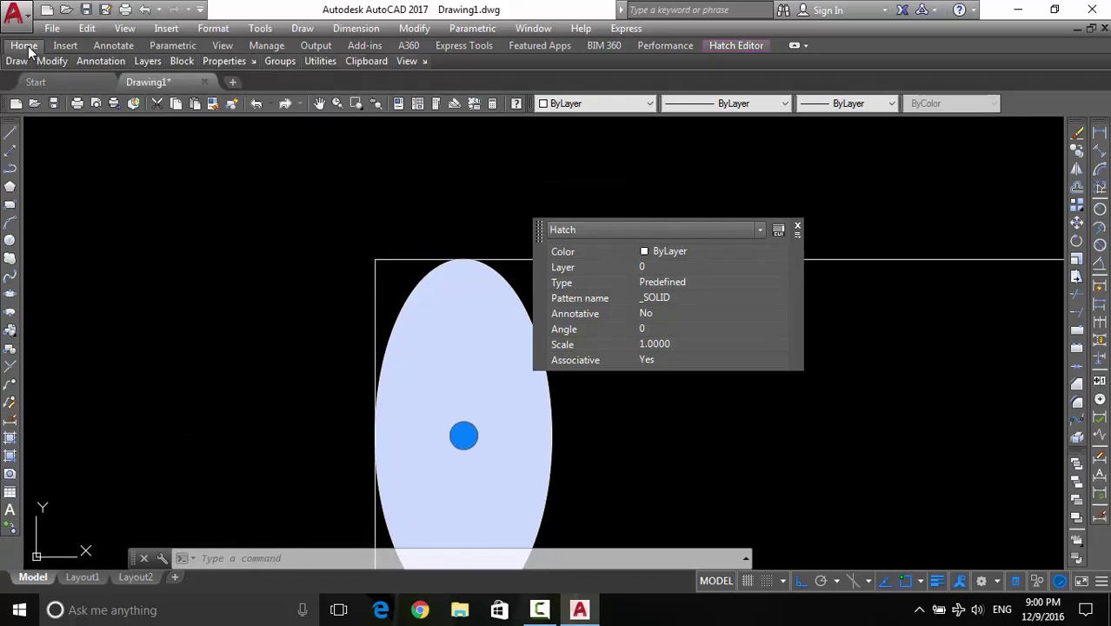
{"action": "double_click", "coordinate": [28, 49]}
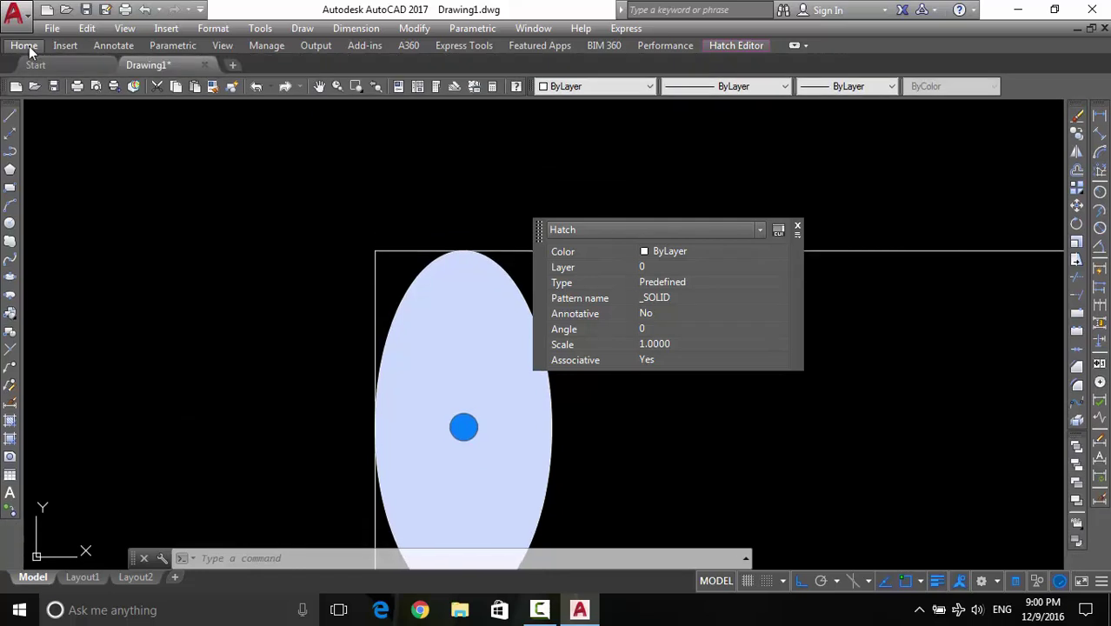
{"action": "double_click", "coordinate": [29, 46]}
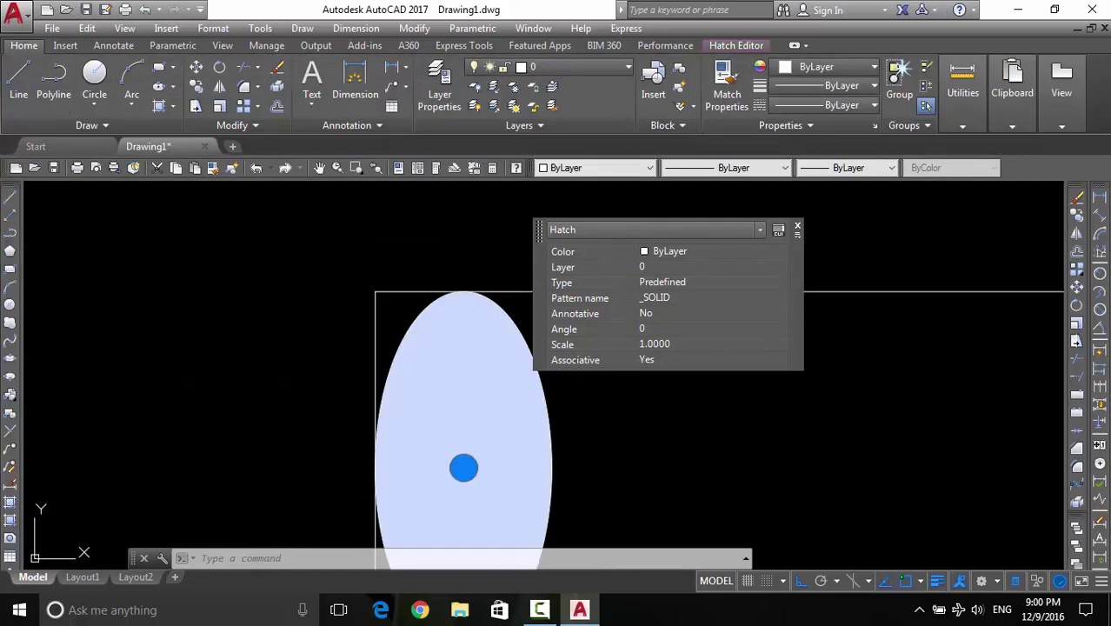
{"action": "left_click", "coordinate": [380, 279]}
{"action": "key", "text": "Escape"}
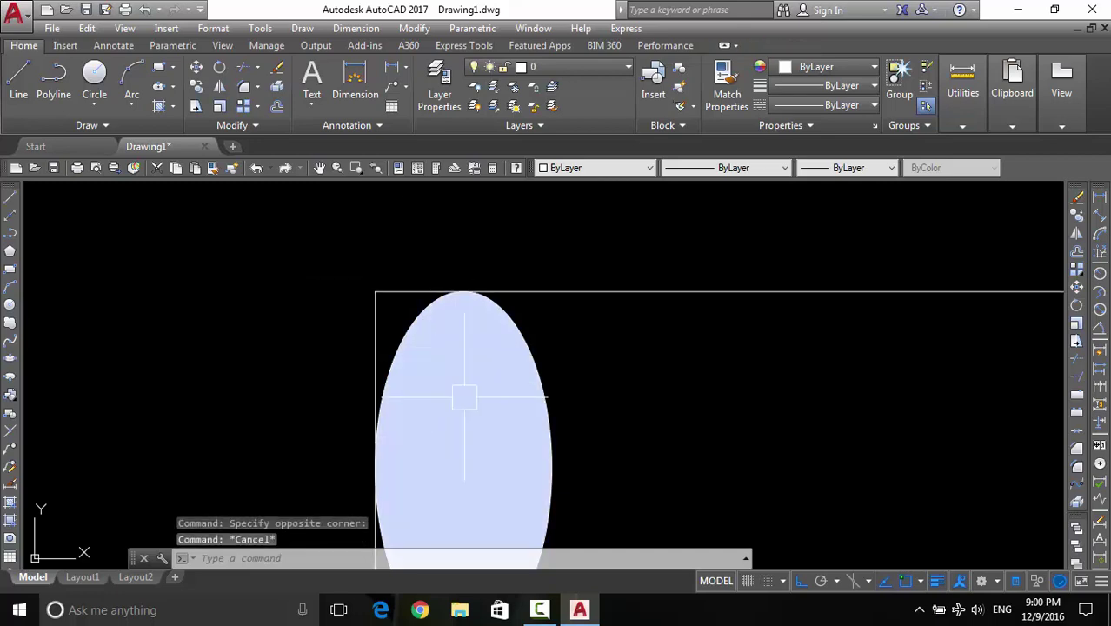
Cycle the ribbon display again, then reselect the ellipse's hatch to open the Hatch Editor
{"action": "left_click", "coordinate": [437, 392]}
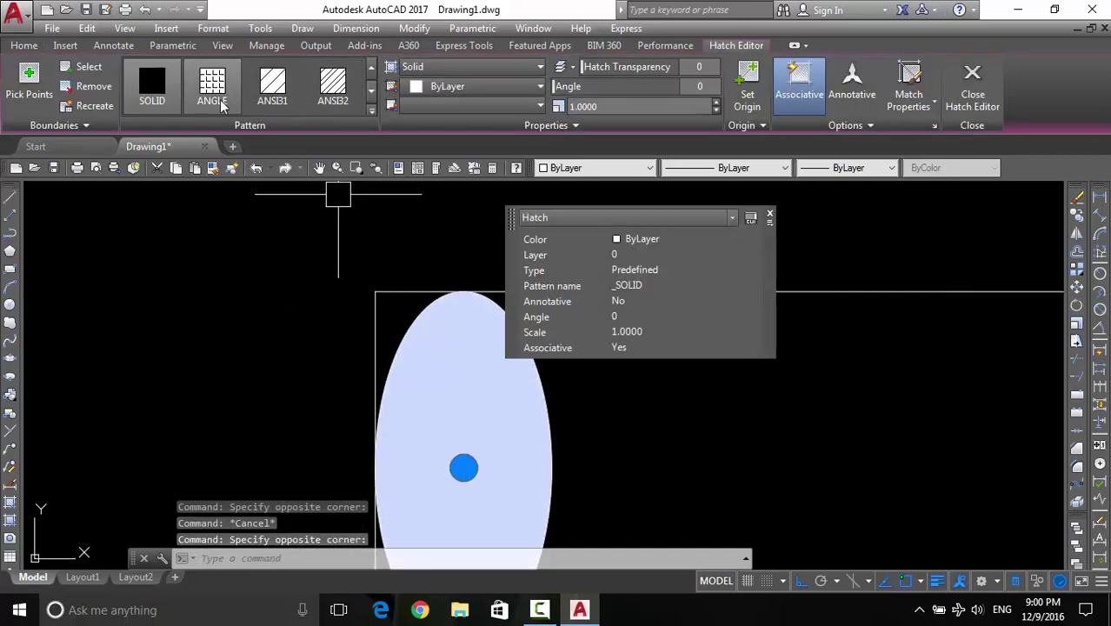
{"action": "left_click", "coordinate": [24, 48]}
{"action": "double_click", "coordinate": [29, 48]}
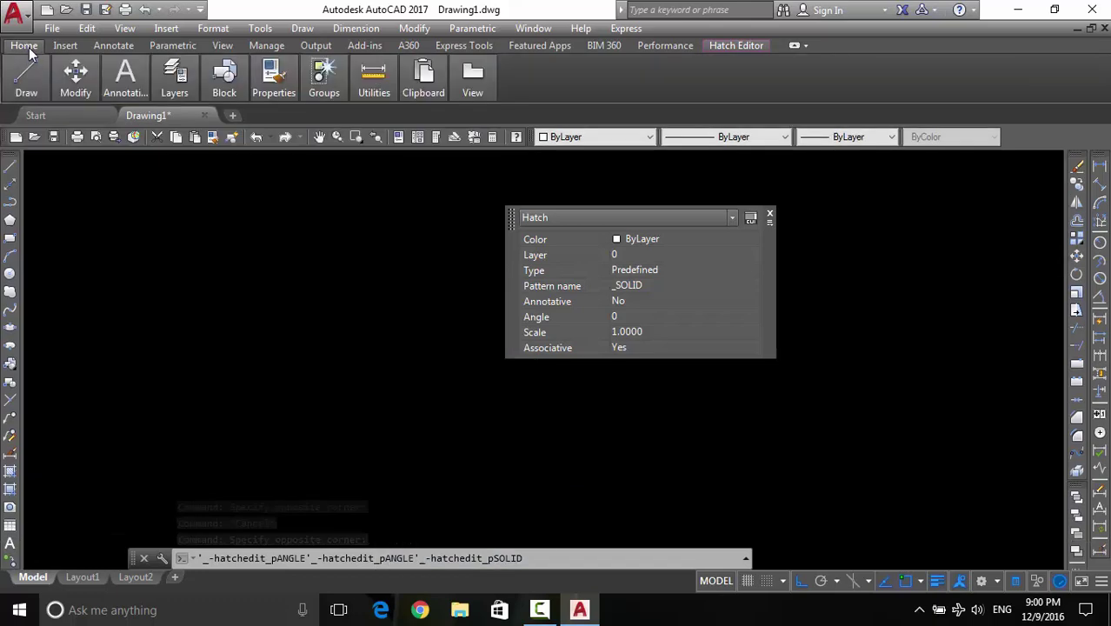
{"action": "double_click", "coordinate": [29, 50]}
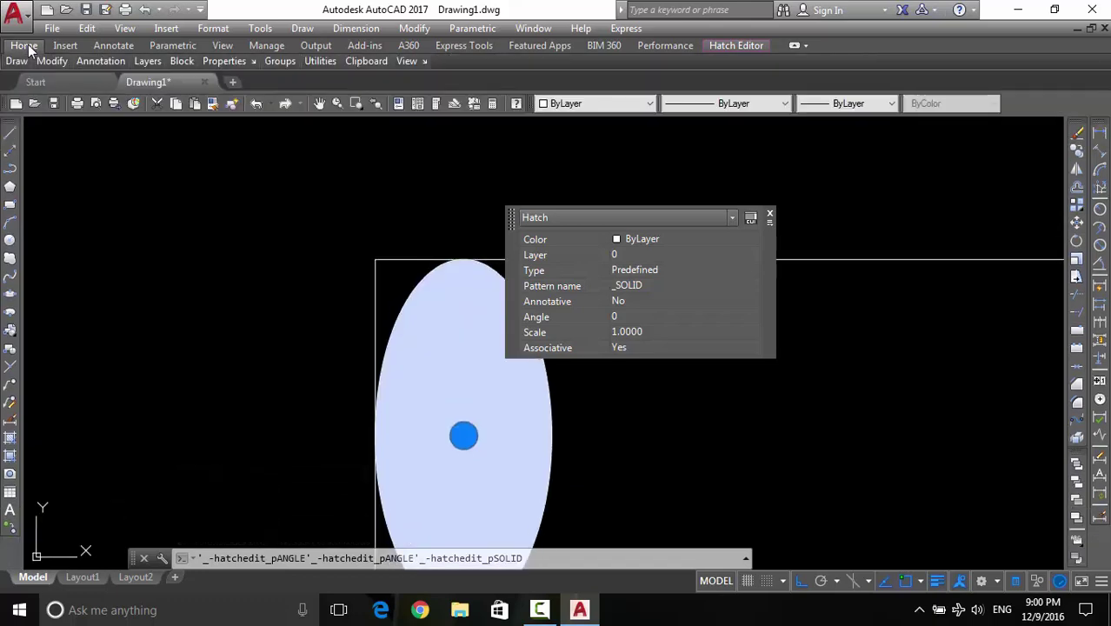
{"action": "double_click", "coordinate": [29, 50]}
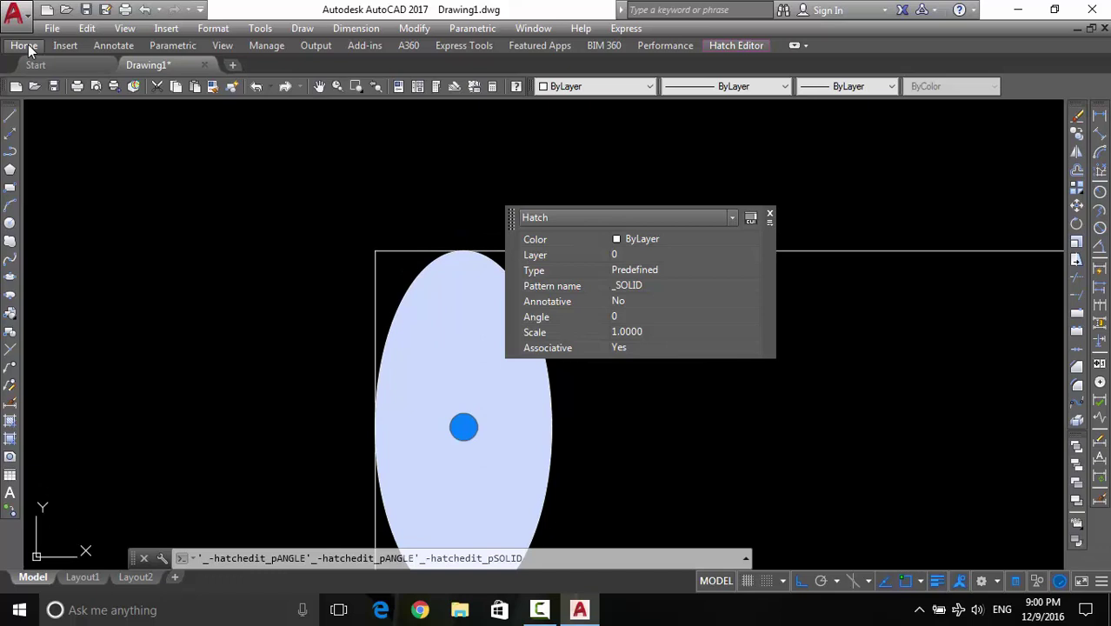
{"action": "double_click", "coordinate": [27, 48]}
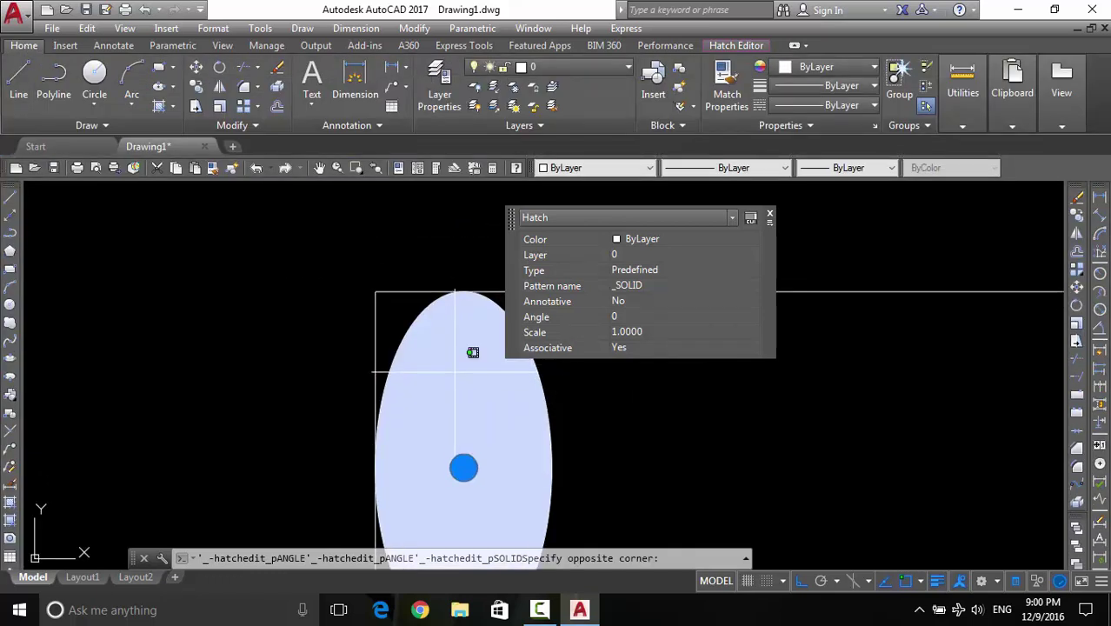
{"action": "left_click", "coordinate": [453, 402]}
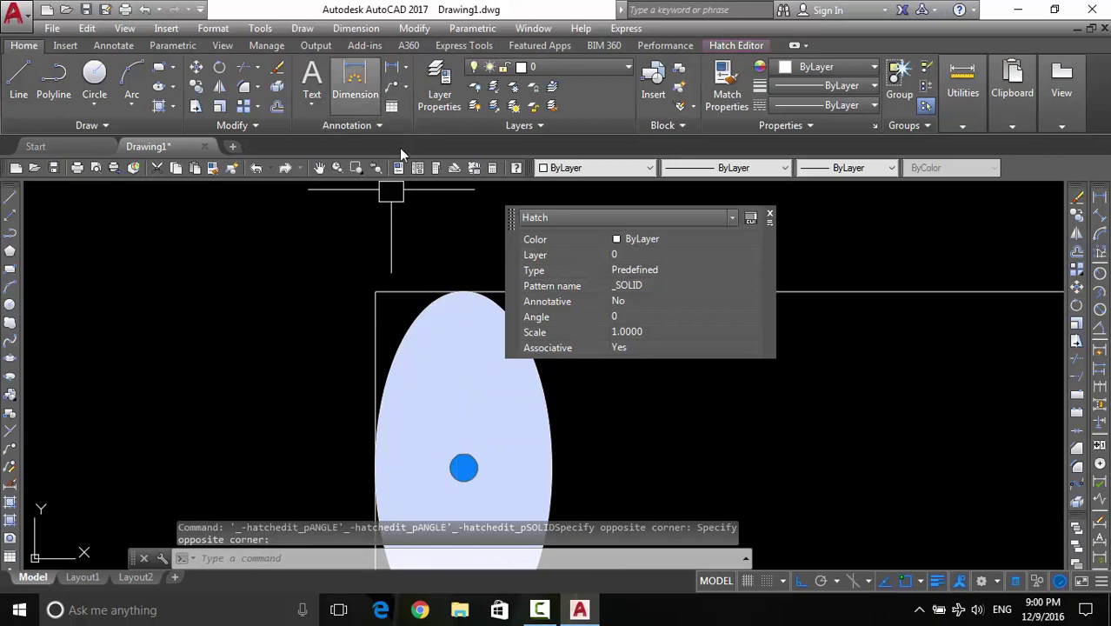
{"action": "key", "text": "Escape"}
{"action": "left_click", "coordinate": [458, 358]}
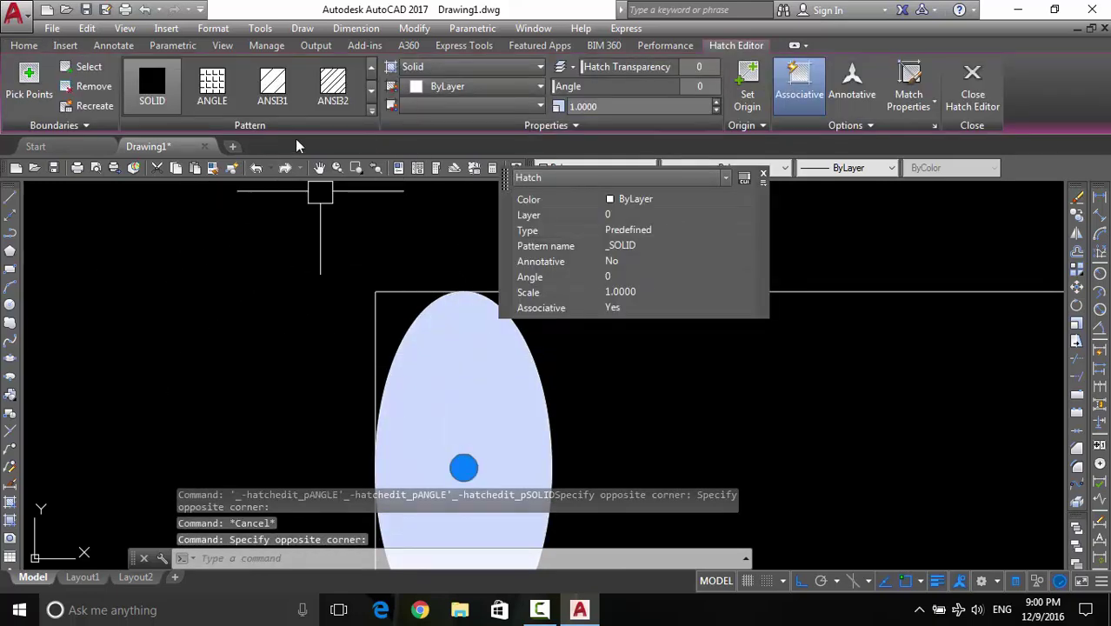
{"action": "left_click", "coordinate": [371, 111]}
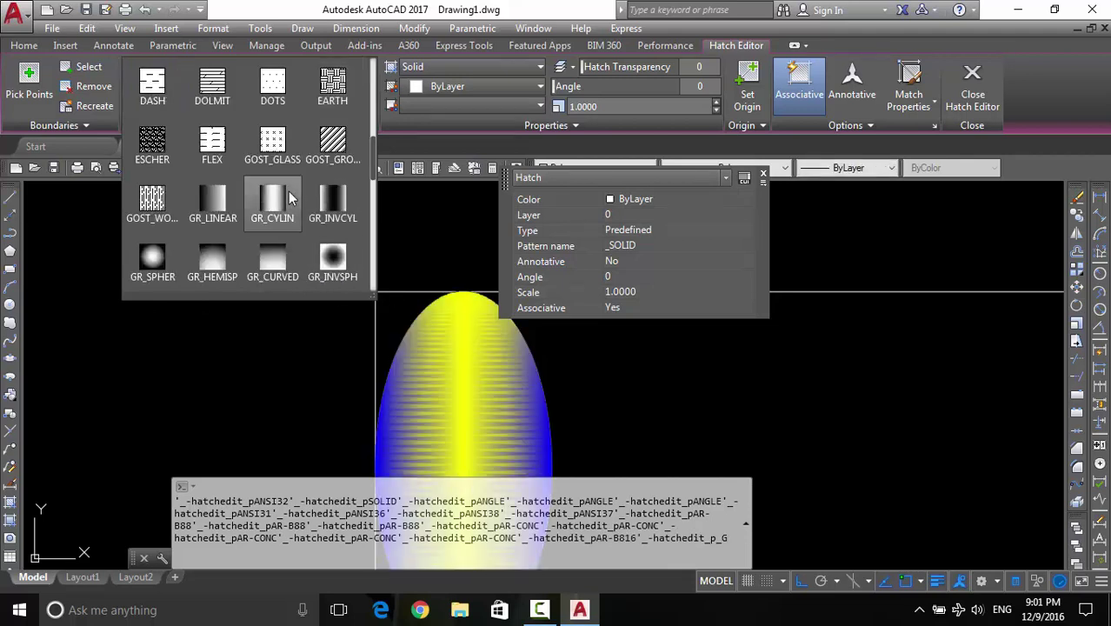
{"action": "left_click", "coordinate": [272, 146]}
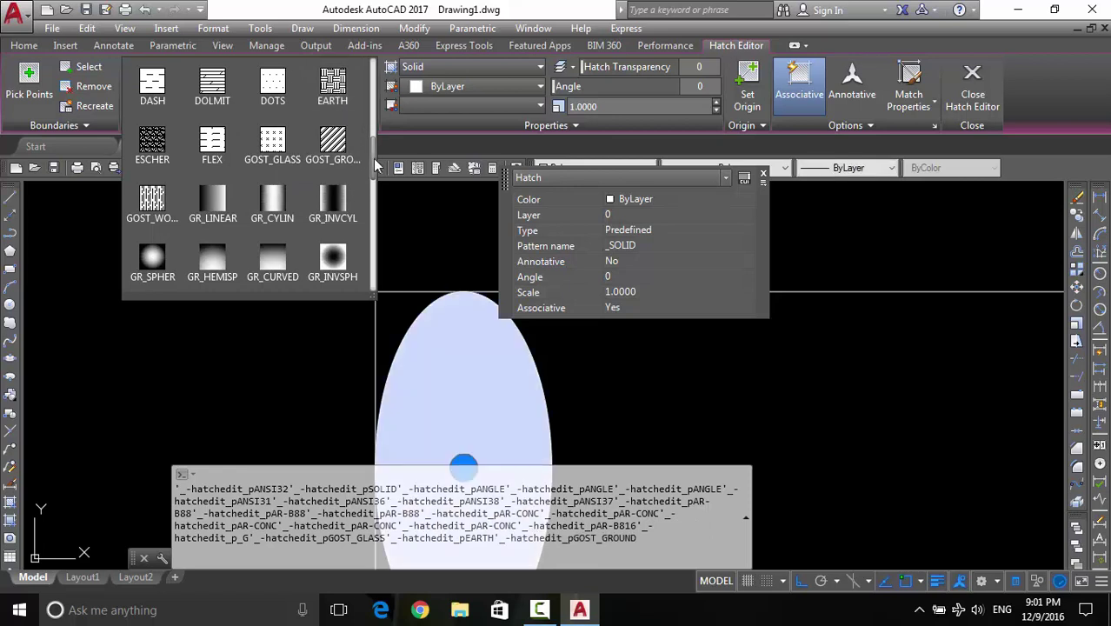
{"action": "left_click_drag", "start_coordinate": [375, 165], "coordinate": [374, 124]}
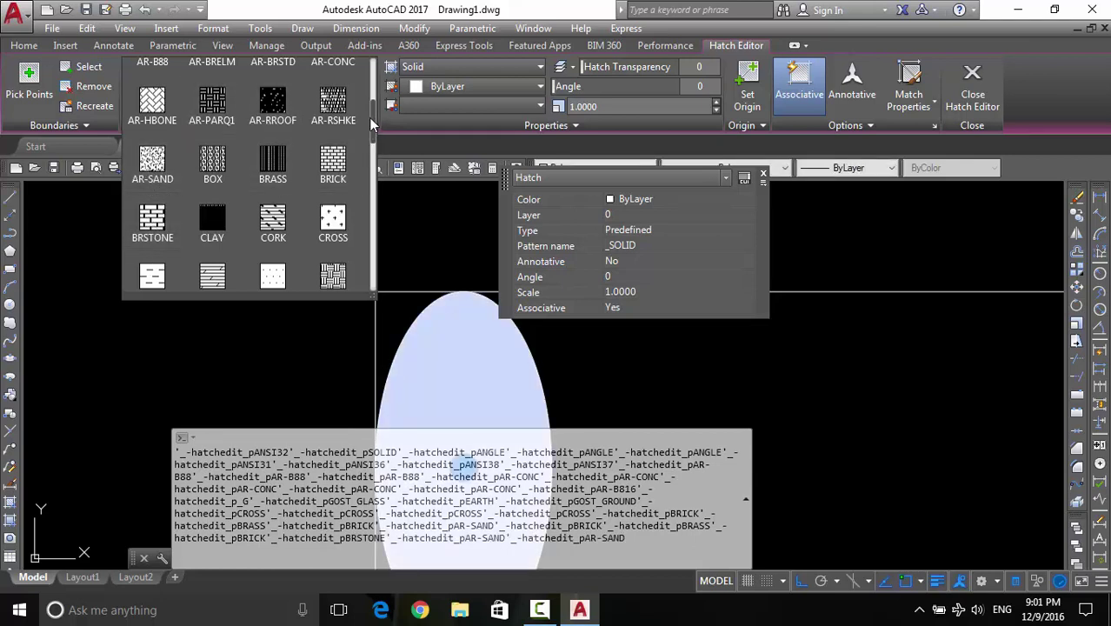
{"action": "left_click_drag", "start_coordinate": [371, 126], "coordinate": [373, 68]}
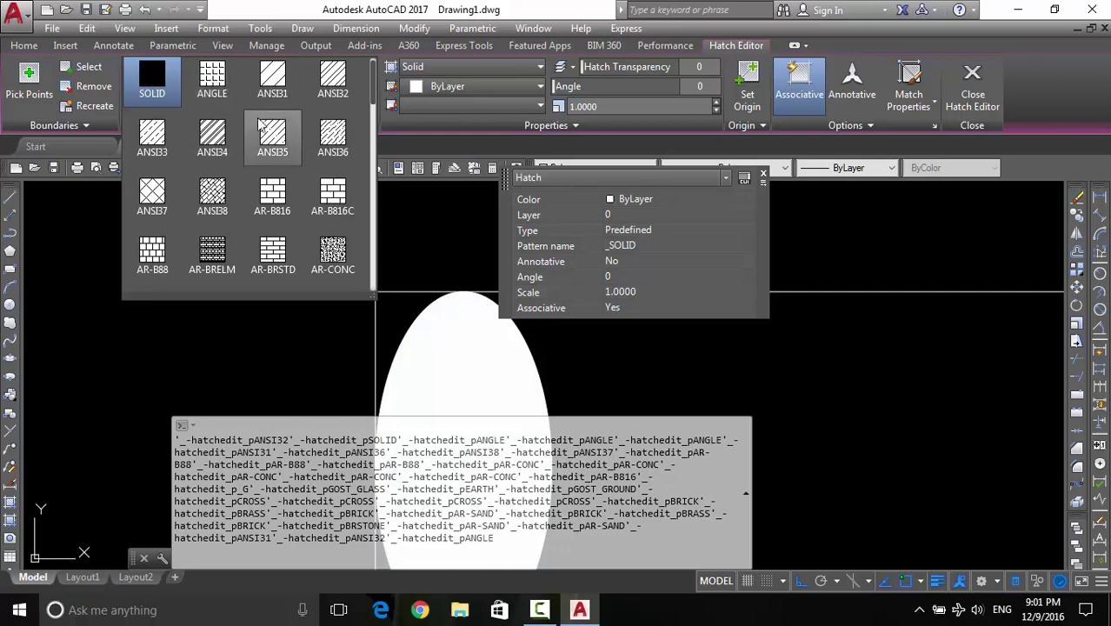
{"action": "left_click", "coordinate": [373, 130]}
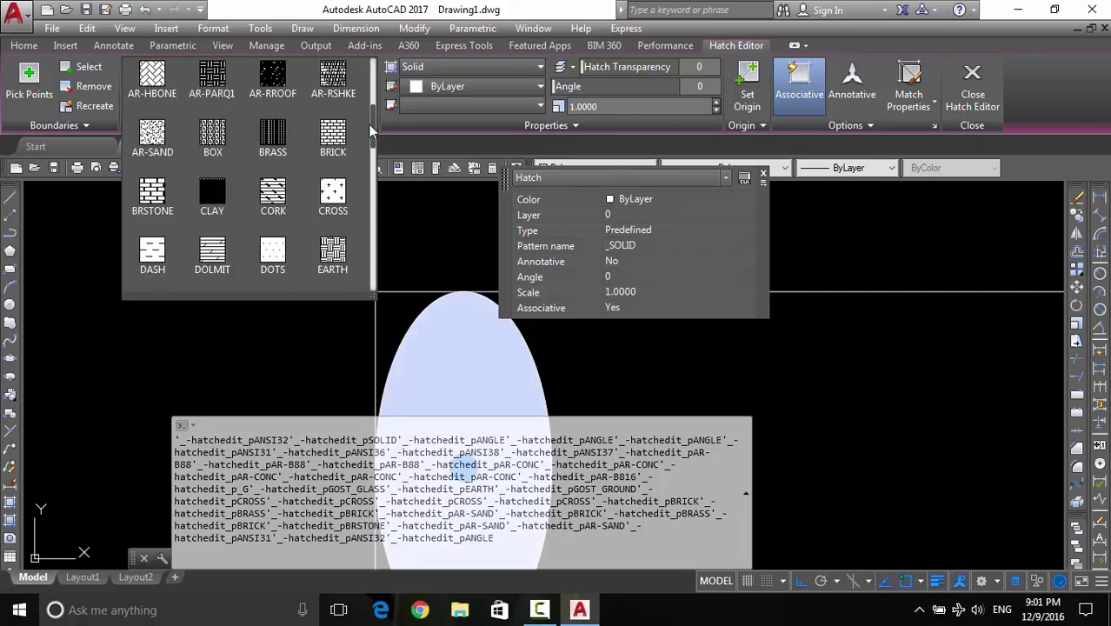
{"action": "left_click_drag", "start_coordinate": [373, 131], "coordinate": [373, 82]}
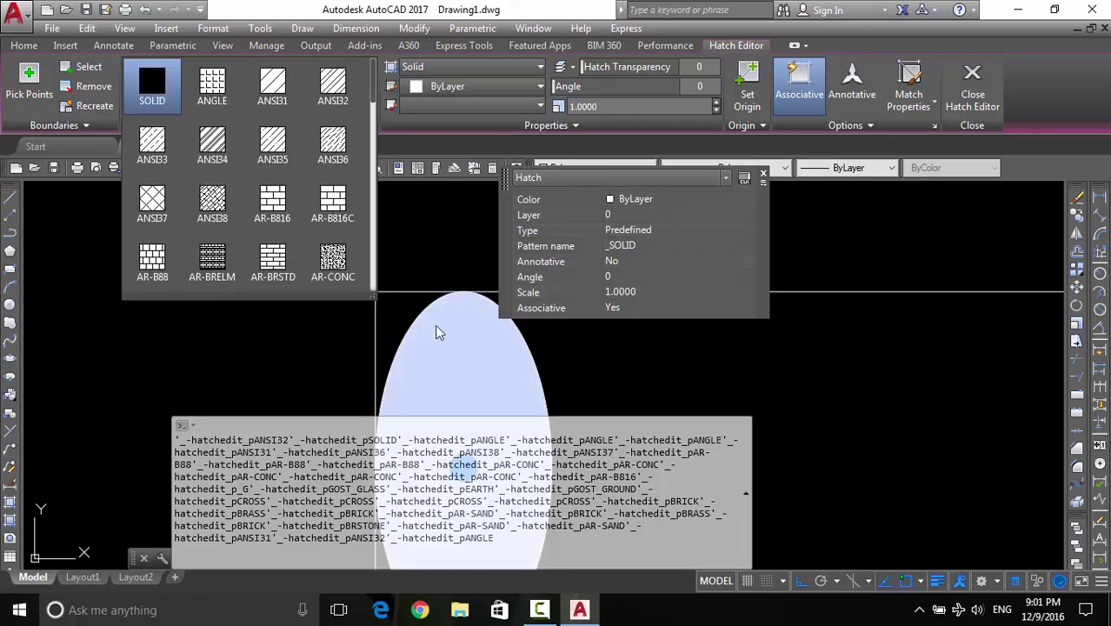
Give the ellipse's hatch a cyan colour from the hatch colour list
{"action": "left_click", "coordinate": [434, 64]}
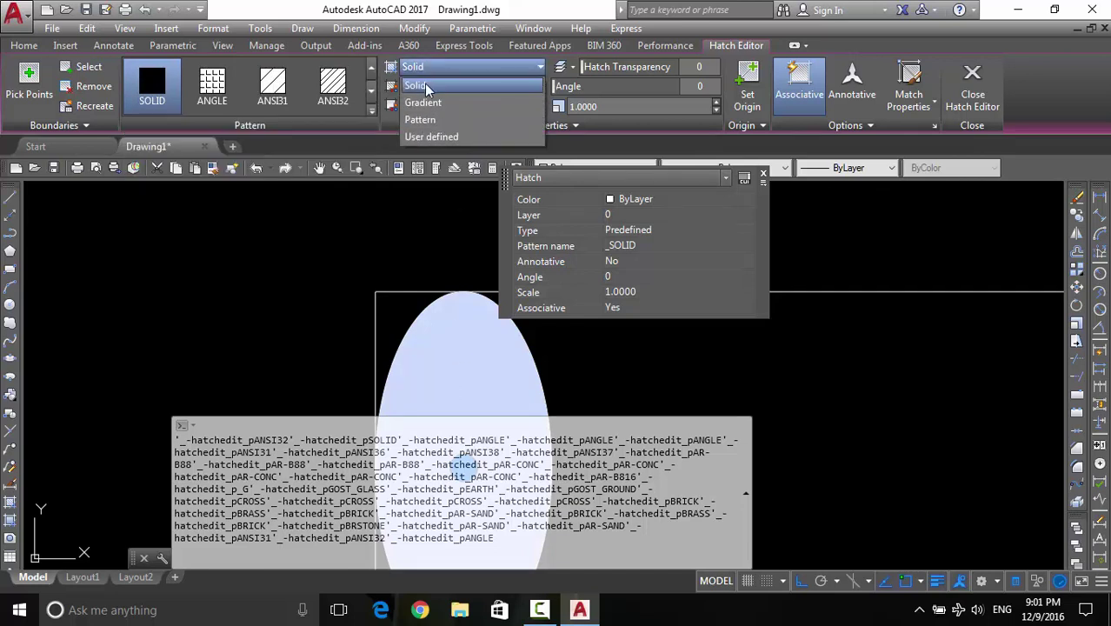
{"action": "left_click", "coordinate": [425, 83]}
{"action": "left_click", "coordinate": [482, 88]}
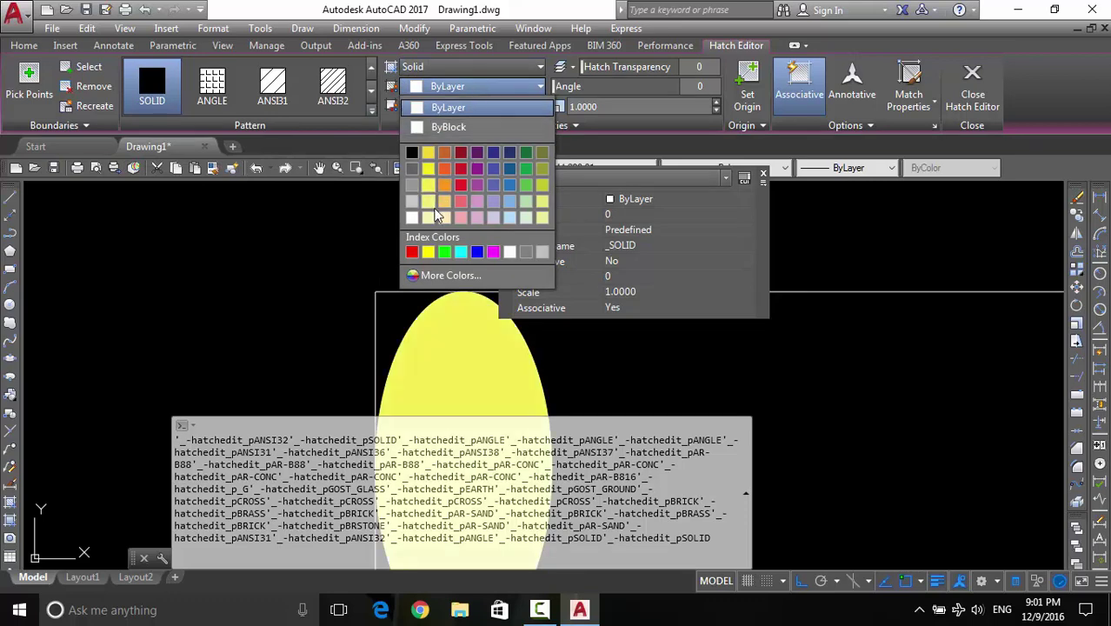
{"action": "left_click", "coordinate": [461, 252]}
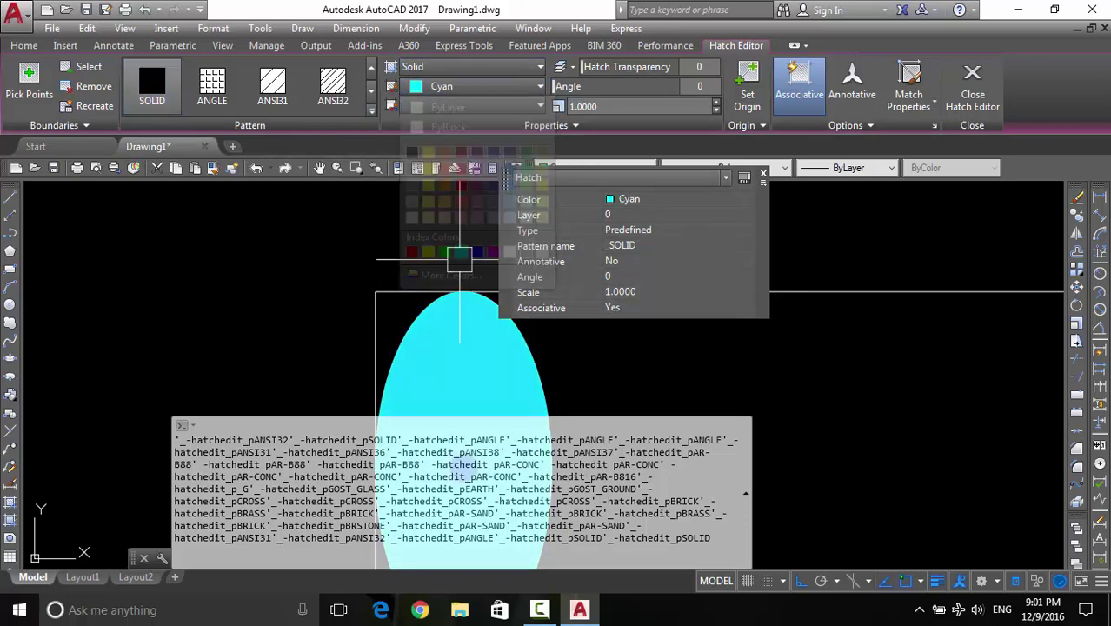
{"action": "left_click", "coordinate": [456, 90]}
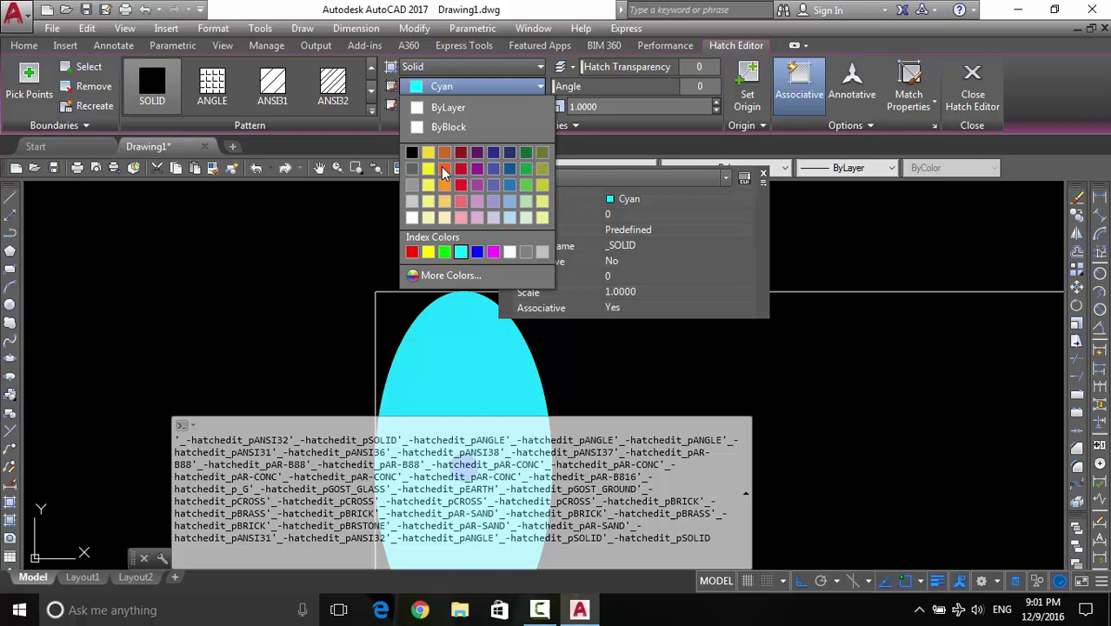
In Select Color, try True Color shades, then apply index colour 150
{"action": "left_click", "coordinate": [452, 276]}
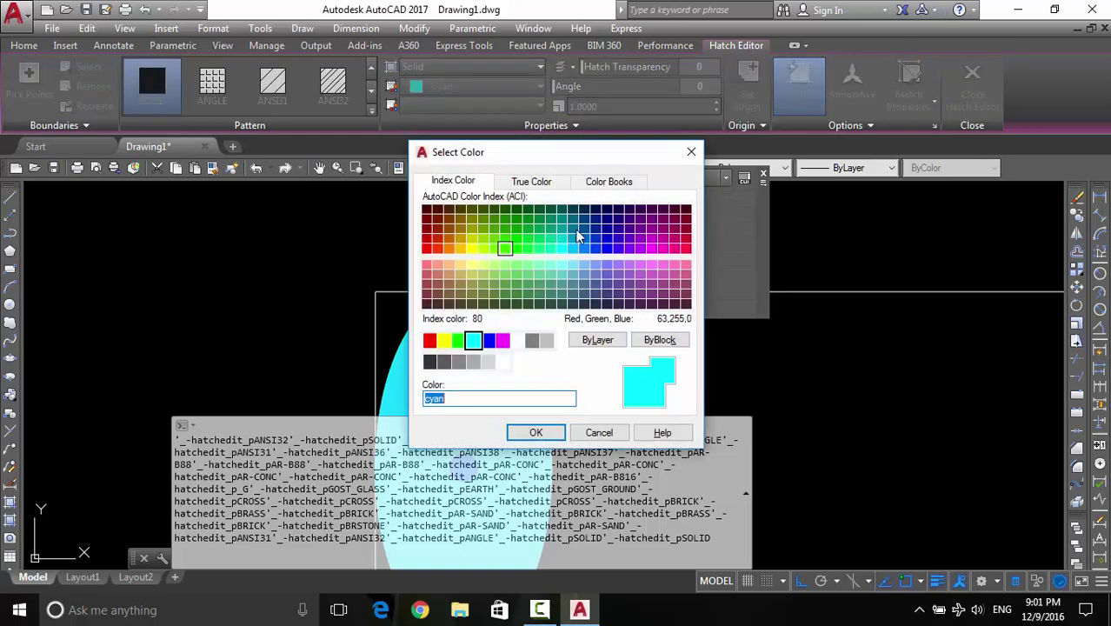
{"action": "left_click", "coordinate": [522, 185]}
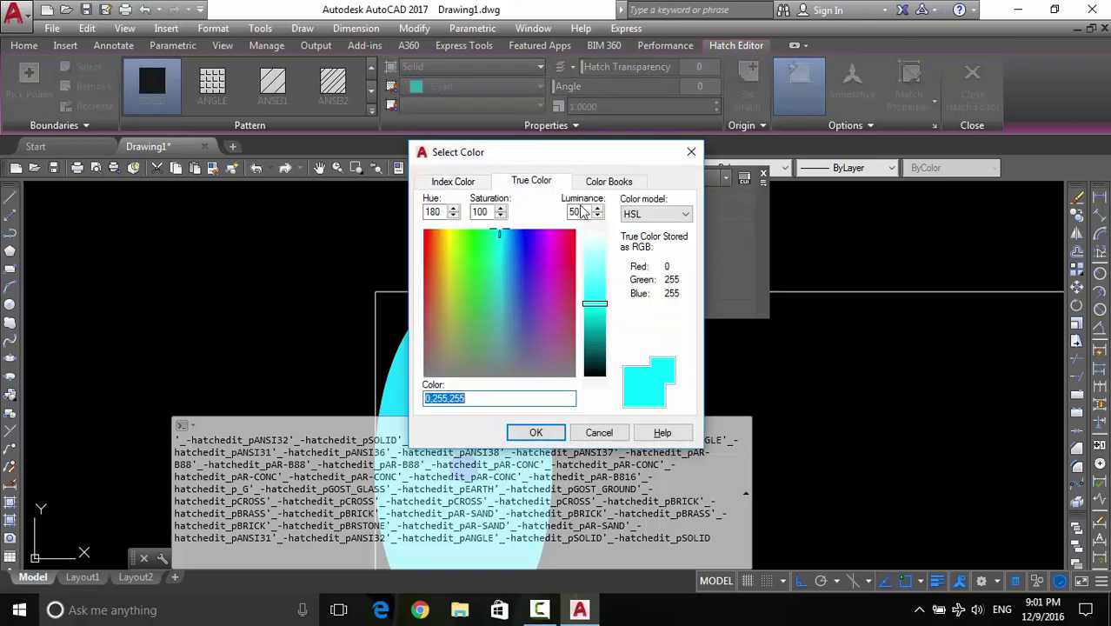
{"action": "left_click", "coordinate": [512, 316]}
{"action": "left_click_drag", "start_coordinate": [509, 285], "coordinate": [501, 275]}
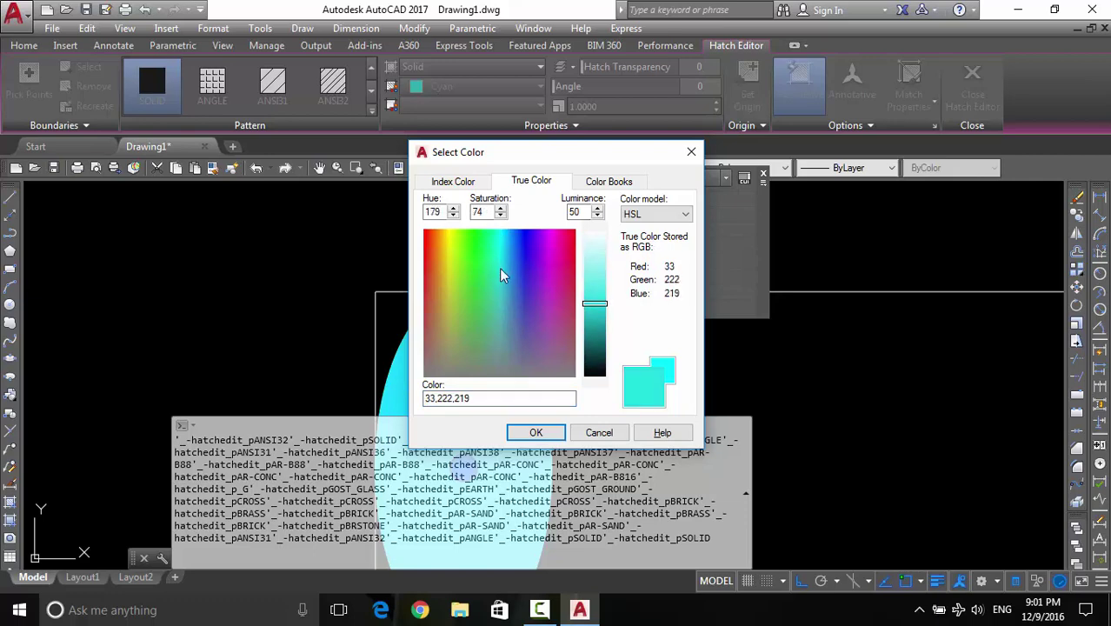
{"action": "mouse_move", "coordinate": [595, 303]}
{"action": "left_mouse_down"}
{"action": "mouse_move", "coordinate": [594, 272]}
{"action": "mouse_move", "coordinate": [595, 294]}
{"action": "left_mouse_up"}
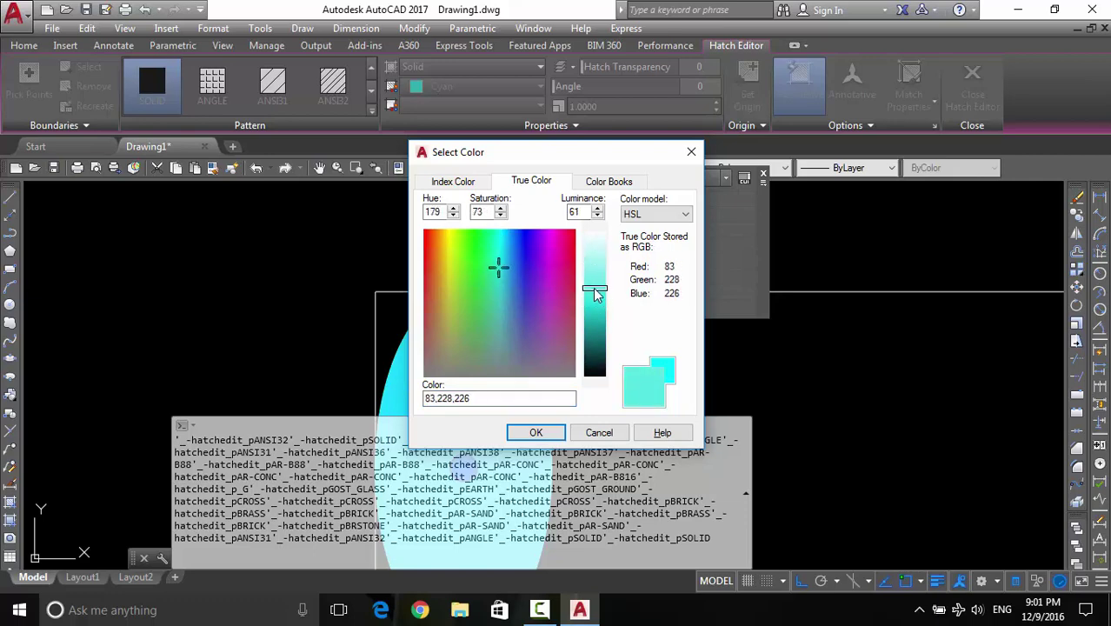
{"action": "left_click", "coordinate": [455, 182]}
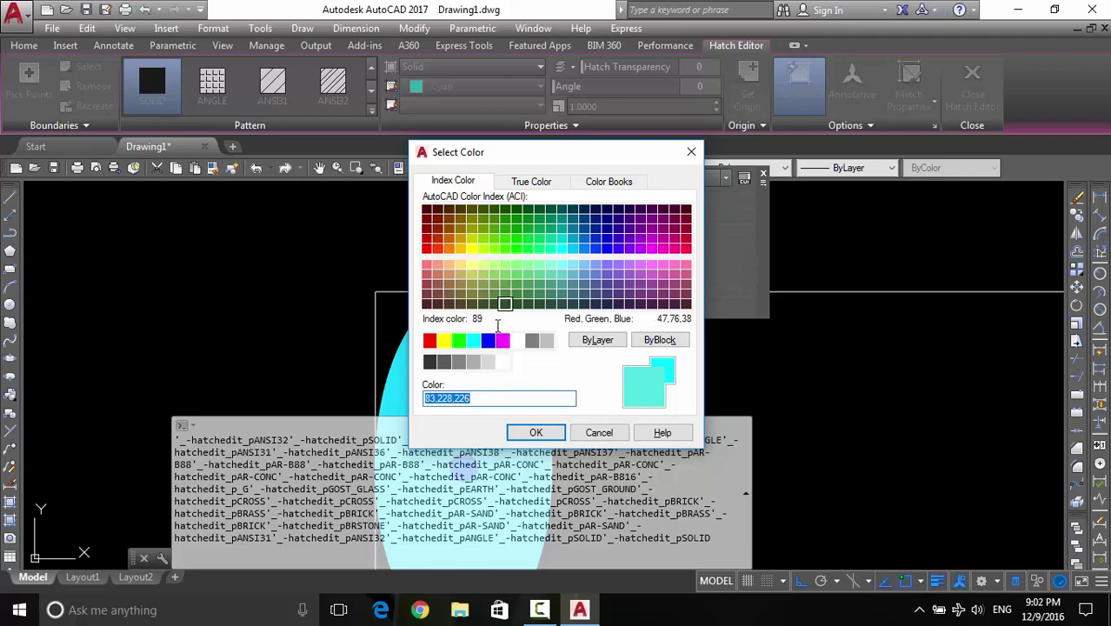
{"action": "left_click", "coordinate": [474, 340]}
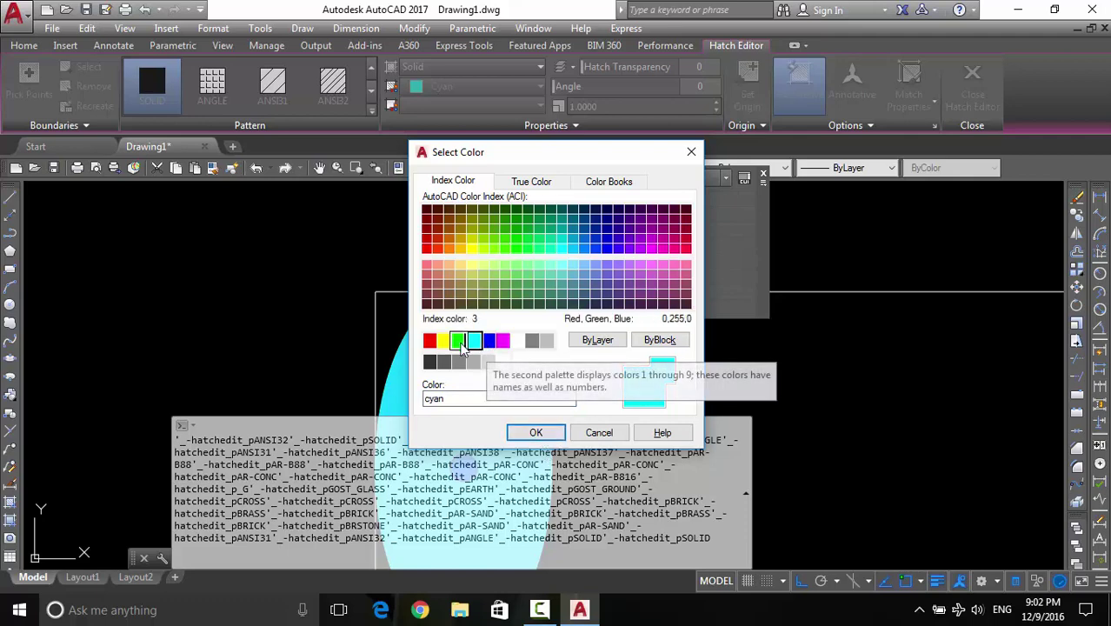
{"action": "left_click", "coordinate": [585, 251]}
{"action": "left_click", "coordinate": [536, 433]}
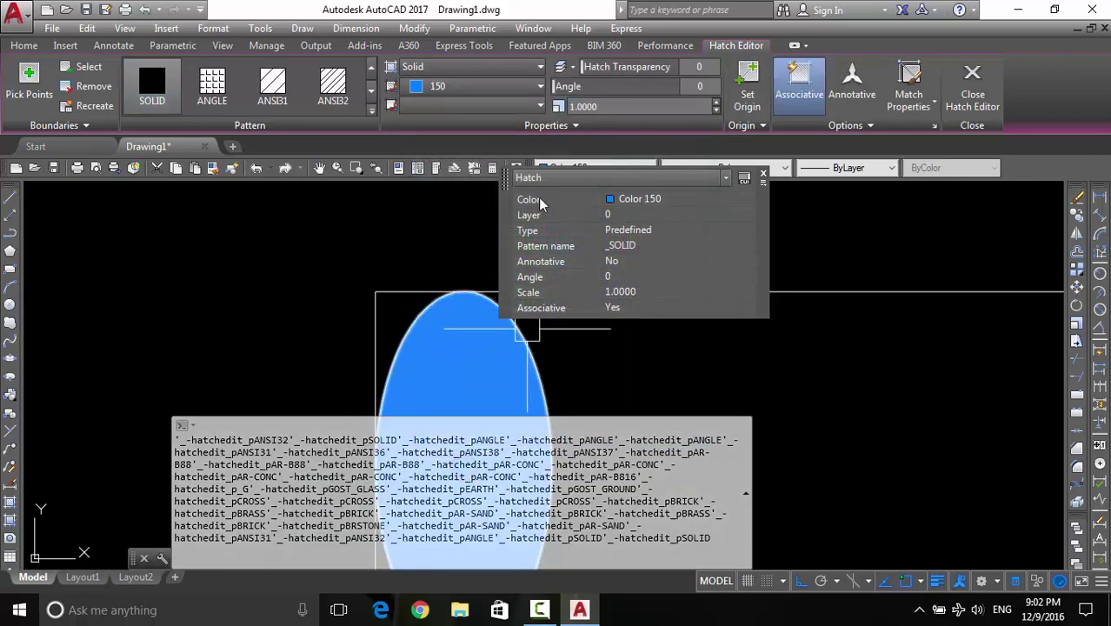
Change the ellipse's hatch type from Solid to Gradient
{"action": "left_click", "coordinate": [474, 107]}
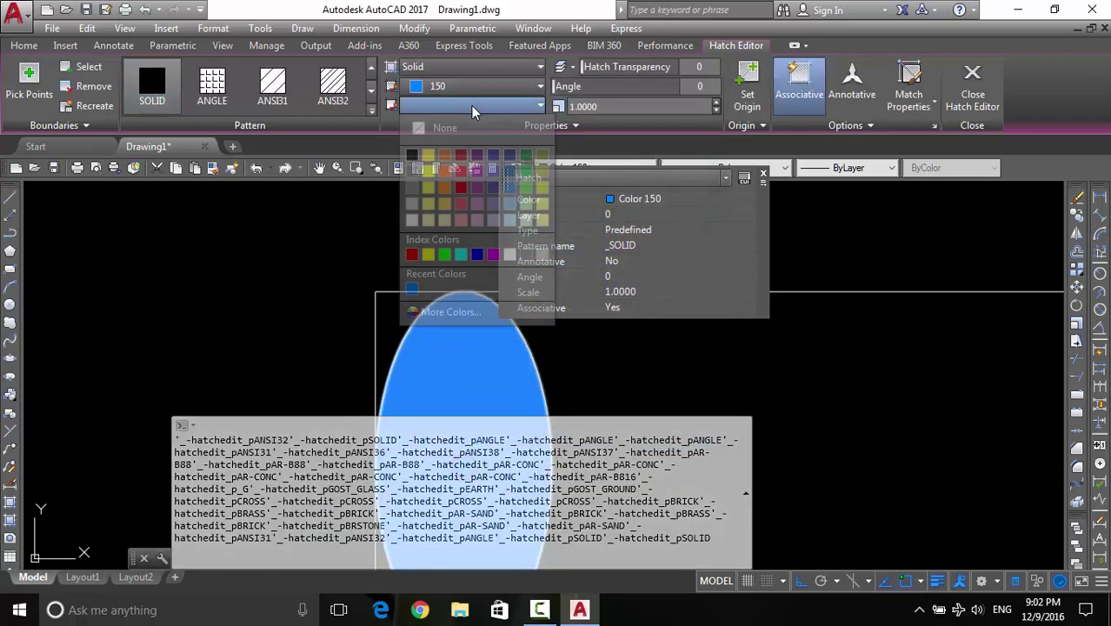
{"action": "left_click", "coordinate": [488, 100]}
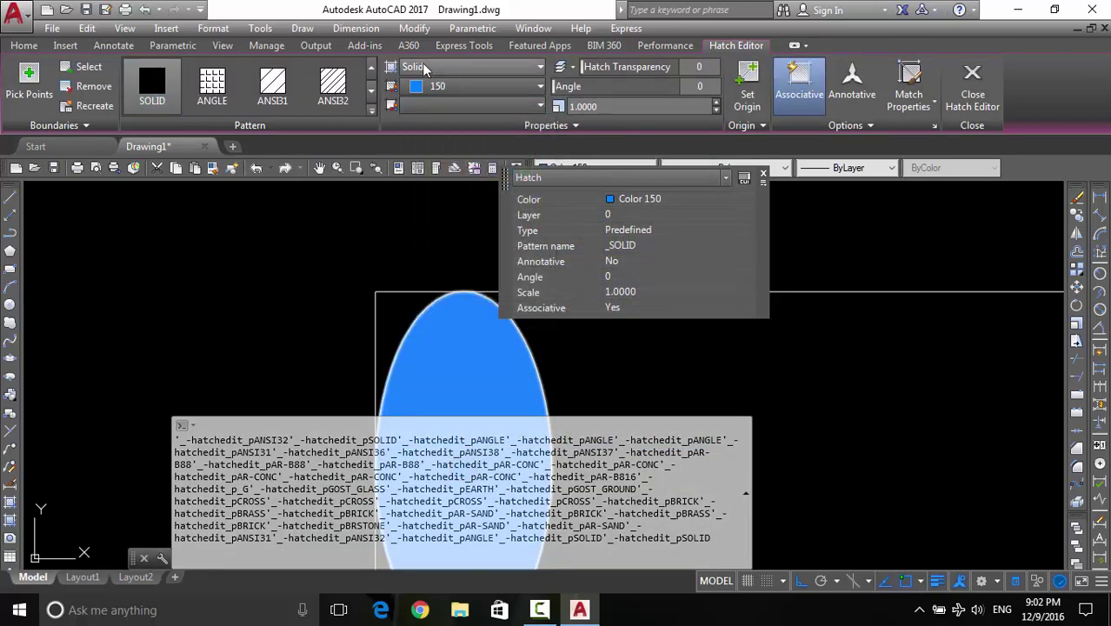
{"action": "left_click", "coordinate": [453, 89]}
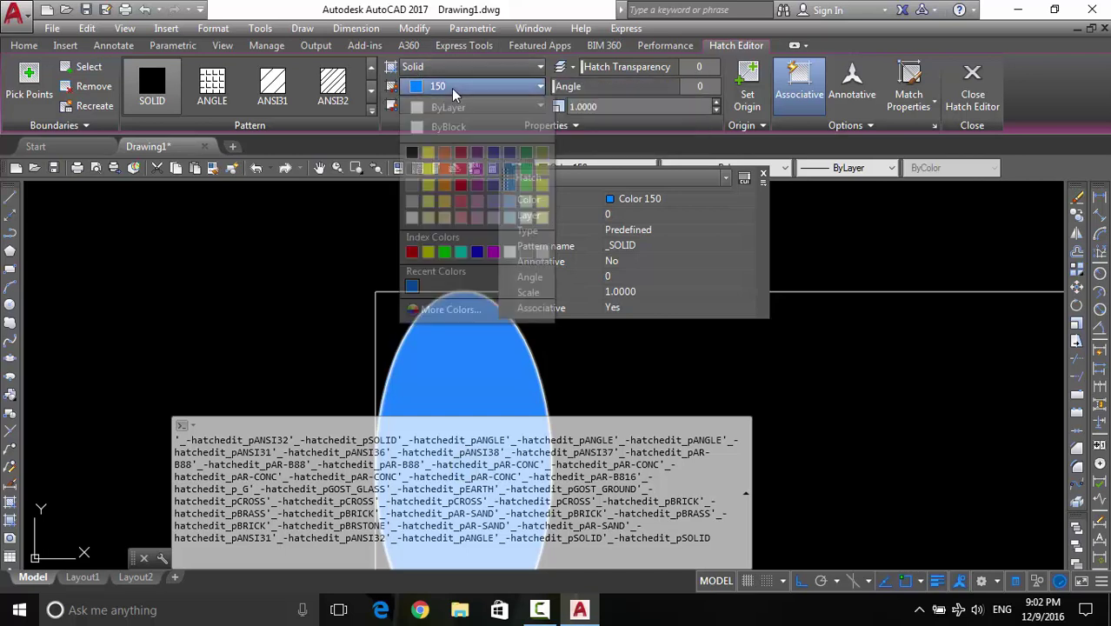
{"action": "left_click", "coordinate": [453, 89]}
{"action": "left_click", "coordinate": [517, 71]}
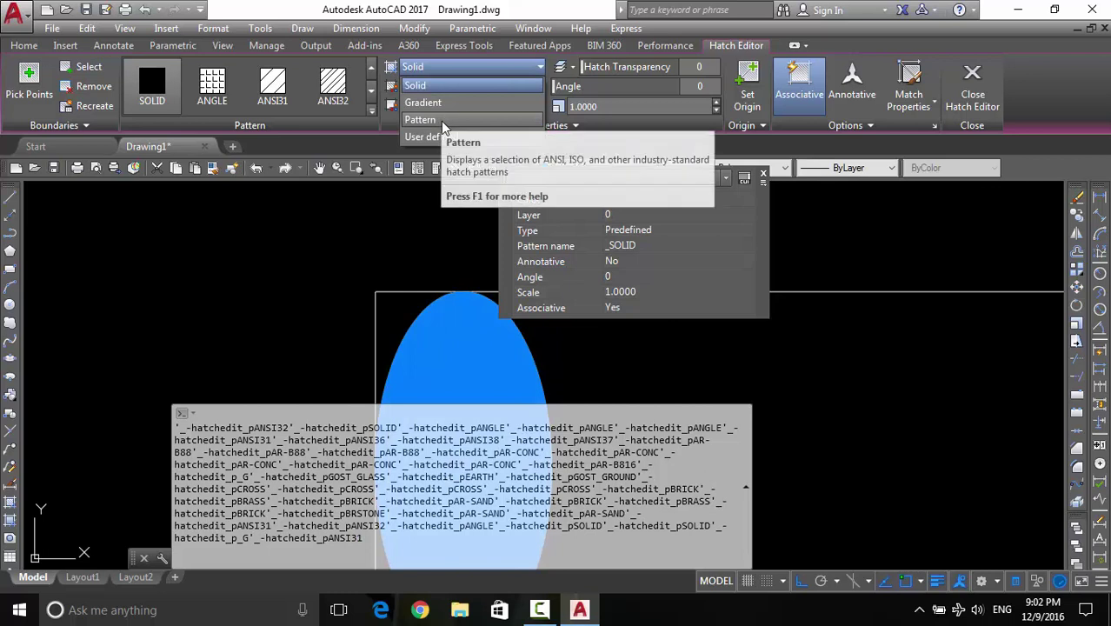
{"action": "left_click", "coordinate": [441, 103]}
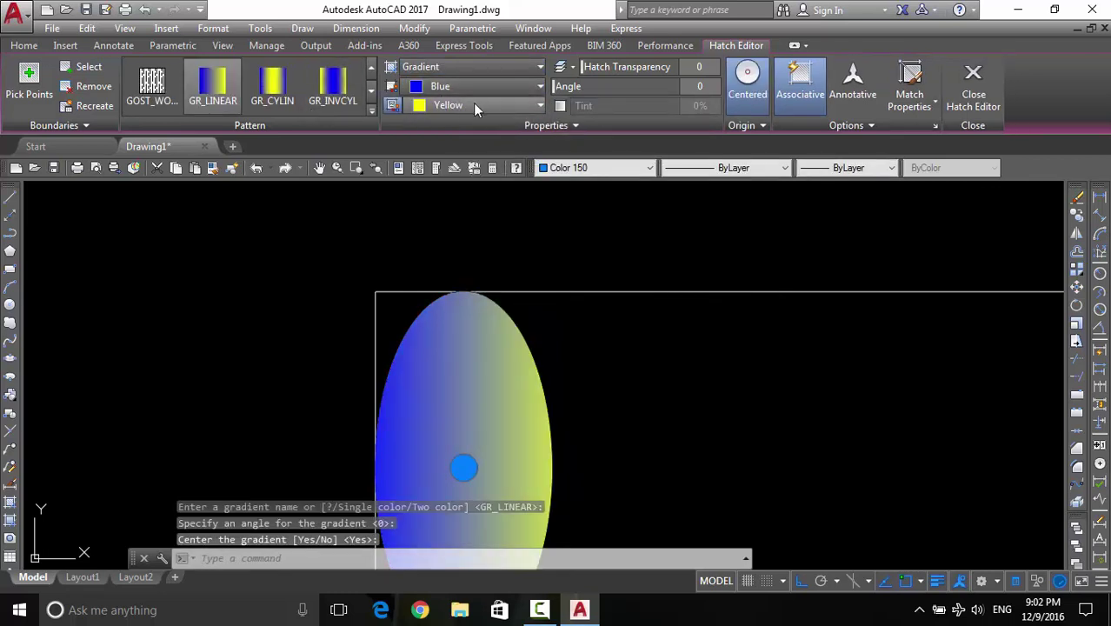
Set the gradient colours to 94,103,175 and pink 209,156,199
{"action": "left_click", "coordinate": [465, 92]}
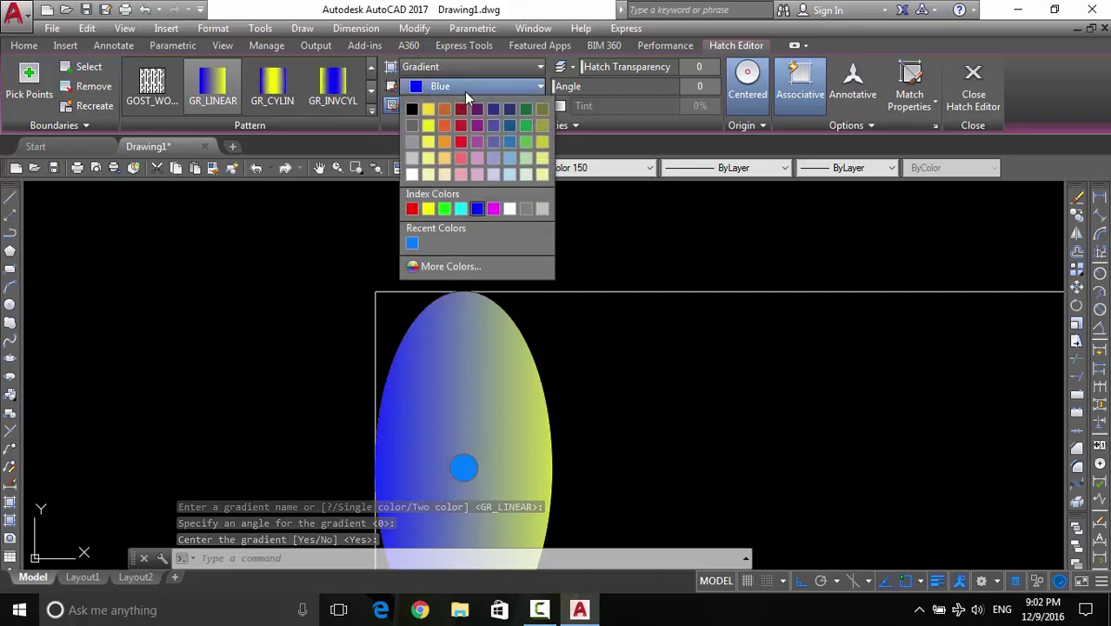
{"action": "left_click", "coordinate": [495, 141]}
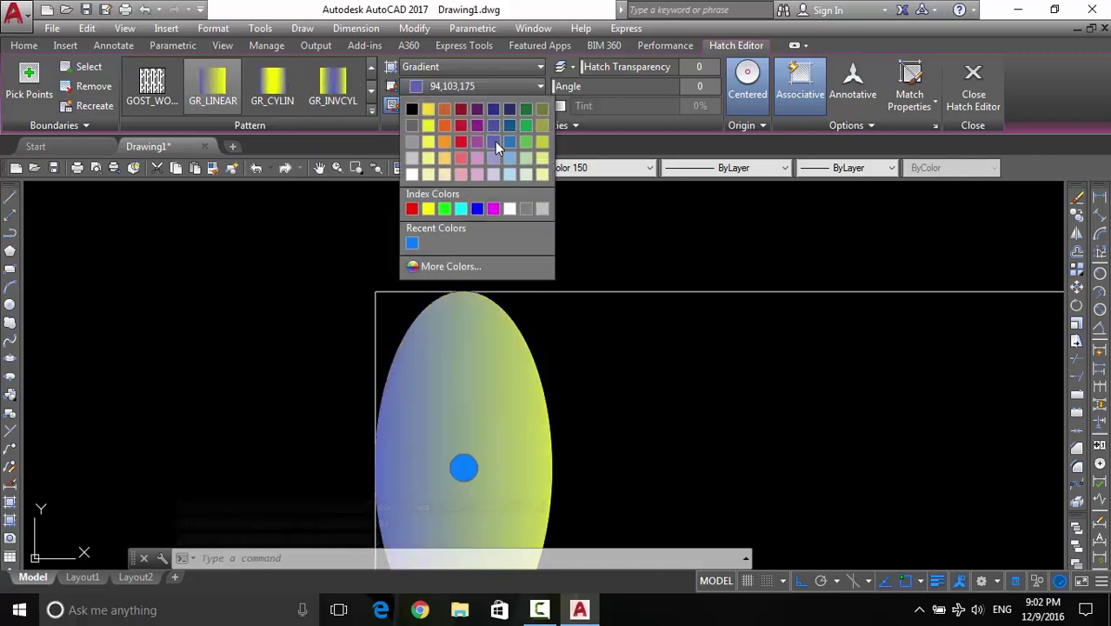
{"action": "left_click", "coordinate": [483, 105]}
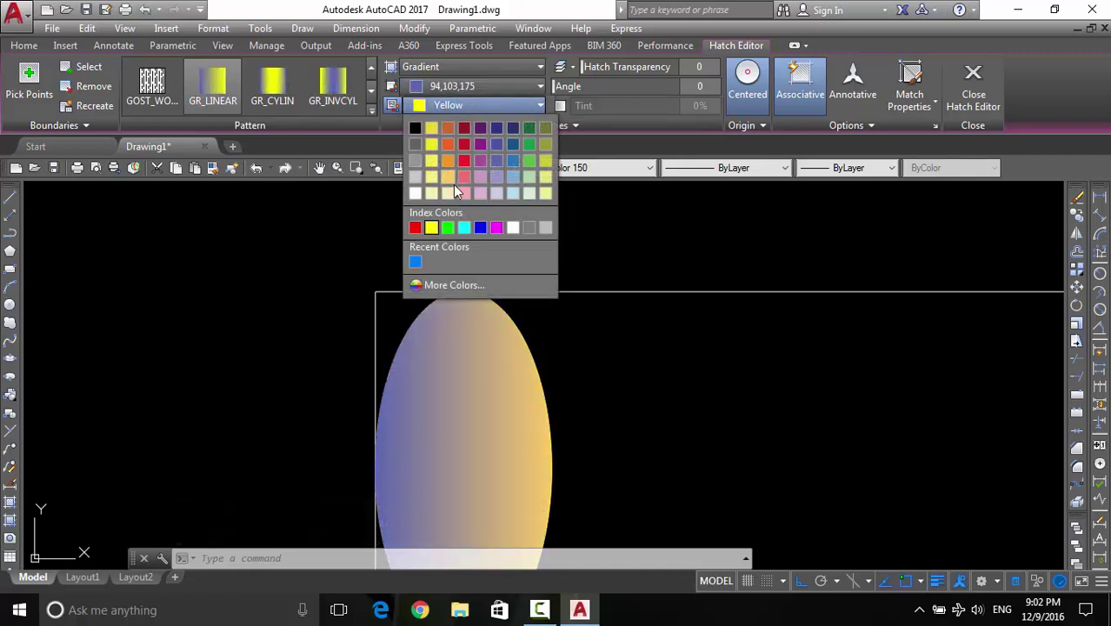
{"action": "left_click", "coordinate": [481, 178]}
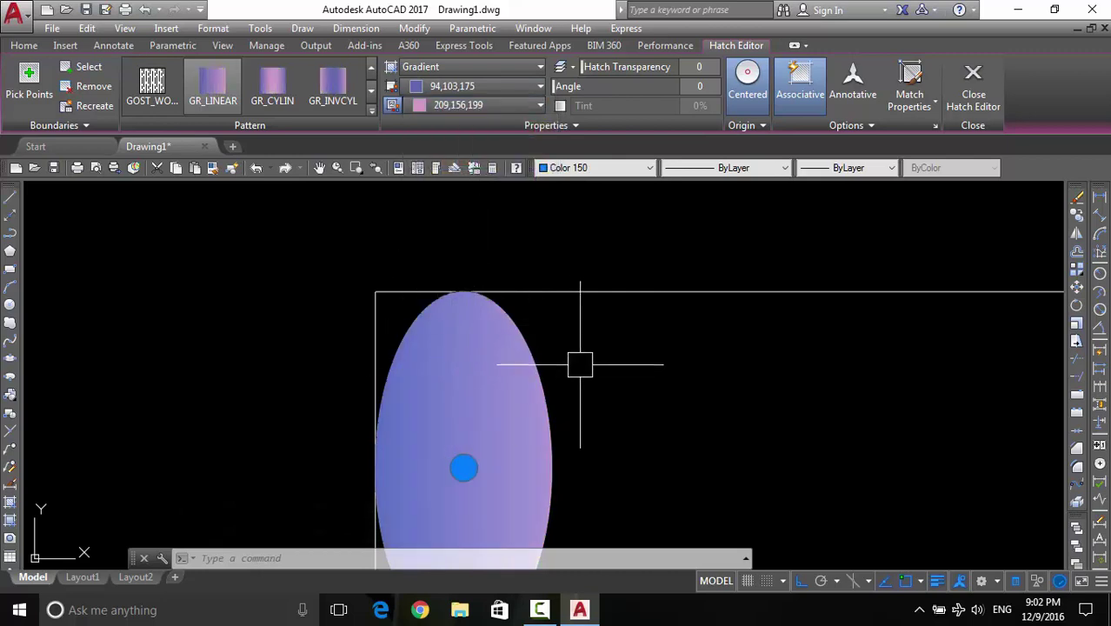
{"action": "scroll", "coordinate": [577, 362], "scroll_direction": "down", "scroll_amount": 2}
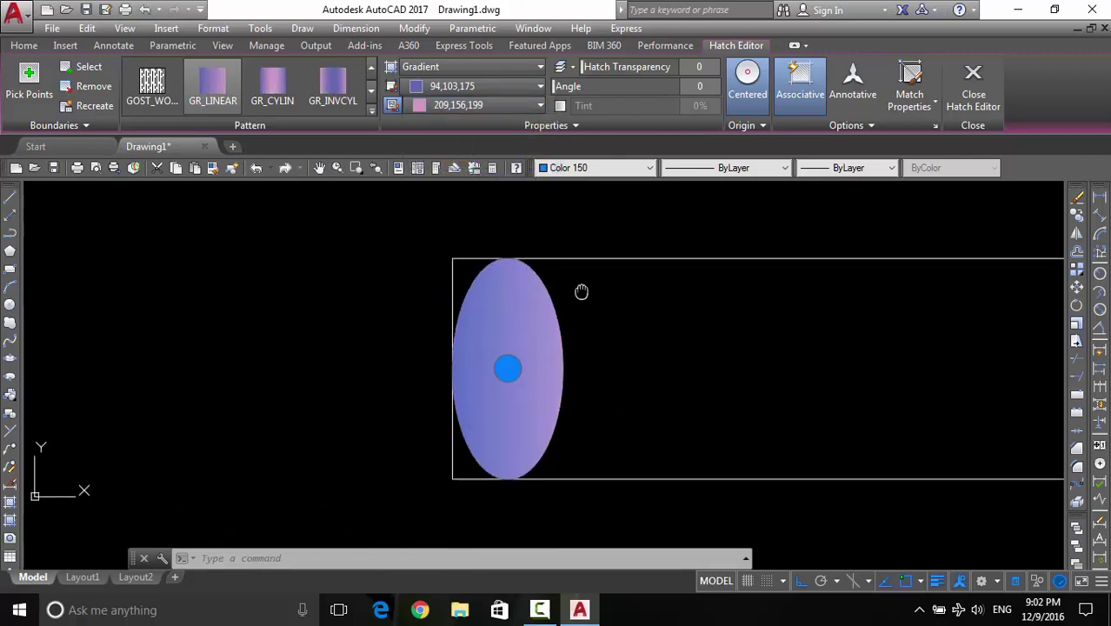
{"action": "left_click", "coordinate": [510, 67]}
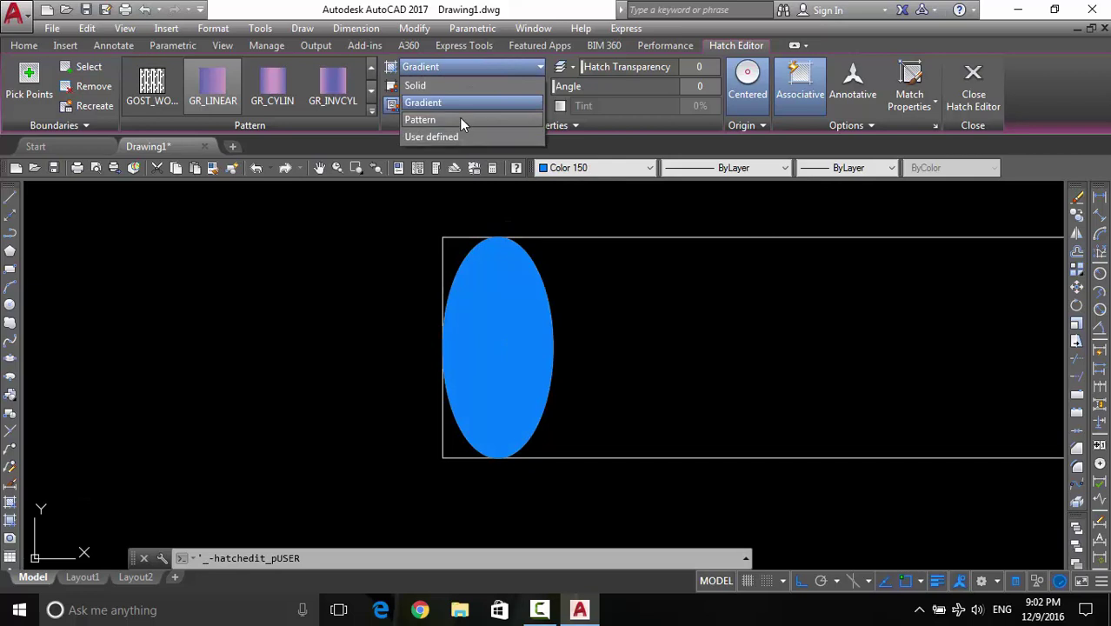
Try the ANSI31 pattern and the pattern gallery, then cancel hatch editing
{"action": "left_click", "coordinate": [460, 120]}
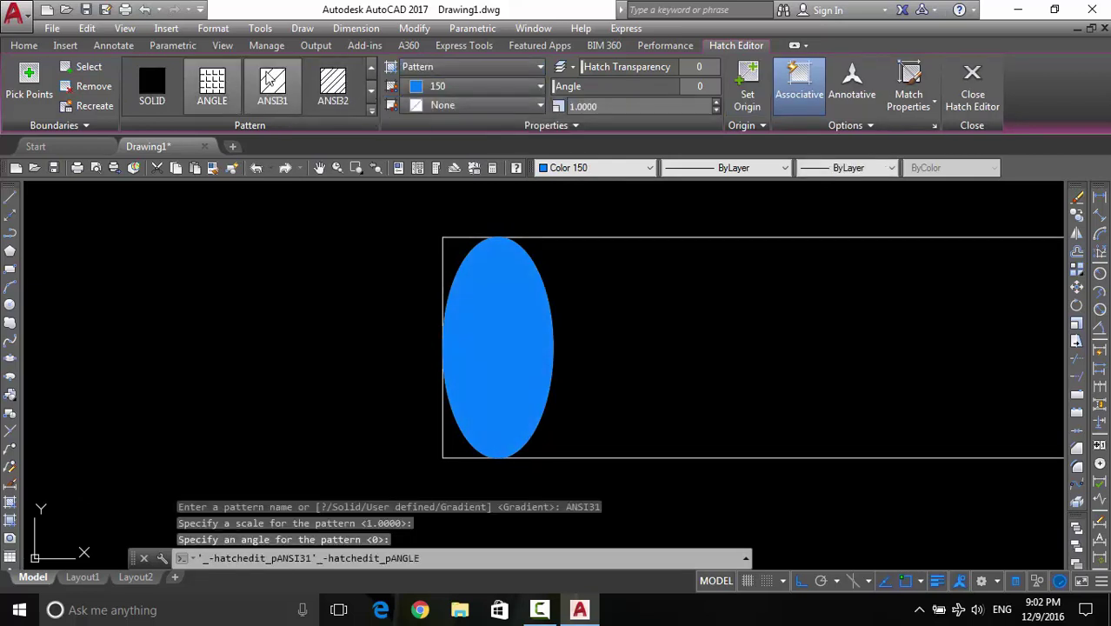
{"action": "left_click", "coordinate": [372, 115]}
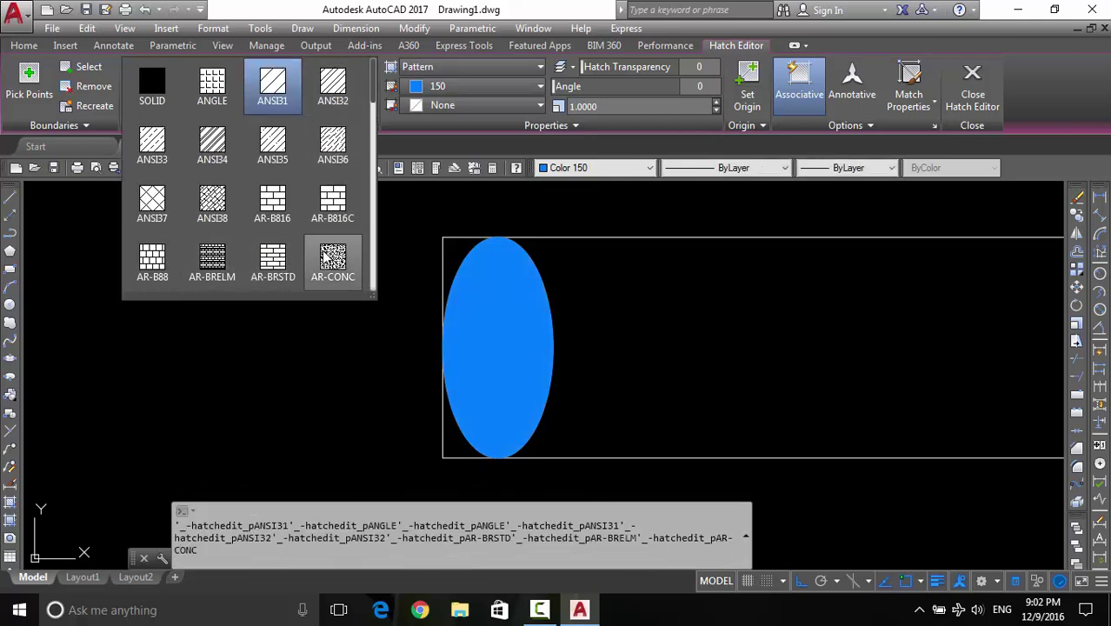
{"action": "left_click", "coordinate": [604, 341]}
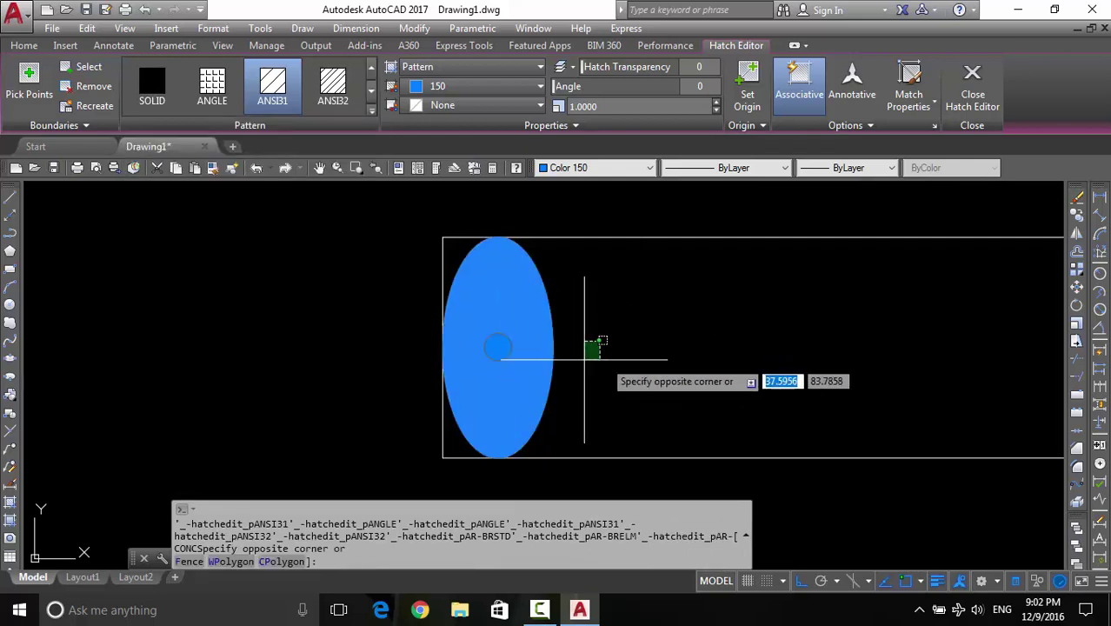
{"action": "key", "text": "Escape"}
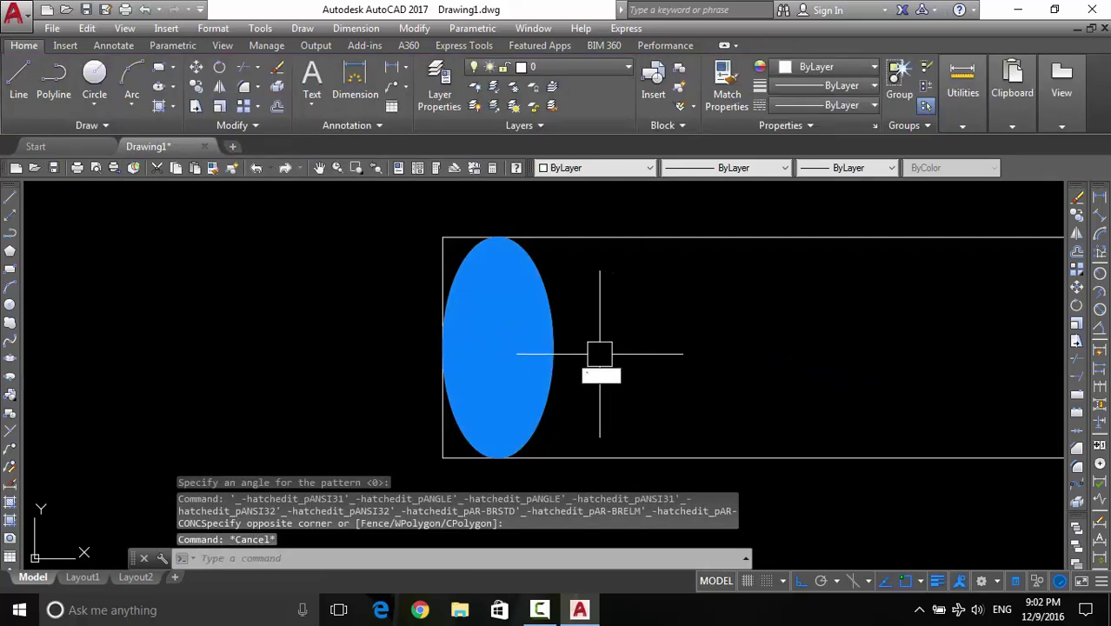
Reselect the ellipse's hatch and set its type back to the blue-to-pink gradient
{"action": "left_click", "coordinate": [590, 237]}
{"action": "left_click", "coordinate": [522, 305]}
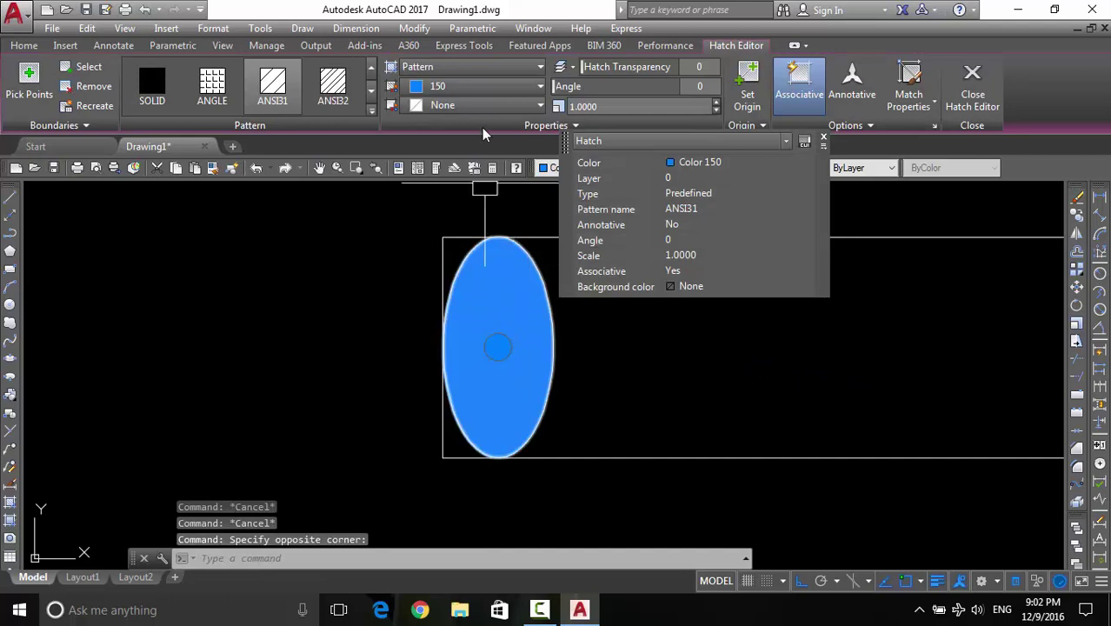
{"action": "left_click", "coordinate": [487, 86]}
{"action": "left_click", "coordinate": [487, 86]}
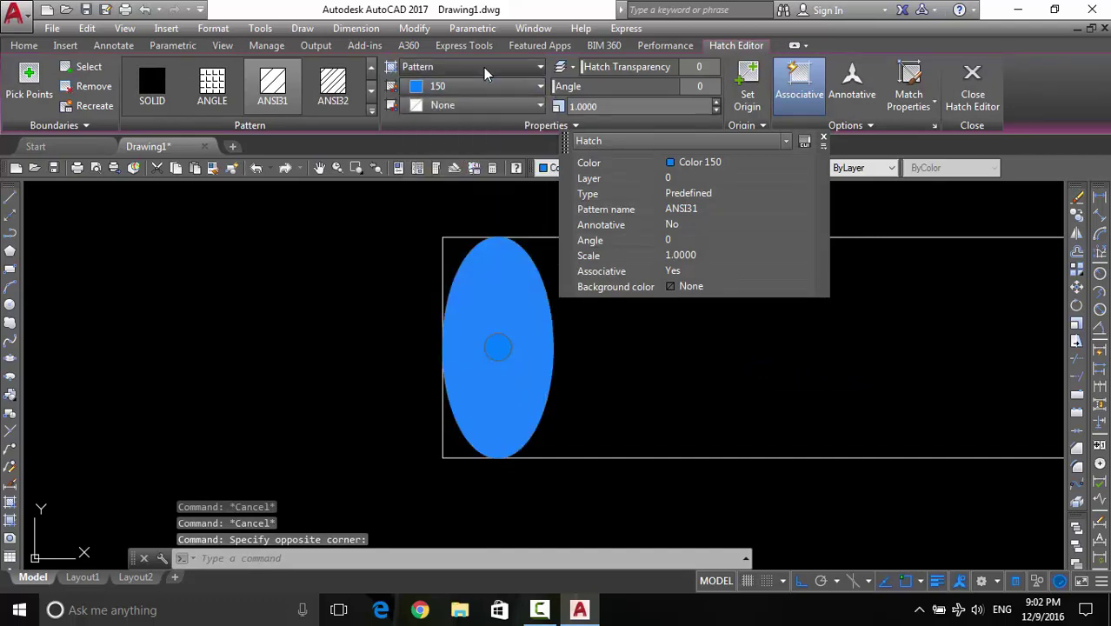
{"action": "left_click", "coordinate": [487, 68]}
{"action": "left_click", "coordinate": [452, 101]}
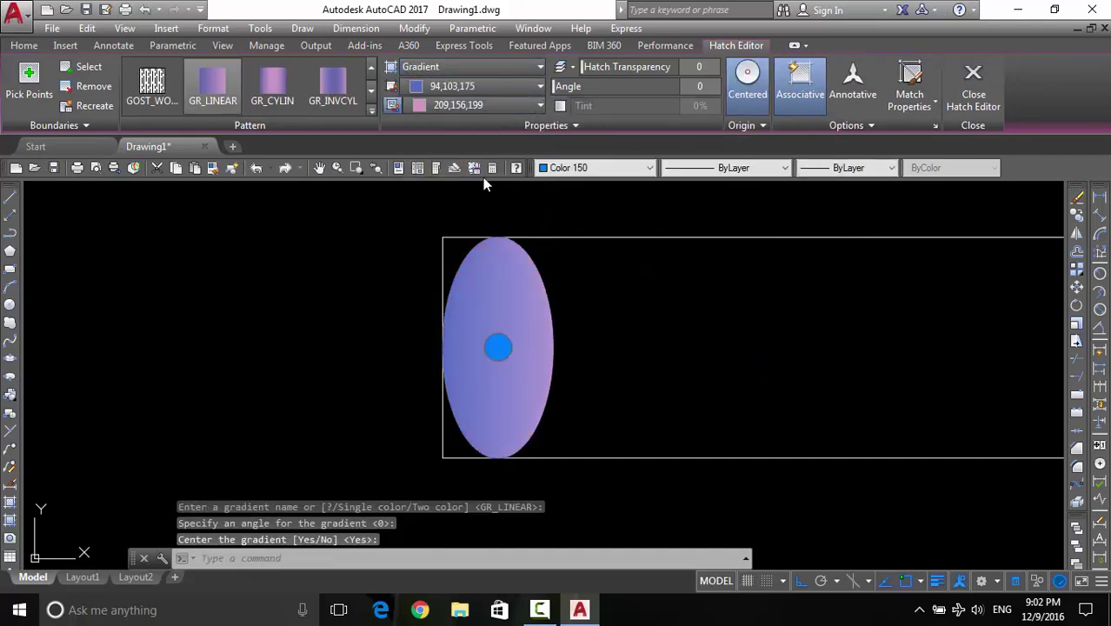
Deselect the hatch and zoom out to show the whole rectangle
{"action": "left_click", "coordinate": [618, 315]}
{"action": "left_click", "coordinate": [550, 327]}
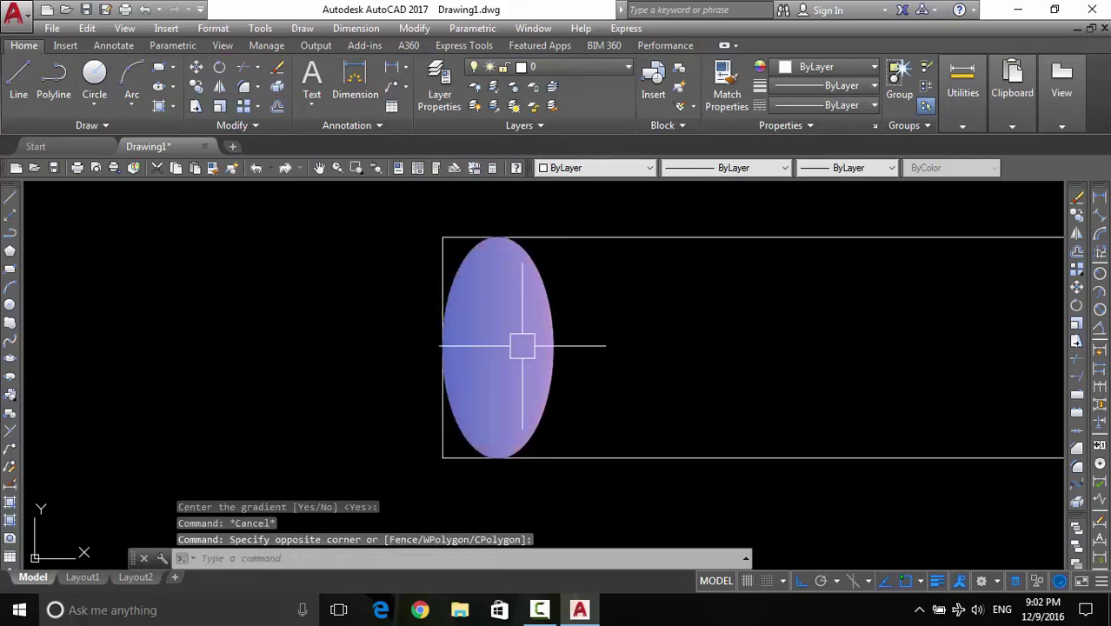
{"action": "scroll", "coordinate": [625, 328], "scroll_direction": "down", "scroll_amount": 4}
{"action": "middle_click_drag", "start_coordinate": [625, 328], "coordinate": [295, 347]}
{"action": "scroll", "coordinate": [296, 347], "scroll_direction": "up", "scroll_amount": 2}
{"action": "scroll", "coordinate": [291, 348], "scroll_direction": "down", "scroll_amount": 2}
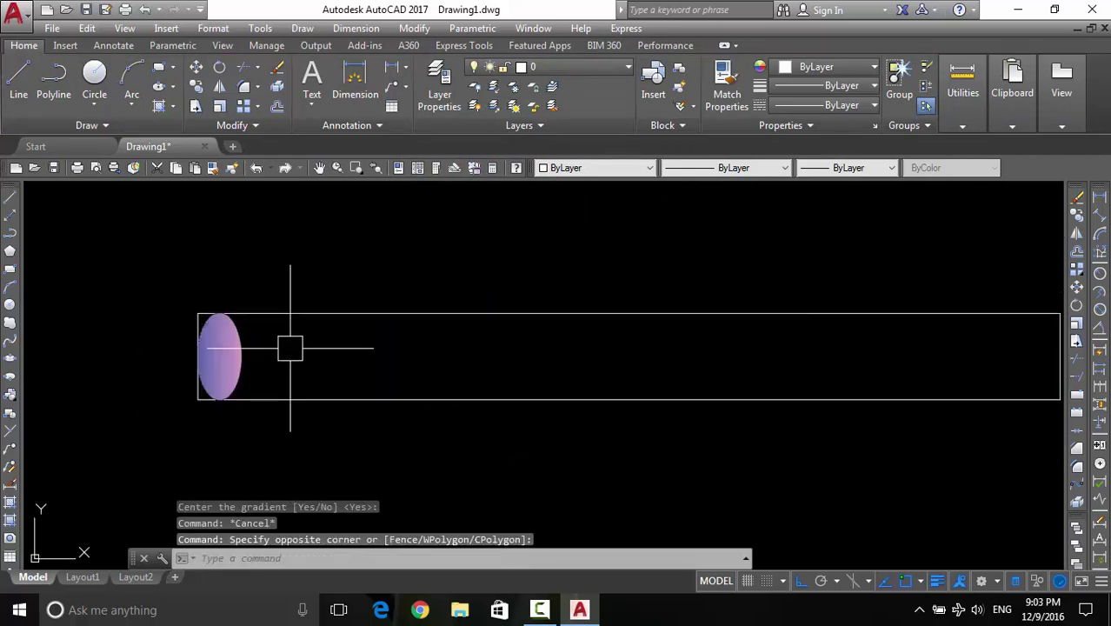
{"action": "scroll", "coordinate": [591, 360], "scroll_direction": "down", "scroll_amount": 1}
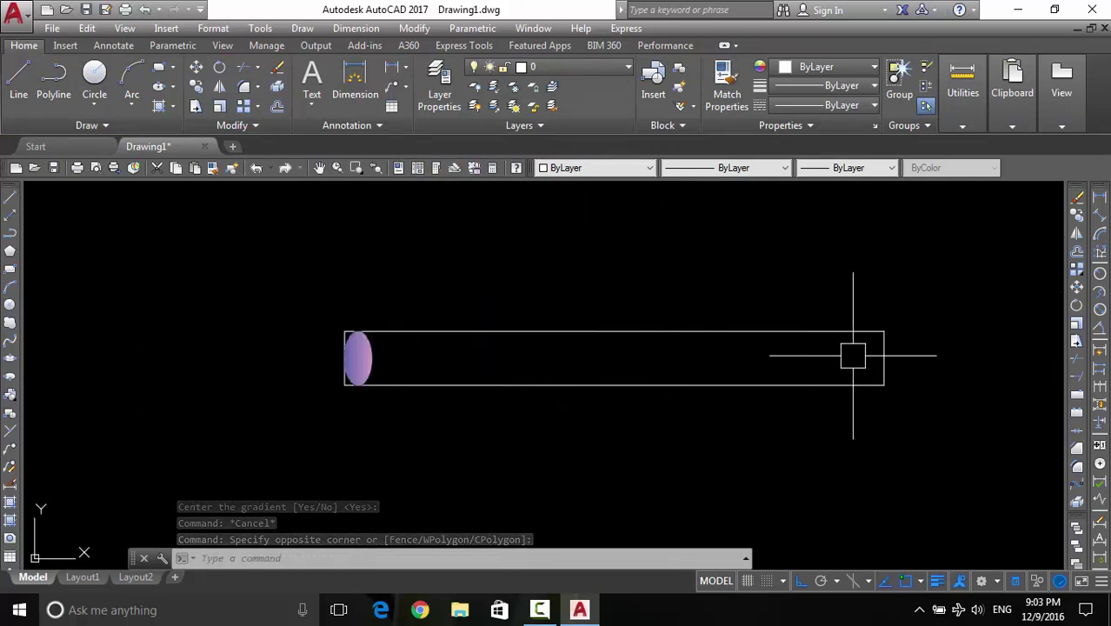
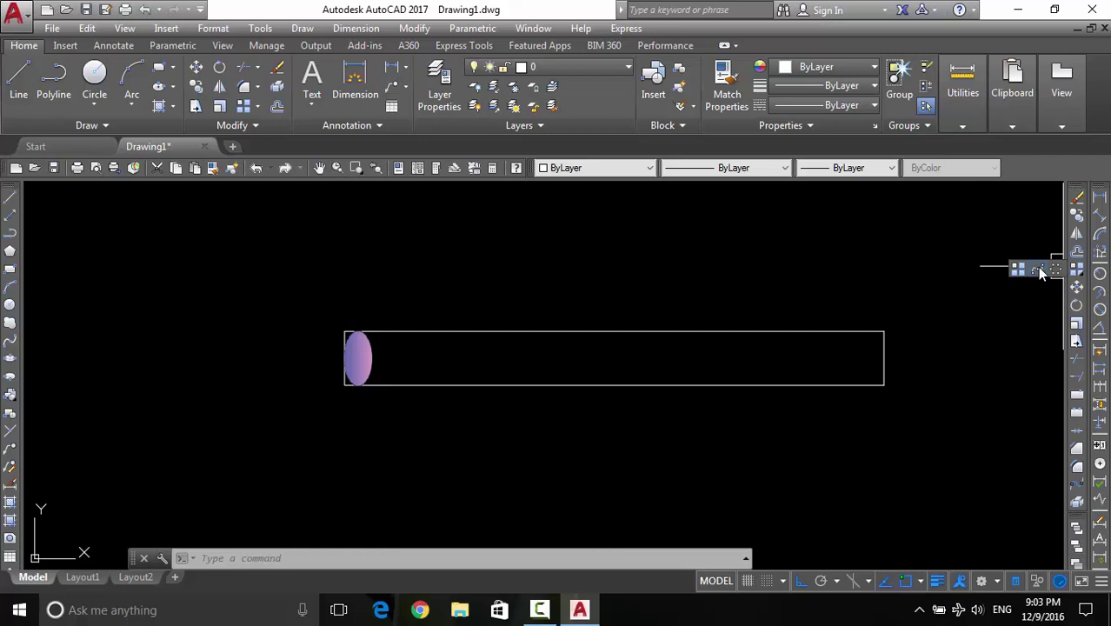
Cancel the path array command and pan to show the rectangle's right end
{"action": "left_click", "coordinate": [1037, 268]}
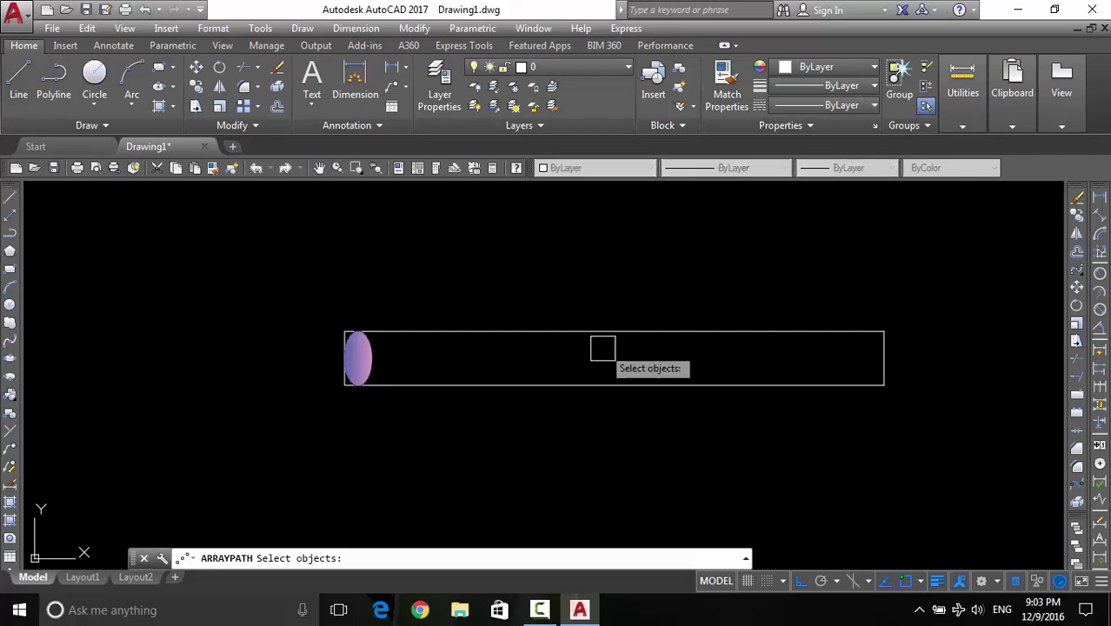
{"action": "key", "text": "Escape"}
{"action": "scroll", "coordinate": [391, 356], "scroll_direction": "up", "scroll_amount": 6}
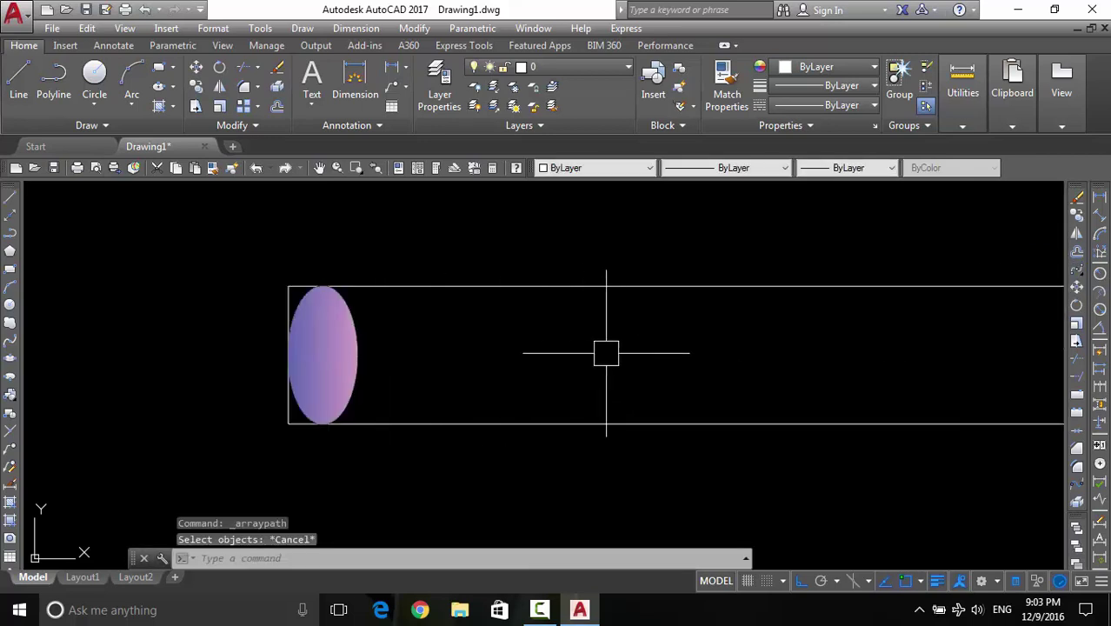
{"action": "scroll", "coordinate": [605, 348], "scroll_direction": "down", "scroll_amount": 4}
{"action": "middle_click_drag", "start_coordinate": [605, 347], "coordinate": [516, 357]}
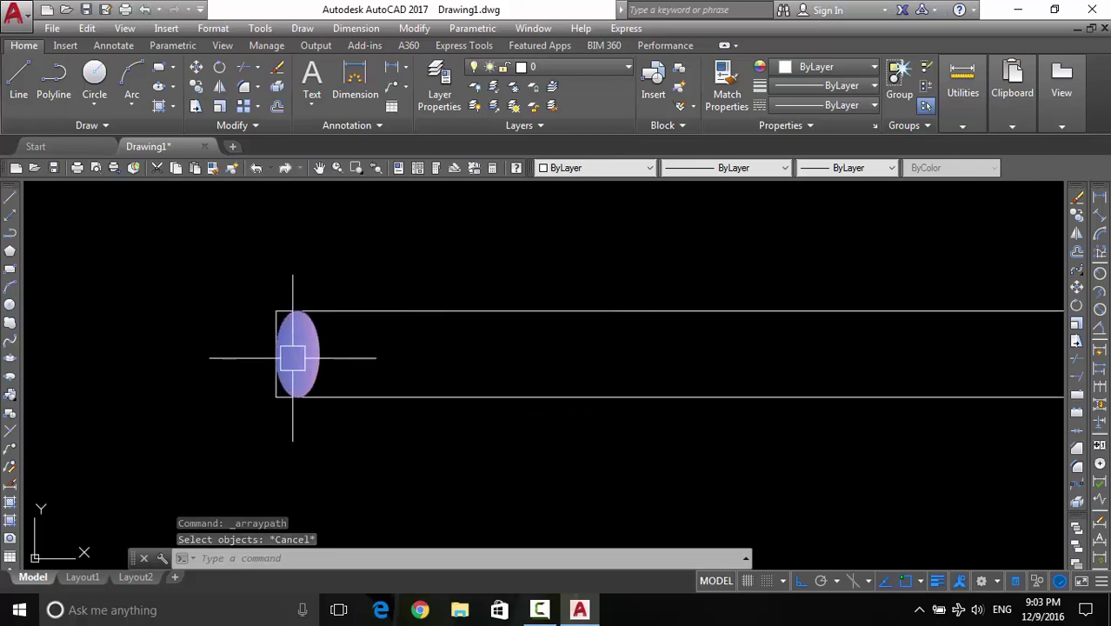
{"action": "middle_click_drag", "start_coordinate": [640, 352], "coordinate": [549, 346]}
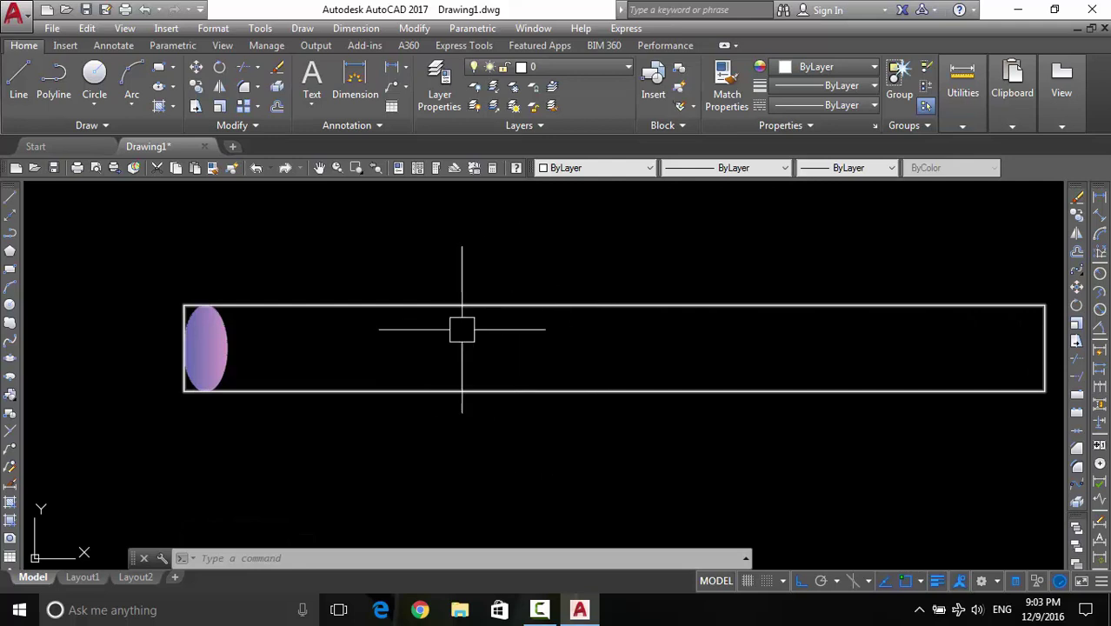
{"action": "middle_click_drag", "start_coordinate": [627, 343], "coordinate": [575, 343]}
Draw a line from the ellipse's left quadrant to the rectangle's right edge
{"action": "type", "text": "l"}
{"action": "key", "text": "Return"}
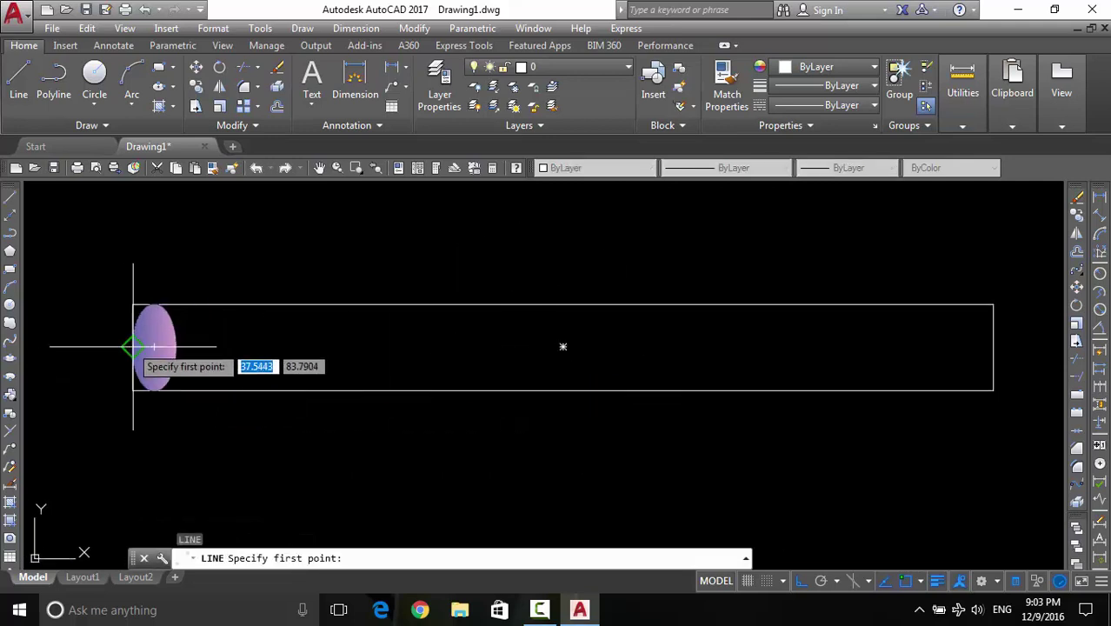
{"action": "left_click", "coordinate": [154, 347]}
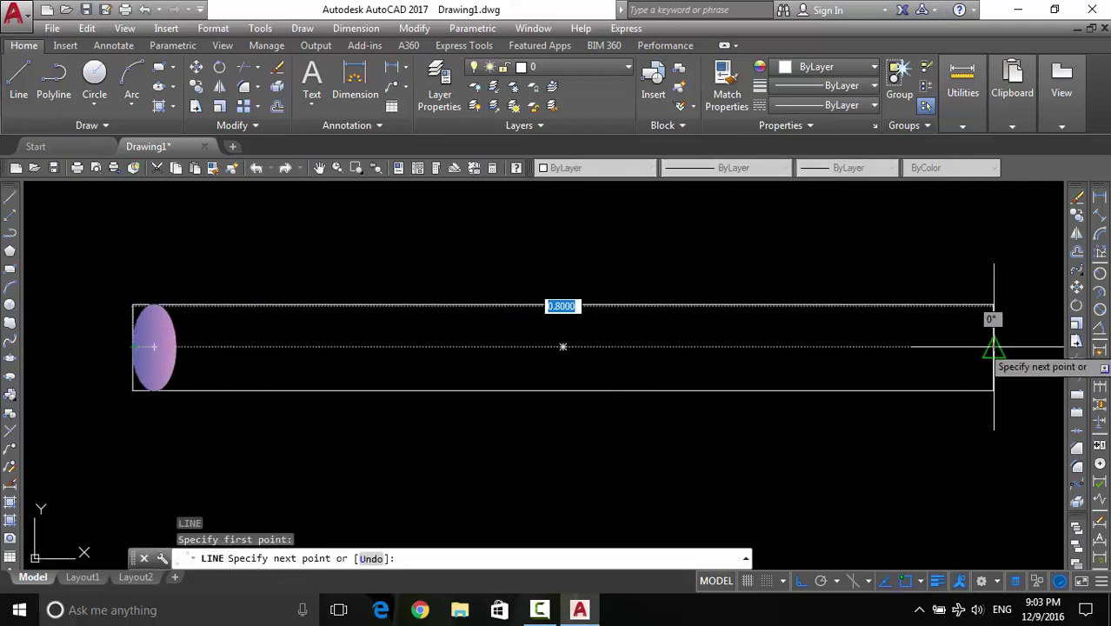
{"action": "left_click", "coordinate": [967, 352]}
{"action": "key", "text": "Escape"}
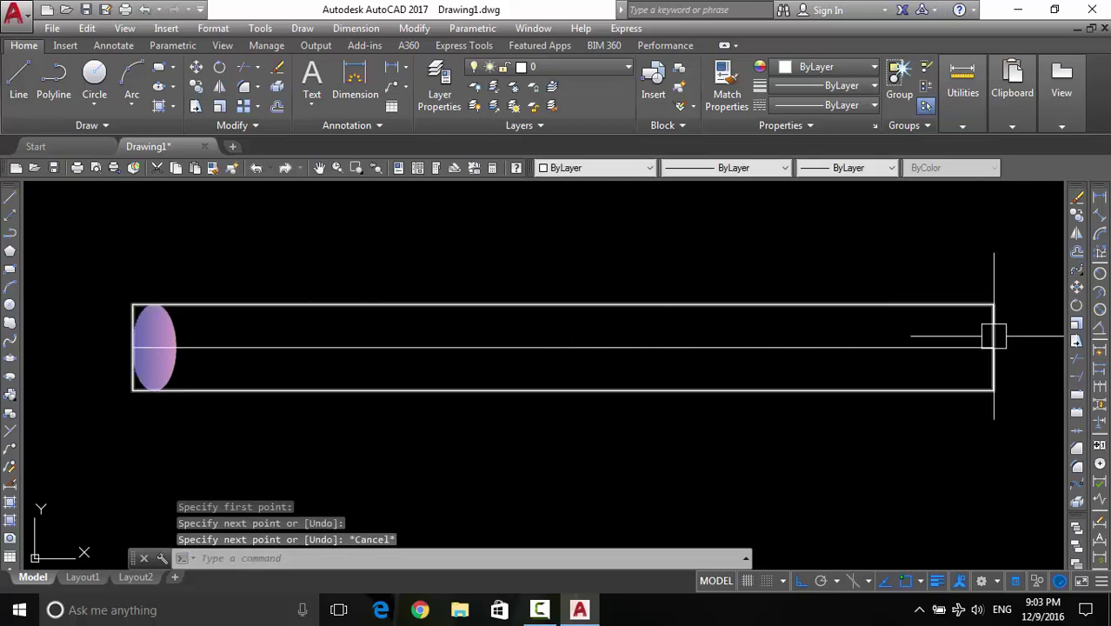
Select the gradient ellipse with a selection window
{"action": "scroll", "coordinate": [895, 389], "scroll_direction": "down", "scroll_amount": 1}
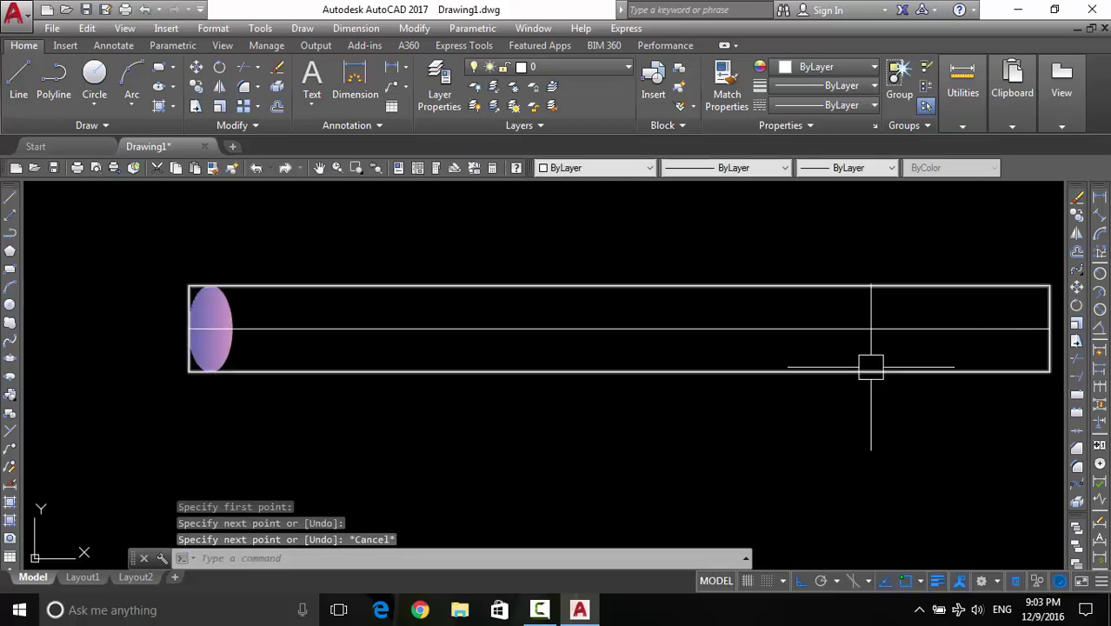
{"action": "scroll", "coordinate": [315, 332], "scroll_direction": "up", "scroll_amount": 3}
{"action": "left_click", "coordinate": [239, 313]}
{"action": "left_click", "coordinate": [184, 280]}
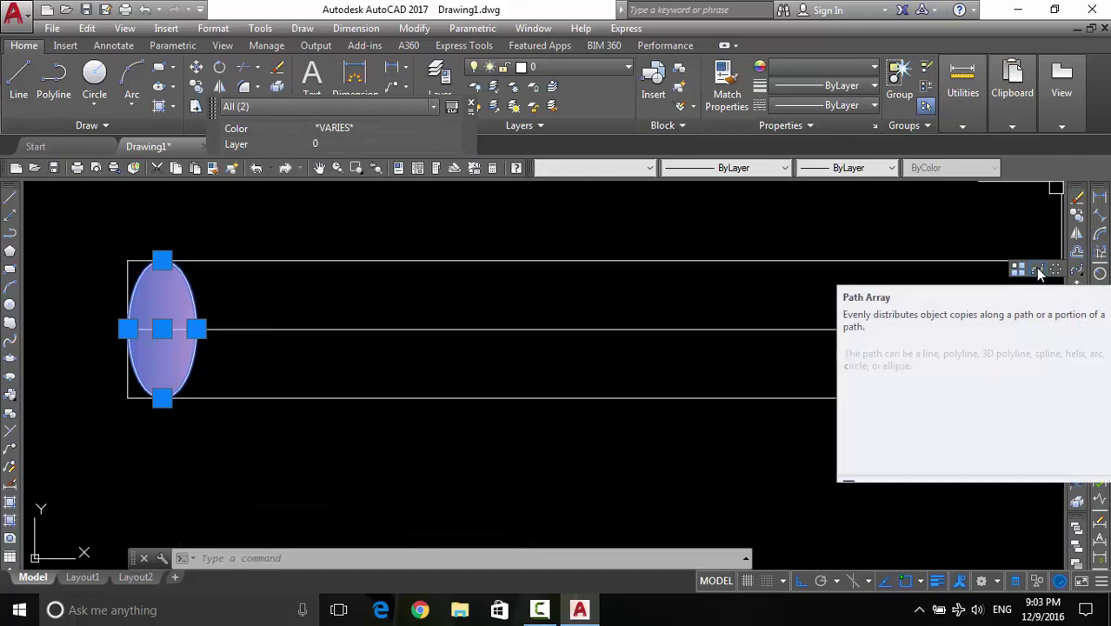
Path-array the gradient ellipse along the horizontal centre line
{"action": "left_click", "coordinate": [1036, 268]}
{"action": "middle_click_drag", "start_coordinate": [171, 300], "coordinate": [219, 290]}
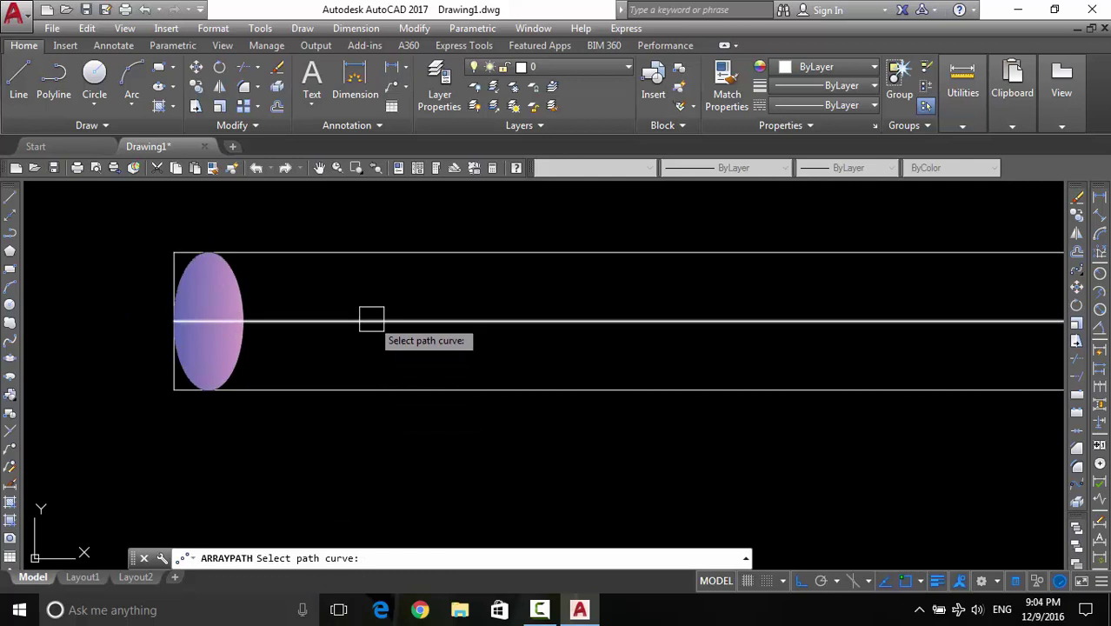
{"action": "left_click", "coordinate": [372, 319]}
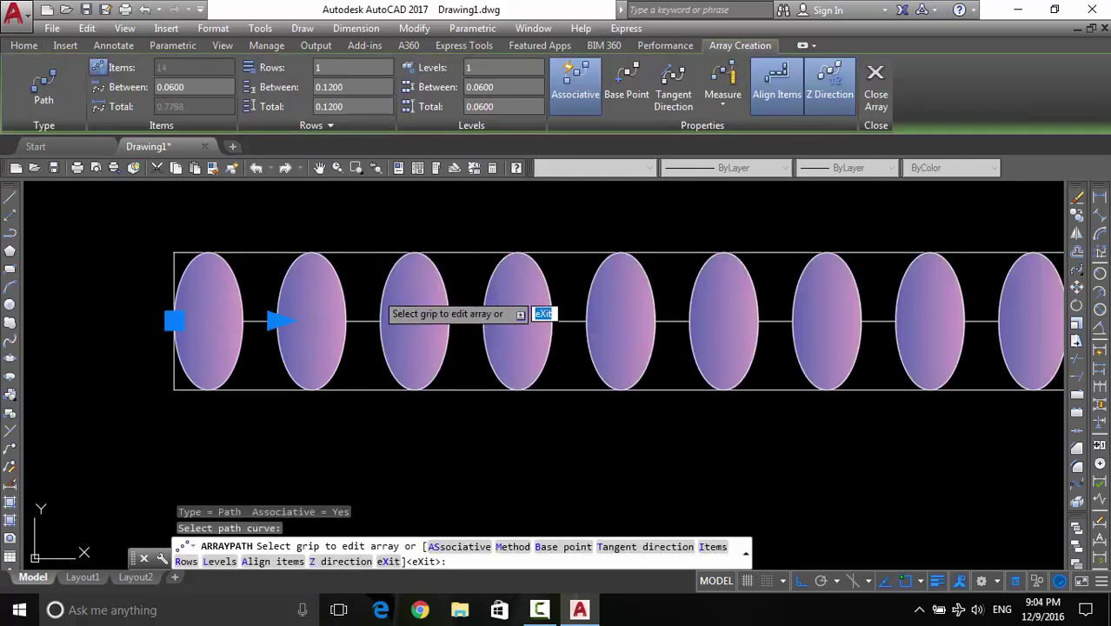
{"action": "key", "text": "Return"}
{"action": "middle_click_drag", "start_coordinate": [334, 310], "coordinate": [255, 300]}
{"action": "scroll", "coordinate": [296, 286], "scroll_direction": "up", "scroll_amount": 3}
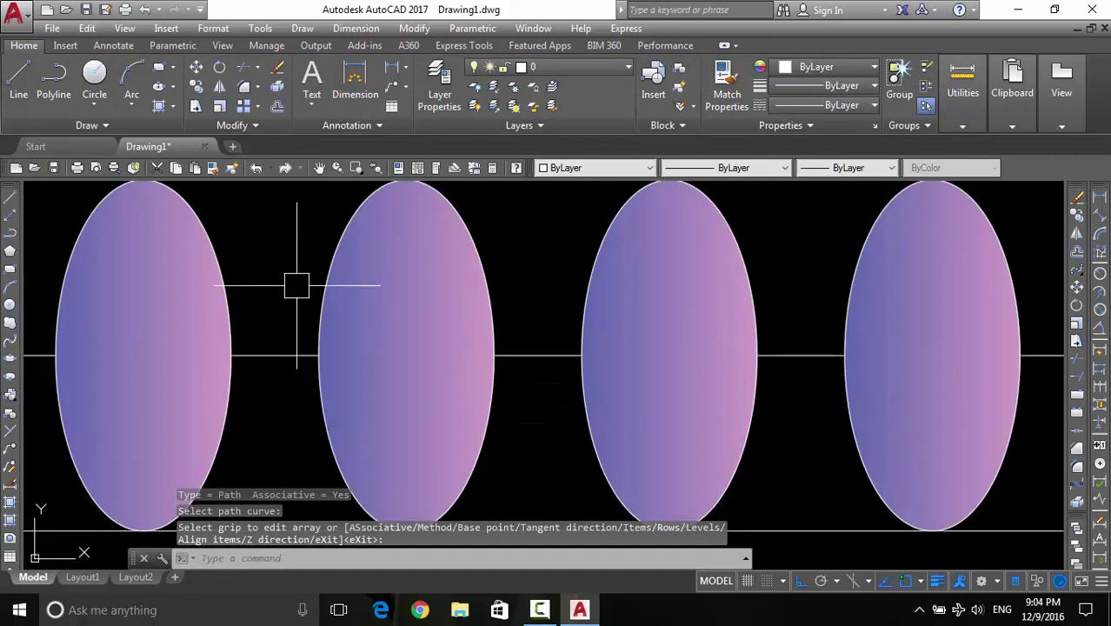
{"action": "scroll", "coordinate": [297, 285], "scroll_direction": "up", "scroll_amount": 2}
{"action": "scroll", "coordinate": [451, 311], "scroll_direction": "down", "scroll_amount": 6}
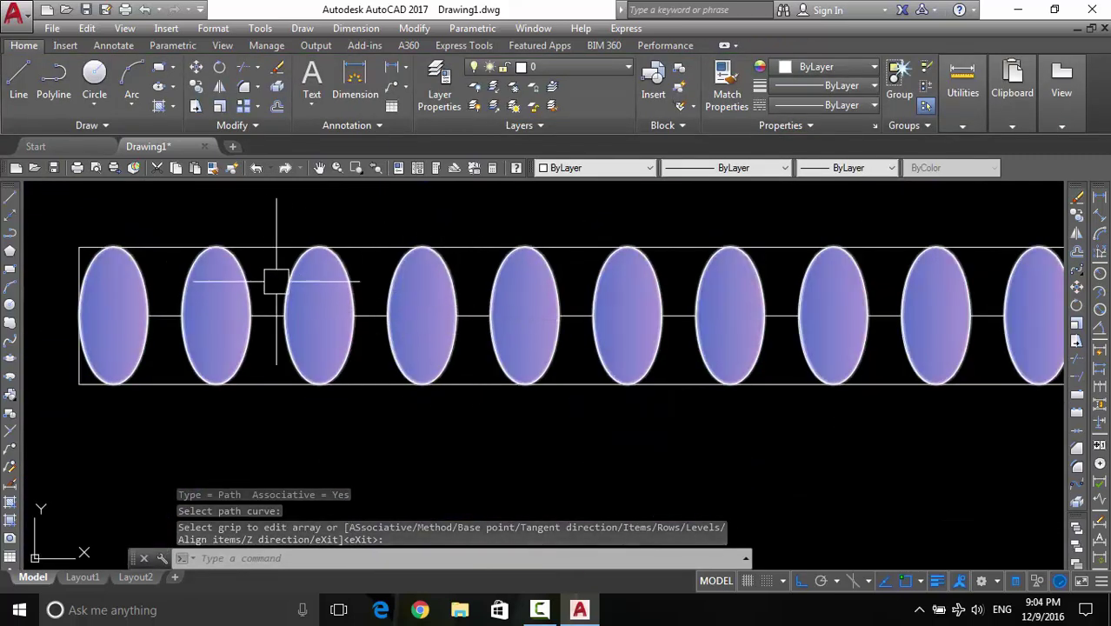
Change the array's item spacing to 0.04, filling the rectangle with 21 ellipses
{"action": "left_click", "coordinate": [229, 266]}
{"action": "left_click", "coordinate": [210, 287]}
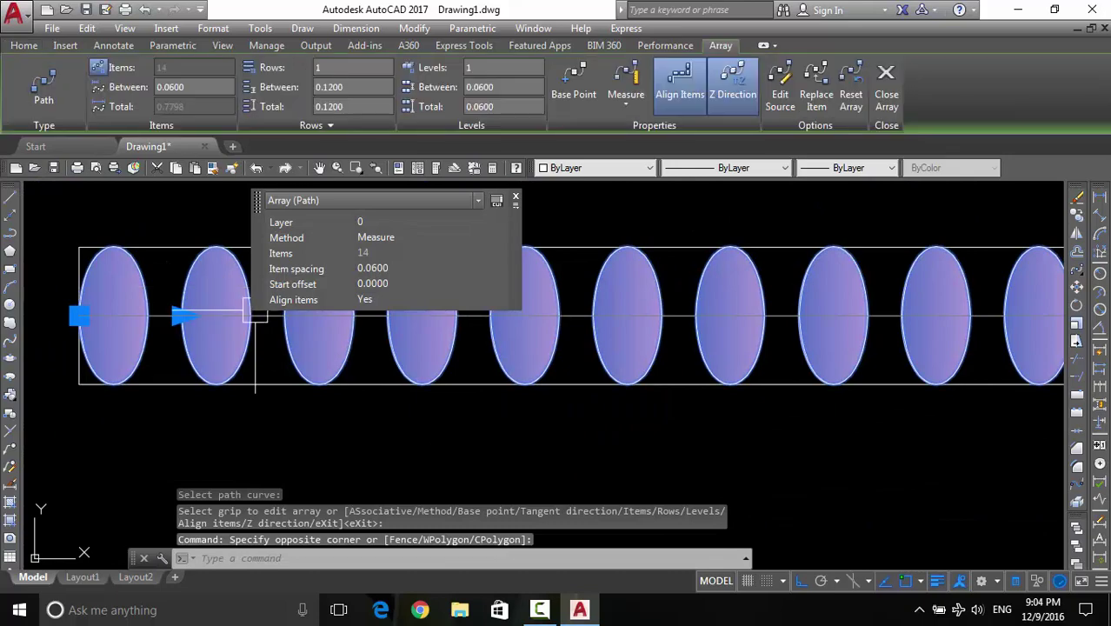
{"action": "left_click", "coordinate": [180, 316]}
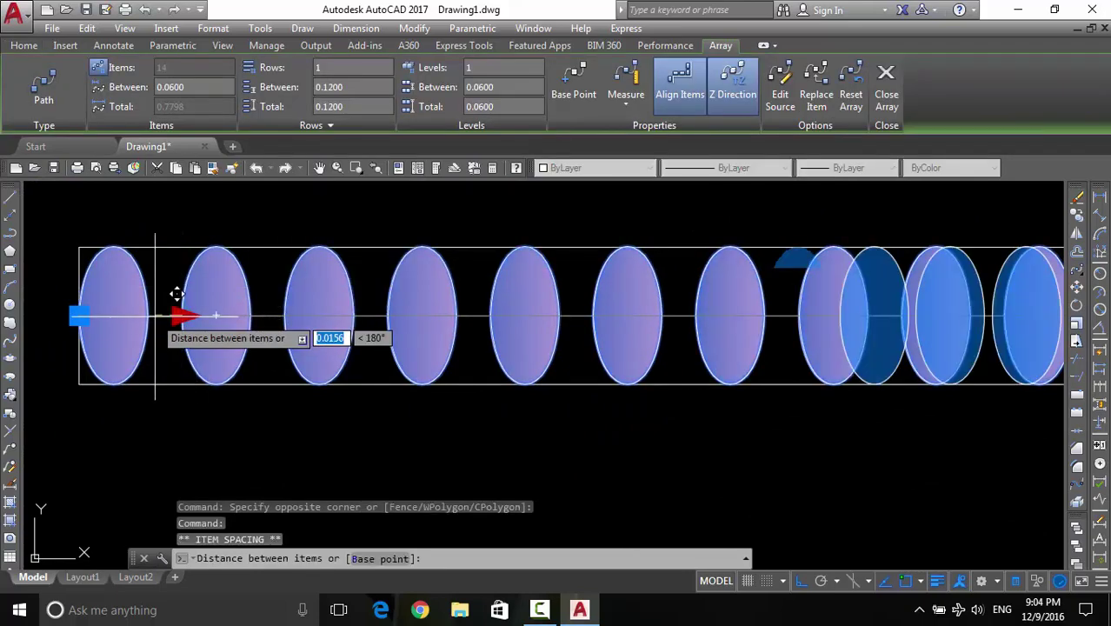
{"action": "type", "text": "0.04"}
{"action": "key", "text": "Return"}
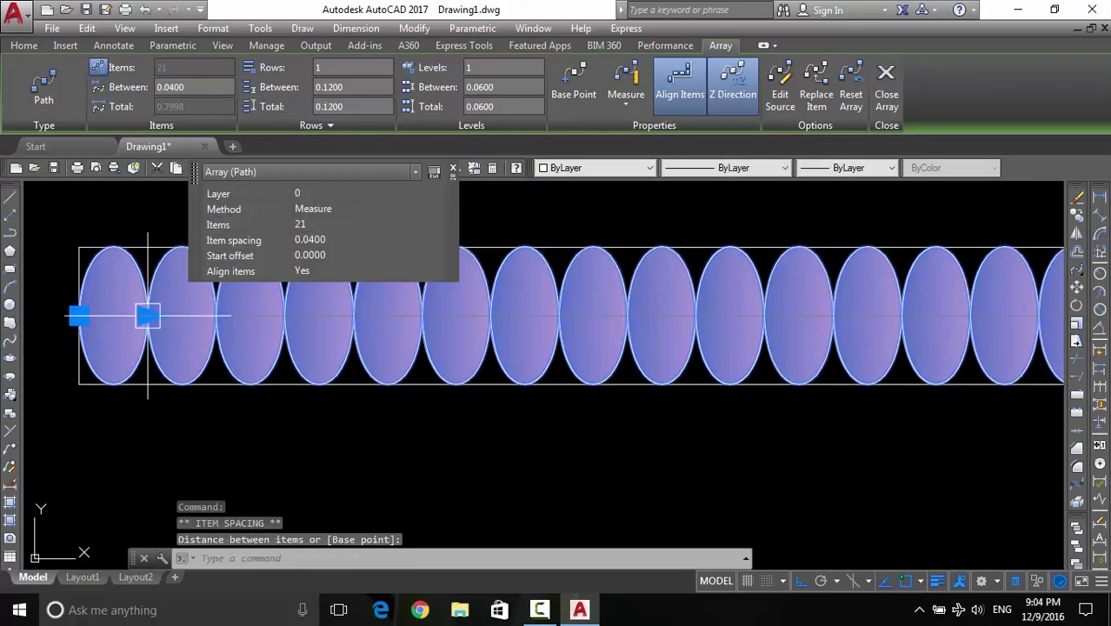
{"action": "key", "text": "Escape"}
Select the ellipse array again with a crossing window
{"action": "scroll", "coordinate": [422, 316], "scroll_direction": "down", "scroll_amount": 4}
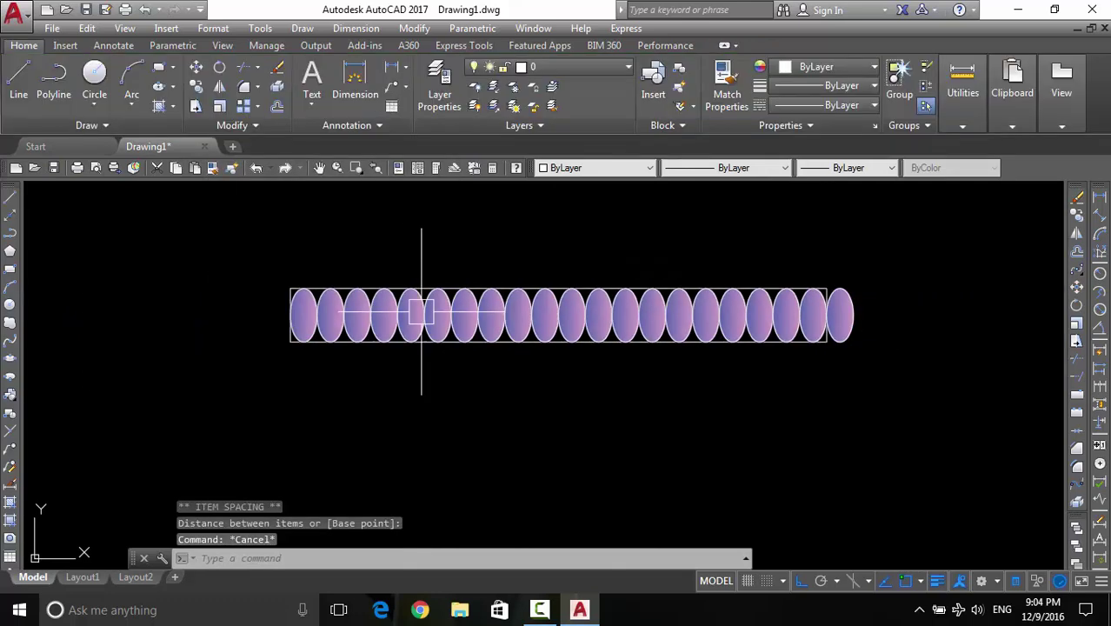
{"action": "scroll", "coordinate": [818, 301], "scroll_direction": "up", "scroll_amount": 4}
{"action": "scroll", "coordinate": [786, 340], "scroll_direction": "up", "scroll_amount": 4}
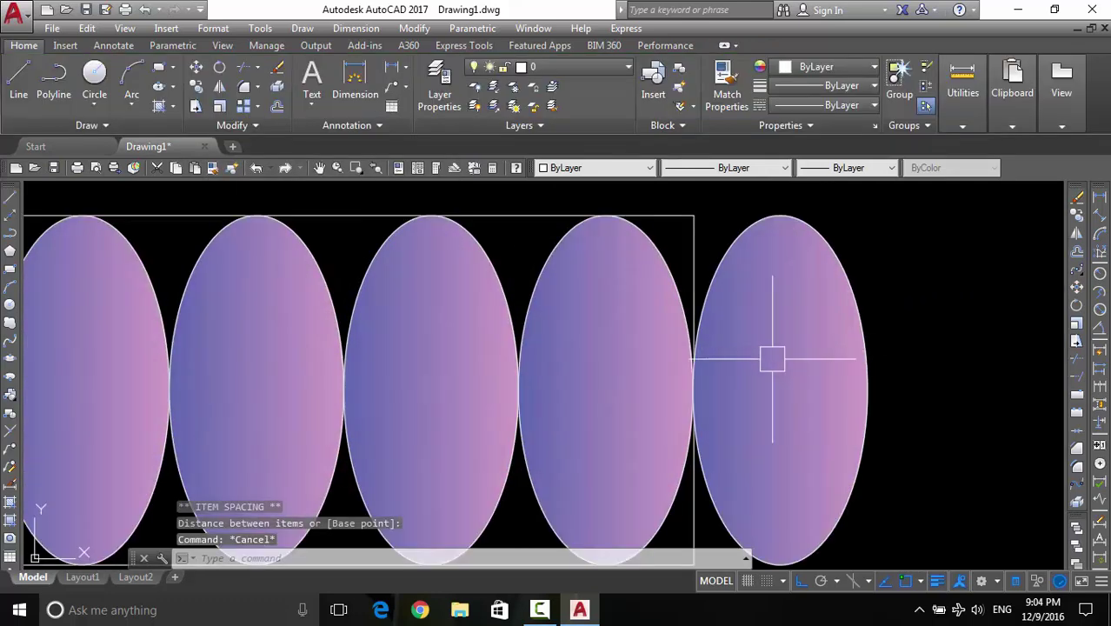
{"action": "scroll", "coordinate": [709, 322], "scroll_direction": "down", "scroll_amount": 4}
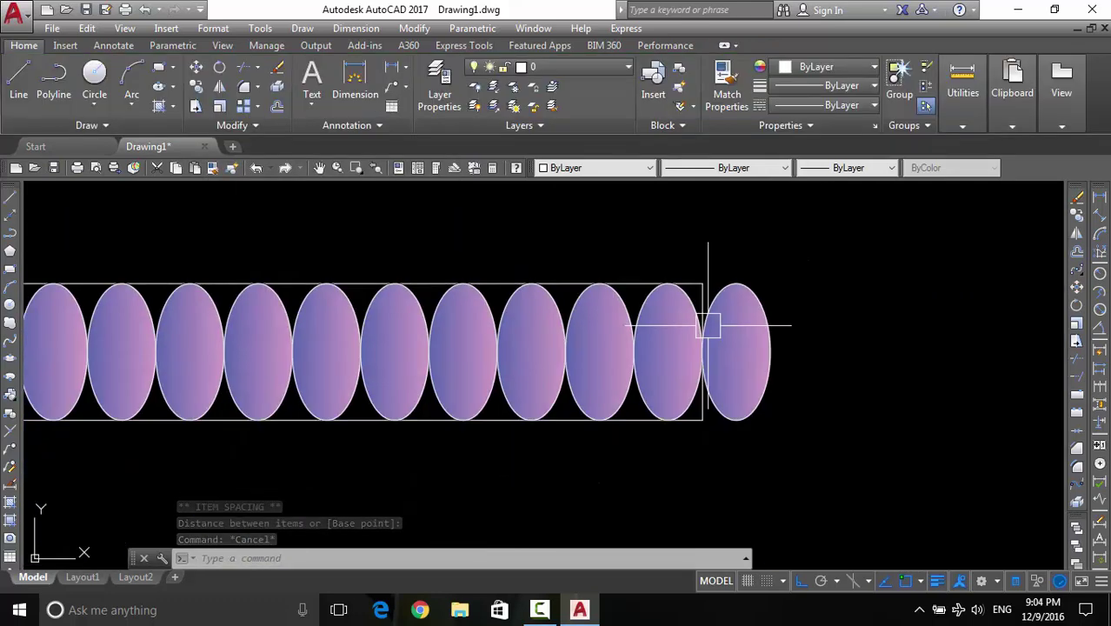
{"action": "left_click", "coordinate": [805, 298]}
{"action": "left_click", "coordinate": [755, 330]}
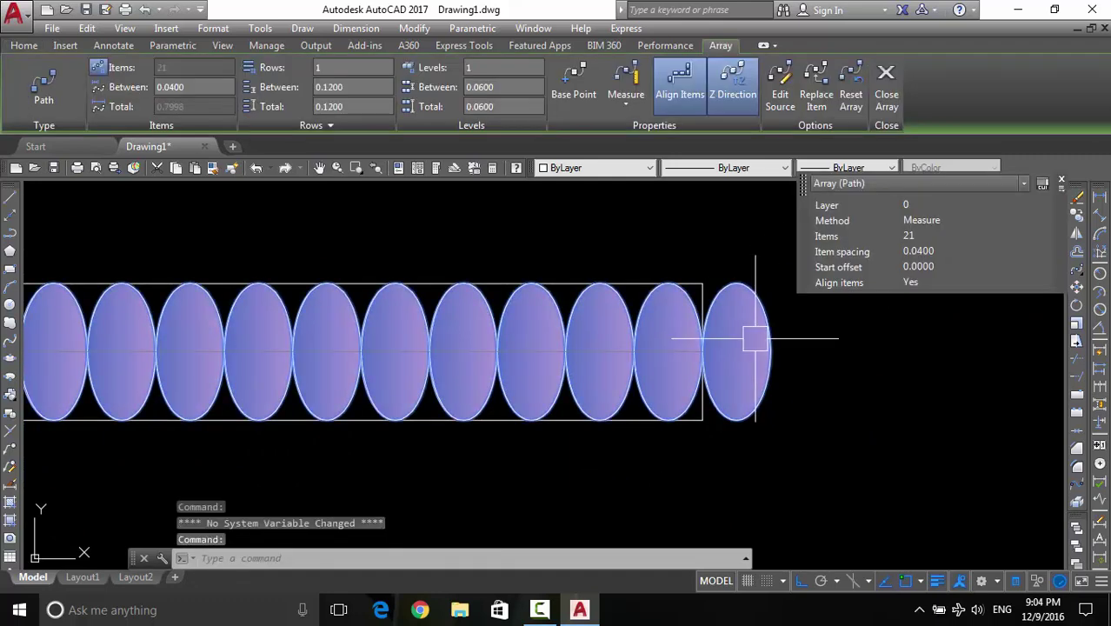
Erase the ellipse array, then undo the erase to restore it
{"action": "key", "text": "Escape"}
{"action": "middle_click_drag", "start_coordinate": [810, 339], "coordinate": [812, 332]}
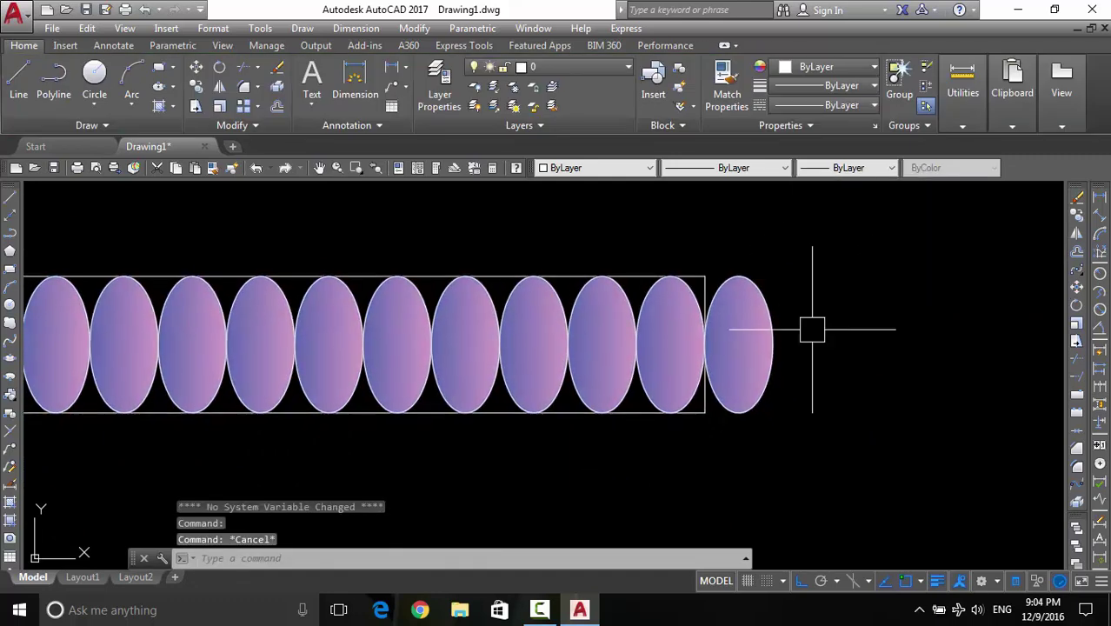
{"action": "left_click", "coordinate": [813, 311]}
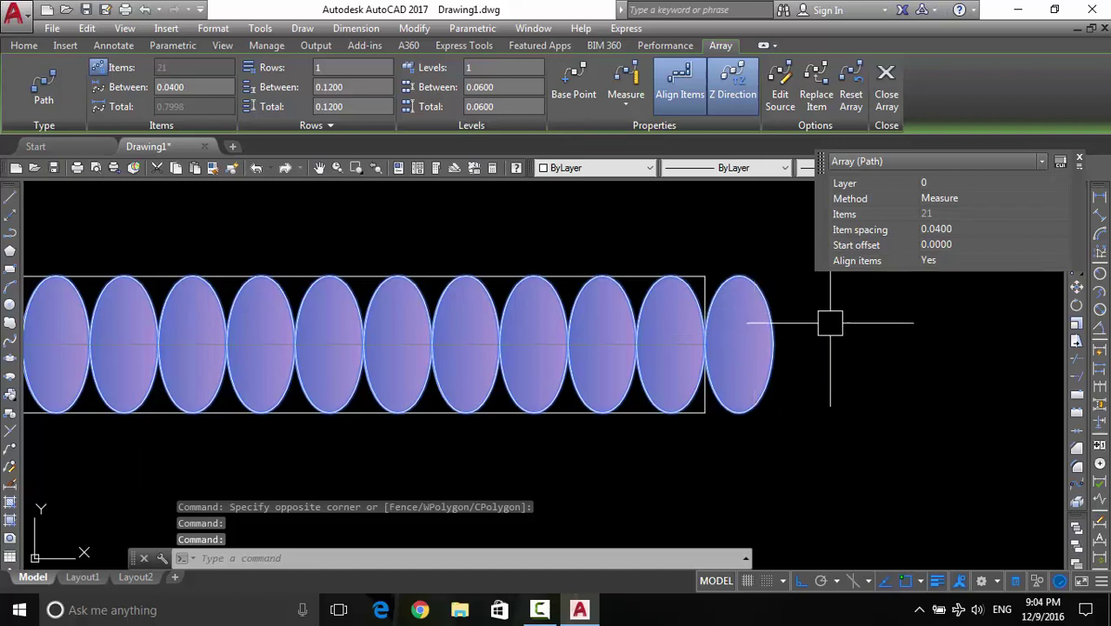
{"action": "type", "text": "e"}
{"action": "key", "text": "Return"}
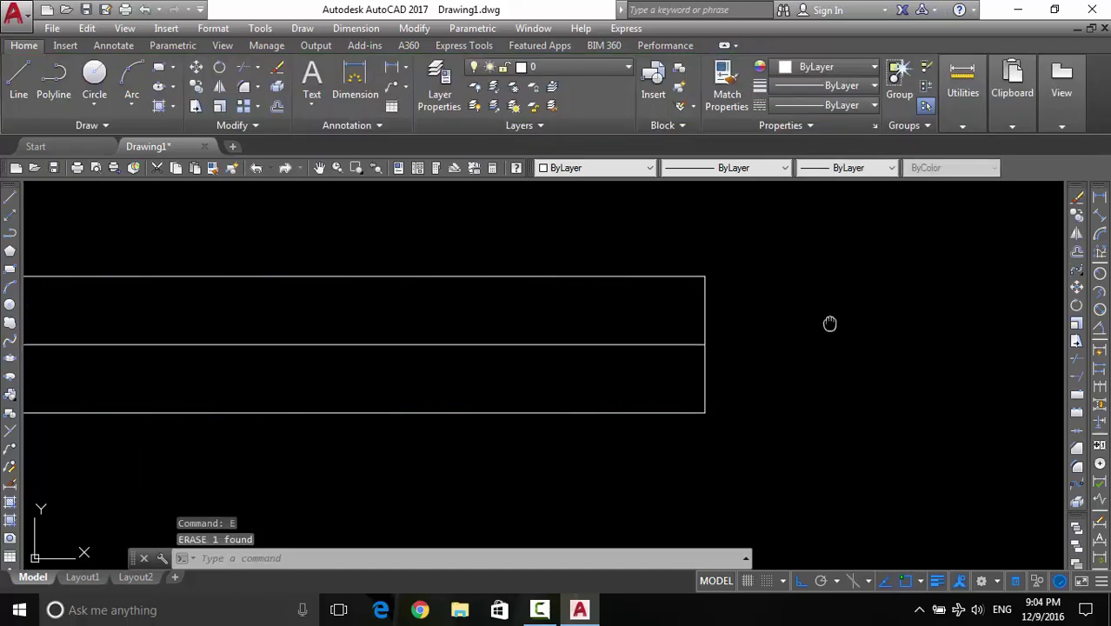
{"action": "scroll", "coordinate": [799, 323], "scroll_direction": "down", "scroll_amount": 3}
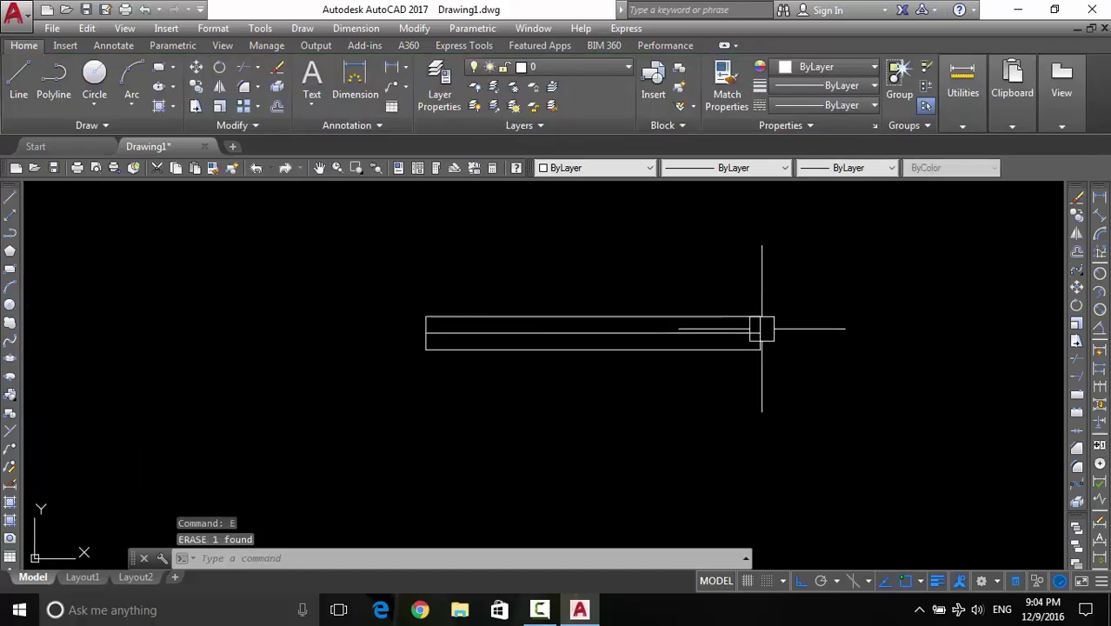
{"action": "key", "text": "ctrl+z"}
{"action": "key", "text": "ctrl+z"}
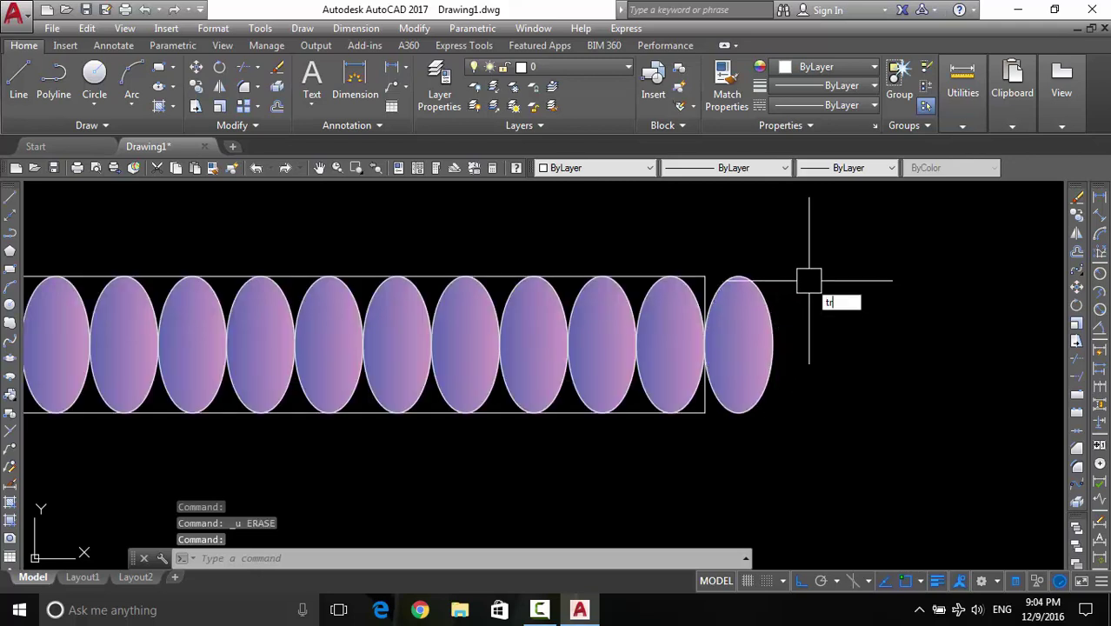
Abandon a trim on the last ellipse and explode the ellipse array
{"action": "key", "text": "Return"}
{"action": "key", "text": "Return"}
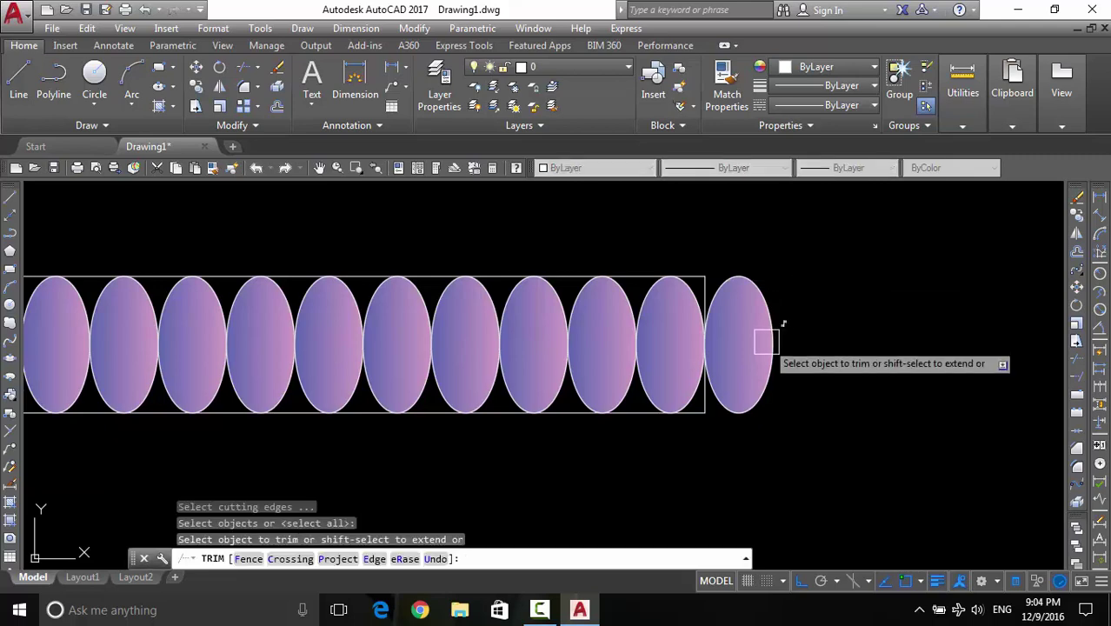
{"action": "left_click", "coordinate": [756, 349]}
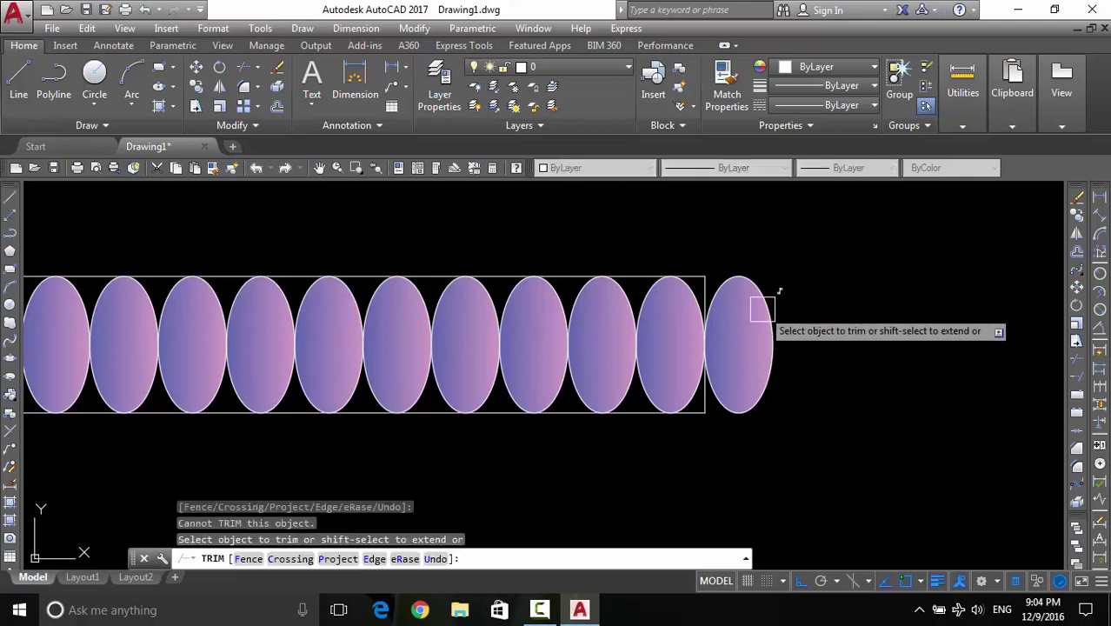
{"action": "key", "text": "Escape"}
{"action": "left_click", "coordinate": [801, 261]}
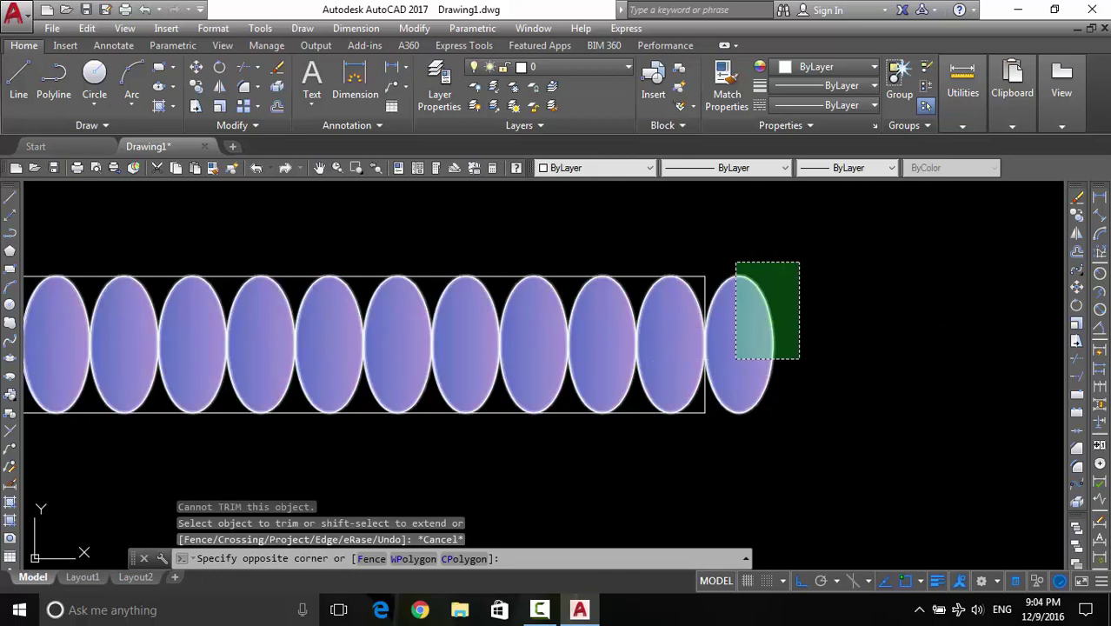
{"action": "left_click", "coordinate": [739, 360]}
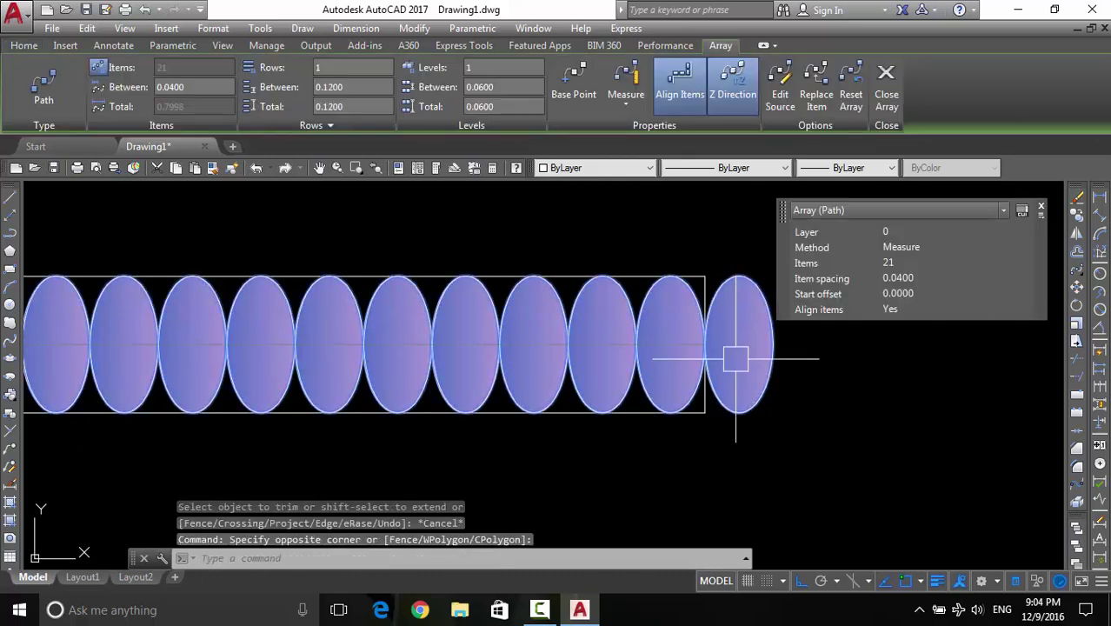
{"action": "left_click", "coordinate": [1078, 504]}
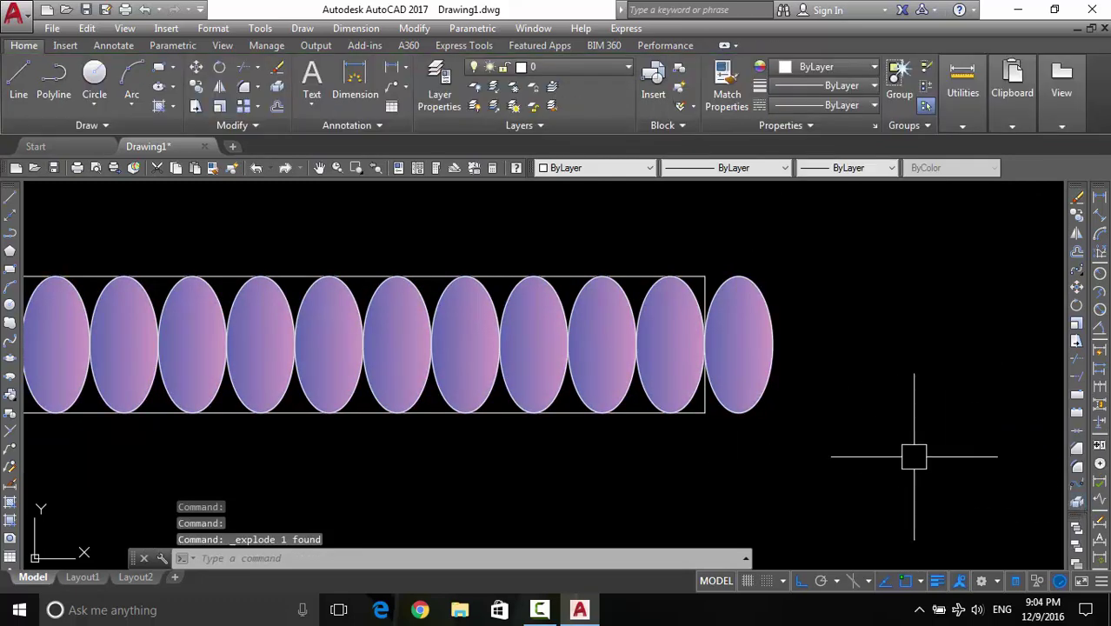
{"action": "left_click", "coordinate": [771, 339]}
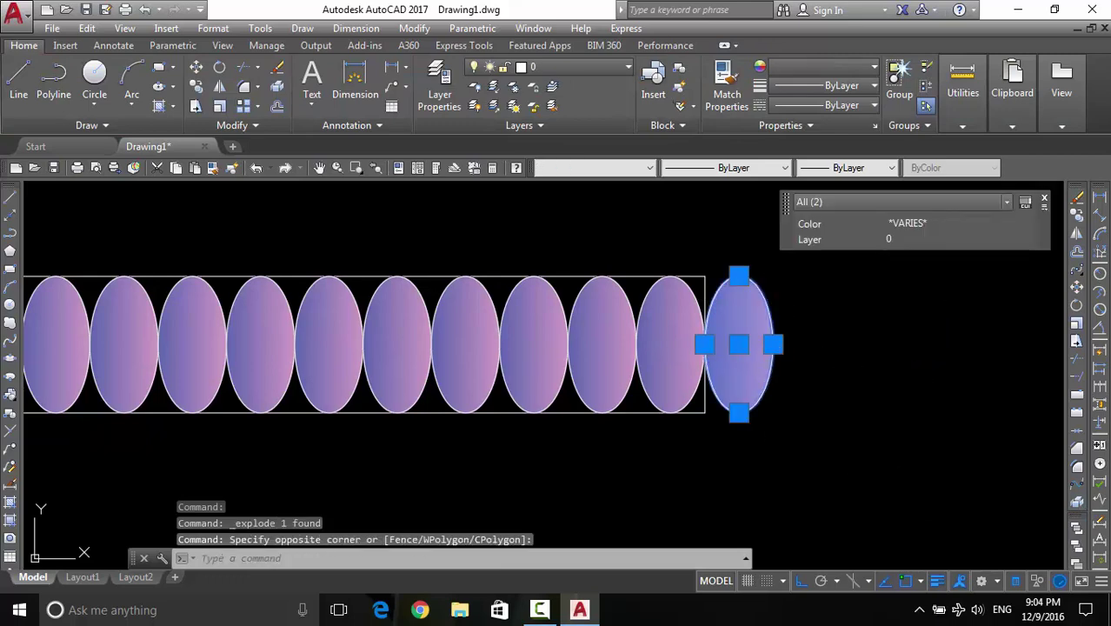
{"action": "key", "text": "Escape"}
Undo the explode, explode the array again, and select the two rightmost ellipses
{"action": "key", "text": "ctrl+z"}
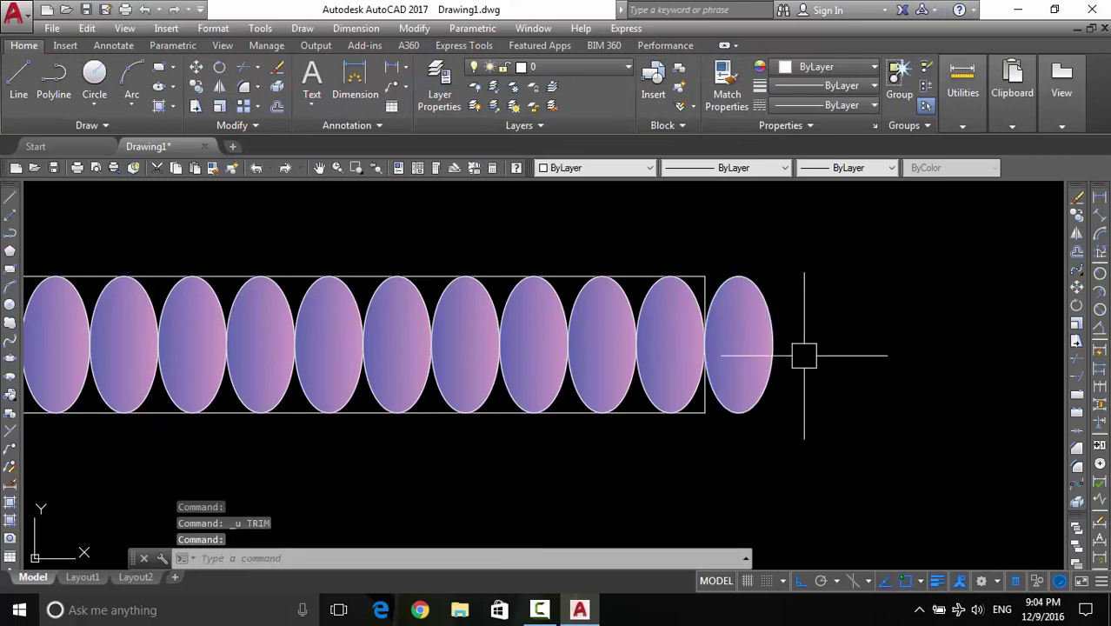
{"action": "left_click", "coordinate": [752, 348]}
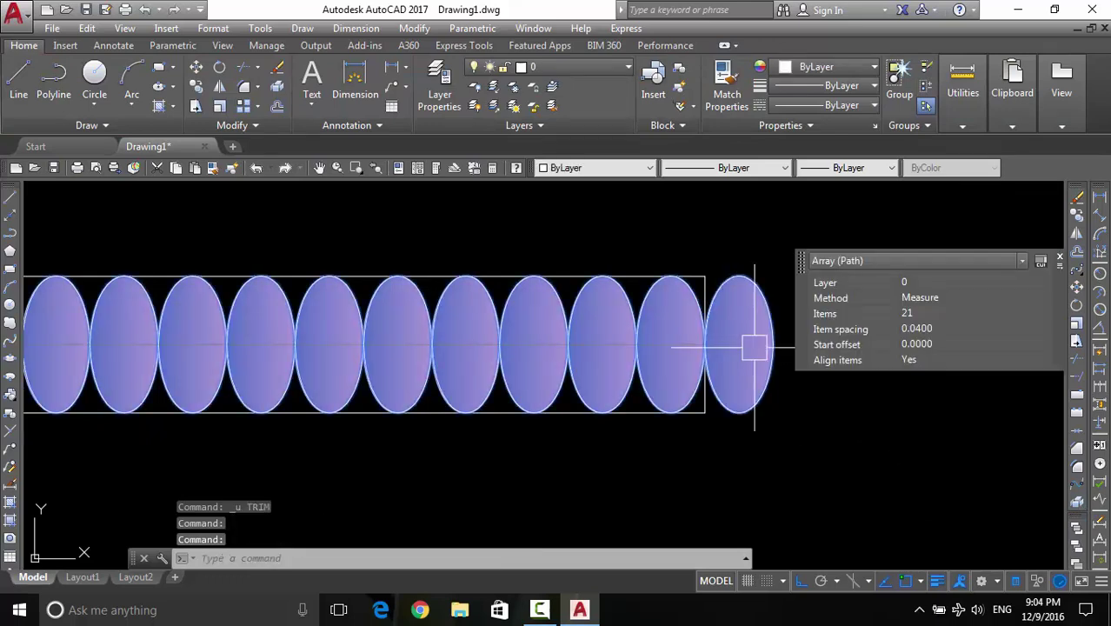
{"action": "left_click", "coordinate": [1079, 504]}
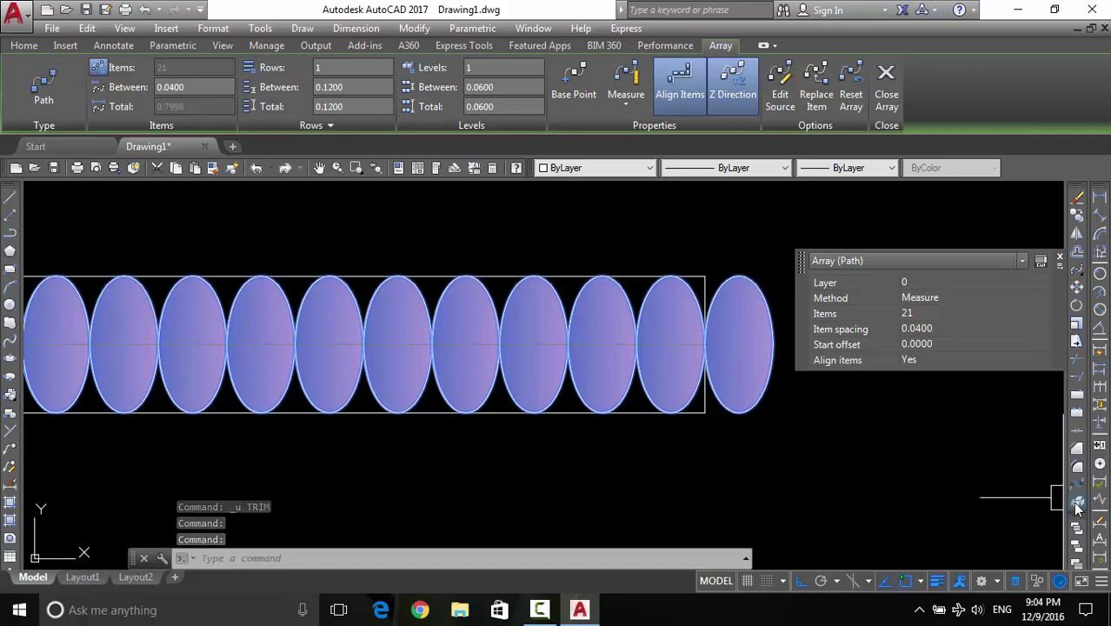
{"action": "left_click", "coordinate": [782, 251]}
{"action": "left_click", "coordinate": [765, 309]}
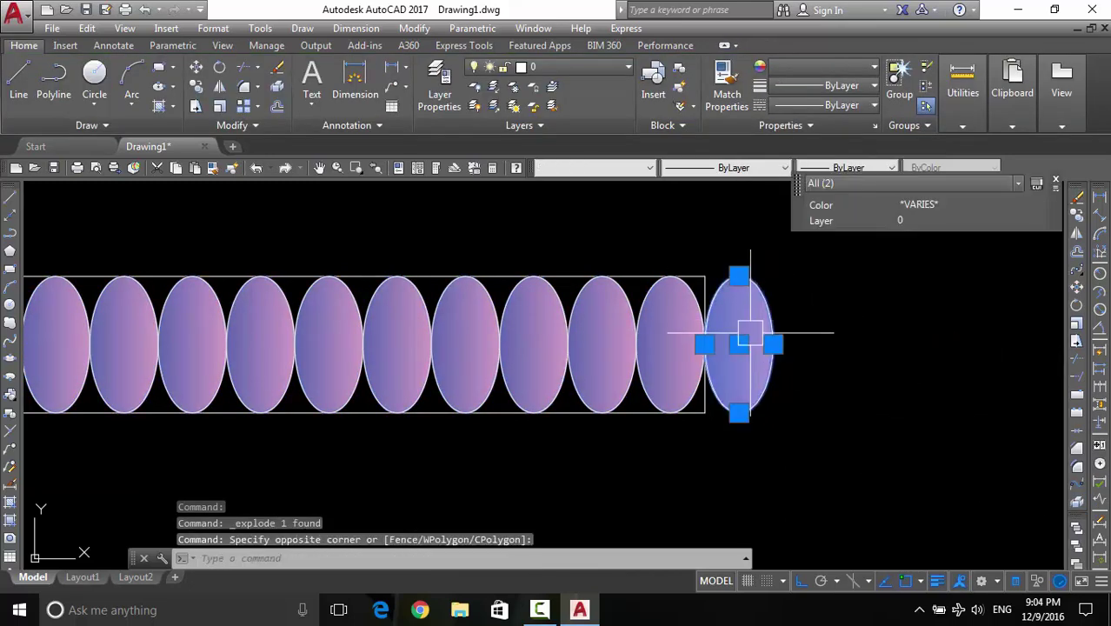
{"action": "left_click", "coordinate": [595, 331]}
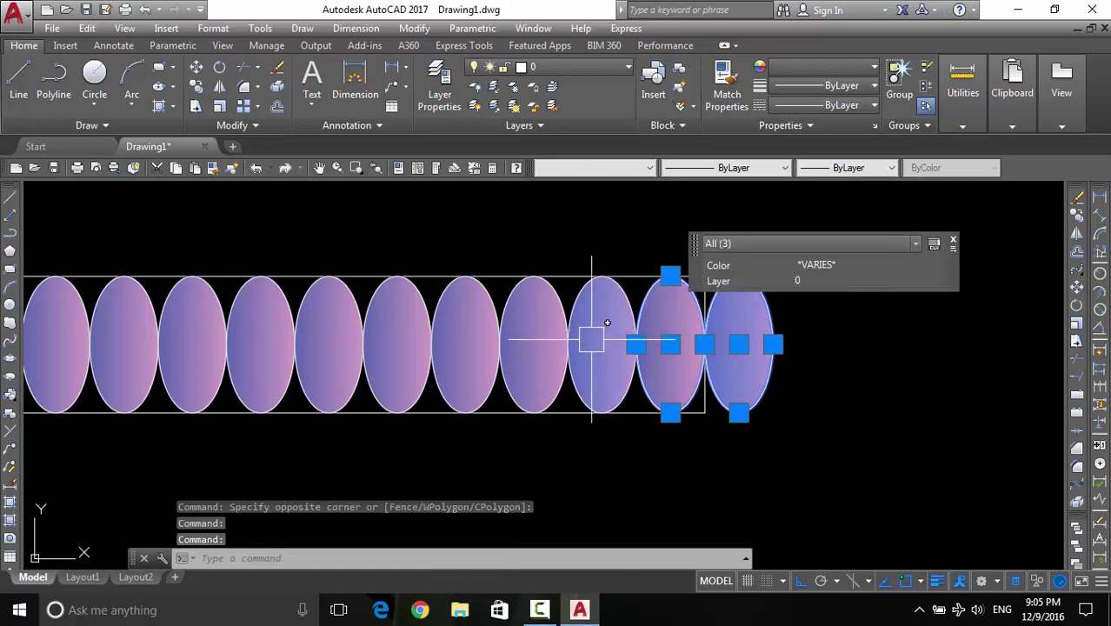
Erase the rightmost ellipse together with its gradient fill
{"action": "key", "text": "Escape"}
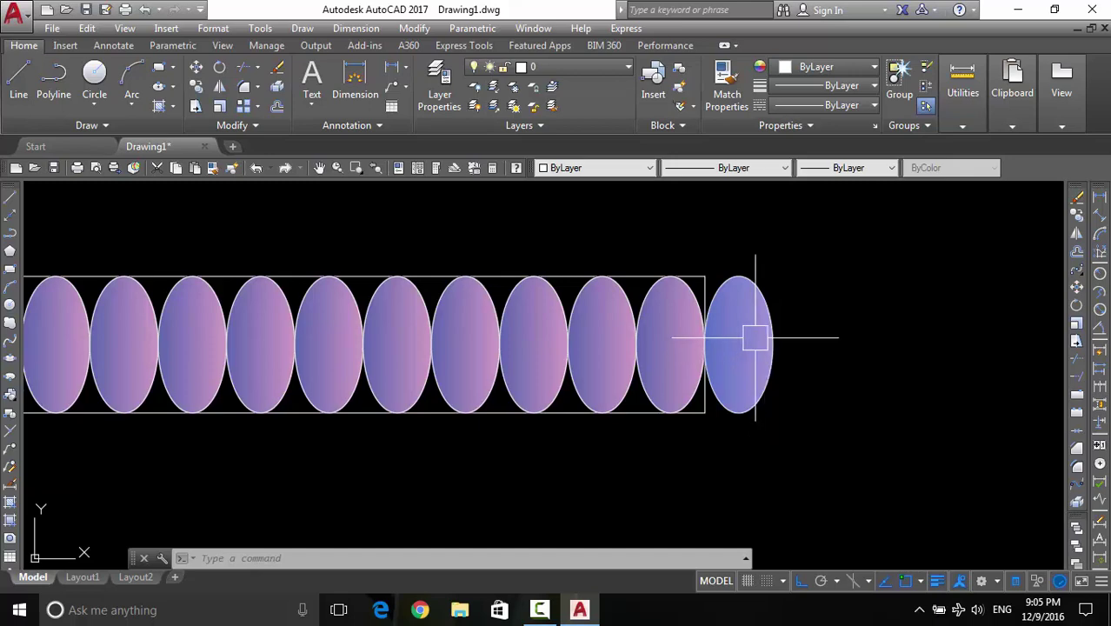
{"action": "left_click", "coordinate": [801, 305]}
{"action": "left_click", "coordinate": [762, 365]}
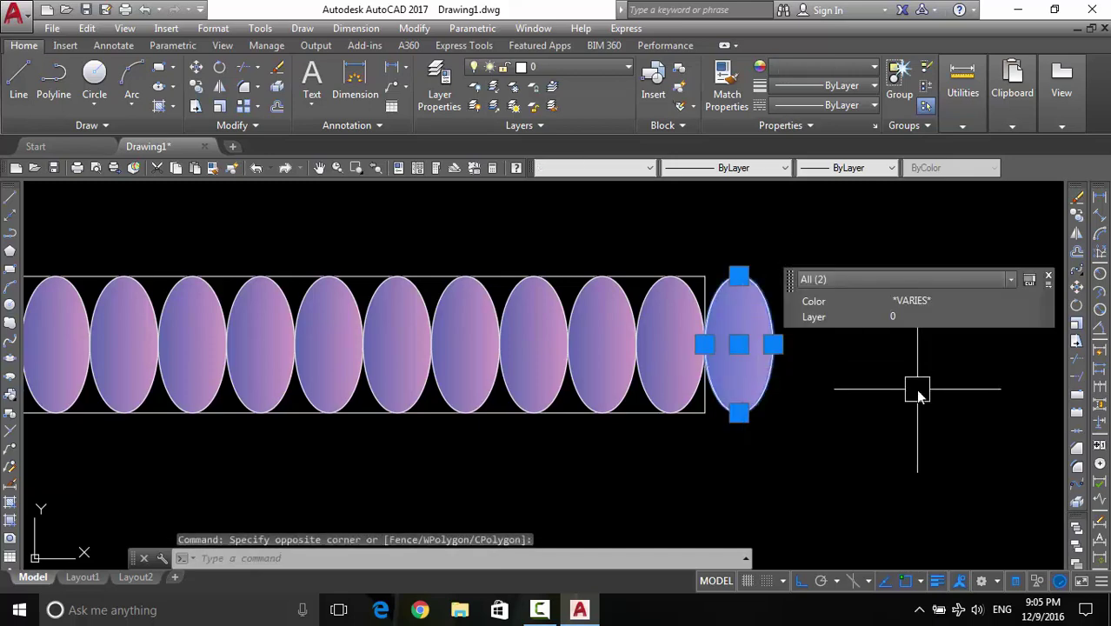
{"action": "type", "text": "e"}
{"action": "key", "text": "Return"}
Zoom and pan along the ellipse row to inspect the centre line's right end
{"action": "scroll", "coordinate": [736, 370], "scroll_direction": "up", "scroll_amount": 5}
{"action": "middle_click_drag", "start_coordinate": [588, 311], "coordinate": [632, 340]}
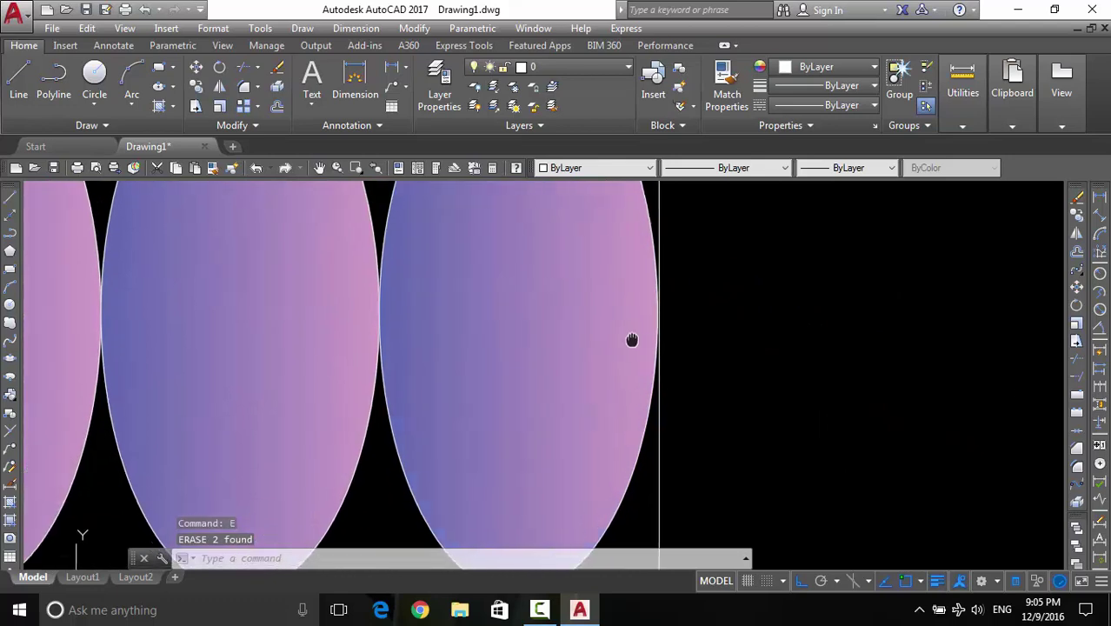
{"action": "scroll", "coordinate": [652, 322], "scroll_direction": "up", "scroll_amount": 2}
{"action": "scroll", "coordinate": [670, 303], "scroll_direction": "up", "scroll_amount": 2}
{"action": "scroll", "coordinate": [689, 323], "scroll_direction": "up", "scroll_amount": 2}
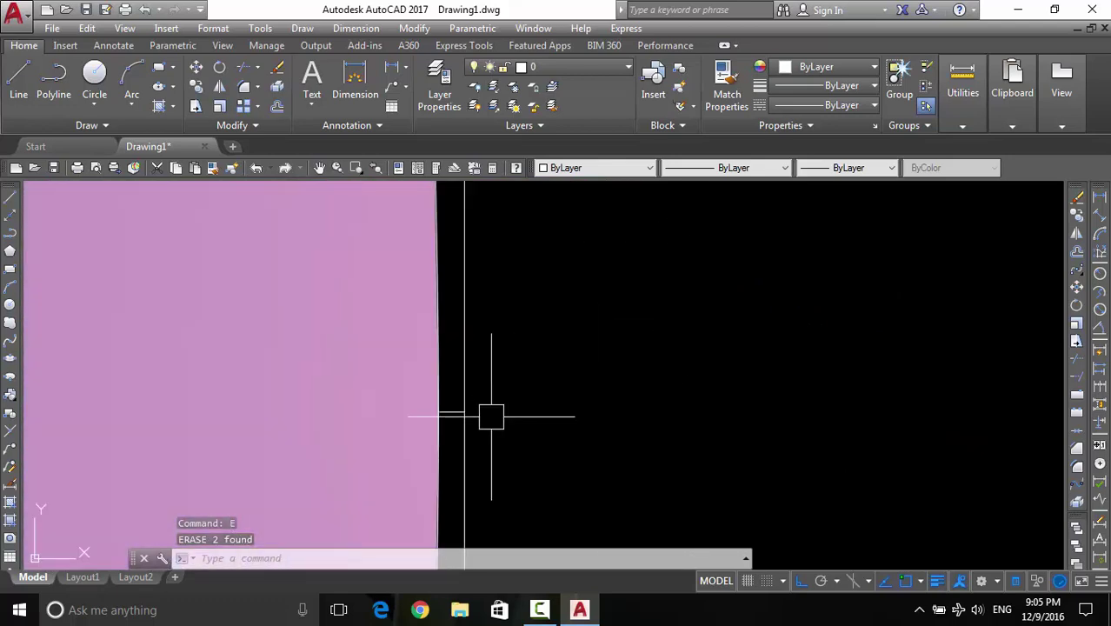
{"action": "left_click", "coordinate": [454, 413]}
{"action": "key", "text": "Escape"}
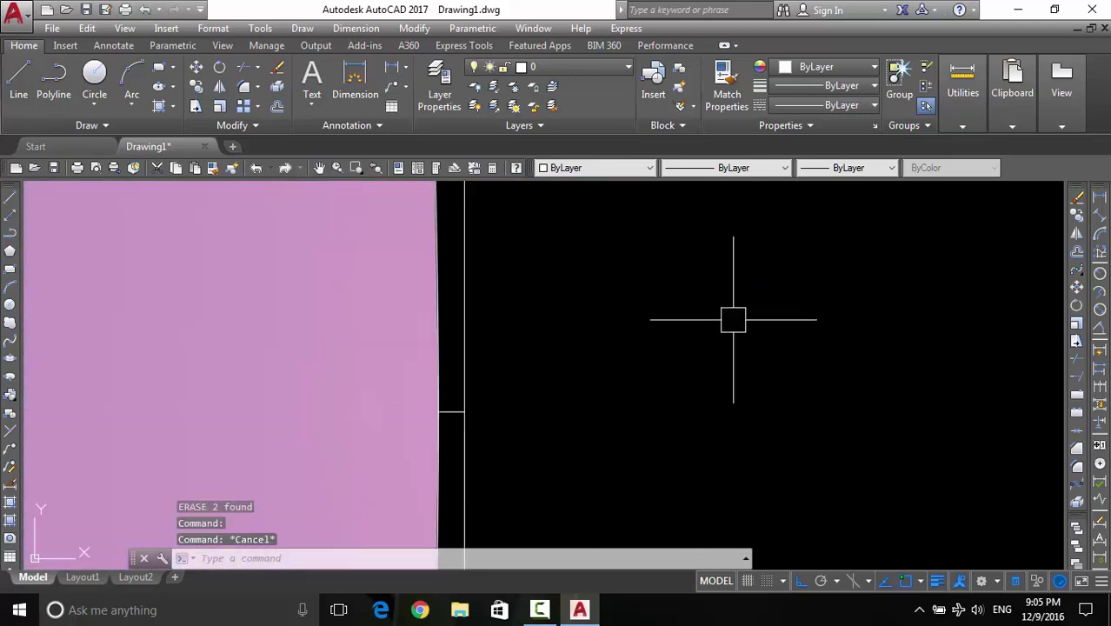
{"action": "scroll", "coordinate": [733, 320], "scroll_direction": "down", "scroll_amount": 2}
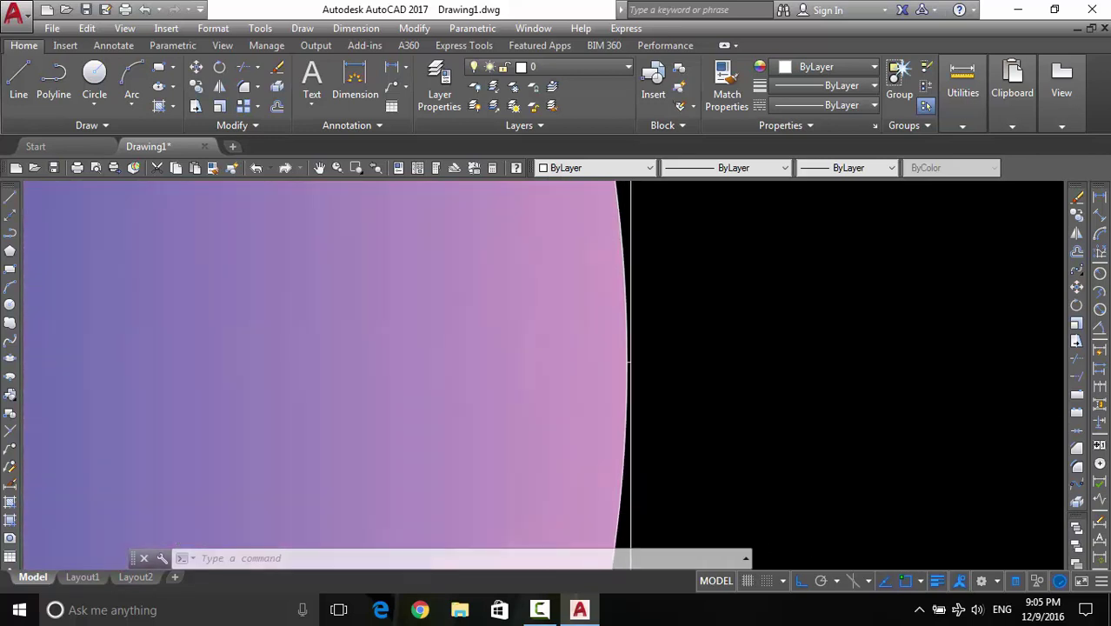
{"action": "scroll", "coordinate": [624, 356], "scroll_direction": "down", "scroll_amount": 5}
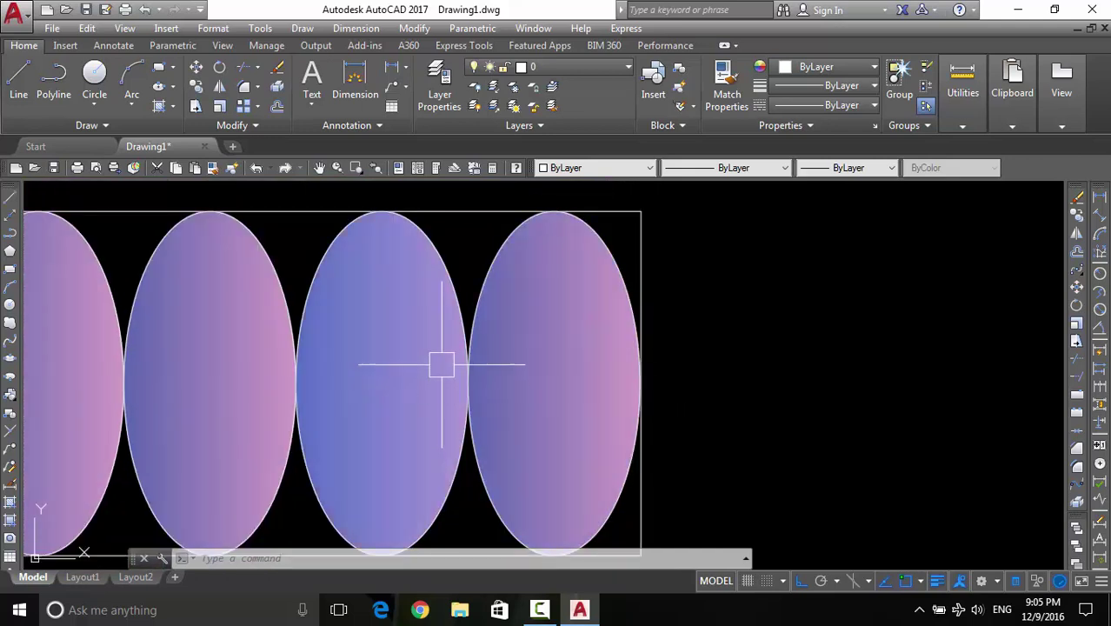
{"action": "scroll", "coordinate": [634, 387], "scroll_direction": "up", "scroll_amount": 2}
{"action": "scroll", "coordinate": [617, 389], "scroll_direction": "up", "scroll_amount": 3}
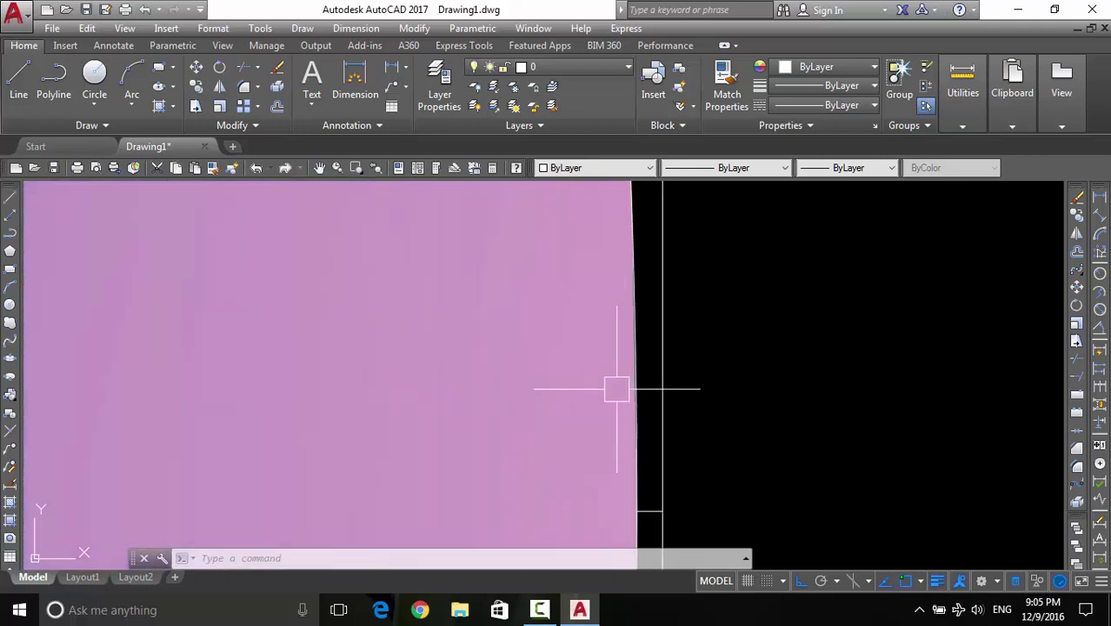
{"action": "middle_click_drag", "start_coordinate": [618, 447], "coordinate": [628, 306]}
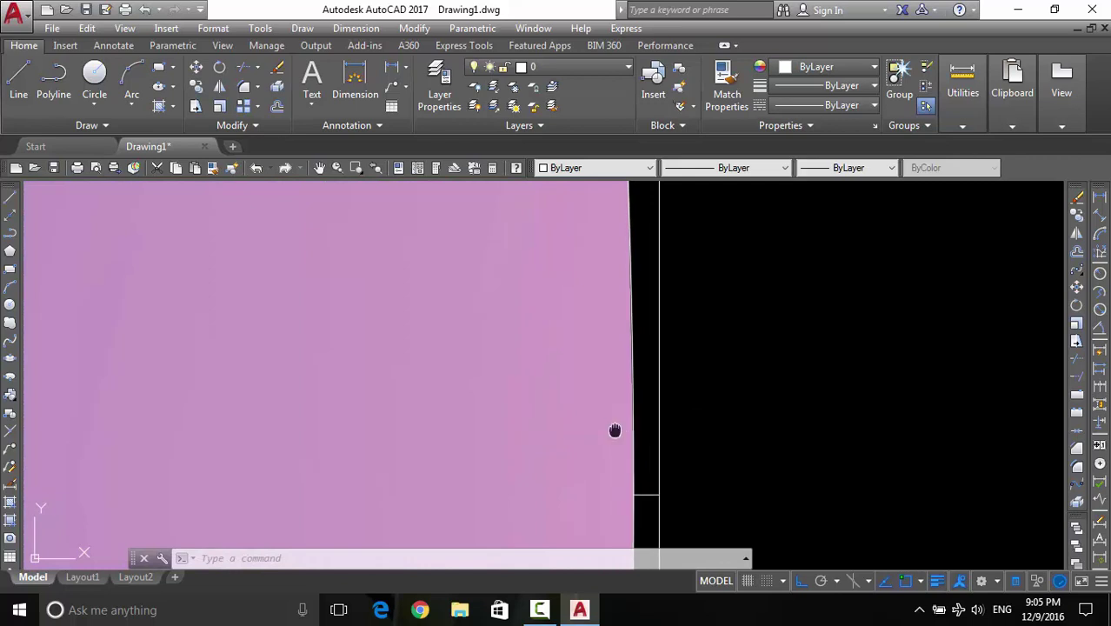
{"action": "left_click", "coordinate": [638, 303]}
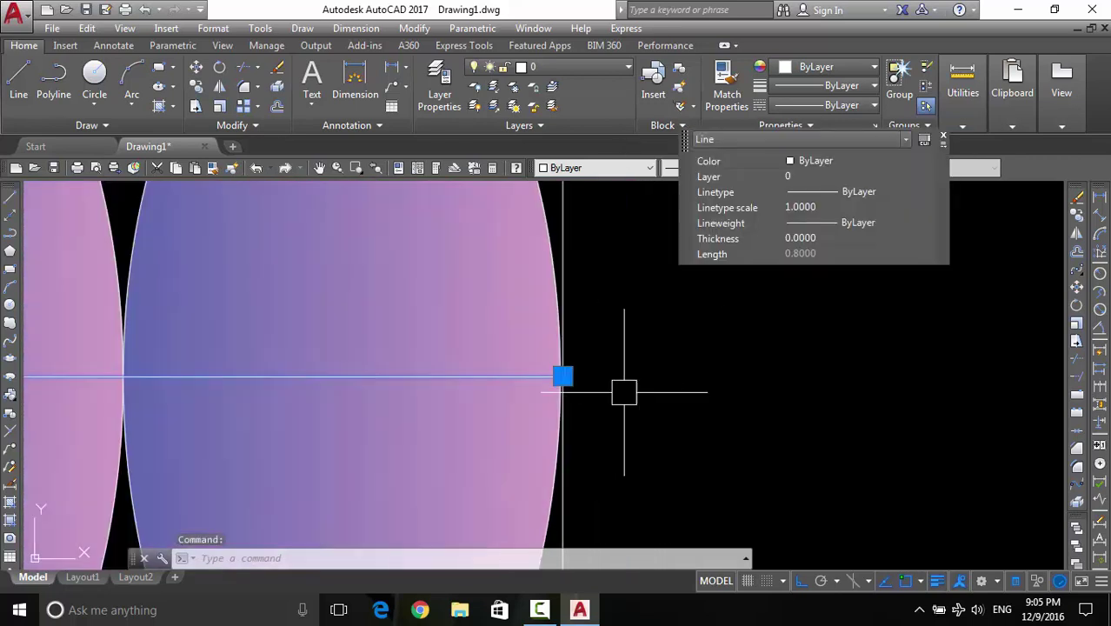
{"action": "middle_click_drag", "start_coordinate": [620, 390], "coordinate": [951, 365]}
{"action": "scroll", "coordinate": [957, 392], "scroll_direction": "down", "scroll_amount": 5}
{"action": "scroll", "coordinate": [870, 426], "scroll_direction": "down", "scroll_amount": 3}
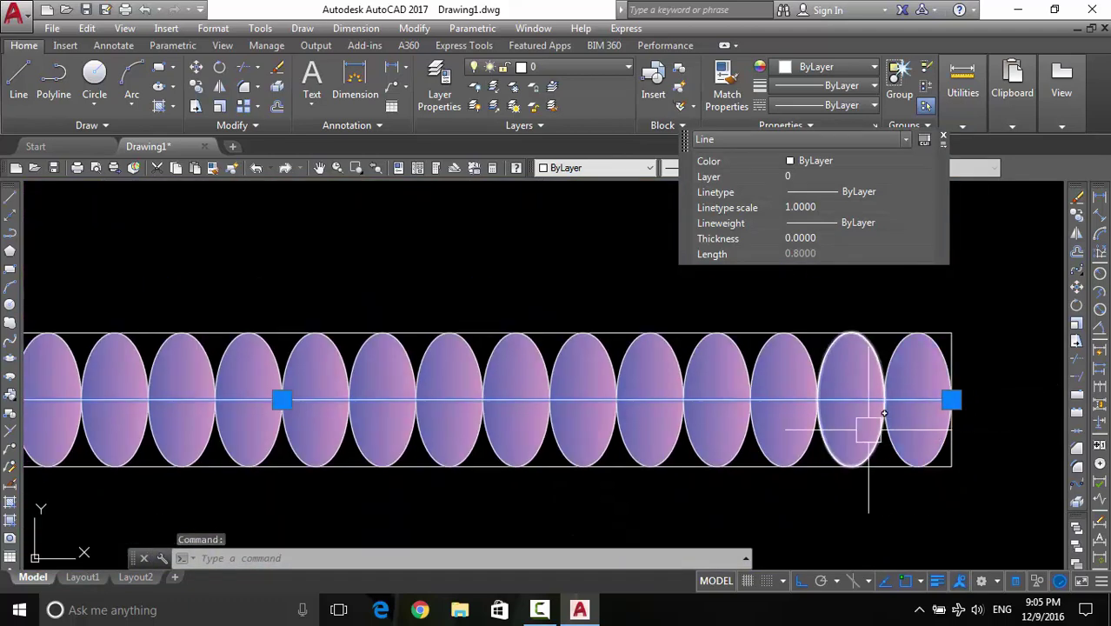
{"action": "middle_click_drag", "start_coordinate": [868, 427], "coordinate": [1087, 367]}
{"action": "scroll", "coordinate": [521, 372], "scroll_direction": "down", "scroll_amount": 2}
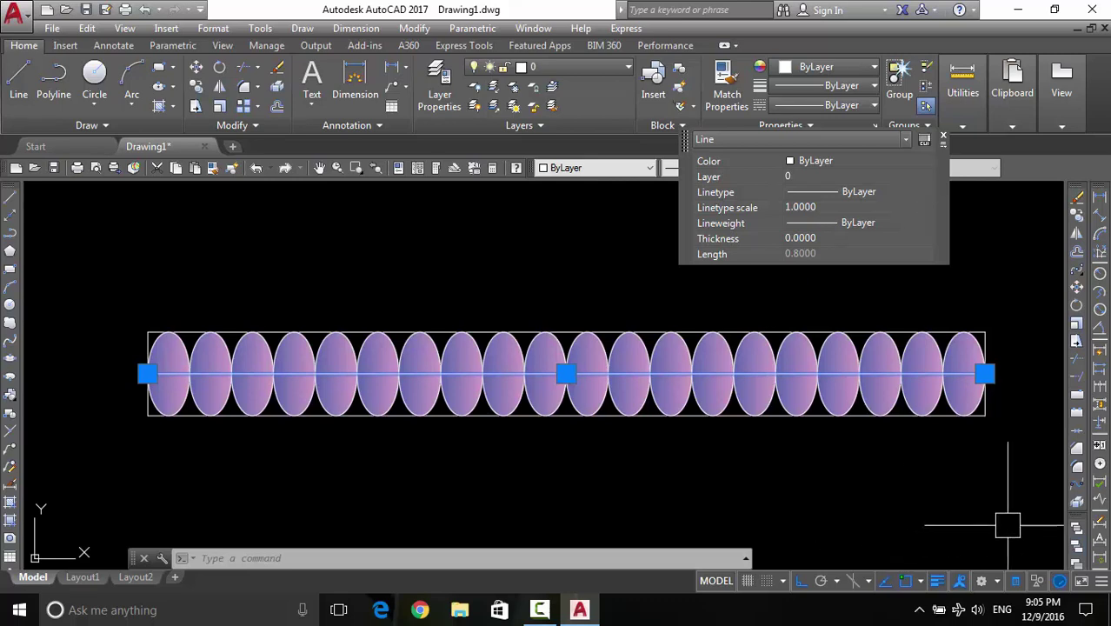
{"action": "key", "text": "Escape"}
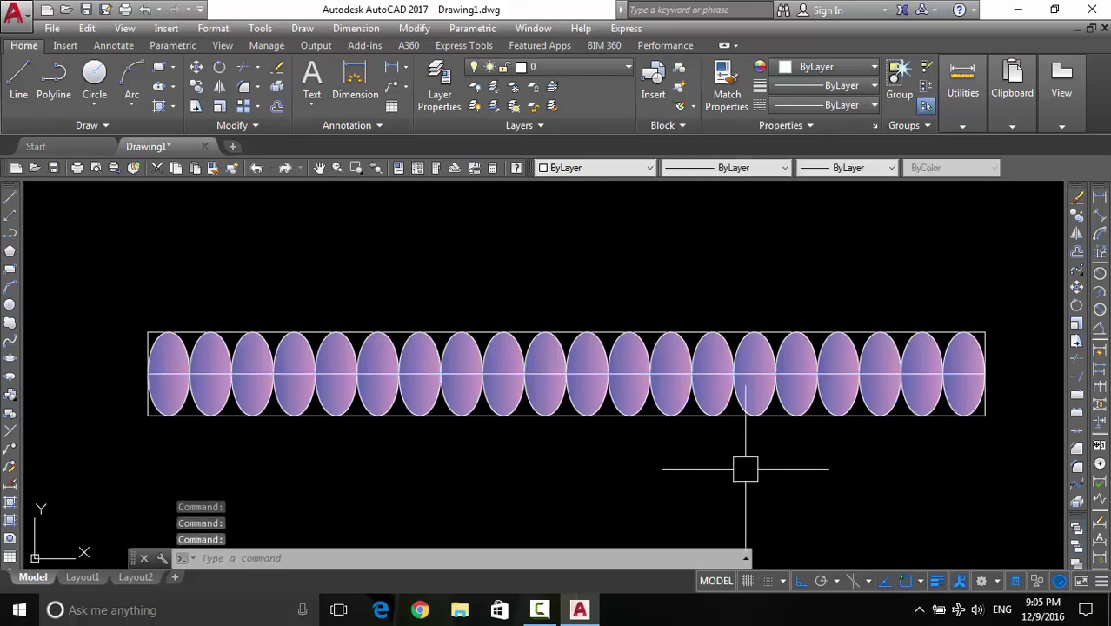
Select the horizontal centre line and delete it
{"action": "scroll", "coordinate": [920, 384], "scroll_direction": "up", "scroll_amount": 5}
{"action": "scroll", "coordinate": [859, 278], "scroll_direction": "down", "scroll_amount": 4}
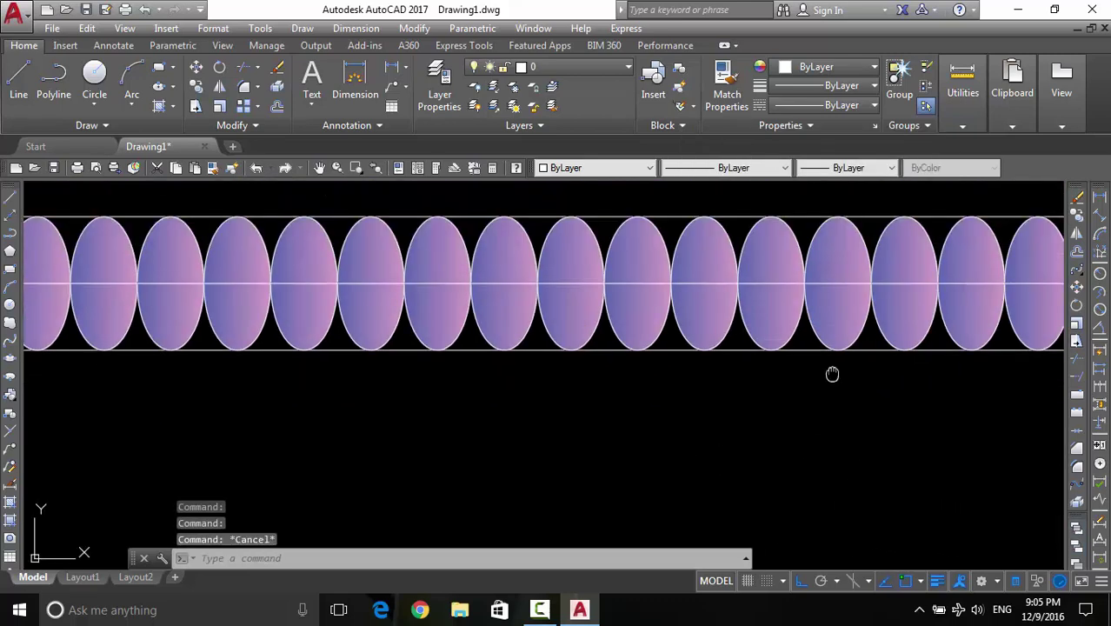
{"action": "middle_click_drag", "start_coordinate": [833, 372], "coordinate": [801, 409]}
{"action": "middle_click_drag", "start_coordinate": [953, 421], "coordinate": [583, 447]}
{"action": "scroll", "coordinate": [670, 436], "scroll_direction": "up", "scroll_amount": 3}
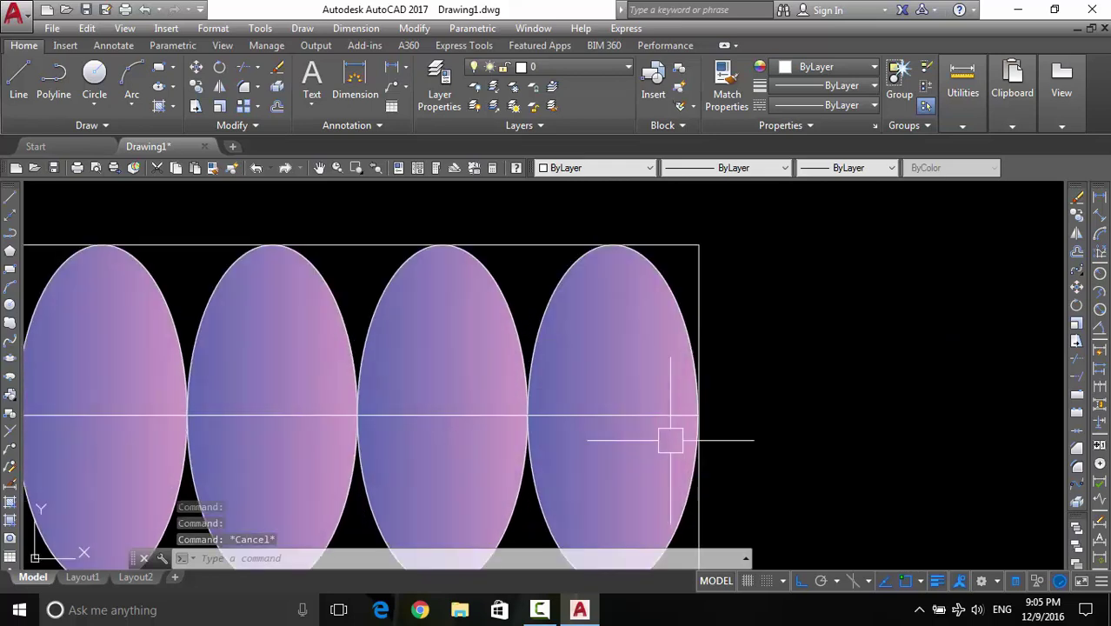
{"action": "scroll", "coordinate": [722, 387], "scroll_direction": "up", "scroll_amount": 3}
{"action": "scroll", "coordinate": [769, 381], "scroll_direction": "up", "scroll_amount": 3}
{"action": "scroll", "coordinate": [769, 381], "scroll_direction": "up", "scroll_amount": 1}
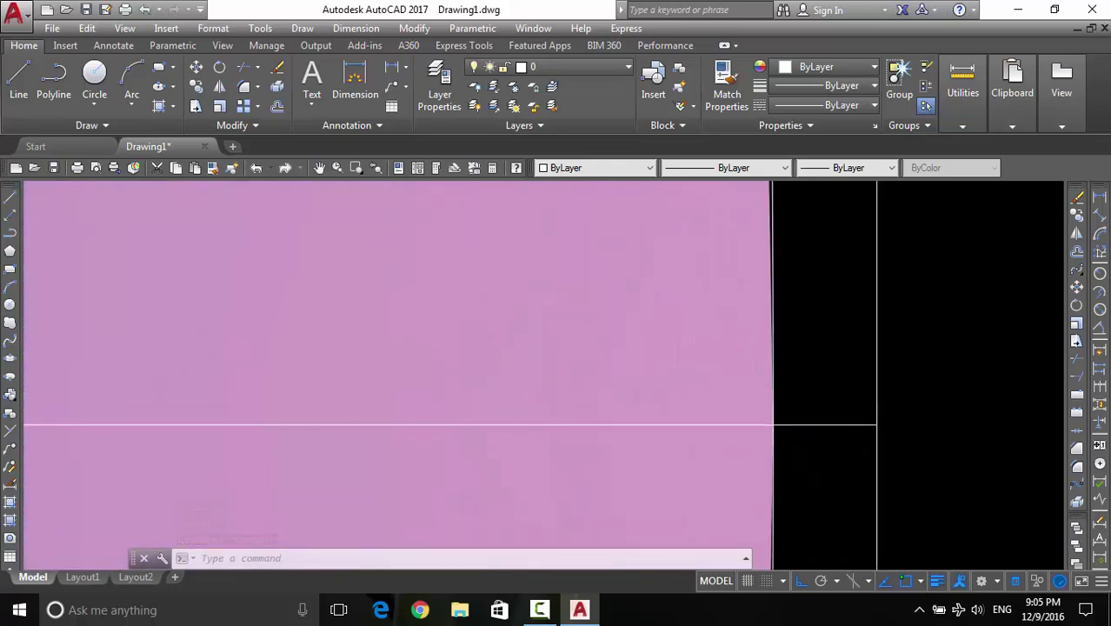
{"action": "scroll", "coordinate": [809, 396], "scroll_direction": "down", "scroll_amount": 3}
{"action": "middle_click_drag", "start_coordinate": [786, 441], "coordinate": [786, 280]}
{"action": "scroll", "coordinate": [625, 335], "scroll_direction": "down", "scroll_amount": 4}
{"action": "scroll", "coordinate": [624, 336], "scroll_direction": "down", "scroll_amount": 2}
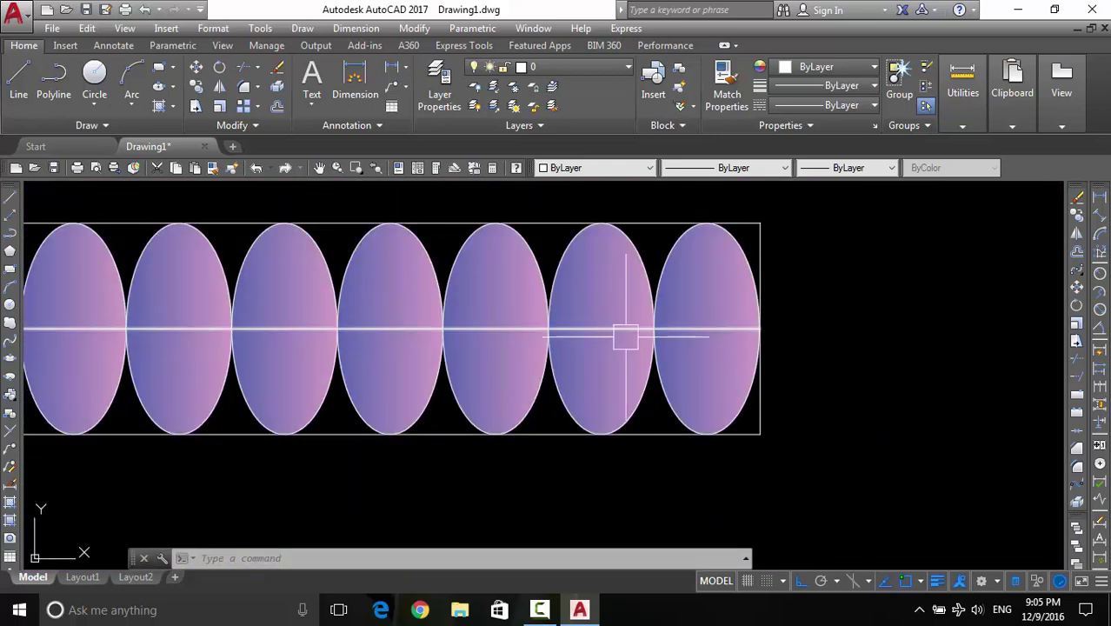
{"action": "middle_click_drag", "start_coordinate": [624, 336], "coordinate": [661, 337]}
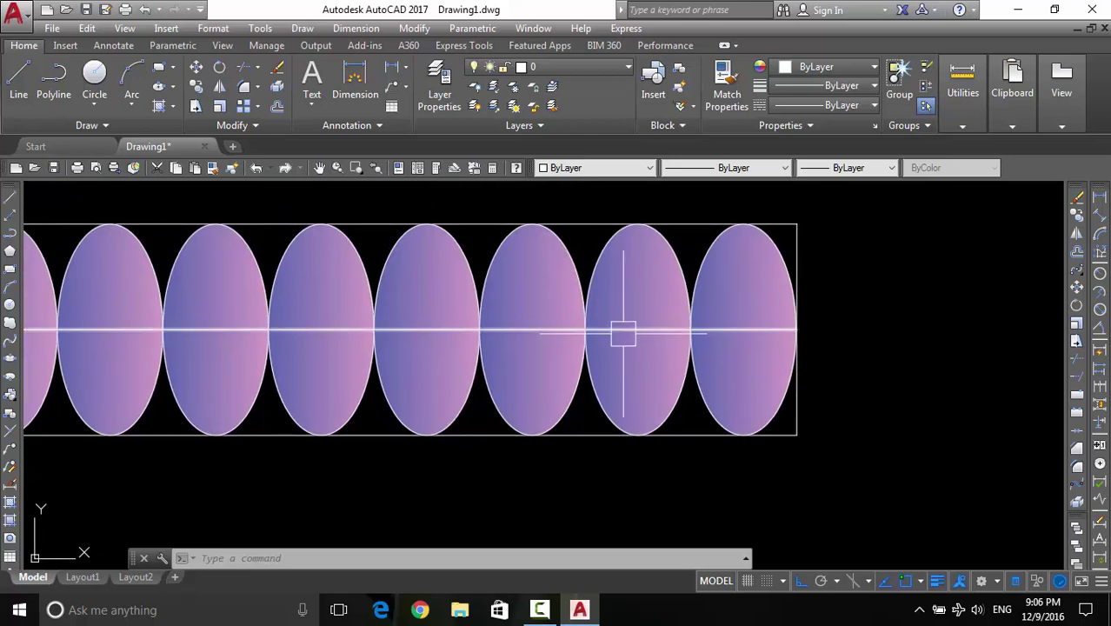
{"action": "left_click", "coordinate": [623, 334]}
{"action": "scroll", "coordinate": [949, 449], "scroll_direction": "down", "scroll_amount": 2}
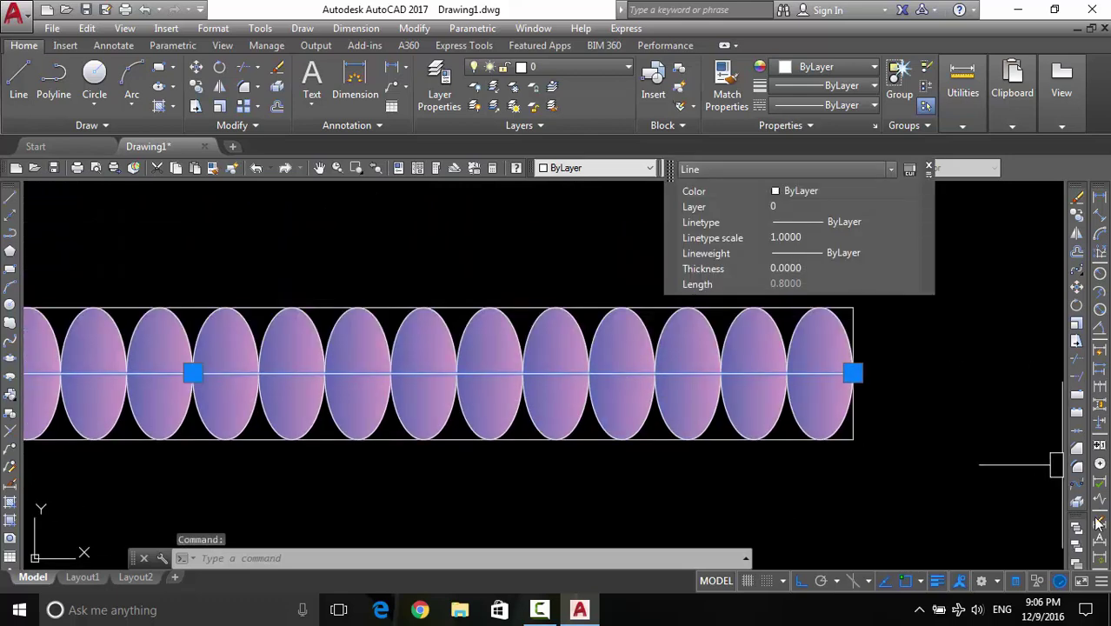
{"action": "key", "text": "Escape"}
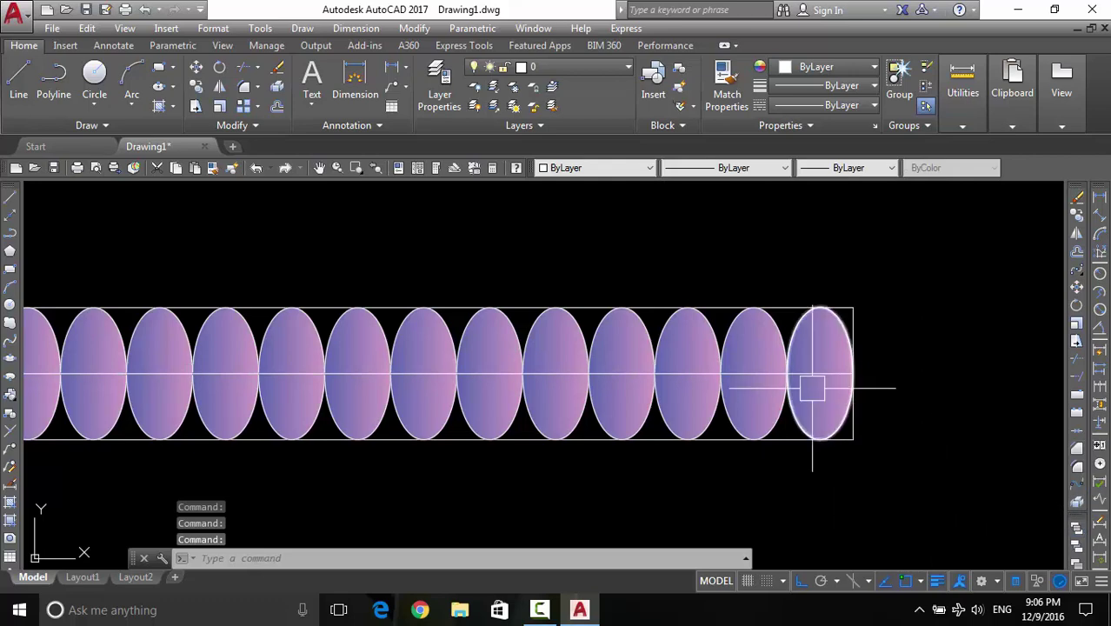
{"action": "left_click", "coordinate": [740, 375]}
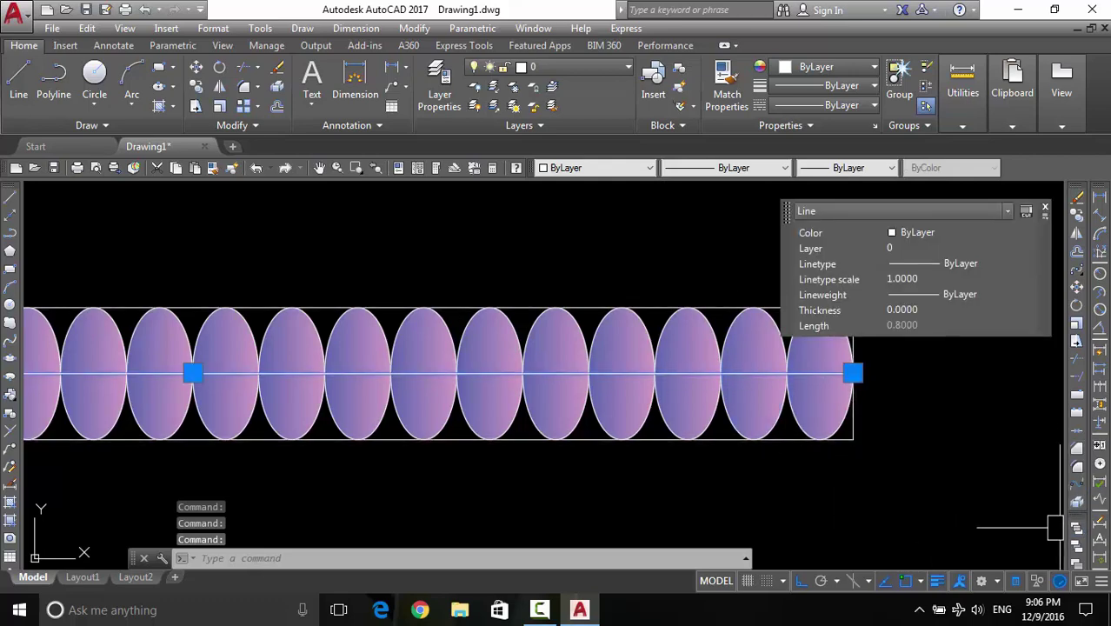
{"action": "key", "text": "Delete"}
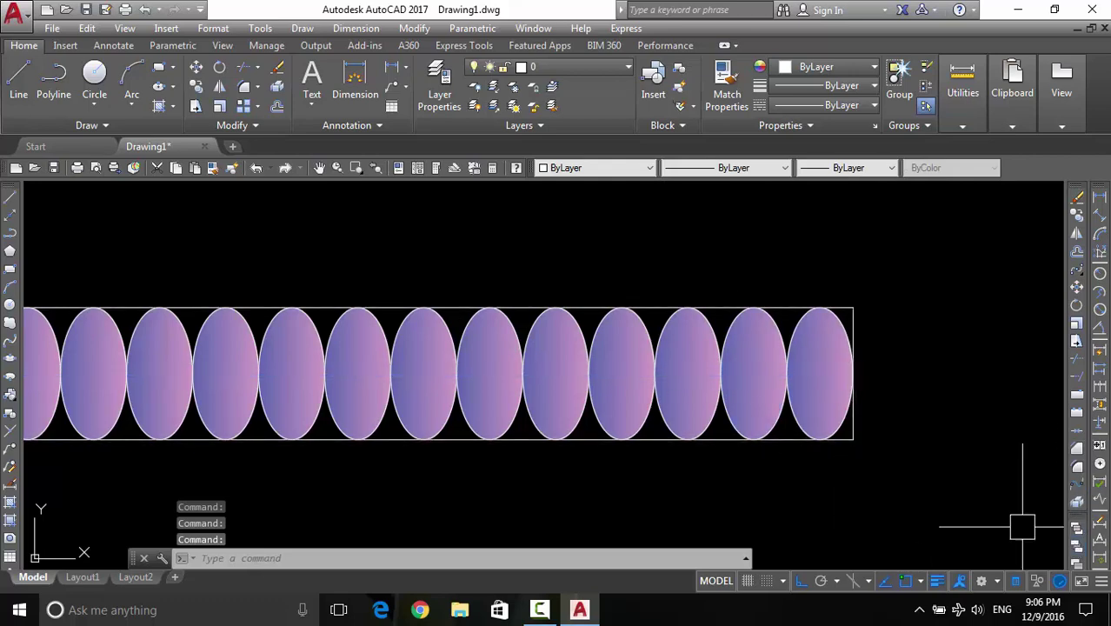
Erase the leftover line at the rectangle's right edge and zoom back out
{"action": "left_click", "coordinate": [1077, 527]}
{"action": "scroll", "coordinate": [873, 421], "scroll_direction": "up", "scroll_amount": 5}
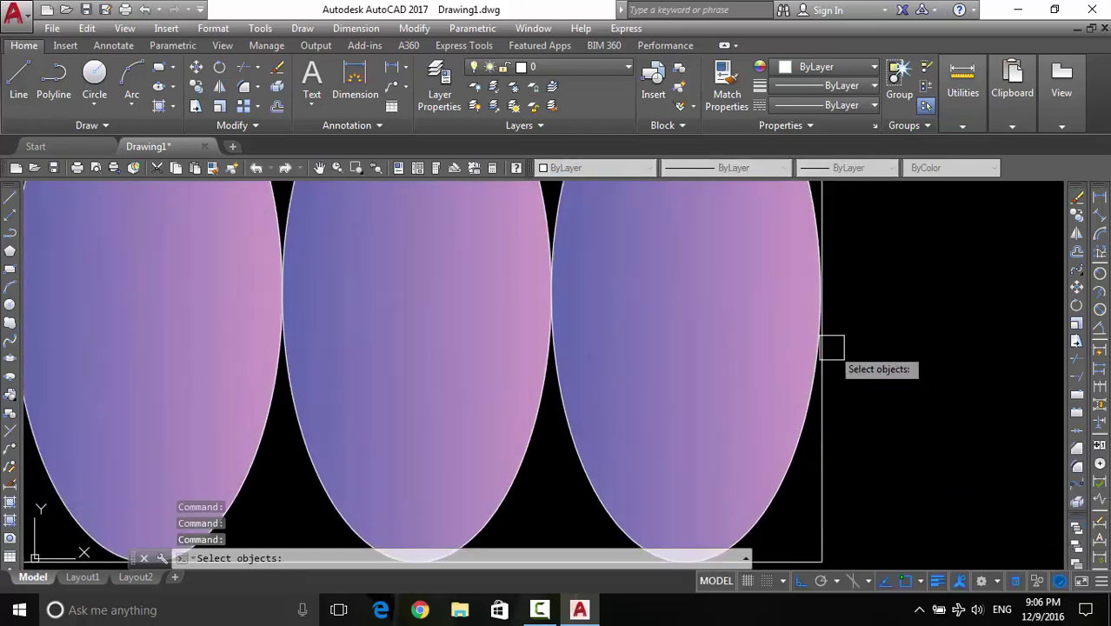
{"action": "scroll", "coordinate": [832, 347], "scroll_direction": "up", "scroll_amount": 5}
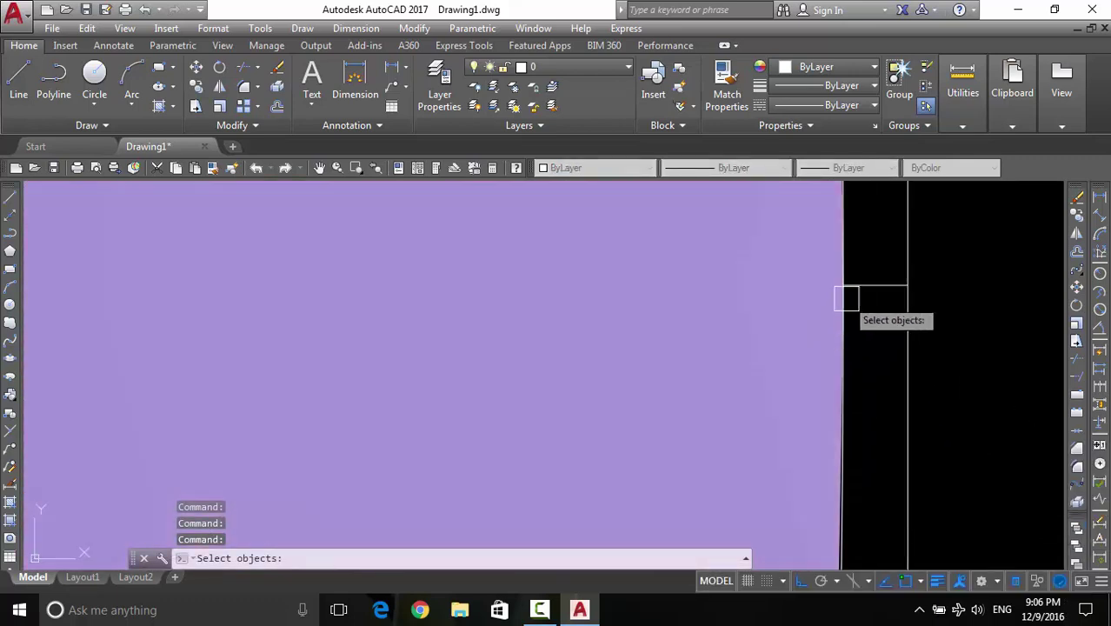
{"action": "left_click", "coordinate": [857, 289]}
{"action": "key", "text": "Escape"}
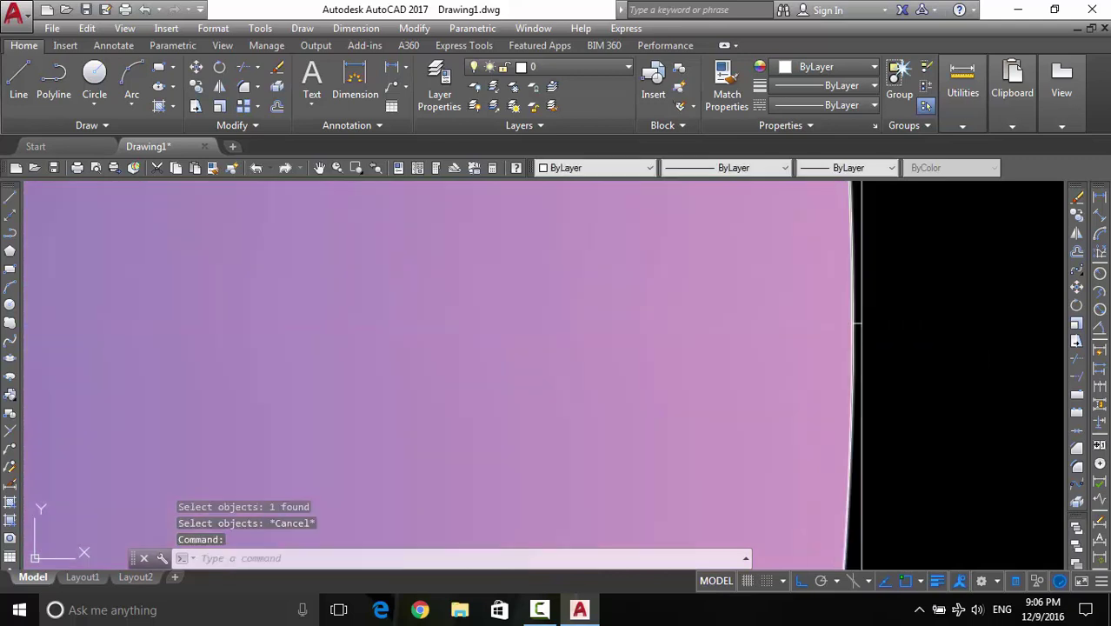
{"action": "scroll", "coordinate": [858, 322], "scroll_direction": "up", "scroll_amount": 5}
{"action": "left_click", "coordinate": [861, 312]}
{"action": "type", "text": "e"}
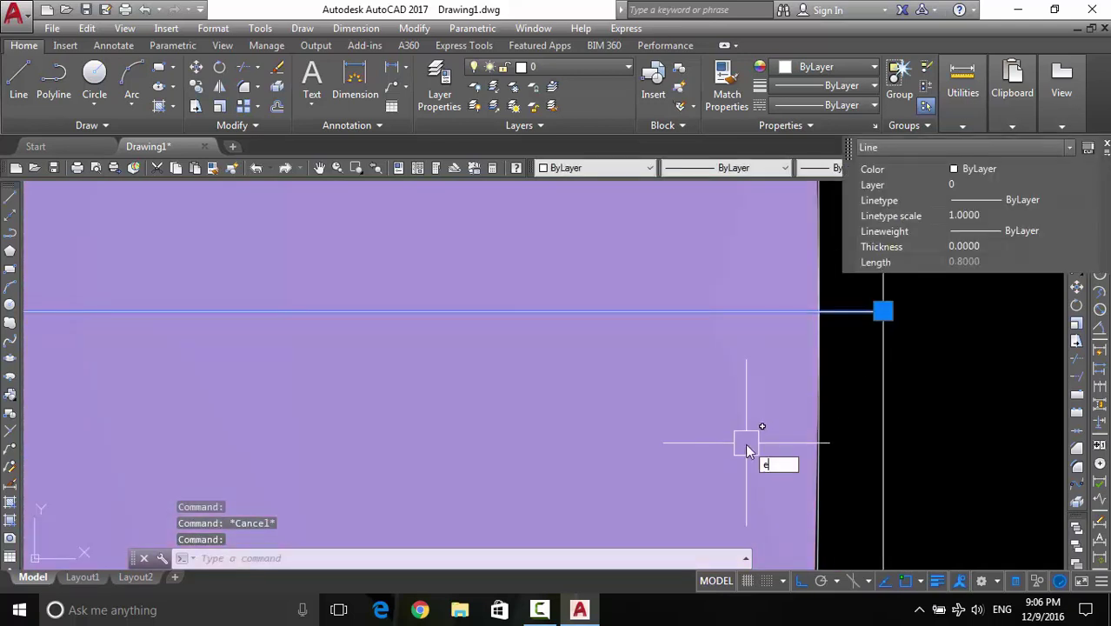
{"action": "key", "text": "Return"}
{"action": "scroll", "coordinate": [774, 392], "scroll_direction": "down", "scroll_amount": 3}
{"action": "scroll", "coordinate": [787, 393], "scroll_direction": "down", "scroll_amount": 3}
{"action": "scroll", "coordinate": [869, 347], "scroll_direction": "down", "scroll_amount": 2}
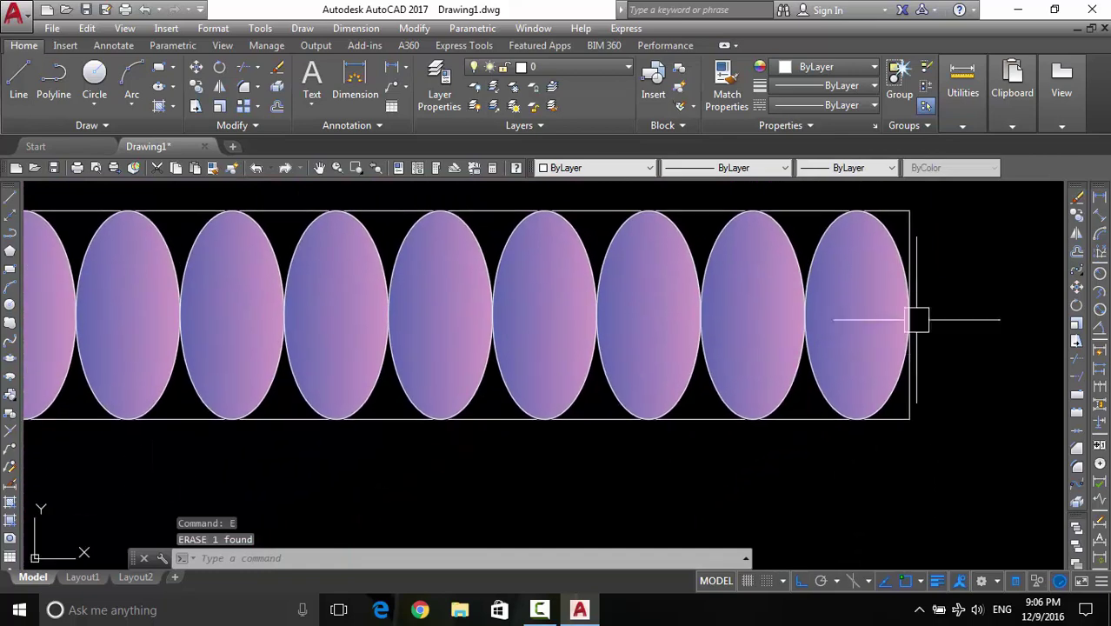
{"action": "scroll", "coordinate": [917, 320], "scroll_direction": "down", "scroll_amount": 3}
Minimize the ribbon to panel titles and zoom out over the ellipse row
{"action": "middle_click_drag", "start_coordinate": [799, 359], "coordinate": [873, 359]}
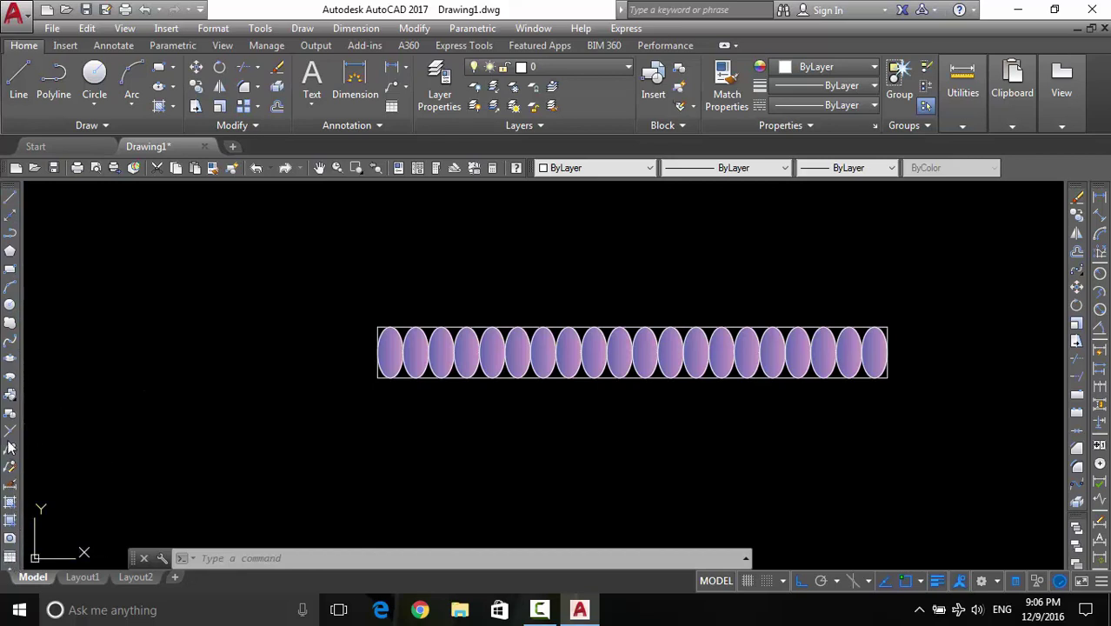
{"action": "double_click", "coordinate": [28, 52]}
{"action": "double_click", "coordinate": [28, 52]}
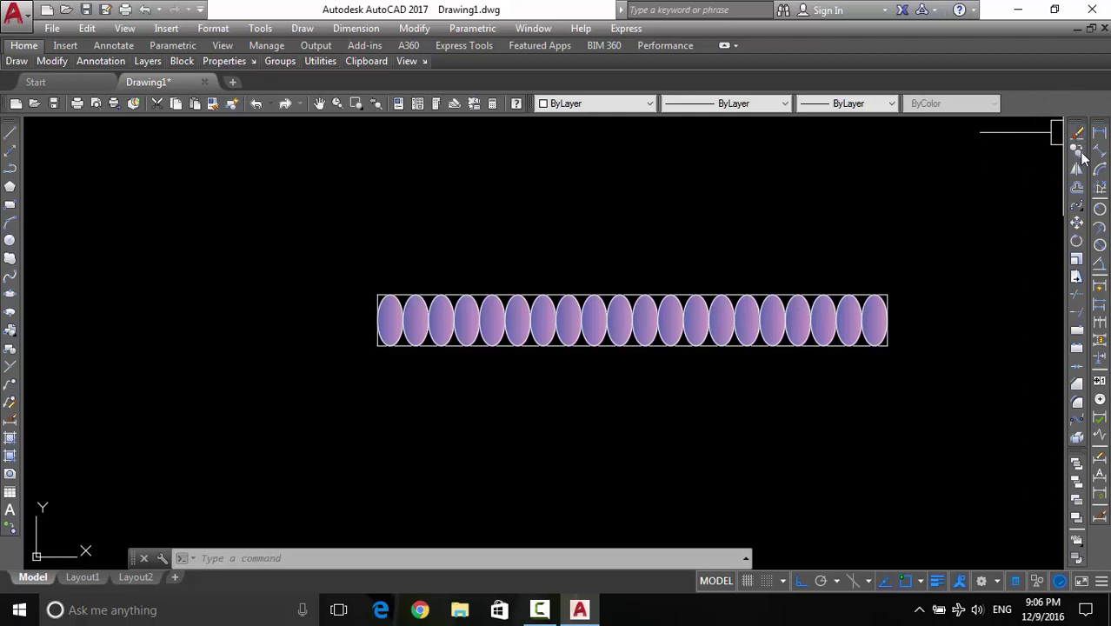
{"action": "scroll", "coordinate": [932, 273], "scroll_direction": "down", "scroll_amount": 5}
Cancel a stray line and erase the short line beside the tall rectangle
{"action": "middle_click_drag", "start_coordinate": [932, 273], "coordinate": [787, 326]}
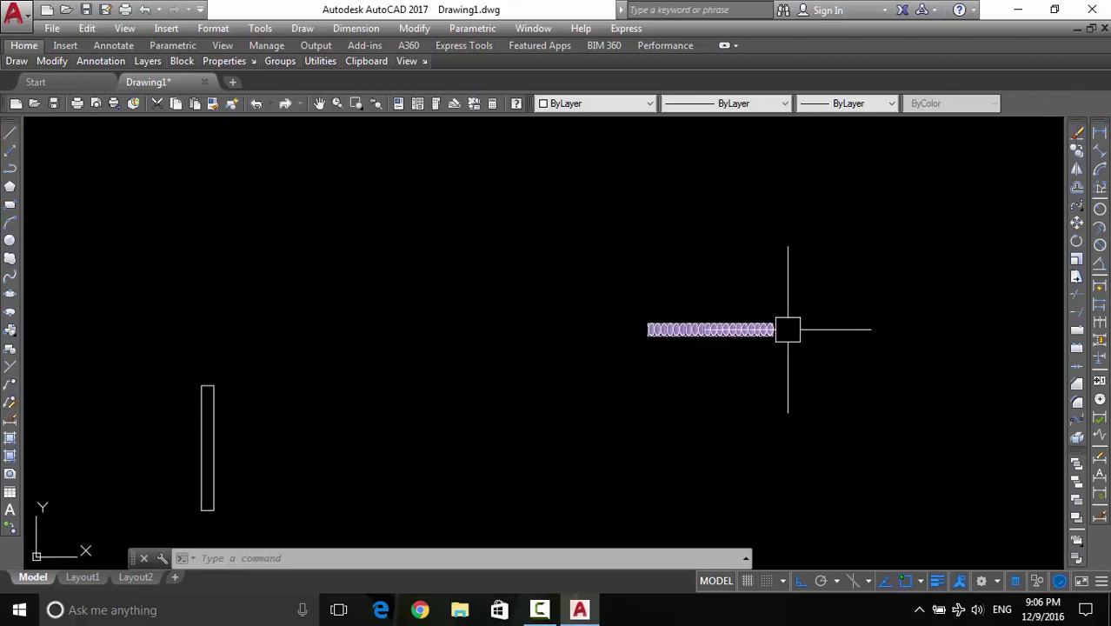
{"action": "scroll", "coordinate": [687, 369], "scroll_direction": "down", "scroll_amount": 3}
{"action": "type", "text": "l"}
{"action": "key", "text": "Return"}
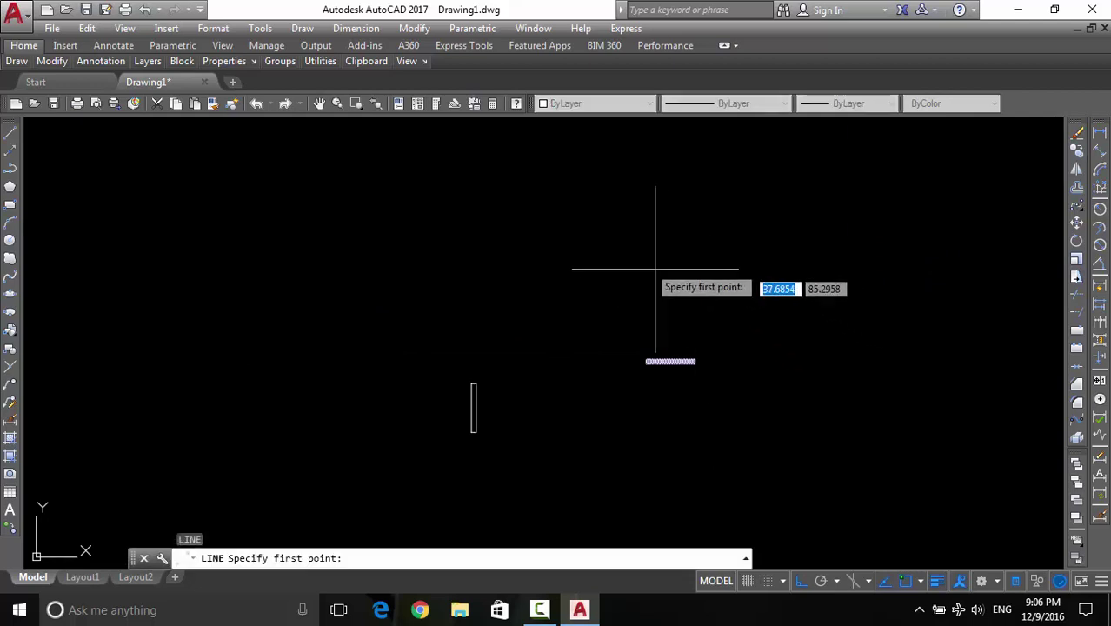
{"action": "left_click", "coordinate": [729, 260]}
{"action": "key", "text": "Escape"}
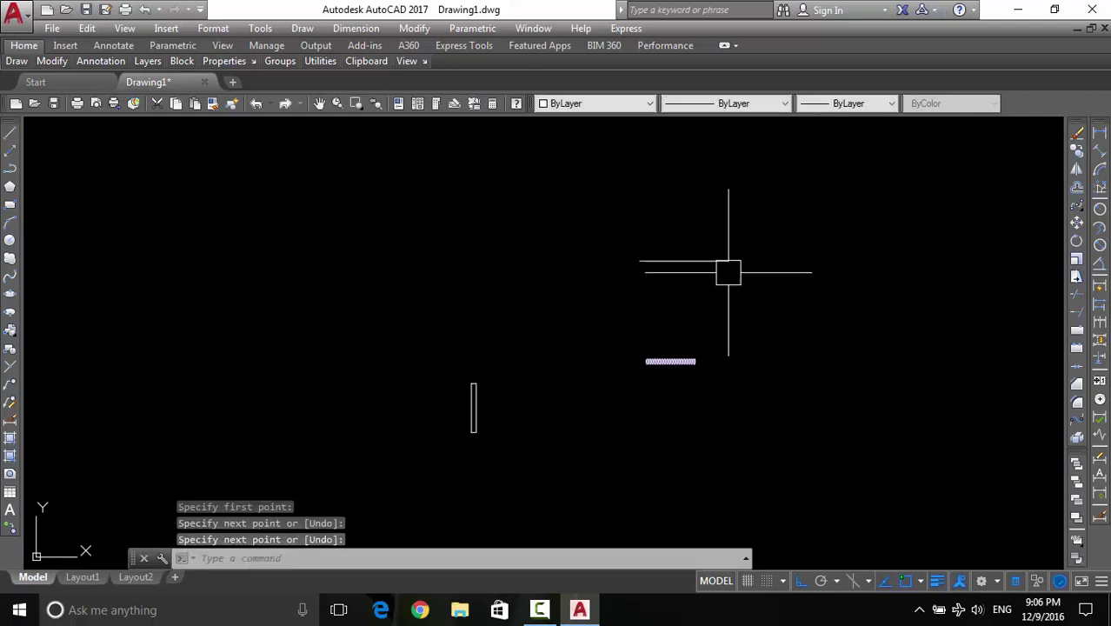
{"action": "middle_click_drag", "start_coordinate": [729, 310], "coordinate": [721, 330]}
{"action": "left_click", "coordinate": [723, 303]}
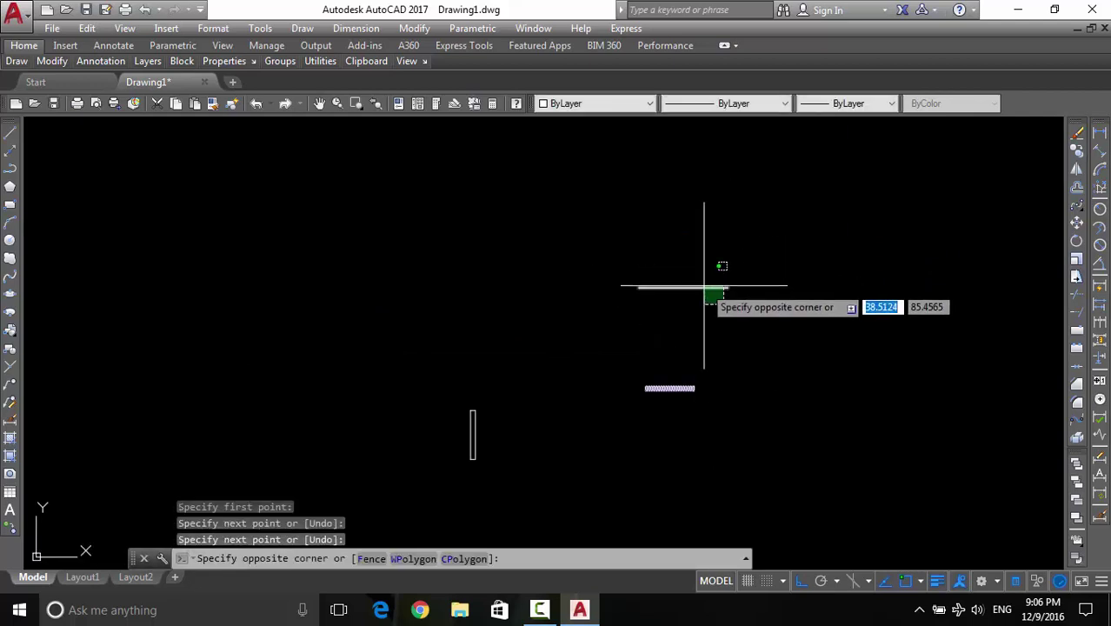
{"action": "left_click", "coordinate": [709, 290]}
{"action": "type", "text": "e"}
{"action": "key", "text": "Return"}
{"action": "scroll", "coordinate": [701, 348], "scroll_direction": "down", "scroll_amount": 2}
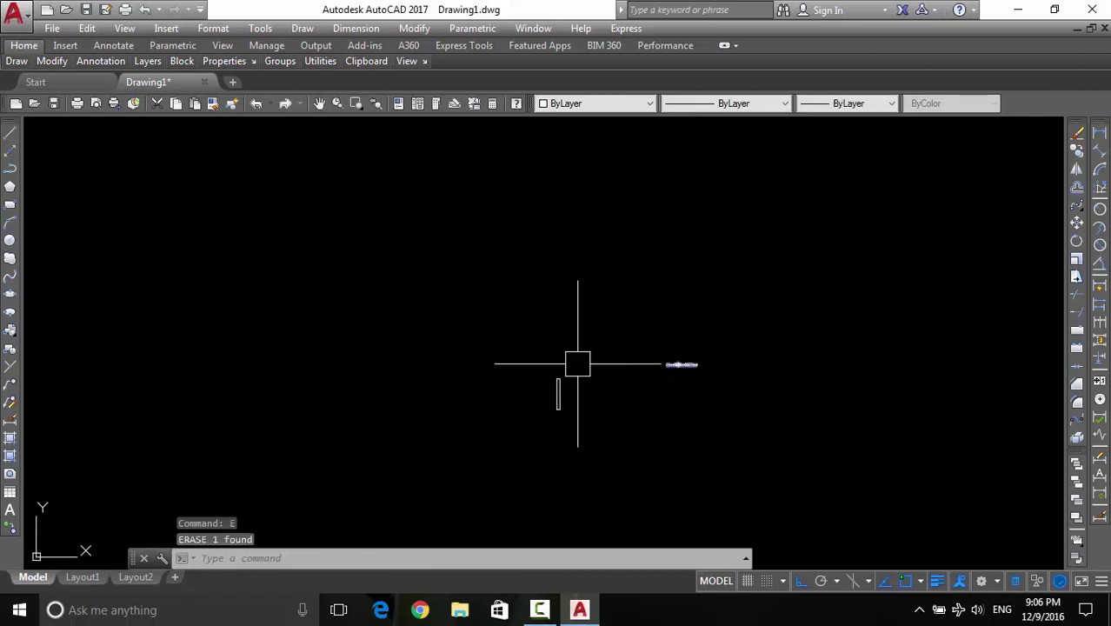
Draw a circle with radius 5
{"action": "type", "text": "c"}
{"action": "key", "text": "Return"}
{"action": "left_click", "coordinate": [563, 241]}
{"action": "type", "text": "5"}
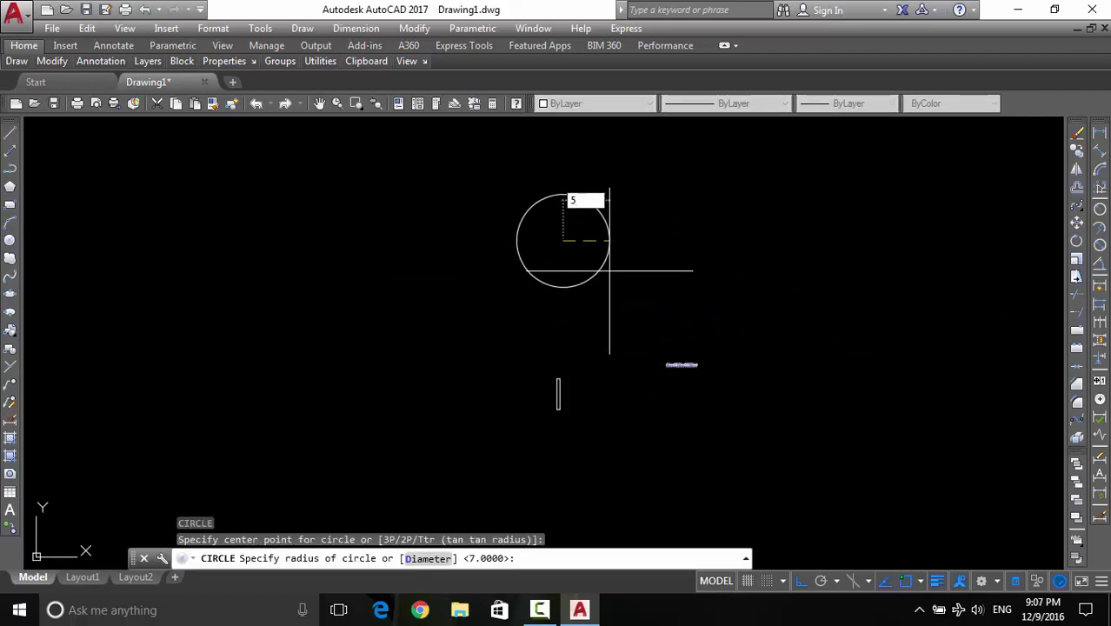
{"action": "key", "text": "Return"}
{"action": "scroll", "coordinate": [609, 271], "scroll_direction": "up", "scroll_amount": 3}
{"action": "scroll", "coordinate": [657, 340], "scroll_direction": "down", "scroll_amount": 2}
Move the new circle to its new position in the drawing
{"action": "left_click", "coordinate": [716, 295]}
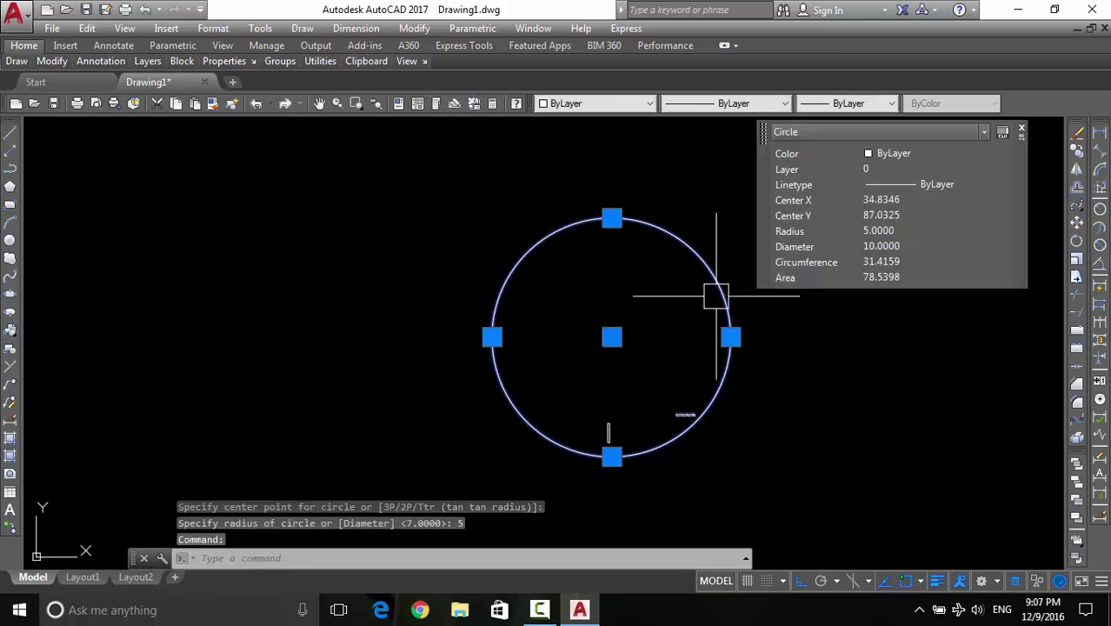
{"action": "type", "text": "m"}
{"action": "key", "text": "Return"}
{"action": "left_click", "coordinate": [729, 318]}
{"action": "scroll", "coordinate": [807, 323], "scroll_direction": "down", "scroll_amount": 2}
{"action": "middle_click_drag", "start_coordinate": [807, 323], "coordinate": [545, 385]}
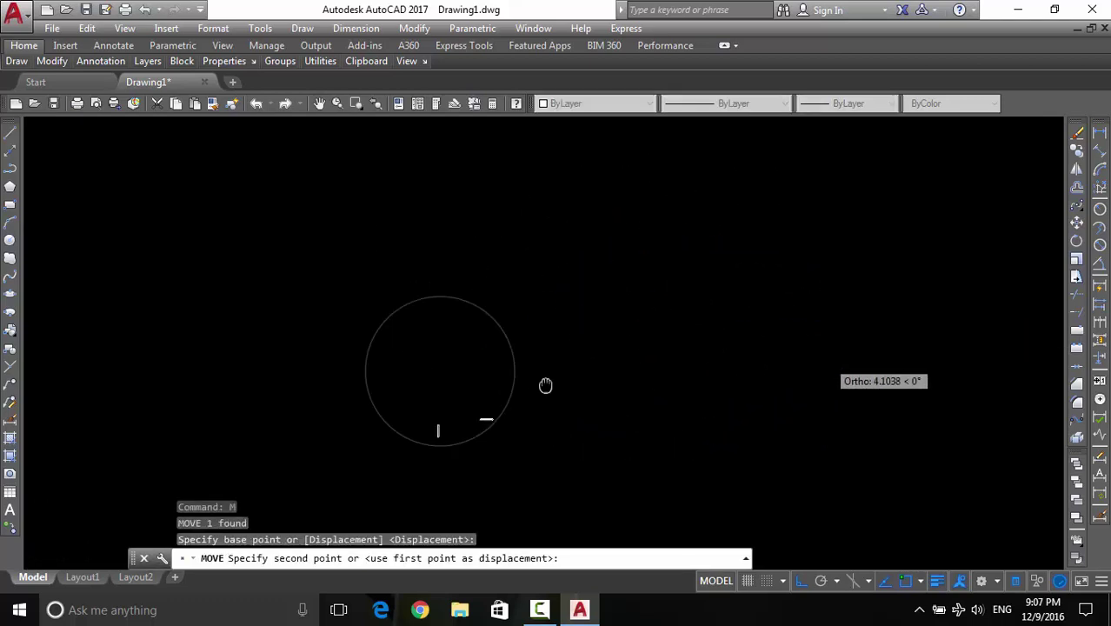
{"action": "left_click", "coordinate": [713, 372]}
{"action": "scroll", "coordinate": [726, 369], "scroll_direction": "up", "scroll_amount": 5}
{"action": "scroll", "coordinate": [752, 352], "scroll_direction": "down", "scroll_amount": 1}
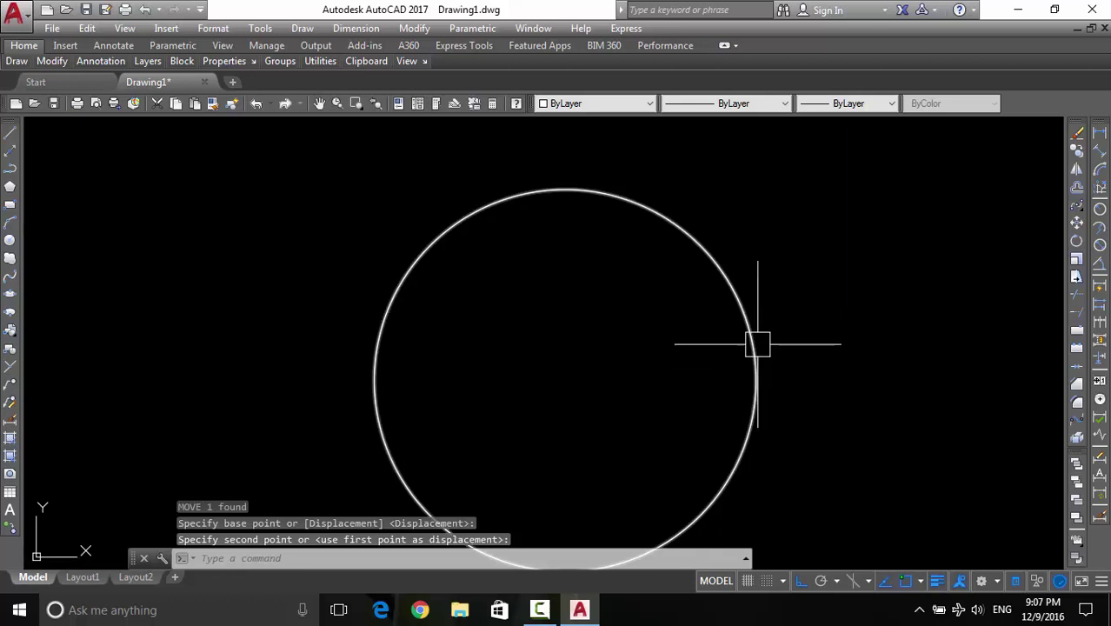
{"action": "left_click", "coordinate": [777, 292]}
{"action": "left_click", "coordinate": [779, 290]}
{"action": "key", "text": "Escape"}
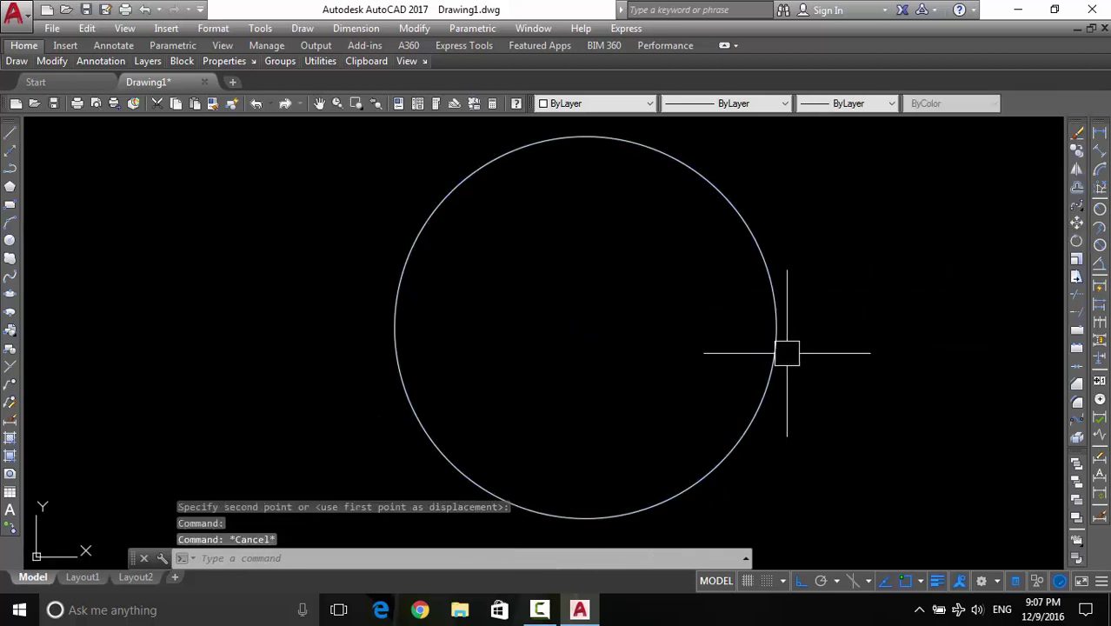
Draw a horizontal line from the circle's right quadrant to its left quadrant
{"action": "type", "text": "l"}
{"action": "key", "text": "Return"}
{"action": "left_click", "coordinate": [776, 327]}
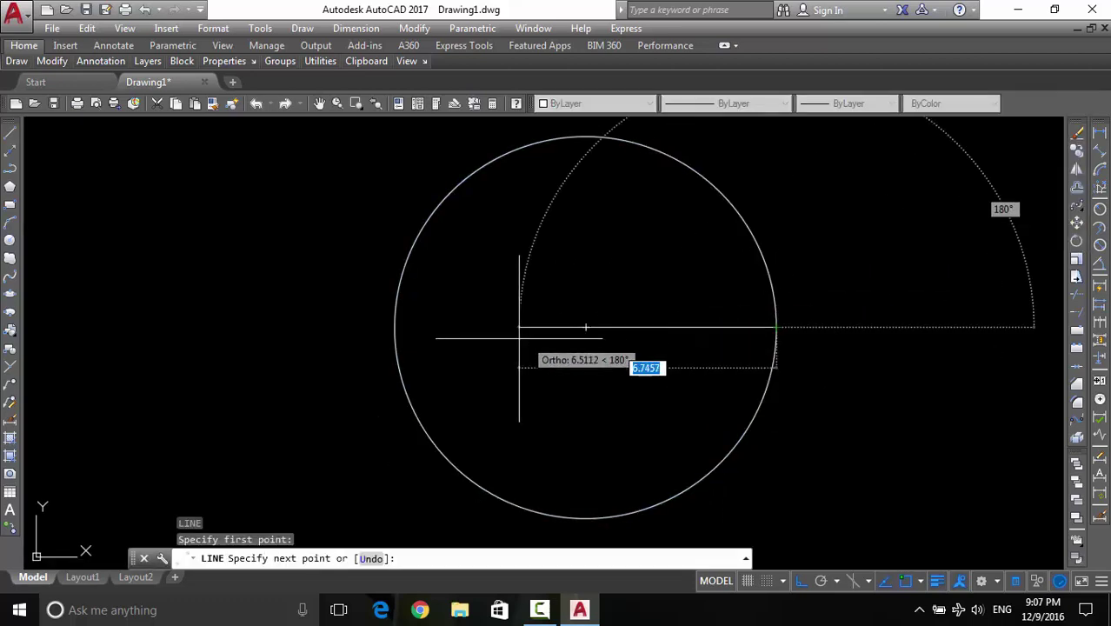
{"action": "left_click", "coordinate": [395, 327]}
{"action": "key", "text": "Escape"}
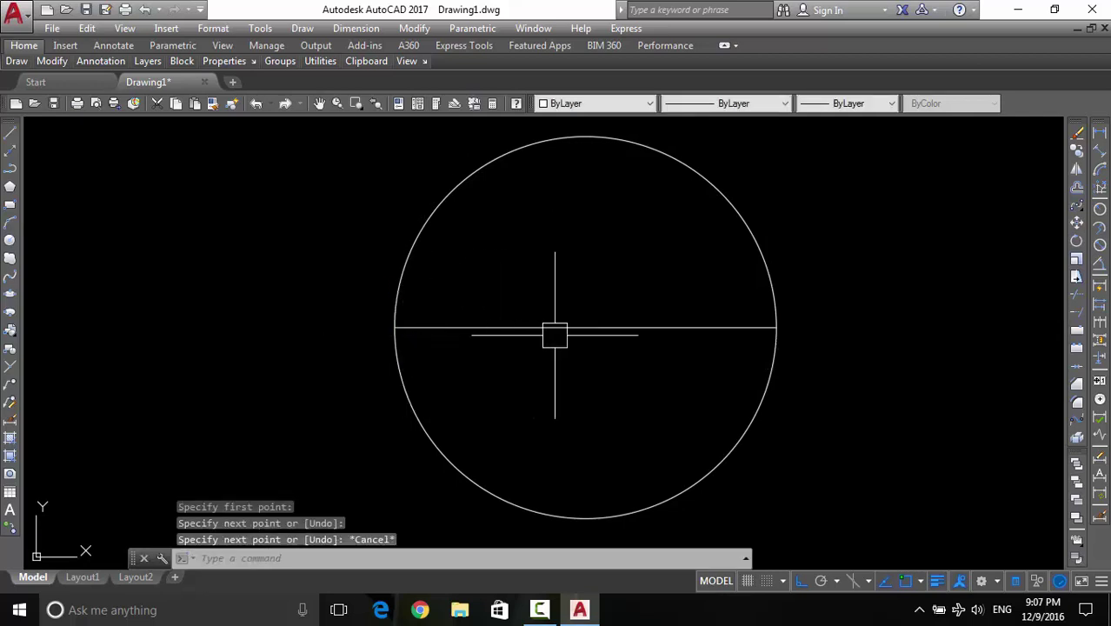
{"action": "middle_click_drag", "start_coordinate": [830, 309], "coordinate": [775, 304]}
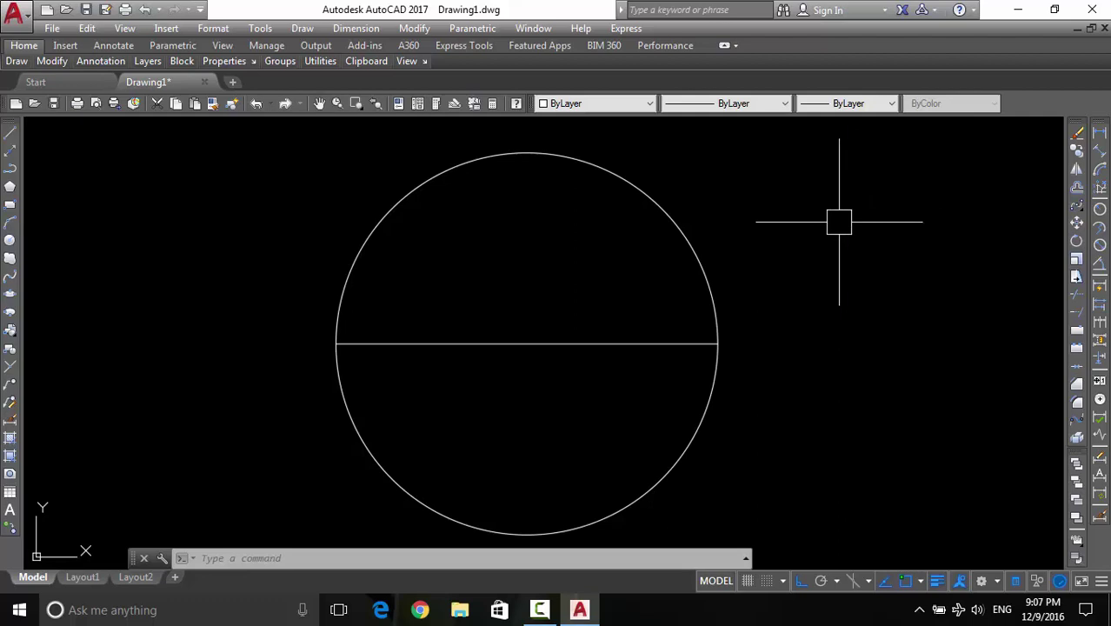
Start a COPY of the circle and its line, then cancel it
{"action": "type", "text": "ct o"}
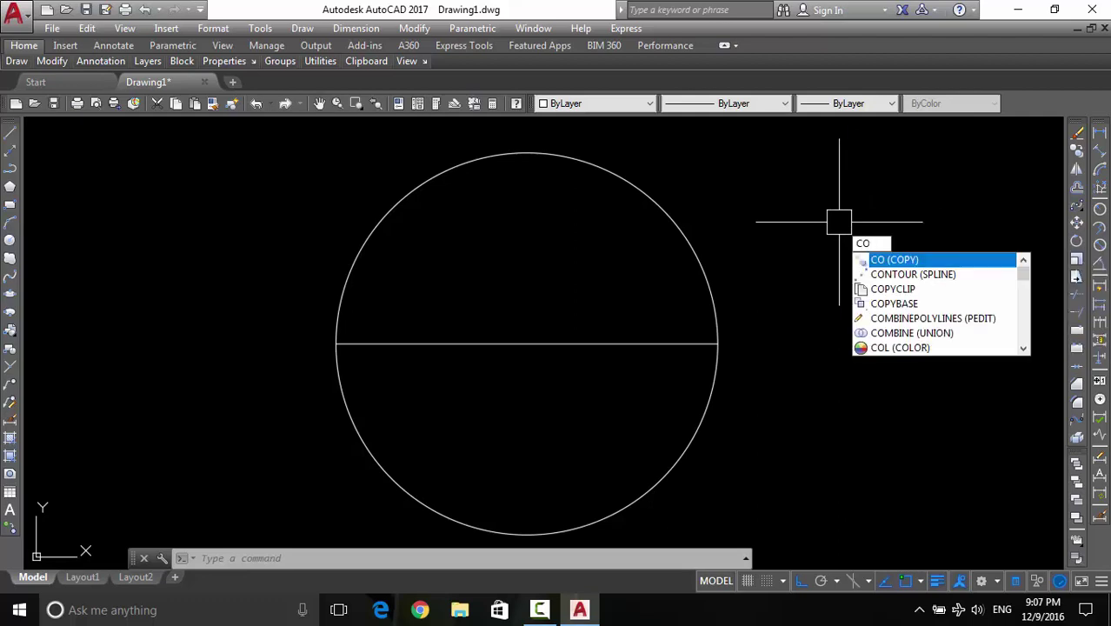
{"action": "key", "text": "Return"}
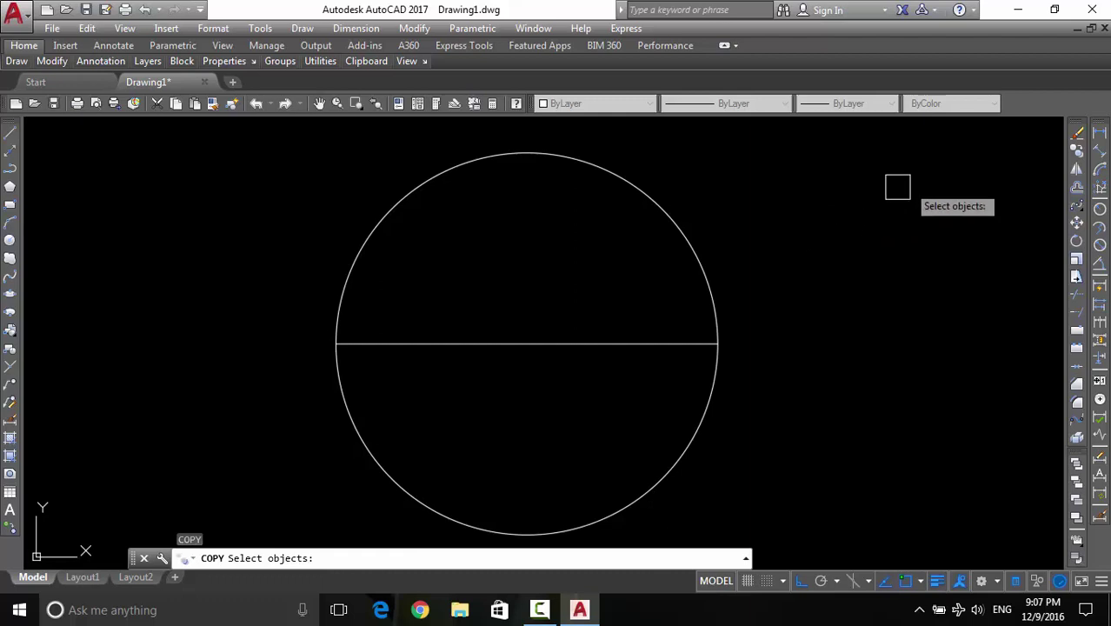
{"action": "key", "text": "Escape"}
{"action": "type", "text": "C"}
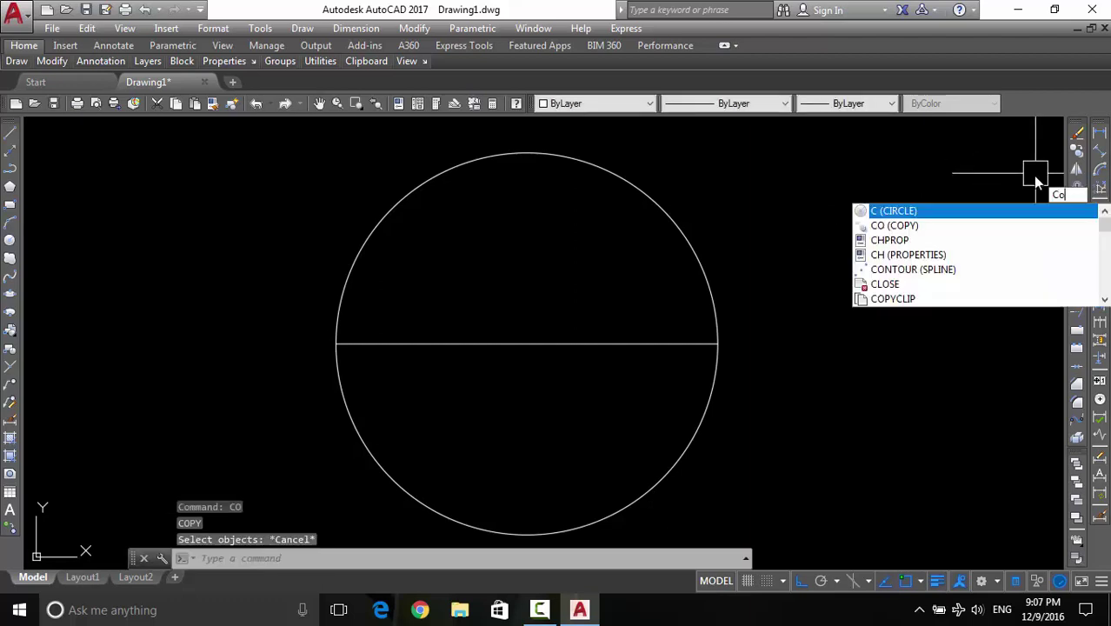
{"action": "type", "text": "o"}
{"action": "key", "text": "Return"}
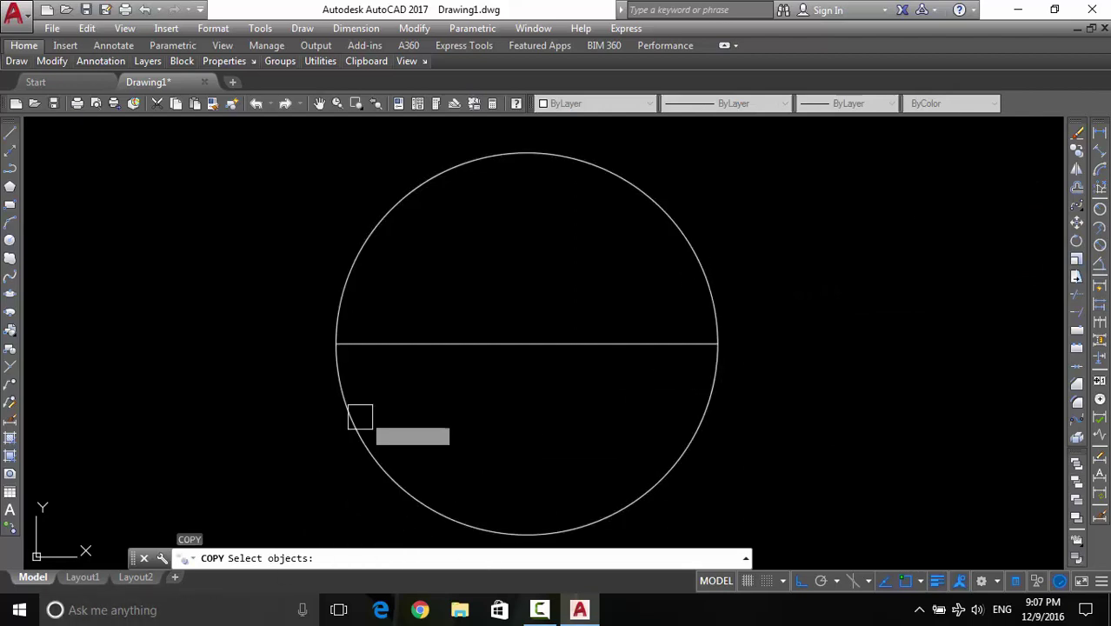
{"action": "left_click", "coordinate": [638, 185]}
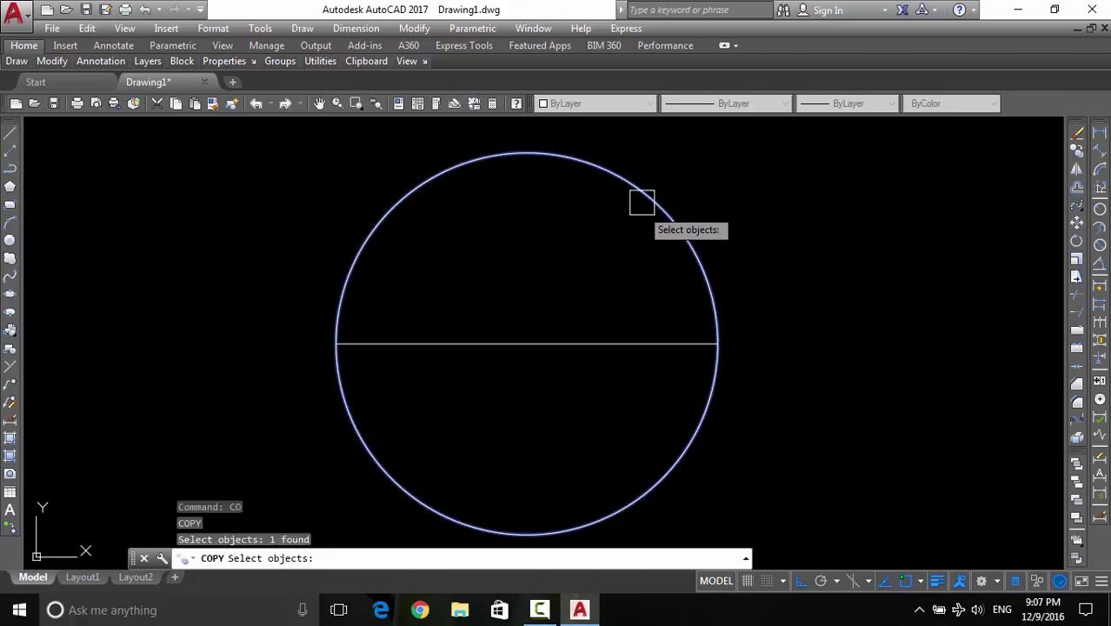
{"action": "left_click", "coordinate": [629, 343]}
{"action": "key", "text": "Escape"}
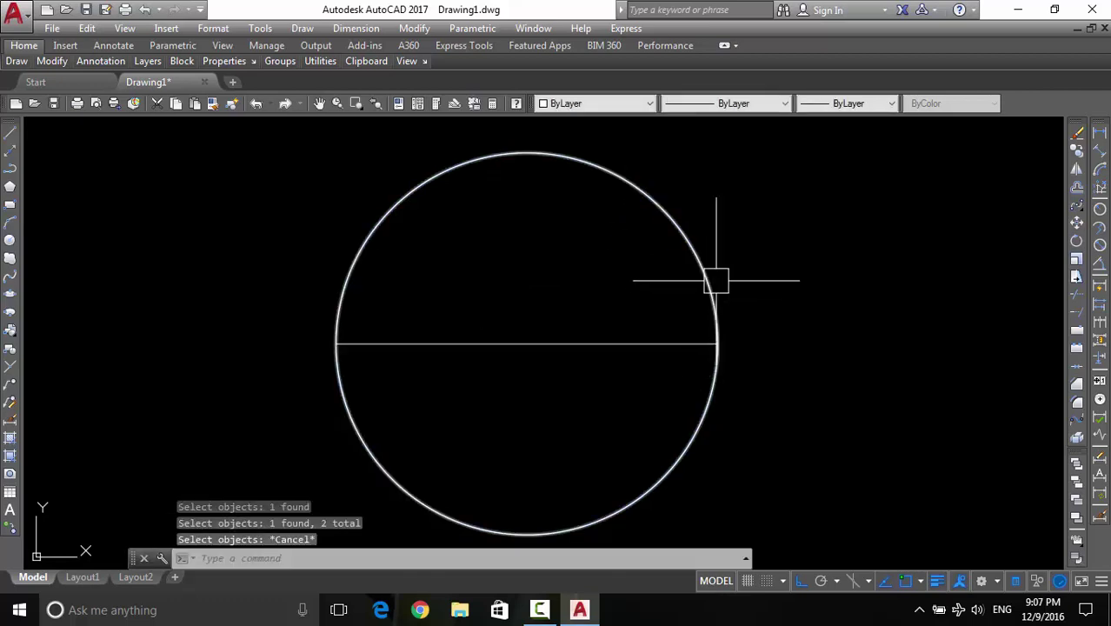
Window-select the circle and line in a fresh COPY, then cancel again
{"action": "middle_click_drag", "start_coordinate": [714, 273], "coordinate": [709, 287]}
{"action": "type", "text": "o"}
{"action": "key", "text": "Return"}
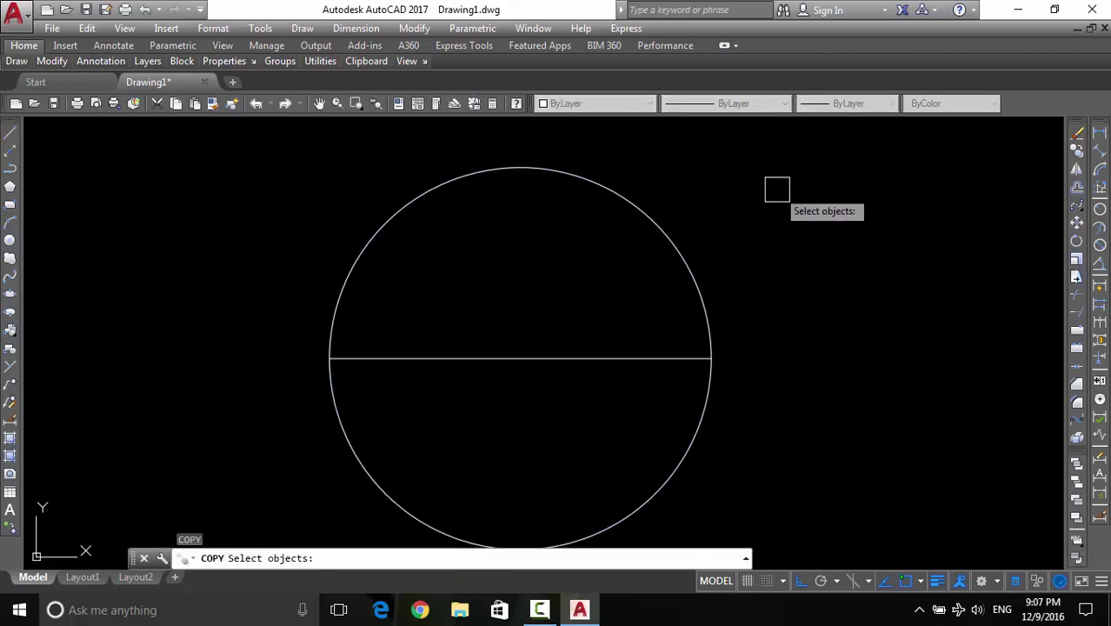
{"action": "left_click", "coordinate": [790, 172]}
{"action": "scroll", "coordinate": [330, 357], "scroll_direction": "down", "scroll_amount": 1}
{"action": "scroll", "coordinate": [331, 352], "scroll_direction": "up", "scroll_amount": 2}
{"action": "middle_click_drag", "start_coordinate": [350, 483], "coordinate": [412, 437]}
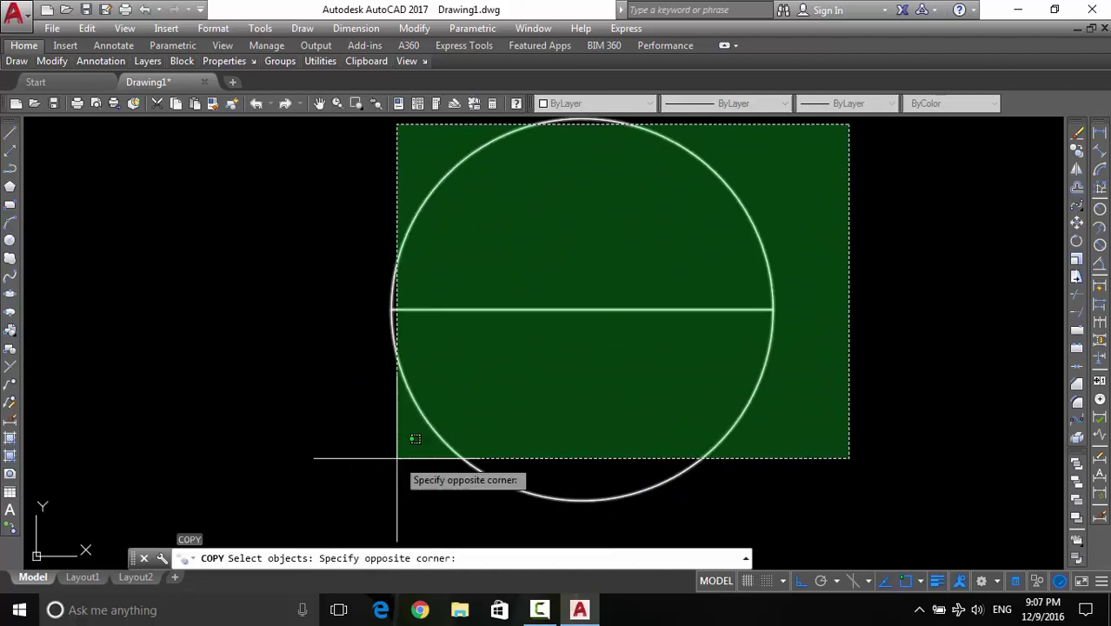
{"action": "scroll", "coordinate": [412, 437], "scroll_direction": "down", "scroll_amount": 1}
{"action": "left_click", "coordinate": [633, 364]}
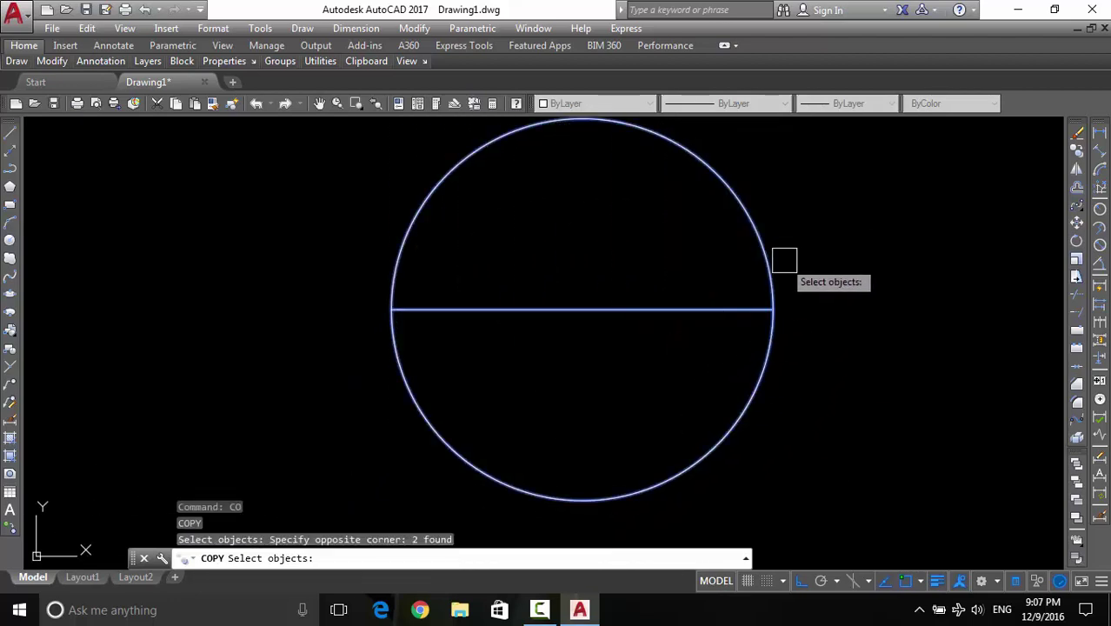
{"action": "key", "text": "Escape"}
{"action": "type", "text": "co"}
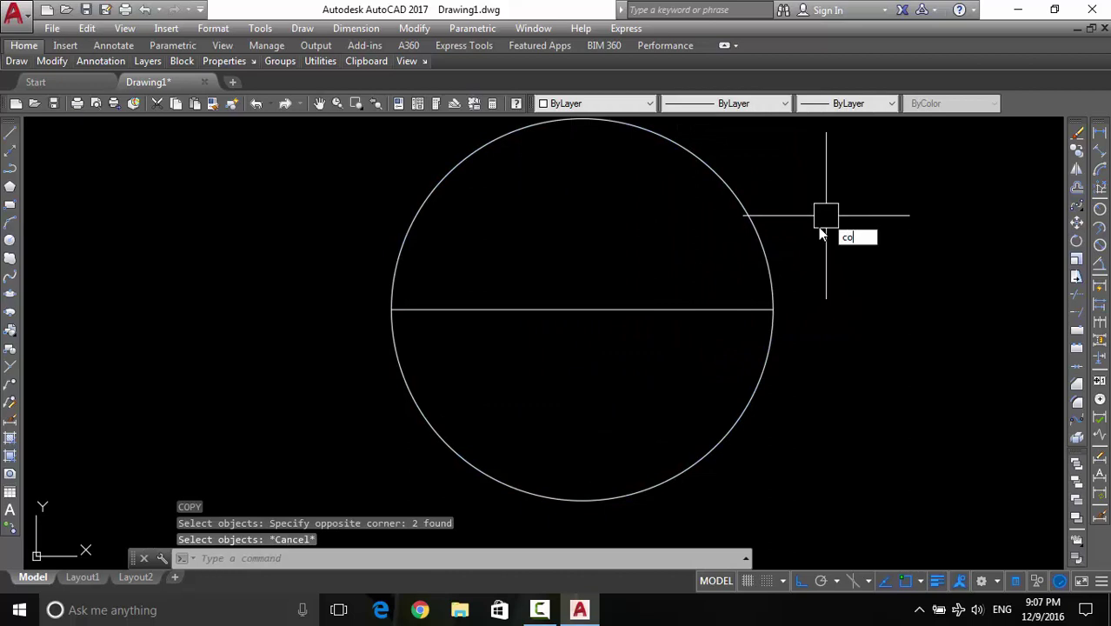
Copy the circle and line from the line midpoint to a spot on the right
{"action": "key", "text": "Return"}
{"action": "left_click", "coordinate": [819, 227]}
{"action": "left_click", "coordinate": [722, 356]}
{"action": "middle_click_drag", "start_coordinate": [721, 362], "coordinate": [686, 373]}
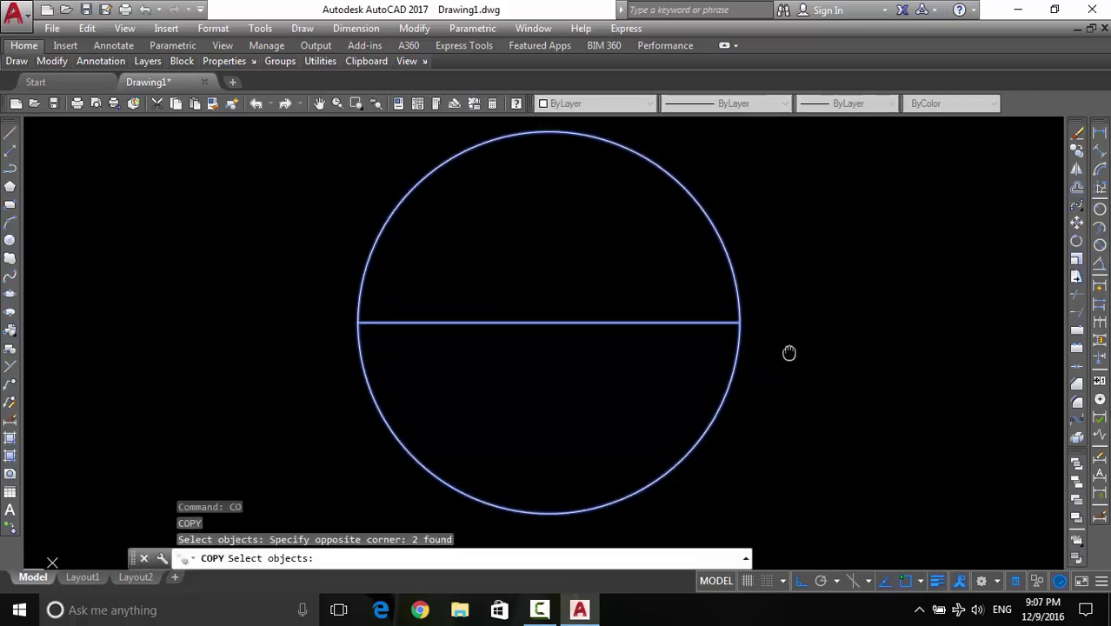
{"action": "middle_click_drag", "start_coordinate": [789, 352], "coordinate": [739, 360]}
{"action": "key", "text": "Return"}
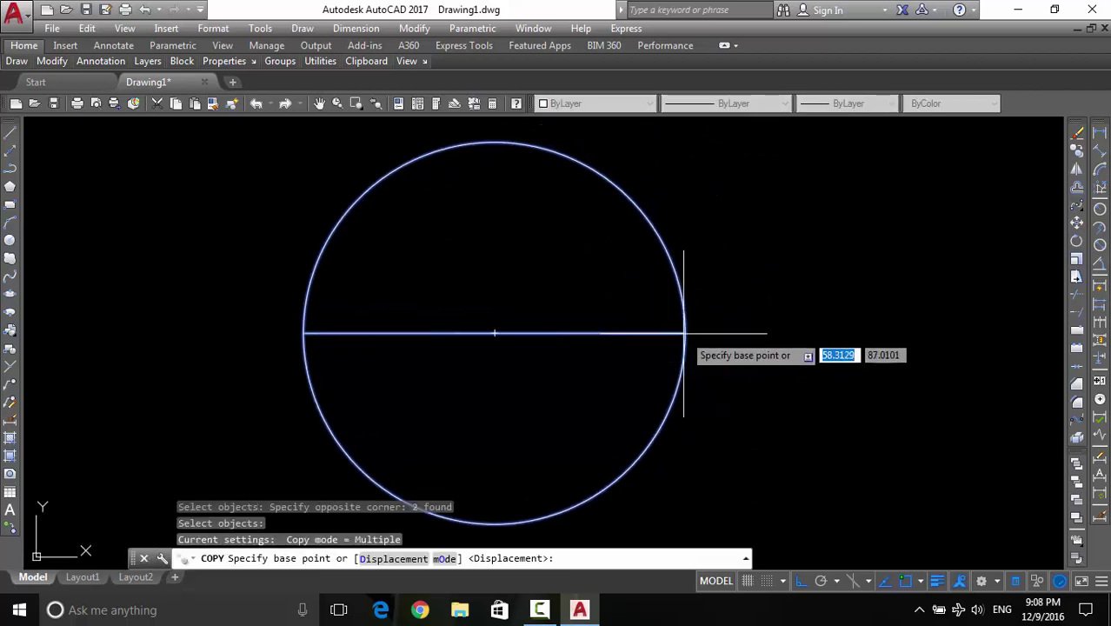
{"action": "left_click", "coordinate": [495, 332]}
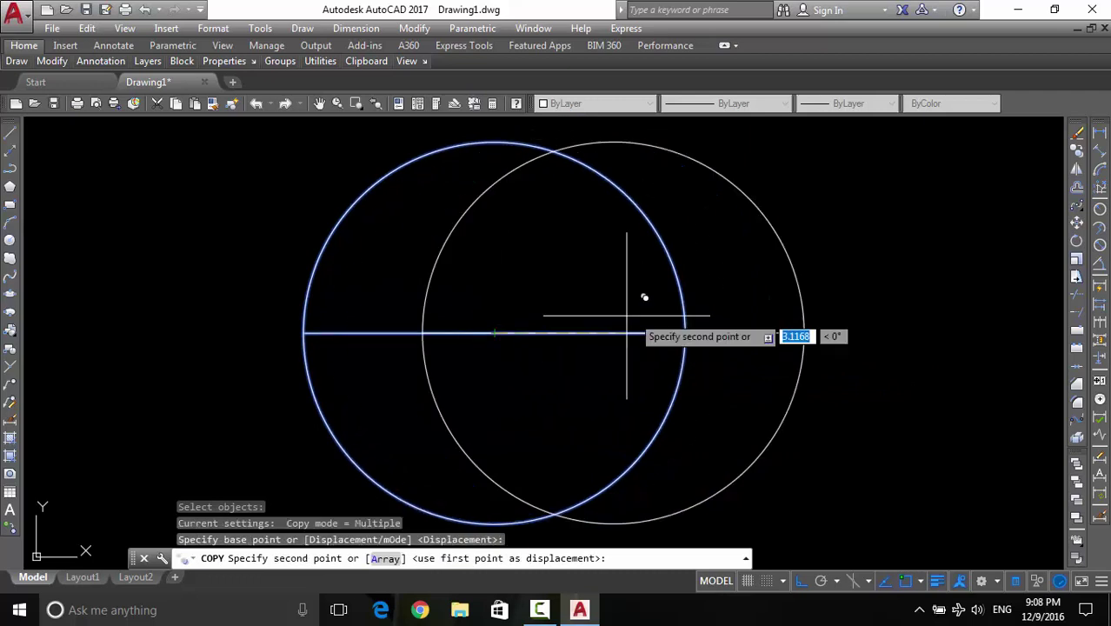
{"action": "middle_click_drag", "start_coordinate": [640, 315], "coordinate": [361, 358]}
{"action": "left_click", "coordinate": [838, 286]}
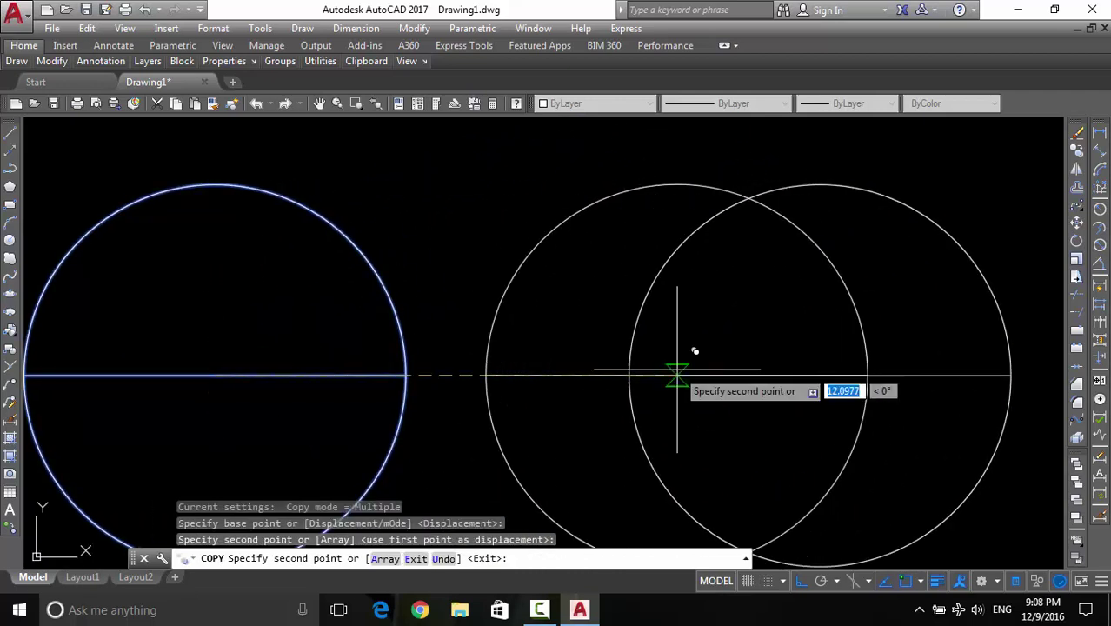
{"action": "middle_click_drag", "start_coordinate": [673, 369], "coordinate": [689, 340]}
{"action": "key", "text": "Escape"}
Select the left circle and line for another copy, then cancel it
{"action": "left_click", "coordinate": [492, 261]}
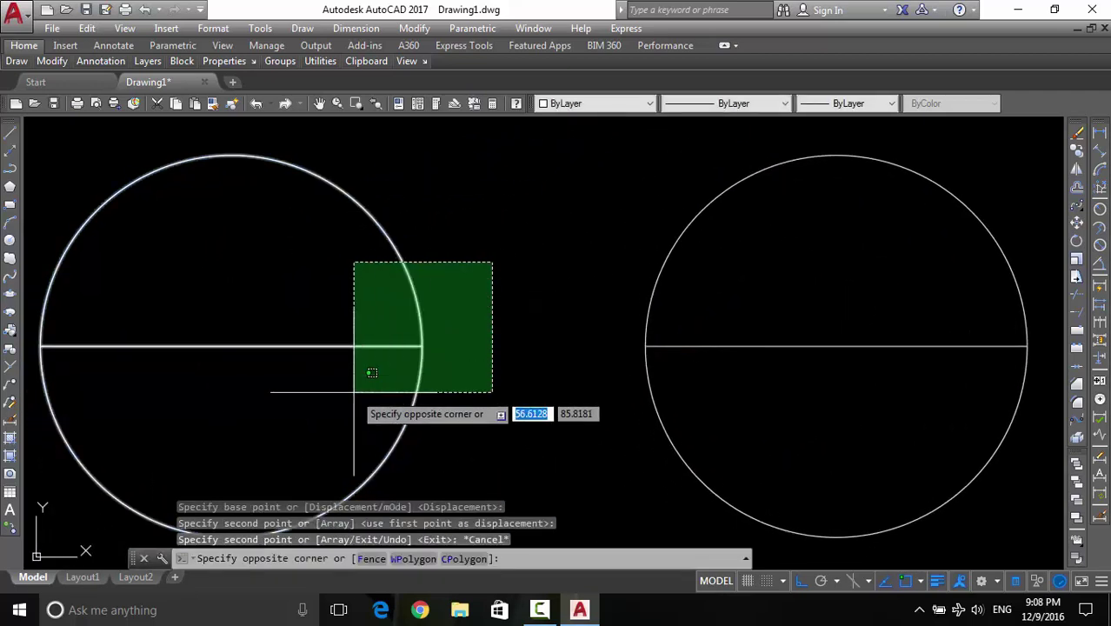
{"action": "left_click", "coordinate": [356, 409]}
{"action": "type", "text": "o"}
{"action": "key", "text": "Return"}
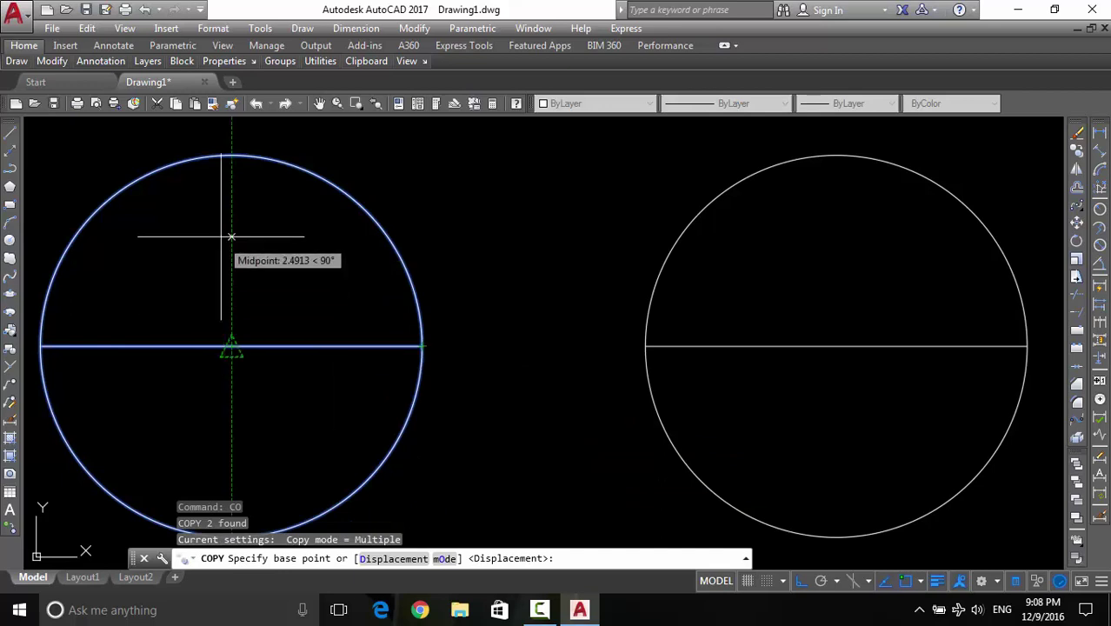
{"action": "scroll", "coordinate": [531, 247], "scroll_direction": "down", "scroll_amount": 4}
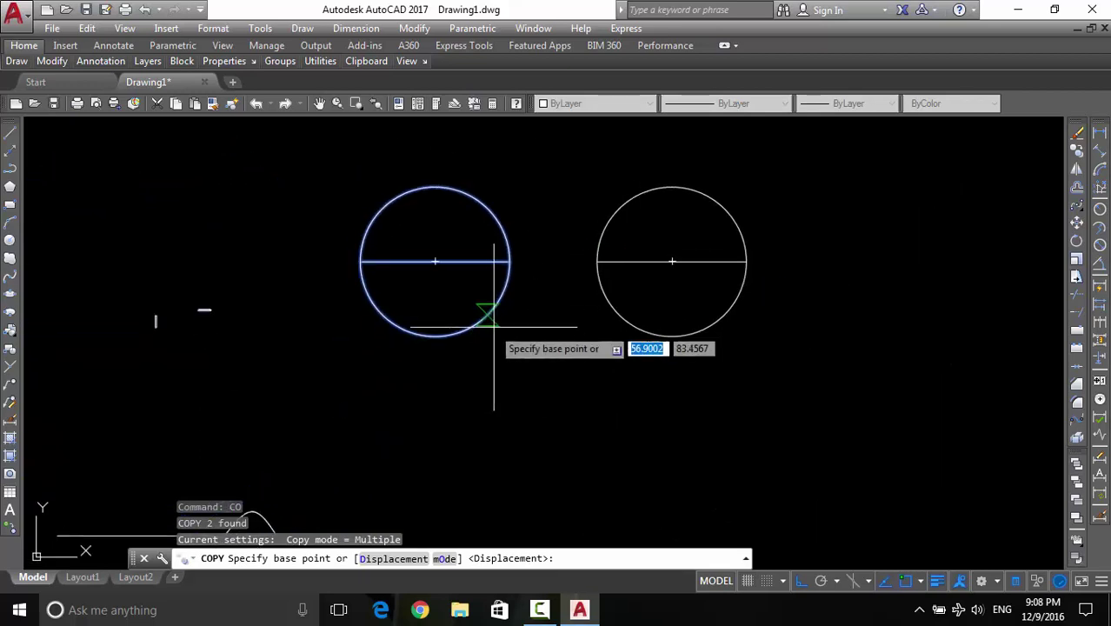
{"action": "mouse_move", "coordinate": [587, 316]}
{"action": "middle_mouse_down"}
{"action": "mouse_move", "coordinate": [627, 323]}
{"action": "mouse_move", "coordinate": [585, 300]}
{"action": "middle_mouse_up"}
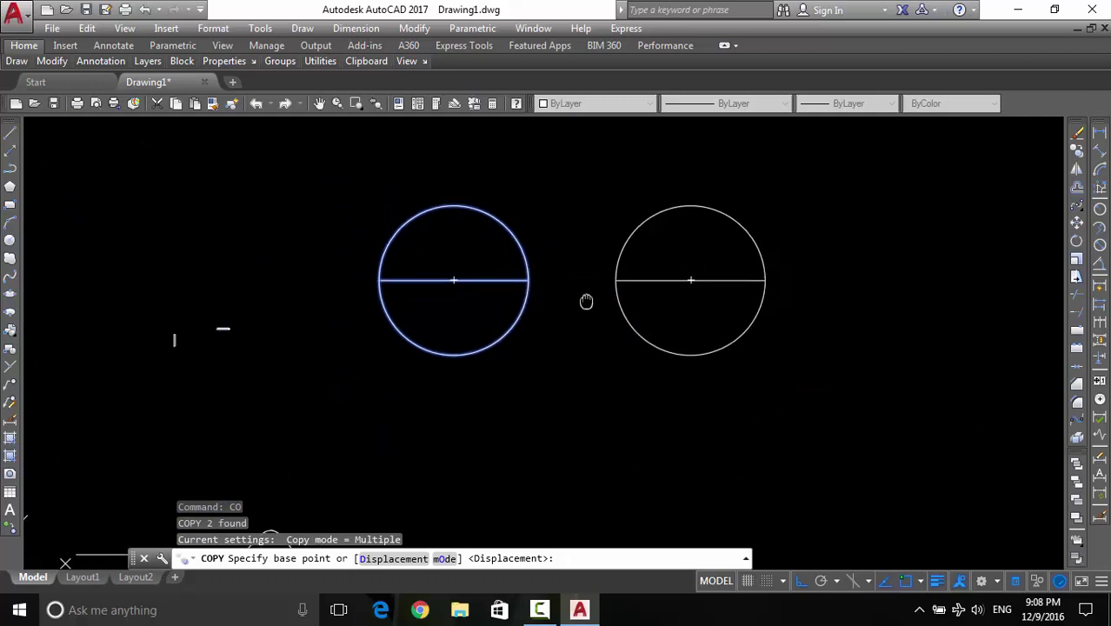
{"action": "key", "text": "Escape"}
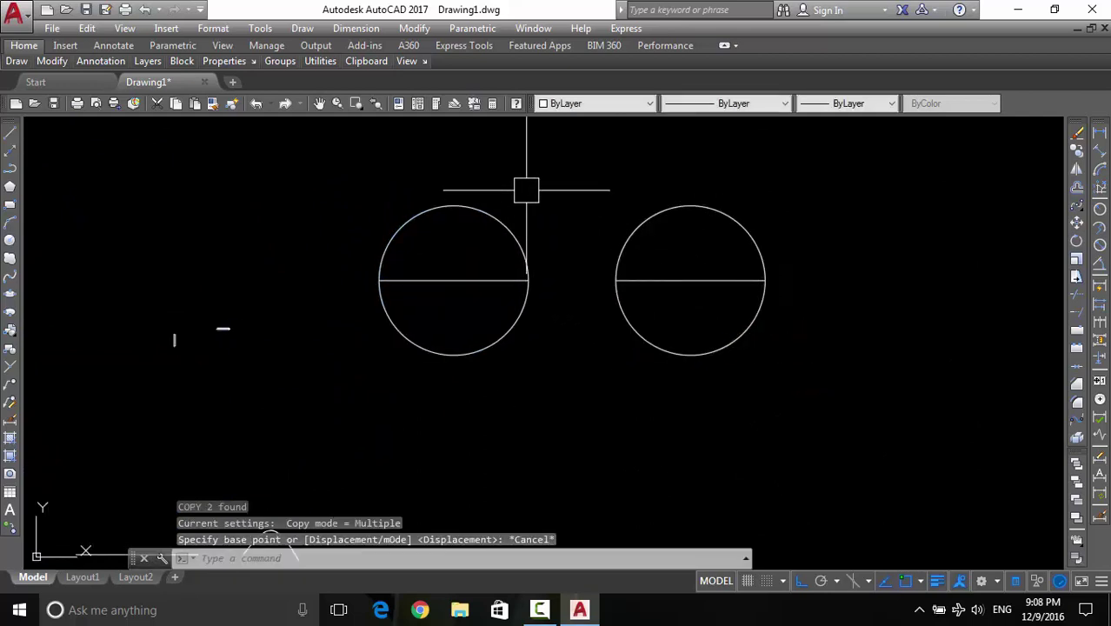
{"action": "scroll", "coordinate": [600, 287], "scroll_direction": "up", "scroll_amount": 6}
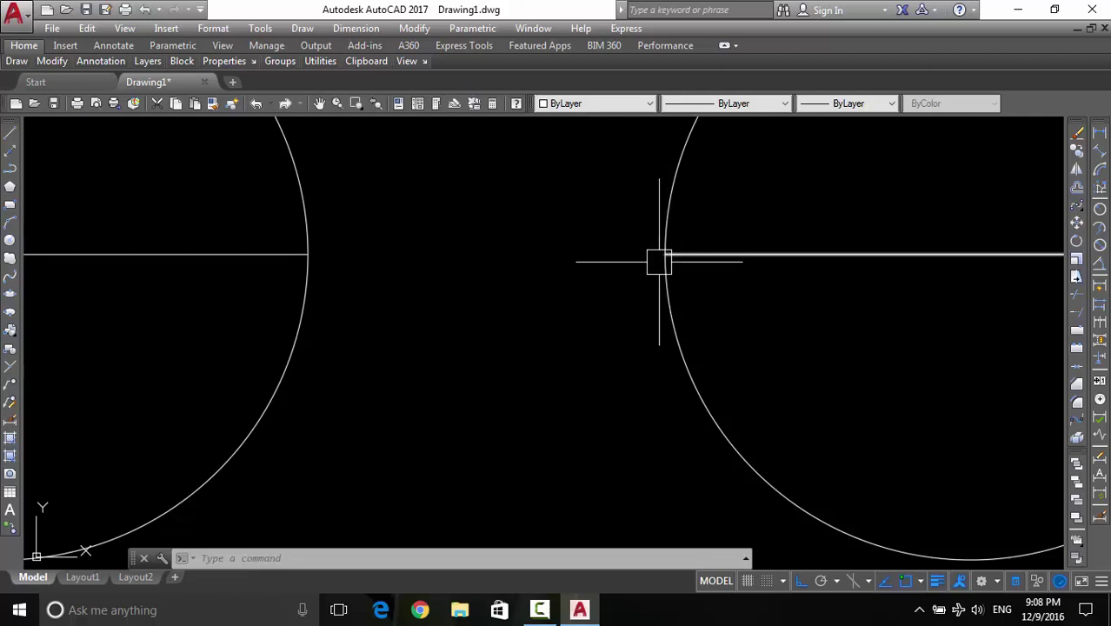
{"action": "scroll", "coordinate": [590, 310], "scroll_direction": "down", "scroll_amount": 4}
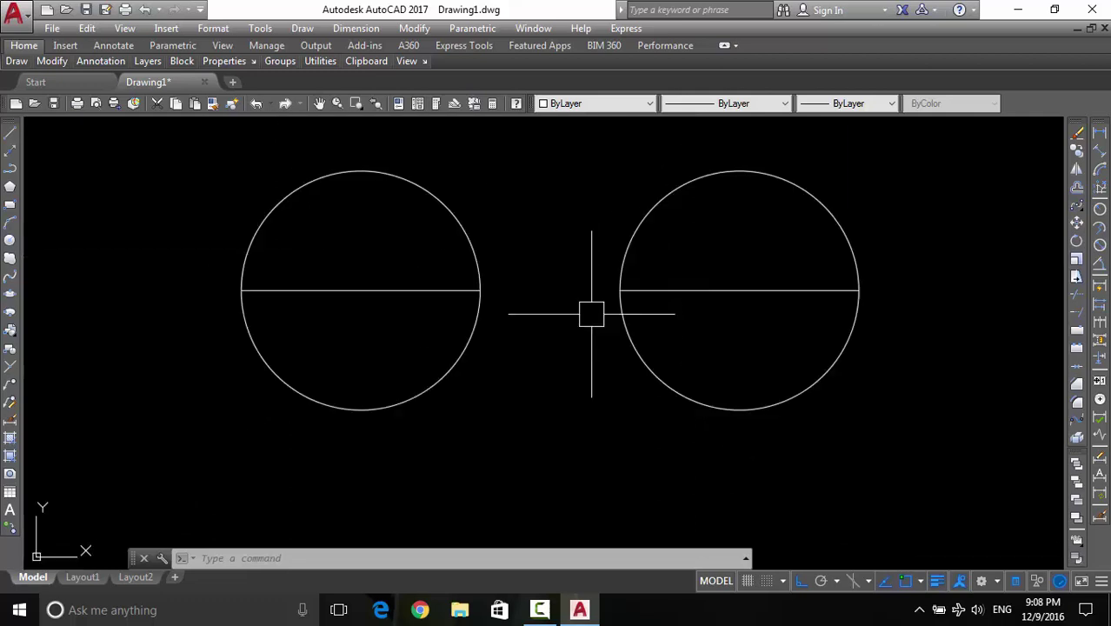
{"action": "scroll", "coordinate": [659, 317], "scroll_direction": "down", "scroll_amount": 1}
Select the left circle and line and start copies, cancelling each attempt
{"action": "left_click_drag", "start_coordinate": [659, 316], "coordinate": [508, 329]}
{"action": "type", "text": "c"}
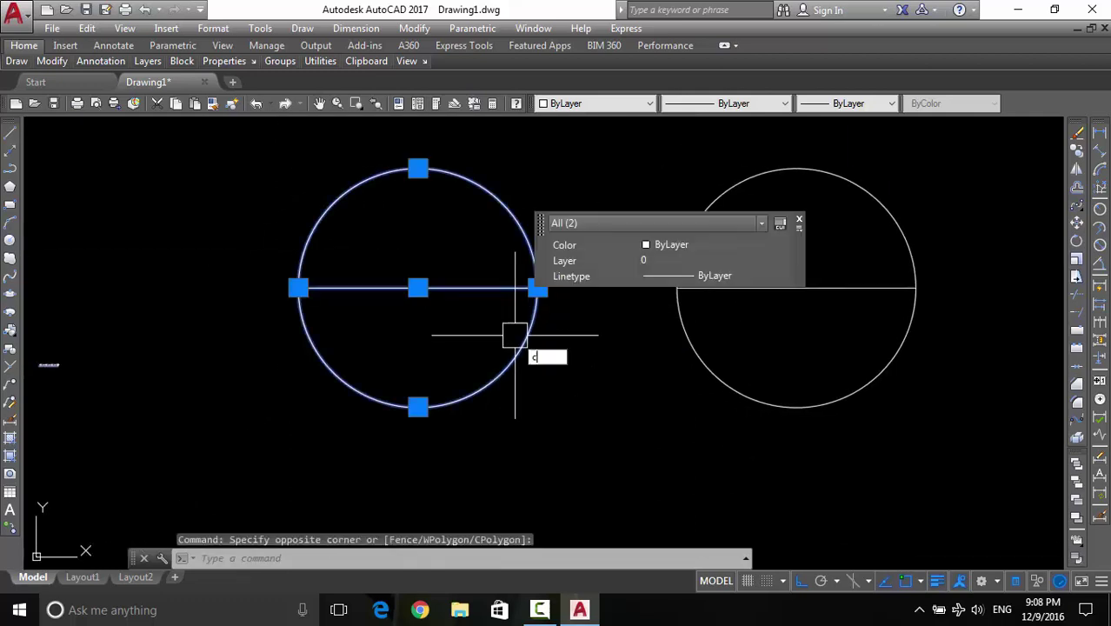
{"action": "type", "text": "o"}
{"action": "key", "text": "Return"}
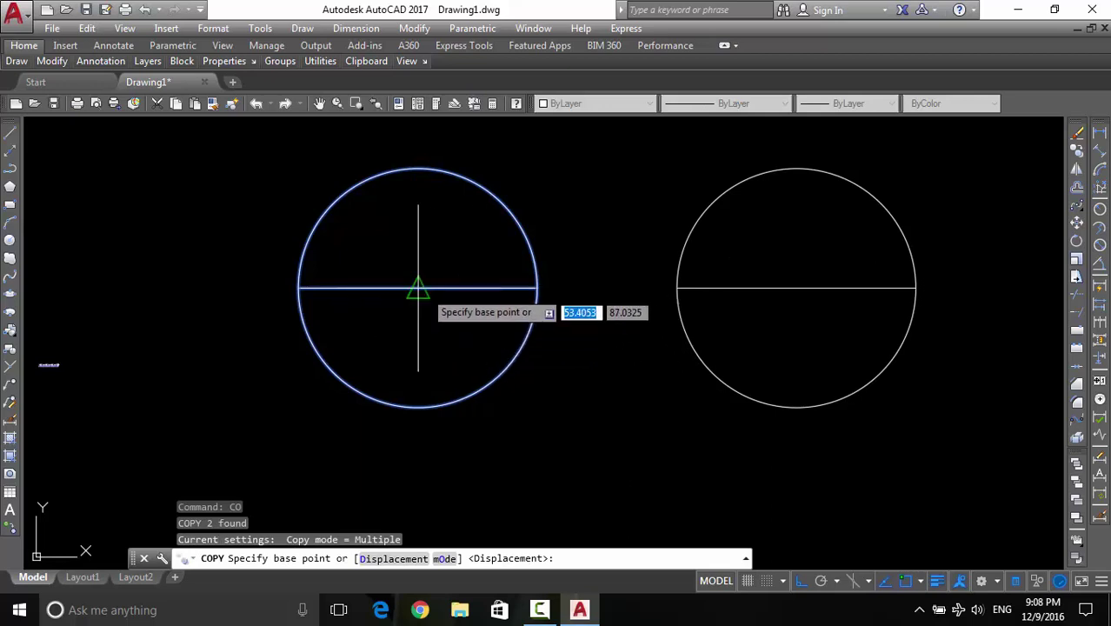
{"action": "left_click", "coordinate": [419, 288]}
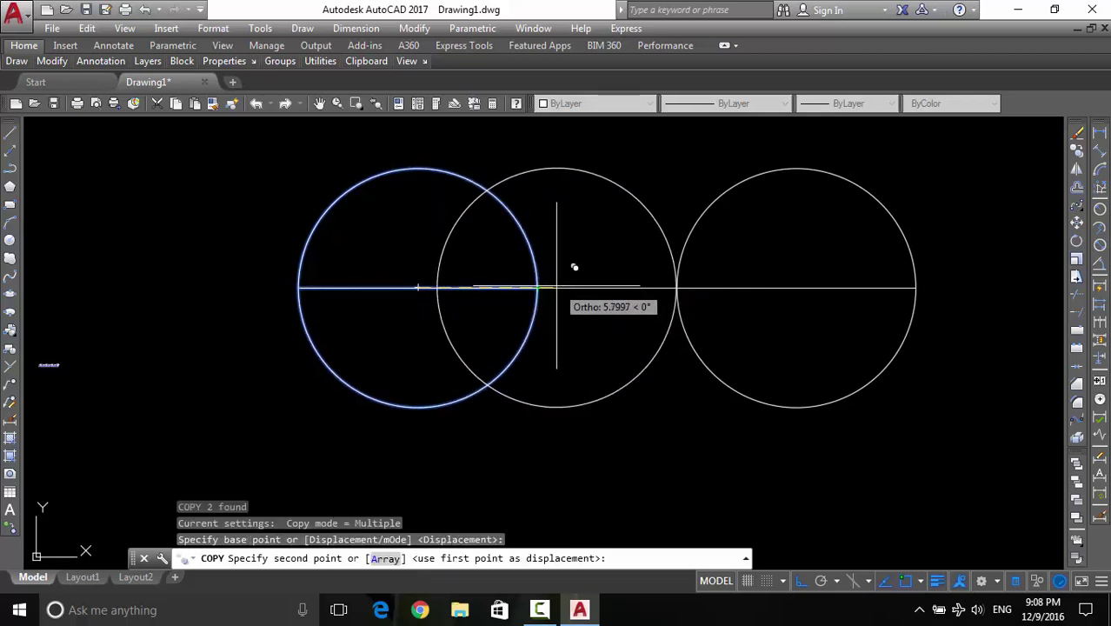
{"action": "scroll", "coordinate": [556, 287], "scroll_direction": "up", "scroll_amount": 3}
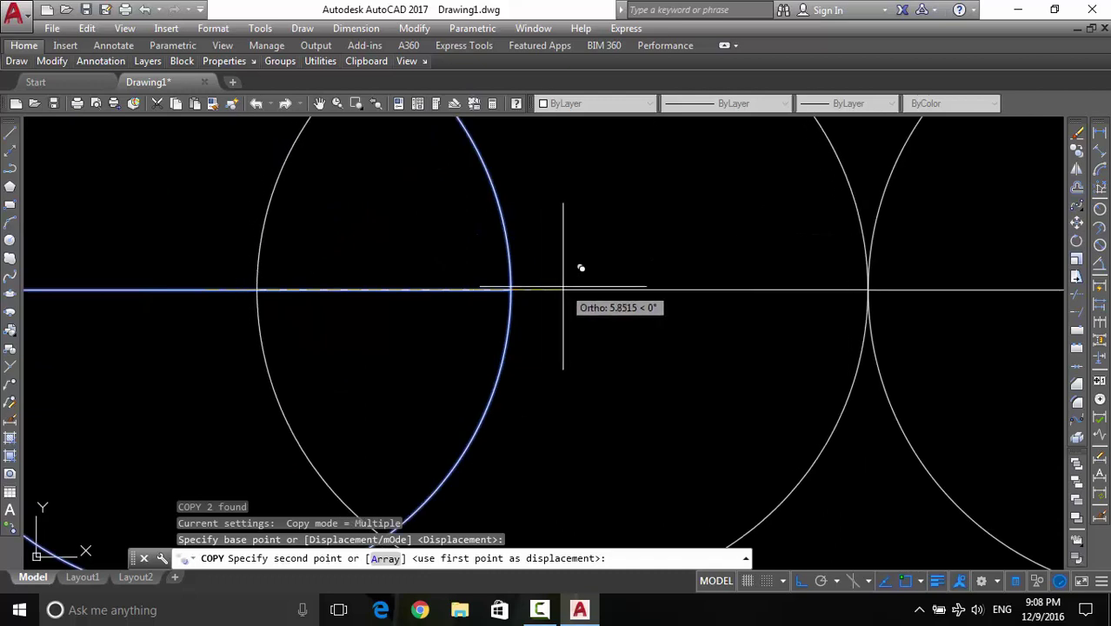
{"action": "key", "text": "Escape"}
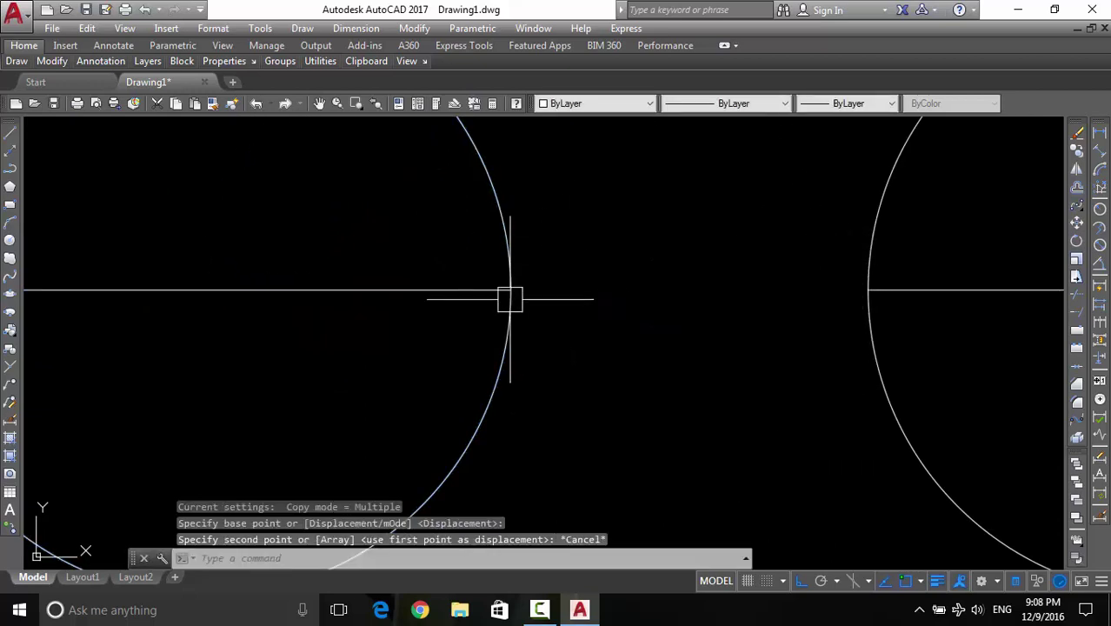
{"action": "scroll", "coordinate": [933, 269], "scroll_direction": "up", "scroll_amount": 1}
{"action": "scroll", "coordinate": [734, 285], "scroll_direction": "down", "scroll_amount": 3}
{"action": "left_click", "coordinate": [707, 223]}
{"action": "left_click", "coordinate": [612, 336]}
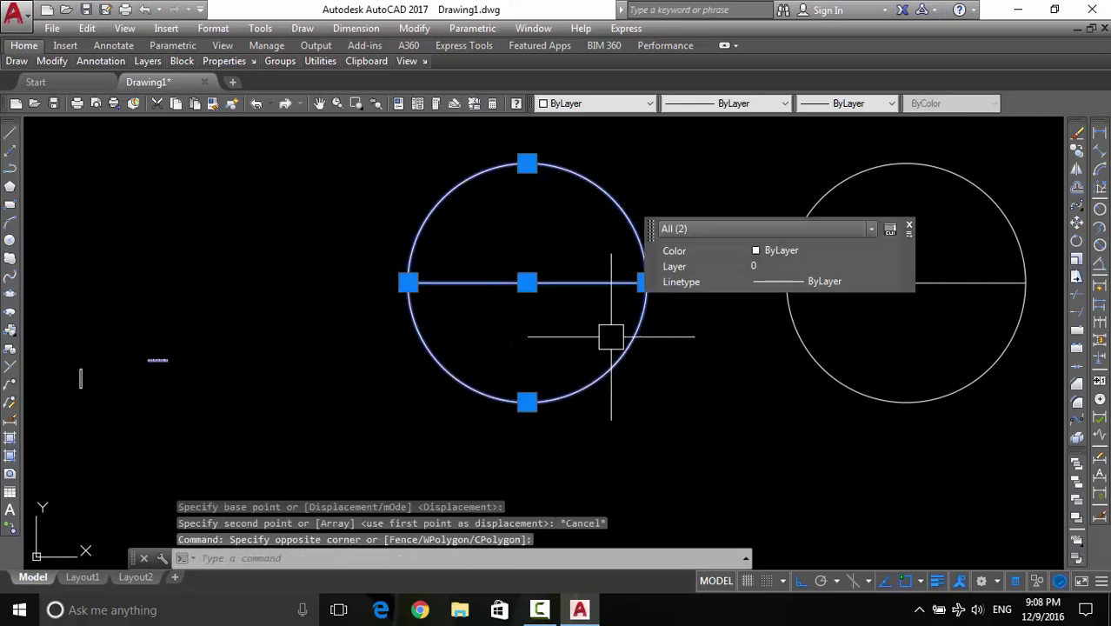
{"action": "type", "text": "o"}
{"action": "key", "text": "Return"}
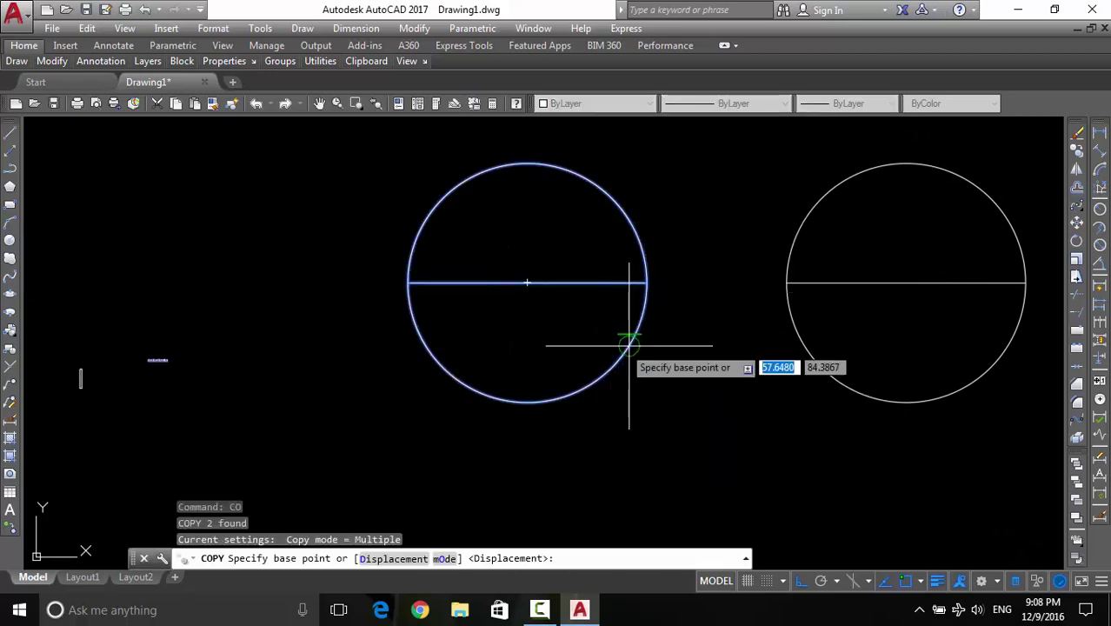
{"action": "key", "text": "Escape"}
Copy the left circle and line from the line's right endpoint, overlapping left and touching right
{"action": "type", "text": "o"}
{"action": "key", "text": "Return"}
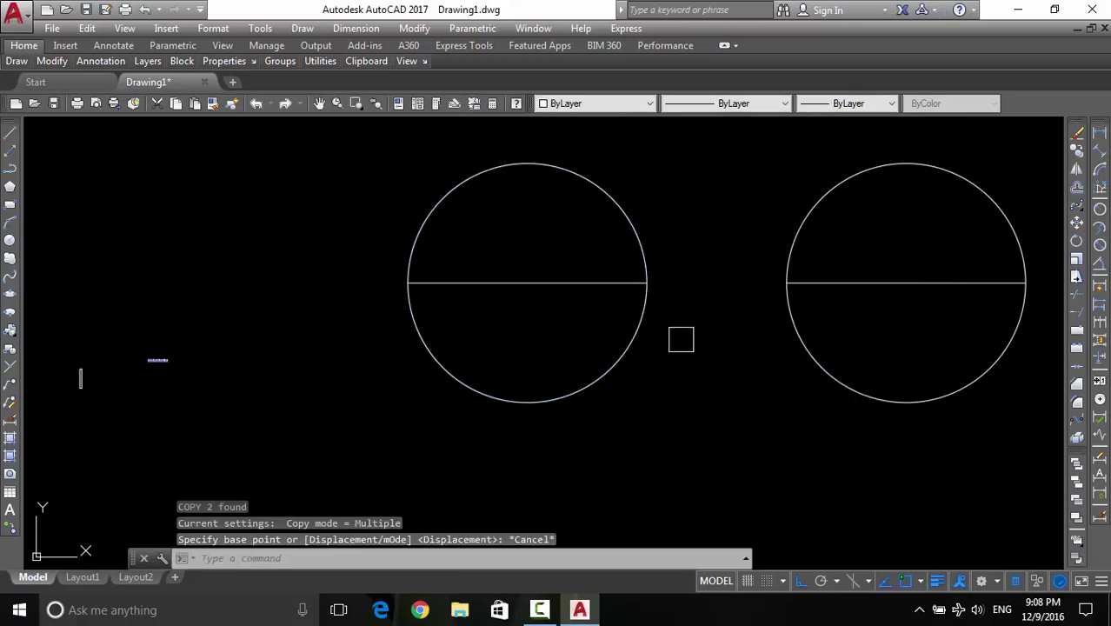
{"action": "left_click", "coordinate": [672, 268]}
{"action": "left_click", "coordinate": [634, 312]}
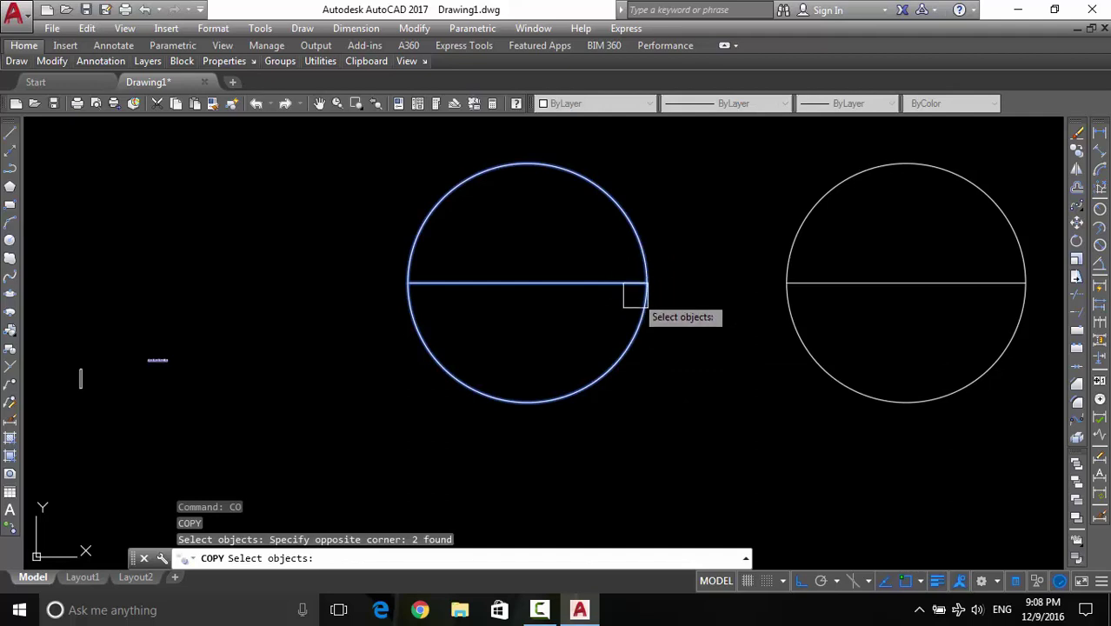
{"action": "key", "text": "Return"}
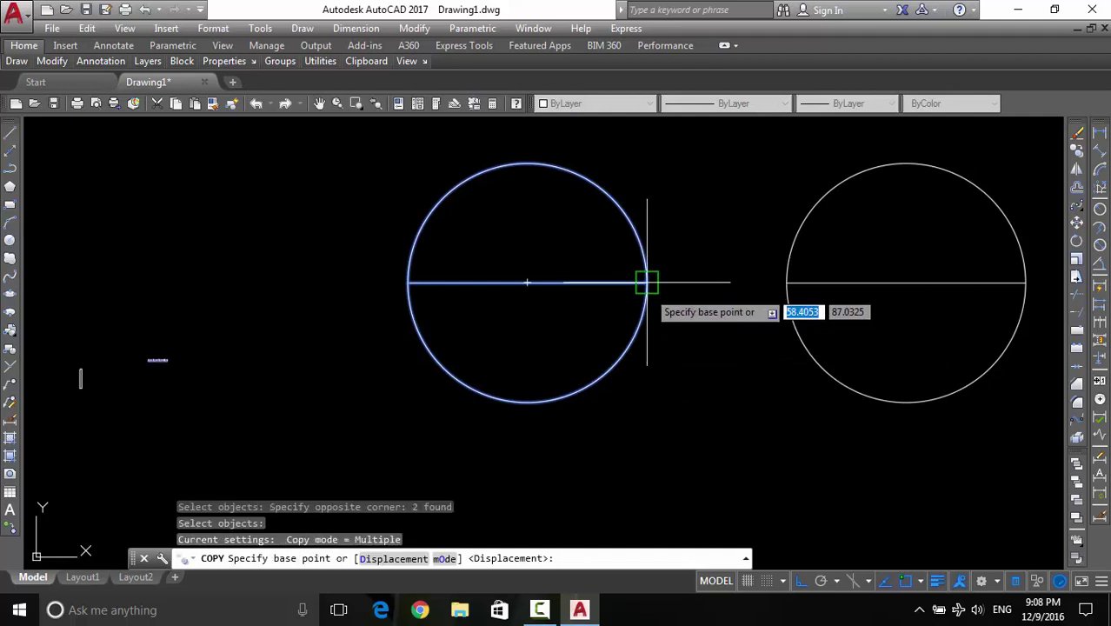
{"action": "left_click", "coordinate": [647, 283]}
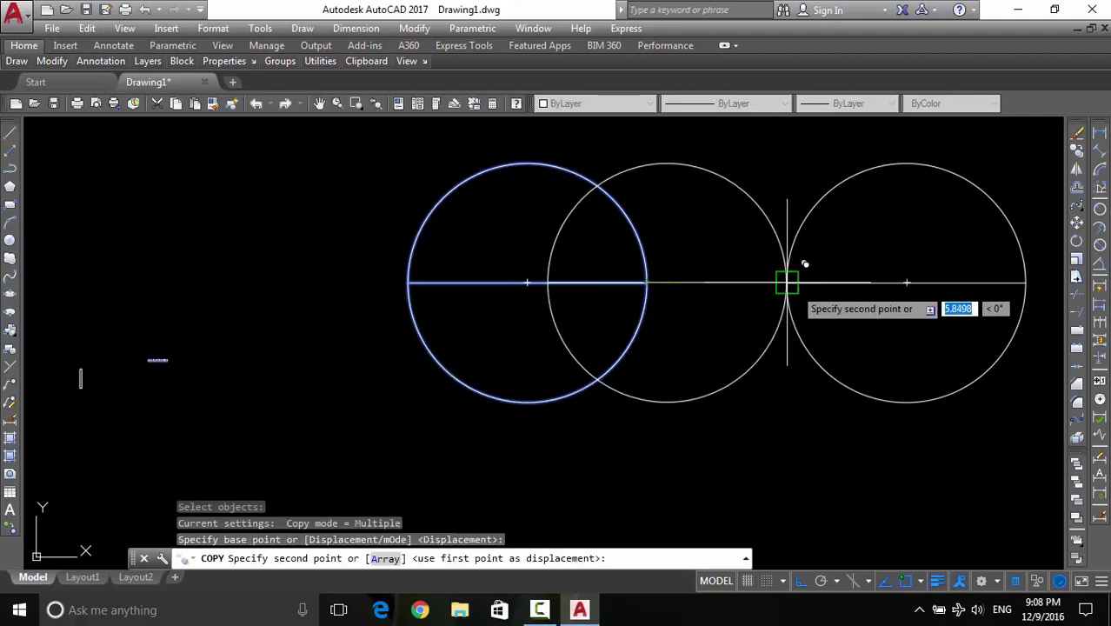
{"action": "left_click", "coordinate": [787, 283]}
{"action": "scroll", "coordinate": [748, 300], "scroll_direction": "up", "scroll_amount": 2}
{"action": "scroll", "coordinate": [774, 294], "scroll_direction": "up", "scroll_amount": 2}
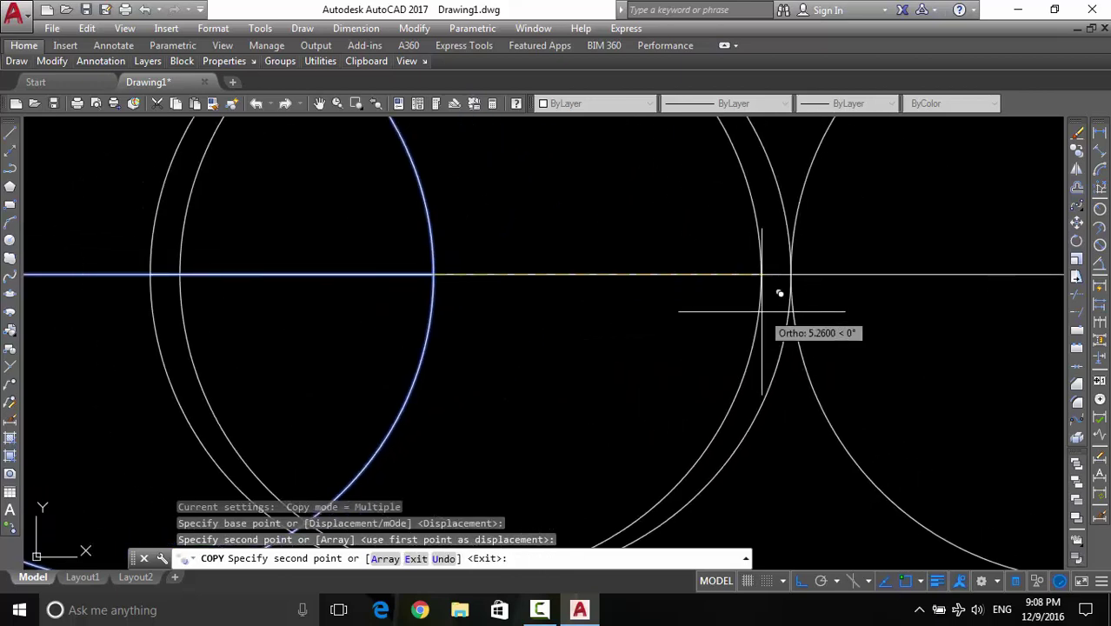
{"action": "scroll", "coordinate": [782, 308], "scroll_direction": "up", "scroll_amount": 1}
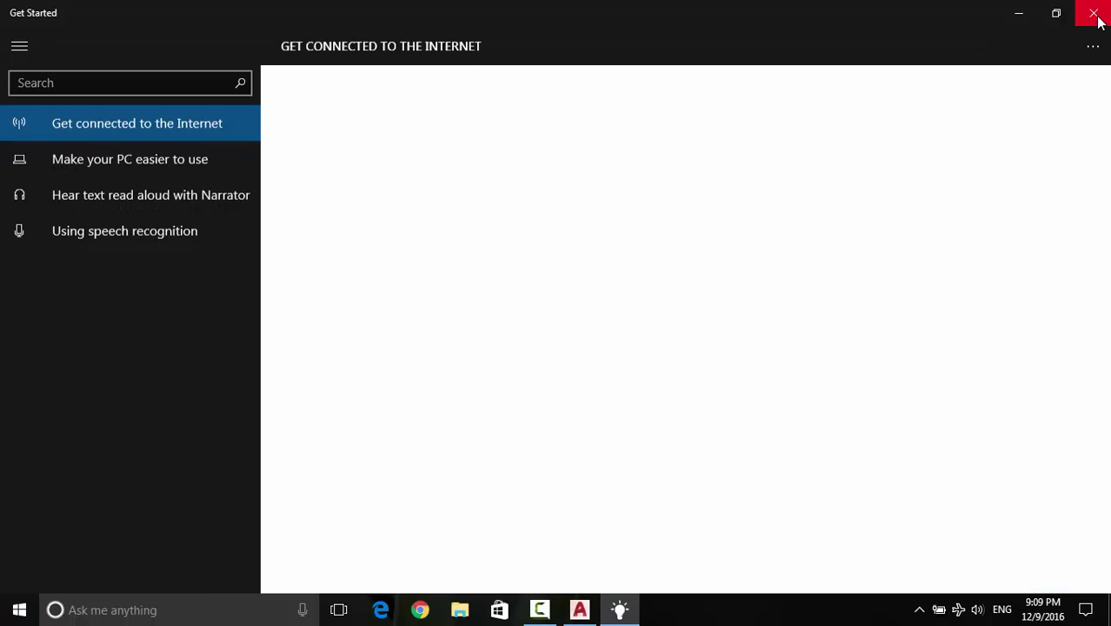
{"action": "left_click", "coordinate": [1094, 13]}
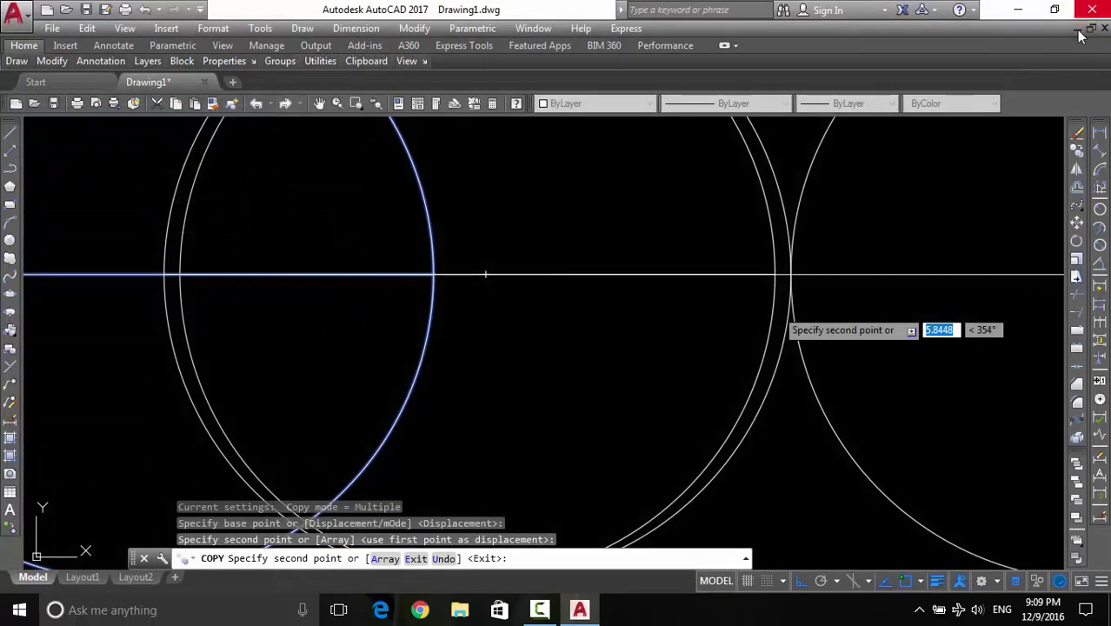
{"action": "key", "text": "Escape"}
{"action": "scroll", "coordinate": [793, 257], "scroll_direction": "down", "scroll_amount": 1}
{"action": "scroll", "coordinate": [894, 281], "scroll_direction": "down", "scroll_amount": 1}
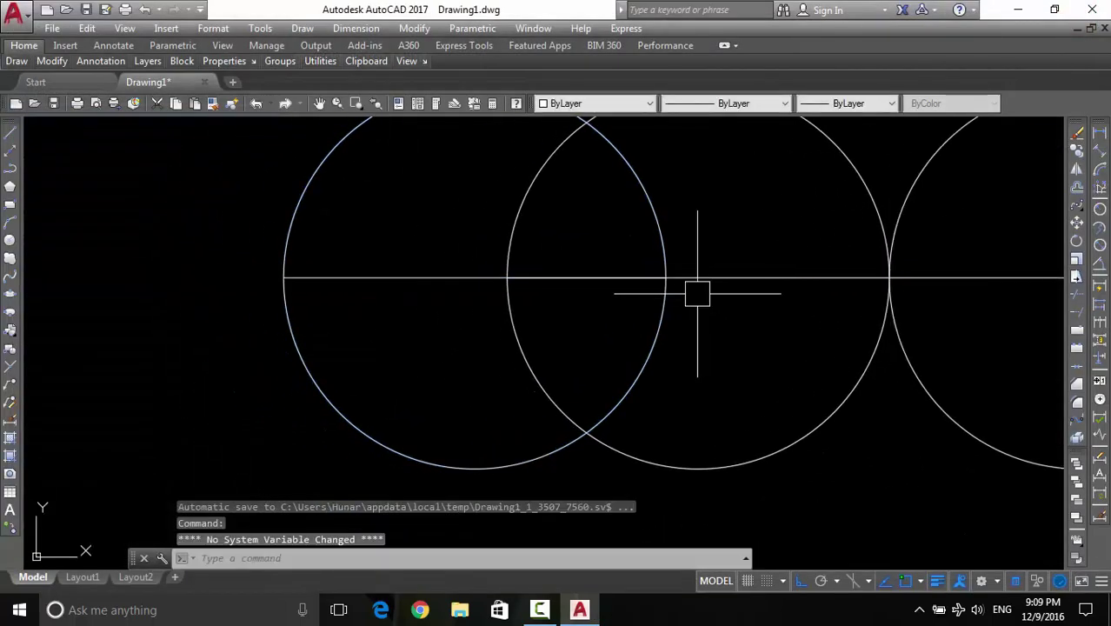
Erase the left circle and its dividing line
{"action": "left_click", "coordinate": [696, 226]}
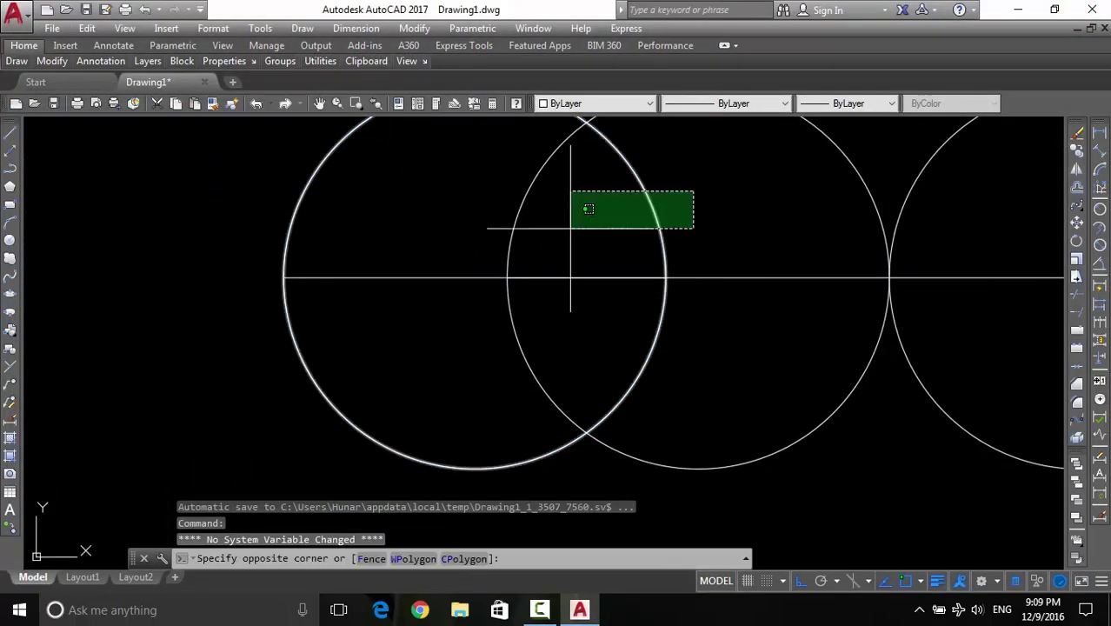
{"action": "left_click", "coordinate": [582, 233]}
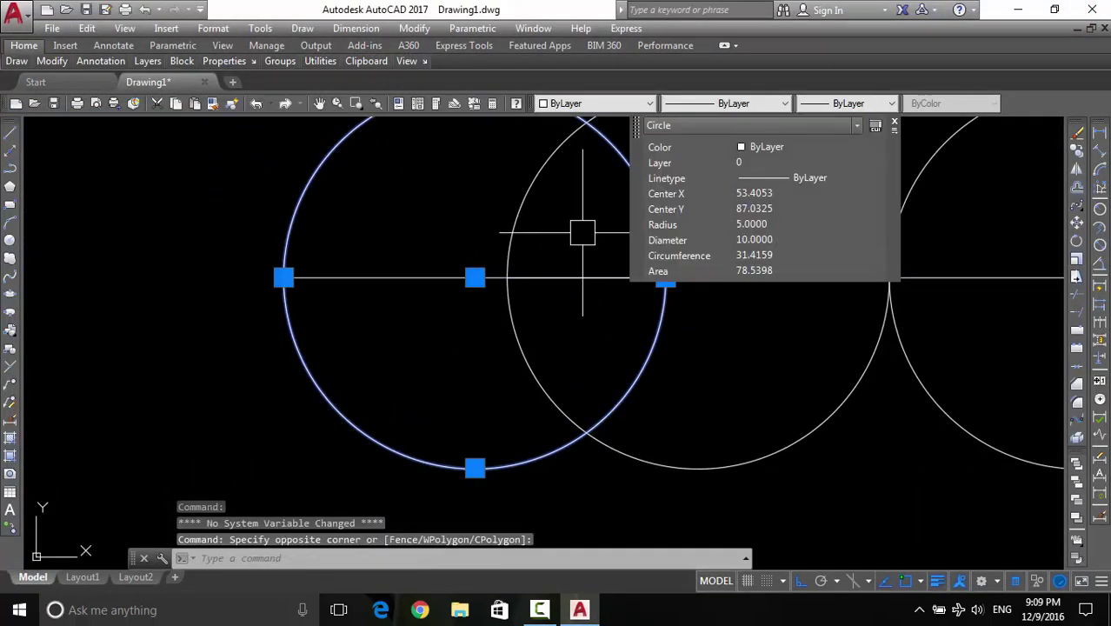
{"action": "left_click", "coordinate": [352, 279]}
{"action": "type", "text": "E"}
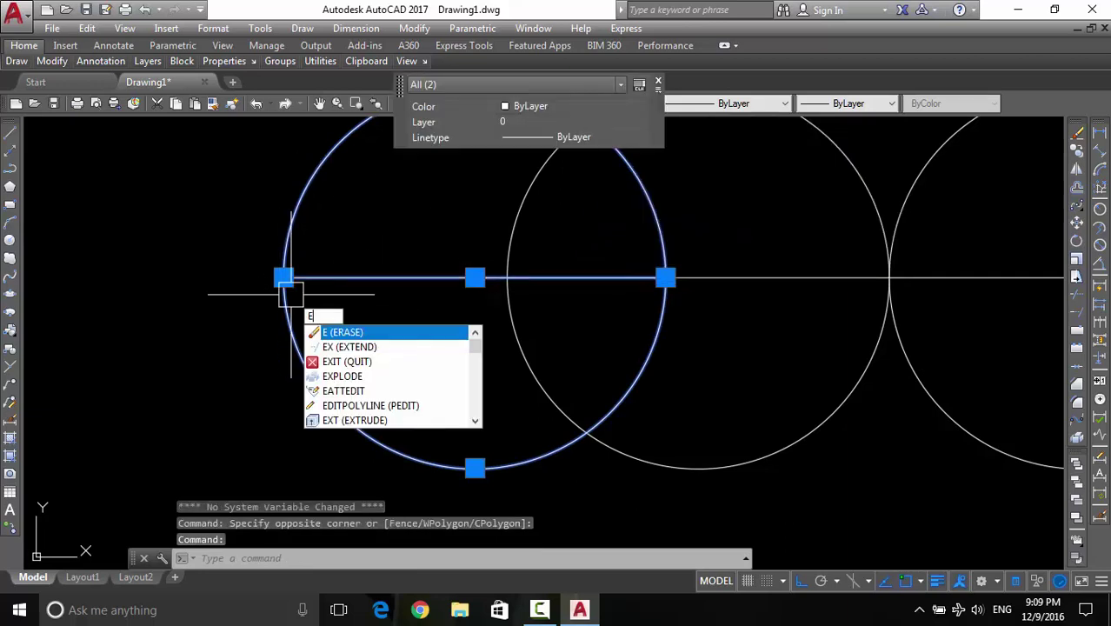
{"action": "key", "text": "Return"}
{"action": "scroll", "coordinate": [496, 302], "scroll_direction": "down", "scroll_amount": 2}
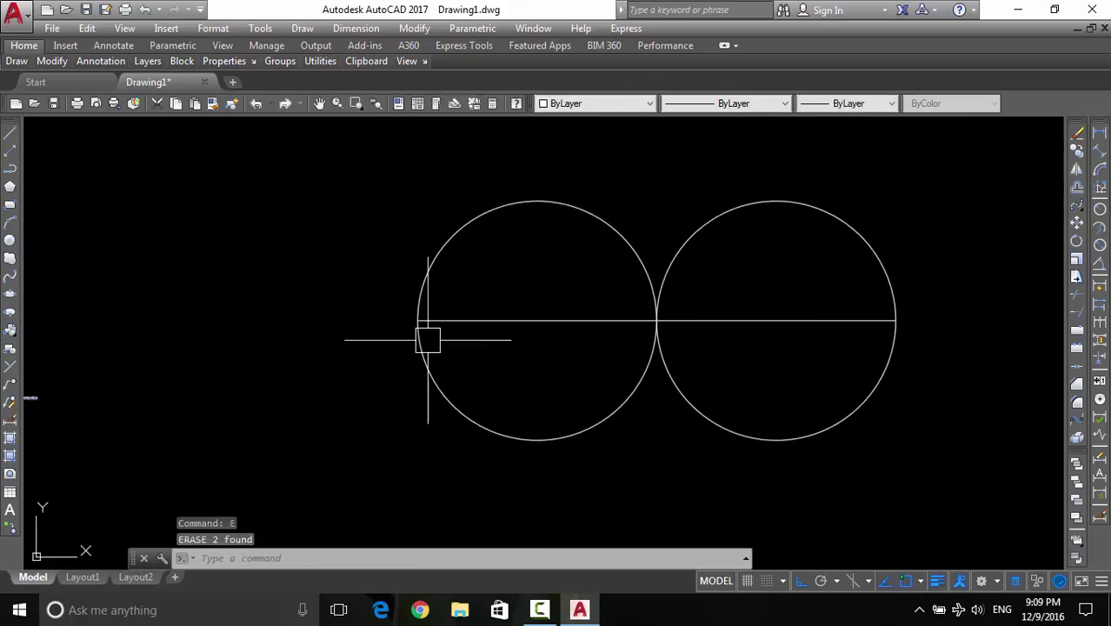
{"action": "scroll", "coordinate": [615, 313], "scroll_direction": "up", "scroll_amount": 2}
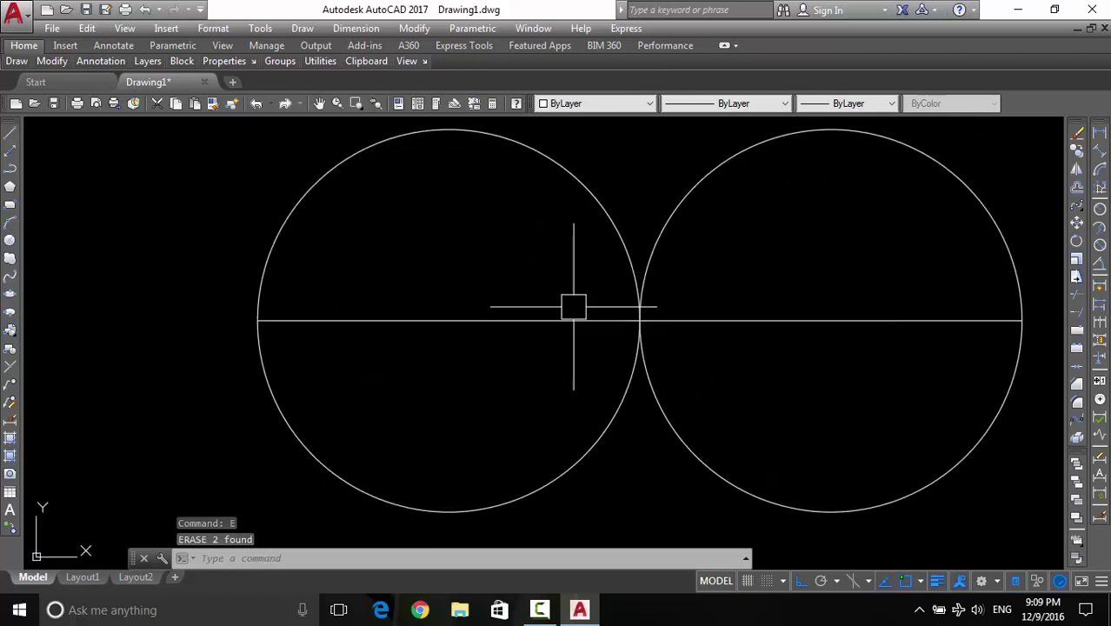
{"action": "scroll", "coordinate": [573, 307], "scroll_direction": "down", "scroll_amount": 2}
Undo twice to restore the erased circle and line, then recentre the view
{"action": "key", "text": "ctrl+z"}
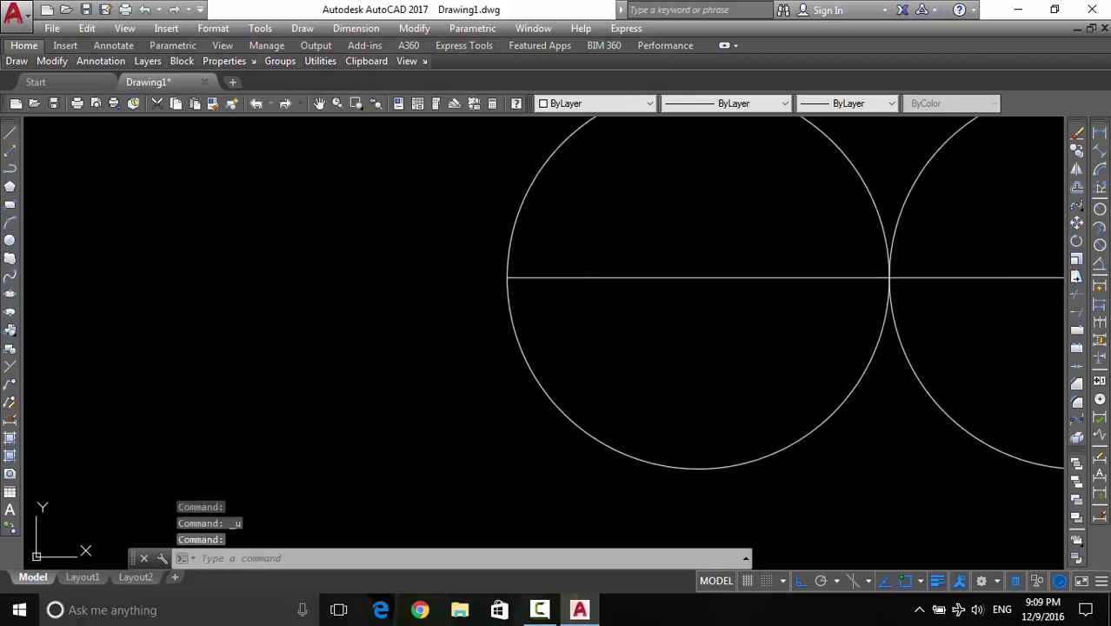
{"action": "key", "text": "ctrl+z"}
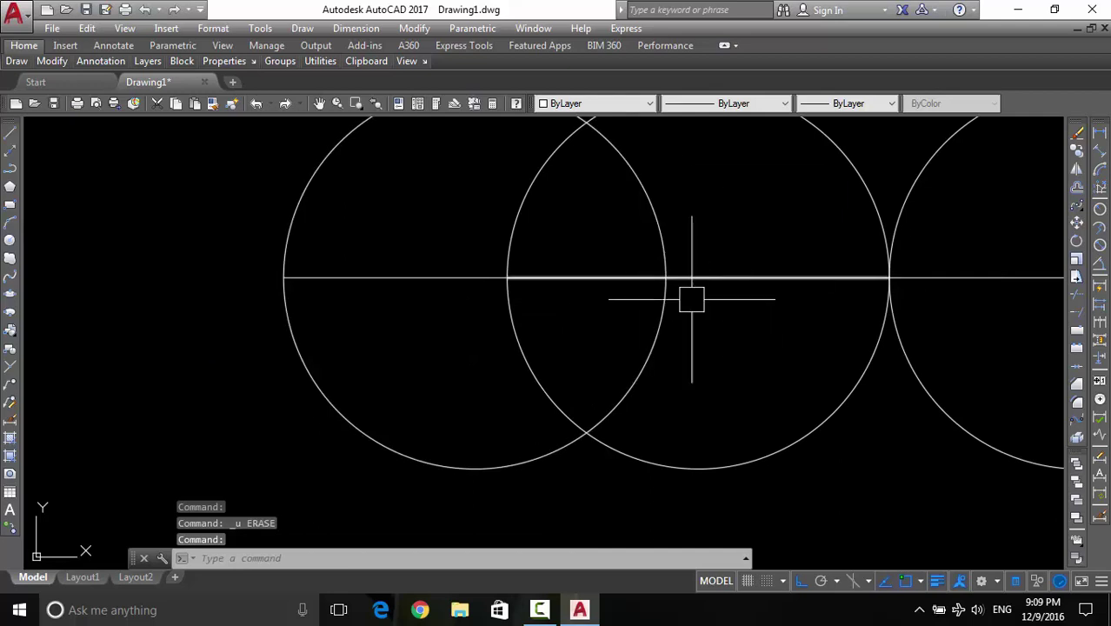
{"action": "mouse_move", "coordinate": [665, 302]}
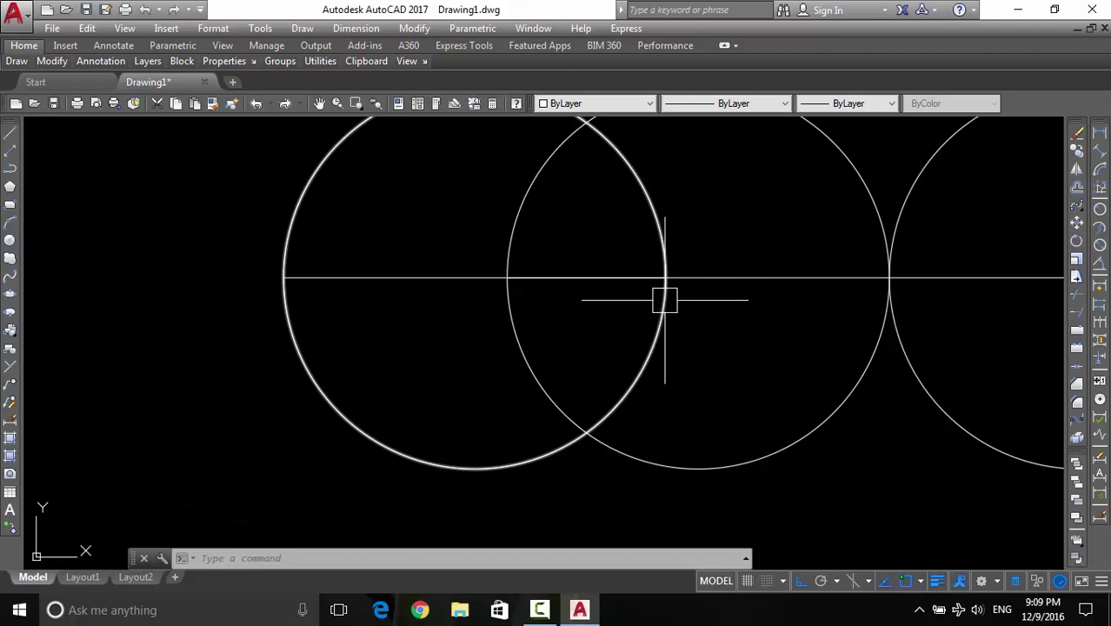
{"action": "scroll", "coordinate": [665, 301], "scroll_direction": "down", "scroll_amount": 3}
{"action": "scroll", "coordinate": [675, 307], "scroll_direction": "down", "scroll_amount": 1}
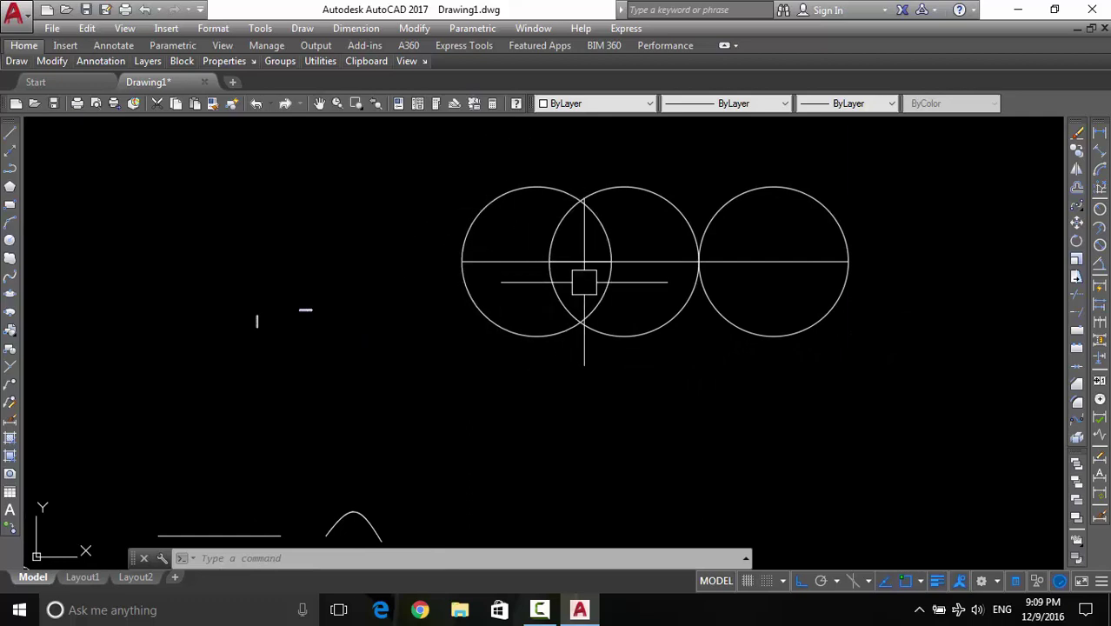
{"action": "middle_click_drag", "start_coordinate": [793, 277], "coordinate": [793, 313]}
{"action": "type", "text": "M"}
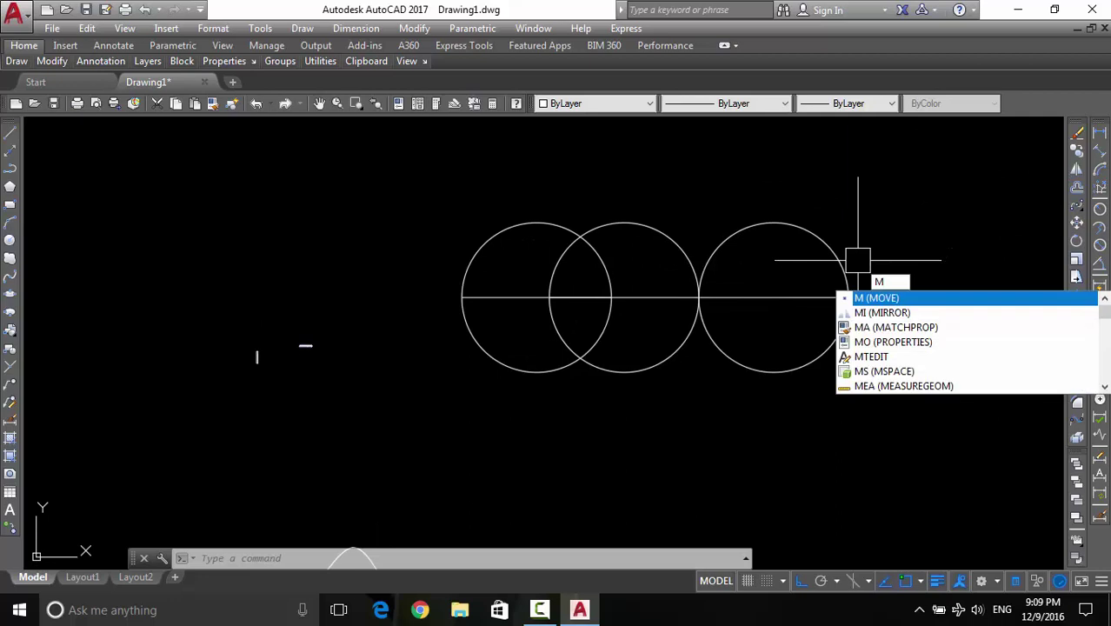
Start moving the two right circles and their lines, then cancel the move
{"action": "key", "text": "Return"}
{"action": "left_click", "coordinate": [878, 233]}
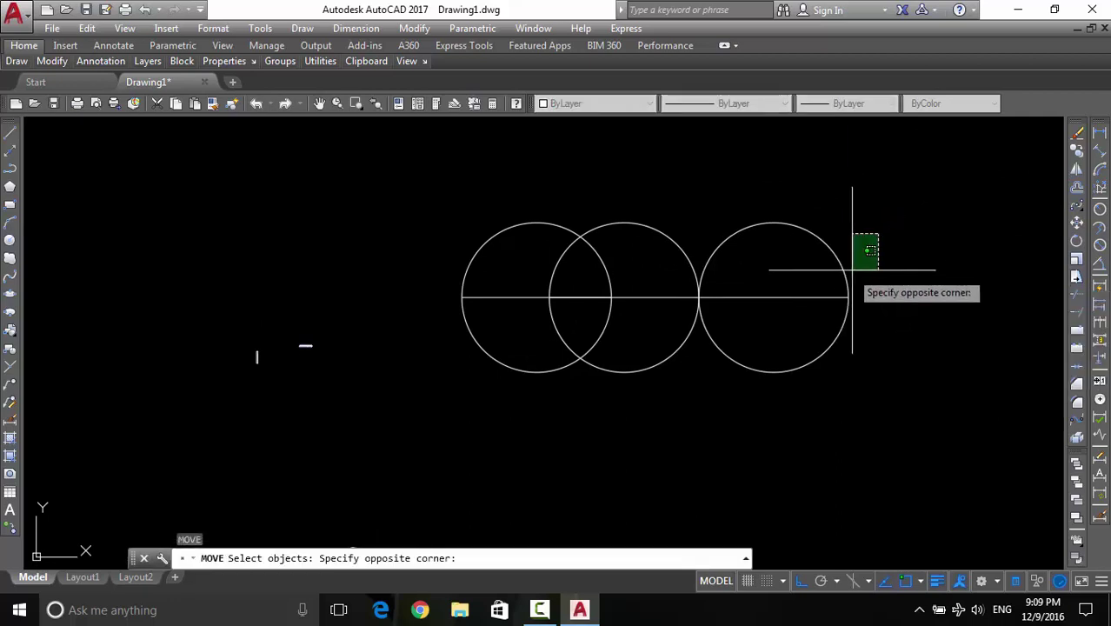
{"action": "left_click", "coordinate": [636, 328]}
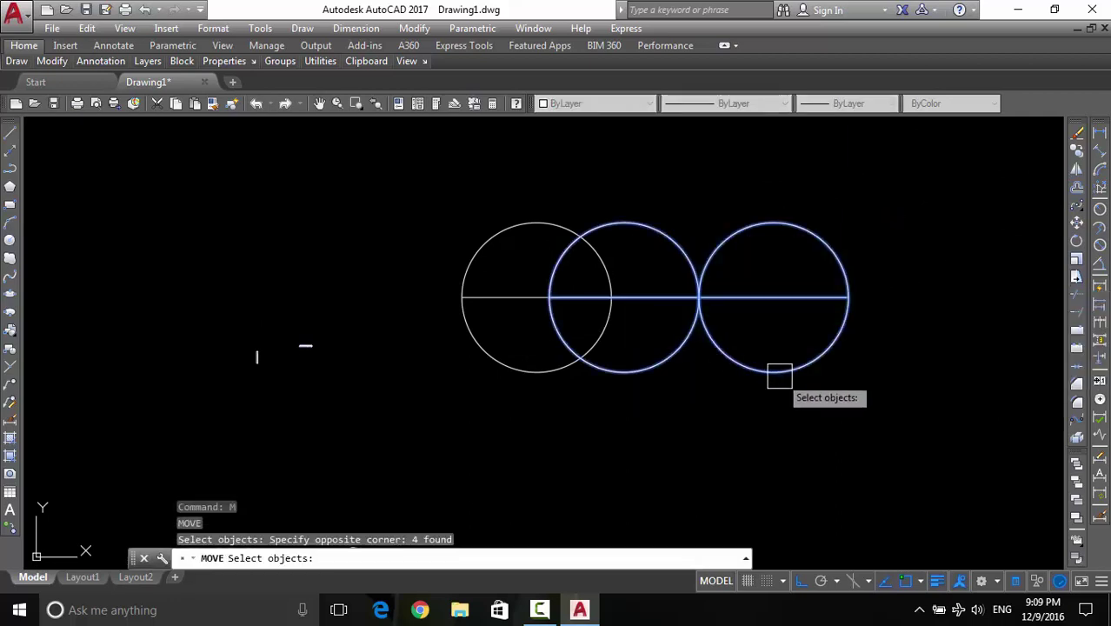
{"action": "key", "text": "Return"}
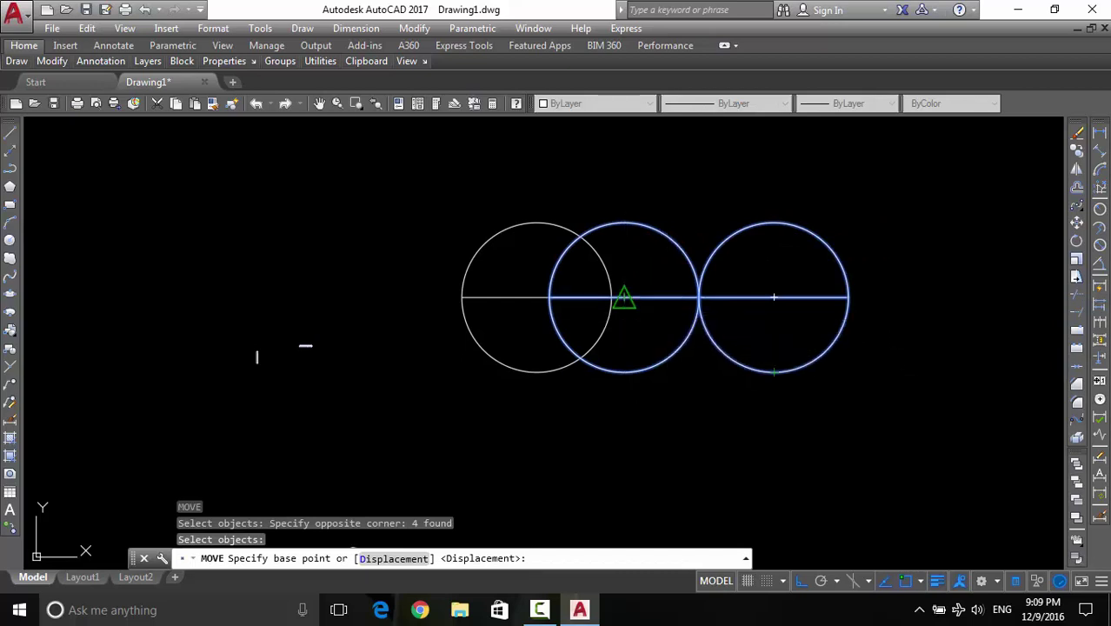
{"action": "left_click", "coordinate": [623, 297]}
{"action": "scroll", "coordinate": [687, 415], "scroll_direction": "down", "scroll_amount": 2}
{"action": "key", "text": "Escape"}
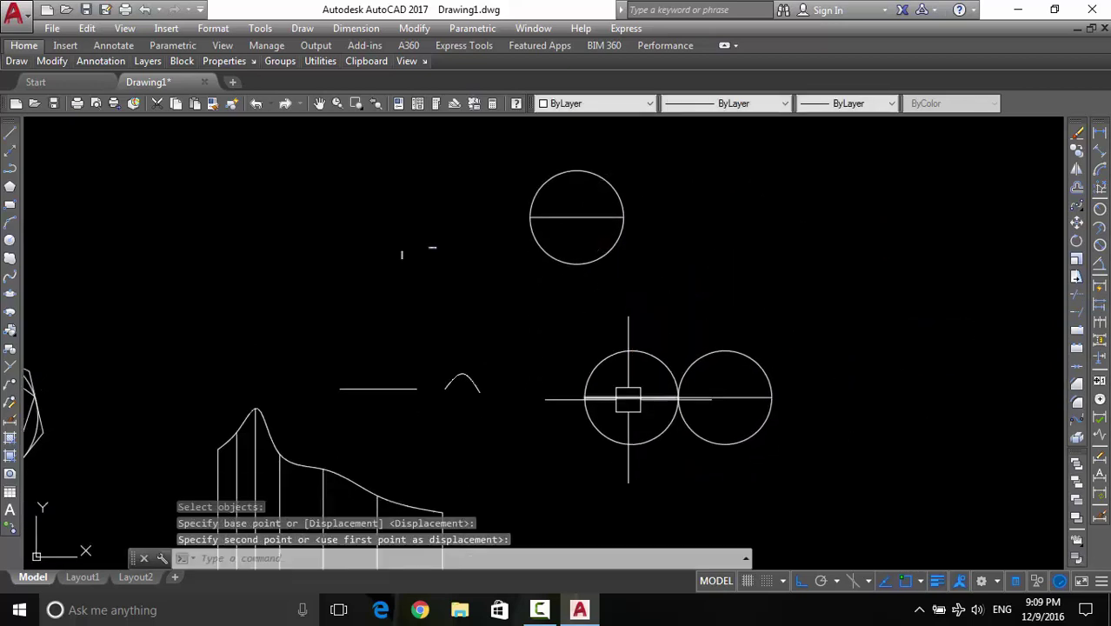
Reframe the view around the upper divided circle
{"action": "middle_click_drag", "start_coordinate": [756, 374], "coordinate": [789, 354]}
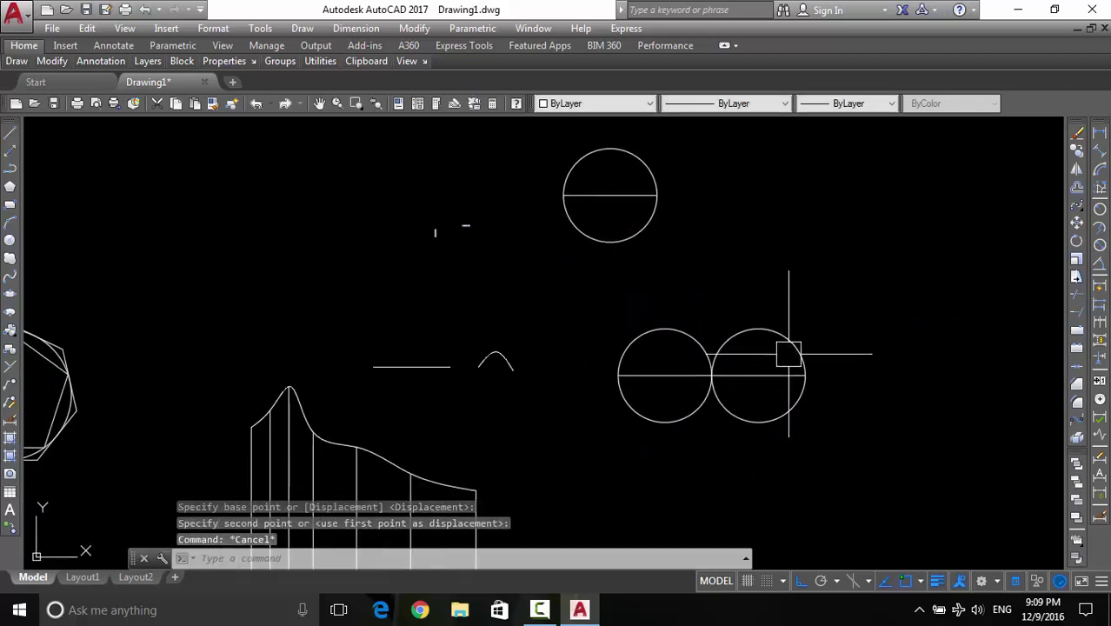
{"action": "scroll", "coordinate": [626, 196], "scroll_direction": "up", "scroll_amount": 2}
{"action": "left_click", "coordinate": [632, 218]}
{"action": "key", "text": "Escape"}
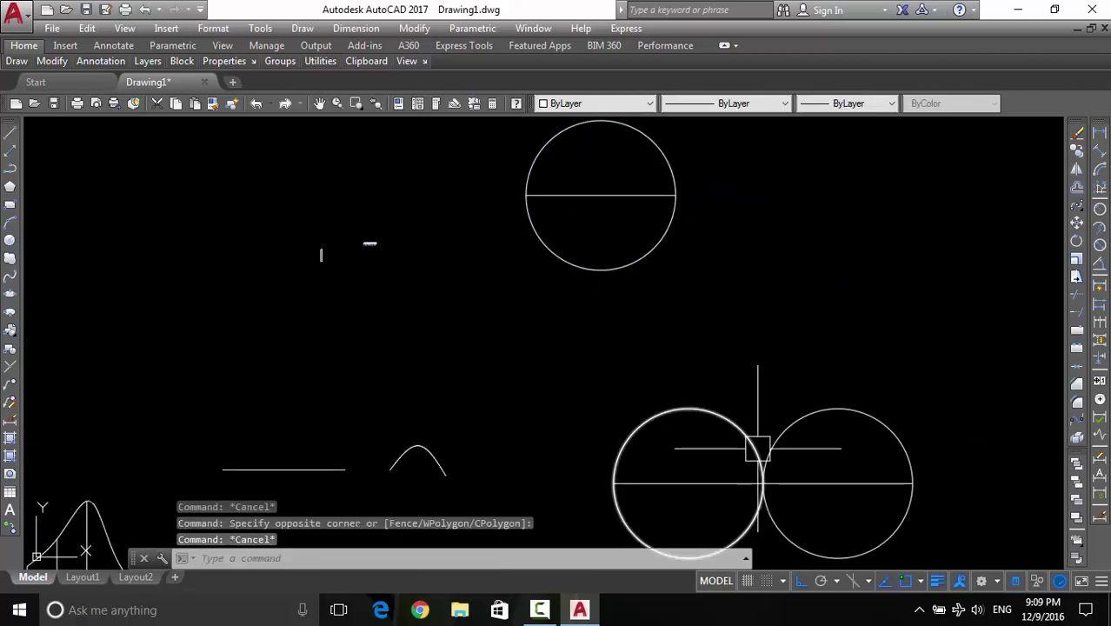
{"action": "scroll", "coordinate": [770, 485], "scroll_direction": "up", "scroll_amount": 8}
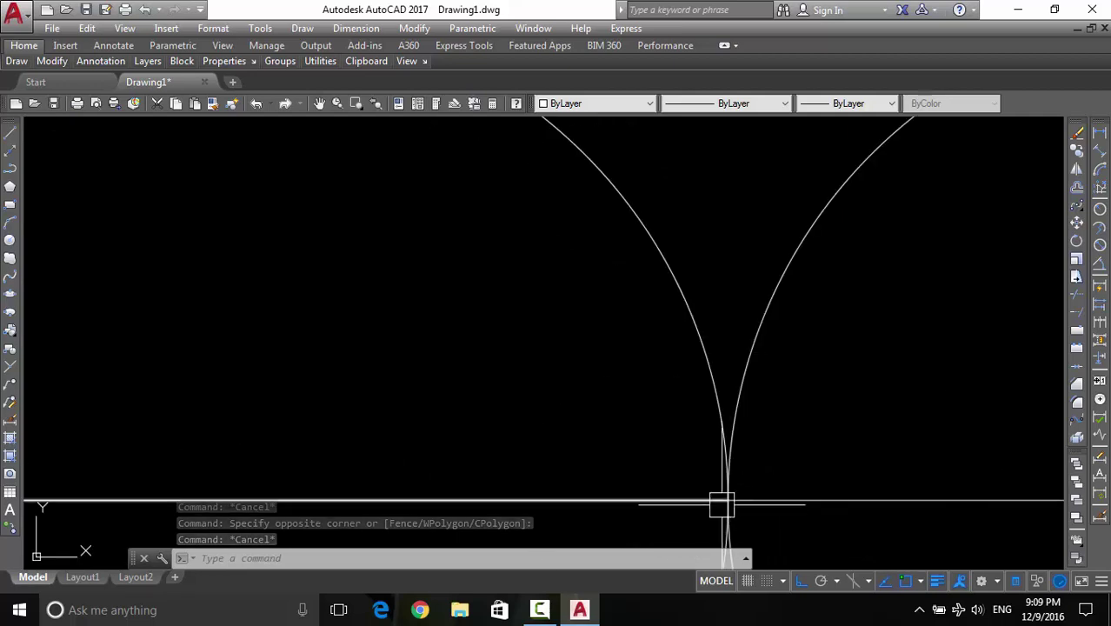
{"action": "scroll", "coordinate": [729, 499], "scroll_direction": "down", "scroll_amount": 8}
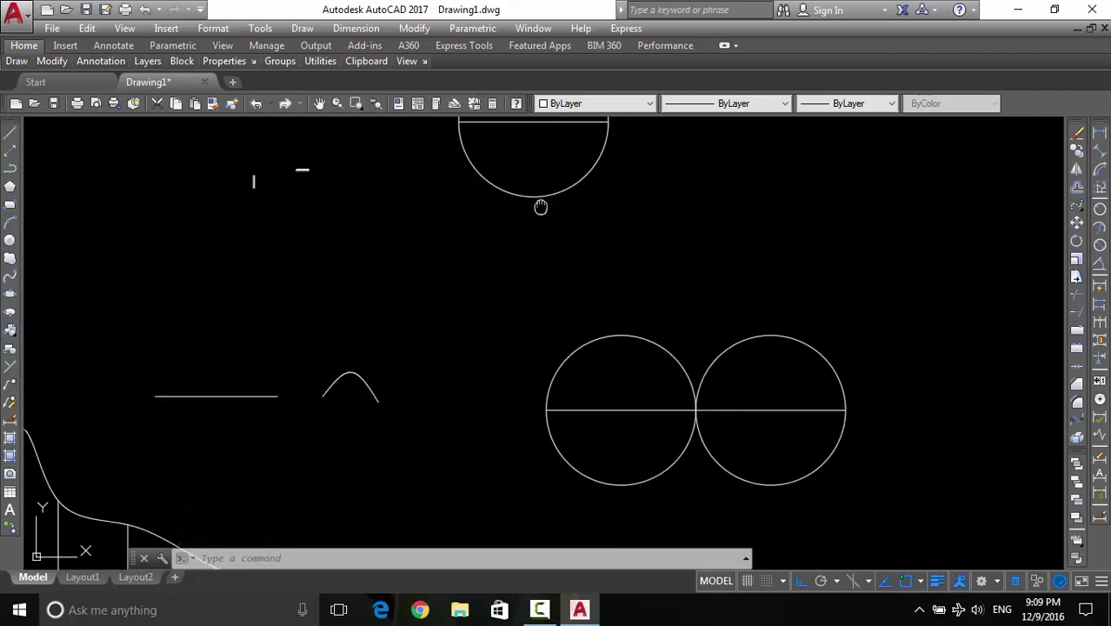
{"action": "middle_click_drag", "start_coordinate": [540, 207], "coordinate": [565, 236]}
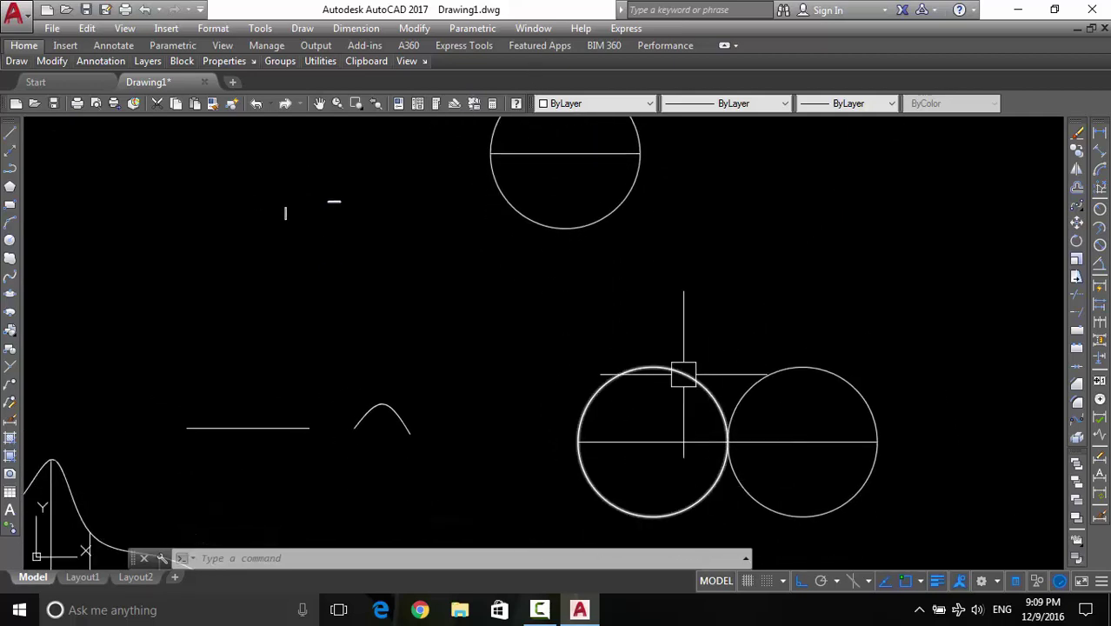
{"action": "scroll", "coordinate": [684, 375], "scroll_direction": "down", "scroll_amount": 2}
Move the upper circle and its line by its centre down among the lower circles
{"action": "left_click", "coordinate": [697, 209]}
{"action": "left_click", "coordinate": [575, 268]}
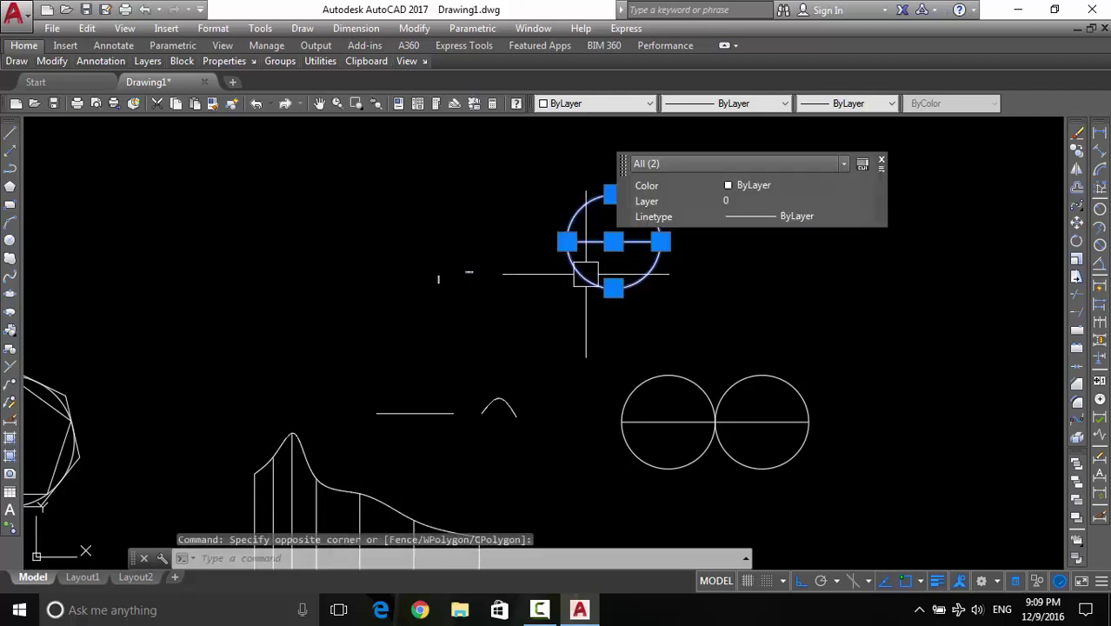
{"action": "type", "text": "m"}
{"action": "key", "text": "Return"}
{"action": "left_click", "coordinate": [613, 242]}
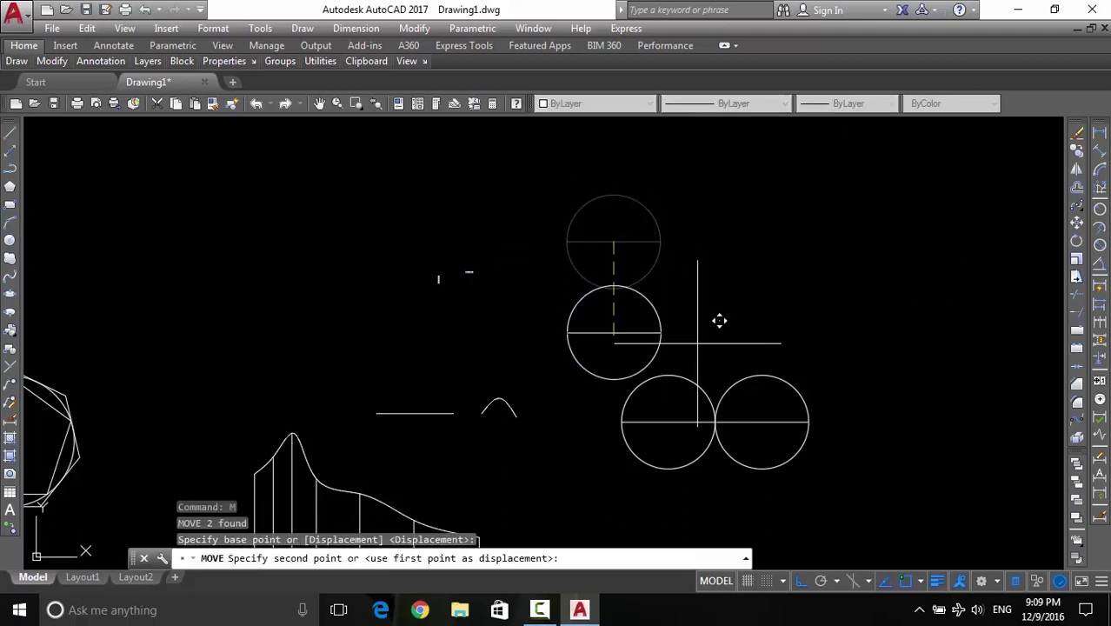
{"action": "middle_click_drag", "start_coordinate": [720, 321], "coordinate": [723, 257]}
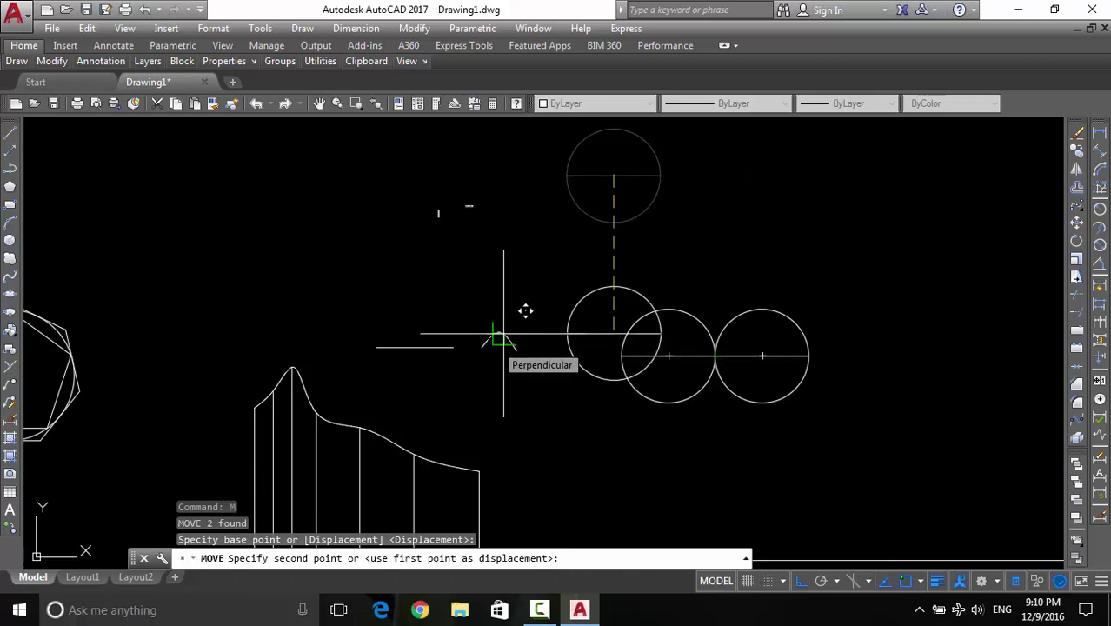
{"action": "key", "text": "F8"}
{"action": "scroll", "coordinate": [735, 324], "scroll_direction": "up", "scroll_amount": 5}
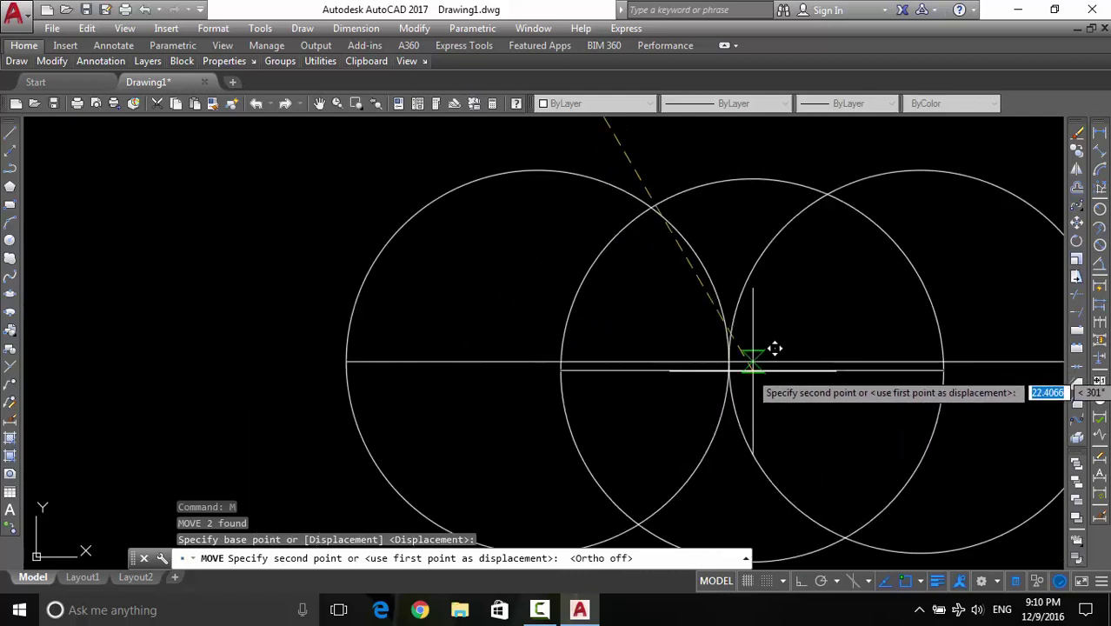
{"action": "left_click", "coordinate": [801, 583]}
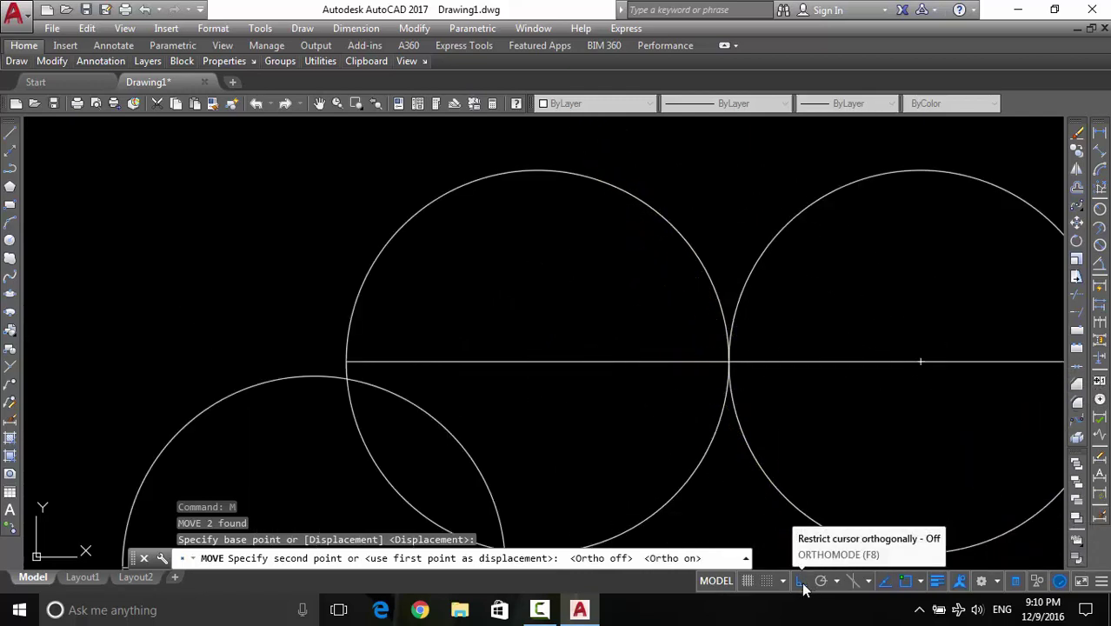
{"action": "left_click", "coordinate": [802, 583]}
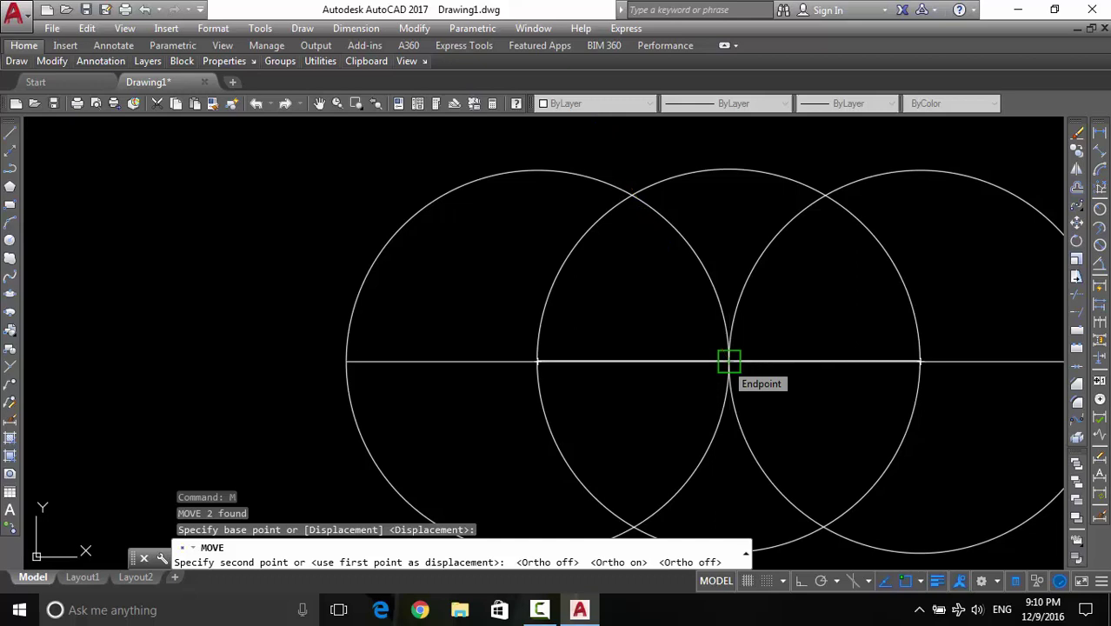
{"action": "left_click", "coordinate": [729, 362]}
{"action": "scroll", "coordinate": [728, 362], "scroll_direction": "down", "scroll_amount": 4}
{"action": "scroll", "coordinate": [678, 200], "scroll_direction": "down", "scroll_amount": 2}
{"action": "middle_click_drag", "start_coordinate": [674, 191], "coordinate": [659, 258]}
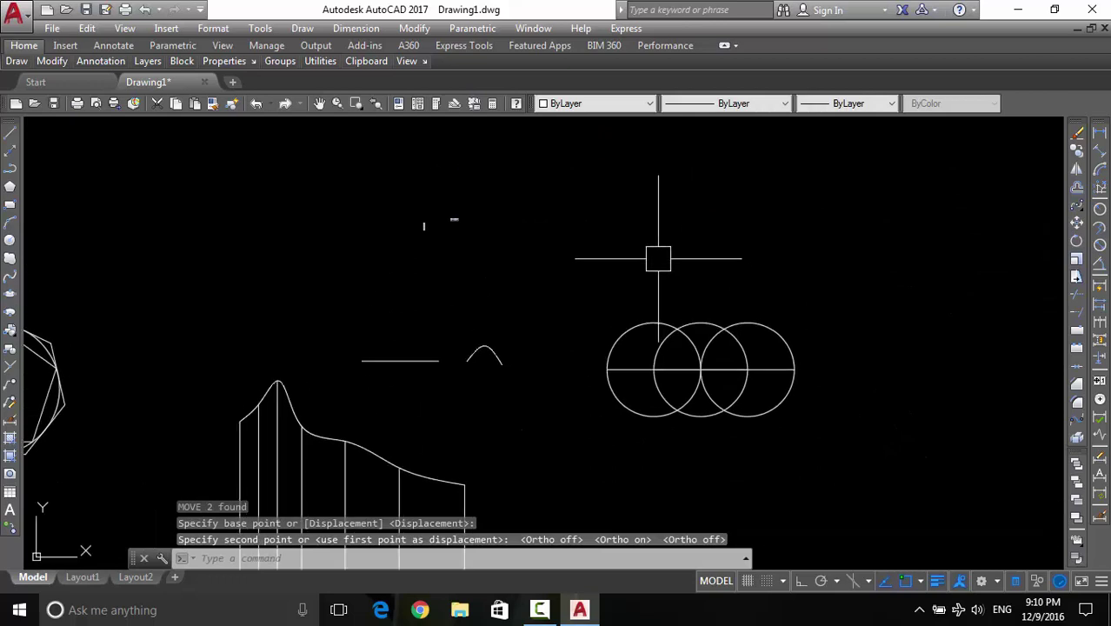
{"action": "middle_click_drag", "start_coordinate": [640, 212], "coordinate": [638, 227]}
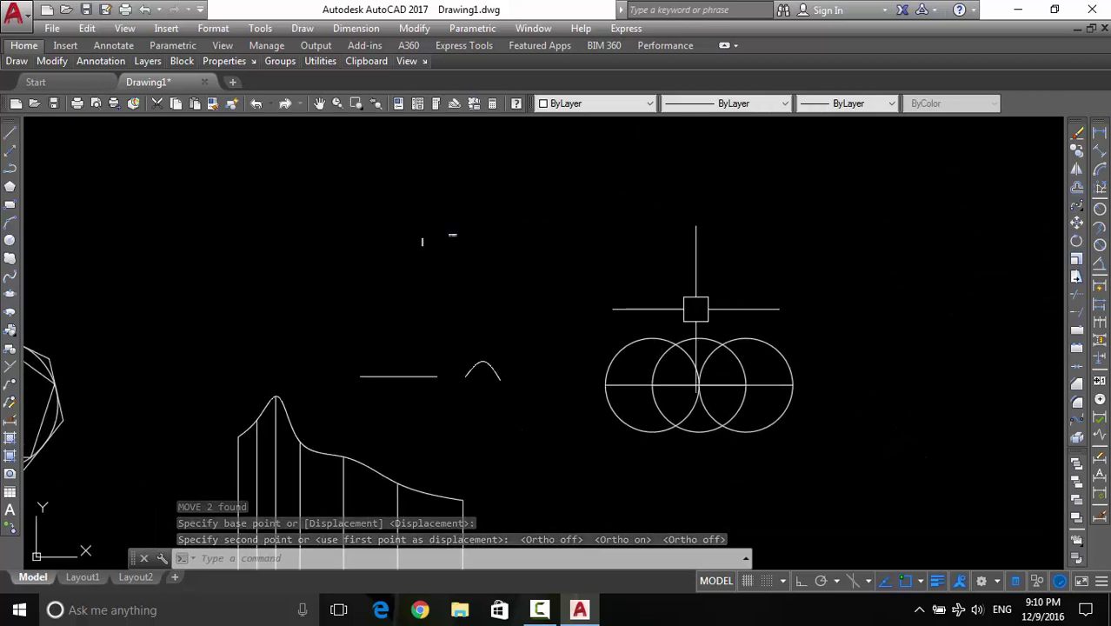
Undo that move and redo it, placing the circle's centre on the lower circles' tangent point
{"action": "key", "text": "ctrl+z"}
{"action": "scroll", "coordinate": [694, 305], "scroll_direction": "up", "scroll_amount": 4}
{"action": "scroll", "coordinate": [694, 305], "scroll_direction": "down", "scroll_amount": 4}
{"action": "left_click", "coordinate": [690, 182]}
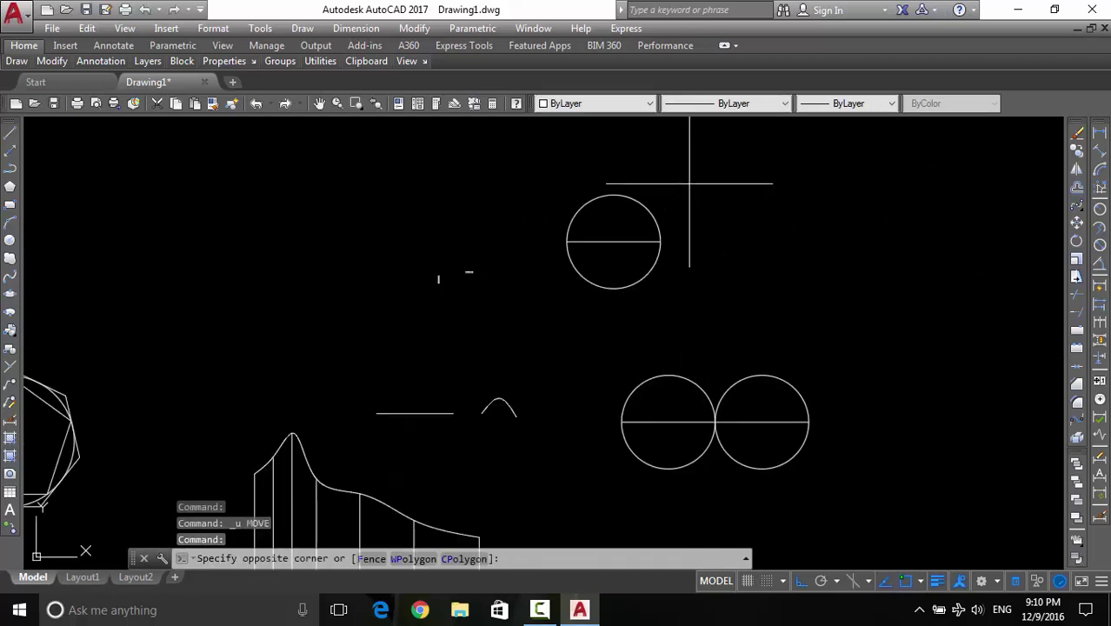
{"action": "left_click", "coordinate": [617, 274]}
{"action": "key", "text": "Return"}
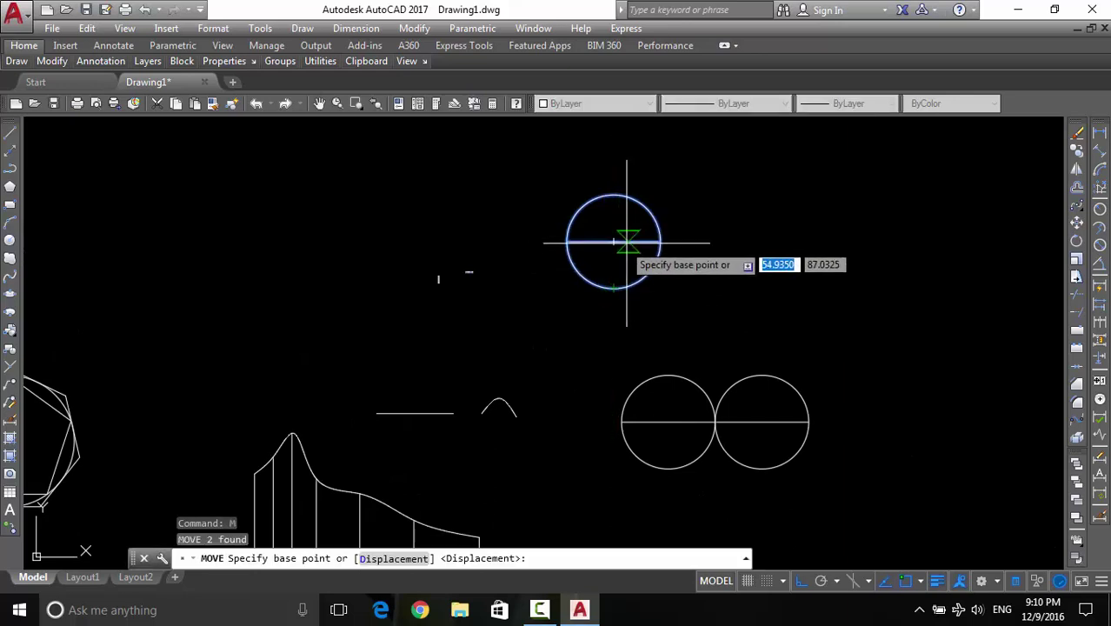
{"action": "left_click", "coordinate": [613, 242]}
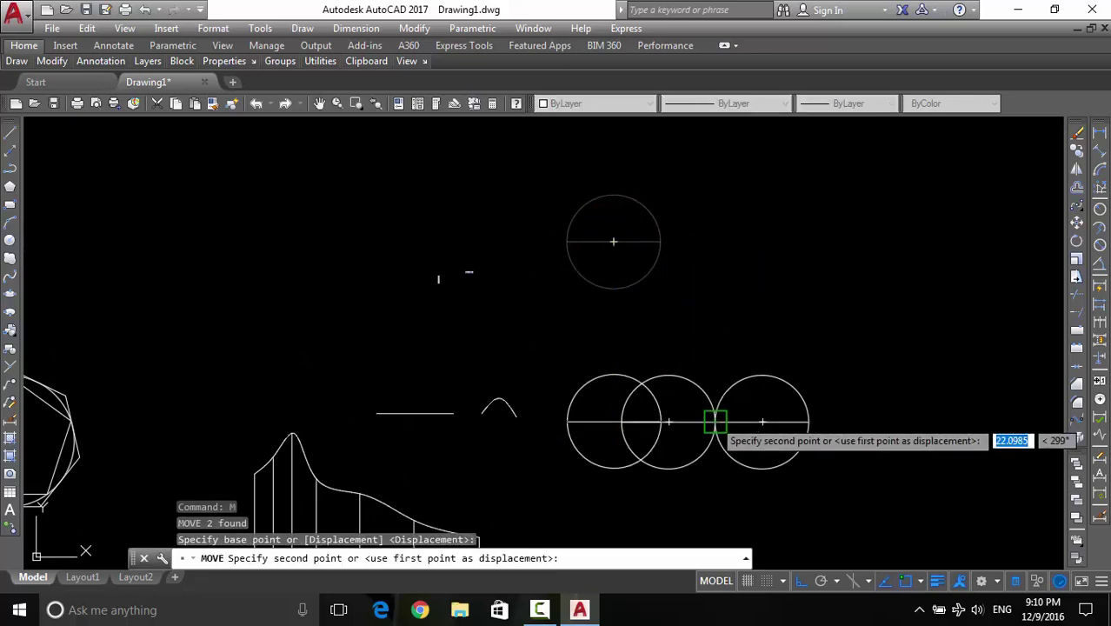
{"action": "left_click", "coordinate": [715, 422]}
Pan and zoom to inspect the three overlapping halved circles
{"action": "scroll", "coordinate": [750, 429], "scroll_direction": "up", "scroll_amount": 6}
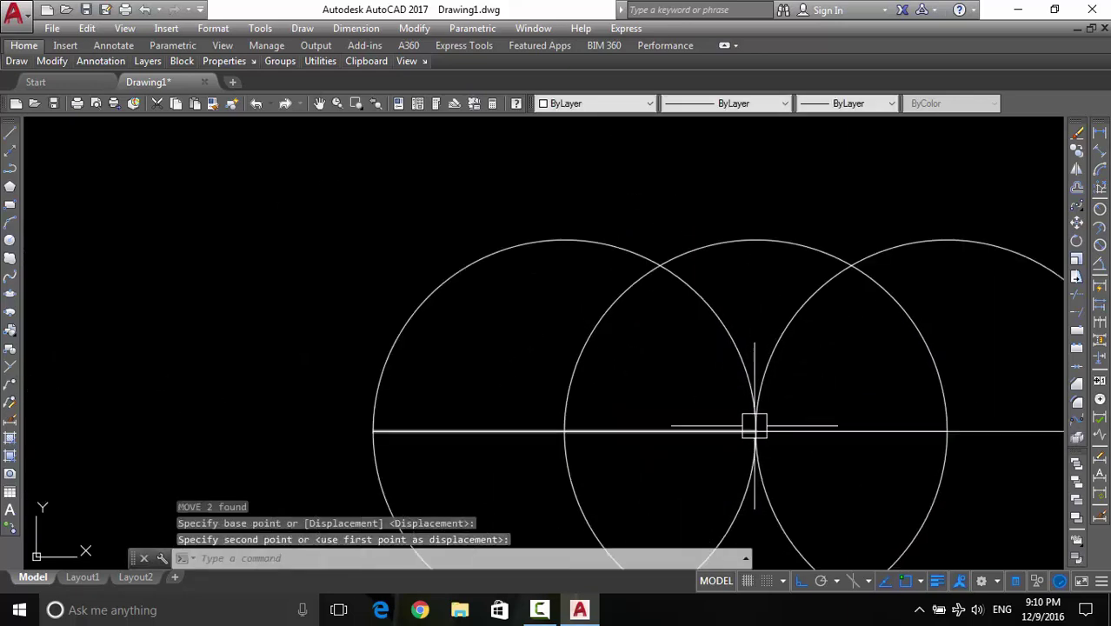
{"action": "scroll", "coordinate": [724, 376], "scroll_direction": "up", "scroll_amount": 2}
{"action": "scroll", "coordinate": [705, 370], "scroll_direction": "down", "scroll_amount": 2}
{"action": "scroll", "coordinate": [707, 360], "scroll_direction": "down", "scroll_amount": 2}
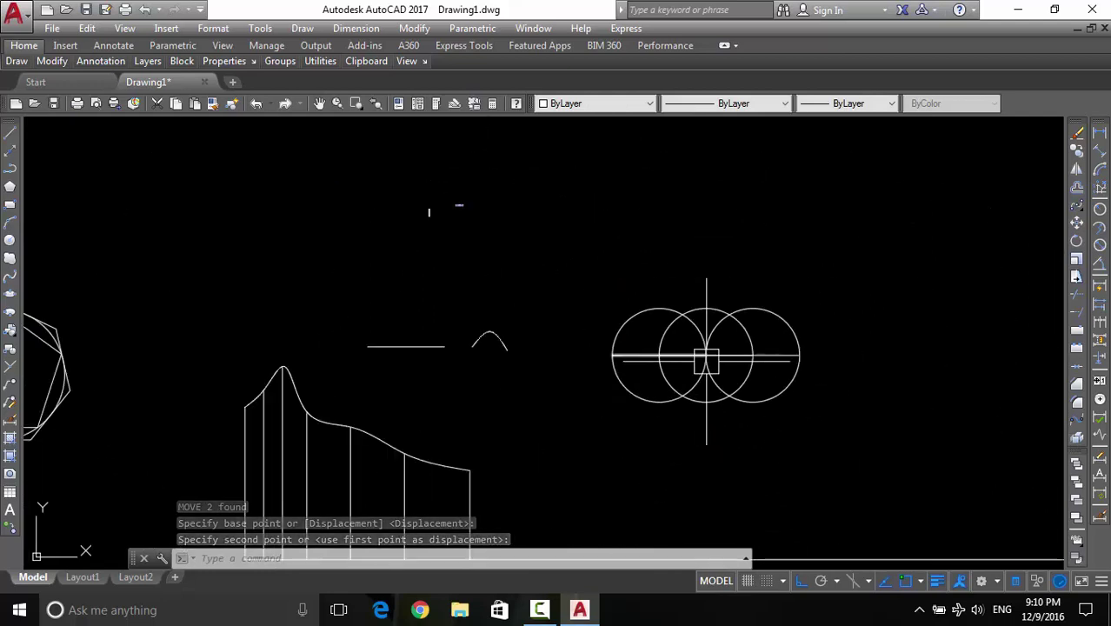
{"action": "scroll", "coordinate": [678, 313], "scroll_direction": "down", "scroll_amount": 1}
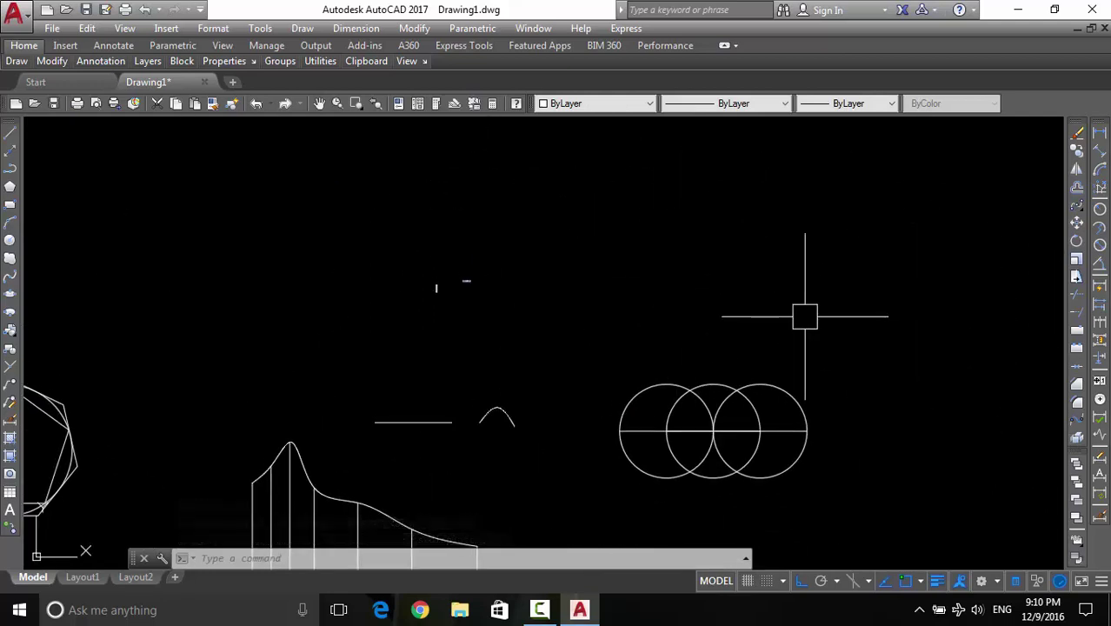
{"action": "mouse_move", "coordinate": [778, 362]}
{"action": "middle_mouse_down"}
{"action": "mouse_move", "coordinate": [747, 334]}
{"action": "mouse_move", "coordinate": [689, 346]}
{"action": "middle_mouse_up"}
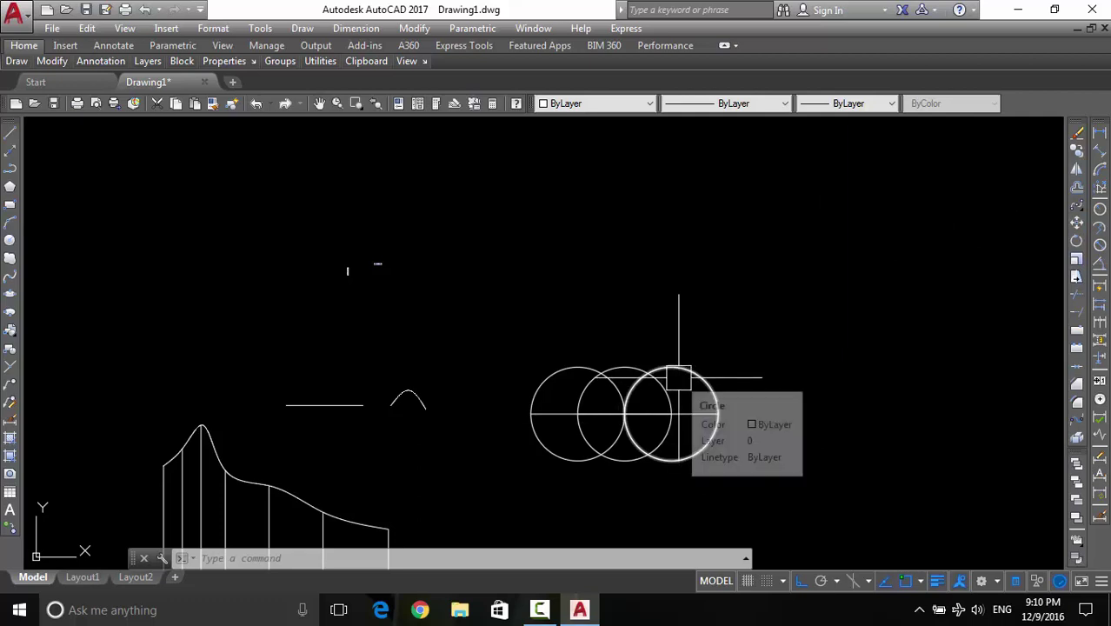
{"action": "middle_click_drag", "start_coordinate": [679, 377], "coordinate": [679, 395]}
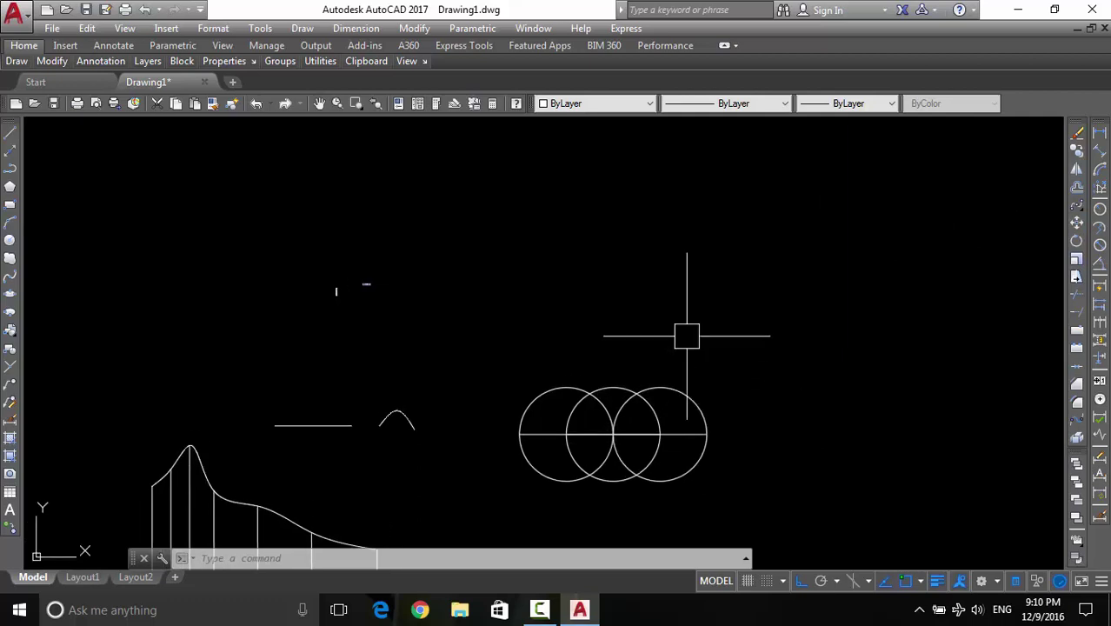
{"action": "middle_click_drag", "start_coordinate": [687, 333], "coordinate": [679, 330]}
{"action": "mouse_move", "coordinate": [631, 410]}
{"action": "middle_mouse_down"}
{"action": "mouse_move", "coordinate": [658, 364]}
{"action": "mouse_move", "coordinate": [546, 374]}
{"action": "middle_mouse_up"}
{"action": "scroll", "coordinate": [615, 402], "scroll_direction": "up", "scroll_amount": 4}
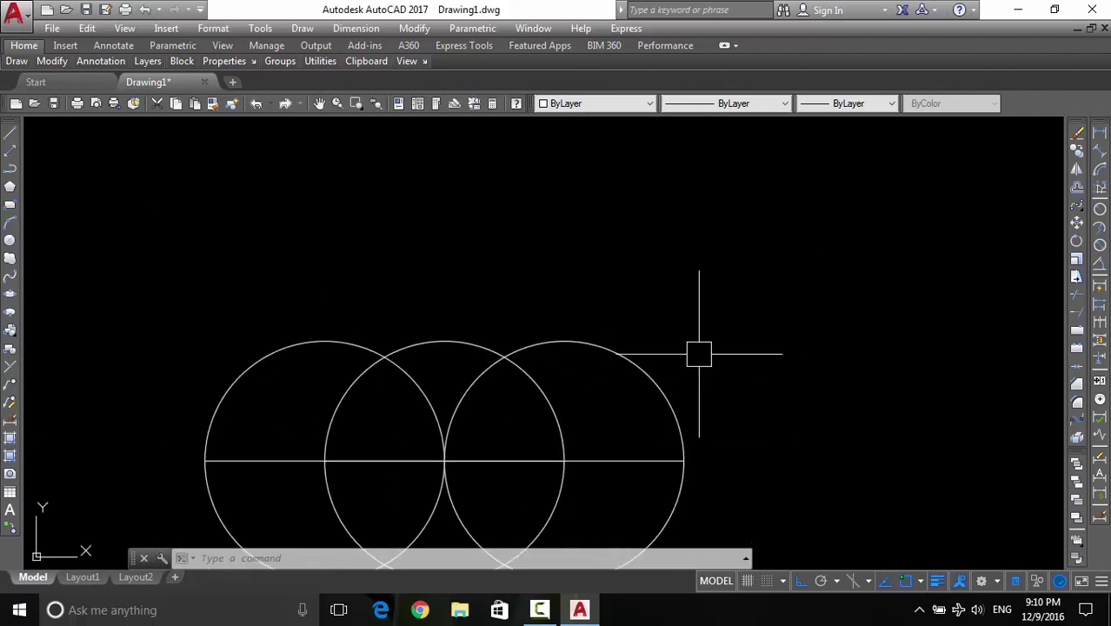
Sketch a first triangle with Ortho off, then undo it
{"action": "key", "text": "Return"}
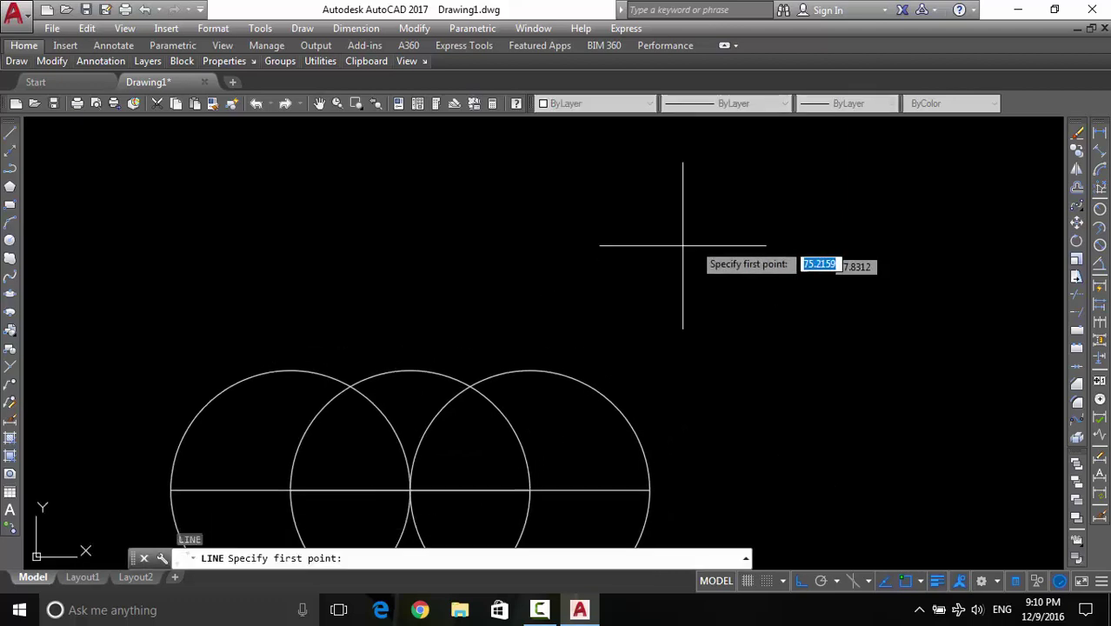
{"action": "middle_click_drag", "start_coordinate": [685, 239], "coordinate": [647, 286]}
{"action": "left_click", "coordinate": [671, 222]}
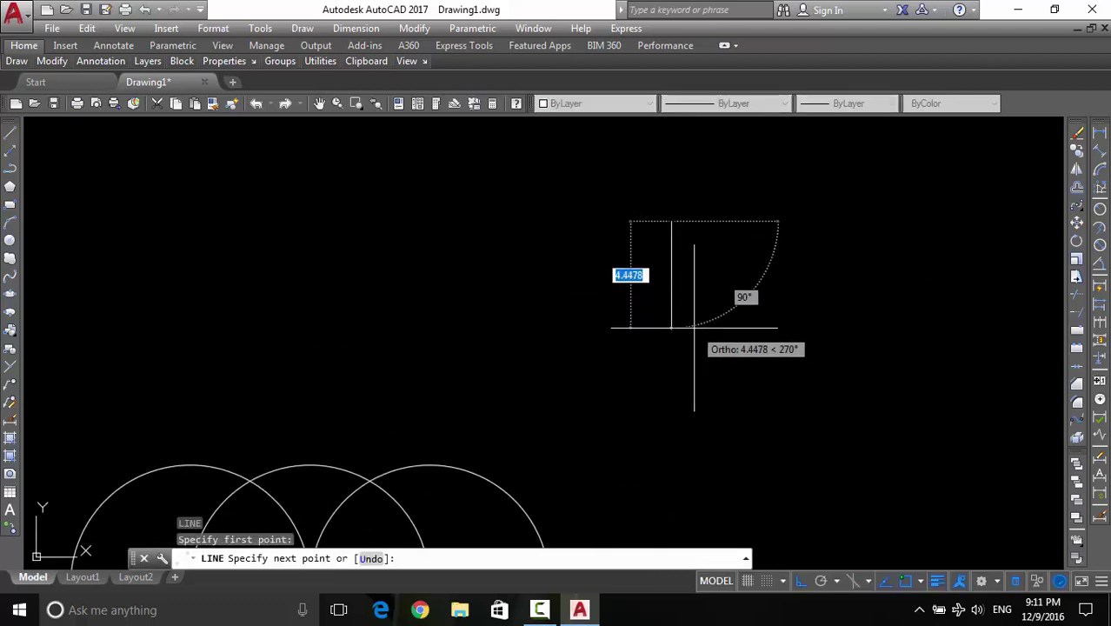
{"action": "key", "text": "F8"}
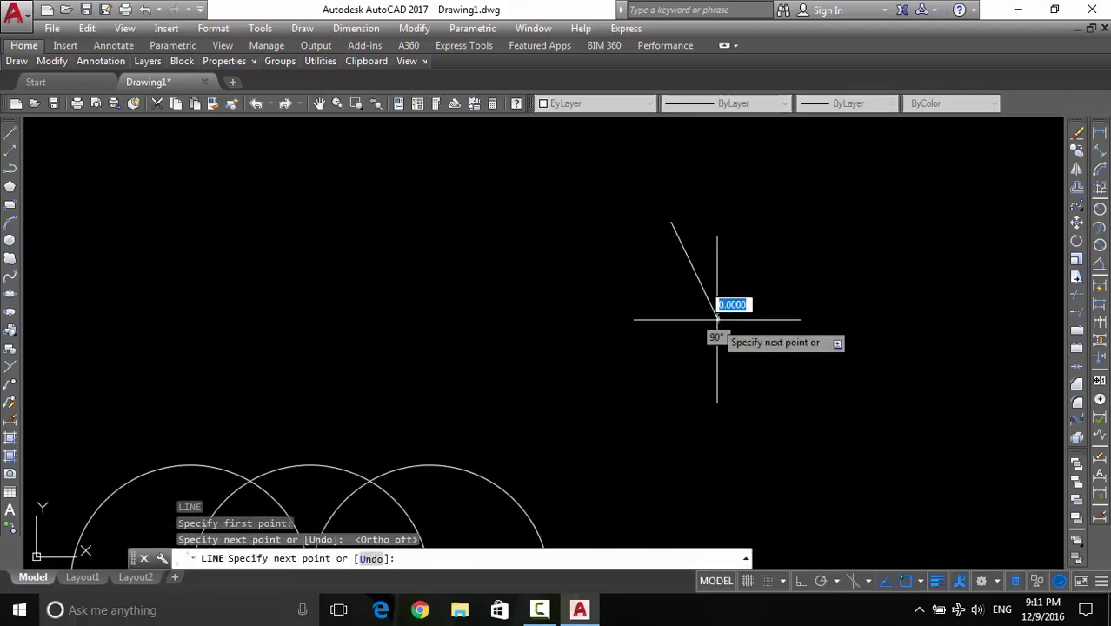
{"action": "left_click", "coordinate": [719, 320]}
{"action": "left_click", "coordinate": [612, 320]}
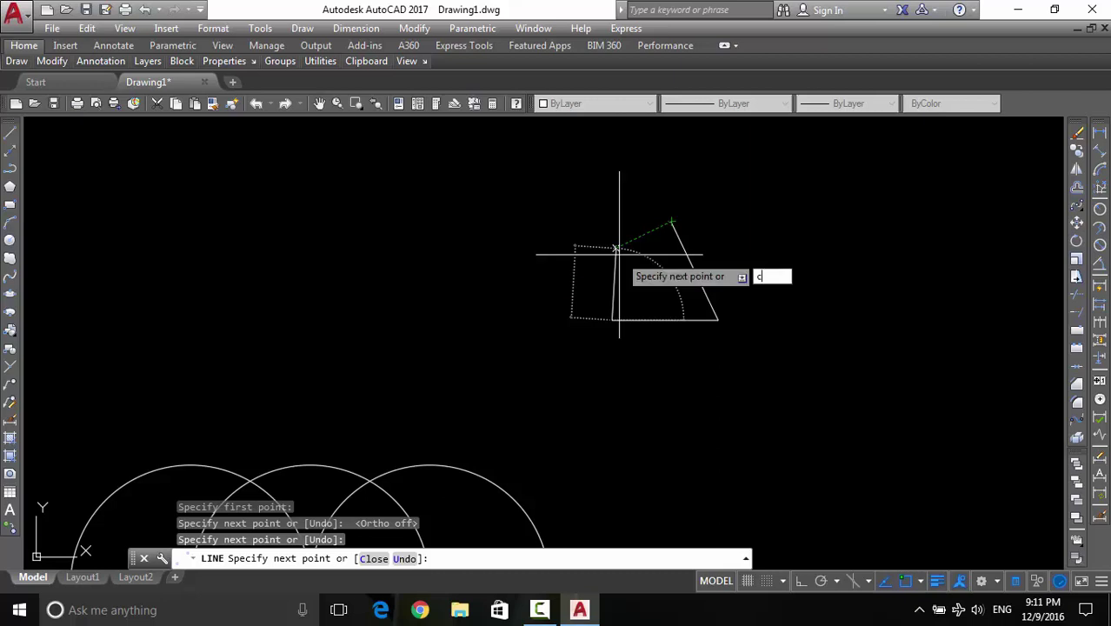
{"action": "key", "text": "Escape"}
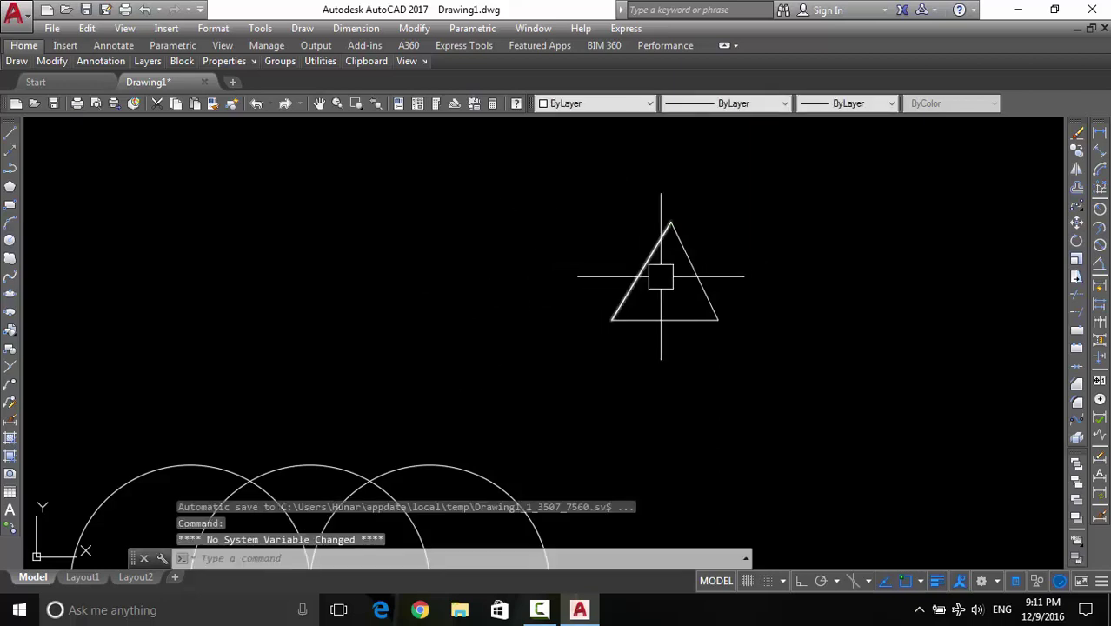
{"action": "key", "text": "ctrl+z"}
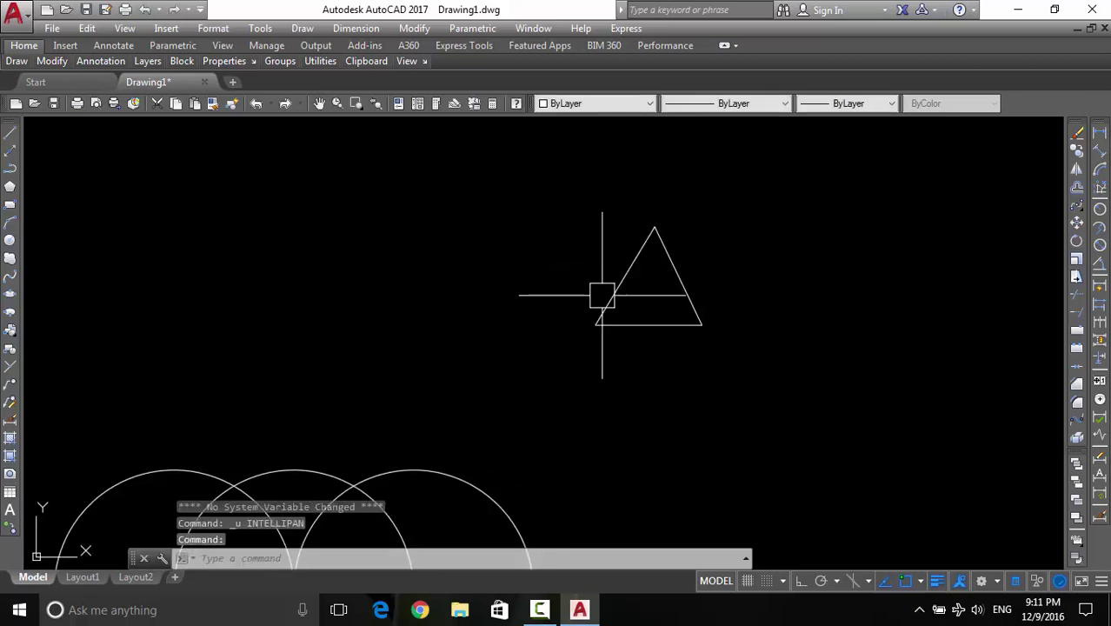
Redraw the triangle with LINE through three corners and close it with C
{"action": "middle_click_drag", "start_coordinate": [639, 311], "coordinate": [596, 322]}
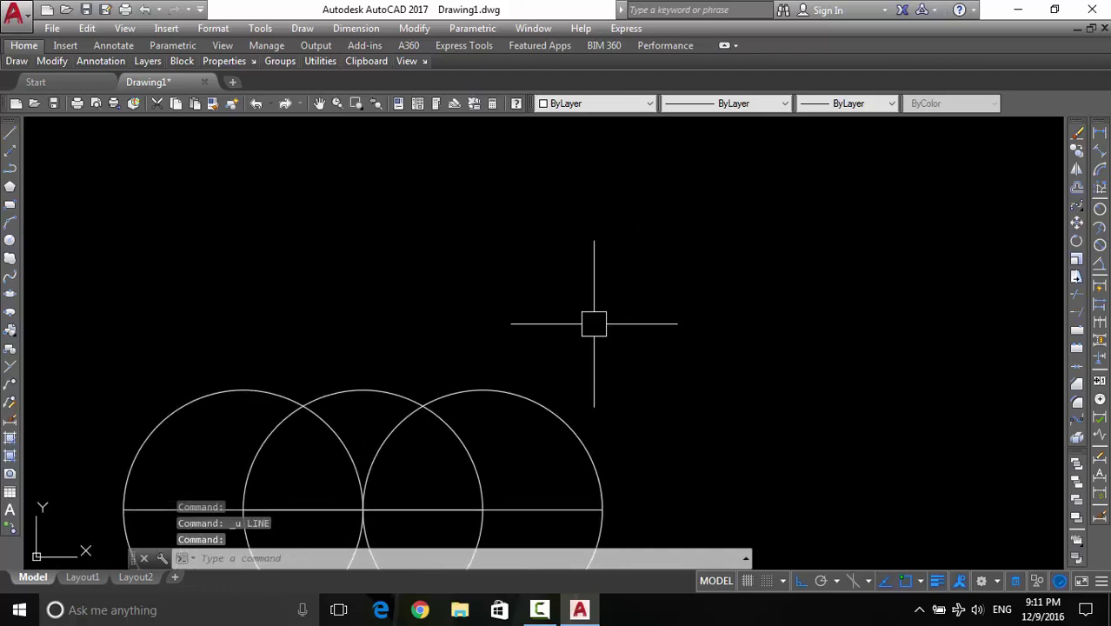
{"action": "type", "text": "l"}
{"action": "key", "text": "Return"}
{"action": "left_click", "coordinate": [688, 195]}
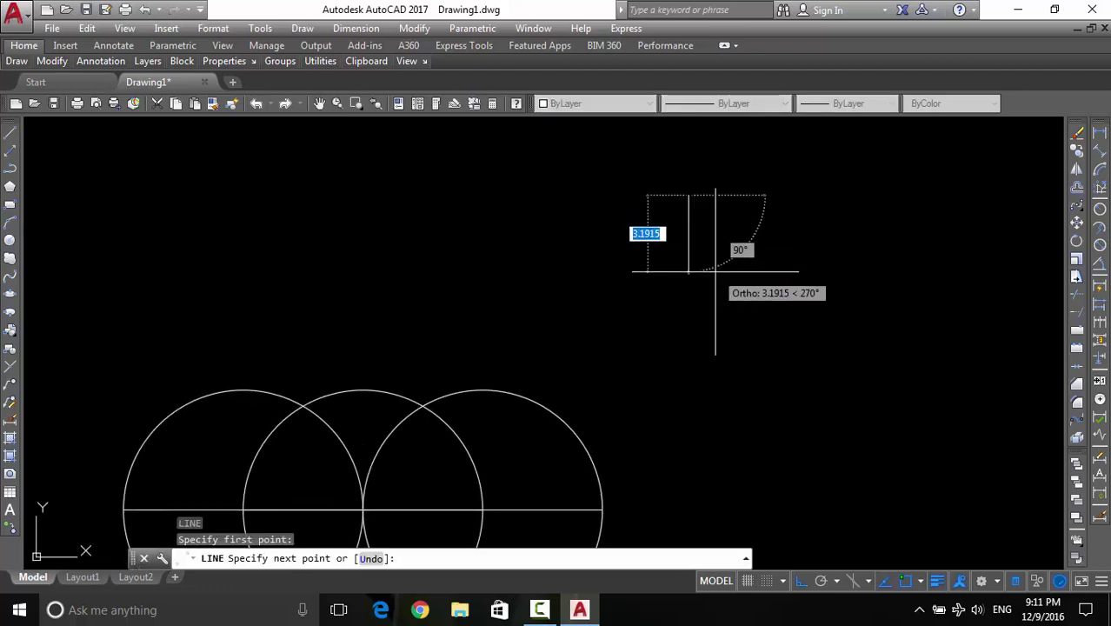
{"action": "key", "text": "super"}
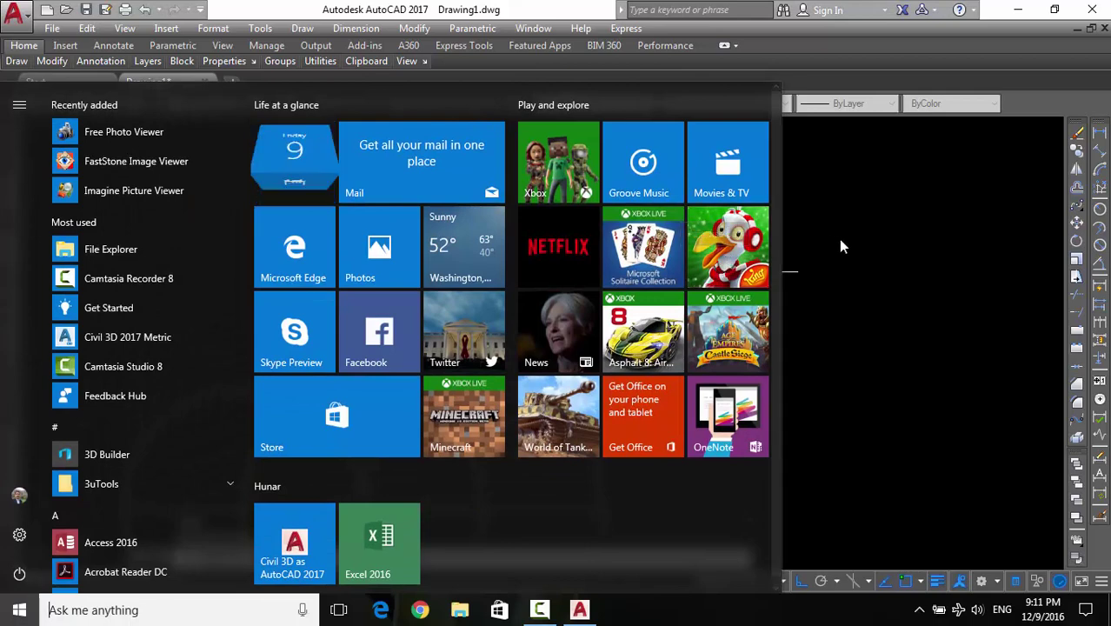
{"action": "key", "text": "super"}
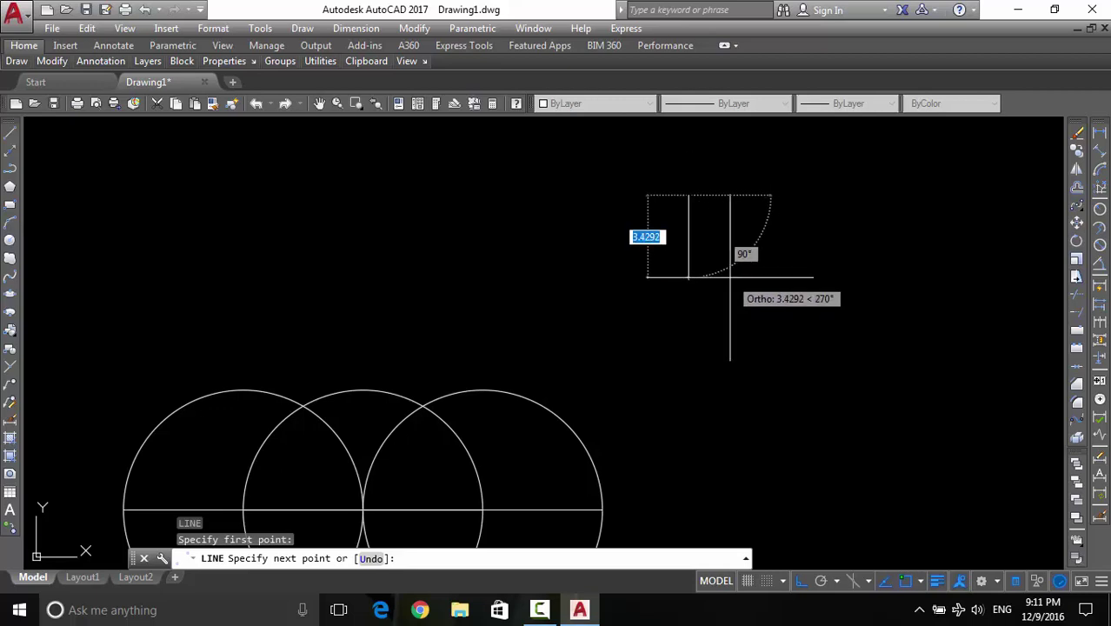
{"action": "key", "text": "F8"}
{"action": "left_click", "coordinate": [737, 279]}
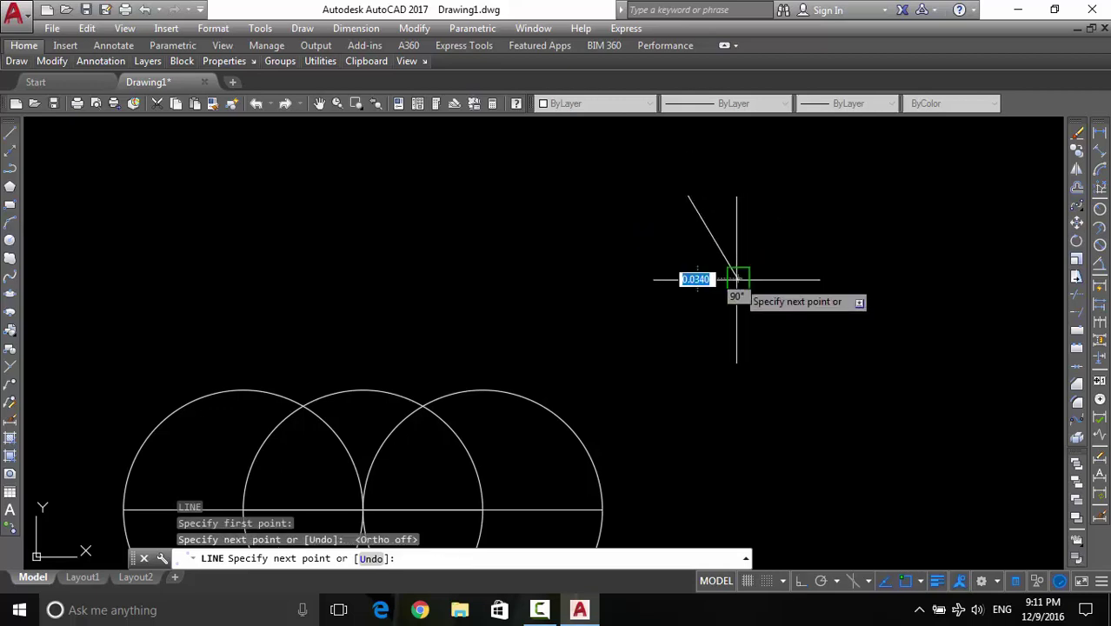
{"action": "left_click", "coordinate": [634, 278]}
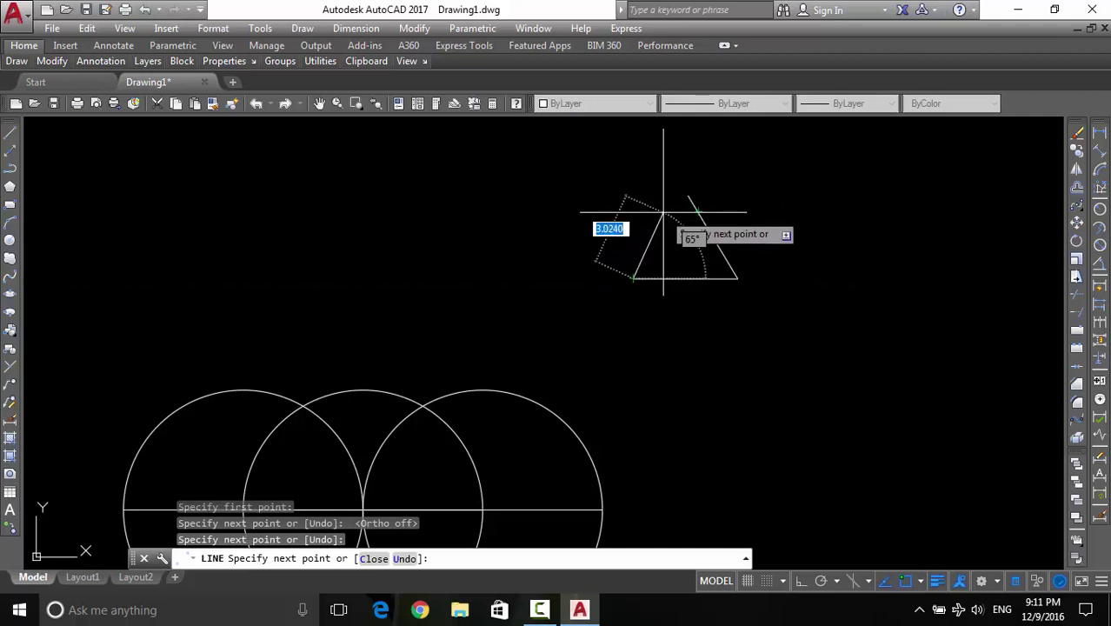
{"action": "type", "text": "c"}
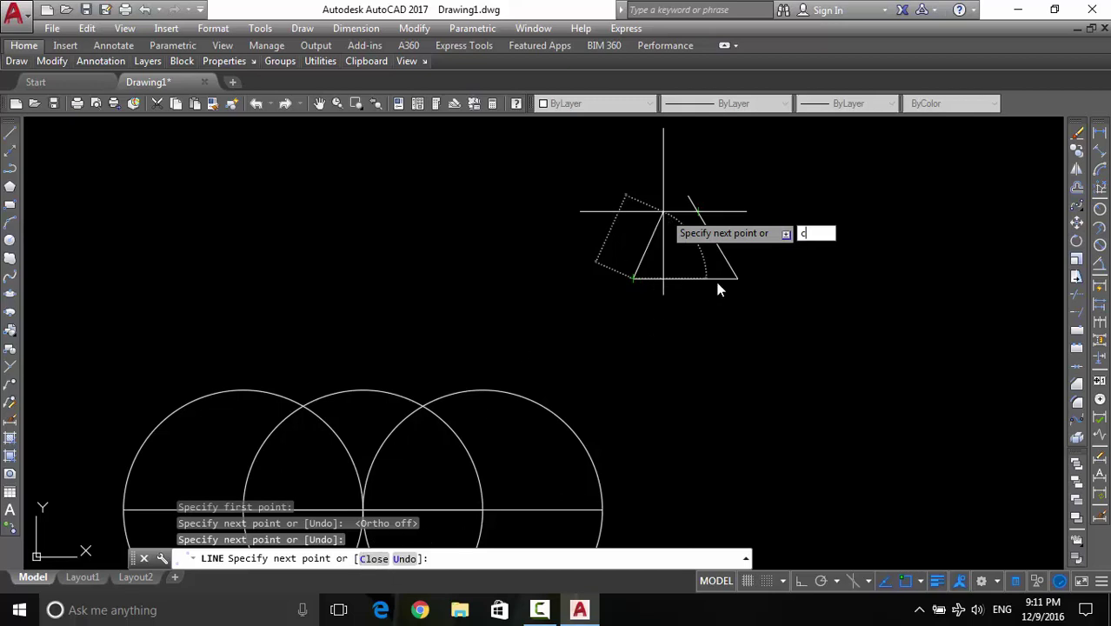
{"action": "key", "text": "Return"}
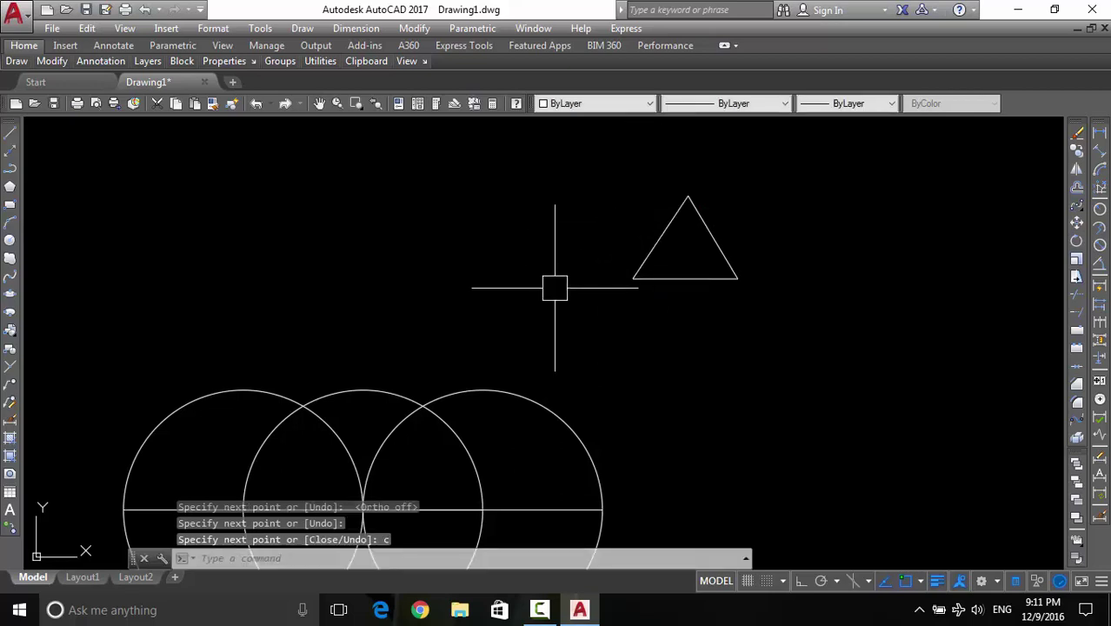
Set the triangle's right sloping edge to Red in Quick Properties
{"action": "middle_click_drag", "start_coordinate": [716, 244], "coordinate": [687, 265]}
{"action": "left_click", "coordinate": [687, 265]}
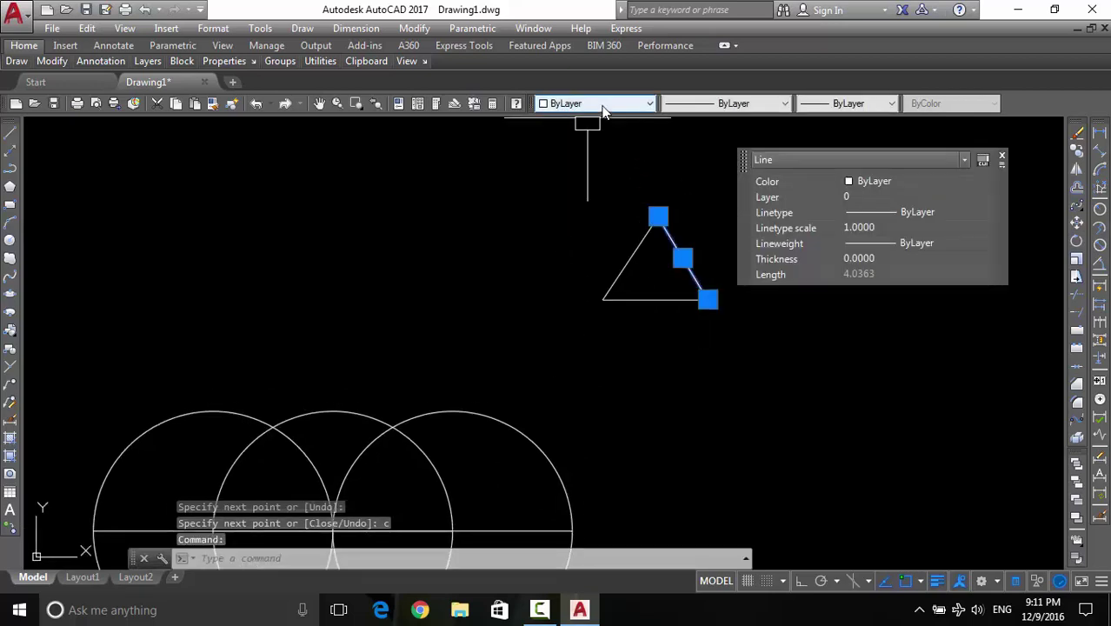
{"action": "left_click", "coordinate": [596, 103]}
{"action": "left_click", "coordinate": [563, 153]}
{"action": "middle_click_drag", "start_coordinate": [675, 204], "coordinate": [625, 226]}
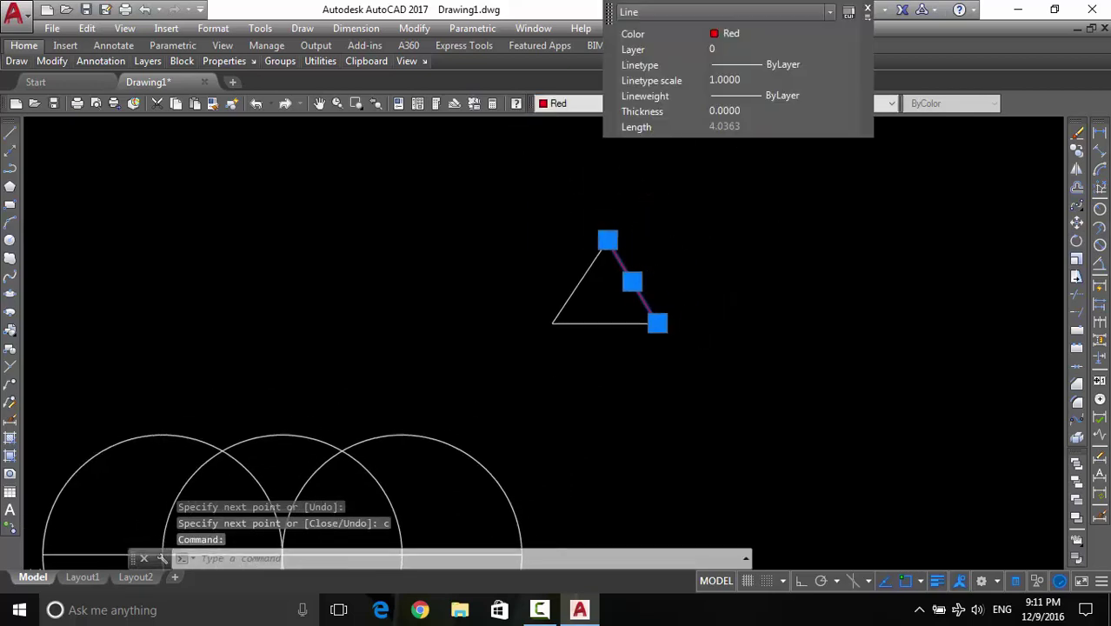
{"action": "key", "text": "Escape"}
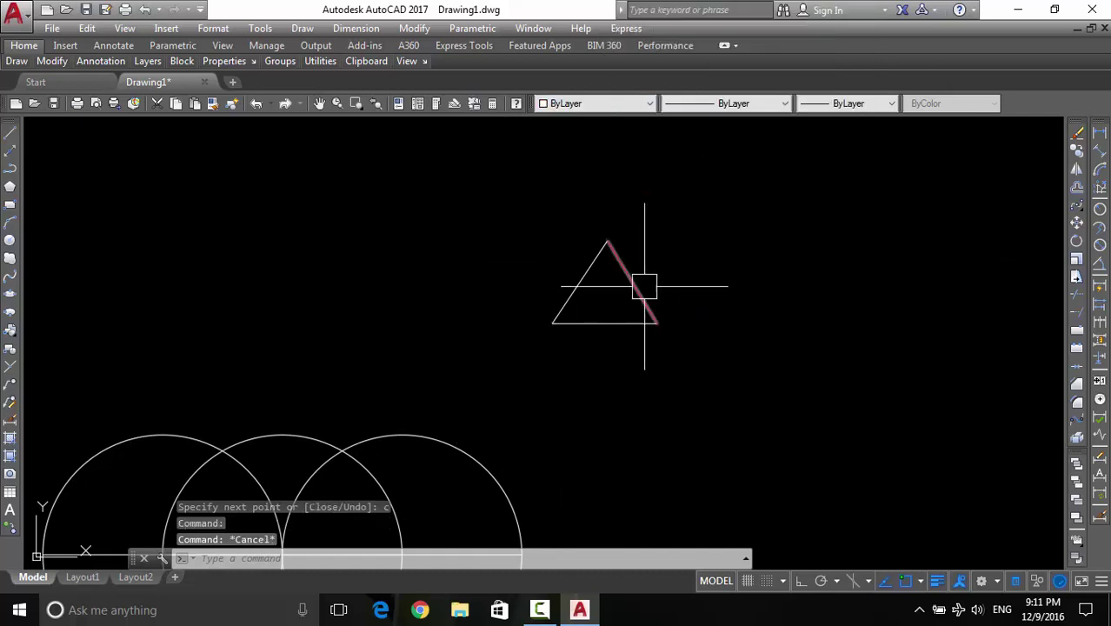
{"action": "middle_click_drag", "start_coordinate": [627, 301], "coordinate": [594, 311]}
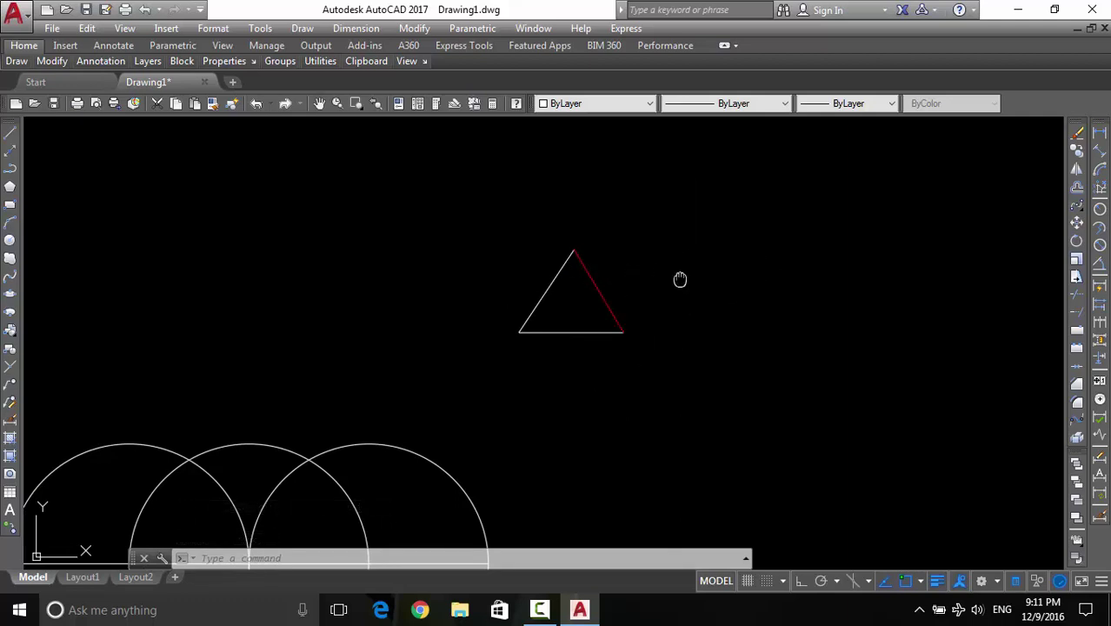
{"action": "middle_click_drag", "start_coordinate": [679, 277], "coordinate": [685, 285]}
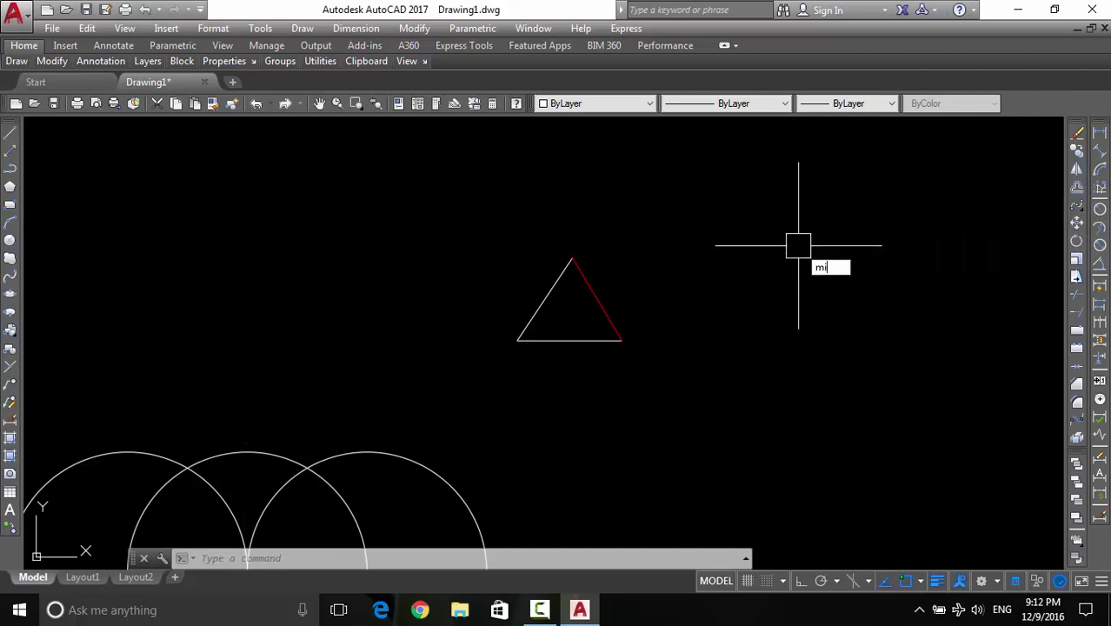
Mirror the triangle across a vertical line to its right, keeping the original
{"action": "key", "text": "Return"}
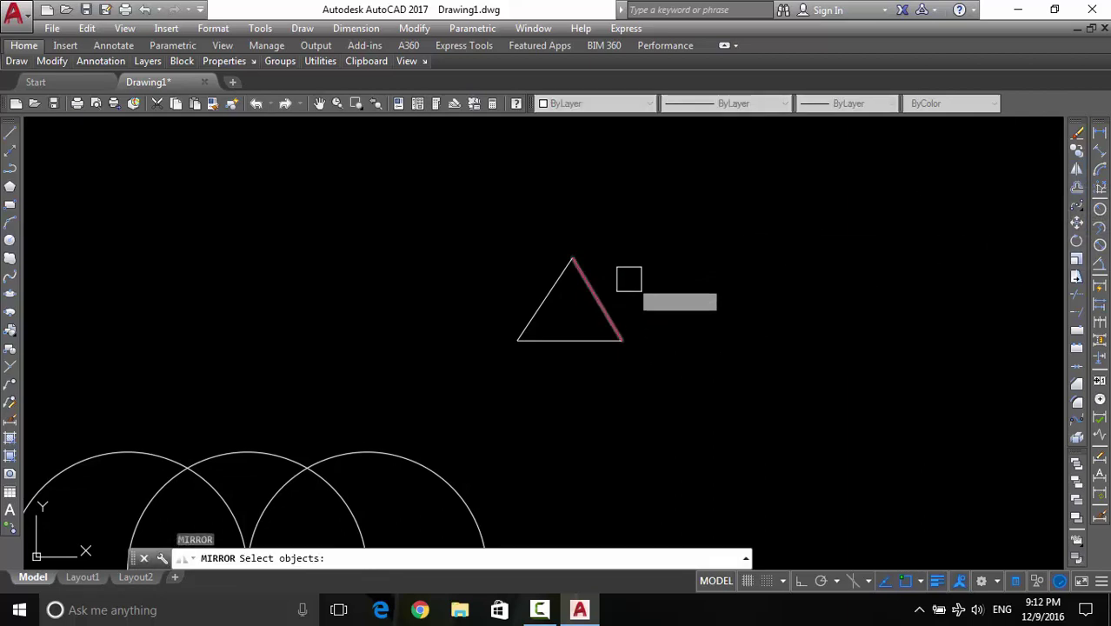
{"action": "left_click", "coordinate": [656, 234]}
{"action": "left_click", "coordinate": [480, 368]}
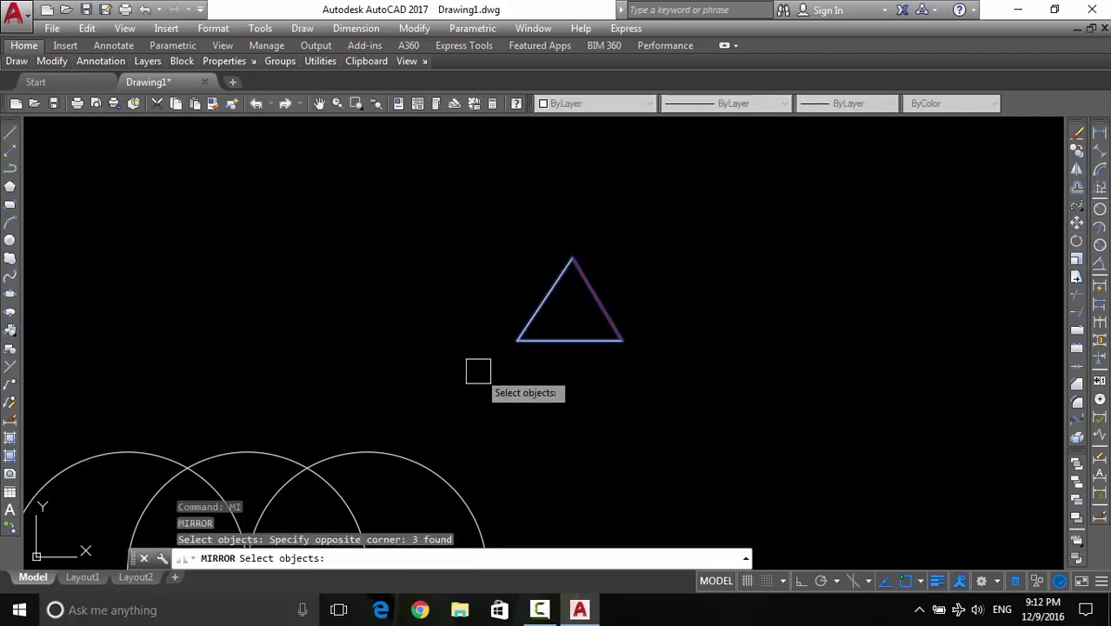
{"action": "key", "text": "Return"}
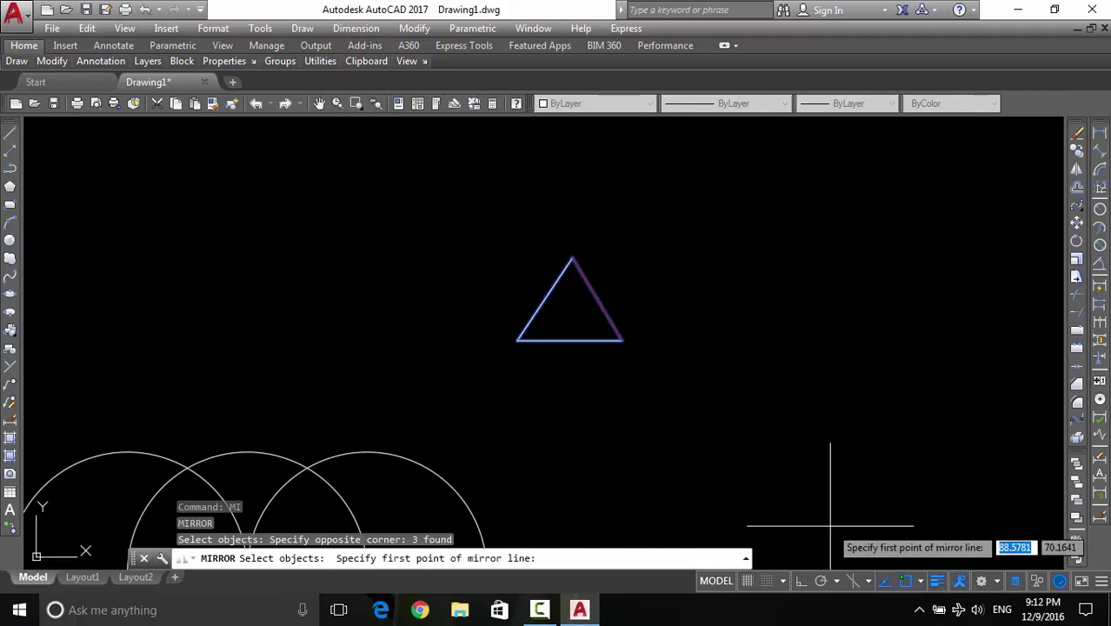
{"action": "left_click", "coordinate": [800, 583]}
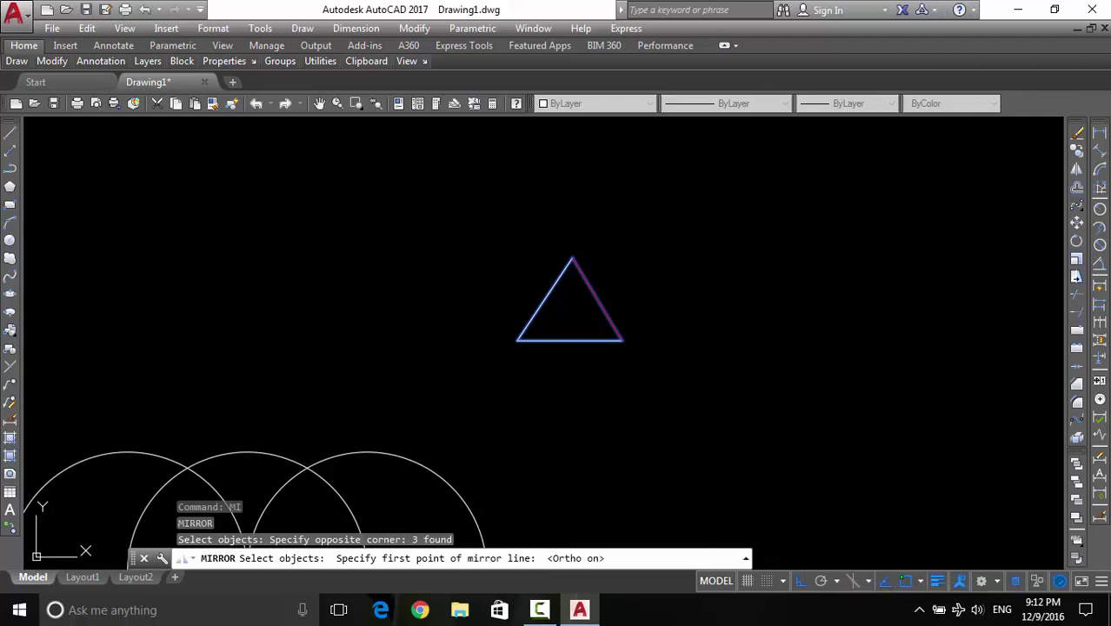
{"action": "left_click", "coordinate": [685, 219]}
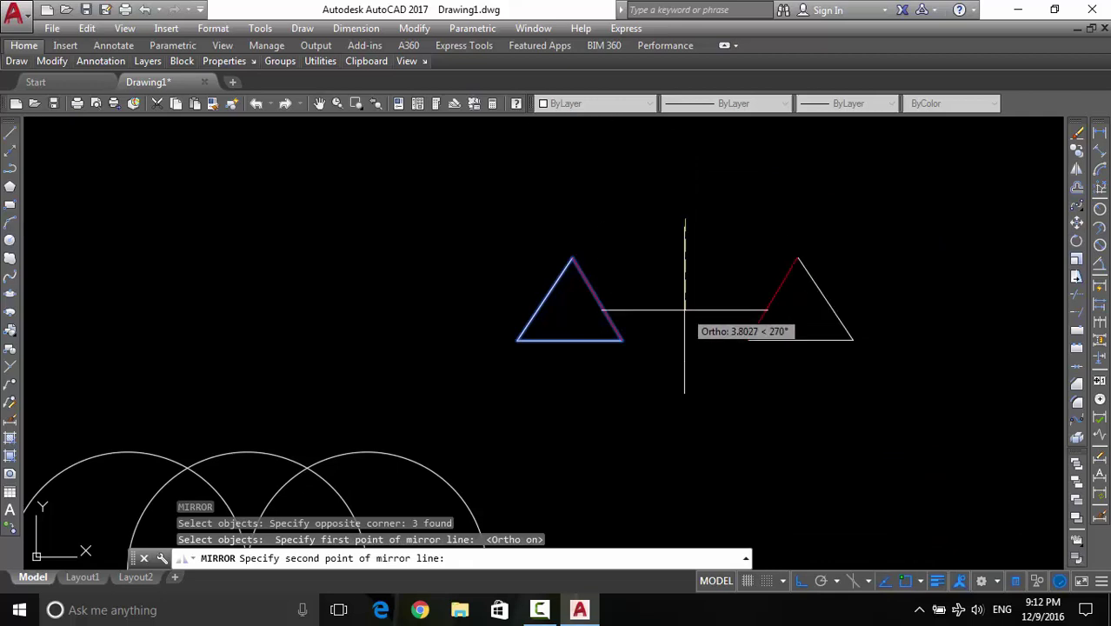
{"action": "middle_click_drag", "start_coordinate": [533, 233], "coordinate": [547, 383]}
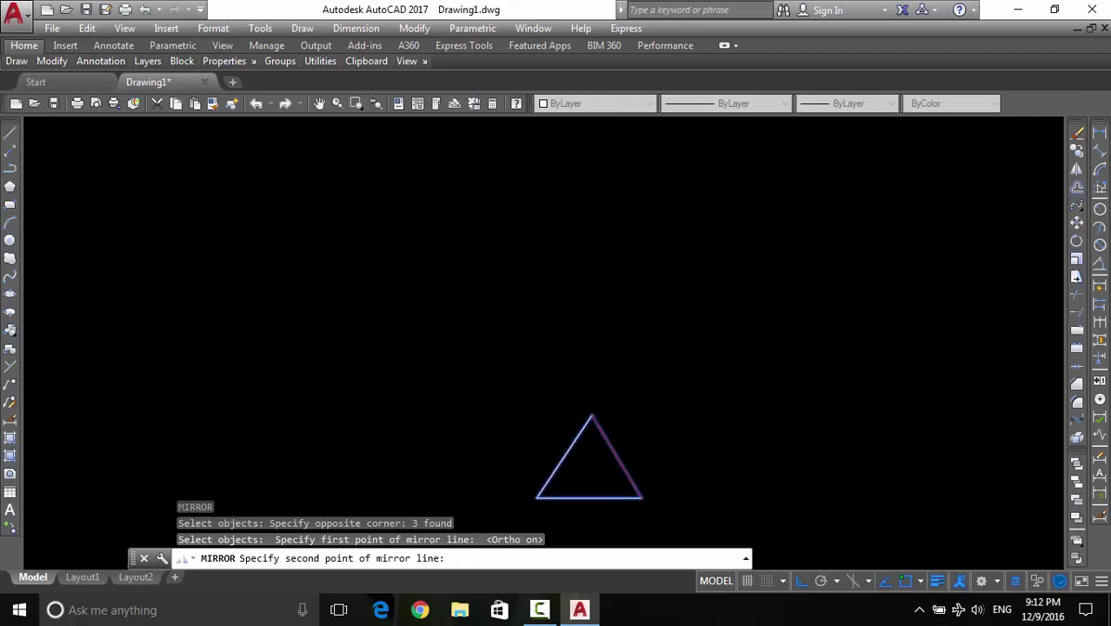
{"action": "scroll", "coordinate": [547, 380], "scroll_direction": "down", "scroll_amount": 2}
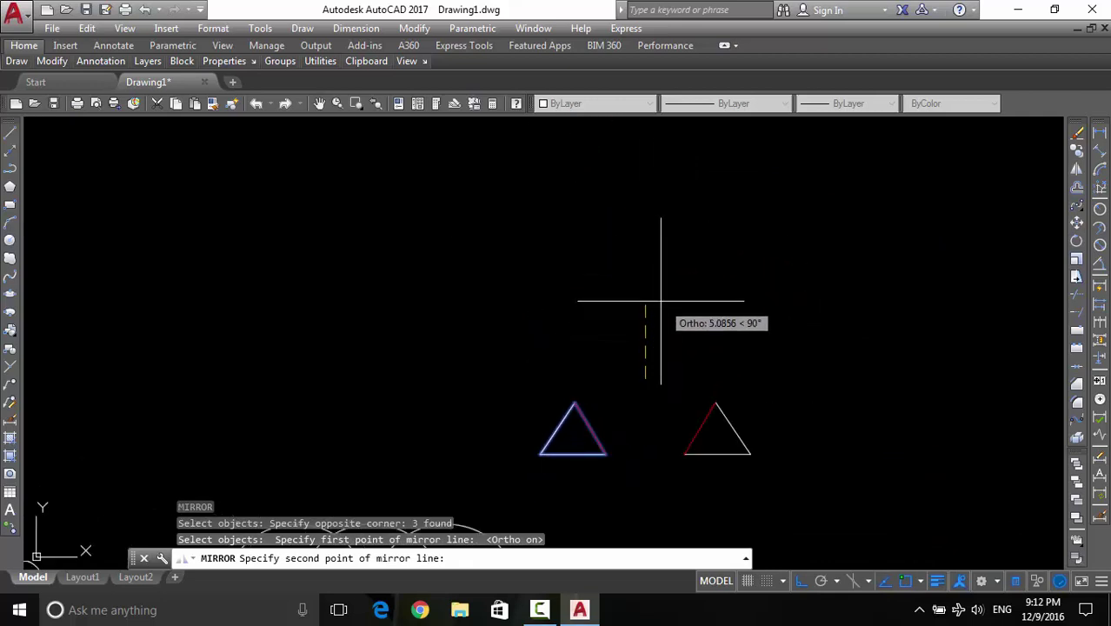
{"action": "key", "text": "F8"}
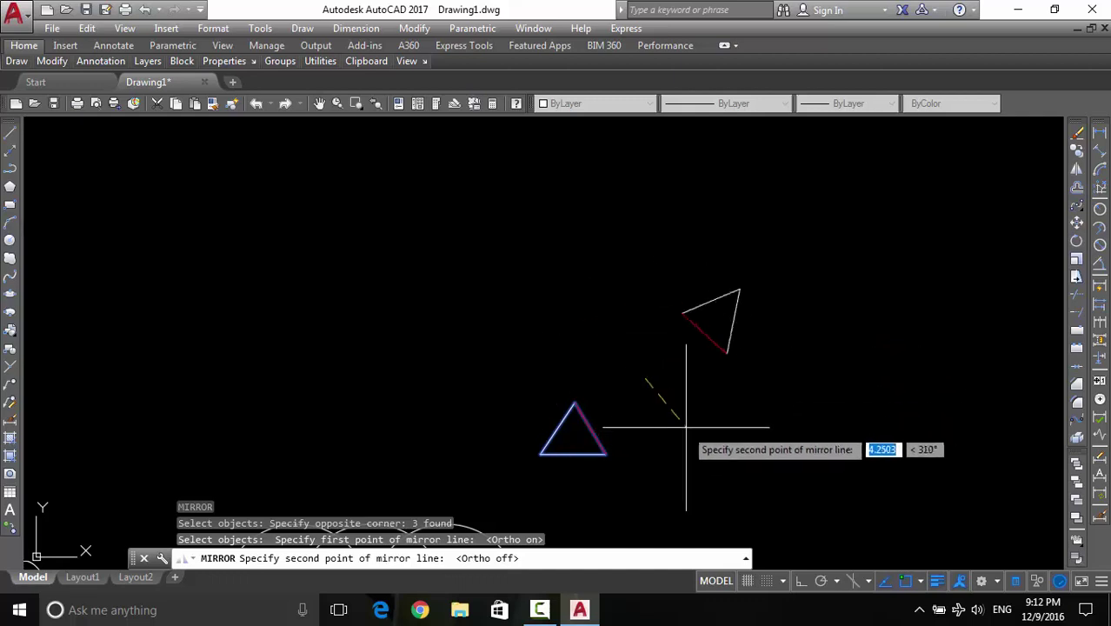
{"action": "left_click", "coordinate": [800, 582]}
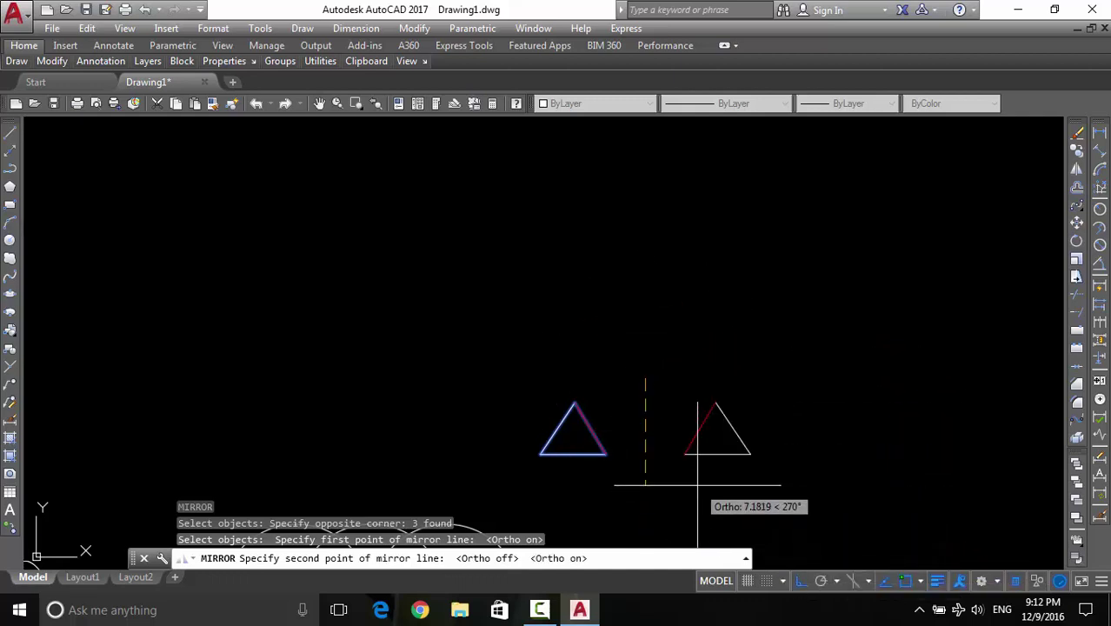
{"action": "middle_click_drag", "start_coordinate": [707, 486], "coordinate": [702, 405]}
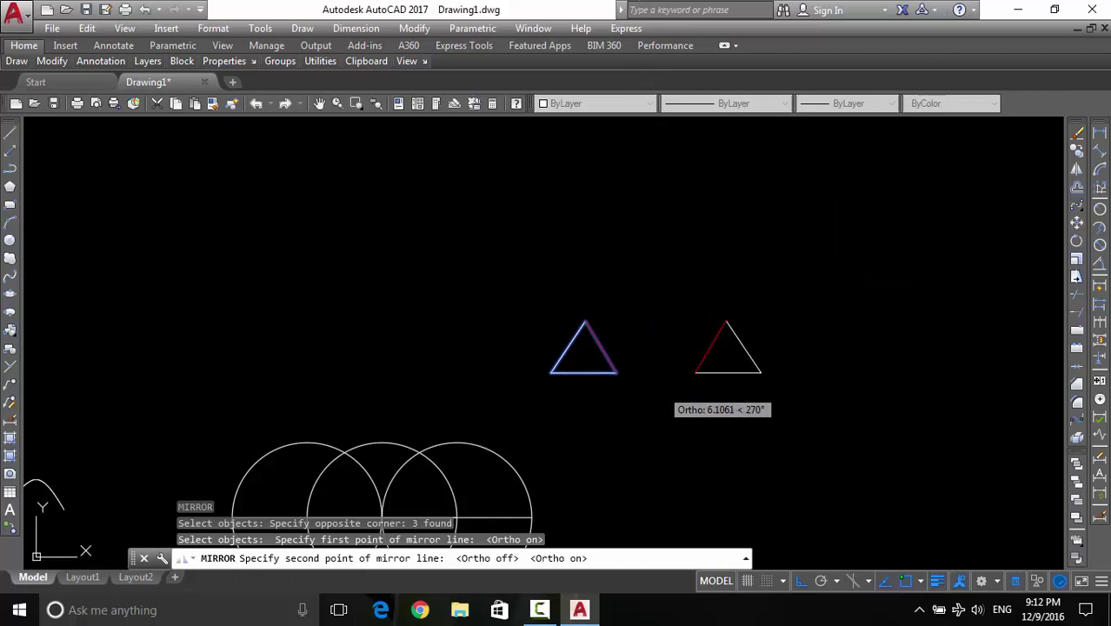
{"action": "left_click", "coordinate": [661, 391]}
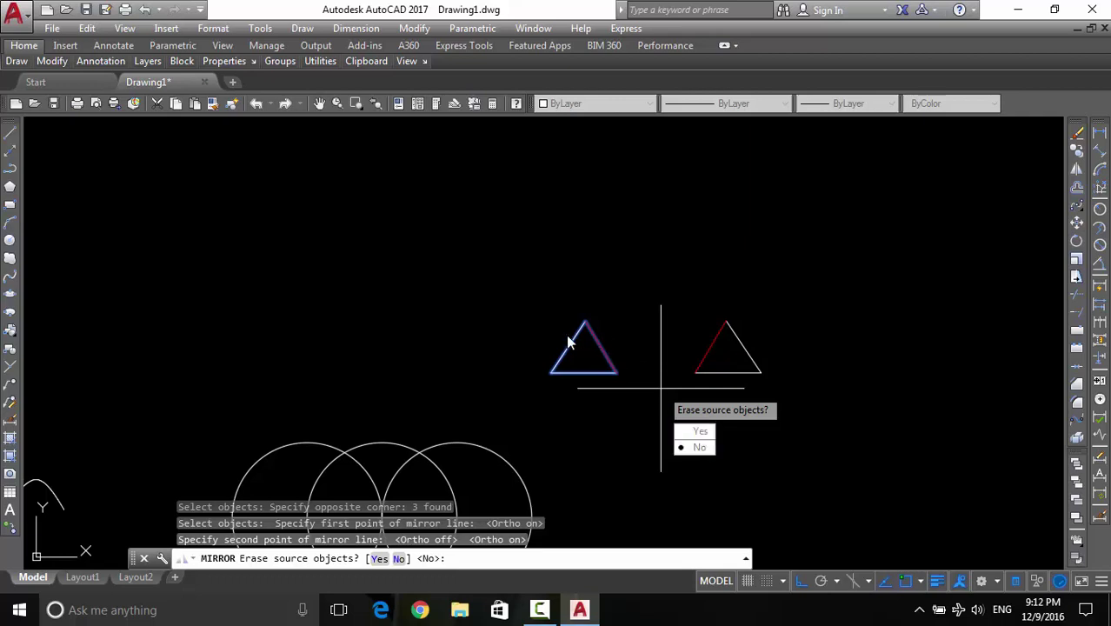
{"action": "left_click", "coordinate": [692, 449]}
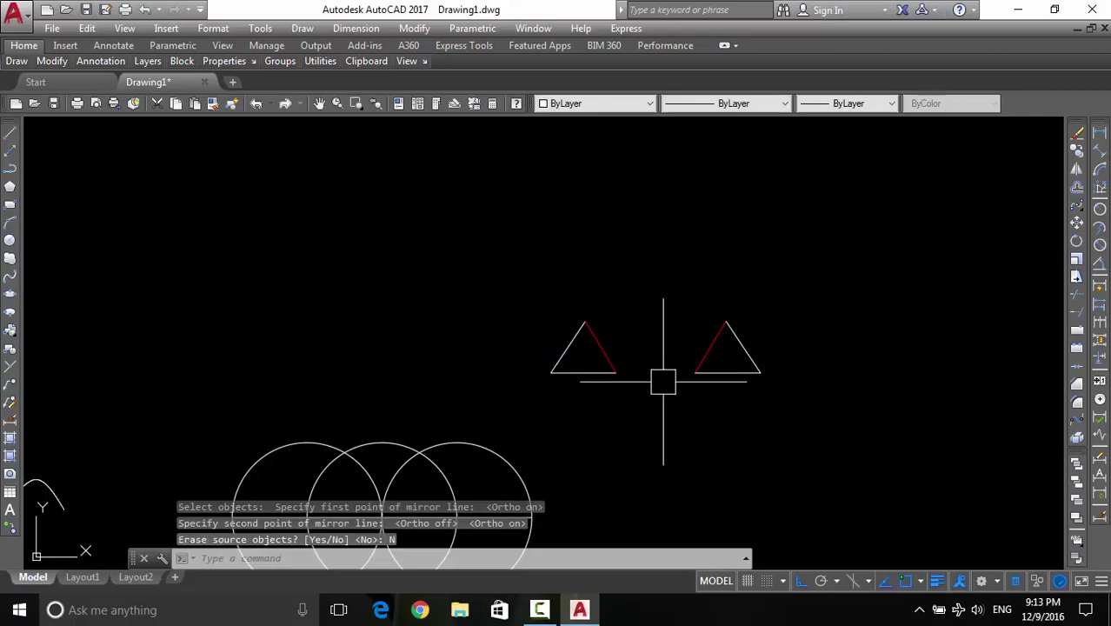
Check the red edge's colour on the mirrored pair of triangles
{"action": "middle_click_drag", "start_coordinate": [734, 347], "coordinate": [726, 373]}
{"action": "scroll", "coordinate": [678, 383], "scroll_direction": "up", "scroll_amount": 4}
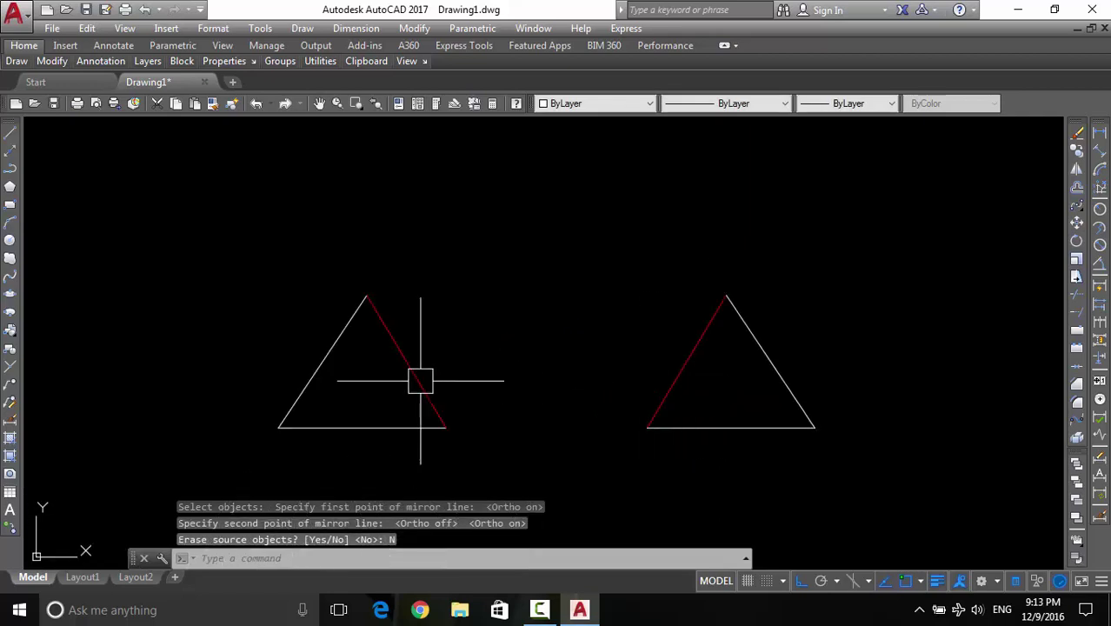
{"action": "left_click", "coordinate": [407, 370]}
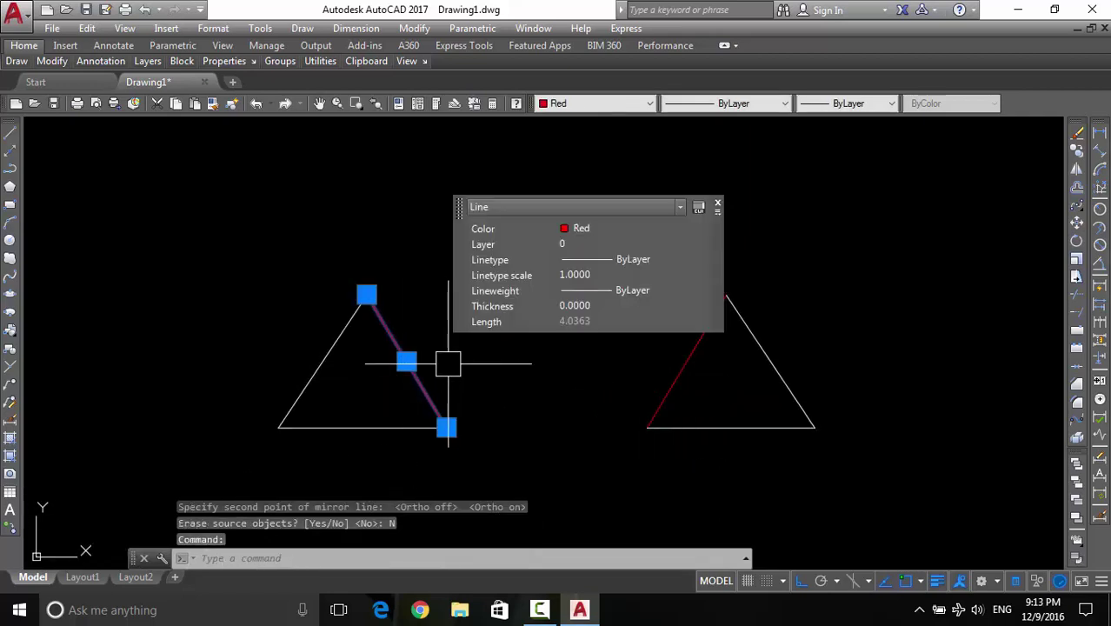
{"action": "key", "text": "Escape"}
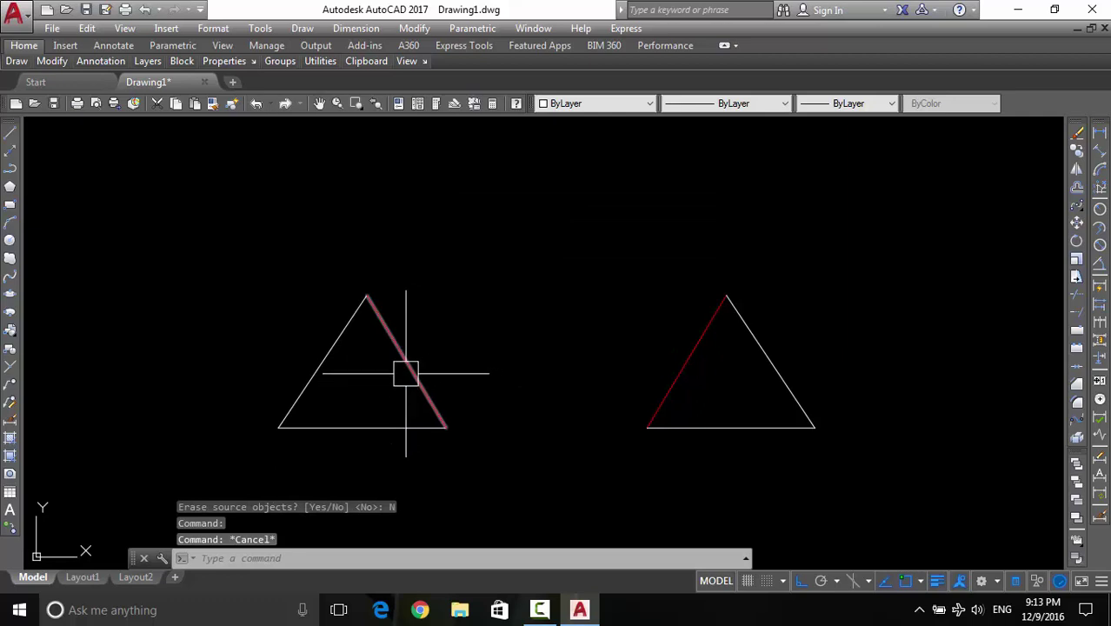
{"action": "left_click", "coordinate": [414, 371]}
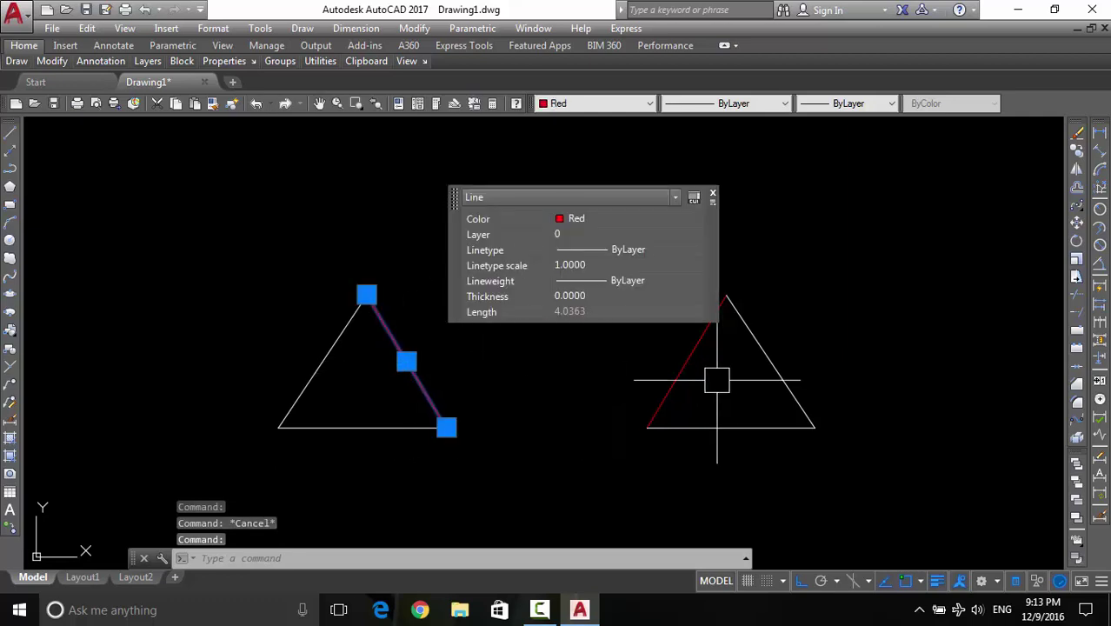
{"action": "key", "text": "Escape"}
{"action": "scroll", "coordinate": [657, 360], "scroll_direction": "down", "scroll_amount": 2}
{"action": "scroll", "coordinate": [657, 360], "scroll_direction": "down", "scroll_amount": 3}
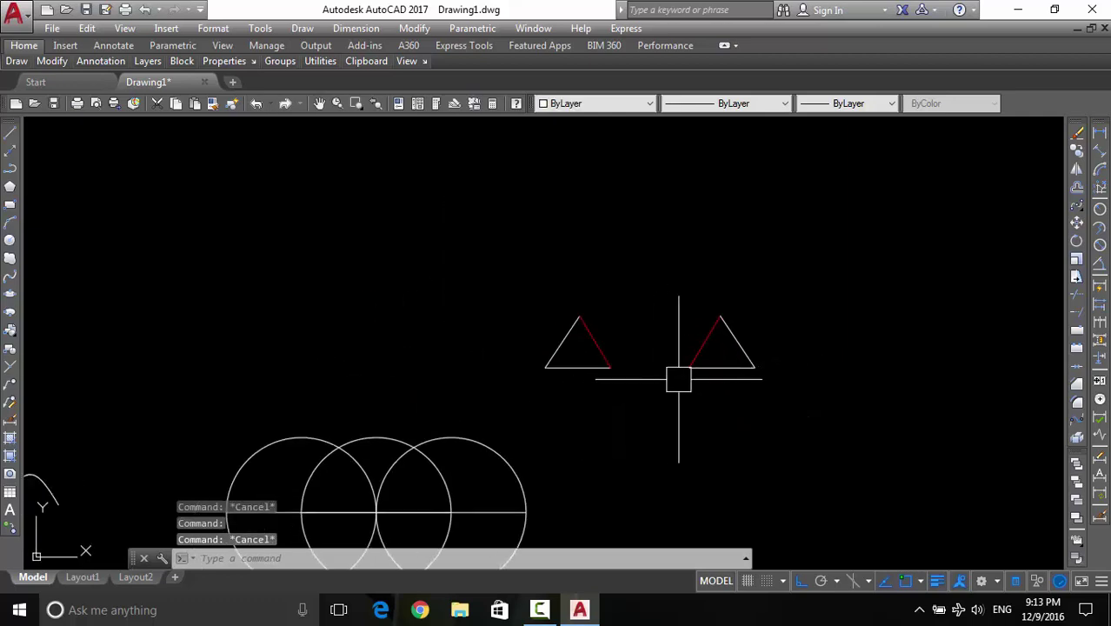
{"action": "middle_click_drag", "start_coordinate": [698, 381], "coordinate": [687, 394]}
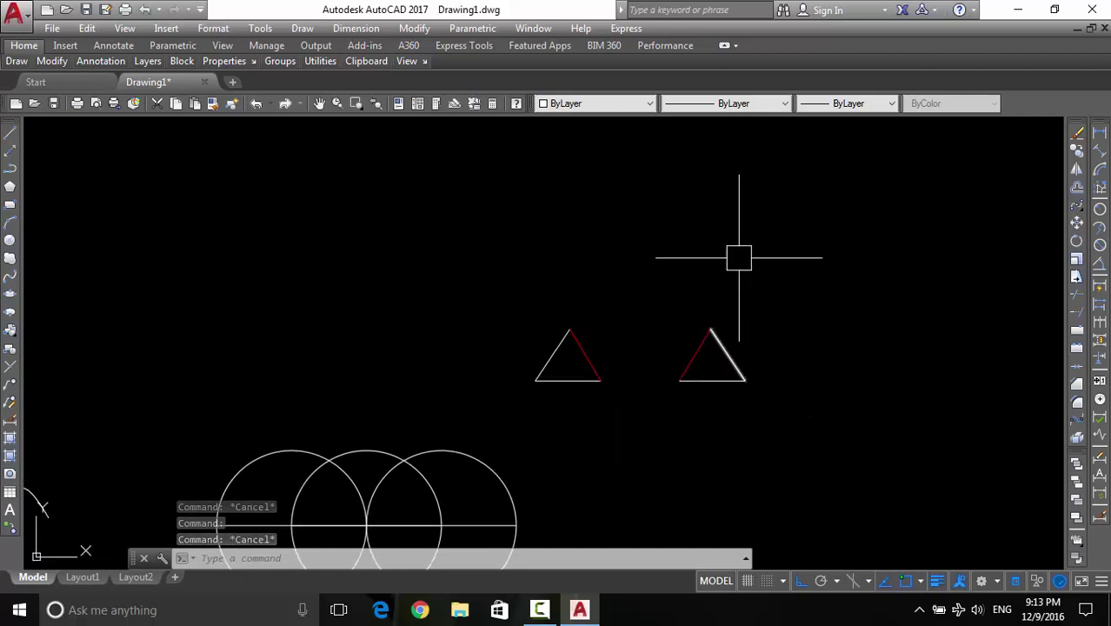
{"action": "type", "text": "MI"}
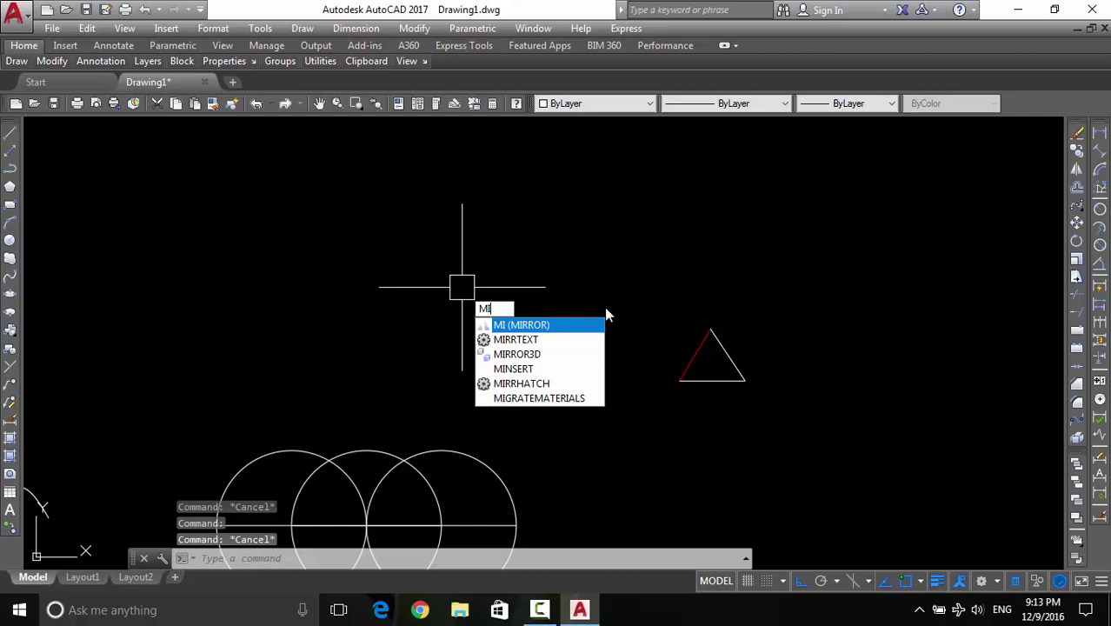
Mirror both triangles across a horizontal line above them, erasing the originals
{"action": "key", "text": "Return"}
{"action": "left_click", "coordinate": [754, 311]}
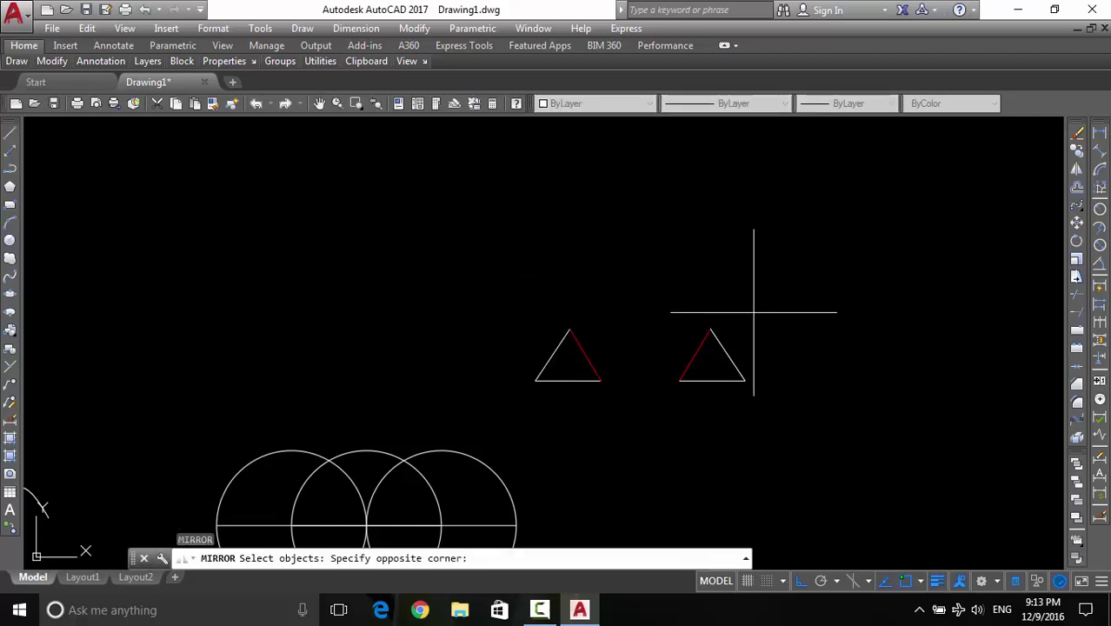
{"action": "left_click", "coordinate": [483, 393]}
{"action": "key", "text": "Return"}
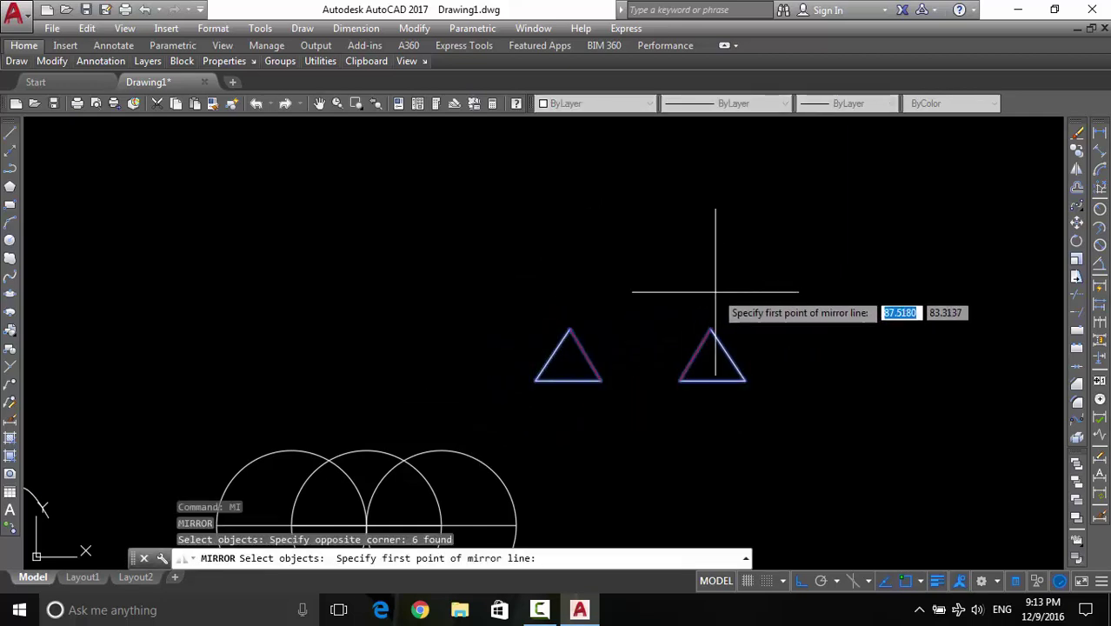
{"action": "left_click", "coordinate": [725, 286]}
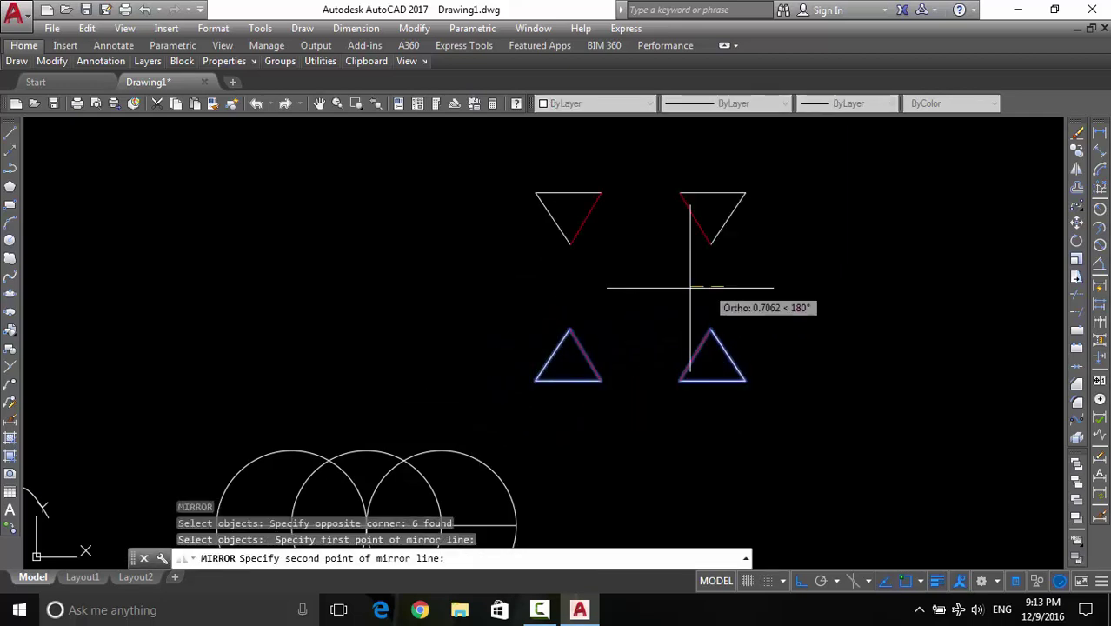
{"action": "left_click", "coordinate": [503, 313]}
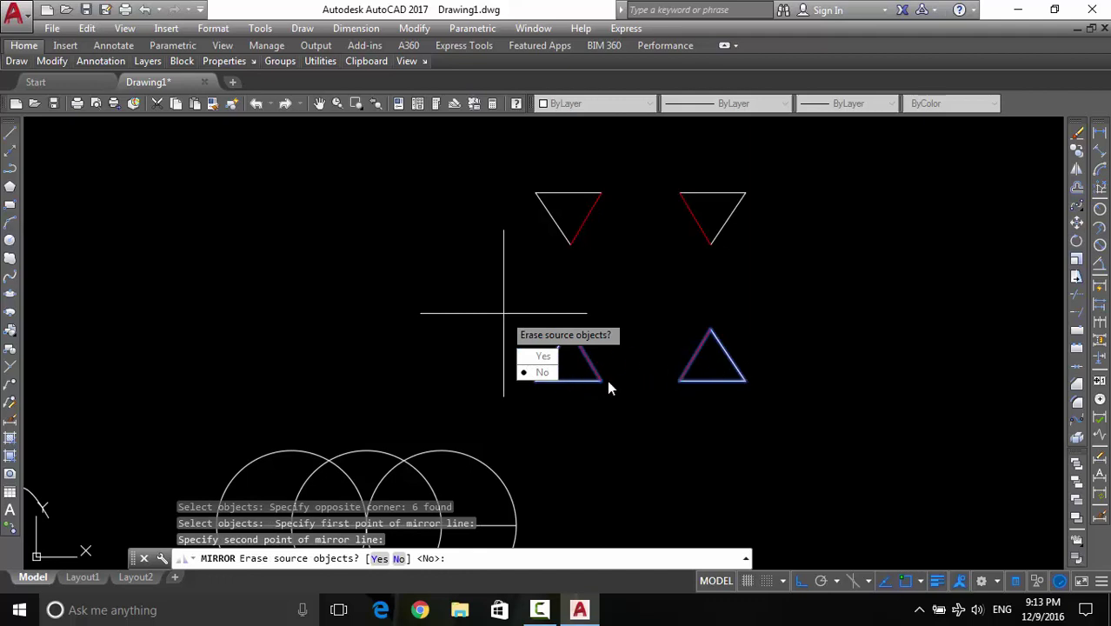
{"action": "left_click", "coordinate": [544, 358]}
{"action": "scroll", "coordinate": [665, 204], "scroll_direction": "down", "scroll_amount": 1}
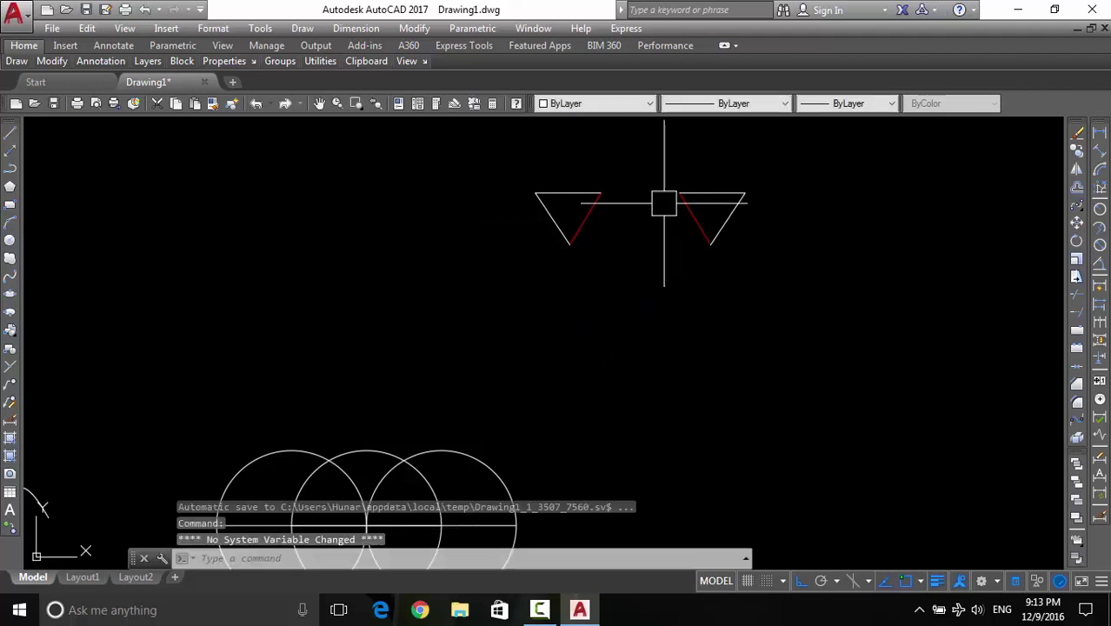
{"action": "scroll", "coordinate": [581, 294], "scroll_direction": "down", "scroll_amount": 1}
{"action": "mouse_move", "coordinate": [581, 293]}
{"action": "middle_mouse_down"}
{"action": "mouse_move", "coordinate": [630, 278]}
{"action": "mouse_move", "coordinate": [598, 280]}
{"action": "middle_mouse_up"}
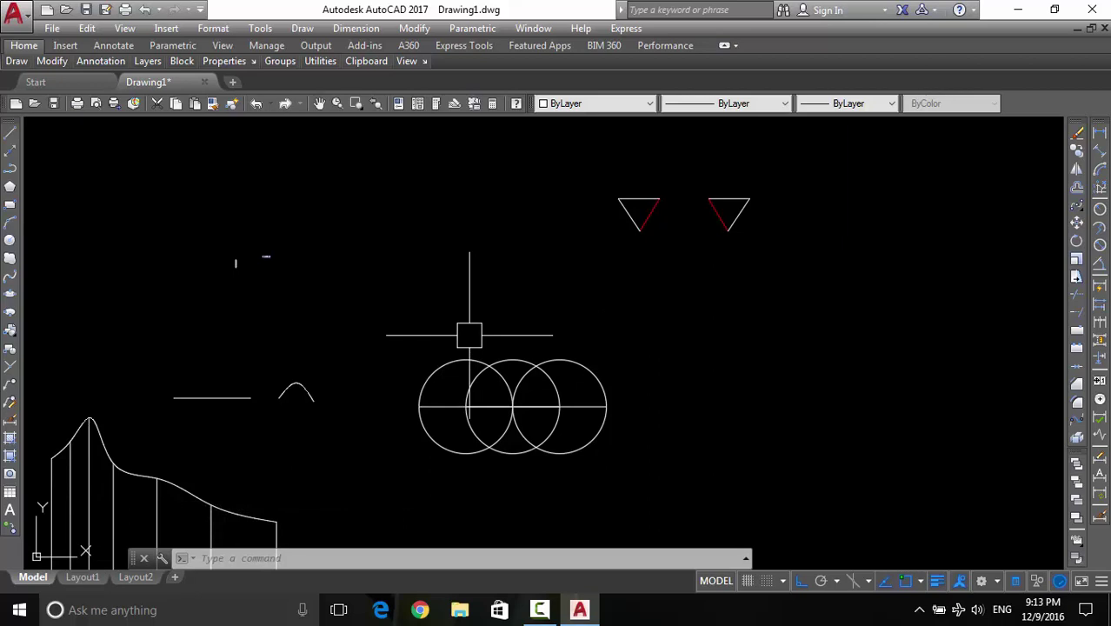
Save the drawing as Drawing1.dwg on the Desktop and confirm the file there
{"action": "key", "text": "ctrl+s"}
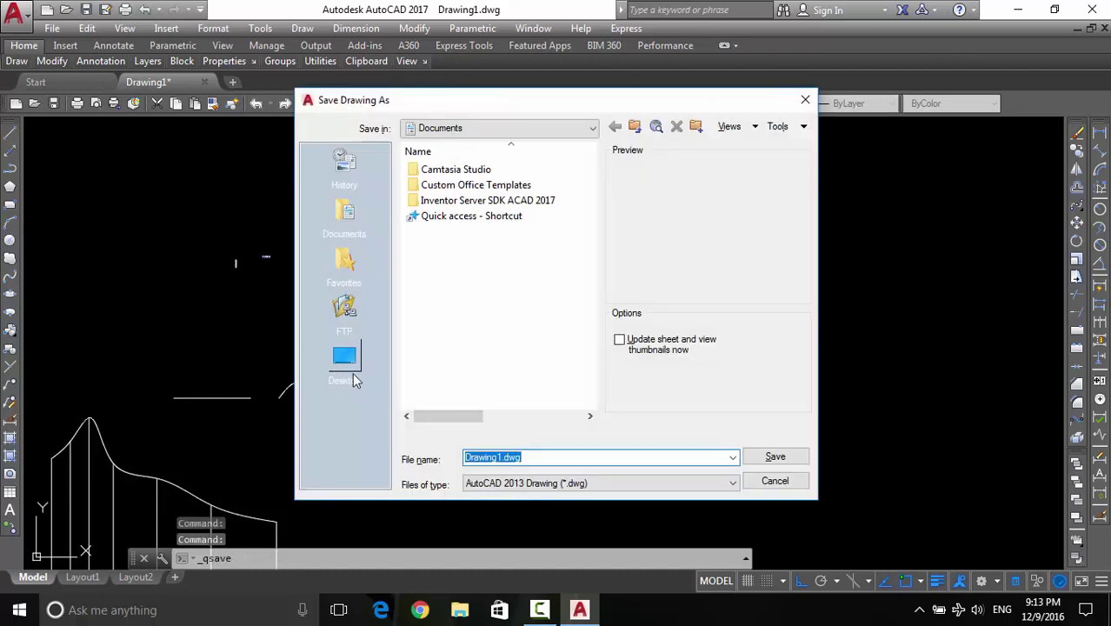
{"action": "left_click", "coordinate": [345, 358]}
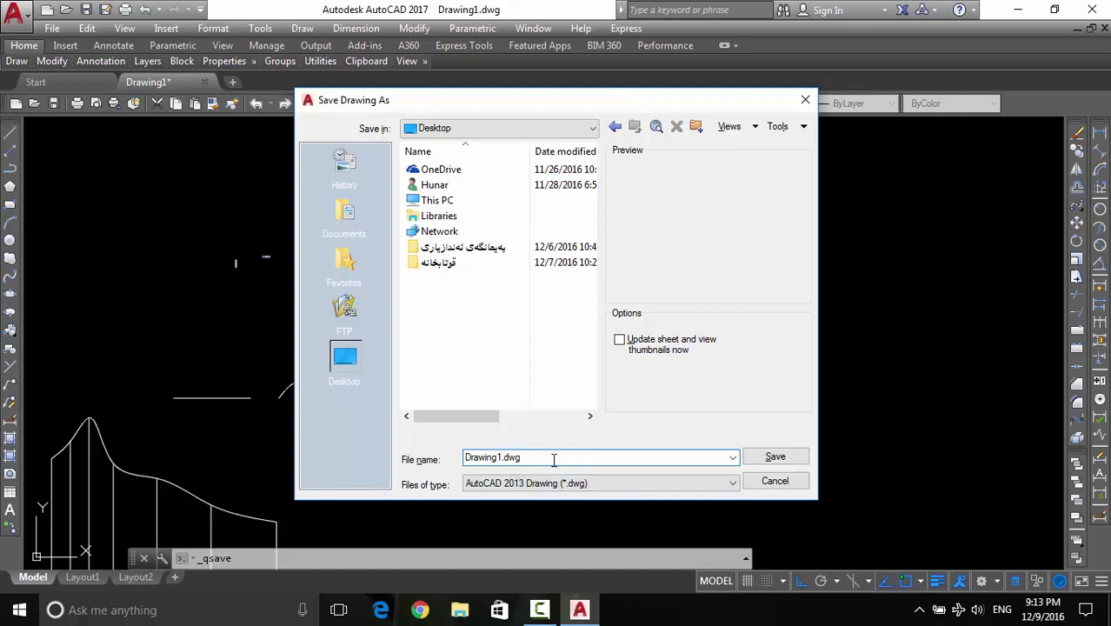
{"action": "left_click", "coordinate": [758, 464]}
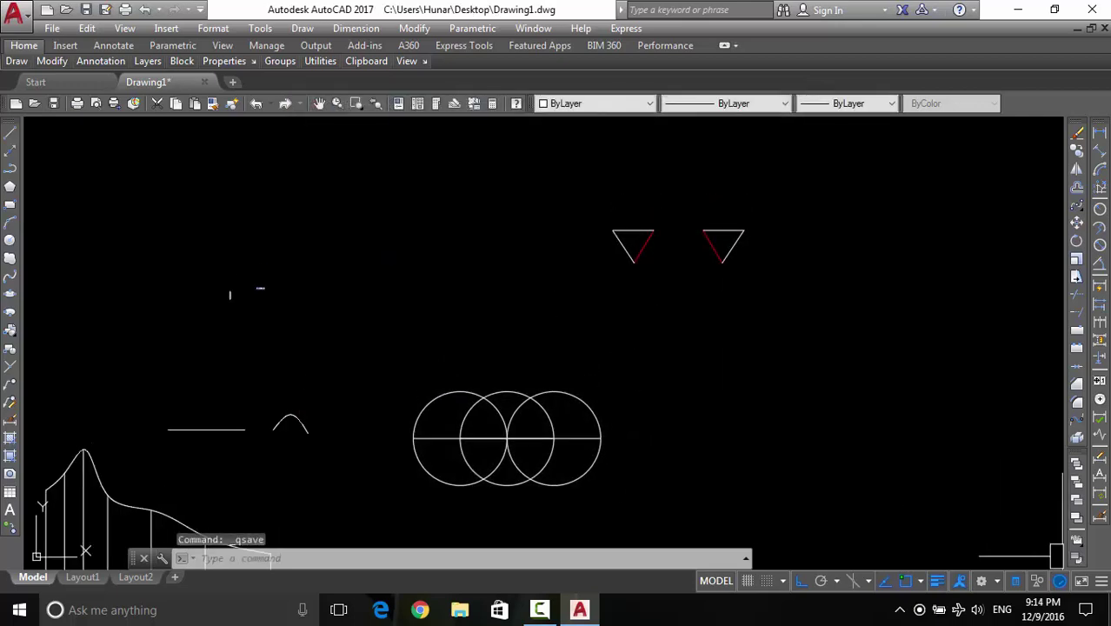
{"action": "key", "text": "super+d"}
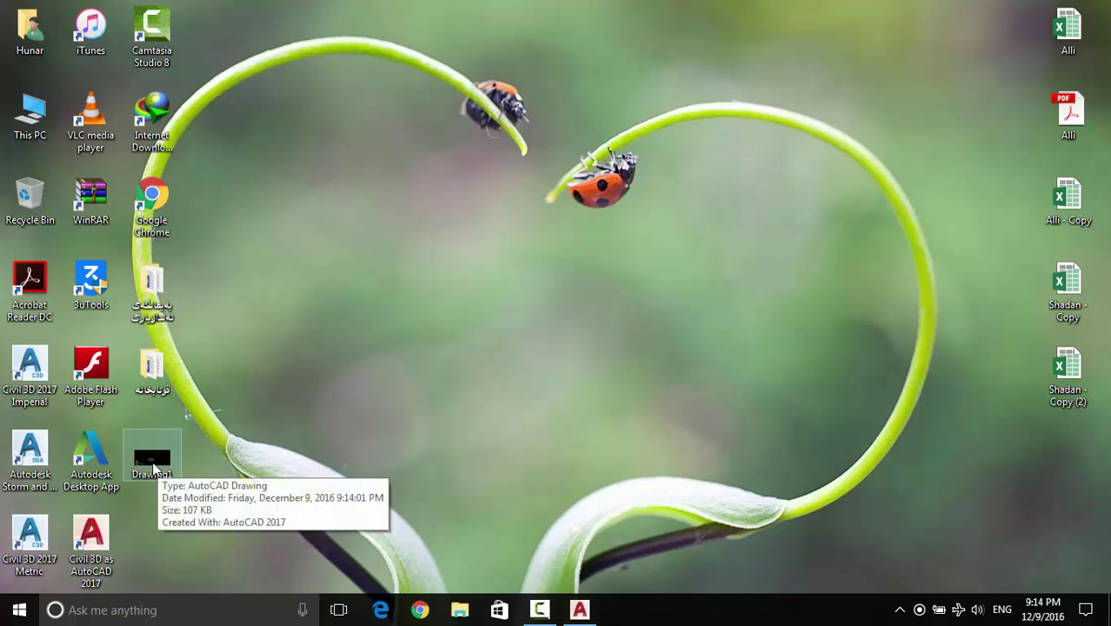
{"action": "left_click", "coordinate": [579, 610]}
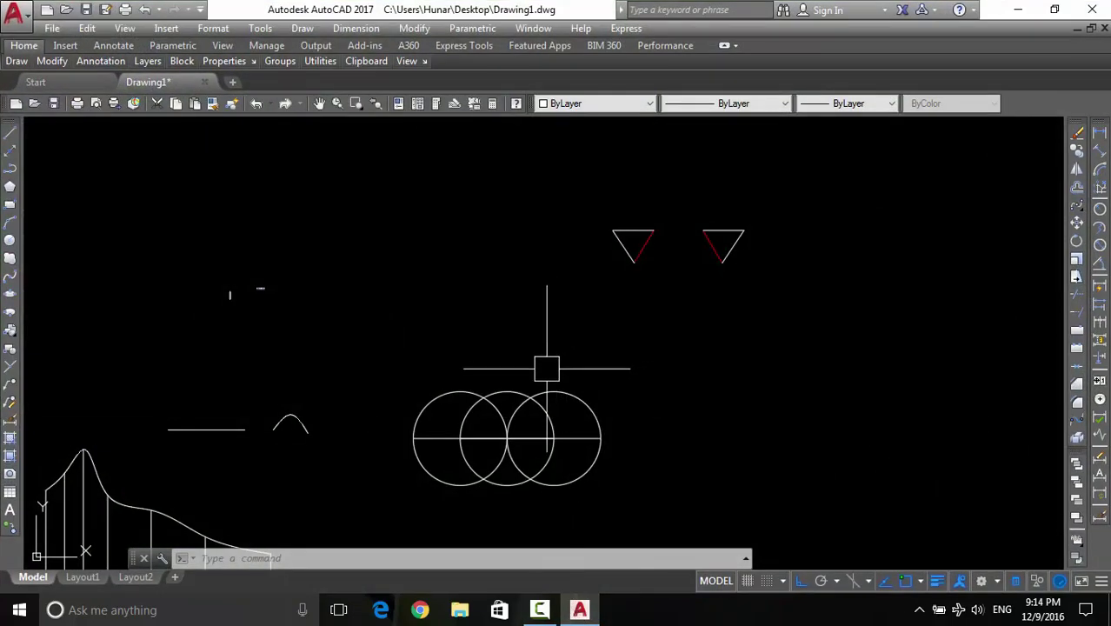
{"action": "left_click", "coordinate": [539, 609]}
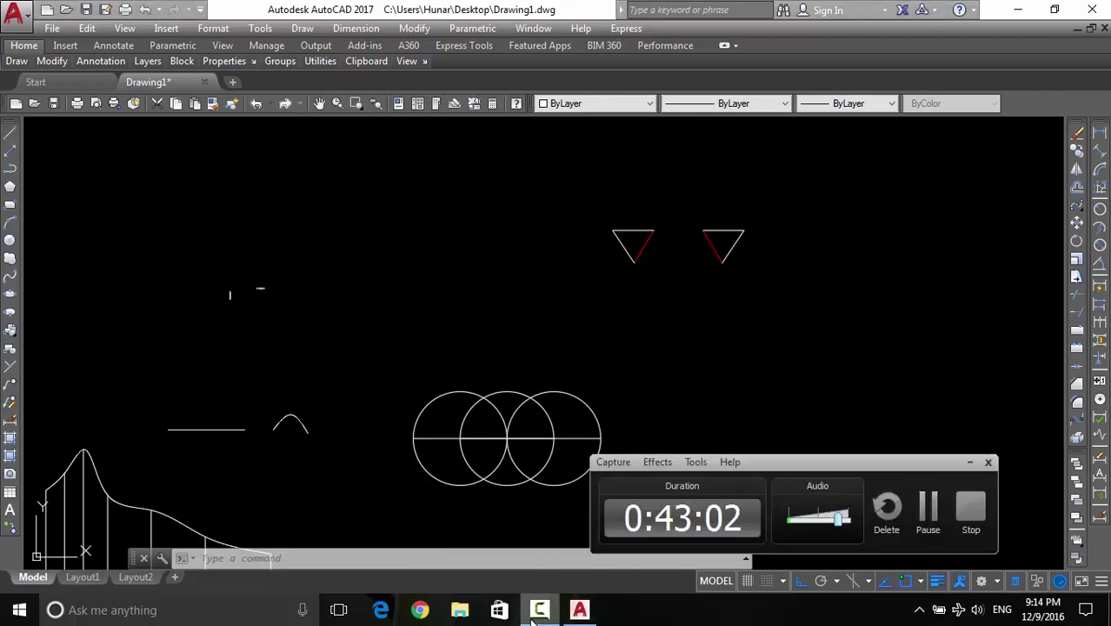
{"action": "left_click", "coordinate": [972, 462]}
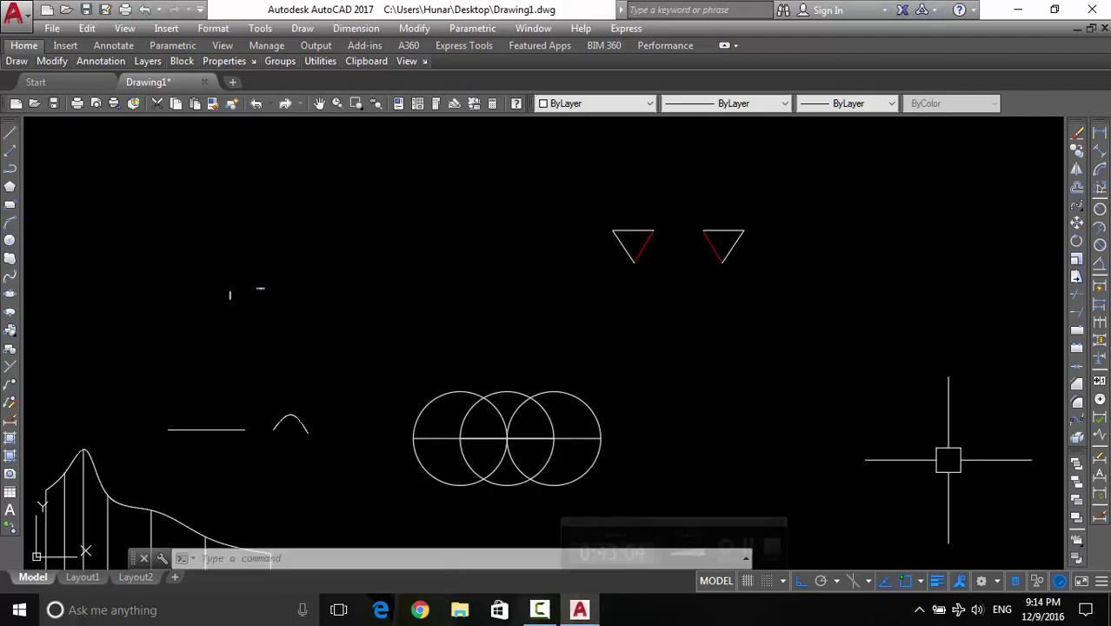
{"action": "middle_click_drag", "start_coordinate": [687, 391], "coordinate": [719, 370]}
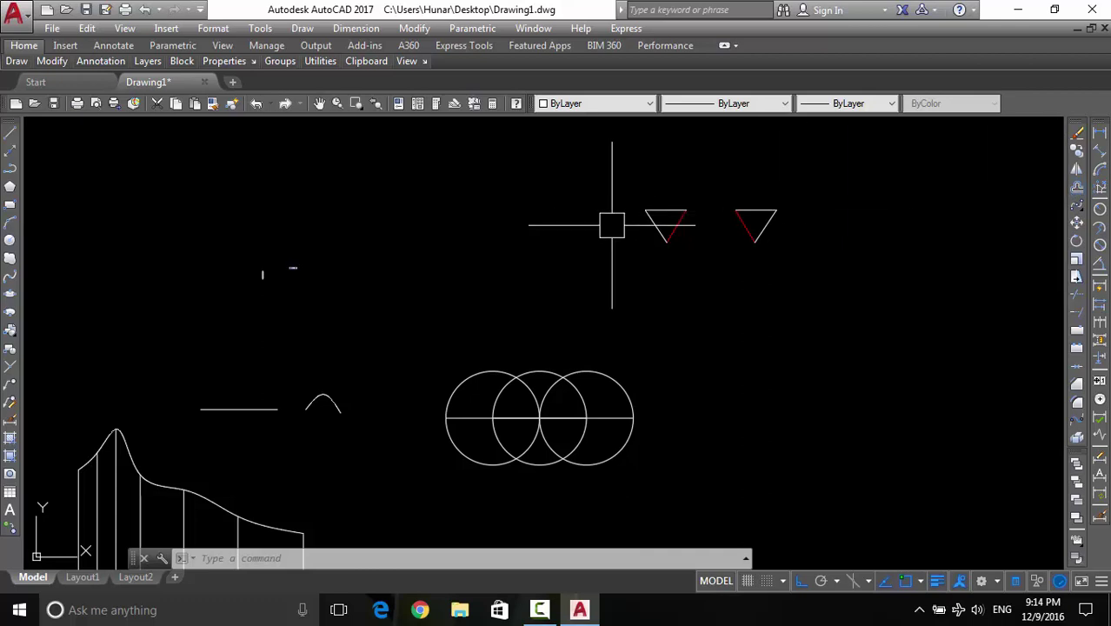
{"action": "middle_click_drag", "start_coordinate": [741, 268], "coordinate": [743, 294]}
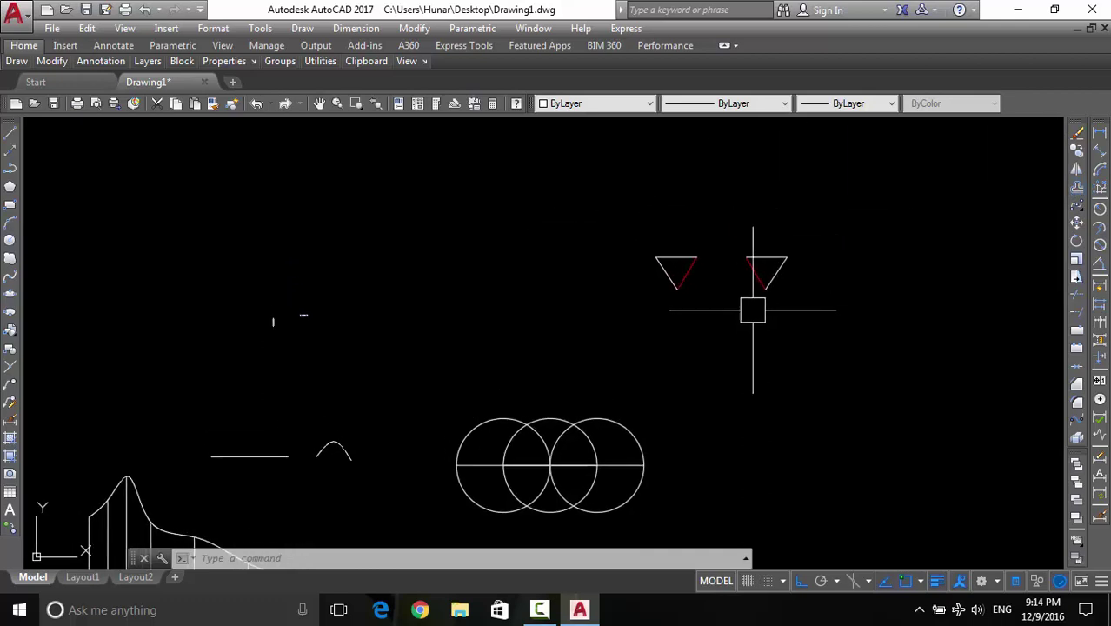
{"action": "middle_click_drag", "start_coordinate": [722, 367], "coordinate": [660, 370]}
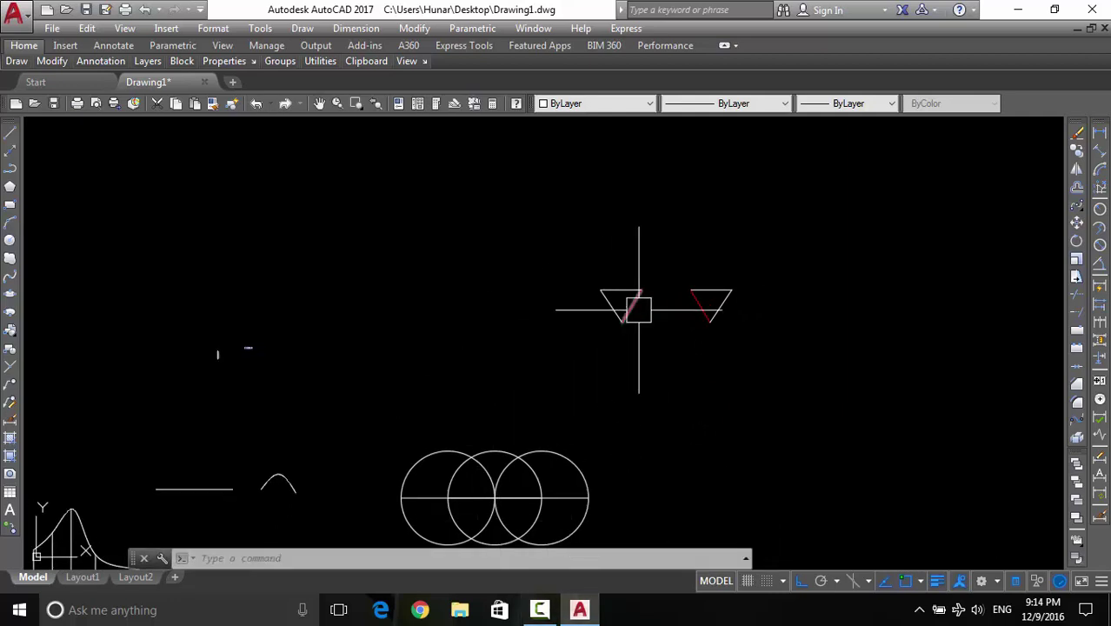
{"action": "mouse_move", "coordinate": [643, 313]}
{"action": "middle_mouse_down"}
{"action": "mouse_move", "coordinate": [654, 339]}
{"action": "mouse_move", "coordinate": [507, 400]}
{"action": "middle_mouse_up"}
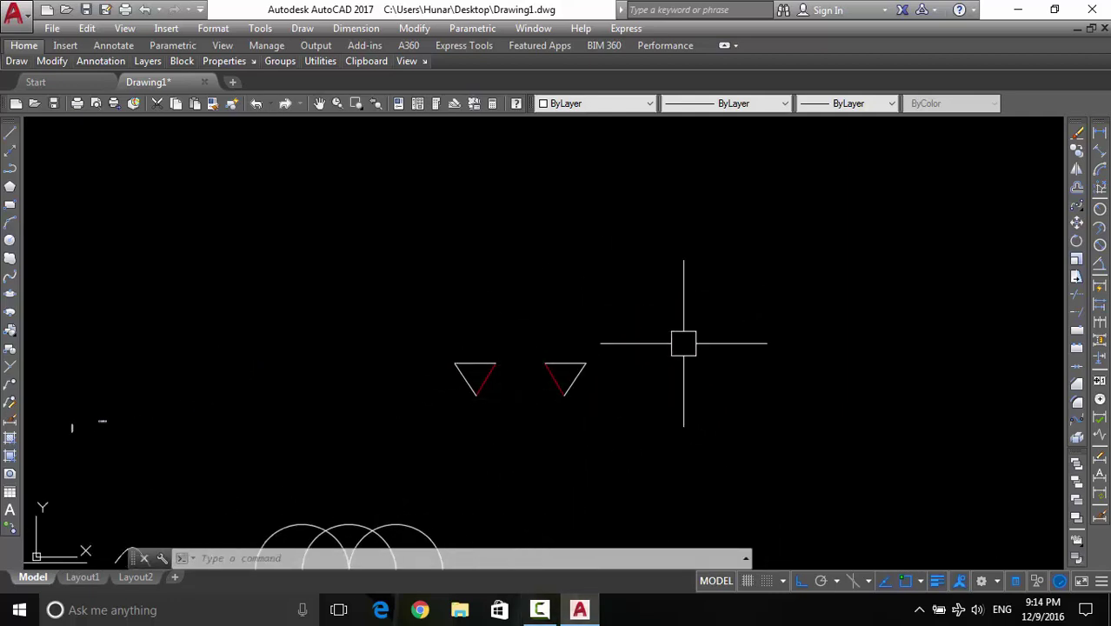
{"action": "middle_click_drag", "start_coordinate": [683, 340], "coordinate": [529, 398]}
{"action": "middle_click_drag", "start_coordinate": [640, 360], "coordinate": [561, 356]}
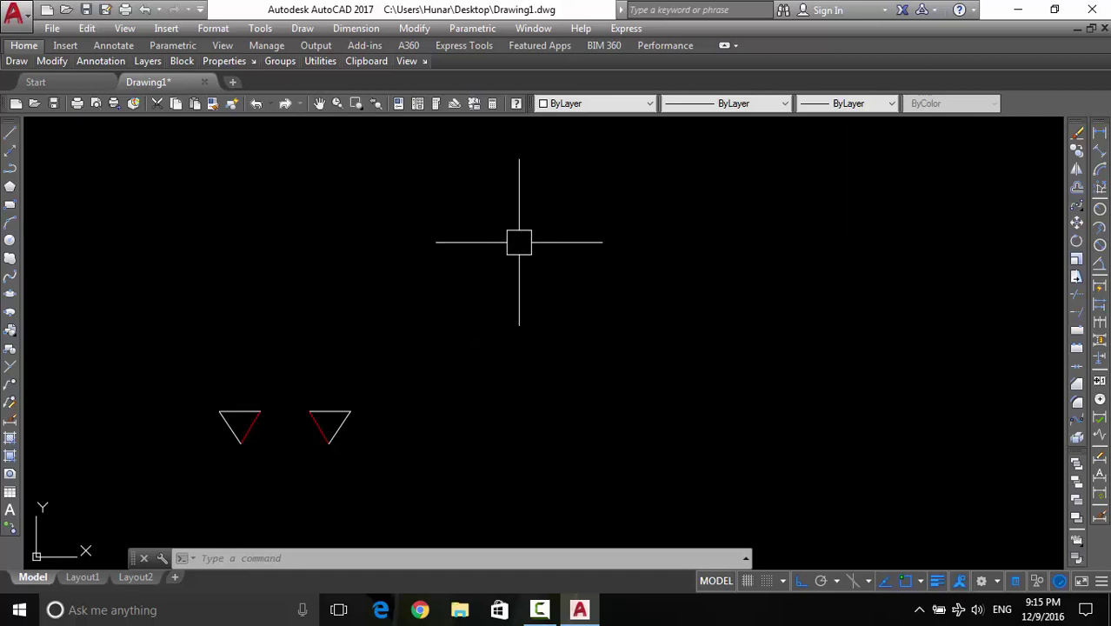
{"action": "mouse_move", "coordinate": [595, 258]}
{"action": "middle_mouse_down"}
{"action": "mouse_move", "coordinate": [535, 273]}
{"action": "mouse_move", "coordinate": [527, 299]}
{"action": "middle_mouse_up"}
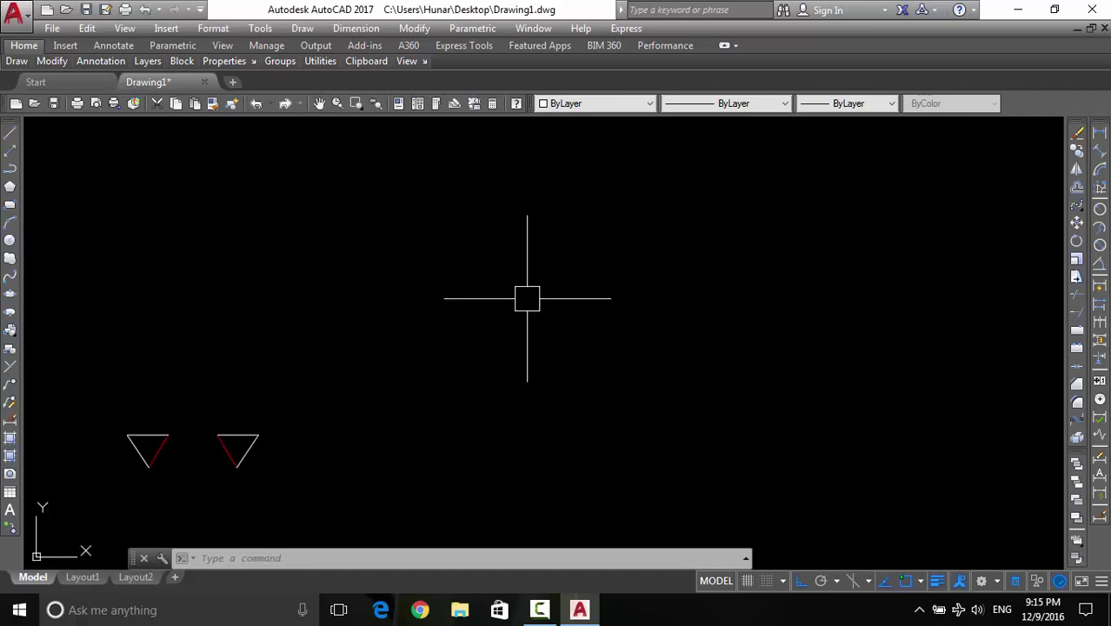
Draw a long rectangle above the two triangles
{"action": "left_click", "coordinate": [10, 205]}
{"action": "left_click", "coordinate": [352, 206]}
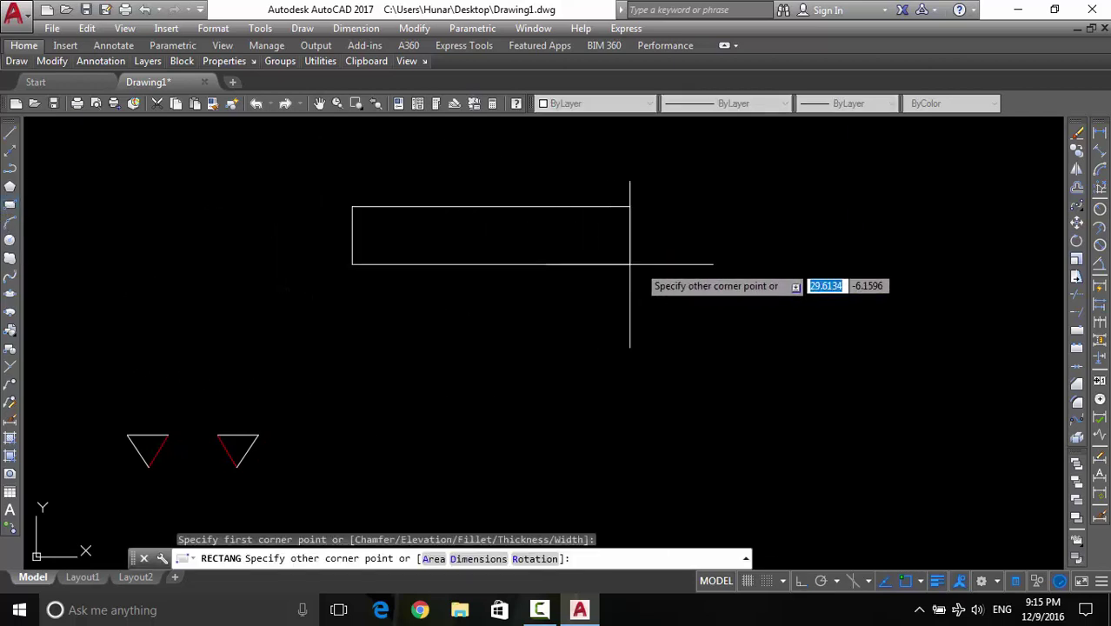
{"action": "left_click", "coordinate": [675, 270]}
{"action": "key", "text": "Return"}
Draw the first two vertical dividers from the rectangle's top edge to its bottom edge
{"action": "key", "text": "Return"}
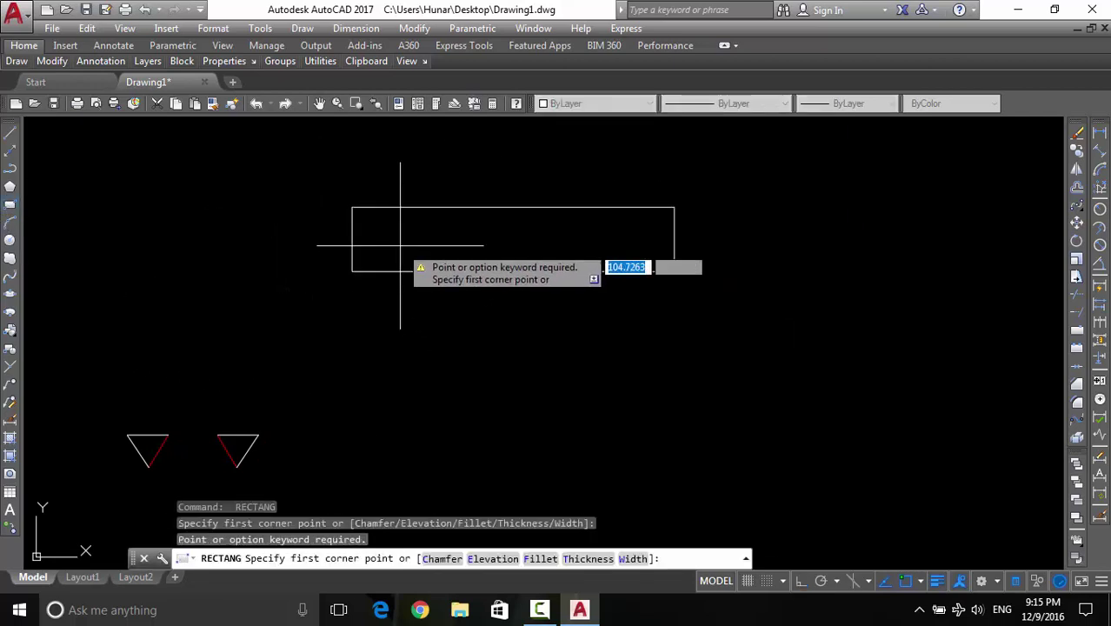
{"action": "key", "text": "Escape"}
{"action": "type", "text": "l"}
{"action": "key", "text": "Return"}
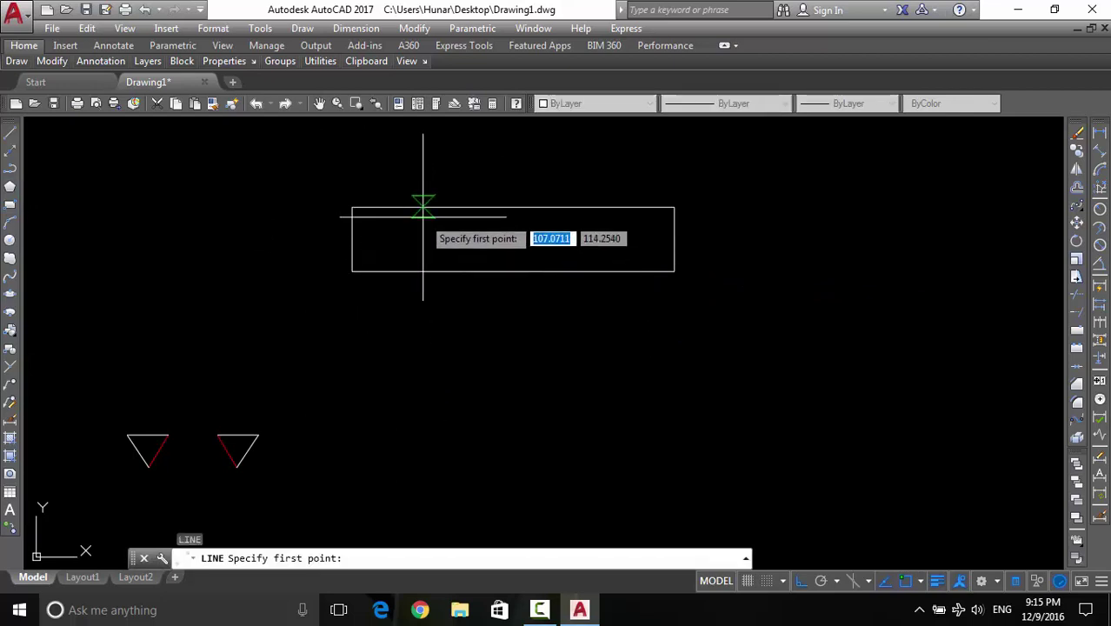
{"action": "left_click", "coordinate": [407, 207]}
{"action": "left_click", "coordinate": [408, 271]}
{"action": "key", "text": "Return"}
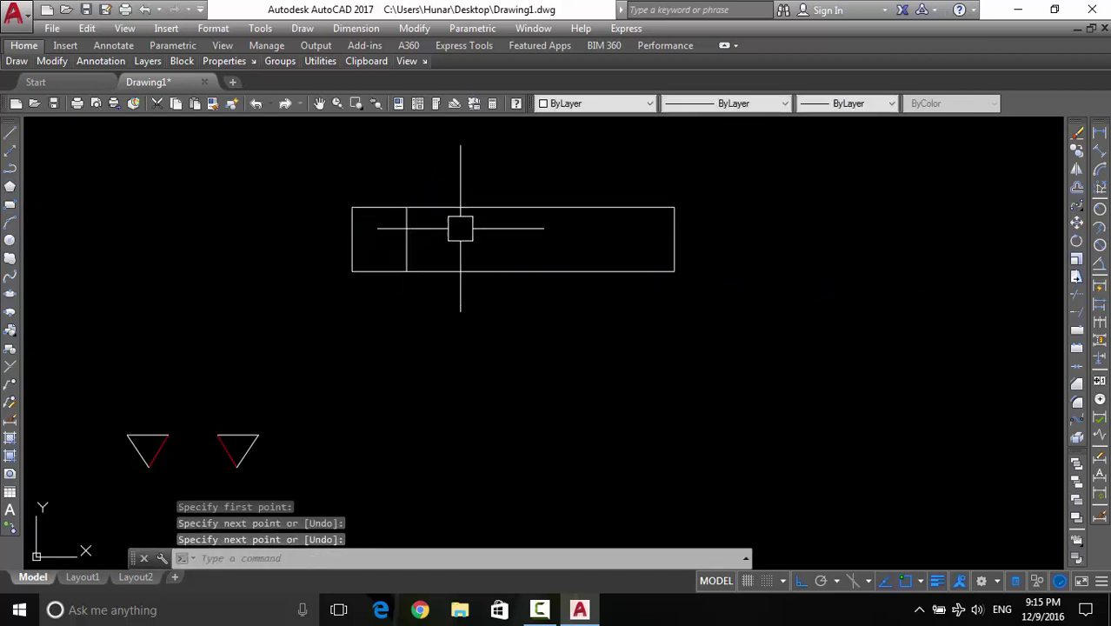
{"action": "key", "text": "Return"}
{"action": "left_click", "coordinate": [469, 207]}
{"action": "left_click", "coordinate": [469, 270]}
{"action": "key", "text": "Return"}
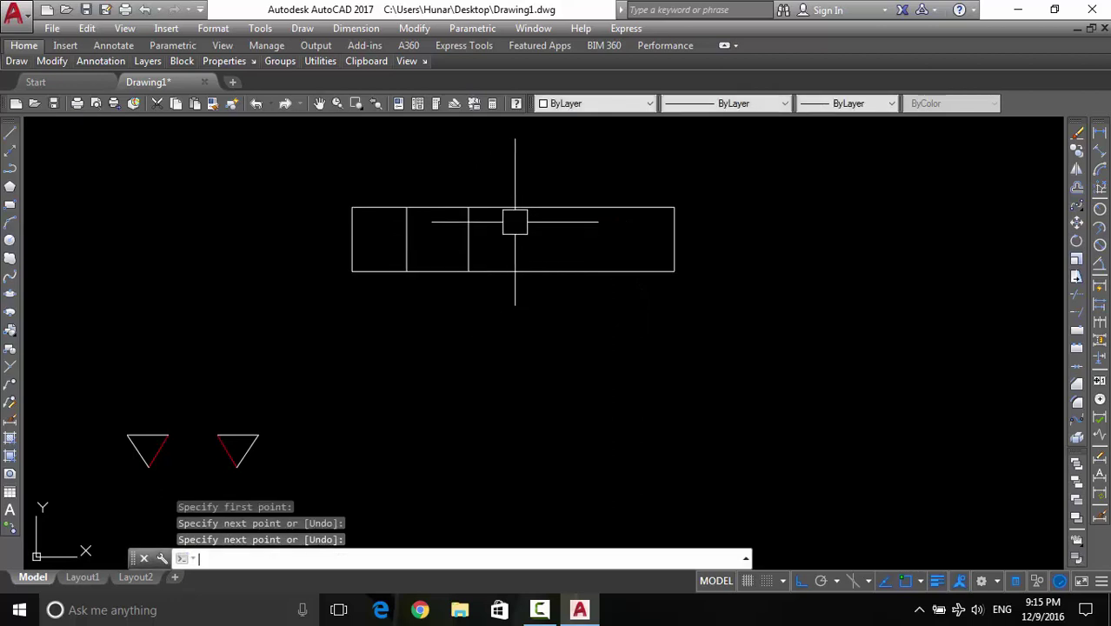
Add two more vertical dividers further right and abandon an unfinished extra line
{"action": "key", "text": "Return"}
{"action": "left_click", "coordinate": [513, 207]}
{"action": "left_click", "coordinate": [513, 270]}
{"action": "key", "text": "Return"}
{"action": "key", "text": "Return"}
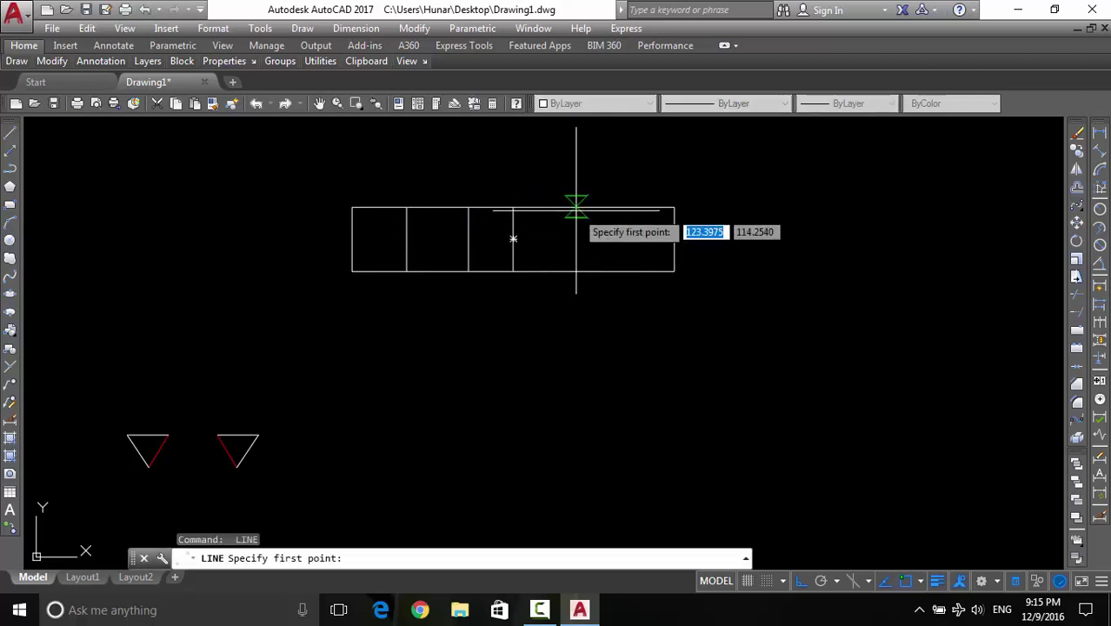
{"action": "left_click", "coordinate": [576, 207]}
{"action": "left_click", "coordinate": [576, 271]}
{"action": "key", "text": "Return"}
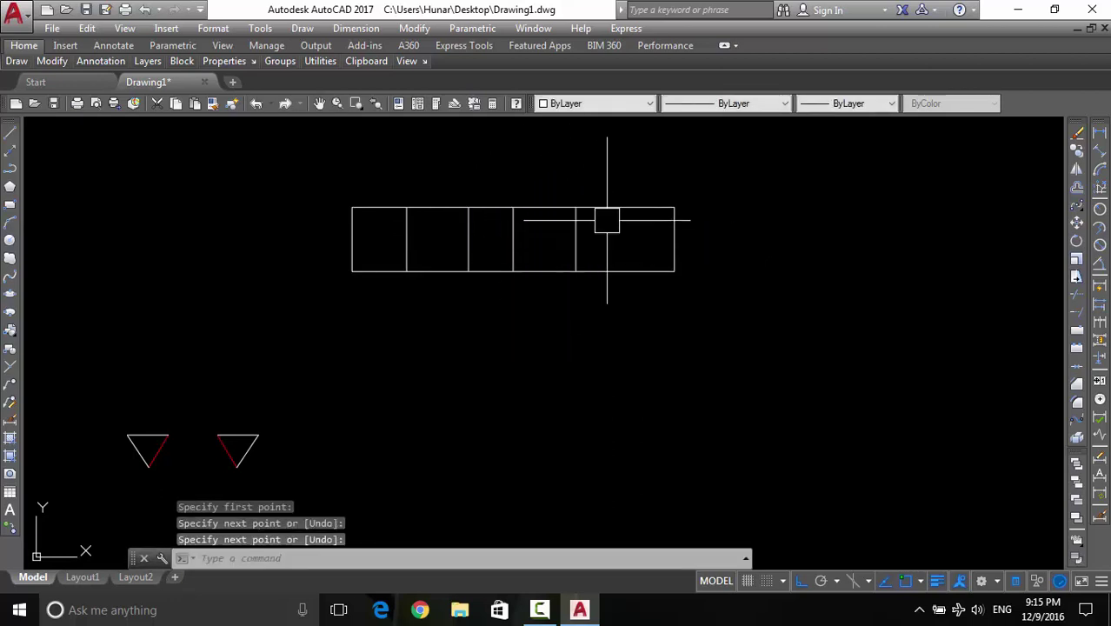
{"action": "key", "text": "Return"}
{"action": "left_click", "coordinate": [629, 207]}
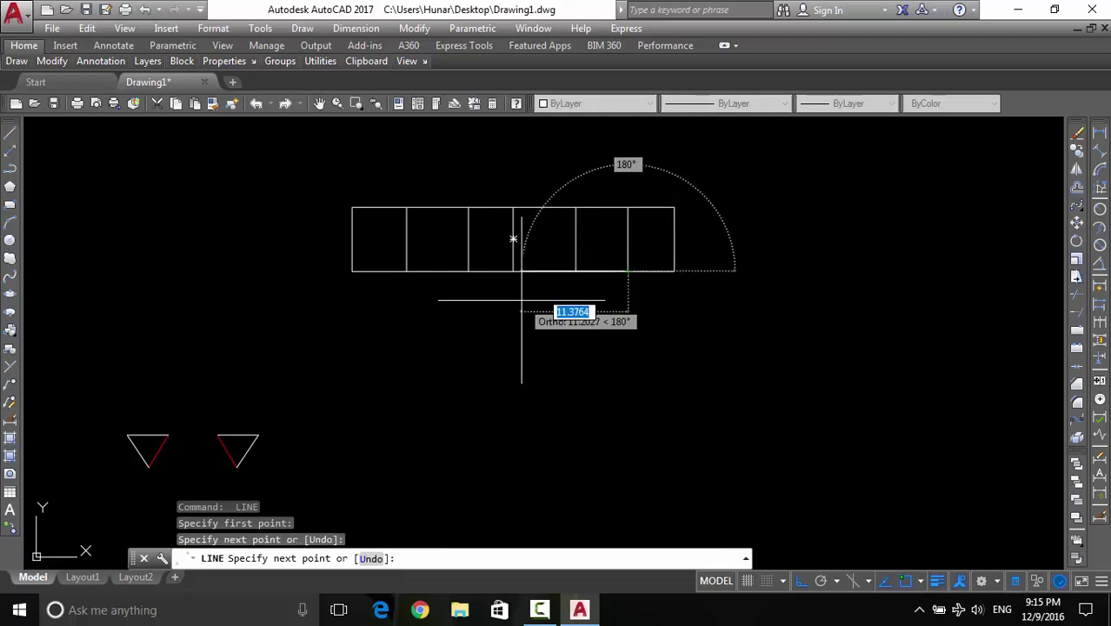
{"action": "key", "text": "Escape"}
Pan and zoom to review the divided rectangle, then select its outline
{"action": "middle_click_drag", "start_coordinate": [536, 279], "coordinate": [548, 268]}
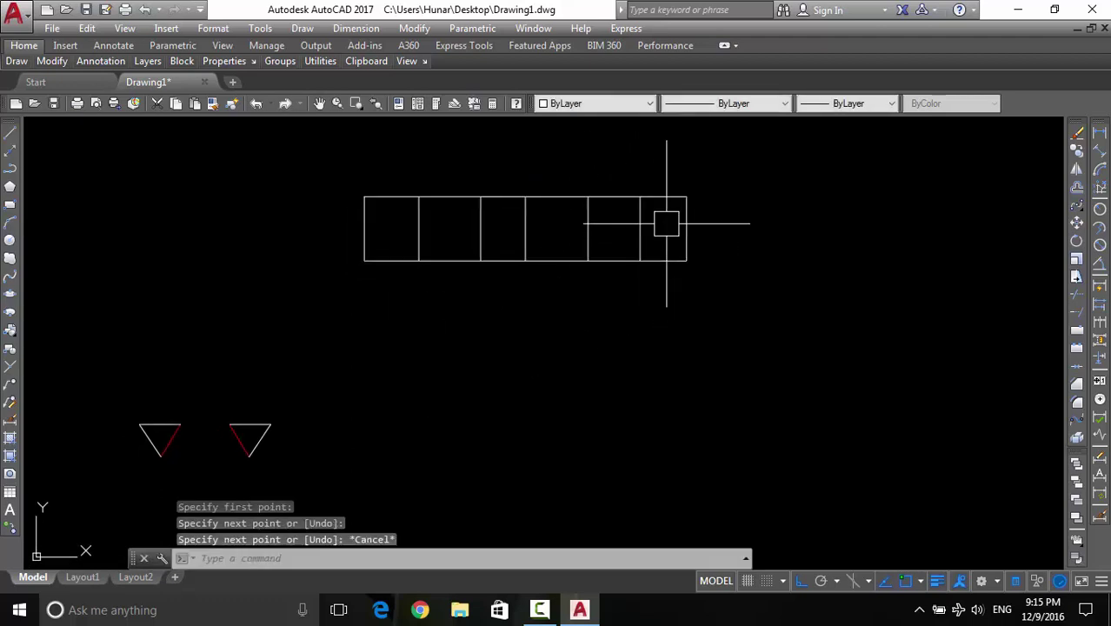
{"action": "scroll", "coordinate": [371, 234], "scroll_direction": "up", "scroll_amount": 3}
{"action": "middle_click_drag", "start_coordinate": [420, 226], "coordinate": [417, 263]}
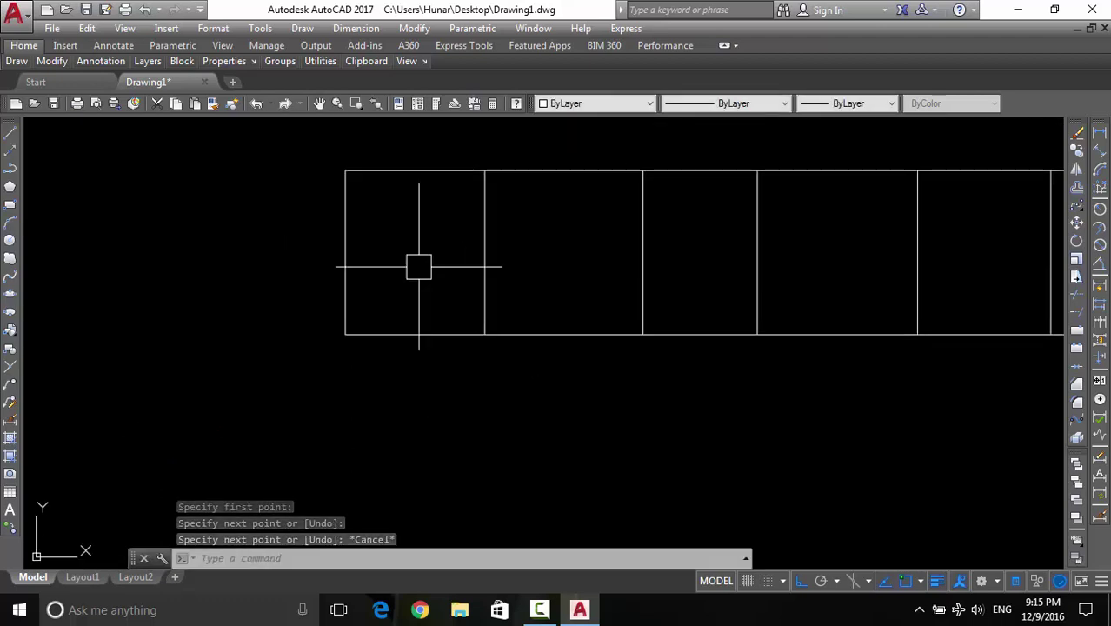
{"action": "middle_click_drag", "start_coordinate": [626, 228], "coordinate": [513, 243]}
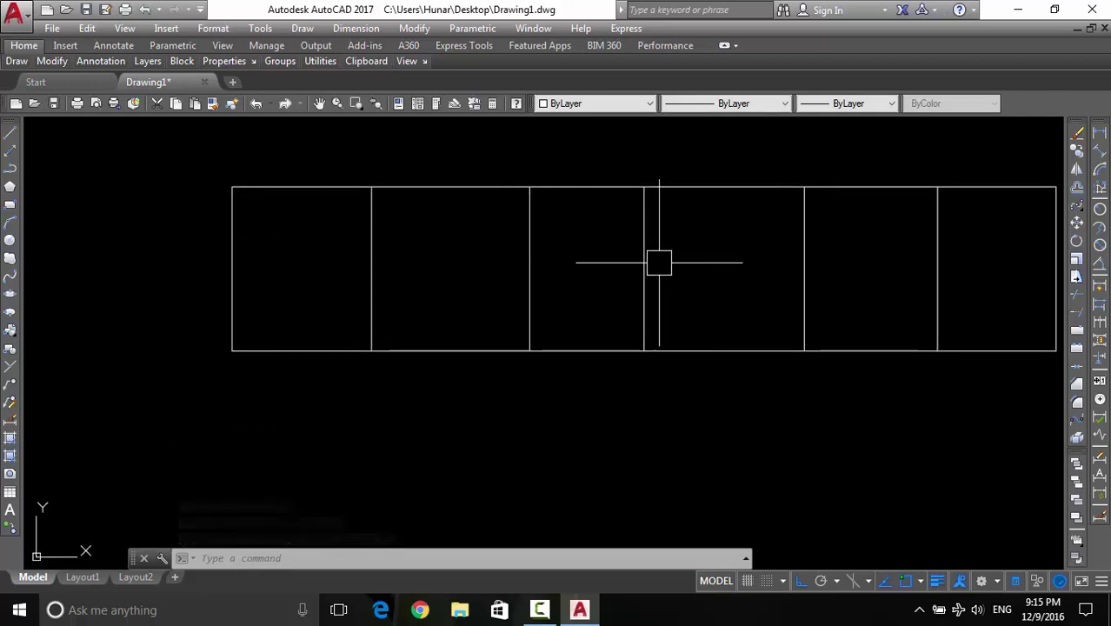
{"action": "mouse_move", "coordinate": [766, 267]}
{"action": "middle_mouse_down"}
{"action": "mouse_move", "coordinate": [659, 257]}
{"action": "mouse_move", "coordinate": [714, 268]}
{"action": "middle_mouse_up"}
{"action": "scroll", "coordinate": [659, 258], "scroll_direction": "down", "scroll_amount": 2}
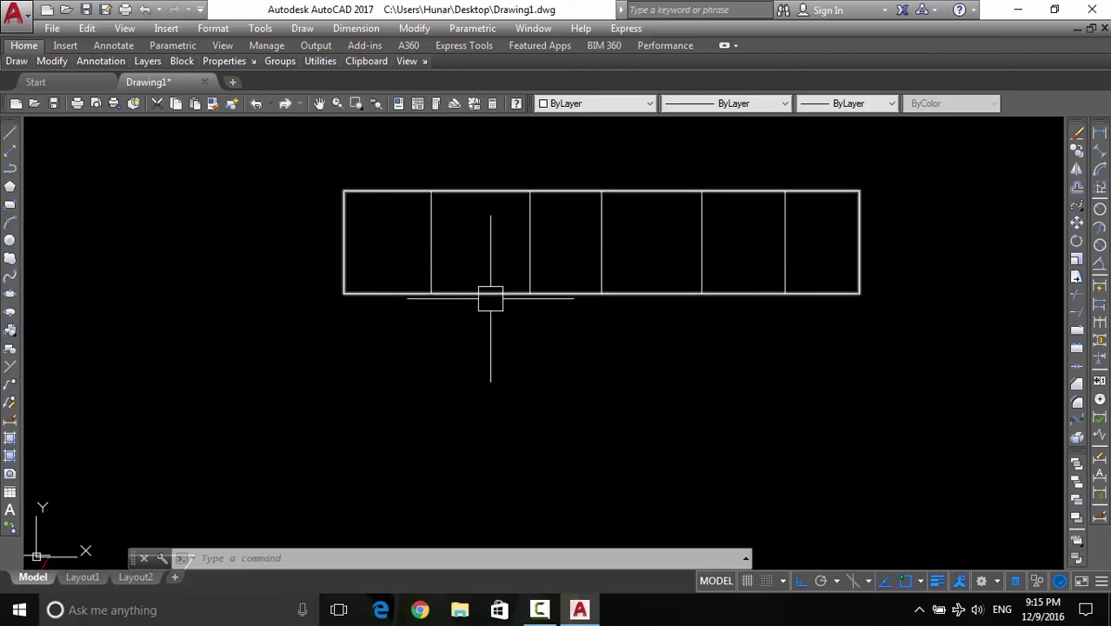
{"action": "left_click", "coordinate": [650, 295]}
{"action": "key", "text": "Escape"}
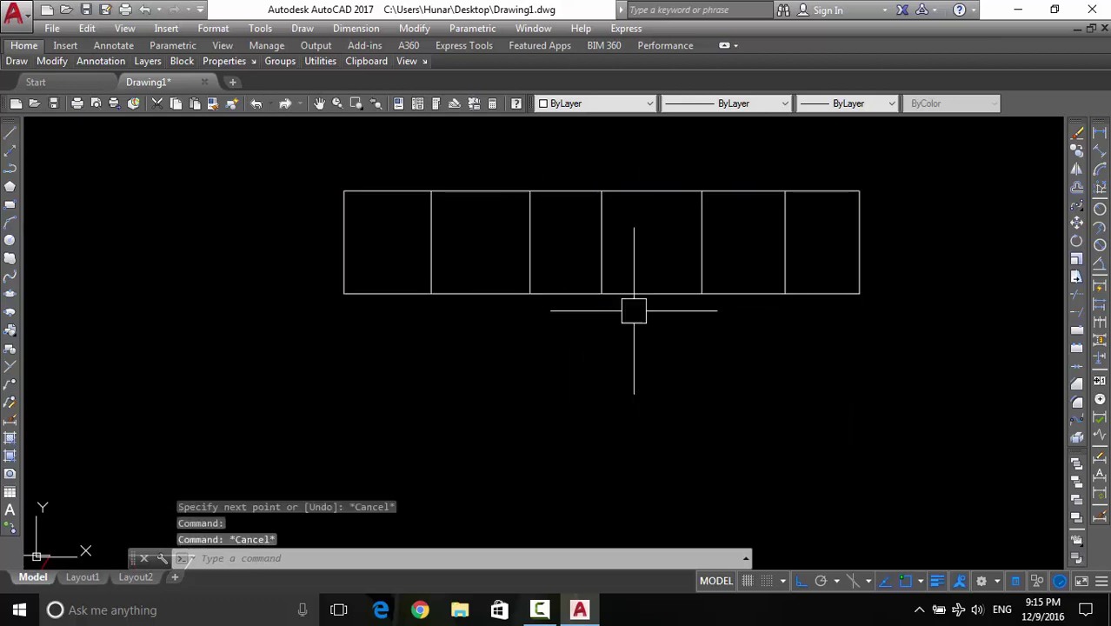
{"action": "left_click", "coordinate": [661, 294]}
Explode the rectangle and set its bottom edge's colour to Red
{"action": "left_click", "coordinate": [1078, 440]}
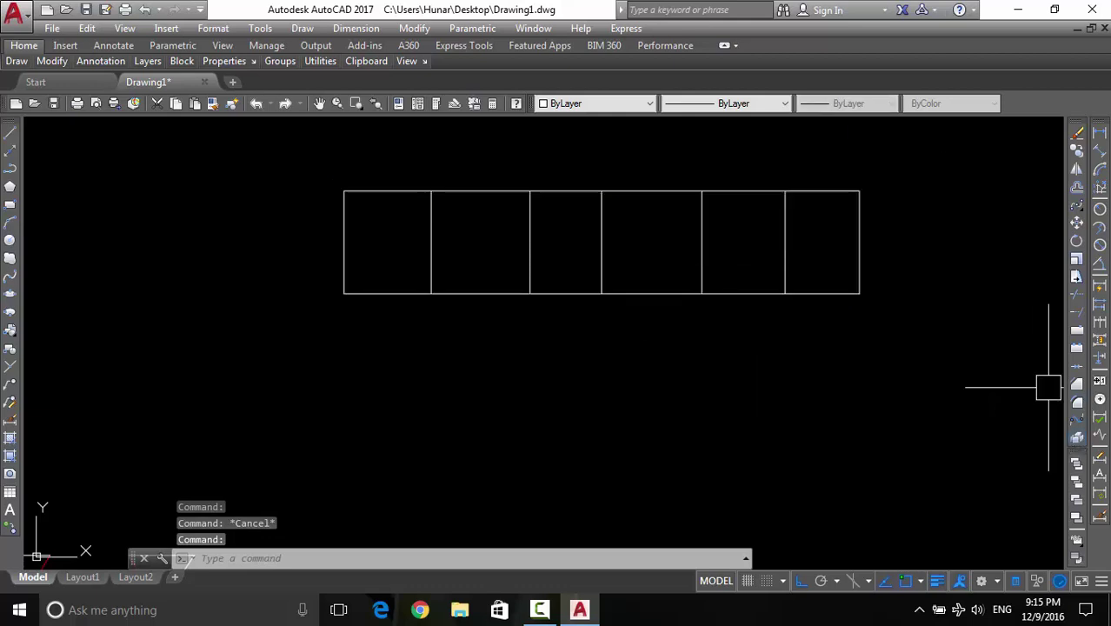
{"action": "left_click", "coordinate": [628, 294]}
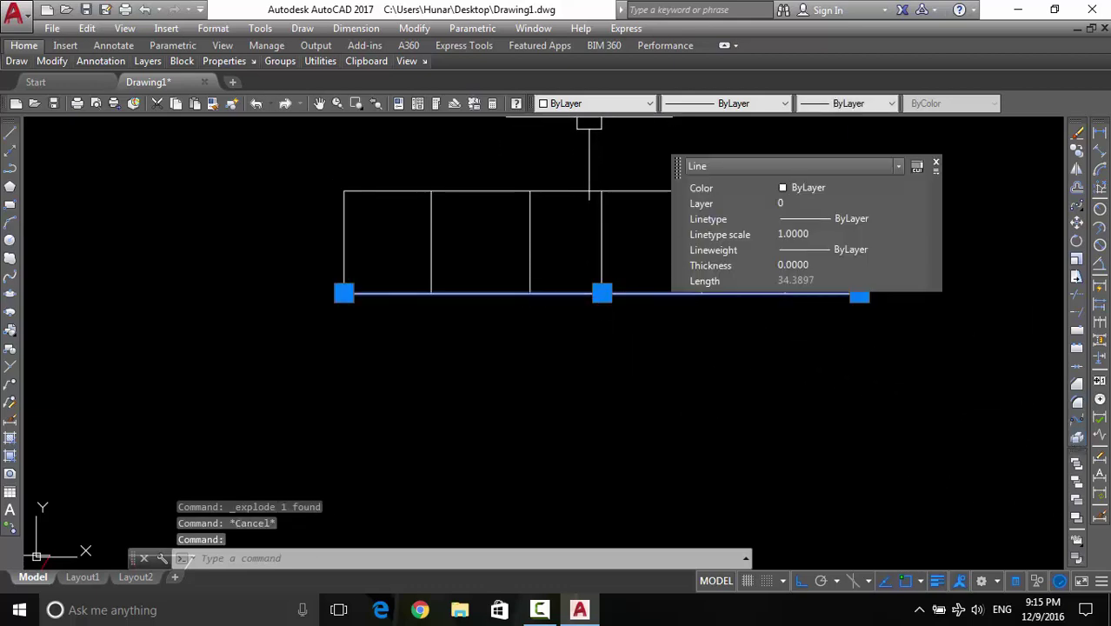
{"action": "left_click", "coordinate": [591, 104]}
{"action": "left_click", "coordinate": [609, 135]}
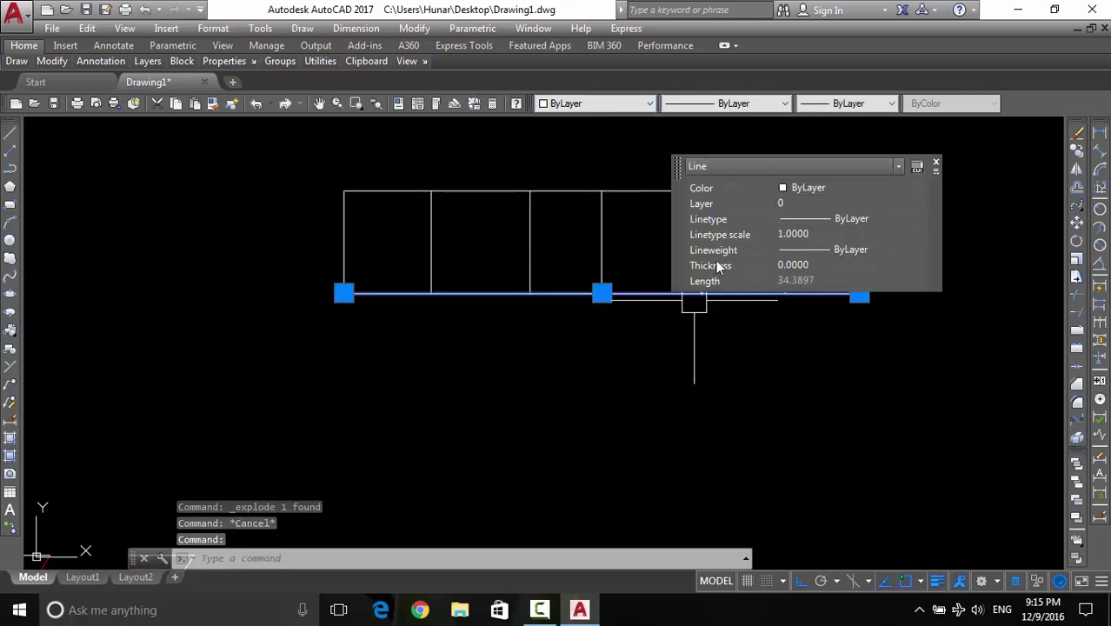
{"action": "left_click", "coordinate": [831, 187]}
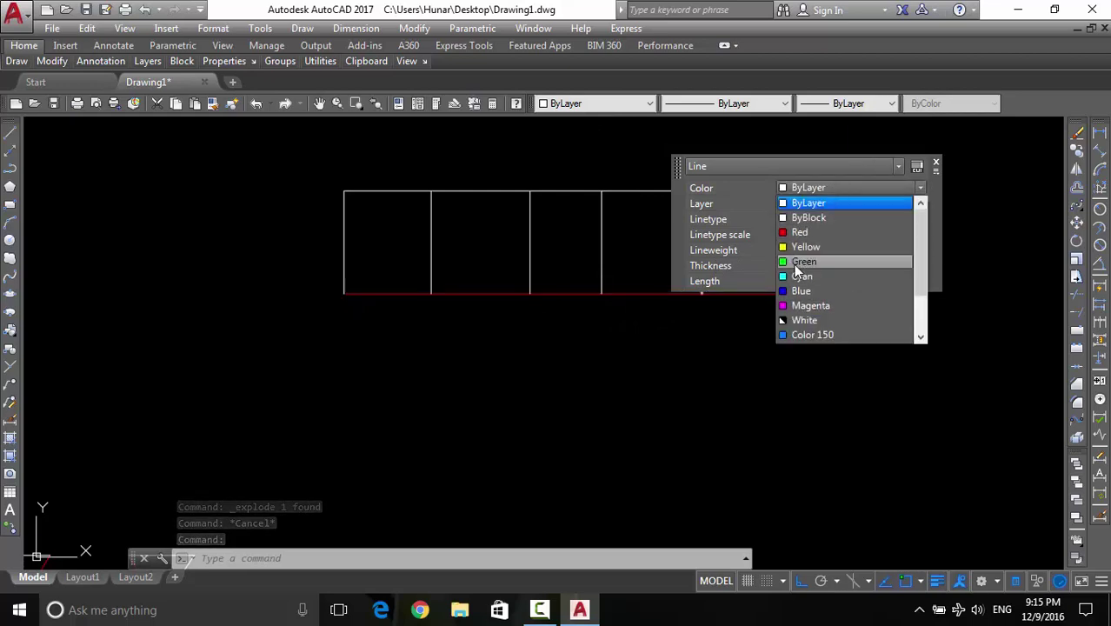
{"action": "left_click", "coordinate": [788, 229]}
{"action": "key", "text": "Escape"}
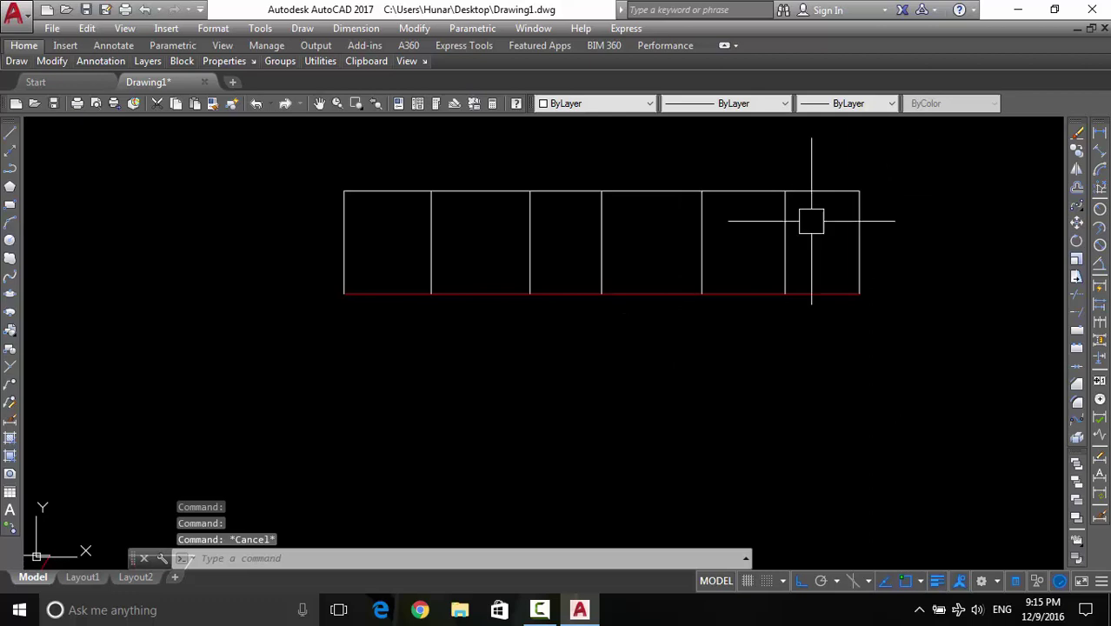
Pan the drawing slightly left and up
{"action": "middle_click_drag", "start_coordinate": [804, 364], "coordinate": [796, 358]}
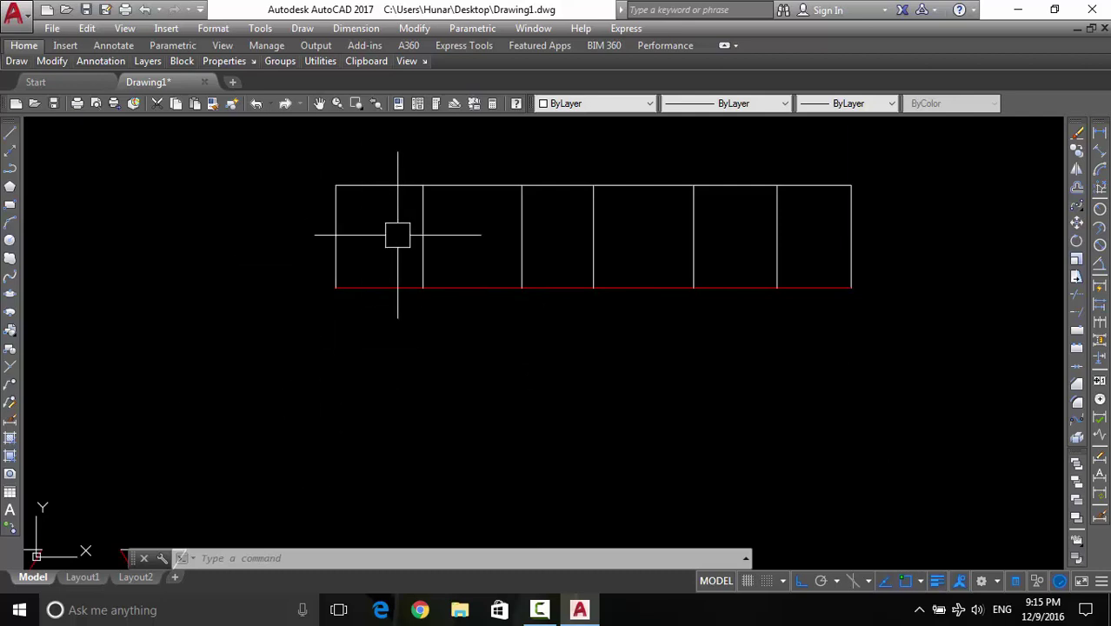
{"action": "middle_click_drag", "start_coordinate": [734, 333], "coordinate": [716, 325]}
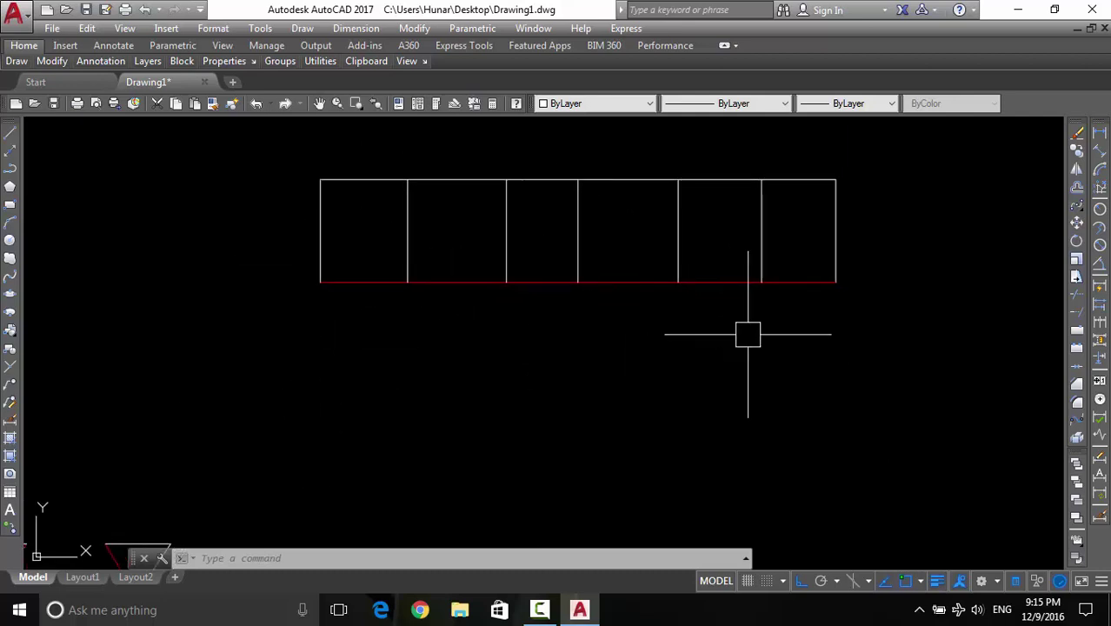
{"action": "middle_click_drag", "start_coordinate": [778, 353], "coordinate": [773, 345]}
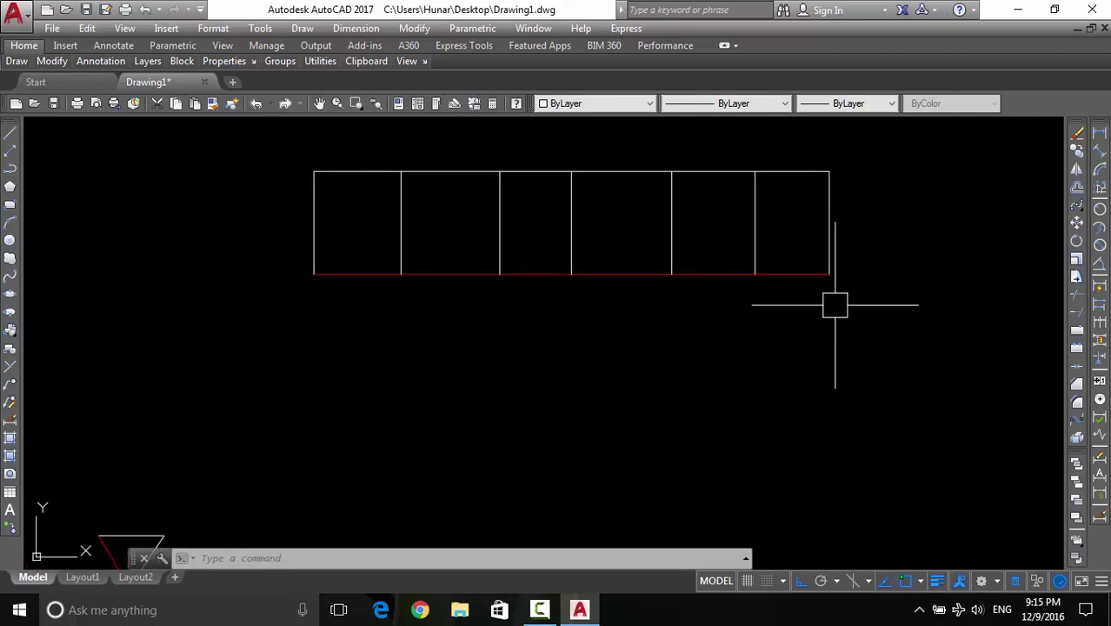
{"action": "left_click", "coordinate": [10, 132]}
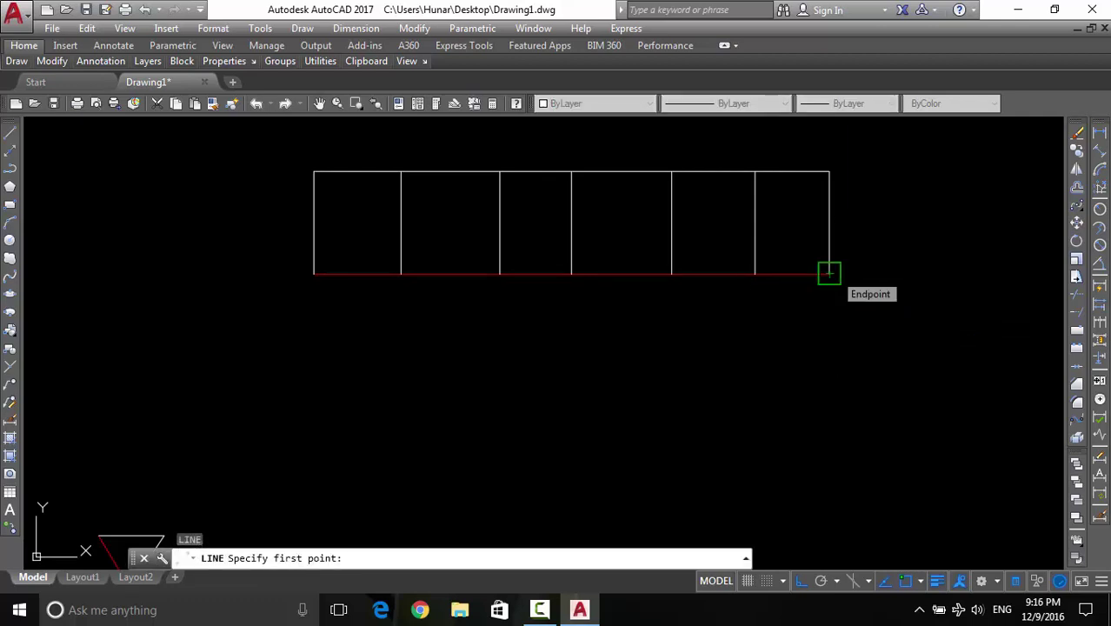
Draw a 12-unit line straight down from the bottom-right corner, then zoom out
{"action": "left_click", "coordinate": [829, 274]}
{"action": "type", "text": "12"}
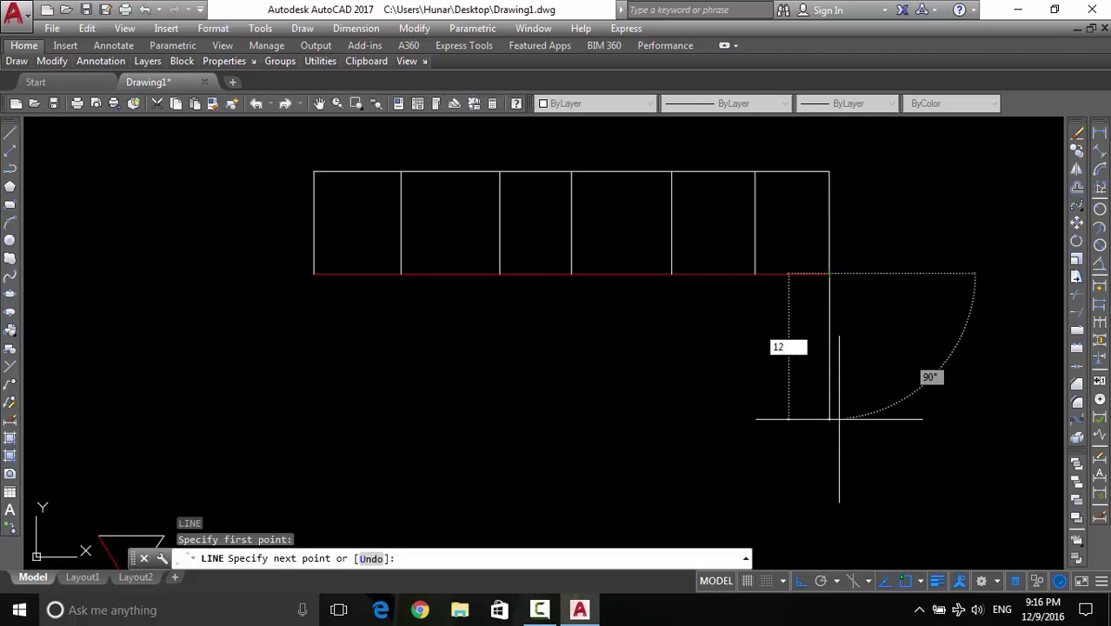
{"action": "key", "text": "Return"}
{"action": "key", "text": "Return"}
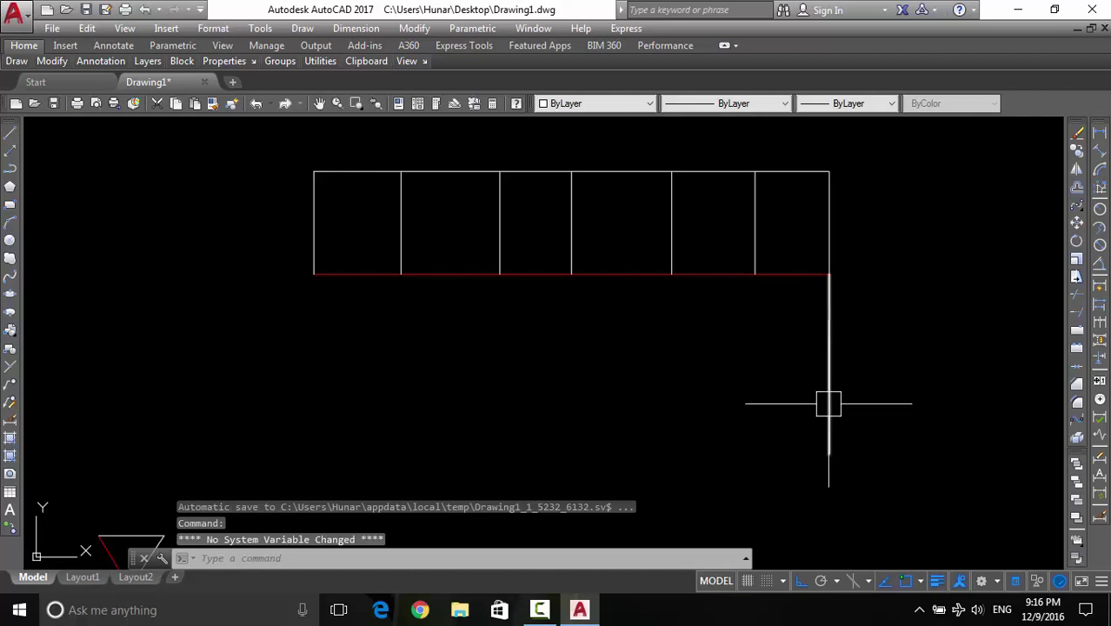
{"action": "middle_click_drag", "start_coordinate": [847, 386], "coordinate": [866, 348]}
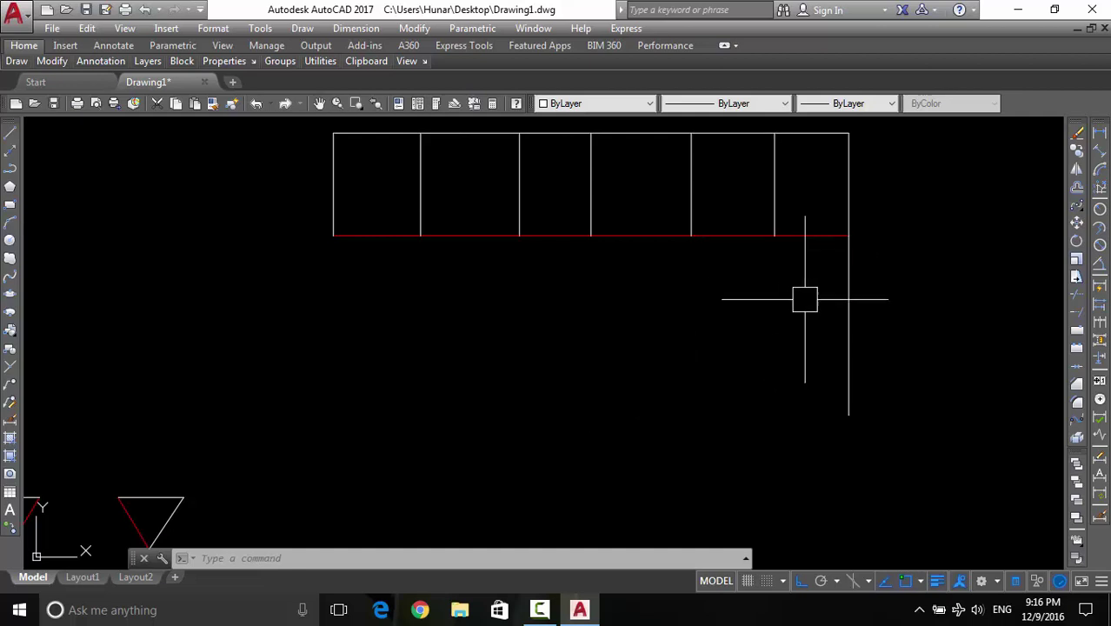
{"action": "middle_click_drag", "start_coordinate": [804, 298], "coordinate": [805, 301]}
{"action": "scroll", "coordinate": [867, 337], "scroll_direction": "down", "scroll_amount": 2}
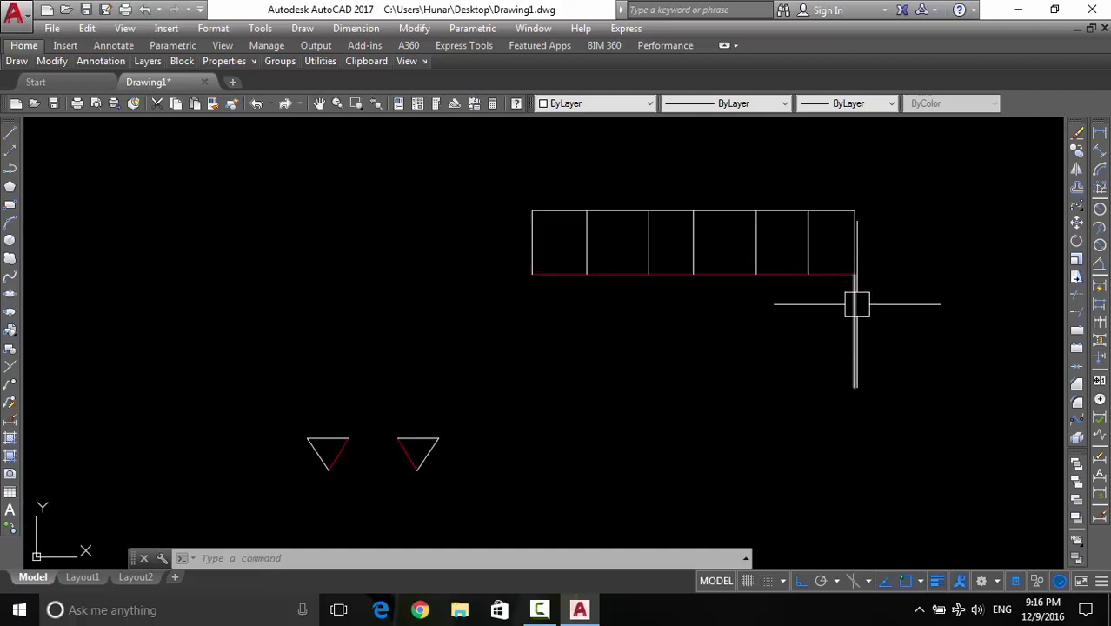
{"action": "type", "text": "MI"}
Make a first attempt at mirroring the rectangle's lines, then cancel it
{"action": "key", "text": "Return"}
{"action": "left_click", "coordinate": [890, 187]}
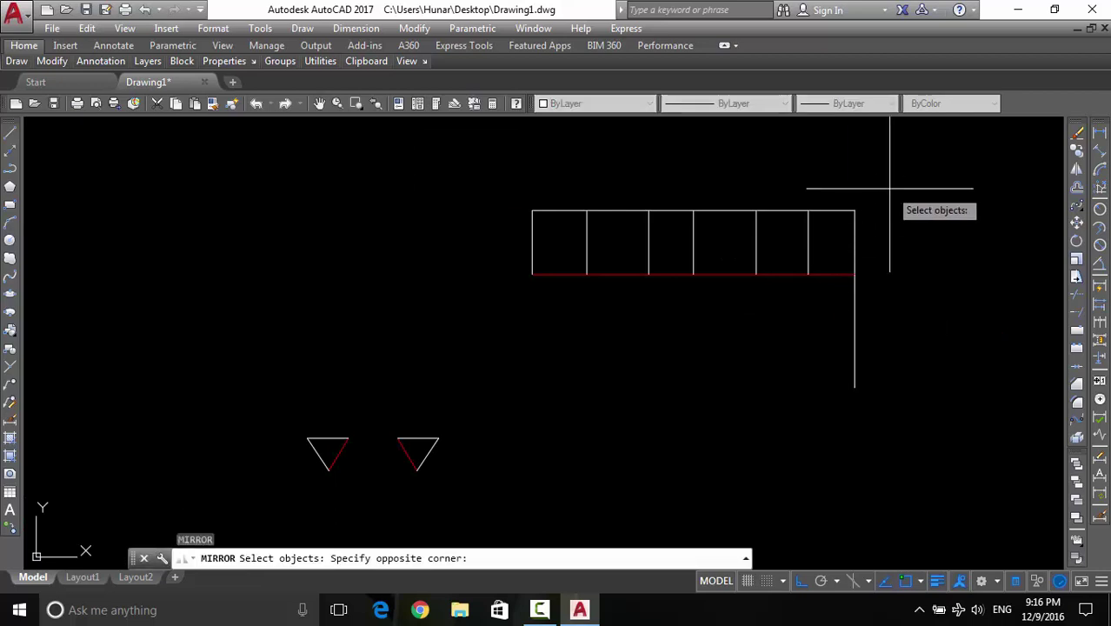
{"action": "left_click", "coordinate": [527, 245]}
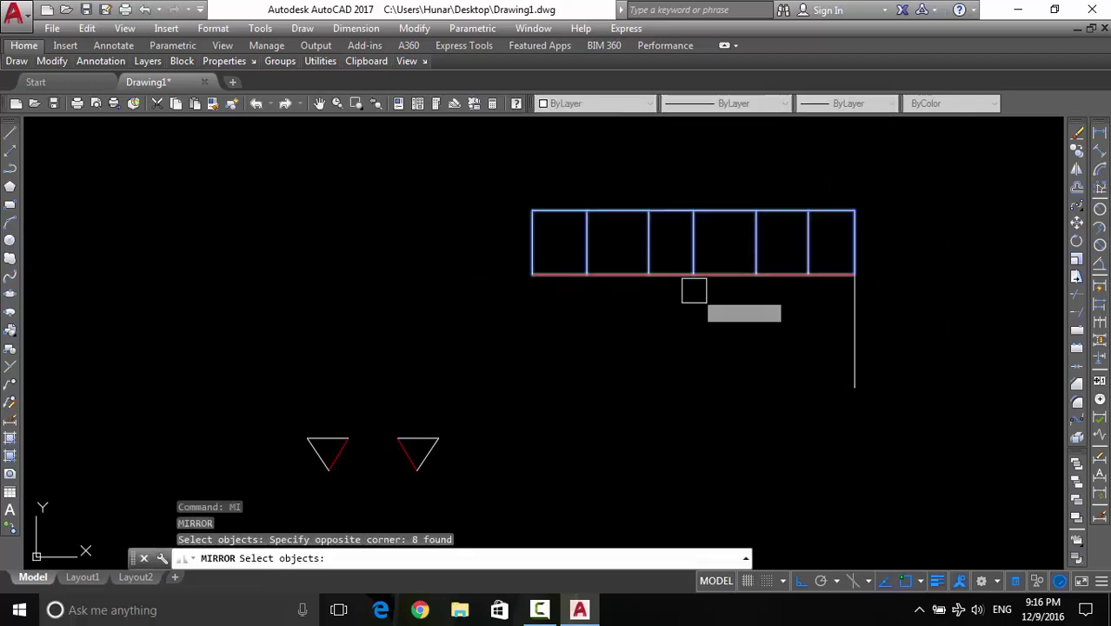
{"action": "left_click", "coordinate": [782, 274]}
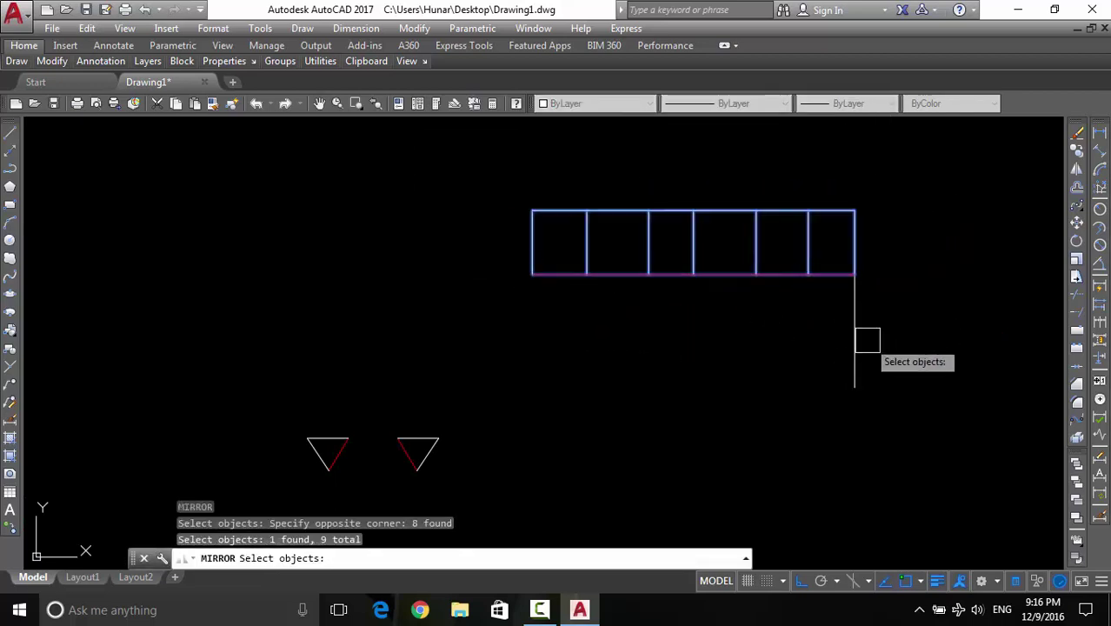
{"action": "key", "text": "Return"}
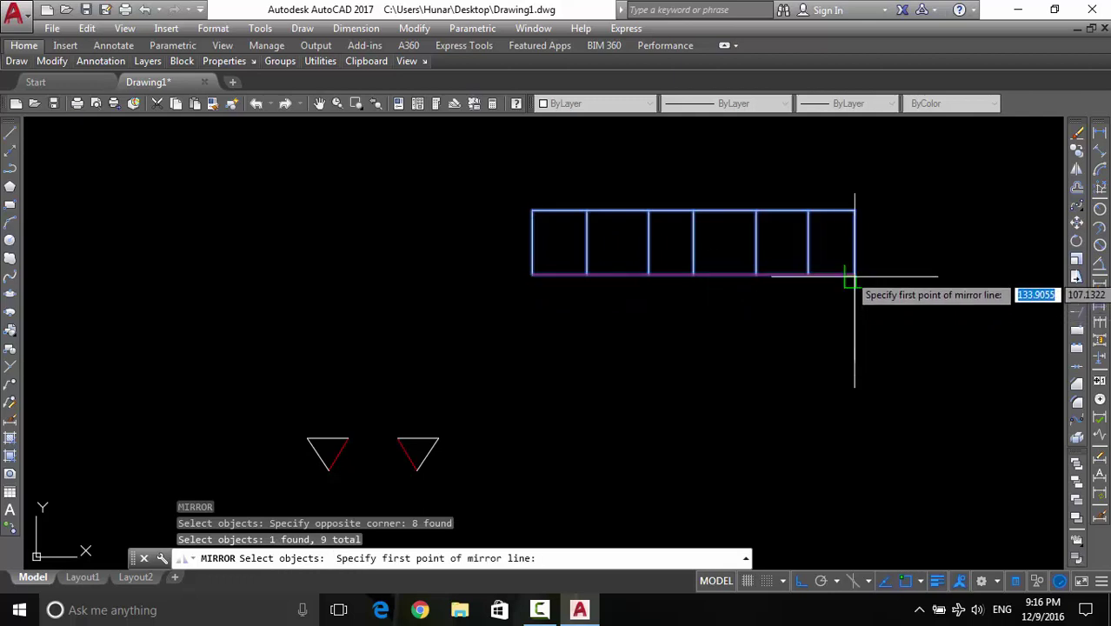
{"action": "left_click", "coordinate": [855, 387]}
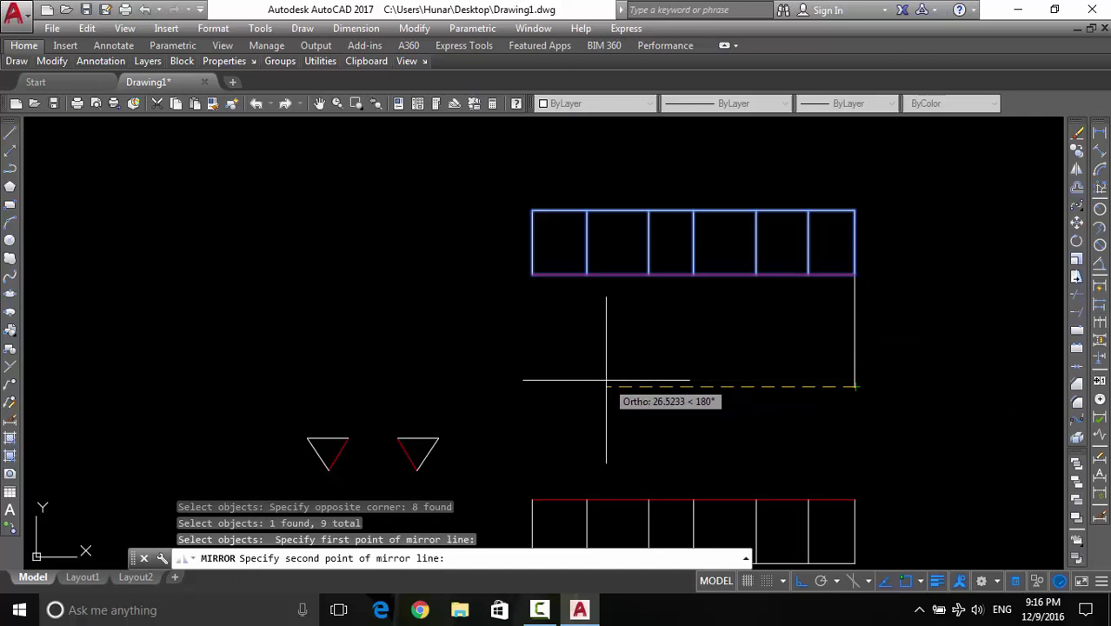
{"action": "key", "text": "Return"}
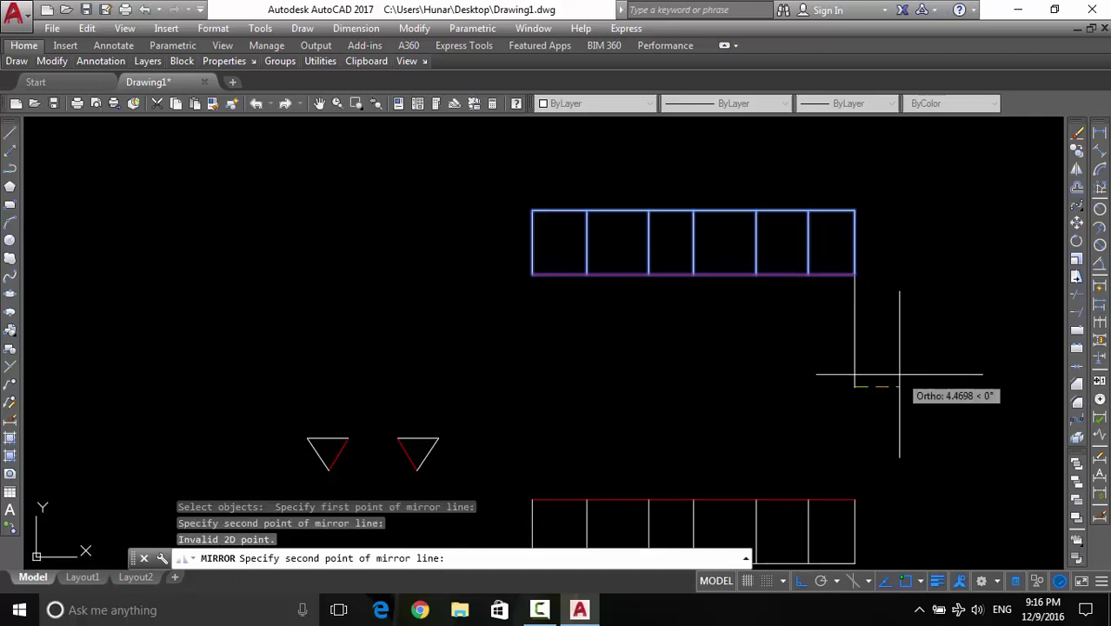
{"action": "key", "text": "Escape"}
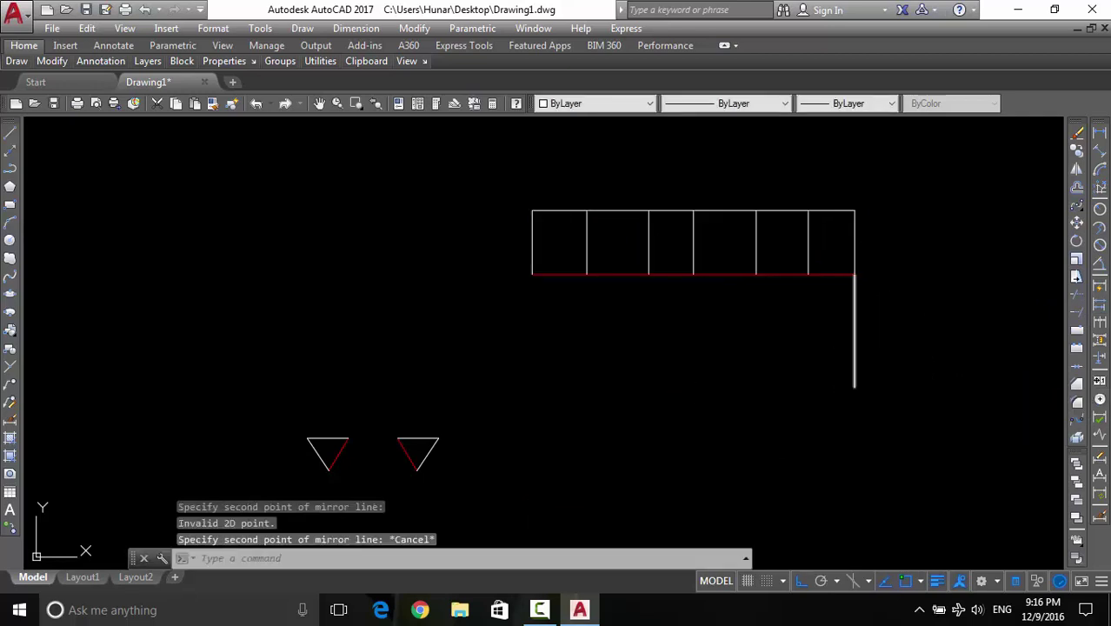
{"action": "key", "text": "Return"}
{"action": "left_click", "coordinate": [875, 184]}
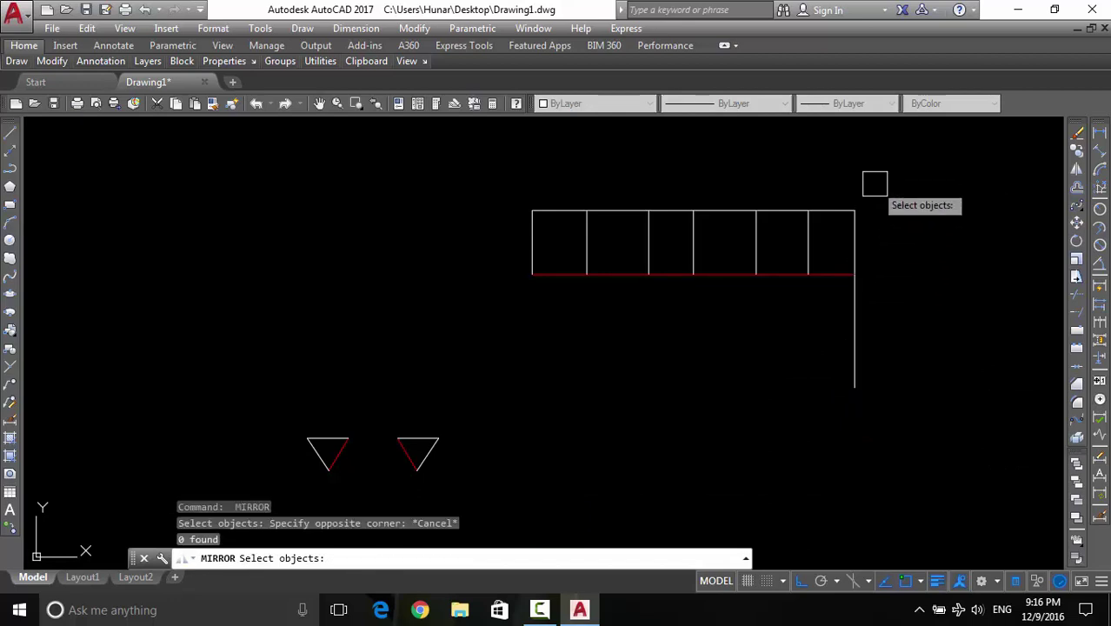
{"action": "key", "text": "Escape"}
Mirror the nine rectangle lines across the vertical line, keeping the original
{"action": "type", "text": "m"}
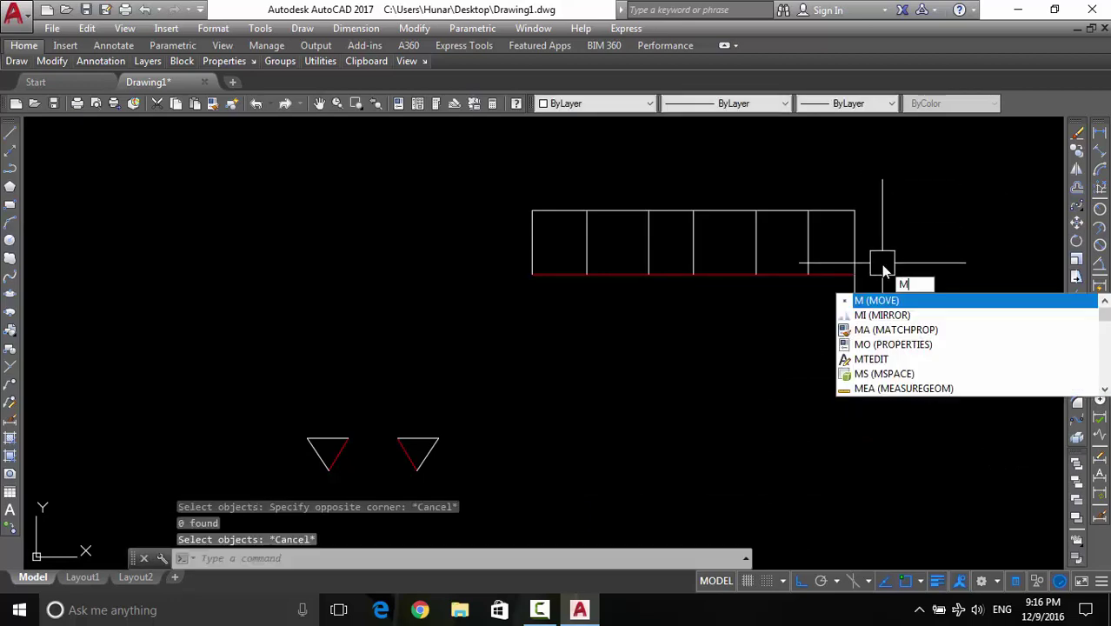
{"action": "type", "text": "i"}
{"action": "key", "text": "Return"}
{"action": "left_click", "coordinate": [888, 216]}
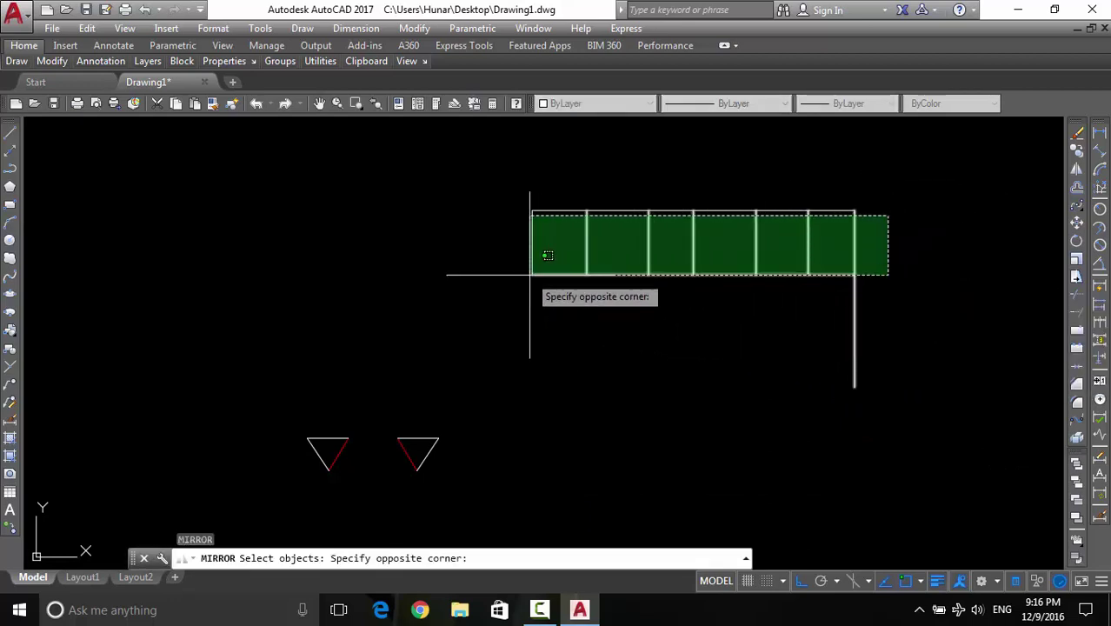
{"action": "left_click", "coordinate": [471, 261]}
{"action": "left_click", "coordinate": [619, 274]}
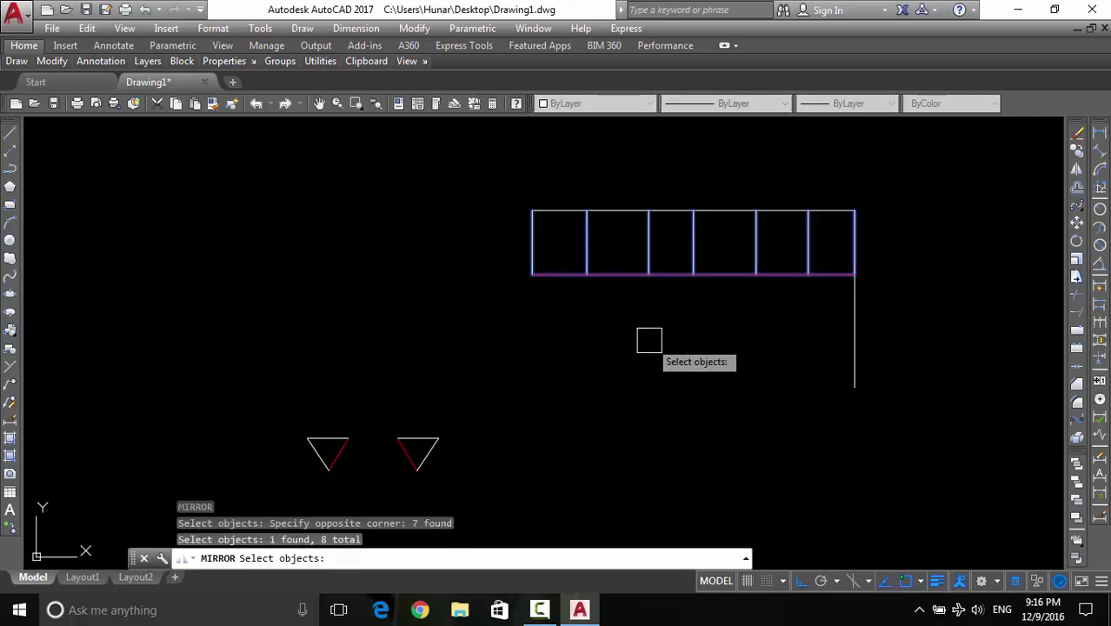
{"action": "key", "text": "Escape"}
{"action": "left_click", "coordinate": [900, 164]}
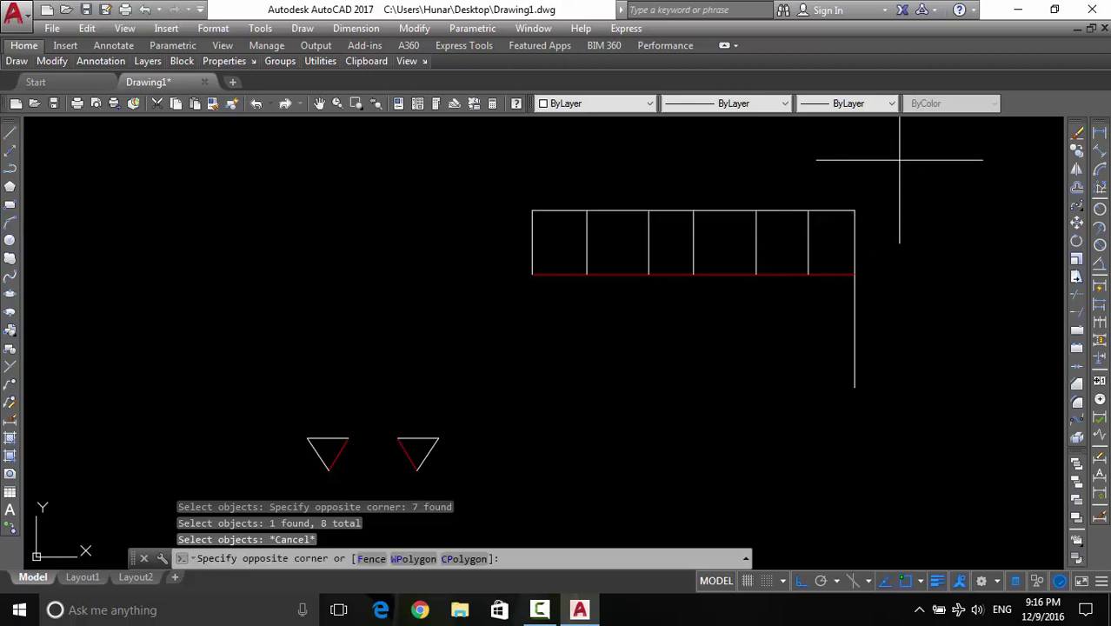
{"action": "left_click", "coordinate": [537, 241]}
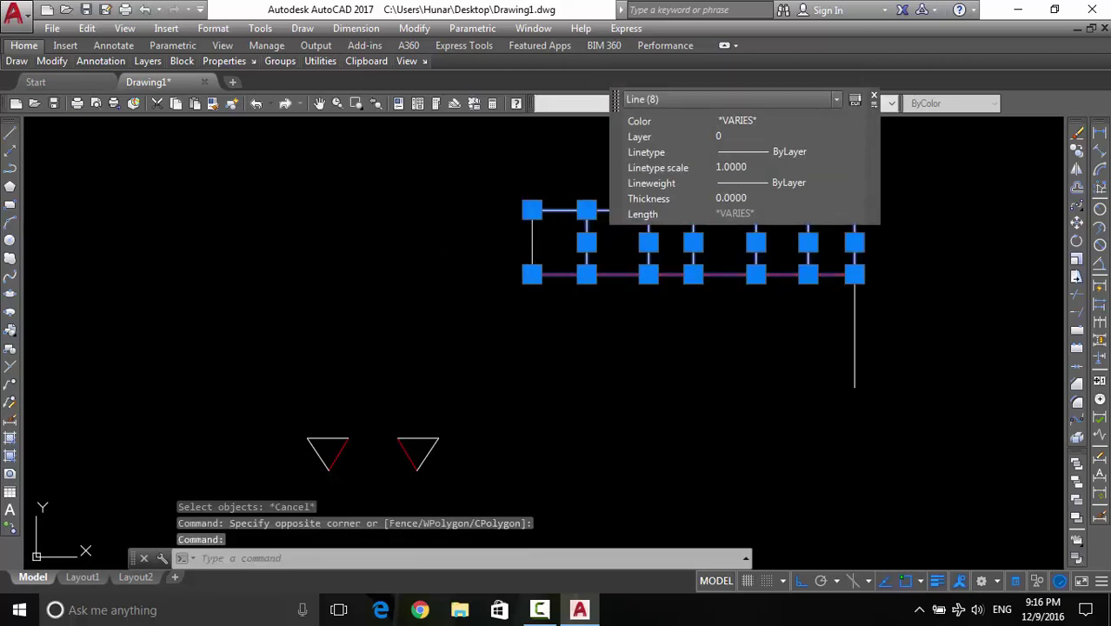
{"action": "type", "text": "mi"}
{"action": "key", "text": "Return"}
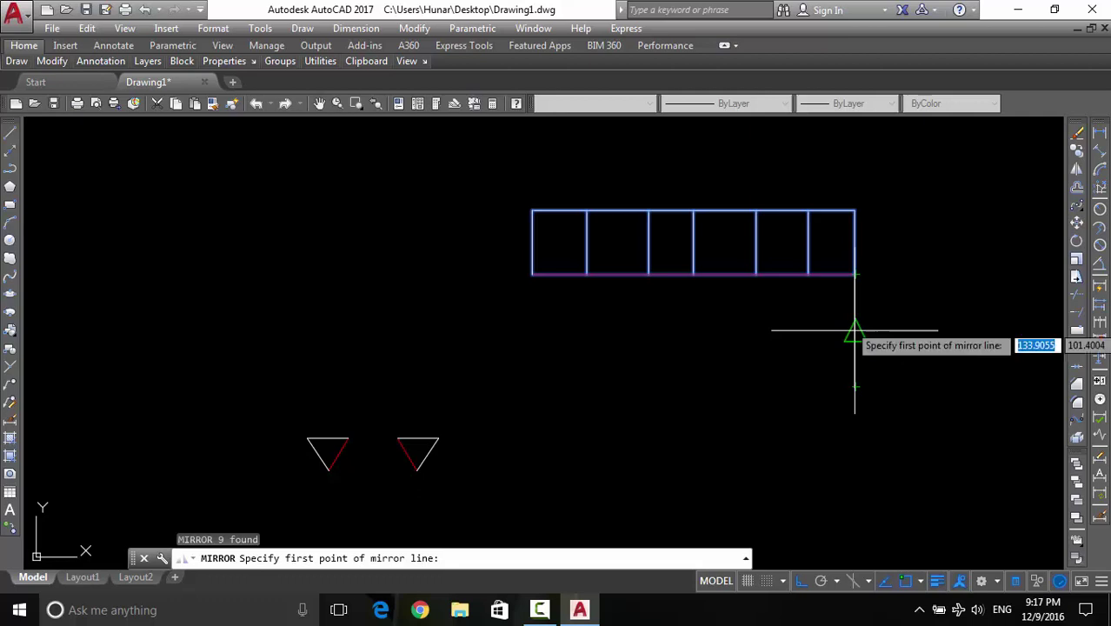
{"action": "left_click", "coordinate": [855, 331]}
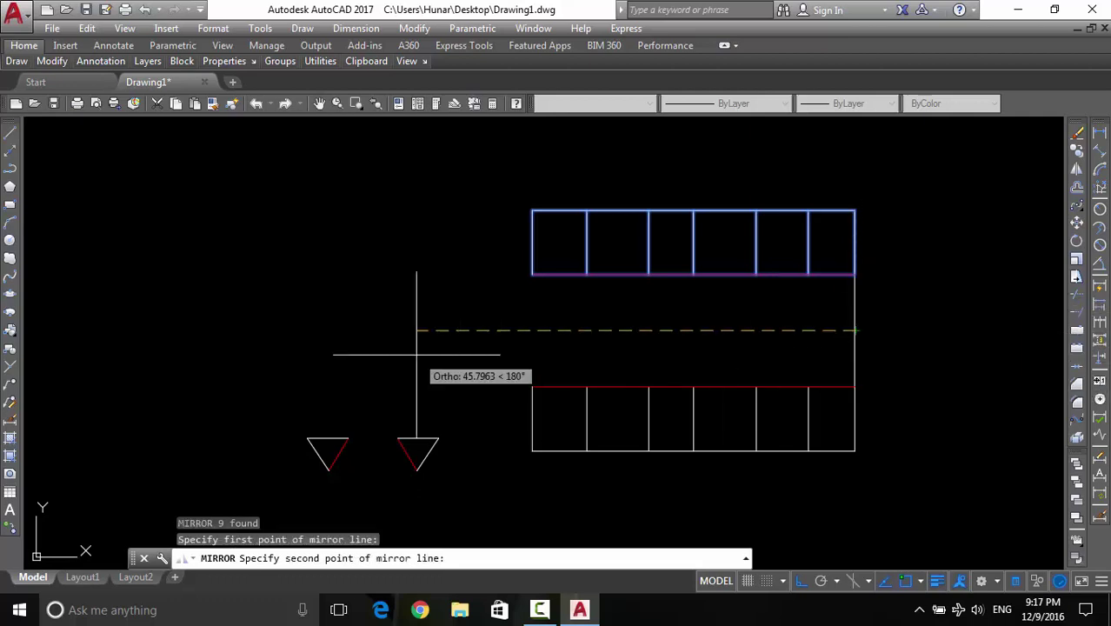
{"action": "left_click", "coordinate": [356, 356]}
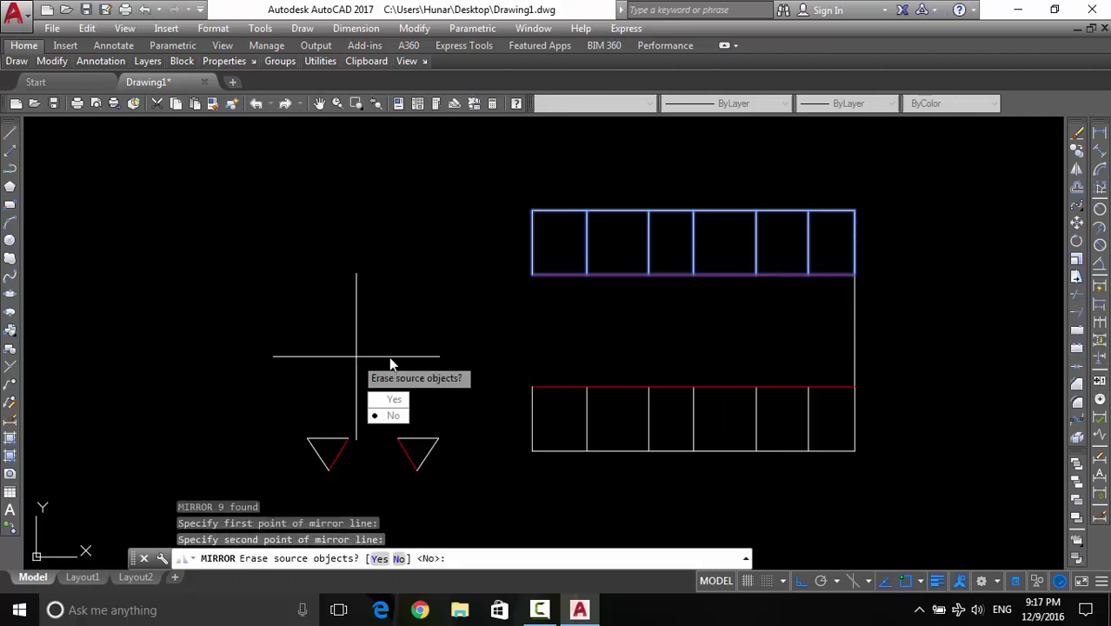
{"action": "left_click", "coordinate": [392, 417]}
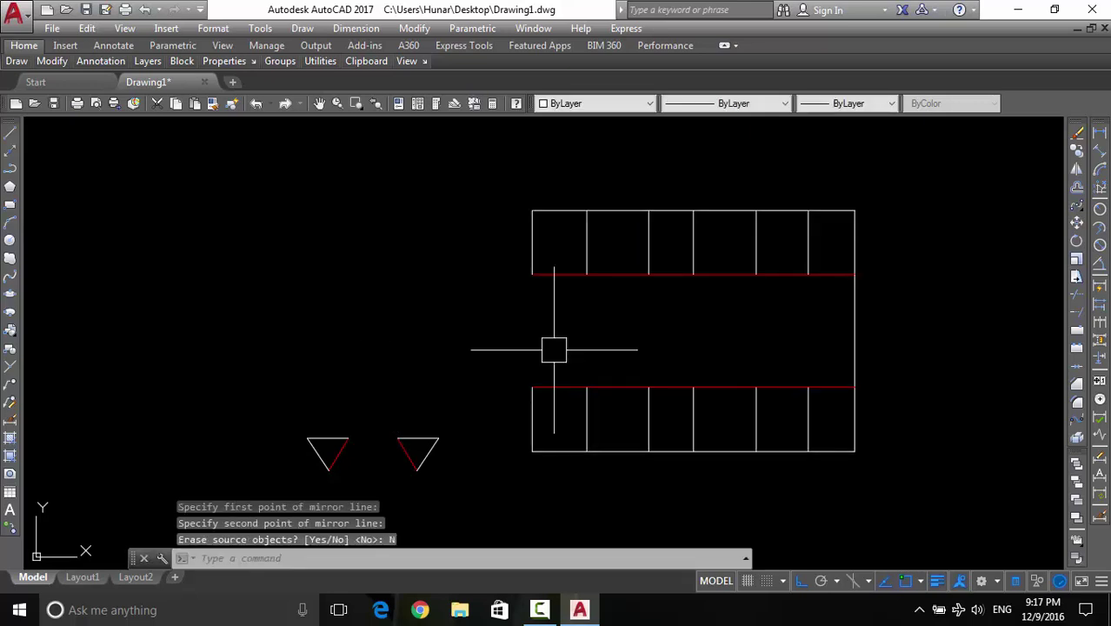
Erase the leftover vertical line between the two rectangles
{"action": "left_click", "coordinate": [855, 330]}
{"action": "type", "text": "e"}
{"action": "key", "text": "Return"}
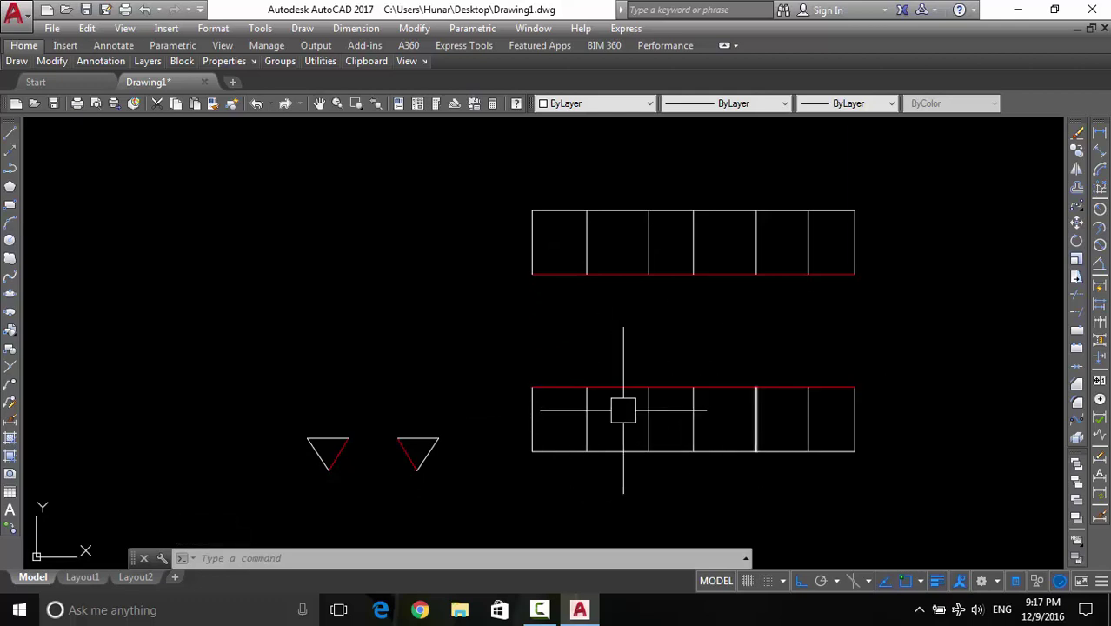
{"action": "middle_click_drag", "start_coordinate": [753, 373], "coordinate": [538, 390]}
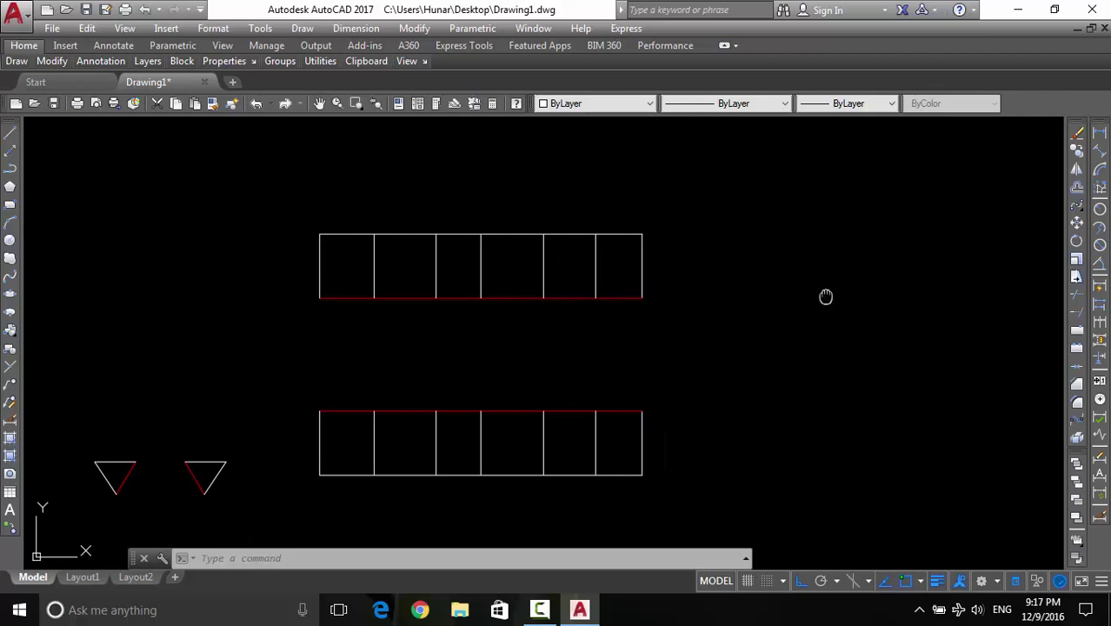
{"action": "middle_click_drag", "start_coordinate": [826, 298], "coordinate": [593, 354]}
{"action": "middle_click_drag", "start_coordinate": [675, 345], "coordinate": [699, 298]}
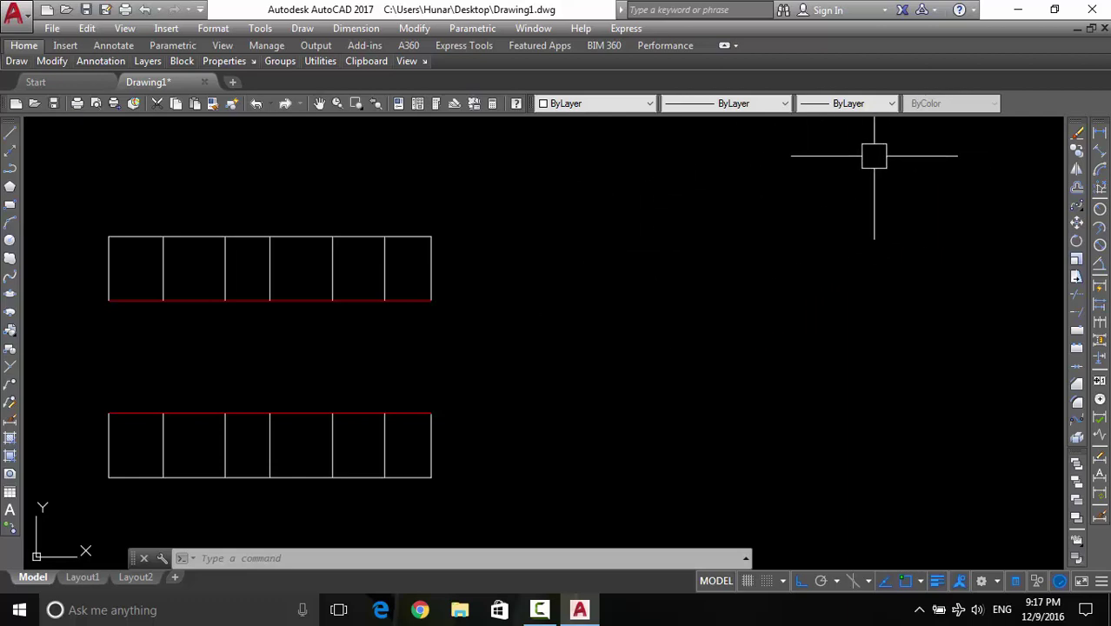
{"action": "middle_click_drag", "start_coordinate": [746, 270], "coordinate": [735, 308]}
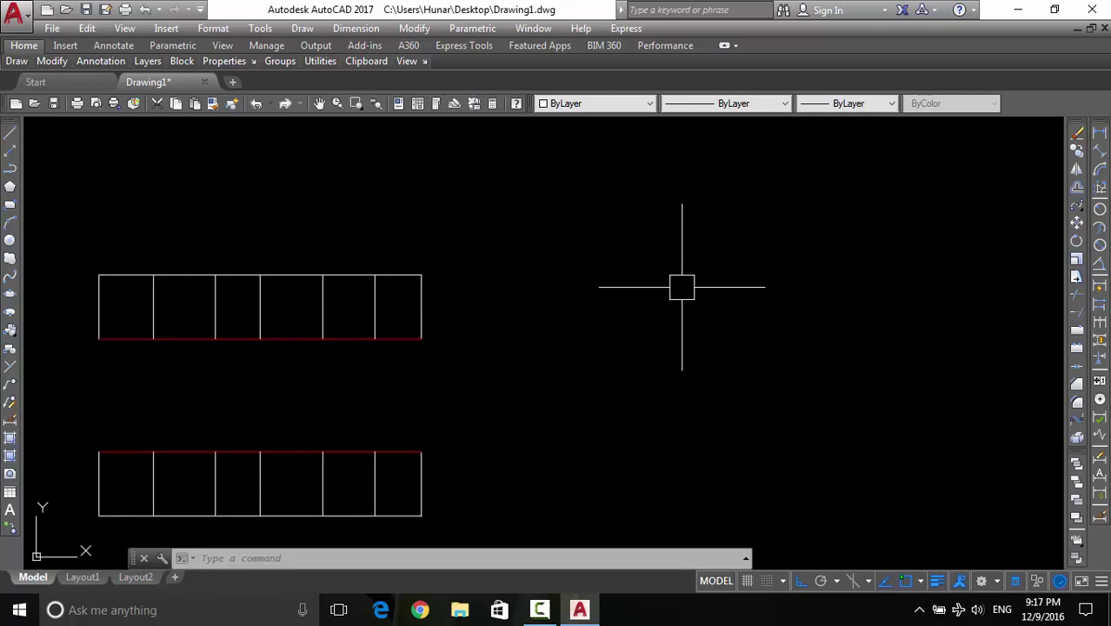
{"action": "middle_click_drag", "start_coordinate": [683, 285], "coordinate": [688, 309]}
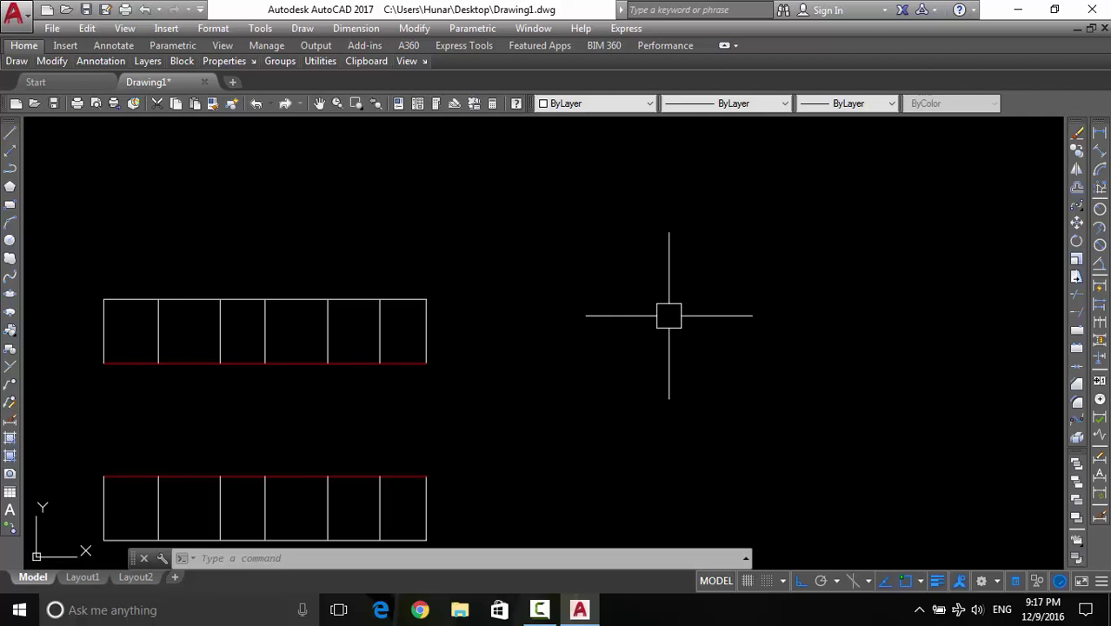
{"action": "middle_click_drag", "start_coordinate": [670, 316], "coordinate": [768, 252]}
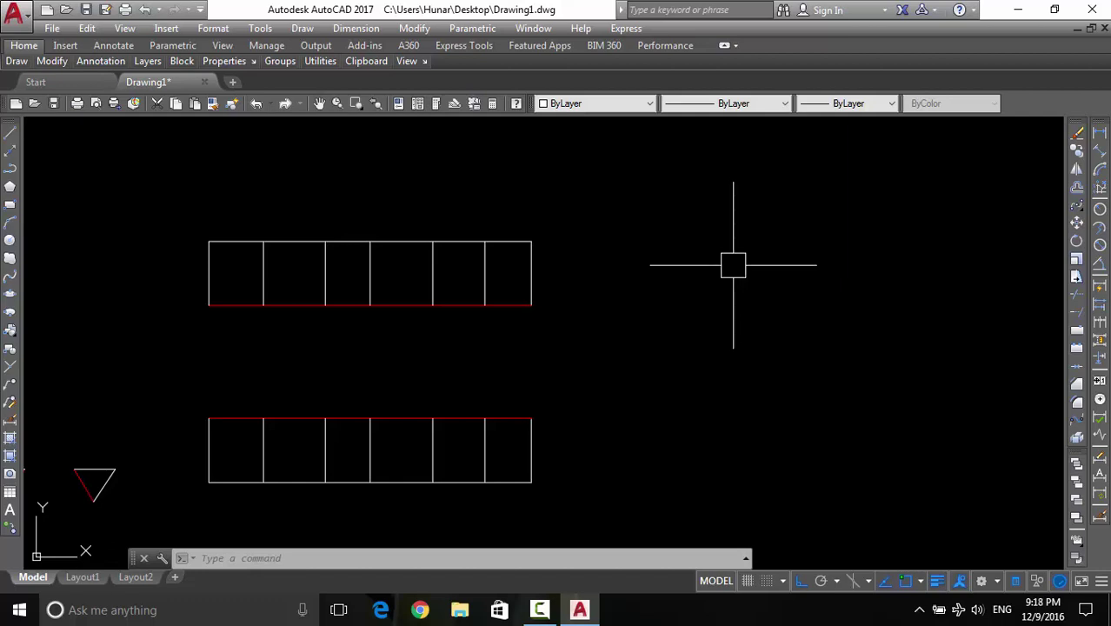
{"action": "scroll", "coordinate": [774, 316], "scroll_direction": "down", "scroll_amount": 2}
{"action": "scroll", "coordinate": [811, 302], "scroll_direction": "down", "scroll_amount": 2}
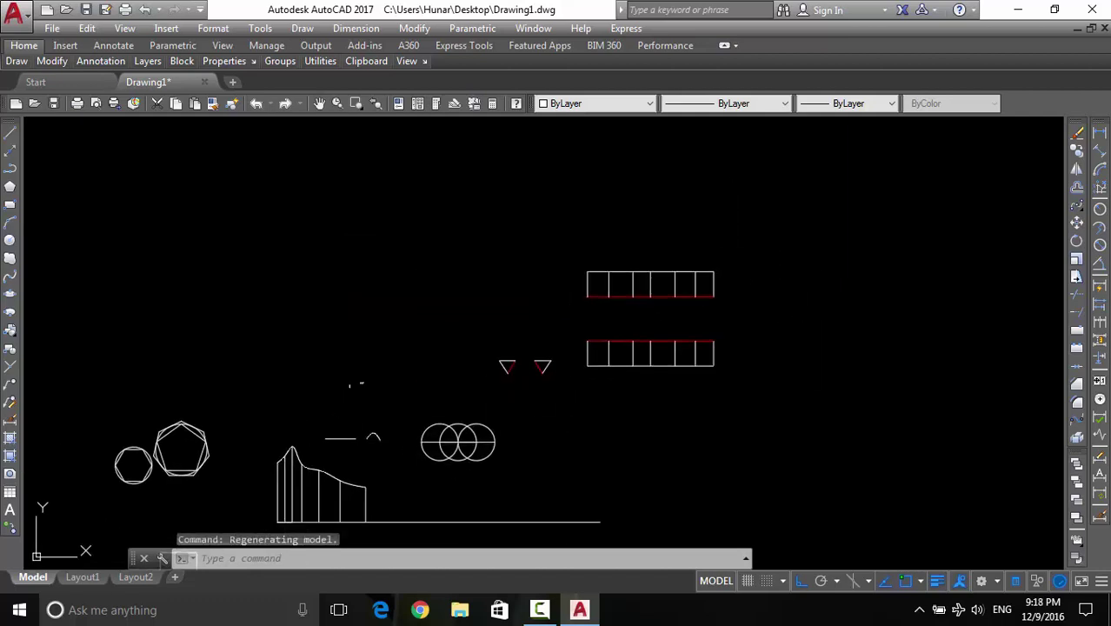
Save the drawing and reposition the view around the facing rectangles
{"action": "key", "text": "ctrl+s"}
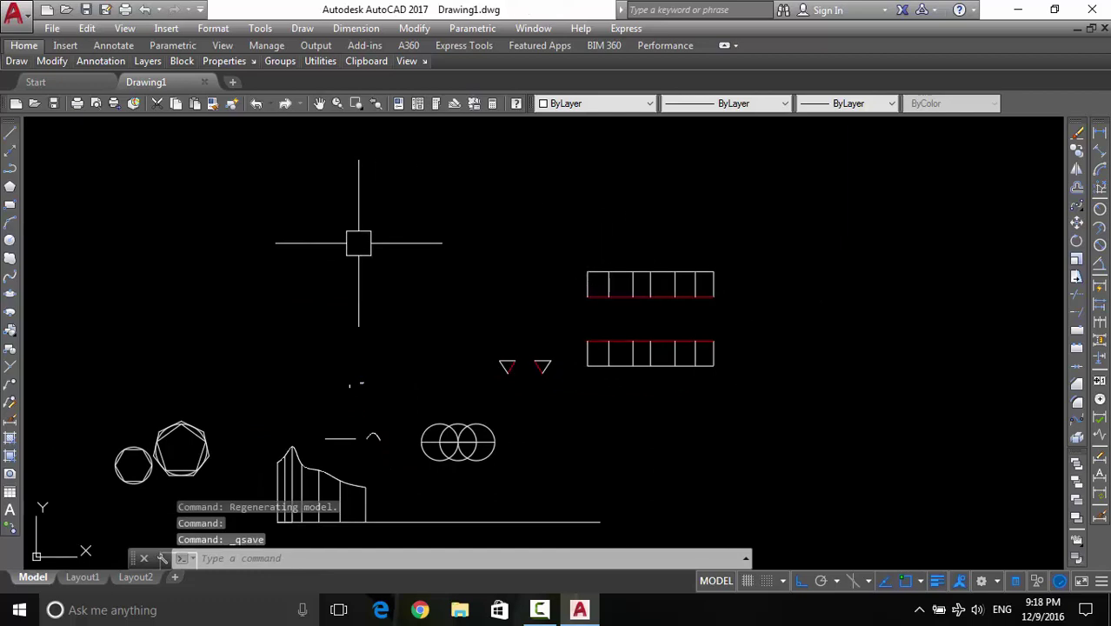
{"action": "mouse_move", "coordinate": [360, 241]}
{"action": "middle_mouse_down"}
{"action": "mouse_move", "coordinate": [402, 243]}
{"action": "mouse_move", "coordinate": [393, 288]}
{"action": "mouse_move", "coordinate": [407, 272]}
{"action": "middle_mouse_up"}
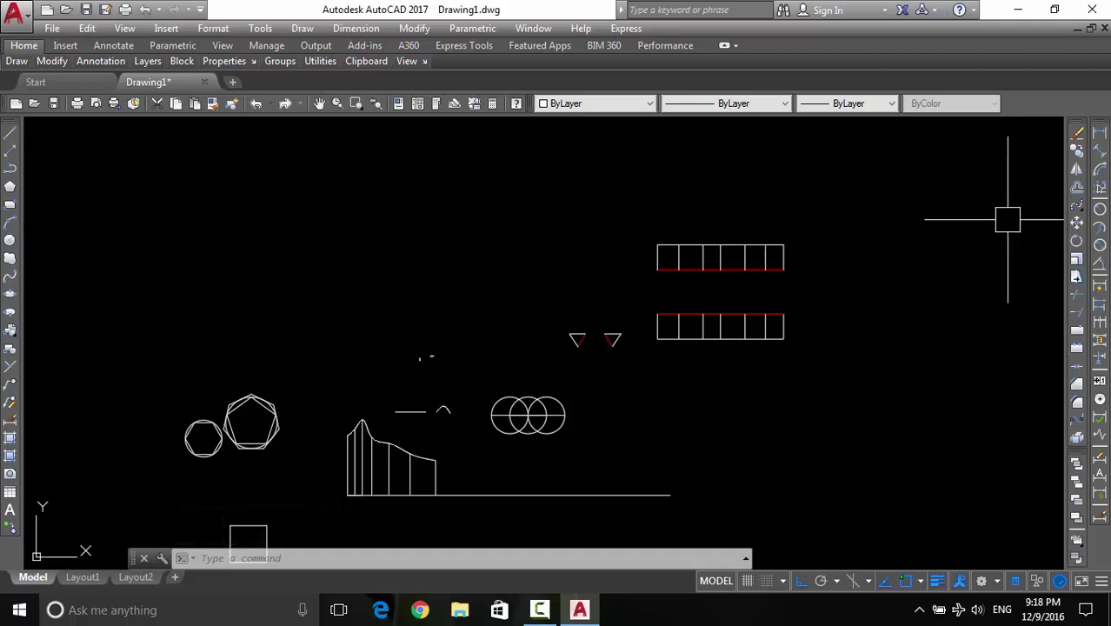
{"action": "middle_click_drag", "start_coordinate": [1006, 219], "coordinate": [929, 229]}
{"action": "middle_click_drag", "start_coordinate": [1040, 209], "coordinate": [866, 235]}
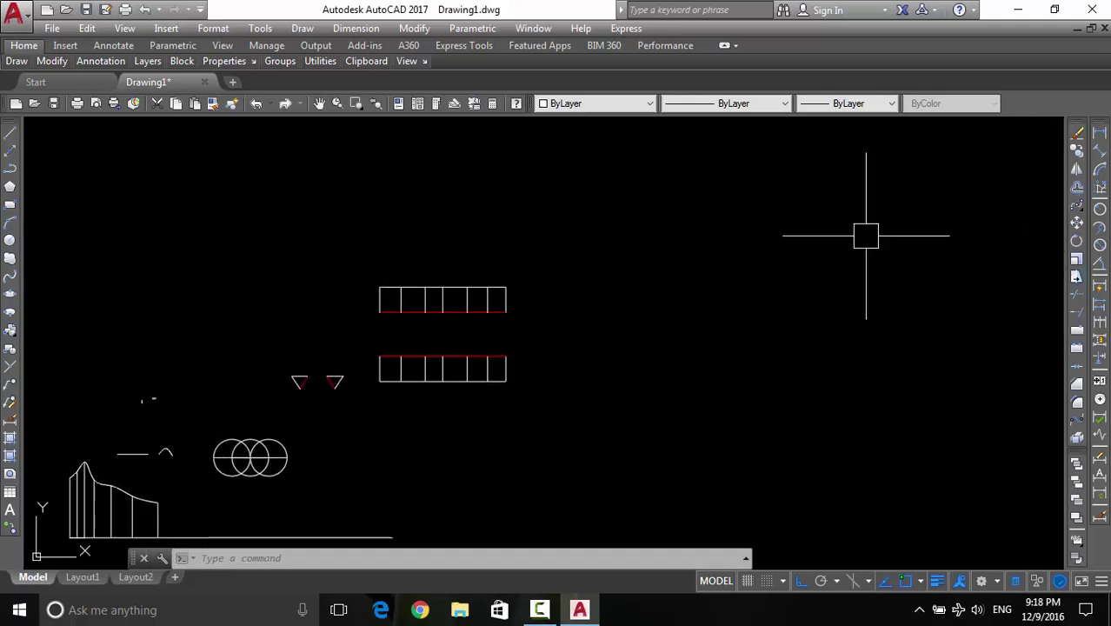
{"action": "scroll", "coordinate": [652, 313], "scroll_direction": "up", "scroll_amount": 2}
{"action": "middle_click_drag", "start_coordinate": [620, 321], "coordinate": [590, 363]}
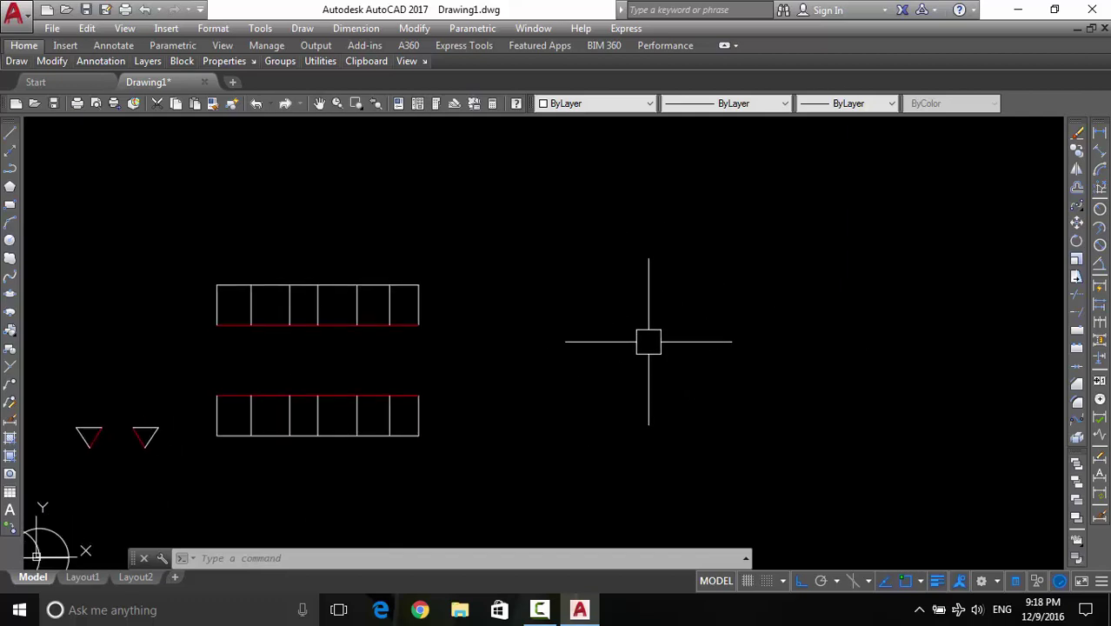
{"action": "scroll", "coordinate": [648, 342], "scroll_direction": "down", "scroll_amount": 2}
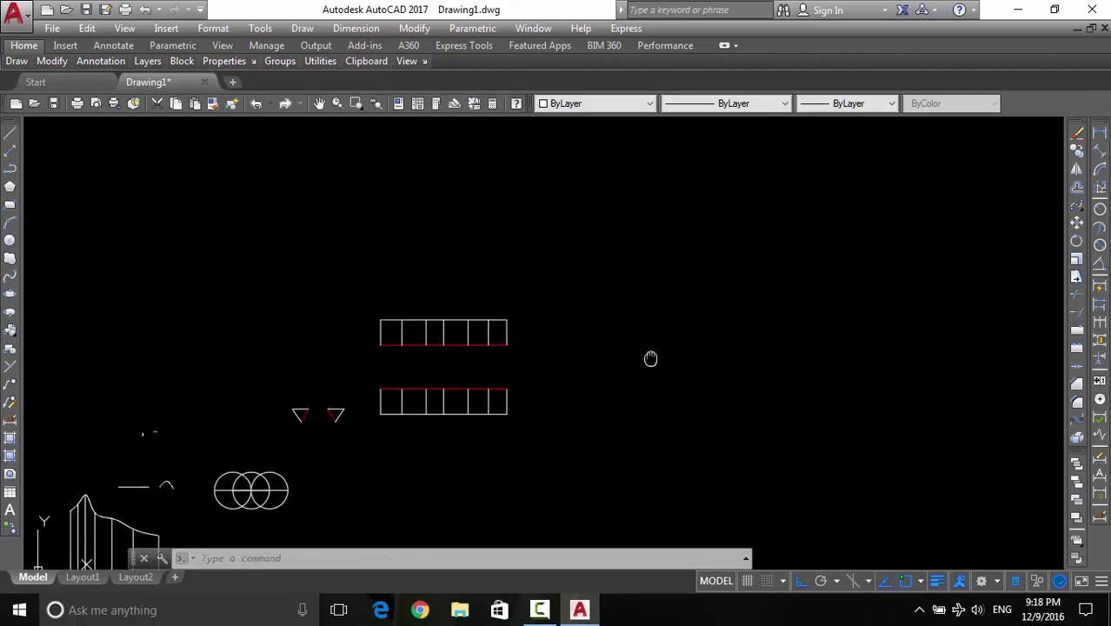
{"action": "mouse_move", "coordinate": [650, 357]}
{"action": "middle_mouse_down"}
{"action": "mouse_move", "coordinate": [650, 374]}
{"action": "mouse_move", "coordinate": [611, 367]}
{"action": "middle_mouse_up"}
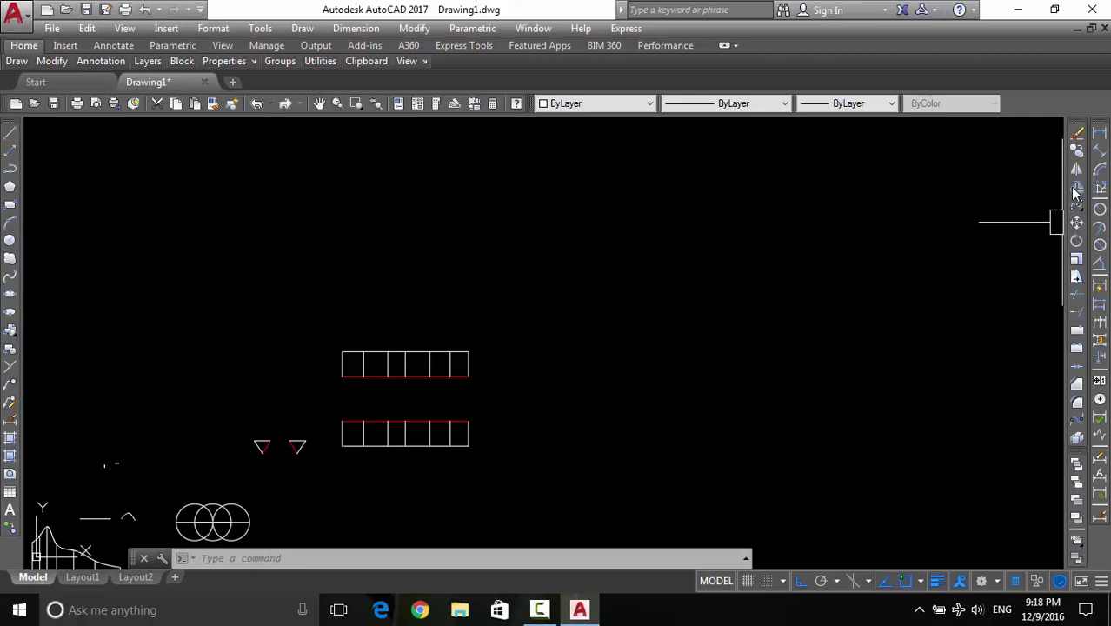
Draw an 8-unit vertical line in the empty space right of the rectangles
{"action": "key", "text": "Return"}
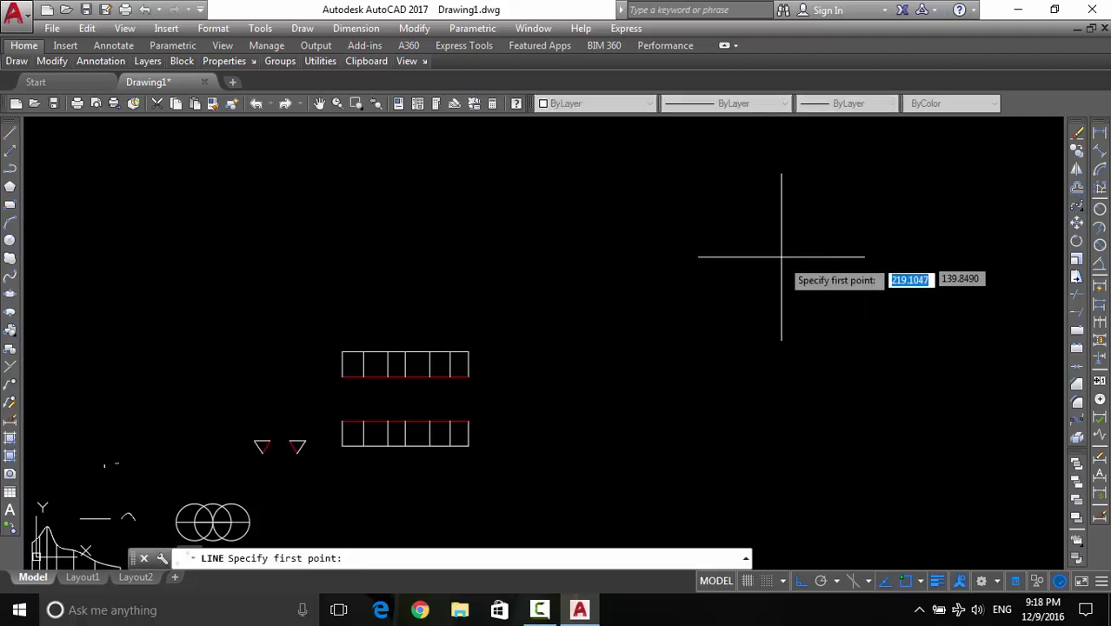
{"action": "left_click", "coordinate": [695, 243]}
{"action": "left_click", "coordinate": [694, 321]}
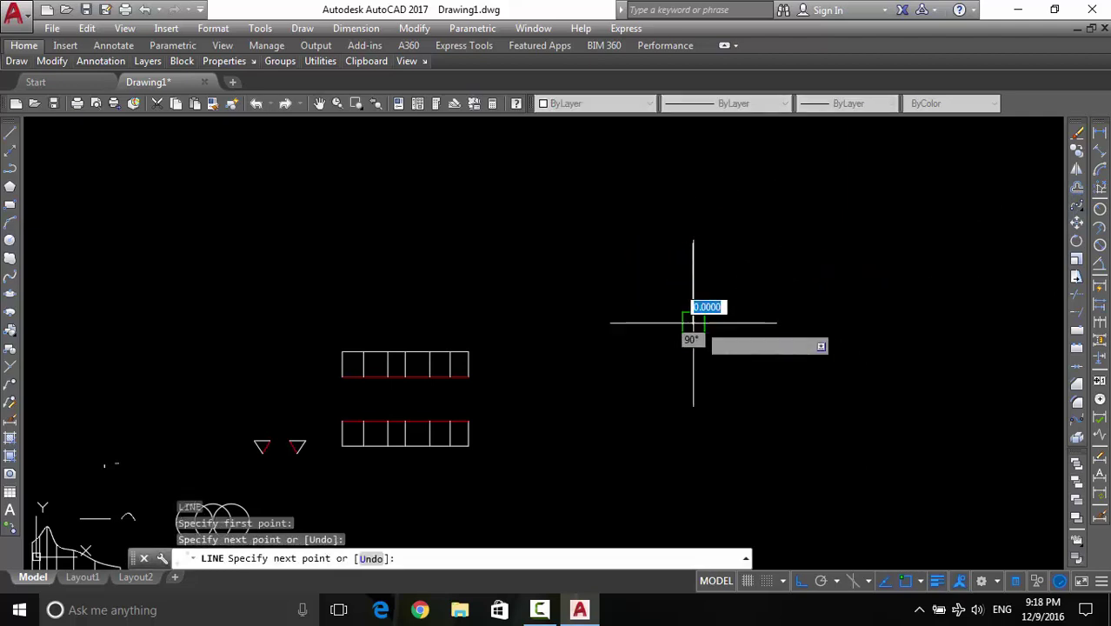
{"action": "key", "text": "Return"}
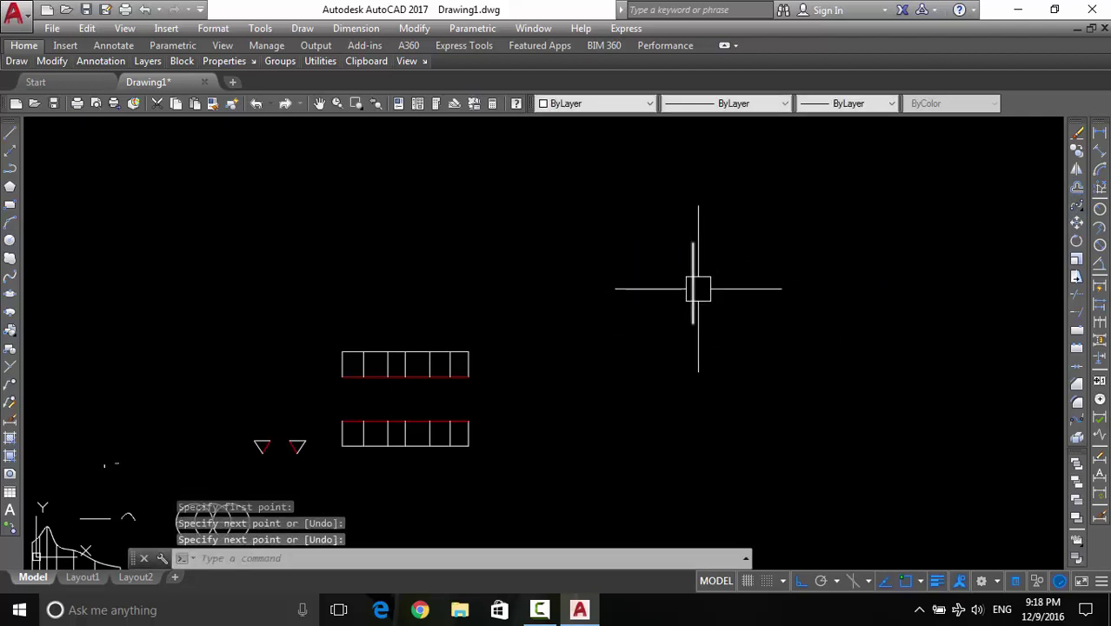
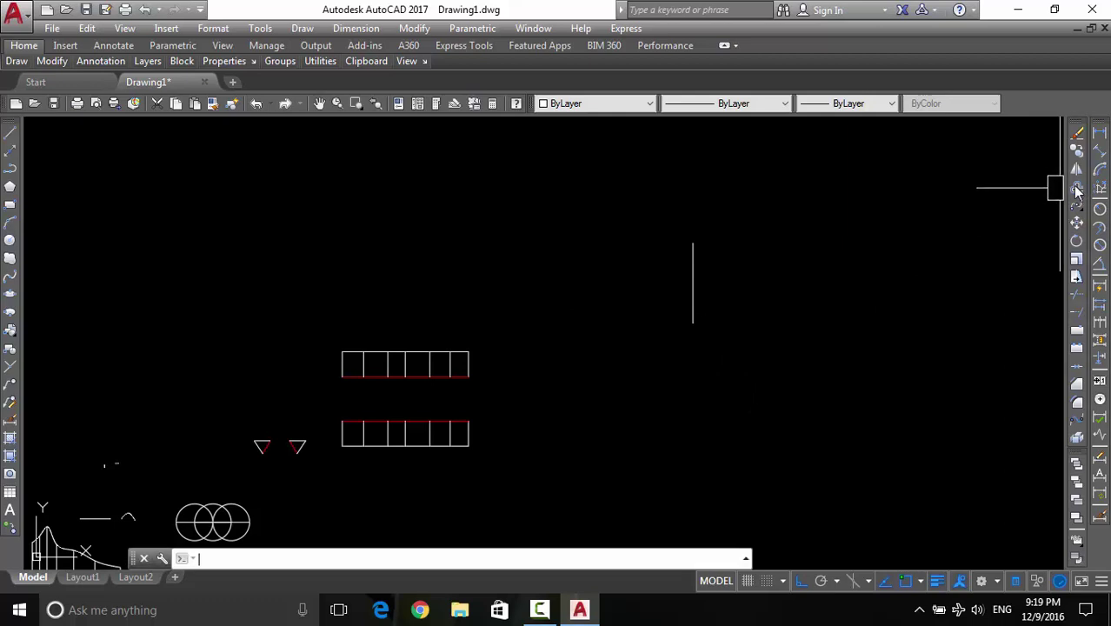
Offset the vertical line 0.5 units to its right using OFFSET
{"action": "type", "text": "o"}
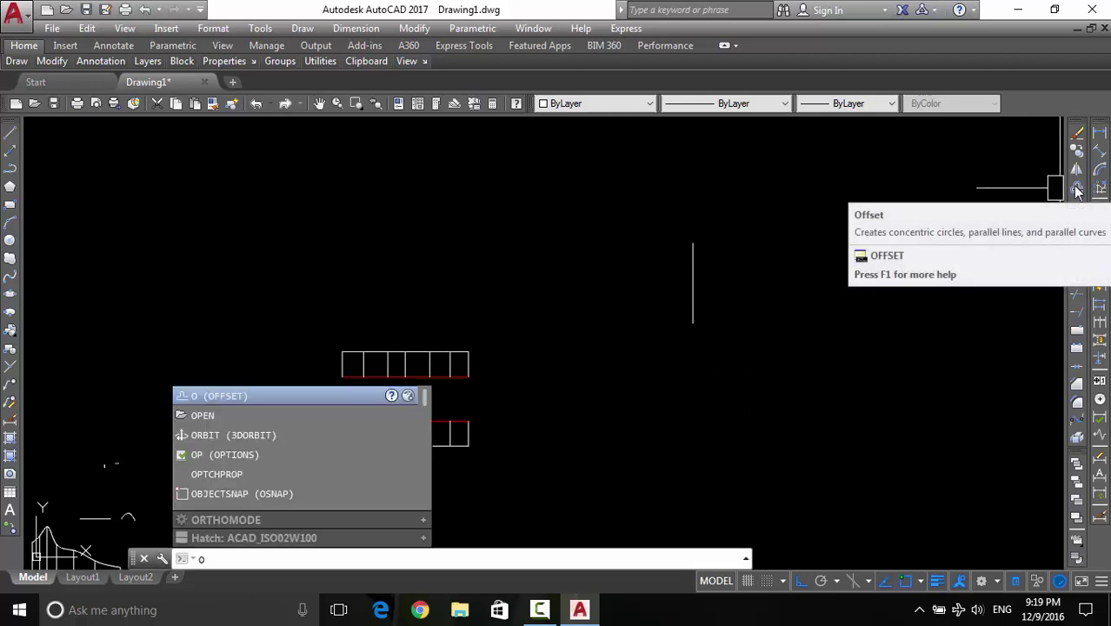
{"action": "type", "text": "f"}
{"action": "key", "text": "Return"}
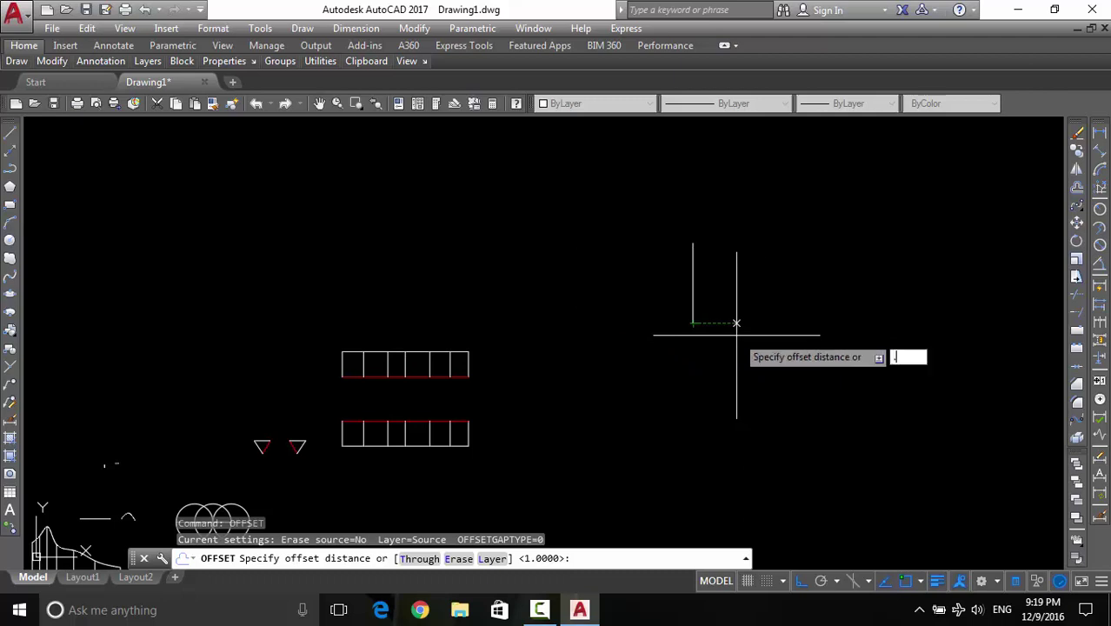
{"action": "type", "text": ".5"}
{"action": "key", "text": "Return"}
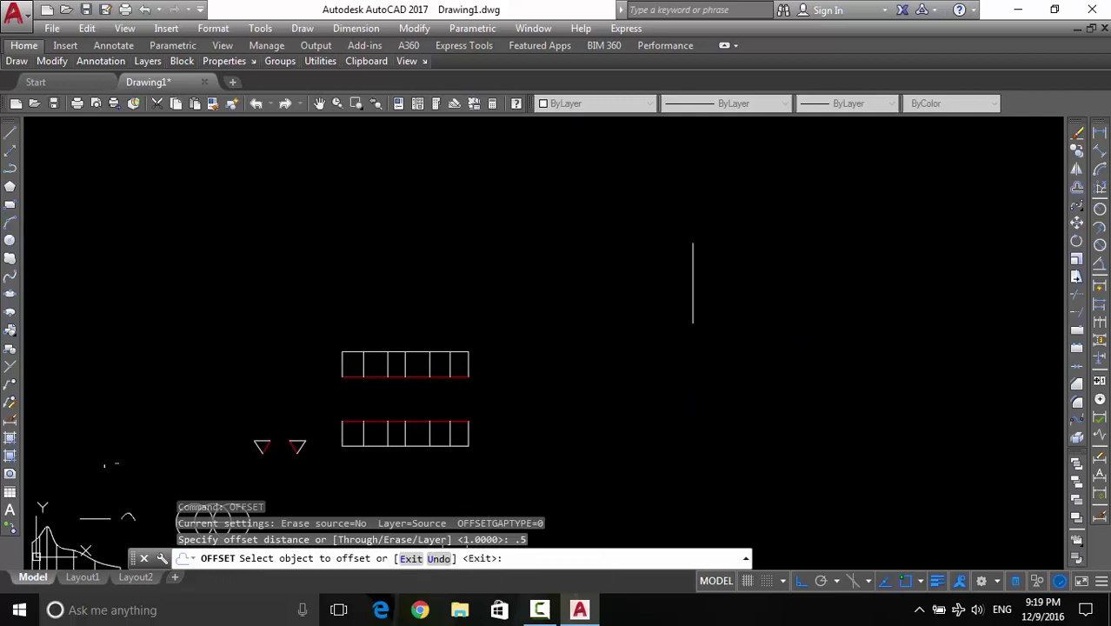
{"action": "left_click", "coordinate": [693, 304]}
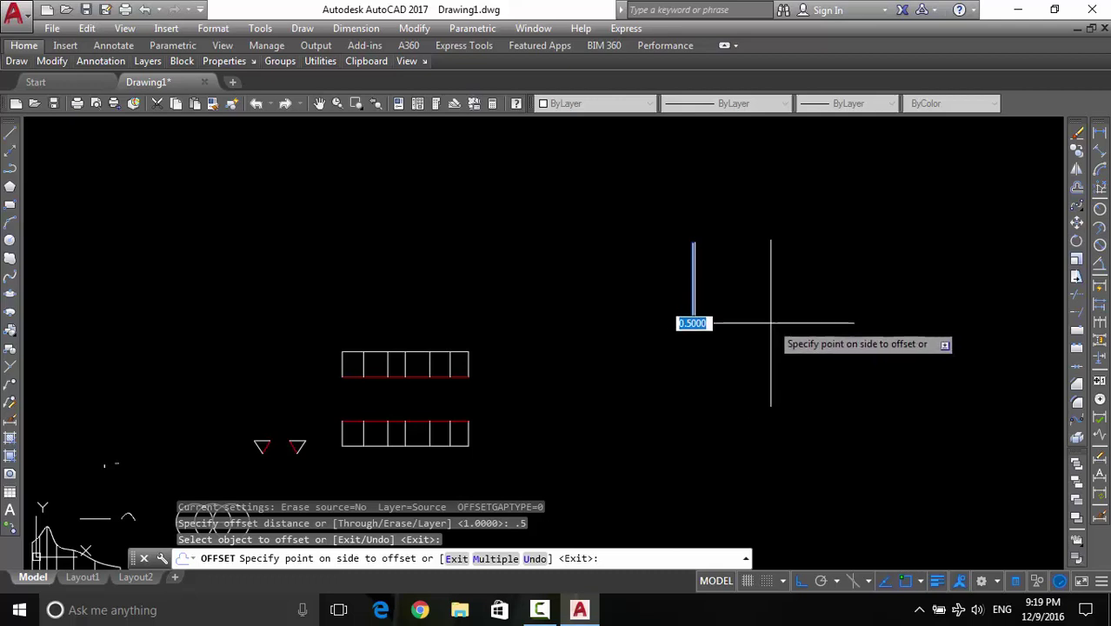
{"action": "scroll", "coordinate": [702, 317], "scroll_direction": "up", "scroll_amount": 4}
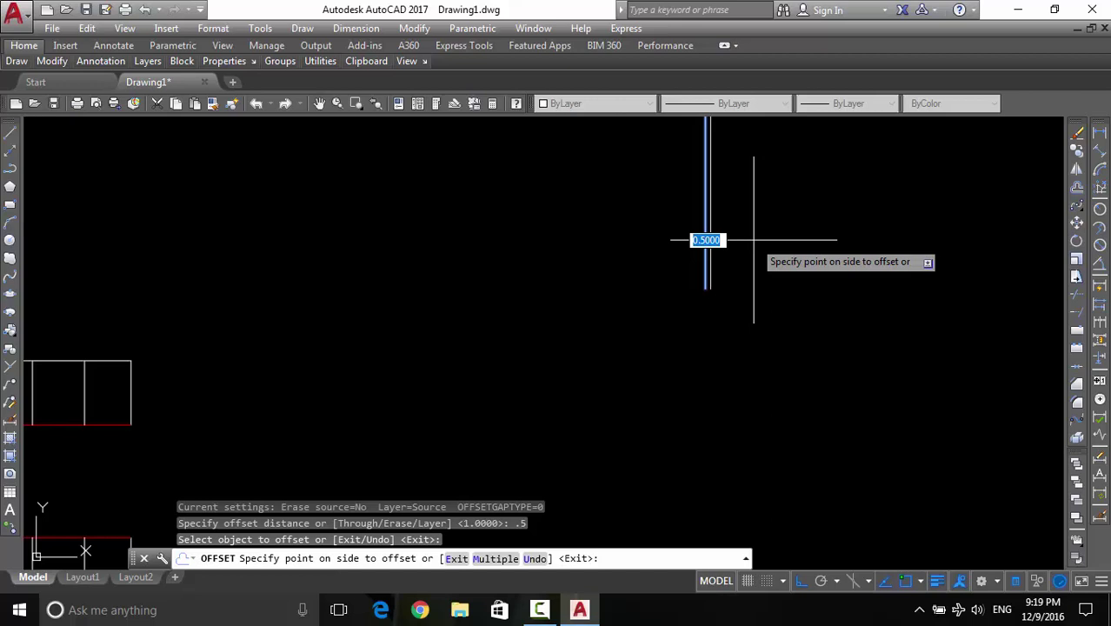
{"action": "middle_click_drag", "start_coordinate": [749, 231], "coordinate": [736, 334]}
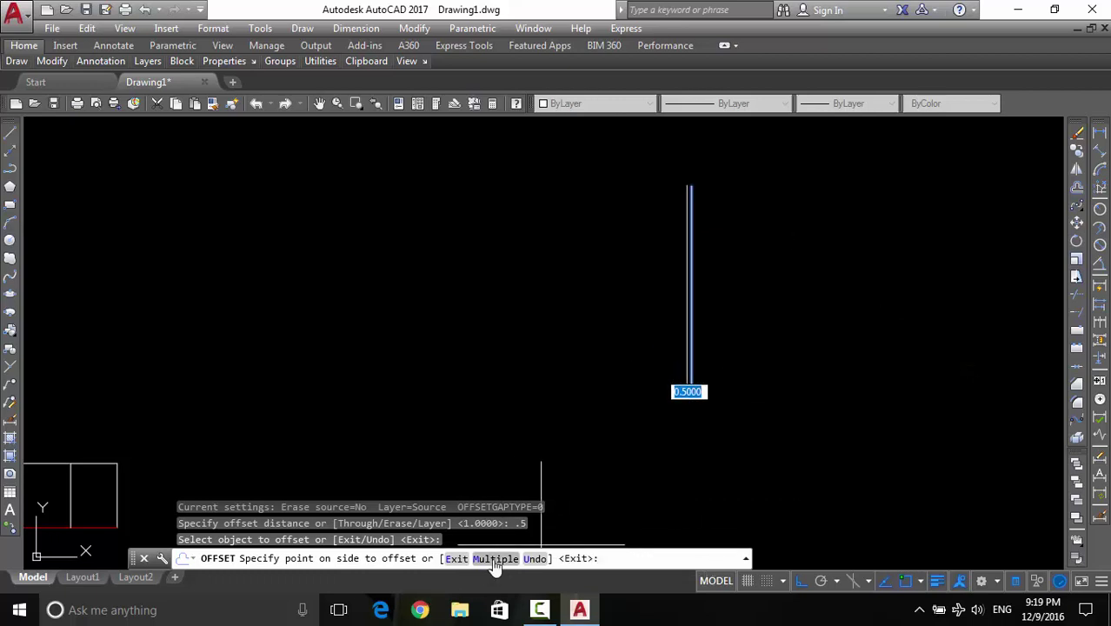
{"action": "left_click", "coordinate": [840, 362]}
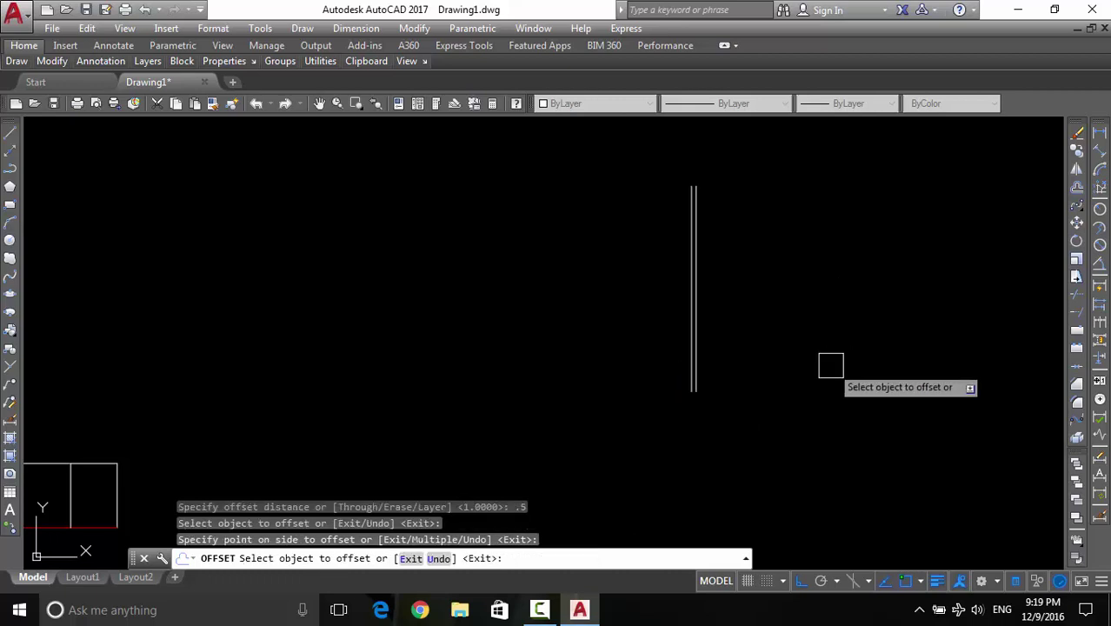
Offset the new line repeatedly in Multiple mode, forming eleven vertical lines 0.5 apart
{"action": "left_click", "coordinate": [696, 343]}
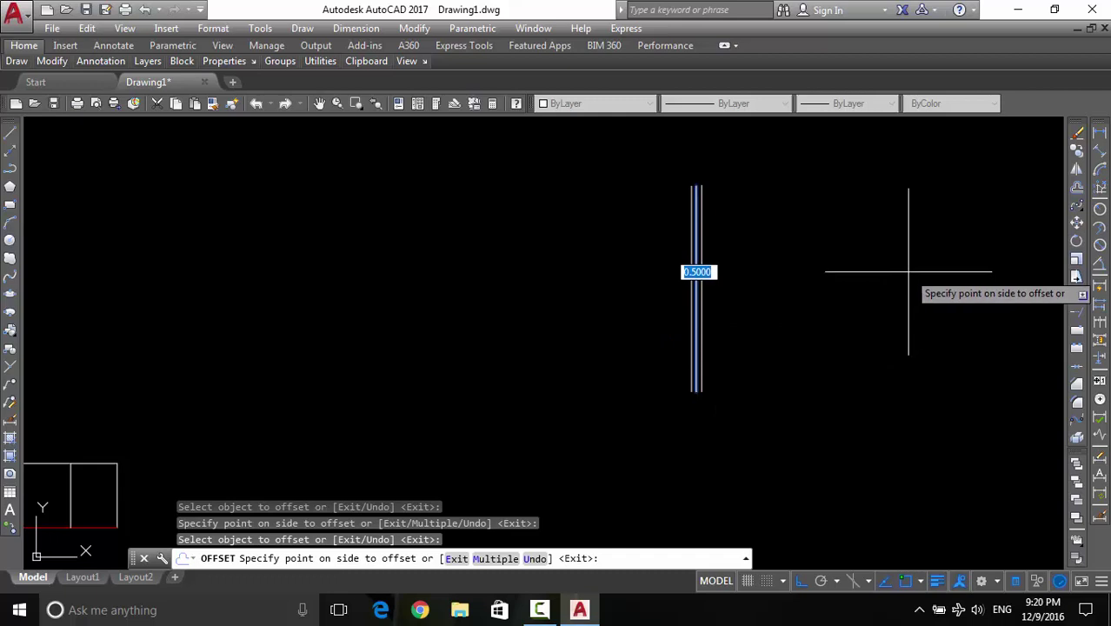
{"action": "type", "text": "m"}
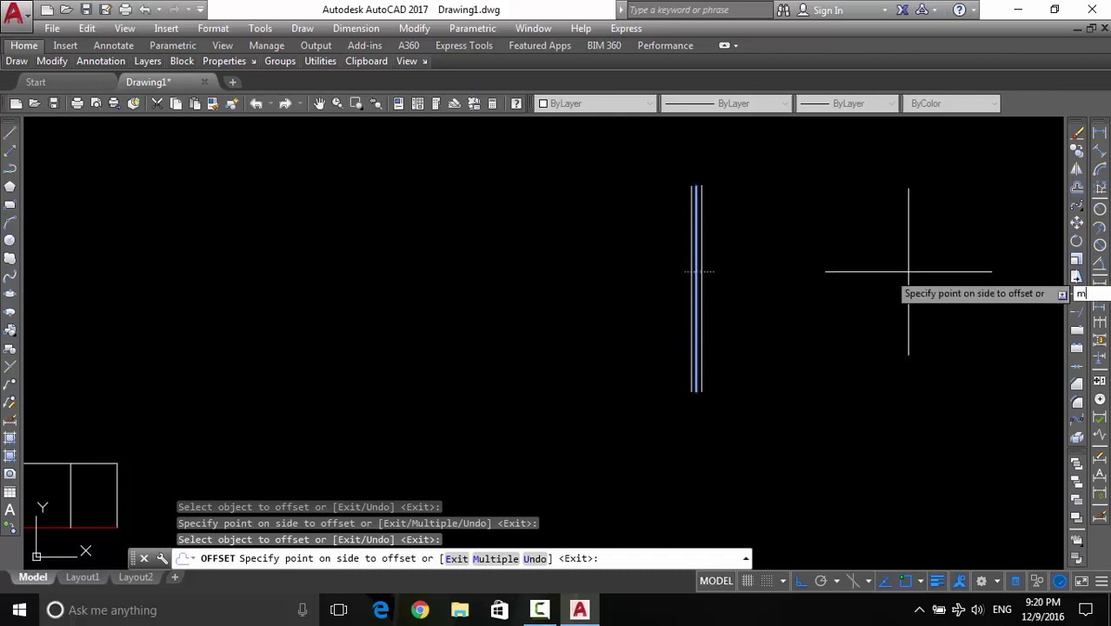
{"action": "key", "text": "Return"}
{"action": "left_click", "coordinate": [830, 298]}
{"action": "left_click", "coordinate": [926, 299]}
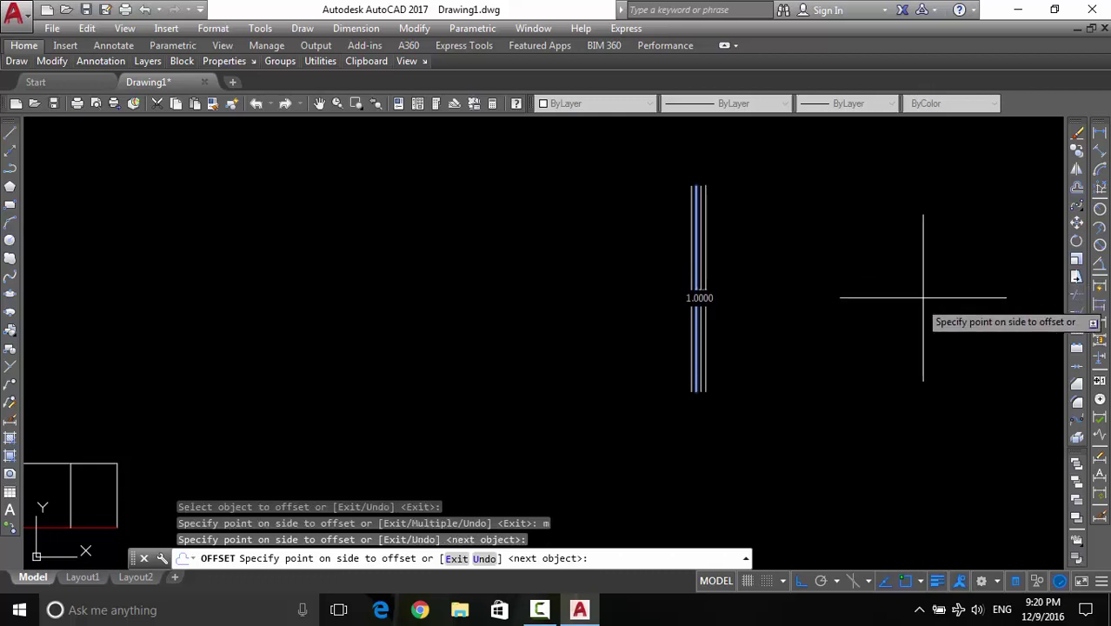
{"action": "left_click", "coordinate": [914, 305]}
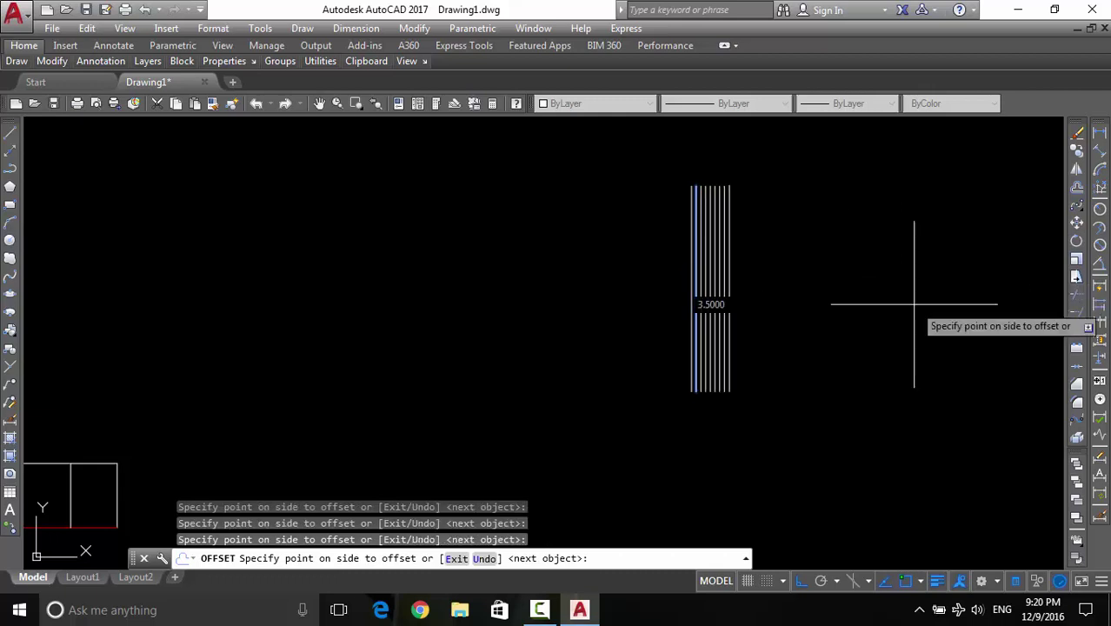
{"action": "left_click", "coordinate": [914, 304]}
{"action": "key", "text": "Return"}
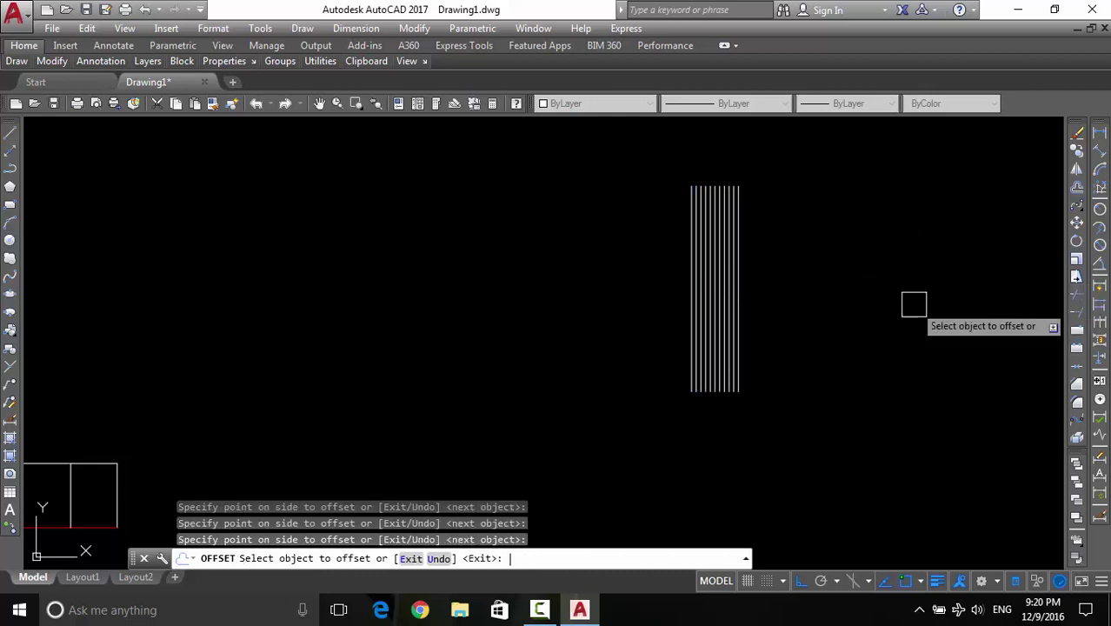
{"action": "scroll", "coordinate": [695, 391], "scroll_direction": "up", "scroll_amount": 5}
{"action": "key", "text": "Return"}
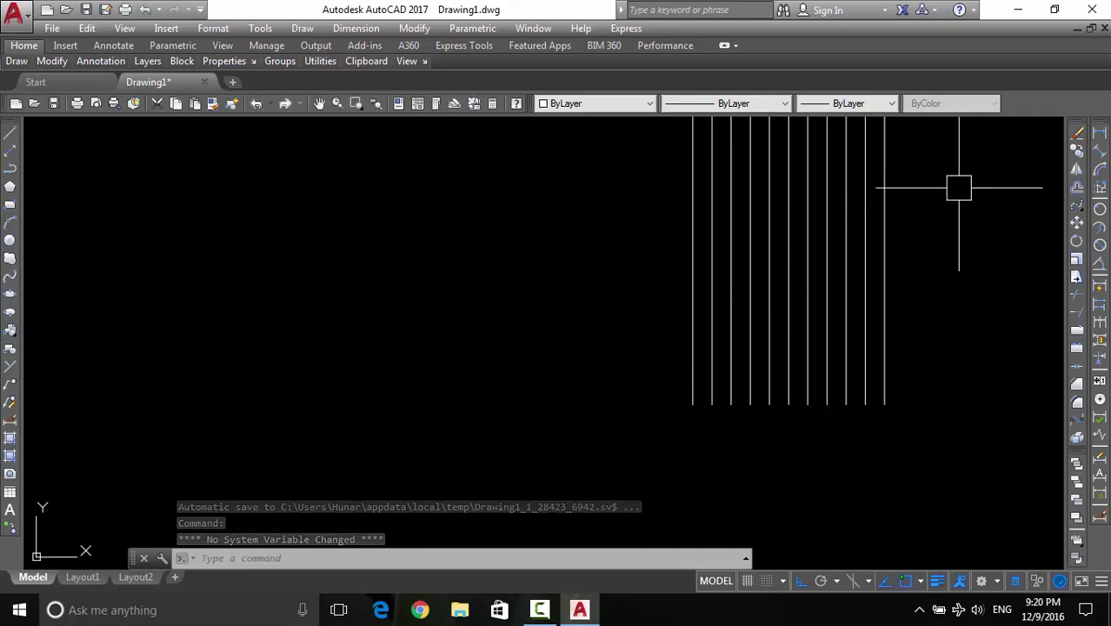
{"action": "left_click", "coordinate": [1100, 132]}
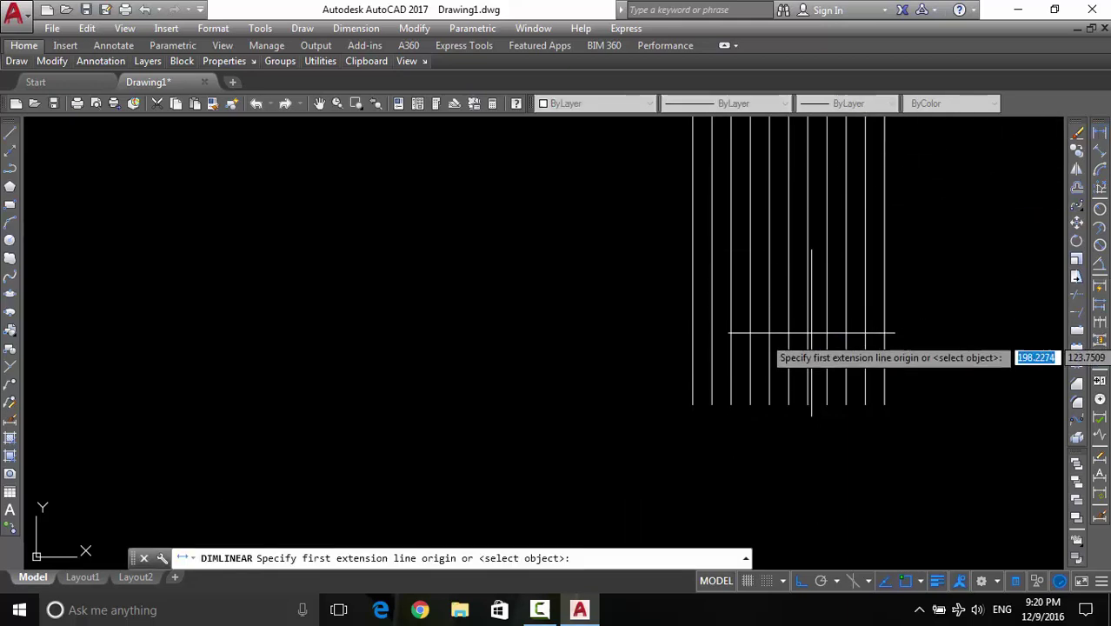
{"action": "left_click", "coordinate": [693, 404]}
{"action": "left_click", "coordinate": [712, 404]}
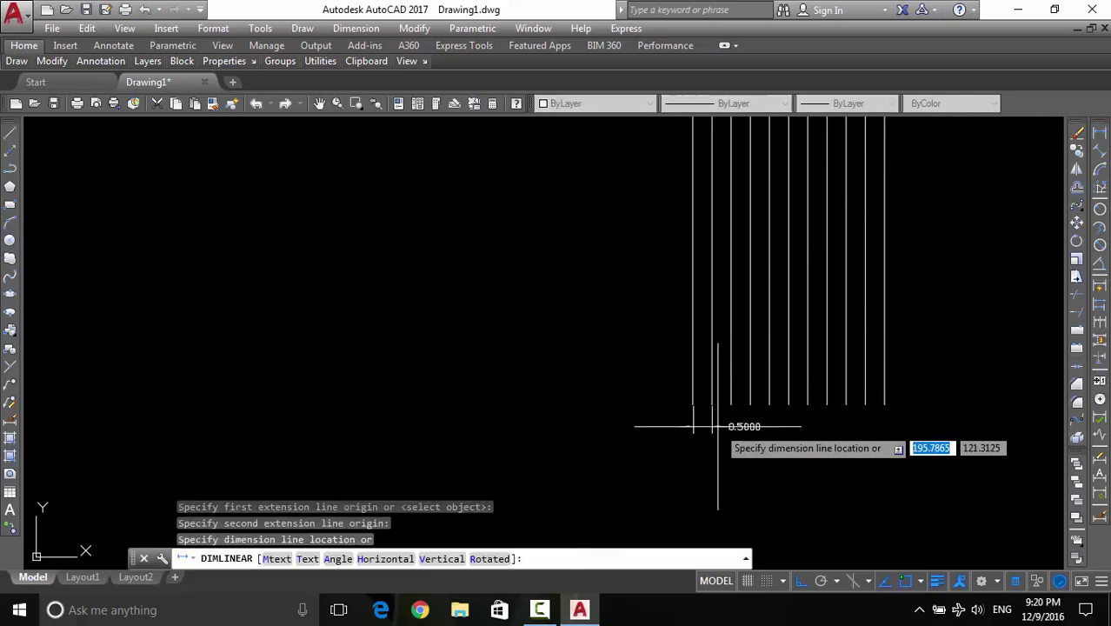
{"action": "key", "text": "Escape"}
{"action": "key", "text": "Return"}
{"action": "left_click", "coordinate": [731, 404]}
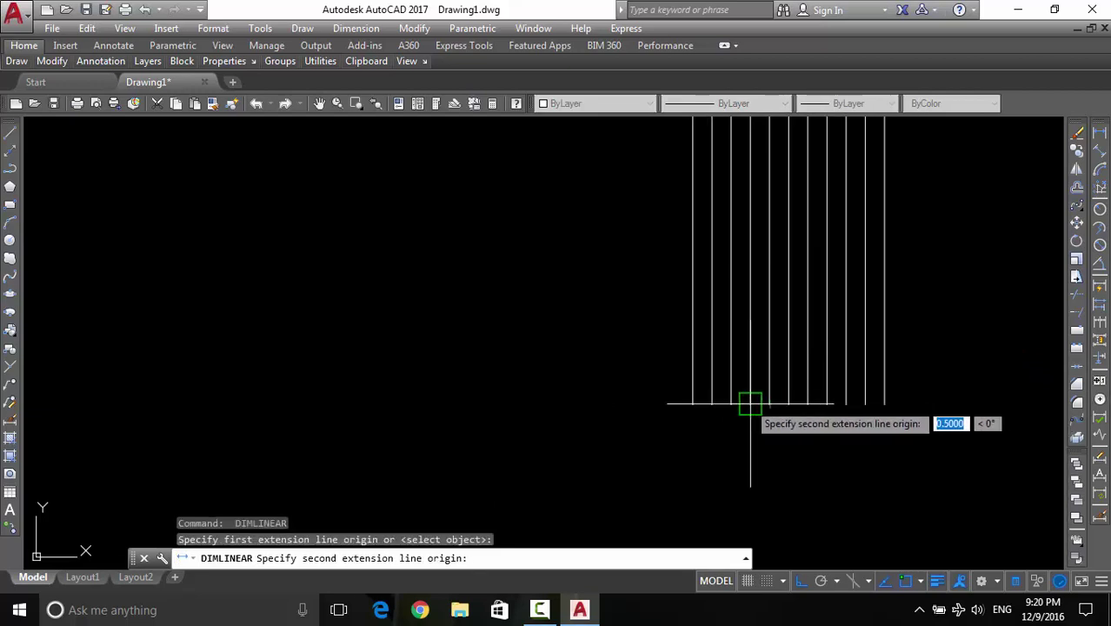
{"action": "left_click", "coordinate": [750, 404]}
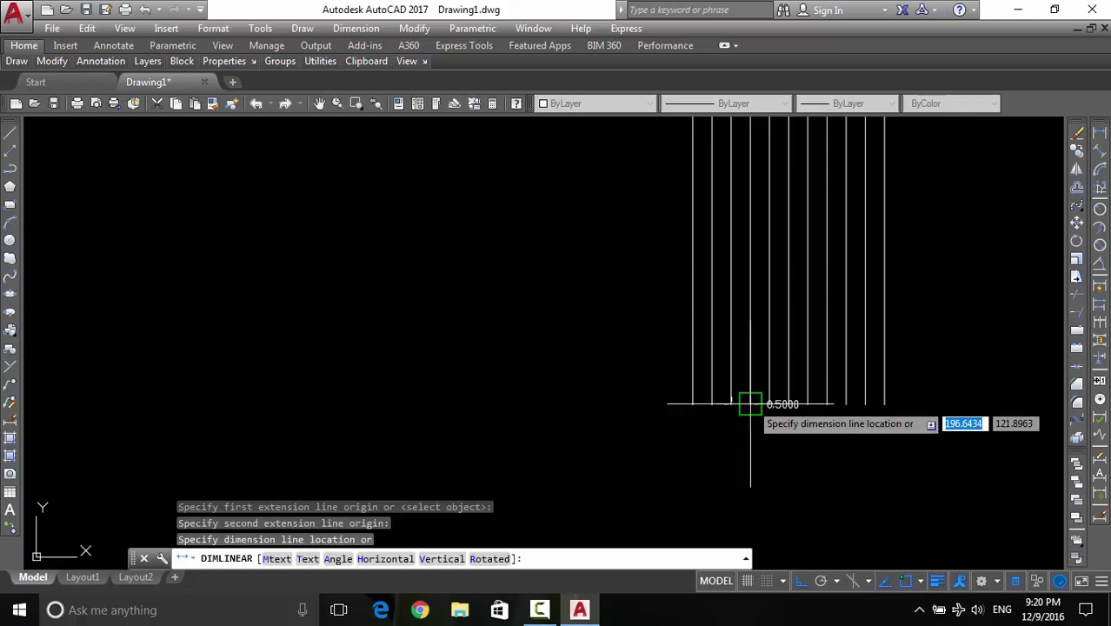
{"action": "left_click", "coordinate": [750, 426]}
{"action": "left_click", "coordinate": [751, 427]}
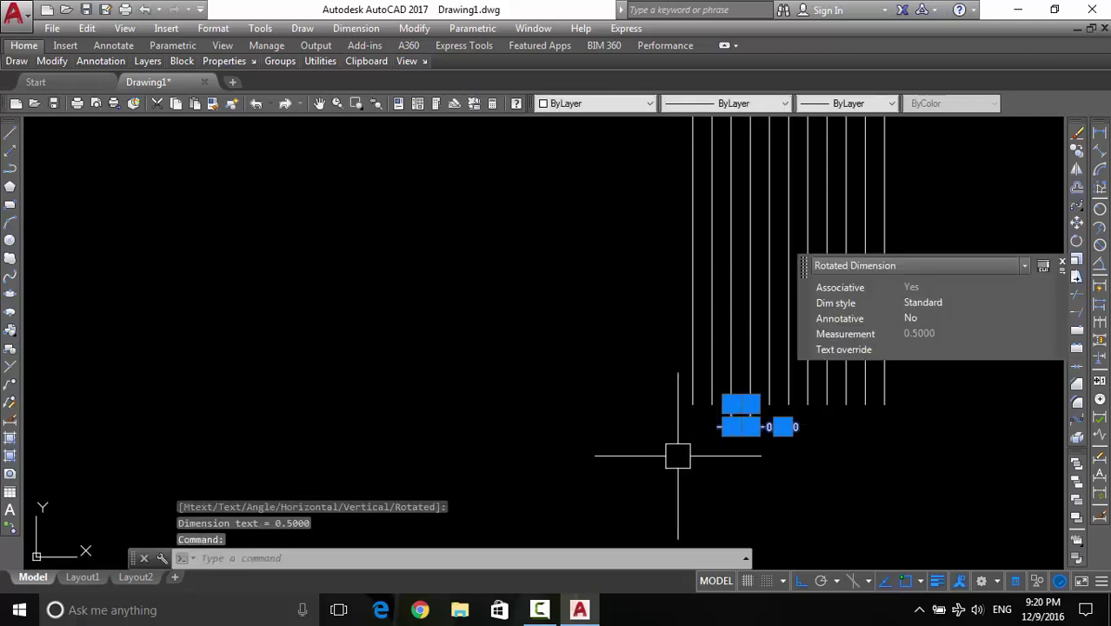
{"action": "type", "text": "e"}
{"action": "key", "text": "Return"}
{"action": "middle_click_drag", "start_coordinate": [796, 397], "coordinate": [813, 437]}
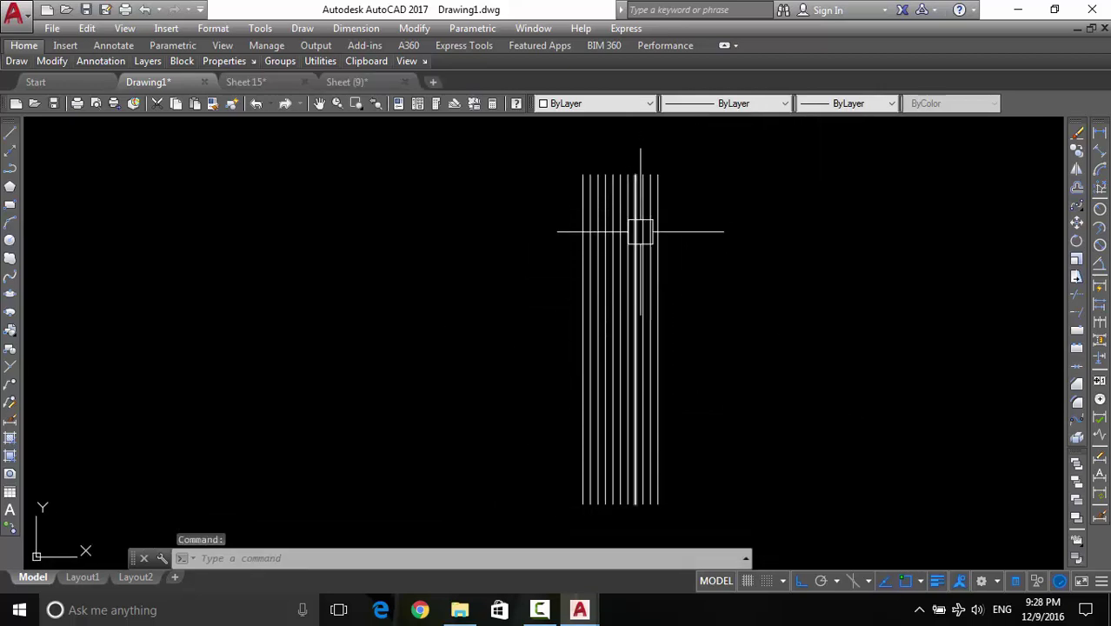
{"action": "middle_click_drag", "start_coordinate": [630, 317], "coordinate": [654, 274]}
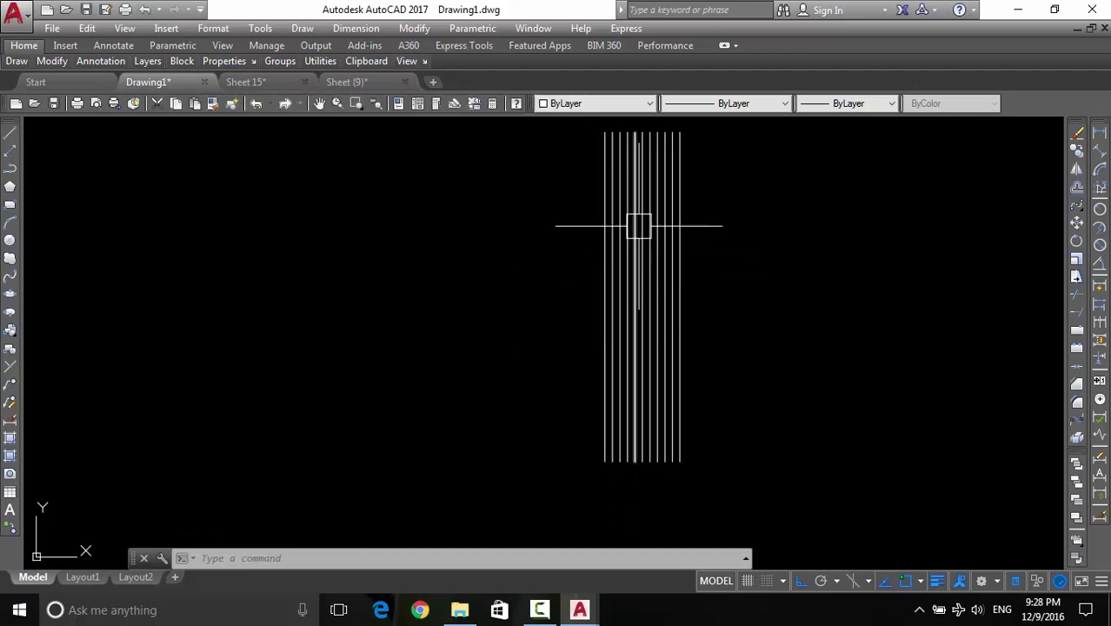
{"action": "left_click", "coordinate": [366, 84]}
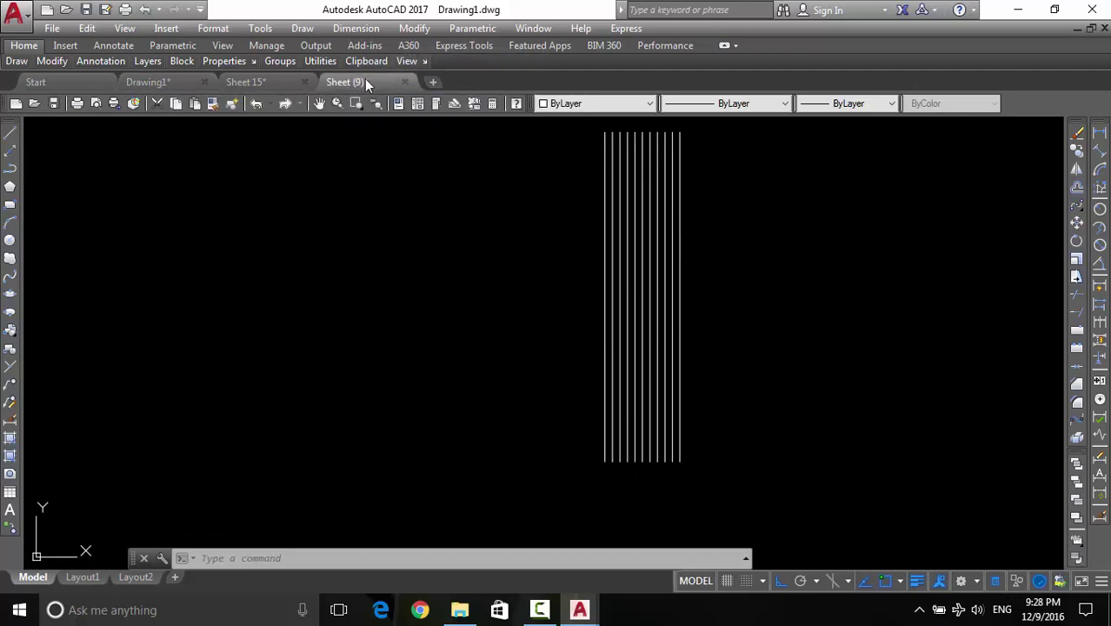
{"action": "left_click", "coordinate": [247, 83]}
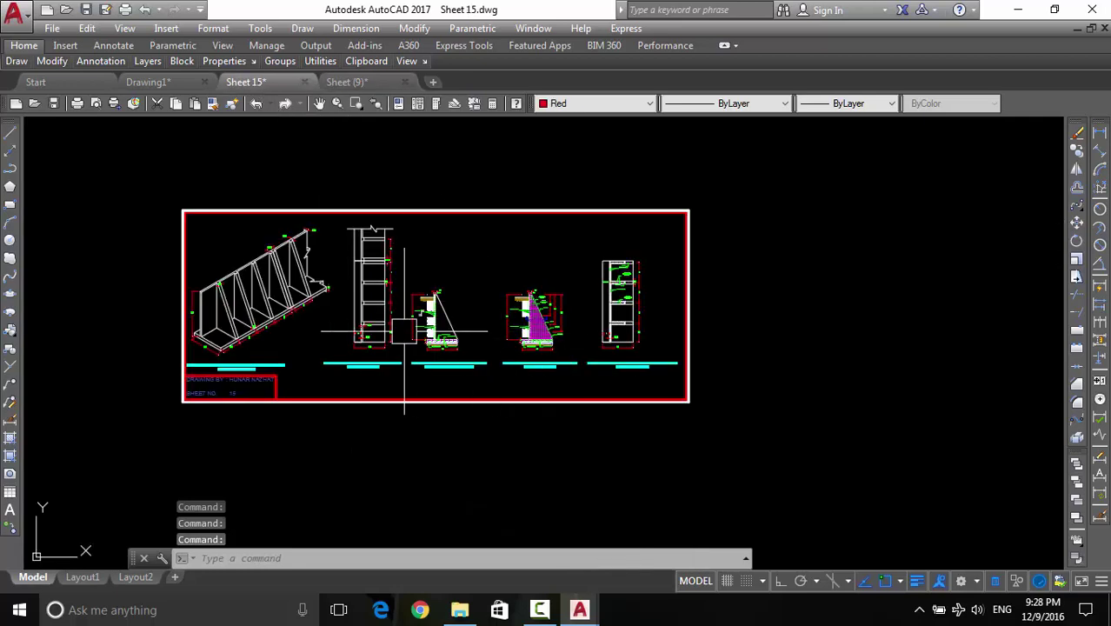
{"action": "middle_click_drag", "start_coordinate": [347, 325], "coordinate": [378, 325]}
{"action": "scroll", "coordinate": [254, 287], "scroll_direction": "up", "scroll_amount": 3}
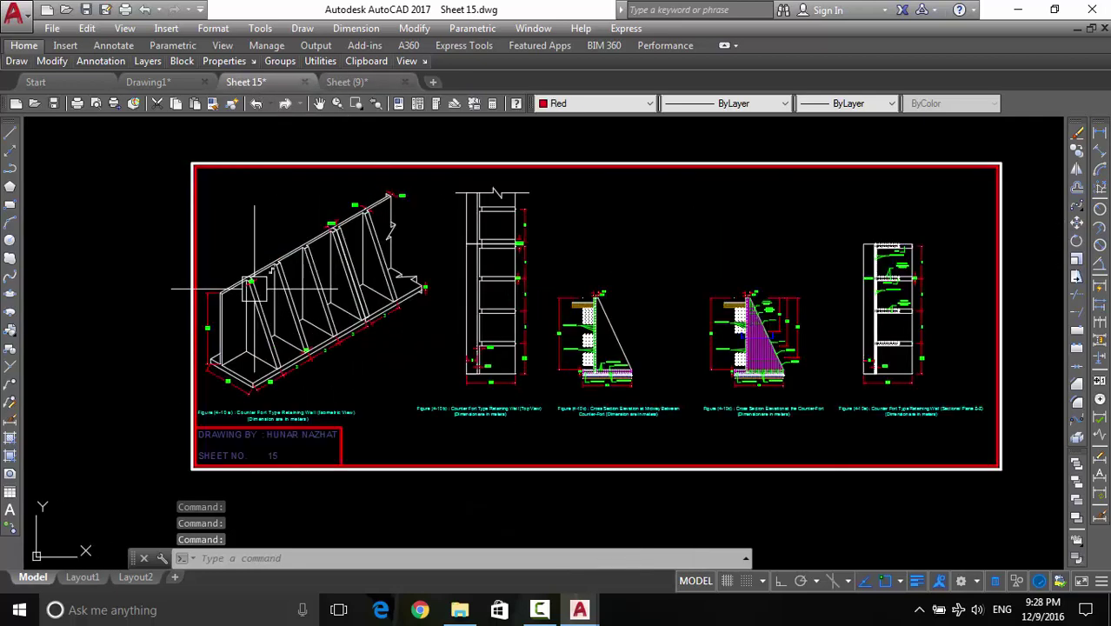
{"action": "scroll", "coordinate": [254, 287], "scroll_direction": "up", "scroll_amount": 3}
{"action": "scroll", "coordinate": [405, 320], "scroll_direction": "down", "scroll_amount": 6}
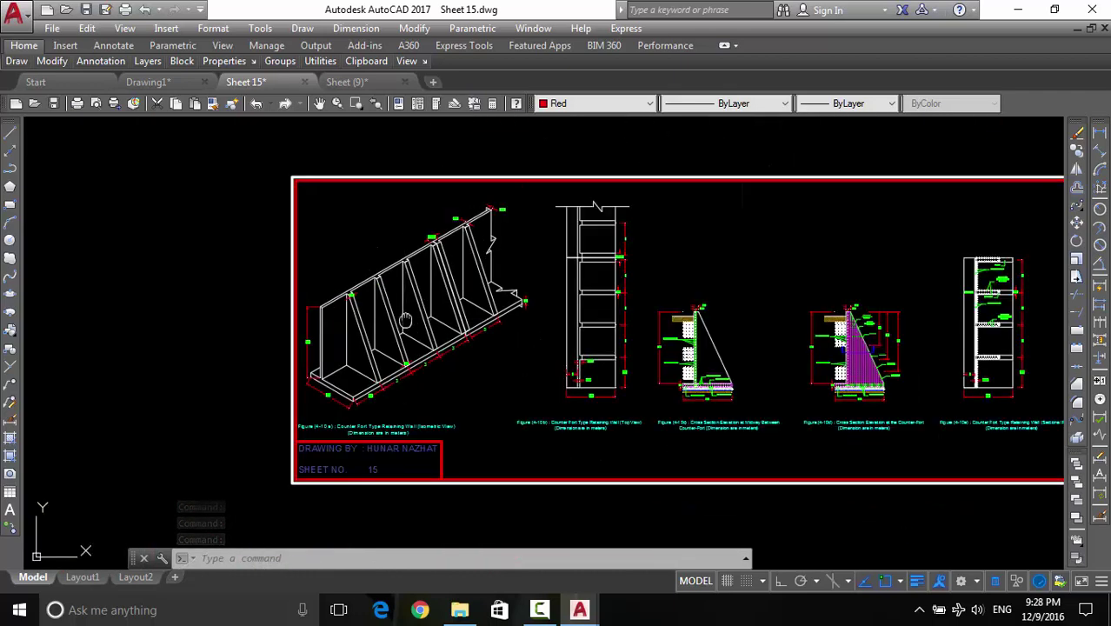
{"action": "middle_click_drag", "start_coordinate": [405, 320], "coordinate": [390, 328]}
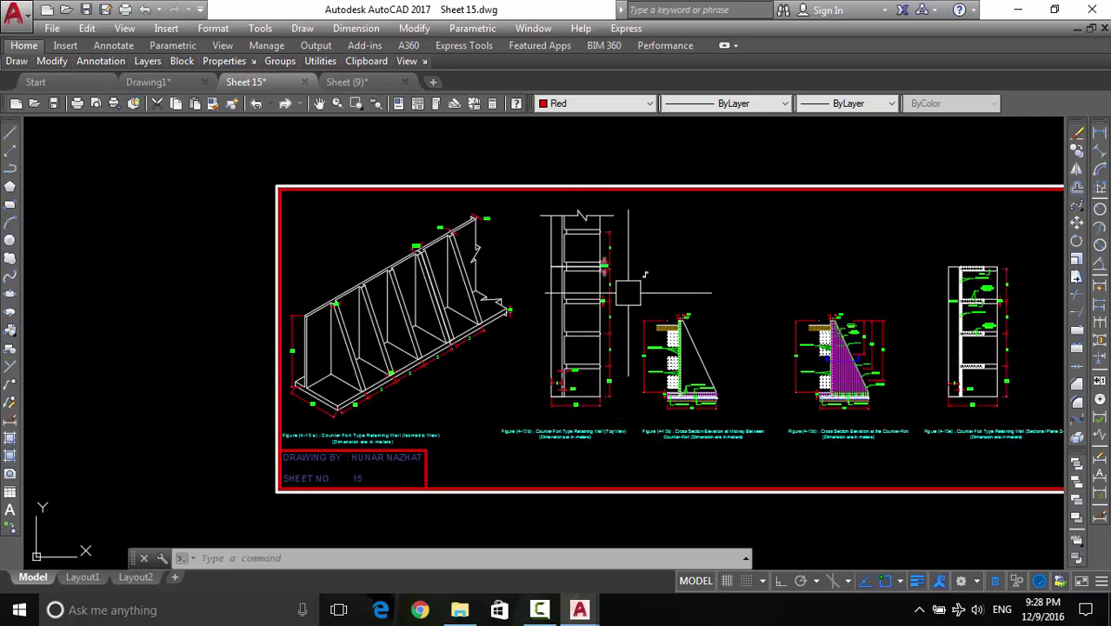
{"action": "scroll", "coordinate": [687, 396], "scroll_direction": "up", "scroll_amount": 3}
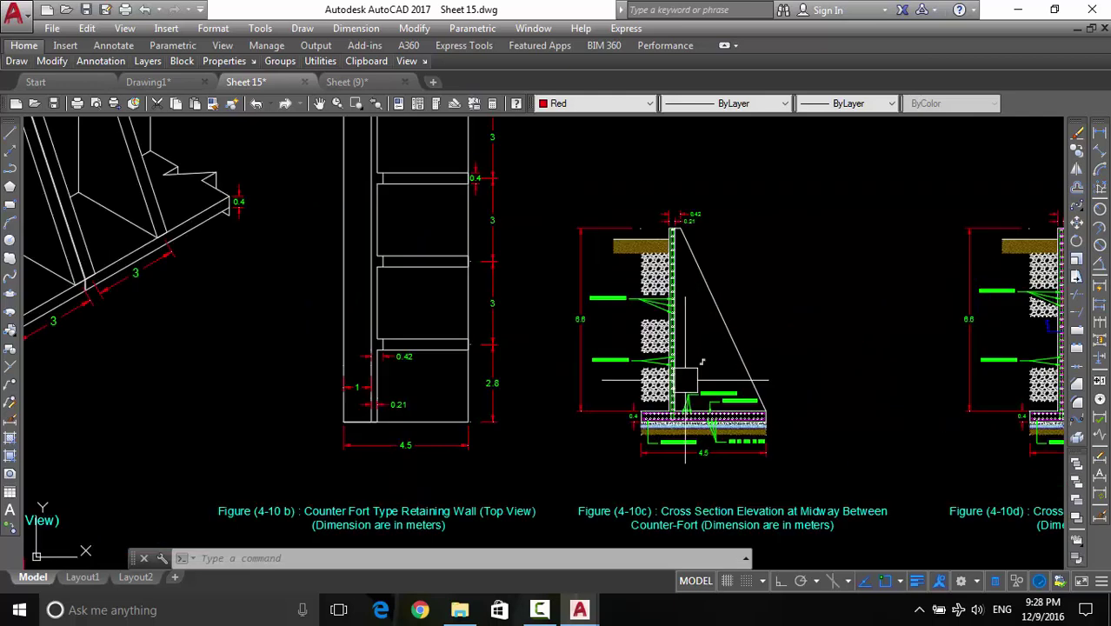
{"action": "scroll", "coordinate": [687, 396], "scroll_direction": "up", "scroll_amount": 2}
{"action": "scroll", "coordinate": [596, 396], "scroll_direction": "down", "scroll_amount": 4}
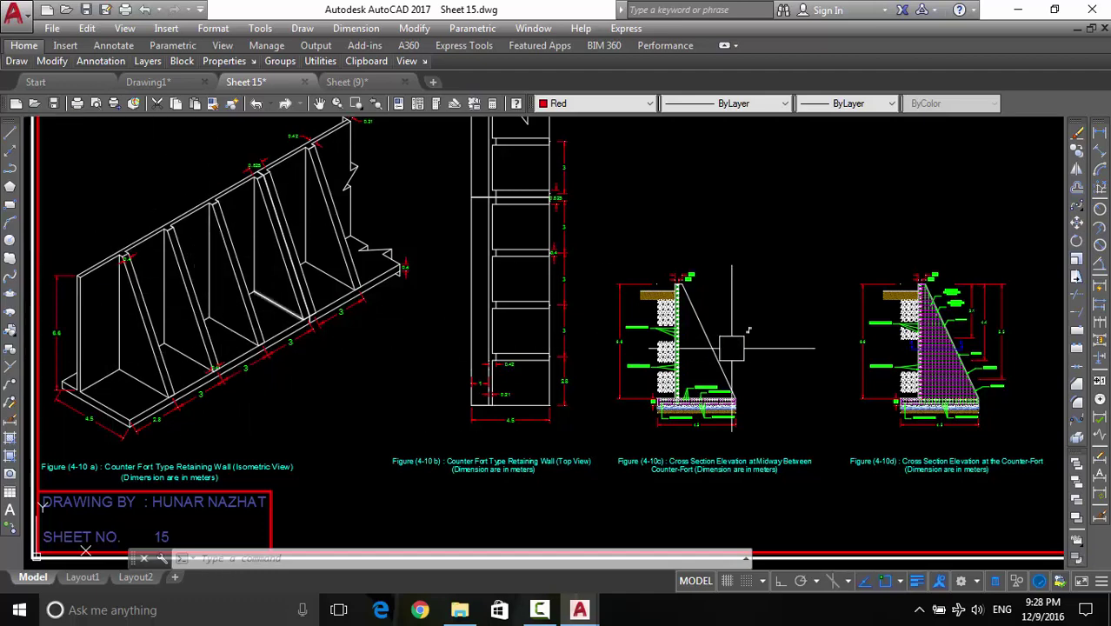
{"action": "left_click", "coordinate": [336, 308]}
{"action": "key", "text": "Escape"}
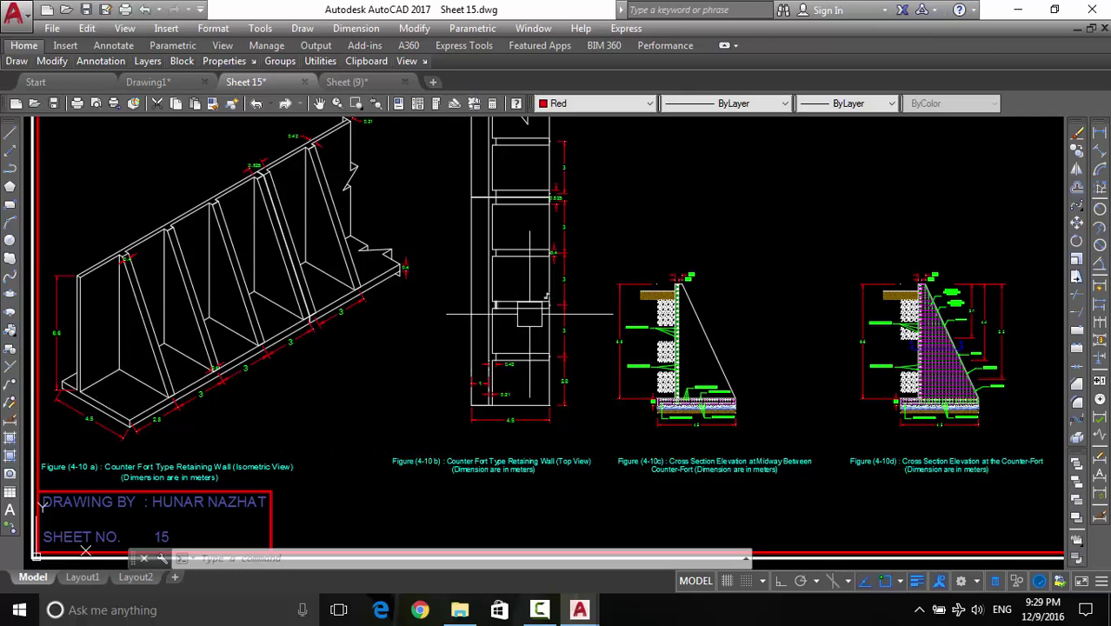
{"action": "scroll", "coordinate": [695, 365], "scroll_direction": "up", "scroll_amount": 2}
{"action": "middle_click_drag", "start_coordinate": [695, 365], "coordinate": [613, 365]}
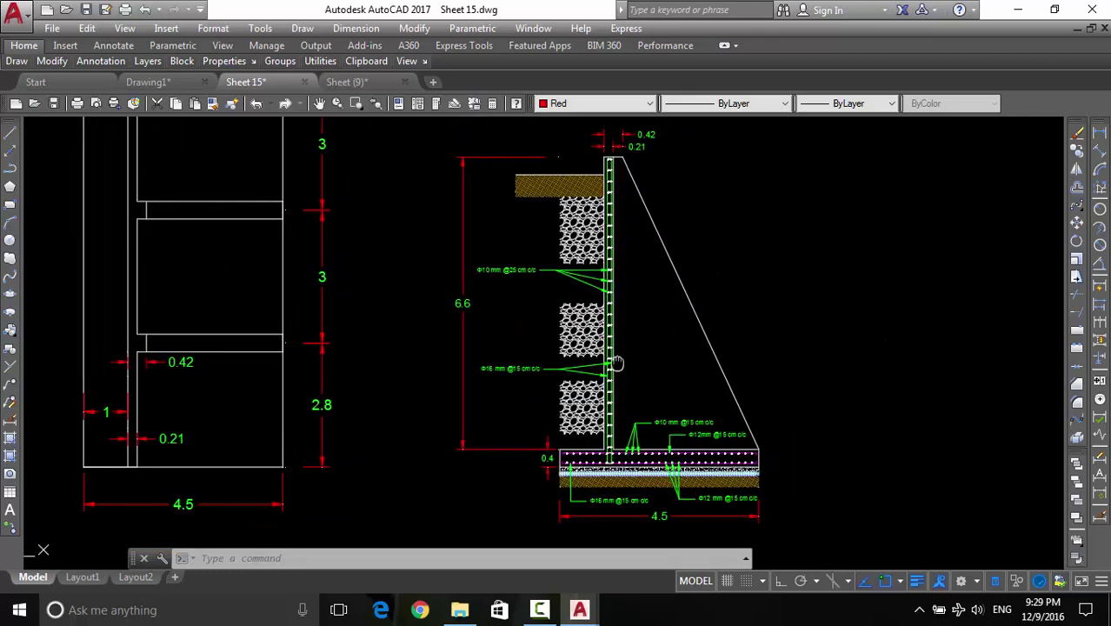
{"action": "scroll", "coordinate": [625, 380], "scroll_direction": "up", "scroll_amount": 2}
{"action": "scroll", "coordinate": [559, 381], "scroll_direction": "up", "scroll_amount": 1}
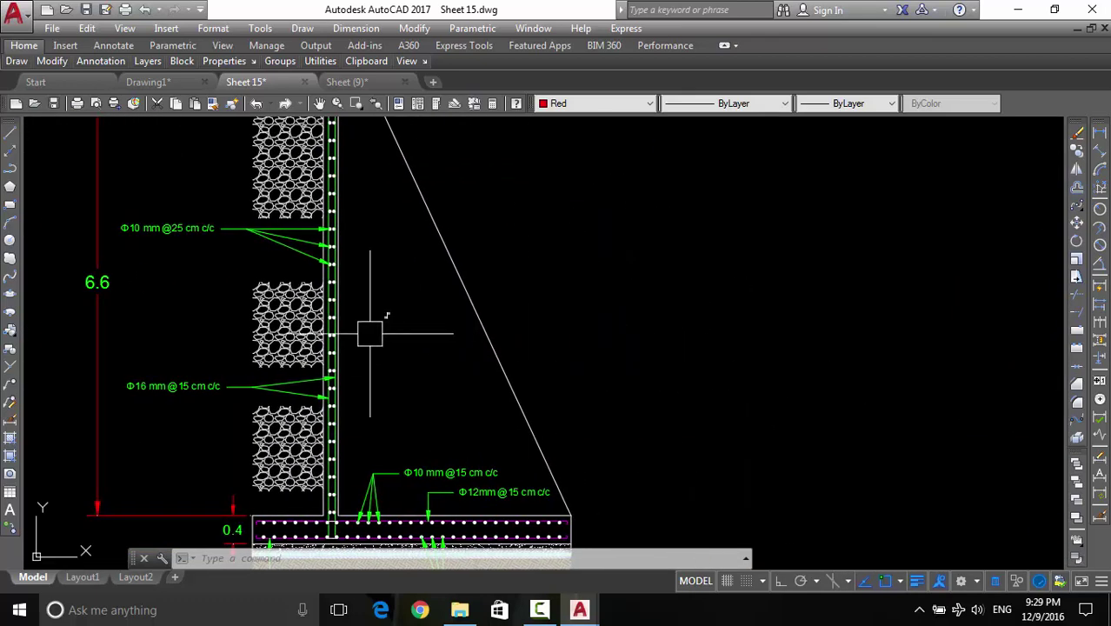
{"action": "scroll", "coordinate": [317, 261], "scroll_direction": "up", "scroll_amount": 3}
{"action": "scroll", "coordinate": [416, 273], "scroll_direction": "down", "scroll_amount": 5}
{"action": "middle_click_drag", "start_coordinate": [416, 273], "coordinate": [367, 379]}
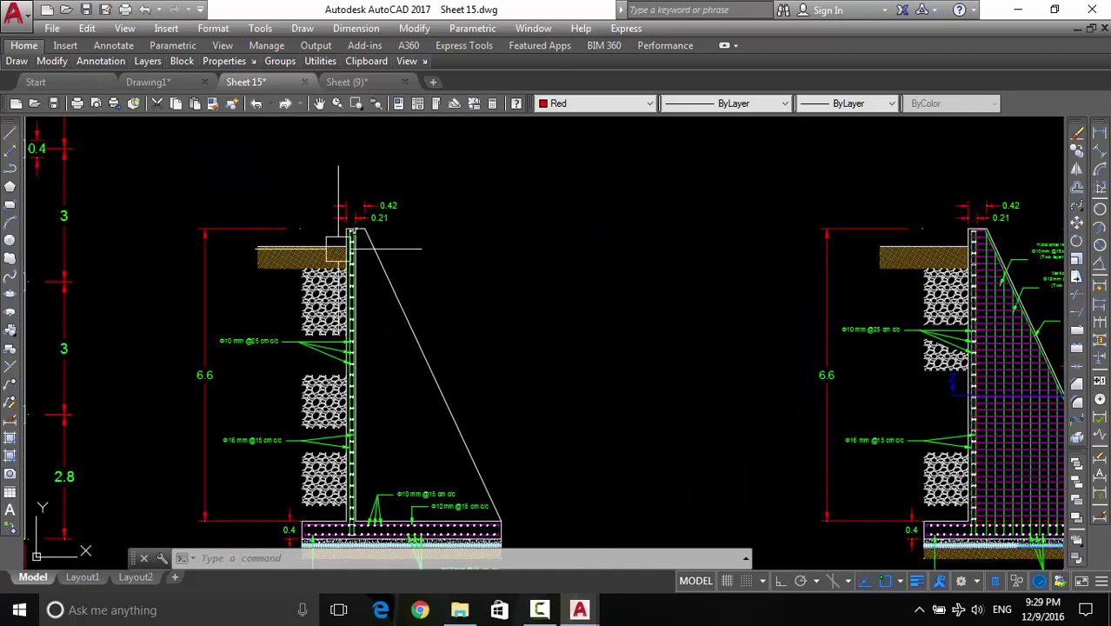
{"action": "scroll", "coordinate": [322, 230], "scroll_direction": "up", "scroll_amount": 2}
{"action": "scroll", "coordinate": [291, 250], "scroll_direction": "up", "scroll_amount": 5}
{"action": "mouse_move", "coordinate": [339, 232]}
{"action": "middle_mouse_down"}
{"action": "mouse_move", "coordinate": [397, 297]}
{"action": "mouse_move", "coordinate": [397, 330]}
{"action": "middle_mouse_up"}
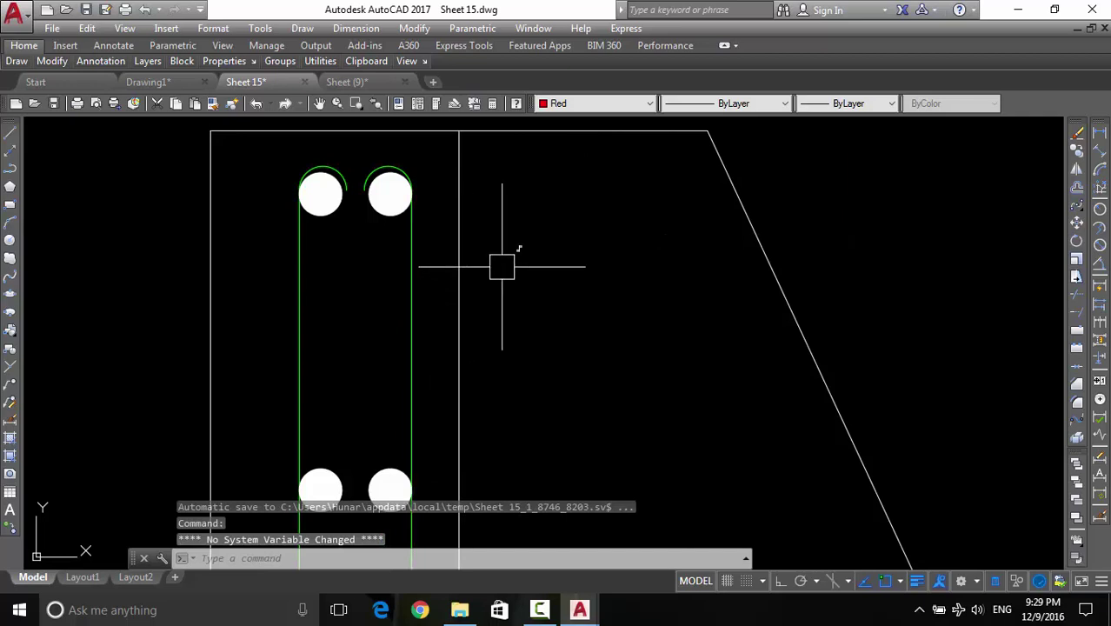
Window-select the upper inner-face bars in the wall stem and erase them
{"action": "scroll", "coordinate": [451, 223], "scroll_direction": "up", "scroll_amount": 2}
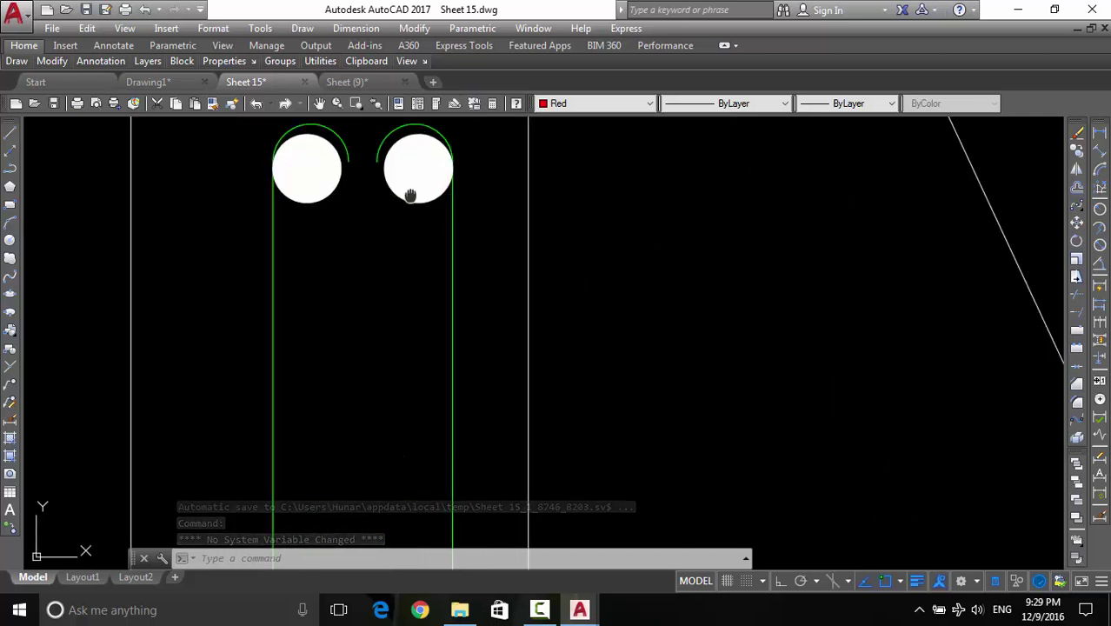
{"action": "middle_click_drag", "start_coordinate": [410, 194], "coordinate": [426, 275]}
{"action": "scroll", "coordinate": [361, 304], "scroll_direction": "up", "scroll_amount": 2}
{"action": "left_click", "coordinate": [360, 293]}
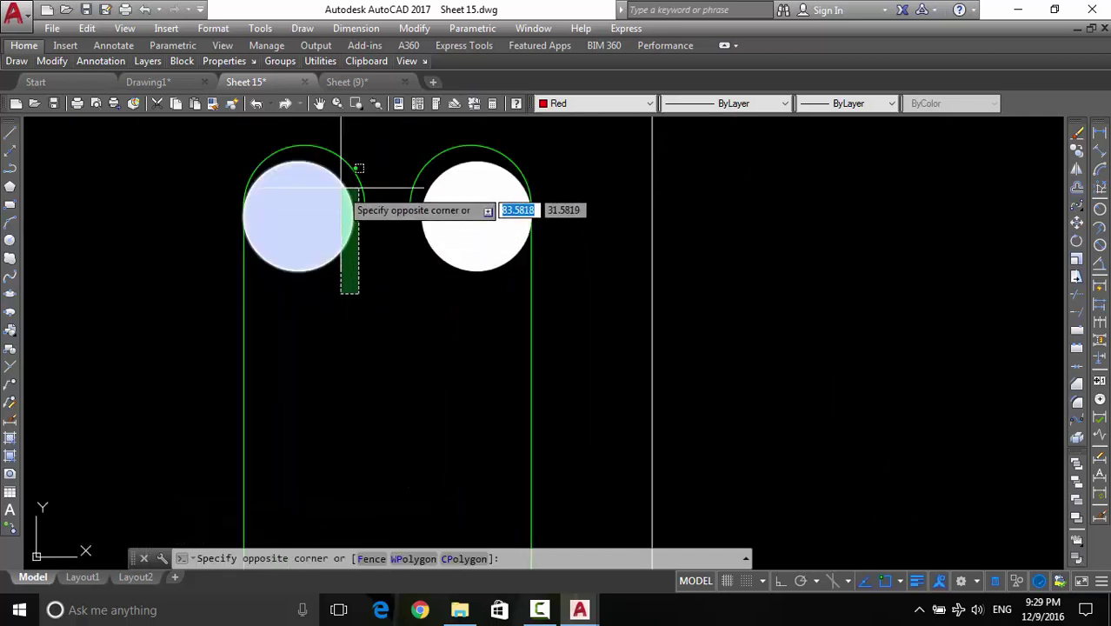
{"action": "left_click", "coordinate": [342, 209]}
{"action": "scroll", "coordinate": [656, 328], "scroll_direction": "down", "scroll_amount": 3}
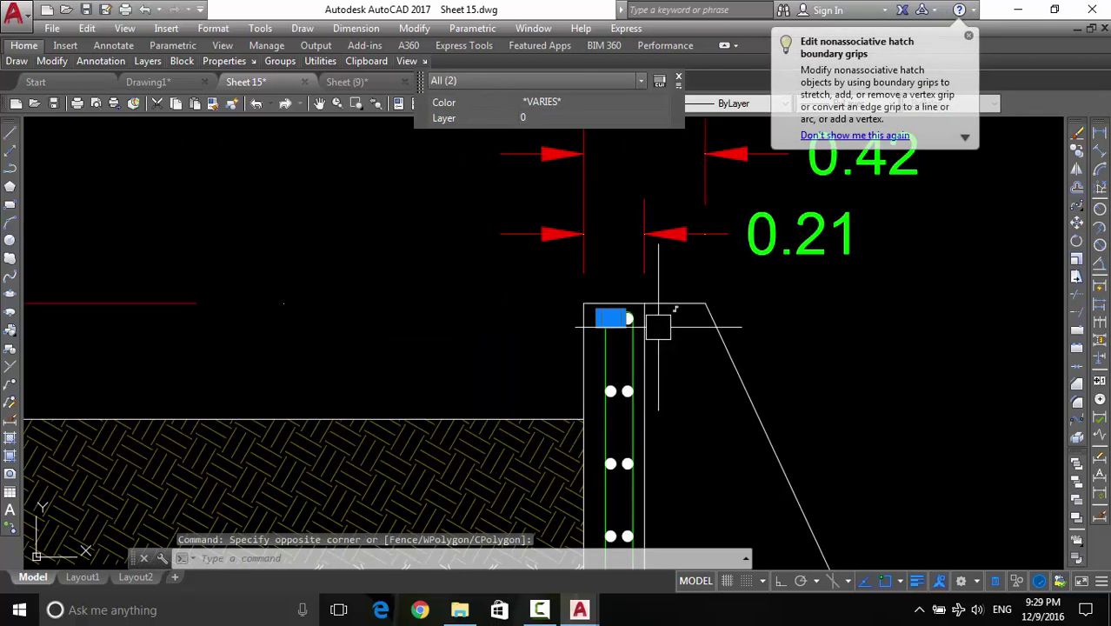
{"action": "scroll", "coordinate": [627, 320], "scroll_direction": "up", "scroll_amount": 5}
{"action": "key", "text": "Escape"}
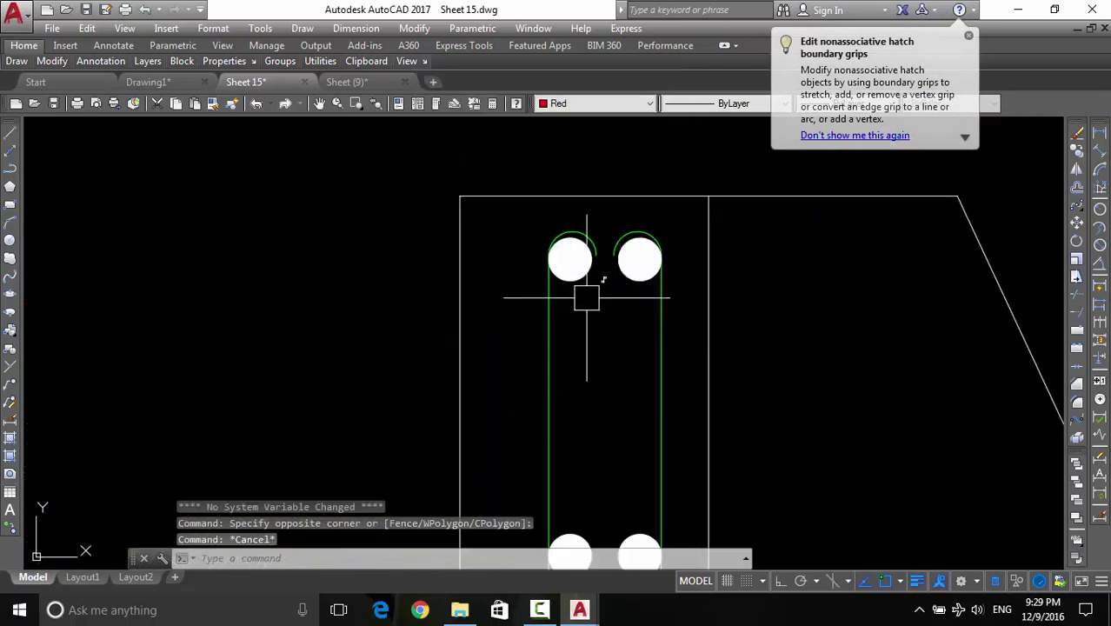
{"action": "middle_click_drag", "start_coordinate": [553, 441], "coordinate": [556, 358]}
{"action": "scroll", "coordinate": [576, 352], "scroll_direction": "down", "scroll_amount": 4}
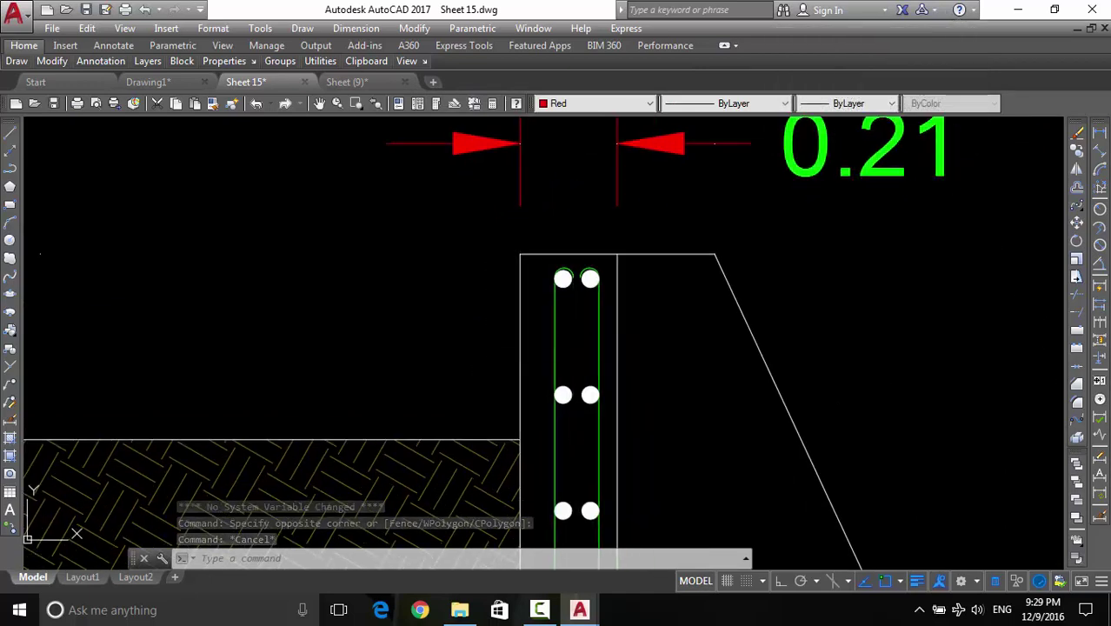
{"action": "left_click", "coordinate": [575, 359]}
{"action": "scroll", "coordinate": [561, 442], "scroll_direction": "down", "scroll_amount": 2}
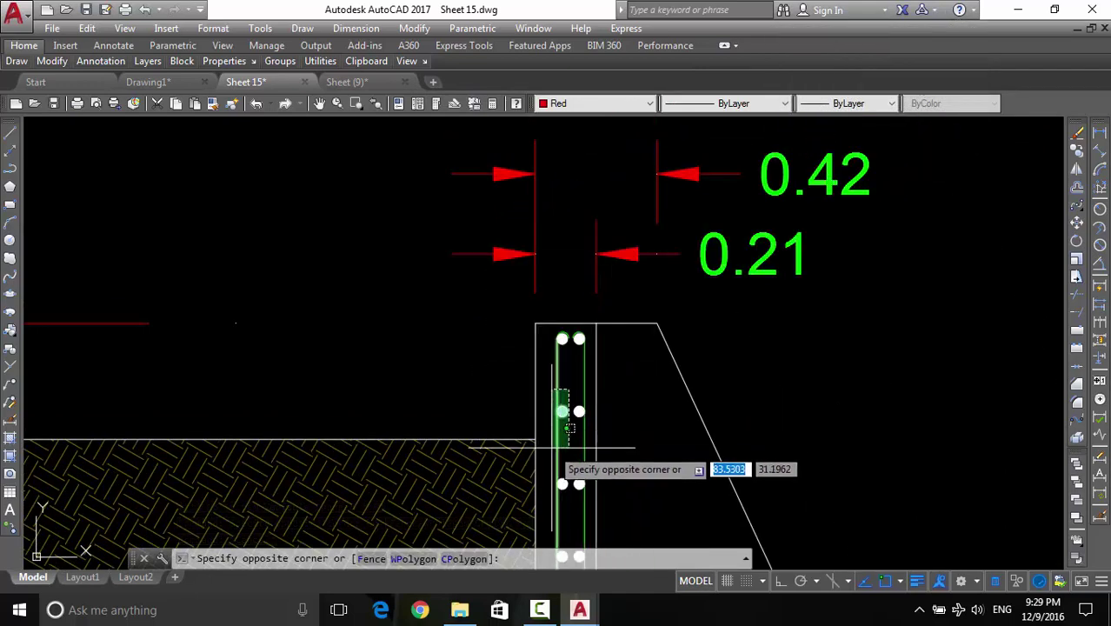
{"action": "key", "text": "Escape"}
{"action": "middle_click_drag", "start_coordinate": [570, 410], "coordinate": [591, 218]}
{"action": "scroll", "coordinate": [596, 321], "scroll_direction": "up", "scroll_amount": 2}
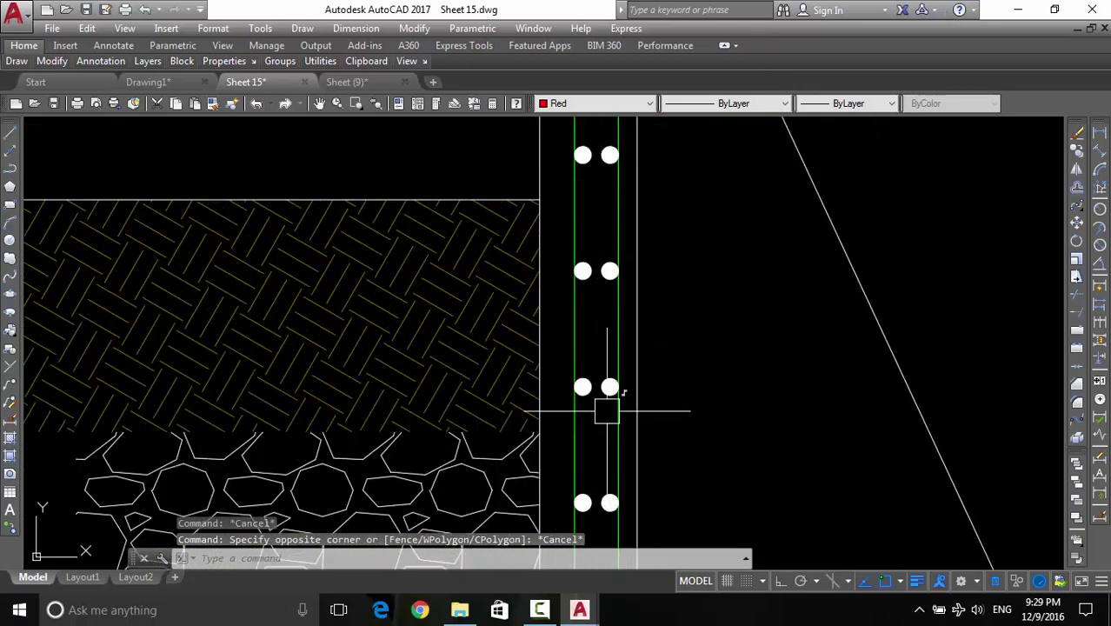
{"action": "scroll", "coordinate": [607, 411], "scroll_direction": "down", "scroll_amount": 4}
{"action": "mouse_move", "coordinate": [614, 454]}
{"action": "middle_mouse_down"}
{"action": "mouse_move", "coordinate": [596, 255]}
{"action": "mouse_move", "coordinate": [589, 459]}
{"action": "middle_mouse_up"}
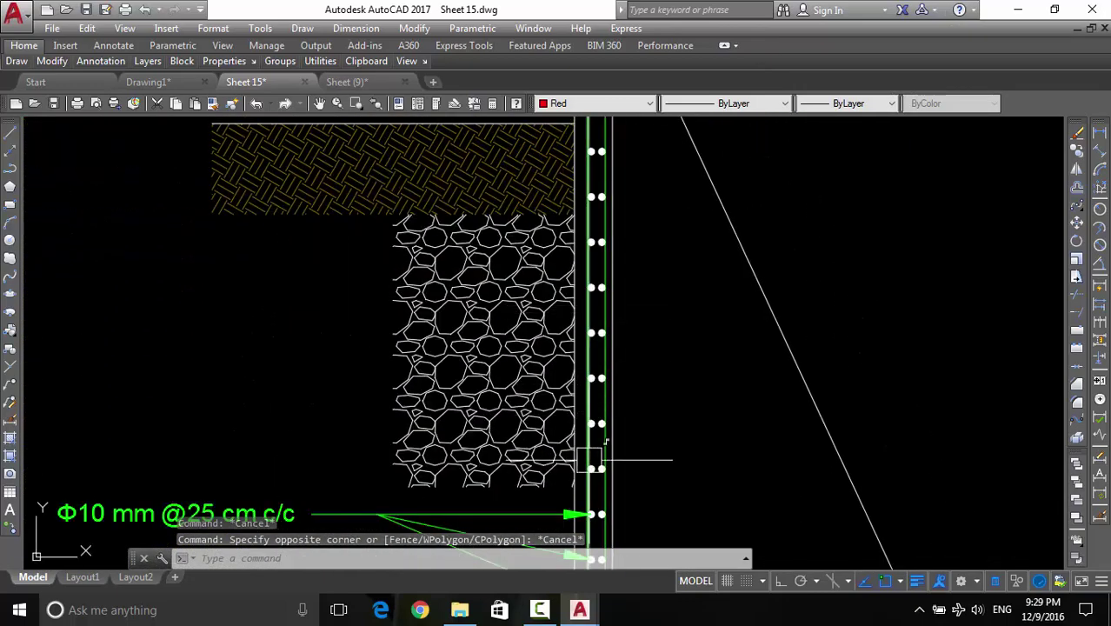
{"action": "scroll", "coordinate": [590, 371], "scroll_direction": "up", "scroll_amount": 4}
{"action": "left_click", "coordinate": [574, 385]}
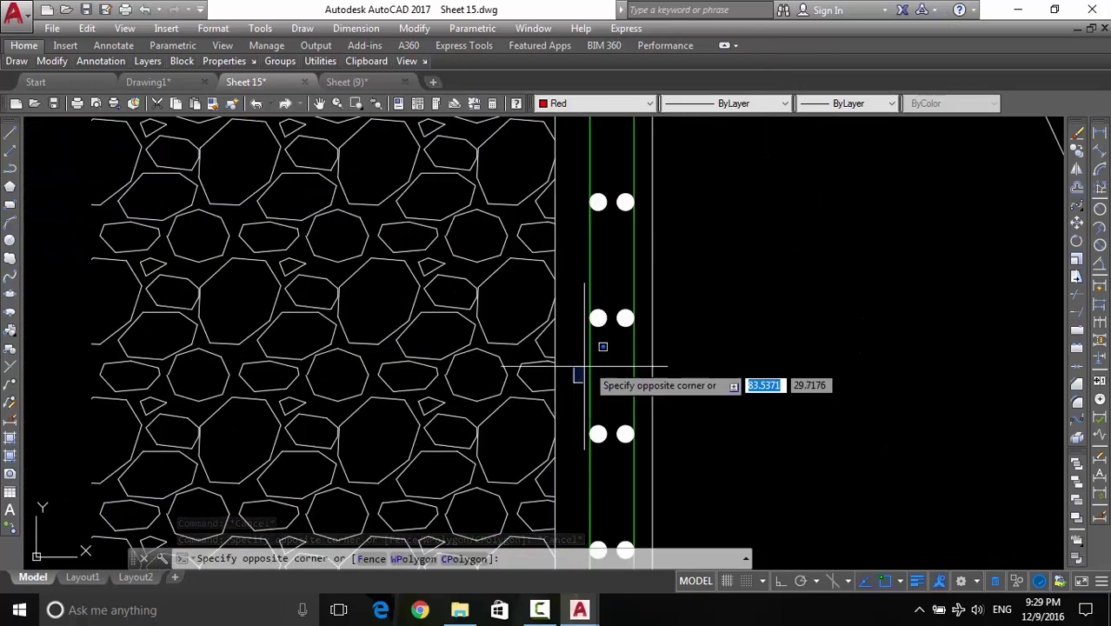
{"action": "middle_click_drag", "start_coordinate": [608, 168], "coordinate": [595, 338]}
{"action": "scroll", "coordinate": [596, 338], "scroll_direction": "down", "scroll_amount": 2}
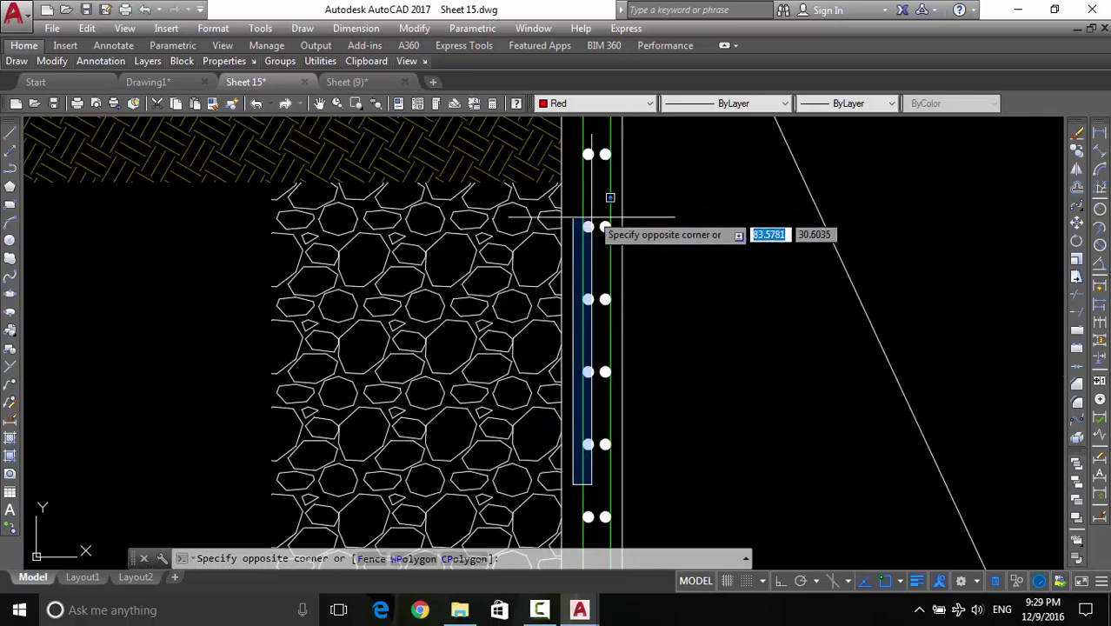
{"action": "middle_click_drag", "start_coordinate": [596, 172], "coordinate": [593, 195]}
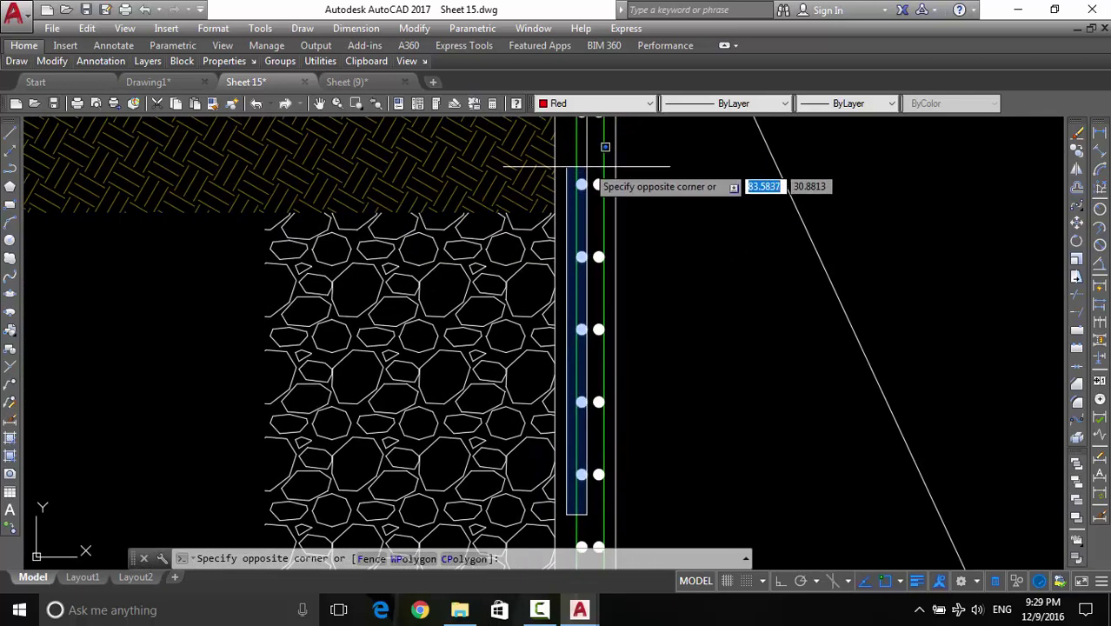
{"action": "left_click", "coordinate": [591, 163]}
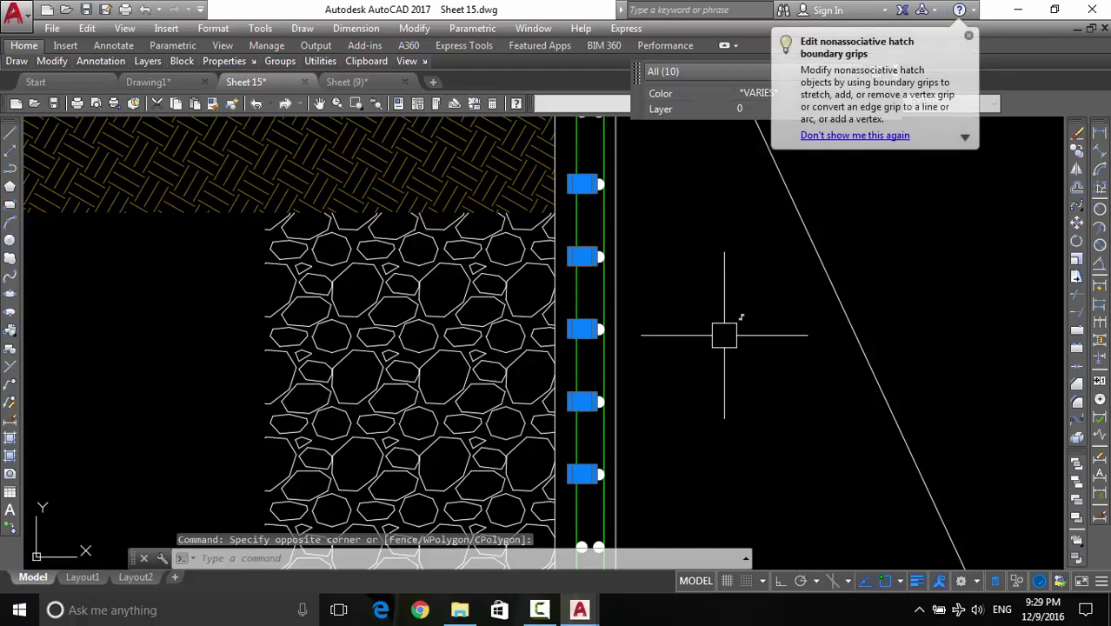
{"action": "type", "text": "e"}
{"action": "key", "text": "Return"}
Erase the two inner bars near the top of the wall stem
{"action": "scroll", "coordinate": [594, 273], "scroll_direction": "down", "scroll_amount": 1}
{"action": "middle_click_drag", "start_coordinate": [595, 272], "coordinate": [595, 394]}
{"action": "scroll", "coordinate": [592, 332], "scroll_direction": "up", "scroll_amount": 5}
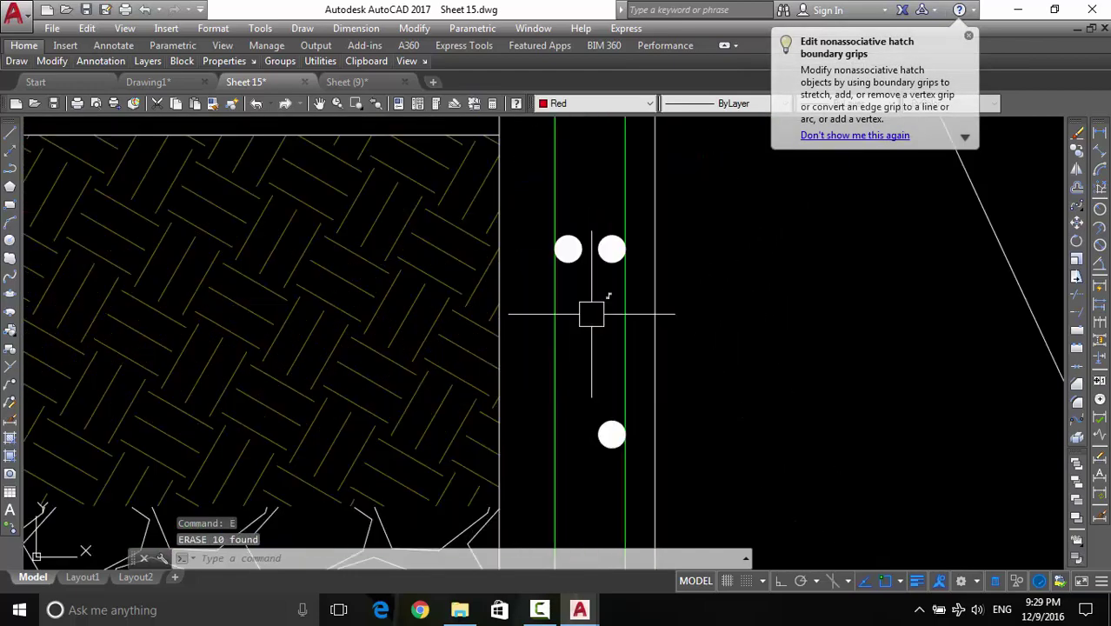
{"action": "left_click", "coordinate": [541, 308]}
{"action": "middle_click_drag", "start_coordinate": [585, 216], "coordinate": [584, 389]}
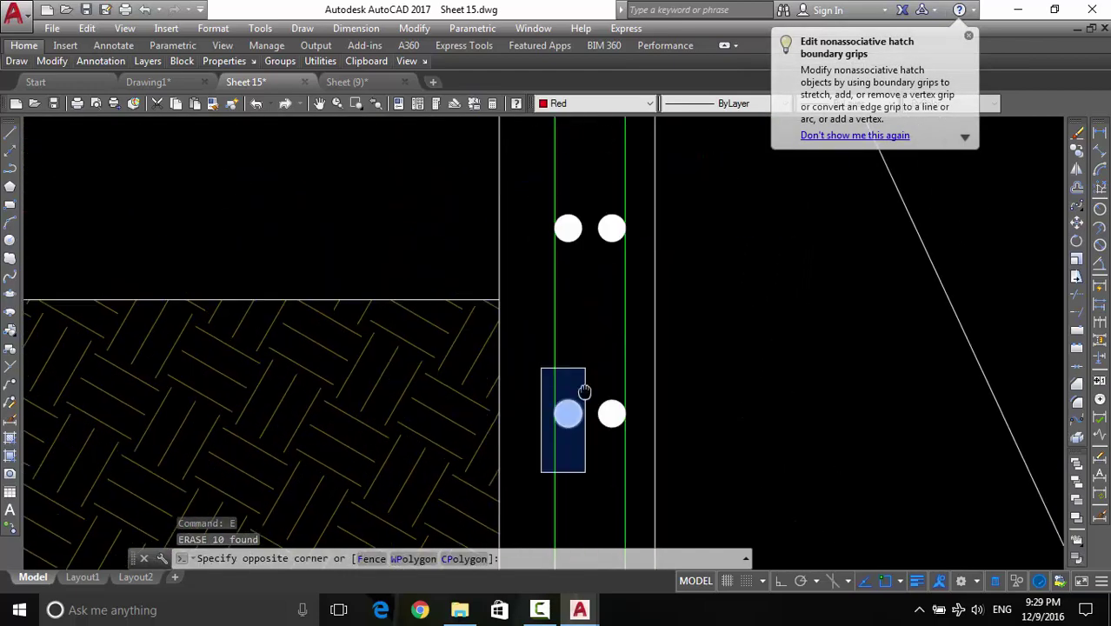
{"action": "scroll", "coordinate": [580, 235], "scroll_direction": "down", "scroll_amount": 4}
{"action": "middle_click_drag", "start_coordinate": [580, 235], "coordinate": [580, 250]}
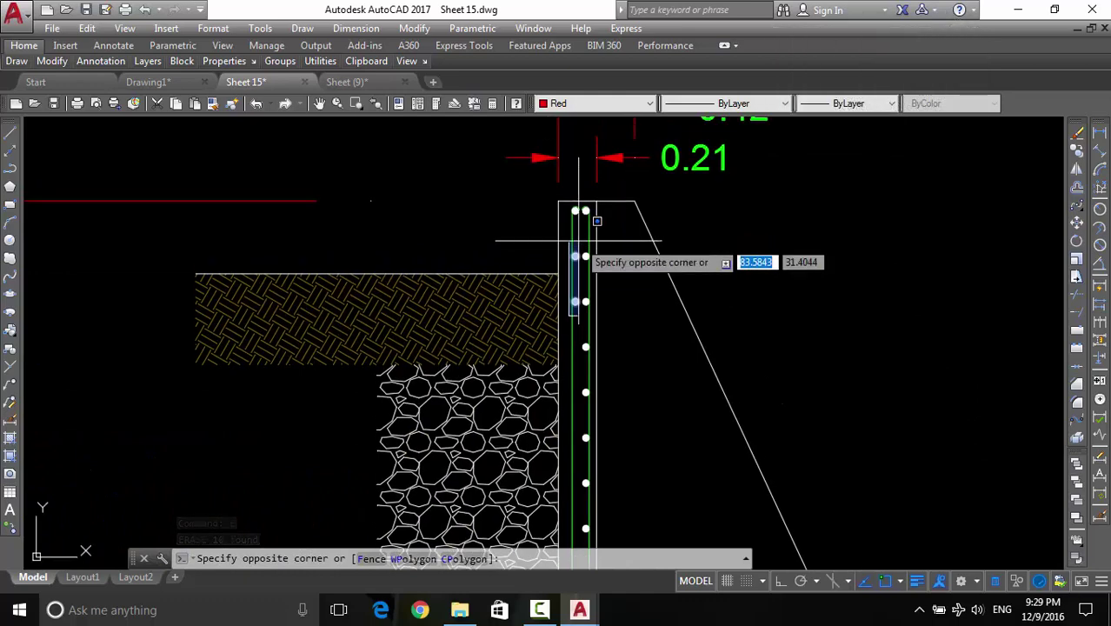
{"action": "left_click", "coordinate": [584, 231]}
{"action": "key", "text": "Return"}
{"action": "scroll", "coordinate": [600, 430], "scroll_direction": "down", "scroll_amount": 2}
{"action": "middle_click_drag", "start_coordinate": [600, 429], "coordinate": [604, 228]}
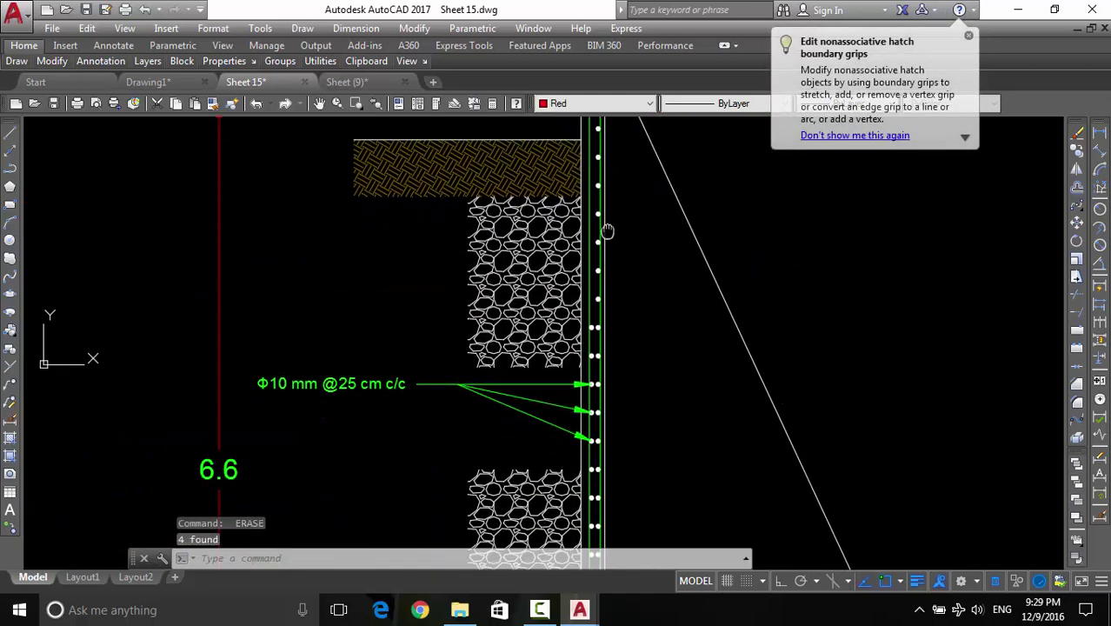
{"action": "scroll", "coordinate": [587, 260], "scroll_direction": "up", "scroll_amount": 2}
{"action": "scroll", "coordinate": [598, 253], "scroll_direction": "up", "scroll_amount": 4}
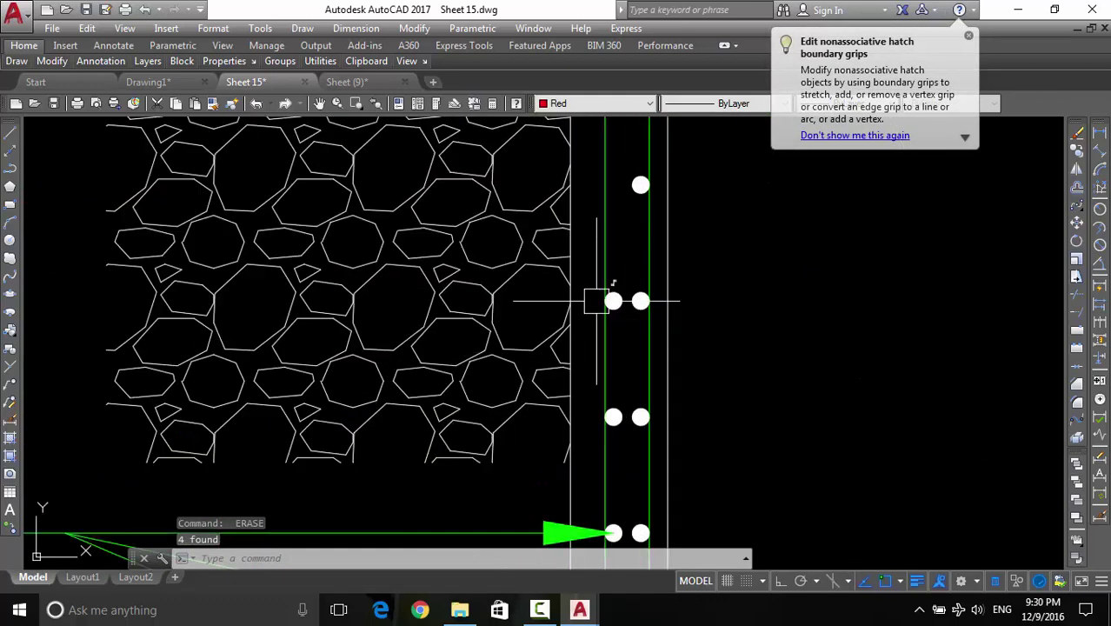
{"action": "left_click", "coordinate": [591, 267]}
{"action": "scroll", "coordinate": [635, 487], "scroll_direction": "down", "scroll_amount": 2}
{"action": "scroll", "coordinate": [640, 360], "scroll_direction": "up", "scroll_amount": 1}
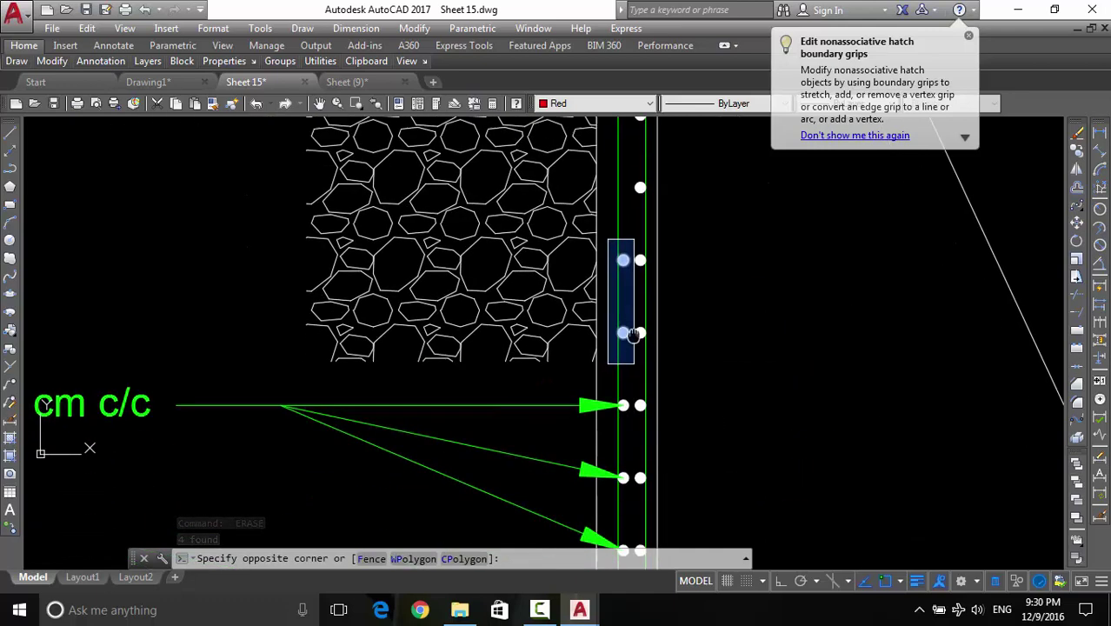
{"action": "scroll", "coordinate": [622, 337], "scroll_direction": "up", "scroll_amount": 1}
{"action": "scroll", "coordinate": [640, 487], "scroll_direction": "down", "scroll_amount": 1}
{"action": "scroll", "coordinate": [646, 466], "scroll_direction": "up", "scroll_amount": 1}
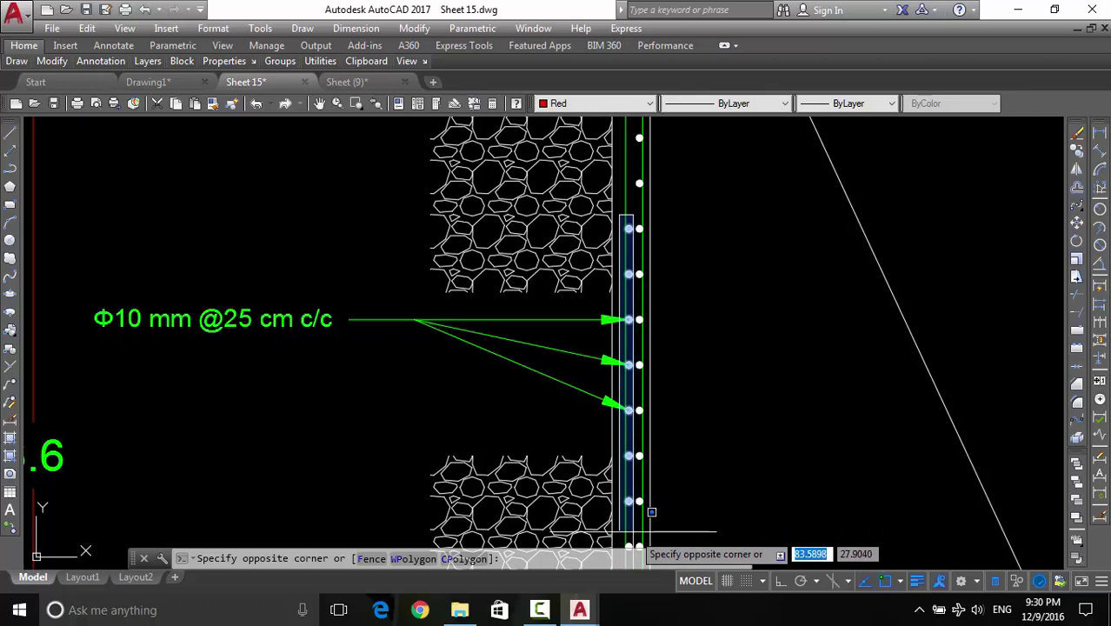
{"action": "scroll", "coordinate": [656, 508], "scroll_direction": "down", "scroll_amount": 3}
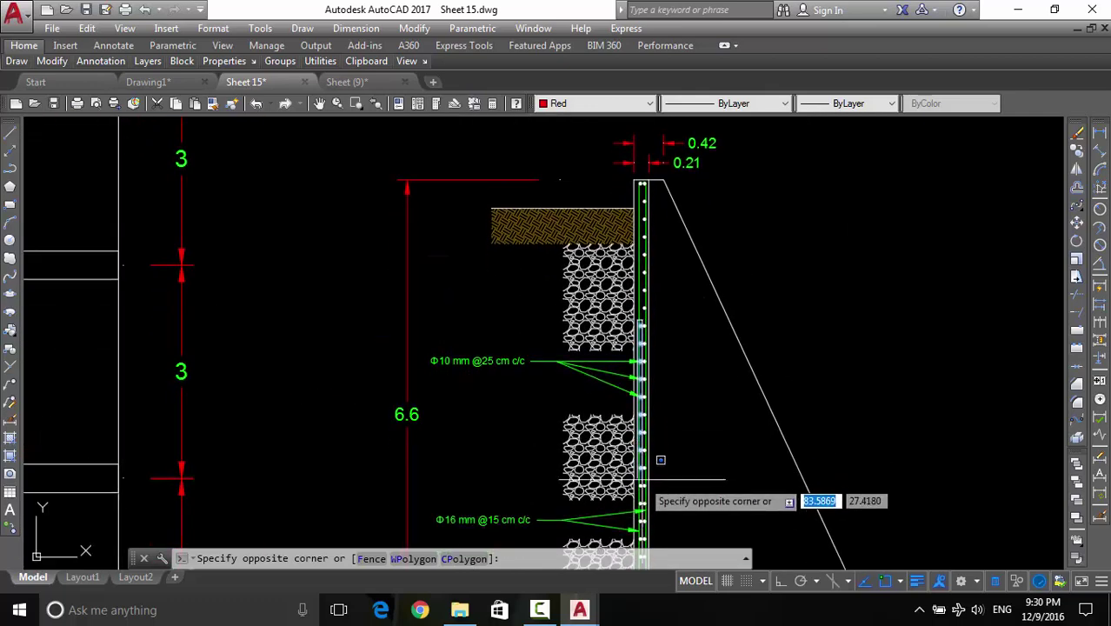
{"action": "left_click", "coordinate": [661, 466]}
{"action": "scroll", "coordinate": [661, 348], "scroll_direction": "up", "scroll_amount": 5}
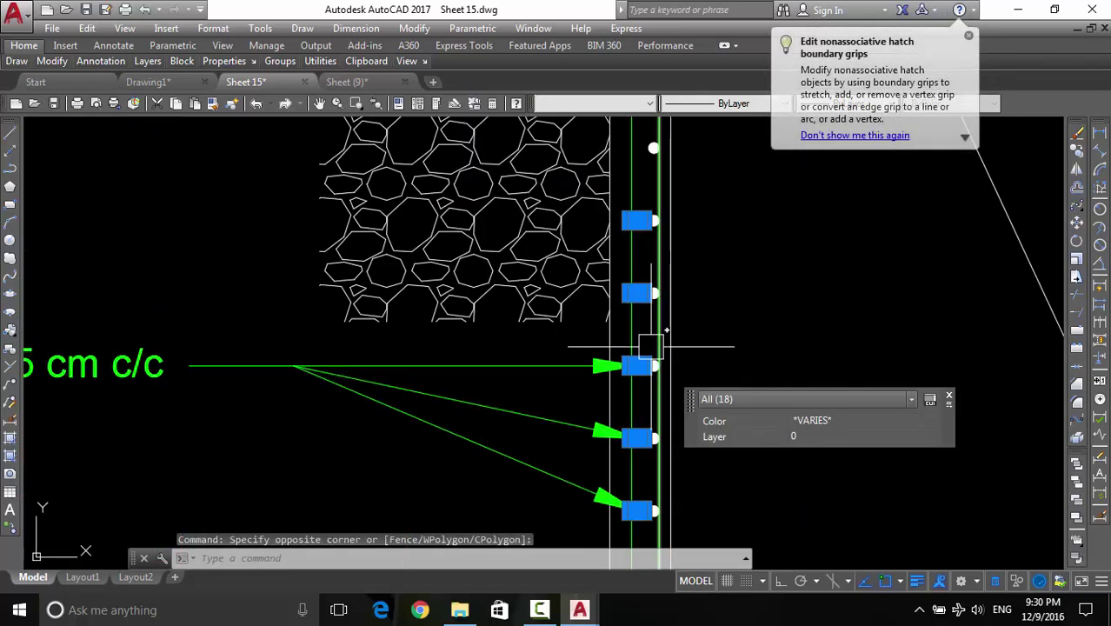
{"action": "scroll", "coordinate": [664, 344], "scroll_direction": "up", "scroll_amount": 2}
{"action": "key", "text": "Delete"}
Erase the remaining old rebar dots lower on the wall, then zoom to the wall top
{"action": "scroll", "coordinate": [652, 377], "scroll_direction": "down", "scroll_amount": 3}
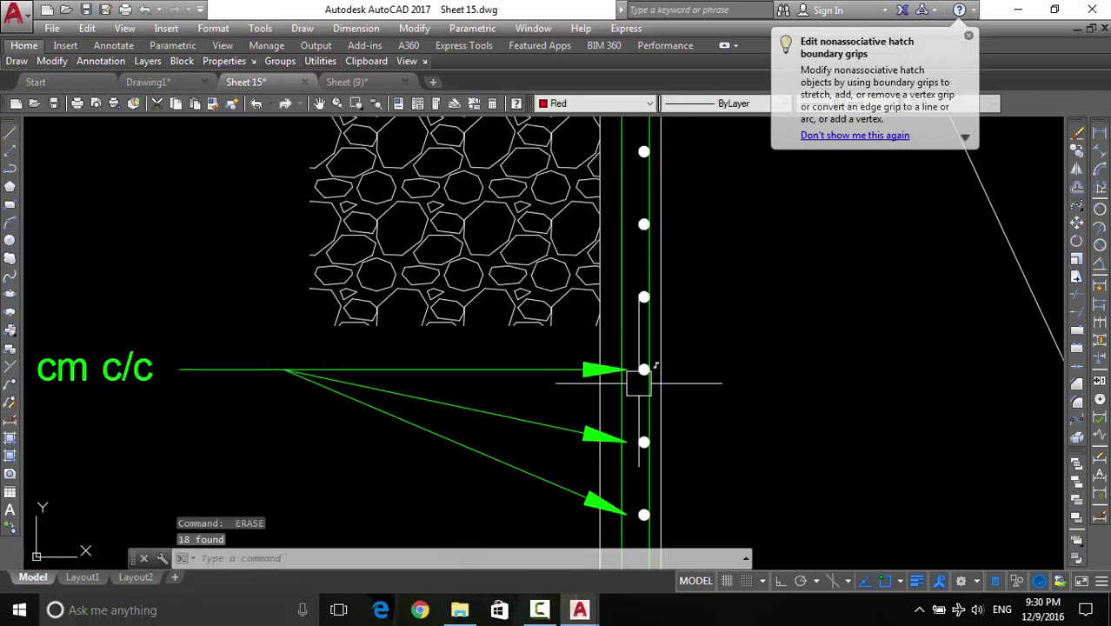
{"action": "scroll", "coordinate": [665, 359], "scroll_direction": "down", "scroll_amount": 2}
{"action": "scroll", "coordinate": [666, 358], "scroll_direction": "down", "scroll_amount": 2}
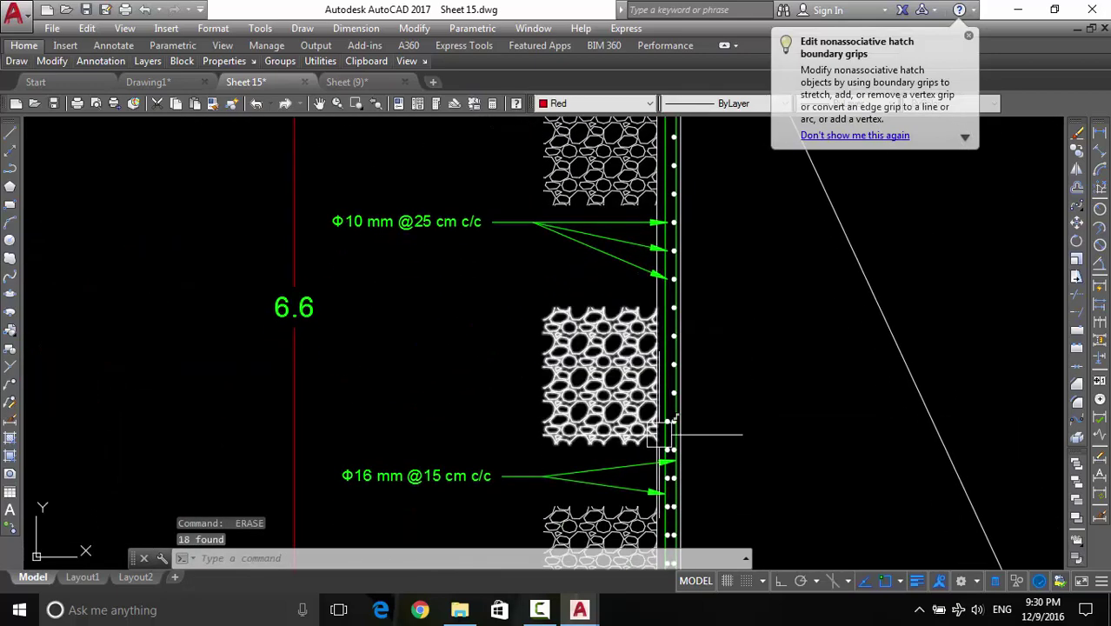
{"action": "scroll", "coordinate": [677, 395], "scroll_direction": "up", "scroll_amount": 3}
{"action": "scroll", "coordinate": [679, 423], "scroll_direction": "up", "scroll_amount": 3}
{"action": "left_click", "coordinate": [684, 398]}
{"action": "scroll", "coordinate": [720, 400], "scroll_direction": "down", "scroll_amount": 3}
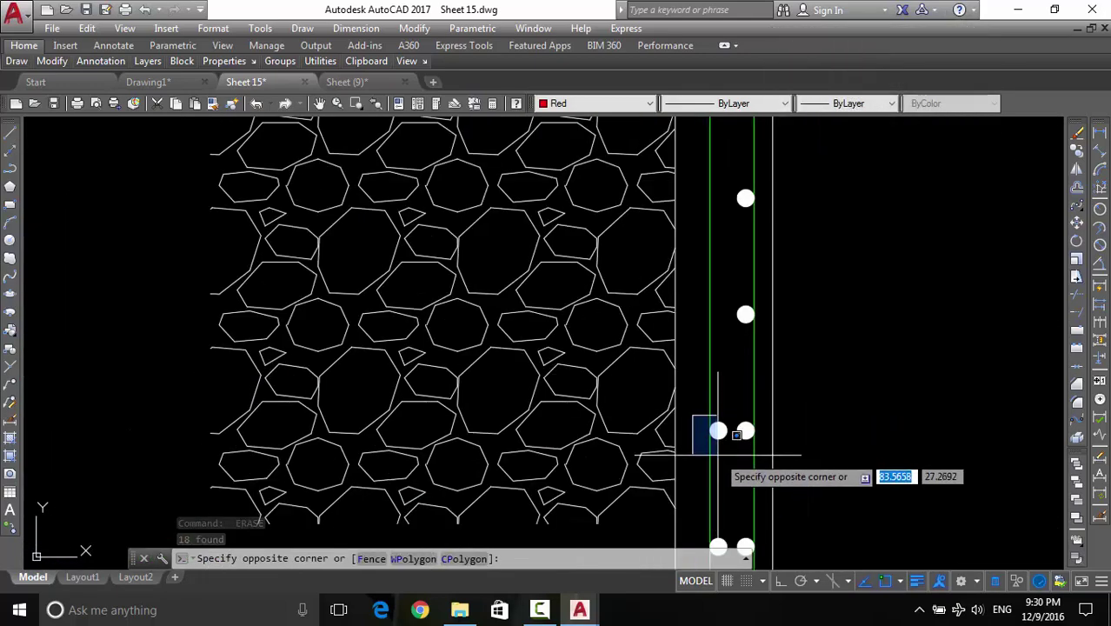
{"action": "scroll", "coordinate": [719, 427], "scroll_direction": "down", "scroll_amount": 3}
{"action": "scroll", "coordinate": [727, 193], "scroll_direction": "down", "scroll_amount": 2}
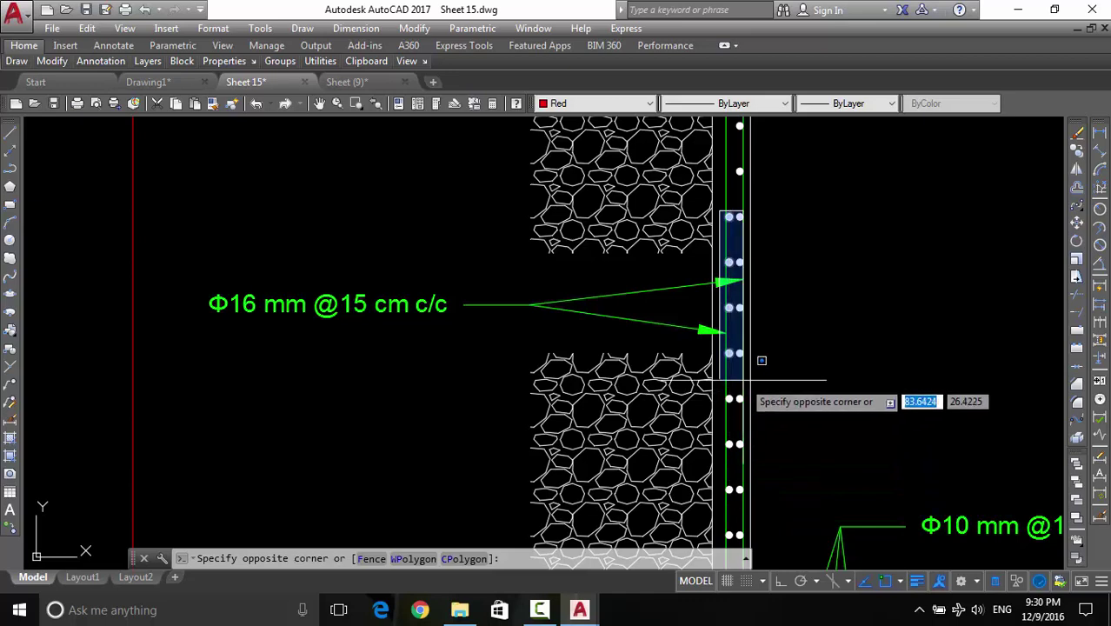
{"action": "left_click", "coordinate": [762, 360]}
{"action": "key", "text": "Delete"}
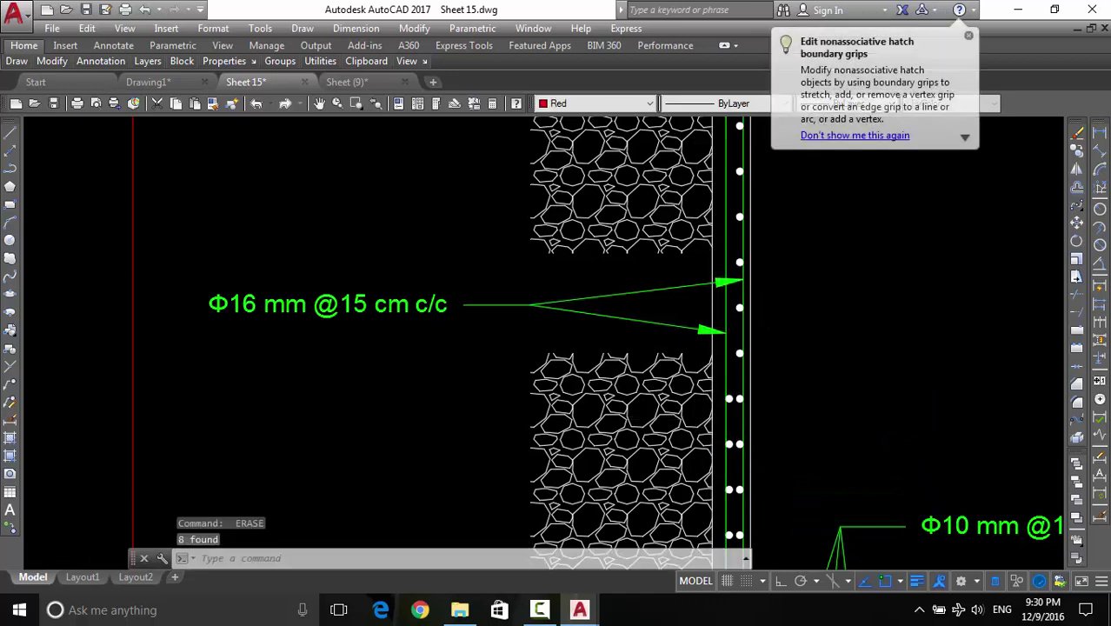
{"action": "scroll", "coordinate": [631, 408], "scroll_direction": "down", "scroll_amount": 3}
{"action": "scroll", "coordinate": [631, 408], "scroll_direction": "up", "scroll_amount": 1}
{"action": "scroll", "coordinate": [631, 408], "scroll_direction": "up", "scroll_amount": 3}
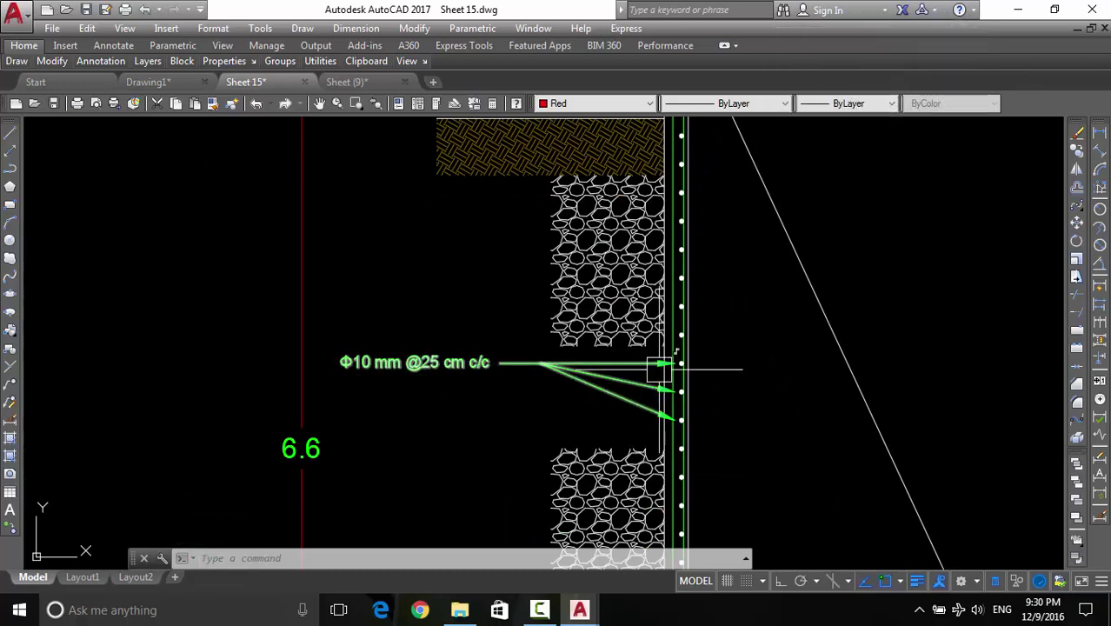
{"action": "middle_click_drag", "start_coordinate": [662, 326], "coordinate": [618, 514]}
{"action": "scroll", "coordinate": [643, 295], "scroll_direction": "up", "scroll_amount": 8}
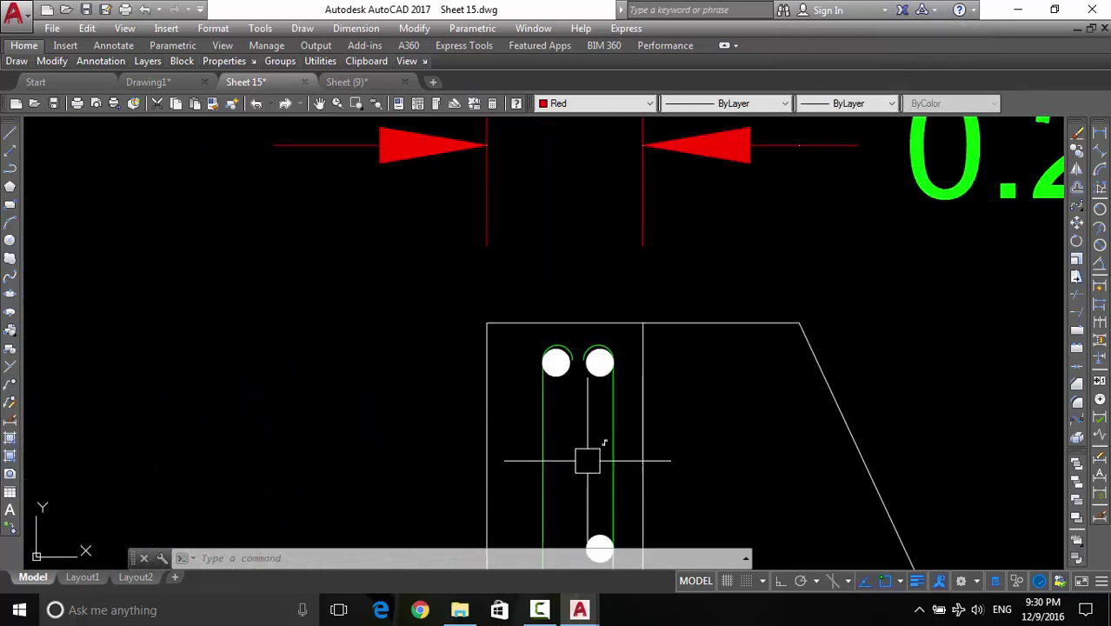
{"action": "scroll", "coordinate": [588, 459], "scroll_direction": "up", "scroll_amount": 3}
Path-array the top-left rebar circle and its fill along the left green bar line
{"action": "left_click", "coordinate": [531, 348]}
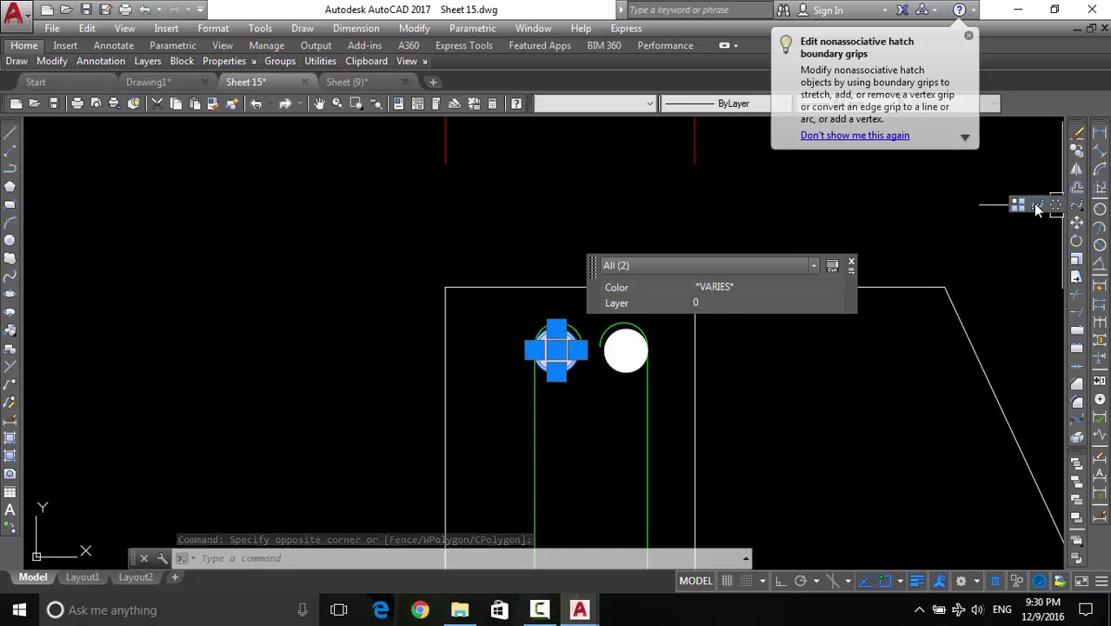
{"action": "left_click", "coordinate": [1037, 206]}
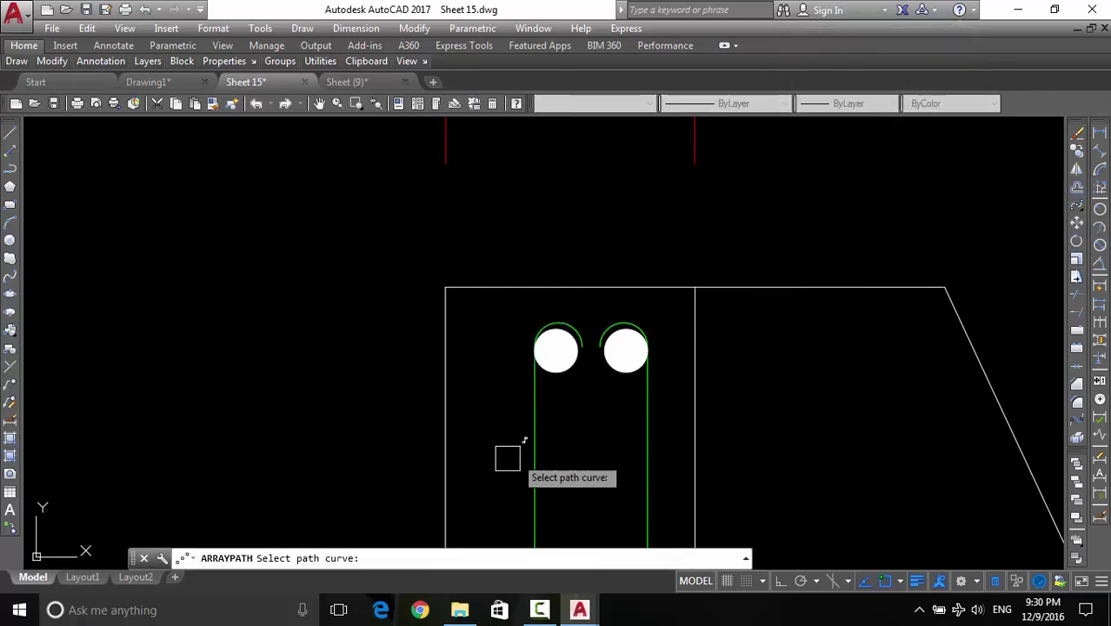
{"action": "left_click", "coordinate": [535, 418]}
{"action": "middle_click_drag", "start_coordinate": [613, 403], "coordinate": [645, 307]}
{"action": "key", "text": "Return"}
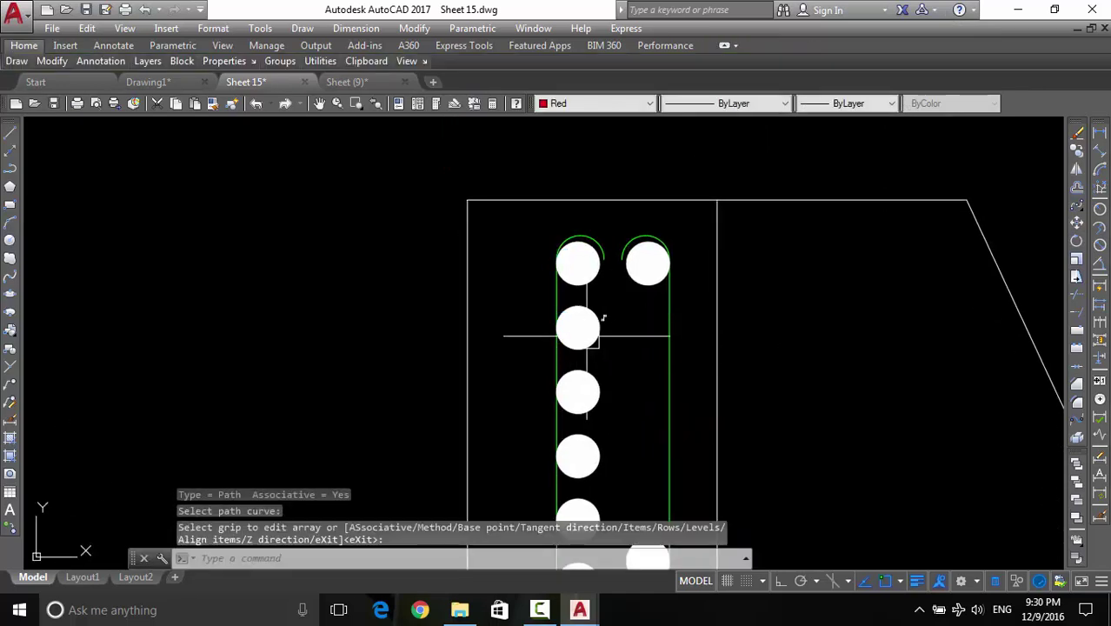
Set the array's item spacing to 0.25, giving 28 bars down the stem
{"action": "left_click", "coordinate": [549, 339]}
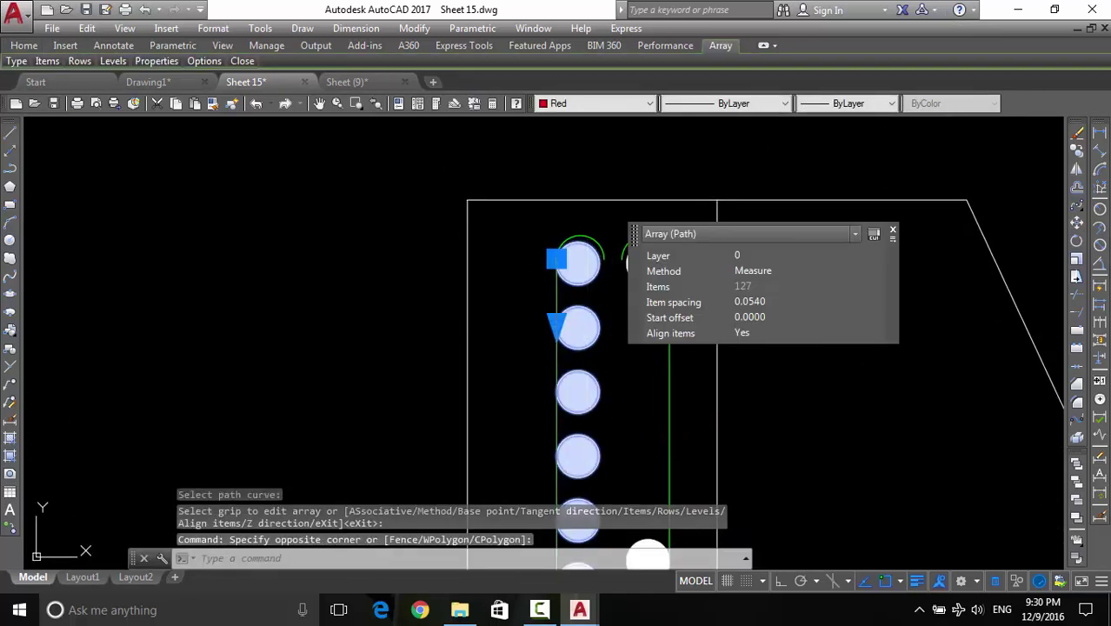
{"action": "left_click", "coordinate": [557, 326]}
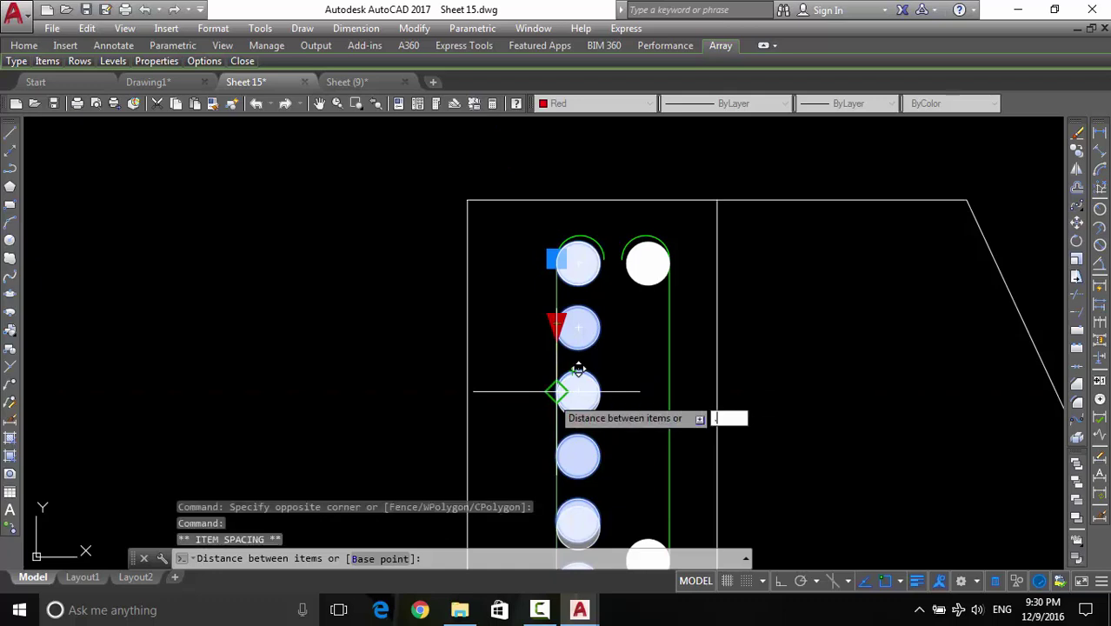
{"action": "type", "text": ".25"}
{"action": "key", "text": "Return"}
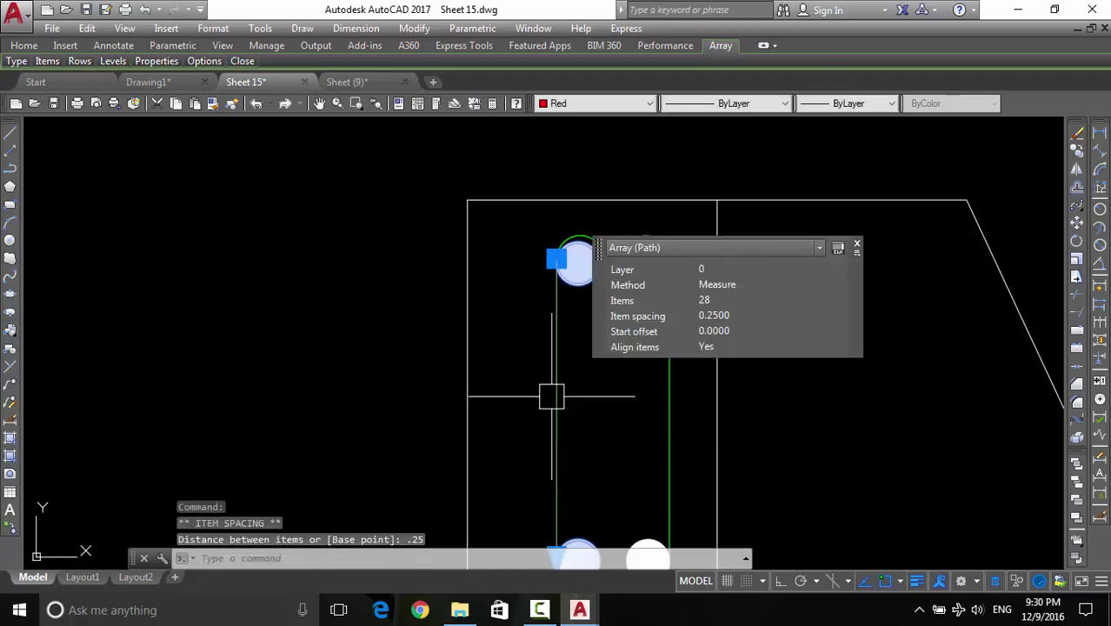
{"action": "scroll", "coordinate": [552, 396], "scroll_direction": "down", "scroll_amount": 2}
{"action": "scroll", "coordinate": [563, 402], "scroll_direction": "down", "scroll_amount": 1}
{"action": "scroll", "coordinate": [560, 443], "scroll_direction": "down", "scroll_amount": 1}
{"action": "scroll", "coordinate": [560, 408], "scroll_direction": "down", "scroll_amount": 1}
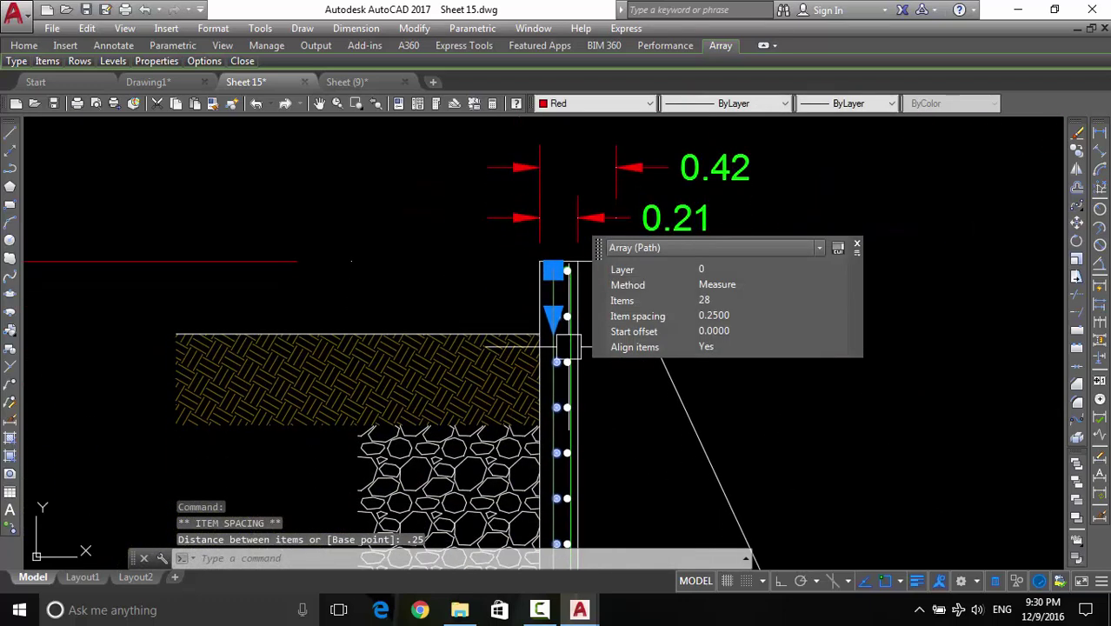
{"action": "scroll", "coordinate": [567, 453], "scroll_direction": "up", "scroll_amount": 4}
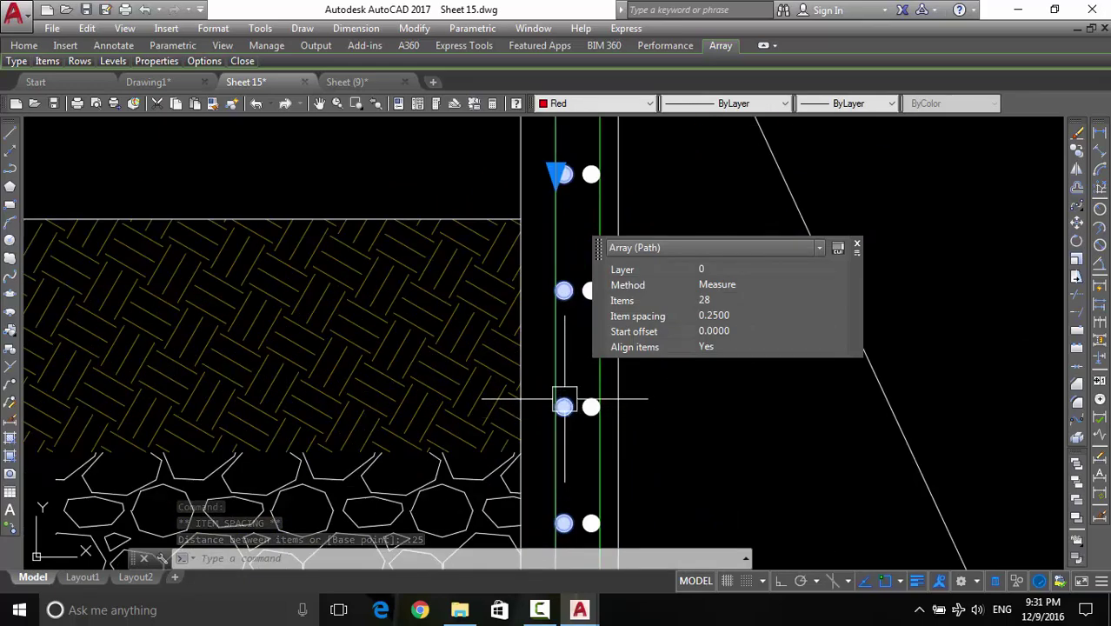
{"action": "scroll", "coordinate": [564, 404], "scroll_direction": "down", "scroll_amount": 1}
{"action": "scroll", "coordinate": [574, 365], "scroll_direction": "down", "scroll_amount": 1}
{"action": "scroll", "coordinate": [565, 322], "scroll_direction": "down", "scroll_amount": 1}
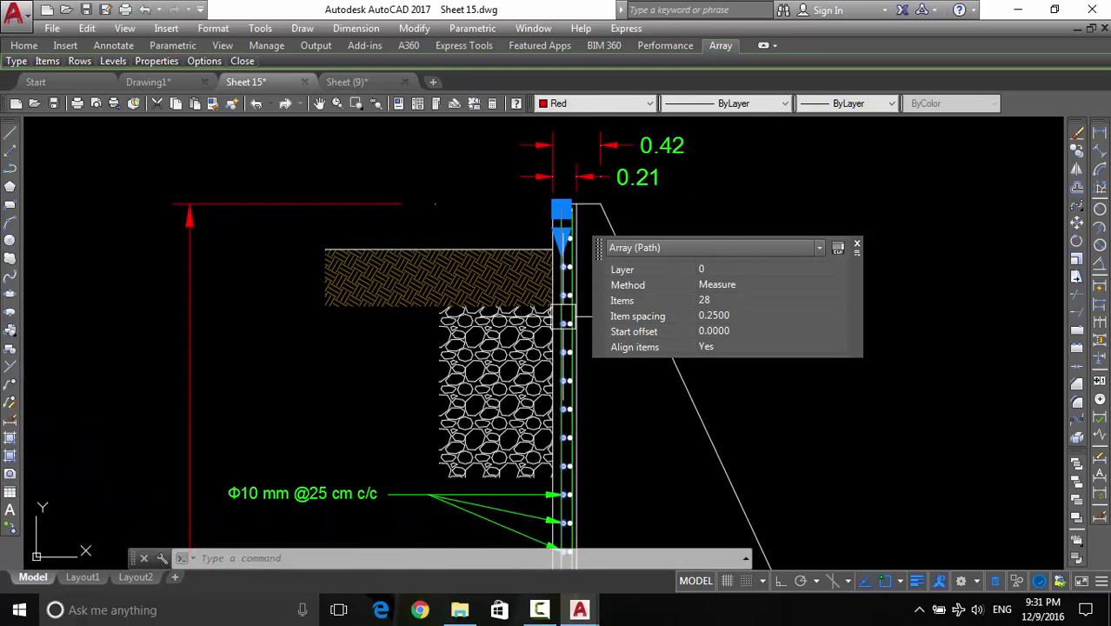
{"action": "key", "text": "Escape"}
{"action": "scroll", "coordinate": [574, 366], "scroll_direction": "up", "scroll_amount": 5}
{"action": "scroll", "coordinate": [587, 357], "scroll_direction": "up", "scroll_amount": 1}
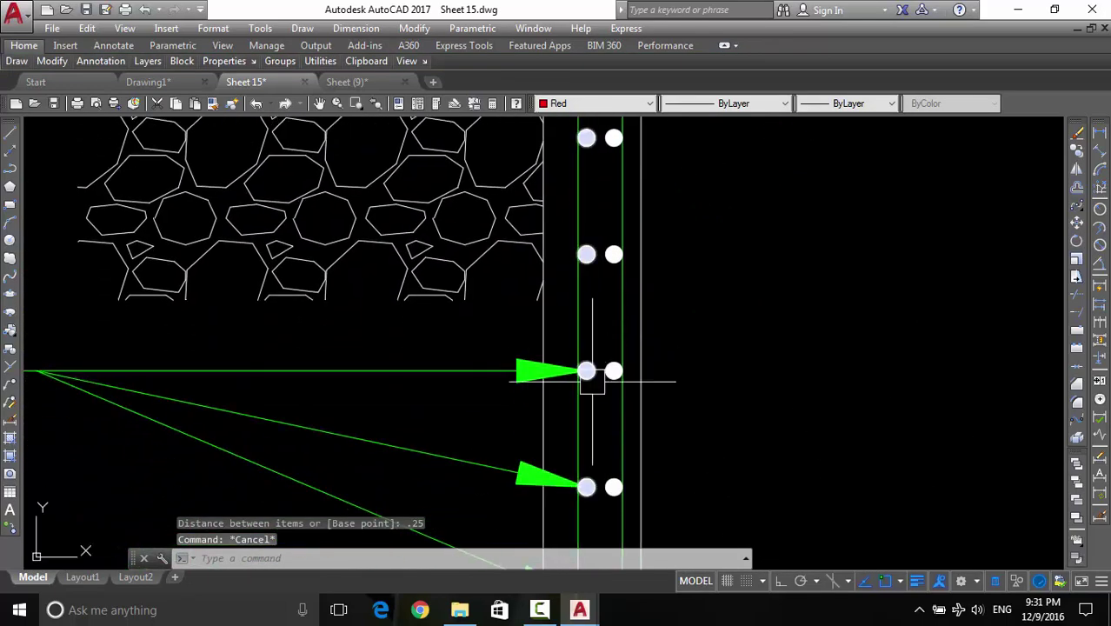
{"action": "scroll", "coordinate": [592, 378], "scroll_direction": "up", "scroll_amount": 3}
{"action": "scroll", "coordinate": [618, 415], "scroll_direction": "down", "scroll_amount": 3}
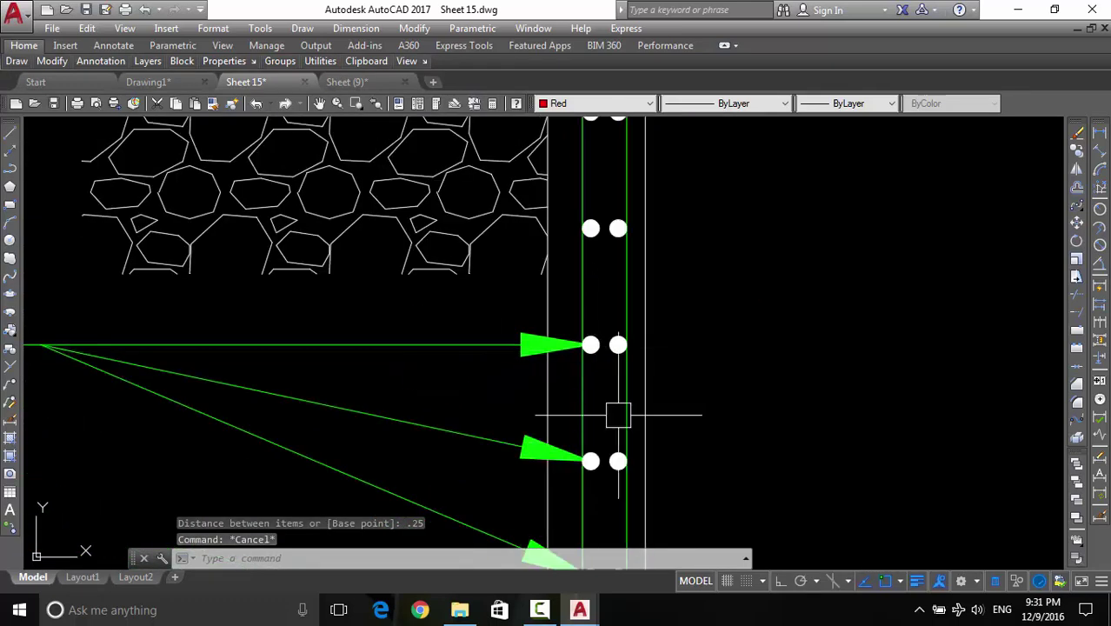
{"action": "middle_click_drag", "start_coordinate": [618, 415], "coordinate": [640, 249]}
{"action": "scroll", "coordinate": [633, 384], "scroll_direction": "down", "scroll_amount": 3}
{"action": "middle_click_drag", "start_coordinate": [633, 384], "coordinate": [627, 248]}
{"action": "scroll", "coordinate": [628, 344], "scroll_direction": "down", "scroll_amount": 2}
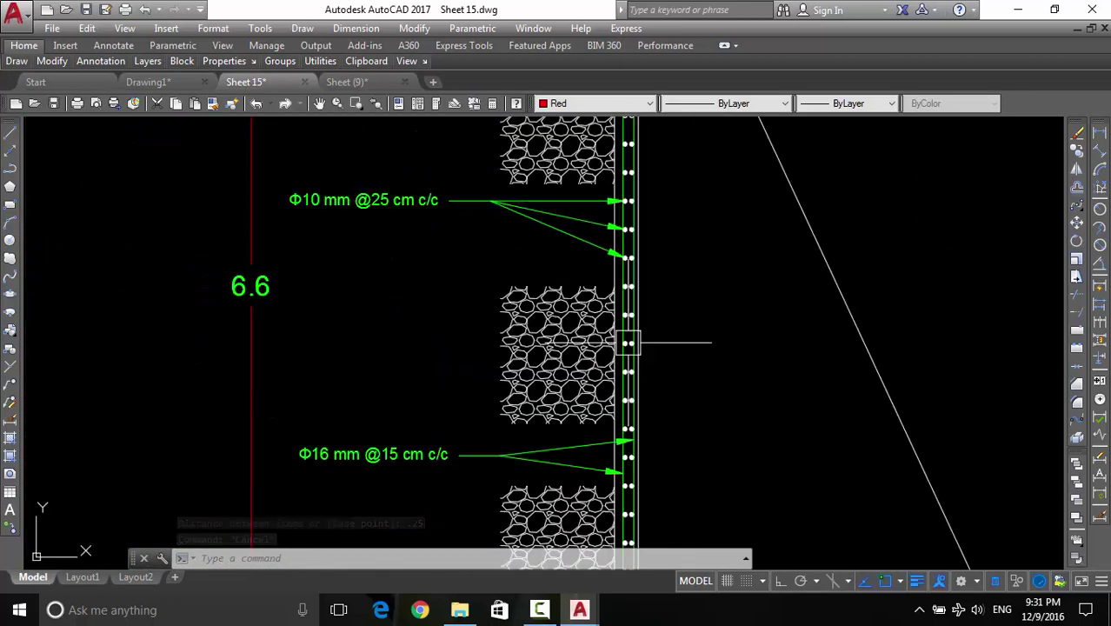
{"action": "scroll", "coordinate": [624, 497], "scroll_direction": "up", "scroll_amount": 2}
{"action": "scroll", "coordinate": [631, 479], "scroll_direction": "up", "scroll_amount": 2}
{"action": "scroll", "coordinate": [634, 463], "scroll_direction": "down", "scroll_amount": 4}
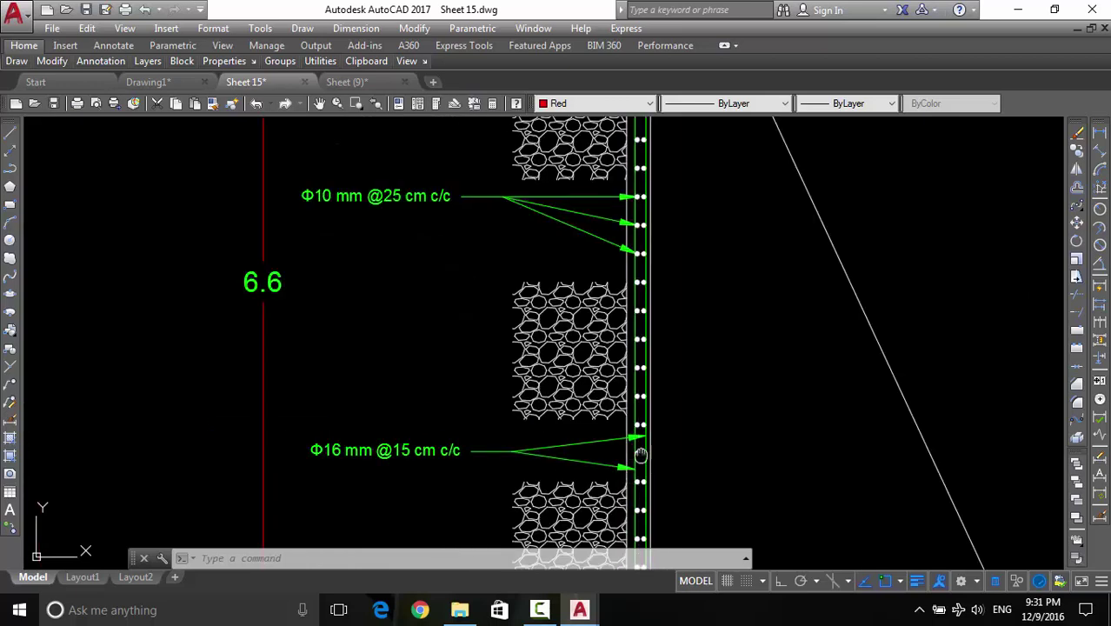
{"action": "middle_click_drag", "start_coordinate": [635, 461], "coordinate": [640, 237]}
{"action": "scroll", "coordinate": [628, 444], "scroll_direction": "up", "scroll_amount": 5}
{"action": "scroll", "coordinate": [683, 421], "scroll_direction": "up", "scroll_amount": 1}
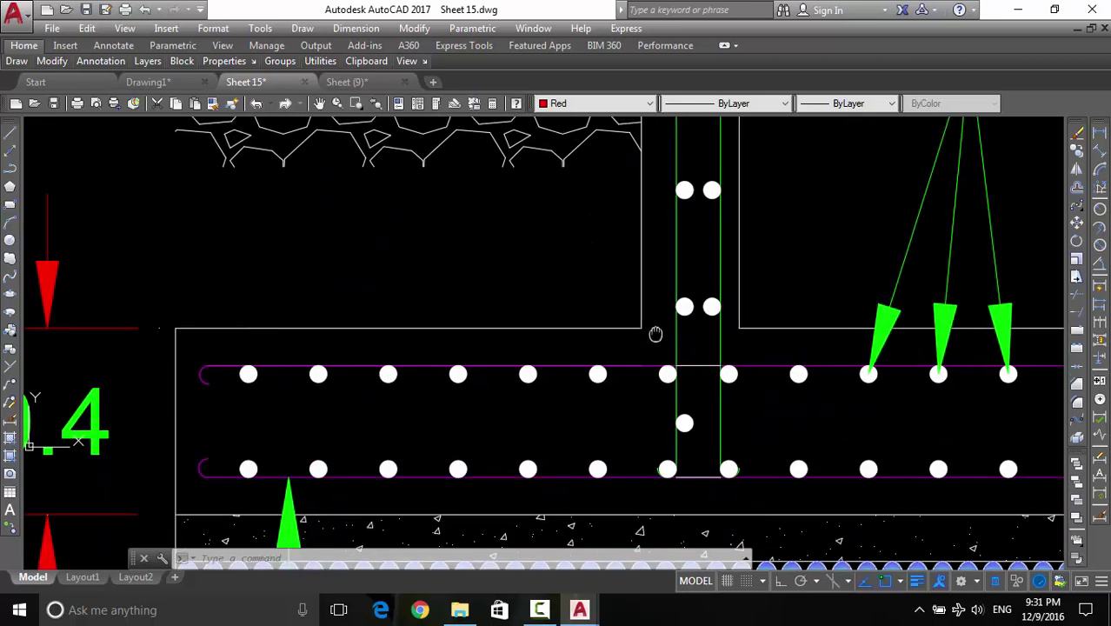
{"action": "scroll", "coordinate": [698, 454], "scroll_direction": "up", "scroll_amount": 2}
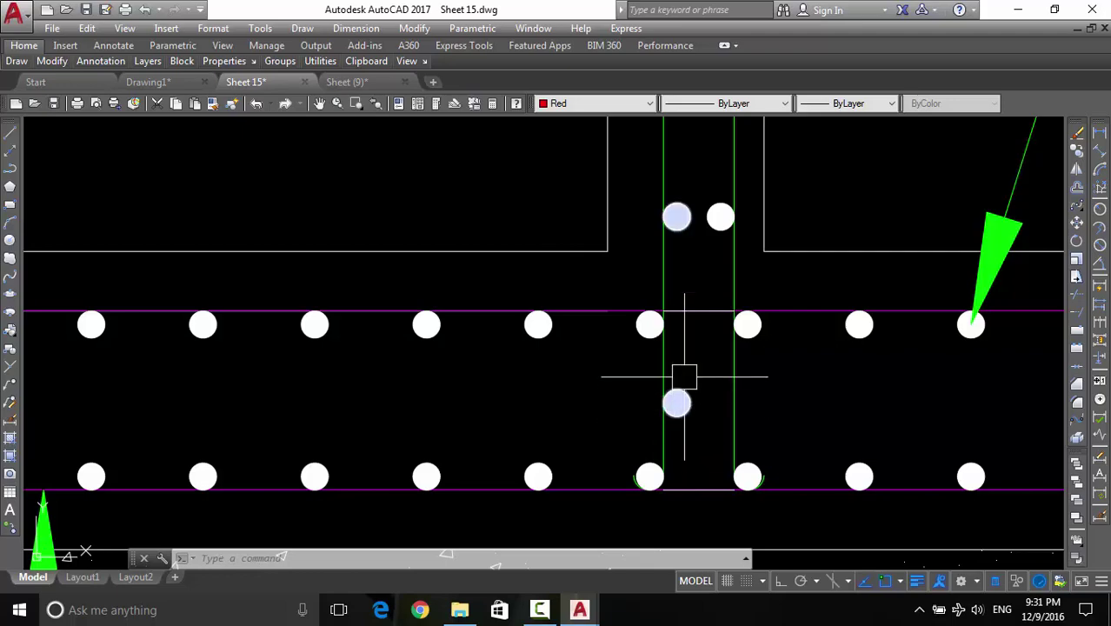
{"action": "left_click", "coordinate": [694, 449]}
{"action": "left_click", "coordinate": [676, 376]}
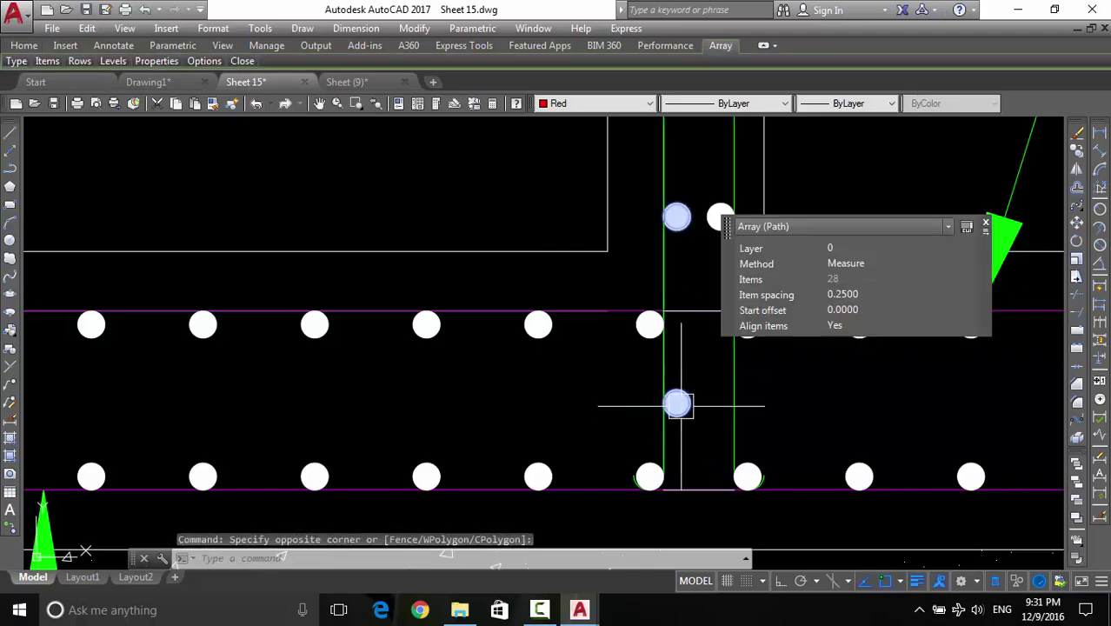
{"action": "scroll", "coordinate": [677, 402], "scroll_direction": "down", "scroll_amount": 4}
{"action": "scroll", "coordinate": [339, 308], "scroll_direction": "down", "scroll_amount": 3}
{"action": "scroll", "coordinate": [598, 254], "scroll_direction": "up", "scroll_amount": 2}
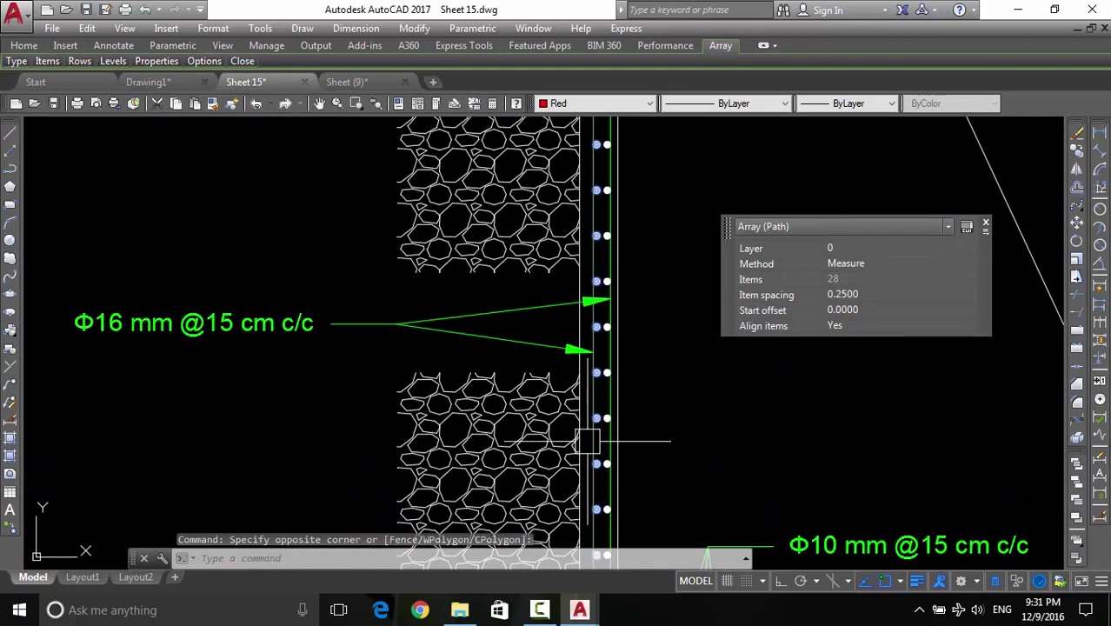
{"action": "scroll", "coordinate": [599, 255], "scroll_direction": "down", "scroll_amount": 2}
{"action": "mouse_move", "coordinate": [599, 255]}
{"action": "middle_mouse_down"}
{"action": "mouse_move", "coordinate": [598, 296]}
{"action": "mouse_move", "coordinate": [613, 207]}
{"action": "middle_mouse_up"}
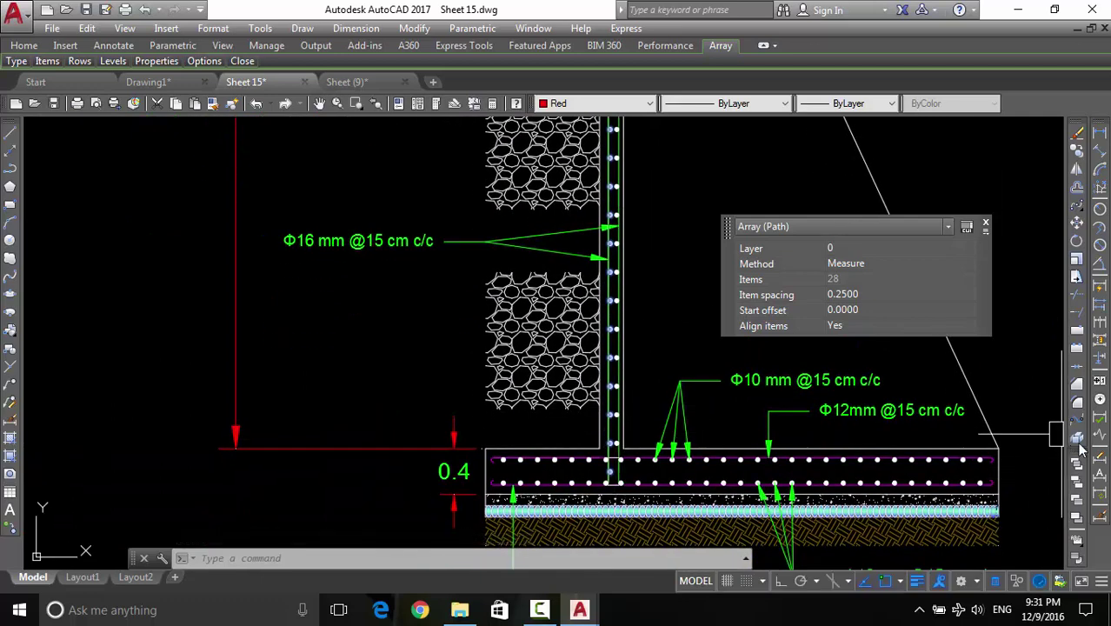
{"action": "key", "text": "Escape"}
{"action": "scroll", "coordinate": [616, 485], "scroll_direction": "up", "scroll_amount": 4}
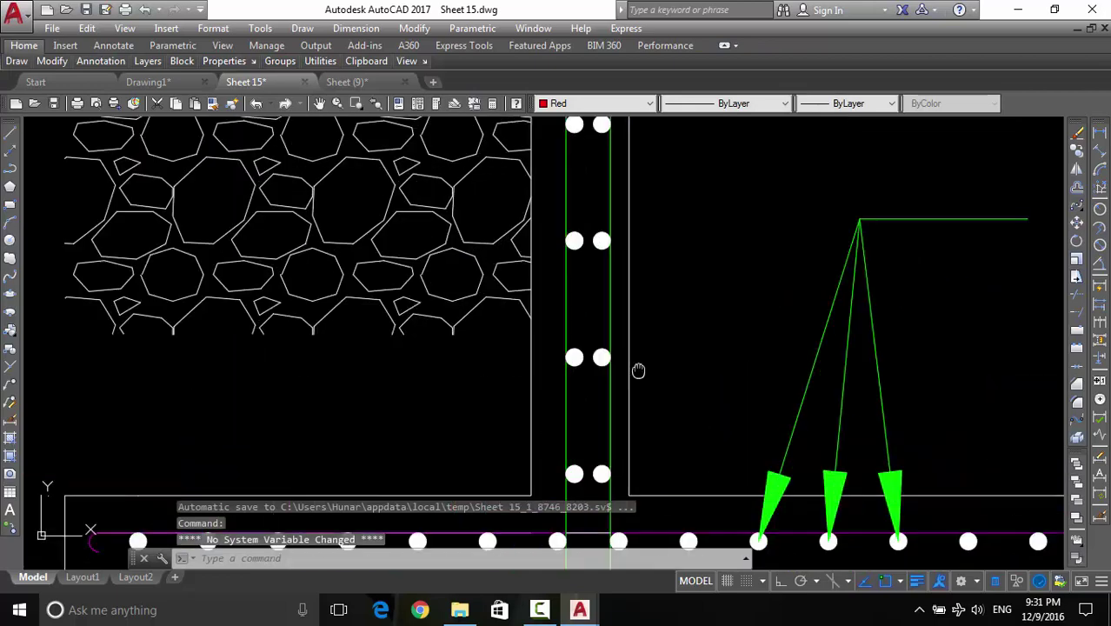
{"action": "middle_click_drag", "start_coordinate": [616, 485], "coordinate": [657, 216]}
{"action": "scroll", "coordinate": [646, 300], "scroll_direction": "up", "scroll_amount": 3}
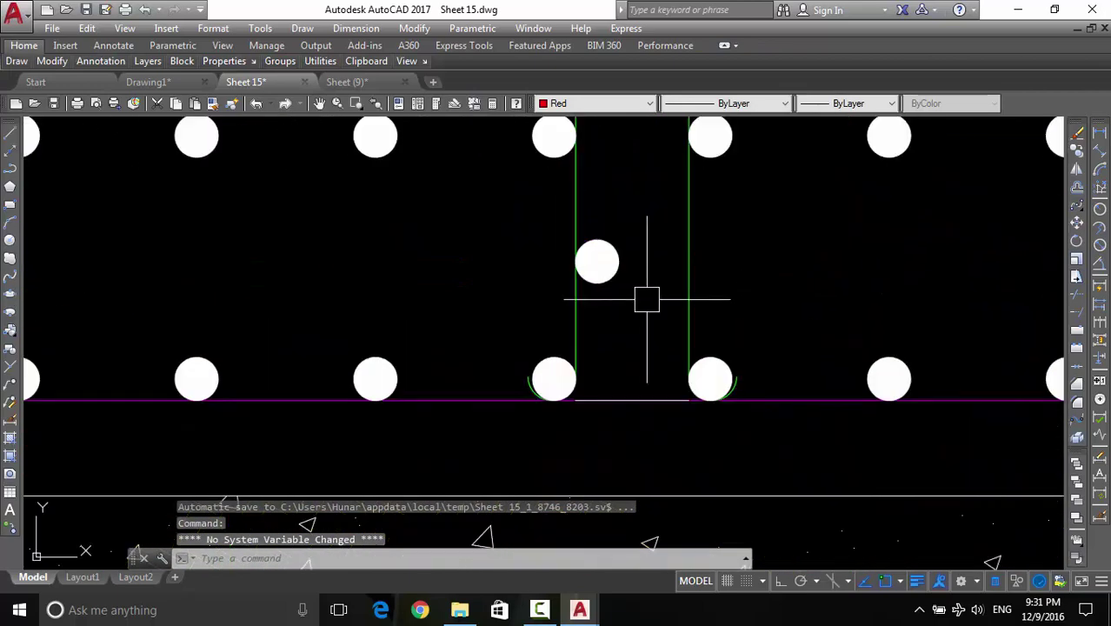
{"action": "left_click", "coordinate": [603, 333]}
{"action": "left_click", "coordinate": [596, 255]}
{"action": "type", "text": "e"}
{"action": "key", "text": "Return"}
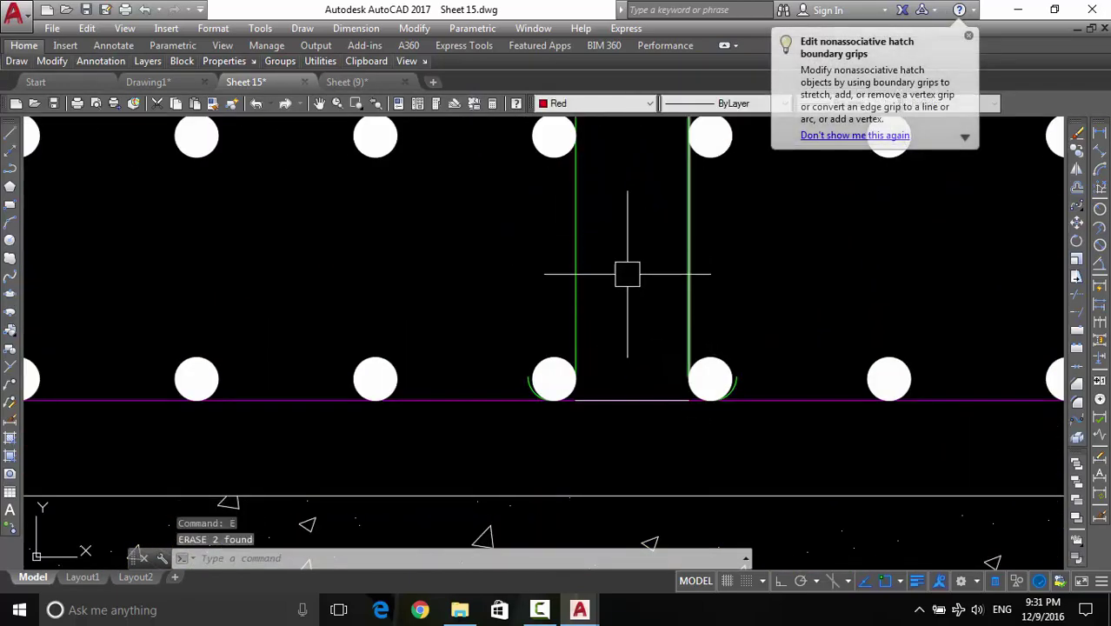
{"action": "scroll", "coordinate": [627, 273], "scroll_direction": "down", "scroll_amount": 5}
{"action": "scroll", "coordinate": [622, 261], "scroll_direction": "up", "scroll_amount": 1}
{"action": "middle_click_drag", "start_coordinate": [621, 148], "coordinate": [609, 473]}
{"action": "scroll", "coordinate": [622, 261], "scroll_direction": "down", "scroll_amount": 2}
{"action": "scroll", "coordinate": [528, 306], "scroll_direction": "up", "scroll_amount": 2}
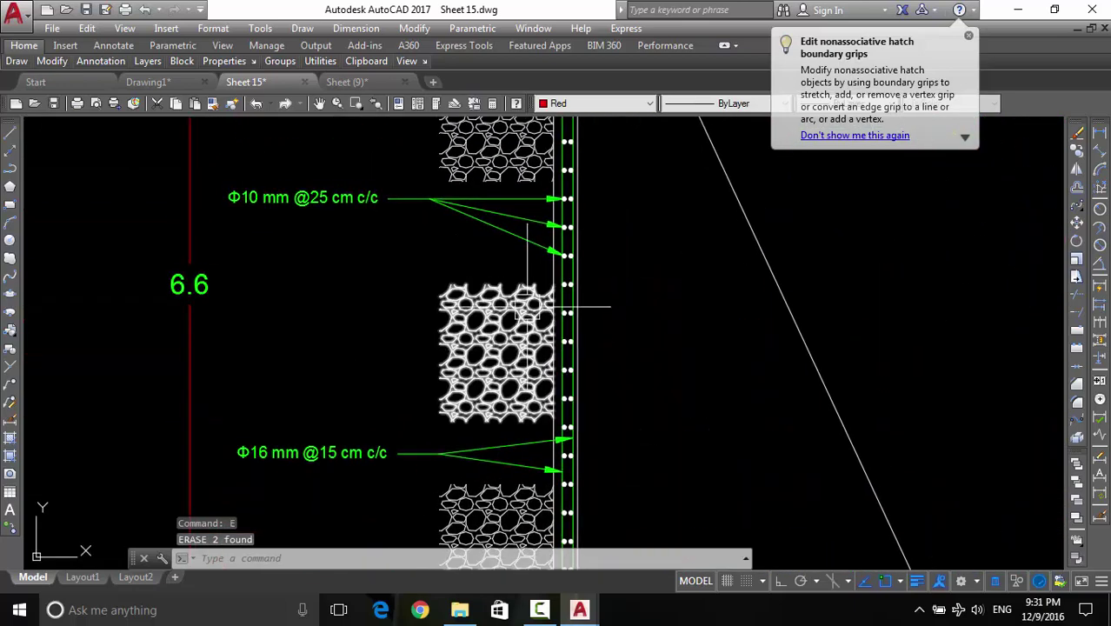
{"action": "middle_click_drag", "start_coordinate": [509, 224], "coordinate": [508, 318]}
{"action": "scroll", "coordinate": [506, 356], "scroll_direction": "down", "scroll_amount": 2}
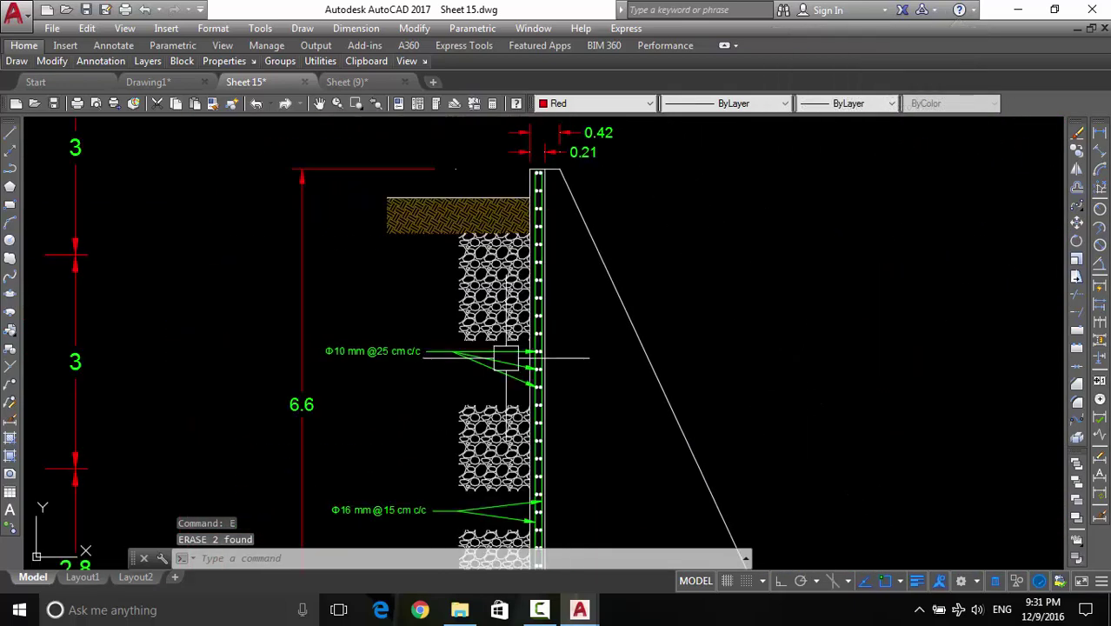
{"action": "middle_click_drag", "start_coordinate": [507, 357], "coordinate": [332, 308]}
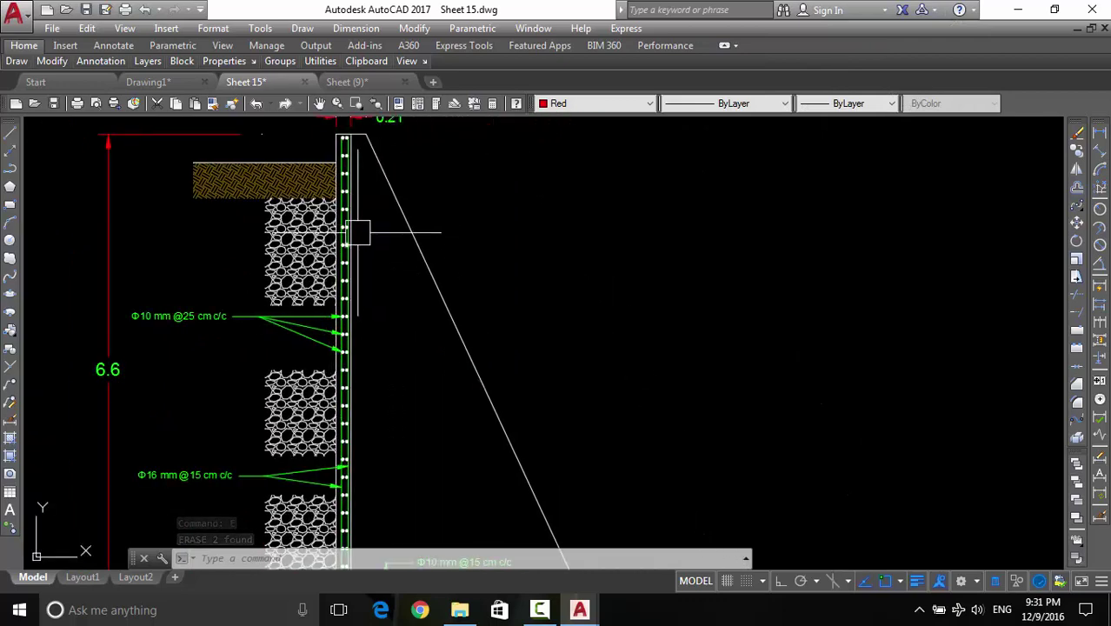
{"action": "scroll", "coordinate": [351, 211], "scroll_direction": "up", "scroll_amount": 2}
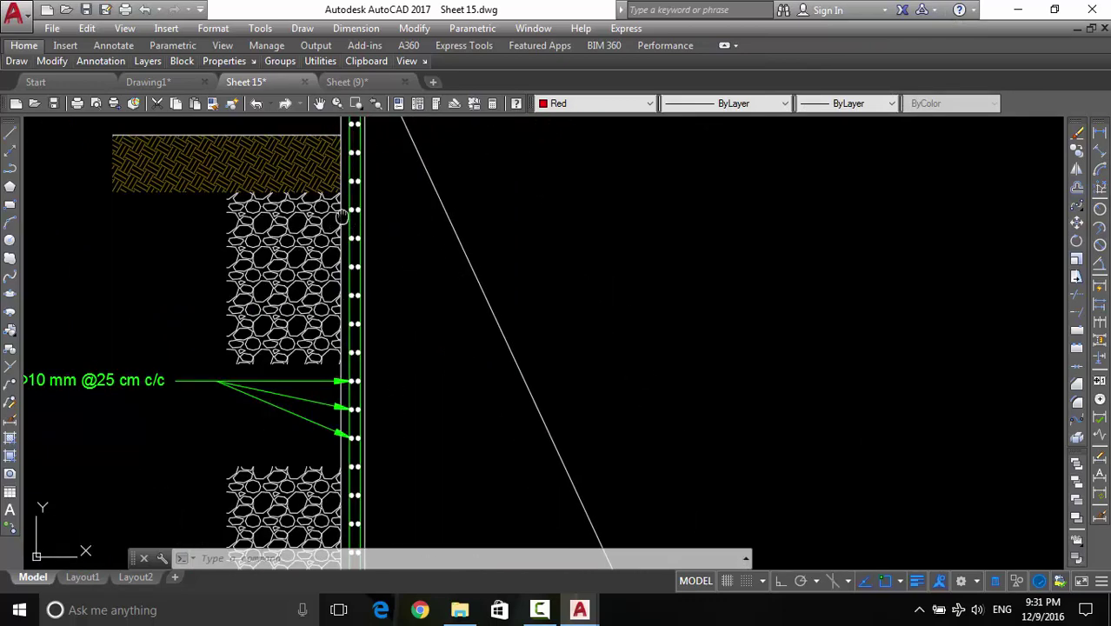
{"action": "middle_click_drag", "start_coordinate": [342, 215], "coordinate": [400, 374]}
{"action": "scroll", "coordinate": [402, 329], "scroll_direction": "up", "scroll_amount": 2}
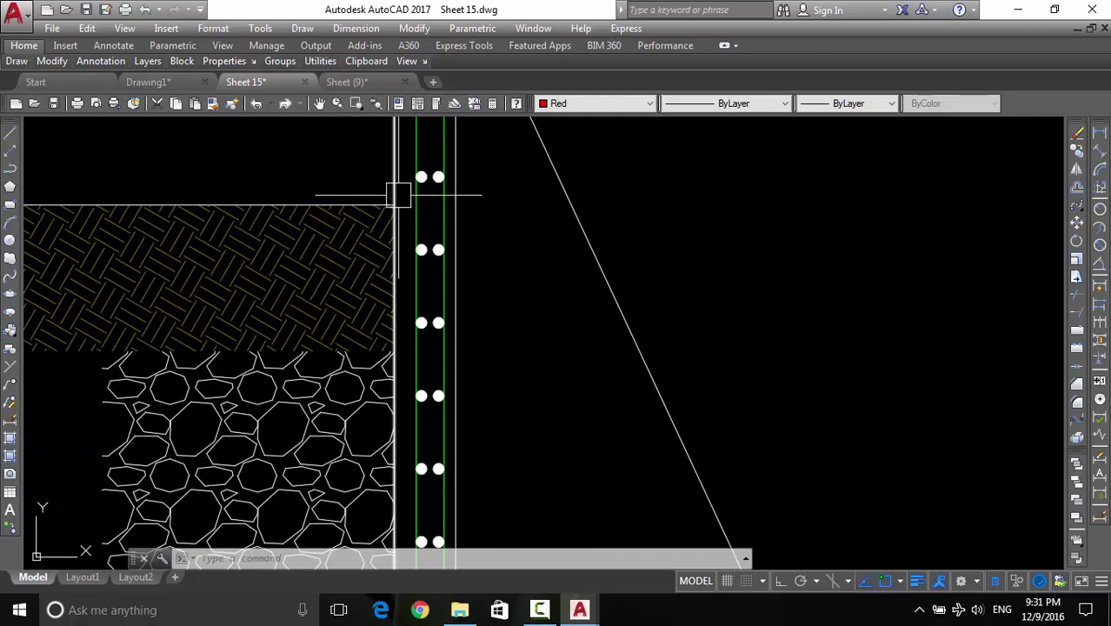
{"action": "middle_click_drag", "start_coordinate": [399, 196], "coordinate": [441, 277]}
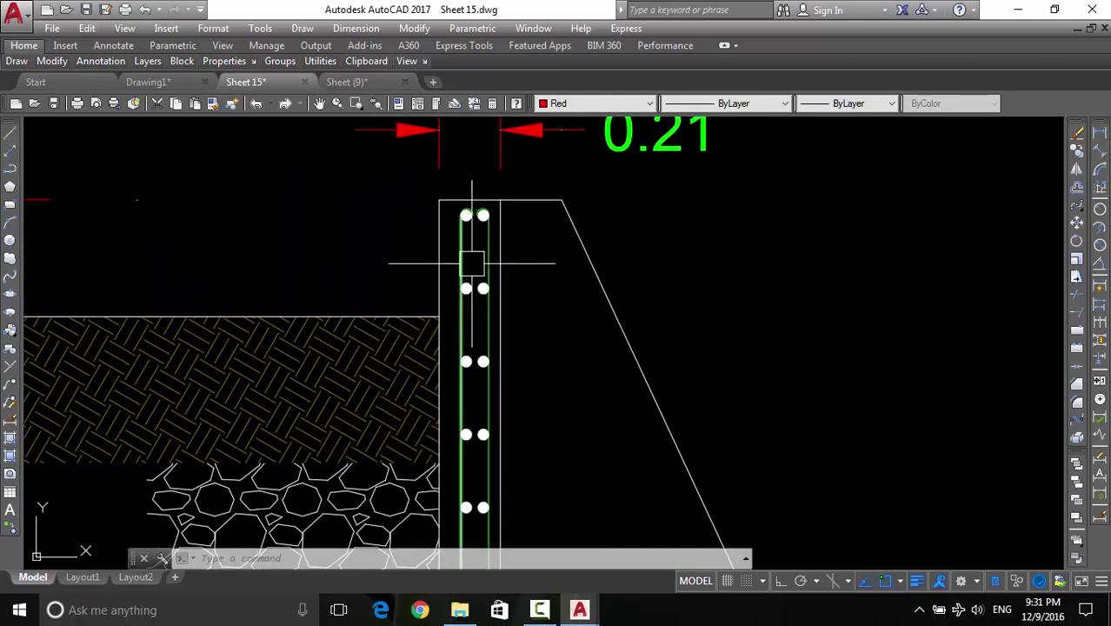
{"action": "scroll", "coordinate": [473, 262], "scroll_direction": "down", "scroll_amount": 2}
{"action": "scroll", "coordinate": [565, 311], "scroll_direction": "down", "scroll_amount": 2}
{"action": "scroll", "coordinate": [637, 380], "scroll_direction": "down", "scroll_amount": 1}
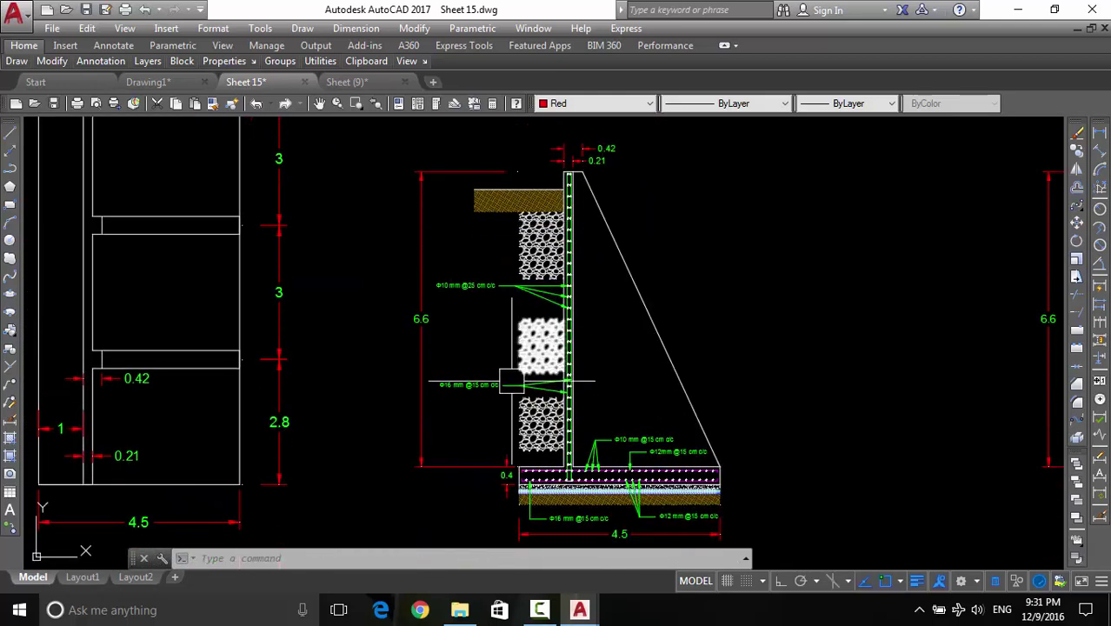
{"action": "scroll", "coordinate": [538, 346], "scroll_direction": "up", "scroll_amount": 4}
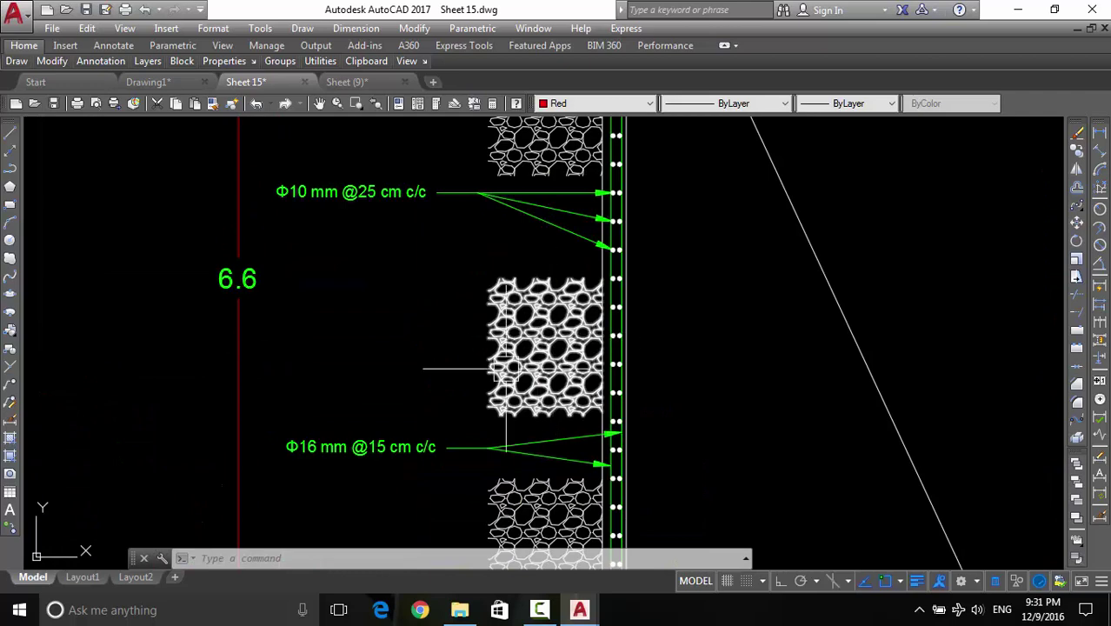
{"action": "scroll", "coordinate": [557, 348], "scroll_direction": "down", "scroll_amount": 1}
{"action": "scroll", "coordinate": [596, 397], "scroll_direction": "down", "scroll_amount": 1}
{"action": "scroll", "coordinate": [613, 398], "scroll_direction": "up", "scroll_amount": 1}
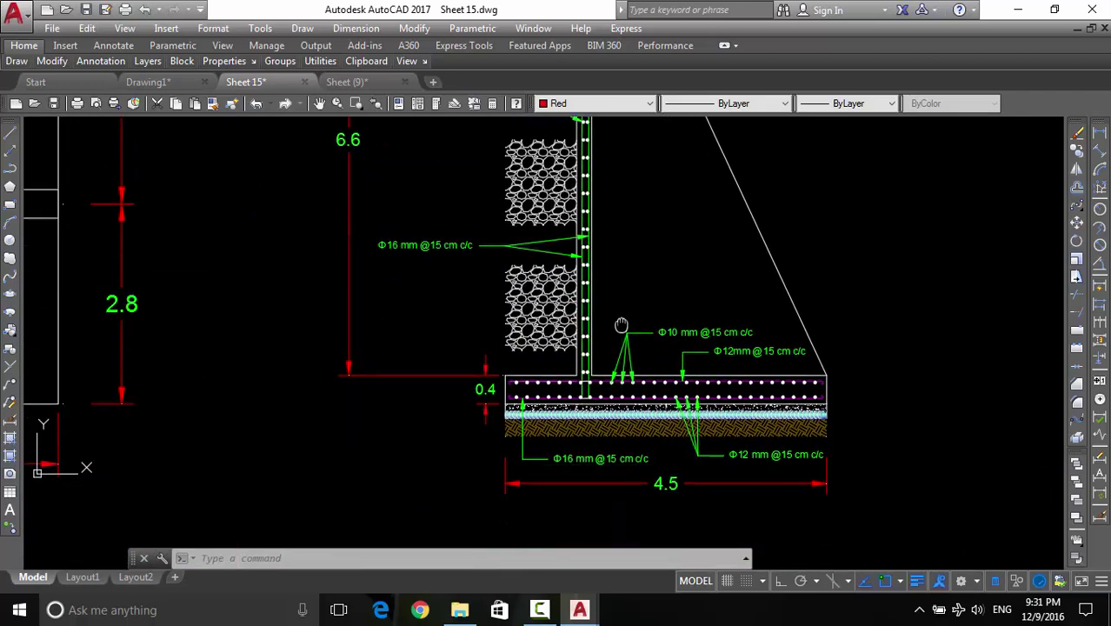
{"action": "scroll", "coordinate": [615, 446], "scroll_direction": "up", "scroll_amount": 4}
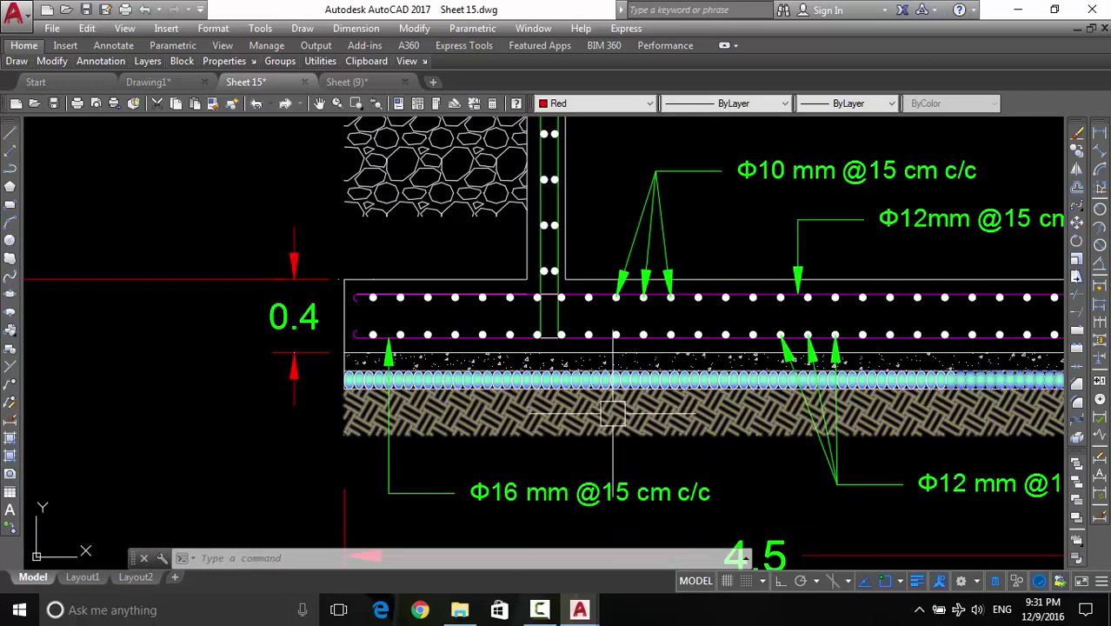
{"action": "scroll", "coordinate": [613, 415], "scroll_direction": "up", "scroll_amount": 4}
{"action": "middle_click_drag", "start_coordinate": [217, 365], "coordinate": [614, 417]}
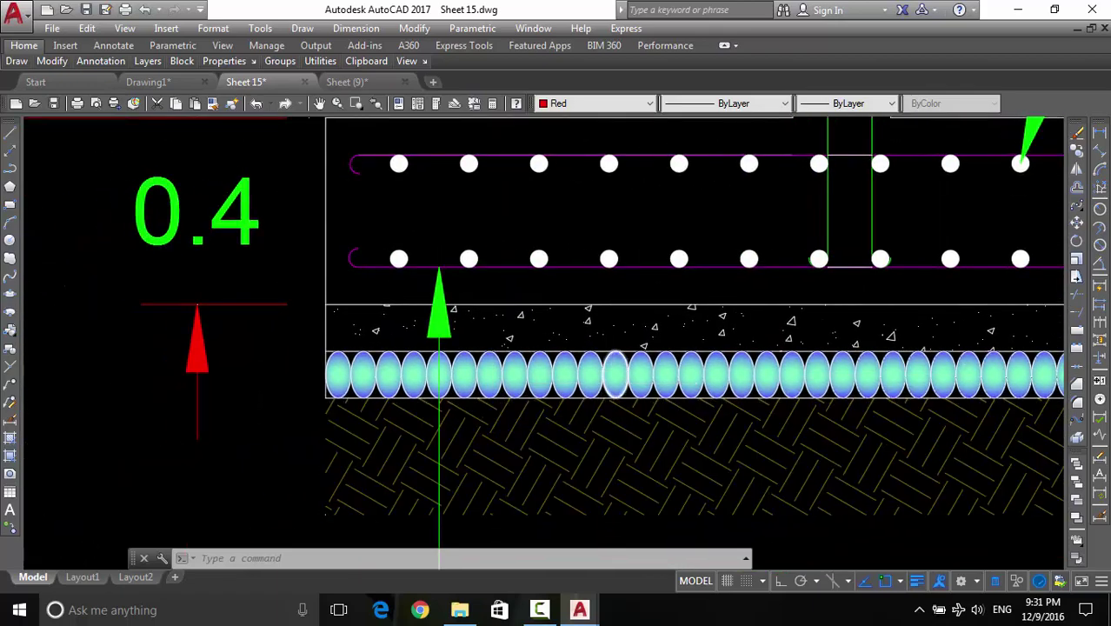
{"action": "scroll", "coordinate": [615, 374], "scroll_direction": "down", "scroll_amount": 4}
{"action": "scroll", "coordinate": [596, 409], "scroll_direction": "up", "scroll_amount": 1}
{"action": "mouse_move", "coordinate": [775, 426]}
{"action": "middle_mouse_down"}
{"action": "mouse_move", "coordinate": [773, 329]}
{"action": "mouse_move", "coordinate": [761, 382]}
{"action": "mouse_move", "coordinate": [725, 413]}
{"action": "middle_mouse_up"}
{"action": "scroll", "coordinate": [773, 340], "scroll_direction": "down", "scroll_amount": 2}
{"action": "scroll", "coordinate": [595, 380], "scroll_direction": "down", "scroll_amount": 2}
{"action": "scroll", "coordinate": [725, 357], "scroll_direction": "down", "scroll_amount": 2}
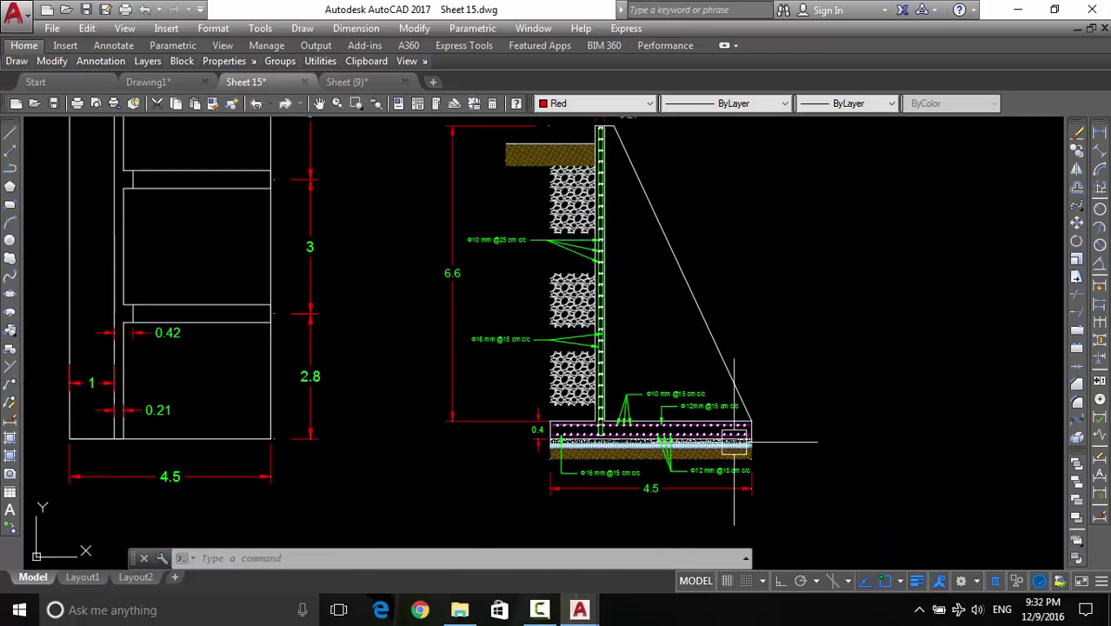
{"action": "mouse_move", "coordinate": [325, 468]}
{"action": "middle_mouse_down"}
{"action": "mouse_move", "coordinate": [656, 331]}
{"action": "mouse_move", "coordinate": [806, 509]}
{"action": "middle_mouse_up"}
{"action": "scroll", "coordinate": [806, 509], "scroll_direction": "down", "scroll_amount": 3}
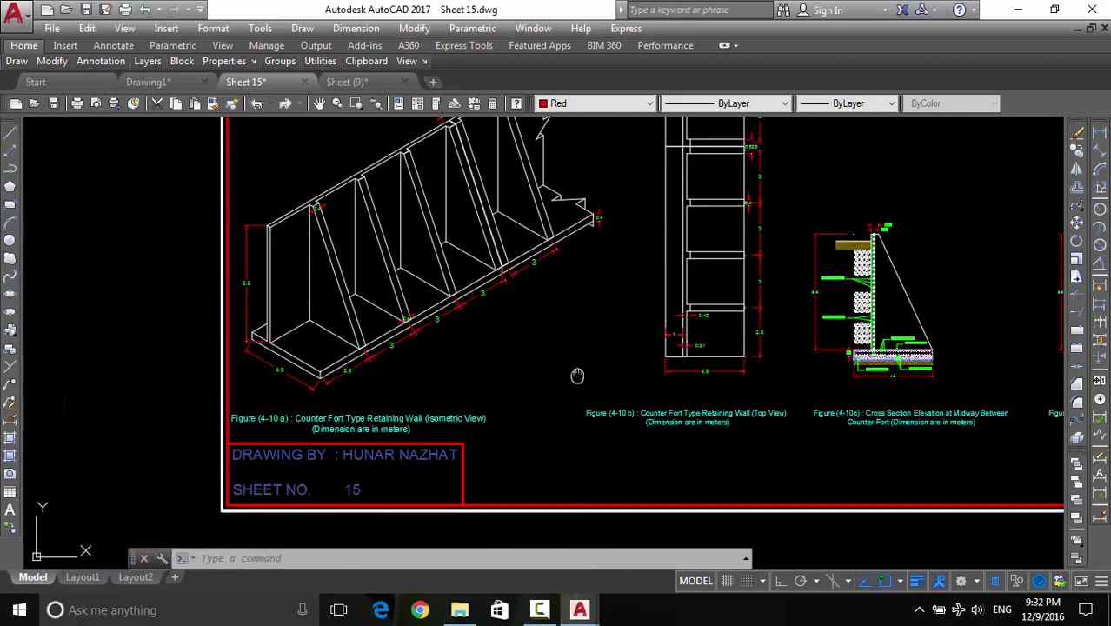
{"action": "middle_click_drag", "start_coordinate": [644, 376], "coordinate": [511, 384]}
{"action": "middle_click_drag", "start_coordinate": [728, 381], "coordinate": [488, 377]}
{"action": "middle_click_drag", "start_coordinate": [556, 379], "coordinate": [487, 379]}
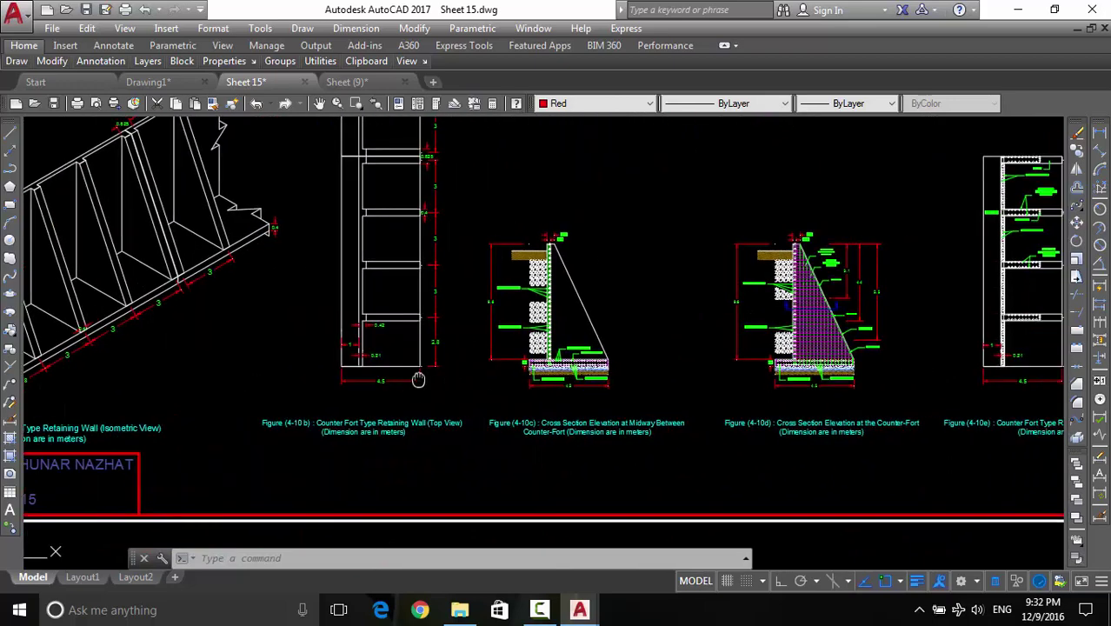
{"action": "middle_click_drag", "start_coordinate": [661, 380], "coordinate": [461, 380]}
{"action": "scroll", "coordinate": [646, 380], "scroll_direction": "up", "scroll_amount": 2}
{"action": "scroll", "coordinate": [645, 379], "scroll_direction": "up", "scroll_amount": 5}
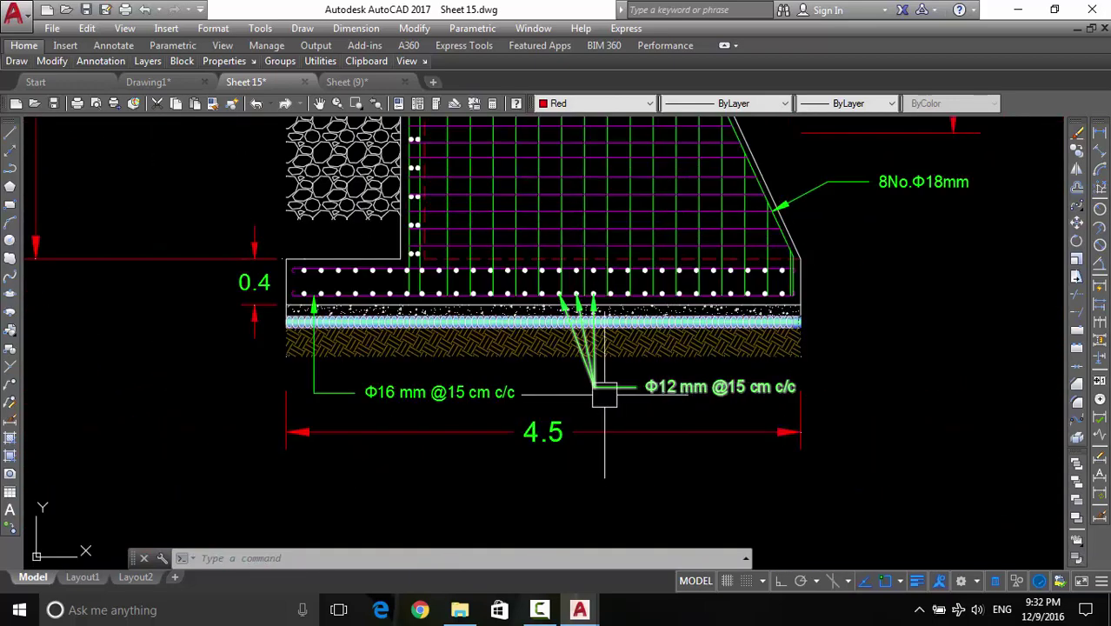
{"action": "scroll", "coordinate": [541, 340], "scroll_direction": "down", "scroll_amount": 4}
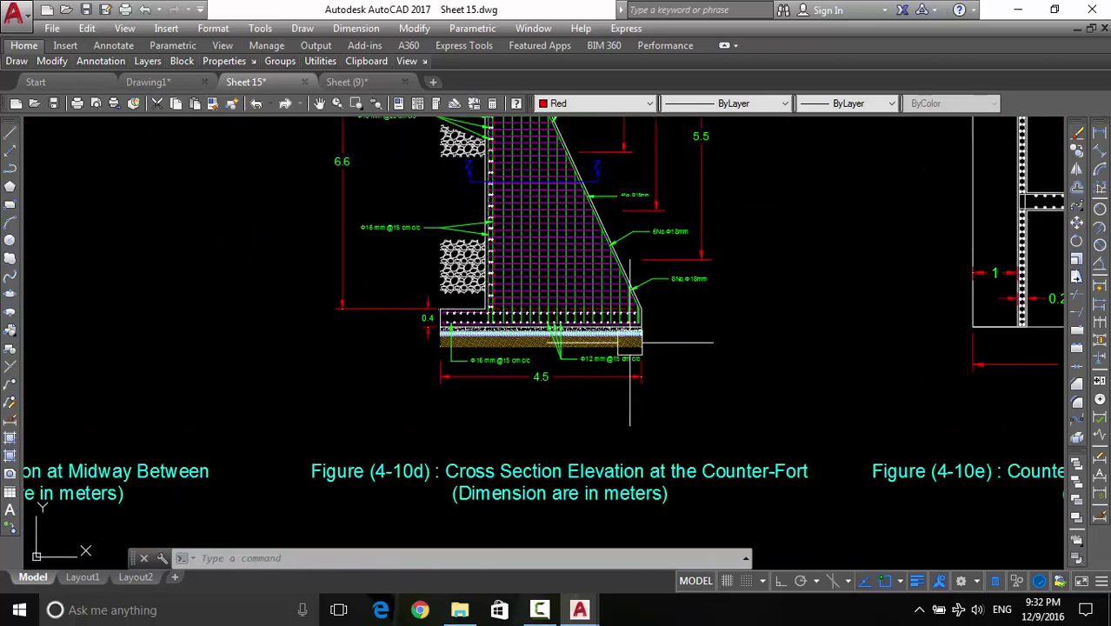
{"action": "scroll", "coordinate": [631, 341], "scroll_direction": "down", "scroll_amount": 2}
{"action": "middle_click_drag", "start_coordinate": [630, 341], "coordinate": [785, 377]}
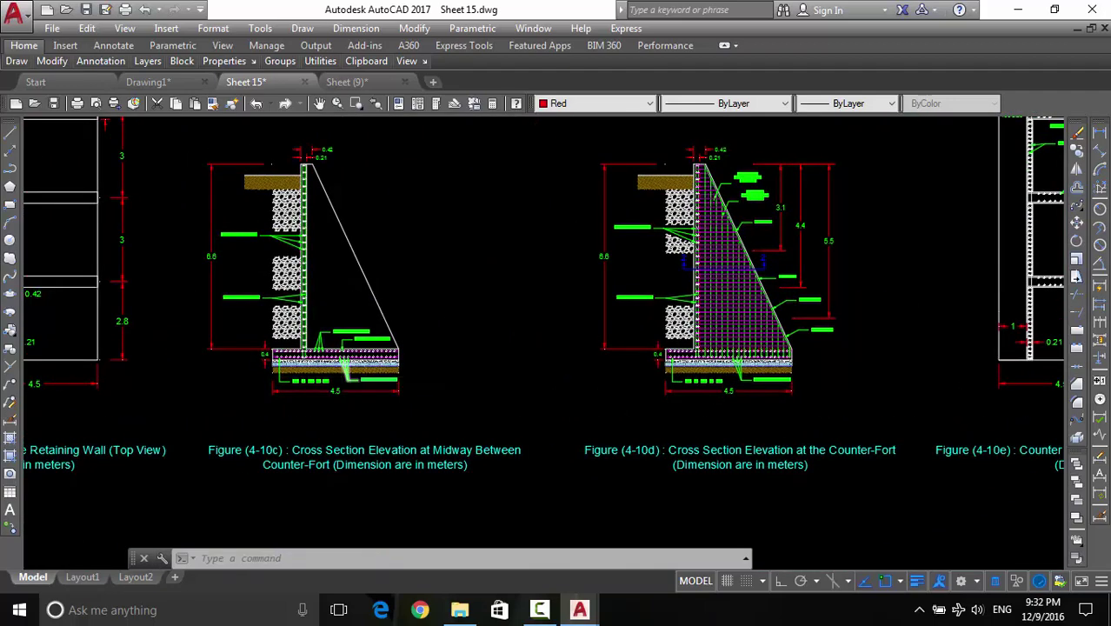
{"action": "scroll", "coordinate": [360, 368], "scroll_direction": "up", "scroll_amount": 4}
{"action": "scroll", "coordinate": [360, 368], "scroll_direction": "up", "scroll_amount": 6}
{"action": "middle_click_drag", "start_coordinate": [360, 368], "coordinate": [738, 440]}
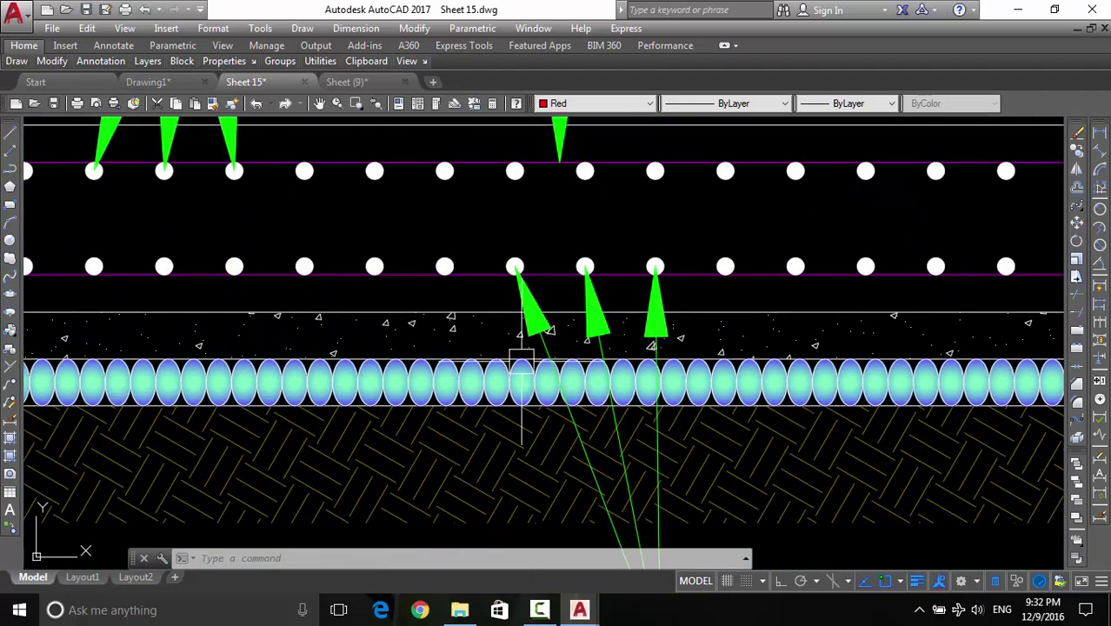
{"action": "scroll", "coordinate": [522, 356], "scroll_direction": "down", "scroll_amount": 3}
{"action": "scroll", "coordinate": [427, 345], "scroll_direction": "down", "scroll_amount": 2}
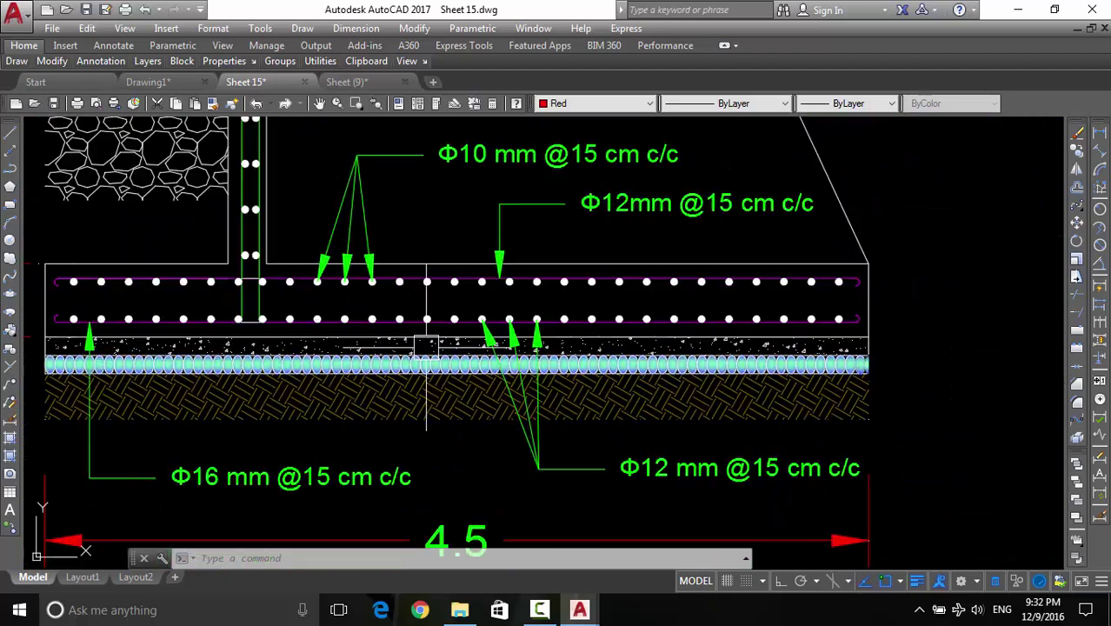
{"action": "scroll", "coordinate": [426, 346], "scroll_direction": "up", "scroll_amount": 2}
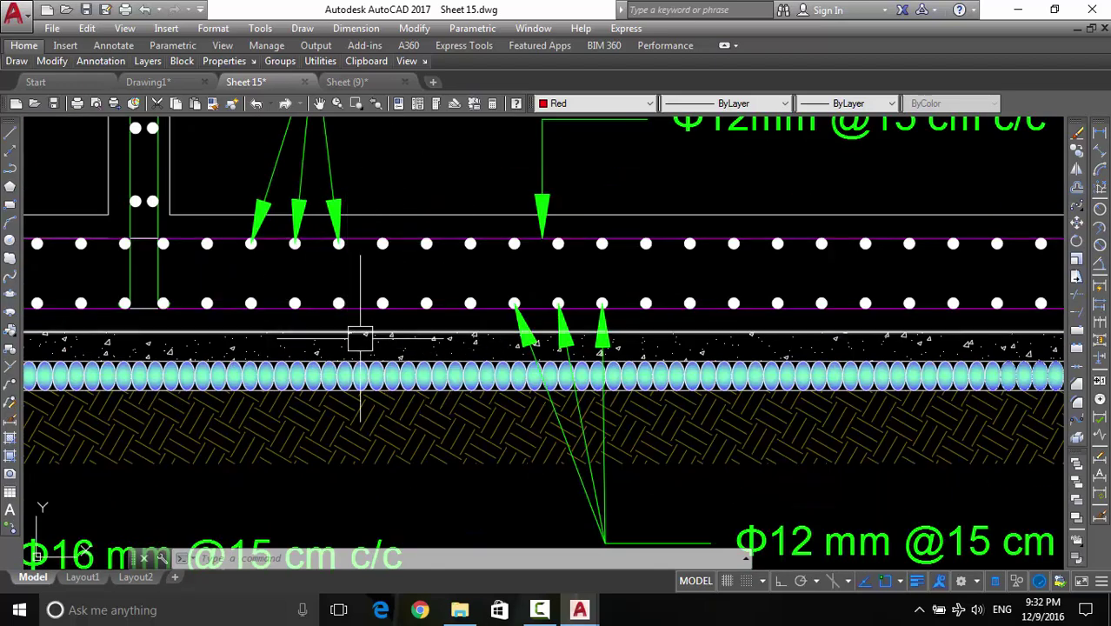
{"action": "scroll", "coordinate": [365, 339], "scroll_direction": "down", "scroll_amount": 1}
{"action": "scroll", "coordinate": [399, 261], "scroll_direction": "up", "scroll_amount": 1}
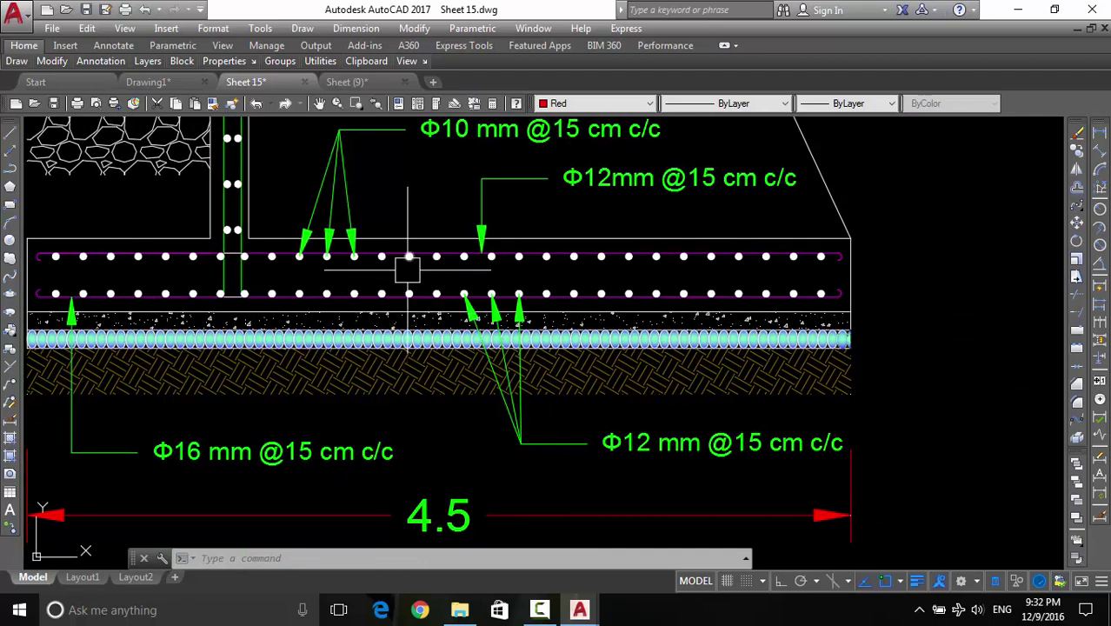
{"action": "scroll", "coordinate": [399, 305], "scroll_direction": "up", "scroll_amount": 3}
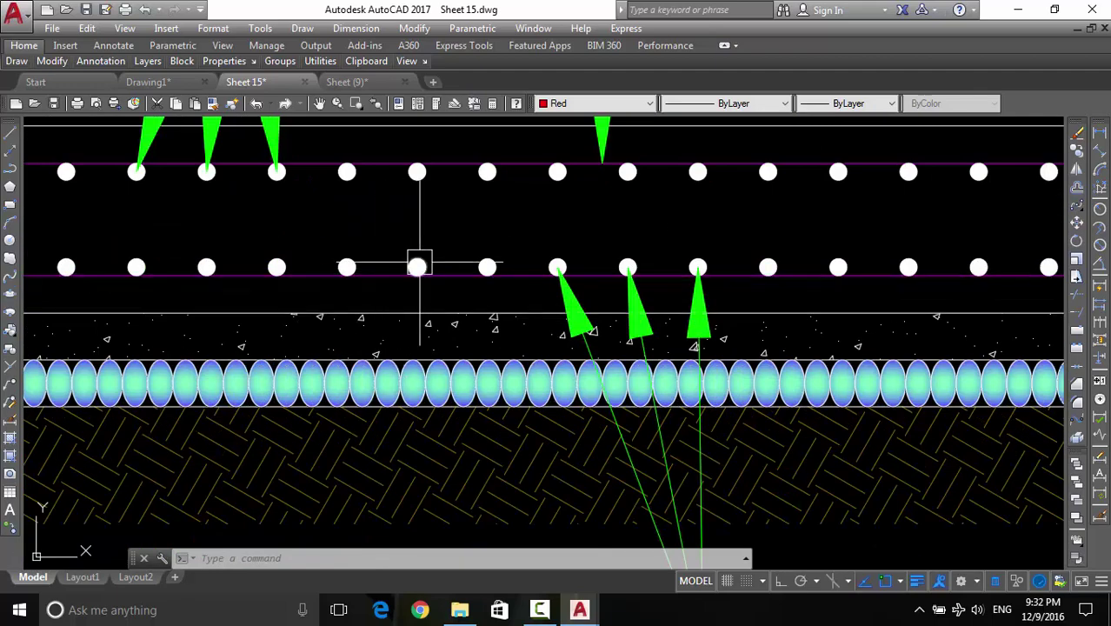
{"action": "middle_click_drag", "start_coordinate": [399, 170], "coordinate": [405, 249]}
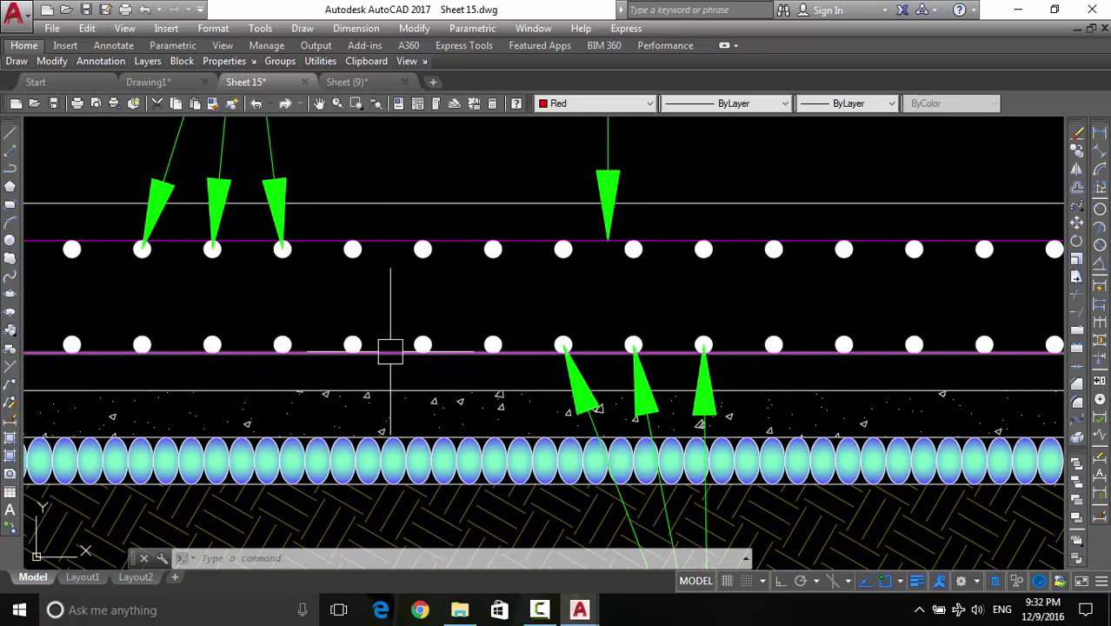
{"action": "scroll", "coordinate": [443, 340], "scroll_direction": "down", "scroll_amount": 2}
{"action": "scroll", "coordinate": [443, 339], "scroll_direction": "down", "scroll_amount": 2}
{"action": "scroll", "coordinate": [443, 348], "scroll_direction": "down", "scroll_amount": 1}
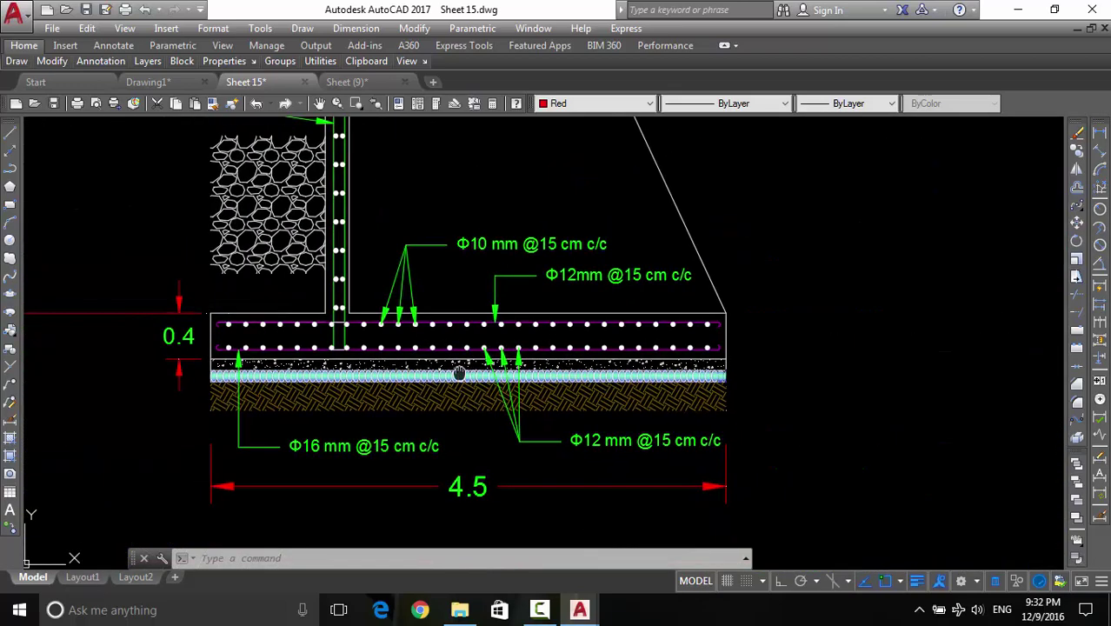
{"action": "scroll", "coordinate": [459, 372], "scroll_direction": "down", "scroll_amount": 1}
{"action": "scroll", "coordinate": [497, 300], "scroll_direction": "down", "scroll_amount": 4}
Pan and zoom over the counterfort cross-section figures to inspect the reinforcement grid
{"action": "middle_click_drag", "start_coordinate": [481, 374], "coordinate": [554, 363]}
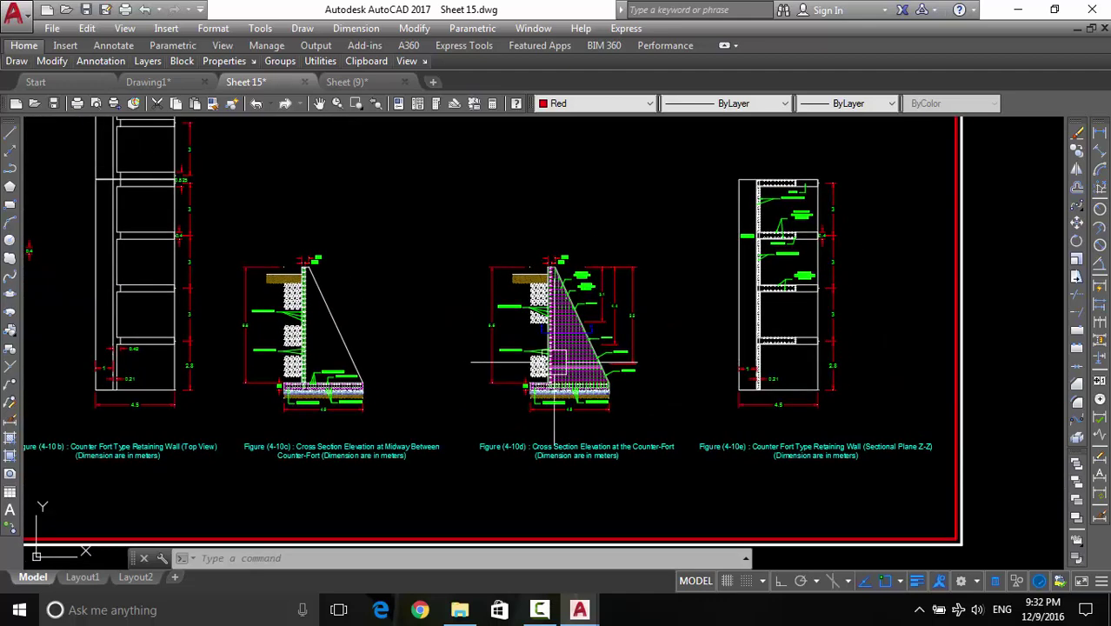
{"action": "scroll", "coordinate": [564, 363], "scroll_direction": "up", "scroll_amount": 4}
{"action": "scroll", "coordinate": [578, 402], "scroll_direction": "up", "scroll_amount": 4}
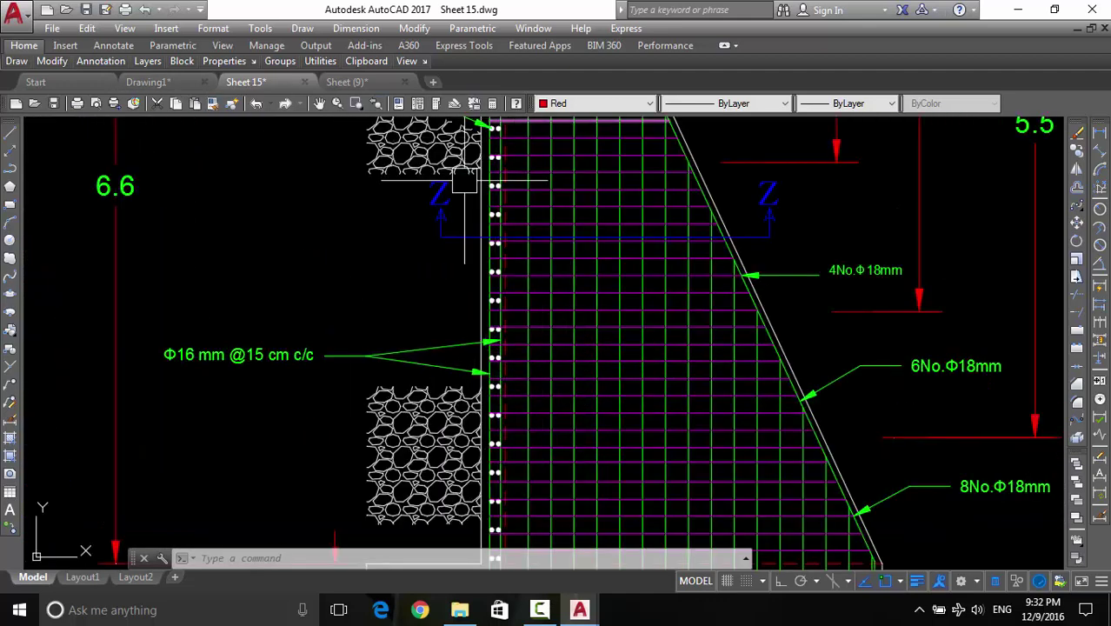
{"action": "middle_click_drag", "start_coordinate": [552, 384], "coordinate": [642, 345]}
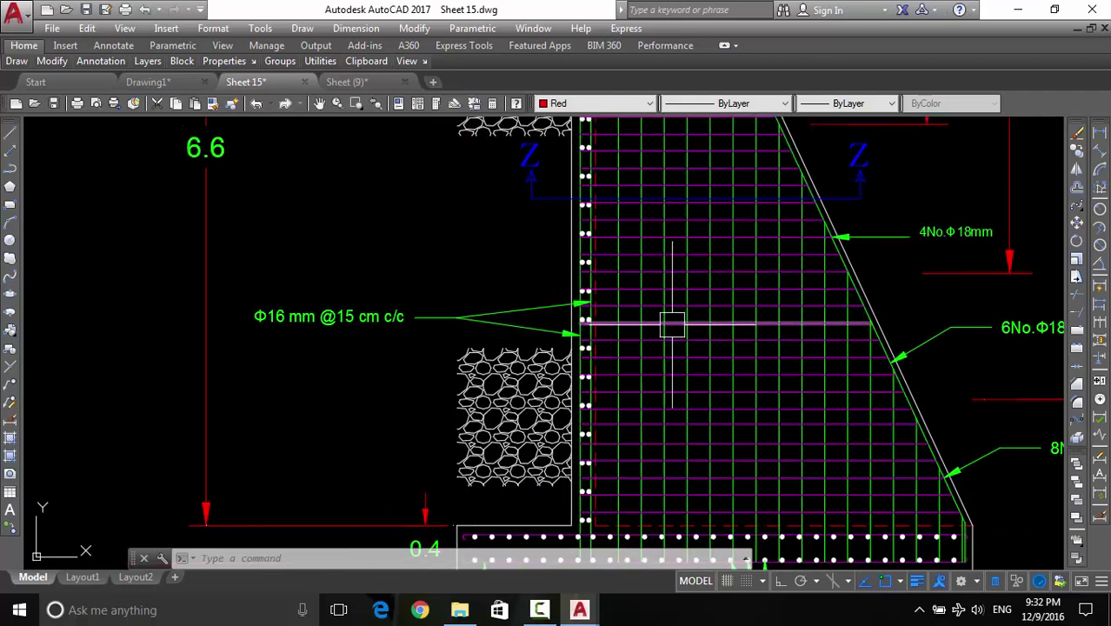
{"action": "scroll", "coordinate": [646, 323], "scroll_direction": "down", "scroll_amount": 8}
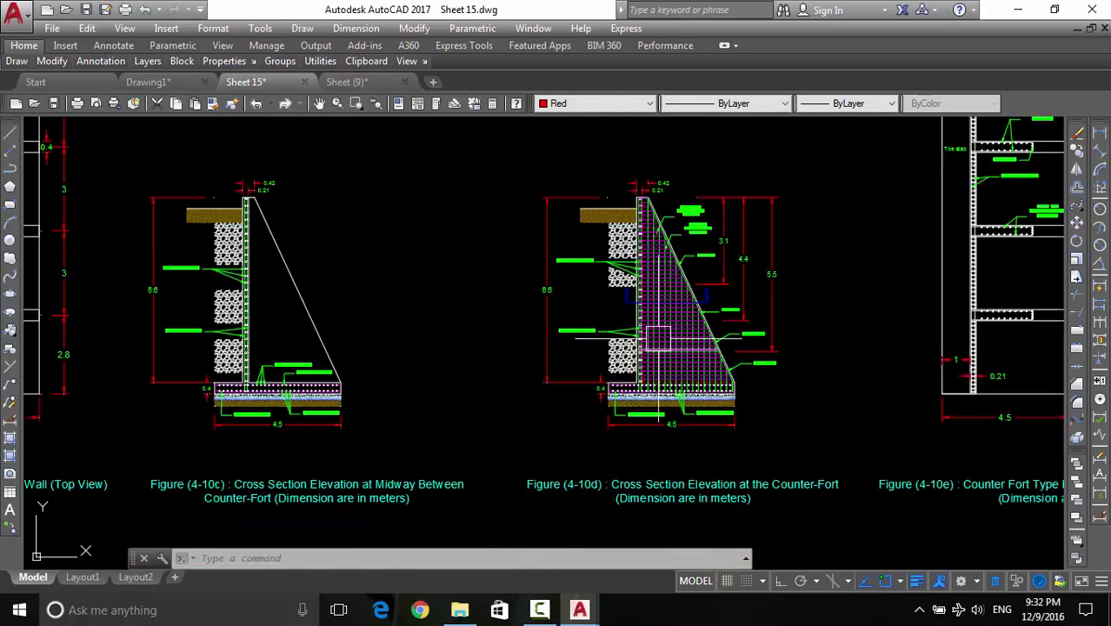
{"action": "scroll", "coordinate": [647, 335], "scroll_direction": "down", "scroll_amount": 3}
{"action": "scroll", "coordinate": [646, 343], "scroll_direction": "up", "scroll_amount": 1}
{"action": "scroll", "coordinate": [646, 350], "scroll_direction": "up", "scroll_amount": 3}
{"action": "scroll", "coordinate": [612, 346], "scroll_direction": "up", "scroll_amount": 4}
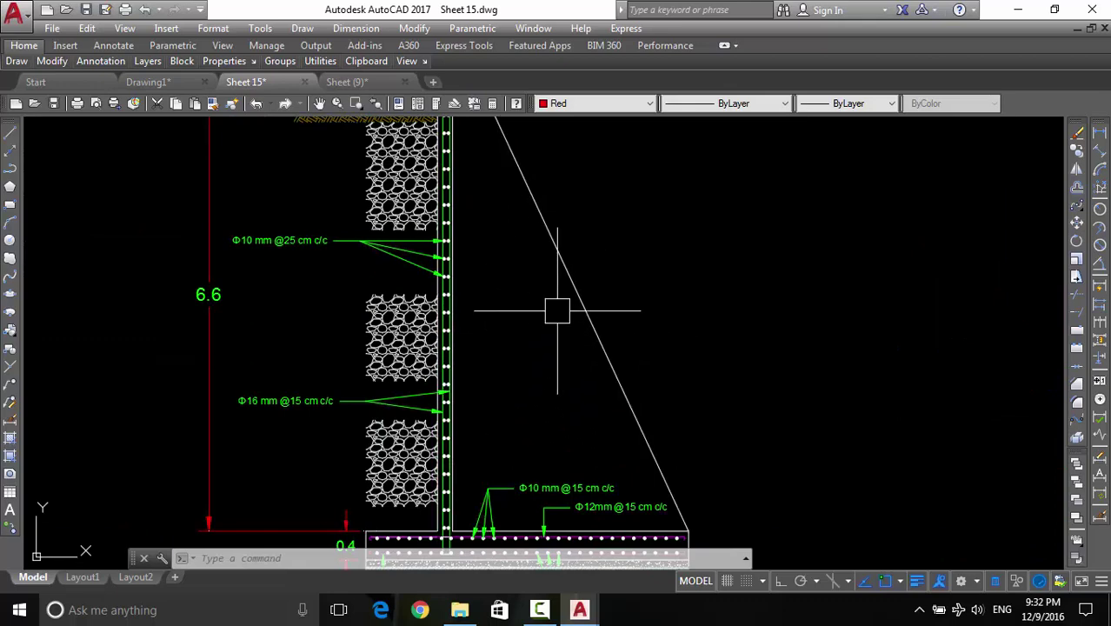
{"action": "scroll", "coordinate": [558, 311], "scroll_direction": "down", "scroll_amount": 4}
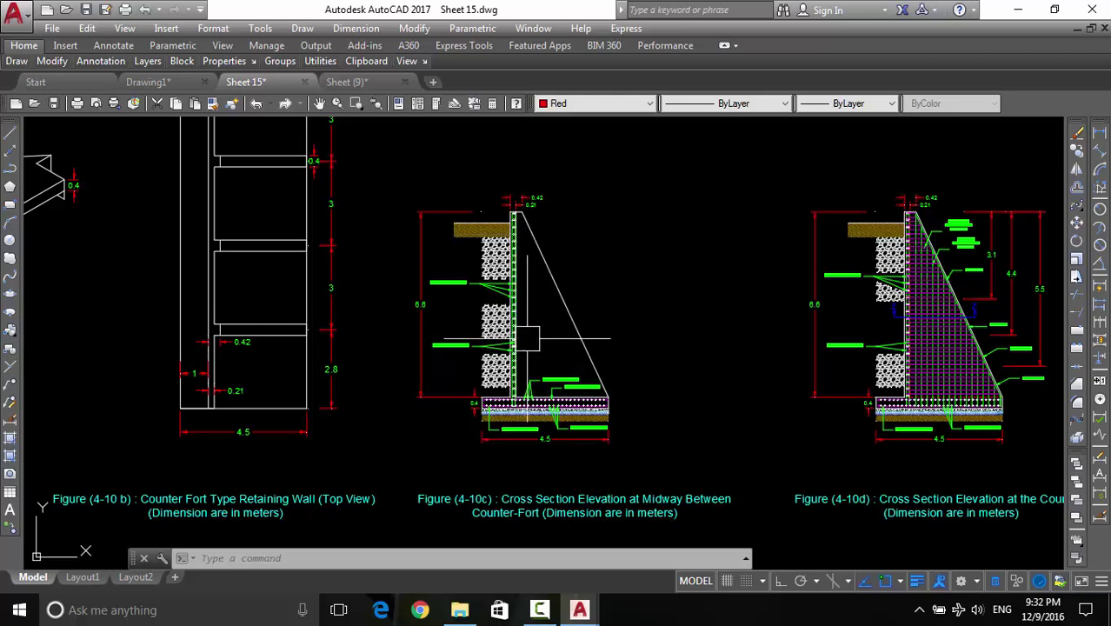
{"action": "scroll", "coordinate": [793, 281], "scroll_direction": "up", "scroll_amount": 2}
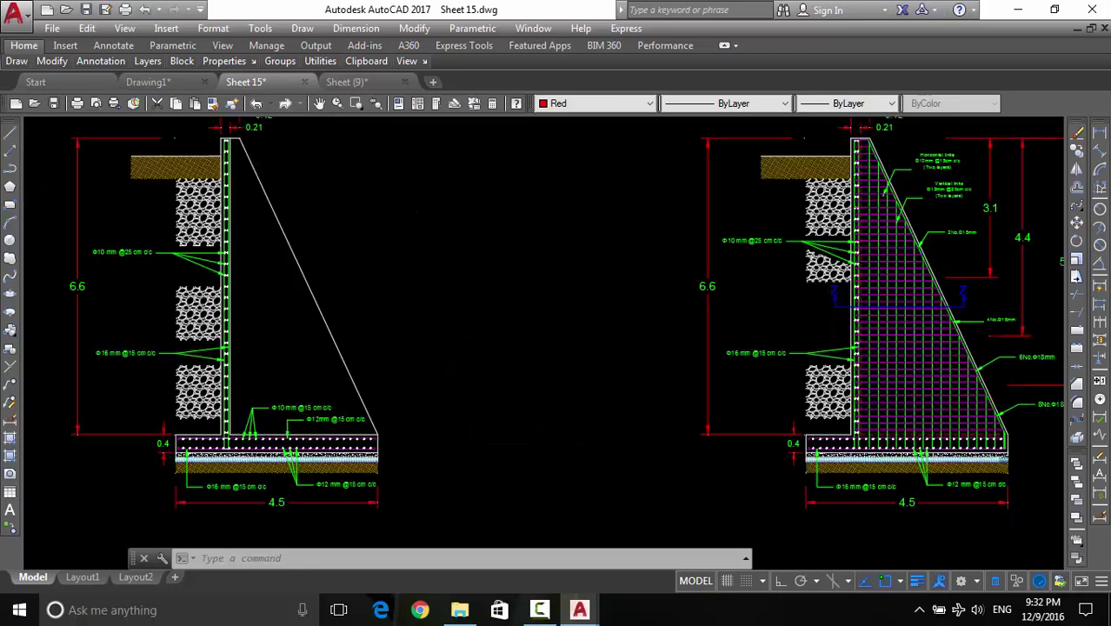
{"action": "scroll", "coordinate": [813, 339], "scroll_direction": "up", "scroll_amount": 2}
{"action": "scroll", "coordinate": [835, 374], "scroll_direction": "up", "scroll_amount": 1}
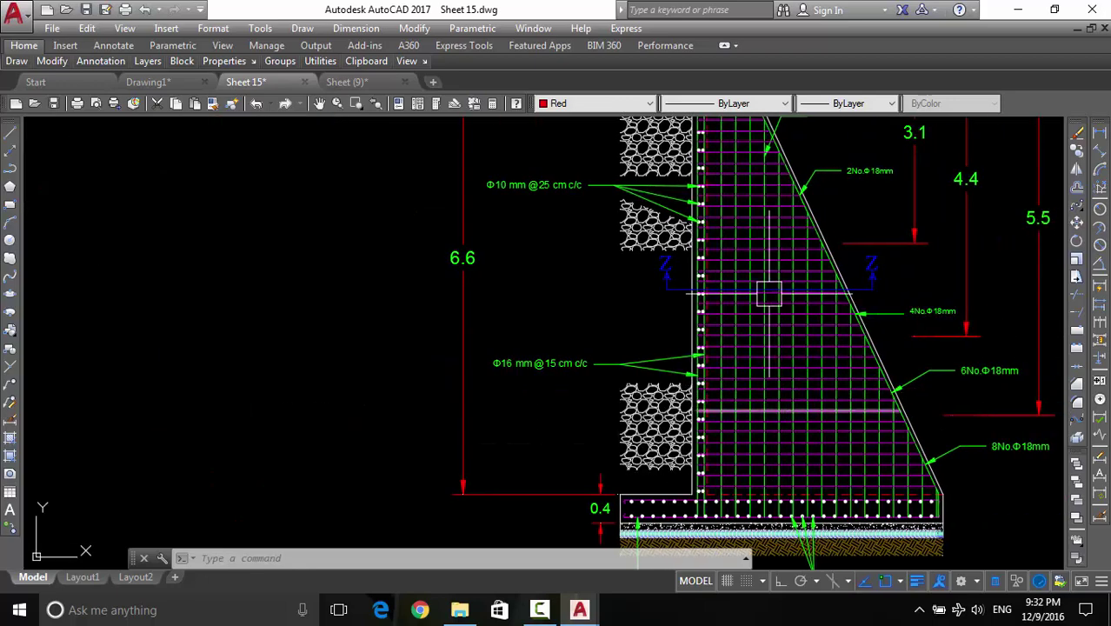
{"action": "scroll", "coordinate": [764, 226], "scroll_direction": "down", "scroll_amount": 4}
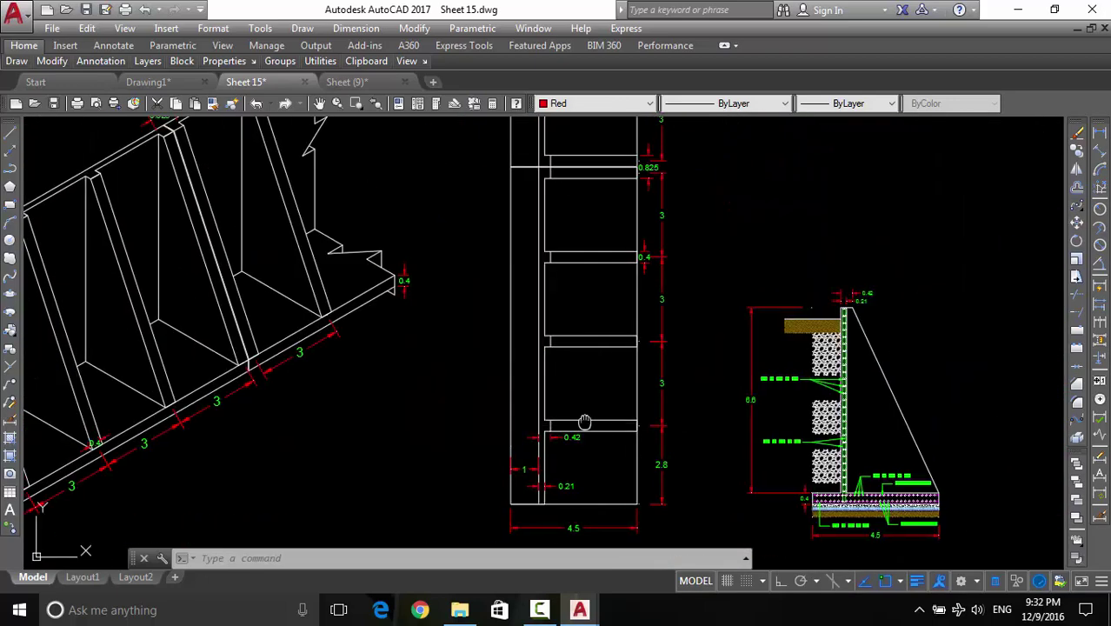
{"action": "middle_click_drag", "start_coordinate": [584, 422], "coordinate": [583, 421]}
Pan to the retaining-wall cross-section and zoom in on its base slab and sloped face
{"action": "middle_click_drag", "start_coordinate": [341, 363], "coordinate": [837, 374]}
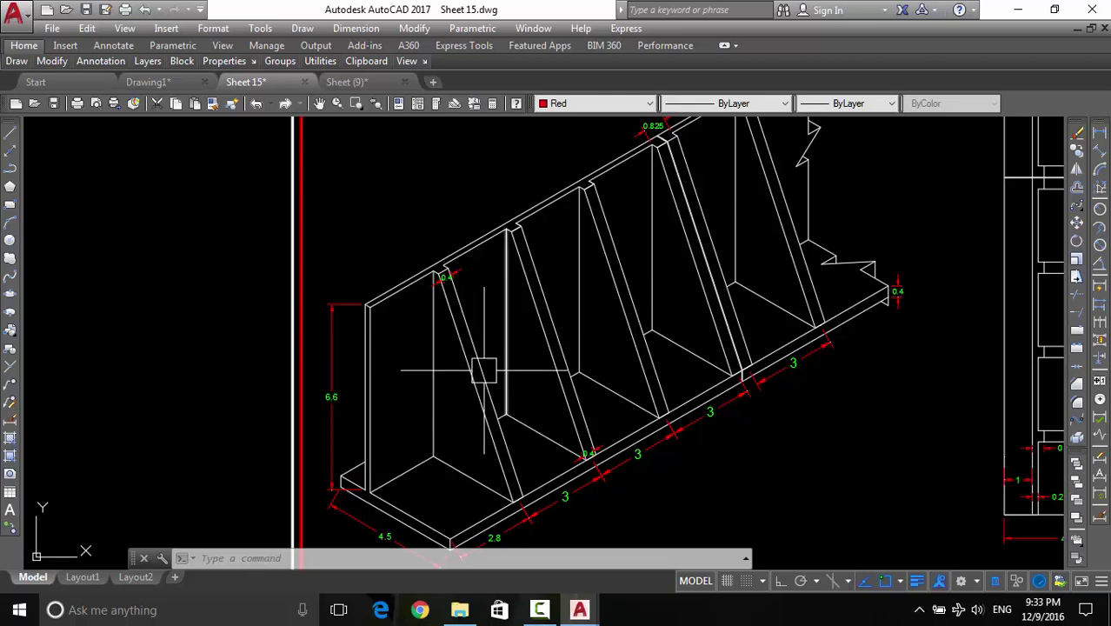
{"action": "scroll", "coordinate": [492, 333], "scroll_direction": "down", "scroll_amount": 2}
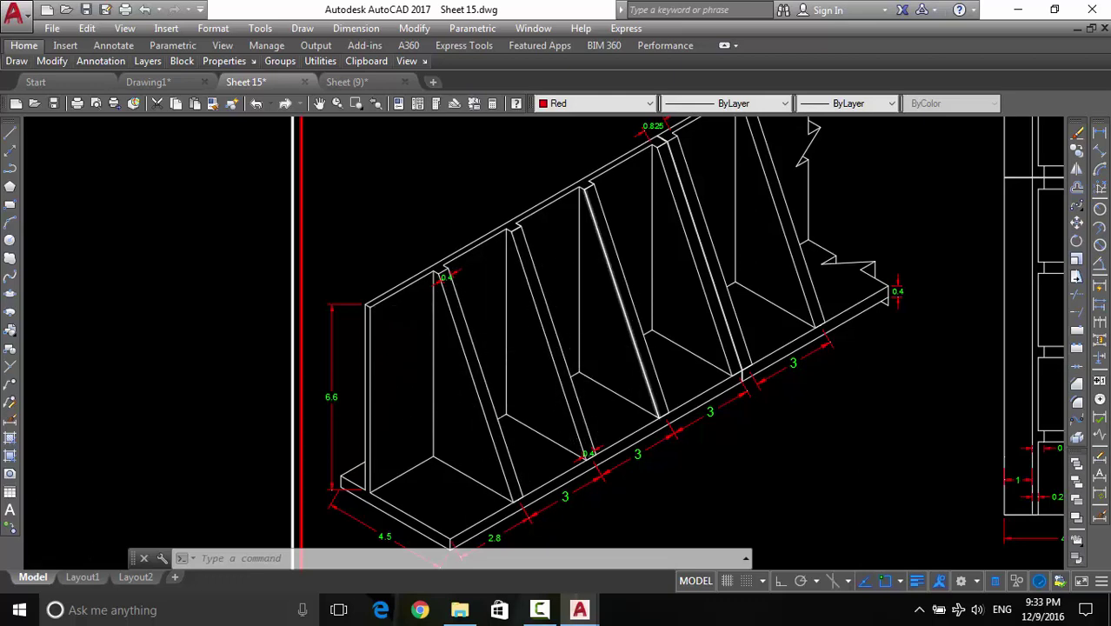
{"action": "scroll", "coordinate": [492, 333], "scroll_direction": "down", "scroll_amount": 2}
{"action": "mouse_move", "coordinate": [722, 470]}
{"action": "middle_mouse_down"}
{"action": "mouse_move", "coordinate": [564, 469]}
{"action": "mouse_move", "coordinate": [669, 439]}
{"action": "middle_mouse_up"}
{"action": "mouse_move", "coordinate": [777, 414]}
{"action": "middle_mouse_down"}
{"action": "mouse_move", "coordinate": [669, 395]}
{"action": "mouse_move", "coordinate": [695, 347]}
{"action": "mouse_move", "coordinate": [653, 412]}
{"action": "mouse_move", "coordinate": [669, 441]}
{"action": "middle_mouse_up"}
{"action": "scroll", "coordinate": [684, 392], "scroll_direction": "up", "scroll_amount": 5}
{"action": "scroll", "coordinate": [684, 391], "scroll_direction": "up", "scroll_amount": 3}
{"action": "scroll", "coordinate": [683, 391], "scroll_direction": "up", "scroll_amount": 2}
{"action": "scroll", "coordinate": [645, 362], "scroll_direction": "up", "scroll_amount": 2}
{"action": "scroll", "coordinate": [644, 363], "scroll_direction": "up", "scroll_amount": 3}
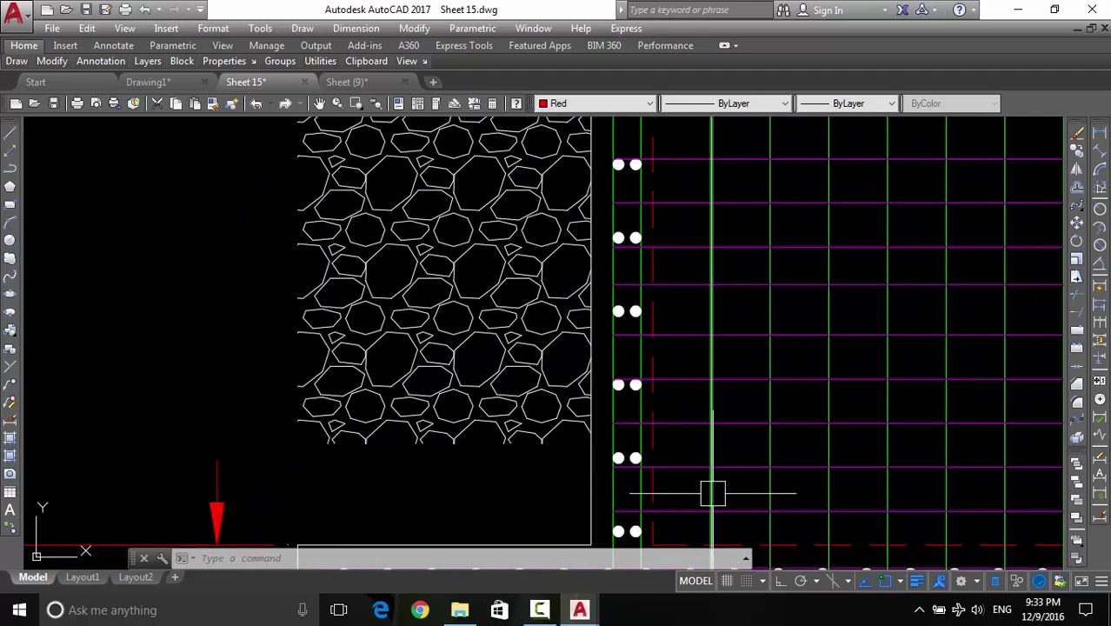
{"action": "middle_click_drag", "start_coordinate": [712, 488], "coordinate": [722, 355]}
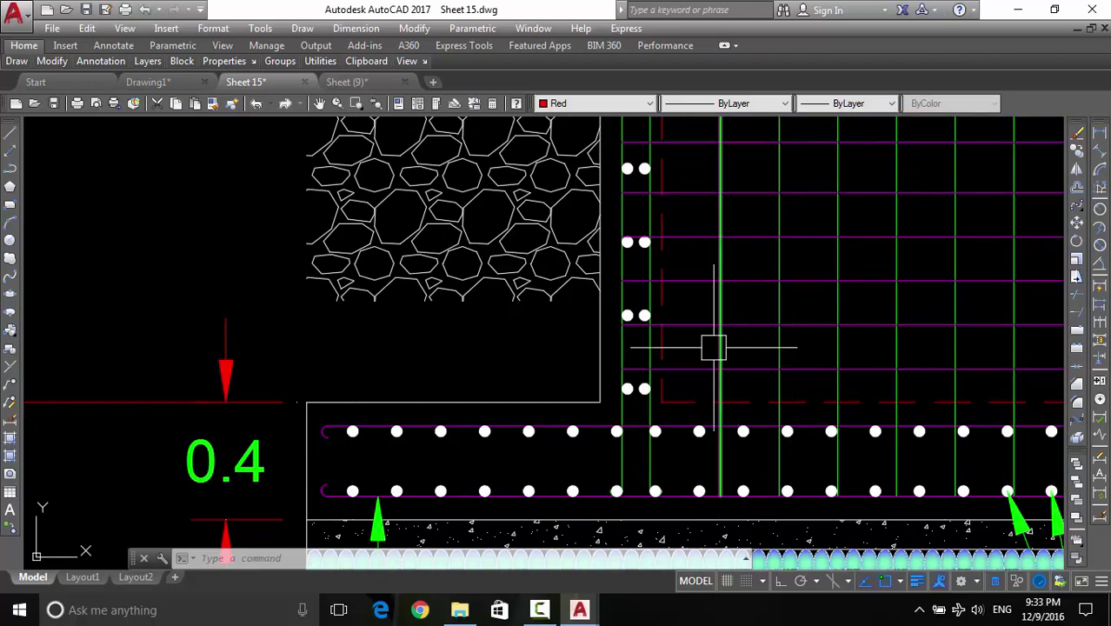
{"action": "scroll", "coordinate": [660, 487], "scroll_direction": "down", "scroll_amount": 3}
{"action": "scroll", "coordinate": [674, 463], "scroll_direction": "down", "scroll_amount": 3}
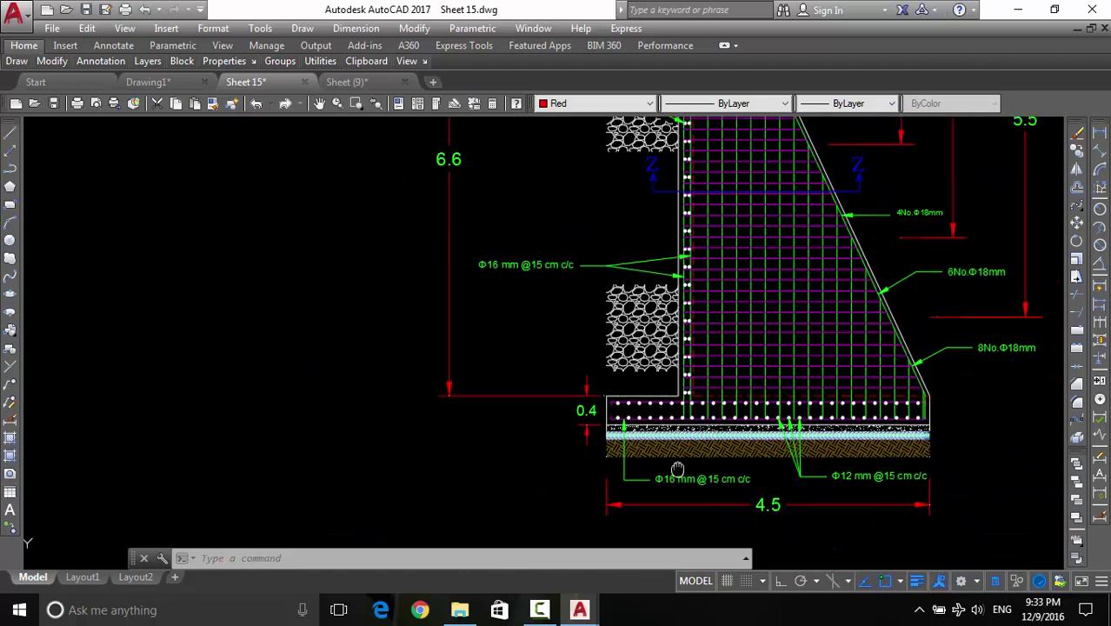
{"action": "scroll", "coordinate": [607, 458], "scroll_direction": "up", "scroll_amount": 3}
{"action": "scroll", "coordinate": [655, 513], "scroll_direction": "down", "scroll_amount": 3}
{"action": "scroll", "coordinate": [574, 300], "scroll_direction": "up", "scroll_amount": 3}
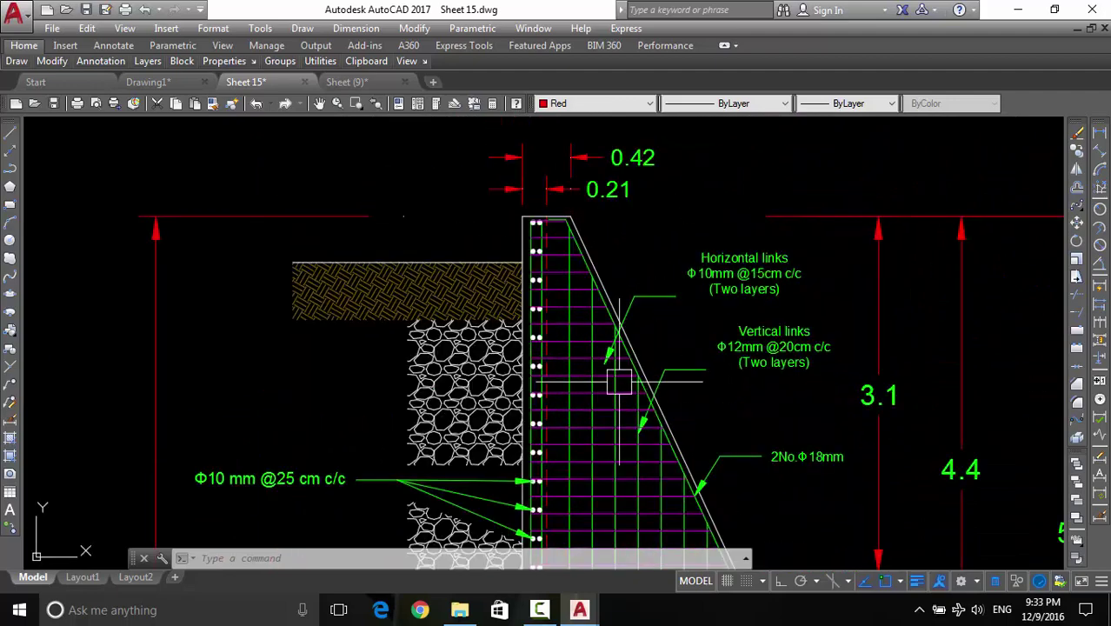
{"action": "scroll", "coordinate": [639, 434], "scroll_direction": "up", "scroll_amount": 4}
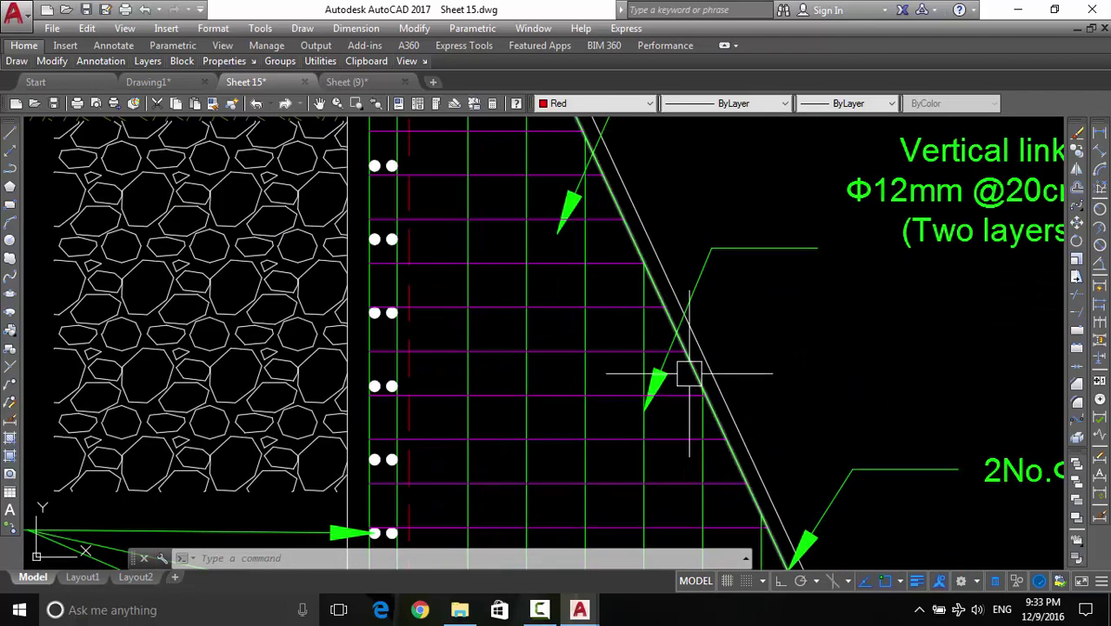
{"action": "scroll", "coordinate": [670, 385], "scroll_direction": "down", "scroll_amount": 2}
{"action": "middle_click_drag", "start_coordinate": [646, 393], "coordinate": [602, 411]}
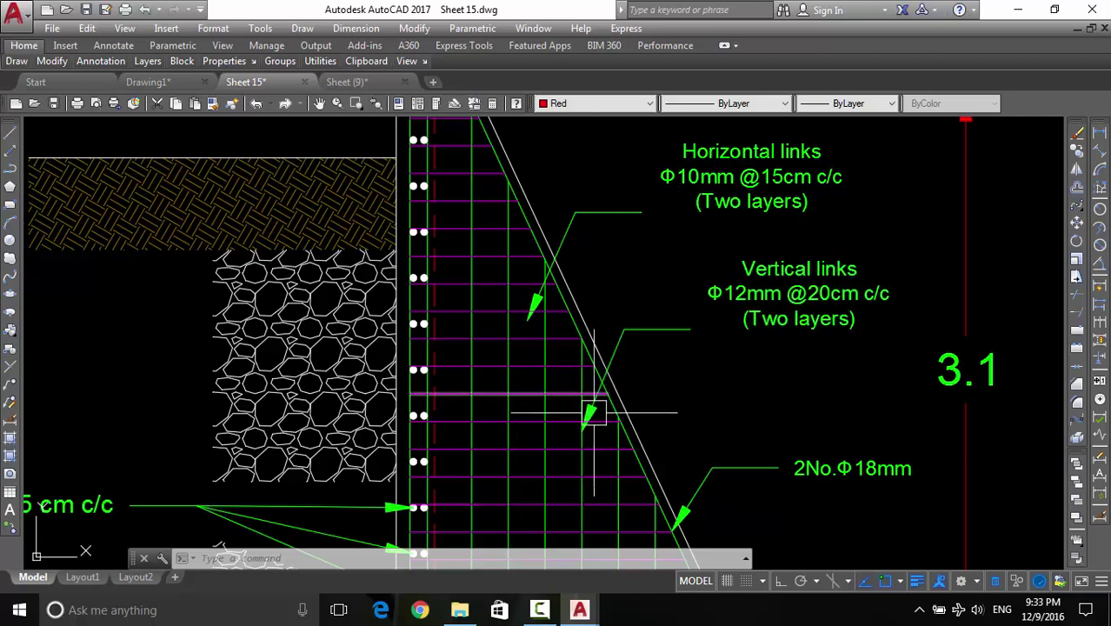
Try a linear dimension between two bar points, then cancel the misplaced attempt
{"action": "left_click", "coordinate": [1098, 133]}
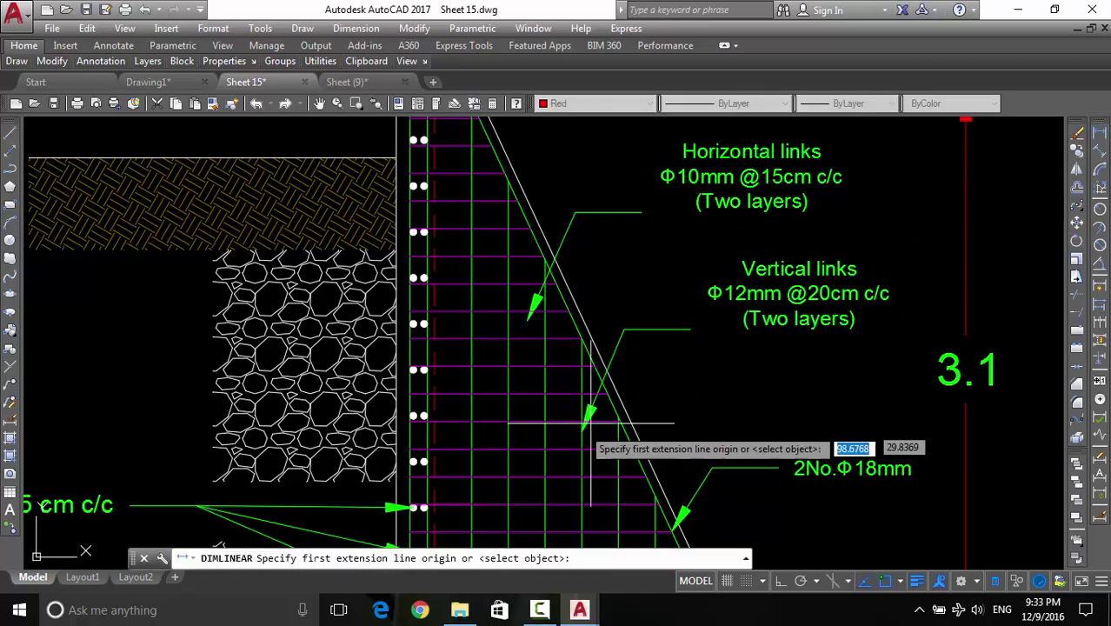
{"action": "scroll", "coordinate": [539, 391], "scroll_direction": "up", "scroll_amount": 3}
{"action": "scroll", "coordinate": [509, 372], "scroll_direction": "up", "scroll_amount": 2}
{"action": "left_click", "coordinate": [474, 339]}
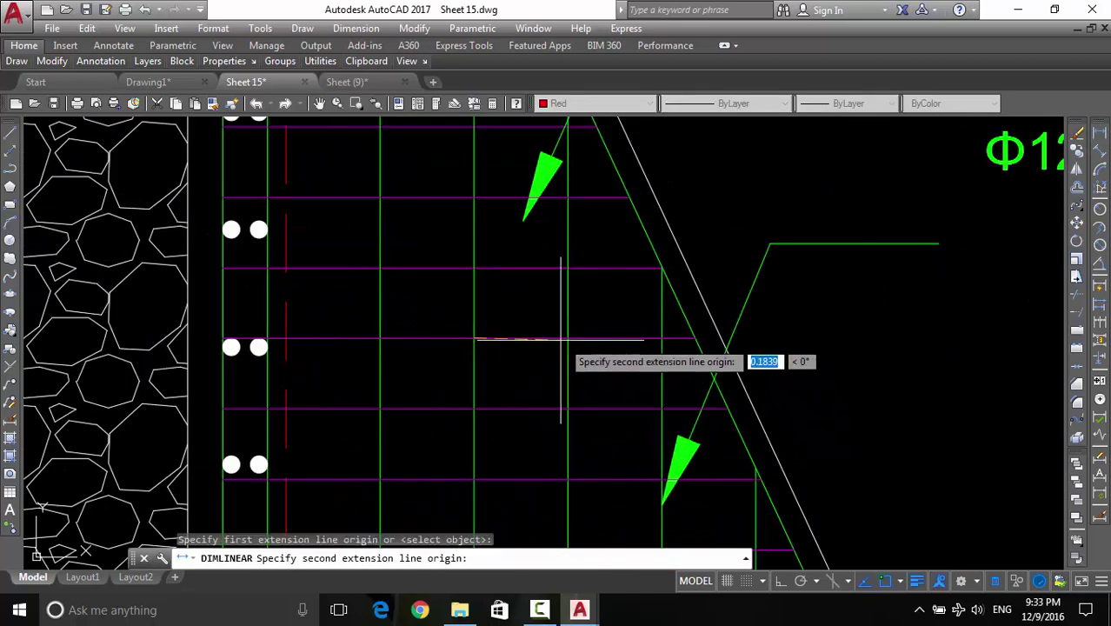
{"action": "left_click", "coordinate": [568, 340]}
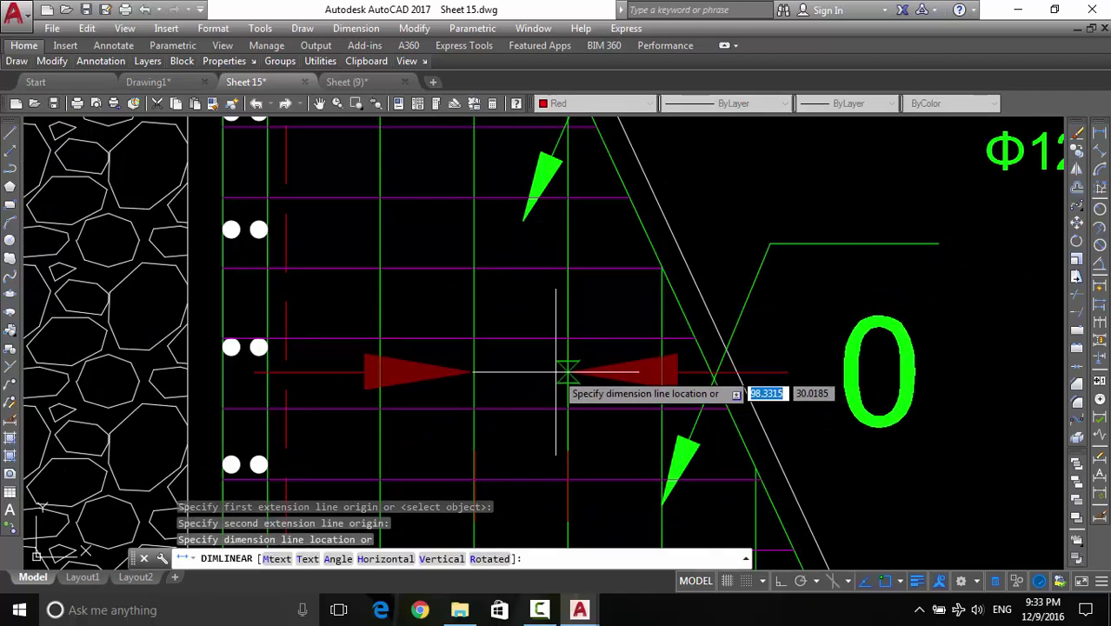
{"action": "scroll", "coordinate": [556, 371], "scroll_direction": "down", "scroll_amount": 3}
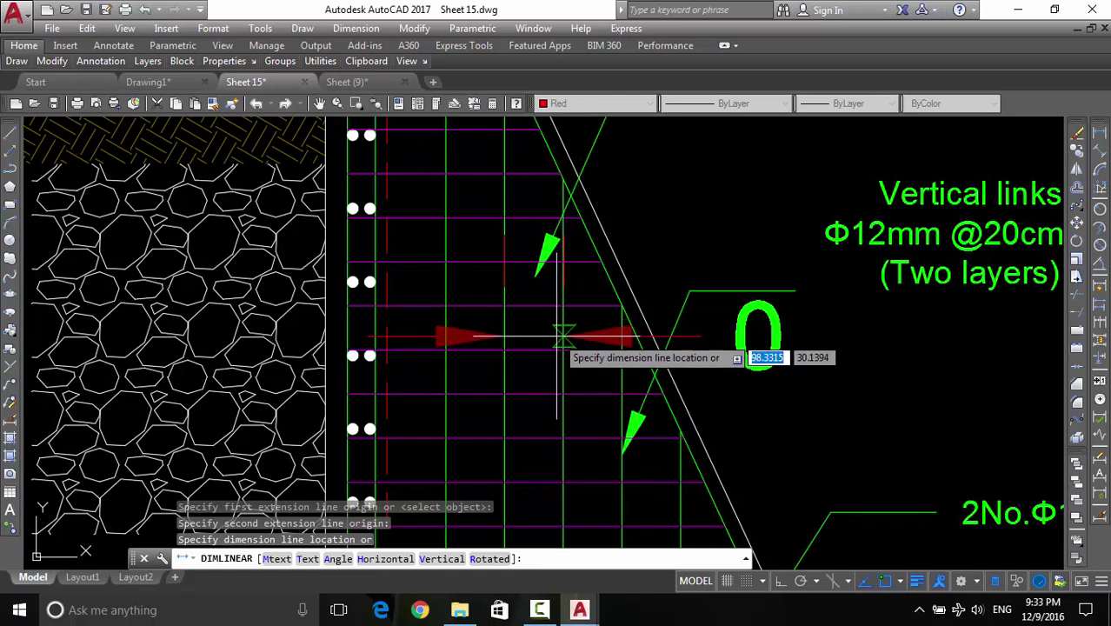
{"action": "key", "text": "Escape"}
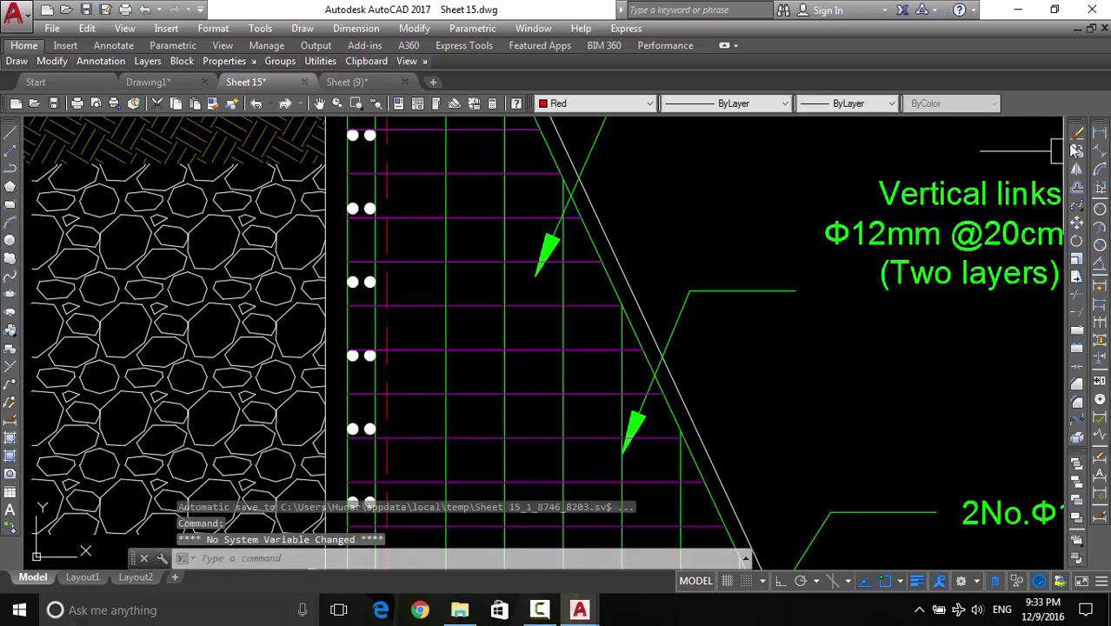
Dimension the 0.2 gap between two adjacent vertical bars on the link; it displays 0
{"action": "left_click", "coordinate": [1101, 135]}
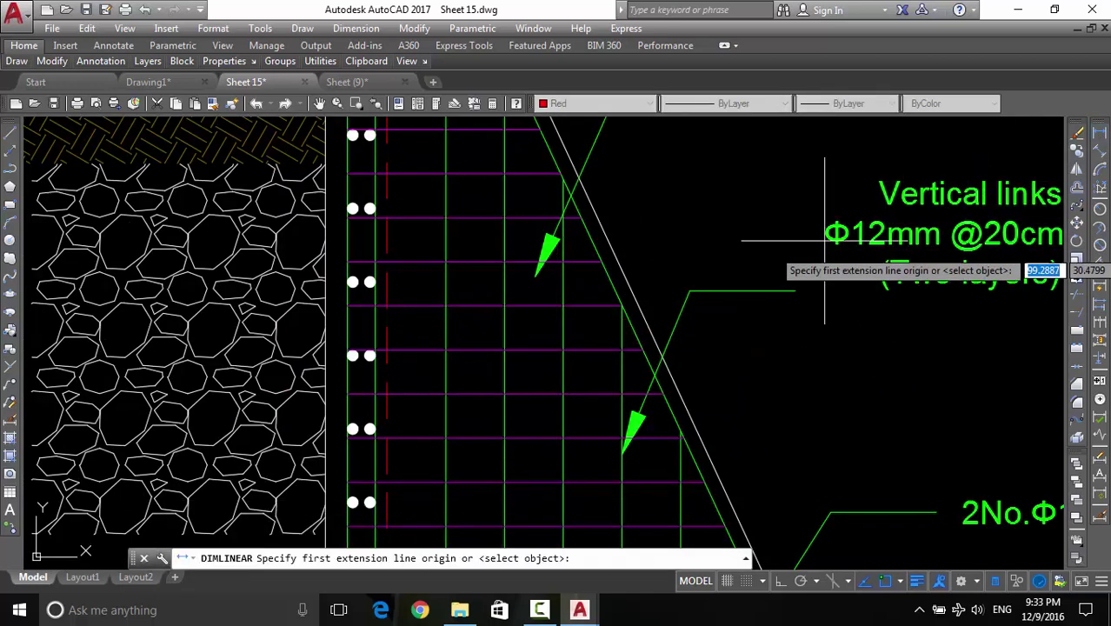
{"action": "left_click", "coordinate": [505, 305]}
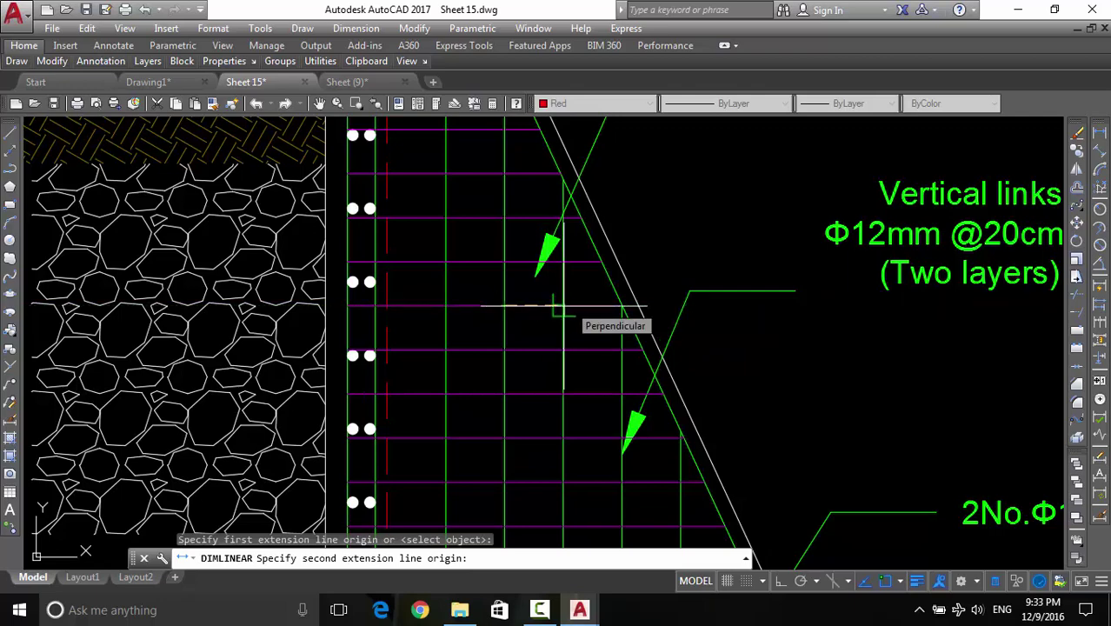
{"action": "scroll", "coordinate": [563, 306], "scroll_direction": "down", "scroll_amount": 5}
{"action": "scroll", "coordinate": [557, 326], "scroll_direction": "down", "scroll_amount": 1}
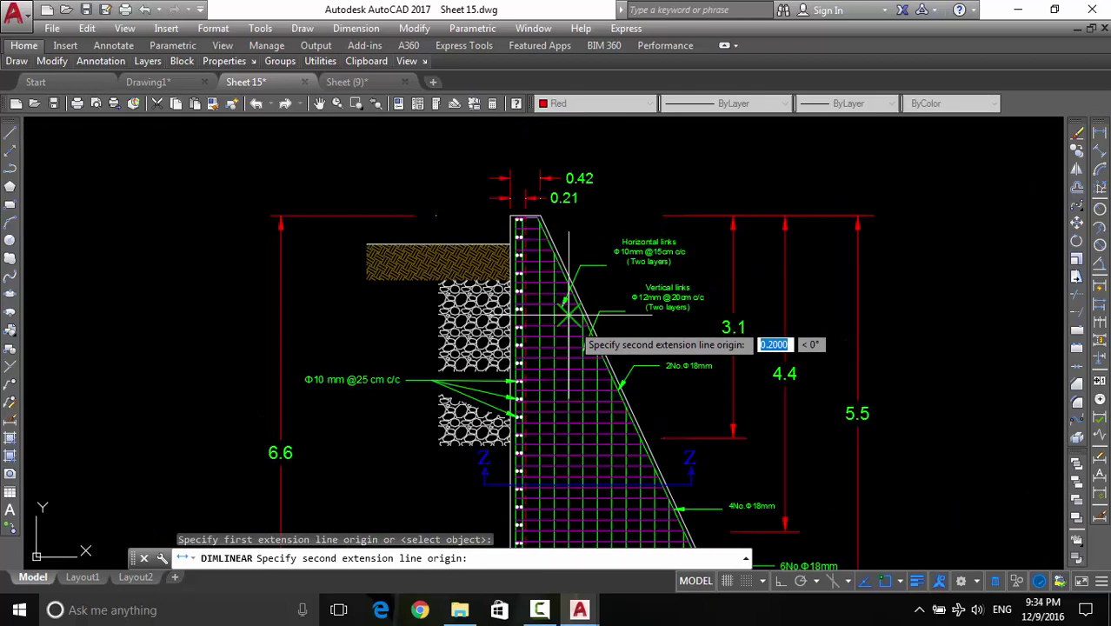
{"action": "scroll", "coordinate": [554, 336], "scroll_direction": "up", "scroll_amount": 5}
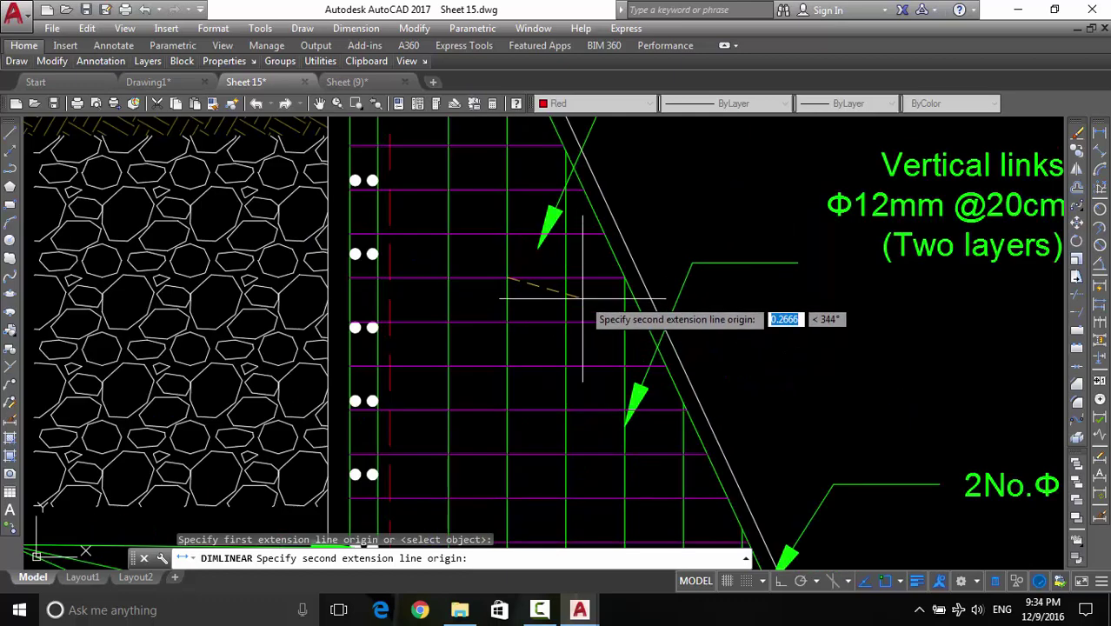
{"action": "left_click", "coordinate": [567, 276]}
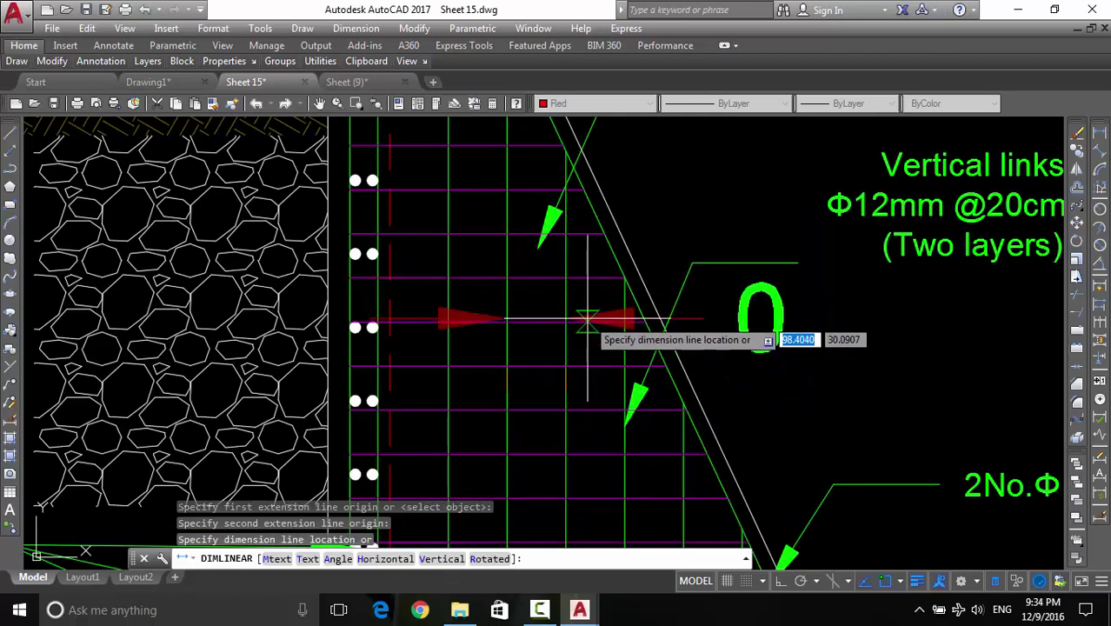
{"action": "left_click", "coordinate": [588, 317]}
{"action": "left_click", "coordinate": [742, 321]}
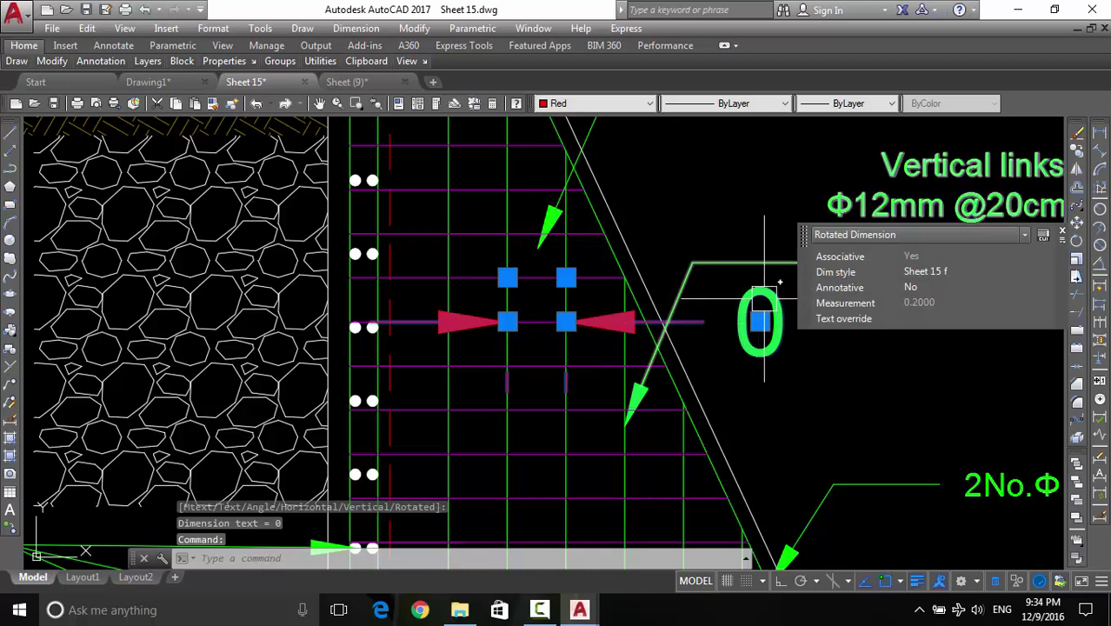
Switch the new dimension's style to 'sheet 14 section' so it reads 0.2
{"action": "left_click", "coordinate": [951, 273]}
{"action": "left_click", "coordinate": [950, 271]}
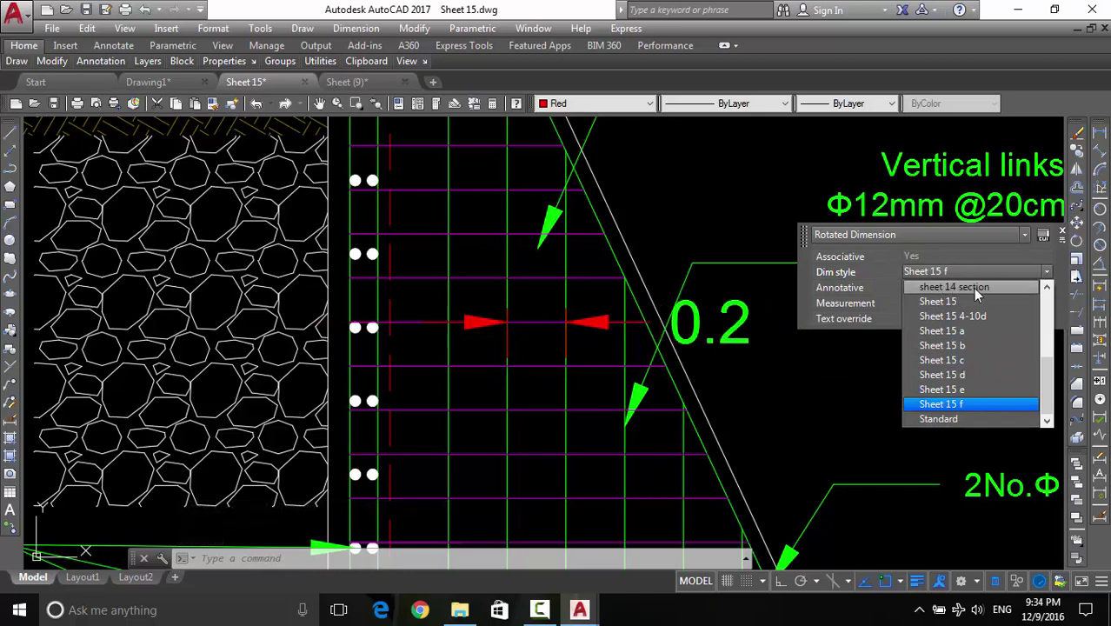
{"action": "left_click", "coordinate": [952, 290]}
{"action": "left_click", "coordinate": [798, 383]}
{"action": "key", "text": "Escape"}
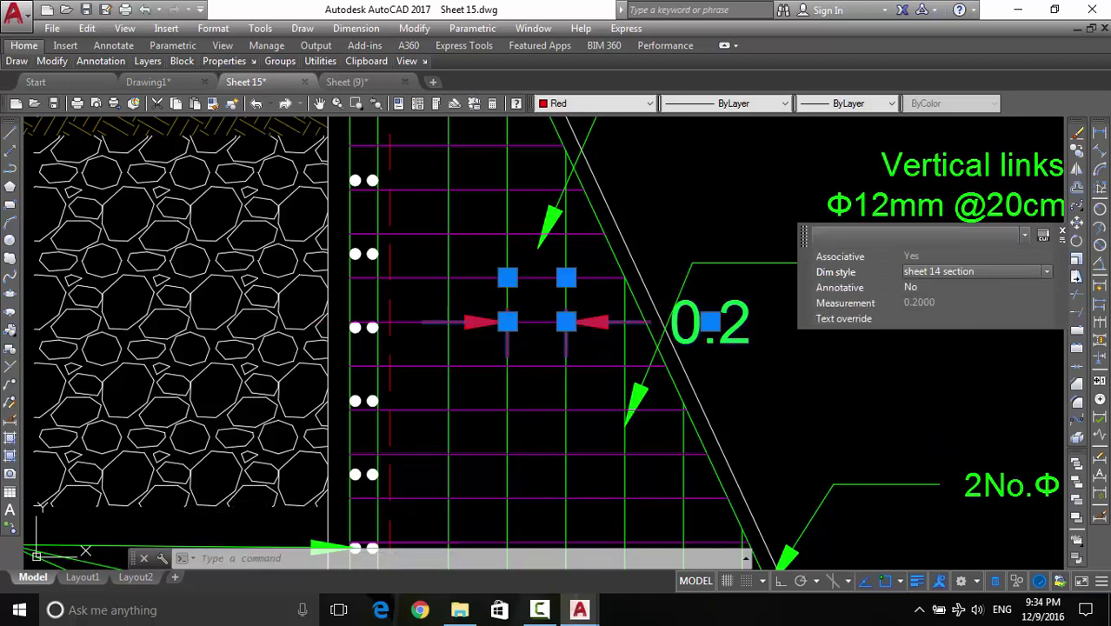
{"action": "key", "text": "Escape"}
Reselect the dimension to confirm its new style, then deselect it
{"action": "left_click", "coordinate": [735, 344]}
{"action": "key", "text": "Escape"}
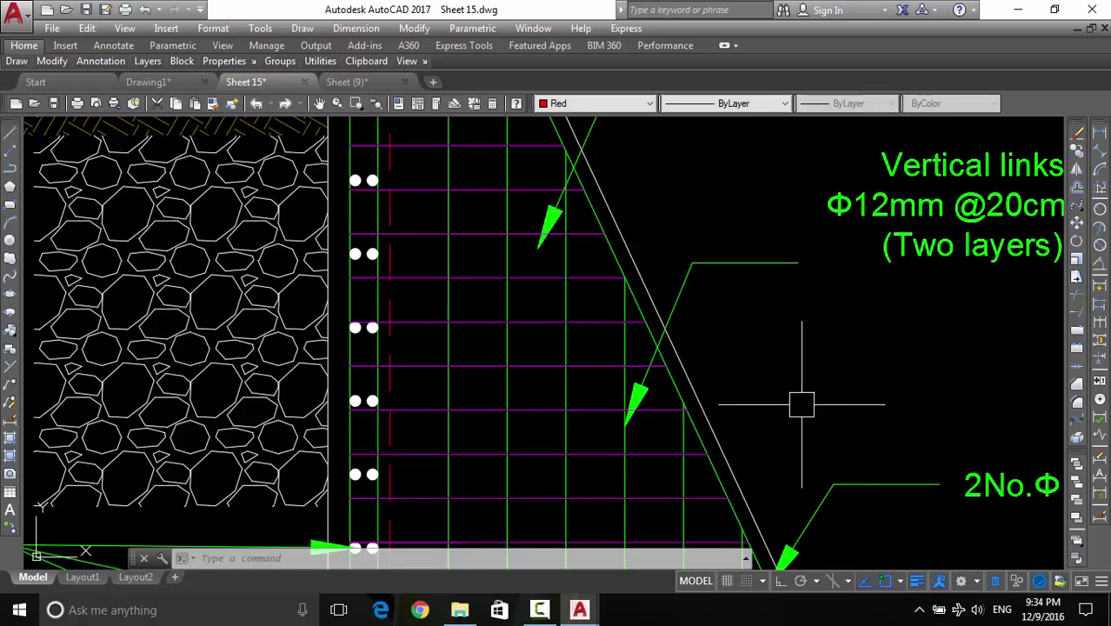
{"action": "scroll", "coordinate": [704, 442], "scroll_direction": "up", "scroll_amount": 2}
{"action": "scroll", "coordinate": [692, 397], "scroll_direction": "up", "scroll_amount": 1}
{"action": "scroll", "coordinate": [615, 324], "scroll_direction": "up", "scroll_amount": 3}
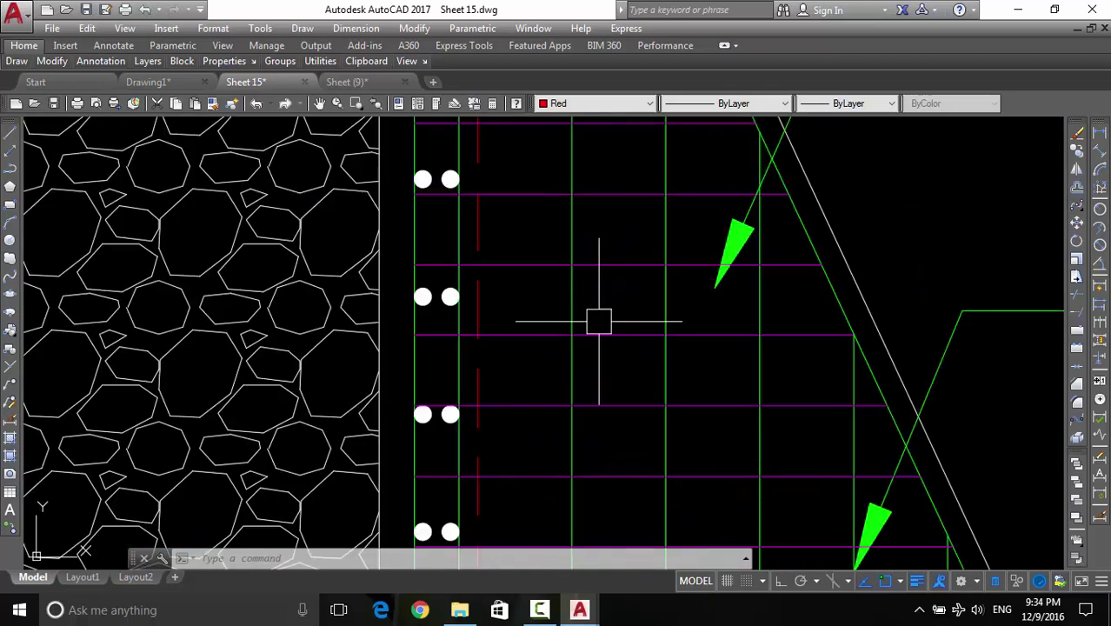
{"action": "scroll", "coordinate": [616, 340], "scroll_direction": "down", "scroll_amount": 3}
{"action": "scroll", "coordinate": [627, 394], "scroll_direction": "down", "scroll_amount": 5}
Zoom and pan to the wall top, its 0.42 and 0.21 dimensions and link labels
{"action": "scroll", "coordinate": [627, 394], "scroll_direction": "up", "scroll_amount": 2}
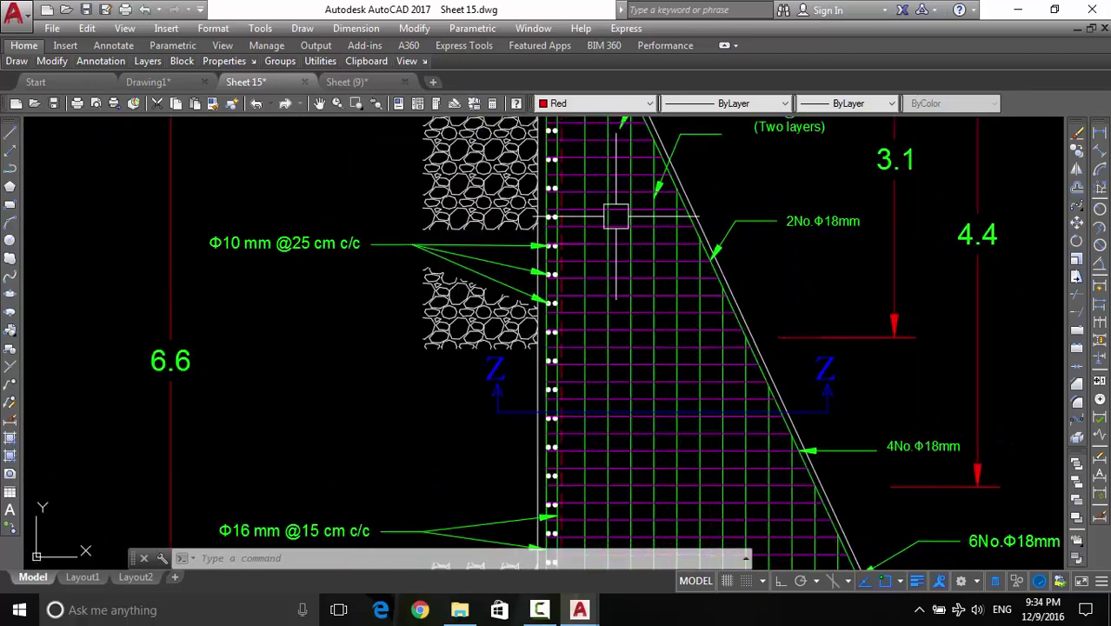
{"action": "middle_click_drag", "start_coordinate": [627, 394], "coordinate": [615, 247]}
{"action": "scroll", "coordinate": [618, 368], "scroll_direction": "down", "scroll_amount": 4}
{"action": "middle_click_drag", "start_coordinate": [618, 369], "coordinate": [618, 319]}
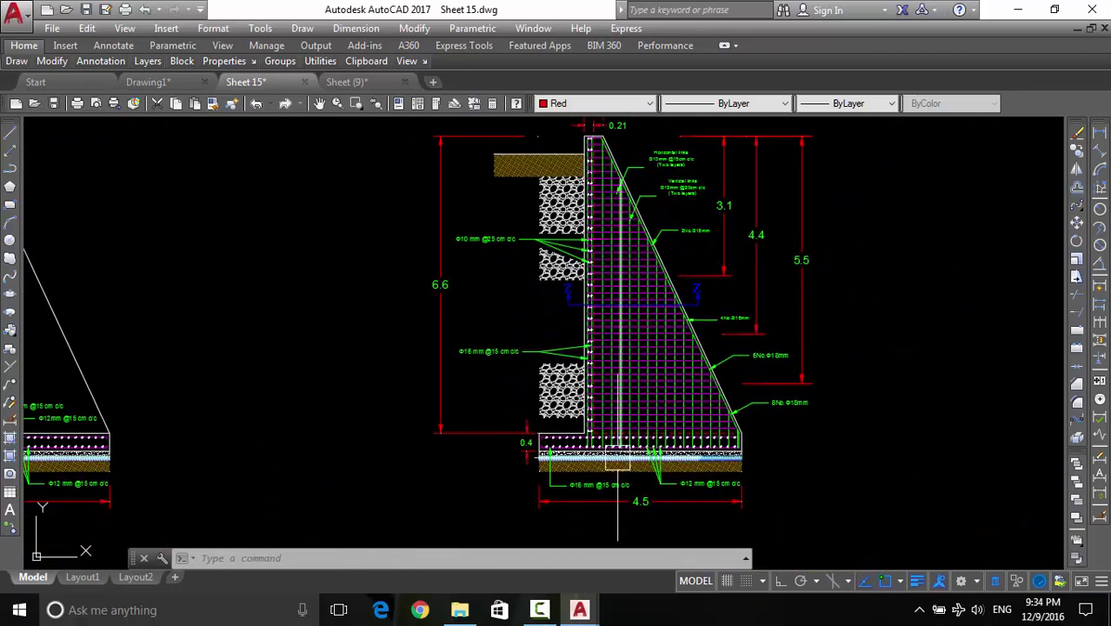
{"action": "scroll", "coordinate": [627, 442], "scroll_direction": "up", "scroll_amount": 4}
{"action": "scroll", "coordinate": [608, 450], "scroll_direction": "up", "scroll_amount": 4}
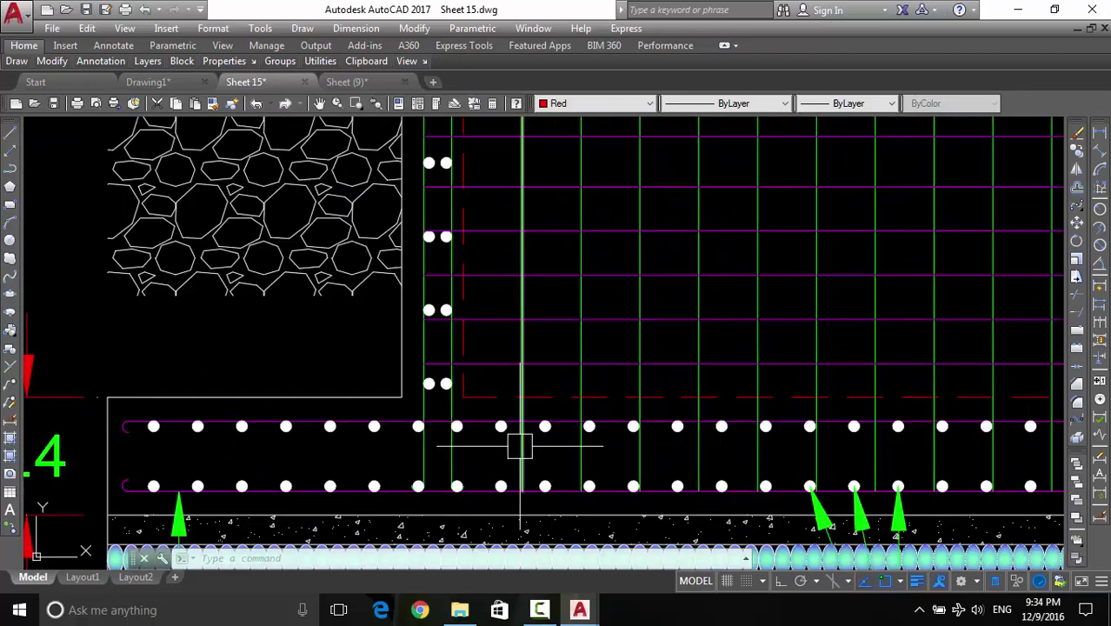
{"action": "scroll", "coordinate": [567, 427], "scroll_direction": "up", "scroll_amount": 5}
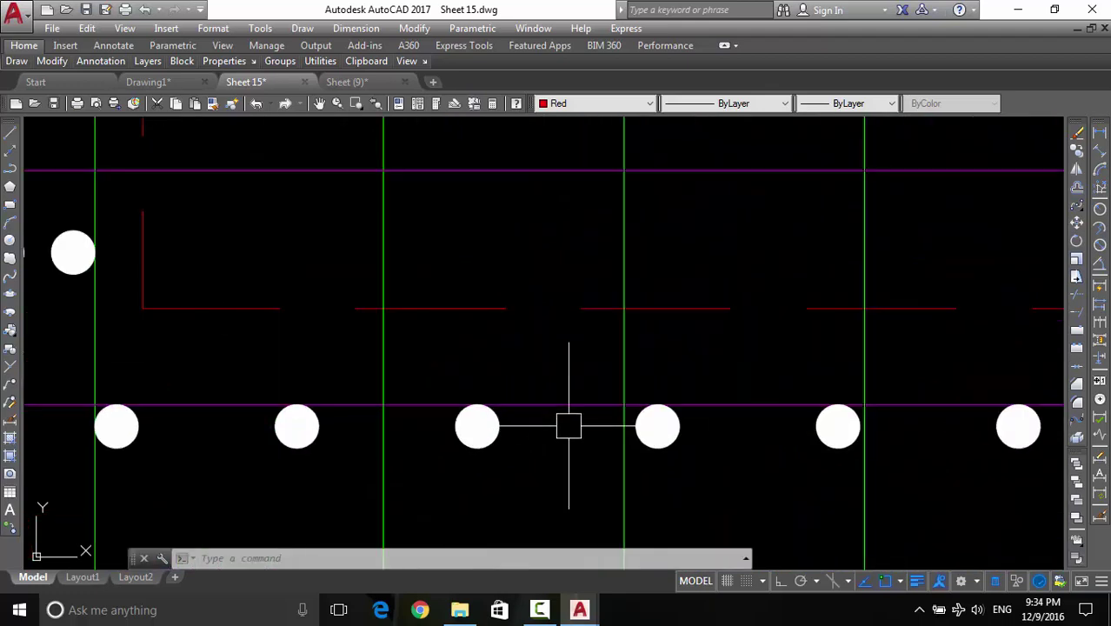
{"action": "middle_click_drag", "start_coordinate": [568, 427], "coordinate": [576, 529]}
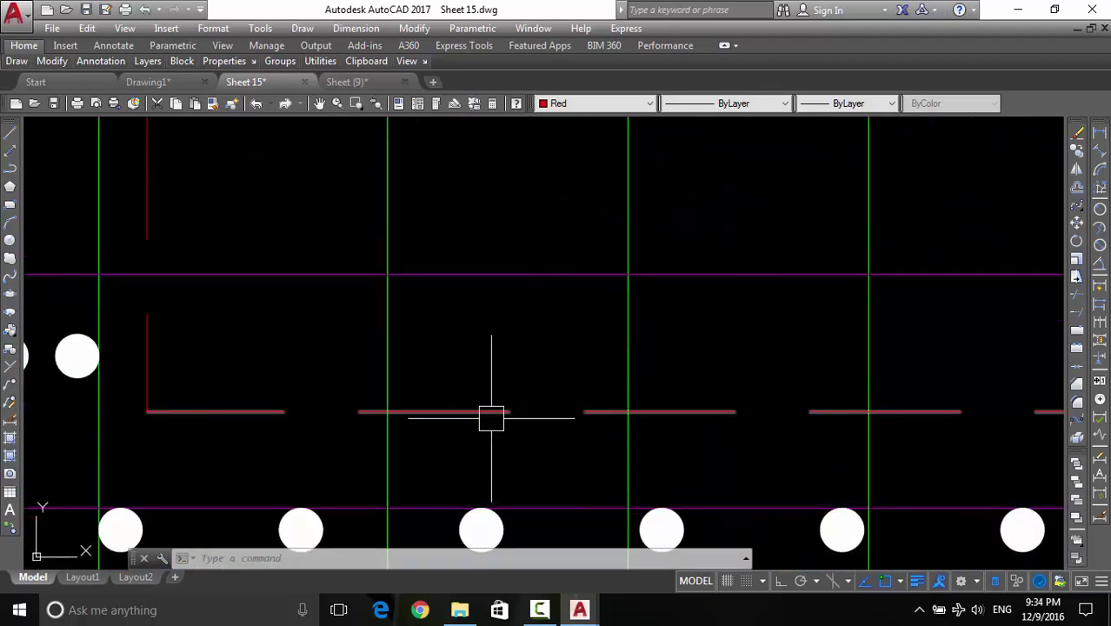
{"action": "scroll", "coordinate": [486, 295], "scroll_direction": "down", "scroll_amount": 3}
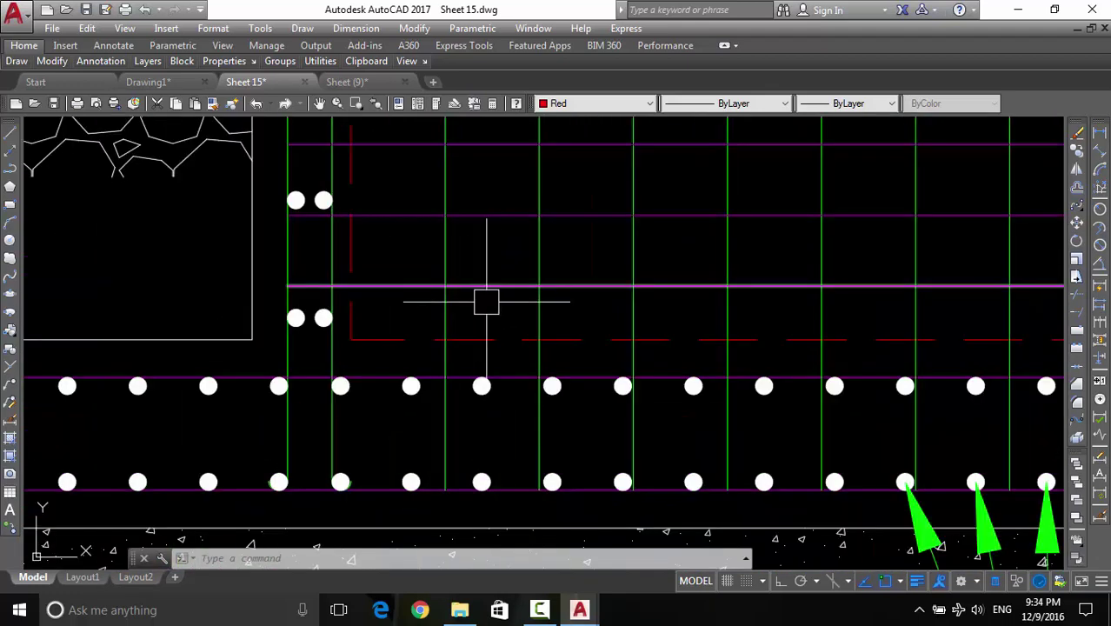
{"action": "middle_click_drag", "start_coordinate": [486, 301], "coordinate": [497, 340]}
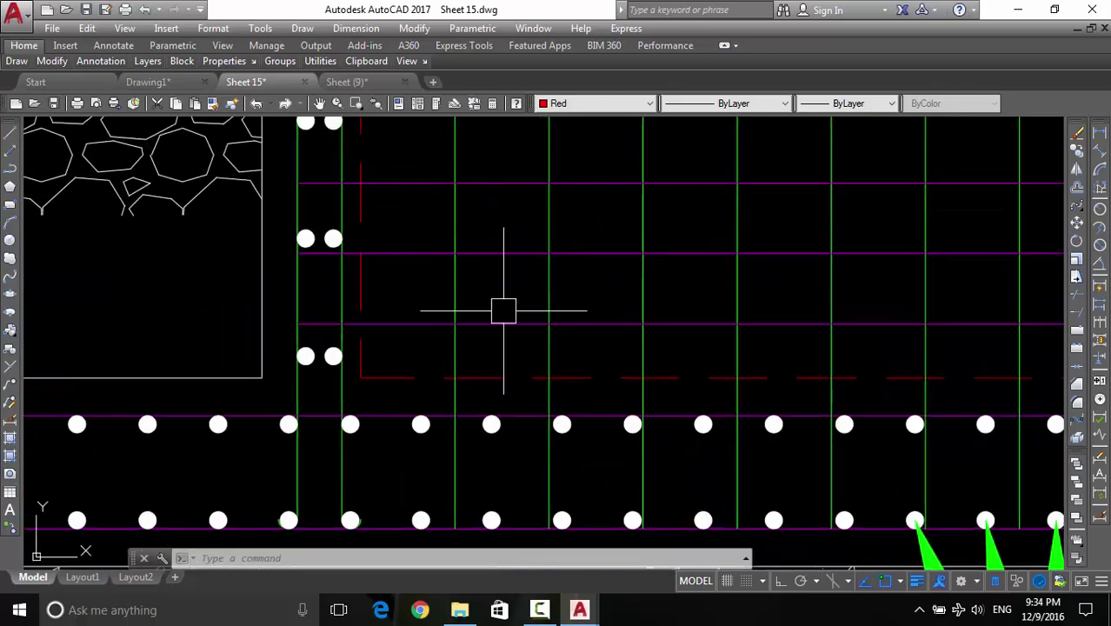
{"action": "scroll", "coordinate": [503, 311], "scroll_direction": "down", "scroll_amount": 5}
{"action": "scroll", "coordinate": [504, 310], "scroll_direction": "down", "scroll_amount": 2}
{"action": "middle_click_drag", "start_coordinate": [748, 374], "coordinate": [724, 468]}
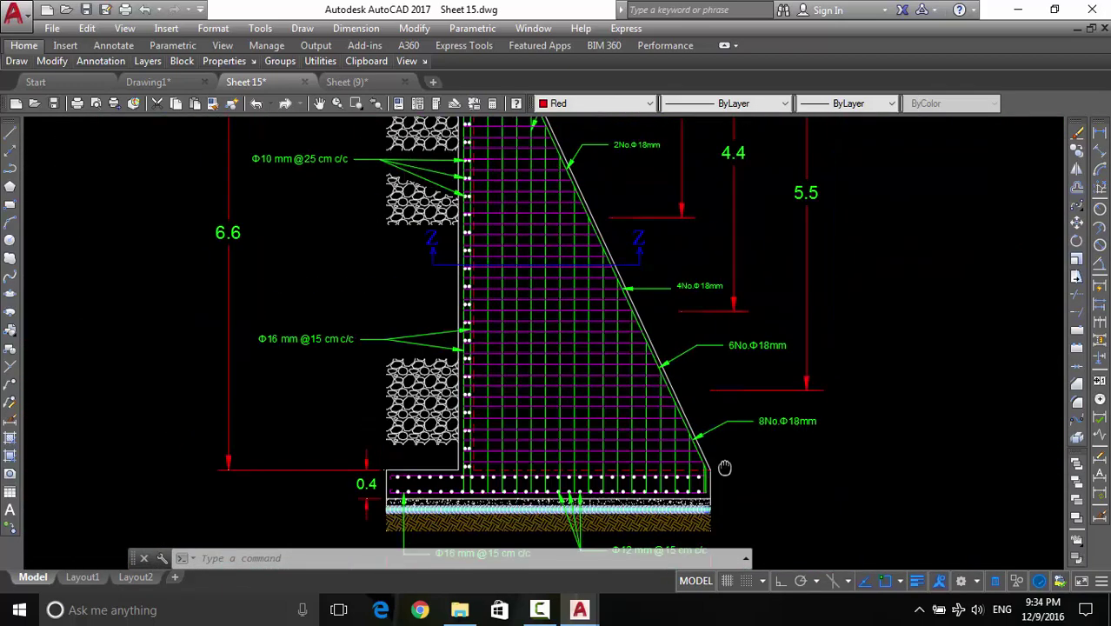
{"action": "mouse_move", "coordinate": [674, 306]}
{"action": "middle_mouse_down"}
{"action": "mouse_move", "coordinate": [674, 408]}
{"action": "mouse_move", "coordinate": [661, 396]}
{"action": "middle_mouse_up"}
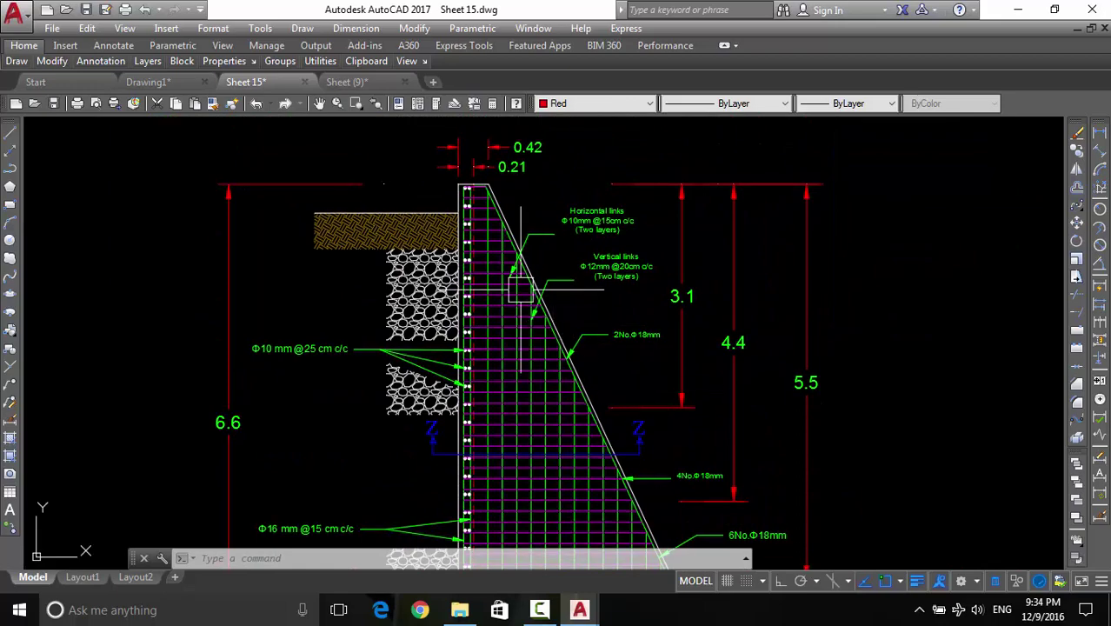
{"action": "scroll", "coordinate": [520, 290], "scroll_direction": "up", "scroll_amount": 5}
{"action": "scroll", "coordinate": [508, 252], "scroll_direction": "down", "scroll_amount": 2}
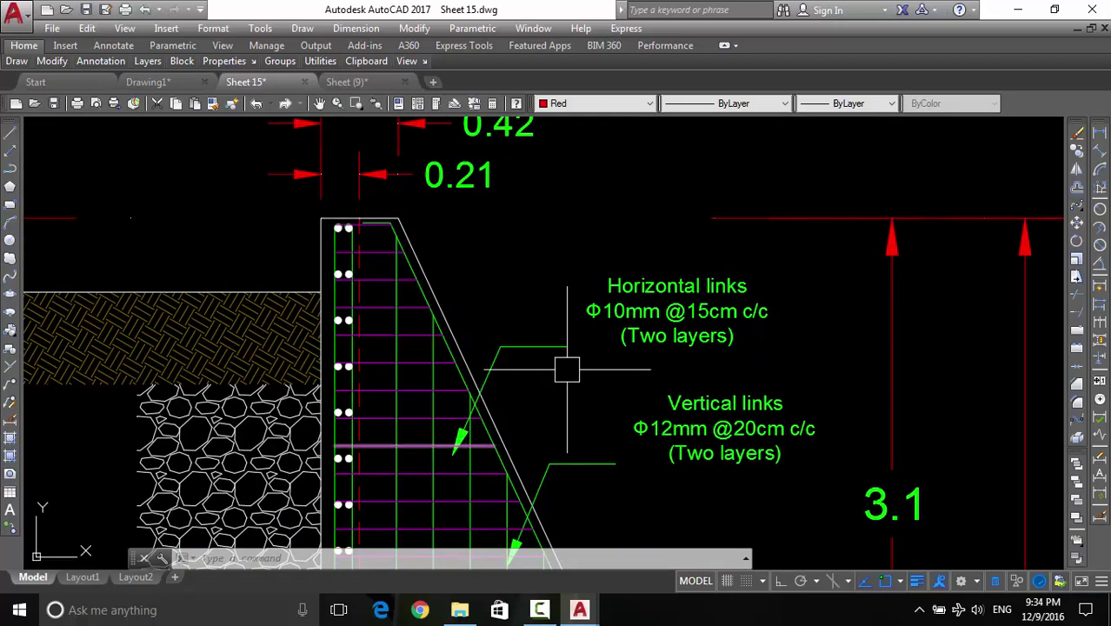
Move the Horizontal links label slightly higher on the wall section
{"action": "middle_click_drag", "start_coordinate": [542, 376], "coordinate": [548, 372]}
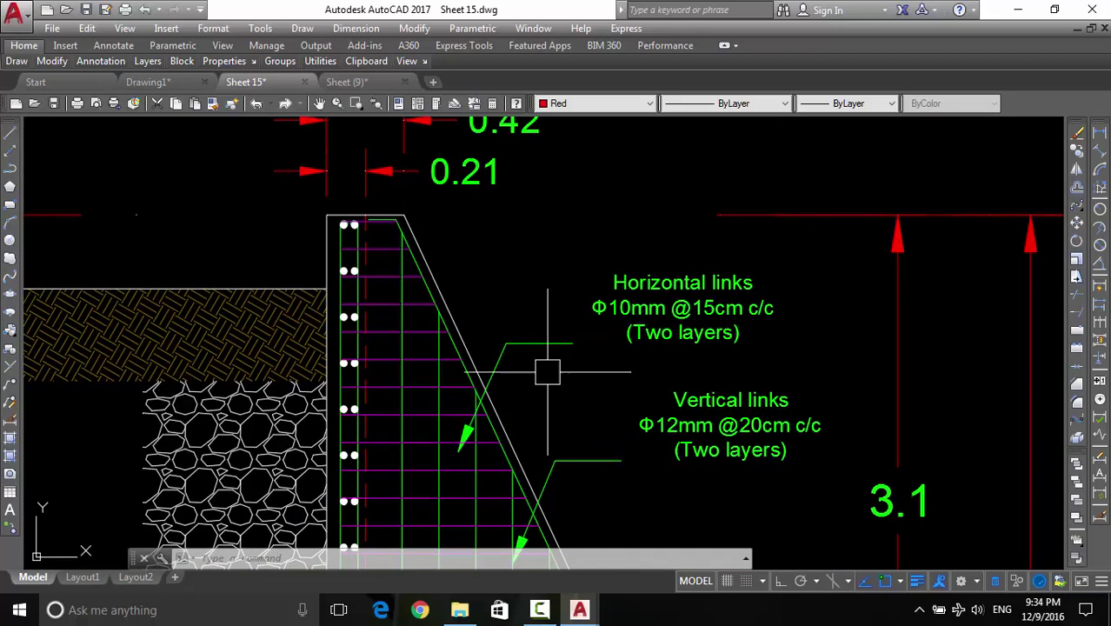
{"action": "left_click", "coordinate": [529, 344]}
{"action": "key", "text": "Return"}
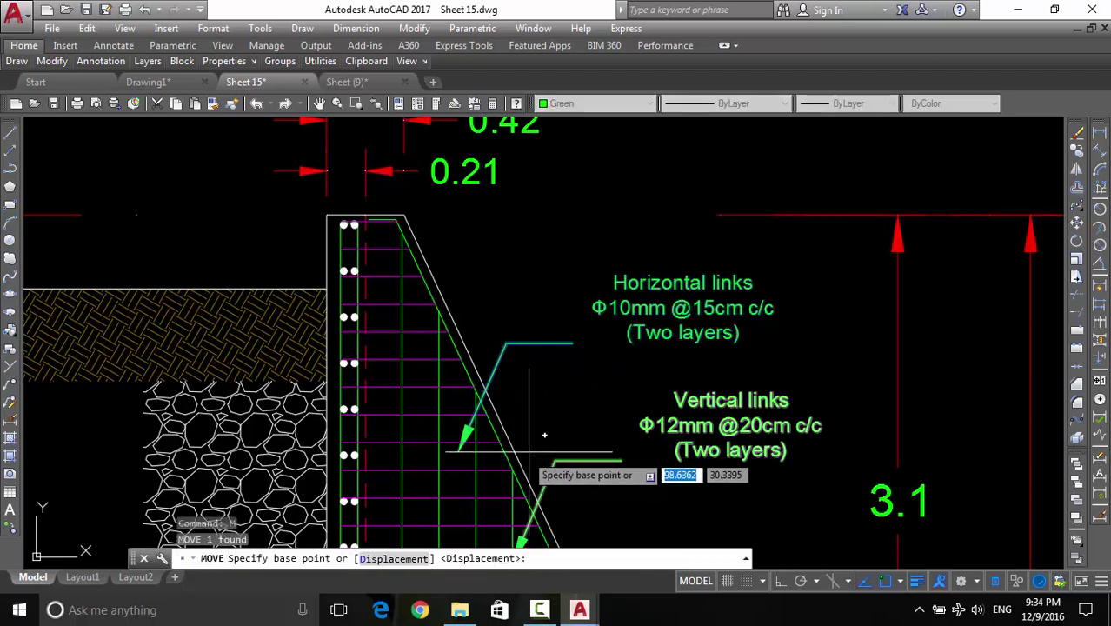
{"action": "left_click", "coordinate": [459, 453]}
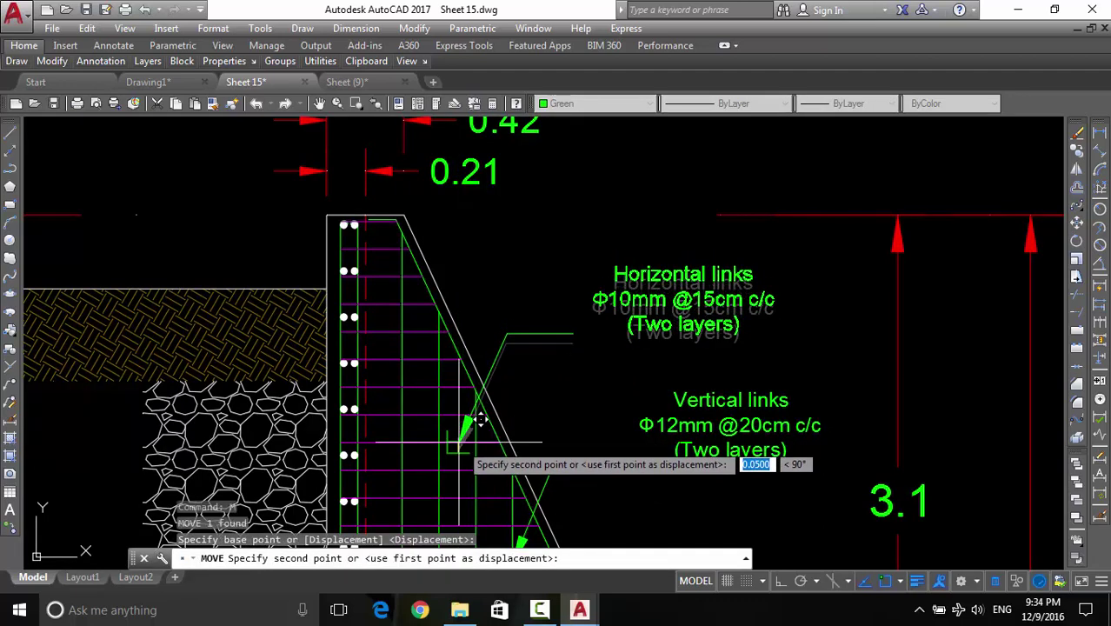
{"action": "left_click", "coordinate": [461, 442]}
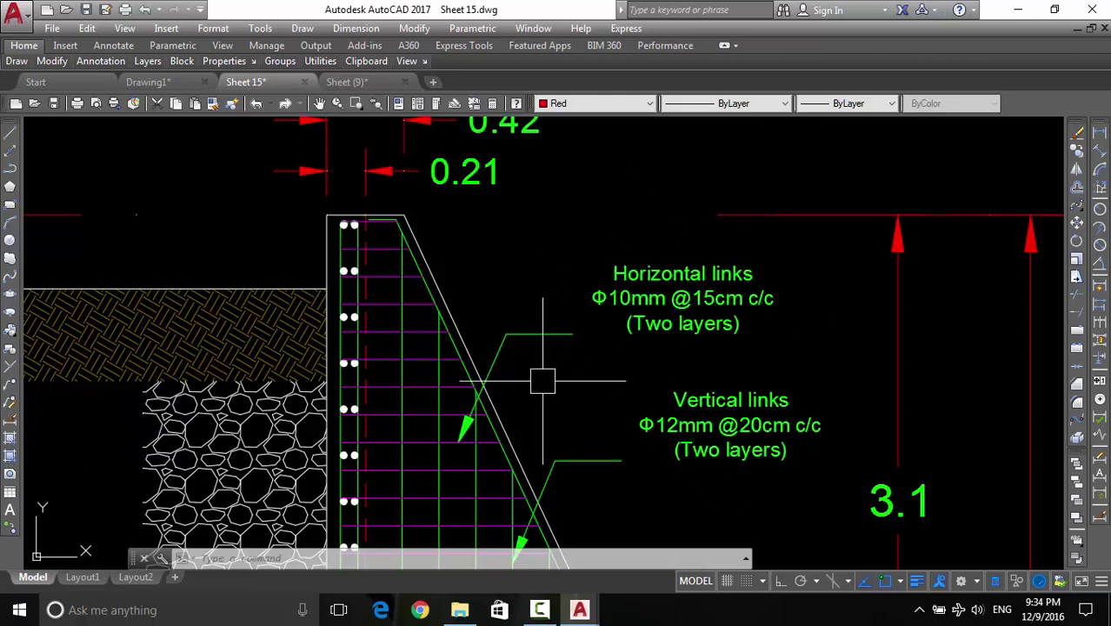
Zoom and pan to review the whole wall section and the right-hand figure
{"action": "middle_click_drag", "start_coordinate": [553, 376], "coordinate": [589, 357]}
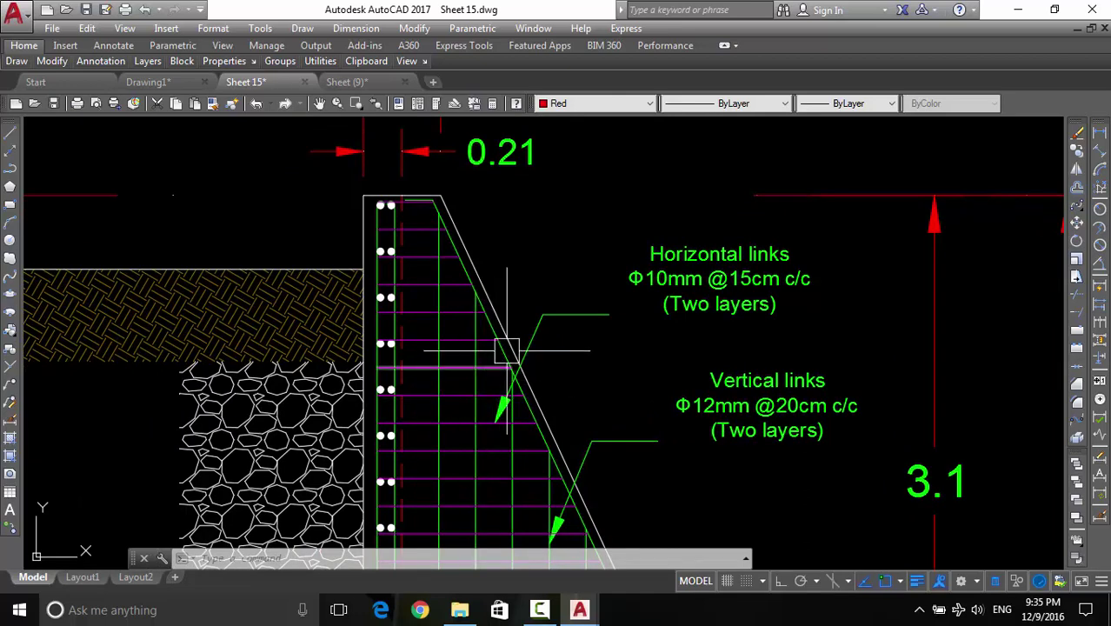
{"action": "middle_click_drag", "start_coordinate": [504, 352], "coordinate": [512, 335]}
{"action": "scroll", "coordinate": [686, 307], "scroll_direction": "down", "scroll_amount": 3}
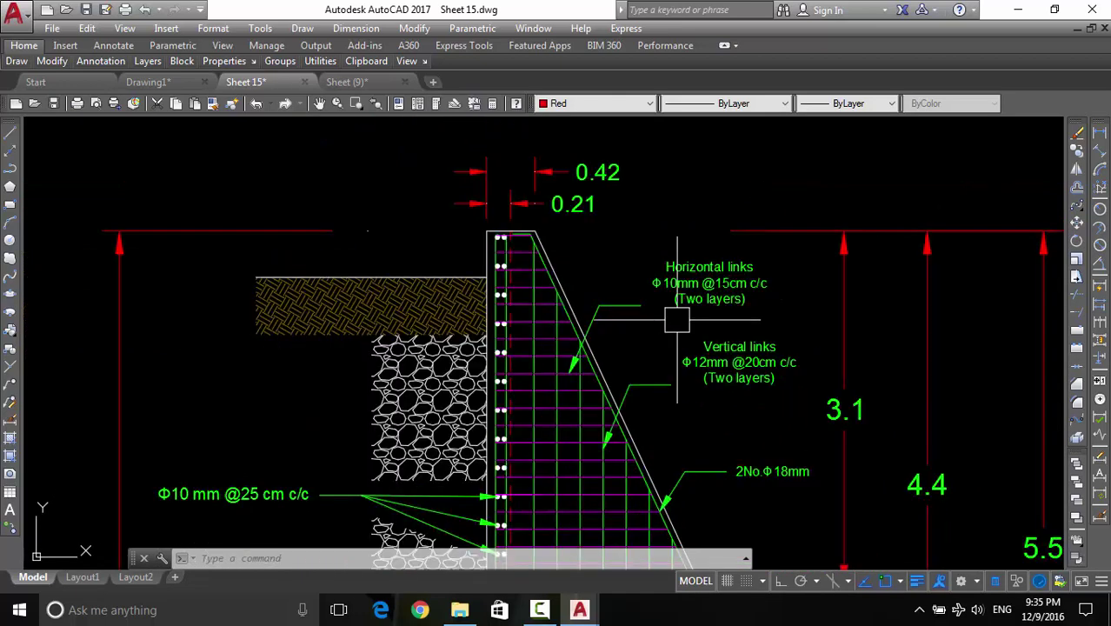
{"action": "middle_click_drag", "start_coordinate": [686, 307], "coordinate": [577, 361]}
{"action": "scroll", "coordinate": [523, 379], "scroll_direction": "down", "scroll_amount": 2}
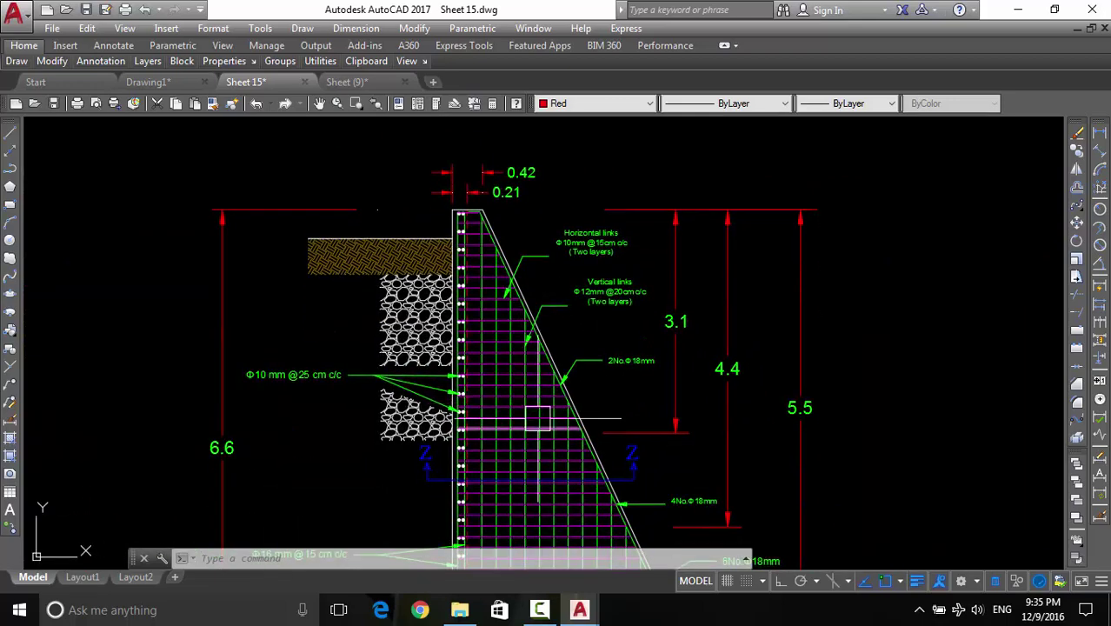
{"action": "scroll", "coordinate": [537, 418], "scroll_direction": "down", "scroll_amount": 3}
{"action": "scroll", "coordinate": [538, 419], "scroll_direction": "up", "scroll_amount": 4}
{"action": "middle_click_drag", "start_coordinate": [546, 435], "coordinate": [525, 510]}
{"action": "middle_click_drag", "start_coordinate": [568, 390], "coordinate": [551, 466]}
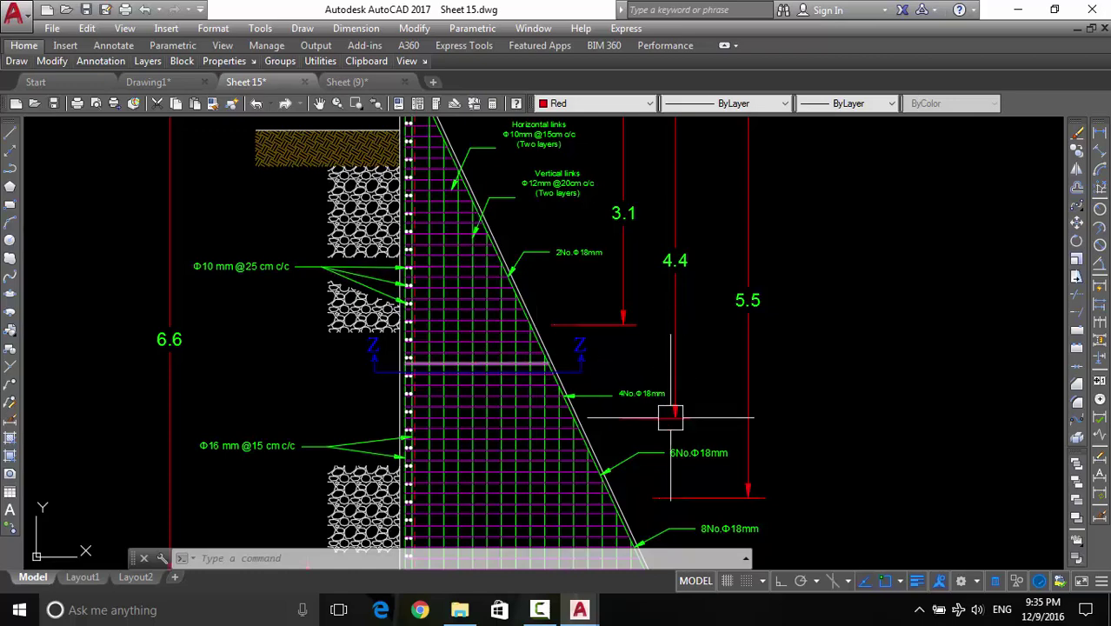
{"action": "middle_click_drag", "start_coordinate": [600, 539], "coordinate": [590, 429]}
{"action": "scroll", "coordinate": [588, 448], "scroll_direction": "up", "scroll_amount": 4}
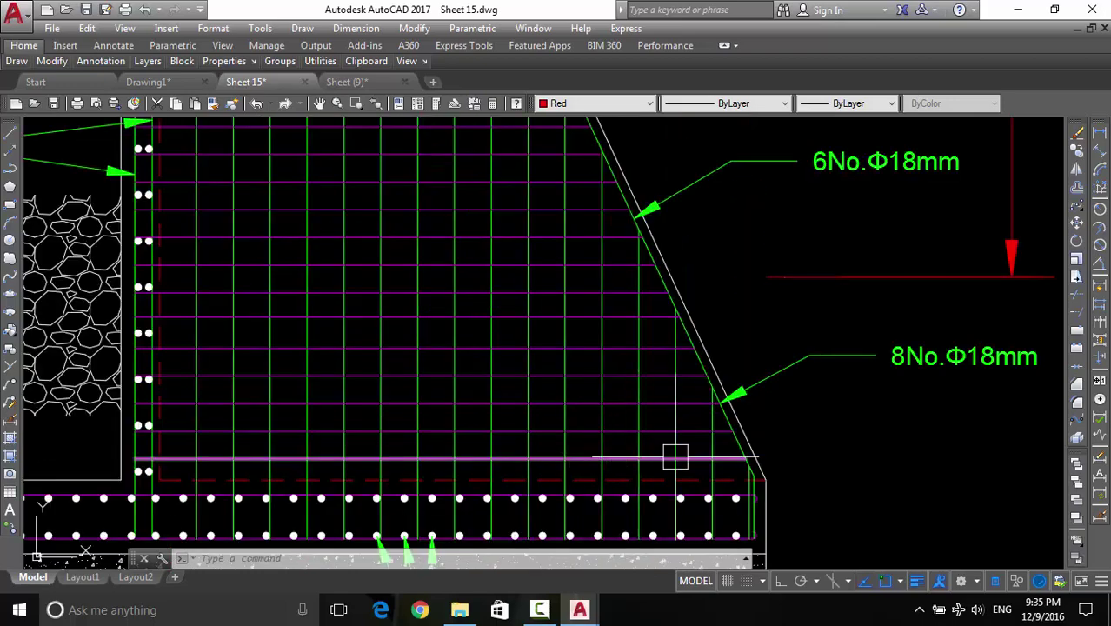
{"action": "scroll", "coordinate": [726, 461], "scroll_direction": "down", "scroll_amount": 2}
{"action": "scroll", "coordinate": [615, 516], "scroll_direction": "down", "scroll_amount": 2}
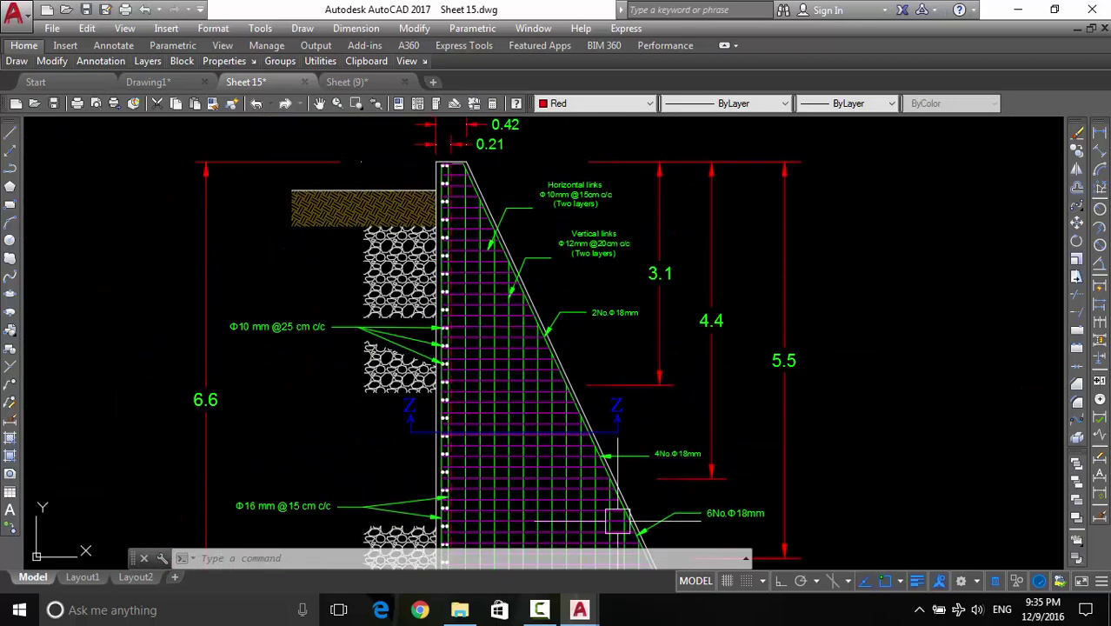
{"action": "scroll", "coordinate": [444, 169], "scroll_direction": "up", "scroll_amount": 3}
{"action": "scroll", "coordinate": [444, 170], "scroll_direction": "up", "scroll_amount": 2}
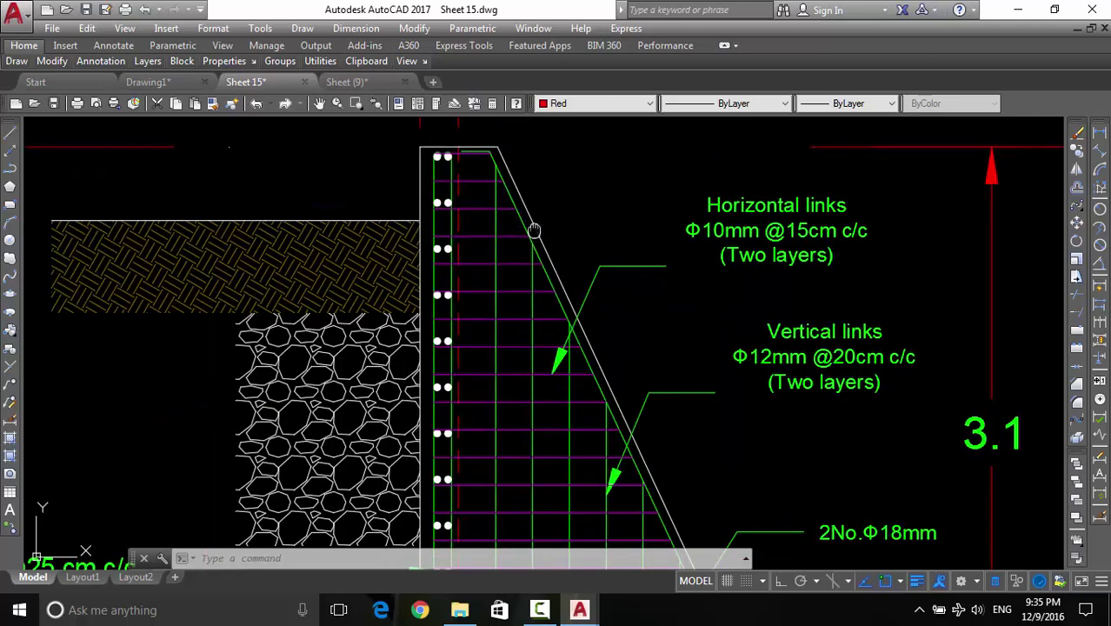
{"action": "scroll", "coordinate": [529, 226], "scroll_direction": "down", "scroll_amount": 1}
{"action": "scroll", "coordinate": [515, 218], "scroll_direction": "up", "scroll_amount": 1}
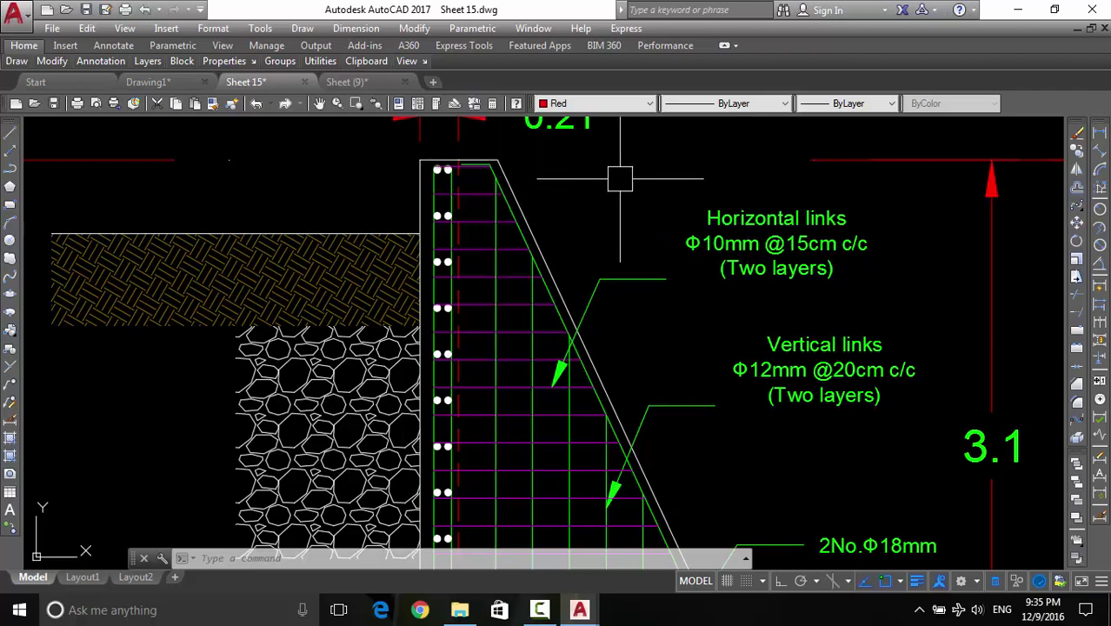
{"action": "scroll", "coordinate": [615, 181], "scroll_direction": "down", "scroll_amount": 2}
{"action": "scroll", "coordinate": [617, 186], "scroll_direction": "down", "scroll_amount": 2}
{"action": "scroll", "coordinate": [748, 259], "scroll_direction": "down", "scroll_amount": 4}
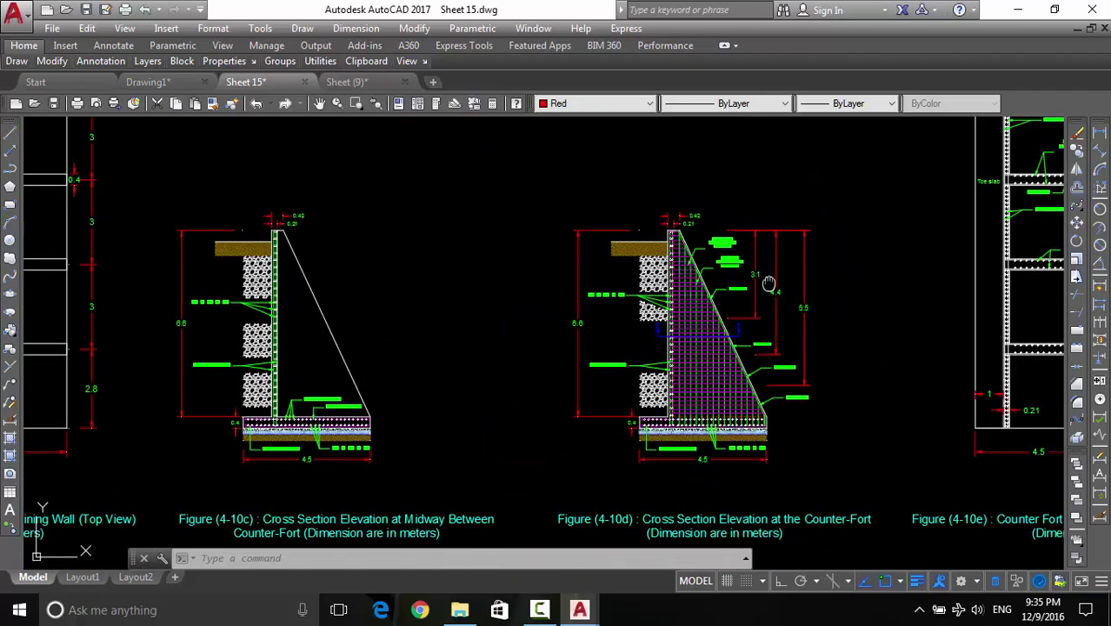
{"action": "mouse_move", "coordinate": [769, 283]}
{"action": "middle_mouse_down"}
{"action": "mouse_move", "coordinate": [767, 323]}
{"action": "mouse_move", "coordinate": [653, 359]}
{"action": "middle_mouse_up"}
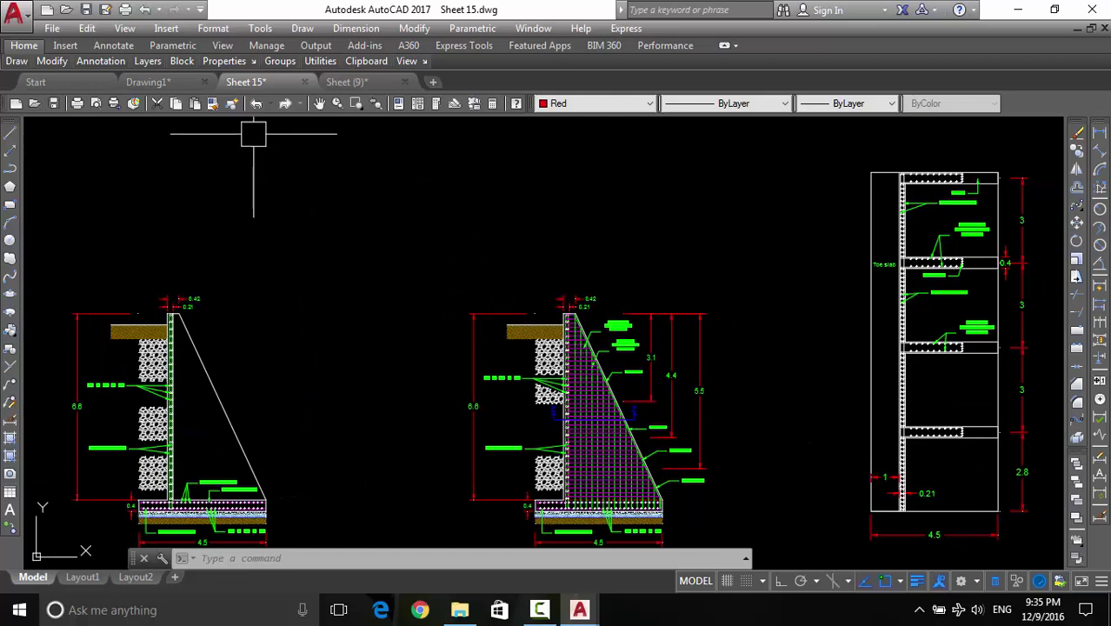
In Drawing1, draw a horizontal line and a vertical line crossing it
{"action": "left_click", "coordinate": [174, 87]}
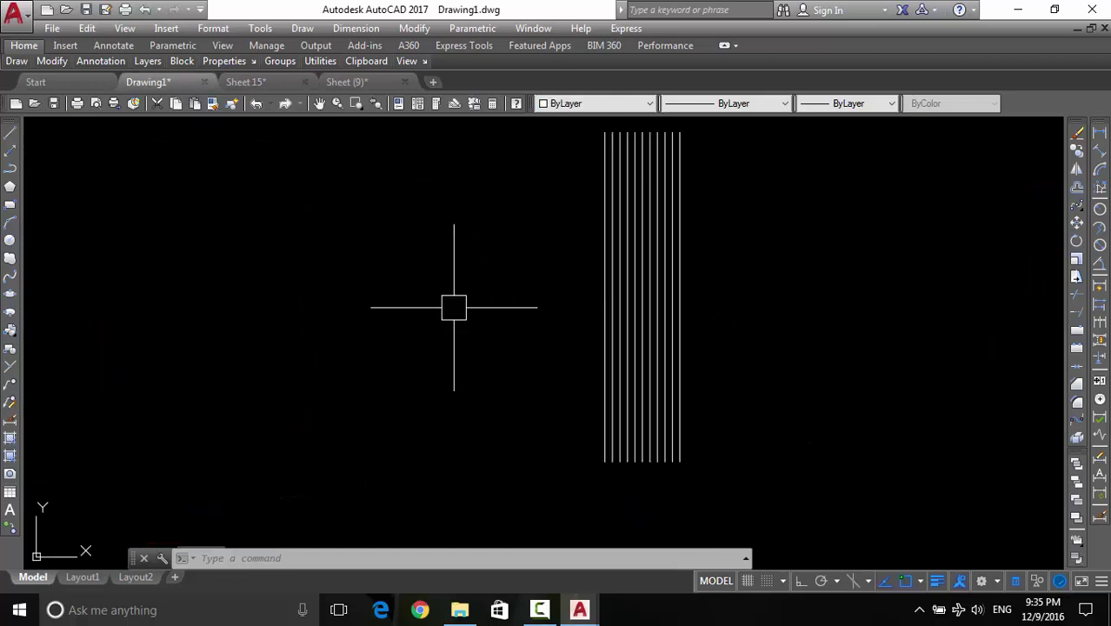
{"action": "middle_click_drag", "start_coordinate": [750, 349], "coordinate": [400, 349]}
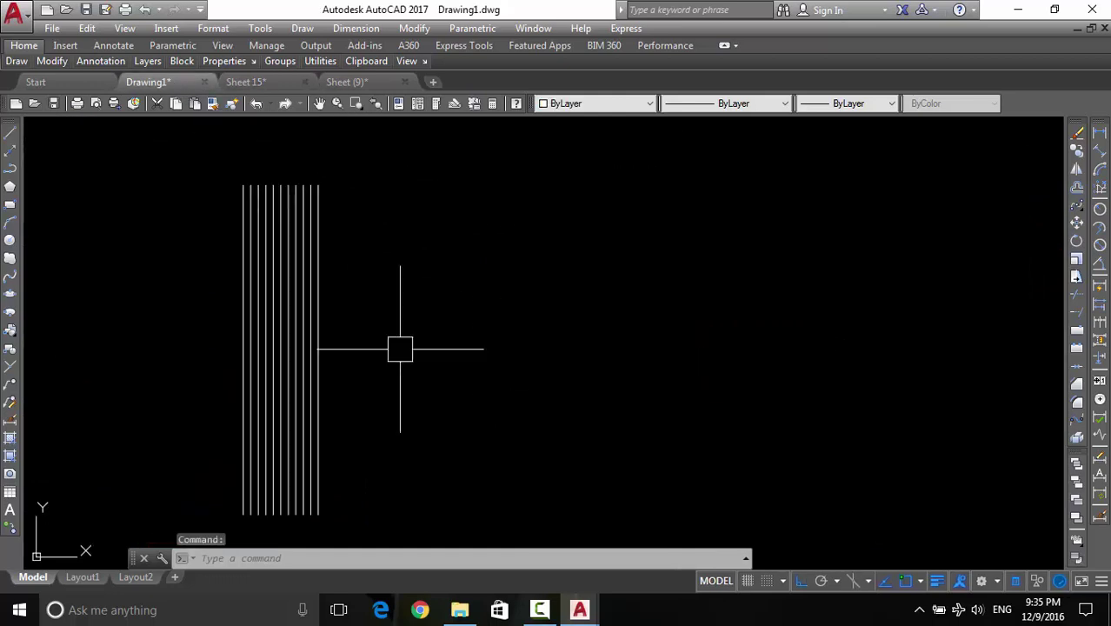
{"action": "key", "text": "Return"}
{"action": "left_click", "coordinate": [476, 276]}
{"action": "left_click", "coordinate": [722, 276]}
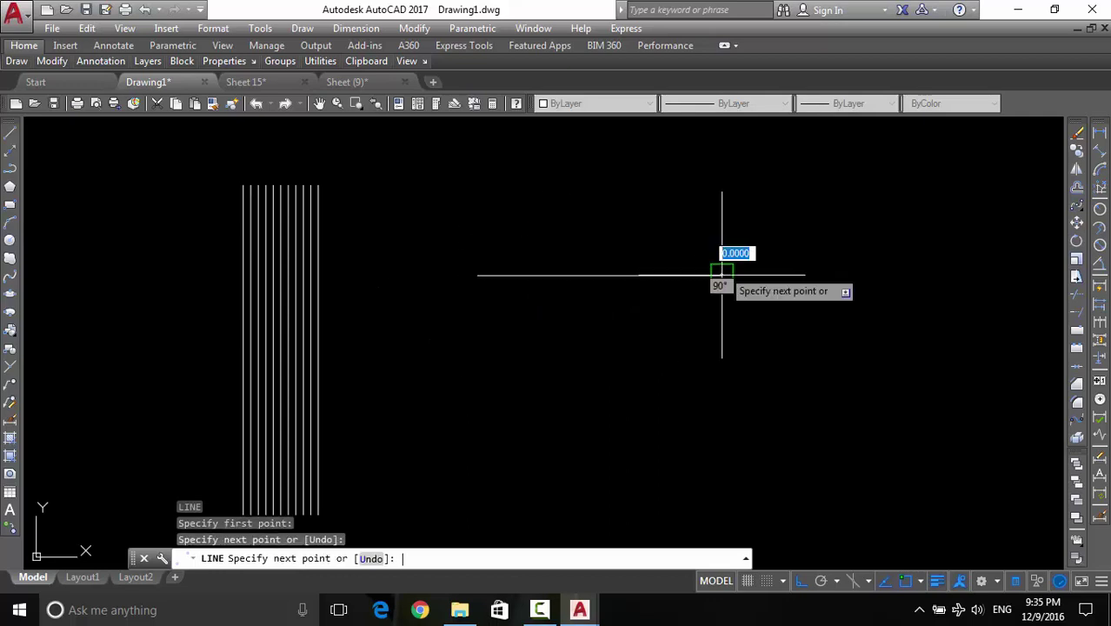
{"action": "key", "text": "Return"}
{"action": "key", "text": "Return"}
{"action": "left_click", "coordinate": [654, 206]}
{"action": "left_click", "coordinate": [654, 426]}
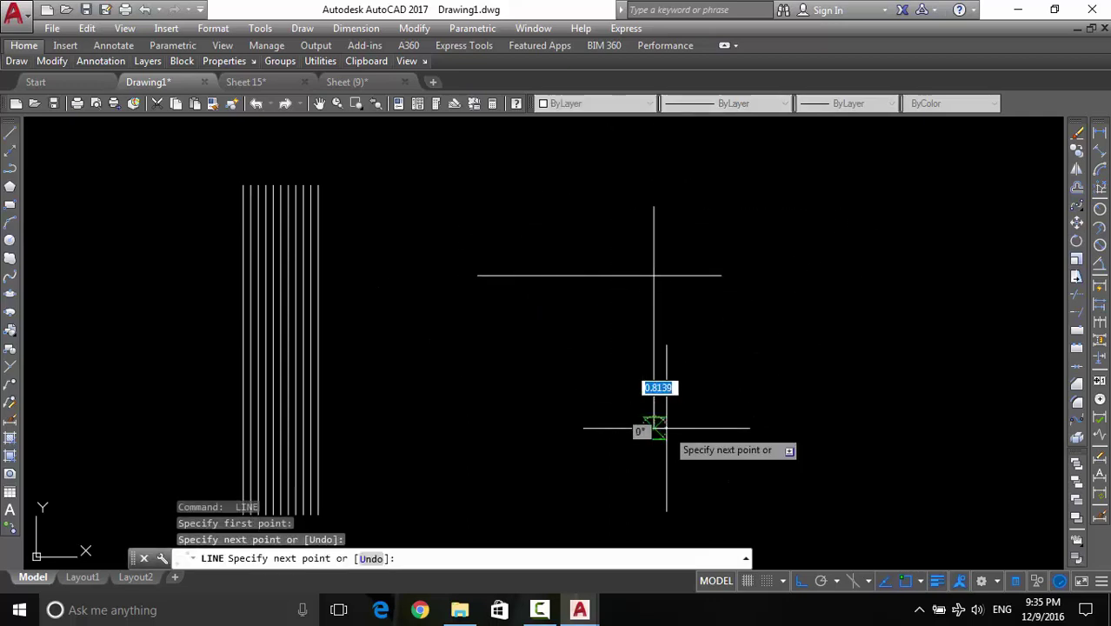
{"action": "key", "text": "Return"}
{"action": "scroll", "coordinate": [637, 367], "scroll_direction": "up", "scroll_amount": 5}
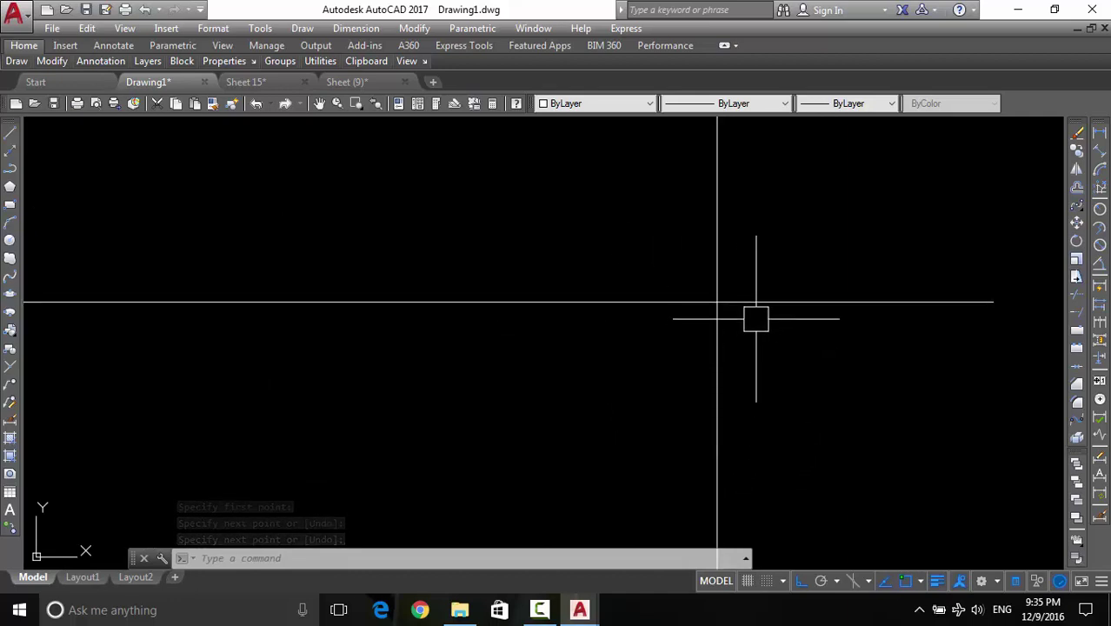
{"action": "middle_click_drag", "start_coordinate": [764, 295], "coordinate": [766, 358]}
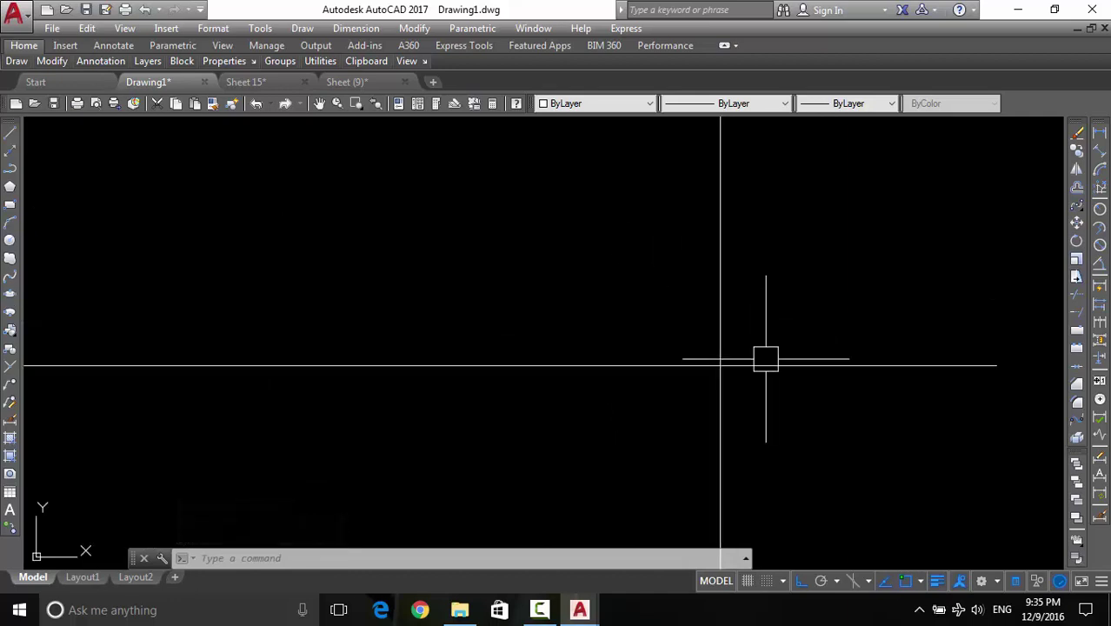
Begin stretching the horizontal line's right end, then cancel the stretch
{"action": "left_click", "coordinate": [810, 368]}
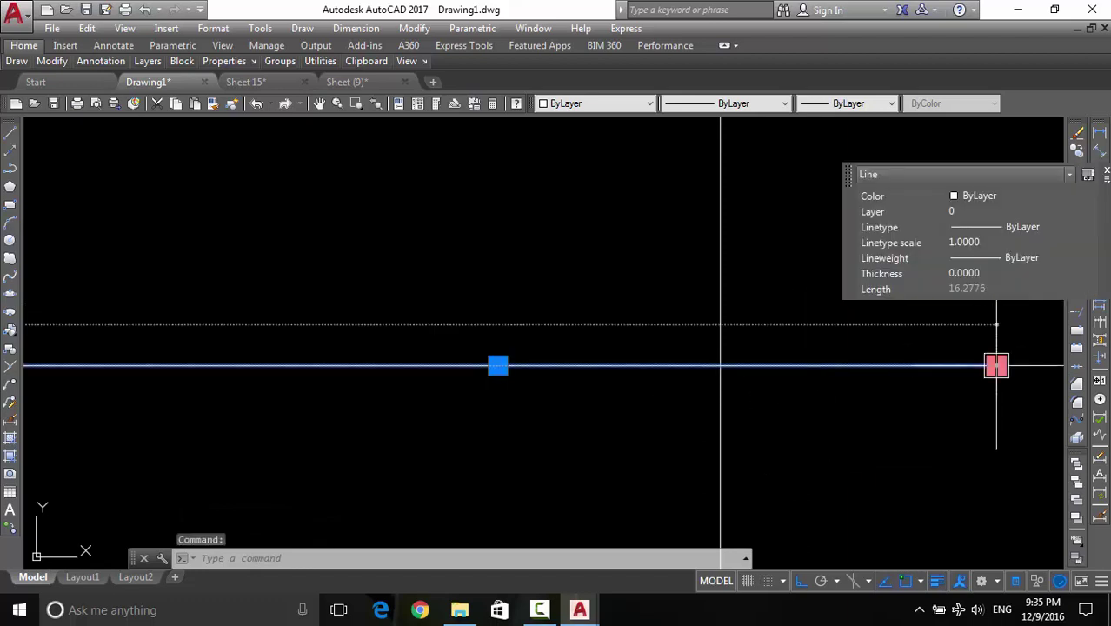
{"action": "key", "text": "Escape"}
{"action": "left_click", "coordinate": [794, 365]}
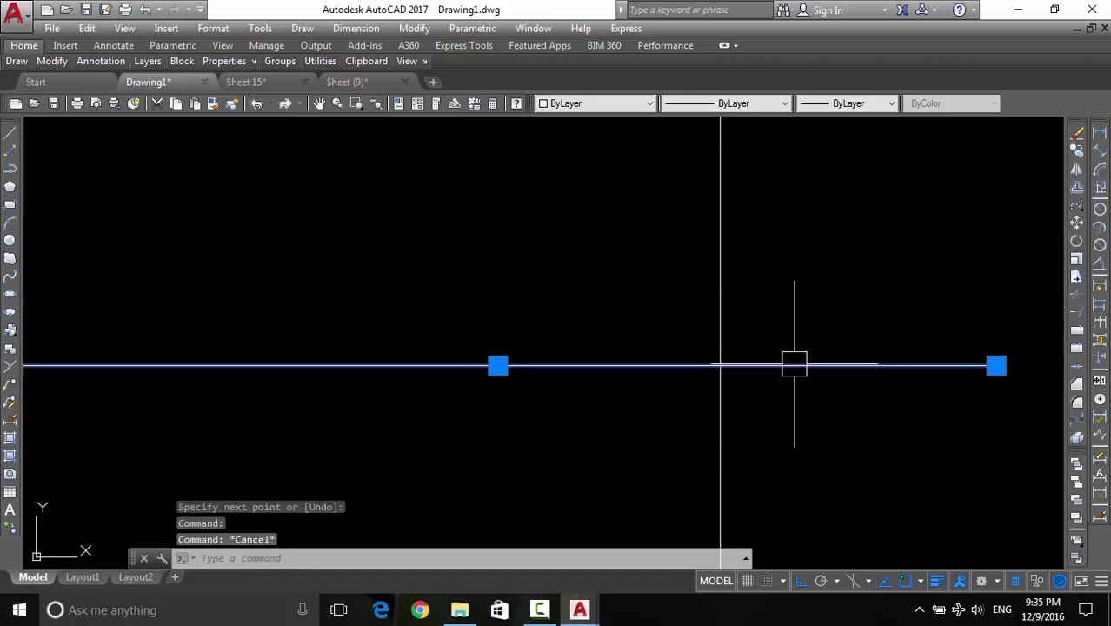
{"action": "left_click", "coordinate": [997, 366]}
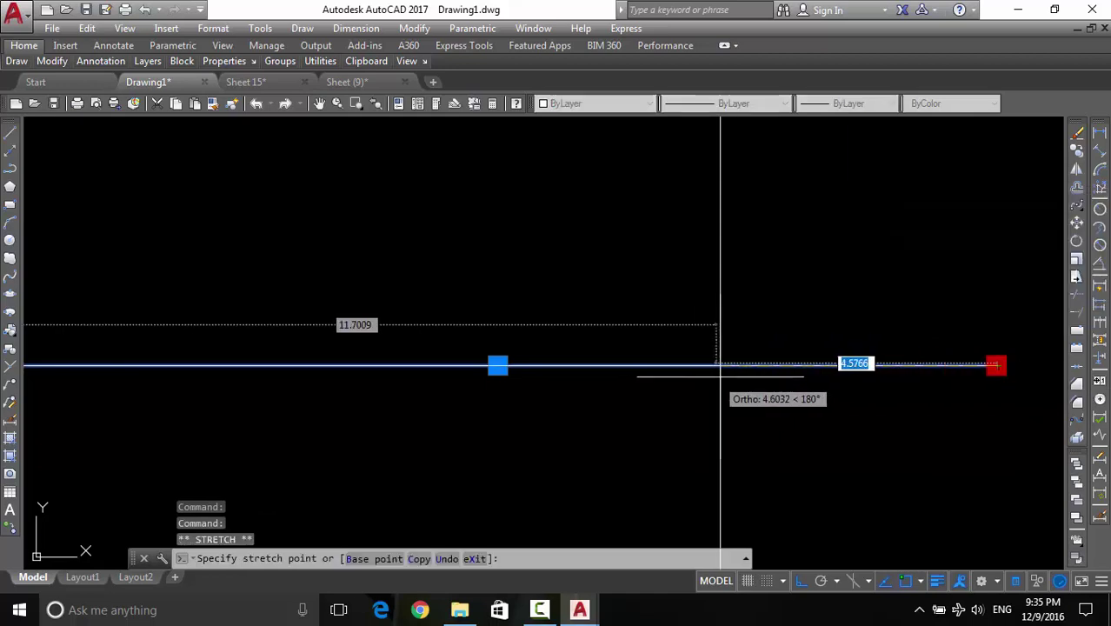
{"action": "key", "text": "Escape"}
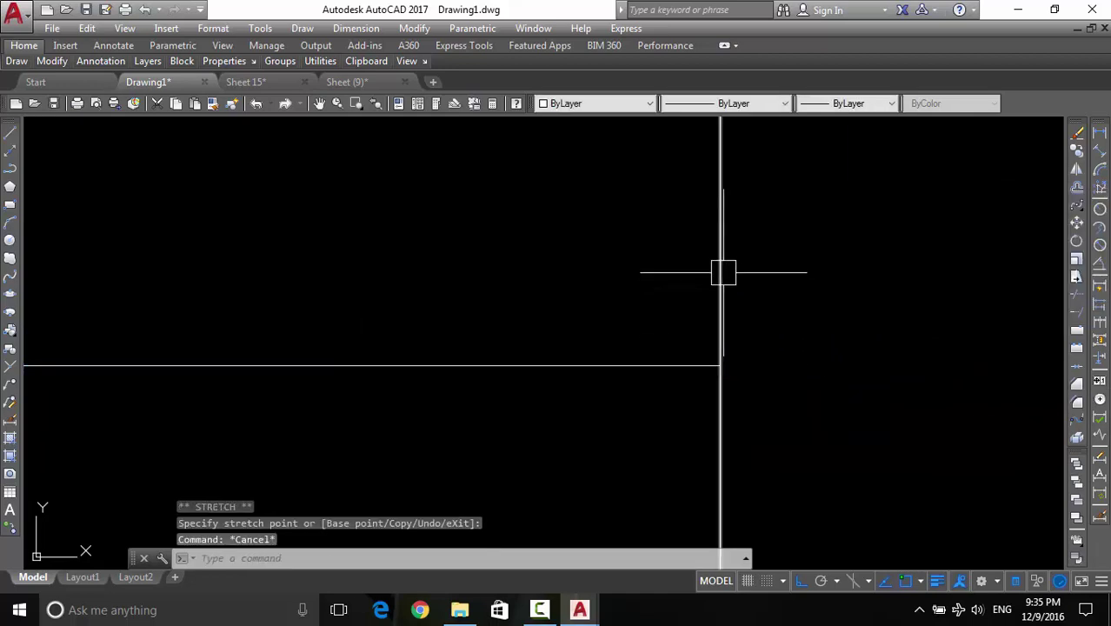
Shorten the vertical line down to the horizontal line, then undo that stretch
{"action": "left_click", "coordinate": [721, 261]}
{"action": "scroll", "coordinate": [719, 249], "scroll_direction": "down", "scroll_amount": 2}
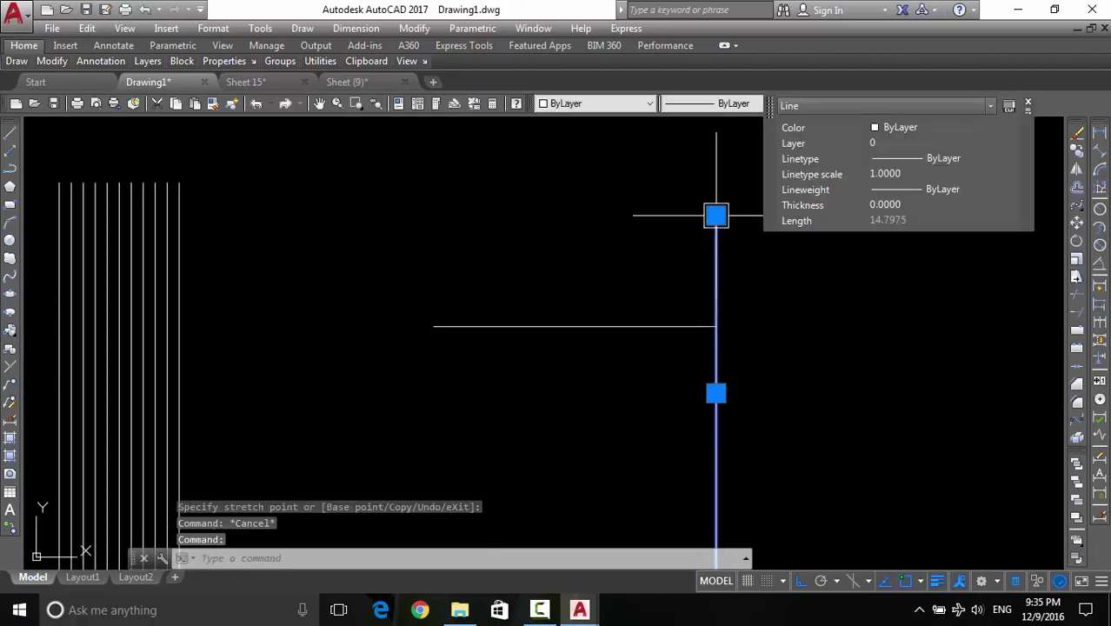
{"action": "left_click", "coordinate": [715, 216]}
{"action": "left_click", "coordinate": [716, 326]}
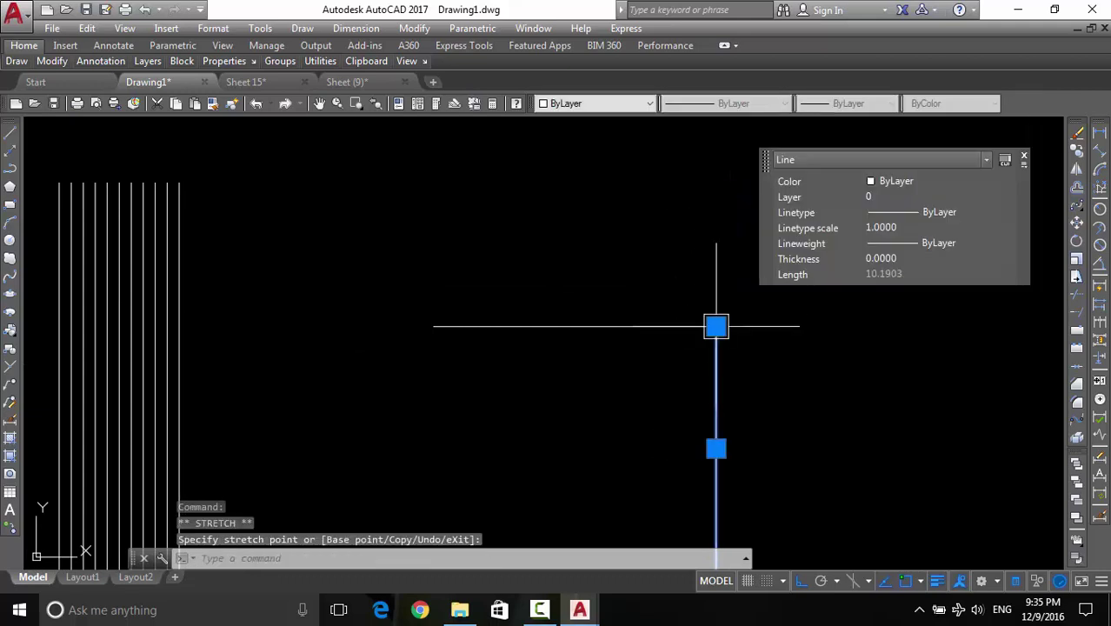
{"action": "key", "text": "Escape"}
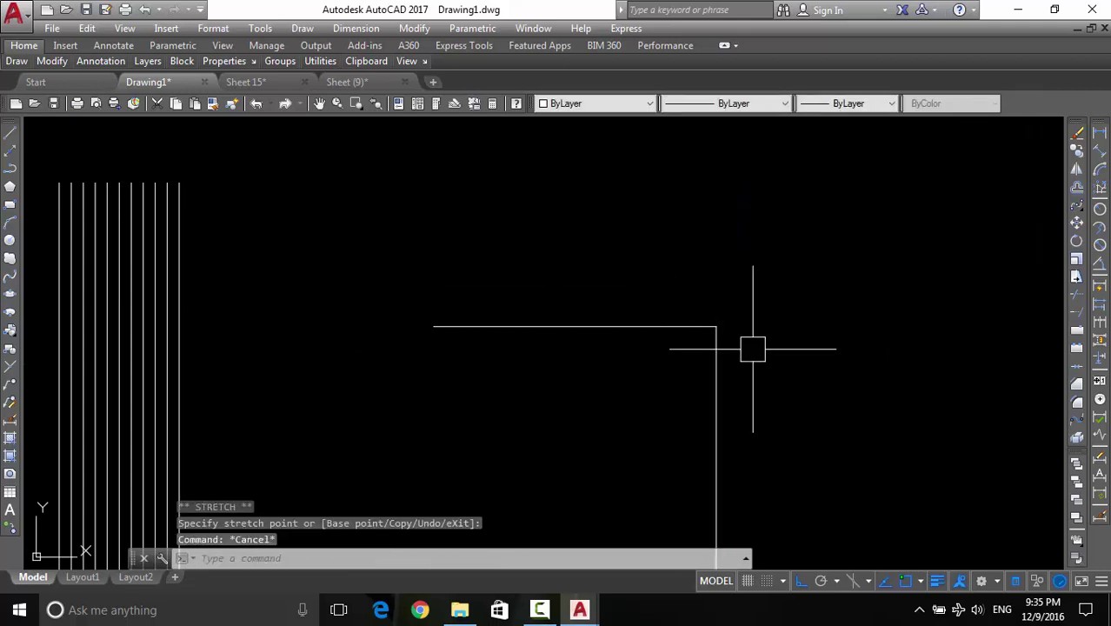
{"action": "key", "text": "ctrl+z"}
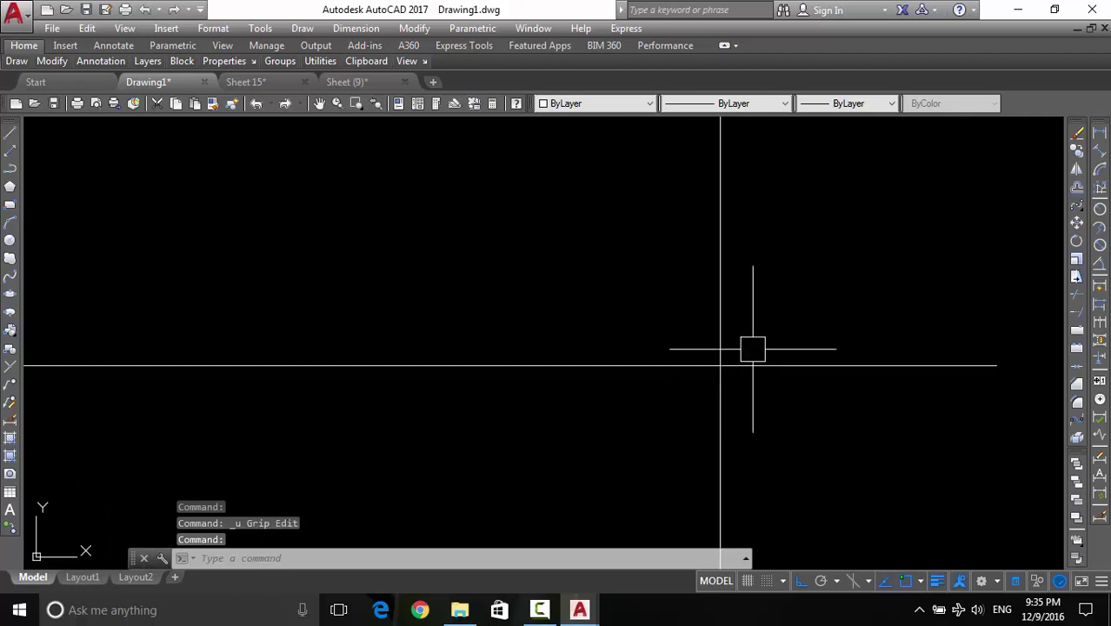
Recentre the view and check the vertical and long horizontal lines by selecting them
{"action": "middle_click_drag", "start_coordinate": [828, 365], "coordinate": [795, 410]}
{"action": "scroll", "coordinate": [789, 384], "scroll_direction": "down", "scroll_amount": 2}
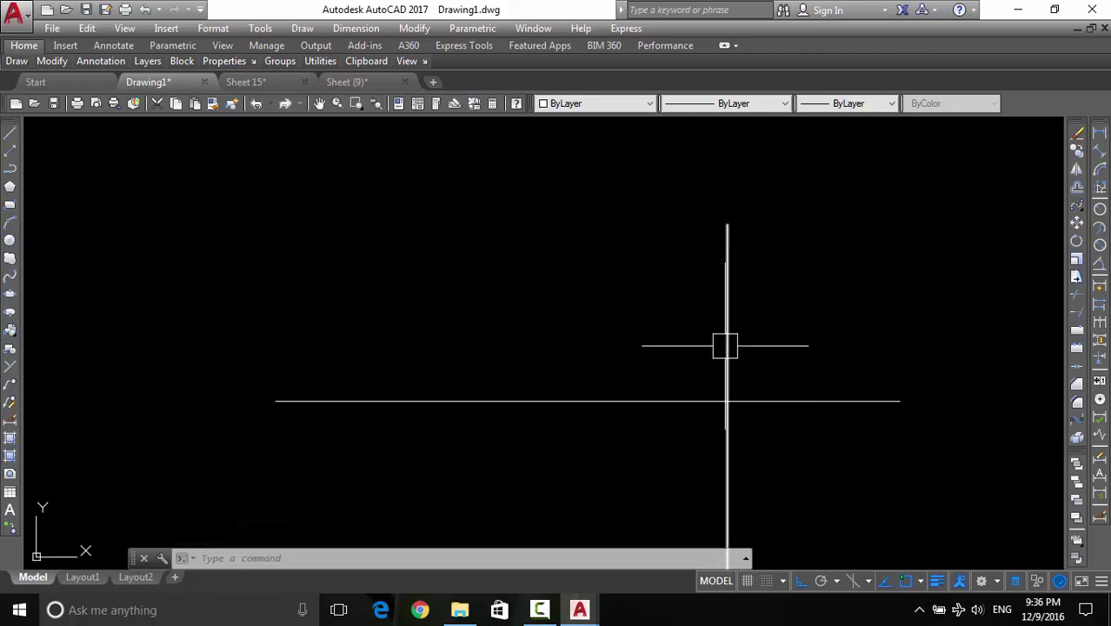
{"action": "middle_click_drag", "start_coordinate": [737, 462], "coordinate": [724, 422]}
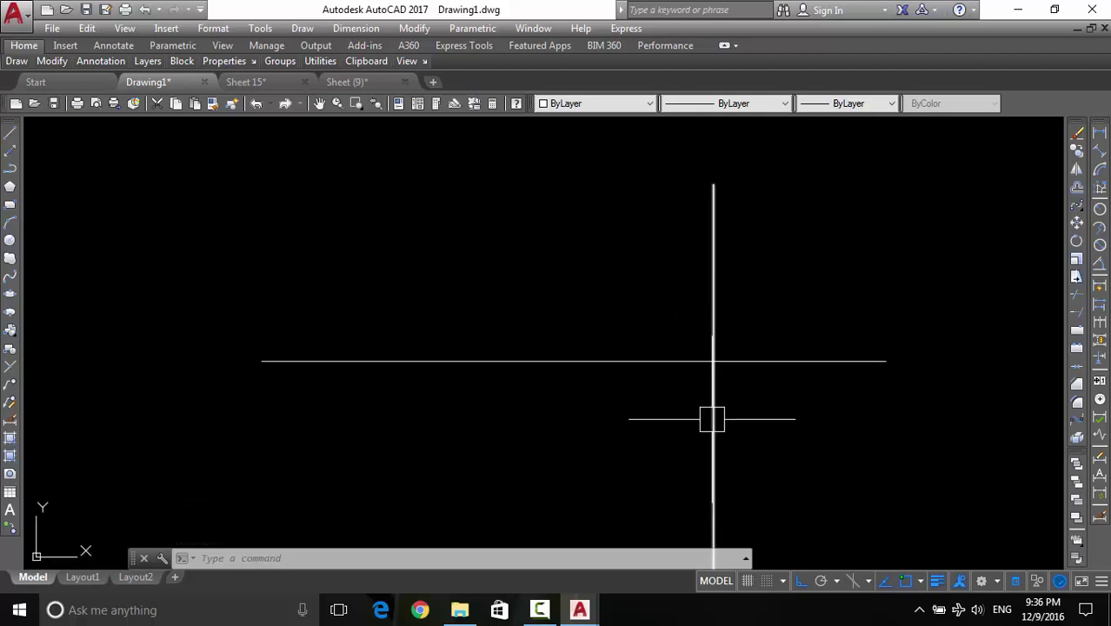
{"action": "left_click", "coordinate": [715, 402]}
{"action": "key", "text": "Escape"}
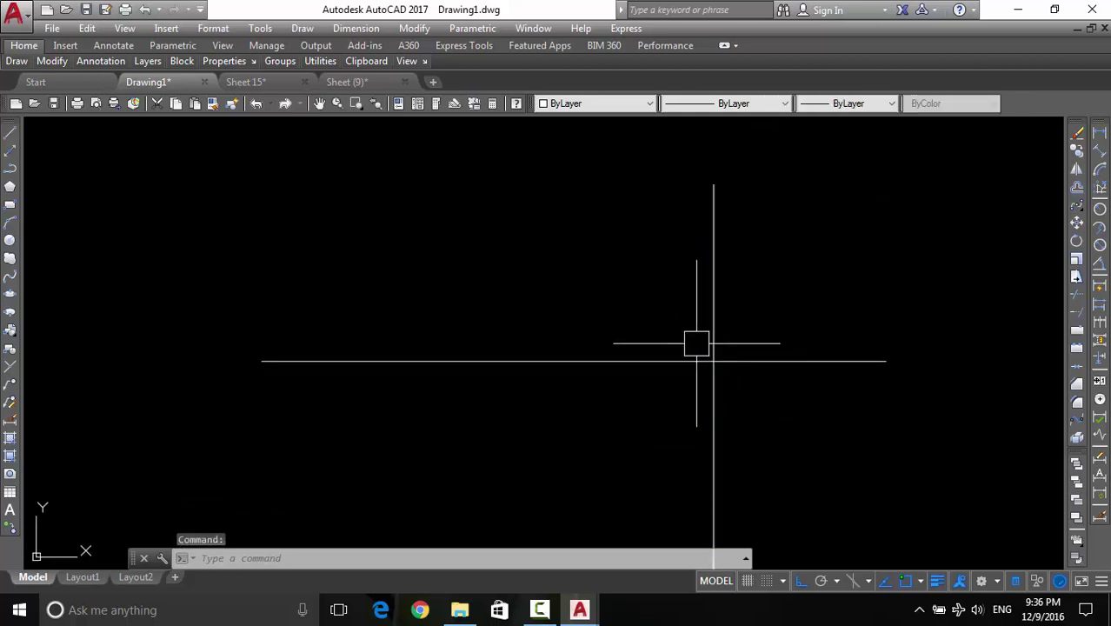
{"action": "left_click", "coordinate": [788, 351]}
{"action": "left_click", "coordinate": [764, 364]}
{"action": "key", "text": "Escape"}
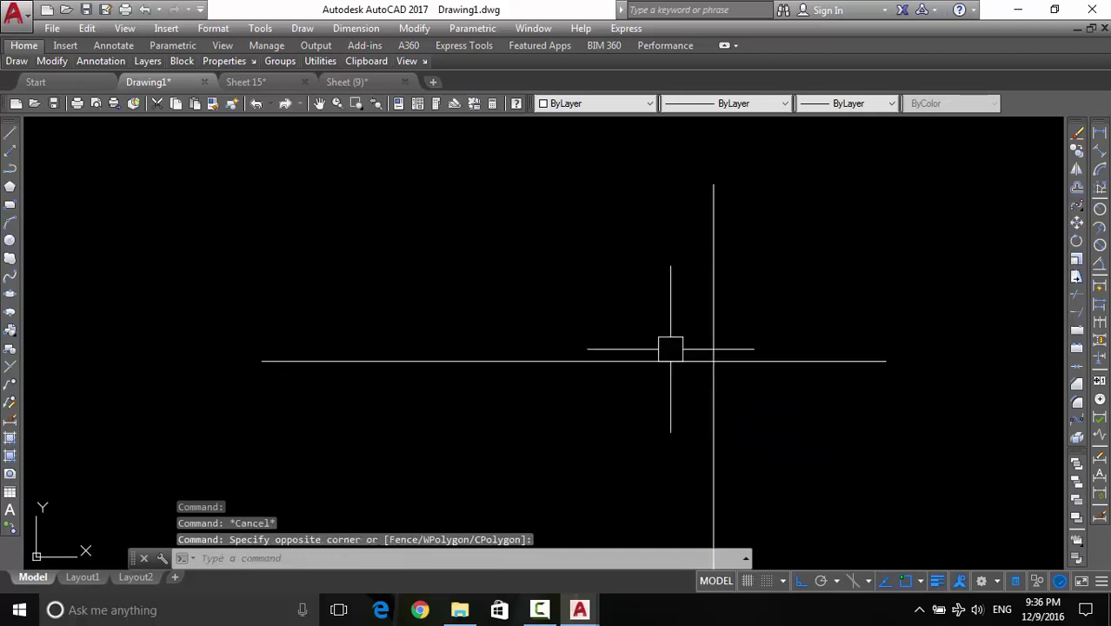
{"action": "middle_click_drag", "start_coordinate": [675, 355], "coordinate": [672, 384]}
Draw a shorter horizontal line from the vertical line leftward, above the long one
{"action": "type", "text": "l"}
{"action": "key", "text": "Return"}
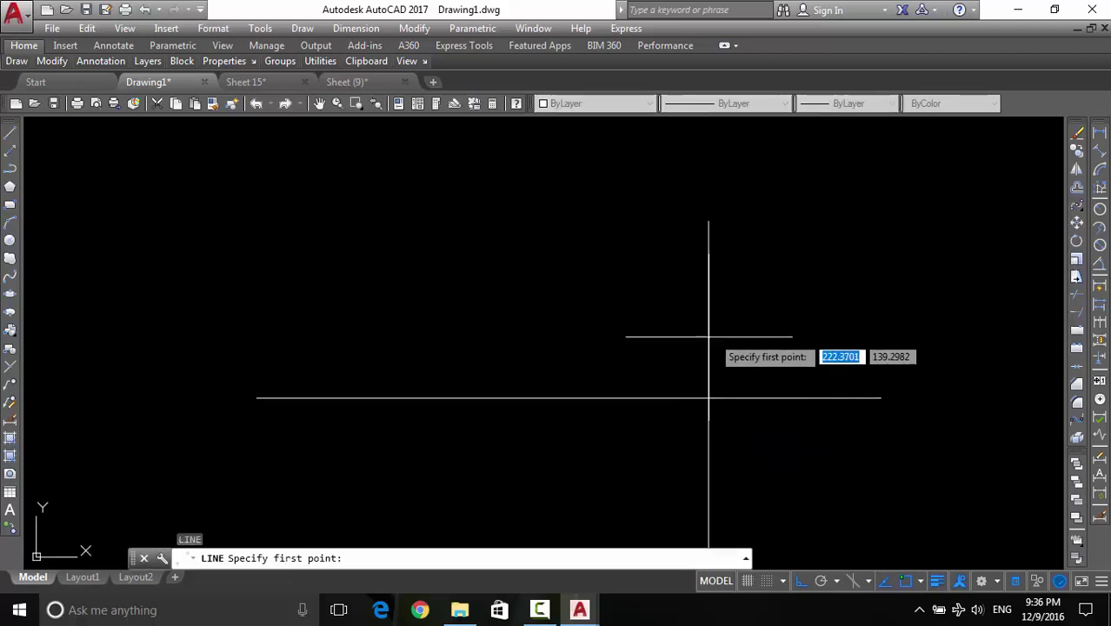
{"action": "left_click", "coordinate": [708, 317]}
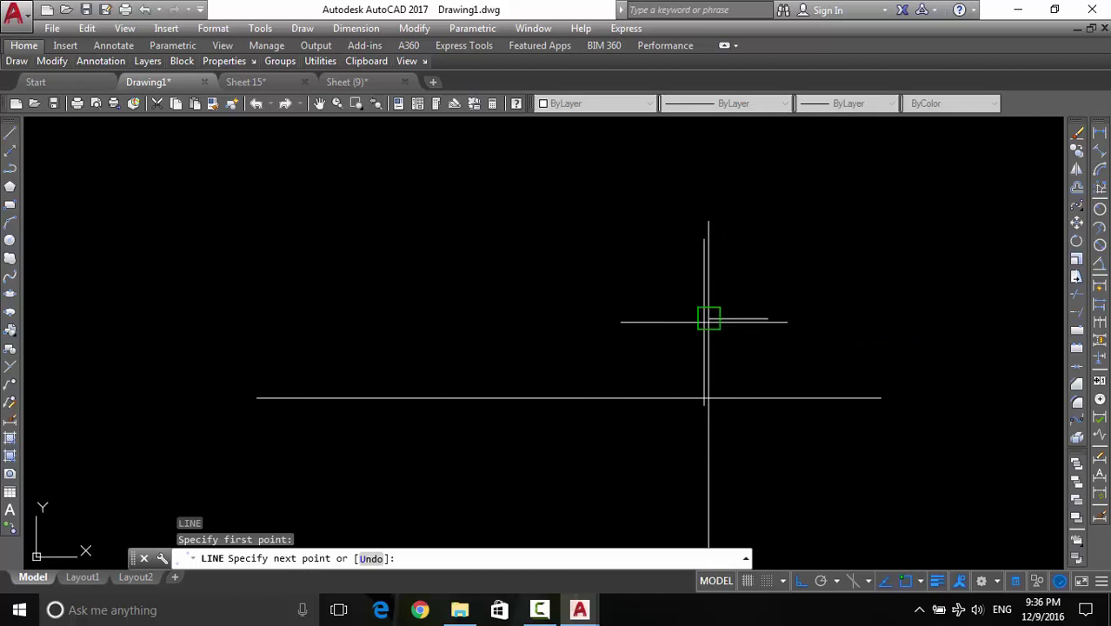
{"action": "left_click", "coordinate": [709, 318]}
{"action": "left_click", "coordinate": [501, 319]}
{"action": "key", "text": "Return"}
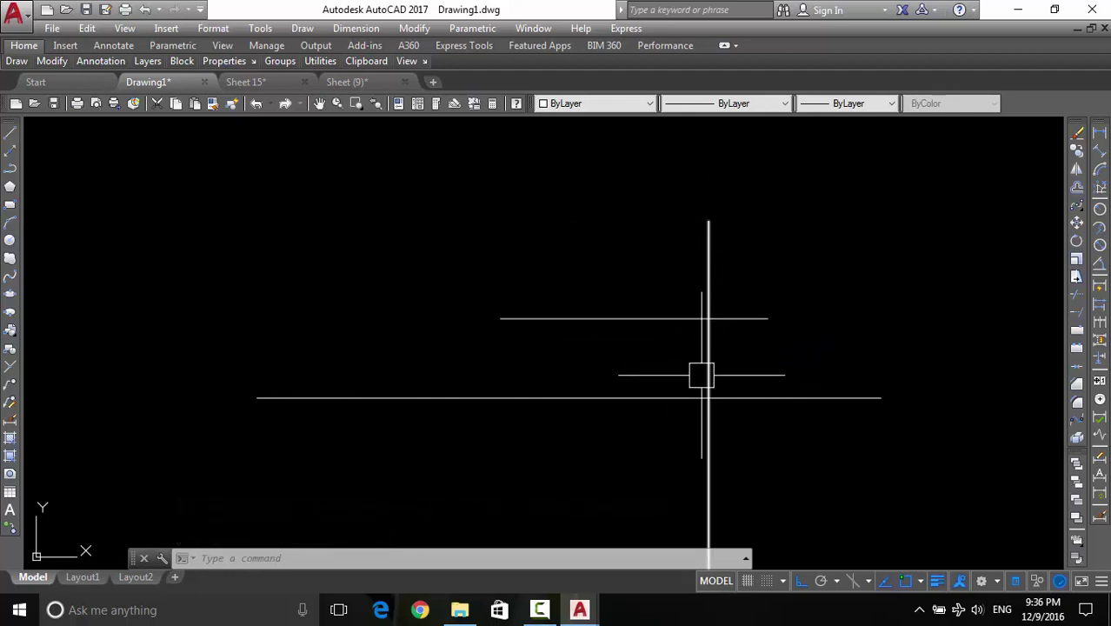
{"action": "middle_click_drag", "start_coordinate": [600, 436], "coordinate": [534, 429]}
{"action": "type", "text": "T"}
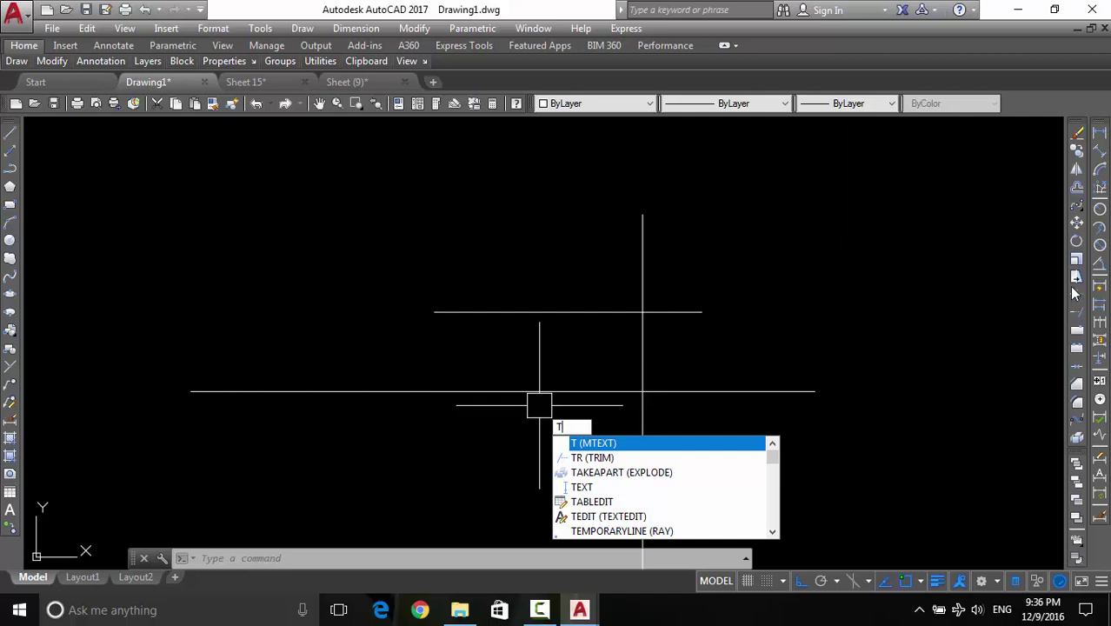
Trim the vertical line's top and the long line's right end into an L-shaped corner
{"action": "key", "text": "Escape"}
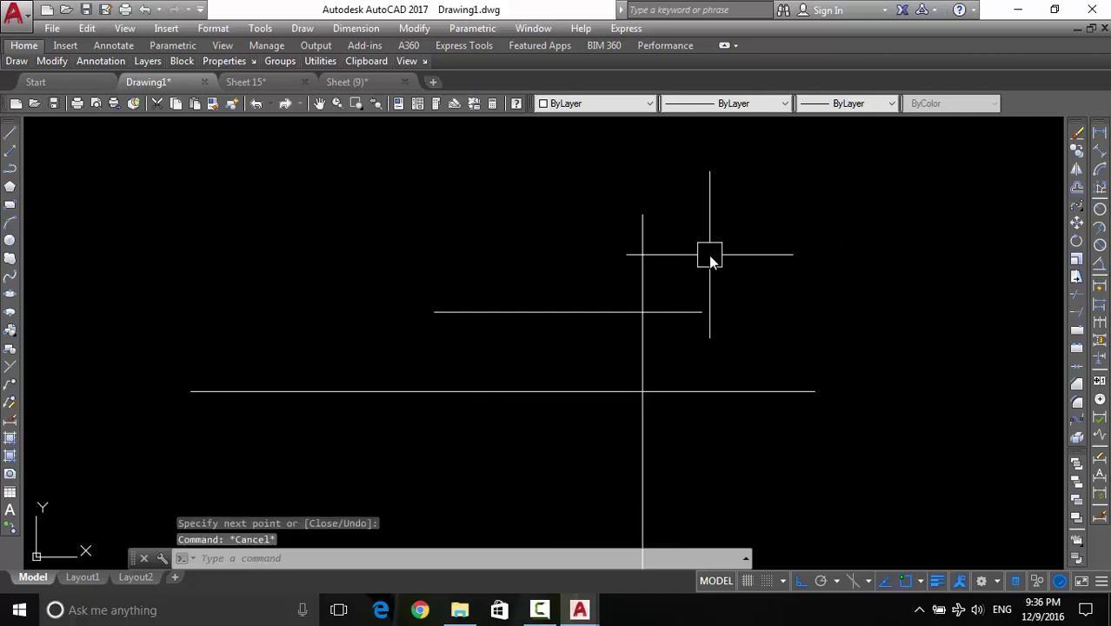
{"action": "type", "text": "TR"}
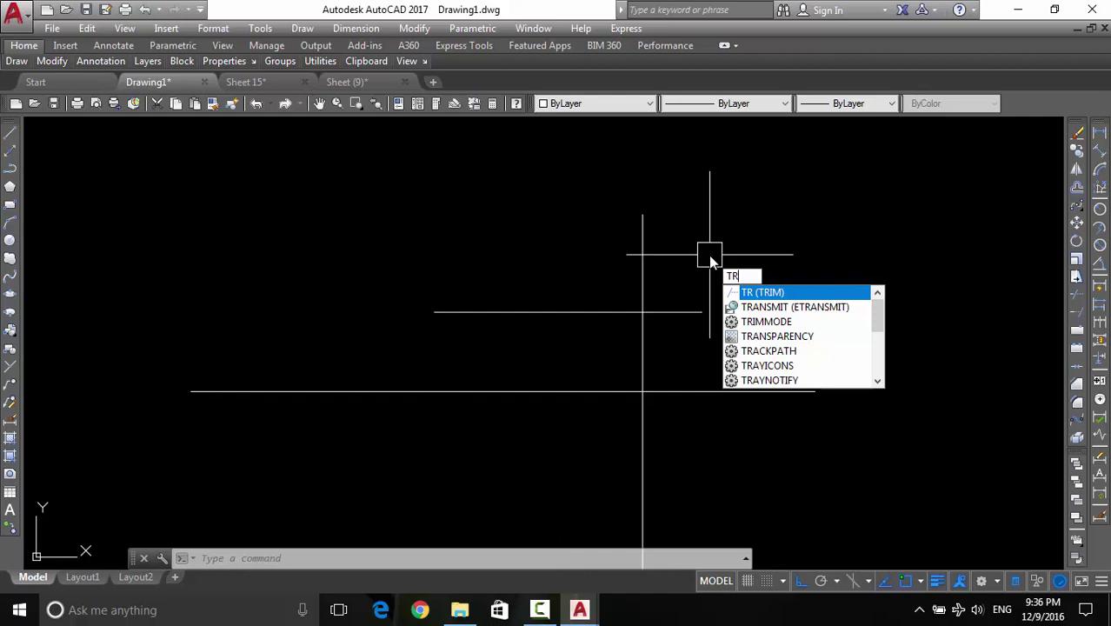
{"action": "key", "text": "Return"}
{"action": "key", "text": "Return"}
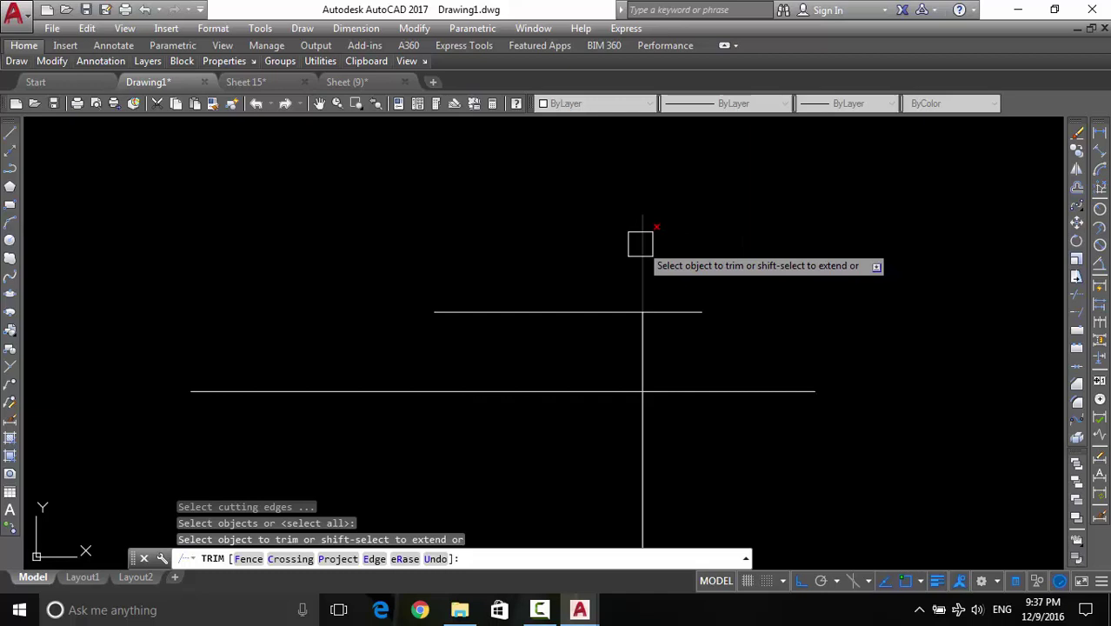
{"action": "left_click", "coordinate": [641, 245]}
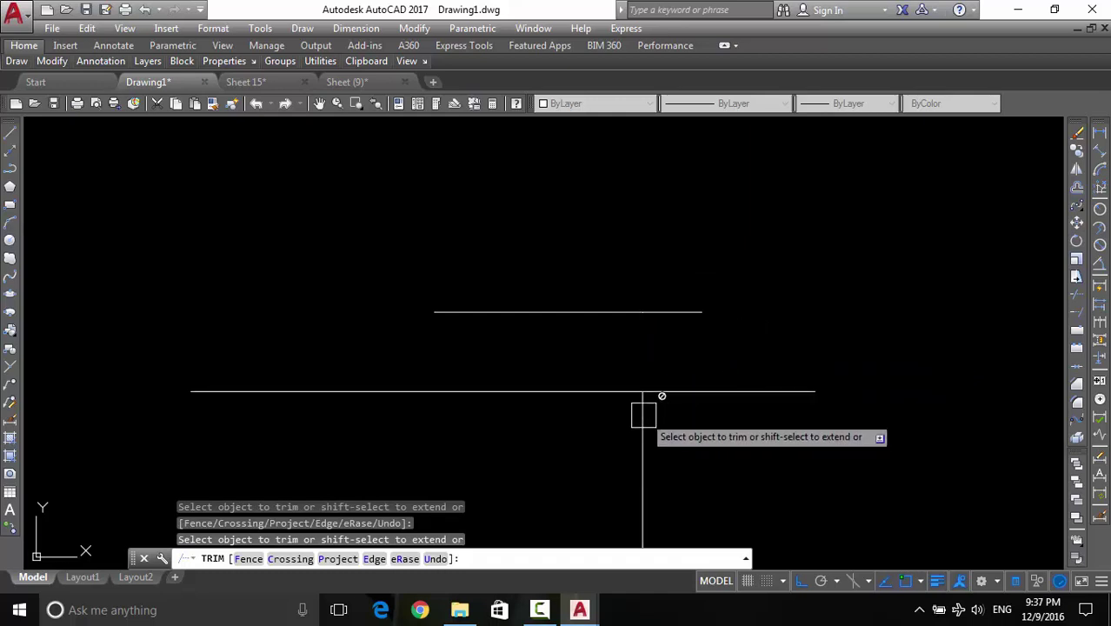
{"action": "middle_click_drag", "start_coordinate": [687, 425], "coordinate": [690, 326]}
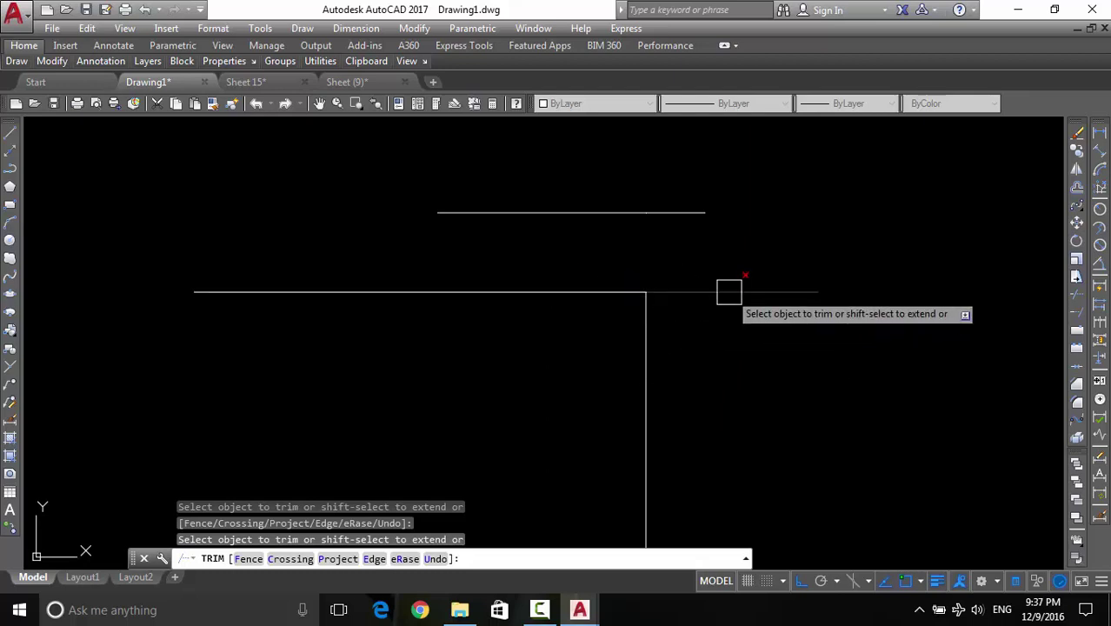
{"action": "left_click", "coordinate": [729, 292]}
{"action": "middle_click_drag", "start_coordinate": [677, 249], "coordinate": [697, 280]}
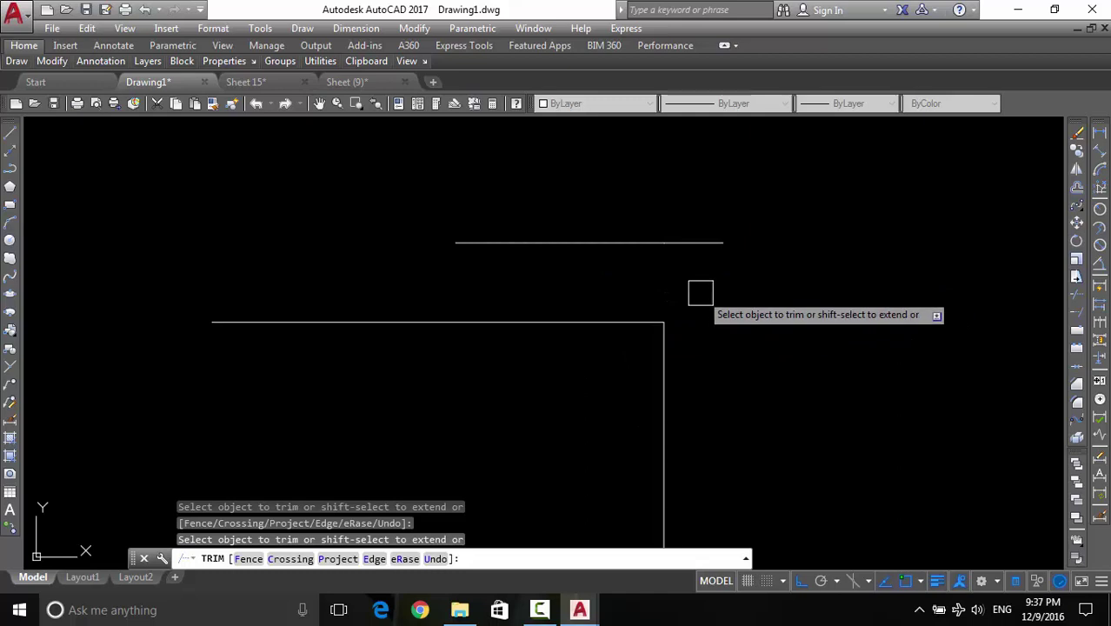
Undo the last trim, then trim four more pieces of the vertical and horizontal lines
{"action": "key", "text": "ctrl+z"}
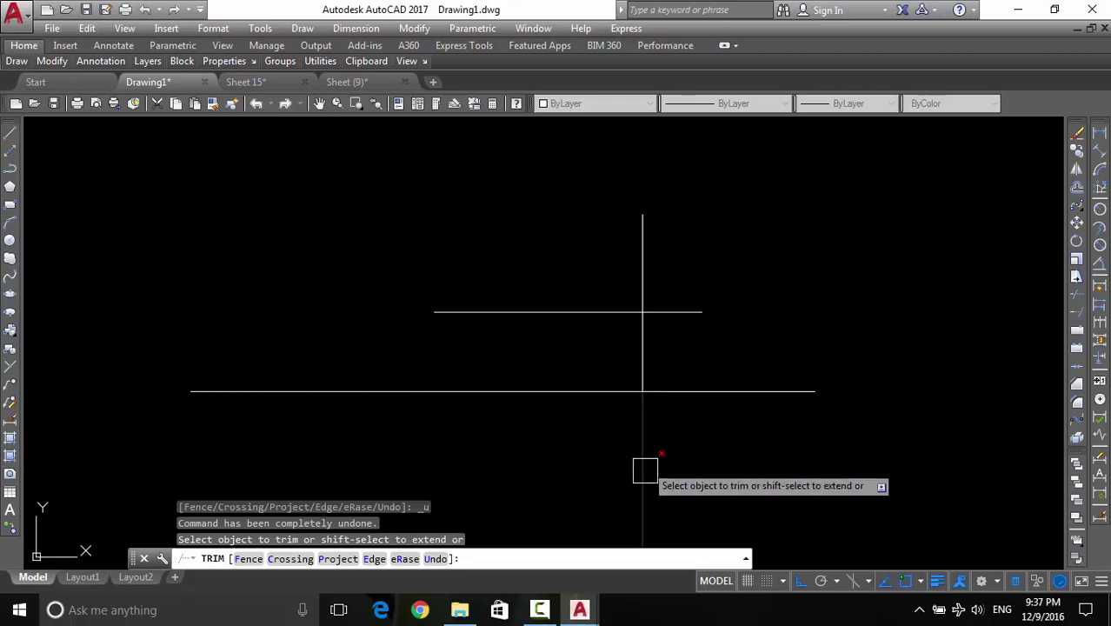
{"action": "scroll", "coordinate": [658, 380], "scroll_direction": "down", "scroll_amount": 4}
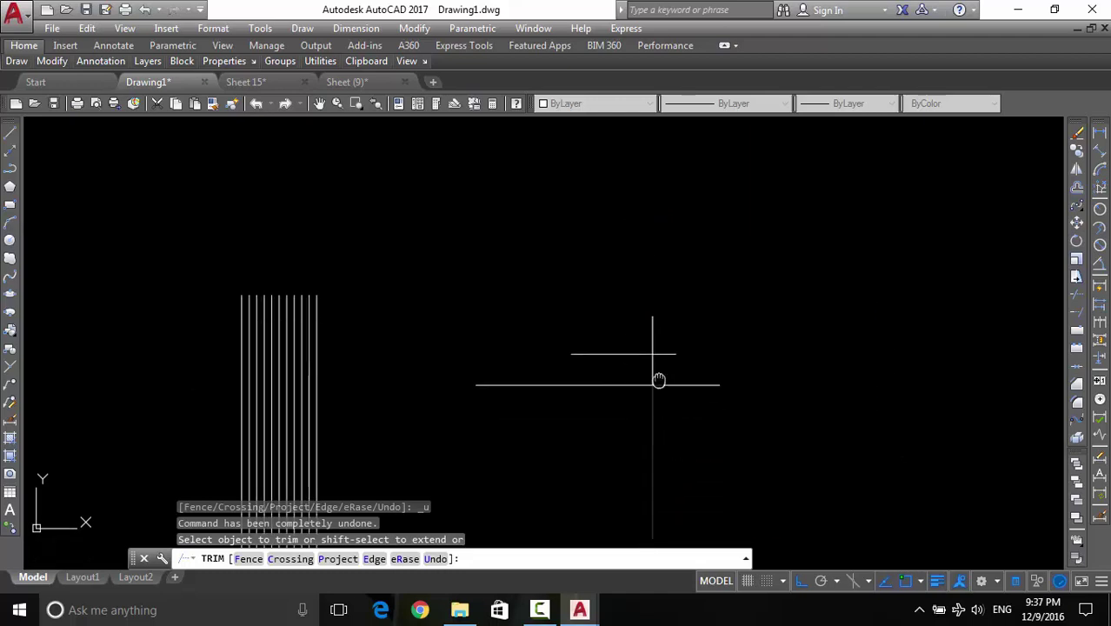
{"action": "middle_click_drag", "start_coordinate": [658, 380], "coordinate": [666, 287]}
{"action": "left_click", "coordinate": [668, 320]}
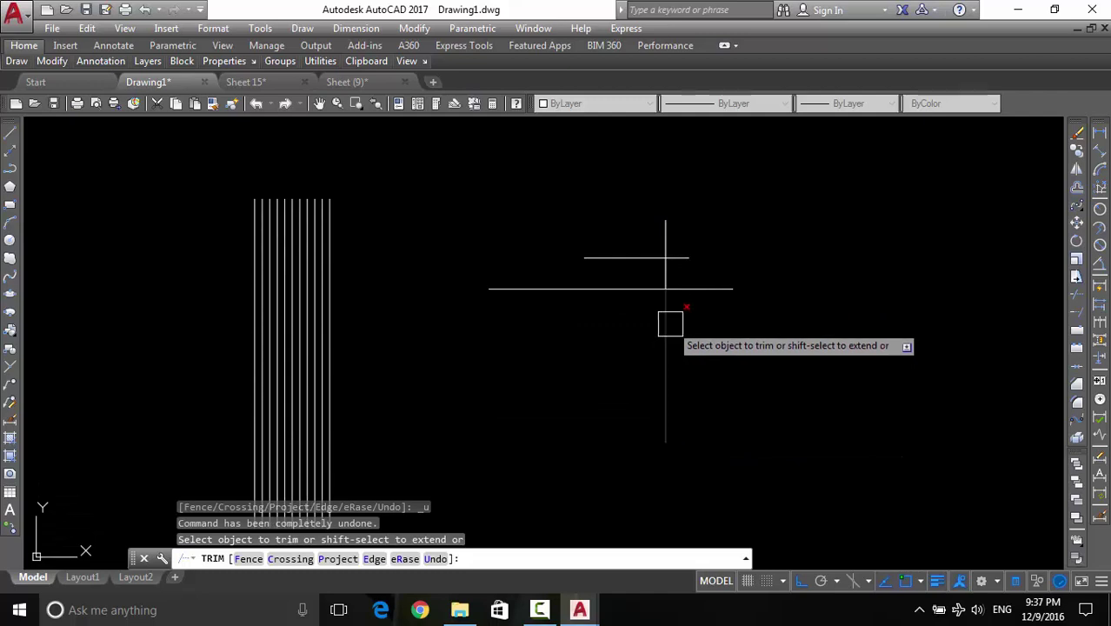
{"action": "left_click", "coordinate": [635, 297]}
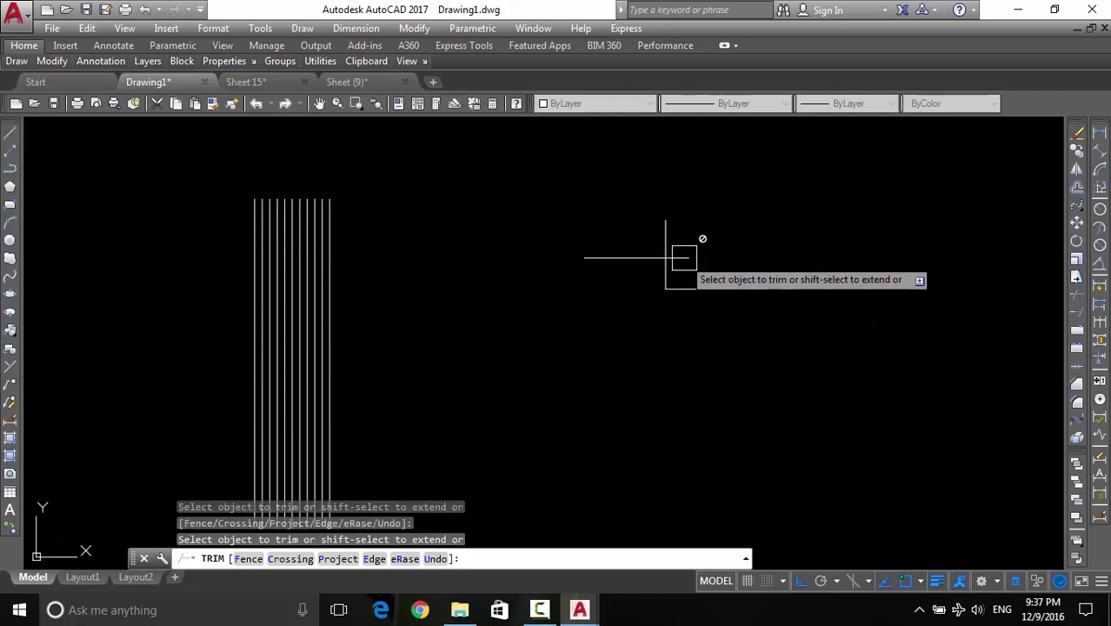
{"action": "left_click", "coordinate": [685, 253]}
{"action": "left_click", "coordinate": [667, 229]}
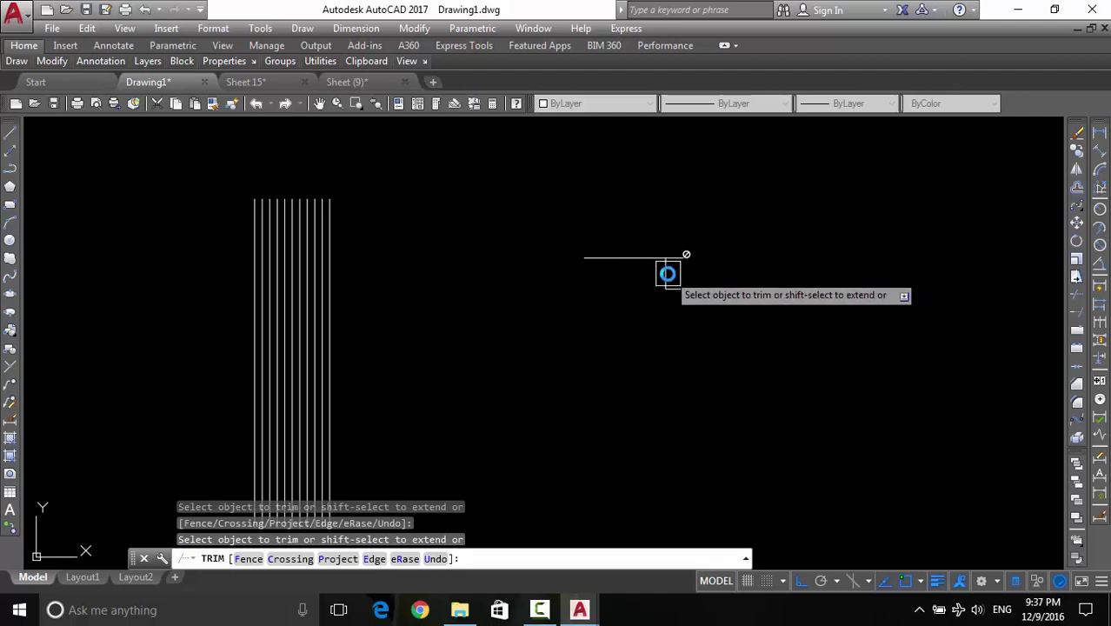
End trimming and undo back to the untrimmed crossing lines
{"action": "scroll", "coordinate": [667, 273], "scroll_direction": "up", "scroll_amount": 5}
{"action": "scroll", "coordinate": [715, 273], "scroll_direction": "down", "scroll_amount": 2}
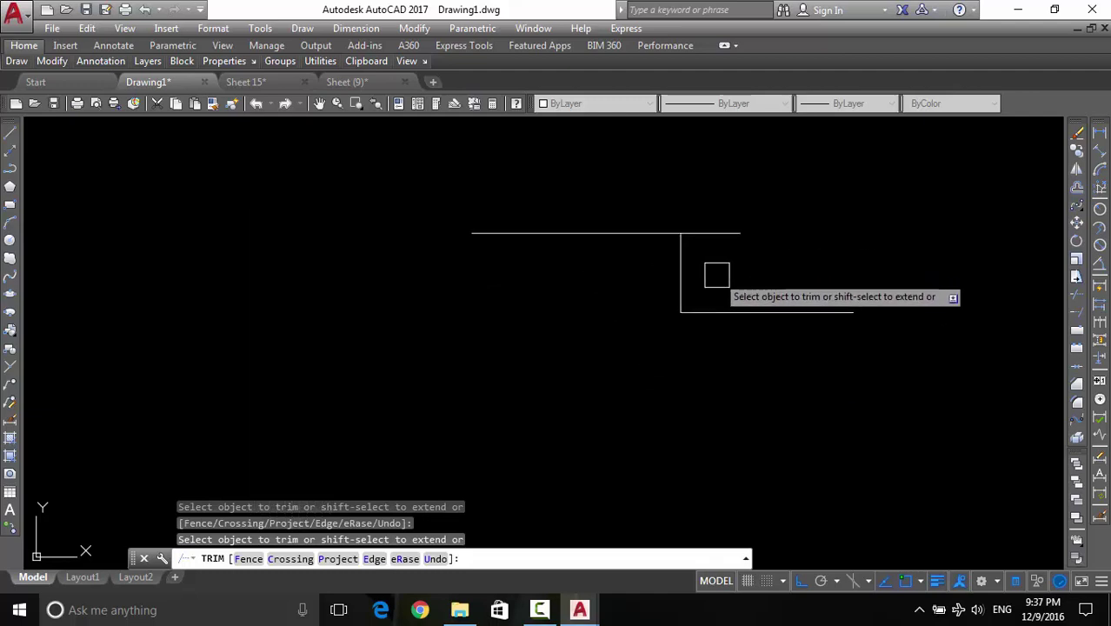
{"action": "key", "text": "Escape"}
{"action": "key", "text": "ctrl+z"}
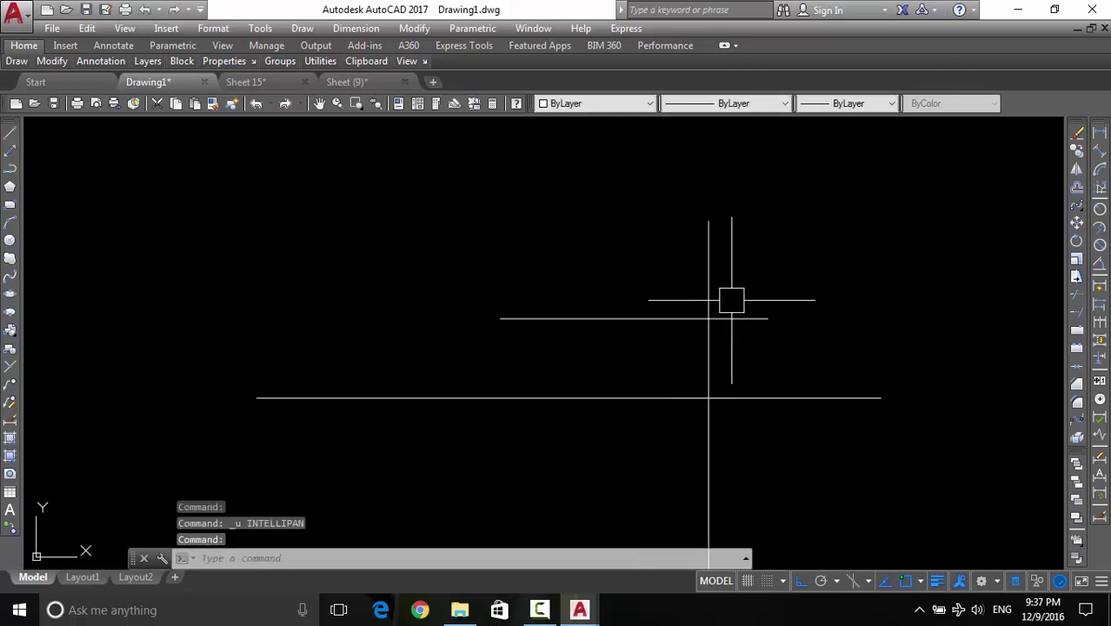
Trim the vertical line pieces above the long horizontal line
{"action": "type", "text": "tr"}
{"action": "key", "text": "Return"}
{"action": "key", "text": "Return"}
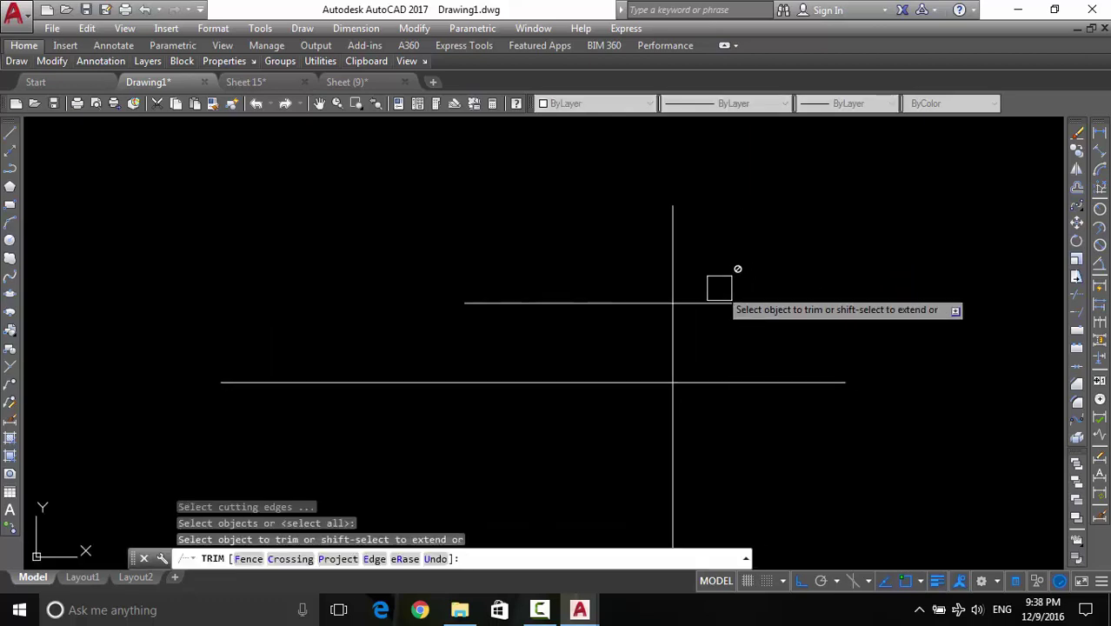
{"action": "left_click", "coordinate": [672, 266]}
{"action": "left_click", "coordinate": [675, 325]}
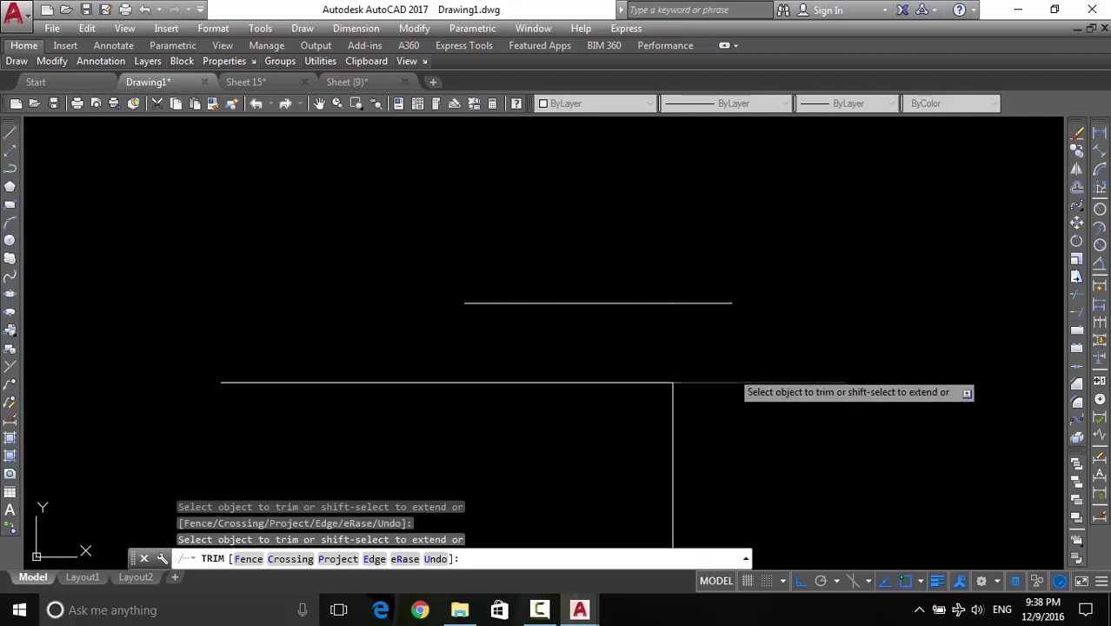
{"action": "key", "text": "Escape"}
Erase the leftover short line, the upper horizontal line and a stray dot
{"action": "left_click", "coordinate": [695, 303]}
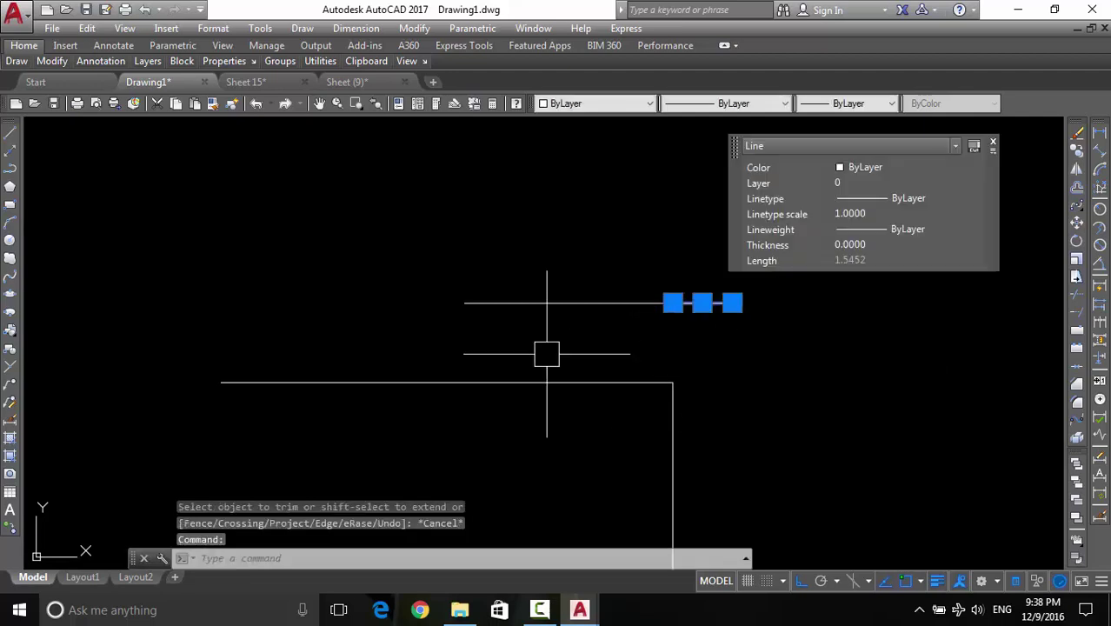
{"action": "left_click", "coordinate": [521, 307]}
{"action": "type", "text": "e"}
{"action": "key", "text": "Return"}
{"action": "middle_click_drag", "start_coordinate": [540, 322], "coordinate": [495, 305]}
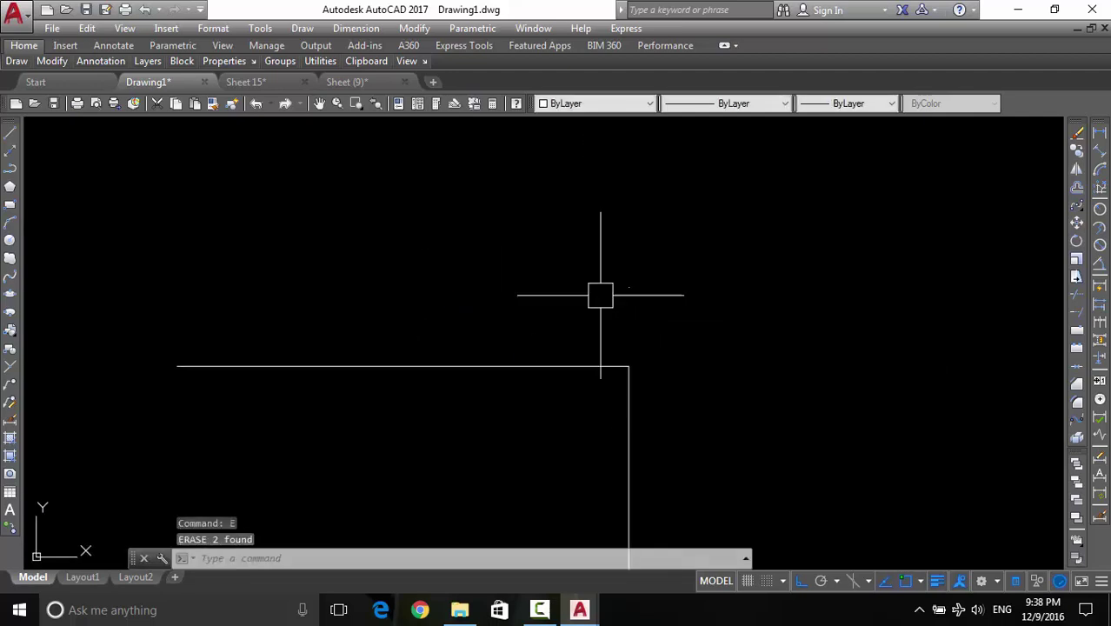
{"action": "left_click", "coordinate": [663, 253]}
{"action": "left_click", "coordinate": [608, 303]}
{"action": "key", "text": "Delete"}
Draw a new vertical line to the right of the L-shaped corner
{"action": "scroll", "coordinate": [677, 310], "scroll_direction": "down", "scroll_amount": 2}
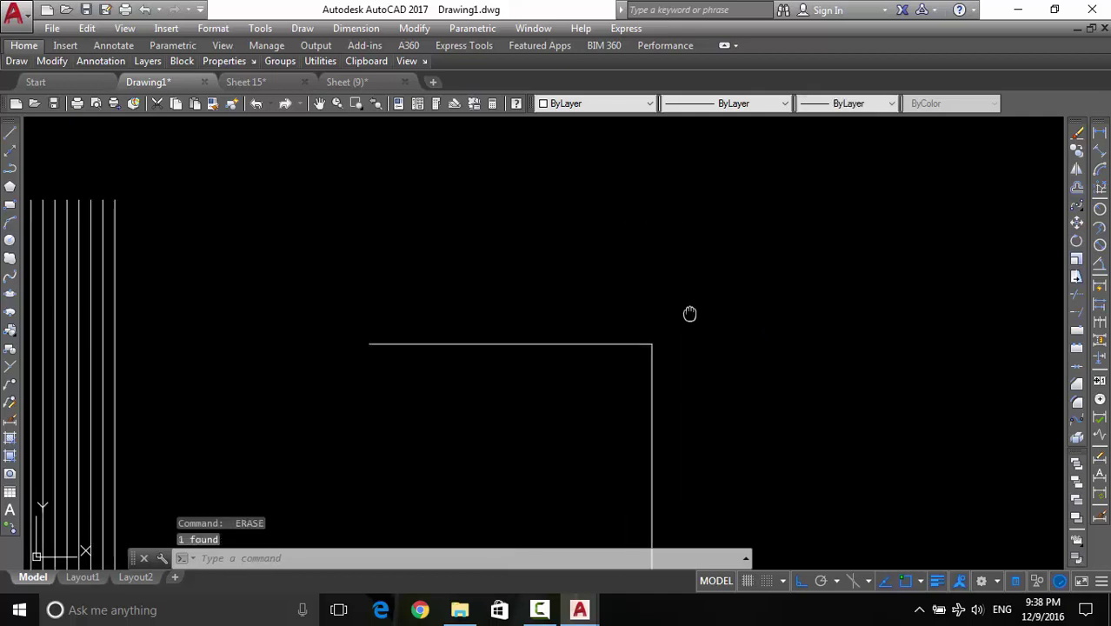
{"action": "middle_click_drag", "start_coordinate": [690, 313], "coordinate": [572, 288]}
{"action": "type", "text": "l"}
{"action": "key", "text": "Return"}
{"action": "left_click", "coordinate": [791, 267]}
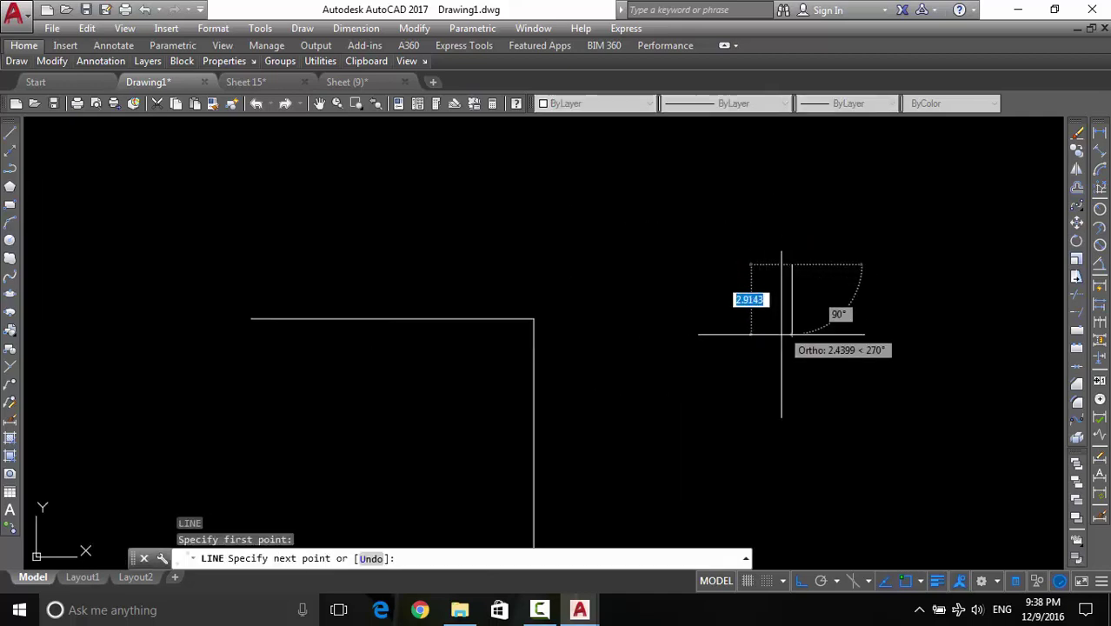
{"action": "left_click", "coordinate": [791, 437]}
{"action": "key", "text": "Return"}
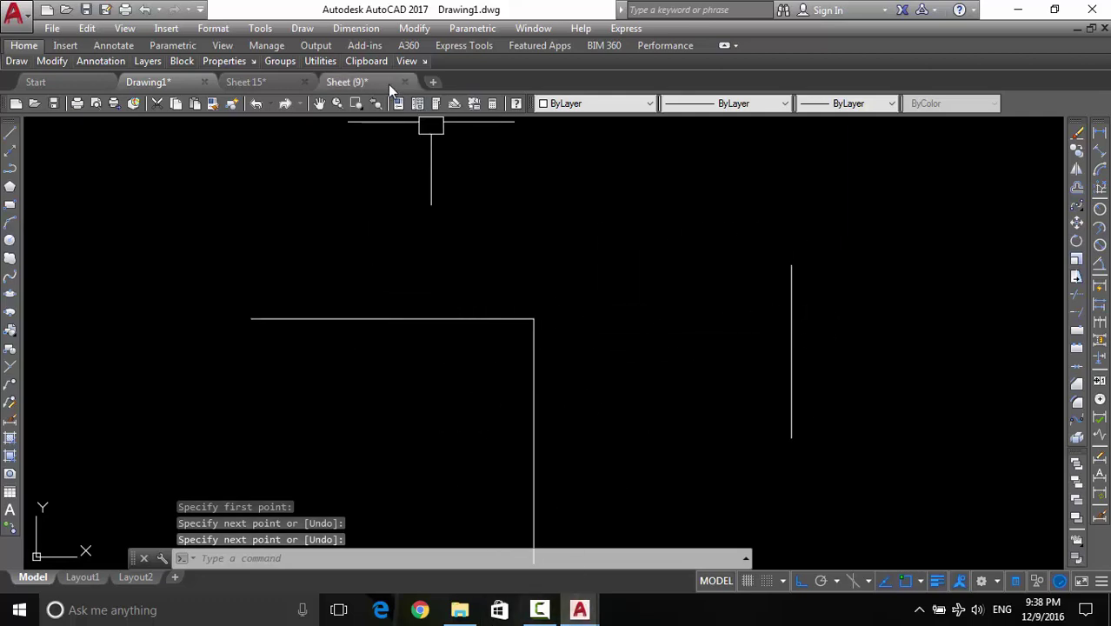
Switch to the Sheet 15 drawing and zoom to the top of the wall section
{"action": "left_click", "coordinate": [345, 84]}
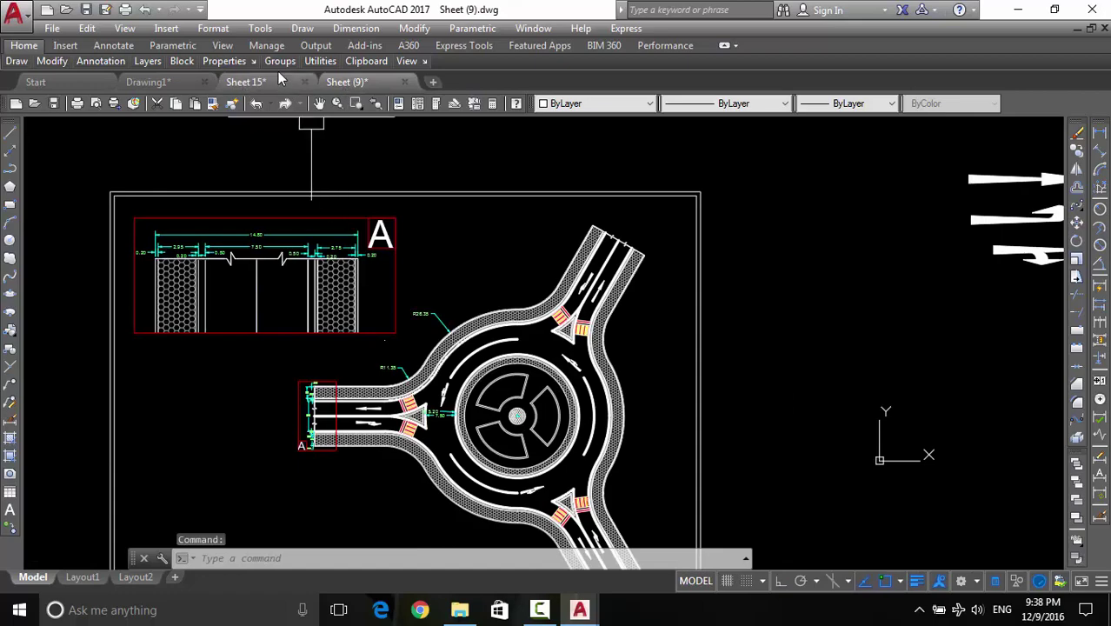
{"action": "left_click", "coordinate": [274, 81]}
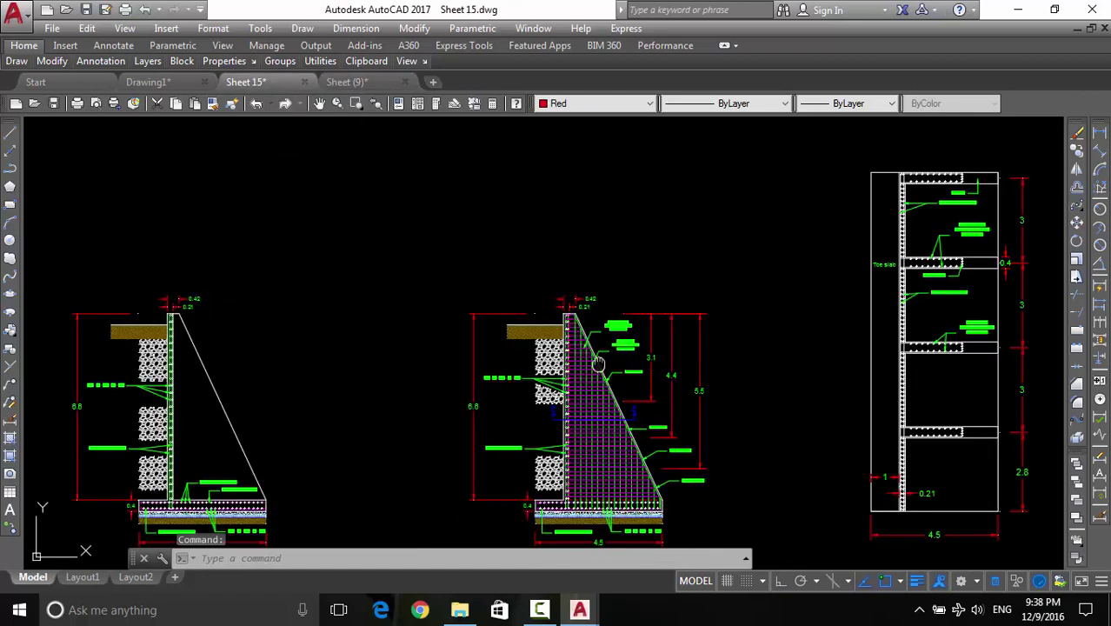
{"action": "scroll", "coordinate": [599, 363], "scroll_direction": "up", "scroll_amount": 5}
{"action": "scroll", "coordinate": [595, 418], "scroll_direction": "up", "scroll_amount": 3}
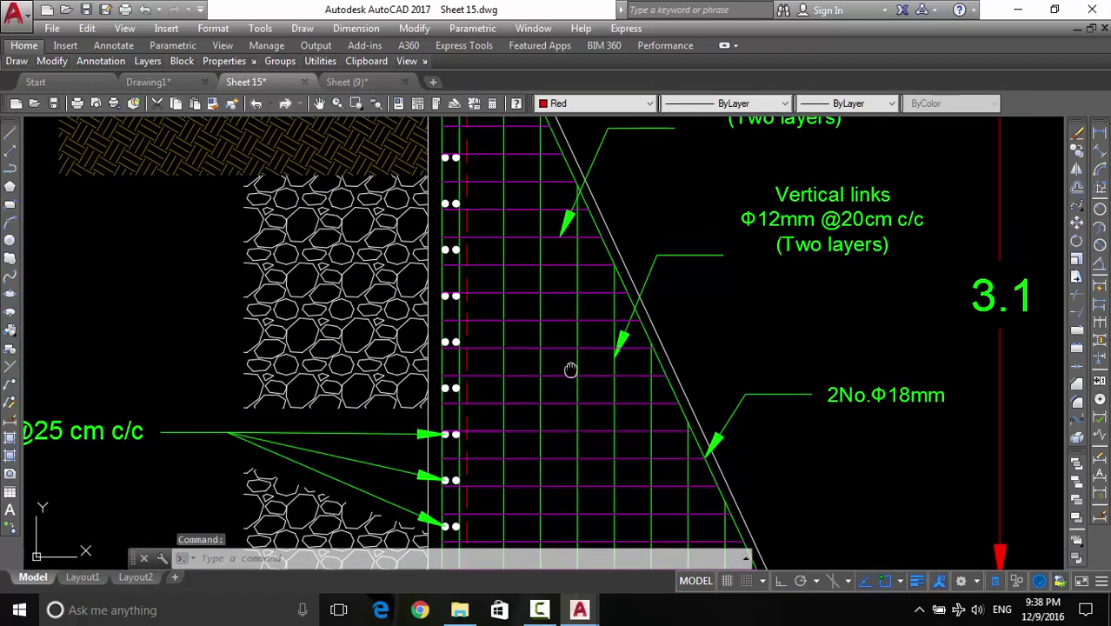
{"action": "middle_click_drag", "start_coordinate": [571, 370], "coordinate": [570, 529]}
{"action": "middle_click_drag", "start_coordinate": [535, 284], "coordinate": [534, 325]}
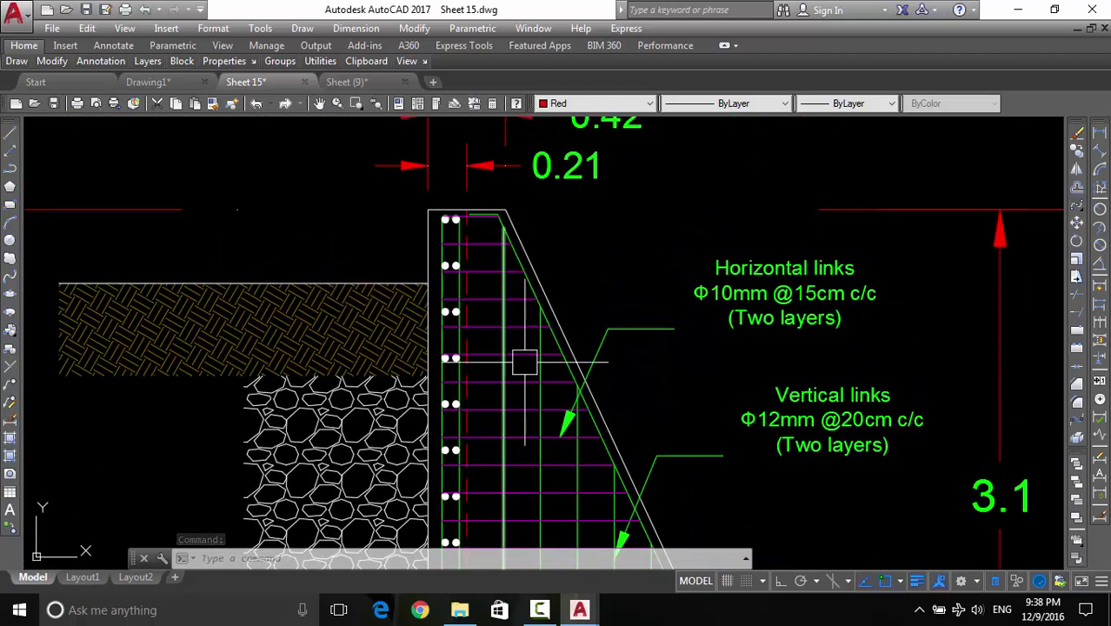
{"action": "middle_click_drag", "start_coordinate": [525, 363], "coordinate": [531, 324]}
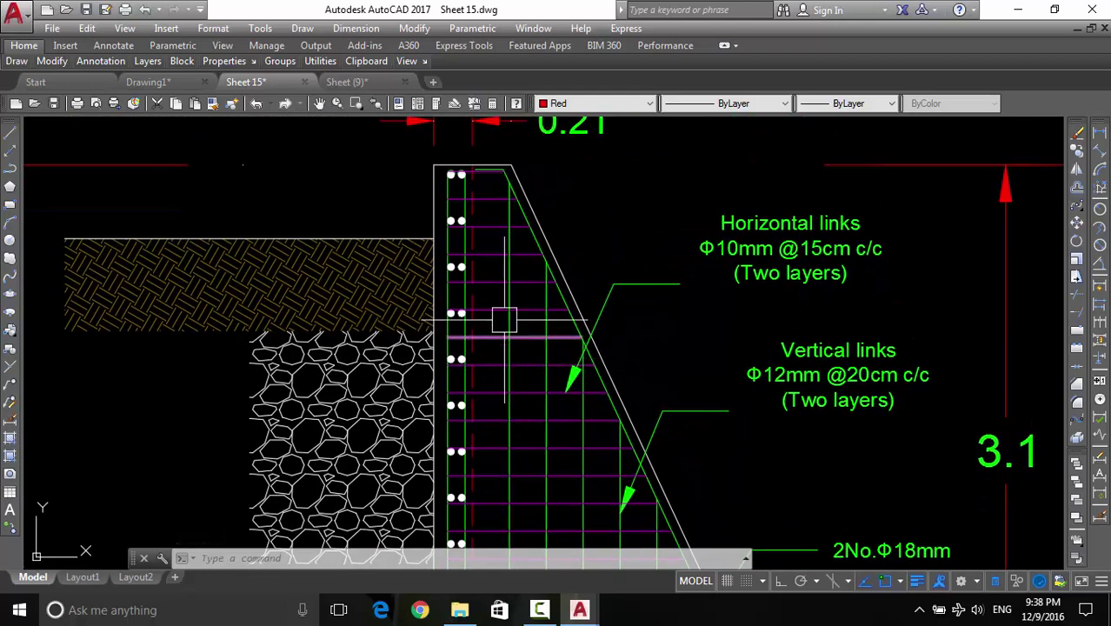
{"action": "scroll", "coordinate": [498, 311], "scroll_direction": "up", "scroll_amount": 3}
Halve a magenta link bar from 0.6564 to 0.3282 by dragging its right grip
{"action": "left_click", "coordinate": [479, 304]}
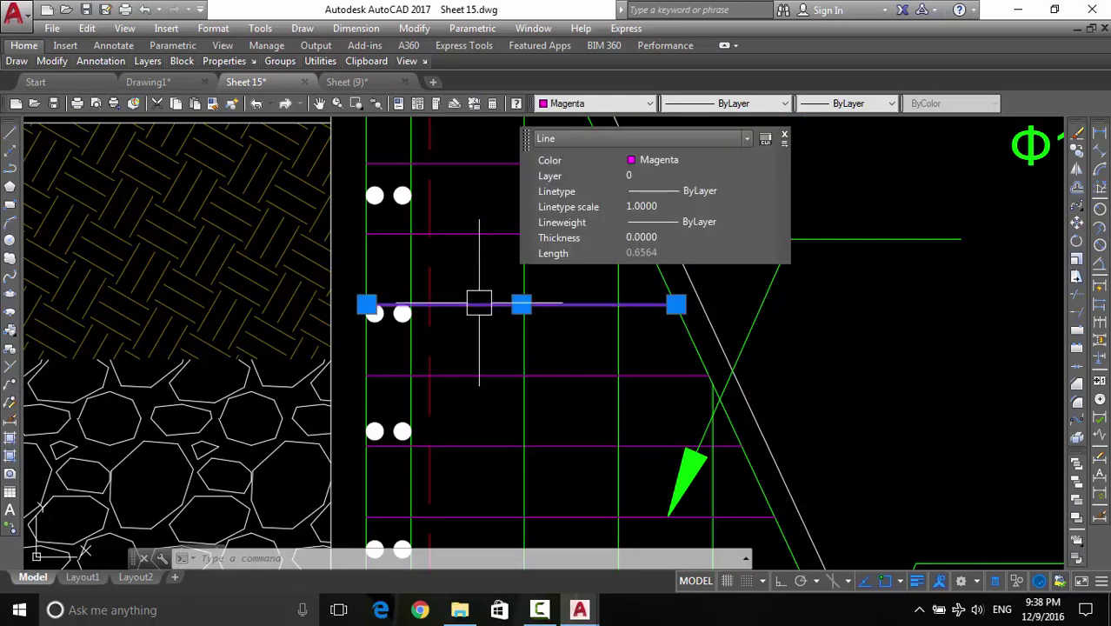
{"action": "left_click", "coordinate": [674, 305]}
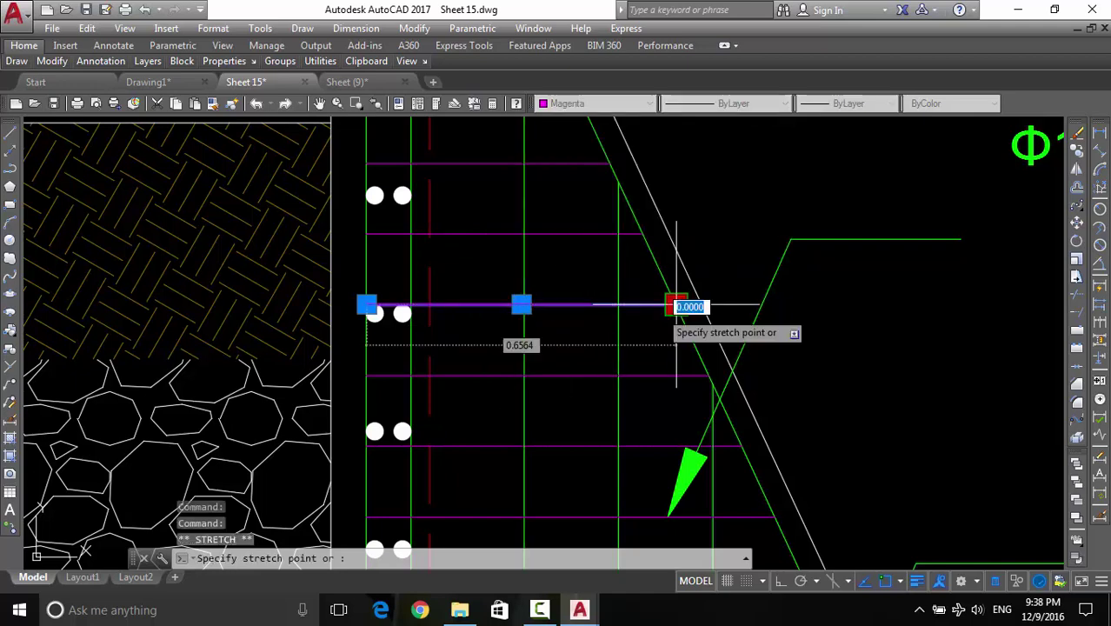
{"action": "left_click", "coordinate": [522, 304]}
{"action": "key", "text": "Escape"}
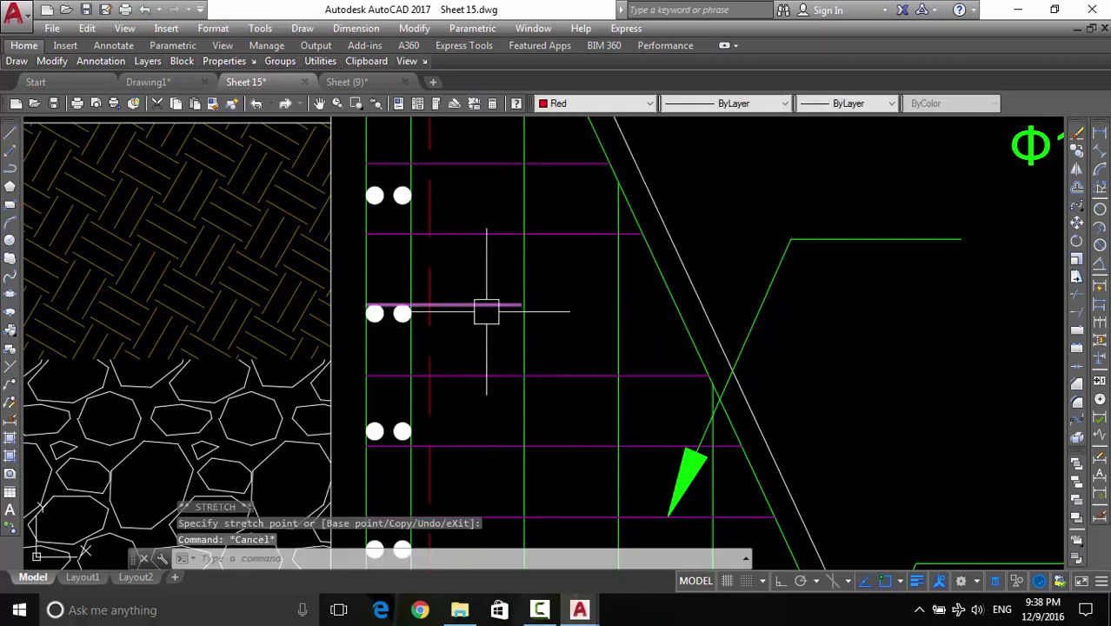
{"action": "left_click", "coordinate": [466, 304]}
{"action": "type", "text": "EX"}
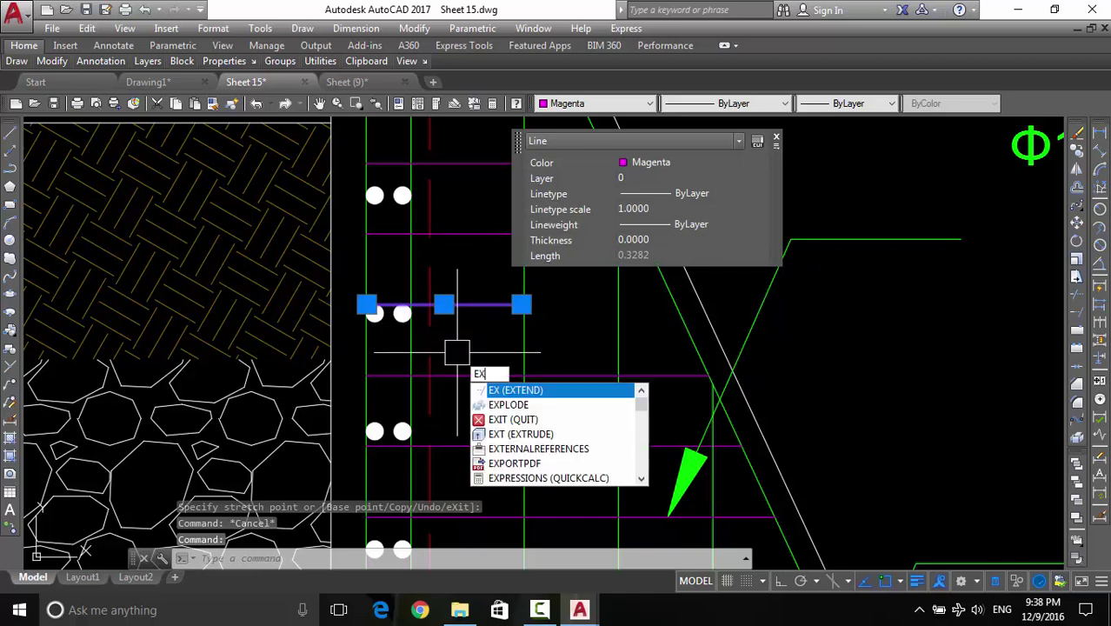
Extend the short link bar toward the sloped face using all objects as boundaries
{"action": "key", "text": "Return"}
{"action": "left_click", "coordinate": [469, 306]}
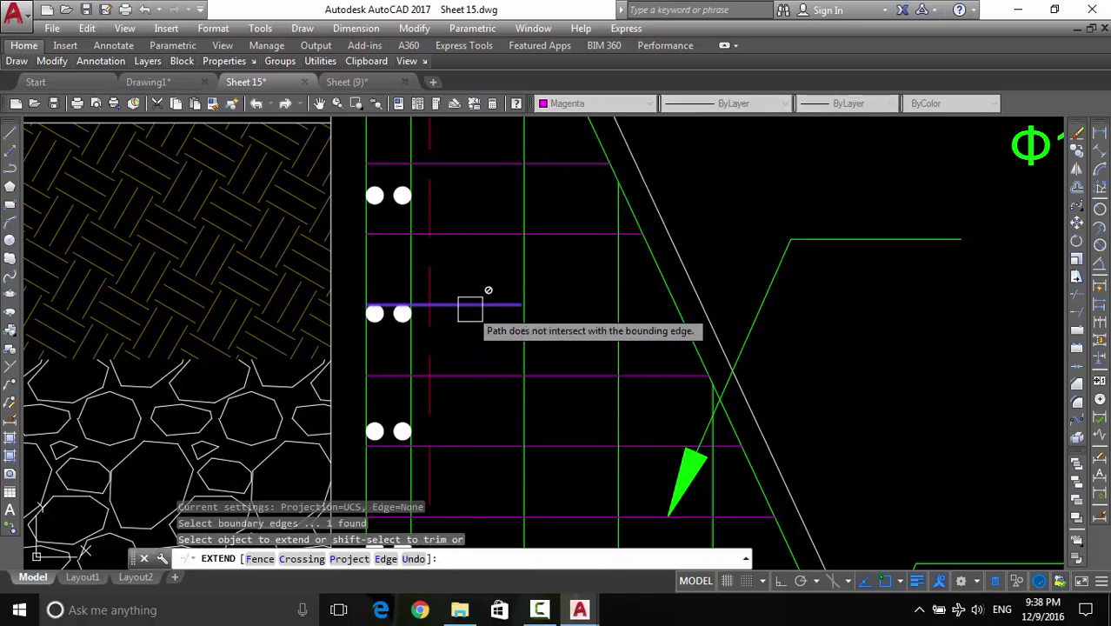
{"action": "key", "text": "Return"}
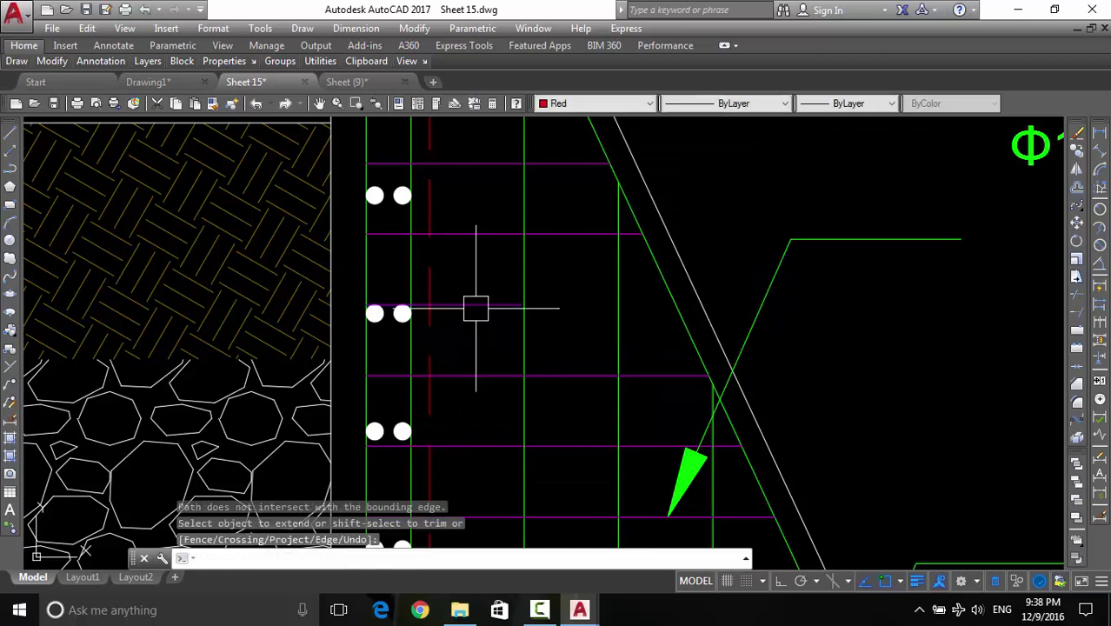
{"action": "left_click", "coordinate": [476, 308]}
{"action": "key", "text": "Escape"}
{"action": "key", "text": "Return"}
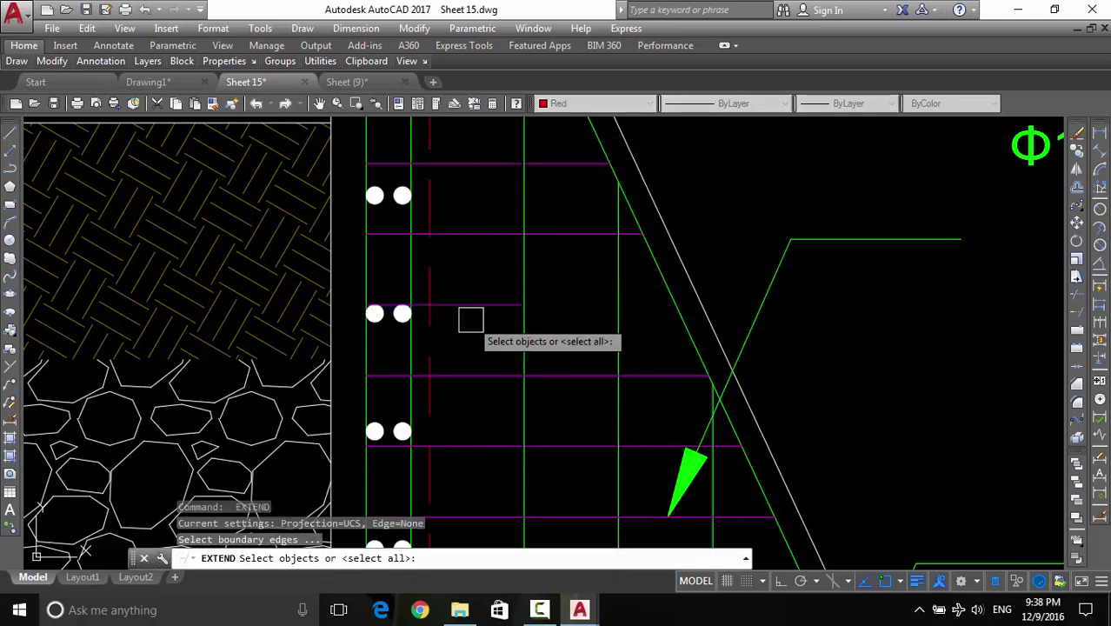
{"action": "key", "text": "Return"}
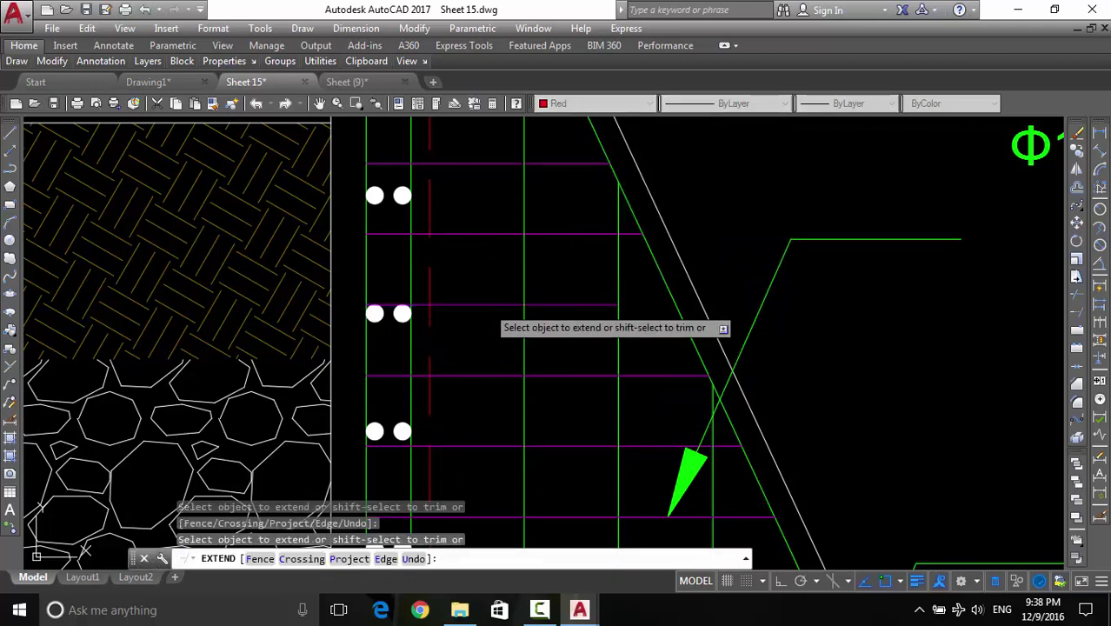
{"action": "left_click", "coordinate": [554, 307]}
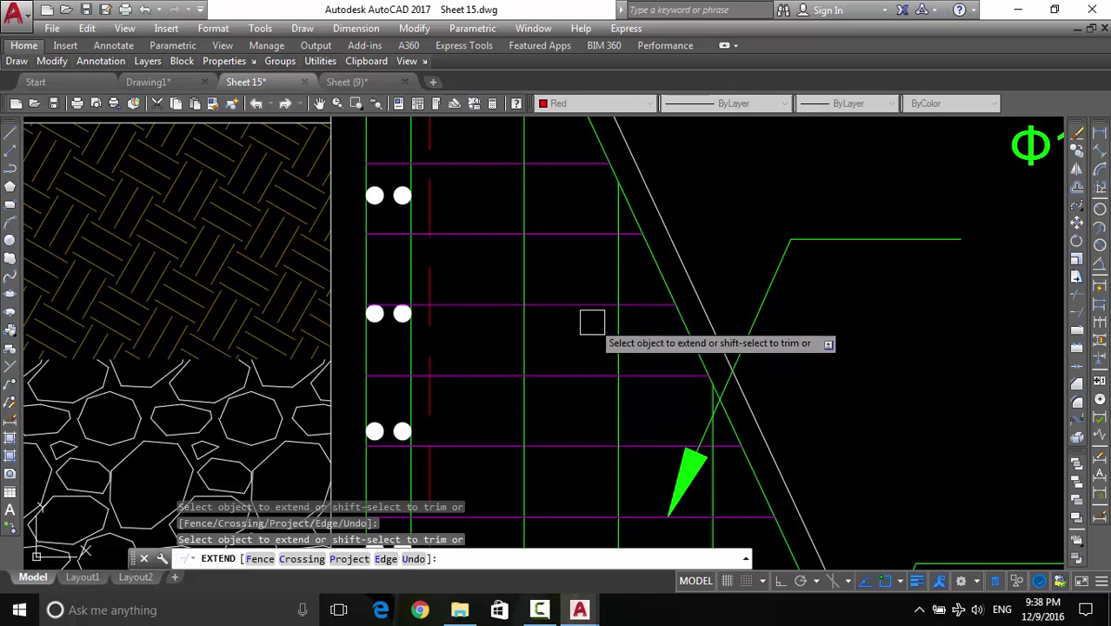
Inspect the extended bar and rebar labels, retry the extension, then exit Extend
{"action": "middle_click_drag", "start_coordinate": [664, 310], "coordinate": [661, 333]}
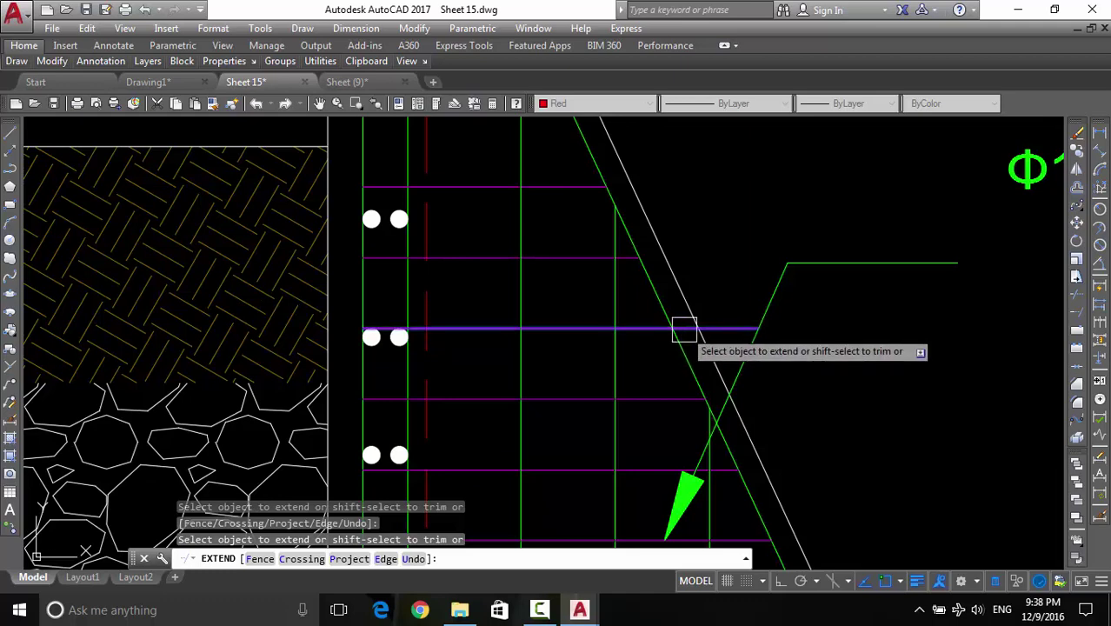
{"action": "scroll", "coordinate": [777, 318], "scroll_direction": "down", "scroll_amount": 4}
{"action": "middle_click_drag", "start_coordinate": [782, 344], "coordinate": [655, 362]}
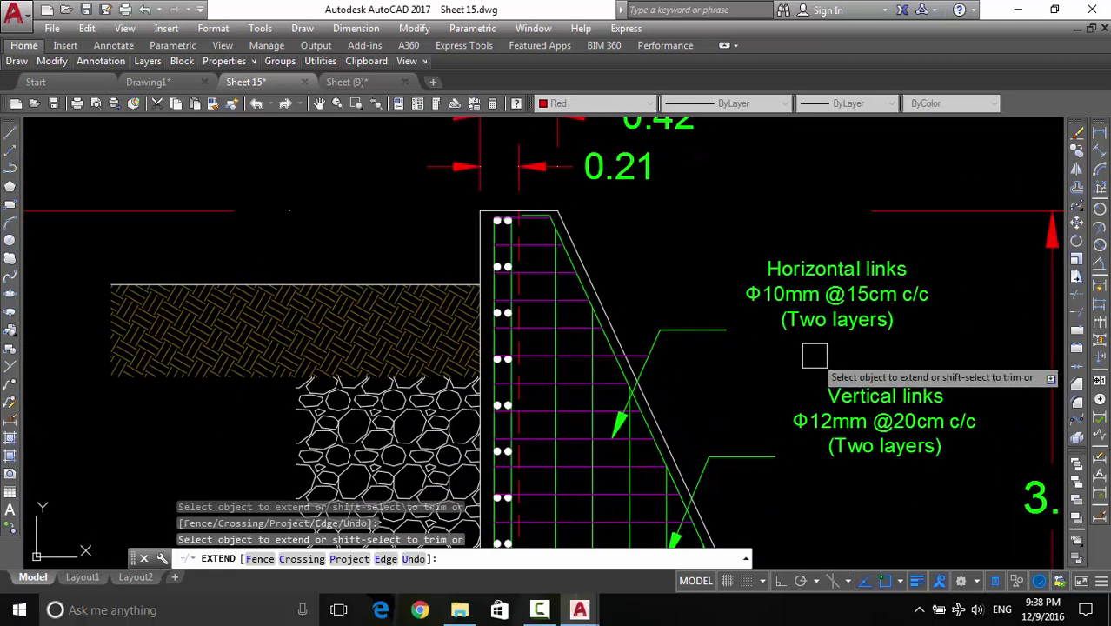
{"action": "left_click", "coordinate": [631, 356]}
{"action": "scroll", "coordinate": [631, 363], "scroll_direction": "up", "scroll_amount": 2}
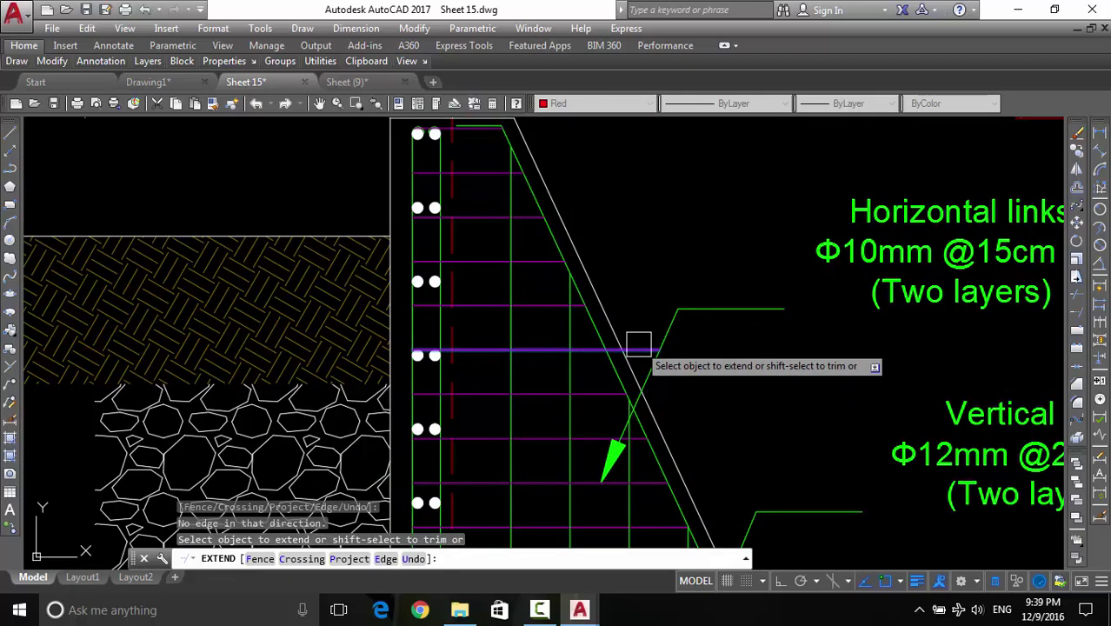
{"action": "middle_click_drag", "start_coordinate": [639, 344], "coordinate": [315, 372]}
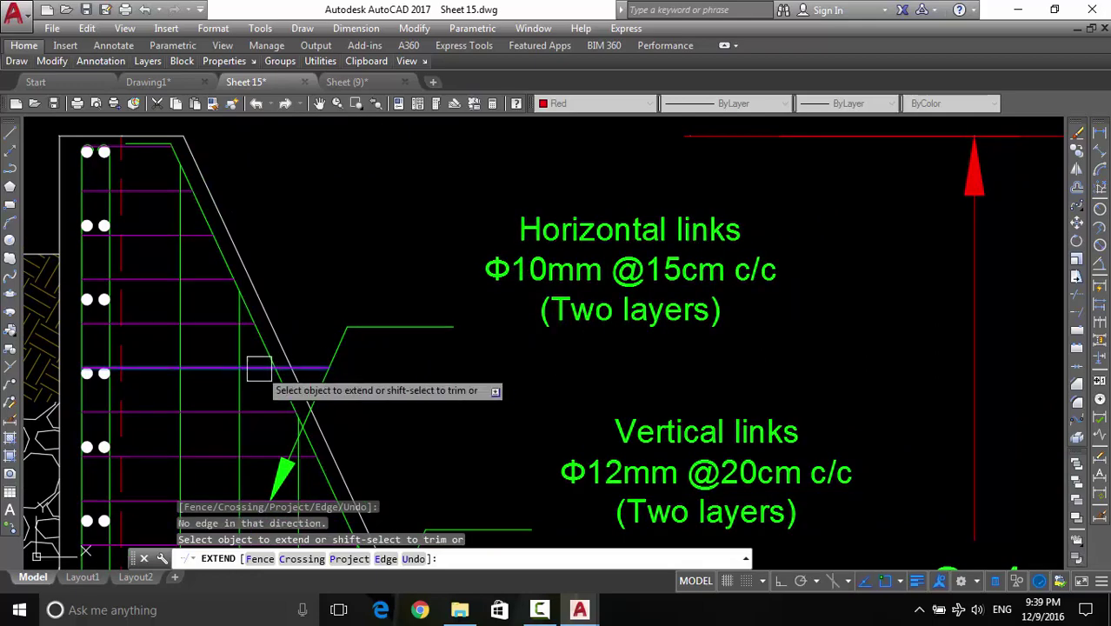
{"action": "mouse_move", "coordinate": [253, 369]}
{"action": "middle_mouse_down"}
{"action": "mouse_move", "coordinate": [559, 371]}
{"action": "mouse_move", "coordinate": [669, 329]}
{"action": "middle_mouse_up"}
{"action": "key", "text": "Escape"}
{"action": "scroll", "coordinate": [649, 317], "scroll_direction": "up", "scroll_amount": 2}
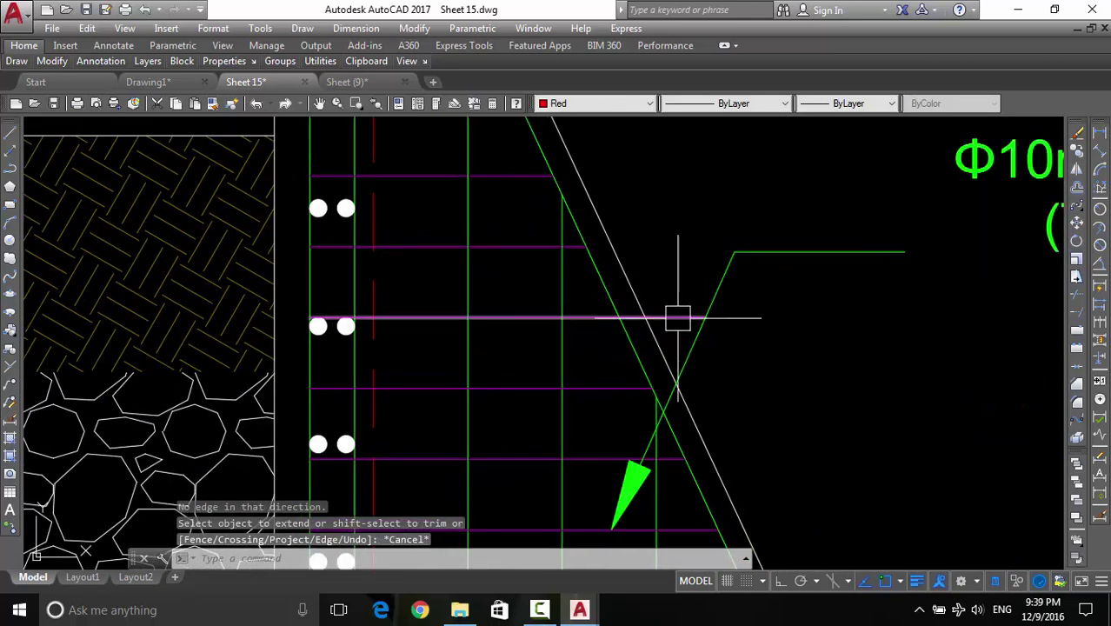
{"action": "type", "text": "TR"}
Trim the link bar's end poking past the green rebar, with all objects as cutting edges
{"action": "key", "text": "Return"}
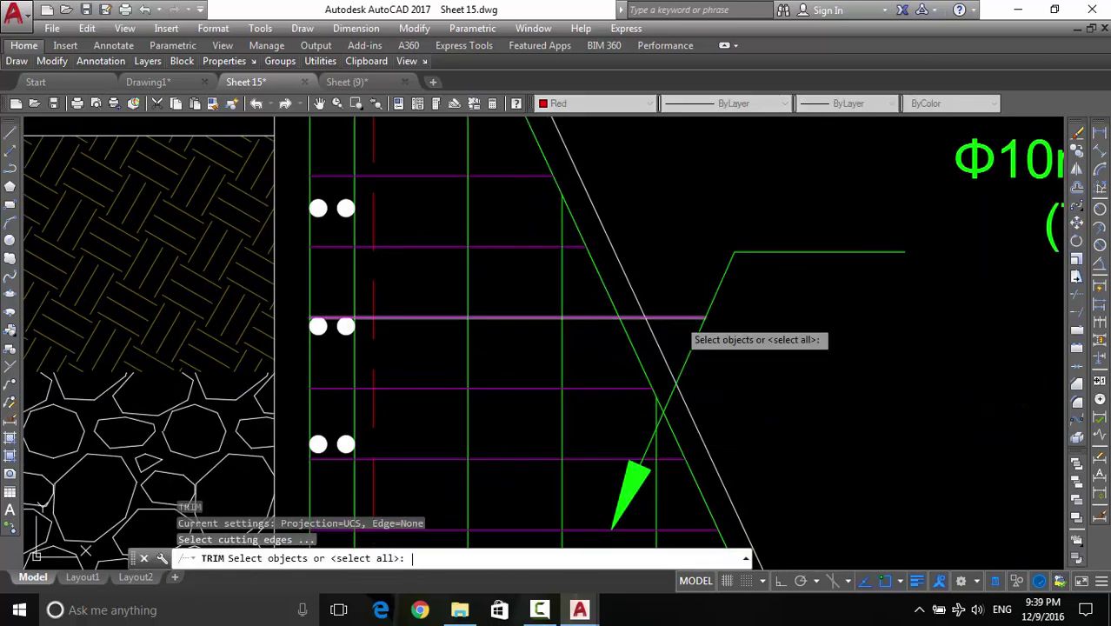
{"action": "key", "text": "Return"}
{"action": "left_click", "coordinate": [633, 322]}
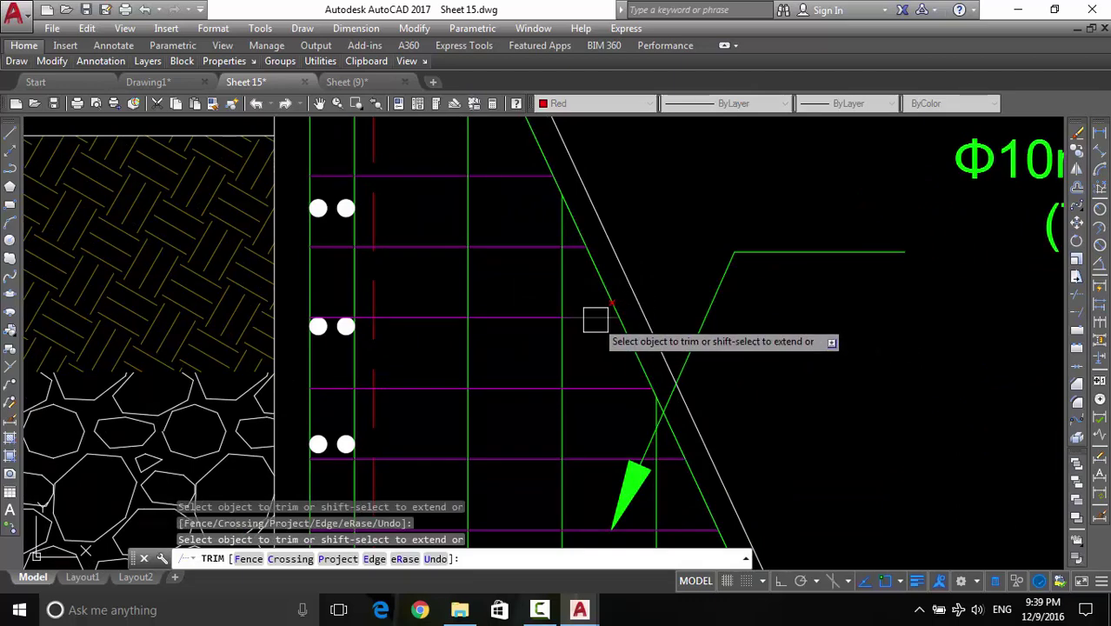
{"action": "middle_click_drag", "start_coordinate": [593, 346], "coordinate": [558, 356]}
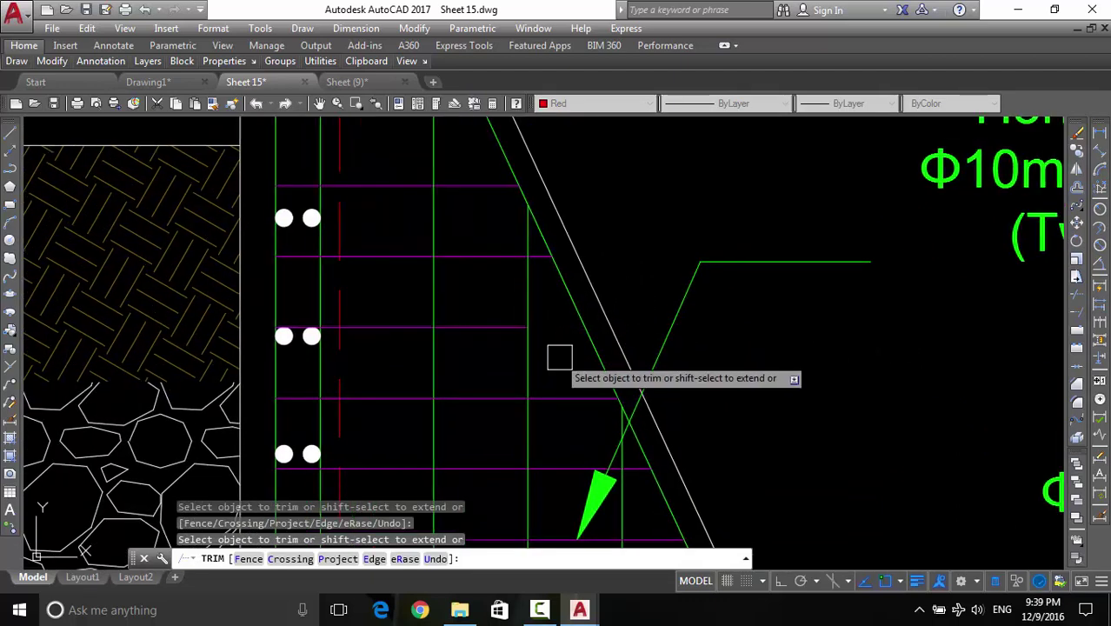
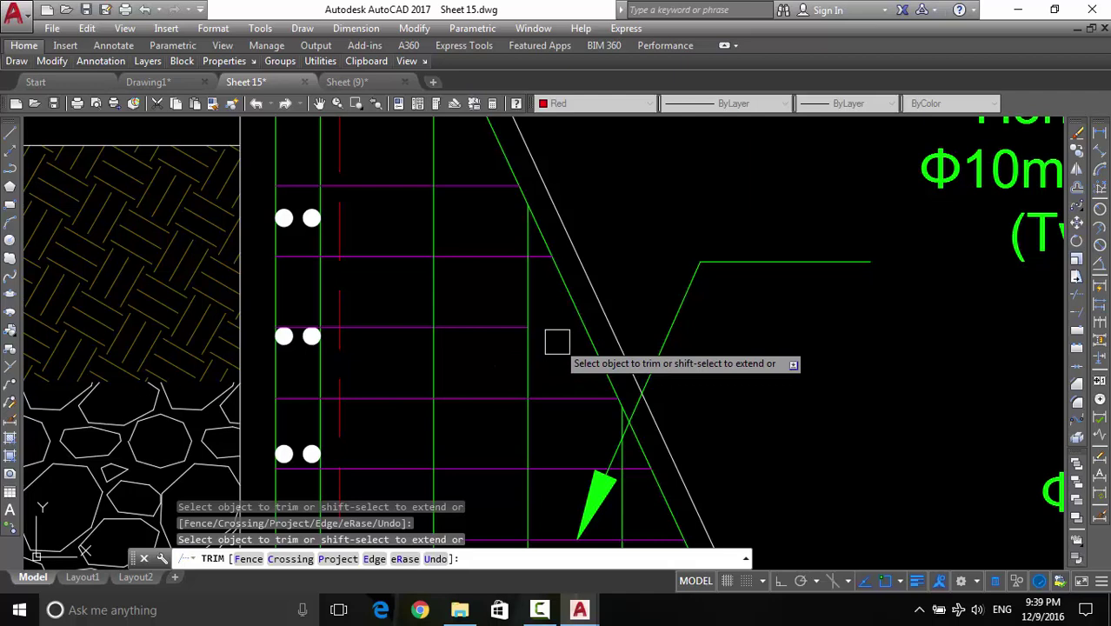
Trim the magenta rebar line back to the green diagonal on Sheet 15, then go to Drawing1
{"action": "left_click", "coordinate": [496, 329], "text": "shift"}
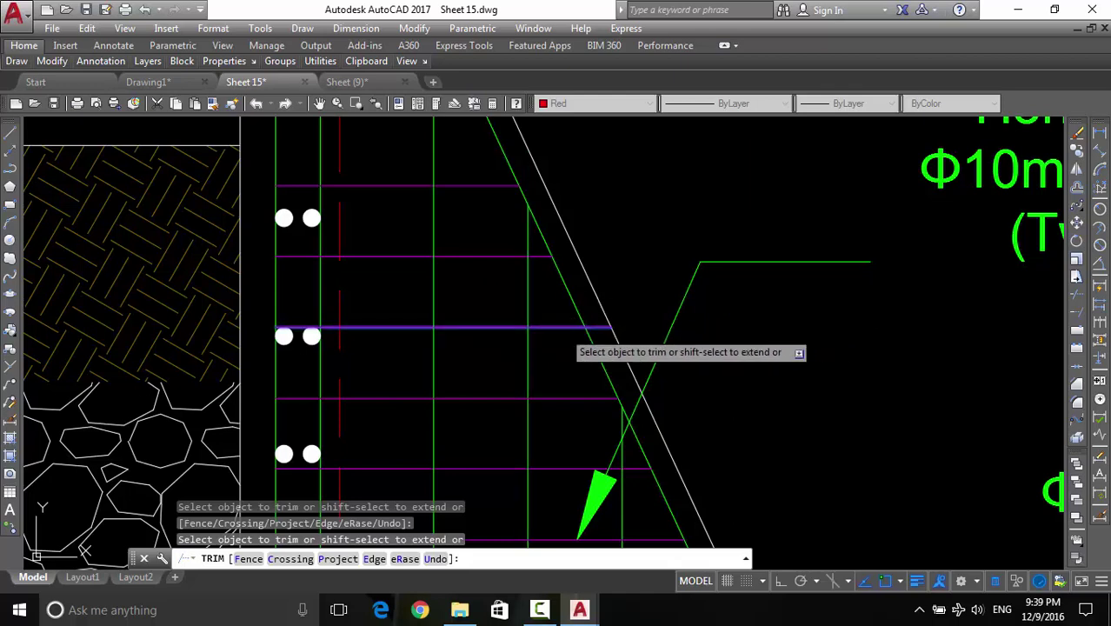
{"action": "left_click", "coordinate": [623, 336], "text": "shift"}
{"action": "left_click", "coordinate": [622, 336]}
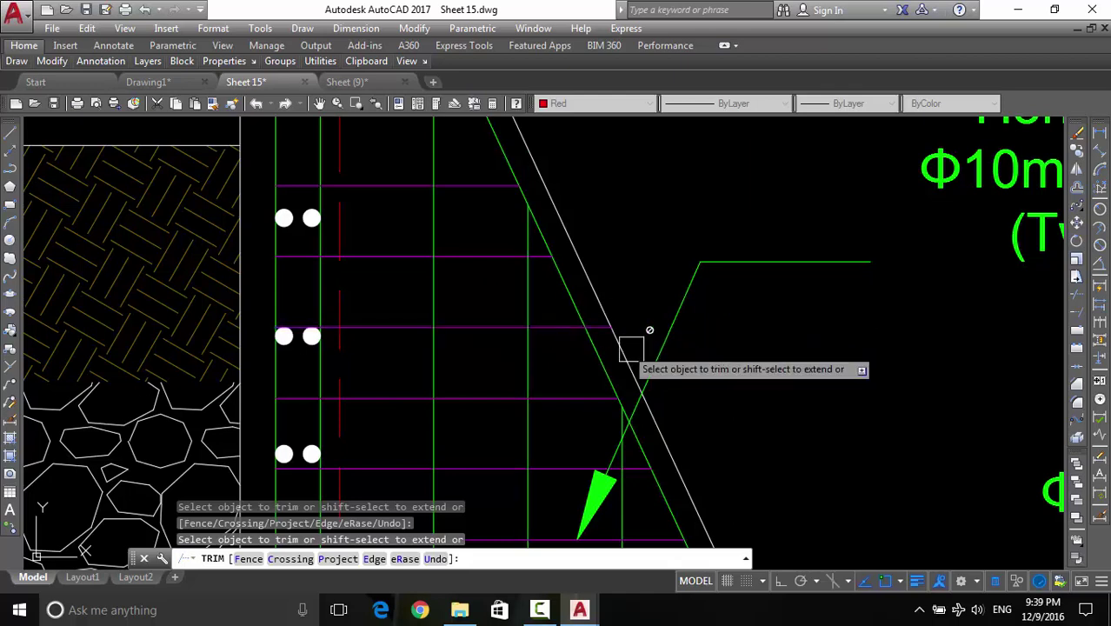
{"action": "left_click", "coordinate": [582, 328]}
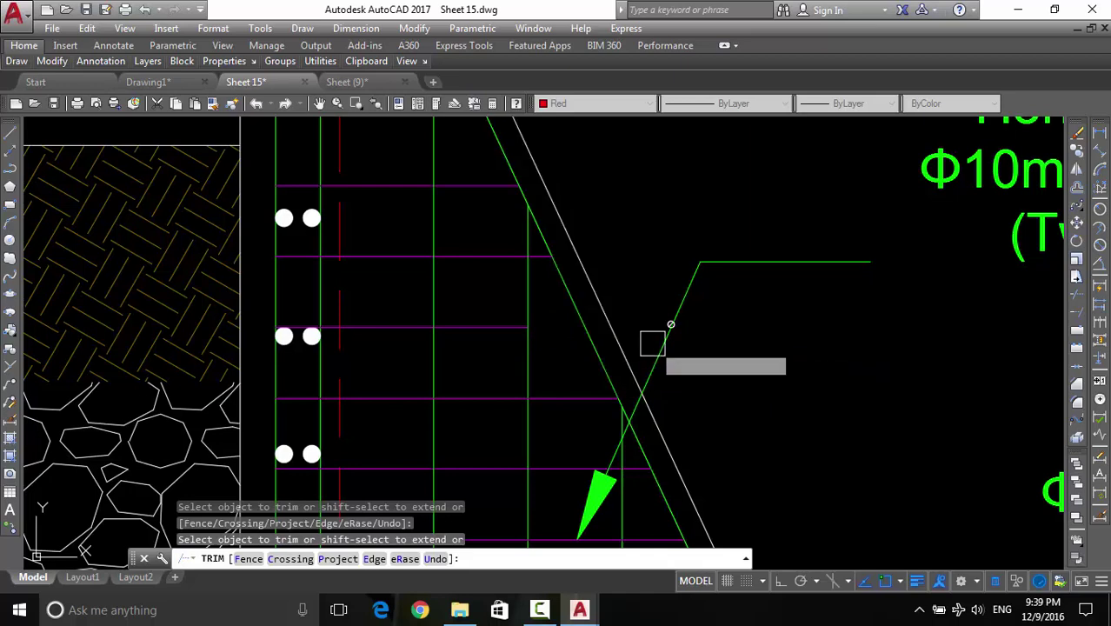
{"action": "middle_click_drag", "start_coordinate": [653, 340], "coordinate": [626, 352]}
{"action": "left_click", "coordinate": [148, 82]}
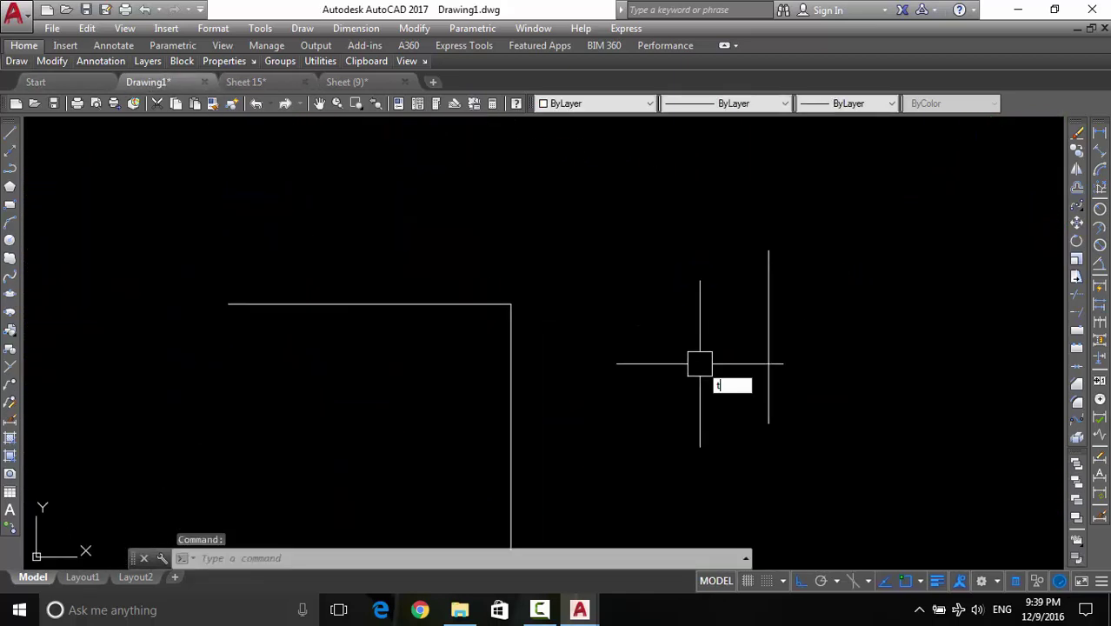
{"action": "key", "text": "Return"}
{"action": "key", "text": "Return"}
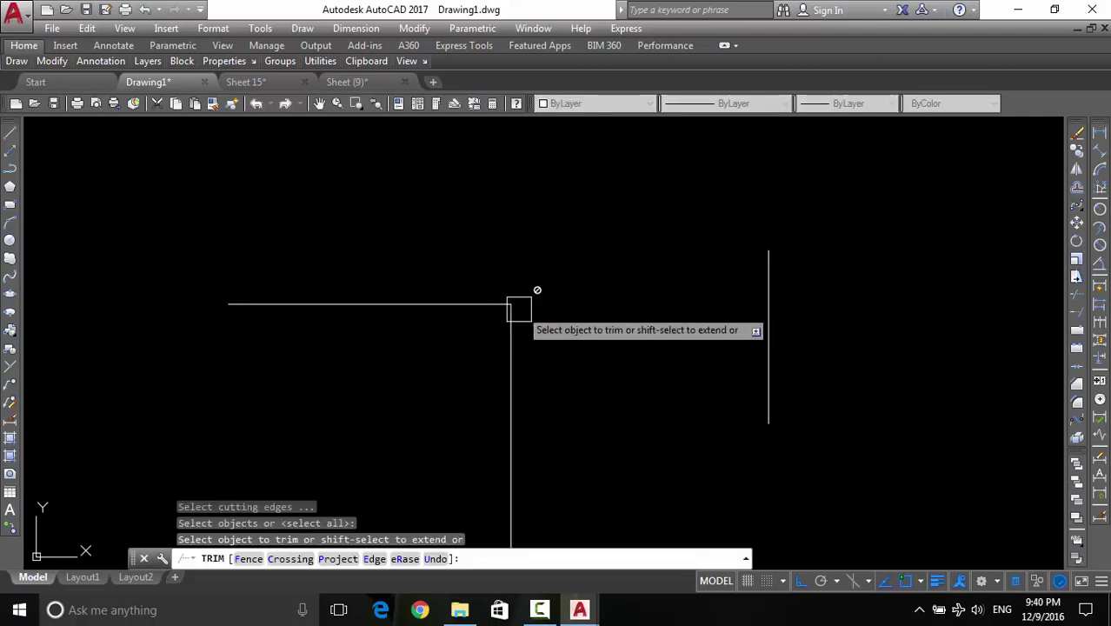
{"action": "key", "text": "Escape"}
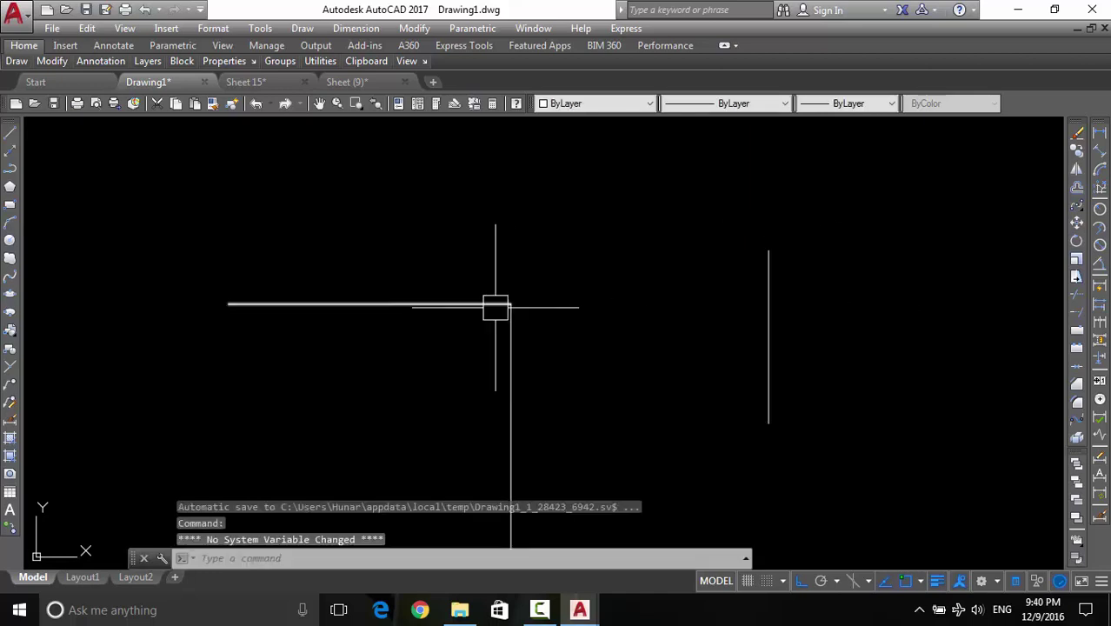
{"action": "mouse_move", "coordinate": [495, 305]}
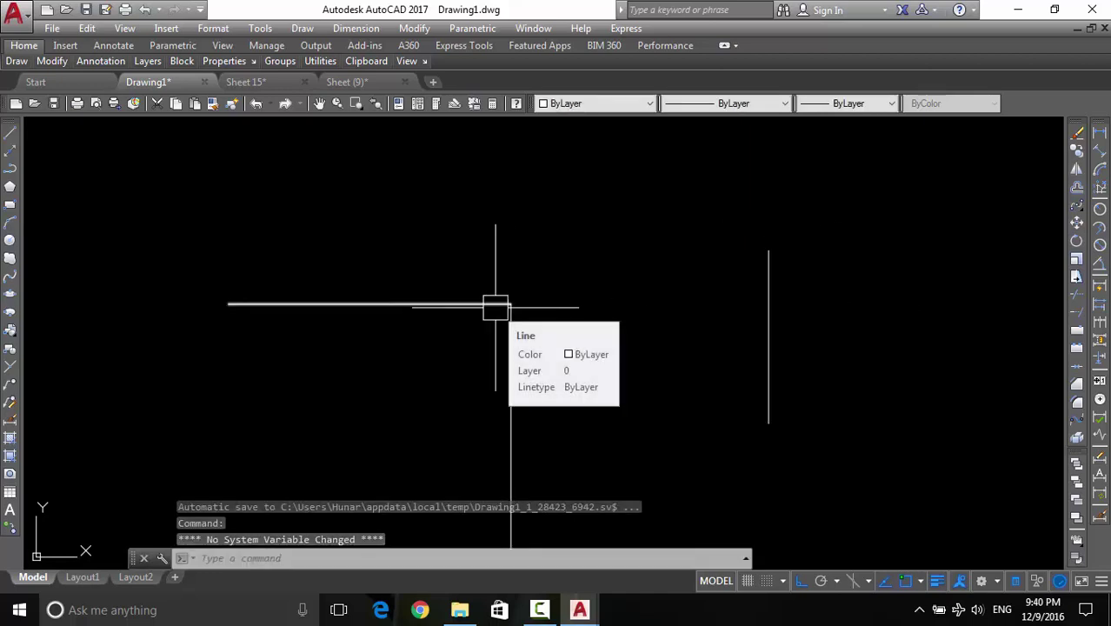
{"action": "type", "text": "t"}
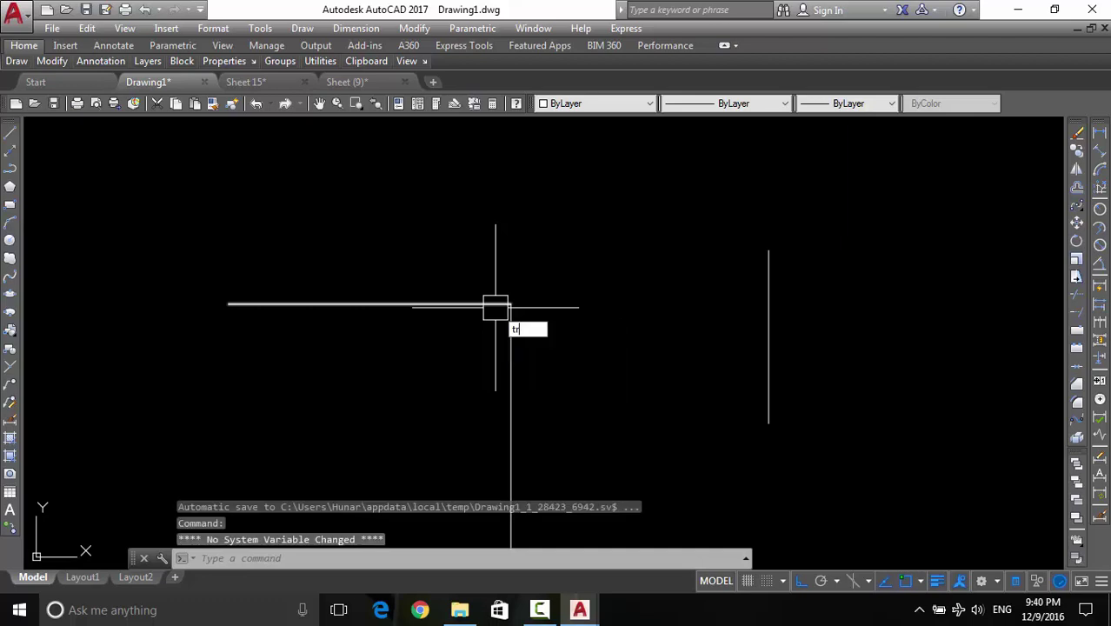
{"action": "type", "text": "r"}
{"action": "key", "text": "Return"}
{"action": "key", "text": "Return"}
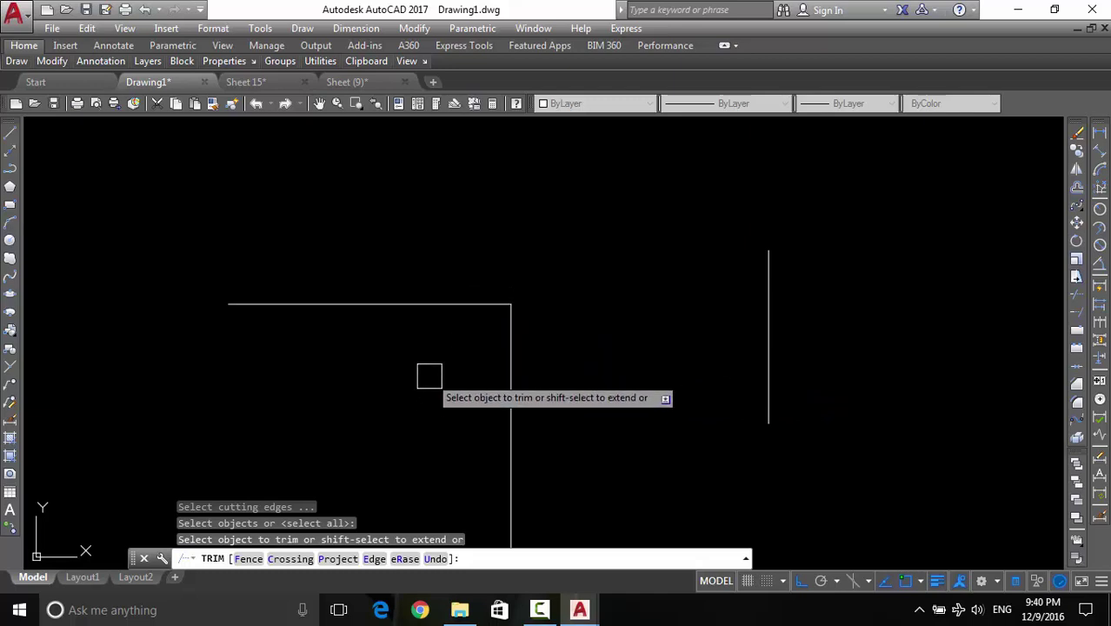
{"action": "left_click", "coordinate": [456, 304], "text": "shift"}
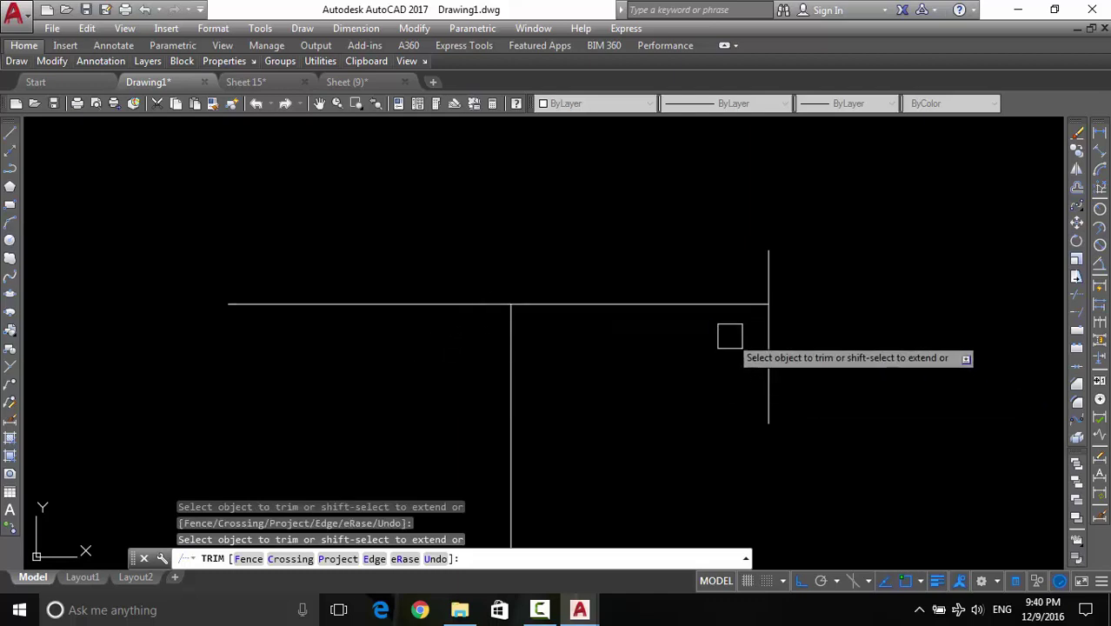
{"action": "left_click", "coordinate": [706, 304]}
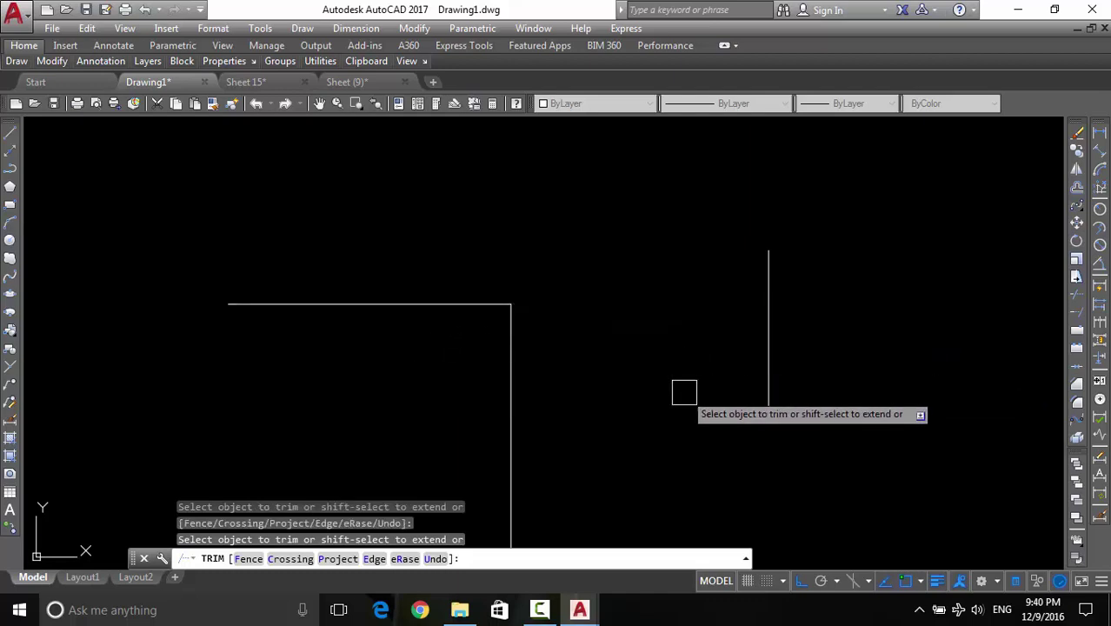
{"action": "left_click", "coordinate": [460, 304], "text": "shift"}
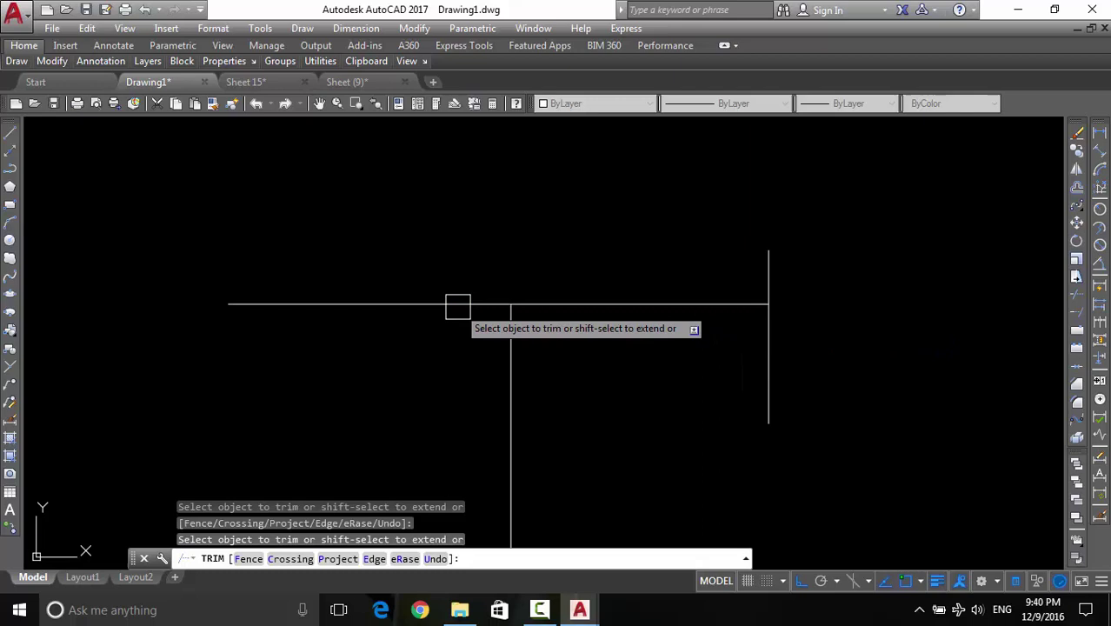
{"action": "left_click", "coordinate": [573, 309]}
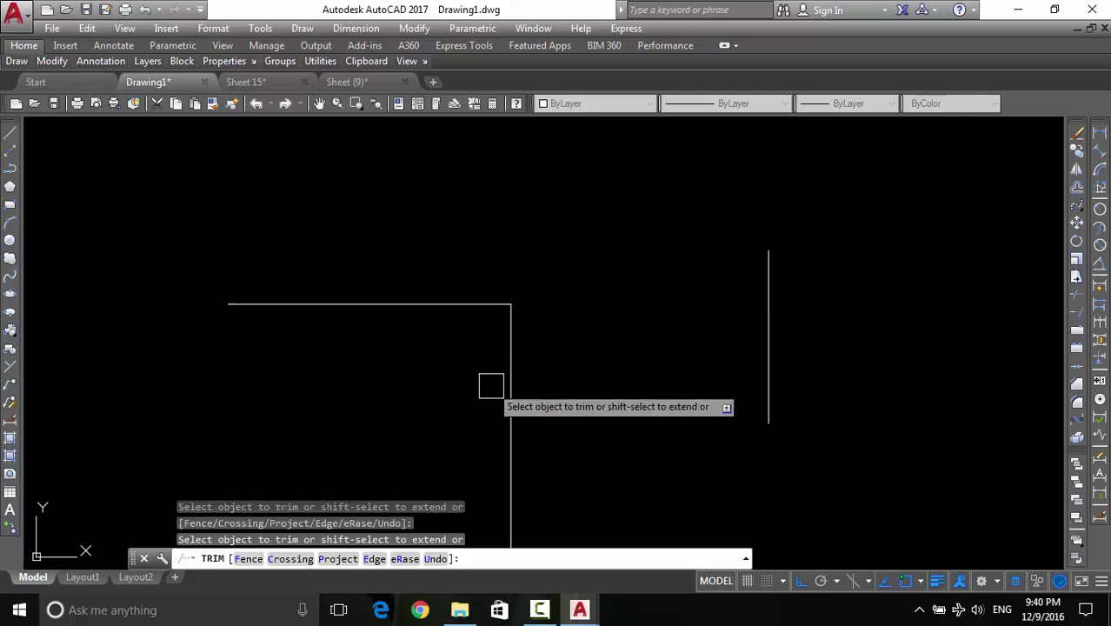
{"action": "scroll", "coordinate": [491, 386], "scroll_direction": "down", "scroll_amount": 2}
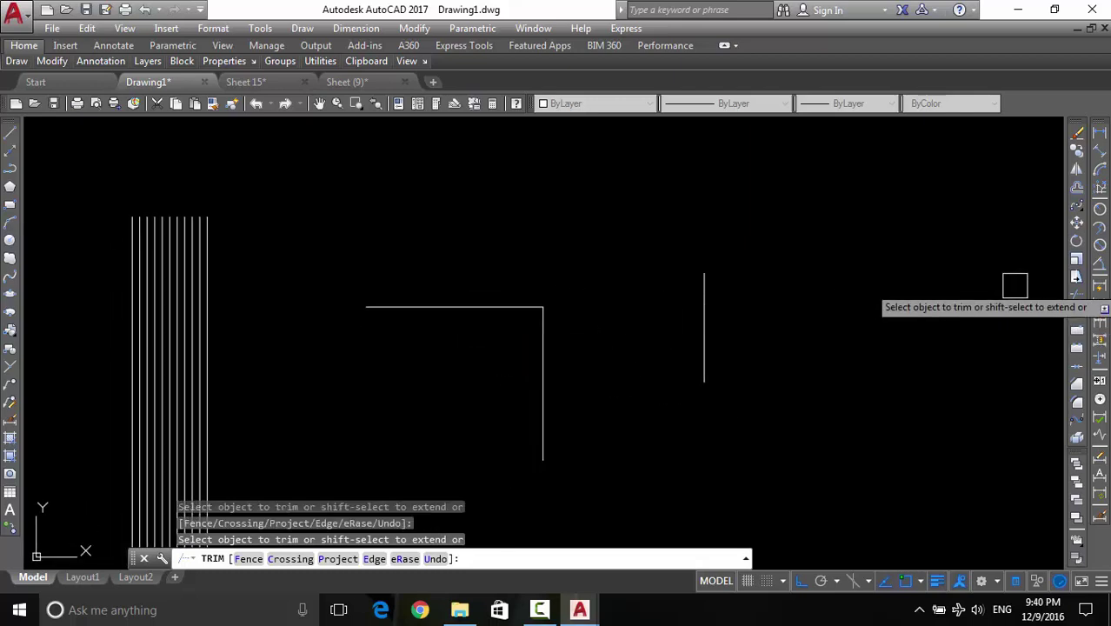
{"action": "scroll", "coordinate": [1055, 343], "scroll_direction": "up", "scroll_amount": 1}
{"action": "scroll", "coordinate": [947, 343], "scroll_direction": "down", "scroll_amount": 1}
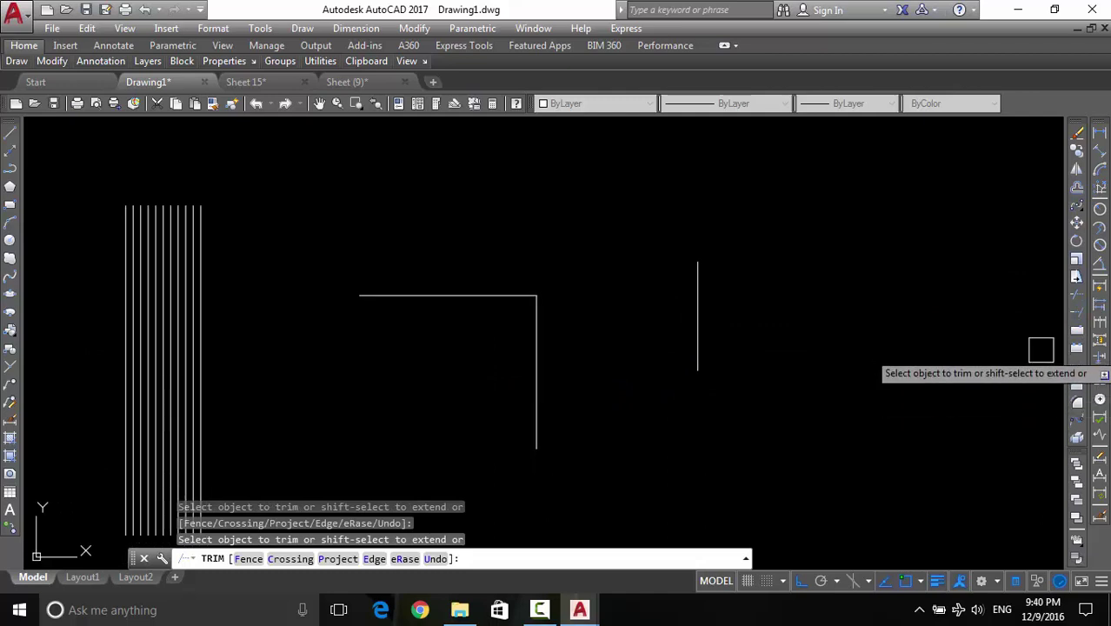
{"action": "key", "text": "Escape"}
{"action": "middle_click_drag", "start_coordinate": [1021, 460], "coordinate": [995, 439]}
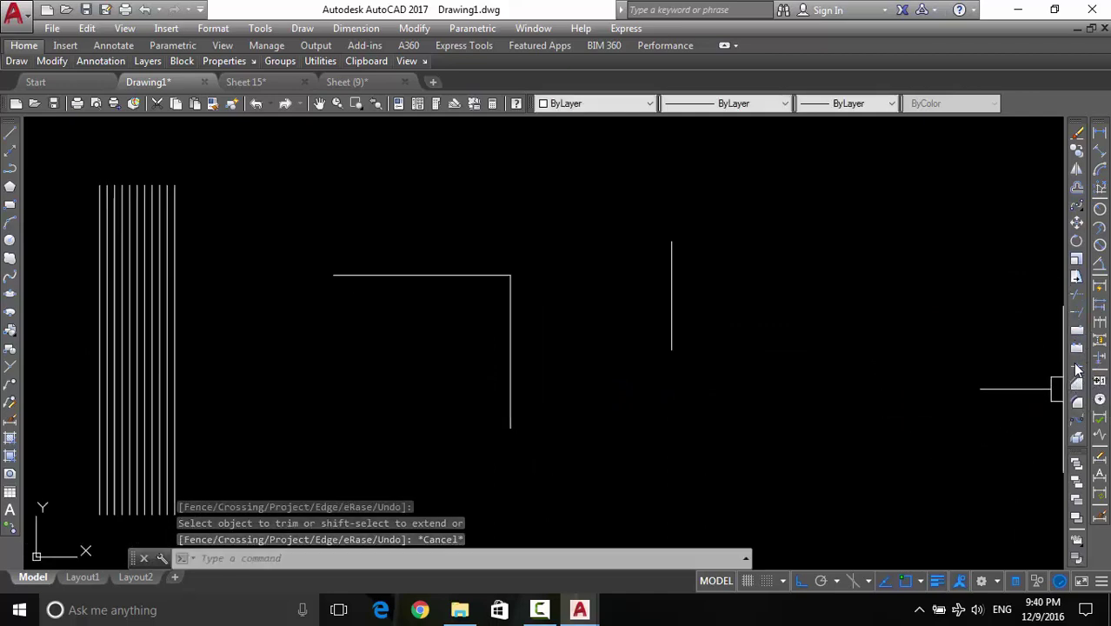
{"action": "mouse_move", "coordinate": [976, 374]}
{"action": "middle_mouse_down"}
{"action": "mouse_move", "coordinate": [894, 379]}
{"action": "mouse_move", "coordinate": [872, 395]}
{"action": "middle_mouse_up"}
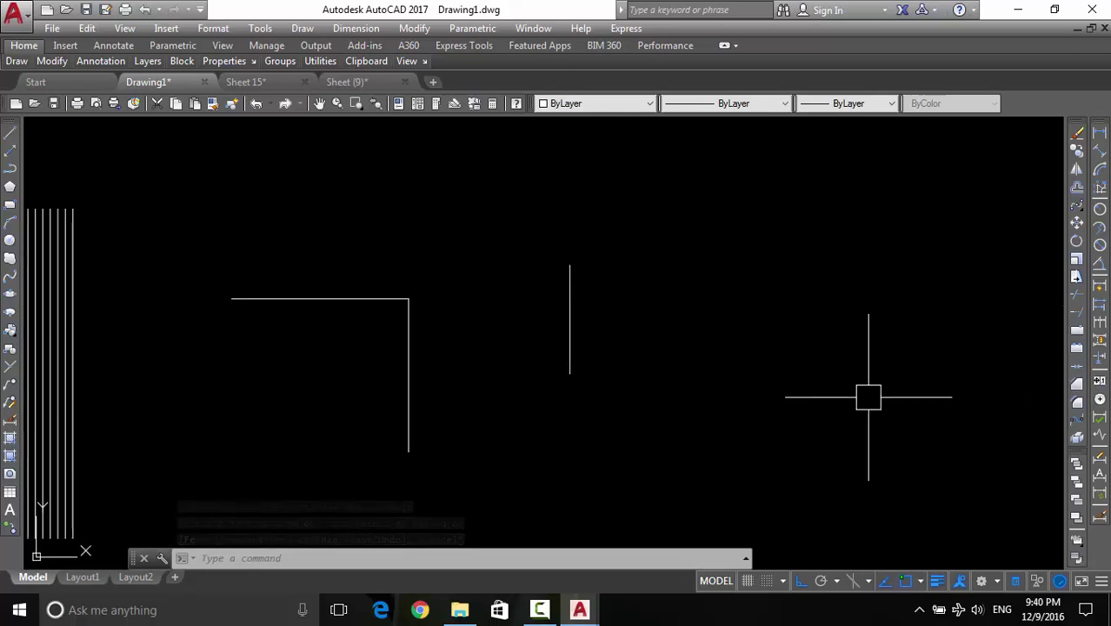
Draw two horizontal line pieces to the right of the lone vertical line
{"action": "type", "text": "l"}
{"action": "key", "text": "Return"}
{"action": "left_click", "coordinate": [808, 335]}
{"action": "key", "text": "Return"}
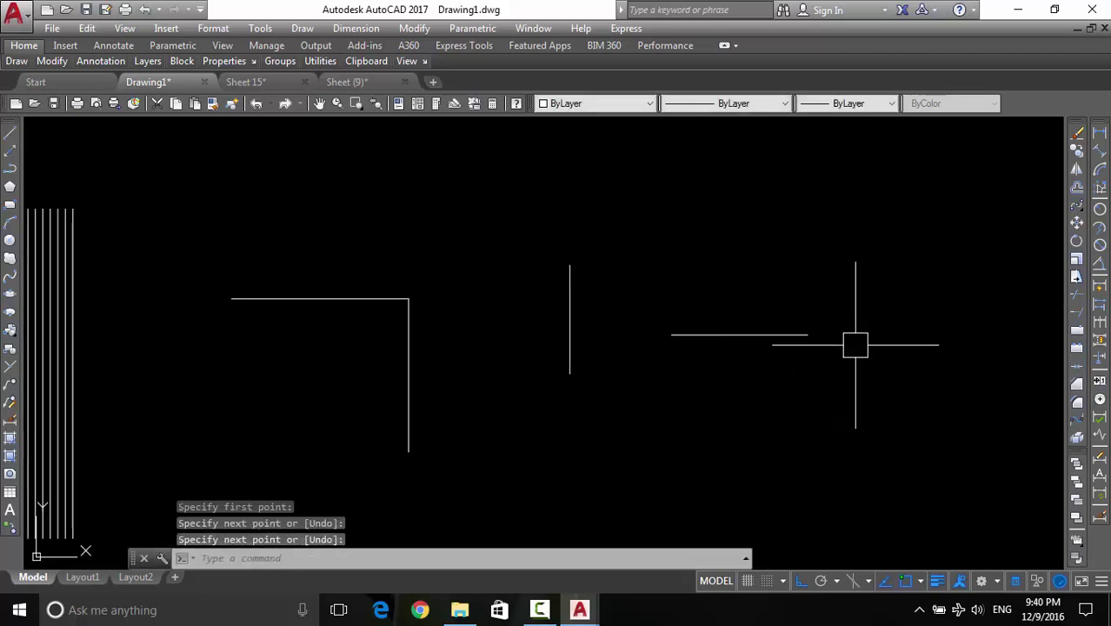
{"action": "middle_click_drag", "start_coordinate": [856, 342], "coordinate": [846, 351]}
{"action": "key", "text": "Return"}
{"action": "left_click", "coordinate": [796, 338]}
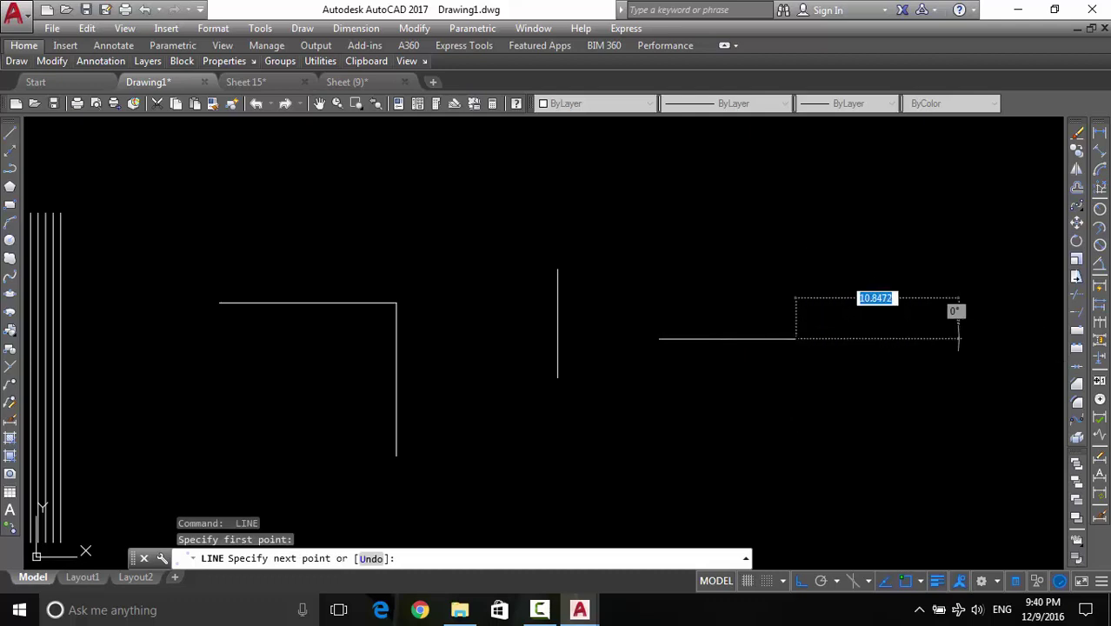
{"action": "left_click", "coordinate": [958, 338]}
{"action": "key", "text": "Return"}
Join the two pieces into a single line and confirm its 19.9584 length
{"action": "left_click", "coordinate": [877, 338]}
{"action": "left_click", "coordinate": [727, 338]}
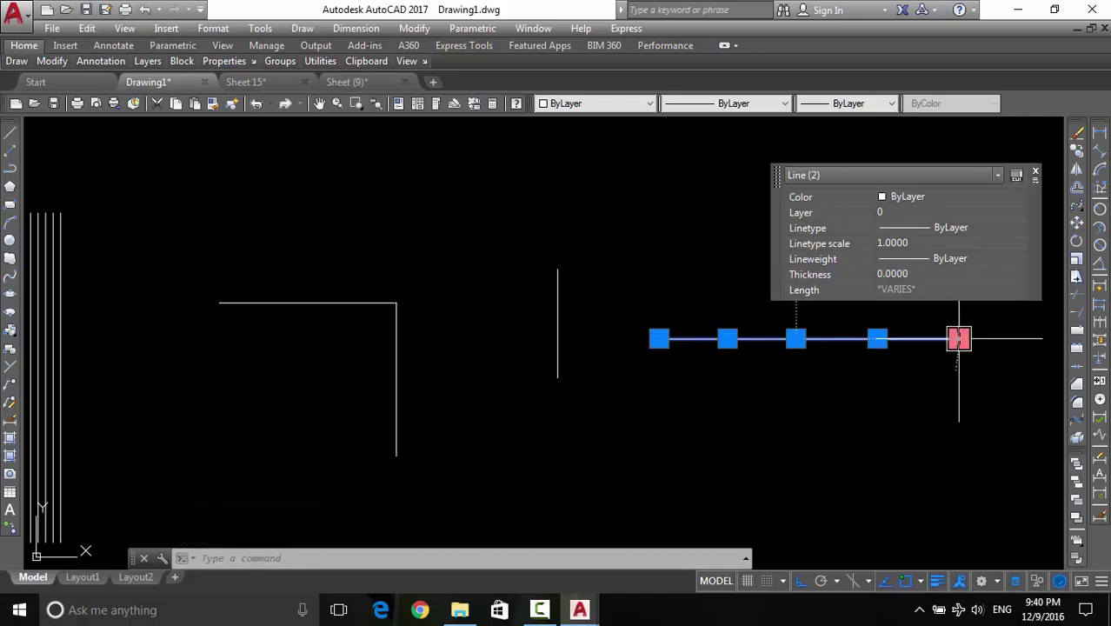
{"action": "key", "text": "Escape"}
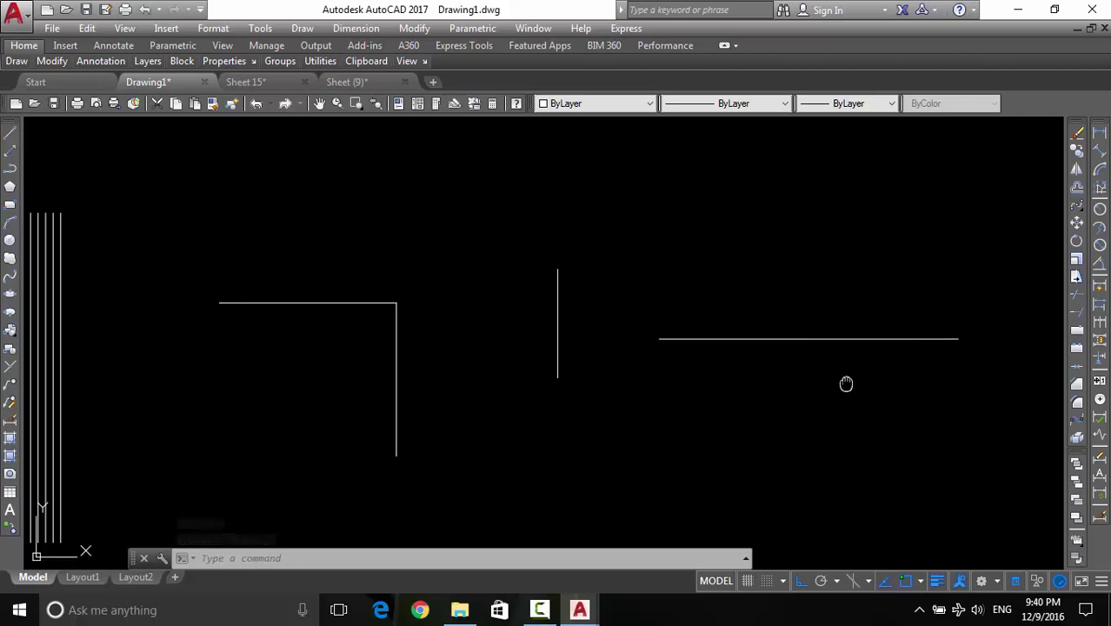
{"action": "middle_click_drag", "start_coordinate": [846, 383], "coordinate": [812, 410]}
{"action": "left_click", "coordinate": [869, 366]}
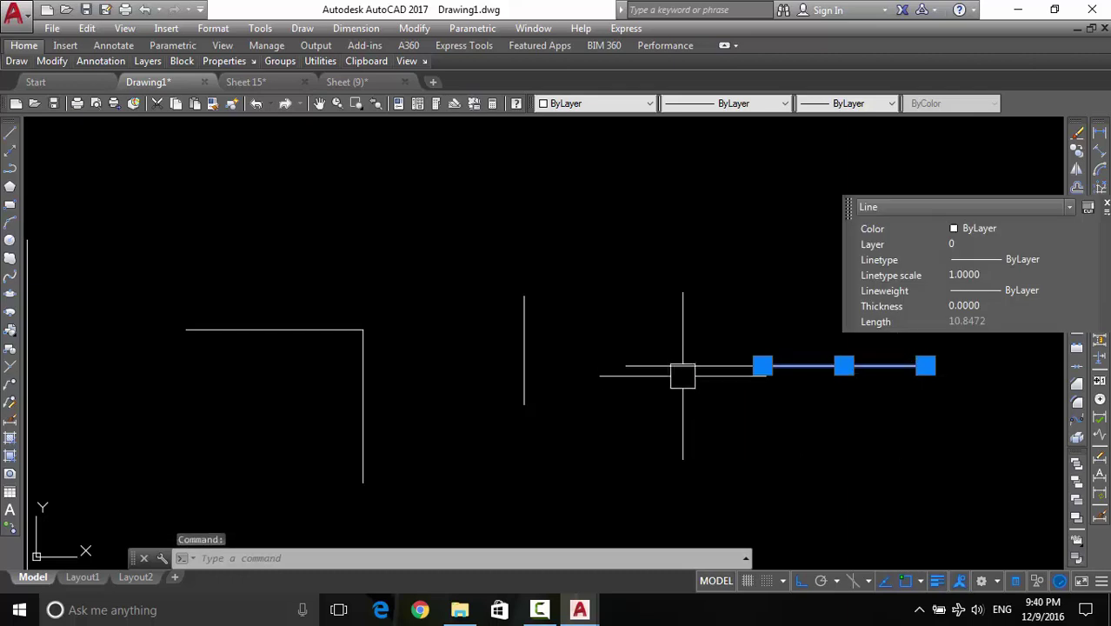
{"action": "left_click", "coordinate": [683, 376]}
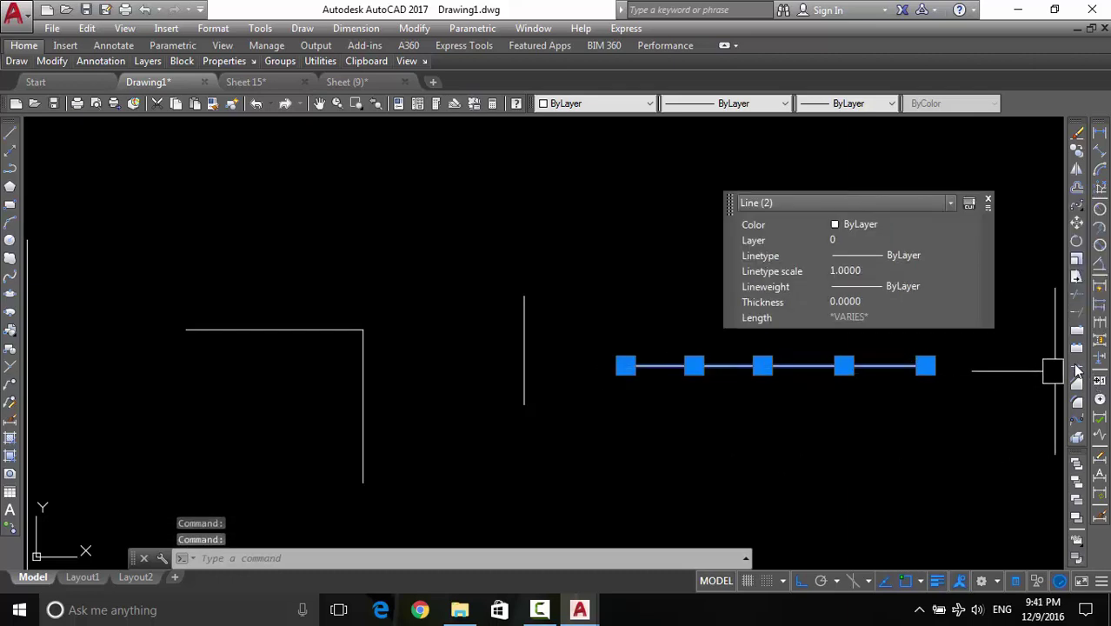
{"action": "left_click", "coordinate": [1076, 370]}
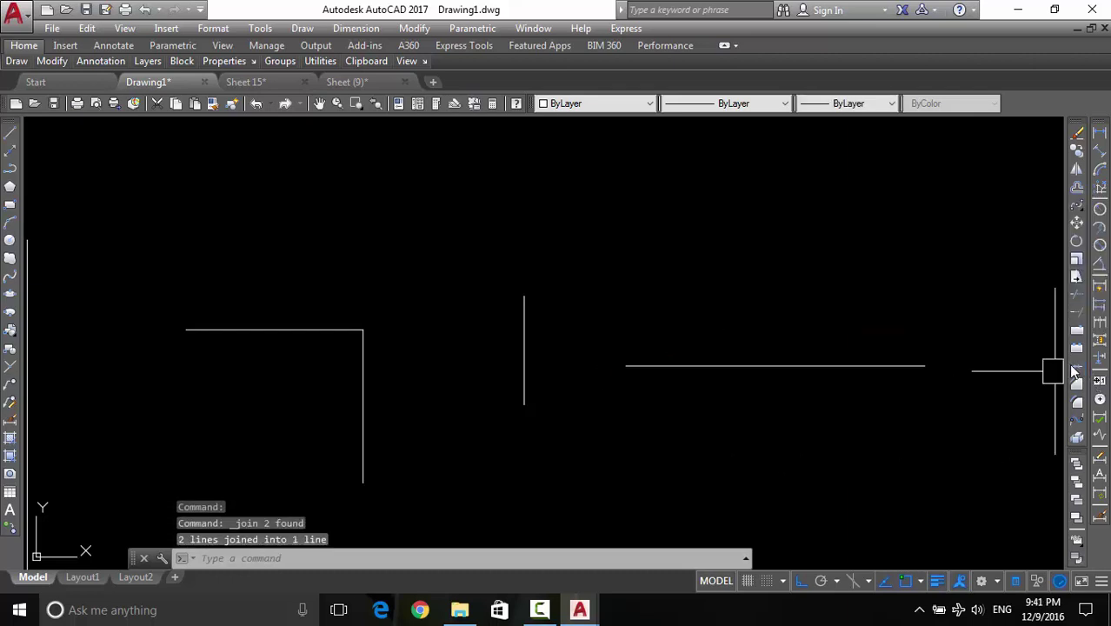
{"action": "left_click", "coordinate": [853, 366]}
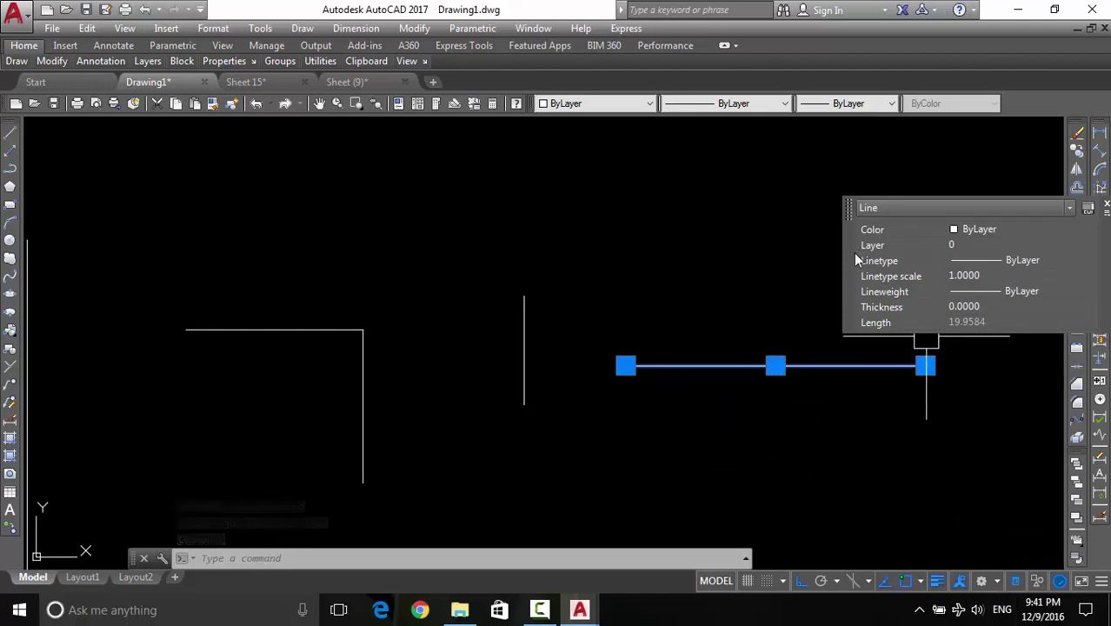
{"action": "left_click", "coordinate": [1016, 580]}
{"action": "key", "text": "Escape"}
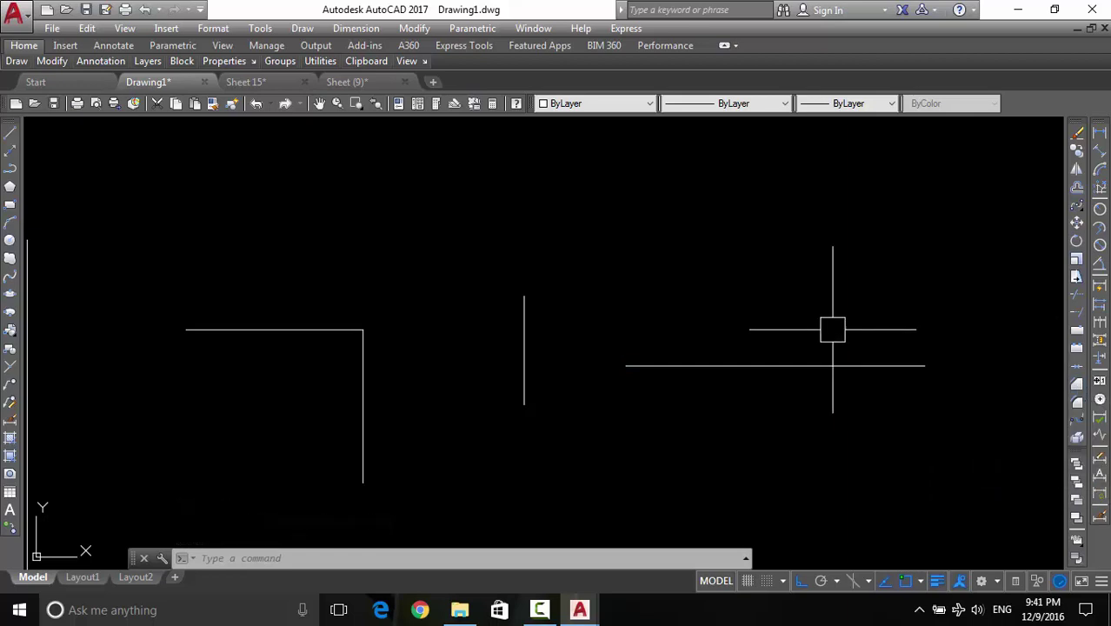
{"action": "mouse_move", "coordinate": [335, 402]}
{"action": "middle_mouse_down"}
{"action": "mouse_move", "coordinate": [336, 423]}
{"action": "mouse_move", "coordinate": [415, 319]}
{"action": "middle_mouse_up"}
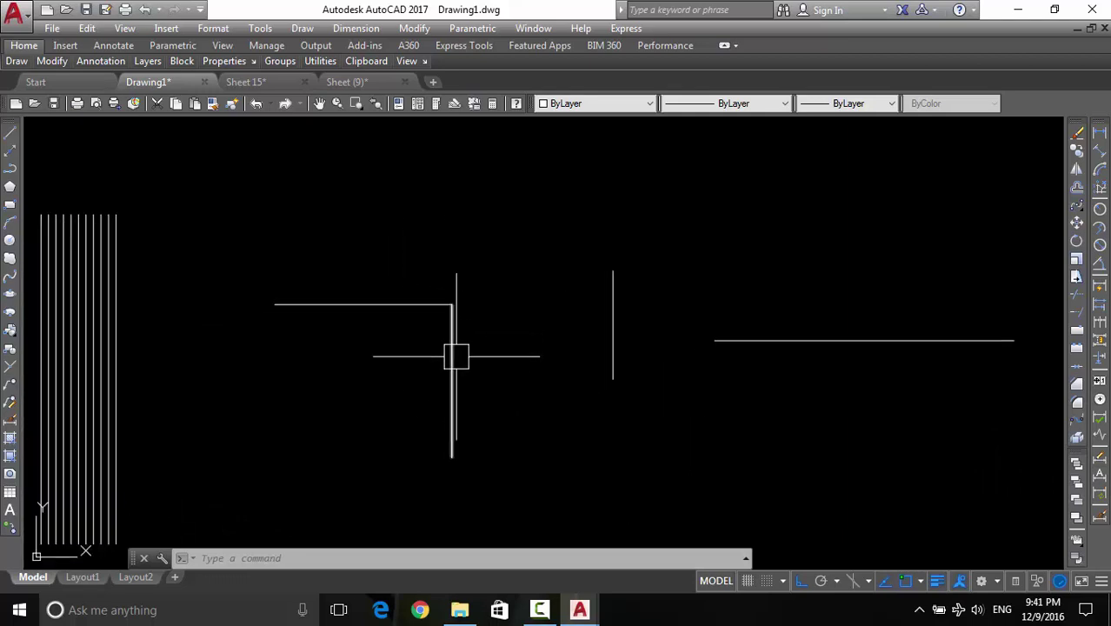
{"action": "middle_click_drag", "start_coordinate": [414, 318], "coordinate": [507, 314]}
{"action": "scroll", "coordinate": [498, 307], "scroll_direction": "up", "scroll_amount": 4}
{"action": "scroll", "coordinate": [499, 307], "scroll_direction": "up", "scroll_amount": 2}
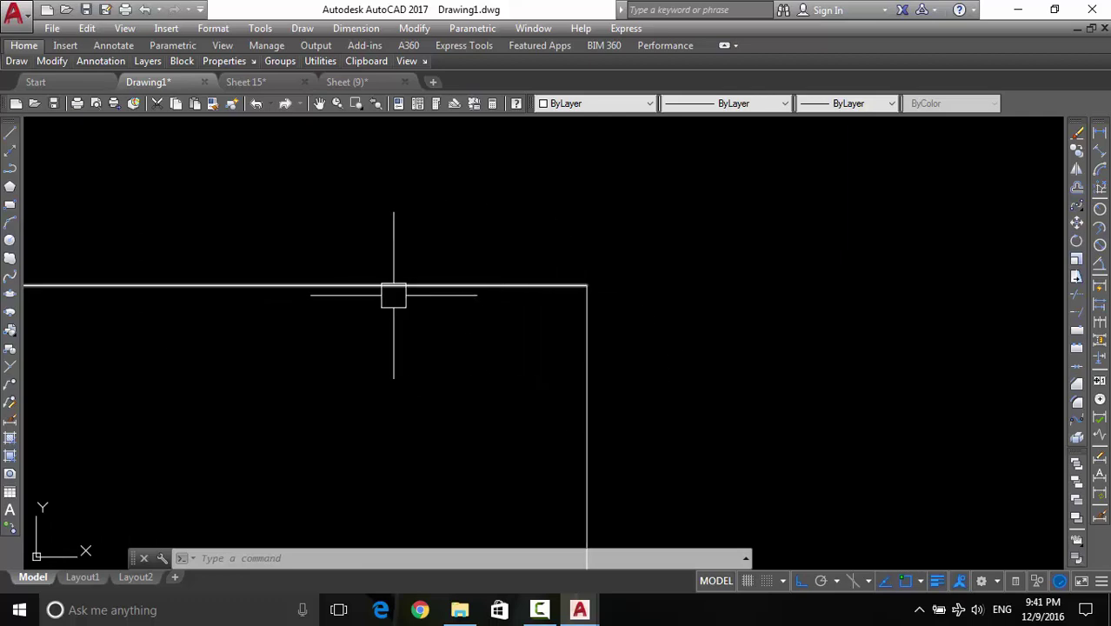
{"action": "middle_click_drag", "start_coordinate": [659, 308], "coordinate": [749, 259]}
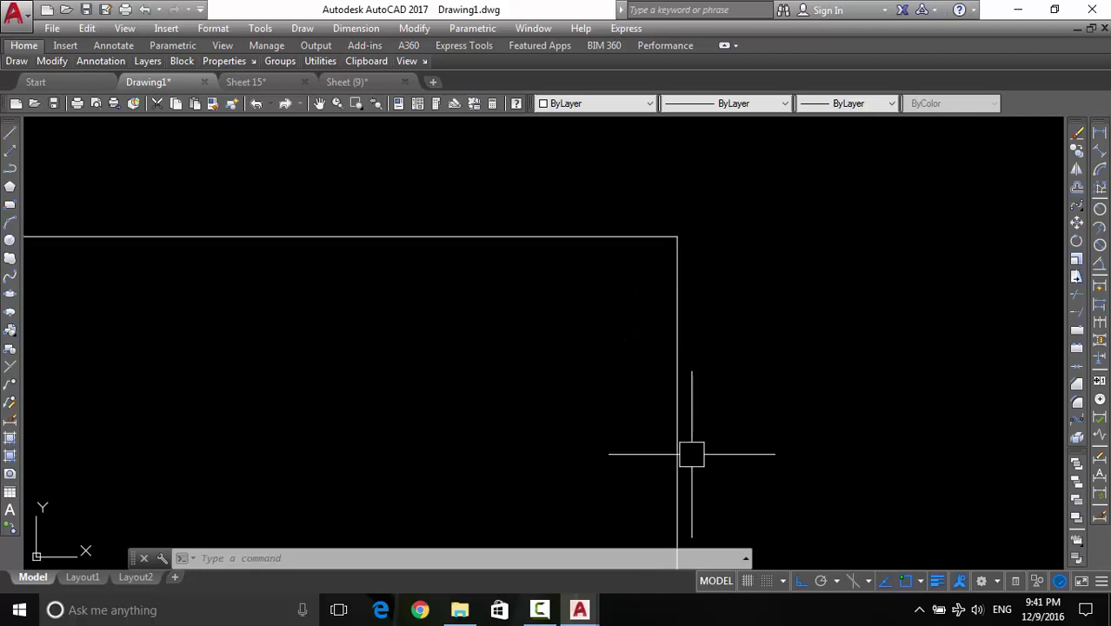
{"action": "middle_click_drag", "start_coordinate": [375, 295], "coordinate": [602, 253]}
{"action": "scroll", "coordinate": [601, 253], "scroll_direction": "down", "scroll_amount": 4}
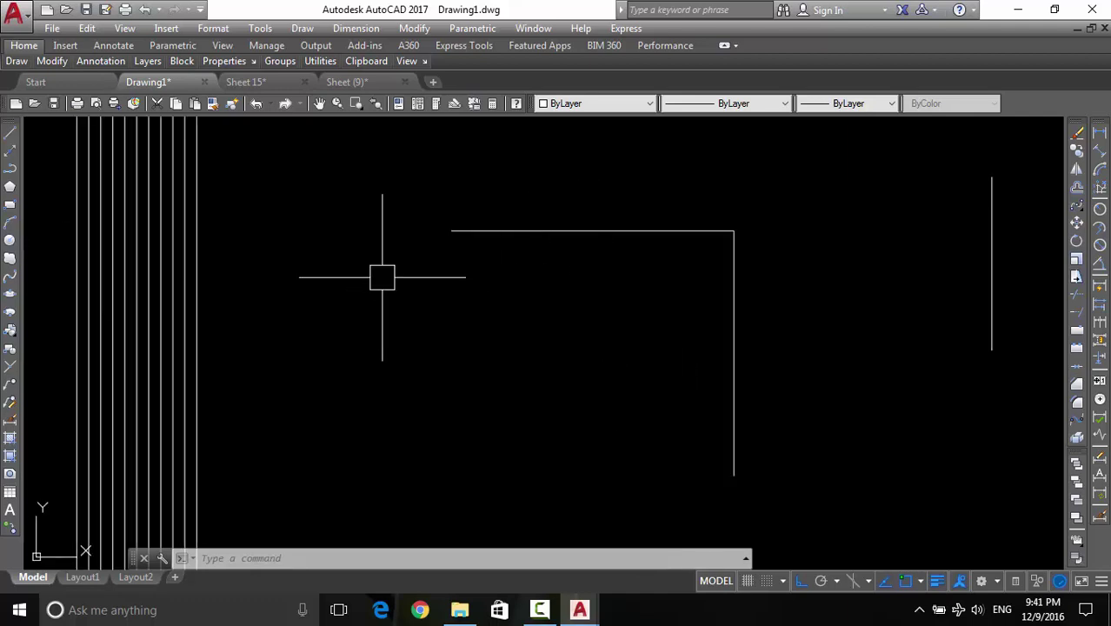
{"action": "scroll", "coordinate": [733, 233], "scroll_direction": "up", "scroll_amount": 2}
{"action": "left_click", "coordinate": [735, 230]}
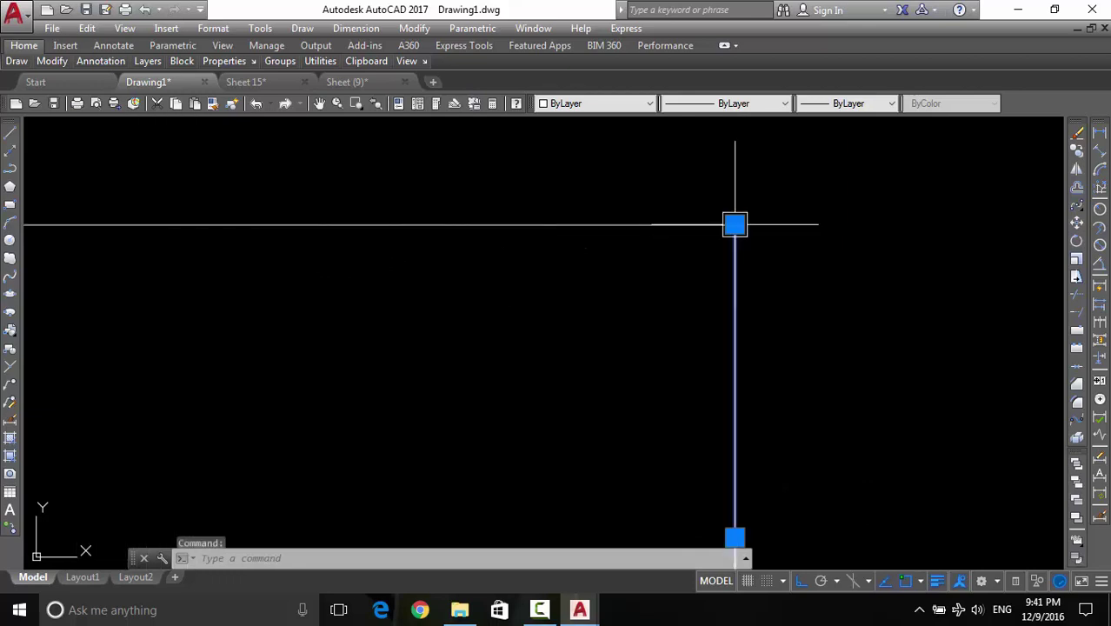
{"action": "left_click", "coordinate": [687, 225]}
{"action": "middle_click_drag", "start_coordinate": [658, 308], "coordinate": [722, 273]}
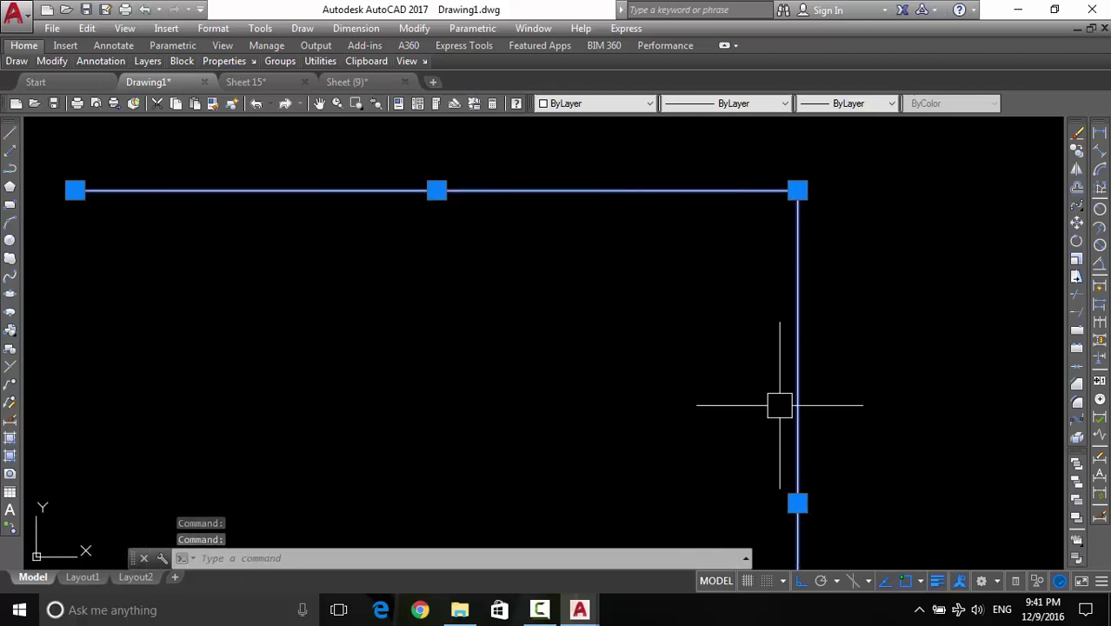
{"action": "middle_click_drag", "start_coordinate": [779, 401], "coordinate": [720, 283]}
{"action": "key", "text": "Escape"}
{"action": "scroll", "coordinate": [680, 520], "scroll_direction": "down", "scroll_amount": 2}
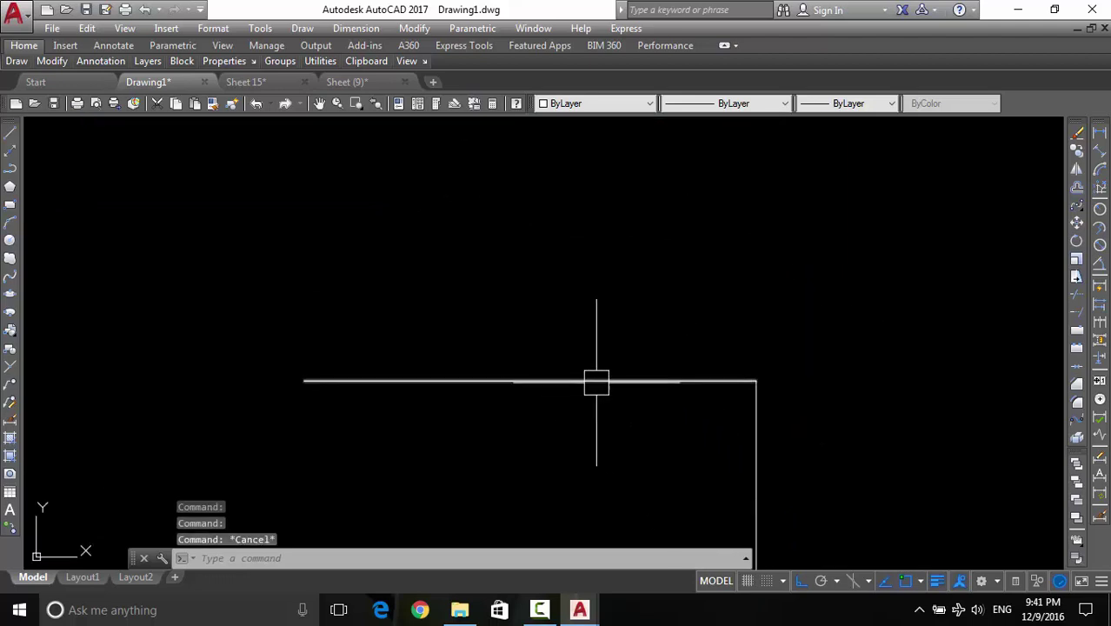
{"action": "mouse_move", "coordinate": [769, 446]}
{"action": "middle_mouse_down"}
{"action": "mouse_move", "coordinate": [779, 399]}
{"action": "mouse_move", "coordinate": [818, 359]}
{"action": "mouse_move", "coordinate": [764, 345]}
{"action": "middle_mouse_up"}
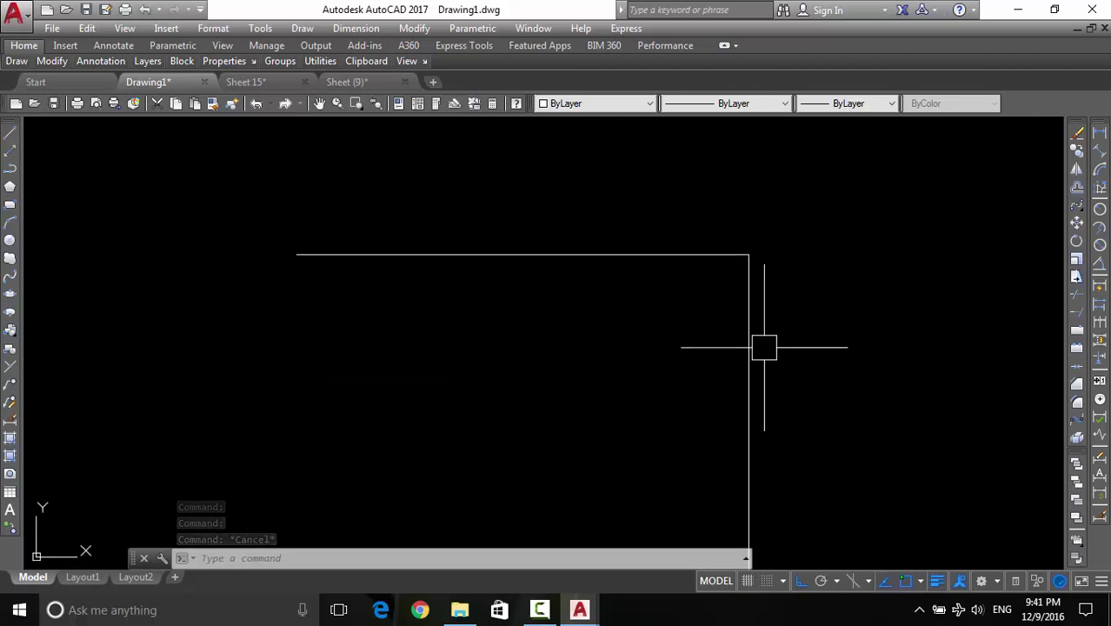
{"action": "left_click", "coordinate": [579, 254]}
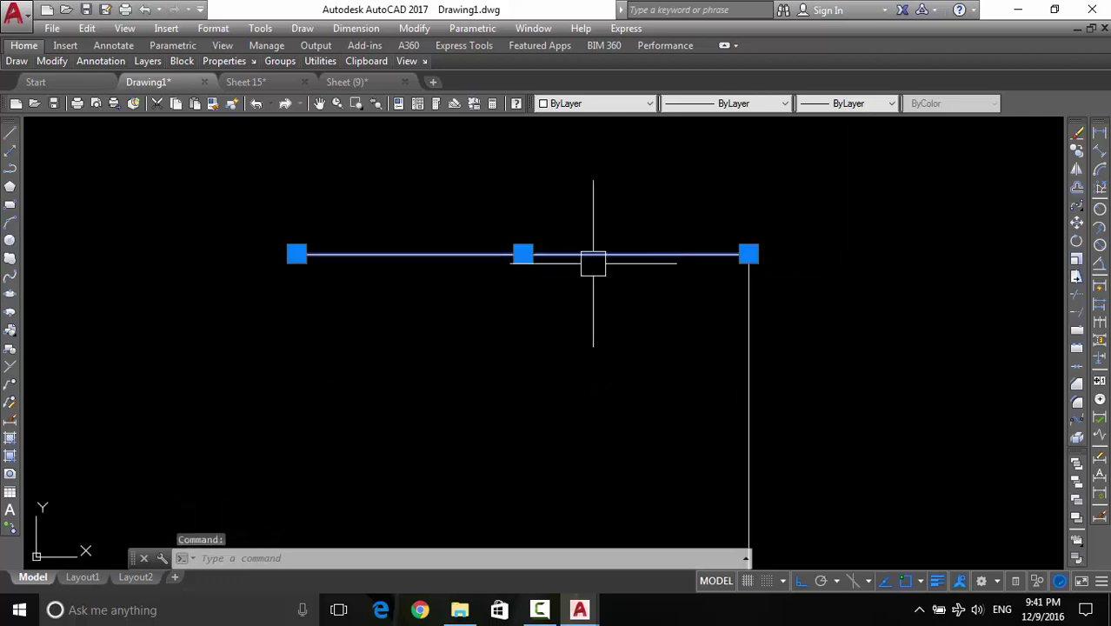
{"action": "left_click", "coordinate": [1014, 581]}
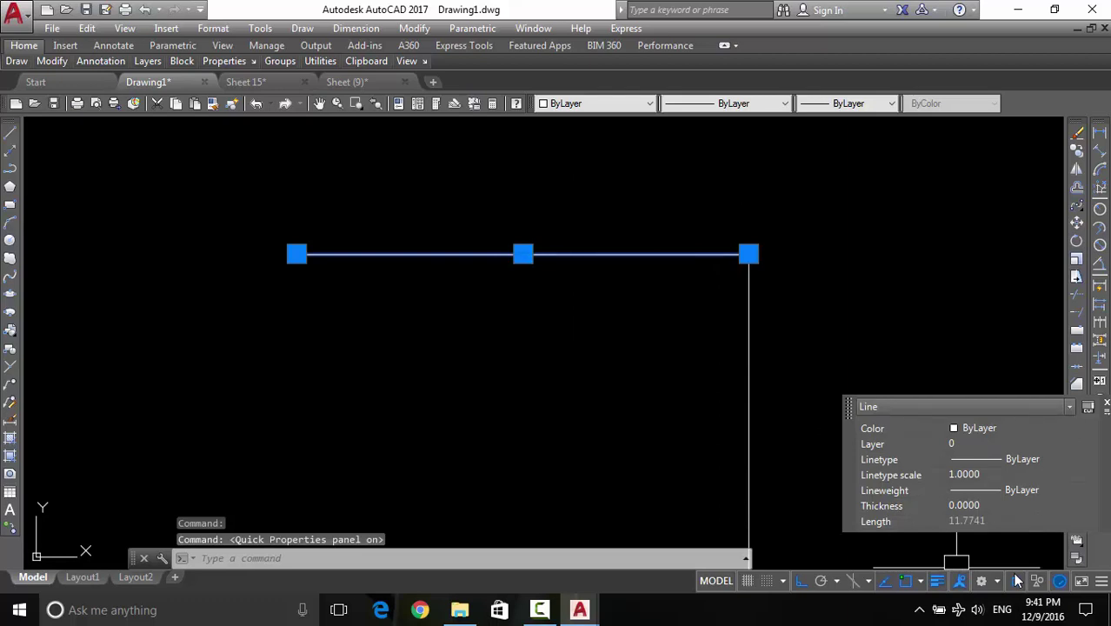
{"action": "key", "text": "Escape"}
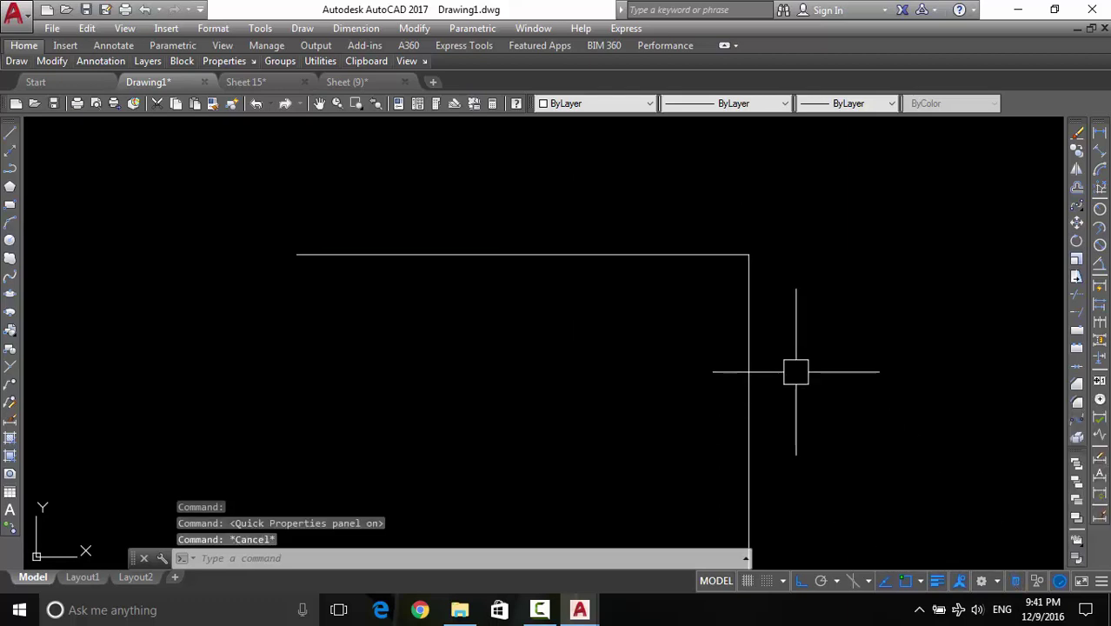
{"action": "middle_click_drag", "start_coordinate": [749, 293], "coordinate": [746, 255]}
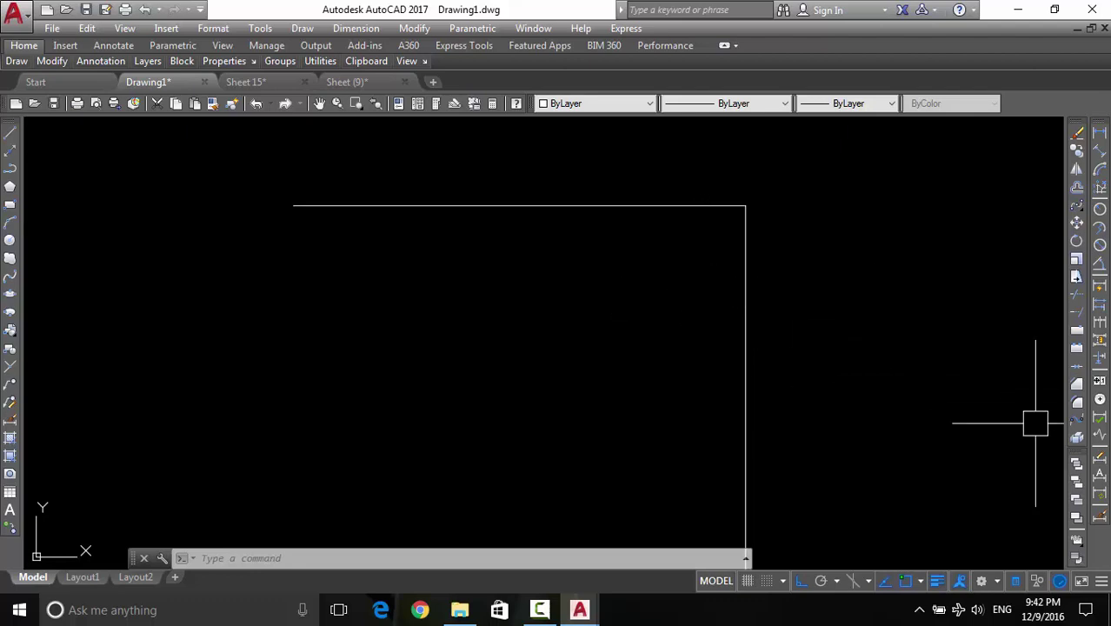
Fillet the top line and the vertical line with radius 3
{"action": "left_click", "coordinate": [1077, 406]}
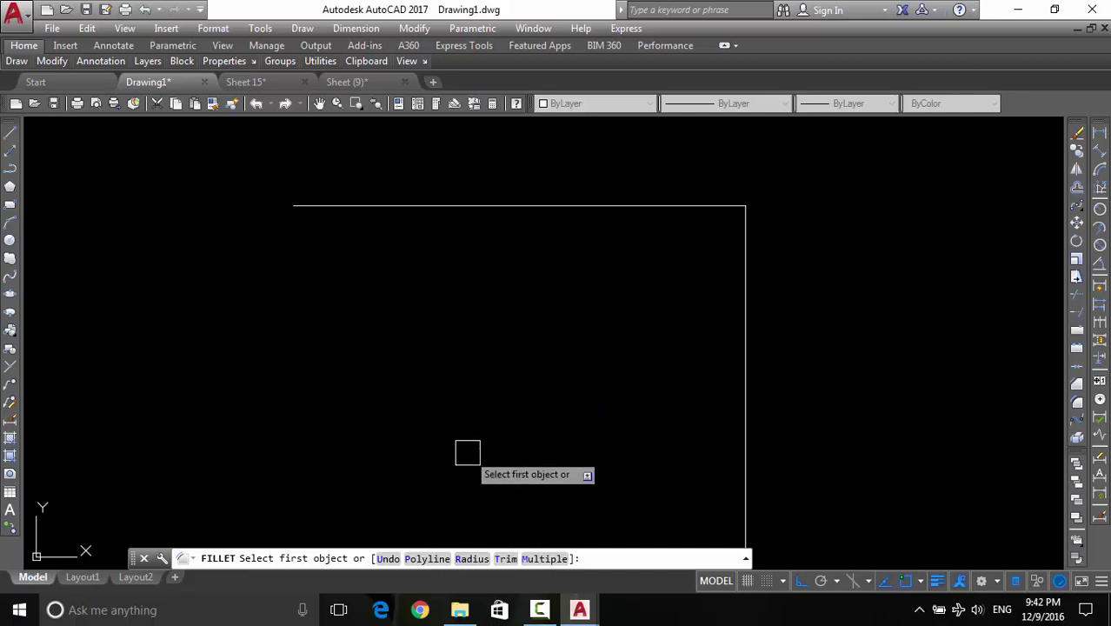
{"action": "type", "text": "r"}
{"action": "key", "text": "Return"}
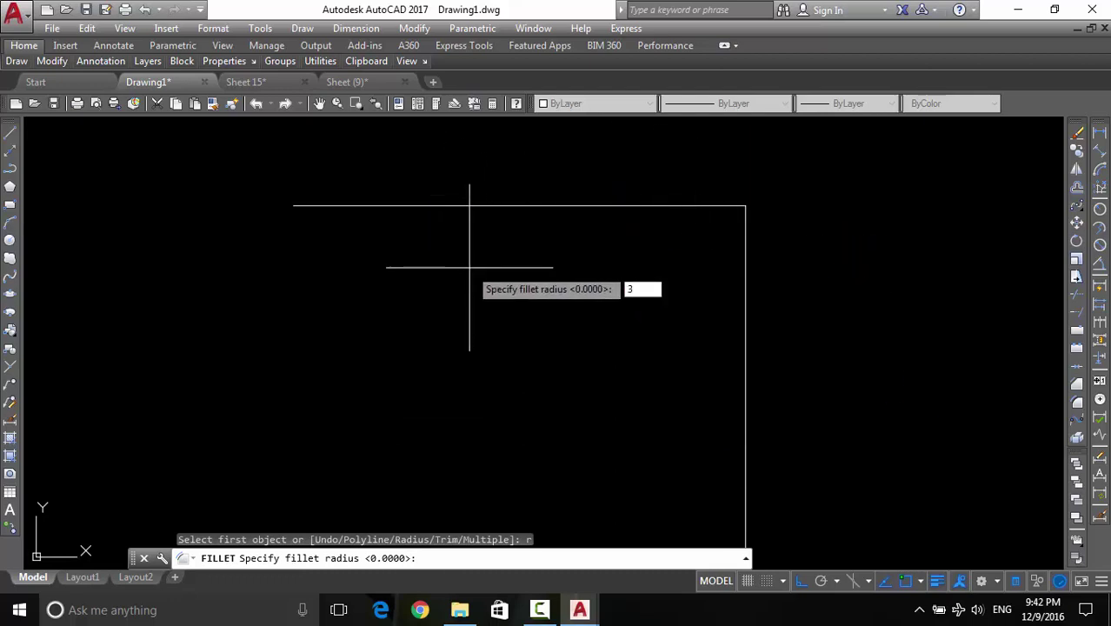
{"action": "key", "text": "Return"}
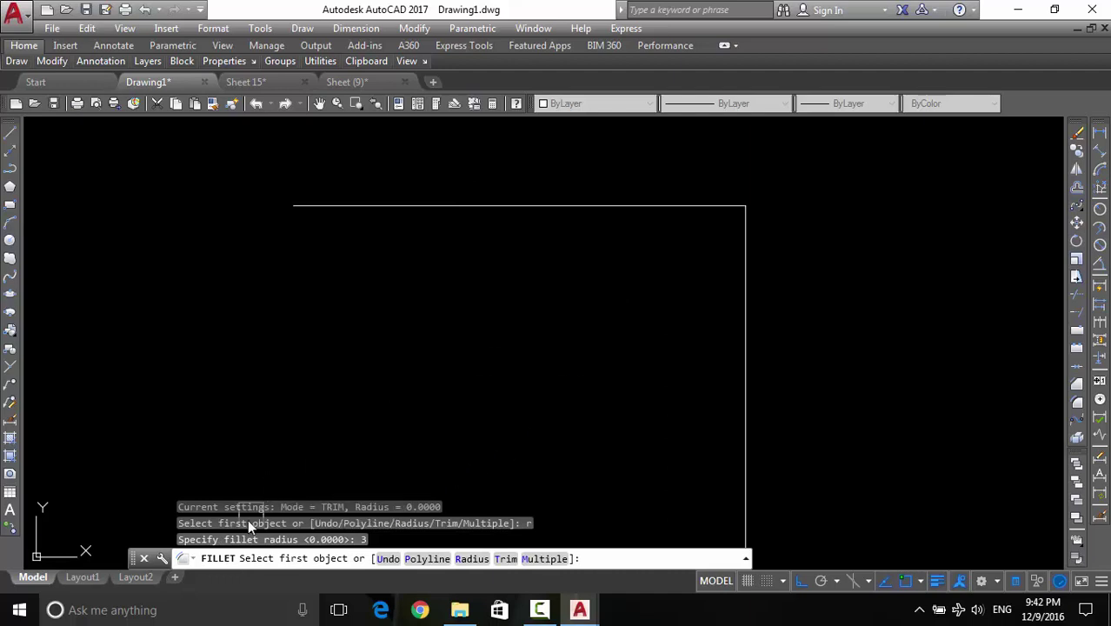
{"action": "left_click", "coordinate": [504, 205]}
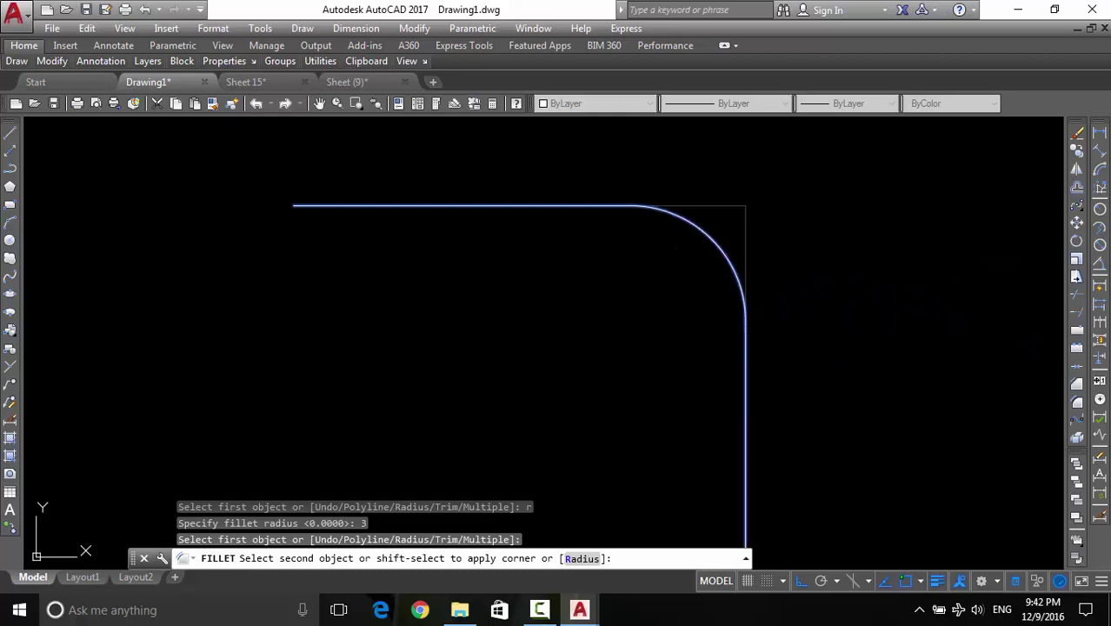
{"action": "left_click", "coordinate": [746, 315]}
{"action": "scroll", "coordinate": [687, 228], "scroll_direction": "up", "scroll_amount": 2}
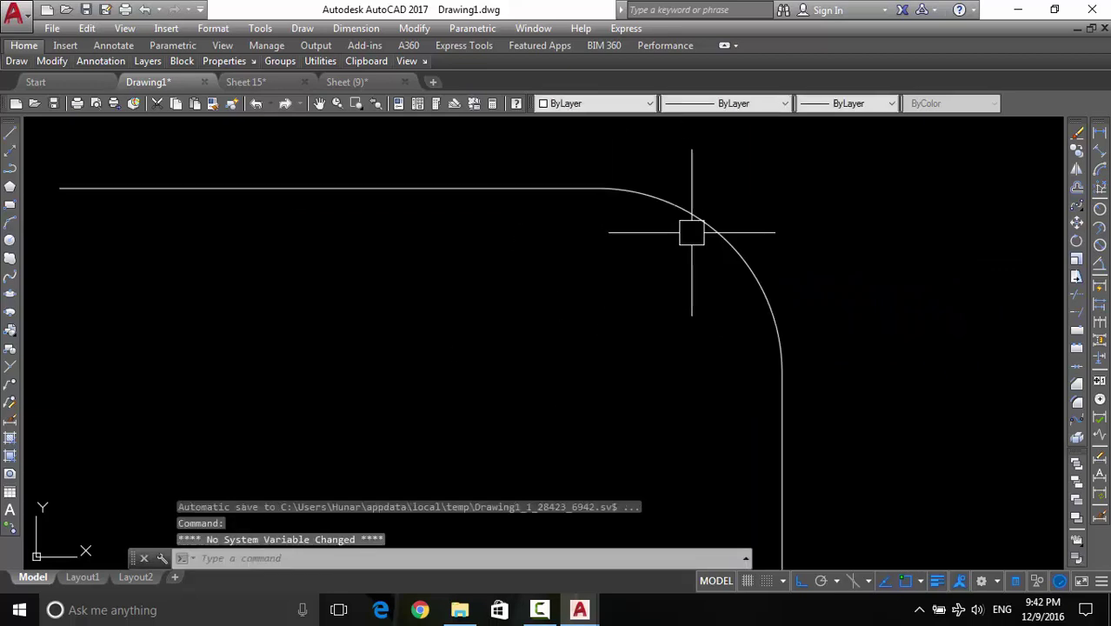
{"action": "left_click", "coordinate": [716, 231]}
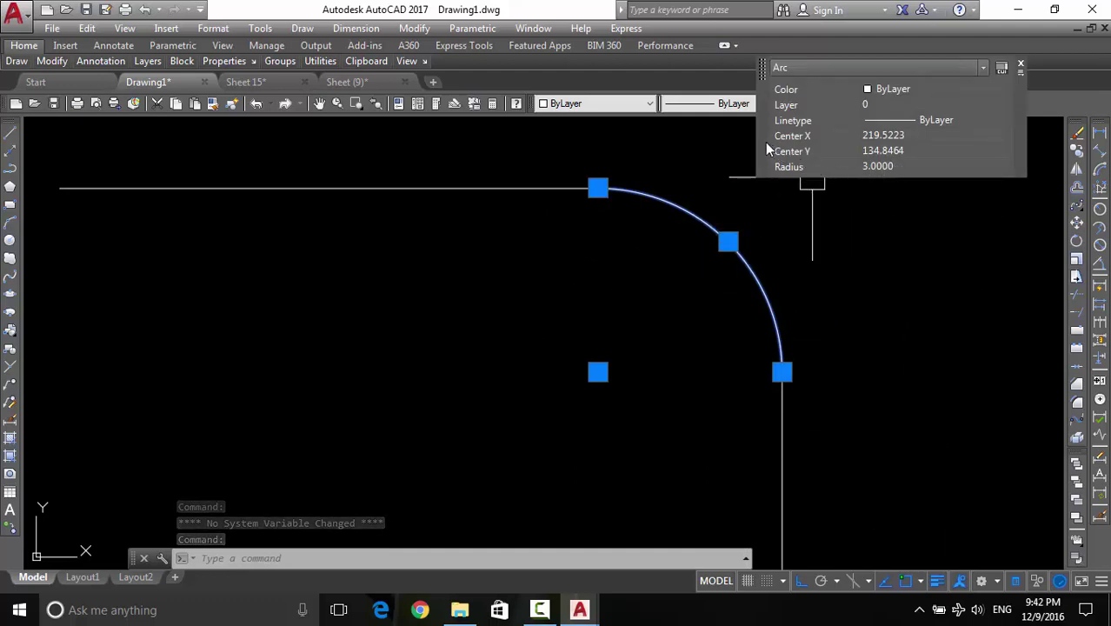
{"action": "key", "text": "Escape"}
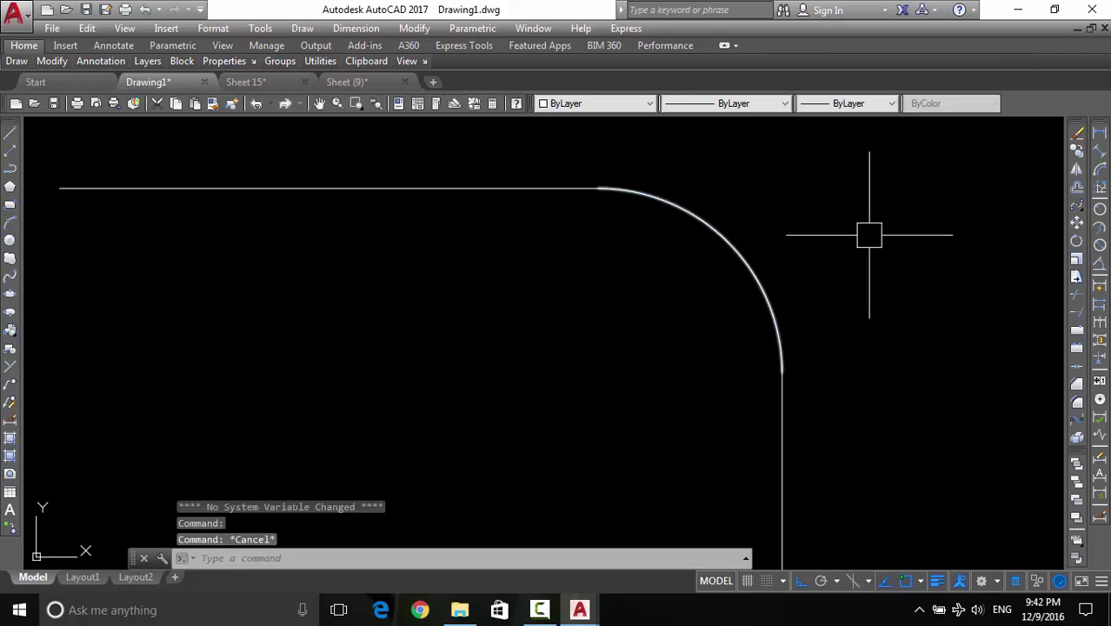
{"action": "left_click", "coordinate": [1014, 583]}
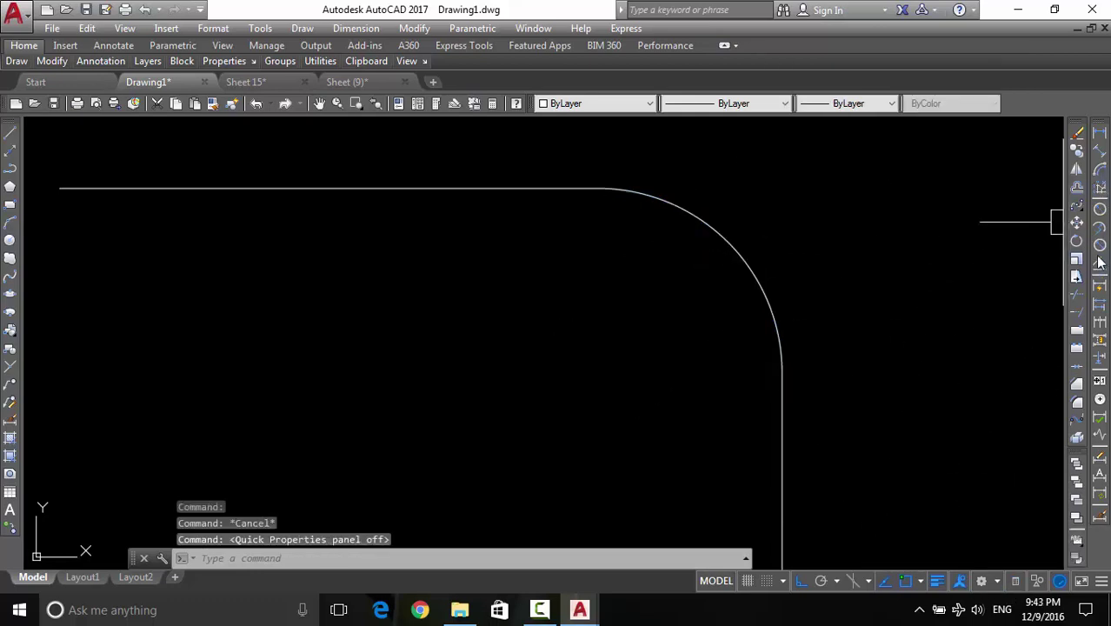
{"action": "left_click", "coordinate": [1100, 211]}
{"action": "left_click", "coordinate": [737, 258]}
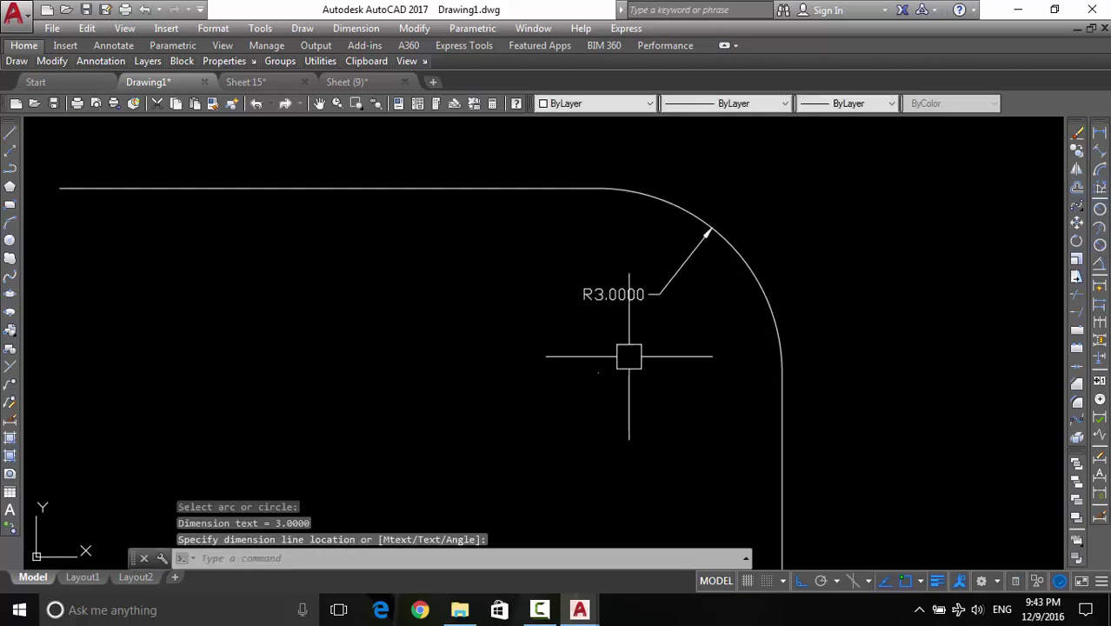
{"action": "left_click", "coordinate": [676, 278]}
{"action": "left_click", "coordinate": [613, 294]}
{"action": "type", "text": "e"}
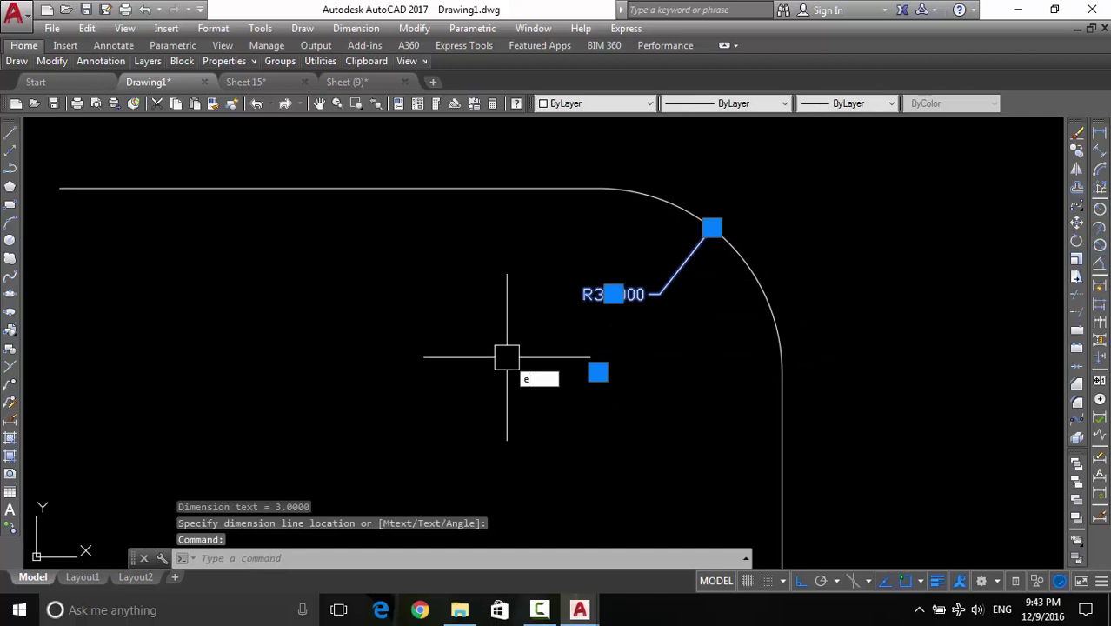
{"action": "key", "text": "Return"}
{"action": "left_click", "coordinate": [1016, 581]}
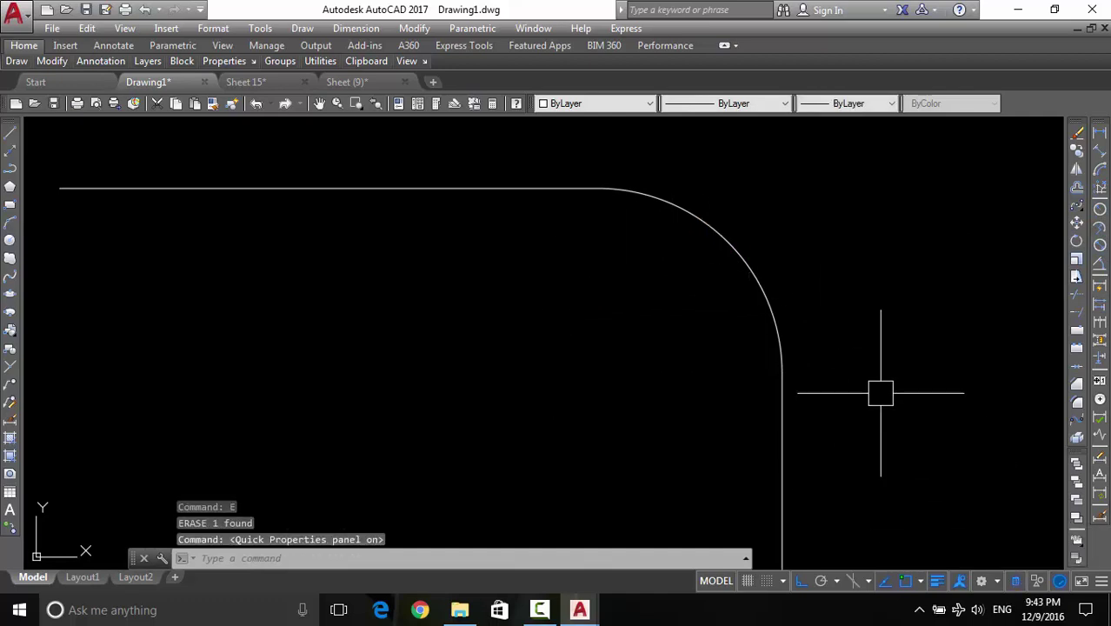
{"action": "left_click", "coordinate": [777, 298]}
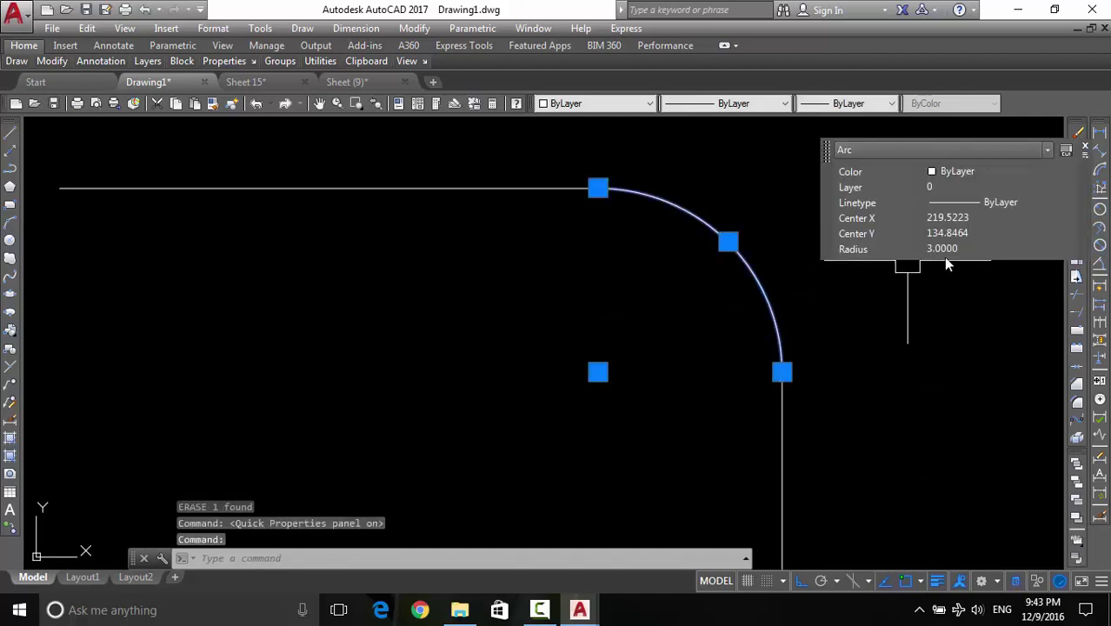
{"action": "key", "text": "Escape"}
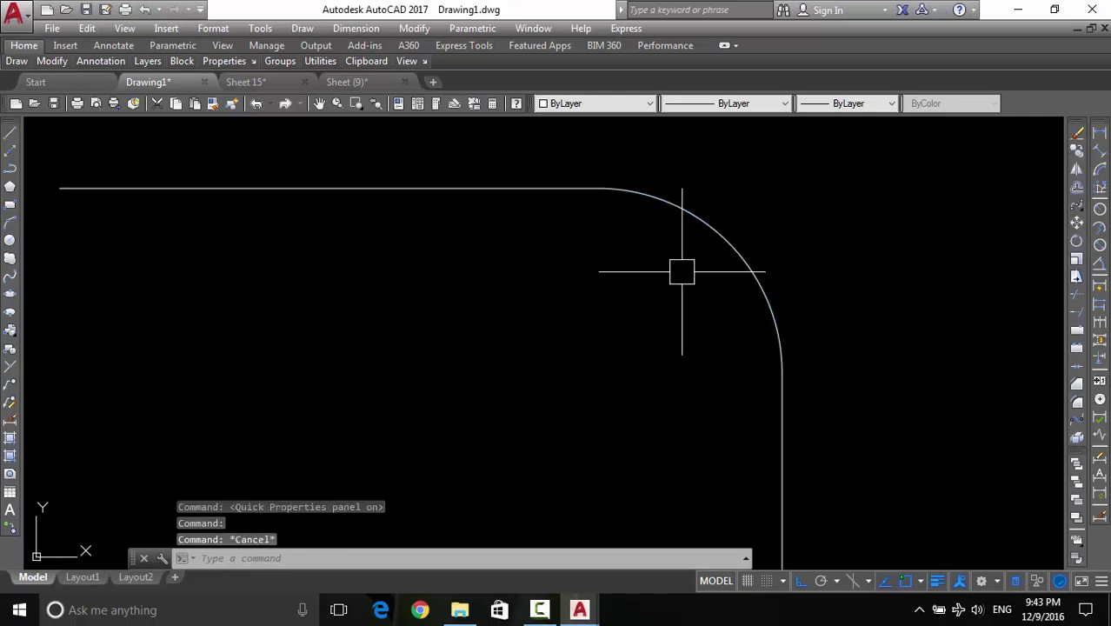
{"action": "scroll", "coordinate": [792, 287], "scroll_direction": "down", "scroll_amount": 2}
{"action": "middle_click_drag", "start_coordinate": [792, 287], "coordinate": [770, 322]}
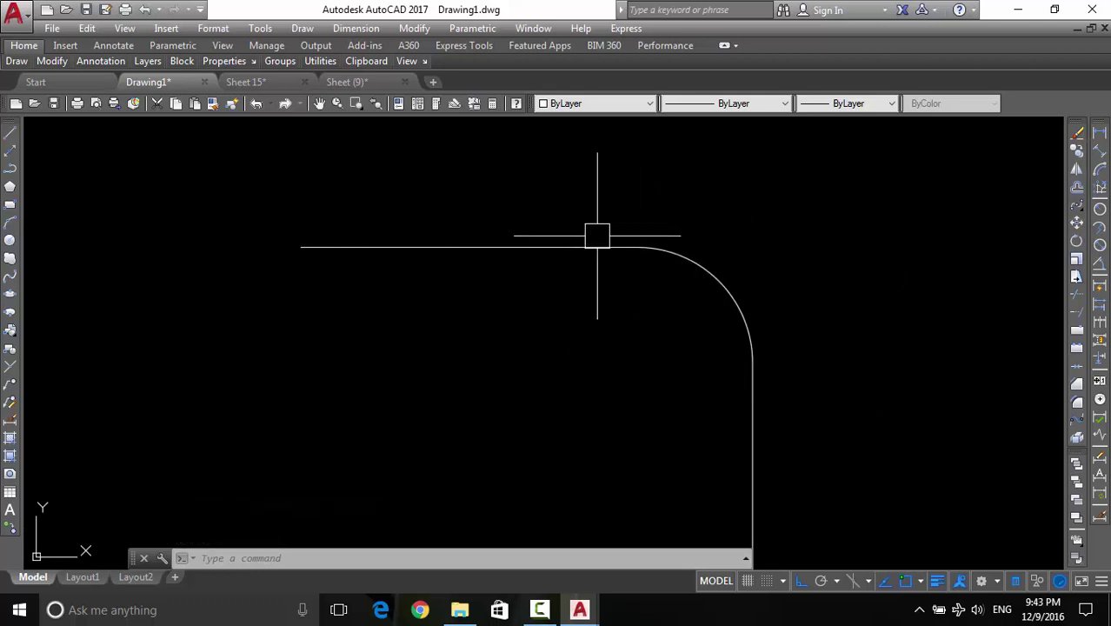
Chamfer the top and vertical lines back into a sharp corner around the radius-3 arc
{"action": "left_click", "coordinate": [1078, 390]}
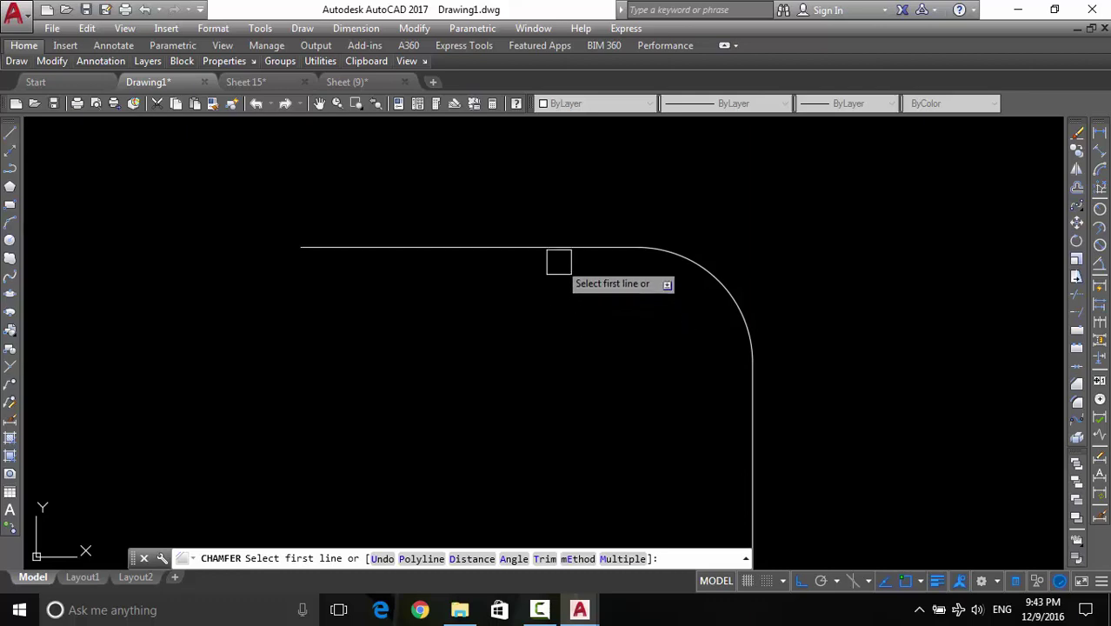
{"action": "left_click", "coordinate": [586, 249]}
{"action": "left_click", "coordinate": [756, 428]}
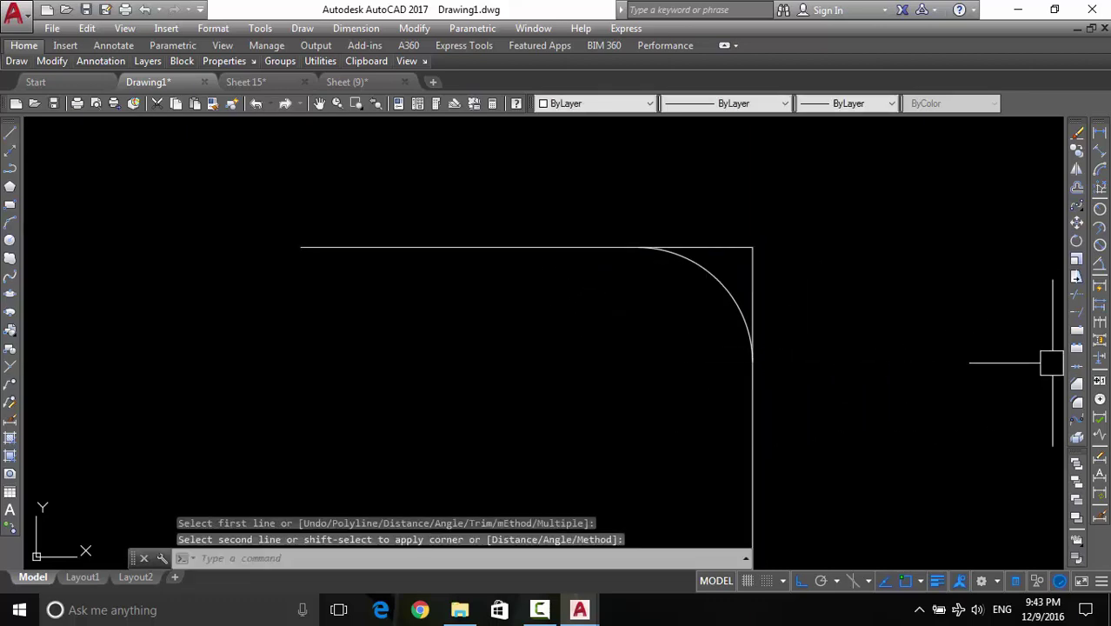
{"action": "key", "text": "Return"}
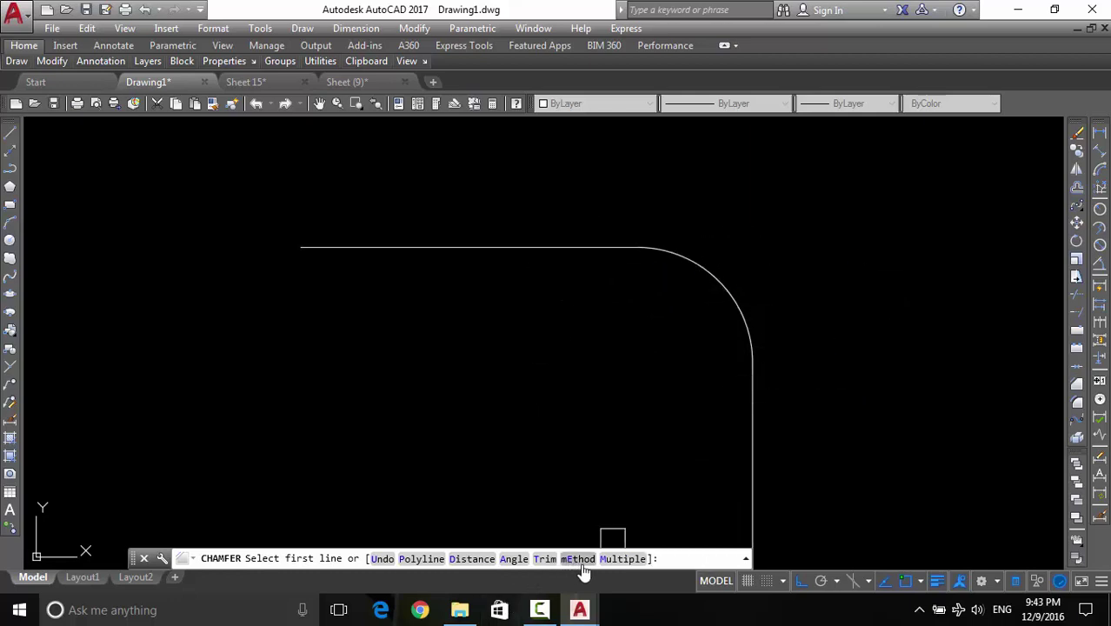
{"action": "left_click", "coordinate": [749, 440]}
{"action": "left_click", "coordinate": [567, 259]}
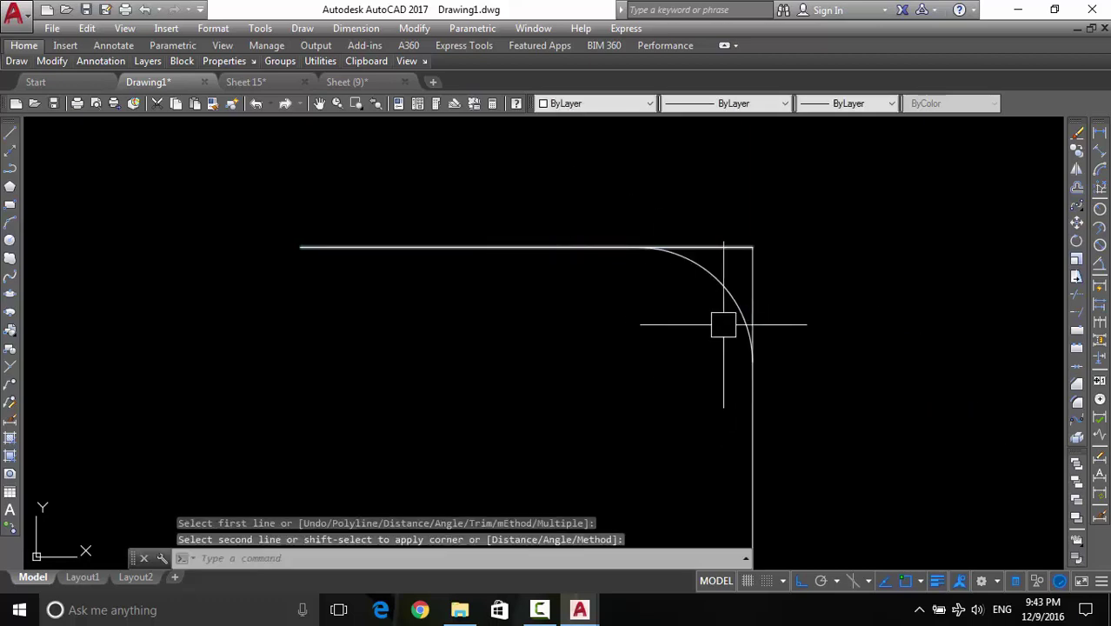
{"action": "middle_click_drag", "start_coordinate": [727, 326], "coordinate": [704, 298]}
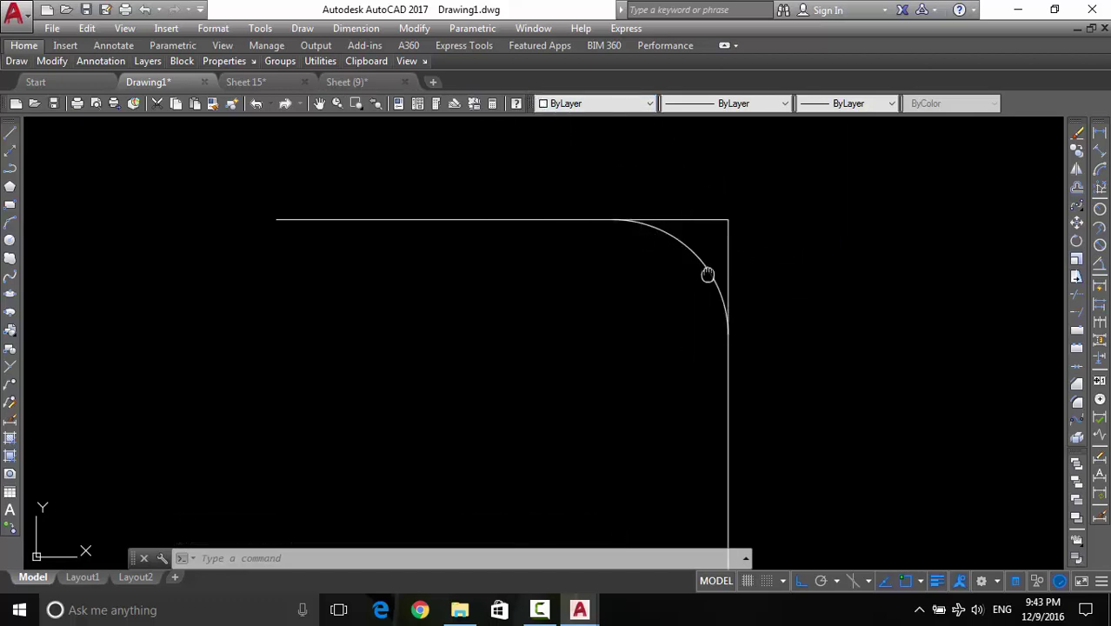
{"action": "middle_click_drag", "start_coordinate": [710, 273], "coordinate": [696, 299]}
Switch to Sheet 15 and pan across its row of retaining wall details
{"action": "left_click", "coordinate": [282, 85]}
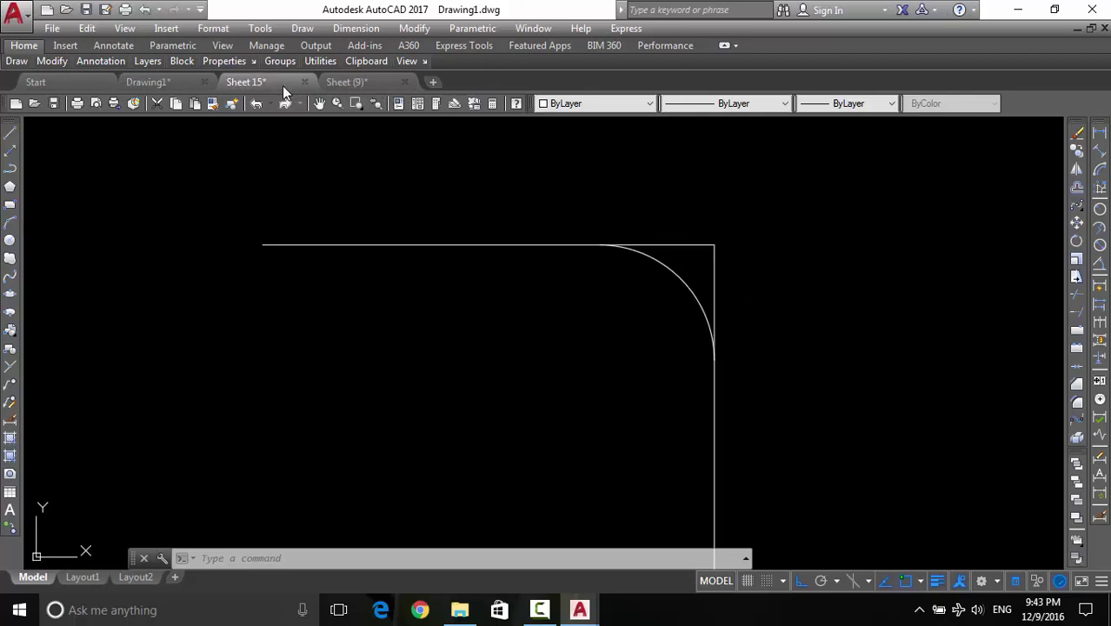
{"action": "scroll", "coordinate": [331, 144], "scroll_direction": "down", "scroll_amount": 3}
{"action": "scroll", "coordinate": [617, 162], "scroll_direction": "up", "scroll_amount": 2}
{"action": "scroll", "coordinate": [571, 317], "scroll_direction": "down", "scroll_amount": 2}
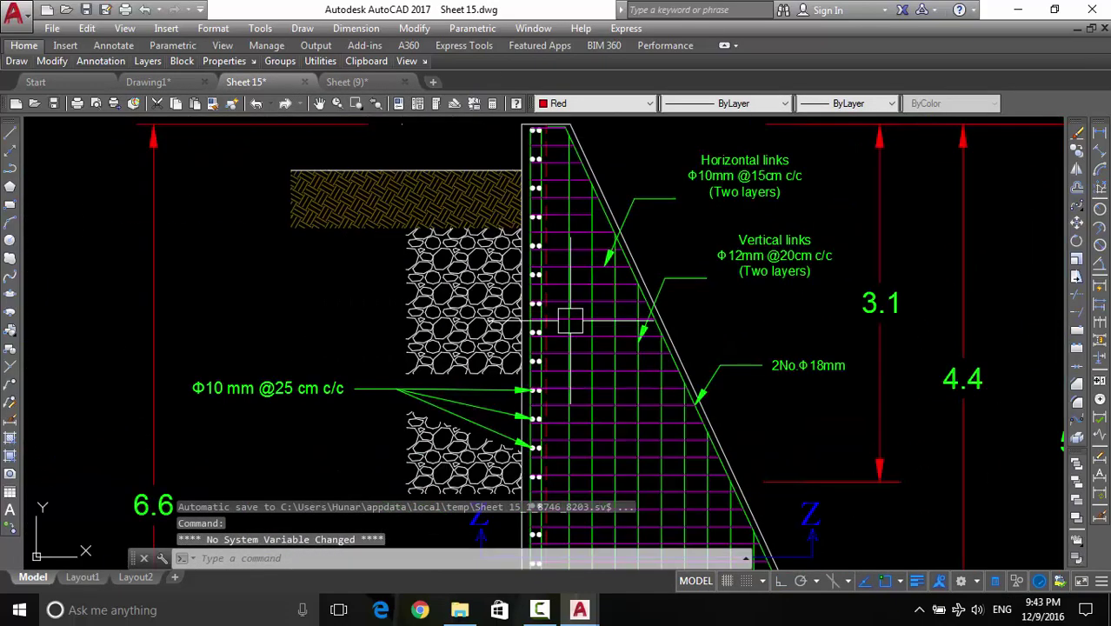
{"action": "scroll", "coordinate": [521, 339], "scroll_direction": "down", "scroll_amount": 2}
{"action": "scroll", "coordinate": [199, 331], "scroll_direction": "down", "scroll_amount": 2}
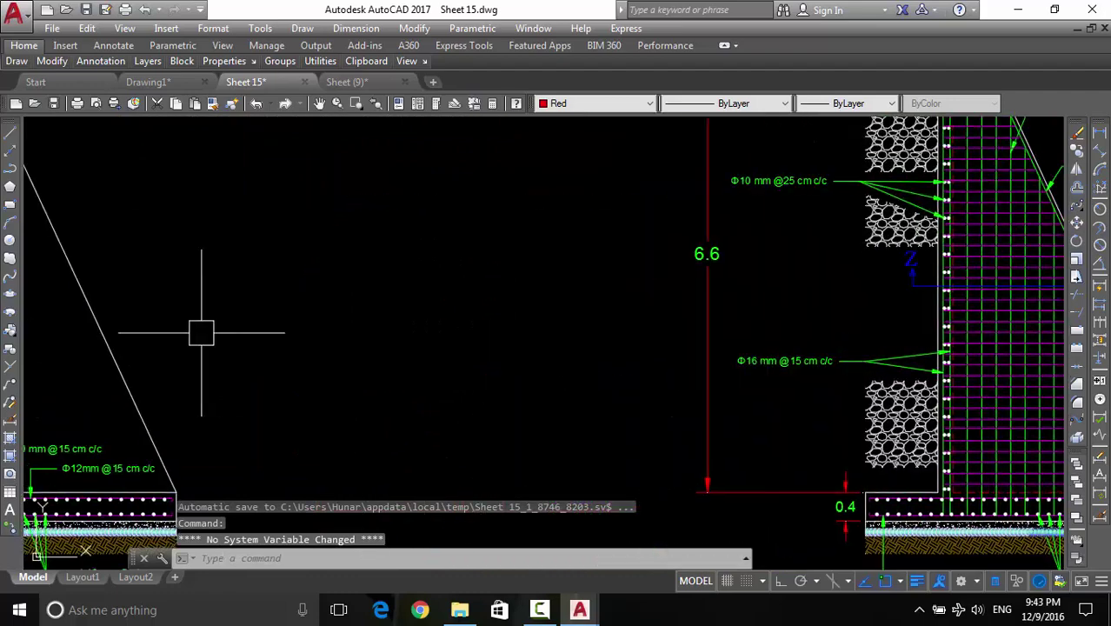
{"action": "scroll", "coordinate": [213, 356], "scroll_direction": "down", "scroll_amount": 2}
{"action": "middle_click_drag", "start_coordinate": [213, 357], "coordinate": [565, 355]}
{"action": "scroll", "coordinate": [491, 252], "scroll_direction": "up", "scroll_amount": 5}
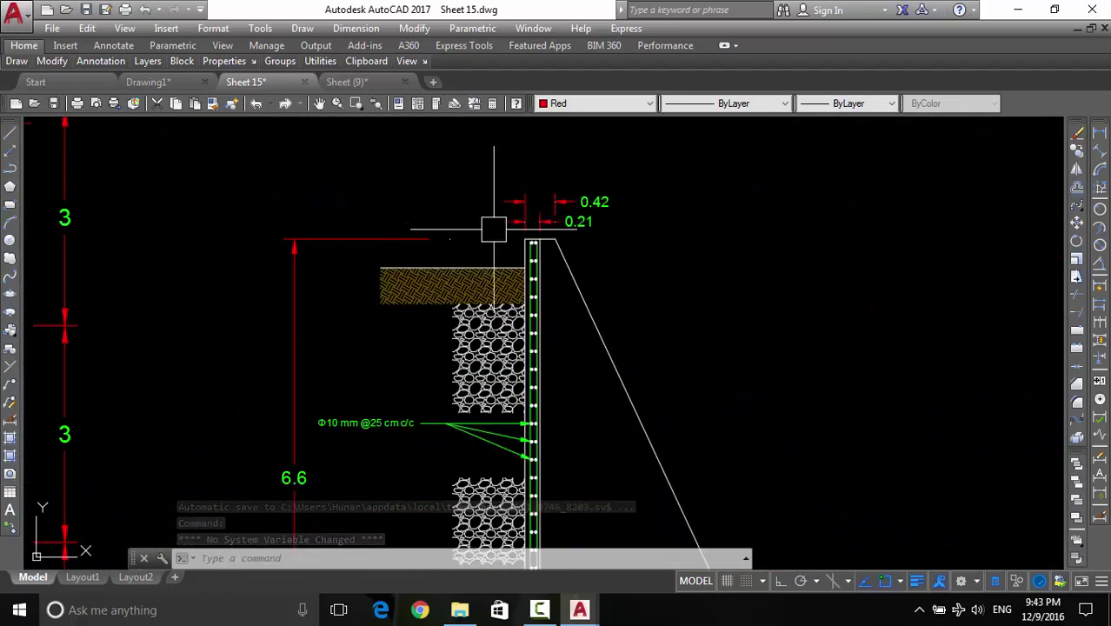
{"action": "scroll", "coordinate": [541, 288], "scroll_direction": "up", "scroll_amount": 2}
{"action": "scroll", "coordinate": [543, 348], "scroll_direction": "up", "scroll_amount": 1}
{"action": "scroll", "coordinate": [516, 437], "scroll_direction": "down", "scroll_amount": 1}
Zoom in on the wall footing's rebar dots, then pull back to the whole sheet
{"action": "middle_click_drag", "start_coordinate": [516, 438], "coordinate": [535, 326]}
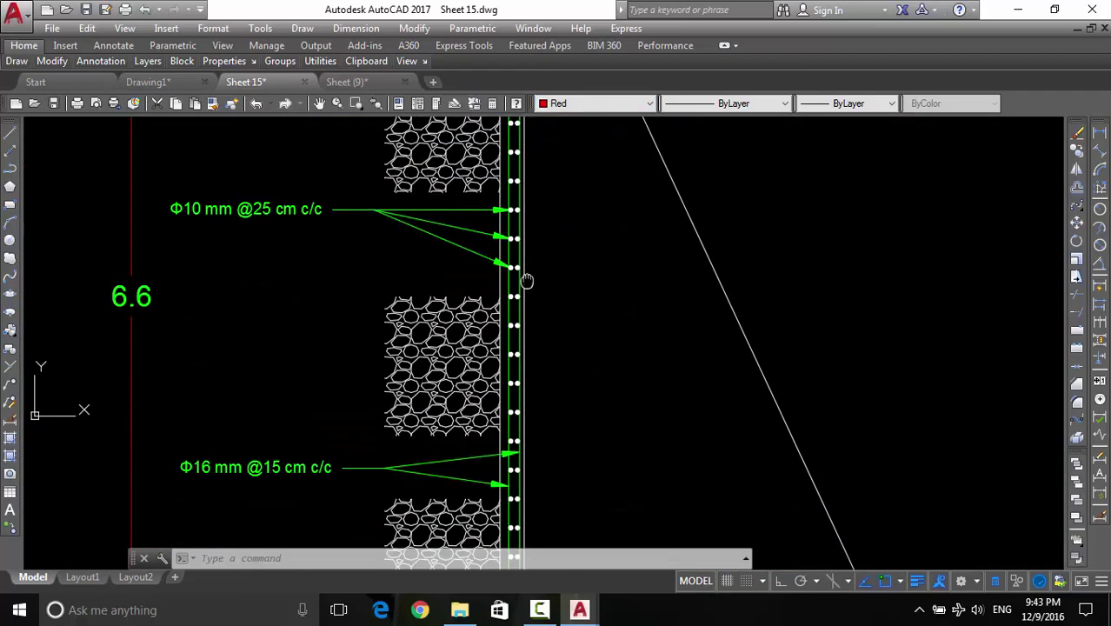
{"action": "middle_click_drag", "start_coordinate": [536, 447], "coordinate": [524, 405]}
{"action": "scroll", "coordinate": [522, 454], "scroll_direction": "up", "scroll_amount": 6}
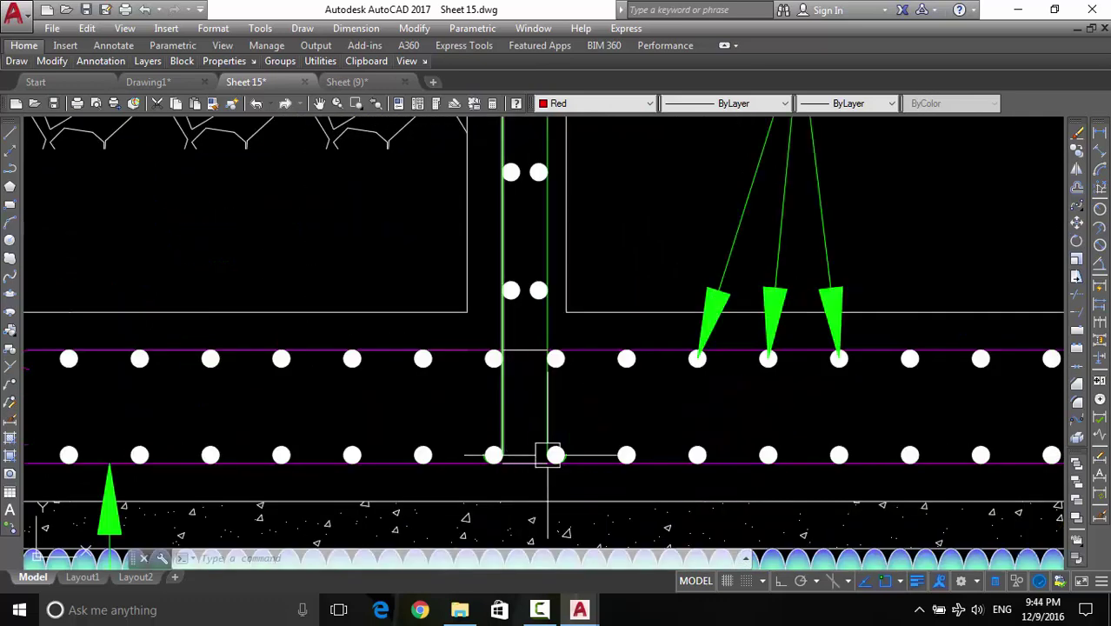
{"action": "scroll", "coordinate": [521, 452], "scroll_direction": "up", "scroll_amount": 4}
{"action": "mouse_move", "coordinate": [522, 452]}
{"action": "middle_mouse_down"}
{"action": "mouse_move", "coordinate": [528, 442]}
{"action": "mouse_move", "coordinate": [535, 505]}
{"action": "middle_mouse_up"}
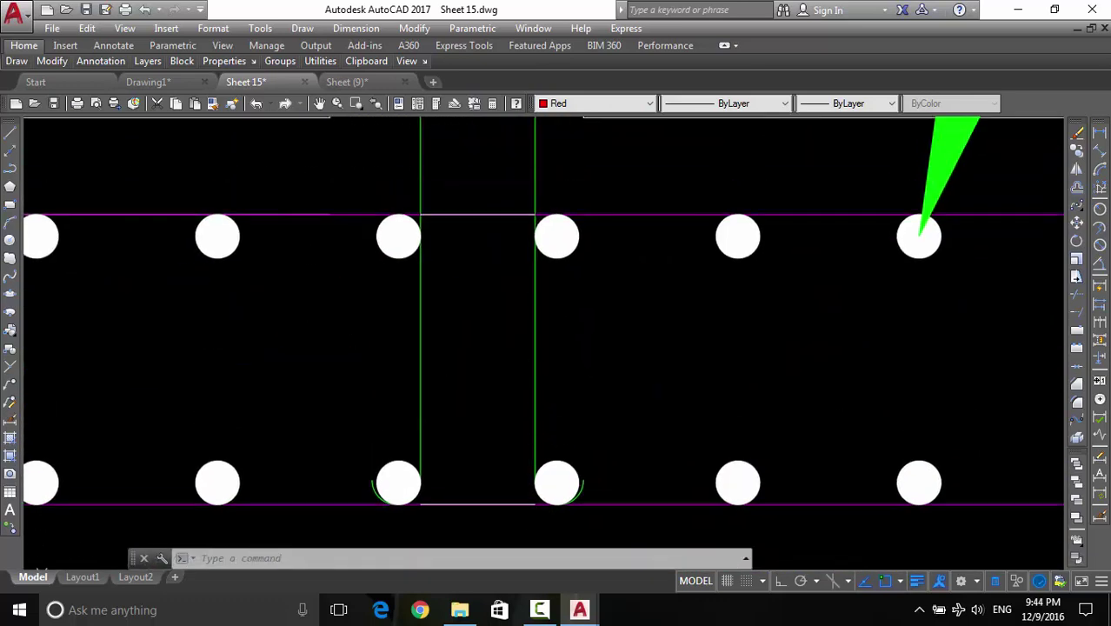
{"action": "scroll", "coordinate": [570, 408], "scroll_direction": "down", "scroll_amount": 2}
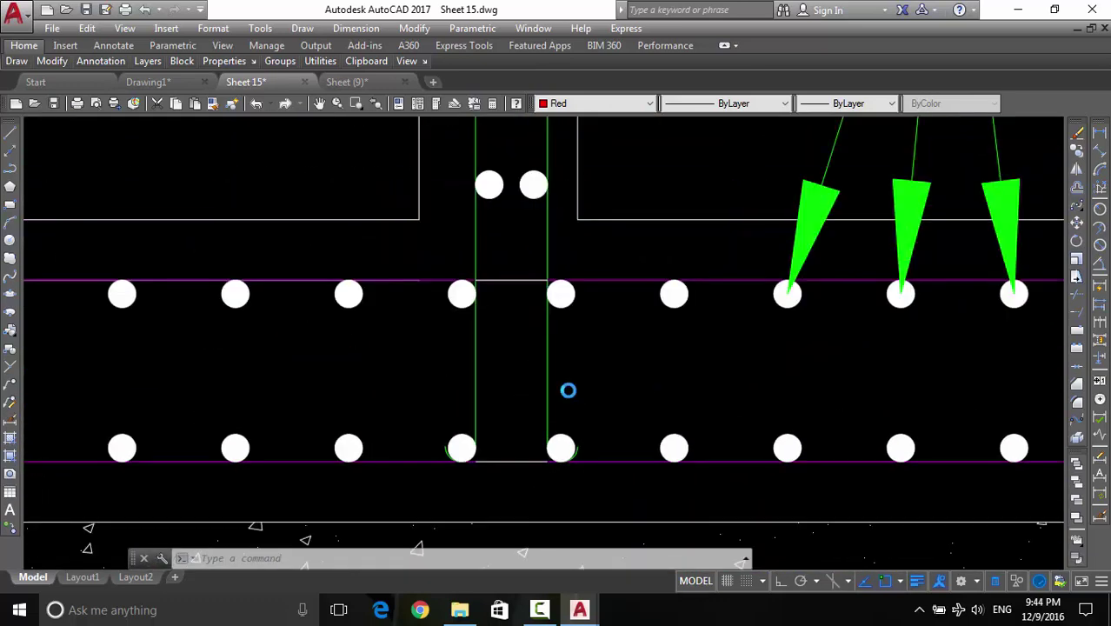
{"action": "scroll", "coordinate": [568, 389], "scroll_direction": "down", "scroll_amount": 1}
{"action": "scroll", "coordinate": [630, 352], "scroll_direction": "down", "scroll_amount": 1}
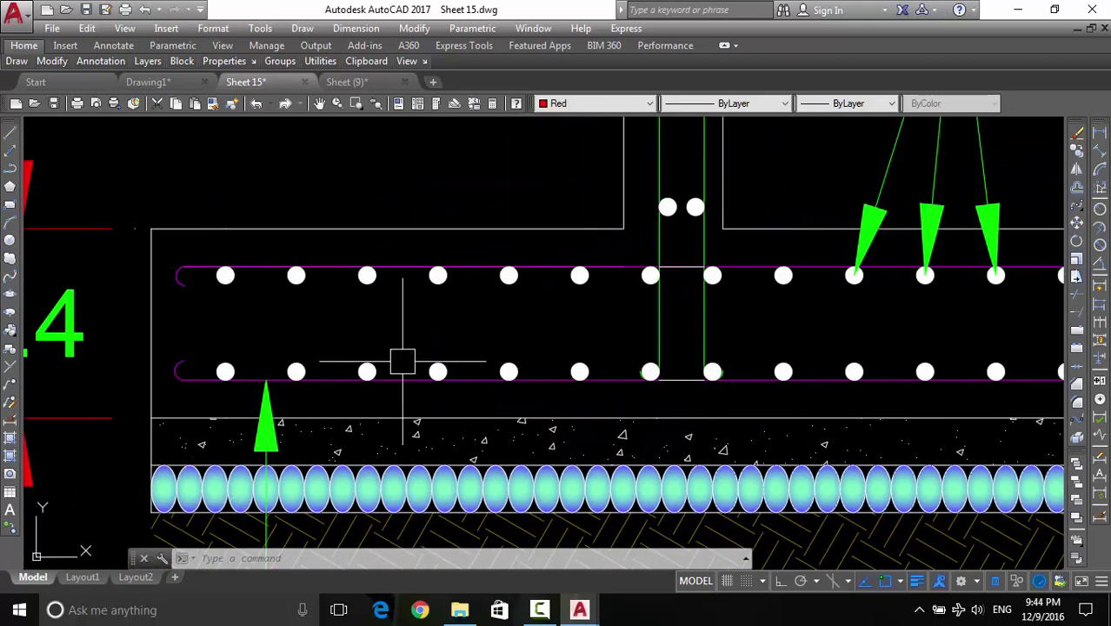
{"action": "scroll", "coordinate": [356, 364], "scroll_direction": "down", "scroll_amount": 2}
{"action": "scroll", "coordinate": [534, 363], "scroll_direction": "down", "scroll_amount": 1}
{"action": "scroll", "coordinate": [517, 466], "scroll_direction": "up", "scroll_amount": 1}
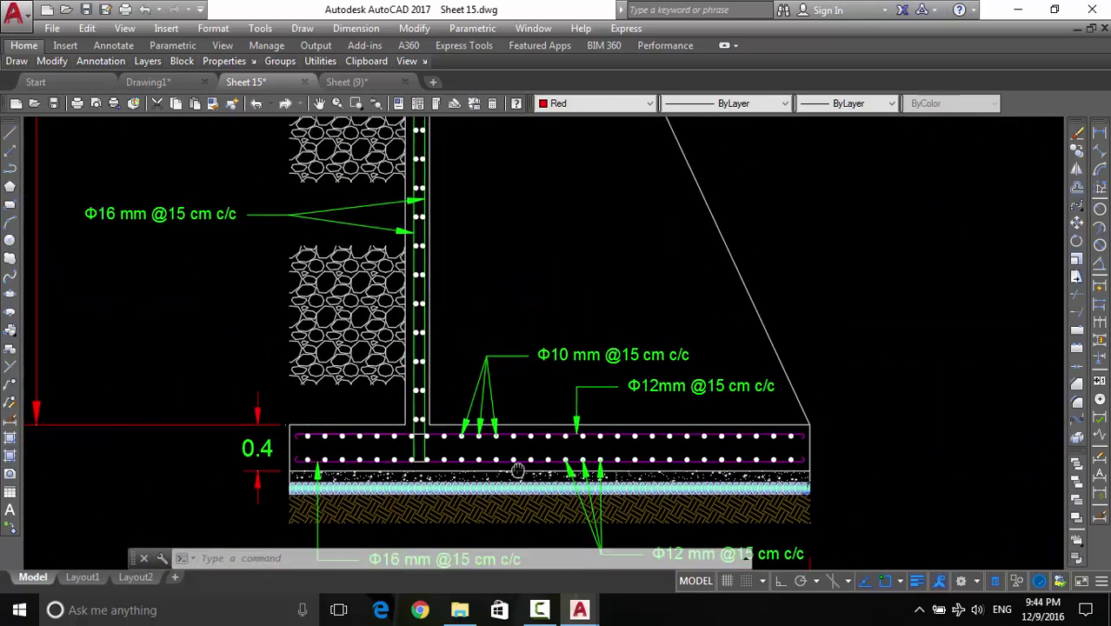
{"action": "scroll", "coordinate": [418, 446], "scroll_direction": "up", "scroll_amount": 1}
{"action": "scroll", "coordinate": [417, 447], "scroll_direction": "down", "scroll_amount": 2}
{"action": "scroll", "coordinate": [511, 450], "scroll_direction": "up", "scroll_amount": 1}
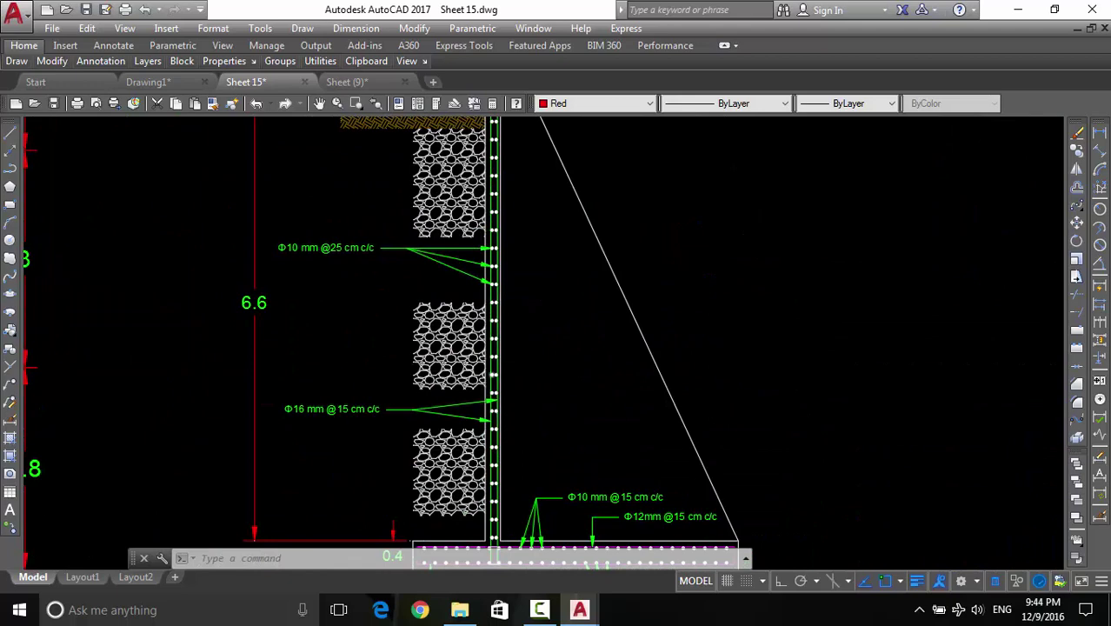
{"action": "scroll", "coordinate": [467, 387], "scroll_direction": "down", "scroll_amount": 4}
{"action": "middle_click_drag", "start_coordinate": [506, 389], "coordinate": [499, 333]}
{"action": "scroll", "coordinate": [499, 333], "scroll_direction": "down", "scroll_amount": 2}
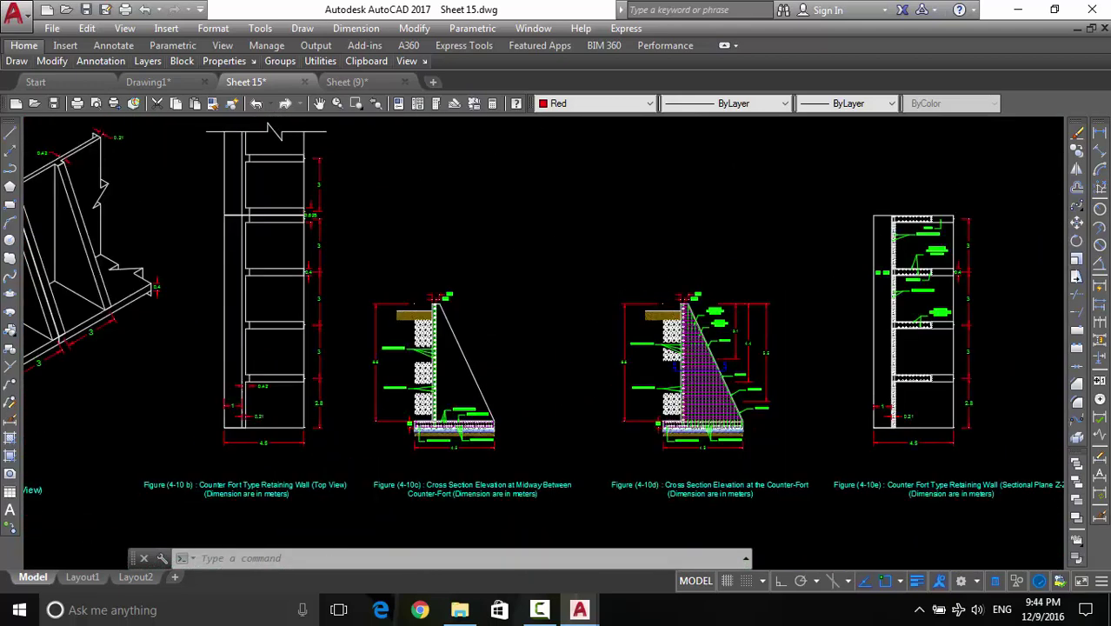
{"action": "scroll", "coordinate": [498, 211], "scroll_direction": "down", "scroll_amount": 2}
In Drawing1, draw a vertical line down into a horizontal line forming a square lower corner
{"action": "left_click", "coordinate": [148, 82]}
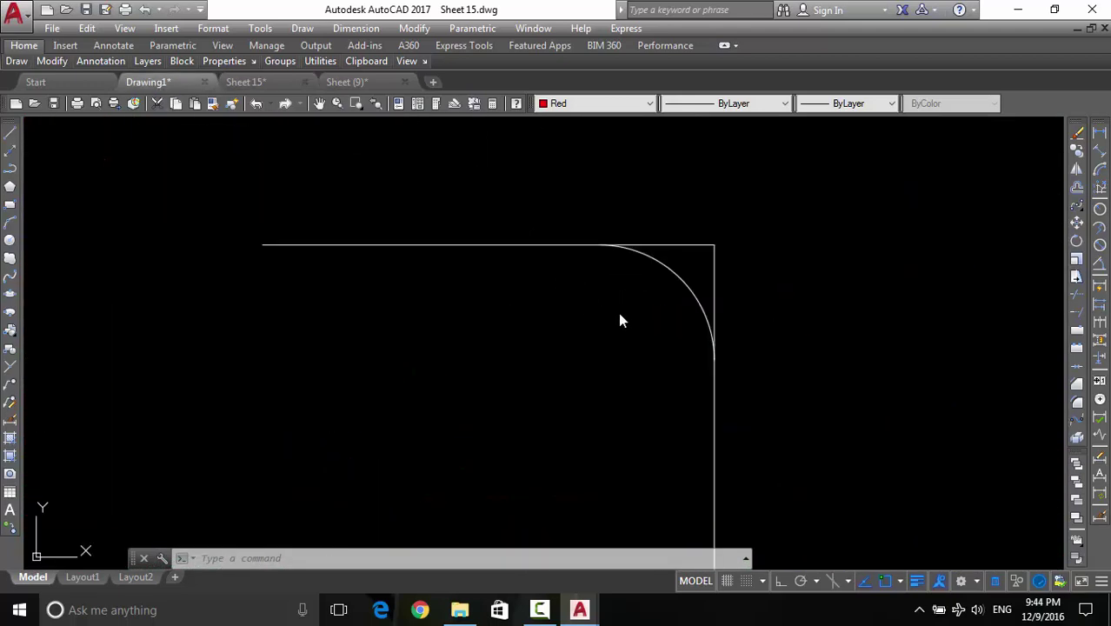
{"action": "middle_click_drag", "start_coordinate": [620, 318], "coordinate": [451, 315]}
{"action": "scroll", "coordinate": [687, 313], "scroll_direction": "down", "scroll_amount": 2}
{"action": "middle_click_drag", "start_coordinate": [687, 313], "coordinate": [340, 432]}
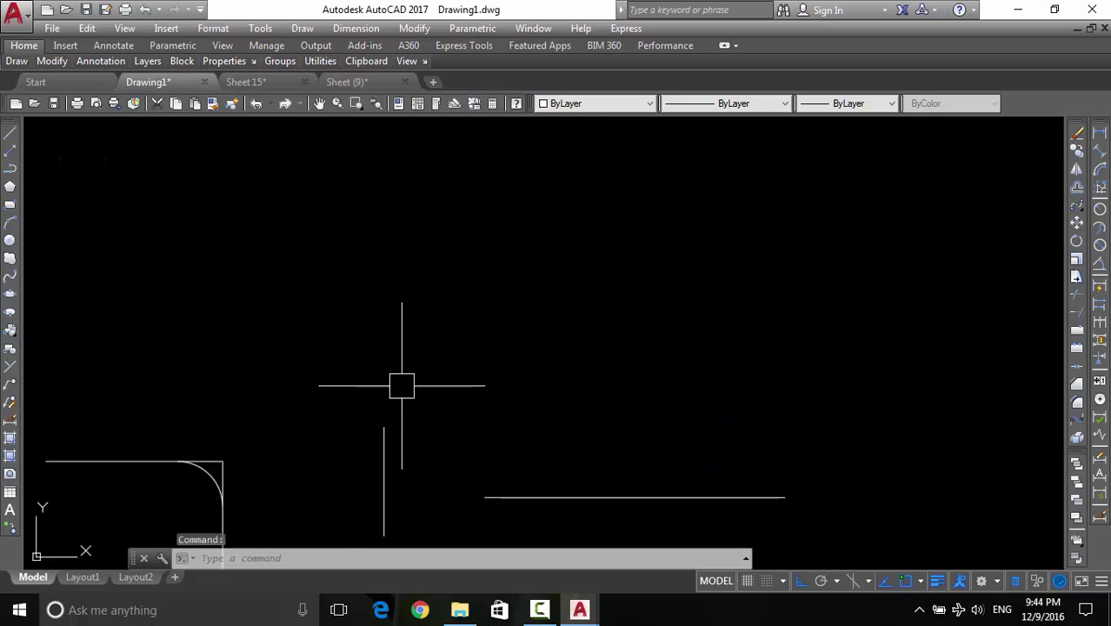
{"action": "type", "text": "l"}
{"action": "key", "text": "Return"}
{"action": "middle_click_drag", "start_coordinate": [571, 305], "coordinate": [531, 425]}
{"action": "left_click", "coordinate": [608, 197]}
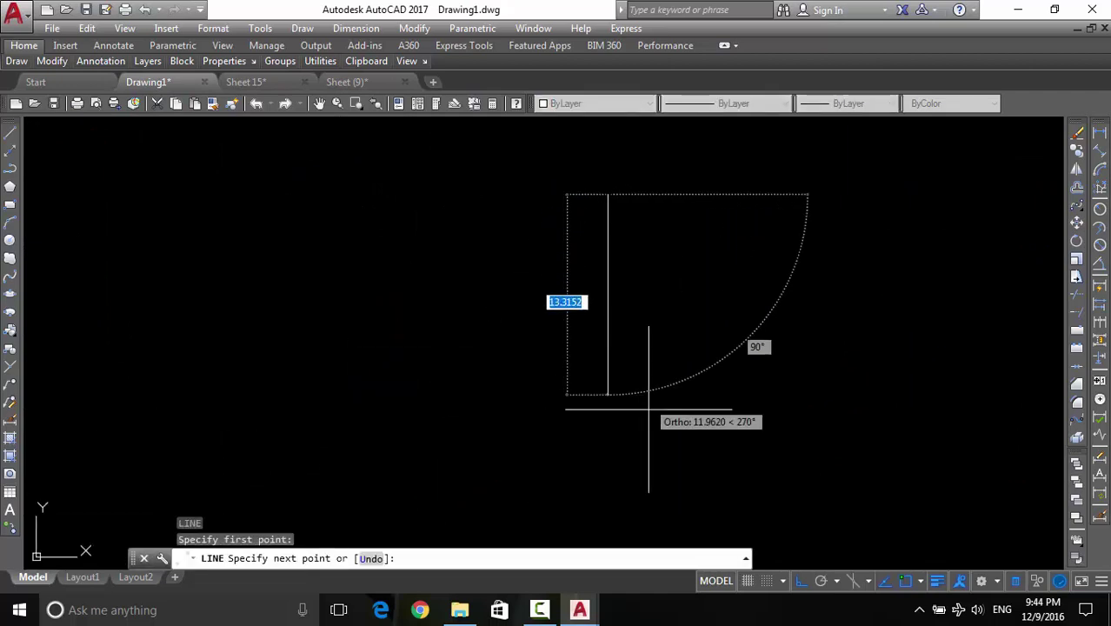
{"action": "left_click", "coordinate": [609, 469]}
{"action": "left_click", "coordinate": [811, 469]}
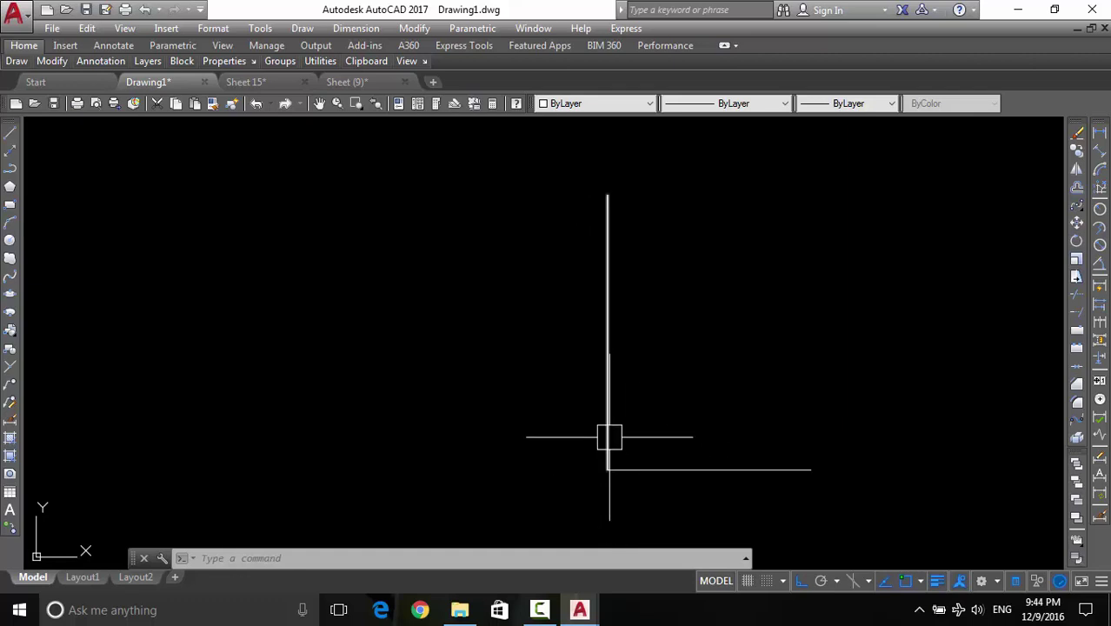
{"action": "scroll", "coordinate": [626, 471], "scroll_direction": "up", "scroll_amount": 4}
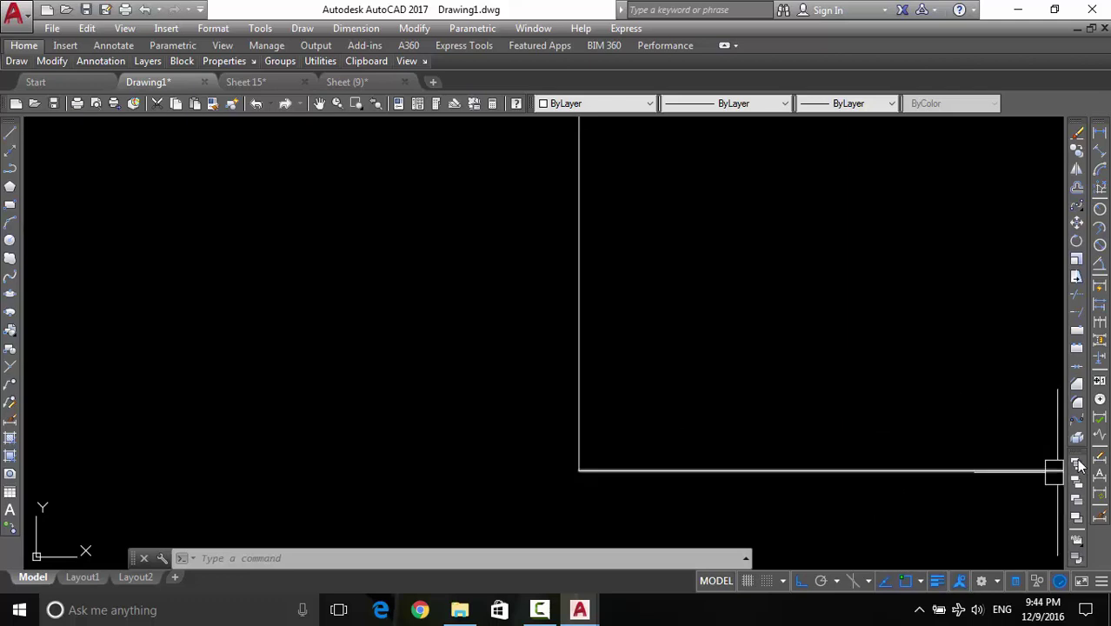
Fillet the vertical and horizontal lines with a 0.05 radius
{"action": "left_click", "coordinate": [1077, 402]}
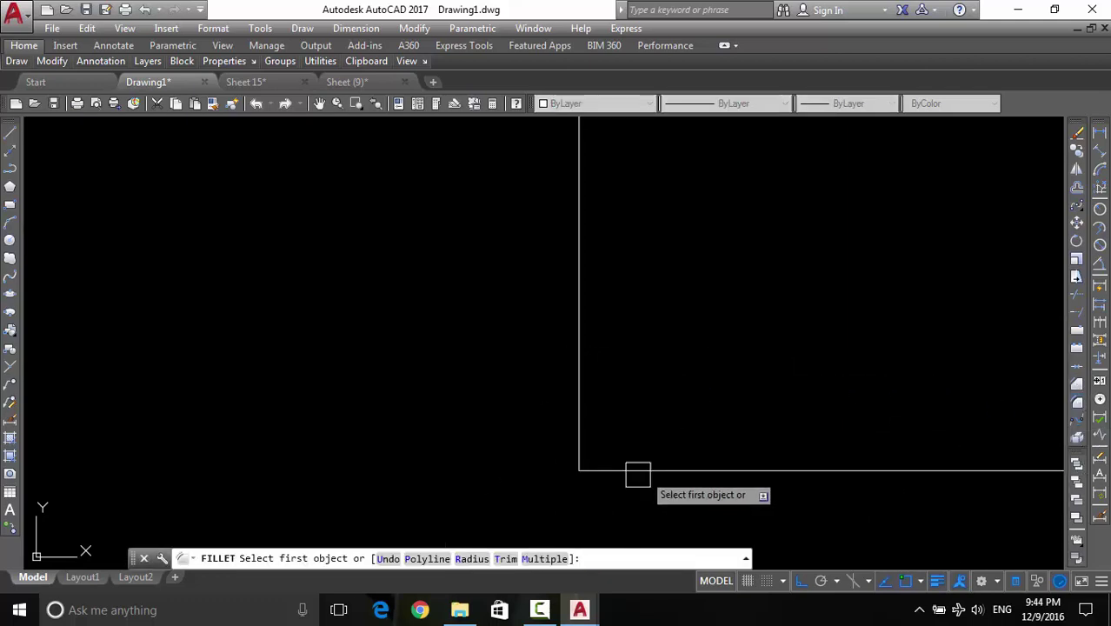
{"action": "type", "text": "r"}
{"action": "key", "text": "Return"}
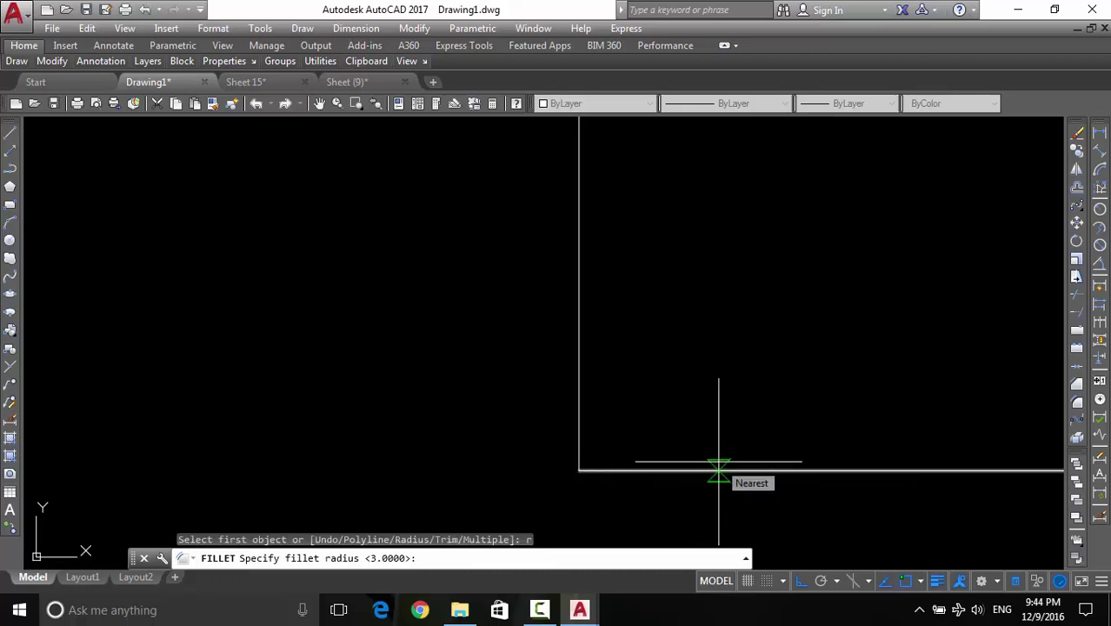
{"action": "type", "text": ".05"}
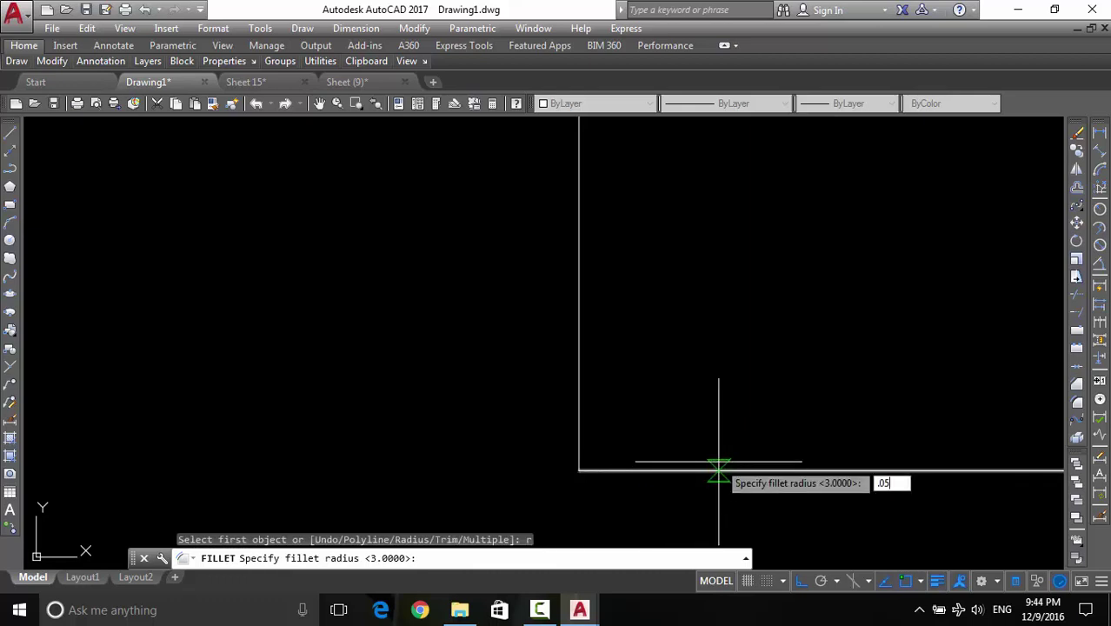
{"action": "key", "text": "Return"}
{"action": "left_click", "coordinate": [576, 406]}
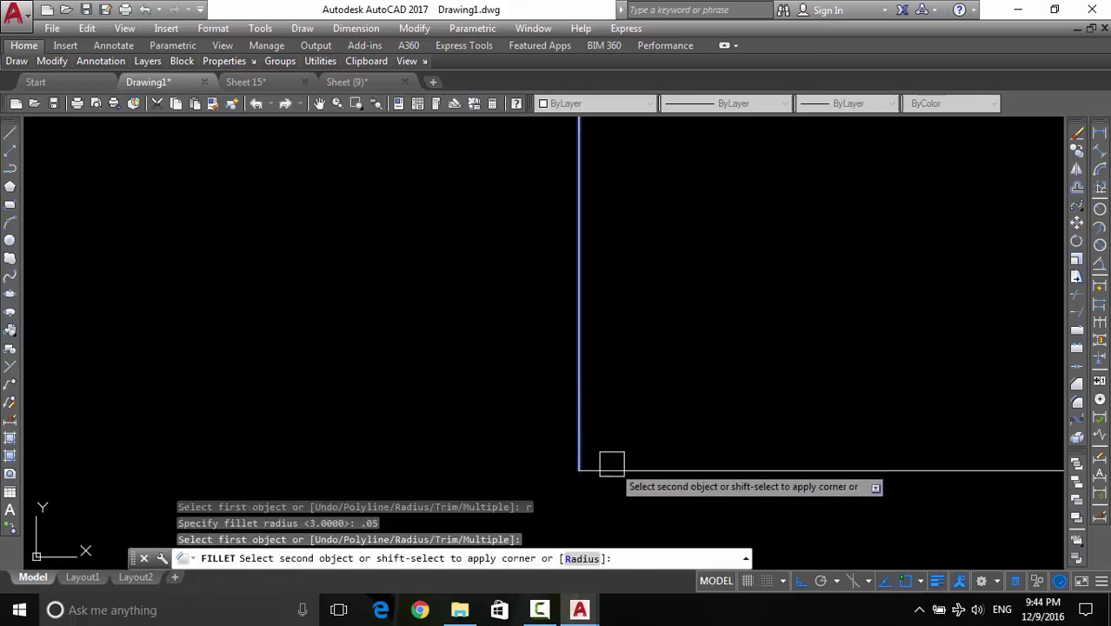
{"action": "left_click", "coordinate": [630, 469]}
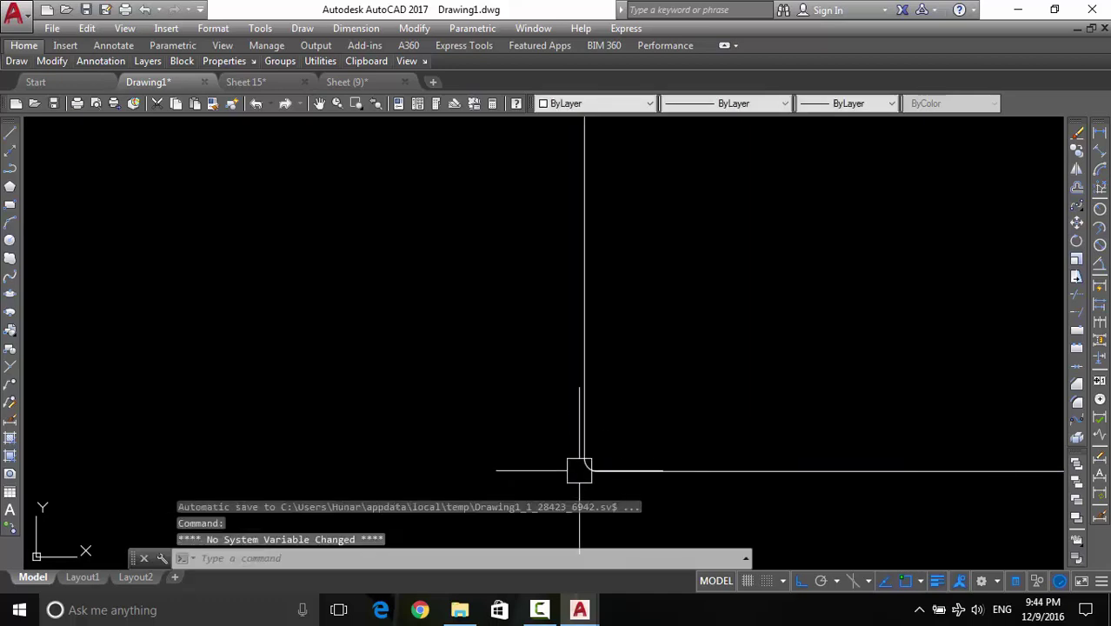
Zoom in to inspect the rounded corner and check the vertical line's properties
{"action": "scroll", "coordinate": [578, 469], "scroll_direction": "up", "scroll_amount": 2}
{"action": "scroll", "coordinate": [625, 475], "scroll_direction": "up", "scroll_amount": 3}
{"action": "middle_click_drag", "start_coordinate": [645, 486], "coordinate": [700, 340]}
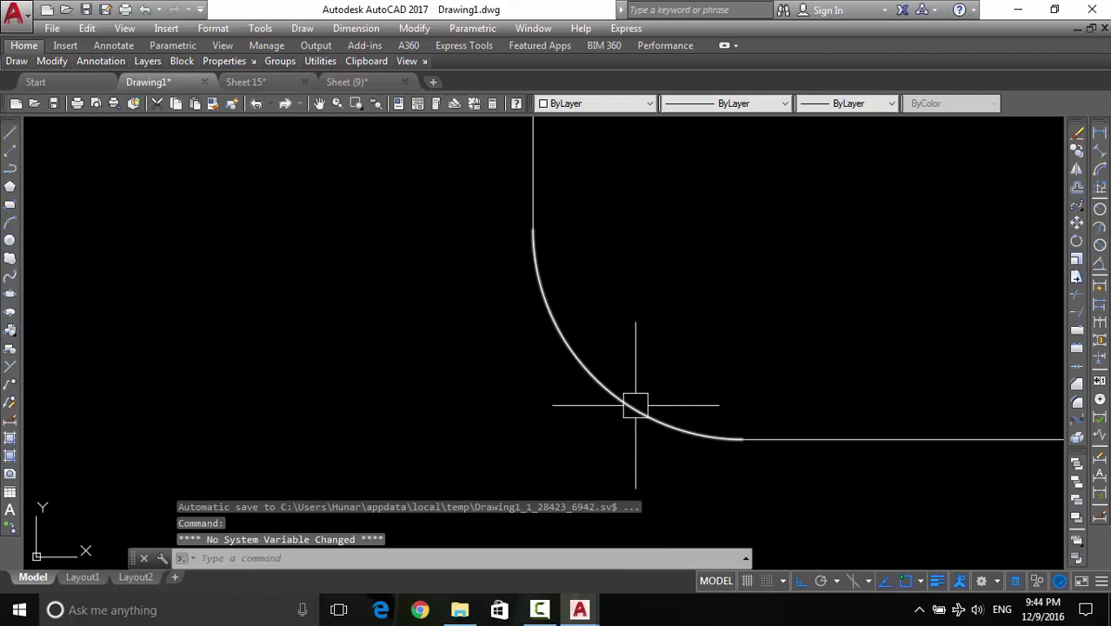
{"action": "scroll", "coordinate": [635, 404], "scroll_direction": "down", "scroll_amount": 5}
{"action": "scroll", "coordinate": [635, 406], "scroll_direction": "down", "scroll_amount": 8}
{"action": "scroll", "coordinate": [635, 406], "scroll_direction": "up", "scroll_amount": 2}
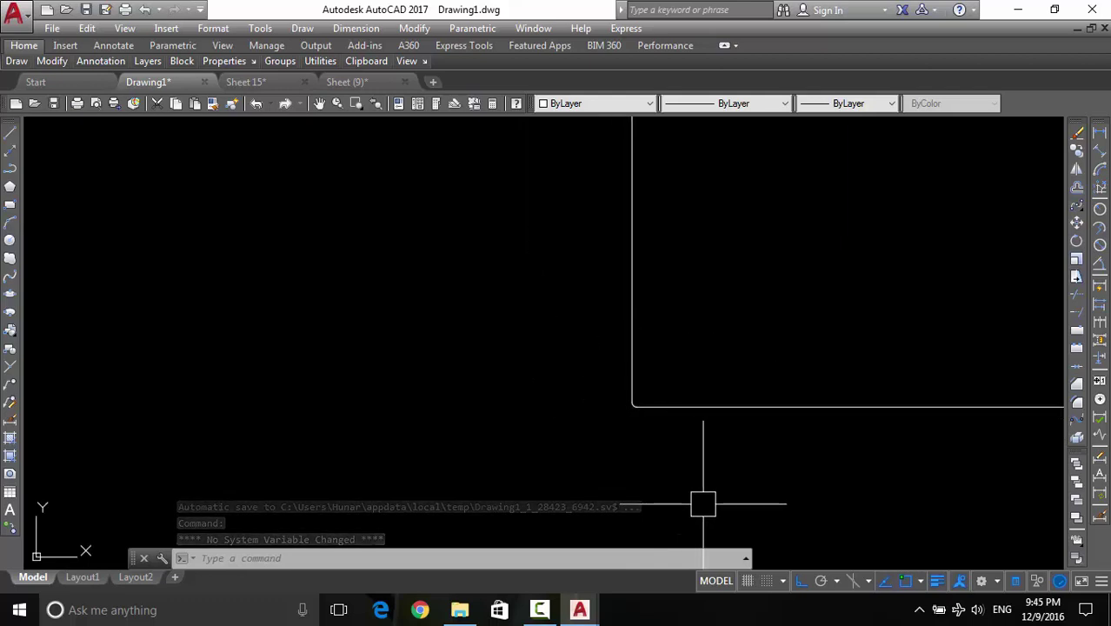
{"action": "scroll", "coordinate": [652, 423], "scroll_direction": "up", "scroll_amount": 1}
{"action": "scroll", "coordinate": [635, 405], "scroll_direction": "up", "scroll_amount": 4}
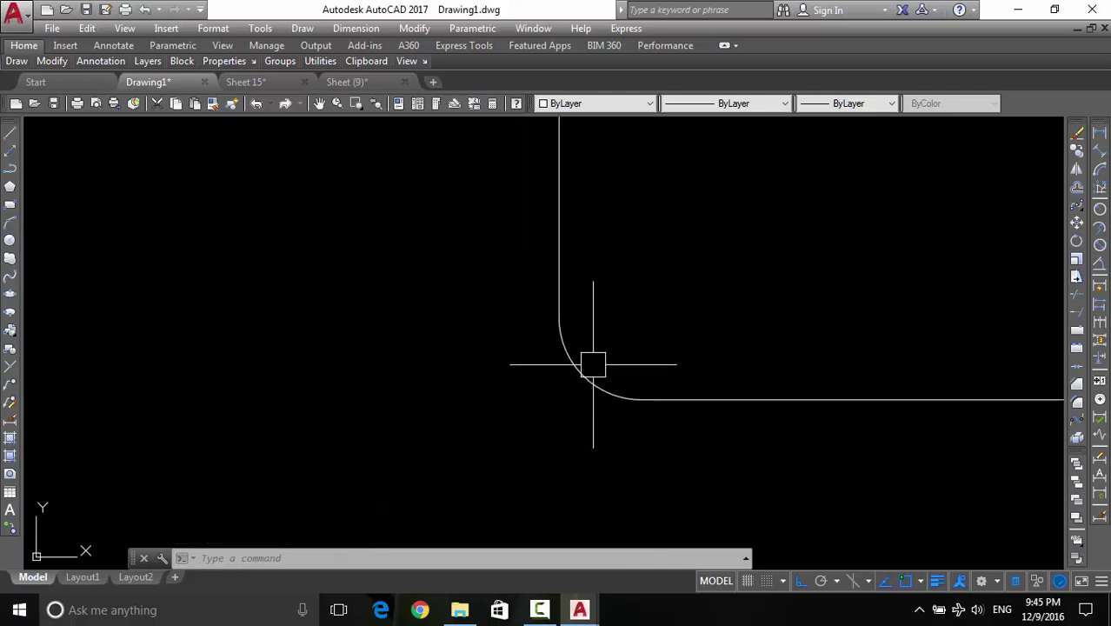
{"action": "scroll", "coordinate": [590, 366], "scroll_direction": "down", "scroll_amount": 8}
{"action": "scroll", "coordinate": [589, 348], "scroll_direction": "down", "scroll_amount": 2}
{"action": "left_click", "coordinate": [566, 385]}
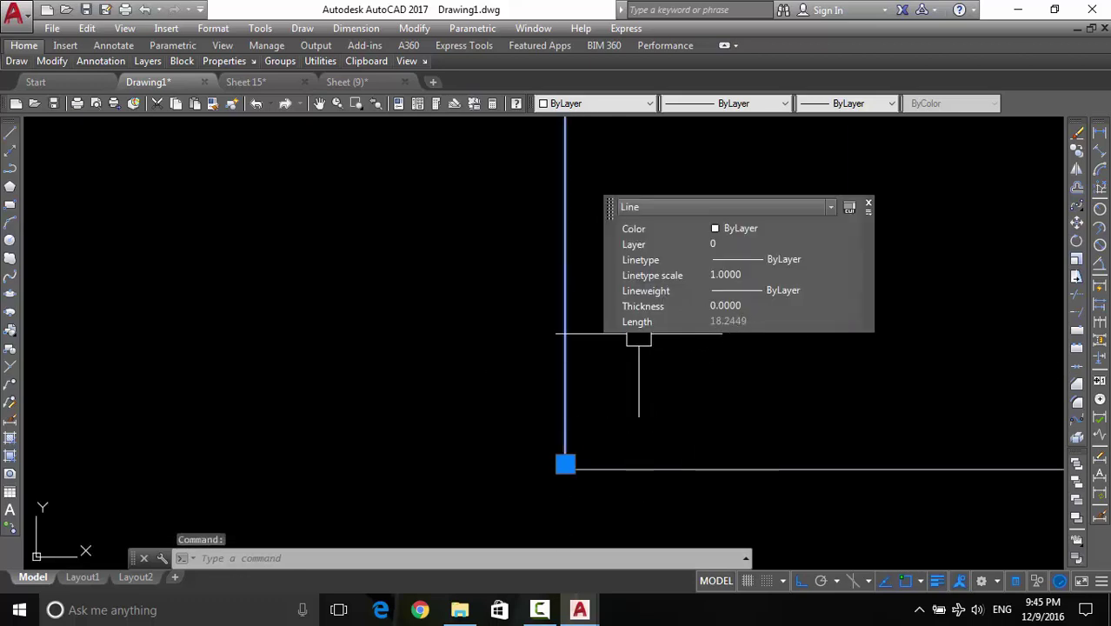
{"action": "key", "text": "Escape"}
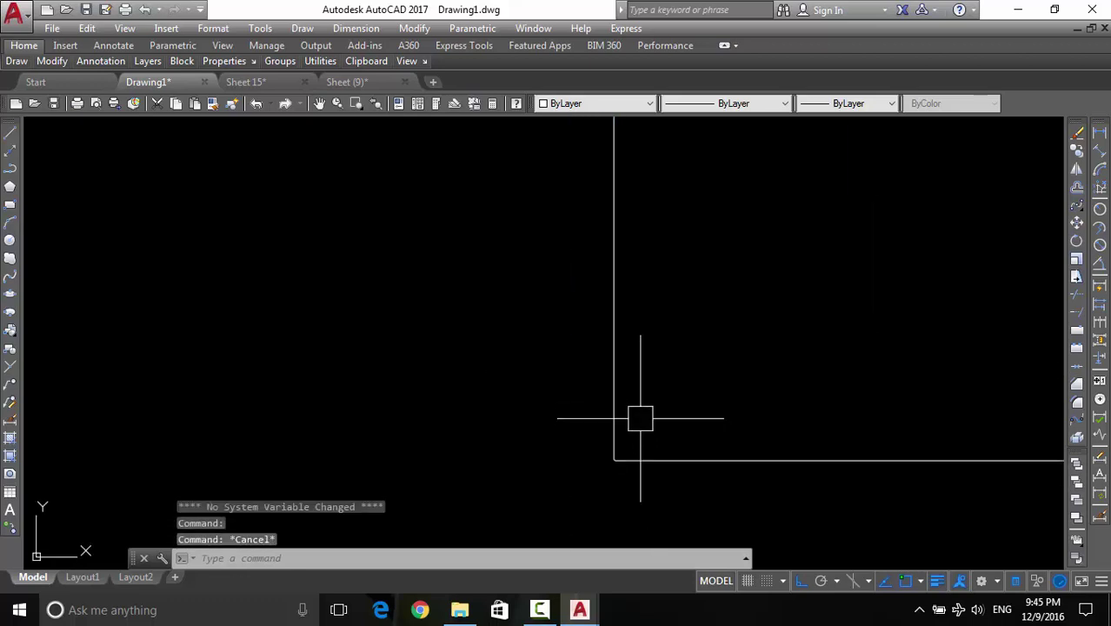
Pan the drawing to open empty space on the right
{"action": "scroll", "coordinate": [660, 404], "scroll_direction": "down", "scroll_amount": 1}
{"action": "scroll", "coordinate": [674, 473], "scroll_direction": "down", "scroll_amount": 1}
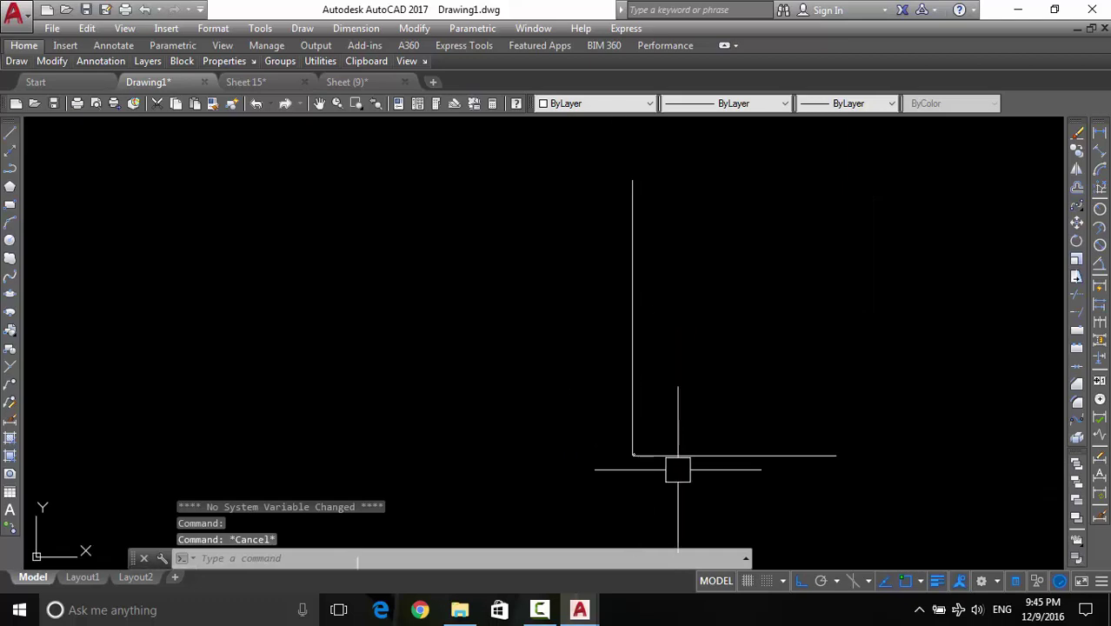
{"action": "middle_click_drag", "start_coordinate": [678, 469], "coordinate": [687, 427]}
{"action": "middle_click_drag", "start_coordinate": [617, 521], "coordinate": [623, 436]}
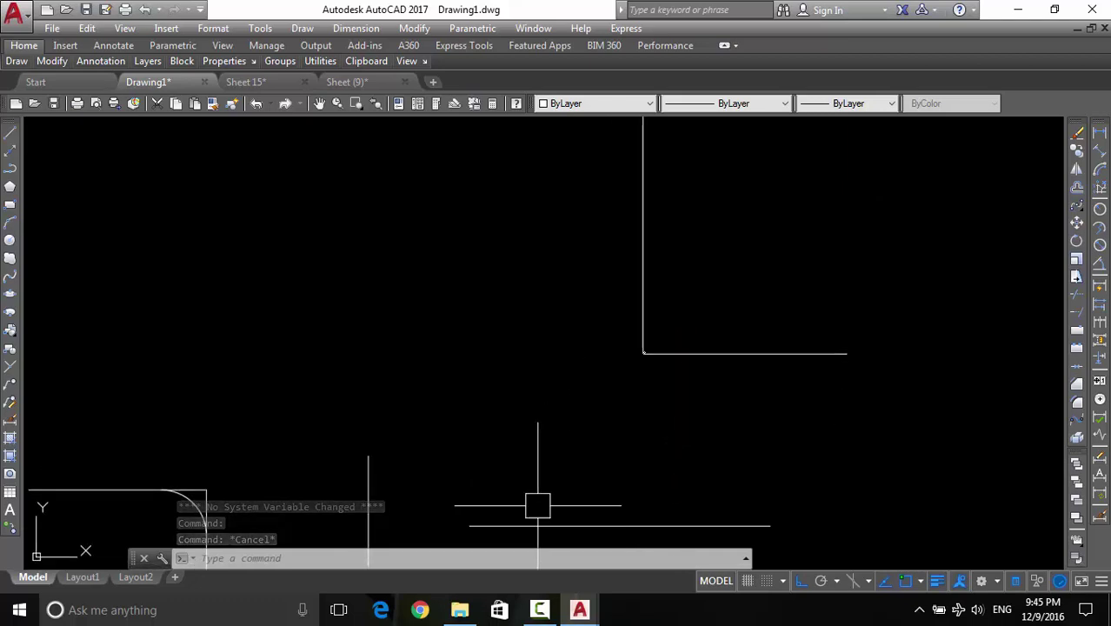
{"action": "scroll", "coordinate": [537, 505], "scroll_direction": "up", "scroll_amount": 2}
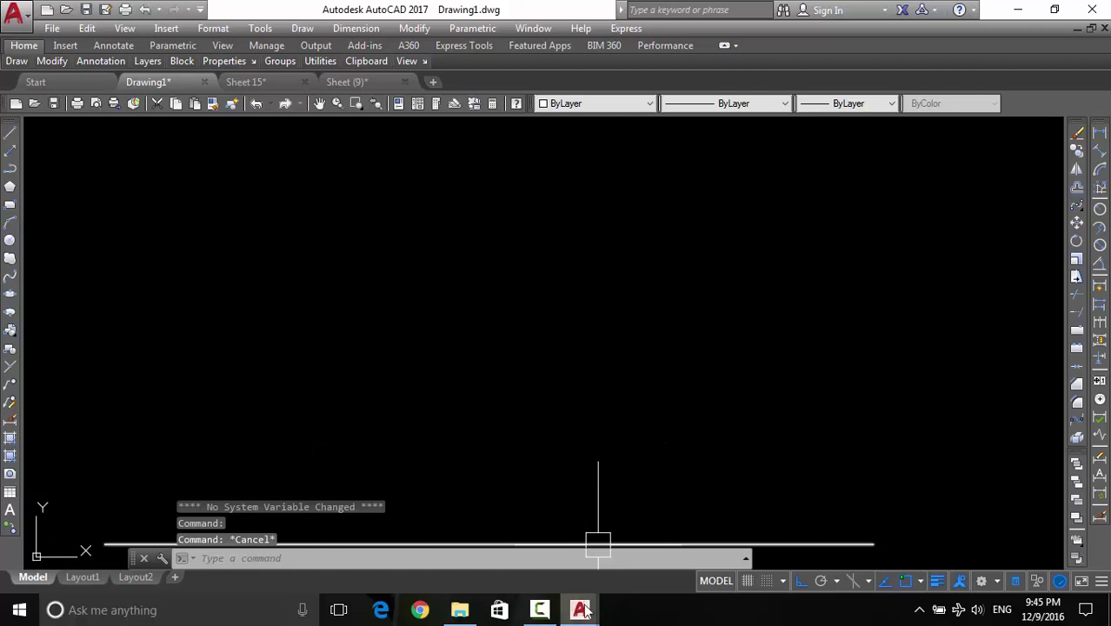
{"action": "scroll", "coordinate": [414, 305], "scroll_direction": "down", "scroll_amount": 2}
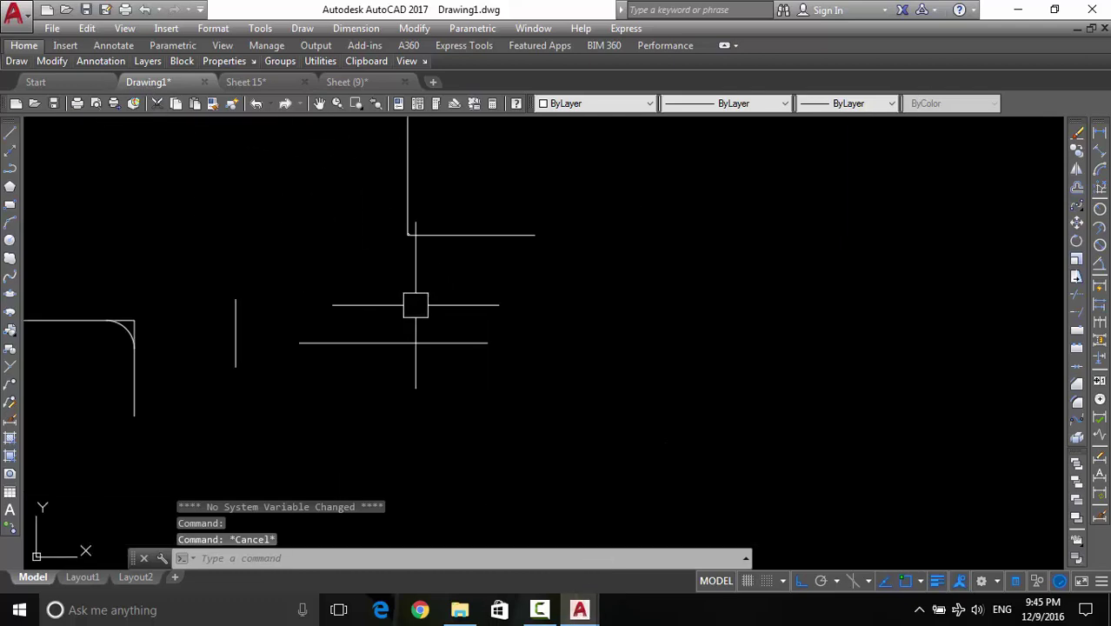
{"action": "scroll", "coordinate": [576, 363], "scroll_direction": "down", "scroll_amount": 1}
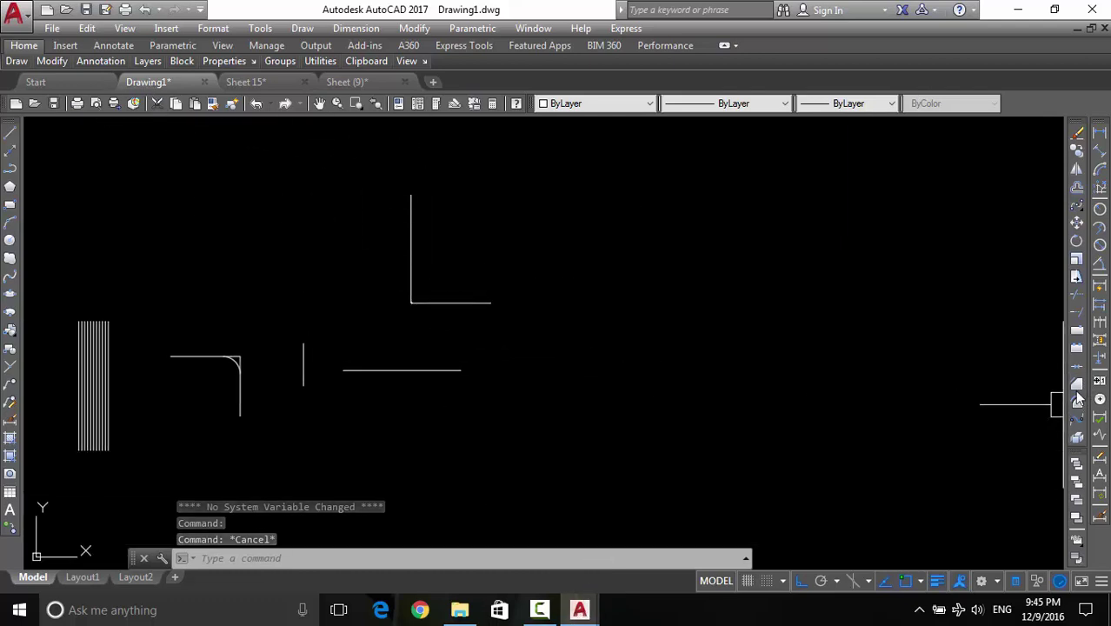
{"action": "middle_click_drag", "start_coordinate": [1050, 377], "coordinate": [1007, 402]}
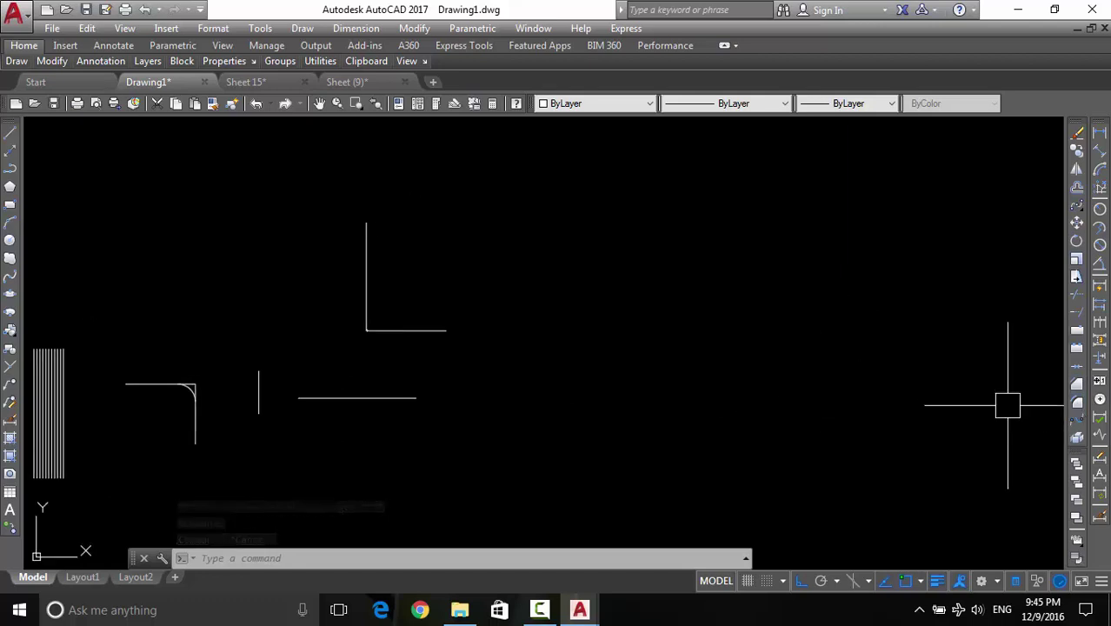
{"action": "middle_click_drag", "start_coordinate": [884, 389], "coordinate": [704, 435]}
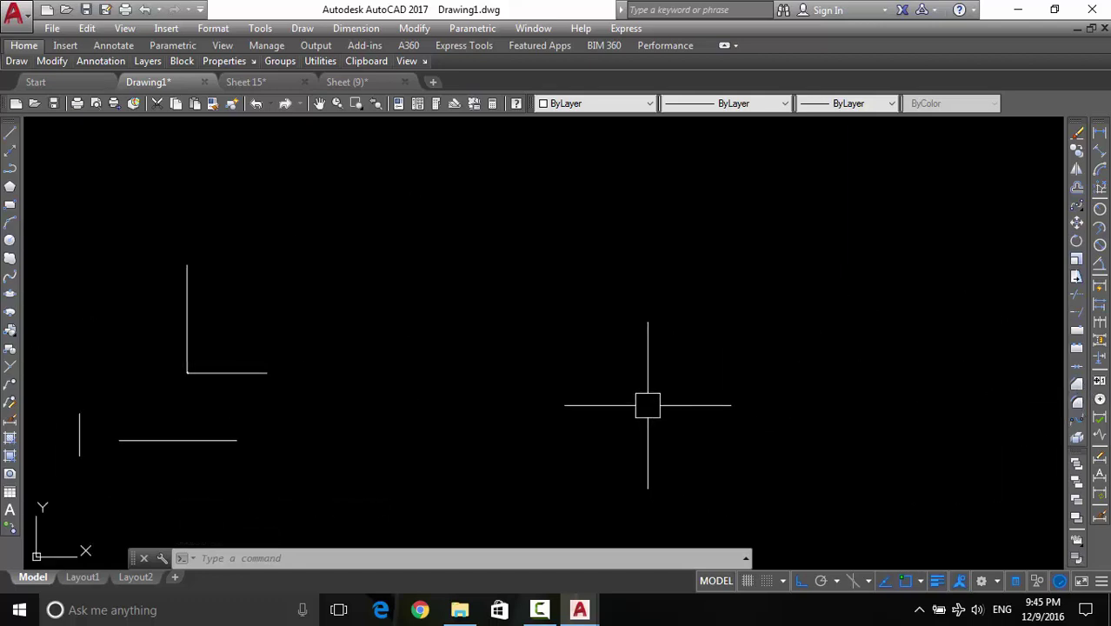
Draw a horizontal line that turns down into a vertical segment
{"action": "type", "text": "l"}
{"action": "key", "text": "Return"}
{"action": "left_click", "coordinate": [516, 304]}
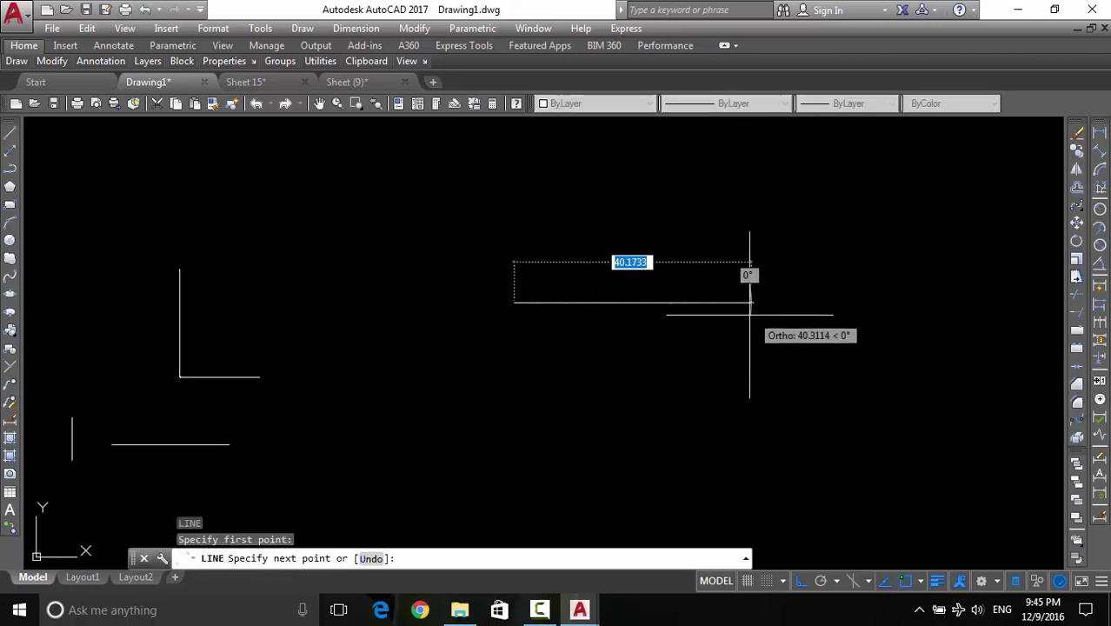
{"action": "left_click", "coordinate": [748, 303]}
{"action": "left_click", "coordinate": [748, 459]}
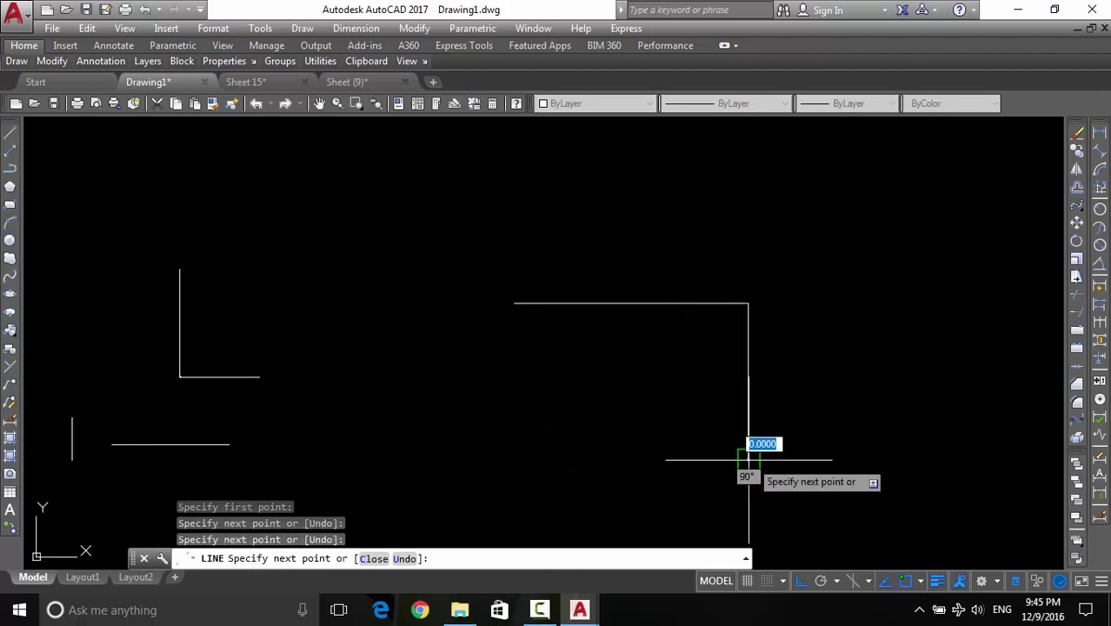
{"action": "key", "text": "Return"}
{"action": "middle_click_drag", "start_coordinate": [685, 330], "coordinate": [663, 417]}
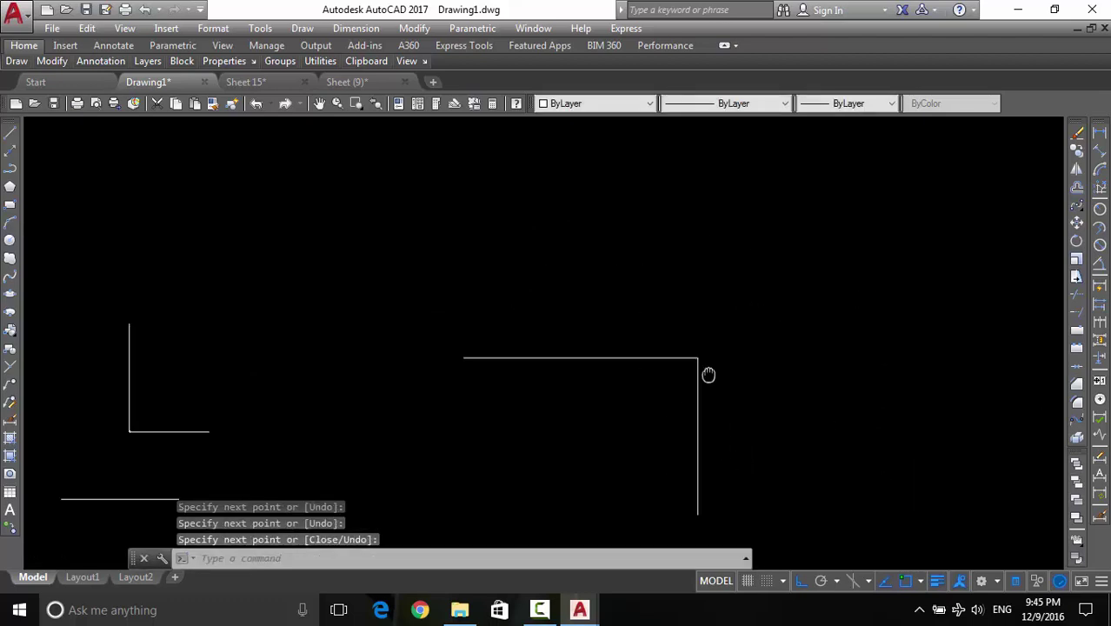
Draw a separate horizontal line and a vertical line to its right
{"action": "type", "text": "l"}
{"action": "key", "text": "Return"}
{"action": "left_click", "coordinate": [451, 252]}
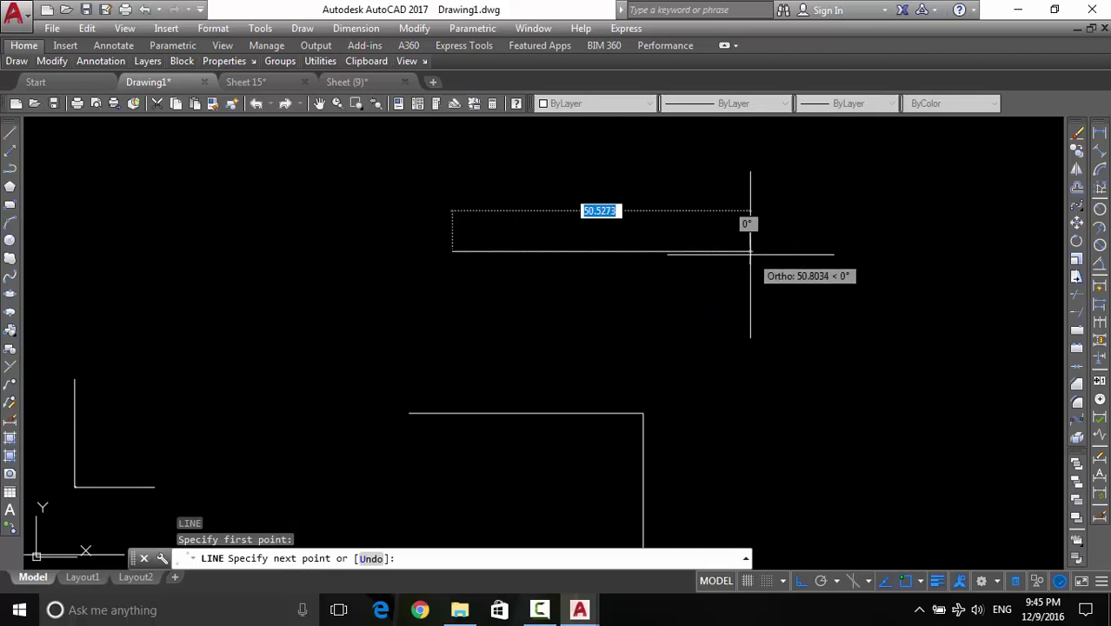
{"action": "left_click", "coordinate": [727, 252]}
{"action": "key", "text": "Return"}
{"action": "key", "text": "Return"}
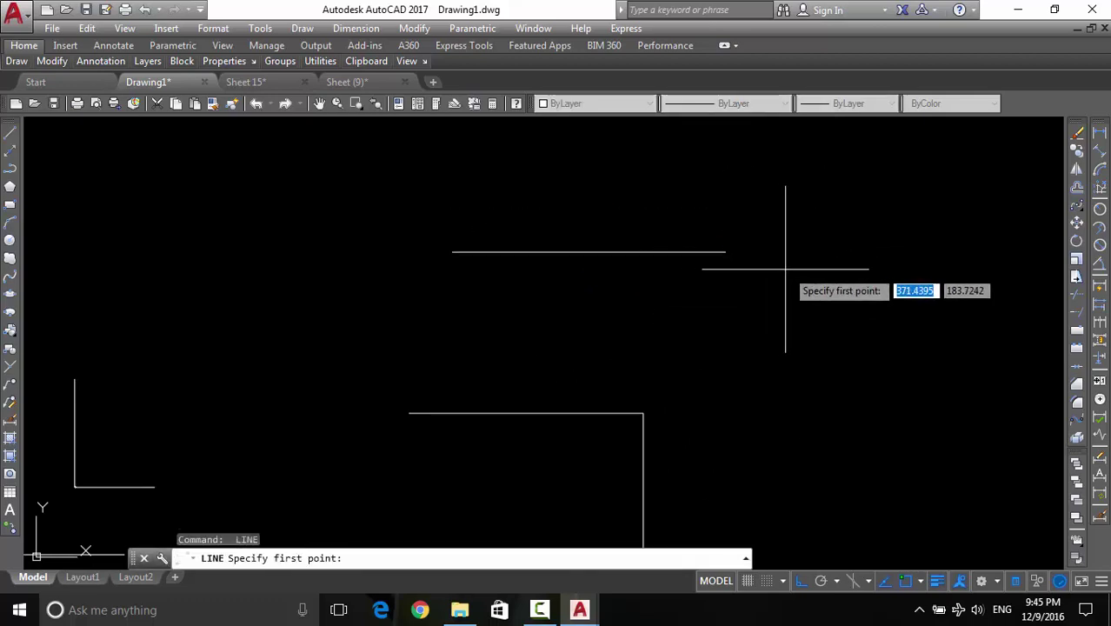
{"action": "left_click", "coordinate": [815, 297]}
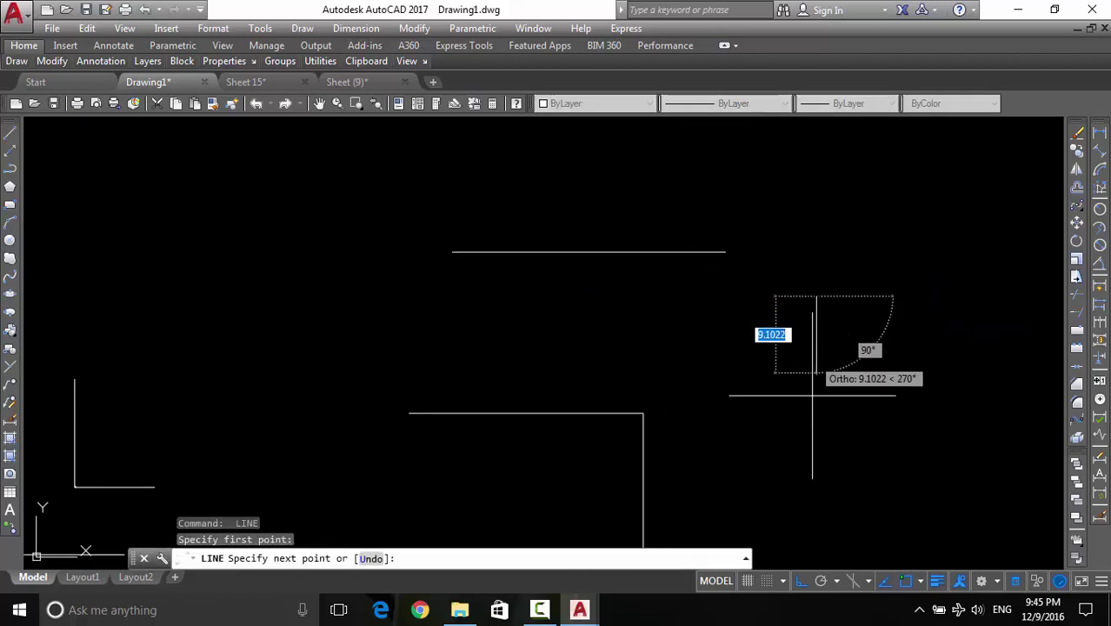
{"action": "left_click", "coordinate": [815, 488]}
{"action": "key", "text": "Return"}
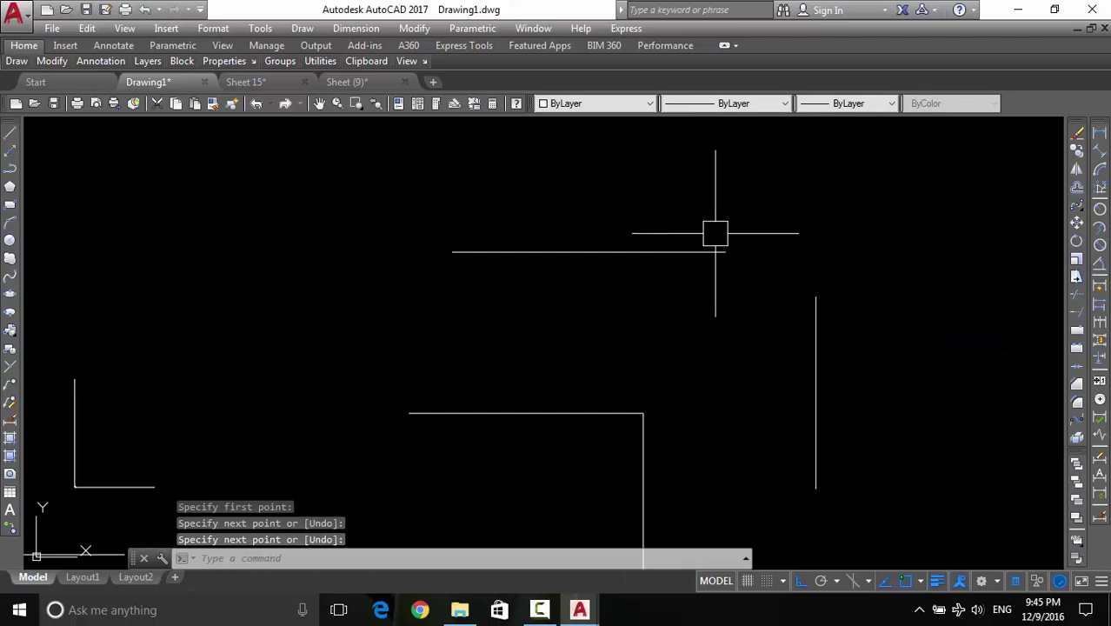
Chamfer the vertical and horizontal lines into a sharp square corner
{"action": "left_click", "coordinate": [1077, 386]}
{"action": "left_click", "coordinate": [816, 408]}
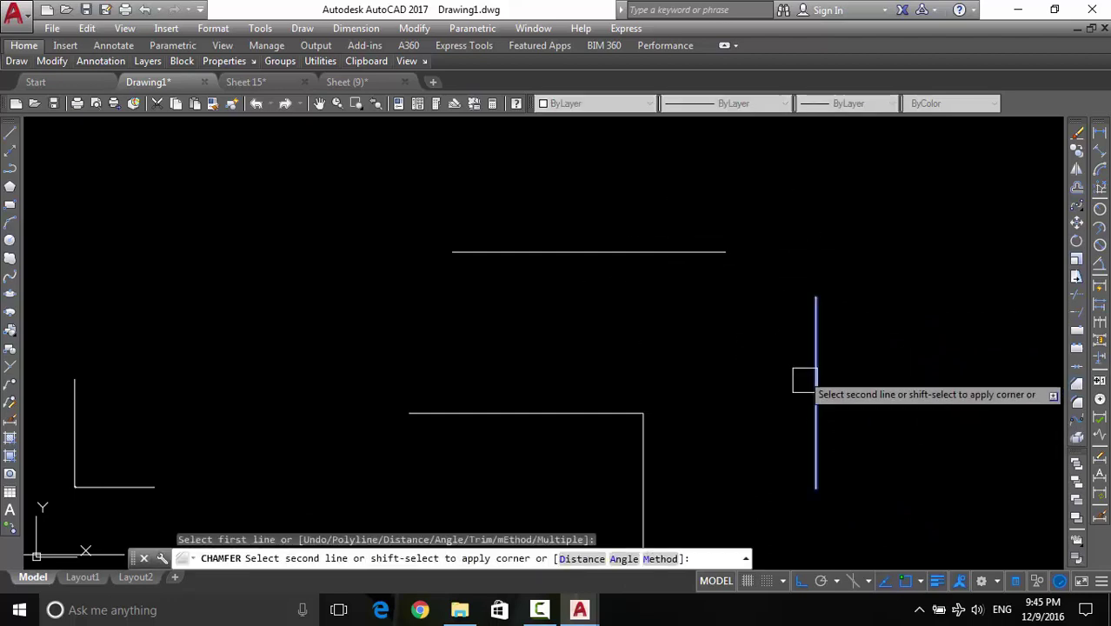
{"action": "left_click", "coordinate": [765, 252]}
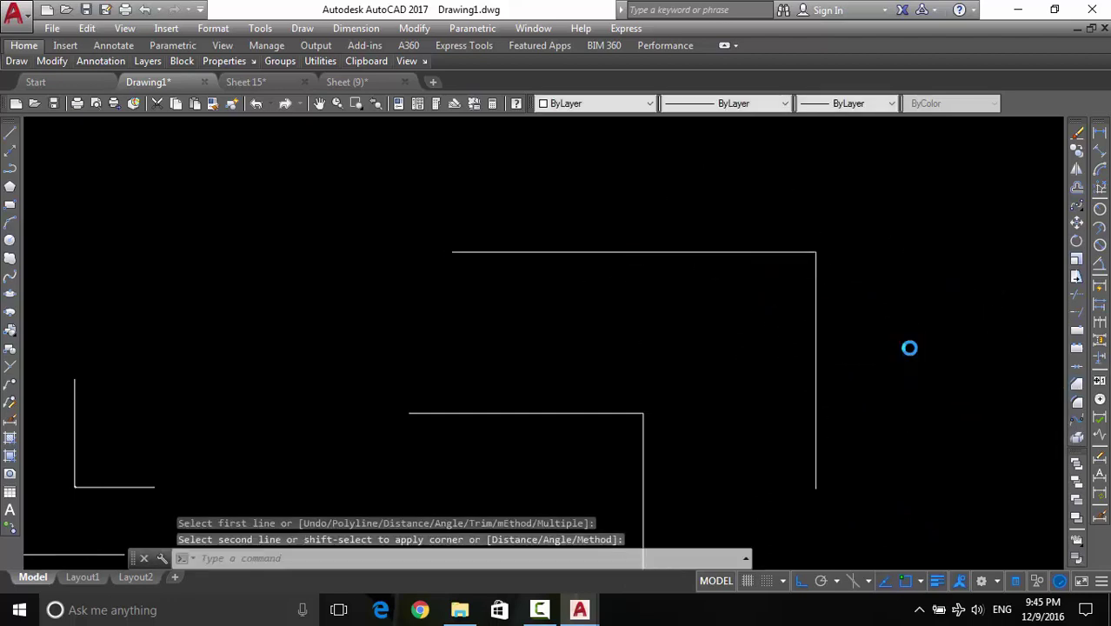
{"action": "scroll", "coordinate": [904, 347], "scroll_direction": "down", "scroll_amount": 3}
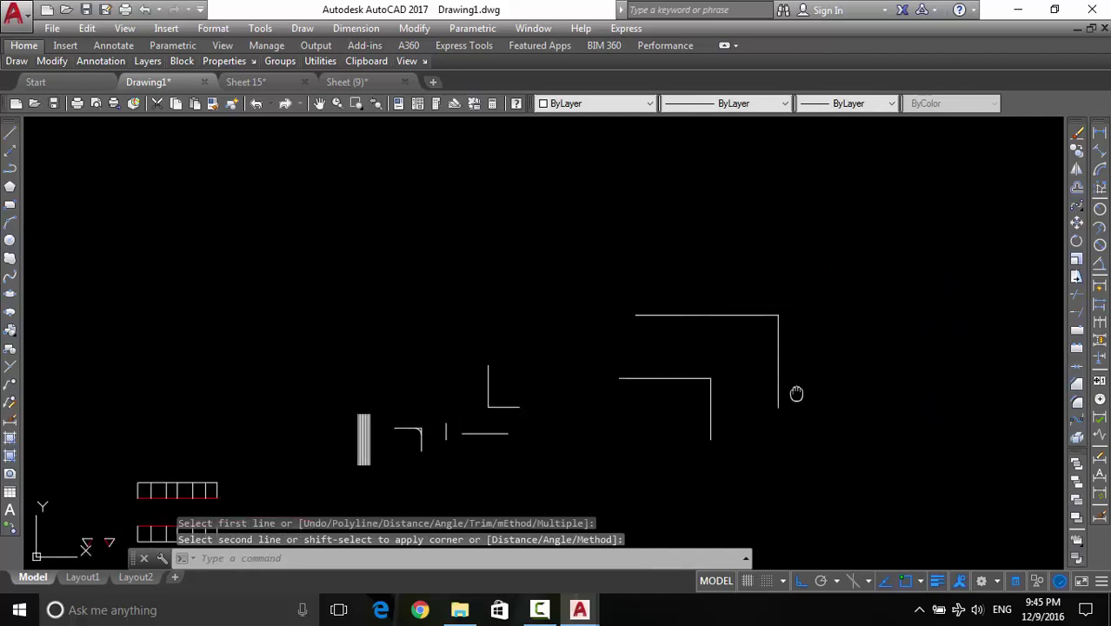
Locate the hexagon inscribed in a circle and window-select both shapes
{"action": "middle_click_drag", "start_coordinate": [797, 394], "coordinate": [703, 384]}
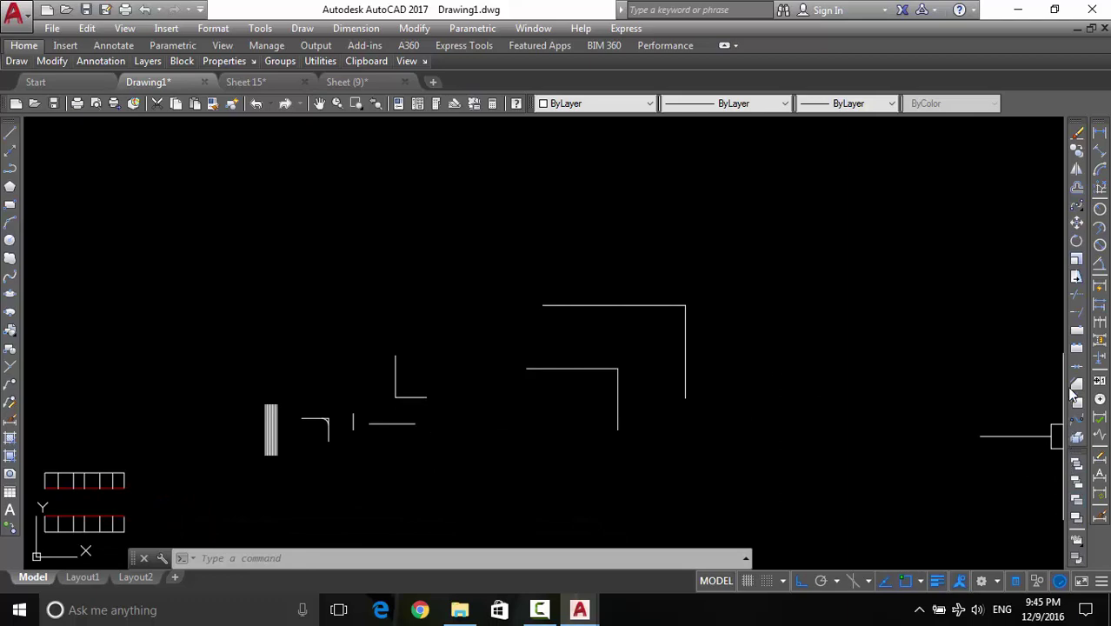
{"action": "middle_click_drag", "start_coordinate": [966, 346], "coordinate": [851, 357]}
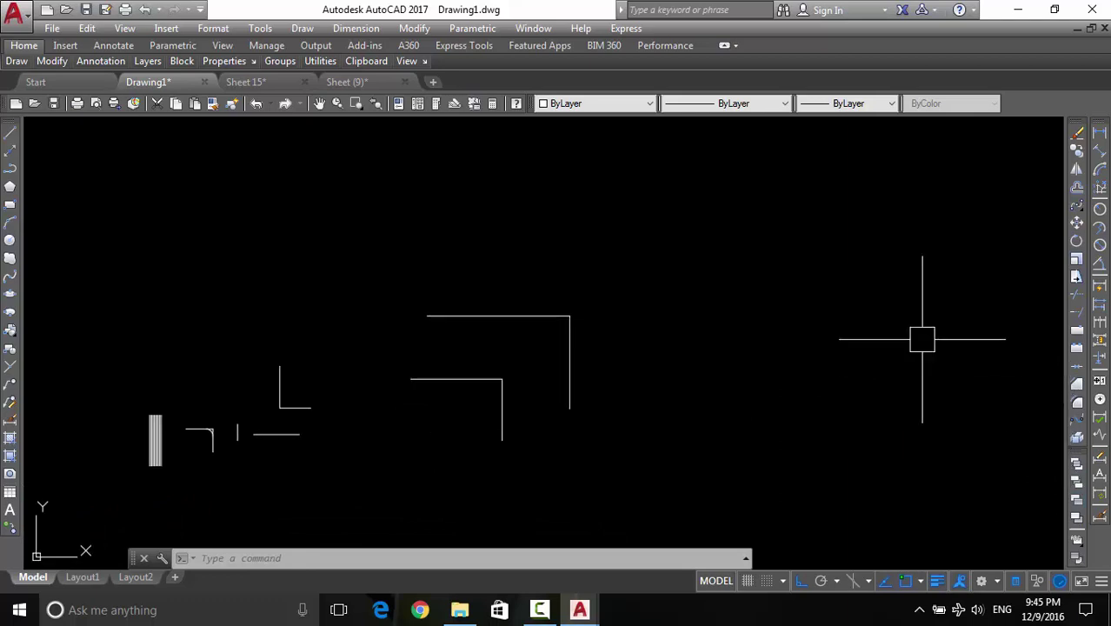
{"action": "scroll", "coordinate": [583, 379], "scroll_direction": "down", "scroll_amount": 2}
{"action": "middle_click_drag", "start_coordinate": [583, 379], "coordinate": [769, 324]}
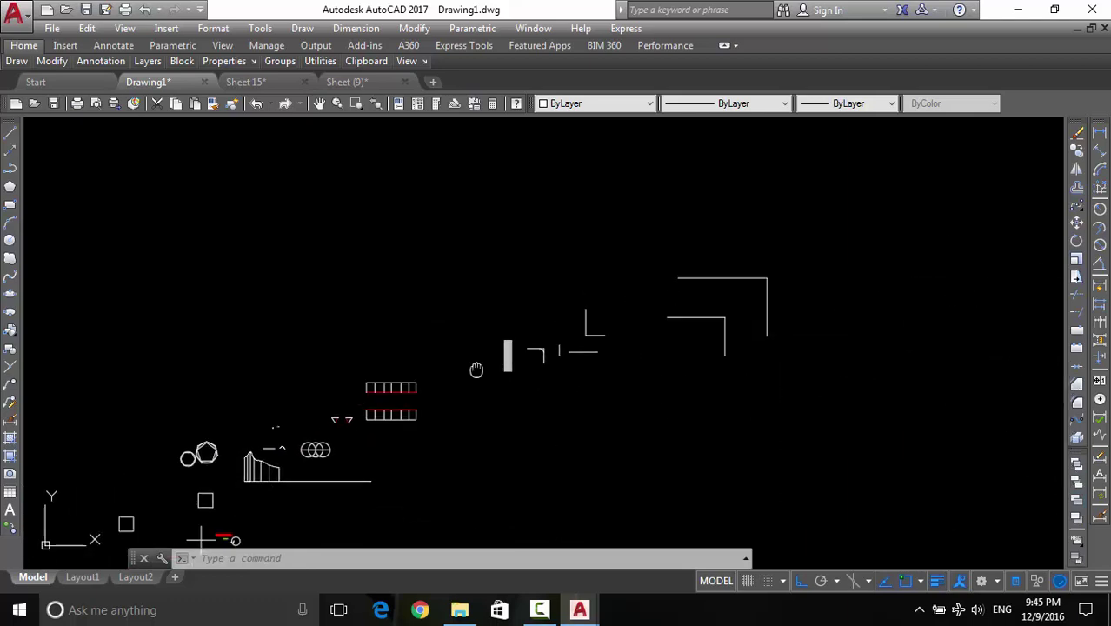
{"action": "mouse_move", "coordinate": [396, 461]}
{"action": "middle_mouse_down"}
{"action": "mouse_move", "coordinate": [515, 356]}
{"action": "mouse_move", "coordinate": [596, 372]}
{"action": "middle_mouse_up"}
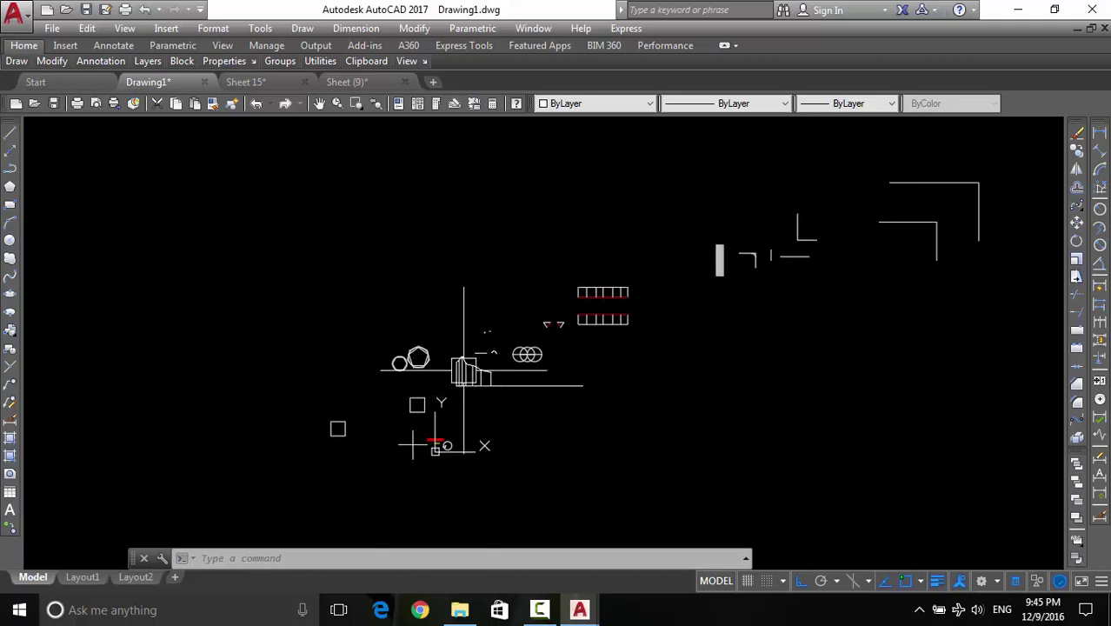
{"action": "middle_click_drag", "start_coordinate": [413, 446], "coordinate": [474, 484]}
{"action": "scroll", "coordinate": [490, 380], "scroll_direction": "up", "scroll_amount": 3}
{"action": "left_click", "coordinate": [513, 368]}
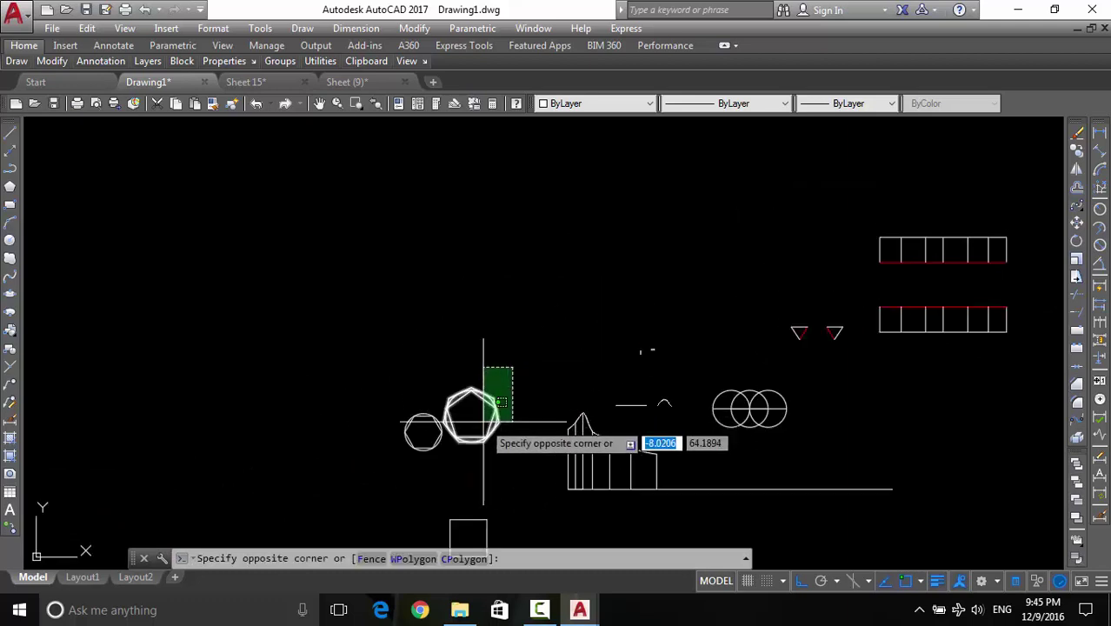
{"action": "key", "text": "Escape"}
{"action": "scroll", "coordinate": [418, 413], "scroll_direction": "up", "scroll_amount": 4}
{"action": "middle_click_drag", "start_coordinate": [442, 414], "coordinate": [497, 267]}
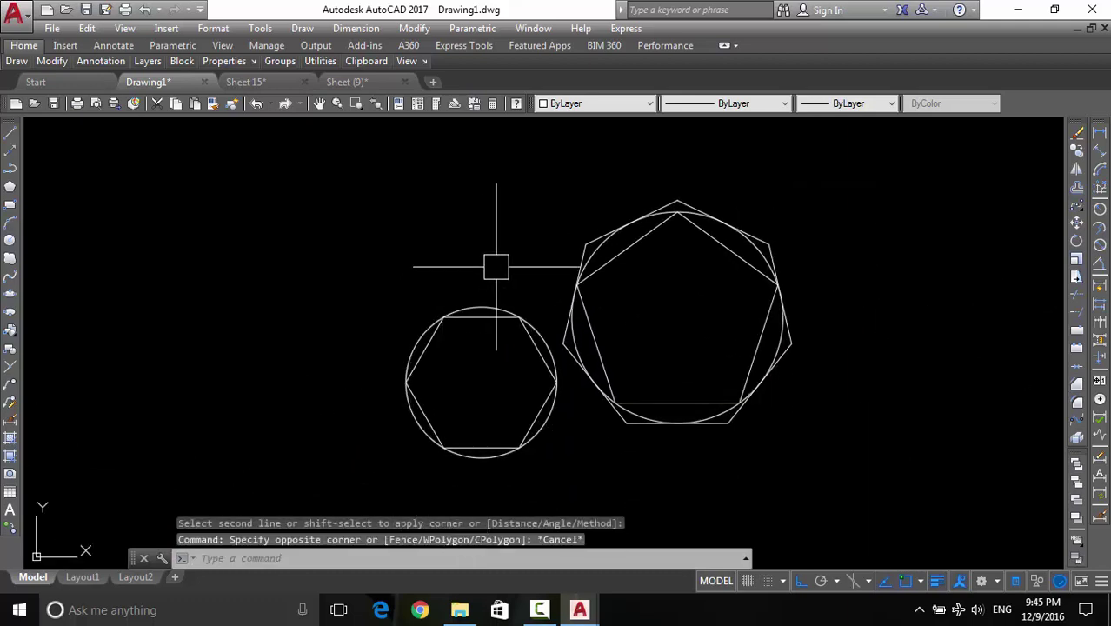
{"action": "left_click_drag", "start_coordinate": [496, 267], "coordinate": [452, 369]}
{"action": "type", "text": "m"}
{"action": "key", "text": "Return"}
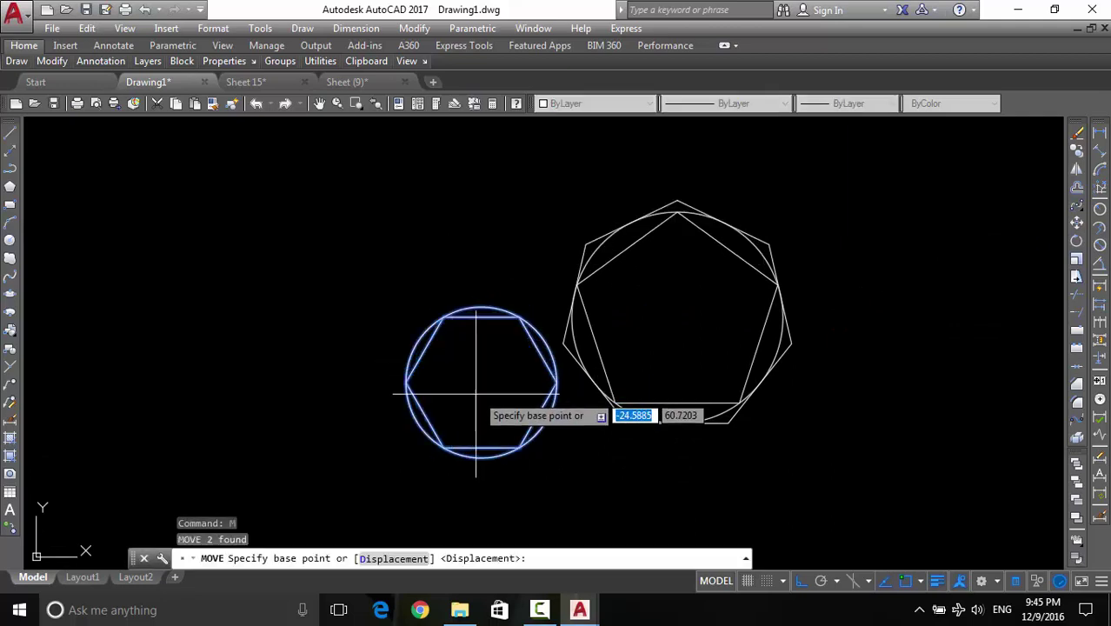
{"action": "left_click", "coordinate": [480, 381]}
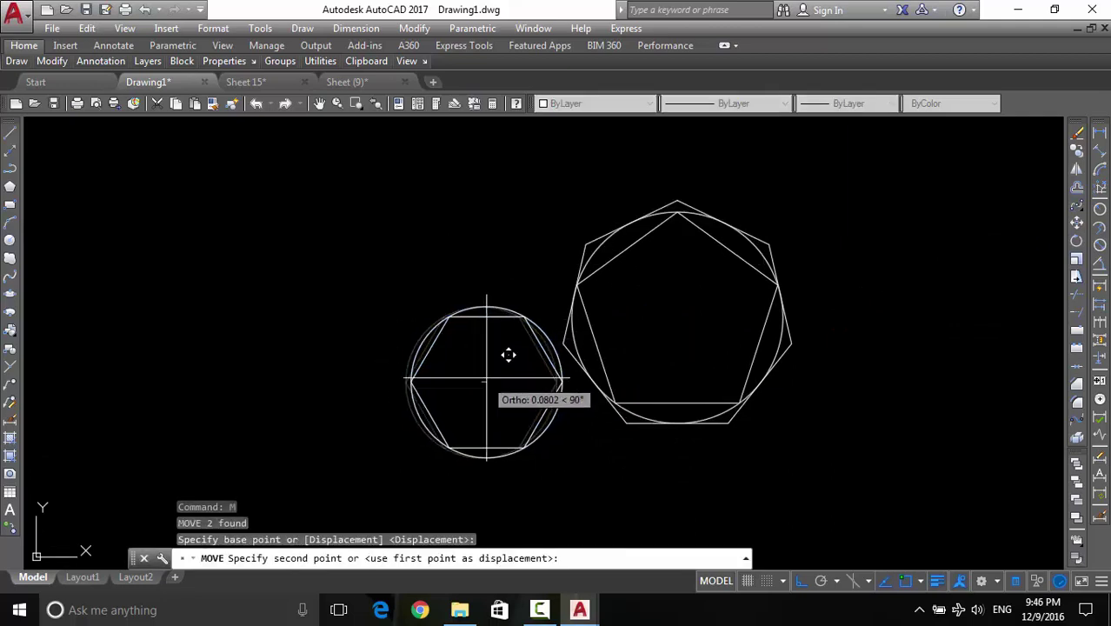
{"action": "scroll", "coordinate": [592, 374], "scroll_direction": "down", "scroll_amount": 6}
{"action": "middle_click_drag", "start_coordinate": [625, 307], "coordinate": [277, 443]}
{"action": "middle_click_drag", "start_coordinate": [701, 350], "coordinate": [494, 325]}
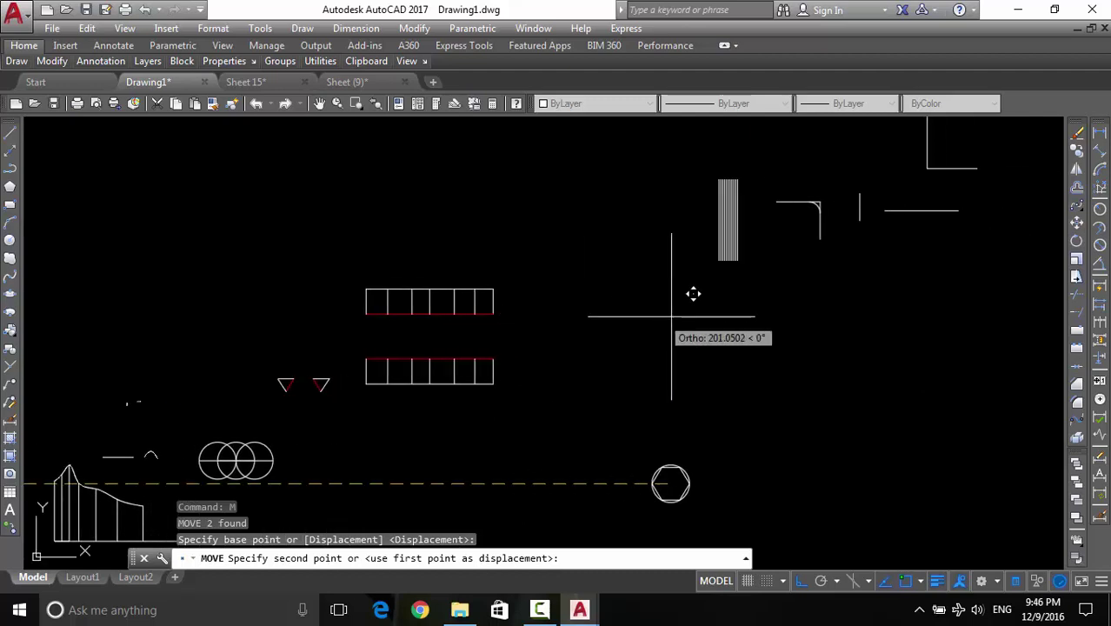
{"action": "left_click", "coordinate": [800, 581]}
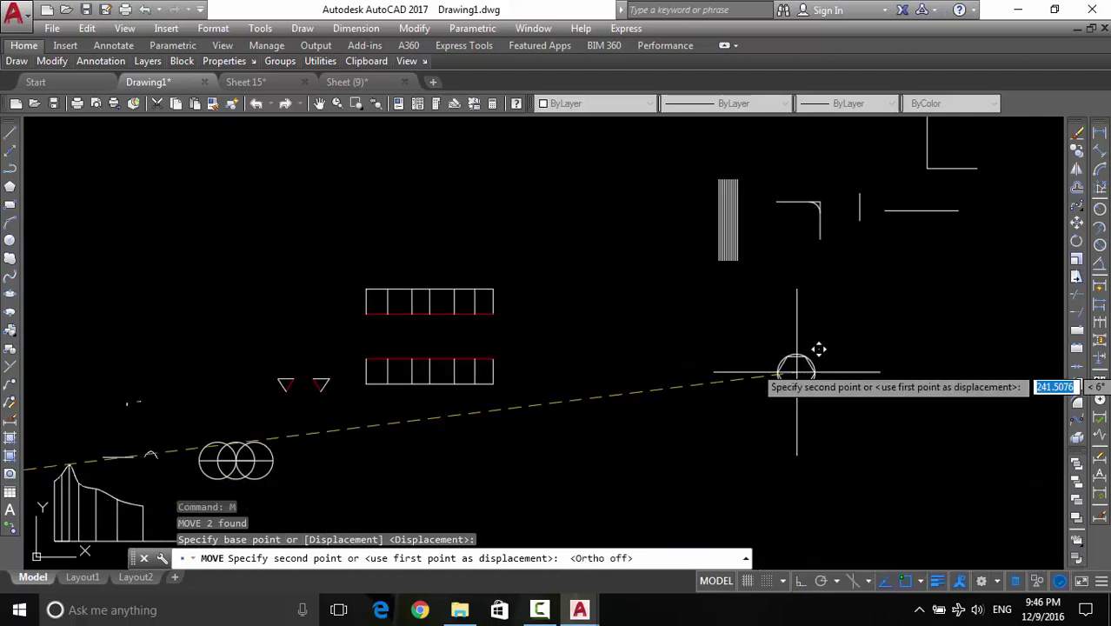
{"action": "middle_click_drag", "start_coordinate": [818, 355], "coordinate": [578, 427]}
{"action": "scroll", "coordinate": [1000, 282], "scroll_direction": "down", "scroll_amount": 1}
{"action": "middle_click_drag", "start_coordinate": [981, 317], "coordinate": [766, 280]}
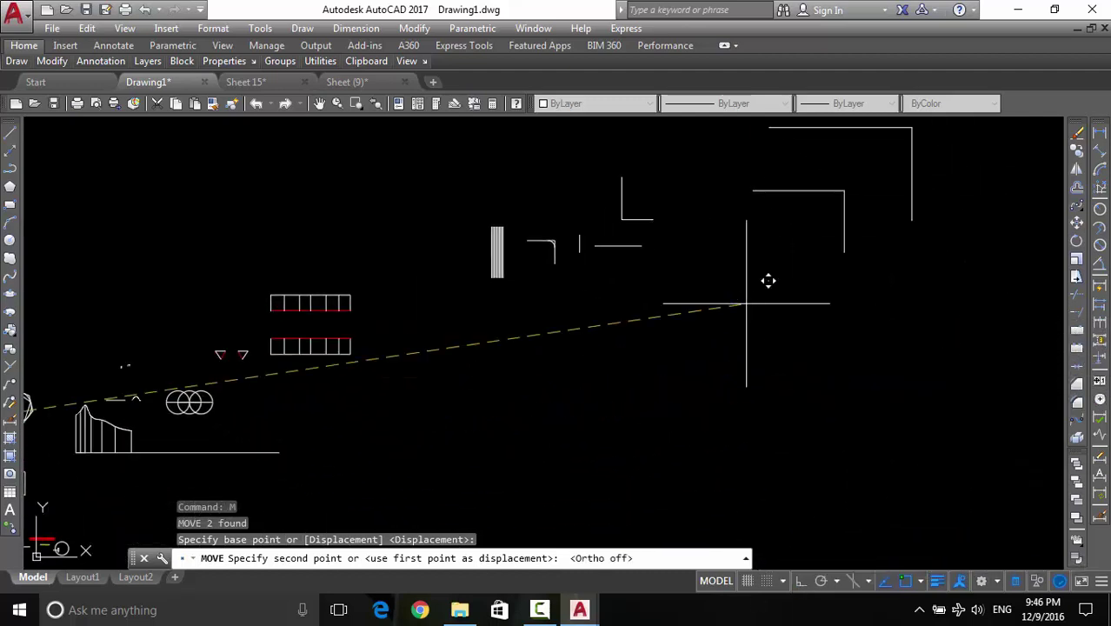
{"action": "key", "text": "Escape"}
{"action": "scroll", "coordinate": [830, 429], "scroll_direction": "up", "scroll_amount": 3}
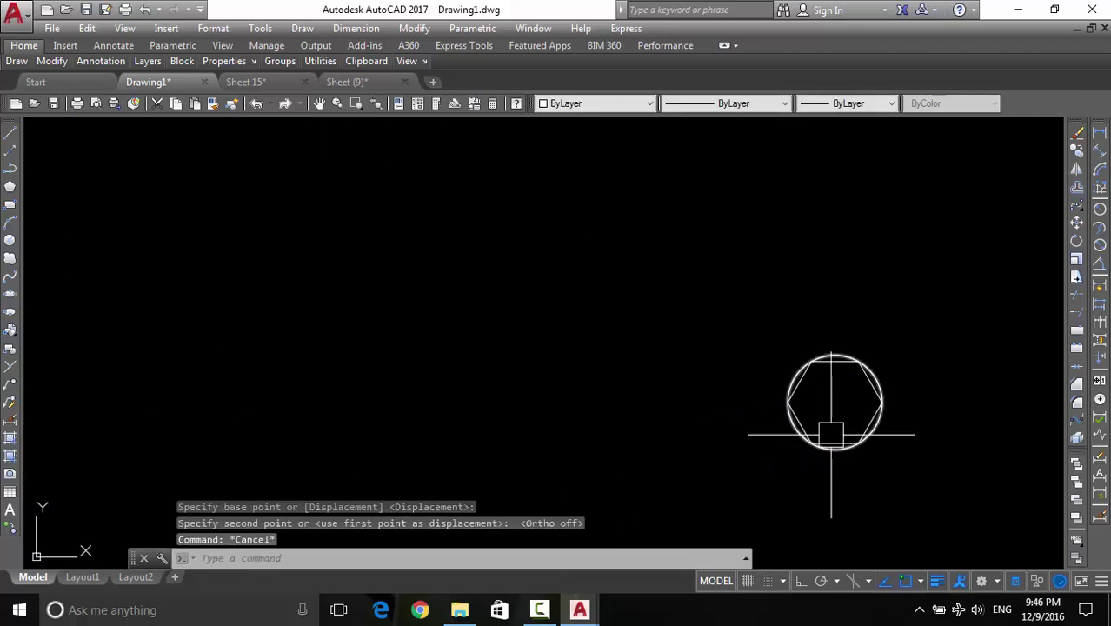
{"action": "scroll", "coordinate": [761, 427], "scroll_direction": "up", "scroll_amount": 1}
{"action": "scroll", "coordinate": [752, 382], "scroll_direction": "up", "scroll_amount": 3}
{"action": "left_click", "coordinate": [770, 297]}
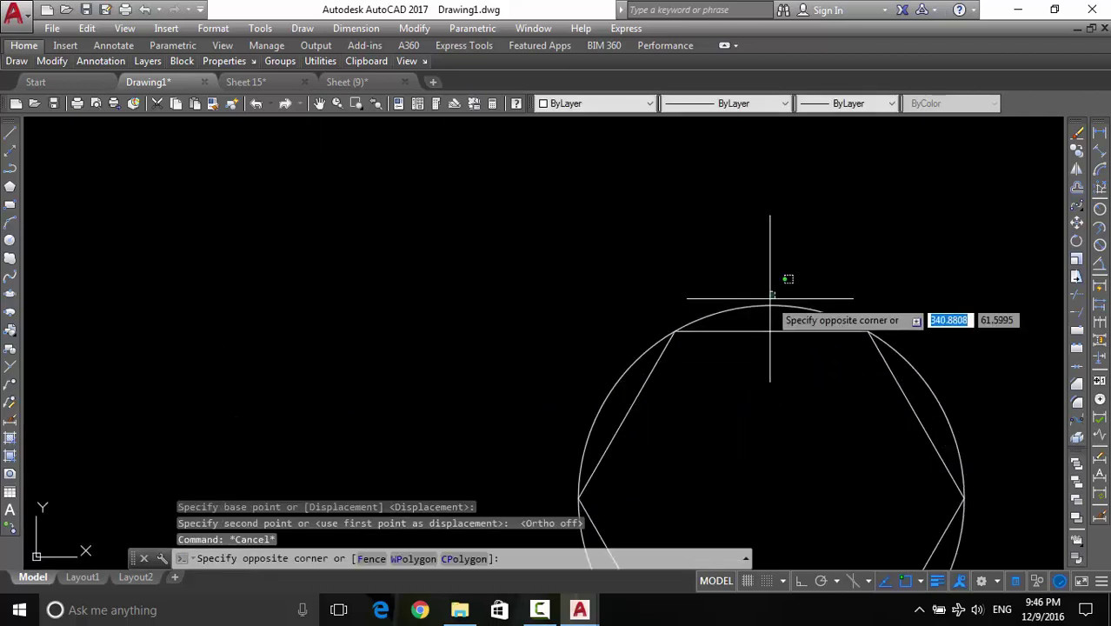
{"action": "left_click", "coordinate": [759, 320]}
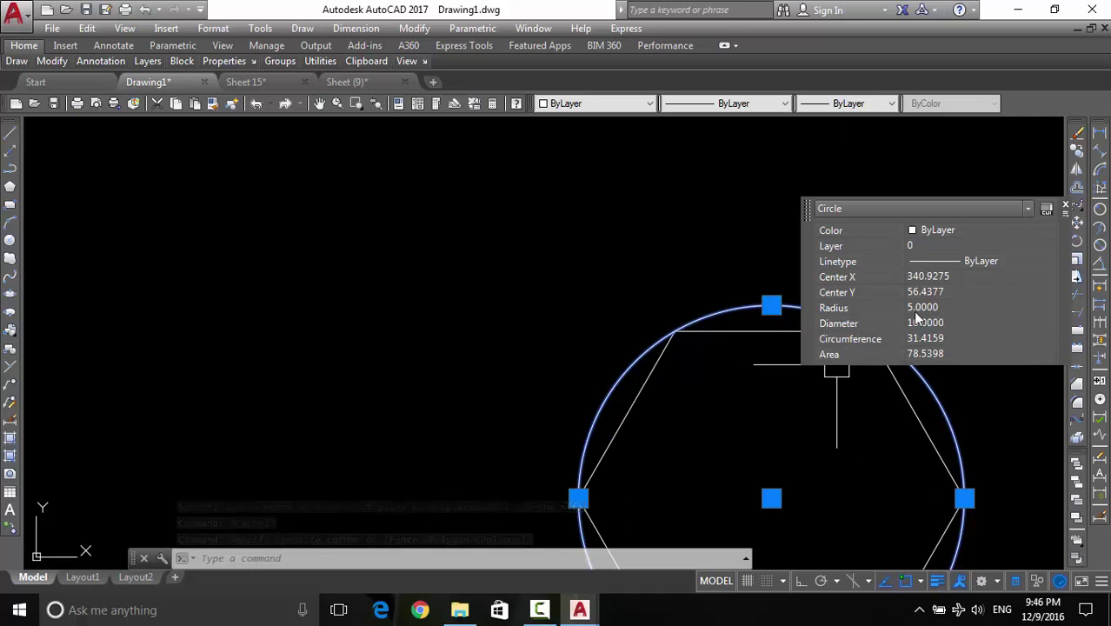
{"action": "key", "text": "Escape"}
{"action": "middle_click_drag", "start_coordinate": [861, 322], "coordinate": [853, 243]}
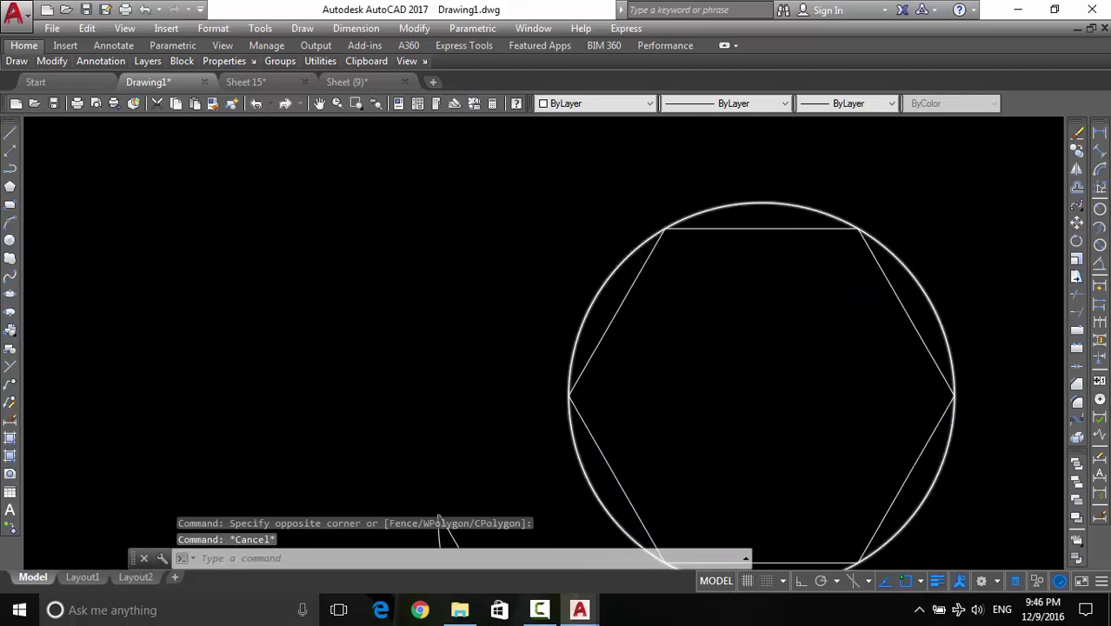
{"action": "scroll", "coordinate": [786, 210], "scroll_direction": "up", "scroll_amount": 1}
{"action": "scroll", "coordinate": [787, 213], "scroll_direction": "down", "scroll_amount": 1}
{"action": "middle_click_drag", "start_coordinate": [783, 253], "coordinate": [769, 213]}
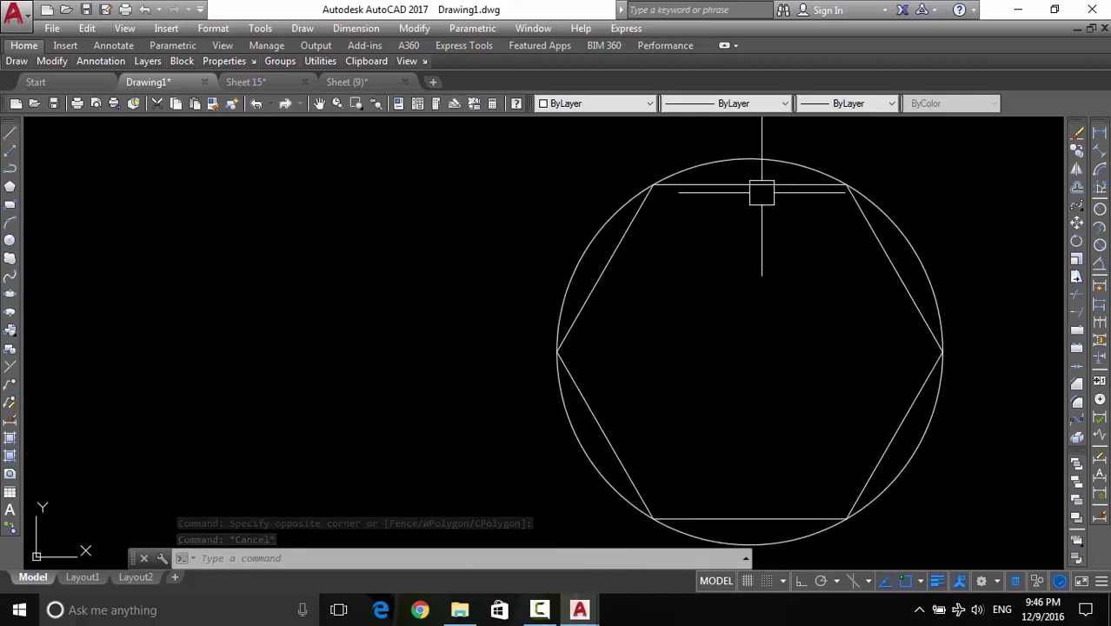
Scale the circle and hexagon by 2 about the circle's centre, then check the radius reads 10
{"action": "left_click", "coordinate": [1078, 265]}
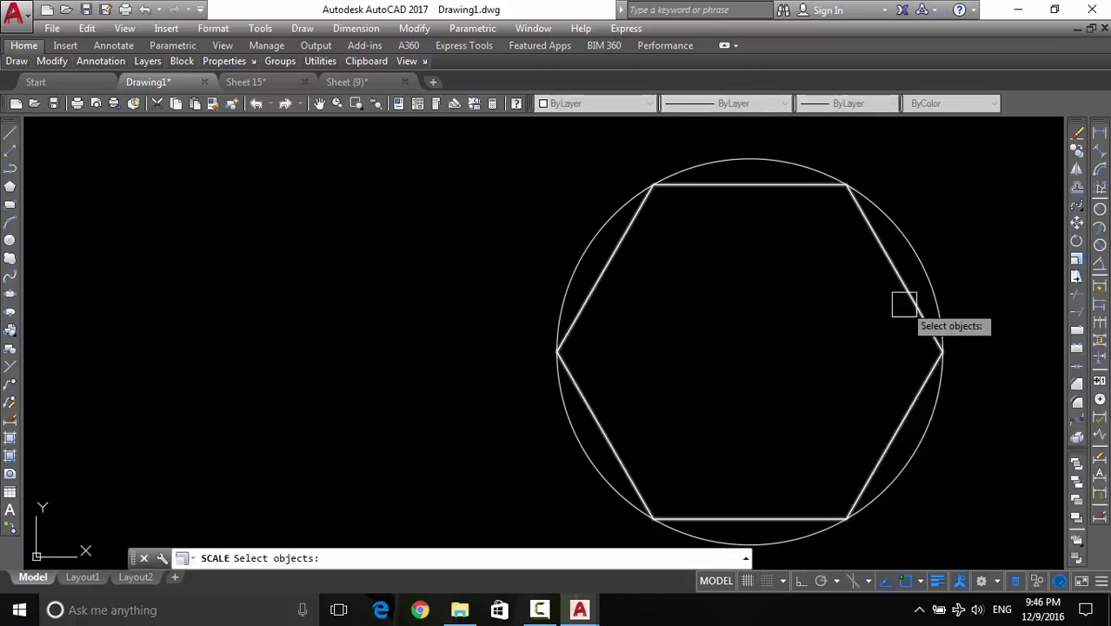
{"action": "left_click", "coordinate": [920, 261]}
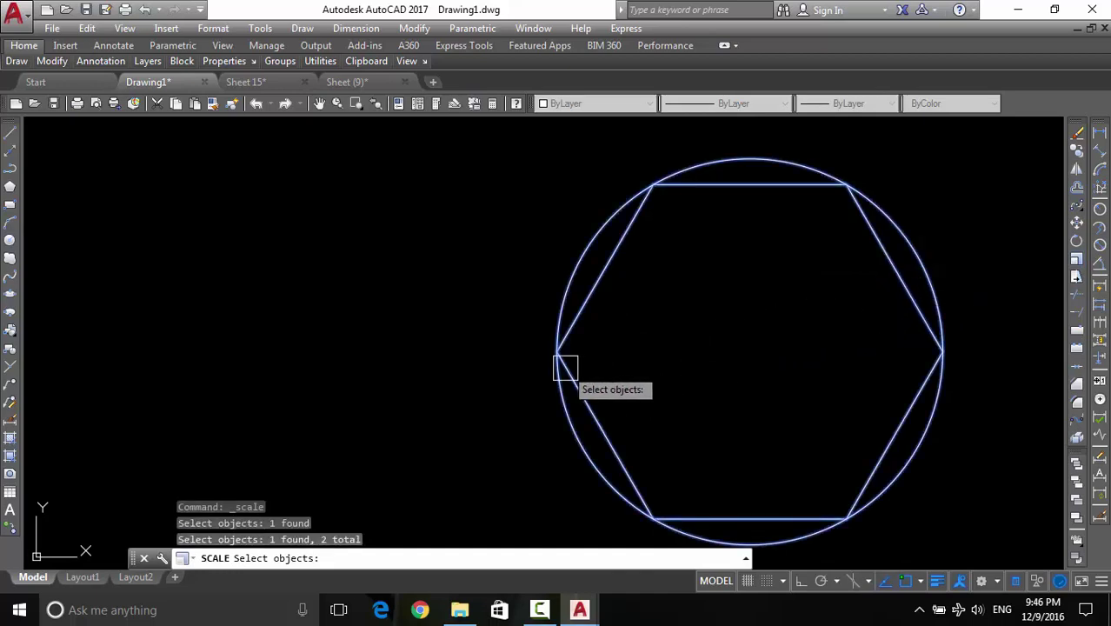
{"action": "key", "text": "Return"}
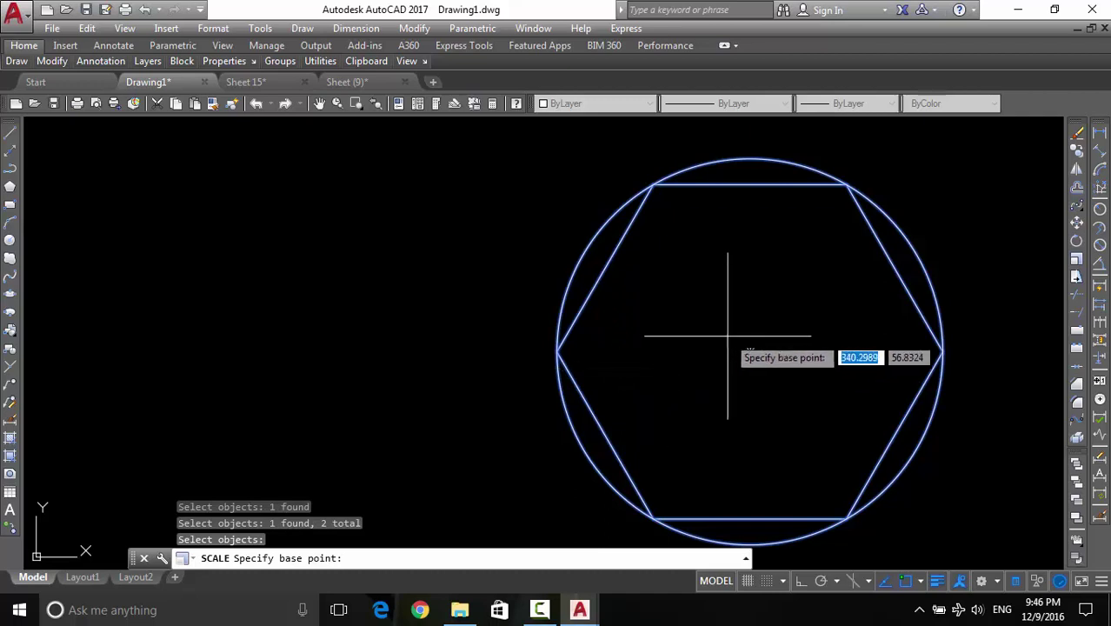
{"action": "left_click", "coordinate": [750, 352]}
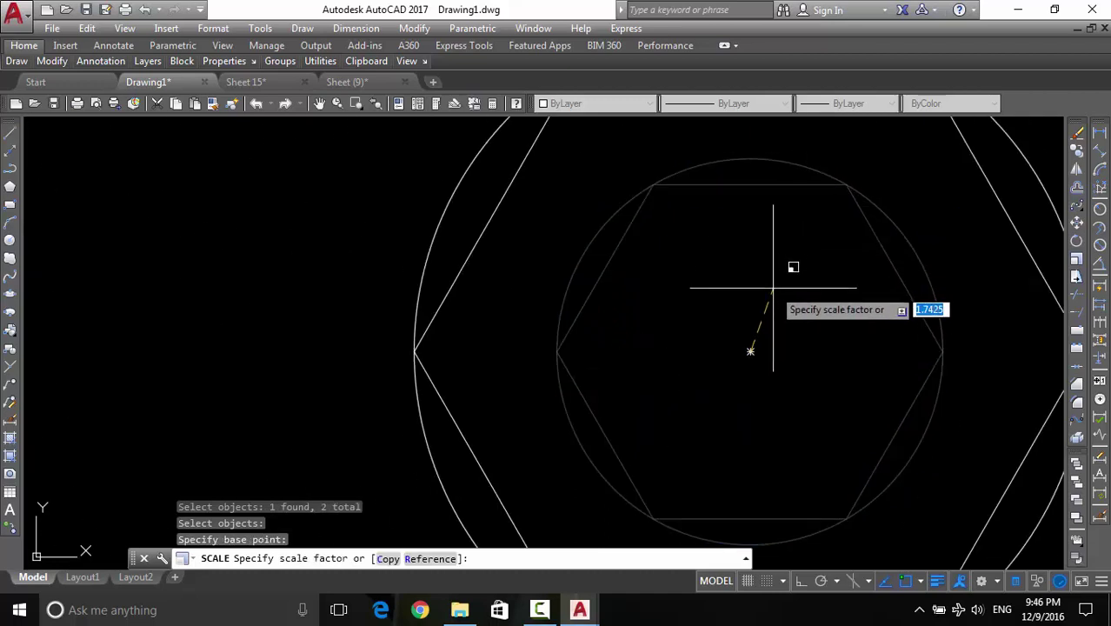
{"action": "type", "text": "2"}
{"action": "key", "text": "Return"}
{"action": "scroll", "coordinate": [779, 300], "scroll_direction": "down", "scroll_amount": 5}
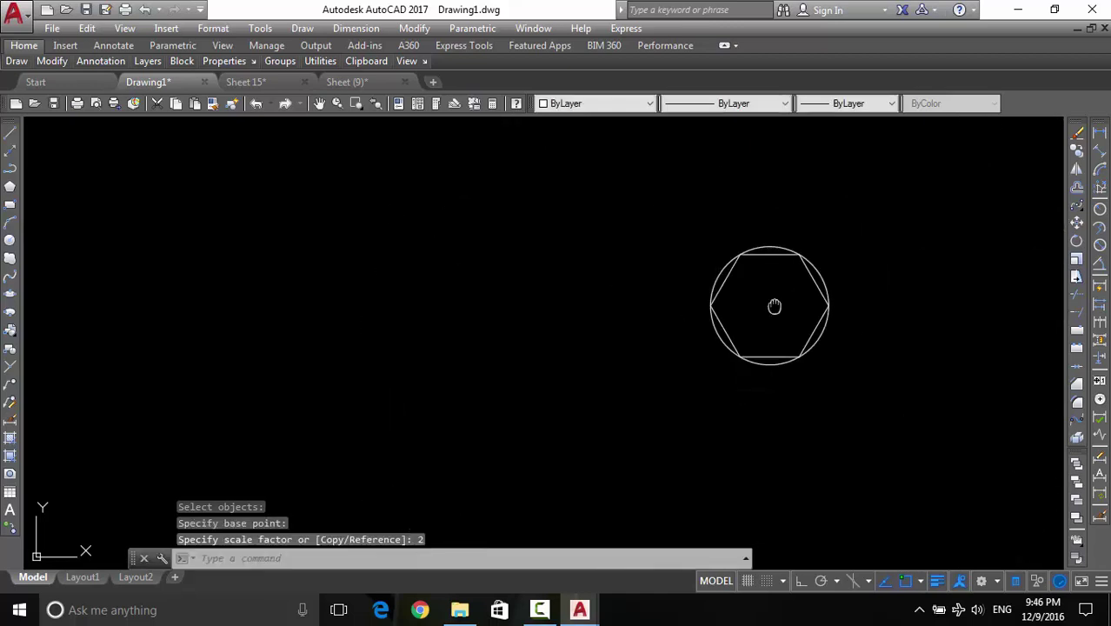
{"action": "scroll", "coordinate": [722, 305], "scroll_direction": "up", "scroll_amount": 1}
{"action": "scroll", "coordinate": [724, 291], "scroll_direction": "up", "scroll_amount": 3}
{"action": "left_click", "coordinate": [705, 294]}
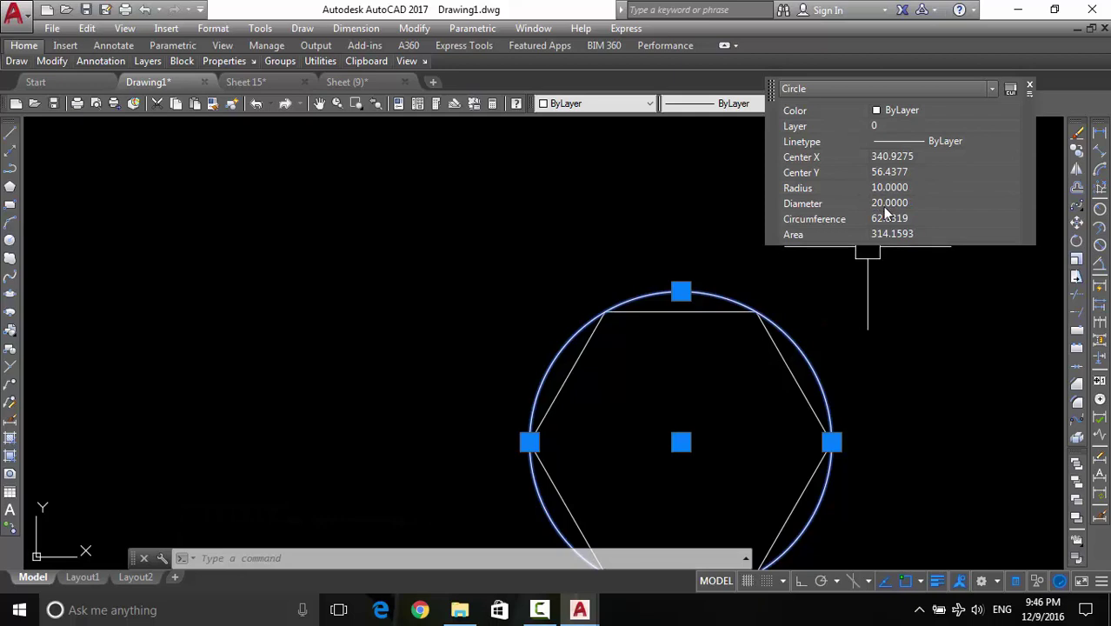
Clear the circle and hexagon selection and switch back to the Sheet (9) drawing
{"action": "middle_click_drag", "start_coordinate": [885, 296], "coordinate": [854, 268]}
{"action": "key", "text": "Escape"}
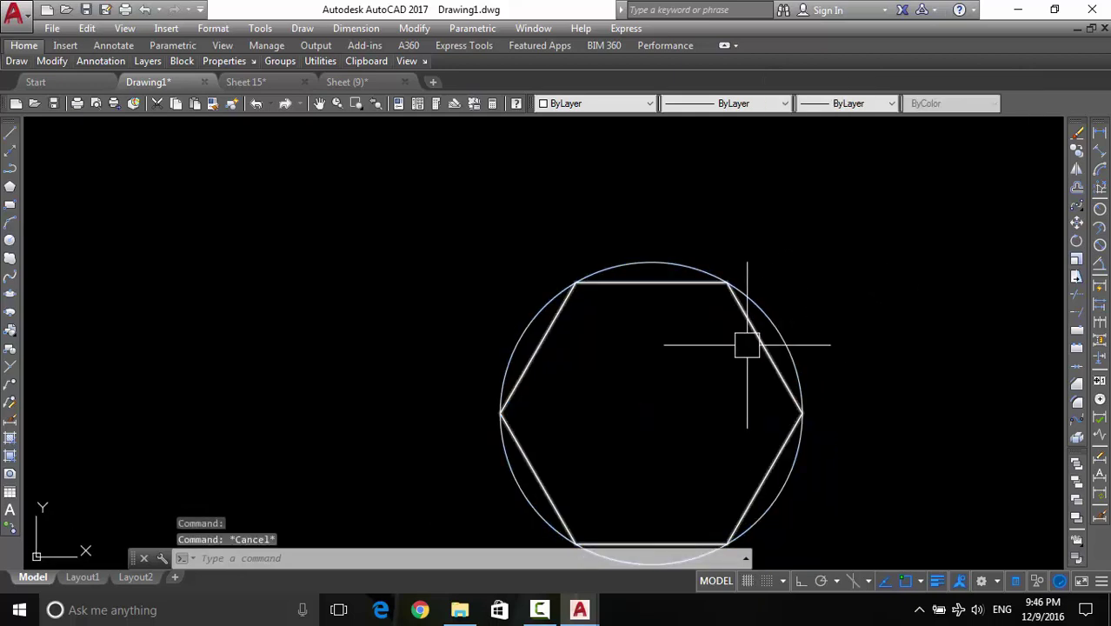
{"action": "scroll", "coordinate": [748, 331], "scroll_direction": "up", "scroll_amount": 4}
{"action": "middle_click_drag", "start_coordinate": [776, 325], "coordinate": [777, 290]}
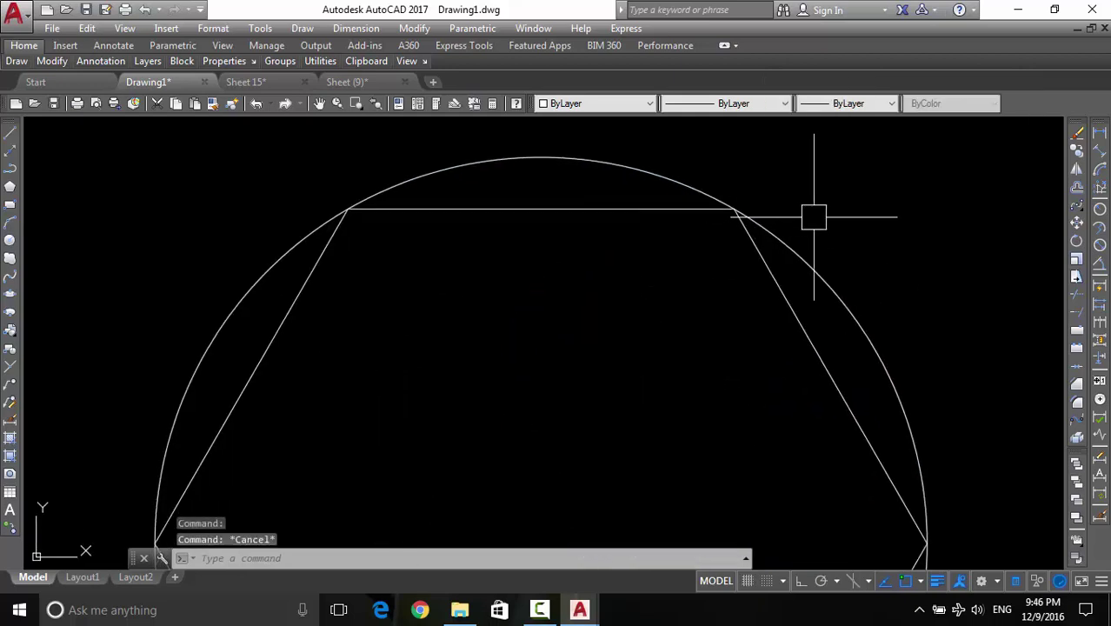
{"action": "left_click", "coordinate": [856, 216]}
{"action": "left_click", "coordinate": [757, 359]}
{"action": "scroll", "coordinate": [757, 360], "scroll_direction": "down", "scroll_amount": 3}
{"action": "key", "text": "Escape"}
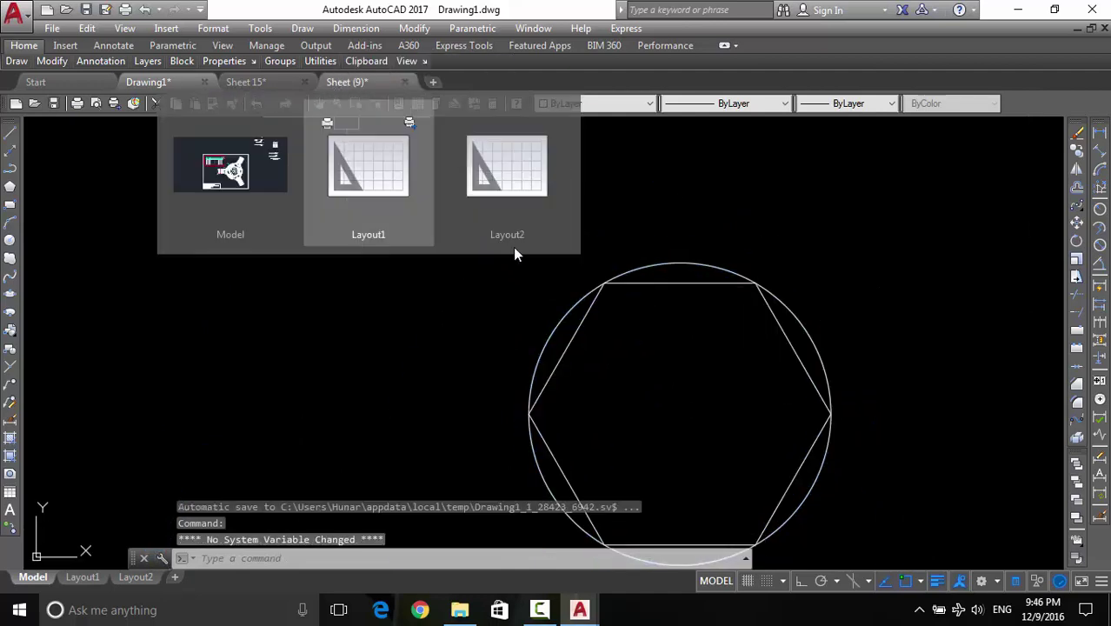
{"action": "left_click", "coordinate": [541, 614]}
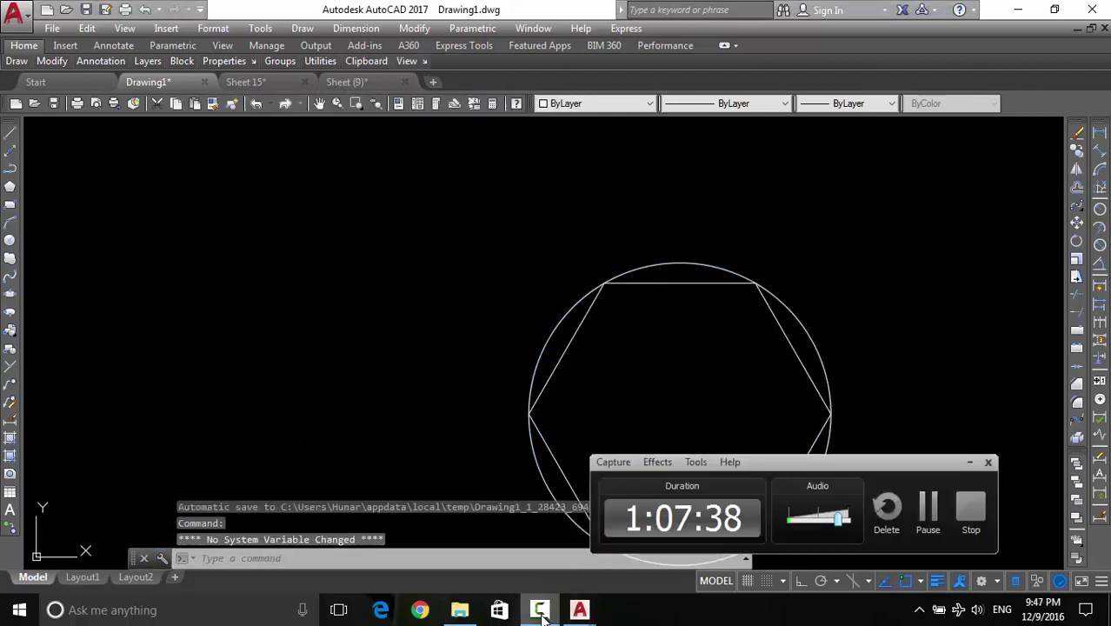
{"action": "left_click", "coordinate": [541, 613]}
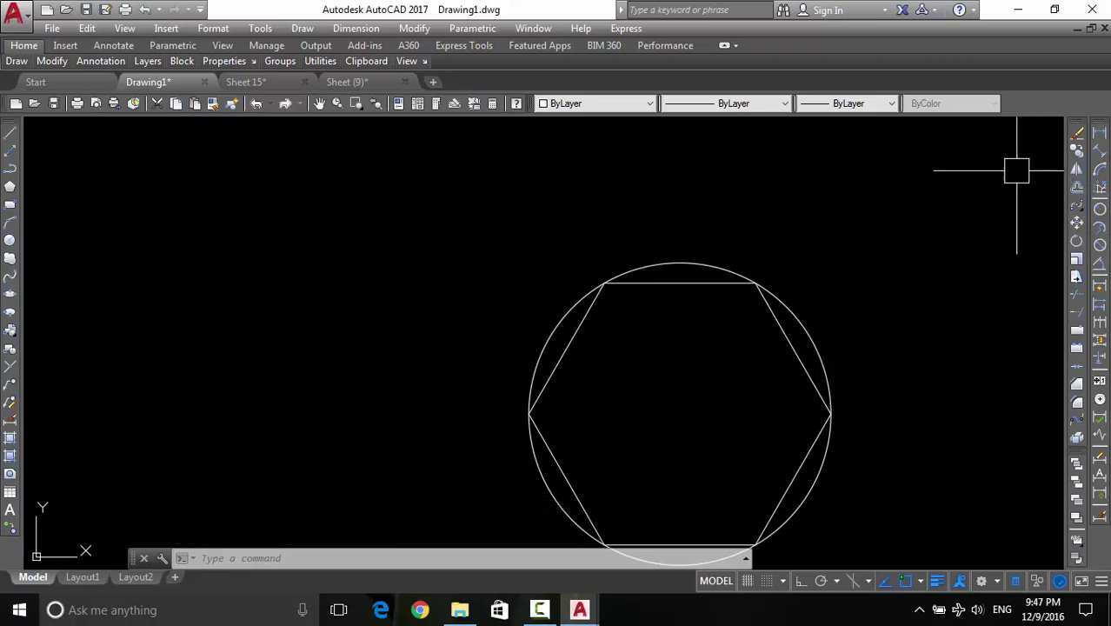
Bring up Sheet (9) with the roundabout's hatched central circle in view
{"action": "left_click", "coordinate": [356, 87]}
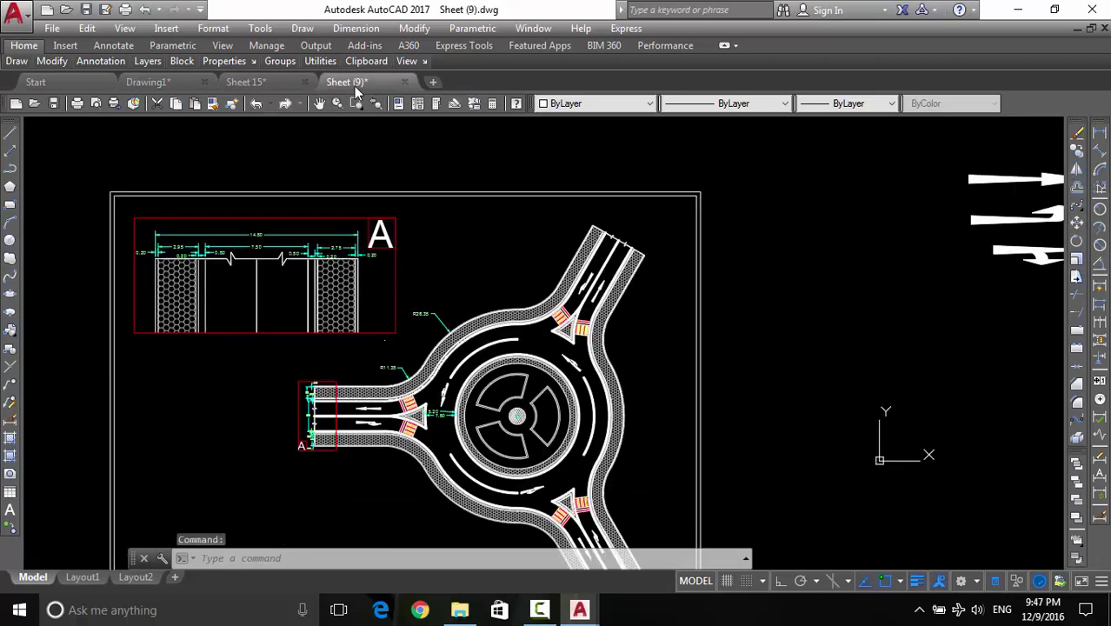
{"action": "scroll", "coordinate": [507, 275], "scroll_direction": "up", "scroll_amount": 1}
{"action": "scroll", "coordinate": [522, 305], "scroll_direction": "up", "scroll_amount": 1}
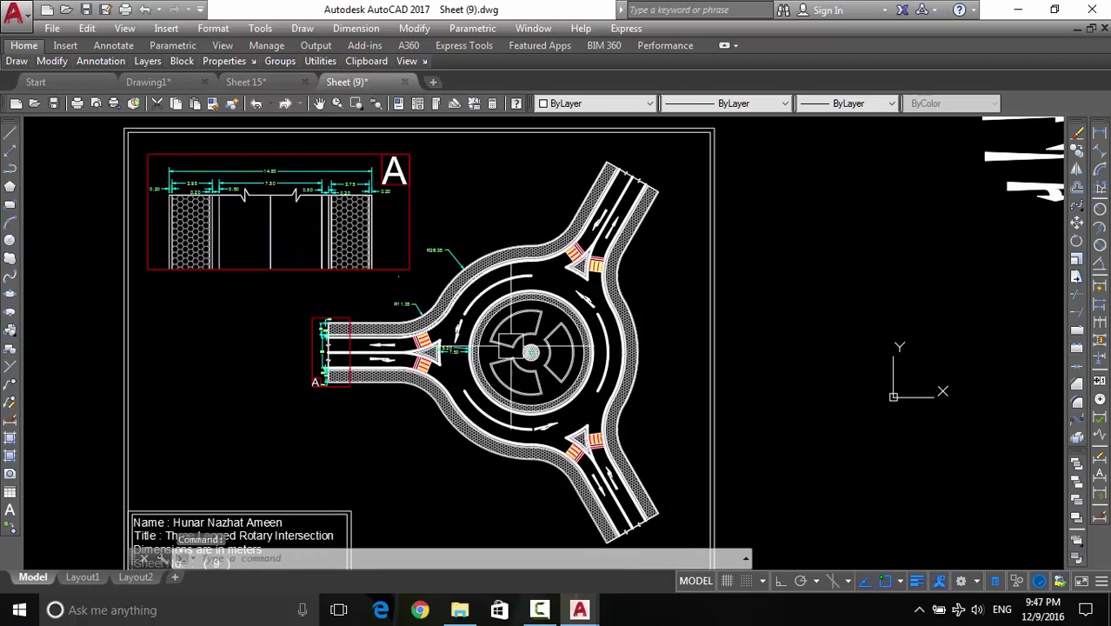
{"action": "scroll", "coordinate": [530, 331], "scroll_direction": "up", "scroll_amount": 3}
{"action": "middle_click_drag", "start_coordinate": [530, 331], "coordinate": [539, 424]}
{"action": "middle_click_drag", "start_coordinate": [455, 302], "coordinate": [467, 317]}
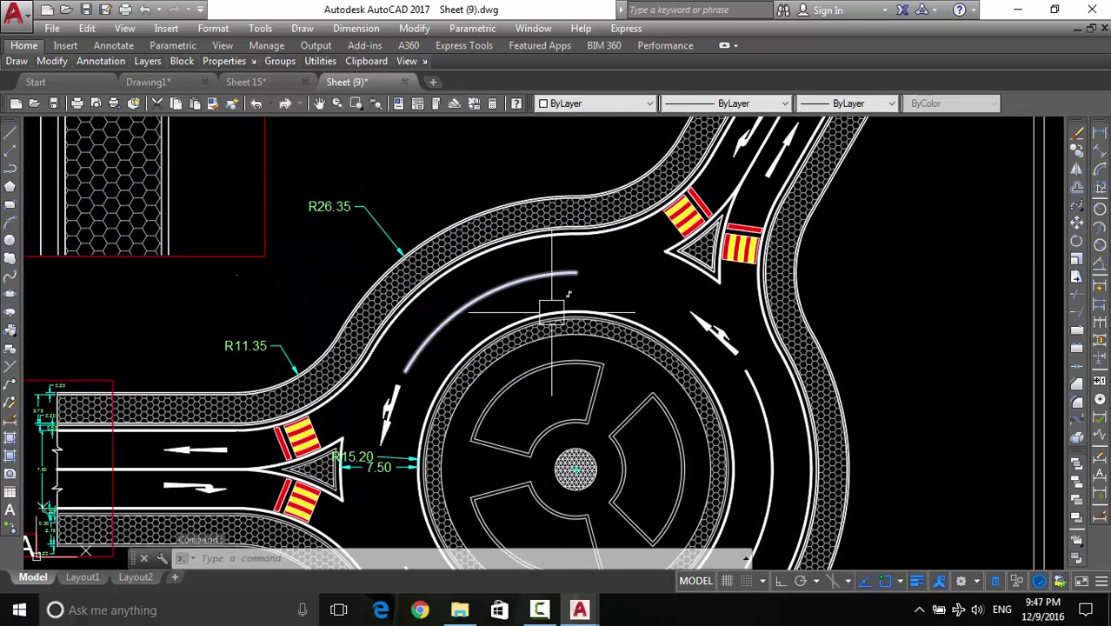
Draw a line from the hatched circle's centre out to the R26.35 road edge
{"action": "type", "text": "l"}
{"action": "key", "text": "Return"}
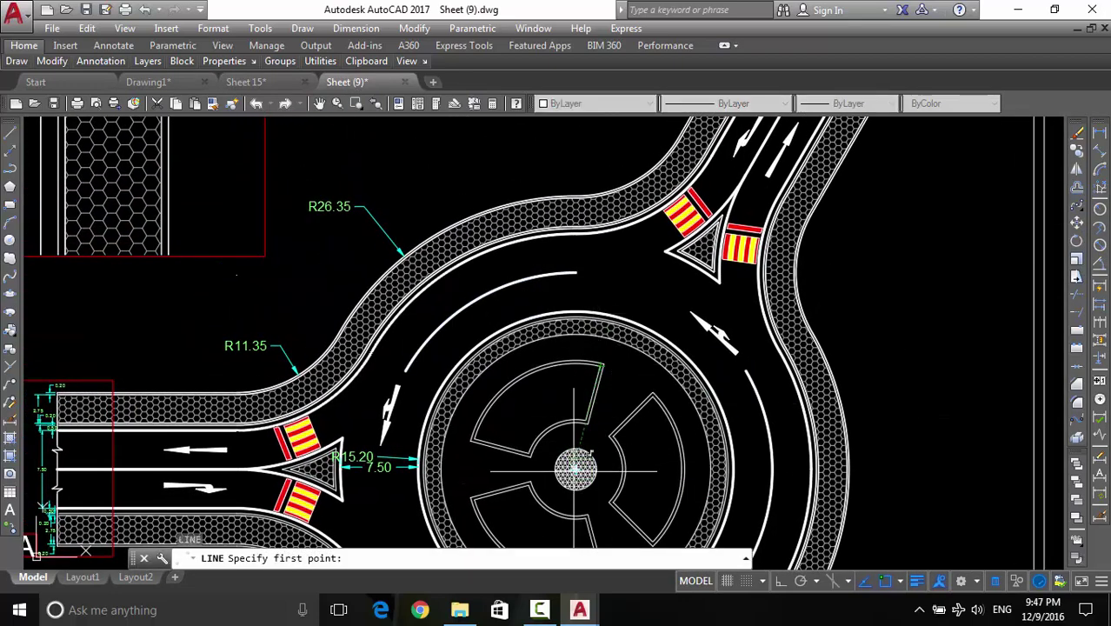
{"action": "scroll", "coordinate": [578, 470], "scroll_direction": "up", "scroll_amount": 4}
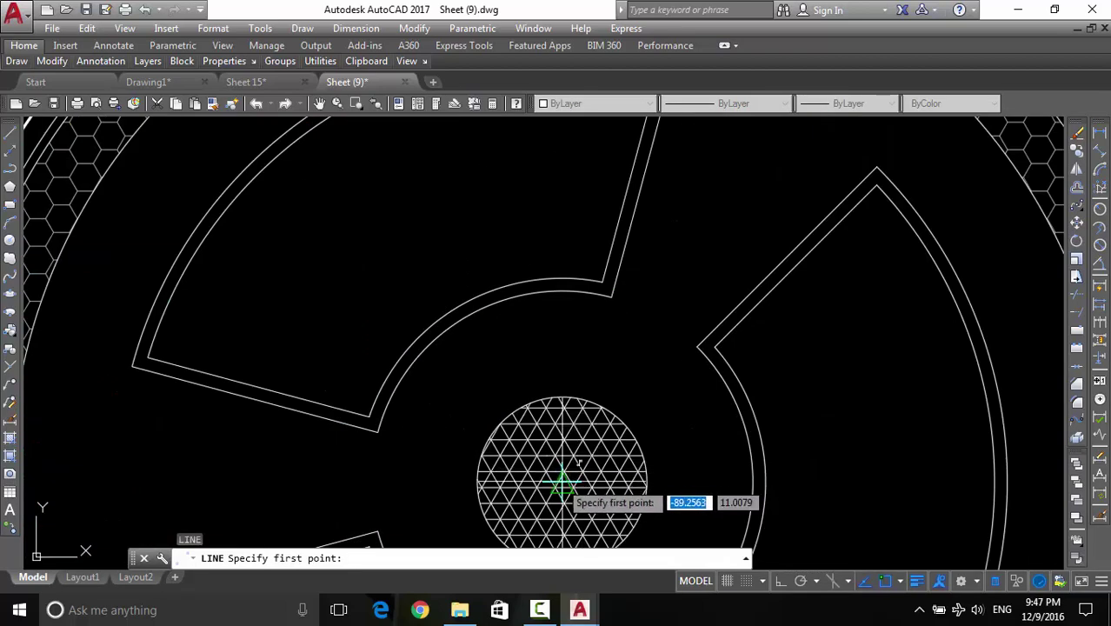
{"action": "scroll", "coordinate": [562, 480], "scroll_direction": "up", "scroll_amount": 4}
{"action": "scroll", "coordinate": [566, 492], "scroll_direction": "up", "scroll_amount": 2}
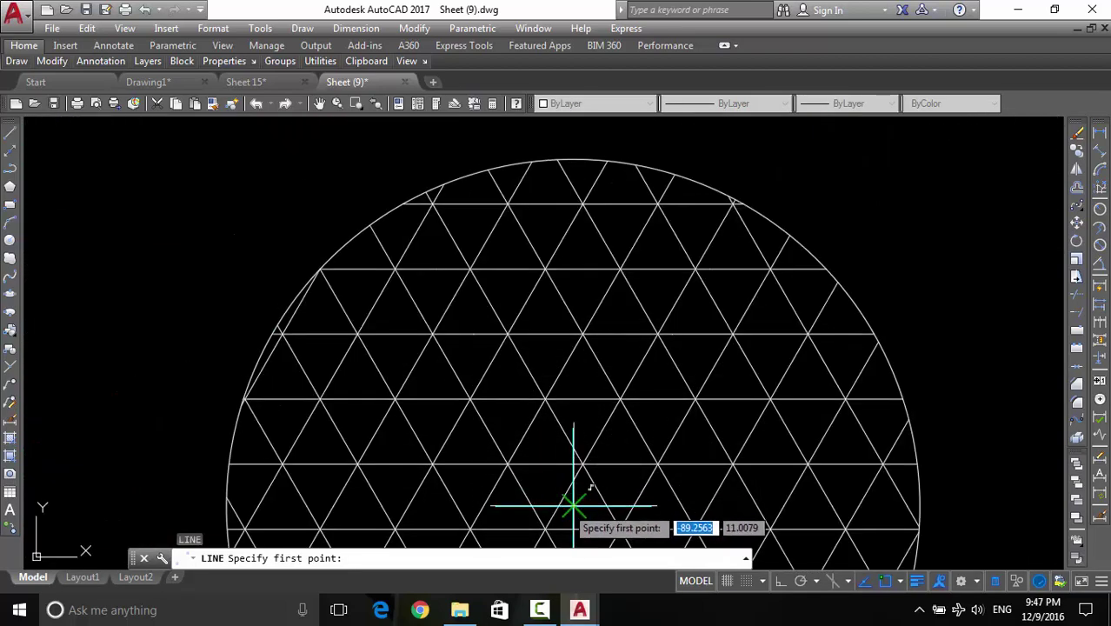
{"action": "left_click", "coordinate": [573, 503]}
{"action": "scroll", "coordinate": [573, 503], "scroll_direction": "down", "scroll_amount": 3}
{"action": "middle_click_drag", "start_coordinate": [466, 218], "coordinate": [614, 309]}
{"action": "scroll", "coordinate": [565, 278], "scroll_direction": "down", "scroll_amount": 3}
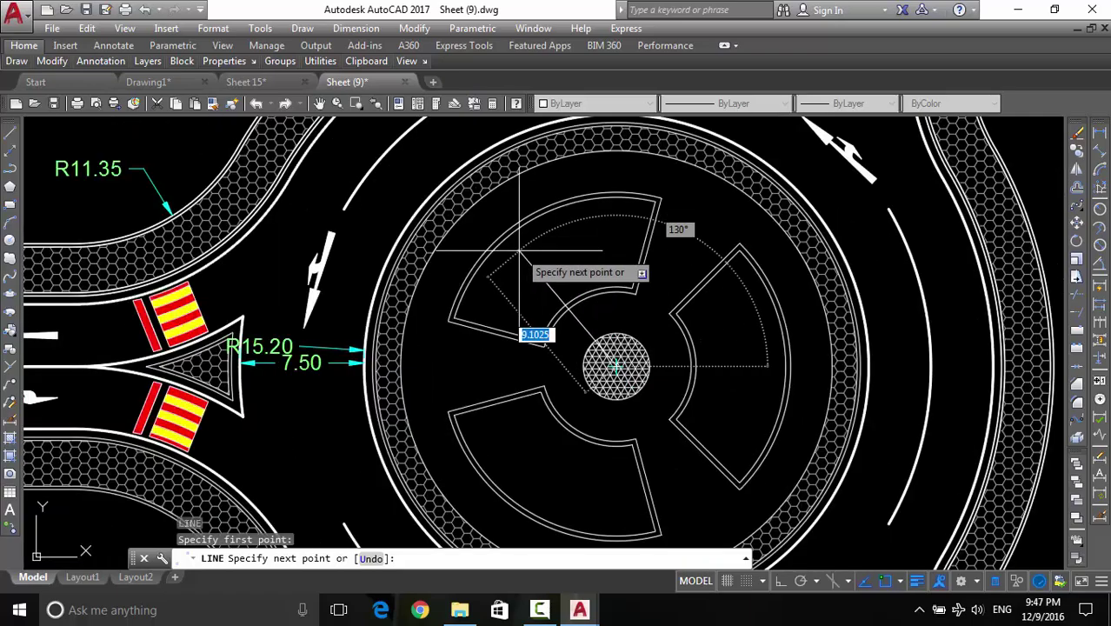
{"action": "scroll", "coordinate": [531, 295], "scroll_direction": "up", "scroll_amount": 2}
{"action": "middle_click_drag", "start_coordinate": [389, 159], "coordinate": [382, 304]}
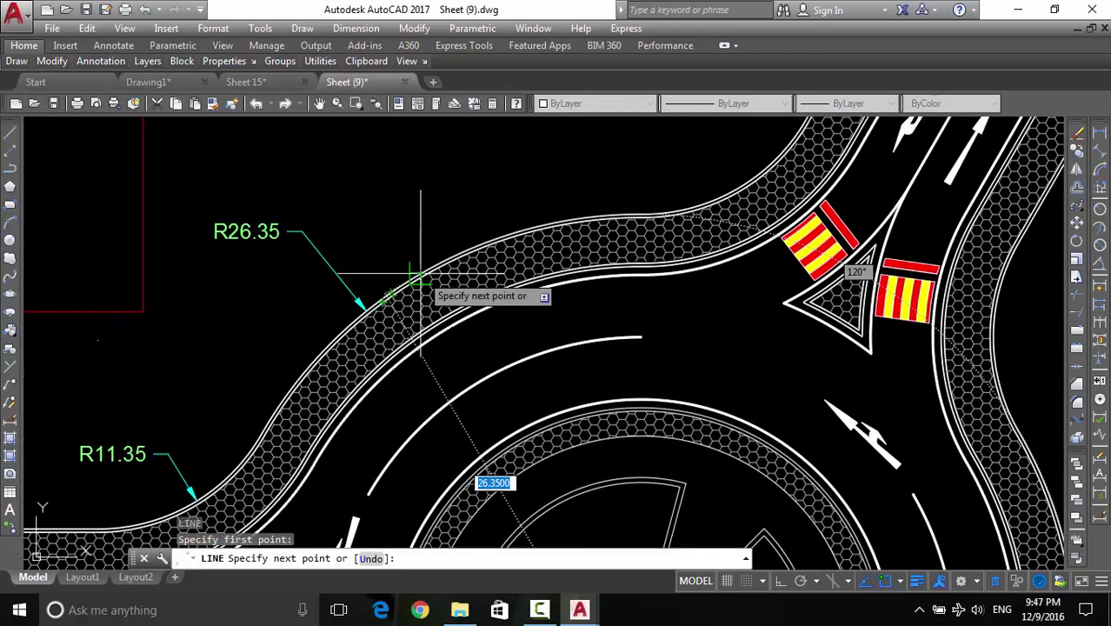
{"action": "scroll", "coordinate": [392, 291], "scroll_direction": "up", "scroll_amount": 5}
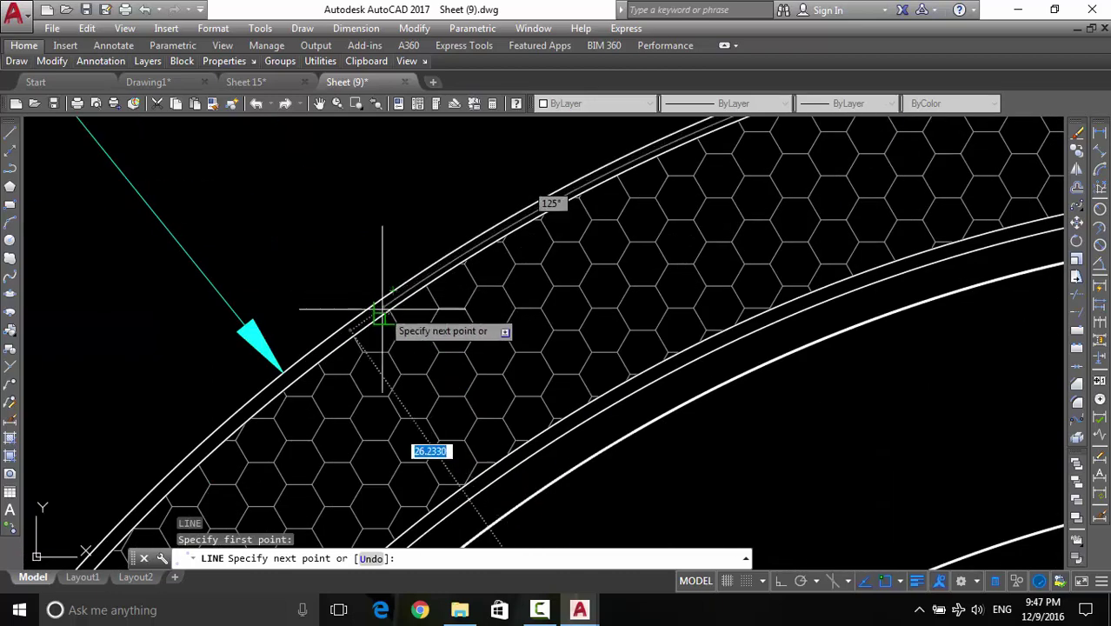
{"action": "left_click", "coordinate": [386, 289]}
{"action": "scroll", "coordinate": [360, 179], "scroll_direction": "down", "scroll_amount": 4}
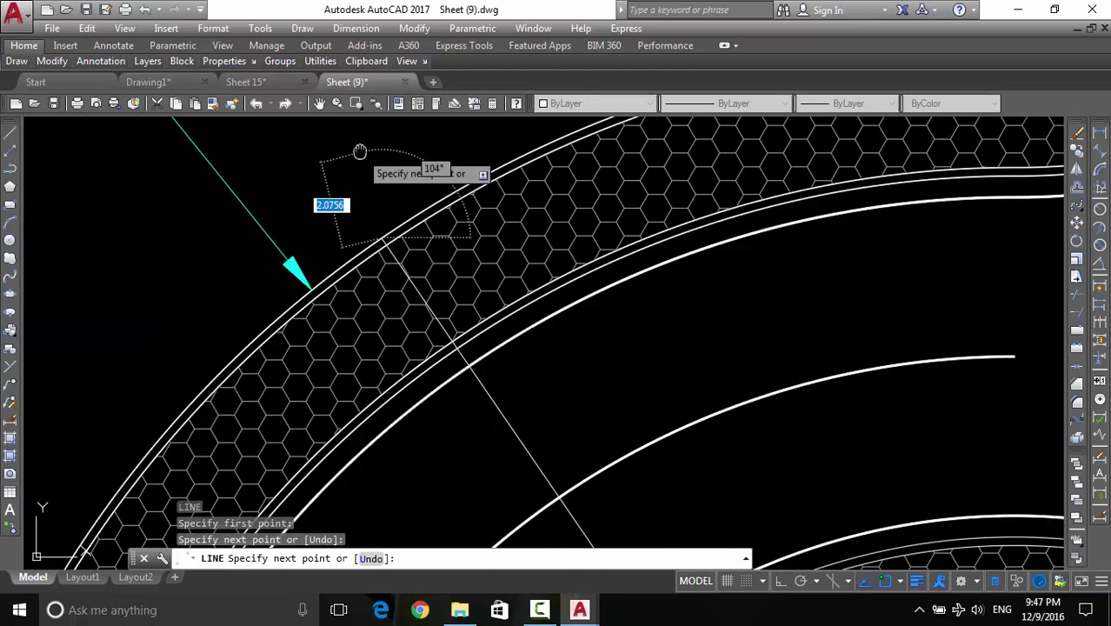
{"action": "scroll", "coordinate": [546, 294], "scroll_direction": "up", "scroll_amount": 2}
{"action": "scroll", "coordinate": [442, 137], "scroll_direction": "up", "scroll_amount": 2}
{"action": "scroll", "coordinate": [397, 212], "scroll_direction": "down", "scroll_amount": 2}
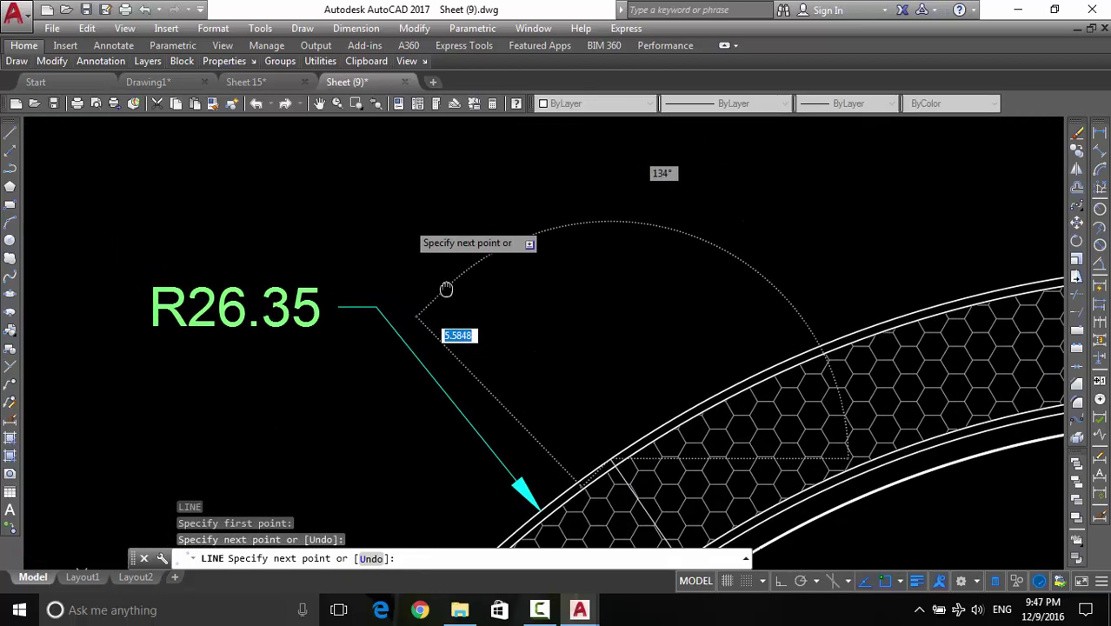
{"action": "mouse_move", "coordinate": [426, 237]}
{"action": "middle_mouse_down"}
{"action": "mouse_move", "coordinate": [567, 300]}
{"action": "mouse_move", "coordinate": [385, 83]}
{"action": "middle_mouse_up"}
{"action": "key", "text": "Escape"}
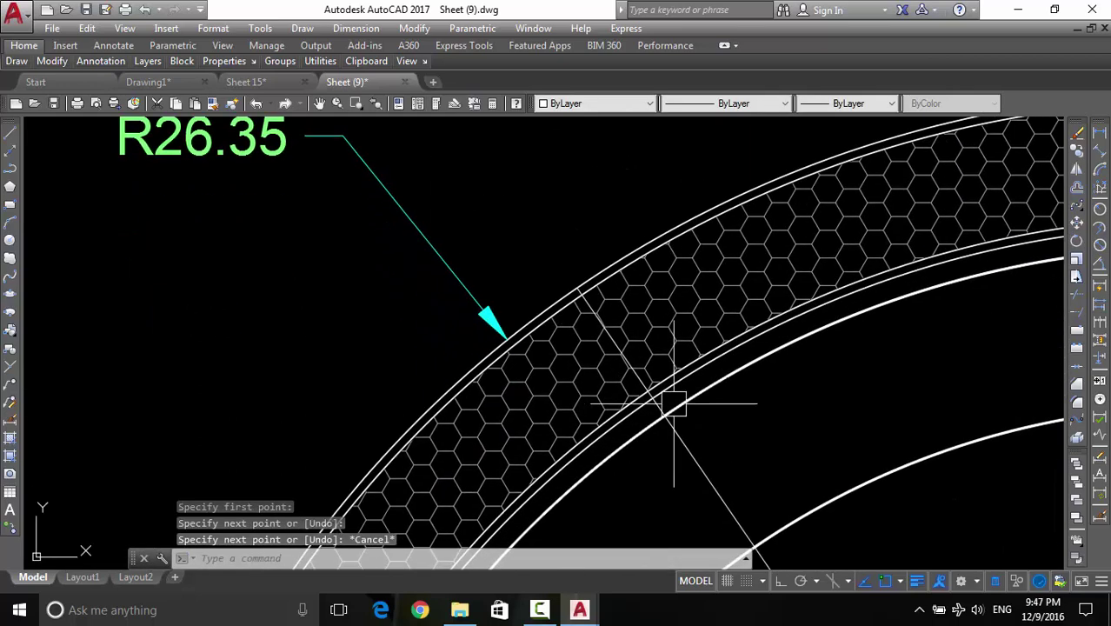
Change the new radius line's colour to Red
{"action": "left_click", "coordinate": [591, 309]}
{"action": "left_click", "coordinate": [593, 104]}
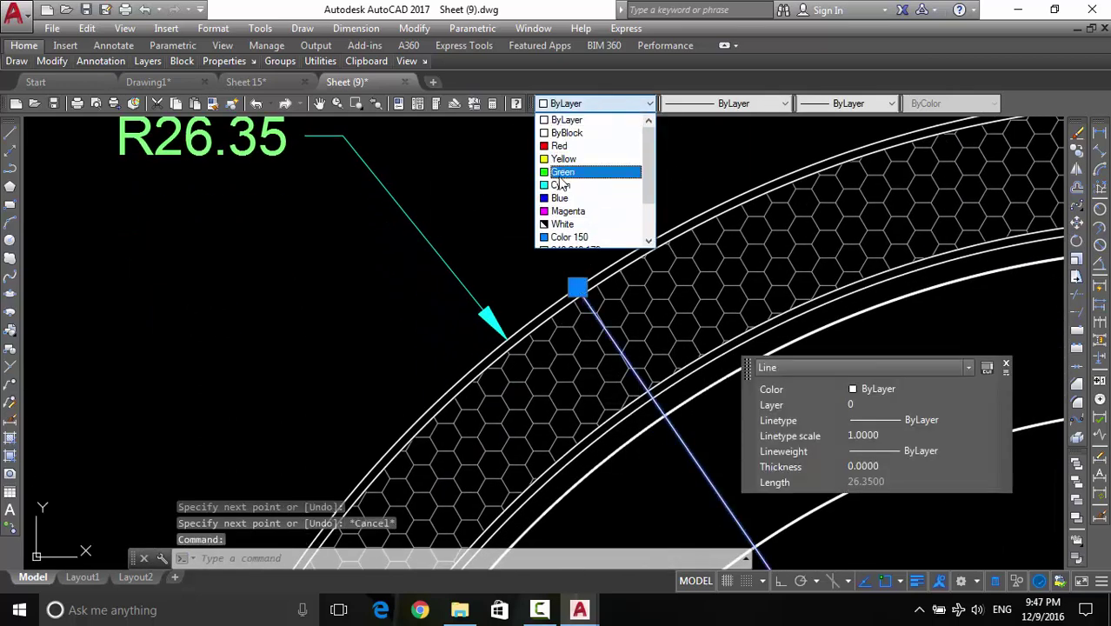
{"action": "left_click", "coordinate": [559, 146]}
{"action": "key", "text": "Escape"}
{"action": "scroll", "coordinate": [683, 289], "scroll_direction": "down", "scroll_amount": 5}
{"action": "scroll", "coordinate": [626, 322], "scroll_direction": "down", "scroll_amount": 3}
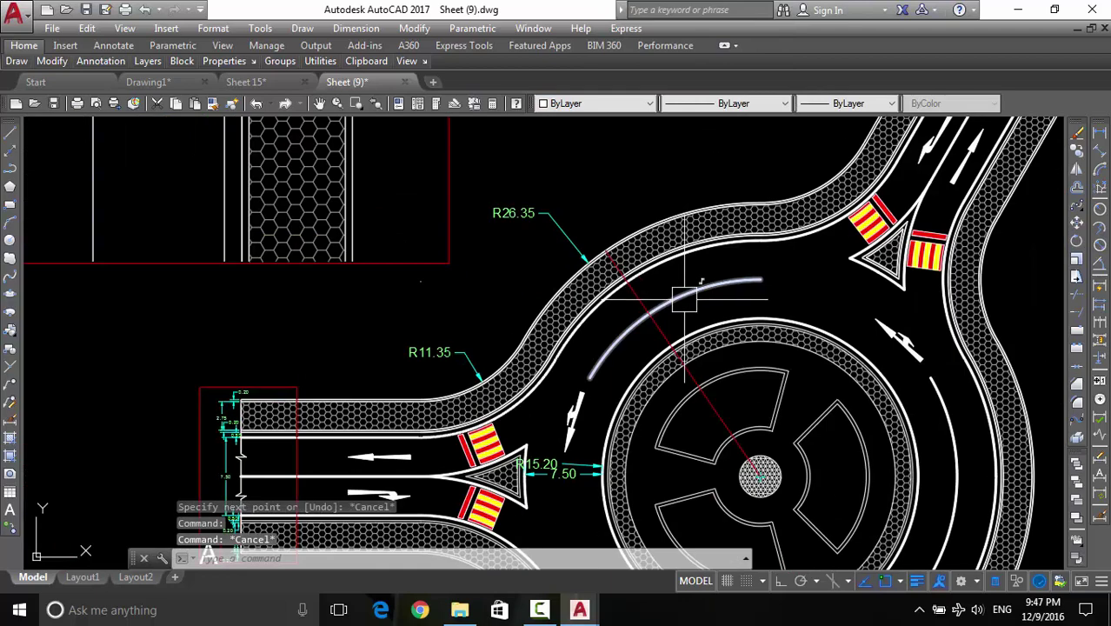
{"action": "middle_click_drag", "start_coordinate": [752, 396], "coordinate": [762, 359]}
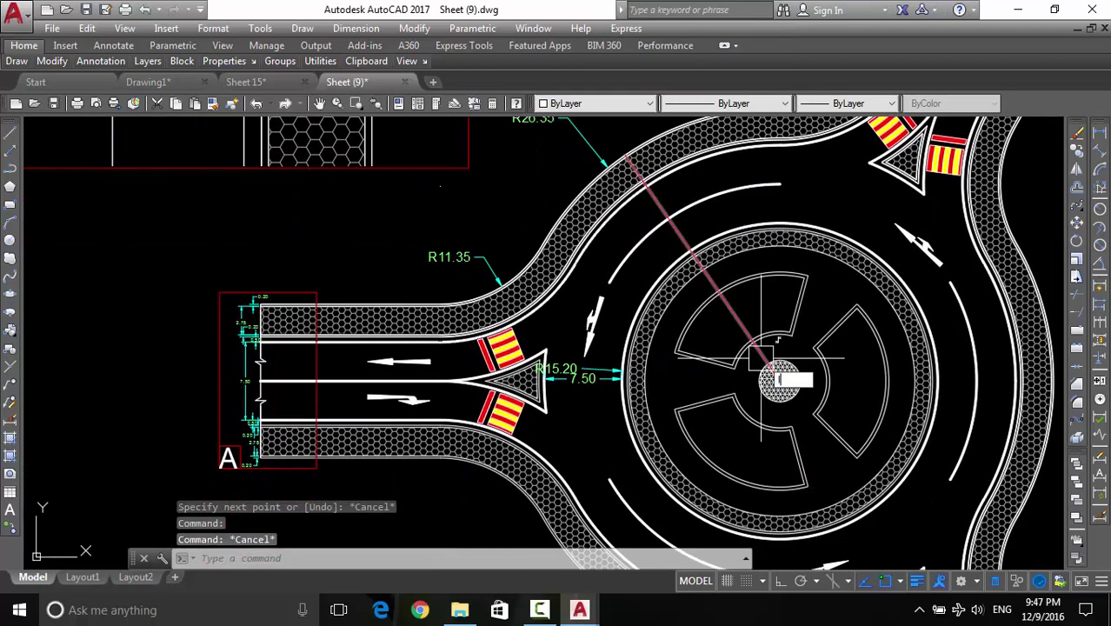
Draw a 50-long line from the roundabout centre to the west approach road's end
{"action": "type", "text": "l"}
{"action": "key", "text": "Return"}
{"action": "scroll", "coordinate": [780, 356], "scroll_direction": "up", "scroll_amount": 5}
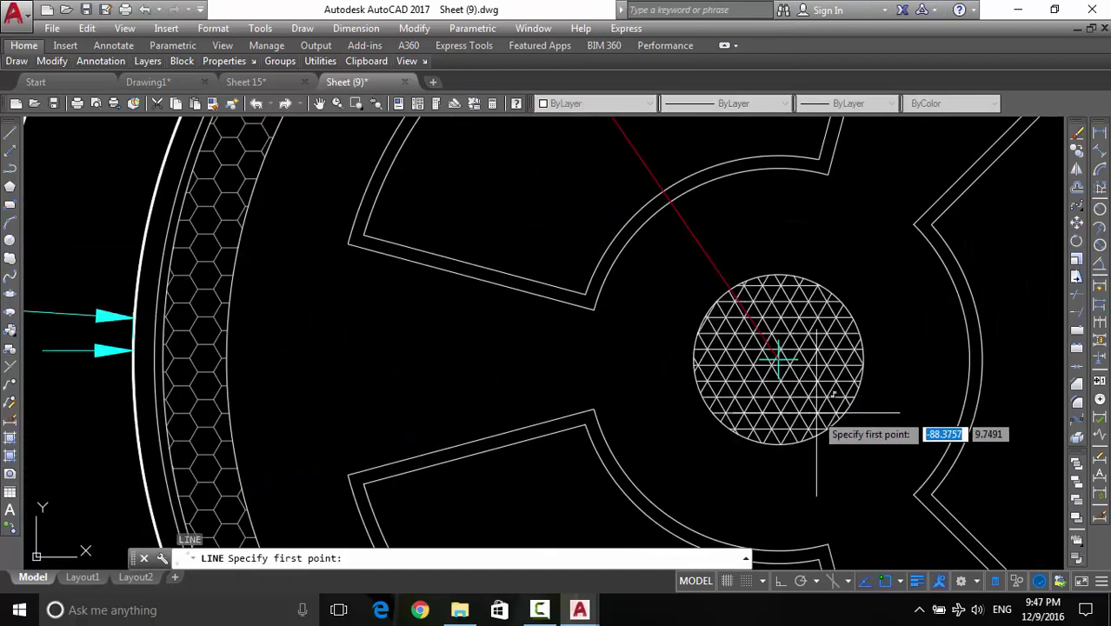
{"action": "left_click", "coordinate": [779, 358]}
{"action": "scroll", "coordinate": [418, 304], "scroll_direction": "down", "scroll_amount": 2}
{"action": "scroll", "coordinate": [261, 339], "scroll_direction": "down", "scroll_amount": 2}
{"action": "scroll", "coordinate": [104, 352], "scroll_direction": "down", "scroll_amount": 2}
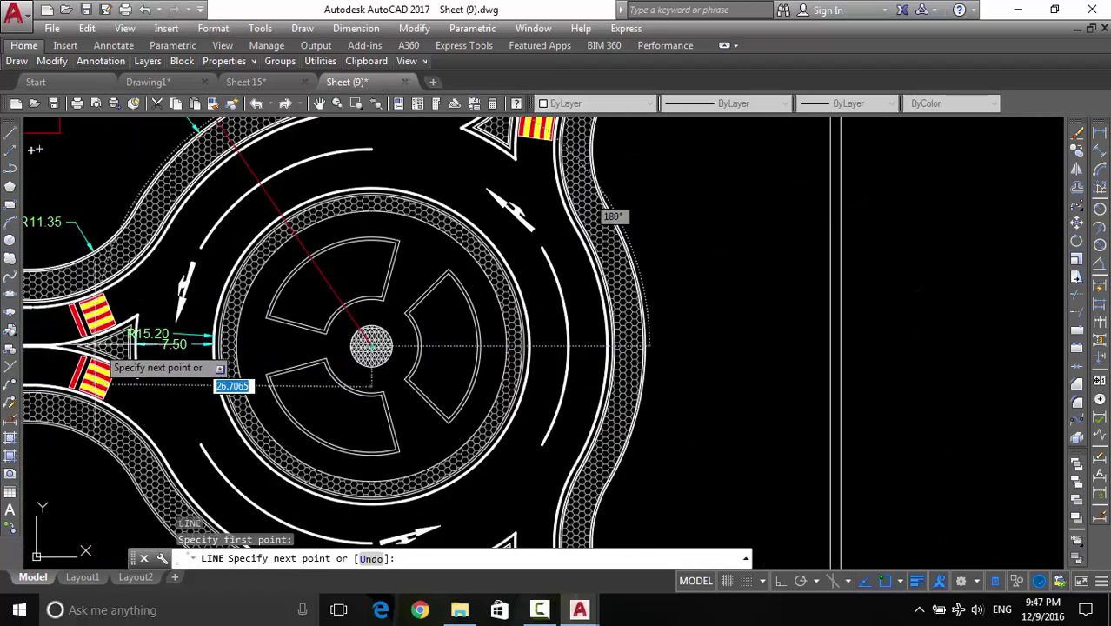
{"action": "middle_click_drag", "start_coordinate": [100, 348], "coordinate": [215, 372]}
{"action": "scroll", "coordinate": [618, 422], "scroll_direction": "up", "scroll_amount": 2}
{"action": "scroll", "coordinate": [492, 333], "scroll_direction": "up", "scroll_amount": 5}
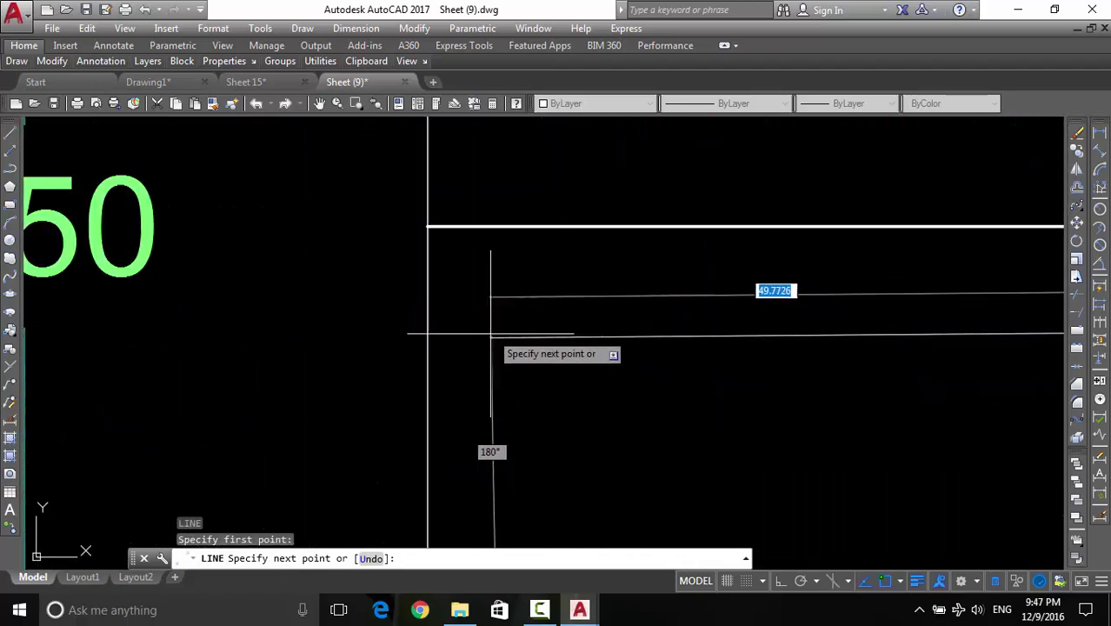
{"action": "left_click", "coordinate": [428, 227]}
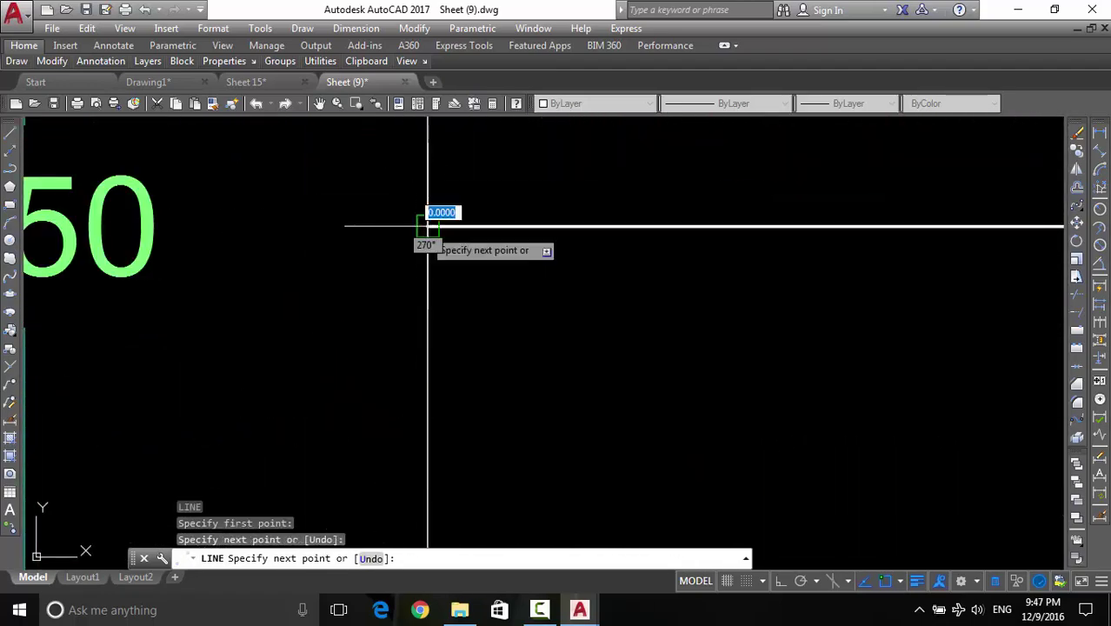
{"action": "key", "text": "Escape"}
Change the new west-approach centreline's colour to Red
{"action": "scroll", "coordinate": [734, 282], "scroll_direction": "down", "scroll_amount": 5}
{"action": "scroll", "coordinate": [751, 287], "scroll_direction": "down", "scroll_amount": 4}
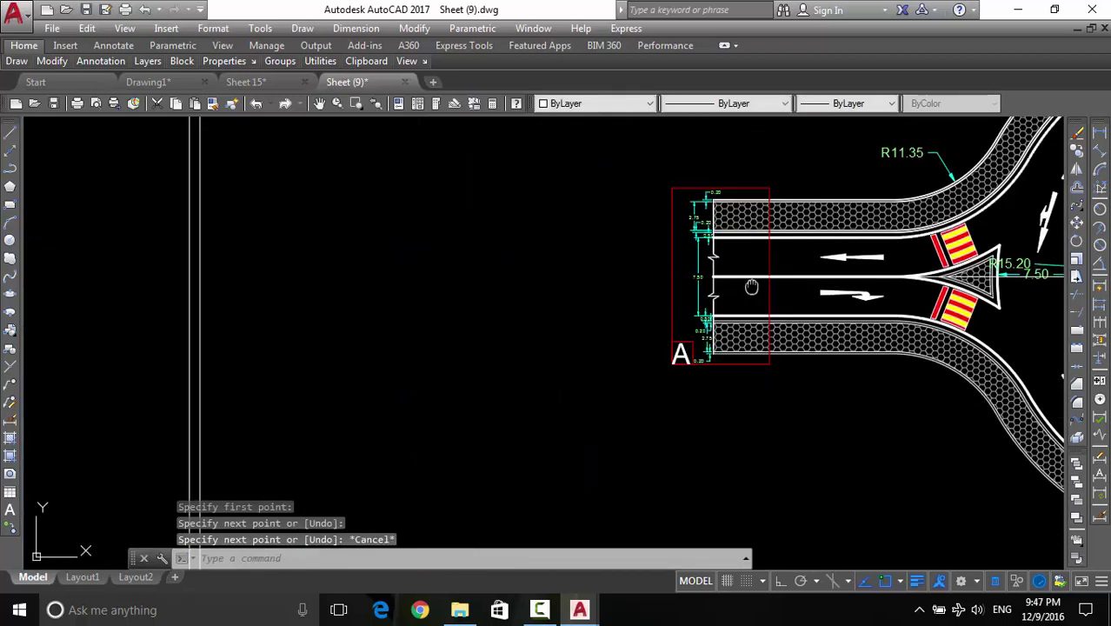
{"action": "middle_click_drag", "start_coordinate": [752, 287], "coordinate": [430, 287]}
{"action": "scroll", "coordinate": [522, 337], "scroll_direction": "up", "scroll_amount": 3}
{"action": "left_click", "coordinate": [522, 277]}
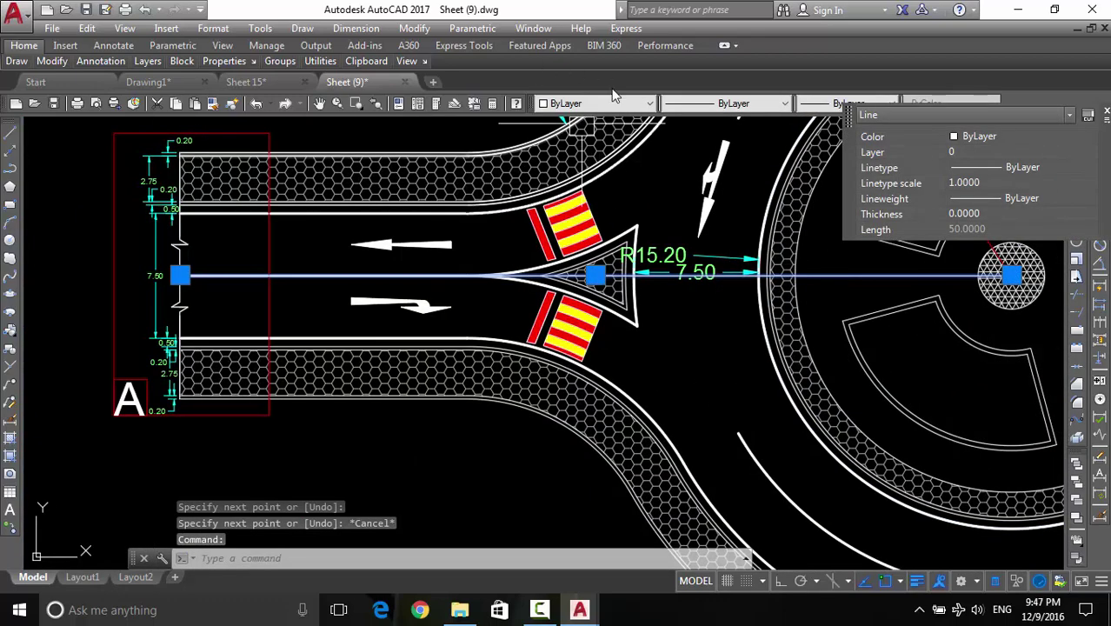
{"action": "left_click", "coordinate": [590, 105]}
{"action": "left_click", "coordinate": [564, 146]}
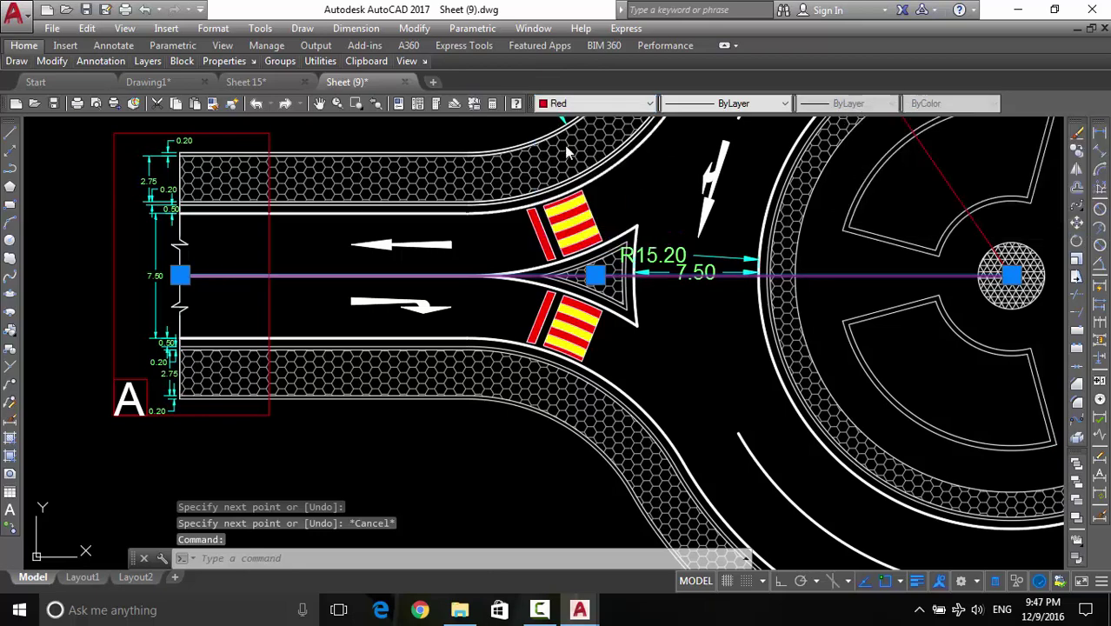
{"action": "key", "text": "Escape"}
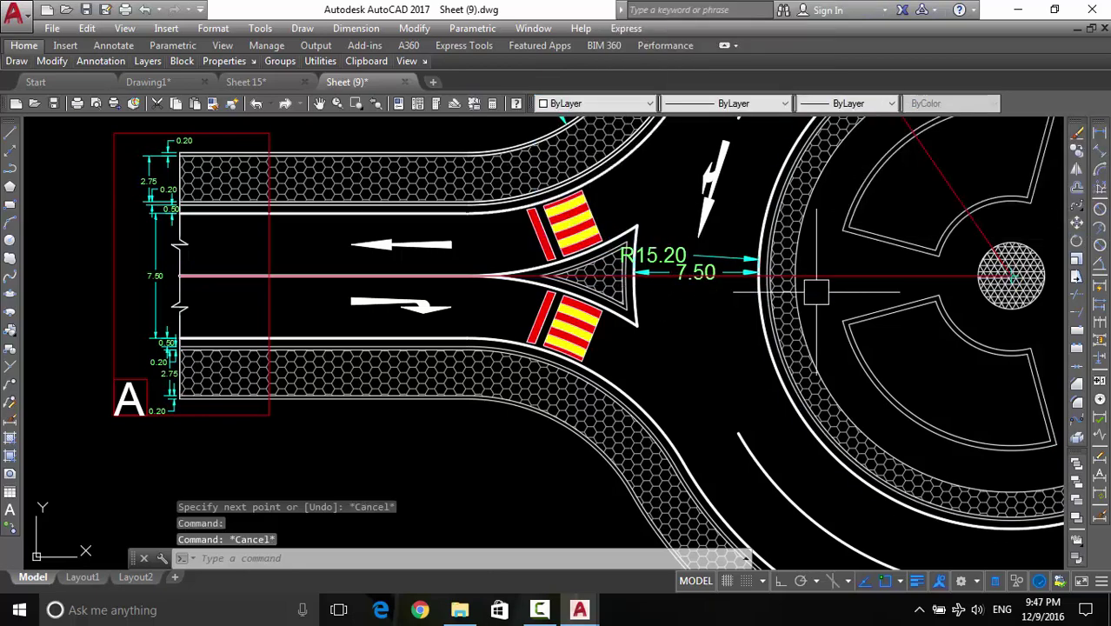
{"action": "scroll", "coordinate": [687, 289], "scroll_direction": "down", "scroll_amount": 2}
{"action": "scroll", "coordinate": [728, 253], "scroll_direction": "down", "scroll_amount": 3}
{"action": "scroll", "coordinate": [727, 253], "scroll_direction": "down", "scroll_amount": 2}
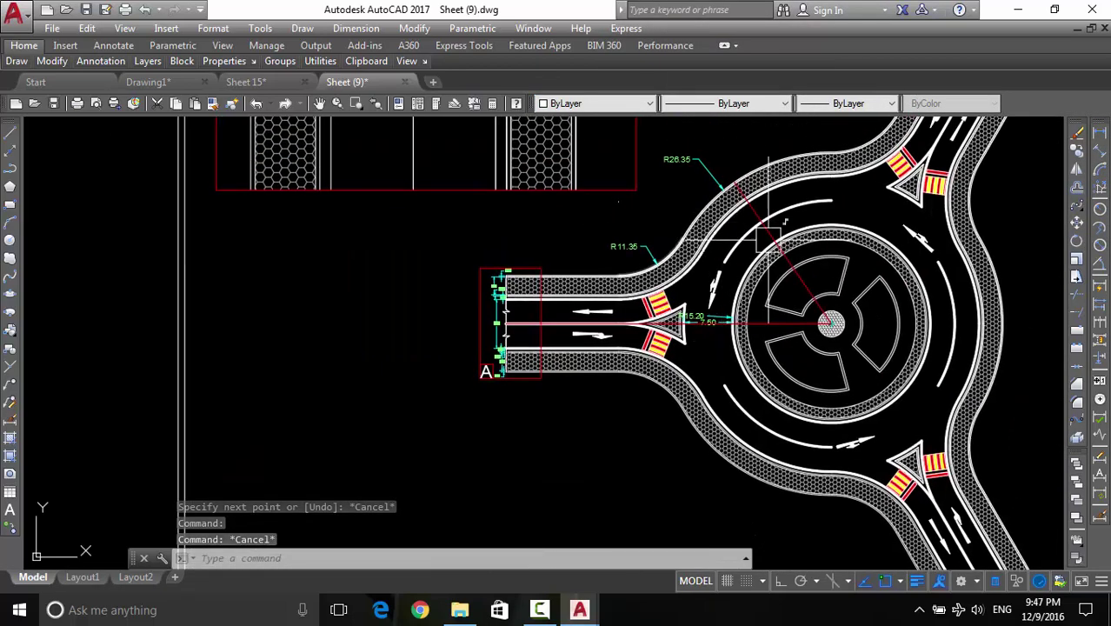
{"action": "scroll", "coordinate": [696, 287], "scroll_direction": "down", "scroll_amount": 2}
{"action": "middle_click_drag", "start_coordinate": [686, 313], "coordinate": [636, 323]}
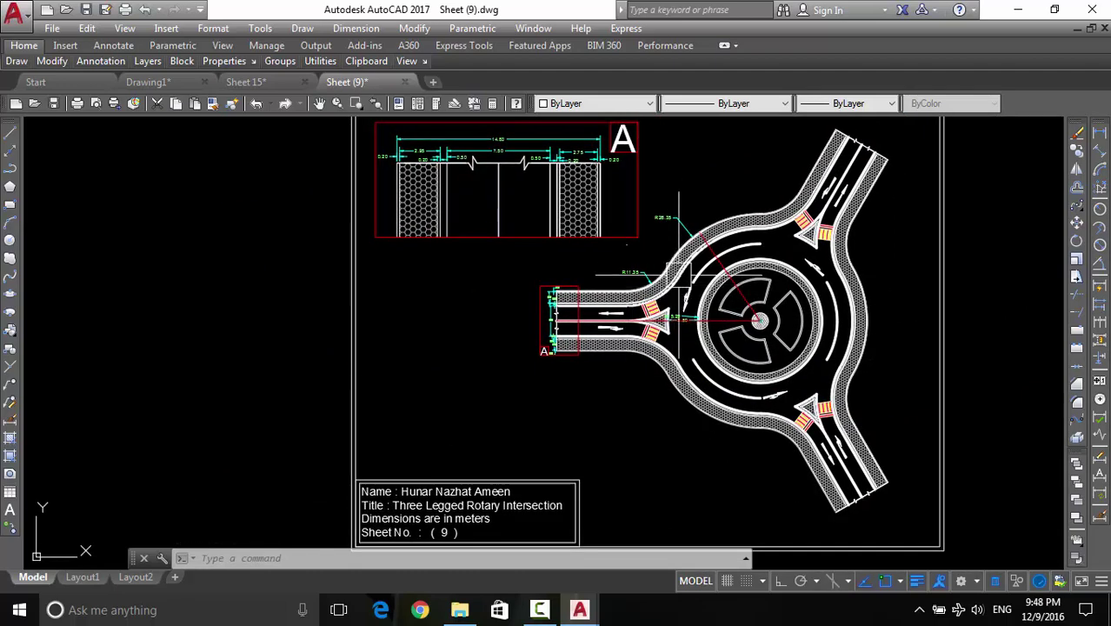
{"action": "scroll", "coordinate": [692, 239], "scroll_direction": "up", "scroll_amount": 3}
{"action": "scroll", "coordinate": [691, 239], "scroll_direction": "up", "scroll_amount": 1}
{"action": "scroll", "coordinate": [691, 240], "scroll_direction": "up", "scroll_amount": 1}
{"action": "scroll", "coordinate": [692, 238], "scroll_direction": "up", "scroll_amount": 3}
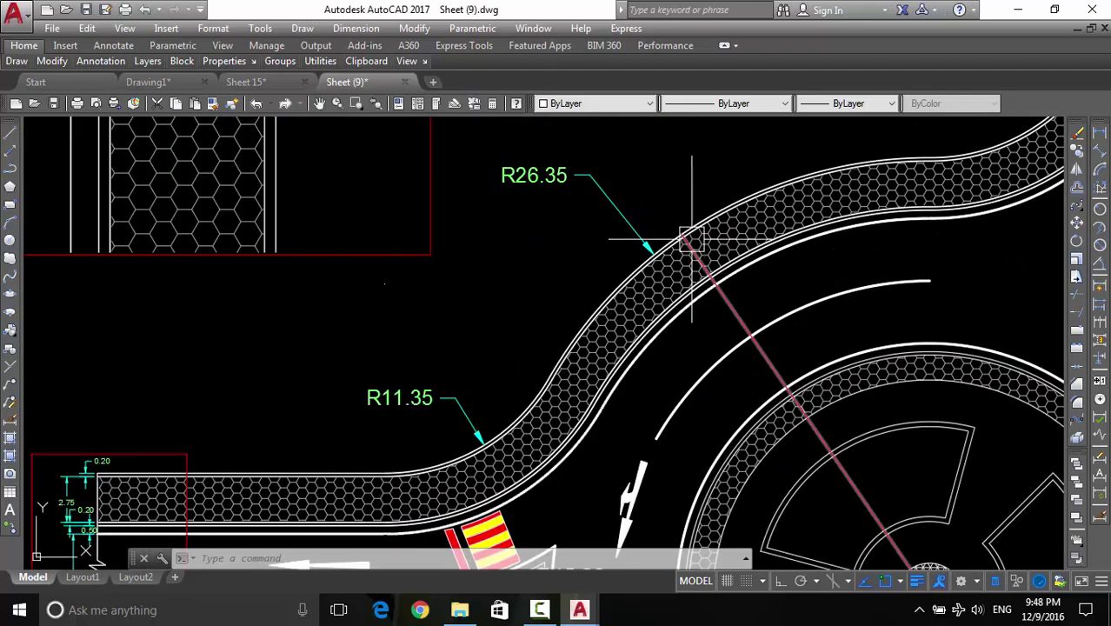
{"action": "scroll", "coordinate": [698, 244], "scroll_direction": "down", "scroll_amount": 2}
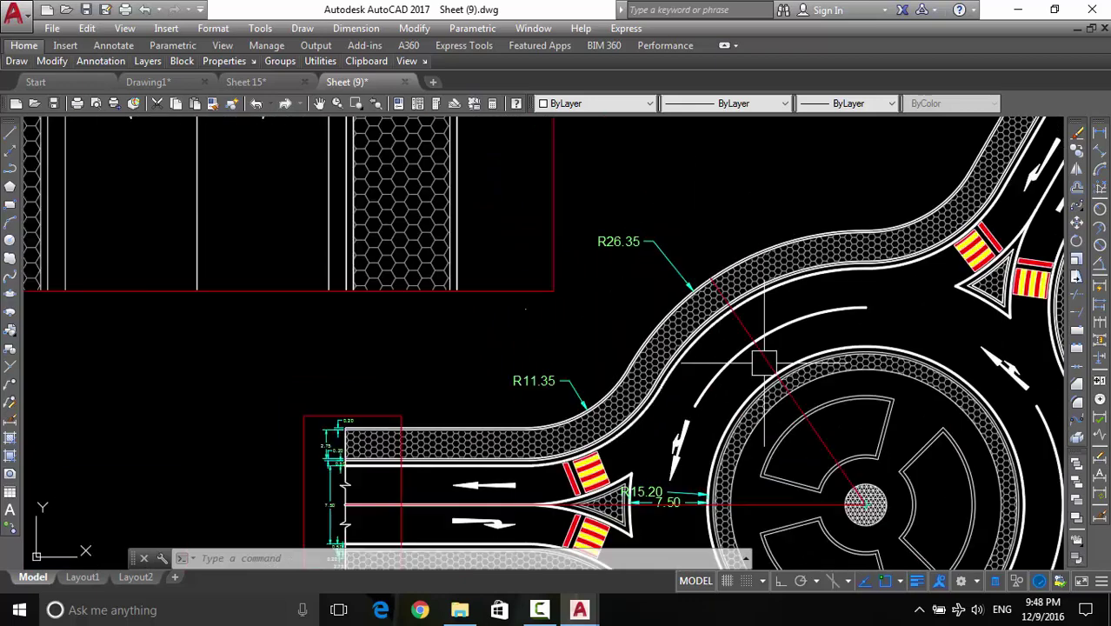
{"action": "scroll", "coordinate": [757, 367], "scroll_direction": "down", "scroll_amount": 2}
{"action": "scroll", "coordinate": [817, 382], "scroll_direction": "up", "scroll_amount": 1}
{"action": "scroll", "coordinate": [818, 383], "scroll_direction": "up", "scroll_amount": 2}
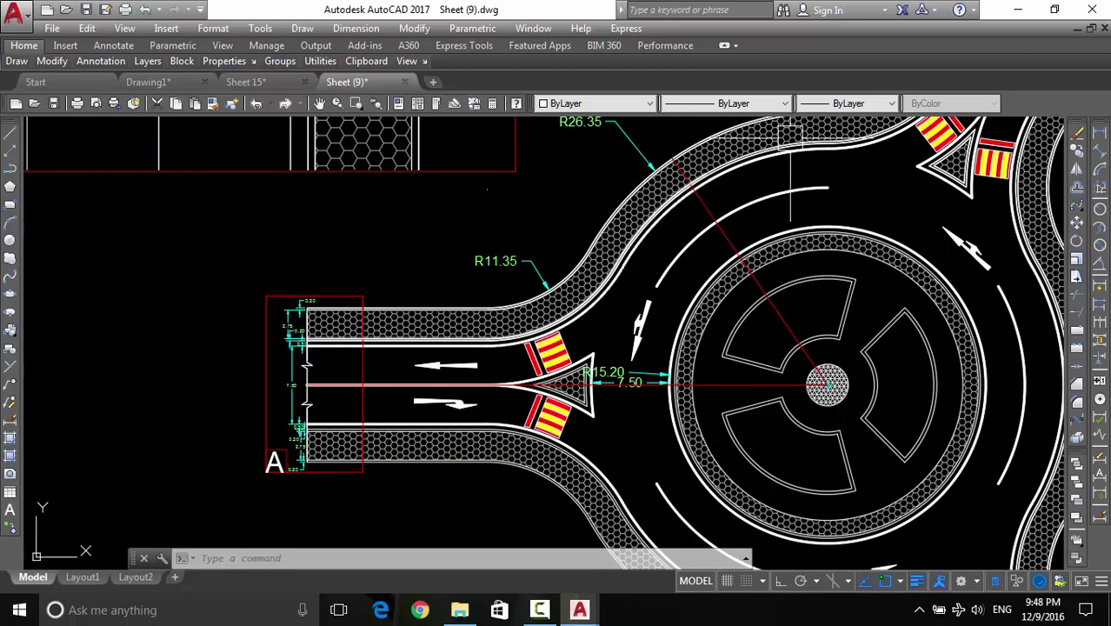
{"action": "middle_click_drag", "start_coordinate": [791, 135], "coordinate": [677, 178]}
{"action": "scroll", "coordinate": [716, 207], "scroll_direction": "down", "scroll_amount": 2}
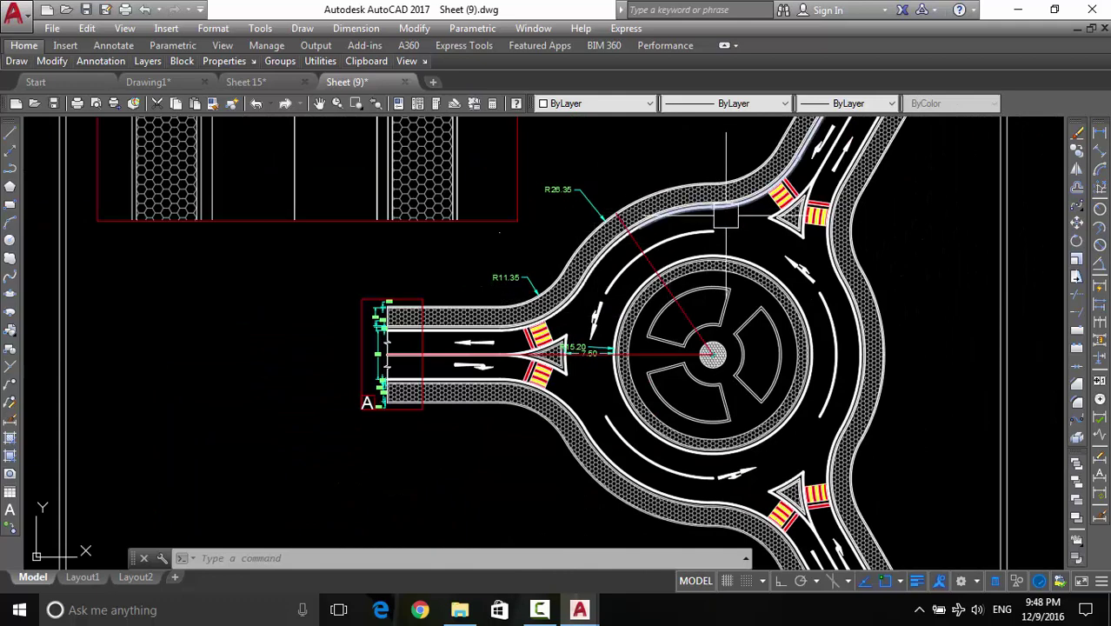
{"action": "middle_click_drag", "start_coordinate": [808, 138], "coordinate": [779, 192]}
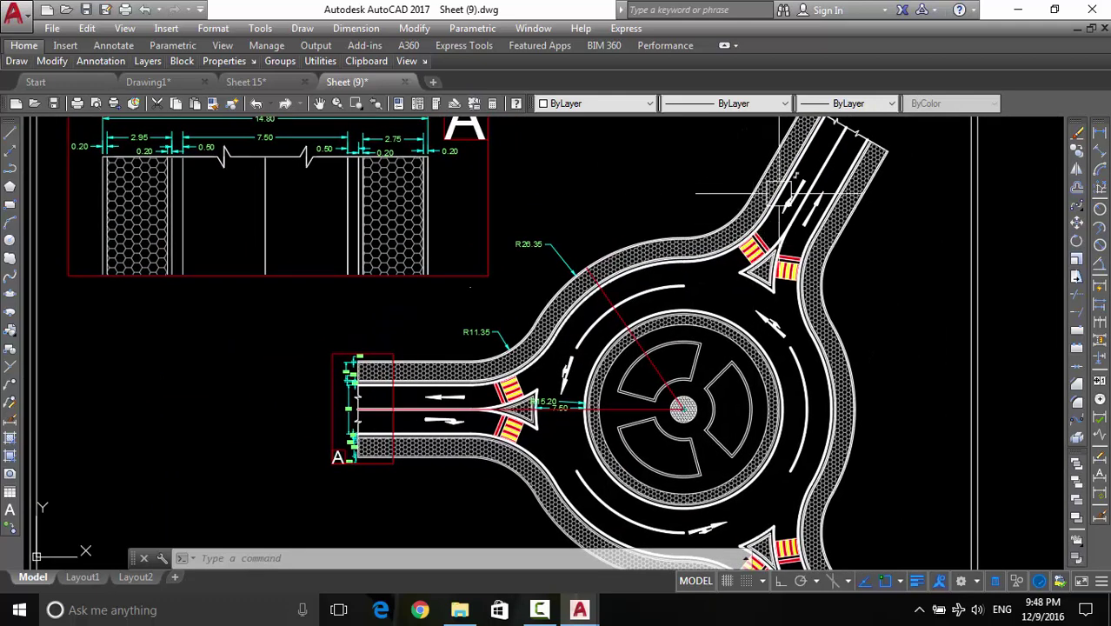
{"action": "middle_click_drag", "start_coordinate": [591, 290], "coordinate": [588, 305]}
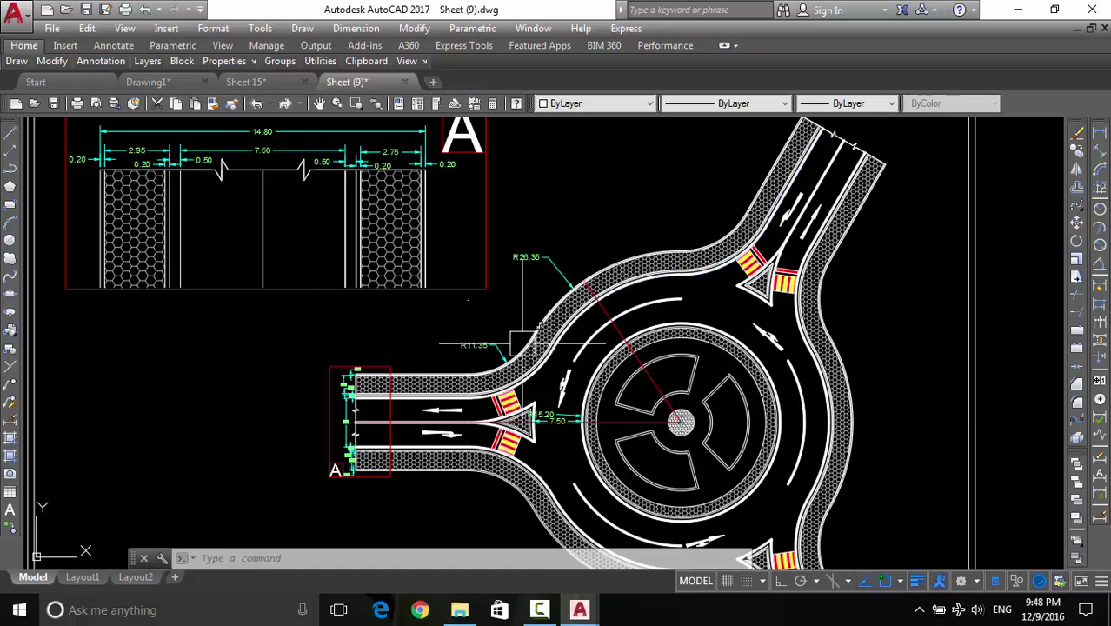
{"action": "scroll", "coordinate": [576, 322], "scroll_direction": "up", "scroll_amount": 3}
Window-select across the upper curb strip, dropping the hex hatch that gets caught
{"action": "left_click", "coordinate": [563, 266]}
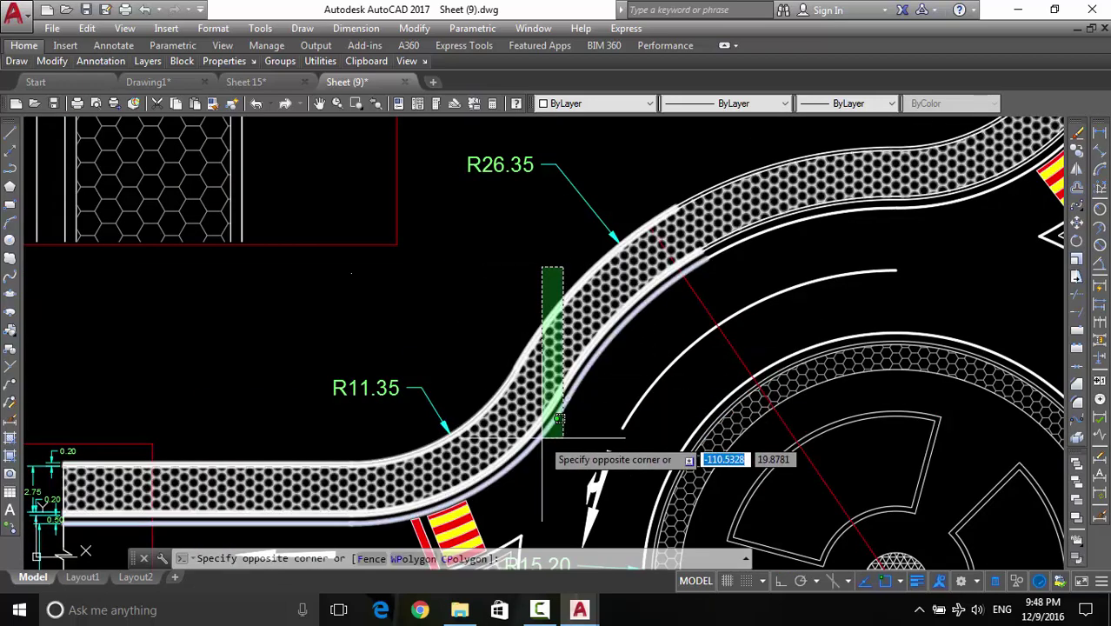
{"action": "left_click", "coordinate": [543, 438]}
{"action": "middle_click_drag", "start_coordinate": [592, 403], "coordinate": [604, 345]}
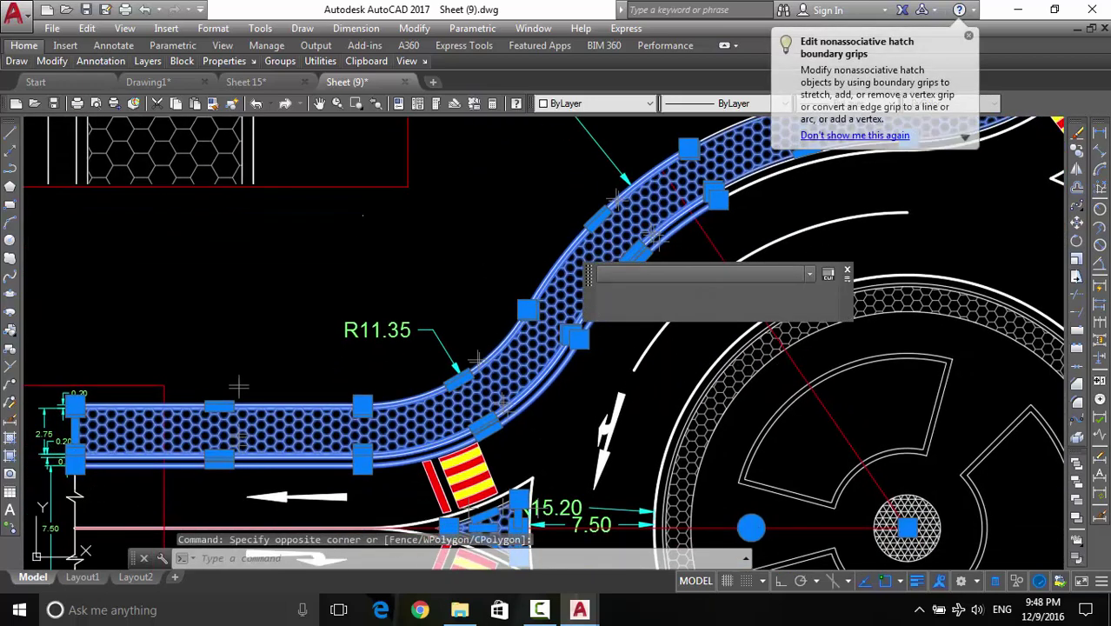
{"action": "key", "text": "Escape"}
{"action": "left_click", "coordinate": [557, 261]}
{"action": "left_click", "coordinate": [506, 277]}
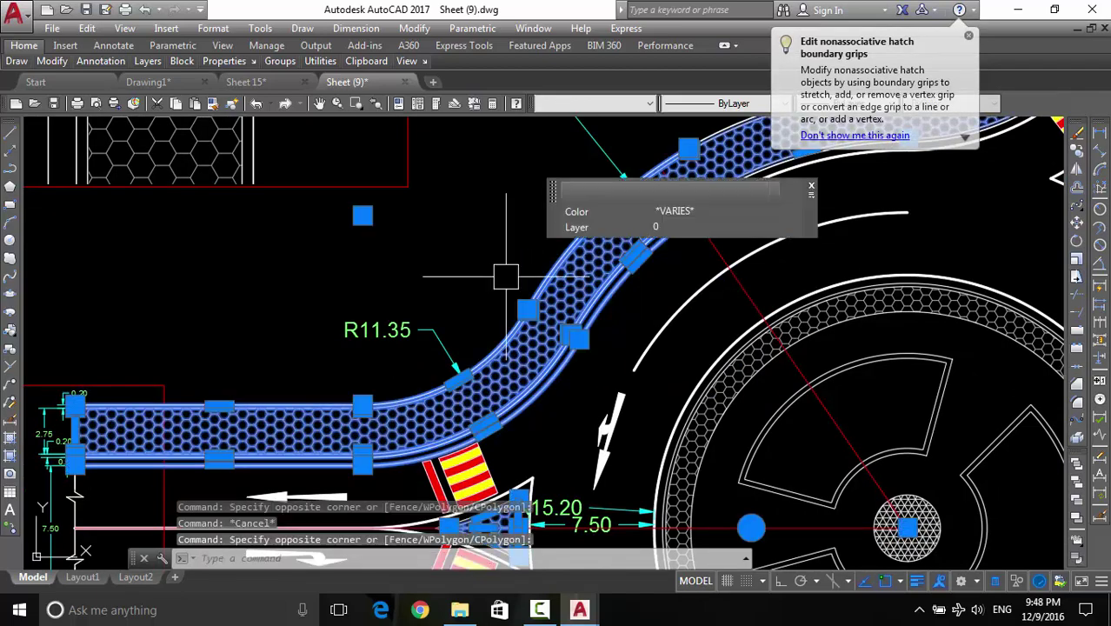
{"action": "key", "text": "Escape"}
{"action": "scroll", "coordinate": [616, 329], "scroll_direction": "up", "scroll_amount": 2}
Select the inner curb edge line and its neighbouring edge lines on the upper-left arm
{"action": "left_click", "coordinate": [613, 367]}
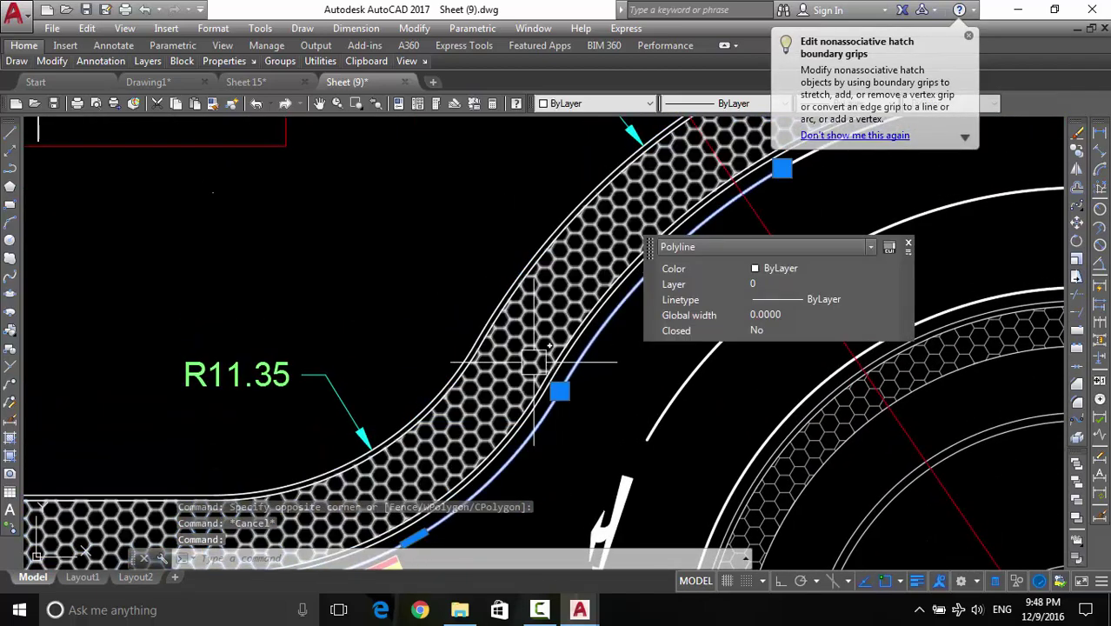
{"action": "scroll", "coordinate": [559, 295], "scroll_direction": "down", "scroll_amount": 4}
{"action": "scroll", "coordinate": [596, 285], "scroll_direction": "up", "scroll_amount": 3}
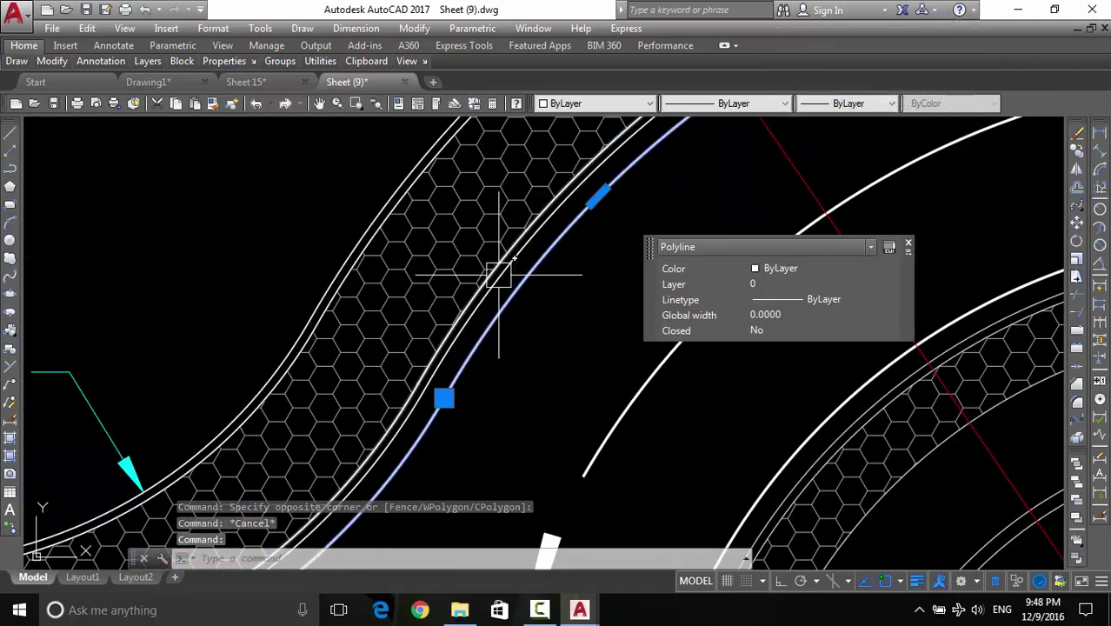
{"action": "left_click", "coordinate": [498, 277]}
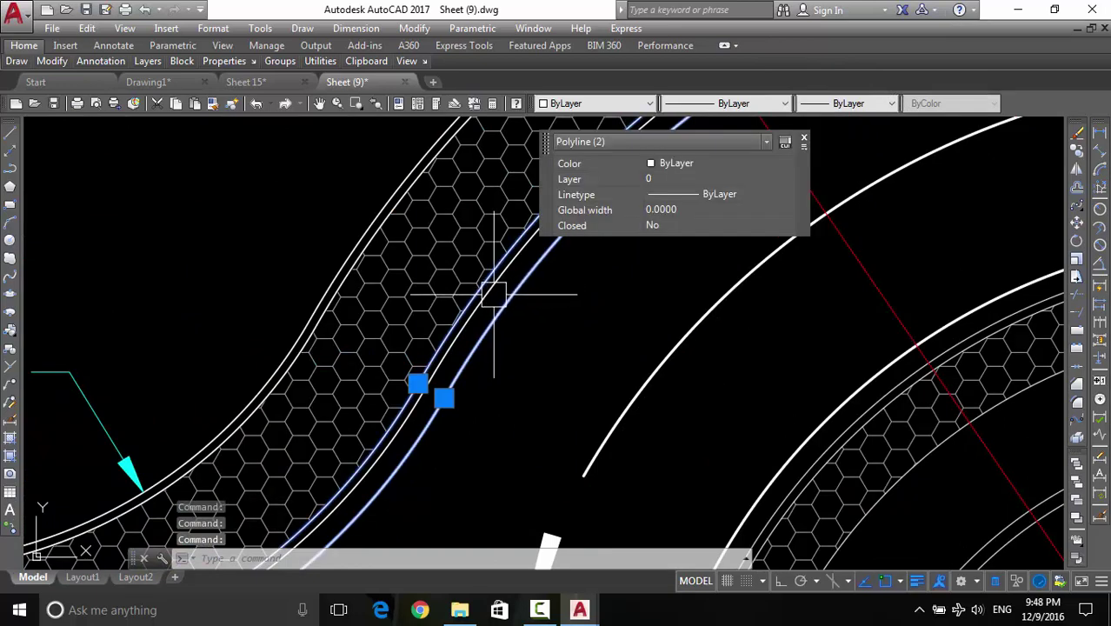
{"action": "scroll", "coordinate": [493, 291], "scroll_direction": "up", "scroll_amount": 5}
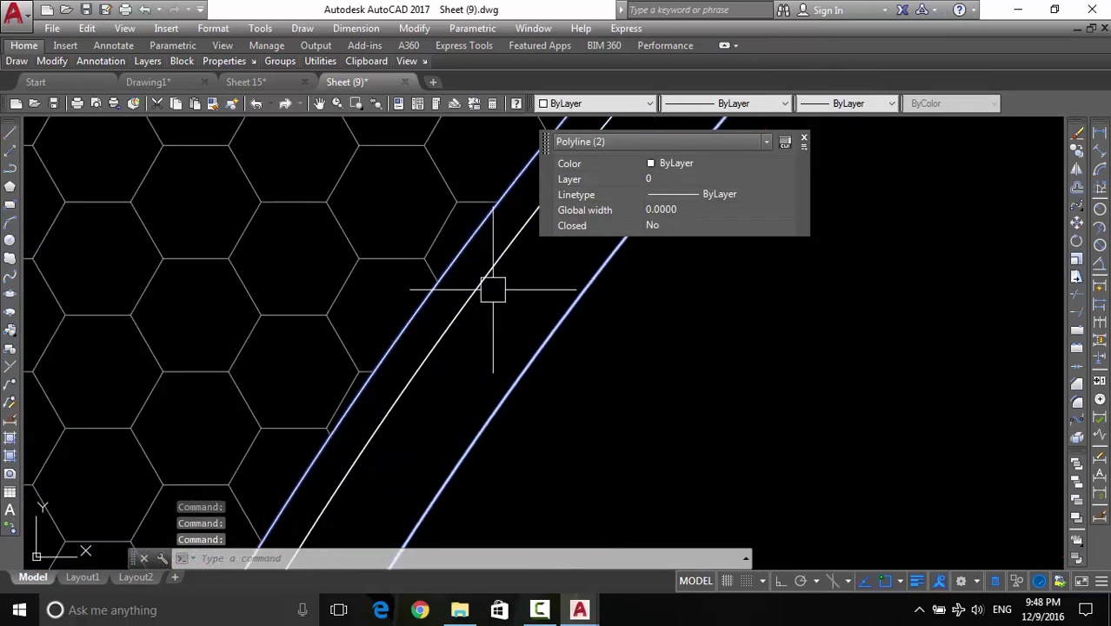
{"action": "left_click", "coordinate": [467, 280]}
{"action": "scroll", "coordinate": [472, 340], "scroll_direction": "down", "scroll_amount": 5}
{"action": "scroll", "coordinate": [459, 347], "scroll_direction": "down", "scroll_amount": 3}
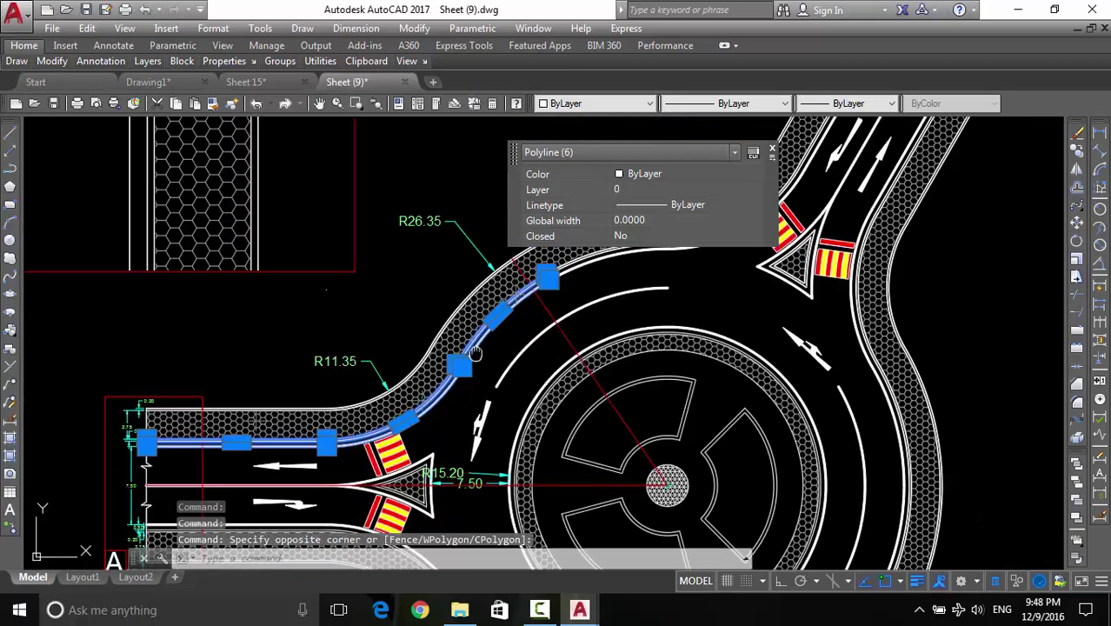
{"action": "scroll", "coordinate": [467, 357], "scroll_direction": "up", "scroll_amount": 4}
{"action": "left_click", "coordinate": [447, 348]}
{"action": "scroll", "coordinate": [453, 347], "scroll_direction": "up", "scroll_amount": 3}
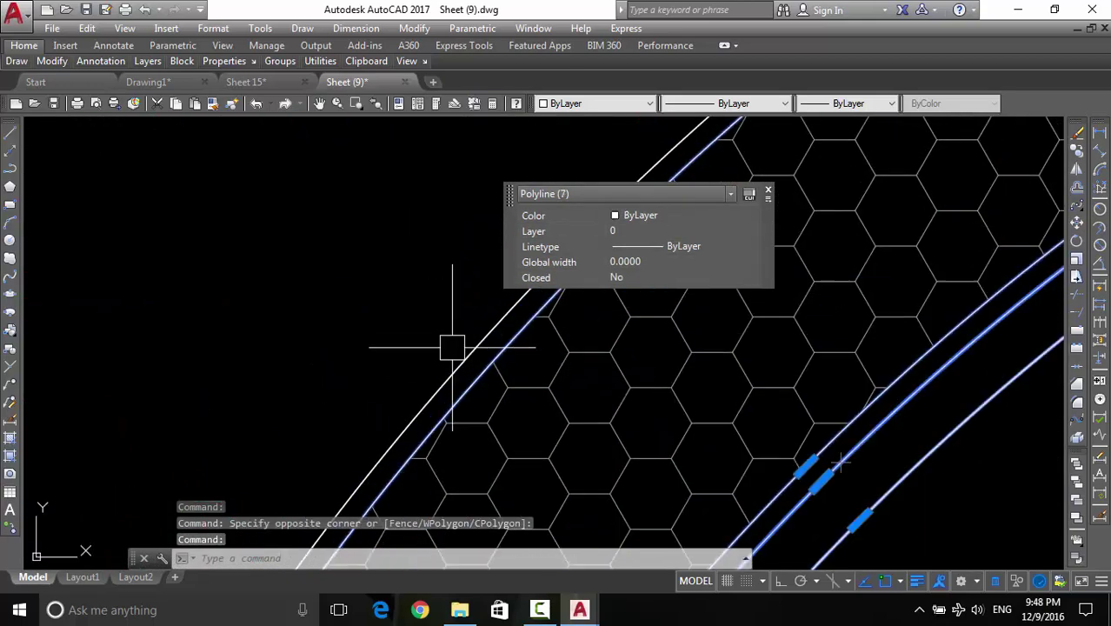
{"action": "scroll", "coordinate": [464, 352], "scroll_direction": "down", "scroll_amount": 3}
{"action": "scroll", "coordinate": [463, 348], "scroll_direction": "down", "scroll_amount": 3}
{"action": "scroll", "coordinate": [462, 343], "scroll_direction": "up", "scroll_amount": 1}
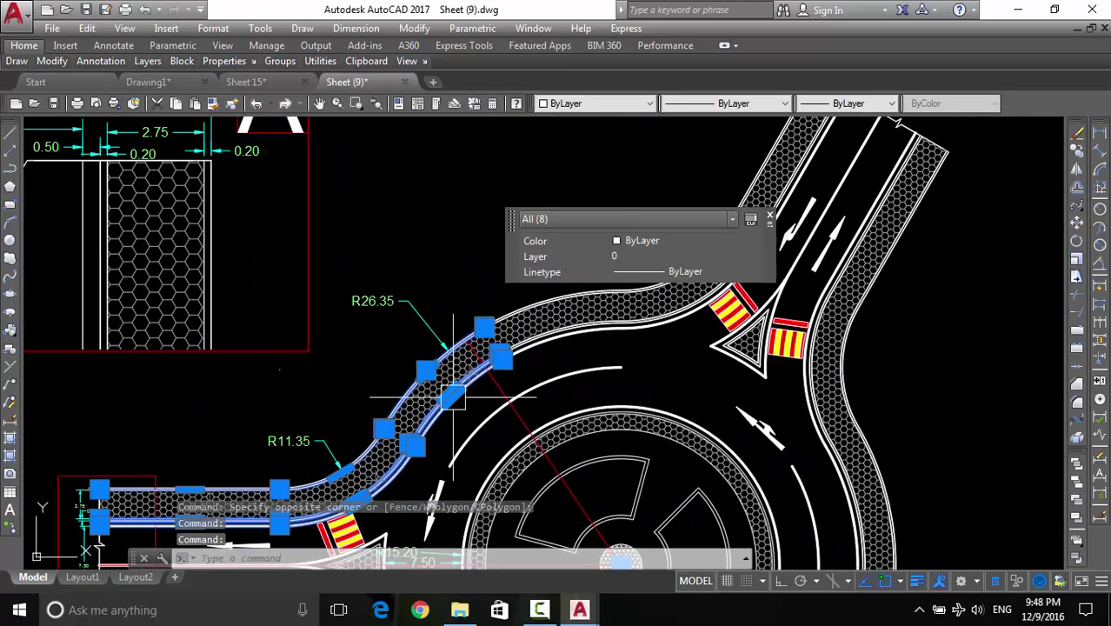
{"action": "scroll", "coordinate": [461, 339], "scroll_direction": "up", "scroll_amount": 2}
Add the remaining curb edge lines further along the curve to the selection
{"action": "middle_click_drag", "start_coordinate": [462, 339], "coordinate": [510, 245]}
{"action": "scroll", "coordinate": [415, 388], "scroll_direction": "up", "scroll_amount": 5}
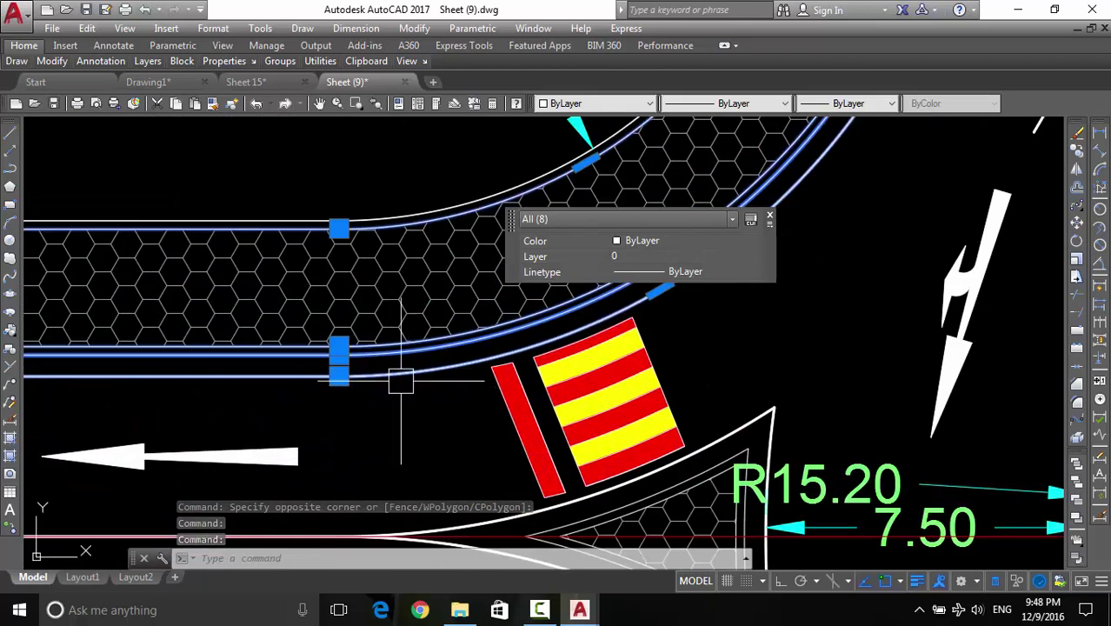
{"action": "scroll", "coordinate": [435, 195], "scroll_direction": "up", "scroll_amount": 3}
{"action": "left_click", "coordinate": [439, 235]}
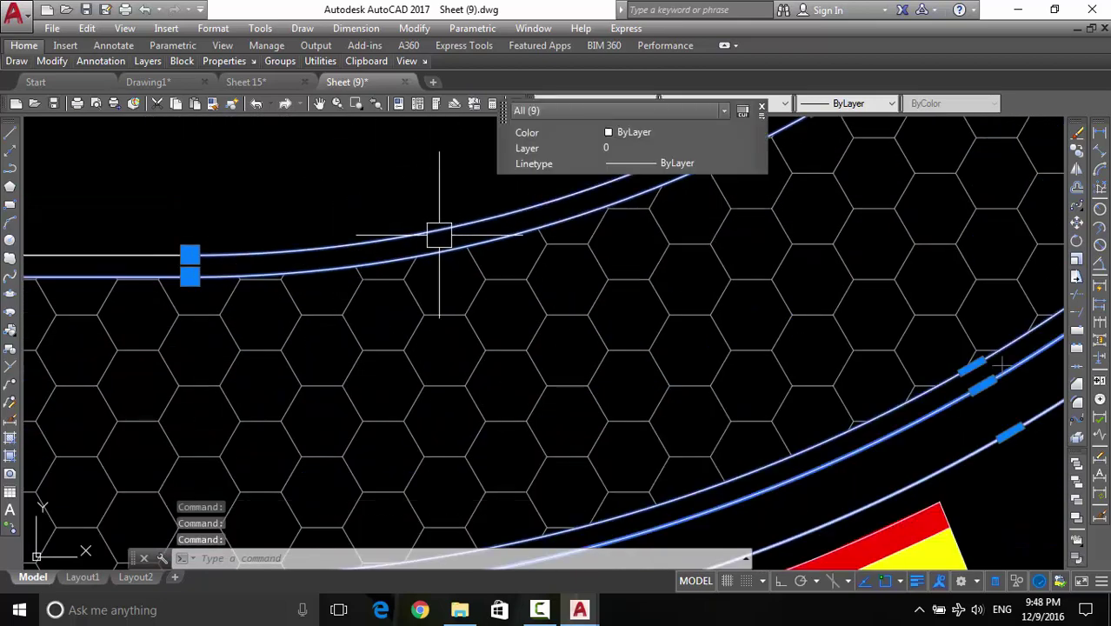
{"action": "scroll", "coordinate": [384, 235], "scroll_direction": "down", "scroll_amount": 3}
{"action": "left_click", "coordinate": [252, 232]}
{"action": "scroll", "coordinate": [251, 226], "scroll_direction": "down", "scroll_amount": 4}
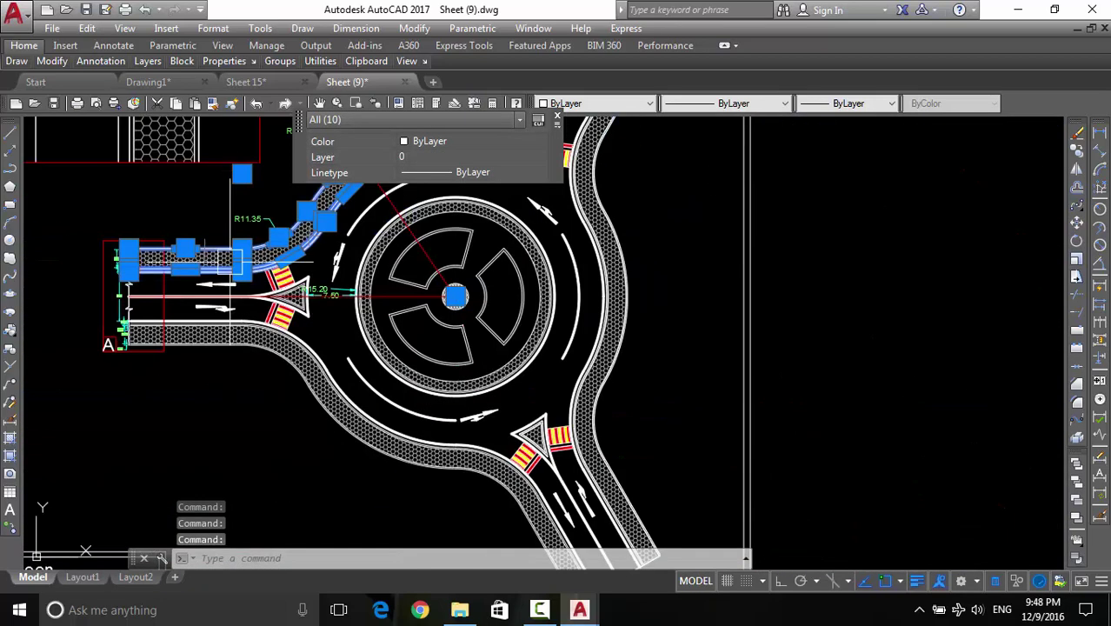
{"action": "scroll", "coordinate": [301, 278], "scroll_direction": "up", "scroll_amount": 2}
{"action": "scroll", "coordinate": [301, 278], "scroll_direction": "up", "scroll_amount": 2}
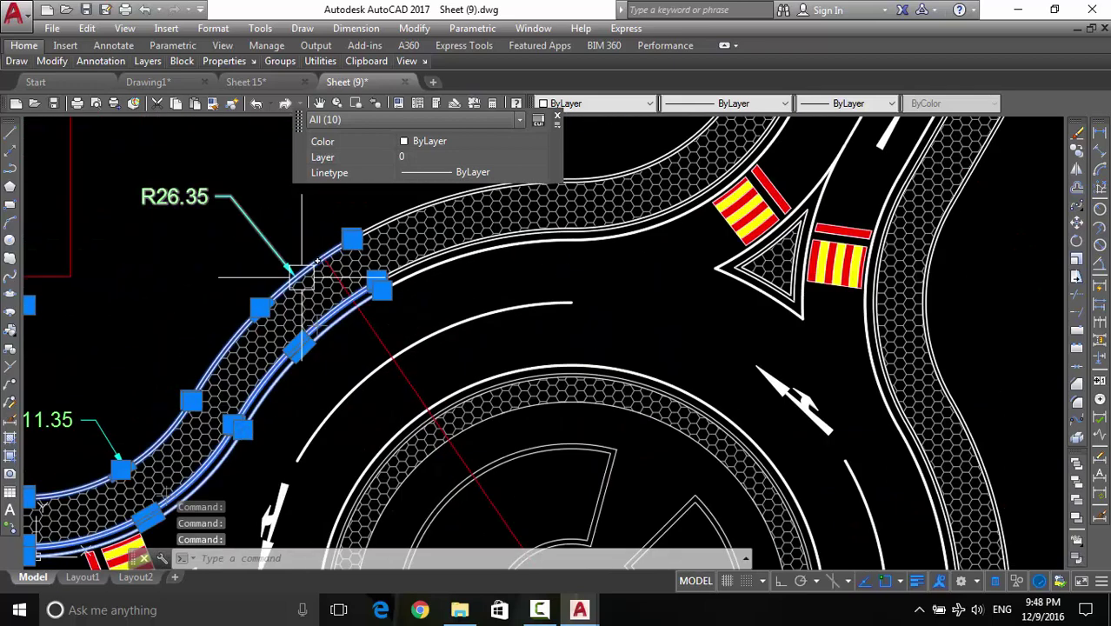
Turn off the Quick Properties summary
{"action": "left_click", "coordinate": [999, 582]}
{"action": "scroll", "coordinate": [329, 252], "scroll_direction": "up", "scroll_amount": 3}
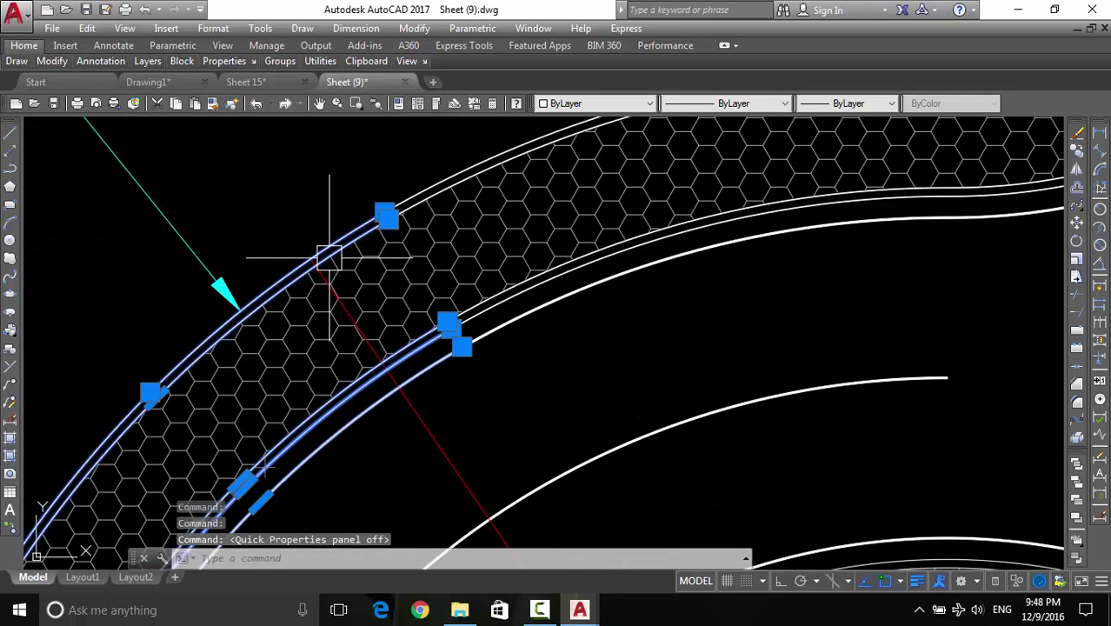
{"action": "mouse_move", "coordinate": [524, 390]}
{"action": "middle_mouse_down"}
{"action": "mouse_move", "coordinate": [518, 369]}
{"action": "mouse_move", "coordinate": [417, 334]}
{"action": "middle_mouse_up"}
{"action": "scroll", "coordinate": [430, 349], "scroll_direction": "down", "scroll_amount": 2}
{"action": "scroll", "coordinate": [471, 338], "scroll_direction": "up", "scroll_amount": 1}
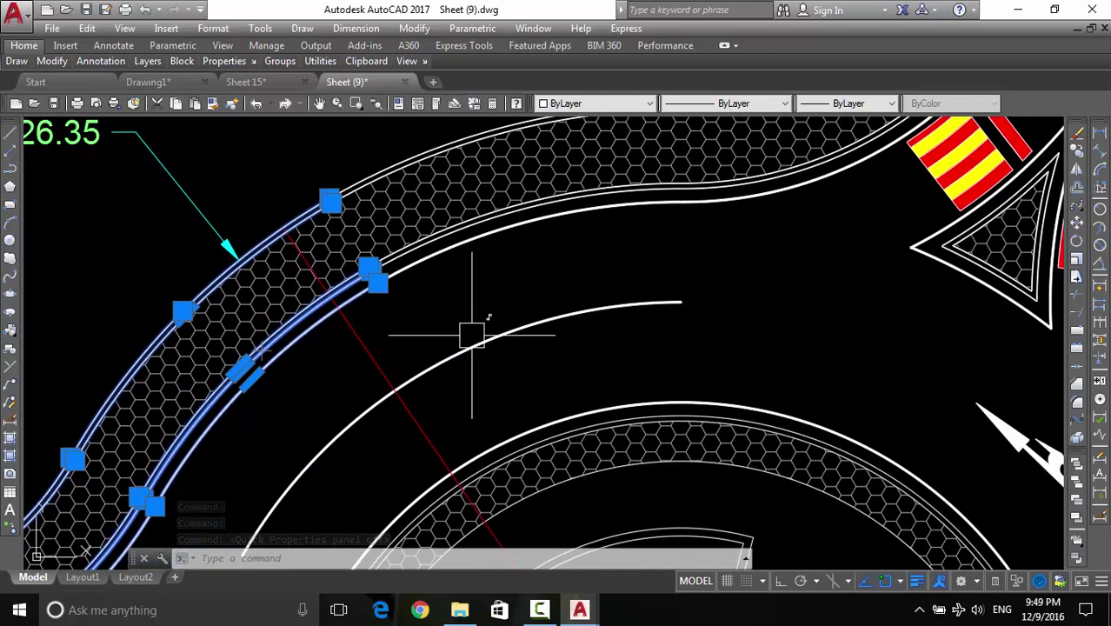
{"action": "scroll", "coordinate": [471, 337], "scroll_direction": "down", "scroll_amount": 4}
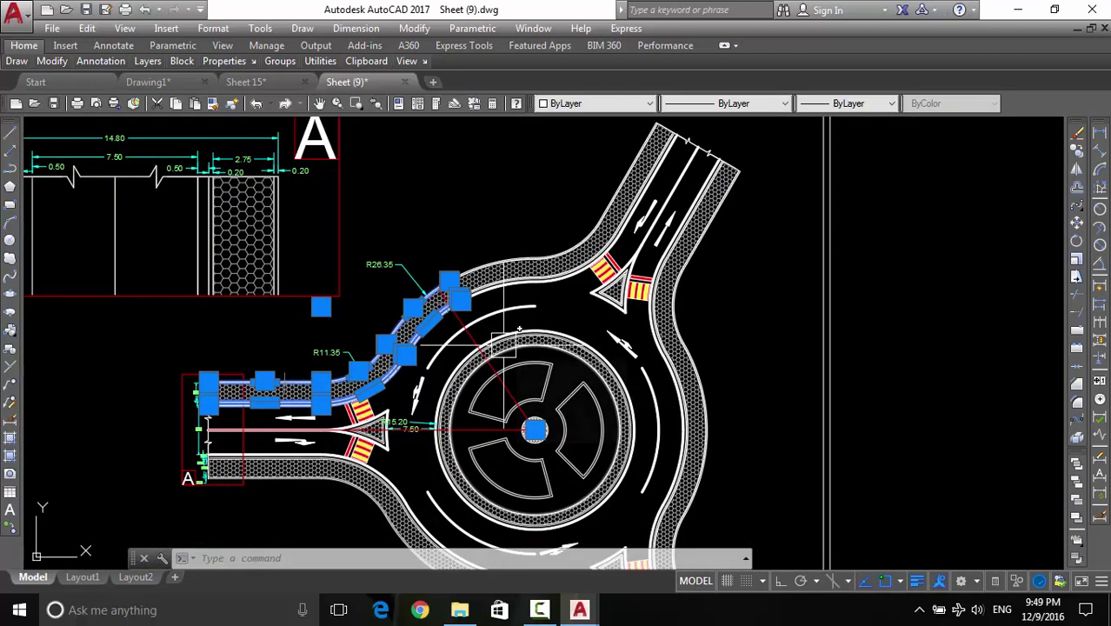
Copy the selected curb lines from the roundabout centre to the empty area beside the sheet
{"action": "type", "text": "co"}
{"action": "key", "text": "Return"}
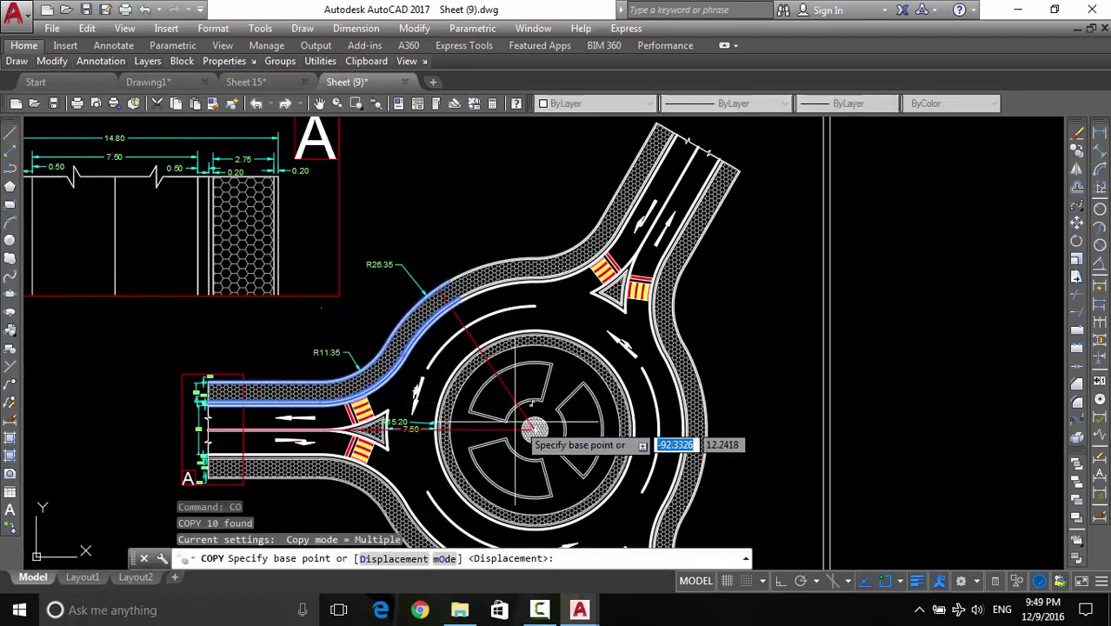
{"action": "left_click", "coordinate": [534, 429]}
{"action": "scroll", "coordinate": [534, 430], "scroll_direction": "down", "scroll_amount": 4}
{"action": "middle_click_drag", "start_coordinate": [707, 385], "coordinate": [479, 372]}
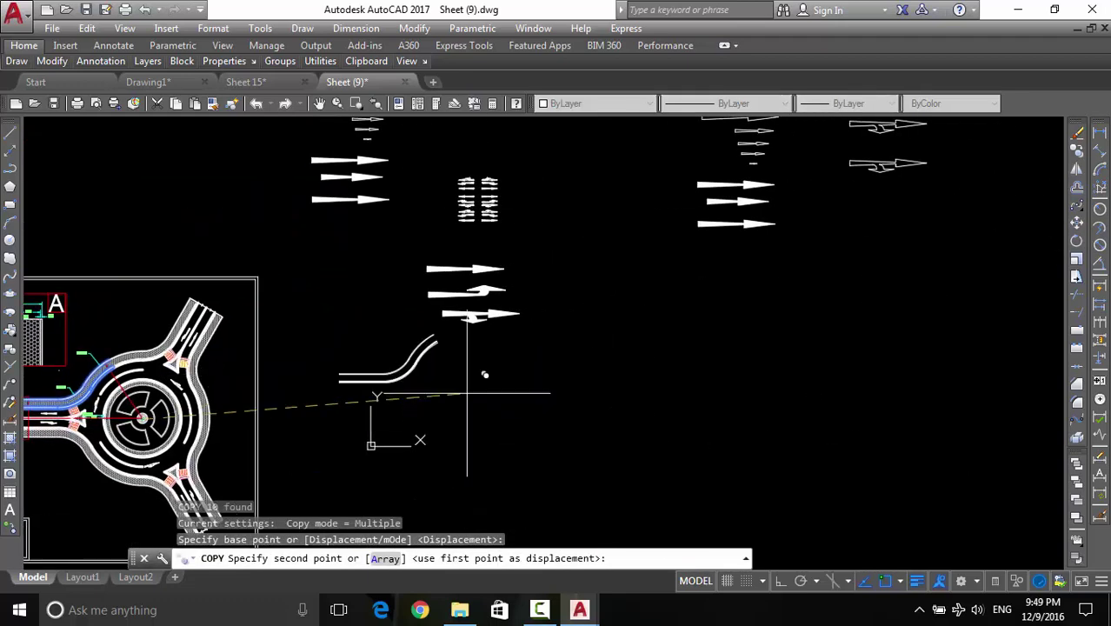
{"action": "scroll", "coordinate": [803, 463], "scroll_direction": "down", "scroll_amount": 3}
{"action": "middle_click_drag", "start_coordinate": [804, 463], "coordinate": [595, 379]}
{"action": "left_click", "coordinate": [651, 439]}
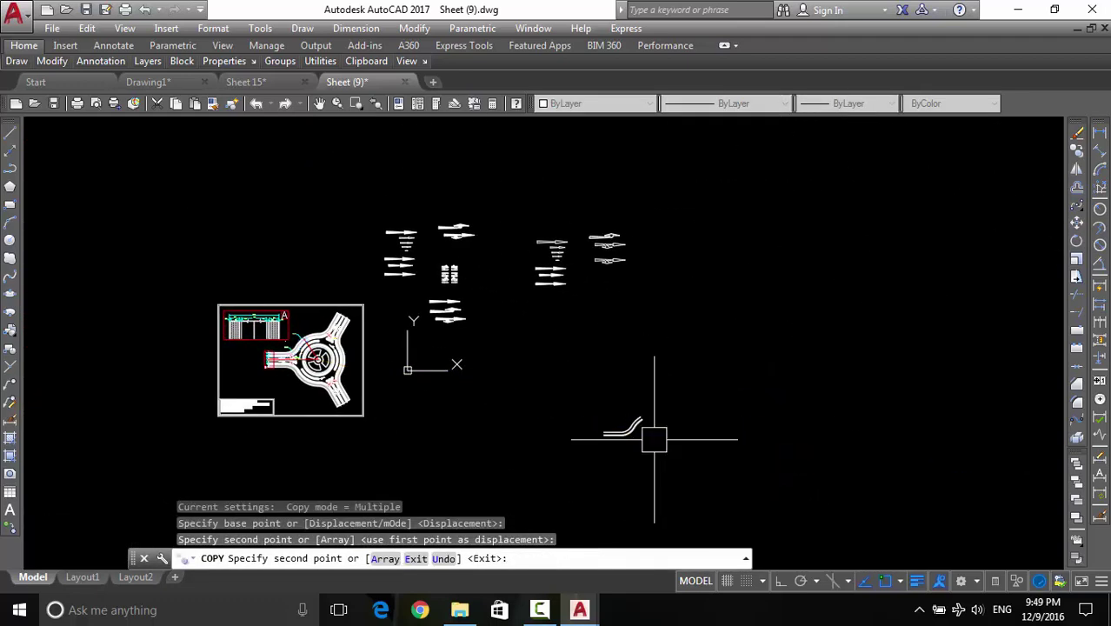
{"action": "key", "text": "Escape"}
{"action": "scroll", "coordinate": [637, 435], "scroll_direction": "up", "scroll_amount": 5}
{"action": "scroll", "coordinate": [643, 430], "scroll_direction": "up", "scroll_amount": 3}
{"action": "scroll", "coordinate": [656, 448], "scroll_direction": "up", "scroll_amount": 1}
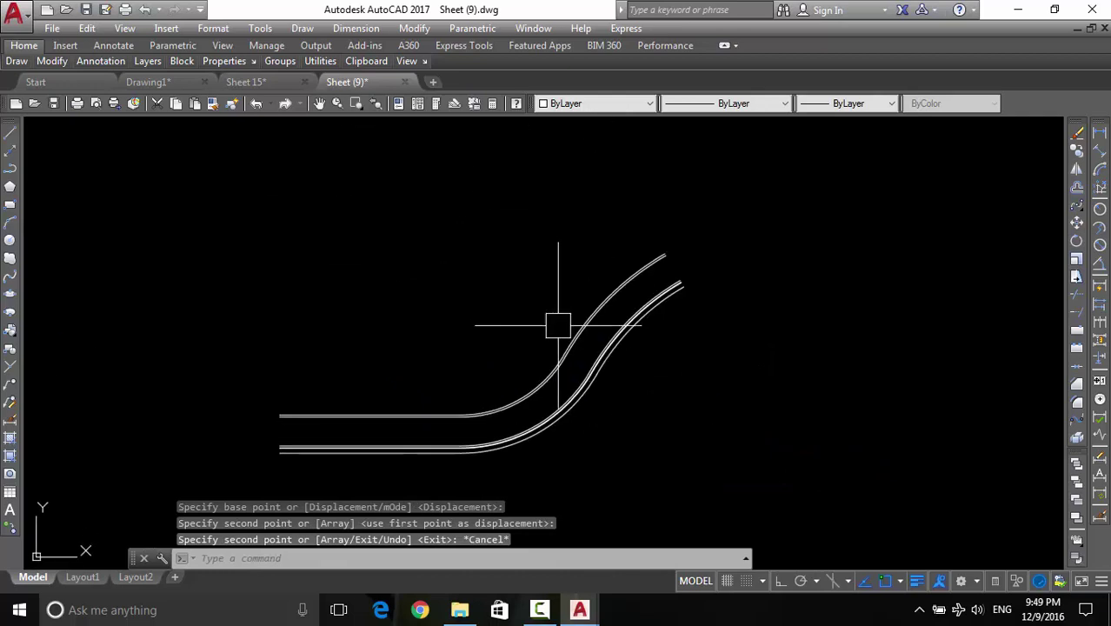
{"action": "scroll", "coordinate": [691, 318], "scroll_direction": "up", "scroll_amount": 1}
{"action": "scroll", "coordinate": [696, 348], "scroll_direction": "down", "scroll_amount": 1}
Draw a 10-unit vertical line down from the lower curb line's end
{"action": "type", "text": "l"}
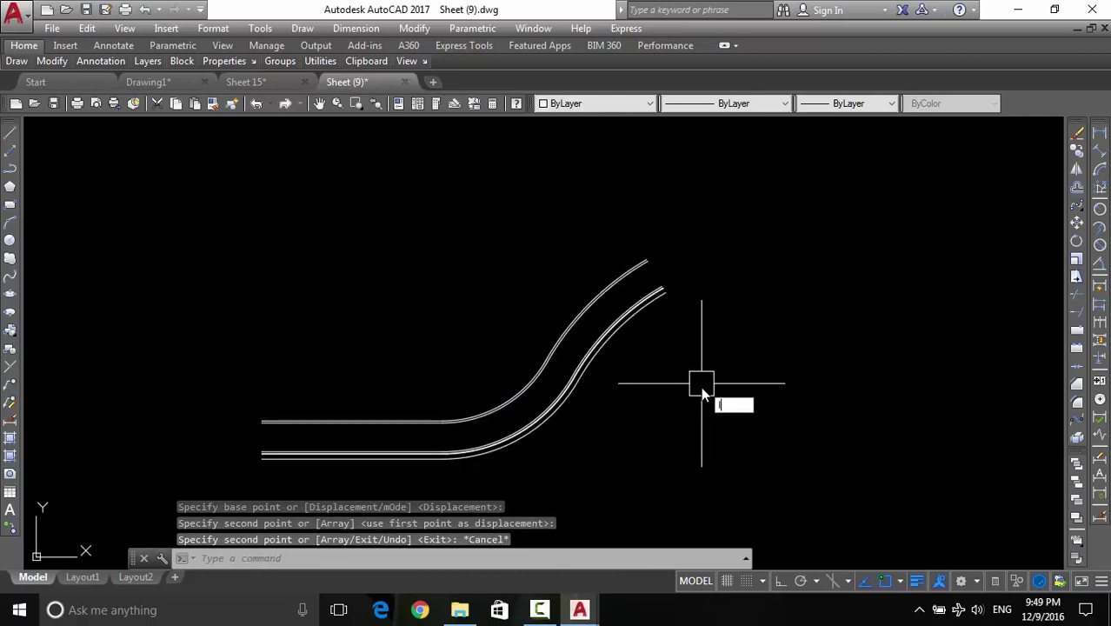
{"action": "key", "text": "Return"}
{"action": "scroll", "coordinate": [261, 456], "scroll_direction": "down", "scroll_amount": 2}
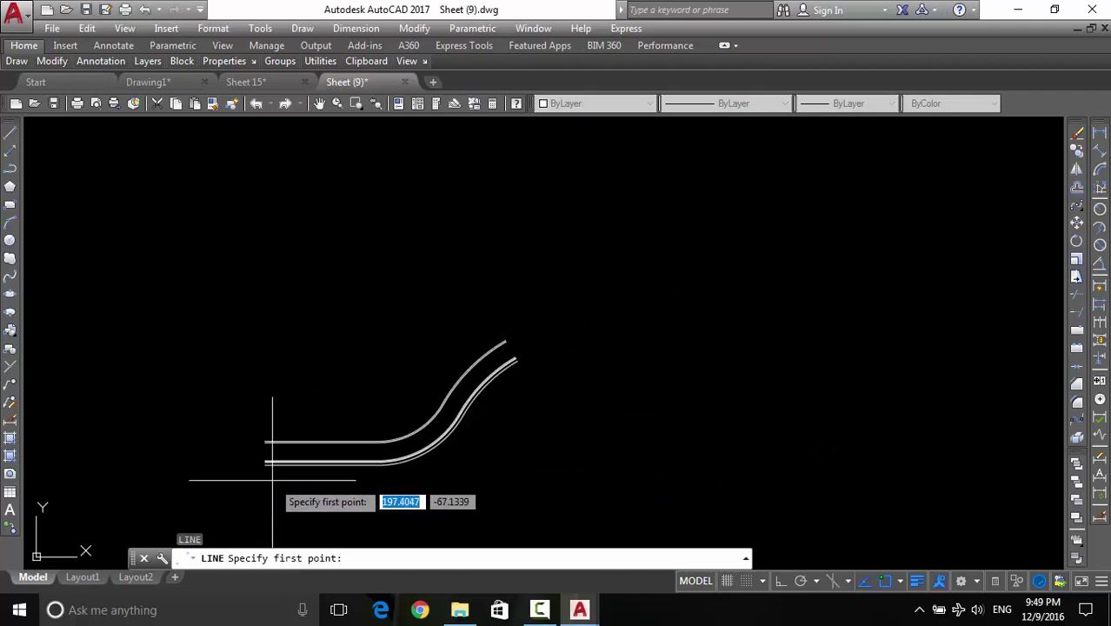
{"action": "middle_click_drag", "start_coordinate": [261, 471], "coordinate": [301, 420]}
{"action": "left_click", "coordinate": [293, 406]}
{"action": "type", "text": "10"}
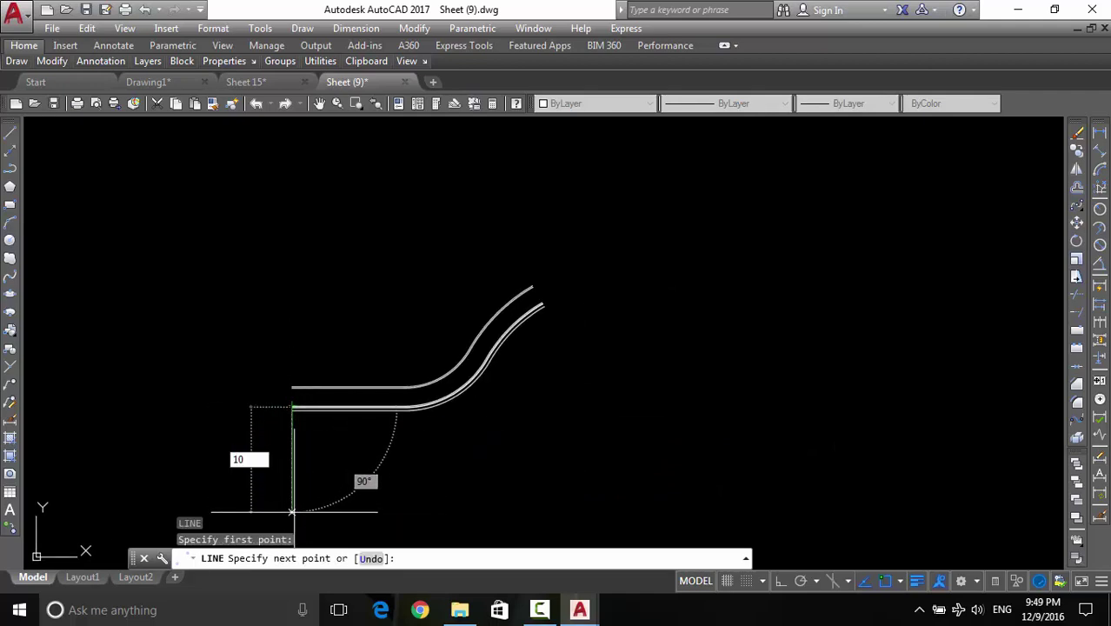
{"action": "key", "text": "Return"}
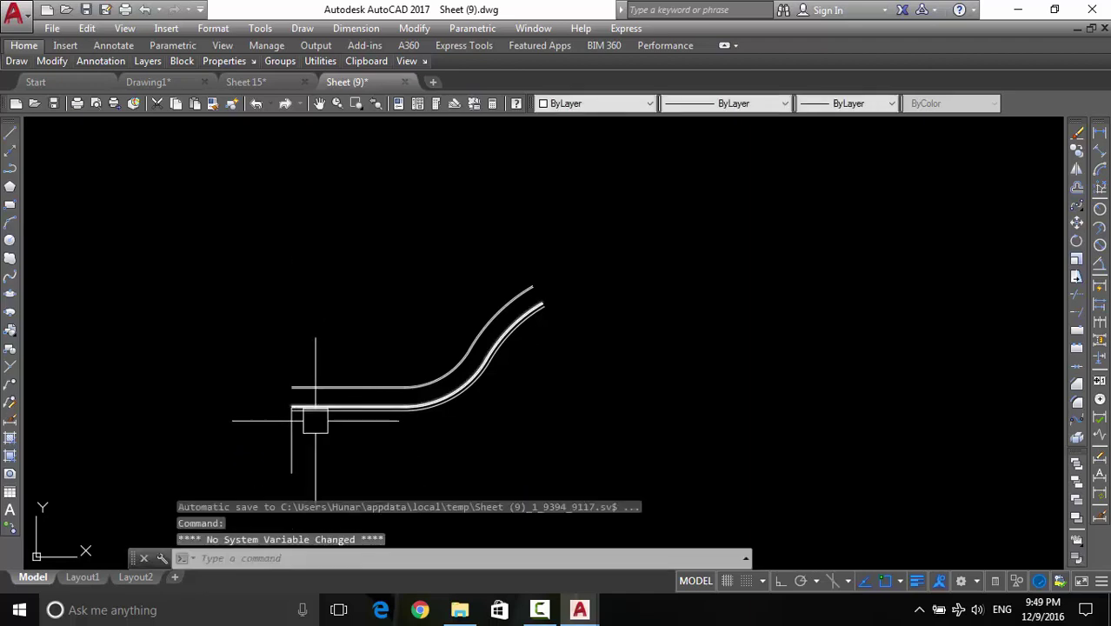
{"action": "middle_click_drag", "start_coordinate": [315, 417], "coordinate": [289, 397]}
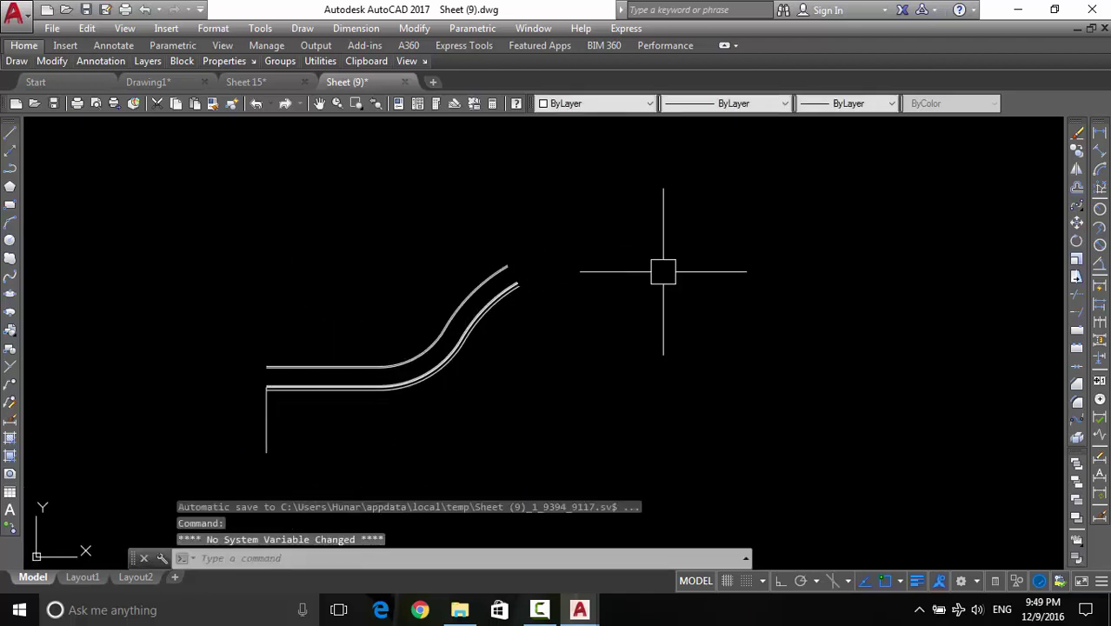
Draw the extended baseline rightward from the vertical line's bottom end
{"action": "type", "text": "l"}
{"action": "key", "text": "Return"}
{"action": "left_click", "coordinate": [266, 451]}
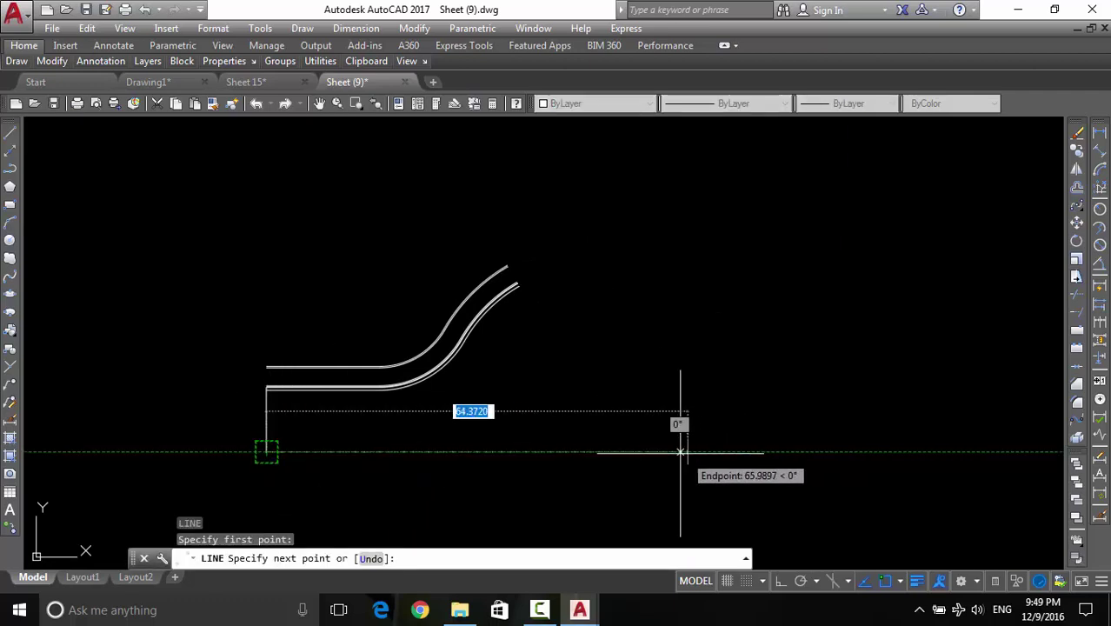
{"action": "left_click", "coordinate": [710, 453]}
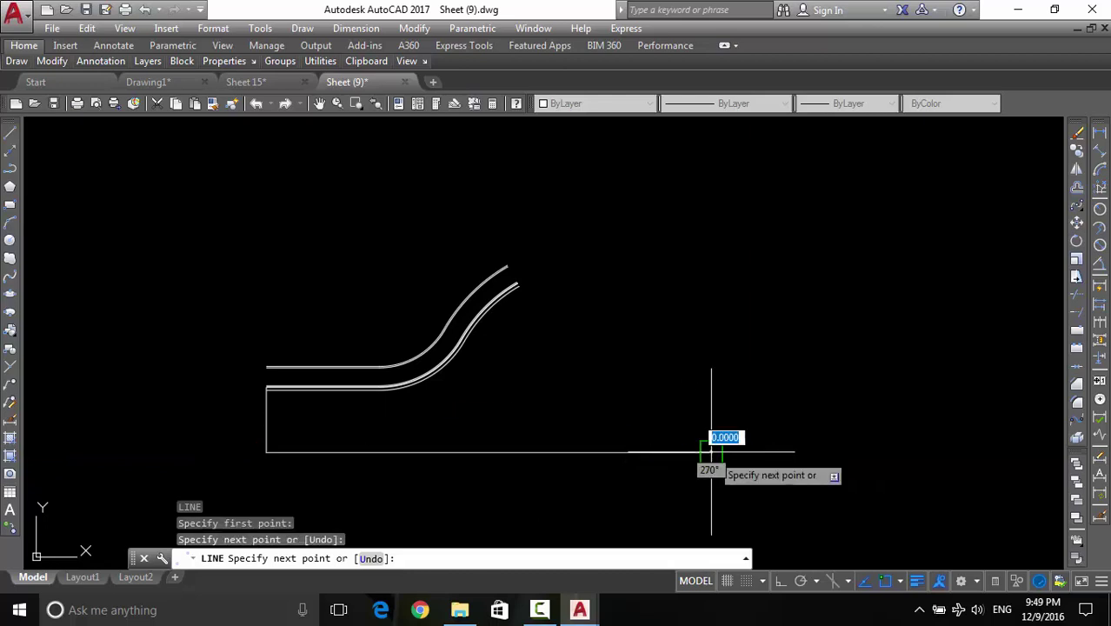
{"action": "key", "text": "Escape"}
{"action": "middle_click_drag", "start_coordinate": [547, 356], "coordinate": [546, 377]}
Draw a slanted line from the curve's end down-right to a point below the curve
{"action": "type", "text": "l"}
{"action": "key", "text": "Return"}
{"action": "scroll", "coordinate": [508, 313], "scroll_direction": "up", "scroll_amount": 3}
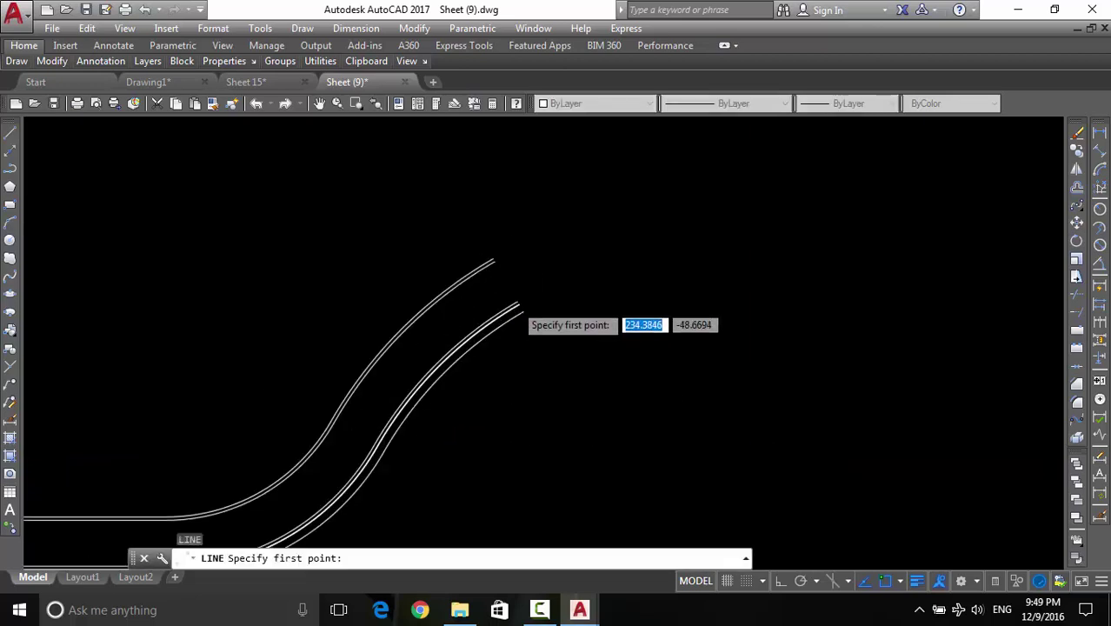
{"action": "scroll", "coordinate": [461, 191], "scroll_direction": "up", "scroll_amount": 3}
{"action": "left_click", "coordinate": [460, 184]}
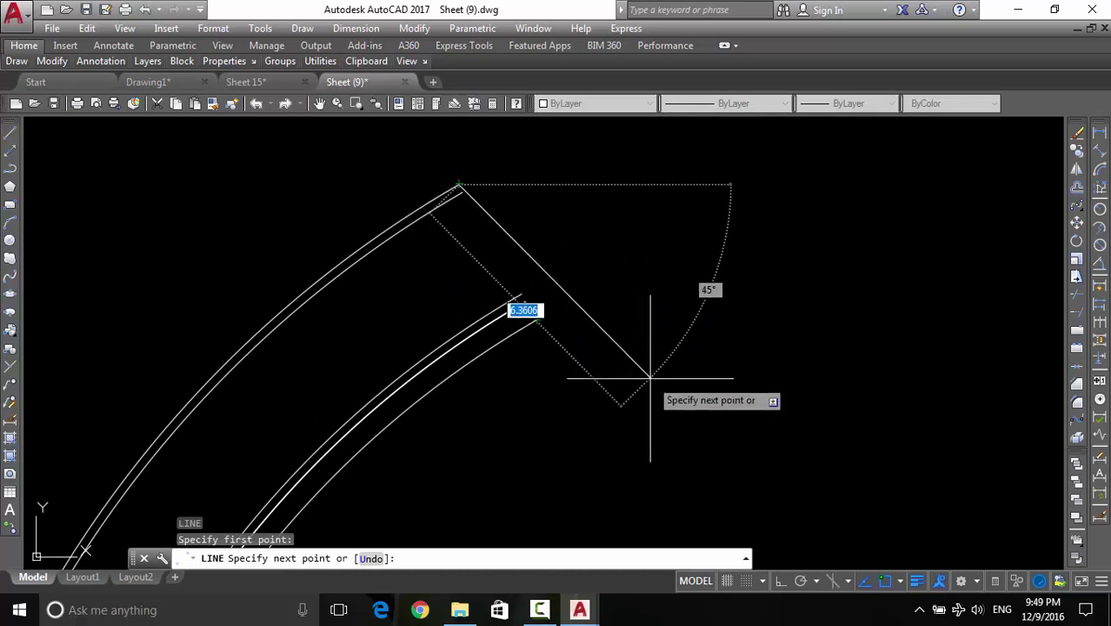
{"action": "left_click", "coordinate": [536, 320]}
{"action": "key", "text": "Escape"}
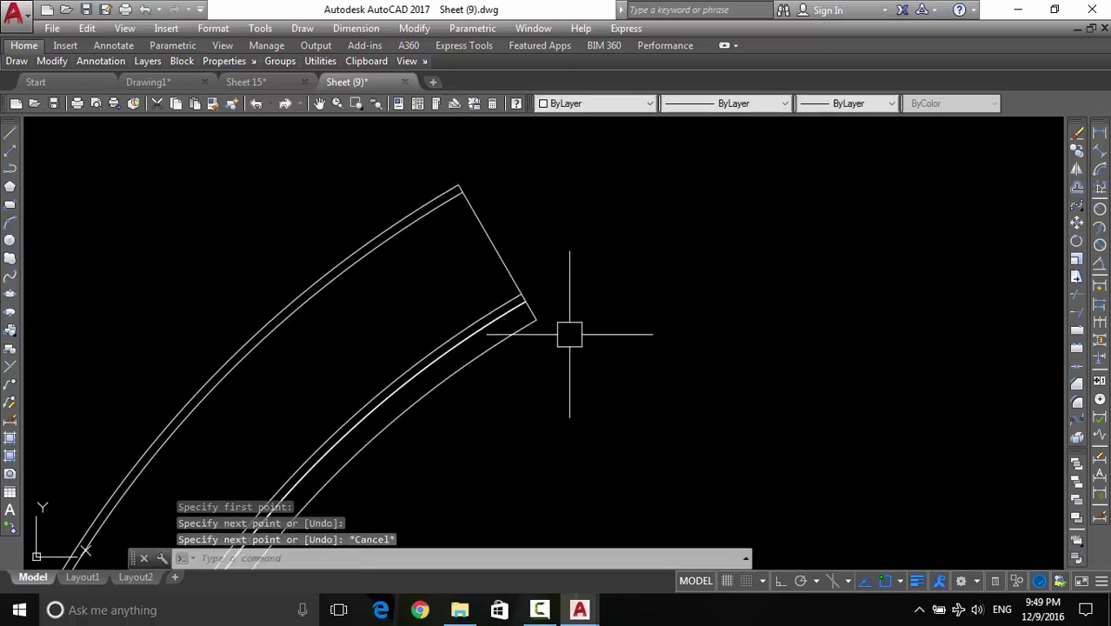
{"action": "type", "text": "ex"}
Extend the slanted line down to meet the baseline
{"action": "key", "text": "Return"}
{"action": "key", "text": "Return"}
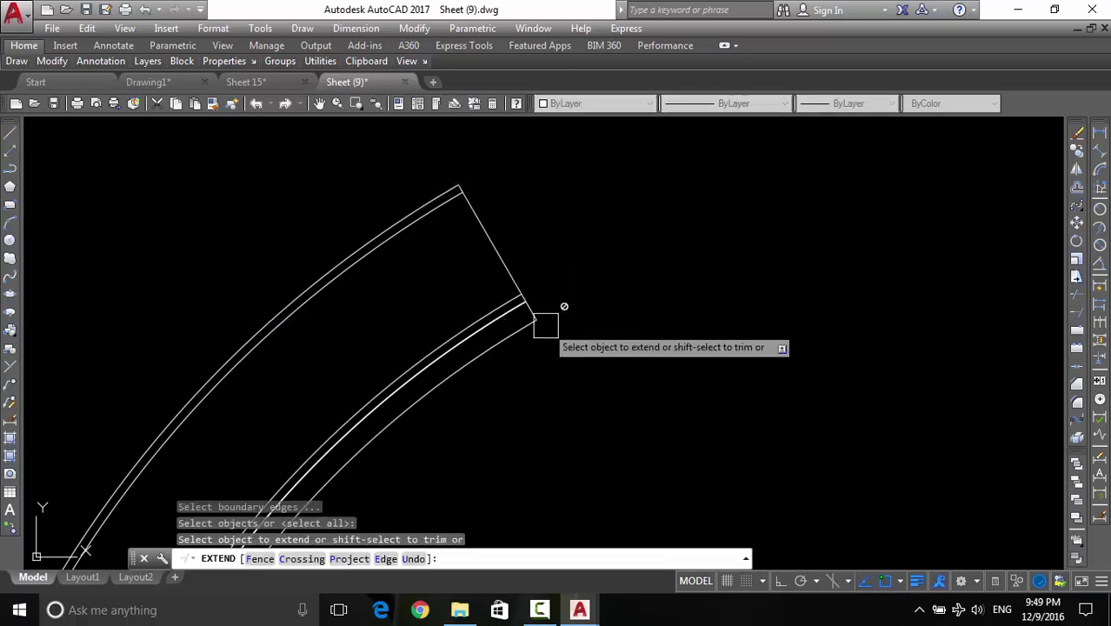
{"action": "scroll", "coordinate": [539, 313], "scroll_direction": "up", "scroll_amount": 2}
{"action": "left_click", "coordinate": [483, 265]}
{"action": "scroll", "coordinate": [546, 351], "scroll_direction": "down", "scroll_amount": 2}
{"action": "scroll", "coordinate": [546, 350], "scroll_direction": "down", "scroll_amount": 5}
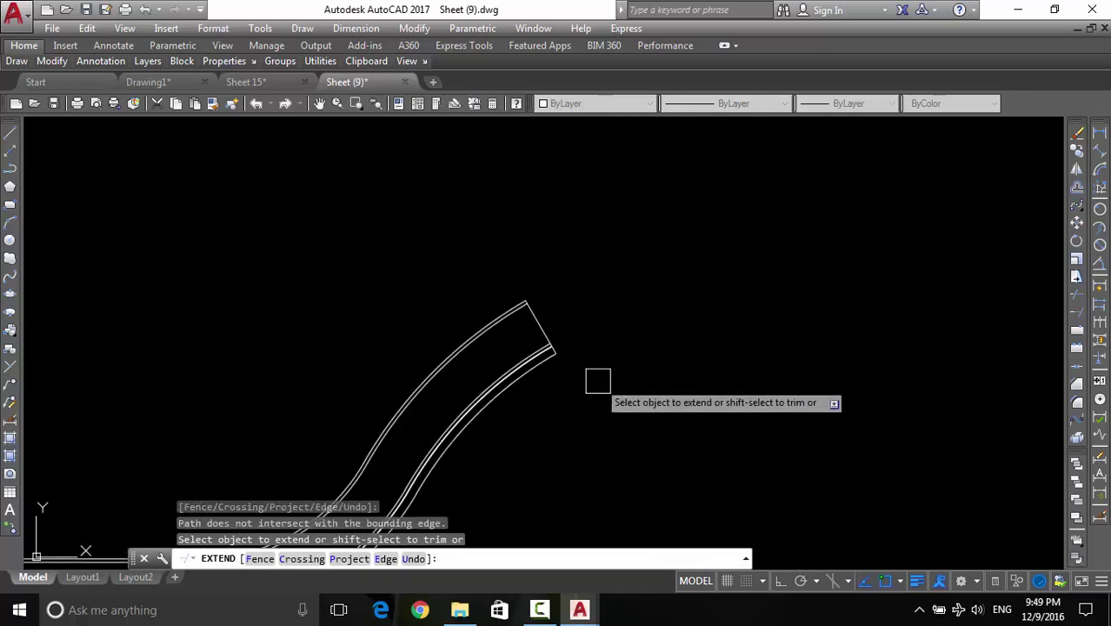
{"action": "middle_click_drag", "start_coordinate": [598, 380], "coordinate": [463, 251]}
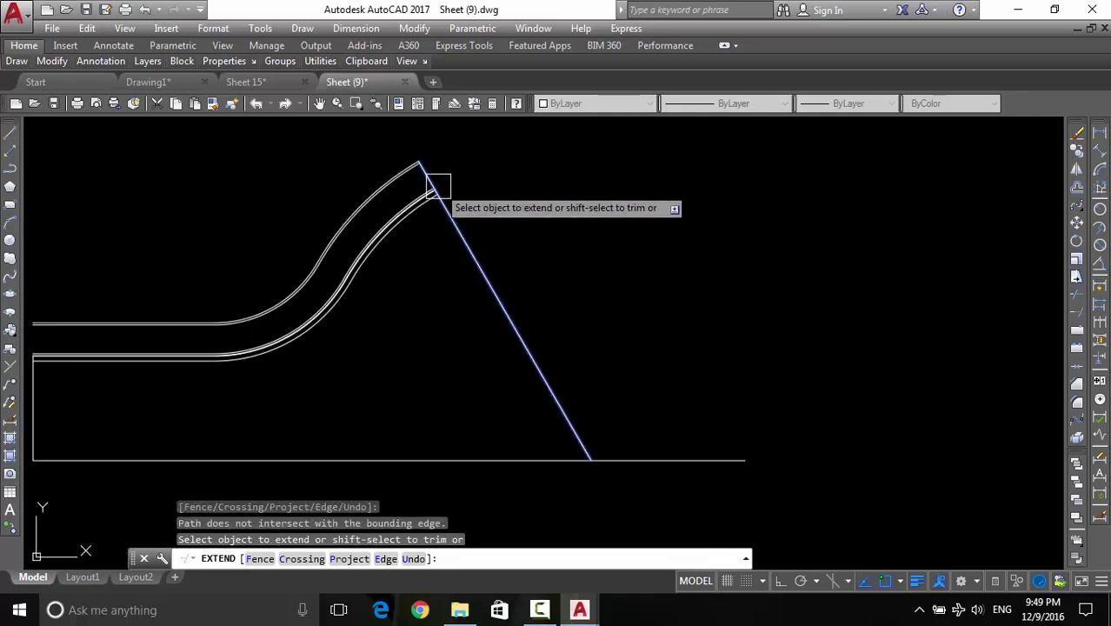
{"action": "left_click", "coordinate": [434, 179]}
{"action": "key", "text": "Escape"}
Window-select the S-shaped curb lines
{"action": "scroll", "coordinate": [482, 290], "scroll_direction": "down", "scroll_amount": 2}
{"action": "middle_click_drag", "start_coordinate": [482, 290], "coordinate": [508, 342]}
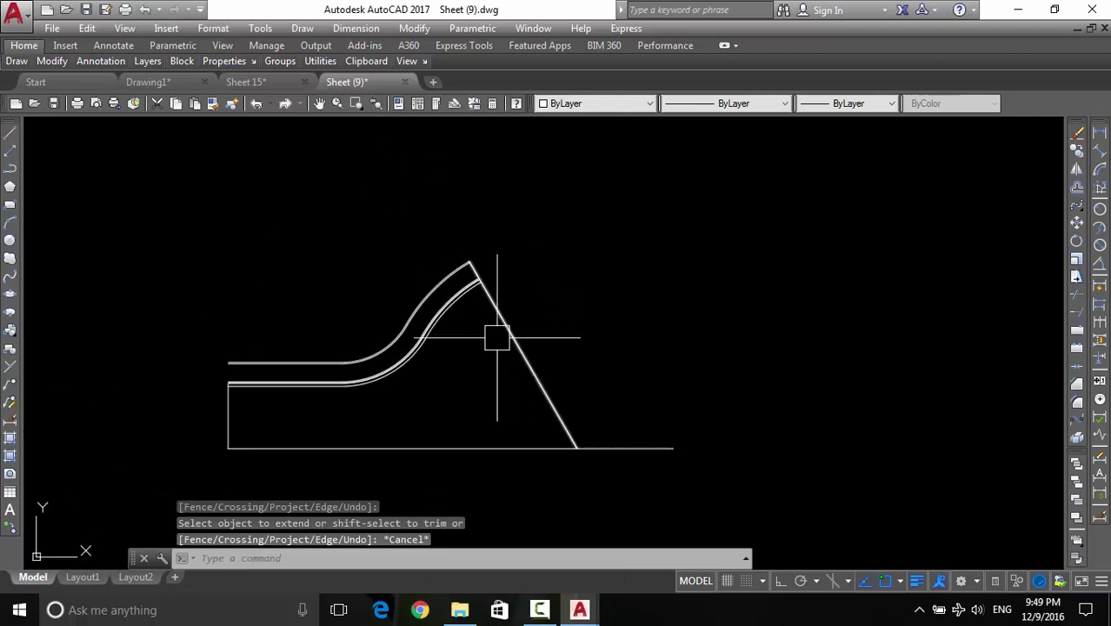
{"action": "left_click", "coordinate": [462, 364]}
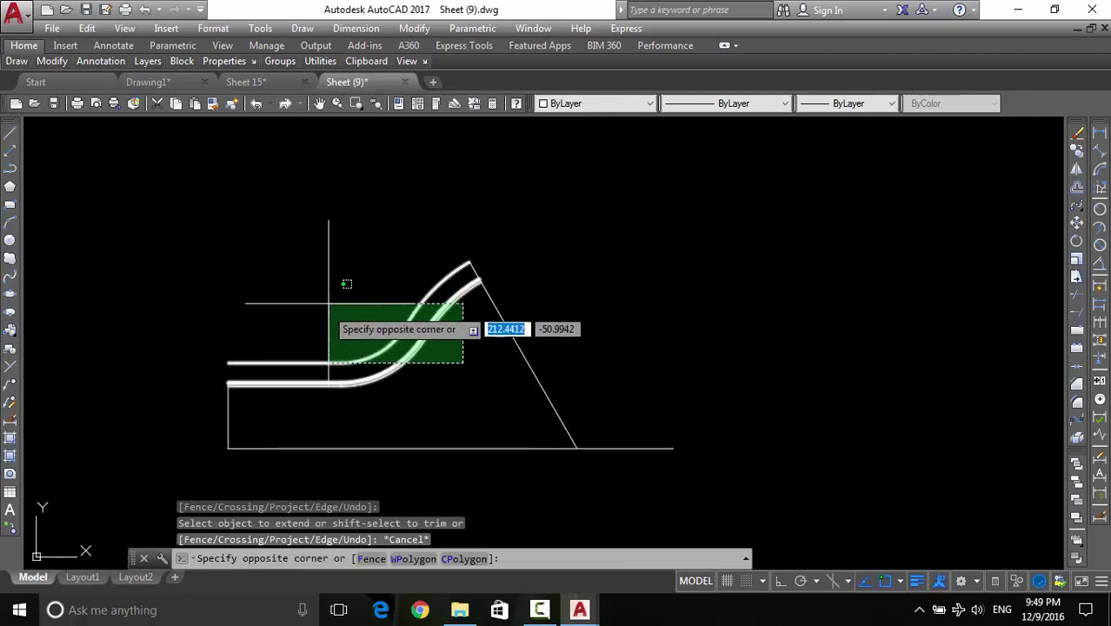
{"action": "left_click", "coordinate": [348, 402]}
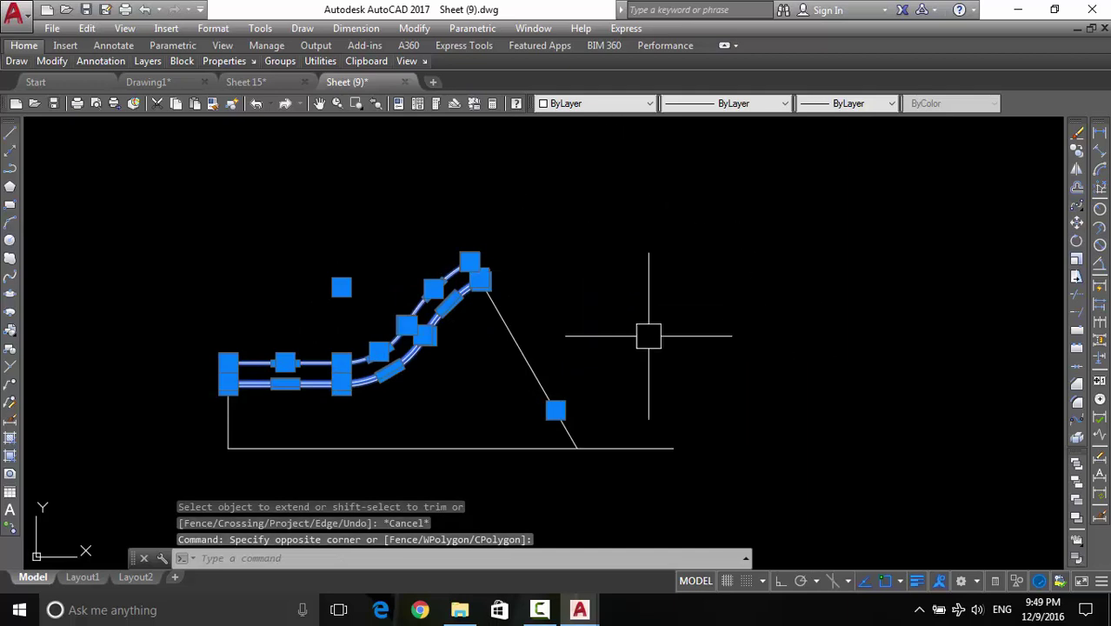
{"action": "middle_click_drag", "start_coordinate": [455, 362], "coordinate": [435, 363]}
{"action": "key", "text": "Escape"}
{"action": "left_click", "coordinate": [443, 342]}
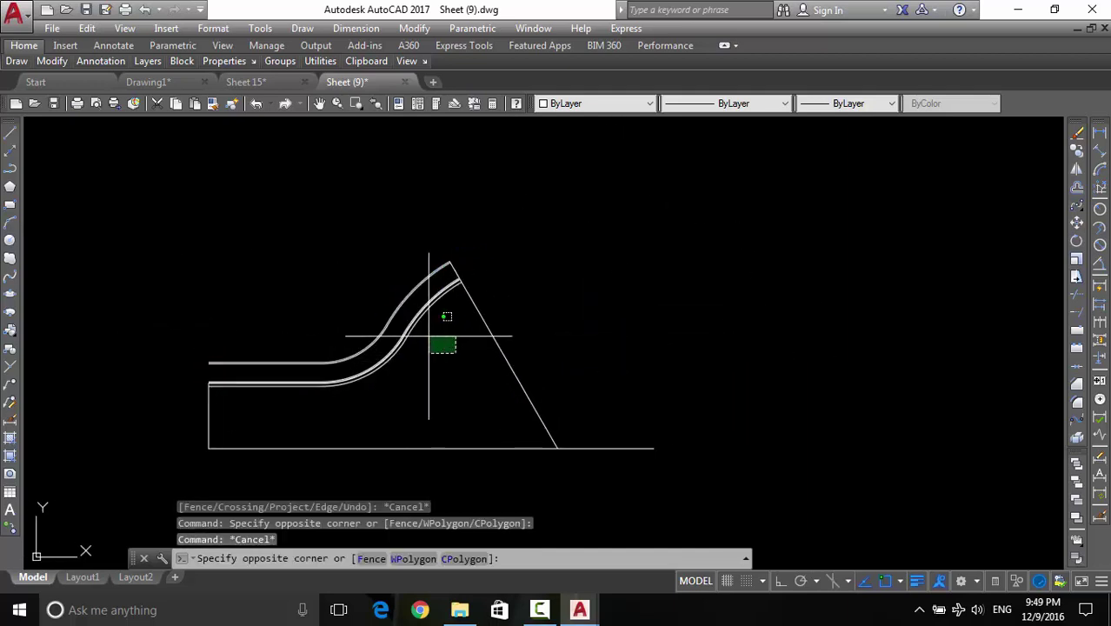
{"action": "left_click", "coordinate": [321, 401]}
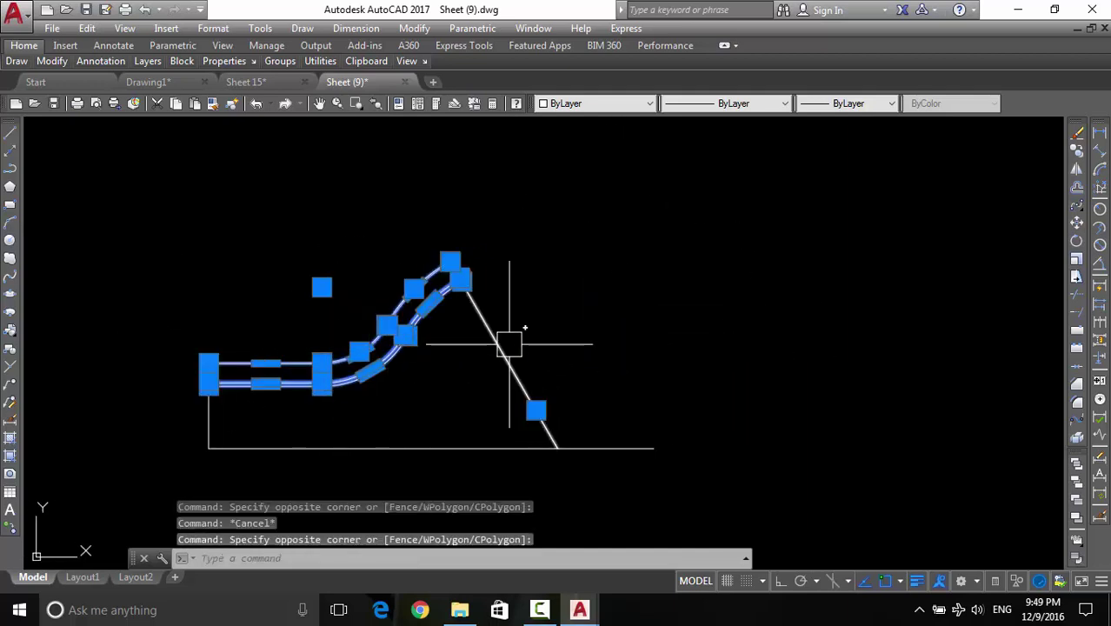
Mirror the S-curves about the slanted line from curve end to its foot, keeping the originals
{"action": "type", "text": "mi"}
{"action": "key", "text": "Return"}
{"action": "left_click", "coordinate": [451, 259]}
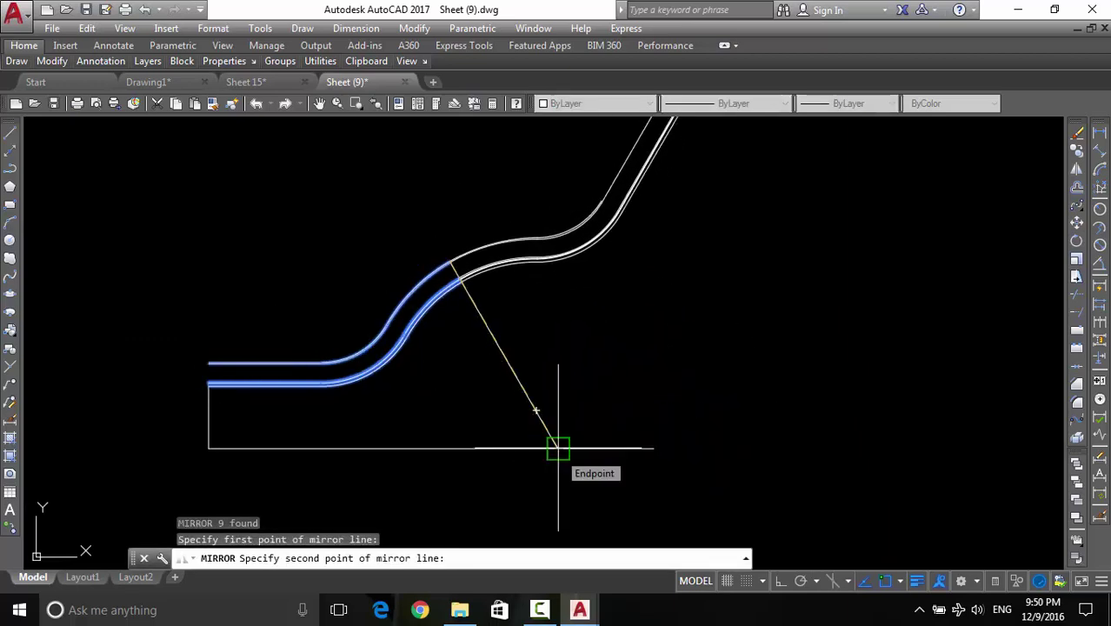
{"action": "scroll", "coordinate": [558, 449], "scroll_direction": "down", "scroll_amount": 1}
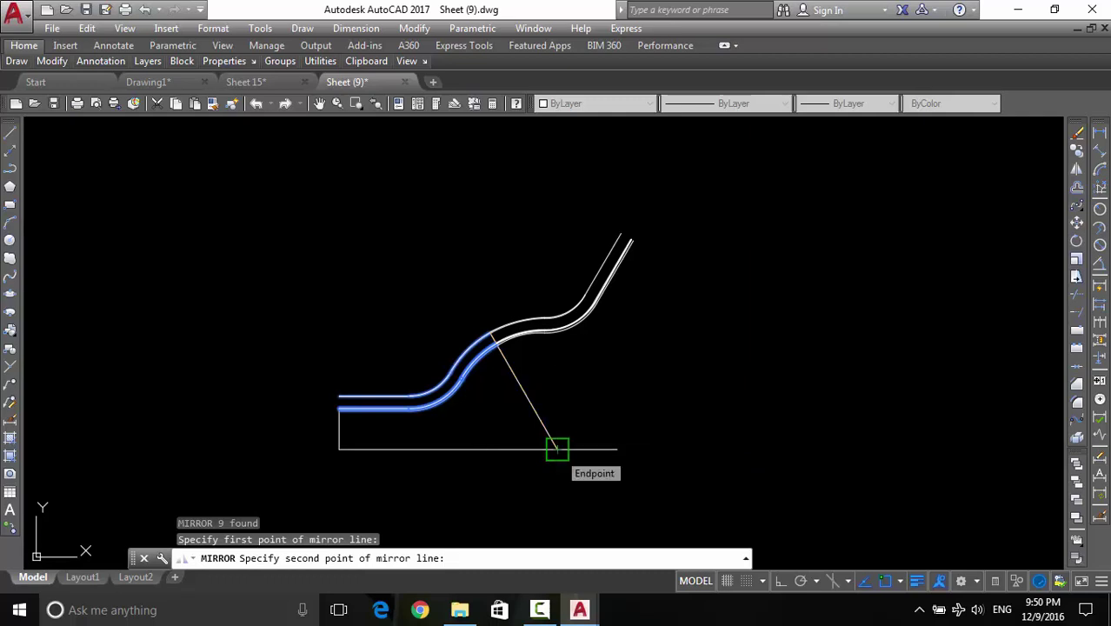
{"action": "left_click", "coordinate": [557, 449]}
{"action": "left_click", "coordinate": [597, 513]}
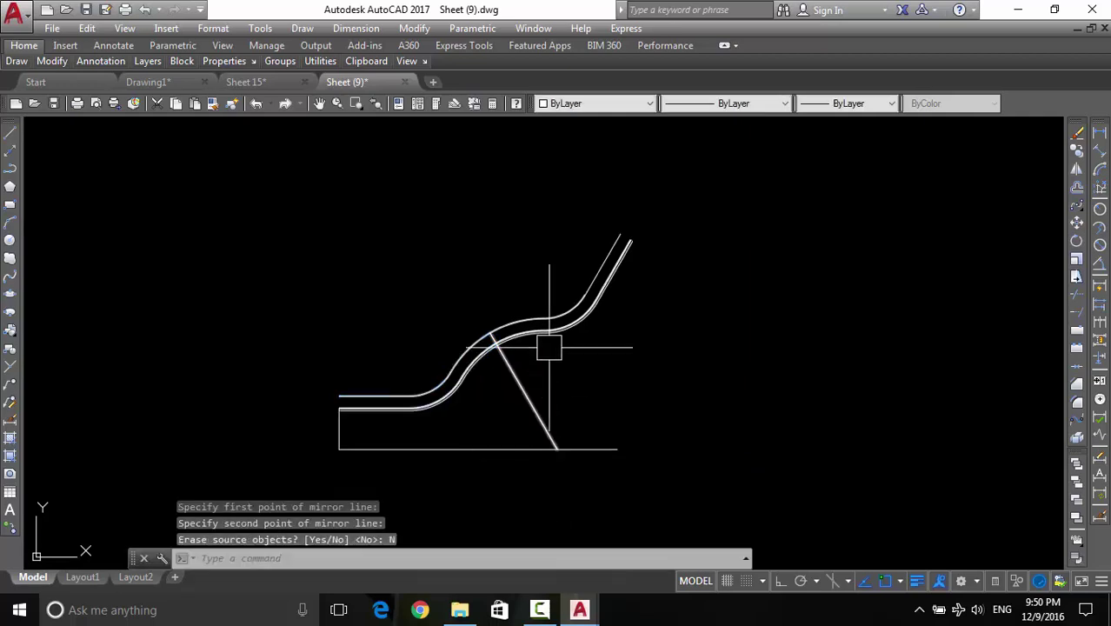
{"action": "key", "text": "Escape"}
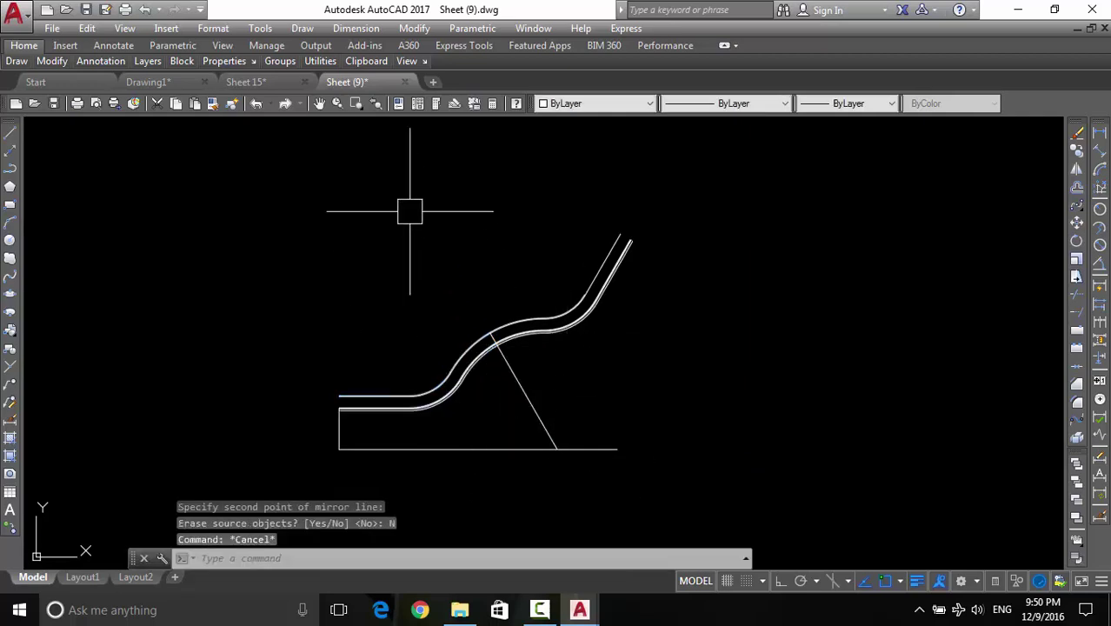
{"action": "scroll", "coordinate": [486, 346], "scroll_direction": "down", "scroll_amount": 3}
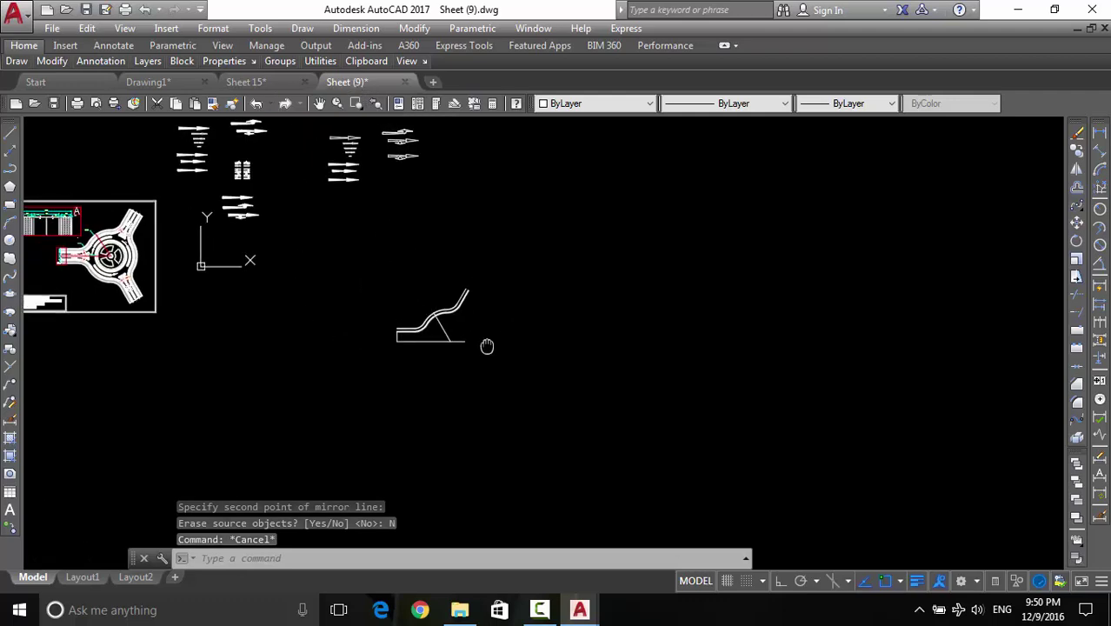
{"action": "scroll", "coordinate": [335, 278], "scroll_direction": "up", "scroll_amount": 2}
{"action": "scroll", "coordinate": [189, 204], "scroll_direction": "up", "scroll_amount": 2}
{"action": "scroll", "coordinate": [244, 258], "scroll_direction": "up", "scroll_amount": 3}
{"action": "scroll", "coordinate": [243, 257], "scroll_direction": "down", "scroll_amount": 2}
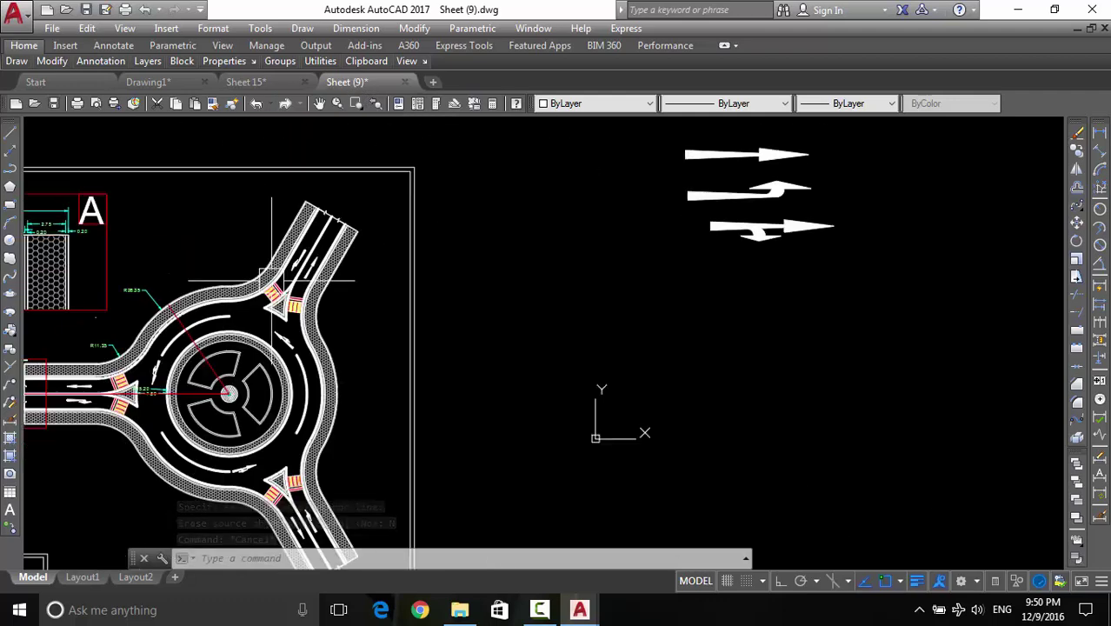
{"action": "scroll", "coordinate": [332, 291], "scroll_direction": "up", "scroll_amount": 3}
{"action": "scroll", "coordinate": [123, 244], "scroll_direction": "down", "scroll_amount": 5}
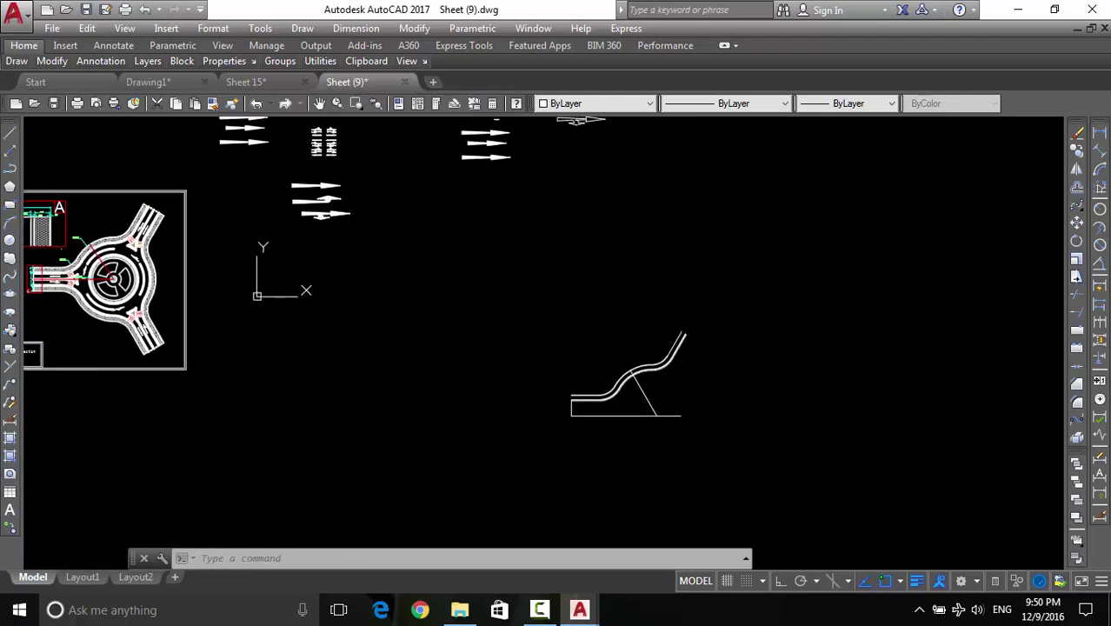
{"action": "scroll", "coordinate": [528, 345], "scroll_direction": "down", "scroll_amount": 3}
{"action": "mouse_move", "coordinate": [528, 346]}
{"action": "middle_mouse_down"}
{"action": "mouse_move", "coordinate": [565, 376]}
{"action": "mouse_move", "coordinate": [450, 371]}
{"action": "middle_mouse_up"}
{"action": "scroll", "coordinate": [414, 342], "scroll_direction": "up", "scroll_amount": 4}
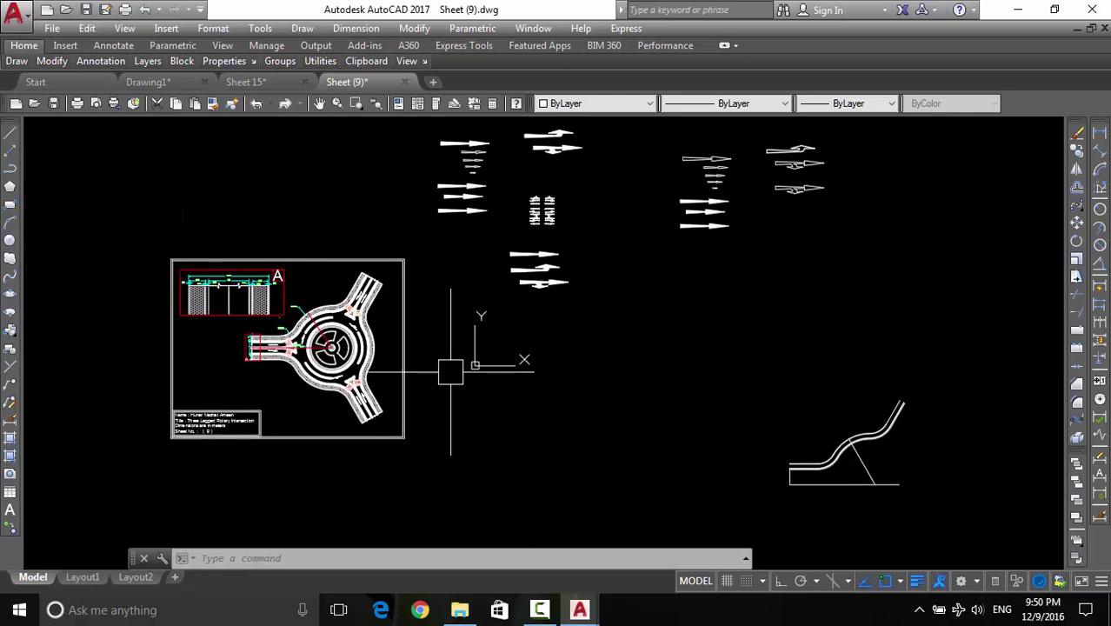
{"action": "middle_click_drag", "start_coordinate": [671, 404], "coordinate": [442, 370]}
{"action": "scroll", "coordinate": [692, 436], "scroll_direction": "up", "scroll_amount": 4}
{"action": "middle_click_drag", "start_coordinate": [692, 436], "coordinate": [667, 449]}
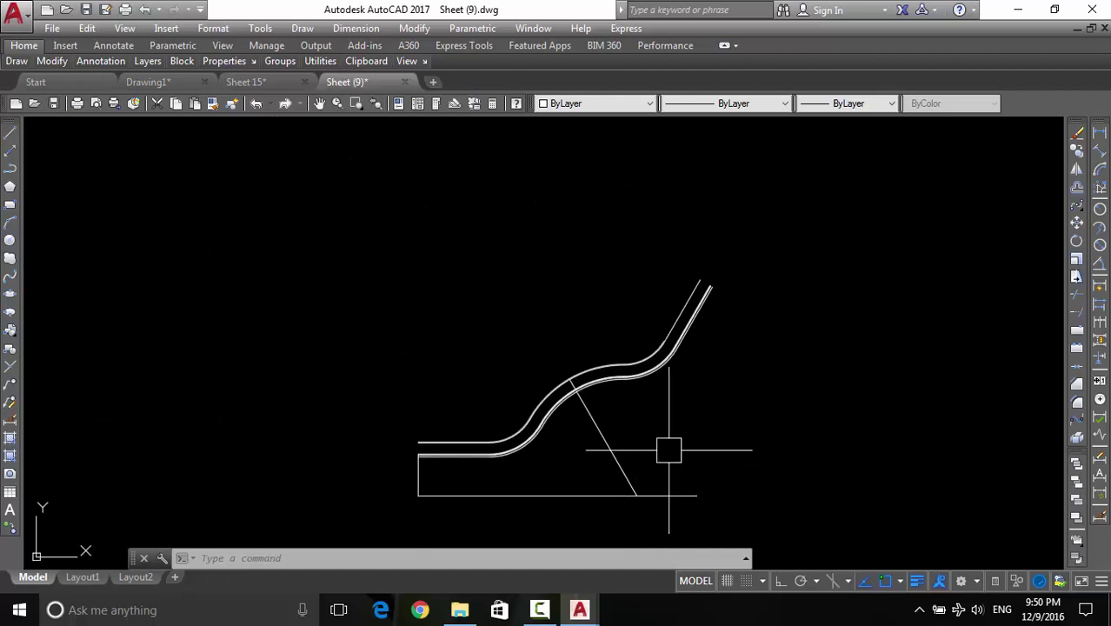
{"action": "middle_click_drag", "start_coordinate": [708, 408], "coordinate": [704, 406]}
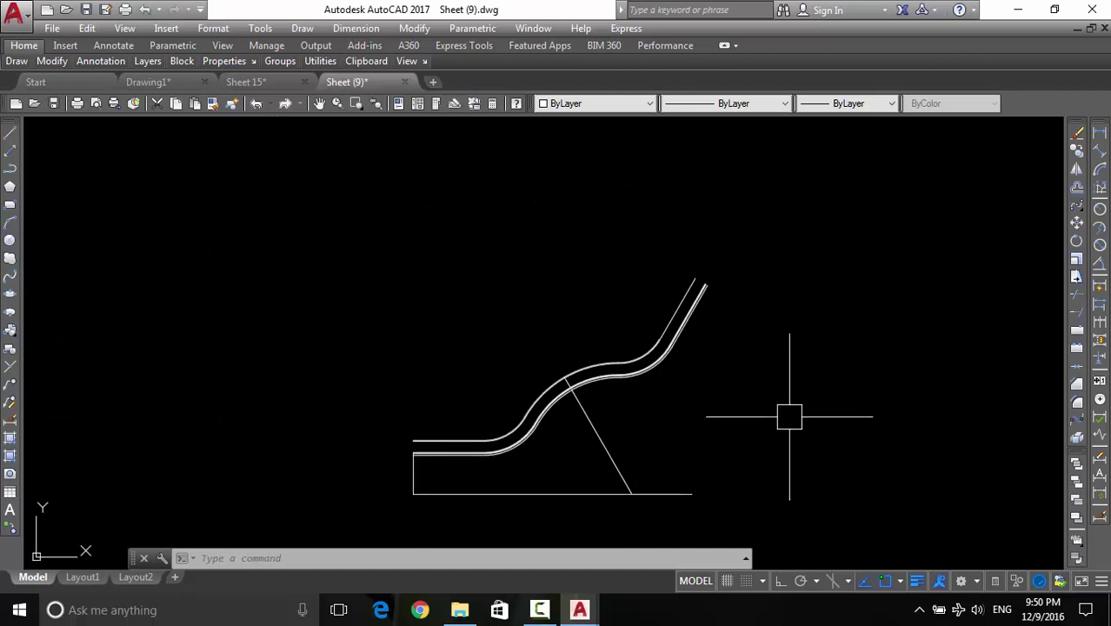
{"action": "left_click", "coordinate": [700, 417]}
{"action": "left_click", "coordinate": [600, 369]}
{"action": "left_click", "coordinate": [554, 439]}
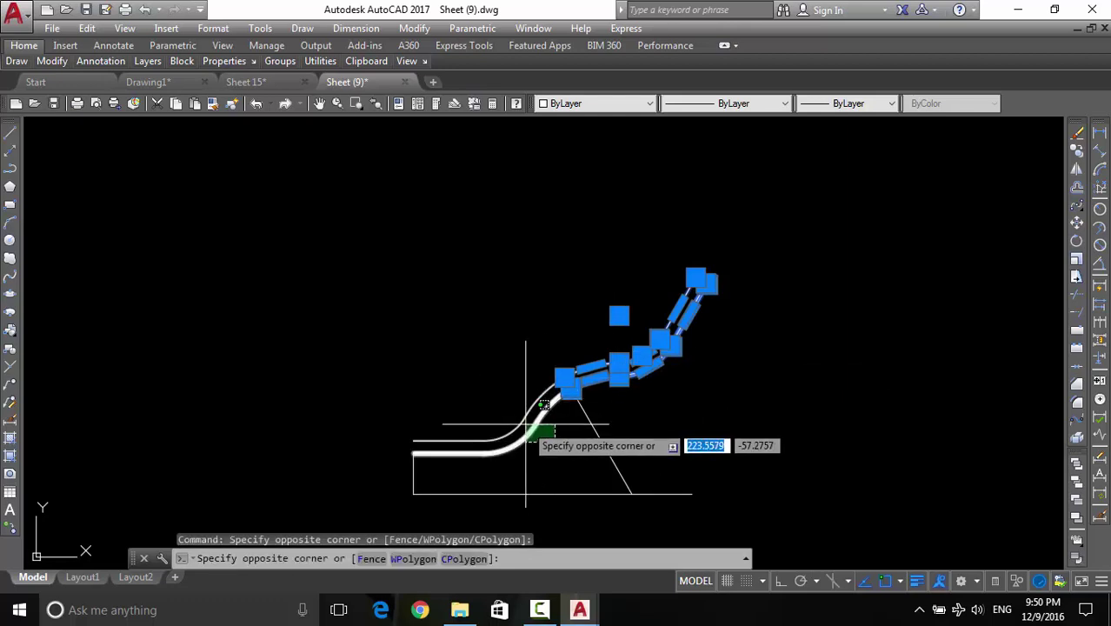
{"action": "left_click", "coordinate": [512, 406]}
{"action": "type", "text": "m"}
{"action": "key", "text": "Return"}
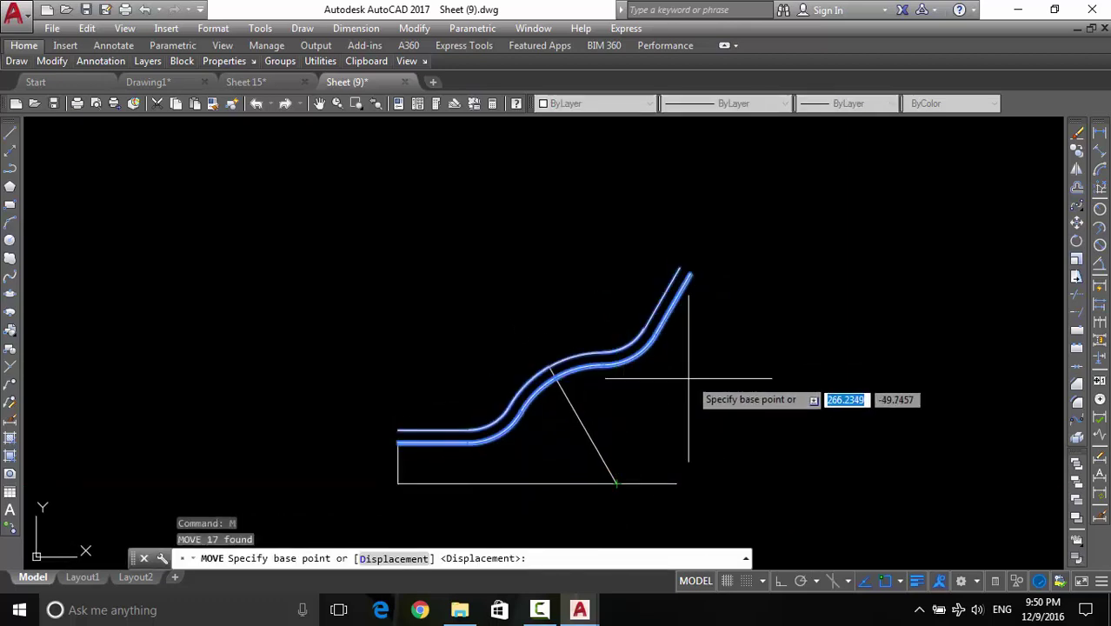
{"action": "left_click", "coordinate": [553, 364]}
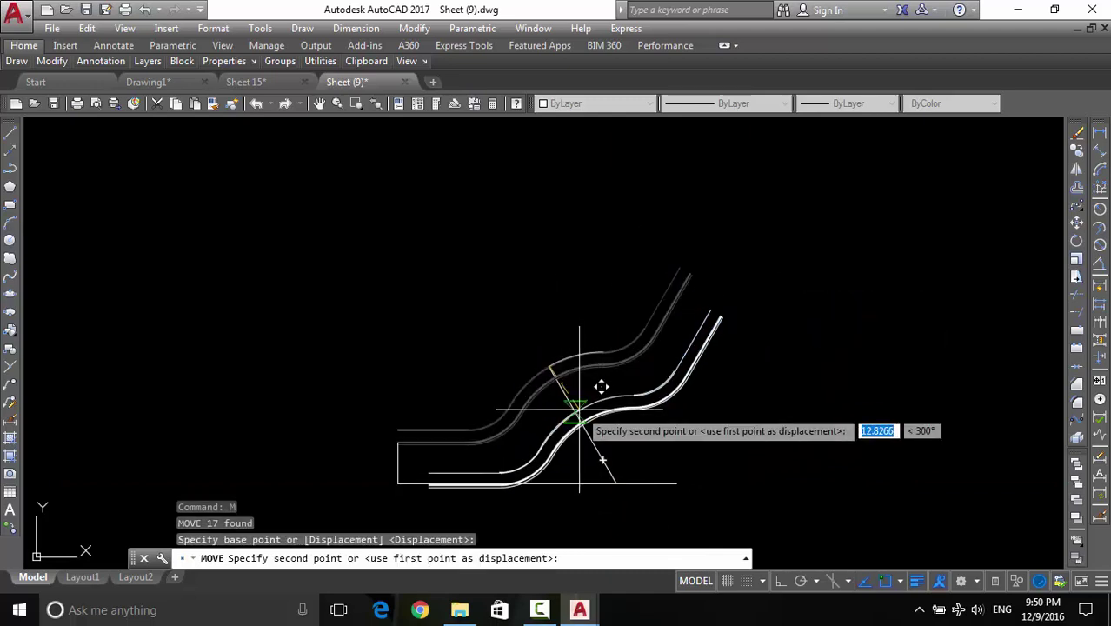
{"action": "key", "text": "Escape"}
{"action": "left_click", "coordinate": [650, 382]}
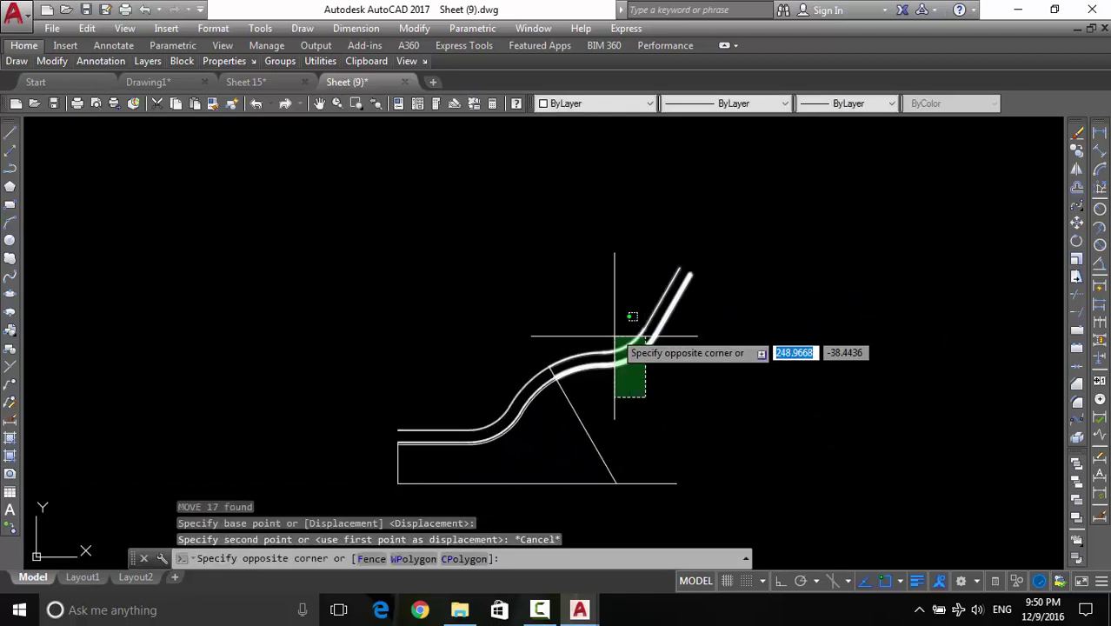
{"action": "left_click", "coordinate": [613, 341]}
{"action": "left_click", "coordinate": [554, 443]}
{"action": "left_click", "coordinate": [529, 420]}
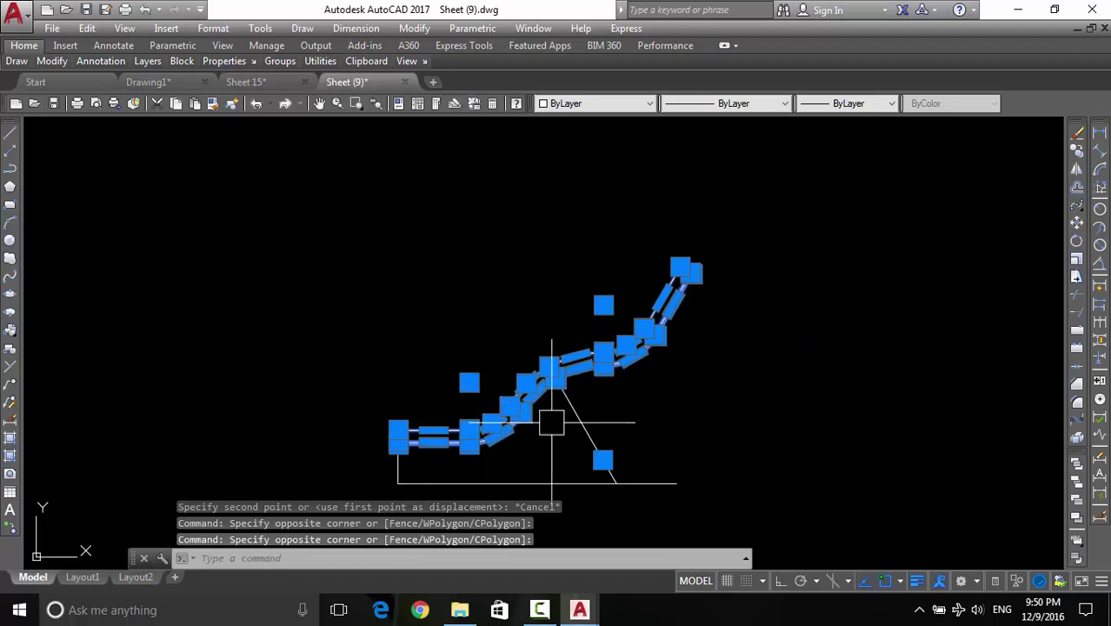
{"action": "key", "text": "Escape"}
{"action": "left_click", "coordinate": [543, 453]}
{"action": "left_click", "coordinate": [470, 377]}
{"action": "left_click", "coordinate": [639, 376]}
{"action": "left_click", "coordinate": [615, 380]}
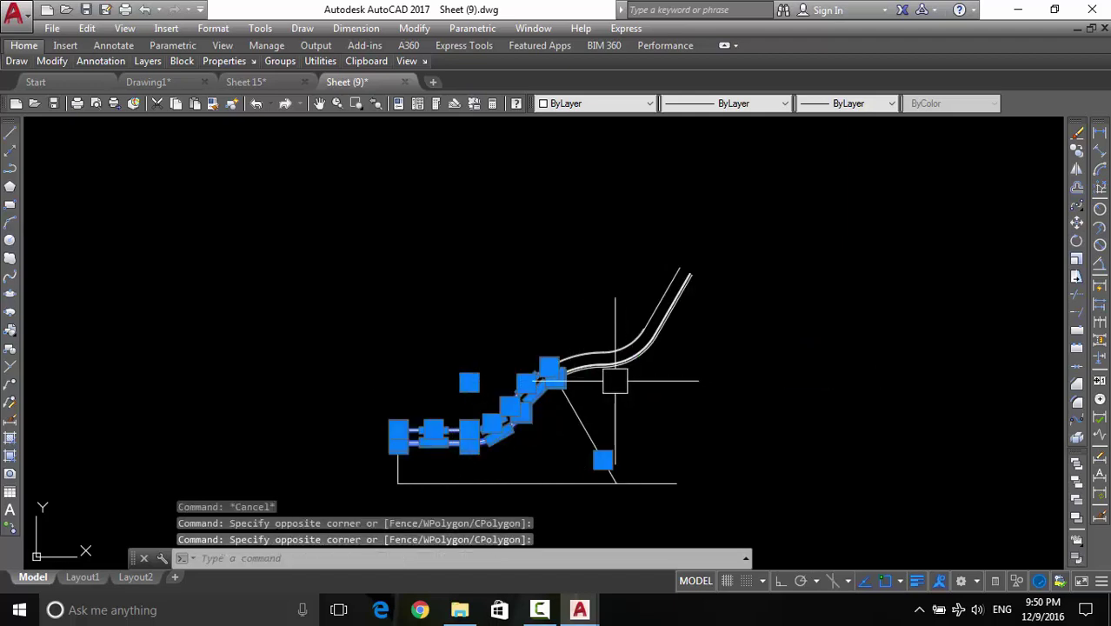
{"action": "left_click", "coordinate": [696, 261]}
{"action": "left_click", "coordinate": [606, 385]}
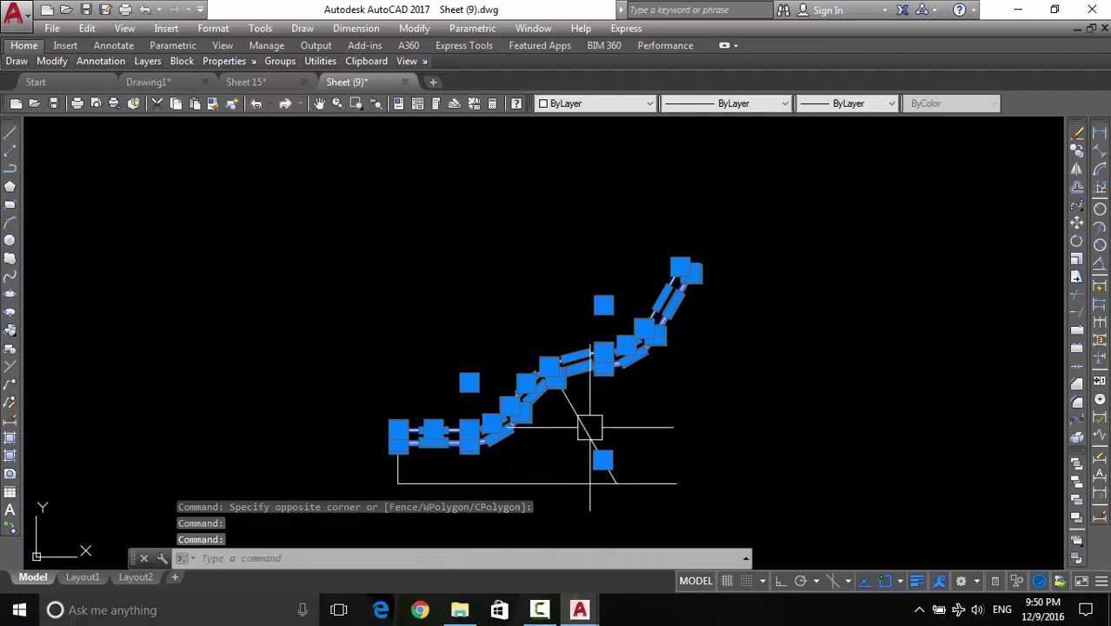
{"action": "scroll", "coordinate": [598, 452], "scroll_direction": "up", "scroll_amount": 5}
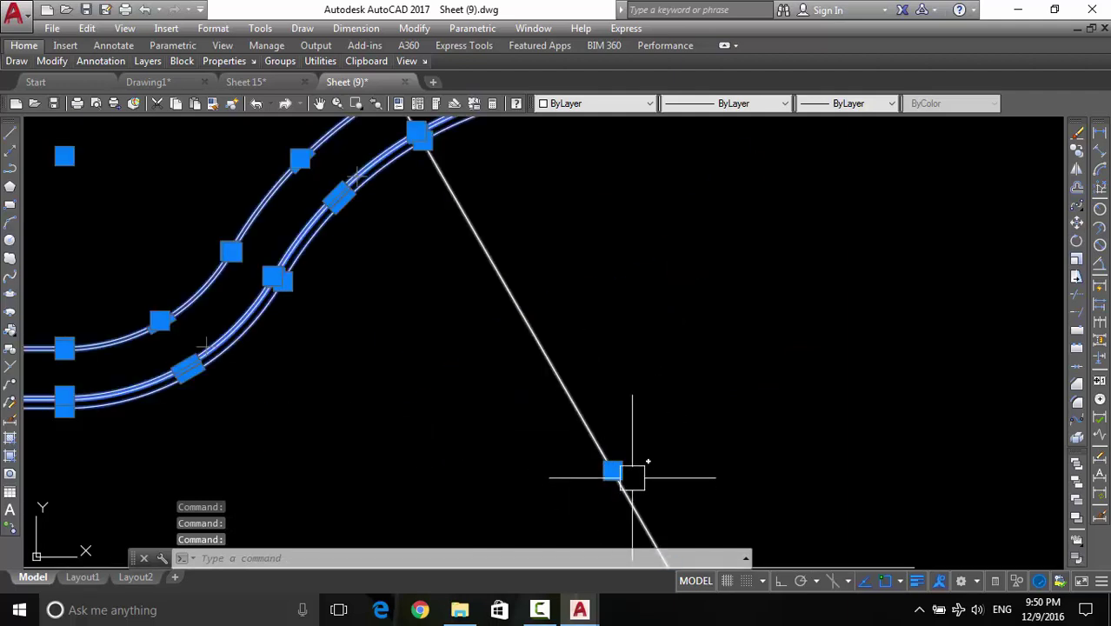
{"action": "scroll", "coordinate": [643, 465], "scroll_direction": "down", "scroll_amount": 2}
{"action": "middle_click_drag", "start_coordinate": [645, 467], "coordinate": [543, 466]}
{"action": "scroll", "coordinate": [496, 472], "scroll_direction": "down", "scroll_amount": 2}
{"action": "middle_click_drag", "start_coordinate": [600, 426], "coordinate": [529, 404]}
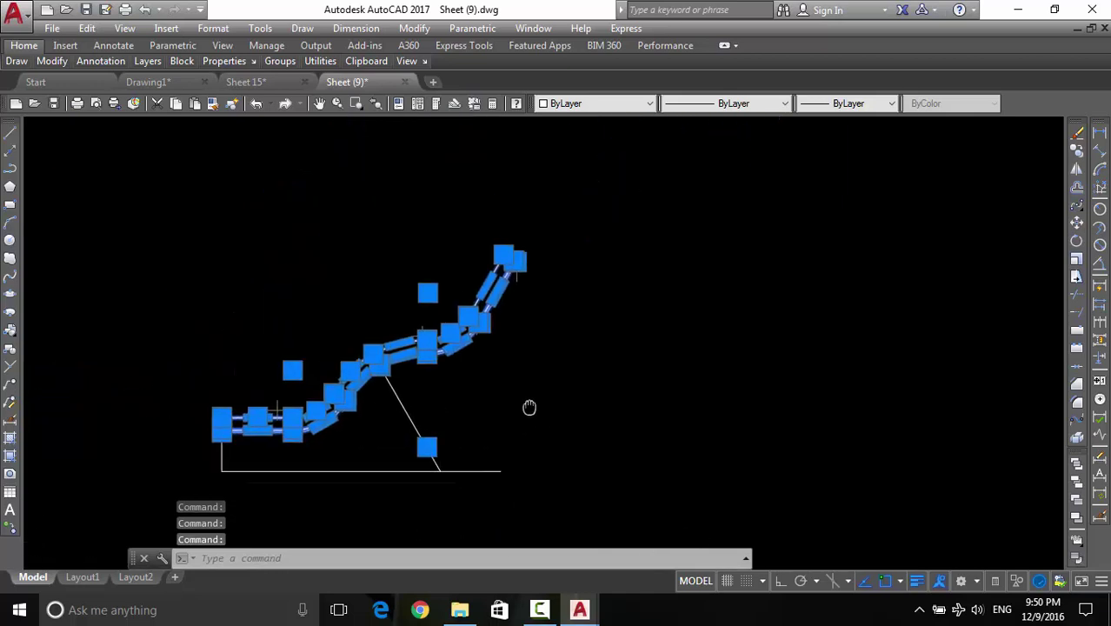
Select the upper curve, diagonal line and left horizontal lines of the curb section
{"action": "type", "text": "mi"}
{"action": "key", "text": "Return"}
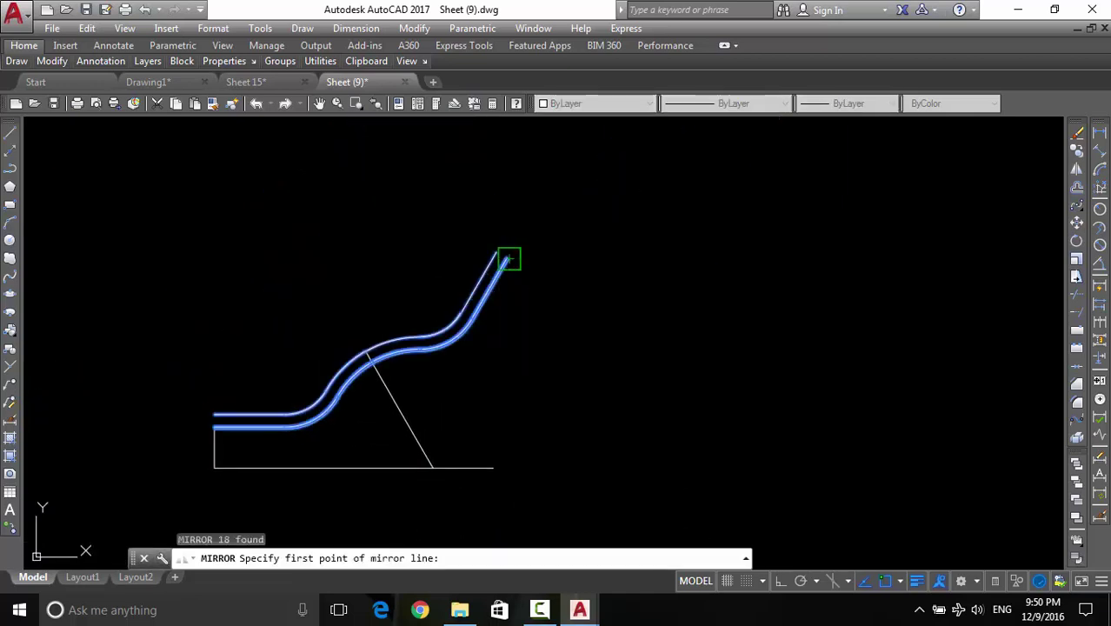
{"action": "left_click", "coordinate": [509, 253]}
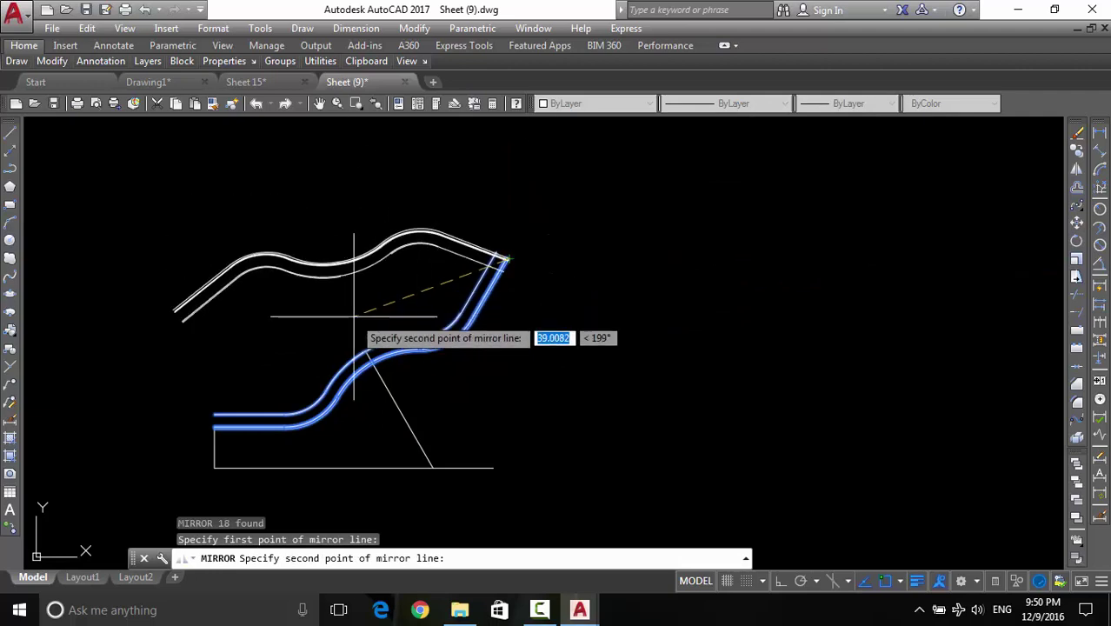
{"action": "key", "text": "Escape"}
{"action": "left_click", "coordinate": [526, 248]}
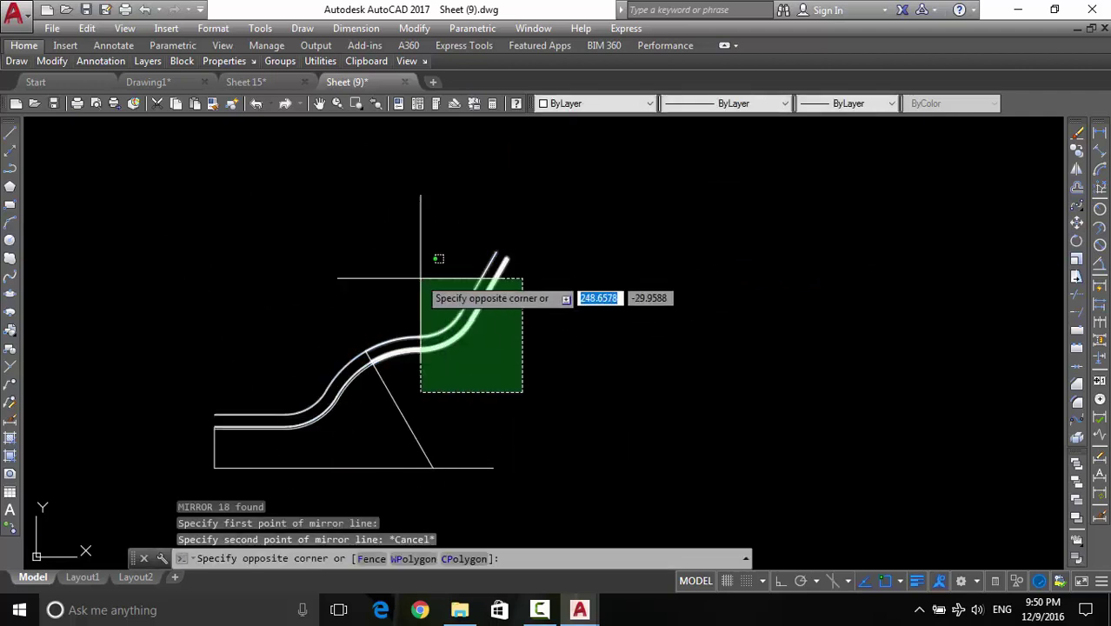
{"action": "left_click", "coordinate": [380, 397]}
{"action": "left_click", "coordinate": [366, 424]}
{"action": "left_click", "coordinate": [261, 408]}
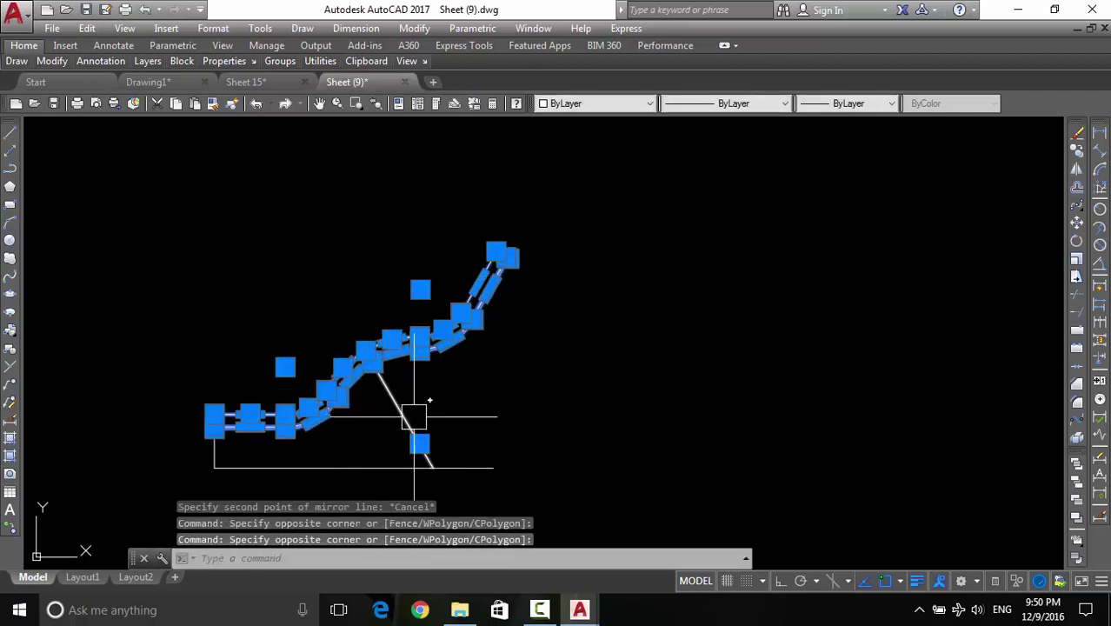
{"action": "middle_click_drag", "start_coordinate": [432, 419], "coordinate": [441, 405]}
Mirror the 19 selected objects across the horizontal base line, keeping the originals
{"action": "key", "text": "Return"}
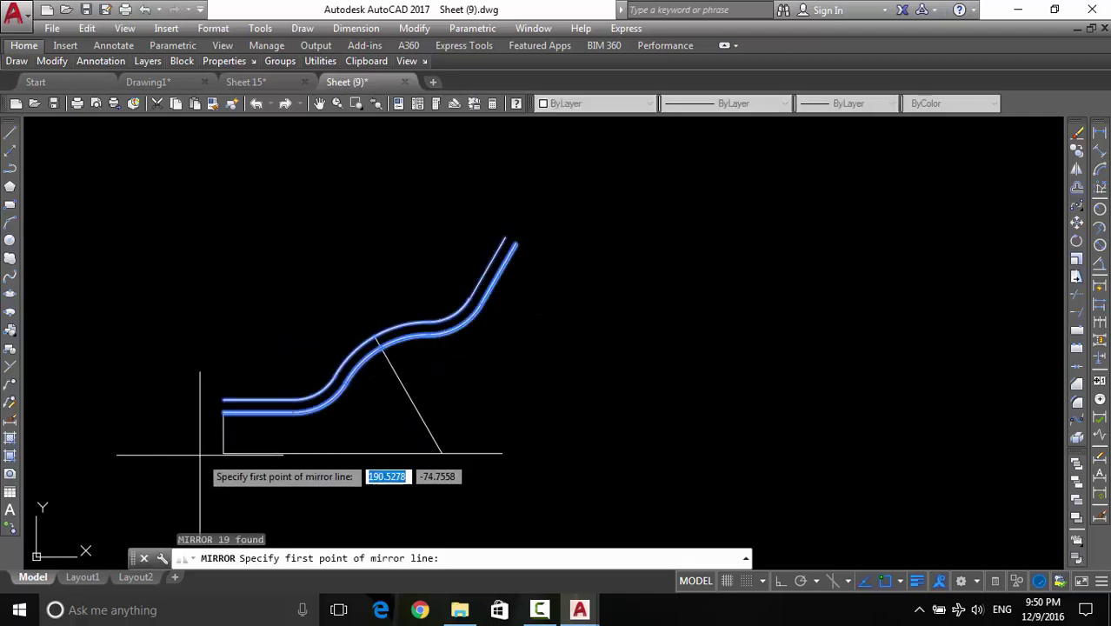
{"action": "left_click", "coordinate": [223, 452]}
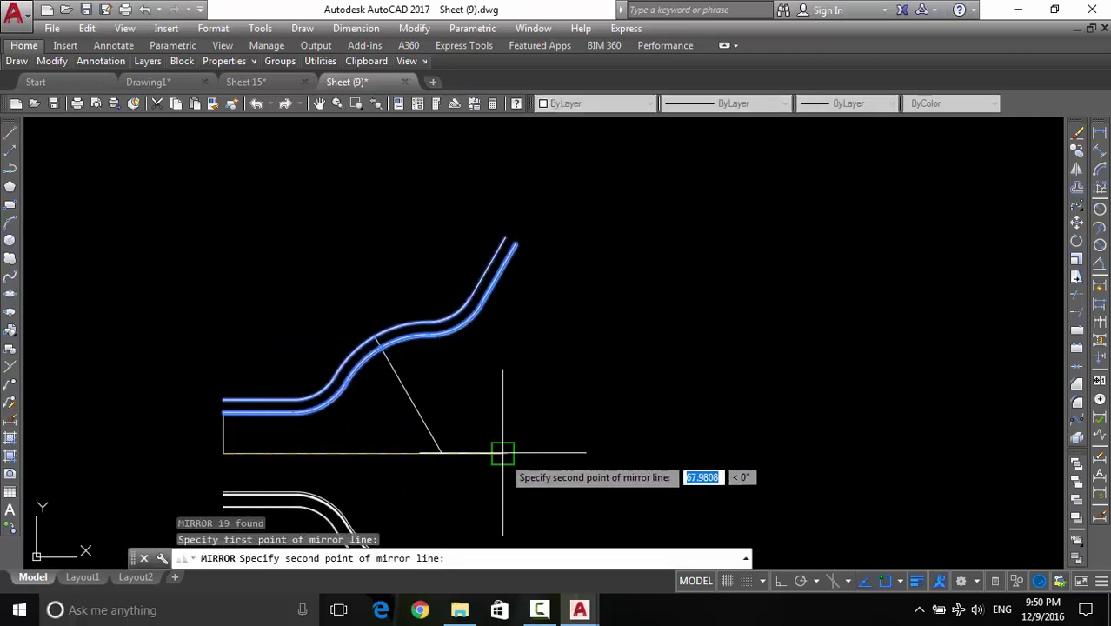
{"action": "scroll", "coordinate": [503, 453], "scroll_direction": "down", "scroll_amount": 4}
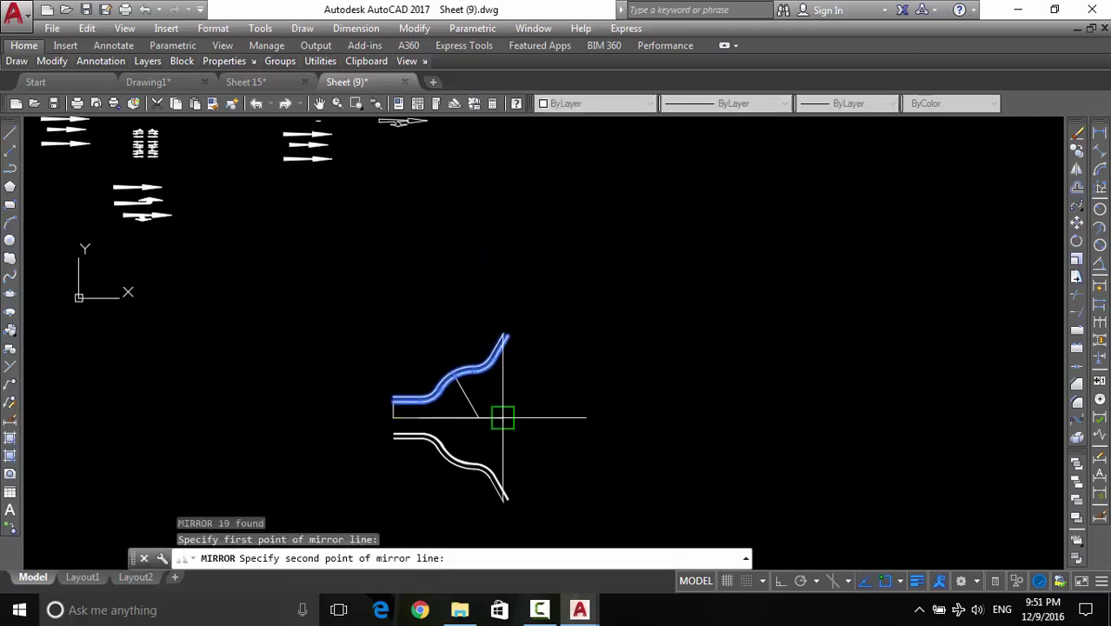
{"action": "left_click", "coordinate": [507, 425]}
{"action": "left_click", "coordinate": [536, 479]}
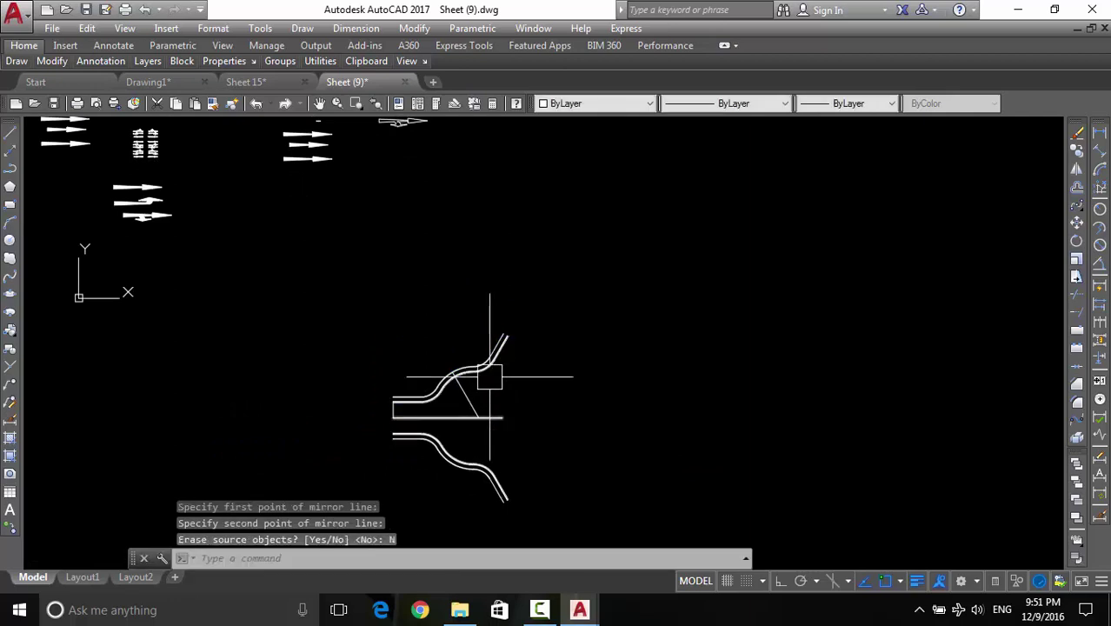
{"action": "left_click", "coordinate": [517, 383]}
{"action": "left_click", "coordinate": [494, 358]}
Window-select both the upper and lower curb curves
{"action": "scroll", "coordinate": [447, 407], "scroll_direction": "up", "scroll_amount": 3}
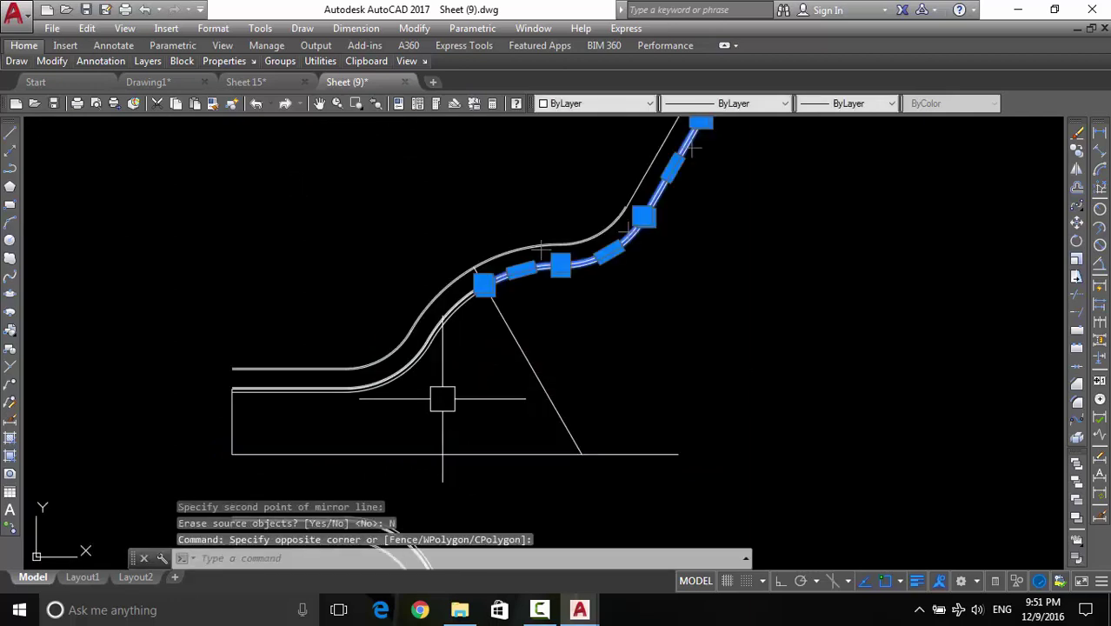
{"action": "left_click", "coordinate": [446, 397]}
{"action": "left_click", "coordinate": [385, 293]}
{"action": "left_click", "coordinate": [676, 312]}
{"action": "left_click", "coordinate": [629, 255]}
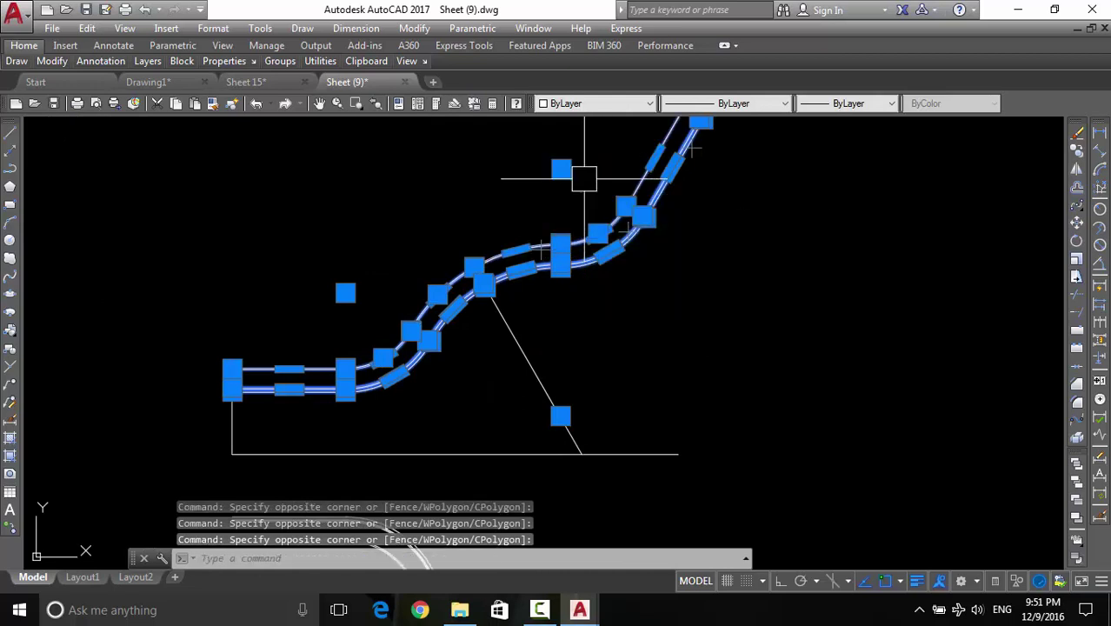
{"action": "scroll", "coordinate": [632, 312], "scroll_direction": "down", "scroll_amount": 2}
{"action": "middle_click_drag", "start_coordinate": [634, 444], "coordinate": [625, 325]}
{"action": "left_click", "coordinate": [640, 385]}
{"action": "left_click", "coordinate": [500, 429]}
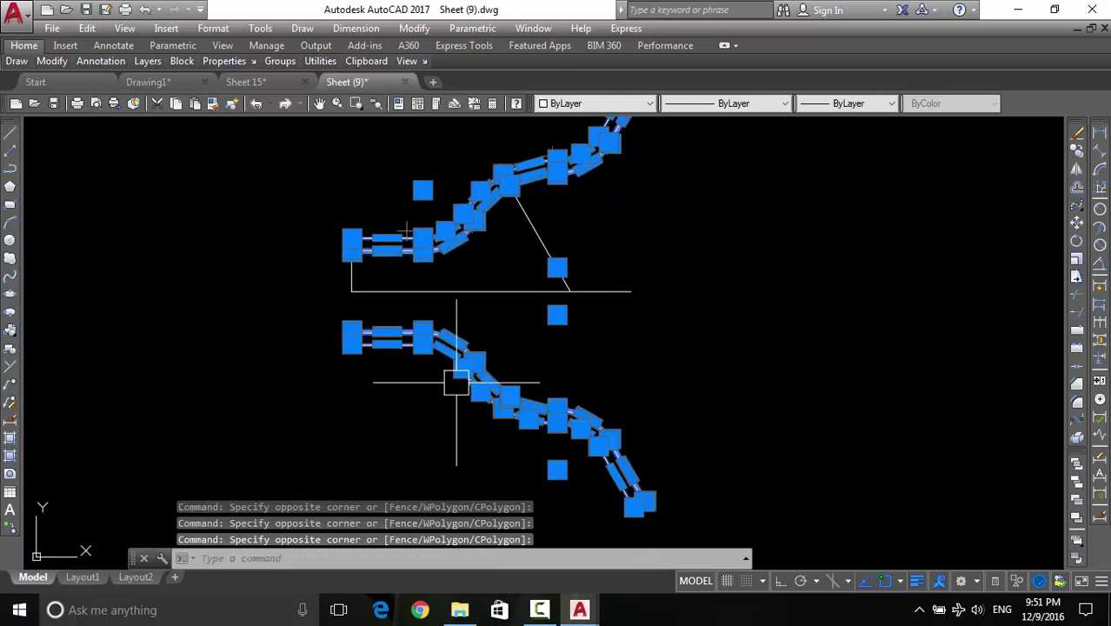
{"action": "middle_click_drag", "start_coordinate": [608, 385], "coordinate": [565, 396]}
Mirror the 34 selected objects across a vertical line through the base line's right end, keeping originals
{"action": "type", "text": "mi"}
{"action": "key", "text": "Return"}
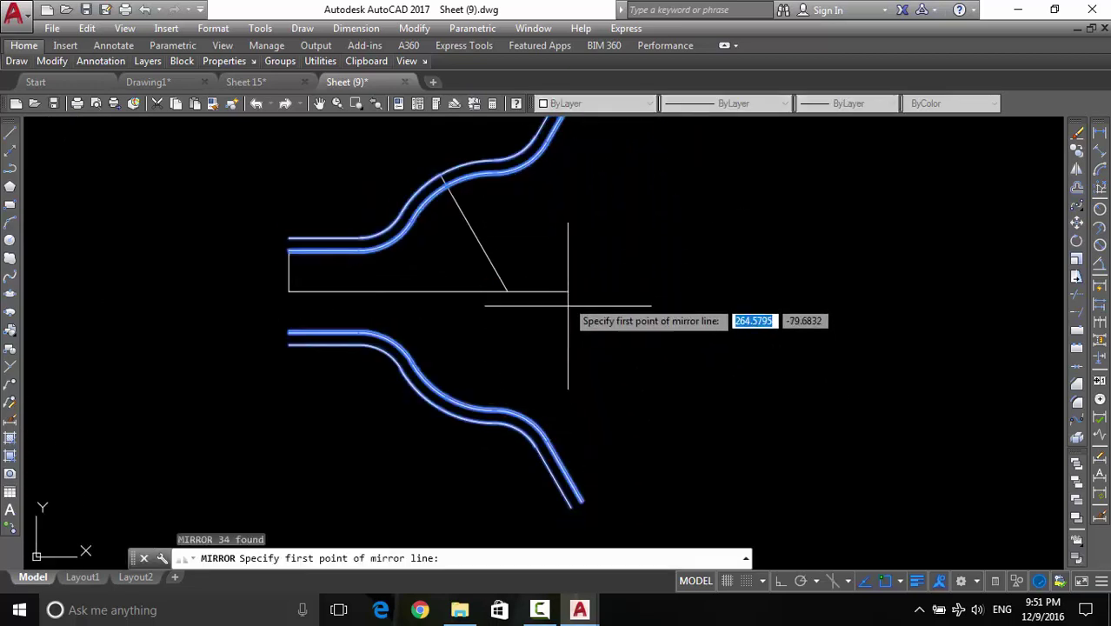
{"action": "left_click", "coordinate": [567, 283]}
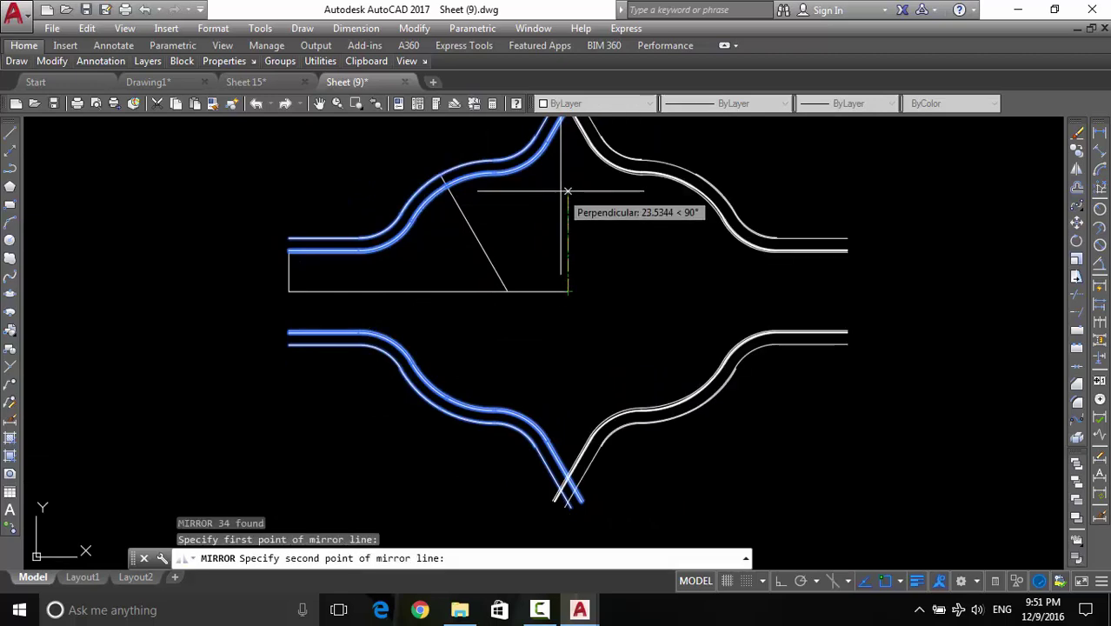
{"action": "middle_click_drag", "start_coordinate": [567, 187], "coordinate": [567, 276]}
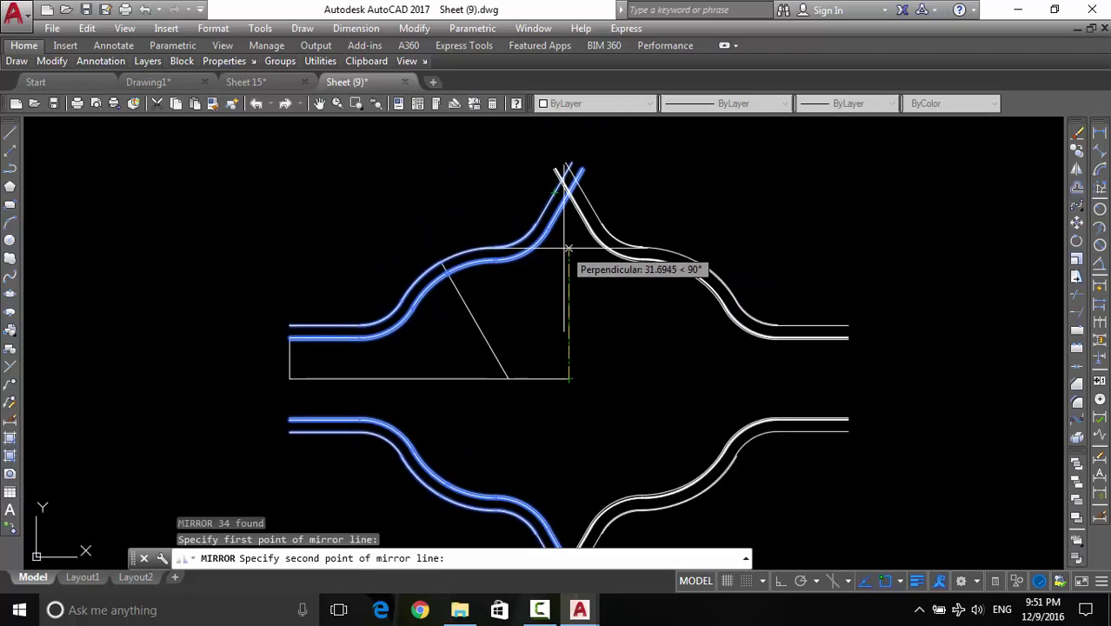
{"action": "scroll", "coordinate": [566, 250], "scroll_direction": "down", "scroll_amount": 3}
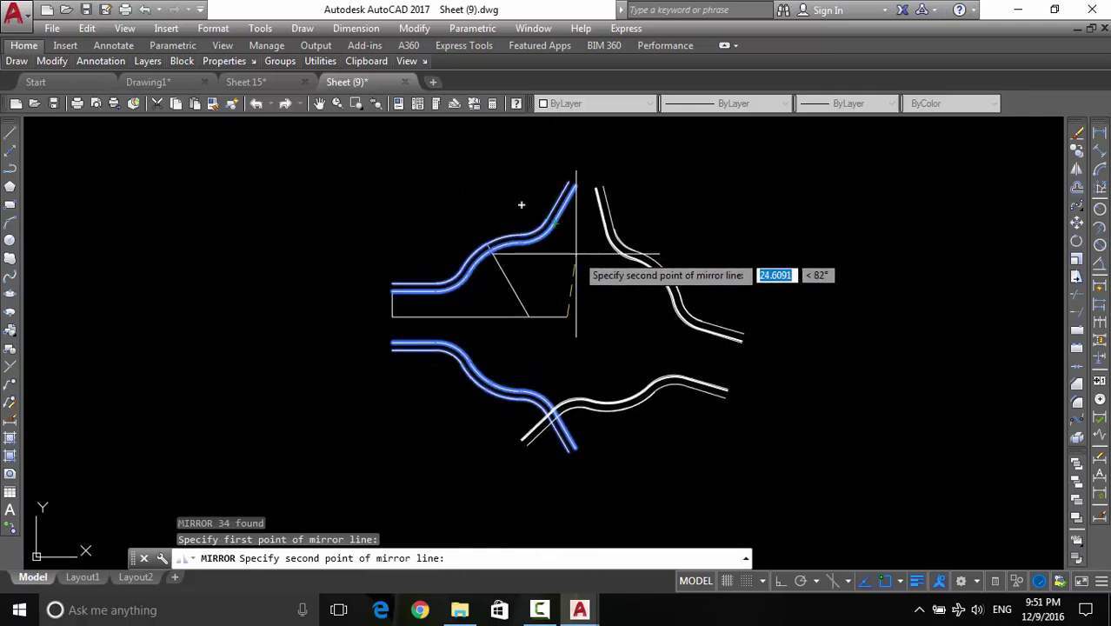
{"action": "key", "text": "F8"}
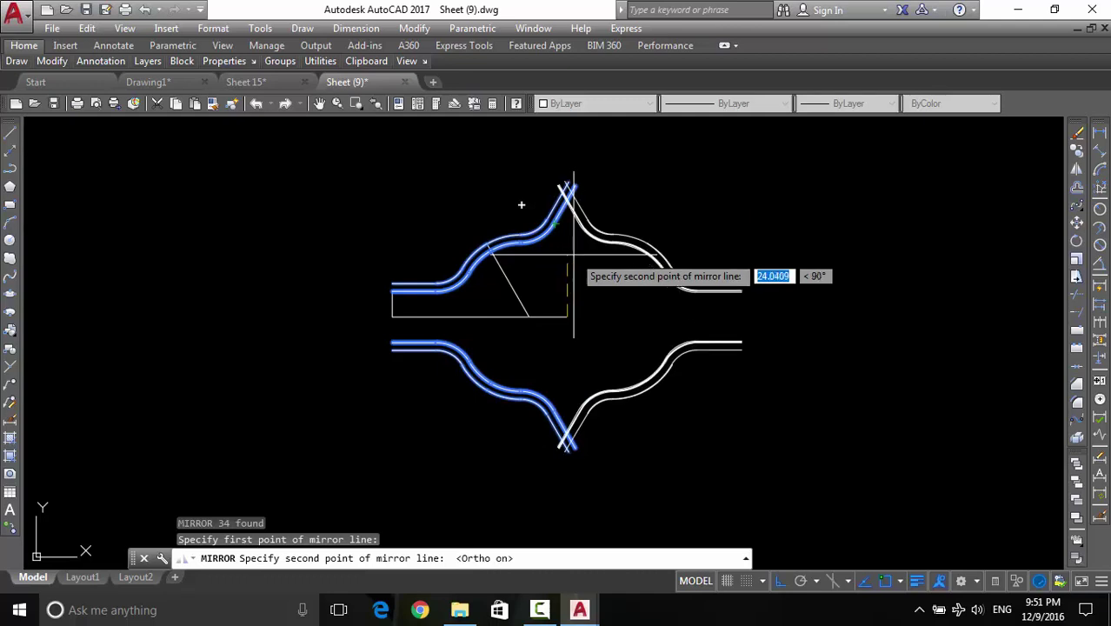
{"action": "left_click", "coordinate": [571, 253]}
{"action": "left_click", "coordinate": [597, 312]}
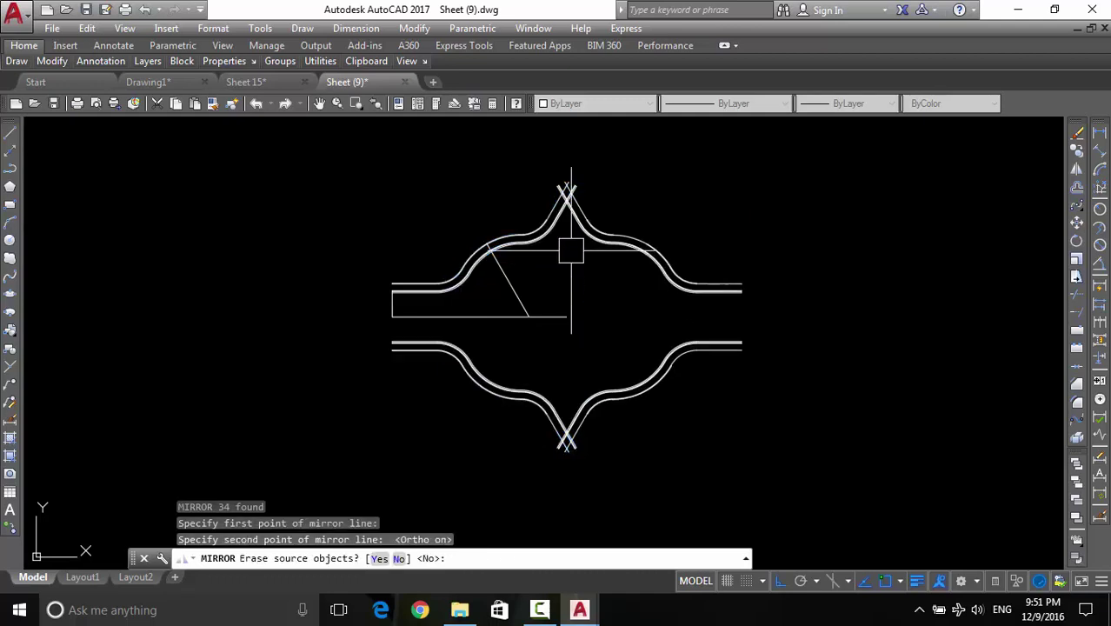
Select the lower-right and upper-right curves
{"action": "left_click", "coordinate": [704, 404]}
{"action": "left_click", "coordinate": [573, 357]}
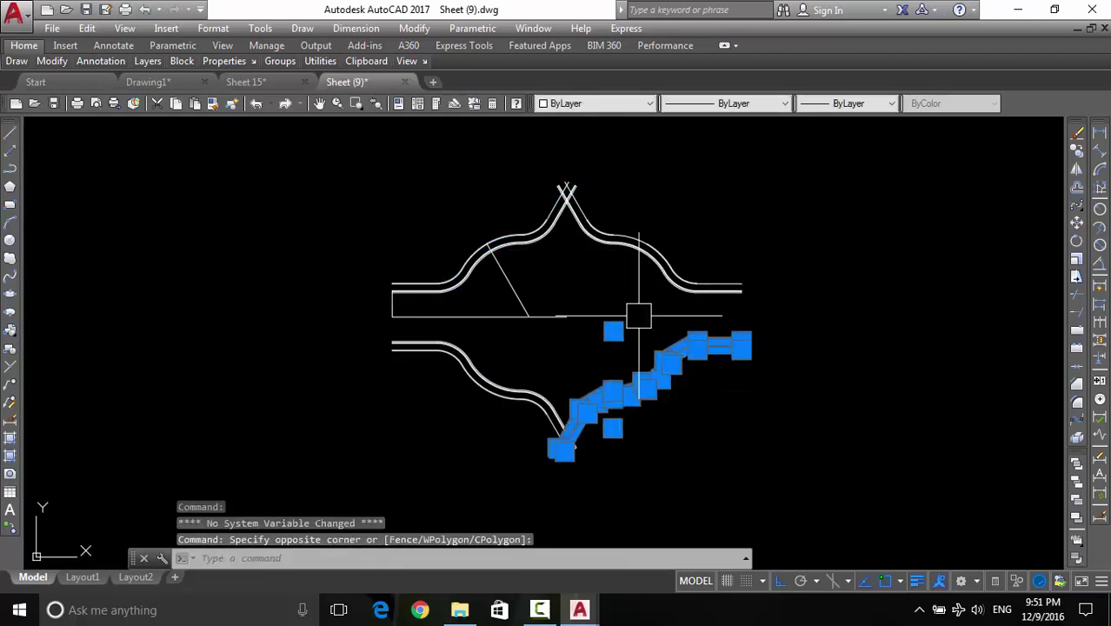
{"action": "left_click", "coordinate": [660, 311]}
{"action": "left_click", "coordinate": [614, 205]}
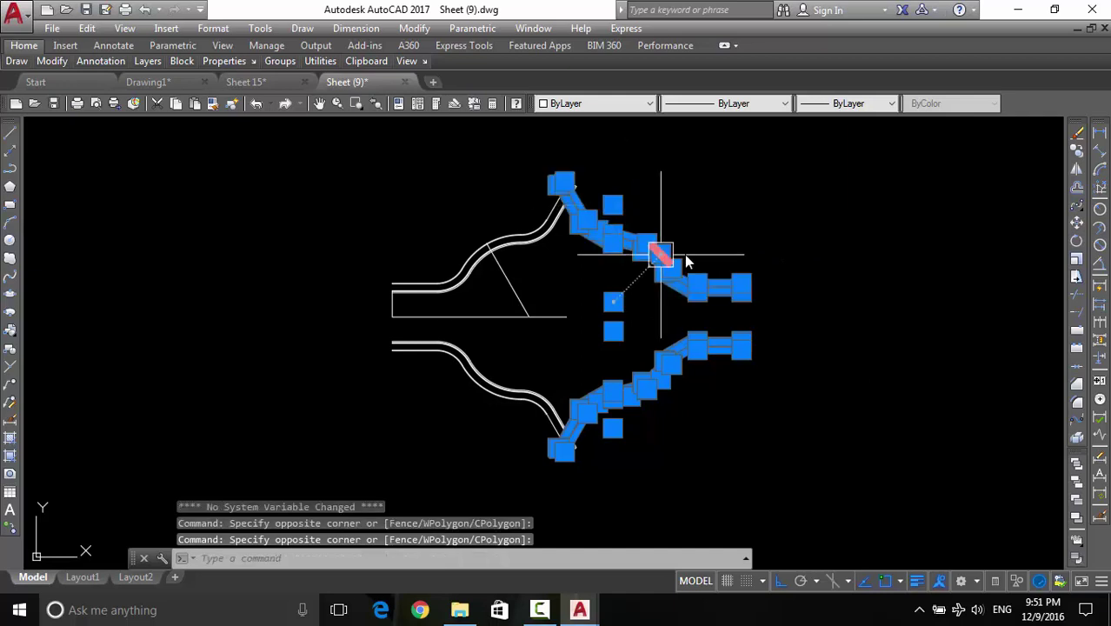
{"action": "type", "text": "m"}
Start moving the right-hand curves from their upper tip, then cancel the move
{"action": "key", "text": "Return"}
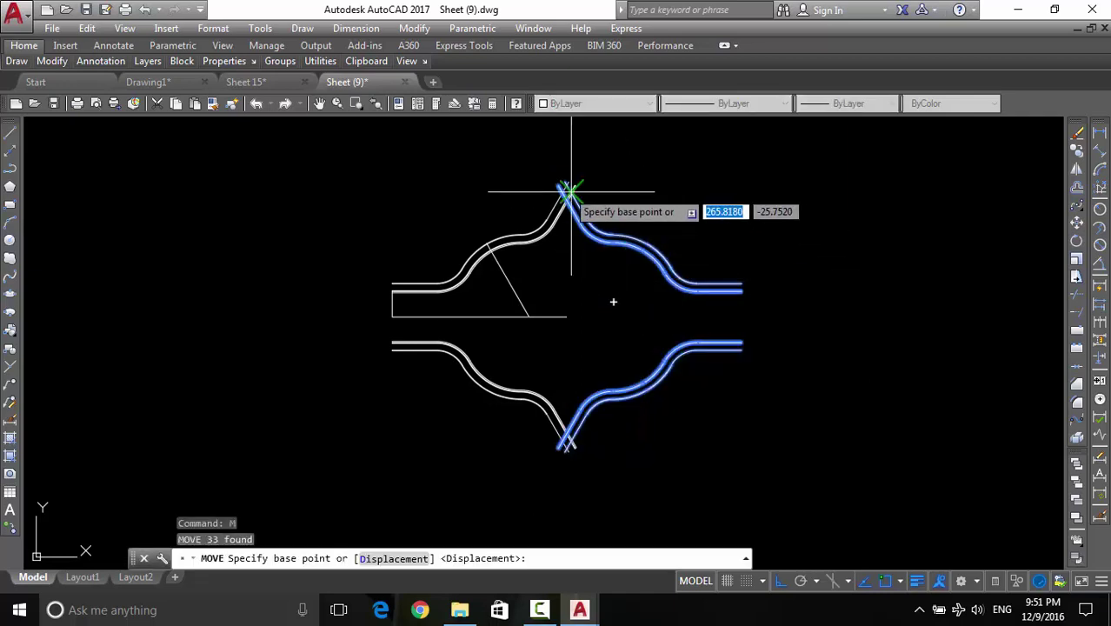
{"action": "scroll", "coordinate": [567, 182], "scroll_direction": "up", "scroll_amount": 5}
{"action": "left_click", "coordinate": [530, 174]}
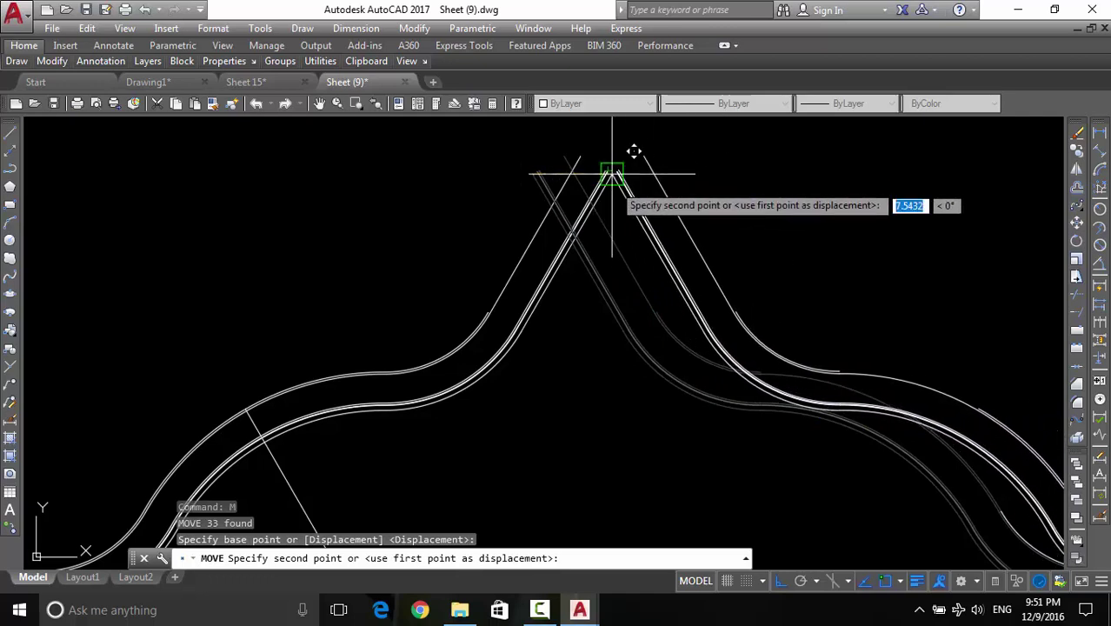
{"action": "key", "text": "Escape"}
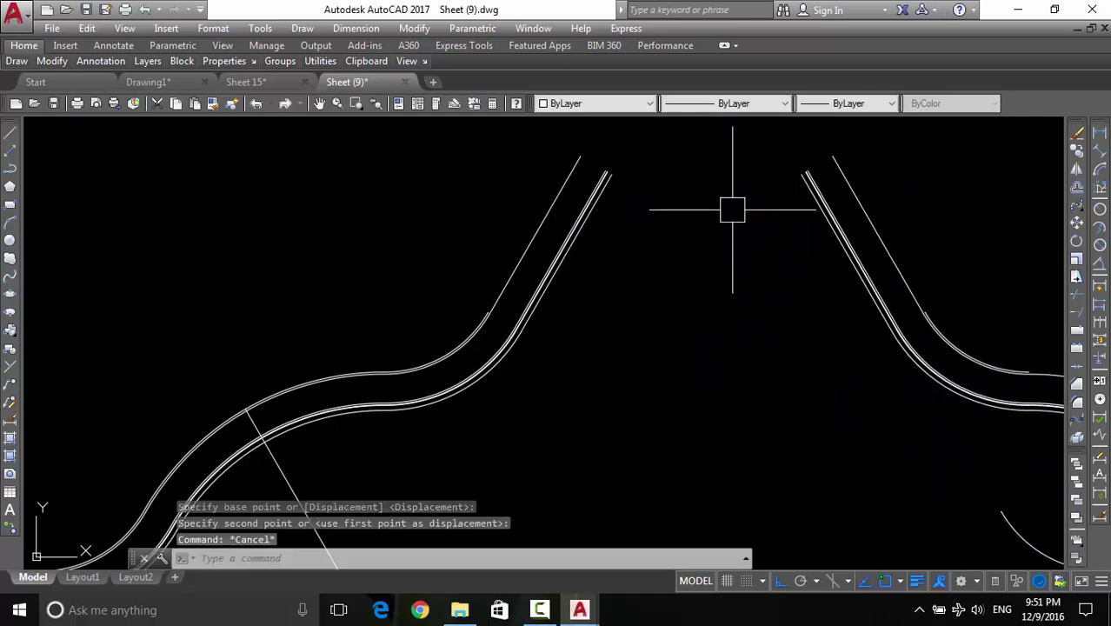
Erase the stray leftover piece on the right side of the four-way detail
{"action": "scroll", "coordinate": [766, 231], "scroll_direction": "down", "scroll_amount": 5}
{"action": "middle_click_drag", "start_coordinate": [765, 230], "coordinate": [696, 228]}
{"action": "left_click", "coordinate": [744, 268]}
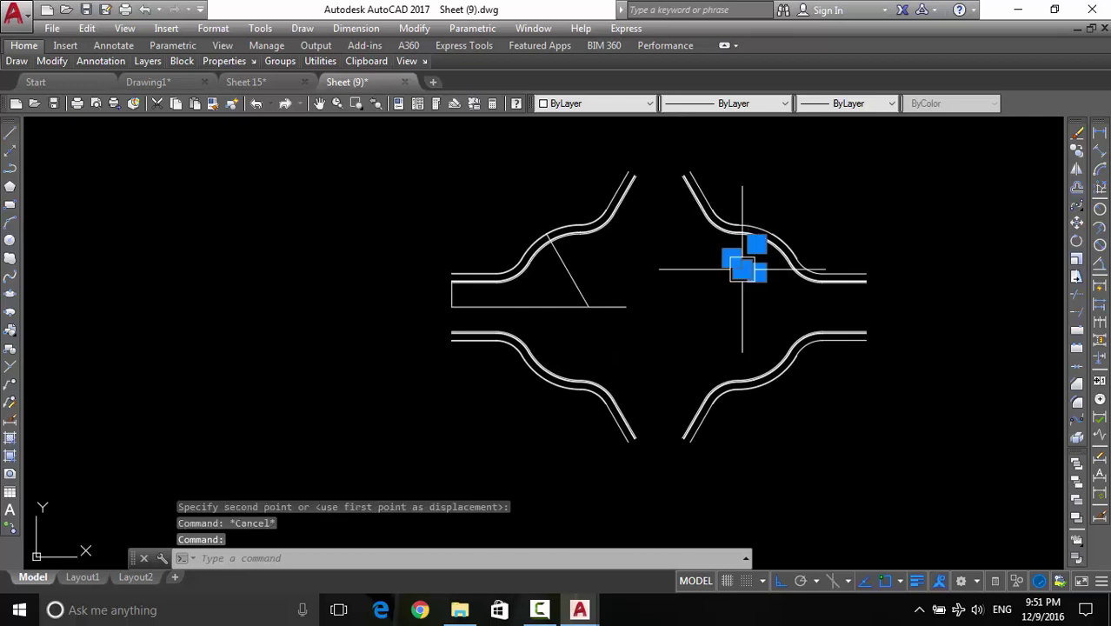
{"action": "type", "text": "e"}
{"action": "key", "text": "Return"}
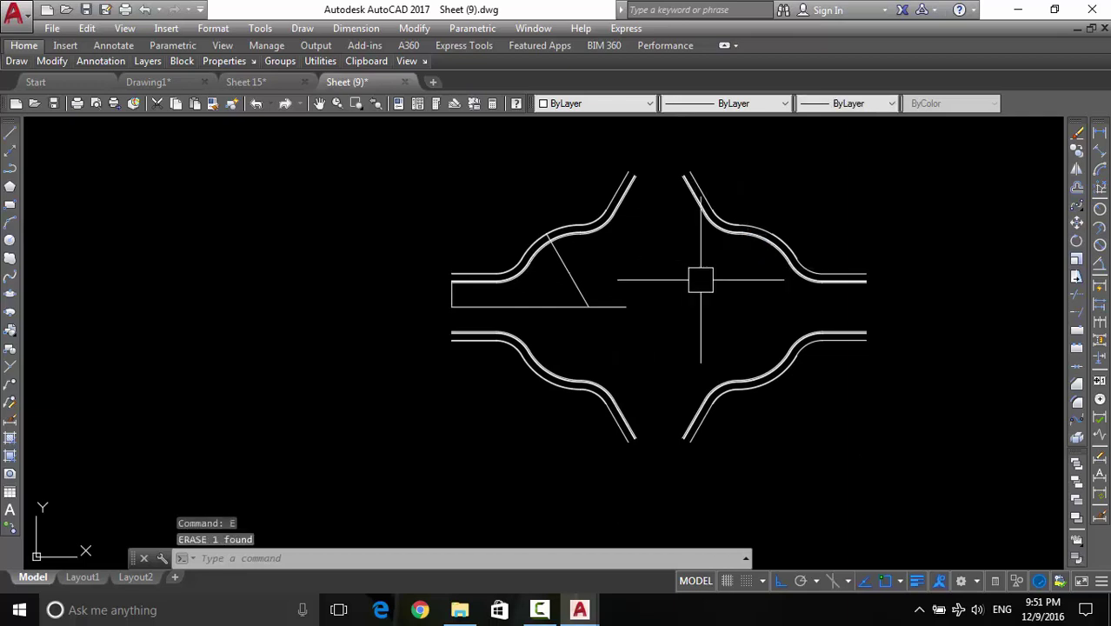
{"action": "scroll", "coordinate": [732, 286], "scroll_direction": "down", "scroll_amount": 3}
{"action": "mouse_move", "coordinate": [730, 285]}
{"action": "middle_mouse_down"}
{"action": "mouse_move", "coordinate": [751, 265]}
{"action": "mouse_move", "coordinate": [780, 319]}
{"action": "middle_mouse_up"}
{"action": "middle_click_drag", "start_coordinate": [399, 253], "coordinate": [432, 304]}
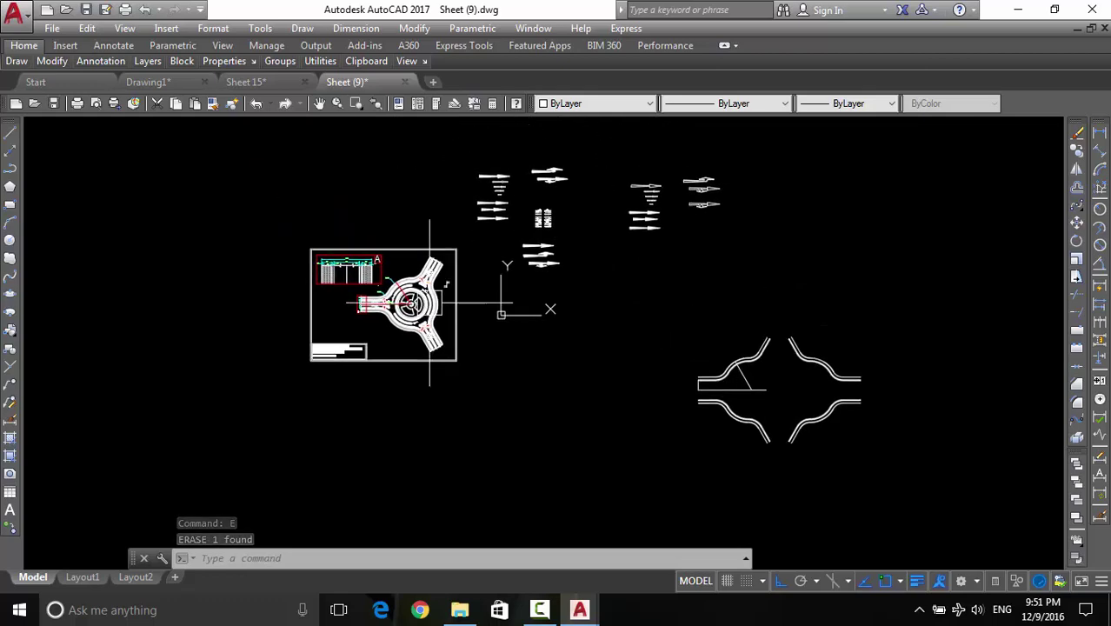
{"action": "scroll", "coordinate": [423, 277], "scroll_direction": "up", "scroll_amount": 5}
{"action": "middle_click_drag", "start_coordinate": [493, 270], "coordinate": [408, 228]}
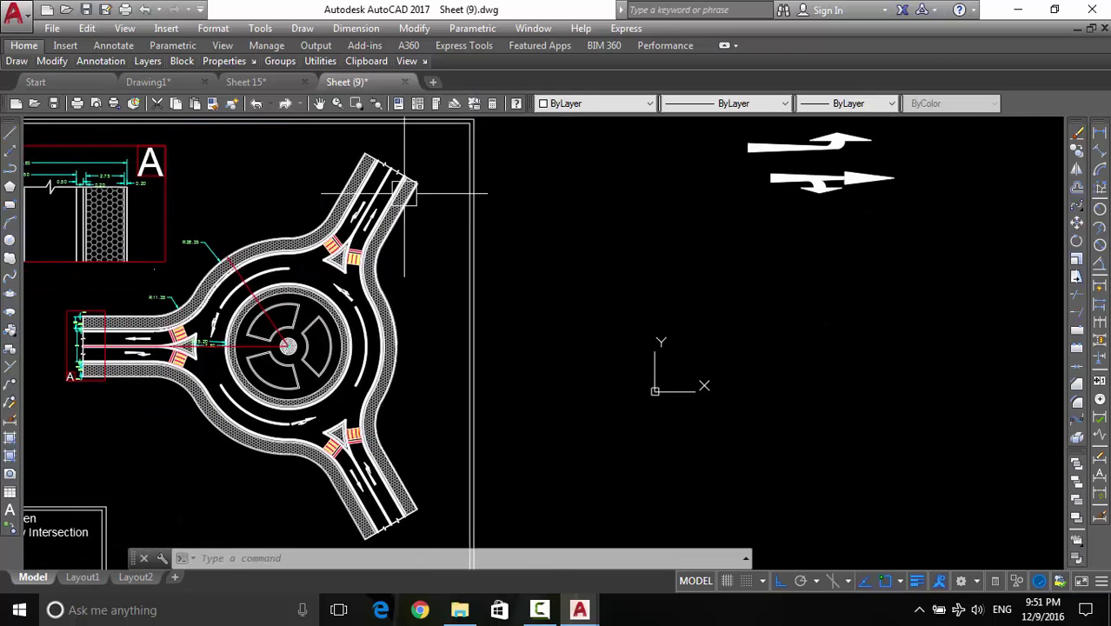
{"action": "scroll", "coordinate": [389, 169], "scroll_direction": "up", "scroll_amount": 4}
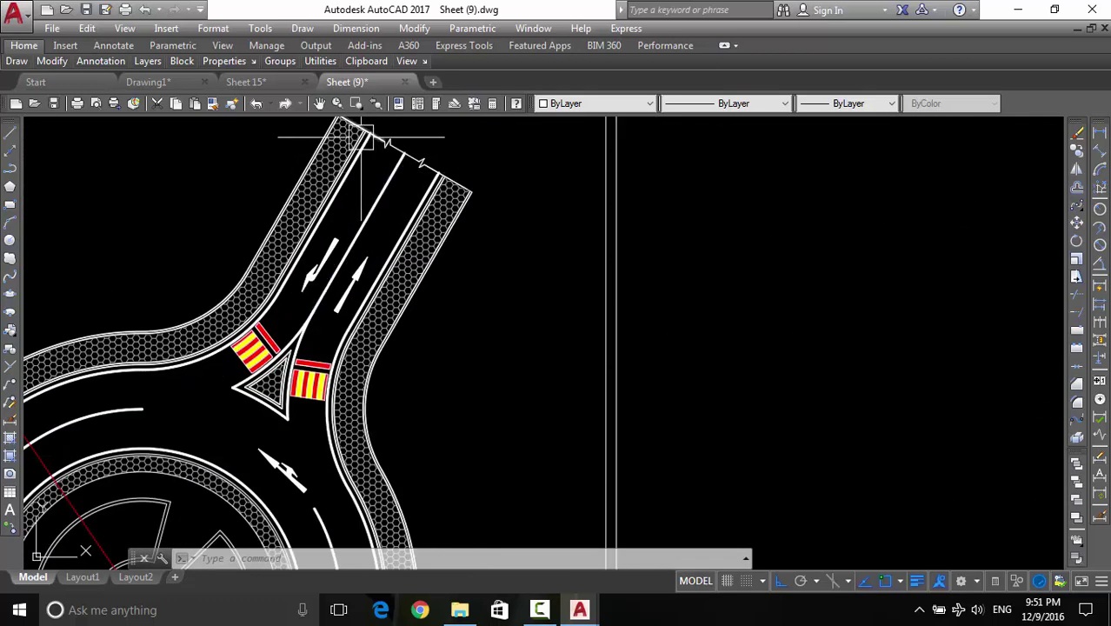
{"action": "mouse_move", "coordinate": [360, 178]}
{"action": "middle_mouse_down"}
{"action": "mouse_move", "coordinate": [484, 217]}
{"action": "mouse_move", "coordinate": [582, 221]}
{"action": "middle_mouse_up"}
{"action": "scroll", "coordinate": [583, 222], "scroll_direction": "down", "scroll_amount": 3}
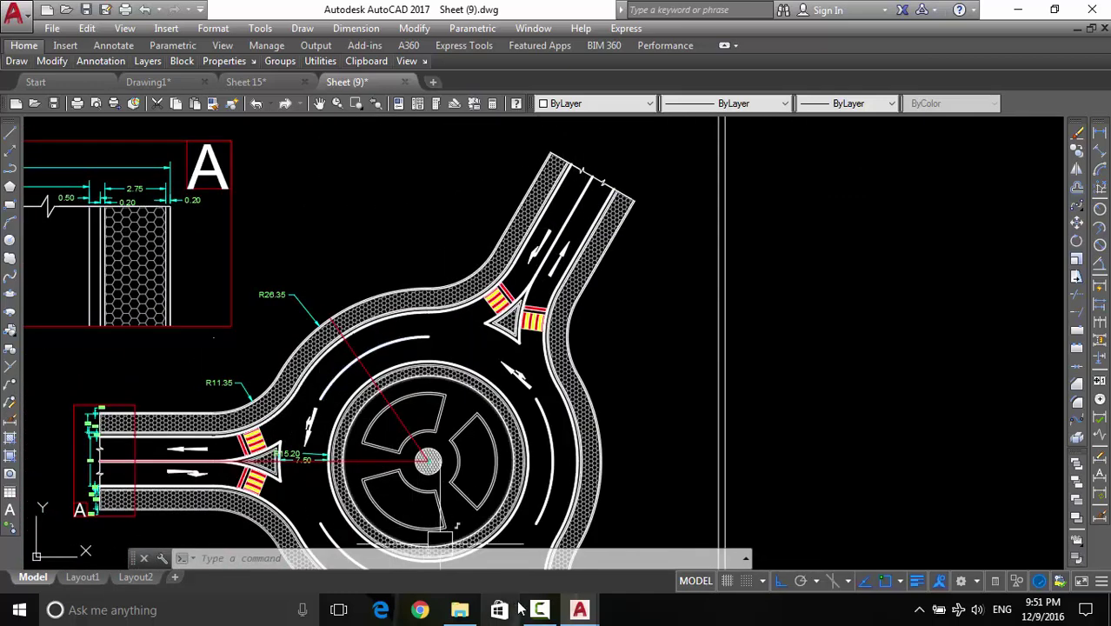
{"action": "left_click", "coordinate": [541, 611]}
{"action": "left_click", "coordinate": [547, 616]}
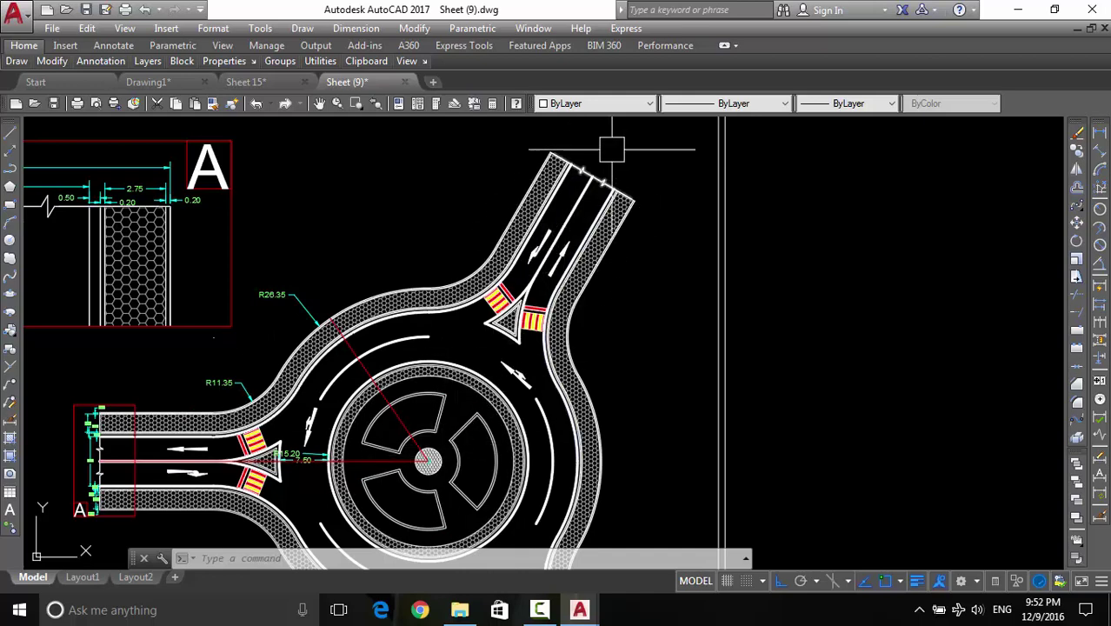
{"action": "scroll", "coordinate": [455, 403], "scroll_direction": "down", "scroll_amount": 2}
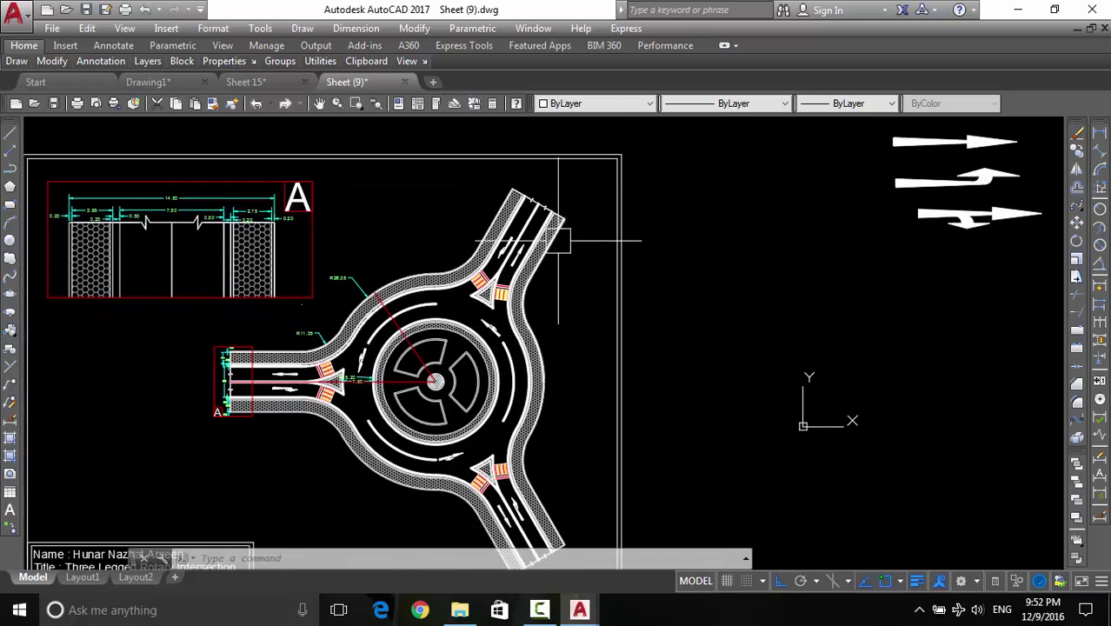
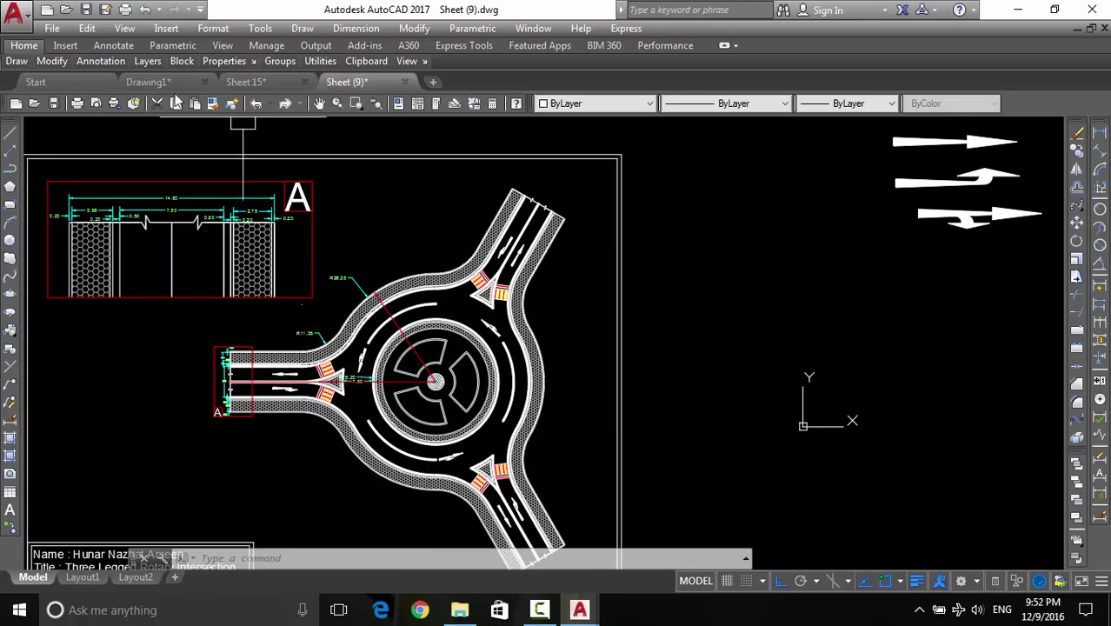
Switch to Drawing1 and zoom and pan to frame the hexagon-in-circle geometry
{"action": "left_click", "coordinate": [148, 82]}
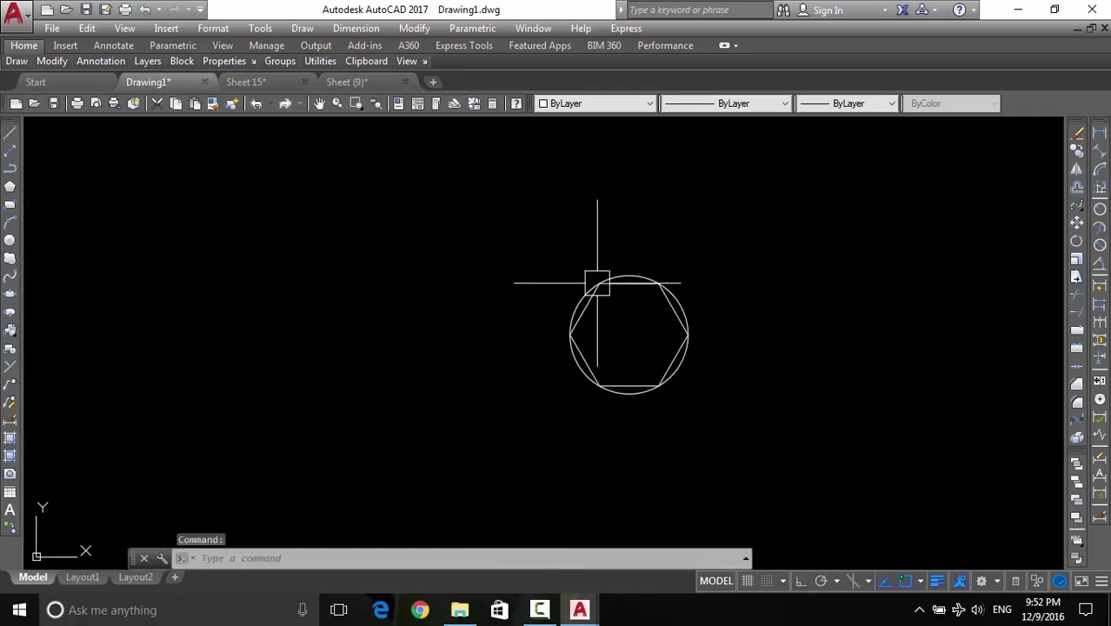
{"action": "mouse_move", "coordinate": [598, 283]}
{"action": "middle_mouse_down"}
{"action": "mouse_move", "coordinate": [422, 280]}
{"action": "mouse_move", "coordinate": [542, 286]}
{"action": "middle_mouse_up"}
{"action": "scroll", "coordinate": [422, 280], "scroll_direction": "down", "scroll_amount": 3}
{"action": "scroll", "coordinate": [470, 299], "scroll_direction": "down", "scroll_amount": 3}
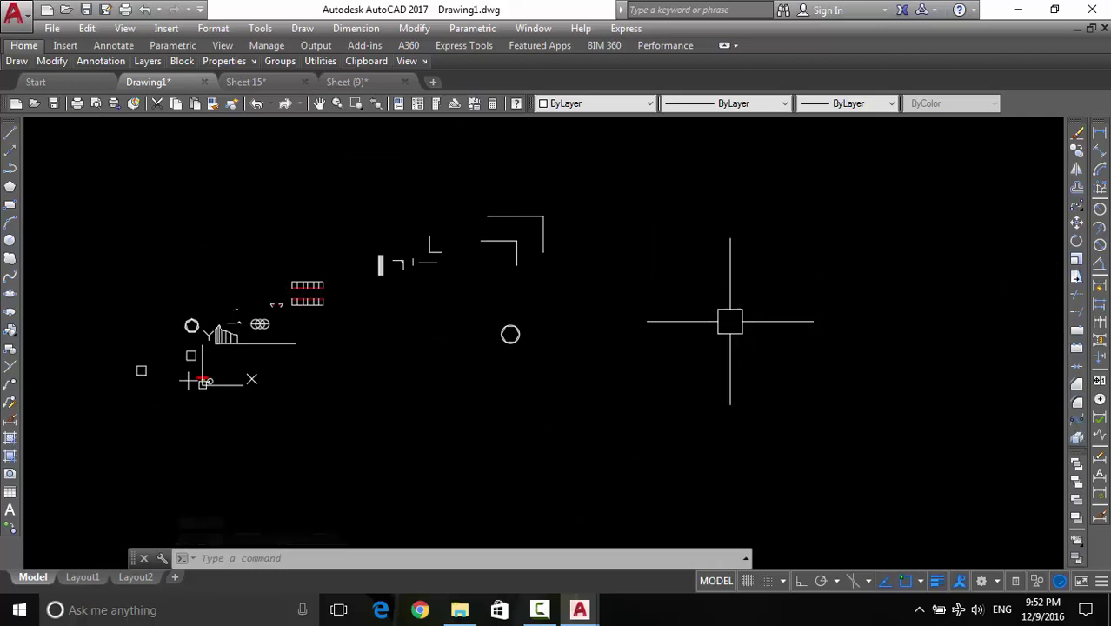
{"action": "middle_click_drag", "start_coordinate": [660, 328], "coordinate": [618, 355]}
{"action": "middle_click_drag", "start_coordinate": [720, 283], "coordinate": [648, 335]}
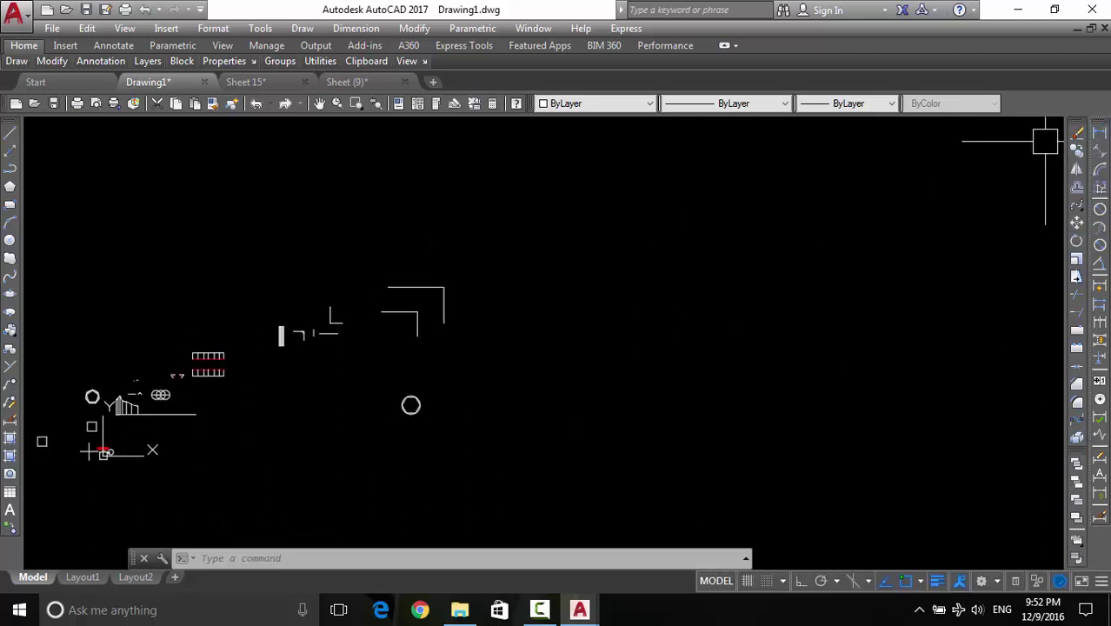
Add a linear dimension reading 61.7095 to the horizontal line by selecting the line
{"action": "left_click", "coordinate": [1100, 132]}
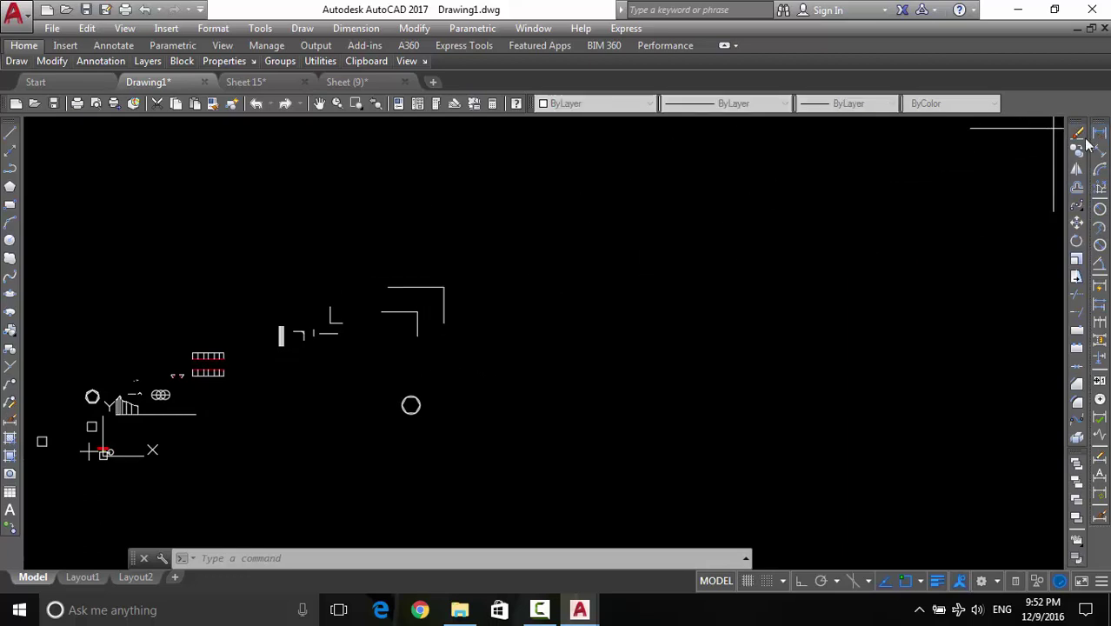
{"action": "scroll", "coordinate": [643, 339], "scroll_direction": "up", "scroll_amount": 2}
{"action": "scroll", "coordinate": [623, 342], "scroll_direction": "up", "scroll_amount": 2}
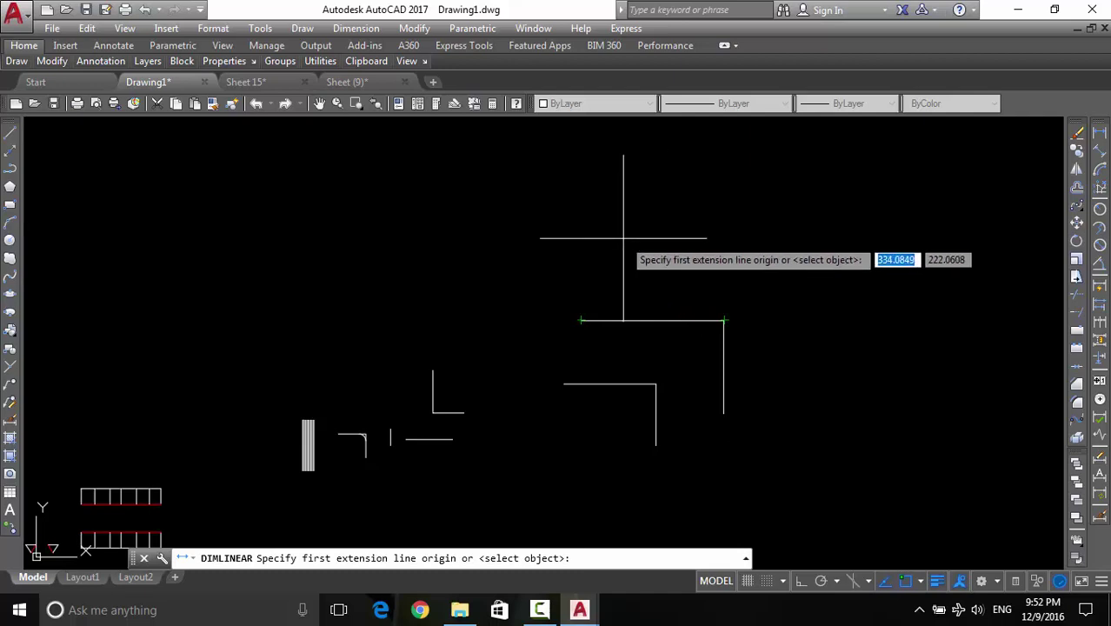
{"action": "key", "text": "Return"}
{"action": "left_click", "coordinate": [645, 318]}
{"action": "scroll", "coordinate": [679, 303], "scroll_direction": "up", "scroll_amount": 5}
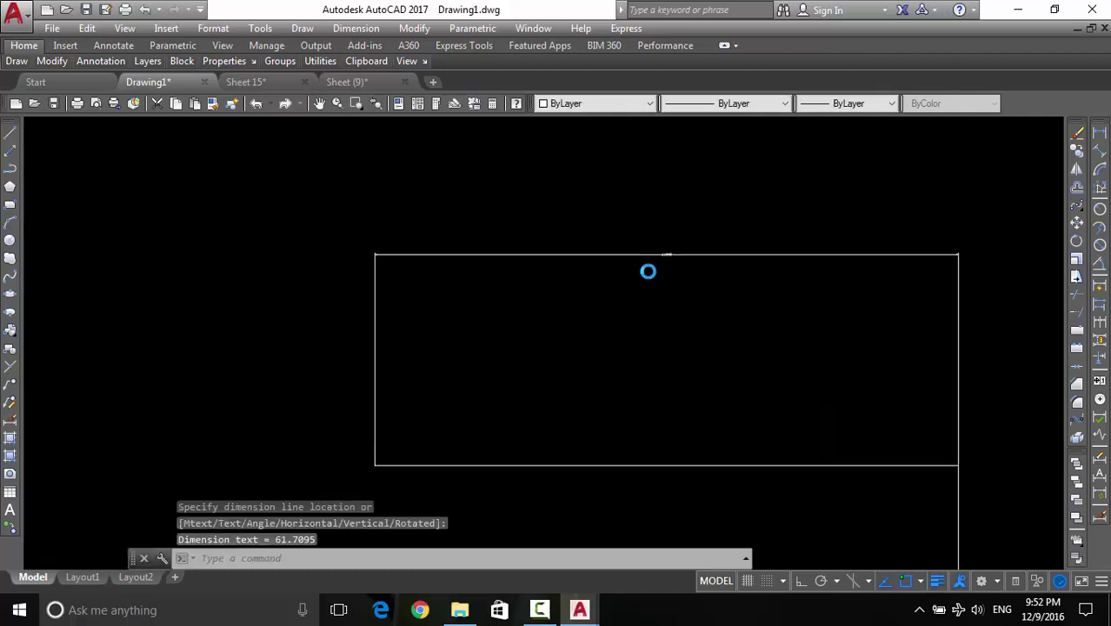
{"action": "scroll", "coordinate": [648, 268], "scroll_direction": "up", "scroll_amount": 5}
{"action": "scroll", "coordinate": [625, 265], "scroll_direction": "up", "scroll_amount": 2}
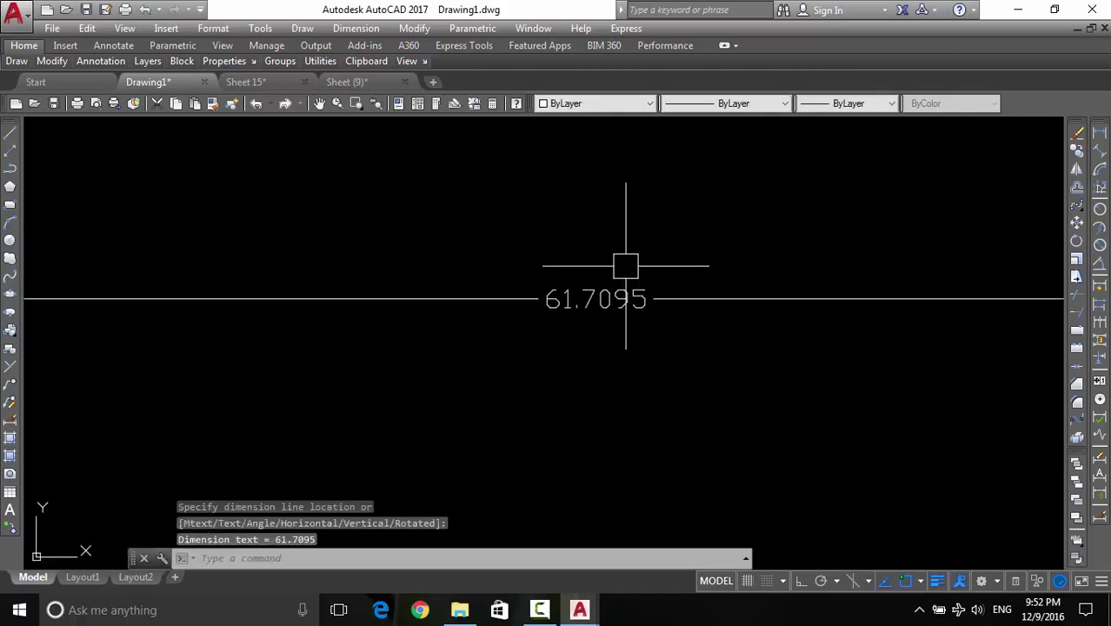
{"action": "scroll", "coordinate": [620, 300], "scroll_direction": "down", "scroll_amount": 3}
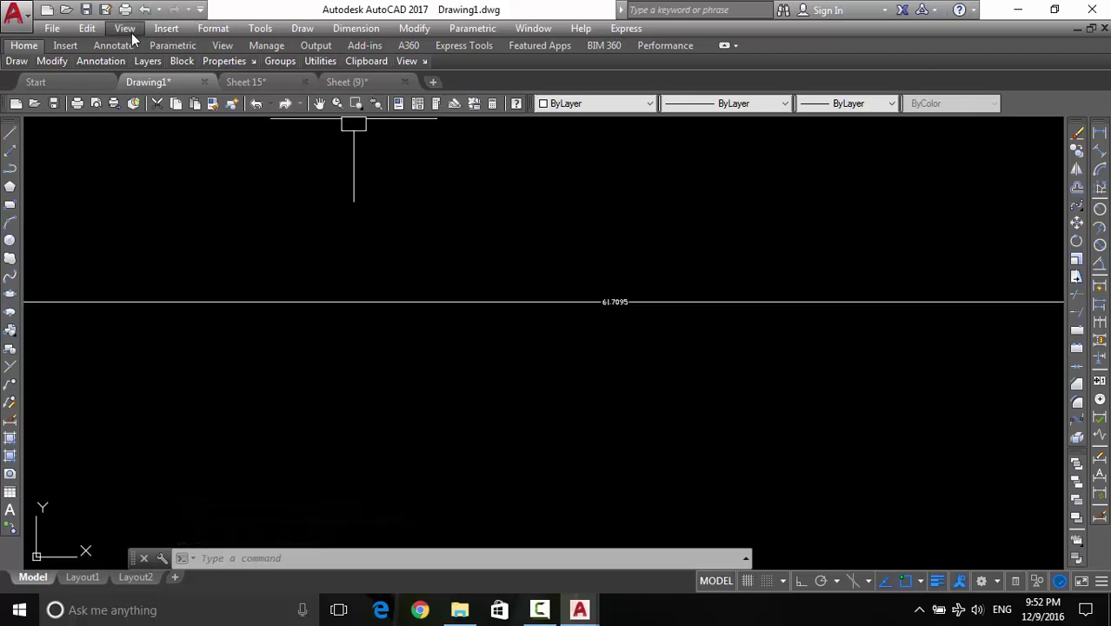
In Customize User Interface, search 'dim' and drag Dimension Style onto the Draw toolbar
{"action": "left_click", "coordinate": [203, 35]}
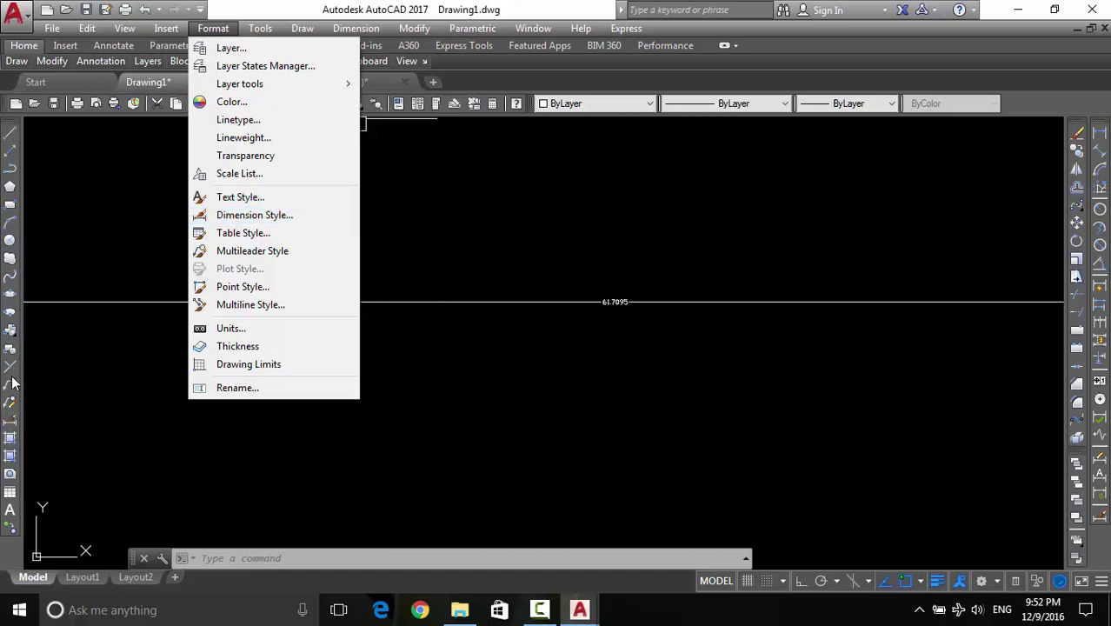
{"action": "key", "text": "Escape"}
{"action": "left_click", "coordinate": [124, 28]}
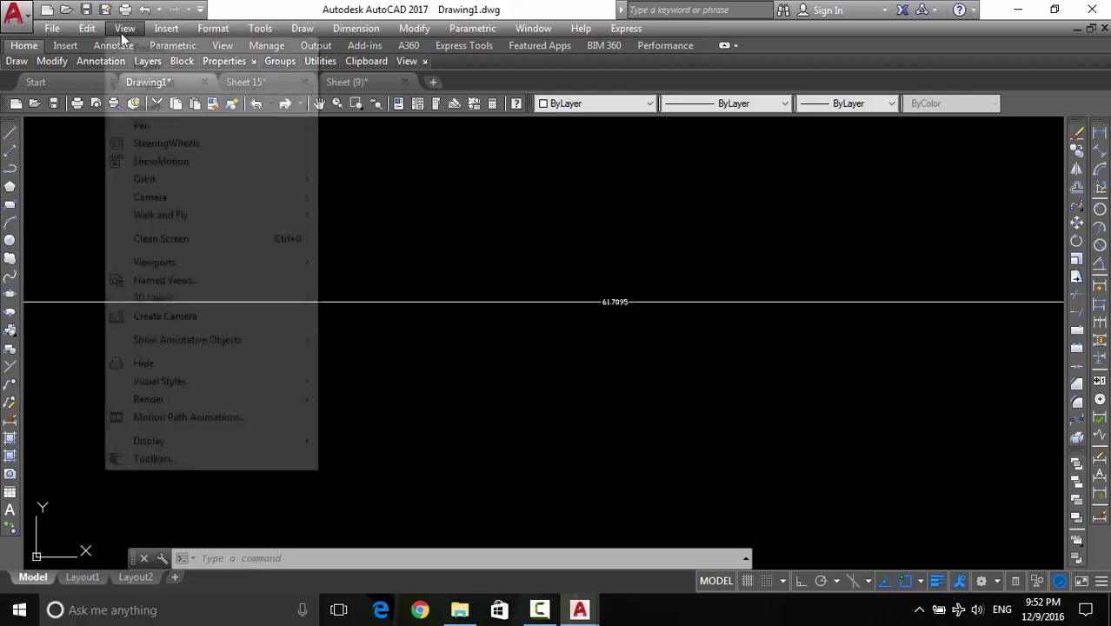
{"action": "left_click", "coordinate": [153, 458]}
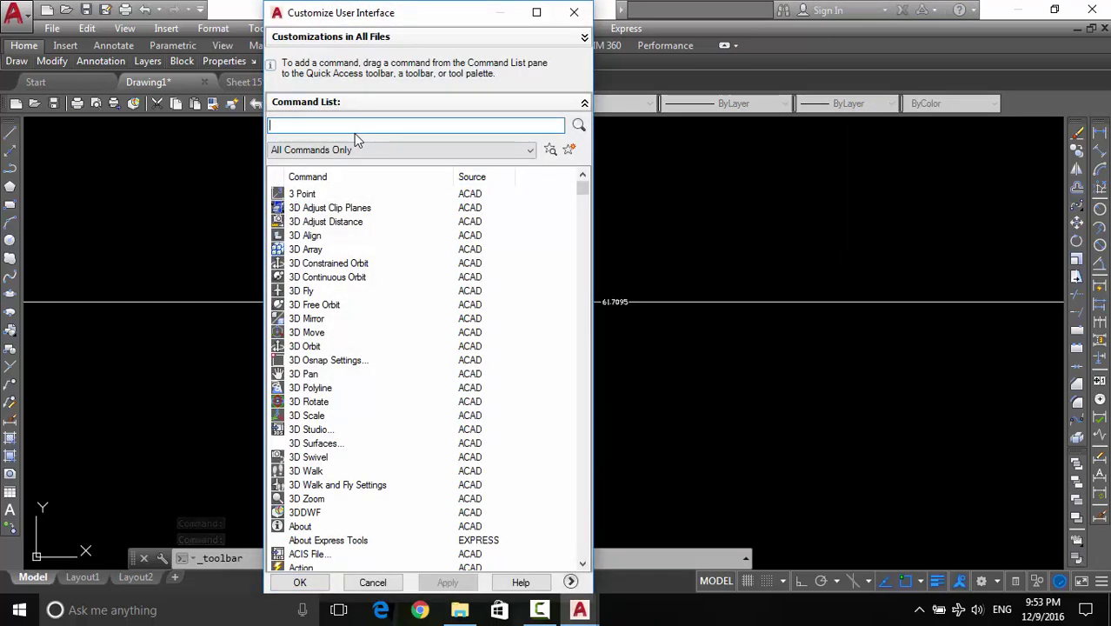
{"action": "type", "text": "dim"}
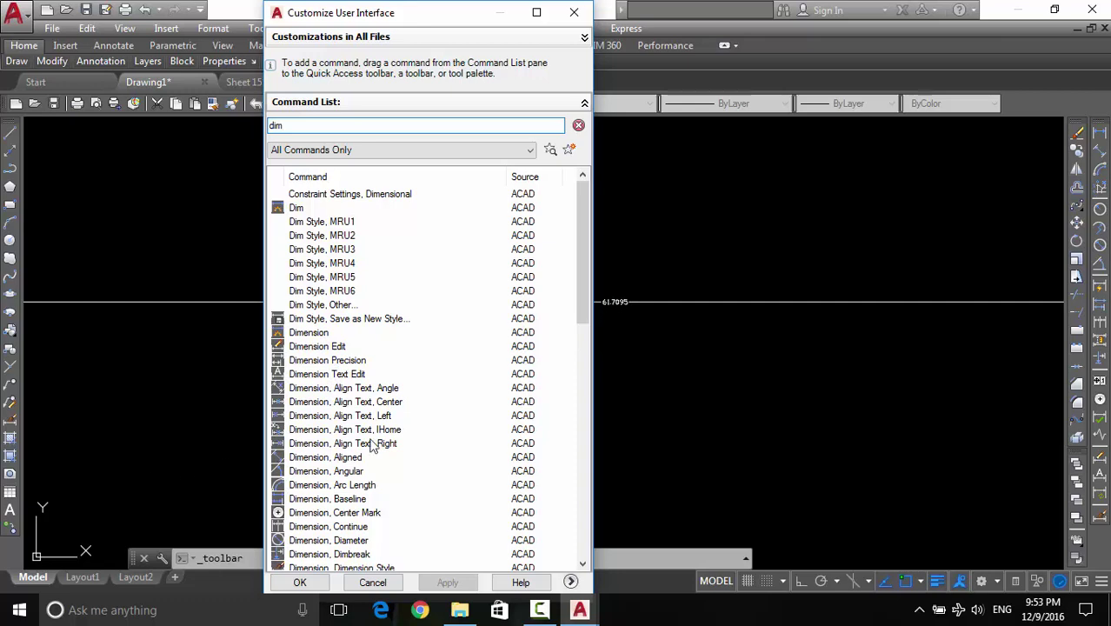
{"action": "scroll", "coordinate": [378, 499], "scroll_direction": "down", "scroll_amount": 2}
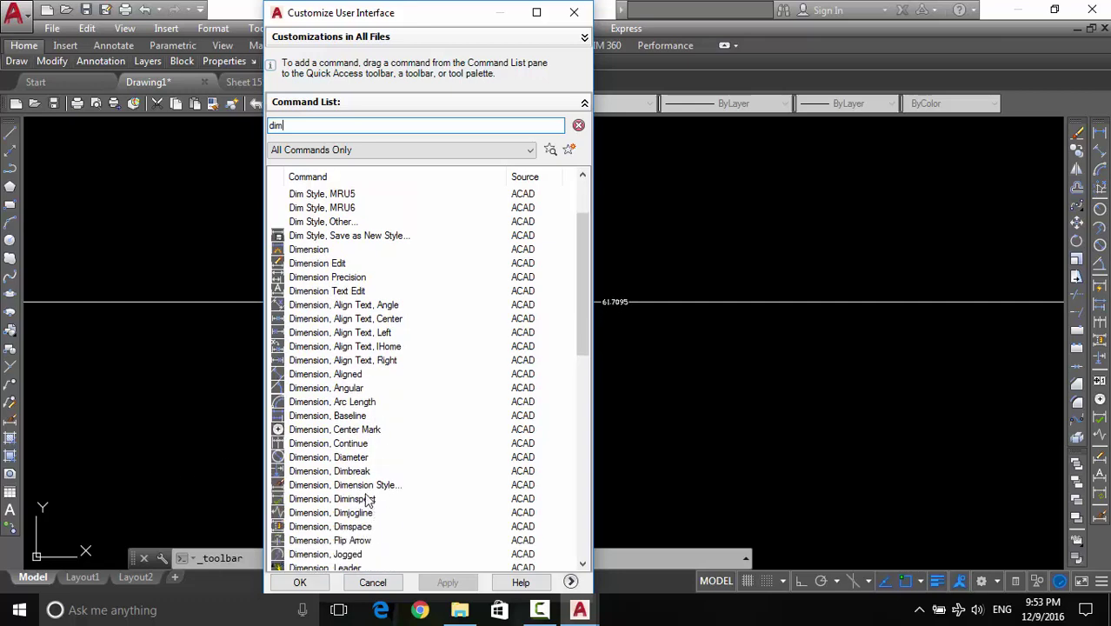
{"action": "left_click", "coordinate": [366, 487]}
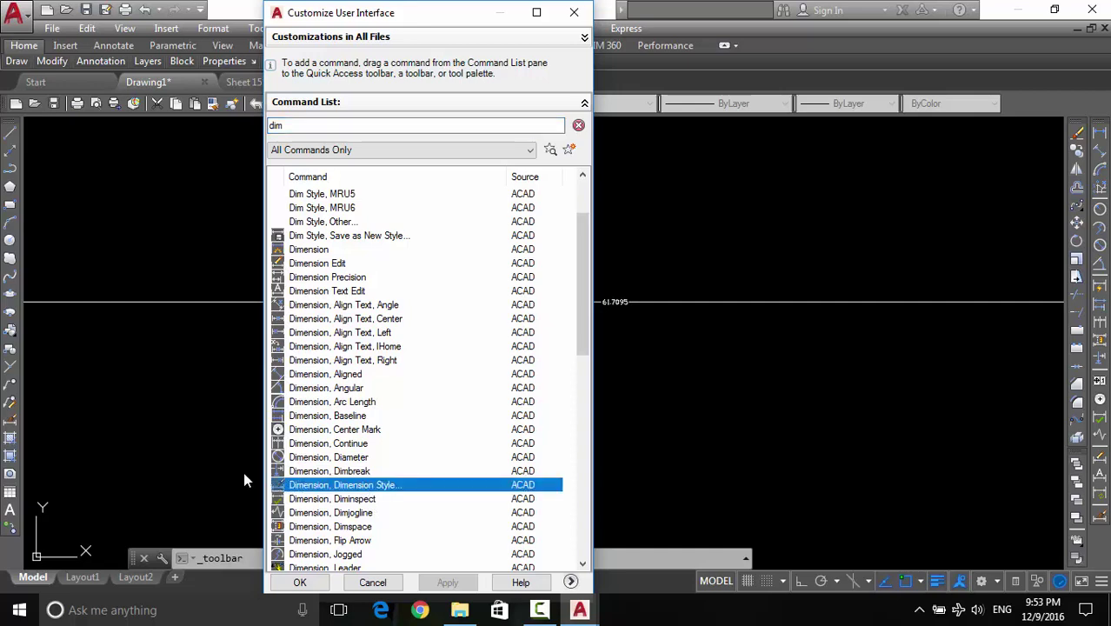
{"action": "mouse_move", "coordinate": [245, 480]}
{"action": "left_mouse_down"}
{"action": "mouse_move", "coordinate": [11, 440]}
{"action": "mouse_move", "coordinate": [8, 421]}
{"action": "left_mouse_up"}
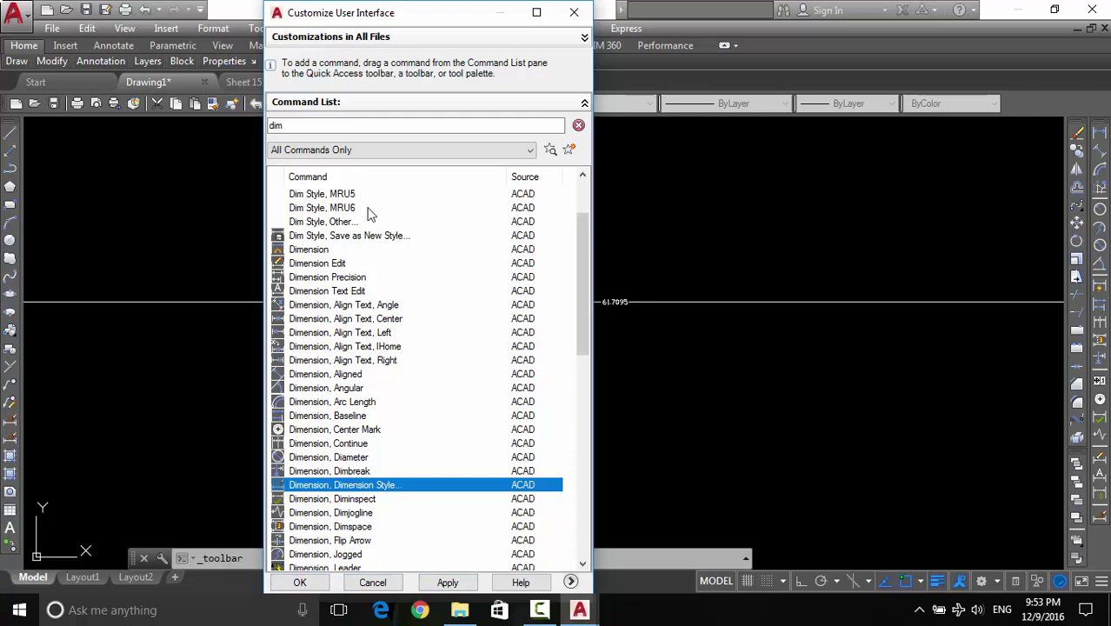
Search 'mul' and drag the Multileader and Multileader Edit commands toward the toolbar
{"action": "double_click", "coordinate": [296, 125]}
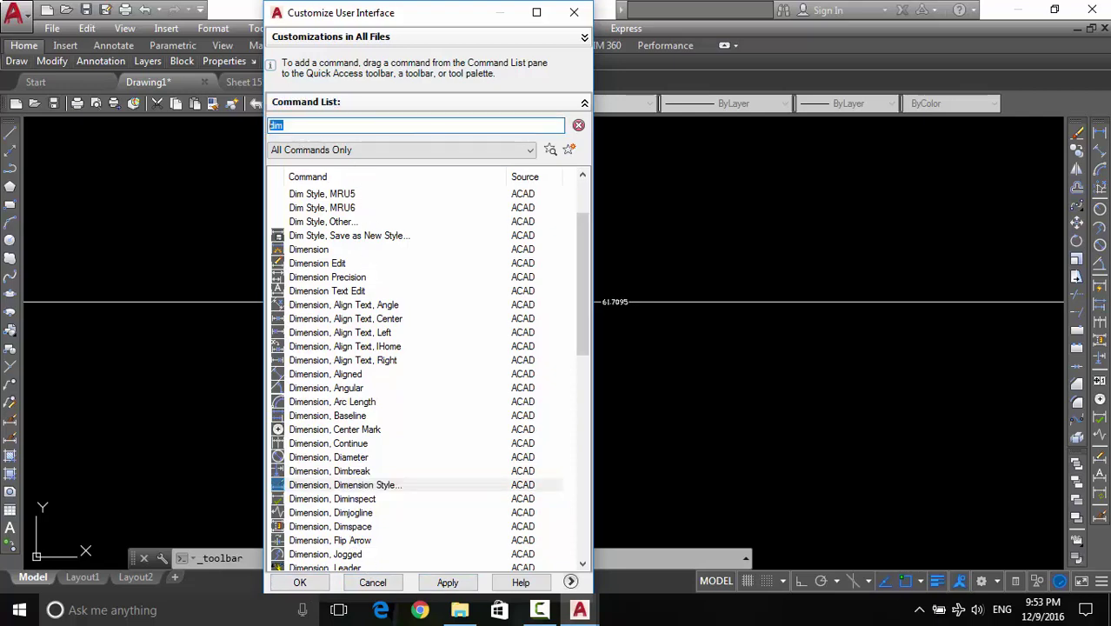
{"action": "type", "text": "mul"}
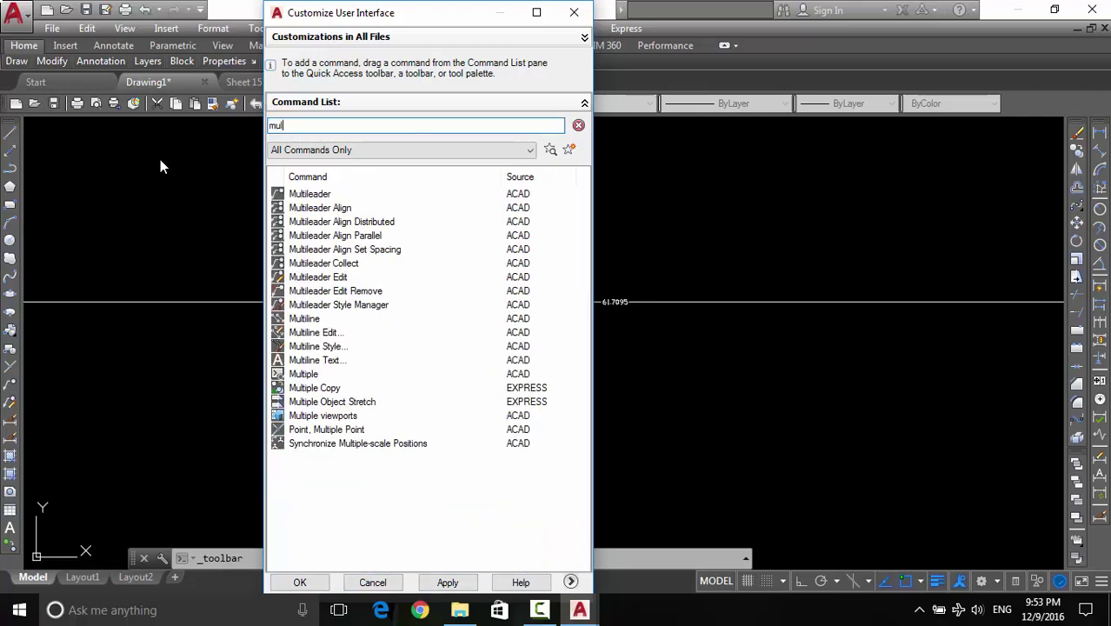
{"action": "left_click", "coordinate": [327, 200]}
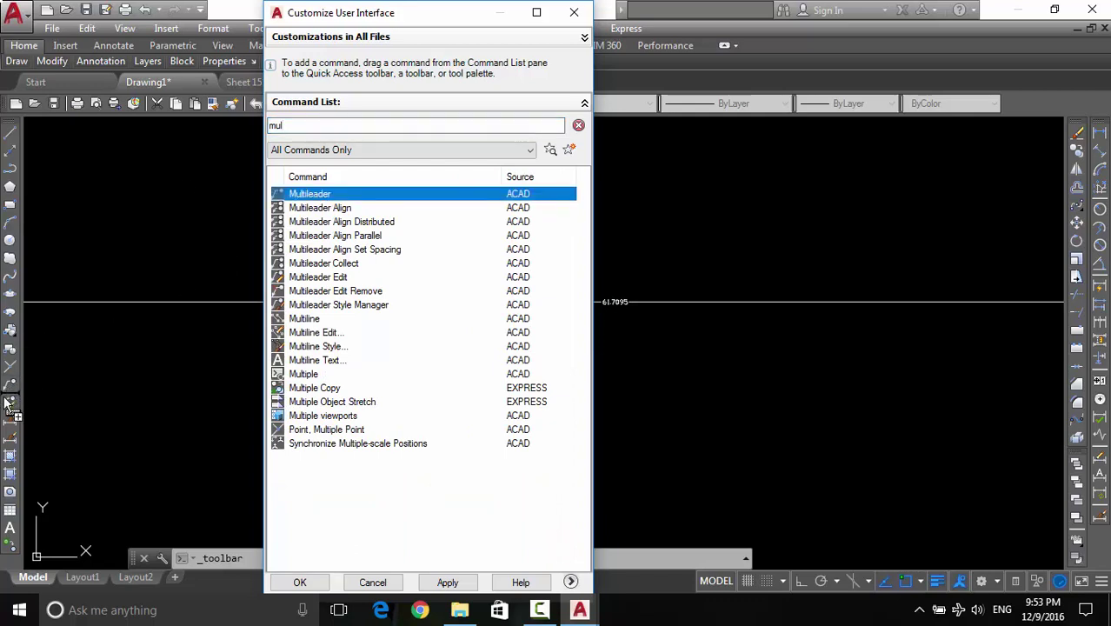
{"action": "left_click_drag", "start_coordinate": [310, 195], "coordinate": [313, 197]}
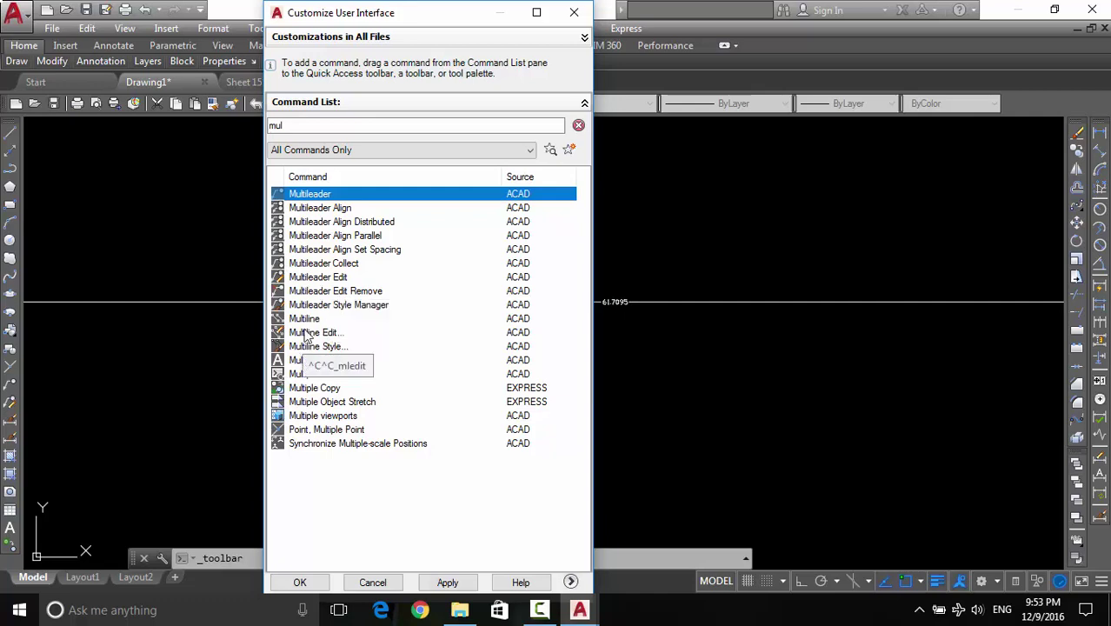
{"action": "mouse_move", "coordinate": [317, 278]}
{"action": "left_mouse_down"}
{"action": "mouse_move", "coordinate": [246, 301]}
{"action": "mouse_move", "coordinate": [333, 282]}
{"action": "left_mouse_up"}
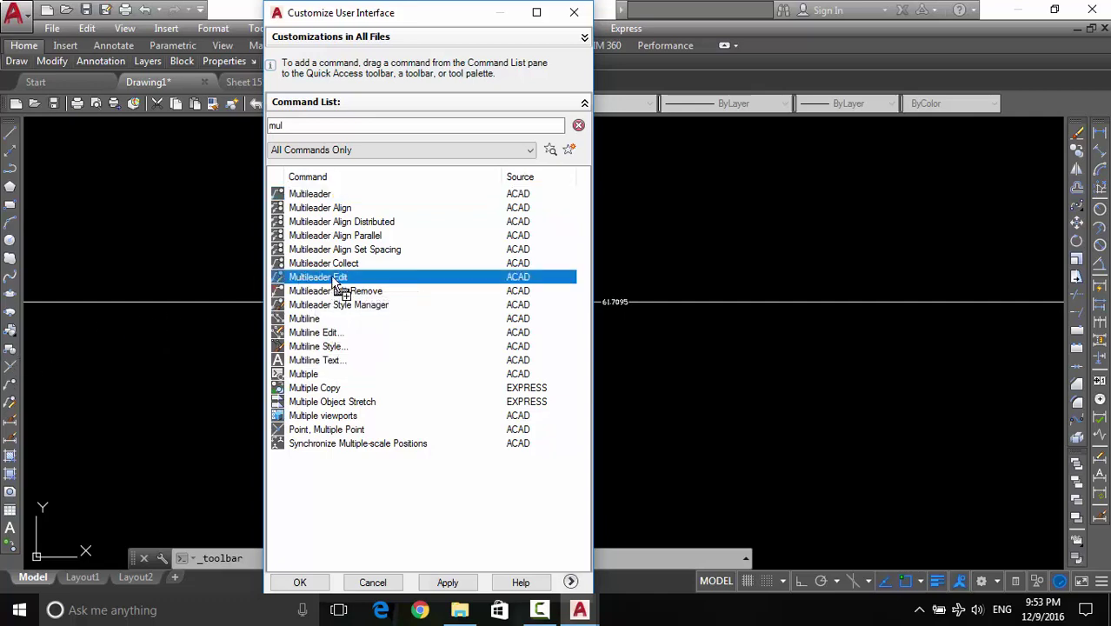
{"action": "left_click", "coordinate": [374, 582]}
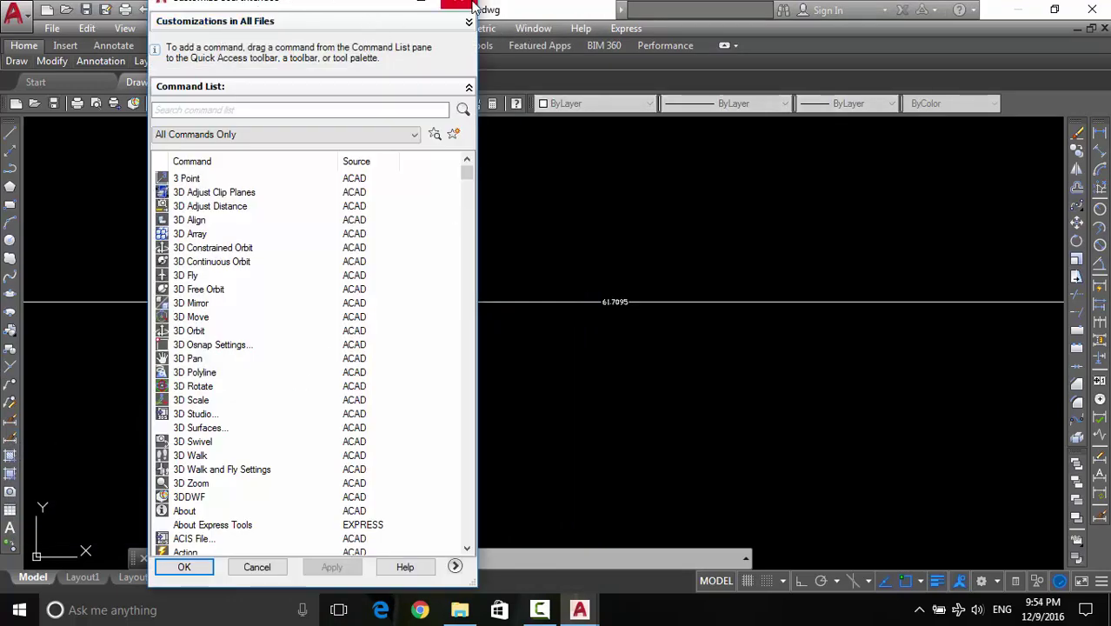
Reopen toolbar customisation, remove the Dimension Style button from the Draw toolbar, and apply
{"action": "left_click", "coordinate": [471, 6]}
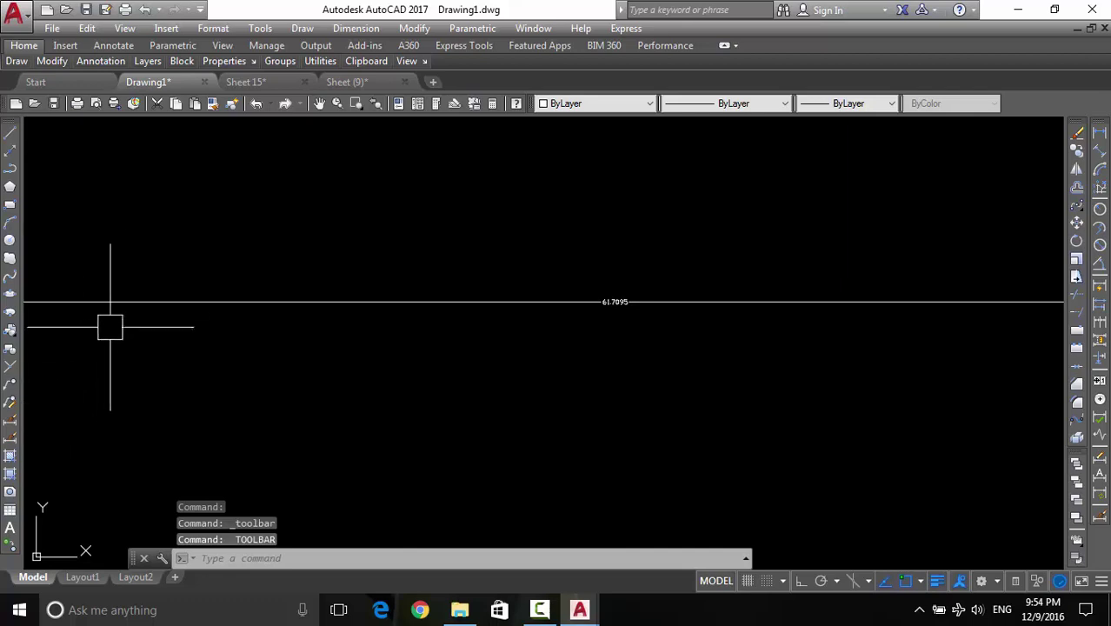
{"action": "left_click", "coordinate": [125, 28]}
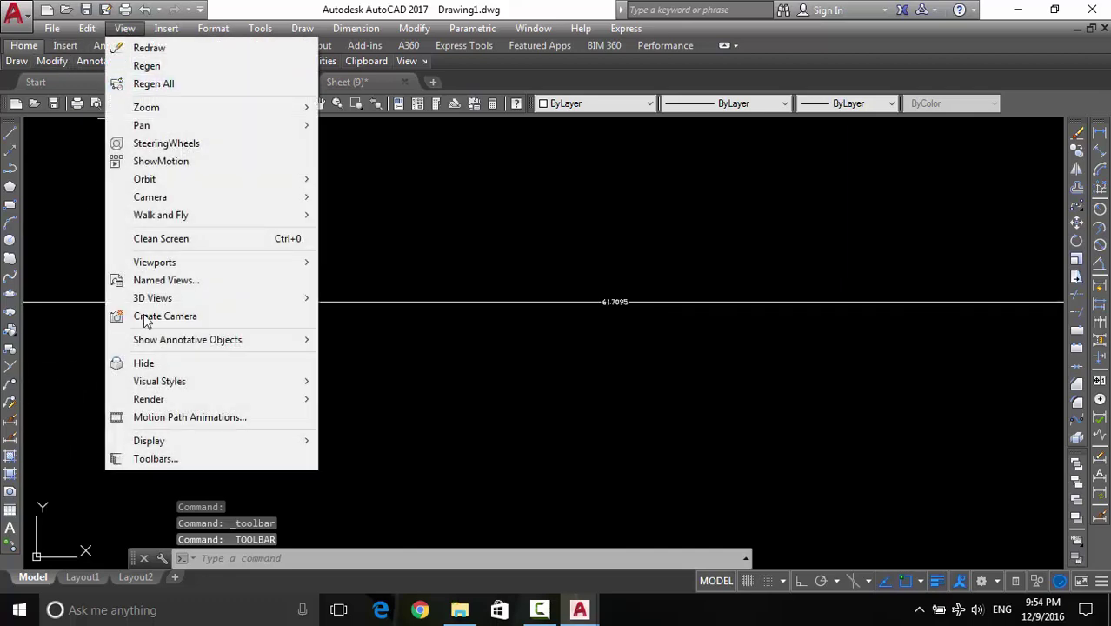
{"action": "left_click", "coordinate": [419, 411]}
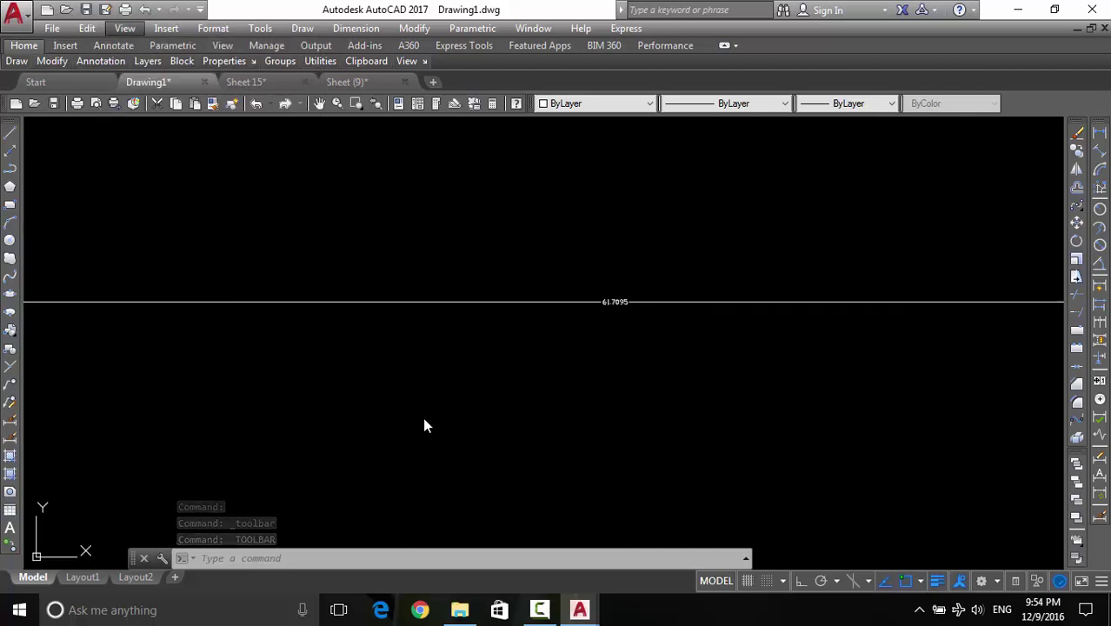
{"action": "left_click", "coordinate": [258, 386]}
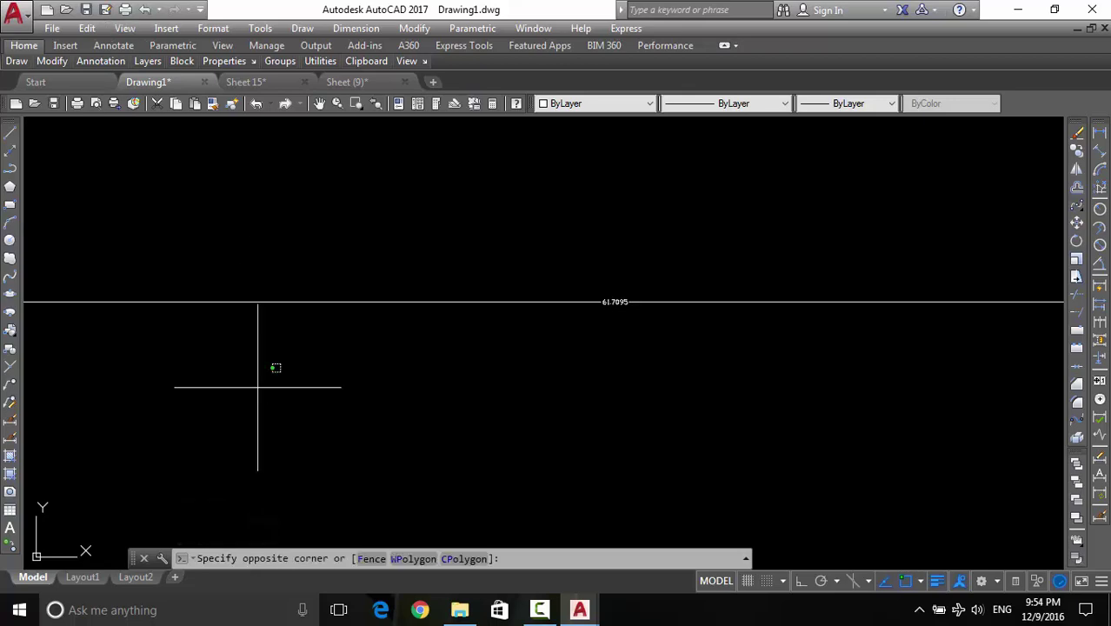
{"action": "left_click", "coordinate": [211, 408]}
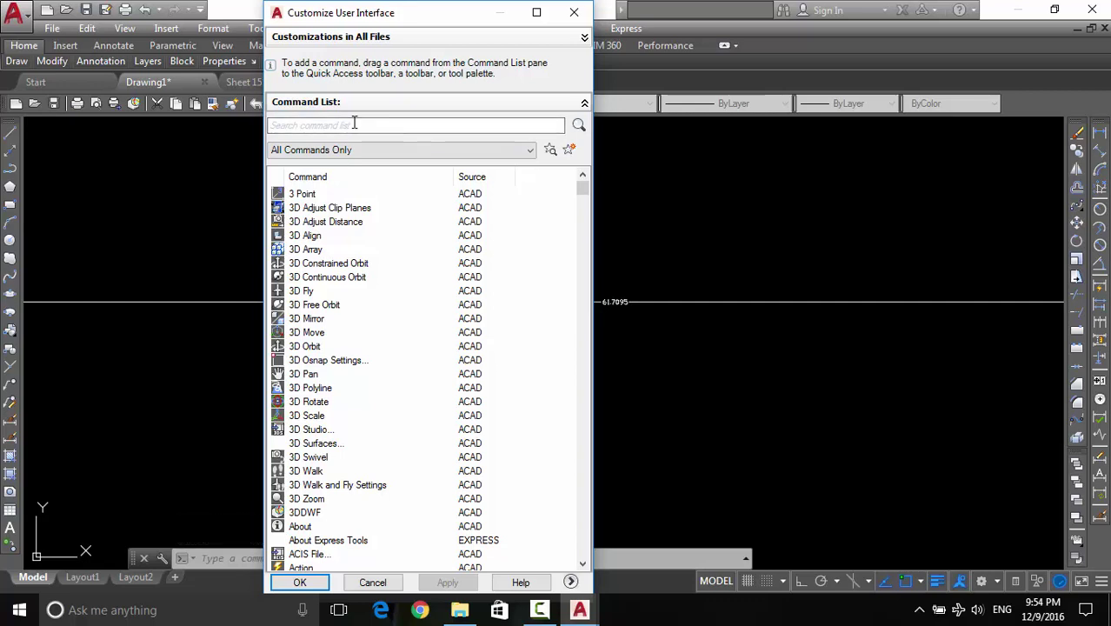
{"action": "left_click_drag", "start_coordinate": [281, 198], "coordinate": [21, 445]}
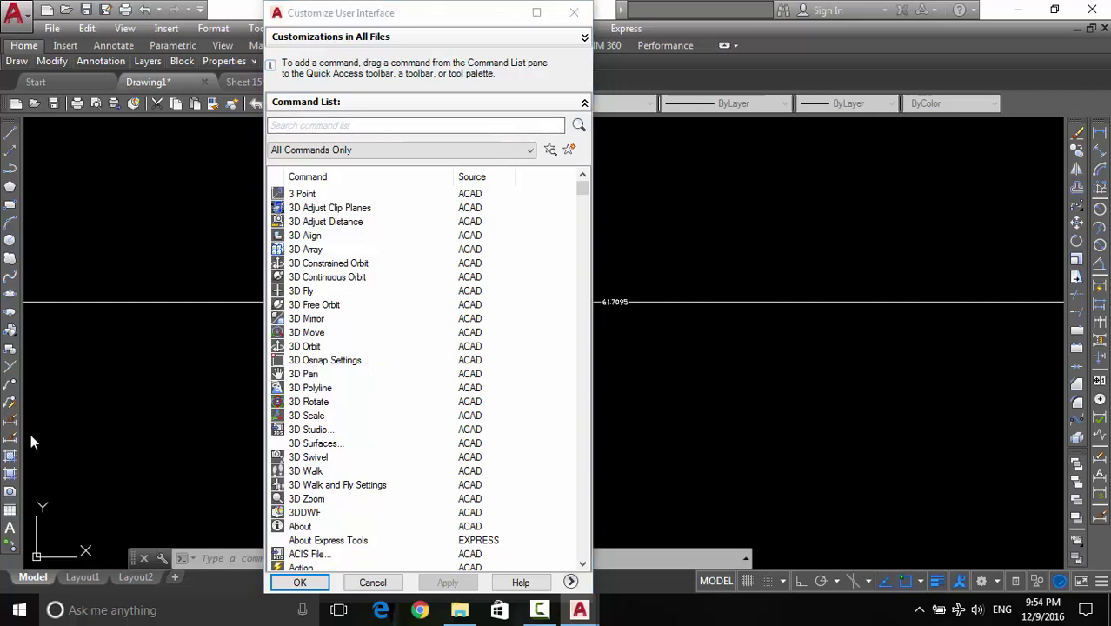
{"action": "left_click_drag", "start_coordinate": [10, 445], "coordinate": [334, 372]}
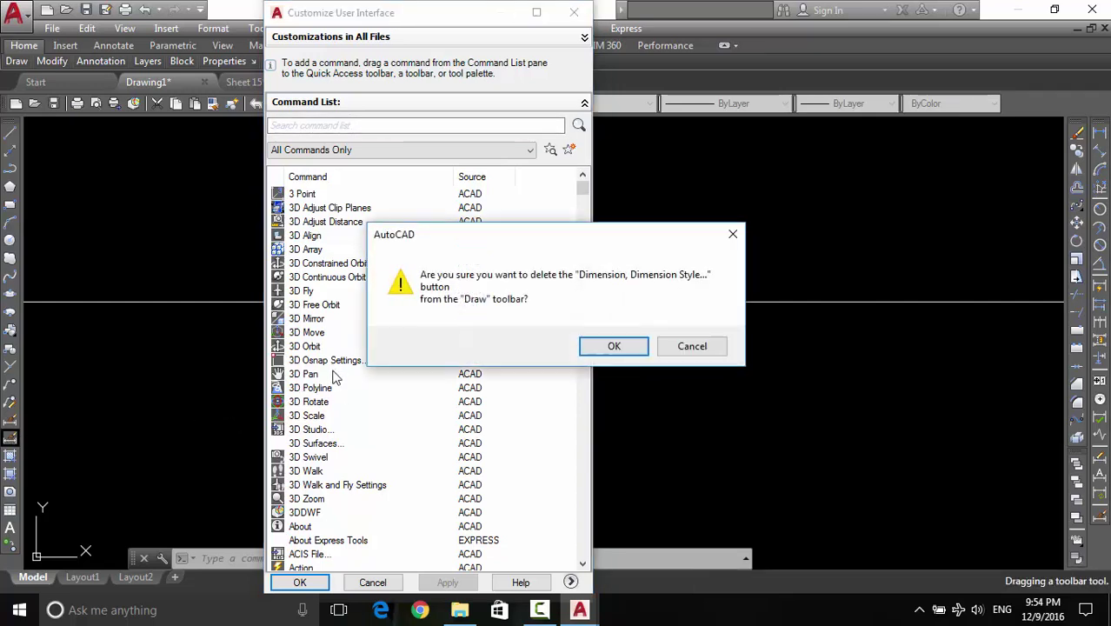
{"action": "left_click", "coordinate": [608, 346]}
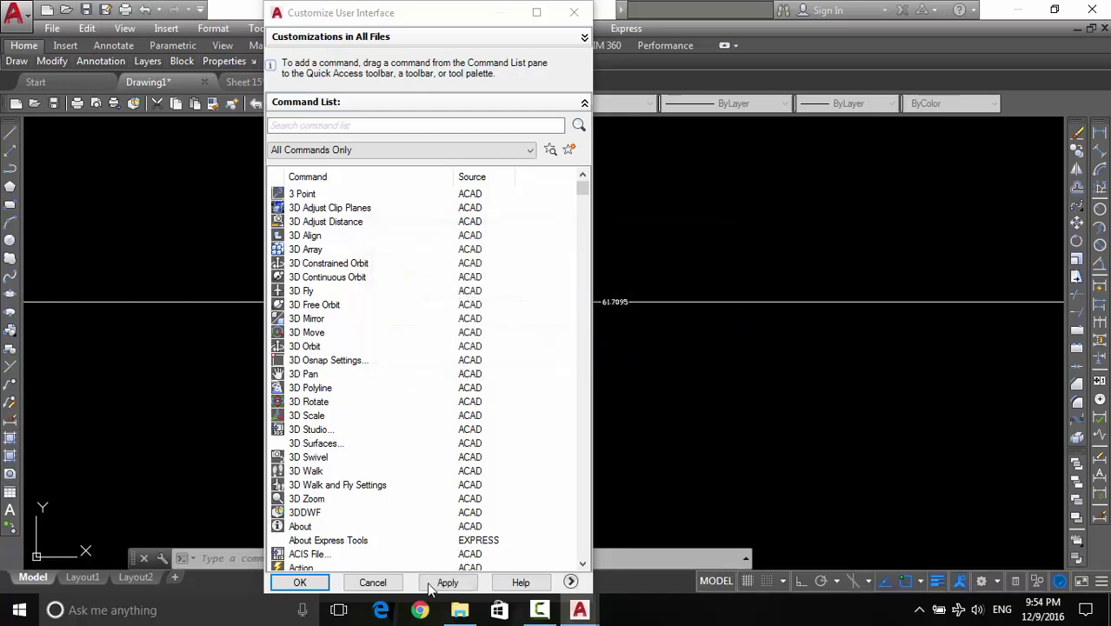
{"action": "left_click", "coordinate": [447, 582]}
{"action": "left_click", "coordinate": [297, 582]}
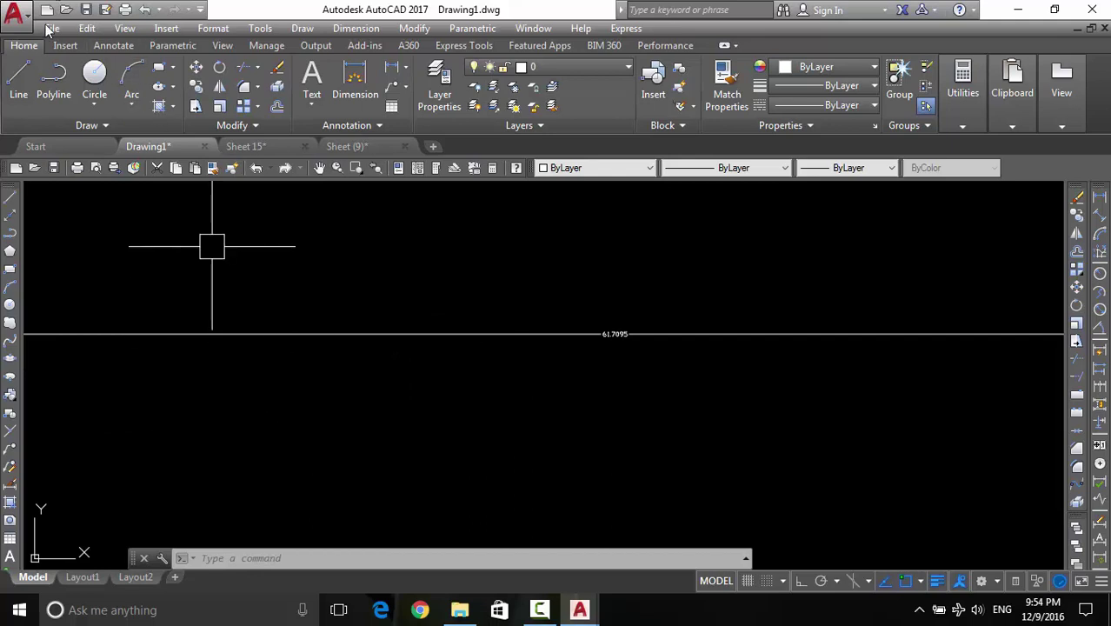
Collapse the ribbon to tab names only and select the horizontal dimension
{"action": "left_click", "coordinate": [23, 48]}
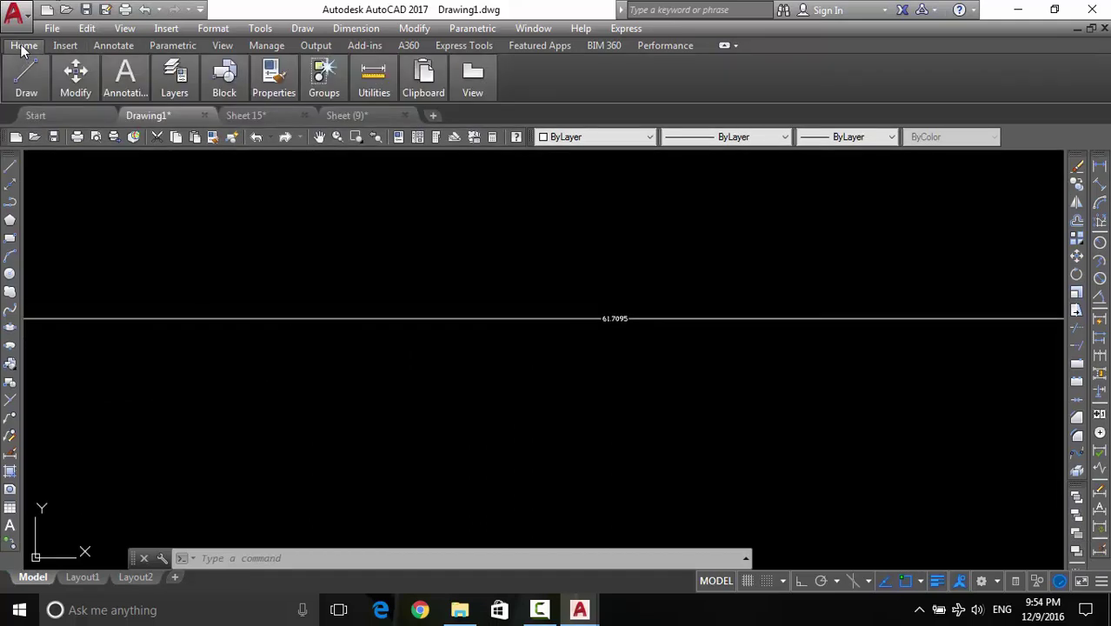
{"action": "left_click", "coordinate": [24, 48]}
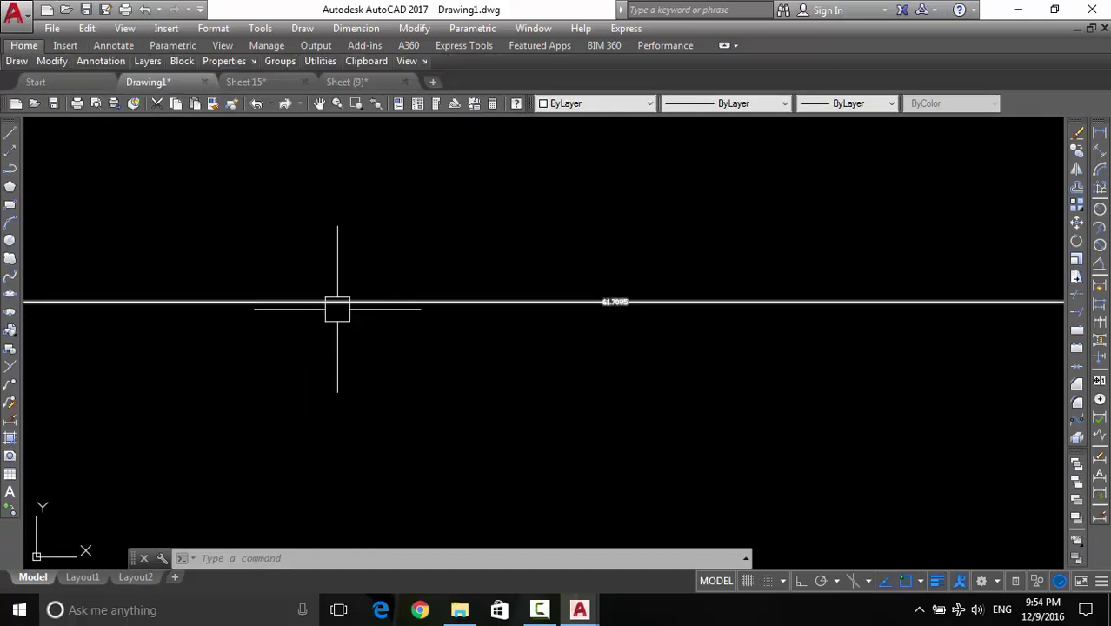
{"action": "left_click", "coordinate": [24, 46]}
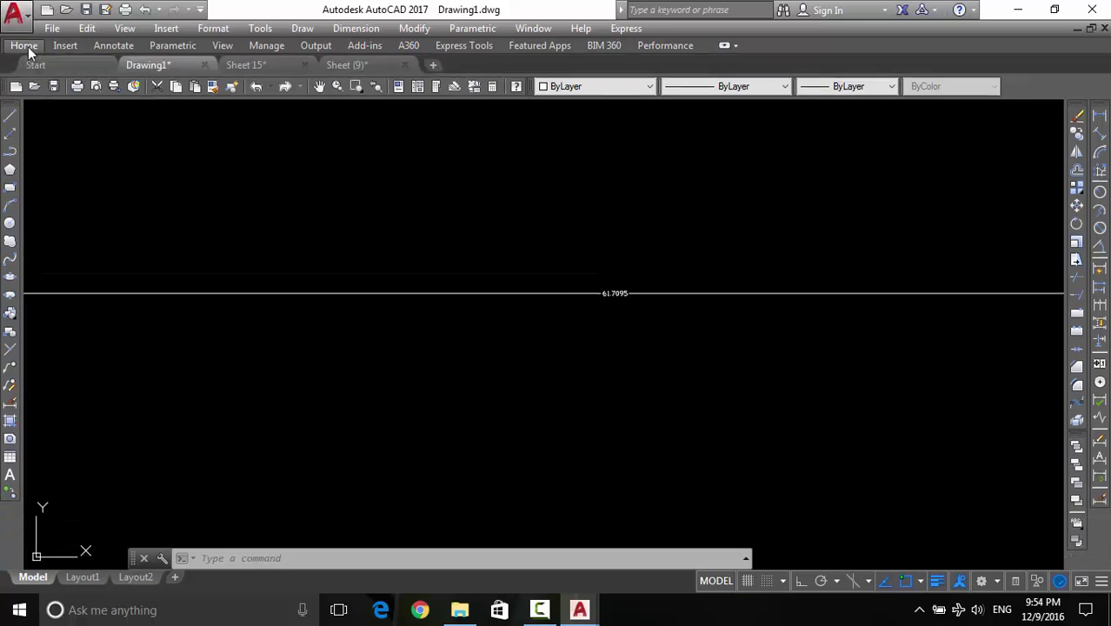
{"action": "left_click", "coordinate": [335, 295]}
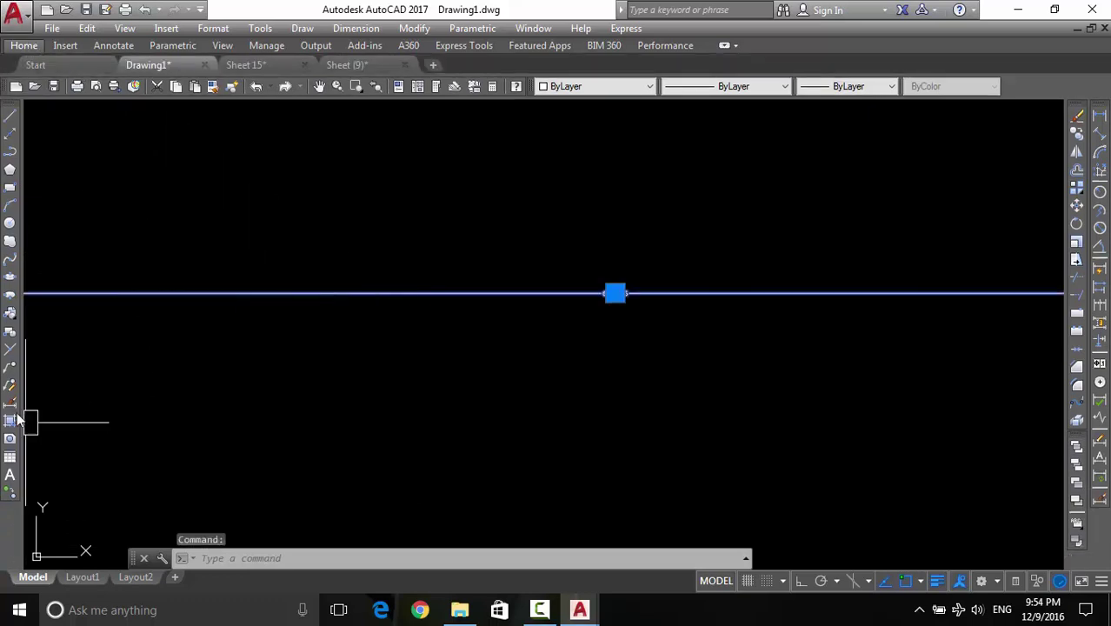
In the Dimension Style Manager, create a new style named '1' based on Standard
{"action": "left_click", "coordinate": [11, 406]}
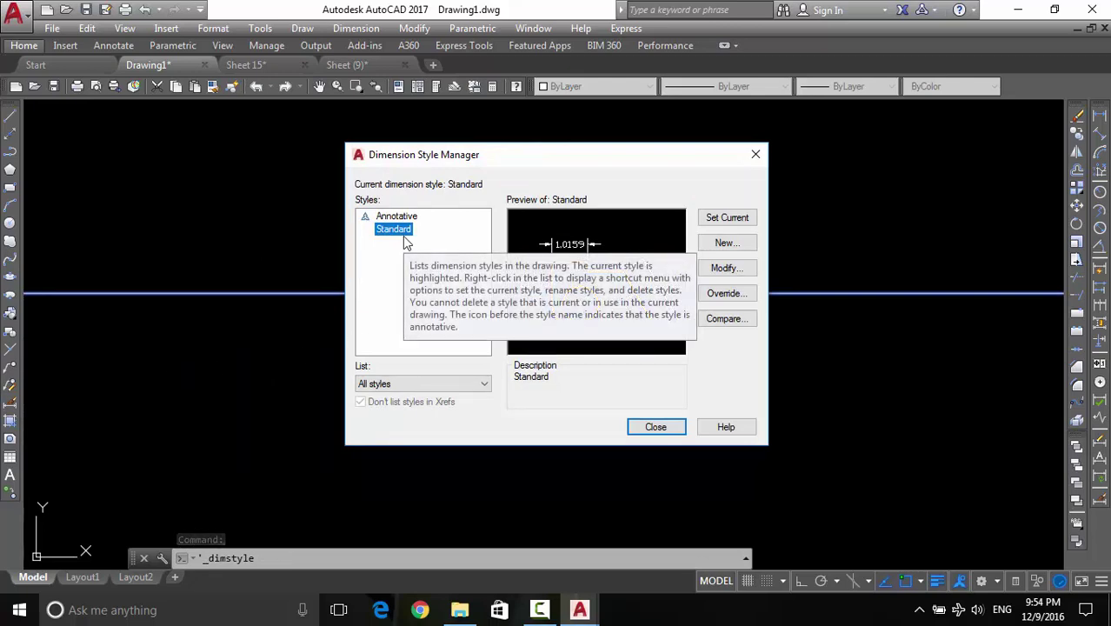
{"action": "left_click", "coordinate": [727, 245]}
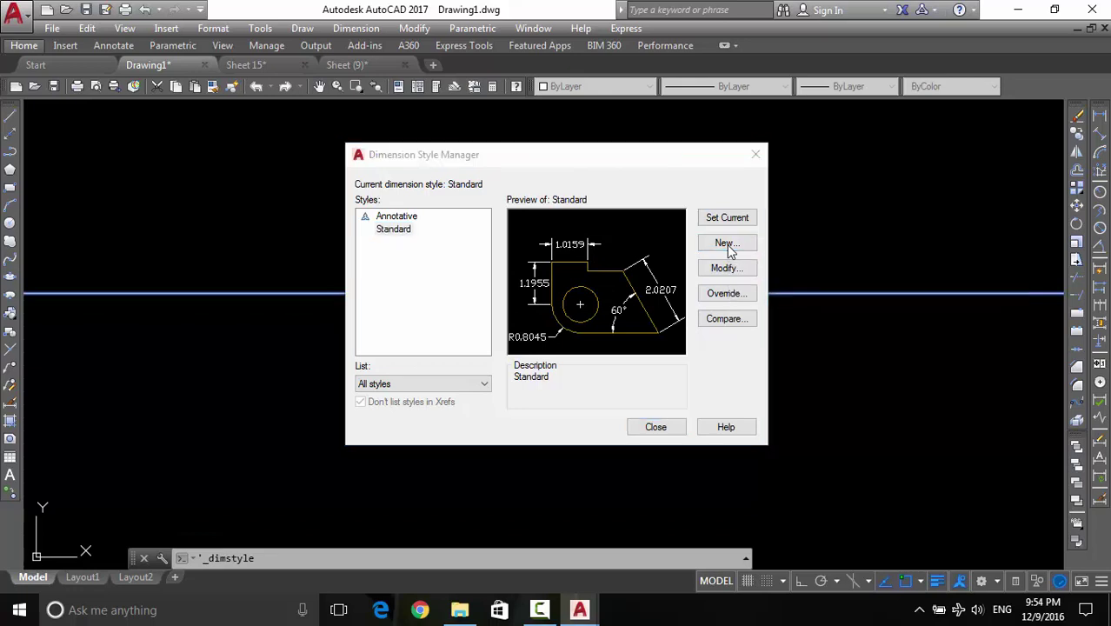
{"action": "left_click_drag", "start_coordinate": [509, 257], "coordinate": [414, 280]}
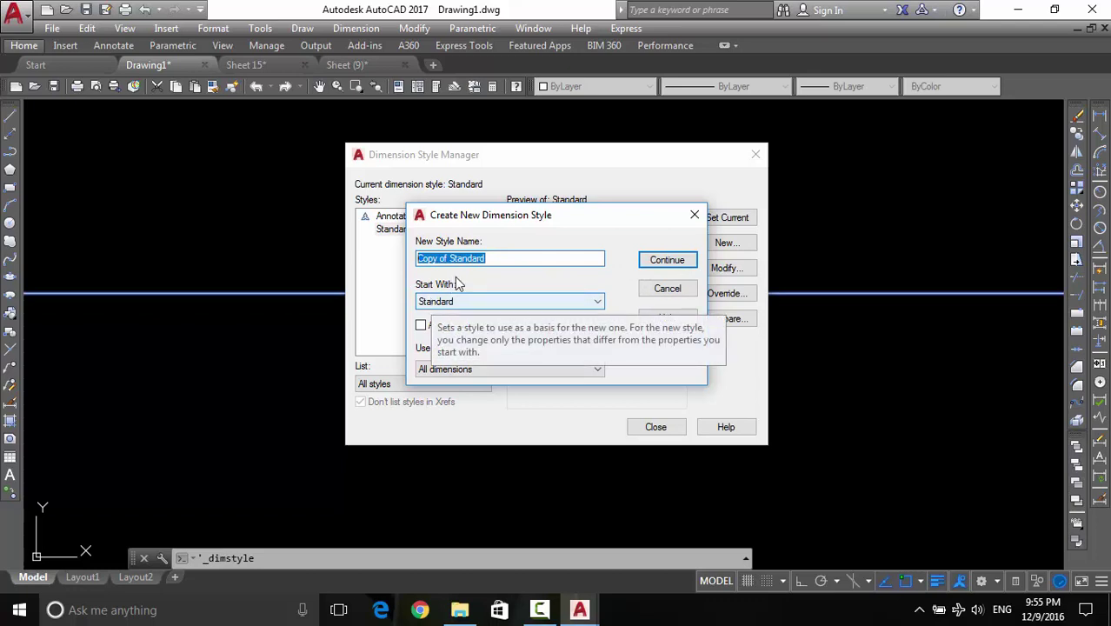
{"action": "type", "text": "1"}
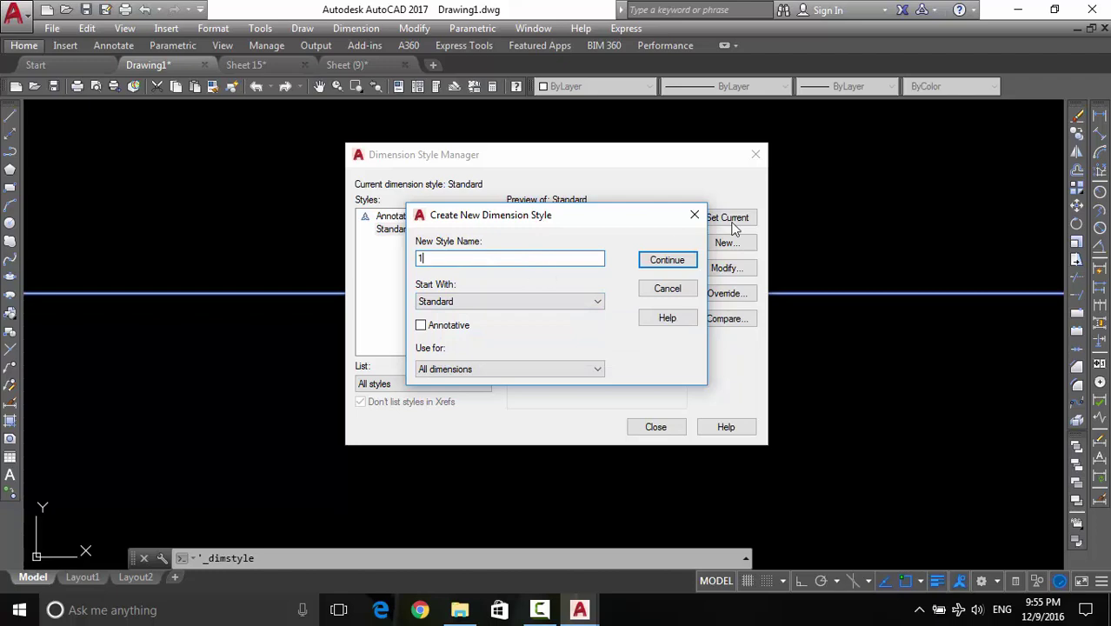
{"action": "left_click", "coordinate": [670, 264]}
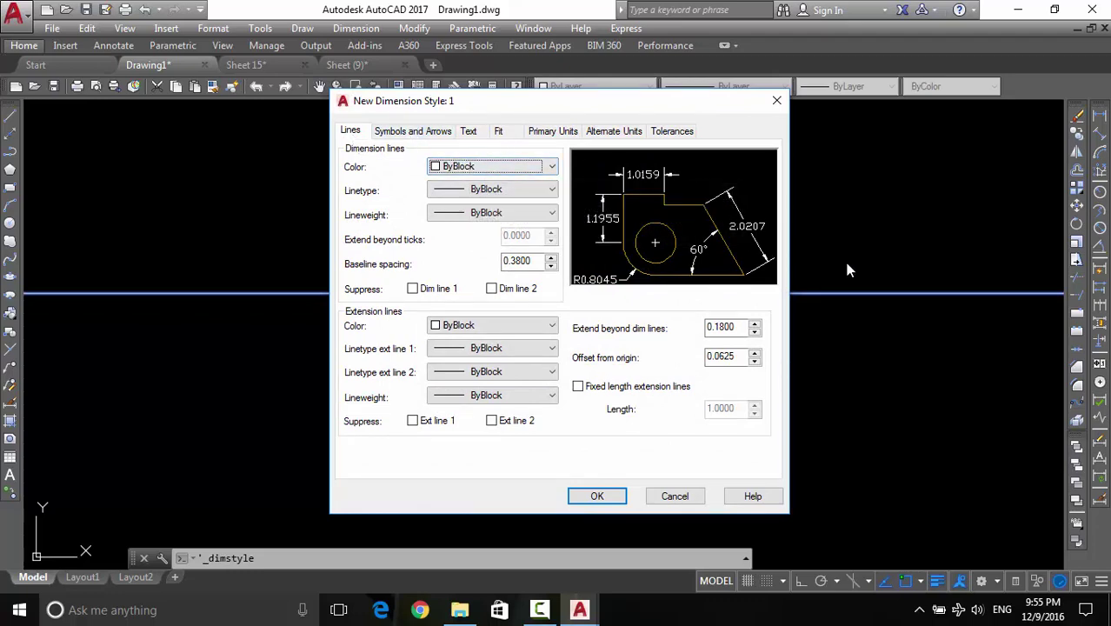
Make style 1's dimension lines and extension lines red
{"action": "left_click", "coordinate": [509, 173]}
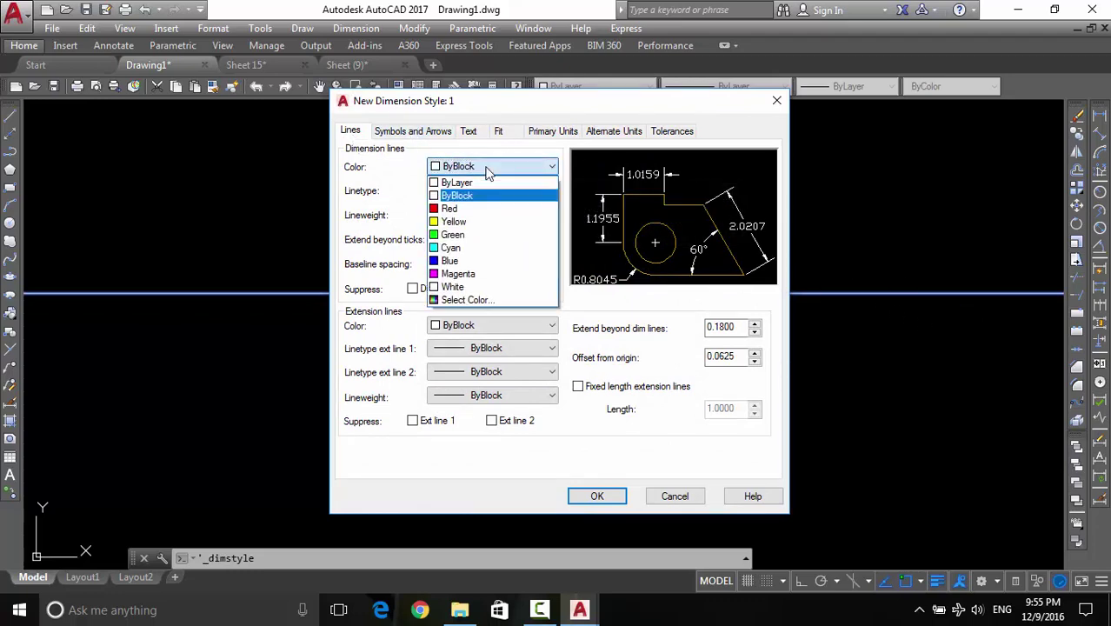
{"action": "left_click", "coordinate": [477, 211]}
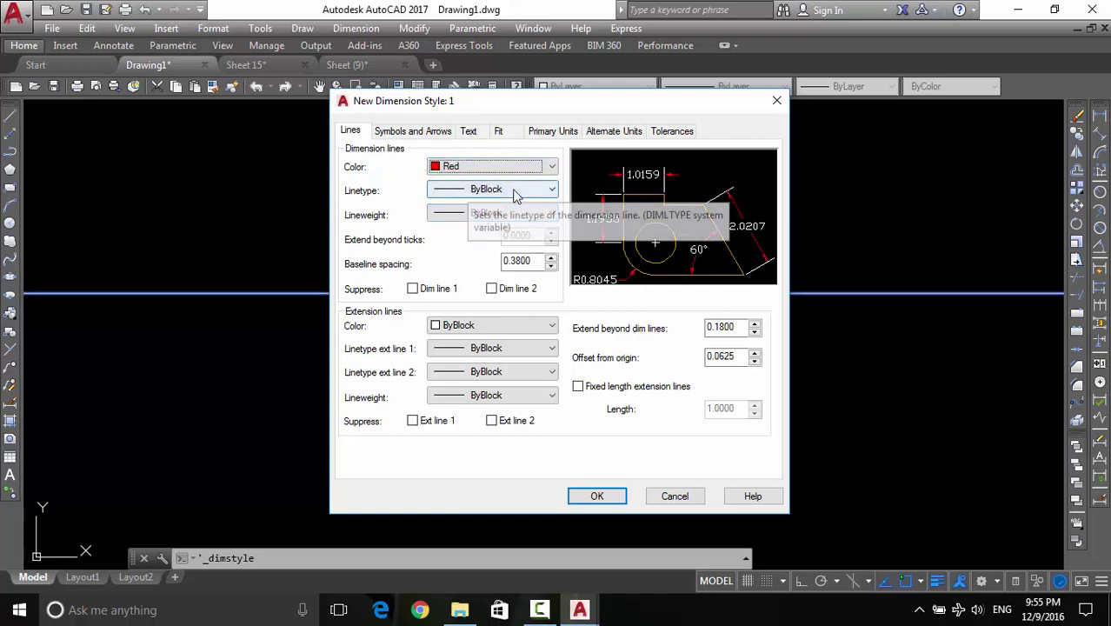
{"action": "left_click", "coordinate": [477, 194]}
{"action": "left_click", "coordinate": [474, 216]}
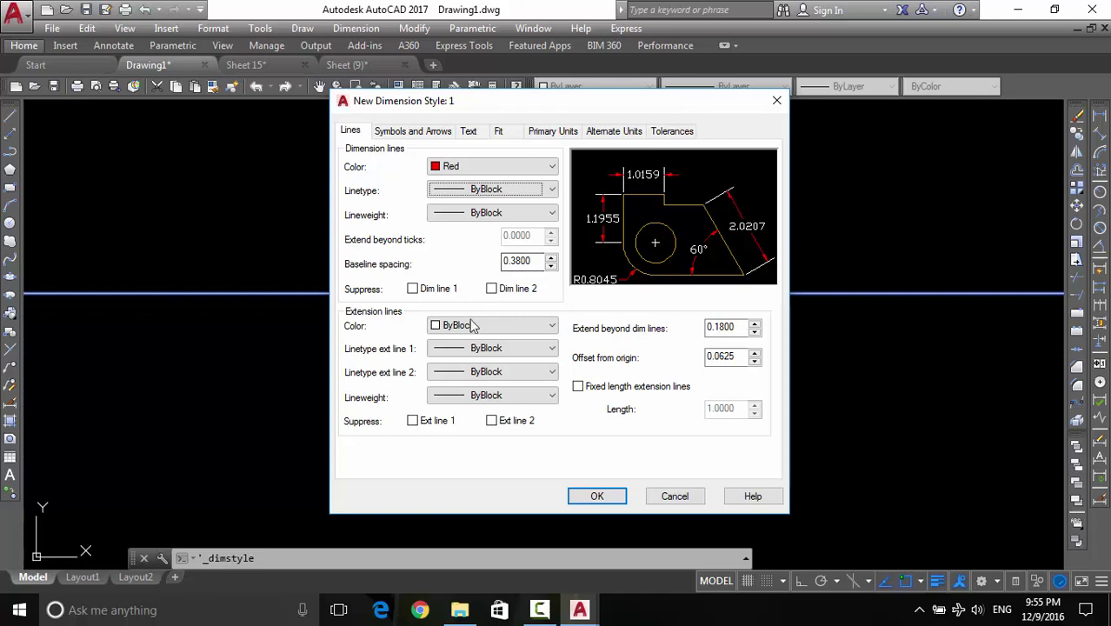
{"action": "left_click", "coordinate": [444, 328]}
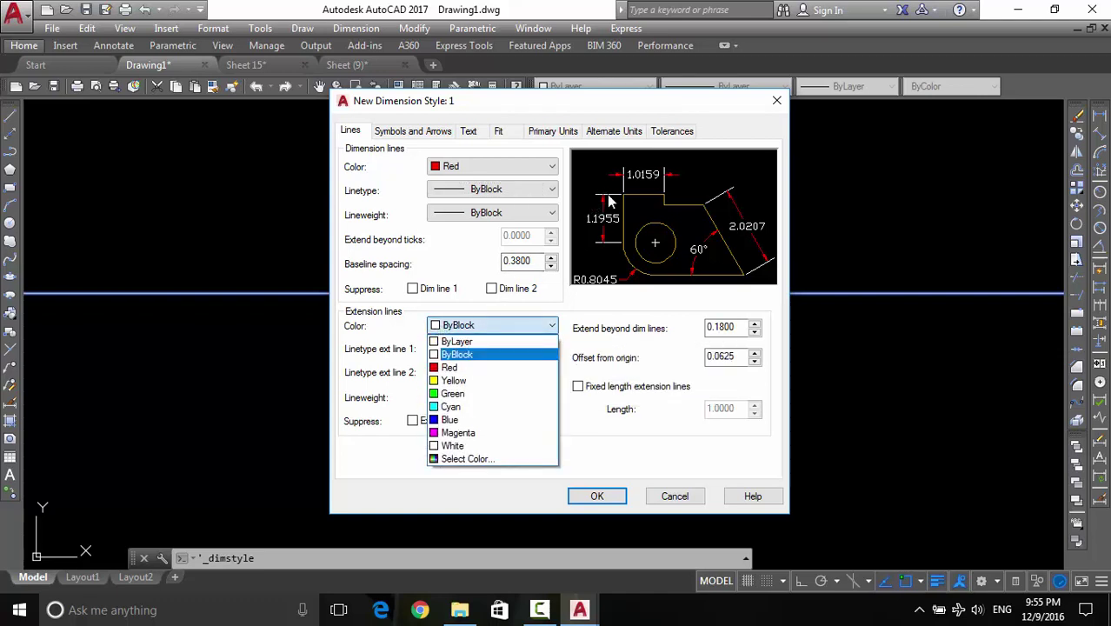
{"action": "left_click", "coordinate": [450, 367]}
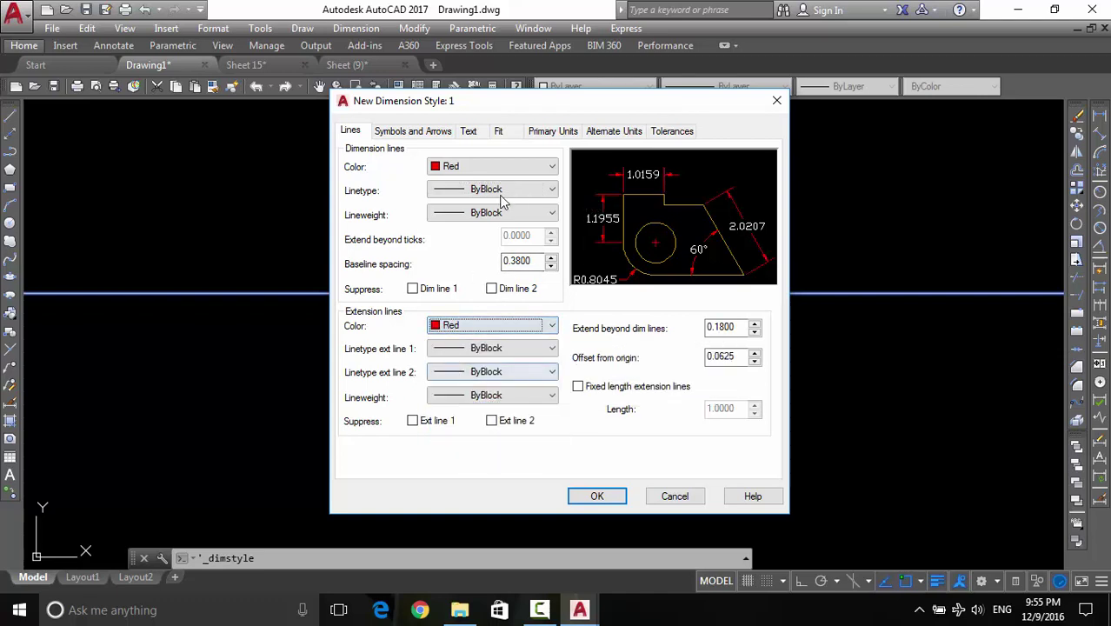
Look at the first-arrowhead options, then cancel the new style without saving
{"action": "left_click", "coordinate": [428, 136]}
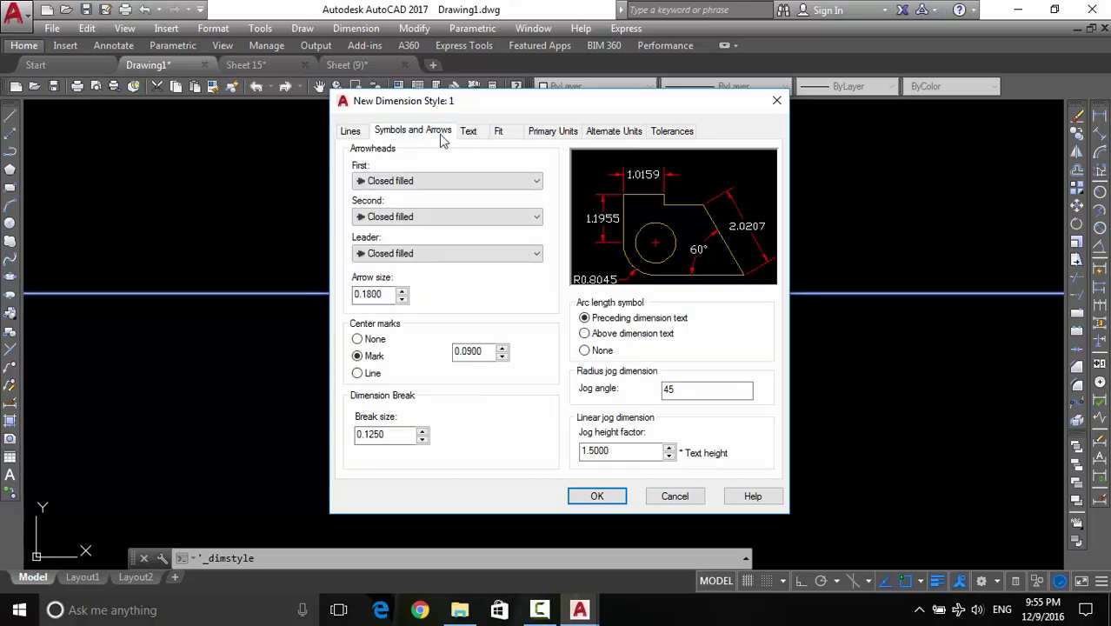
{"action": "left_click", "coordinate": [440, 180]}
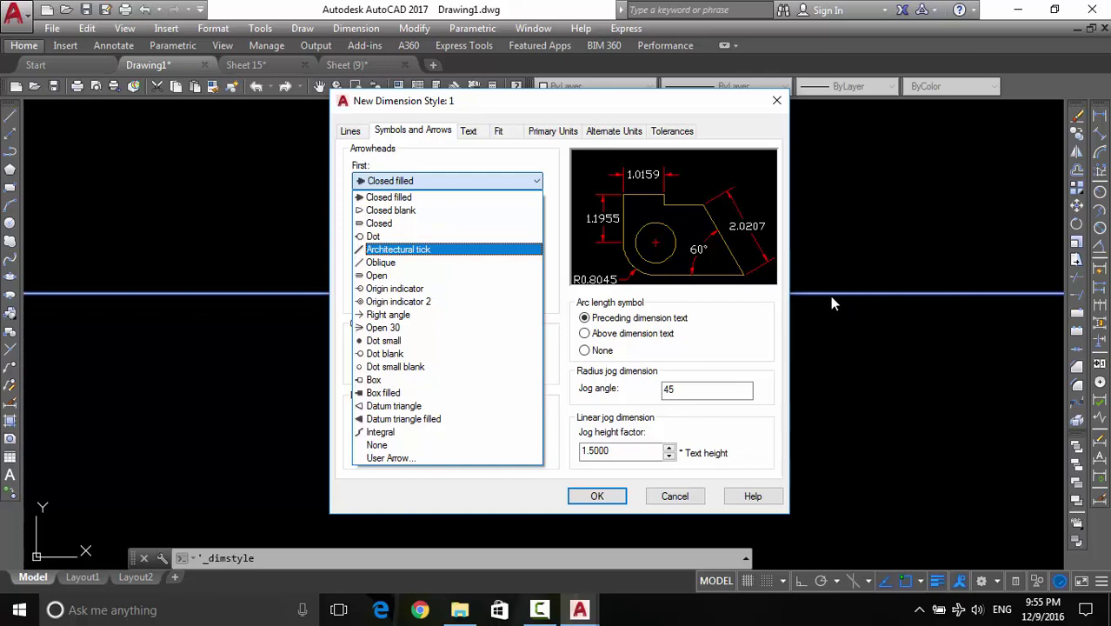
{"action": "left_click", "coordinate": [670, 497]}
{"action": "left_click", "coordinate": [669, 497]}
Close the Dimension Style Manager and zoom in on the dimension's arrowhead
{"action": "left_click", "coordinate": [665, 428]}
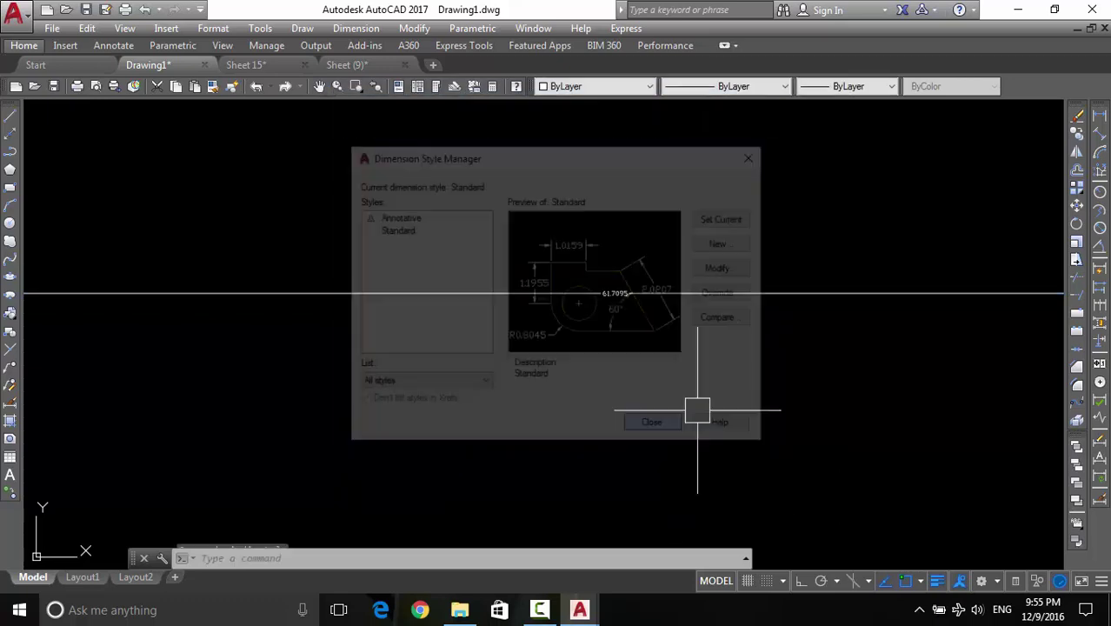
{"action": "scroll", "coordinate": [768, 380], "scroll_direction": "down", "scroll_amount": 2}
{"action": "scroll", "coordinate": [605, 378], "scroll_direction": "down", "scroll_amount": 1}
{"action": "scroll", "coordinate": [791, 342], "scroll_direction": "up", "scroll_amount": 1}
{"action": "scroll", "coordinate": [783, 400], "scroll_direction": "up", "scroll_amount": 3}
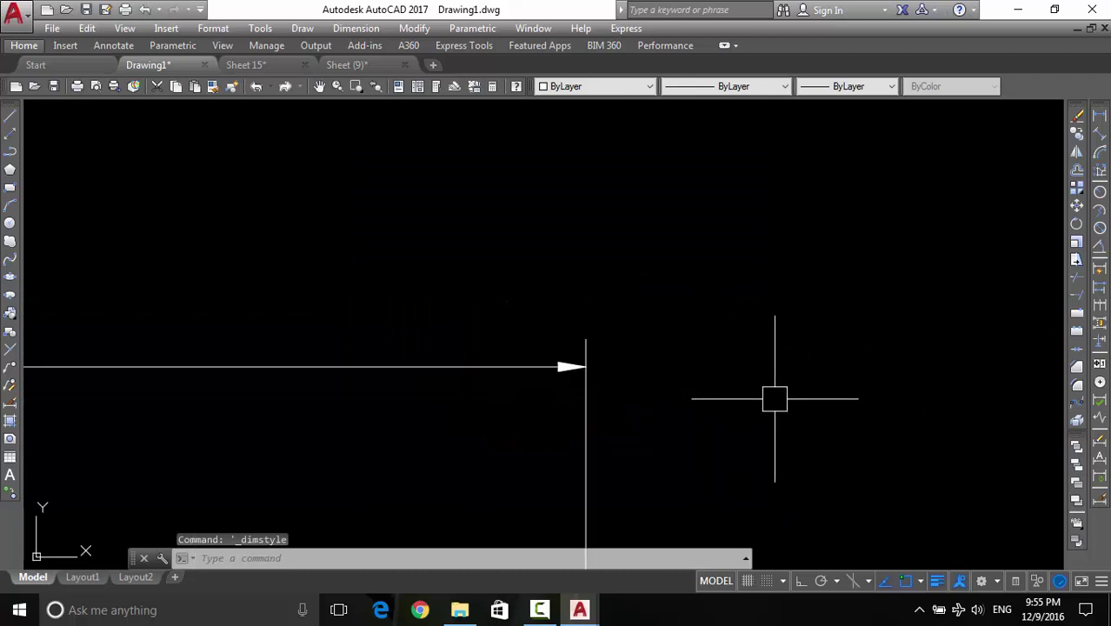
{"action": "scroll", "coordinate": [561, 382], "scroll_direction": "up", "scroll_amount": 3}
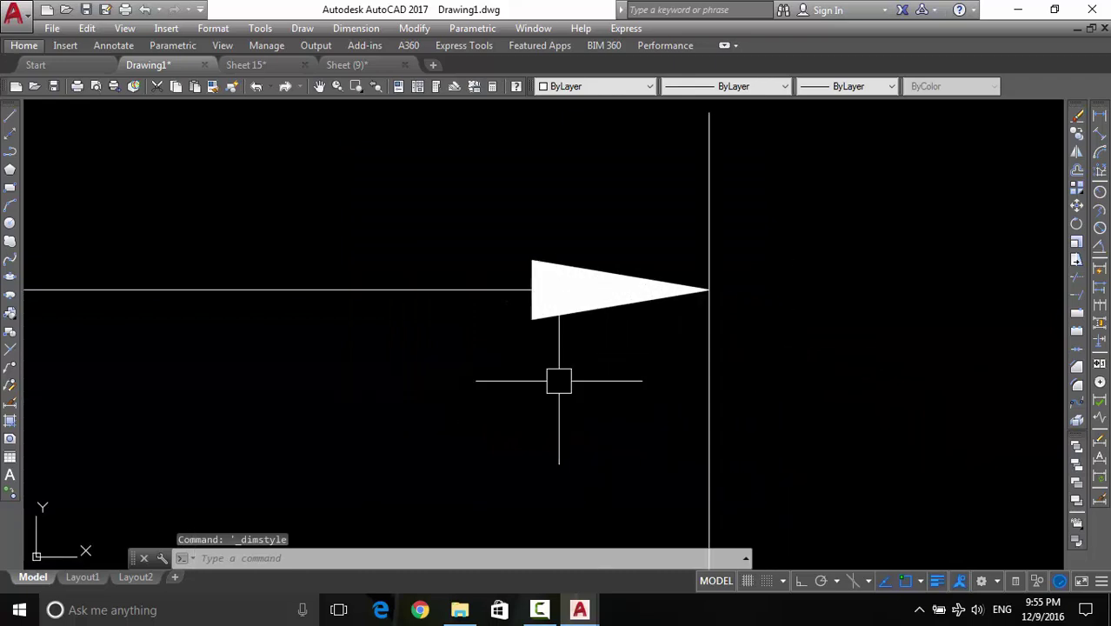
Draw a short diagonal line through the arrow tip, then reopen the Dimension Style Manager
{"action": "type", "text": "l"}
{"action": "key", "text": "Return"}
{"action": "left_click", "coordinate": [730, 265]}
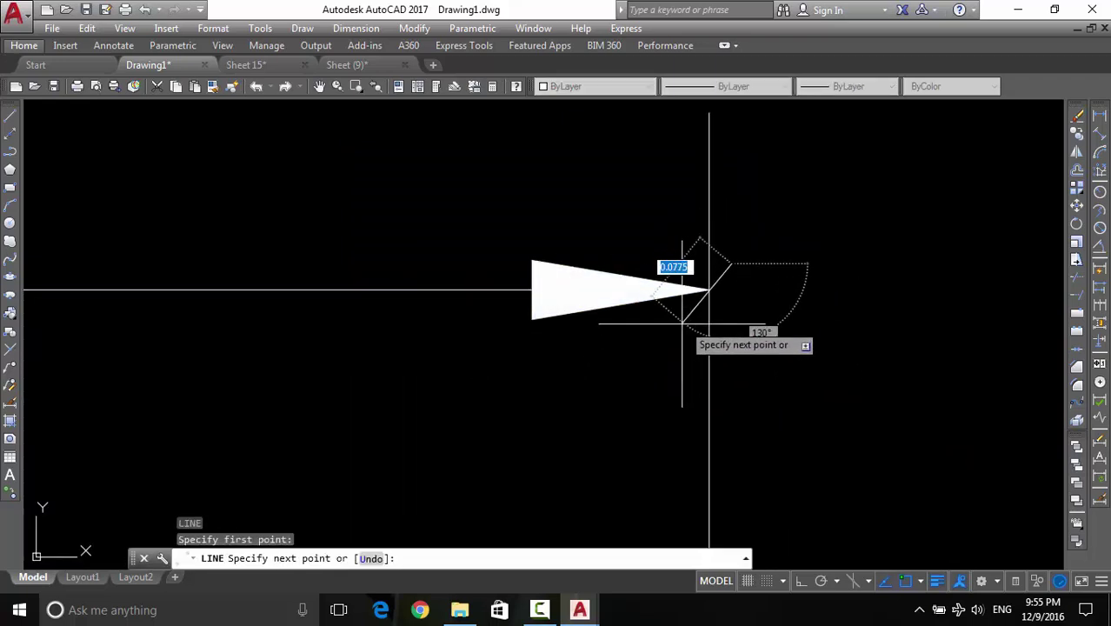
{"action": "left_click", "coordinate": [659, 341]}
{"action": "key", "text": "Return"}
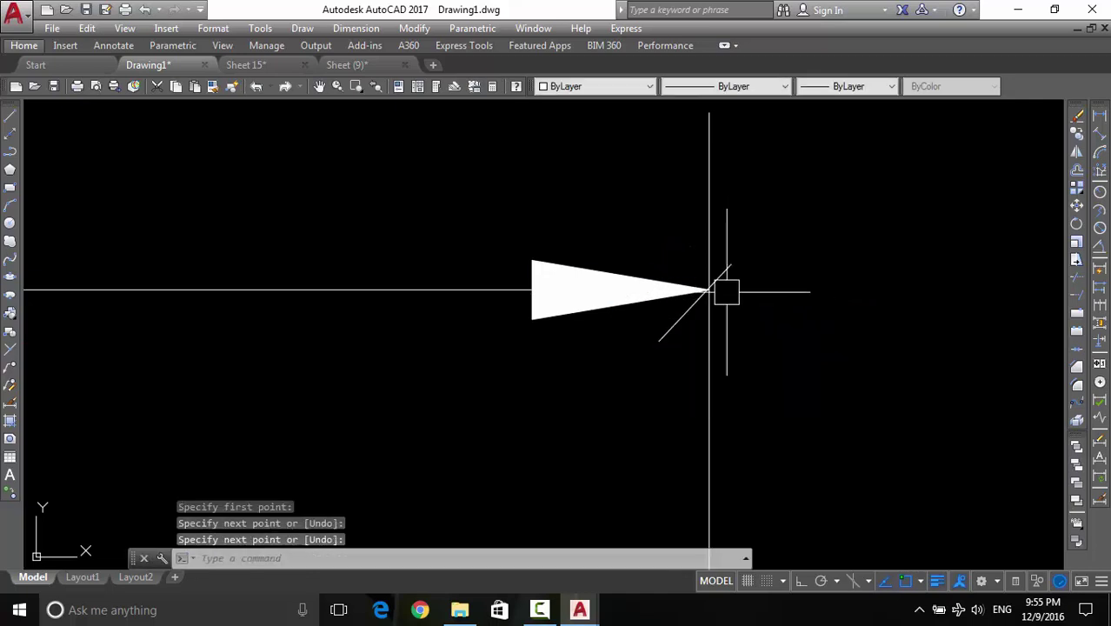
{"action": "key", "text": "Return"}
{"action": "key", "text": "Return"}
{"action": "key", "text": "Return"}
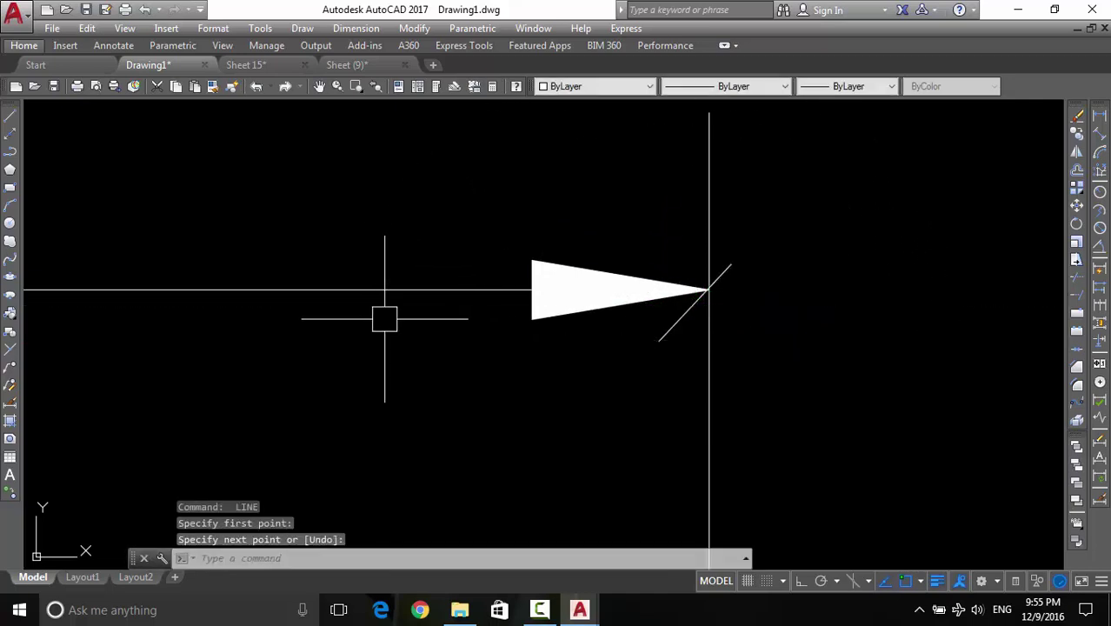
{"action": "left_click", "coordinate": [18, 400]}
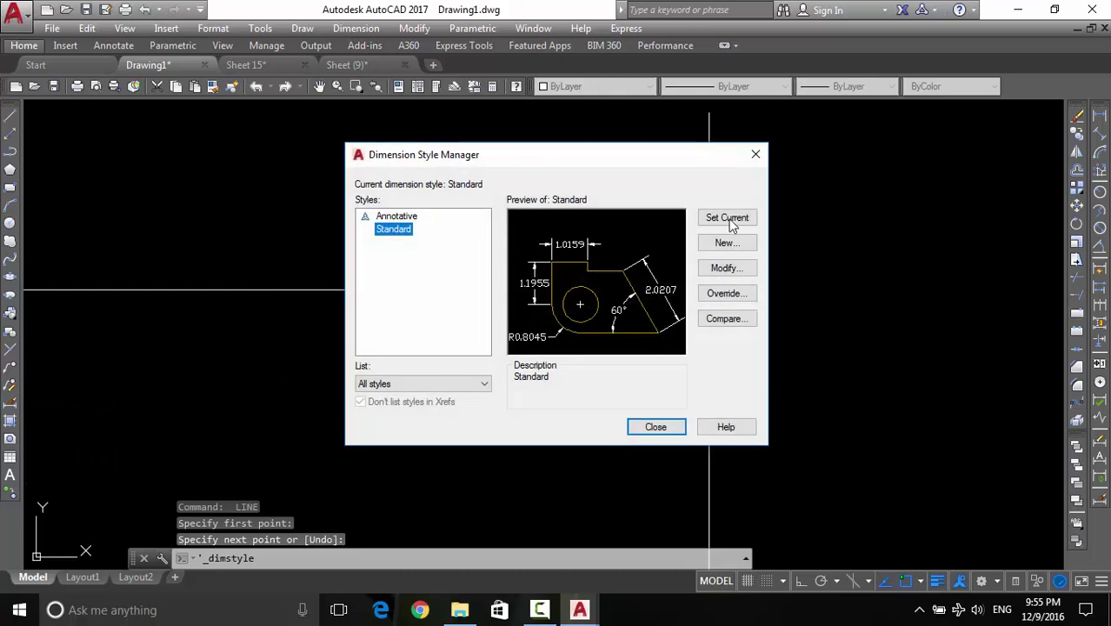
Create style '1' from Standard and make its dimension and extension lines red
{"action": "left_click", "coordinate": [720, 244]}
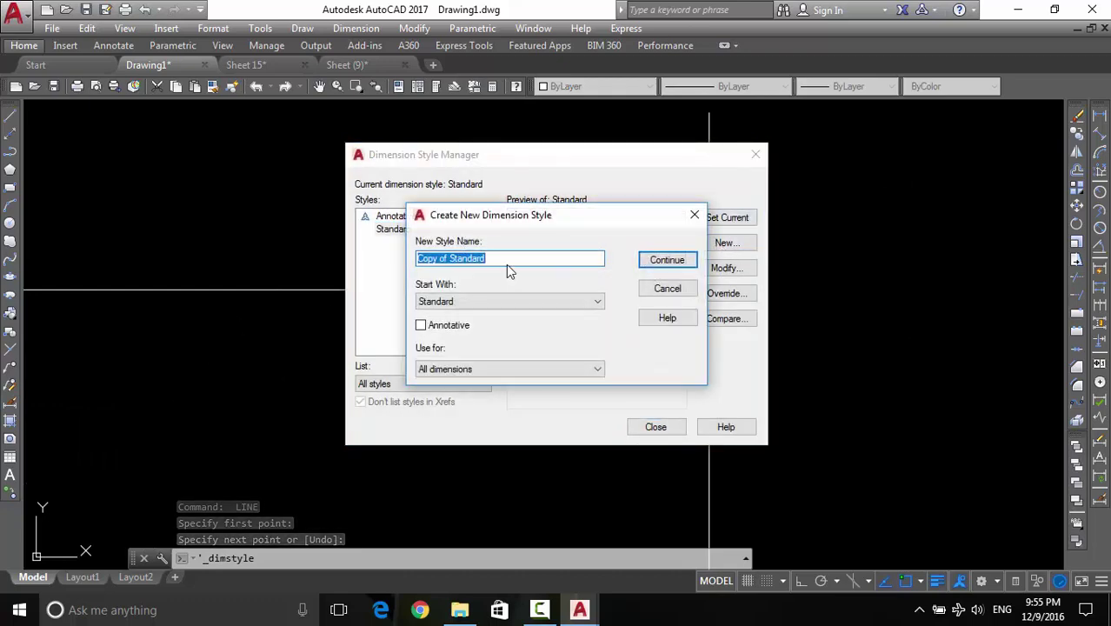
{"action": "type", "text": "1"}
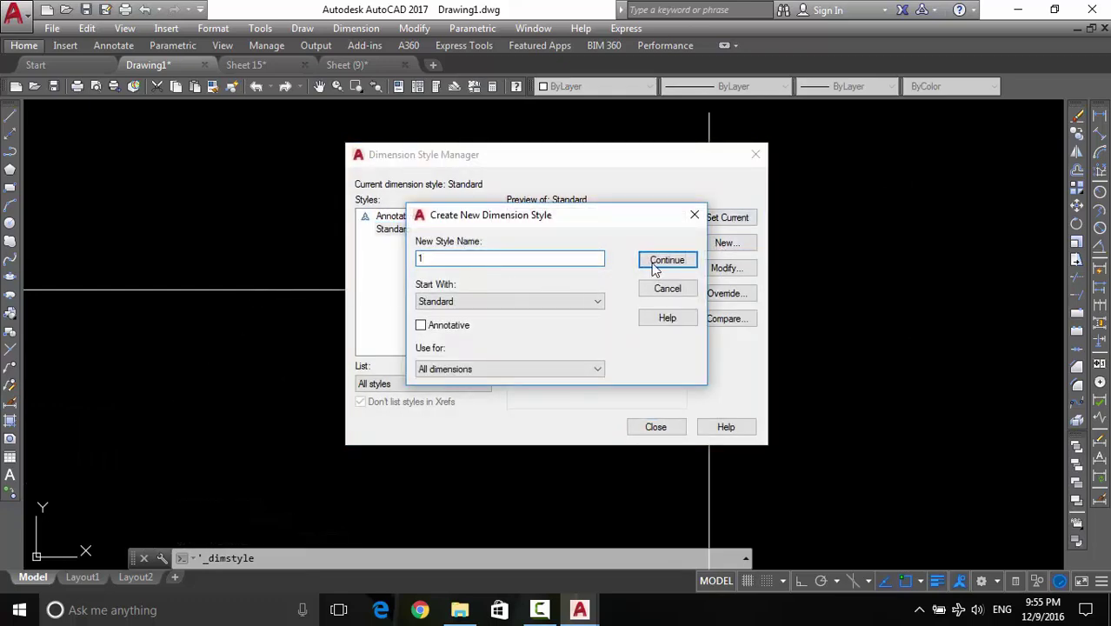
{"action": "left_click", "coordinate": [659, 261]}
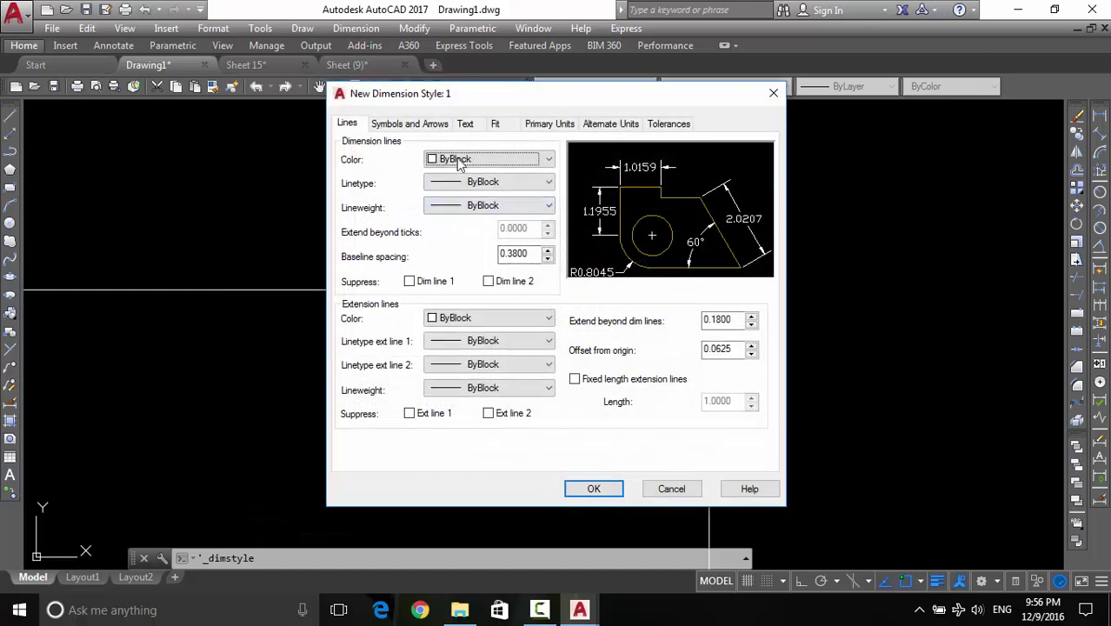
{"action": "left_click", "coordinate": [458, 162]}
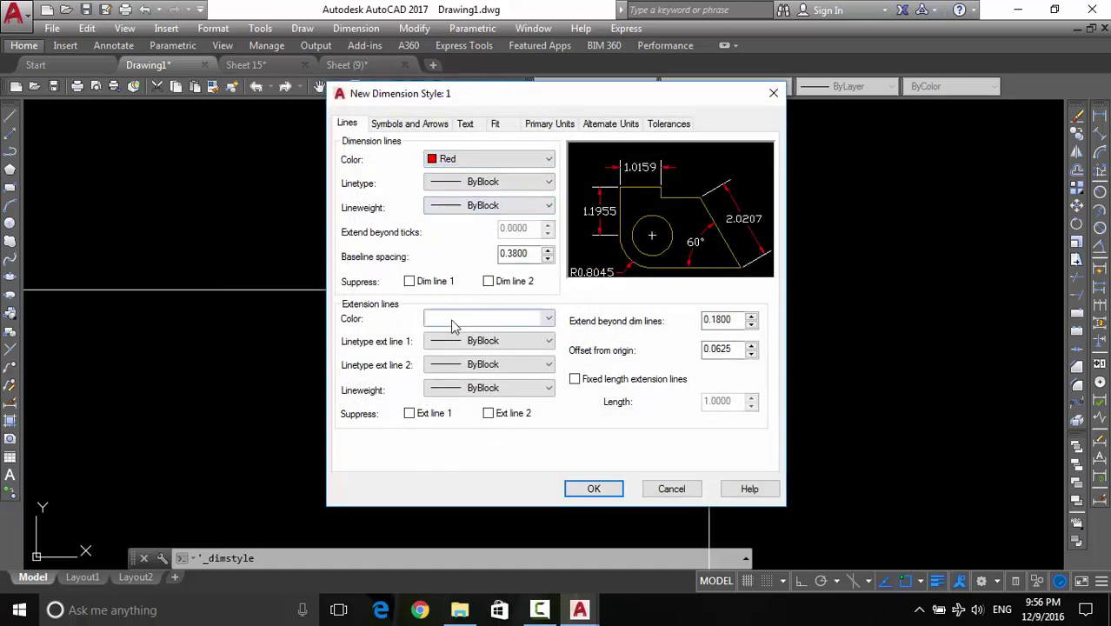
{"action": "left_click", "coordinate": [452, 319]}
{"action": "left_click", "coordinate": [443, 359]}
Try Closed blank, Architectural tick and Dot arrowheads for style 1, settling on Closed filled
{"action": "left_click", "coordinate": [410, 123]}
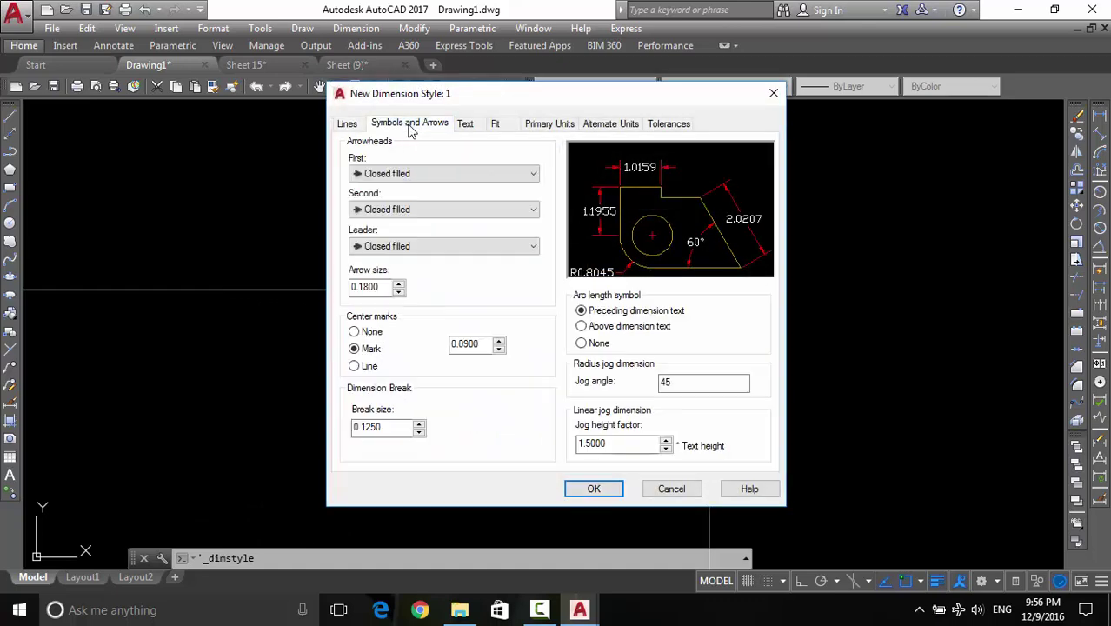
{"action": "left_click", "coordinate": [372, 174]}
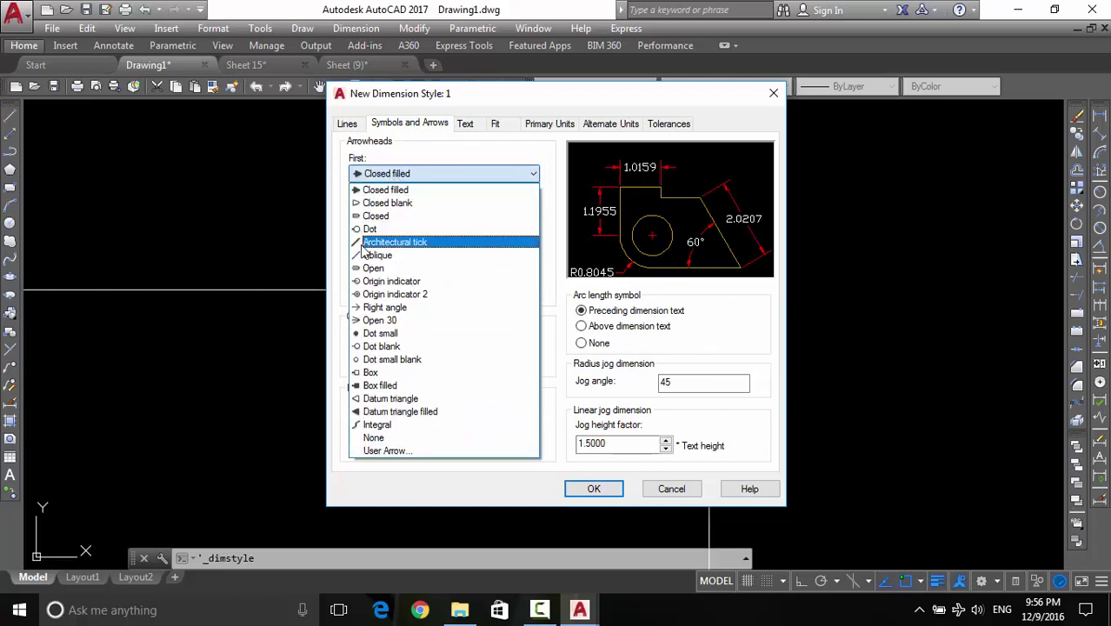
{"action": "left_click", "coordinate": [387, 202]}
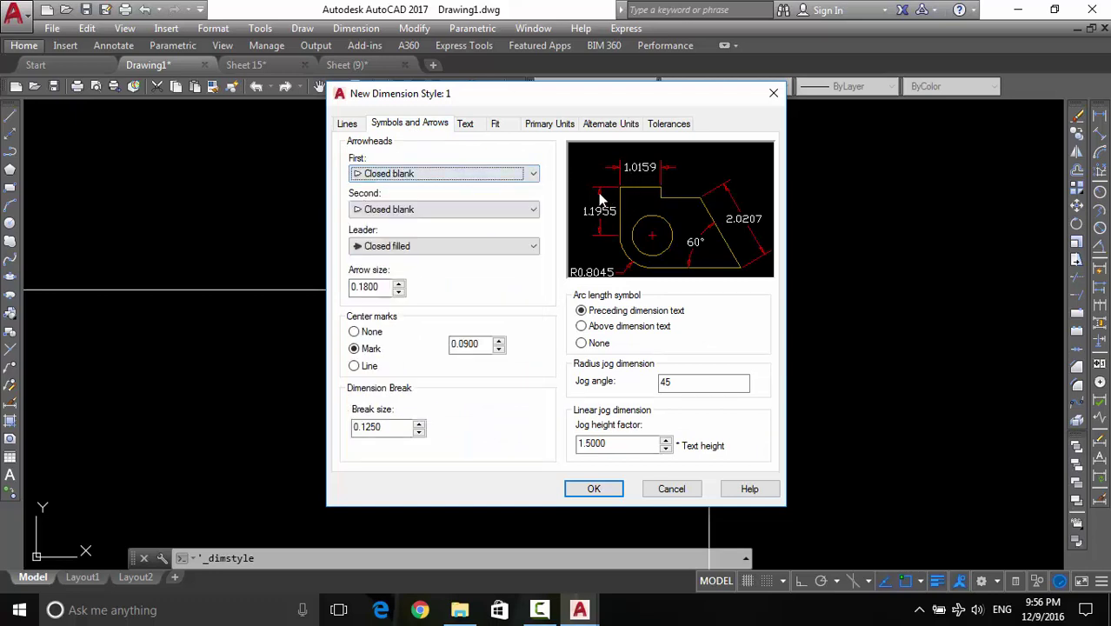
{"action": "left_click", "coordinate": [415, 175]}
{"action": "left_click", "coordinate": [392, 187]}
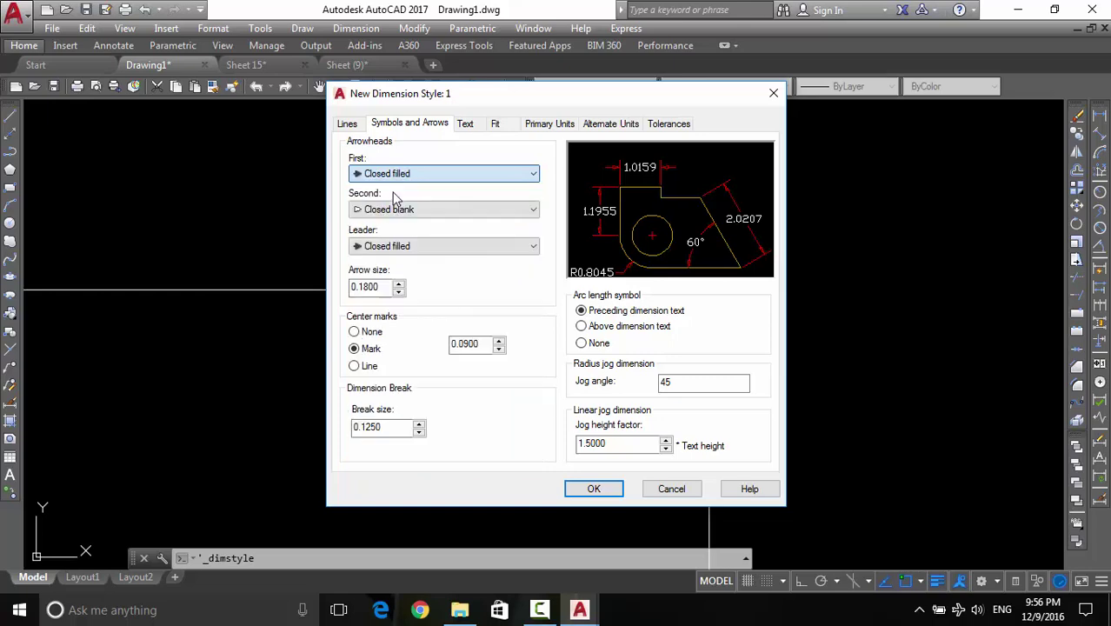
{"action": "left_click", "coordinate": [438, 169]}
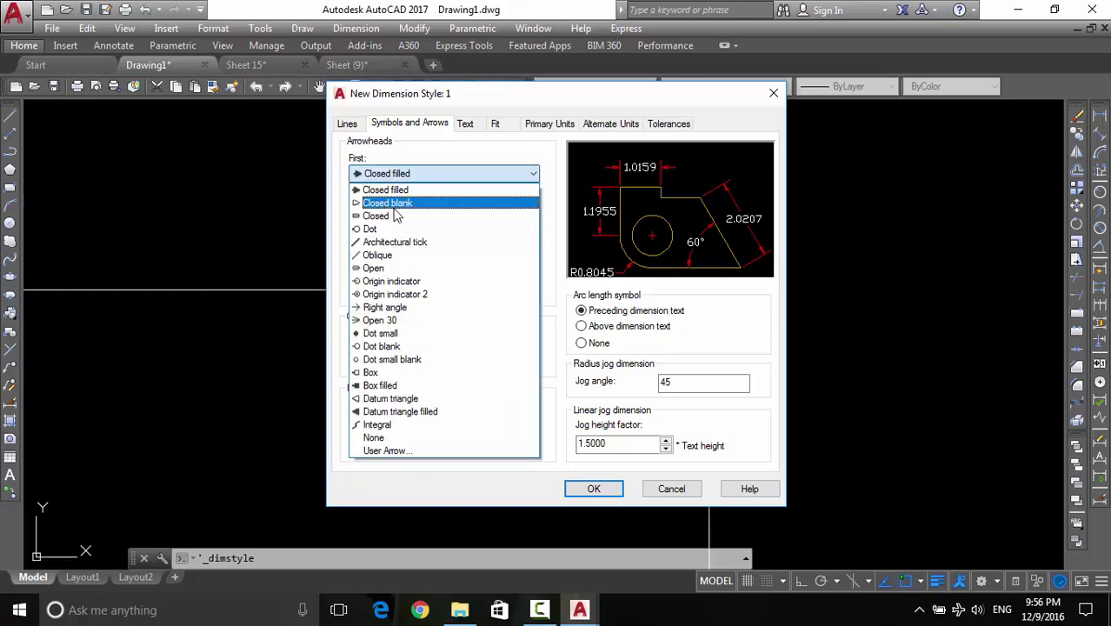
{"action": "left_click", "coordinate": [402, 203]}
{"action": "left_click", "coordinate": [415, 173]}
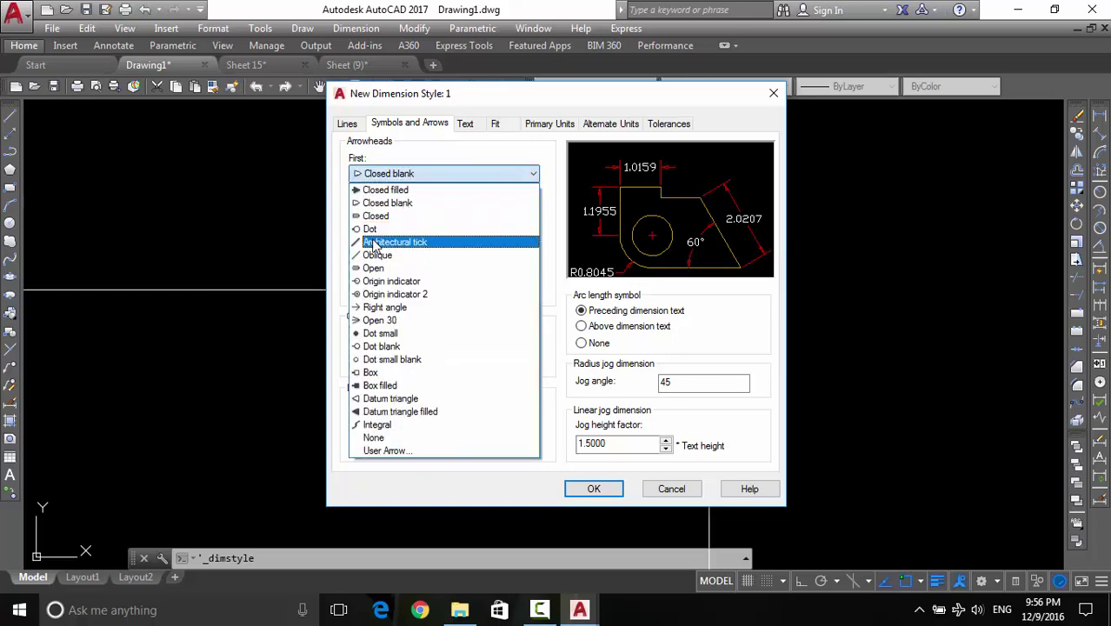
{"action": "left_click", "coordinate": [374, 244]}
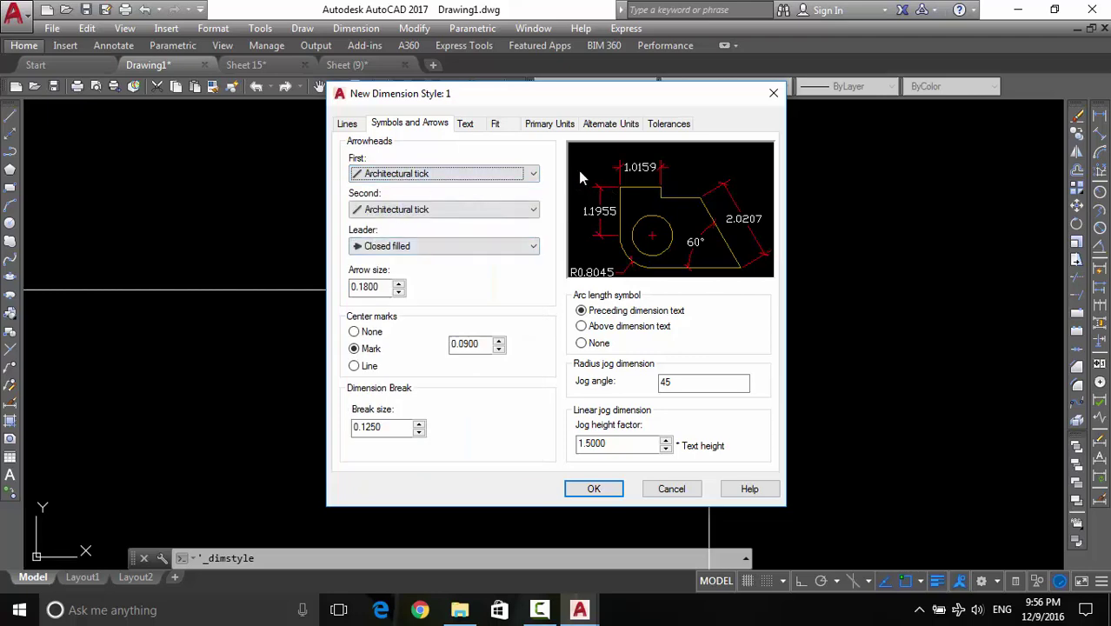
{"action": "left_click", "coordinate": [403, 175]}
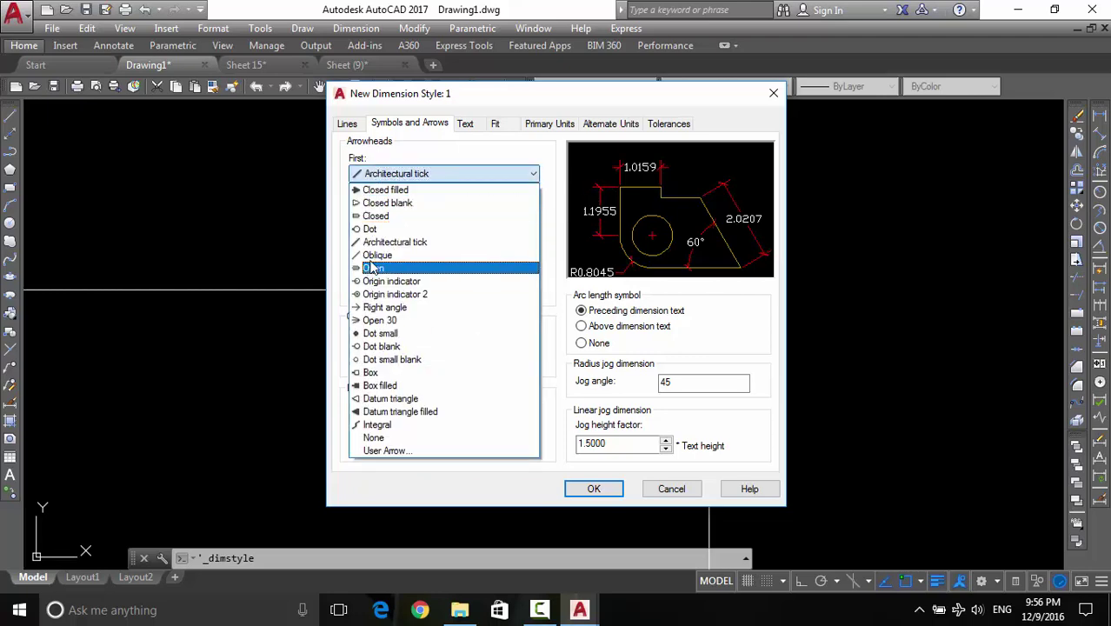
{"action": "left_click", "coordinate": [372, 228]}
{"action": "left_click", "coordinate": [391, 175]}
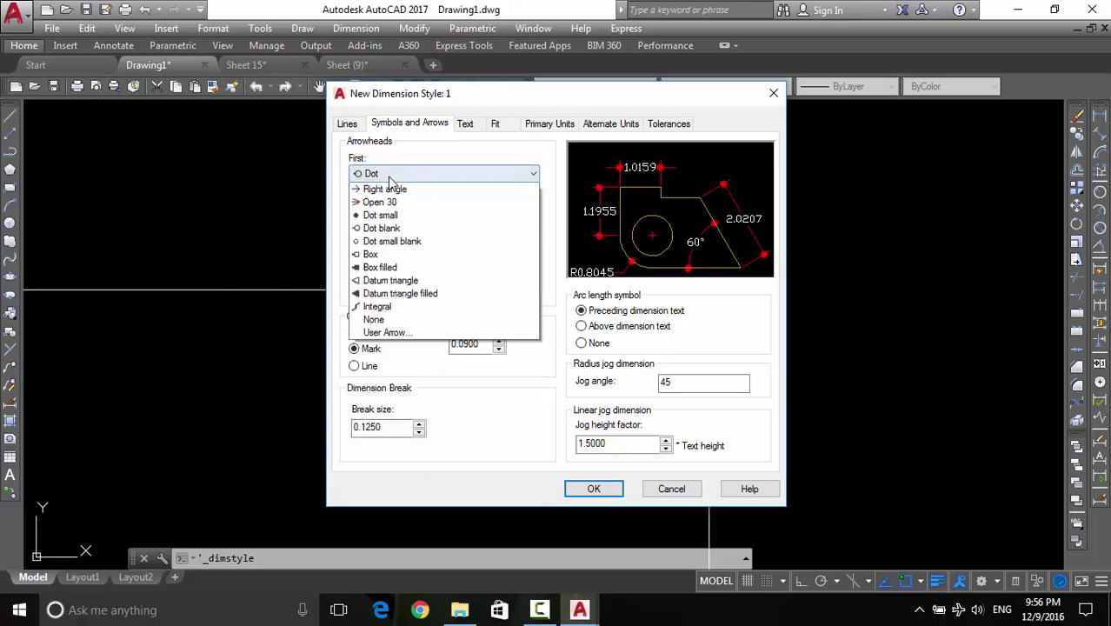
{"action": "left_click", "coordinate": [388, 186]}
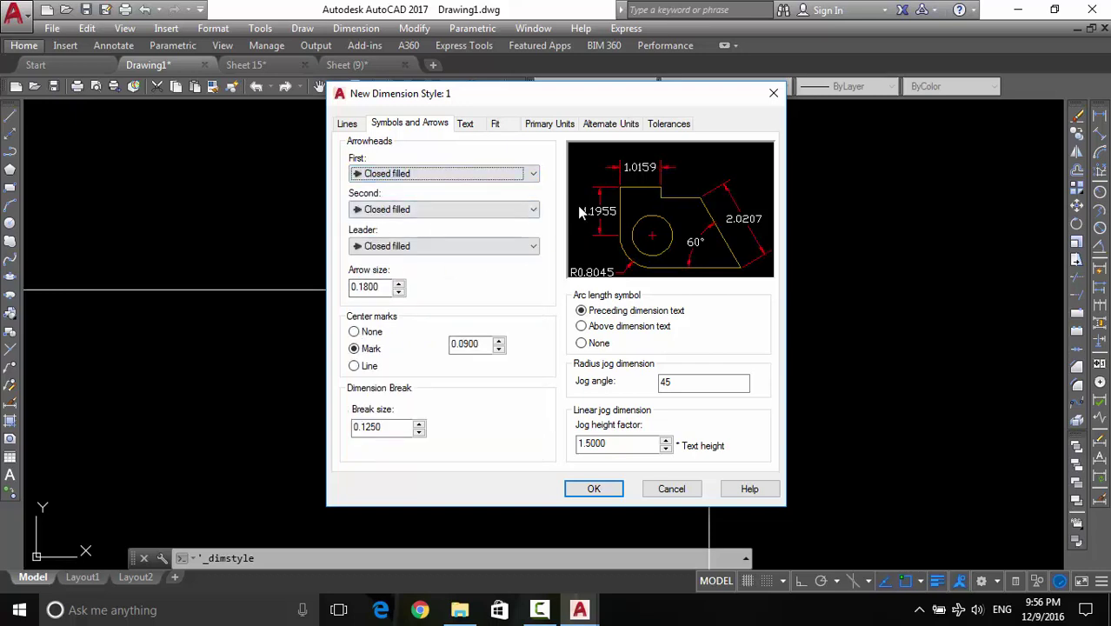
Test arrow sizes 1 and 0.018 for style 1, then restore arrow size 0.1800
{"action": "mouse_move", "coordinate": [667, 103]}
{"action": "left_mouse_down"}
{"action": "mouse_move", "coordinate": [843, 180]}
{"action": "mouse_move", "coordinate": [991, 179]}
{"action": "mouse_move", "coordinate": [595, 135]}
{"action": "left_mouse_up"}
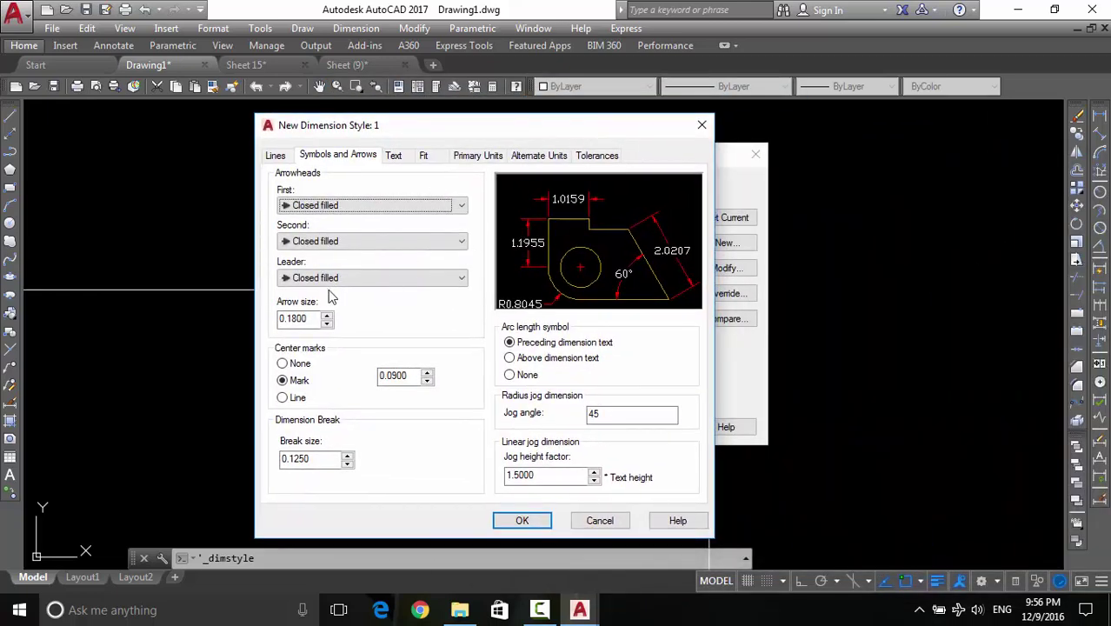
{"action": "left_click_drag", "start_coordinate": [308, 319], "coordinate": [288, 320]}
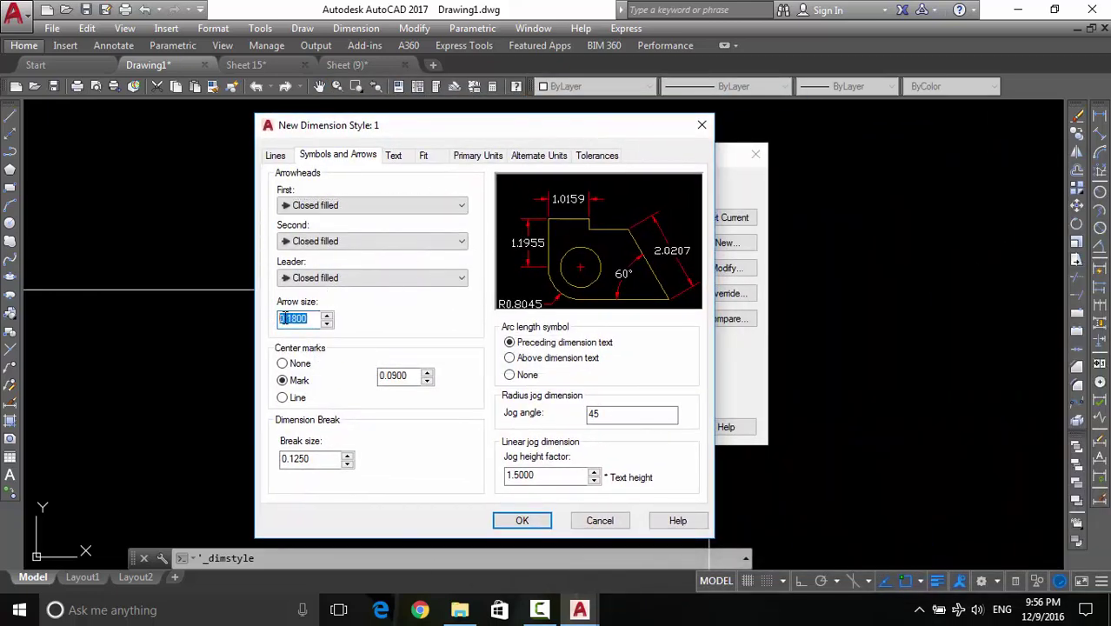
{"action": "left_click_drag", "start_coordinate": [312, 320], "coordinate": [266, 324]}
{"action": "type", "text": "1"}
{"action": "left_click", "coordinate": [399, 375]}
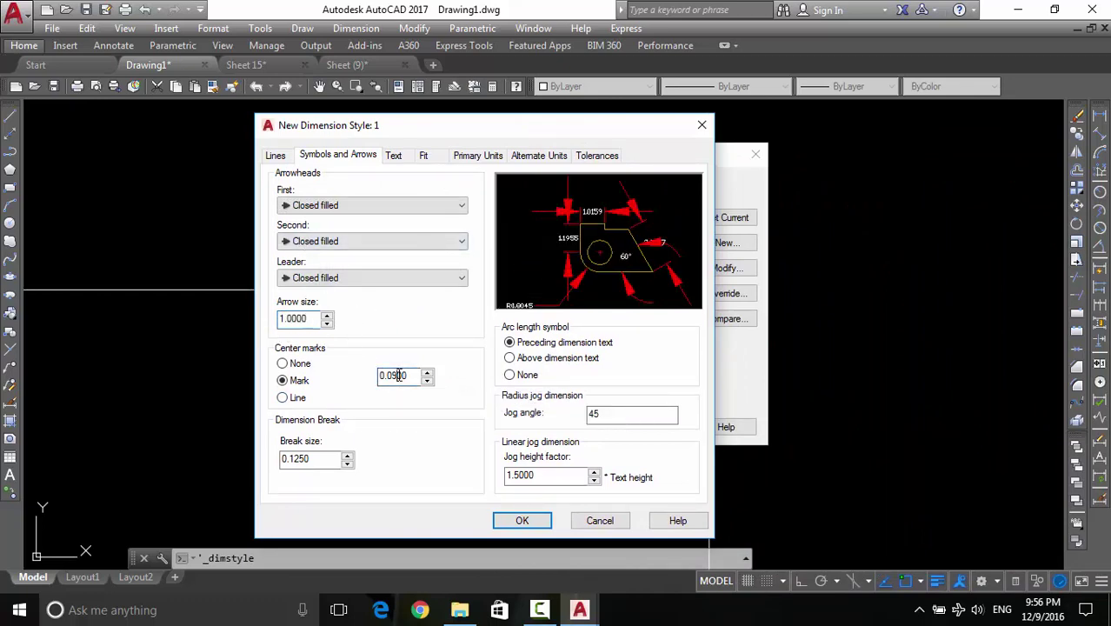
{"action": "left_click_drag", "start_coordinate": [307, 319], "coordinate": [273, 329]}
{"action": "key", "text": "BackSpace"}
{"action": "type", "text": "8"}
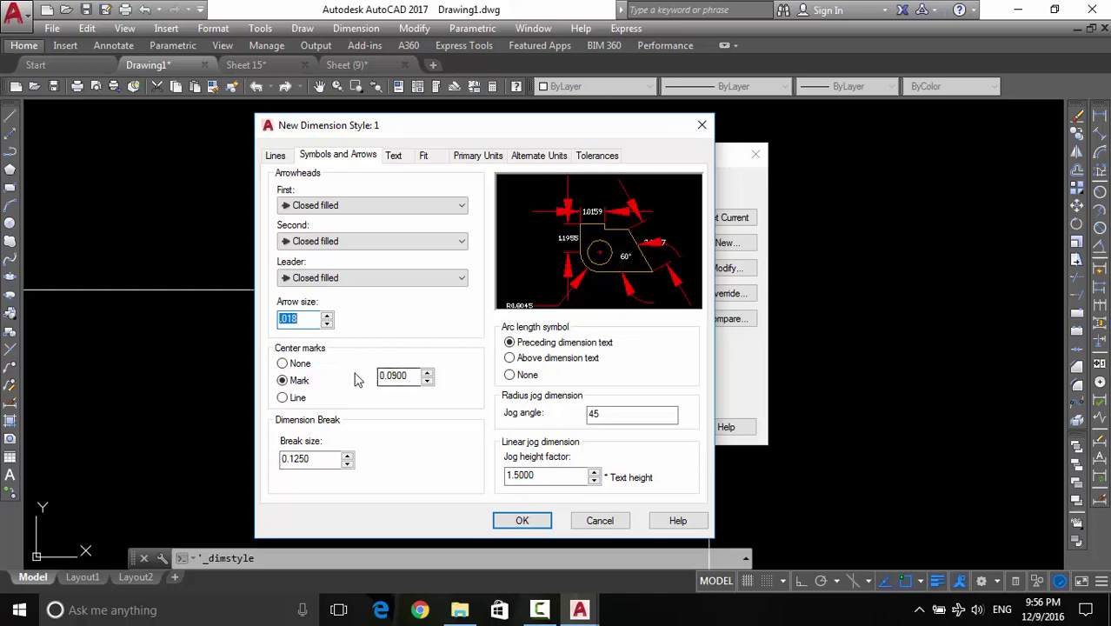
{"action": "left_click", "coordinate": [281, 320]}
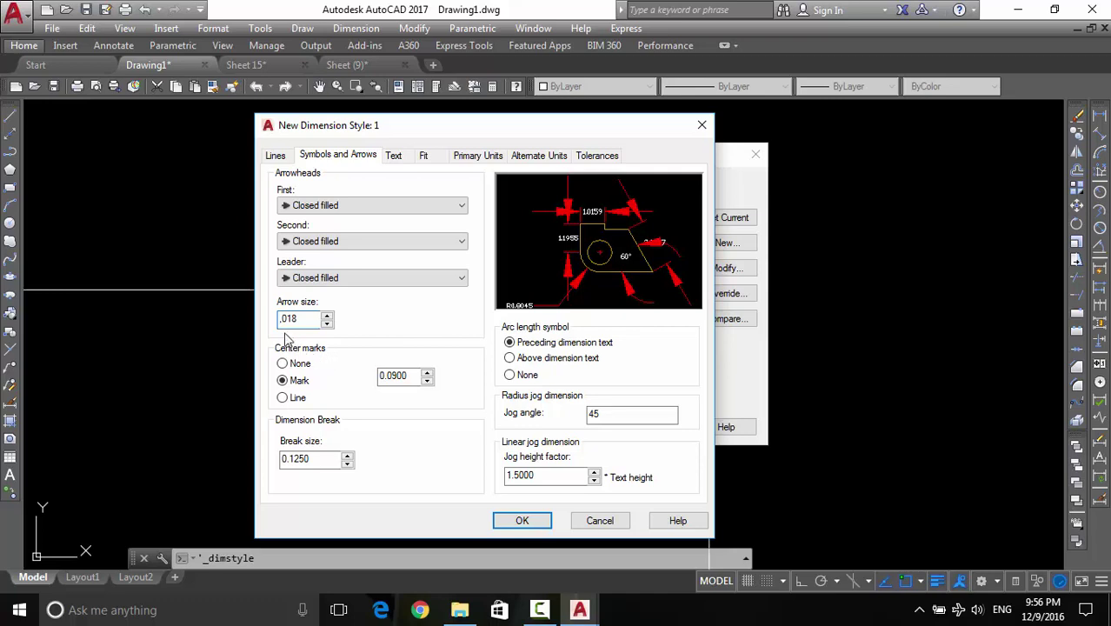
{"action": "type", "text": "0"}
{"action": "left_click", "coordinate": [407, 376]}
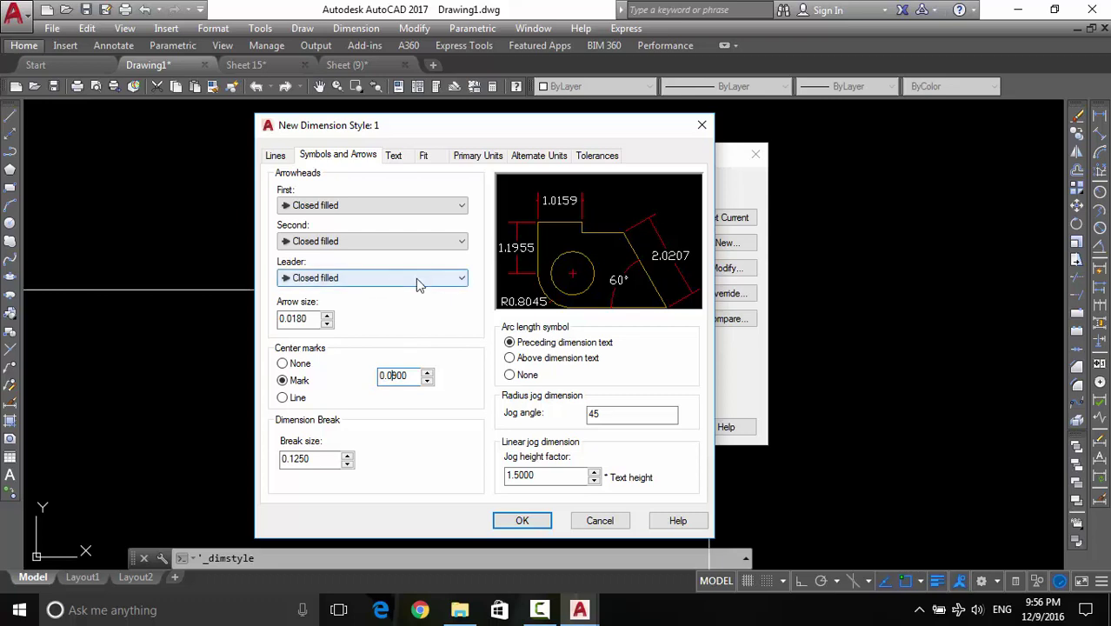
{"action": "double_click", "coordinate": [303, 319]}
{"action": "type", "text": "0.180"}
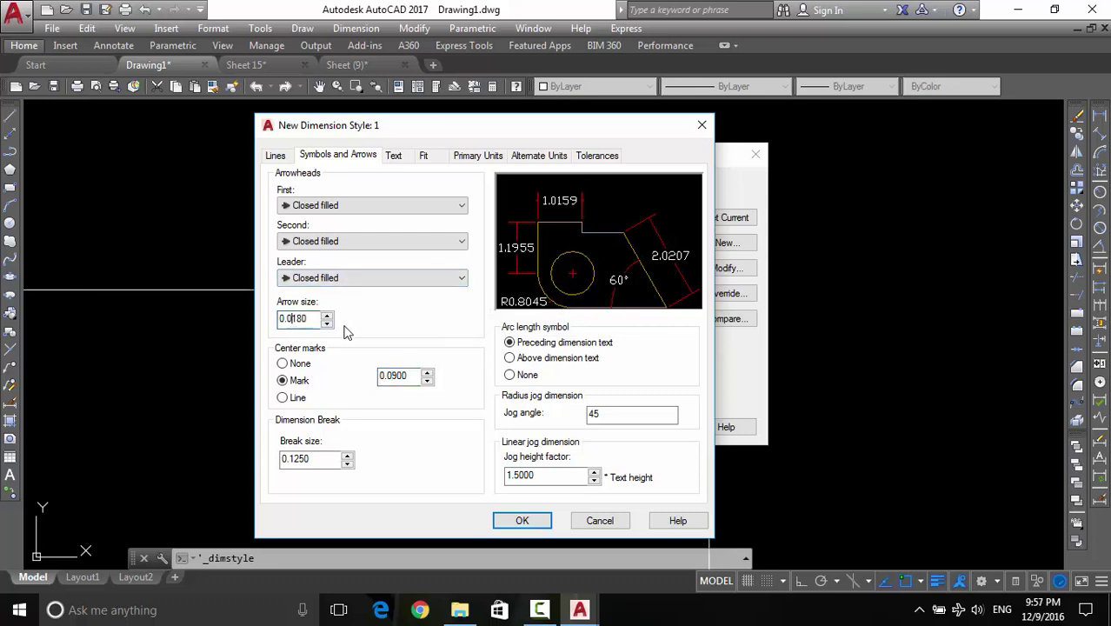
{"action": "left_click", "coordinate": [391, 374]}
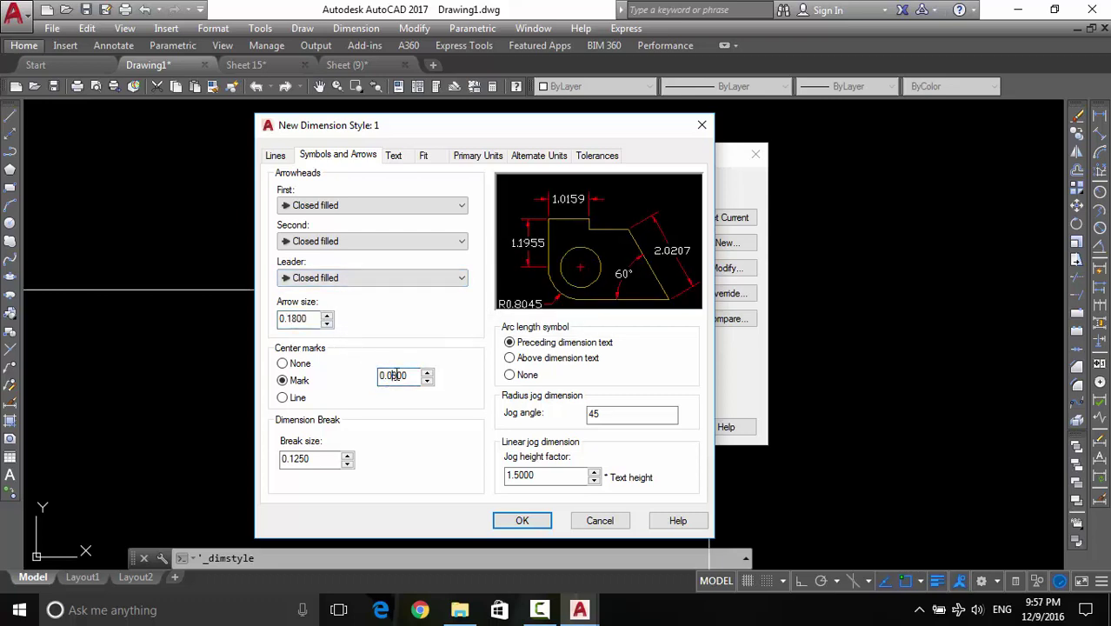
Try None, Mark and Line center marks, keep Mark, and put the arc length symbol above the text
{"action": "left_click", "coordinate": [282, 364]}
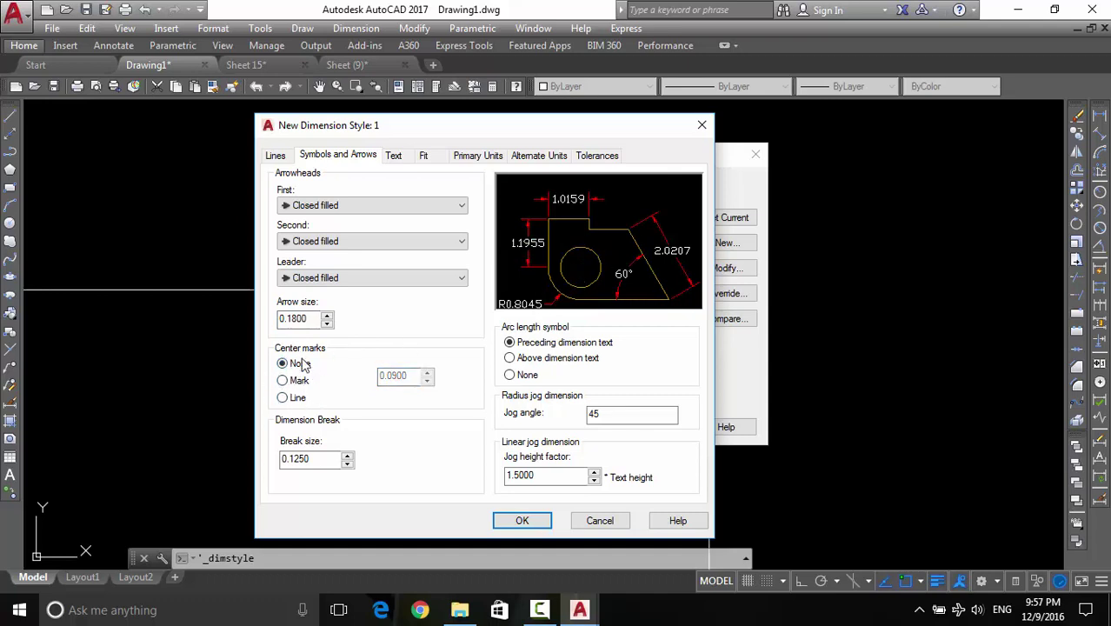
{"action": "left_click", "coordinate": [294, 381]}
{"action": "left_click", "coordinate": [296, 400]}
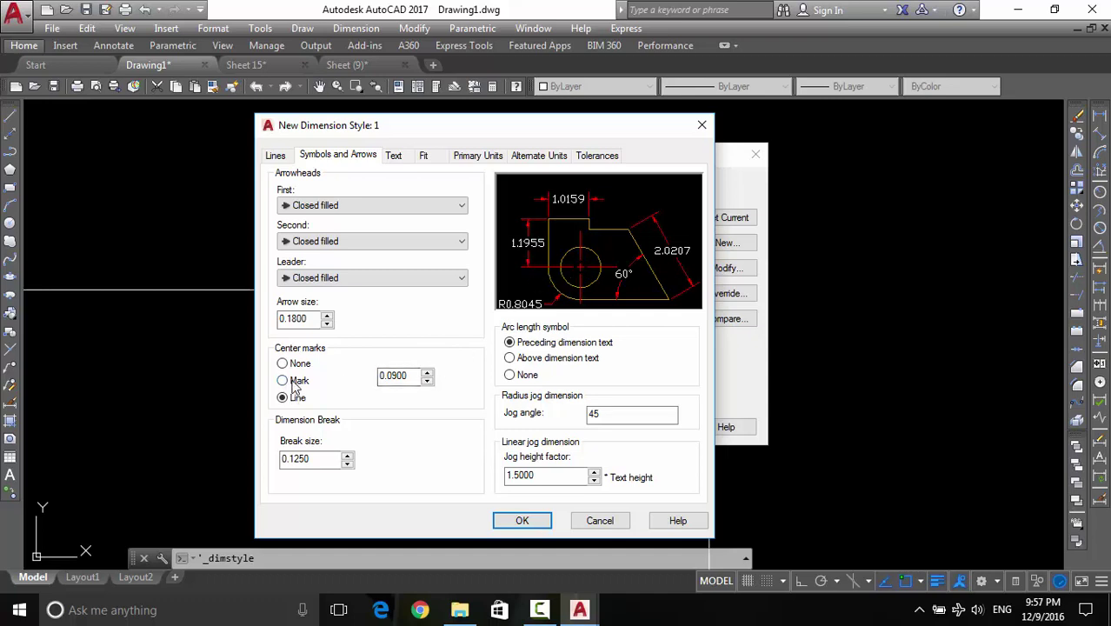
{"action": "left_click", "coordinate": [291, 380]}
{"action": "left_click", "coordinate": [537, 359]}
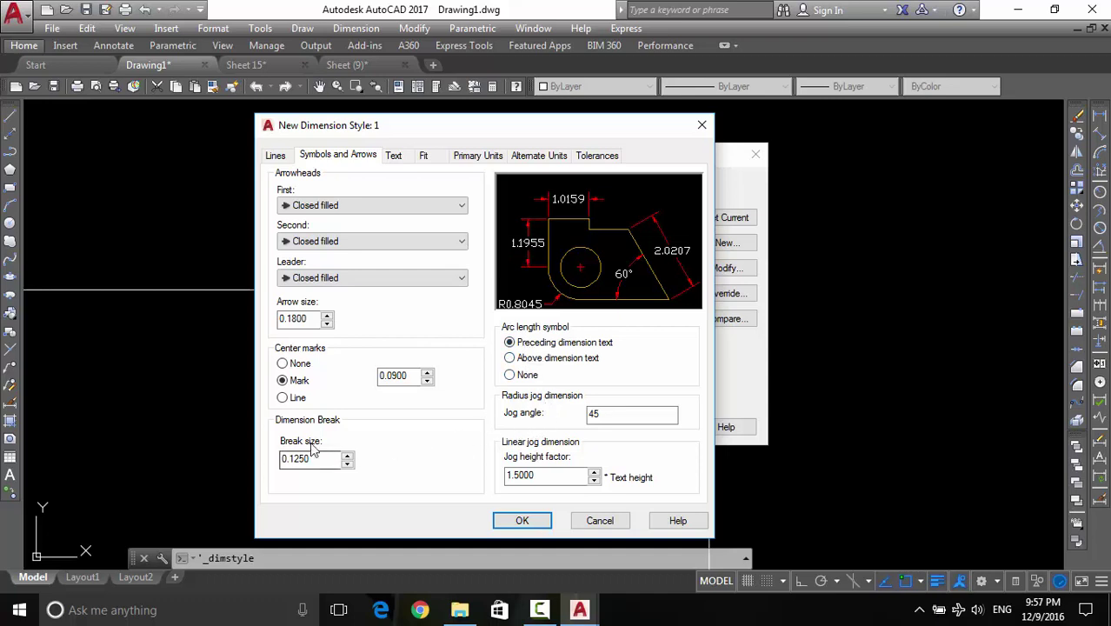
{"action": "left_click", "coordinate": [394, 157]}
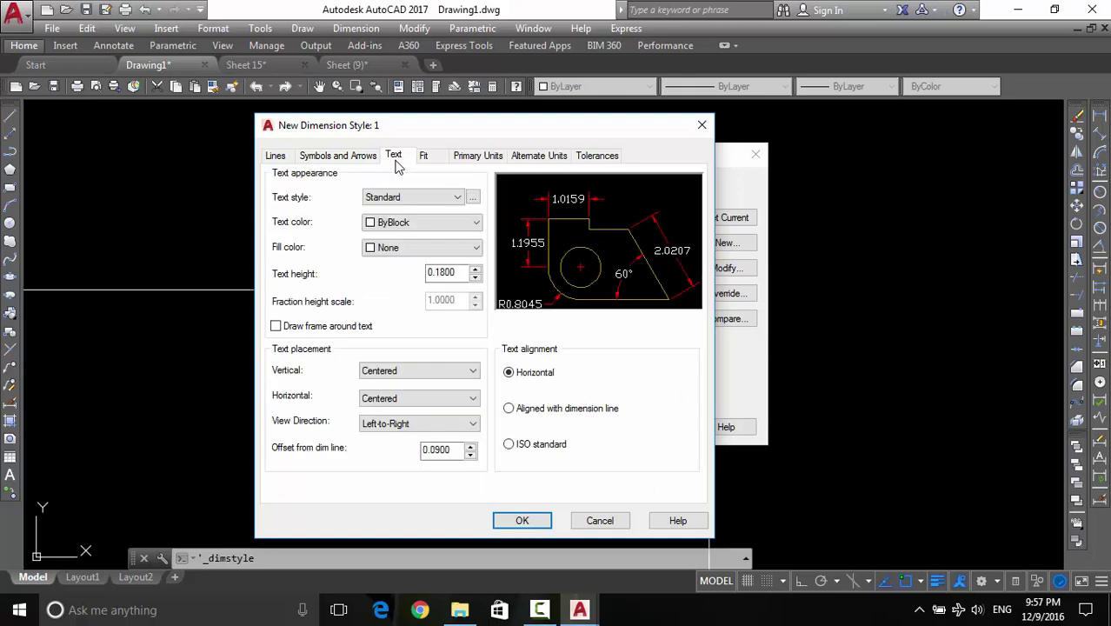
Try red dimension text for style 1, then set the text colour to green
{"action": "left_click", "coordinate": [400, 199]}
{"action": "left_click", "coordinate": [417, 217]}
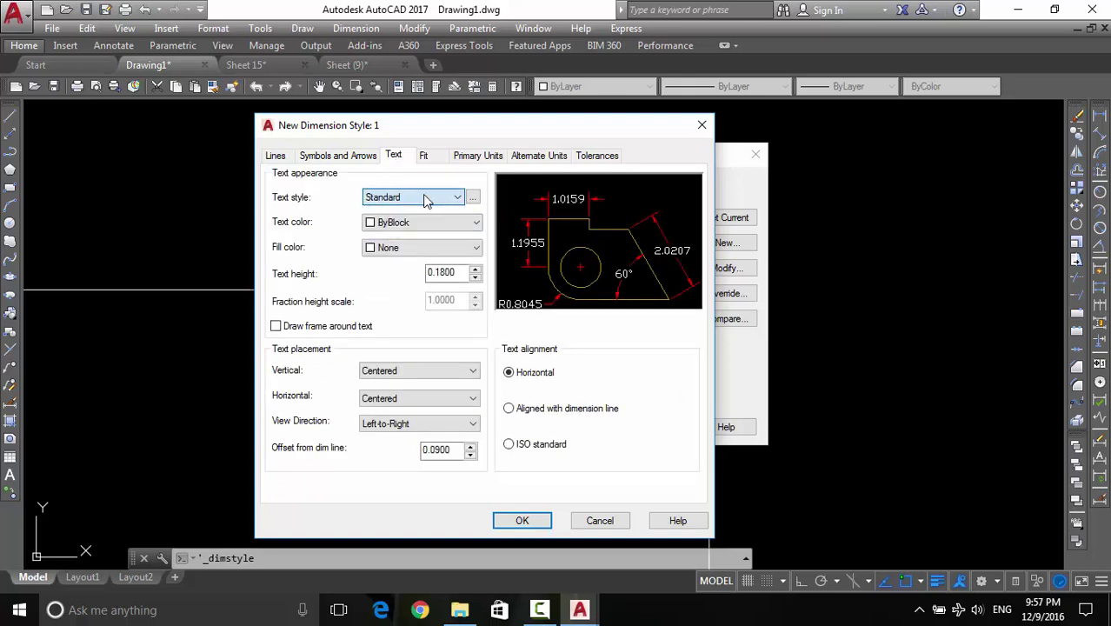
{"action": "left_click", "coordinate": [412, 225]}
{"action": "left_click", "coordinate": [398, 261]}
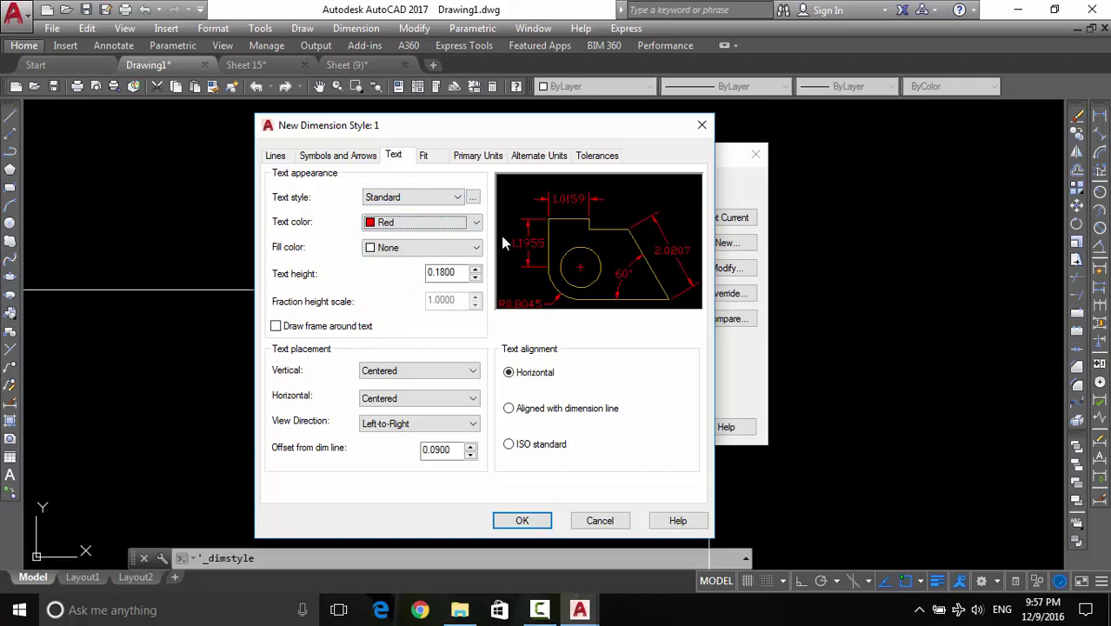
{"action": "left_click", "coordinate": [459, 228]}
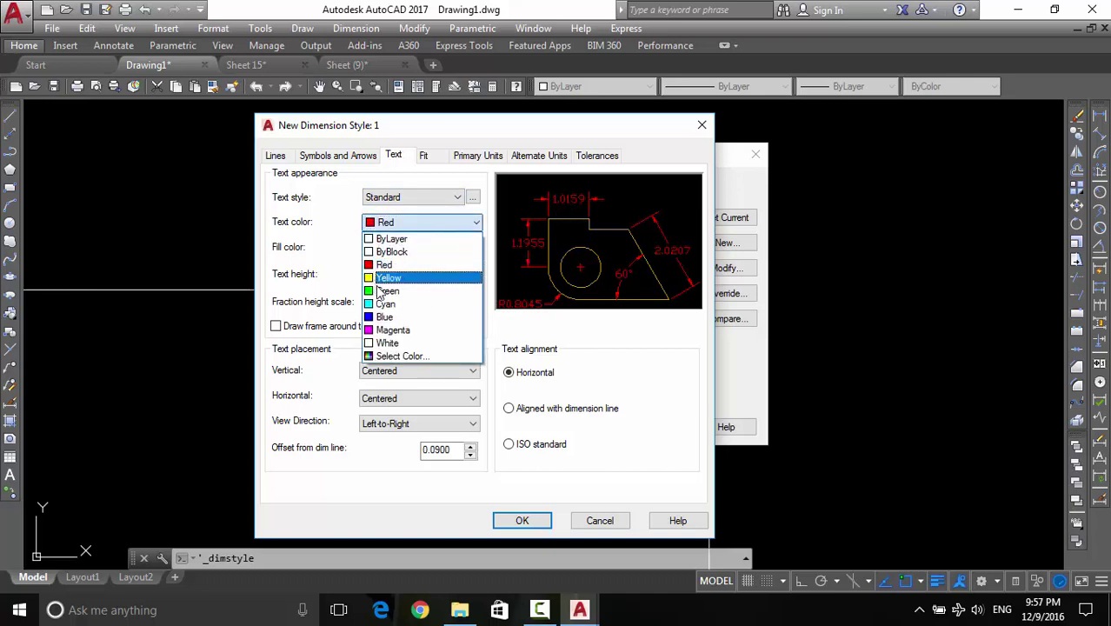
{"action": "left_click", "coordinate": [382, 292]}
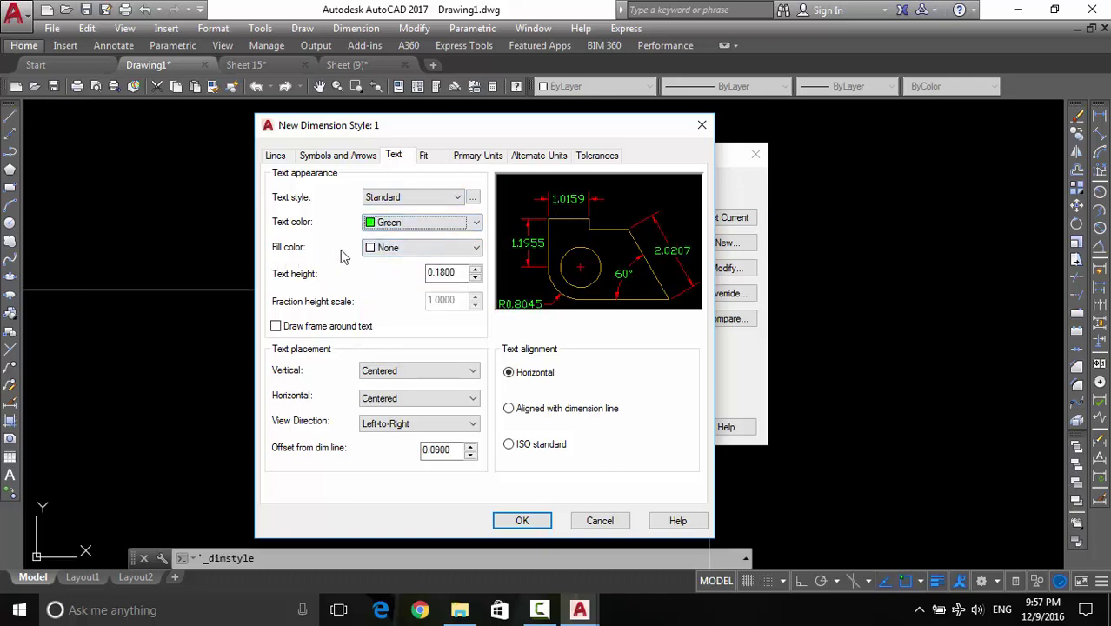
Try Background, red and yellow text fill colours, then set the fill colour to None
{"action": "left_click", "coordinate": [372, 250]}
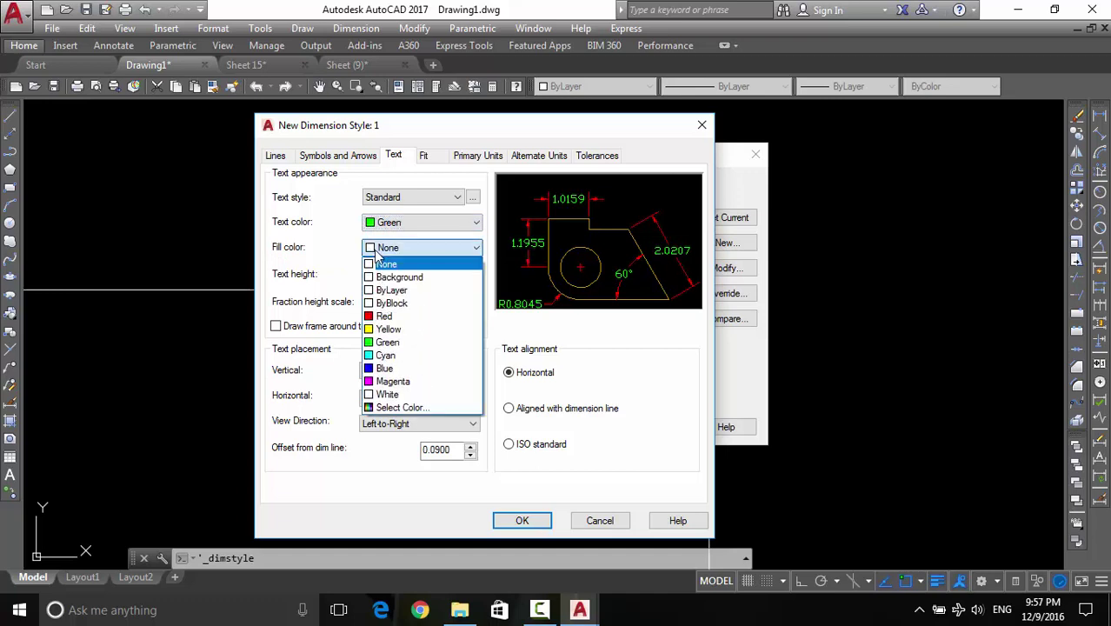
{"action": "left_click", "coordinate": [414, 277]}
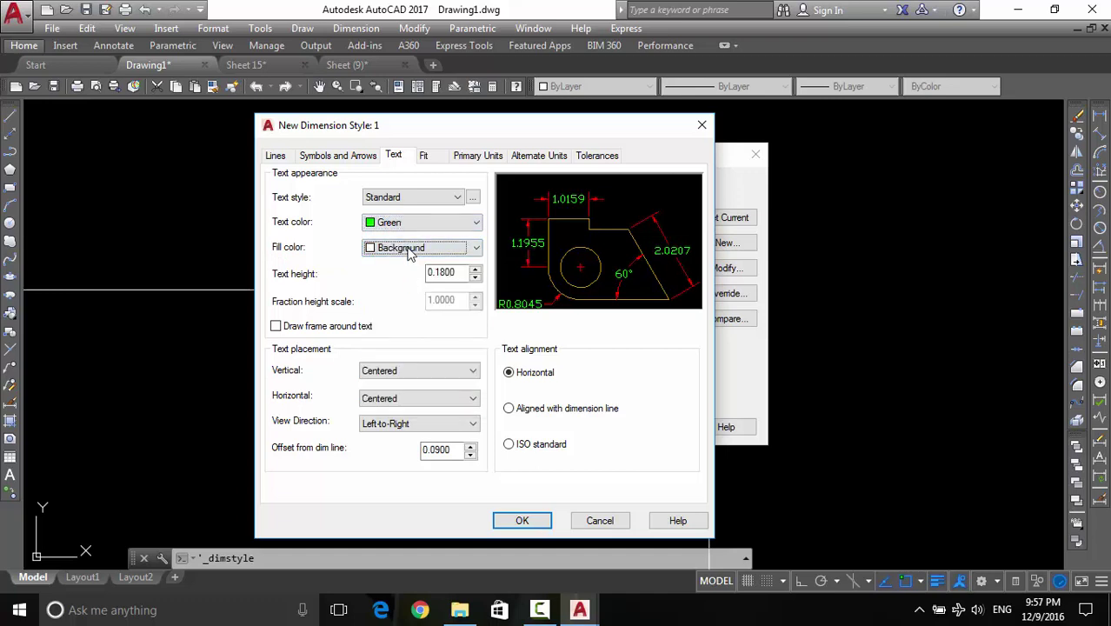
{"action": "left_click", "coordinate": [409, 251]}
{"action": "left_click", "coordinate": [385, 324]}
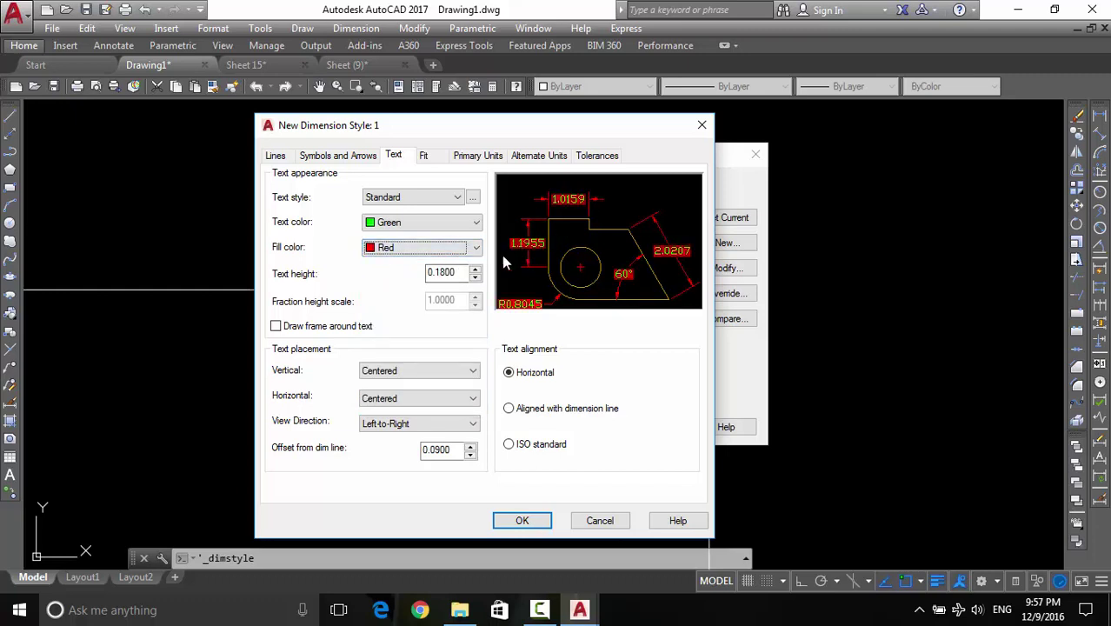
{"action": "left_click", "coordinate": [409, 249]}
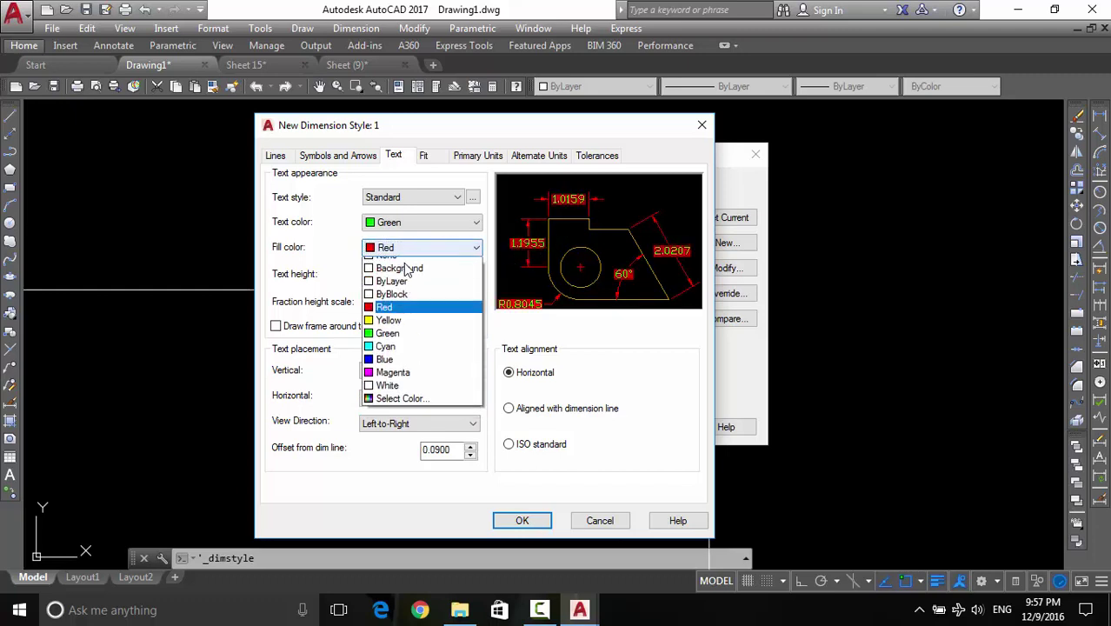
{"action": "left_click", "coordinate": [389, 326]}
{"action": "left_click", "coordinate": [414, 251]}
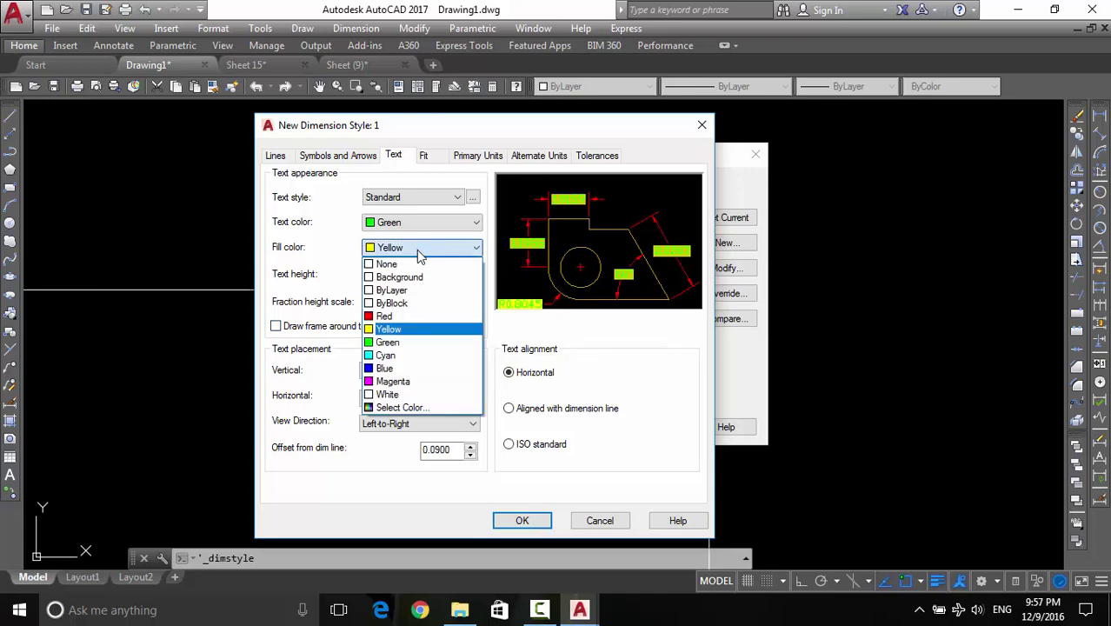
{"action": "left_click", "coordinate": [388, 266]}
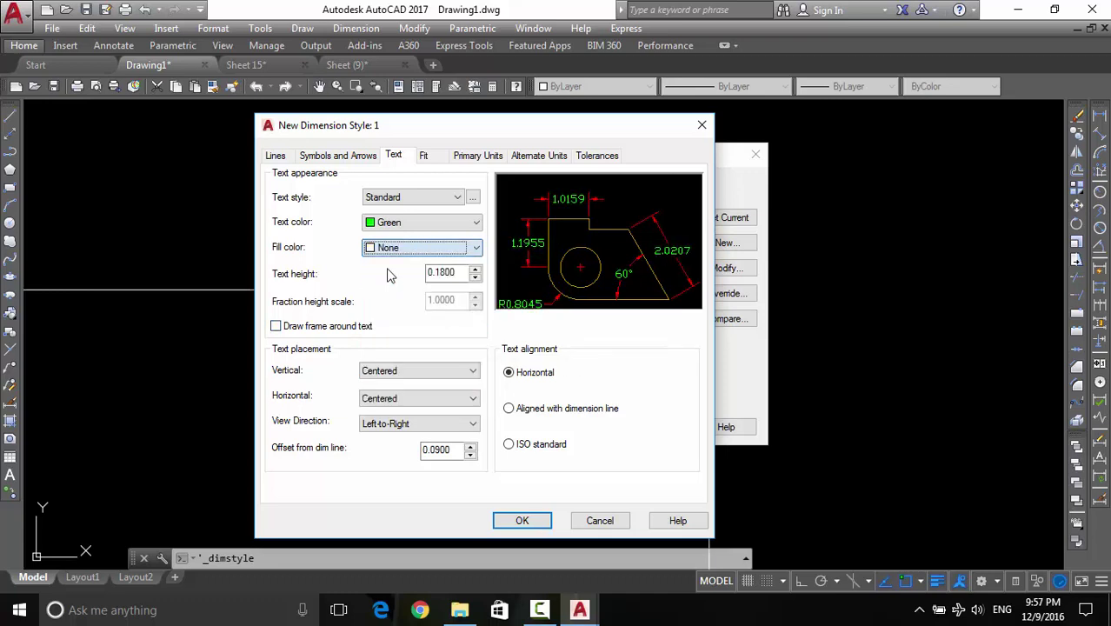
Toggle the text frame on and off, then compare Above and Centered vertical text placement
{"action": "left_click", "coordinate": [329, 329]}
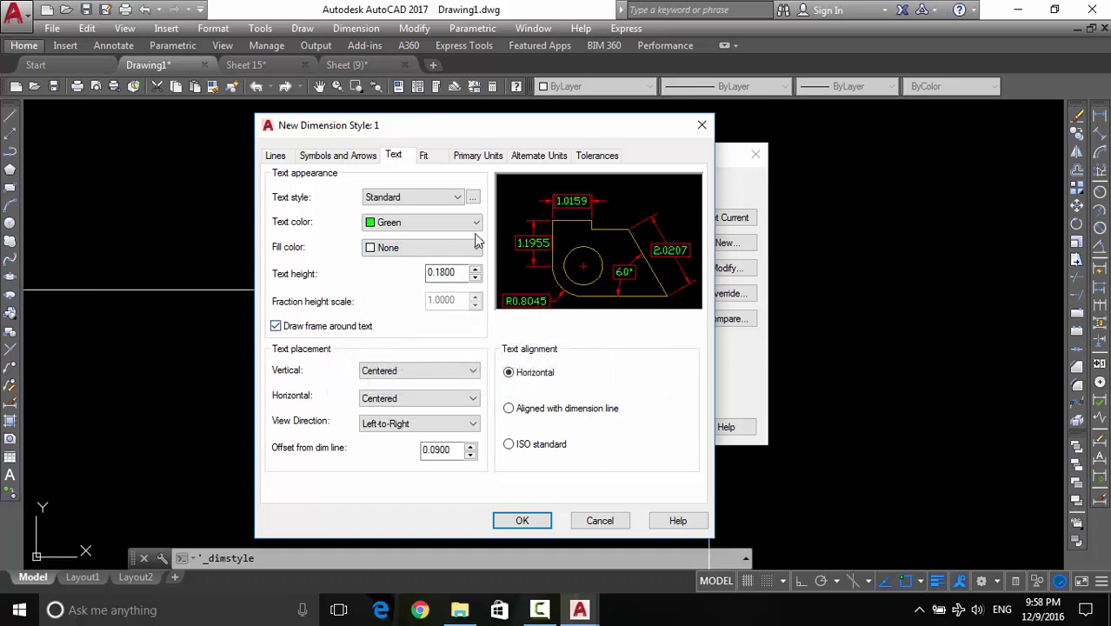
{"action": "left_click", "coordinate": [300, 334]}
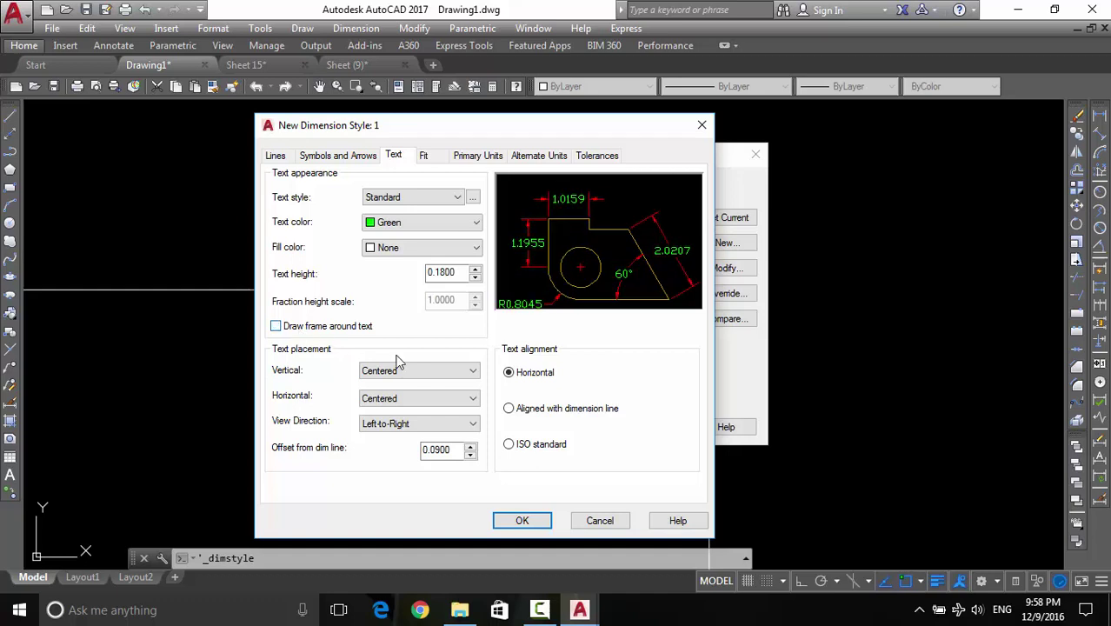
{"action": "left_click", "coordinate": [422, 370]}
{"action": "left_click", "coordinate": [389, 396]}
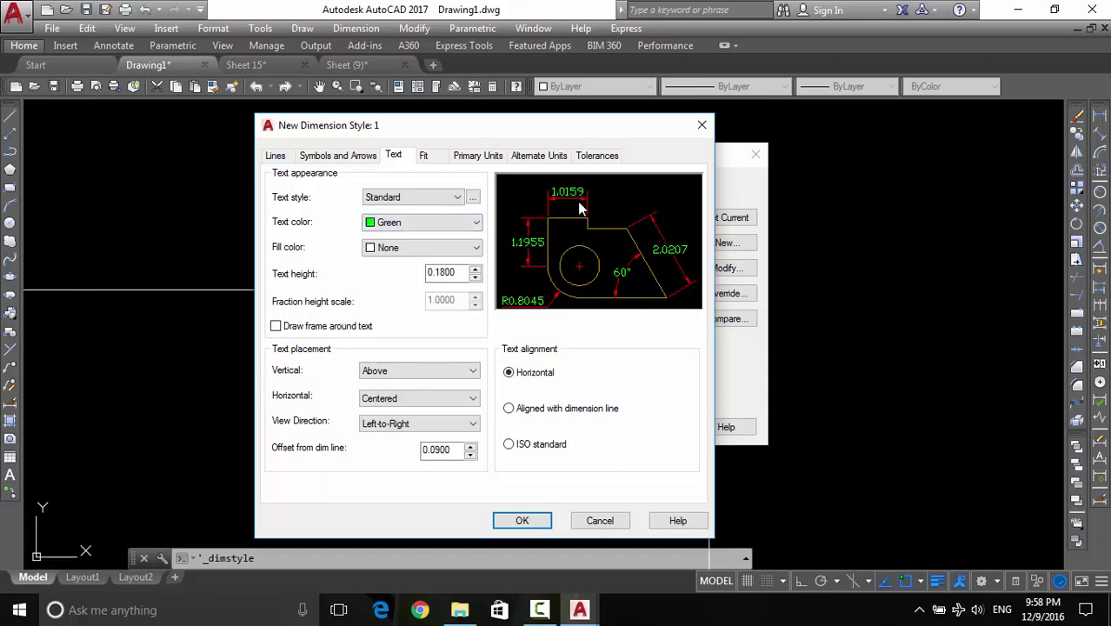
{"action": "left_click", "coordinate": [421, 374]}
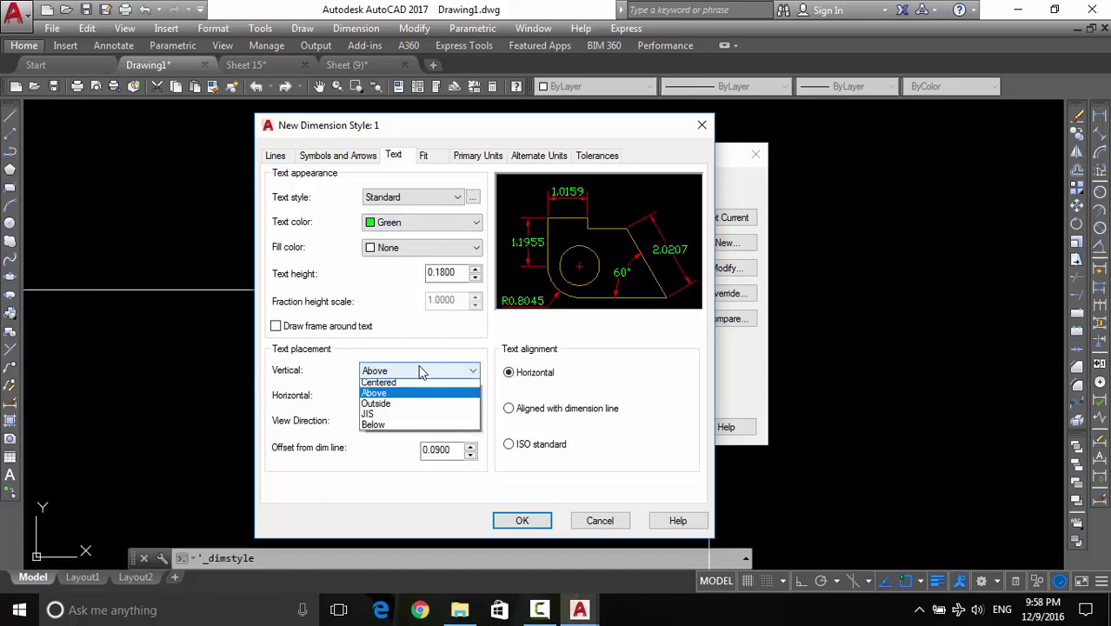
{"action": "left_click", "coordinate": [388, 386]}
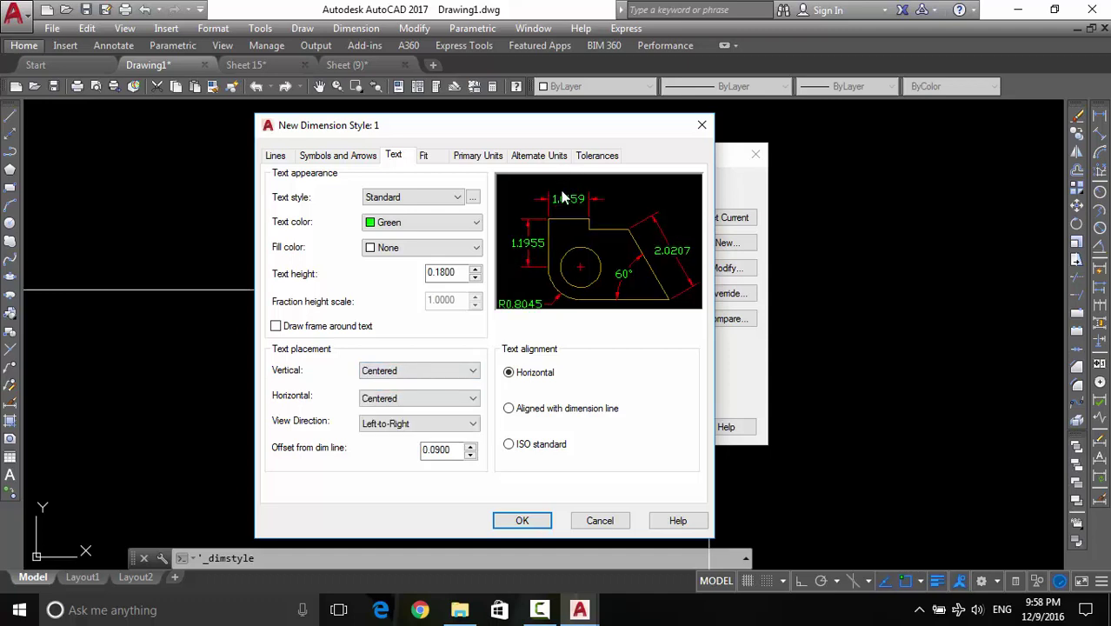
{"action": "left_click", "coordinate": [416, 372]}
{"action": "left_click", "coordinate": [384, 389]}
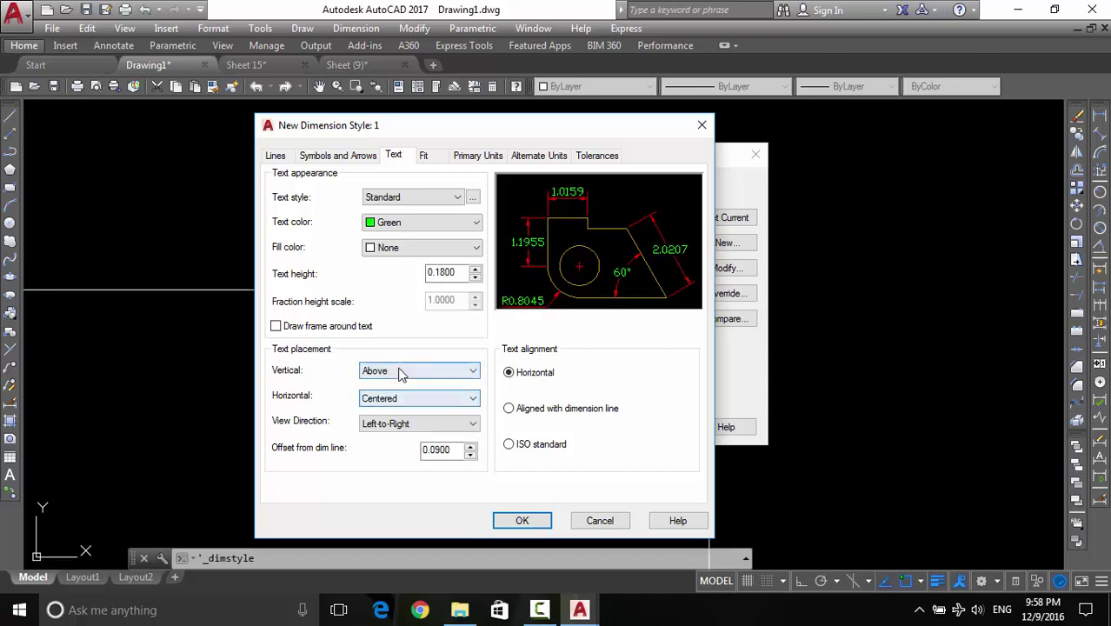
Try JIS, Outside and Below vertical placements, then return vertical placement to Centered
{"action": "left_click", "coordinate": [470, 371]}
{"action": "left_click", "coordinate": [409, 421]}
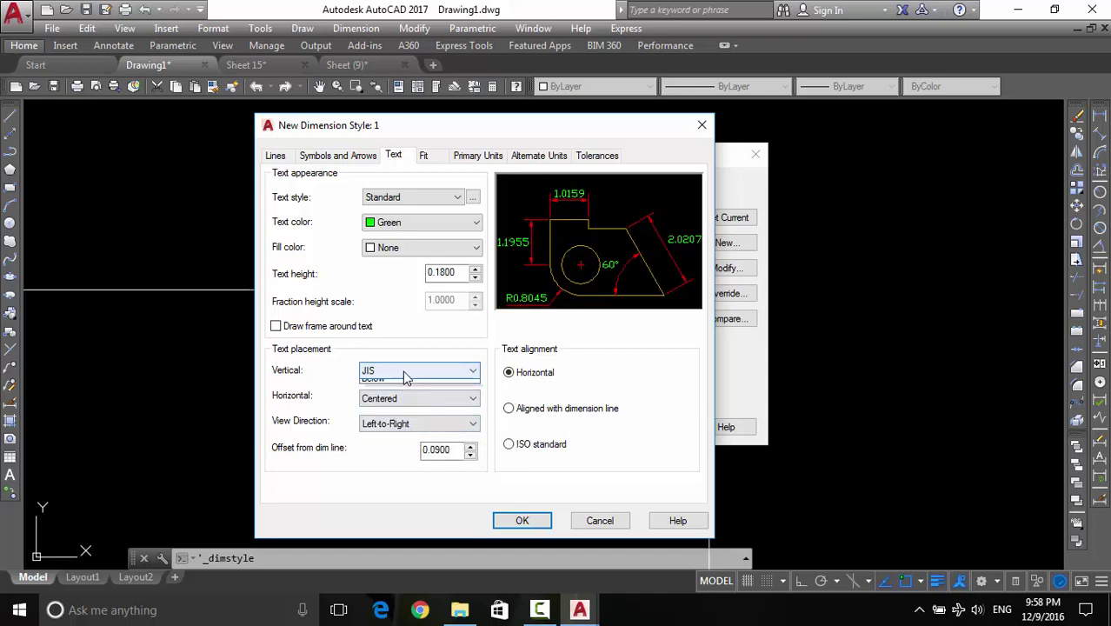
{"action": "left_click", "coordinate": [403, 372]}
{"action": "left_click", "coordinate": [397, 407]}
{"action": "left_click", "coordinate": [423, 371]}
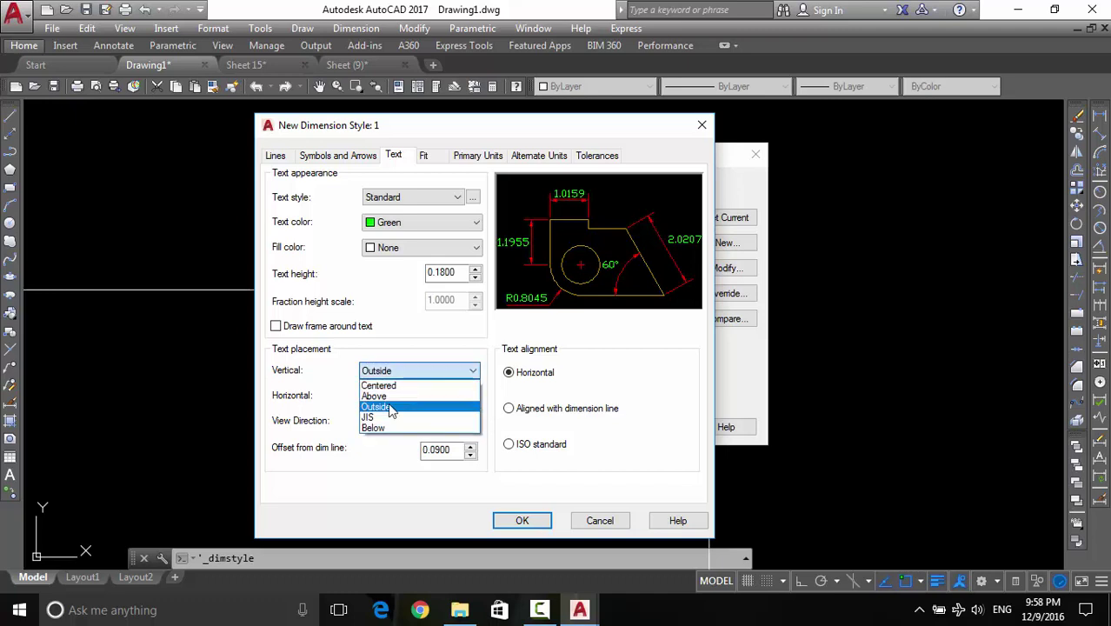
{"action": "left_click", "coordinate": [405, 432]}
{"action": "left_click", "coordinate": [415, 369]}
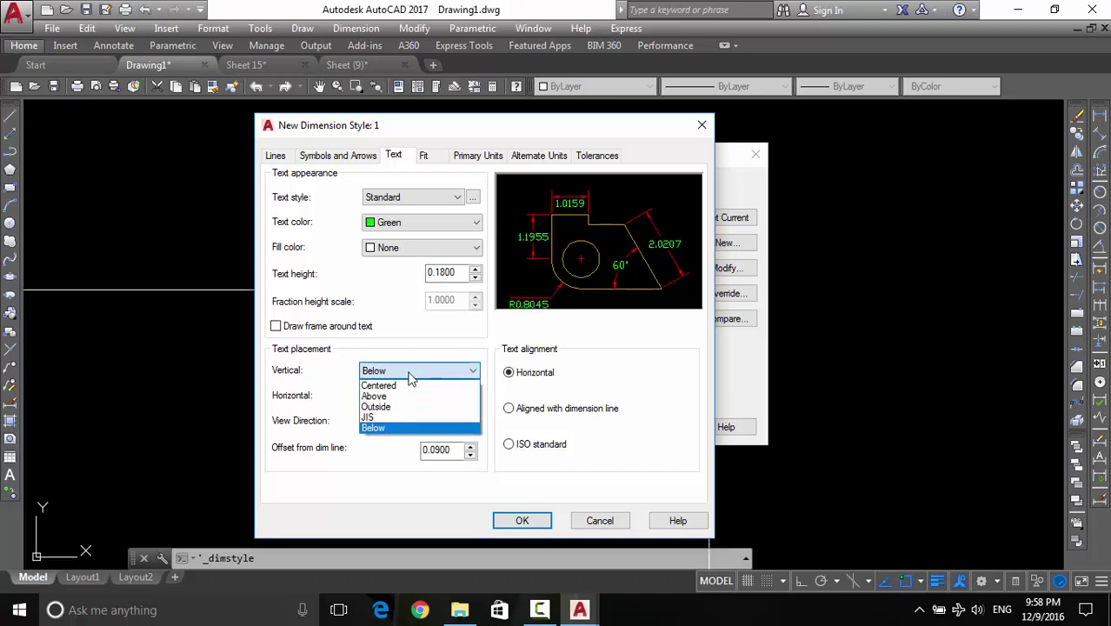
{"action": "left_click", "coordinate": [402, 383]}
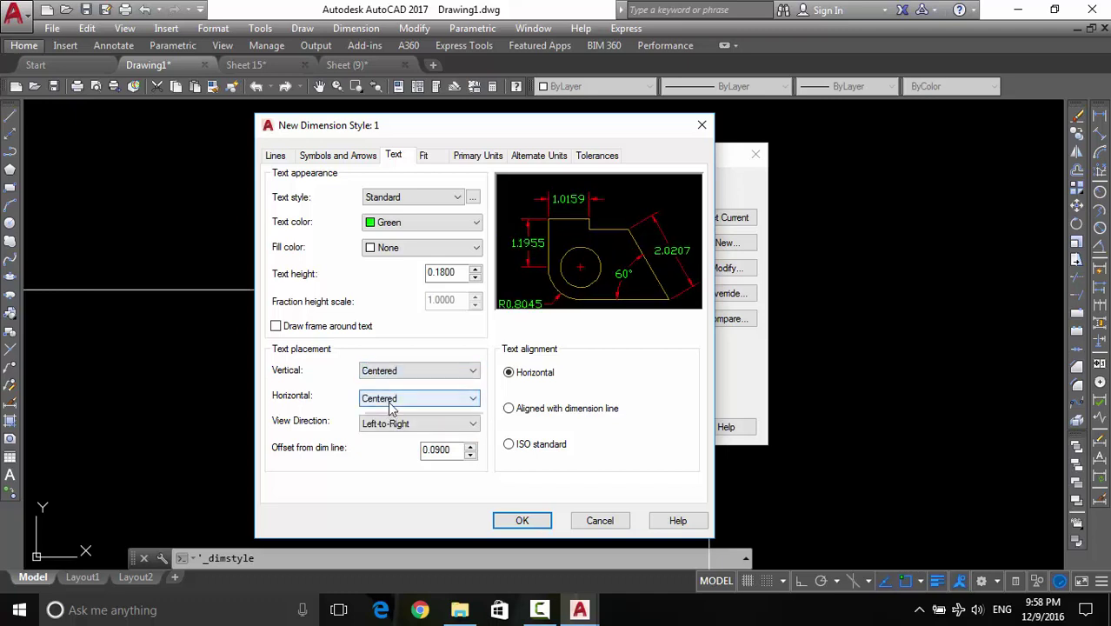
Try At Ext Line 1 and At Ext Line 2 horizontal placements, ending on Centered
{"action": "left_click", "coordinate": [396, 399]}
{"action": "left_click", "coordinate": [396, 406]}
{"action": "key", "text": "Down"}
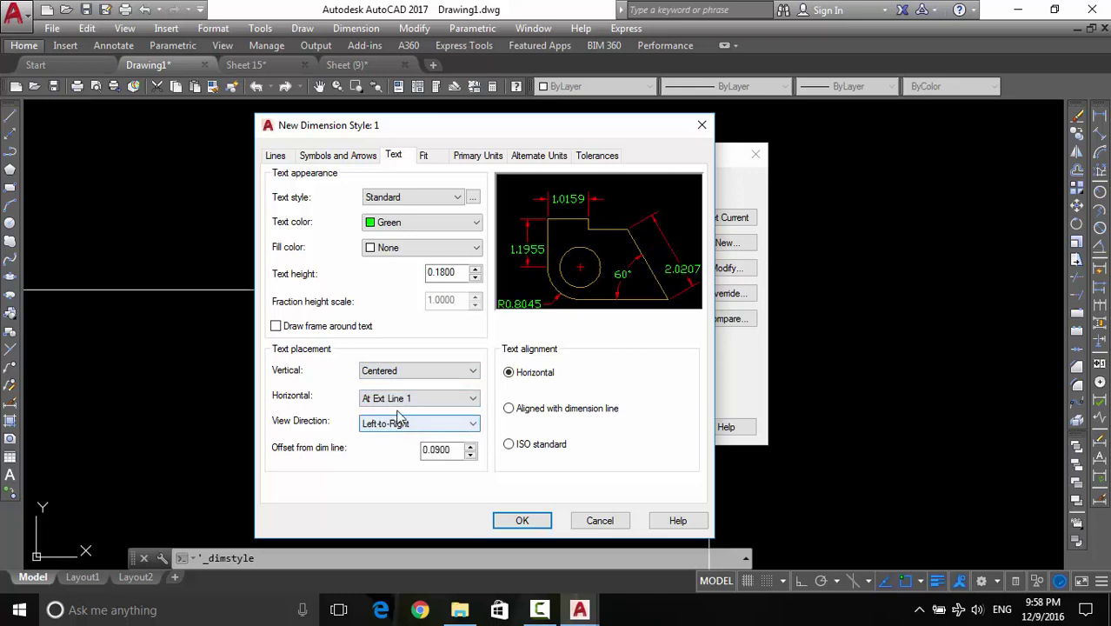
{"action": "left_click", "coordinate": [409, 398]}
{"action": "left_click", "coordinate": [390, 443]}
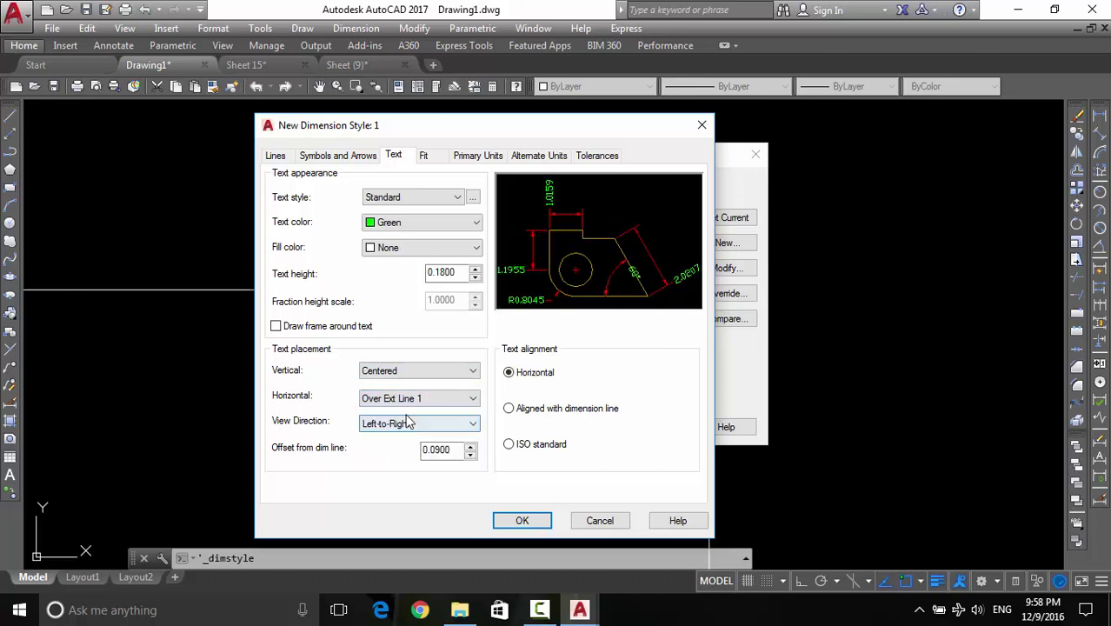
{"action": "left_click", "coordinate": [409, 398]}
{"action": "left_click", "coordinate": [388, 456]}
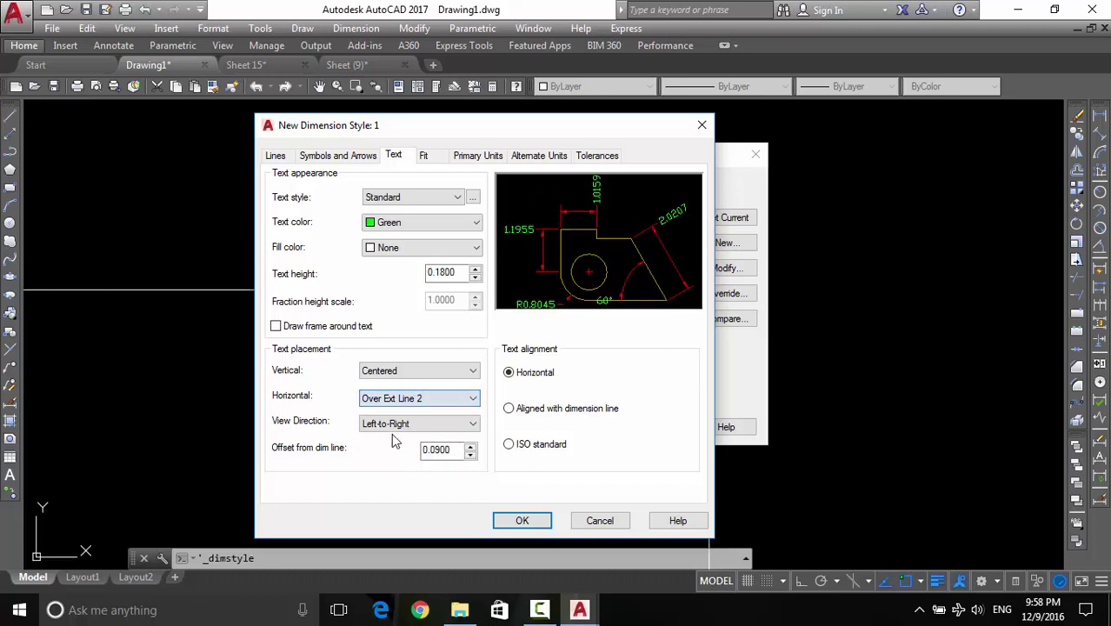
{"action": "left_click", "coordinate": [409, 399]}
{"action": "left_click", "coordinate": [392, 408]}
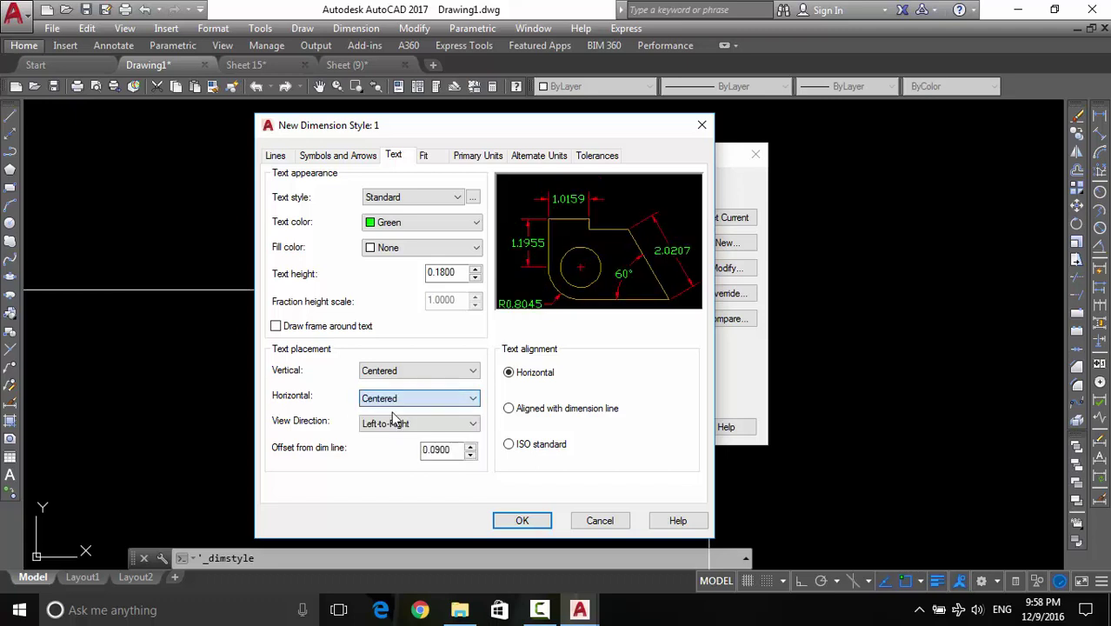
Set the dimension text view direction to Right-to-Left
{"action": "left_click", "coordinate": [400, 424]}
{"action": "left_click", "coordinate": [382, 446]}
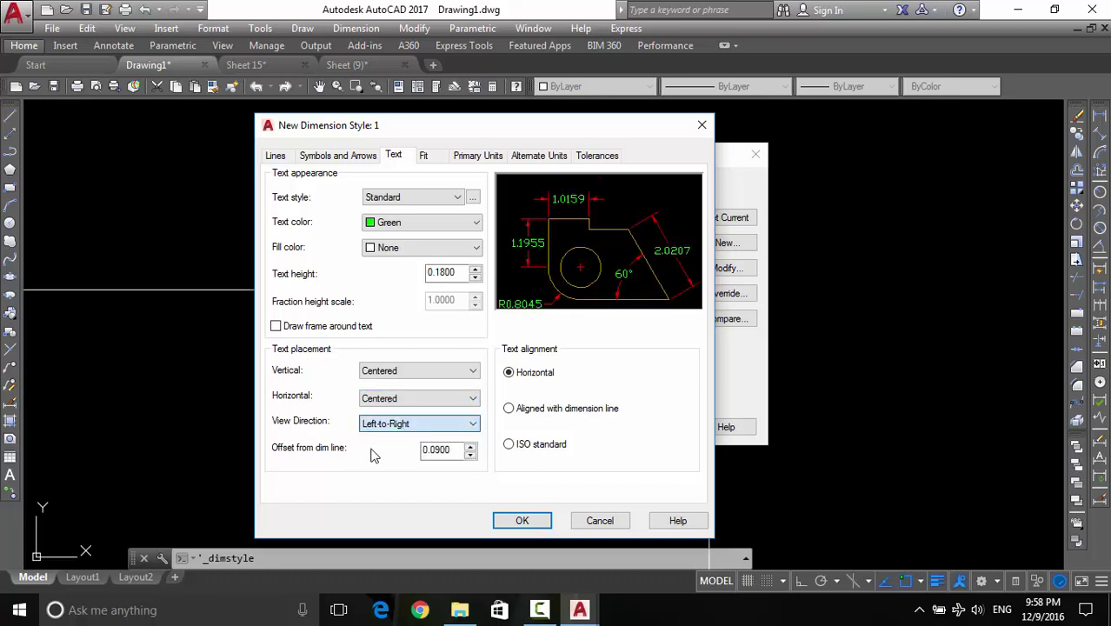
{"action": "left_click", "coordinate": [418, 433]}
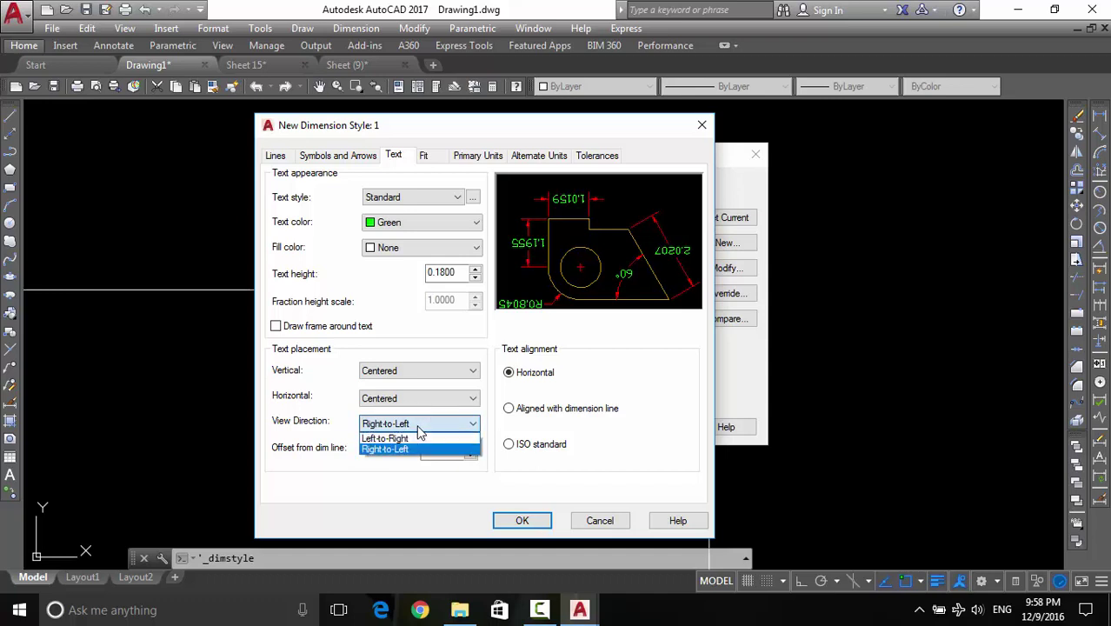
Restore Left-to-Right text, compare Aligned and ISO alignments, and settle on Horizontal alignment
{"action": "left_click", "coordinate": [395, 439]}
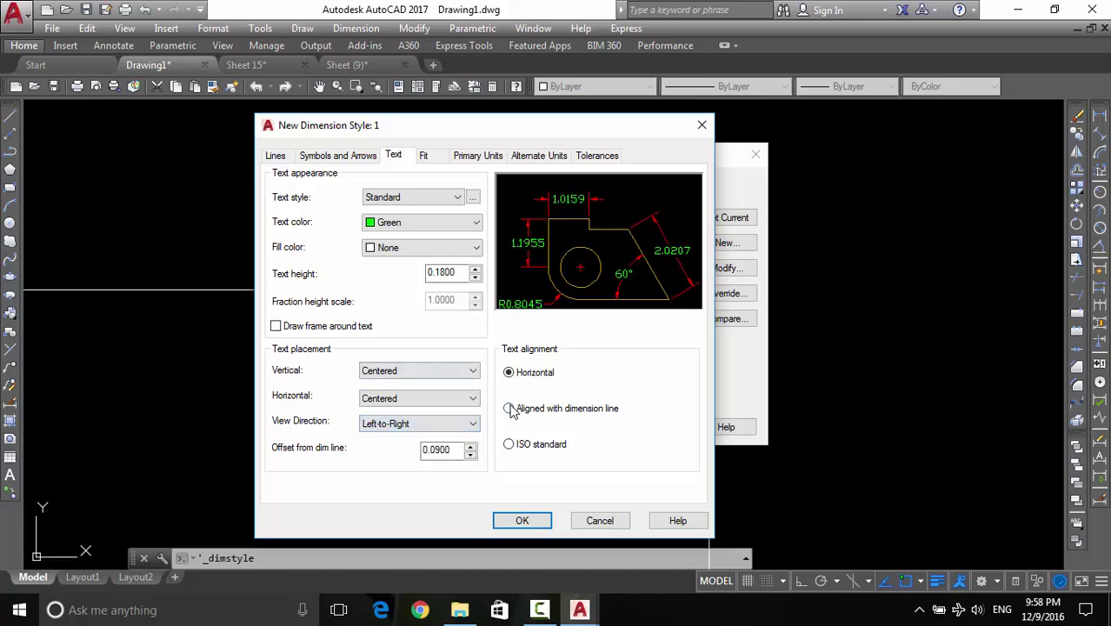
{"action": "left_click", "coordinate": [510, 409]}
{"action": "left_click", "coordinate": [508, 372]}
{"action": "left_click", "coordinate": [535, 418]}
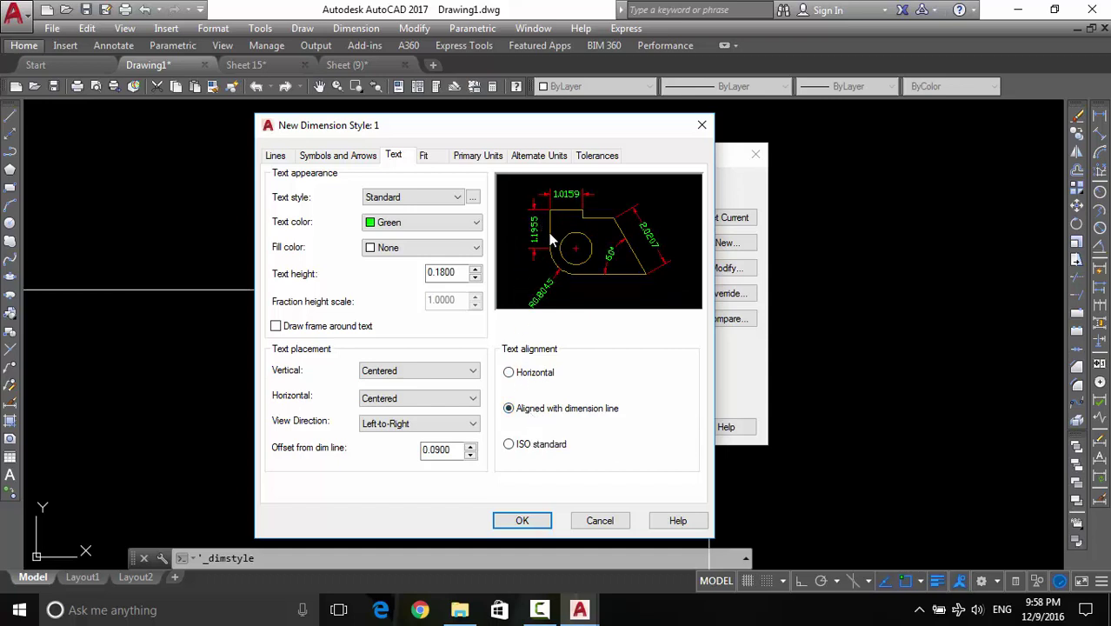
{"action": "left_click", "coordinate": [530, 449]}
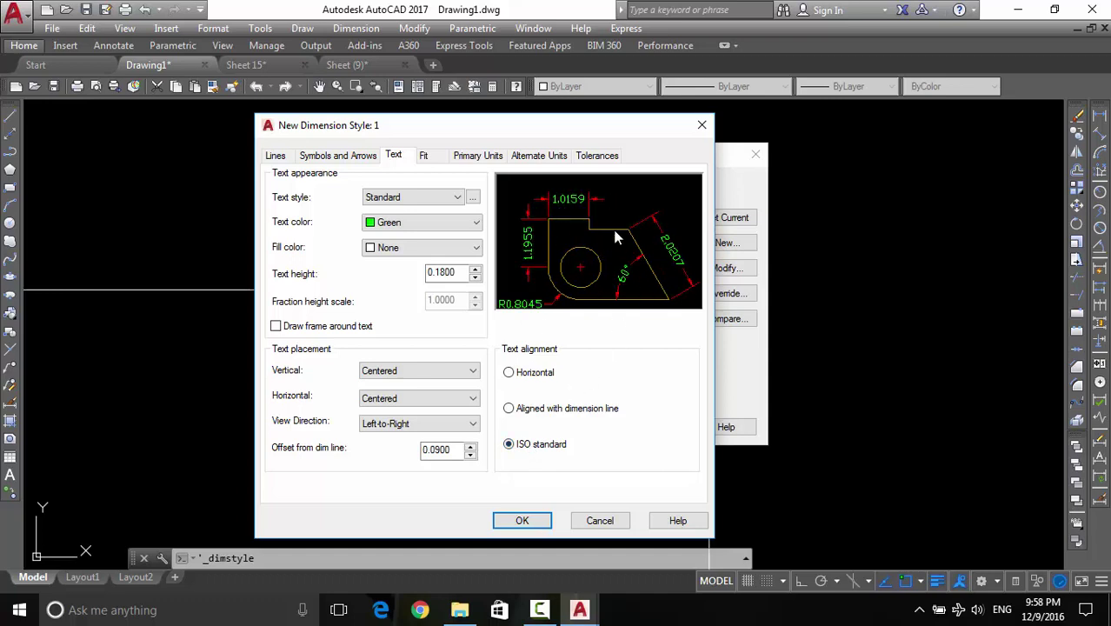
{"action": "left_click", "coordinate": [525, 412]}
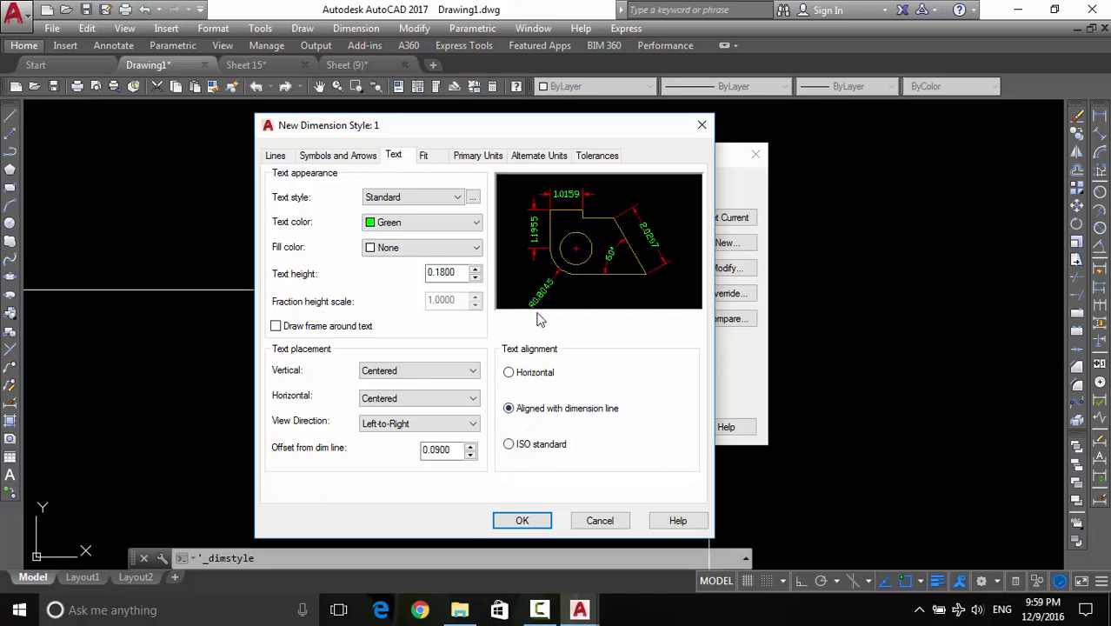
{"action": "left_click", "coordinate": [512, 444]}
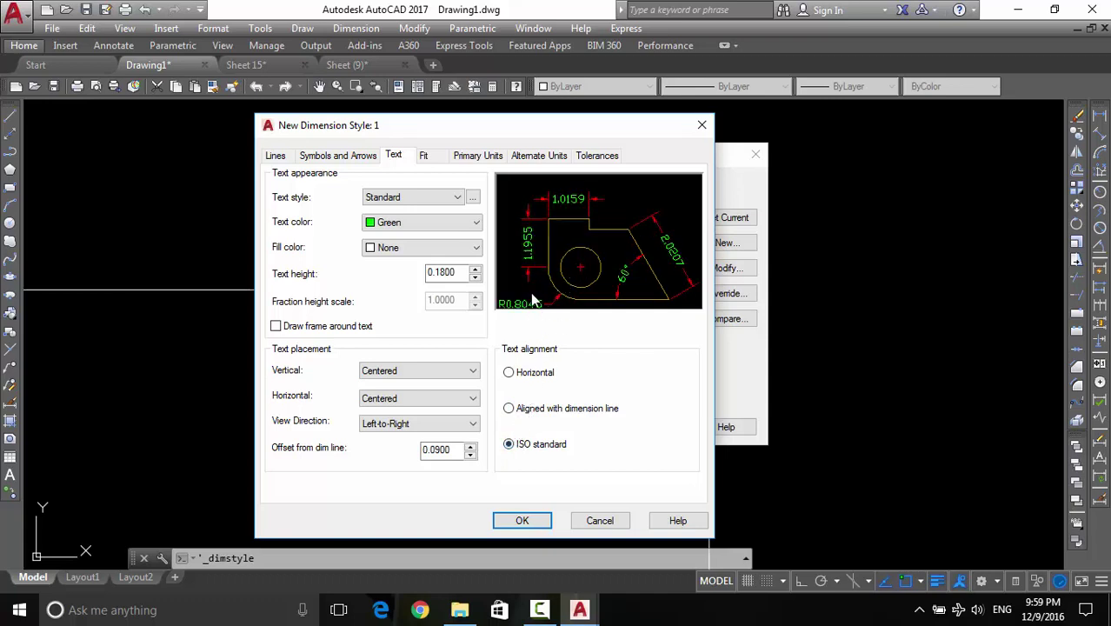
{"action": "left_click", "coordinate": [526, 412]}
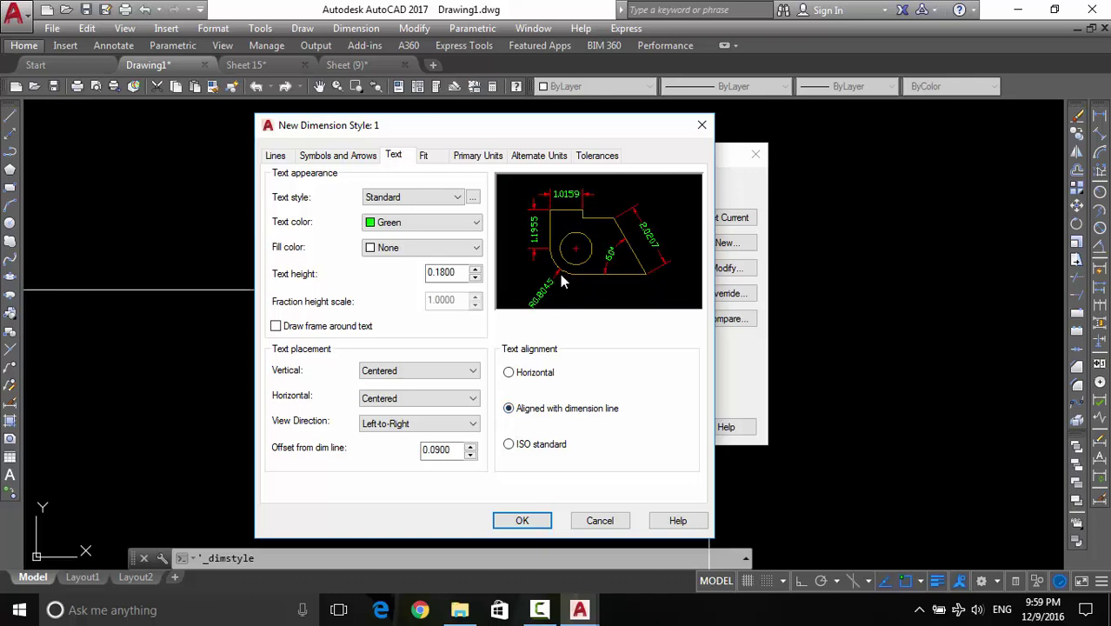
{"action": "left_click", "coordinate": [522, 444]}
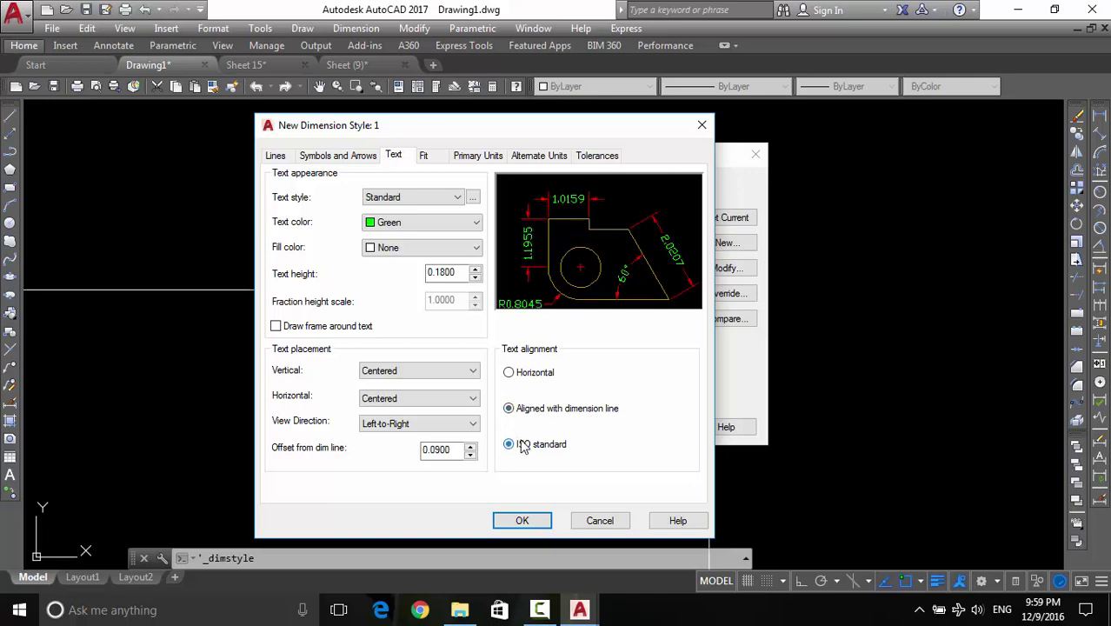
{"action": "left_click", "coordinate": [526, 377]}
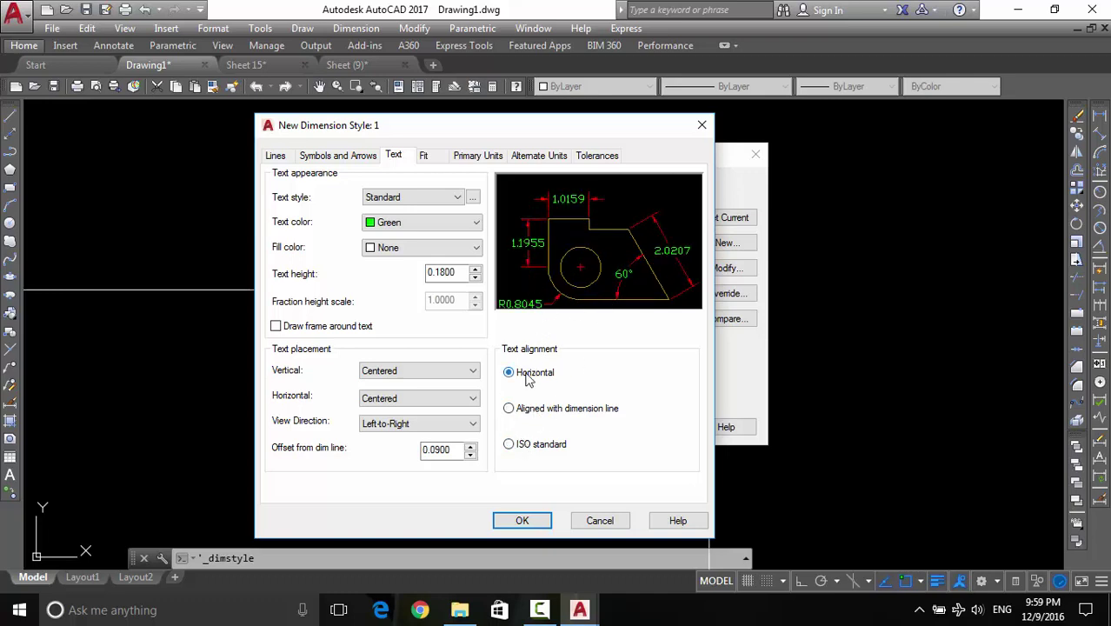
{"action": "left_click", "coordinate": [441, 162]}
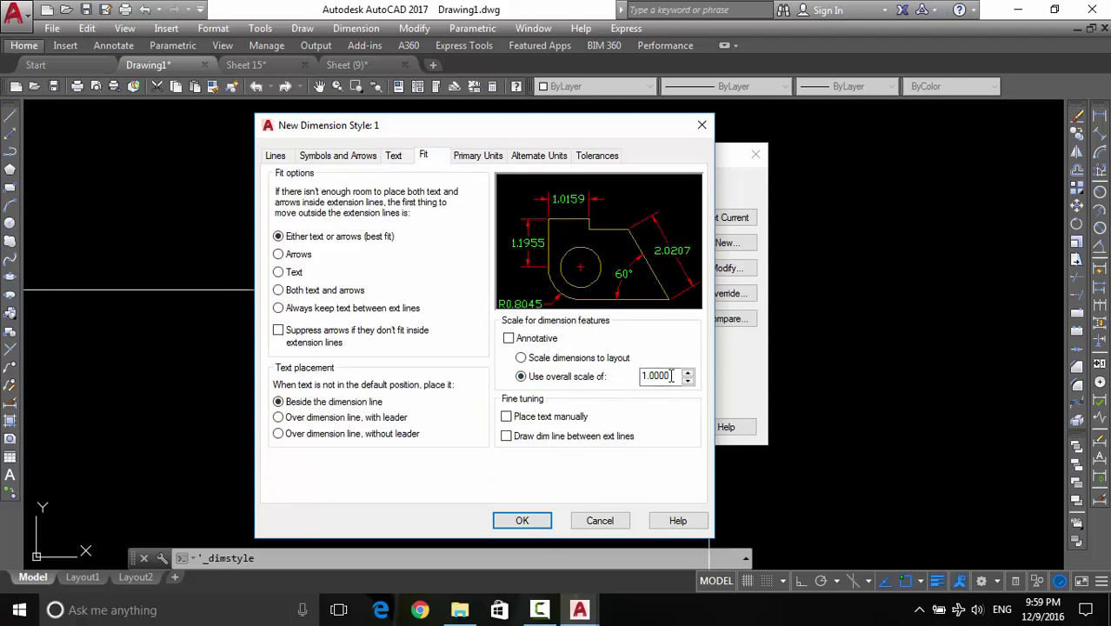
Set overall scale to 5, leave Annotative unchecked, and confirm style 1 with OK
{"action": "left_click_drag", "start_coordinate": [671, 376], "coordinate": [626, 377]}
{"action": "key", "text": "BackSpace"}
{"action": "key", "text": "ctrl+z"}
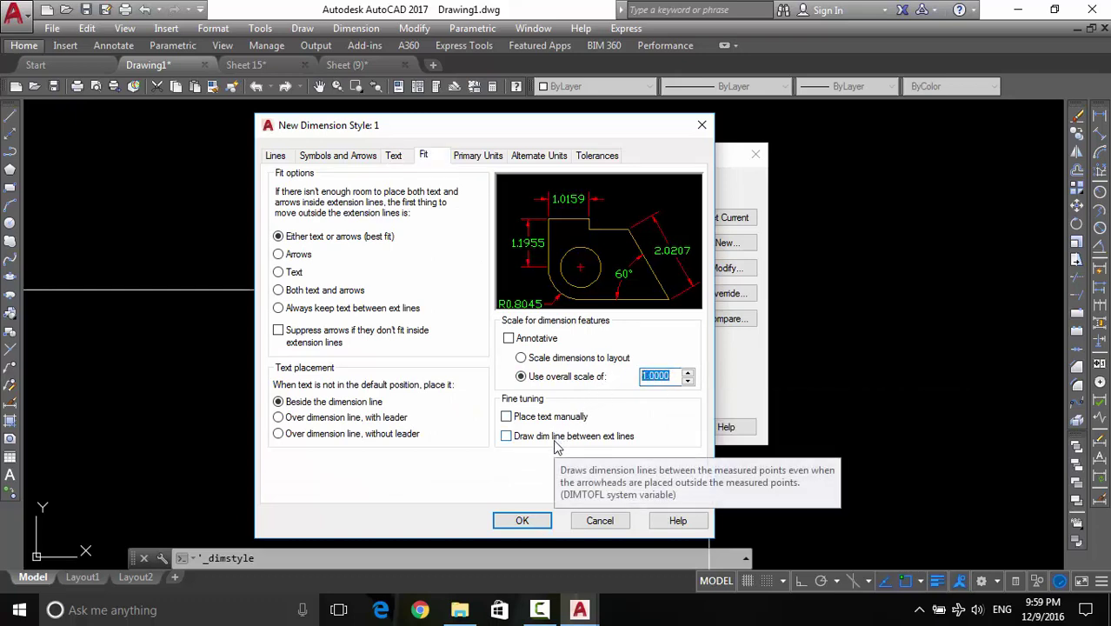
{"action": "type", "text": "5"}
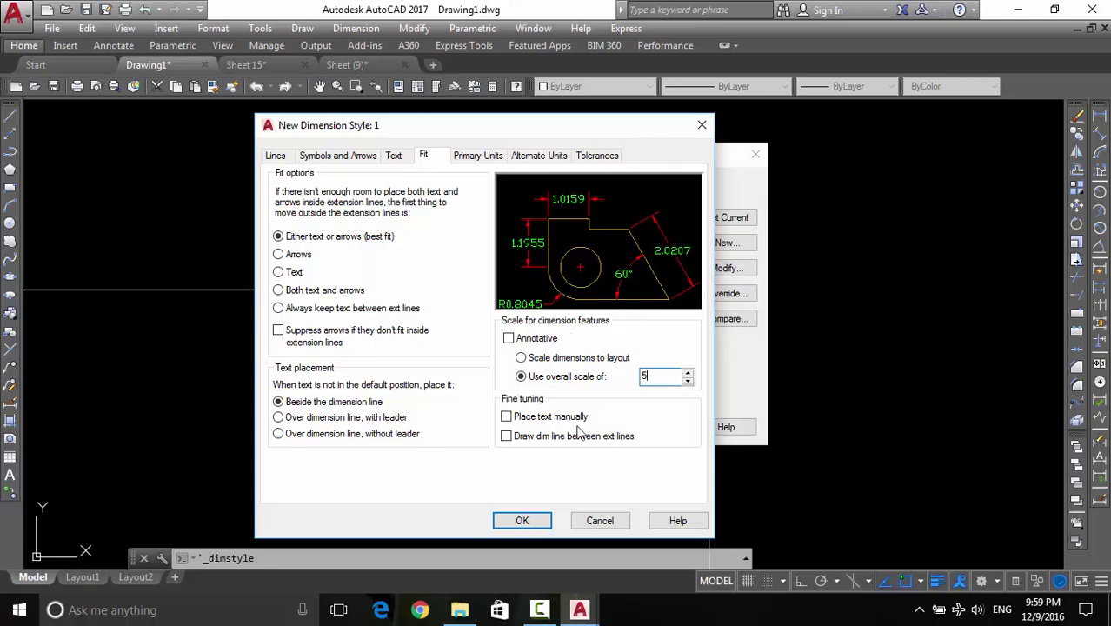
{"action": "left_click", "coordinate": [530, 341]}
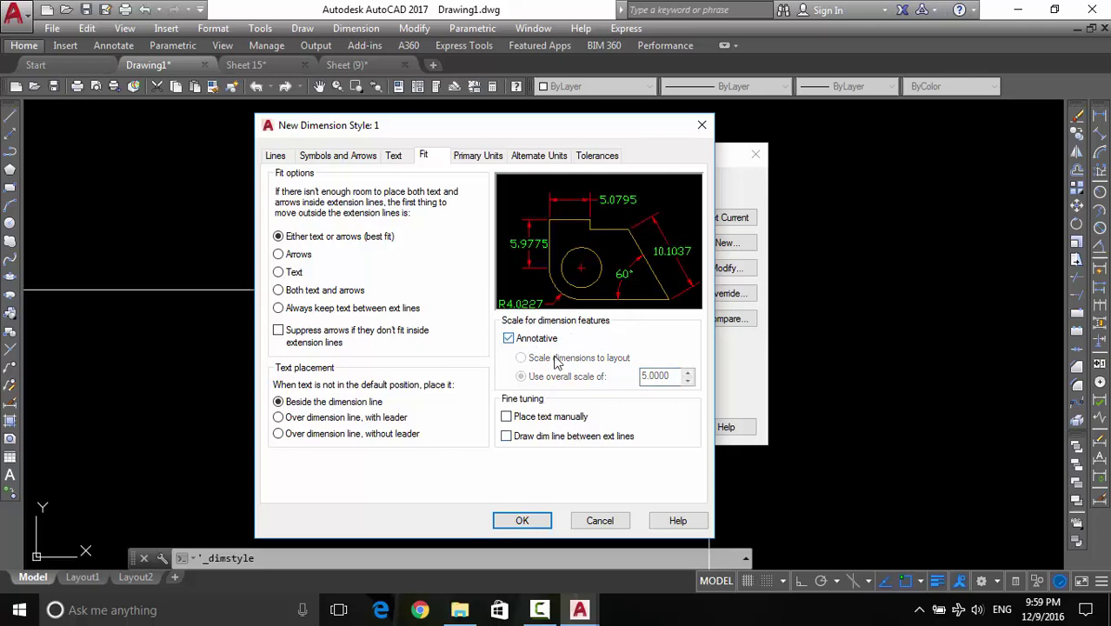
{"action": "left_click", "coordinate": [510, 339]}
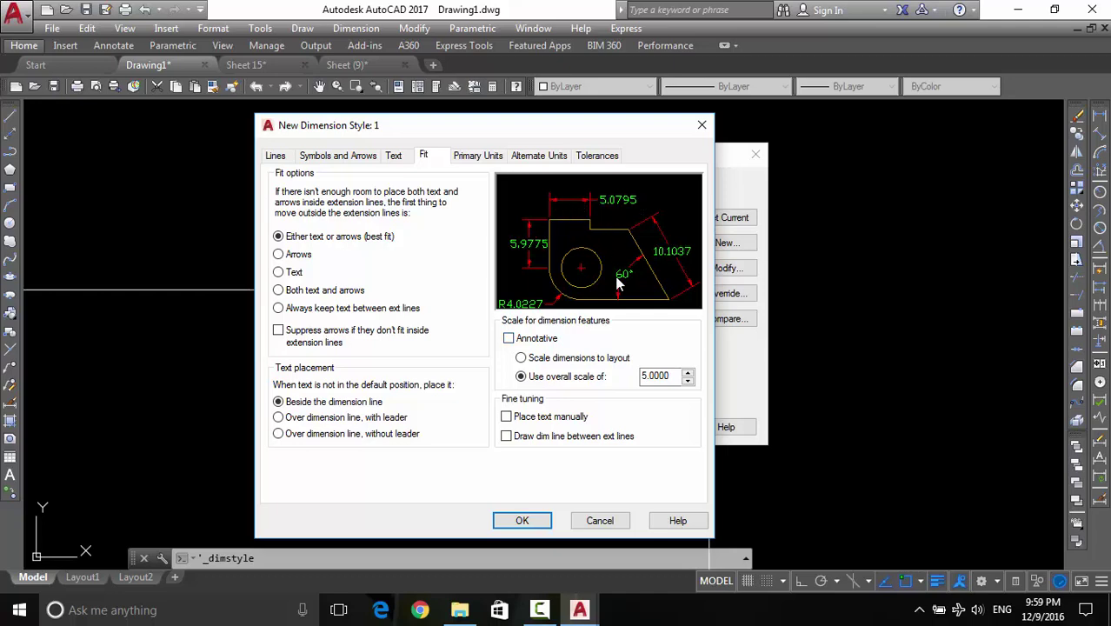
{"action": "left_click", "coordinate": [524, 526]}
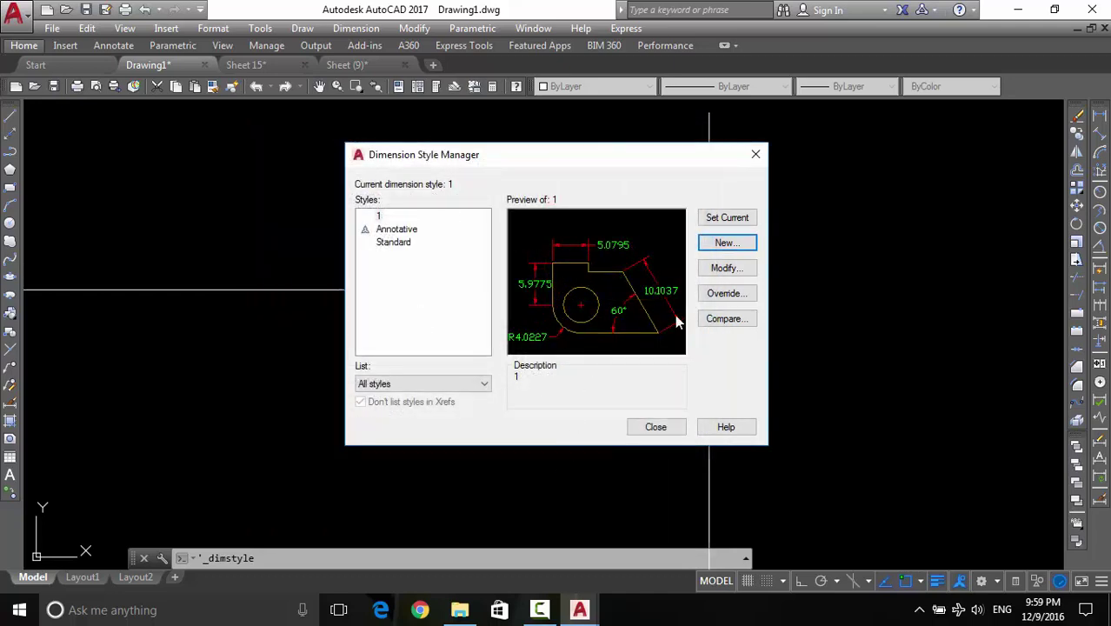
Close the manager and switch the 61.7095 dimension from Standard to style 1 in Quick Properties
{"action": "left_click", "coordinate": [655, 427]}
{"action": "scroll", "coordinate": [566, 309], "scroll_direction": "down", "scroll_amount": 2}
{"action": "scroll", "coordinate": [705, 330], "scroll_direction": "down", "scroll_amount": 1}
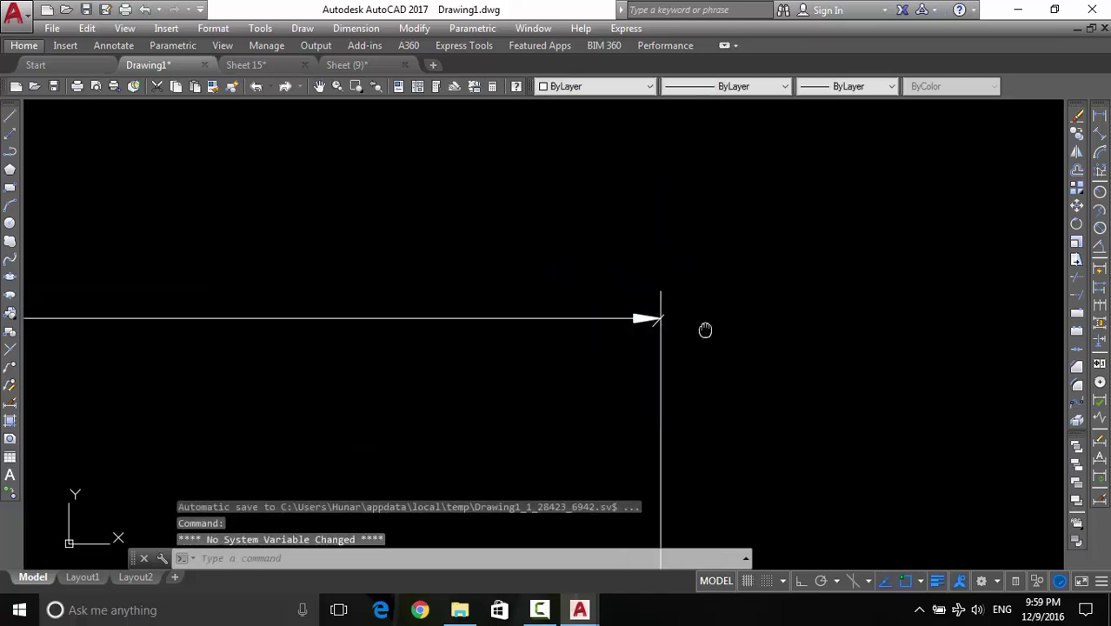
{"action": "middle_click_drag", "start_coordinate": [705, 330], "coordinate": [940, 266]}
{"action": "left_click", "coordinate": [726, 256]}
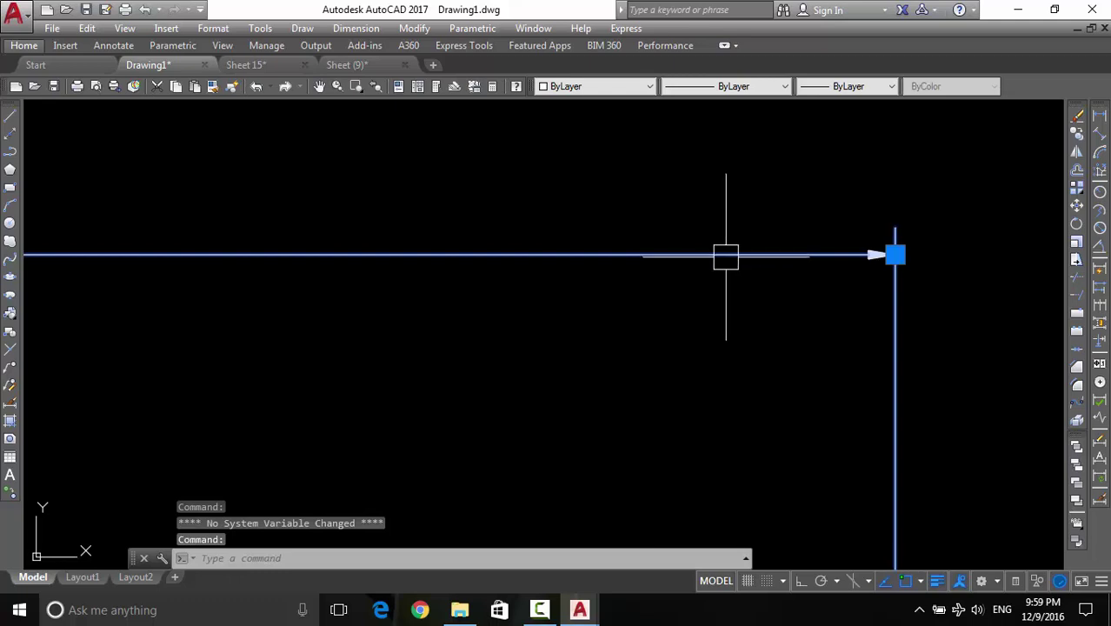
{"action": "left_click", "coordinate": [1014, 581]}
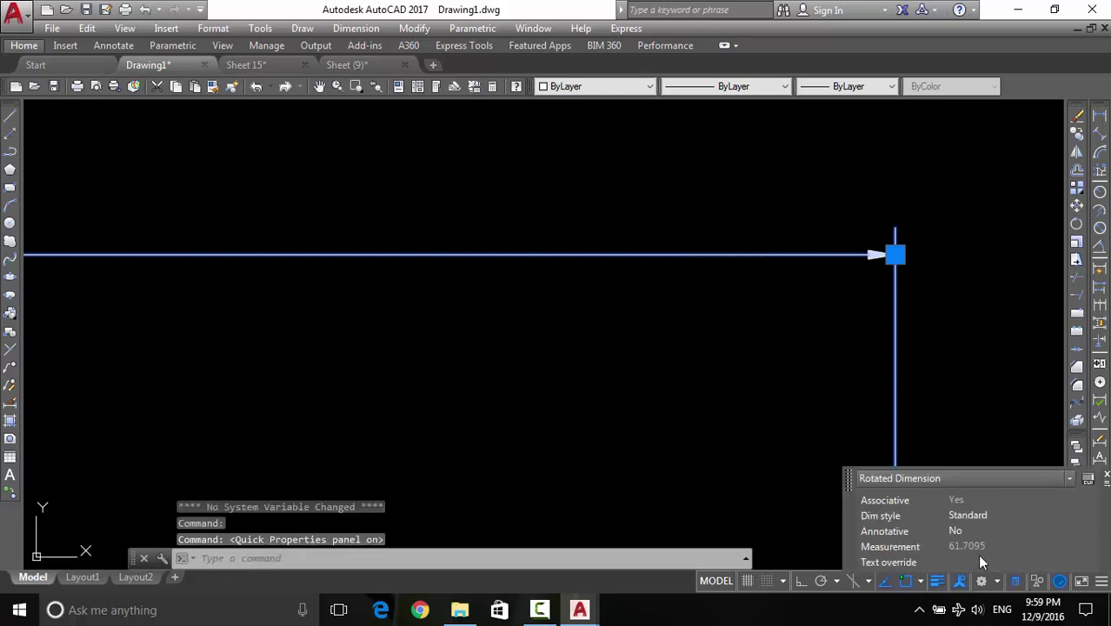
{"action": "left_click", "coordinate": [958, 516]}
{"action": "left_click", "coordinate": [976, 515]}
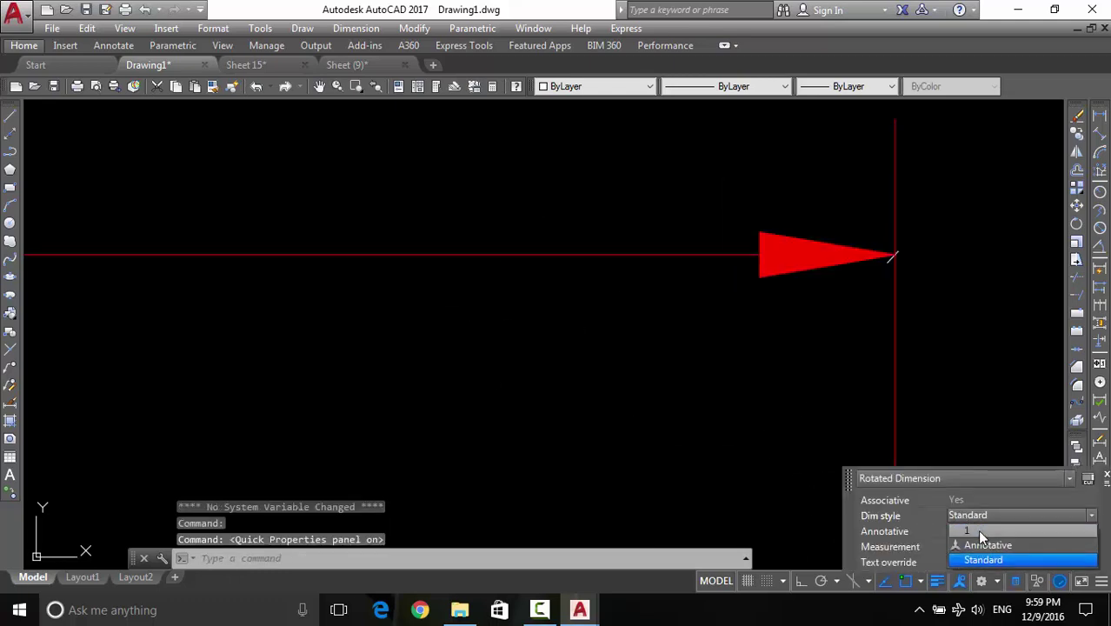
{"action": "left_click", "coordinate": [978, 529]}
{"action": "scroll", "coordinate": [657, 334], "scroll_direction": "down", "scroll_amount": 3}
{"action": "middle_click_drag", "start_coordinate": [658, 334], "coordinate": [828, 305]}
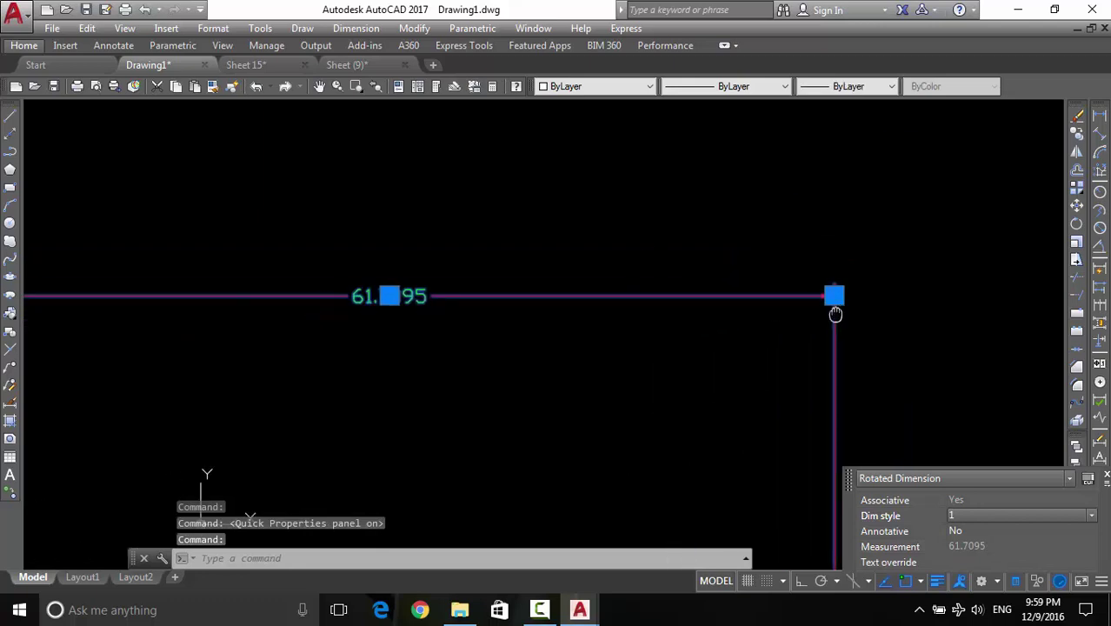
{"action": "key", "text": "Escape"}
Undo the style change, then reapply style 1 to the 61.7095 dimension
{"action": "scroll", "coordinate": [440, 333], "scroll_direction": "down", "scroll_amount": 4}
{"action": "mouse_move", "coordinate": [557, 316]}
{"action": "middle_mouse_down"}
{"action": "mouse_move", "coordinate": [599, 315]}
{"action": "mouse_move", "coordinate": [620, 283]}
{"action": "middle_mouse_up"}
{"action": "scroll", "coordinate": [539, 304], "scroll_direction": "up", "scroll_amount": 2}
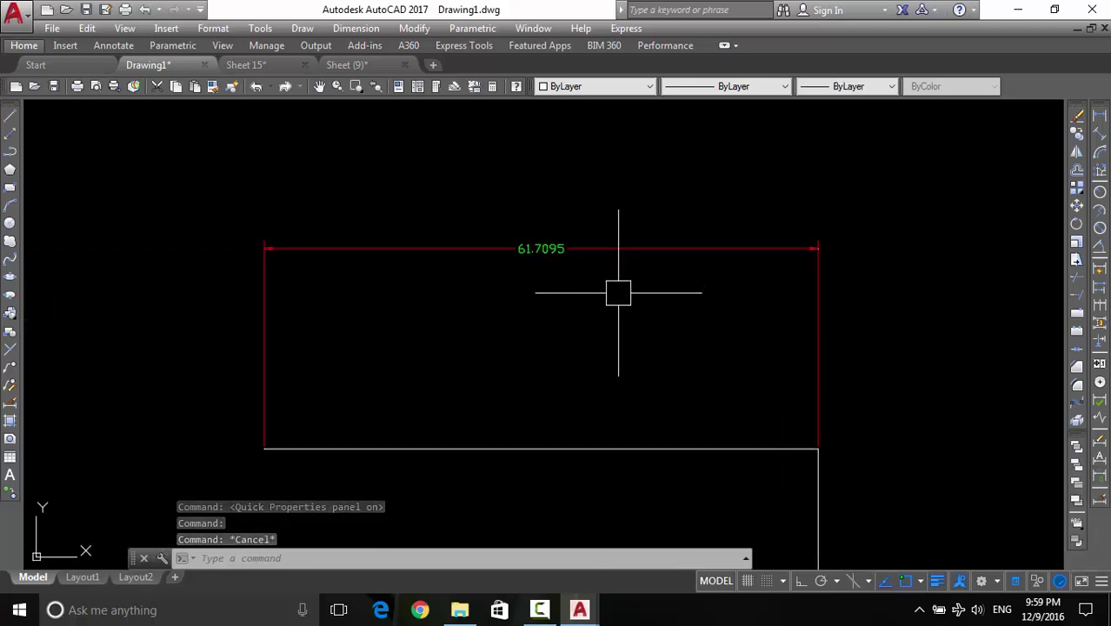
{"action": "key", "text": "ctrl+z"}
{"action": "key", "text": "ctrl+z"}
{"action": "key", "text": "ctrl+z"}
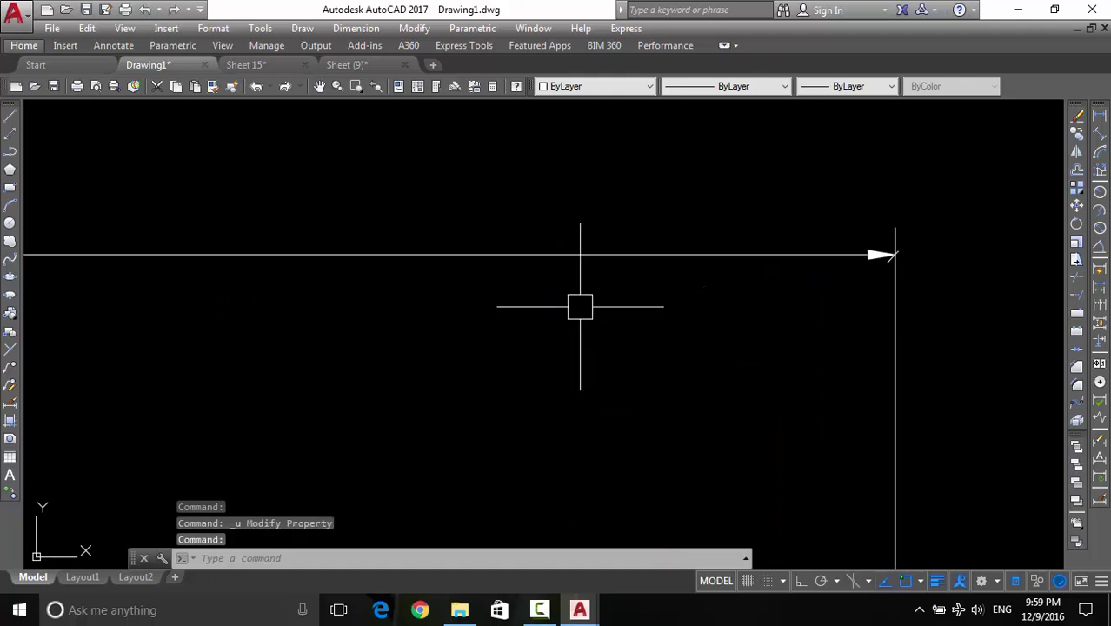
{"action": "scroll", "coordinate": [526, 231], "scroll_direction": "up", "scroll_amount": 2}
{"action": "scroll", "coordinate": [526, 231], "scroll_direction": "down", "scroll_amount": 2}
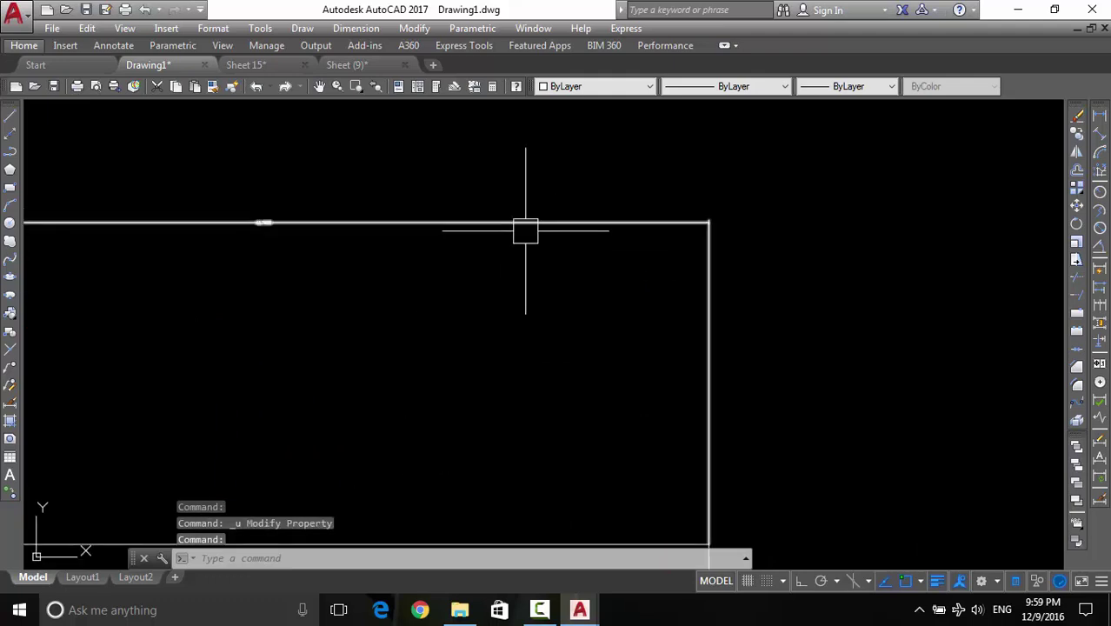
{"action": "left_click", "coordinate": [524, 222]}
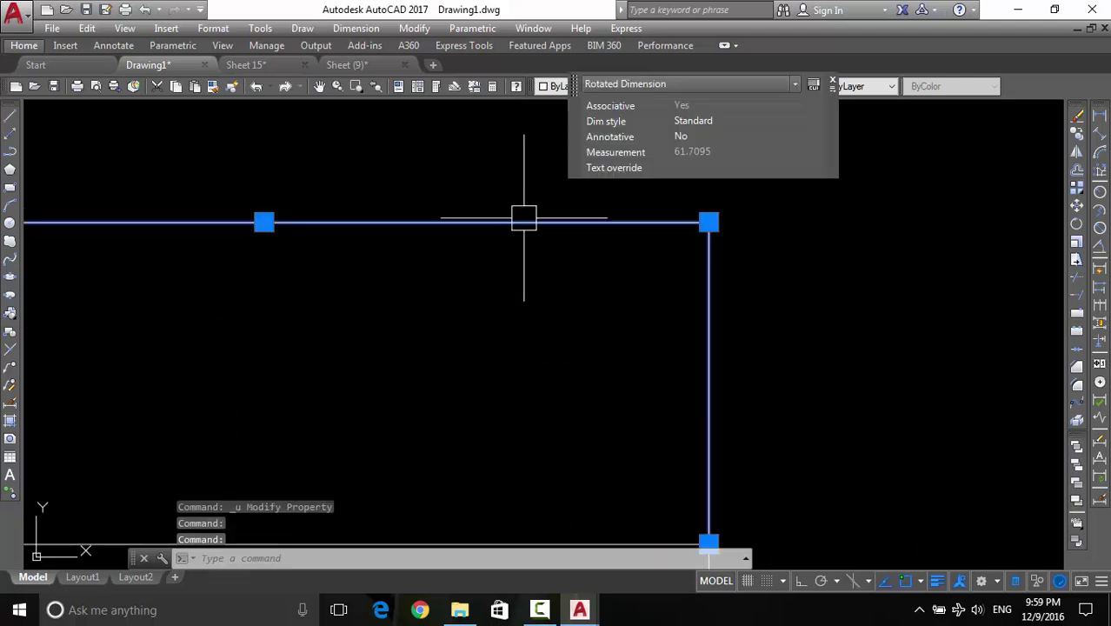
{"action": "left_click", "coordinate": [695, 119]}
{"action": "left_click", "coordinate": [696, 135]}
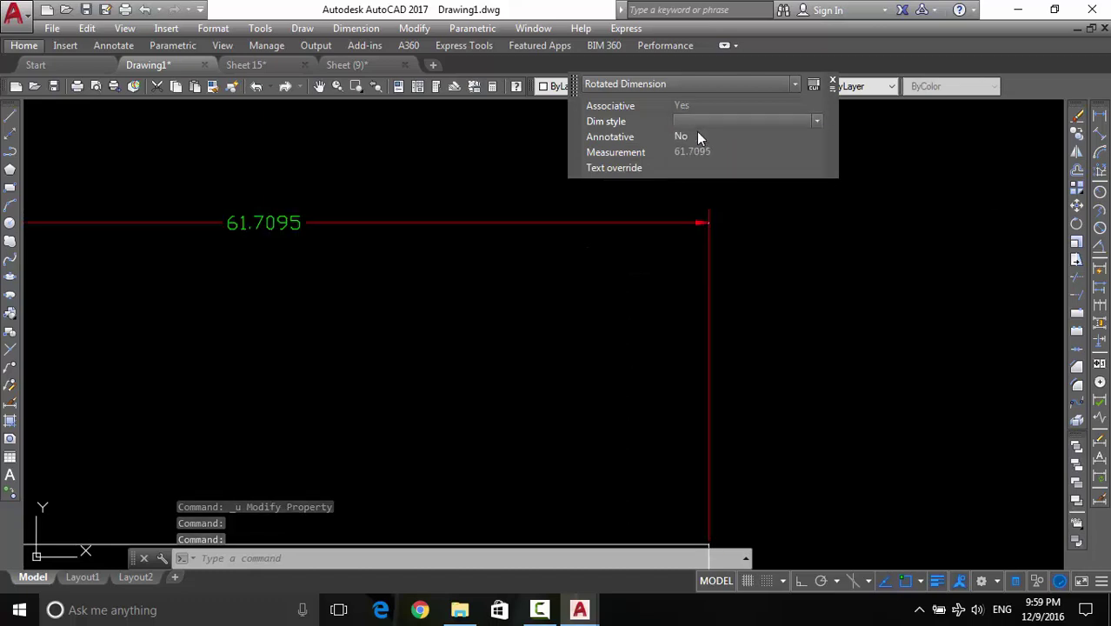
{"action": "key", "text": "Escape"}
{"action": "scroll", "coordinate": [416, 320], "scroll_direction": "down", "scroll_amount": 4}
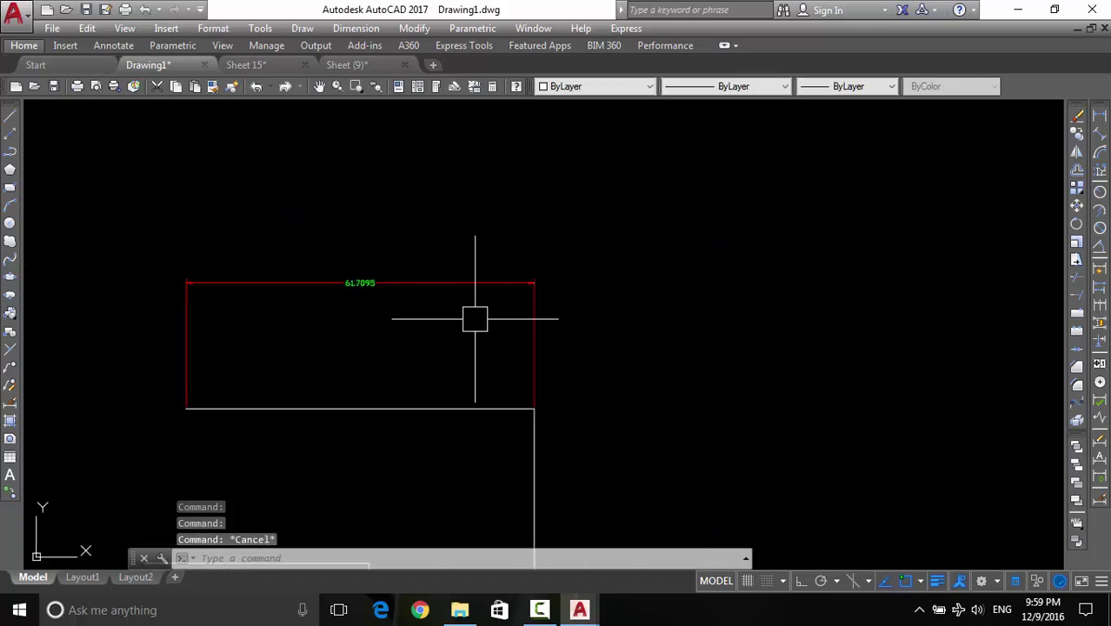
{"action": "scroll", "coordinate": [539, 407], "scroll_direction": "up", "scroll_amount": 2}
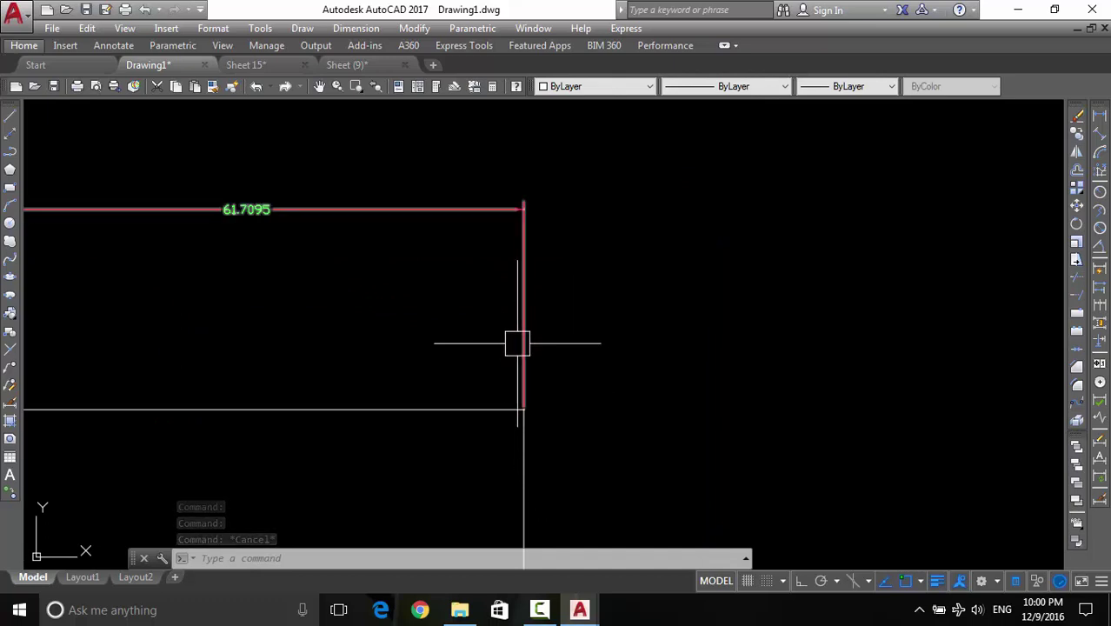
Move the 61.7095 dimension line to a new position with its grip, then deselect it
{"action": "left_click", "coordinate": [457, 218]}
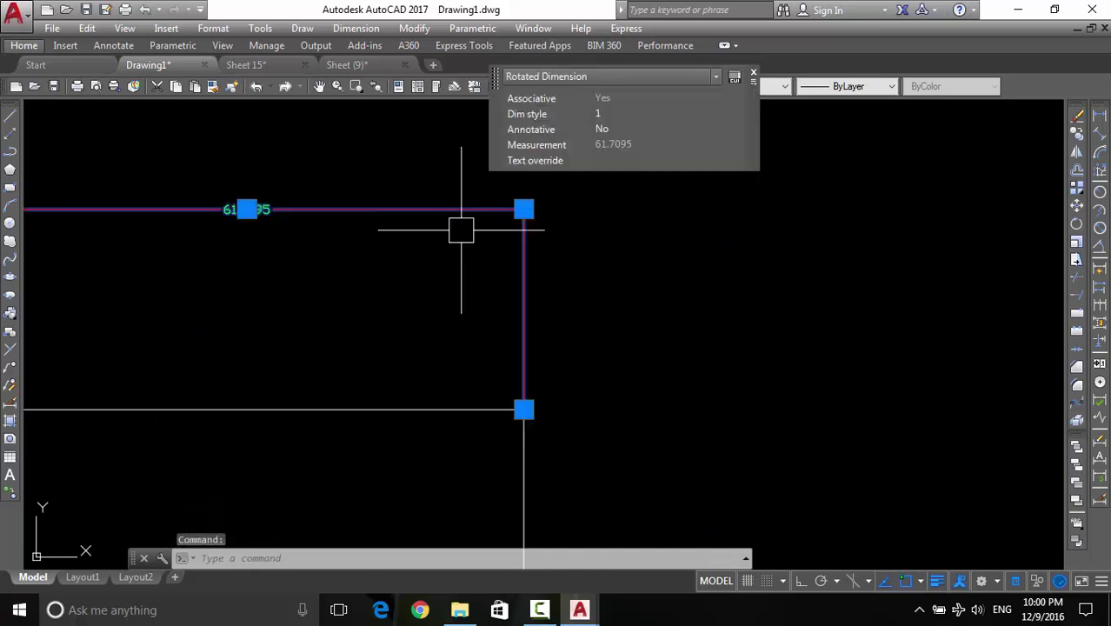
{"action": "left_click", "coordinate": [524, 209]}
{"action": "left_click", "coordinate": [523, 317]}
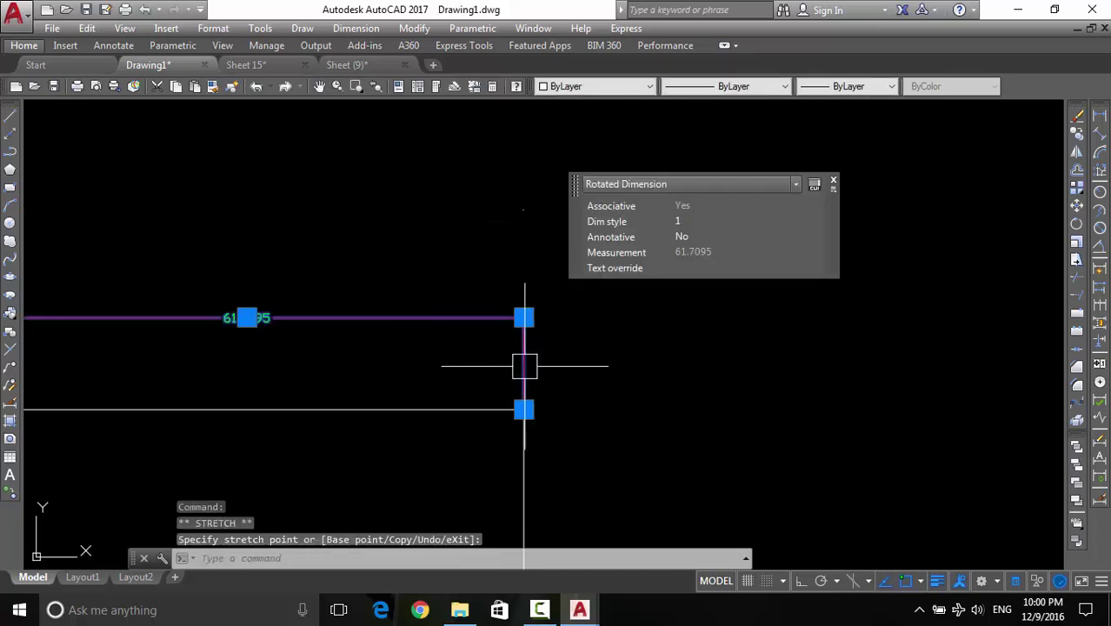
{"action": "key", "text": "Escape"}
Open the Dimension Style Manager and start modifying style 1
{"action": "scroll", "coordinate": [524, 402], "scroll_direction": "up", "scroll_amount": 4}
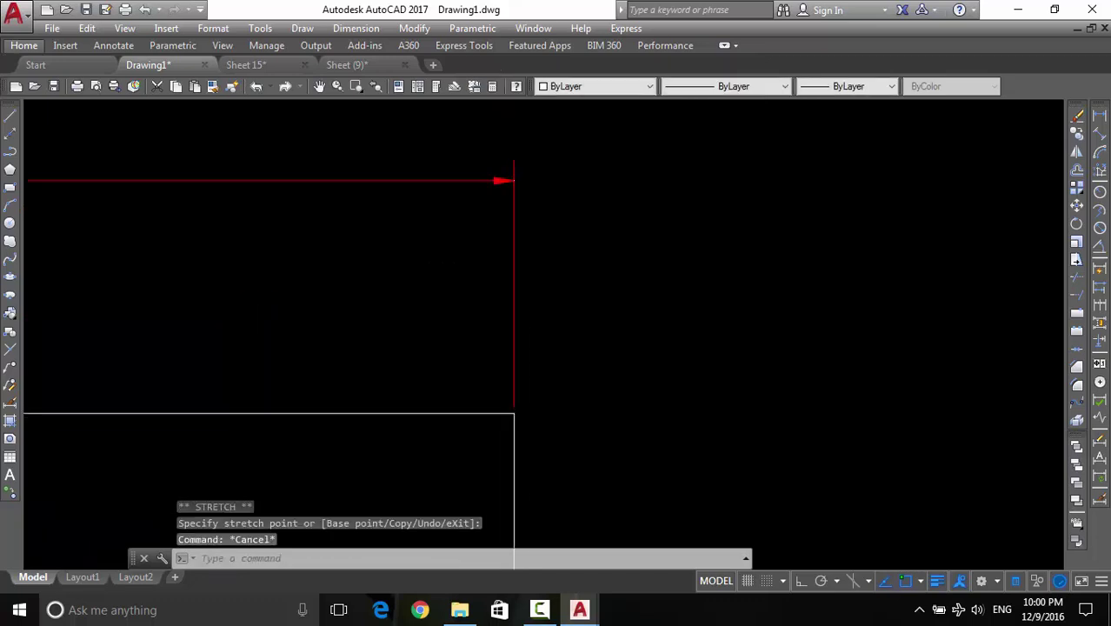
{"action": "scroll", "coordinate": [521, 418], "scroll_direction": "up", "scroll_amount": 2}
{"action": "mouse_move", "coordinate": [424, 366]}
{"action": "middle_mouse_down"}
{"action": "mouse_move", "coordinate": [430, 337]}
{"action": "mouse_move", "coordinate": [459, 373]}
{"action": "mouse_move", "coordinate": [461, 569]}
{"action": "middle_mouse_up"}
{"action": "scroll", "coordinate": [451, 239], "scroll_direction": "up", "scroll_amount": 4}
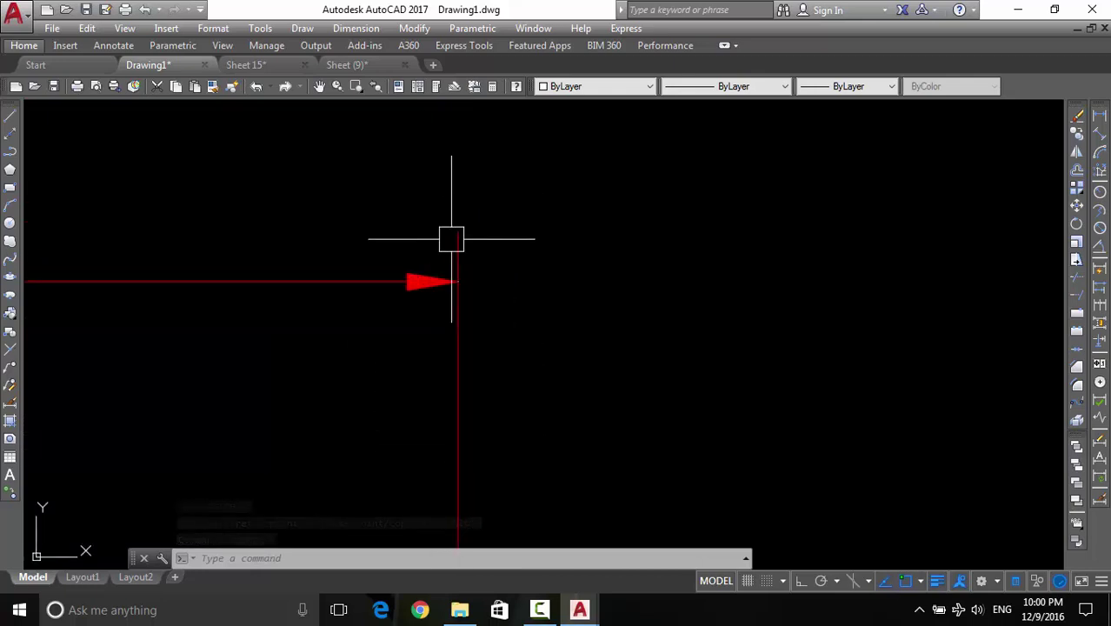
{"action": "scroll", "coordinate": [498, 348], "scroll_direction": "down", "scroll_amount": 4}
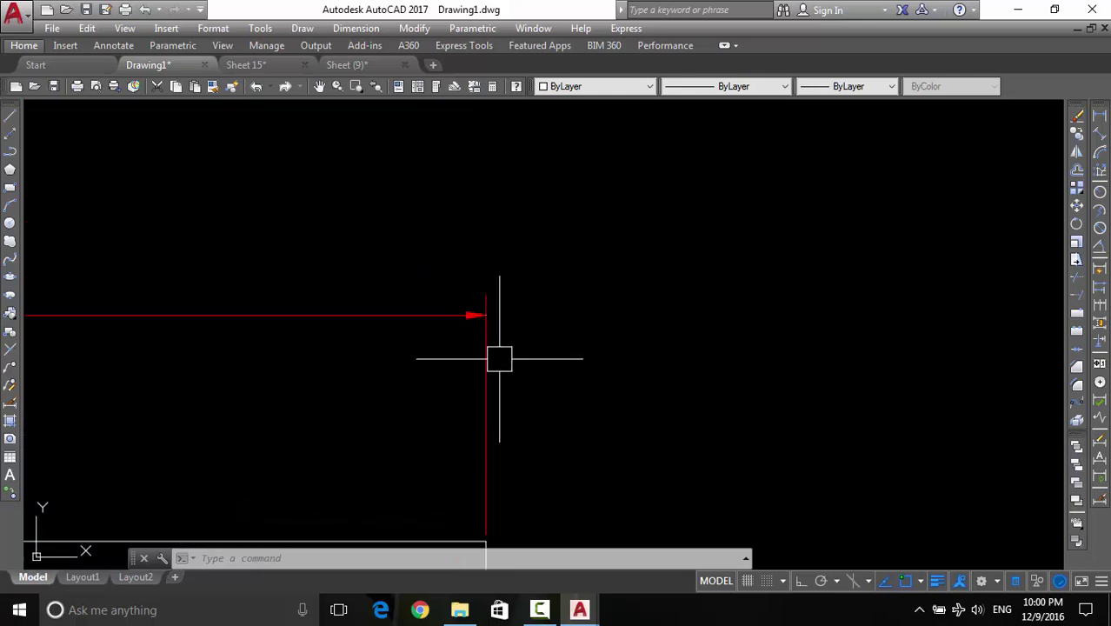
{"action": "middle_click_drag", "start_coordinate": [499, 358], "coordinate": [511, 315]}
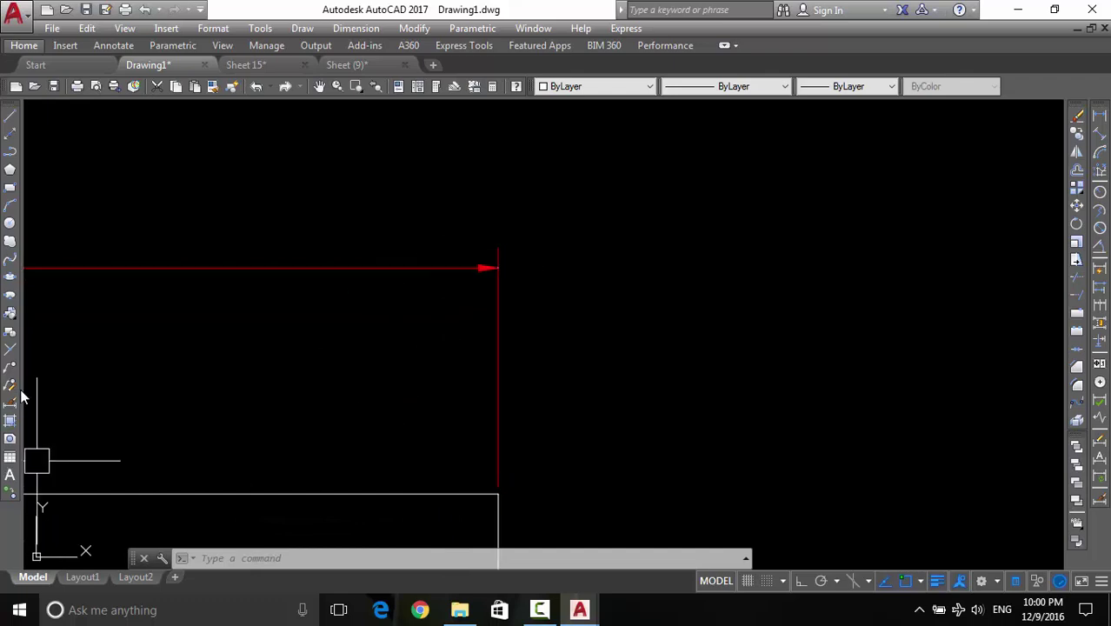
{"action": "left_click", "coordinate": [12, 405]}
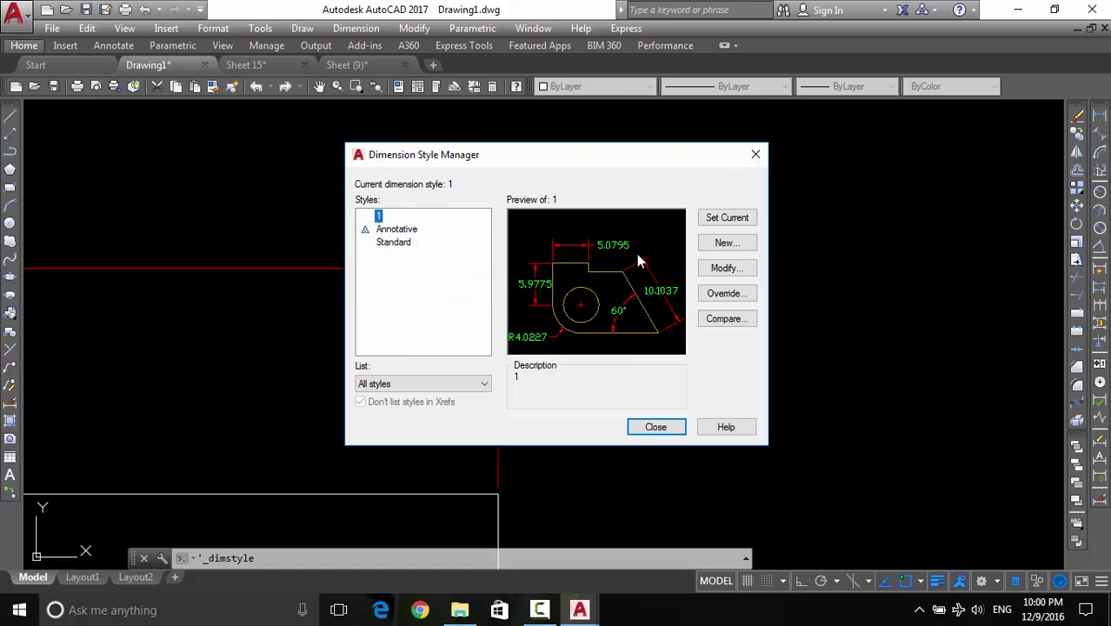
{"action": "left_click", "coordinate": [726, 268]}
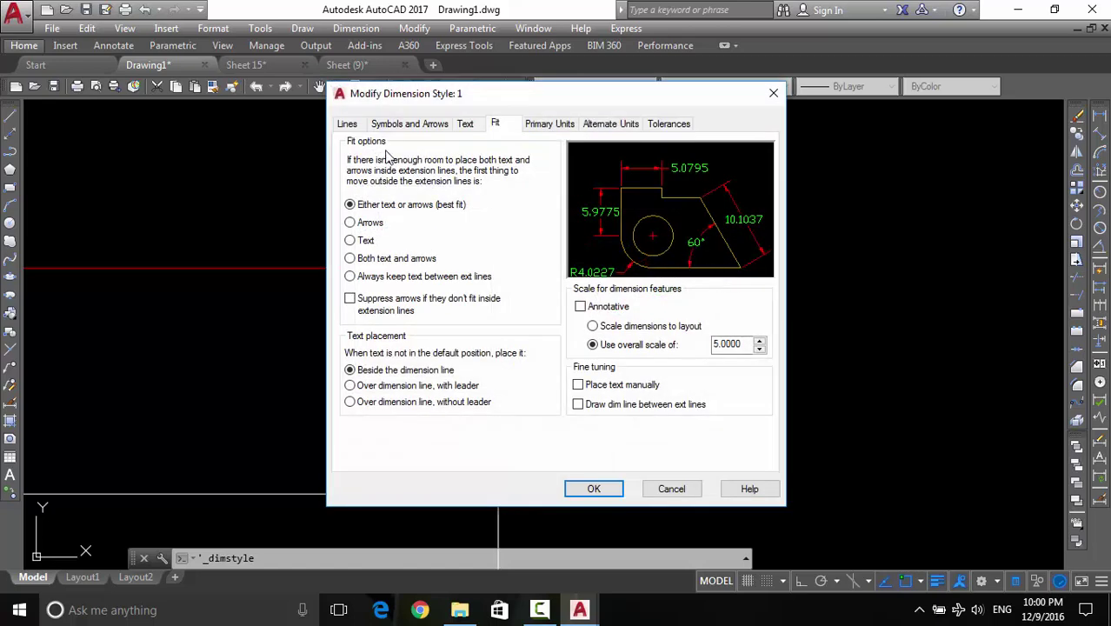
Give style 1 extension lines extending 0.18 beyond dimension lines with a 0.2 origin offset, and accept
{"action": "left_click", "coordinate": [465, 127]}
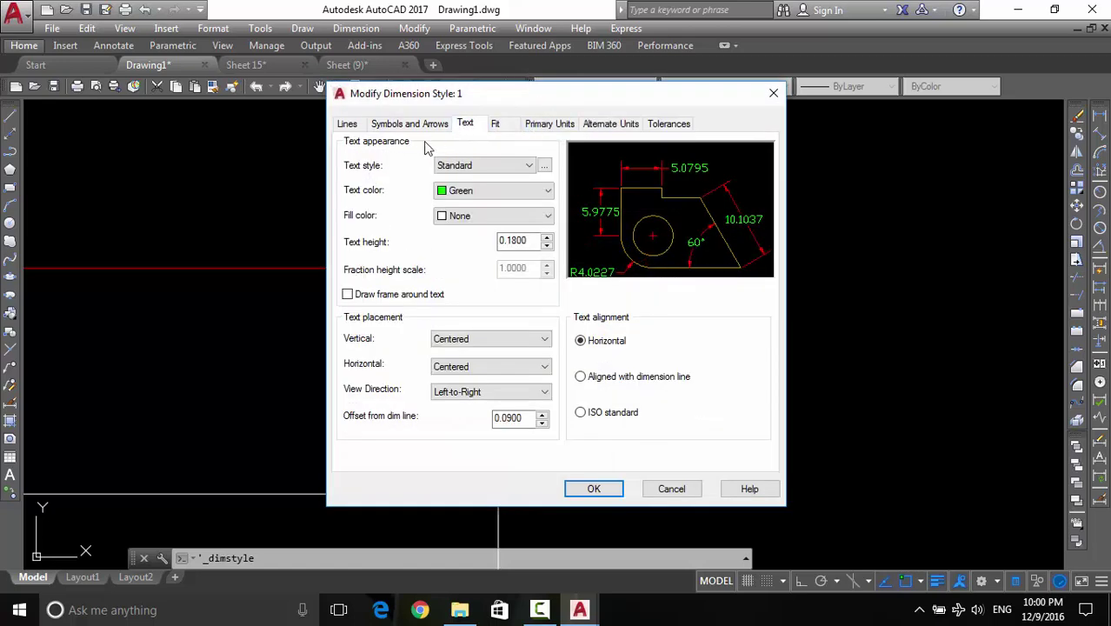
{"action": "left_click", "coordinate": [379, 127]}
{"action": "left_click", "coordinate": [347, 124]}
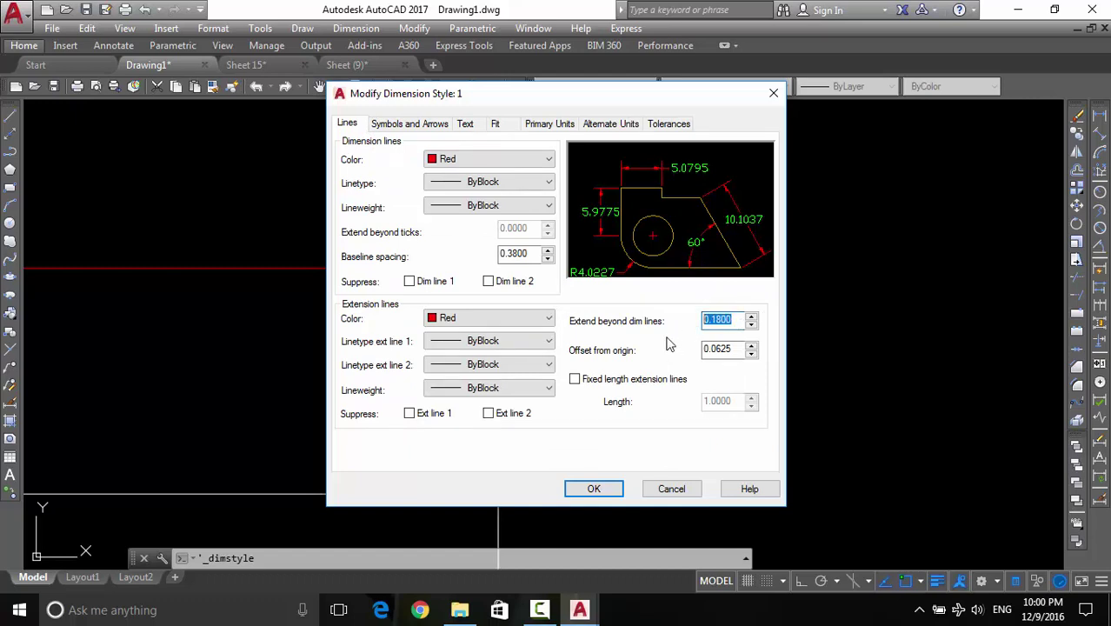
{"action": "type", "text": "1"}
{"action": "left_click", "coordinate": [714, 349]}
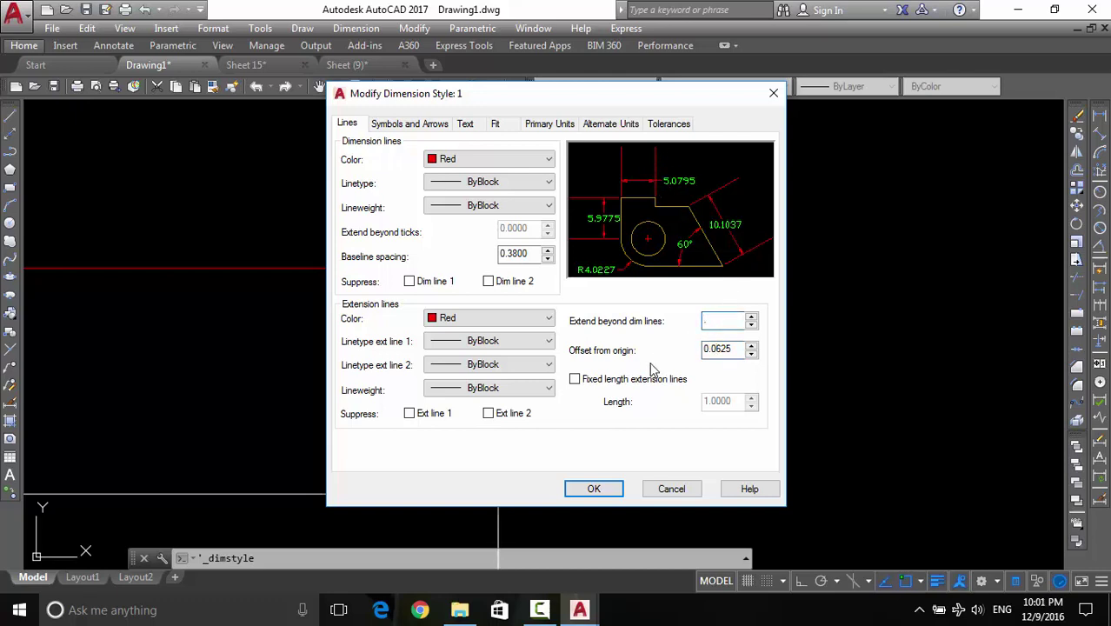
{"action": "left_click", "coordinate": [727, 353]}
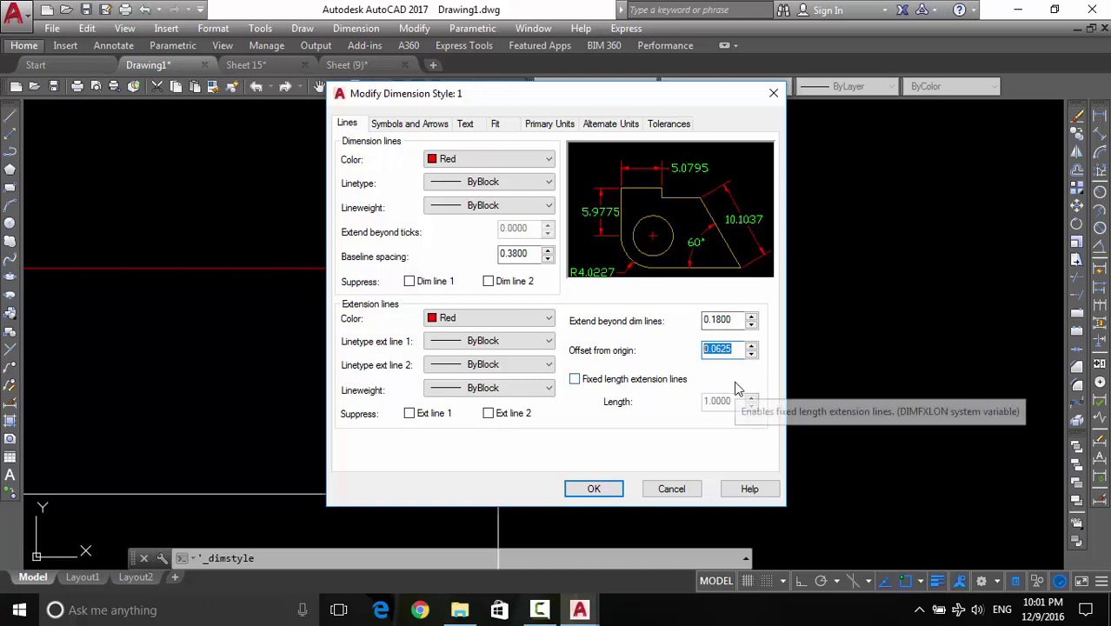
{"action": "key", "text": "BackSpace"}
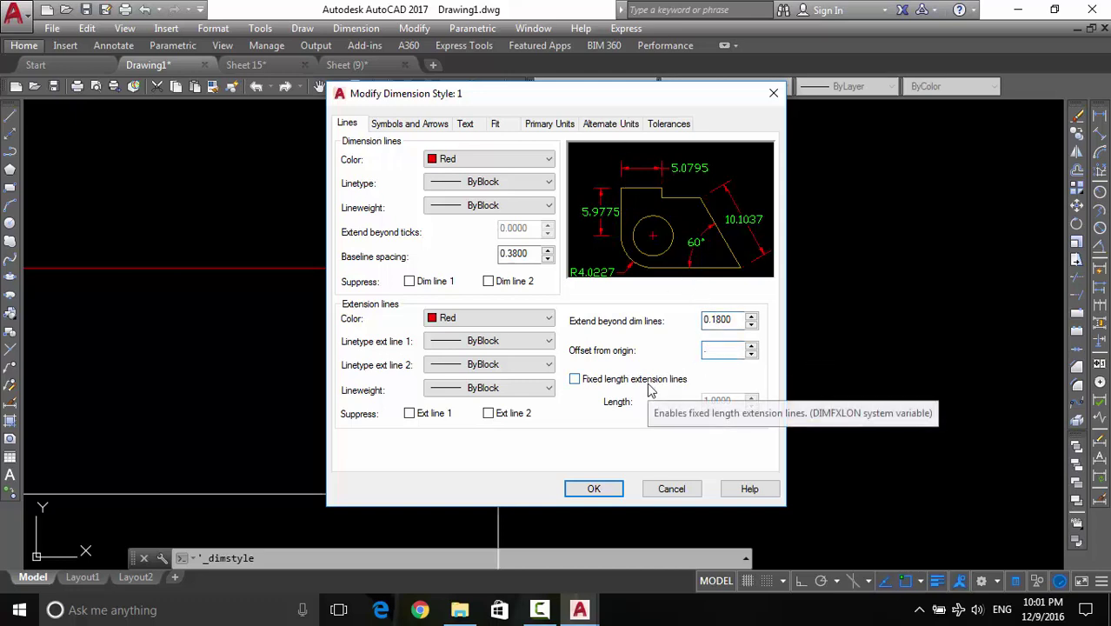
{"action": "type", "text": ".2"}
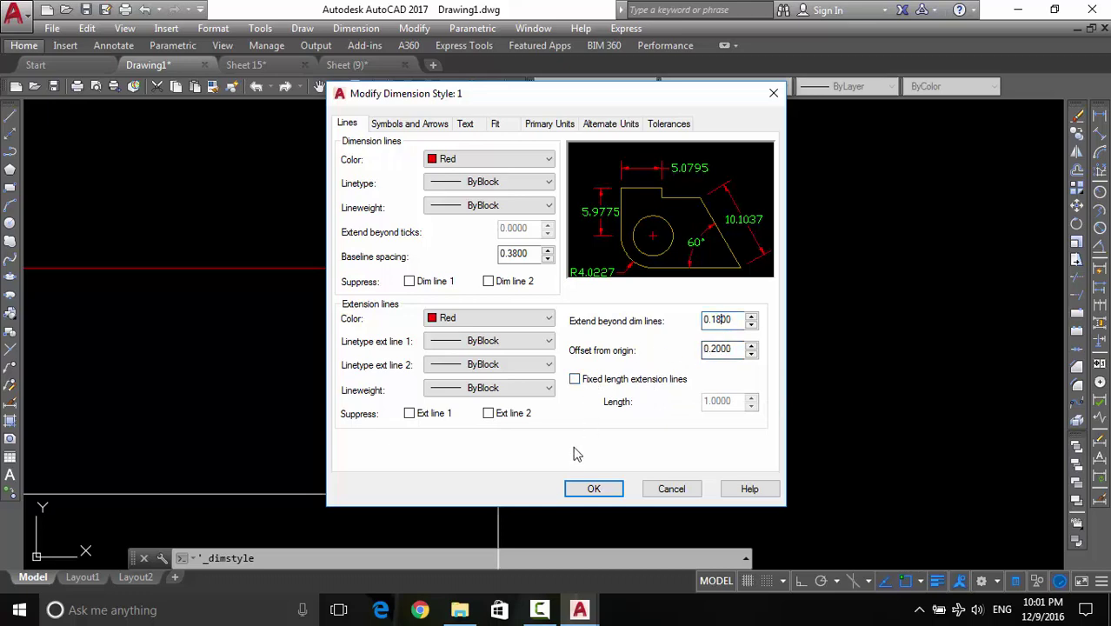
{"action": "left_click", "coordinate": [594, 489]}
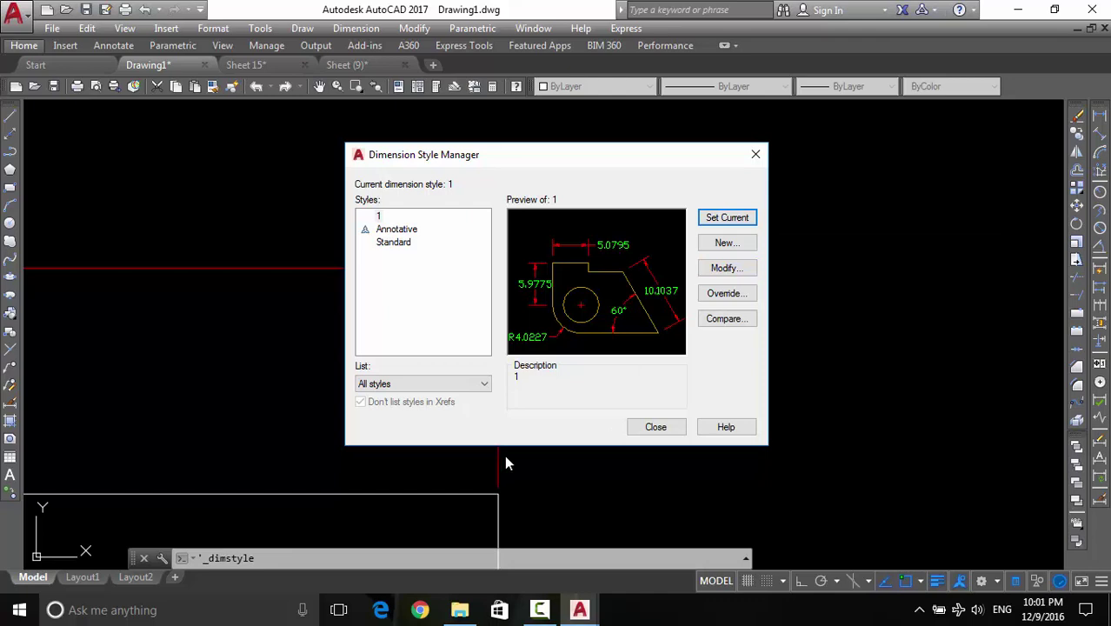
Close the manager and scale up the circle and hexagon about the circle's centre
{"action": "left_click", "coordinate": [656, 427]}
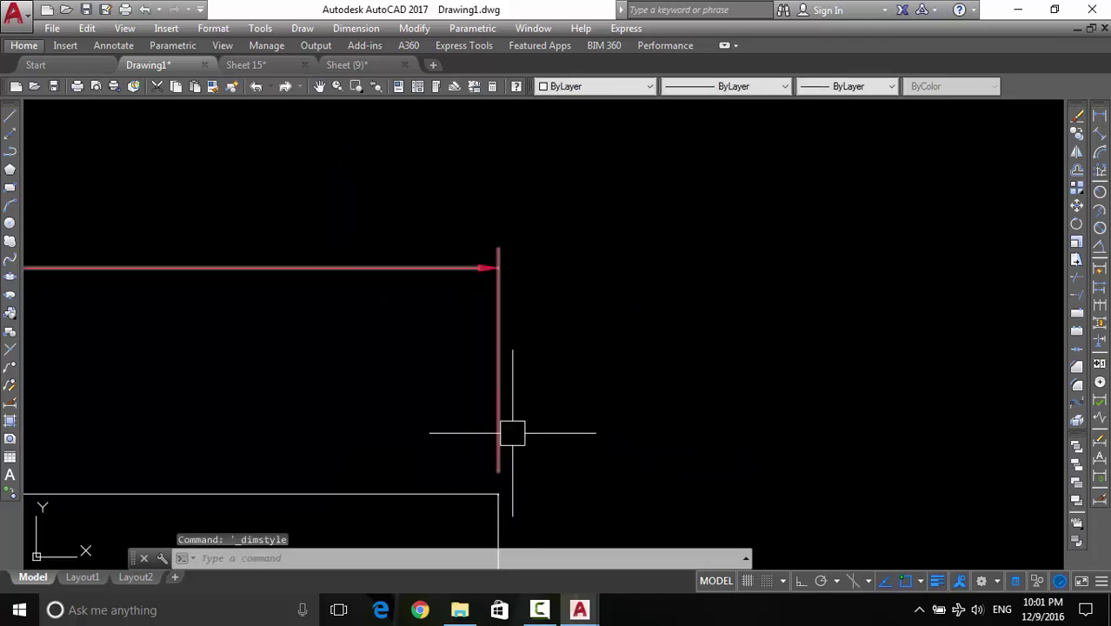
{"action": "scroll", "coordinate": [633, 342], "scroll_direction": "down", "scroll_amount": 2}
{"action": "scroll", "coordinate": [600, 313], "scroll_direction": "down", "scroll_amount": 2}
{"action": "middle_click_drag", "start_coordinate": [542, 342], "coordinate": [549, 319]}
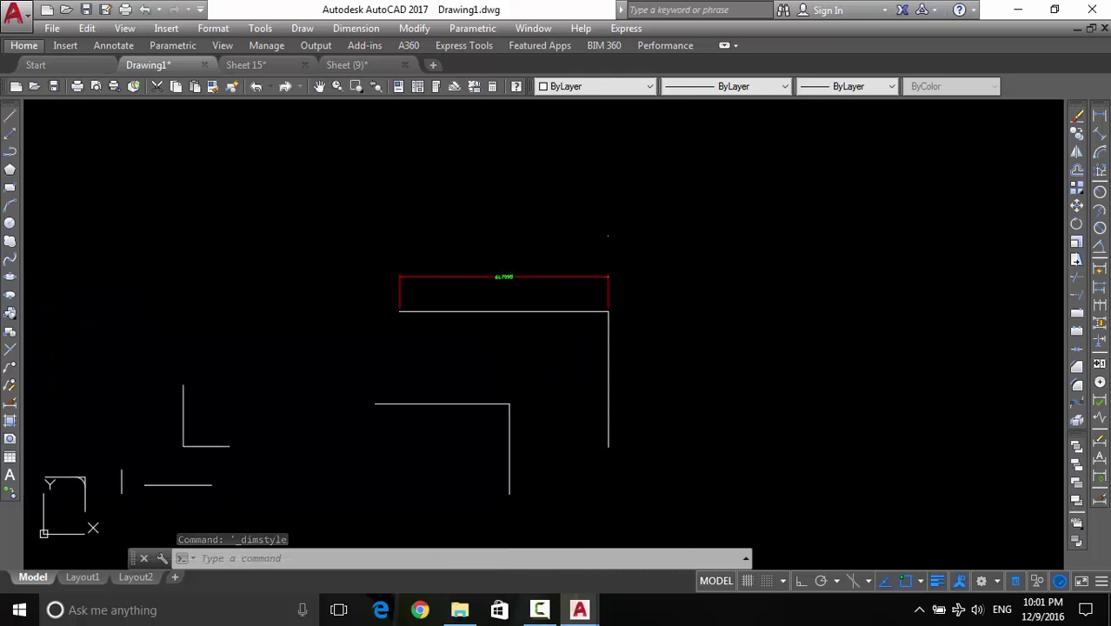
{"action": "middle_click_drag", "start_coordinate": [889, 283], "coordinate": [648, 333]}
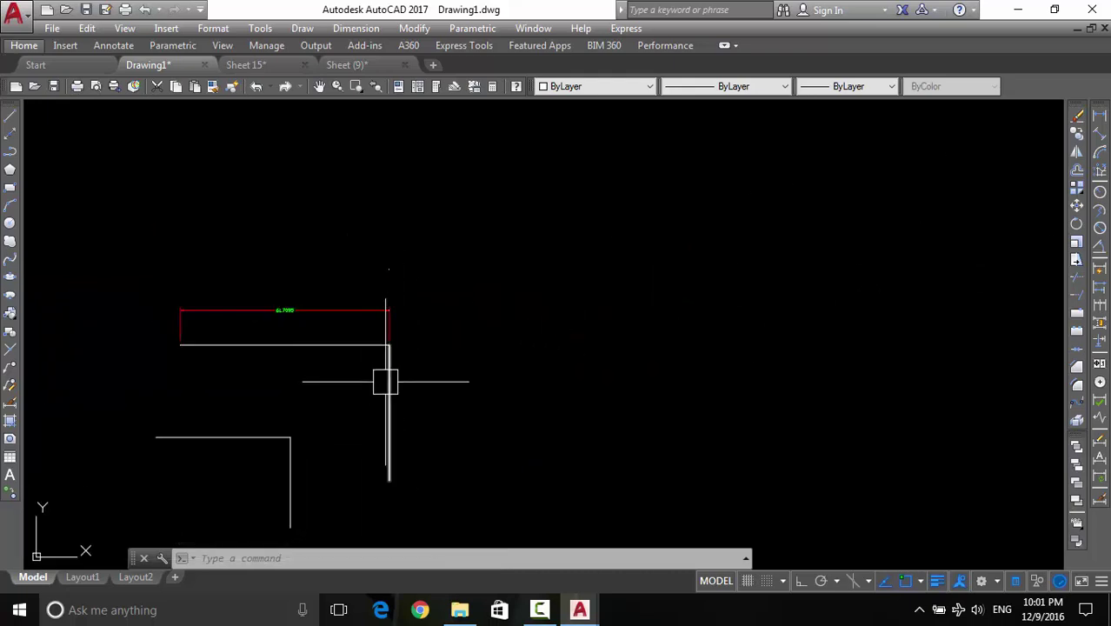
{"action": "mouse_move", "coordinate": [393, 379]}
{"action": "middle_mouse_down"}
{"action": "mouse_move", "coordinate": [408, 310]}
{"action": "mouse_move", "coordinate": [449, 319]}
{"action": "middle_mouse_up"}
{"action": "scroll", "coordinate": [441, 336], "scroll_direction": "down", "scroll_amount": 3}
{"action": "scroll", "coordinate": [422, 414], "scroll_direction": "up", "scroll_amount": 3}
{"action": "scroll", "coordinate": [368, 422], "scroll_direction": "up", "scroll_amount": 2}
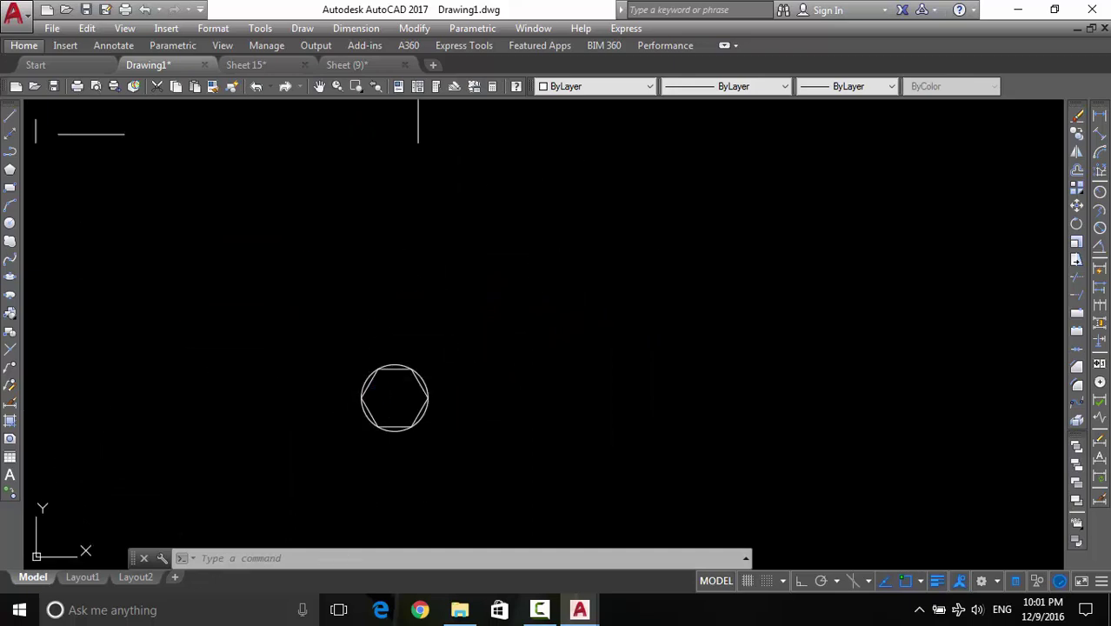
{"action": "left_click", "coordinate": [471, 325]}
{"action": "left_click", "coordinate": [352, 427]}
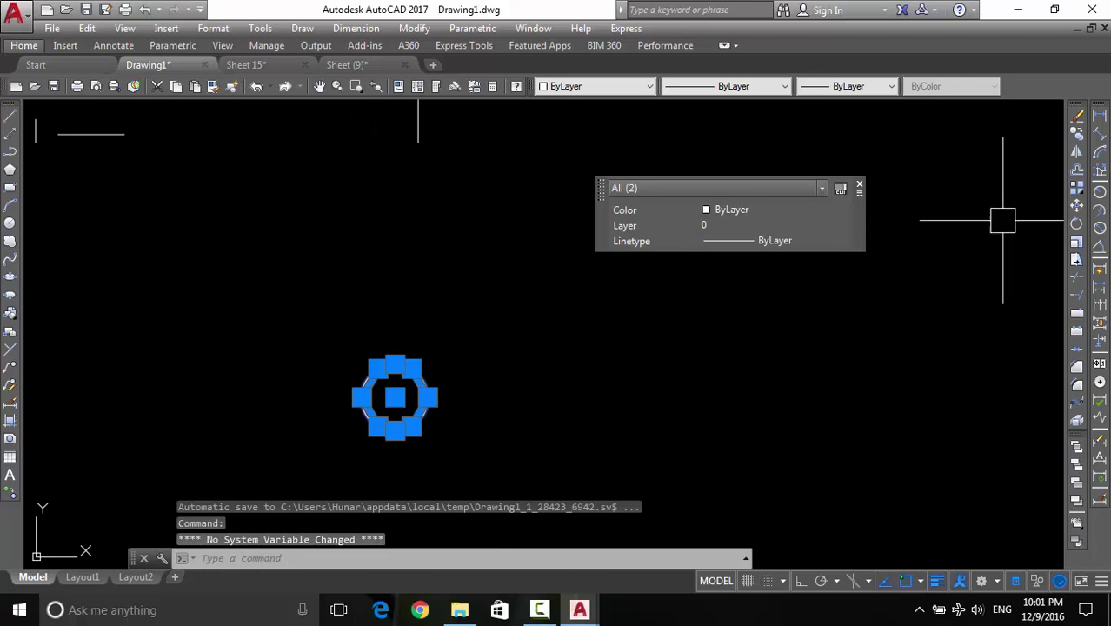
{"action": "left_click", "coordinate": [1078, 249]}
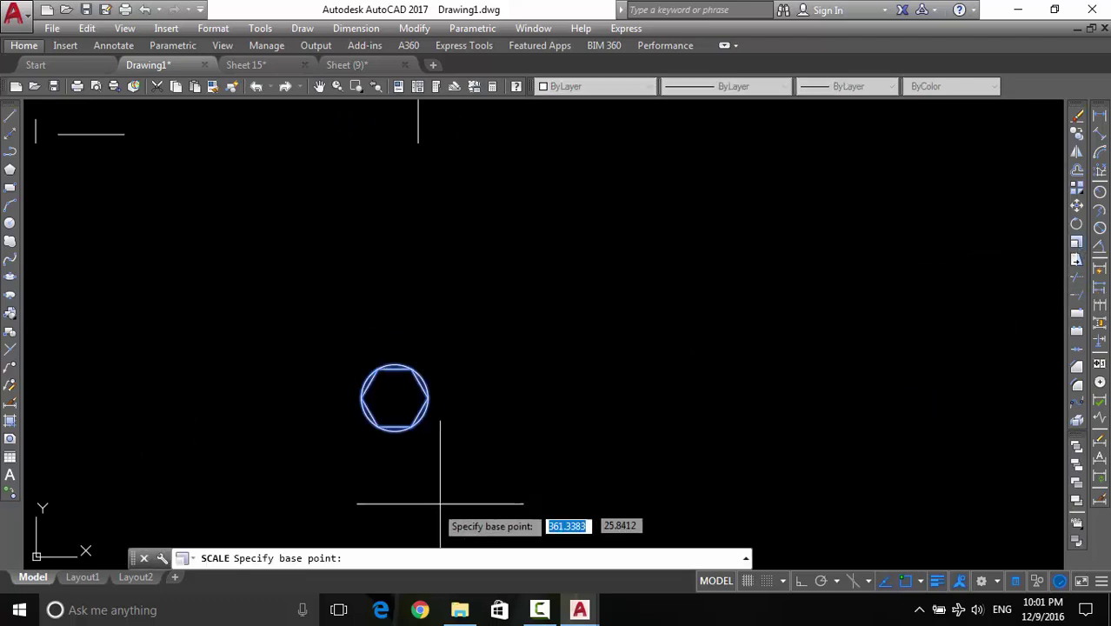
{"action": "left_click", "coordinate": [395, 398]}
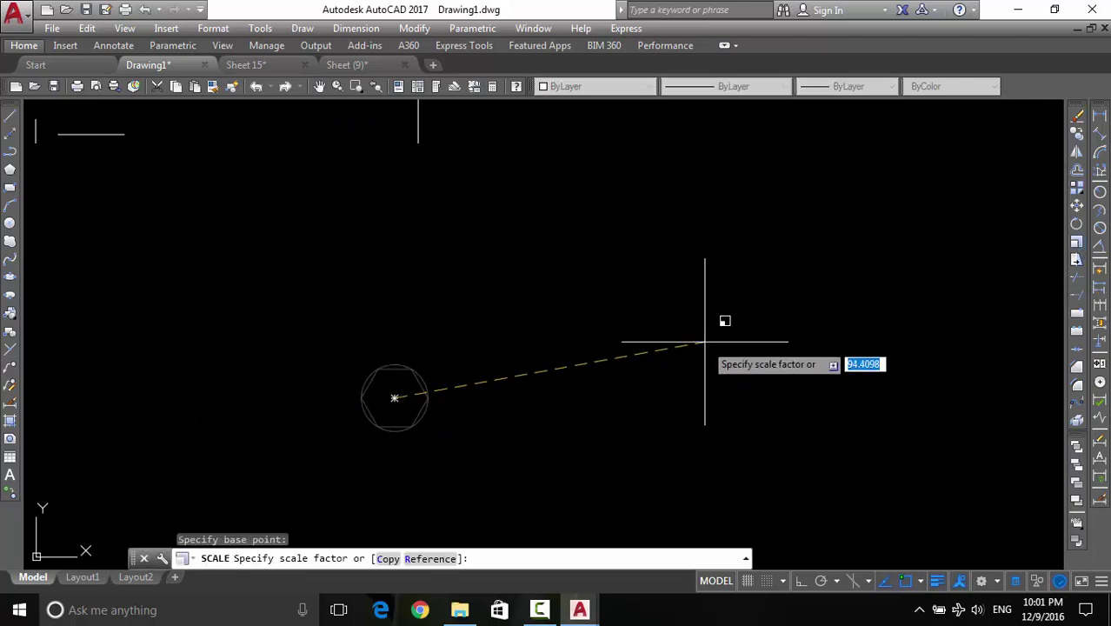
{"action": "left_click", "coordinate": [680, 383]}
Move the enlarged circle and hexagon to a new position with MOVE
{"action": "scroll", "coordinate": [595, 430], "scroll_direction": "down", "scroll_amount": 5}
{"action": "middle_click_drag", "start_coordinate": [595, 430], "coordinate": [546, 432]}
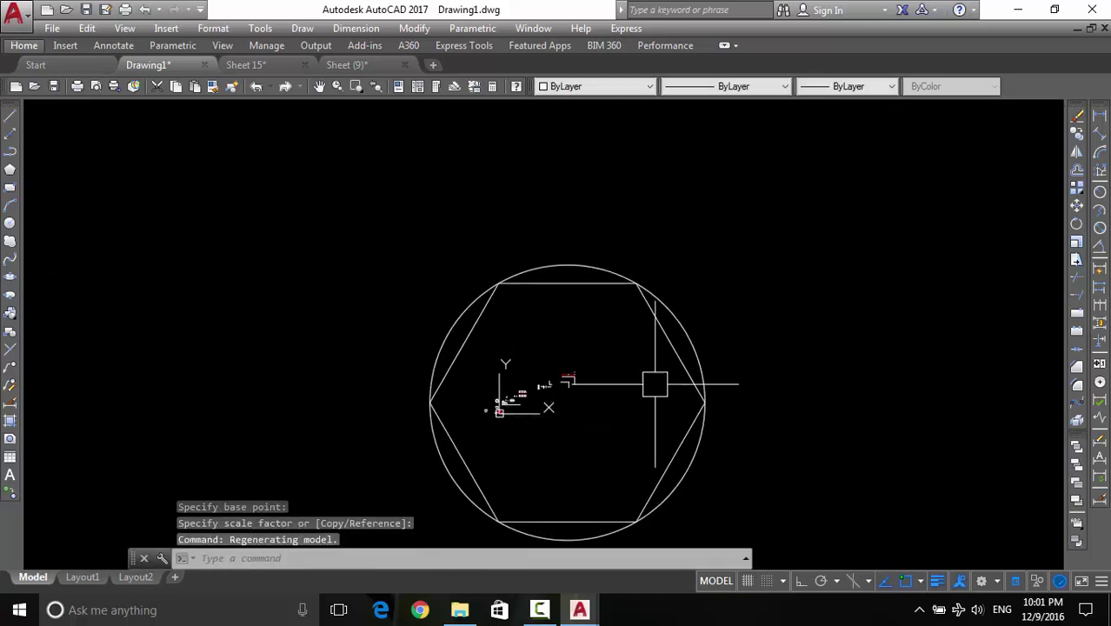
{"action": "left_click_drag", "start_coordinate": [725, 383], "coordinate": [672, 385]}
{"action": "type", "text": "M"}
{"action": "key", "text": "Return"}
{"action": "left_click", "coordinate": [676, 387]}
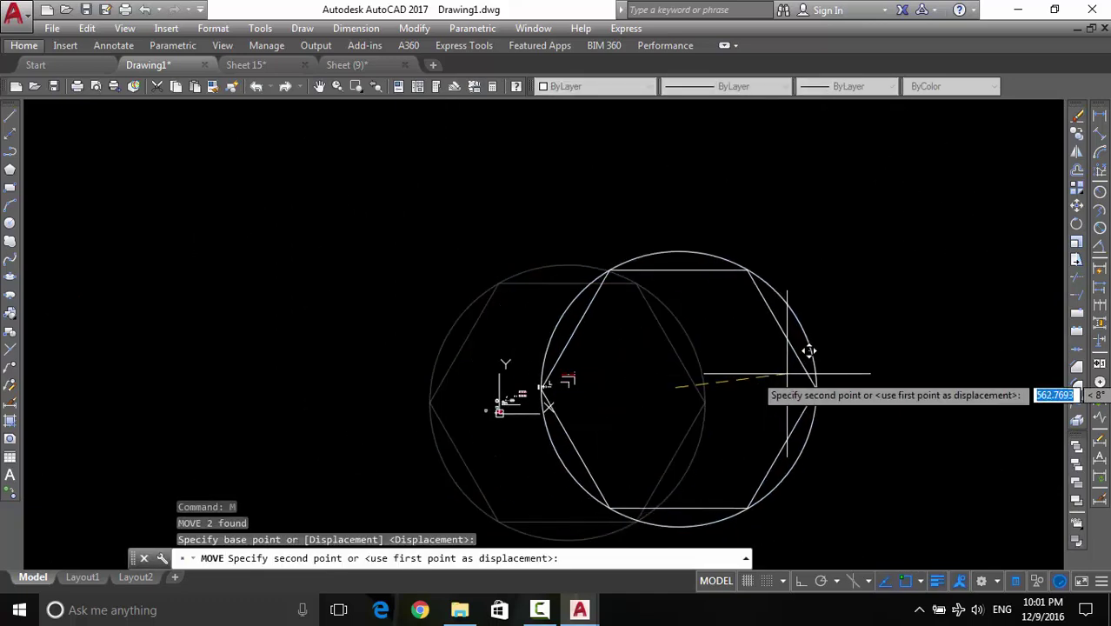
{"action": "scroll", "coordinate": [826, 348], "scroll_direction": "down", "scroll_amount": 5}
{"action": "left_click", "coordinate": [677, 385]}
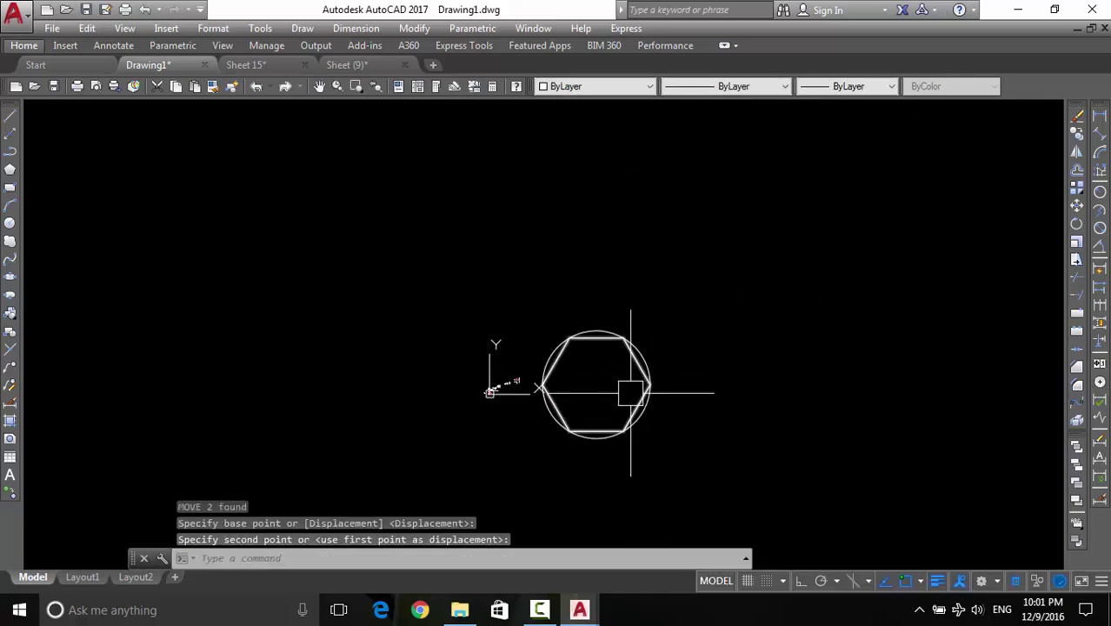
{"action": "scroll", "coordinate": [591, 400], "scroll_direction": "up", "scroll_amount": 5}
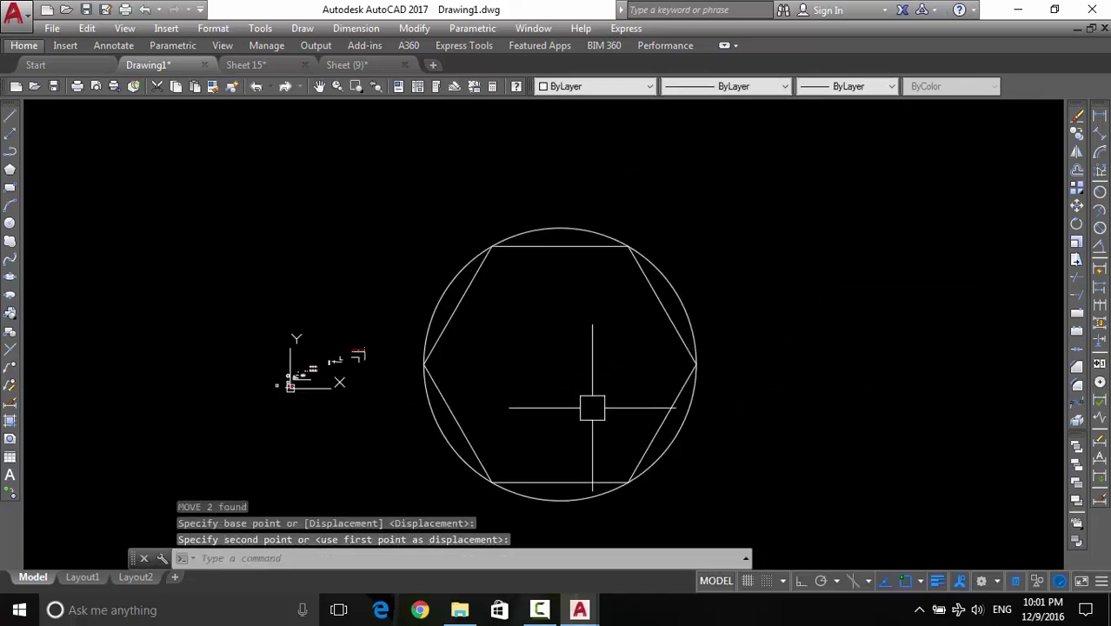
Add a radius dimension to the enlarged circle
{"action": "left_click", "coordinate": [1101, 226]}
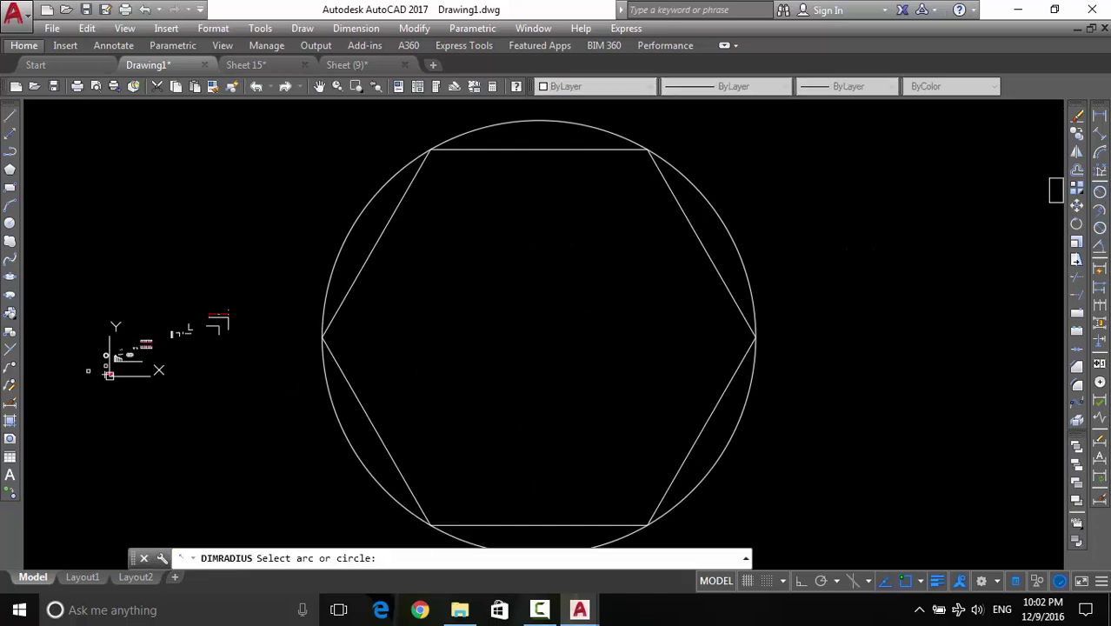
{"action": "left_click", "coordinate": [747, 291]}
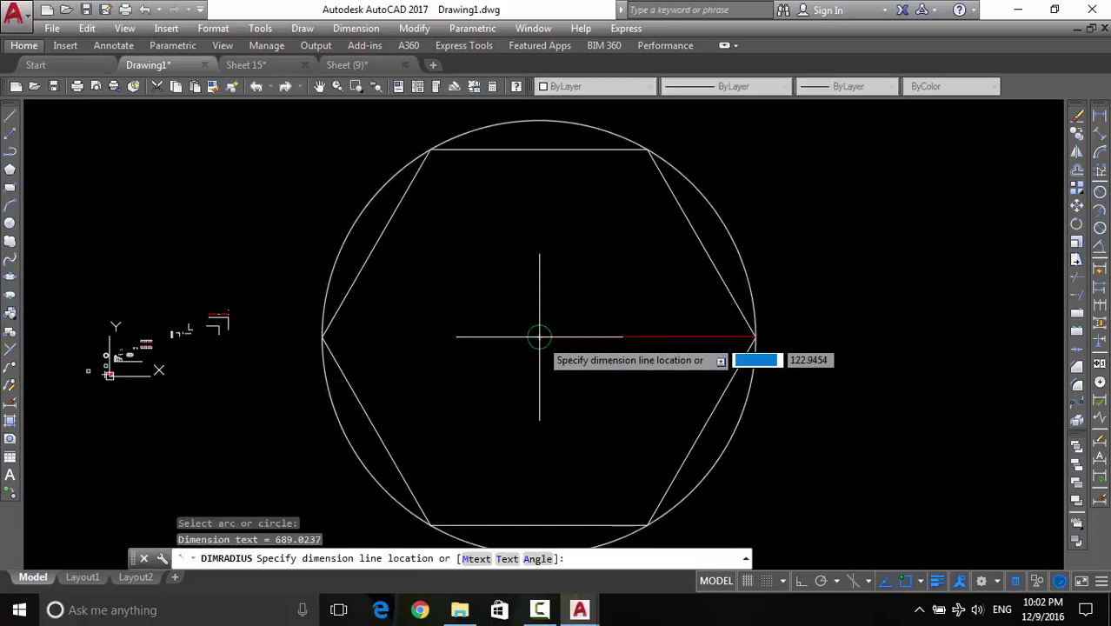
{"action": "key", "text": "Escape"}
{"action": "scroll", "coordinate": [534, 360], "scroll_direction": "down", "scroll_amount": 1}
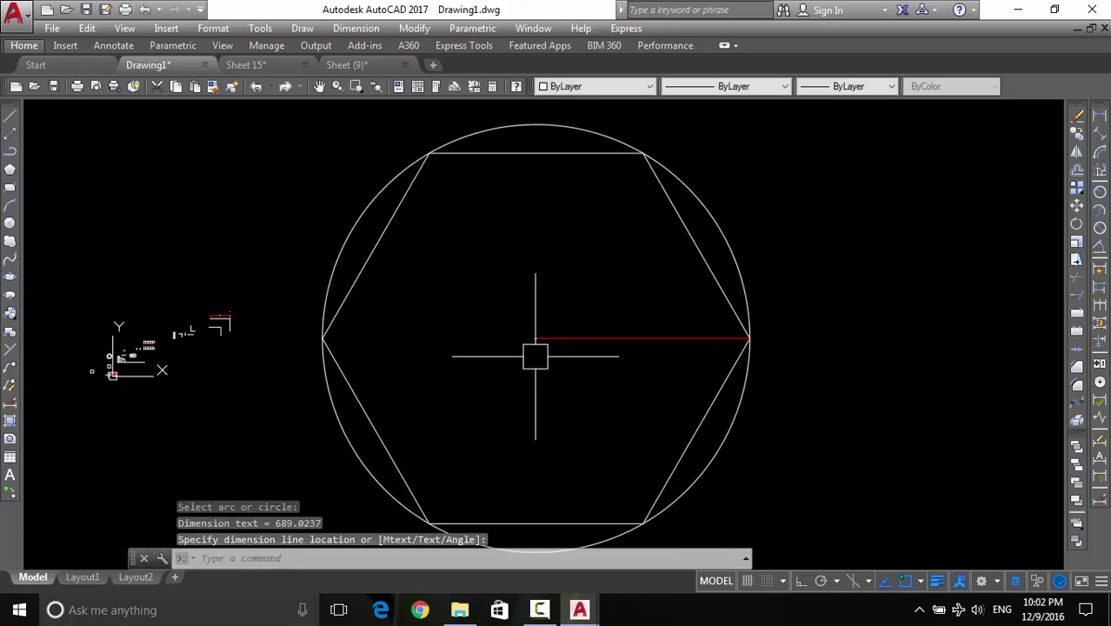
{"action": "scroll", "coordinate": [296, 335], "scroll_direction": "up", "scroll_amount": 5}
{"action": "scroll", "coordinate": [201, 313], "scroll_direction": "up", "scroll_amount": 3}
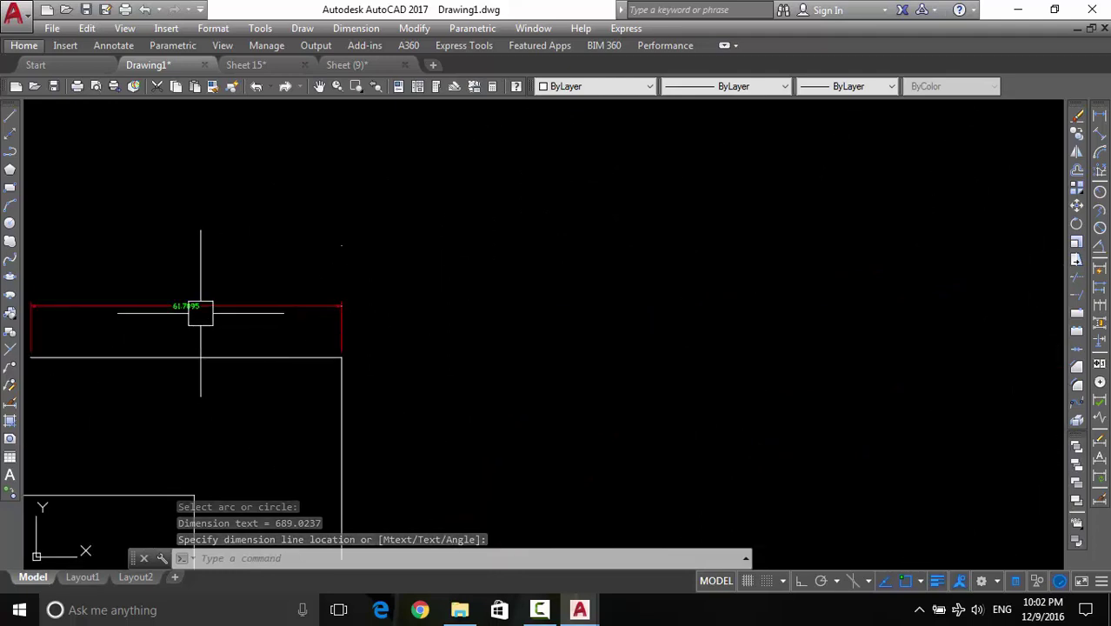
{"action": "scroll", "coordinate": [600, 335], "scroll_direction": "down", "scroll_amount": 5}
{"action": "scroll", "coordinate": [794, 330], "scroll_direction": "down", "scroll_amount": 3}
{"action": "scroll", "coordinate": [717, 334], "scroll_direction": "up", "scroll_amount": 1}
{"action": "scroll", "coordinate": [670, 354], "scroll_direction": "up", "scroll_amount": 4}
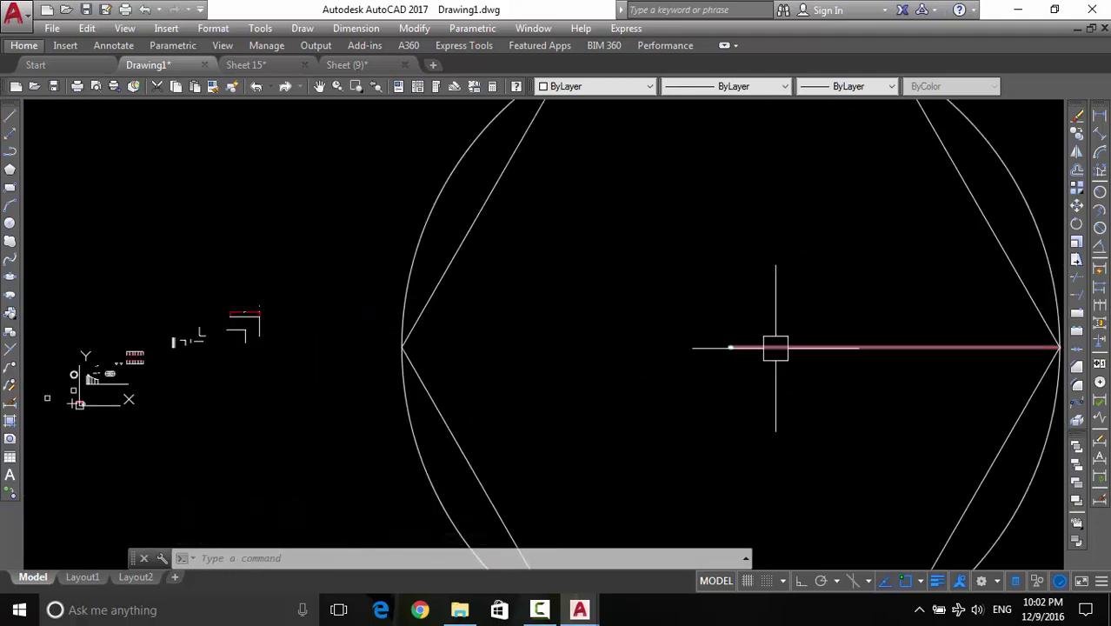
{"action": "scroll", "coordinate": [776, 348], "scroll_direction": "up", "scroll_amount": 3}
{"action": "scroll", "coordinate": [745, 352], "scroll_direction": "up", "scroll_amount": 3}
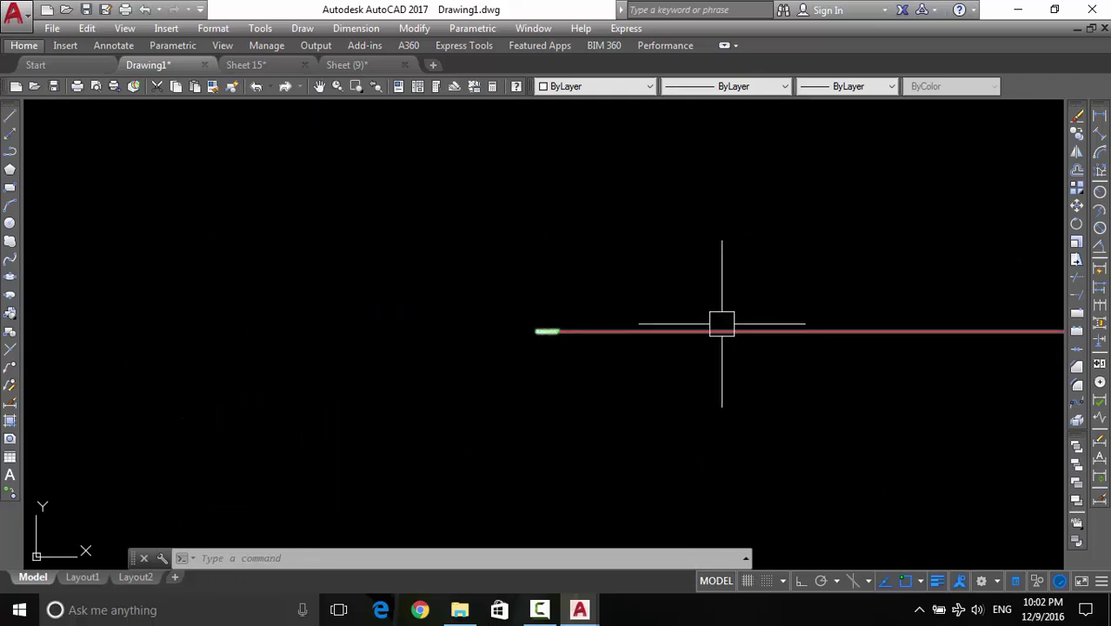
Switch the radius dimension's style between 1 and Standard, leaving it on Standard
{"action": "left_click", "coordinate": [721, 329]}
{"action": "left_click", "coordinate": [903, 258]}
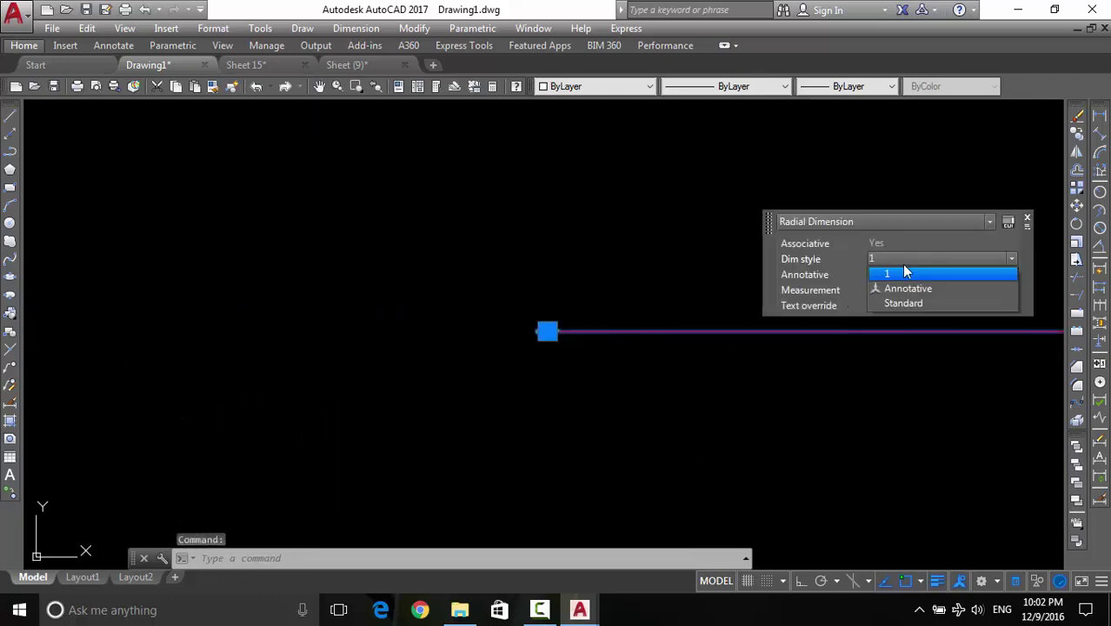
{"action": "left_click", "coordinate": [897, 275]}
{"action": "left_click", "coordinate": [904, 259]}
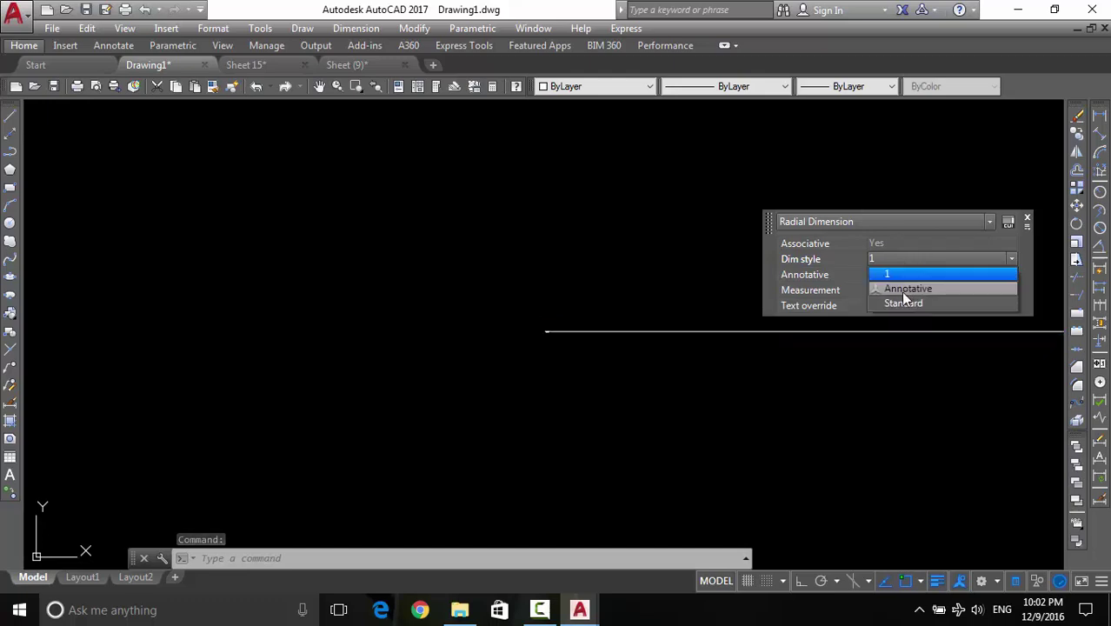
{"action": "left_click", "coordinate": [901, 301]}
{"action": "left_click", "coordinate": [894, 258]}
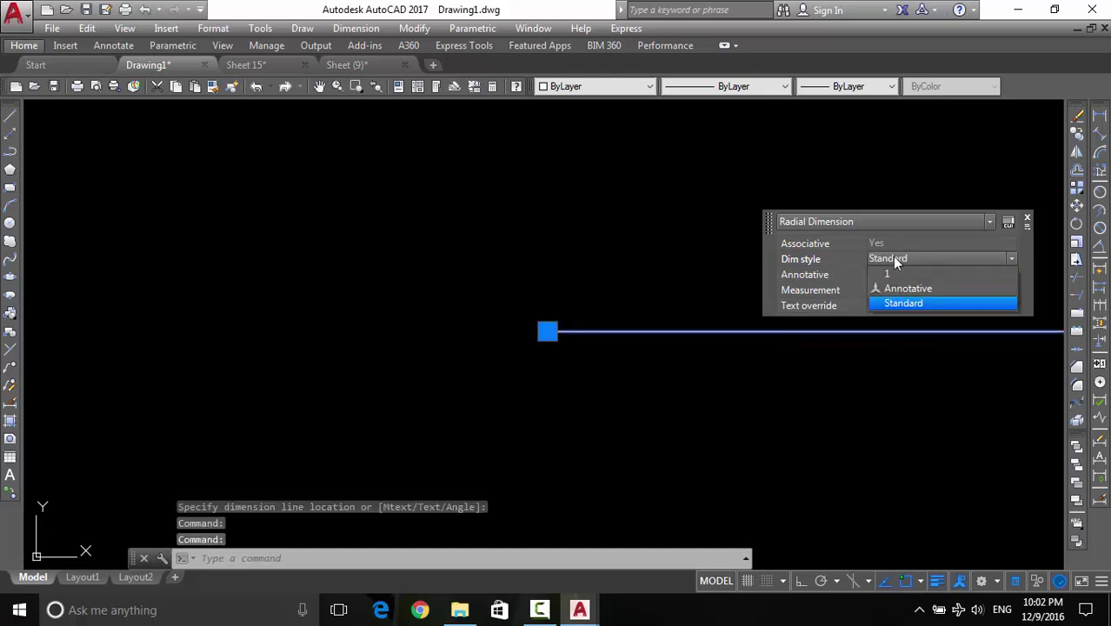
{"action": "left_click", "coordinate": [885, 274]}
{"action": "left_click", "coordinate": [909, 259]}
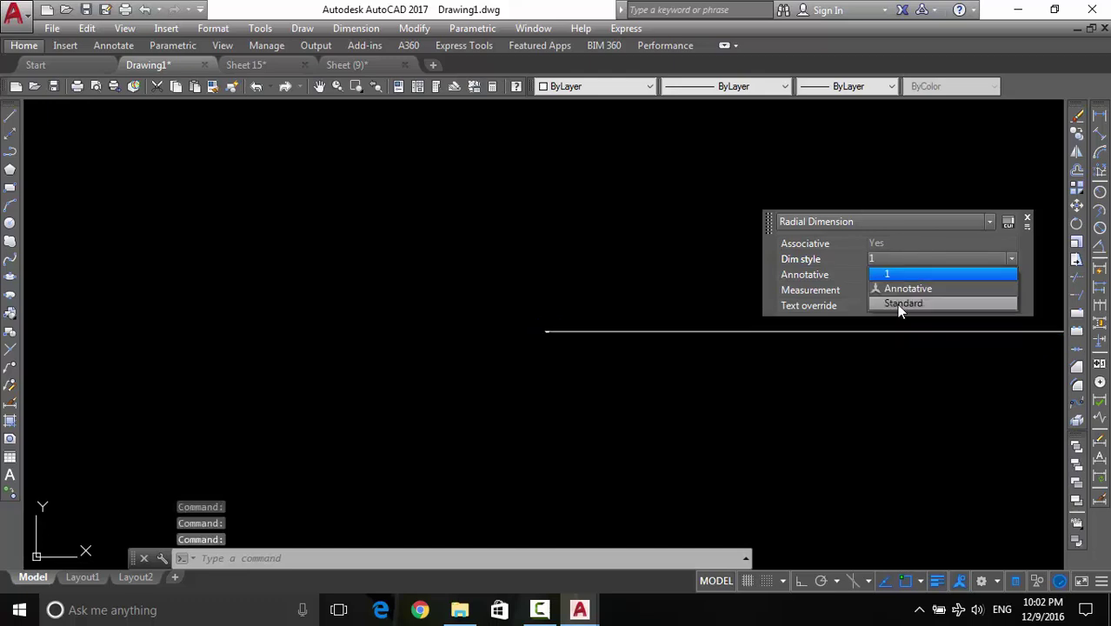
{"action": "left_click", "coordinate": [897, 304]}
Create a new dimension style '2' based on style 1
{"action": "left_click", "coordinate": [8, 416]}
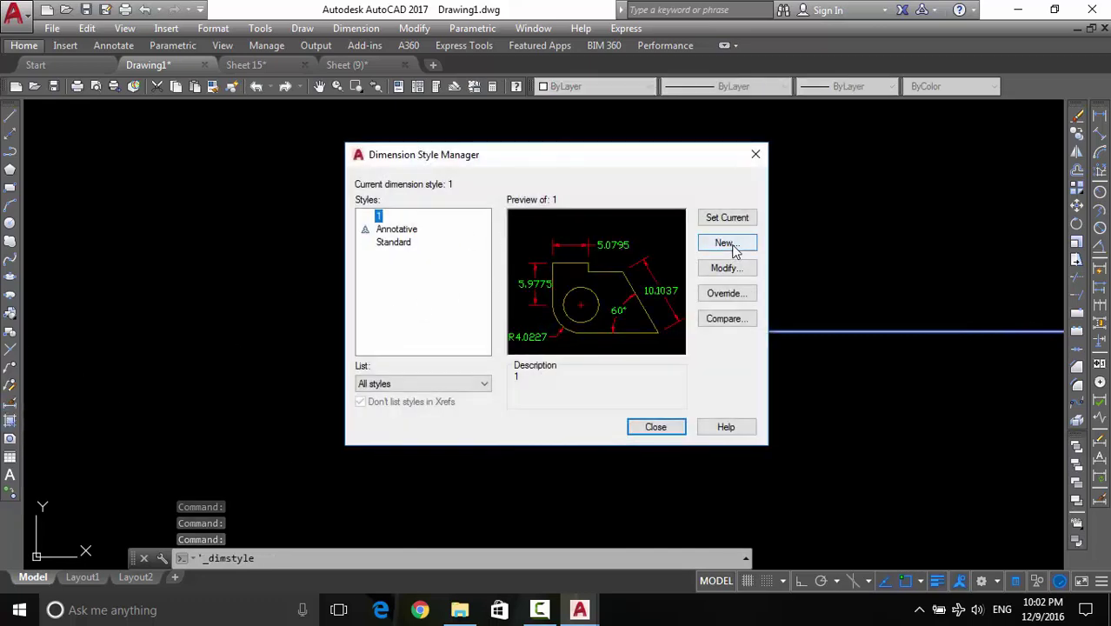
{"action": "left_click", "coordinate": [726, 243]}
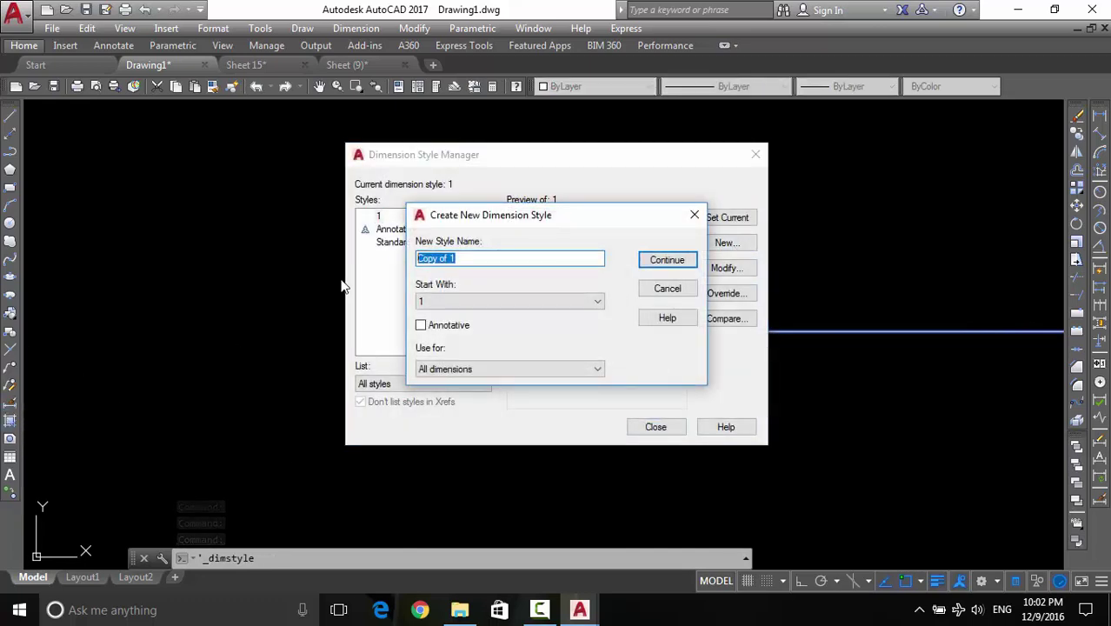
{"action": "left_click", "coordinate": [679, 270]}
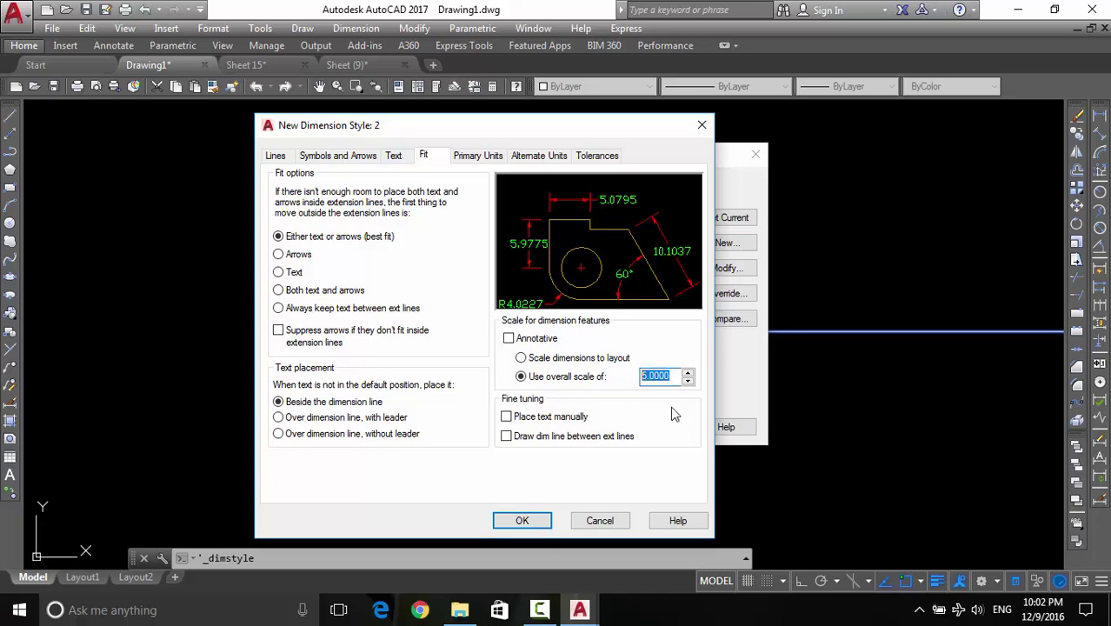
{"action": "left_click", "coordinate": [527, 522]}
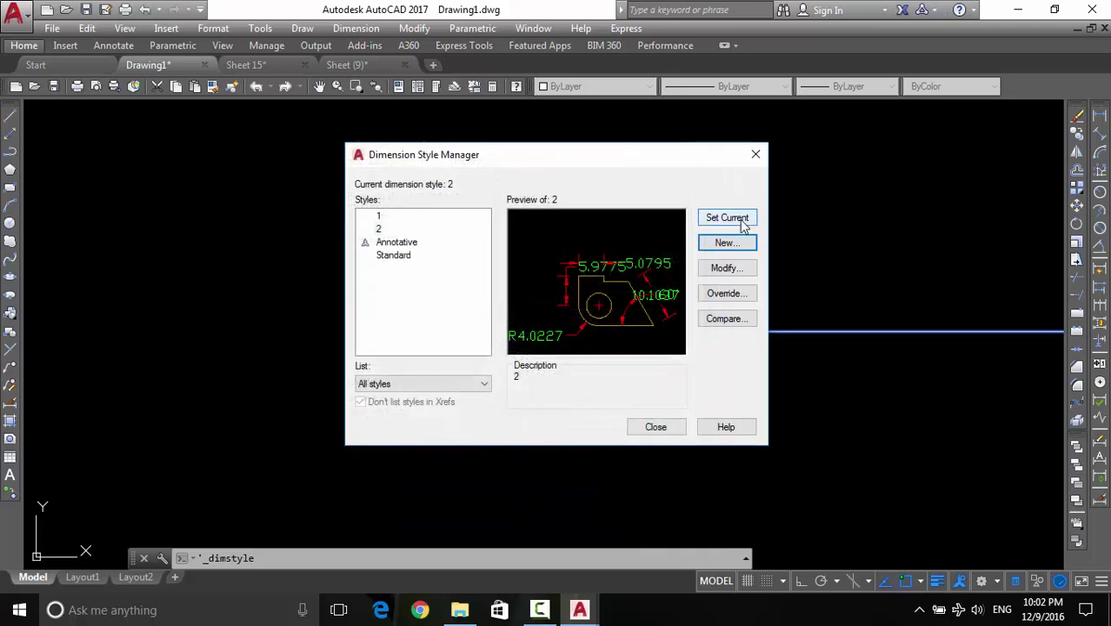
{"action": "left_click", "coordinate": [657, 427]}
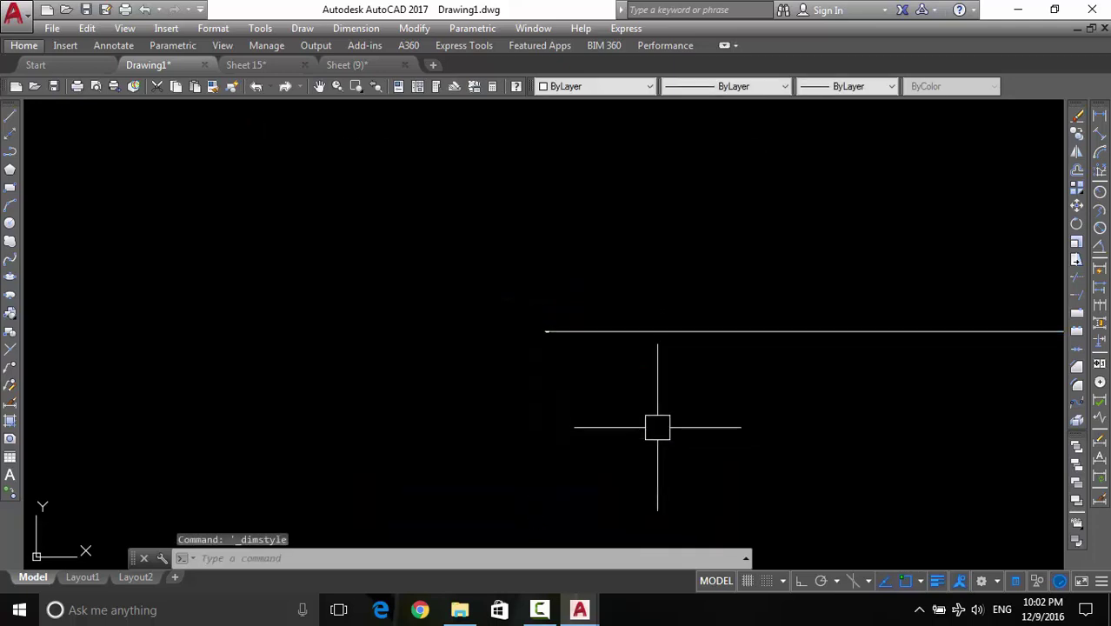
Assign dimension style 2 to the circle's radius dimension
{"action": "left_click", "coordinate": [674, 369]}
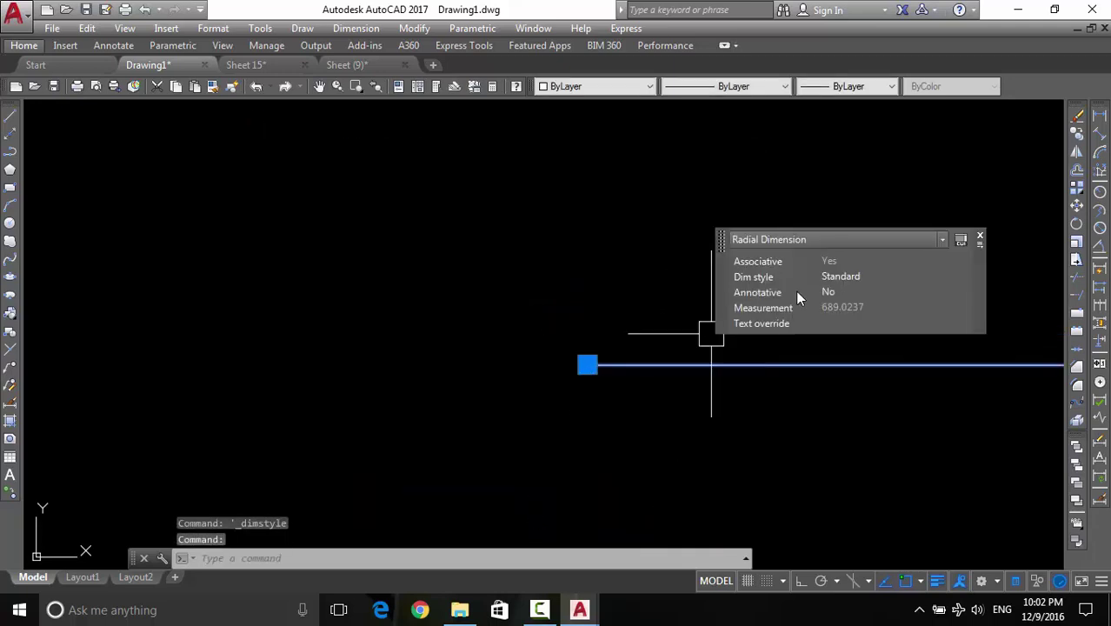
{"action": "left_click", "coordinate": [860, 277]}
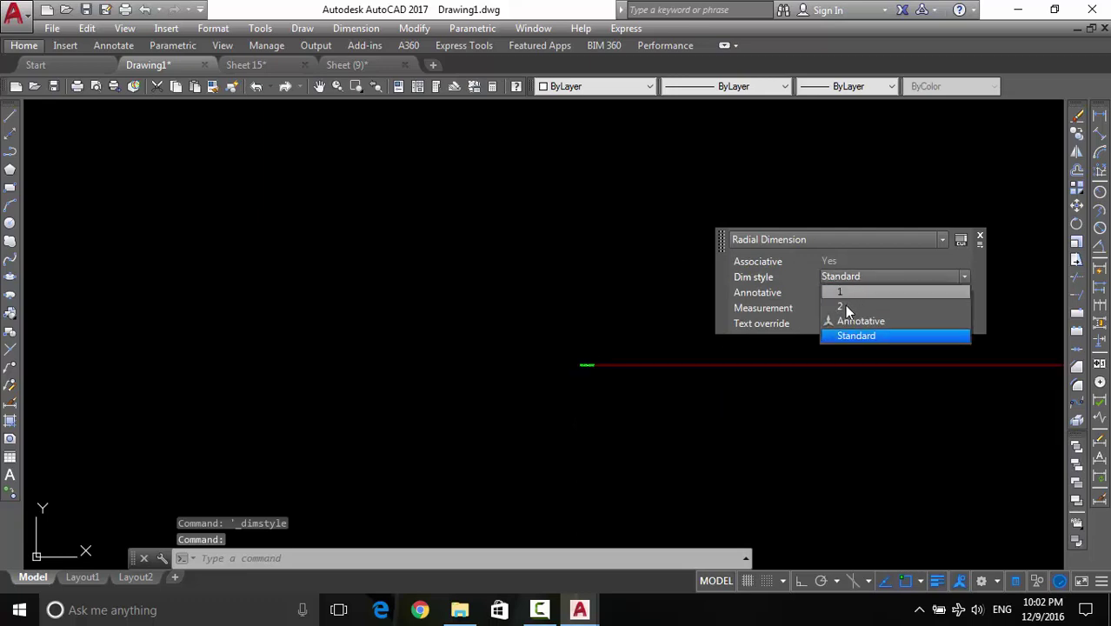
{"action": "left_click", "coordinate": [844, 300]}
{"action": "scroll", "coordinate": [604, 404], "scroll_direction": "down", "scroll_amount": 2}
{"action": "scroll", "coordinate": [665, 398], "scroll_direction": "down", "scroll_amount": 3}
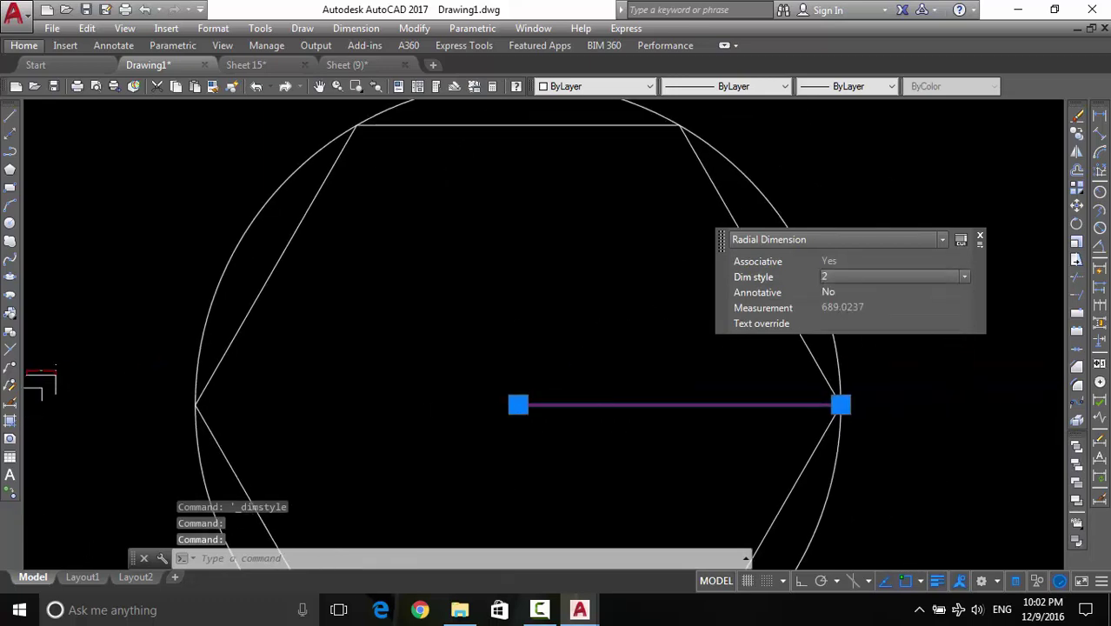
{"action": "key", "text": "Escape"}
Reframe the circle and hexagon and select the radius dimension to confirm it uses style 2
{"action": "scroll", "coordinate": [519, 406], "scroll_direction": "up", "scroll_amount": 5}
{"action": "scroll", "coordinate": [508, 386], "scroll_direction": "up", "scroll_amount": 3}
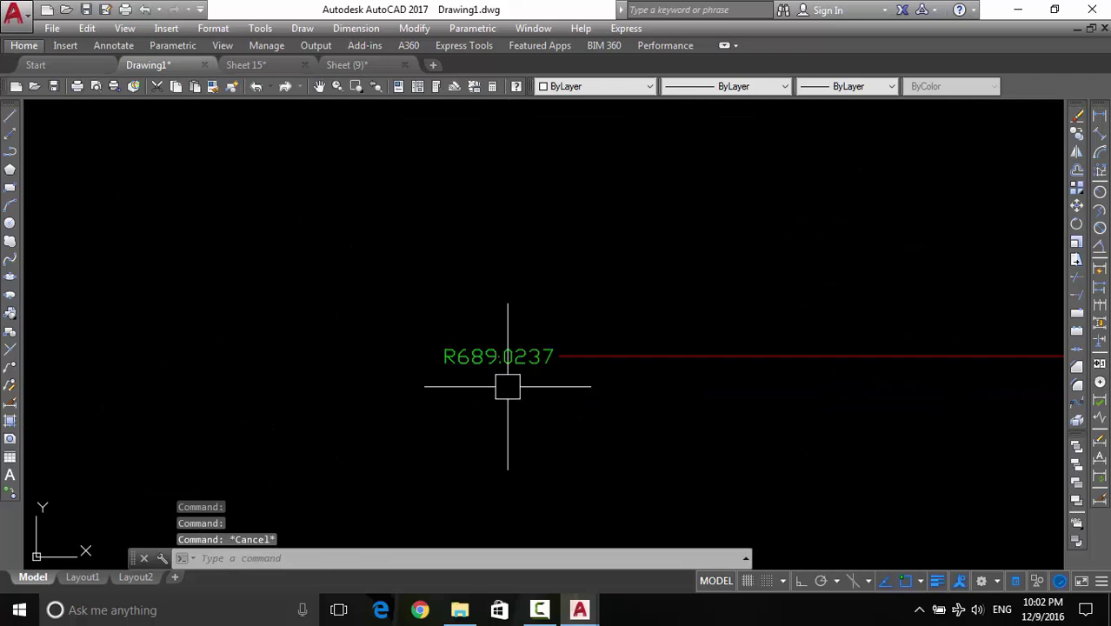
{"action": "scroll", "coordinate": [508, 386], "scroll_direction": "down", "scroll_amount": 1}
{"action": "scroll", "coordinate": [508, 386], "scroll_direction": "up", "scroll_amount": 3}
{"action": "scroll", "coordinate": [508, 386], "scroll_direction": "down", "scroll_amount": 4}
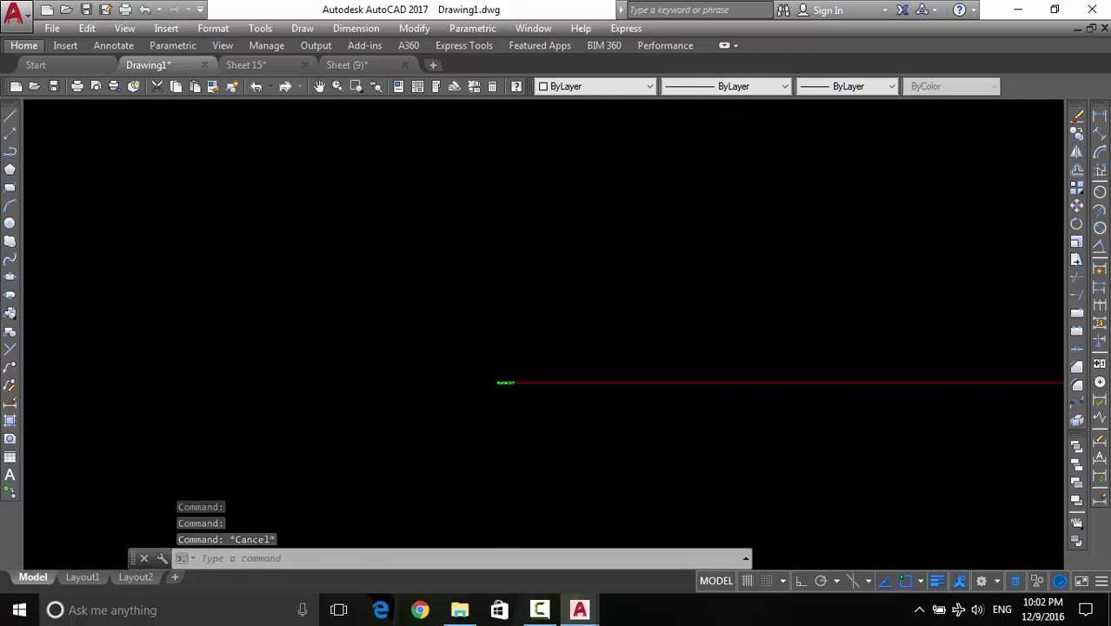
{"action": "scroll", "coordinate": [536, 384], "scroll_direction": "up", "scroll_amount": 2}
{"action": "middle_click_drag", "start_coordinate": [536, 384], "coordinate": [607, 377]}
{"action": "scroll", "coordinate": [322, 367], "scroll_direction": "up", "scroll_amount": 3}
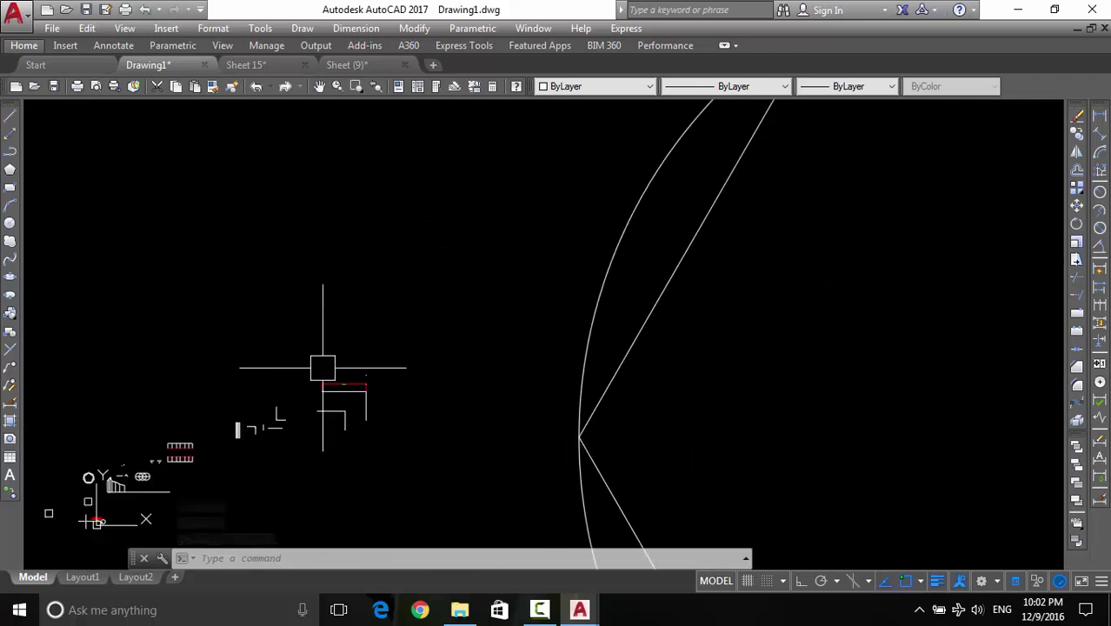
{"action": "scroll", "coordinate": [352, 396], "scroll_direction": "up", "scroll_amount": 3}
{"action": "scroll", "coordinate": [340, 405], "scroll_direction": "up", "scroll_amount": 2}
{"action": "scroll", "coordinate": [295, 392], "scroll_direction": "down", "scroll_amount": 3}
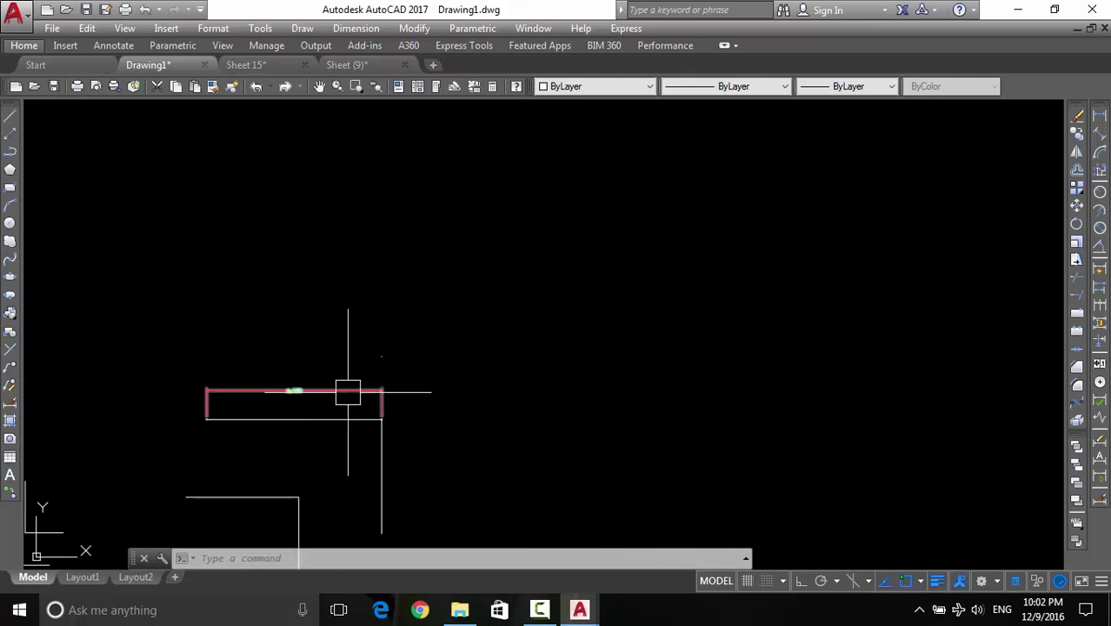
{"action": "scroll", "coordinate": [347, 390], "scroll_direction": "down", "scroll_amount": 1}
{"action": "middle_click_drag", "start_coordinate": [368, 422], "coordinate": [106, 377]}
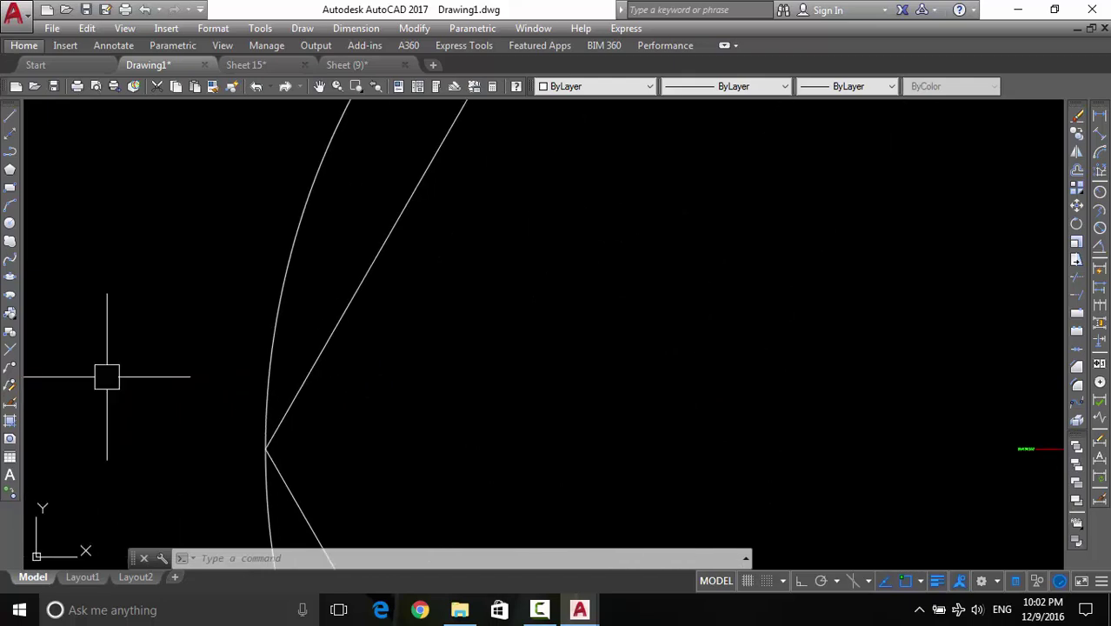
{"action": "scroll", "coordinate": [706, 373], "scroll_direction": "down", "scroll_amount": 3}
{"action": "middle_click_drag", "start_coordinate": [706, 373], "coordinate": [627, 404]}
{"action": "left_click", "coordinate": [621, 404]}
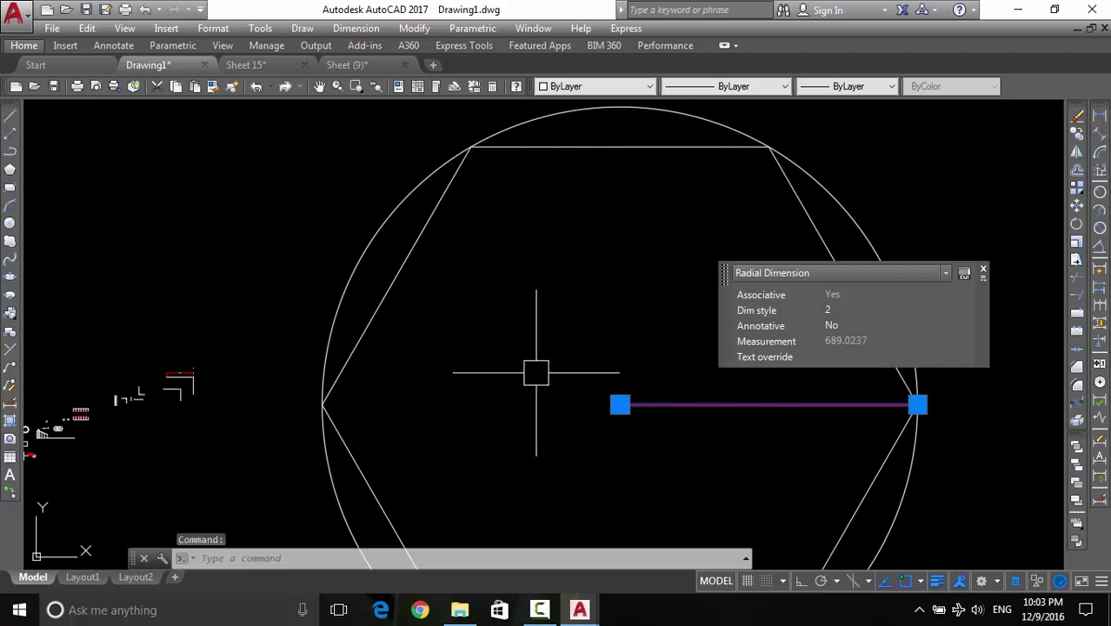
{"action": "left_click", "coordinate": [10, 402]}
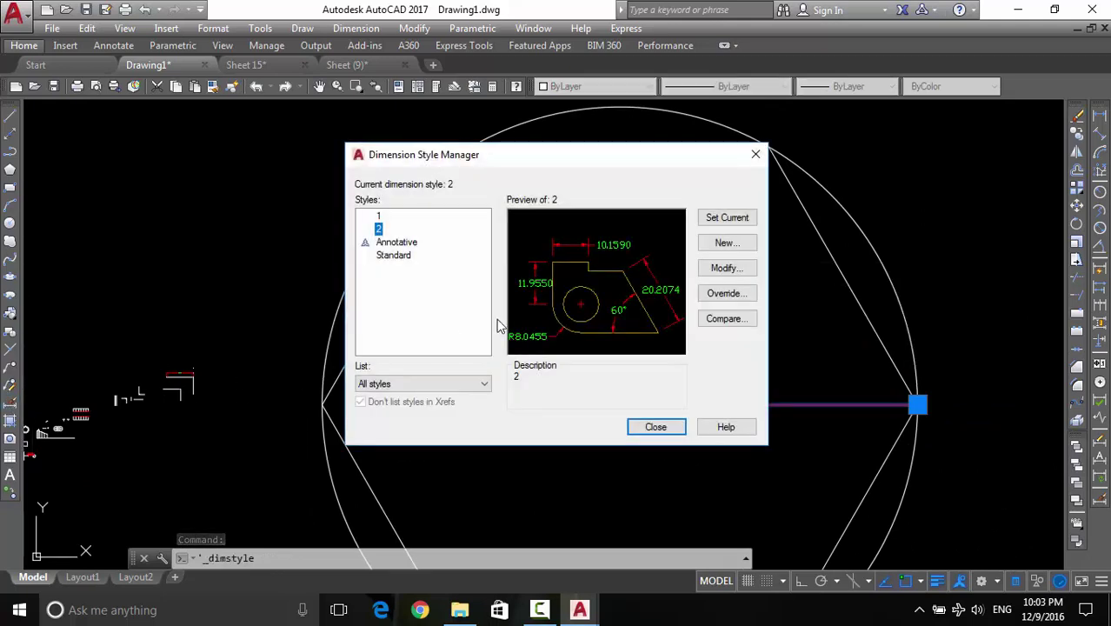
Set style 2's Use overall scale of to 20, then check the radius dimension's style
{"action": "left_click", "coordinate": [726, 270]}
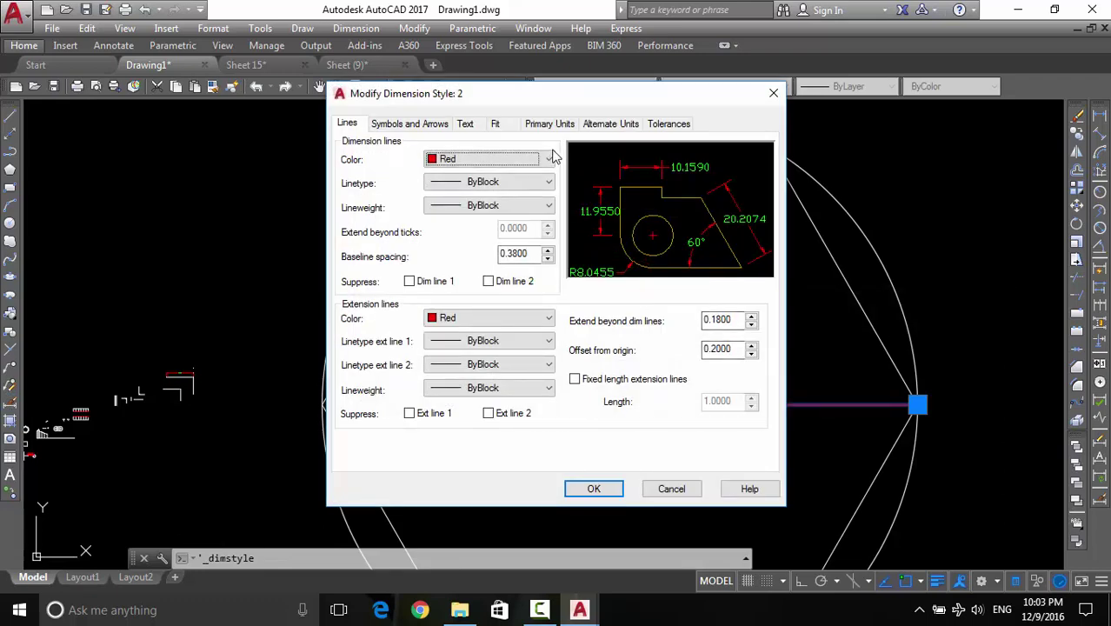
{"action": "left_click", "coordinate": [510, 129]}
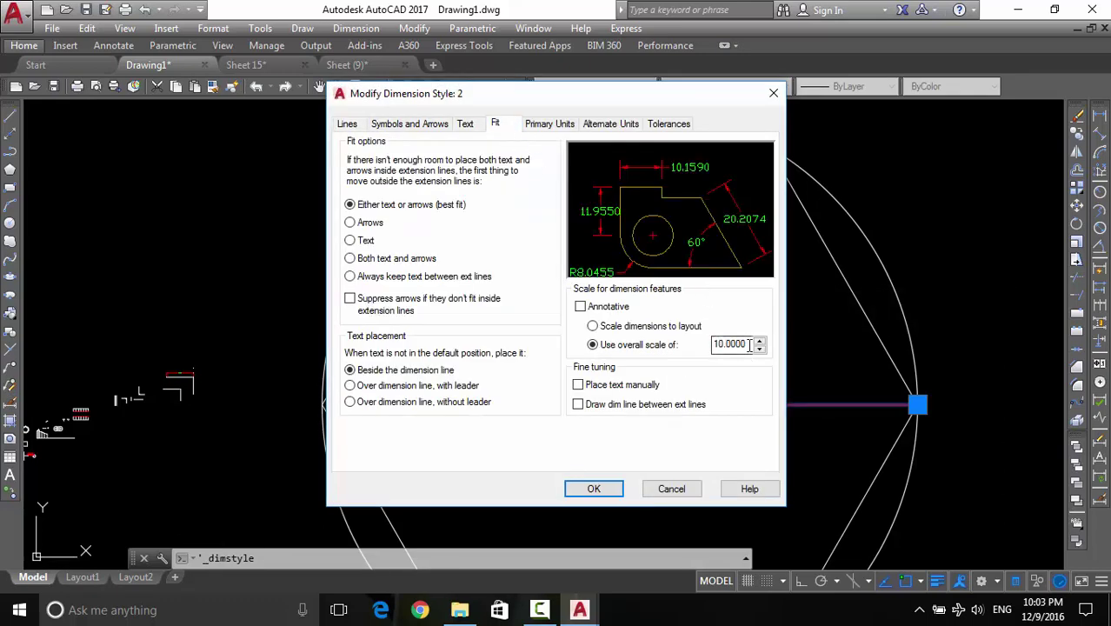
{"action": "type", "text": "0"}
{"action": "left_click", "coordinate": [594, 489]}
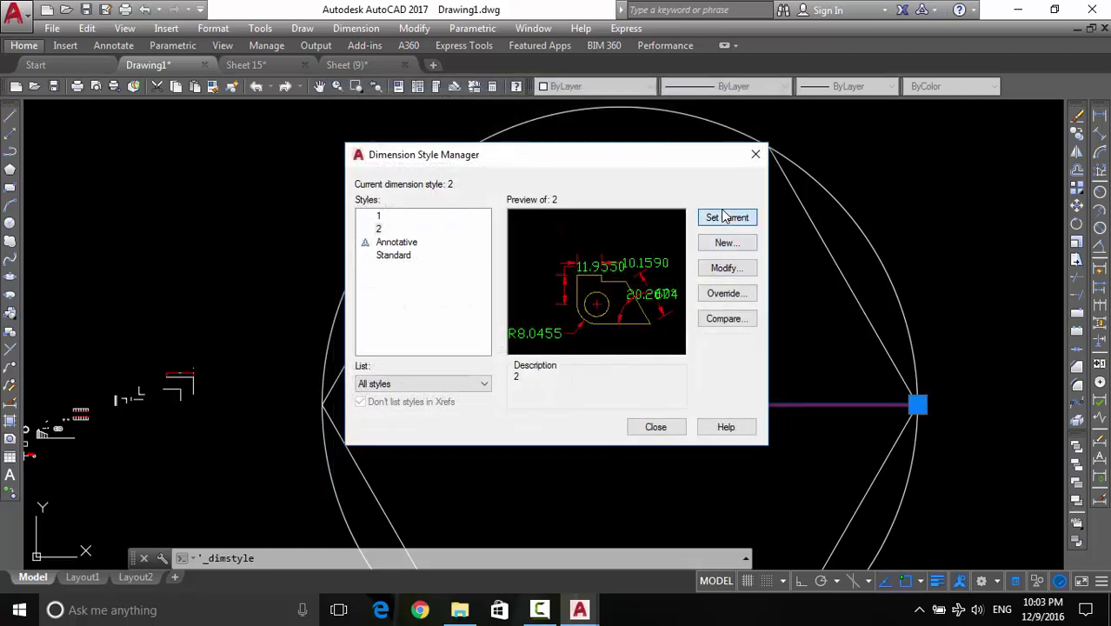
{"action": "left_click", "coordinate": [654, 427]}
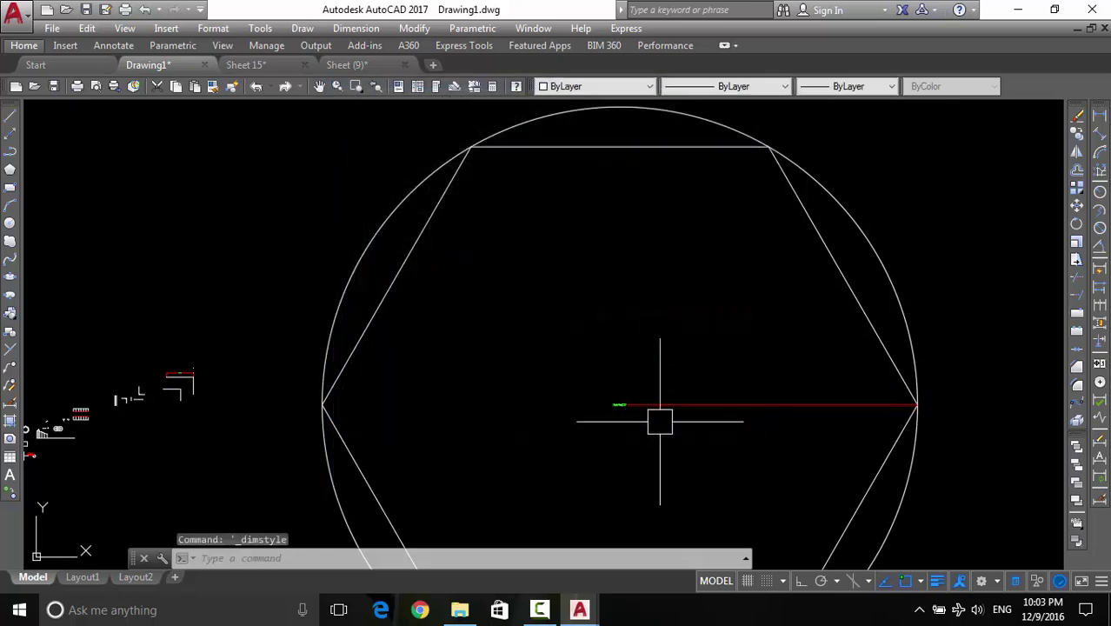
{"action": "scroll", "coordinate": [591, 405], "scroll_direction": "up", "scroll_amount": 5}
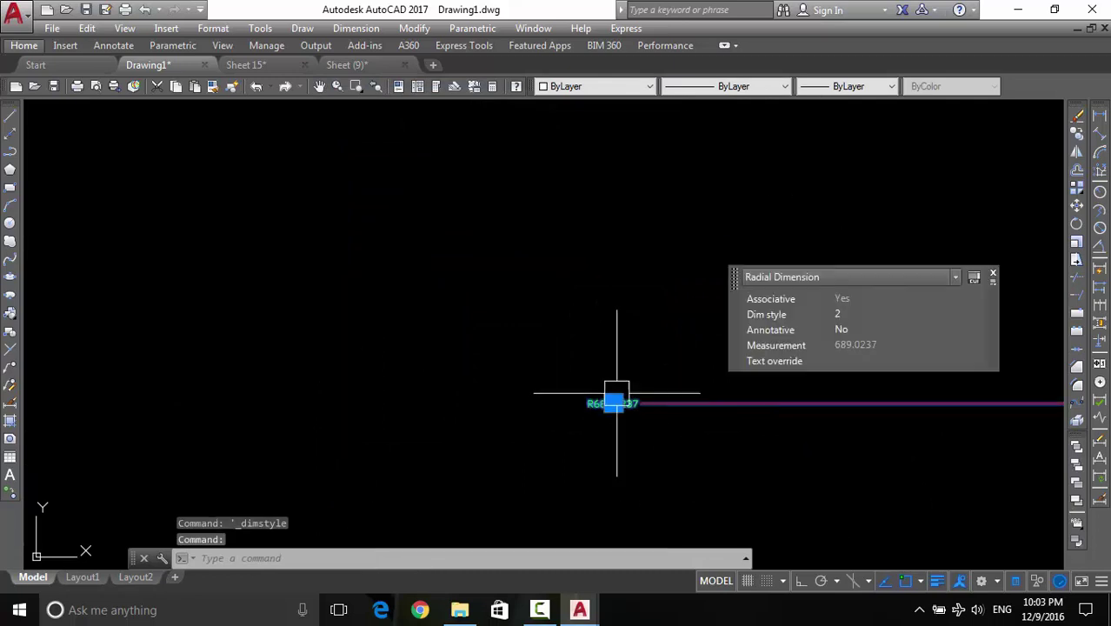
{"action": "left_click", "coordinate": [851, 317]}
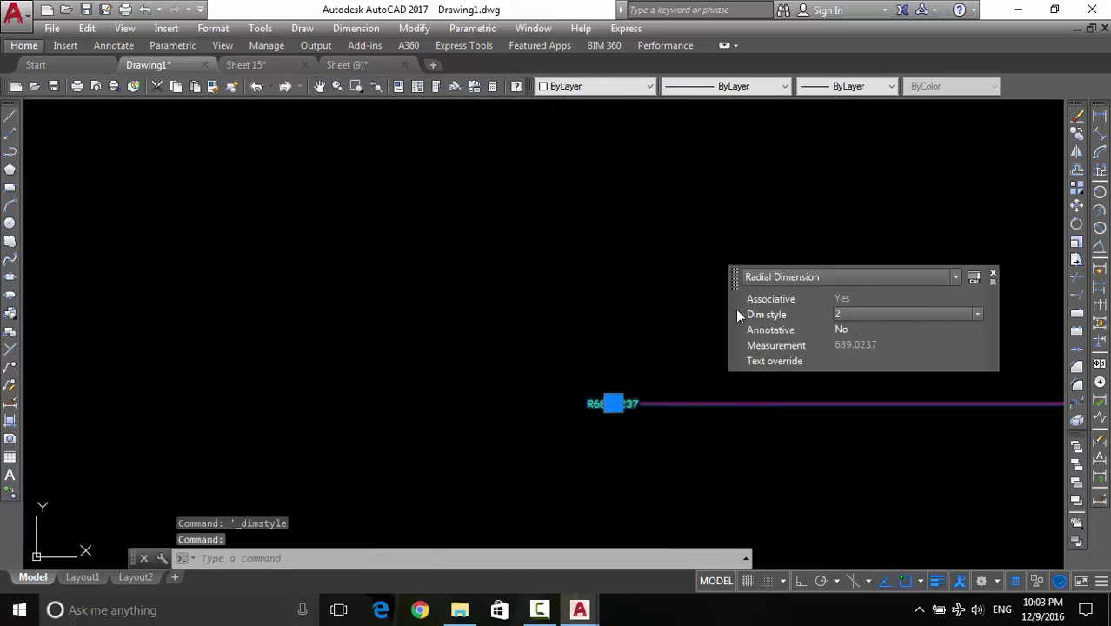
{"action": "left_click", "coordinate": [12, 419]}
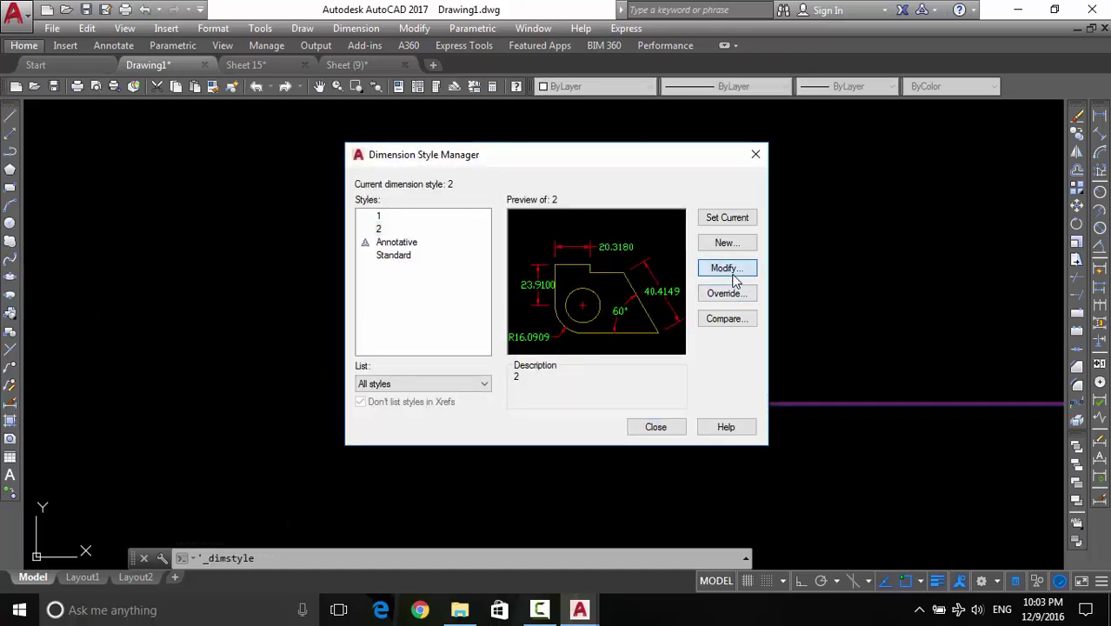
Set style 2's overall scale to 40 and make it the current dimension style
{"action": "left_click", "coordinate": [727, 268]}
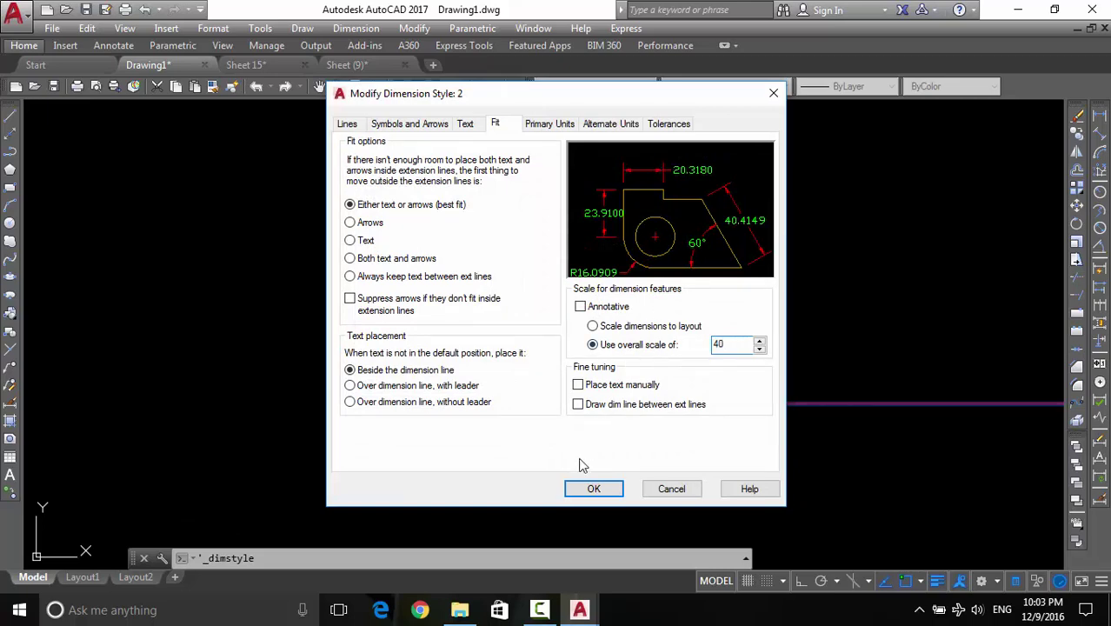
{"action": "left_click", "coordinate": [593, 491]}
{"action": "left_click", "coordinate": [748, 219]}
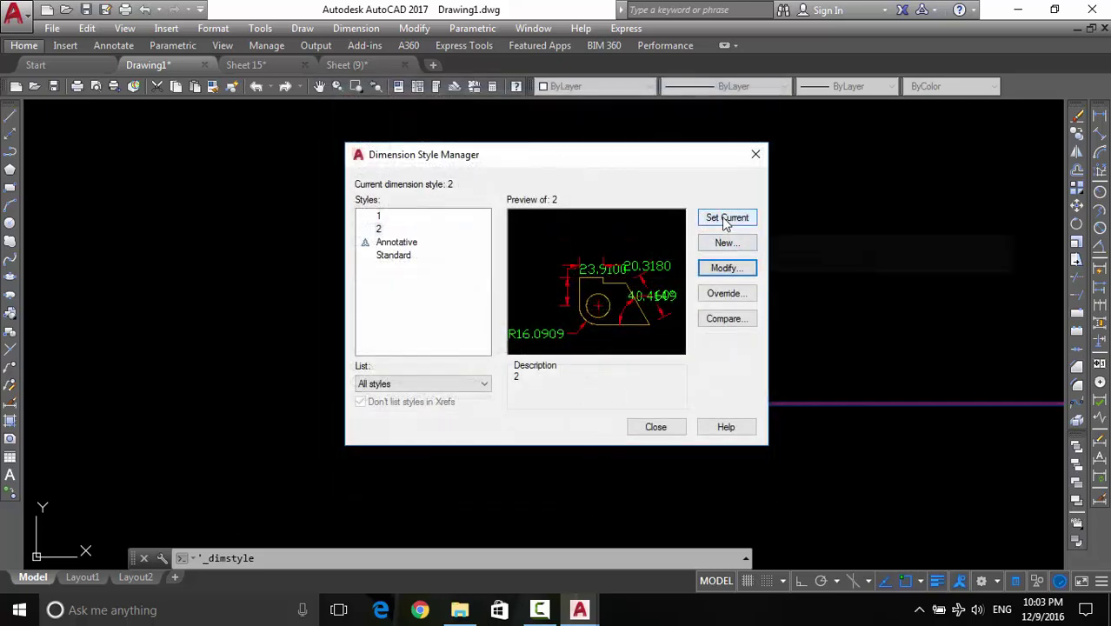
{"action": "left_click", "coordinate": [673, 428]}
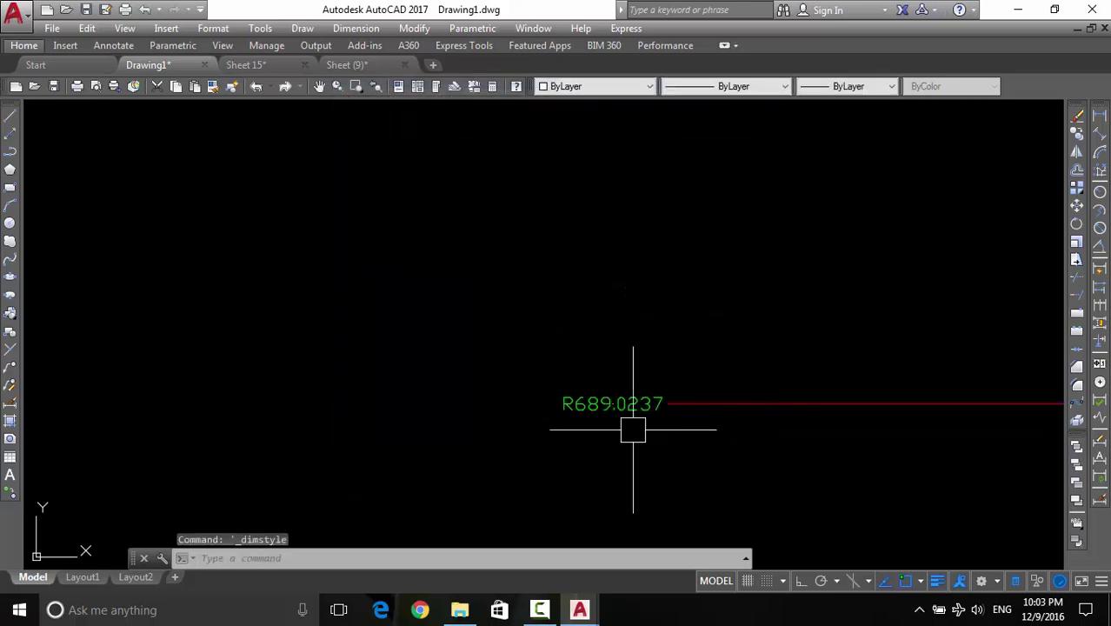
Zoom and pan to inspect the enlarged R689.0237 label and the 61.7095 dimension
{"action": "scroll", "coordinate": [748, 435], "scroll_direction": "down", "scroll_amount": 3}
{"action": "scroll", "coordinate": [615, 436], "scroll_direction": "up", "scroll_amount": 2}
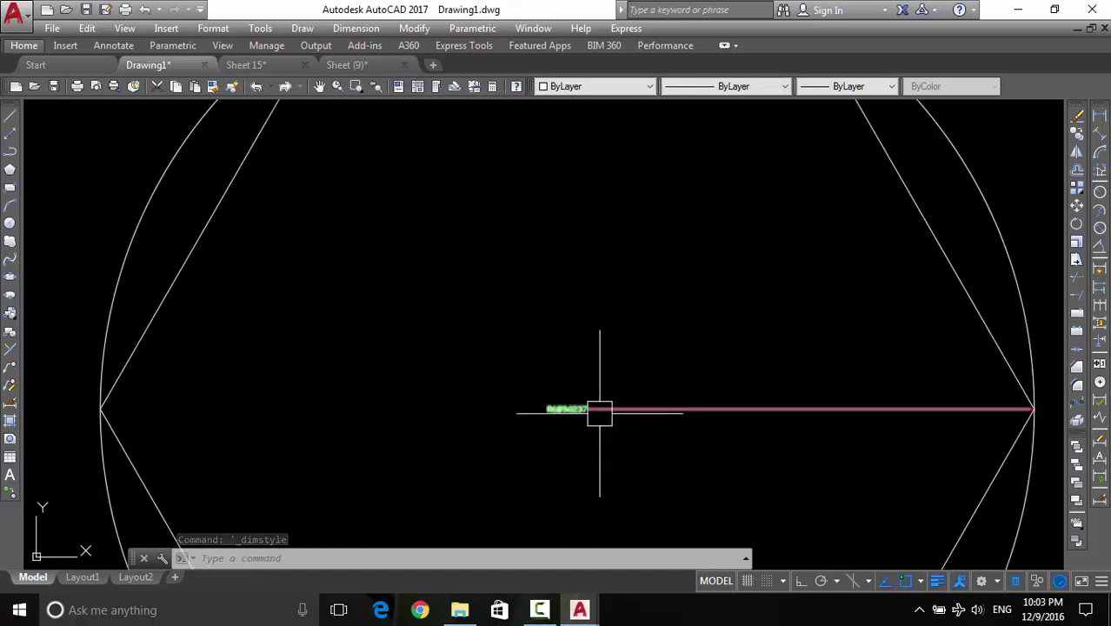
{"action": "scroll", "coordinate": [613, 401], "scroll_direction": "down", "scroll_amount": 5}
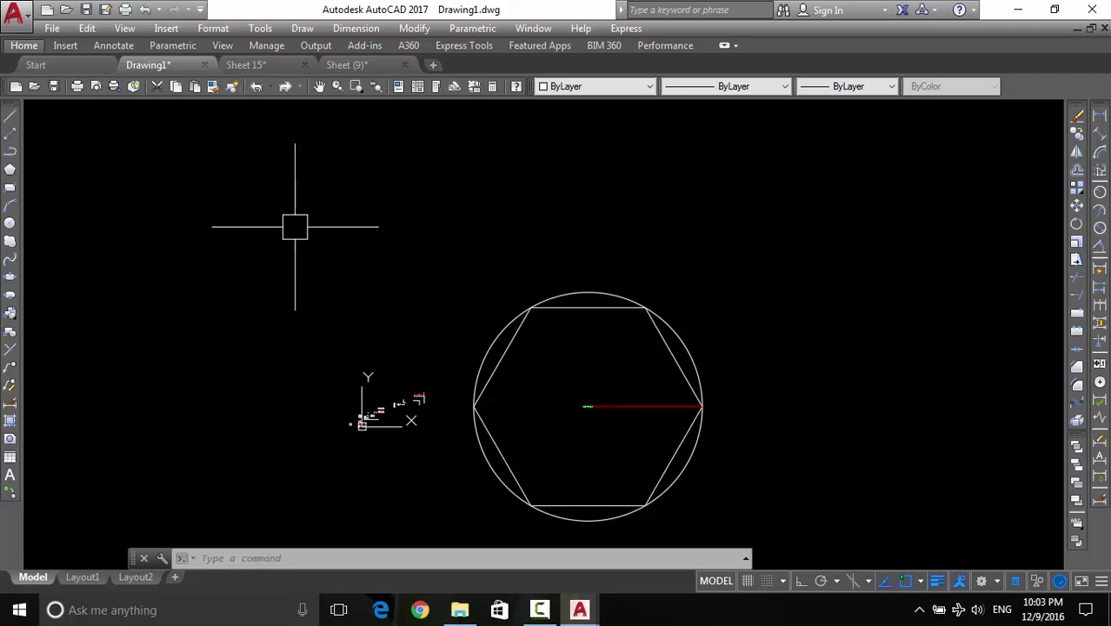
{"action": "middle_click_drag", "start_coordinate": [535, 342], "coordinate": [558, 316]}
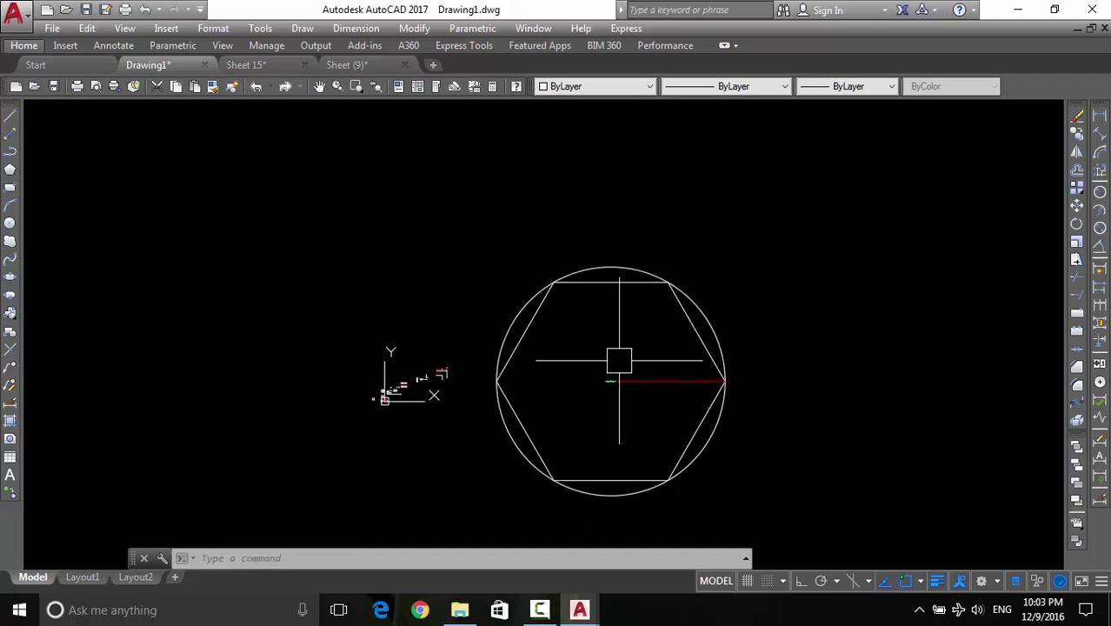
{"action": "scroll", "coordinate": [635, 382], "scroll_direction": "up", "scroll_amount": 5}
{"action": "scroll", "coordinate": [571, 395], "scroll_direction": "up", "scroll_amount": 4}
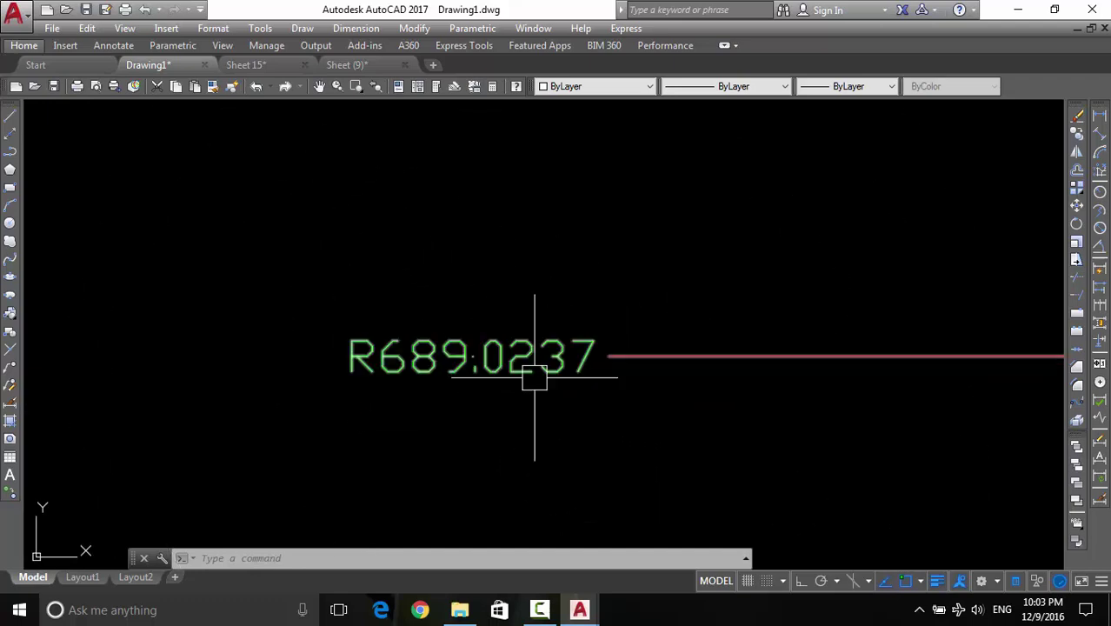
{"action": "scroll", "coordinate": [495, 398], "scroll_direction": "down", "scroll_amount": 4}
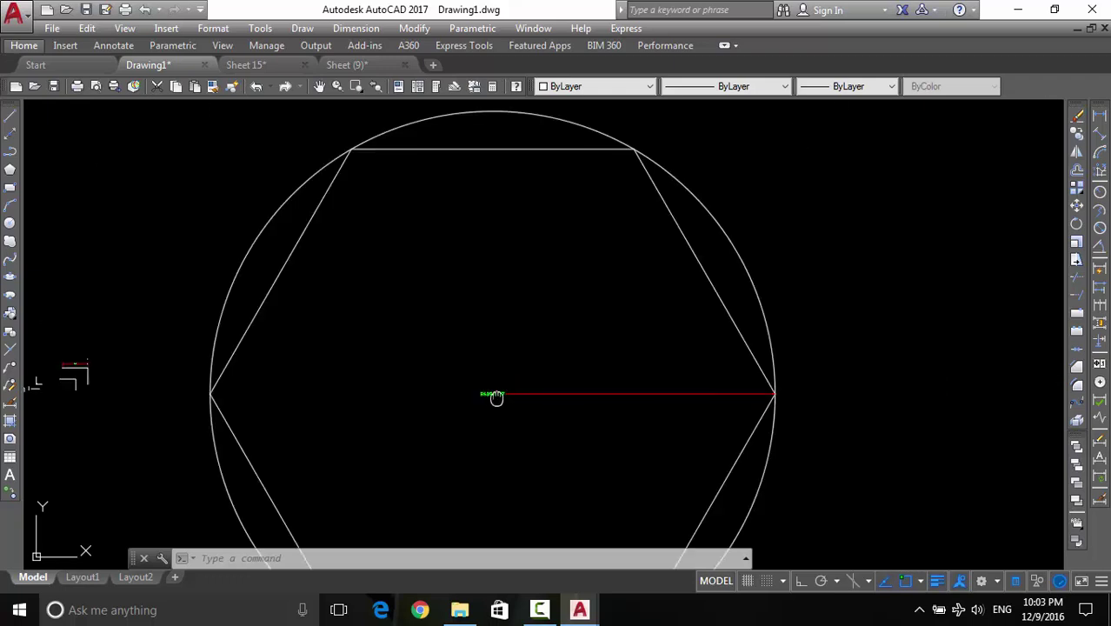
{"action": "middle_click_drag", "start_coordinate": [79, 417], "coordinate": [265, 418]}
{"action": "scroll", "coordinate": [261, 357], "scroll_direction": "up", "scroll_amount": 4}
{"action": "scroll", "coordinate": [296, 336], "scroll_direction": "up", "scroll_amount": 3}
Draw a horizontal 20-unit line in empty space above the 61.7095 dimension
{"action": "middle_click_drag", "start_coordinate": [297, 336], "coordinate": [312, 507]}
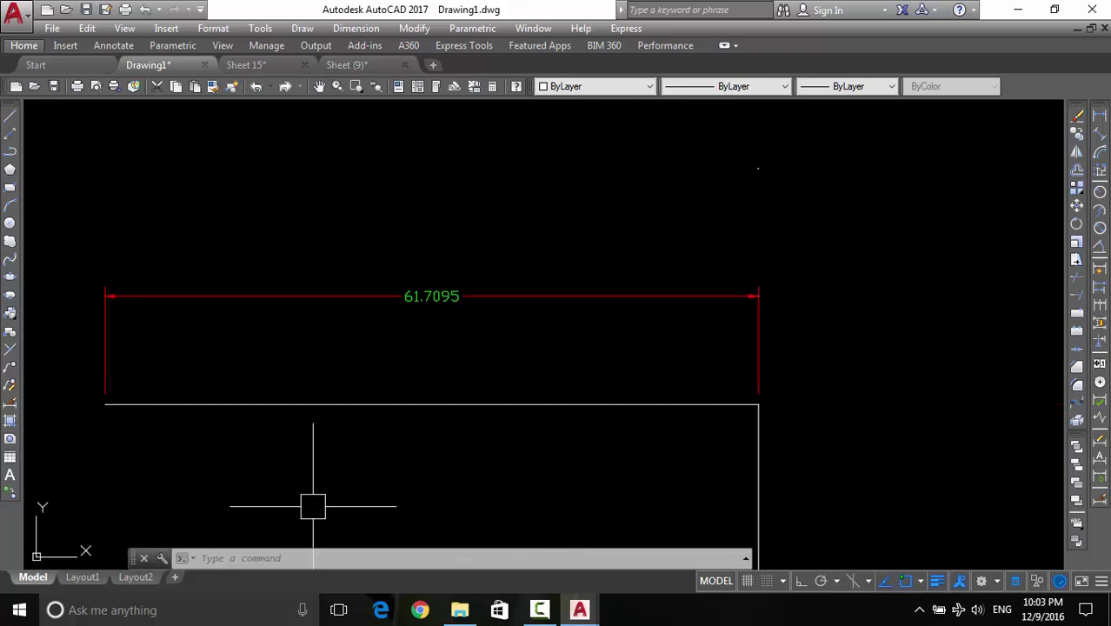
{"action": "middle_click_drag", "start_coordinate": [449, 331], "coordinate": [444, 500]}
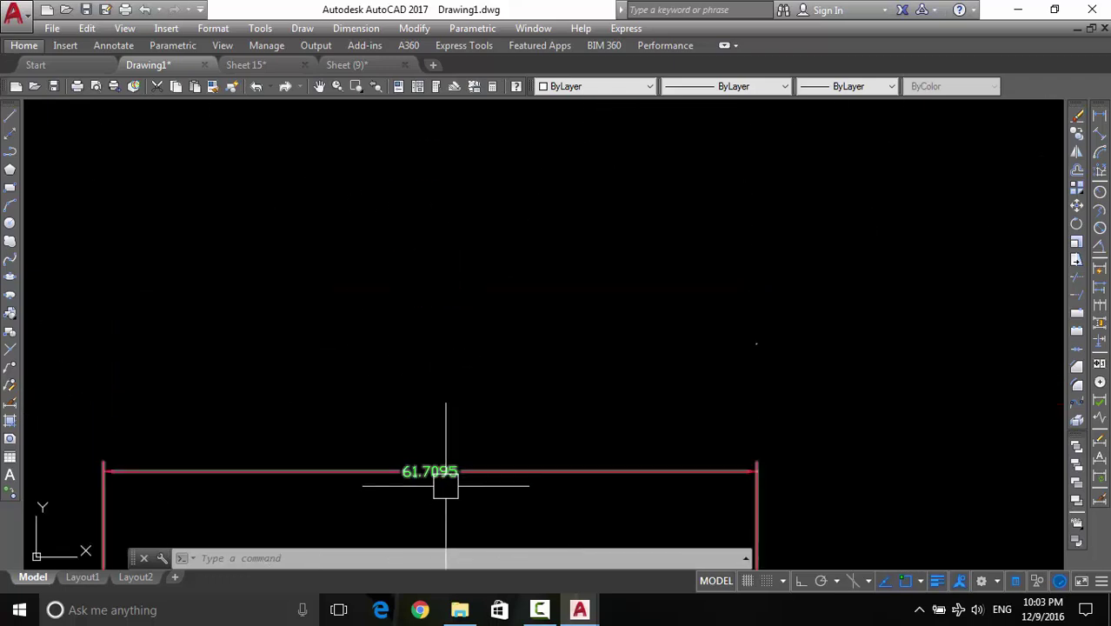
{"action": "type", "text": "l"}
{"action": "key", "text": "Return"}
{"action": "left_click", "coordinate": [226, 252]}
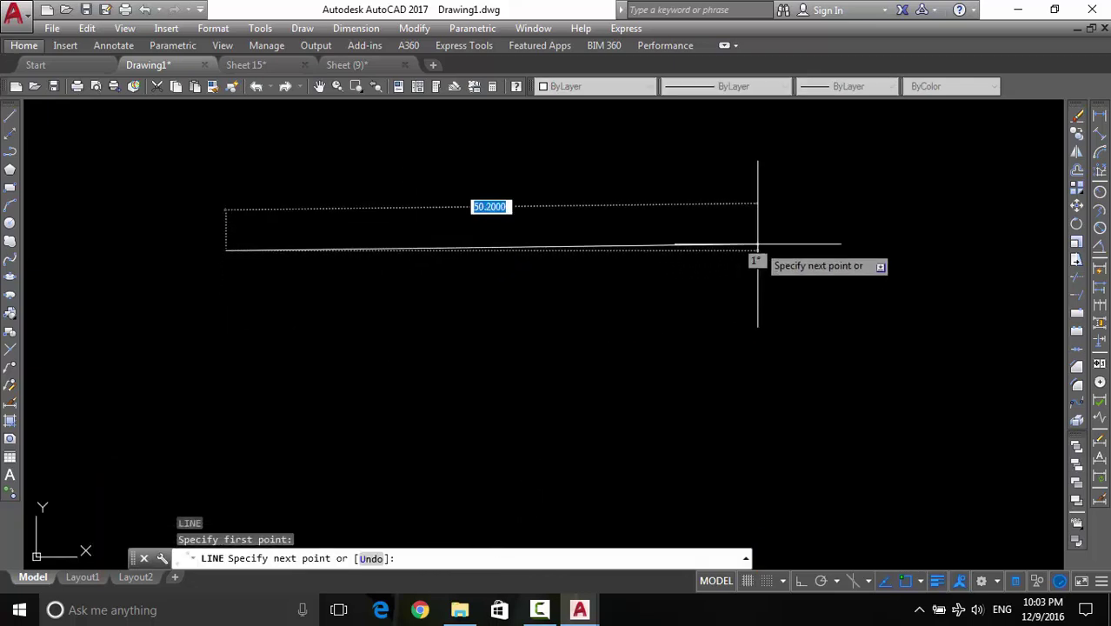
{"action": "left_click", "coordinate": [802, 583]}
{"action": "type", "text": "20"}
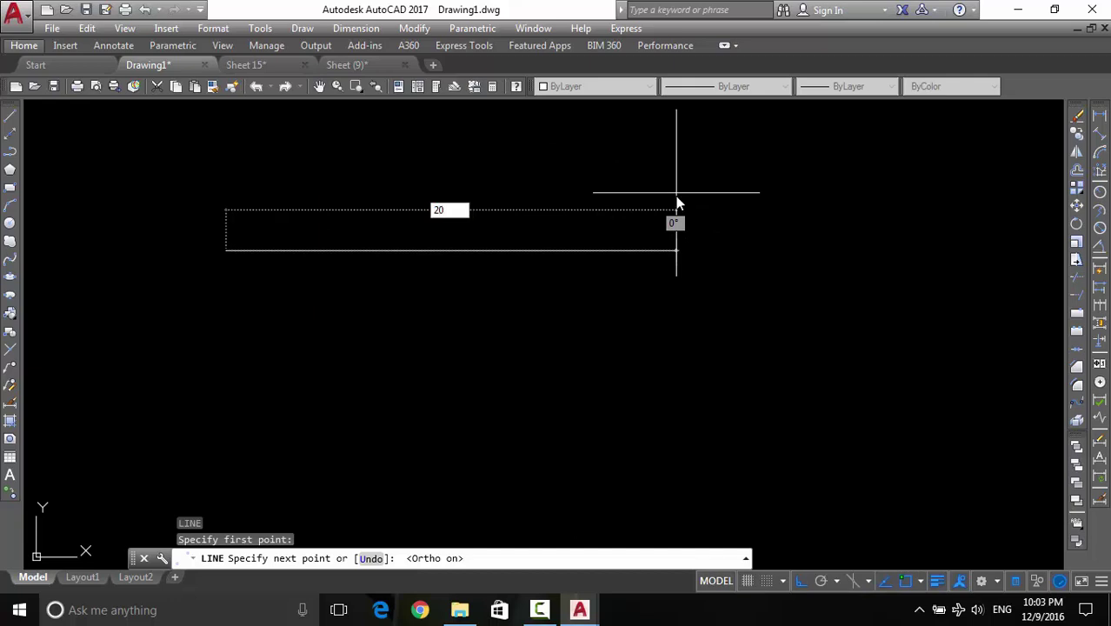
{"action": "key", "text": "Return"}
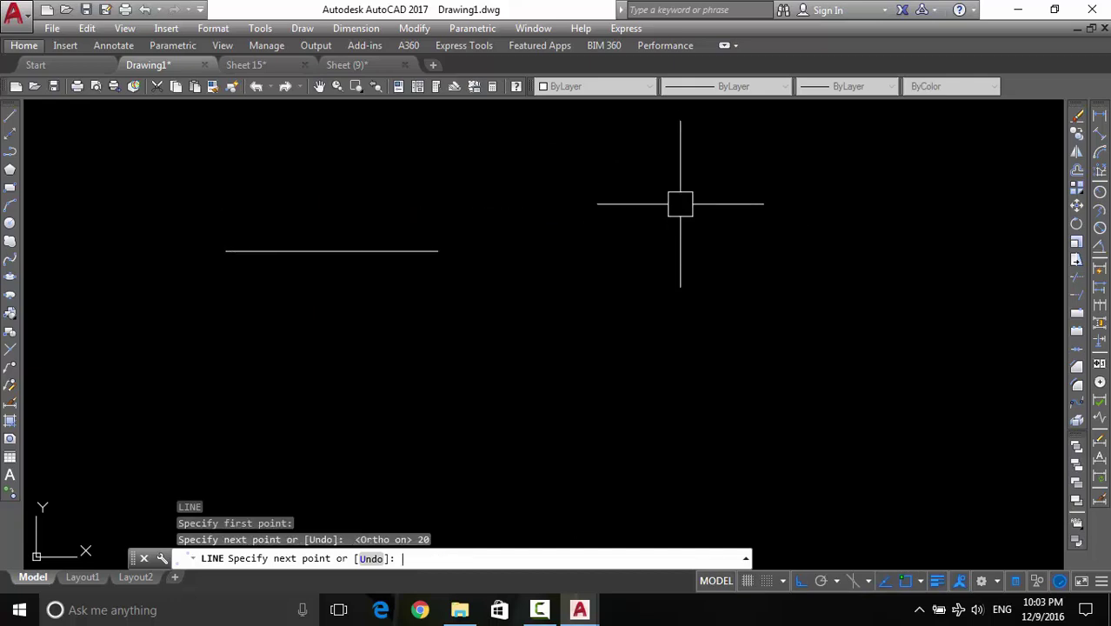
{"action": "key", "text": "Return"}
Add a linear dimension reading 20.0000 above the new line
{"action": "left_click", "coordinate": [1100, 116]}
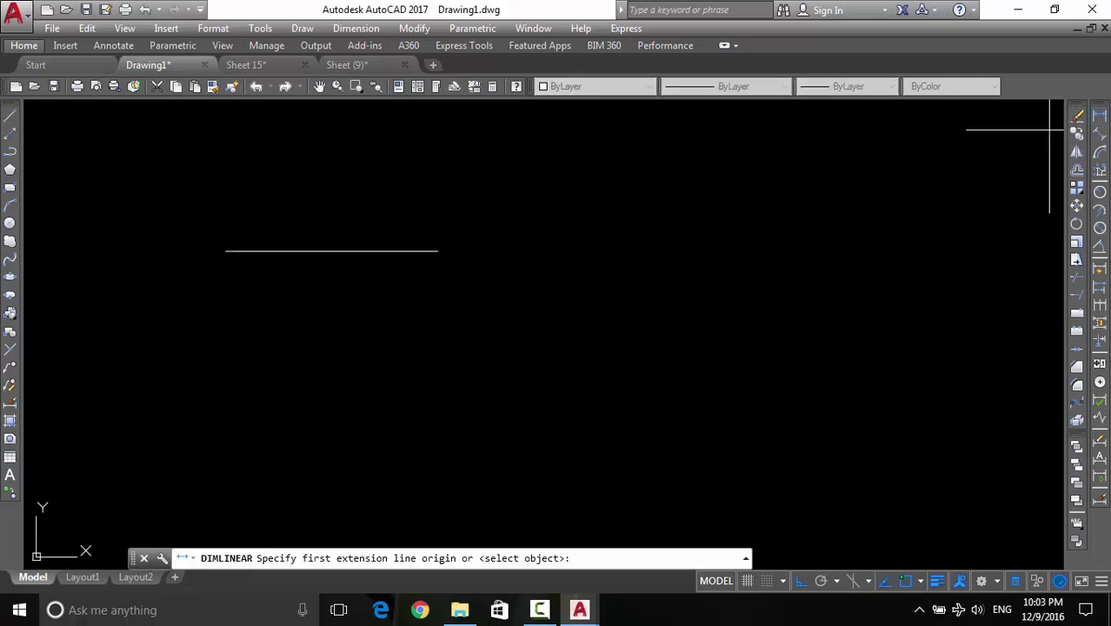
{"action": "middle_click_drag", "start_coordinate": [464, 248], "coordinate": [655, 261]}
{"action": "key", "text": "Return"}
{"action": "left_click", "coordinate": [598, 263]}
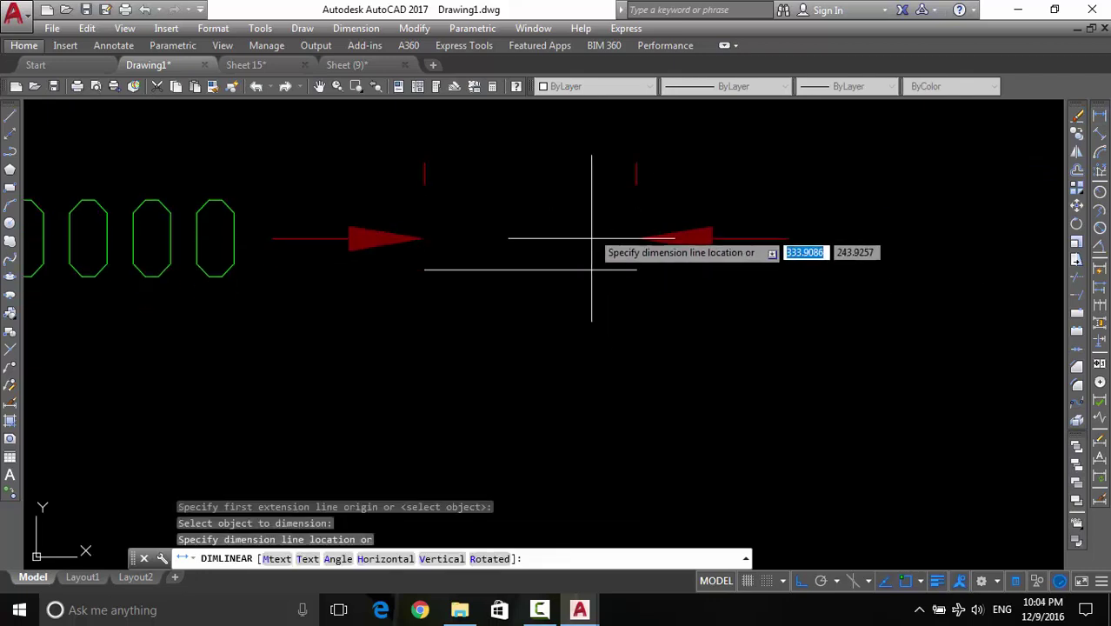
{"action": "left_click", "coordinate": [590, 240]}
{"action": "scroll", "coordinate": [509, 273], "scroll_direction": "down", "scroll_amount": 2}
{"action": "scroll", "coordinate": [360, 361], "scroll_direction": "up", "scroll_amount": 1}
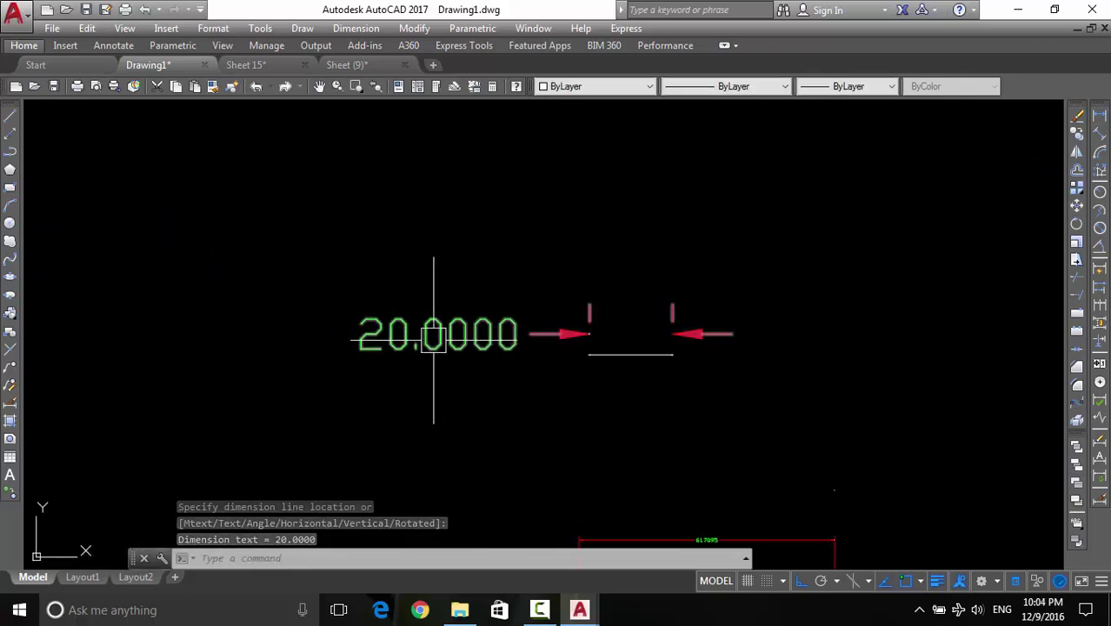
Edit style 1's Primary Units, keeping Decimal format, and set linear precision to 0.0
{"action": "left_click", "coordinate": [10, 407]}
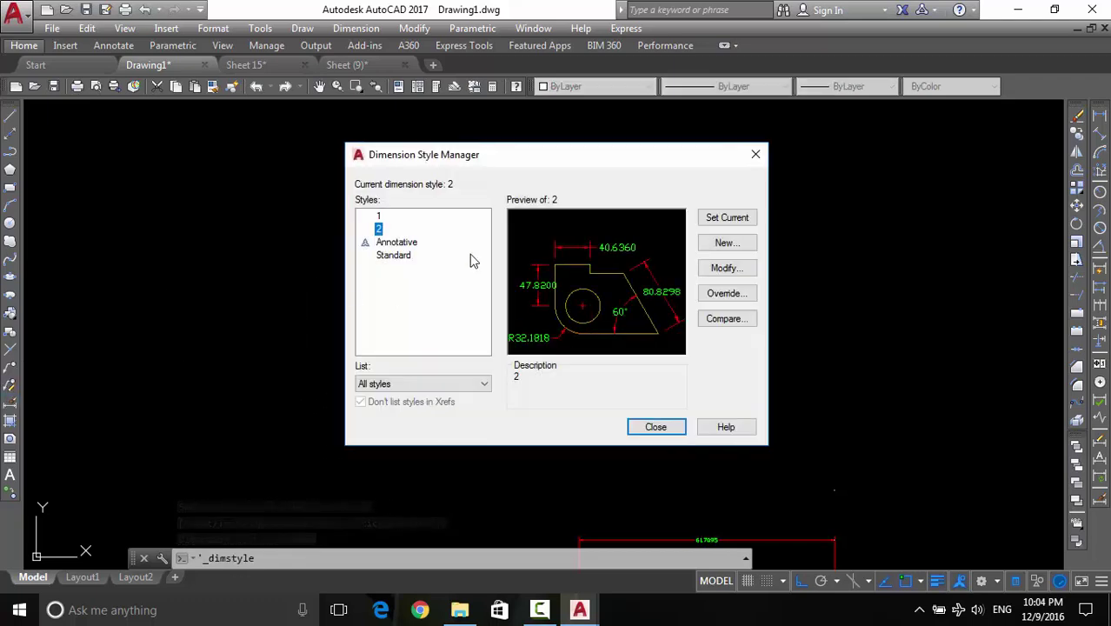
{"action": "left_click", "coordinate": [379, 217]}
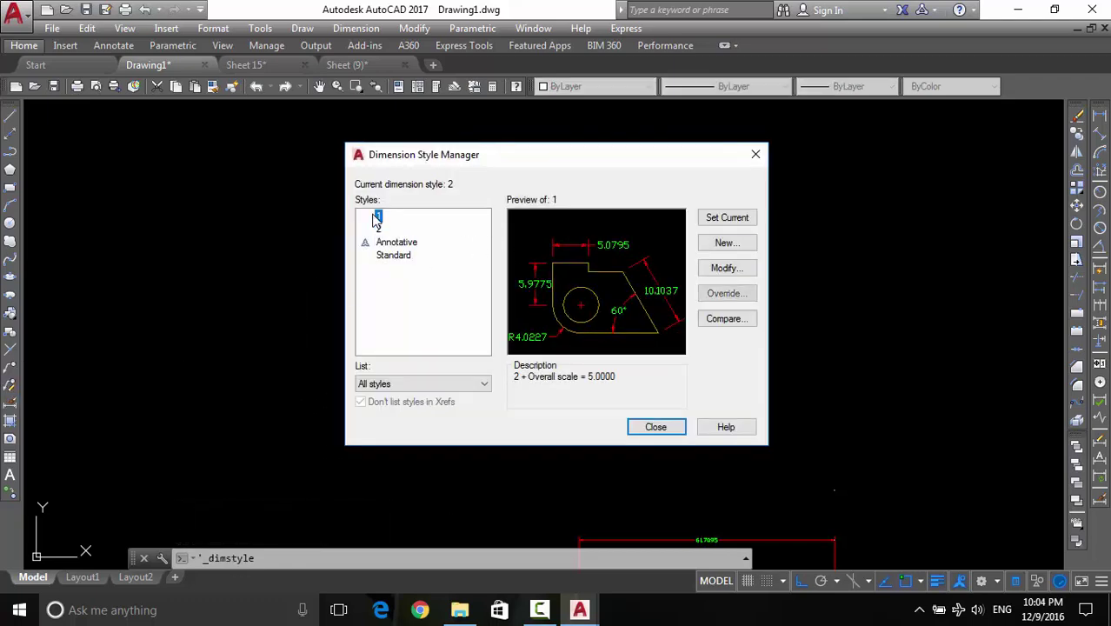
{"action": "left_click", "coordinate": [715, 269]}
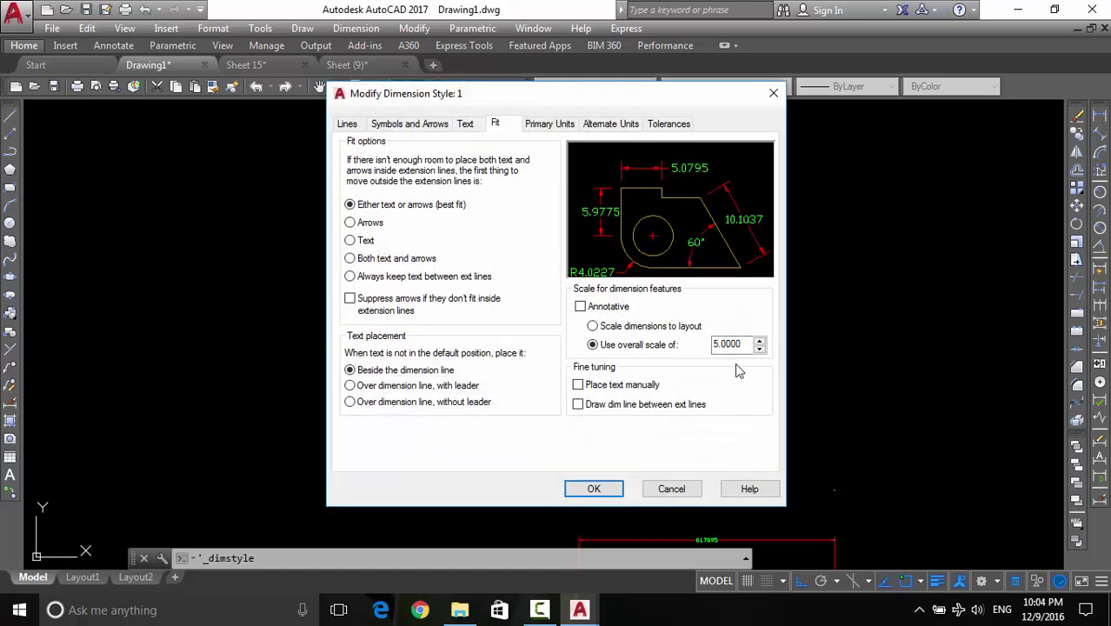
{"action": "left_click", "coordinate": [470, 127]}
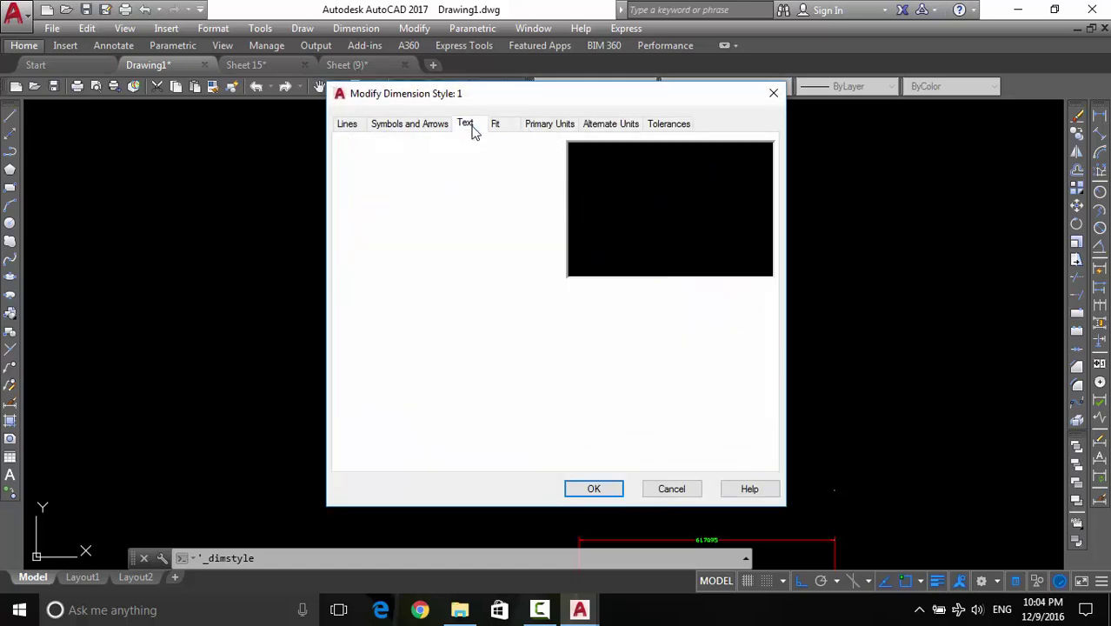
{"action": "left_click", "coordinate": [548, 130]}
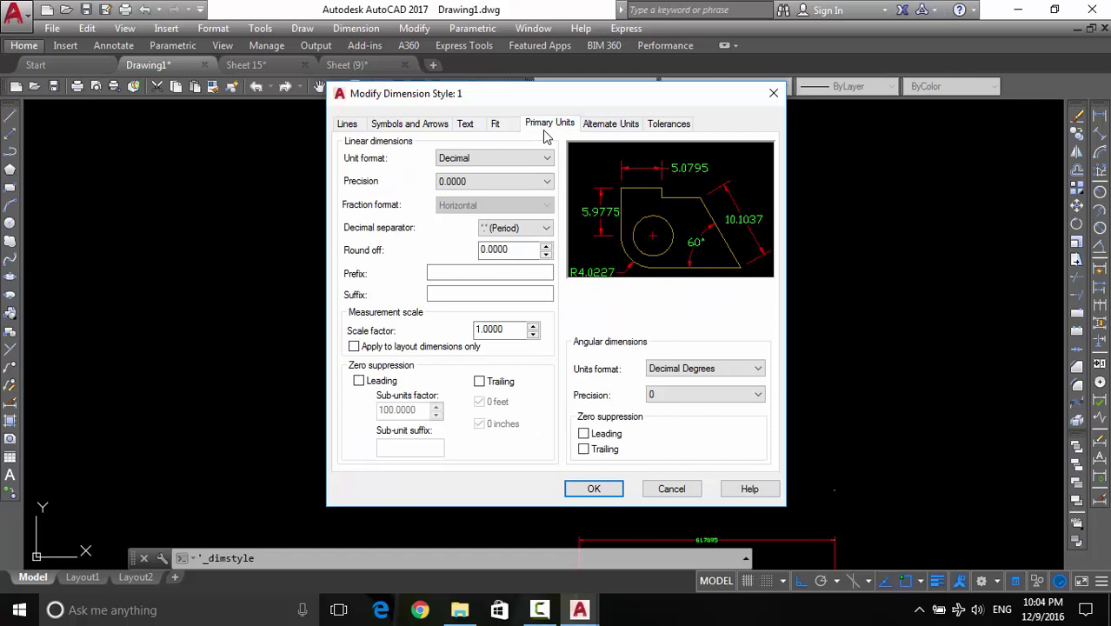
{"action": "left_click", "coordinate": [489, 183]}
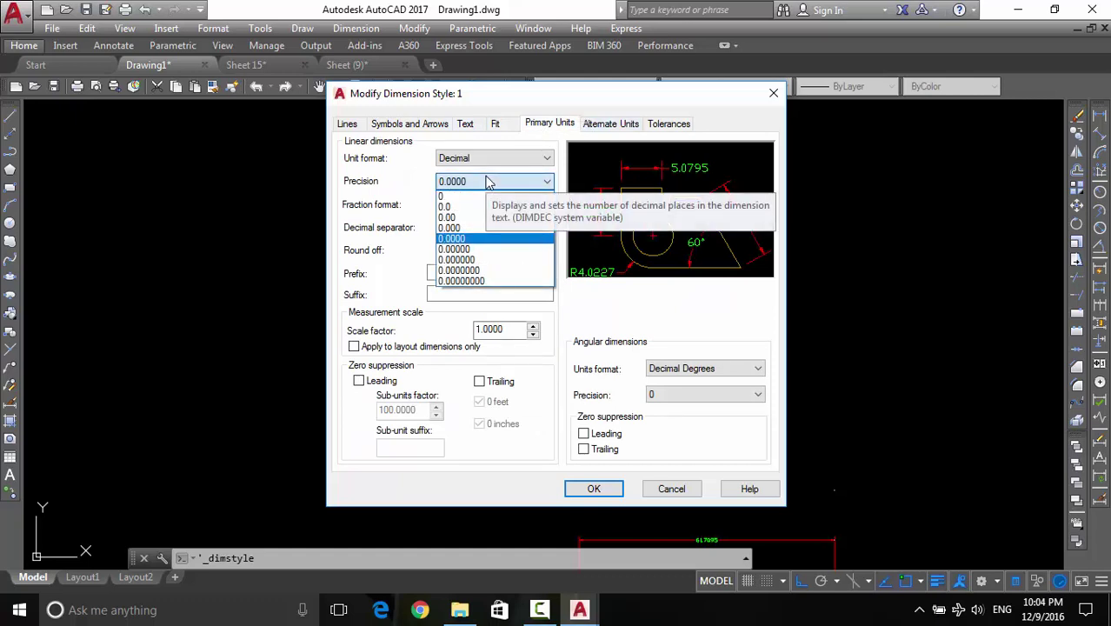
{"action": "left_click", "coordinate": [489, 182]}
{"action": "left_click", "coordinate": [490, 183]}
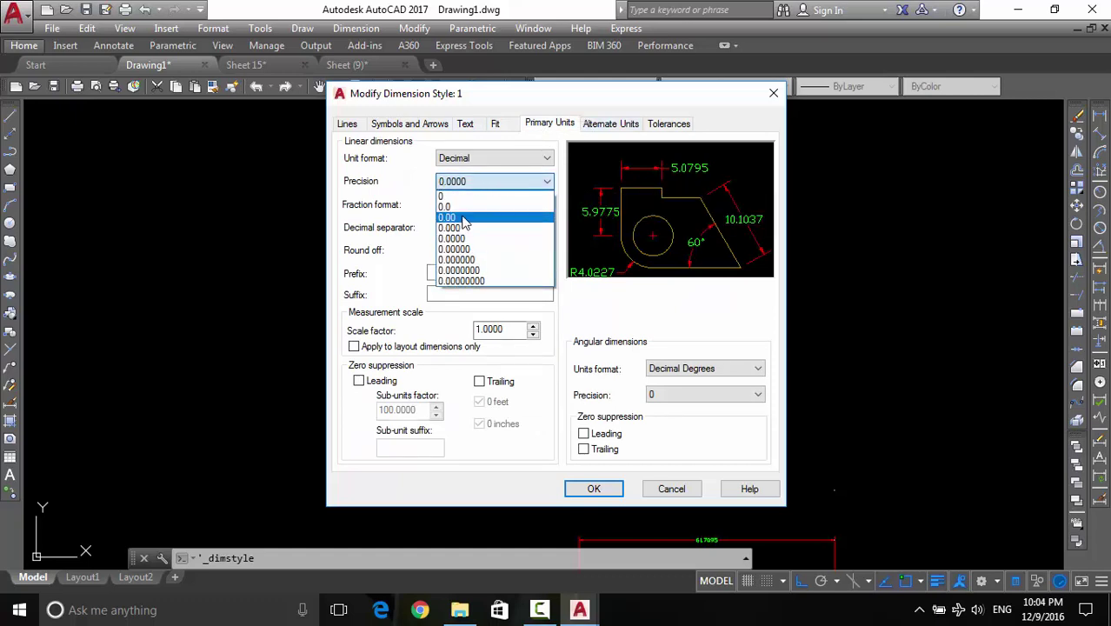
{"action": "left_click", "coordinate": [463, 219]}
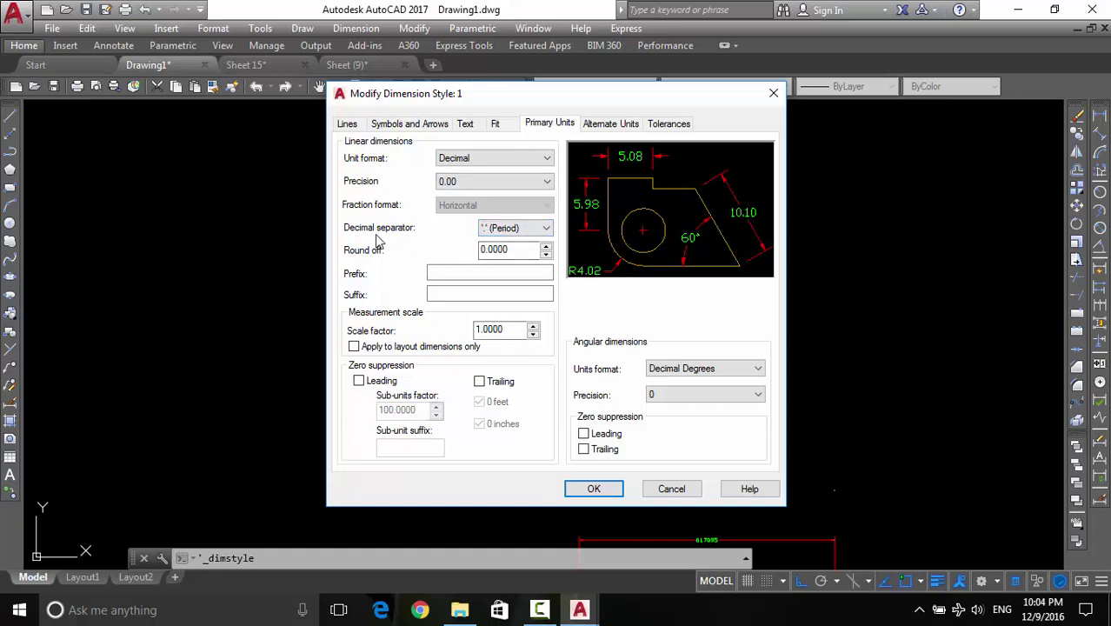
{"action": "left_click", "coordinate": [518, 233]}
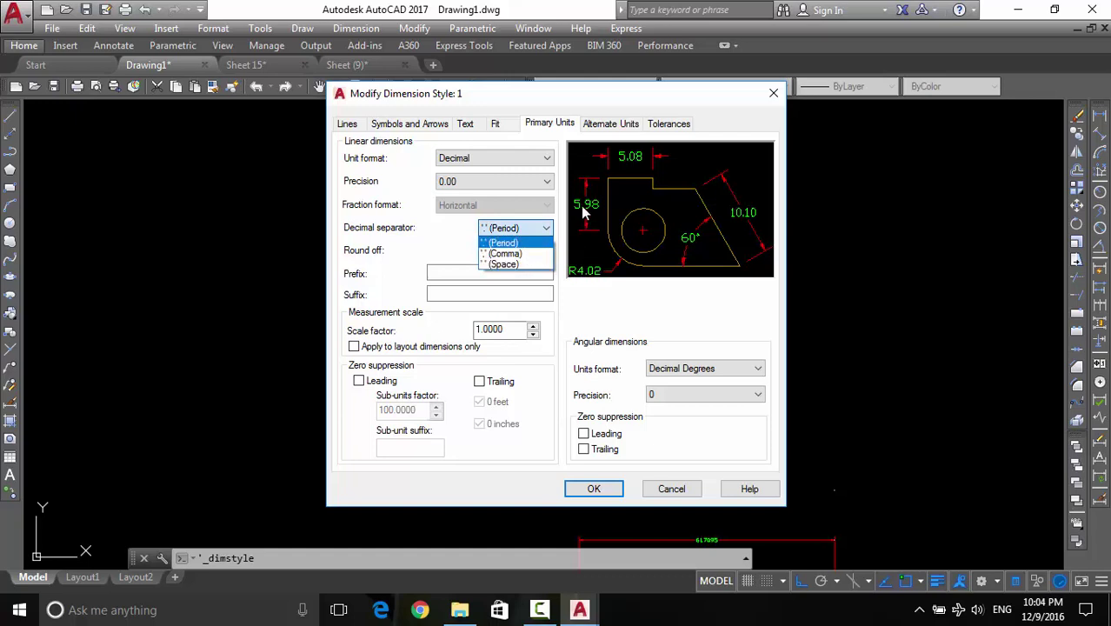
{"action": "left_click", "coordinate": [500, 160]}
{"action": "left_click", "coordinate": [500, 160]}
{"action": "left_click", "coordinate": [501, 162]}
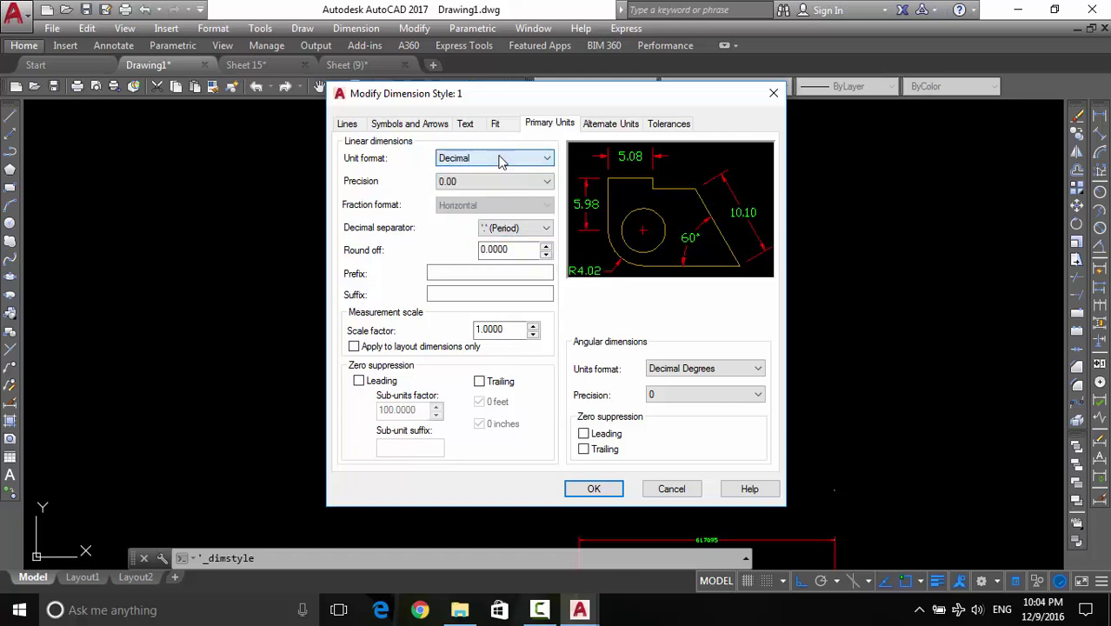
{"action": "left_click", "coordinate": [481, 180]}
{"action": "left_click", "coordinate": [463, 214]}
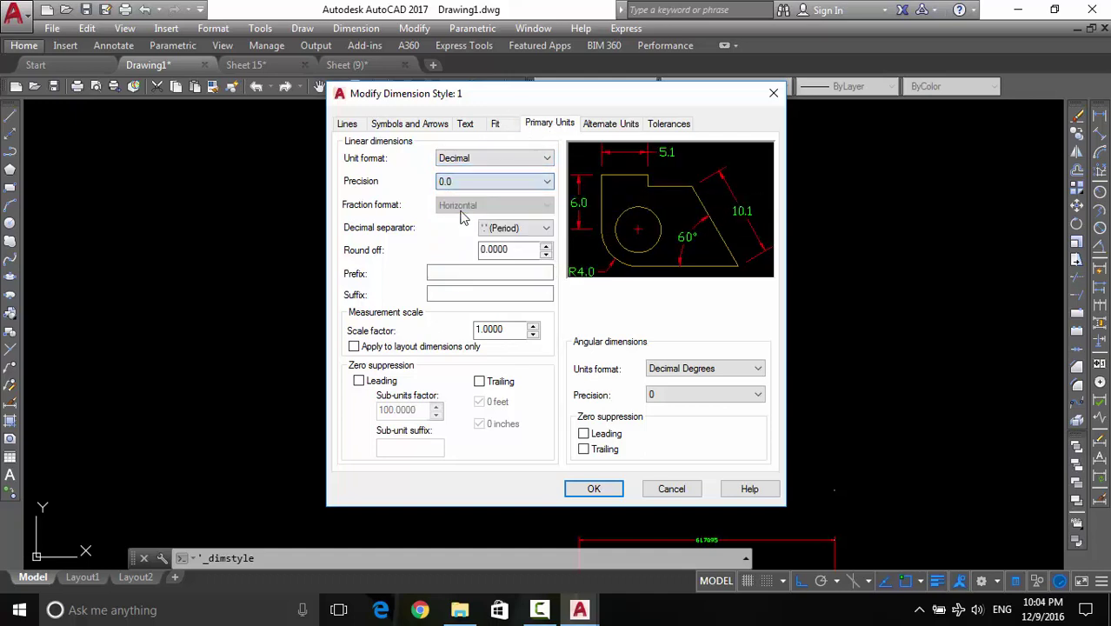
{"action": "left_click", "coordinate": [608, 490]}
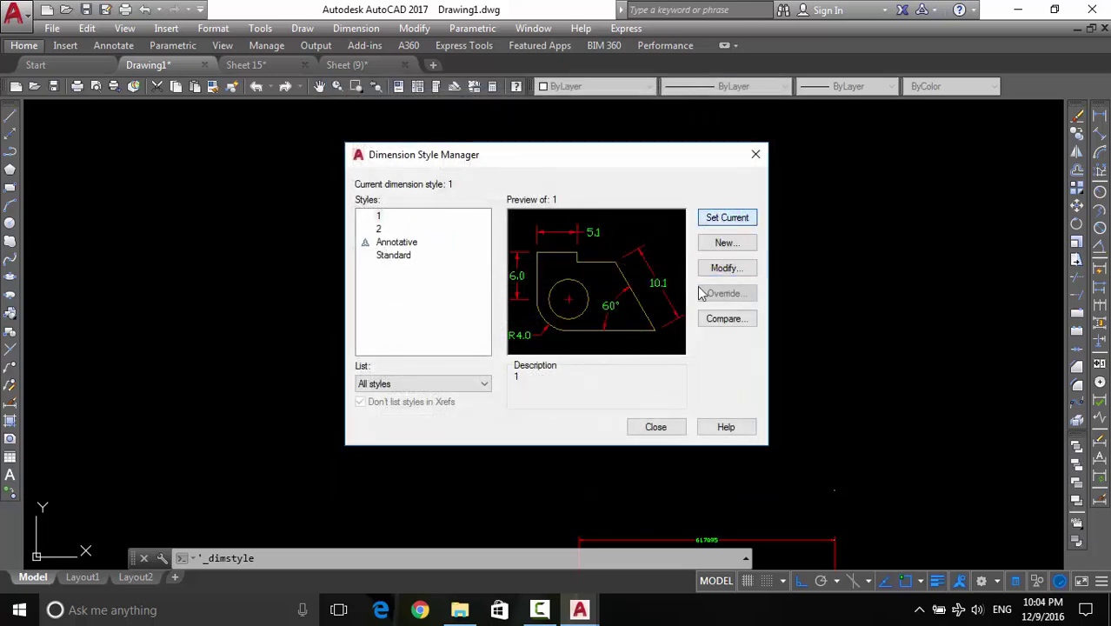
Assign dimension style 1 to the 20.0000 dimension
{"action": "left_click", "coordinate": [659, 440]}
{"action": "scroll", "coordinate": [658, 434], "scroll_direction": "up", "scroll_amount": 5}
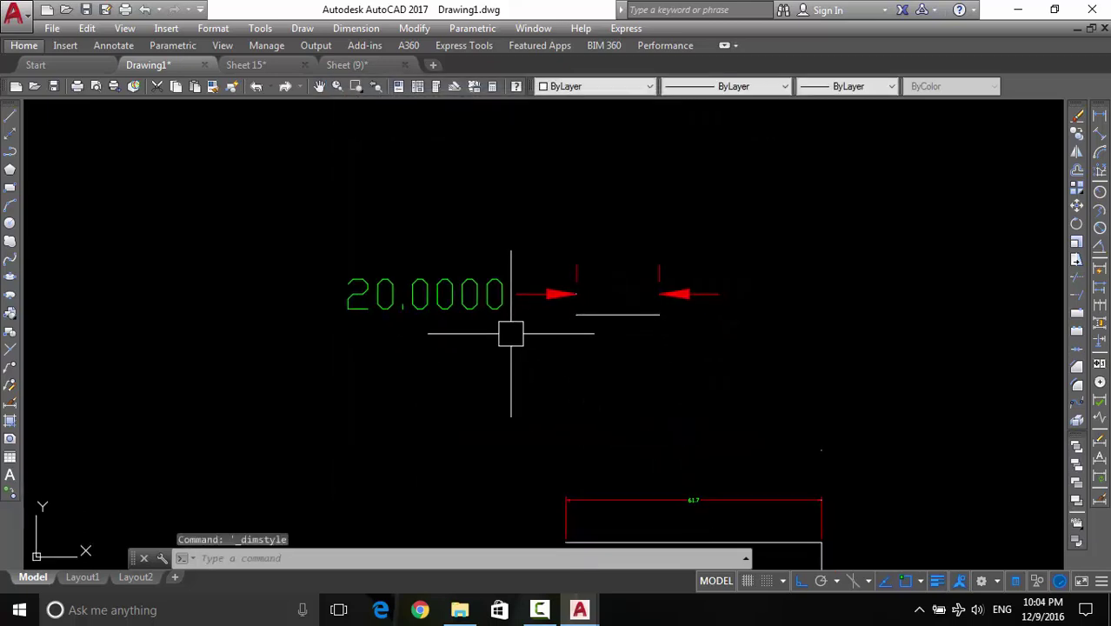
{"action": "scroll", "coordinate": [460, 296], "scroll_direction": "up", "scroll_amount": 3}
{"action": "left_click", "coordinate": [460, 297]}
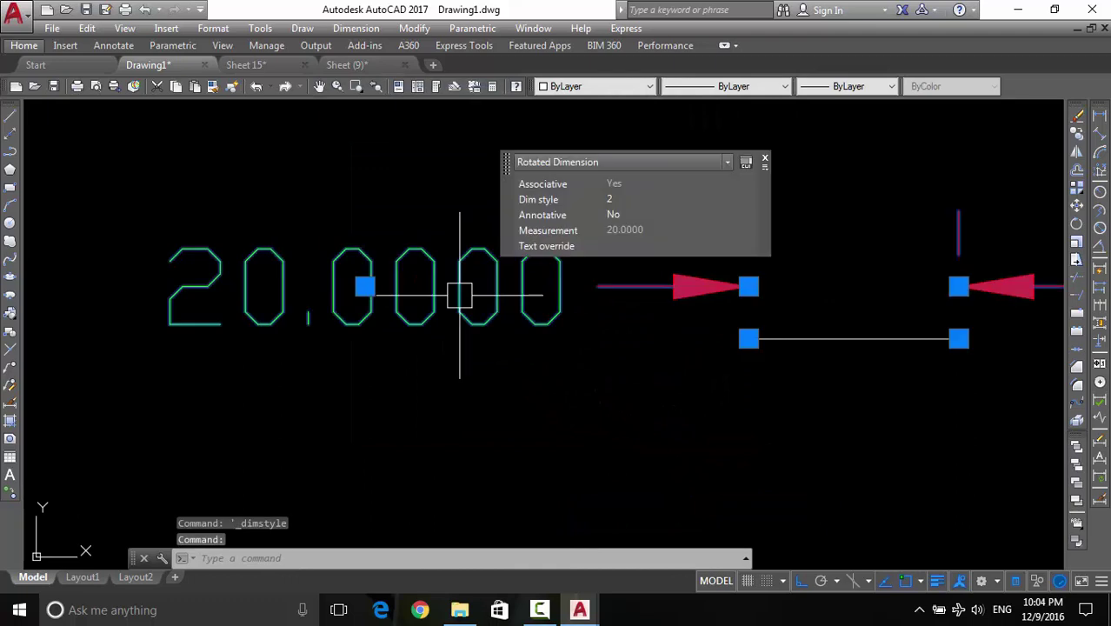
{"action": "left_click", "coordinate": [629, 199]}
{"action": "left_click", "coordinate": [627, 216]}
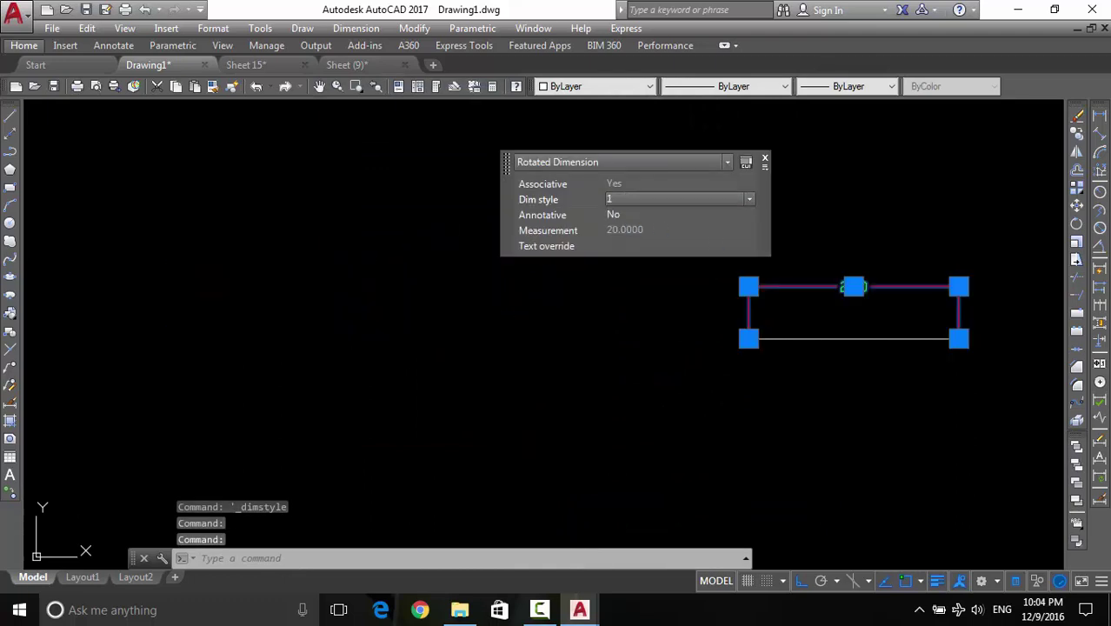
{"action": "key", "text": "Escape"}
Assign style 2 to the rectangle's 61.7 dimension so it reads 61.7095 again
{"action": "scroll", "coordinate": [802, 299], "scroll_direction": "up", "scroll_amount": 3}
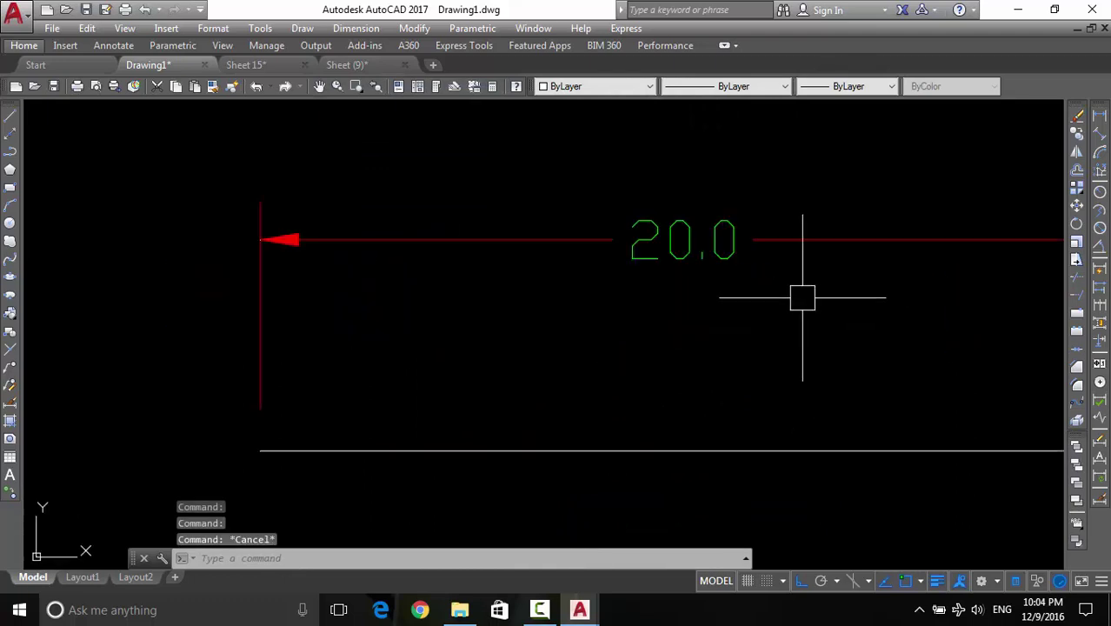
{"action": "scroll", "coordinate": [715, 243], "scroll_direction": "down", "scroll_amount": 2}
{"action": "scroll", "coordinate": [831, 427], "scroll_direction": "down", "scroll_amount": 3}
{"action": "scroll", "coordinate": [741, 213], "scroll_direction": "down", "scroll_amount": 2}
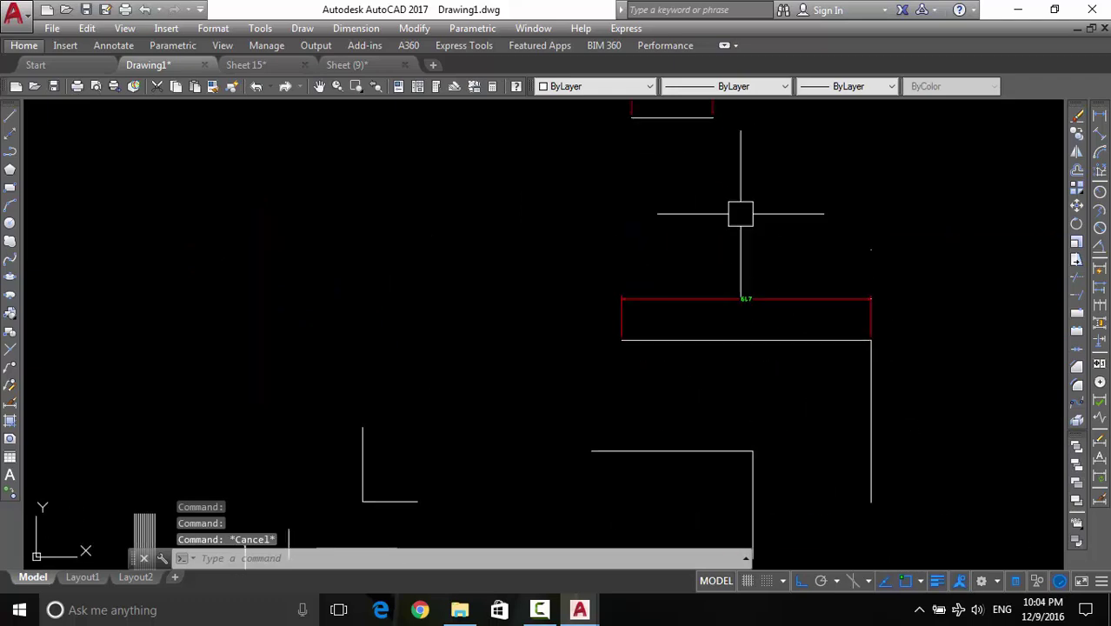
{"action": "scroll", "coordinate": [725, 263], "scroll_direction": "up", "scroll_amount": 2}
{"action": "scroll", "coordinate": [788, 317], "scroll_direction": "up", "scroll_amount": 2}
{"action": "scroll", "coordinate": [751, 322], "scroll_direction": "up", "scroll_amount": 2}
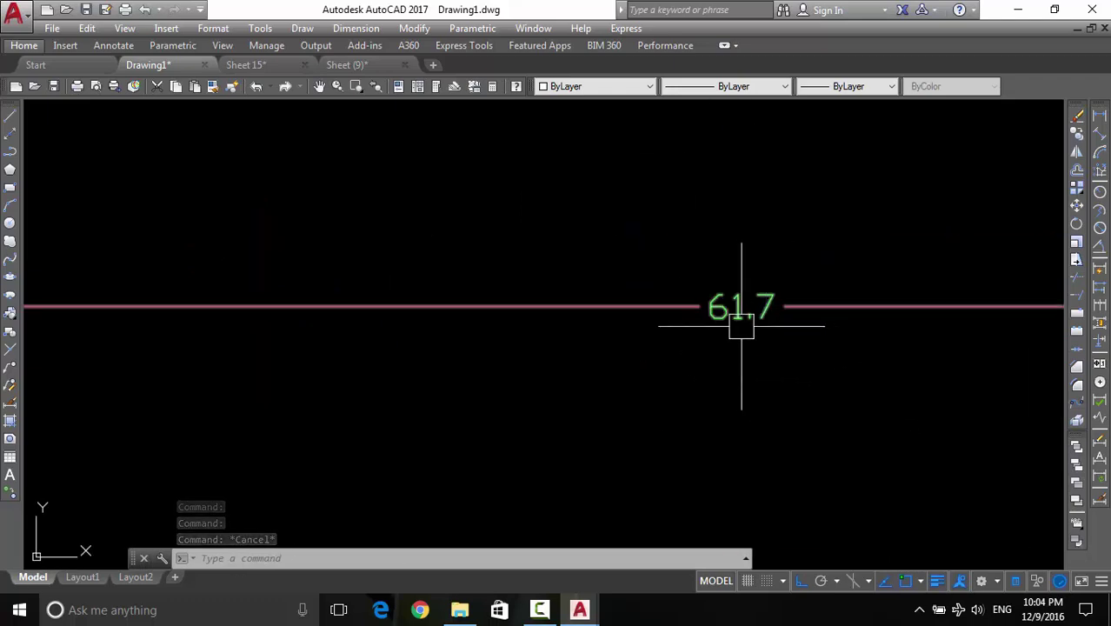
{"action": "middle_click_drag", "start_coordinate": [774, 340], "coordinate": [640, 361]}
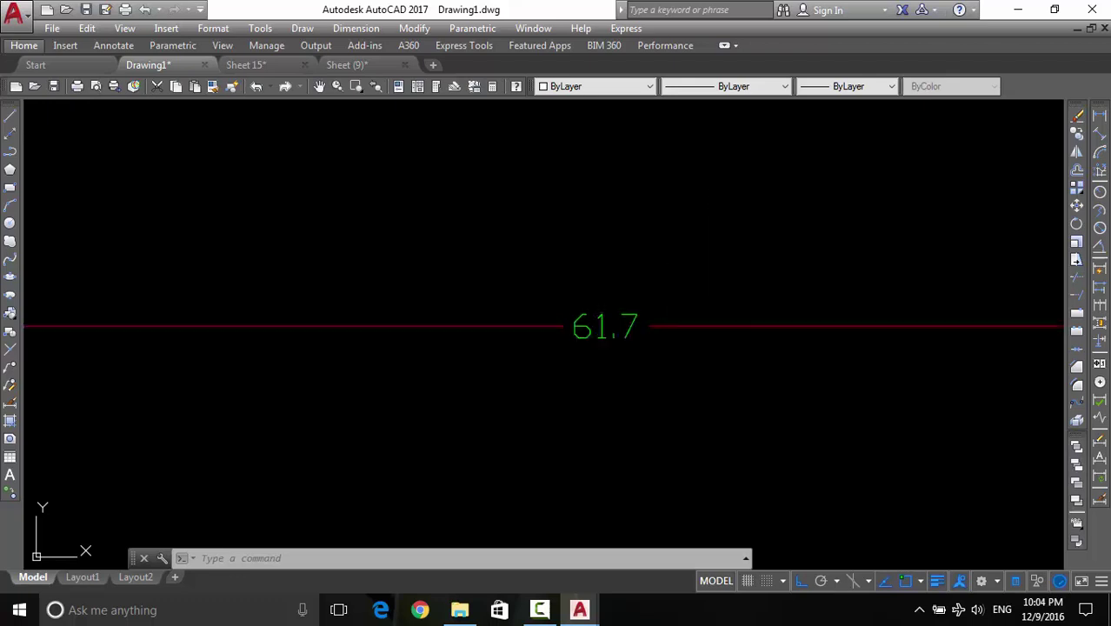
{"action": "left_click", "coordinate": [687, 327]}
{"action": "left_click", "coordinate": [832, 249]}
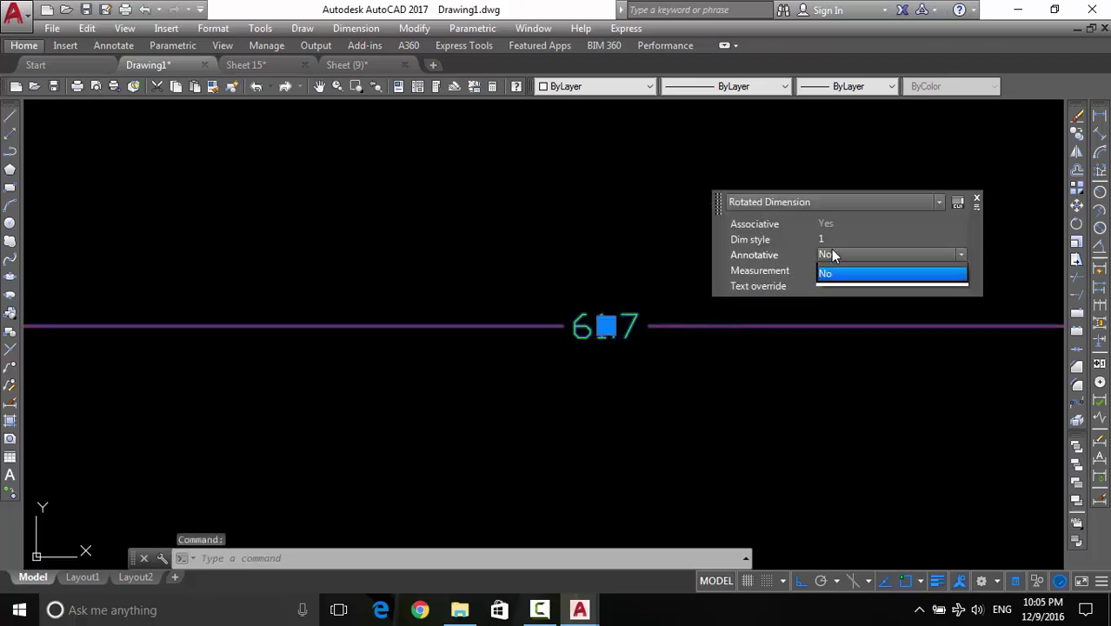
{"action": "left_click", "coordinate": [833, 238]}
{"action": "left_click", "coordinate": [835, 239]}
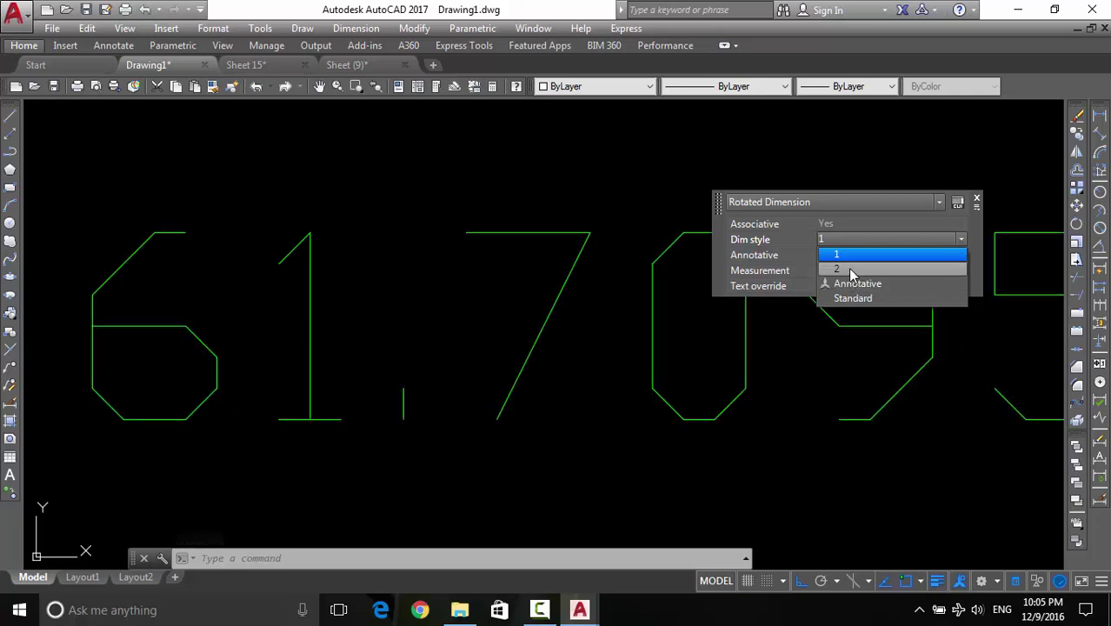
{"action": "left_click", "coordinate": [847, 267]}
{"action": "scroll", "coordinate": [843, 313], "scroll_direction": "down", "scroll_amount": 3}
{"action": "scroll", "coordinate": [817, 348], "scroll_direction": "down", "scroll_amount": 3}
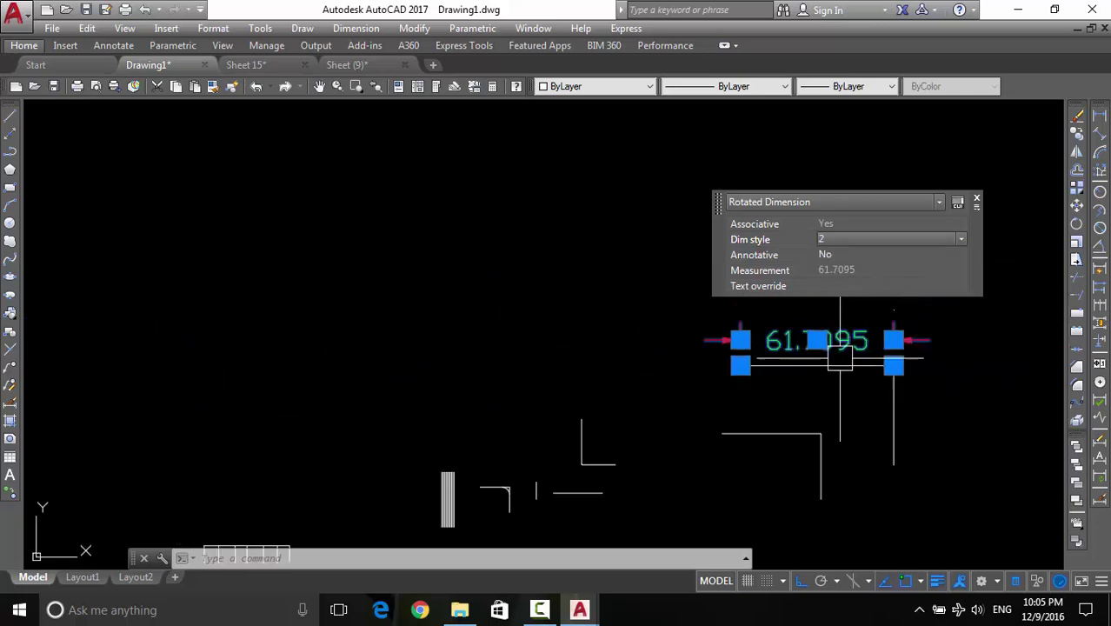
{"action": "scroll", "coordinate": [765, 365], "scroll_direction": "up", "scroll_amount": 3}
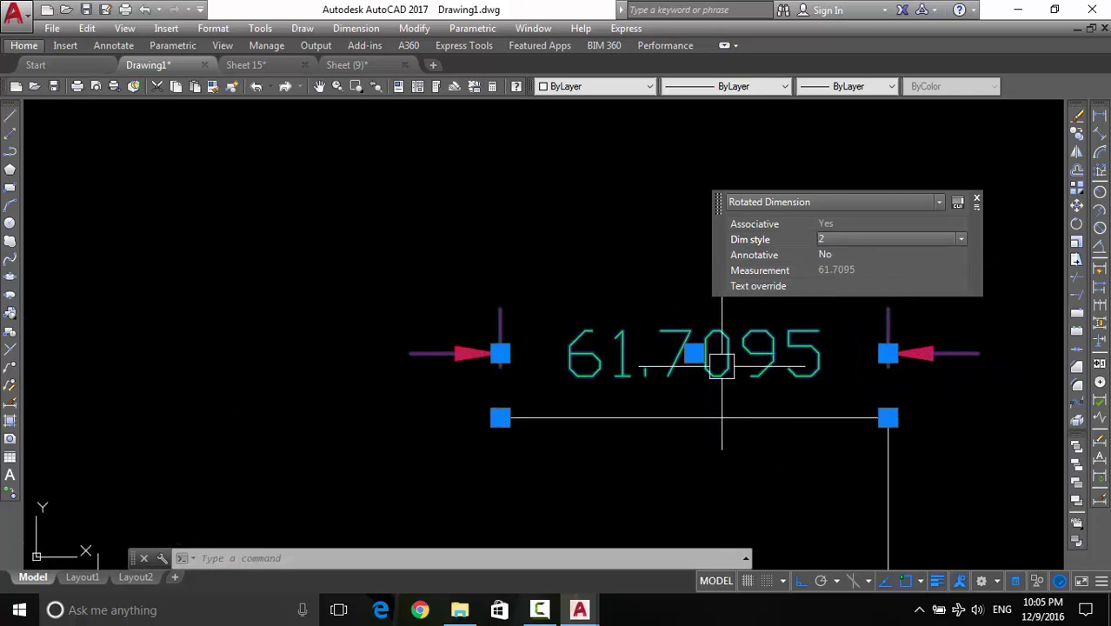
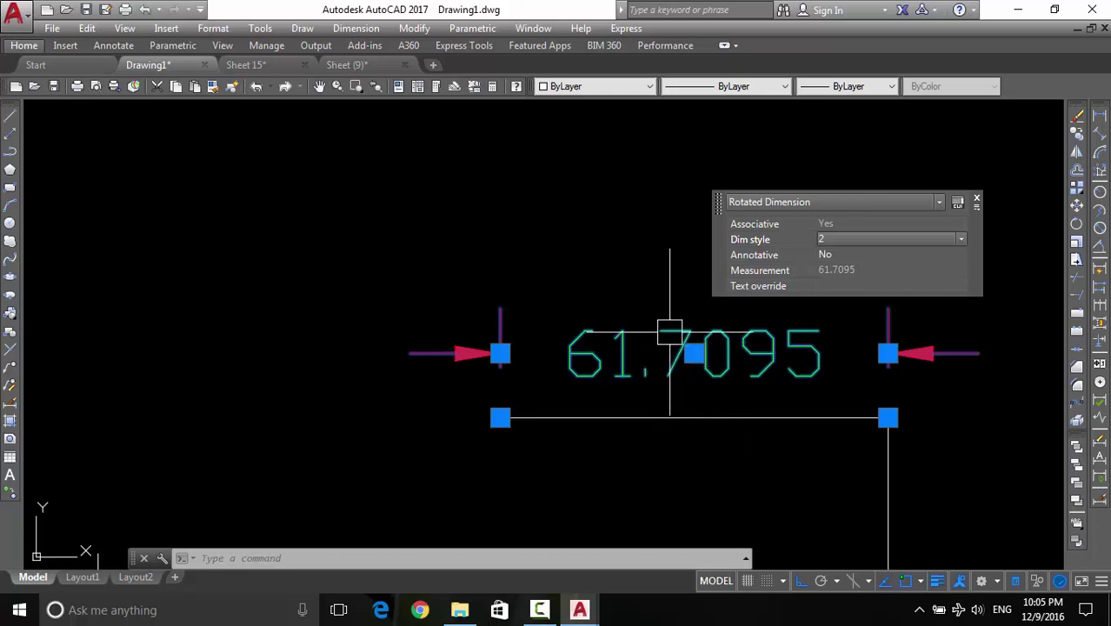
Switch the 61.7095 dimension to the other dimension style so it reads 61.7 in red
{"action": "scroll", "coordinate": [665, 331], "scroll_direction": "down", "scroll_amount": 3}
{"action": "scroll", "coordinate": [615, 236], "scroll_direction": "up", "scroll_amount": 4}
{"action": "middle_click_drag", "start_coordinate": [595, 342], "coordinate": [541, 203]}
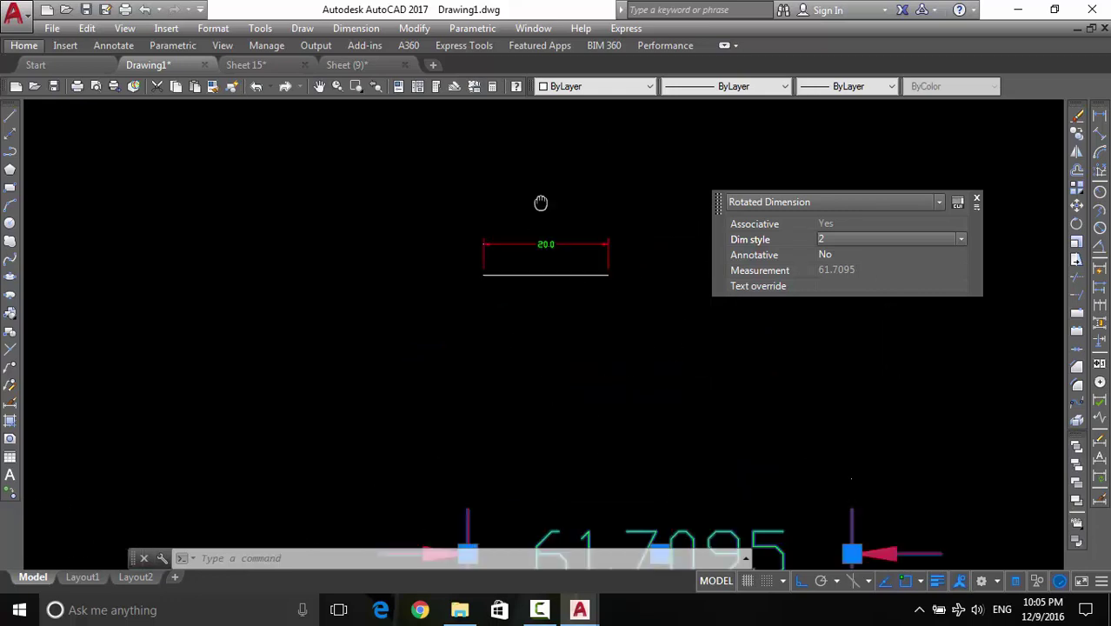
{"action": "scroll", "coordinate": [644, 446], "scroll_direction": "up", "scroll_amount": 2}
{"action": "mouse_move", "coordinate": [622, 338]}
{"action": "middle_mouse_down"}
{"action": "mouse_move", "coordinate": [606, 298]}
{"action": "mouse_move", "coordinate": [564, 252]}
{"action": "middle_mouse_up"}
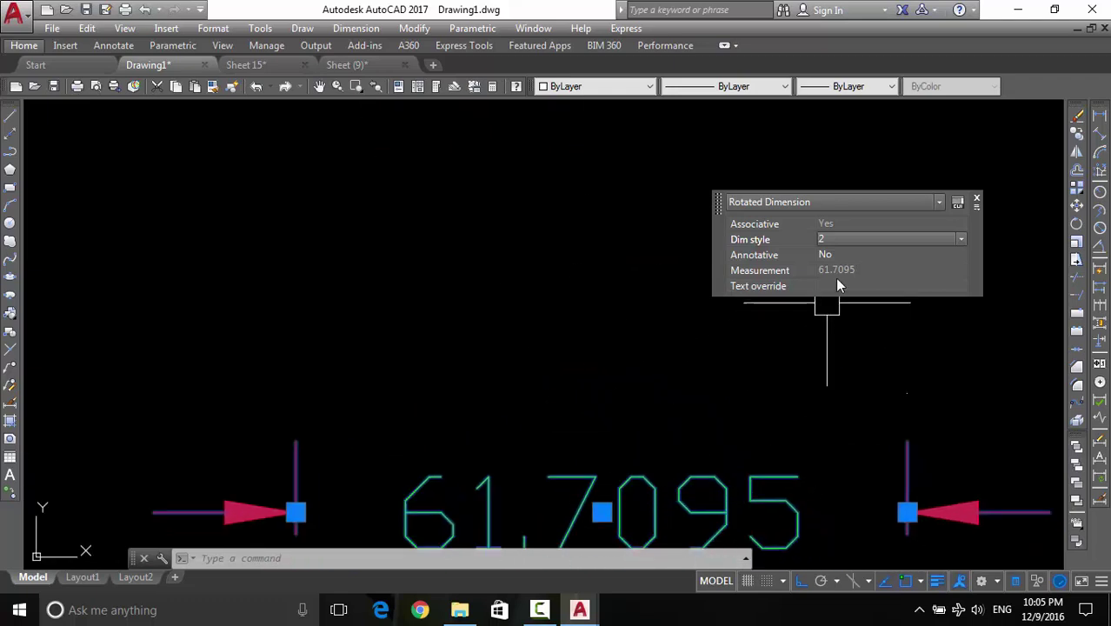
{"action": "left_click", "coordinate": [839, 234]}
{"action": "left_click", "coordinate": [838, 249]}
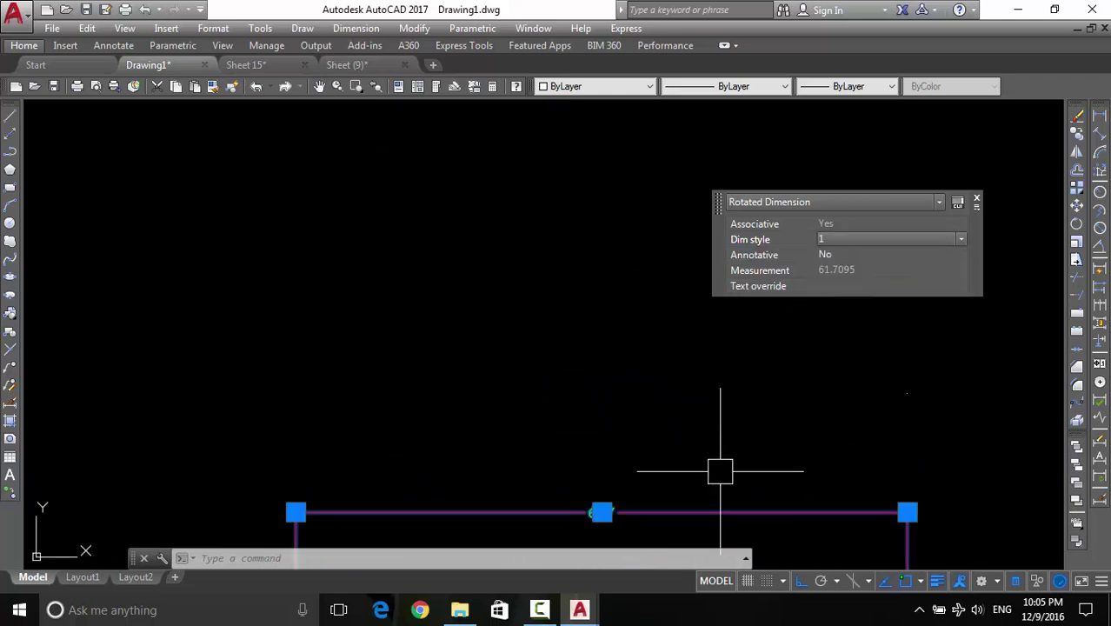
{"action": "key", "text": "Escape"}
Pan and zoom past the 20.0 dimension to bring empty space left of the dimensions into view
{"action": "scroll", "coordinate": [566, 383], "scroll_direction": "up", "scroll_amount": 5}
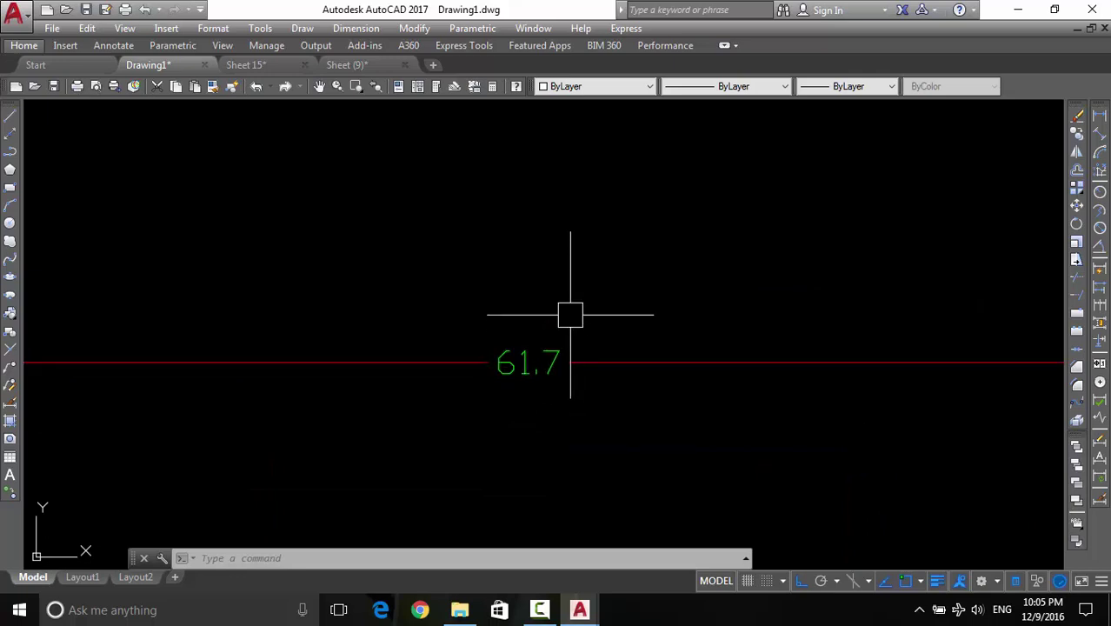
{"action": "scroll", "coordinate": [570, 312], "scroll_direction": "down", "scroll_amount": 3}
{"action": "scroll", "coordinate": [380, 261], "scroll_direction": "down", "scroll_amount": 3}
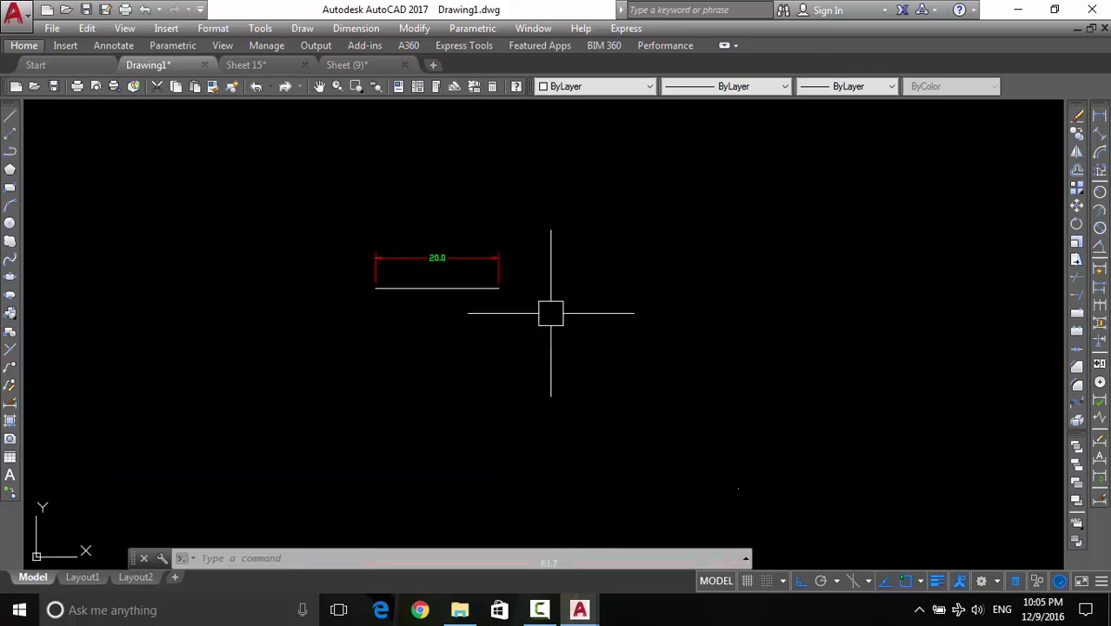
{"action": "scroll", "coordinate": [402, 244], "scroll_direction": "up", "scroll_amount": 3}
{"action": "scroll", "coordinate": [403, 243], "scroll_direction": "up", "scroll_amount": 2}
{"action": "mouse_move", "coordinate": [580, 344]}
{"action": "middle_mouse_down"}
{"action": "mouse_move", "coordinate": [743, 316]}
{"action": "mouse_move", "coordinate": [585, 256]}
{"action": "middle_mouse_up"}
{"action": "scroll", "coordinate": [601, 323], "scroll_direction": "down", "scroll_amount": 2}
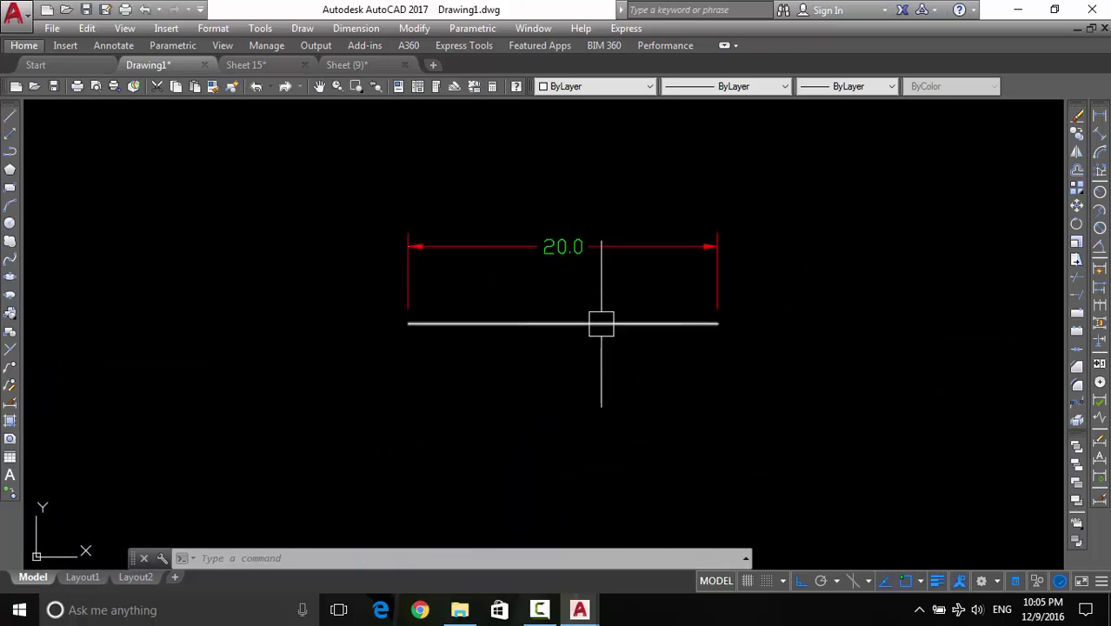
{"action": "middle_click_drag", "start_coordinate": [601, 324], "coordinate": [645, 290]}
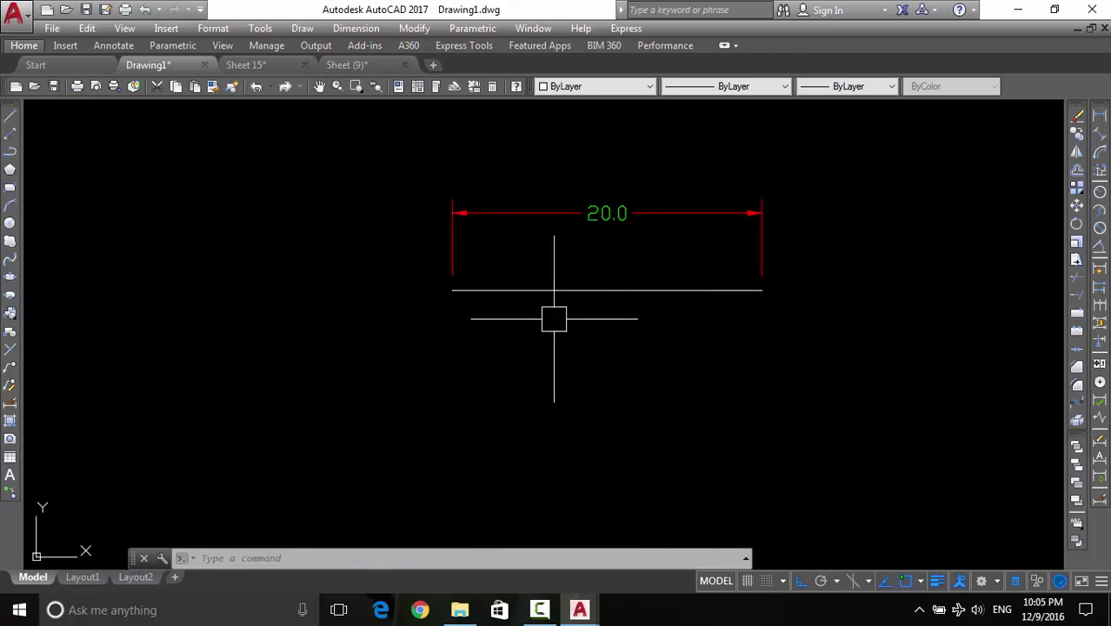
{"action": "middle_click_drag", "start_coordinate": [509, 241], "coordinate": [601, 284]}
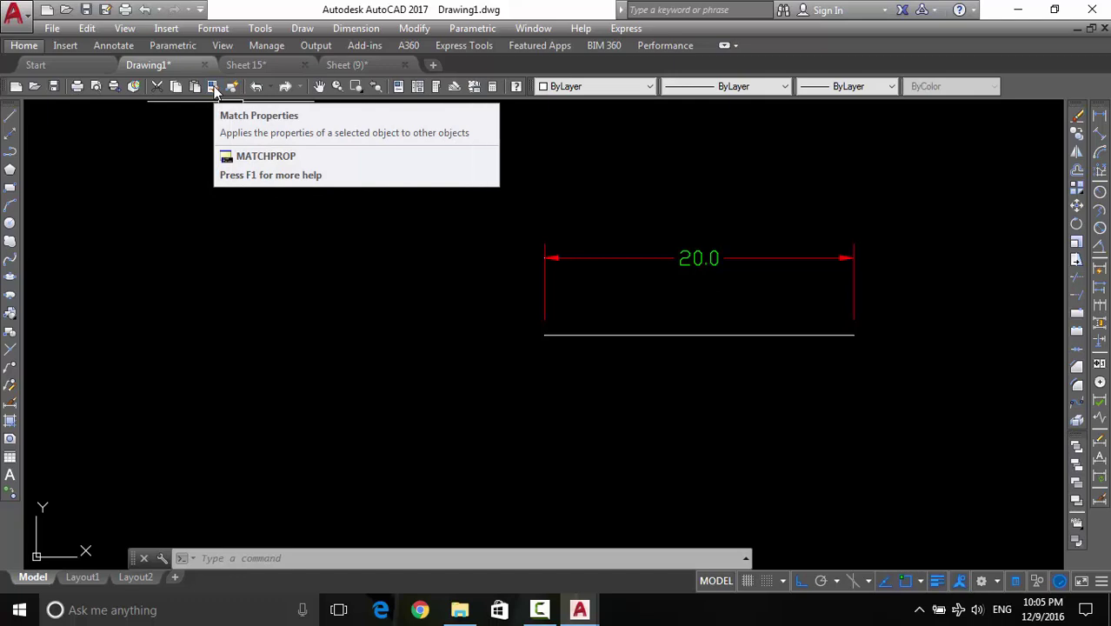
{"action": "middle_click_drag", "start_coordinate": [538, 138], "coordinate": [645, 213]}
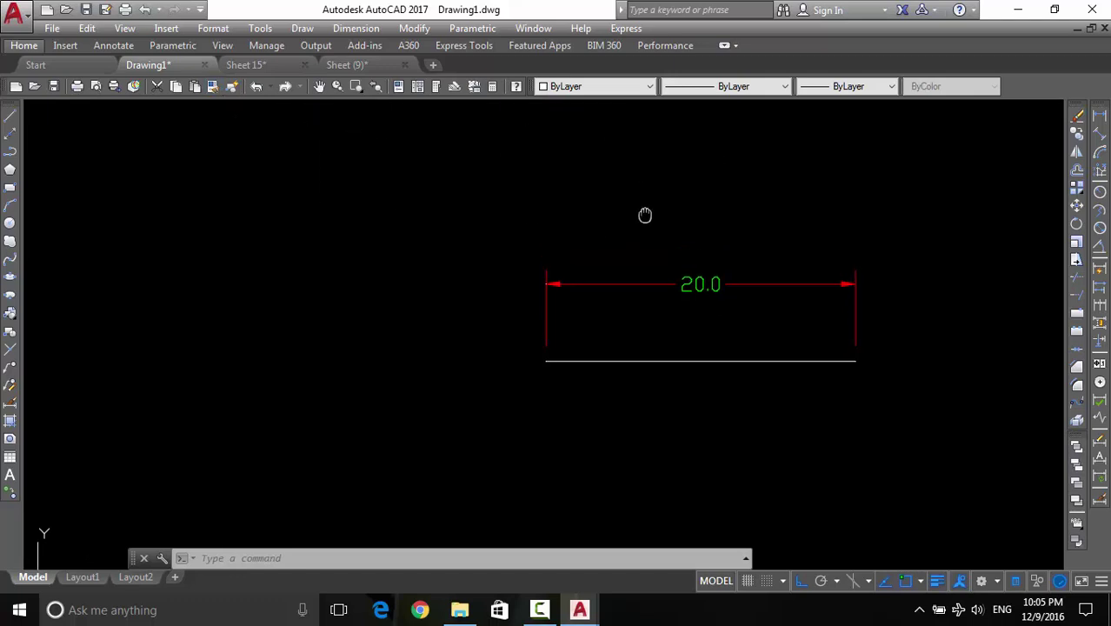
{"action": "scroll", "coordinate": [722, 206], "scroll_direction": "down", "scroll_amount": 2}
{"action": "middle_click_drag", "start_coordinate": [722, 206], "coordinate": [749, 271]}
{"action": "scroll", "coordinate": [749, 271], "scroll_direction": "down", "scroll_amount": 2}
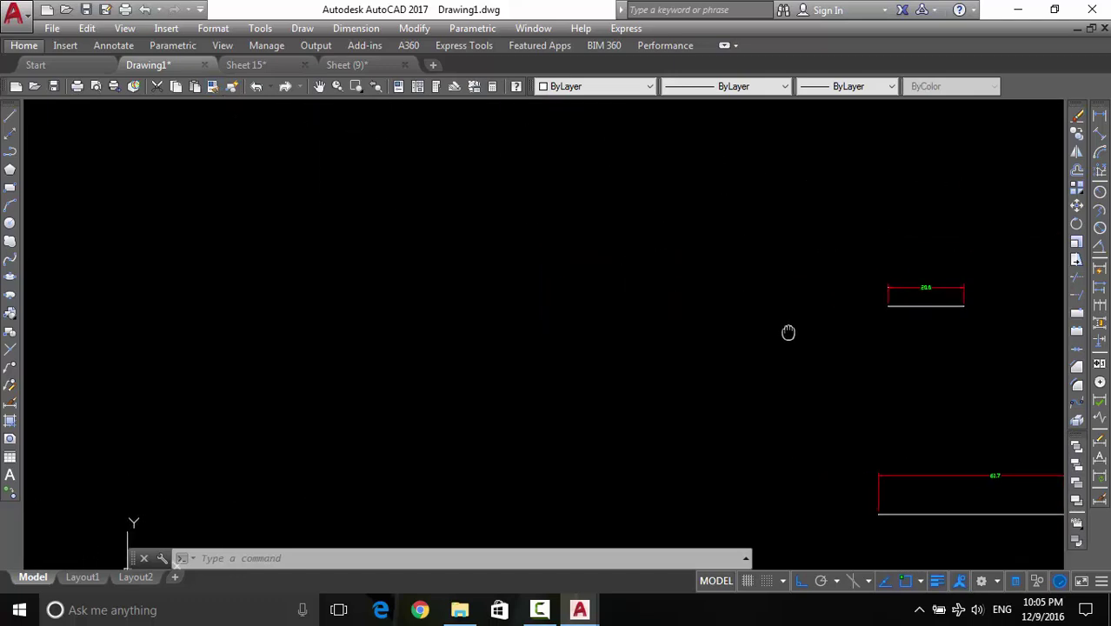
Draw a 10-unit horizontal line in empty space with the L command
{"action": "type", "text": "l"}
{"action": "key", "text": "Return"}
{"action": "left_click", "coordinate": [299, 307]}
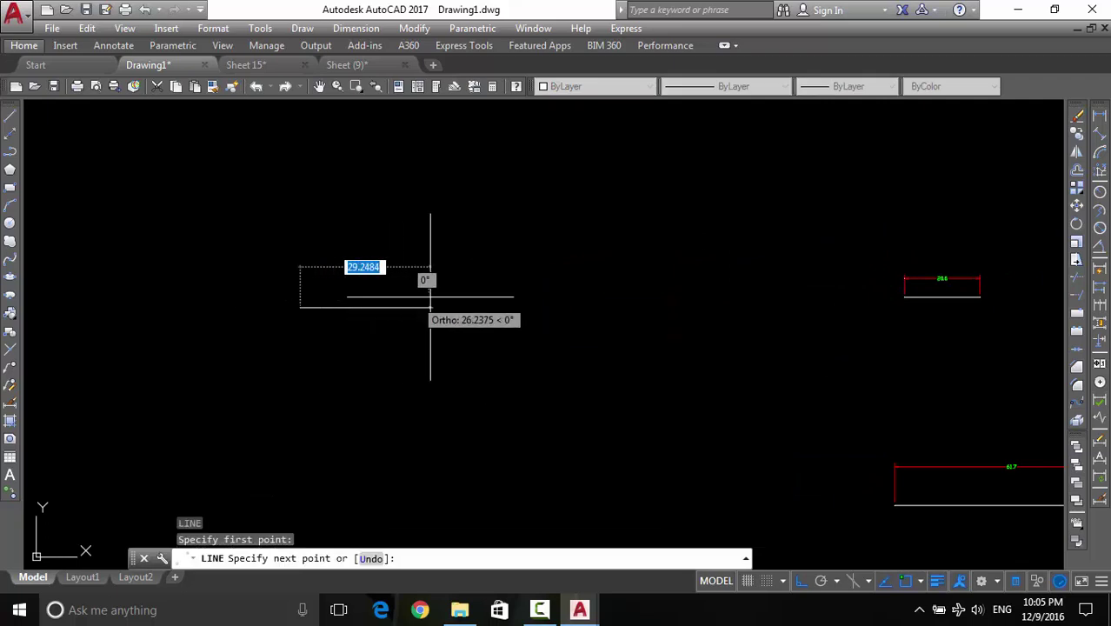
{"action": "type", "text": "10"}
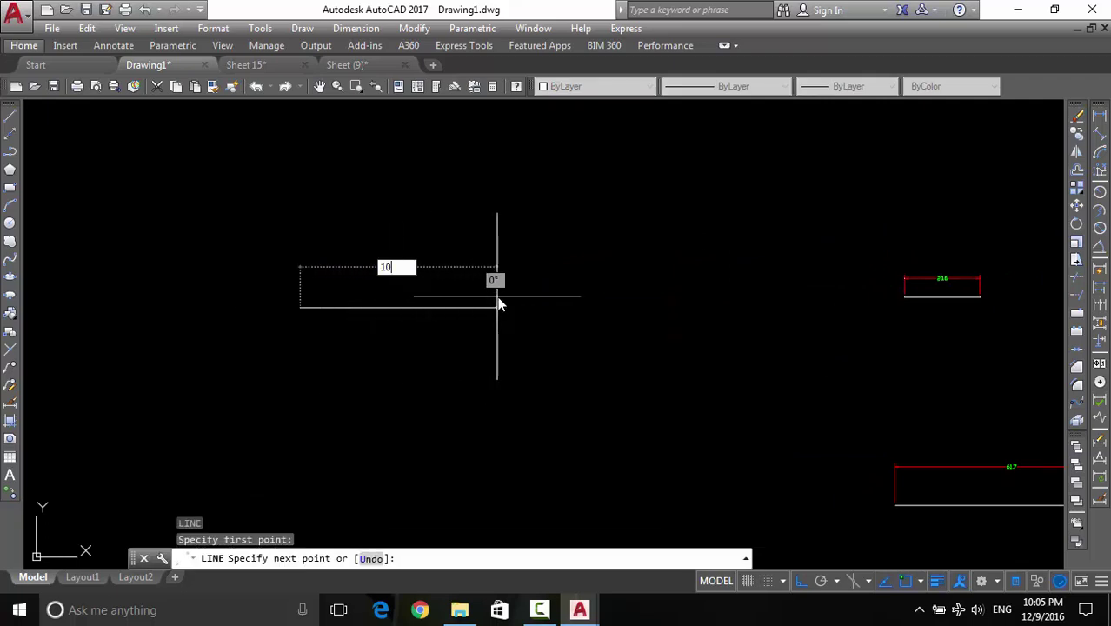
{"action": "key", "text": "Return"}
{"action": "scroll", "coordinate": [496, 292], "scroll_direction": "down", "scroll_amount": 3}
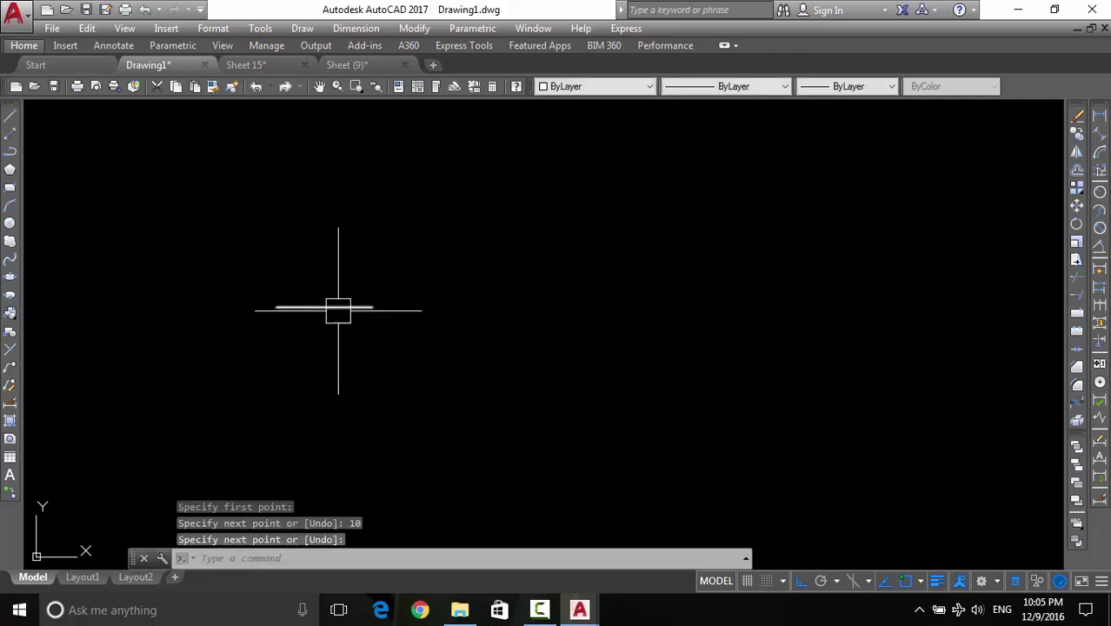
{"action": "key", "text": "Return"}
{"action": "left_click", "coordinate": [456, 300]}
{"action": "key", "text": "Escape"}
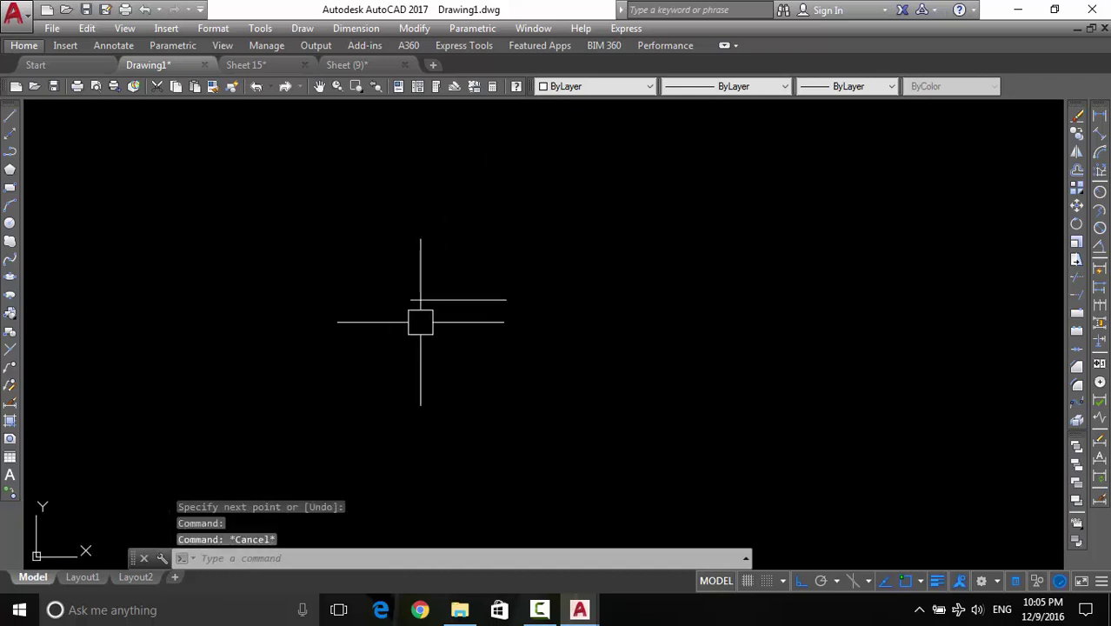
Draw a second 10-unit line below the first one
{"action": "key", "text": "Return"}
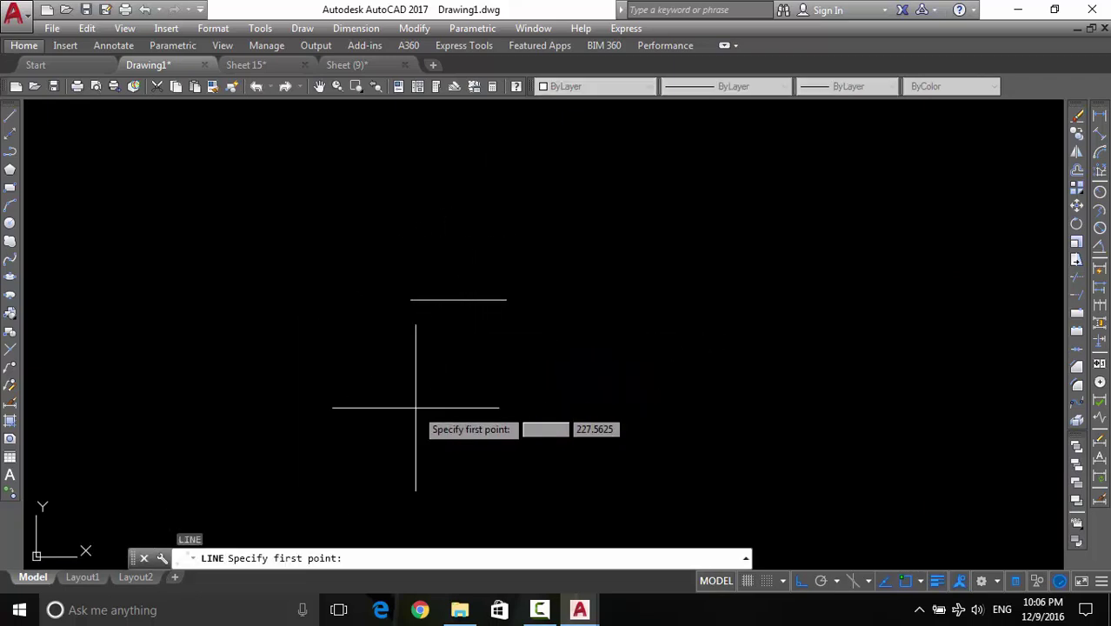
{"action": "left_click", "coordinate": [416, 407]}
{"action": "type", "text": "10"}
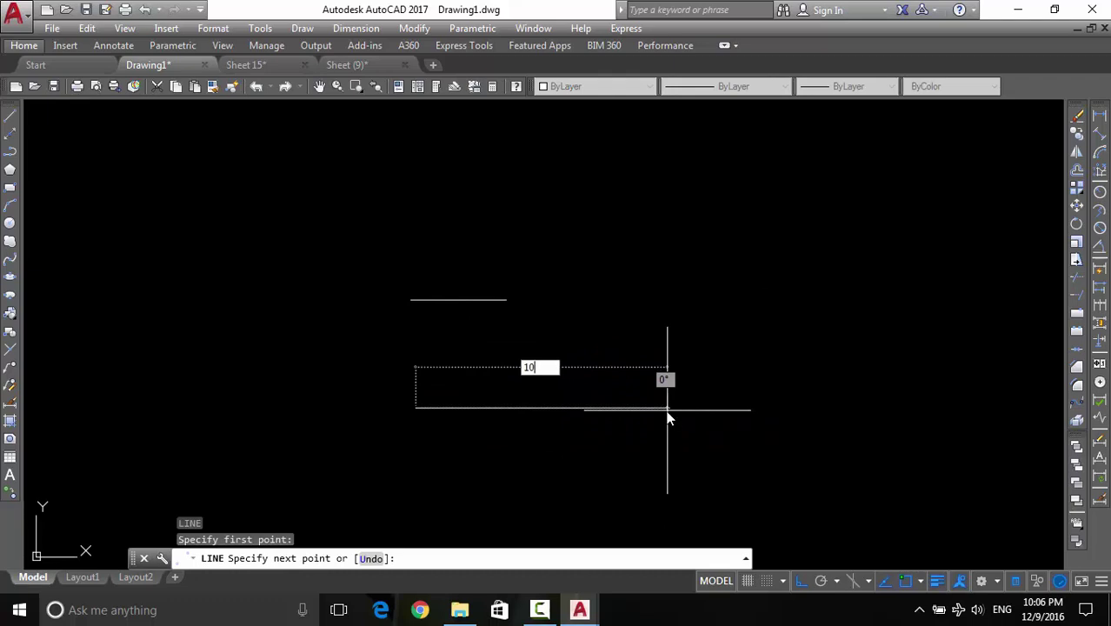
{"action": "key", "text": "Return"}
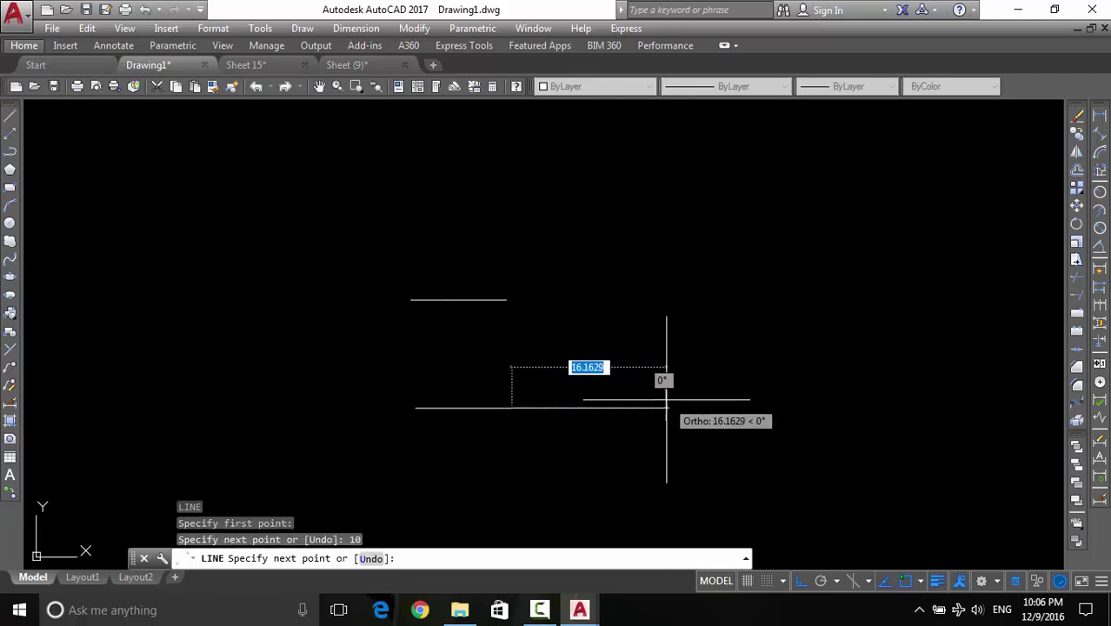
{"action": "type", "text": "5b"}
{"action": "key", "text": "Escape"}
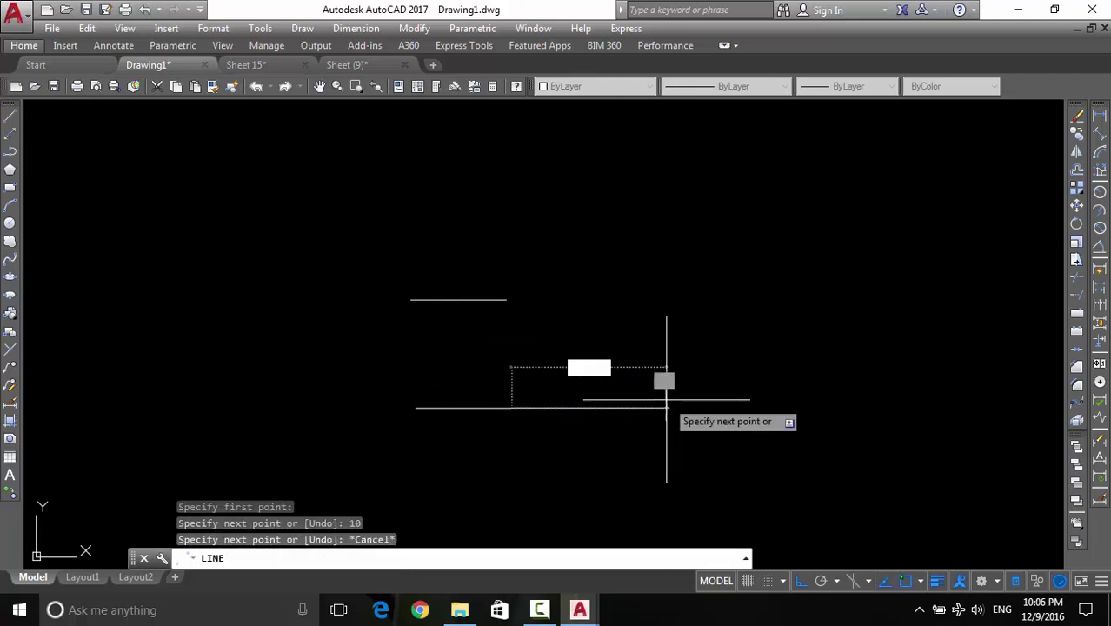
Grip-stretch the lower line's right end 5 units further
{"action": "left_click", "coordinate": [505, 399]}
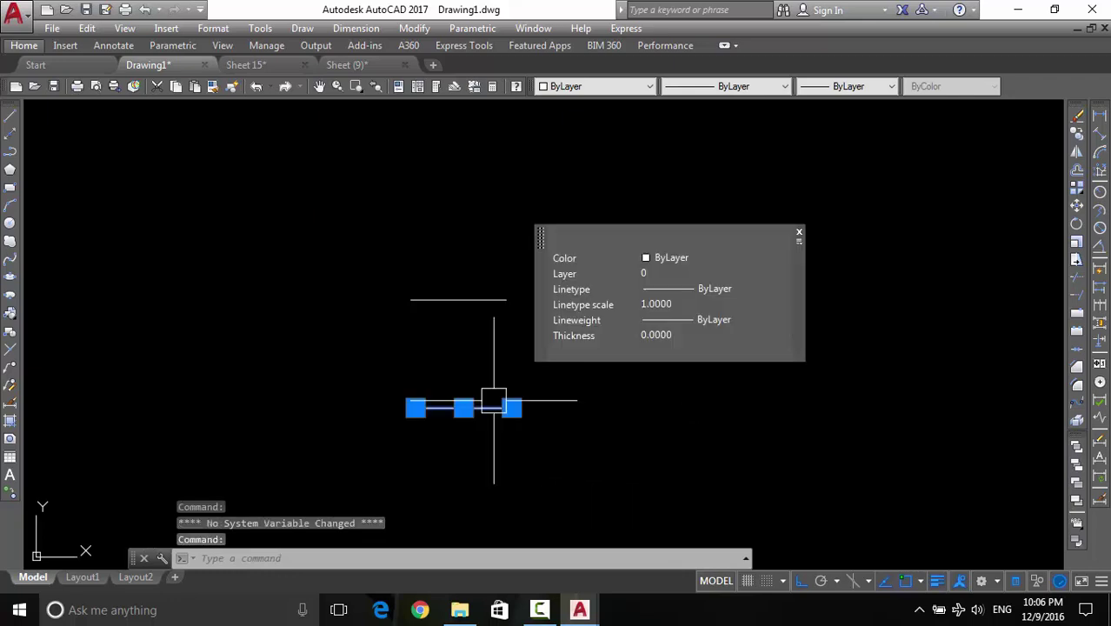
{"action": "left_click", "coordinate": [512, 407]}
{"action": "type", "text": "5"}
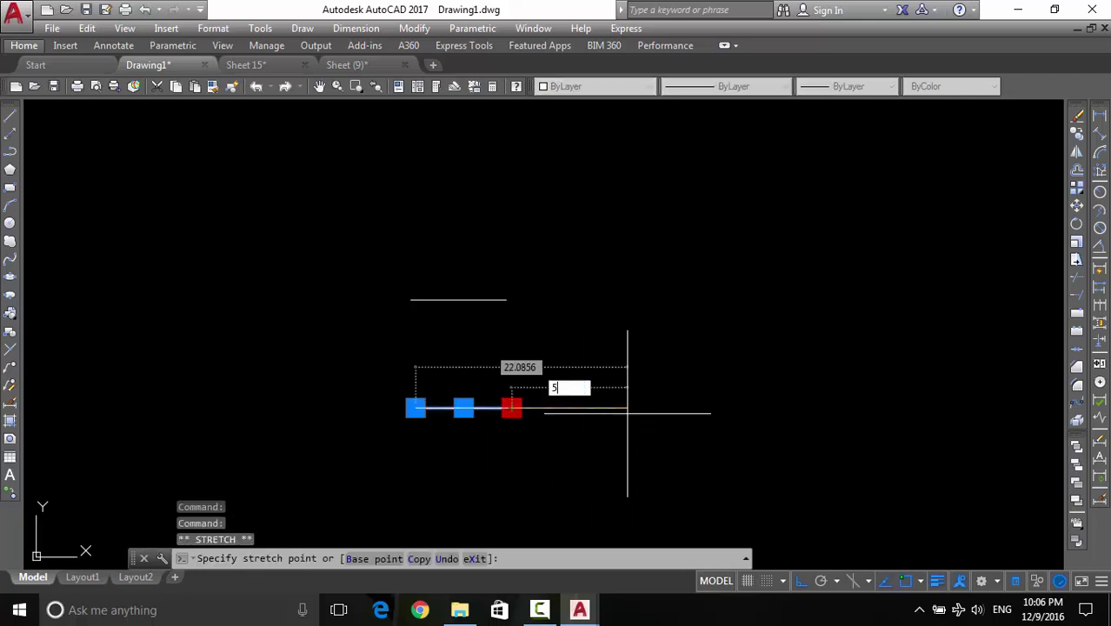
{"action": "key", "text": "Return"}
{"action": "key", "text": "Escape"}
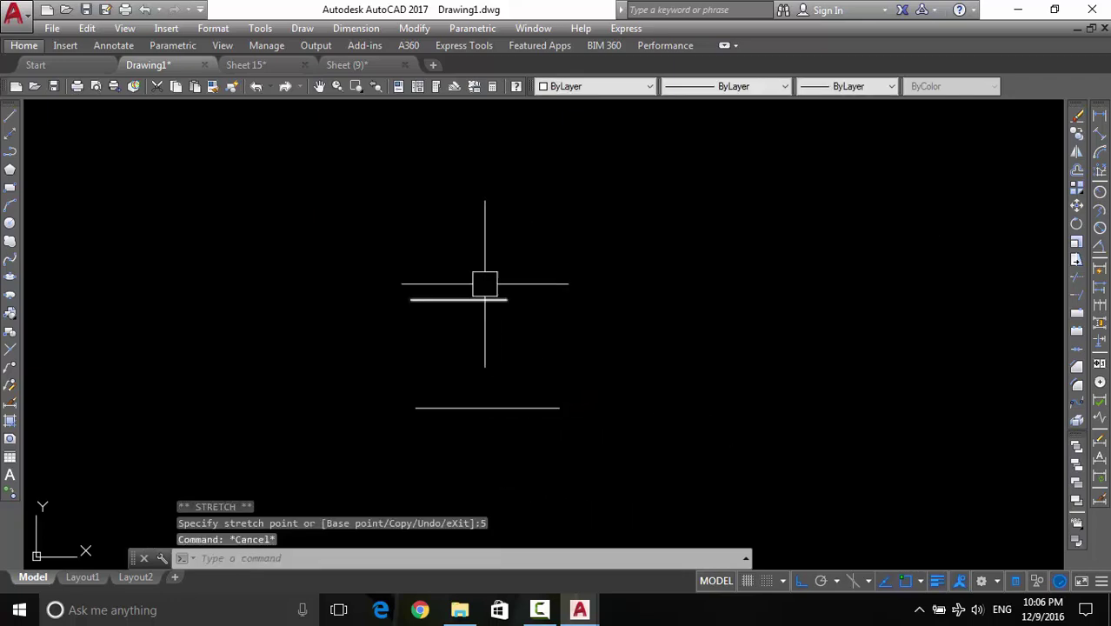
{"action": "left_click", "coordinate": [462, 308]}
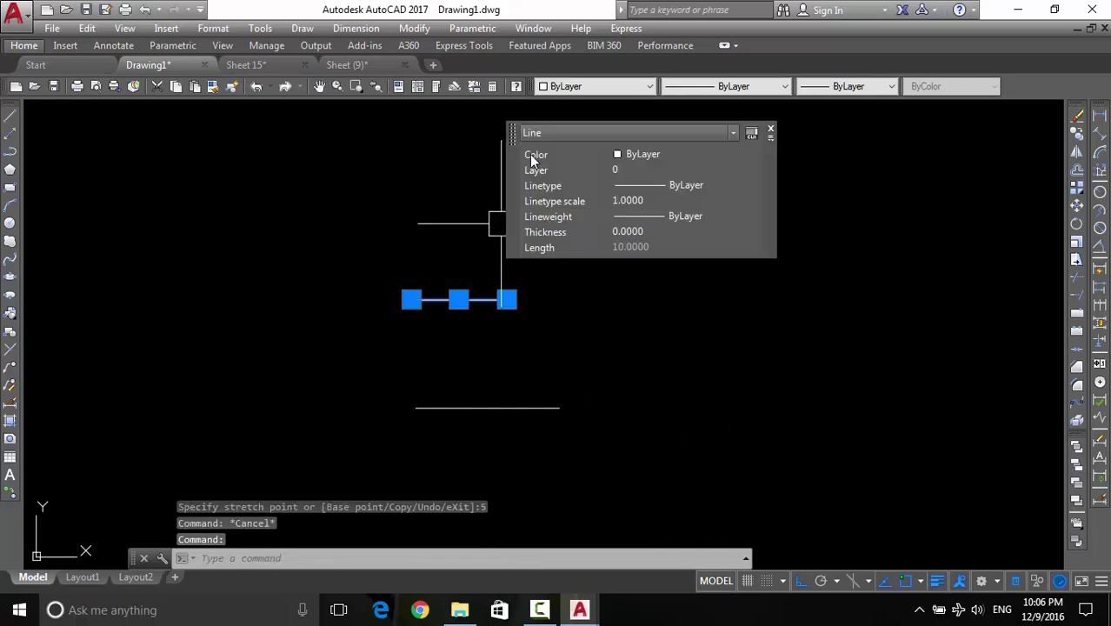
{"action": "left_click", "coordinate": [653, 153]}
{"action": "left_click", "coordinate": [623, 199]}
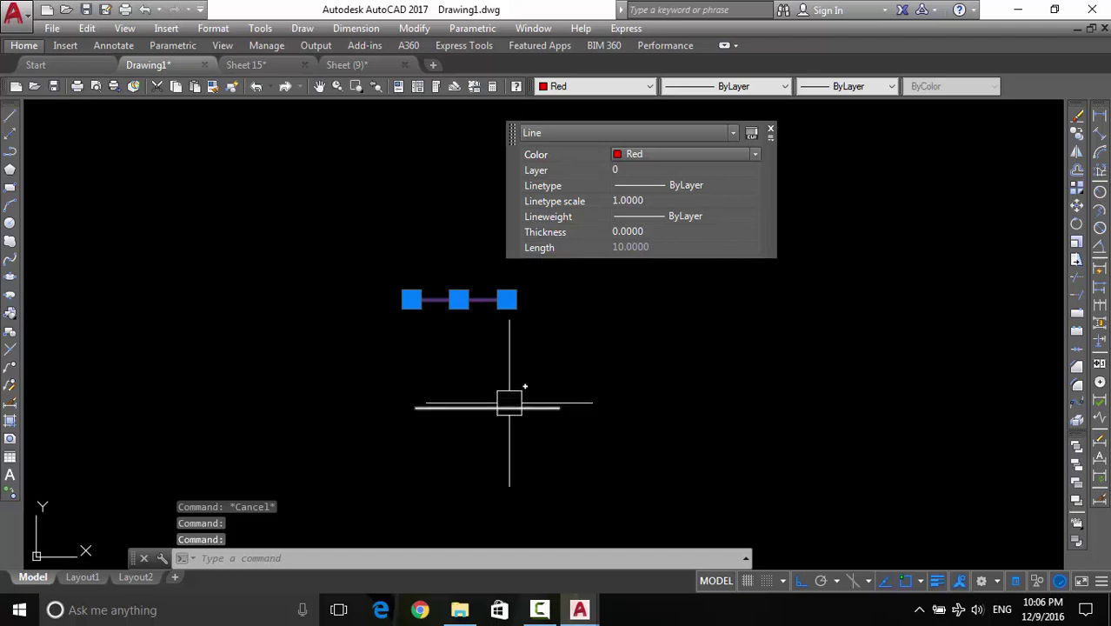
{"action": "left_click", "coordinate": [666, 185]}
{"action": "left_click", "coordinate": [665, 183]}
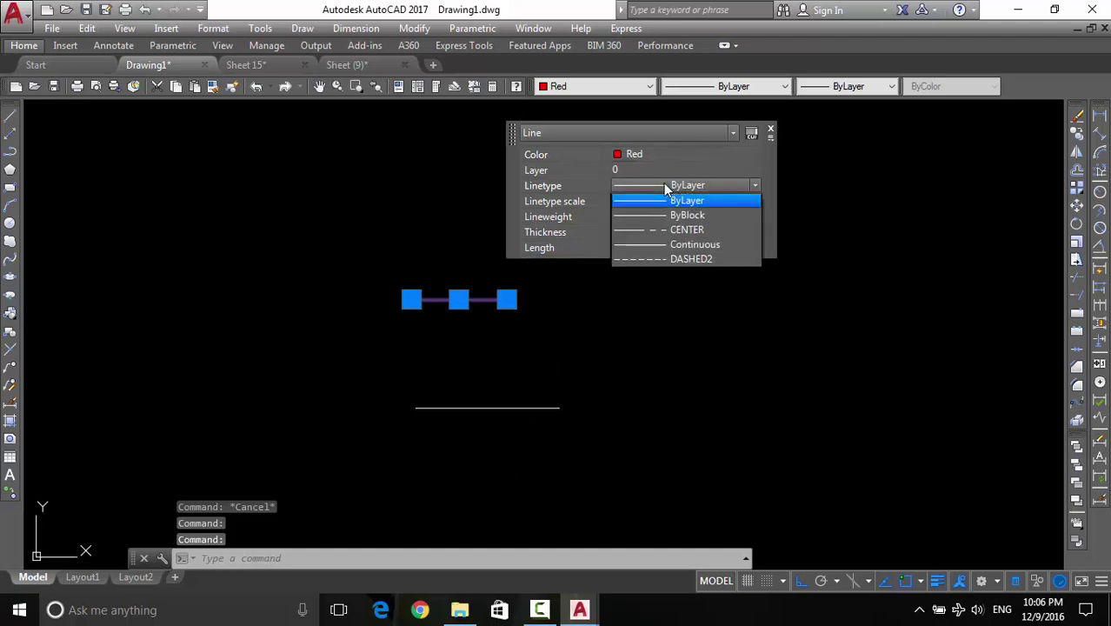
{"action": "left_click", "coordinate": [658, 231]}
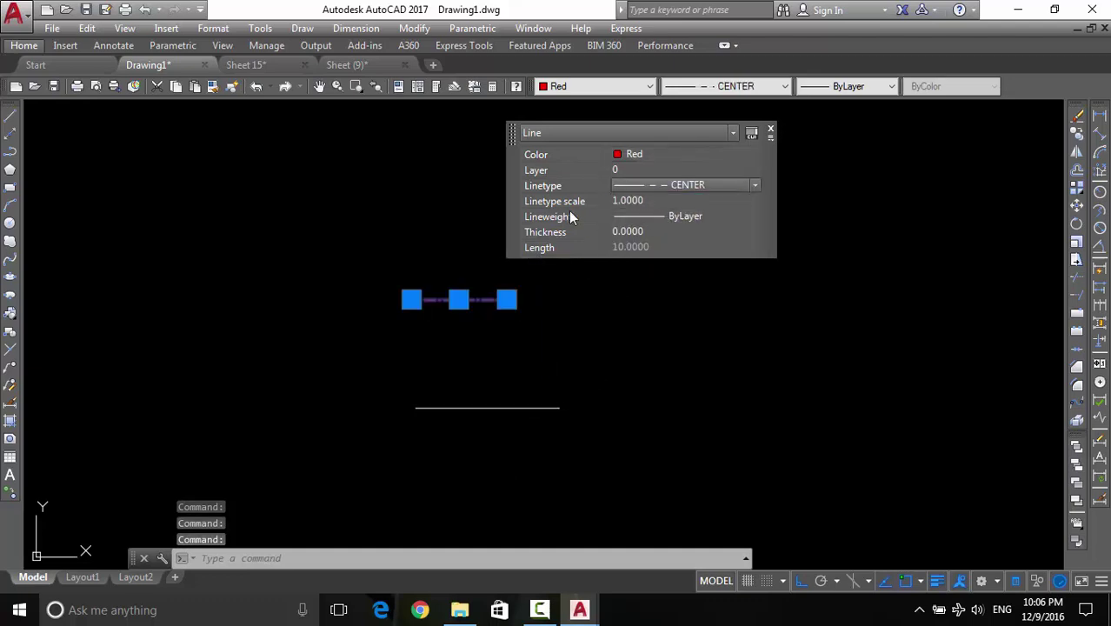
{"action": "left_click", "coordinate": [659, 216]}
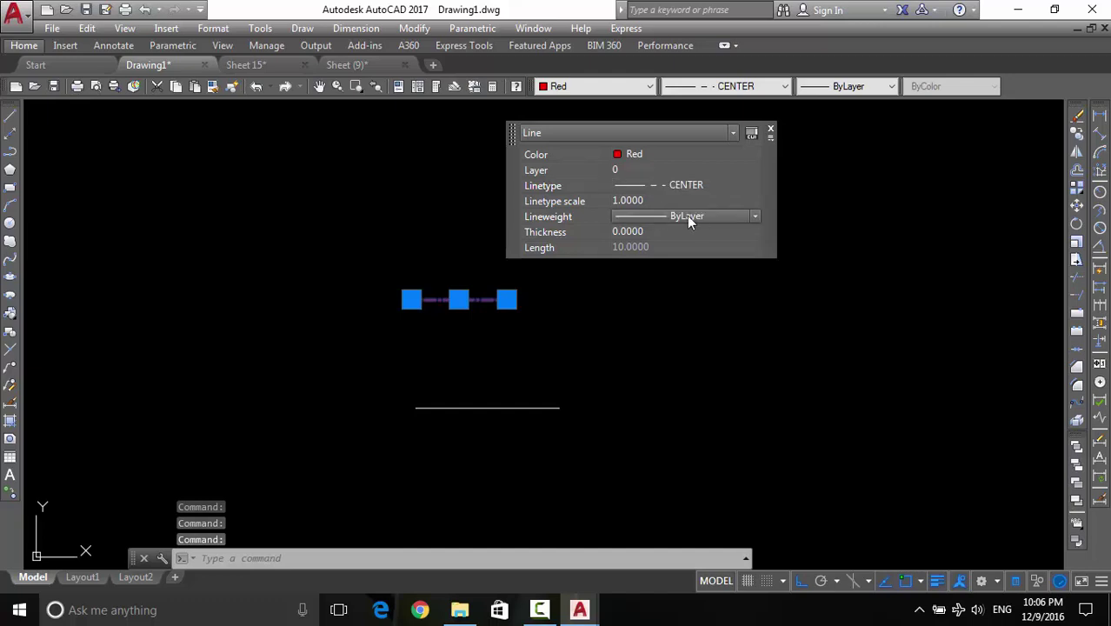
{"action": "left_click", "coordinate": [687, 216]}
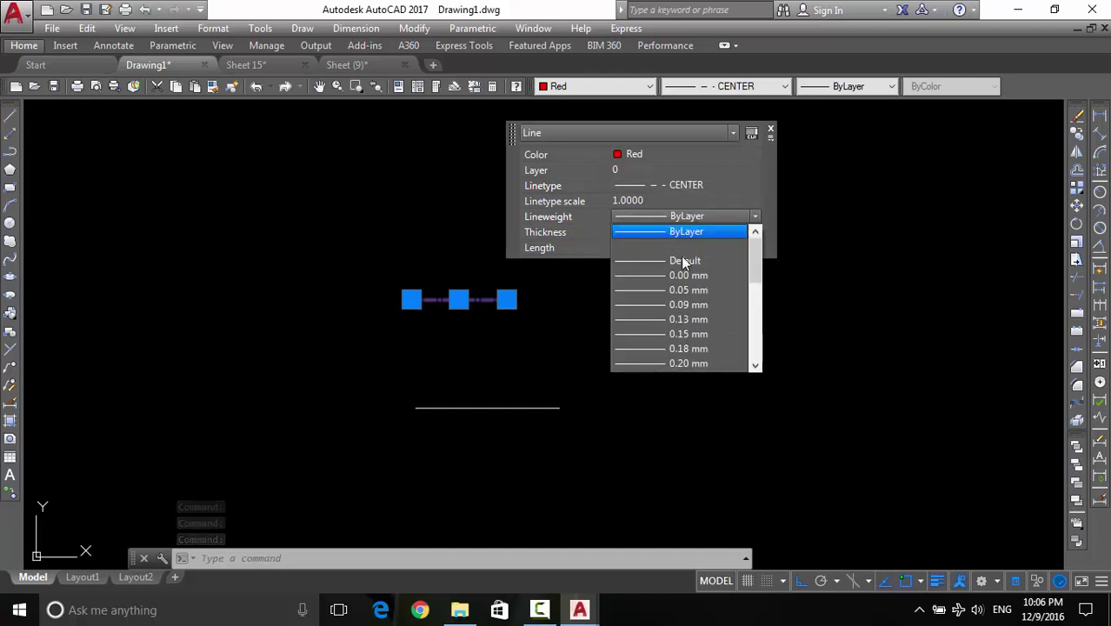
{"action": "scroll", "coordinate": [683, 315], "scroll_direction": "down", "scroll_amount": 1}
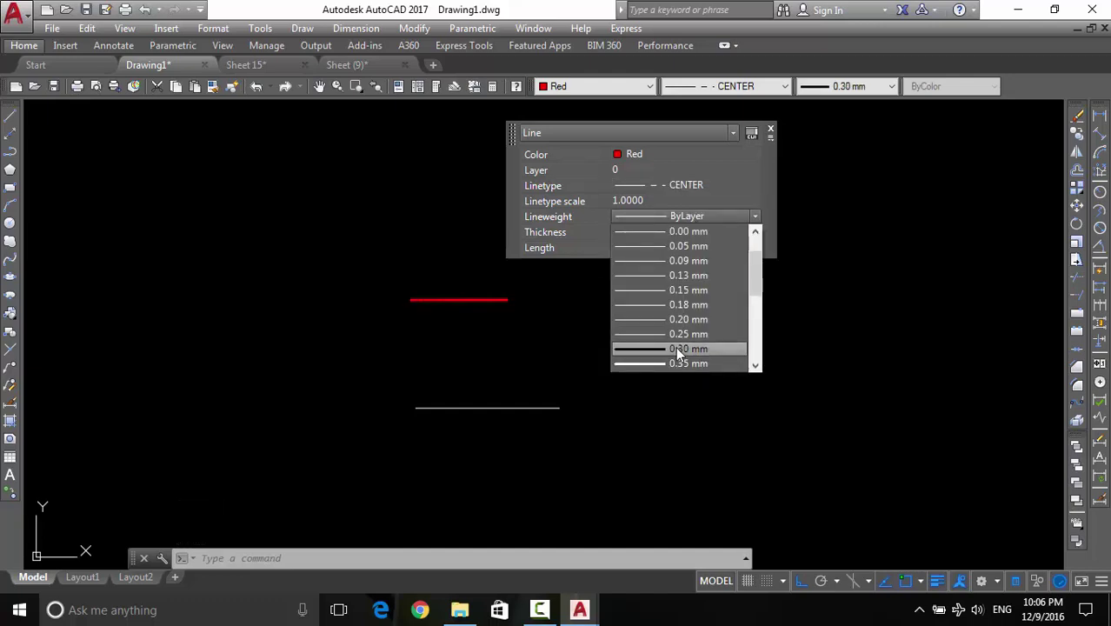
{"action": "left_click", "coordinate": [677, 348]}
{"action": "key", "text": "Escape"}
{"action": "scroll", "coordinate": [462, 306], "scroll_direction": "up", "scroll_amount": 1}
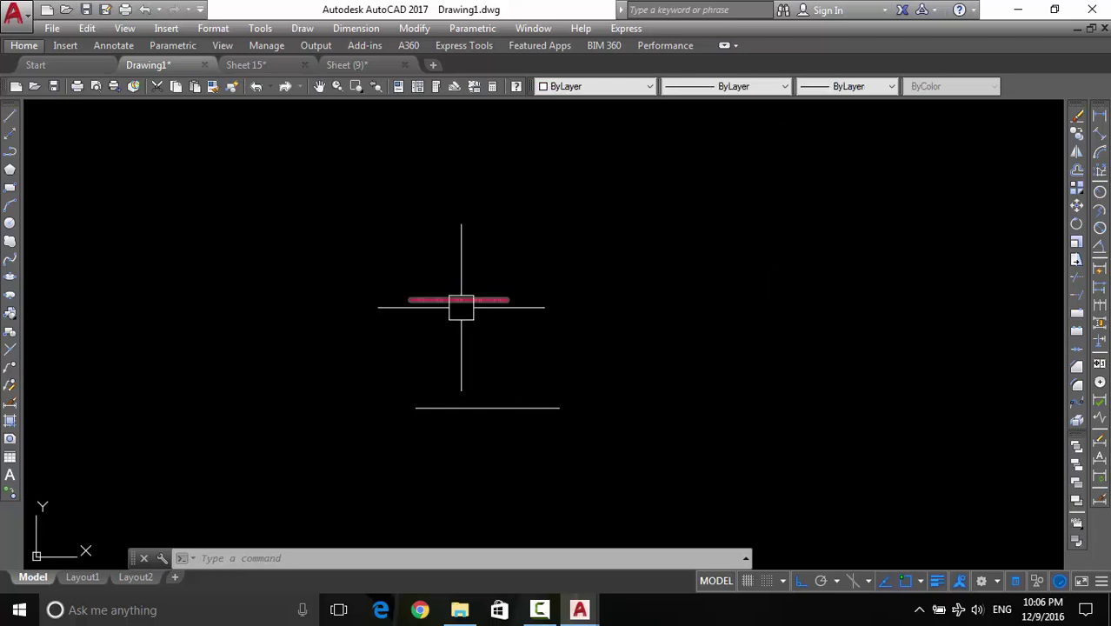
{"action": "scroll", "coordinate": [464, 303], "scroll_direction": "up", "scroll_amount": 3}
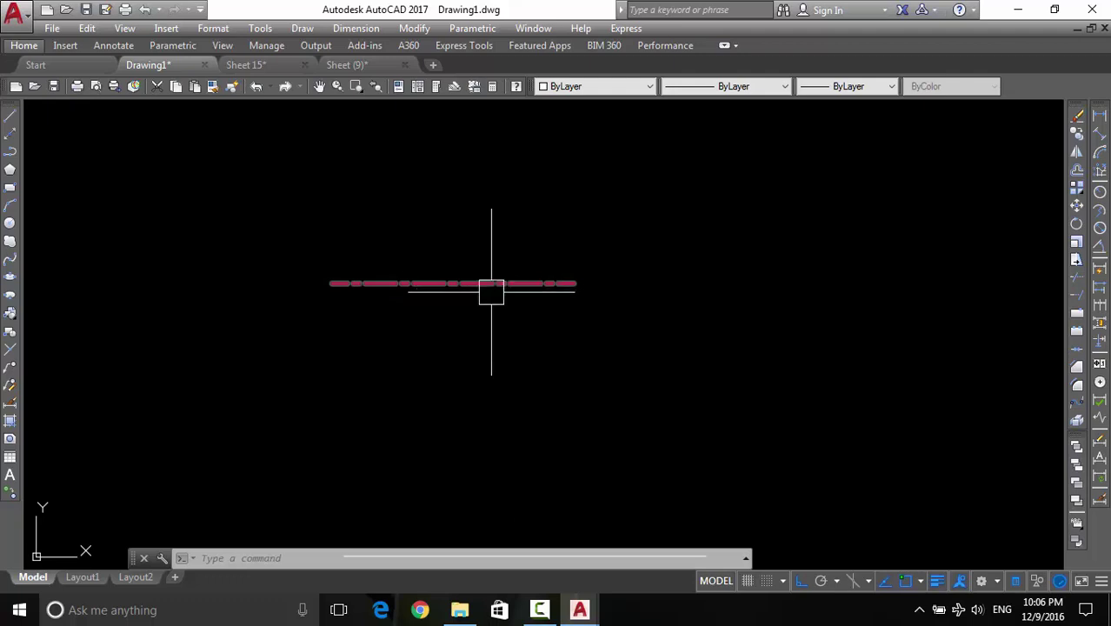
{"action": "scroll", "coordinate": [491, 291], "scroll_direction": "up", "scroll_amount": 4}
{"action": "left_click", "coordinate": [474, 270]}
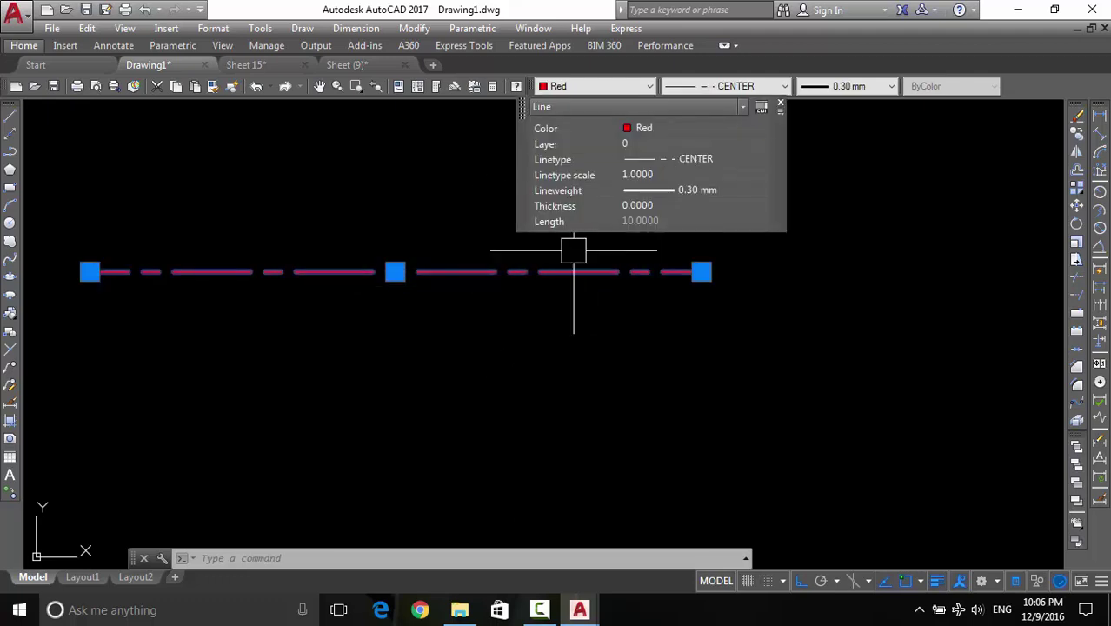
{"action": "key", "text": "Escape"}
{"action": "scroll", "coordinate": [547, 281], "scroll_direction": "down", "scroll_amount": 4}
{"action": "middle_click_drag", "start_coordinate": [559, 291], "coordinate": [539, 179]}
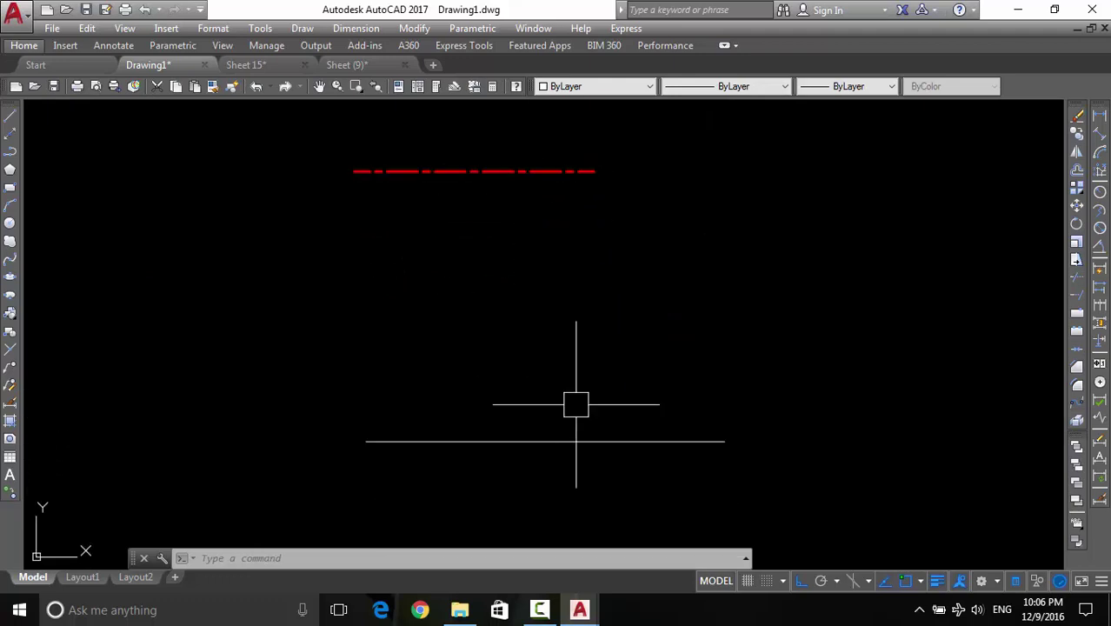
Inspect the white line's colour, linetype and lineweight, leaving them unchanged
{"action": "left_click", "coordinate": [589, 442]}
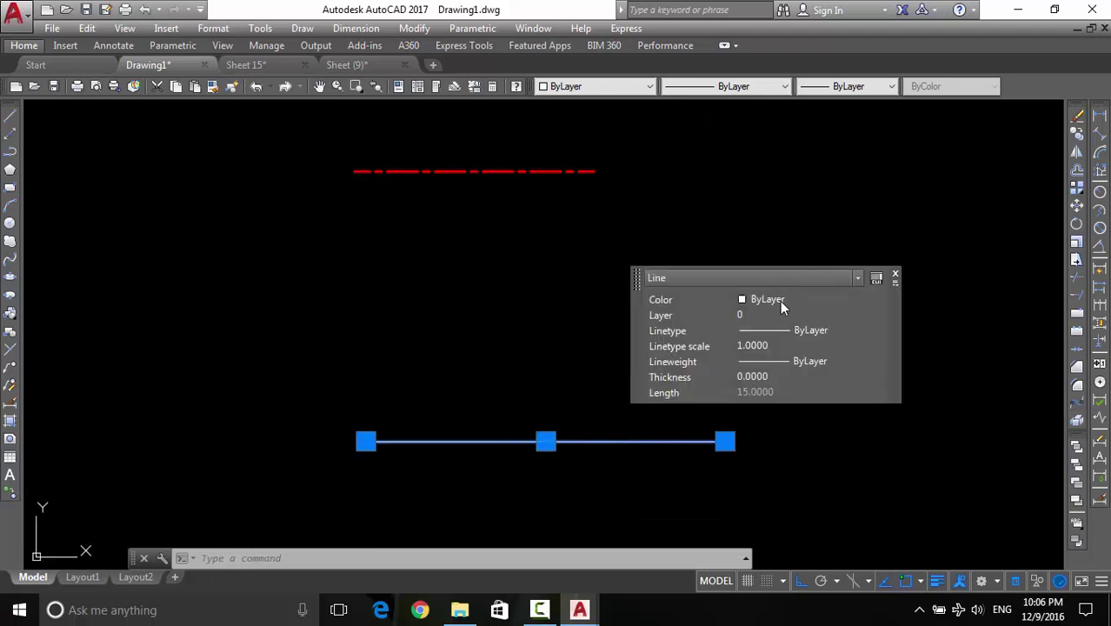
{"action": "left_click", "coordinate": [781, 301]}
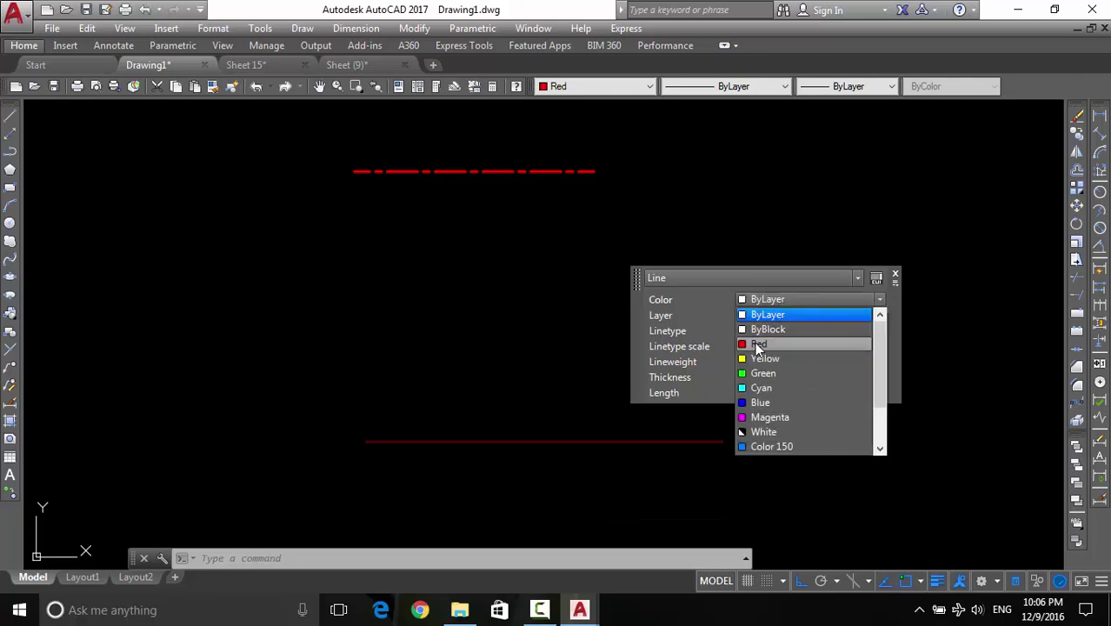
{"action": "left_click", "coordinate": [765, 299]}
{"action": "left_click", "coordinate": [762, 329]}
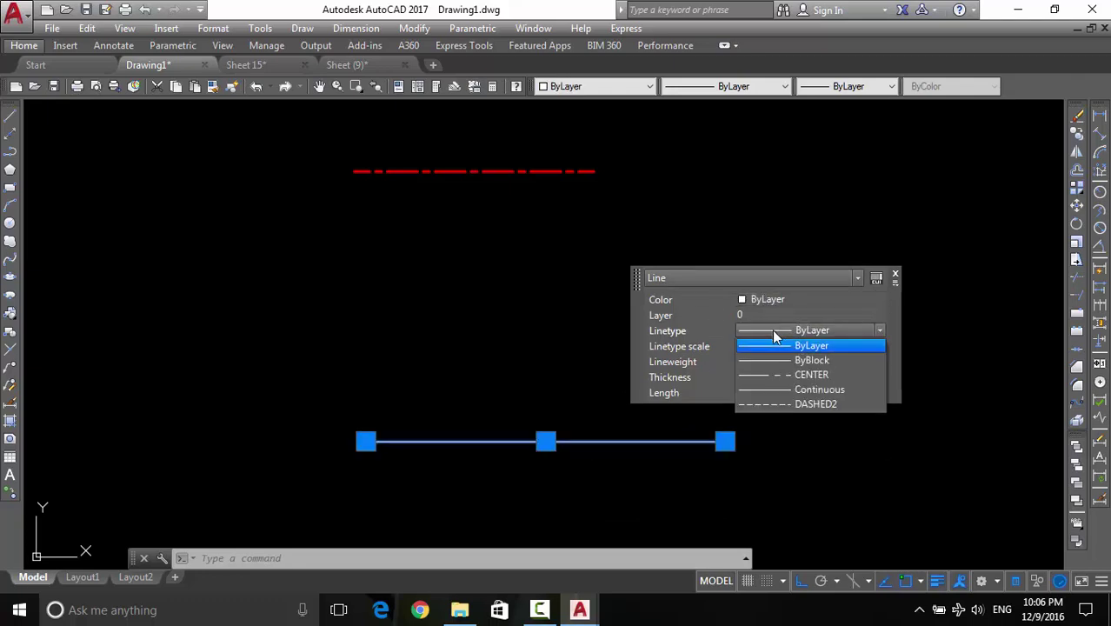
{"action": "left_click", "coordinate": [782, 330]}
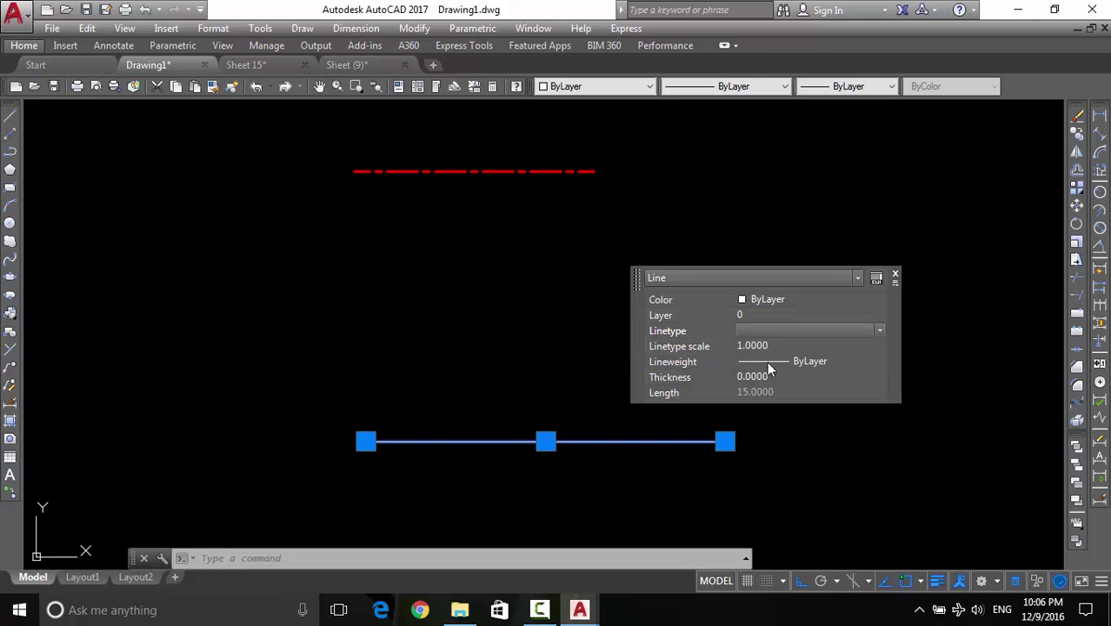
{"action": "left_click", "coordinate": [767, 369]}
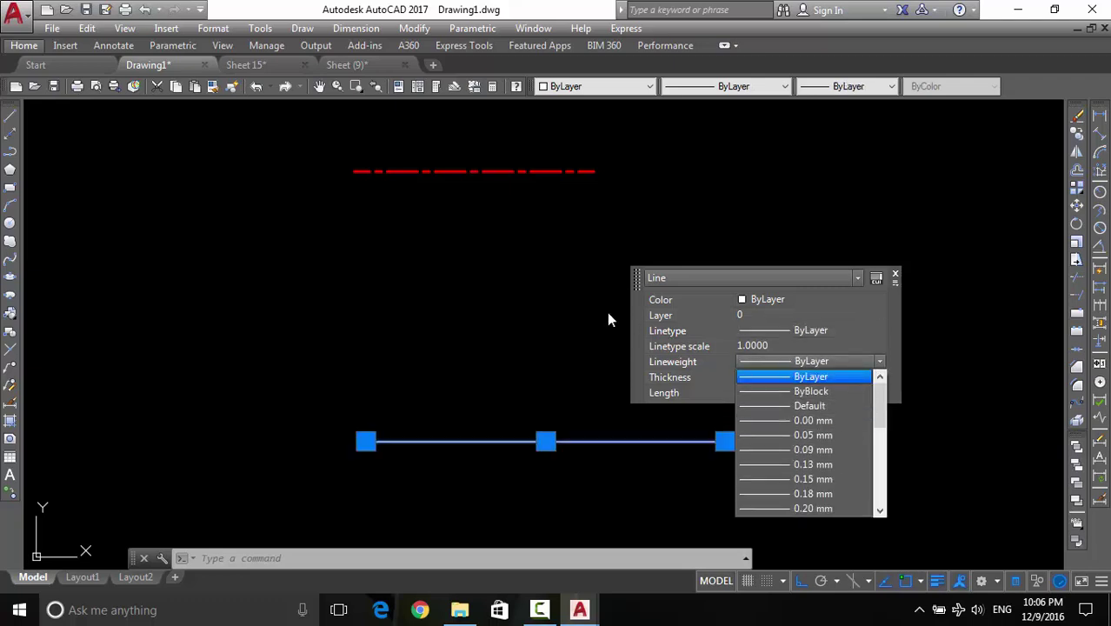
{"action": "left_click", "coordinate": [465, 337]}
{"action": "left_click", "coordinate": [465, 337]}
{"action": "key", "text": "Escape"}
{"action": "key", "text": "Escape"}
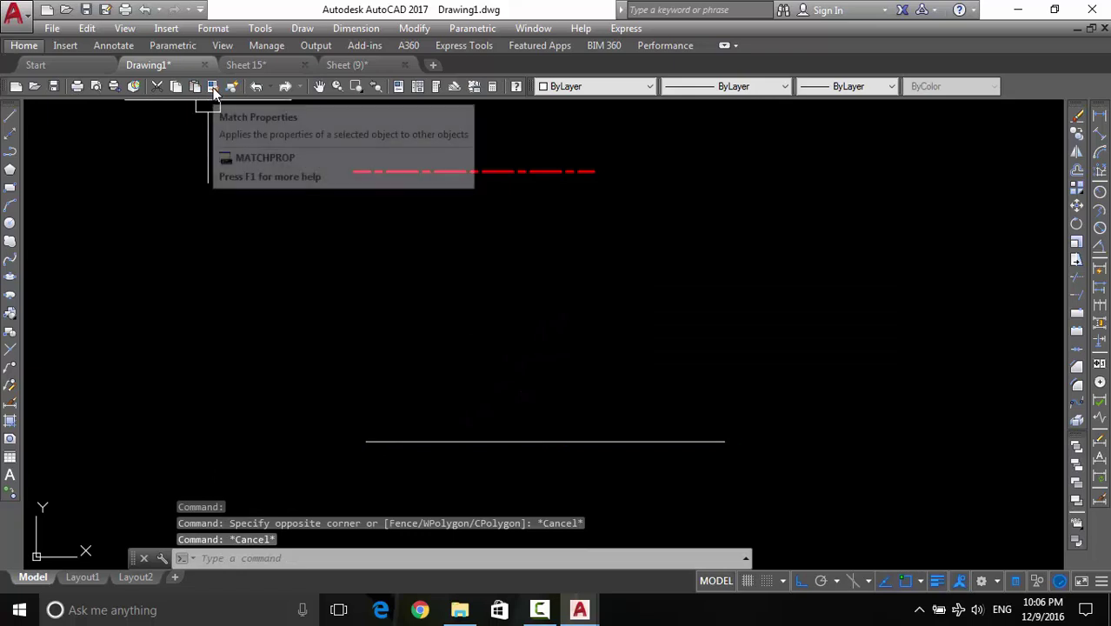
Copy the red dash-dot line's properties to the bottom line, then undo it
{"action": "left_click", "coordinate": [213, 87]}
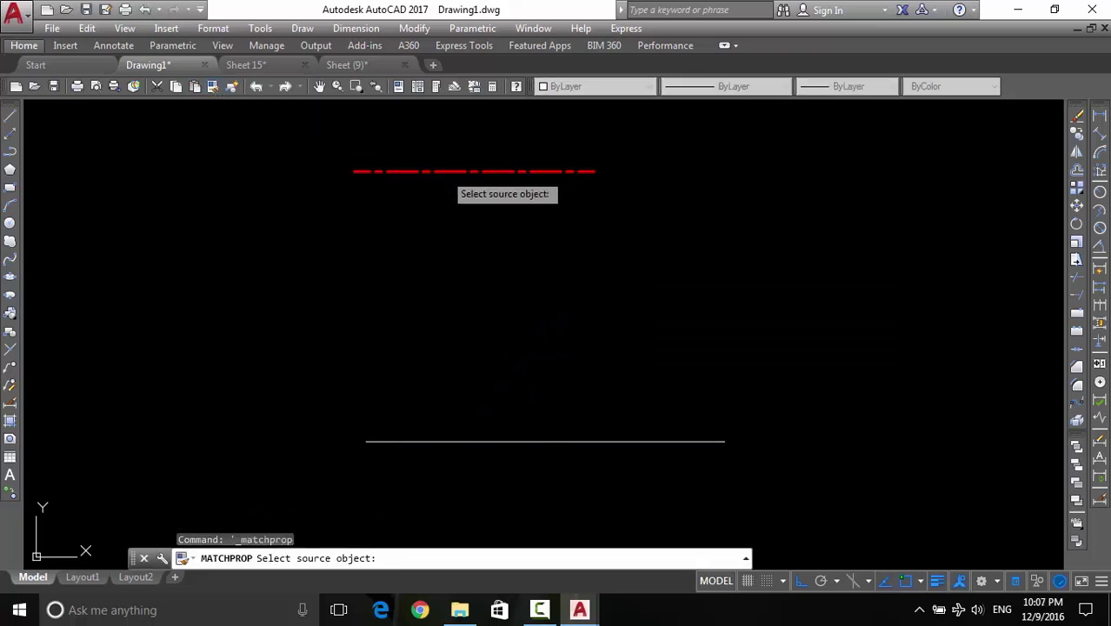
{"action": "left_click", "coordinate": [442, 171]}
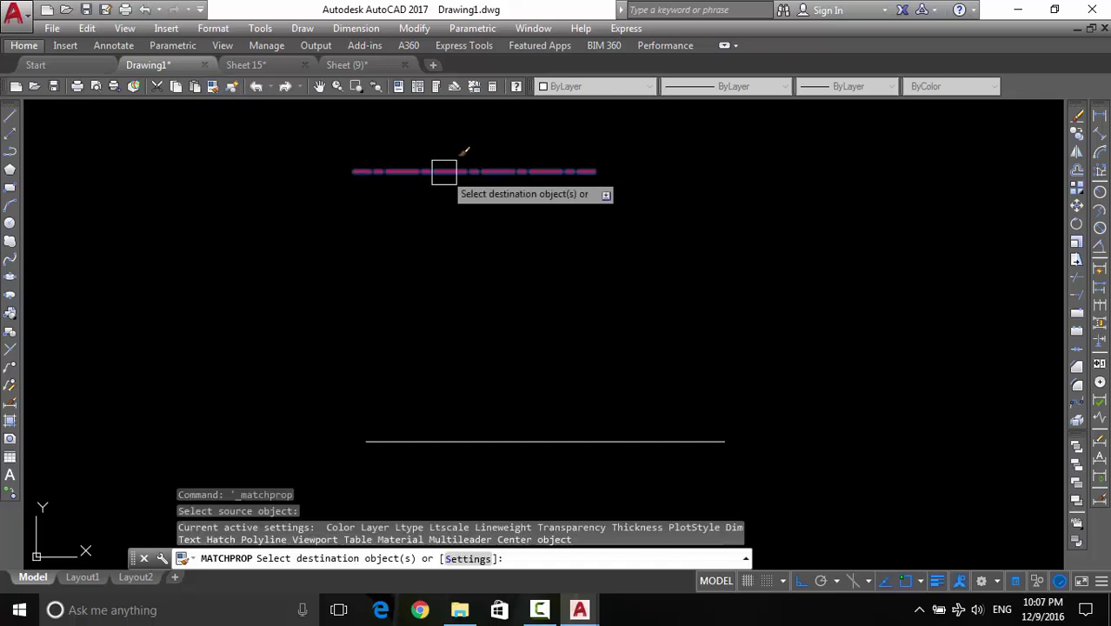
{"action": "left_click", "coordinate": [476, 441]}
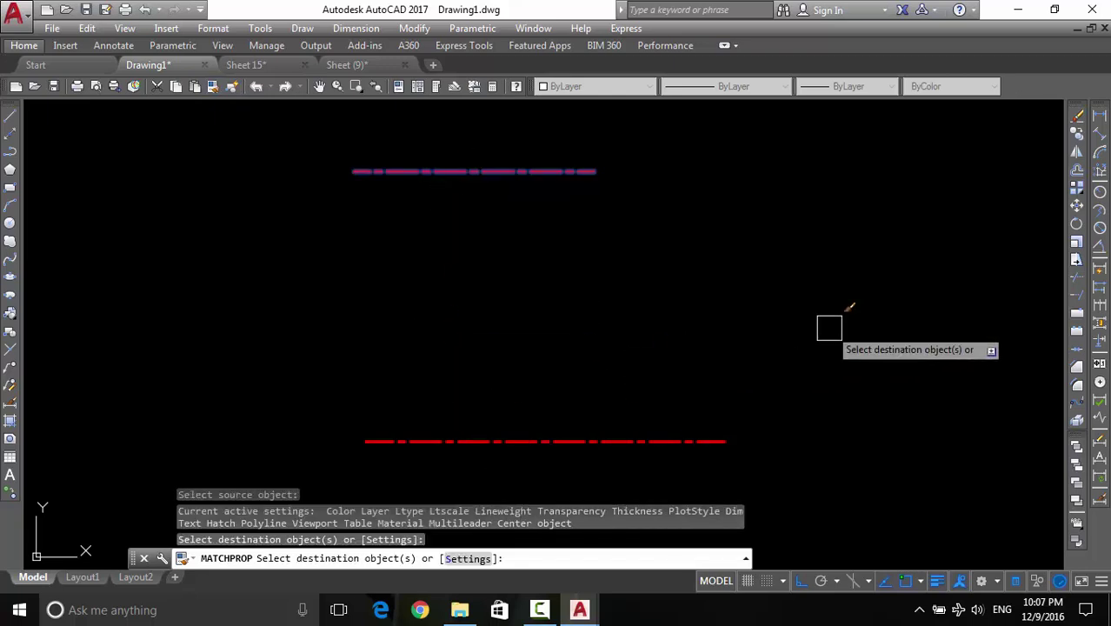
{"action": "key", "text": "Escape"}
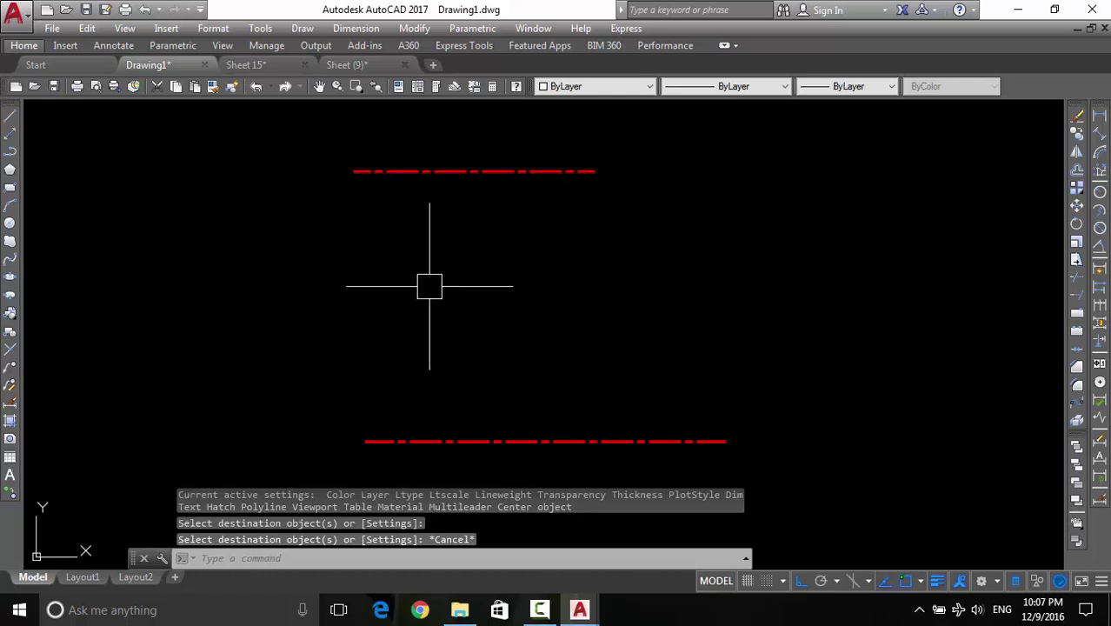
{"action": "key", "text": "ctrl+z"}
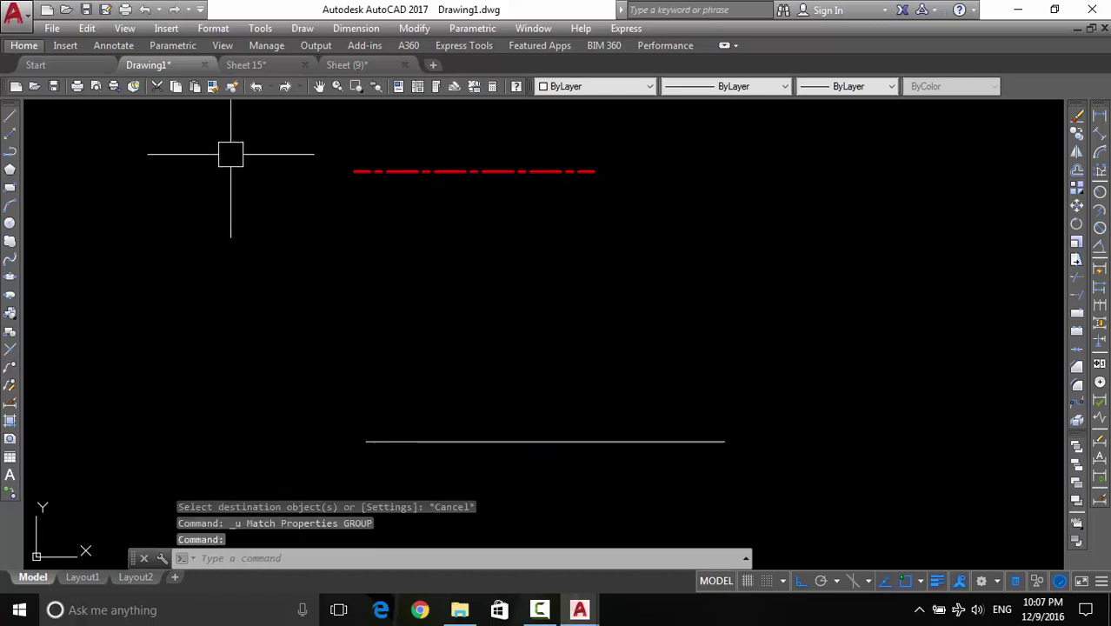
Match Properties again from the top red dash-dot line onto the bottom white line
{"action": "left_click", "coordinate": [216, 92]}
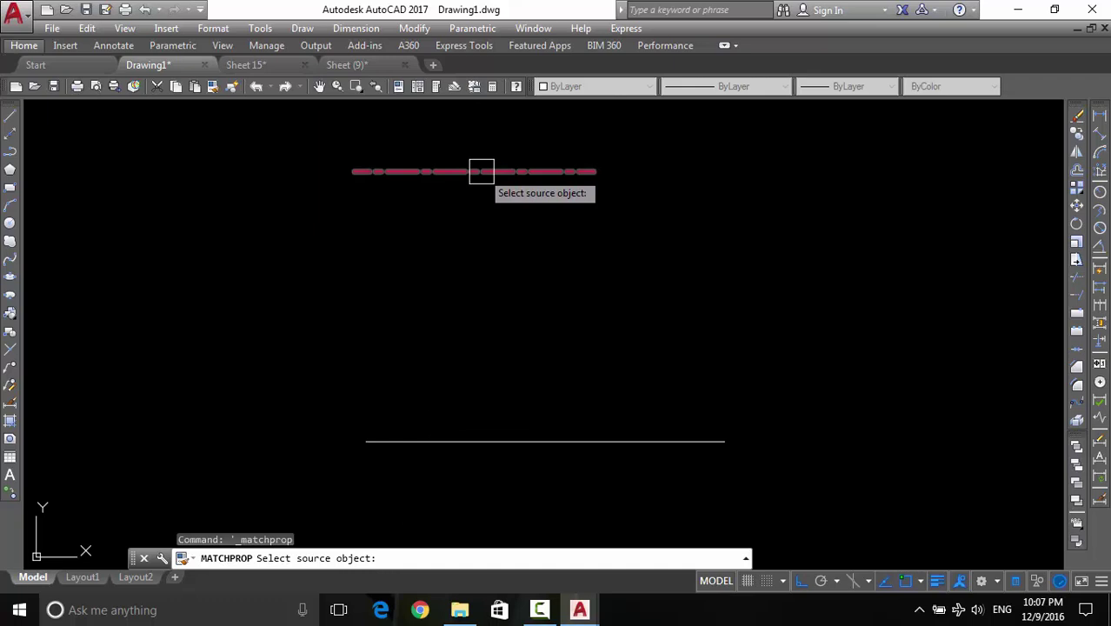
{"action": "left_click", "coordinate": [480, 171]}
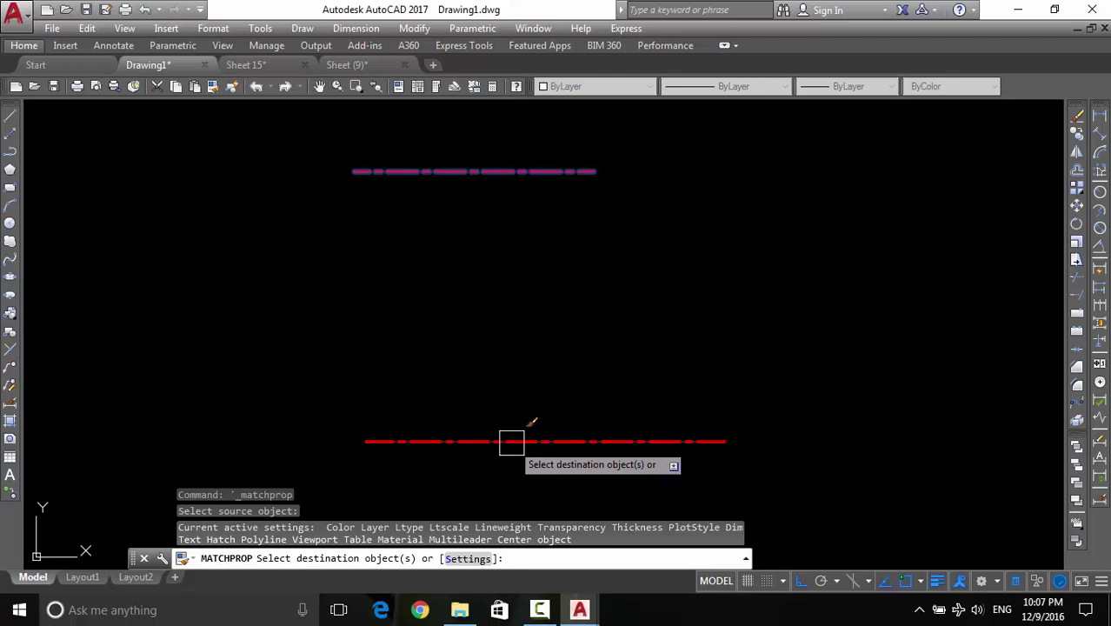
{"action": "left_click", "coordinate": [511, 442]}
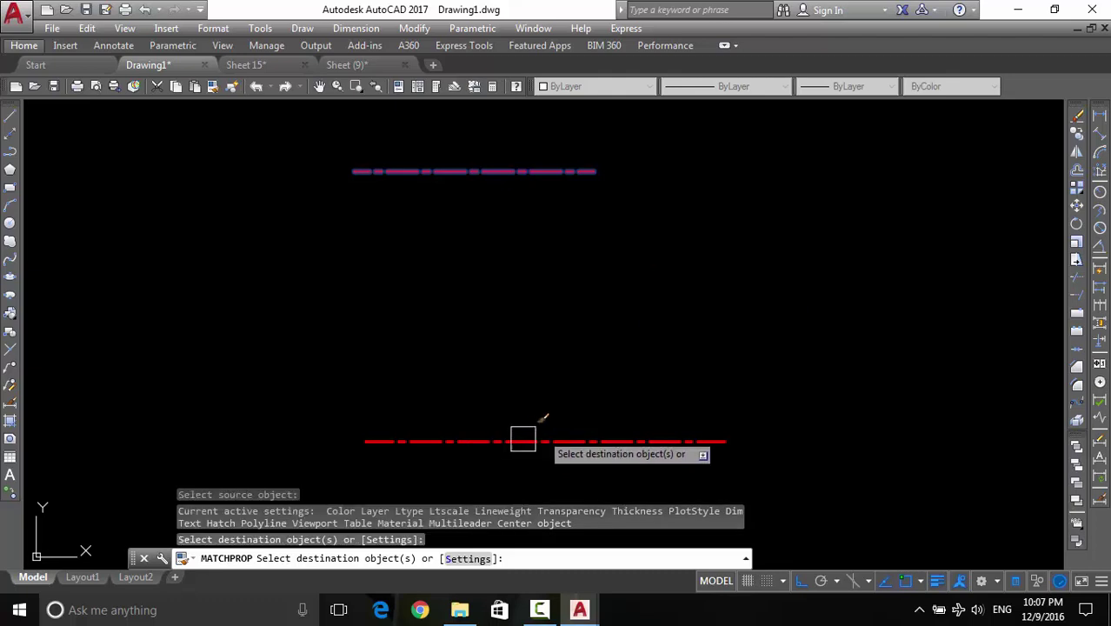
{"action": "key", "text": "Return"}
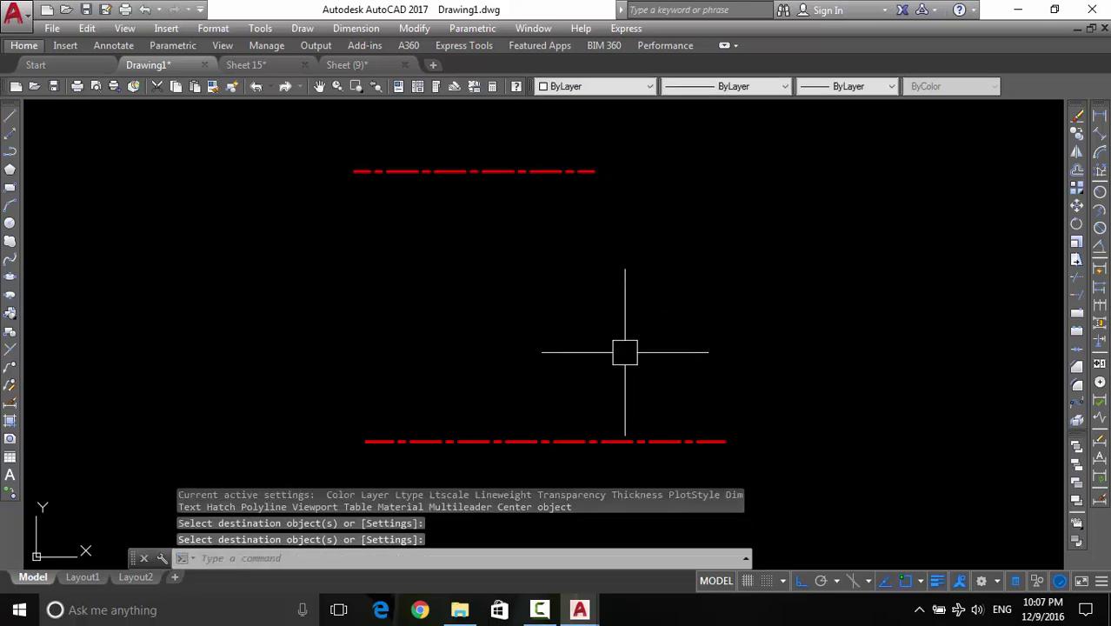
Set the 61.7095 dimension's Dim style to 2 in Quick Properties
{"action": "scroll", "coordinate": [583, 315], "scroll_direction": "down", "scroll_amount": 8}
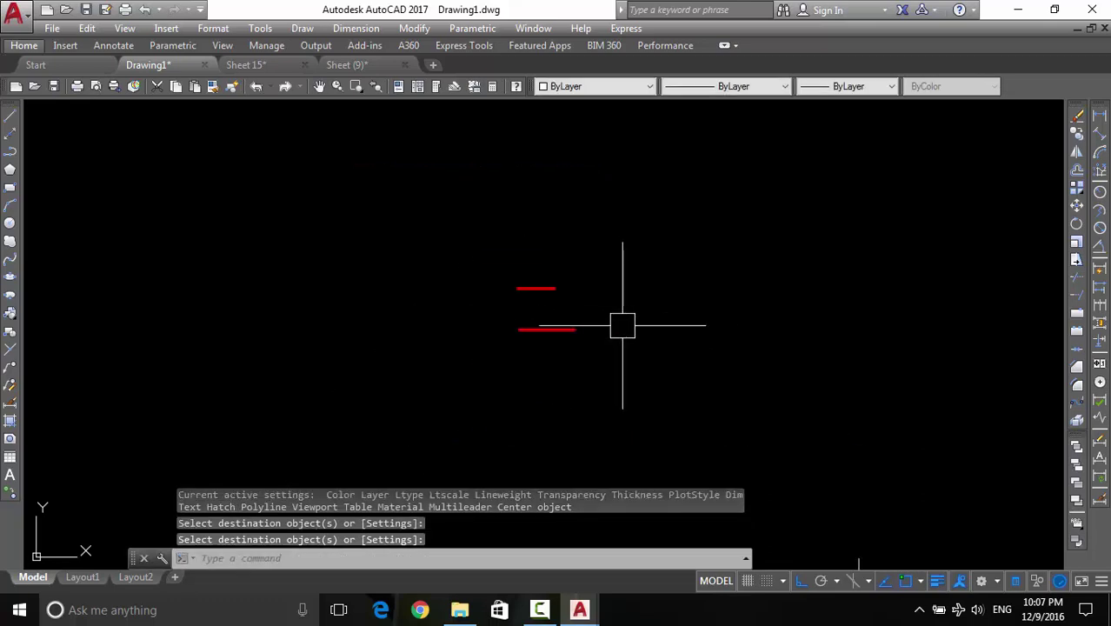
{"action": "scroll", "coordinate": [620, 322], "scroll_direction": "down", "scroll_amount": 5}
{"action": "scroll", "coordinate": [671, 362], "scroll_direction": "up", "scroll_amount": 3}
{"action": "scroll", "coordinate": [585, 329], "scroll_direction": "up", "scroll_amount": 4}
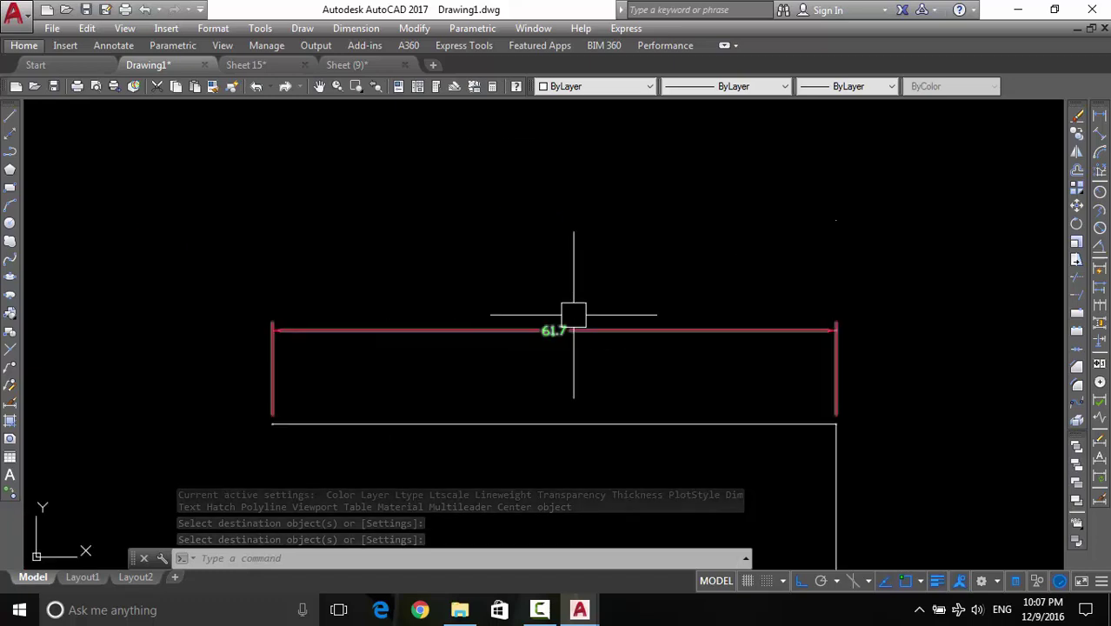
{"action": "mouse_move", "coordinate": [575, 315]}
{"action": "middle_mouse_down"}
{"action": "mouse_move", "coordinate": [618, 459]}
{"action": "mouse_move", "coordinate": [523, 383]}
{"action": "middle_mouse_up"}
{"action": "scroll", "coordinate": [486, 146], "scroll_direction": "down", "scroll_amount": 3}
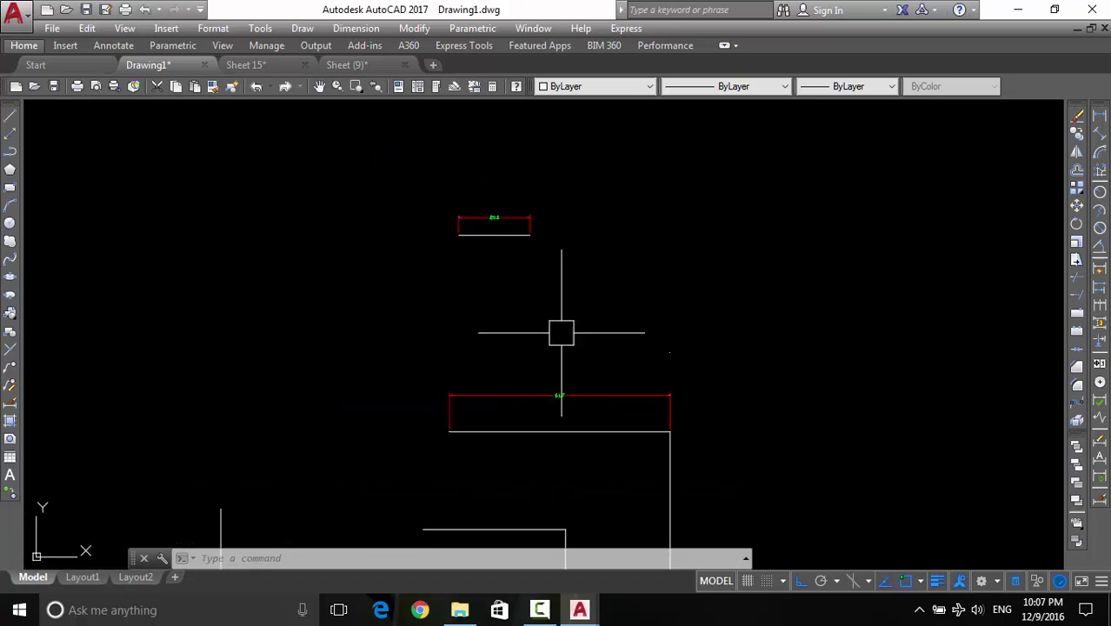
{"action": "left_click", "coordinate": [575, 323]}
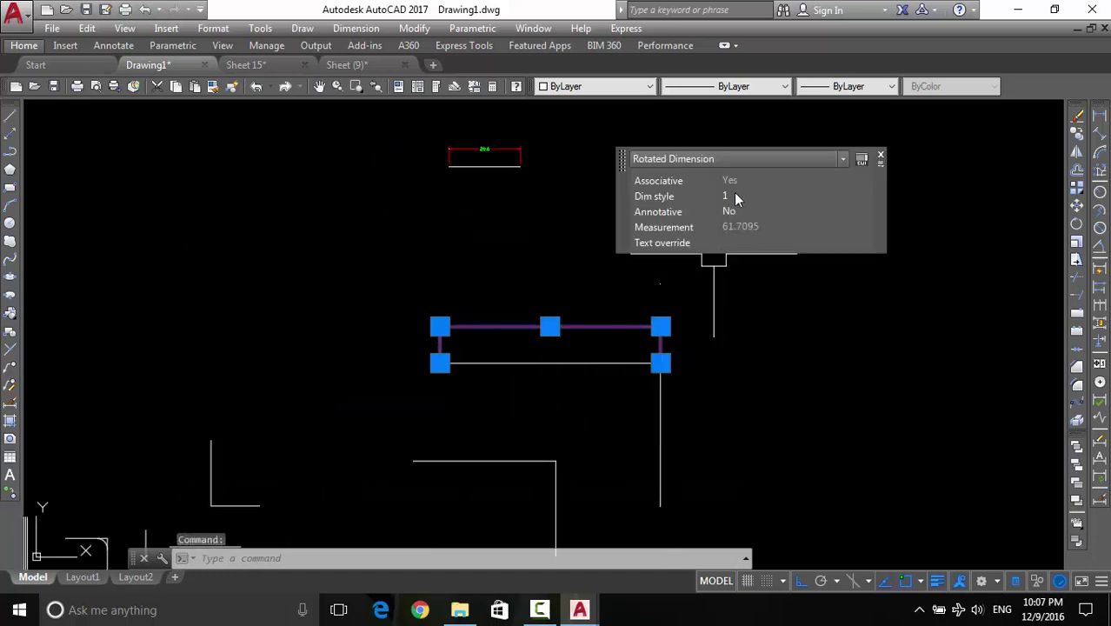
{"action": "left_click", "coordinate": [736, 194]}
{"action": "left_click", "coordinate": [738, 194]}
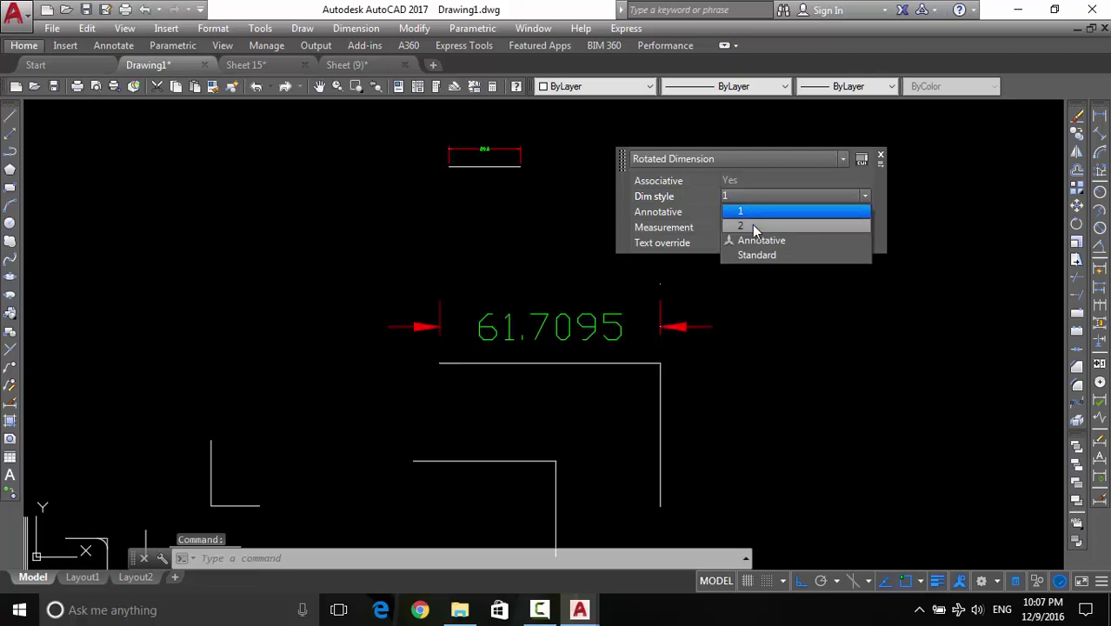
{"action": "left_click", "coordinate": [752, 224]}
{"action": "key", "text": "Escape"}
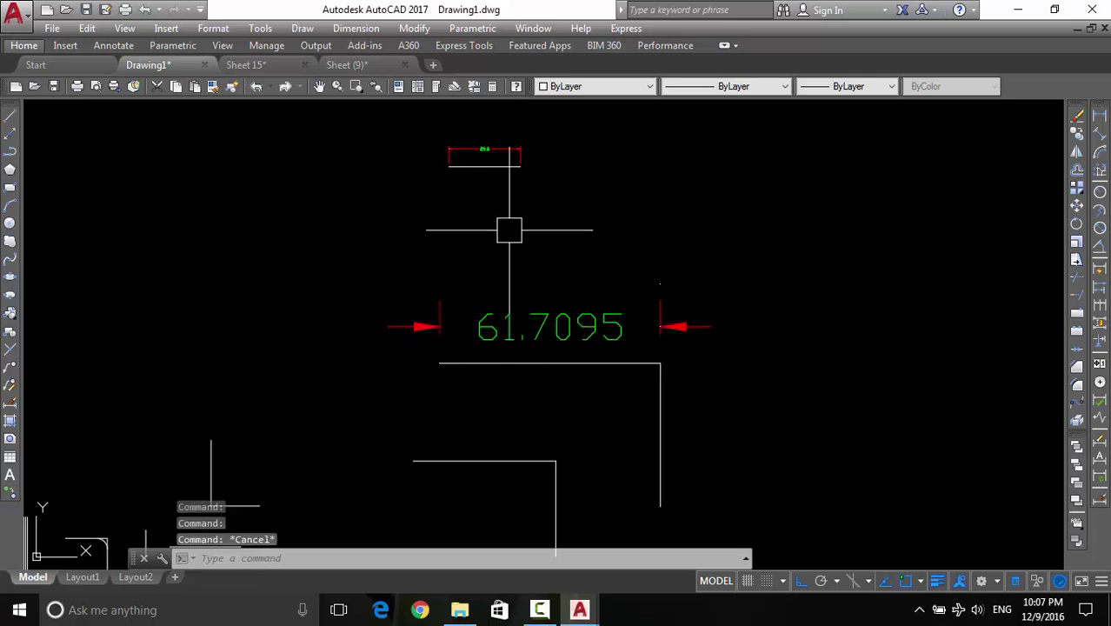
Reselect the 61.7095 dimension to confirm it now uses style 2
{"action": "scroll", "coordinate": [480, 148], "scroll_direction": "up", "scroll_amount": 3}
{"action": "scroll", "coordinate": [524, 304], "scroll_direction": "down", "scroll_amount": 3}
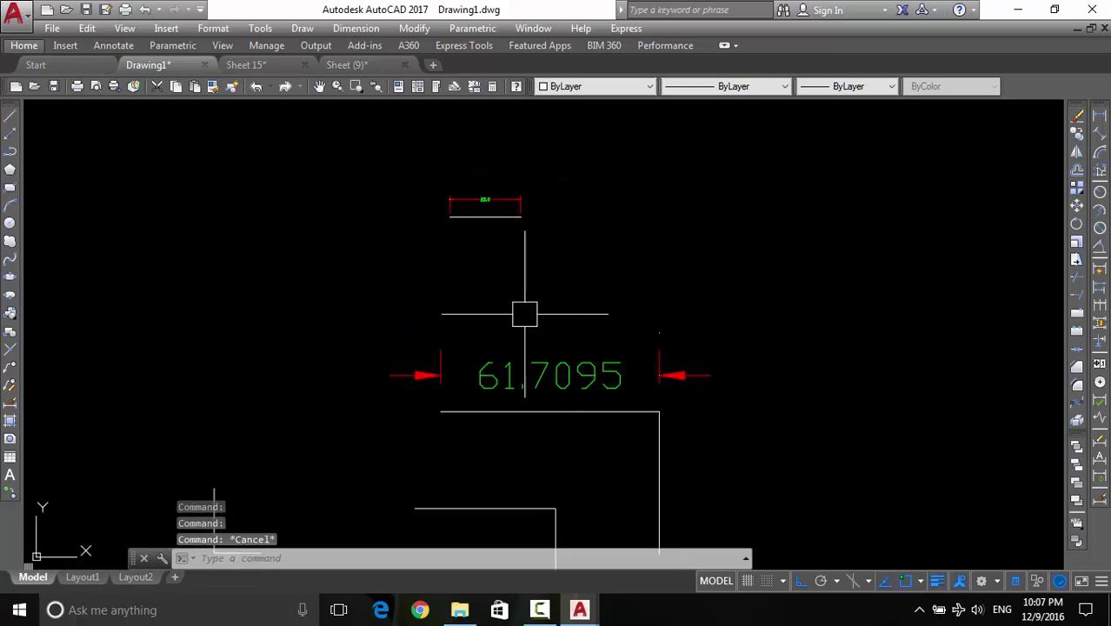
{"action": "left_click", "coordinate": [546, 381]}
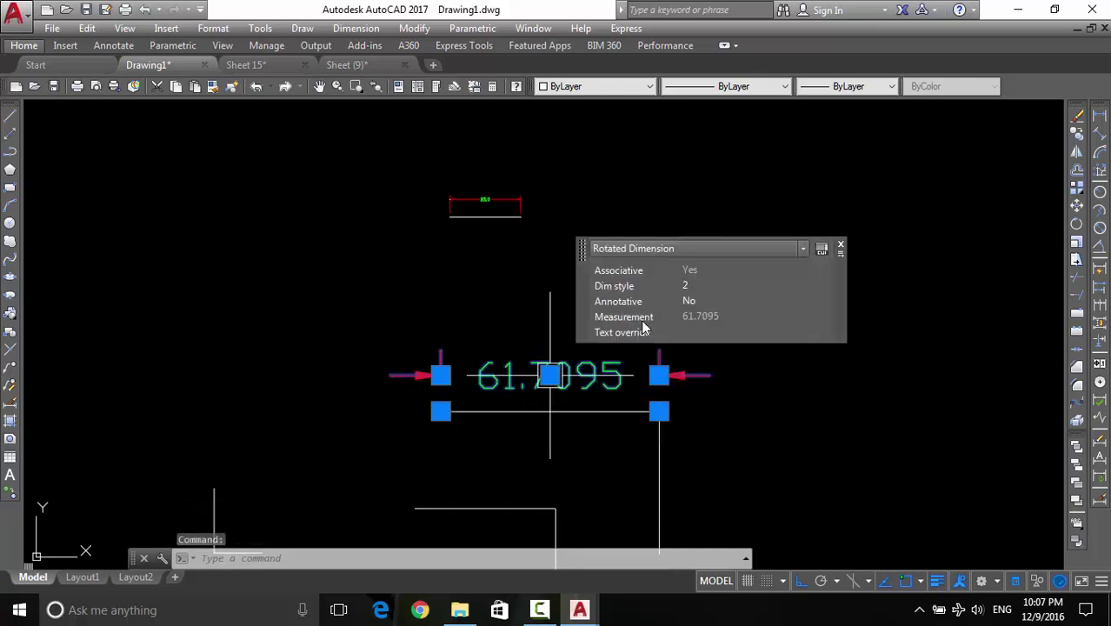
{"action": "key", "text": "Escape"}
{"action": "key", "text": "Escape"}
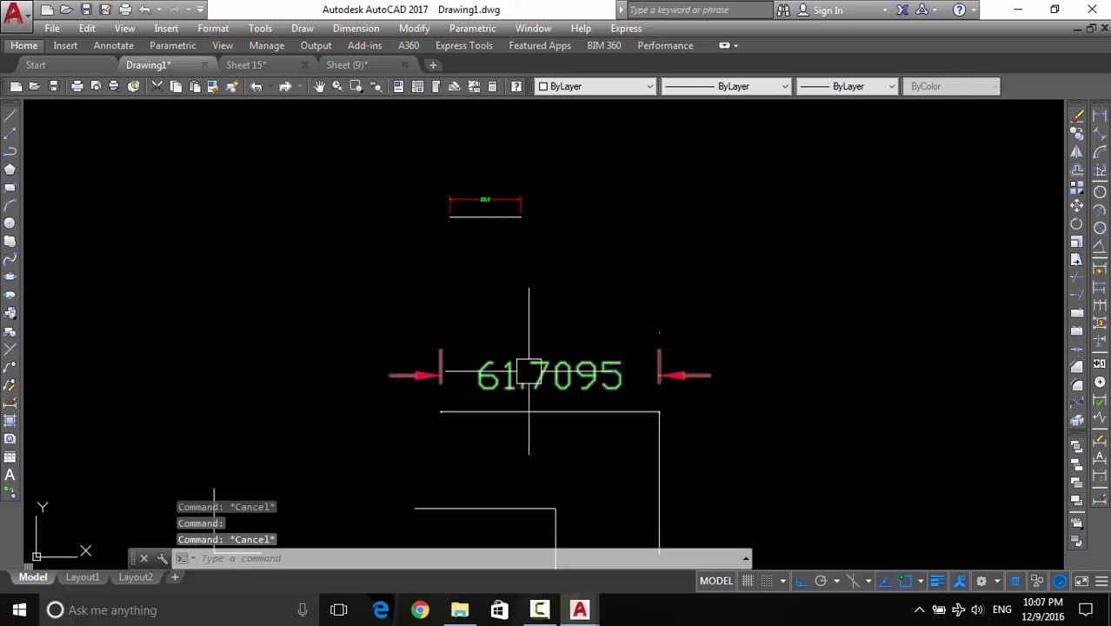
Copy the small top dimension's properties onto the red dimension with Match Properties
{"action": "left_click", "coordinate": [213, 87]}
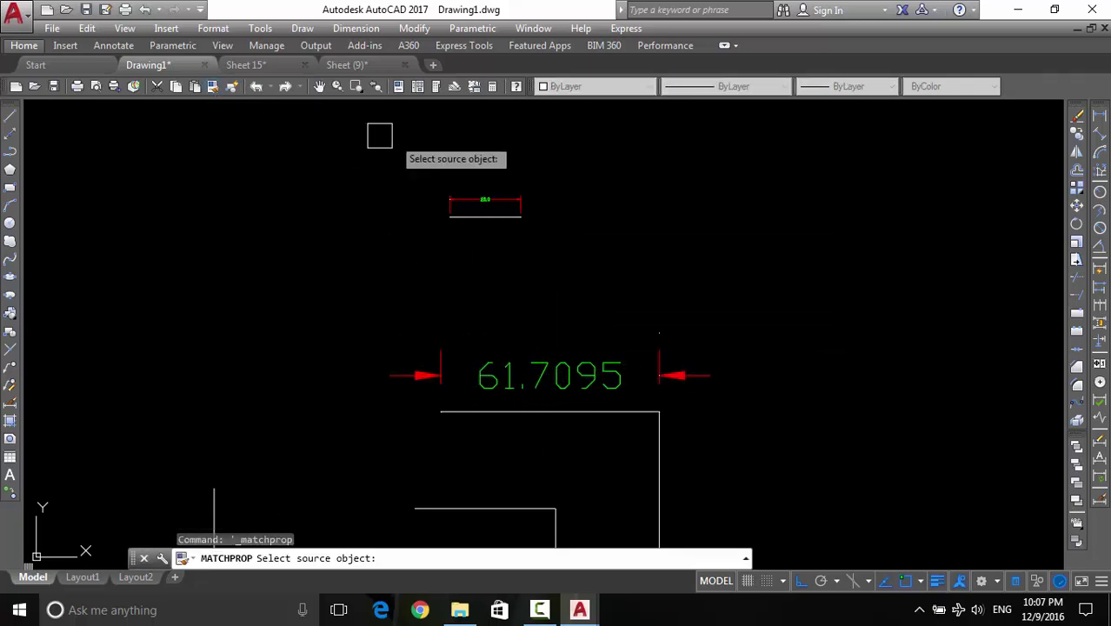
{"action": "left_click", "coordinate": [485, 202]}
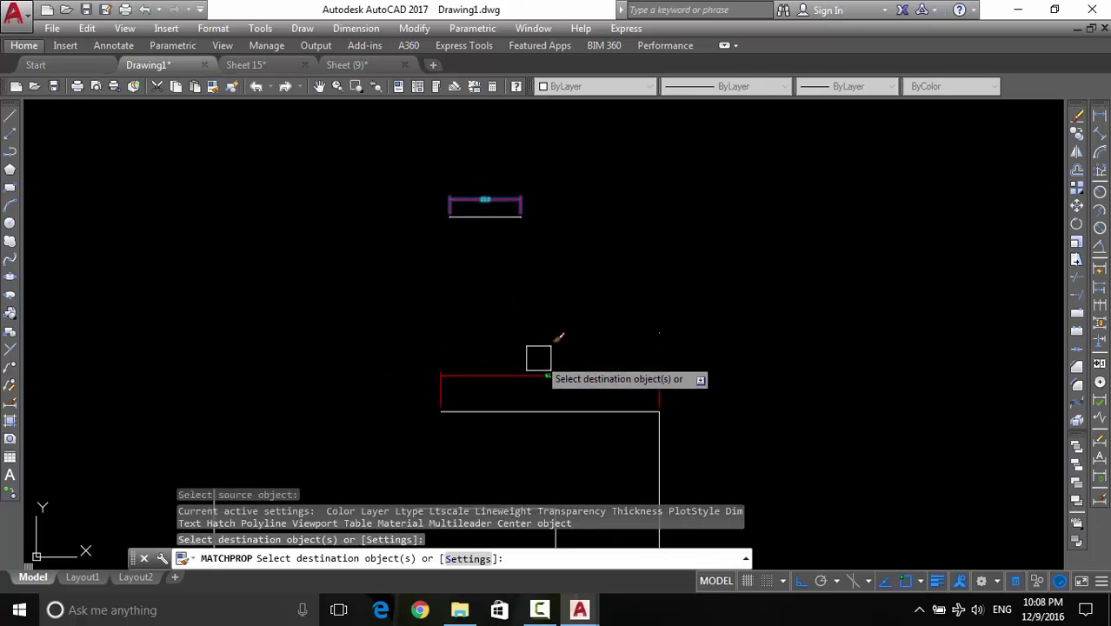
{"action": "scroll", "coordinate": [557, 333], "scroll_direction": "down", "scroll_amount": 3}
{"action": "scroll", "coordinate": [652, 375], "scroll_direction": "down", "scroll_amount": 1}
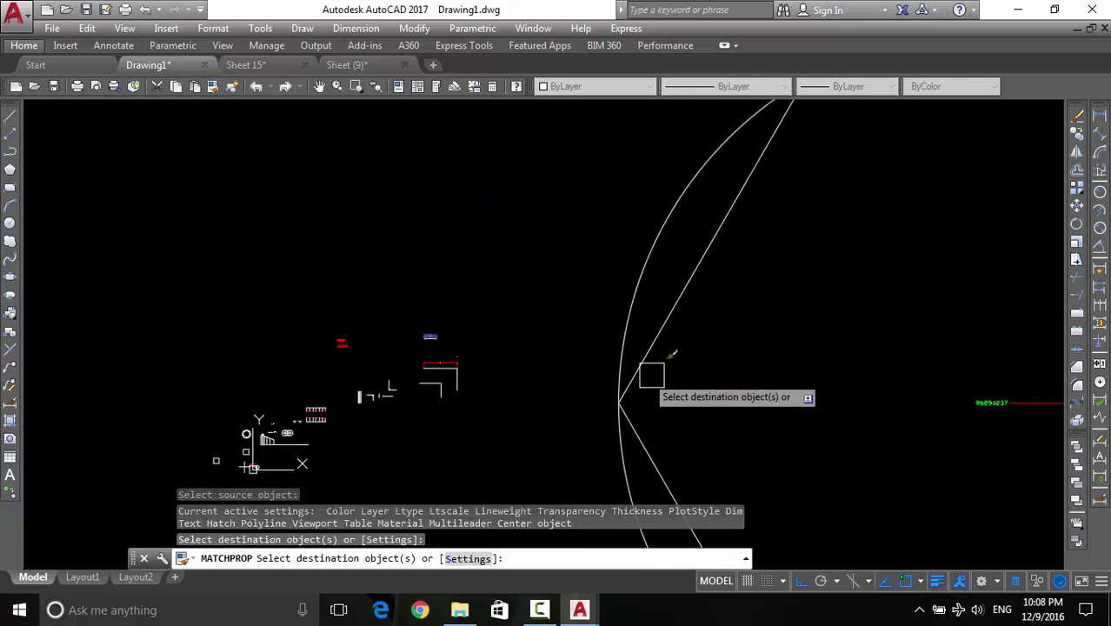
{"action": "scroll", "coordinate": [870, 375], "scroll_direction": "up", "scroll_amount": 2}
{"action": "left_click", "coordinate": [761, 388]}
{"action": "scroll", "coordinate": [513, 400], "scroll_direction": "down", "scroll_amount": 3}
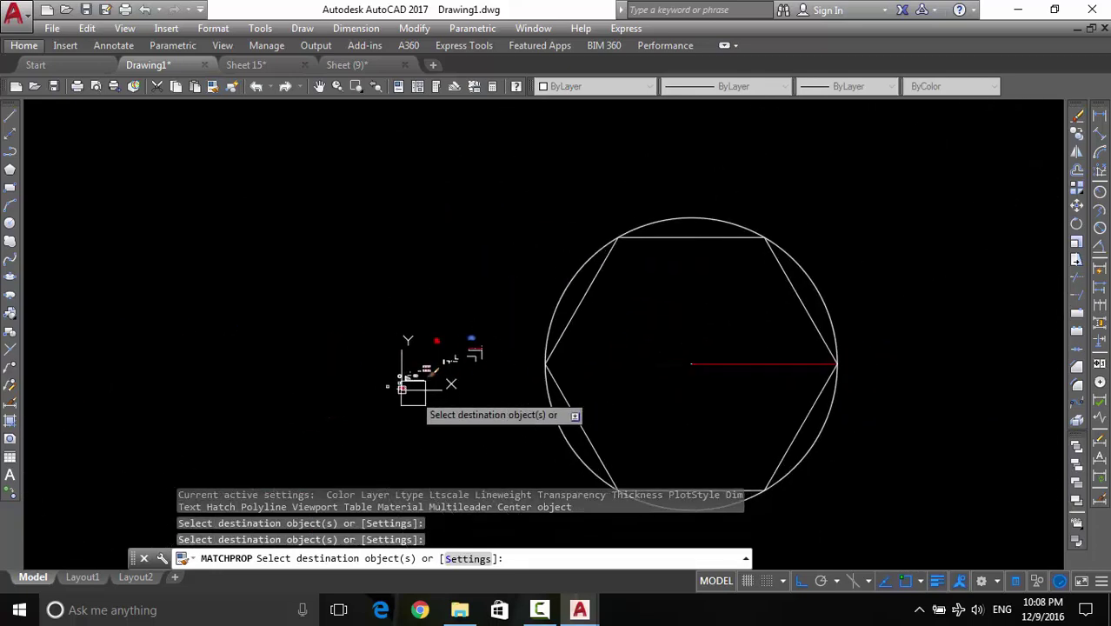
{"action": "scroll", "coordinate": [280, 379], "scroll_direction": "up", "scroll_amount": 5}
{"action": "scroll", "coordinate": [400, 425], "scroll_direction": "up", "scroll_amount": 4}
{"action": "scroll", "coordinate": [458, 416], "scroll_direction": "up", "scroll_amount": 4}
{"action": "scroll", "coordinate": [458, 417], "scroll_direction": "down", "scroll_amount": 2}
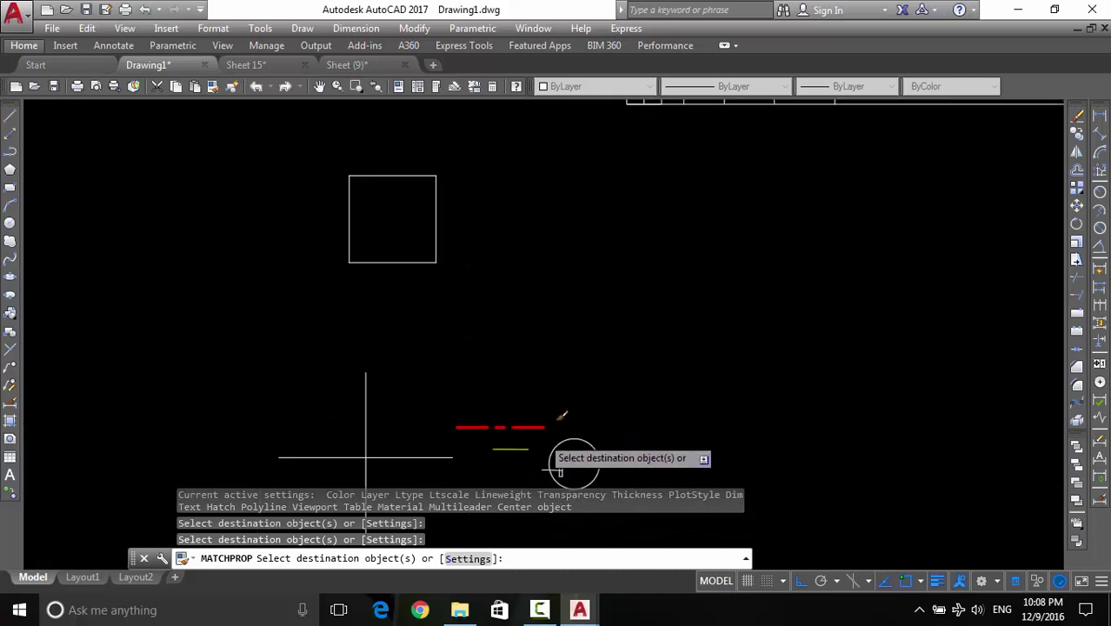
{"action": "scroll", "coordinate": [534, 434], "scroll_direction": "down", "scroll_amount": 4}
{"action": "mouse_move", "coordinate": [547, 387]}
{"action": "middle_mouse_down"}
{"action": "mouse_move", "coordinate": [473, 355]}
{"action": "mouse_move", "coordinate": [333, 429]}
{"action": "middle_mouse_up"}
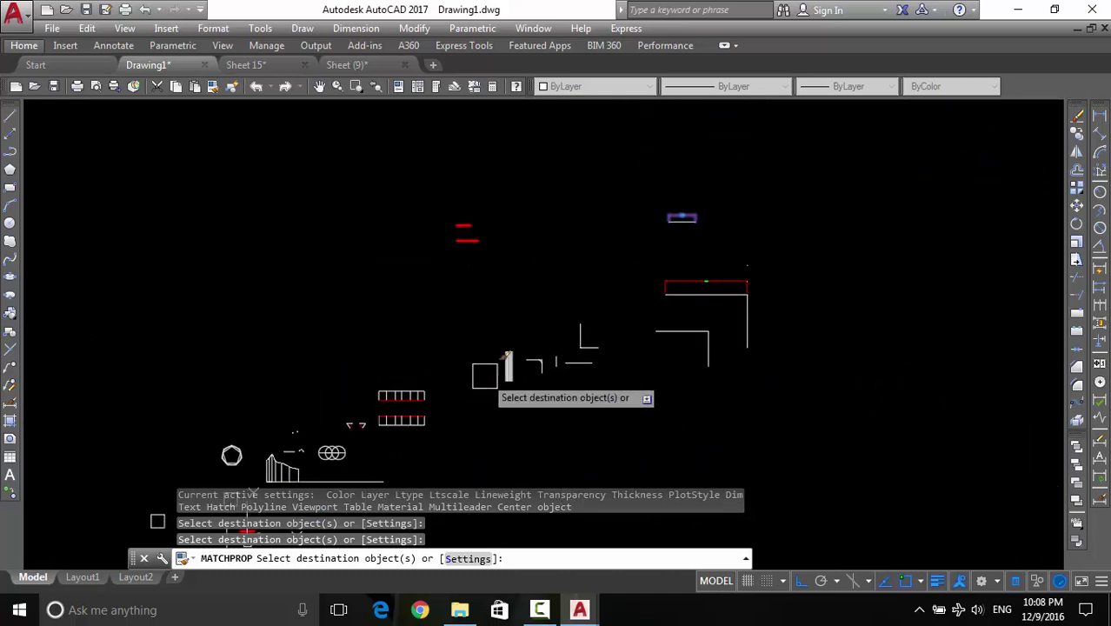
{"action": "key", "text": "Escape"}
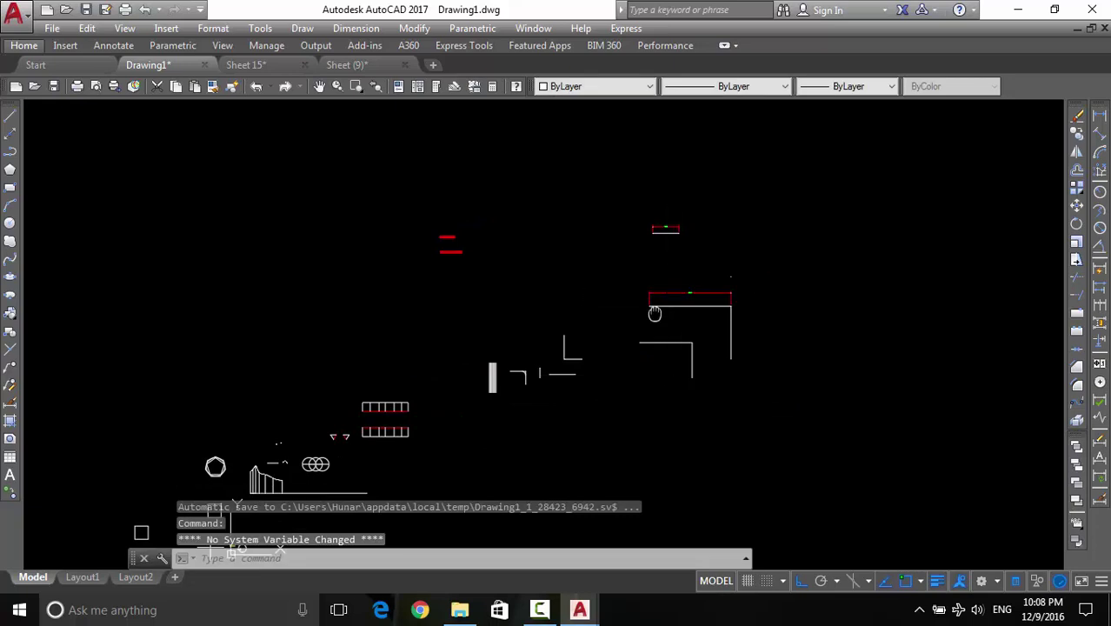
Pan and zoom across the drawing to look over the other objects
{"action": "middle_click_drag", "start_coordinate": [622, 376], "coordinate": [627, 345]}
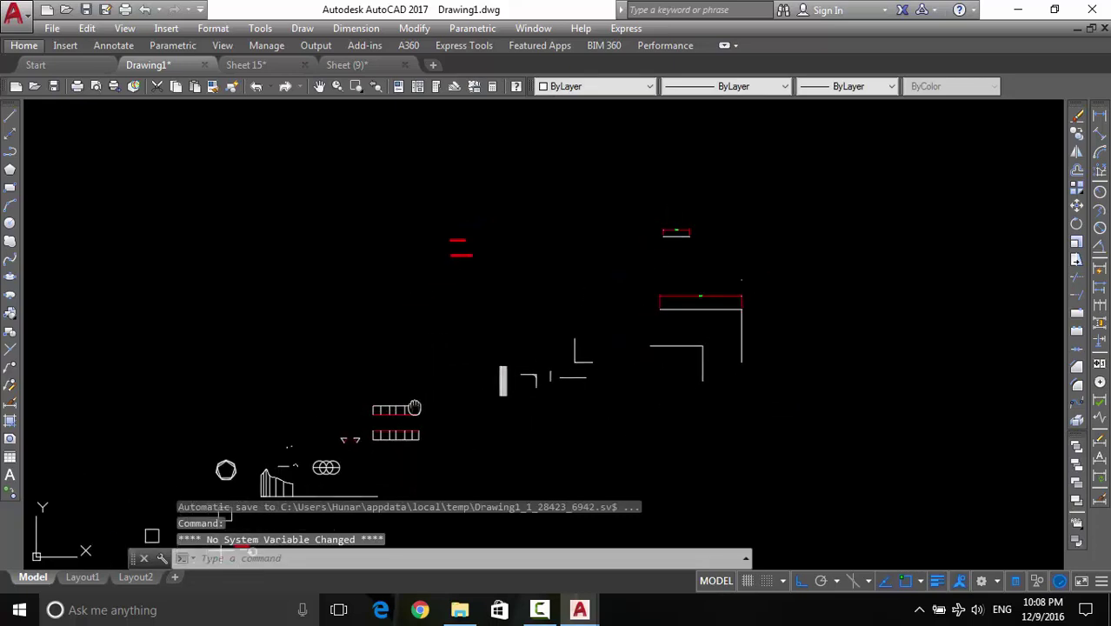
{"action": "middle_click_drag", "start_coordinate": [408, 404], "coordinate": [495, 323]}
{"action": "scroll", "coordinate": [386, 417], "scroll_direction": "up", "scroll_amount": 3}
{"action": "scroll", "coordinate": [459, 397], "scroll_direction": "up", "scroll_amount": 2}
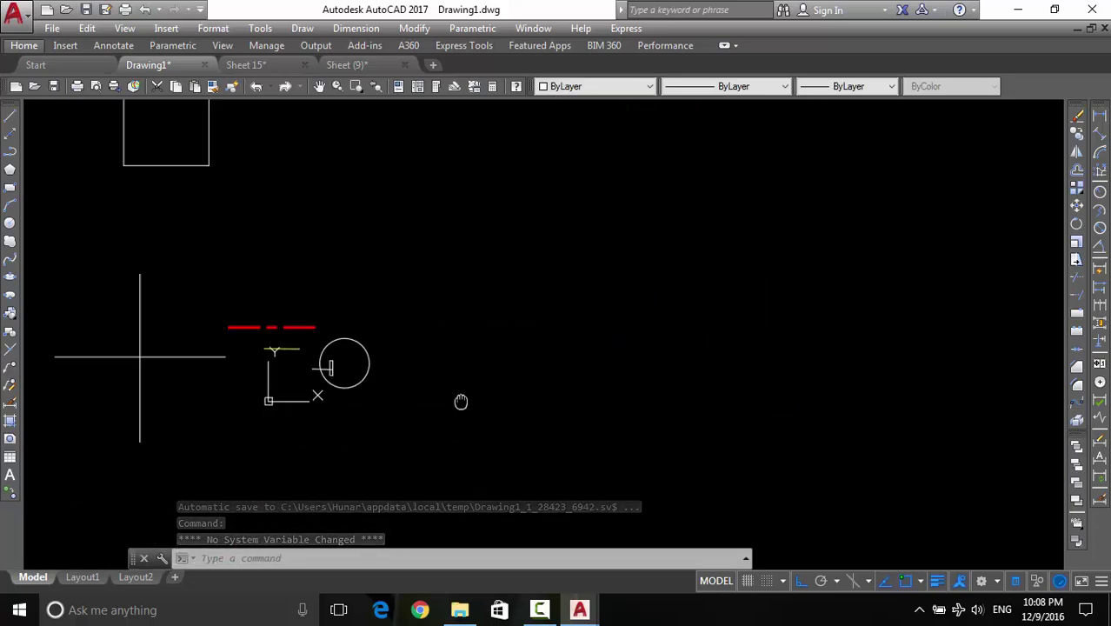
{"action": "middle_click_drag", "start_coordinate": [459, 397], "coordinate": [466, 409]}
{"action": "scroll", "coordinate": [466, 408], "scroll_direction": "down", "scroll_amount": 5}
{"action": "middle_click_drag", "start_coordinate": [414, 356], "coordinate": [380, 410]}
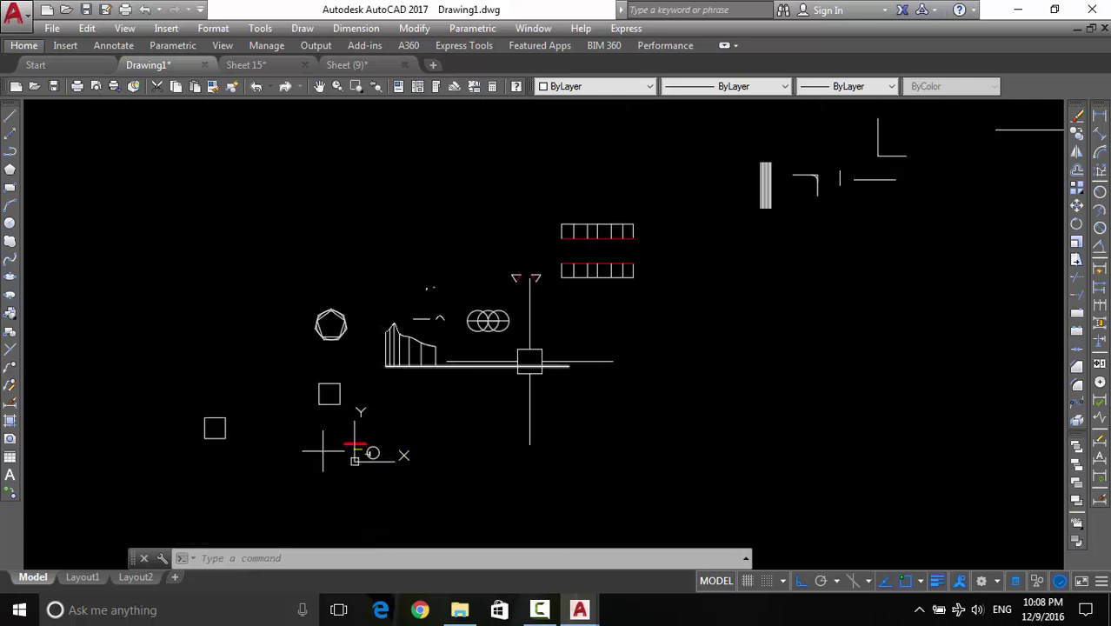
{"action": "middle_click_drag", "start_coordinate": [565, 322], "coordinate": [427, 414]}
{"action": "middle_click_drag", "start_coordinate": [518, 402], "coordinate": [445, 451]}
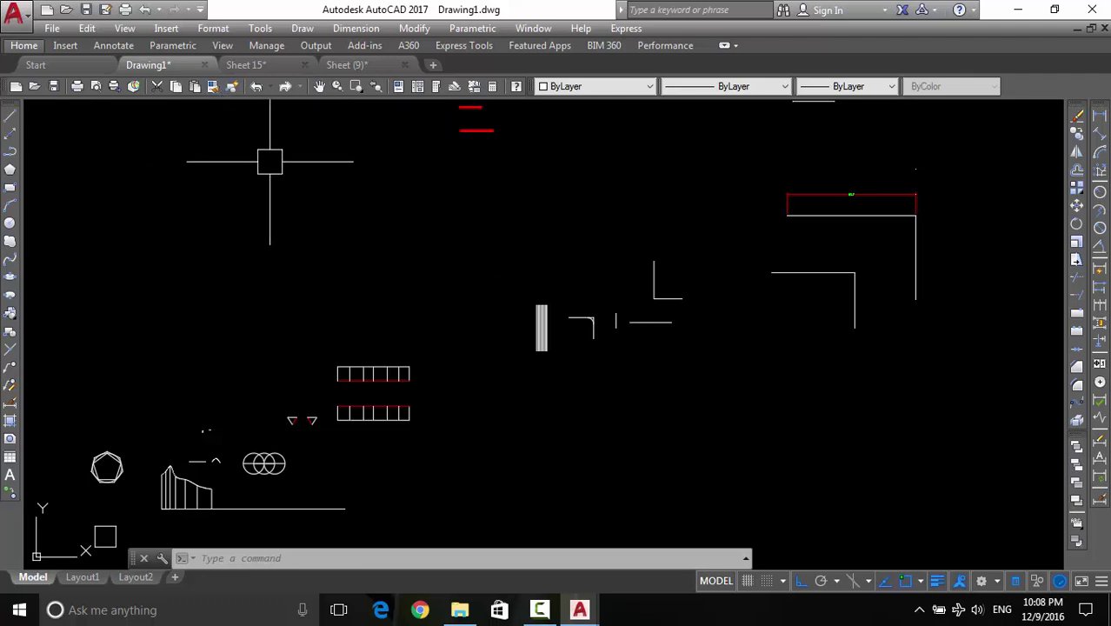
{"action": "left_click", "coordinate": [68, 12]}
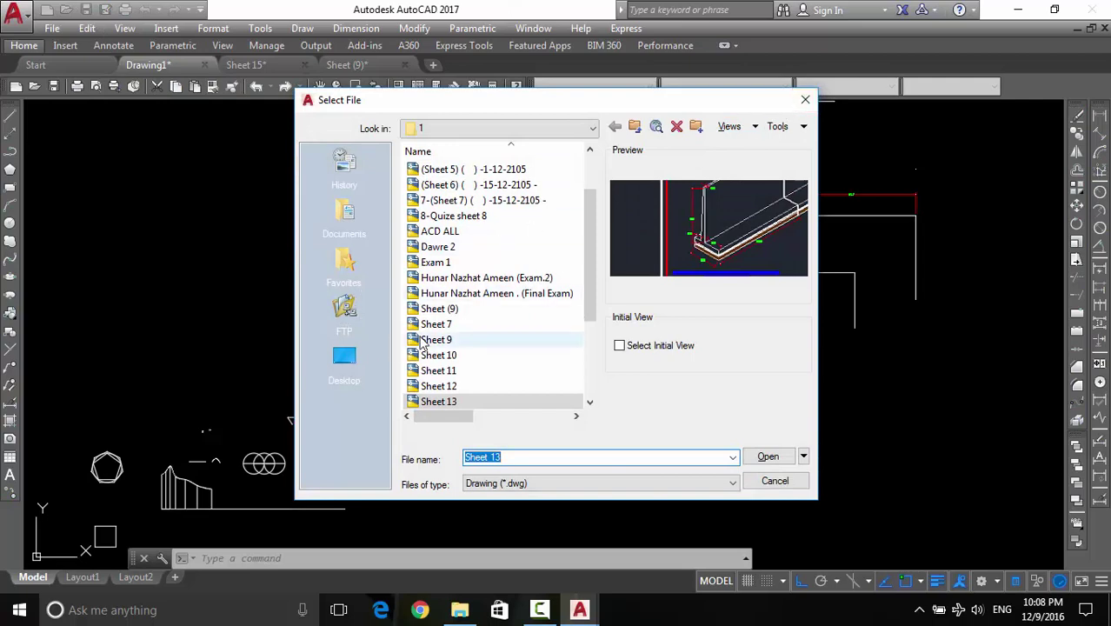
{"action": "left_click", "coordinate": [805, 101]}
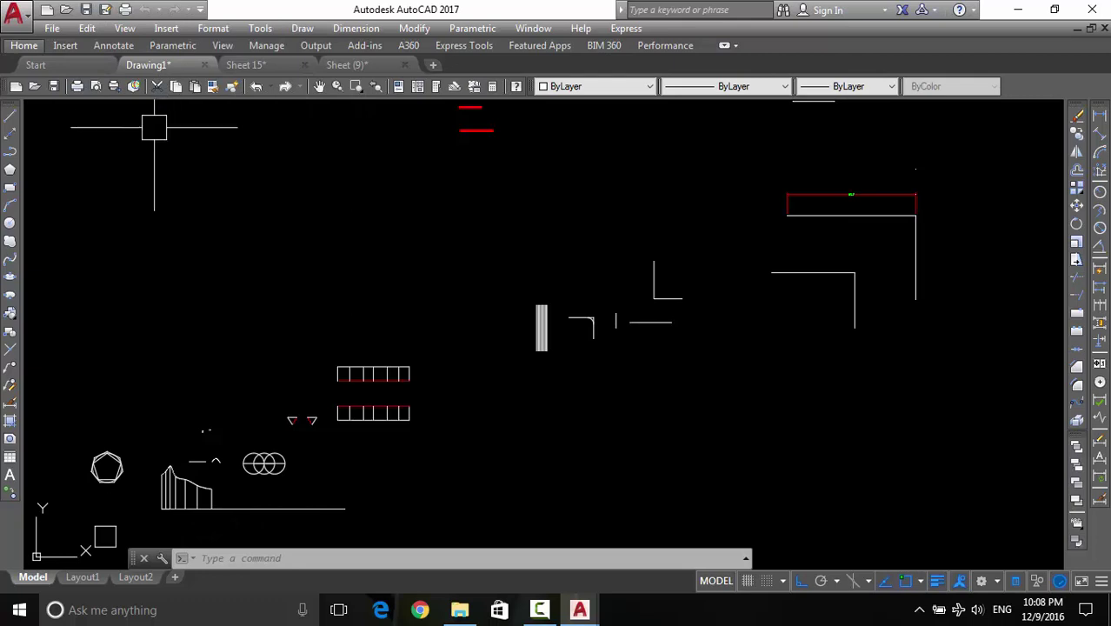
Show the Insert ribbon tab and cancel a stray selection window
{"action": "left_click", "coordinate": [70, 46]}
{"action": "left_click", "coordinate": [199, 220]}
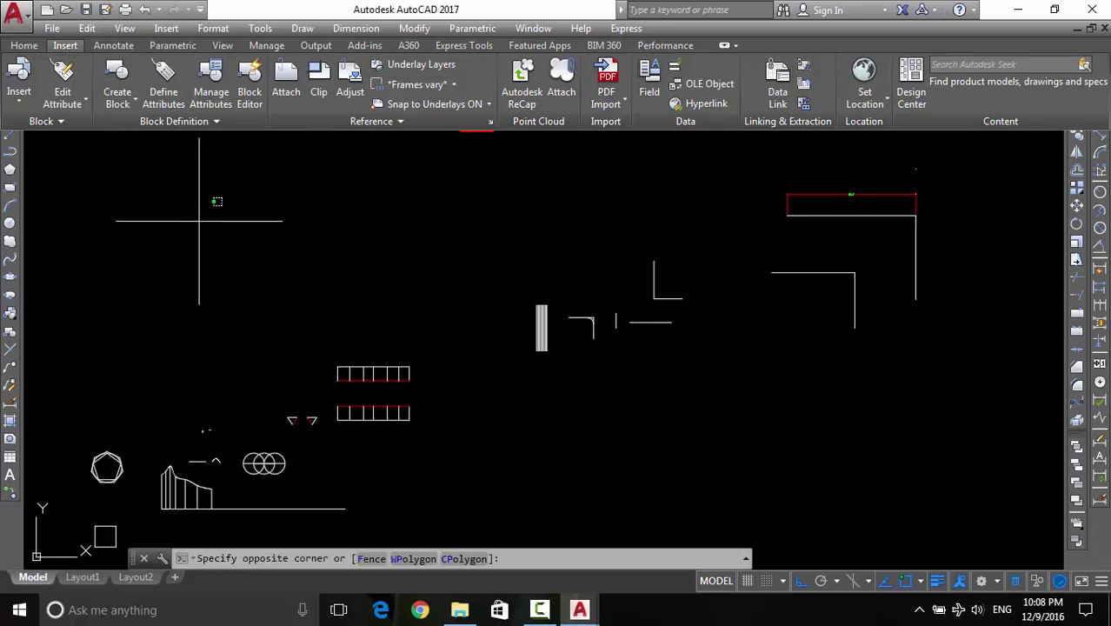
{"action": "key", "text": "Escape"}
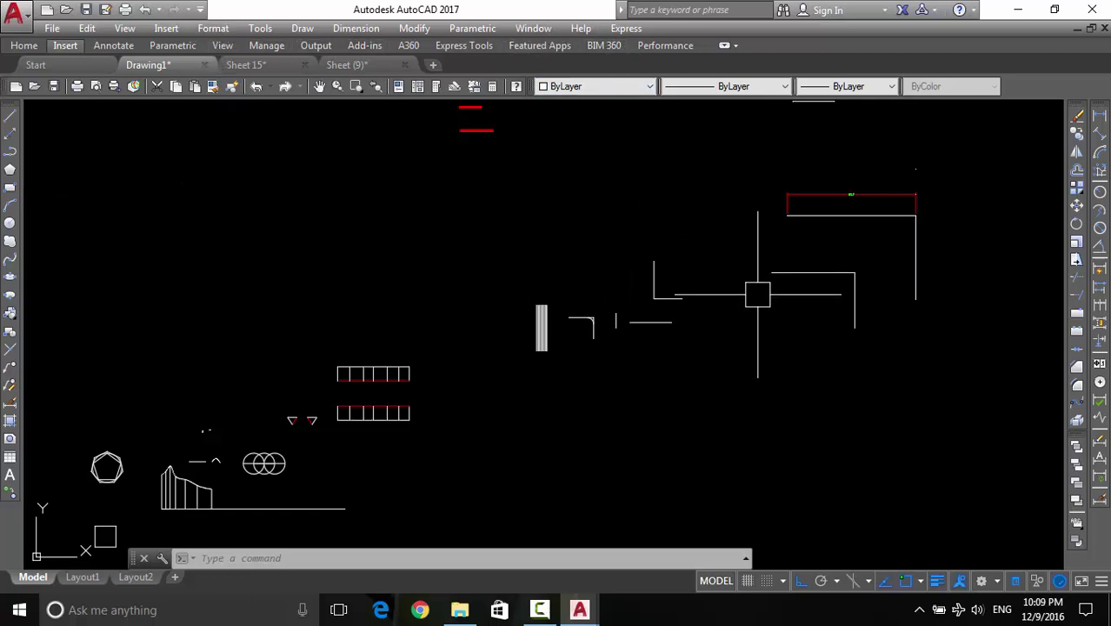
{"action": "middle_click_drag", "start_coordinate": [755, 302], "coordinate": [745, 300]}
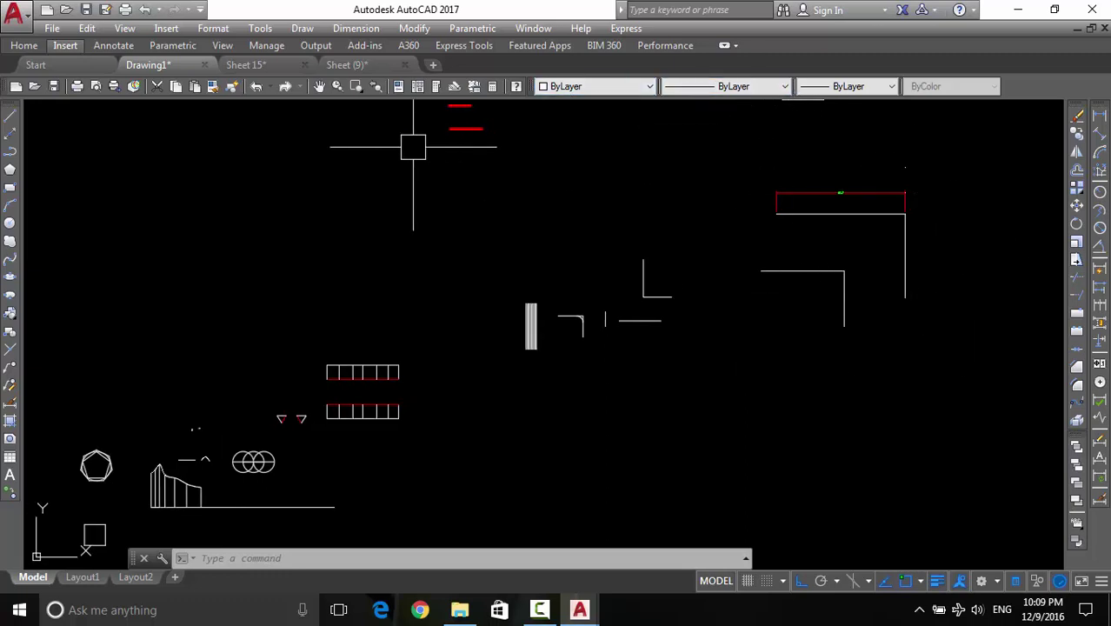
Pan the drawing right until the large arc crossed by angled lines is visible
{"action": "left_click", "coordinate": [320, 86]}
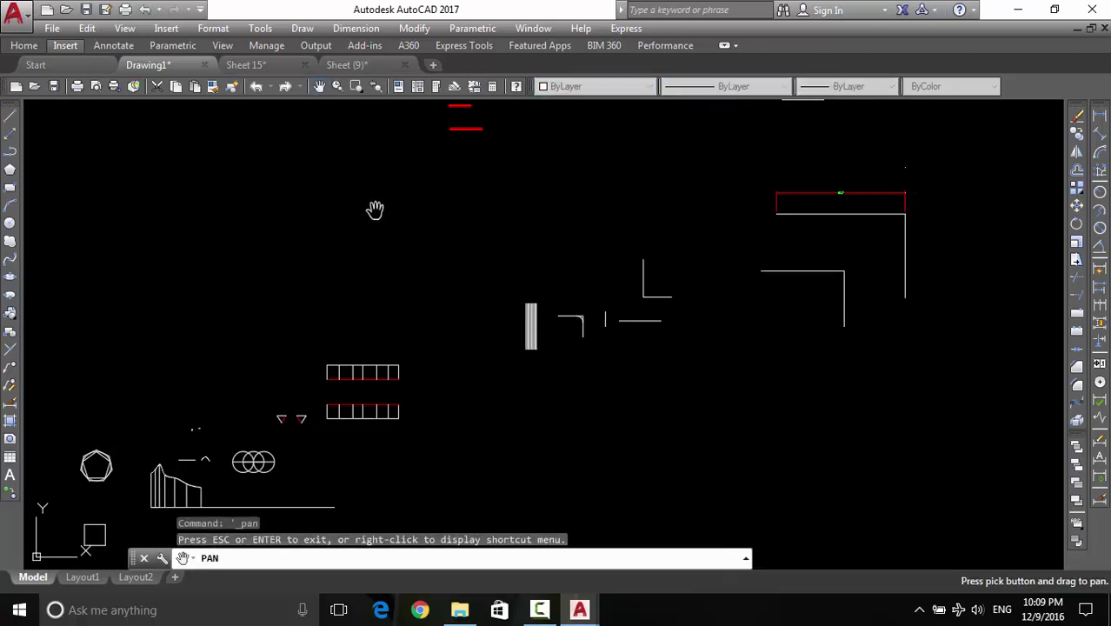
{"action": "left_click_drag", "start_coordinate": [393, 229], "coordinate": [410, 253]}
{"action": "left_click_drag", "start_coordinate": [221, 198], "coordinate": [483, 312]}
{"action": "mouse_move", "coordinate": [249, 261]}
{"action": "left_mouse_down"}
{"action": "mouse_move", "coordinate": [463, 249]}
{"action": "mouse_move", "coordinate": [554, 352]}
{"action": "left_mouse_up"}
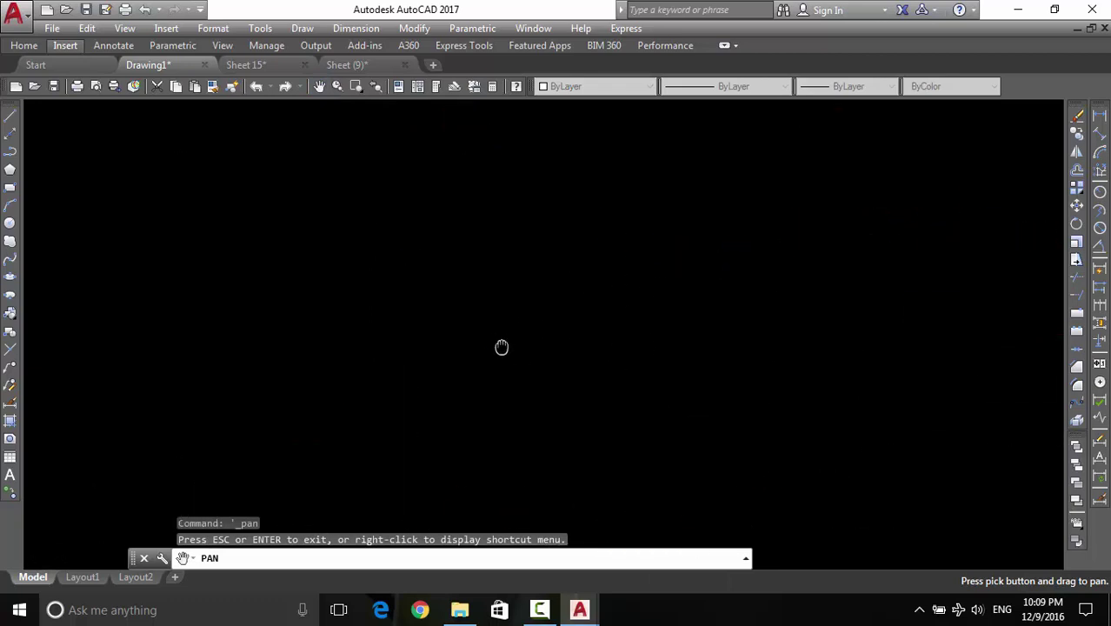
{"action": "left_click_drag", "start_coordinate": [585, 366], "coordinate": [427, 364]}
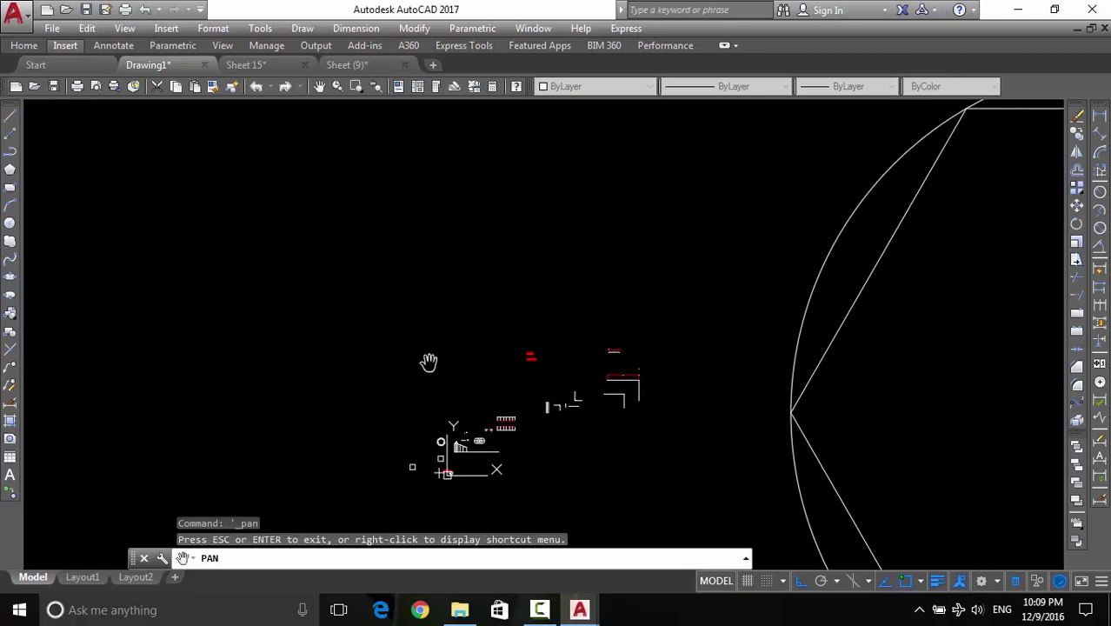
{"action": "key", "text": "Escape"}
{"action": "key", "text": "Return"}
{"action": "left_click_drag", "start_coordinate": [694, 328], "coordinate": [530, 329]}
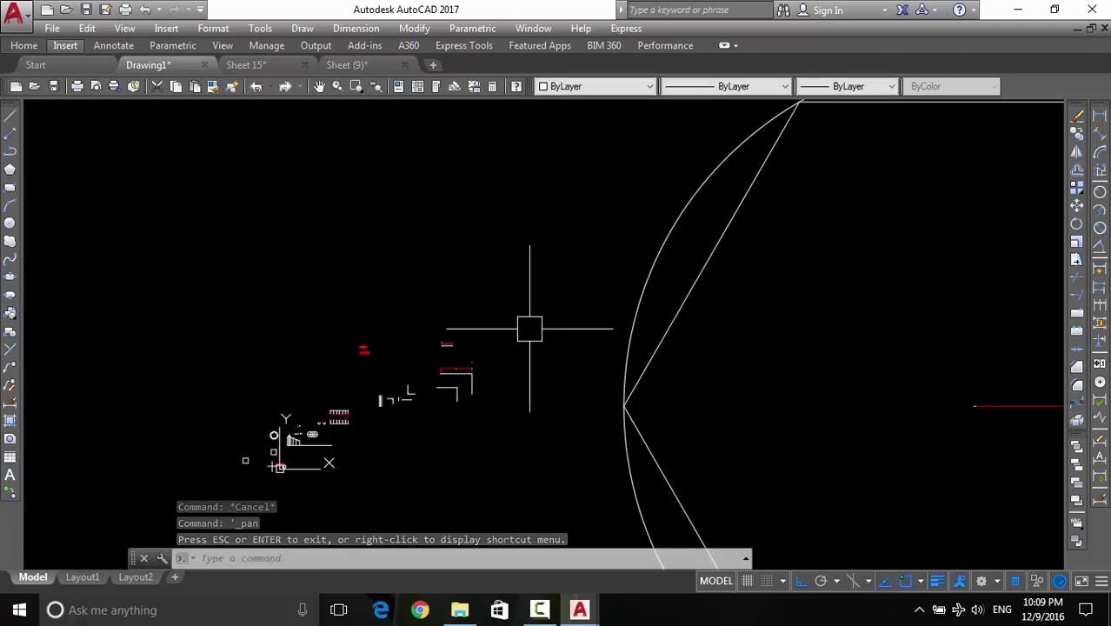
{"action": "mouse_move", "coordinate": [529, 329]}
{"action": "left_mouse_down"}
{"action": "mouse_move", "coordinate": [419, 325]}
{"action": "mouse_move", "coordinate": [643, 307]}
{"action": "mouse_move", "coordinate": [437, 305]}
{"action": "mouse_move", "coordinate": [452, 306]}
{"action": "left_mouse_up"}
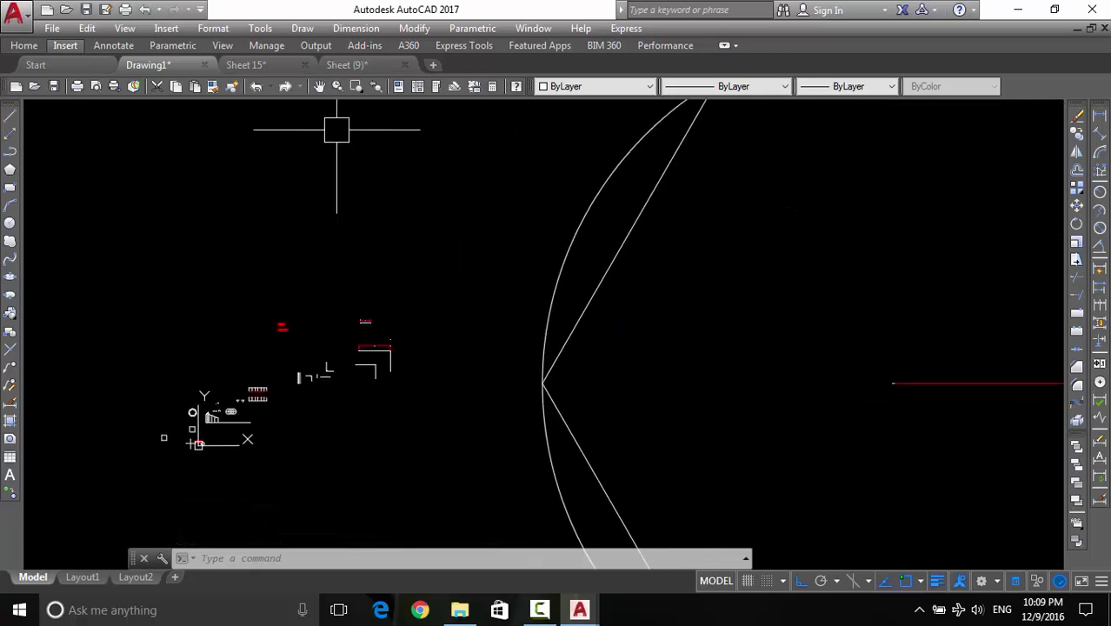
Open the Properties palette, read the circle's 689.0237 radius, then centre the hexagon
{"action": "left_click", "coordinate": [395, 89]}
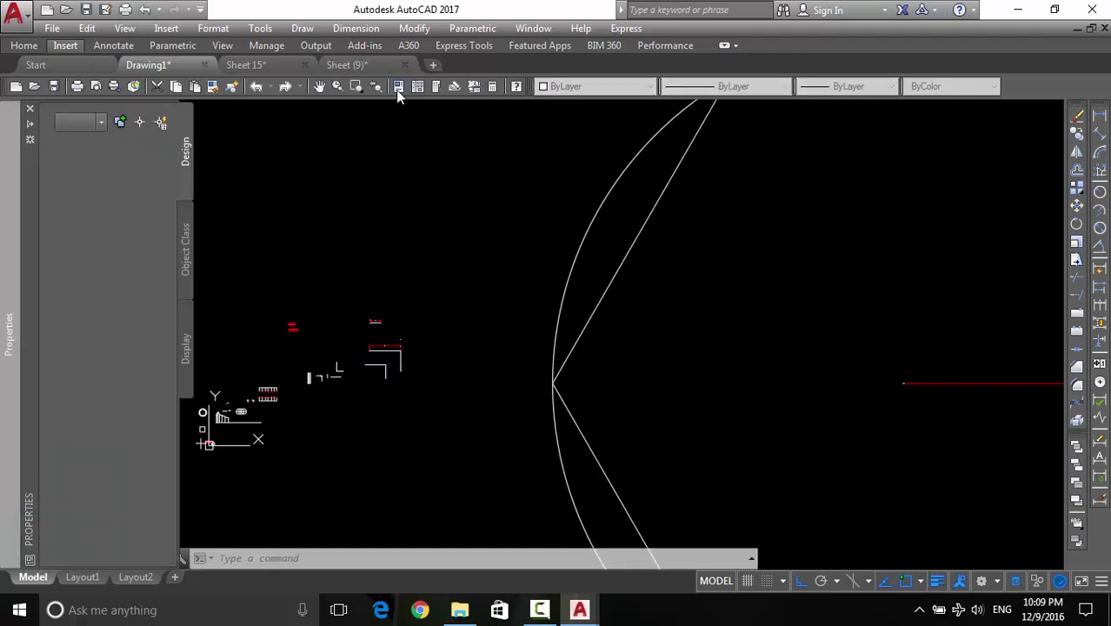
{"action": "middle_click_drag", "start_coordinate": [684, 331], "coordinate": [569, 392]}
{"action": "mouse_move", "coordinate": [28, 348]}
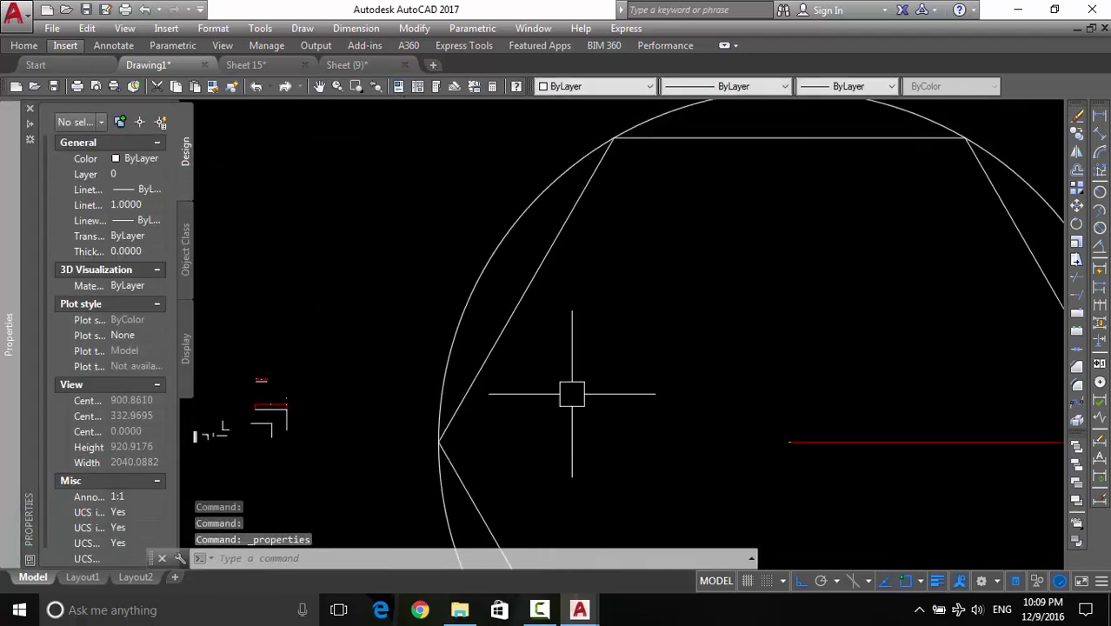
{"action": "left_click", "coordinate": [512, 231]}
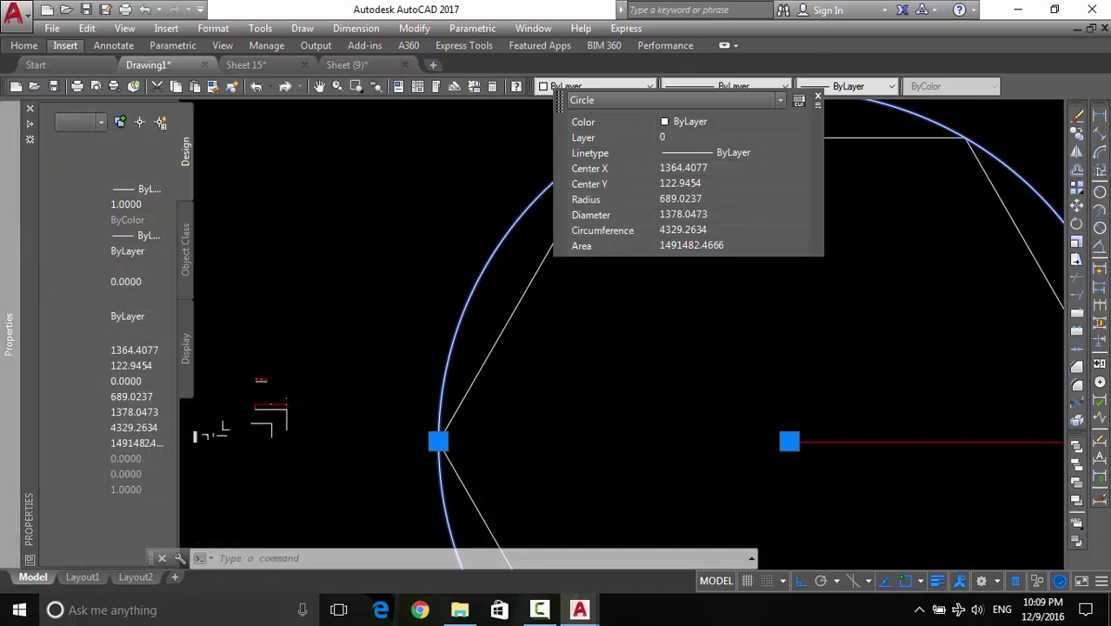
{"action": "key", "text": "Escape"}
{"action": "scroll", "coordinate": [470, 296], "scroll_direction": "down", "scroll_amount": 4}
{"action": "middle_click_drag", "start_coordinate": [496, 312], "coordinate": [580, 305]}
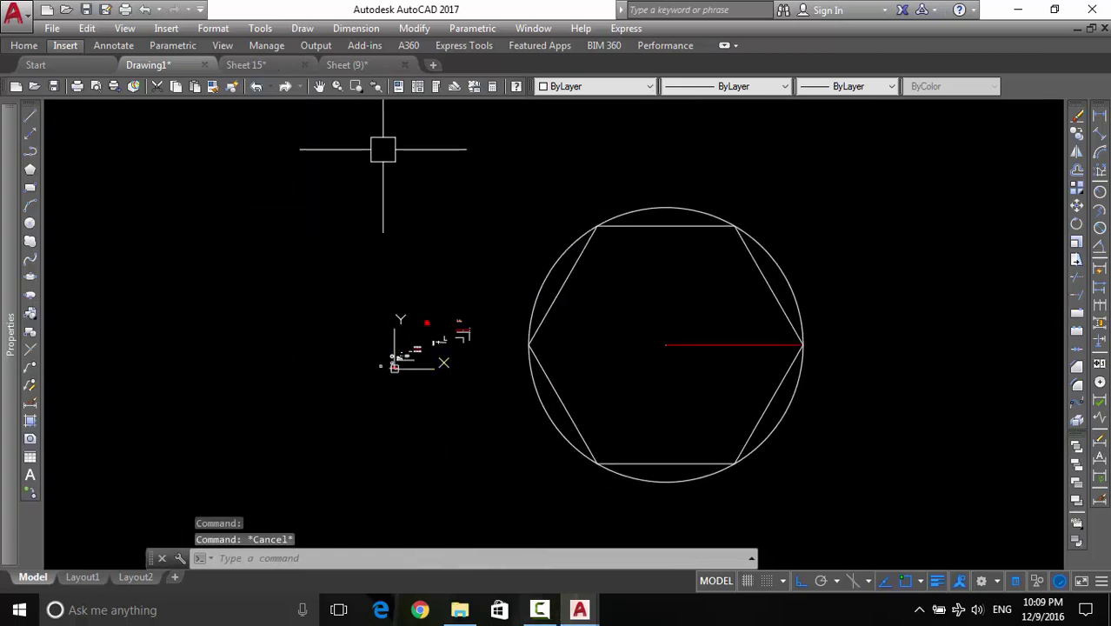
Switch to Sheet 15 and zoom into the retaining wall's Φ10 mm reinforcement arrows
{"action": "left_click", "coordinate": [347, 66]}
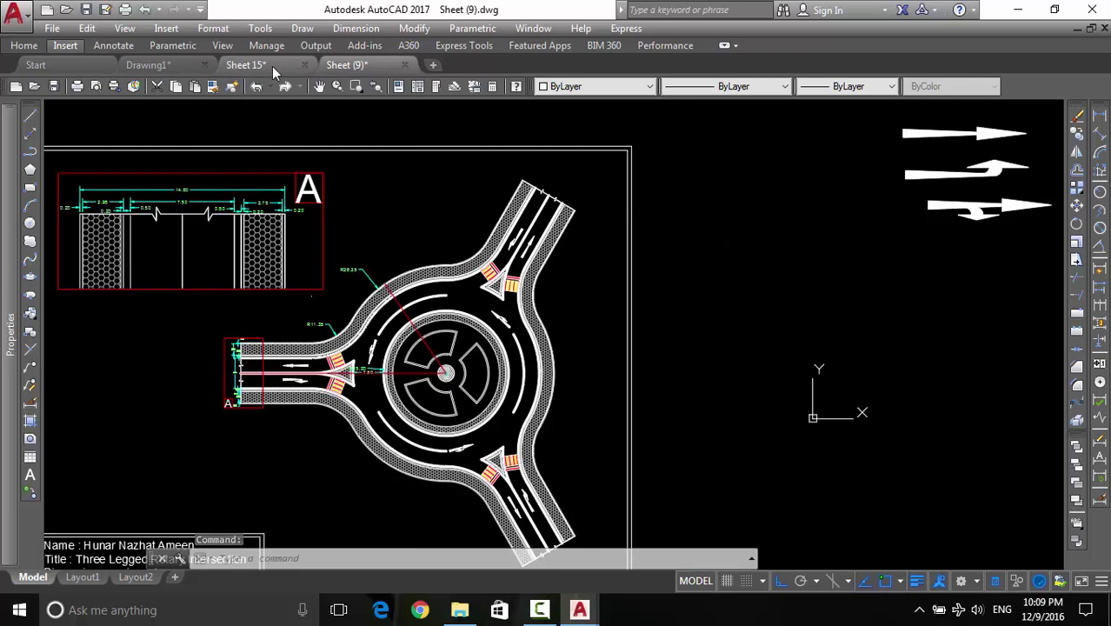
{"action": "left_click", "coordinate": [272, 64]}
{"action": "scroll", "coordinate": [497, 446], "scroll_direction": "up", "scroll_amount": 1}
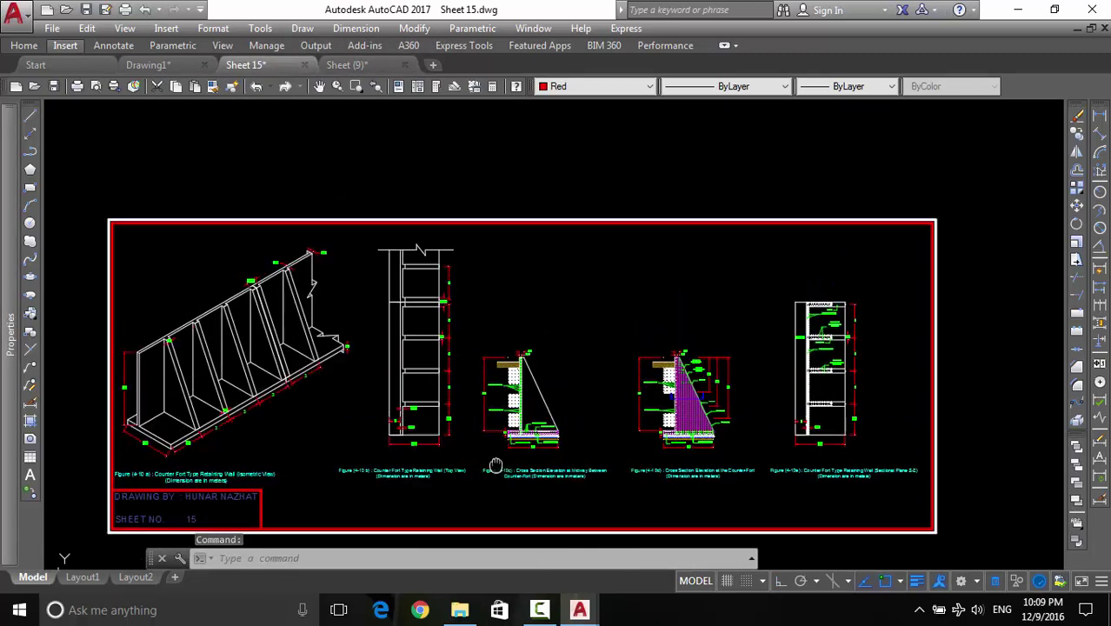
{"action": "scroll", "coordinate": [509, 435], "scroll_direction": "up", "scroll_amount": 3}
{"action": "scroll", "coordinate": [523, 331], "scroll_direction": "up", "scroll_amount": 2}
{"action": "scroll", "coordinate": [523, 331], "scroll_direction": "down", "scroll_amount": 1}
{"action": "middle_click_drag", "start_coordinate": [524, 331], "coordinate": [523, 447]}
{"action": "scroll", "coordinate": [526, 299], "scroll_direction": "up", "scroll_amount": 2}
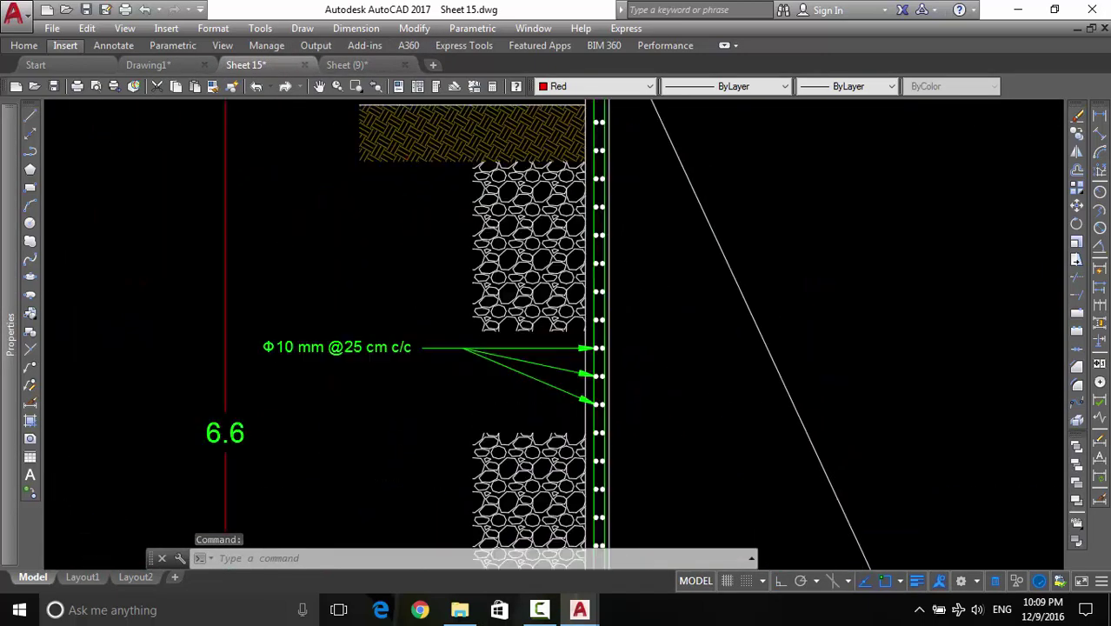
{"action": "scroll", "coordinate": [533, 364], "scroll_direction": "up", "scroll_amount": 1}
{"action": "middle_click_drag", "start_coordinate": [533, 364], "coordinate": [307, 376]}
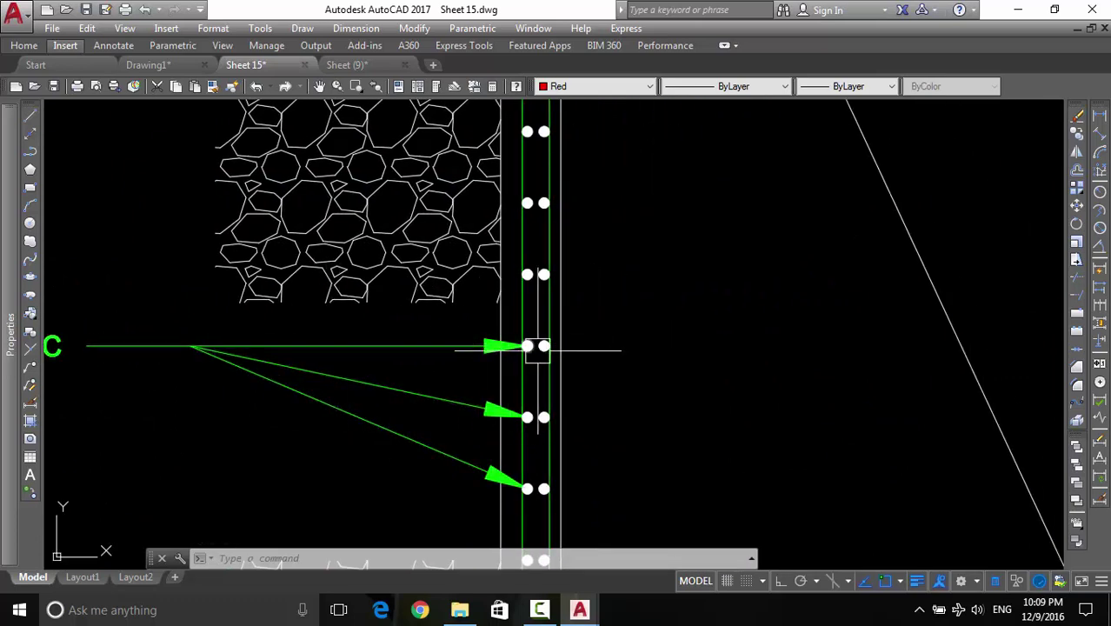
{"action": "scroll", "coordinate": [551, 350], "scroll_direction": "up", "scroll_amount": 2}
{"action": "scroll", "coordinate": [560, 349], "scroll_direction": "down", "scroll_amount": 2}
{"action": "middle_click_drag", "start_coordinate": [565, 377], "coordinate": [635, 378]}
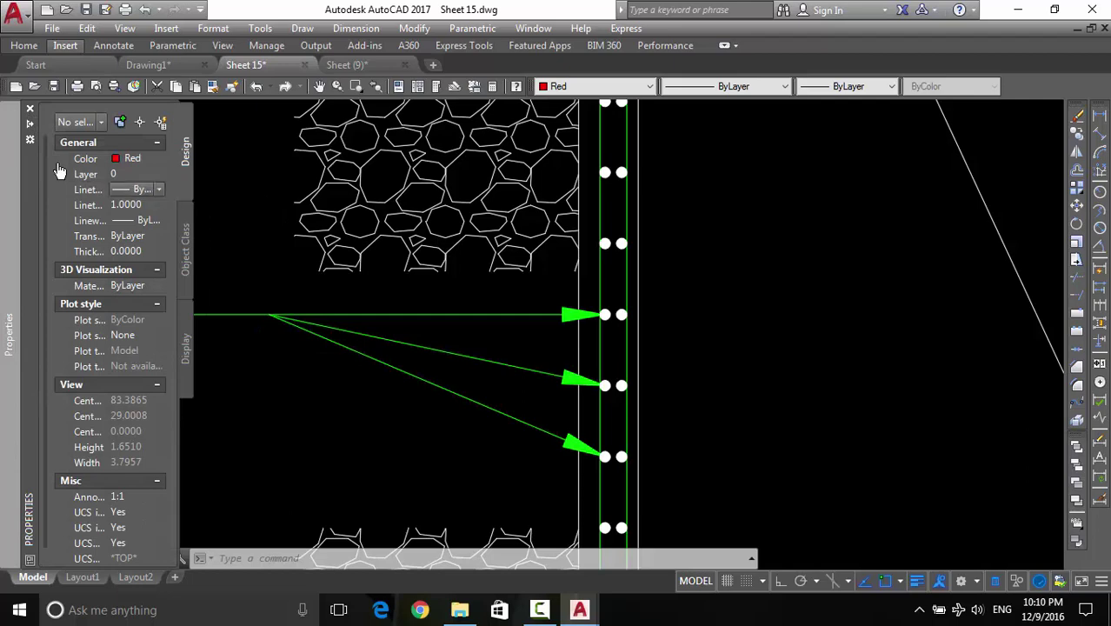
Float the Properties palette, set it to auto-hide, then close it entirely
{"action": "left_click_drag", "start_coordinate": [28, 188], "coordinate": [120, 193]}
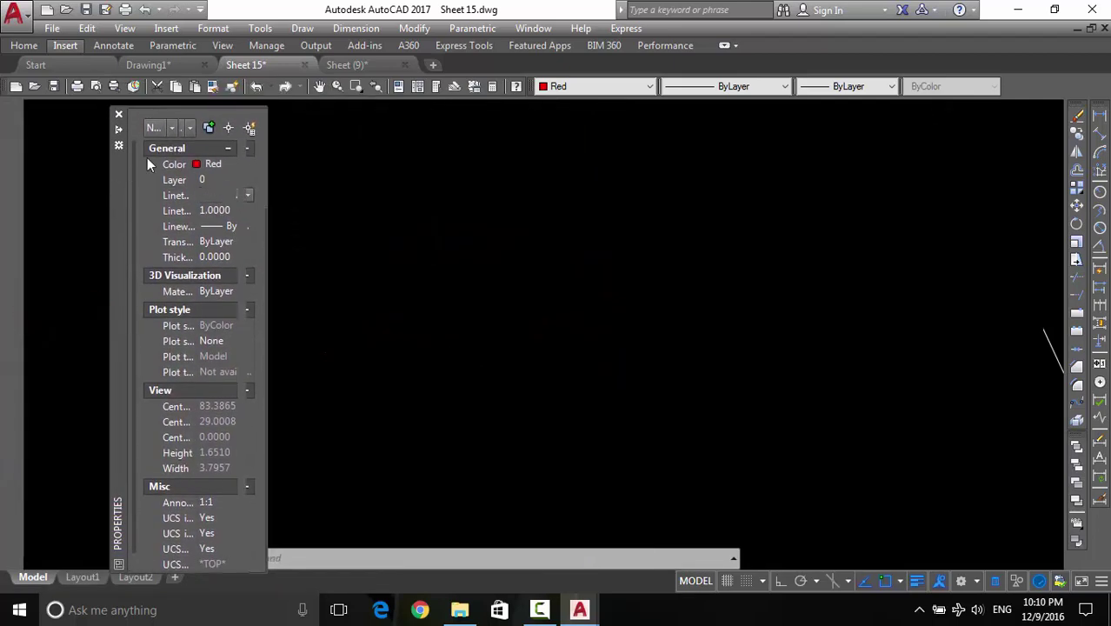
{"action": "key", "text": "Escape"}
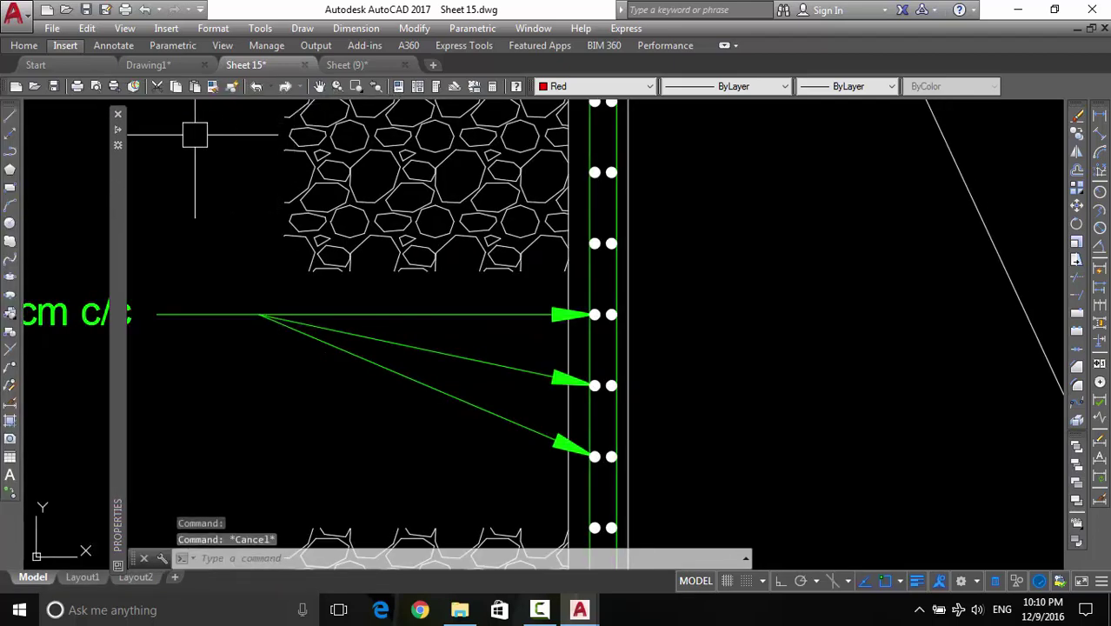
{"action": "mouse_move", "coordinate": [119, 522]}
{"action": "left_click", "coordinate": [118, 115]}
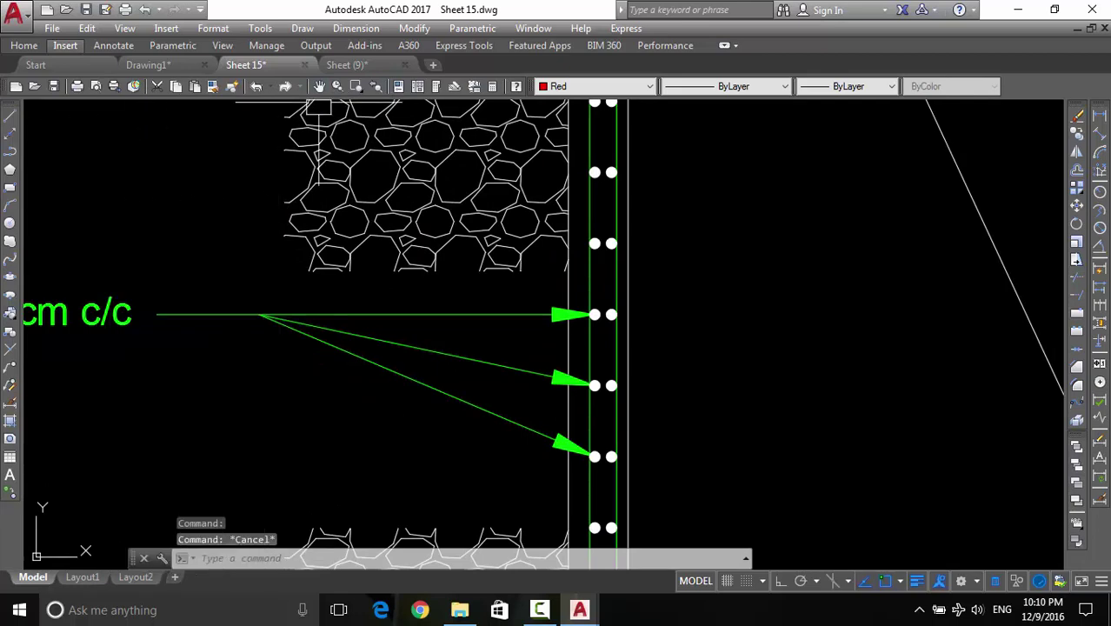
{"action": "left_click", "coordinate": [398, 87]}
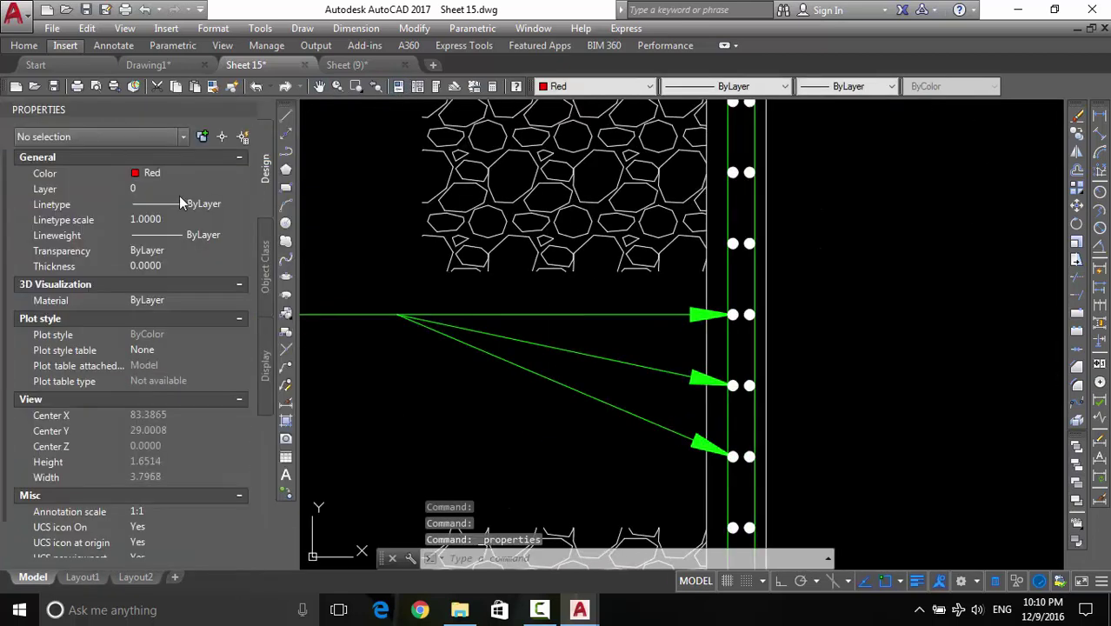
{"action": "left_click", "coordinate": [231, 112]}
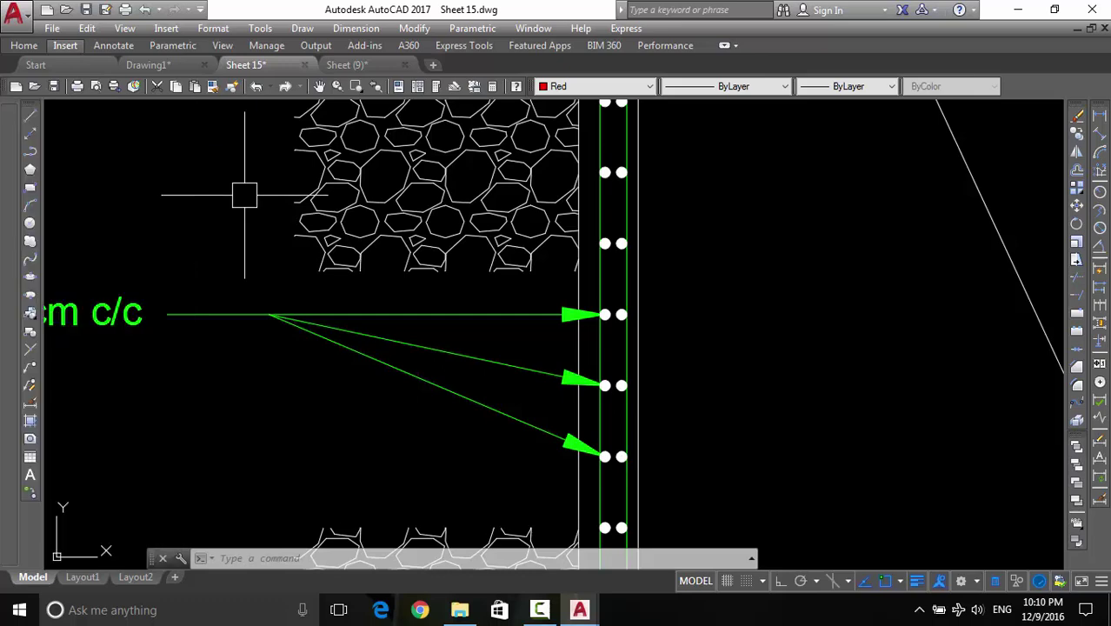
{"action": "mouse_move", "coordinate": [9, 331]}
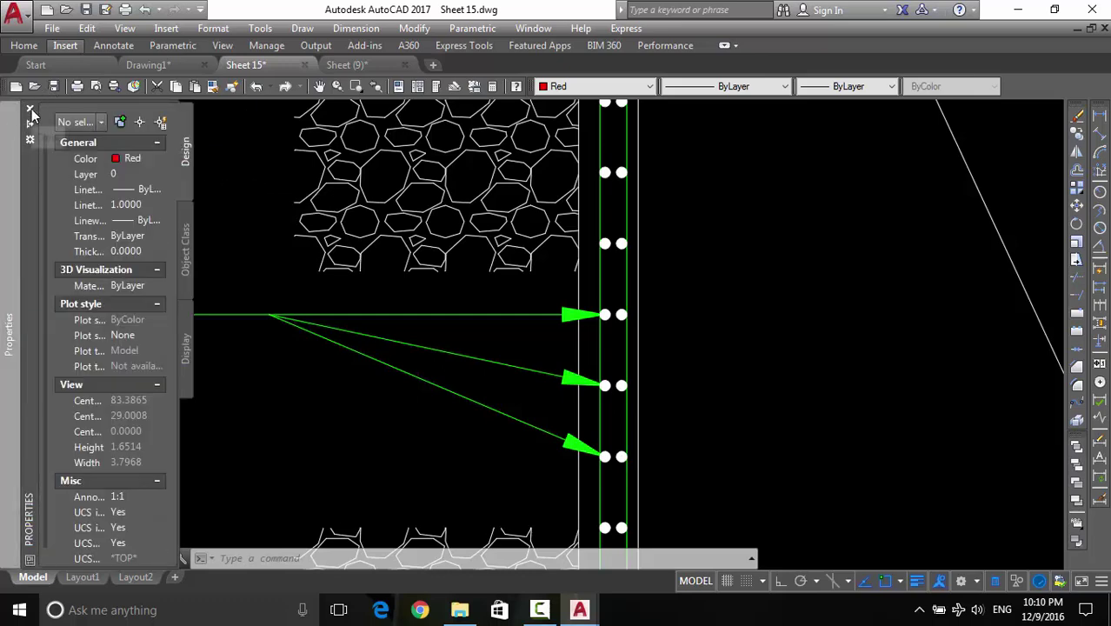
{"action": "left_click", "coordinate": [29, 110]}
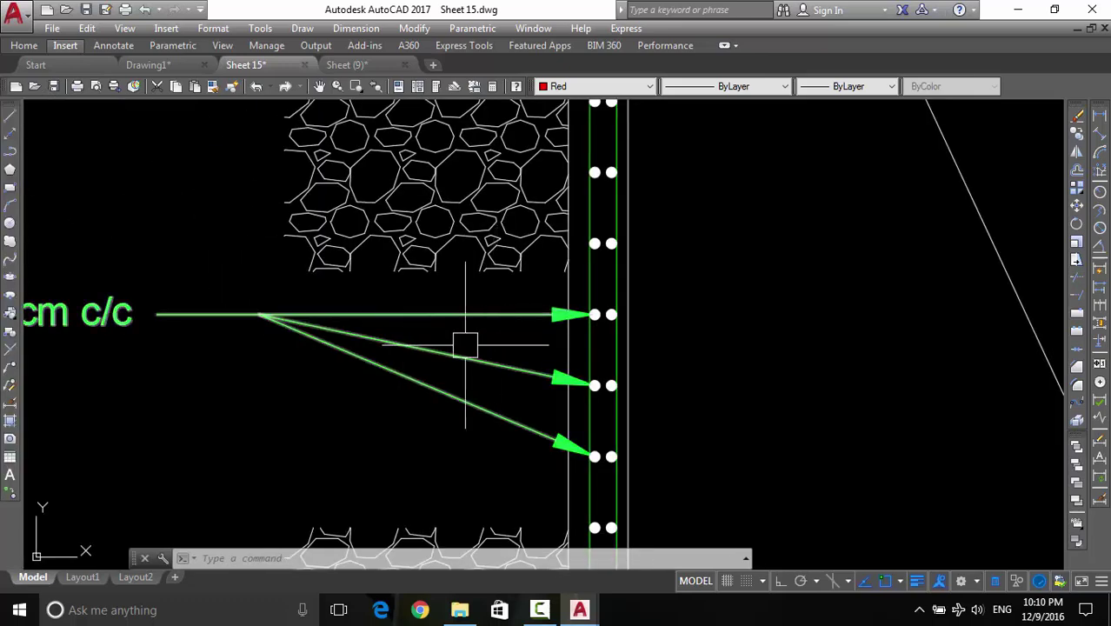
Add a multileader from a reinforcement-bar dot labelled 'd'
{"action": "left_click", "coordinate": [10, 370]}
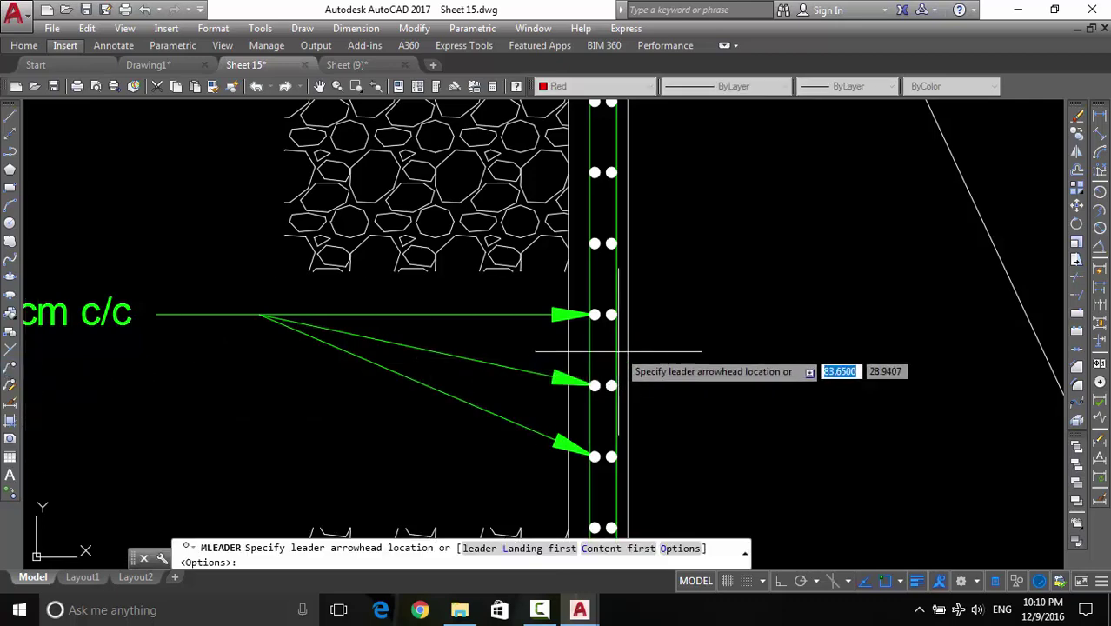
{"action": "middle_click_drag", "start_coordinate": [603, 244], "coordinate": [508, 414]}
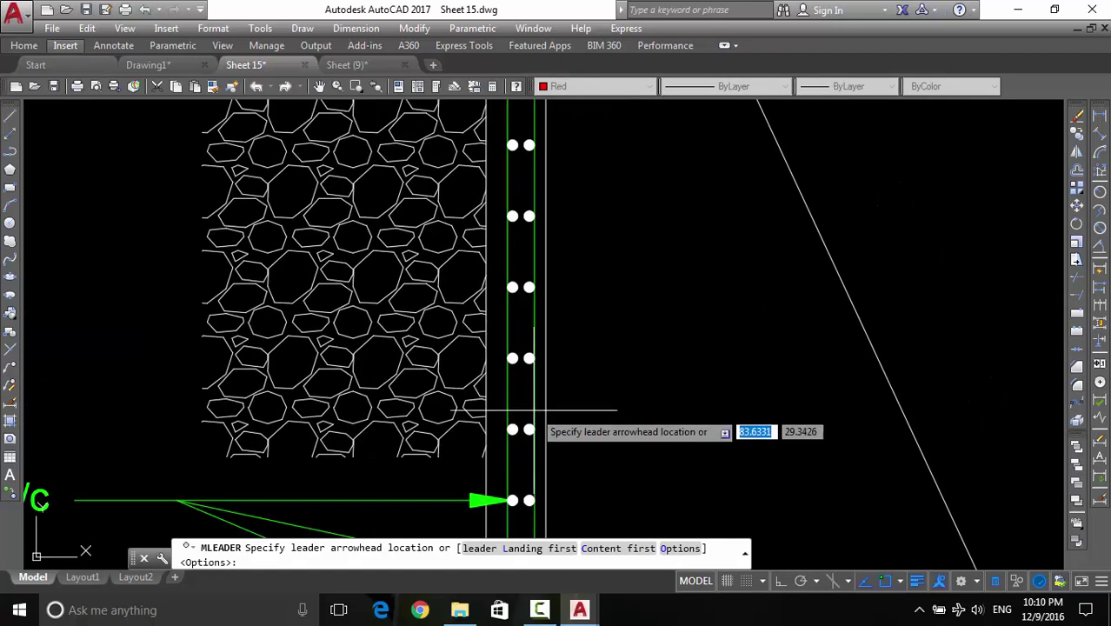
{"action": "middle_click_drag", "start_coordinate": [533, 322], "coordinate": [517, 342]}
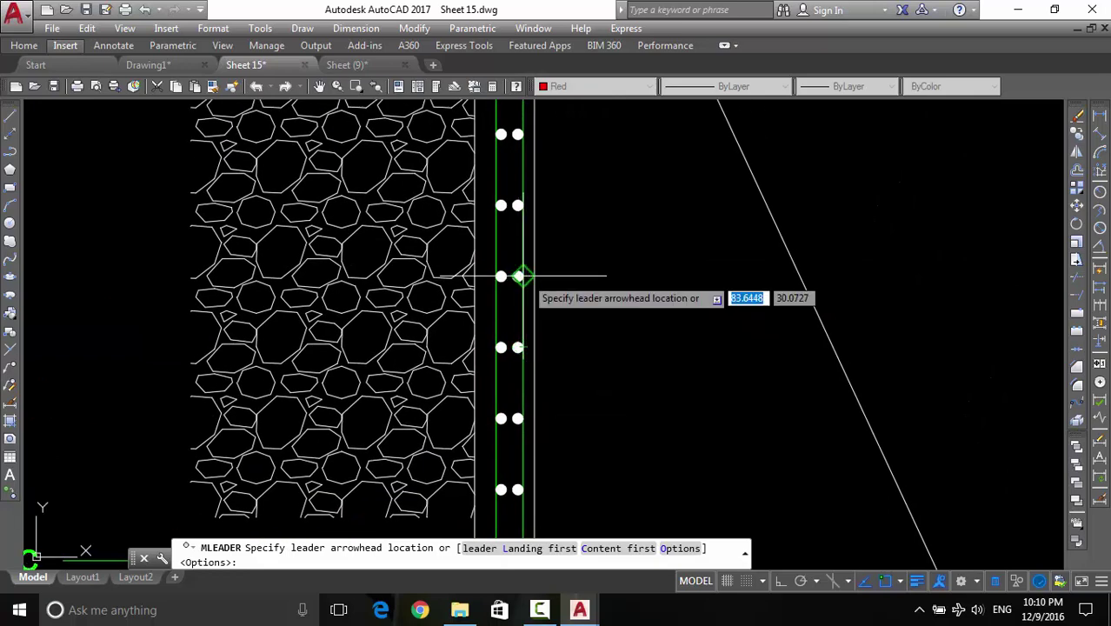
{"action": "scroll", "coordinate": [520, 276], "scroll_direction": "up", "scroll_amount": 4}
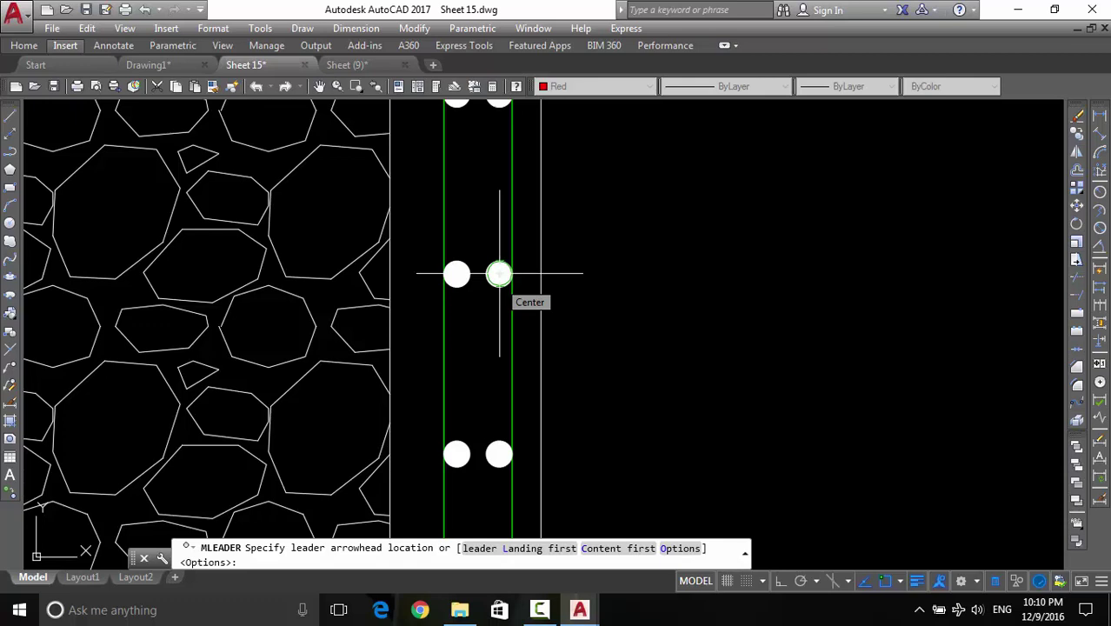
{"action": "scroll", "coordinate": [511, 285], "scroll_direction": "down", "scroll_amount": 8}
{"action": "middle_click_drag", "start_coordinate": [533, 343], "coordinate": [713, 327]}
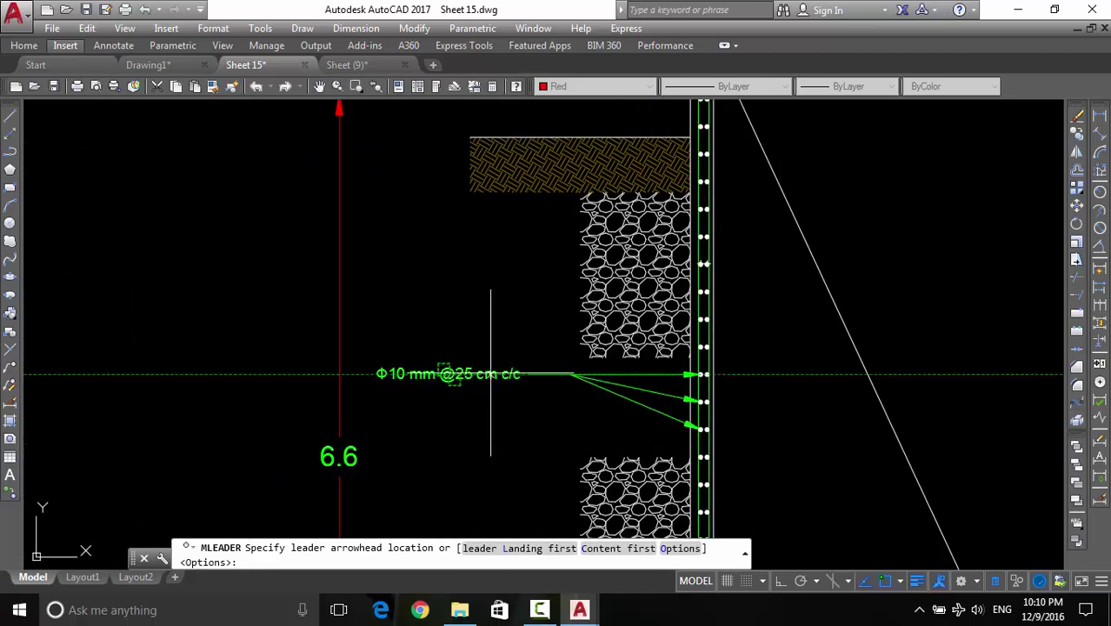
{"action": "scroll", "coordinate": [578, 374], "scroll_direction": "down", "scroll_amount": 5}
{"action": "scroll", "coordinate": [565, 477], "scroll_direction": "up", "scroll_amount": 6}
{"action": "scroll", "coordinate": [565, 478], "scroll_direction": "up", "scroll_amount": 2}
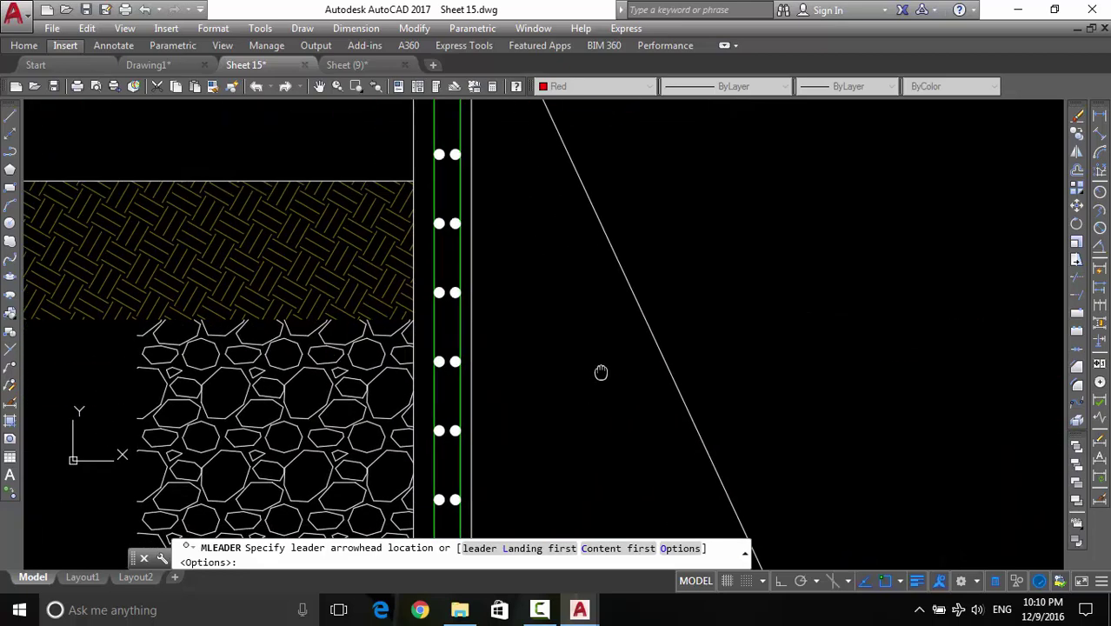
{"action": "scroll", "coordinate": [471, 372], "scroll_direction": "up", "scroll_amount": 4}
{"action": "left_click", "coordinate": [467, 375]}
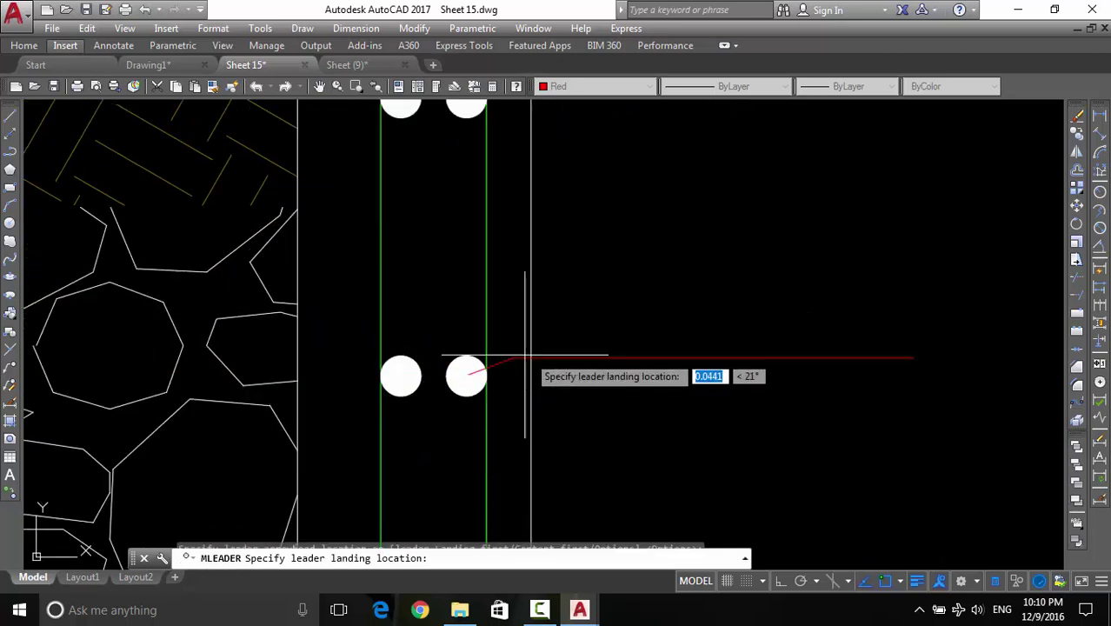
{"action": "scroll", "coordinate": [528, 371], "scroll_direction": "down", "scroll_amount": 2}
{"action": "middle_click_drag", "start_coordinate": [744, 366], "coordinate": [538, 390]}
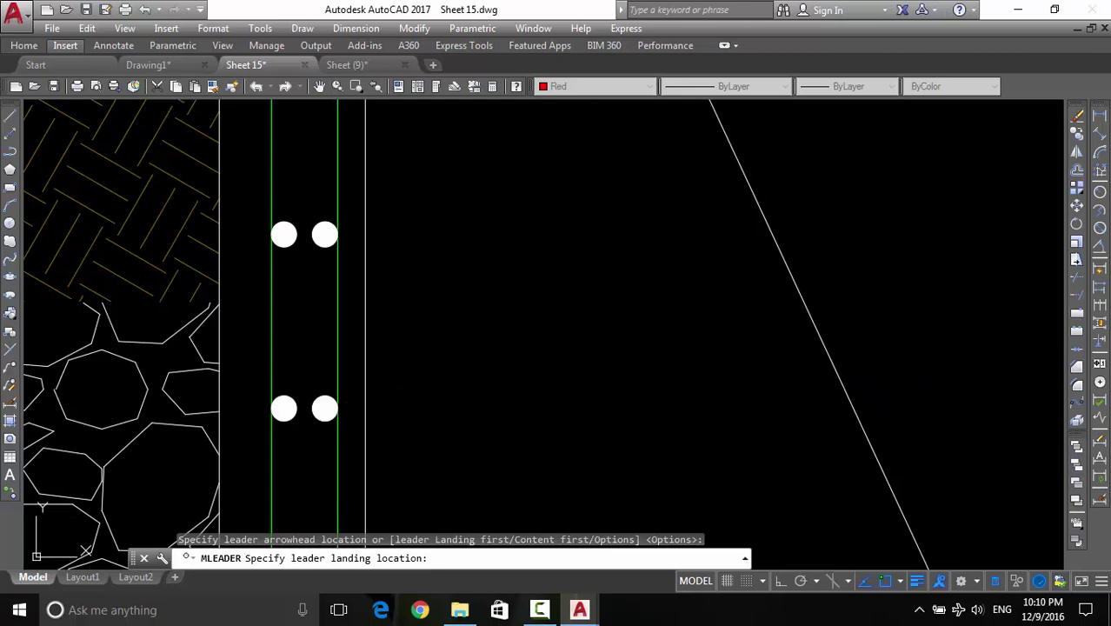
{"action": "scroll", "coordinate": [678, 339], "scroll_direction": "down", "scroll_amount": 2}
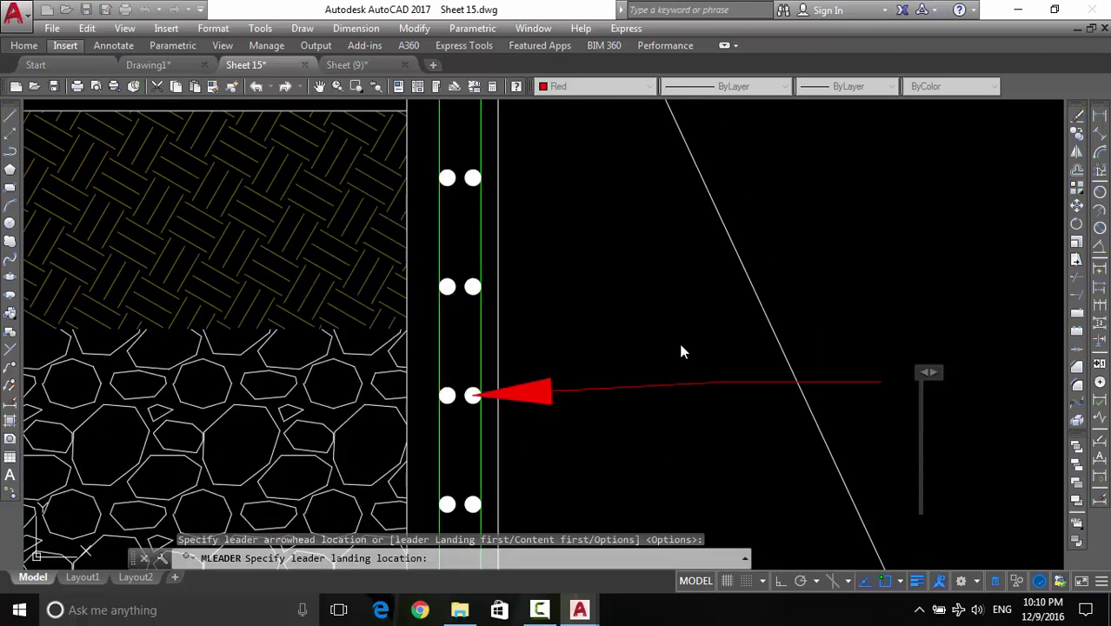
{"action": "scroll", "coordinate": [739, 365], "scroll_direction": "down", "scroll_amount": 2}
{"action": "middle_click_drag", "start_coordinate": [795, 378], "coordinate": [658, 390]}
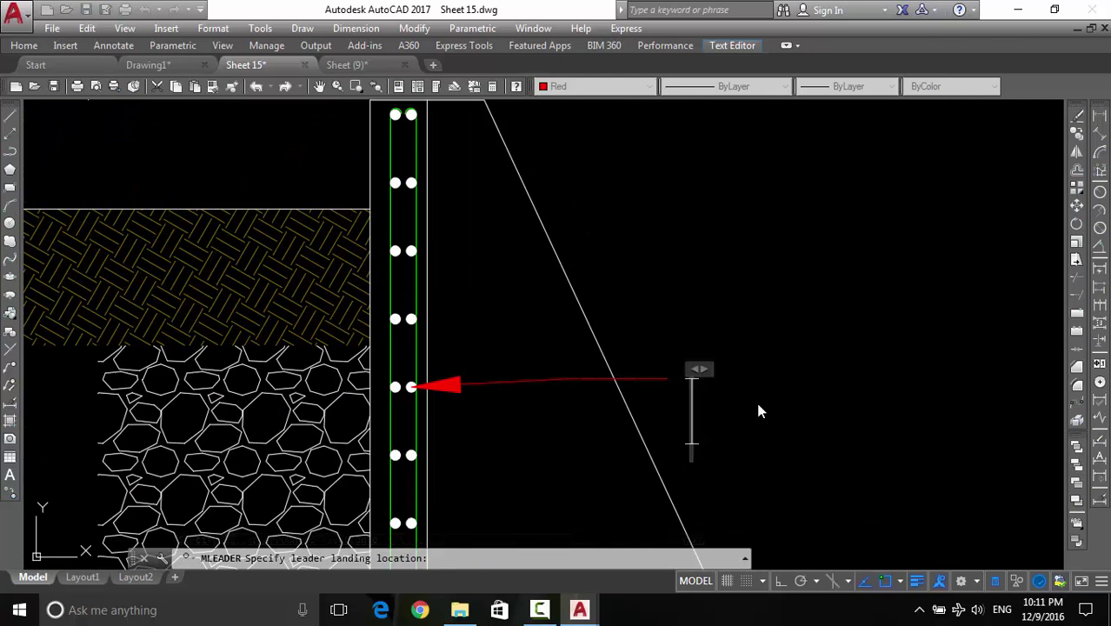
{"action": "type", "text": "d"}
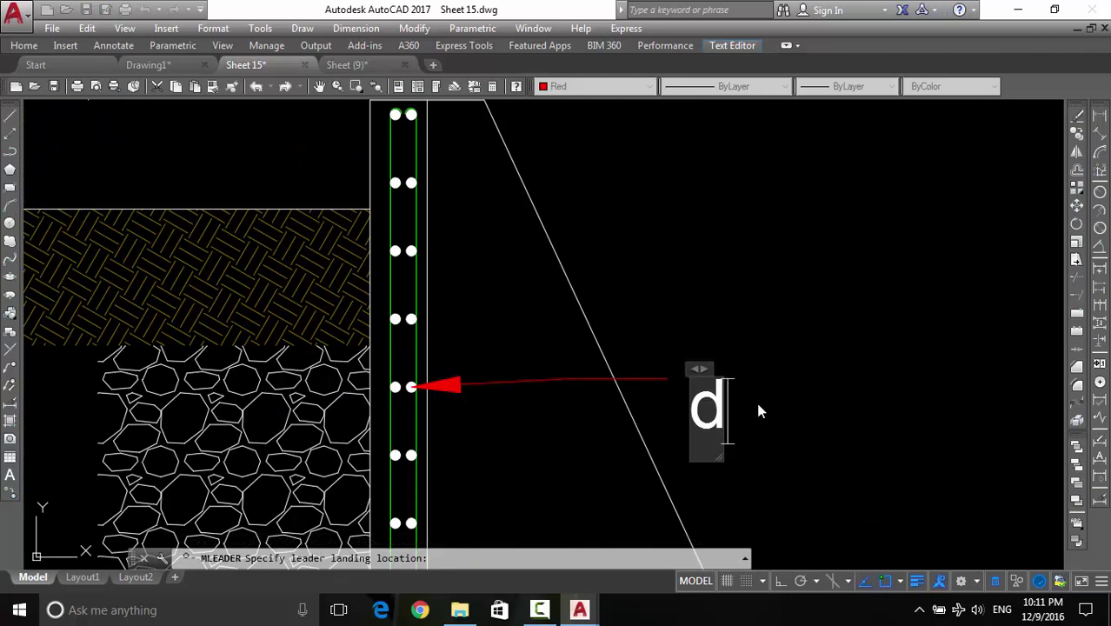
{"action": "left_click", "coordinate": [758, 411]}
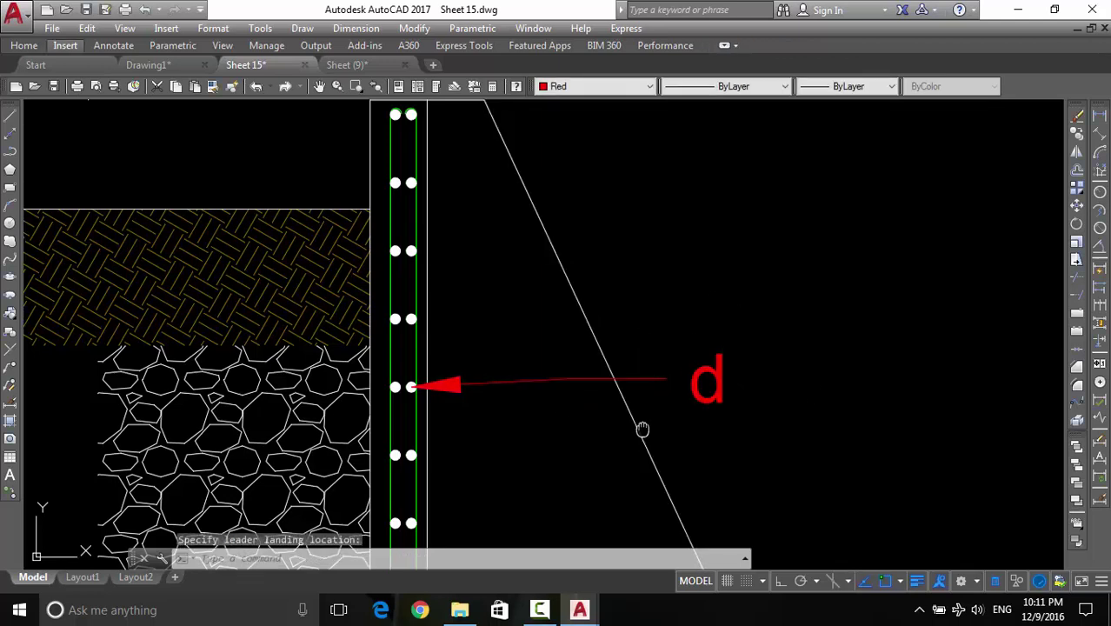
Add a second multileader from the wall's sloped face labelled 'h'
{"action": "middle_click_drag", "start_coordinate": [642, 429], "coordinate": [654, 396]}
{"action": "middle_click_drag", "start_coordinate": [523, 366], "coordinate": [536, 302]}
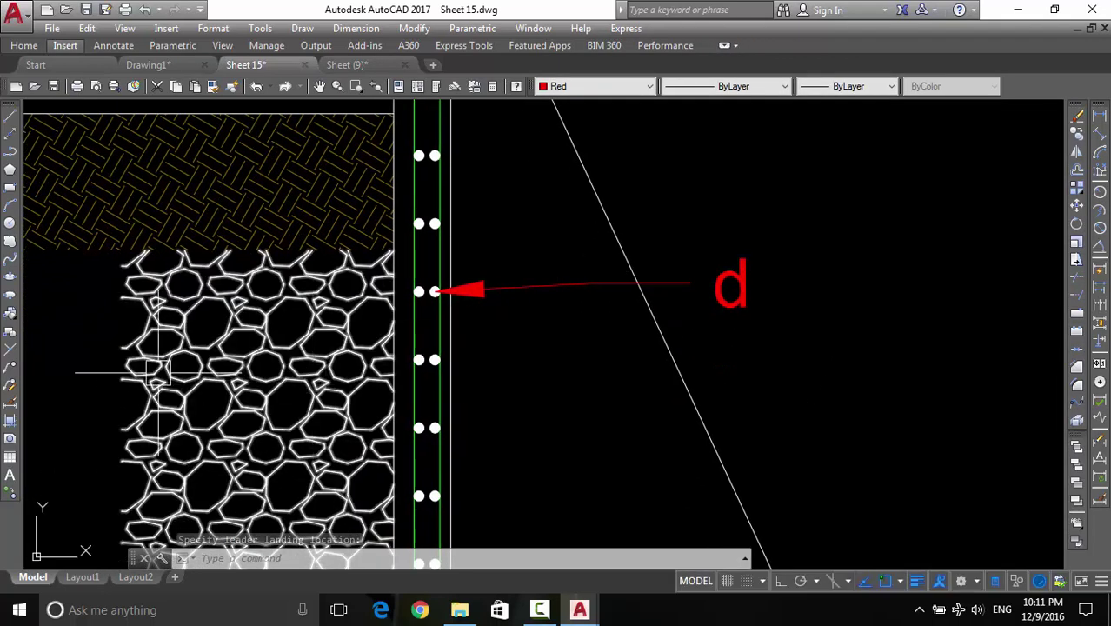
{"action": "left_click", "coordinate": [11, 374]}
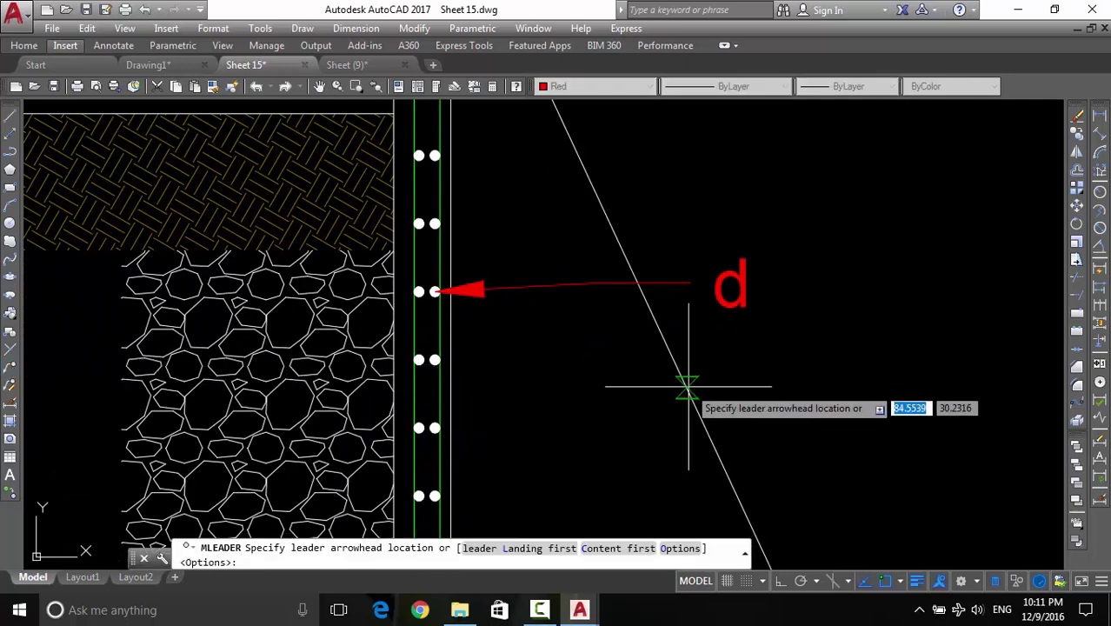
{"action": "left_click", "coordinate": [694, 393]}
{"action": "middle_click_drag", "start_coordinate": [1016, 308], "coordinate": [852, 347]}
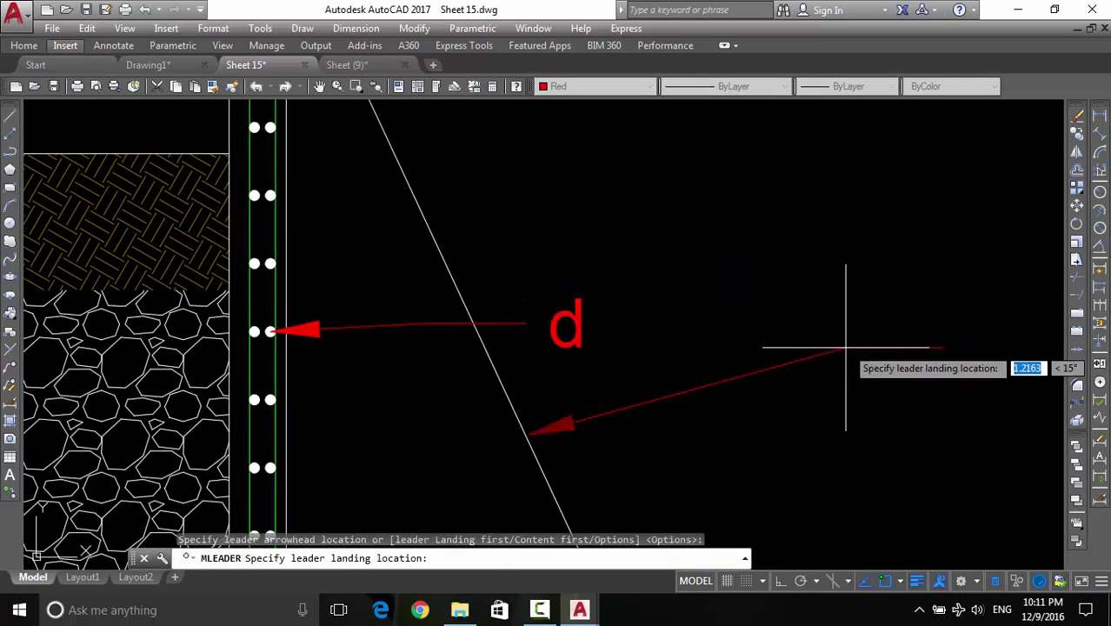
{"action": "left_click", "coordinate": [845, 339]}
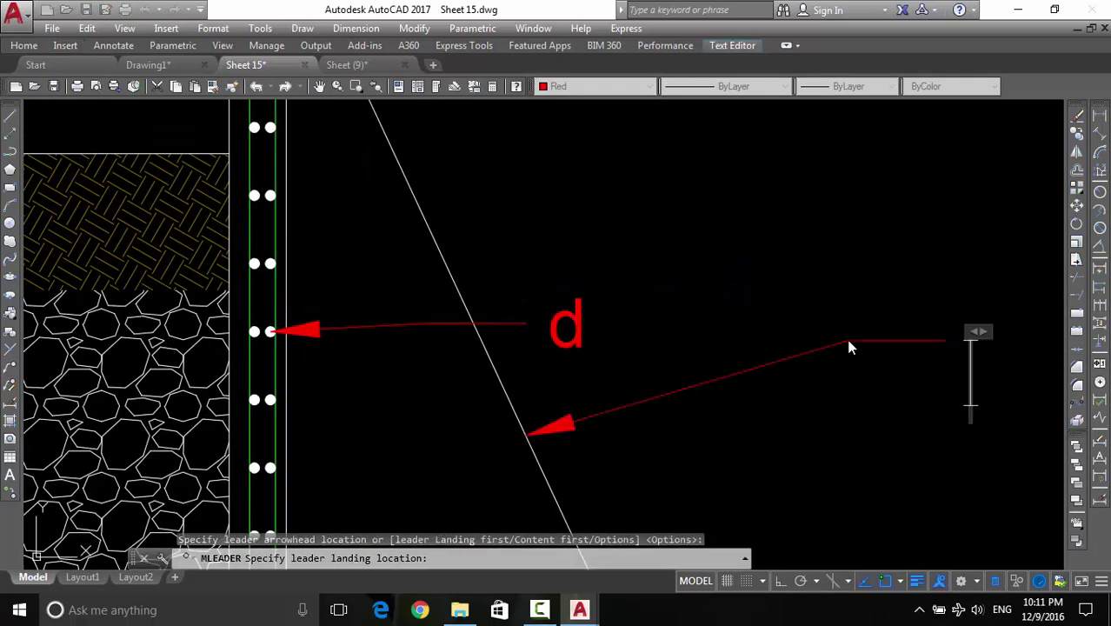
{"action": "type", "text": "h"}
{"action": "left_click", "coordinate": [866, 431]}
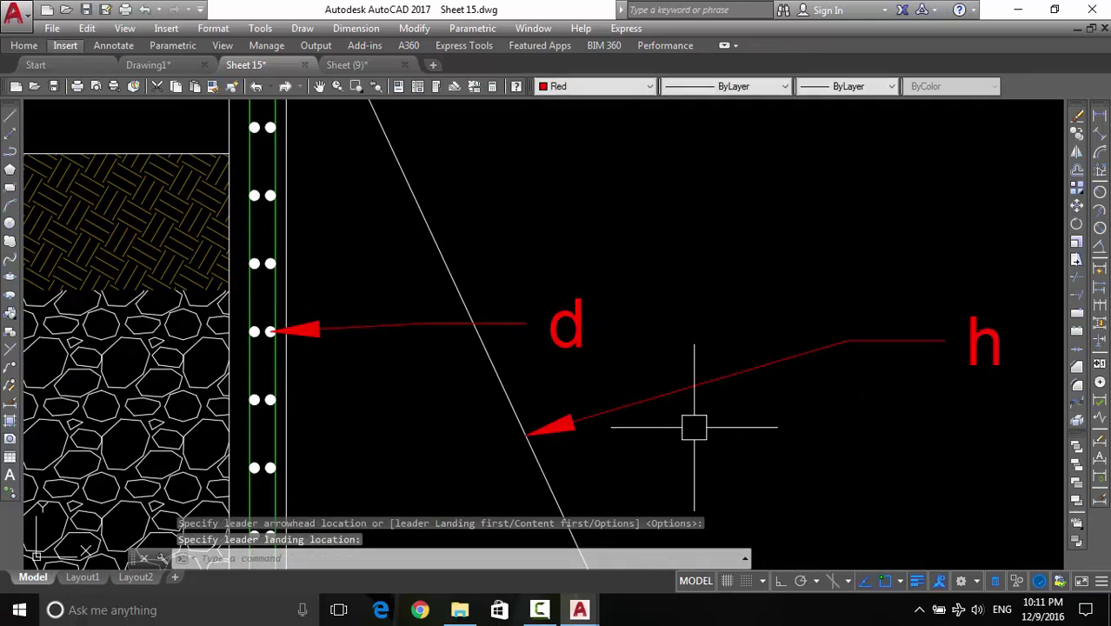
Pan and zoom along the wall and reinforcement bars to review the new labels
{"action": "middle_click_drag", "start_coordinate": [693, 427], "coordinate": [787, 399]}
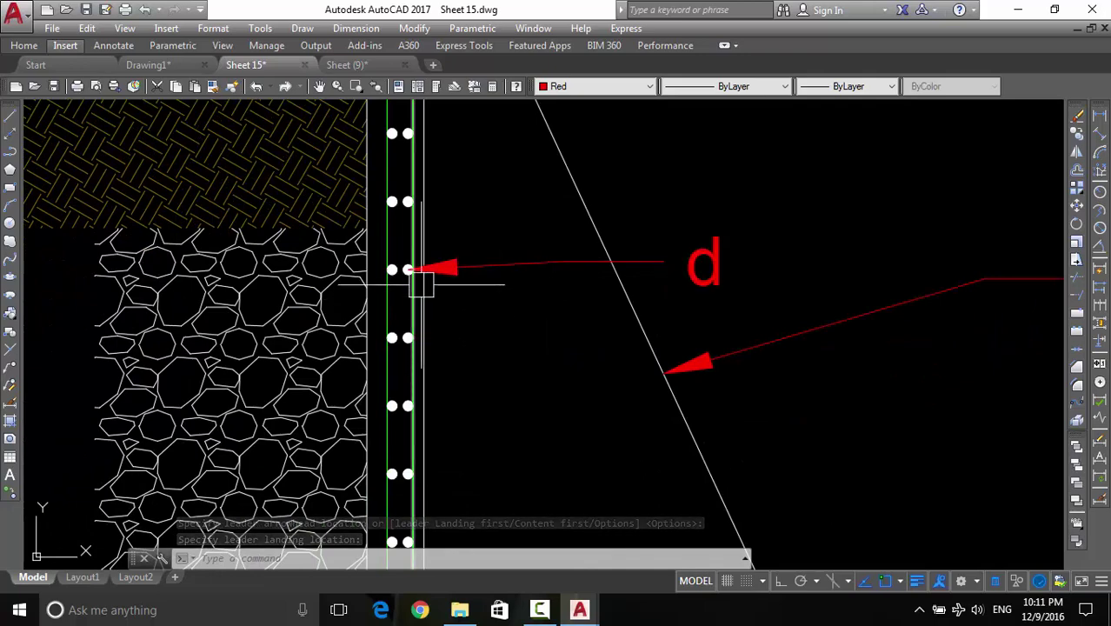
{"action": "scroll", "coordinate": [421, 278], "scroll_direction": "up", "scroll_amount": 6}
{"action": "scroll", "coordinate": [461, 356], "scroll_direction": "down", "scroll_amount": 8}
{"action": "middle_click_drag", "start_coordinate": [510, 387], "coordinate": [595, 234]}
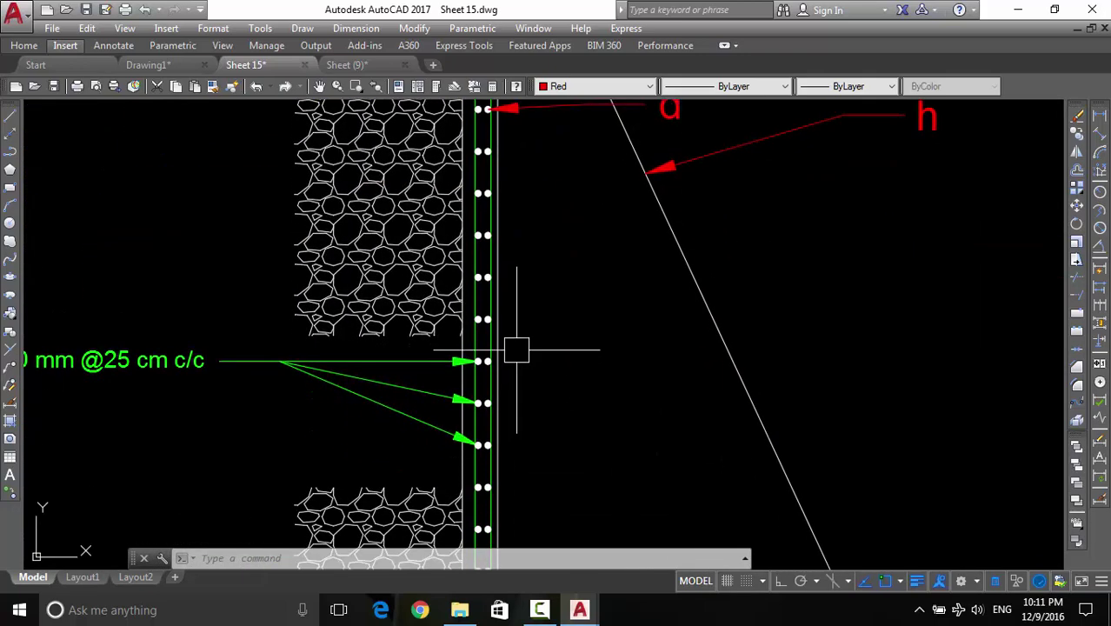
{"action": "middle_click_drag", "start_coordinate": [459, 114], "coordinate": [459, 360]}
{"action": "mouse_move", "coordinate": [497, 395]}
{"action": "middle_mouse_down"}
{"action": "mouse_move", "coordinate": [516, 355]}
{"action": "mouse_move", "coordinate": [501, 345]}
{"action": "mouse_move", "coordinate": [507, 275]}
{"action": "middle_mouse_up"}
{"action": "scroll", "coordinate": [484, 331], "scroll_direction": "up", "scroll_amount": 3}
{"action": "scroll", "coordinate": [471, 367], "scroll_direction": "down", "scroll_amount": 3}
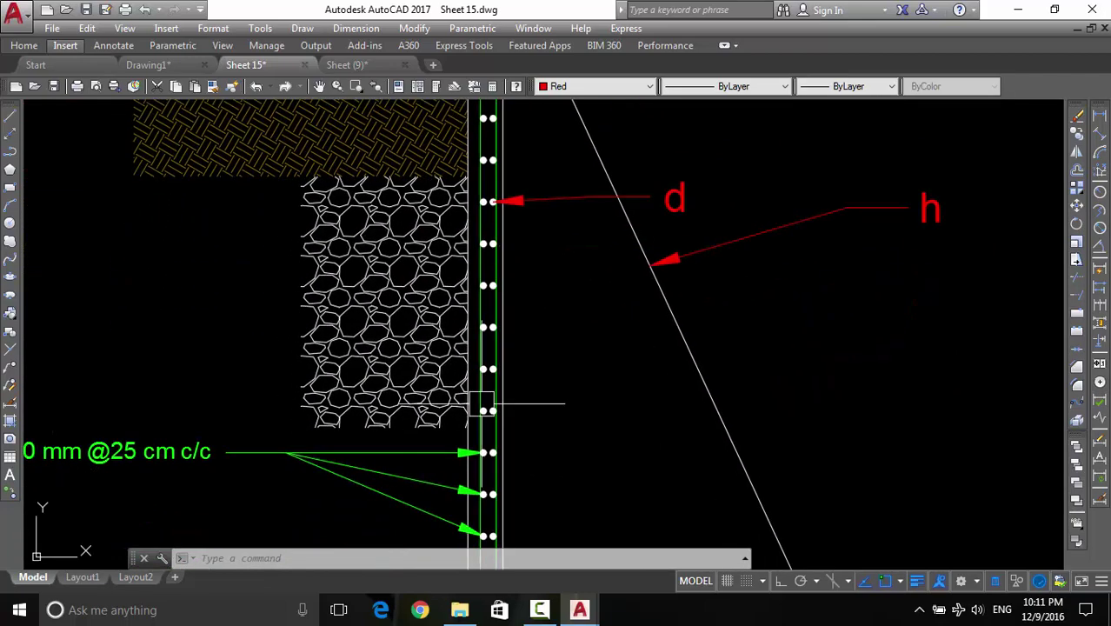
{"action": "scroll", "coordinate": [492, 443], "scroll_direction": "down", "scroll_amount": 2}
{"action": "scroll", "coordinate": [501, 343], "scroll_direction": "up", "scroll_amount": 2}
{"action": "scroll", "coordinate": [472, 291], "scroll_direction": "up", "scroll_amount": 2}
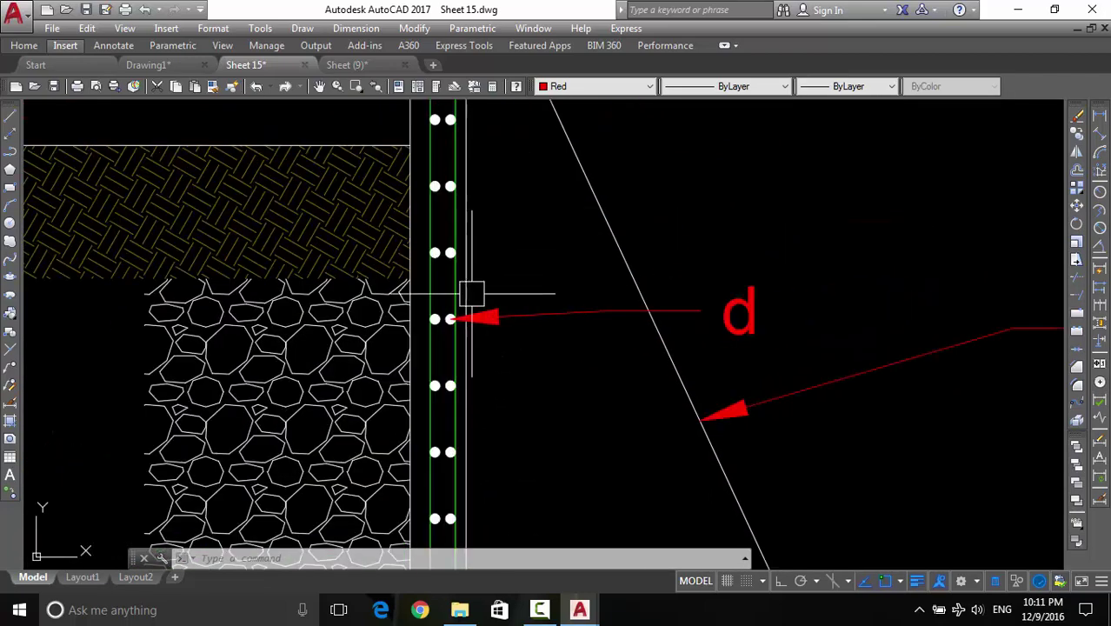
{"action": "scroll", "coordinate": [487, 300], "scroll_direction": "down", "scroll_amount": 5}
{"action": "scroll", "coordinate": [520, 312], "scroll_direction": "up", "scroll_amount": 5}
{"action": "mouse_move", "coordinate": [434, 364]}
{"action": "middle_mouse_down"}
{"action": "mouse_move", "coordinate": [469, 261]}
{"action": "mouse_move", "coordinate": [452, 476]}
{"action": "middle_mouse_up"}
{"action": "scroll", "coordinate": [489, 296], "scroll_direction": "down", "scroll_amount": 2}
{"action": "scroll", "coordinate": [489, 295], "scroll_direction": "down", "scroll_amount": 2}
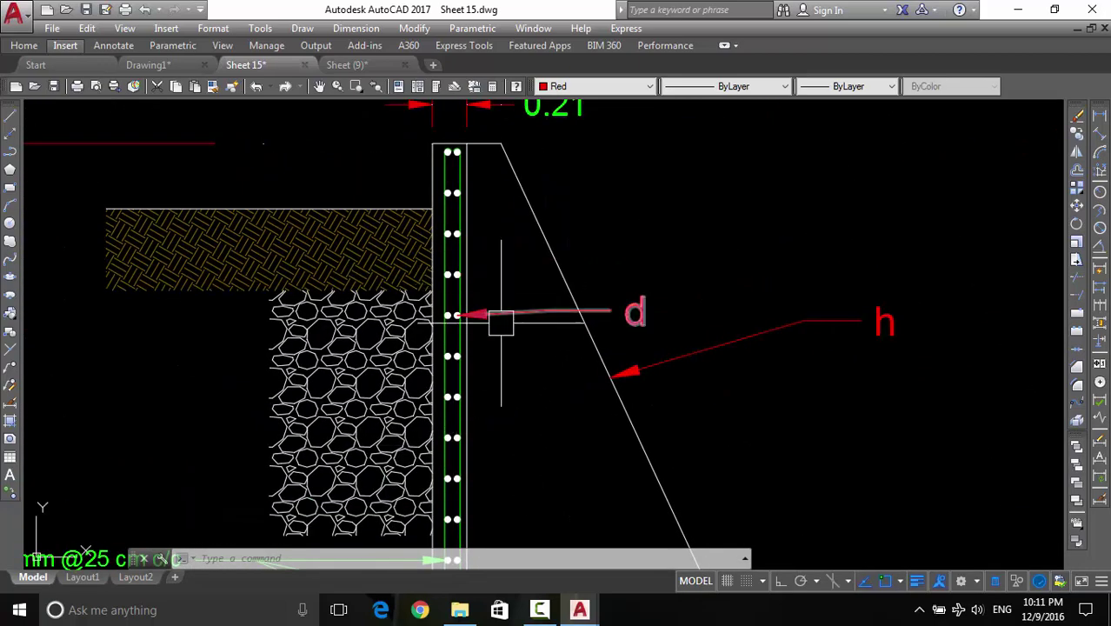
Add another leader arrow from the 'd' label to the lower rebar dot
{"action": "left_click", "coordinate": [504, 315]}
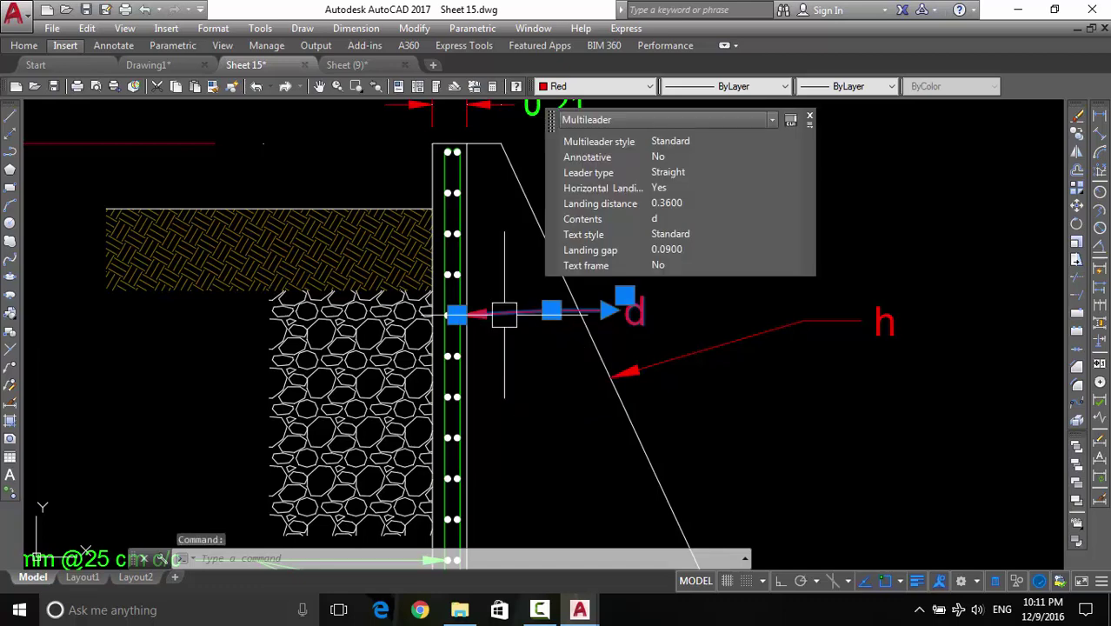
{"action": "left_click", "coordinate": [12, 389]}
{"action": "scroll", "coordinate": [527, 310], "scroll_direction": "up", "scroll_amount": 2}
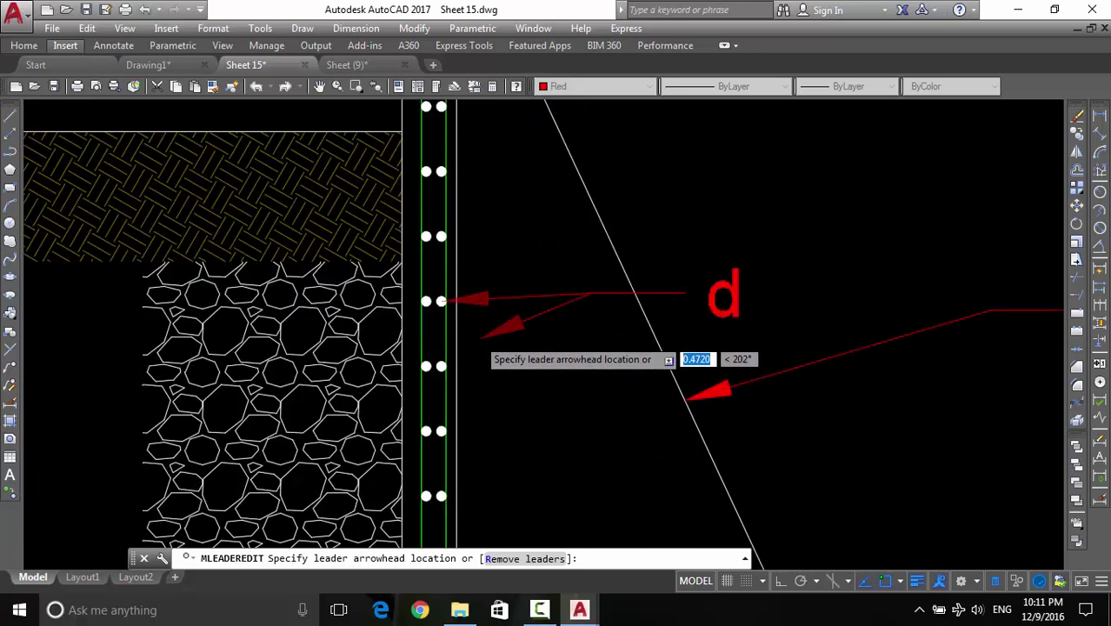
{"action": "scroll", "coordinate": [572, 277], "scroll_direction": "up", "scroll_amount": 2}
{"action": "scroll", "coordinate": [416, 383], "scroll_direction": "up", "scroll_amount": 5}
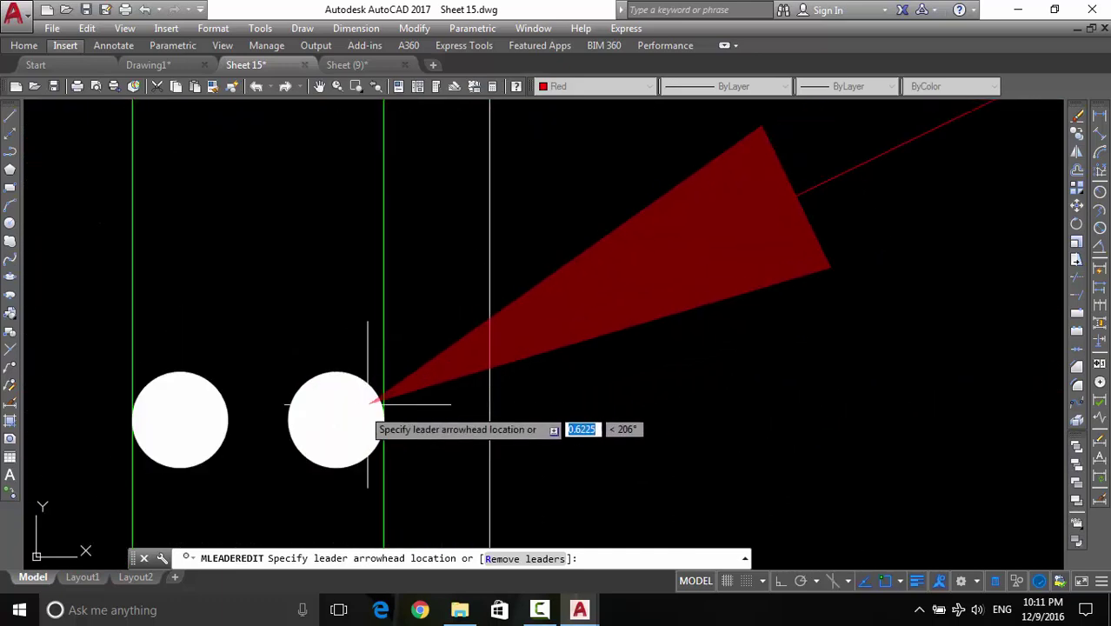
{"action": "scroll", "coordinate": [402, 255], "scroll_direction": "down", "scroll_amount": 2}
{"action": "scroll", "coordinate": [402, 254], "scroll_direction": "down", "scroll_amount": 3}
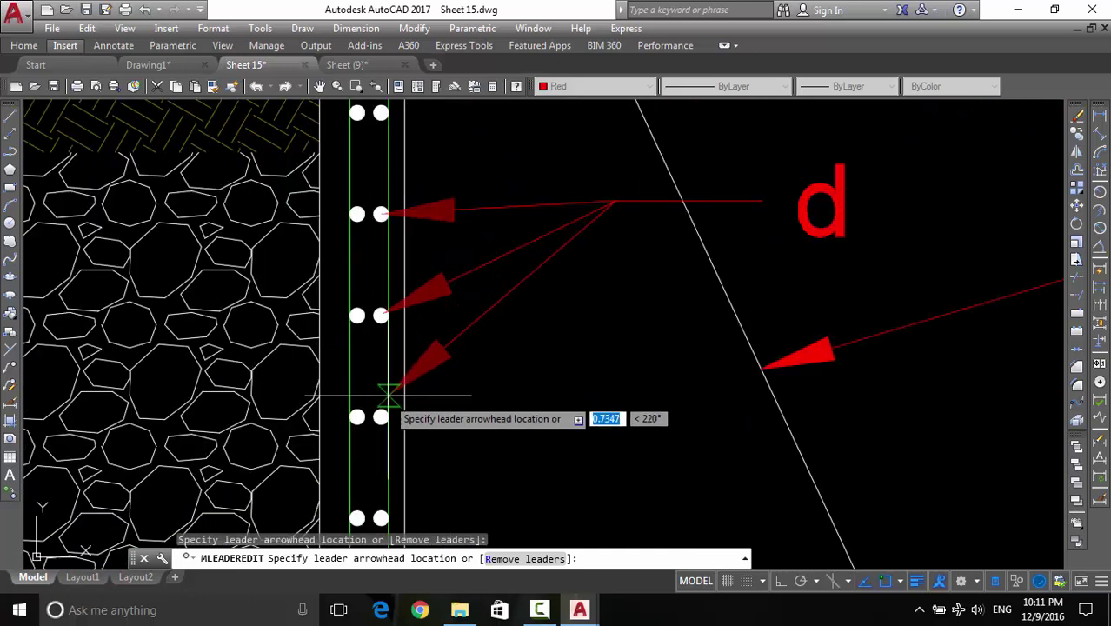
{"action": "left_click", "coordinate": [381, 417]}
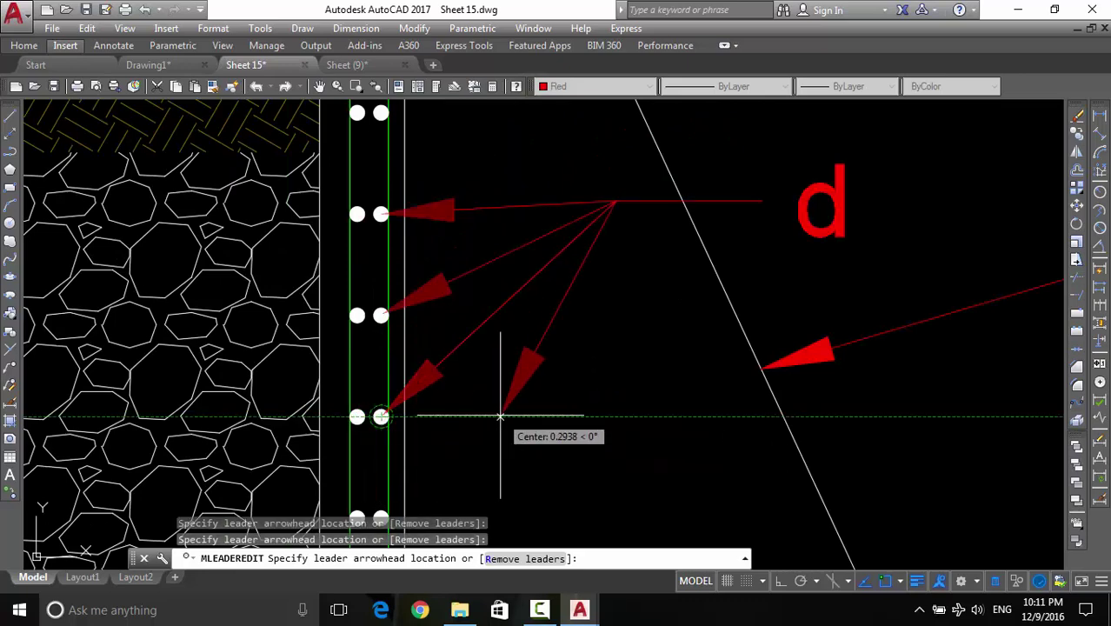
{"action": "key", "text": "Return"}
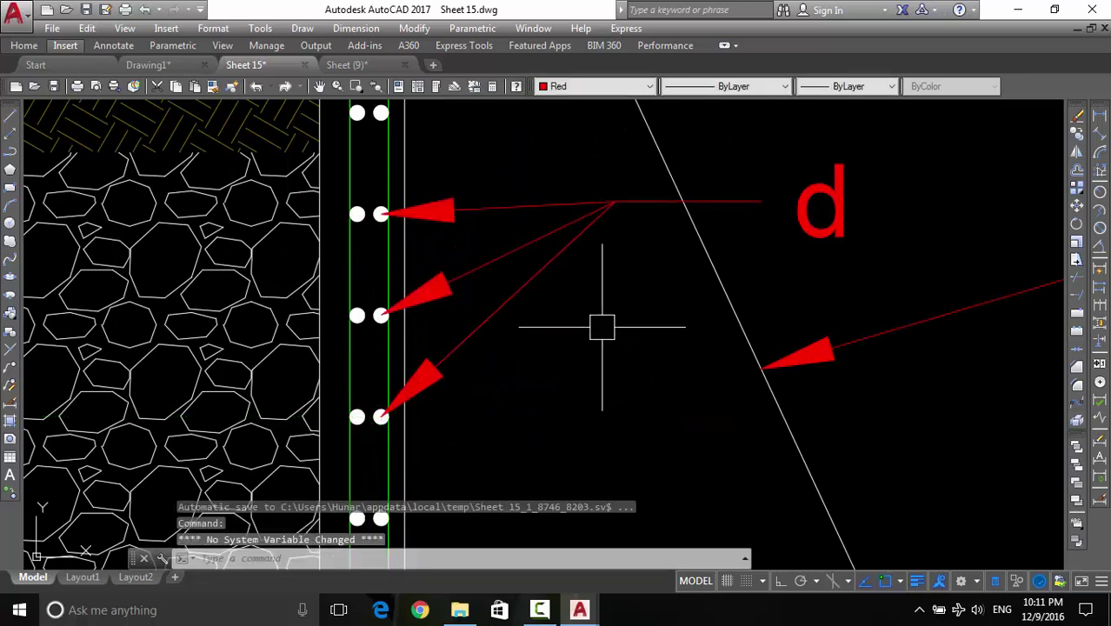
{"action": "scroll", "coordinate": [603, 322], "scroll_direction": "down", "scroll_amount": 2}
{"action": "scroll", "coordinate": [503, 372], "scroll_direction": "up", "scroll_amount": 1}
Replace the 'd' in the leader label with the diameter symbol Ø
{"action": "double_click", "coordinate": [666, 289]}
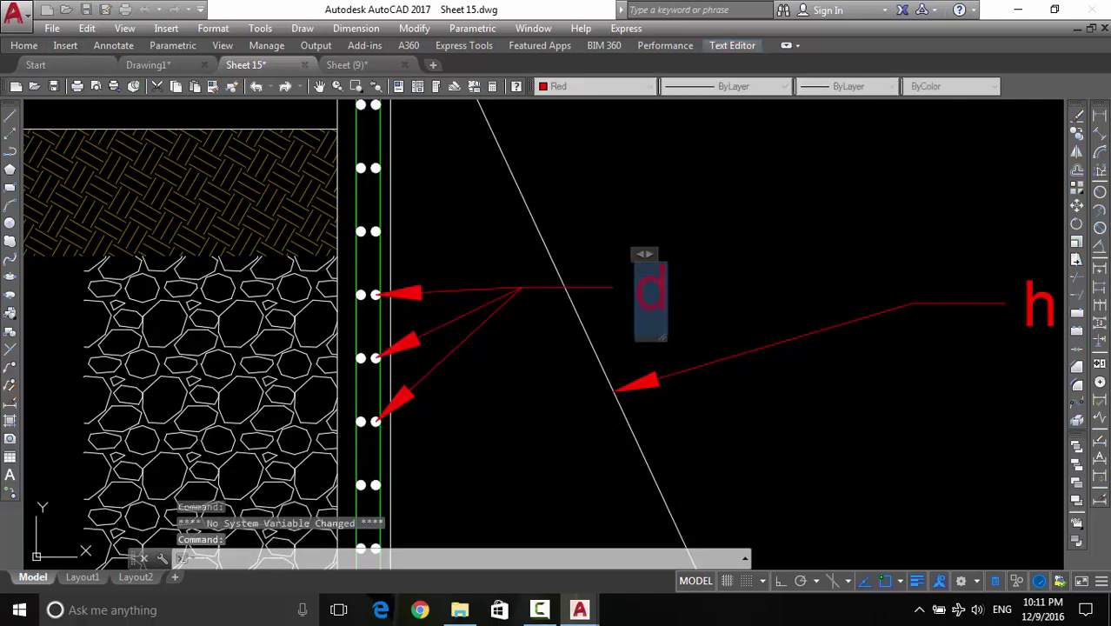
{"action": "scroll", "coordinate": [673, 347], "scroll_direction": "down", "scroll_amount": 2}
{"action": "scroll", "coordinate": [374, 469], "scroll_direction": "up", "scroll_amount": 1}
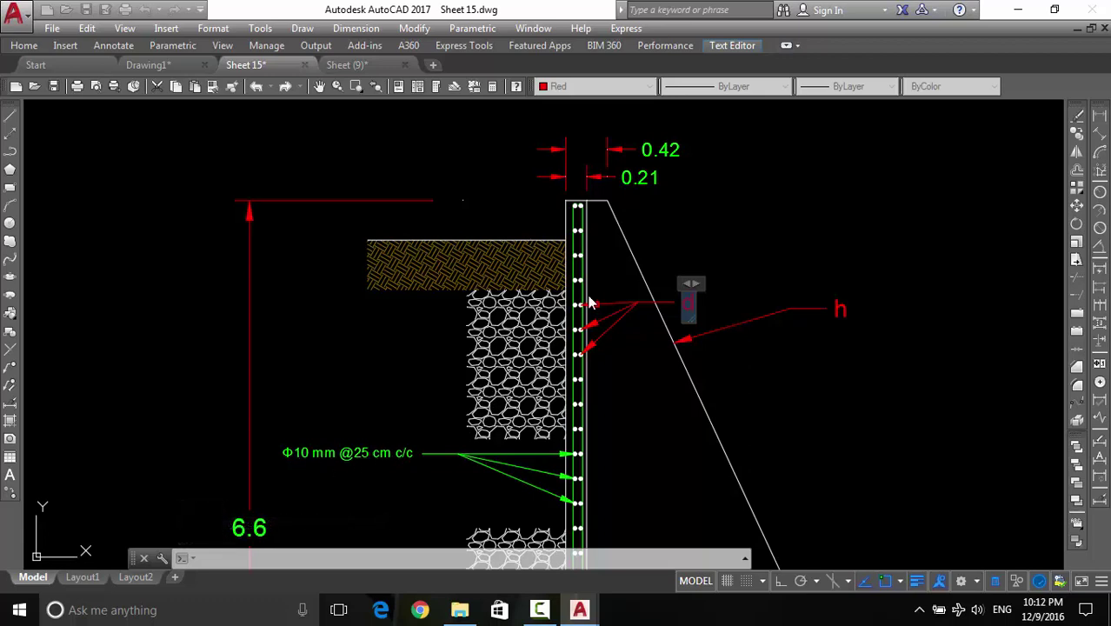
{"action": "scroll", "coordinate": [609, 317], "scroll_direction": "down", "scroll_amount": 1}
{"action": "scroll", "coordinate": [662, 355], "scroll_direction": "up", "scroll_amount": 3}
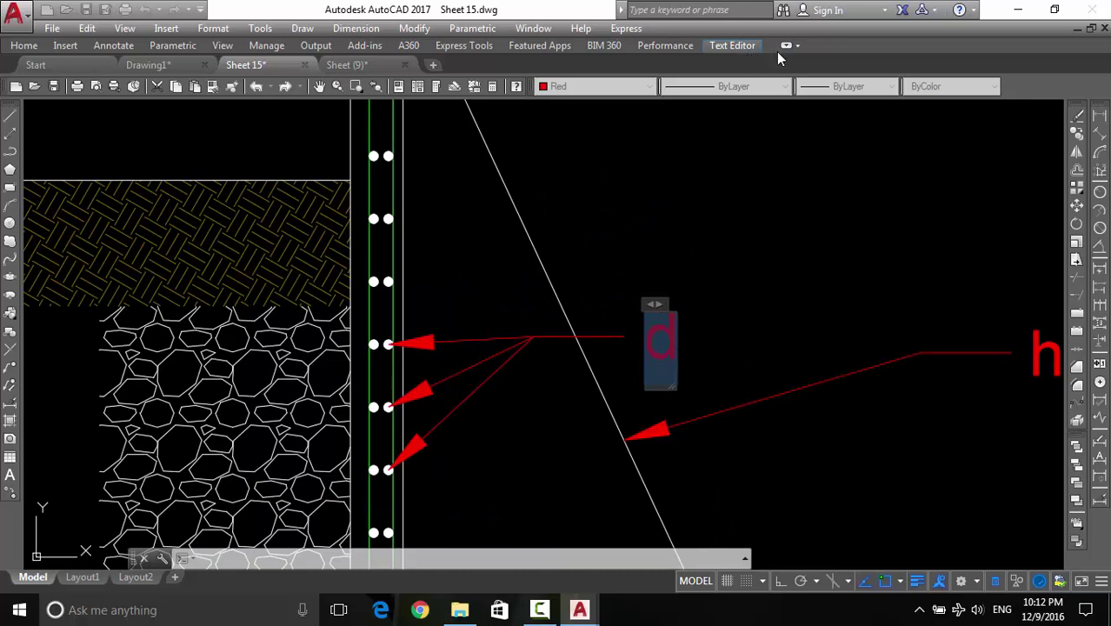
{"action": "left_click", "coordinate": [605, 268]}
{"action": "scroll", "coordinate": [449, 352], "scroll_direction": "down", "scroll_amount": 2}
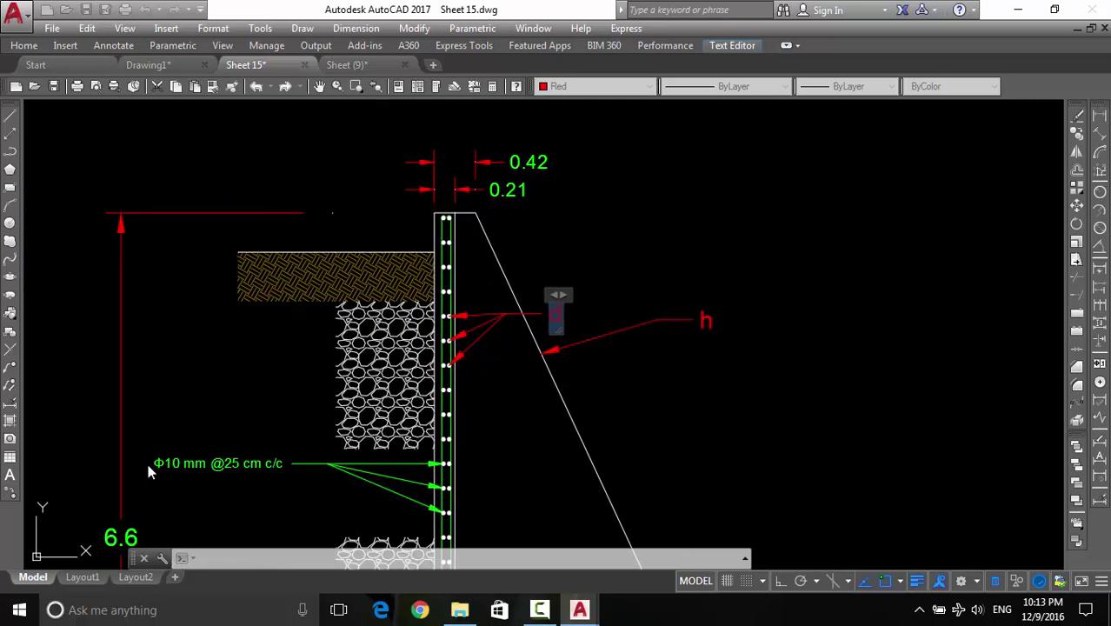
{"action": "scroll", "coordinate": [578, 311], "scroll_direction": "up", "scroll_amount": 5}
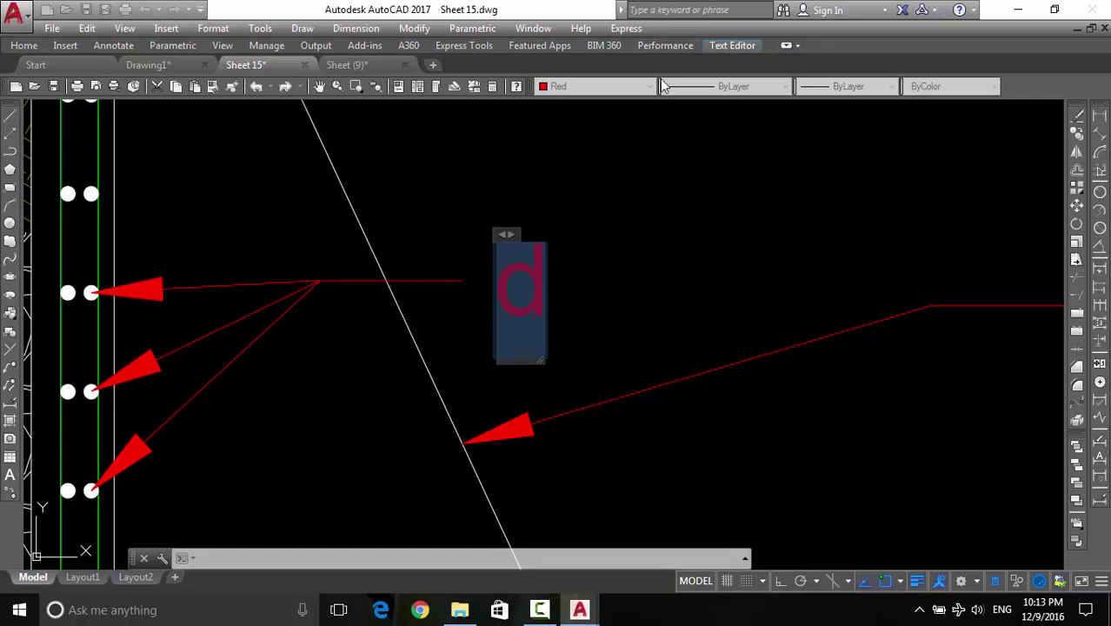
{"action": "left_click", "coordinate": [724, 46]}
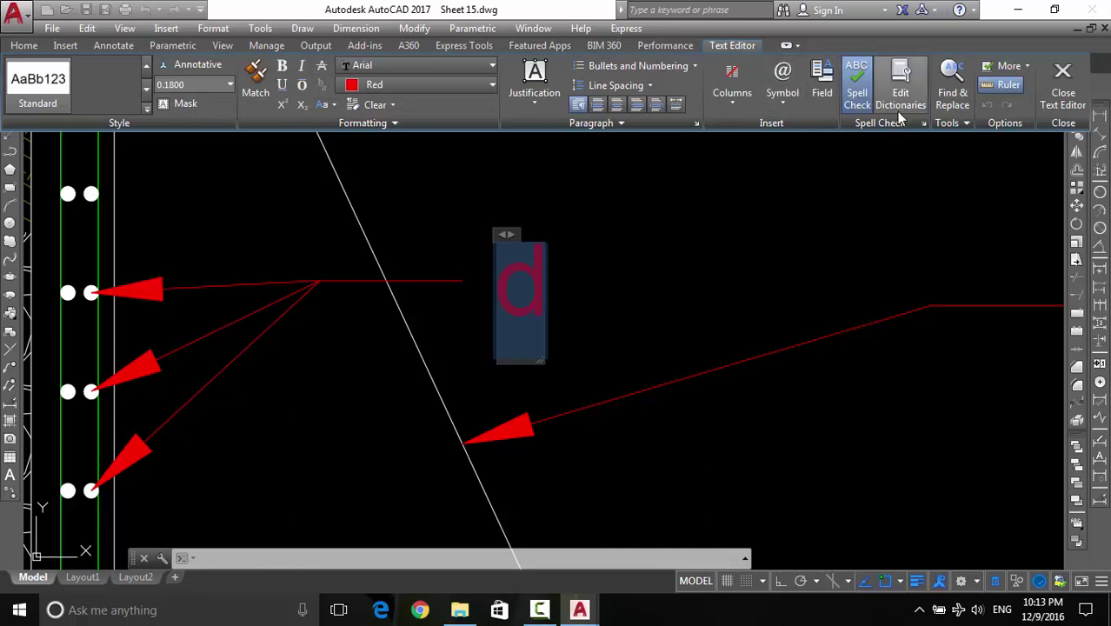
{"action": "left_click", "coordinate": [784, 97]}
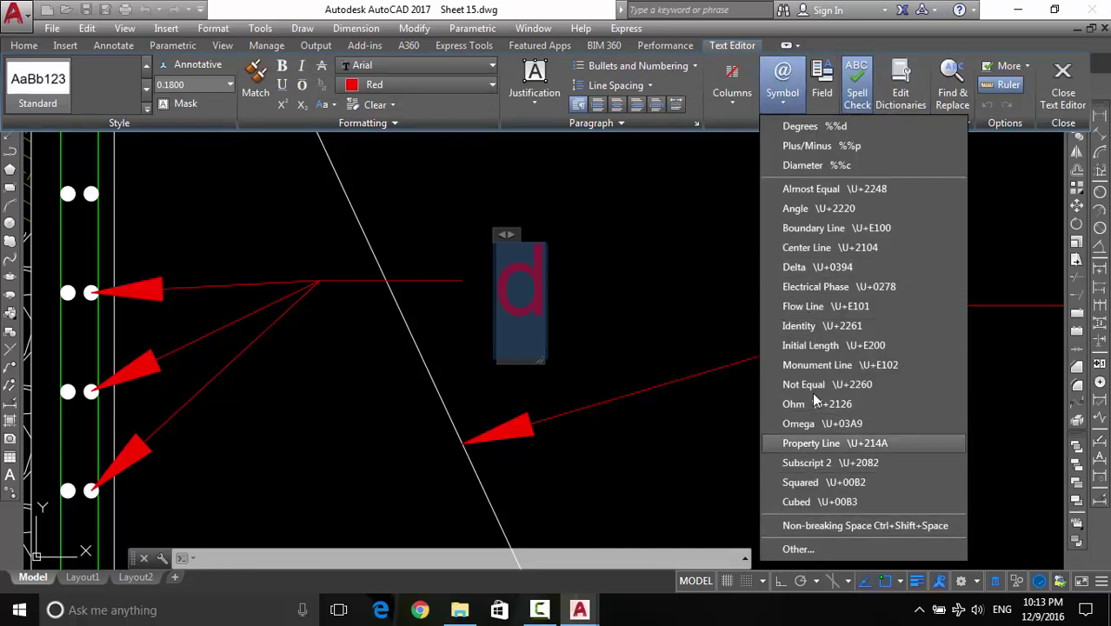
{"action": "left_click", "coordinate": [817, 165]}
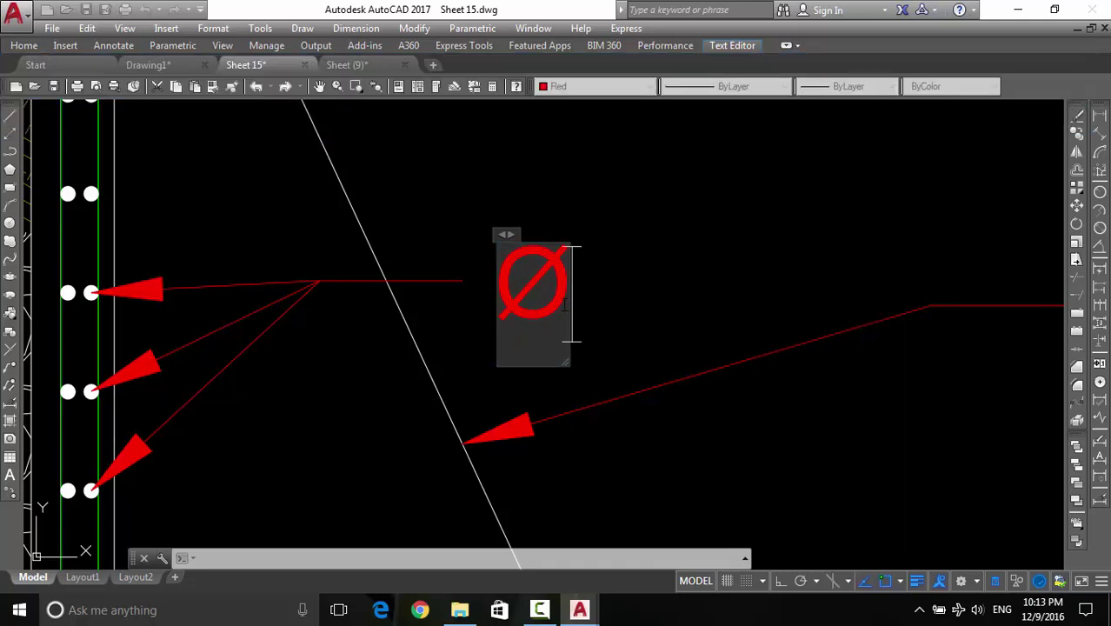
Reopen the Ø label and its symbol list to look for other special characters
{"action": "left_click", "coordinate": [710, 47]}
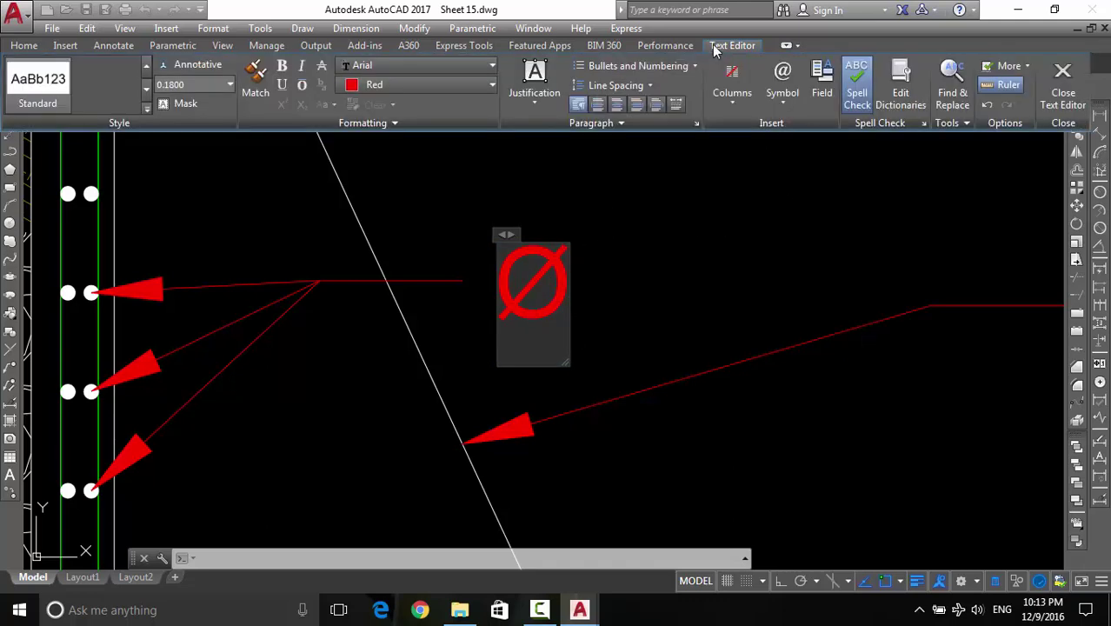
{"action": "left_click", "coordinate": [780, 102]}
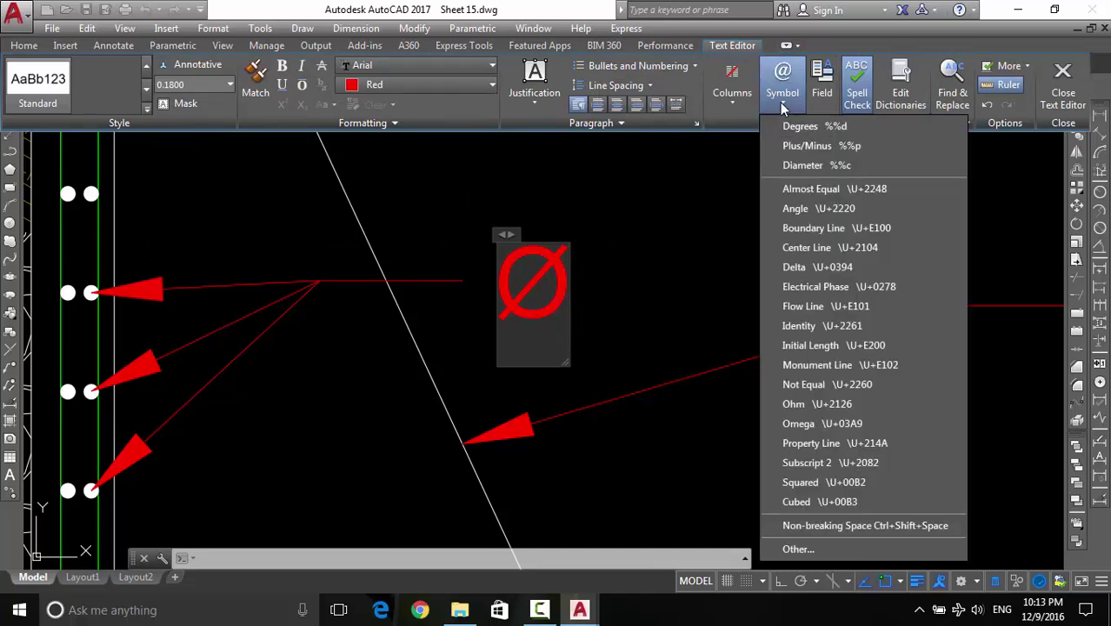
{"action": "left_click", "coordinate": [796, 548]}
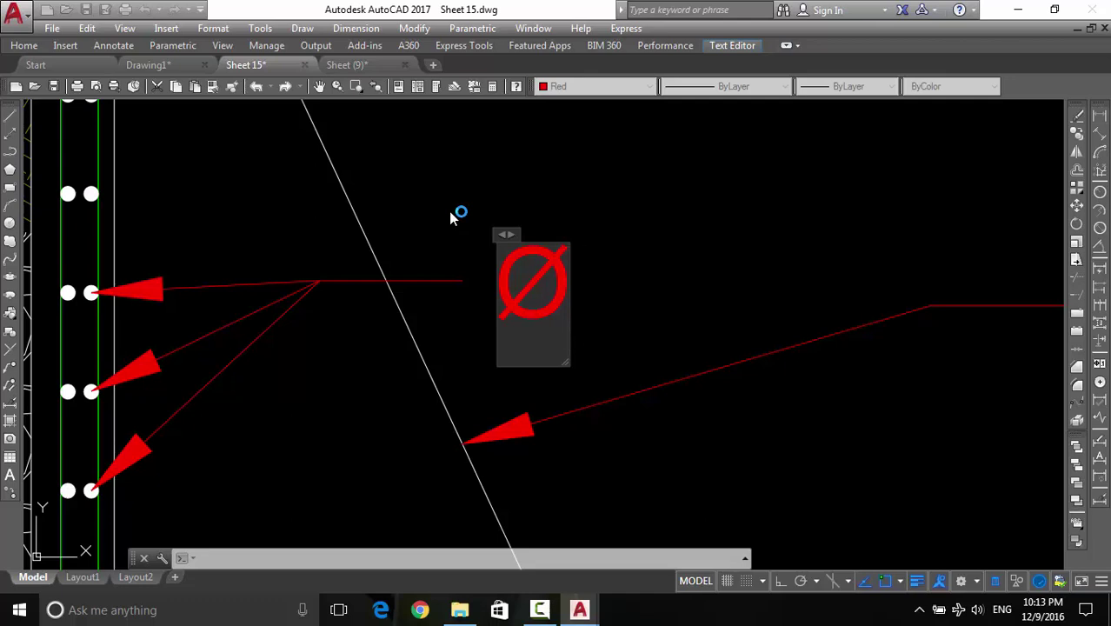
{"action": "left_click", "coordinate": [441, 208]}
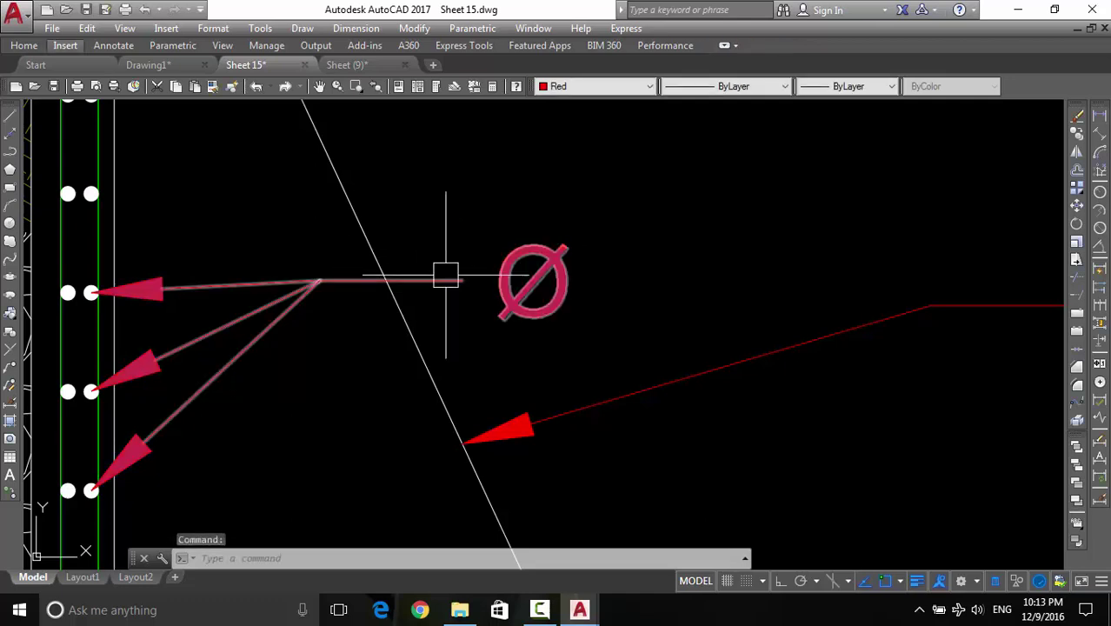
{"action": "left_click", "coordinate": [534, 284]}
{"action": "double_click", "coordinate": [533, 283]}
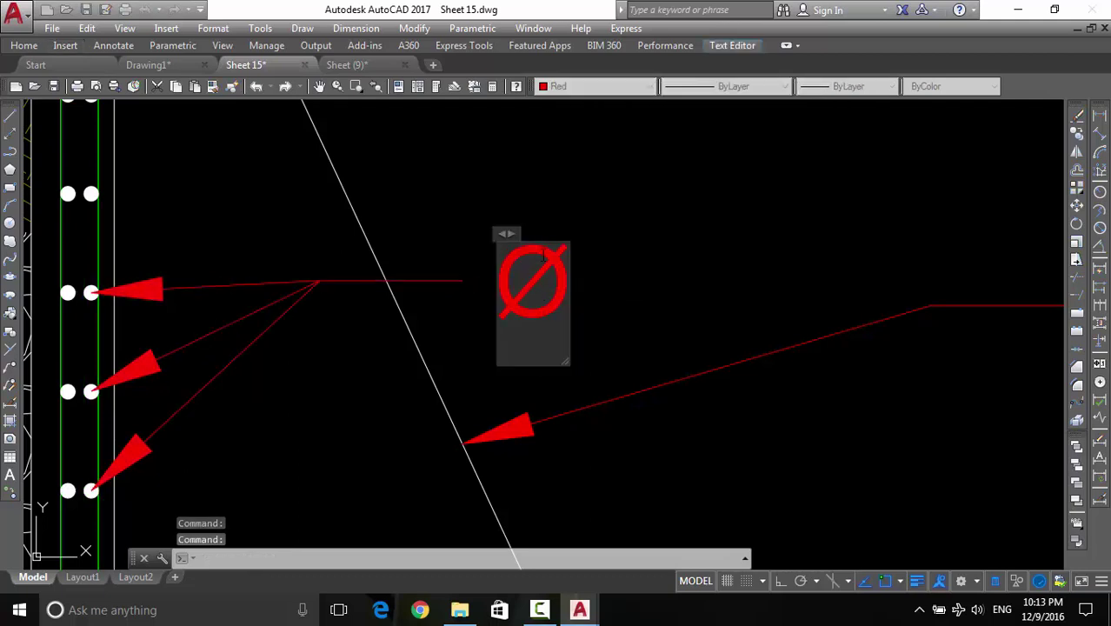
{"action": "left_click", "coordinate": [716, 43]}
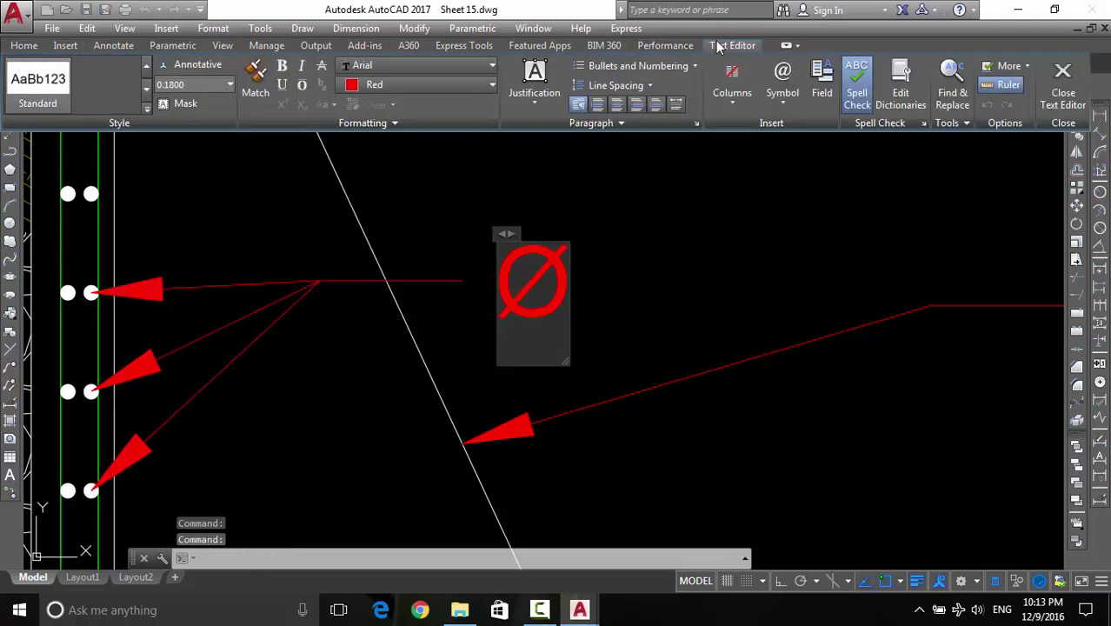
{"action": "left_click", "coordinate": [787, 94]}
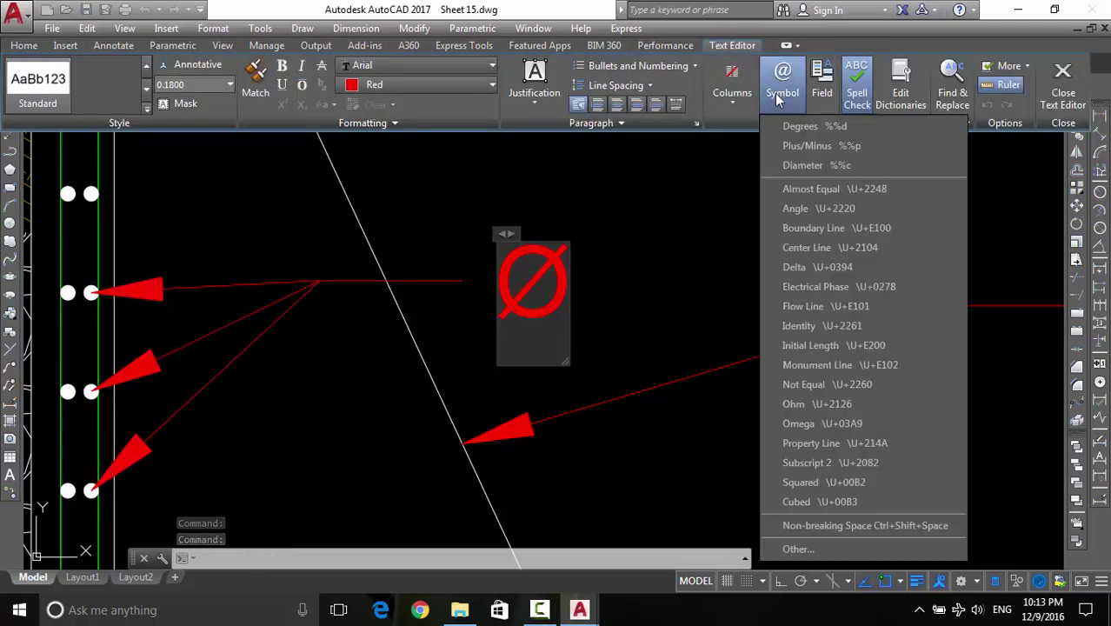
Open Character Map and move its window further right
{"action": "left_click", "coordinate": [798, 550]}
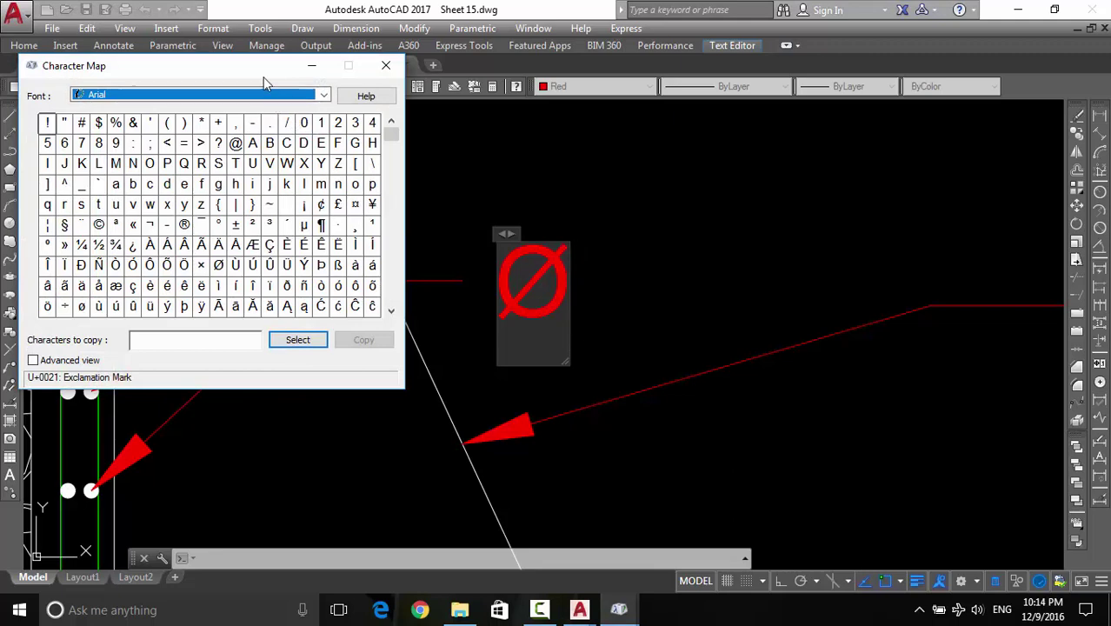
{"action": "left_click_drag", "start_coordinate": [259, 66], "coordinate": [347, 56]}
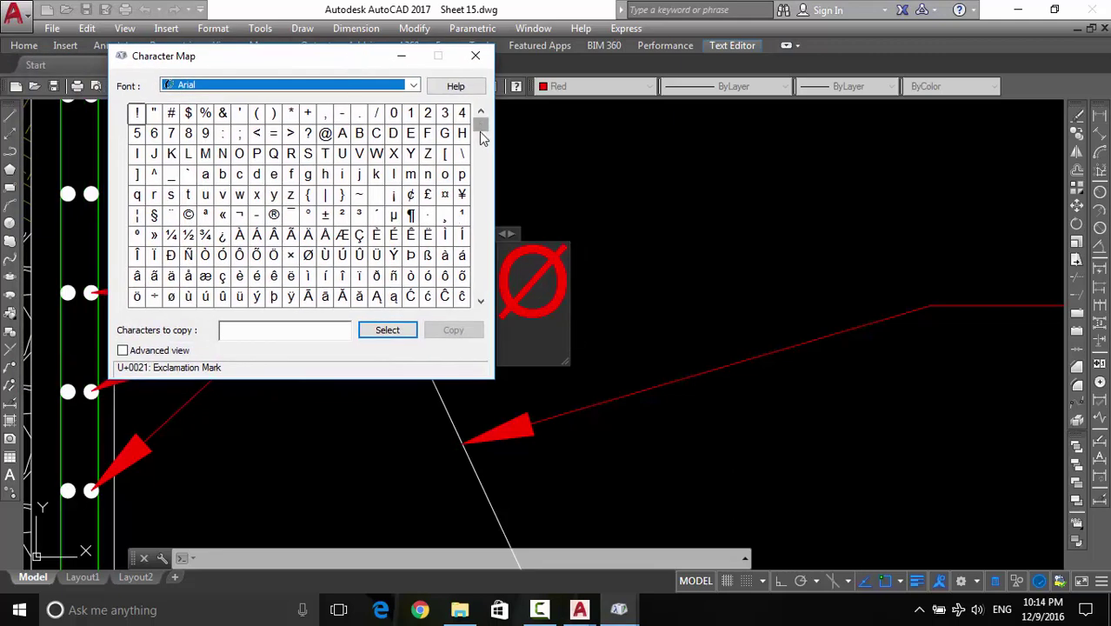
{"action": "left_click", "coordinate": [481, 301]}
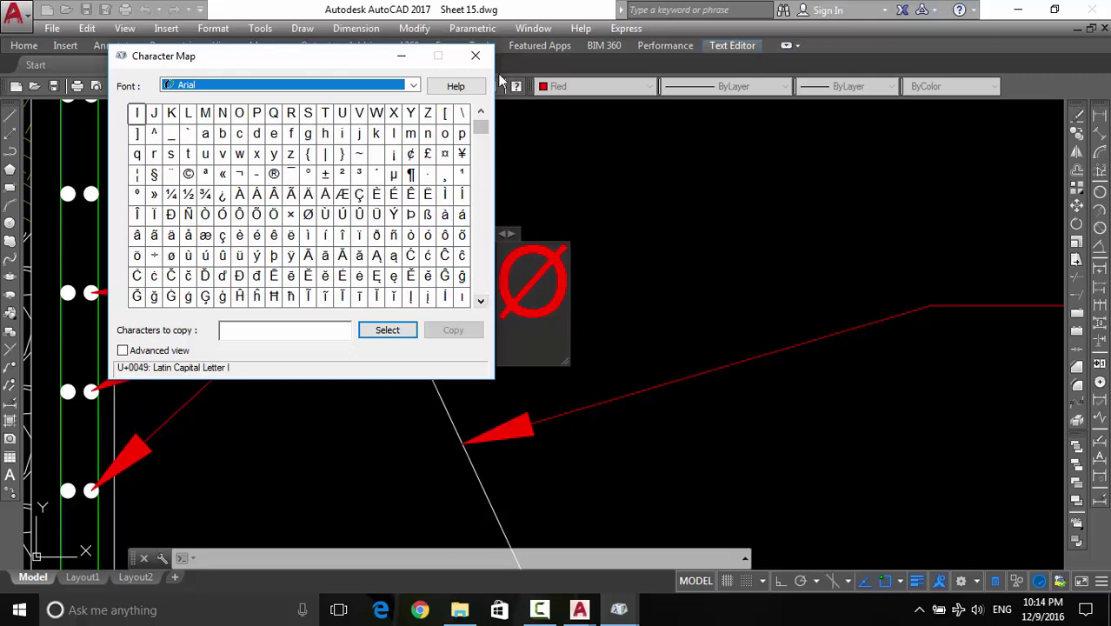
{"action": "left_click", "coordinate": [482, 112]}
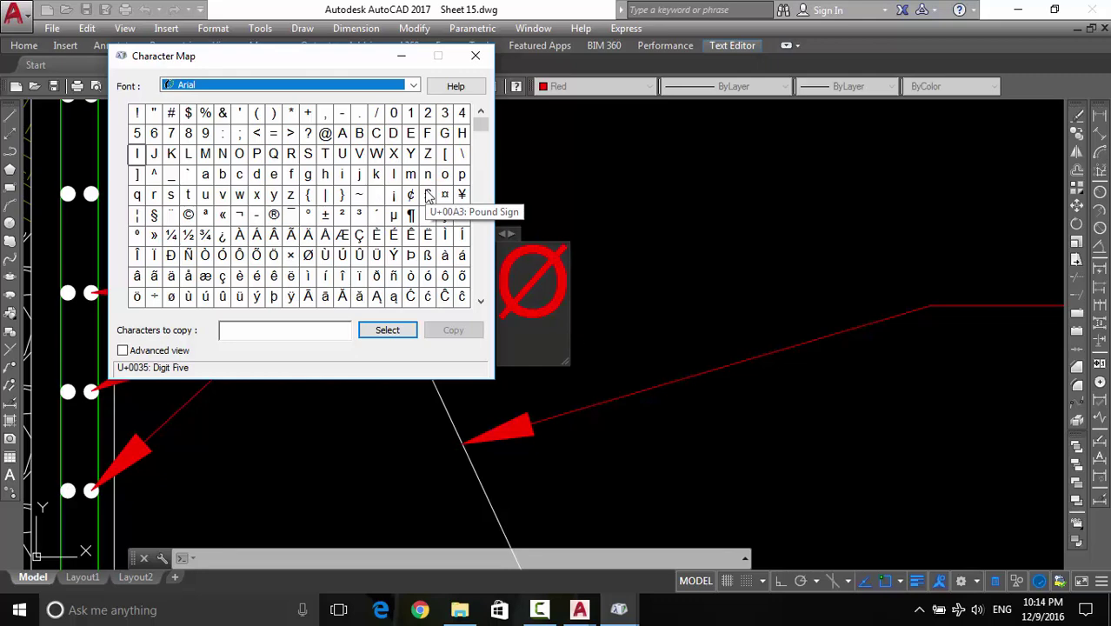
Scroll the Arial character grid through Greek, Cyrillic and Arabic, previewing an Arabic letter
{"action": "scroll", "coordinate": [481, 113], "scroll_direction": "down", "scroll_amount": 2}
{"action": "scroll", "coordinate": [465, 153], "scroll_direction": "down", "scroll_amount": 1}
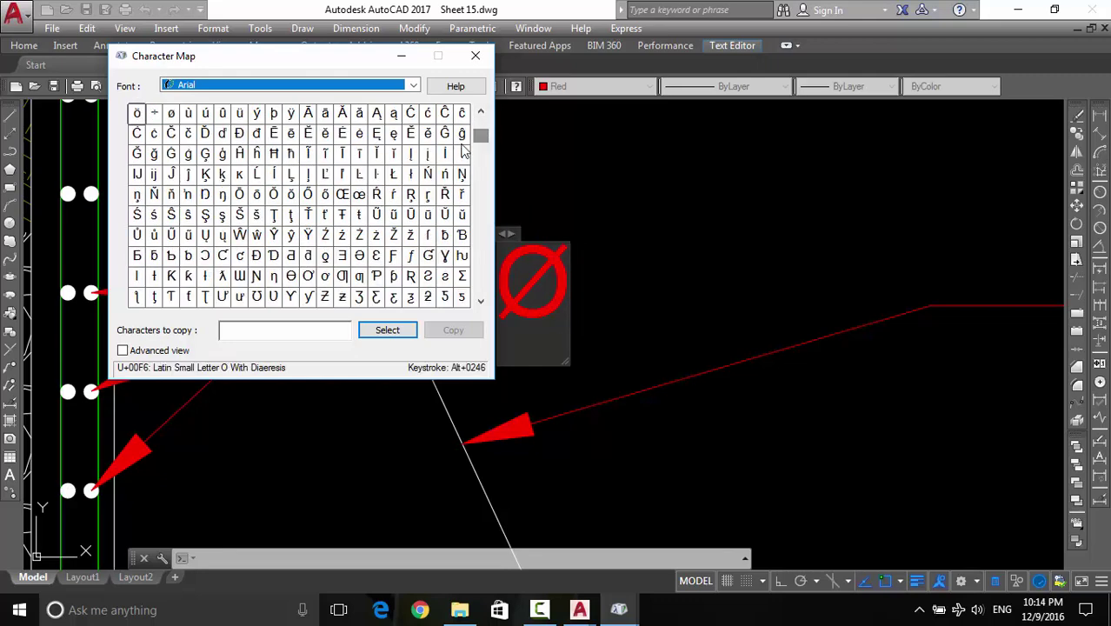
{"action": "left_click", "coordinate": [481, 301]}
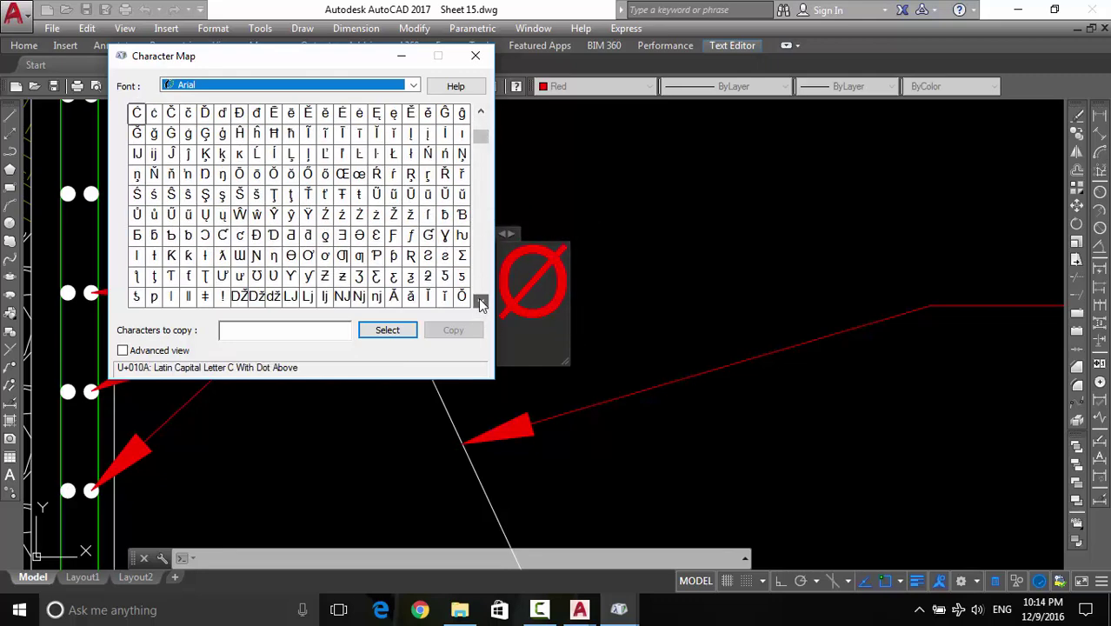
{"action": "left_click", "coordinate": [481, 301]}
{"action": "left_click", "coordinate": [481, 301]}
{"action": "left_click", "coordinate": [481, 300]}
{"action": "left_click", "coordinate": [480, 301]}
{"action": "left_click", "coordinate": [481, 300]}
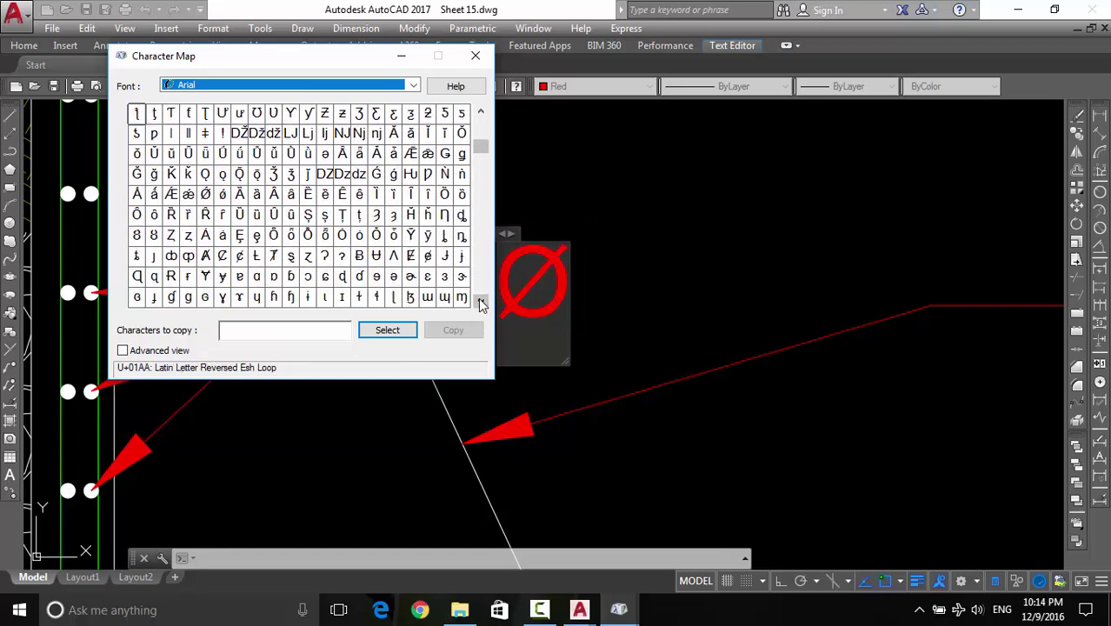
{"action": "left_click", "coordinate": [481, 300]}
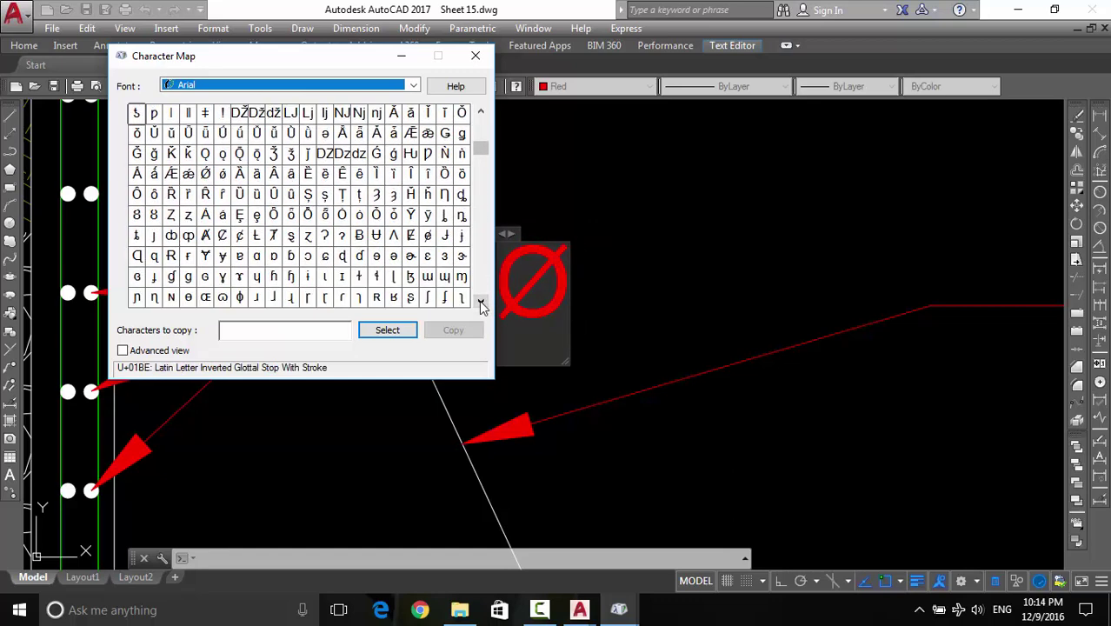
{"action": "left_click", "coordinate": [481, 301]}
{"action": "left_click", "coordinate": [481, 301]}
{"action": "left_click", "coordinate": [480, 301]}
{"action": "left_click", "coordinate": [481, 301]}
{"action": "left_click", "coordinate": [481, 301]}
{"action": "left_click", "coordinate": [481, 301]}
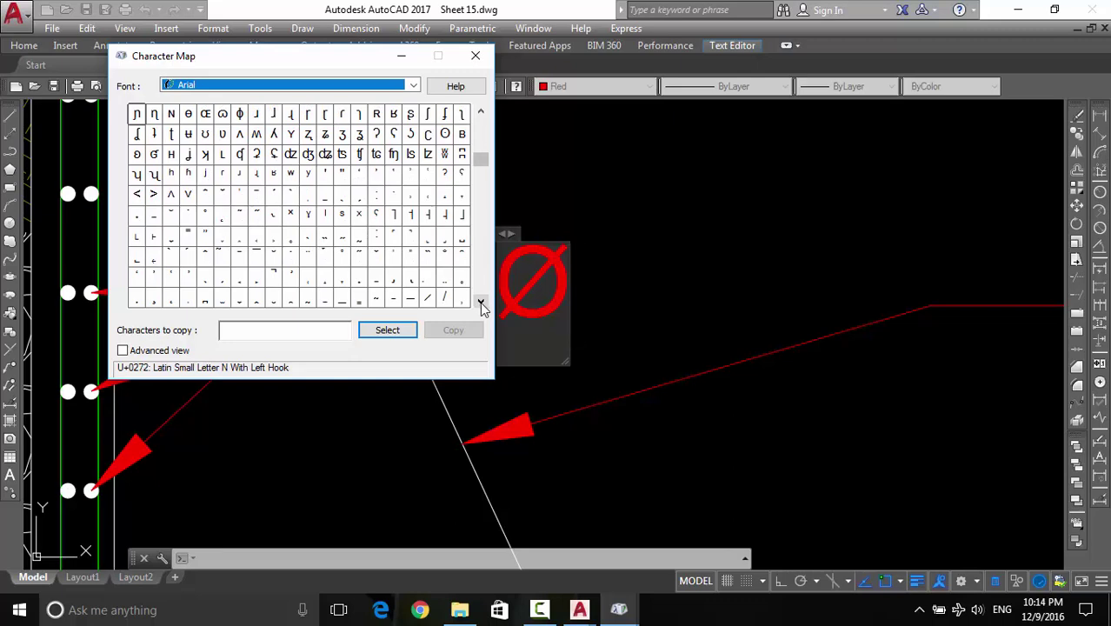
{"action": "left_click", "coordinate": [481, 302]}
{"action": "left_click", "coordinate": [481, 302]}
{"action": "left_click", "coordinate": [481, 302]}
{"action": "left_click", "coordinate": [481, 302]}
{"action": "left_click", "coordinate": [481, 302]}
{"action": "left_click", "coordinate": [481, 302]}
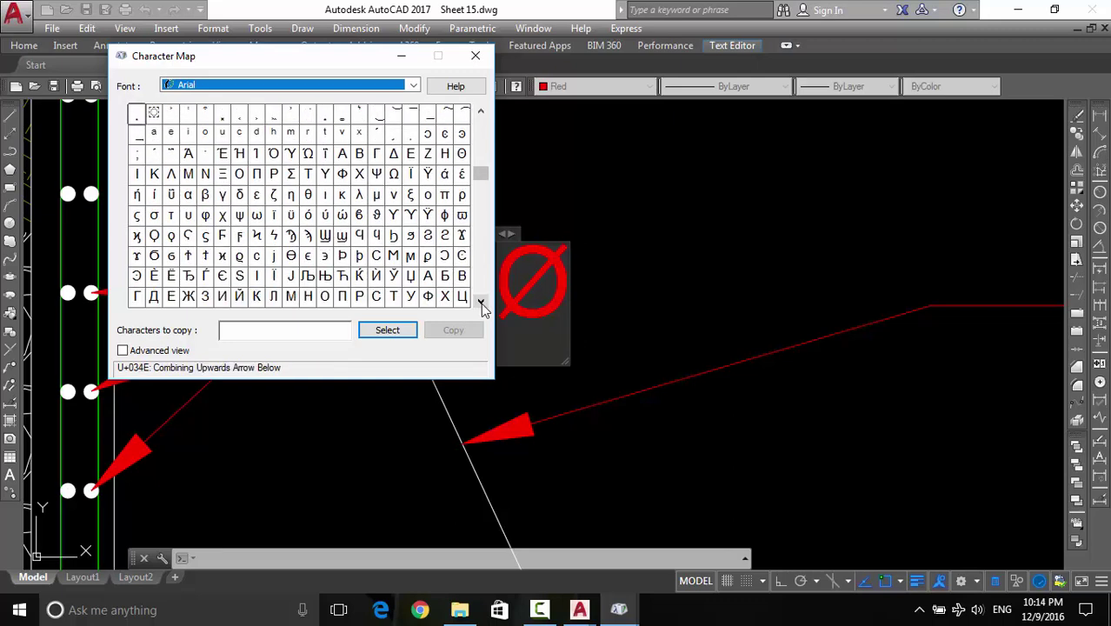
{"action": "left_click", "coordinate": [481, 301]}
{"action": "left_click", "coordinate": [481, 302]}
{"action": "left_click", "coordinate": [480, 302]}
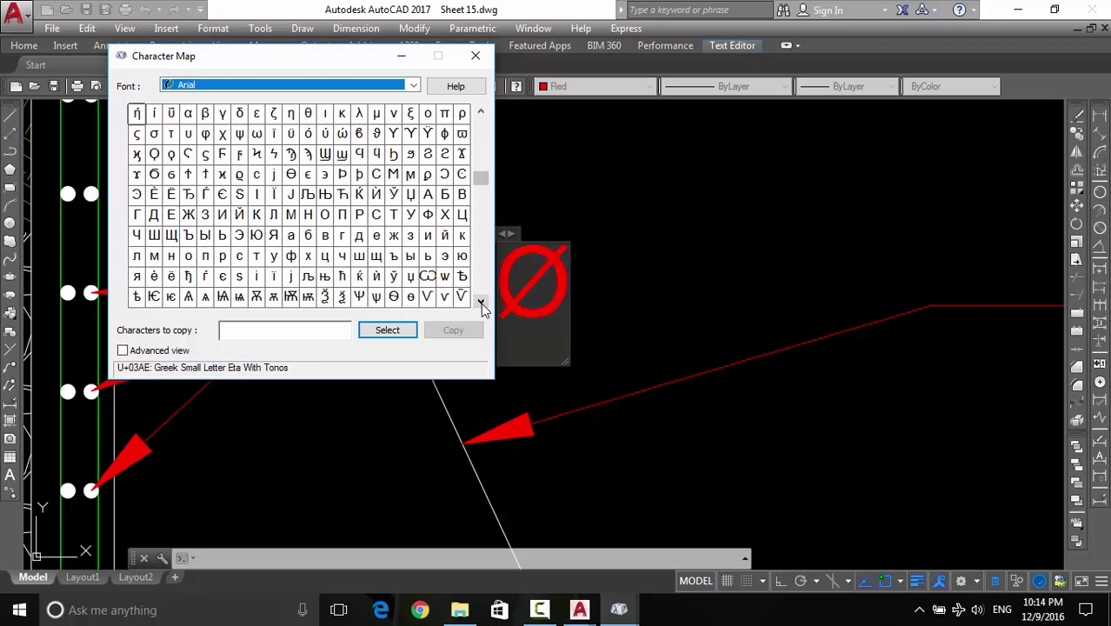
{"action": "left_click", "coordinate": [480, 302]}
{"action": "left_click", "coordinate": [481, 302]}
{"action": "left_click", "coordinate": [481, 302]}
{"action": "mouse_move", "coordinate": [481, 191]}
{"action": "left_mouse_down"}
{"action": "mouse_move", "coordinate": [479, 303]}
{"action": "mouse_move", "coordinate": [477, 277]}
{"action": "left_mouse_up"}
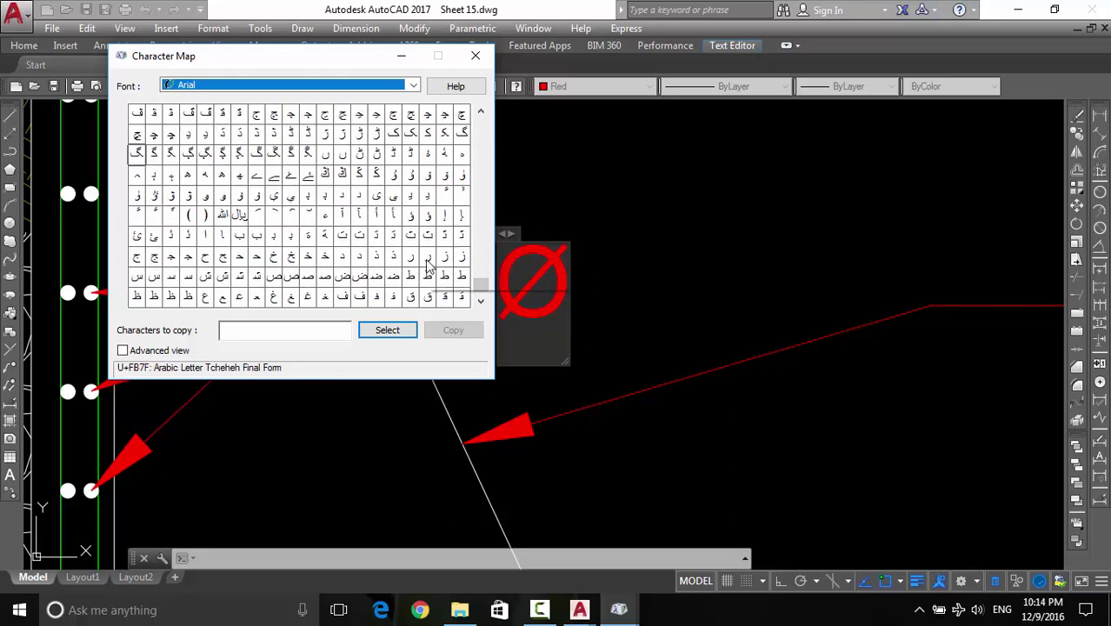
{"action": "left_click", "coordinate": [427, 263]}
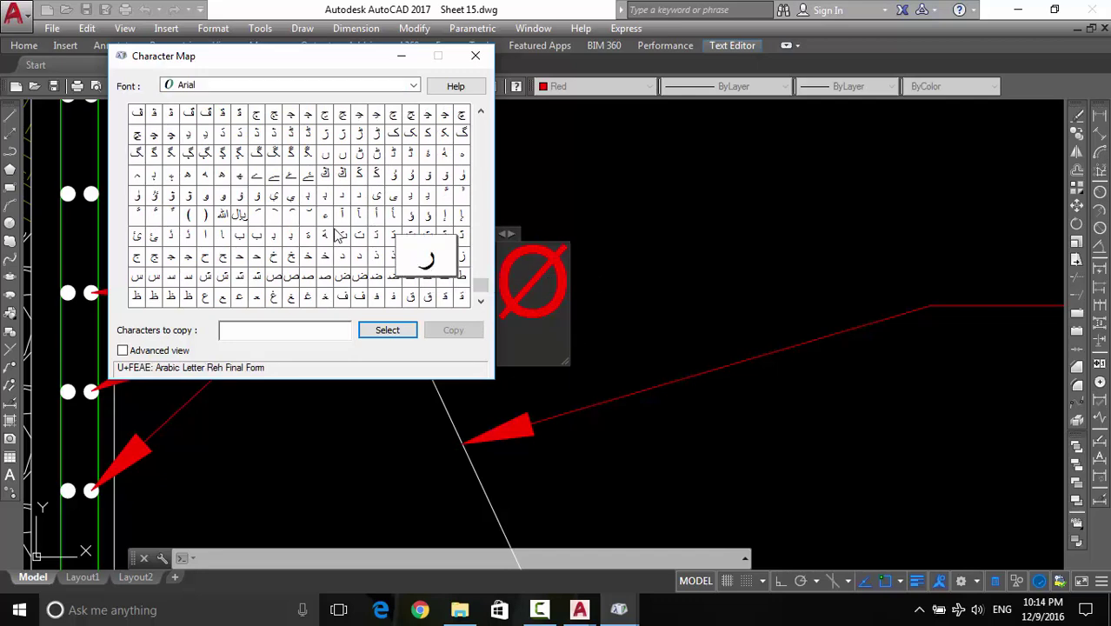
Return the Arial character grid to the top with the basic Latin characters
{"action": "double_click", "coordinate": [480, 114]}
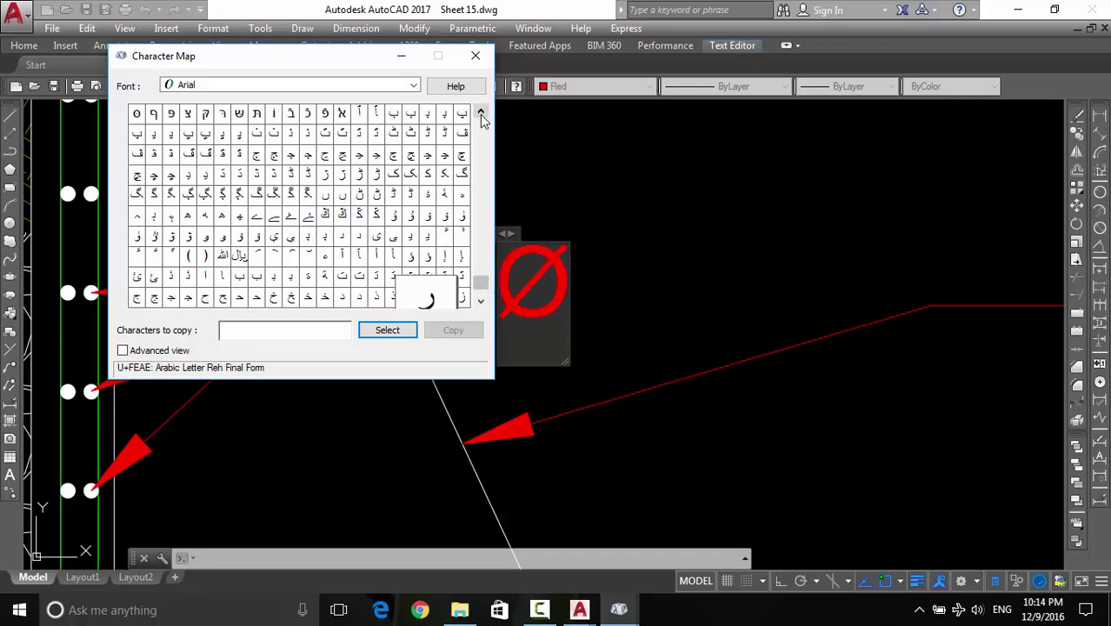
{"action": "left_click", "coordinate": [481, 114]}
{"action": "left_click", "coordinate": [481, 114]}
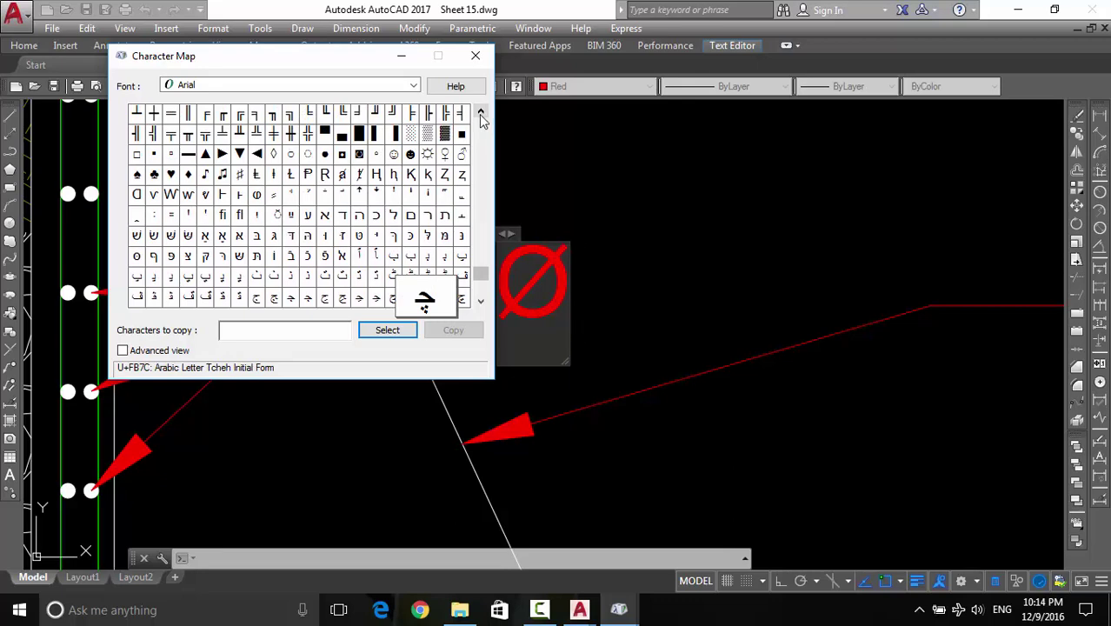
{"action": "left_click", "coordinate": [481, 114]}
{"action": "left_click", "coordinate": [481, 114]}
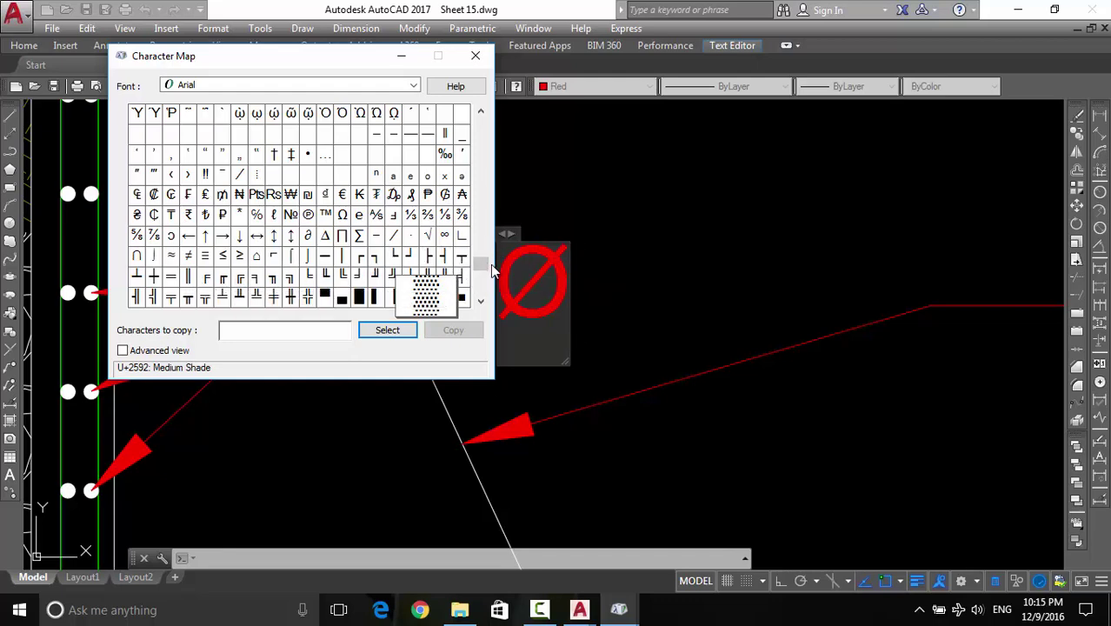
{"action": "left_click_drag", "start_coordinate": [491, 265], "coordinate": [479, 115]}
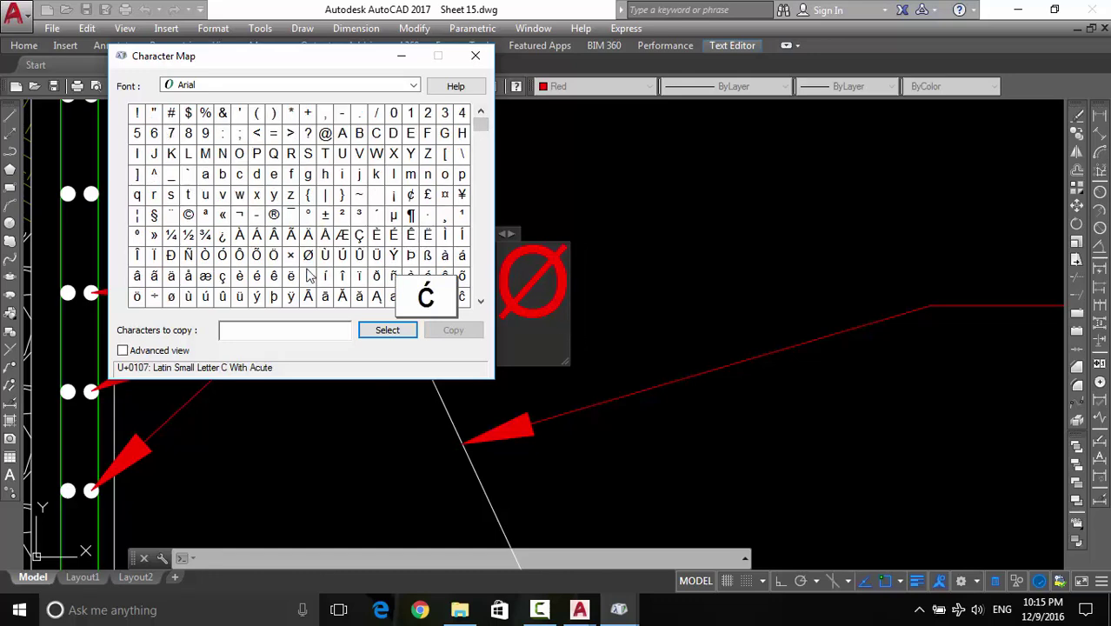
Copy the percent sign from Character Map and paste it after the Ø
{"action": "left_click", "coordinate": [206, 117]}
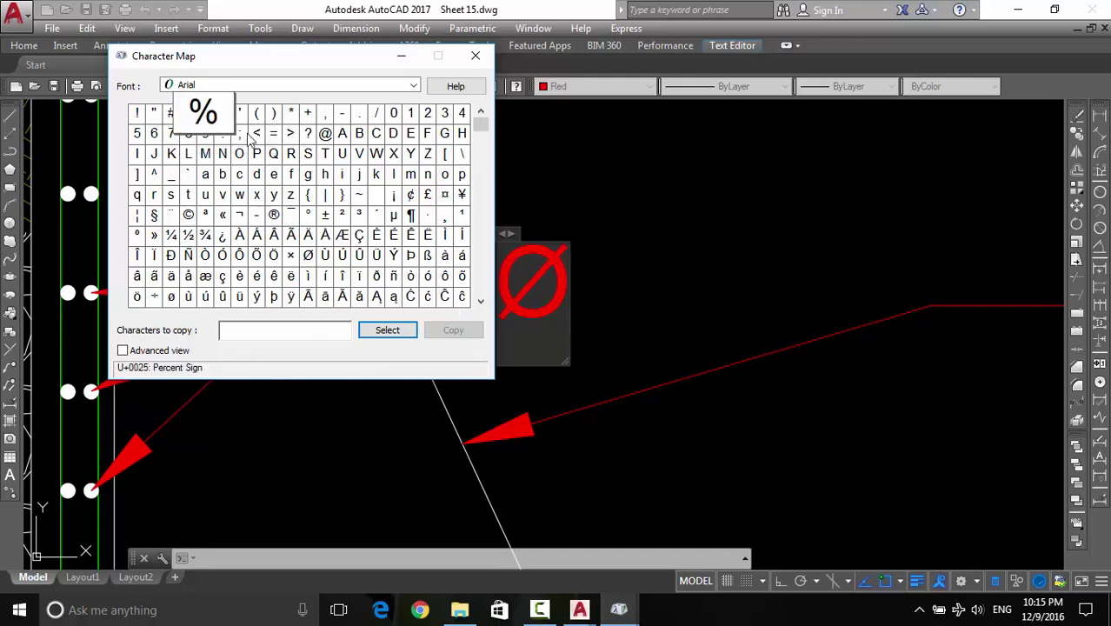
{"action": "left_click", "coordinate": [222, 114]}
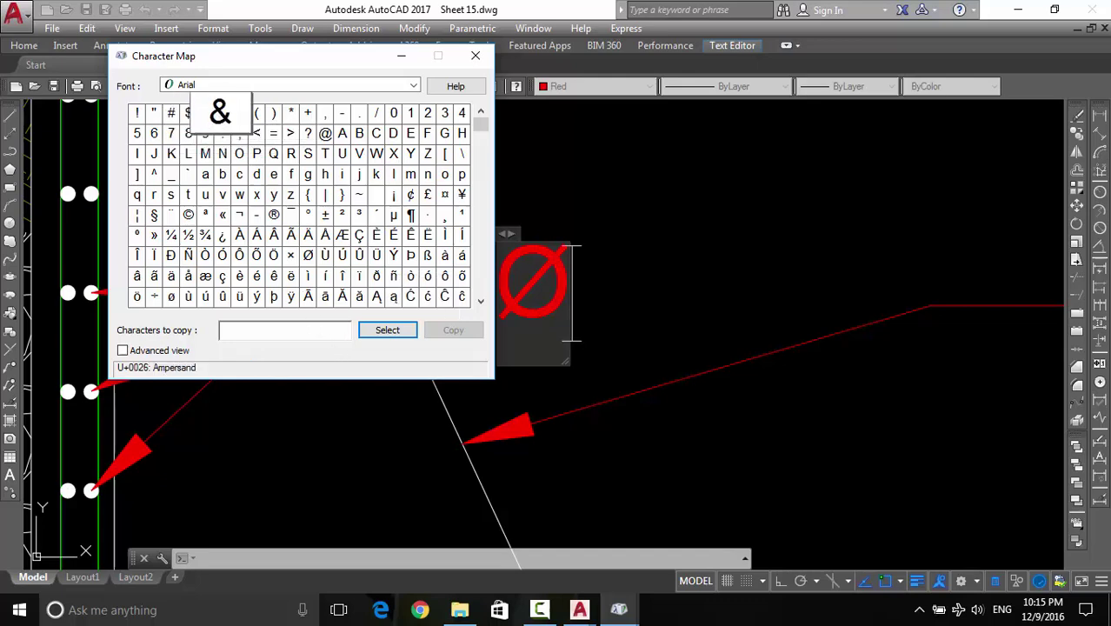
{"action": "left_click", "coordinate": [205, 113]}
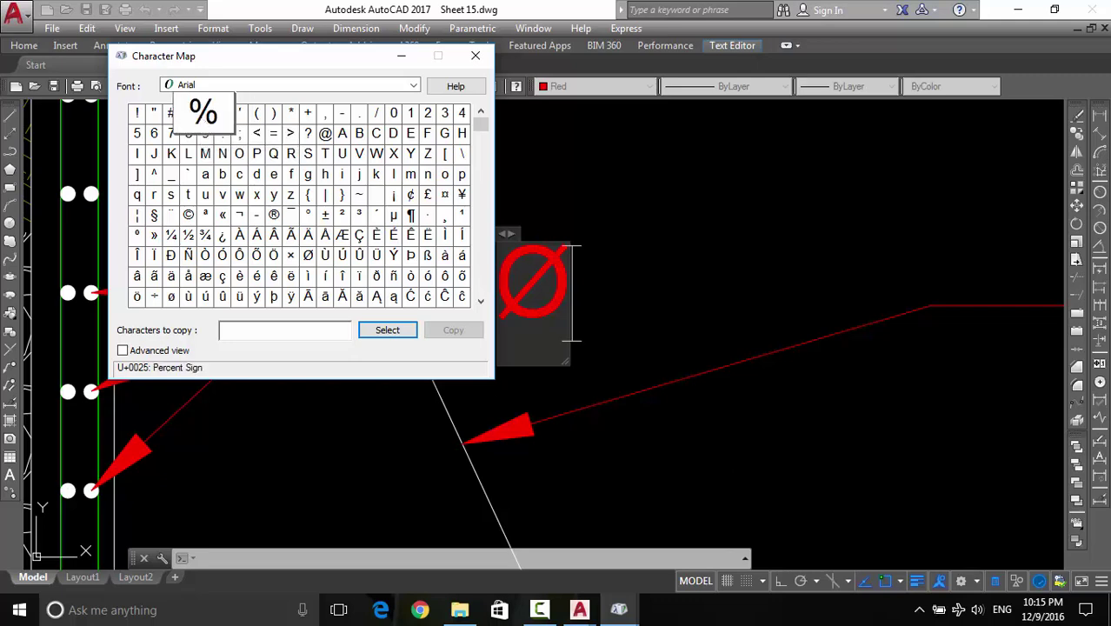
{"action": "left_click", "coordinate": [385, 338]}
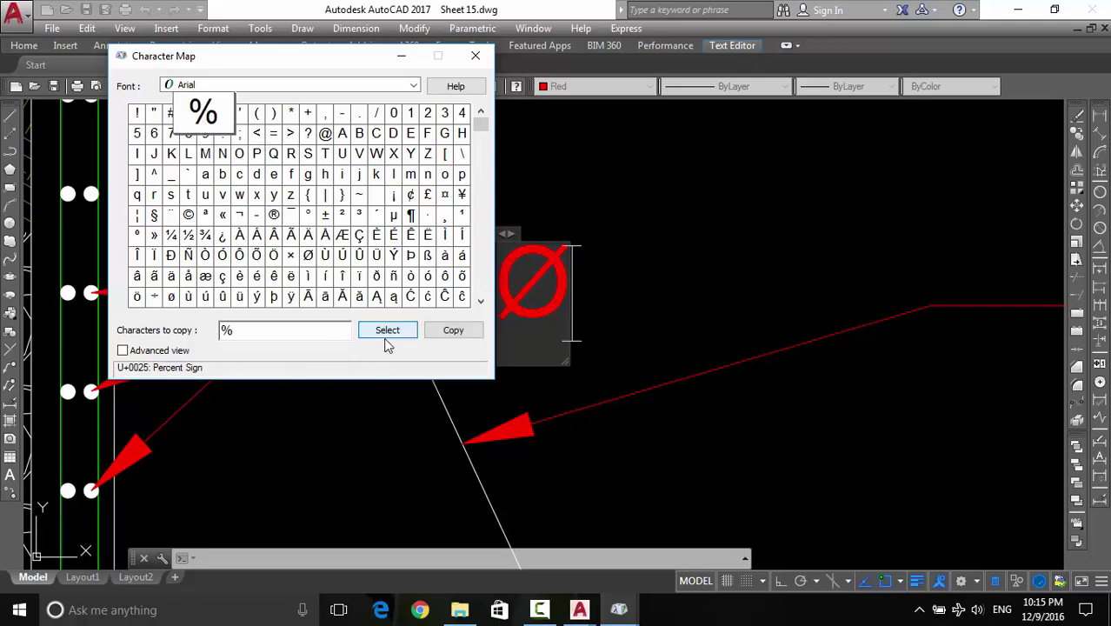
{"action": "left_click", "coordinate": [471, 335]}
{"action": "left_click", "coordinate": [561, 307]}
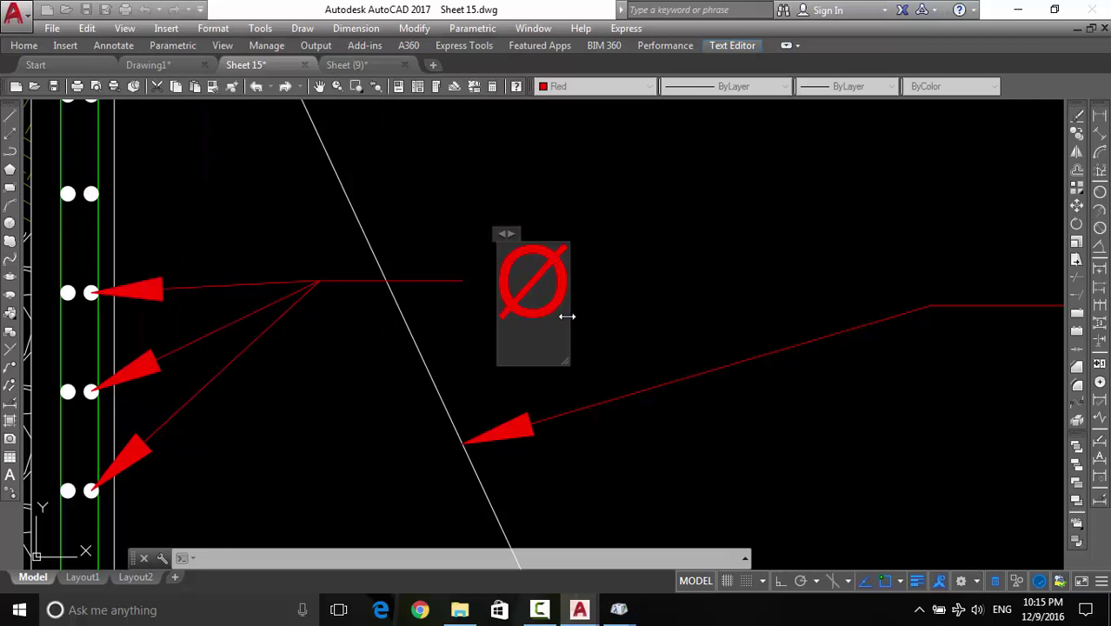
{"action": "key", "text": "ctrl+v"}
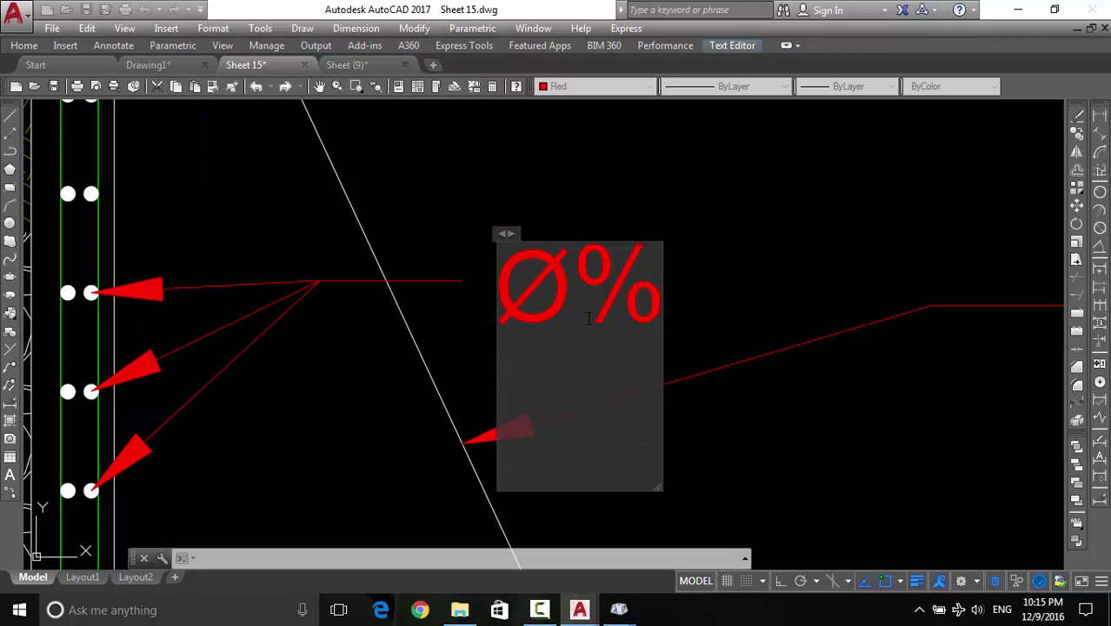
Copy the ampersand from Character Map and paste it after Ø%
{"action": "left_click", "coordinate": [588, 318]}
{"action": "left_click", "coordinate": [660, 271]}
{"action": "left_click", "coordinate": [727, 43]}
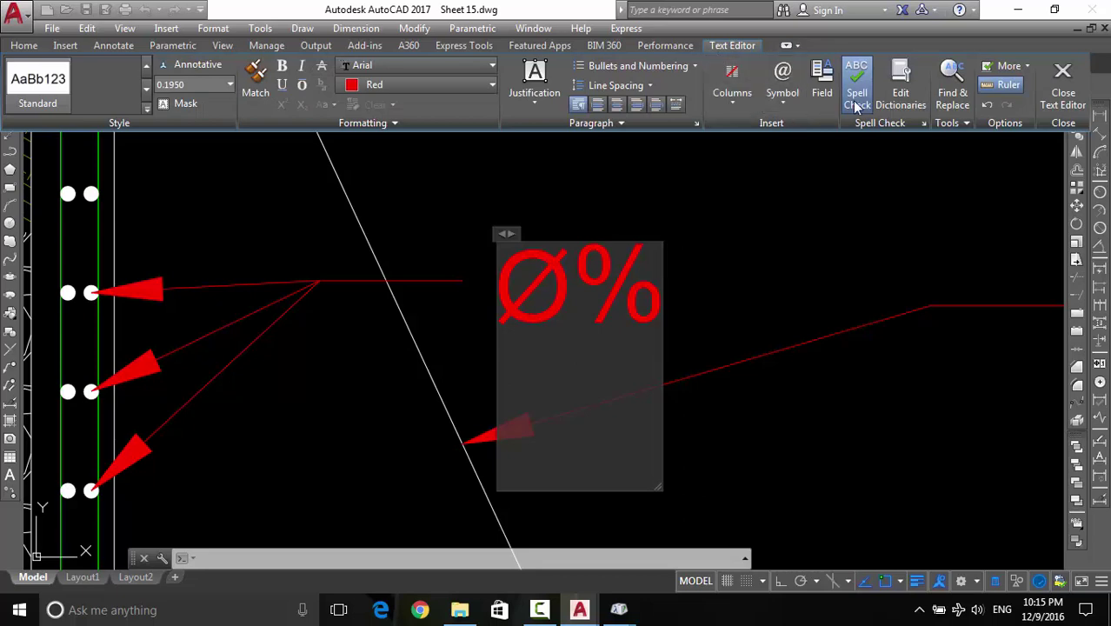
{"action": "left_click", "coordinate": [783, 91]}
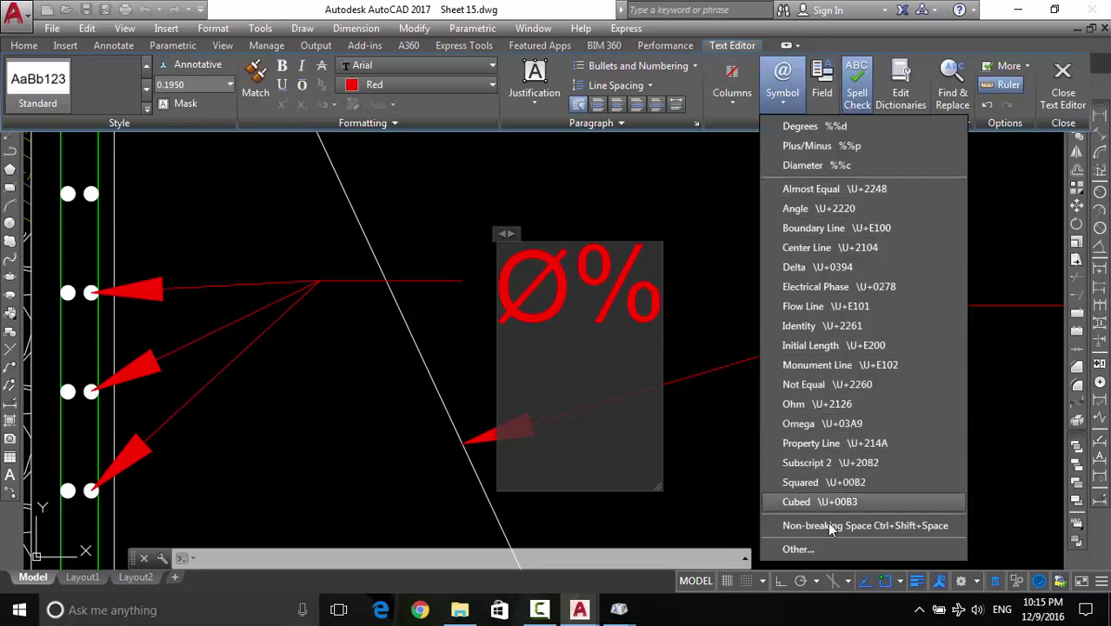
{"action": "left_click", "coordinate": [810, 548]}
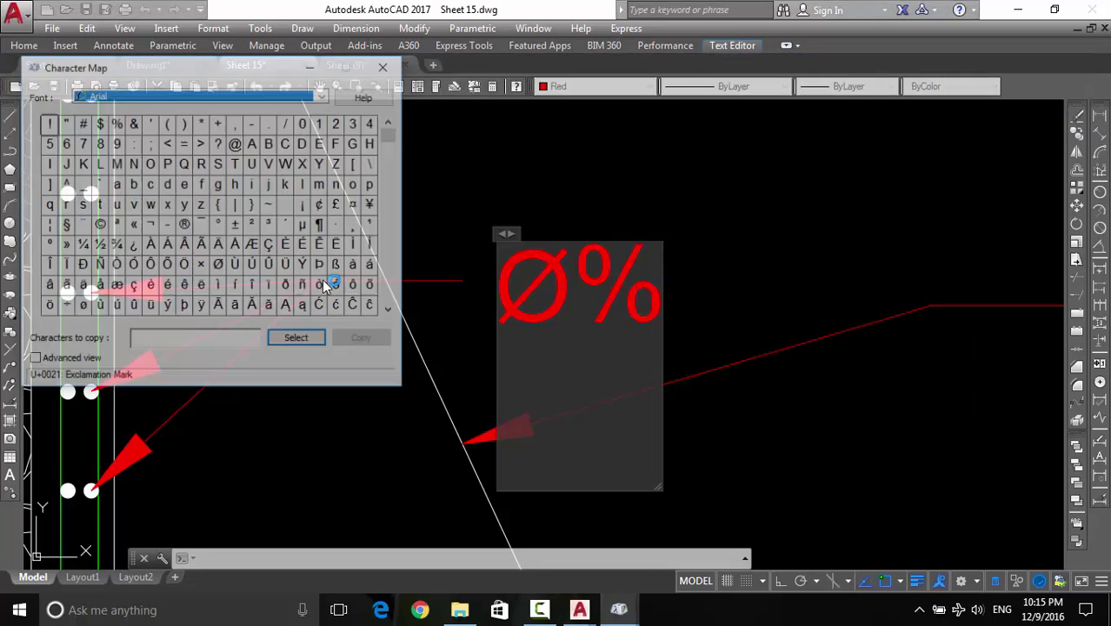
{"action": "left_click", "coordinate": [130, 124]}
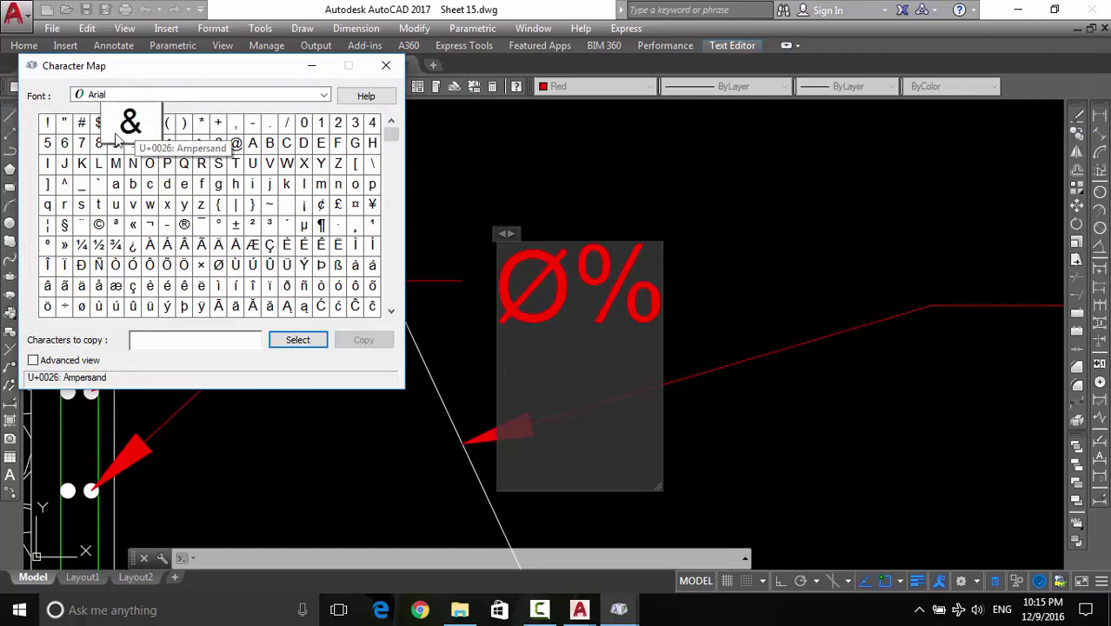
{"action": "left_click", "coordinate": [33, 360]}
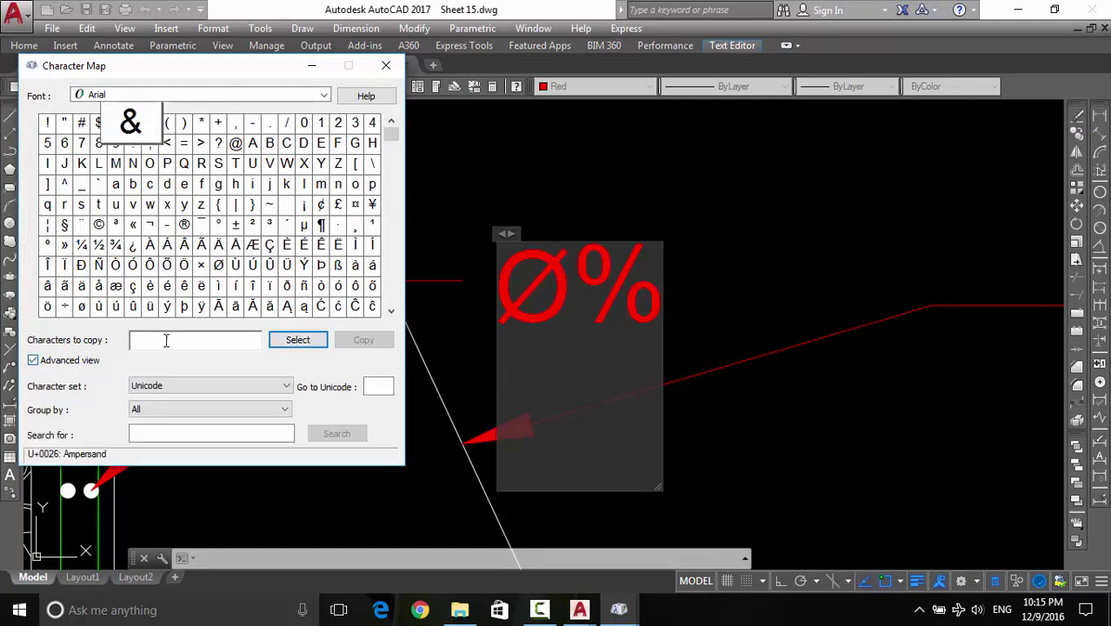
{"action": "left_click", "coordinate": [166, 341]}
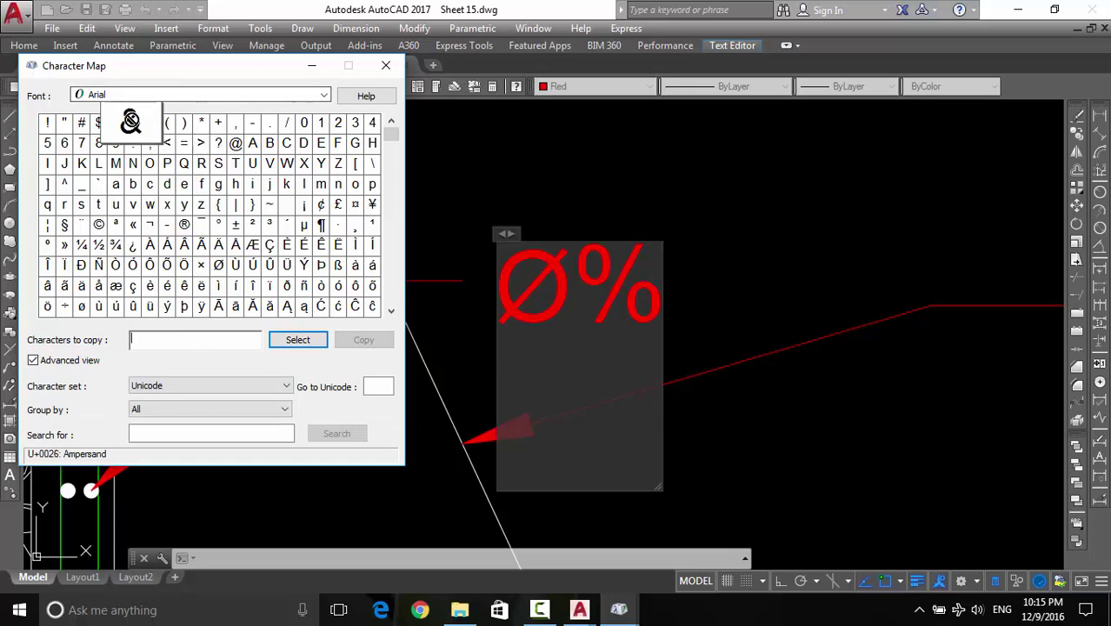
{"action": "left_click", "coordinate": [298, 339]}
{"action": "left_click", "coordinate": [362, 340]}
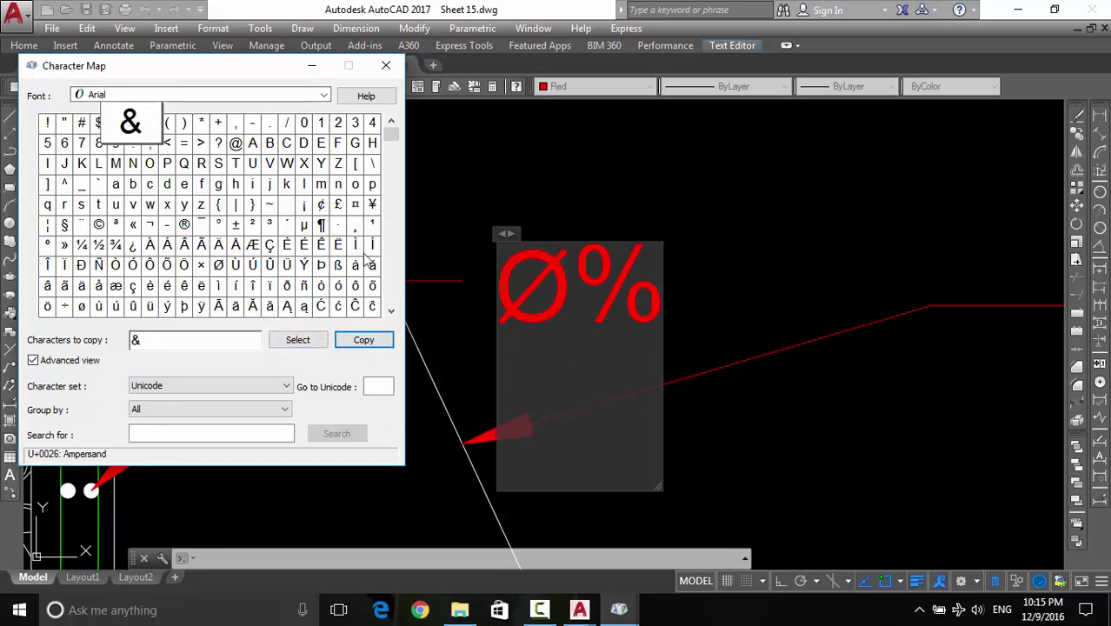
{"action": "left_click", "coordinate": [386, 66]}
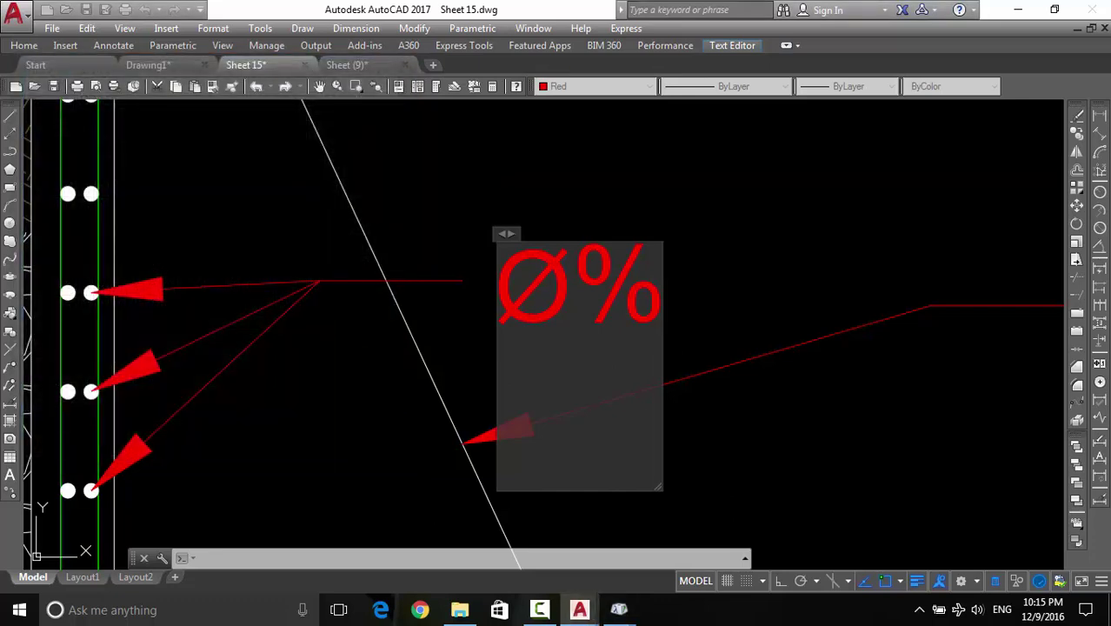
{"action": "key", "text": "ctrl+v"}
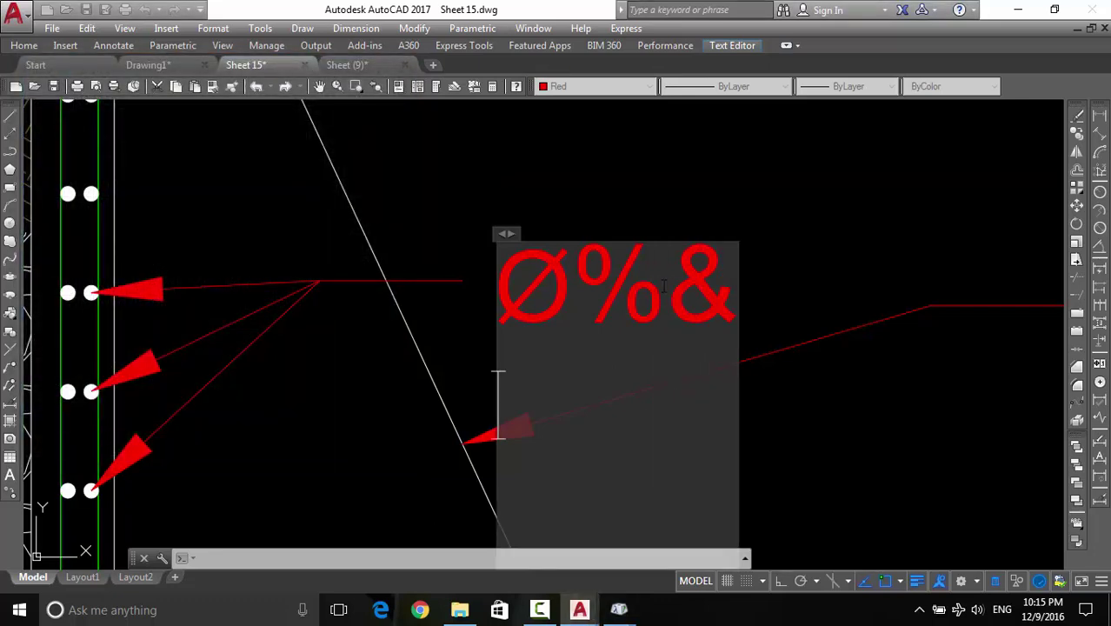
{"action": "left_click", "coordinate": [673, 344]}
{"action": "left_click_drag", "start_coordinate": [573, 290], "coordinate": [728, 289]}
{"action": "key", "text": "Delete"}
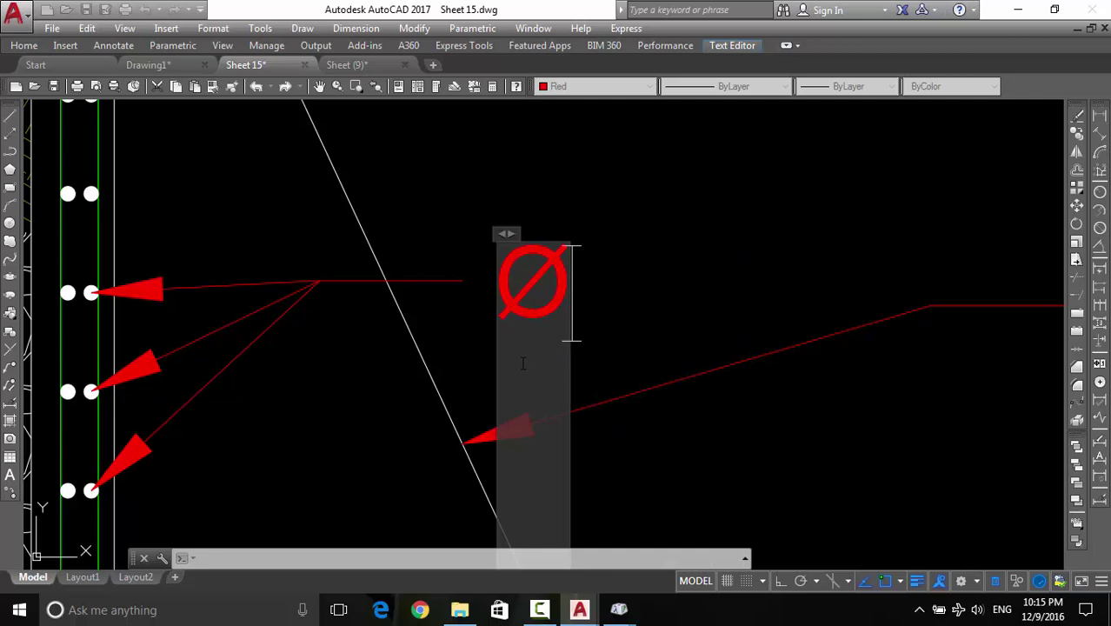
{"action": "type", "text": "10"}
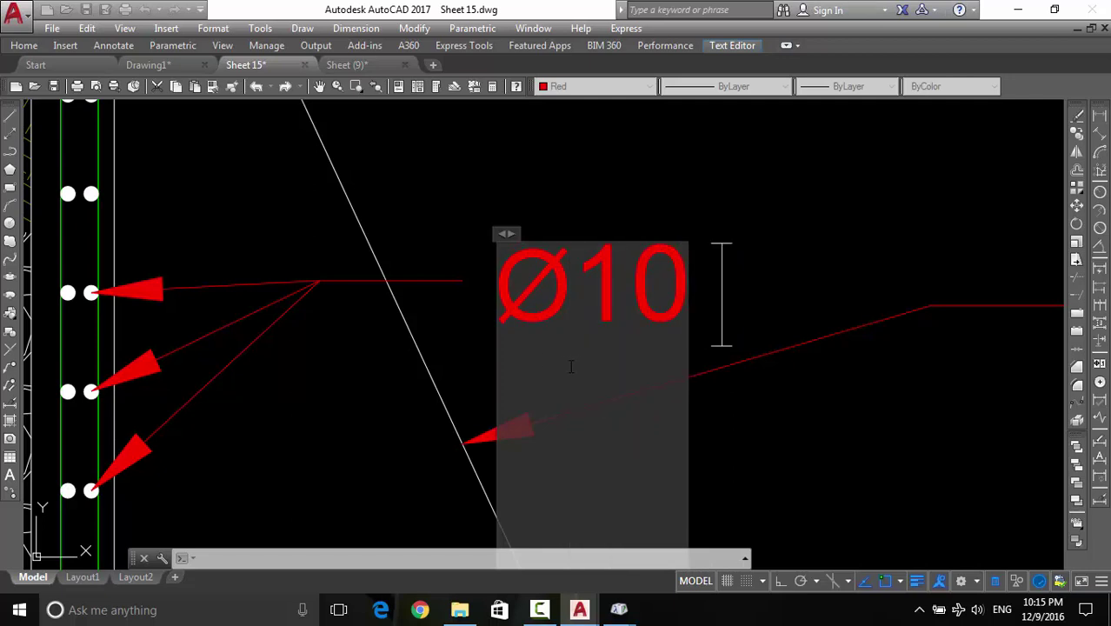
{"action": "type", "text": " @"}
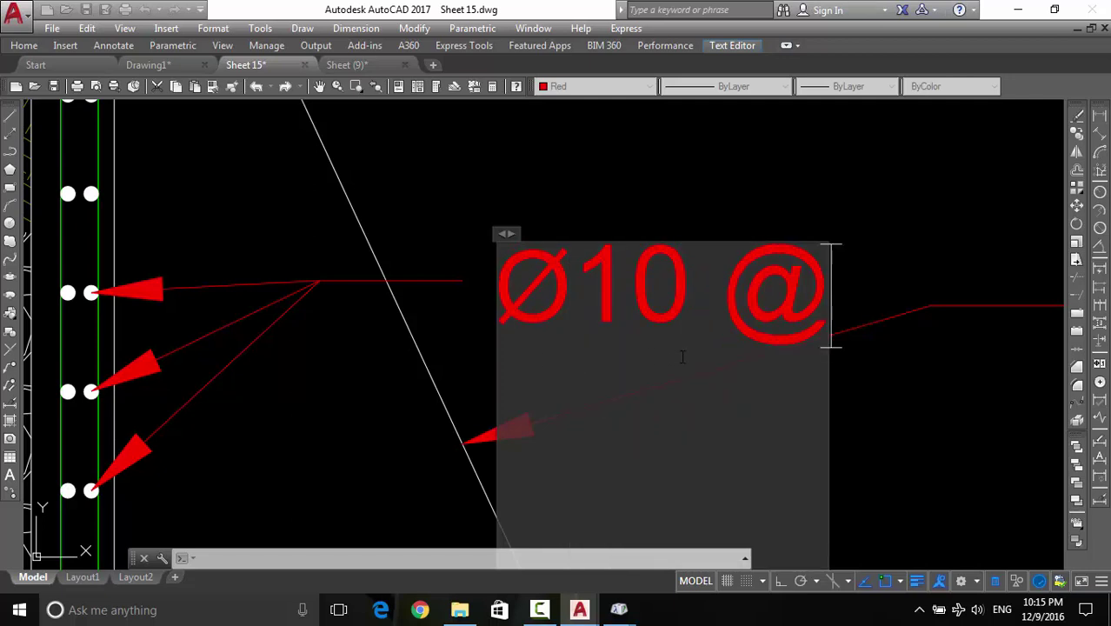
{"action": "type", "text": "20c"}
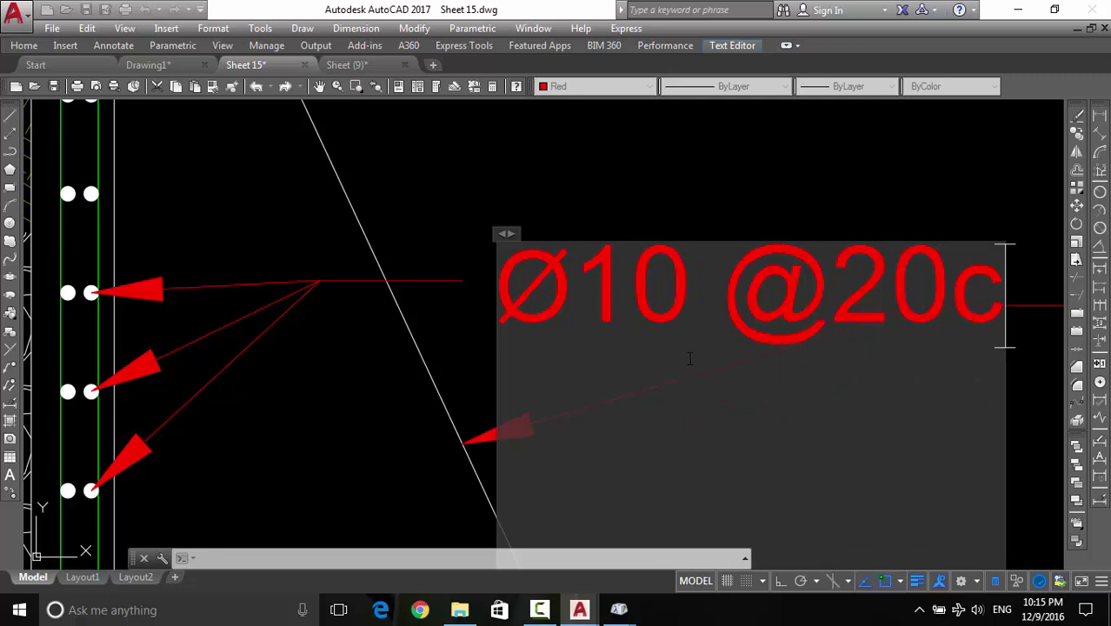
{"action": "type", "text": "mh"}
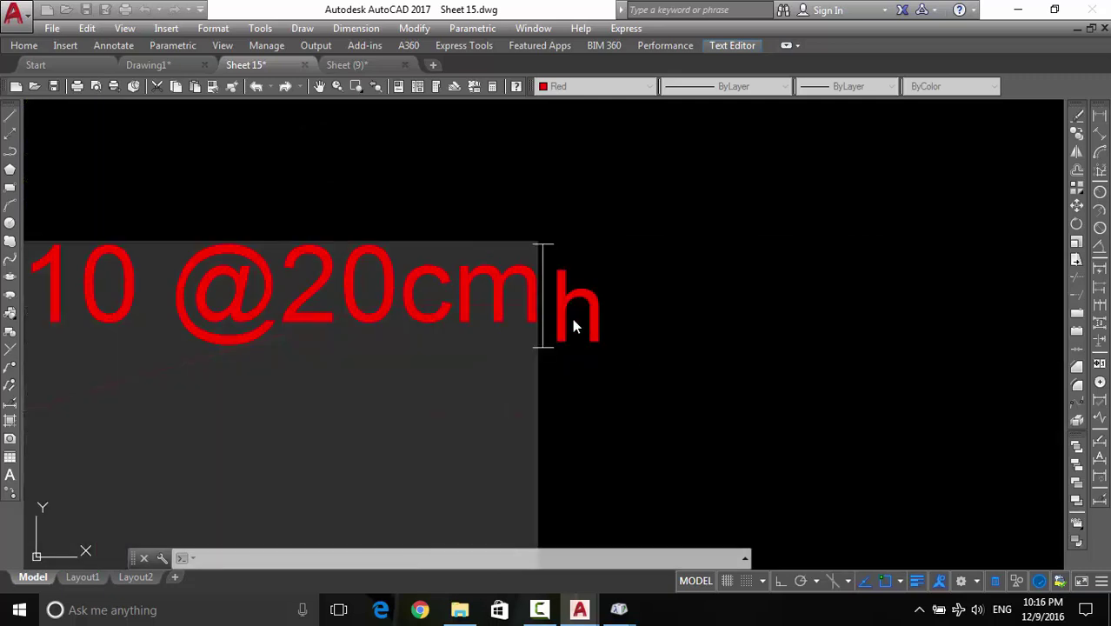
{"action": "left_click", "coordinate": [572, 318]}
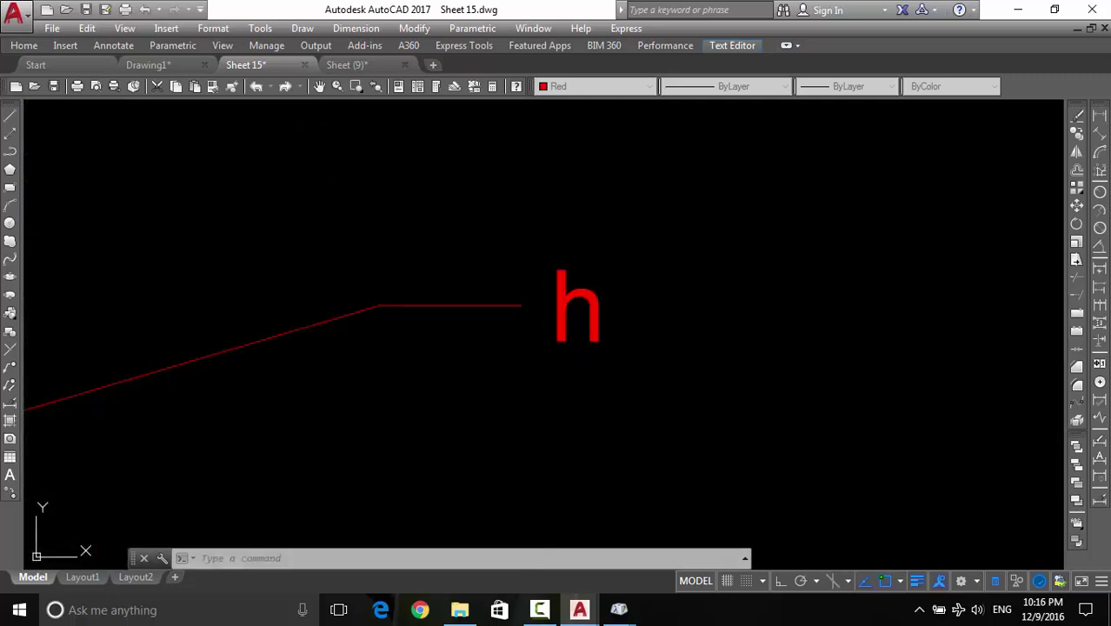
{"action": "left_click", "coordinate": [446, 280]}
{"action": "scroll", "coordinate": [583, 352], "scroll_direction": "down", "scroll_amount": 2}
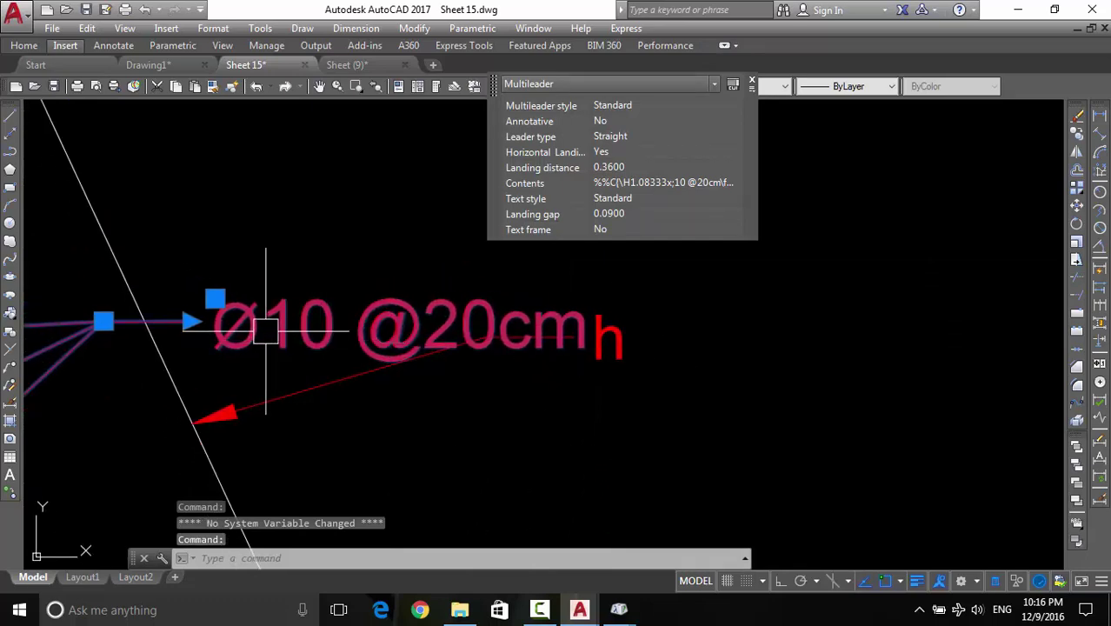
{"action": "scroll", "coordinate": [266, 326], "scroll_direction": "down", "scroll_amount": 2}
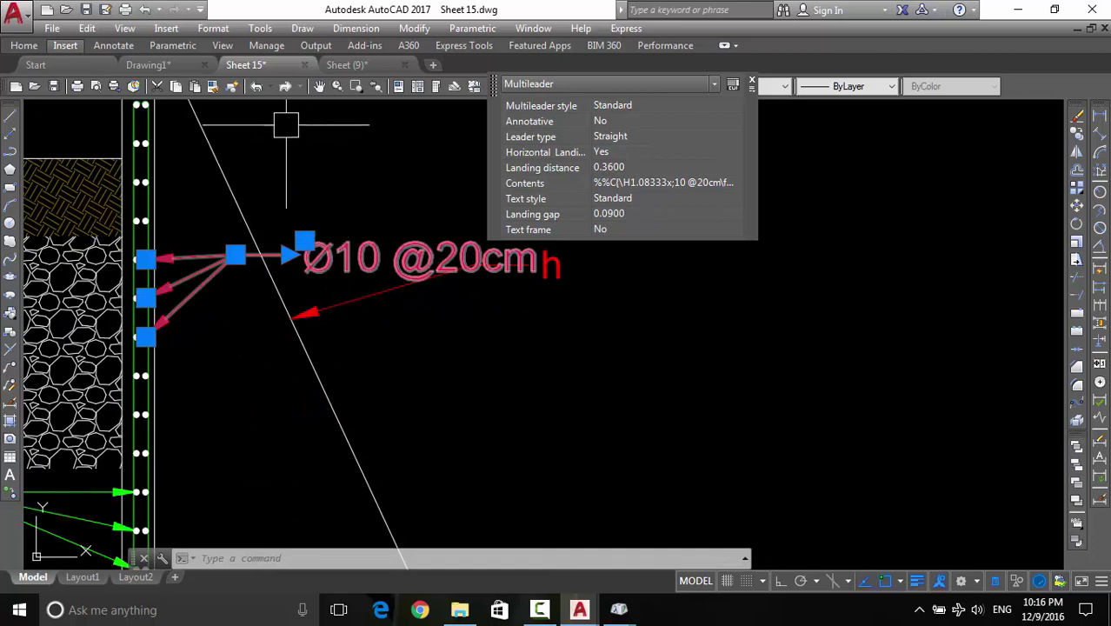
{"action": "left_click", "coordinate": [393, 86]}
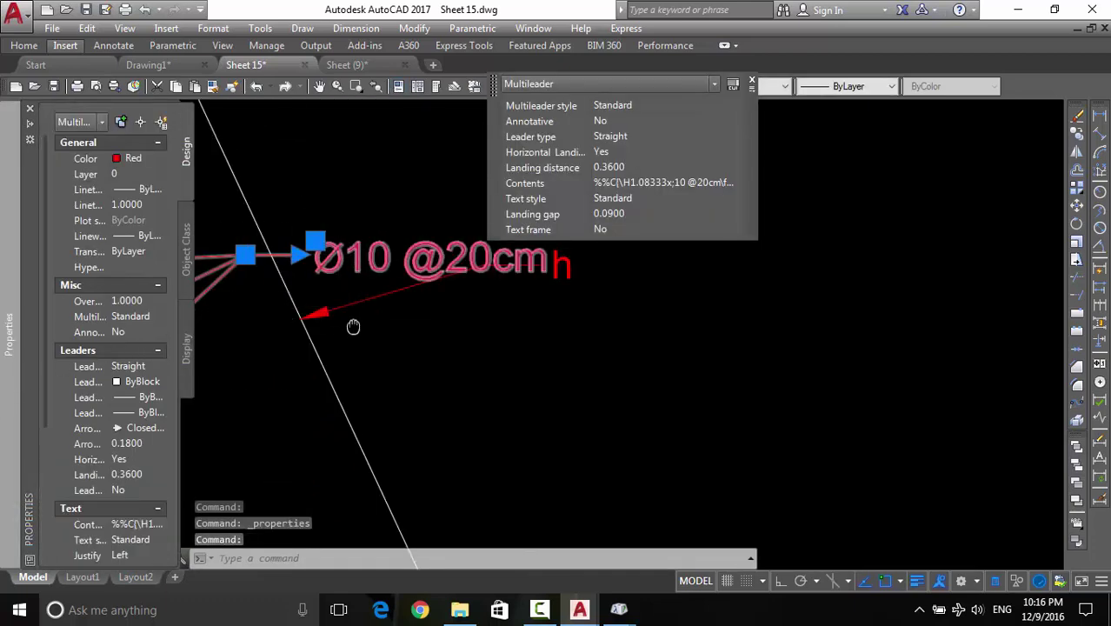
Pan to the wall section beside the leader and widen the Properties palette's value column
{"action": "middle_click_drag", "start_coordinate": [355, 323], "coordinate": [571, 280]}
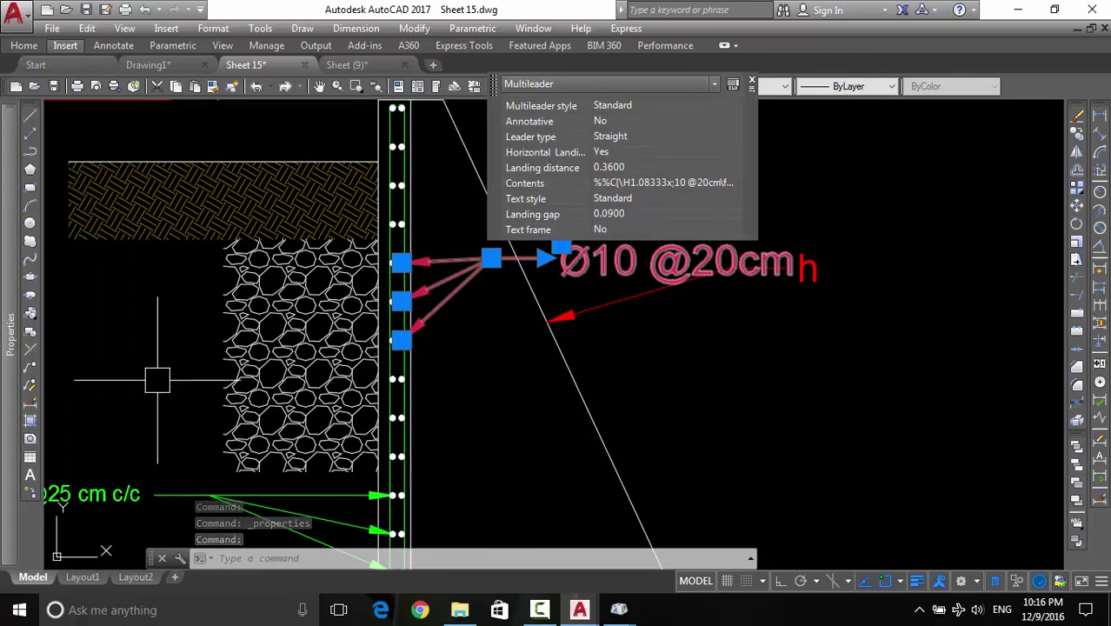
{"action": "left_click", "coordinate": [490, 258]}
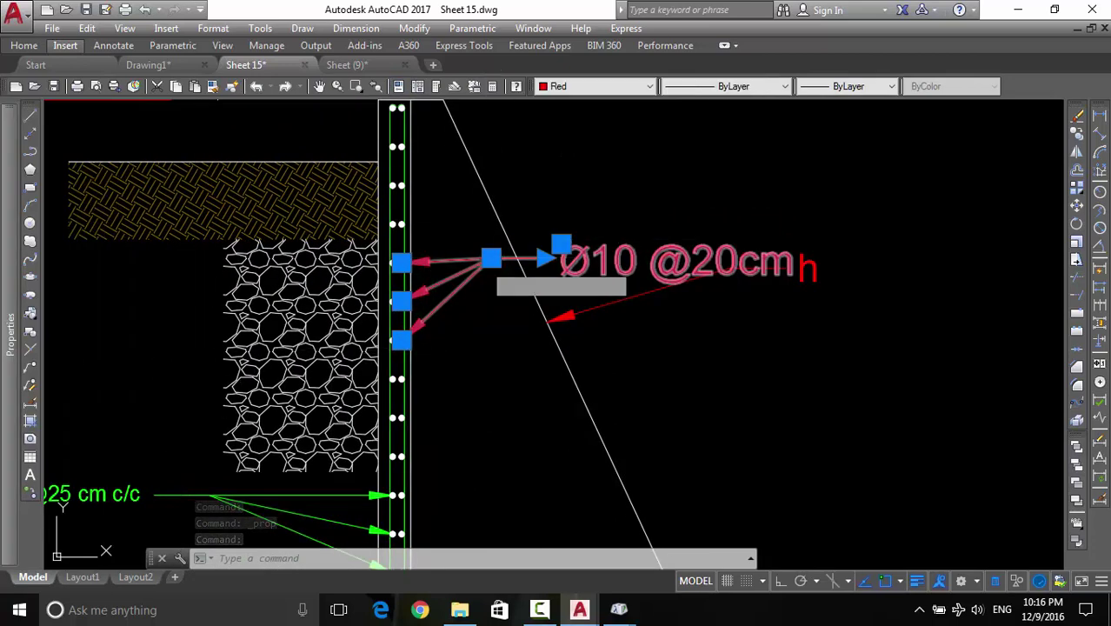
{"action": "left_click", "coordinate": [491, 259]}
{"action": "mouse_move", "coordinate": [10, 334]}
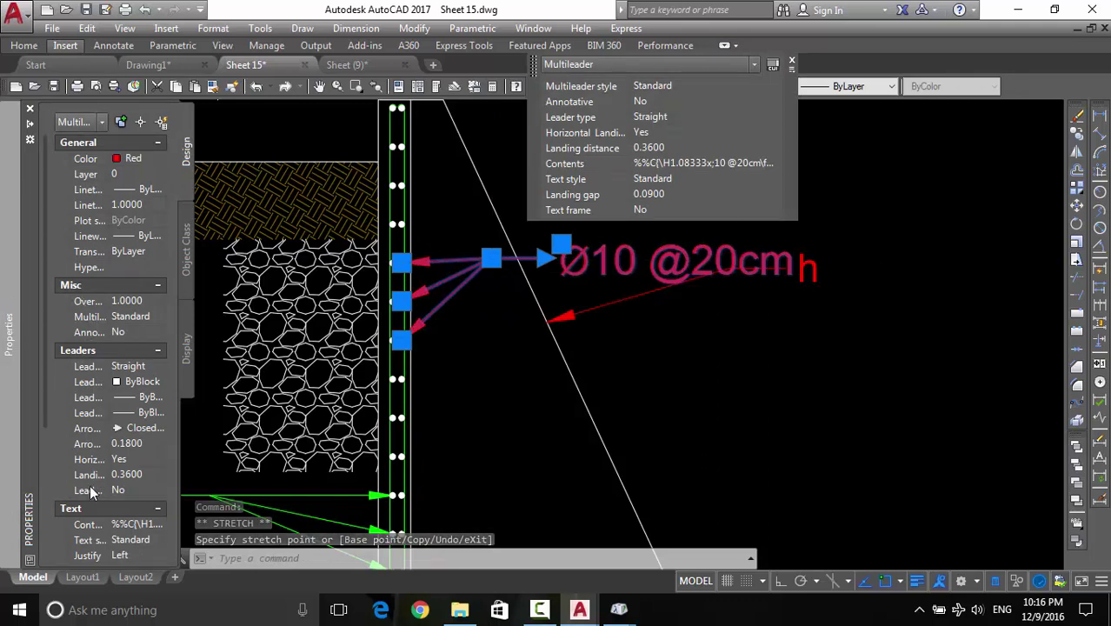
{"action": "scroll", "coordinate": [272, 380], "scroll_direction": "down", "scroll_amount": 3}
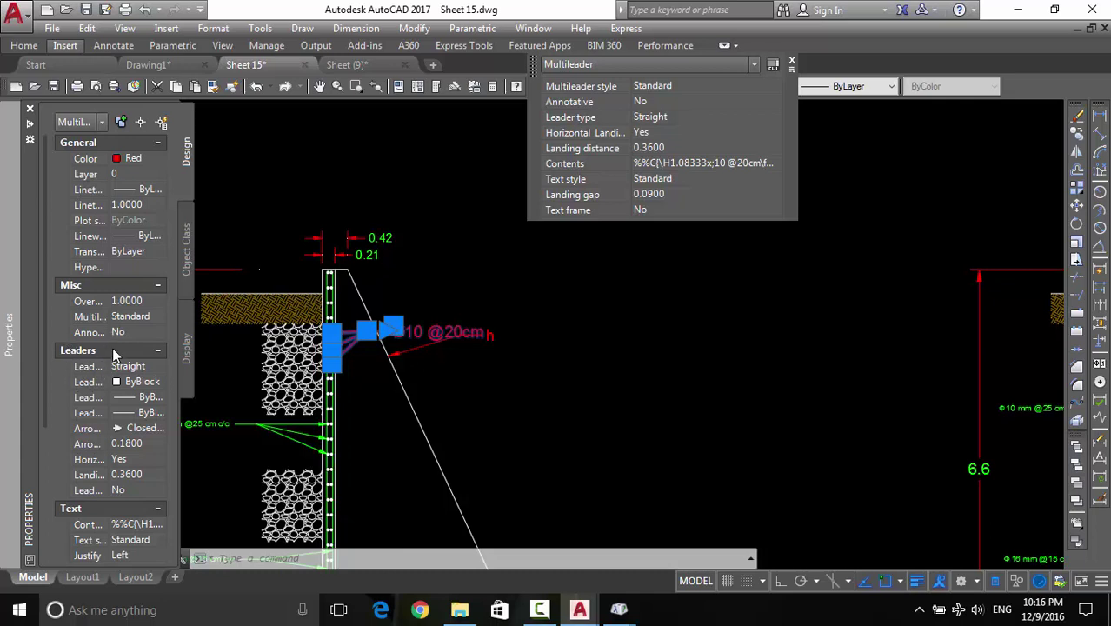
{"action": "left_click", "coordinate": [133, 425]}
{"action": "left_click_drag", "start_coordinate": [177, 450], "coordinate": [294, 453]}
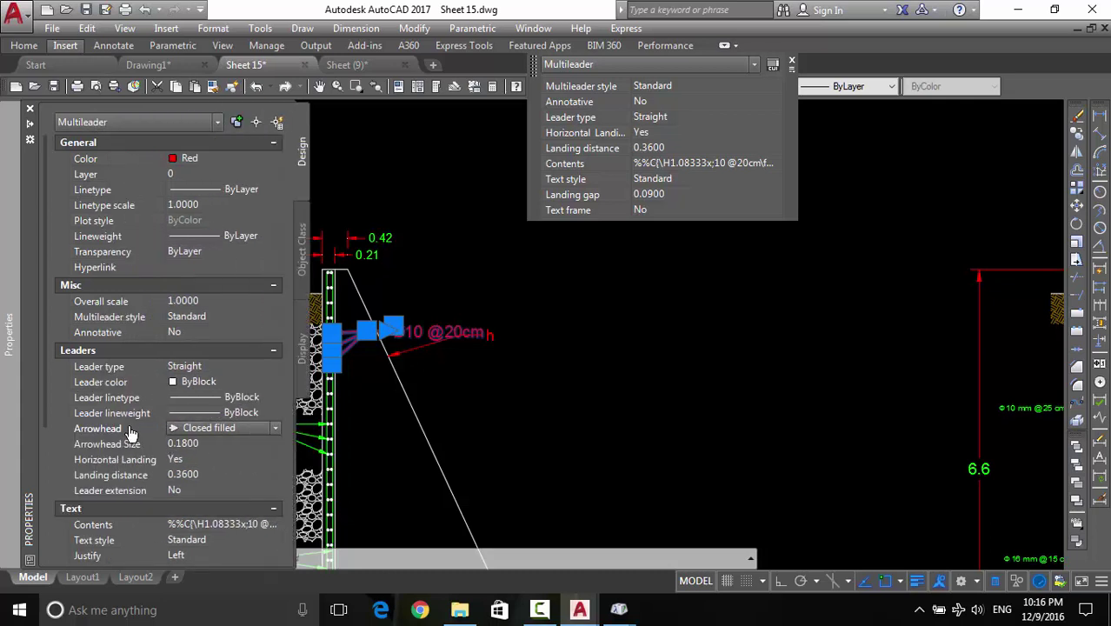
Check the leader's Closed filled arrowhead, arrowhead size and 0.3600 landing distance, leaving them unchanged
{"action": "left_click", "coordinate": [220, 430]}
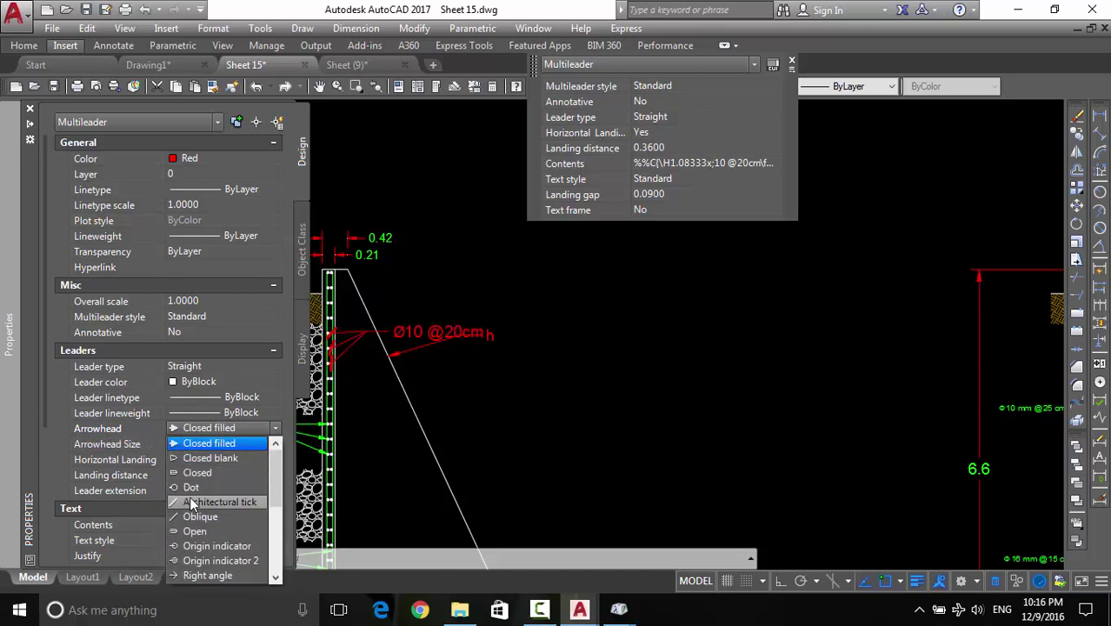
{"action": "left_click", "coordinate": [195, 443]}
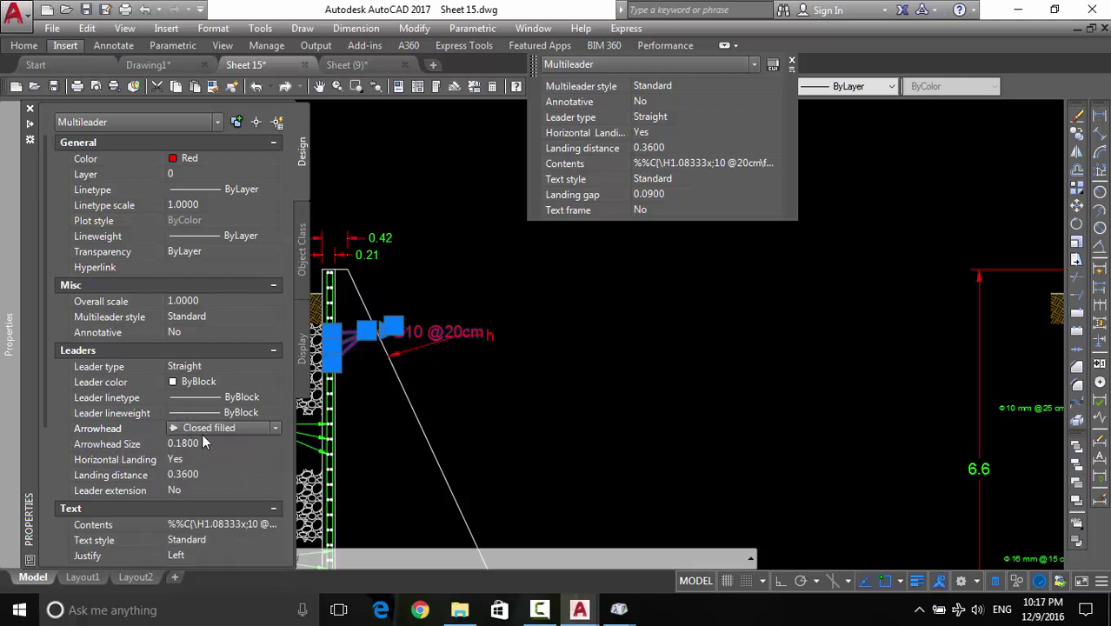
{"action": "left_click", "coordinate": [210, 443]}
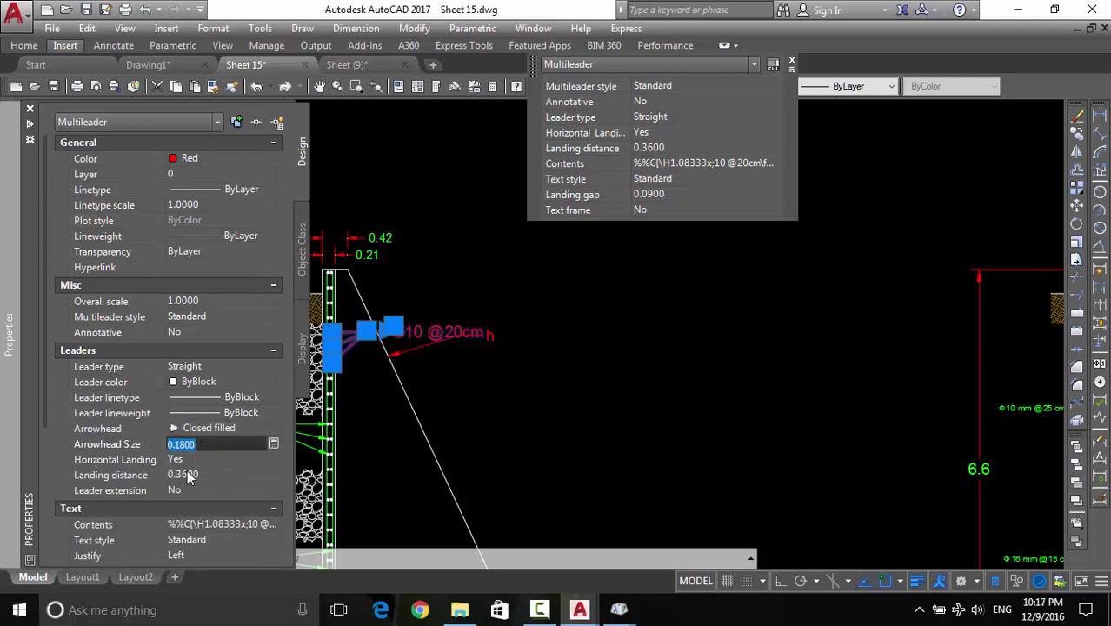
{"action": "left_click", "coordinate": [204, 475]}
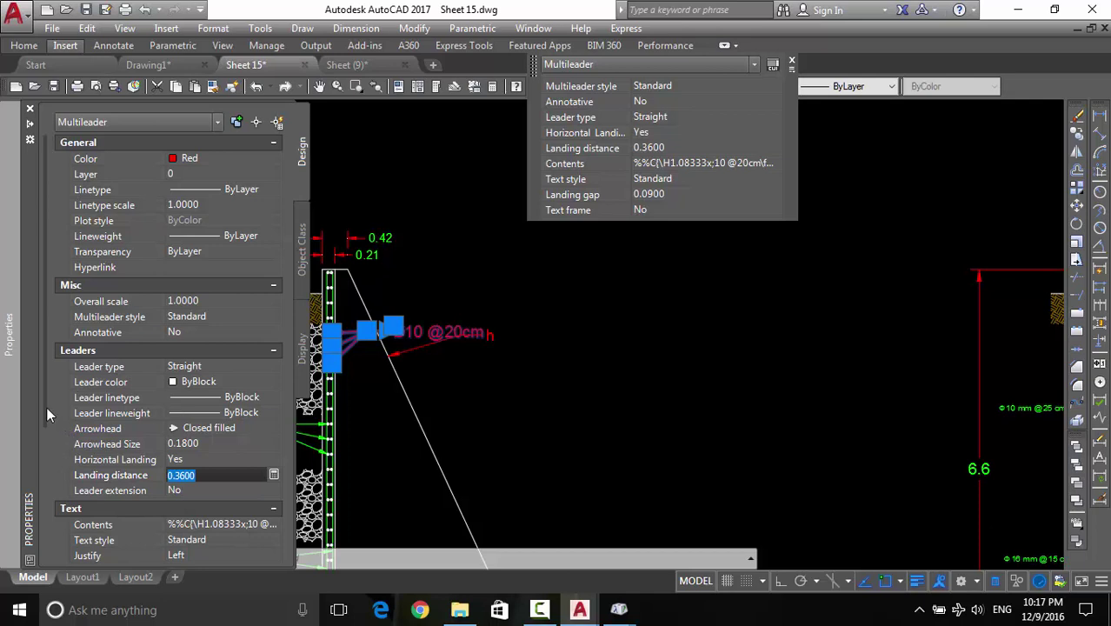
{"action": "scroll", "coordinate": [42, 405], "scroll_direction": "down", "scroll_amount": 1}
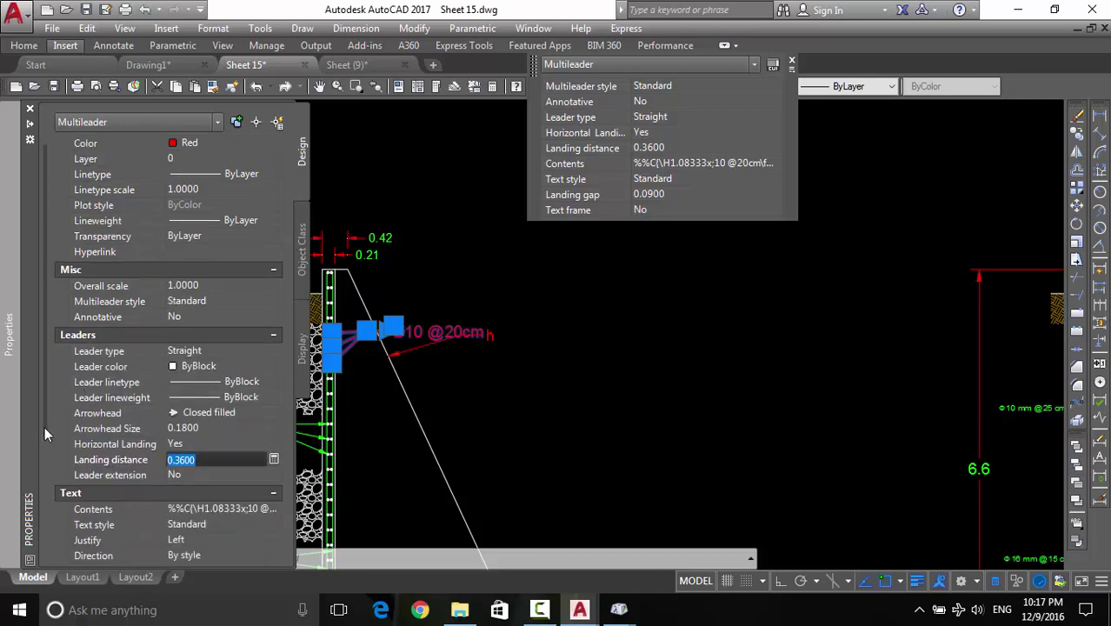
{"action": "scroll", "coordinate": [45, 498], "scroll_direction": "down", "scroll_amount": 4}
{"action": "scroll", "coordinate": [45, 498], "scroll_direction": "down", "scroll_amount": 2}
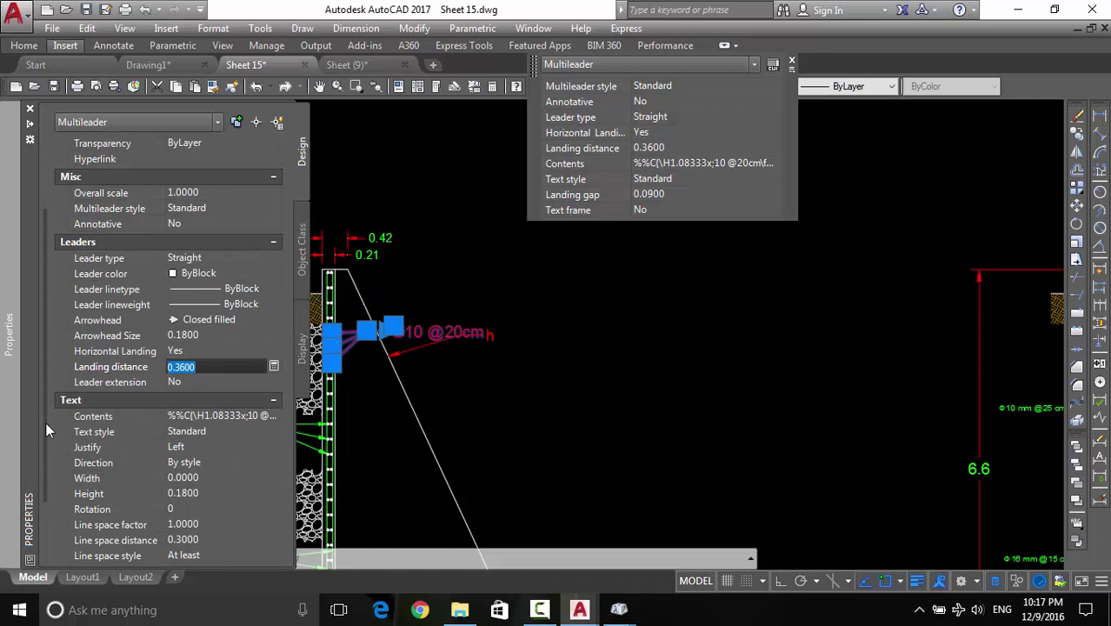
{"action": "scroll", "coordinate": [46, 471], "scroll_direction": "down", "scroll_amount": 4}
{"action": "scroll", "coordinate": [46, 474], "scroll_direction": "down", "scroll_amount": 1}
{"action": "key", "text": "Return"}
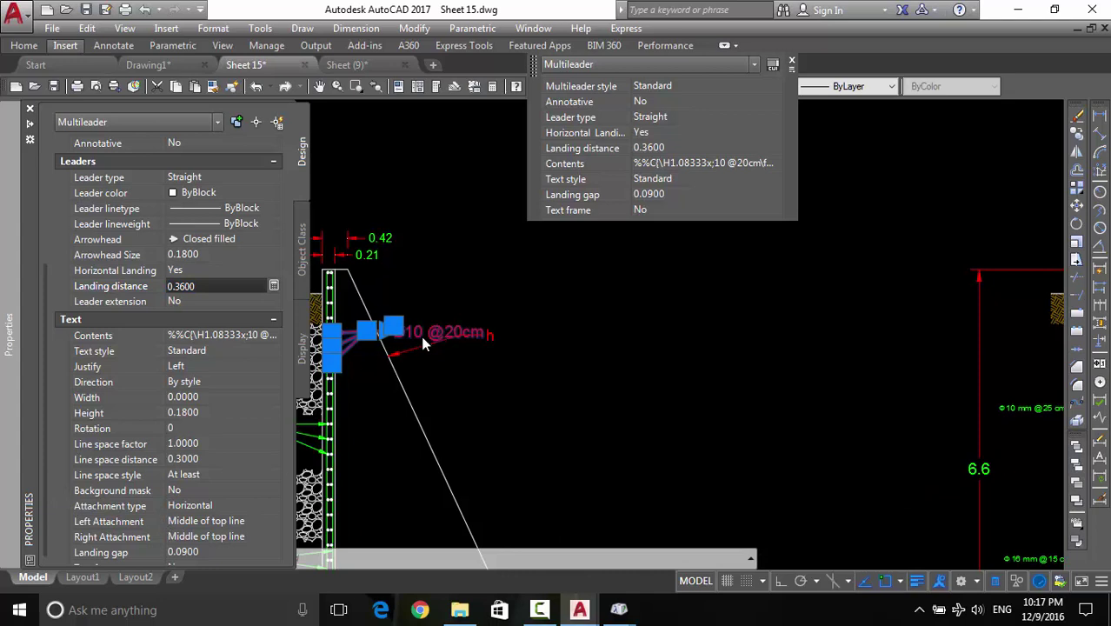
{"action": "scroll", "coordinate": [401, 337], "scroll_direction": "up", "scroll_amount": 5}
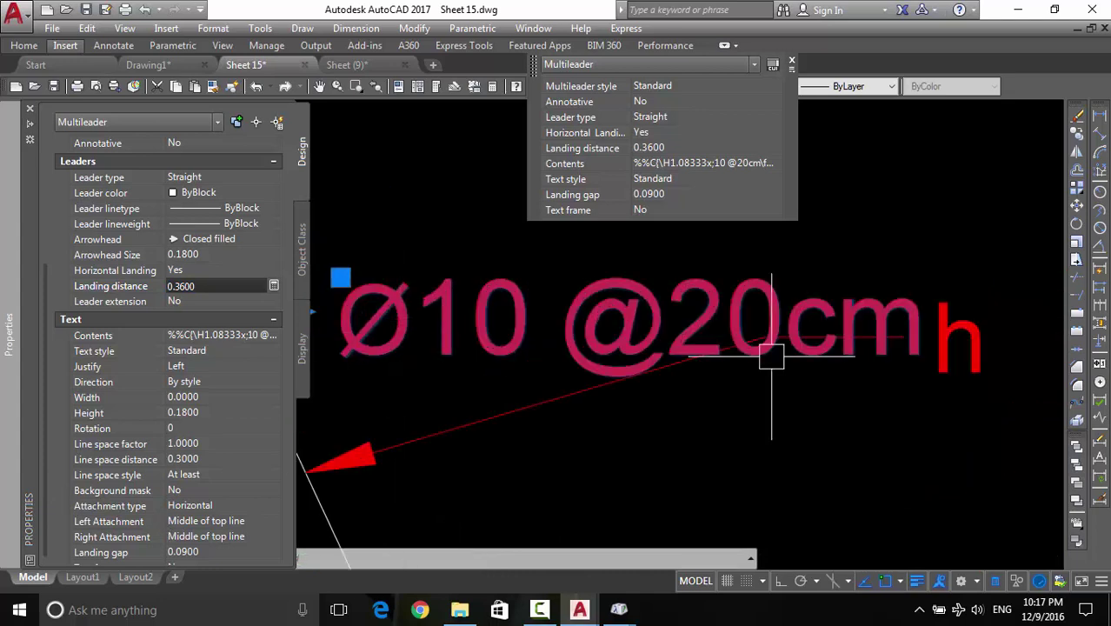
{"action": "scroll", "coordinate": [755, 366], "scroll_direction": "down", "scroll_amount": 1}
{"action": "scroll", "coordinate": [408, 374], "scroll_direction": "up", "scroll_amount": 1}
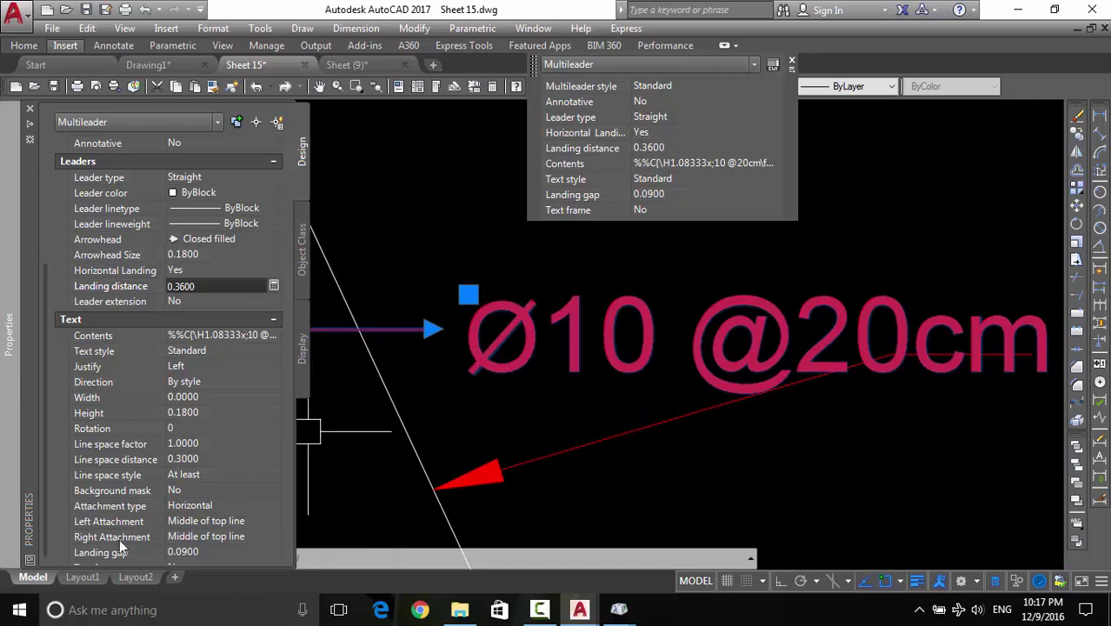
{"action": "left_click", "coordinate": [209, 523]}
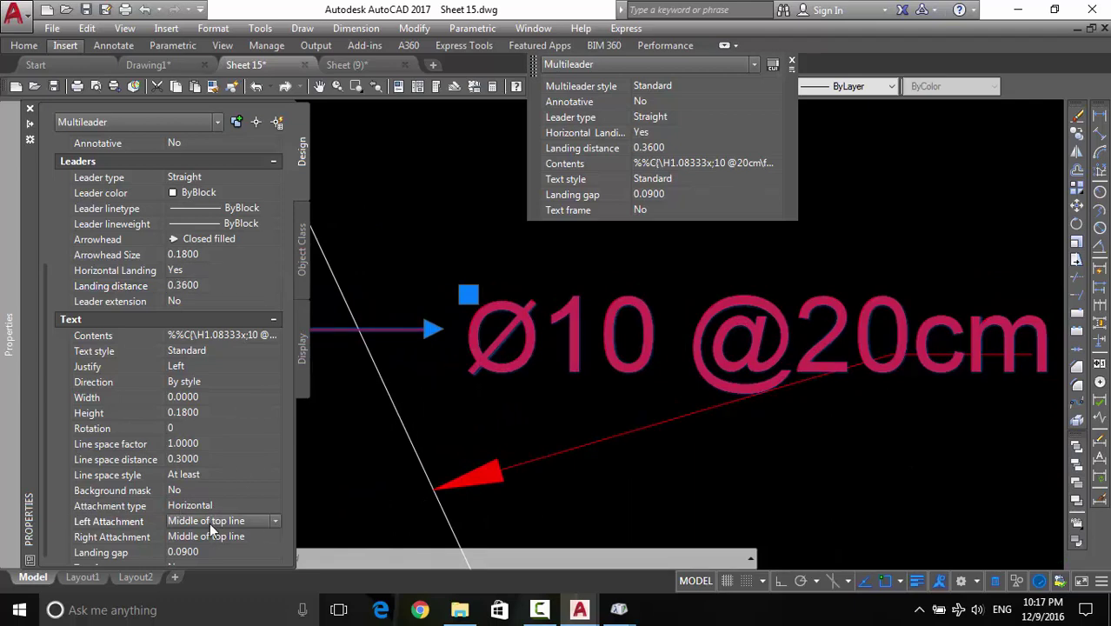
{"action": "left_click", "coordinate": [209, 522]}
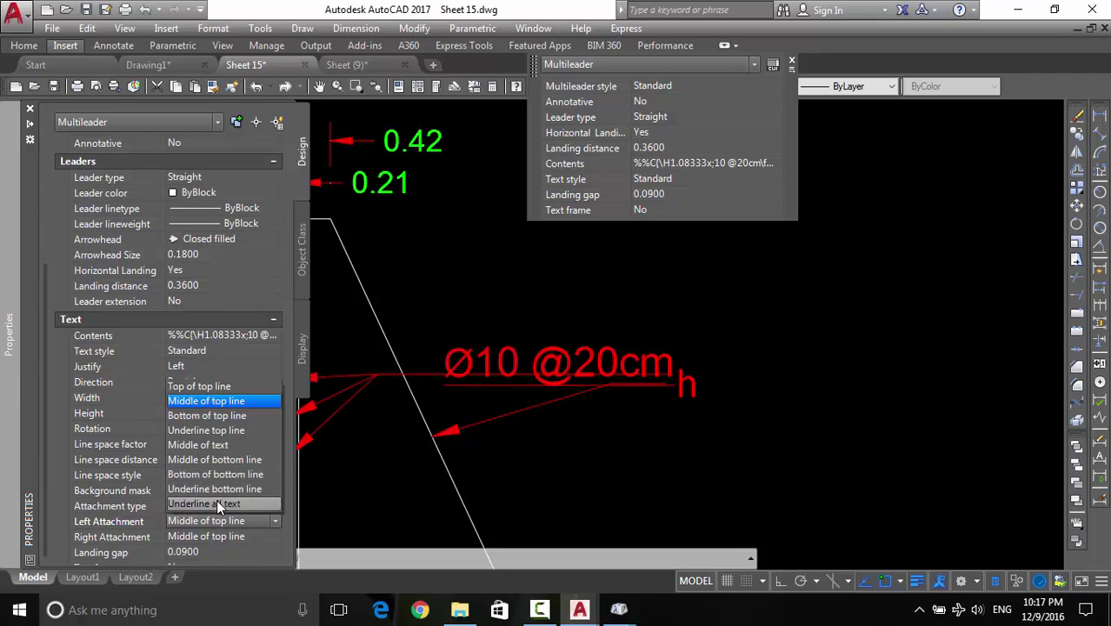
{"action": "left_click", "coordinate": [225, 400]}
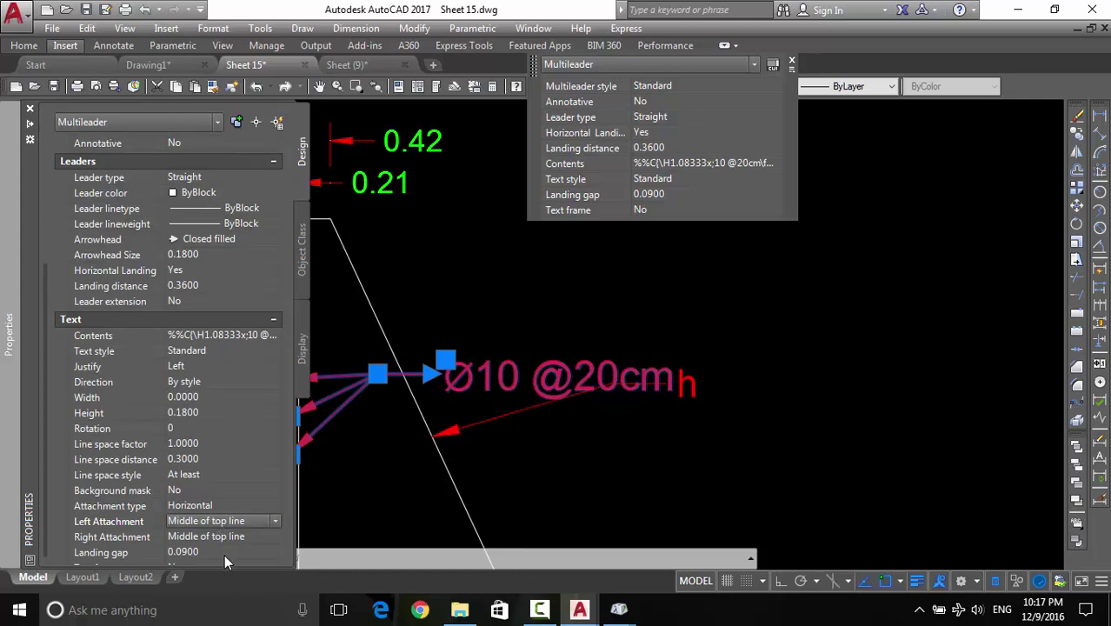
Check the right attachment options, then add the lower Φ10 mm leader to the selection
{"action": "scroll", "coordinate": [434, 492], "scroll_direction": "down", "scroll_amount": 3}
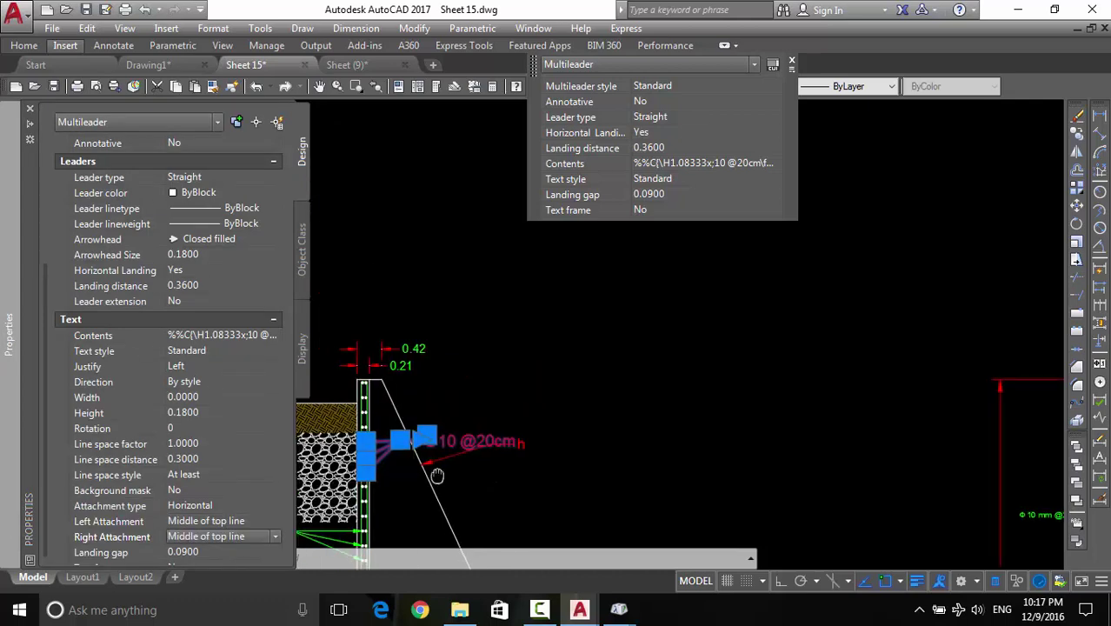
{"action": "middle_click_drag", "start_coordinate": [438, 476], "coordinate": [618, 403]}
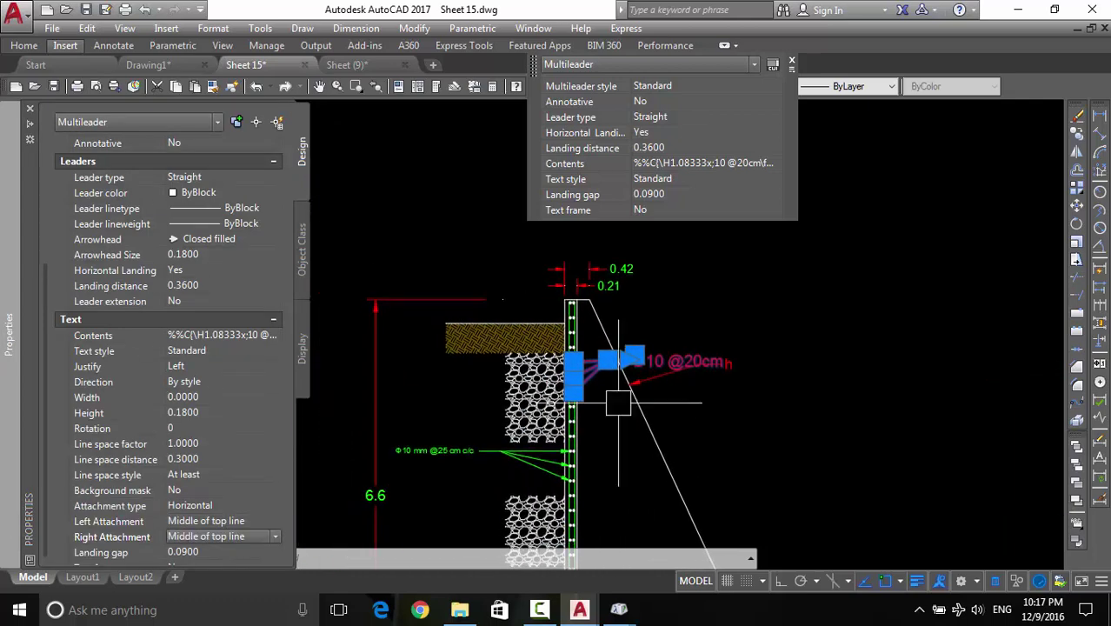
{"action": "left_click", "coordinate": [204, 535]}
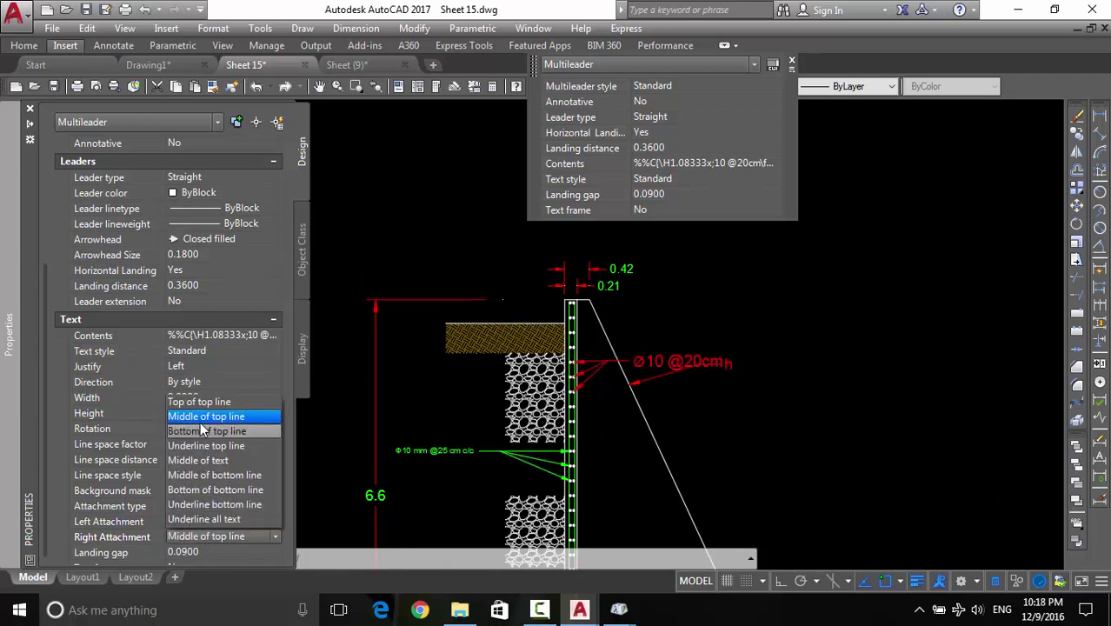
{"action": "left_click", "coordinate": [452, 450]}
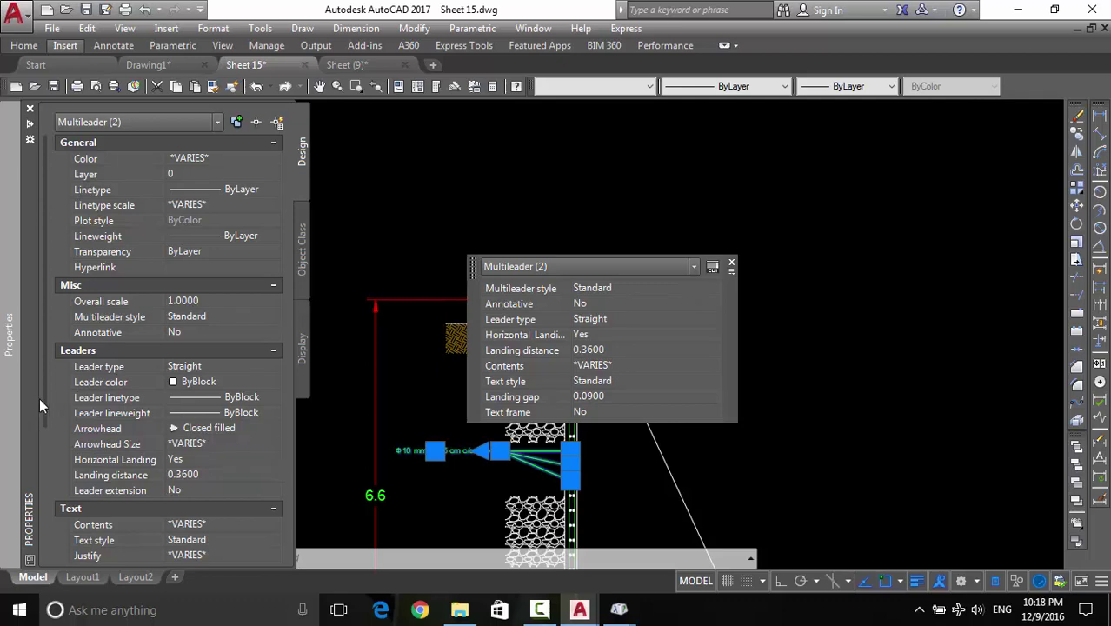
Leave both leaders' right attachment unchanged, clear the selection and zoom in on the leaders
{"action": "scroll", "coordinate": [46, 423], "scroll_direction": "down", "scroll_amount": 4}
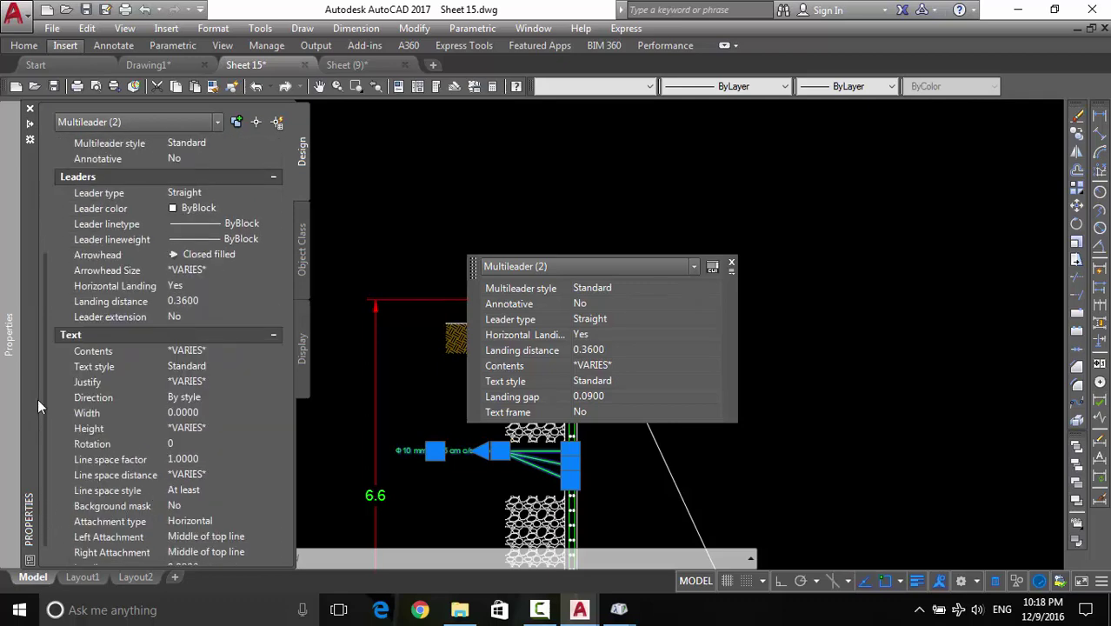
{"action": "scroll", "coordinate": [46, 439], "scroll_direction": "down", "scroll_amount": 1}
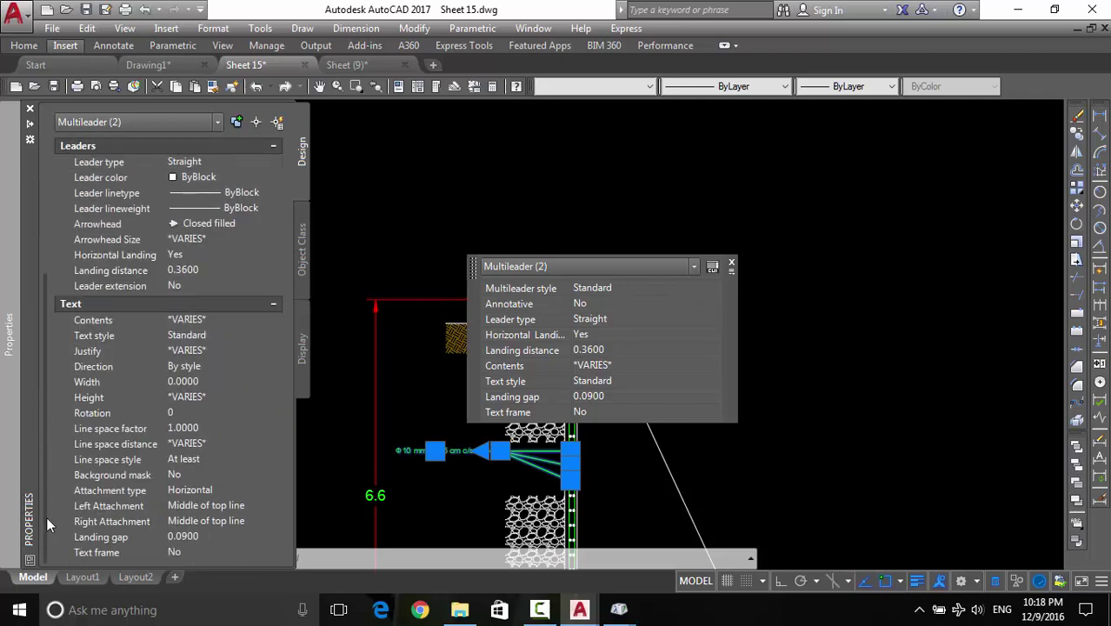
{"action": "left_click", "coordinate": [211, 519]}
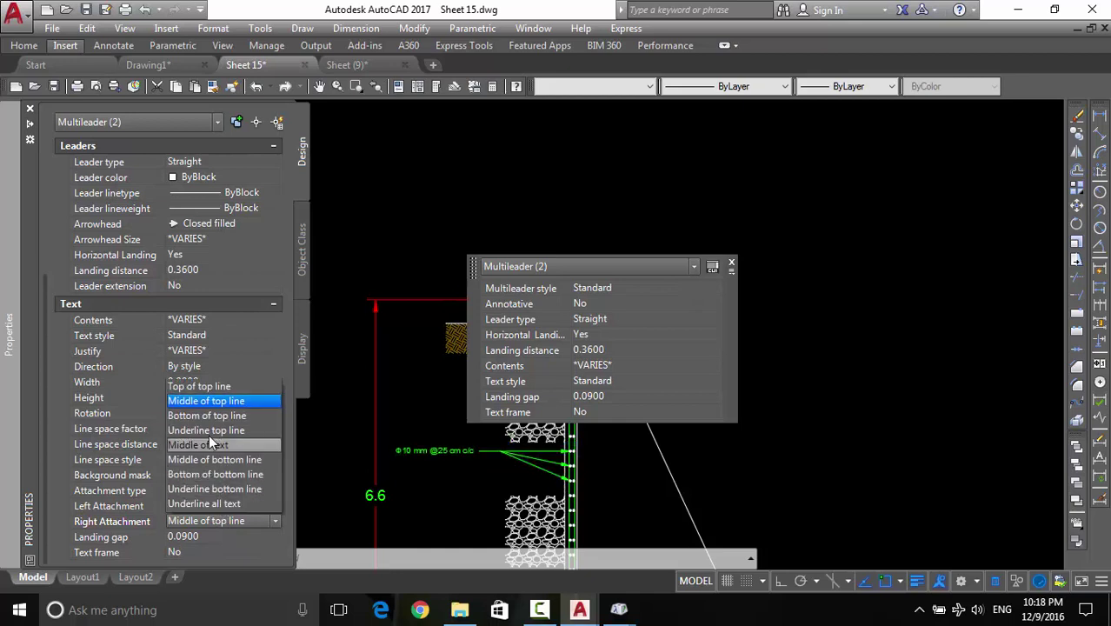
{"action": "left_click", "coordinate": [451, 481]}
{"action": "key", "text": "Escape"}
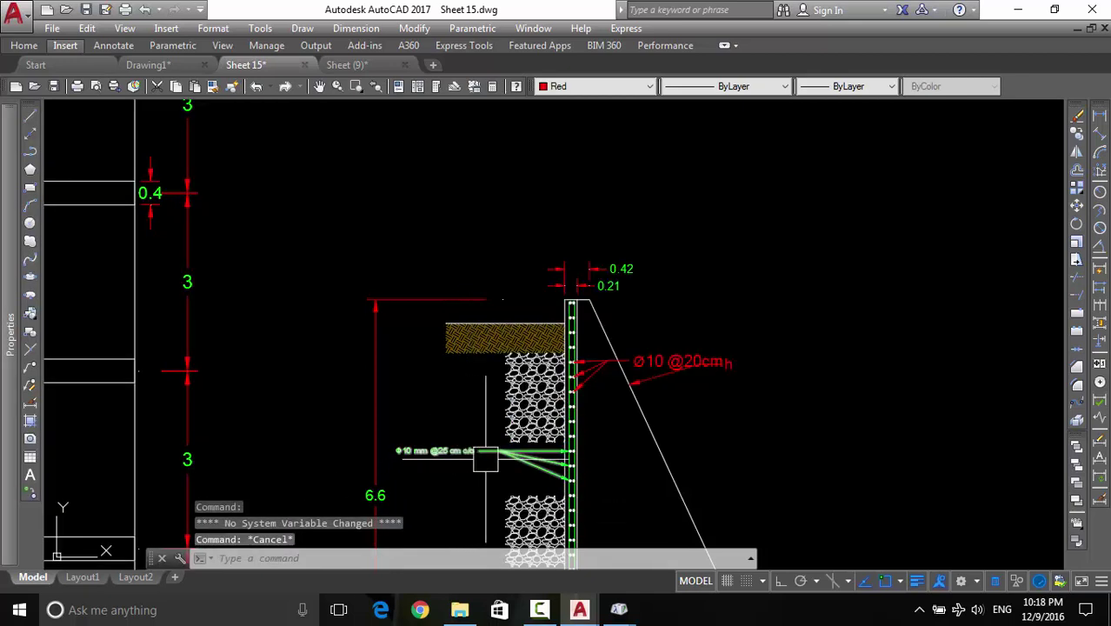
{"action": "scroll", "coordinate": [534, 469], "scroll_direction": "up", "scroll_amount": 5}
{"action": "scroll", "coordinate": [528, 417], "scroll_direction": "down", "scroll_amount": 3}
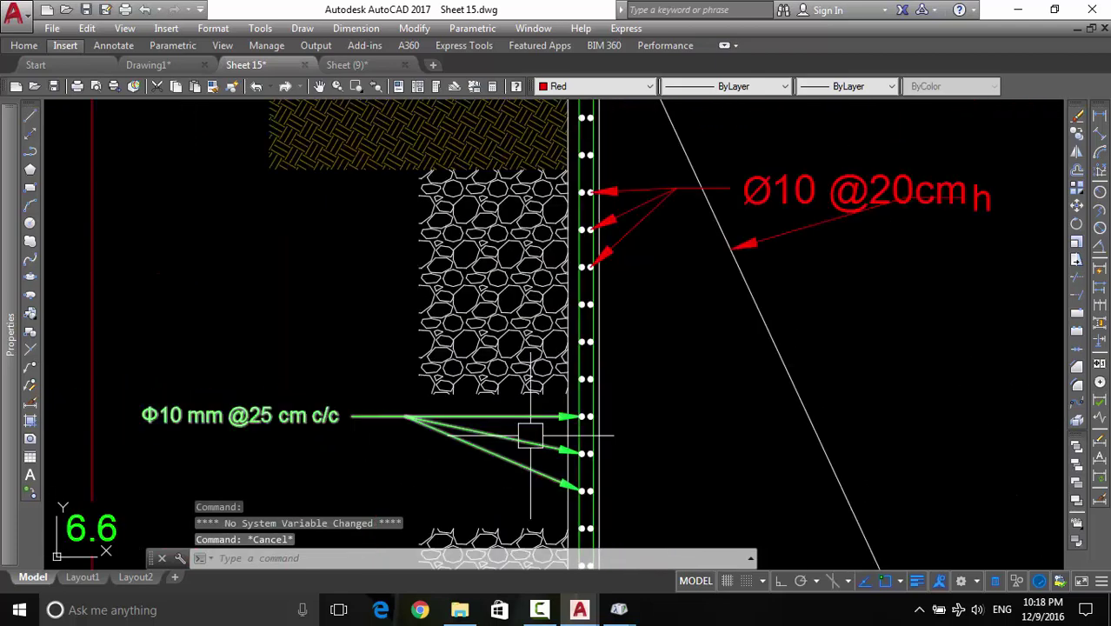
{"action": "scroll", "coordinate": [513, 421], "scroll_direction": "up", "scroll_amount": 1}
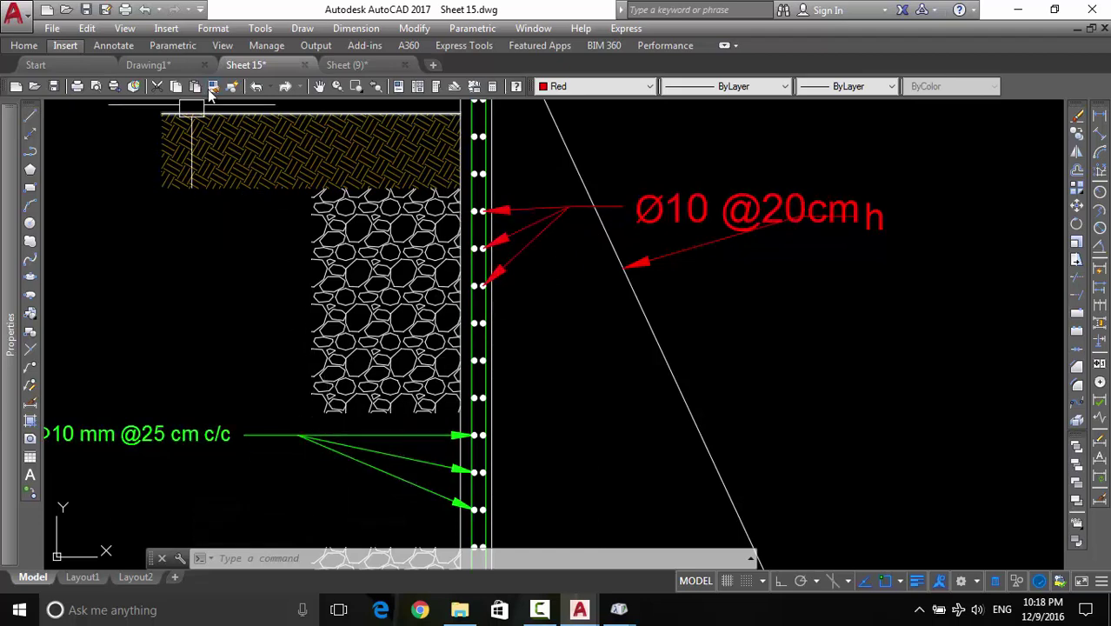
{"action": "left_click", "coordinate": [213, 87]}
{"action": "left_click", "coordinate": [236, 434]}
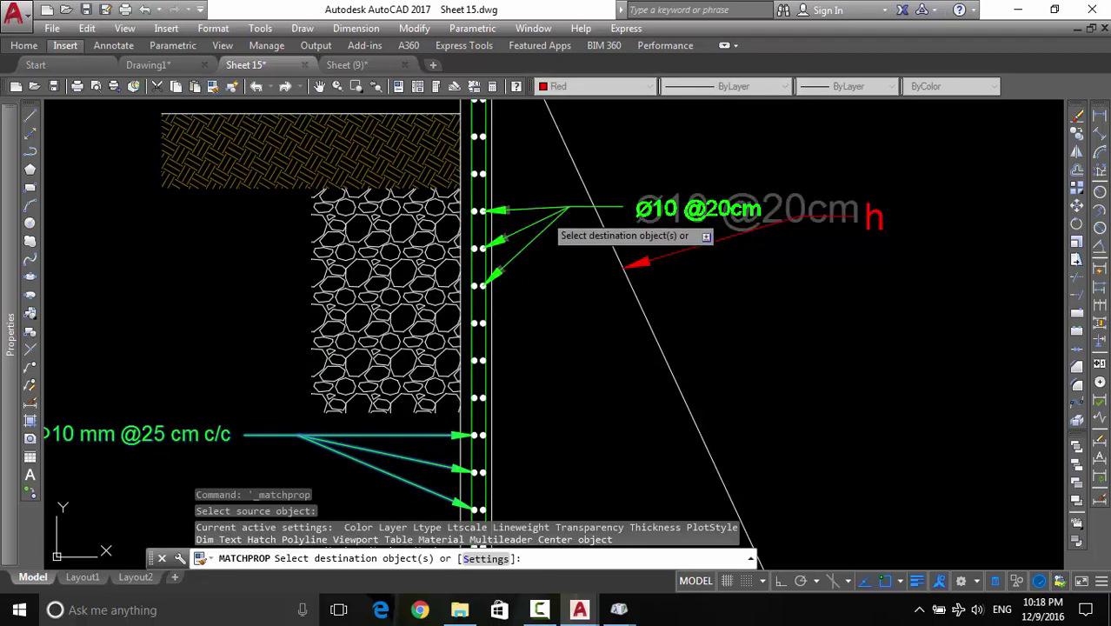
{"action": "left_click", "coordinate": [546, 214]}
{"action": "middle_click_drag", "start_coordinate": [738, 339], "coordinate": [718, 307]}
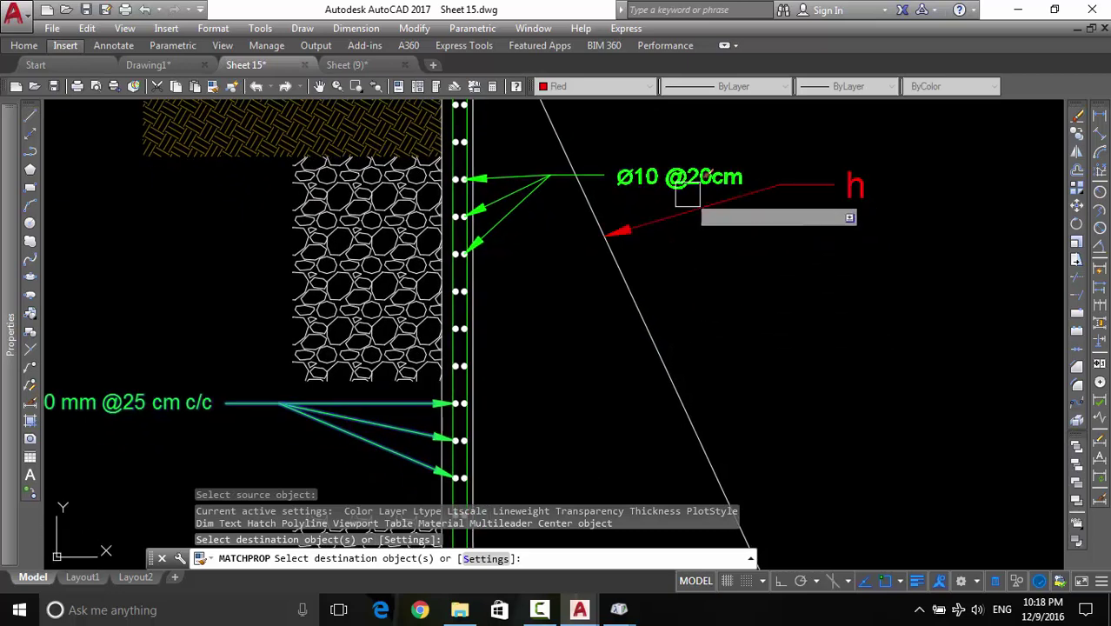
{"action": "middle_click_drag", "start_coordinate": [688, 197], "coordinate": [764, 149]}
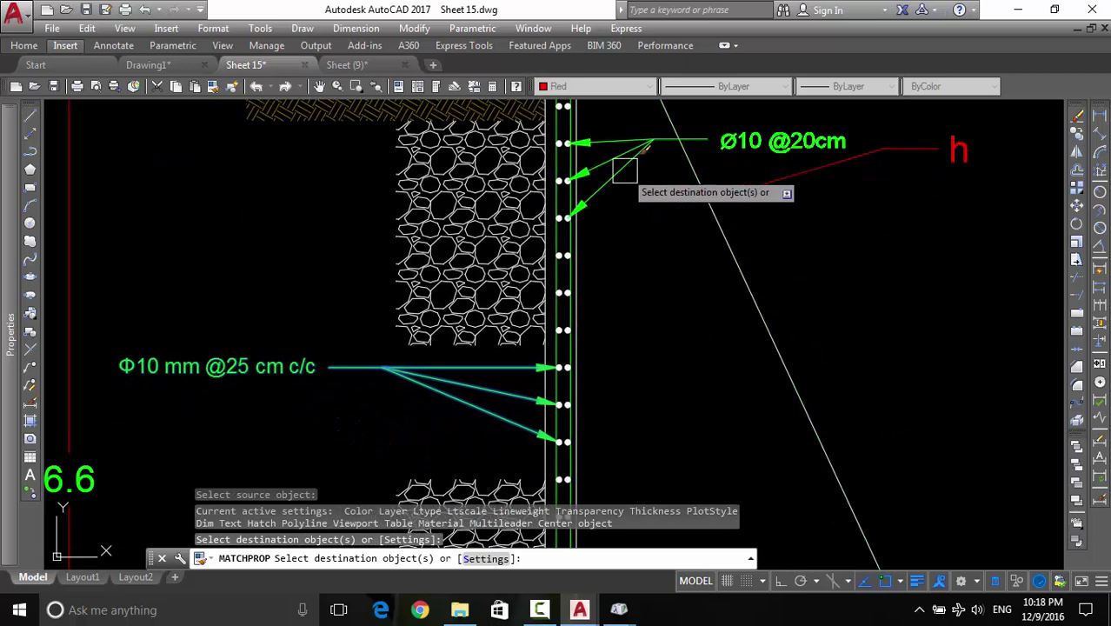
{"action": "key", "text": "Escape"}
Zoom in and select the recoloured leaders to confirm they are now green
{"action": "scroll", "coordinate": [591, 175], "scroll_direction": "up", "scroll_amount": 1}
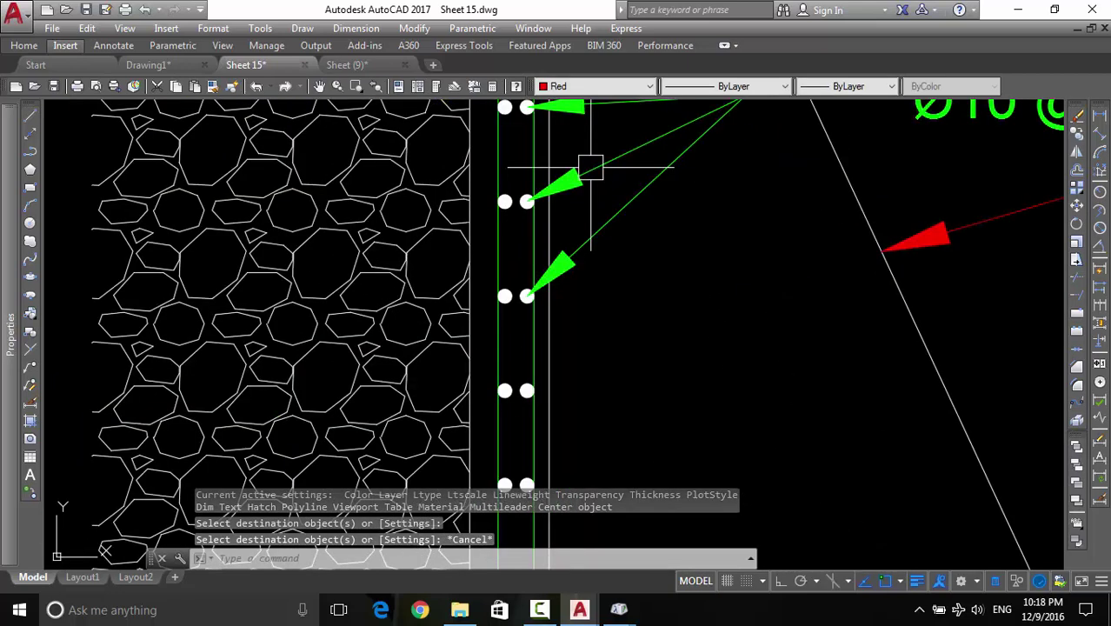
{"action": "scroll", "coordinate": [591, 166], "scroll_direction": "up", "scroll_amount": 1}
{"action": "scroll", "coordinate": [582, 217], "scroll_direction": "up", "scroll_amount": 1}
{"action": "scroll", "coordinate": [561, 191], "scroll_direction": "up", "scroll_amount": 1}
{"action": "scroll", "coordinate": [559, 200], "scroll_direction": "up", "scroll_amount": 5}
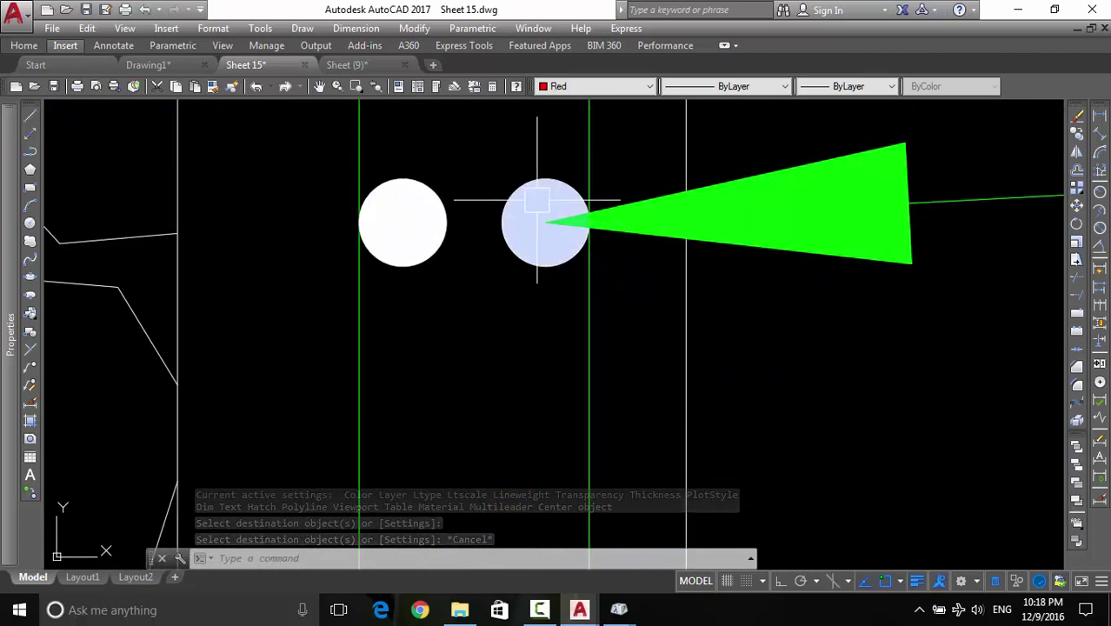
{"action": "left_click", "coordinate": [643, 235]}
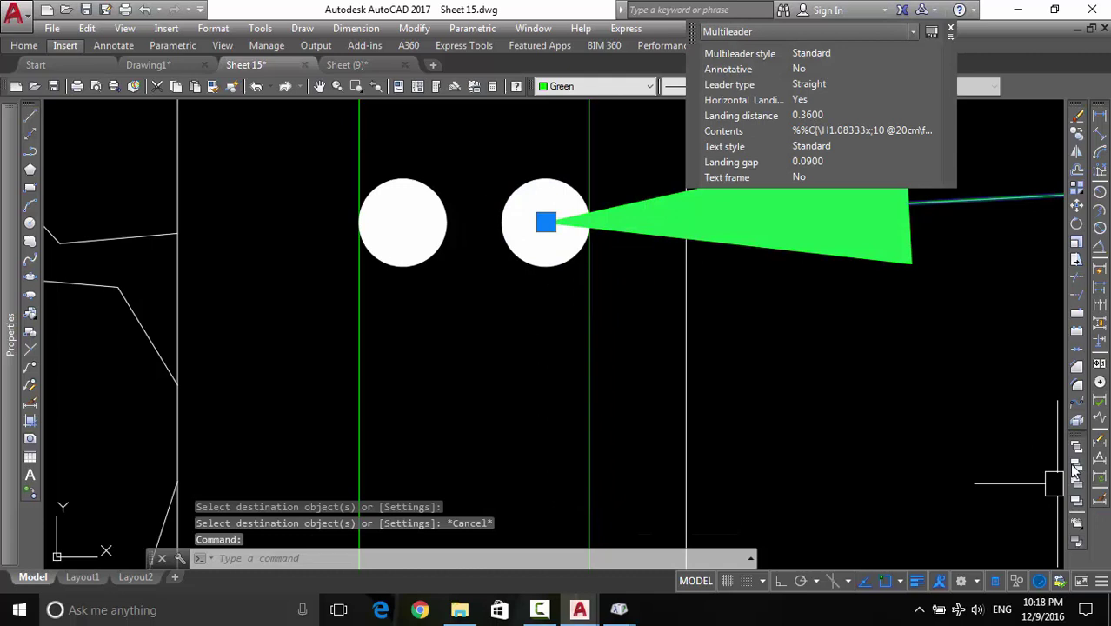
{"action": "key", "text": "Escape"}
{"action": "key", "text": "Escape"}
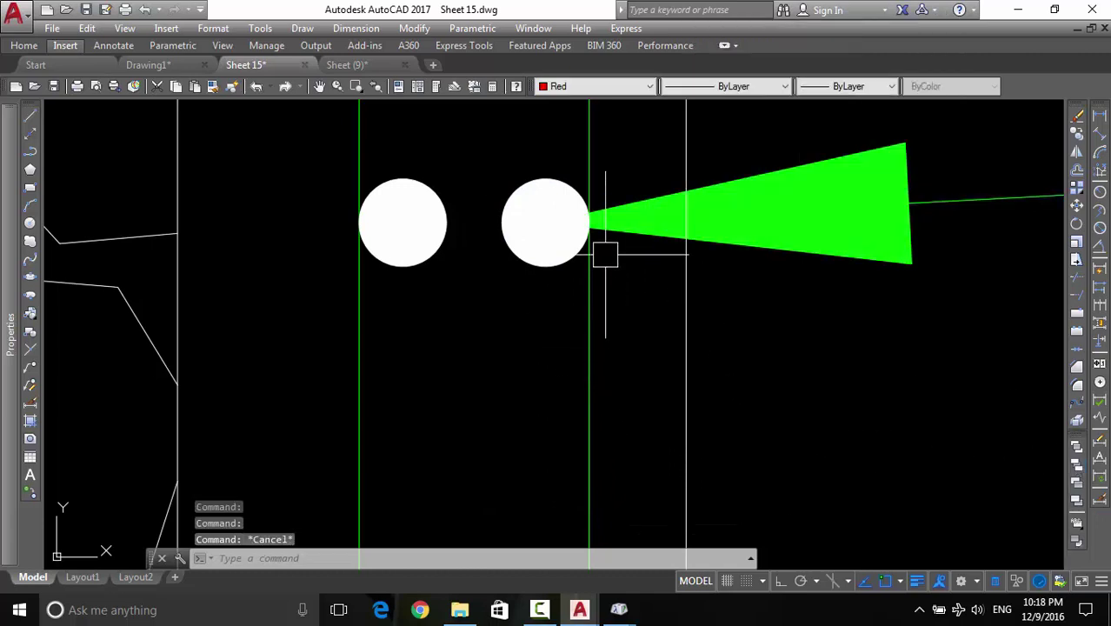
{"action": "left_click", "coordinate": [545, 223]}
{"action": "key", "text": "Escape"}
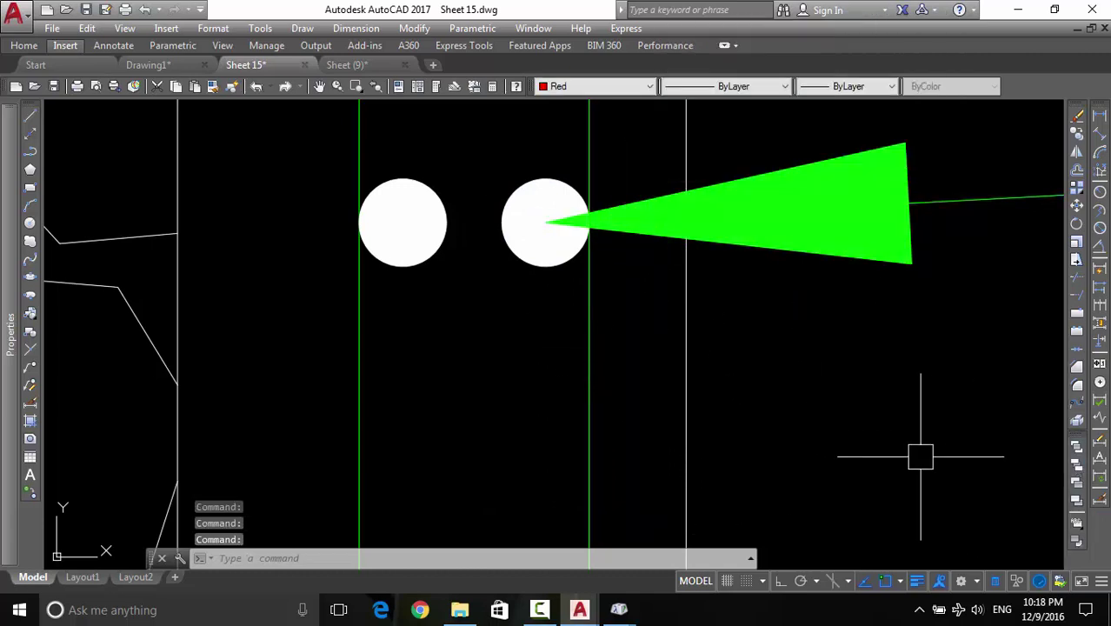
{"action": "key", "text": "Escape"}
Pan and zoom until both retaining-wall sections and the footing are in view
{"action": "scroll", "coordinate": [861, 361], "scroll_direction": "down", "scroll_amount": 4}
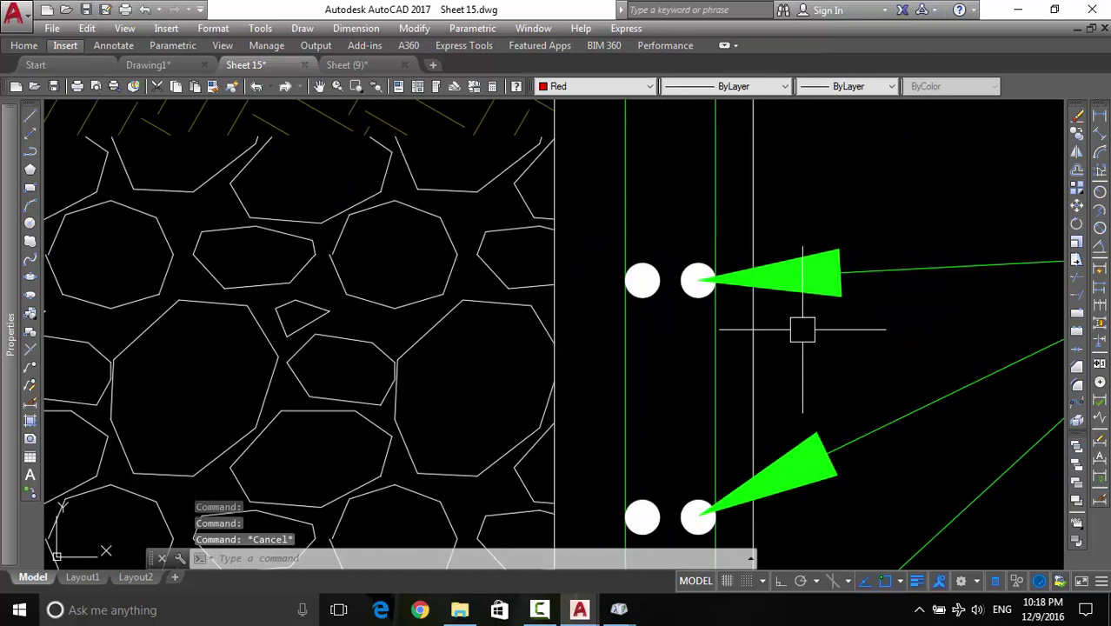
{"action": "scroll", "coordinate": [764, 328], "scroll_direction": "down", "scroll_amount": 2}
{"action": "scroll", "coordinate": [756, 313], "scroll_direction": "down", "scroll_amount": 2}
{"action": "scroll", "coordinate": [748, 287], "scroll_direction": "down", "scroll_amount": 5}
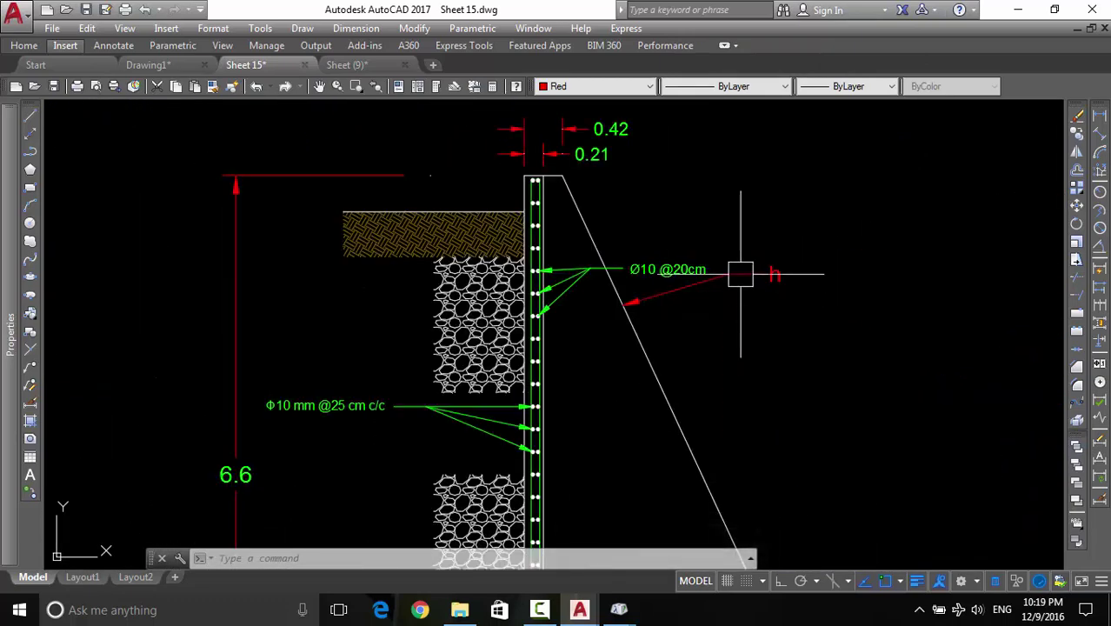
{"action": "scroll", "coordinate": [744, 258], "scroll_direction": "up", "scroll_amount": 1}
{"action": "scroll", "coordinate": [600, 253], "scroll_direction": "down", "scroll_amount": 1}
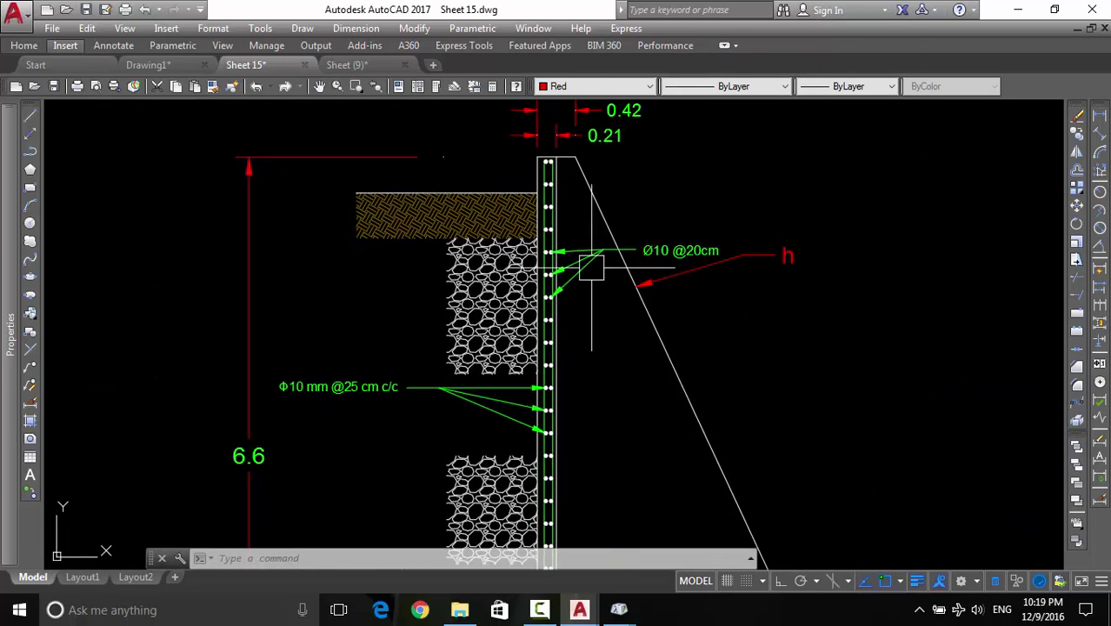
{"action": "middle_click_drag", "start_coordinate": [591, 270], "coordinate": [566, 316]}
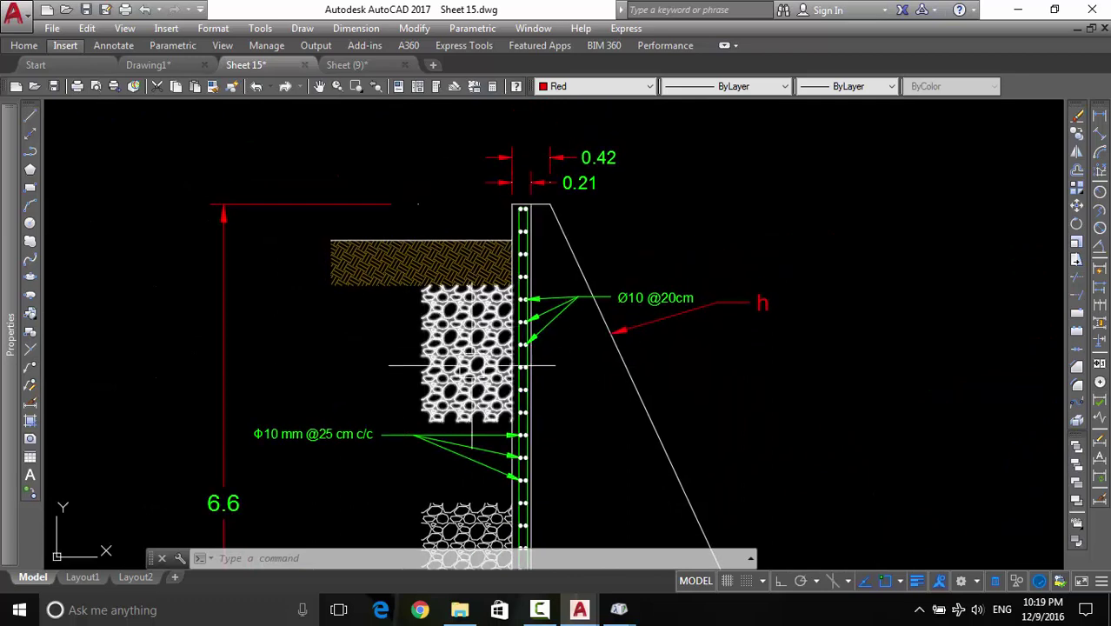
{"action": "mouse_move", "coordinate": [468, 352]}
{"action": "middle_mouse_down"}
{"action": "mouse_move", "coordinate": [476, 313]}
{"action": "mouse_move", "coordinate": [434, 280]}
{"action": "mouse_move", "coordinate": [439, 231]}
{"action": "middle_mouse_up"}
{"action": "scroll", "coordinate": [477, 313], "scroll_direction": "down", "scroll_amount": 1}
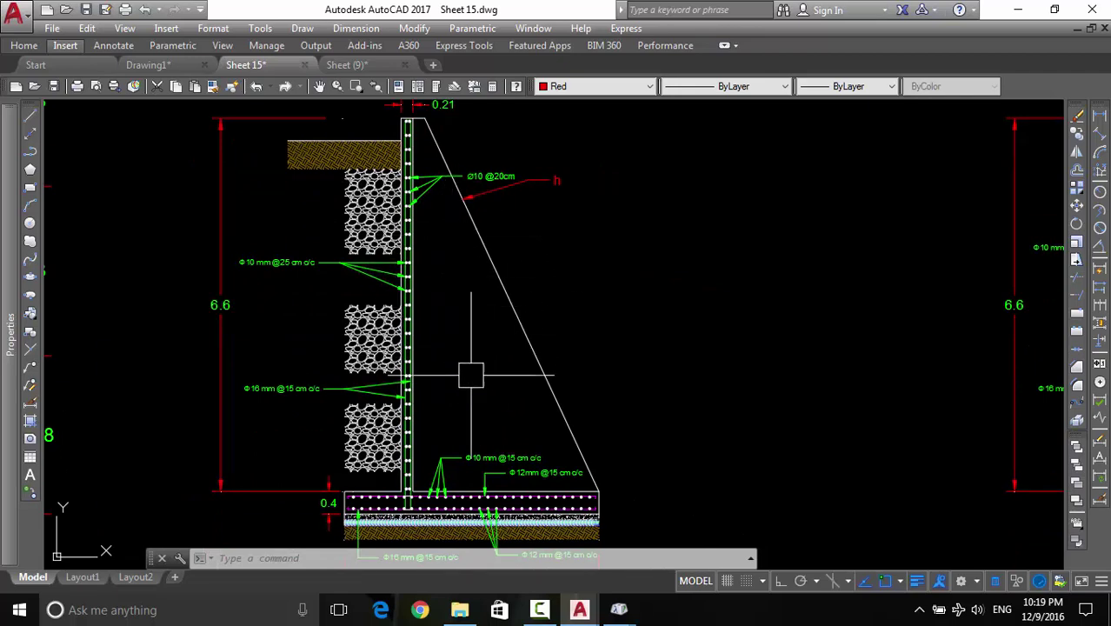
{"action": "middle_click_drag", "start_coordinate": [508, 419], "coordinate": [426, 425]}
{"action": "scroll", "coordinate": [541, 323], "scroll_direction": "down", "scroll_amount": 2}
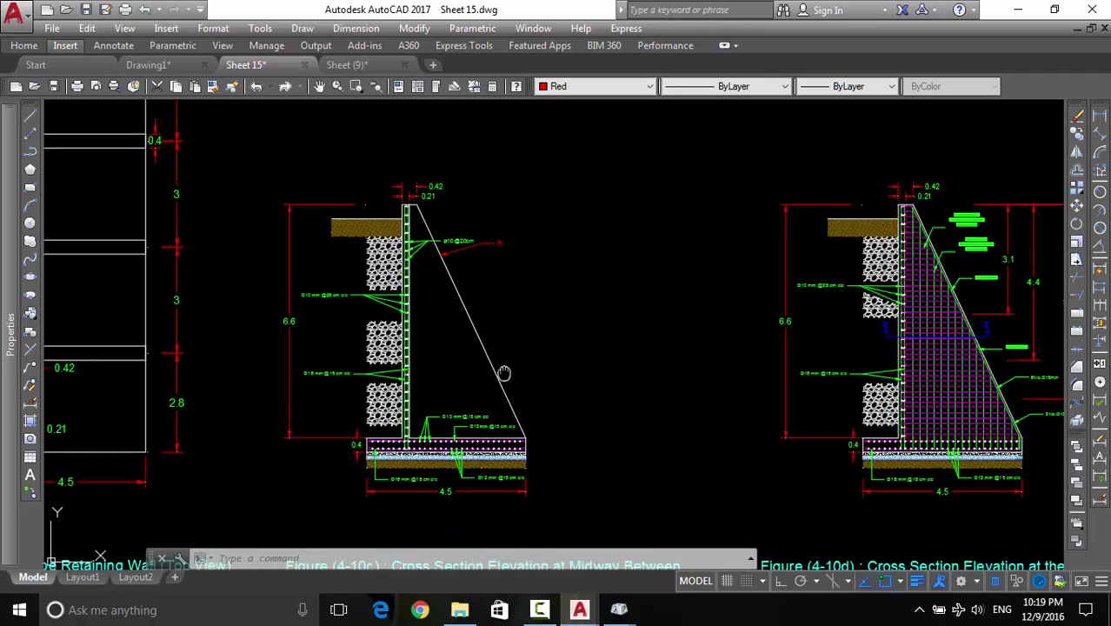
{"action": "middle_click_drag", "start_coordinate": [503, 373], "coordinate": [486, 380]}
{"action": "middle_click_drag", "start_coordinate": [498, 233], "coordinate": [478, 259]}
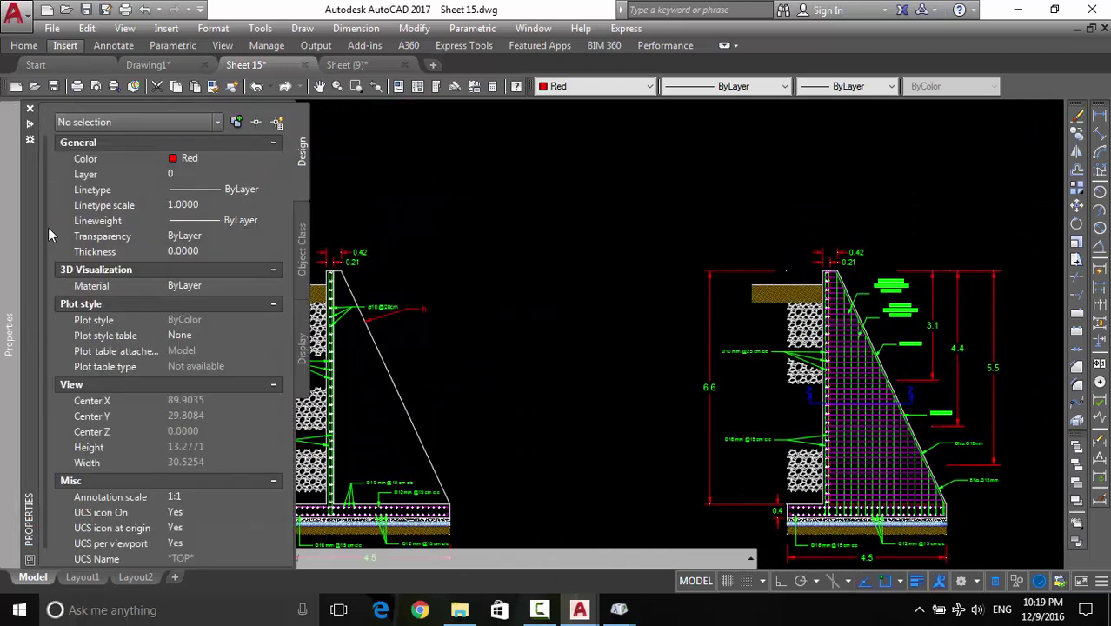
Draw a rectangle in the empty space above the retaining-wall sections
{"action": "left_click", "coordinate": [30, 111]}
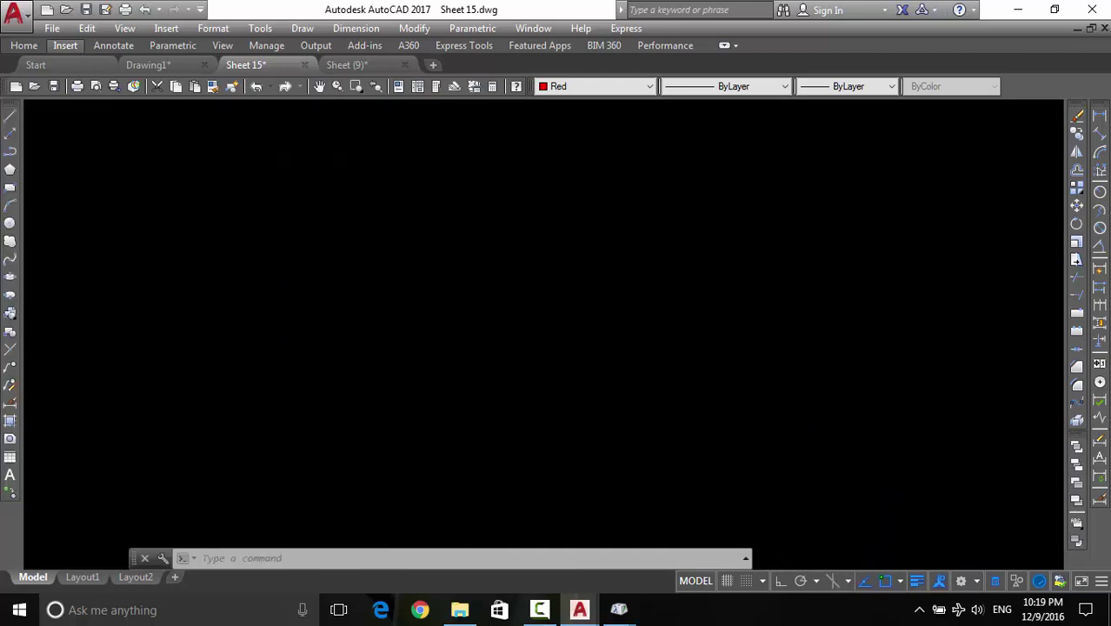
{"action": "left_click", "coordinate": [10, 193]}
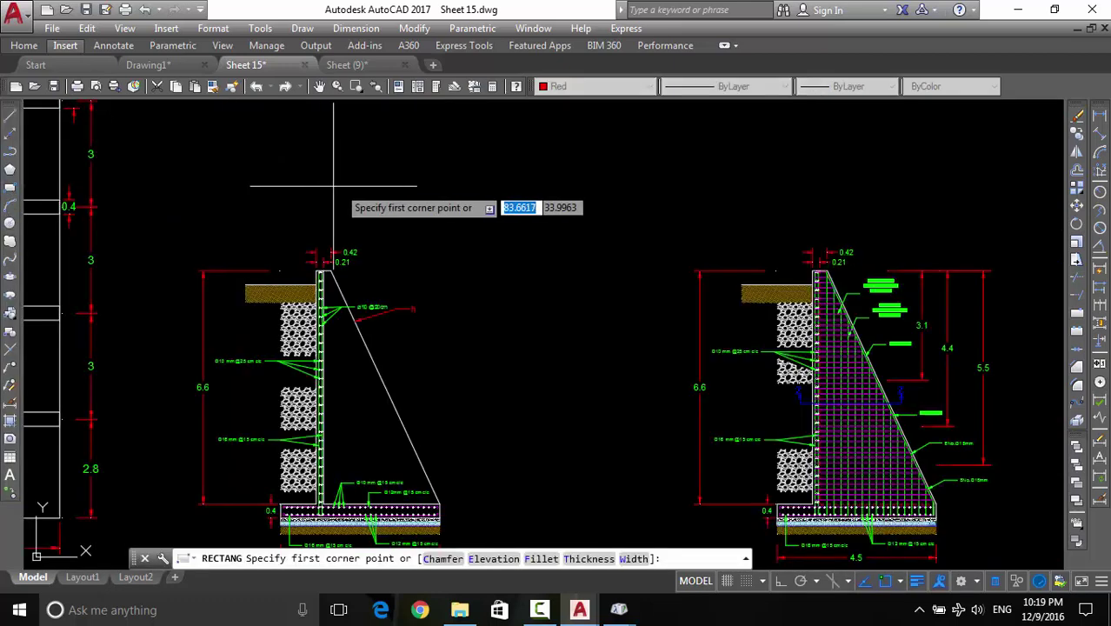
{"action": "scroll", "coordinate": [310, 342], "scroll_direction": "up", "scroll_amount": 5}
{"action": "scroll", "coordinate": [311, 342], "scroll_direction": "down", "scroll_amount": 2}
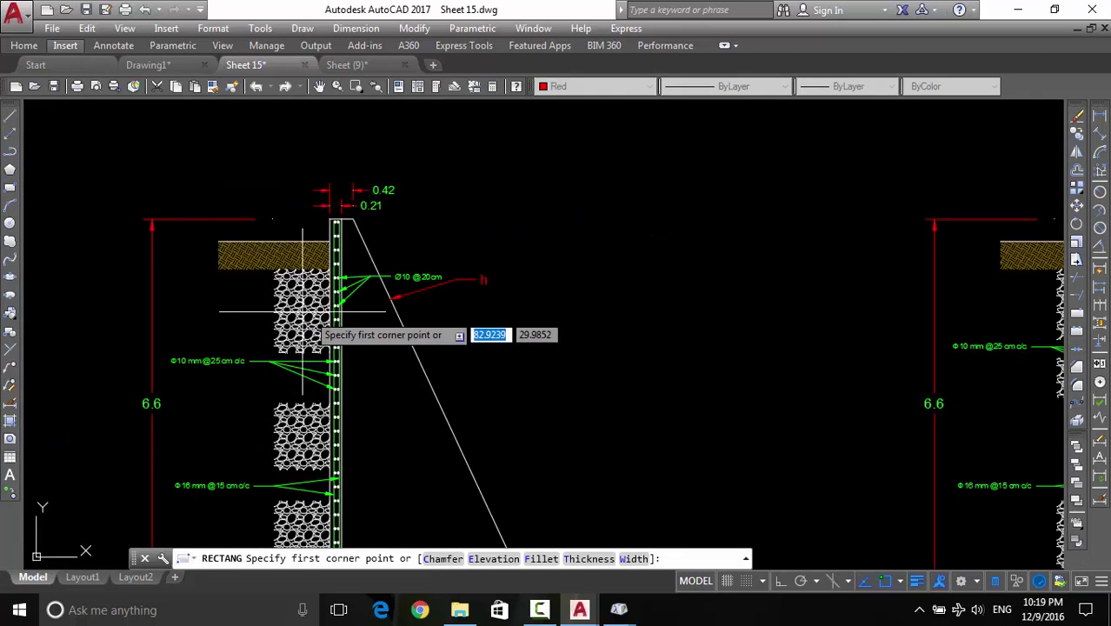
{"action": "scroll", "coordinate": [323, 335], "scroll_direction": "down", "scroll_amount": 2}
{"action": "scroll", "coordinate": [322, 248], "scroll_direction": "down", "scroll_amount": 2}
{"action": "middle_click_drag", "start_coordinate": [323, 248], "coordinate": [307, 397]}
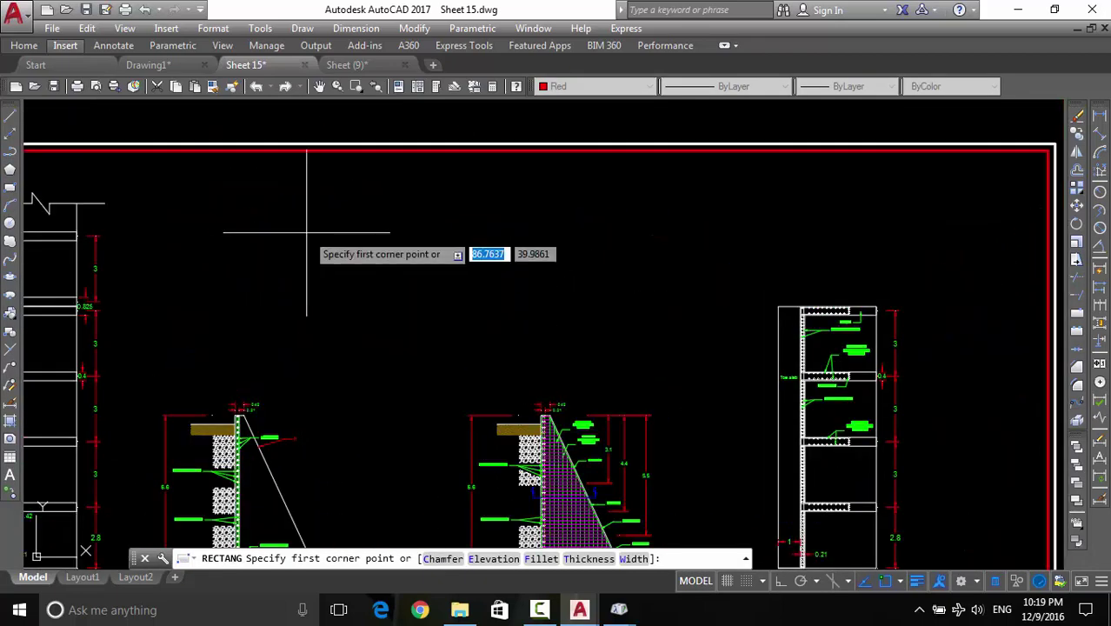
{"action": "left_click", "coordinate": [298, 192]}
{"action": "left_click", "coordinate": [596, 312]}
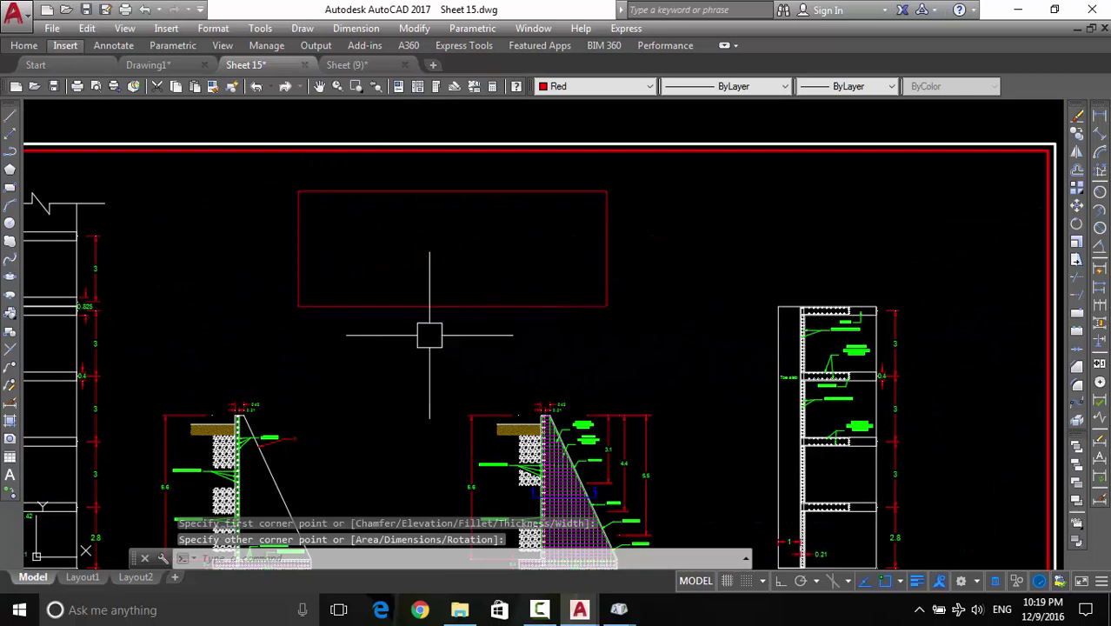
{"action": "middle_click_drag", "start_coordinate": [411, 331], "coordinate": [434, 363]}
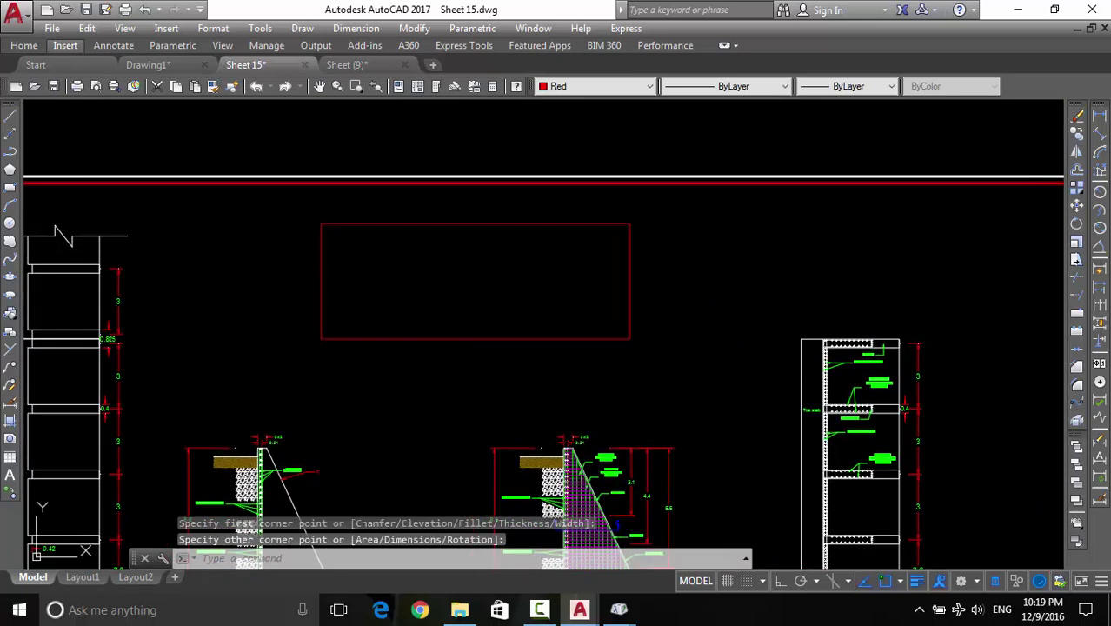
Fill the rectangle with a hatch by picking inside it, then select the new hatch
{"action": "type", "text": "h"}
{"action": "key", "text": "Return"}
{"action": "left_click", "coordinate": [404, 299]}
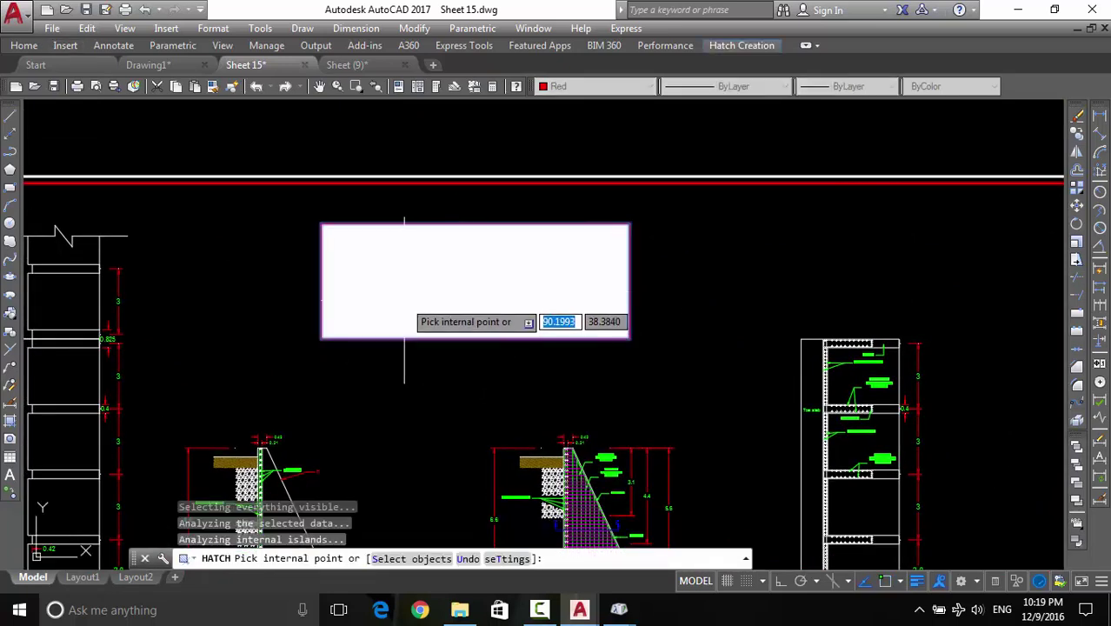
{"action": "key", "text": "Return"}
{"action": "left_click", "coordinate": [429, 261]}
{"action": "left_click", "coordinate": [412, 286]}
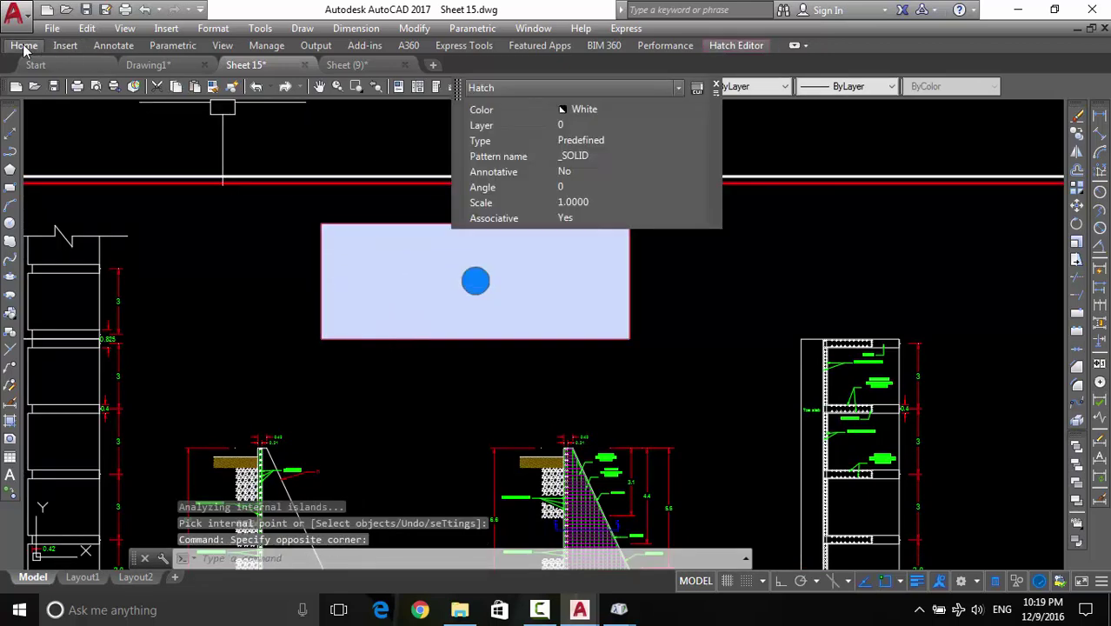
Toggle the ribbon panel display, ending with the full tool panels expanded
{"action": "left_click", "coordinate": [24, 47]}
{"action": "left_click", "coordinate": [25, 50]}
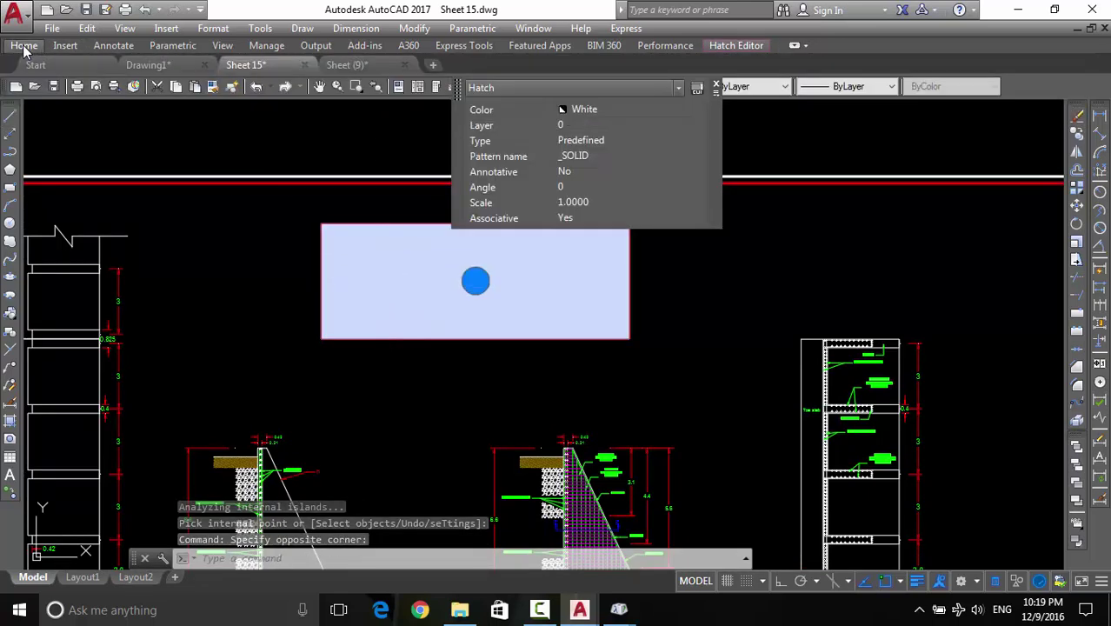
{"action": "double_click", "coordinate": [24, 49]}
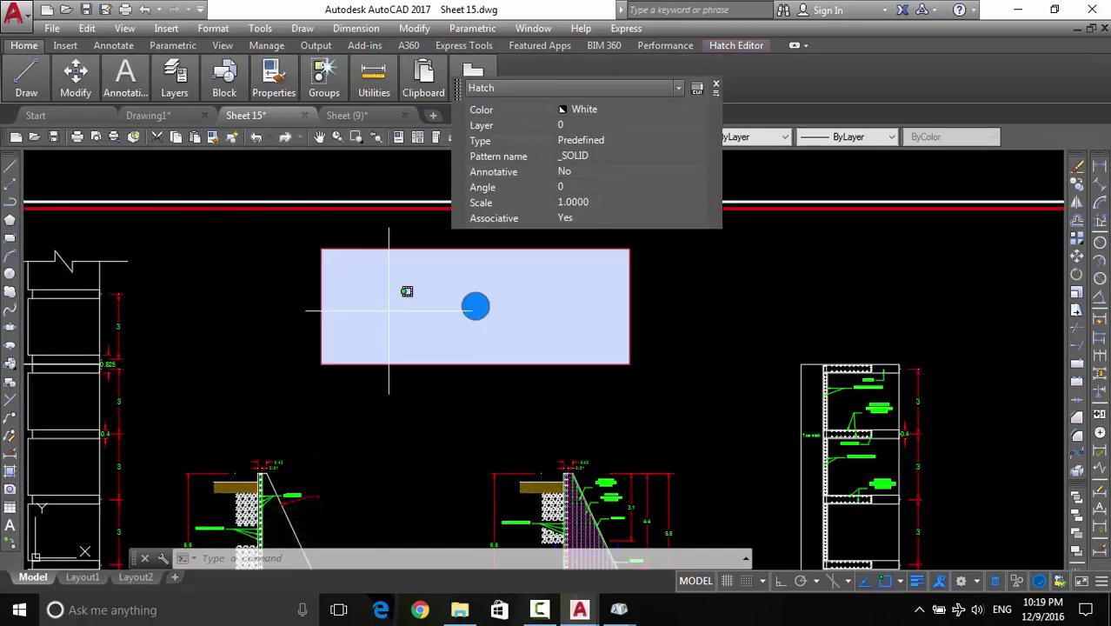
{"action": "left_click", "coordinate": [389, 309]}
{"action": "left_click", "coordinate": [404, 317]}
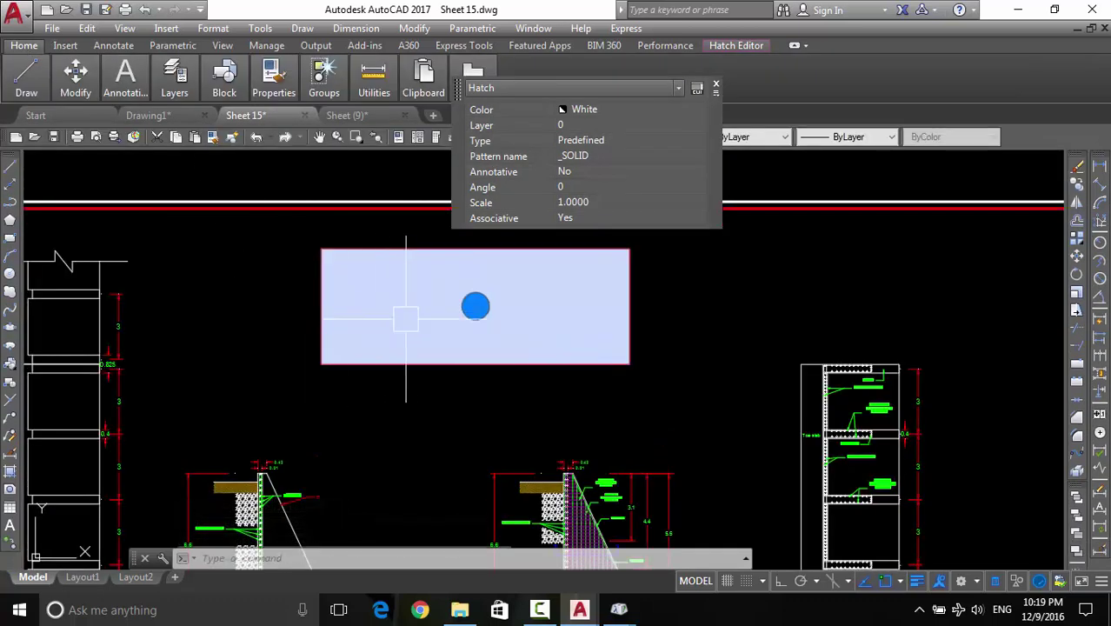
{"action": "double_click", "coordinate": [35, 48]}
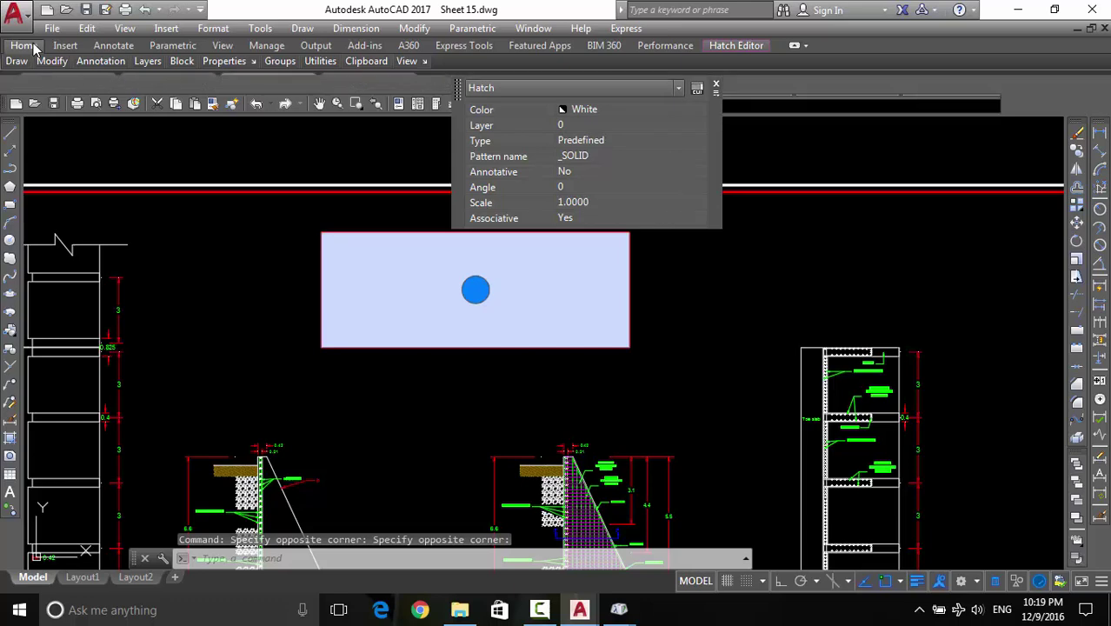
{"action": "double_click", "coordinate": [35, 48]}
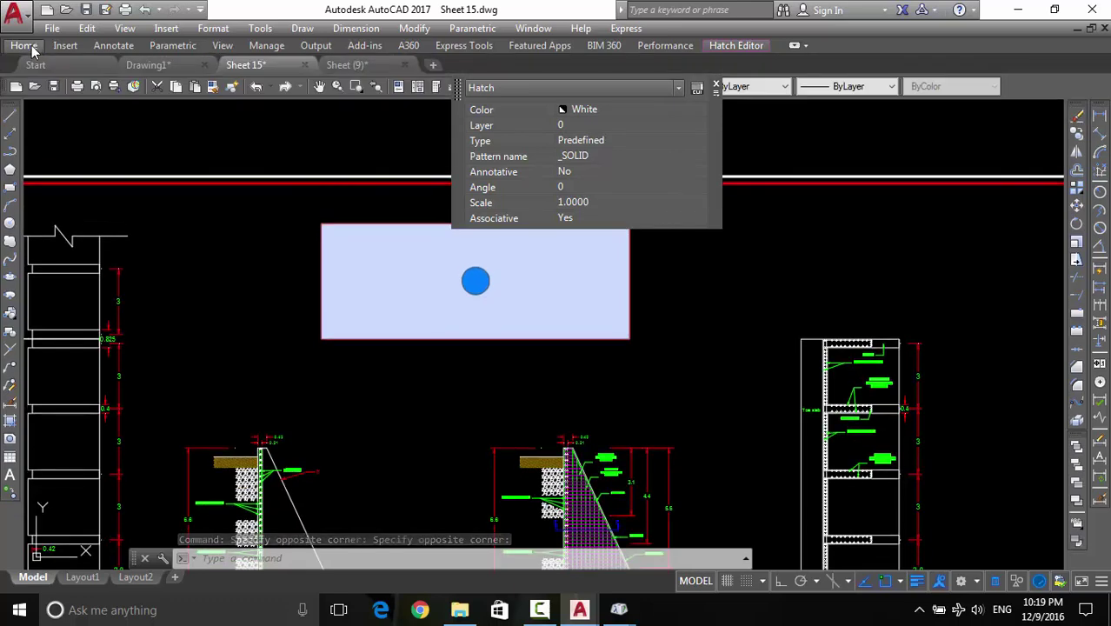
{"action": "double_click", "coordinate": [26, 45]}
Select the rectangle's solid hatch and browse the Hatch Editor pattern gallery
{"action": "key", "text": "Escape"}
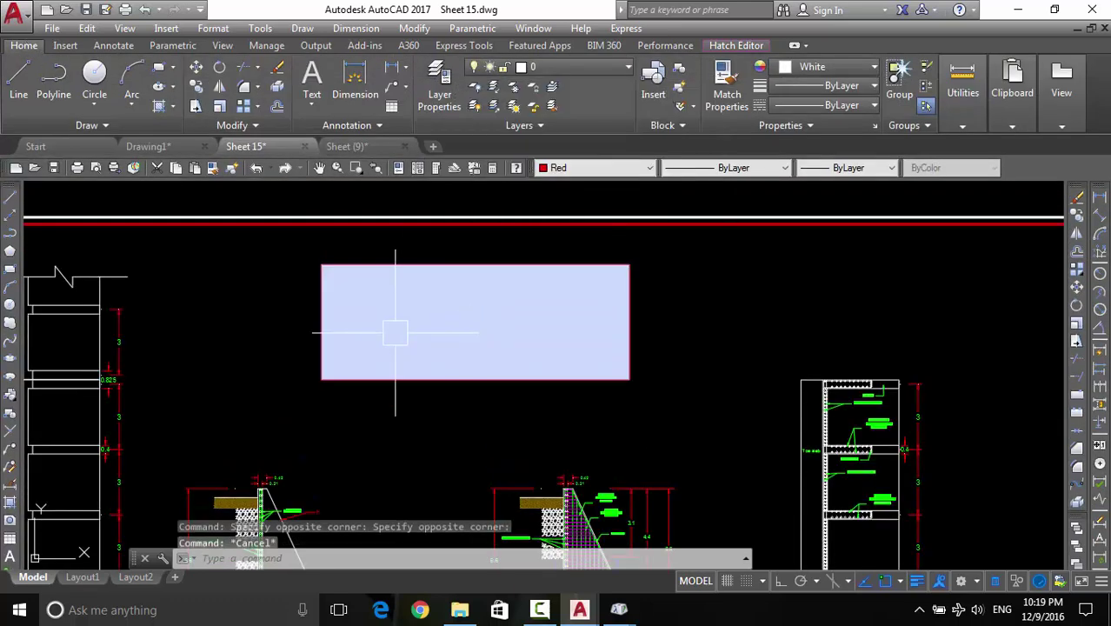
{"action": "left_click", "coordinate": [403, 330]}
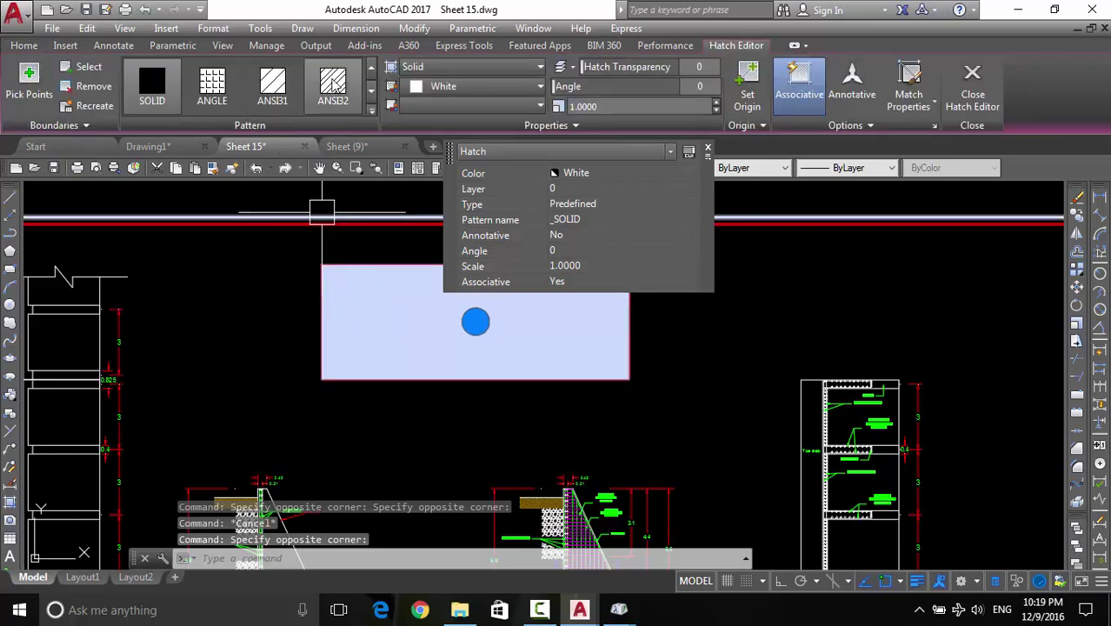
{"action": "left_click", "coordinate": [372, 116]}
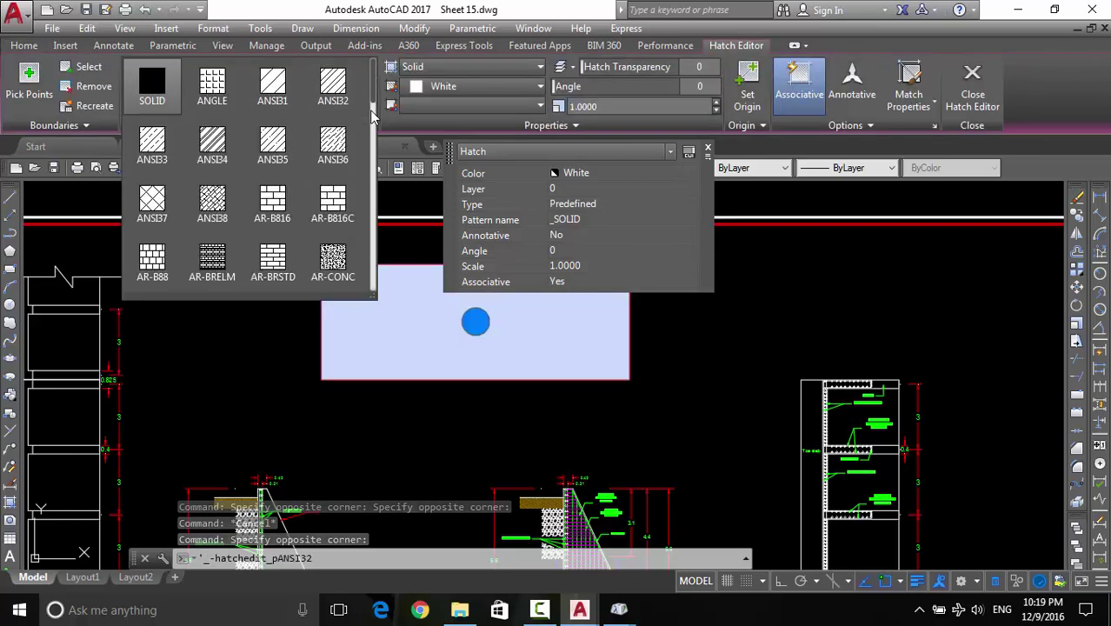
{"action": "scroll", "coordinate": [306, 249], "scroll_direction": "down", "scroll_amount": 1}
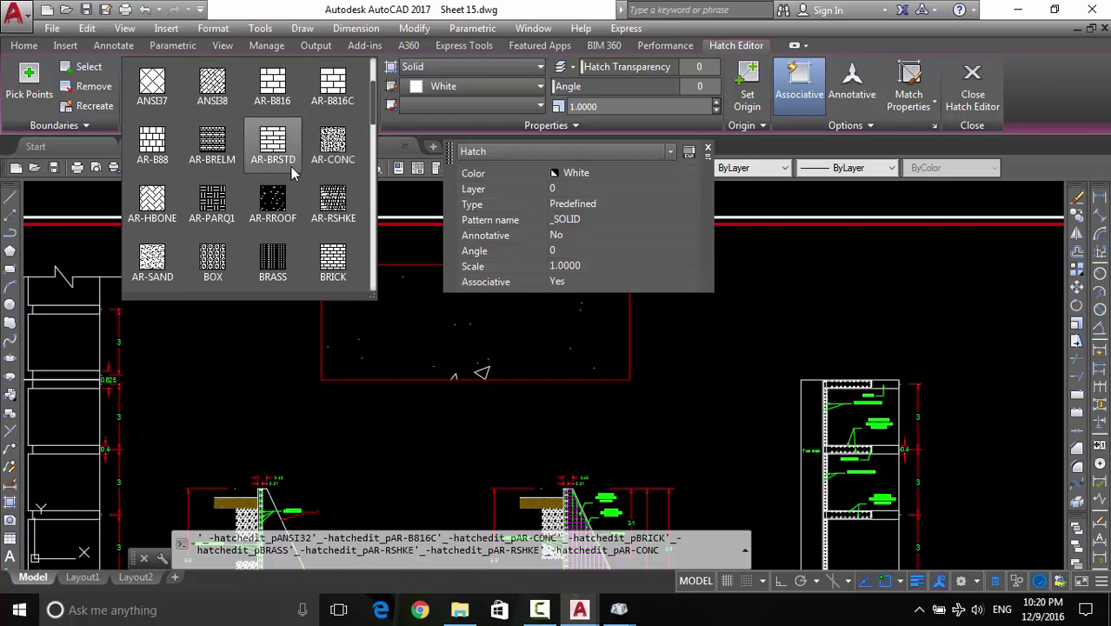
{"action": "scroll", "coordinate": [250, 219], "scroll_direction": "down", "scroll_amount": 1}
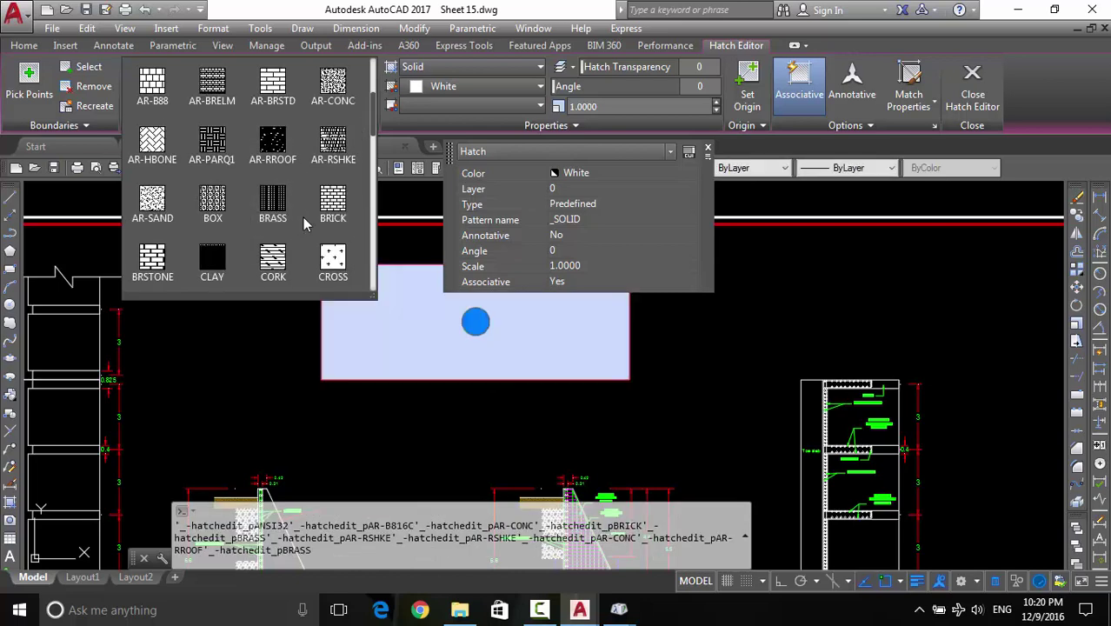
{"action": "scroll", "coordinate": [303, 218], "scroll_direction": "down", "scroll_amount": 1}
{"action": "scroll", "coordinate": [303, 218], "scroll_direction": "down", "scroll_amount": 2}
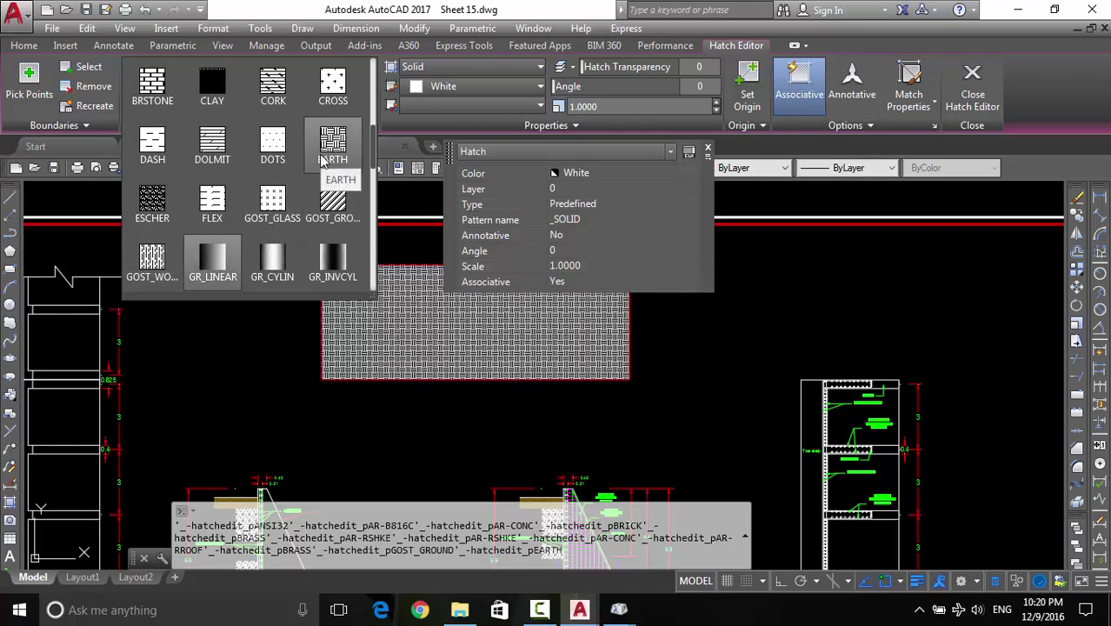
{"action": "scroll", "coordinate": [322, 160], "scroll_direction": "down", "scroll_amount": 1}
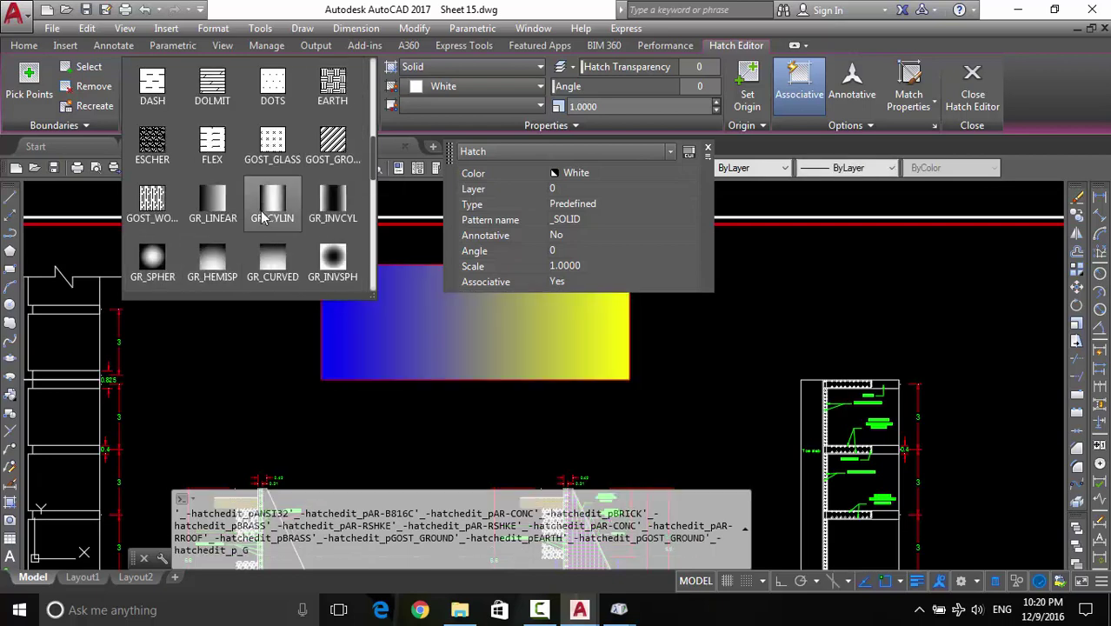
Scroll through the remaining patterns and apply GRAVEL to the hatch
{"action": "scroll", "coordinate": [269, 202], "scroll_direction": "up", "scroll_amount": 2}
{"action": "scroll", "coordinate": [266, 204], "scroll_direction": "up", "scroll_amount": 5}
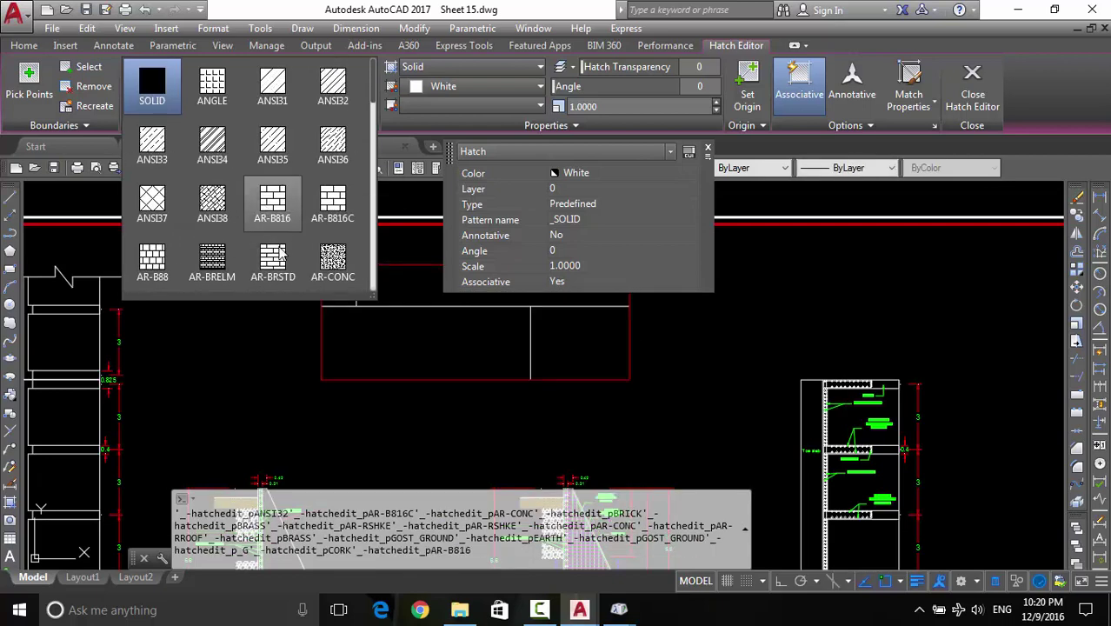
{"action": "scroll", "coordinate": [326, 265], "scroll_direction": "down", "scroll_amount": 1}
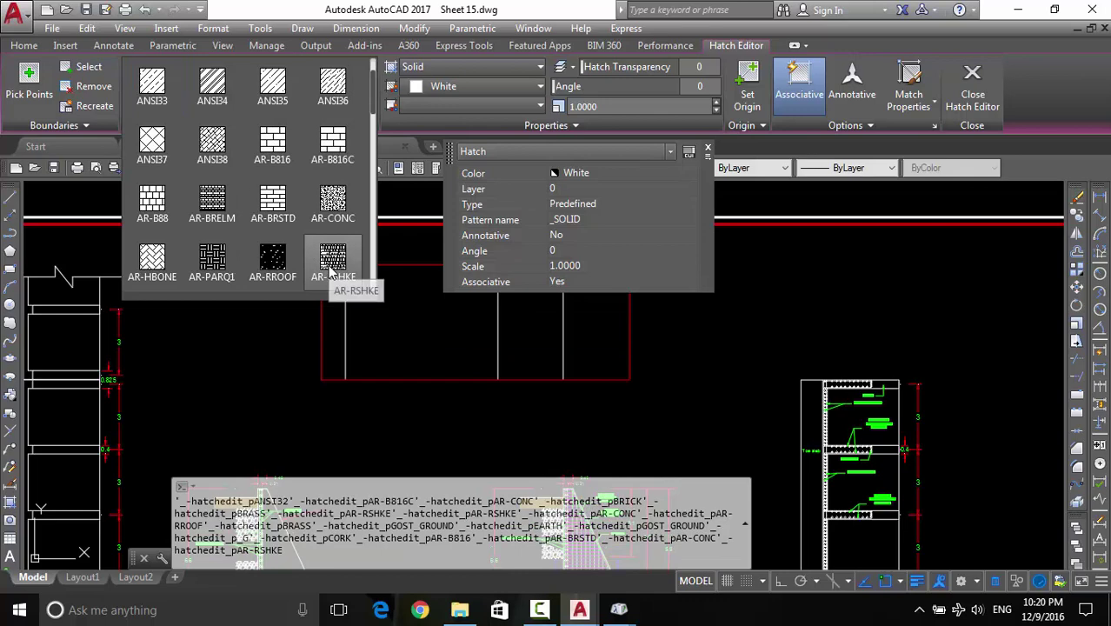
{"action": "scroll", "coordinate": [331, 265], "scroll_direction": "down", "scroll_amount": 1}
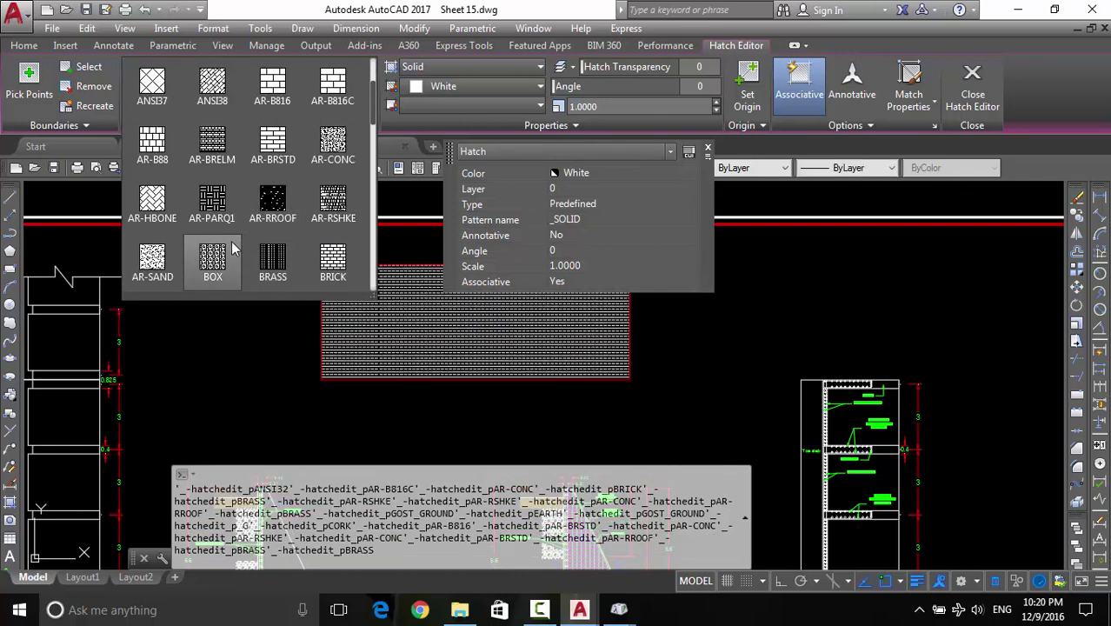
{"action": "scroll", "coordinate": [257, 228], "scroll_direction": "down", "scroll_amount": 1}
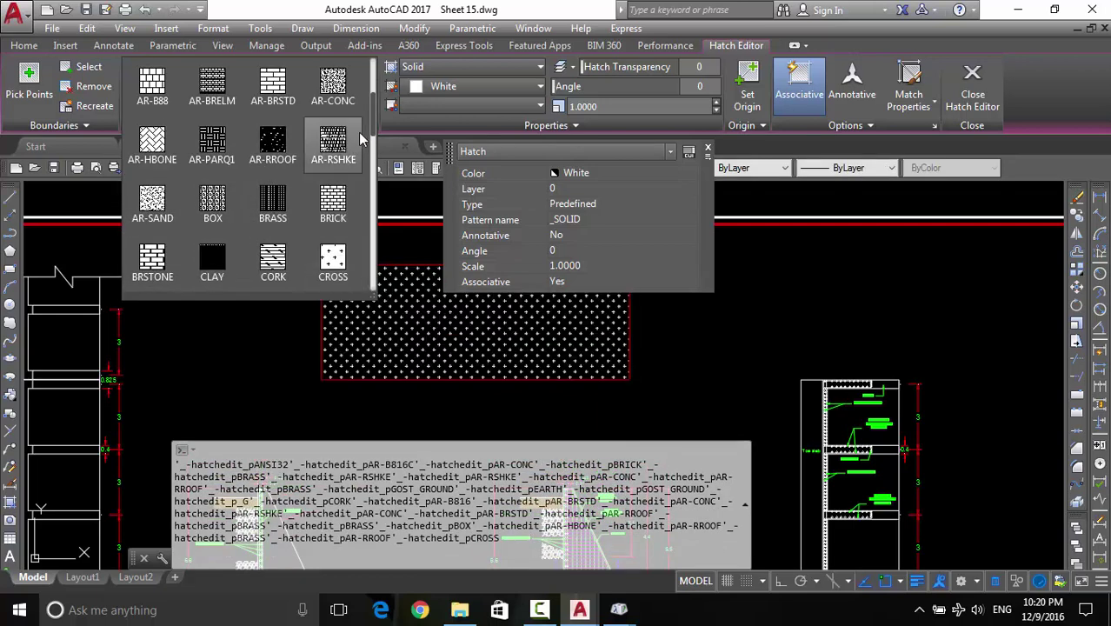
{"action": "scroll", "coordinate": [362, 139], "scroll_direction": "down", "scroll_amount": 1}
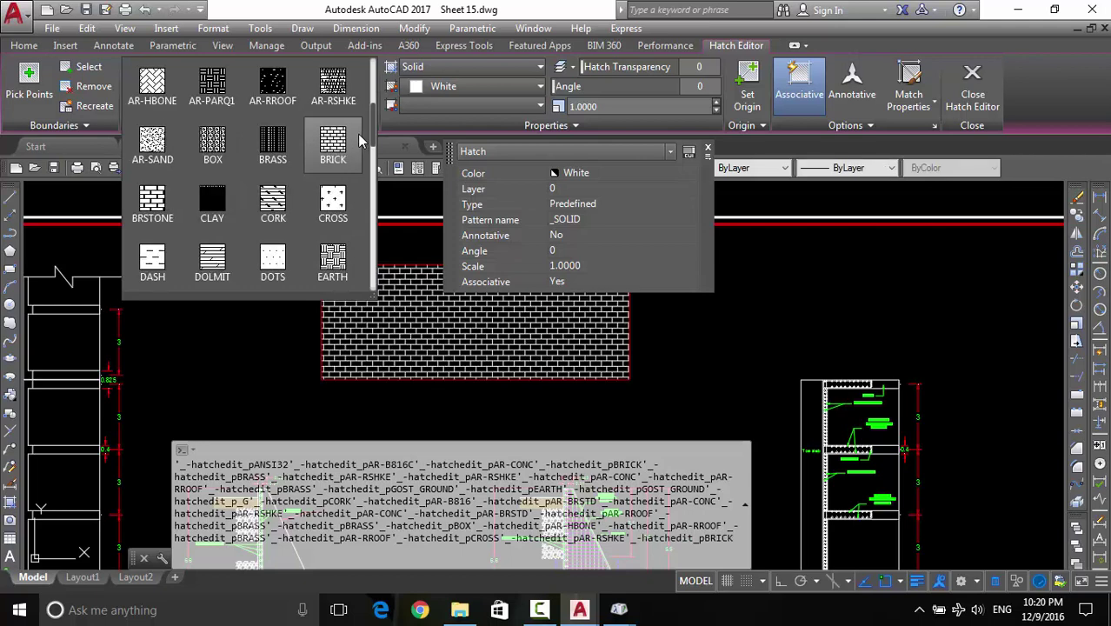
{"action": "scroll", "coordinate": [362, 139], "scroll_direction": "down", "scroll_amount": 1}
{"action": "scroll", "coordinate": [362, 139], "scroll_direction": "down", "scroll_amount": 1}
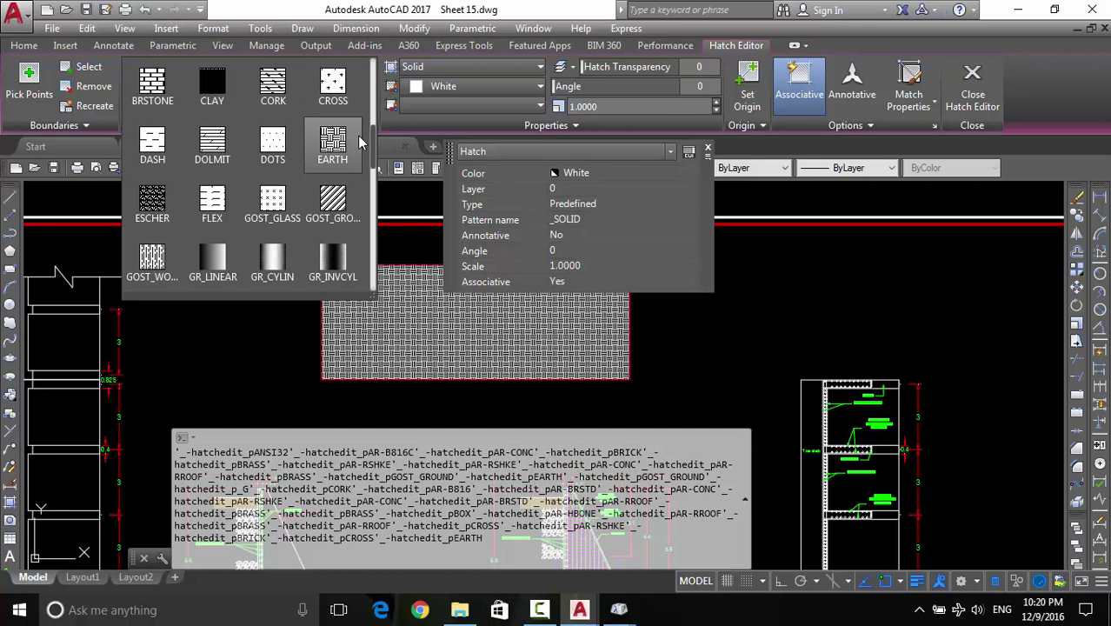
{"action": "scroll", "coordinate": [362, 139], "scroll_direction": "down", "scroll_amount": 2}
{"action": "scroll", "coordinate": [363, 139], "scroll_direction": "down", "scroll_amount": 1}
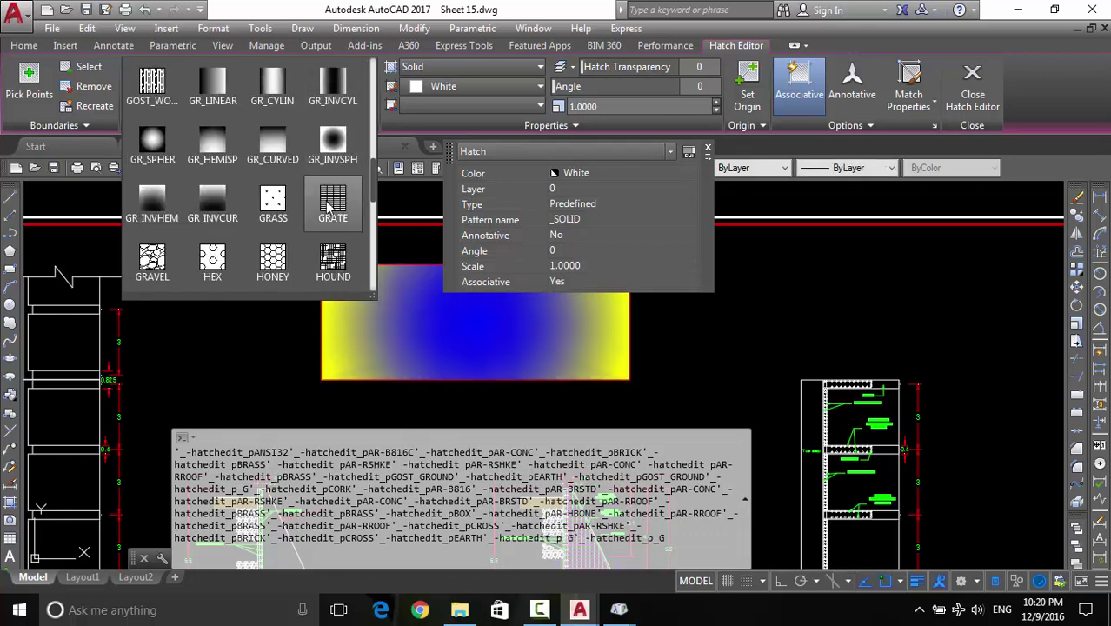
{"action": "left_click", "coordinate": [150, 265]}
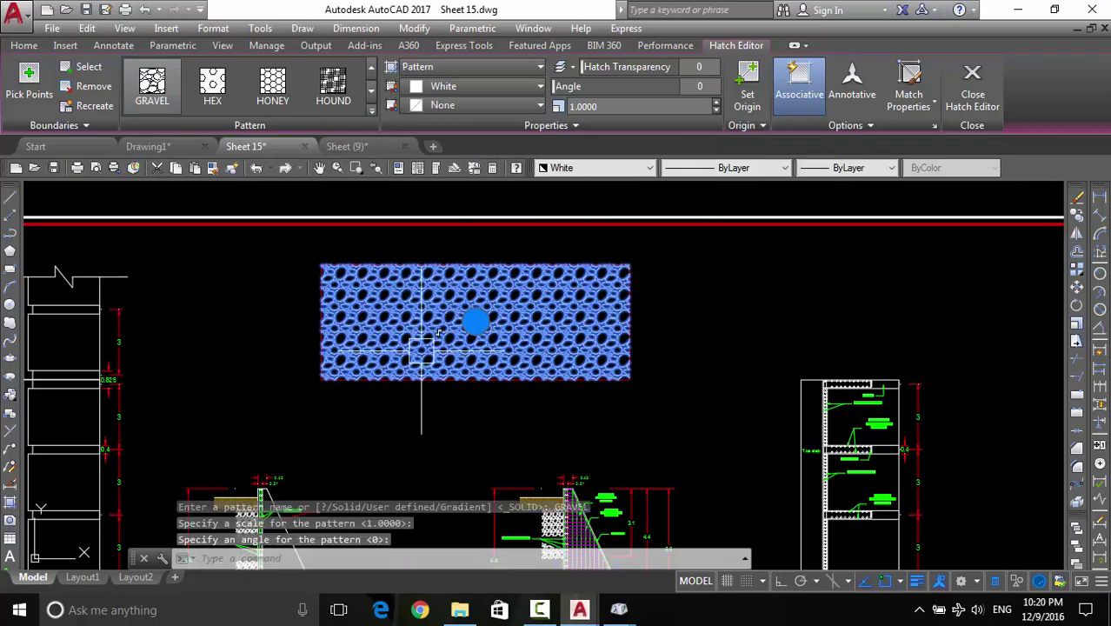
Change the GRAVEL hatch scale from 1.0000 to 0.5 in Quick Properties
{"action": "key", "text": "Escape"}
{"action": "scroll", "coordinate": [400, 326], "scroll_direction": "down", "scroll_amount": 2}
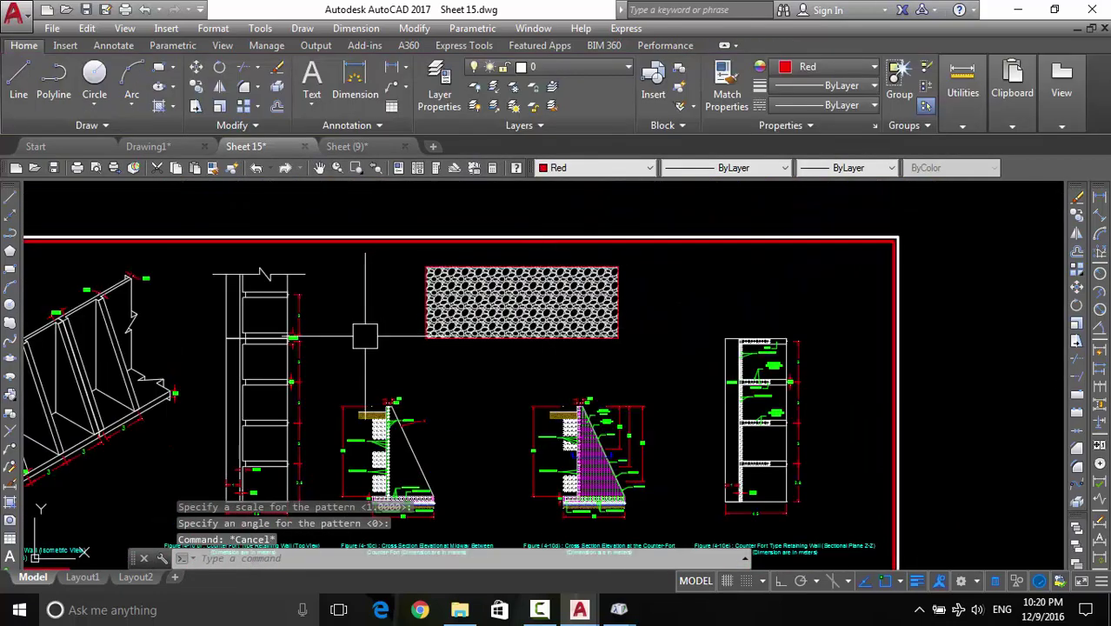
{"action": "scroll", "coordinate": [497, 296], "scroll_direction": "up", "scroll_amount": 3}
{"action": "scroll", "coordinate": [496, 296], "scroll_direction": "up", "scroll_amount": 3}
{"action": "scroll", "coordinate": [497, 298], "scroll_direction": "down", "scroll_amount": 2}
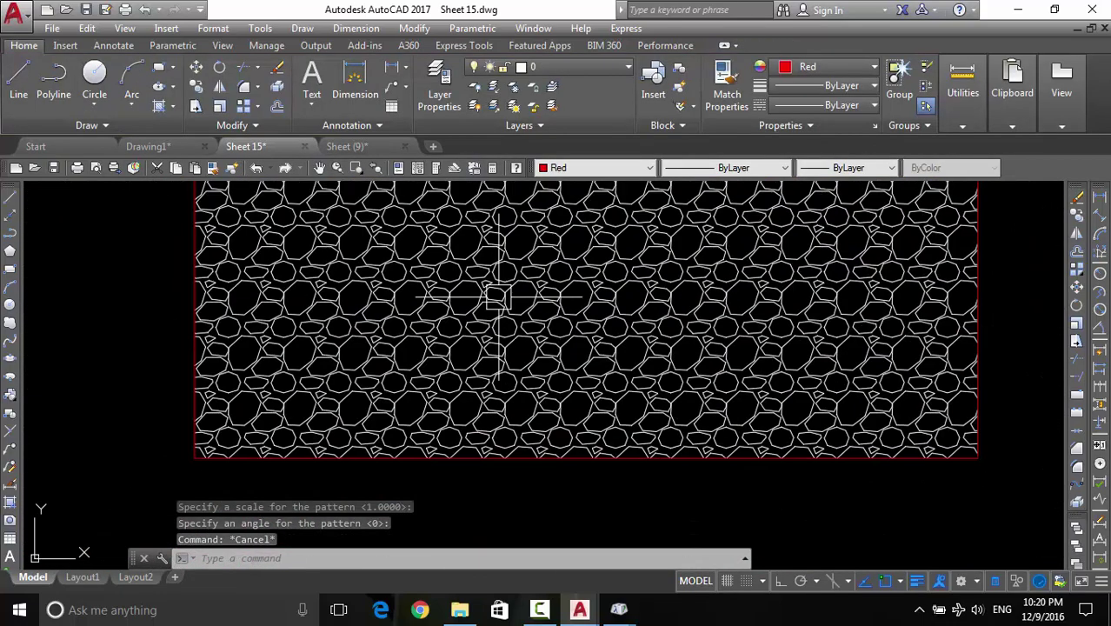
{"action": "left_click", "coordinate": [587, 310]}
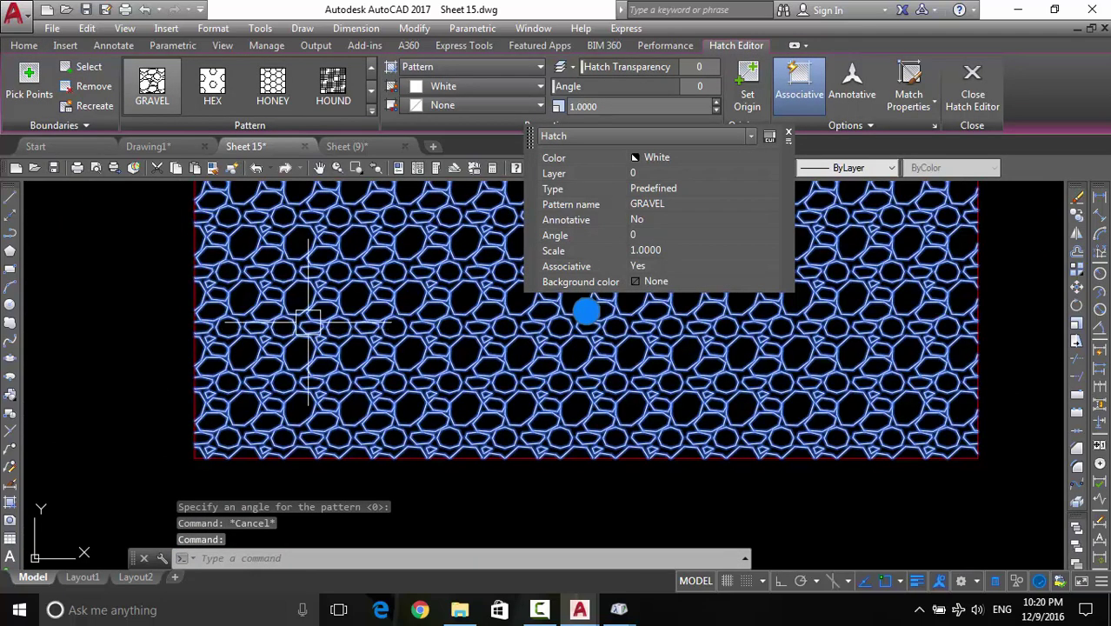
{"action": "left_click", "coordinate": [677, 251]}
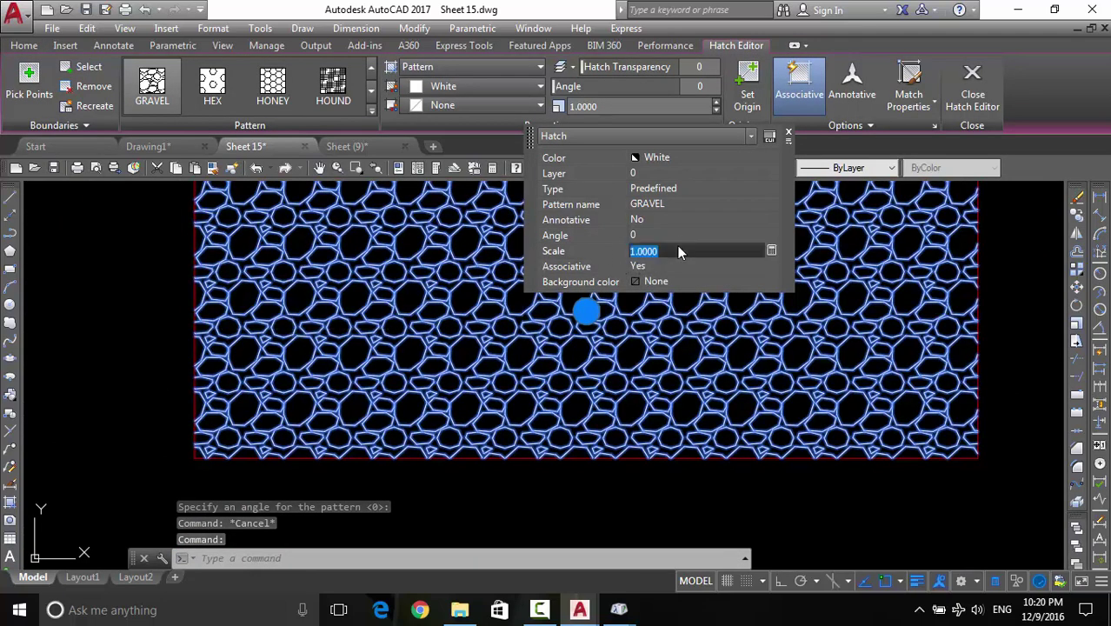
{"action": "left_click", "coordinate": [680, 251]}
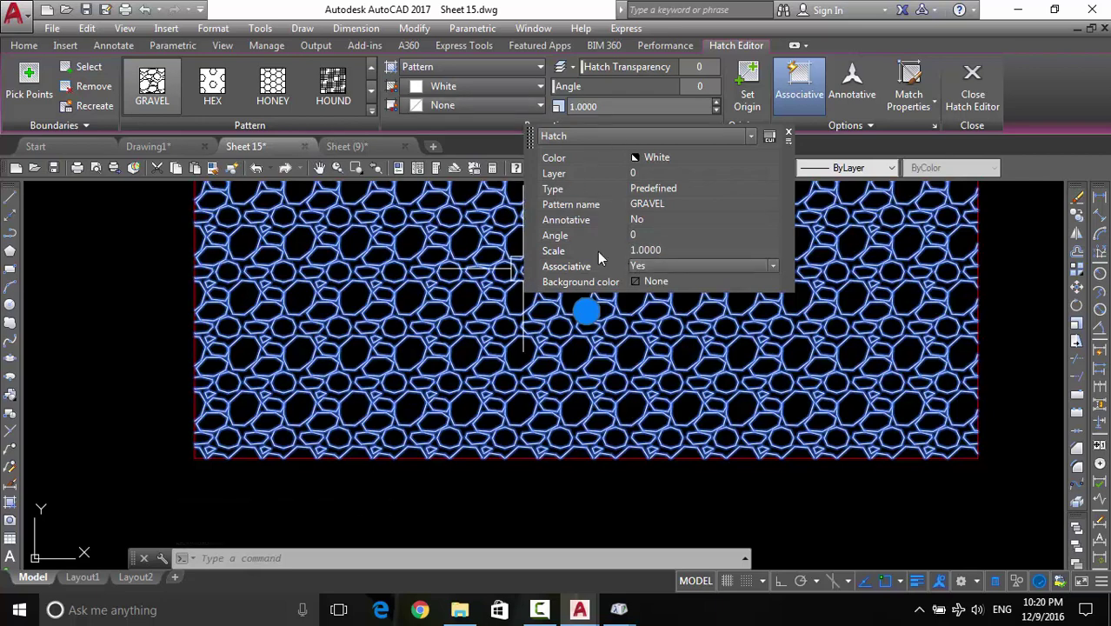
{"action": "left_click", "coordinate": [695, 250]}
{"action": "left_click_drag", "start_coordinate": [695, 249], "coordinate": [622, 257]}
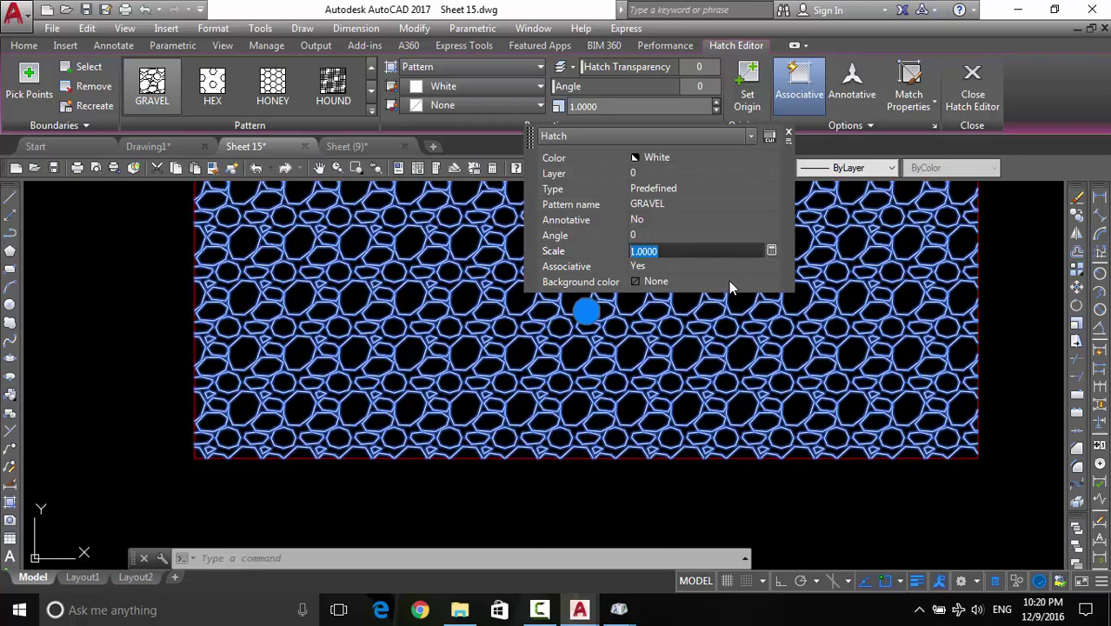
{"action": "type", "text": "."}
{"action": "type", "text": "5"}
{"action": "key", "text": "Return"}
Colour the GRAVEL hatch light yellow 247,242,129 and reselect it to verify
{"action": "left_click", "coordinate": [1006, 341]}
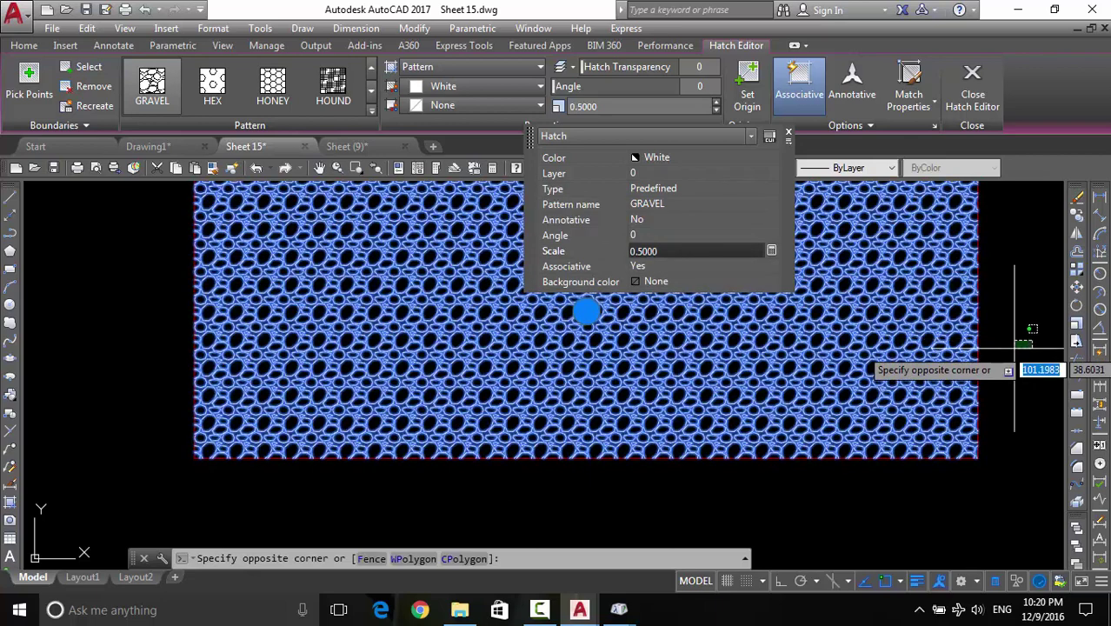
{"action": "key", "text": "Escape"}
{"action": "left_click", "coordinate": [720, 367]}
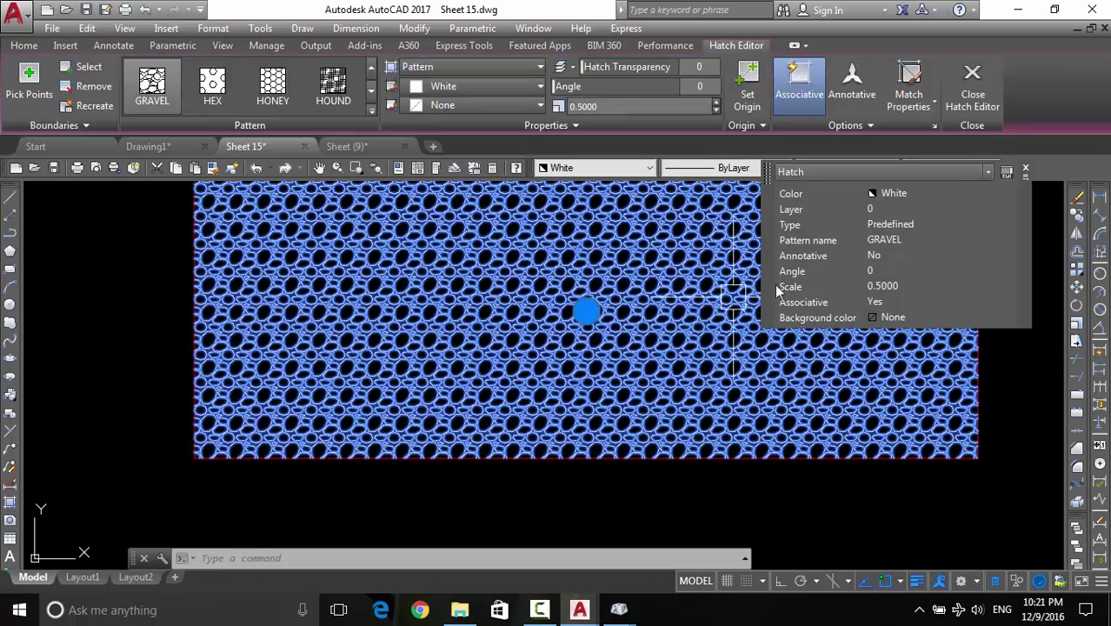
{"action": "left_click", "coordinate": [900, 193]}
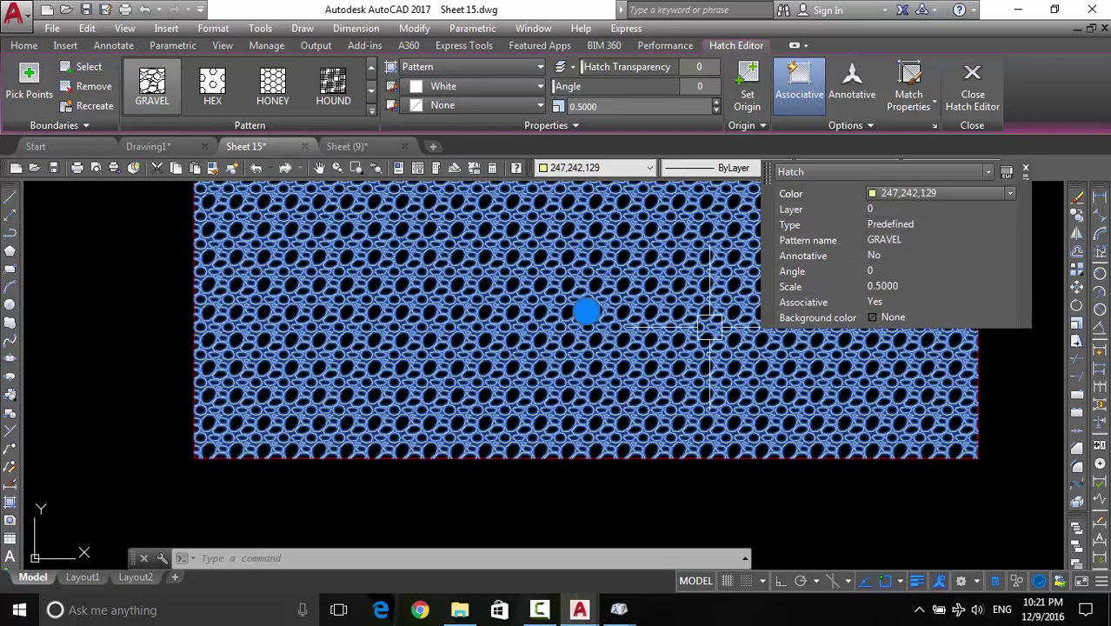
{"action": "key", "text": "Escape"}
{"action": "left_click", "coordinate": [400, 413]}
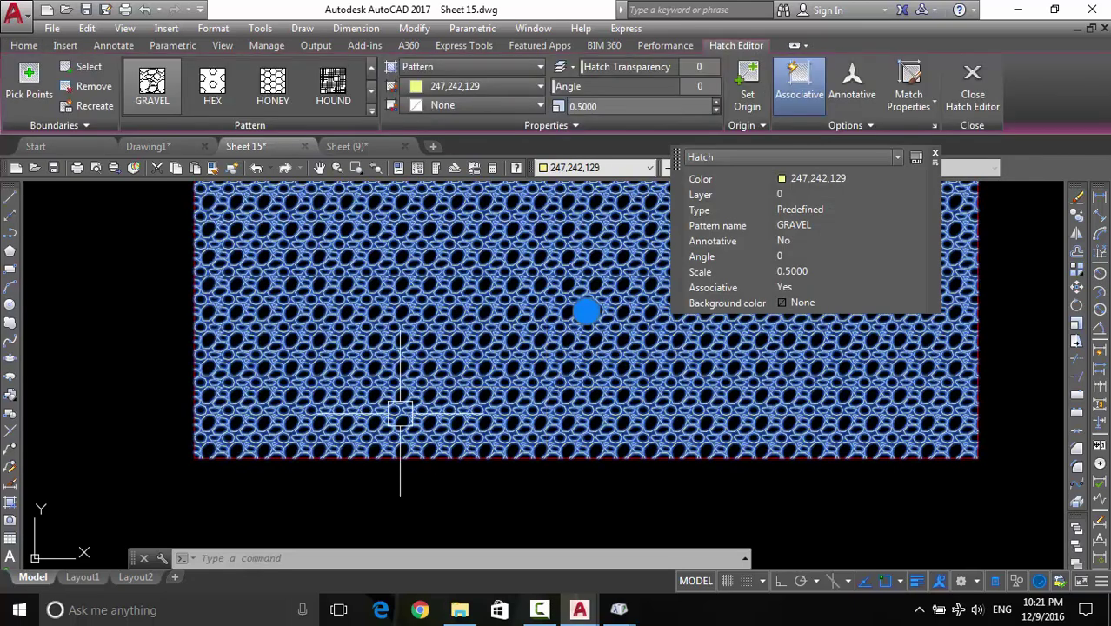
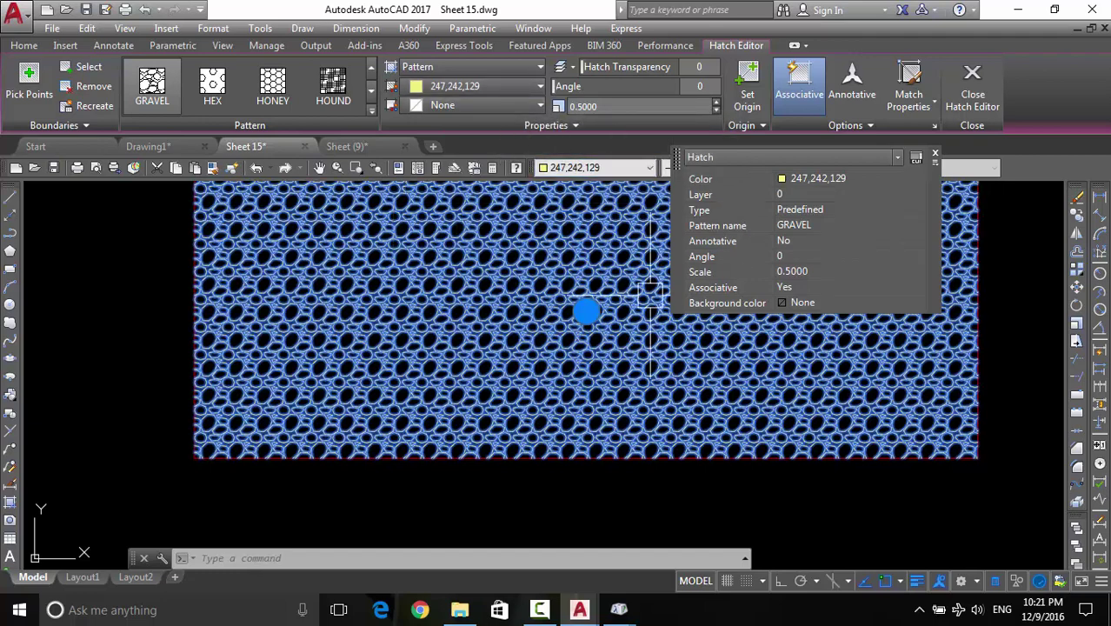
Stop editing the gravel hatch and leave it deselected
{"action": "key", "text": "Escape"}
{"action": "left_click", "coordinate": [587, 312]}
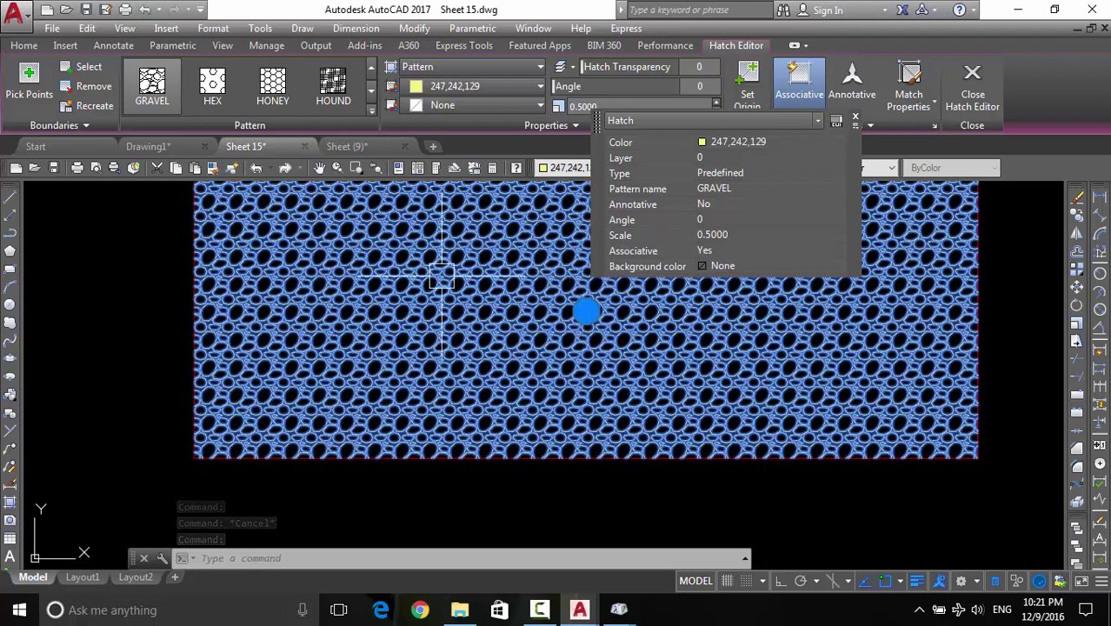
{"action": "key", "text": "Escape"}
Open the Options dialog from the Application menu
{"action": "left_click", "coordinate": [18, 20]}
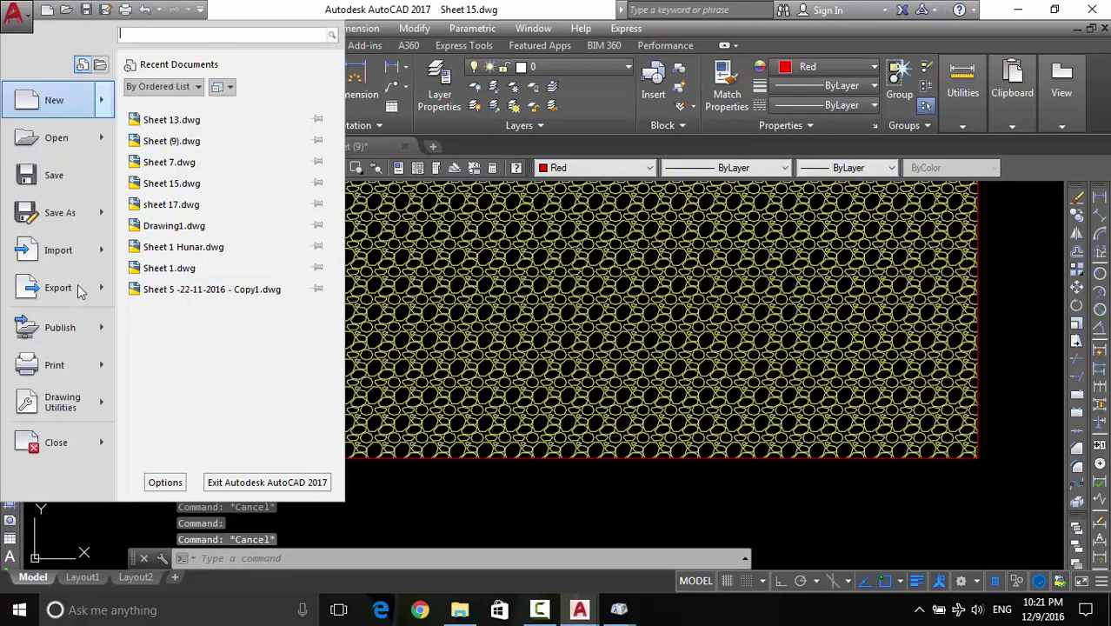
{"action": "left_click", "coordinate": [13, 14]}
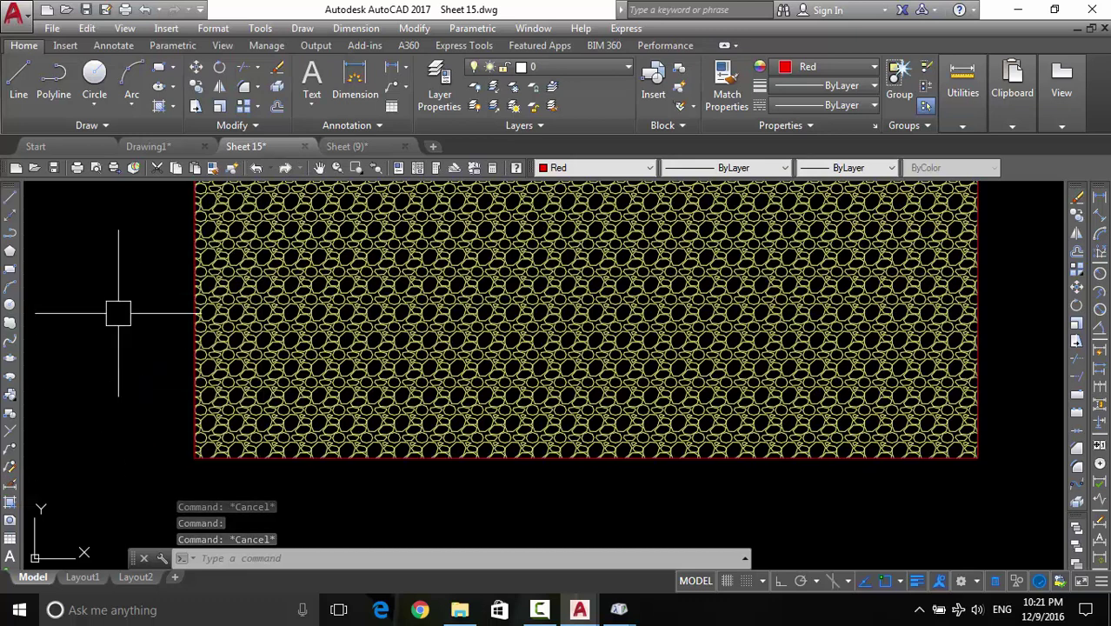
{"action": "left_click", "coordinate": [17, 14]}
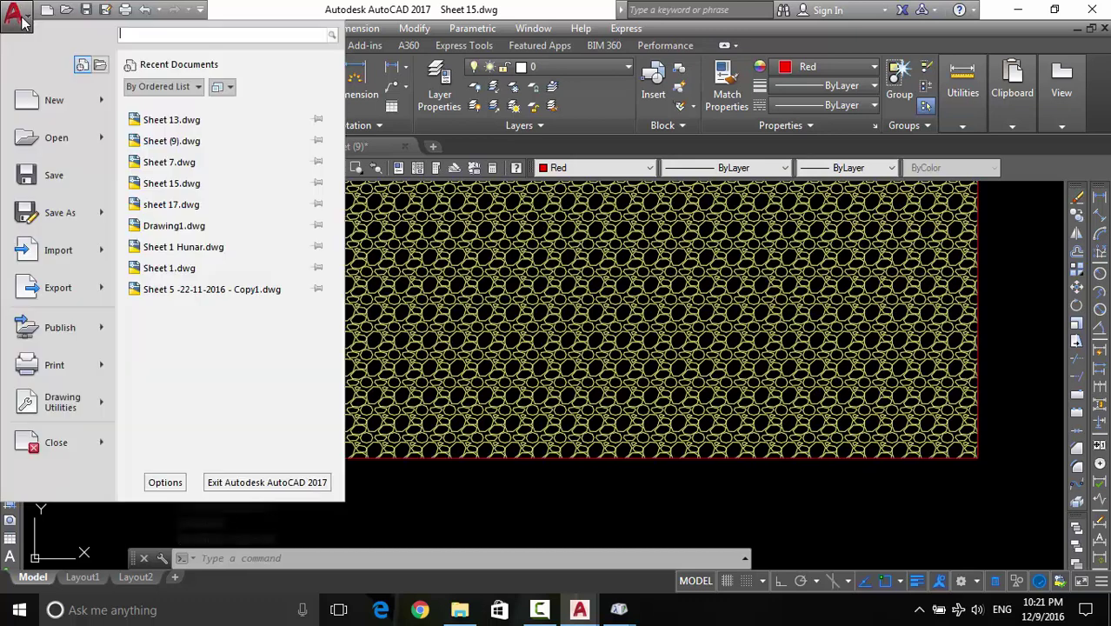
{"action": "left_click", "coordinate": [165, 484]}
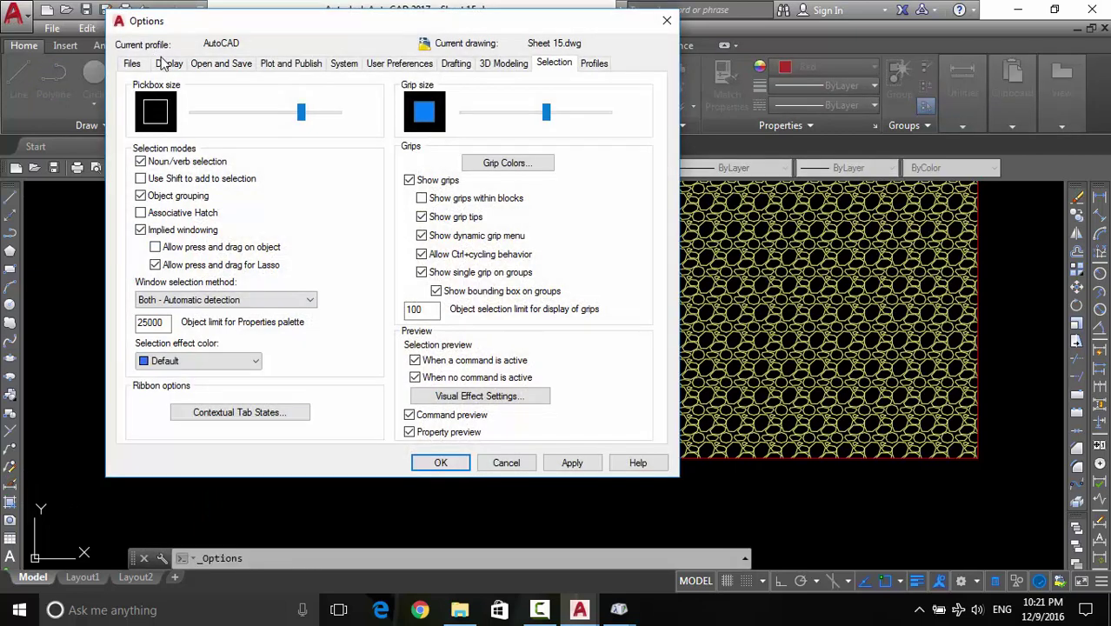
Change the model space background to White, apply it and close Options to view it
{"action": "left_click", "coordinate": [168, 63]}
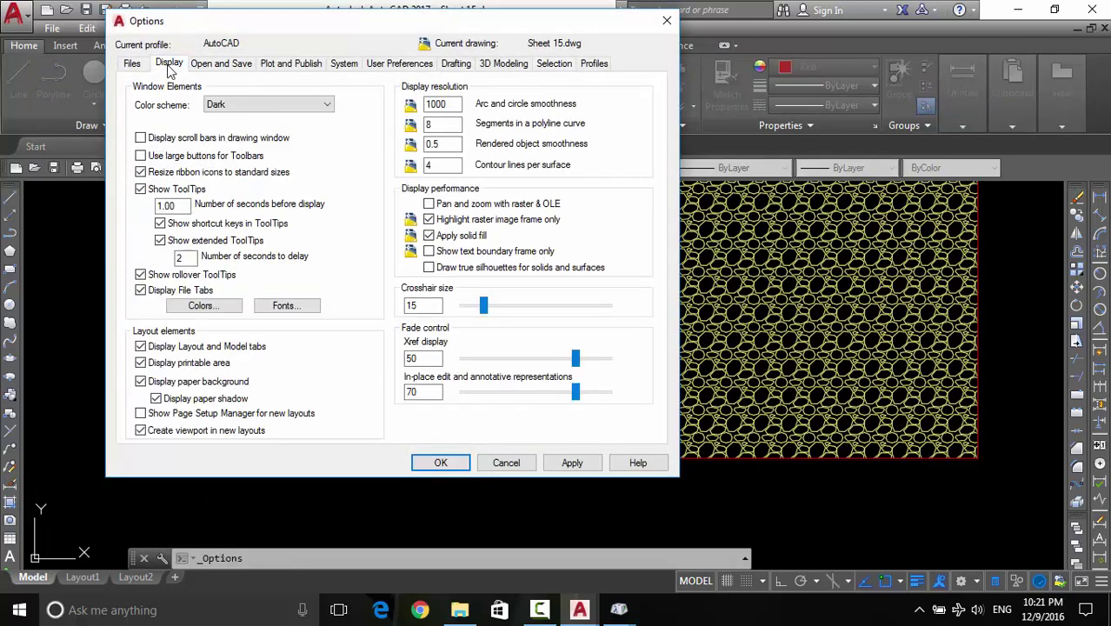
{"action": "left_click", "coordinate": [202, 307]}
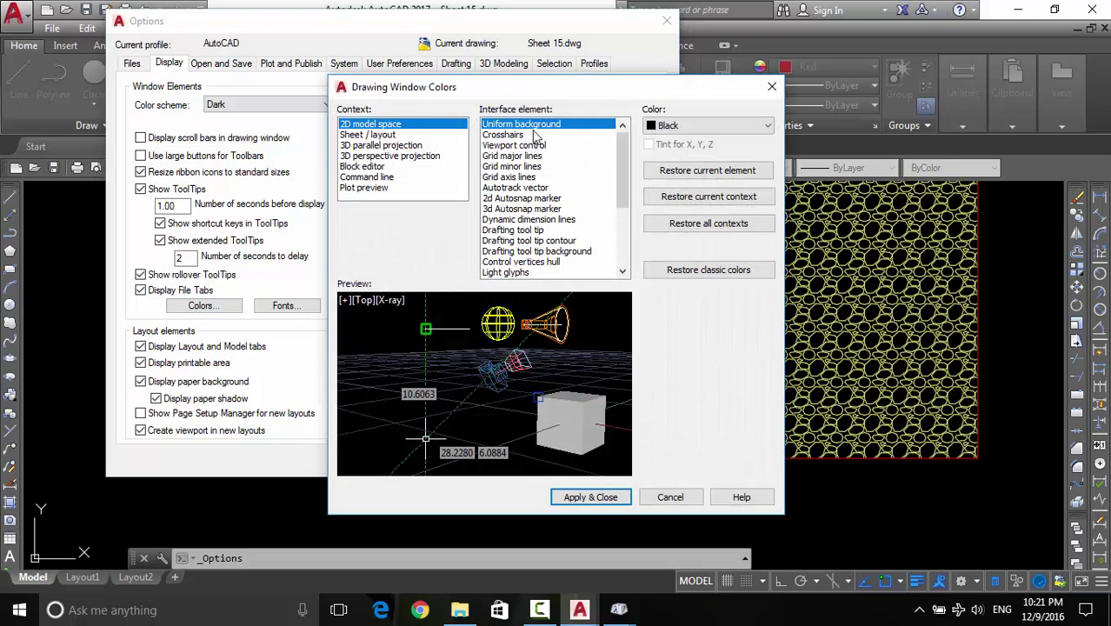
{"action": "left_click", "coordinate": [674, 126]}
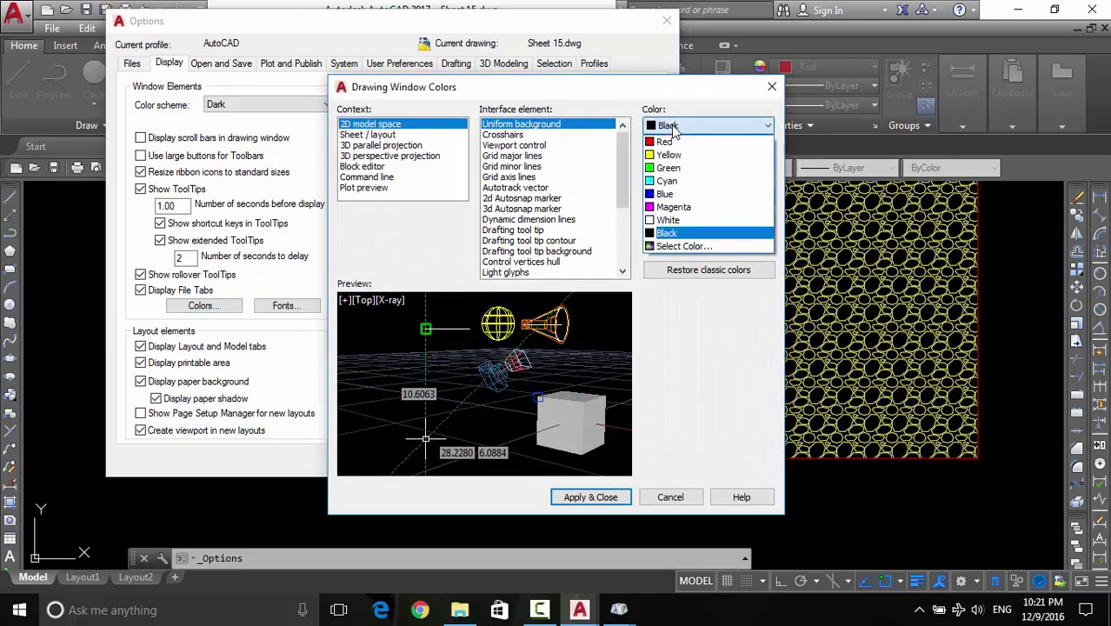
{"action": "left_click", "coordinate": [659, 221]}
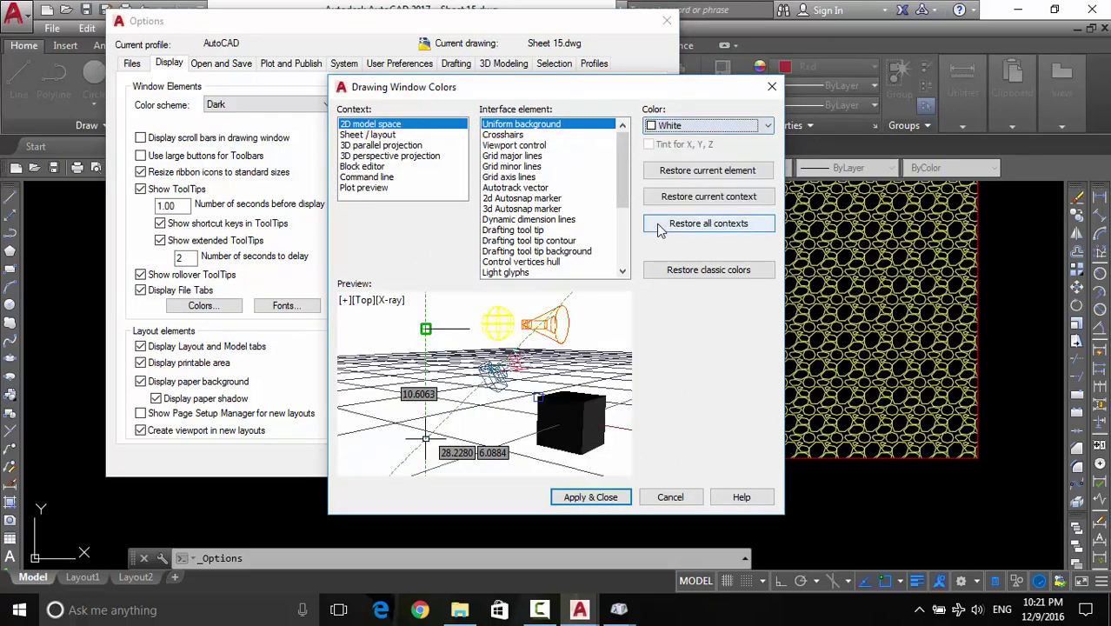
{"action": "left_click", "coordinate": [616, 500]}
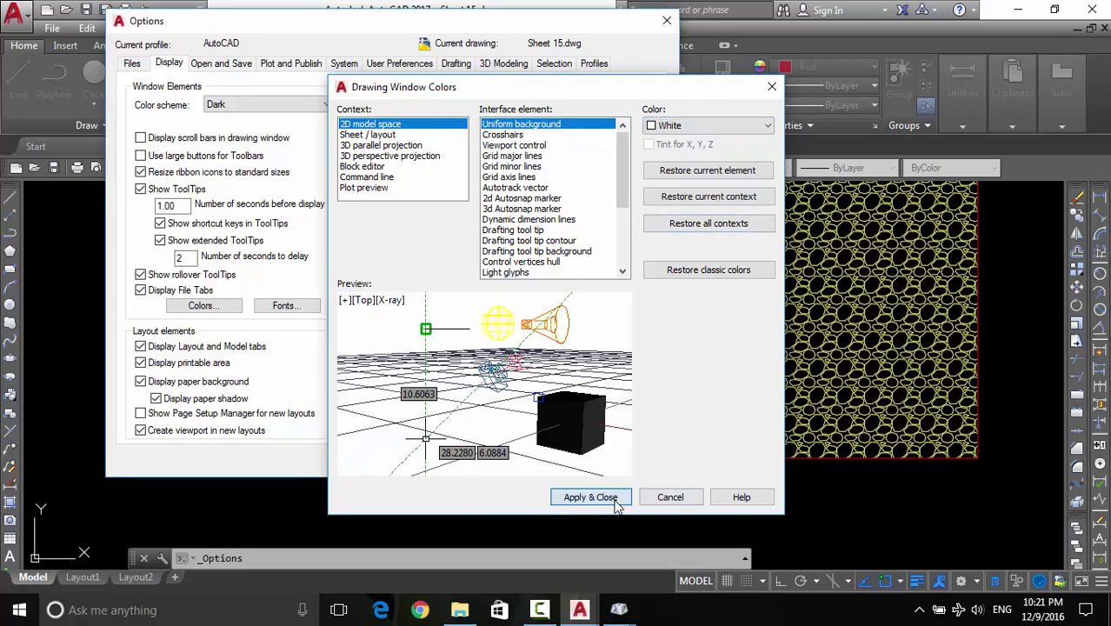
{"action": "left_click", "coordinate": [569, 463]}
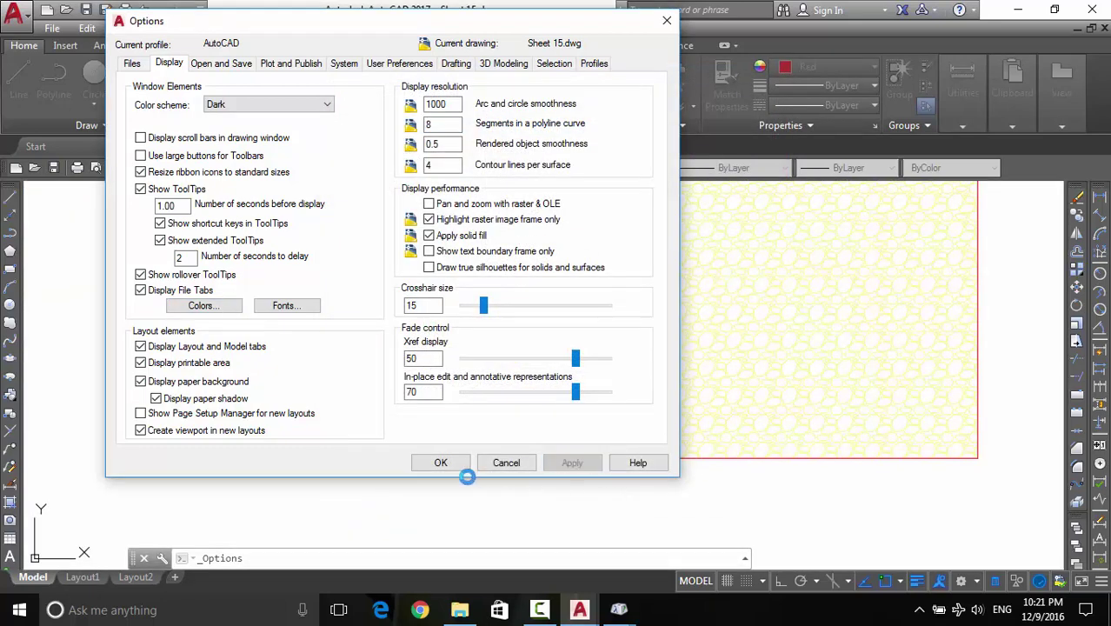
{"action": "left_click", "coordinate": [441, 463]}
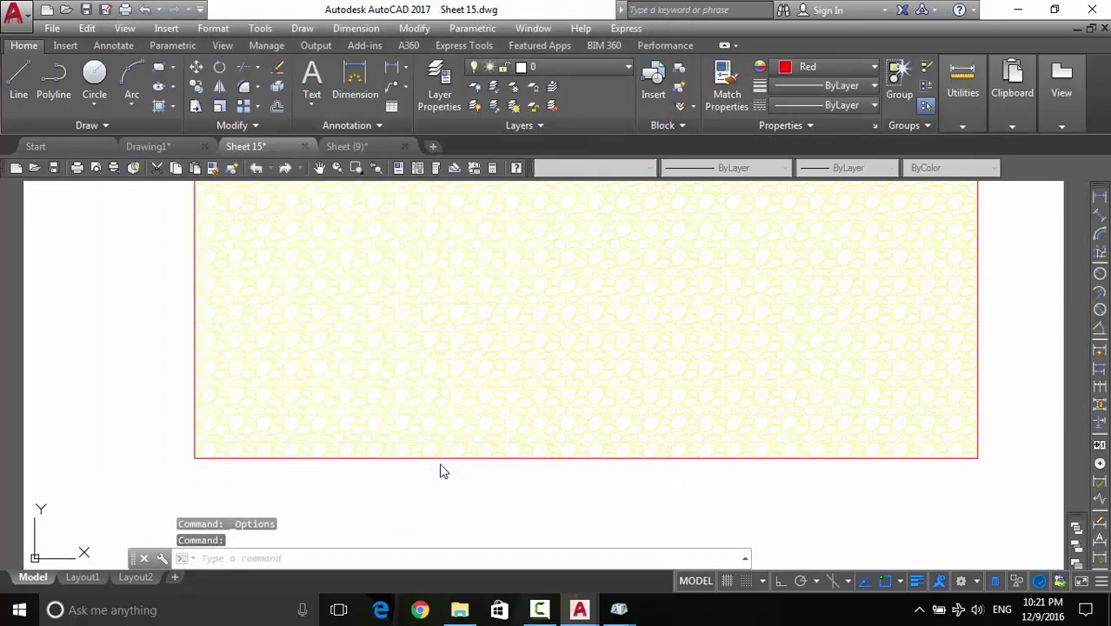
Return the model space background to Black, close Options and recentre the hatched rectangle
{"action": "key", "text": "Return"}
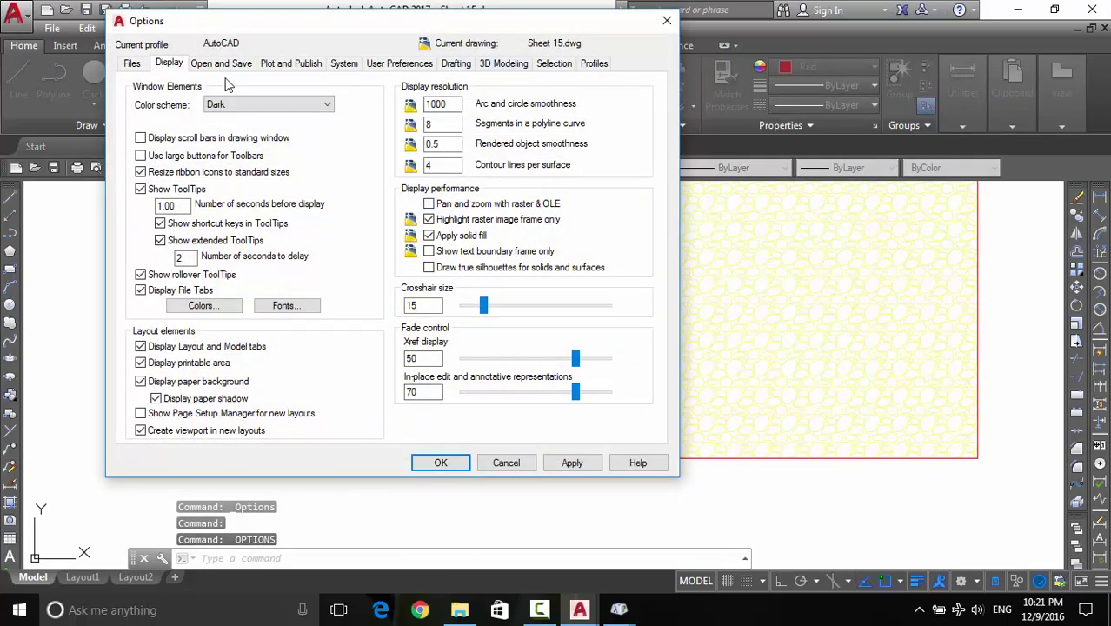
{"action": "left_click", "coordinate": [201, 306]}
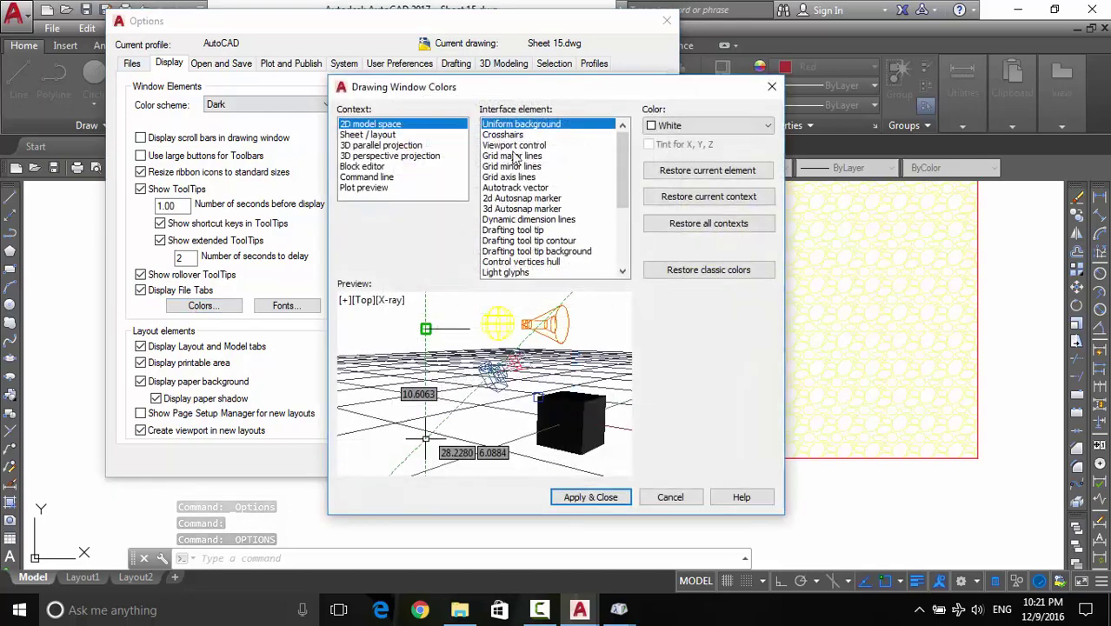
{"action": "left_click", "coordinate": [669, 125]}
{"action": "left_click", "coordinate": [670, 230]}
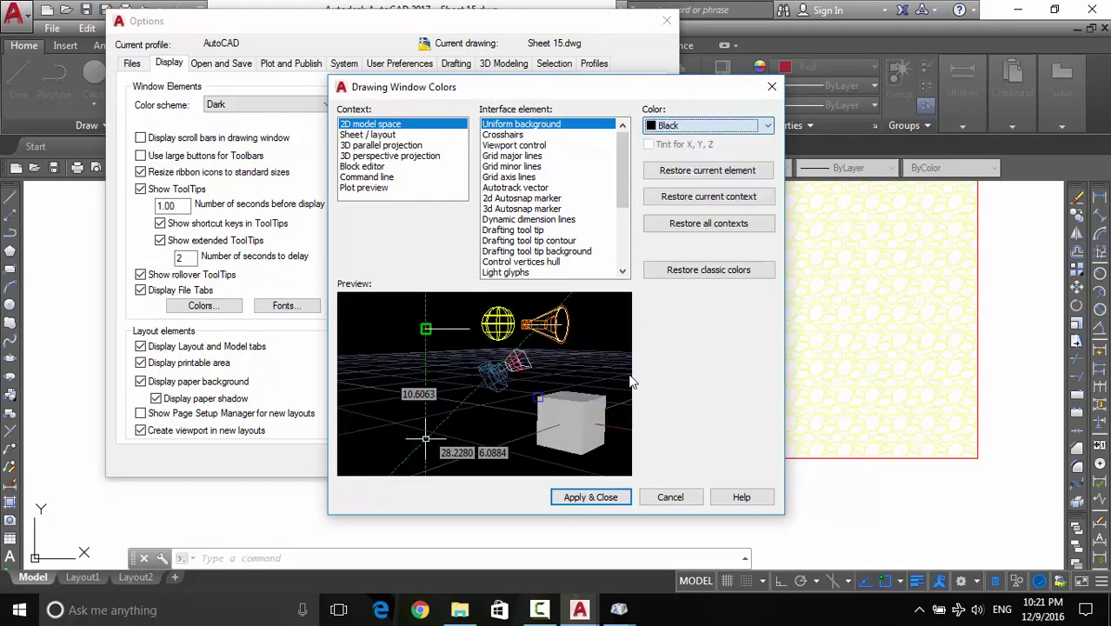
{"action": "left_click", "coordinate": [596, 503]}
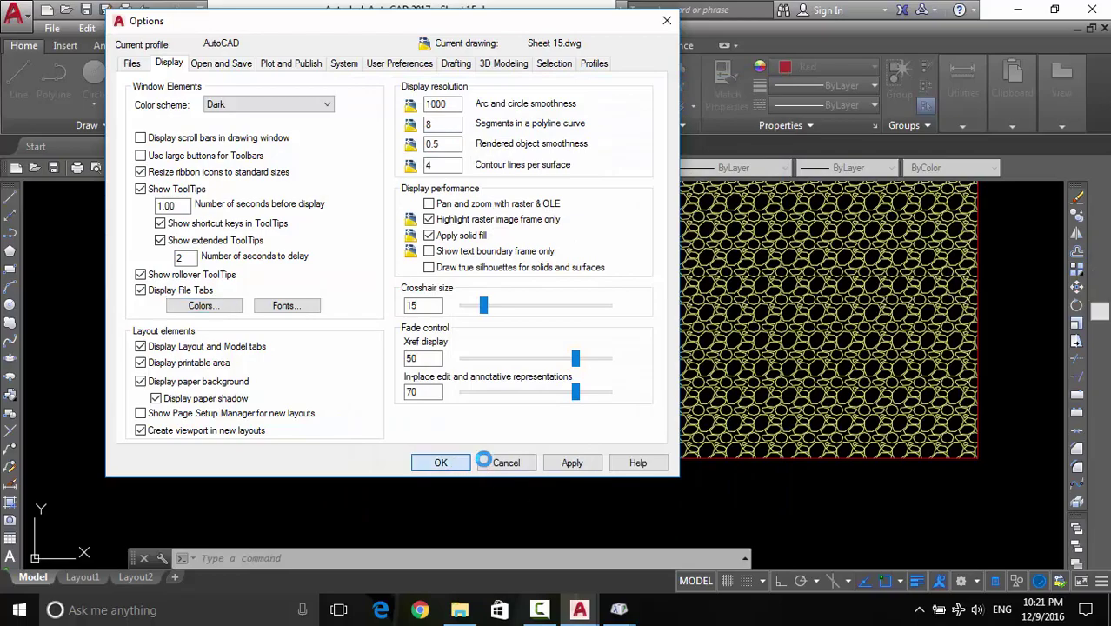
{"action": "left_click", "coordinate": [441, 463]}
{"action": "scroll", "coordinate": [511, 380], "scroll_direction": "down", "scroll_amount": 5}
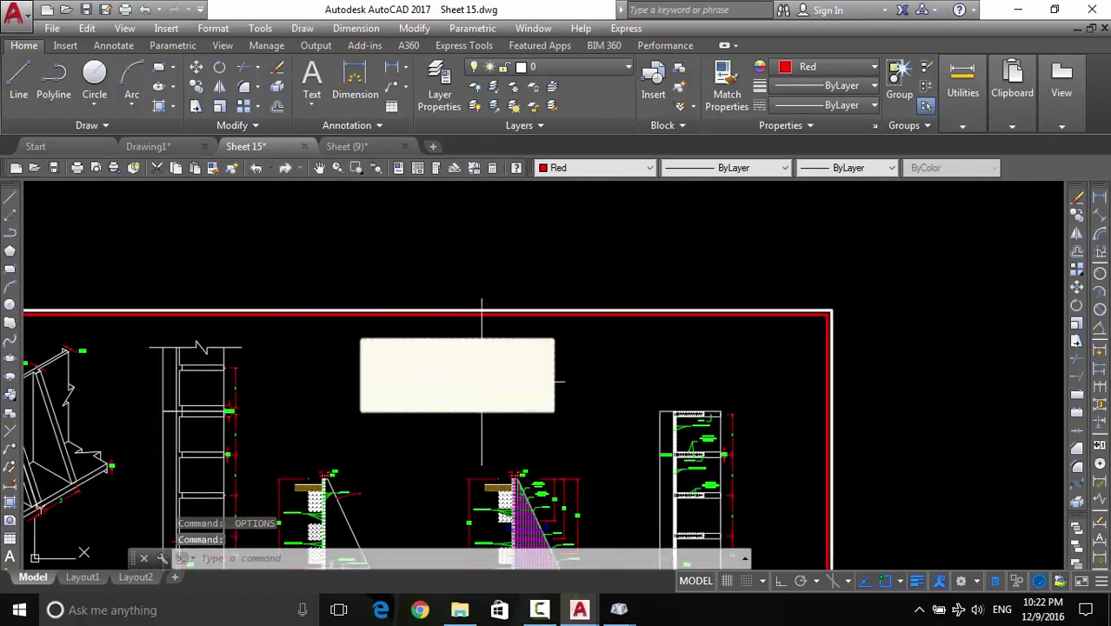
{"action": "scroll", "coordinate": [484, 369], "scroll_direction": "up", "scroll_amount": 5}
{"action": "middle_click_drag", "start_coordinate": [492, 370], "coordinate": [653, 341]}
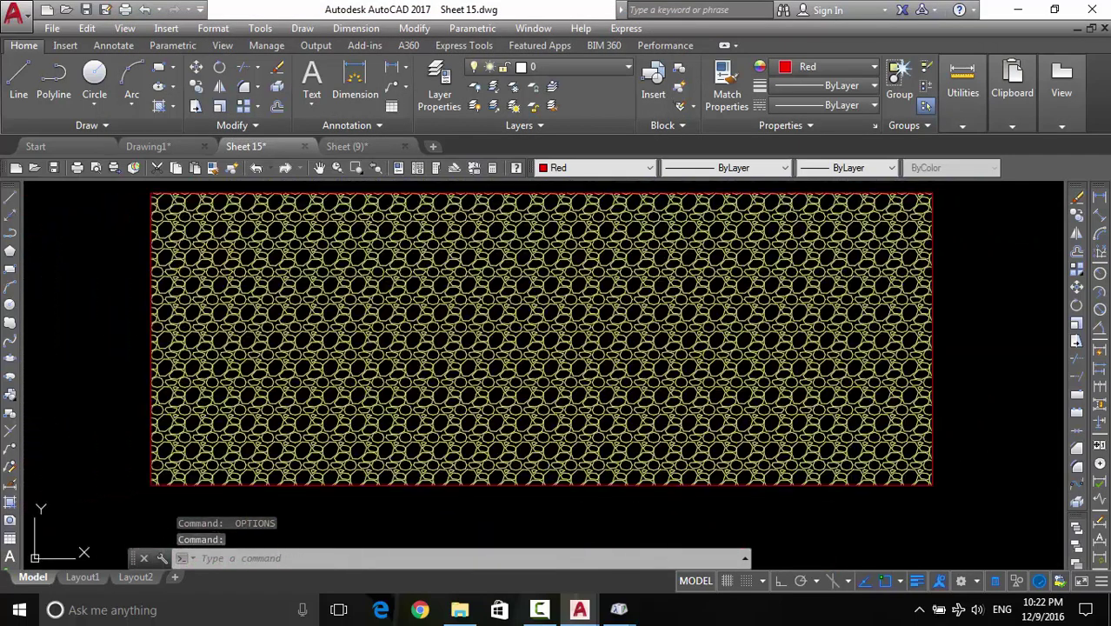
Turn off Quick Properties and reset the gravel hatch scale to 0.5 after trying 1.9
{"action": "left_click", "coordinate": [522, 363]}
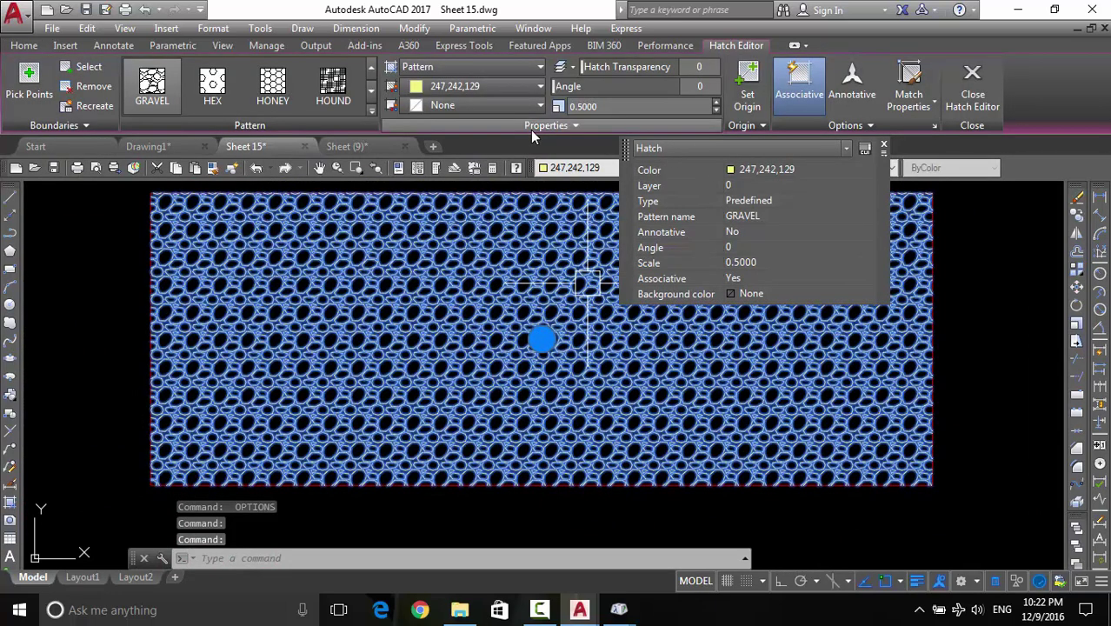
{"action": "left_click", "coordinate": [596, 106]}
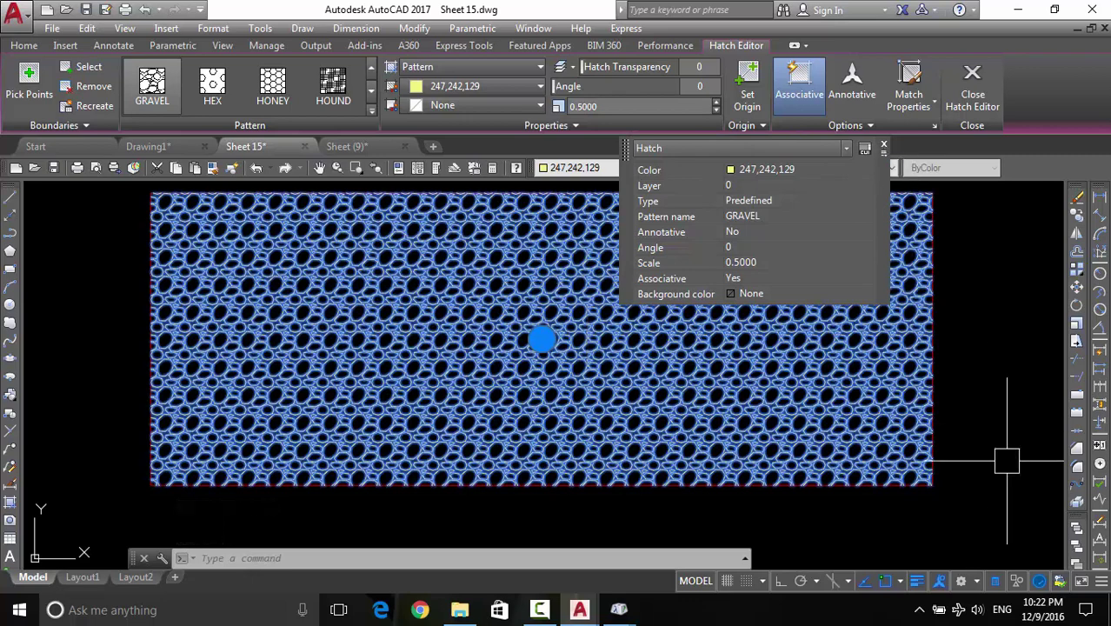
{"action": "left_click", "coordinate": [996, 584]}
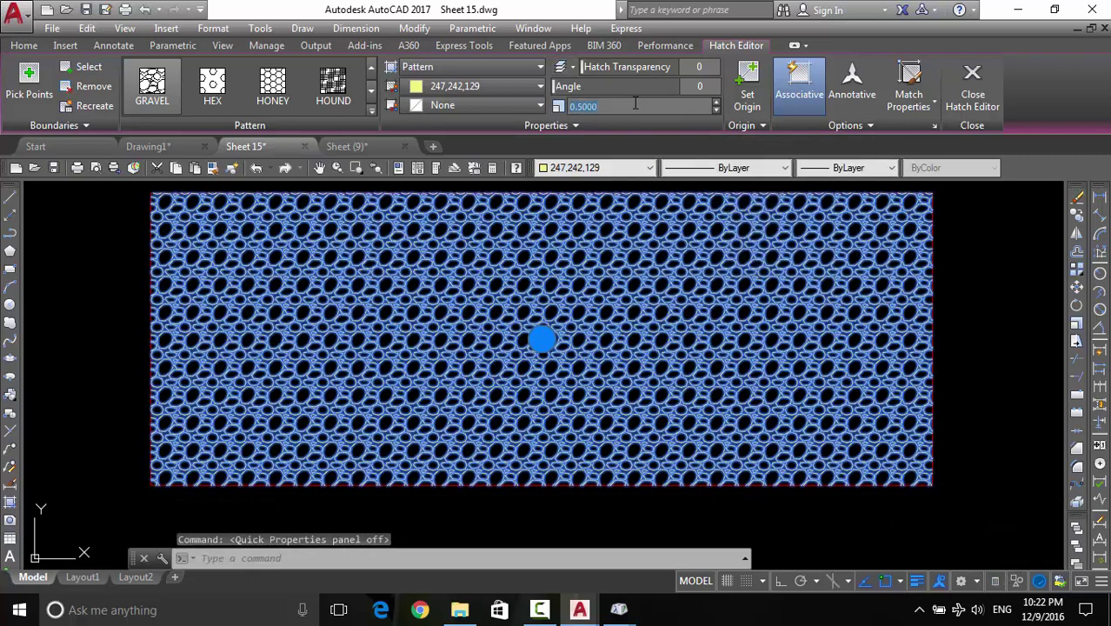
{"action": "left_click", "coordinate": [717, 102]}
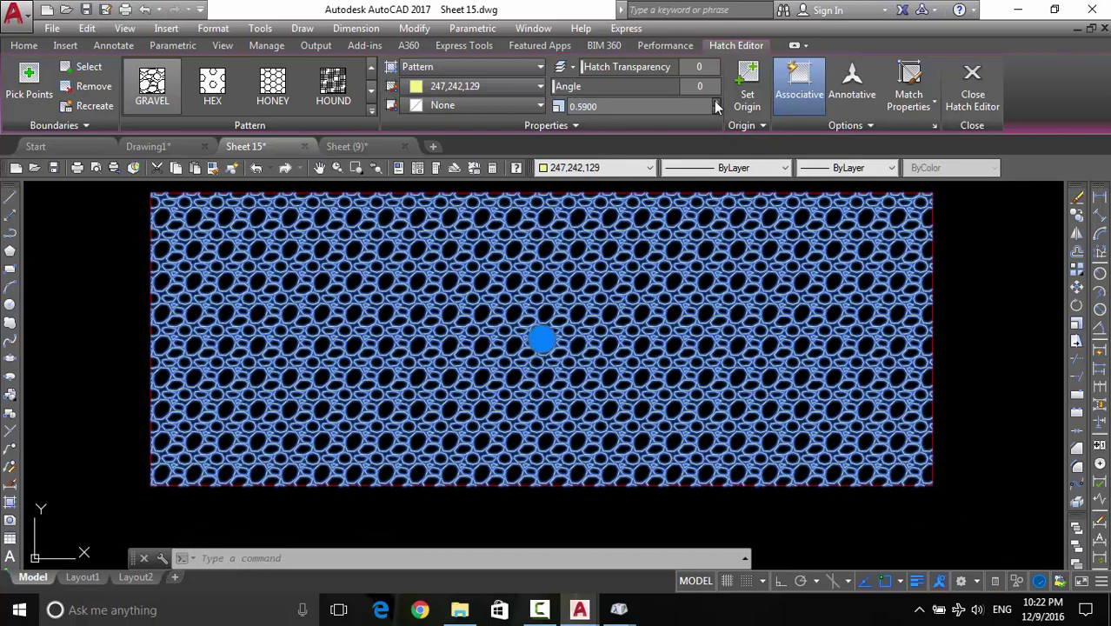
{"action": "left_click", "coordinate": [717, 102]}
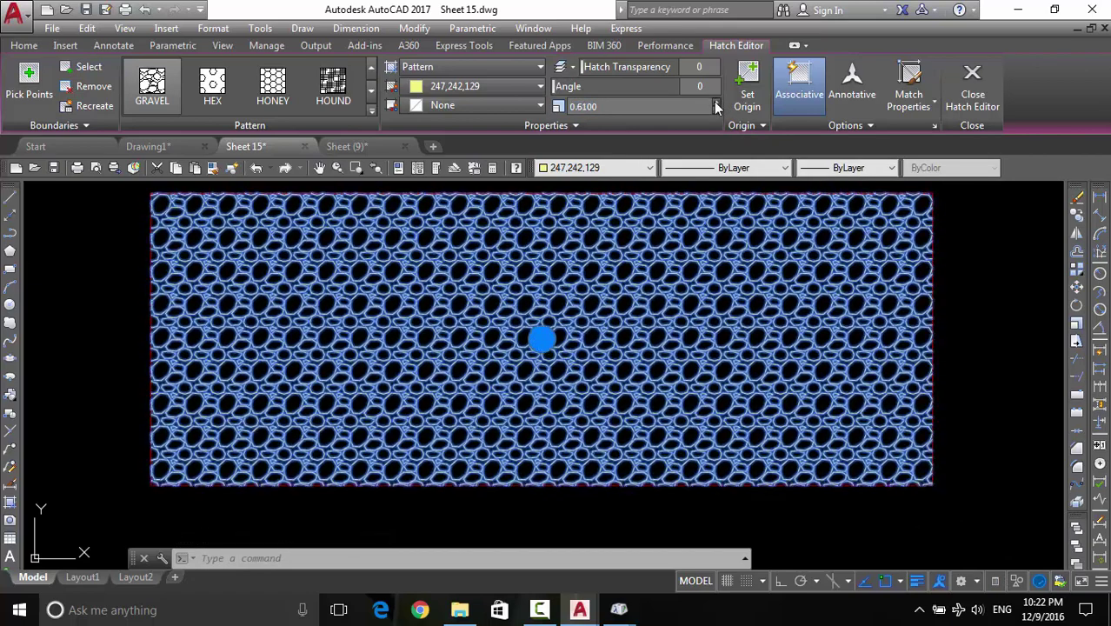
{"action": "left_click", "coordinate": [718, 102]}
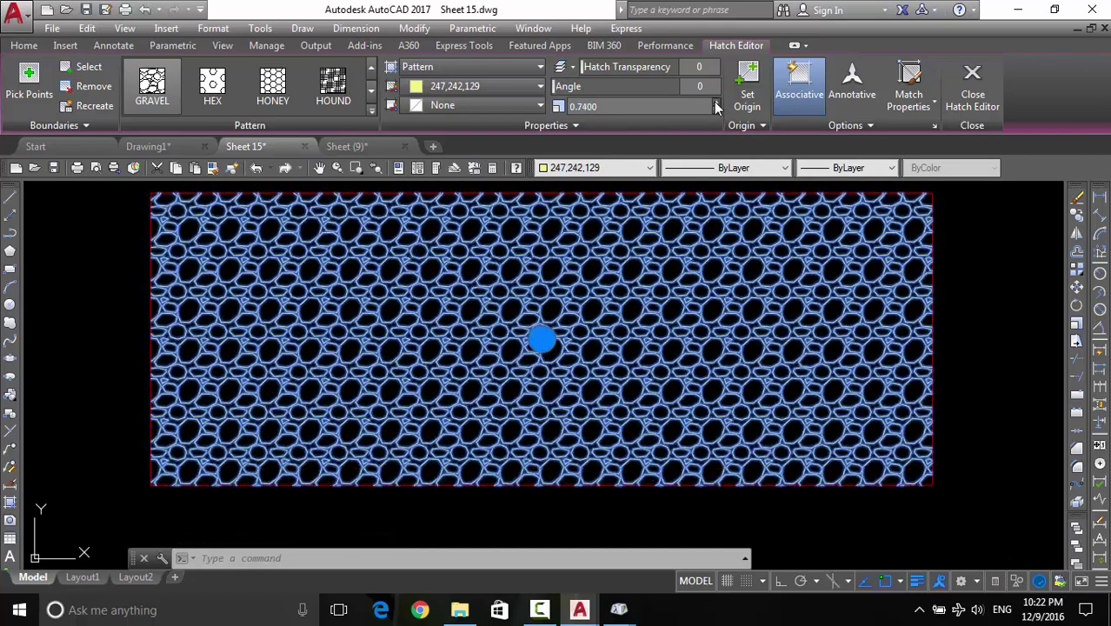
{"action": "left_click", "coordinate": [718, 102]}
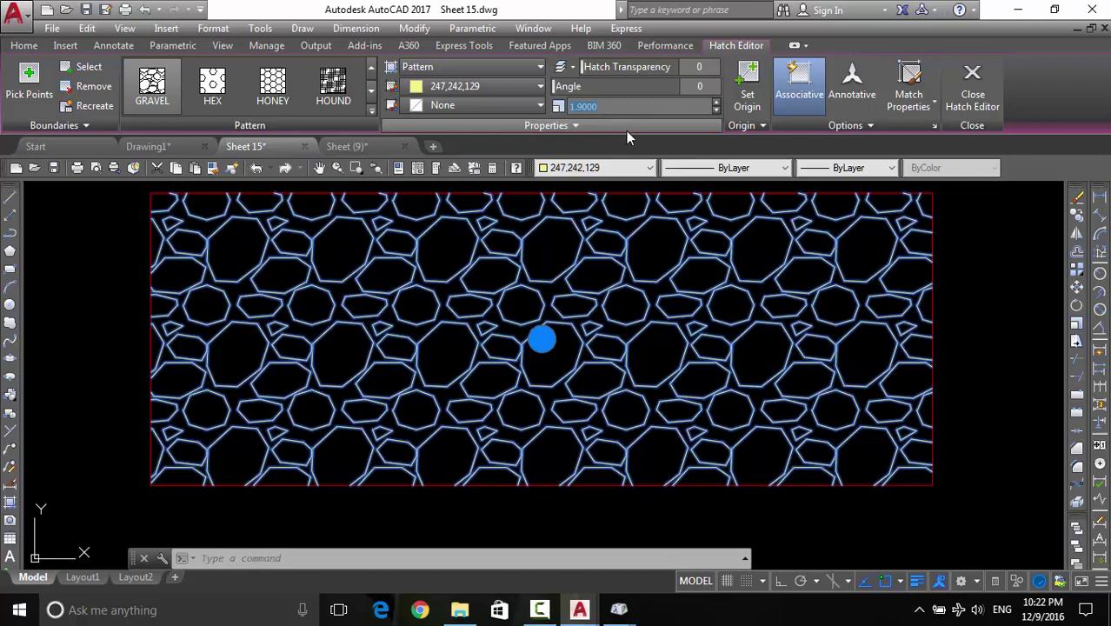
{"action": "type", "text": ".5"}
{"action": "key", "text": "Return"}
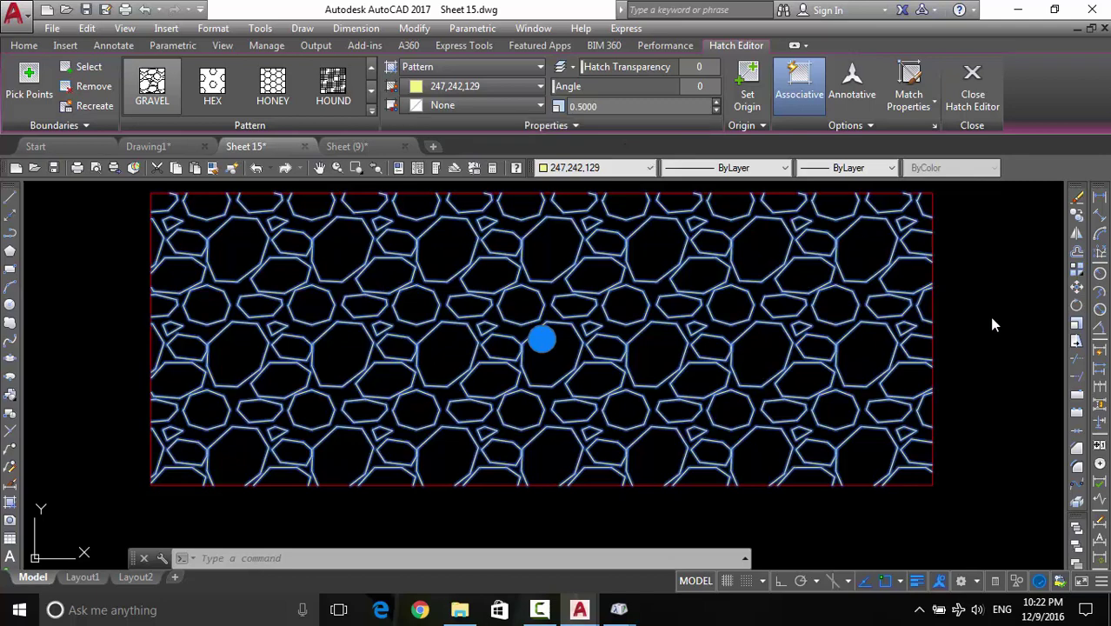
{"action": "left_click", "coordinate": [989, 312]}
{"action": "left_click", "coordinate": [962, 332]}
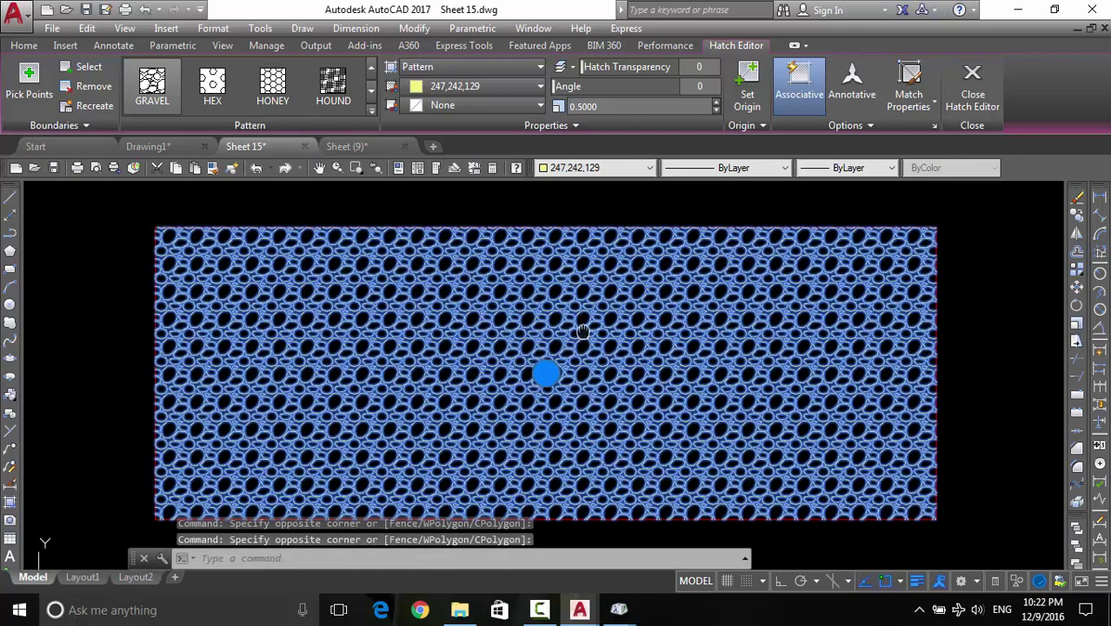
{"action": "scroll", "coordinate": [586, 335], "scroll_direction": "up", "scroll_amount": 2}
{"action": "scroll", "coordinate": [589, 309], "scroll_direction": "down", "scroll_amount": 2}
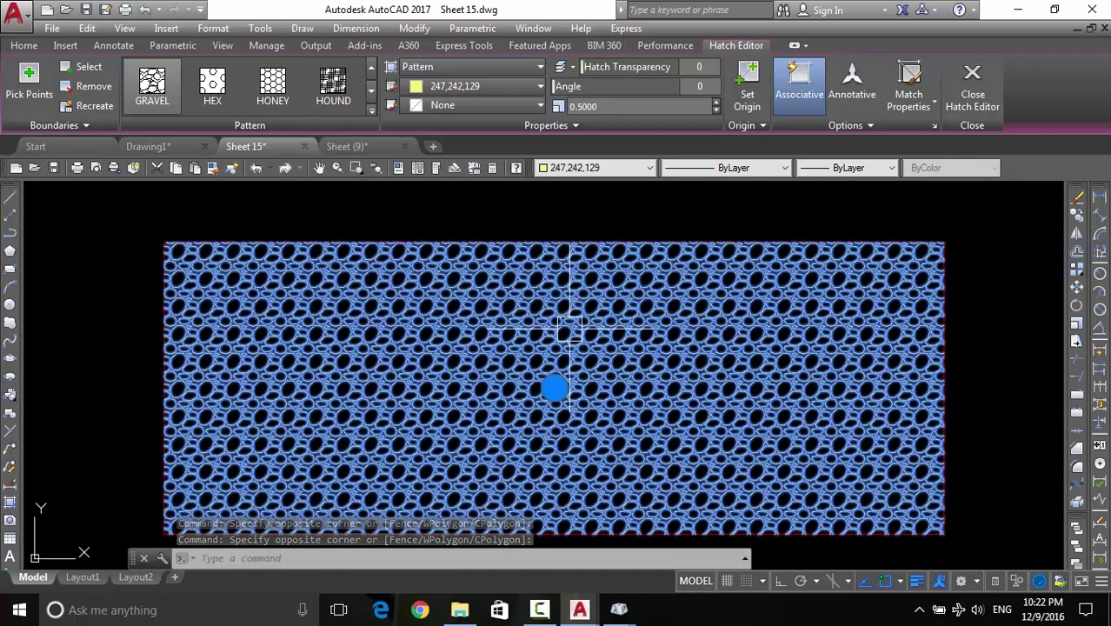
{"action": "middle_click_drag", "start_coordinate": [570, 323], "coordinate": [577, 294]}
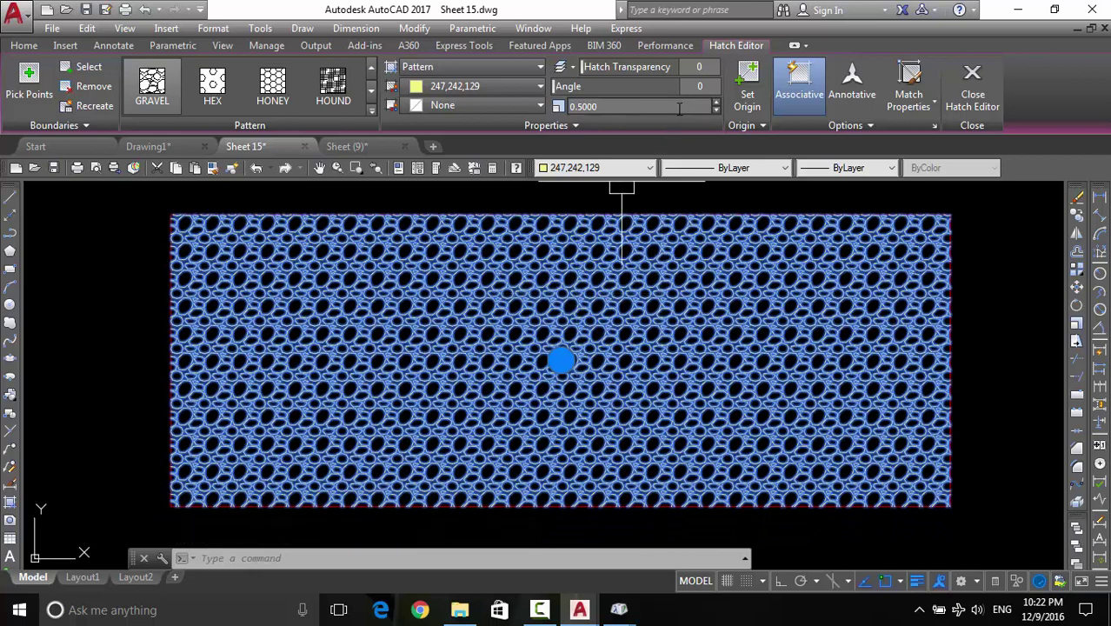
Adjust the gravel hatch scale with the spinner to 0.6700, then deselect the hatch
{"action": "left_click", "coordinate": [717, 112]}
{"action": "left_click", "coordinate": [717, 111]}
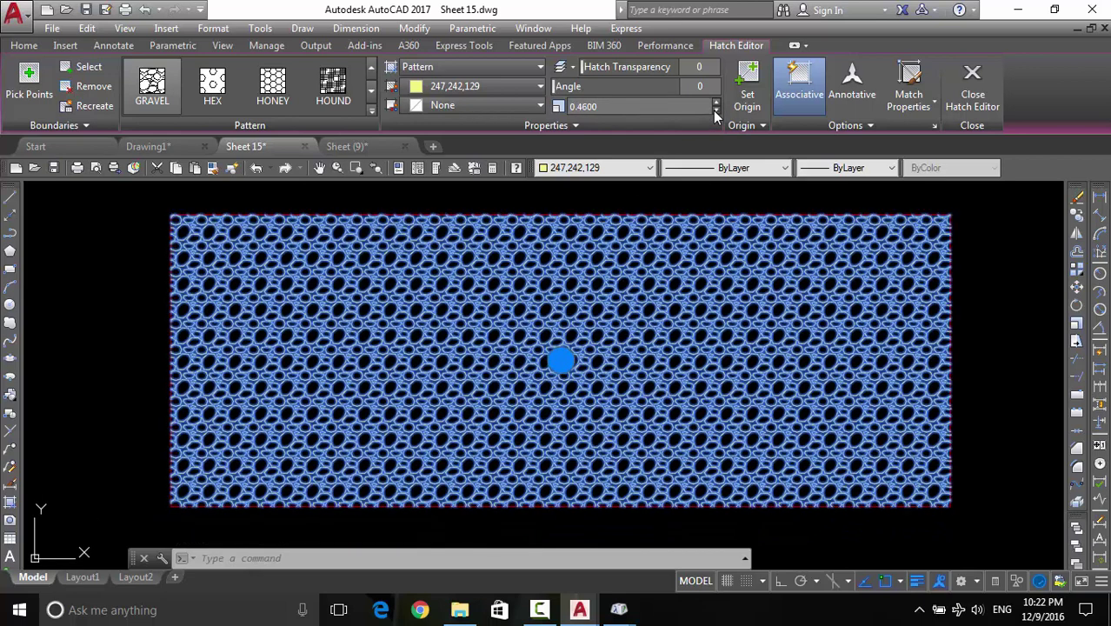
{"action": "left_click", "coordinate": [716, 112]}
{"action": "left_click", "coordinate": [716, 112]}
{"action": "left_click", "coordinate": [717, 112]}
{"action": "left_click", "coordinate": [717, 111]}
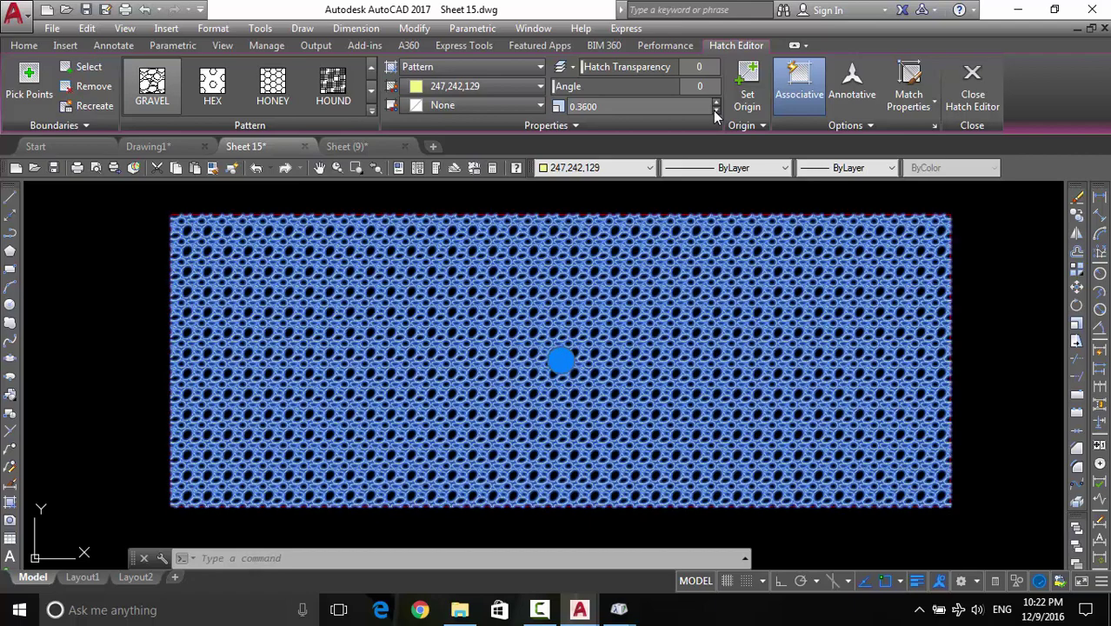
{"action": "left_click", "coordinate": [716, 111]}
{"action": "left_click", "coordinate": [716, 111]}
{"action": "left_click", "coordinate": [717, 112]}
{"action": "left_click", "coordinate": [716, 112]}
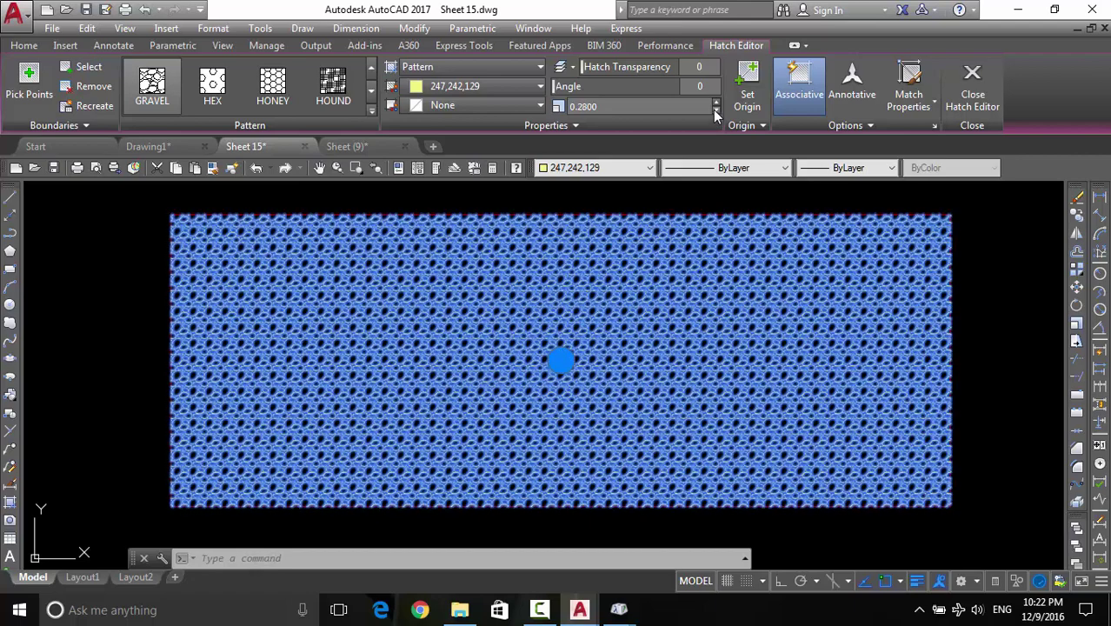
{"action": "left_click", "coordinate": [716, 101]}
{"action": "left_click", "coordinate": [717, 102]}
{"action": "left_click", "coordinate": [717, 102]}
{"action": "left_click", "coordinate": [717, 101]}
{"action": "left_click", "coordinate": [716, 102]}
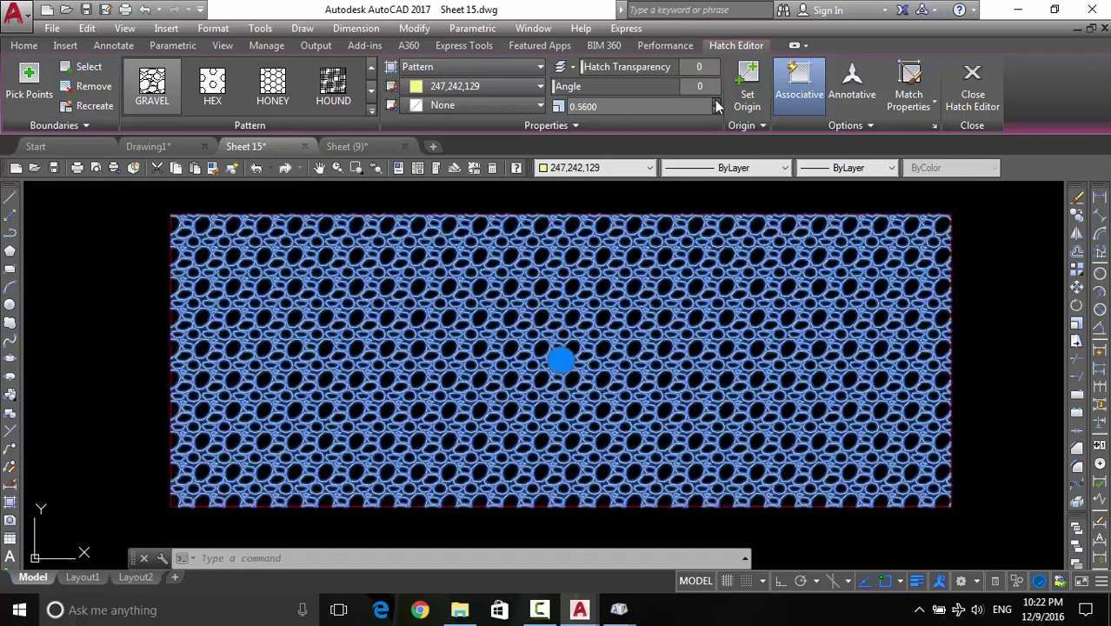
{"action": "left_click", "coordinate": [717, 102]}
{"action": "left_click", "coordinate": [717, 101]}
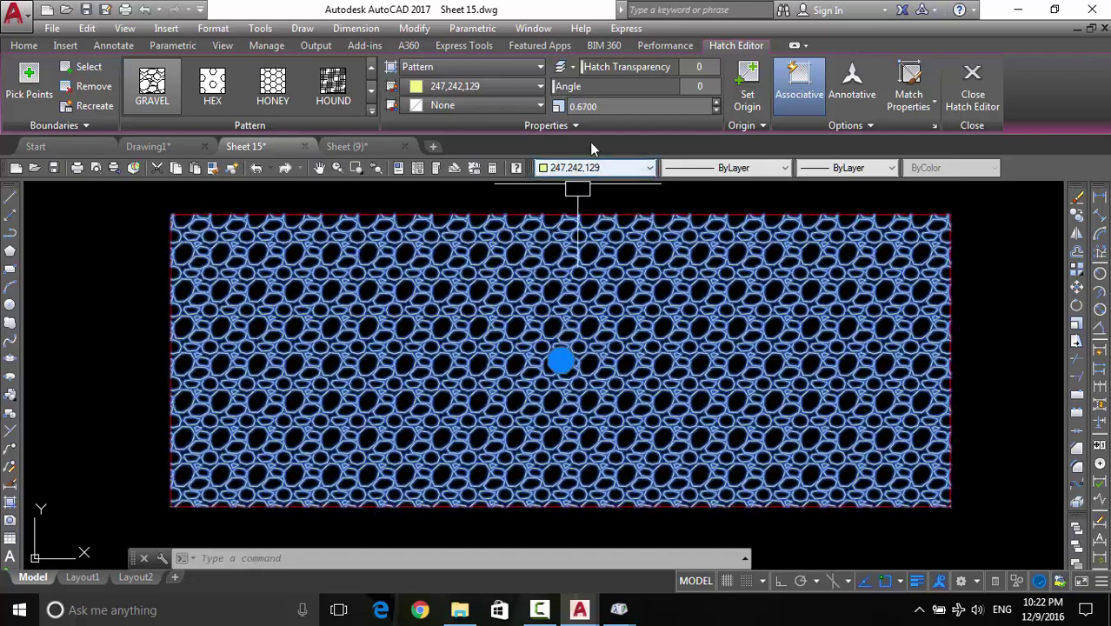
{"action": "left_click", "coordinate": [560, 360]}
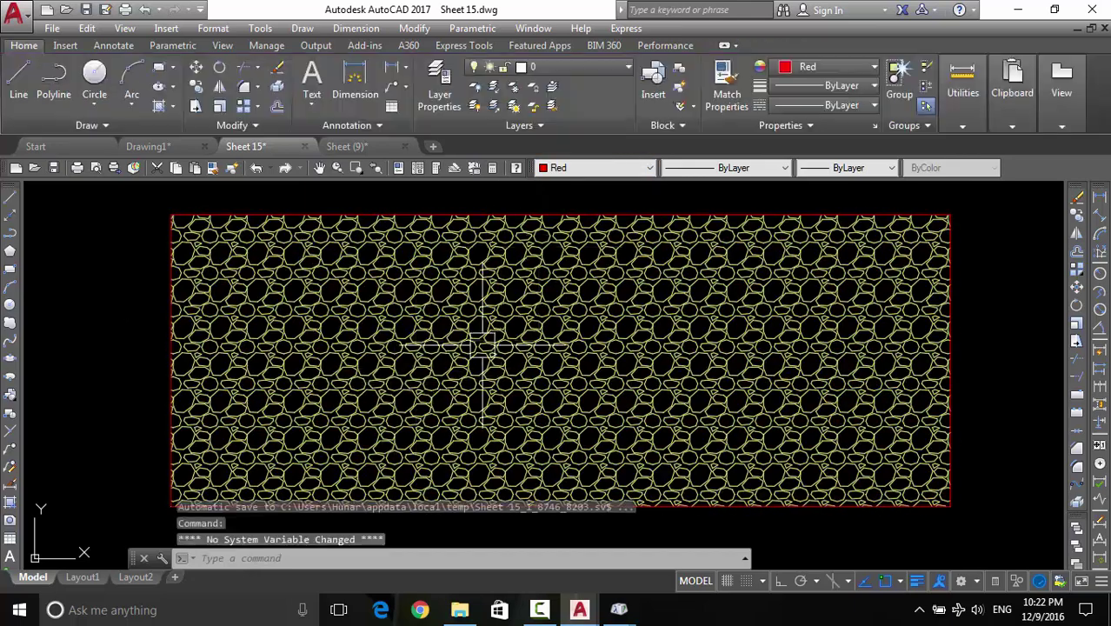
Erase the gravel hatch from the rectangle with E
{"action": "scroll", "coordinate": [543, 353], "scroll_direction": "down", "scroll_amount": 2}
{"action": "left_click", "coordinate": [548, 355]}
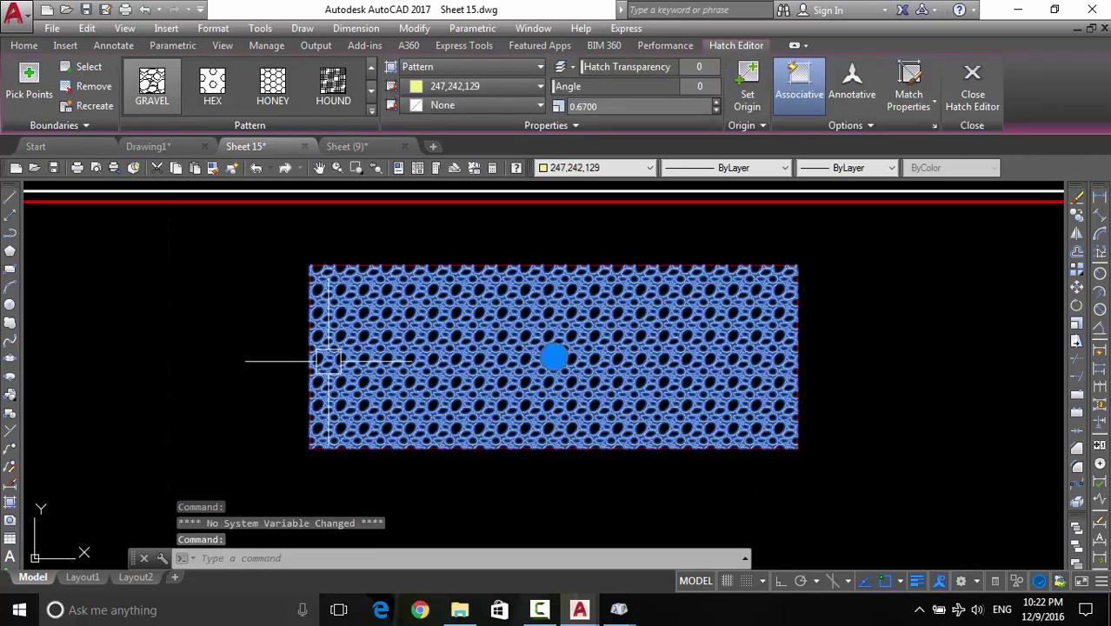
{"action": "type", "text": "E"}
{"action": "key", "text": "Return"}
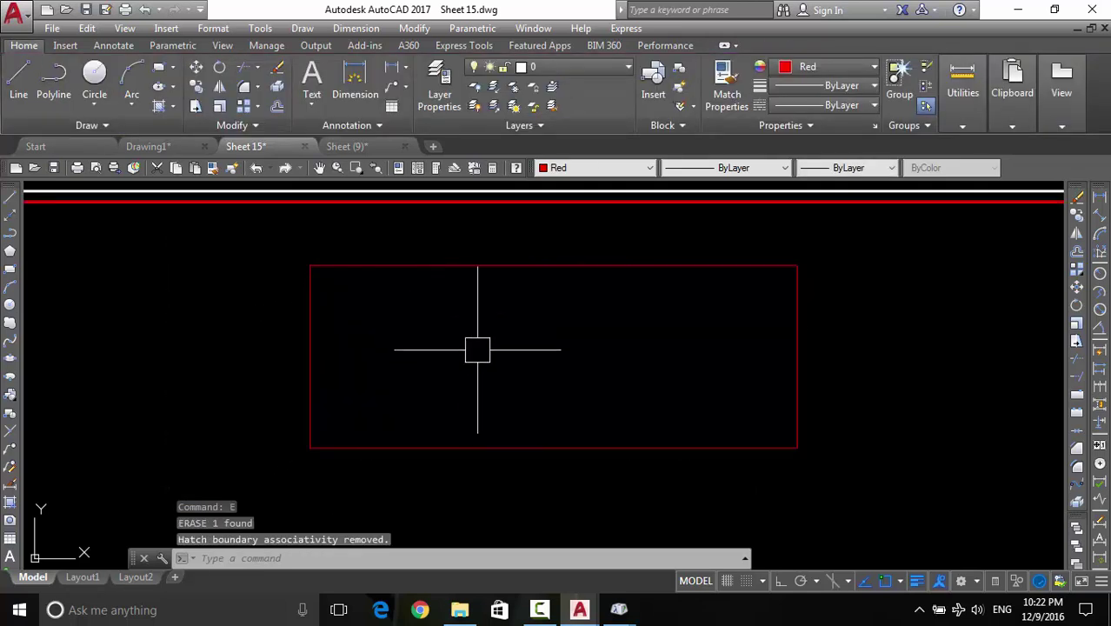
Create a trial fill inside the rectangle, then erase it
{"action": "key", "text": "Return"}
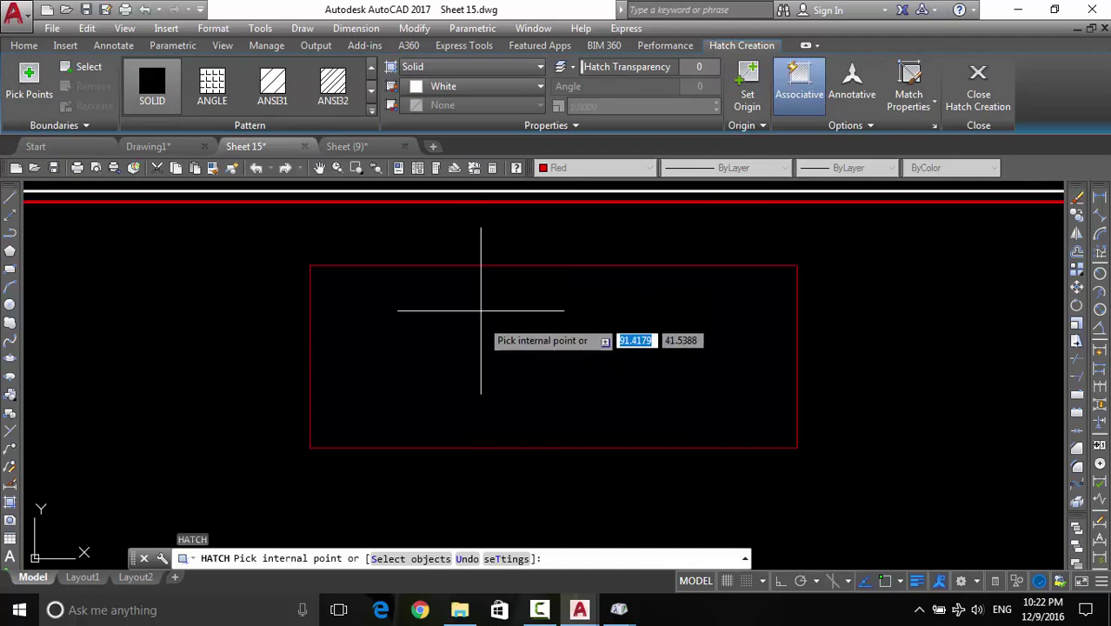
{"action": "left_click", "coordinate": [420, 278]}
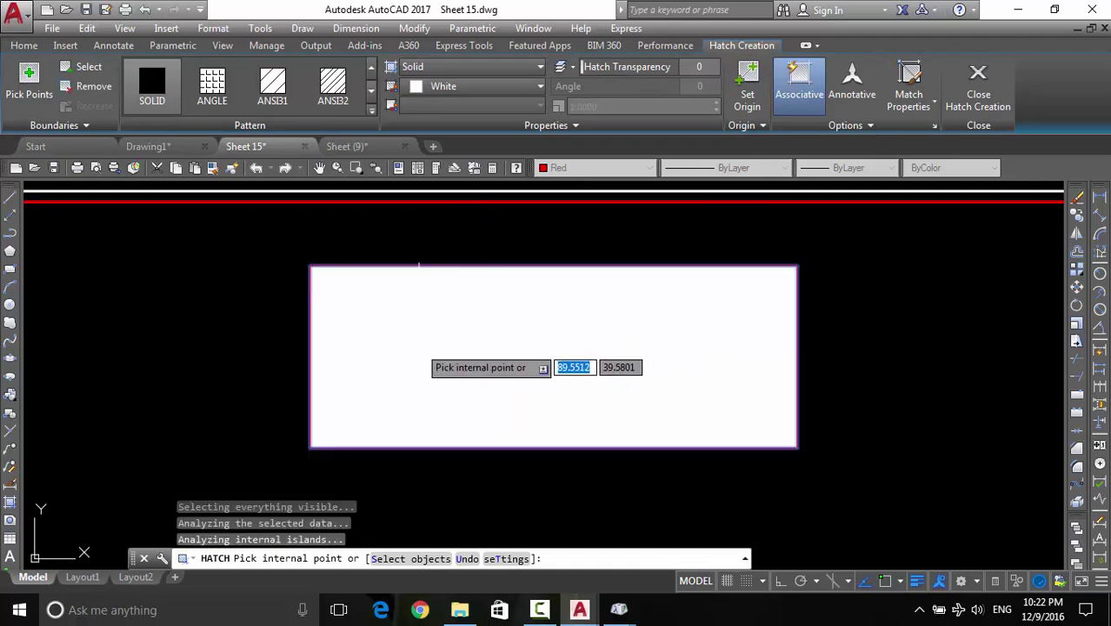
{"action": "key", "text": "Escape"}
{"action": "key", "text": "Escape"}
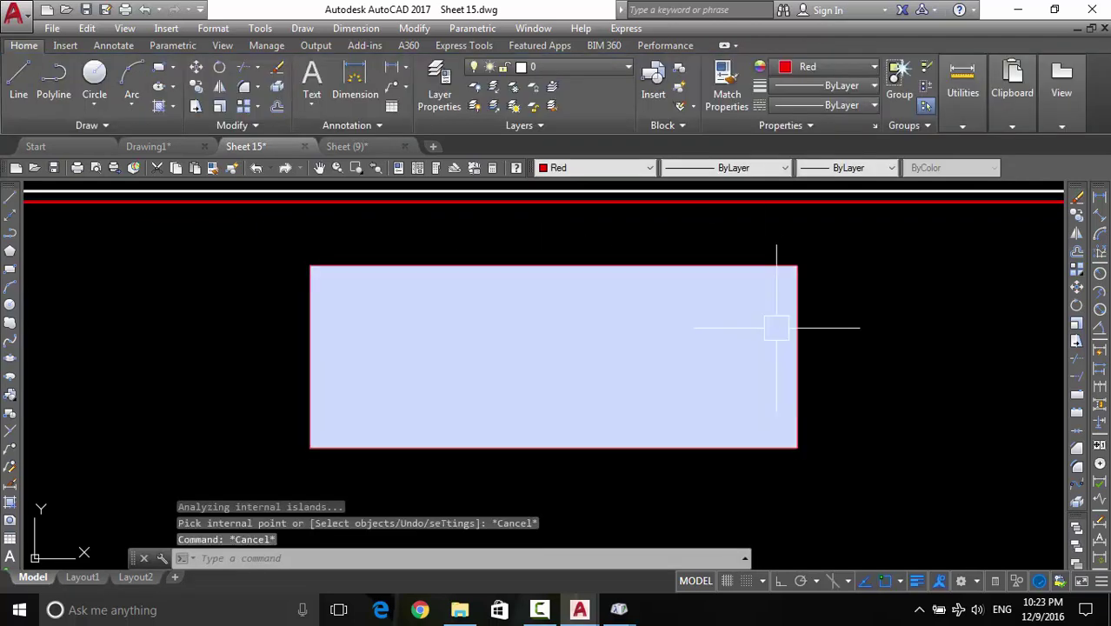
{"action": "left_click", "coordinate": [573, 372]}
{"action": "type", "text": "e"}
{"action": "key", "text": "Return"}
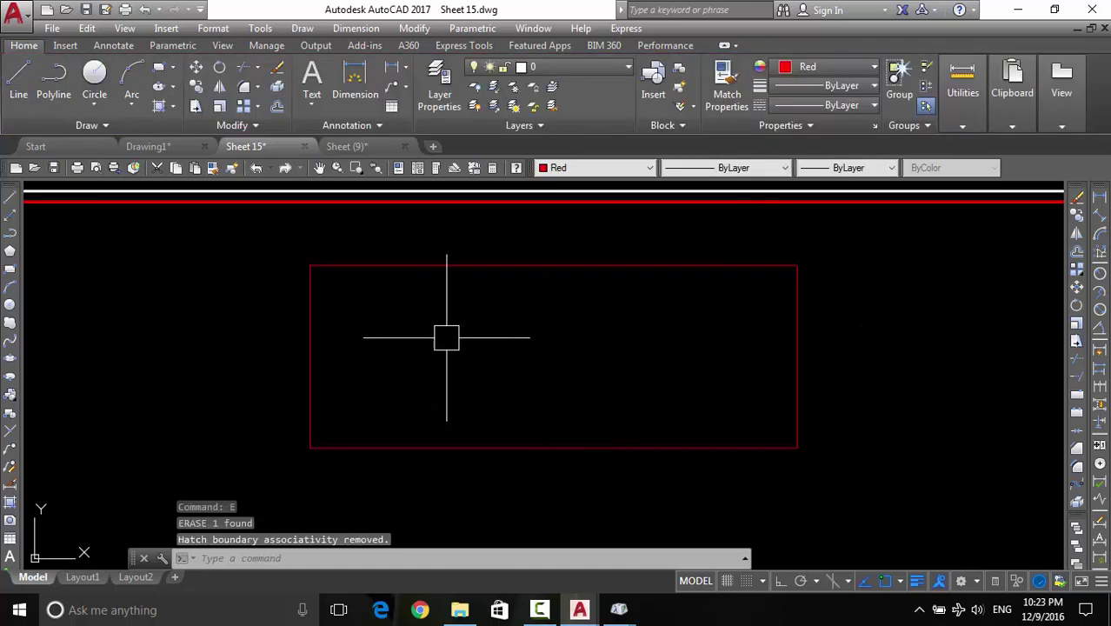
{"action": "left_click", "coordinate": [795, 331]}
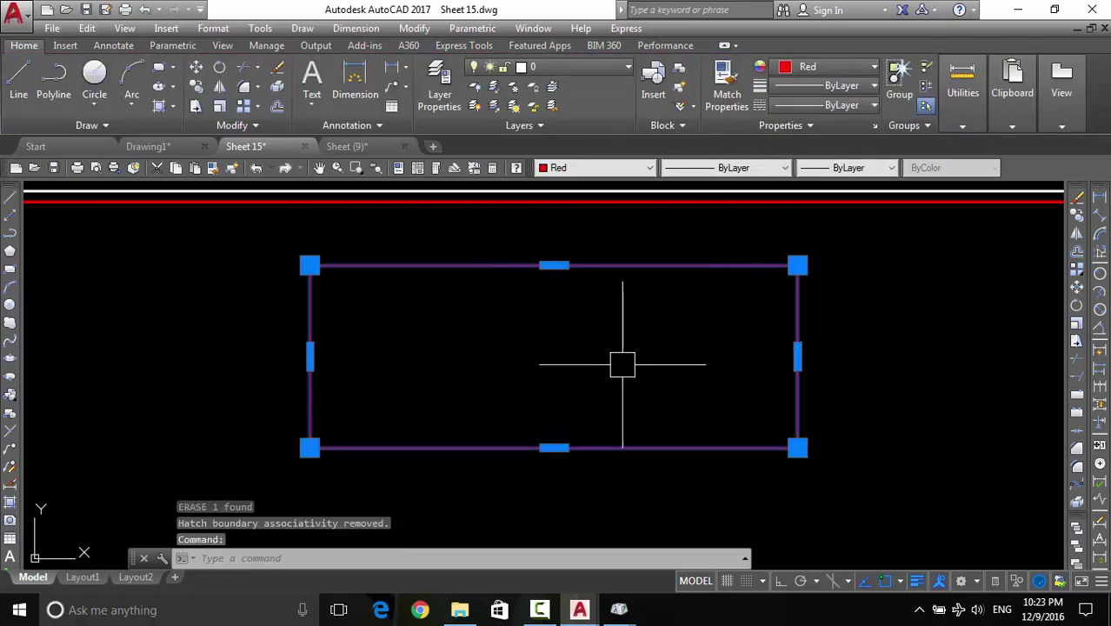
{"action": "left_click", "coordinate": [1078, 504]}
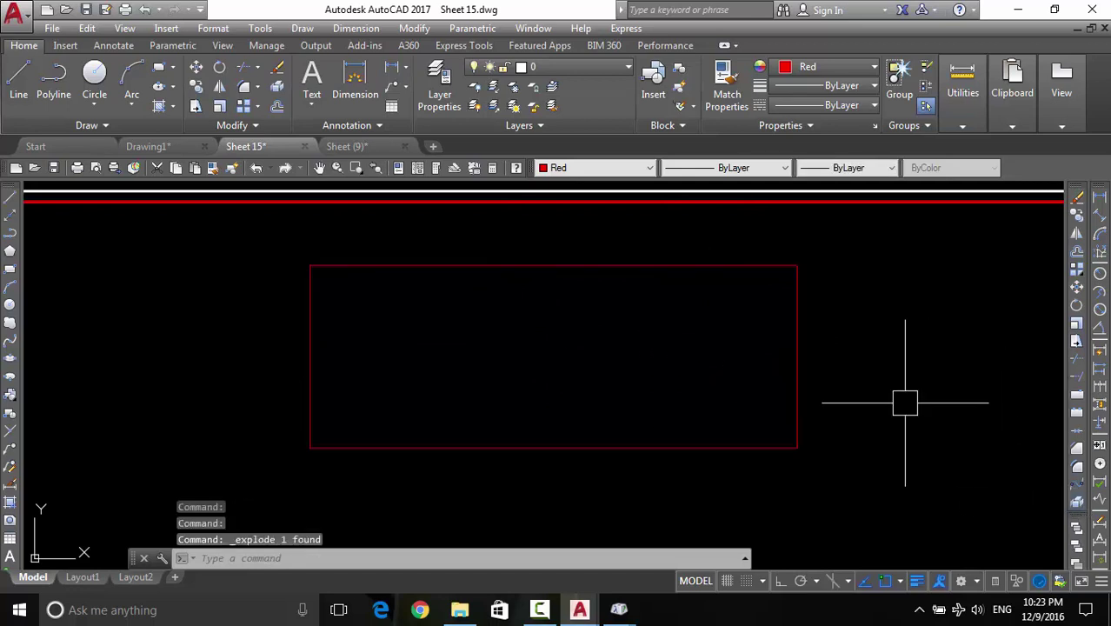
{"action": "left_click", "coordinate": [814, 341]}
{"action": "left_click", "coordinate": [799, 328]}
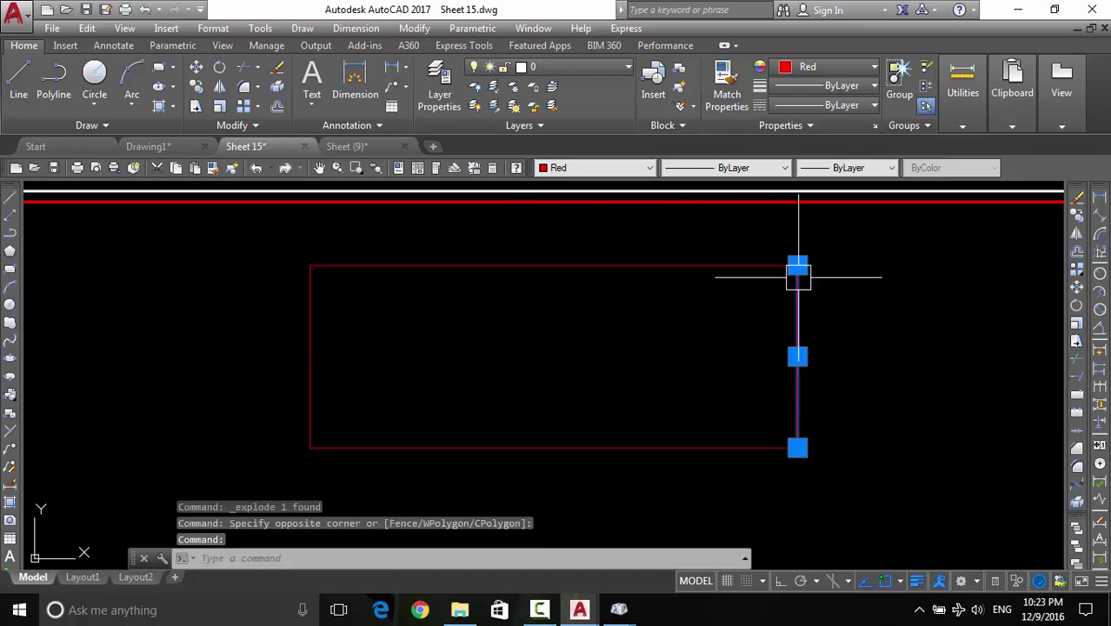
{"action": "left_click", "coordinate": [797, 265]}
{"action": "left_click", "coordinate": [797, 298]}
{"action": "key", "text": "Escape"}
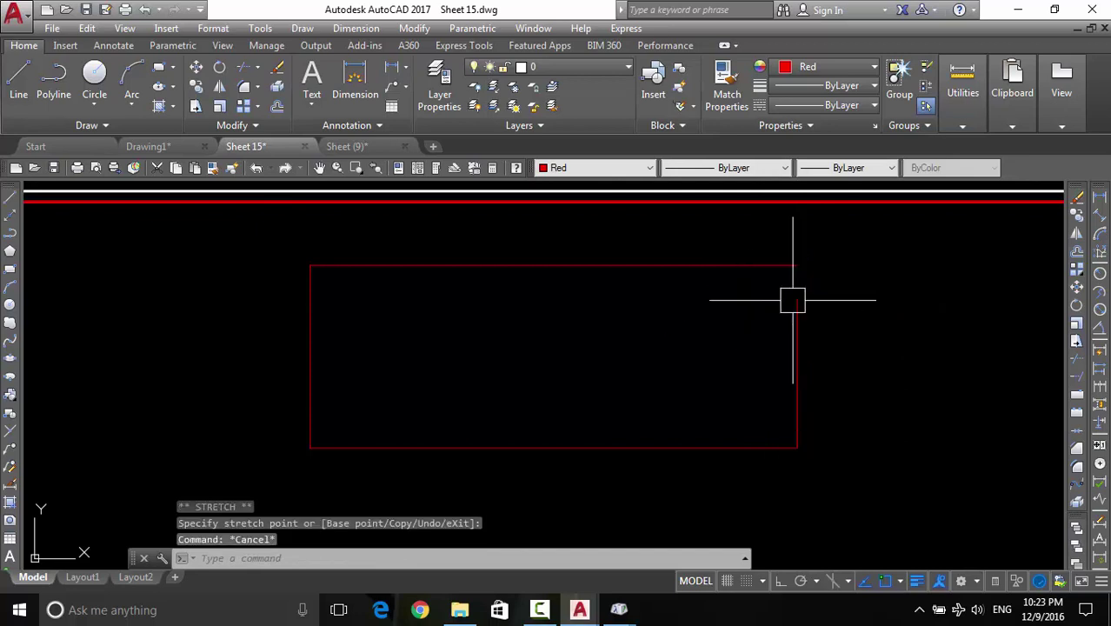
{"action": "type", "text": "h"}
{"action": "key", "text": "Return"}
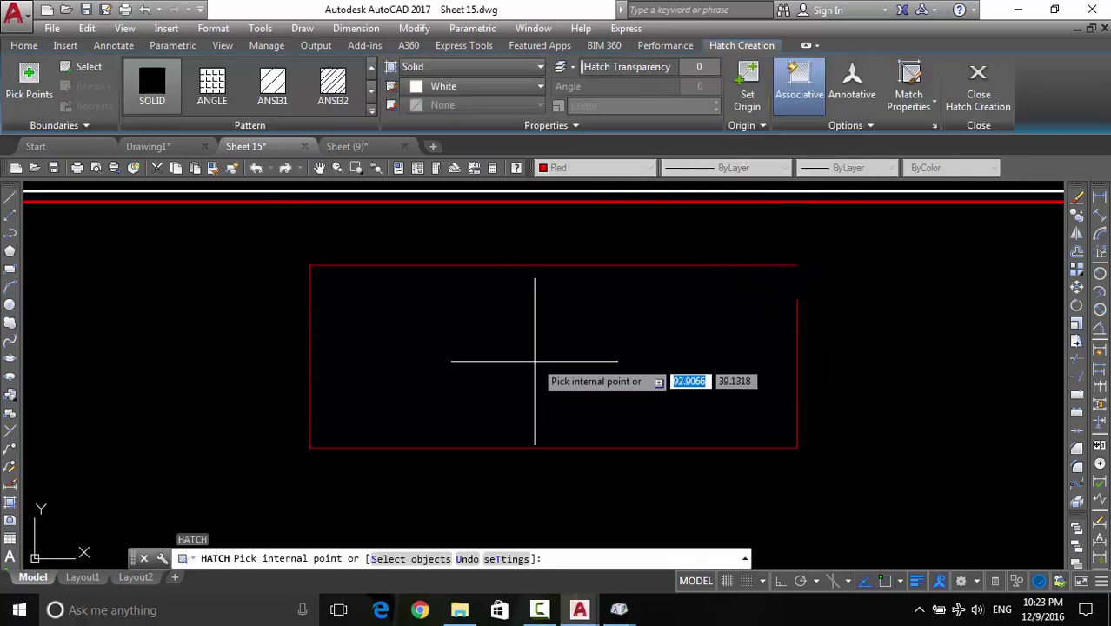
{"action": "left_click", "coordinate": [518, 388]}
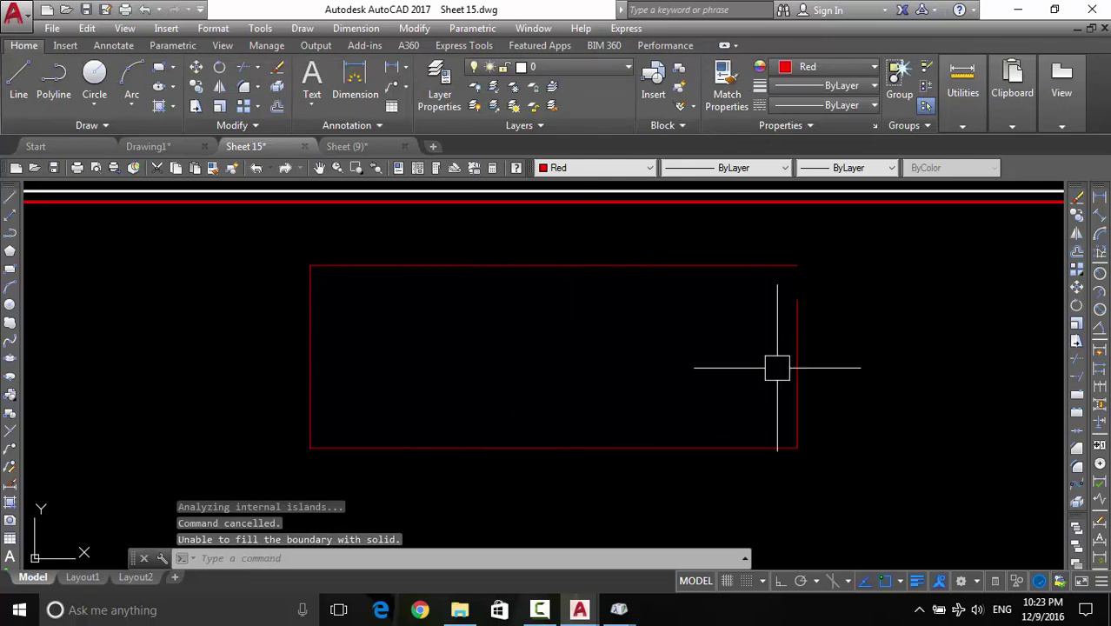
{"action": "key", "text": "ctrl+z"}
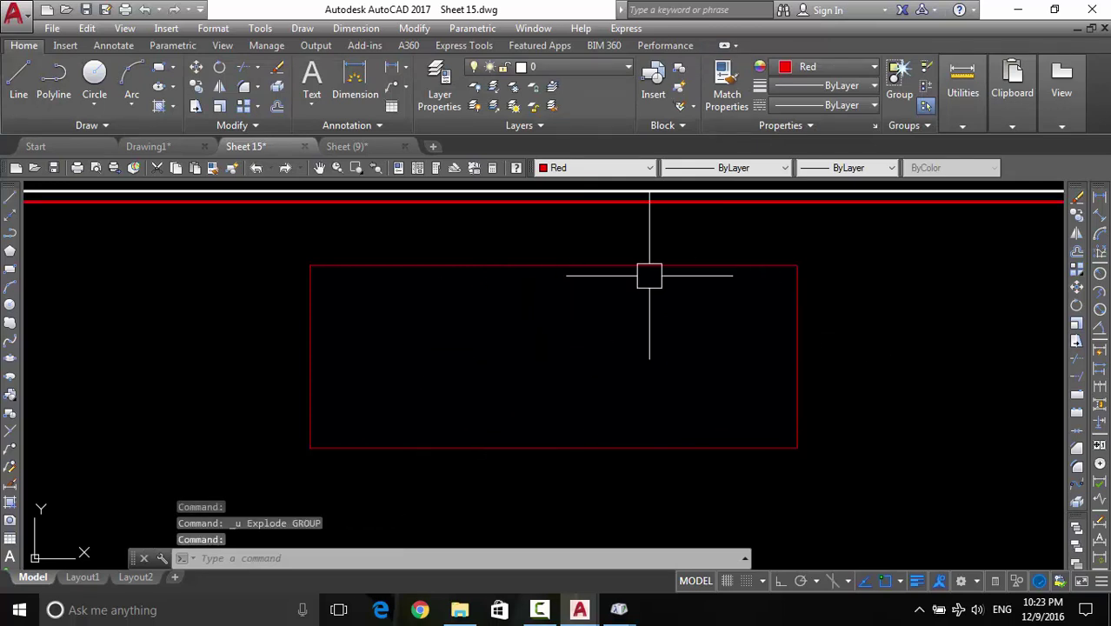
Hatch the inside of the red rectangle with H, producing a solid fill
{"action": "type", "text": "h"}
{"action": "key", "text": "Return"}
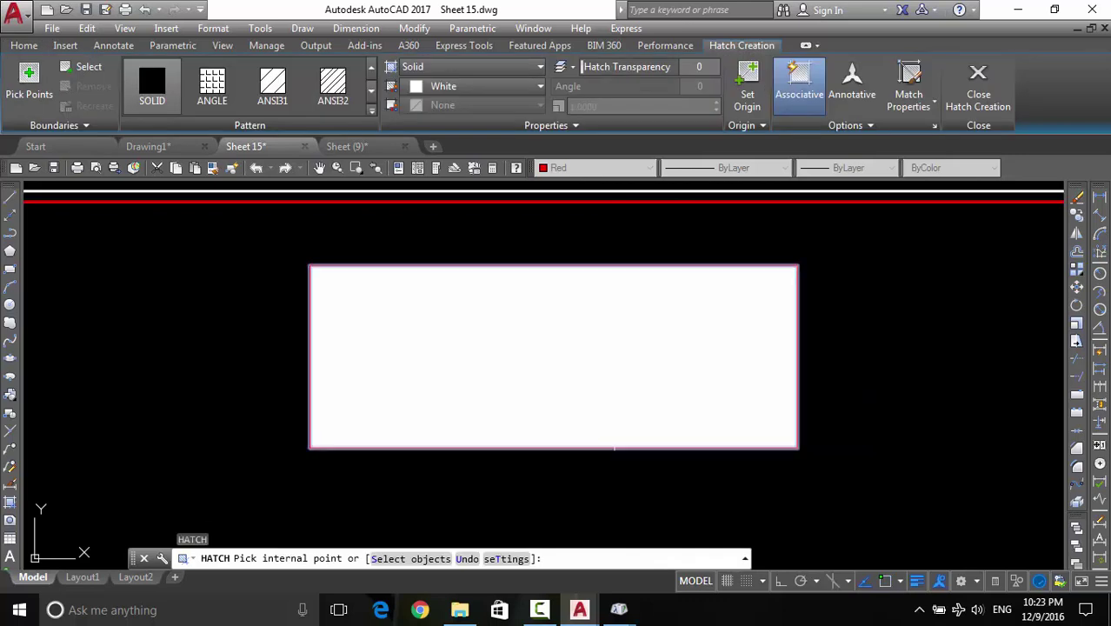
{"action": "left_click", "coordinate": [387, 398]}
{"action": "key", "text": "Return"}
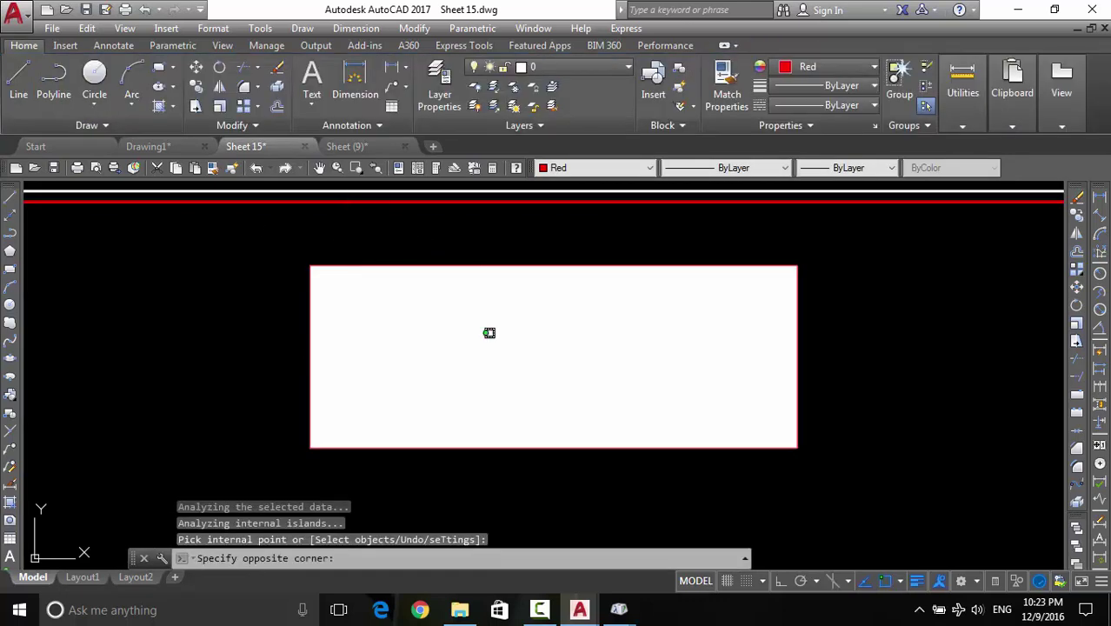
Change the new hatch's pattern to EARTH, after trying ANSI32
{"action": "left_click", "coordinate": [490, 333]}
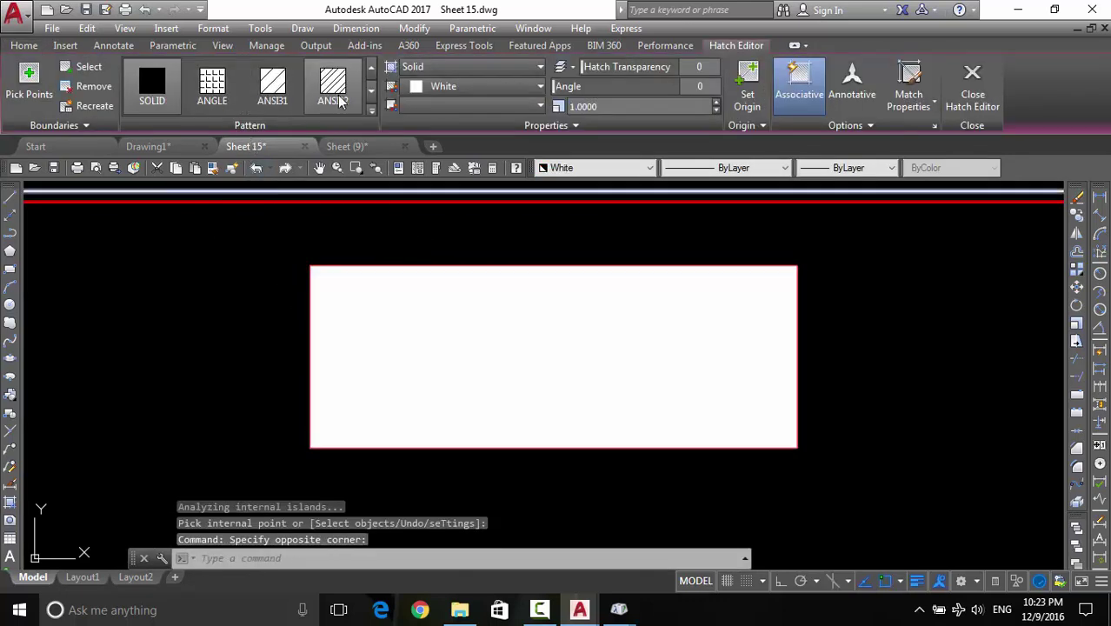
{"action": "left_click", "coordinate": [341, 102]}
{"action": "left_click", "coordinate": [371, 110]}
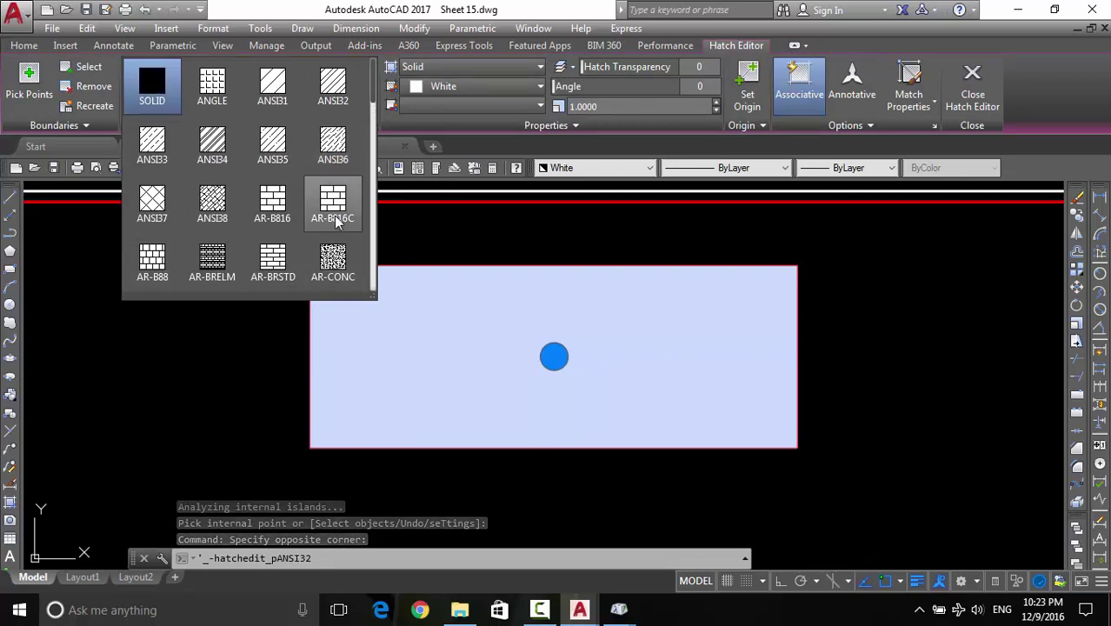
{"action": "scroll", "coordinate": [336, 222], "scroll_direction": "down", "scroll_amount": 3}
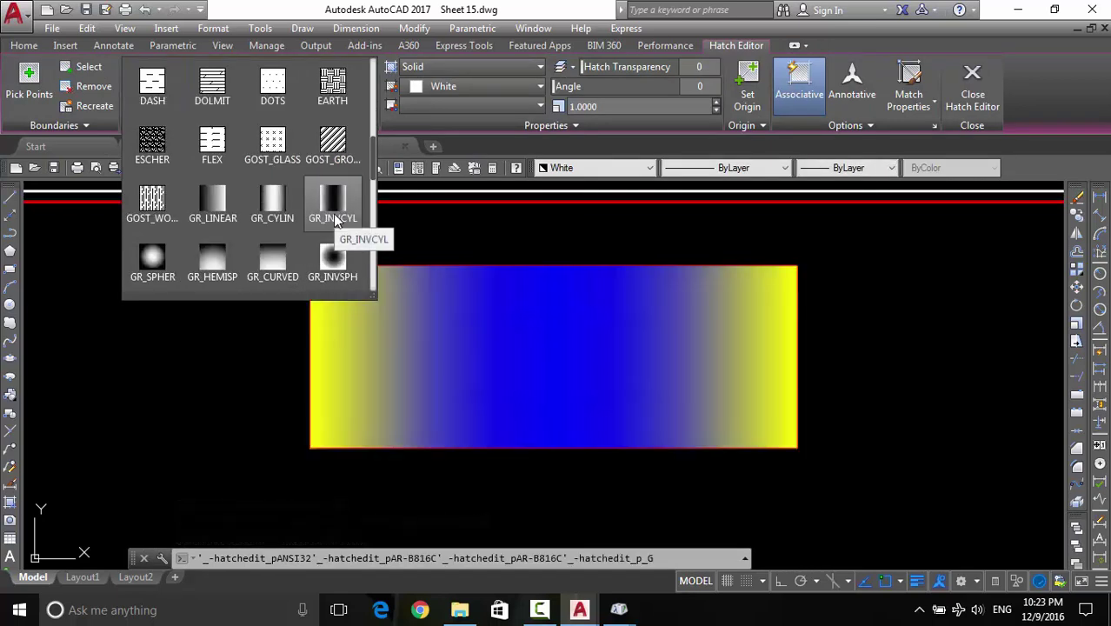
{"action": "left_click", "coordinate": [333, 87]}
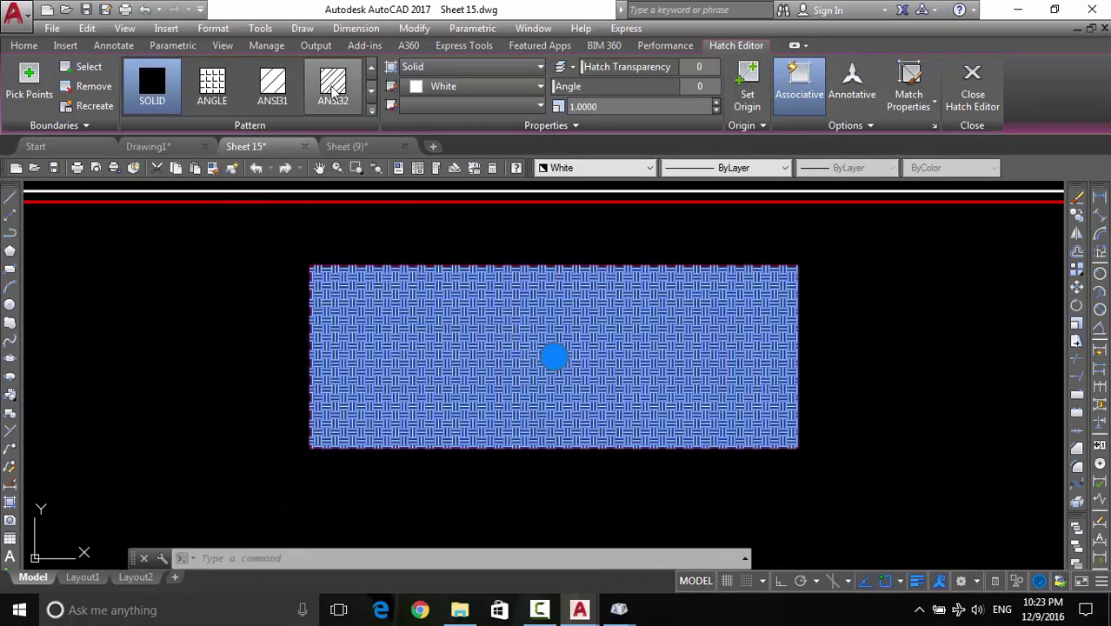
{"action": "scroll", "coordinate": [479, 347], "scroll_direction": "up", "scroll_amount": 2}
{"action": "key", "text": "Escape"}
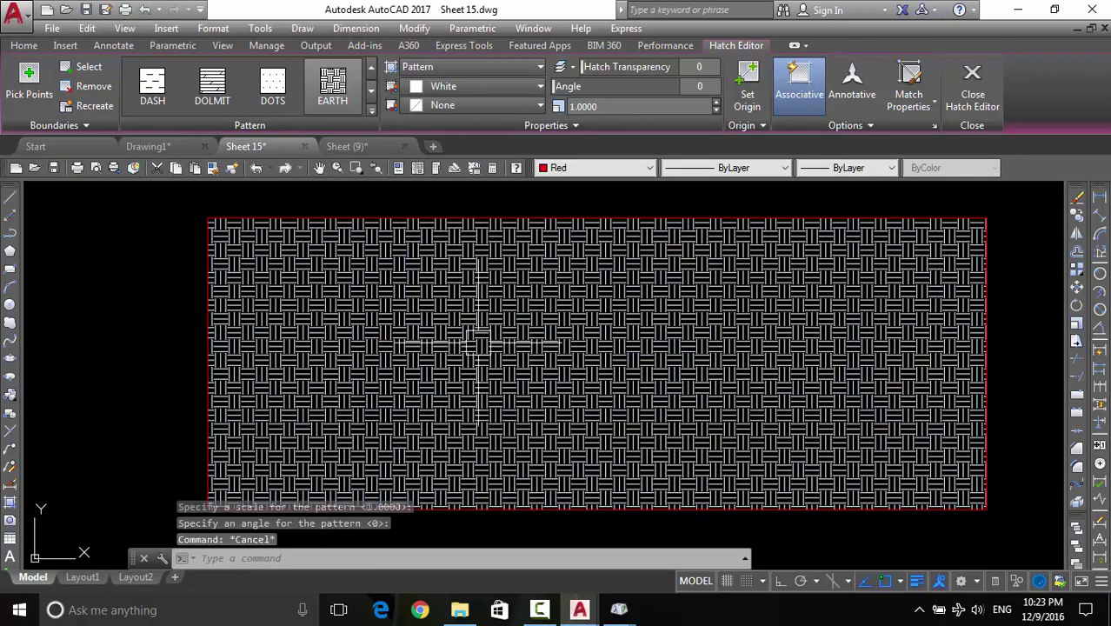
Raise the EARTH hatch scale to 2.9000 and turn on Quick Properties
{"action": "scroll", "coordinate": [693, 333], "scroll_direction": "down", "scroll_amount": 2}
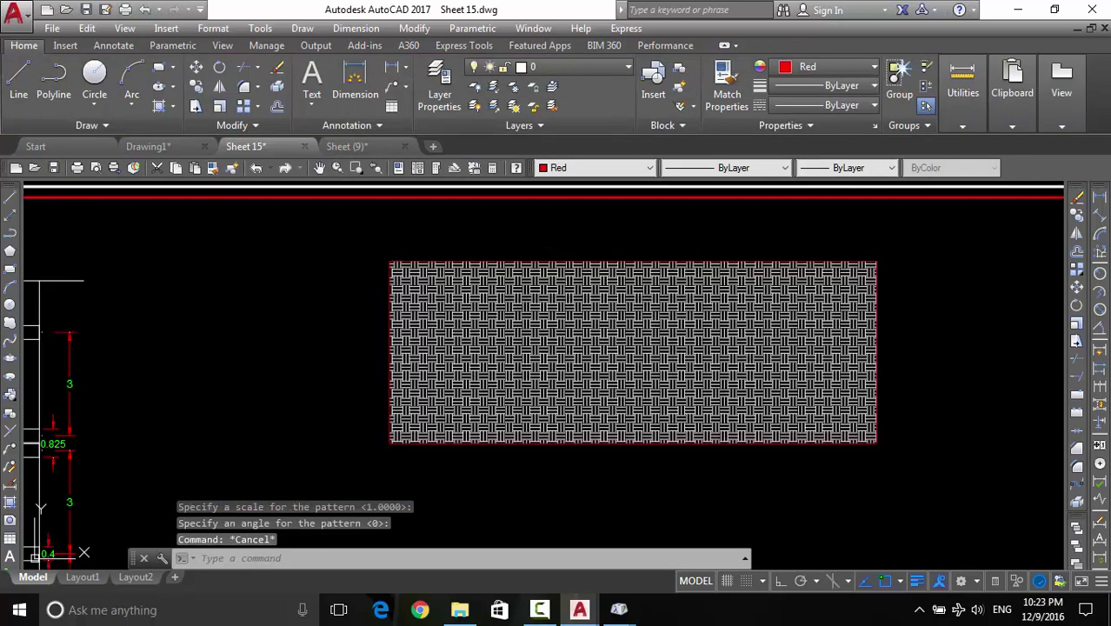
{"action": "left_click", "coordinate": [668, 352]}
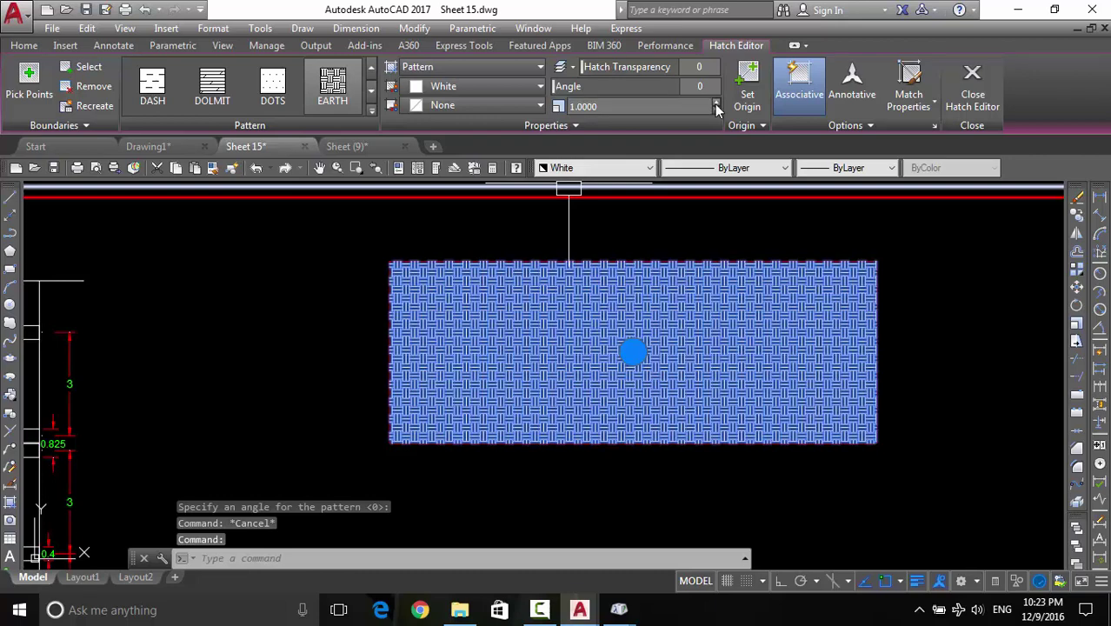
{"action": "left_click", "coordinate": [717, 102]}
{"action": "left_click", "coordinate": [717, 101]}
{"action": "left_click", "coordinate": [718, 102]}
{"action": "left_click", "coordinate": [717, 102]}
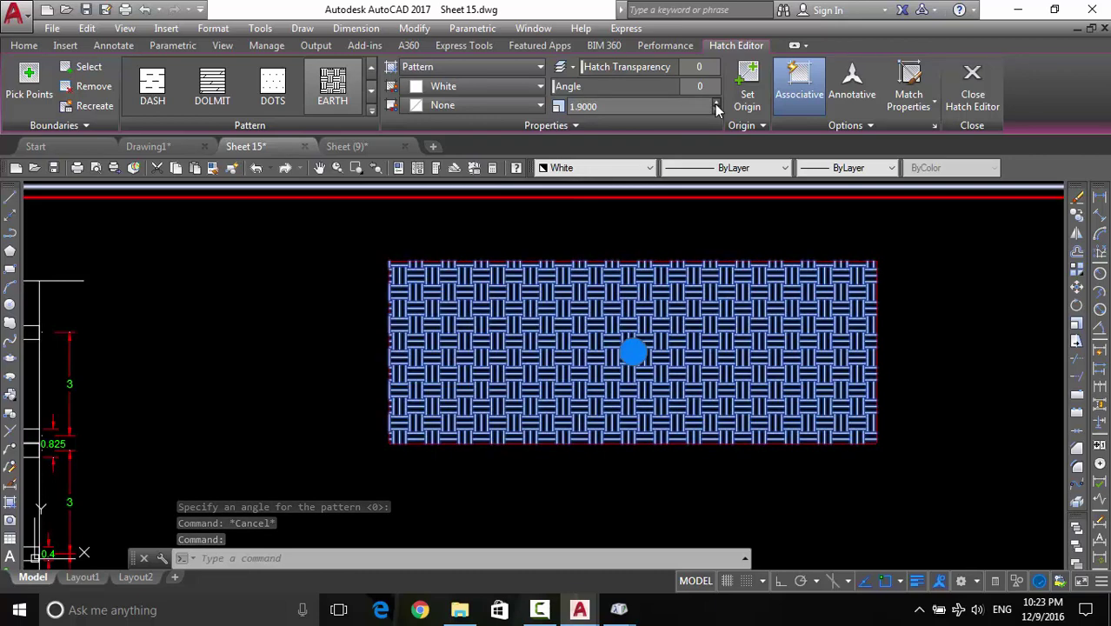
{"action": "left_click", "coordinate": [717, 105]}
{"action": "left_click", "coordinate": [717, 104]}
{"action": "left_click", "coordinate": [718, 105]}
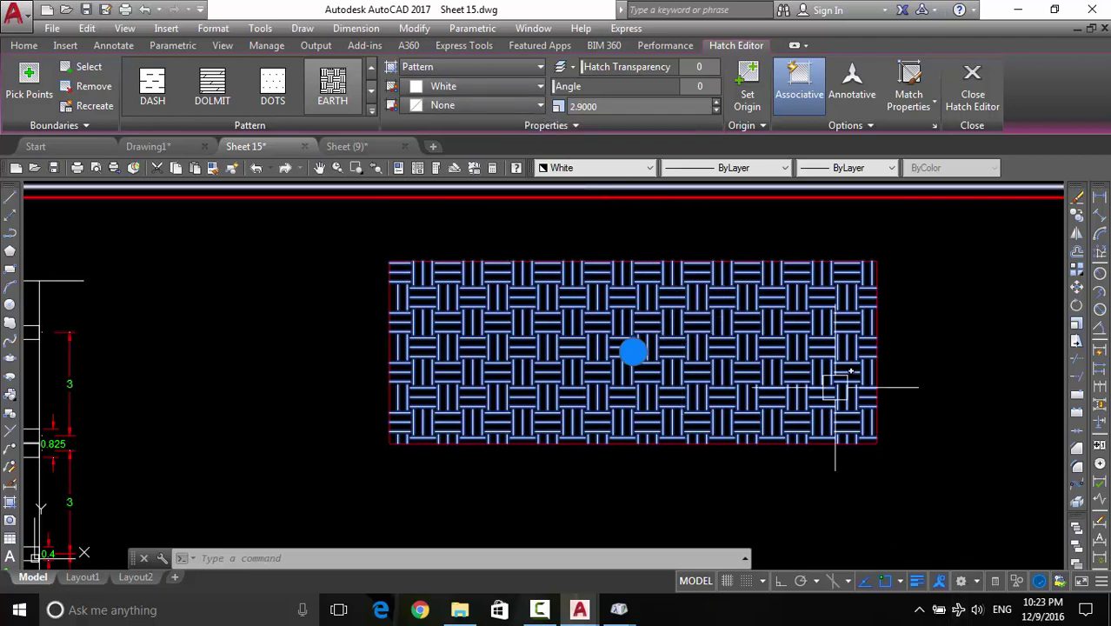
{"action": "left_click", "coordinate": [995, 581]}
Set the EARTH hatch colour to Color 26 in the Select Color dialog
{"action": "left_click", "coordinate": [975, 414]}
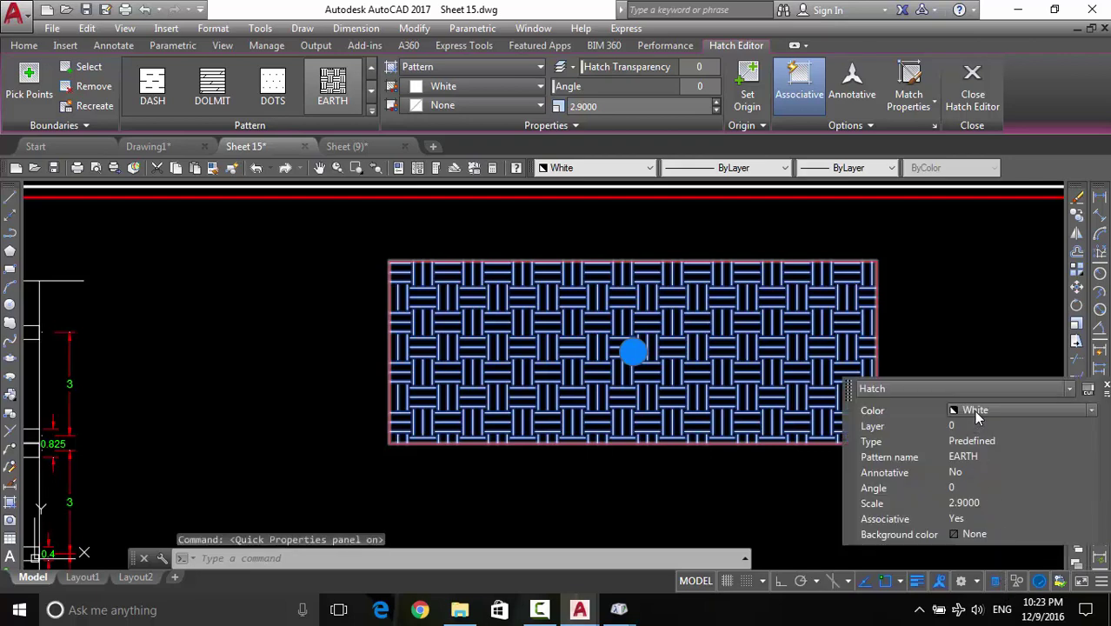
{"action": "left_click", "coordinate": [974, 410]}
{"action": "left_click", "coordinate": [969, 559]}
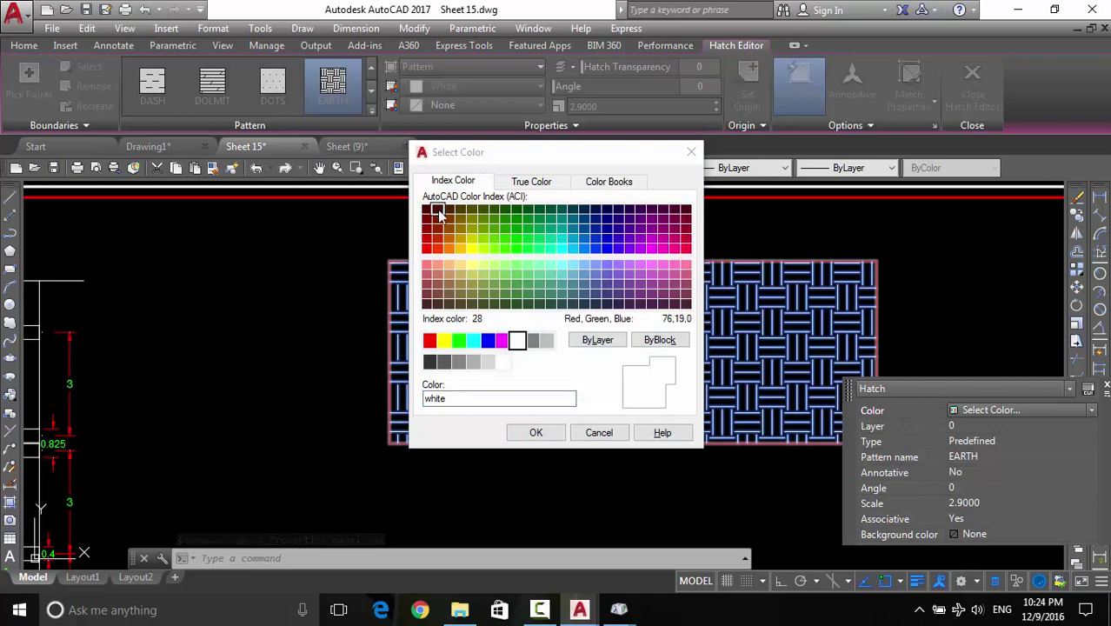
{"action": "left_click", "coordinate": [438, 218]}
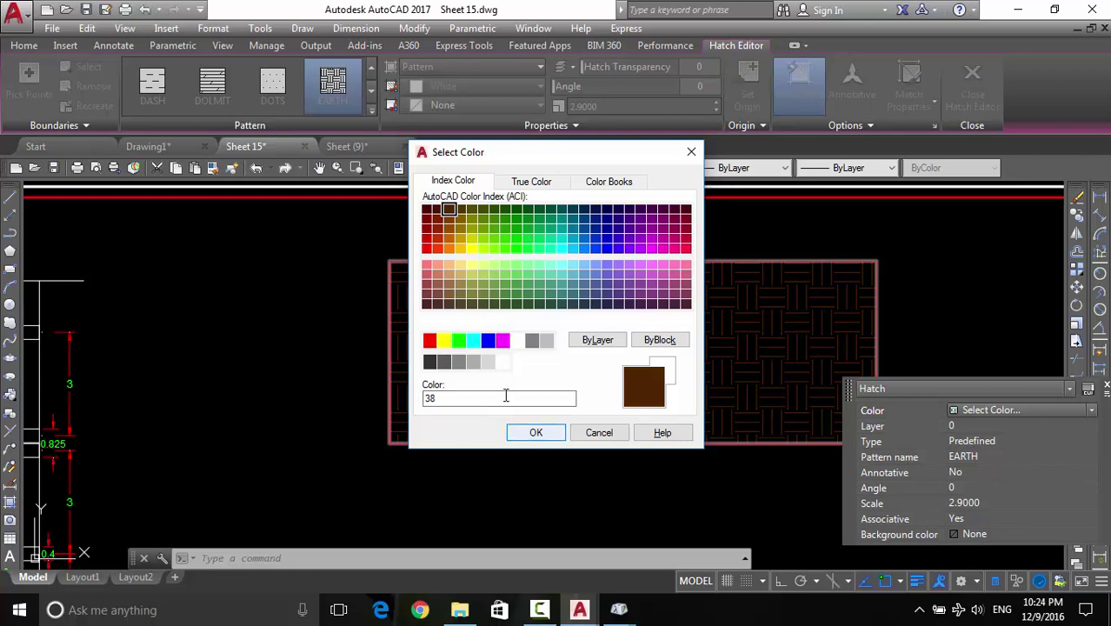
{"action": "left_click", "coordinate": [536, 433]}
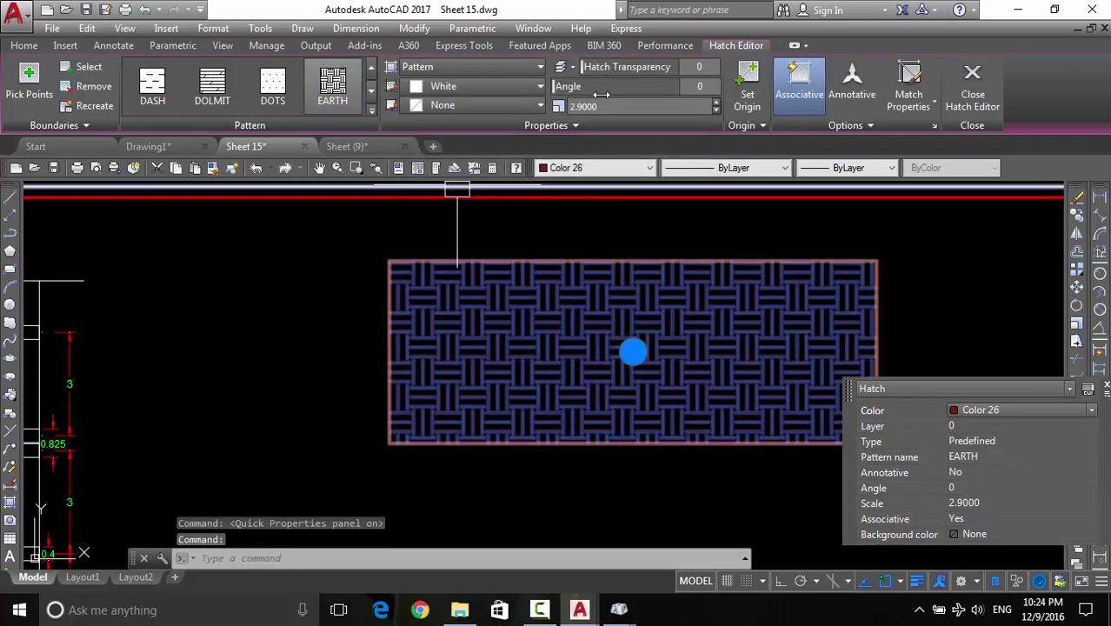
Rotate the EARTH hatch pattern to a 45 degree angle
{"action": "left_click", "coordinate": [977, 487]}
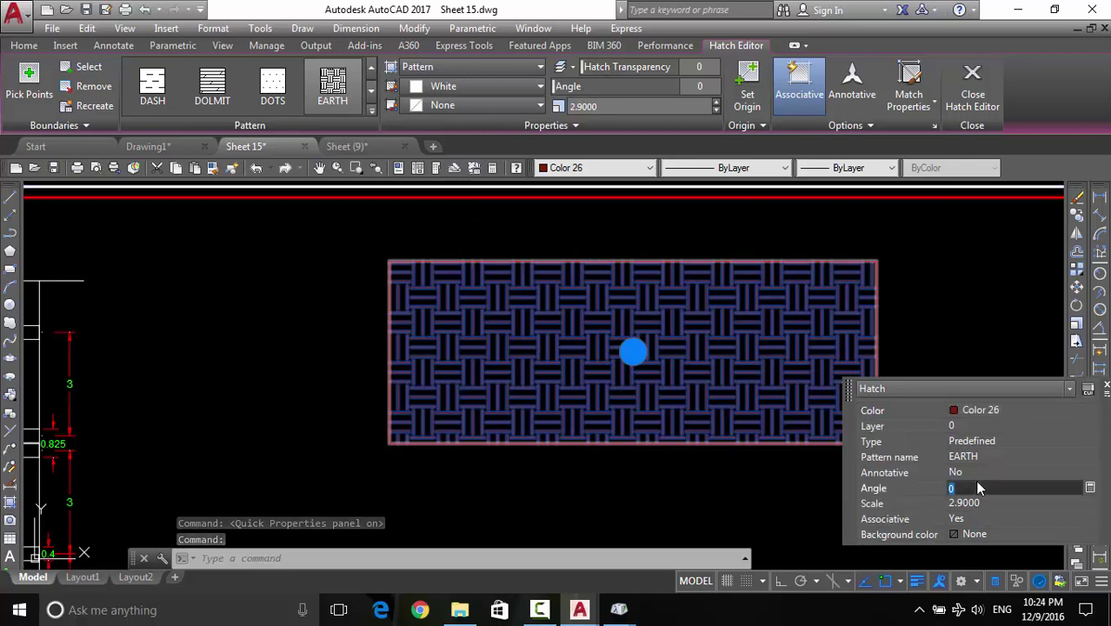
{"action": "type", "text": "45"}
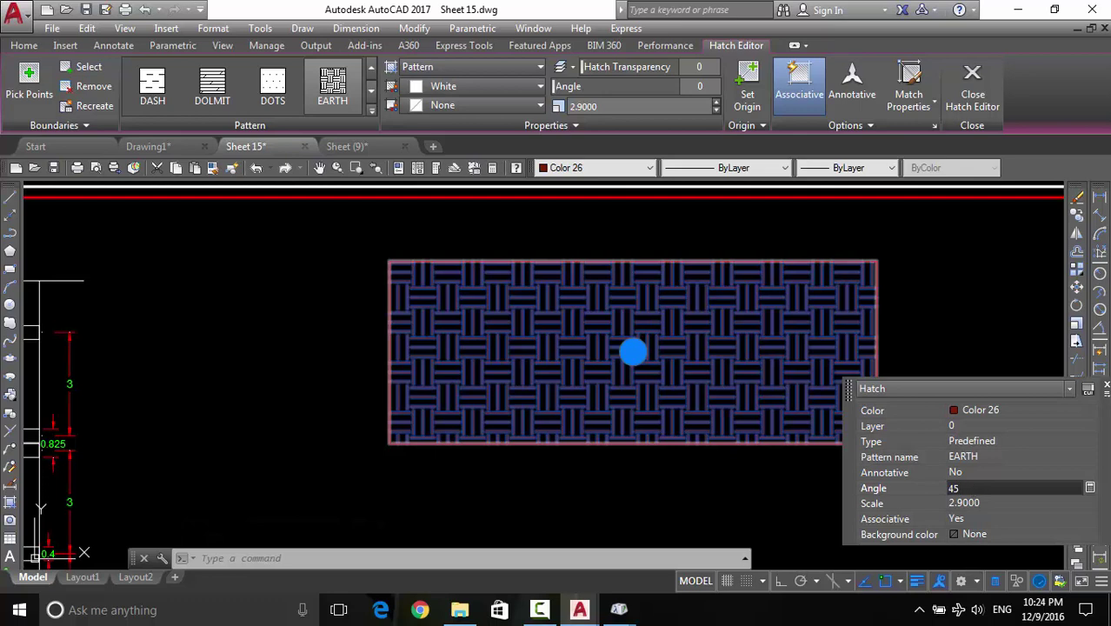
{"action": "key", "text": "Return"}
{"action": "left_click", "coordinate": [806, 521]}
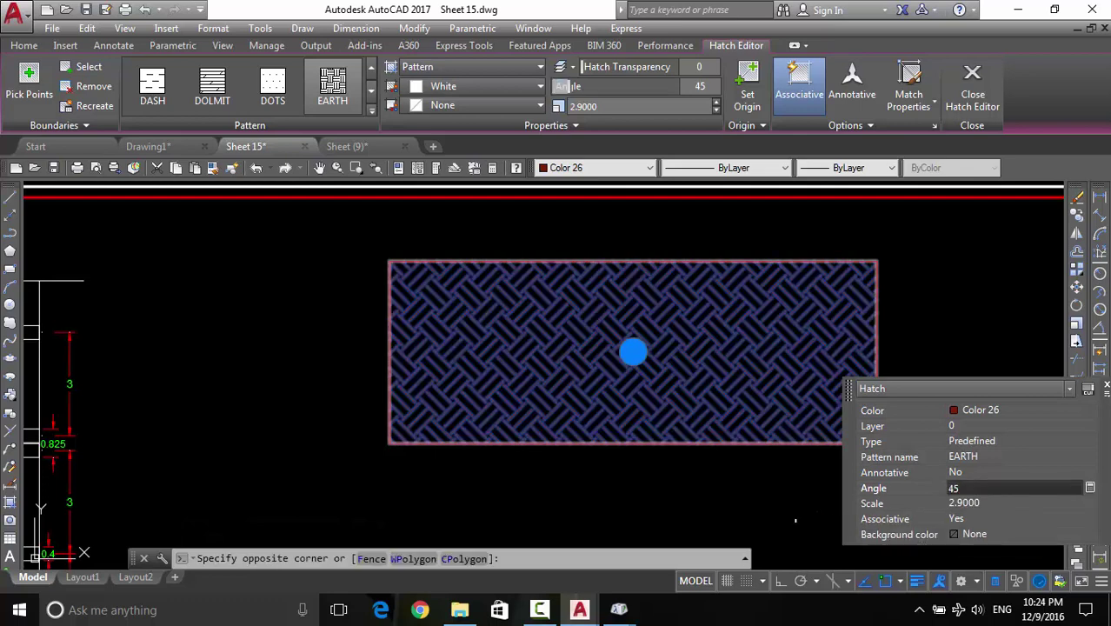
{"action": "key", "text": "Escape"}
{"action": "key", "text": "Escape"}
{"action": "left_click", "coordinate": [687, 368]}
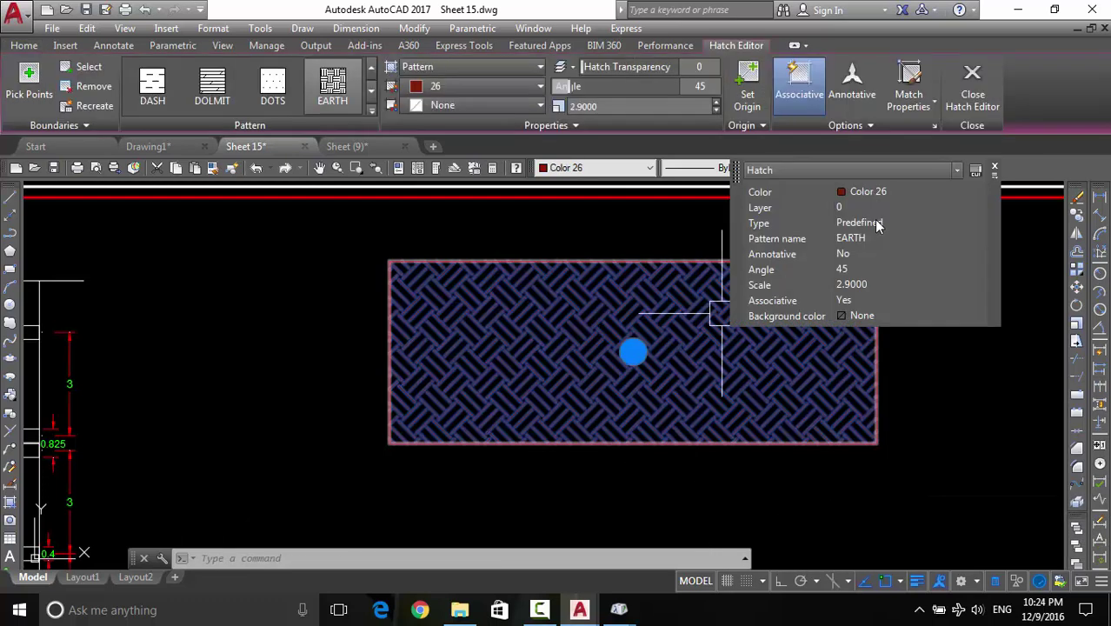
{"action": "left_click", "coordinate": [879, 285]}
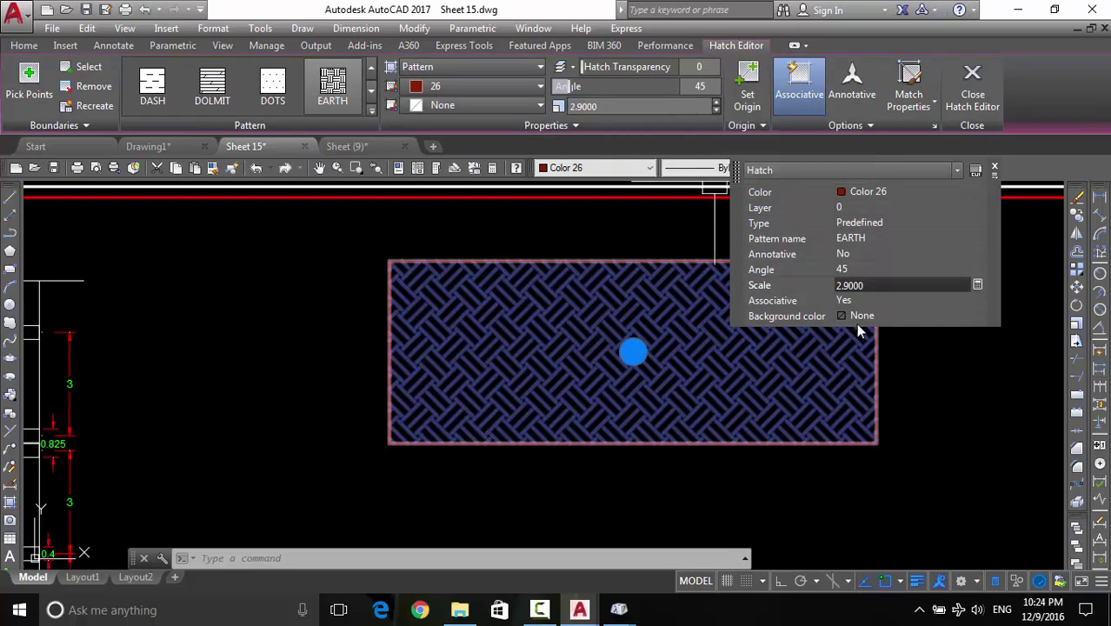
{"action": "left_click", "coordinate": [913, 316]}
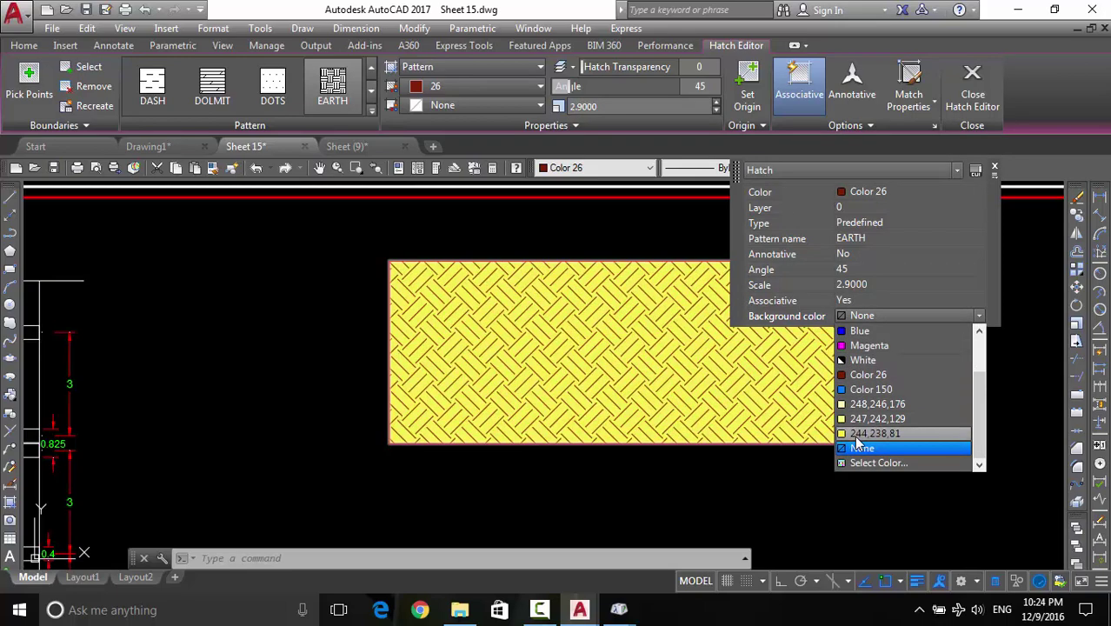
Give the hatch a yellow 244,238,81 background colour
{"action": "left_click", "coordinate": [875, 433]}
{"action": "left_click", "coordinate": [810, 490]}
{"action": "key", "text": "Escape"}
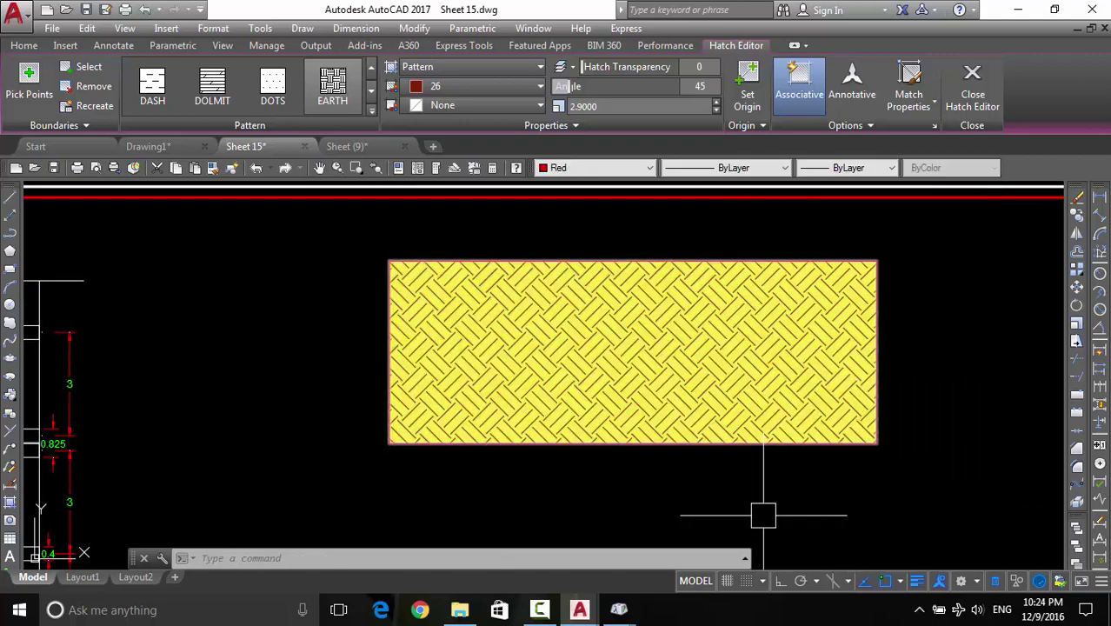
{"action": "scroll", "coordinate": [627, 472], "scroll_direction": "up", "scroll_amount": 5}
{"action": "scroll", "coordinate": [604, 365], "scroll_direction": "up", "scroll_amount": 3}
{"action": "scroll", "coordinate": [619, 372], "scroll_direction": "up", "scroll_amount": 2}
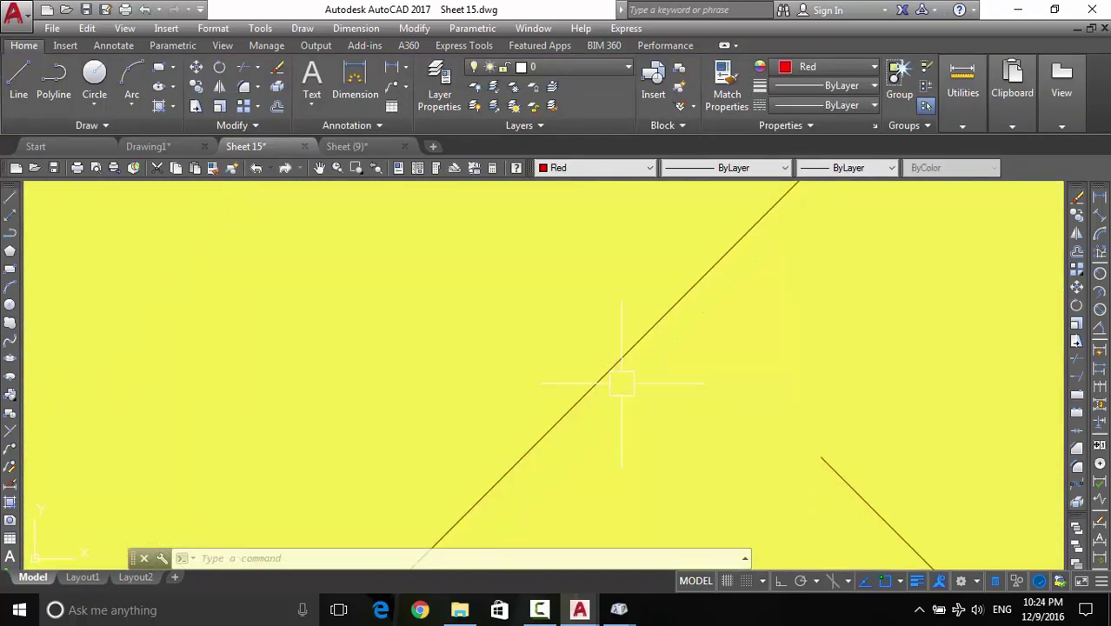
{"action": "scroll", "coordinate": [718, 379], "scroll_direction": "down", "scroll_amount": 8}
Change the hatch line colour to Blue
{"action": "left_click", "coordinate": [721, 386]}
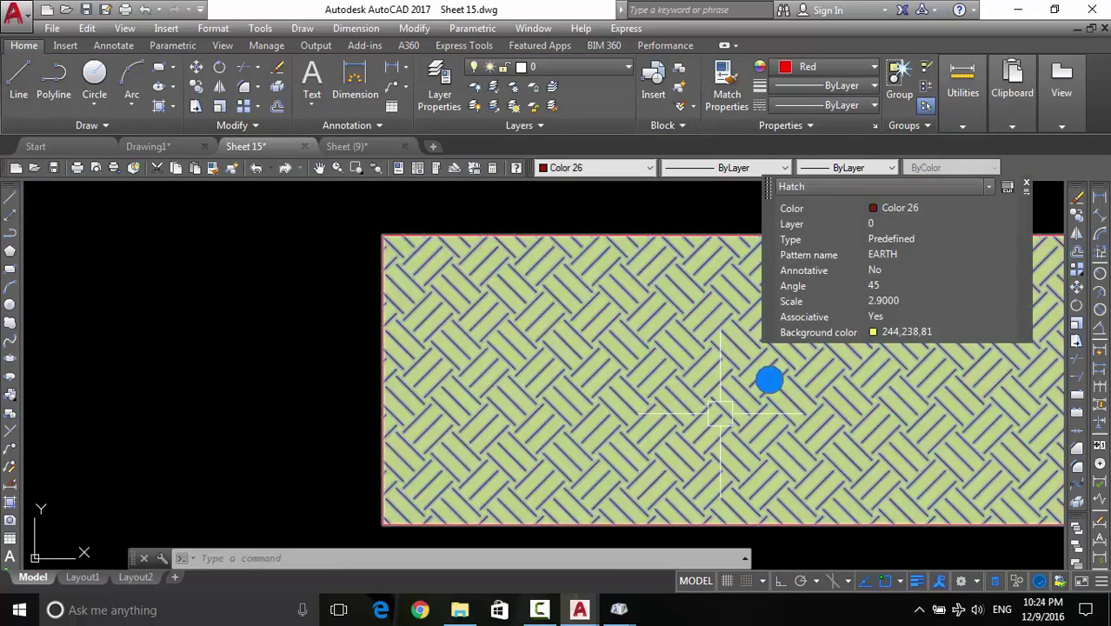
{"action": "left_click", "coordinate": [898, 207]}
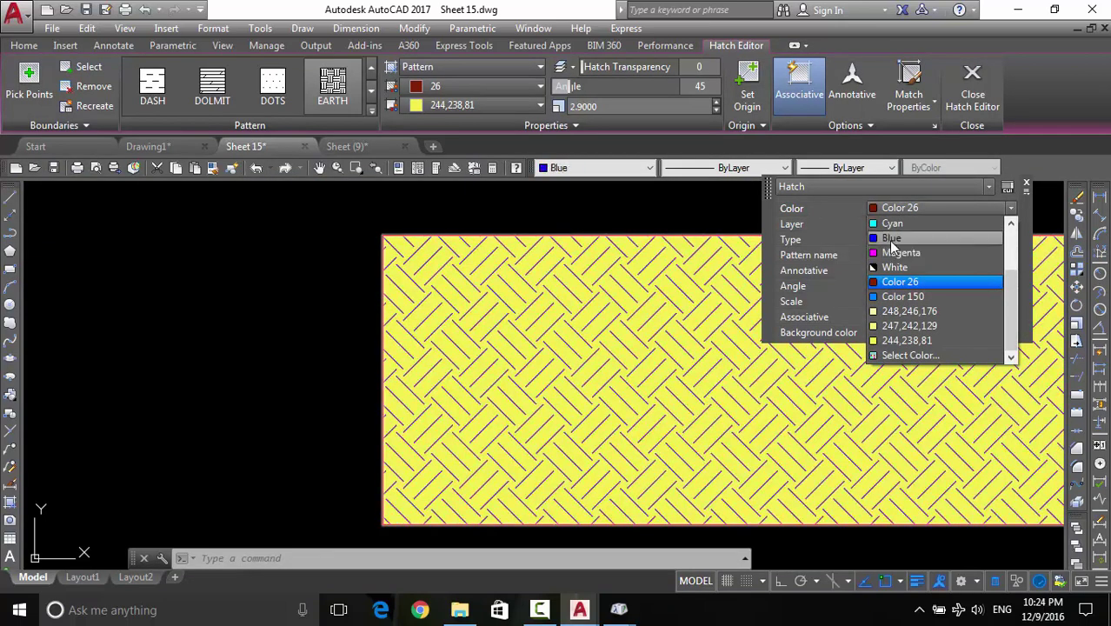
{"action": "left_click", "coordinate": [891, 238]}
{"action": "key", "text": "Escape"}
{"action": "scroll", "coordinate": [605, 348], "scroll_direction": "up", "scroll_amount": 3}
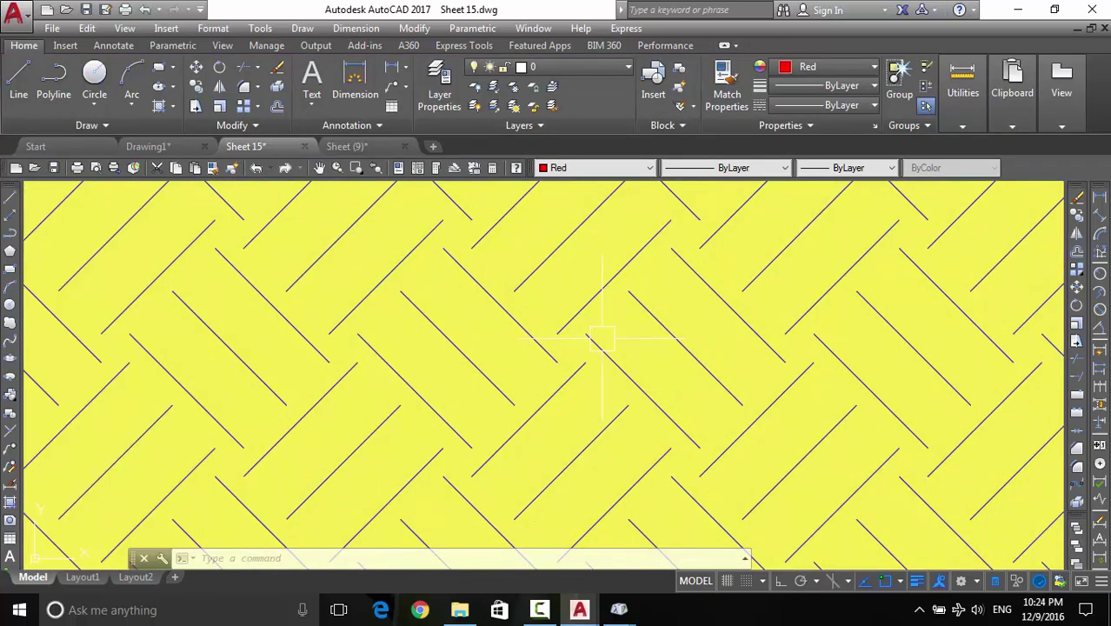
Set the hatch background colour to White
{"action": "left_click", "coordinate": [632, 311]}
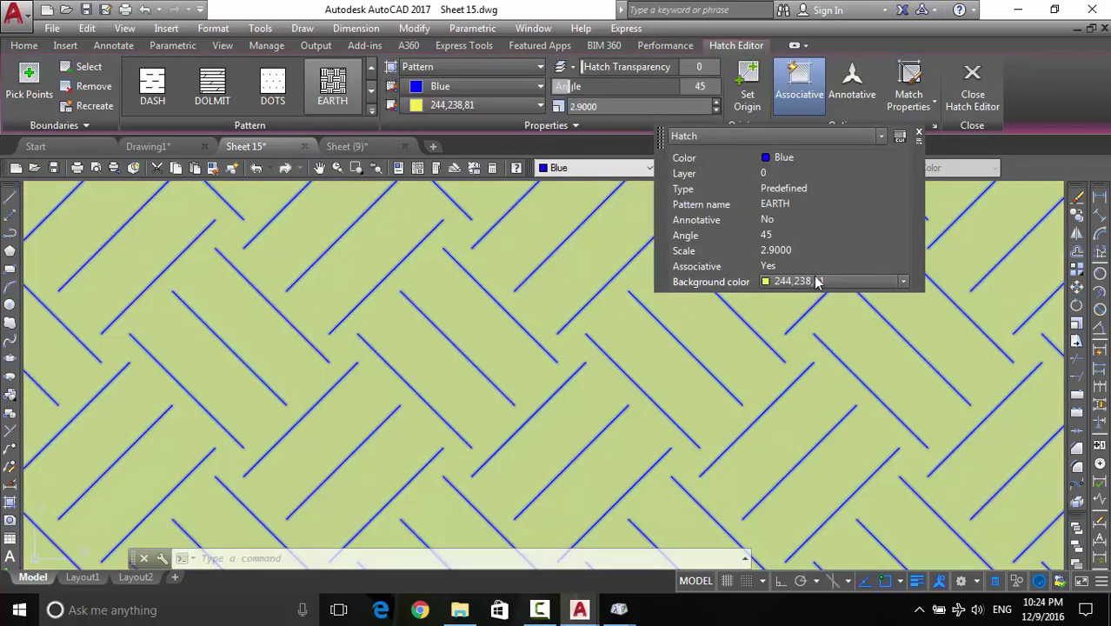
{"action": "left_click", "coordinate": [818, 281]}
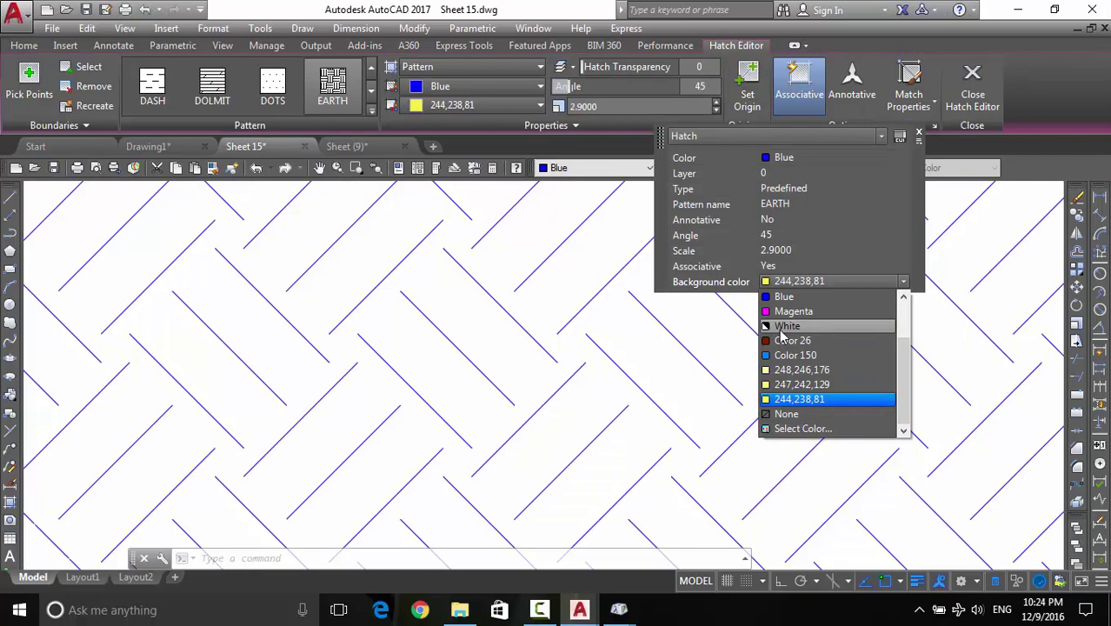
{"action": "left_click", "coordinate": [782, 337]}
{"action": "key", "text": "Escape"}
{"action": "scroll", "coordinate": [781, 330], "scroll_direction": "down", "scroll_amount": 3}
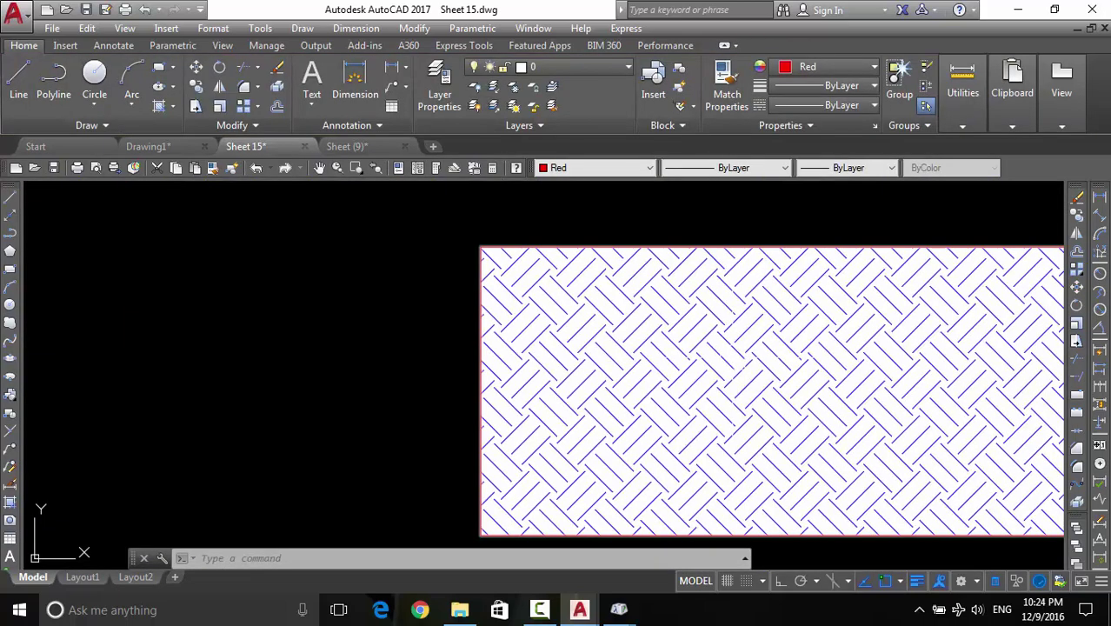
{"action": "scroll", "coordinate": [602, 380], "scroll_direction": "down", "scroll_amount": 5}
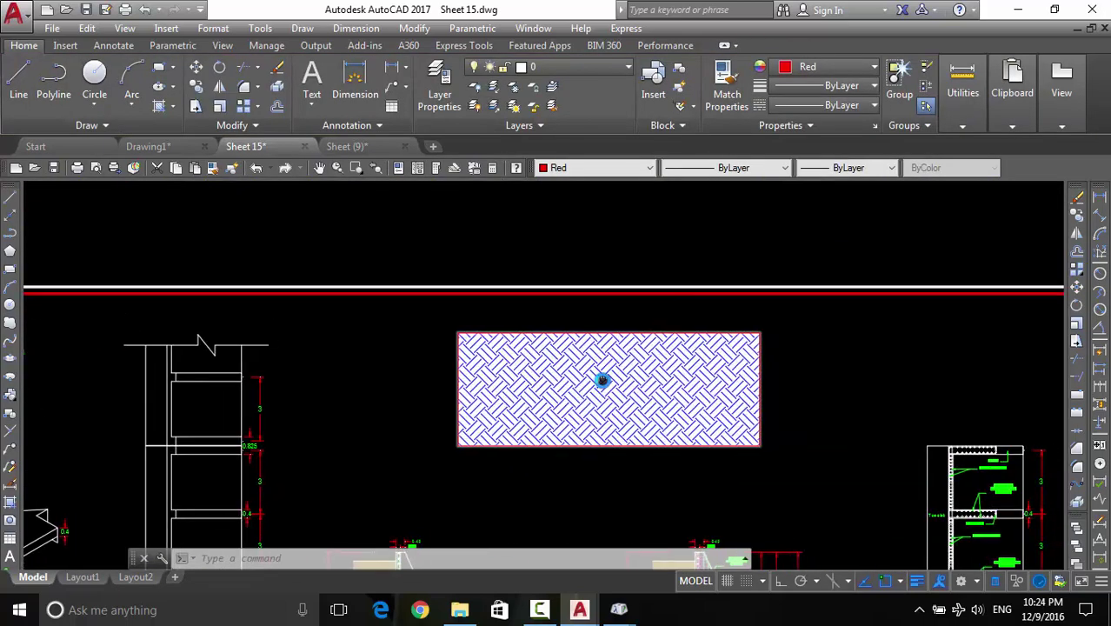
{"action": "scroll", "coordinate": [601, 380], "scroll_direction": "up", "scroll_amount": 4}
{"action": "scroll", "coordinate": [602, 380], "scroll_direction": "up", "scroll_amount": 3}
{"action": "left_click", "coordinate": [640, 385]}
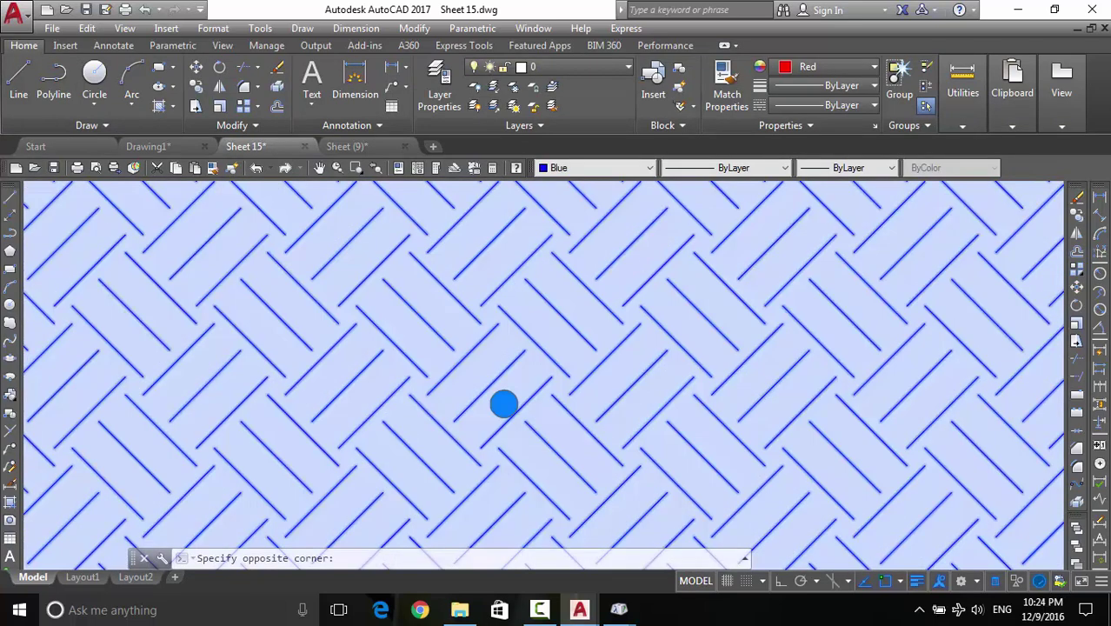
{"action": "key", "text": "Escape"}
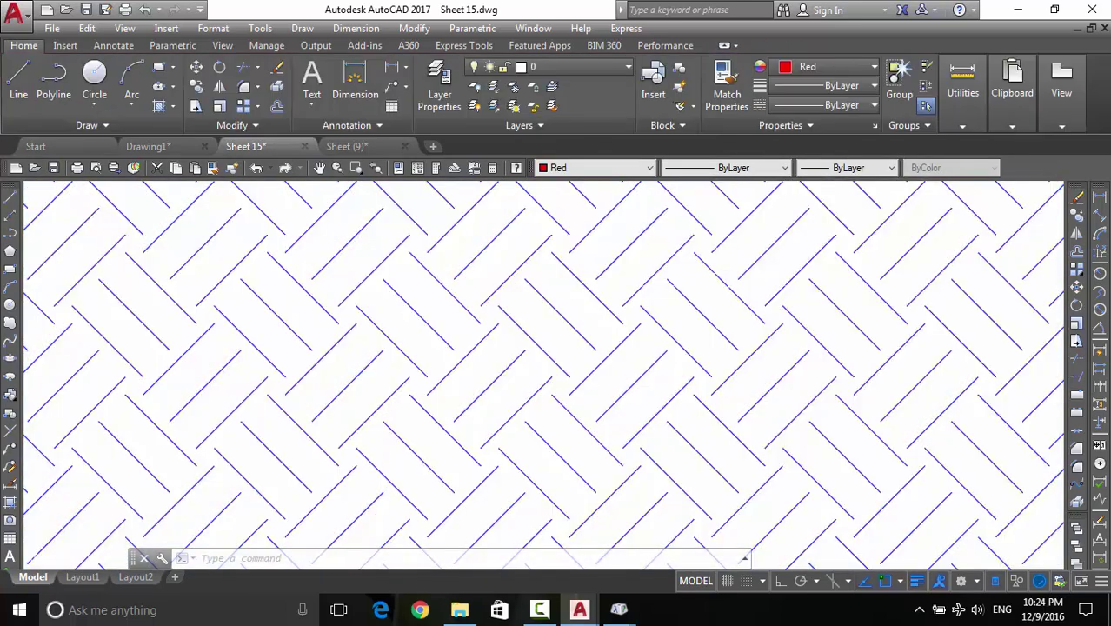
{"action": "scroll", "coordinate": [785, 339], "scroll_direction": "down", "scroll_amount": 2}
{"action": "scroll", "coordinate": [786, 339], "scroll_direction": "down", "scroll_amount": 3}
{"action": "mouse_move", "coordinate": [785, 339]}
{"action": "middle_mouse_down"}
{"action": "mouse_move", "coordinate": [544, 340]}
{"action": "mouse_move", "coordinate": [642, 370]}
{"action": "mouse_move", "coordinate": [557, 243]}
{"action": "middle_mouse_up"}
{"action": "scroll", "coordinate": [609, 348], "scroll_direction": "up", "scroll_amount": 2}
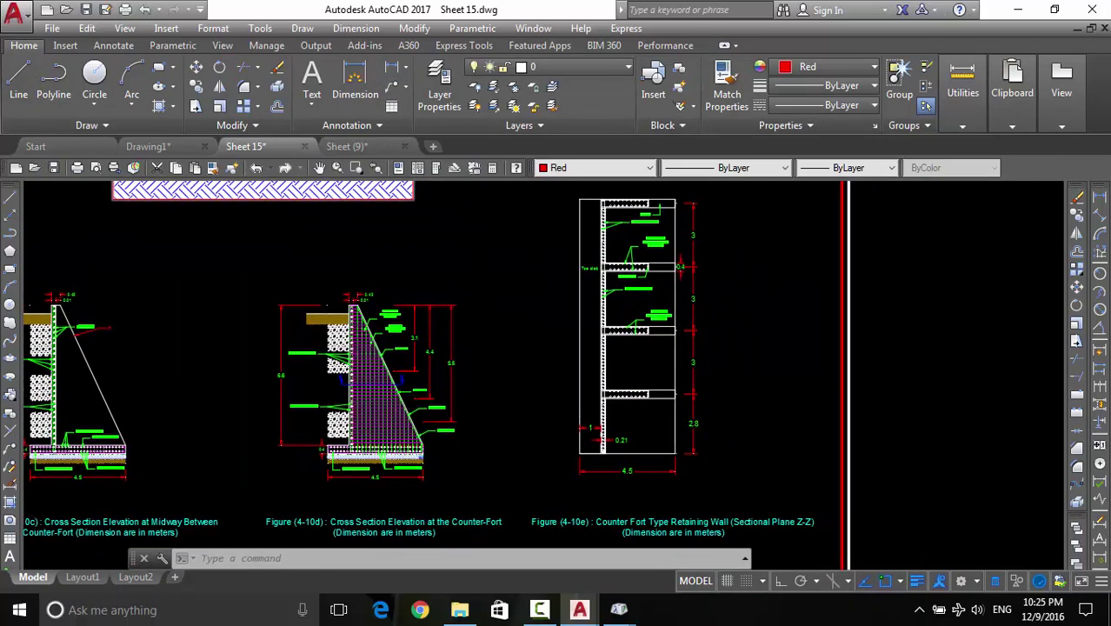
{"action": "scroll", "coordinate": [454, 389], "scroll_direction": "up", "scroll_amount": 5}
{"action": "middle_click_drag", "start_coordinate": [539, 368], "coordinate": [649, 299]}
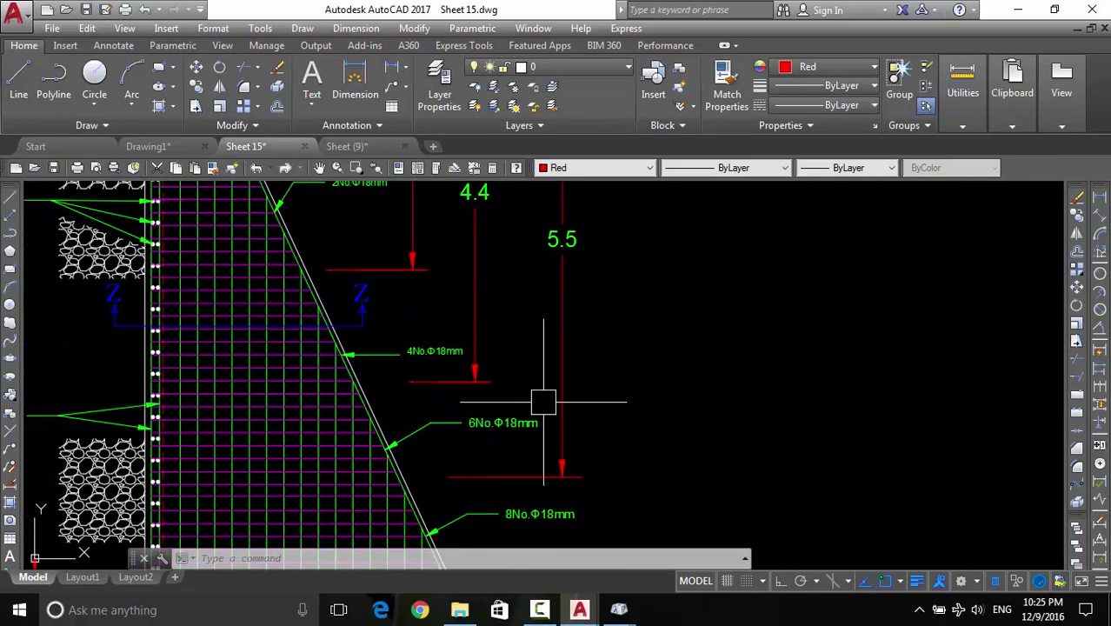
{"action": "middle_click_drag", "start_coordinate": [541, 373], "coordinate": [574, 350]}
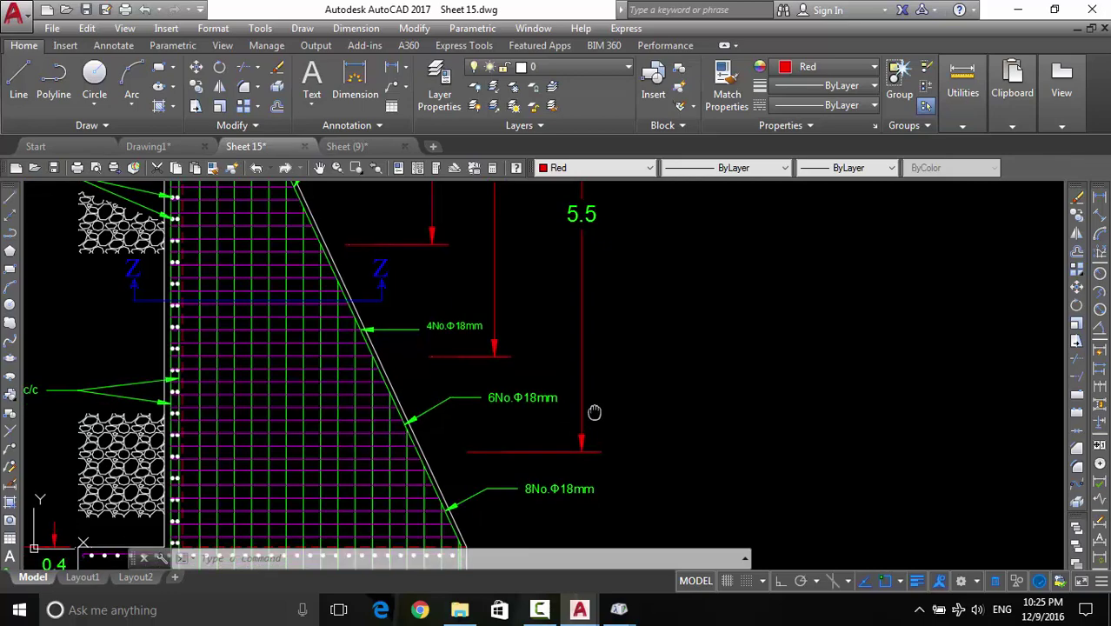
{"action": "mouse_move", "coordinate": [593, 408]}
{"action": "middle_mouse_down"}
{"action": "mouse_move", "coordinate": [437, 343]}
{"action": "mouse_move", "coordinate": [415, 366]}
{"action": "middle_mouse_up"}
{"action": "scroll", "coordinate": [414, 366], "scroll_direction": "down", "scroll_amount": 5}
Switch to Drawing1 and bring the hexagon-in-circle into view
{"action": "scroll", "coordinate": [531, 402], "scroll_direction": "up", "scroll_amount": 5}
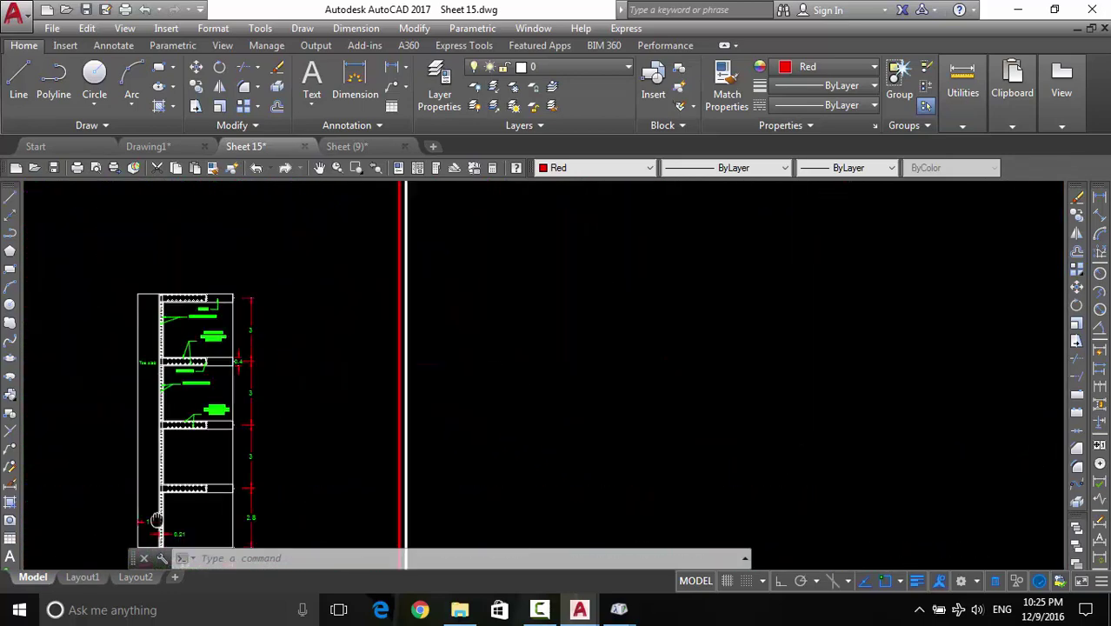
{"action": "middle_click_drag", "start_coordinate": [594, 273], "coordinate": [568, 273]}
{"action": "left_click", "coordinate": [148, 146]}
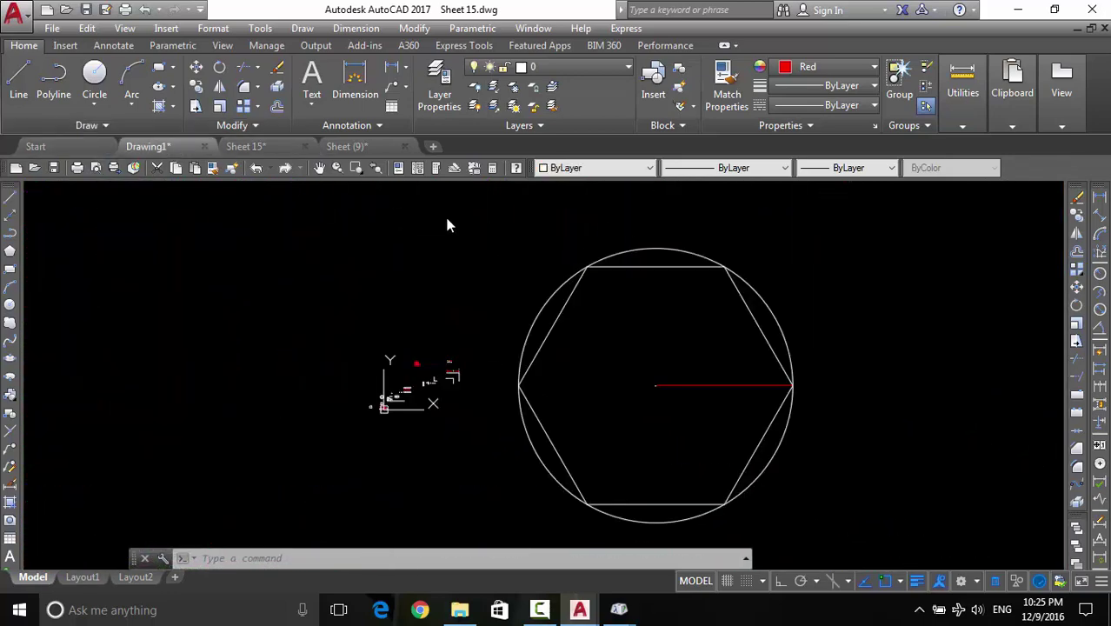
{"action": "scroll", "coordinate": [467, 242], "scroll_direction": "down", "scroll_amount": 5}
{"action": "middle_click_drag", "start_coordinate": [467, 275], "coordinate": [505, 418]}
{"action": "scroll", "coordinate": [506, 419], "scroll_direction": "up", "scroll_amount": 3}
{"action": "scroll", "coordinate": [528, 391], "scroll_direction": "up", "scroll_amount": 5}
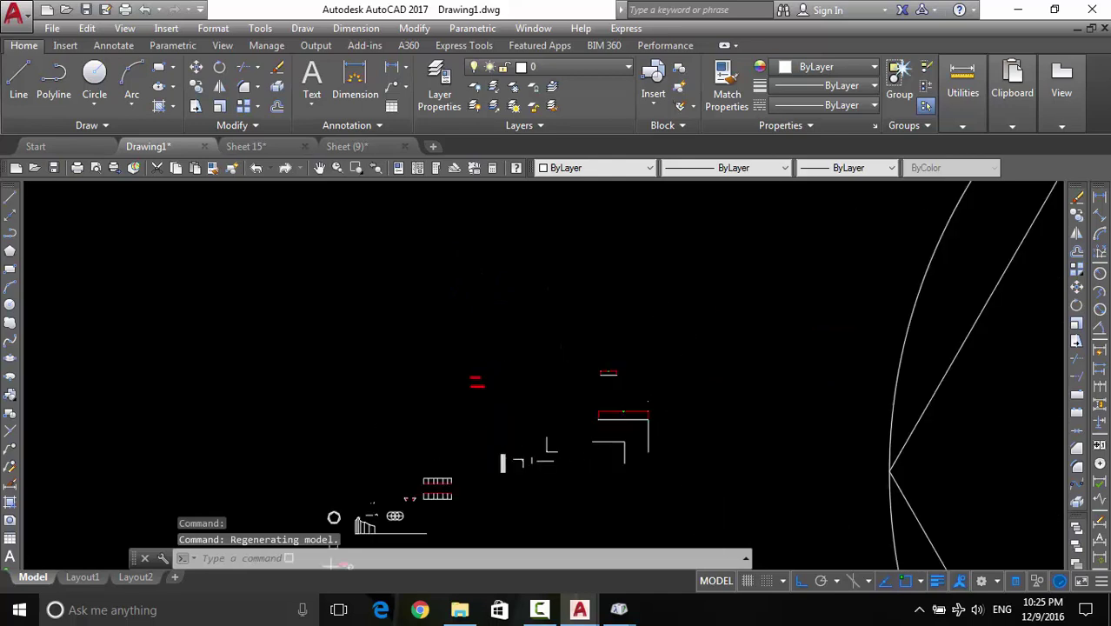
{"action": "scroll", "coordinate": [335, 515], "scroll_direction": "up", "scroll_amount": 3}
{"action": "scroll", "coordinate": [478, 411], "scroll_direction": "up", "scroll_amount": 2}
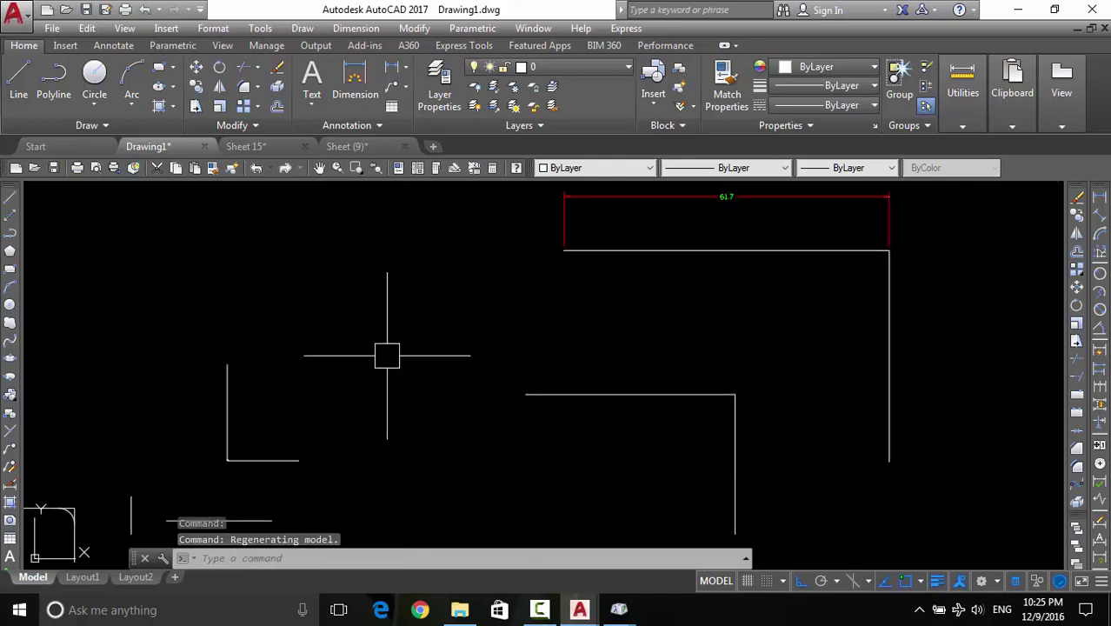
{"action": "left_click", "coordinate": [576, 395]}
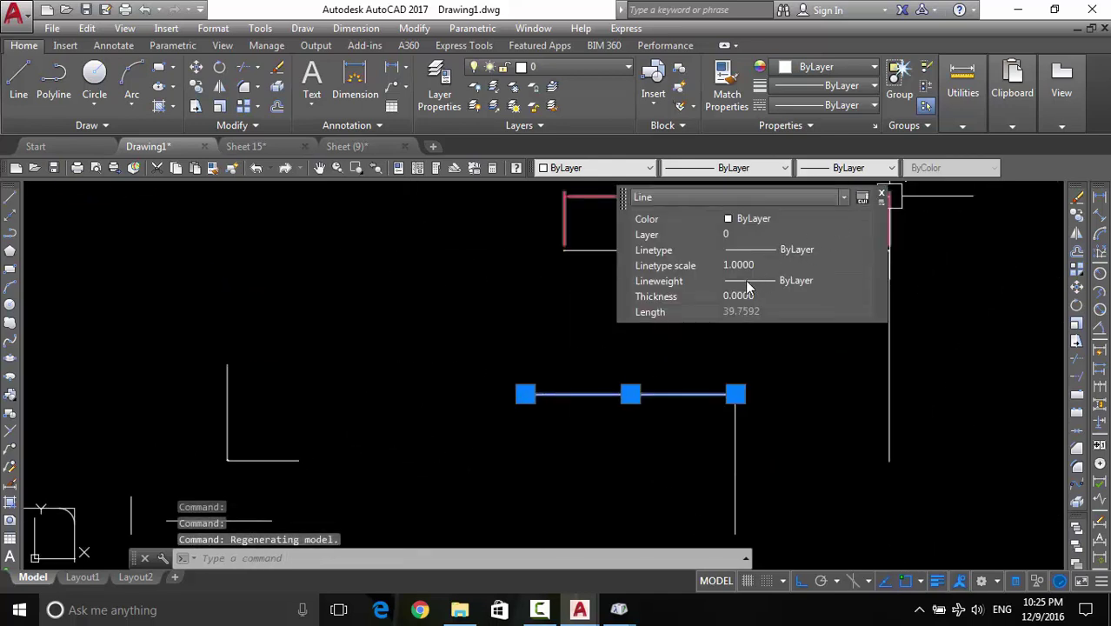
{"action": "middle_click_drag", "start_coordinate": [764, 393], "coordinate": [143, 468]}
{"action": "key", "text": "Escape"}
{"action": "scroll", "coordinate": [602, 378], "scroll_direction": "down", "scroll_amount": 5}
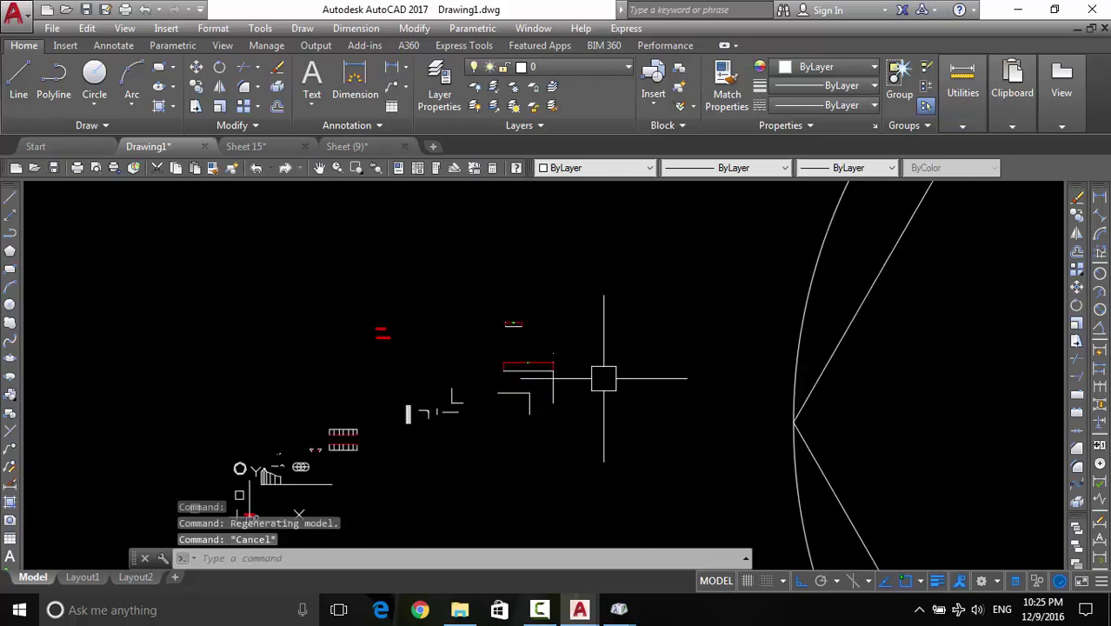
{"action": "scroll", "coordinate": [221, 424], "scroll_direction": "down", "scroll_amount": 3}
{"action": "middle_click_drag", "start_coordinate": [221, 425], "coordinate": [401, 376]}
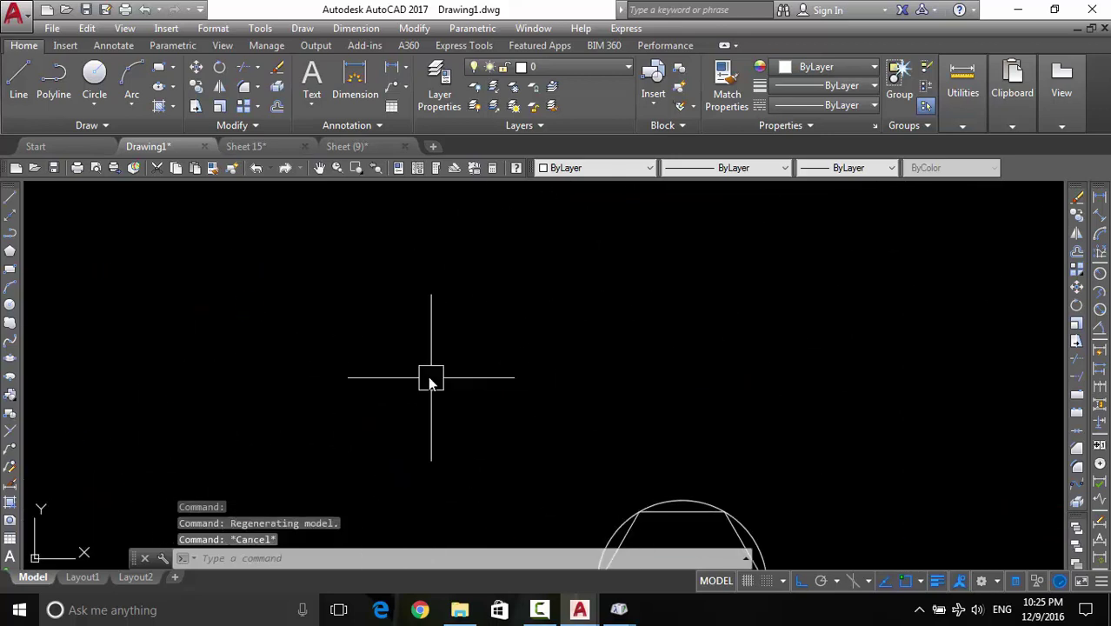
Draw a horizontal line 916.8617 long with L, then select it
{"action": "type", "text": "l"}
{"action": "key", "text": "Return"}
{"action": "left_click", "coordinate": [343, 296]}
{"action": "left_click", "coordinate": [230, 296]}
{"action": "key", "text": "Return"}
{"action": "scroll", "coordinate": [293, 299], "scroll_direction": "up", "scroll_amount": 2}
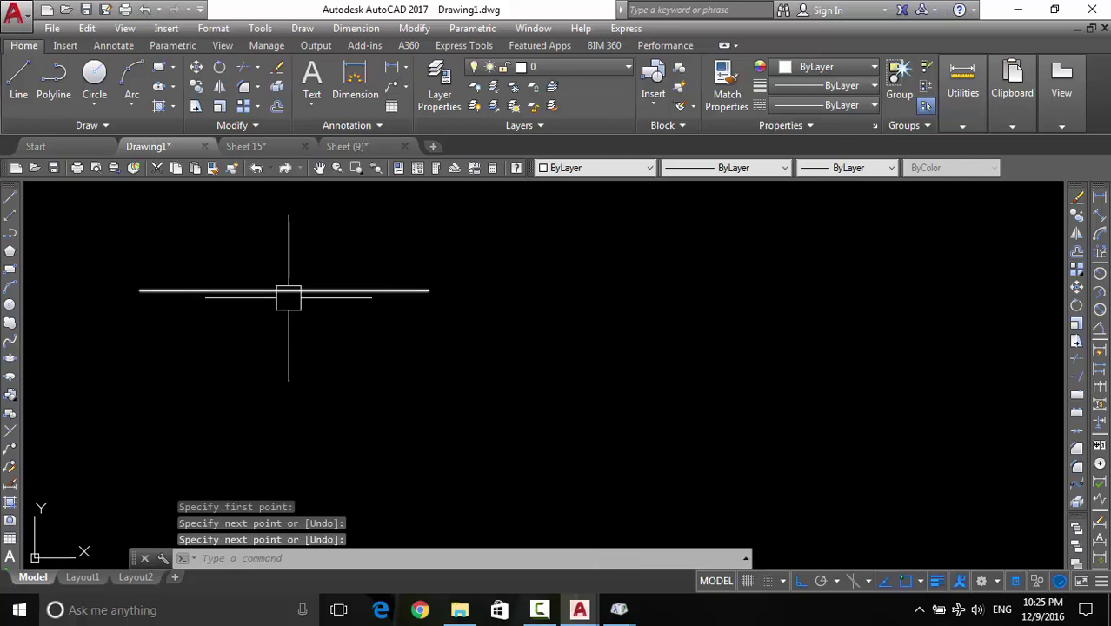
{"action": "left_click", "coordinate": [285, 290]}
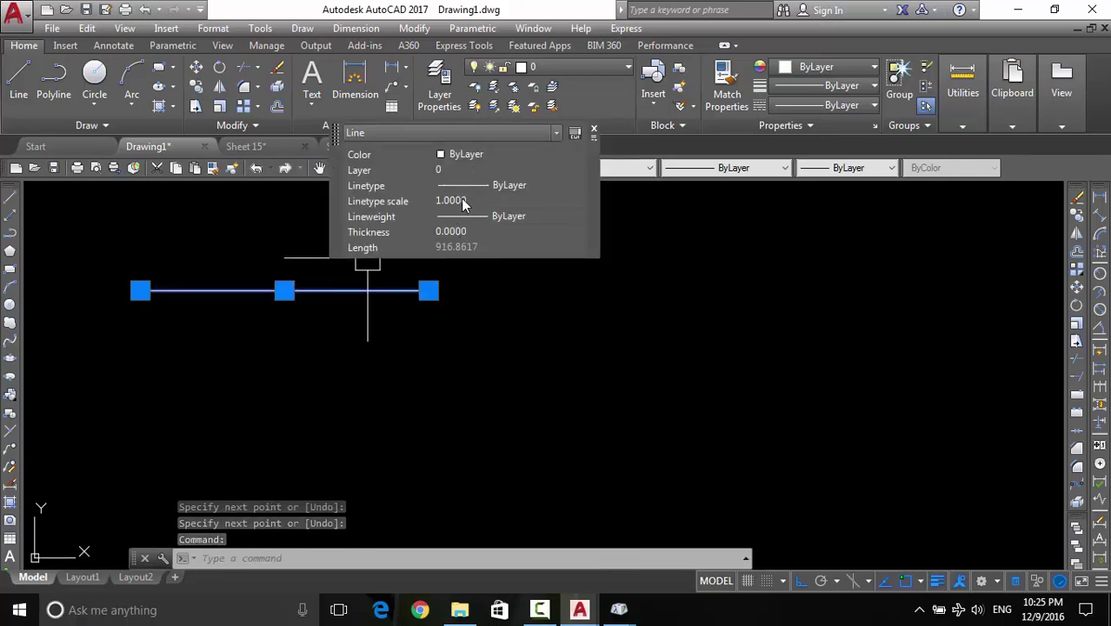
Add Plot style and Thickness to the line Quick Properties, then apply and close the customization
{"action": "left_click", "coordinate": [576, 137]}
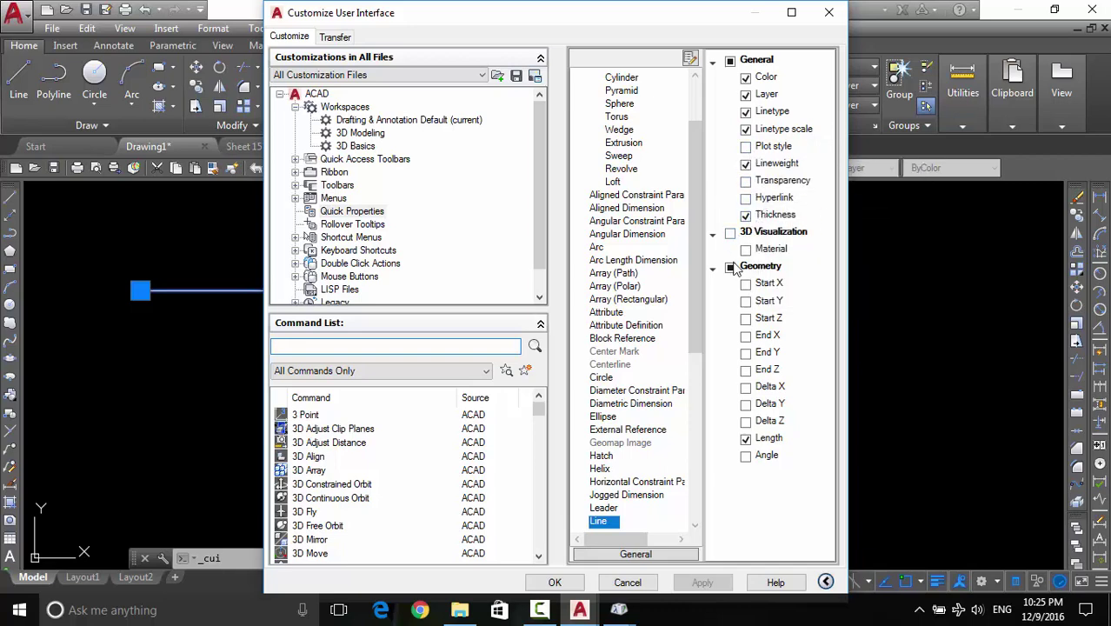
{"action": "left_click", "coordinate": [747, 217]}
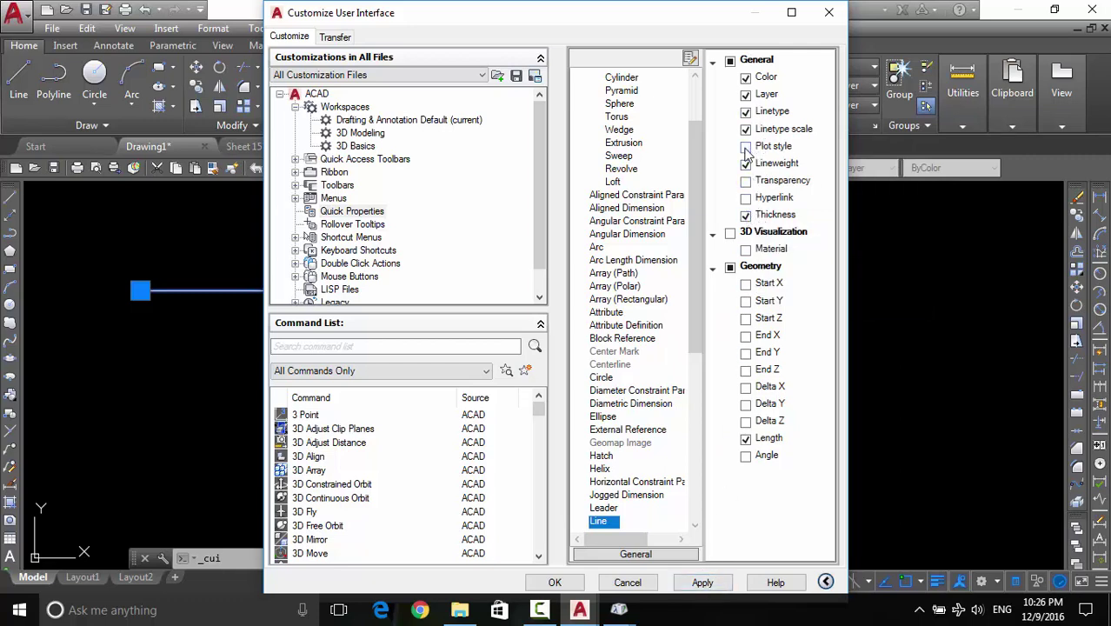
{"action": "left_click", "coordinate": [703, 583]}
{"action": "left_click", "coordinate": [555, 584]}
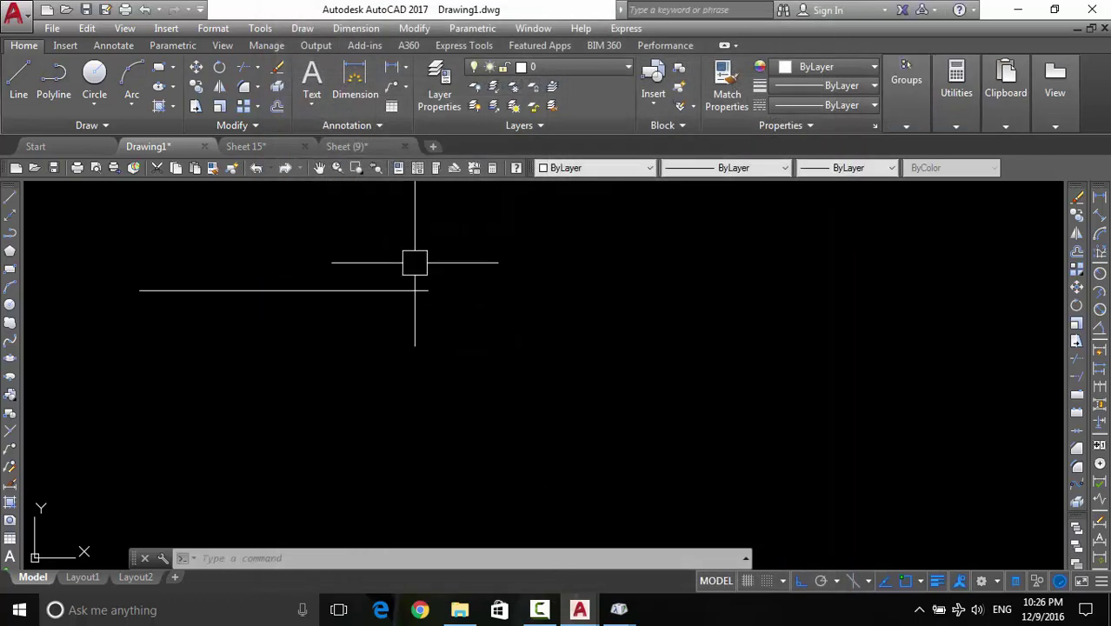
Uncheck Plot style in the line's Quick Properties customization, apply it, and clear the line selection
{"action": "left_click", "coordinate": [370, 282]}
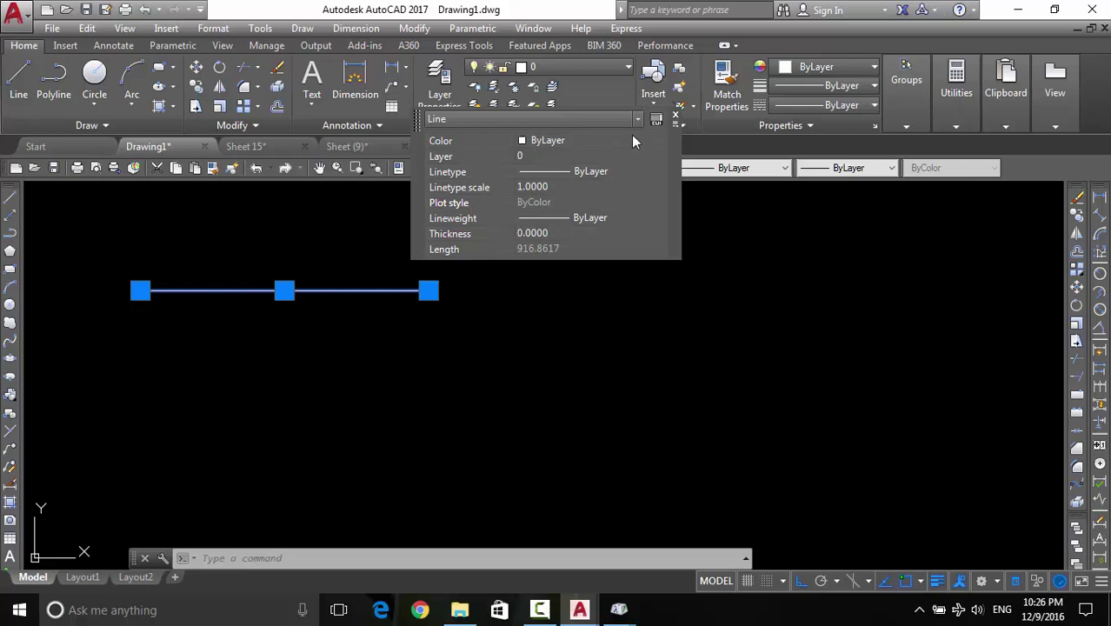
{"action": "left_click", "coordinate": [656, 121]}
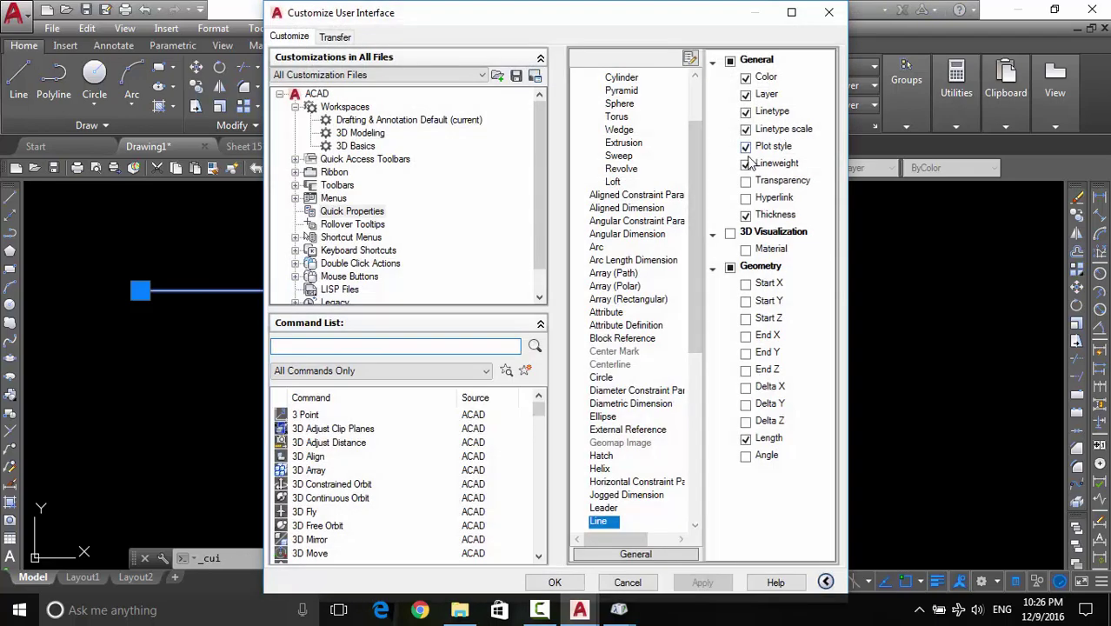
{"action": "left_click", "coordinate": [756, 149]}
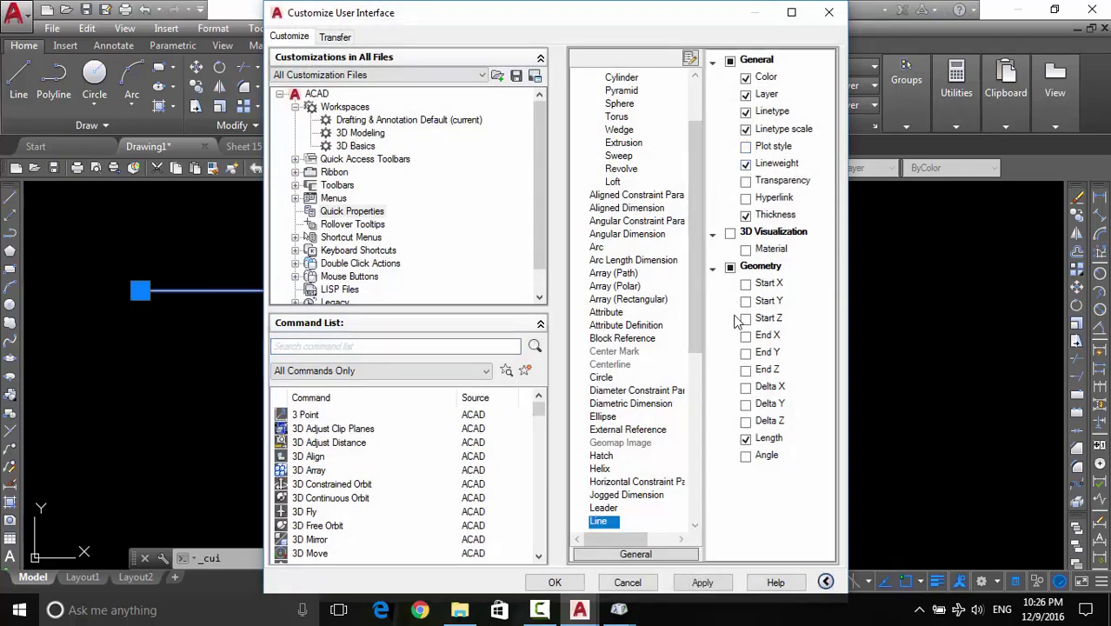
{"action": "left_click", "coordinate": [703, 582]}
{"action": "left_click", "coordinate": [556, 584]}
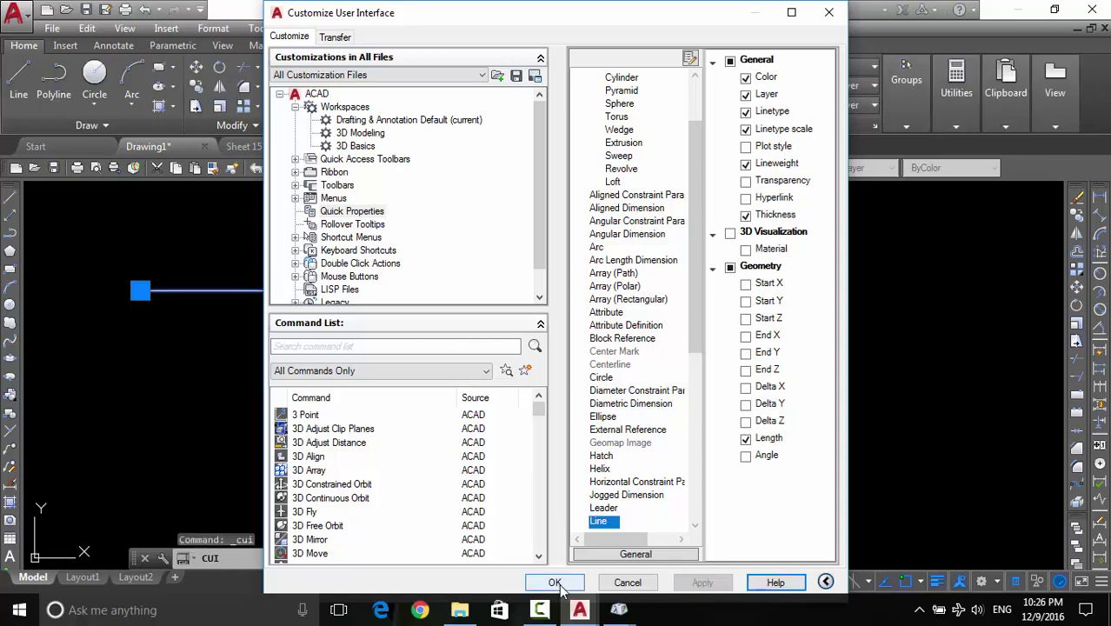
{"action": "key", "text": "Escape"}
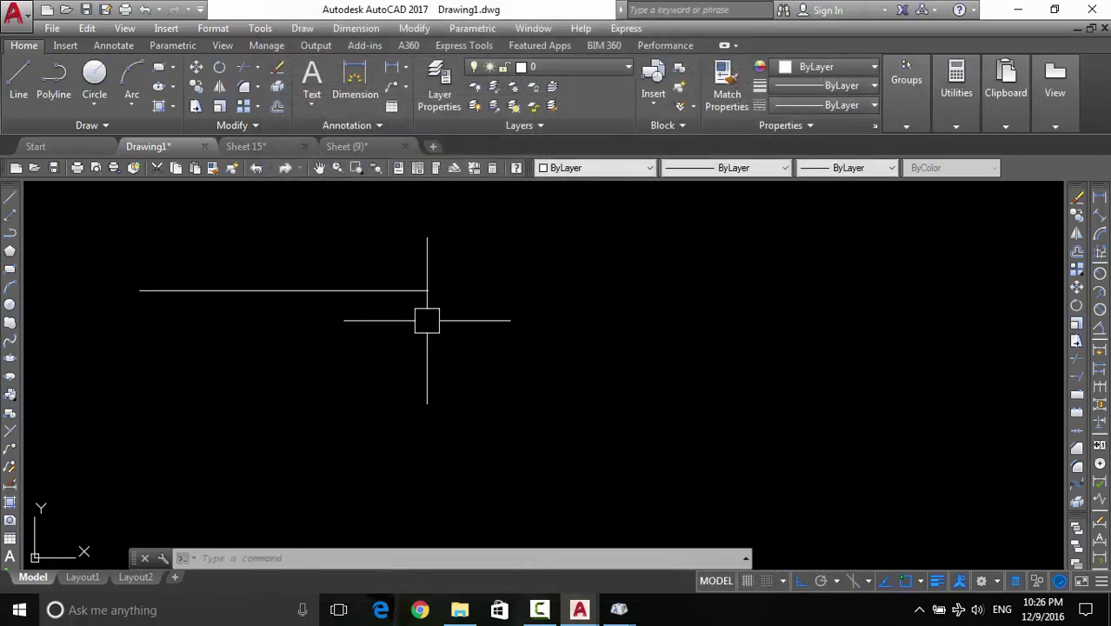
{"action": "left_click", "coordinate": [364, 290]}
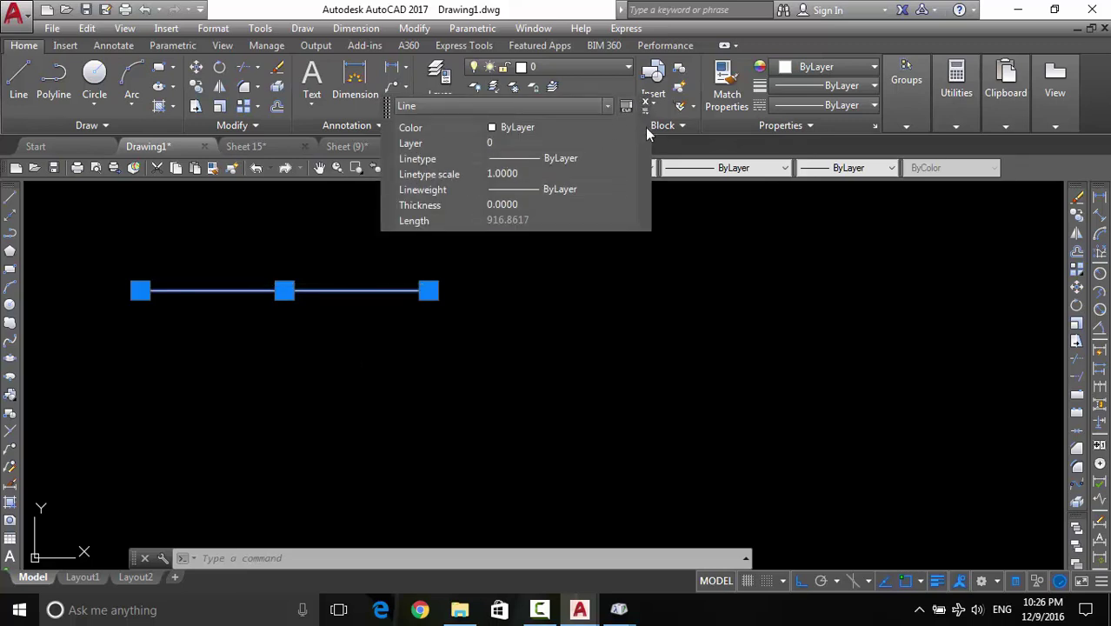
{"action": "left_click", "coordinate": [17, 170]}
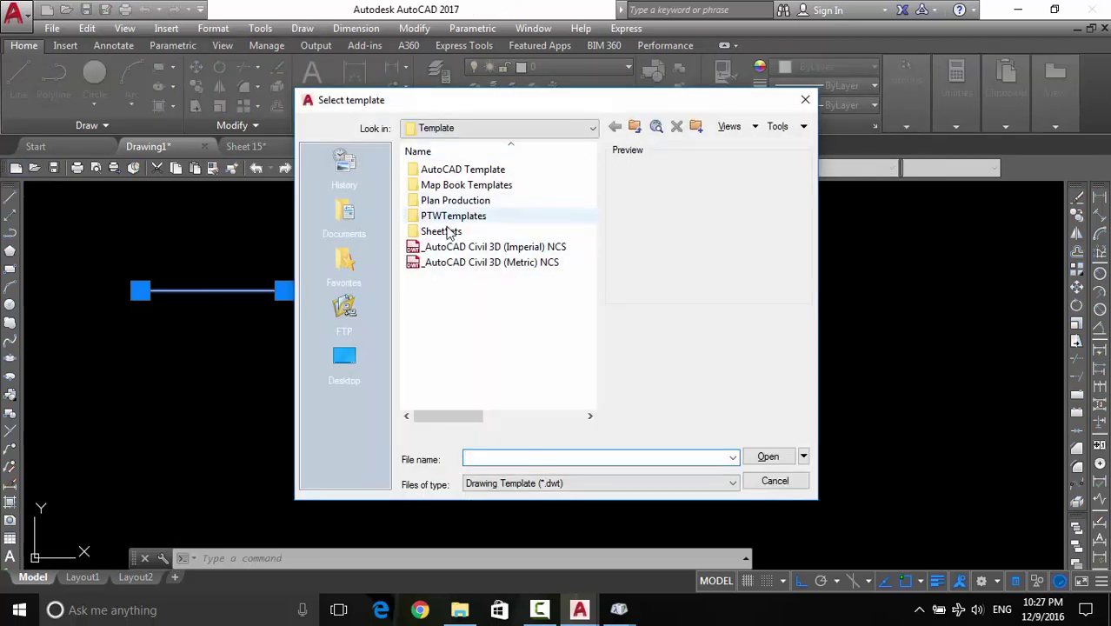
{"action": "left_click_drag", "start_coordinate": [529, 111], "coordinate": [603, 189]}
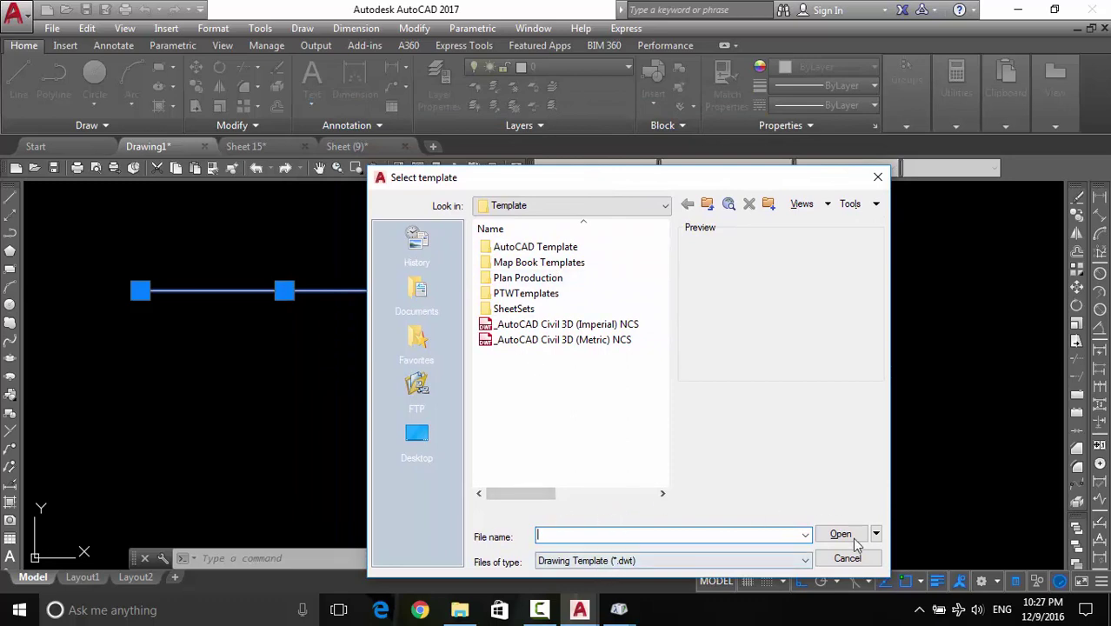
{"action": "left_click", "coordinate": [840, 561]}
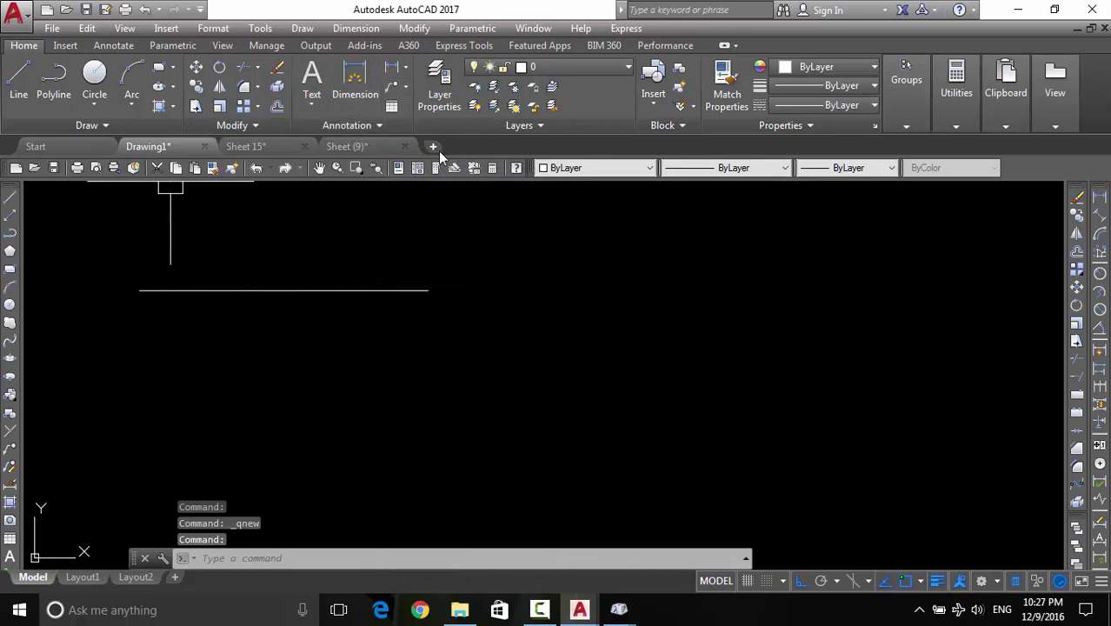
{"action": "left_click", "coordinate": [433, 147]}
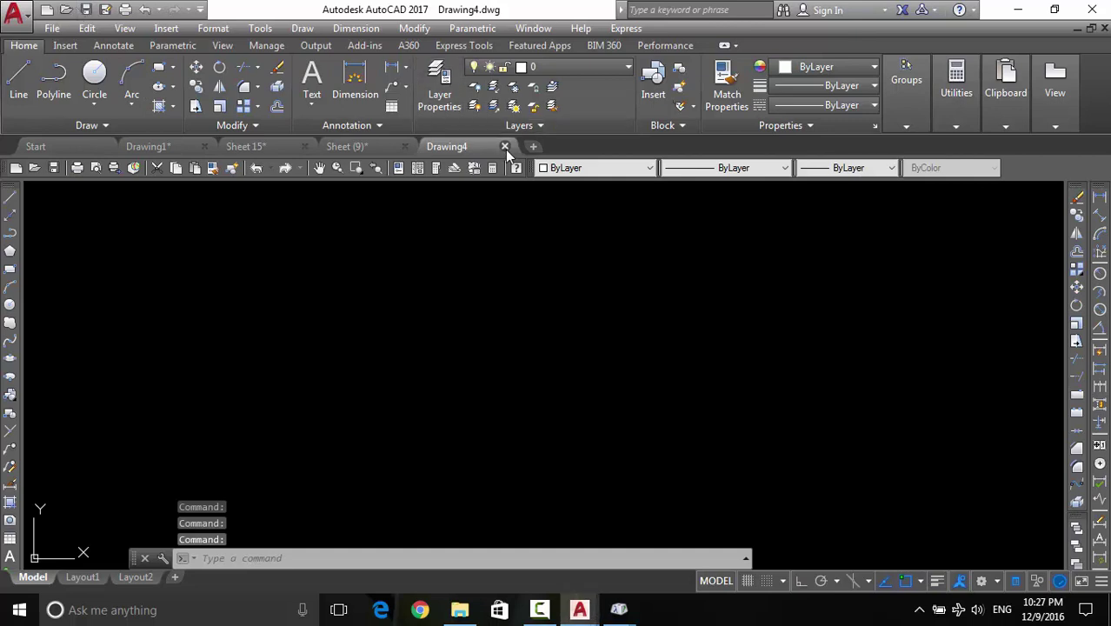
{"action": "left_click", "coordinate": [506, 147]}
{"action": "left_click", "coordinate": [167, 150]}
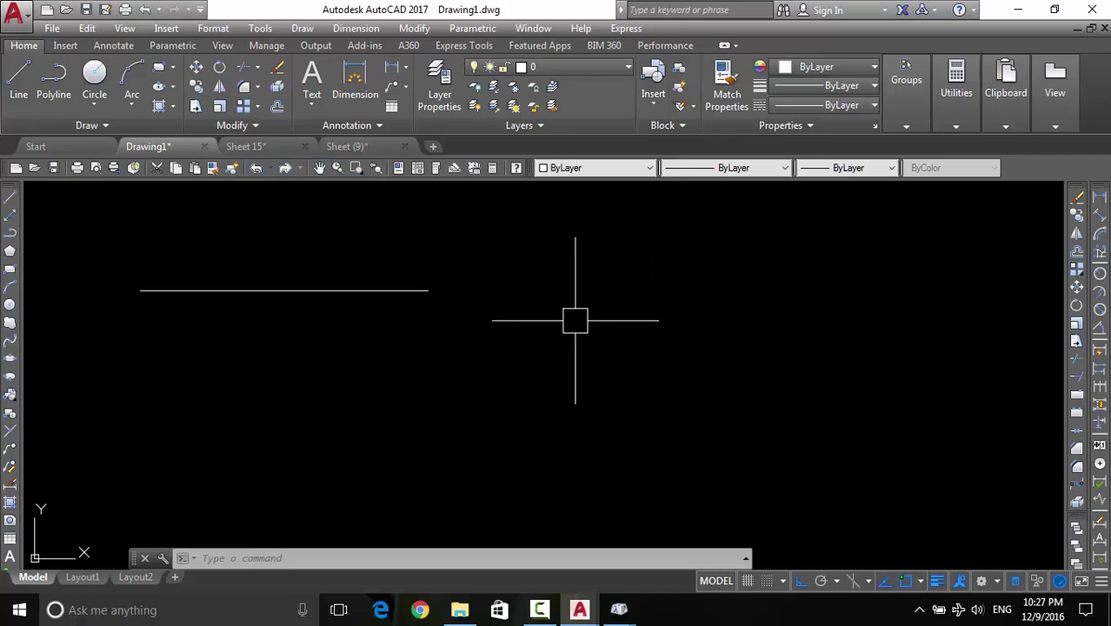
Zoom to extents, adjust the view by wheel and panning, then zoom extents again
{"action": "type", "text": "z"}
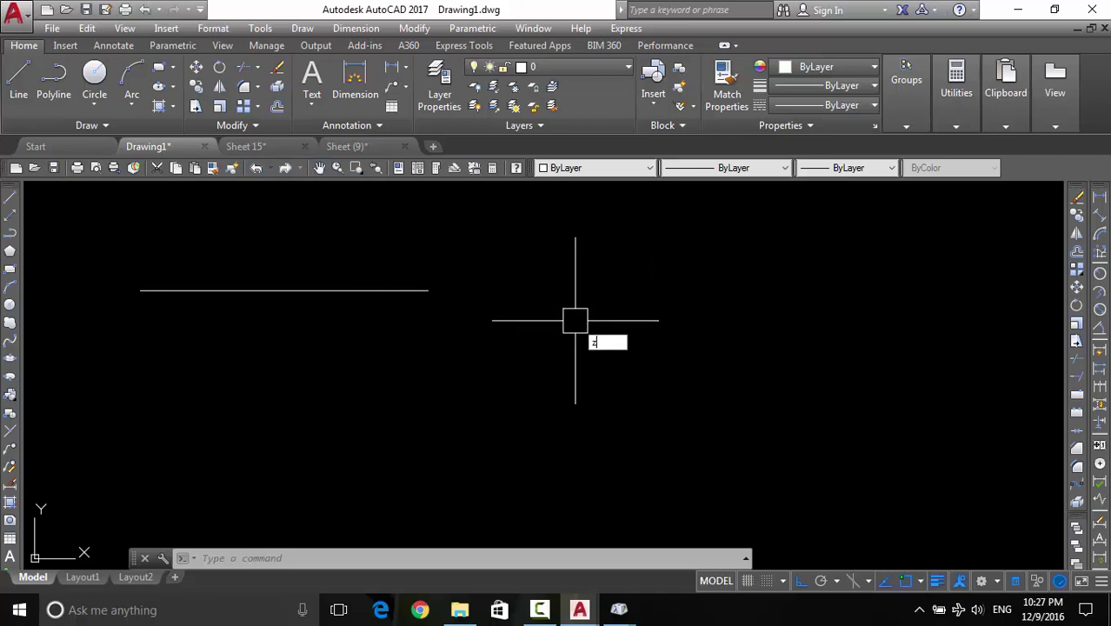
{"action": "key", "text": "Return"}
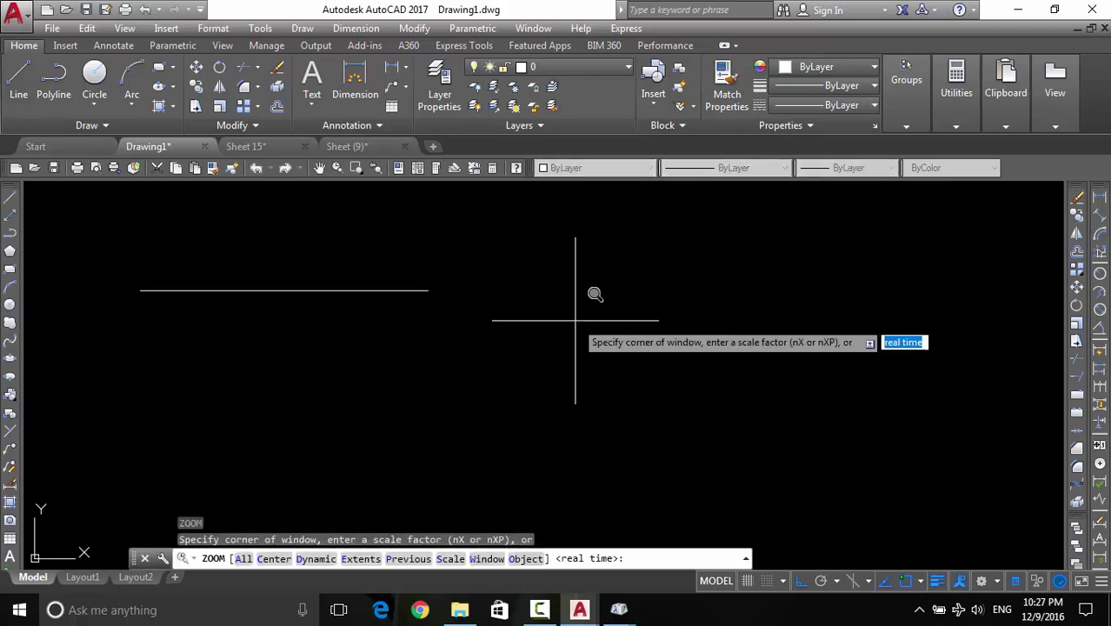
{"action": "type", "text": "e"}
{"action": "key", "text": "Return"}
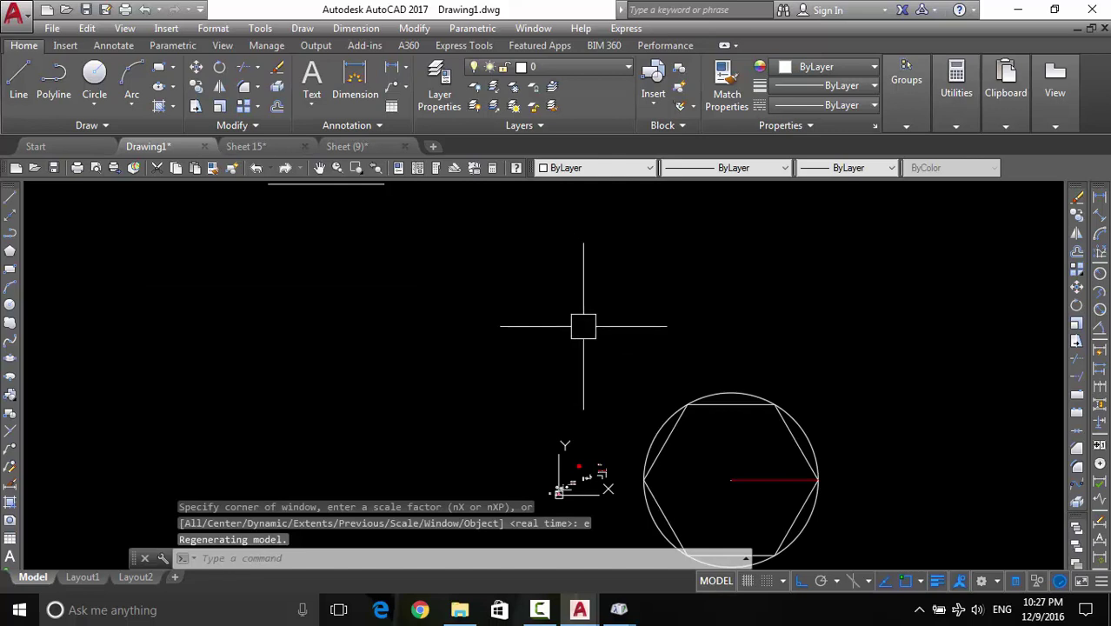
{"action": "scroll", "coordinate": [461, 319], "scroll_direction": "down", "scroll_amount": 4}
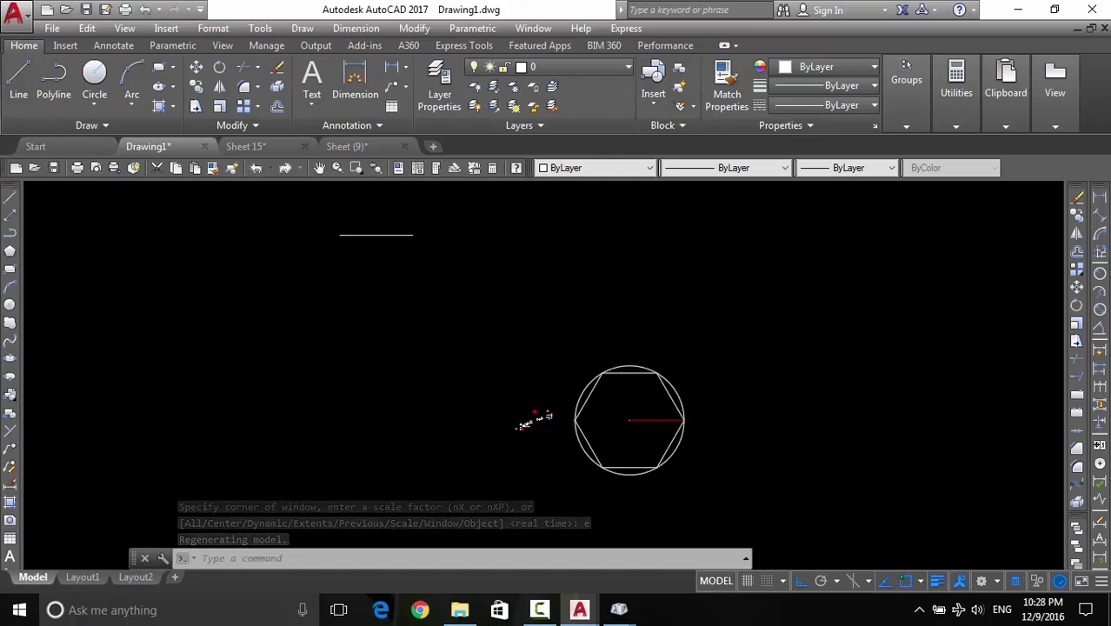
{"action": "middle_click_drag", "start_coordinate": [586, 309], "coordinate": [525, 356]}
{"action": "scroll", "coordinate": [524, 365], "scroll_direction": "up", "scroll_amount": 1}
{"action": "scroll", "coordinate": [527, 379], "scroll_direction": "up", "scroll_amount": 3}
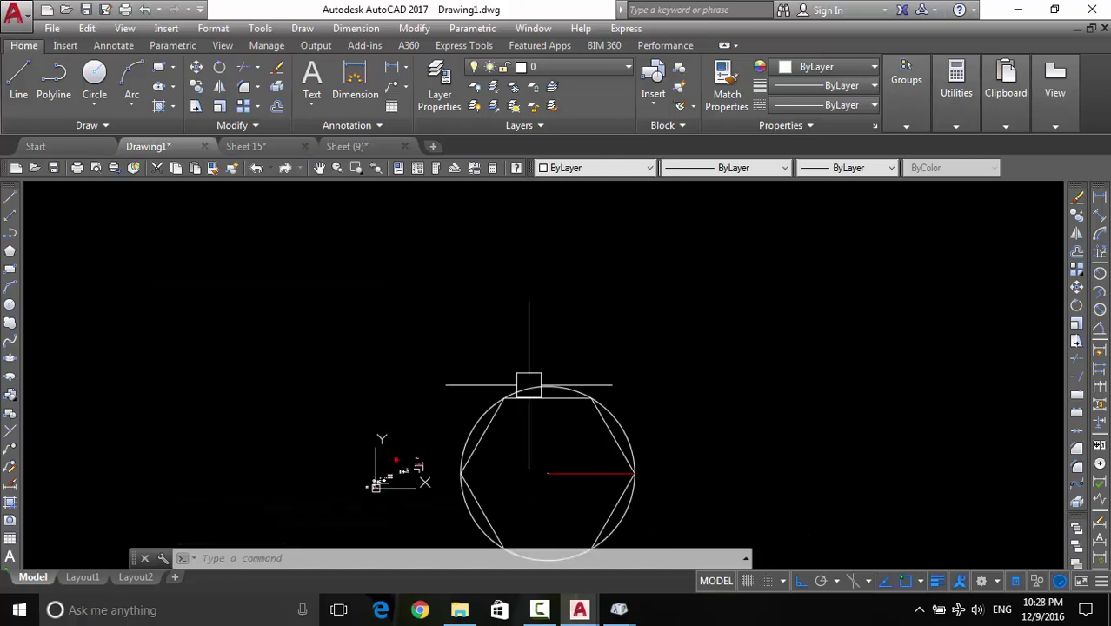
{"action": "type", "text": "z"}
{"action": "key", "text": "Return"}
{"action": "type", "text": "e"}
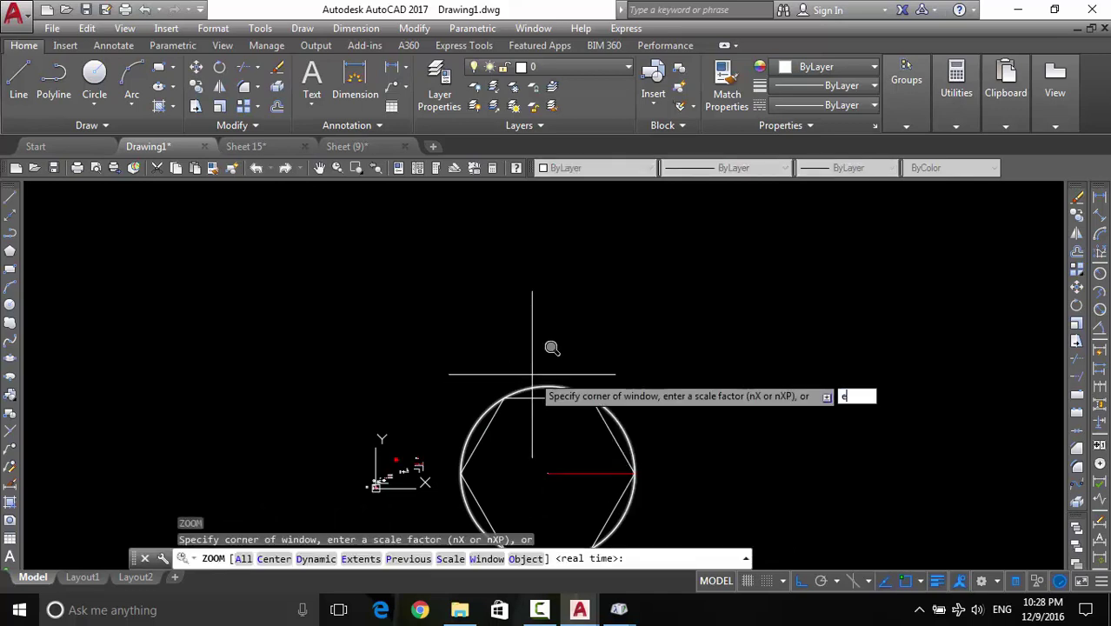
{"action": "key", "text": "Return"}
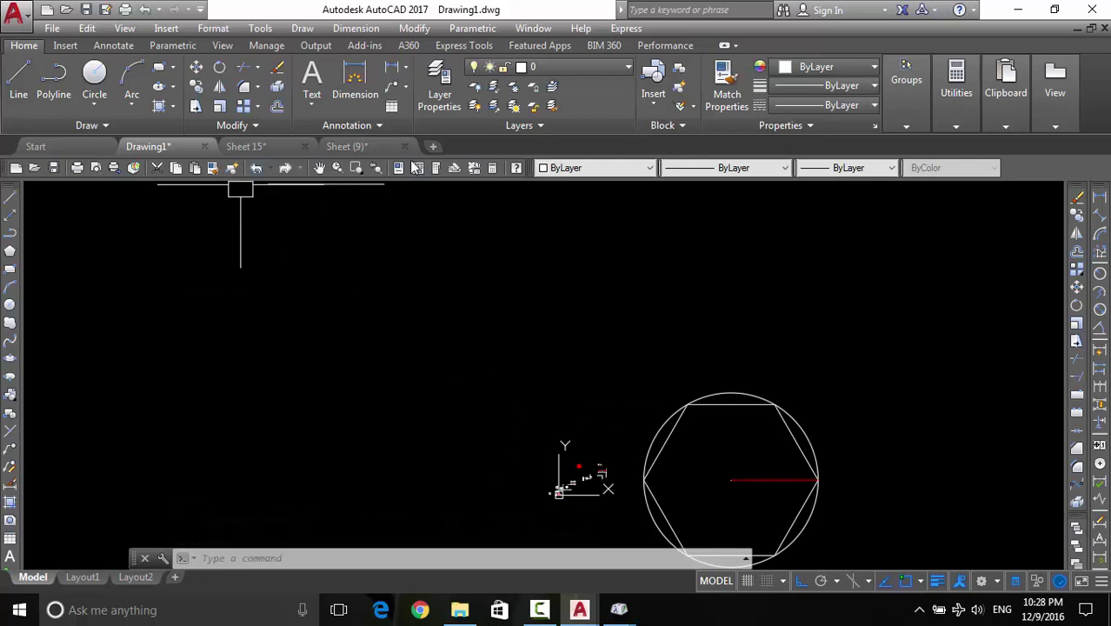
Open QuickCalc, dock it at the left edge, and set it to auto-hide
{"action": "left_click", "coordinate": [491, 168]}
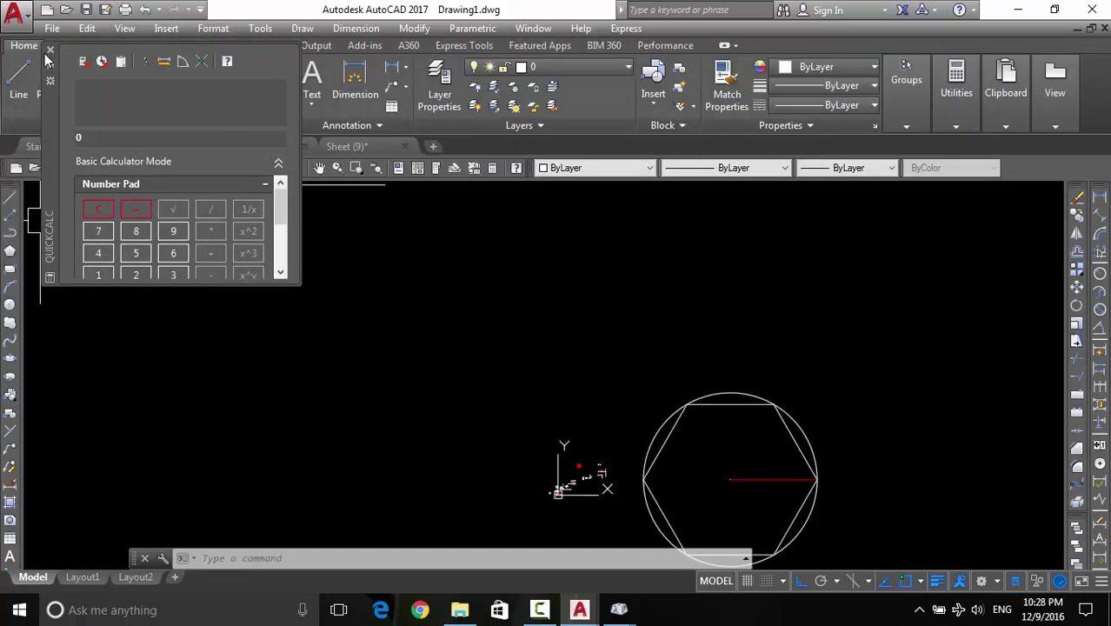
{"action": "left_click", "coordinate": [50, 80]}
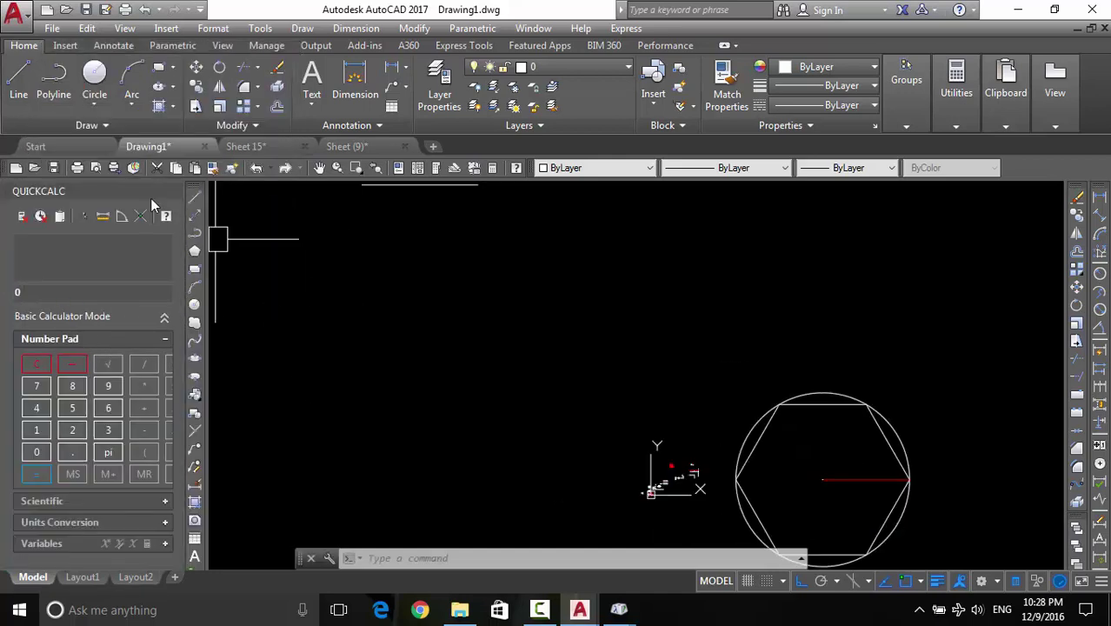
{"action": "left_click", "coordinate": [159, 191]}
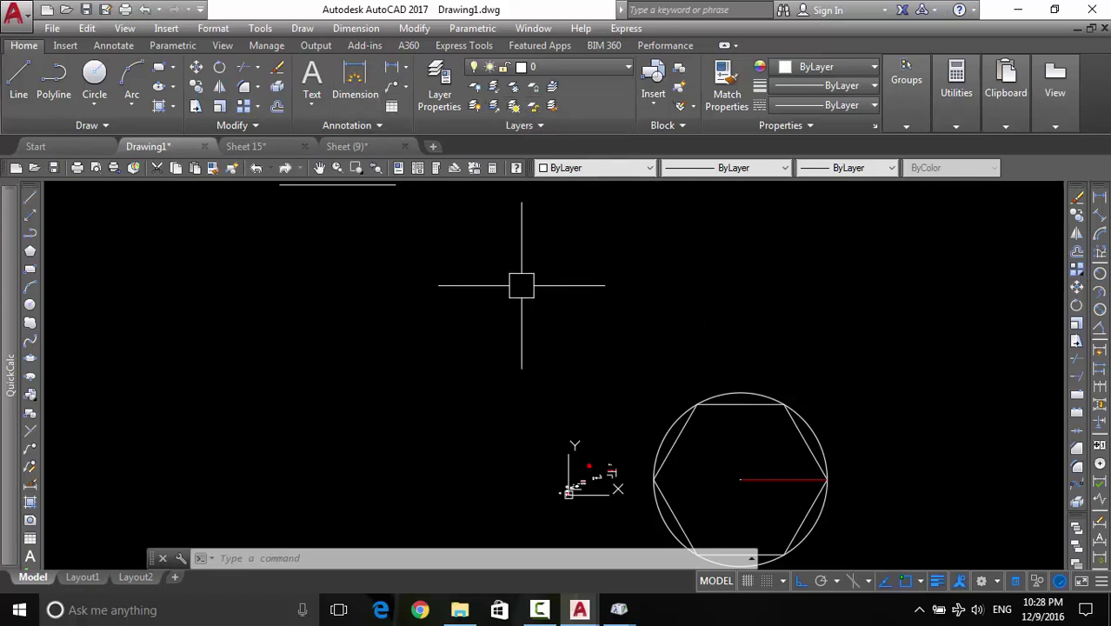
Cancel two empty selection windows, collapse the ribbon to panel titles, and pan the view right
{"action": "left_click", "coordinate": [367, 339]}
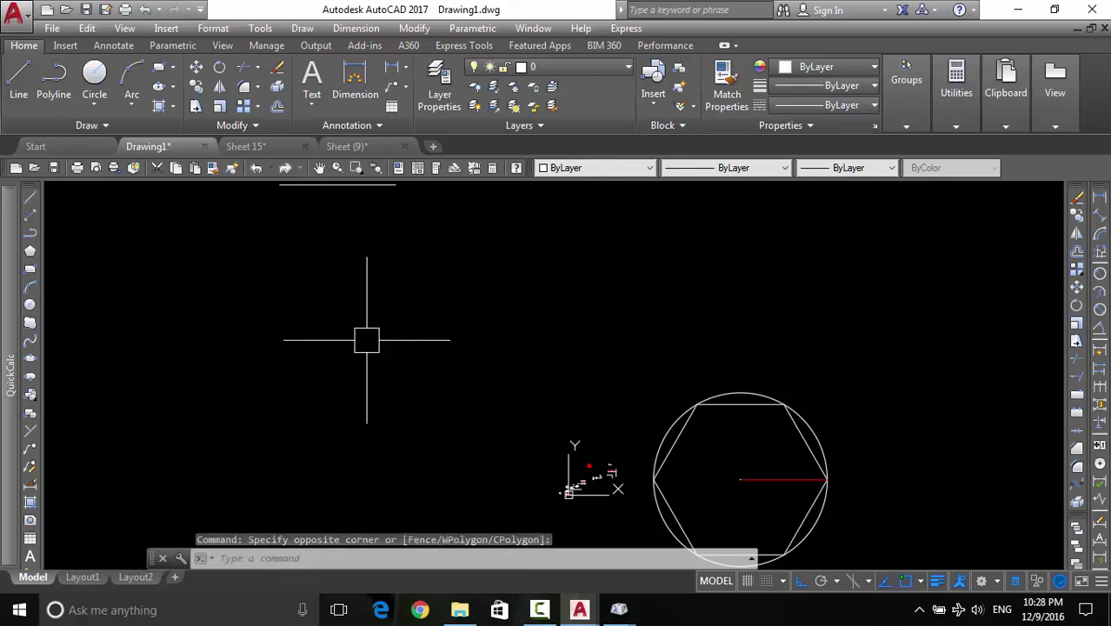
{"action": "left_click", "coordinate": [282, 341]}
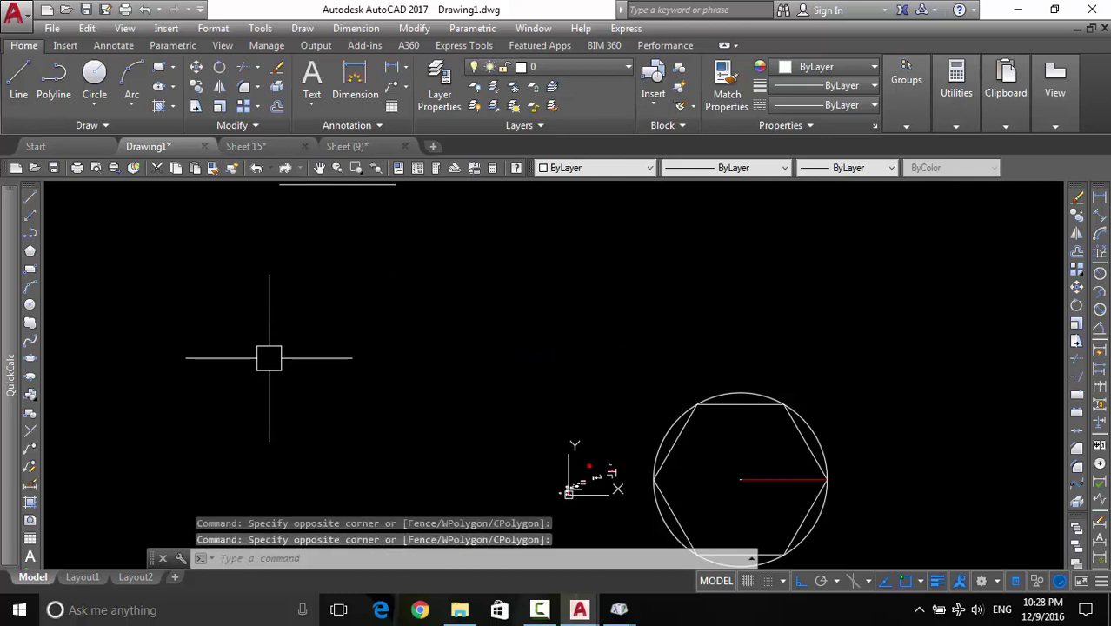
{"action": "left_click", "coordinate": [360, 261]}
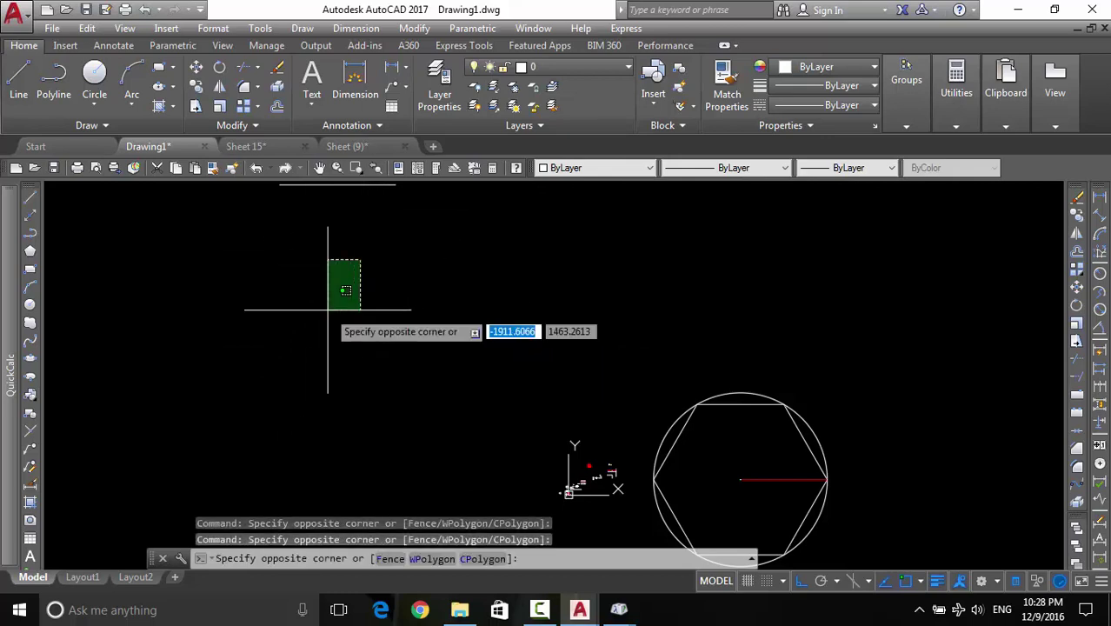
{"action": "left_click", "coordinate": [328, 309]}
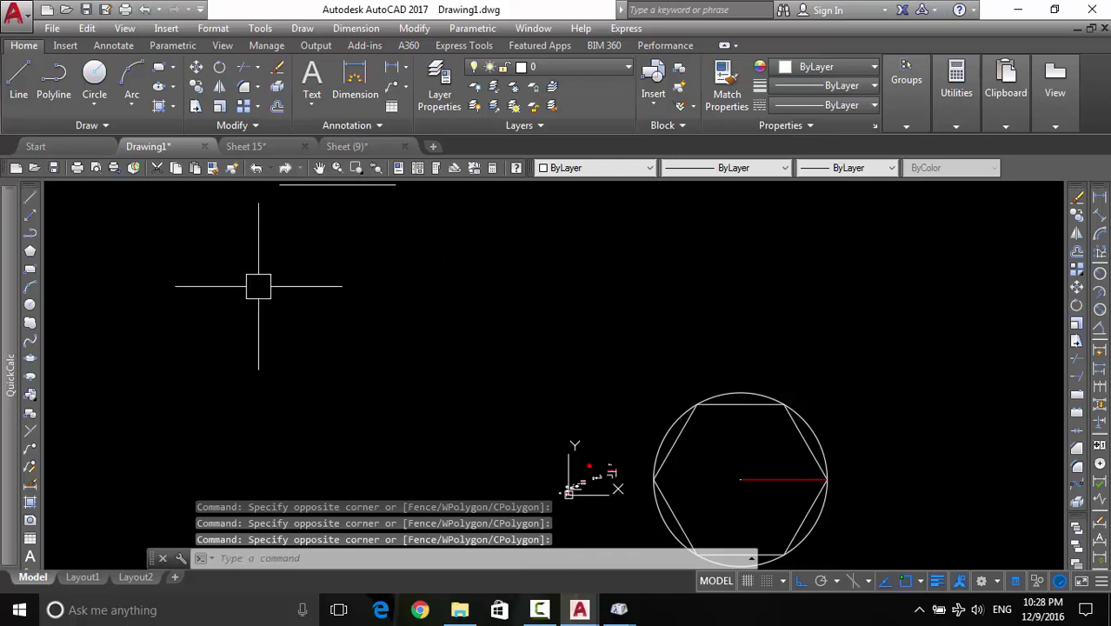
{"action": "double_click", "coordinate": [23, 45]}
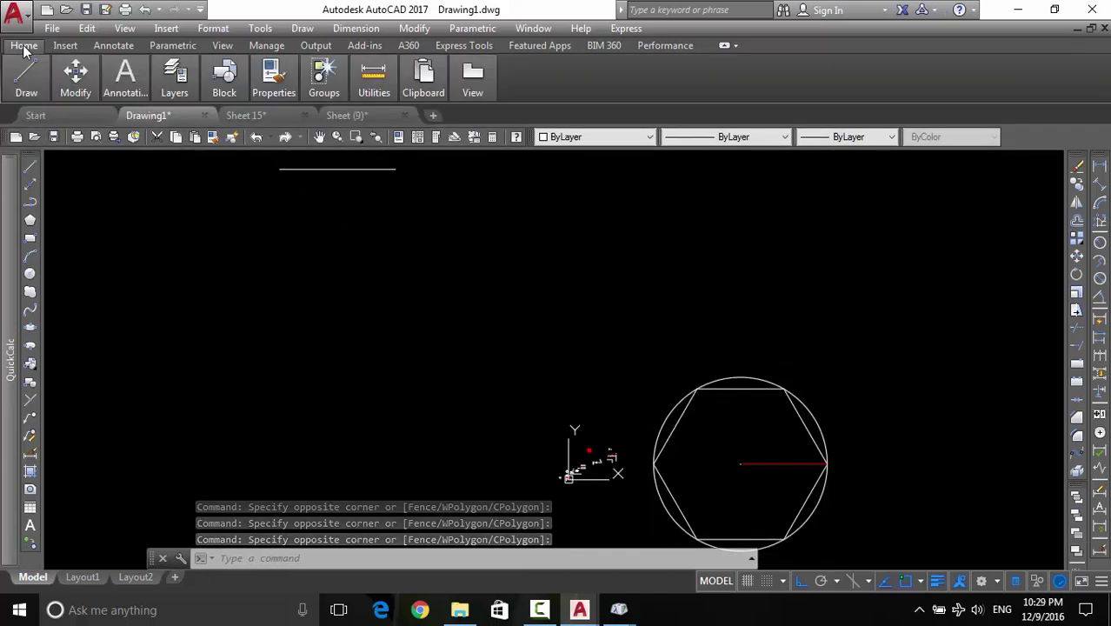
{"action": "double_click", "coordinate": [24, 45]}
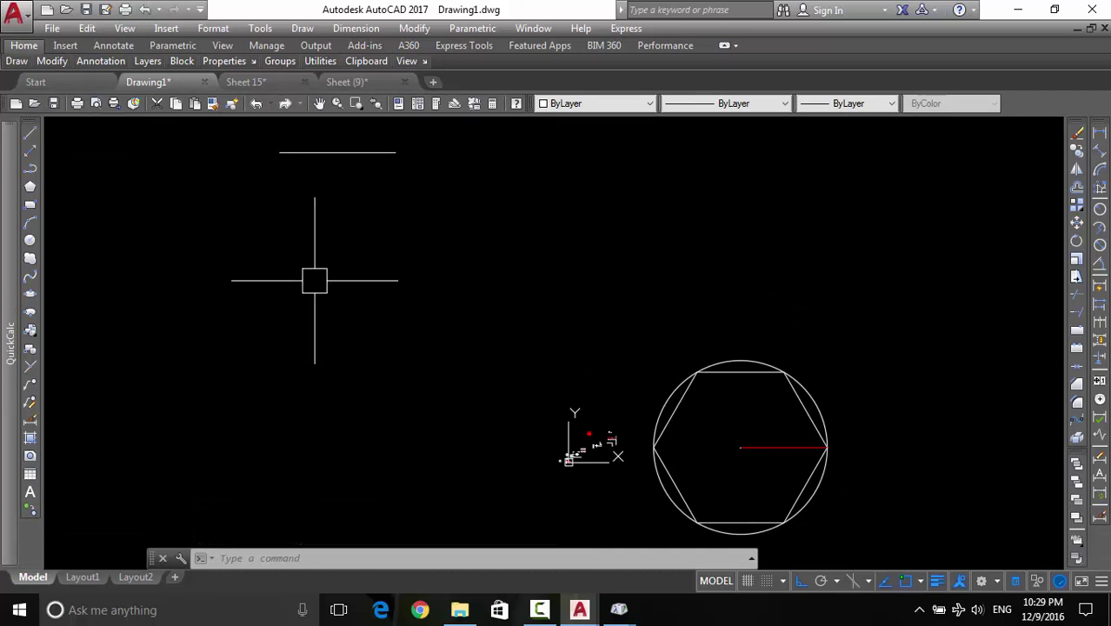
{"action": "middle_click_drag", "start_coordinate": [296, 261], "coordinate": [406, 253]}
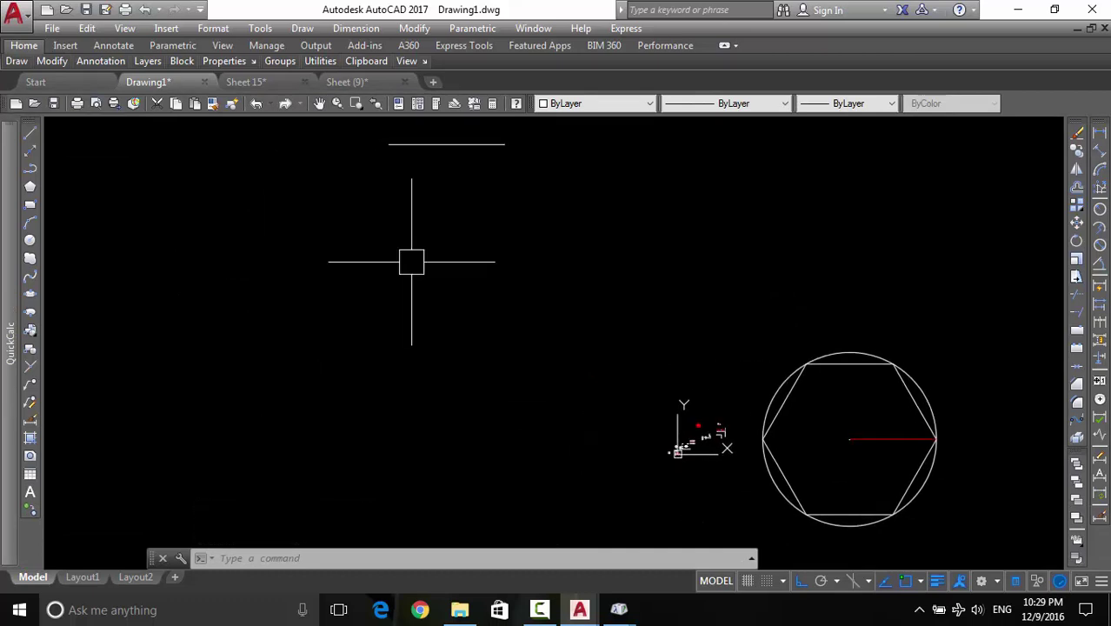